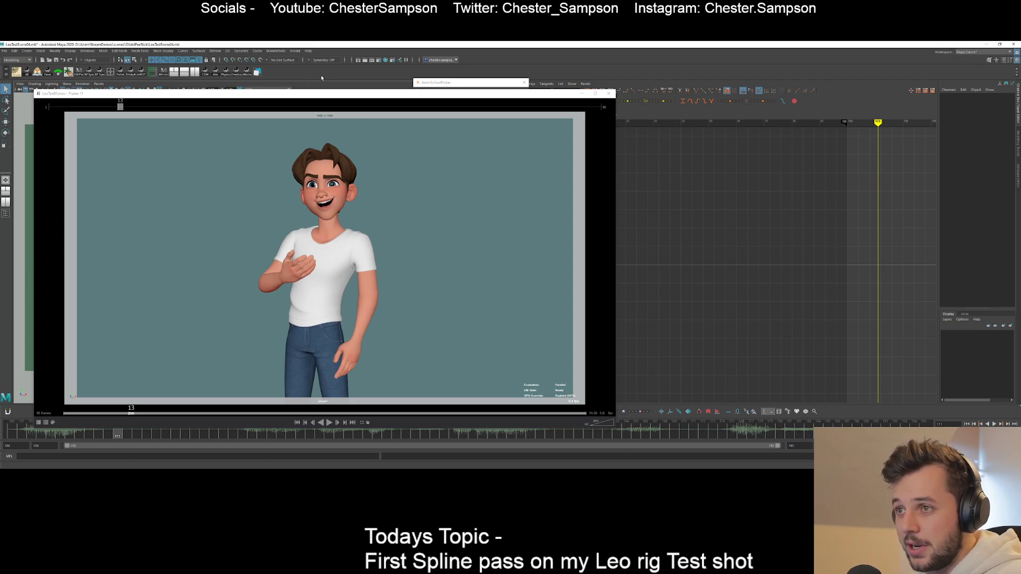
- Play back Leo's animation in the viewport, compare it with the rendered playblast, and close the playblast
left_click(582, 93)
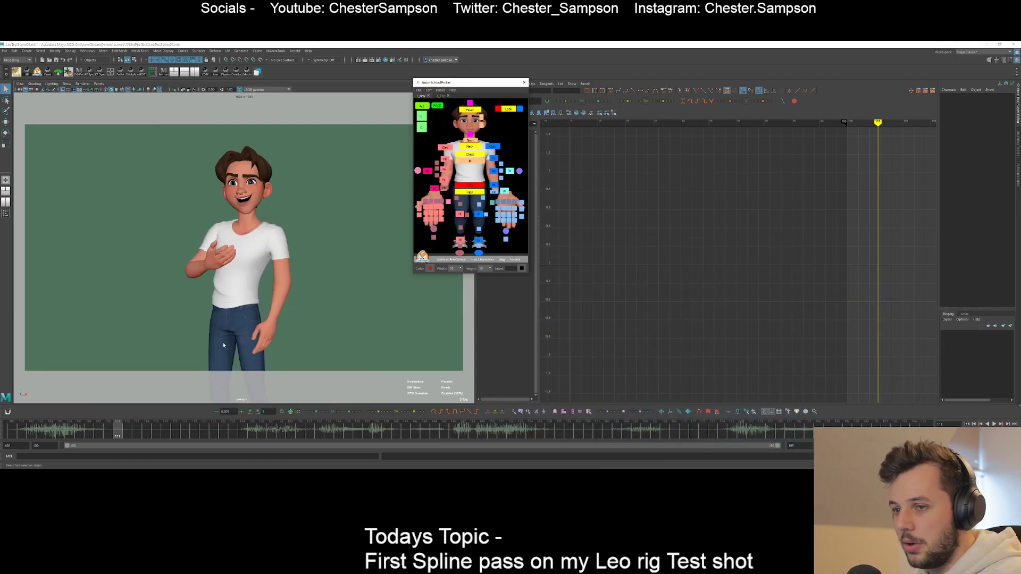
key("alt+v")
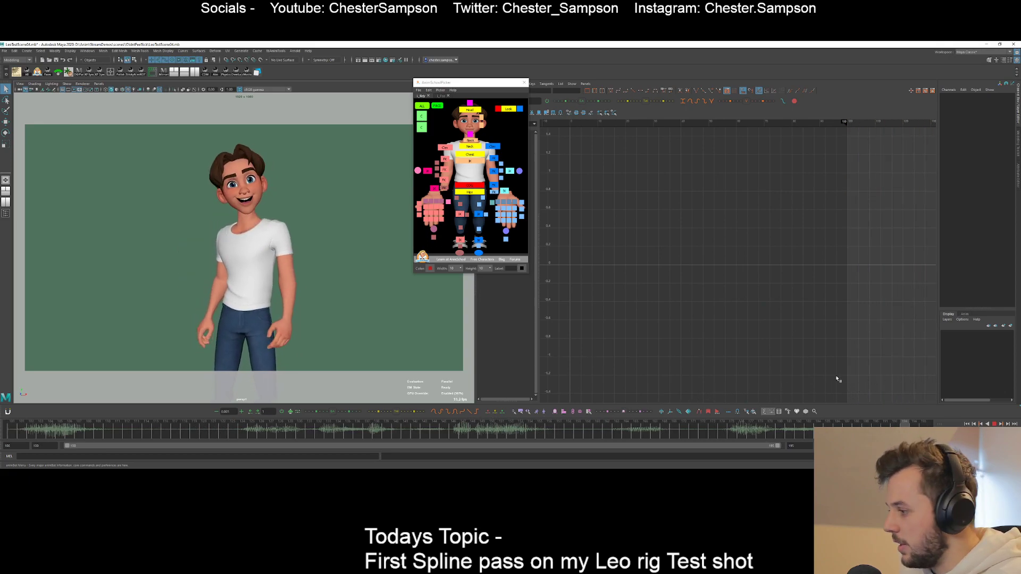
key("alt+v")
key("alt+v")
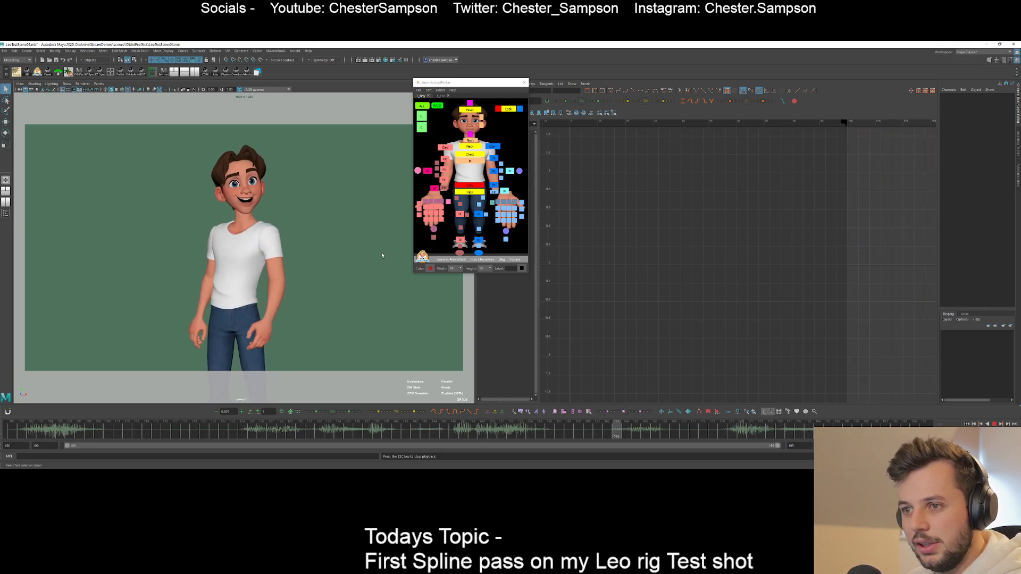
key("Escape")
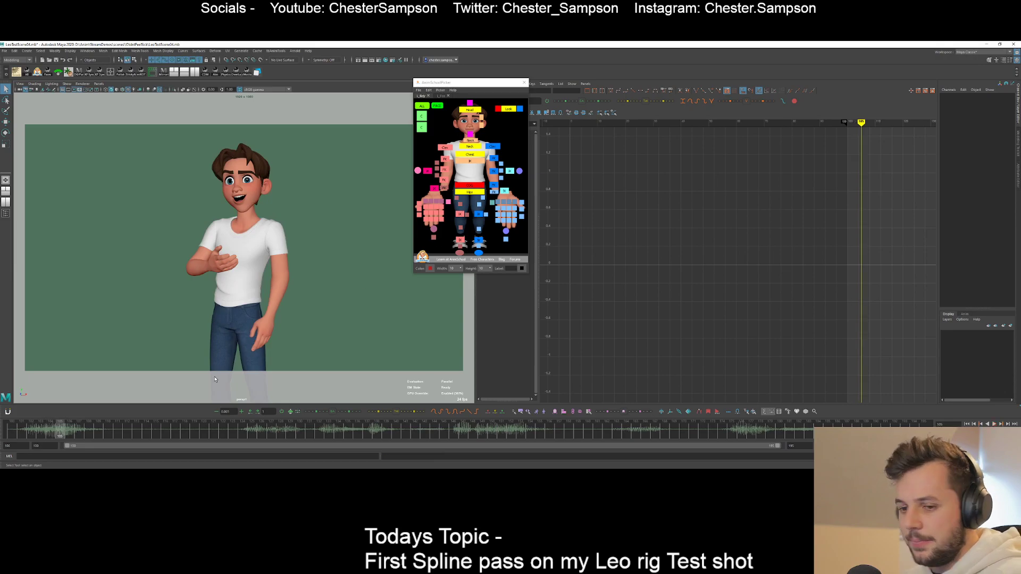
left_click(13, 432)
key("alt+v")
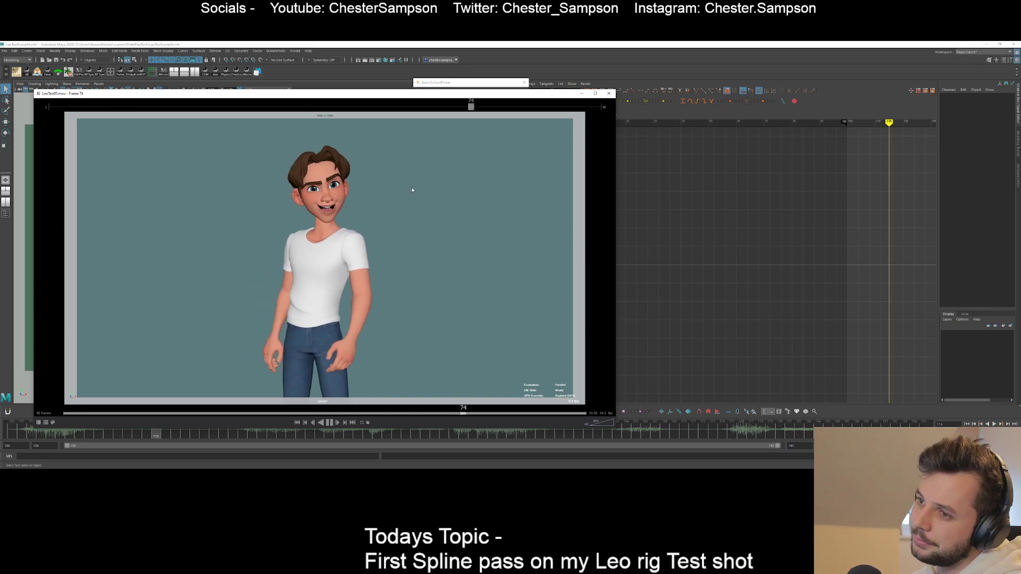
left_click(609, 93)
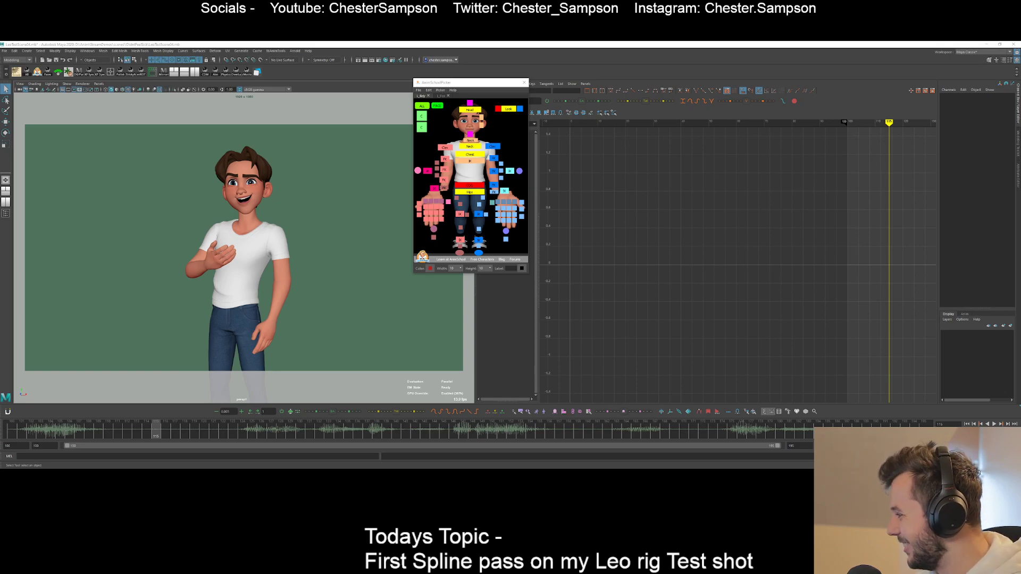
- Open the live-action reference video and fit its small player window over the Graph Editor beside the character picker
left_click_drag(1020, 224, 1020, 129)
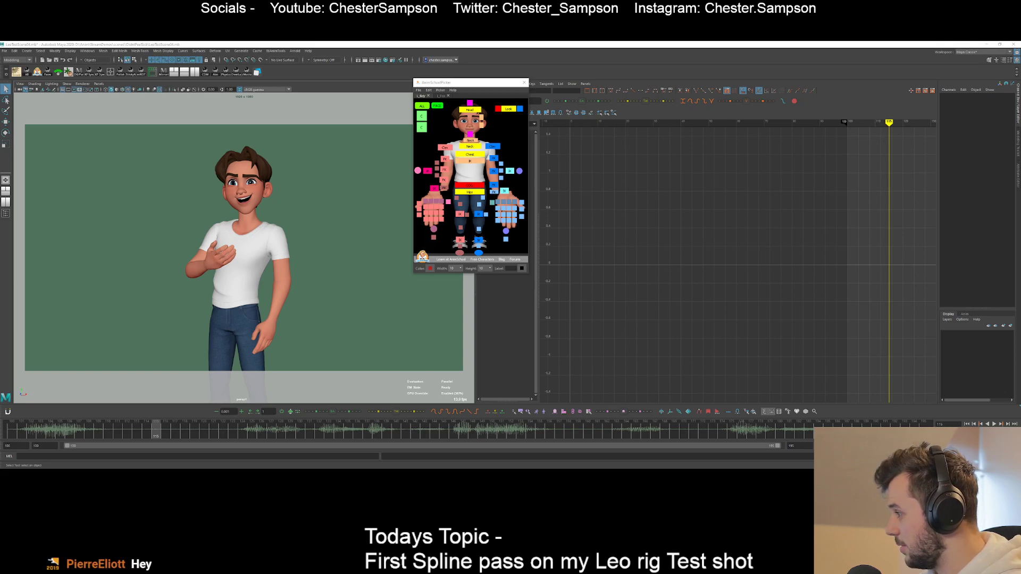
key("super+d")
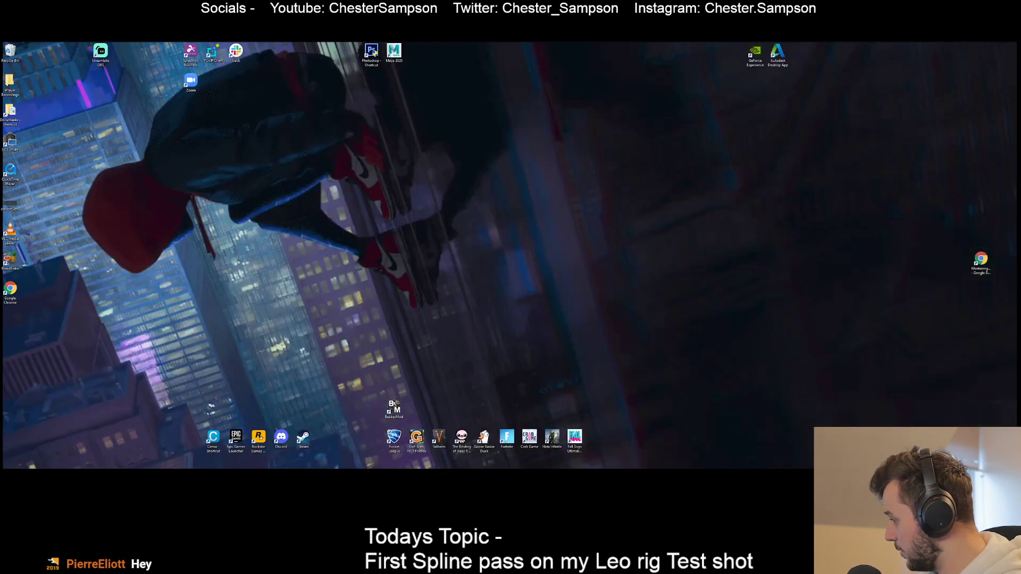
key("super+d")
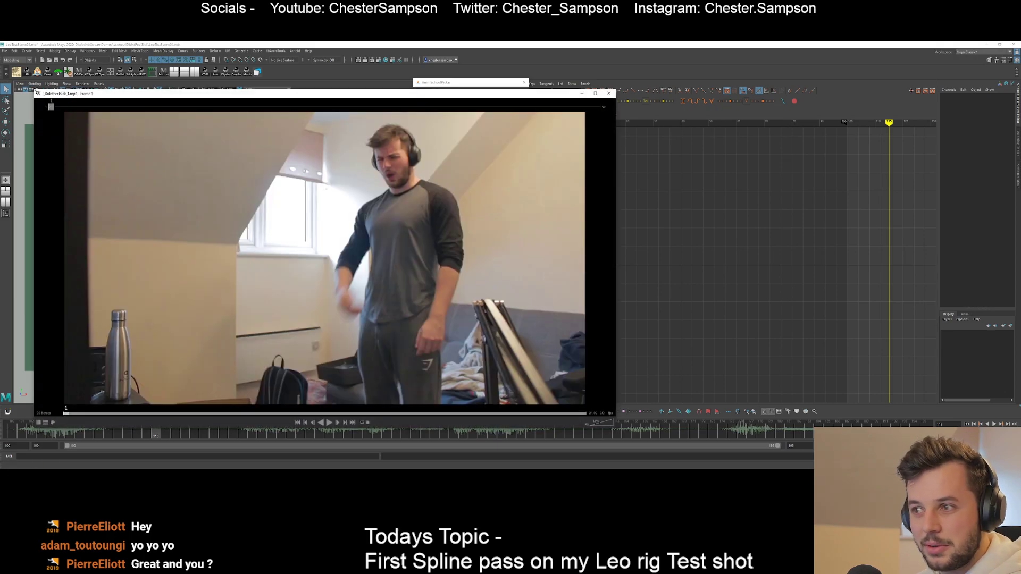
left_click_drag(34, 90, 436, 209)
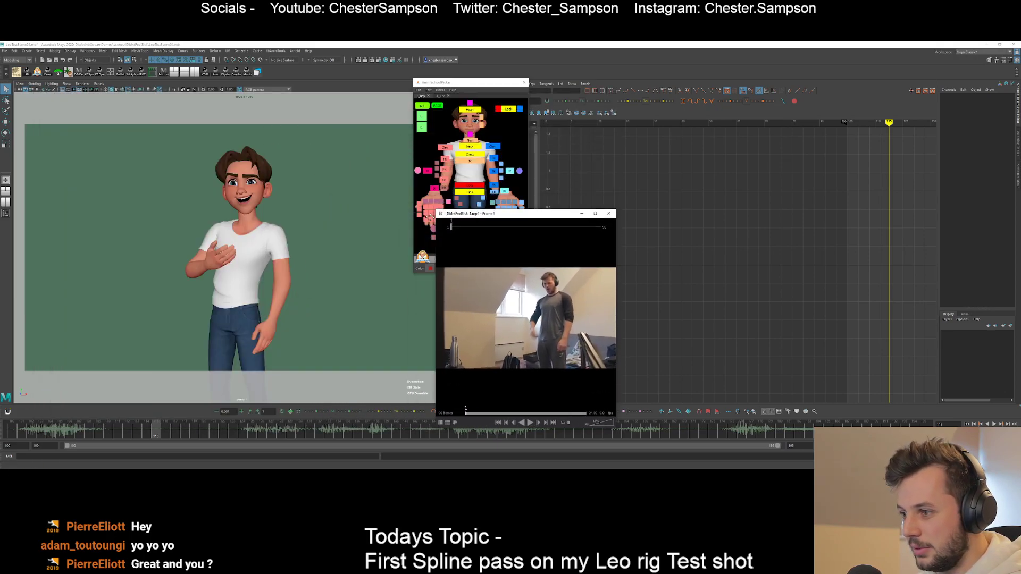
left_click_drag(507, 213, 612, 100)
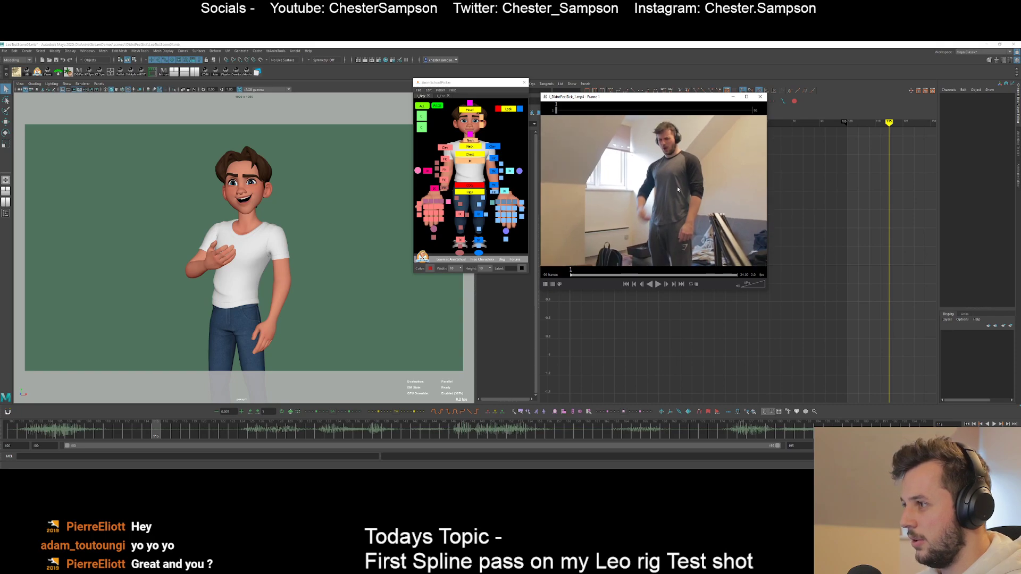
left_click_drag(538, 174, 591, 174)
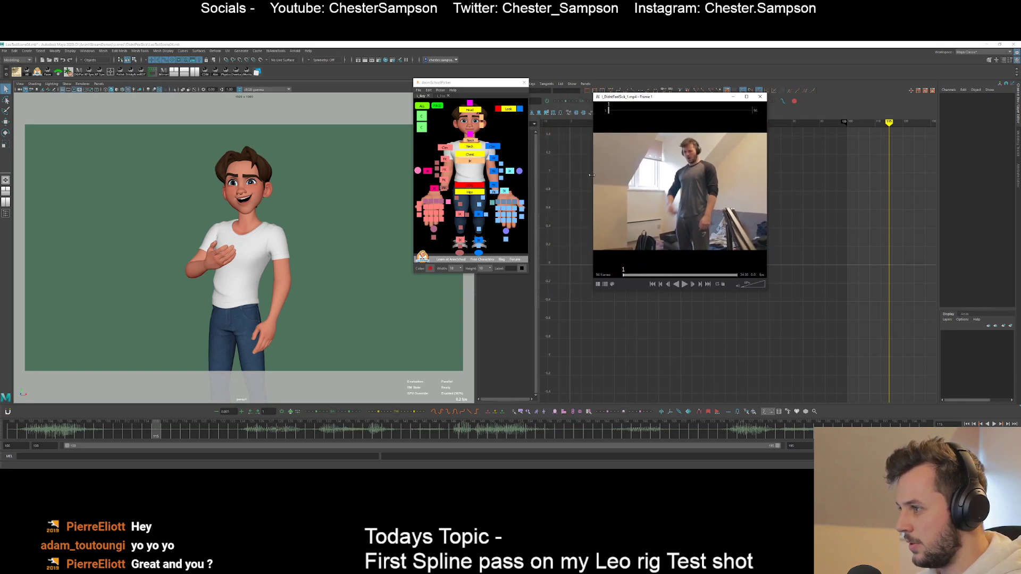
left_click_drag(653, 99, 599, 99)
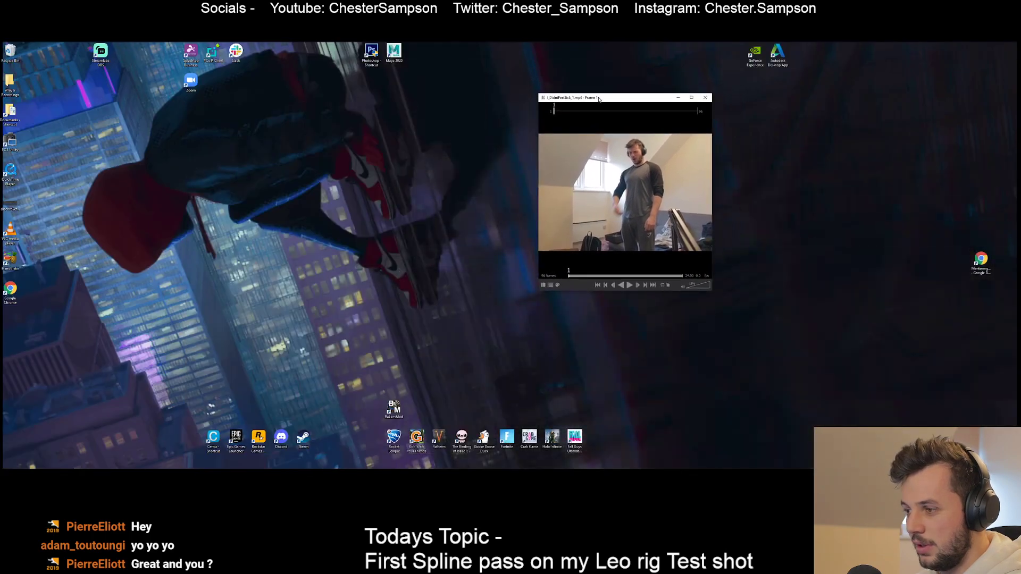
- Switch to Maya, sync the reference video to the timeline with Keyframe Pro, and test the synced playback
key("alt+Tab")
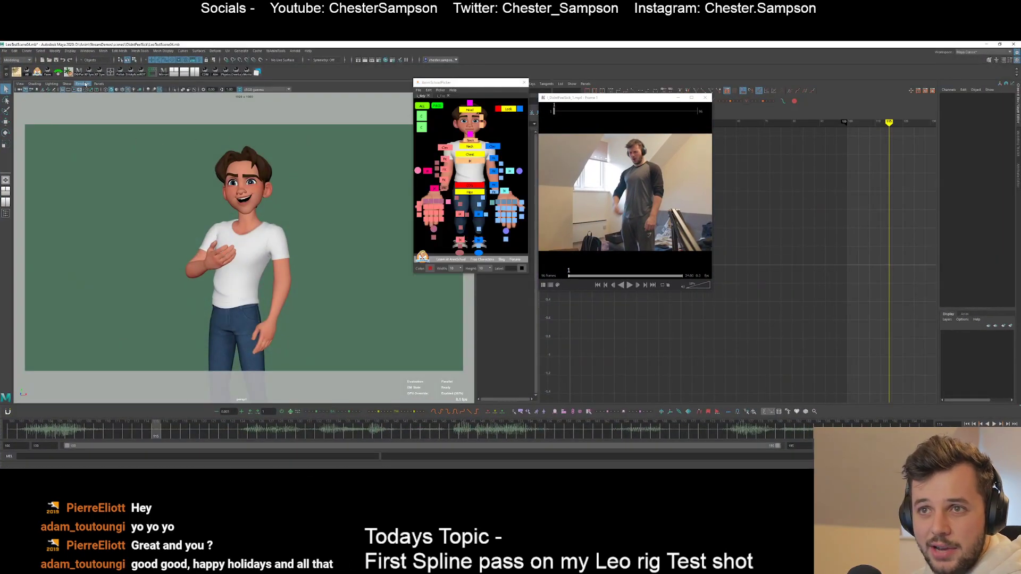
left_click(91, 74)
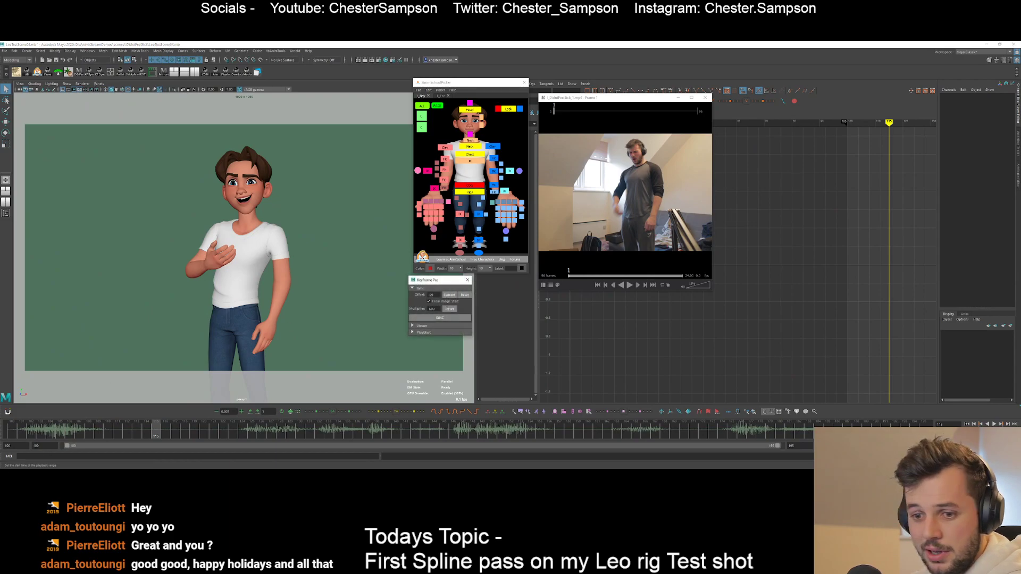
left_click(428, 318)
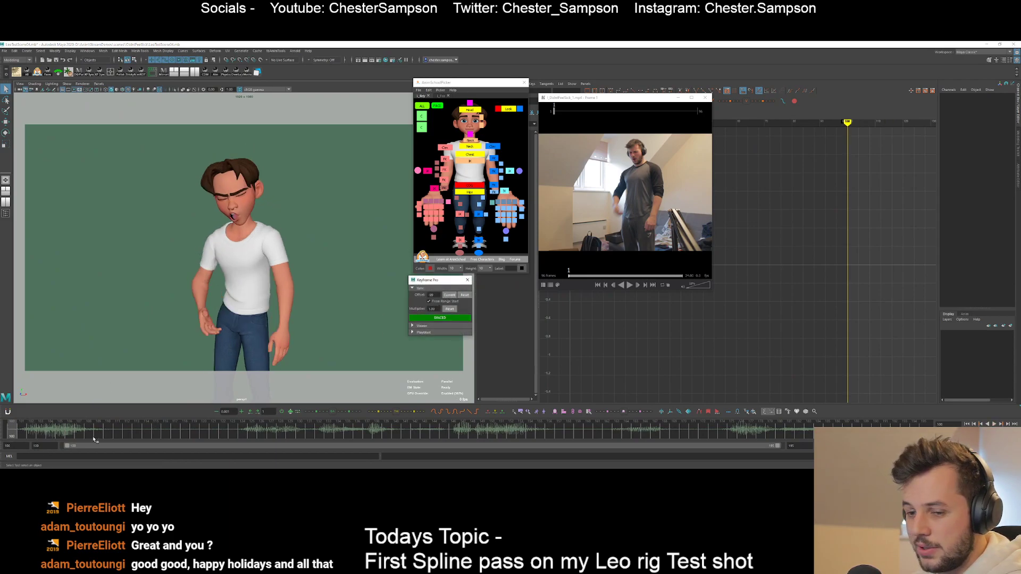
key("alt+v")
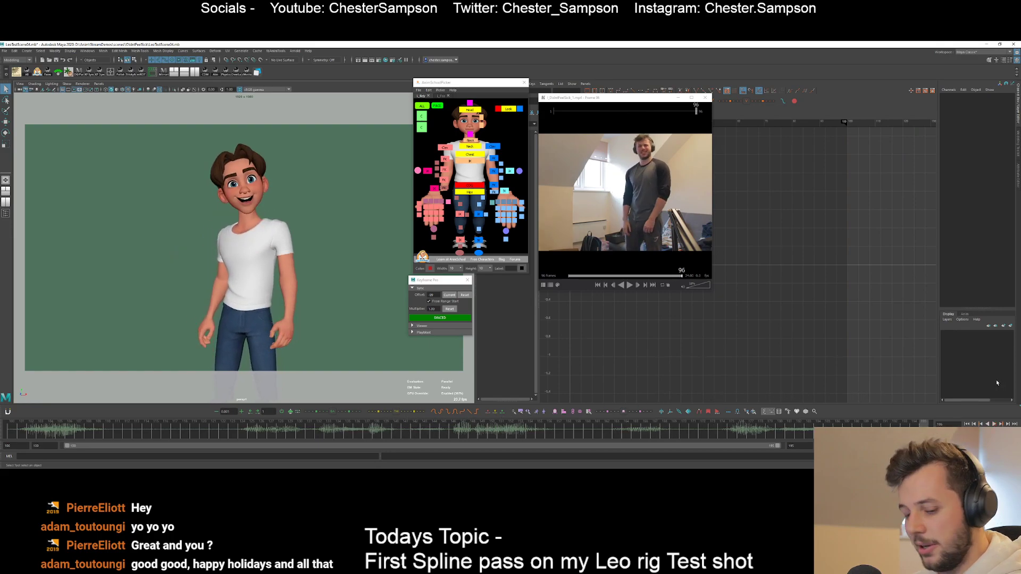
left_click(468, 280)
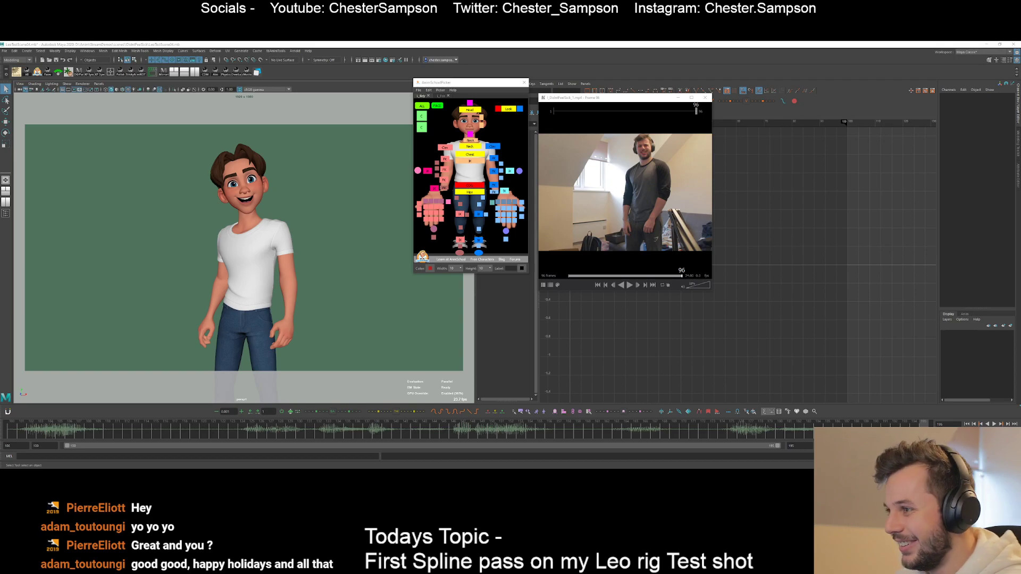
- Select the COG control and review the shot's body movement against the synced reference video
left_click(469, 184)
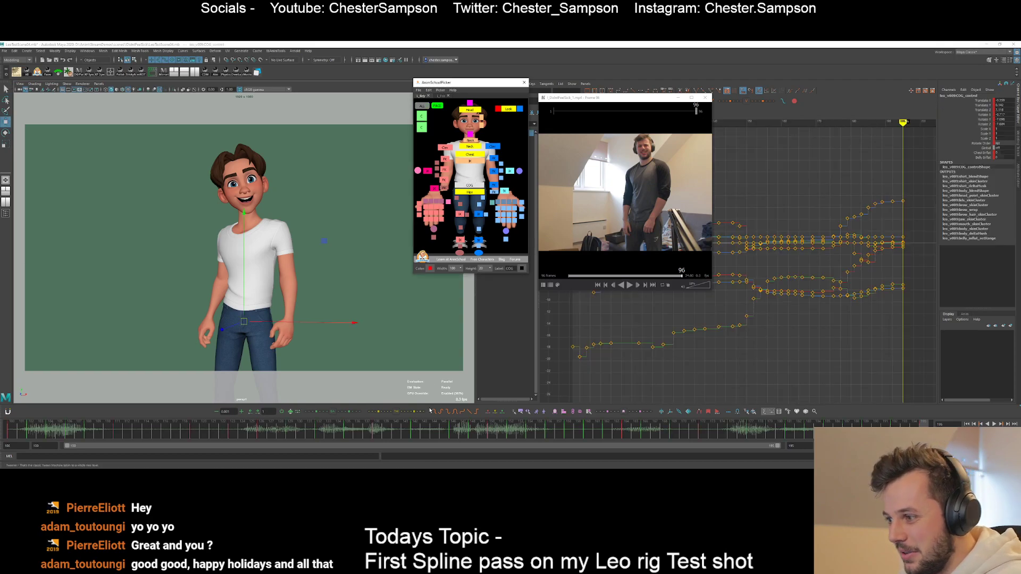
left_click_drag(424, 427, 502, 417)
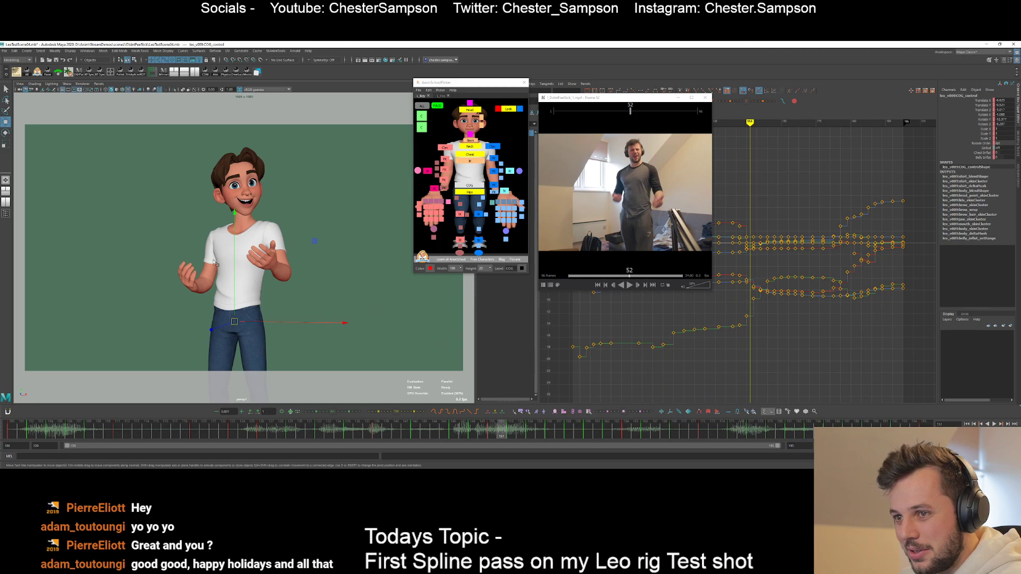
key("comma")
key("comma")
key("comma")
key("period")
key("period")
key("period")
key("period")
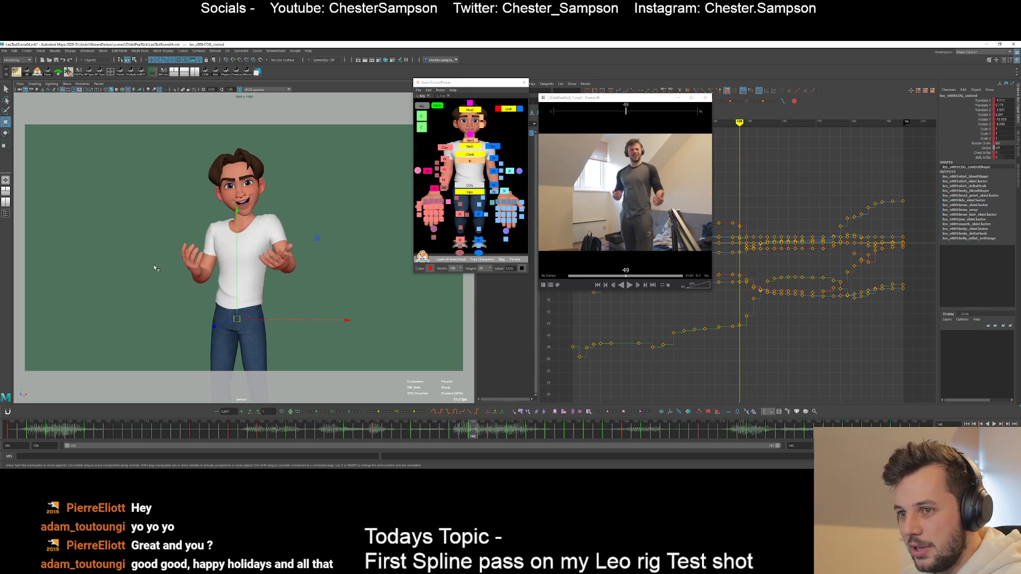
key("alt+v")
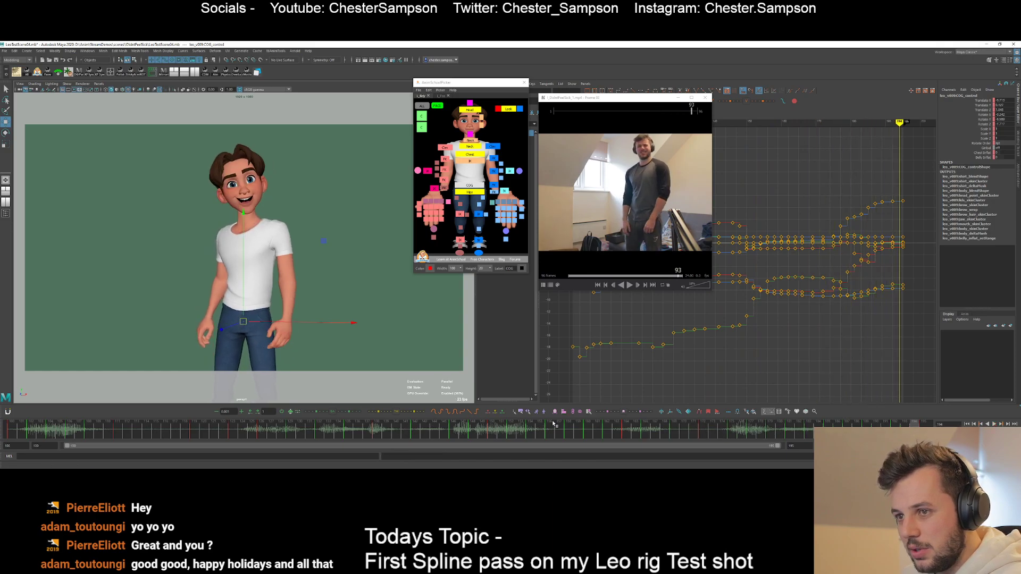
left_click_drag(560, 425, 870, 422)
key("alt+shift+v")
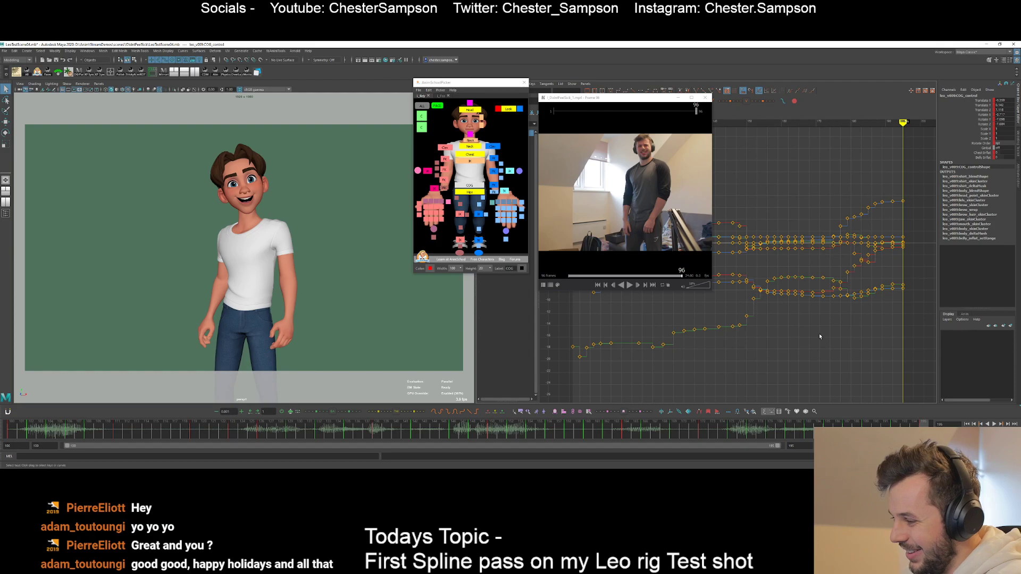
key("w")
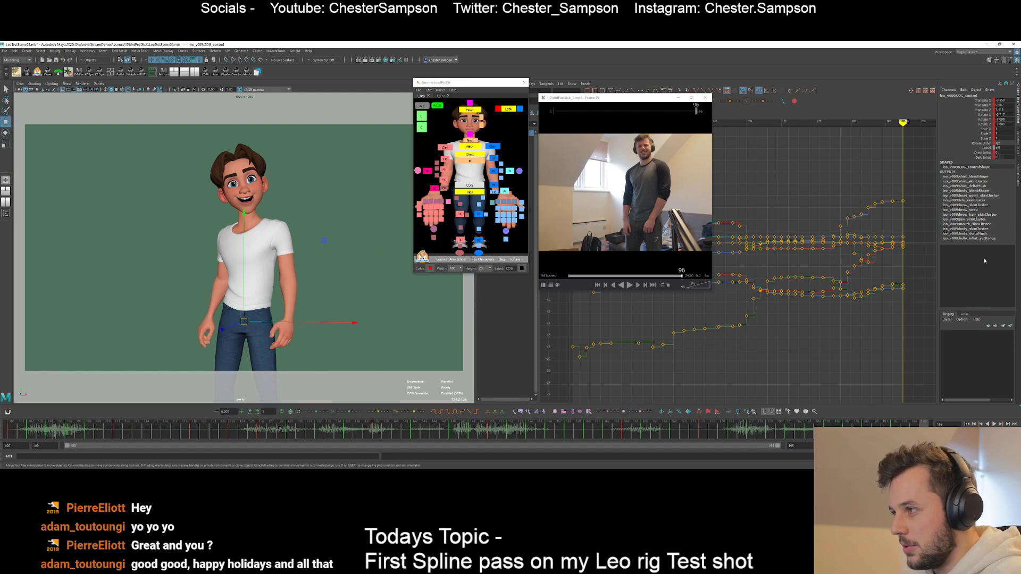
- Isolate the COG control's Translate Z curve and stretch its final rising keys toward higher values
left_click(984, 110)
left_click_drag(803, 144, 877, 187)
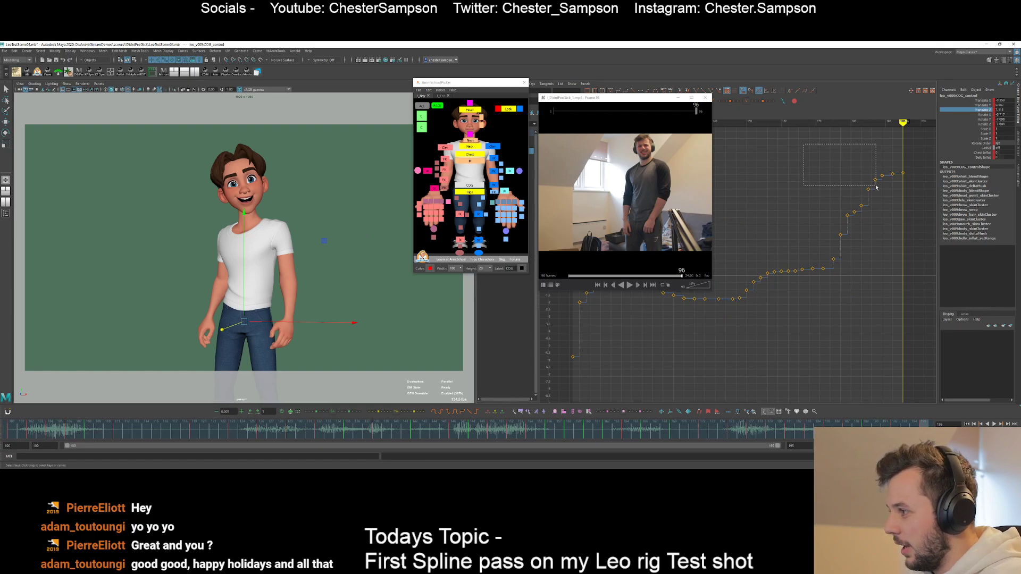
left_click_drag(950, 266, 935, 270)
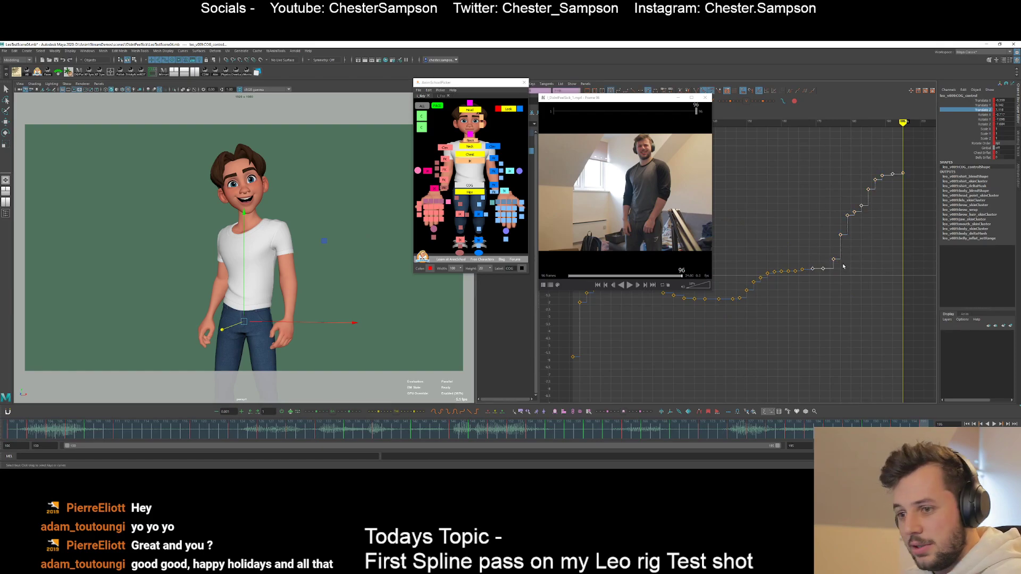
middle_click_drag(844, 268, 853, 270)
left_click(877, 286)
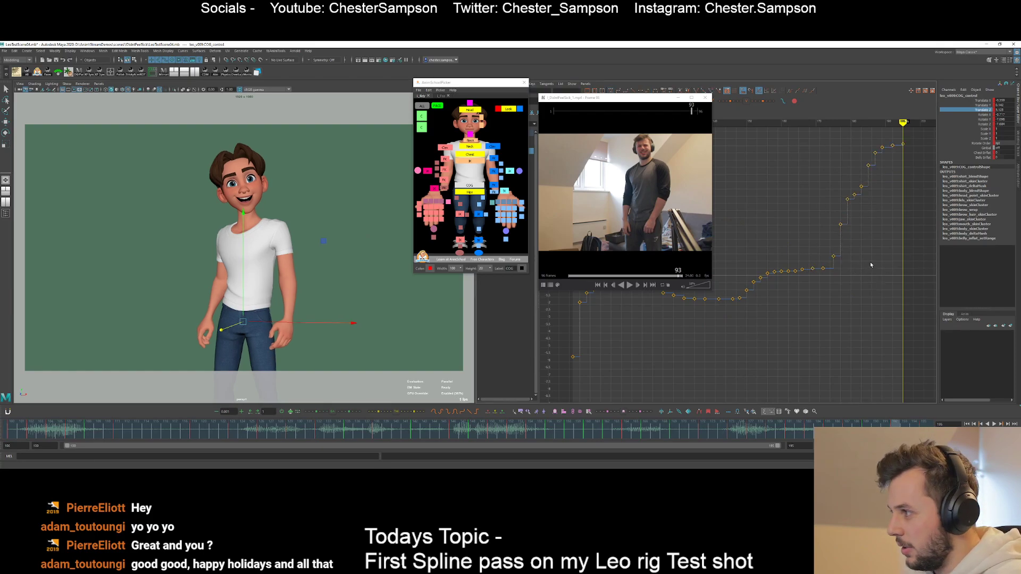
- Step back to reference frame 73 and slightly raise the Translate Z key just before the steep rise
key("comma")
key("comma")
key("comma")
key("comma")
key("comma")
key("comma")
key("comma")
key("comma")
key("comma")
key("comma")
key("period")
key("period")
key("period")
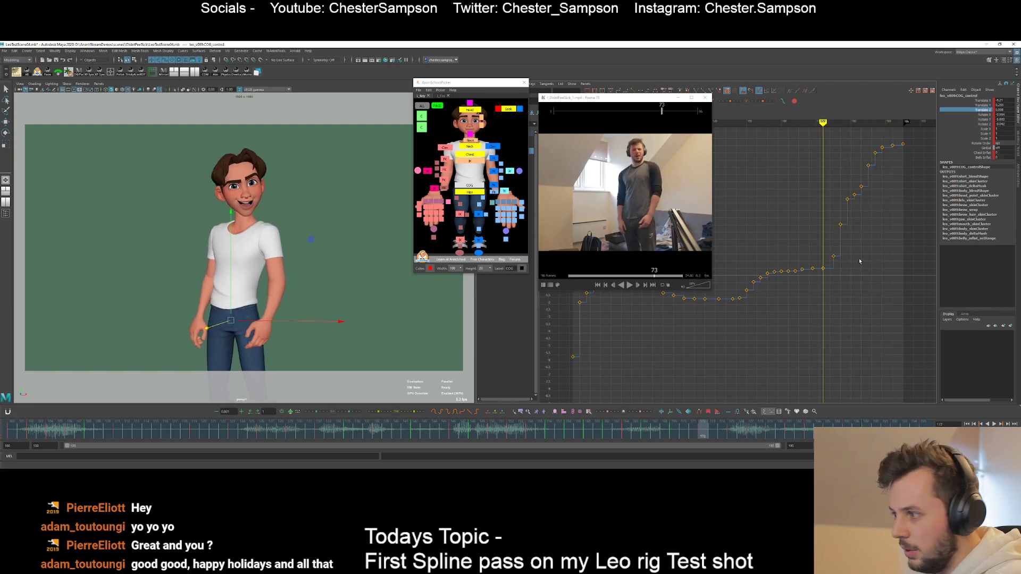
key("comma")
key("comma")
key("comma")
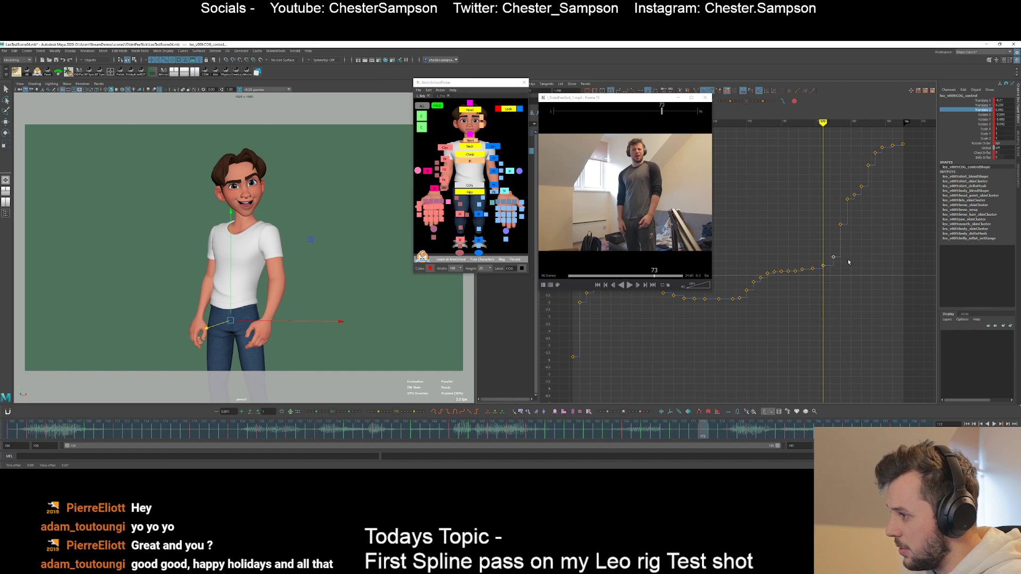
- Smooth the last Translate Z keys from about reference frame 82 so the curve eases into the final pose
key("period")
key("period")
key("period")
key("period")
key("period")
key("period")
key("period")
key("period")
key("period")
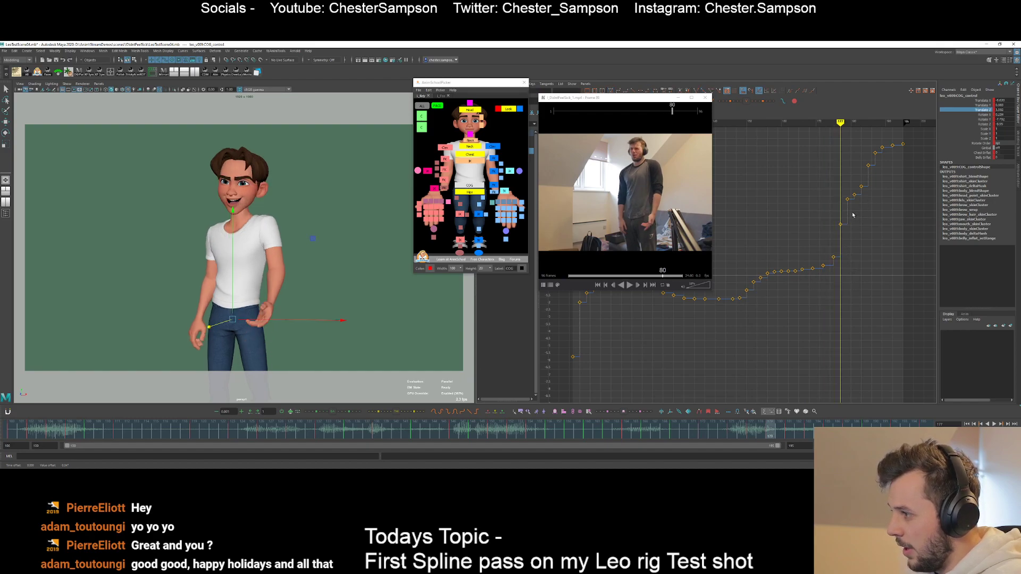
left_click_drag(890, 207, 898, 211)
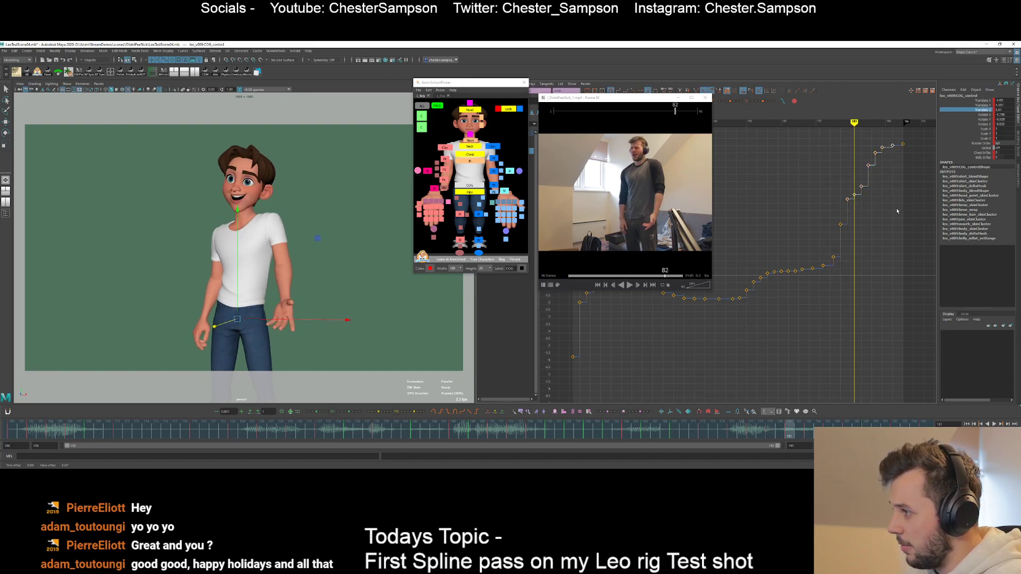
left_click_drag(333, 413, 341, 414)
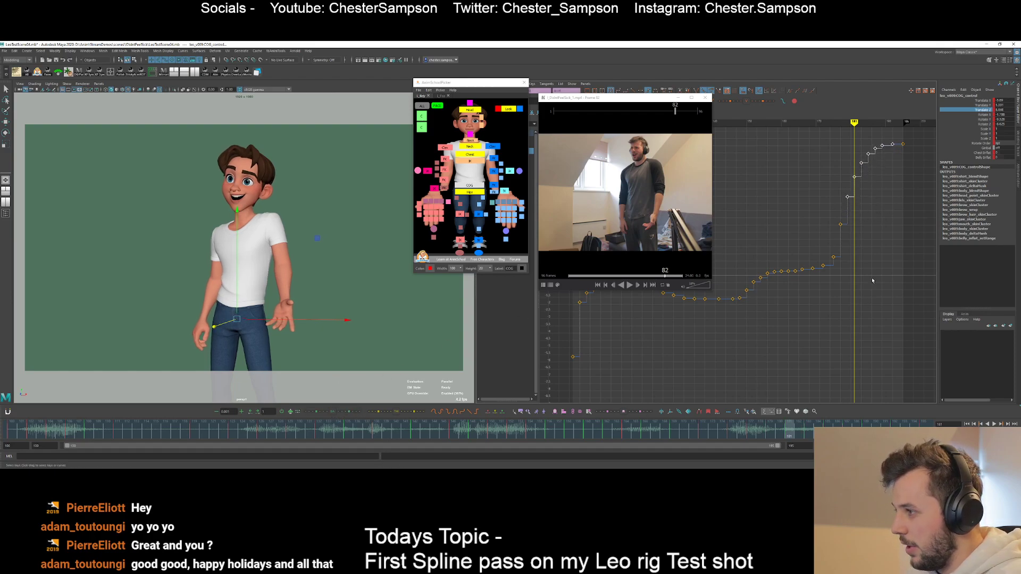
- Examine the Translate Z keys leading into the final rise around reference frame 67 and play the shot with the reference
key("comma")
key("comma")
key("comma")
key("comma")
key("comma")
key("comma")
key("comma")
key("comma")
key("comma")
key("comma")
key("comma")
key("comma")
key("comma")
key("comma")
key("comma")
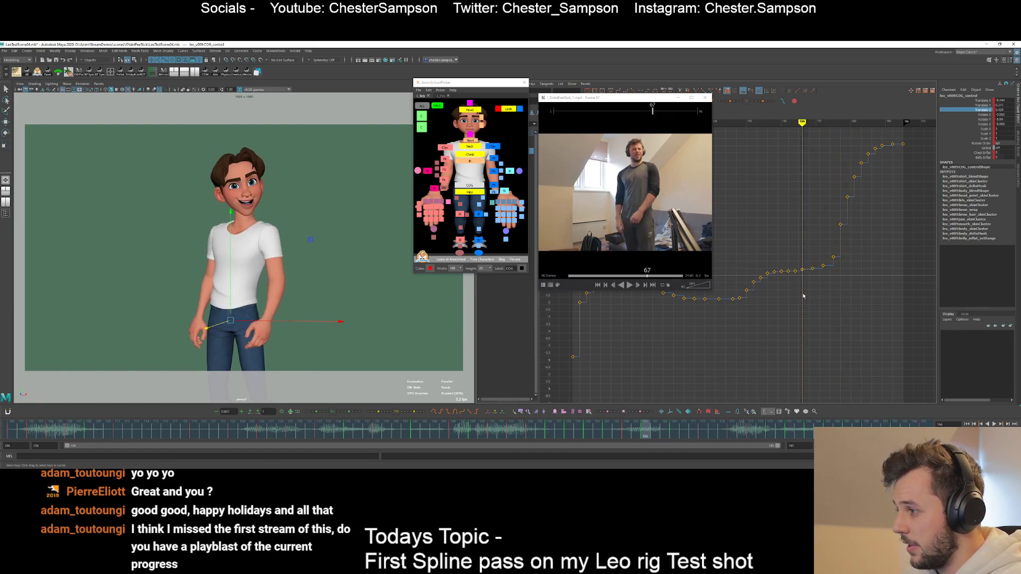
right_click_drag(803, 296, 801, 260, "alt+shift")
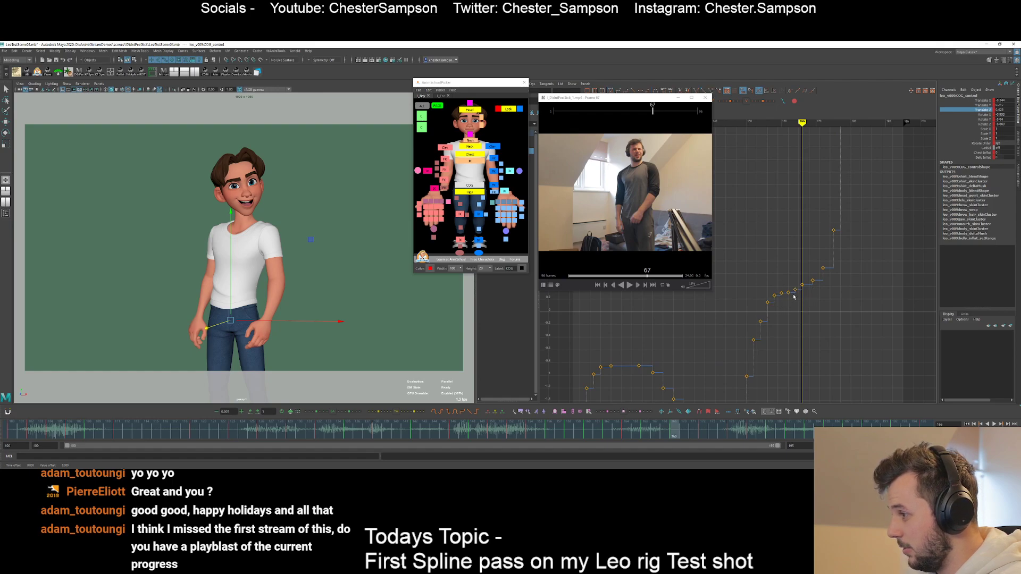
key("alt+v")
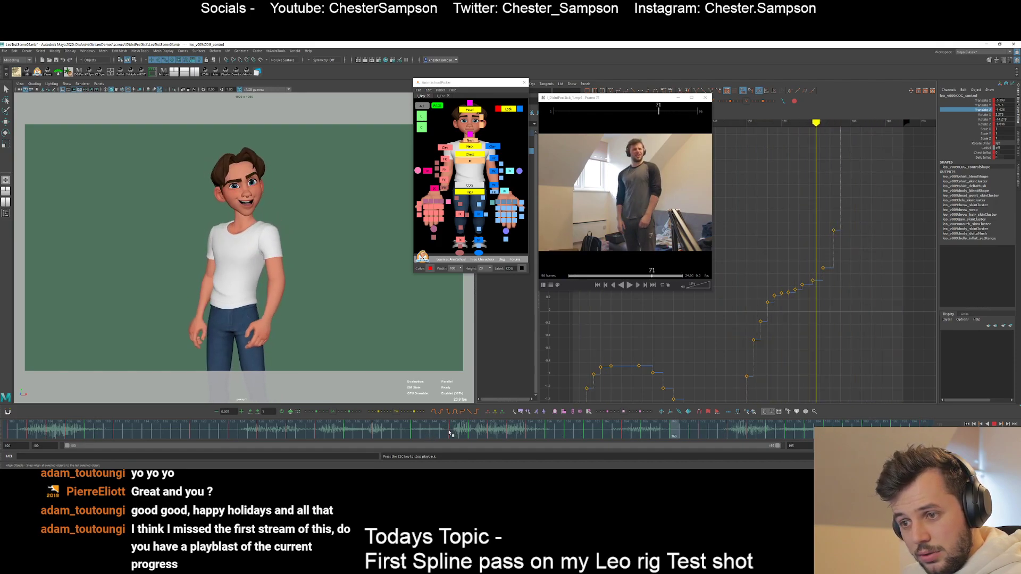
- Isolate the COG control's Translate X curve and play the shot against the reference video
left_click_drag(449, 433, 501, 432)
left_click(343, 323)
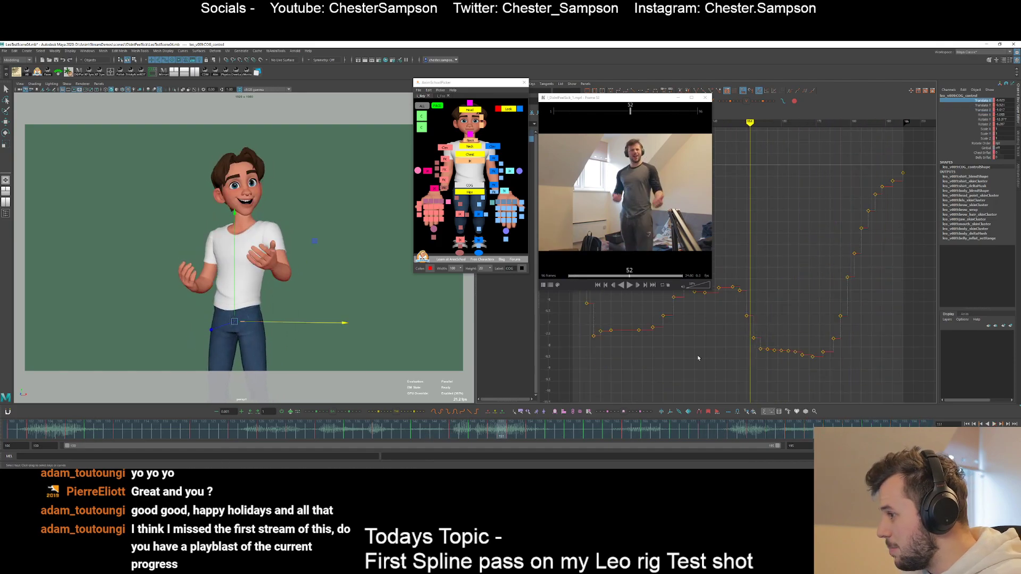
key("alt+v")
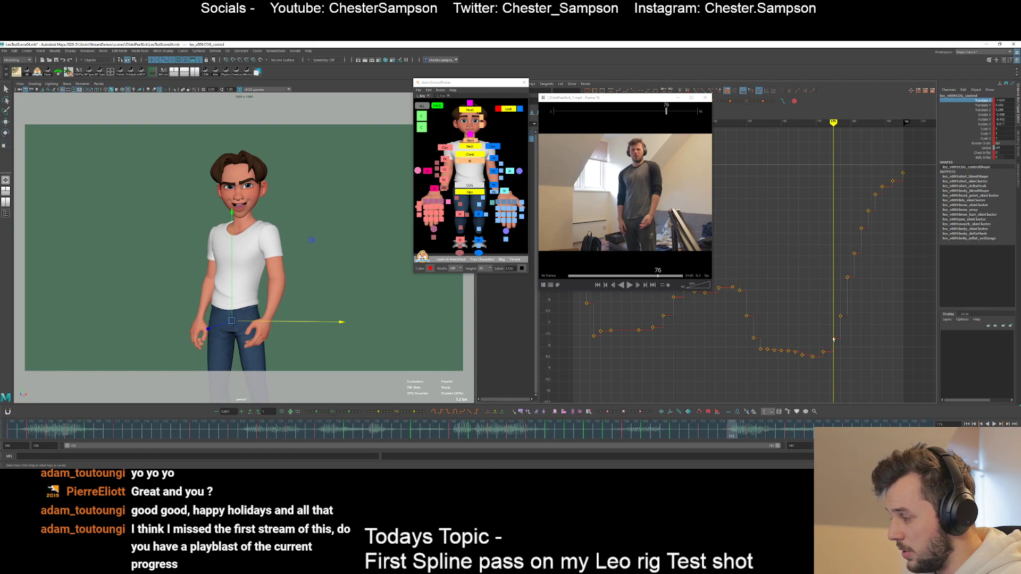
- Examine the COG's Translate X keys between reference frames 61 and 76, comparing each pose with the reference video
right_click_drag(803, 299, 827, 314, "alt")
middle_click_drag(839, 316, 753, 291, "alt")
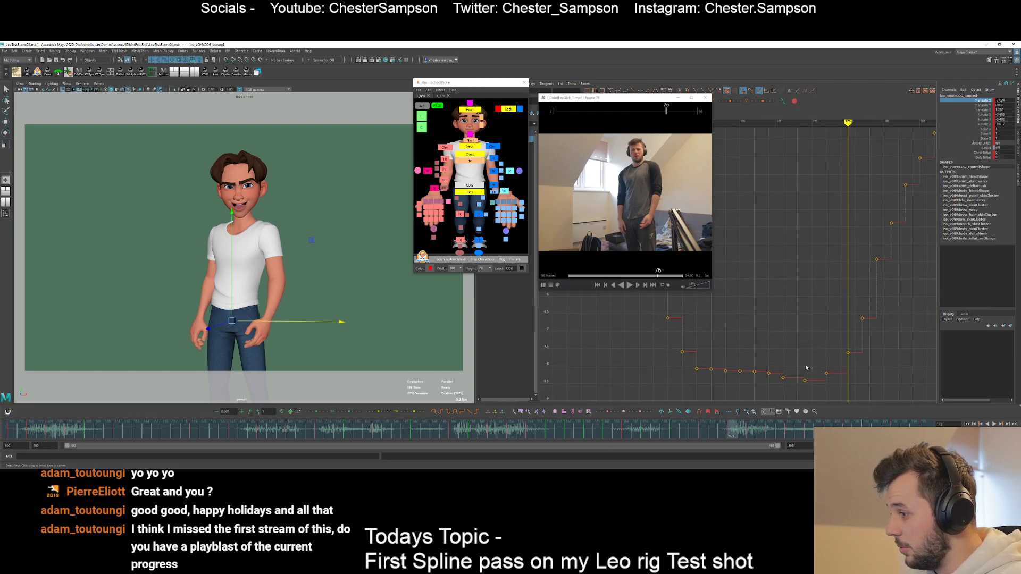
middle_click_drag(807, 368, 791, 343, "alt")
right_click_drag(838, 343, 809, 335, "alt")
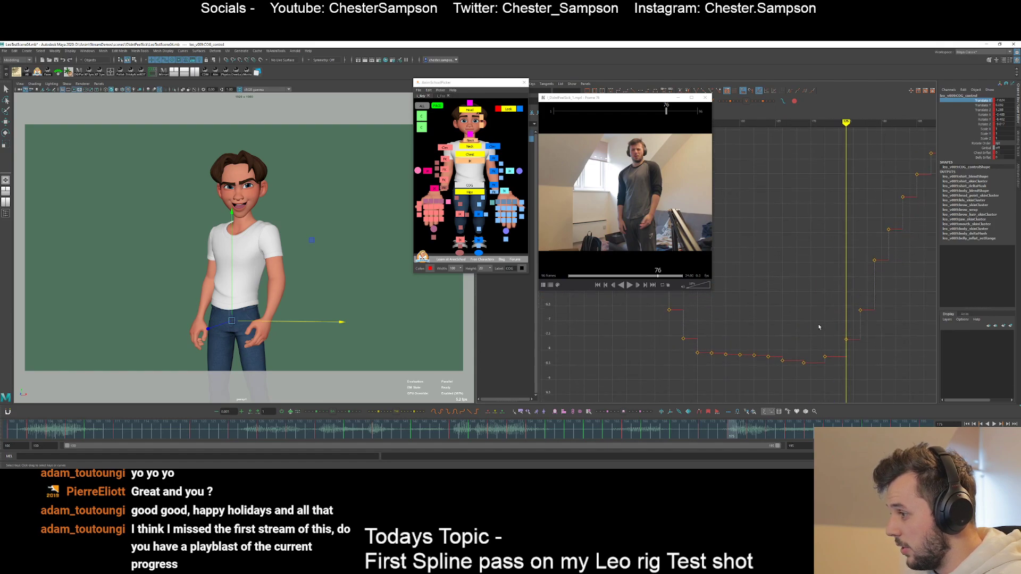
middle_click_drag(820, 327, 771, 336, "alt")
key("comma")
key("comma")
key("comma")
key("comma")
key("comma")
key("period")
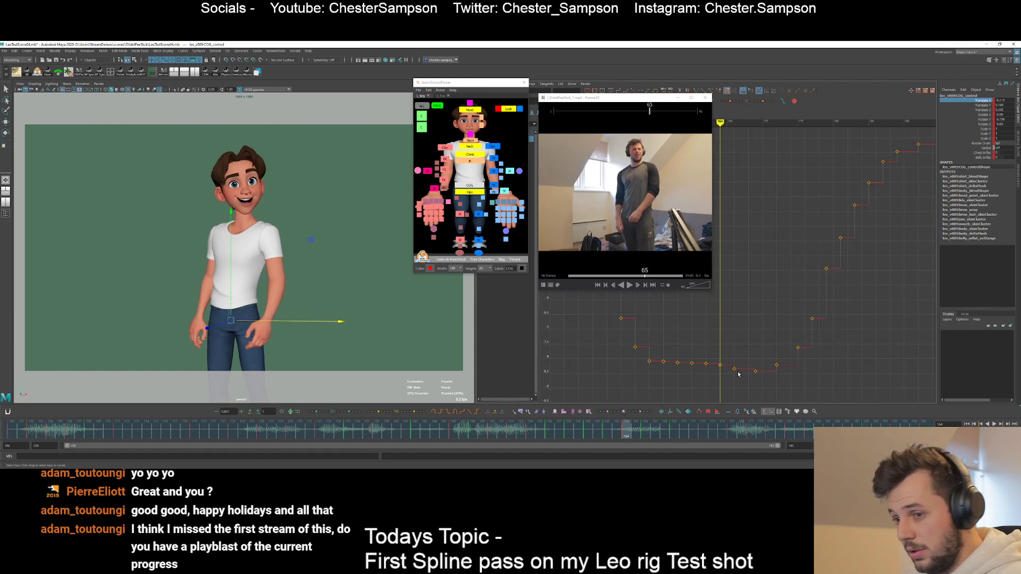
key("alt+comma")
key("alt+comma")
key("alt+comma")
key("alt+comma")
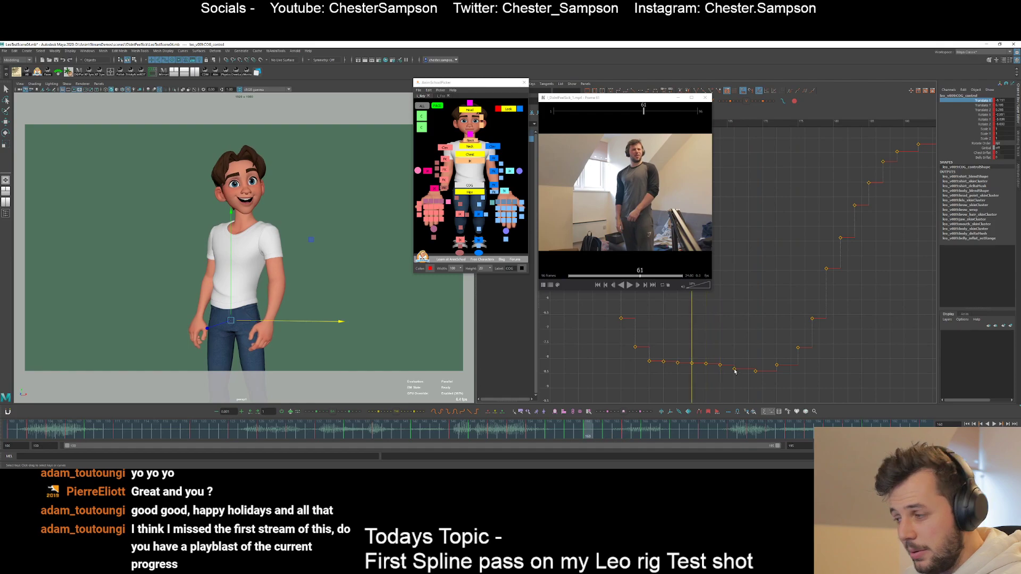
key("alt+period")
key("alt+period")
key("alt+period")
key("alt+period")
key("alt+period")
key("alt+period")
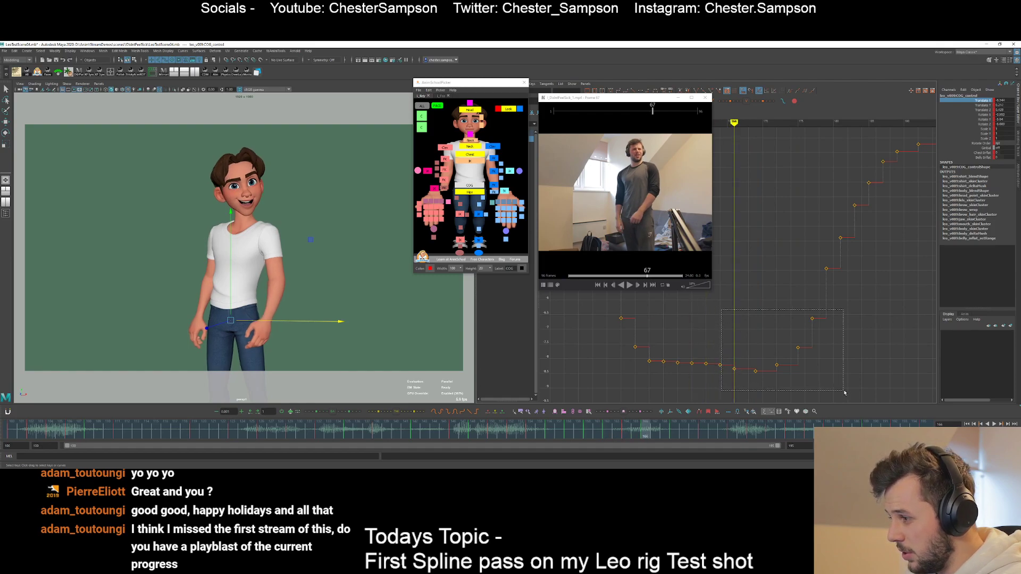
- Smooth the Translate X keys from reference frame 65 to 78 so the low section flows gradually into the final rise
left_click_drag(844, 392, 844, 392)
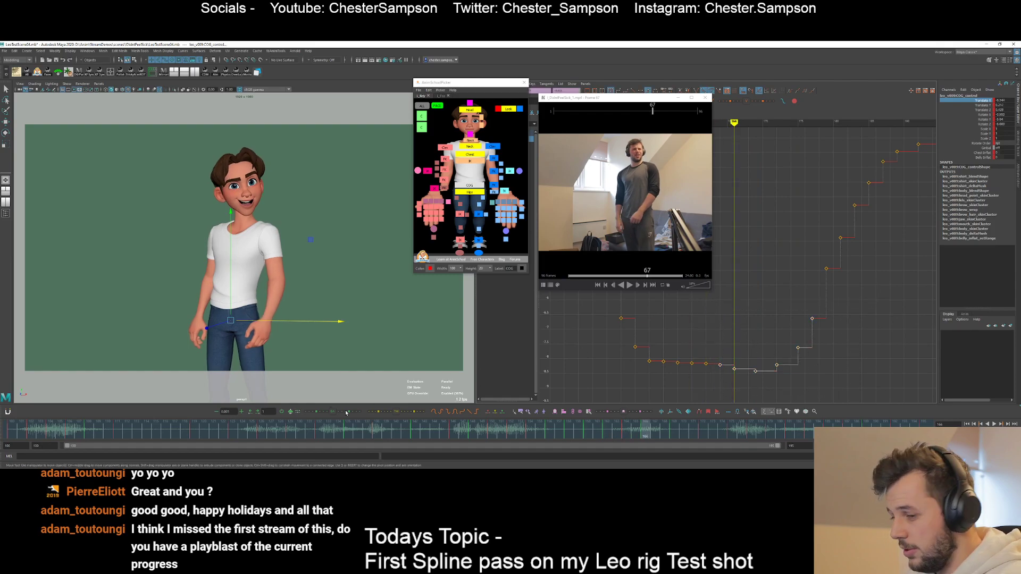
left_click(324, 412)
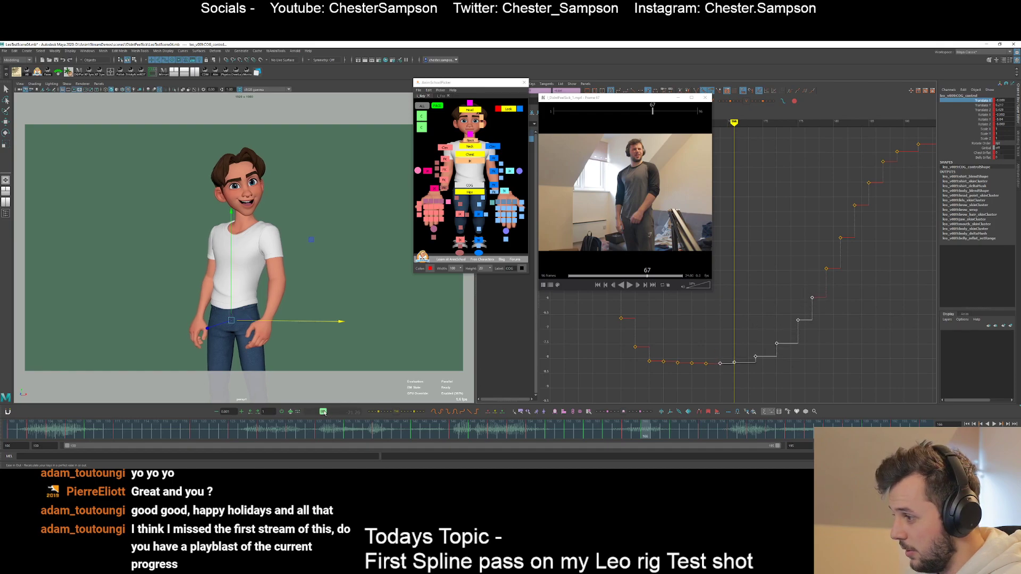
left_click(324, 413)
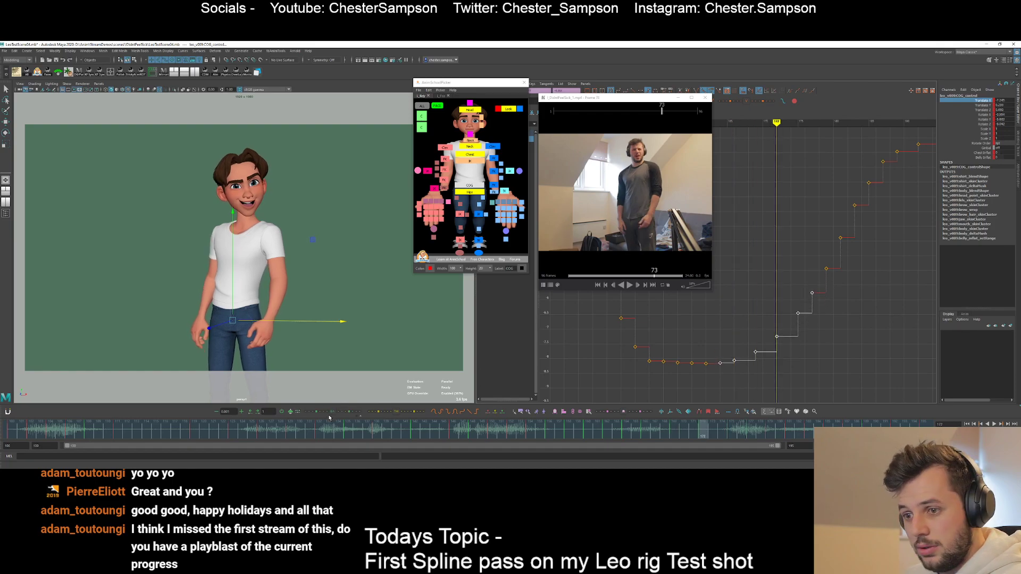
- Play the shot with the reference and examine the Translate X keys through the final rise around reference frames 76 to 80
key("alt+v")
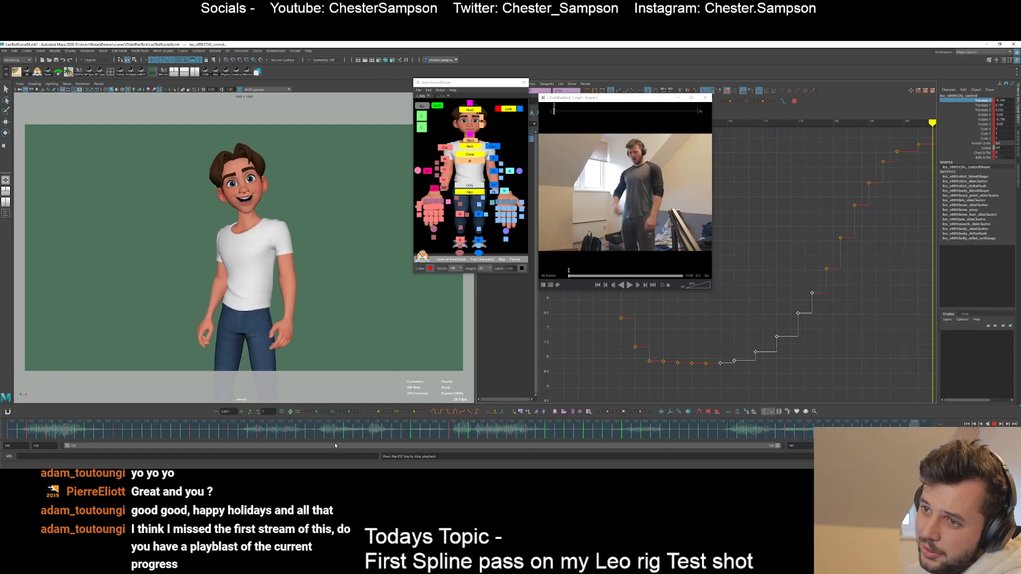
key("Escape")
left_click_drag(469, 433, 732, 432)
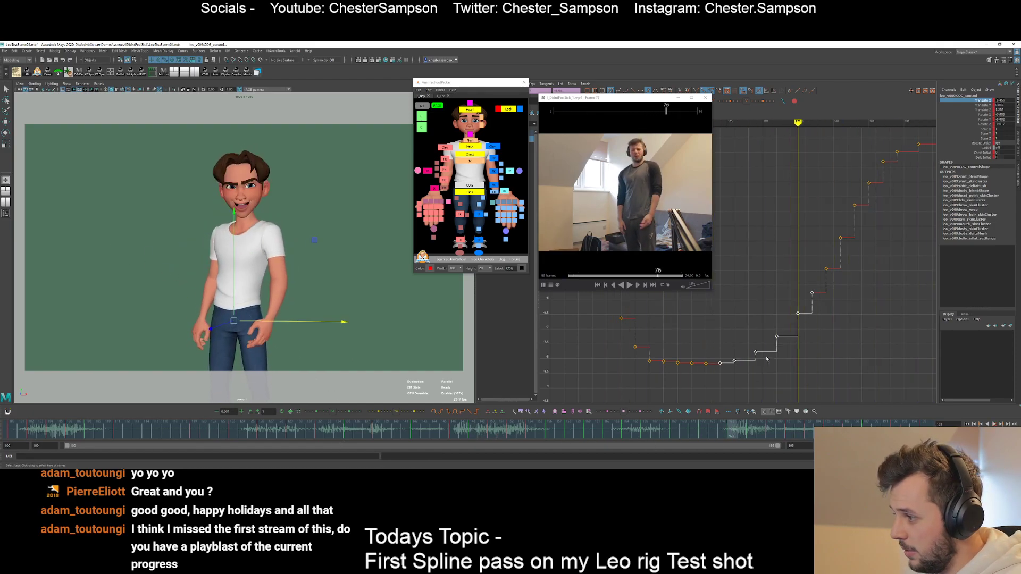
key("period")
left_click(834, 314)
key("period")
left_click_drag(814, 250, 830, 266)
middle_click_drag(847, 273, 829, 292, "alt")
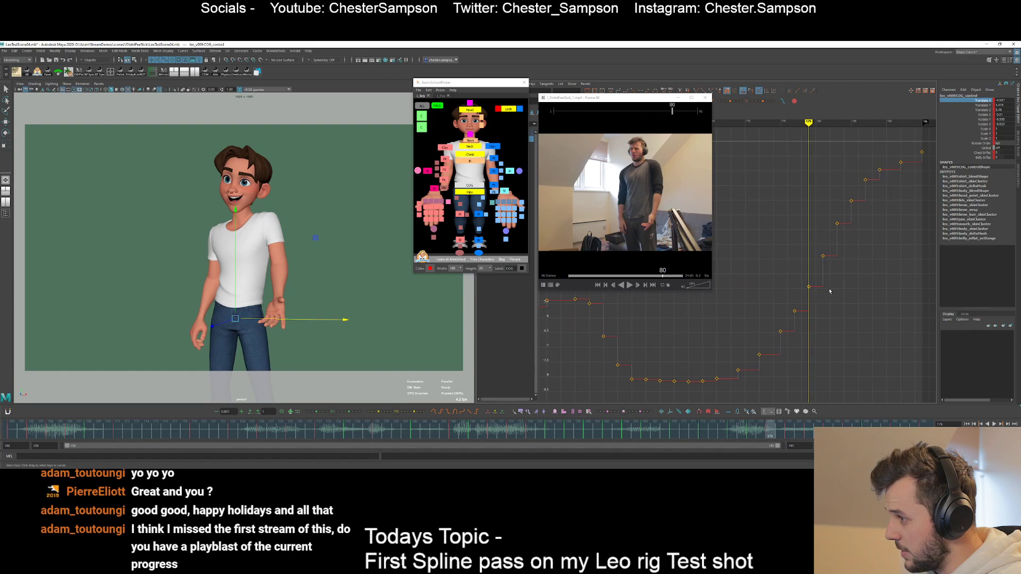
right_click_drag(836, 304, 802, 298, "alt")
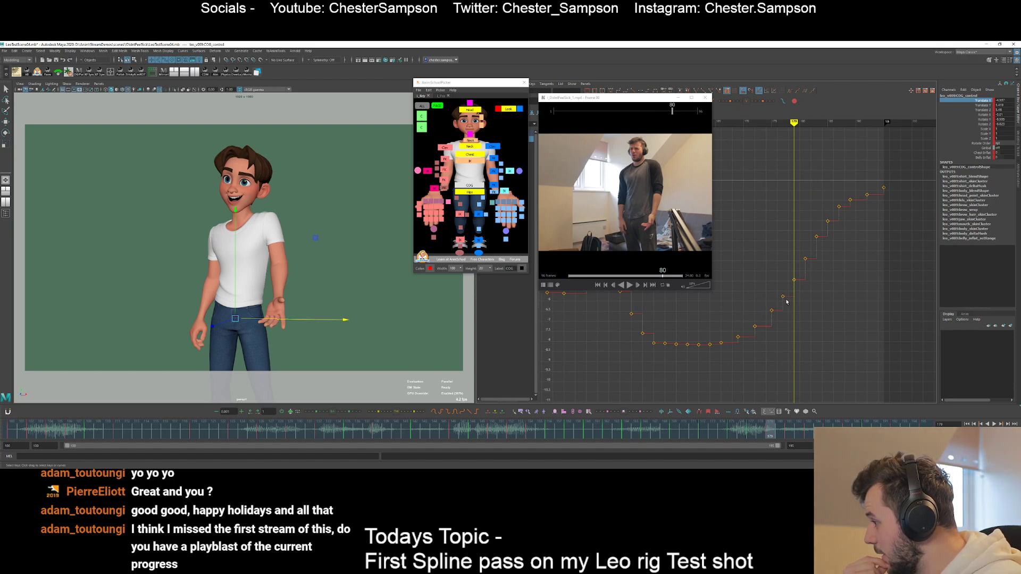
- Review the shot's playback with no control selected, and return to the COG control's Translate X curve
left_click(98, 206)
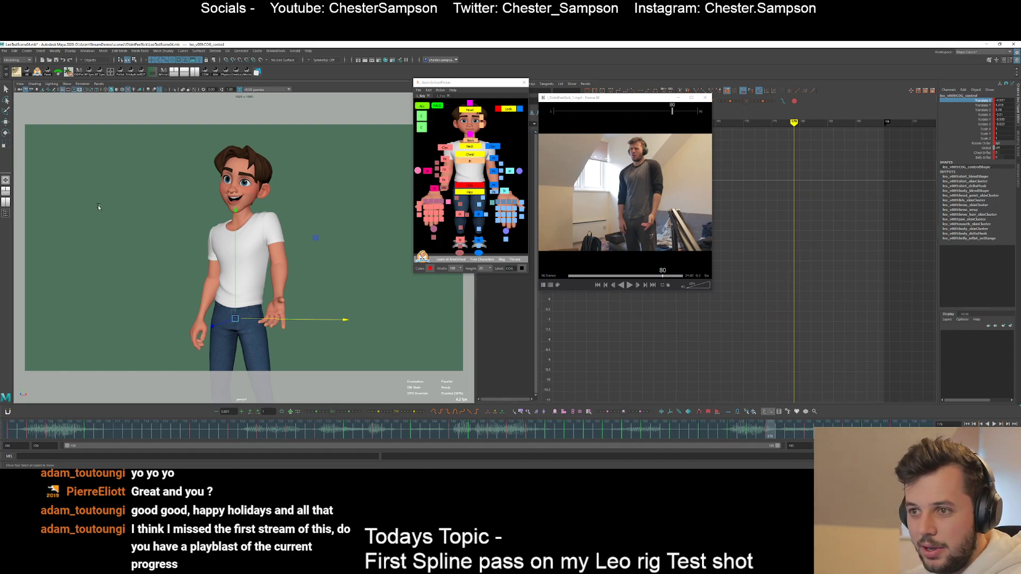
key("alt+v")
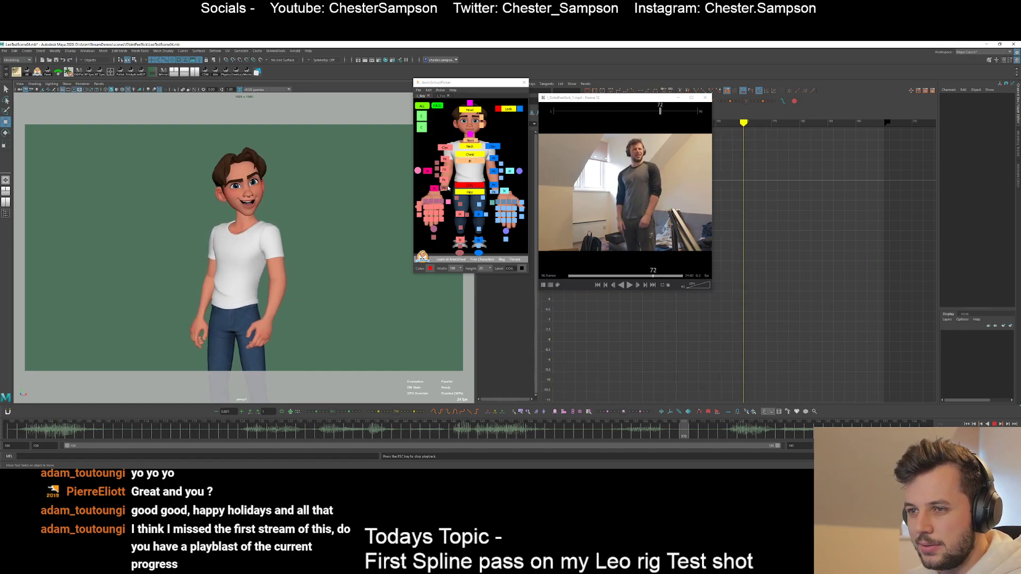
left_click(470, 185)
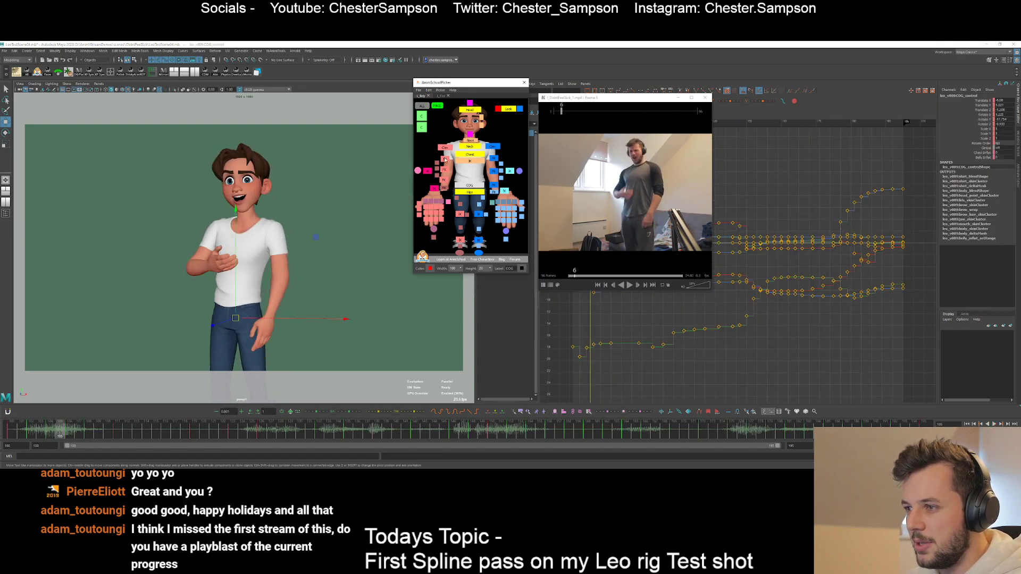
left_click(980, 100)
key("f")
key("alt+v")
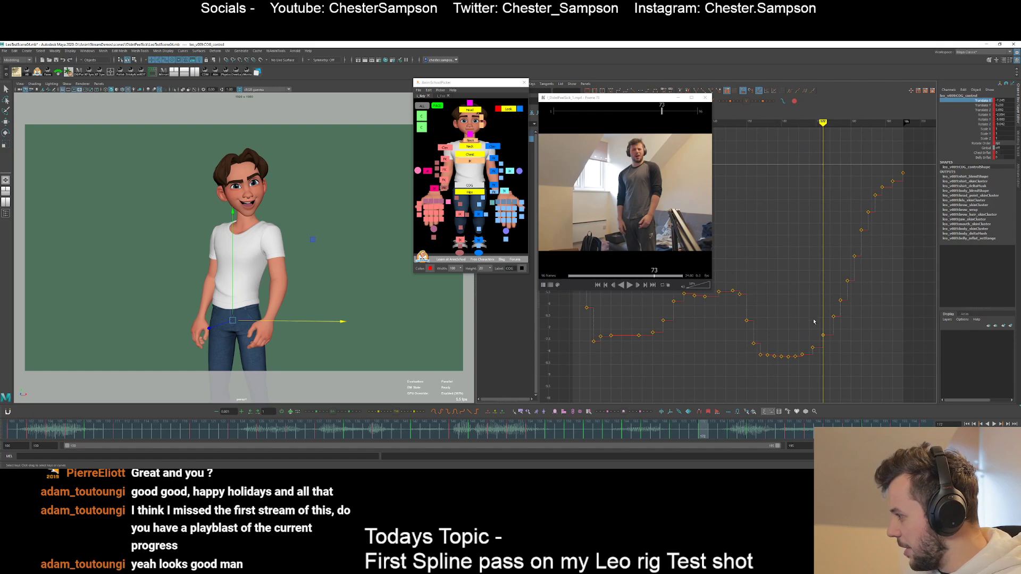
- Examine the Translate X keys at the start of the final rise, comparing poses around reference frames 70 to 76
right_click_drag(803, 290, 801, 287, "alt")
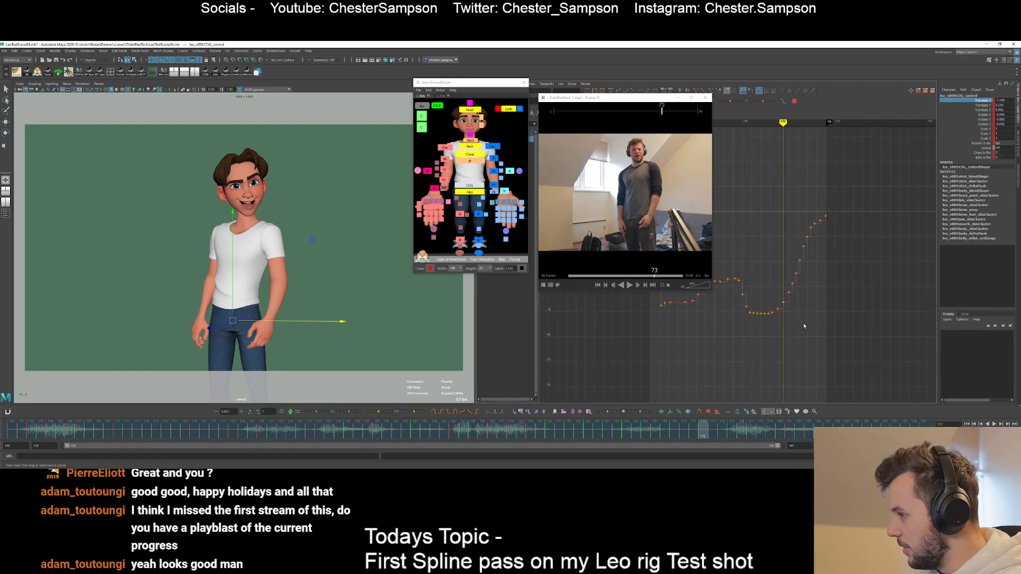
right_click_drag(802, 326, 811, 301, "alt+shift")
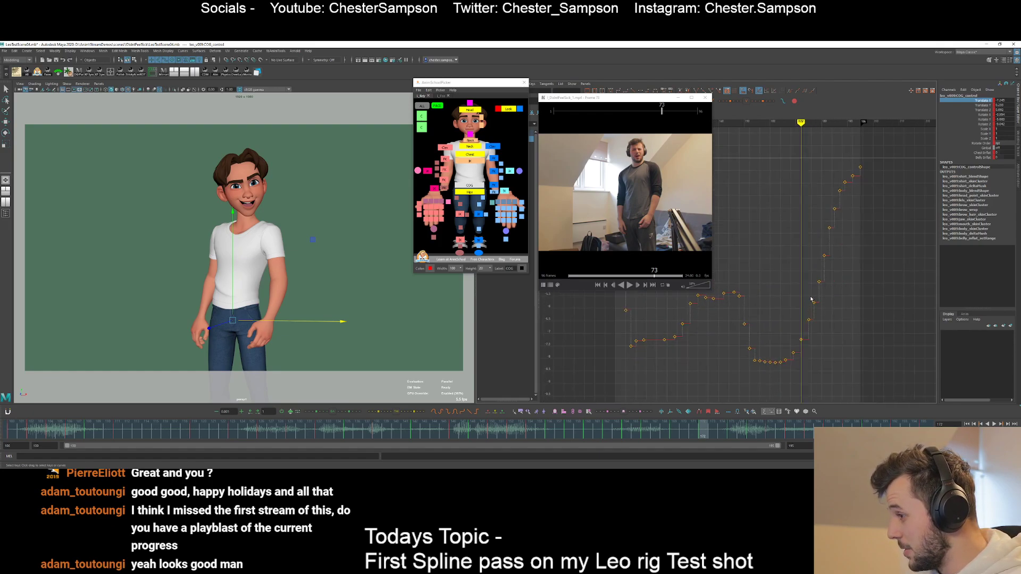
middle_click_drag(812, 301, 788, 301, "alt")
key("comma")
key("comma")
key("period")
key("period")
key("comma")
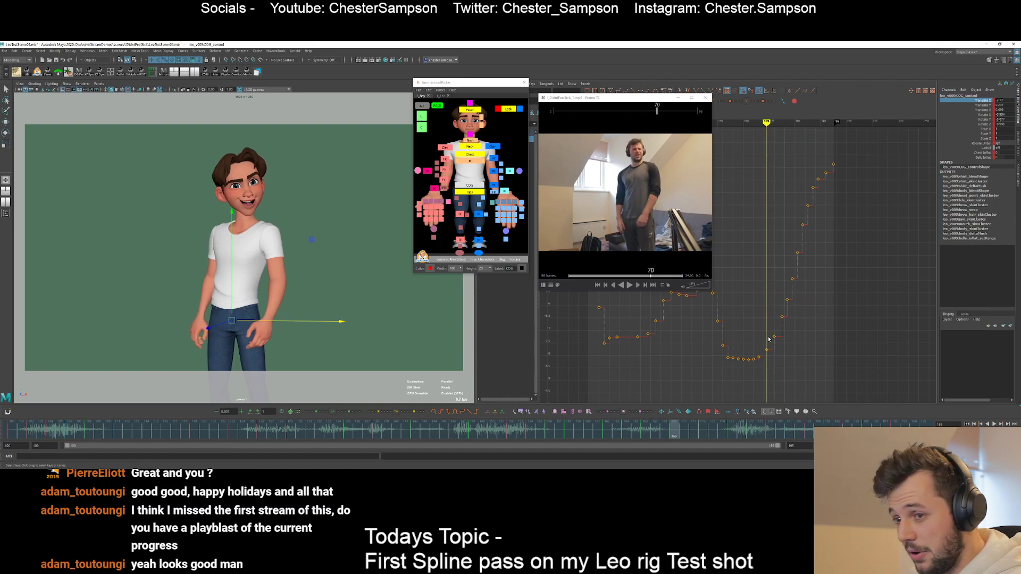
key("period")
key("period")
key("period")
key("comma")
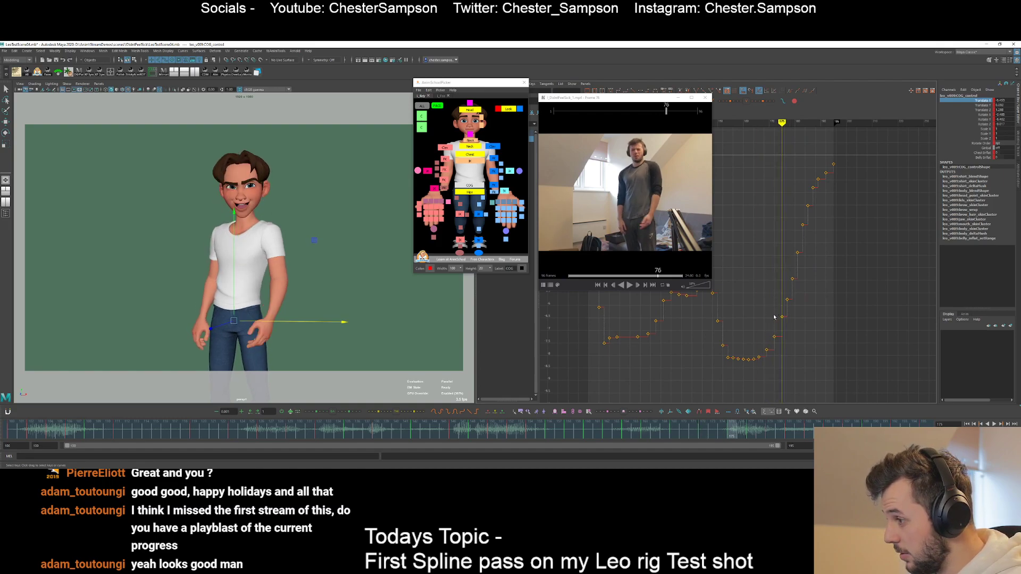
key("comma")
key("period")
right_click_drag(807, 334, 793, 292, "alt")
right_click_drag(794, 293, 743, 269, "alt+shift")
middle_click_drag(743, 270, 727, 274, "alt")
right_click_drag(726, 274, 750, 284, "alt")
key("alt+comma")
key("alt+comma")
key("alt+comma")
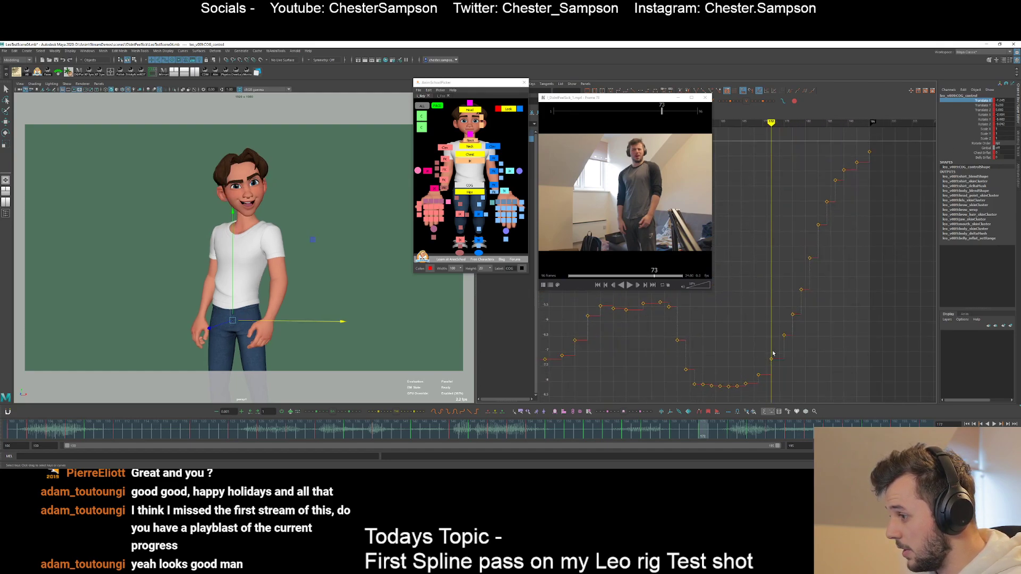
key("alt+period")
key("alt+period")
key("alt+period")
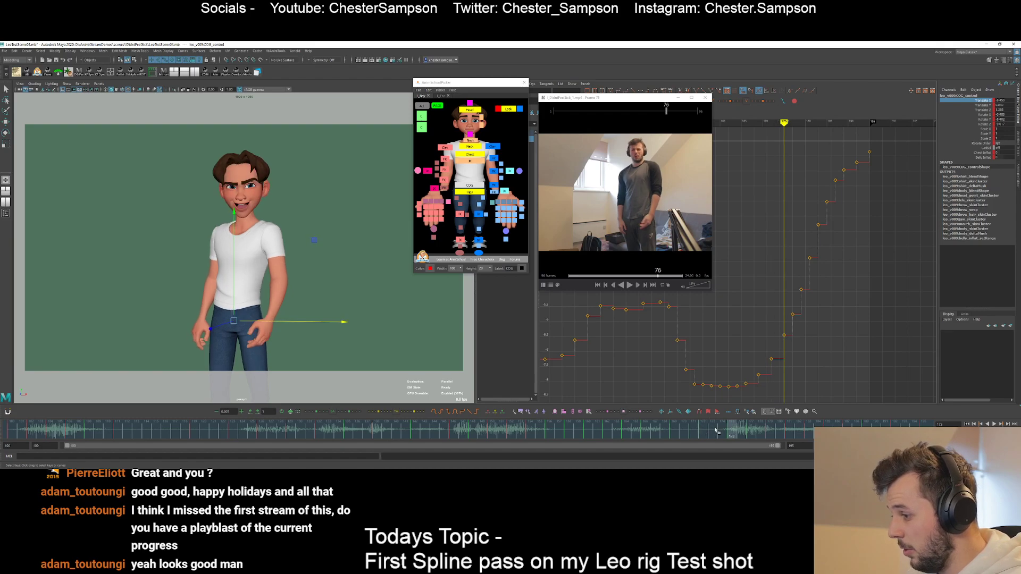
- Raise the Translate X keys from reference frame 78 through 88 to make the start of the final rise steeper
left_click_drag(734, 433, 742, 431)
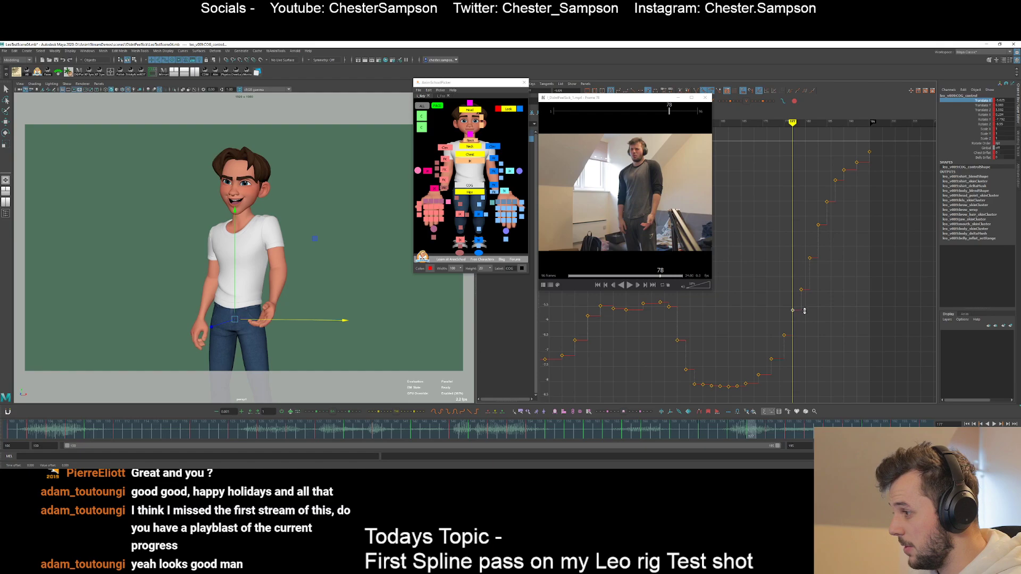
key("period")
middle_click_drag(804, 311, 835, 192, "shift")
key("period")
key("period")
key("period")
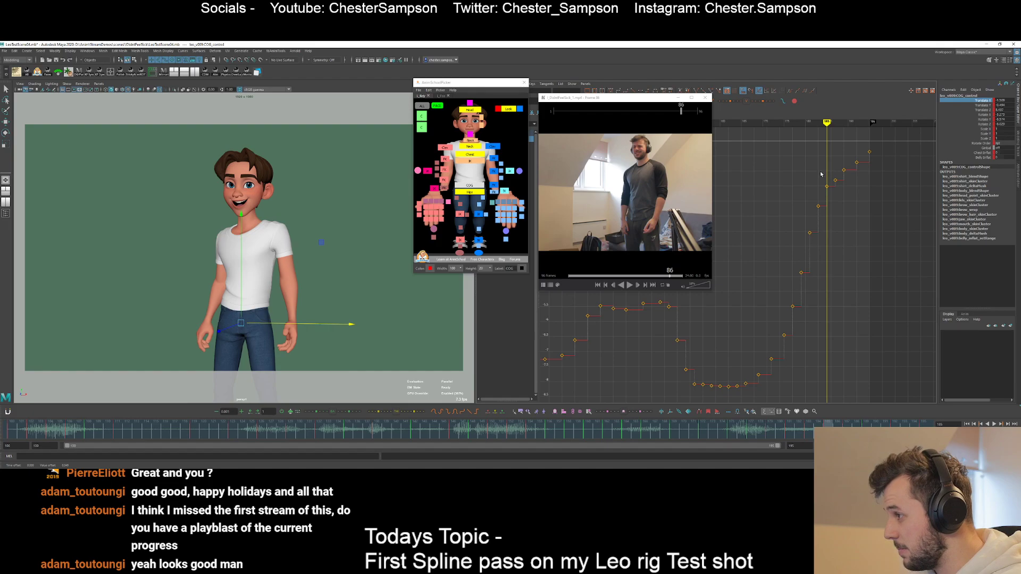
left_click_drag(820, 175, 842, 191)
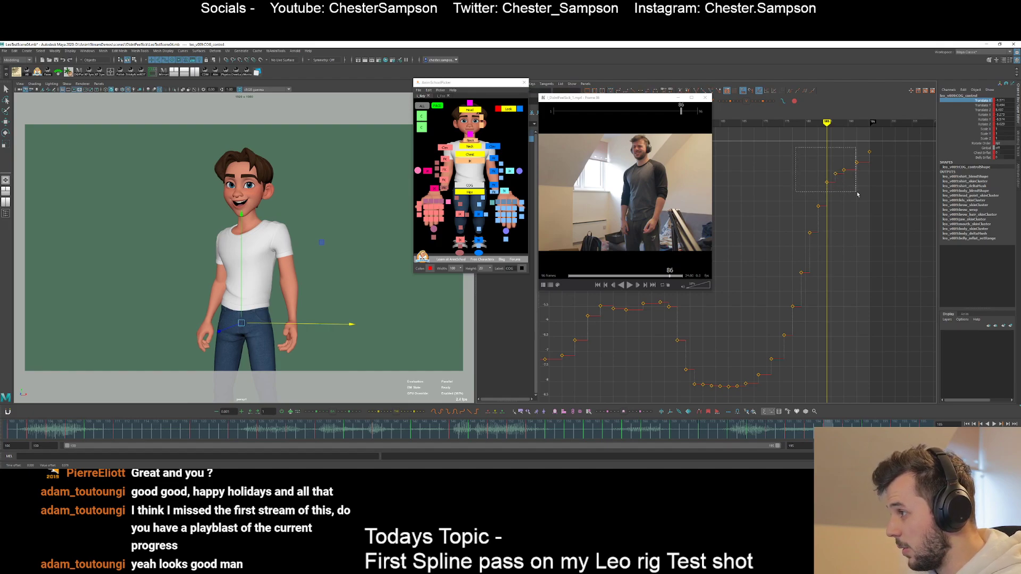
- Smooth the four Translate X keys from reference frame 86 onward so the curve eases evenly toward the final pose
left_click_drag(796, 147, 862, 197)
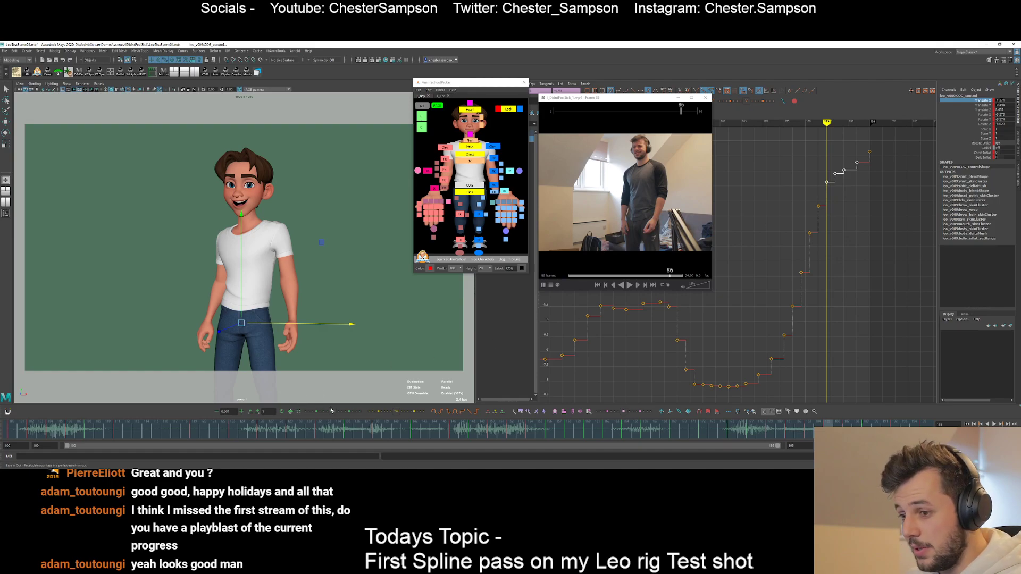
left_click_drag(332, 412, 333, 414)
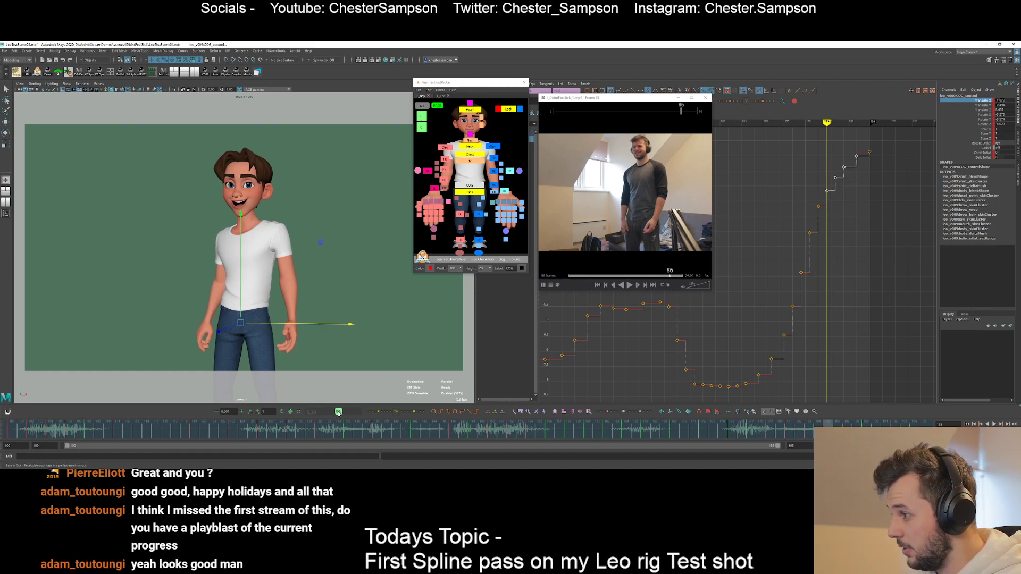
left_click_drag(338, 414, 340, 414)
left_click(875, 306)
- Step back through the Translate X keys from reference frame 86 to about 65 and play the shot with the reference
key("comma")
key("comma")
key("comma")
key("comma")
key("comma")
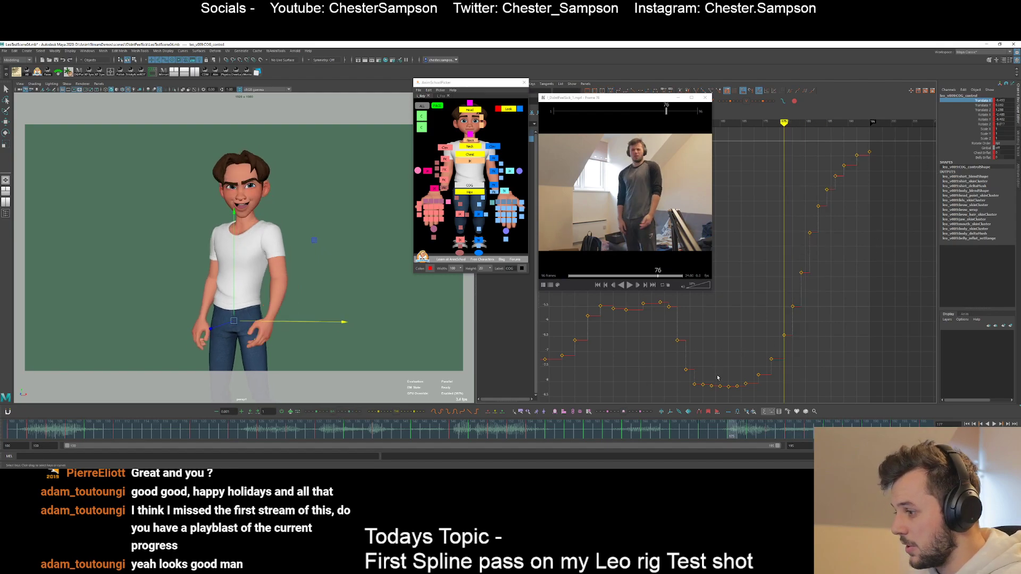
key("comma")
key("comma")
key("comma")
key("comma")
key("comma")
key("period")
key("period")
key("comma")
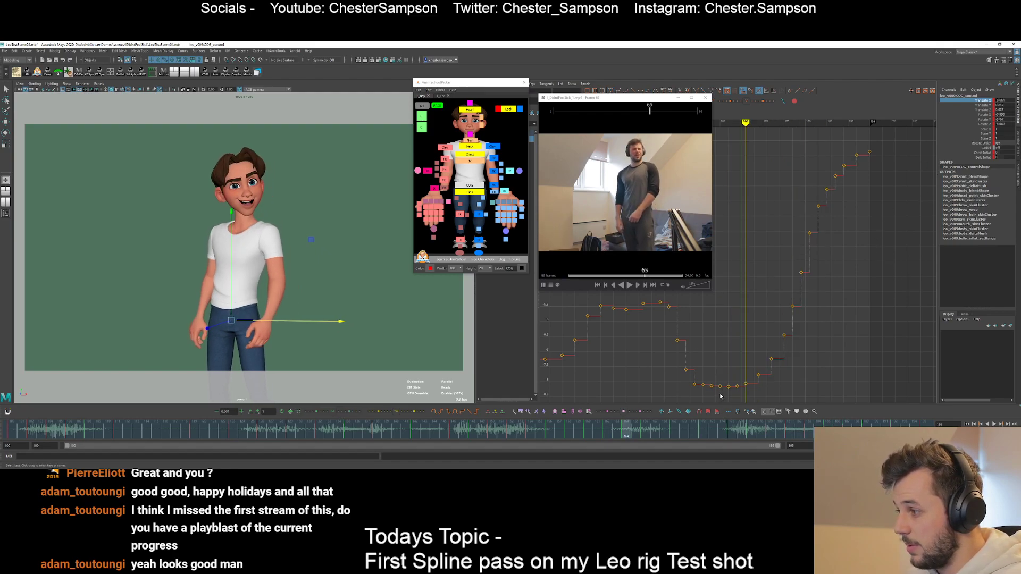
key("alt+v")
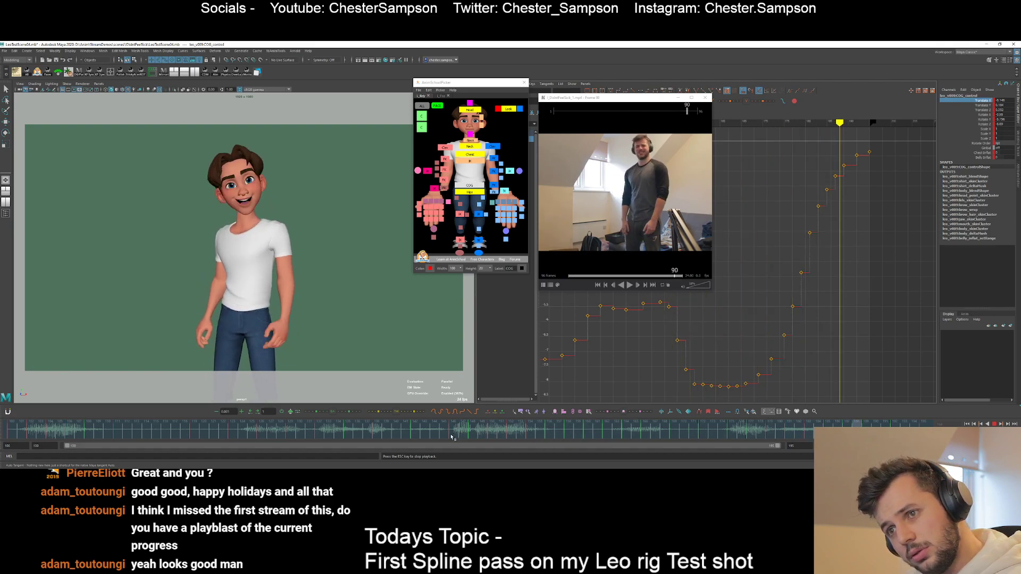
- Stop playback and review the COG's Translate X motion pose by pose up to reference frame 93
left_click(421, 433)
key("Escape")
key("period")
key("period")
key("period")
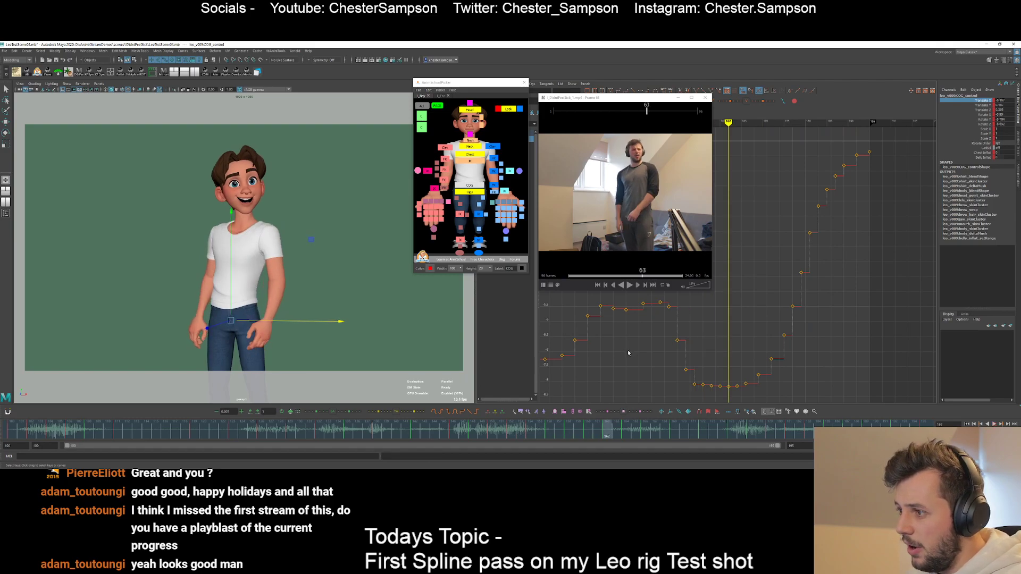
key("period")
key("period")
key("period")
key("period")
key("period")
key("period")
key("period")
key("period")
key("period")
key("period")
key("period")
key("period")
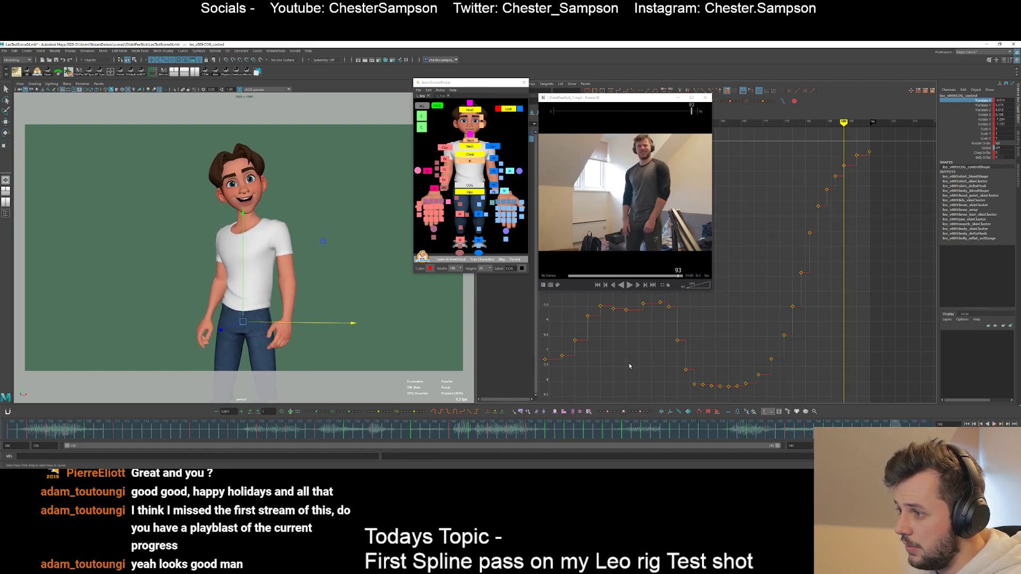
- Isolate the COG's Rotate Y curve and step back through the poses to reference frame 82
key("e")
left_click(978, 119)
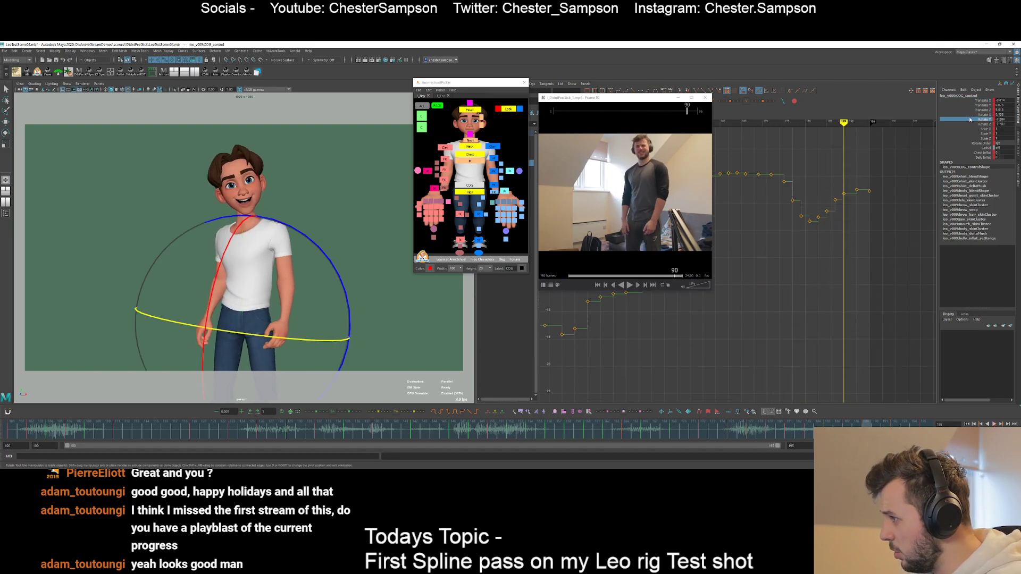
key("comma")
key("comma")
key("comma")
key("comma")
- Try lowering the Rotate Y key at reference frame 82, undo it, and step through the poses to frame 96
left_click(810, 221)
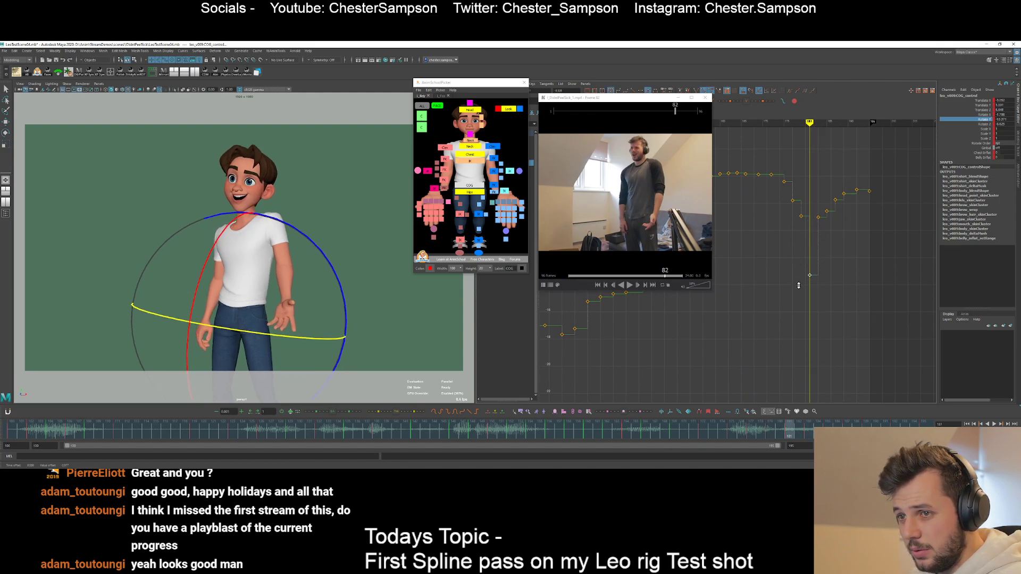
key("period")
key("period")
key("period")
key("period")
key("period")
key("period")
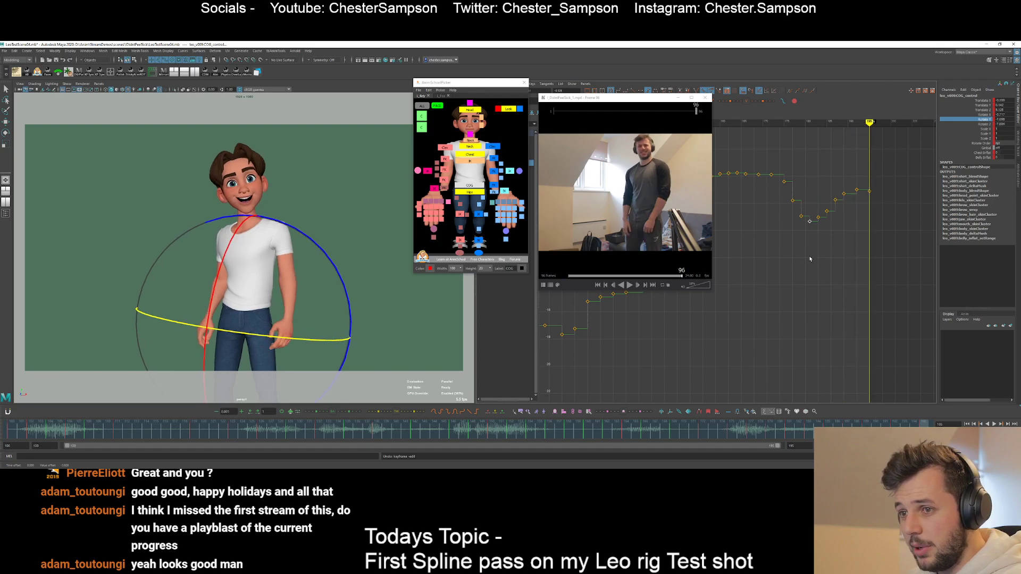
- Lower the Rotate Y keys from reference frame 76 to the end to deepen the turn, and play the shot
key("comma")
key("comma")
key("comma")
key("comma")
key("comma")
left_click_drag(808, 171, 819, 178)
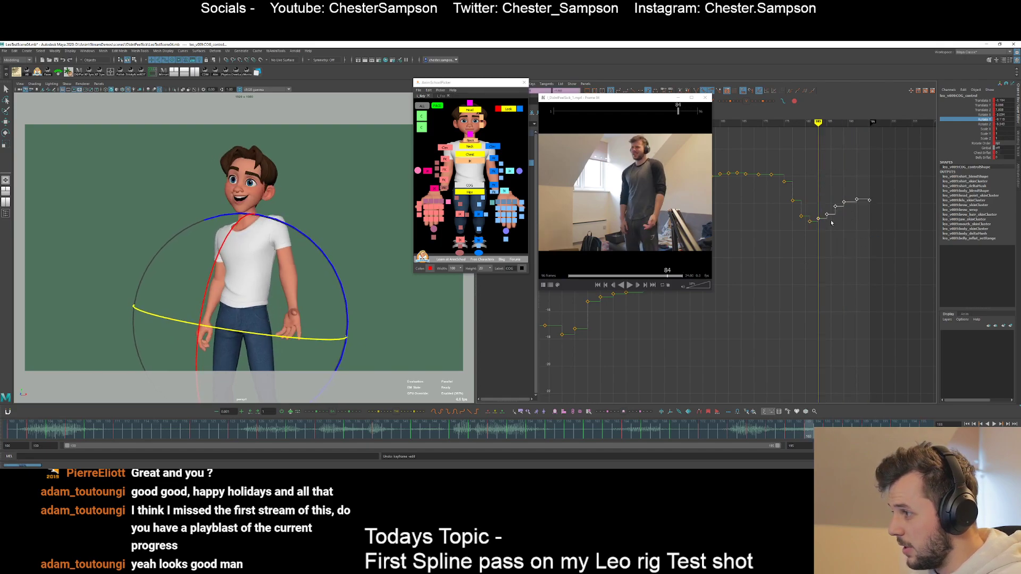
key("alt+v")
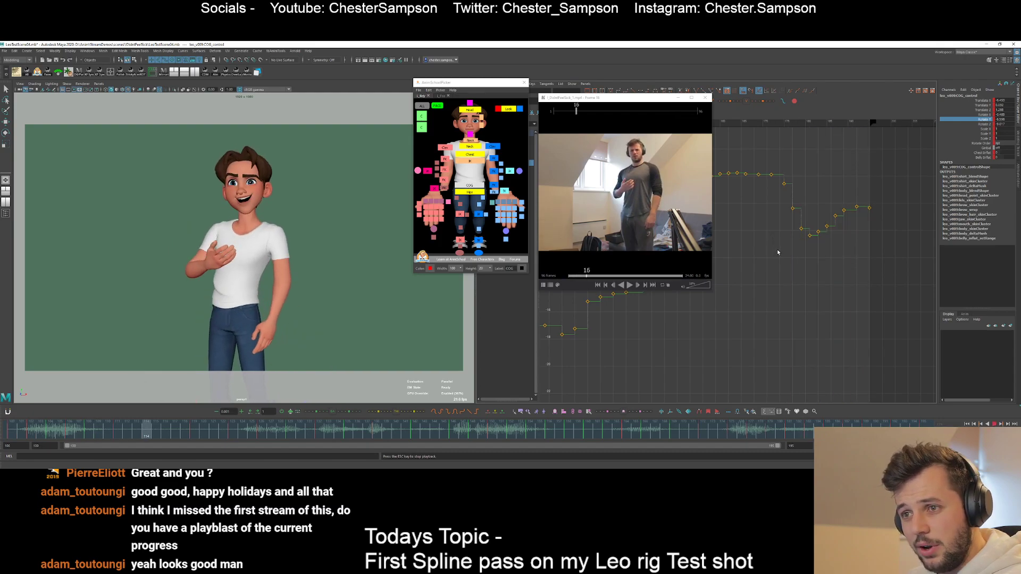
- Replay the shot against the reference several times to check the Rotate Y turn, ending at reference frame 63
key("alt+v")
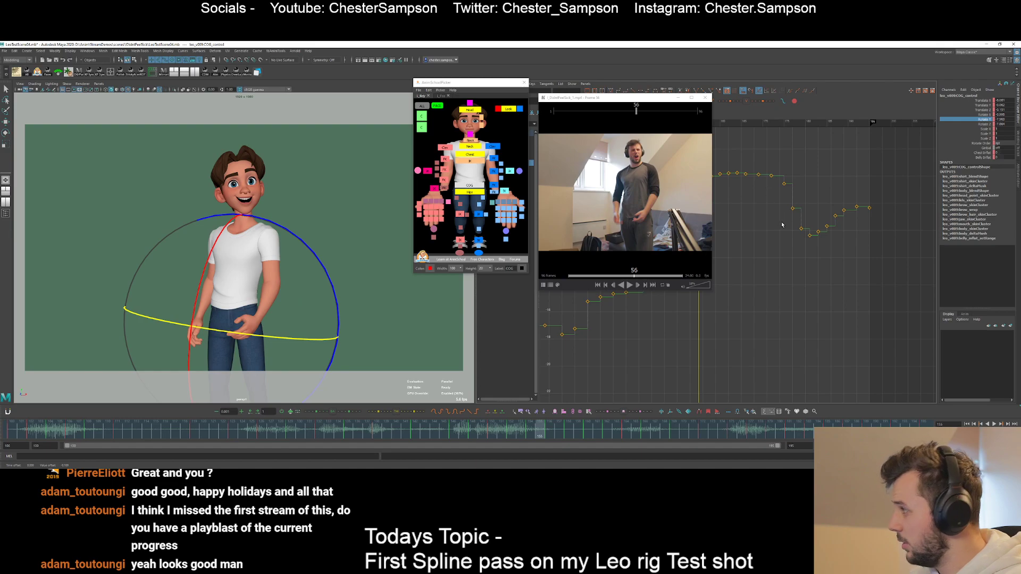
right_click_drag(781, 224, 781, 212, "alt+shift")
middle_click_drag(785, 202, 782, 224, "alt")
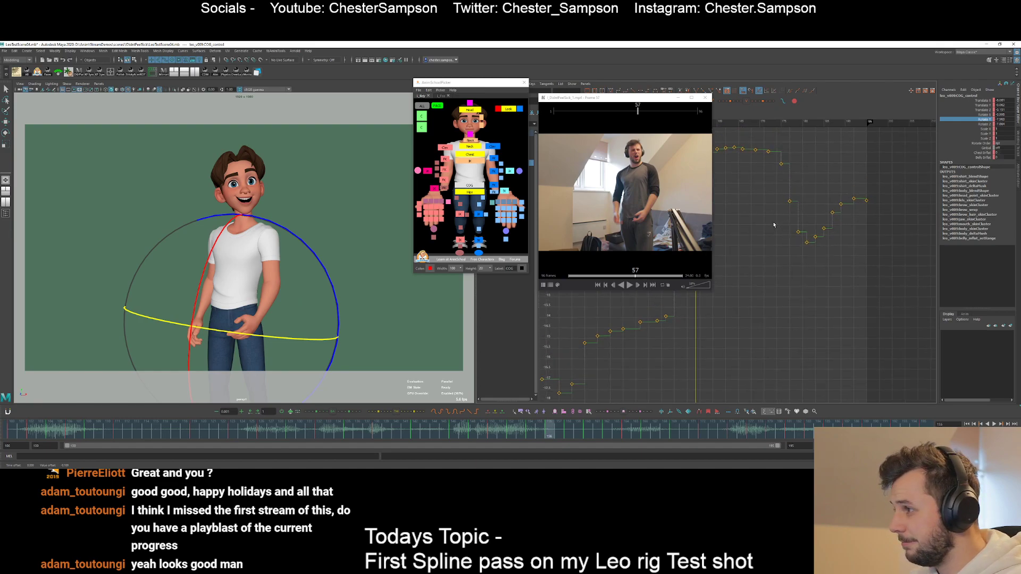
key("alt+v")
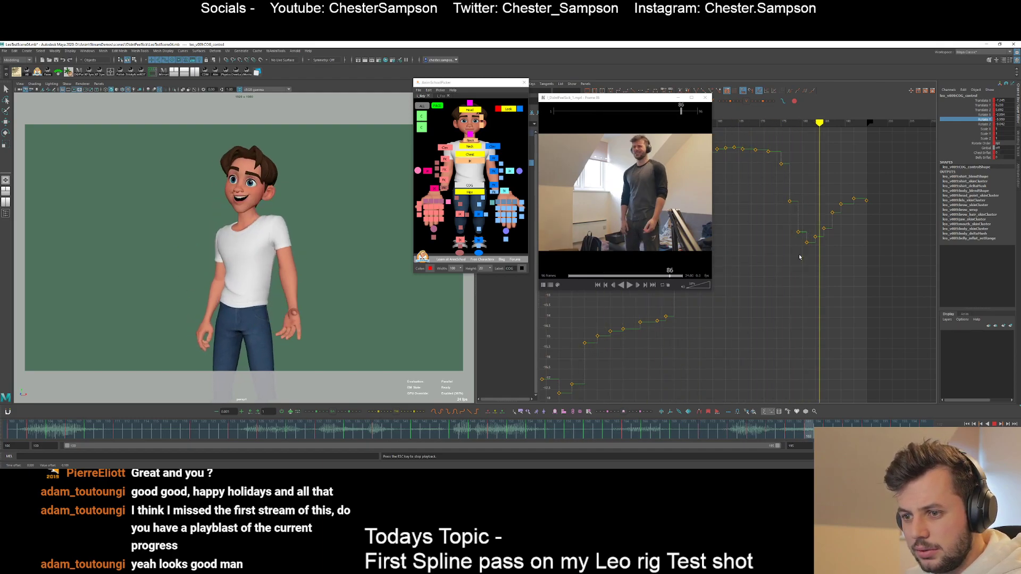
key("Escape")
key("alt+v")
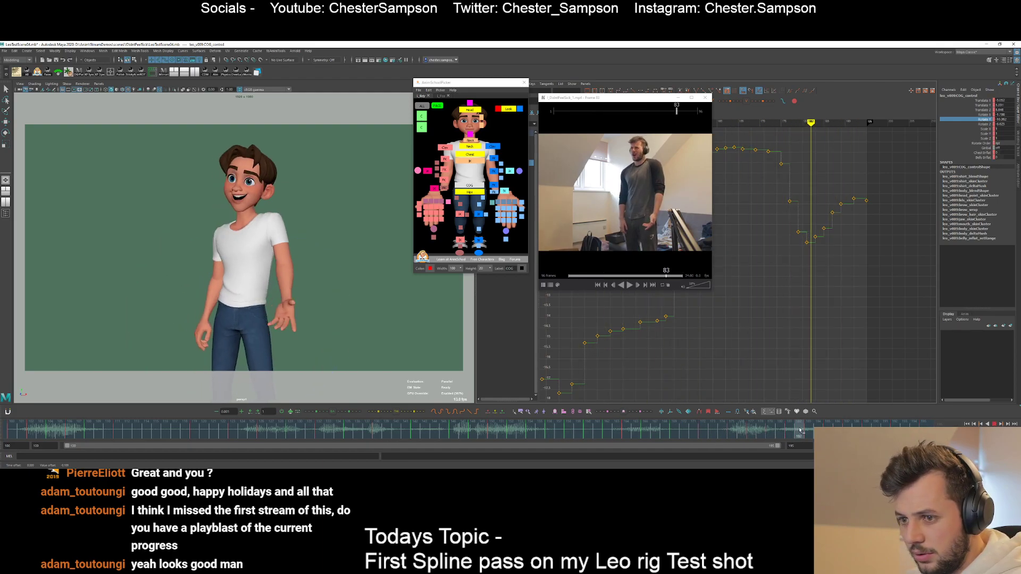
key("Escape")
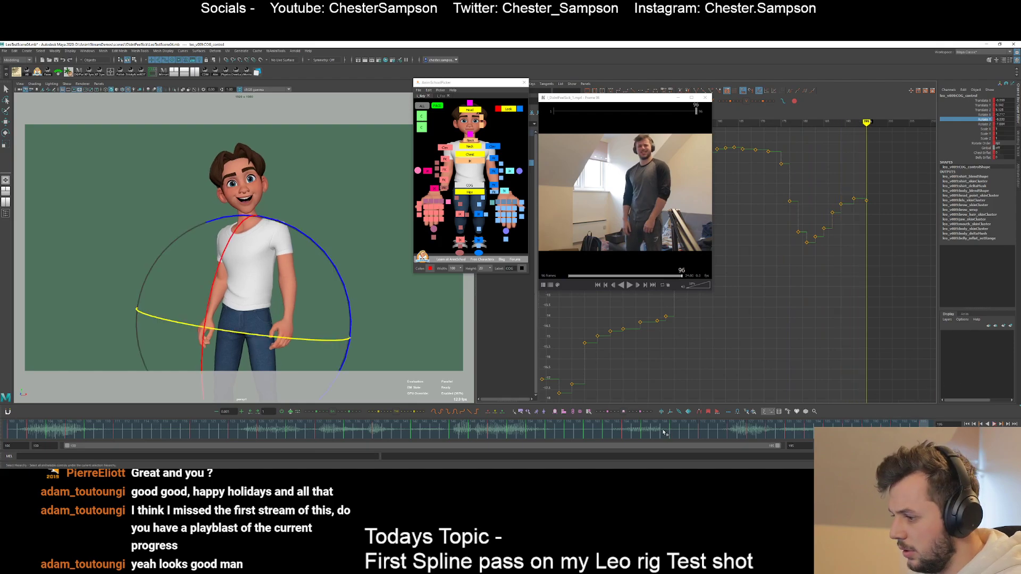
key("alt+v")
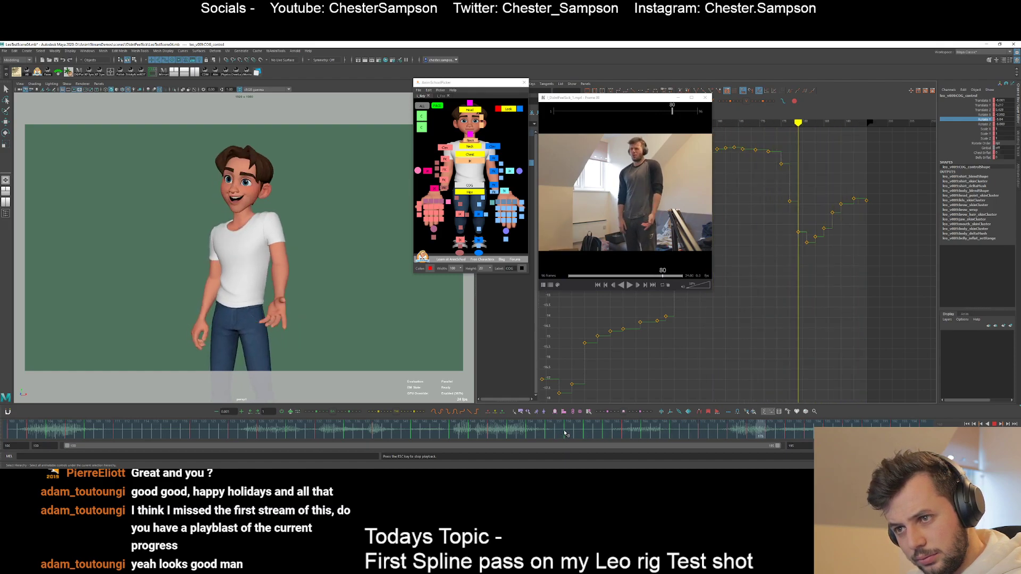
left_click(459, 434)
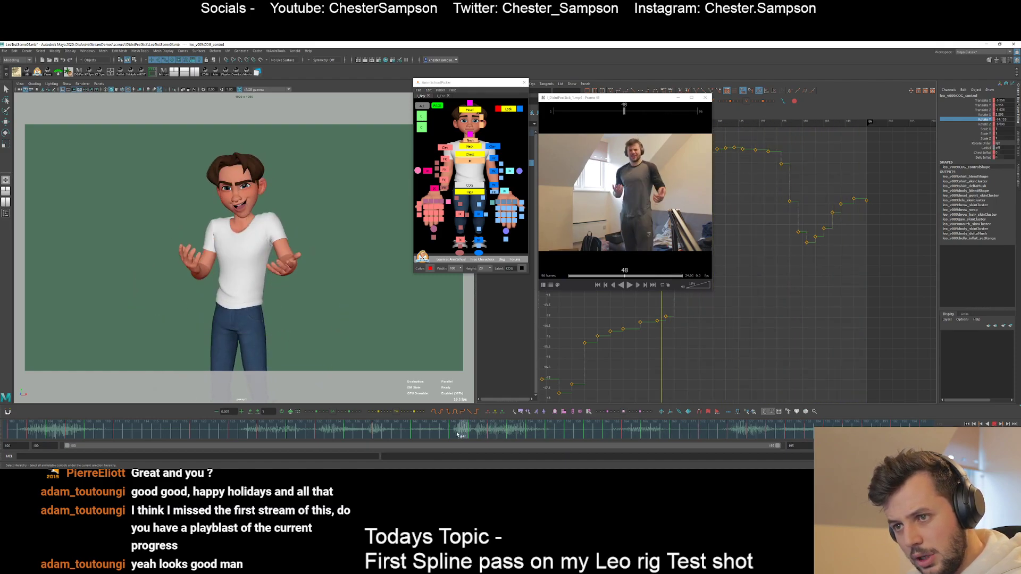
mouse_move(458, 433)
left_mouse_down()
mouse_move(617, 434)
mouse_move(607, 433)
left_mouse_up()
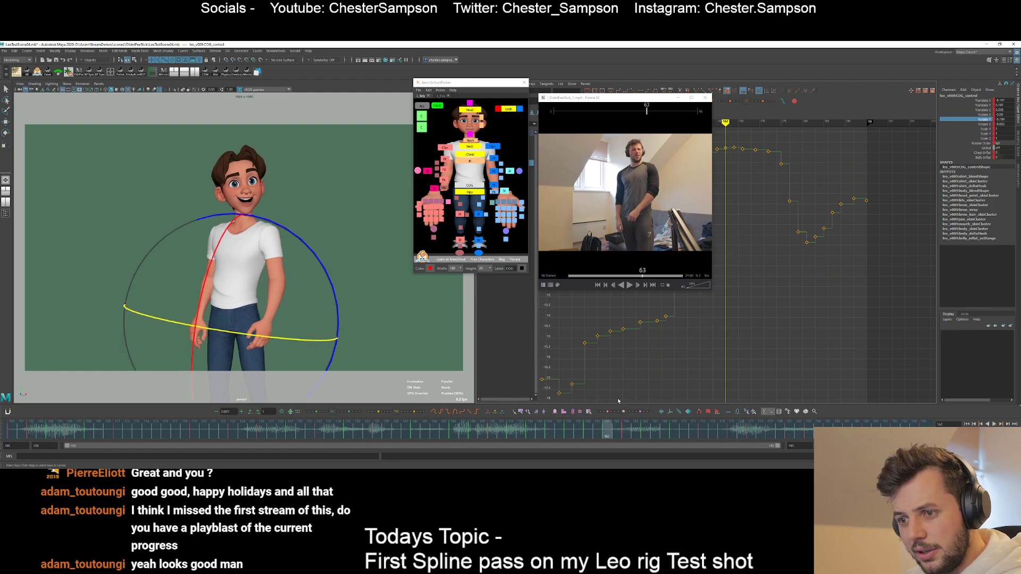
- Reshape the Translate X keys between reference frames 57 and 65 so the curve bottoms out smoothly at frame 61
key("period")
left_click(973, 100)
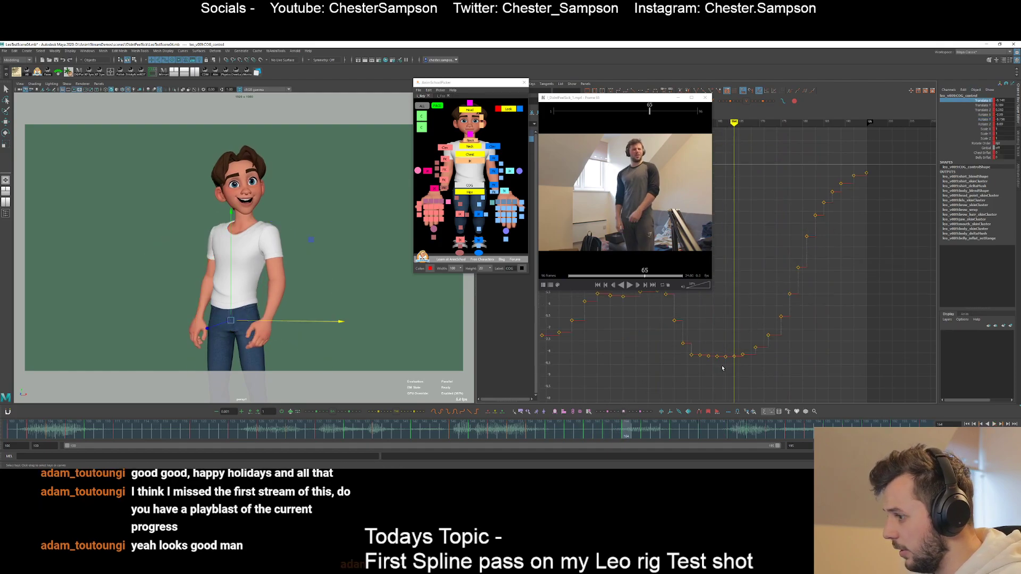
right_click_drag(723, 366, 745, 320, "alt+shift")
middle_click_drag(746, 320, 791, 265, "alt")
right_click_drag(791, 265, 777, 307, "alt+shift")
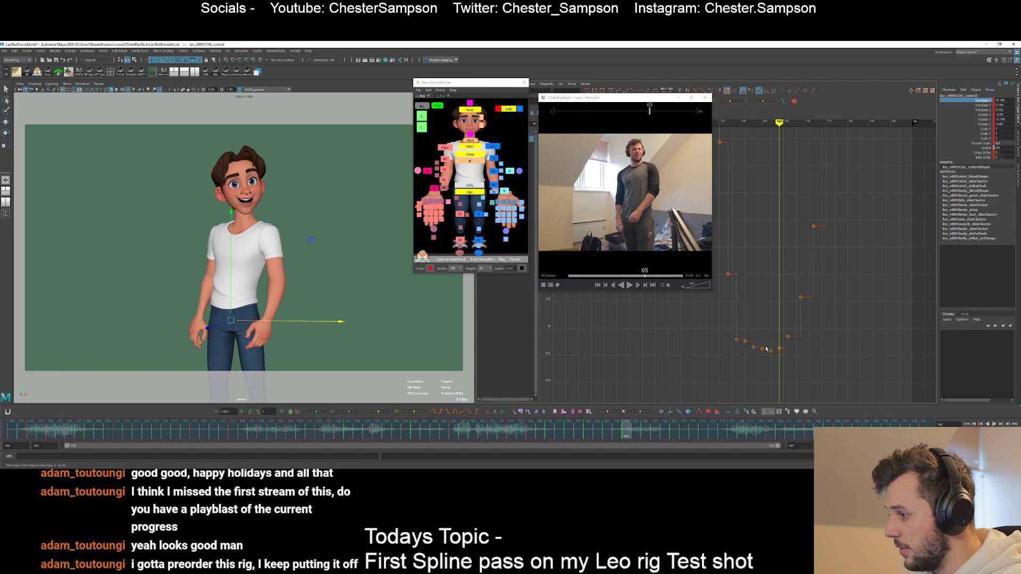
mouse_move(768, 357)
left_mouse_down()
mouse_move(736, 356)
mouse_move(750, 355)
left_mouse_up()
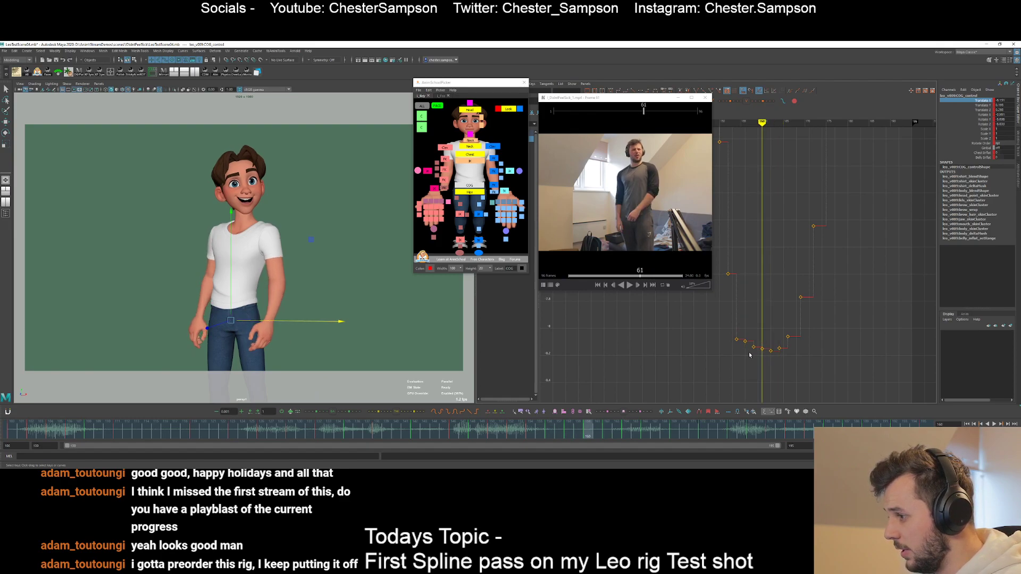
right_click_drag(729, 370, 766, 358, "alt+shift")
middle_click_drag(766, 358, 750, 246, "alt")
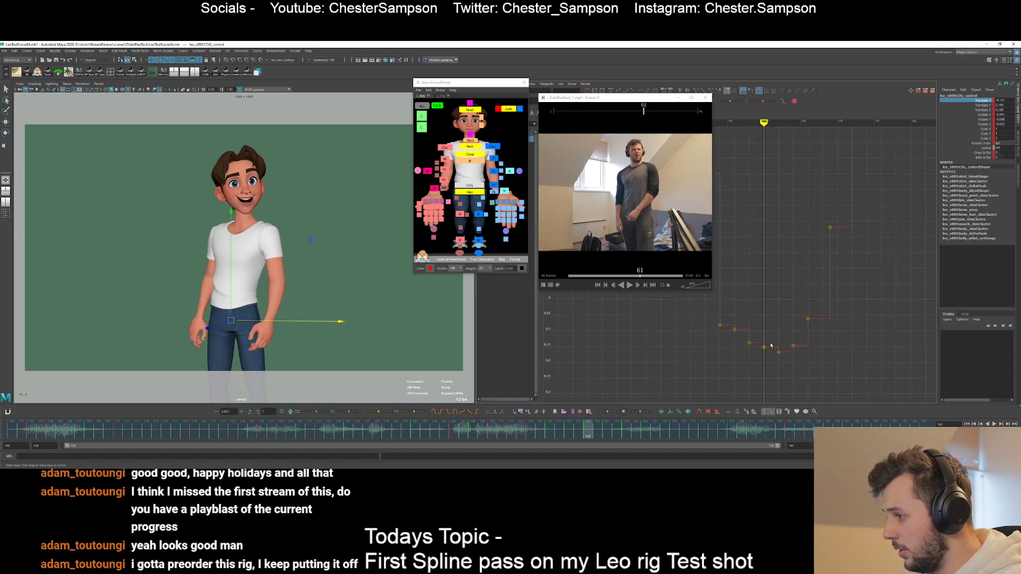
left_click_drag(769, 356, 799, 342)
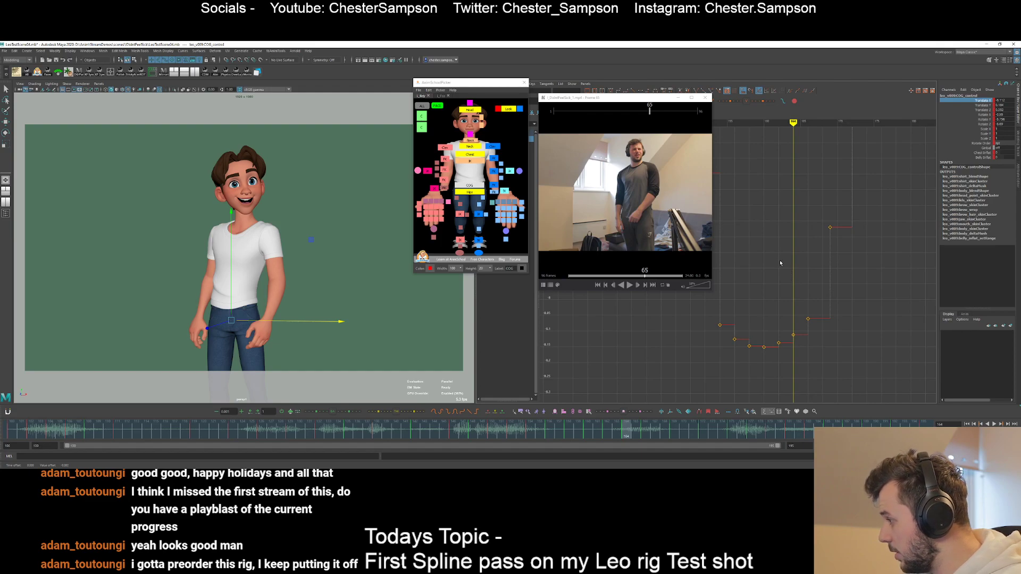
- Review the full Translate X curve and play the shot with the reference
key("a")
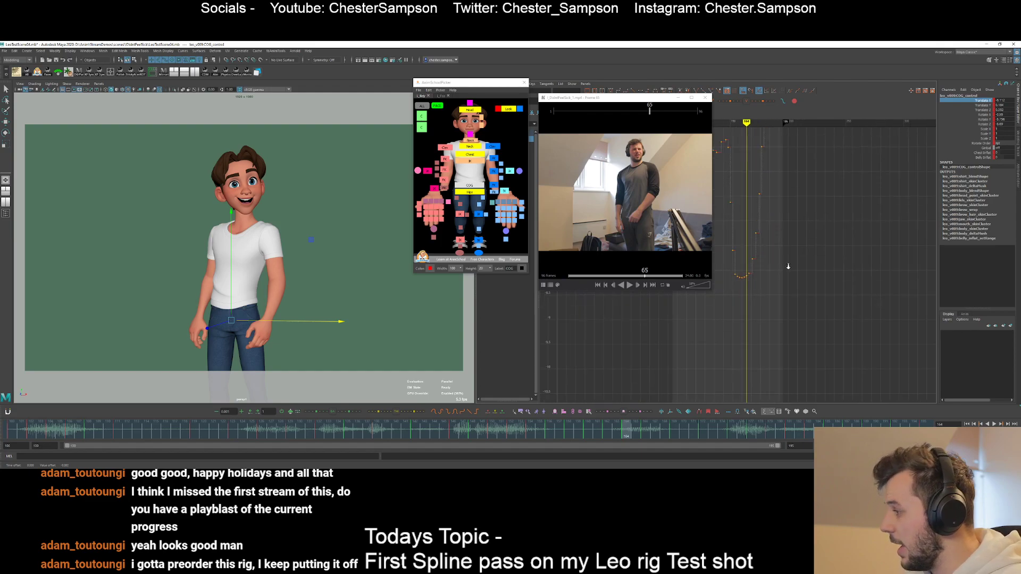
right_click_drag(770, 266, 797, 279, "alt")
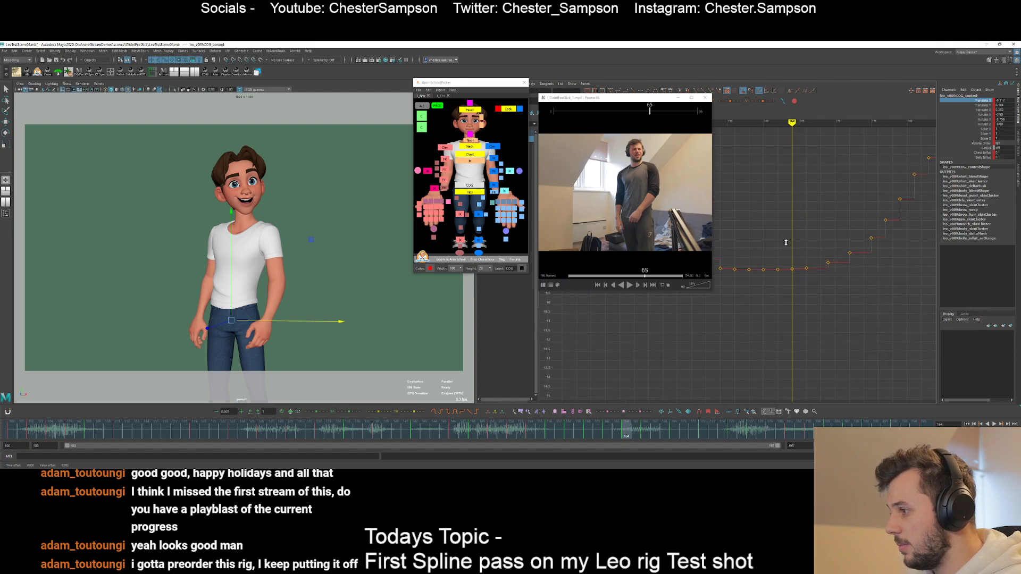
right_click_drag(788, 217, 779, 310, "alt")
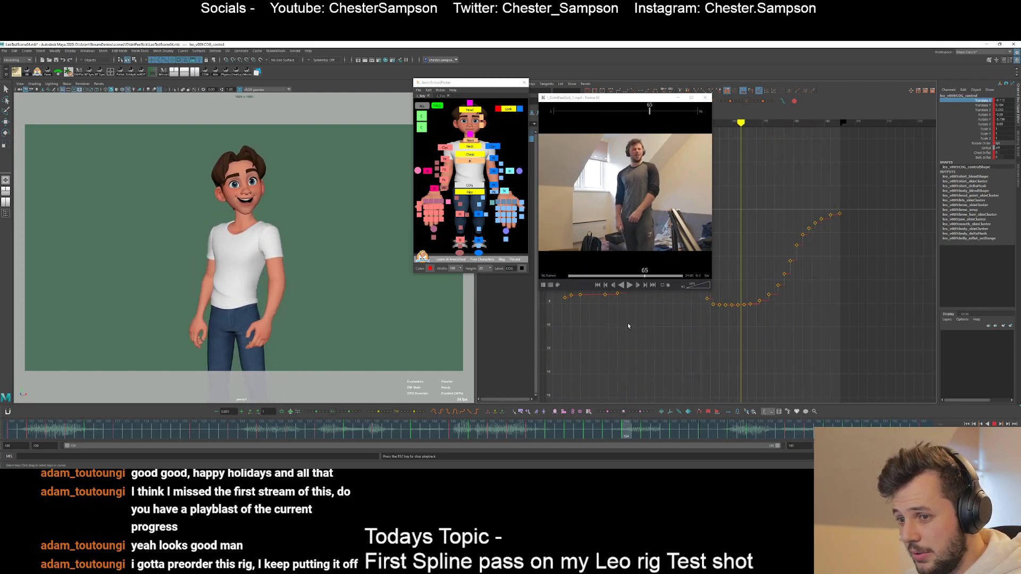
key("Escape")
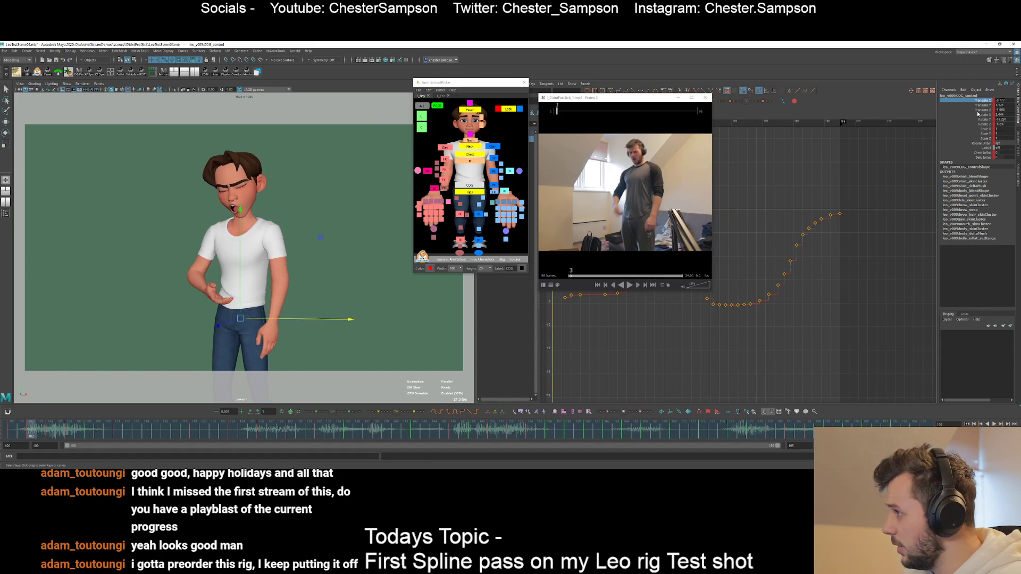
- Examine the COG's Translate Z curve while stepping through the poses to reference frame 43
left_click(980, 110)
key("period")
key("period")
key("period")
key("period")
key("period")
key("period")
key("period")
key("period")
key("period")
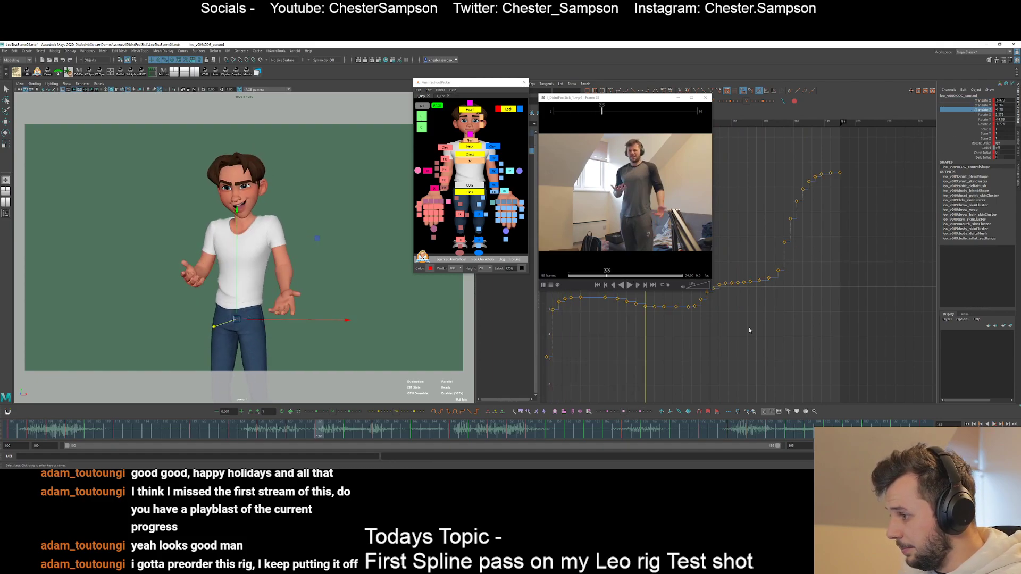
key("period")
key("period")
key("period")
- Snapshot the Translate Z curve and reshape its final rise to follow the spacing of the Translate X keys
left_click(982, 101)
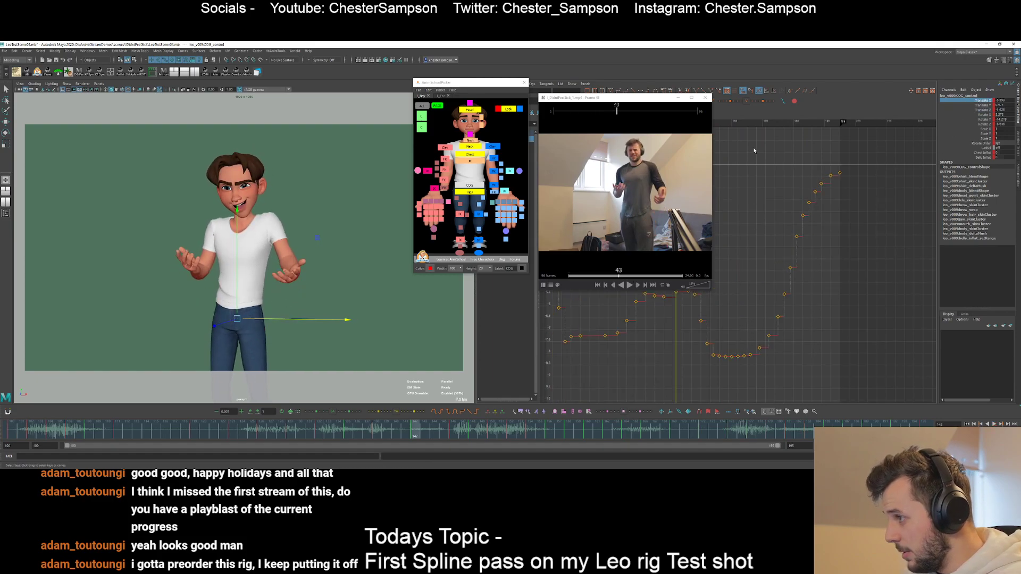
left_click_drag(754, 150, 733, 167)
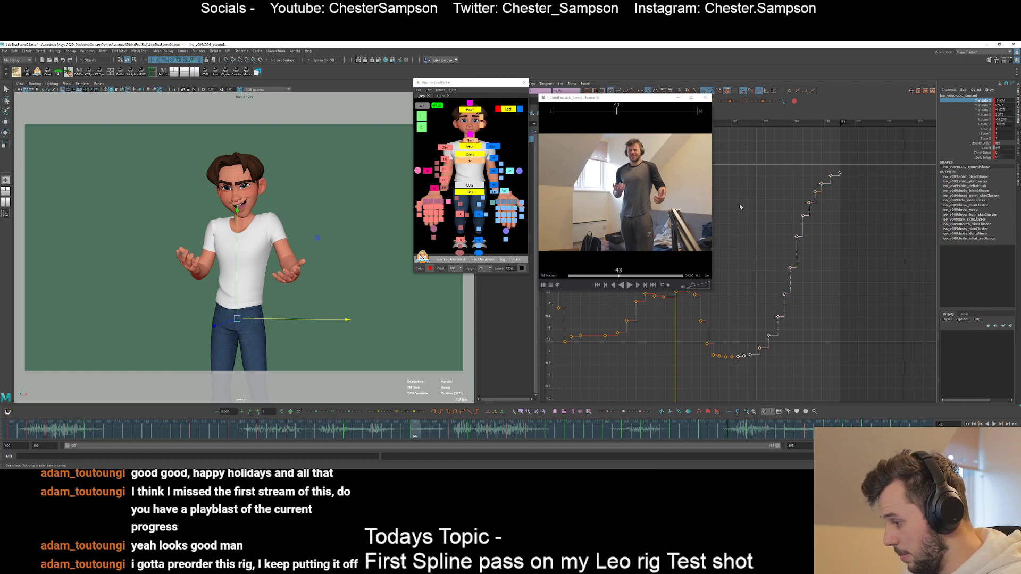
left_click(983, 110)
left_click_drag(748, 258, 774, 288)
right_click(787, 292)
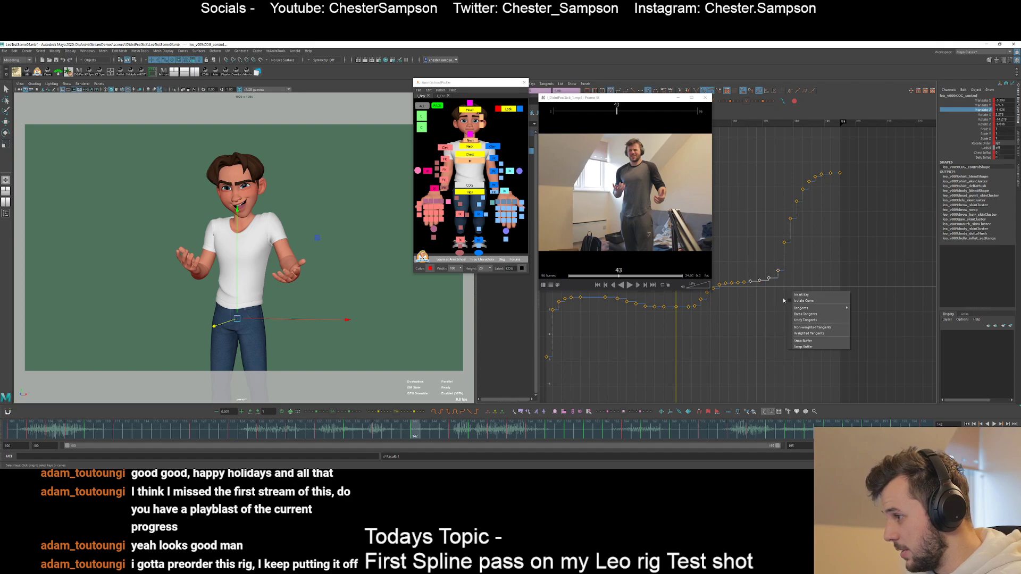
left_click(796, 341)
key("ctrl+z")
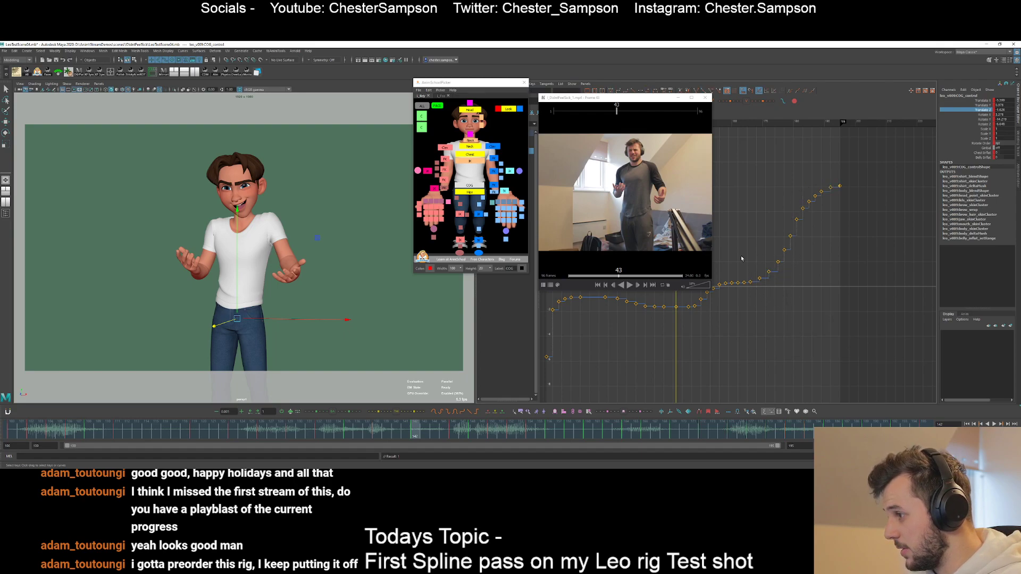
- Scale up the final-rise Translate Z keys so the end pose sits higher on the curve, and play the shot
left_click_drag(923, 305, 923, 305)
key("r")
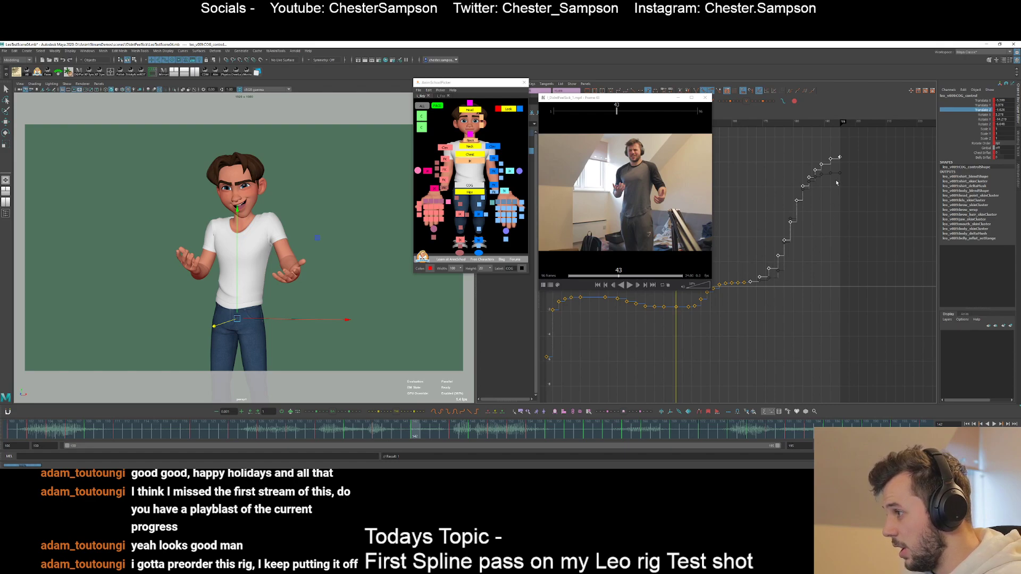
key("alt+v")
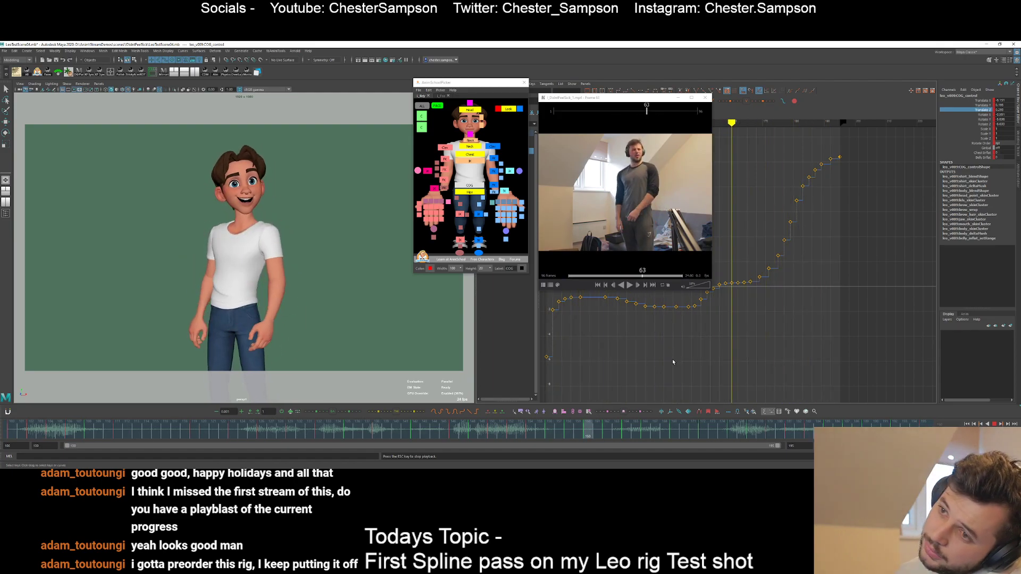
- Stop playback, deselect the COG control and save the scene
key("Escape")
left_click(154, 200)
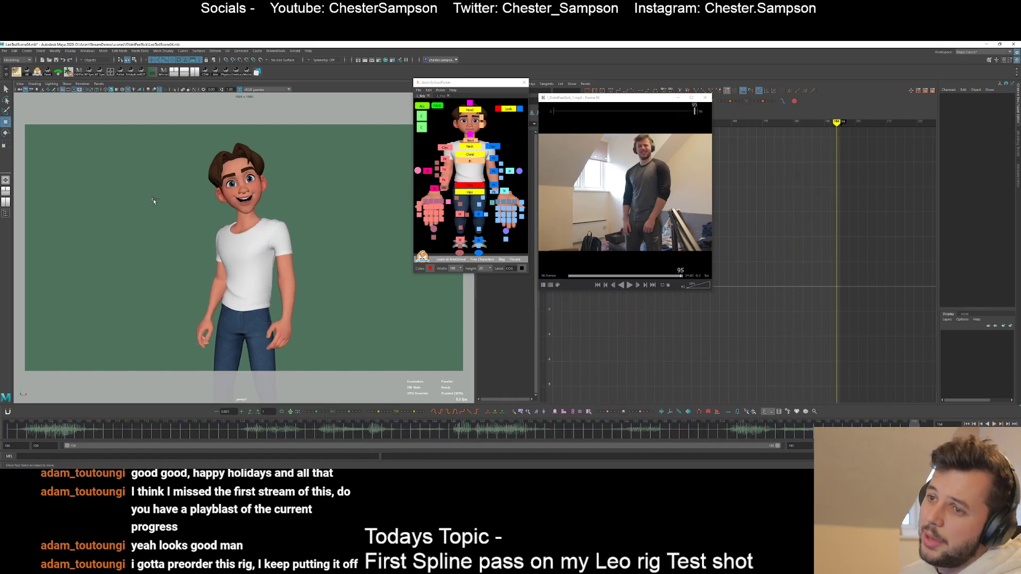
key("w")
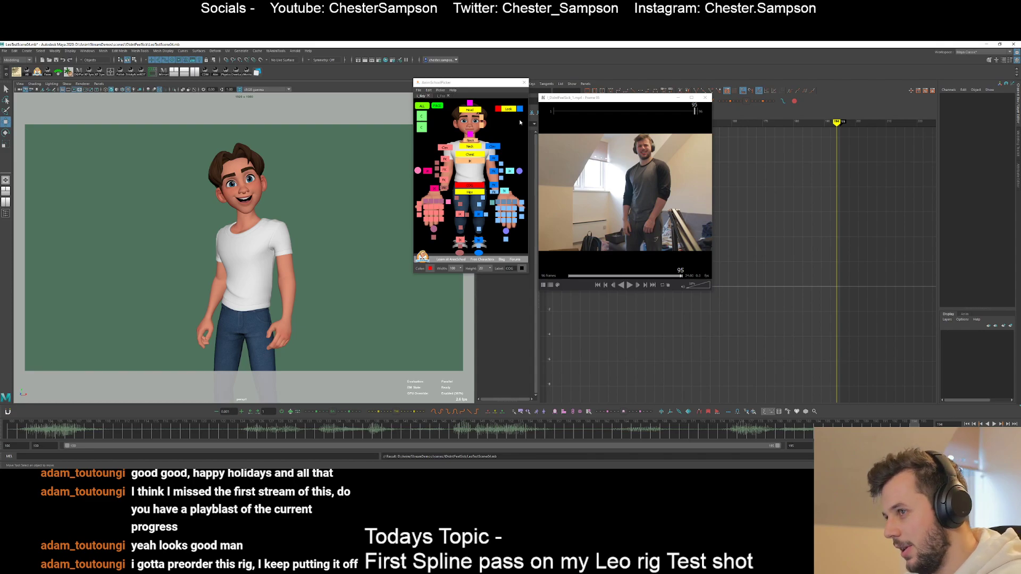
- Select all of the rig's controls and move the picker and reference video windows away from the animation curves
left_click(422, 105)
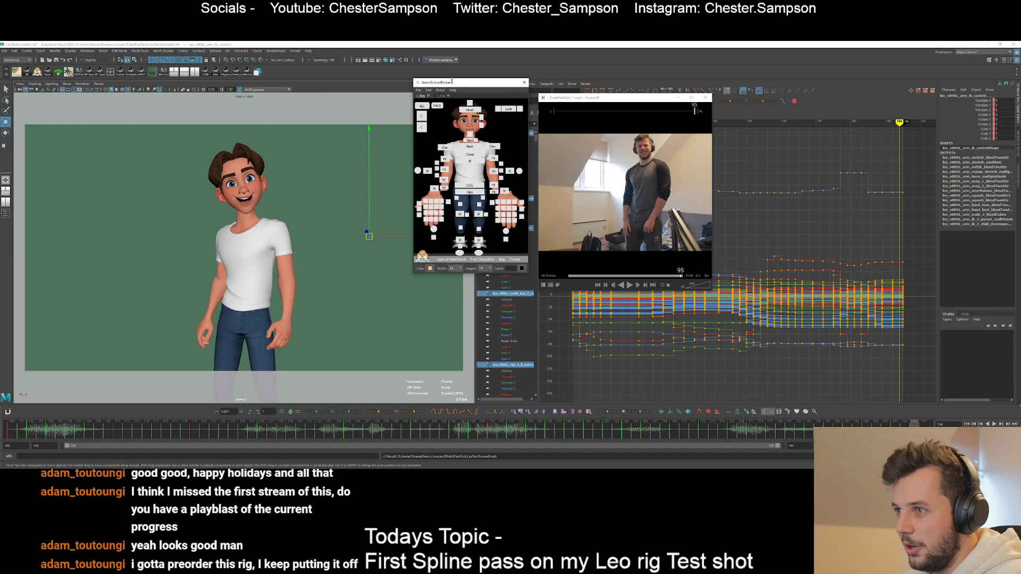
left_click_drag(452, 81, 372, 76)
left_click_drag(582, 101, 494, 81)
scroll(748, 243, "down", 5)
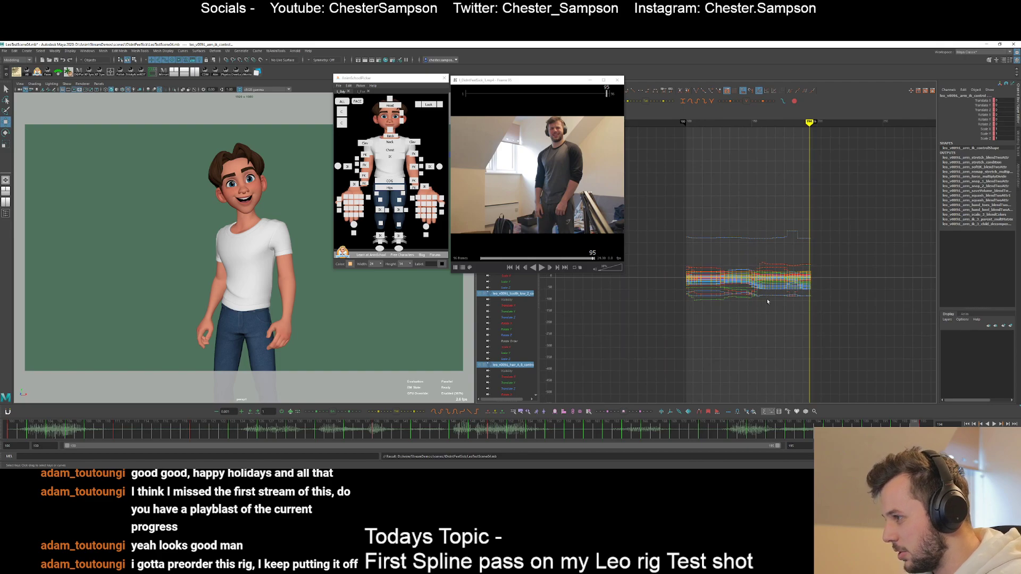
key("alt+v")
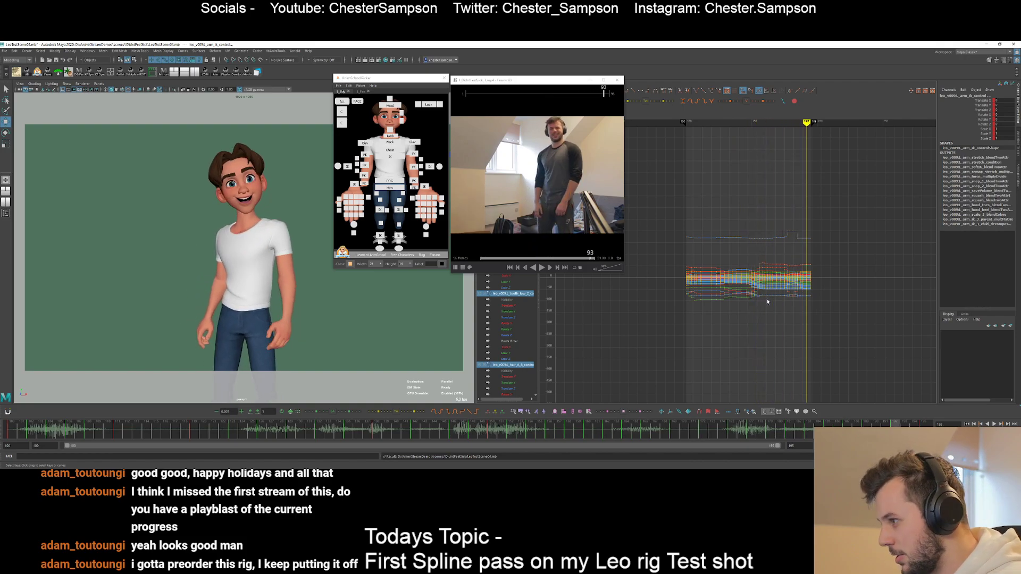
- Apply the Euler filter to all of the rig's curves and convert their stepped sections to smooth interpolation
left_click_drag(847, 326, 652, 164)
left_click_drag(536, 80, 525, 118)
left_click(519, 83)
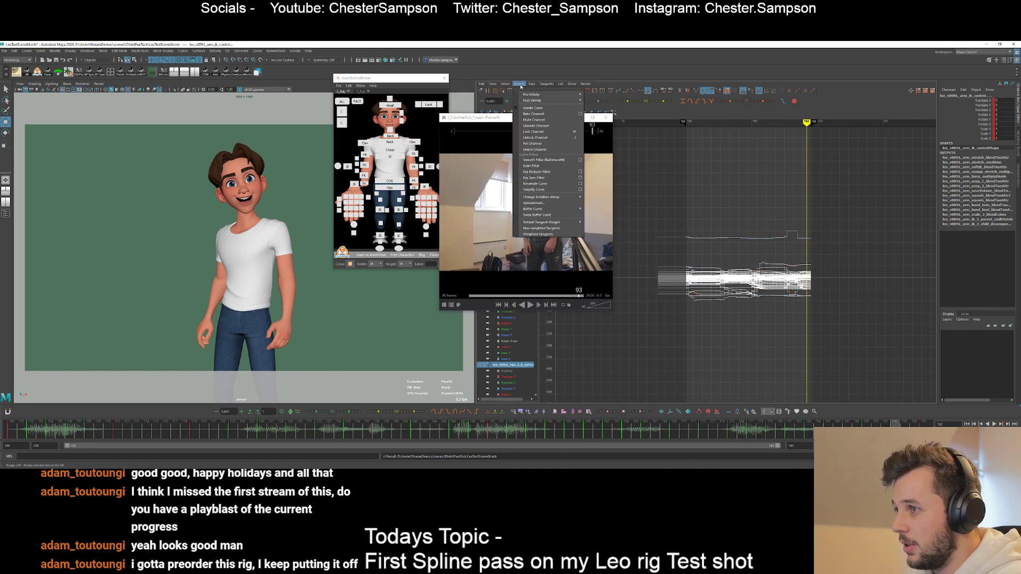
left_click(546, 165)
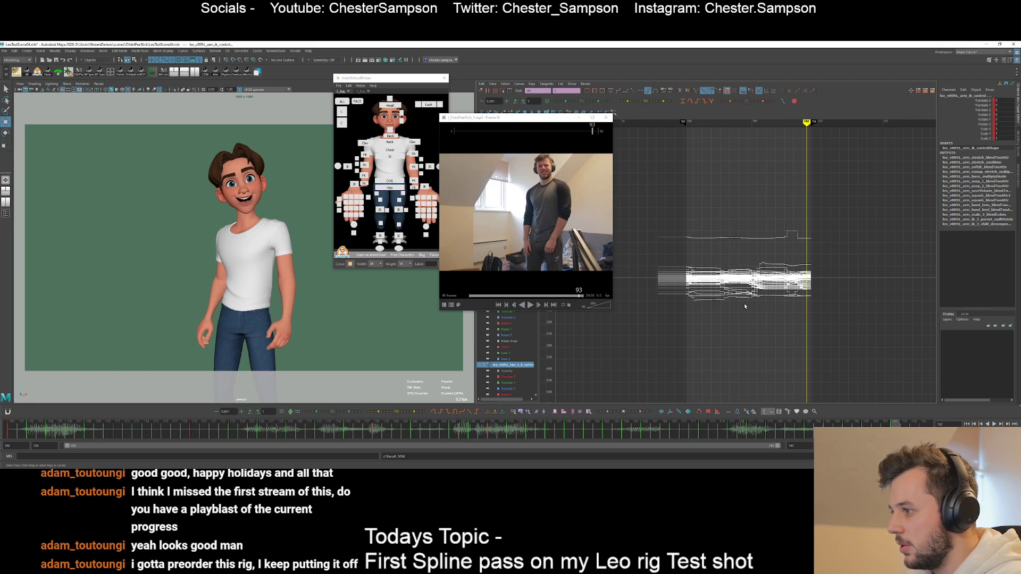
left_click(745, 306)
left_click_drag(709, 197, 646, 161)
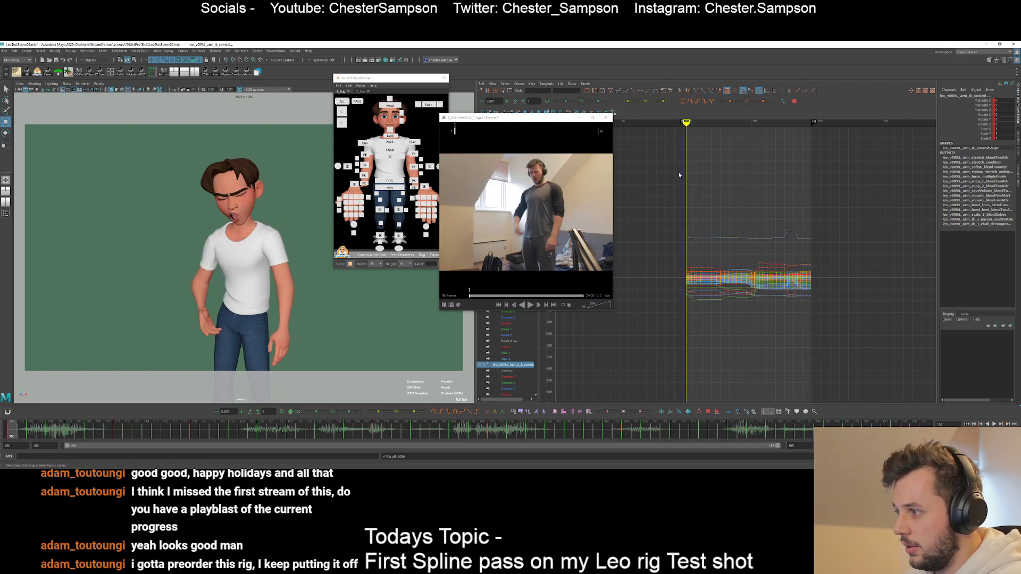
- Deselect the rig controls and play the smoothed shot alongside the reference video
left_click(137, 205)
key("alt+v")
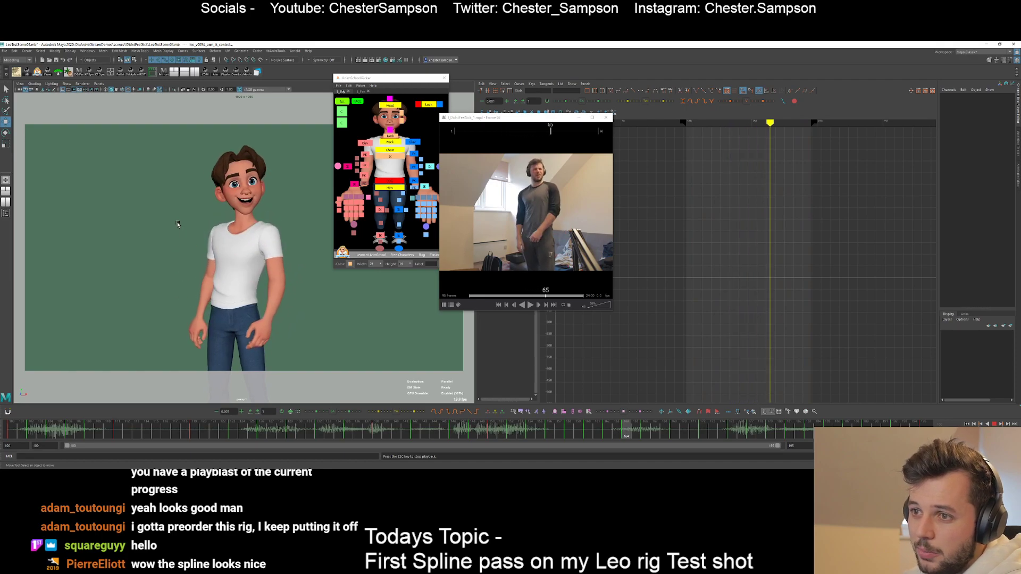
key("Escape")
- Save the scene as a new version named LeoTestScene05
left_click(3, 51)
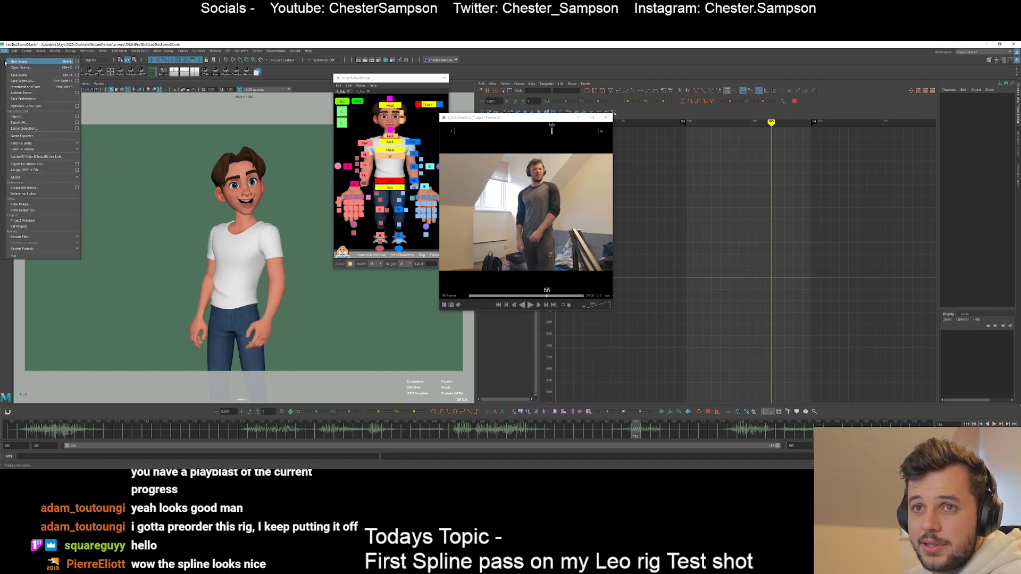
left_click(13, 81)
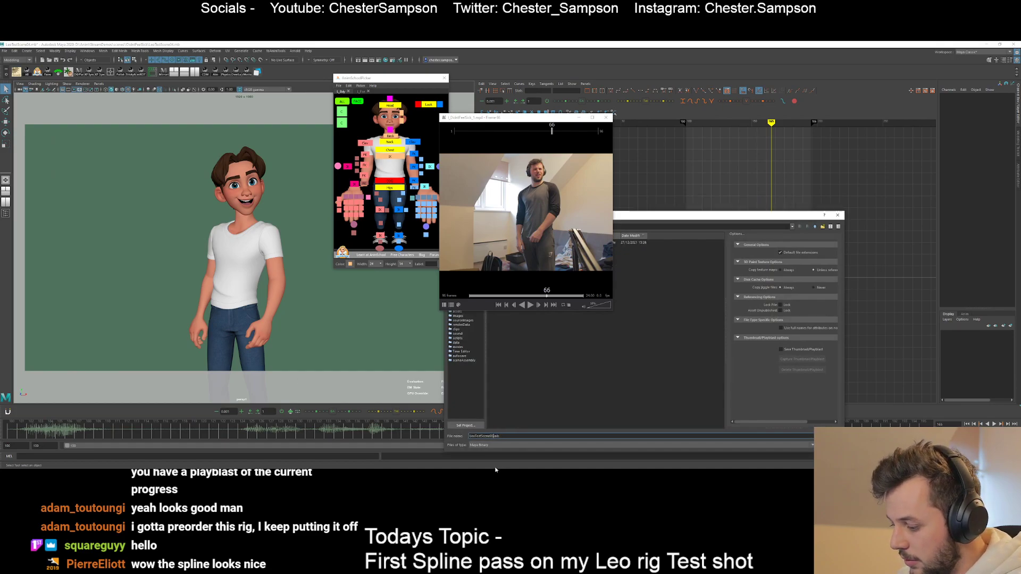
key("Return")
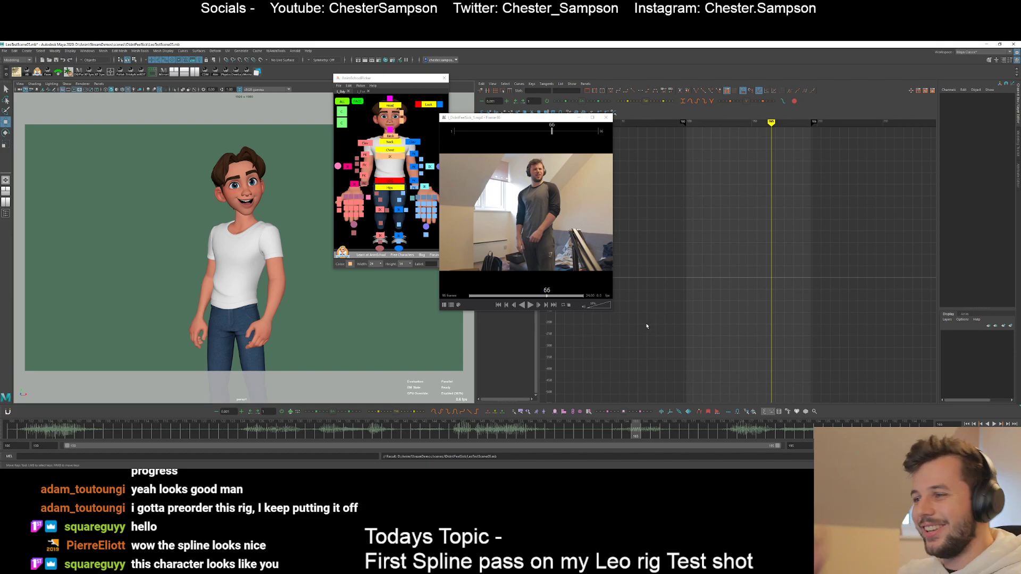
- Examine the COG control's Translate X curve by stepping back through its keys towards the start of the shot
left_click(391, 181)
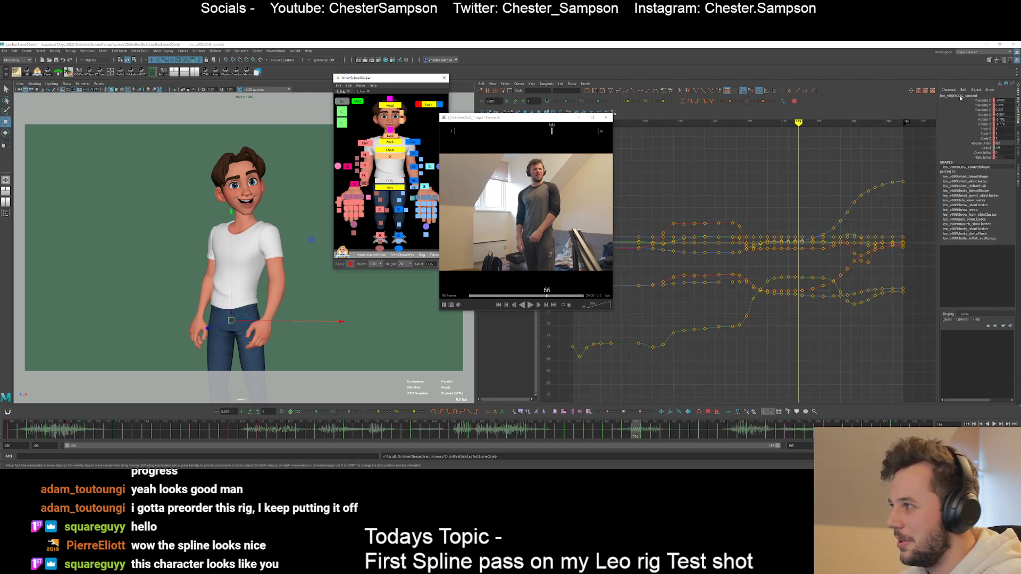
key("comma")
key("comma")
key("comma")
key("comma")
key("comma")
key("comma")
key("comma")
key("comma")
key("comma")
key("comma")
key("comma")
key("comma")
key("comma")
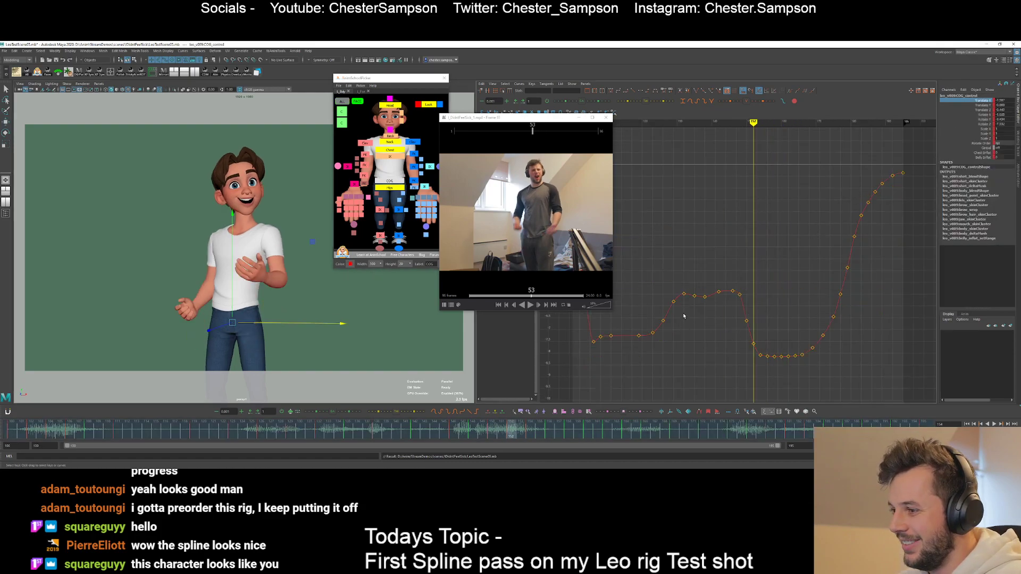
key("comma")
key("comma")
key("comma")
key("comma")
key("comma")
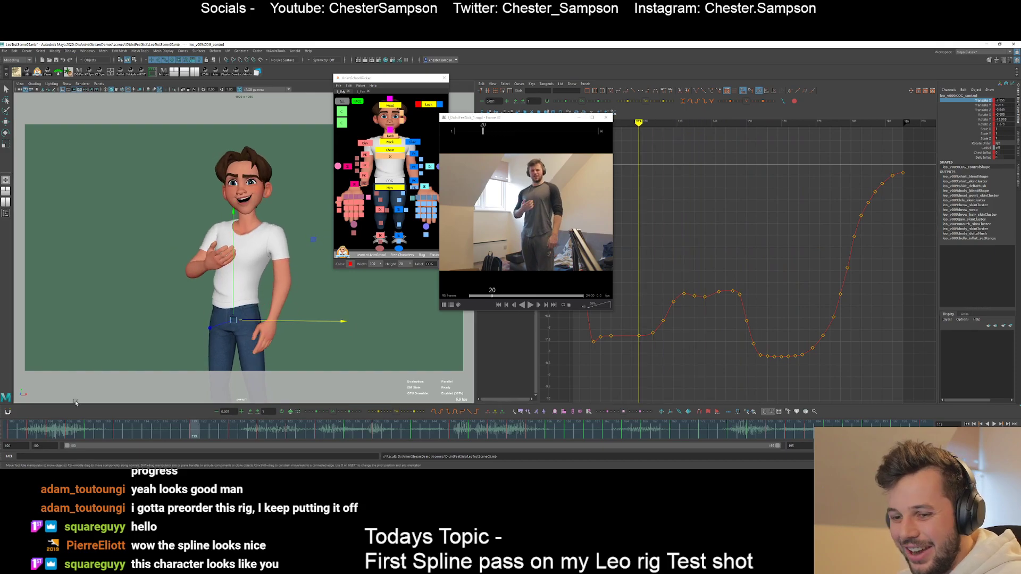
- Return to the first frame and reselect the COG control
left_click(13, 426)
left_click(390, 182)
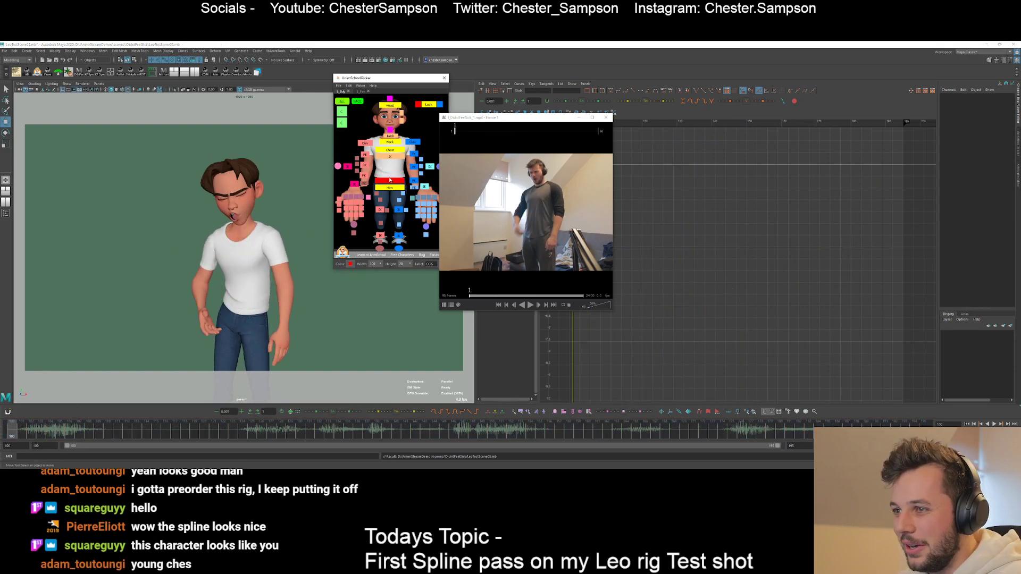
left_click_drag(984, 100, 983, 110)
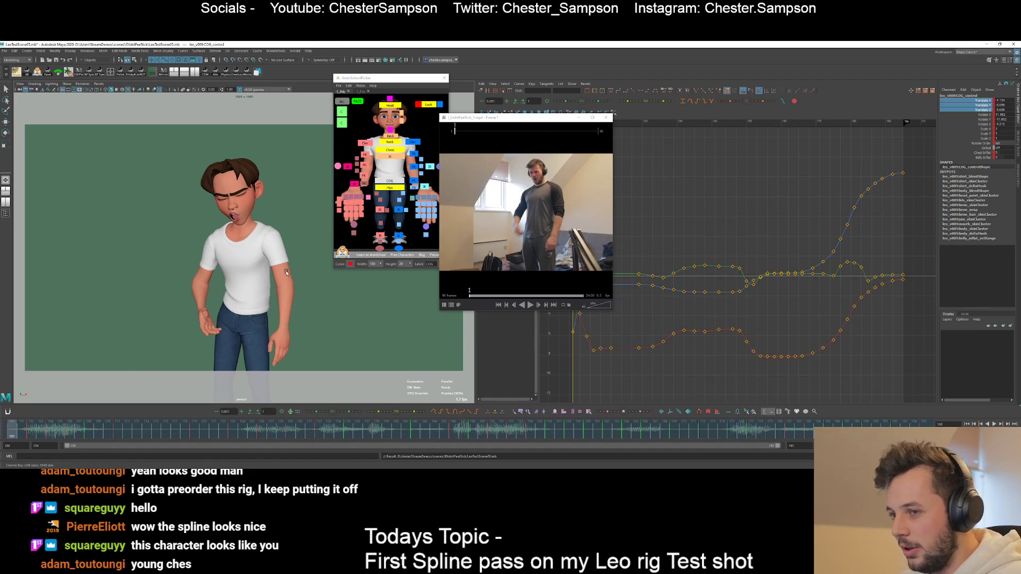
left_click(401, 182)
- Try moving the COG control in the viewport, and undo the move
key("w")
mouse_move(310, 344)
middle_mouse_down()
mouse_move(319, 337)
mouse_move(301, 334)
mouse_move(316, 338)
middle_mouse_up()
key("ctrl+z")
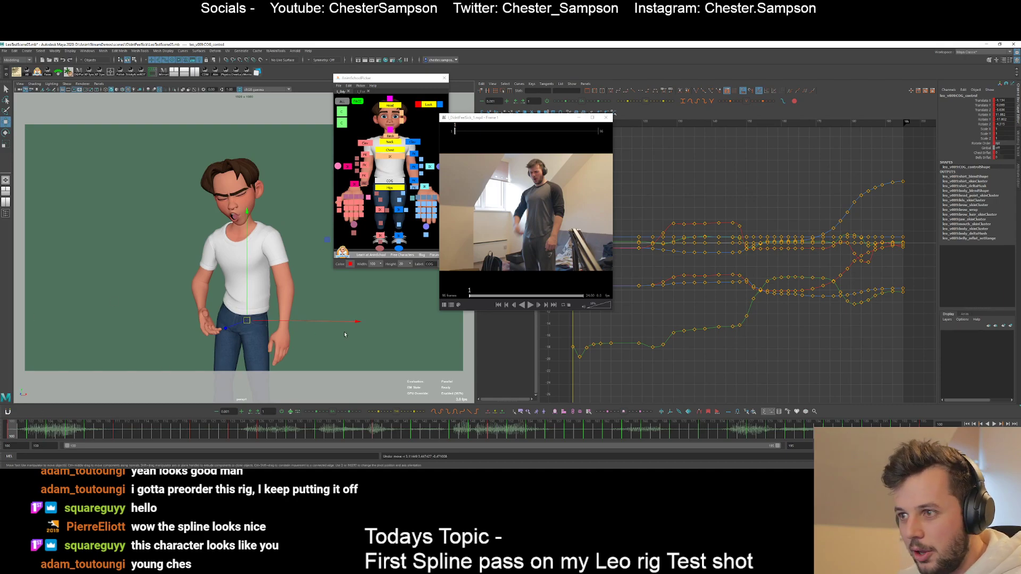
- Move the reference video and rig picker windows clear of the animation curves
left_click_drag(512, 122, 431, 211)
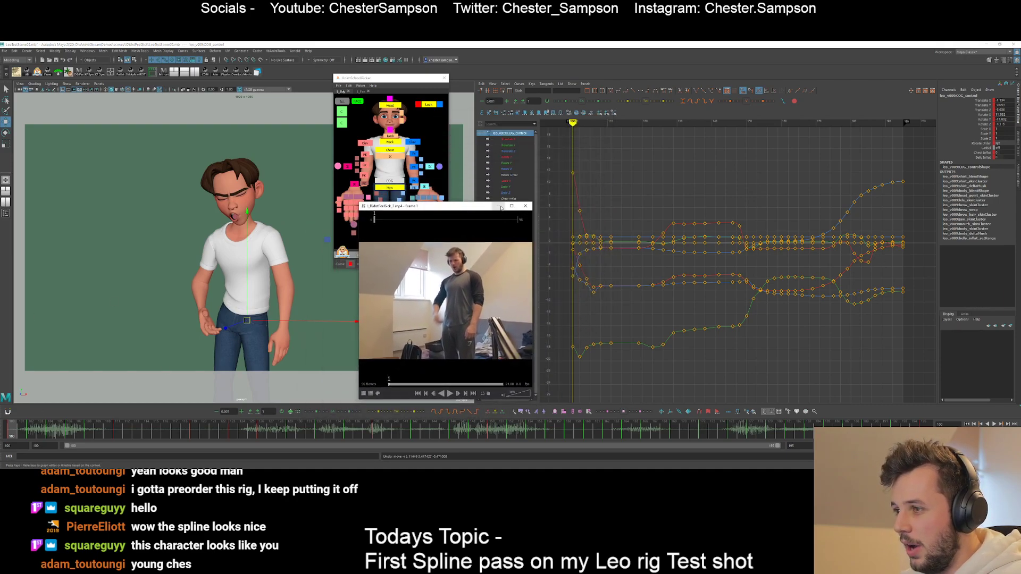
left_click(498, 206)
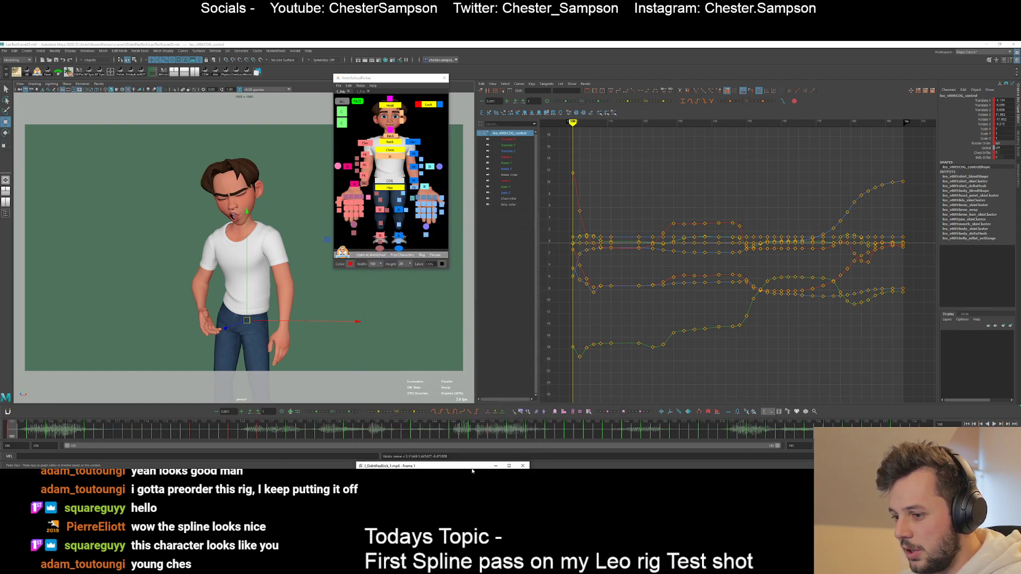
left_click_drag(381, 79, 390, 64)
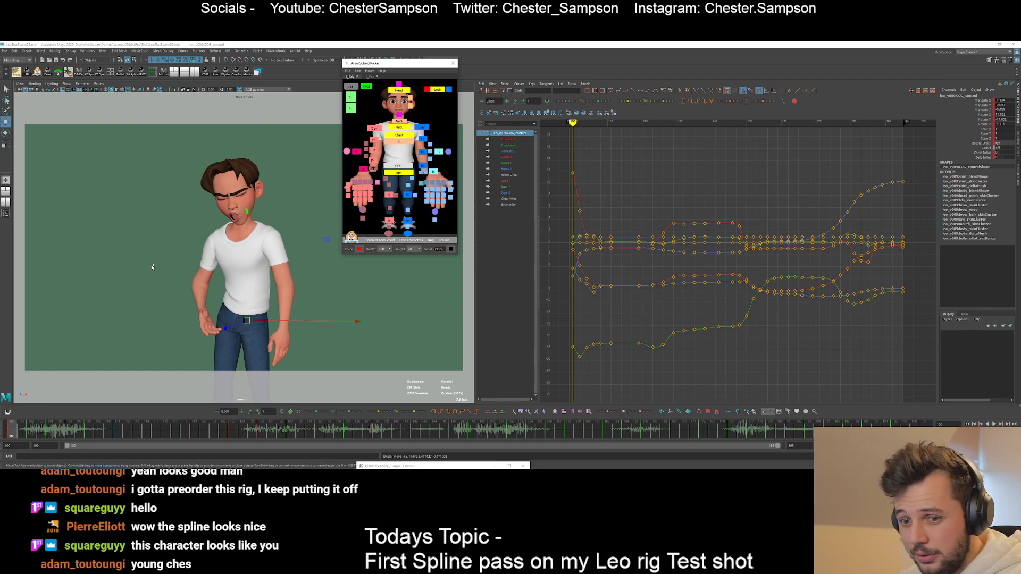
- Display only the COG control's Translate X, Y and Z curves
left_click_drag(963, 105, 980, 112)
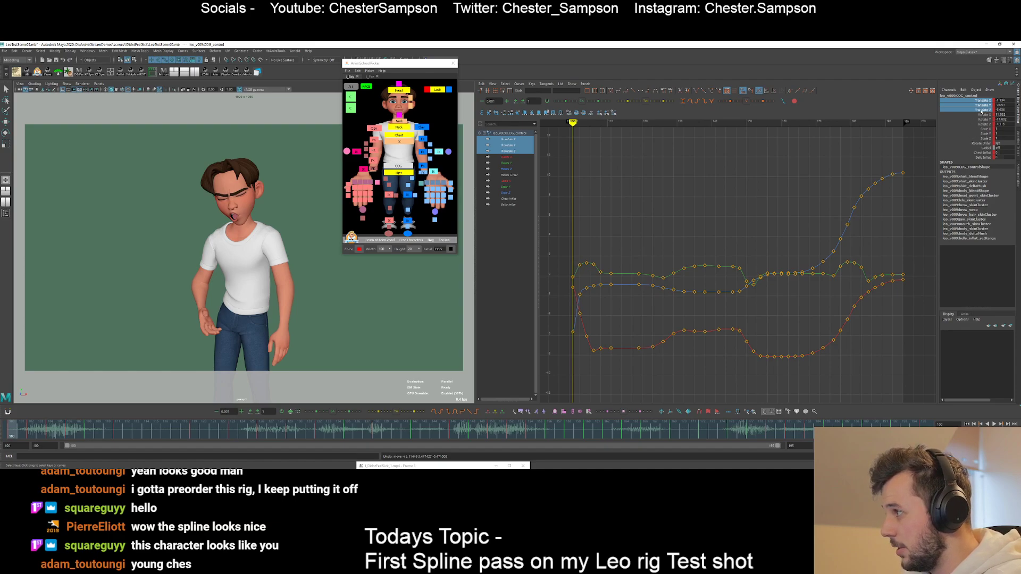
right_click(963, 102)
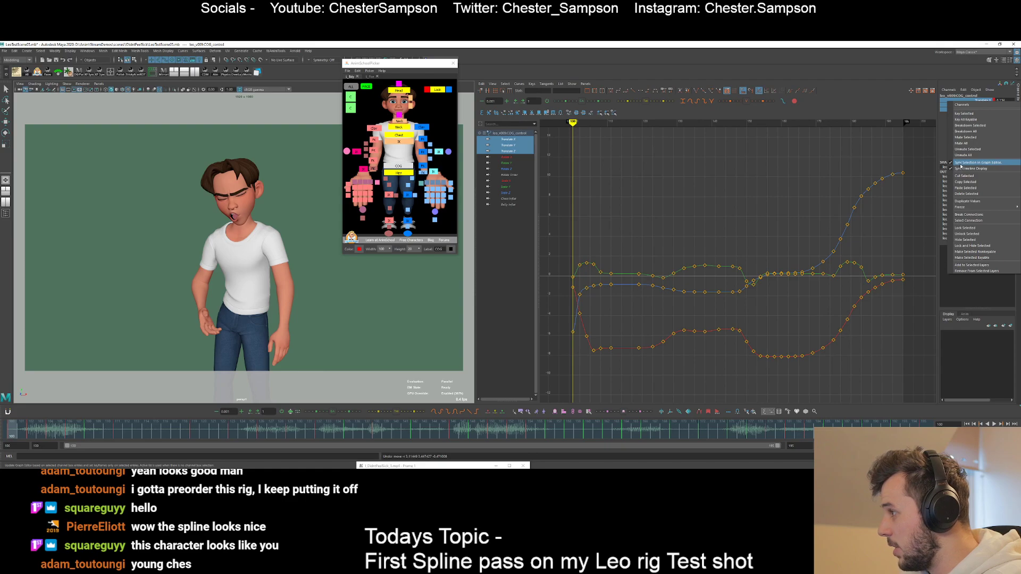
left_click(938, 136)
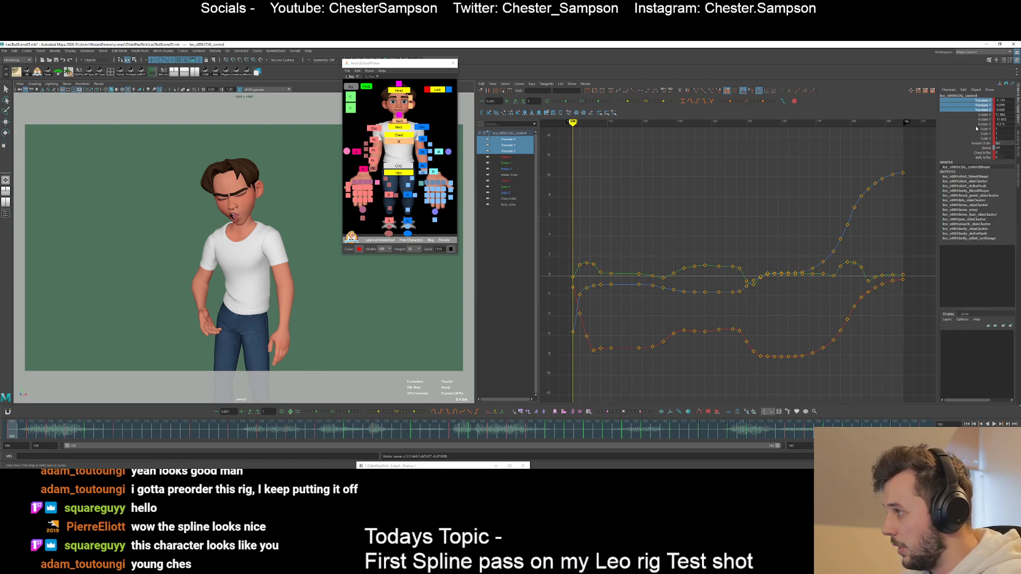
left_click(976, 124)
left_click_drag(976, 110, 975, 102)
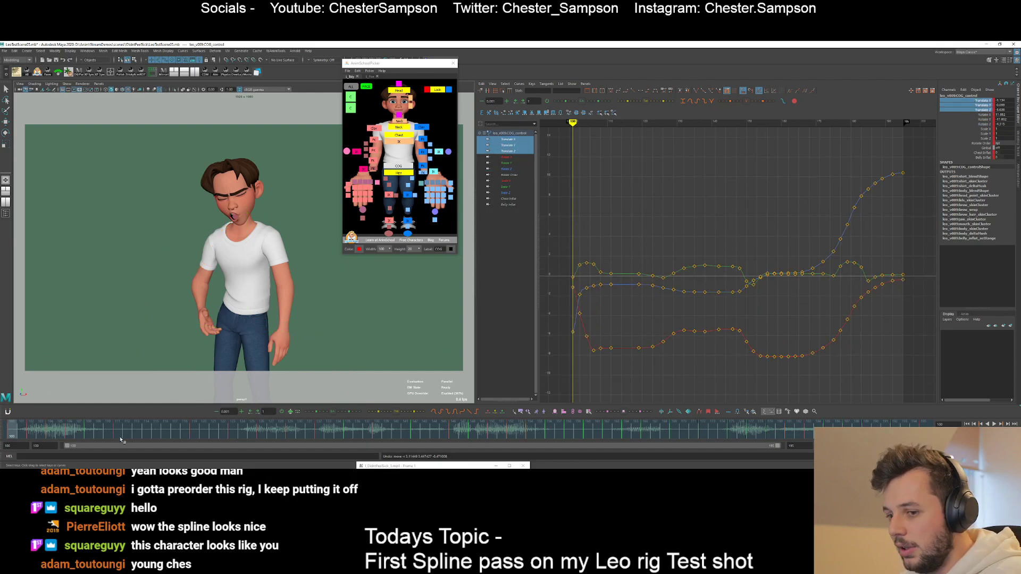
- Play the opening of the shot and return to the first frame
key("alt+v")
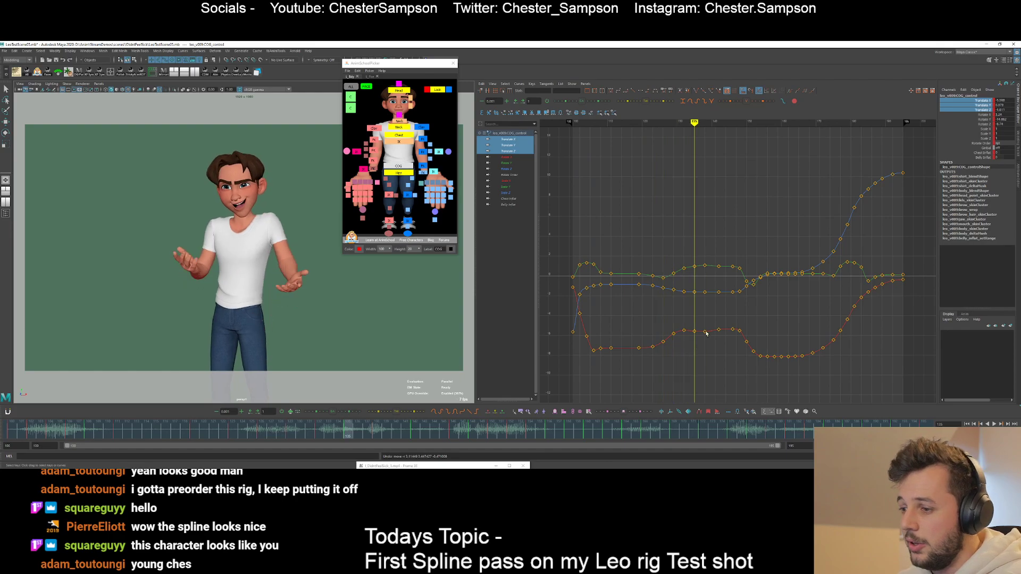
key("comma")
key("alt+shift+v")
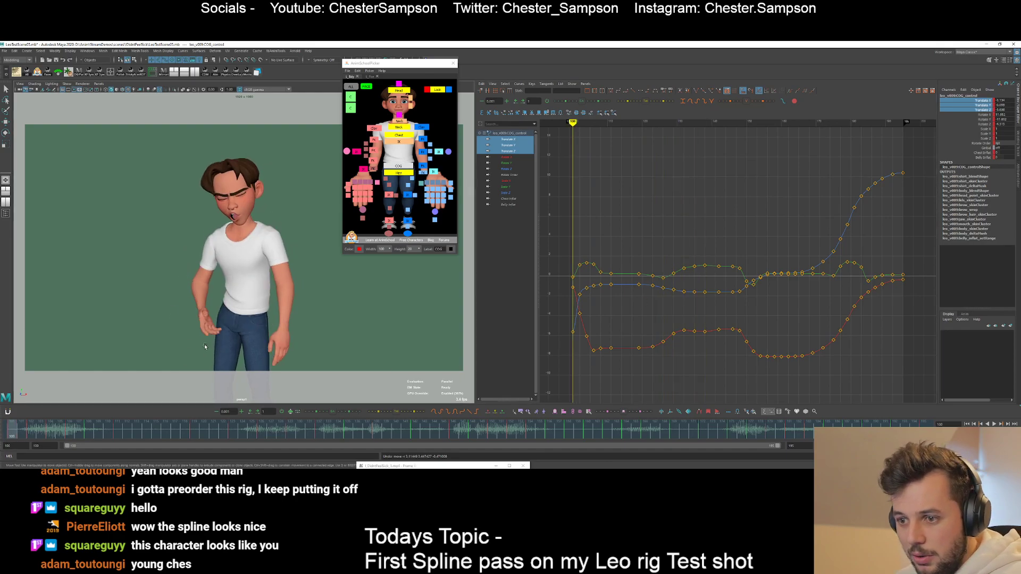
- Turn on a motion trail for the COG control and step through the opening keys to check its arc
key("w")
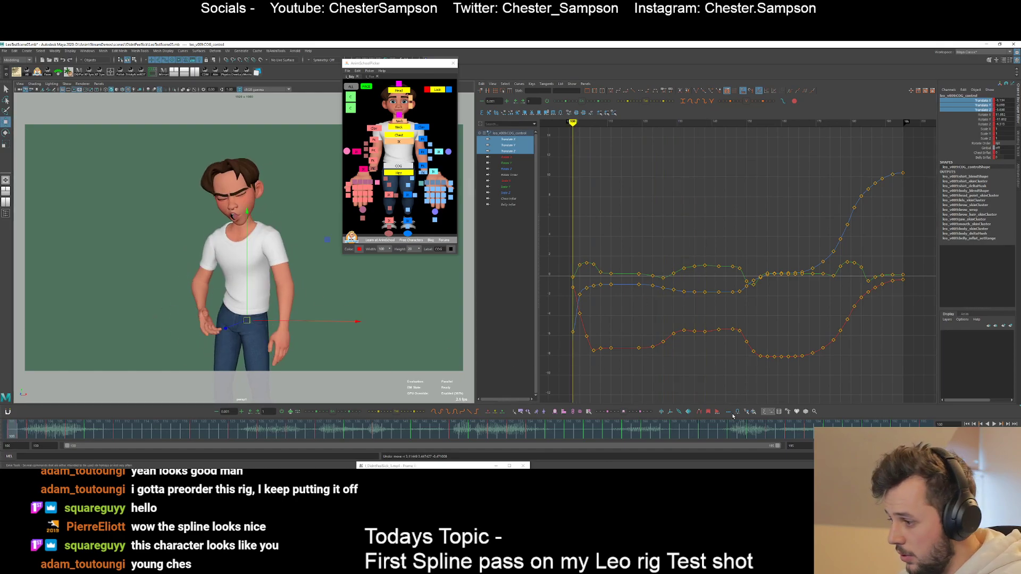
left_click(699, 412)
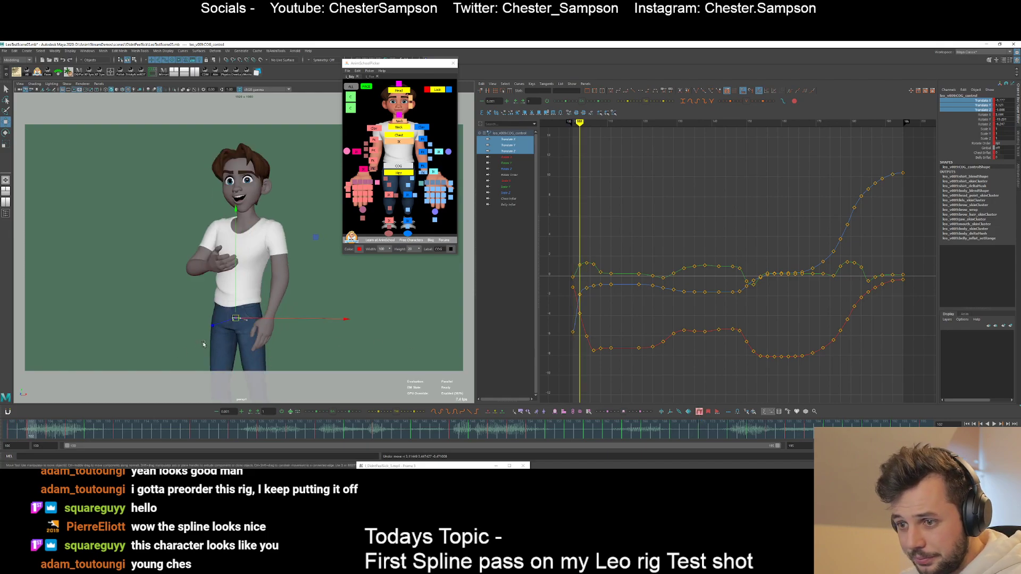
key("comma")
key("comma")
key("period")
key("period")
key("comma")
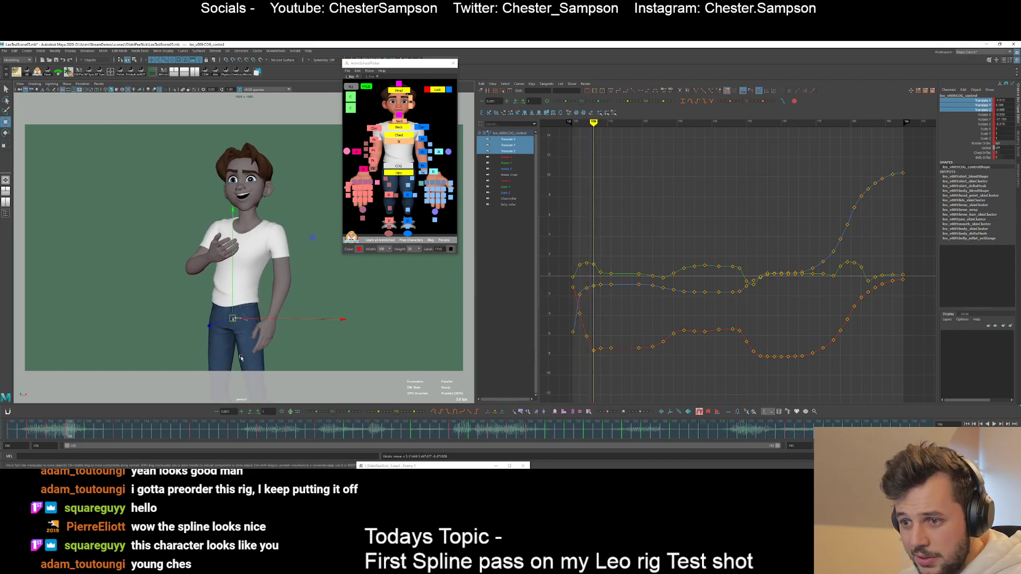
key("backslash")
key("comma")
key("comma")
key("comma")
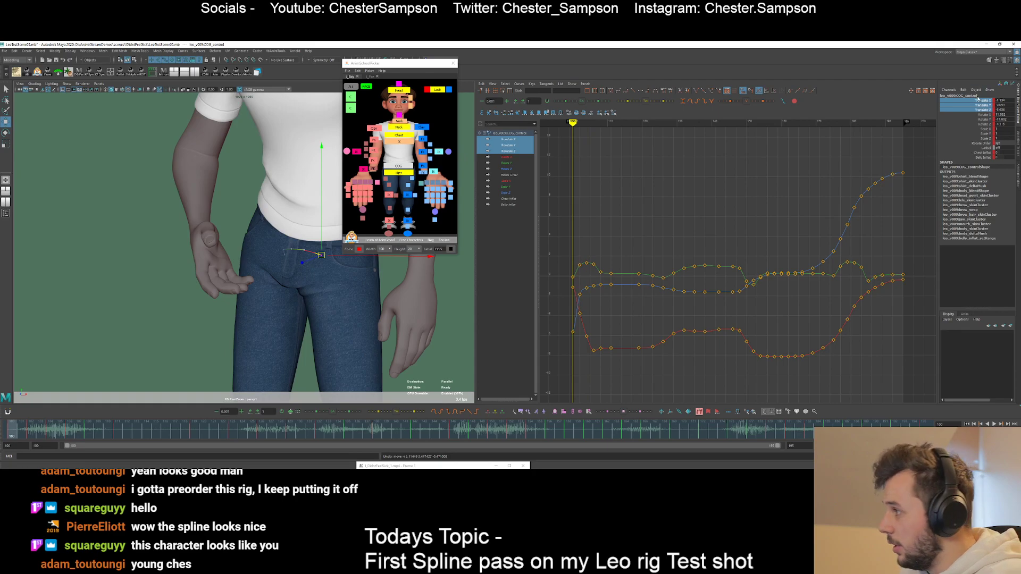
- Isolate the COG's Translate X curve, select its first key, and compare the opening keyed poses
left_click(977, 100)
middle_click_drag(584, 226, 647, 266, "alt")
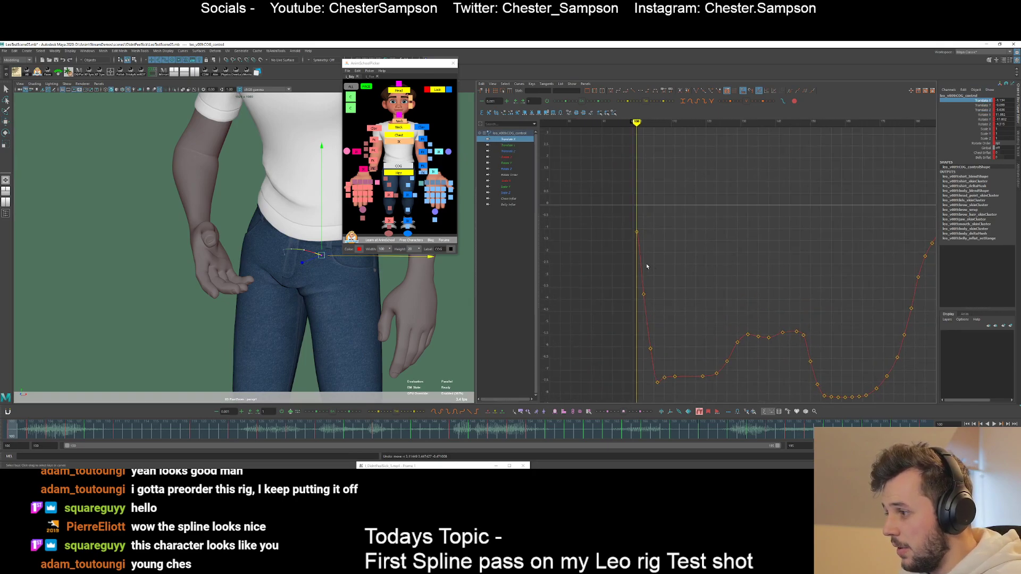
right_click_drag(647, 266, 744, 266, "alt+shift")
middle_click_drag(565, 230, 773, 237, "alt")
left_click_drag(705, 264, 730, 218)
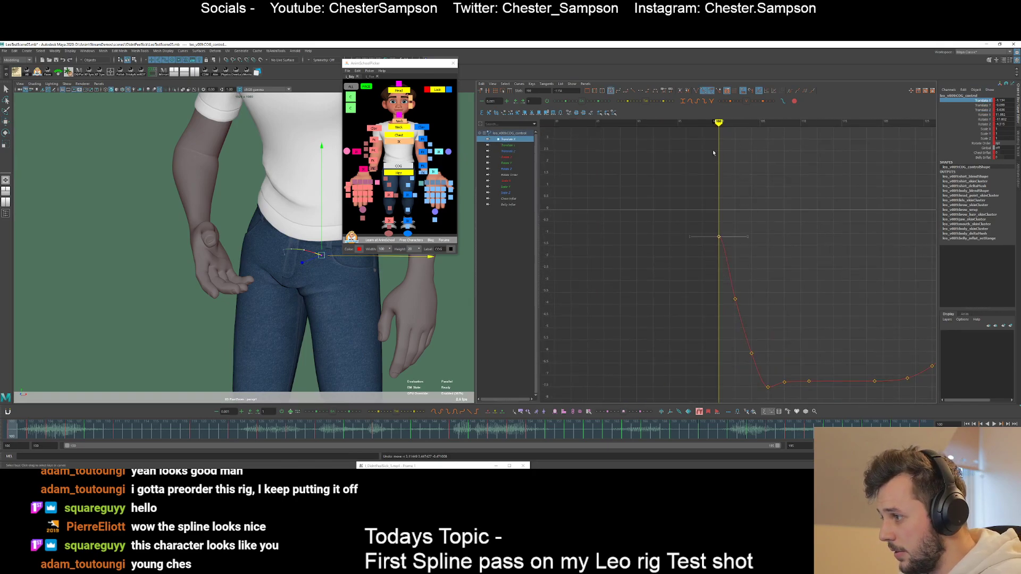
key("period")
key("comma")
key("period")
key("comma")
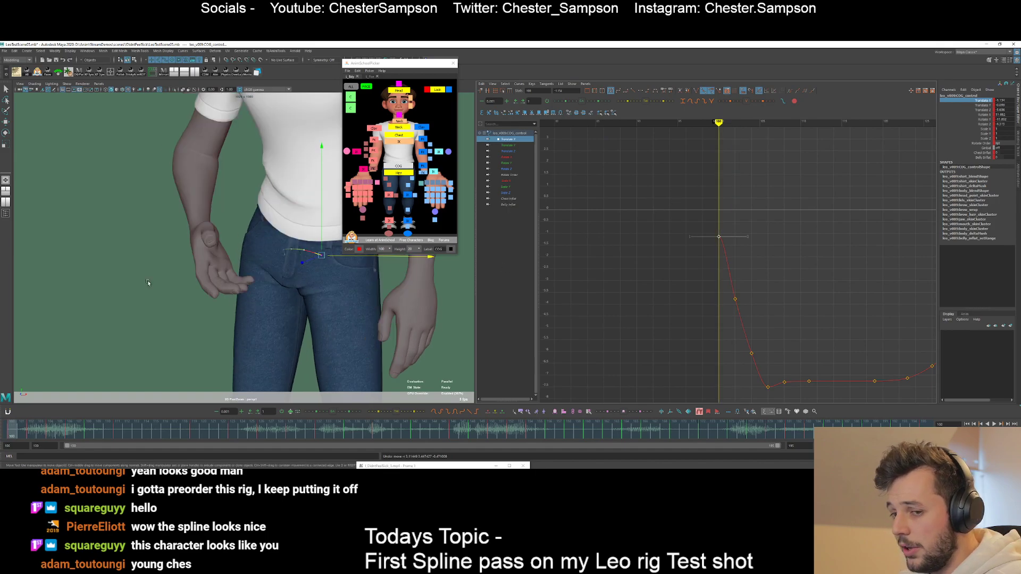
- Restore the full camera view and regenerate all UV tile preview textures for the textured viewport display
key("backslash")
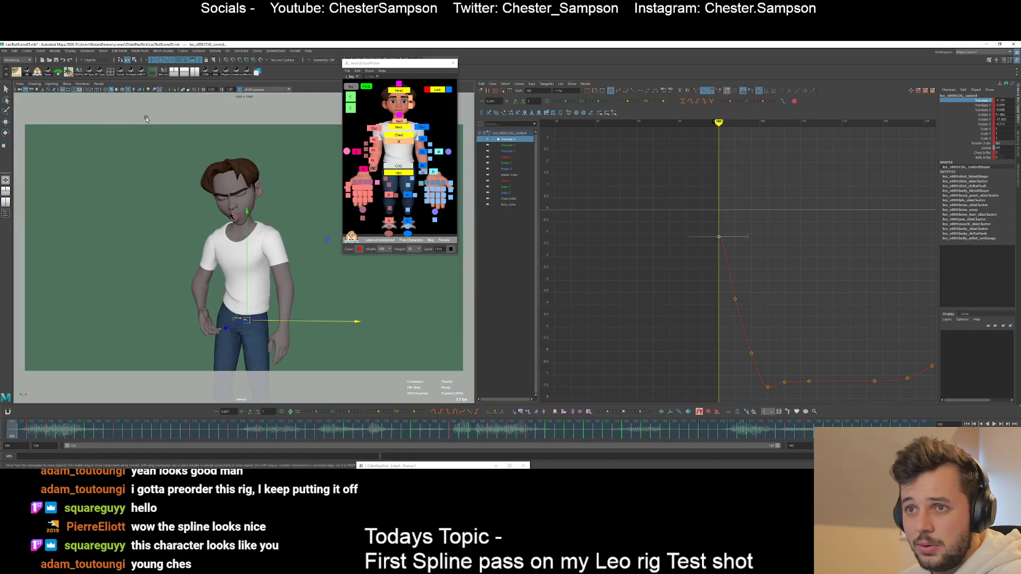
key("6")
left_click(82, 84)
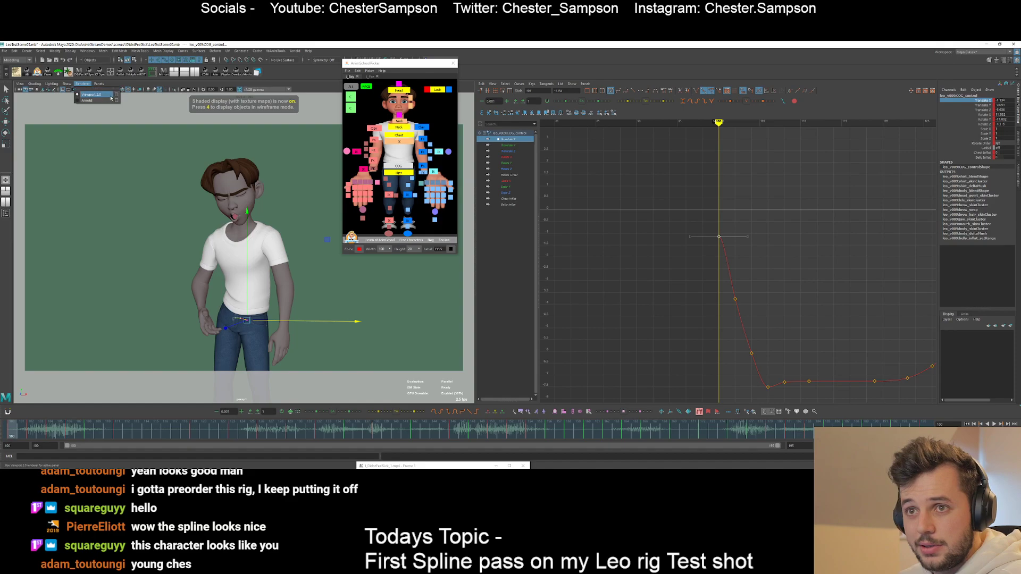
left_click(115, 96)
left_click(421, 302)
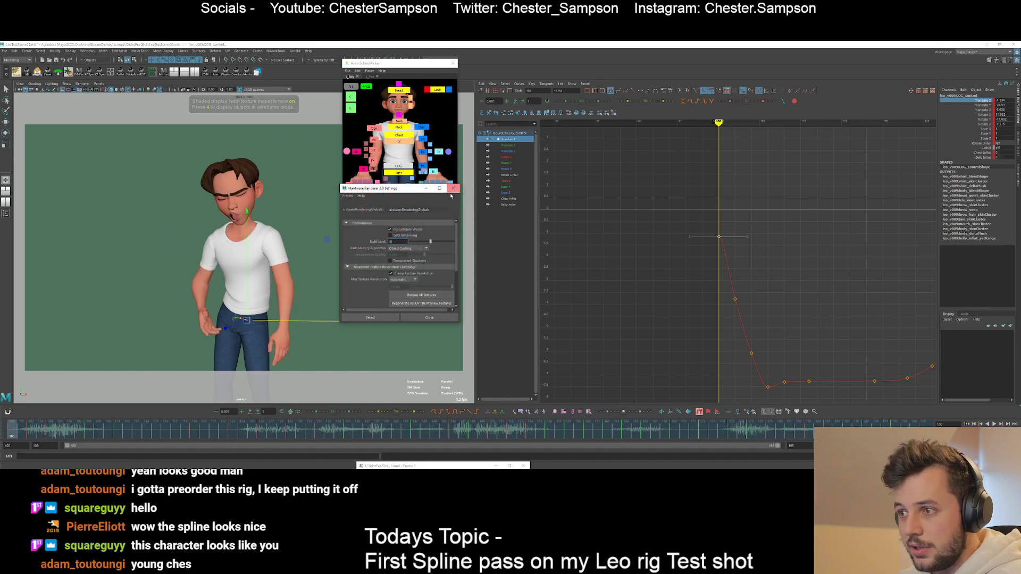
left_click(451, 189)
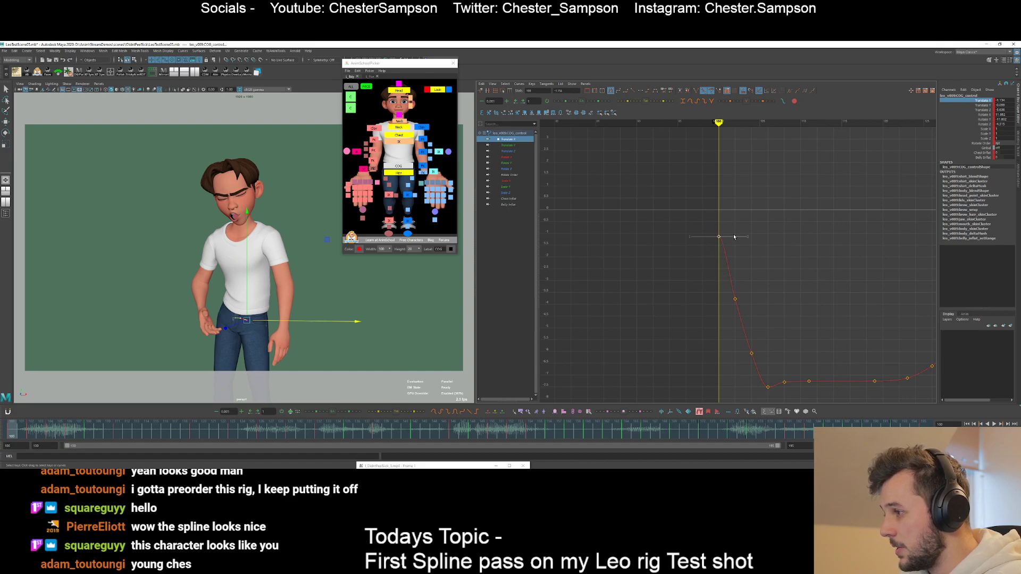
- Steepen the outgoing tangent of the first Translate X key and lower the key at frame 102 for a smoother ease toward the low point
left_click(634, 90)
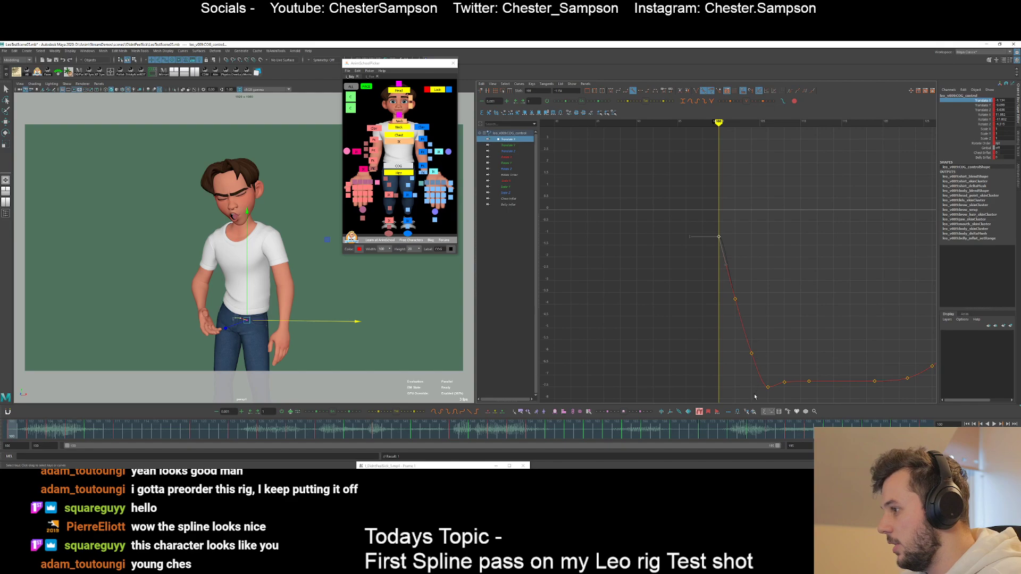
key(".")
left_click(695, 319)
right_click_drag(696, 320, 724, 327, "alt")
middle_click_drag(691, 327, 627, 291, "alt")
right_click_drag(626, 292, 654, 300, "alt+shift")
left_click_drag(644, 334, 668, 310)
middle_click_drag(670, 309, 671, 307, "shift")
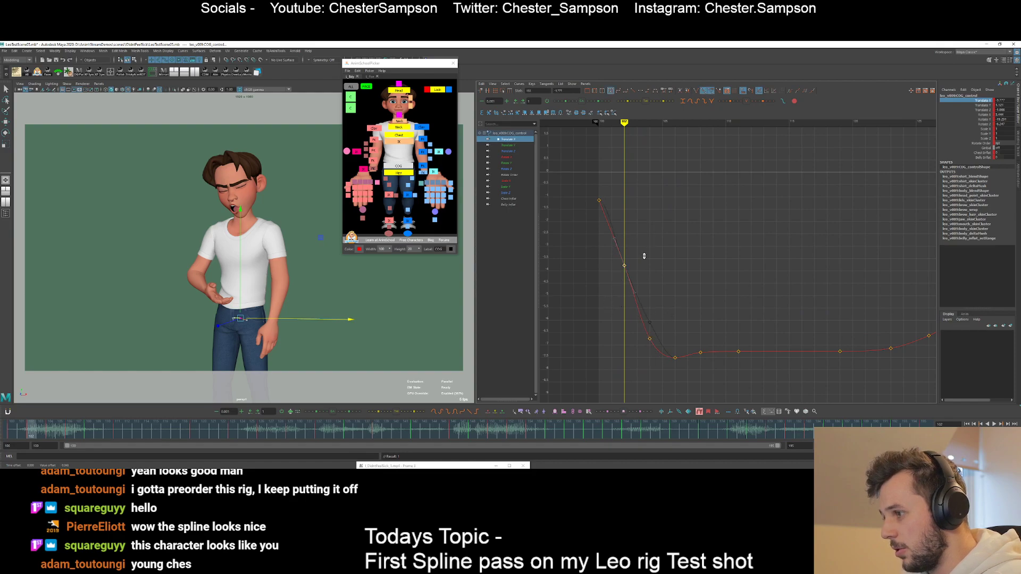
middle_click_drag(644, 256, 643, 261)
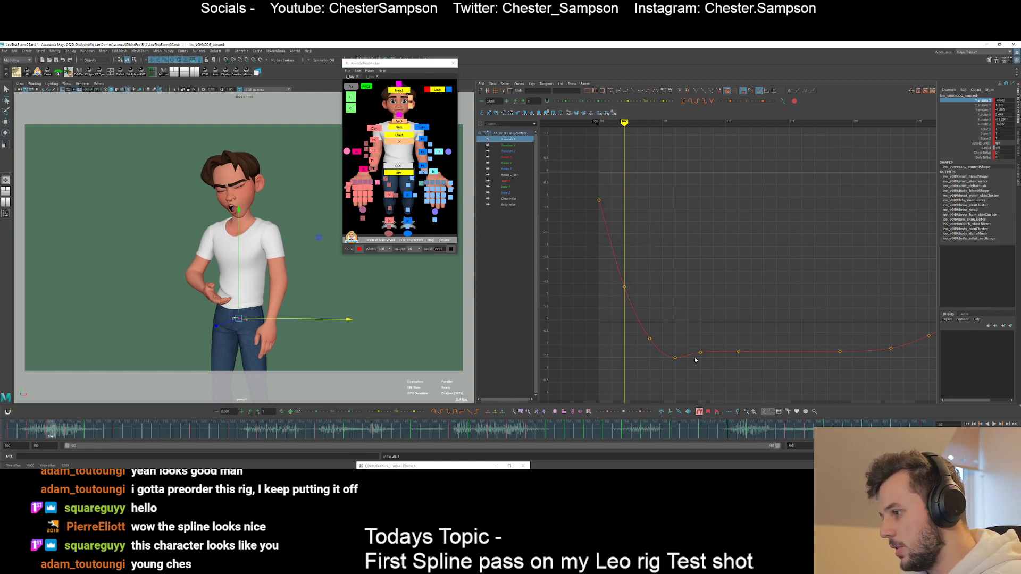
- Examine the COG's motion trail close up at the hips while stepping through the opening frames
key(".")
key(".")
key(".")
scroll(251, 347, "up", 5)
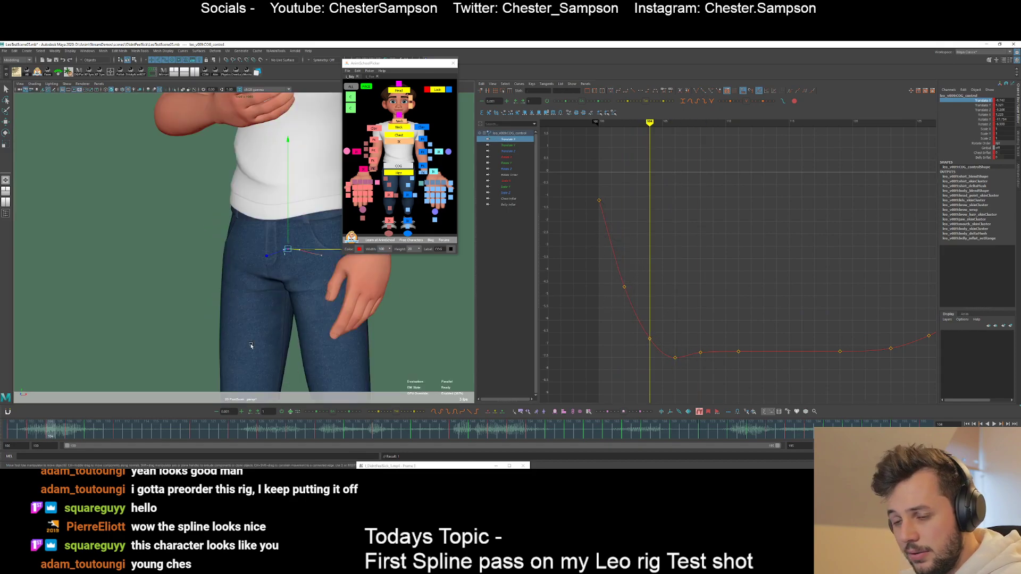
right_click_drag(283, 270, 370, 316)
middle_click_drag(369, 316, 291, 307)
key("comma")
key("comma")
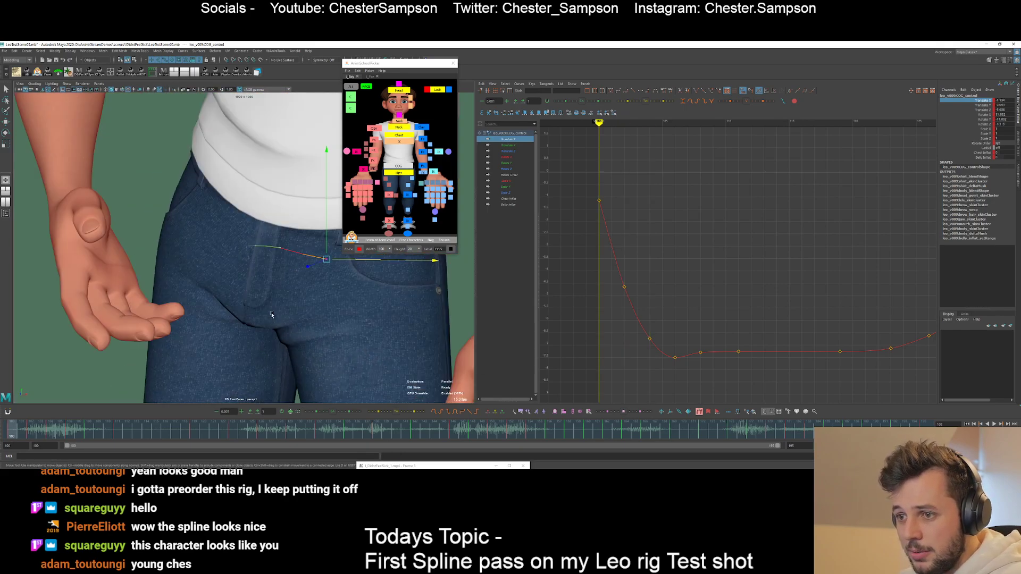
key("period")
key("period")
key("alt+period")
key("alt+period")
key("alt+period")
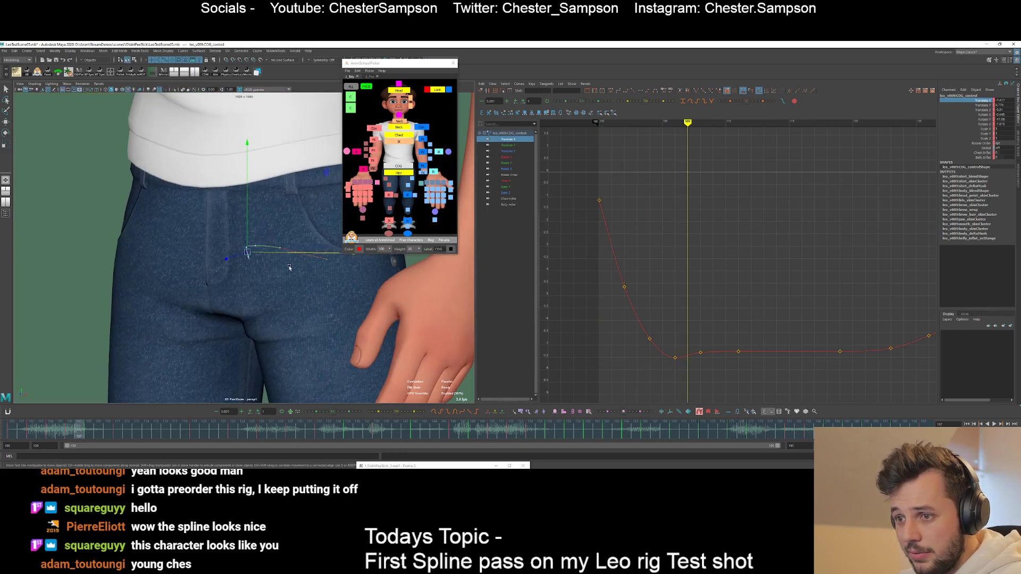
- Set the default in and out tangents to Auto in the animation preferences and save them
key("s")
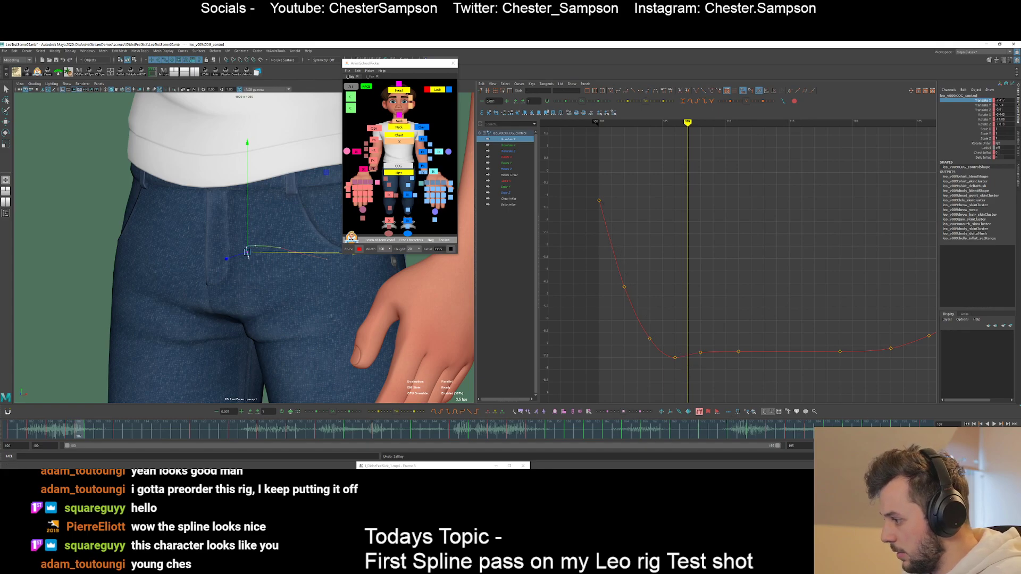
left_click(1015, 446)
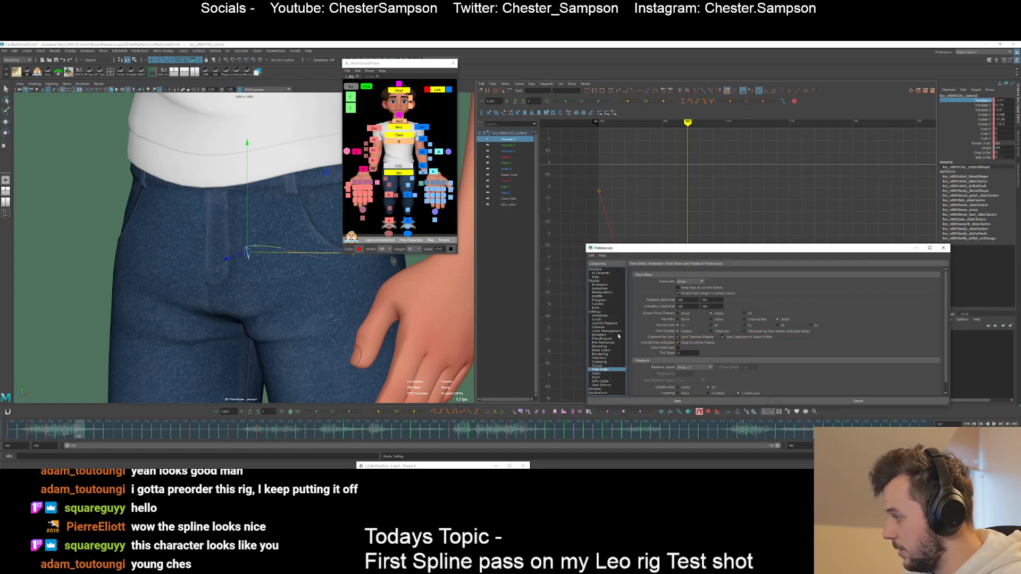
left_click(598, 319)
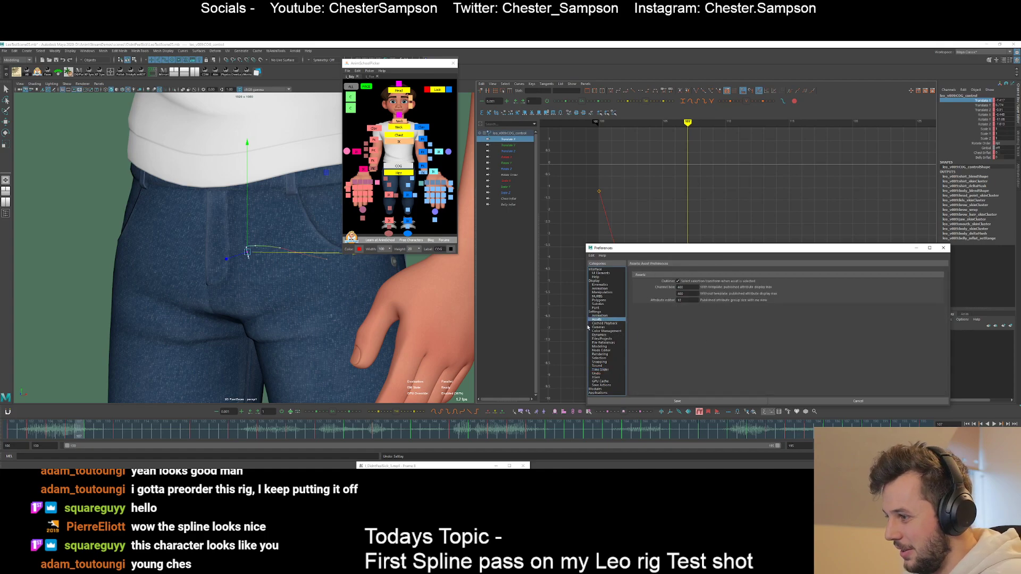
left_click(599, 316)
left_click(682, 359)
left_click(685, 399)
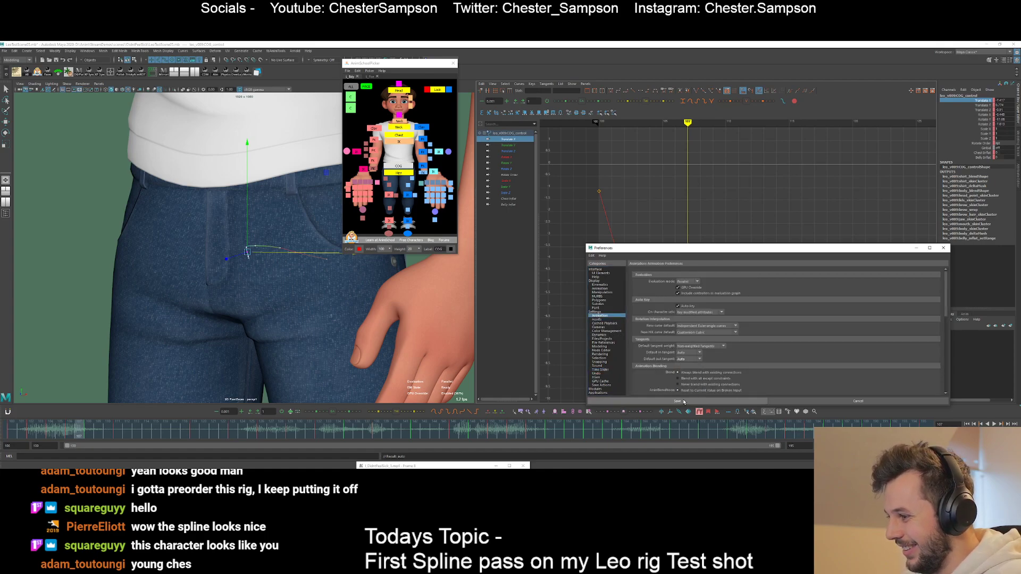
left_click(664, 400)
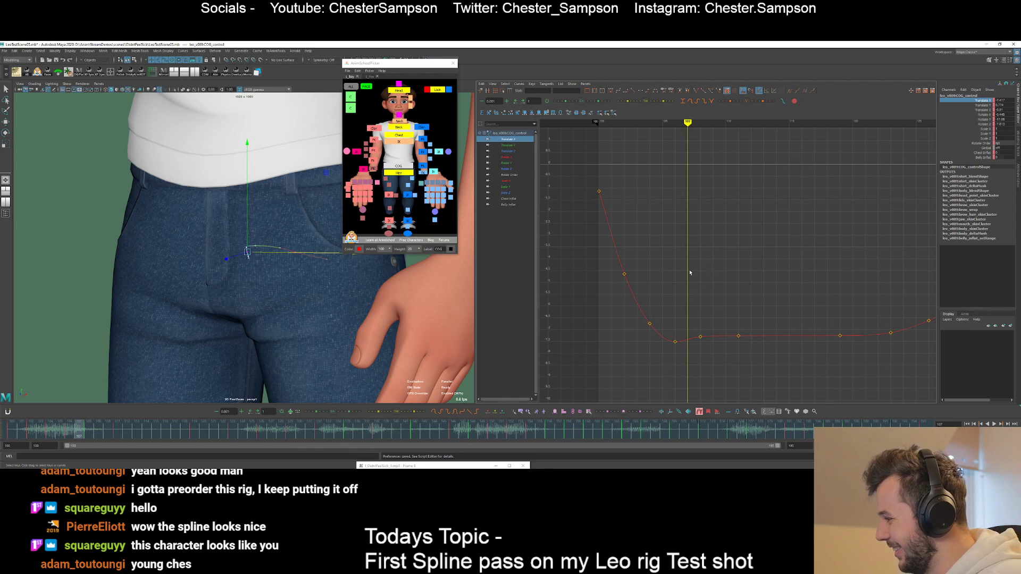
- Add a Translate X key at frame 107 and lower it slightly below the frame 106 key
key("comma")
key("period")
key("comma")
key("comma")
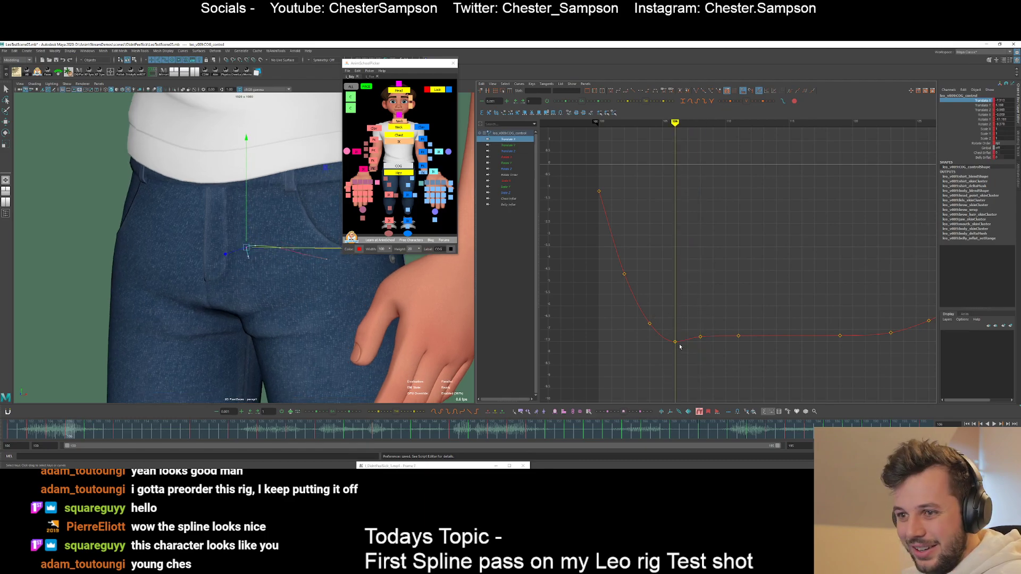
key("period")
key("comma")
key("period")
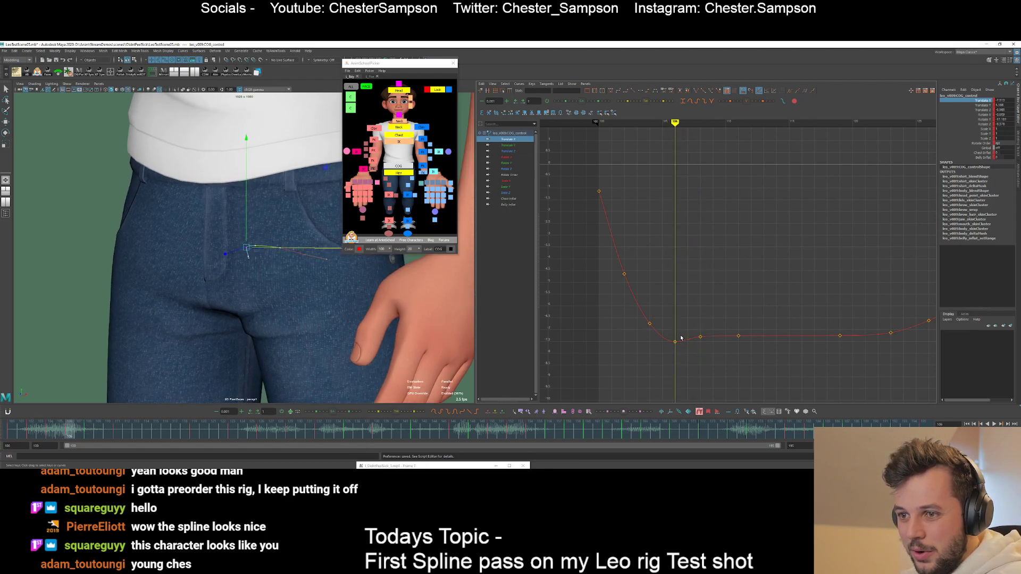
key("period")
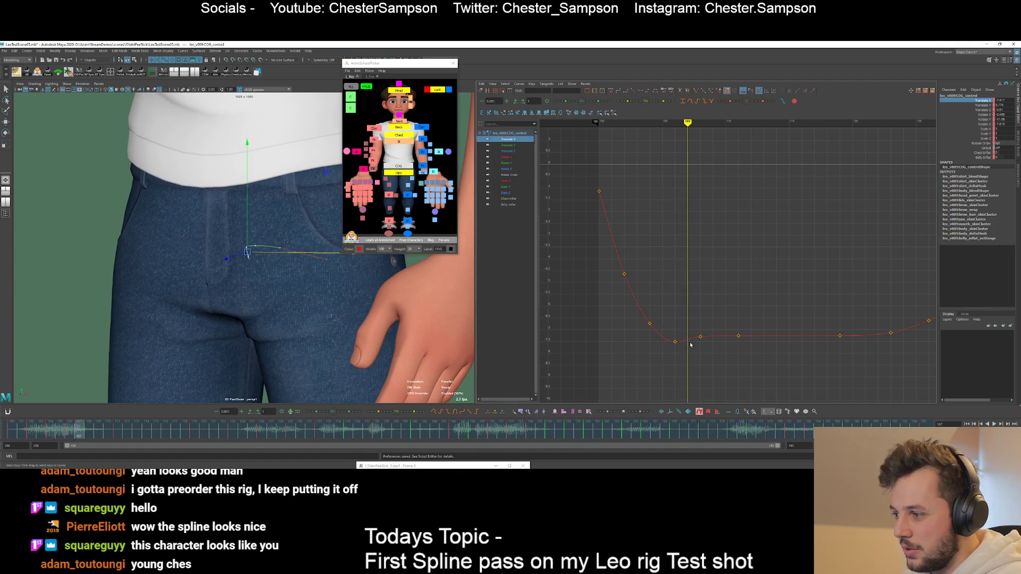
middle_click_drag(695, 351, 698, 344)
left_click(683, 364)
right_click_drag(684, 364, 659, 352, "alt+shift")
middle_click_drag(660, 352, 669, 277, "alt")
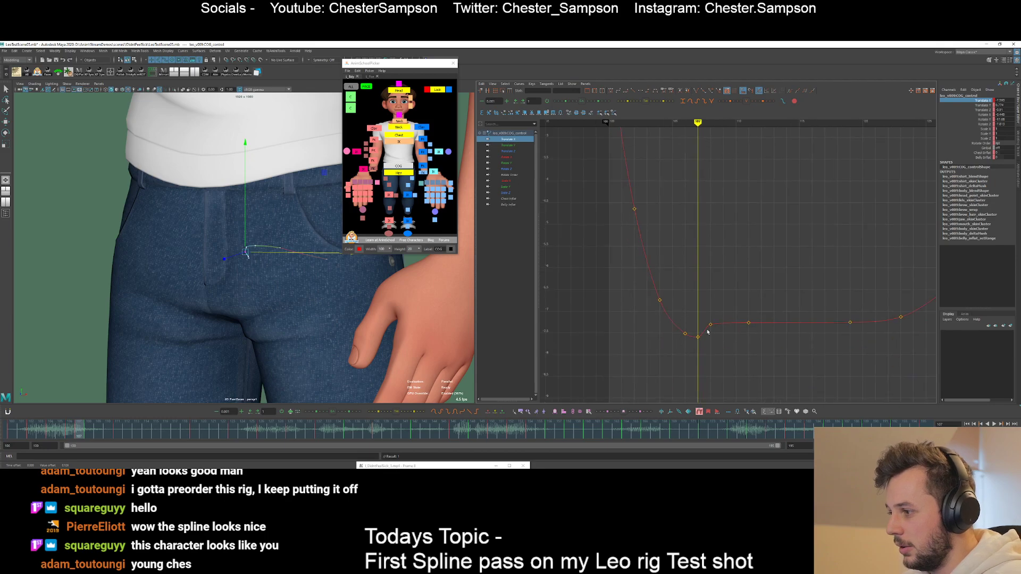
- Replace the Translate X key at frame 108 with one at frame 109 and lower the new key slightly
key("period")
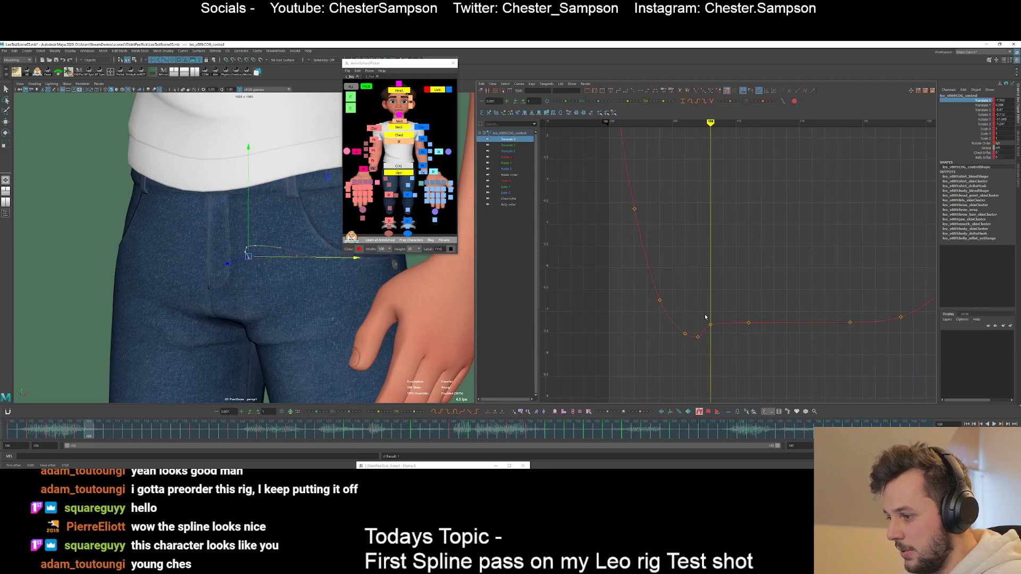
key("alt+period")
key("alt+comma")
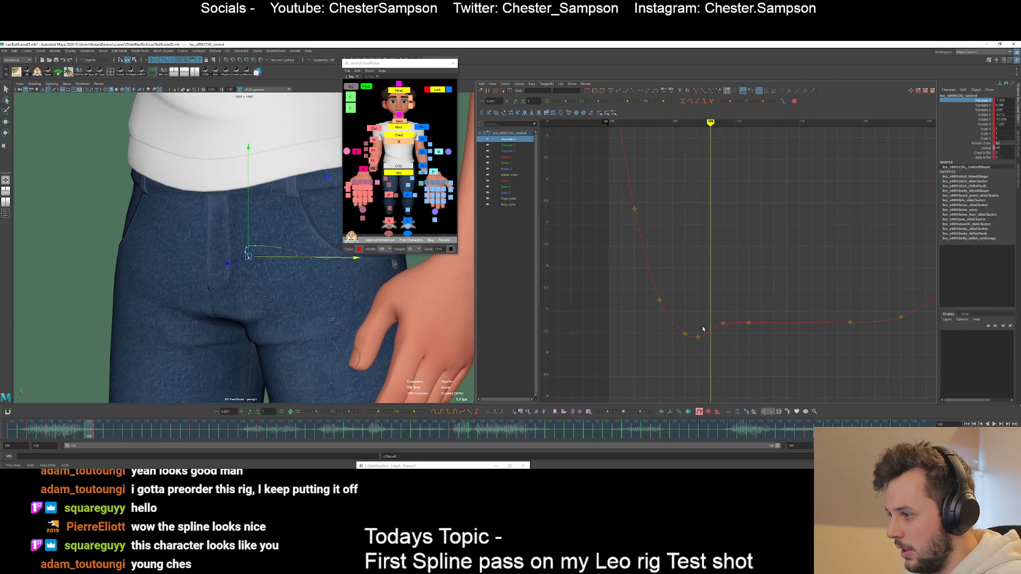
left_click_drag(704, 330, 718, 319)
key("Delete")
key("alt+period")
middle_click_drag(727, 333, 729, 338)
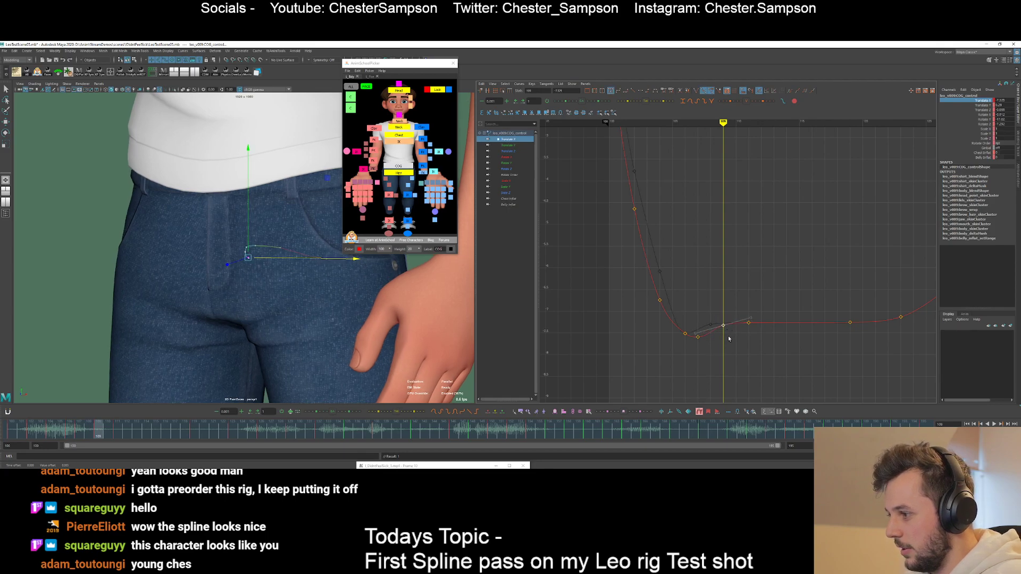
- Compare the frames around the low point and lower the Translate X keys at frames 109 and 111 slightly
middle_click_drag(719, 374, 702, 341, "alt")
right_click_drag(702, 341, 712, 271, "alt+shift")
middle_click_drag(689, 361, 707, 272, "alt")
key("comma")
key("comma")
key("comma")
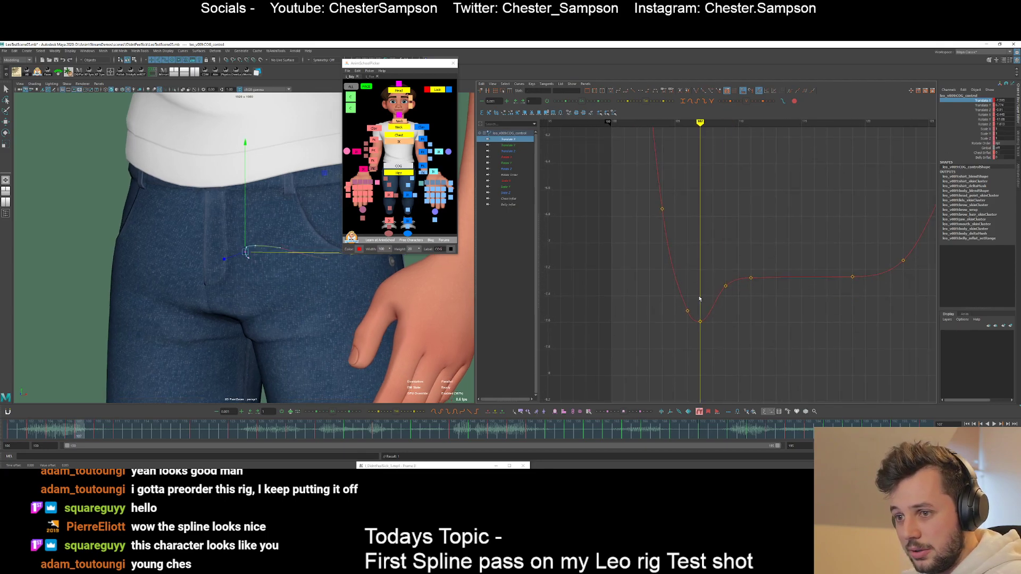
key("period")
key("alt+period")
key("alt+period")
key("alt+period")
left_click_drag(712, 269, 761, 299)
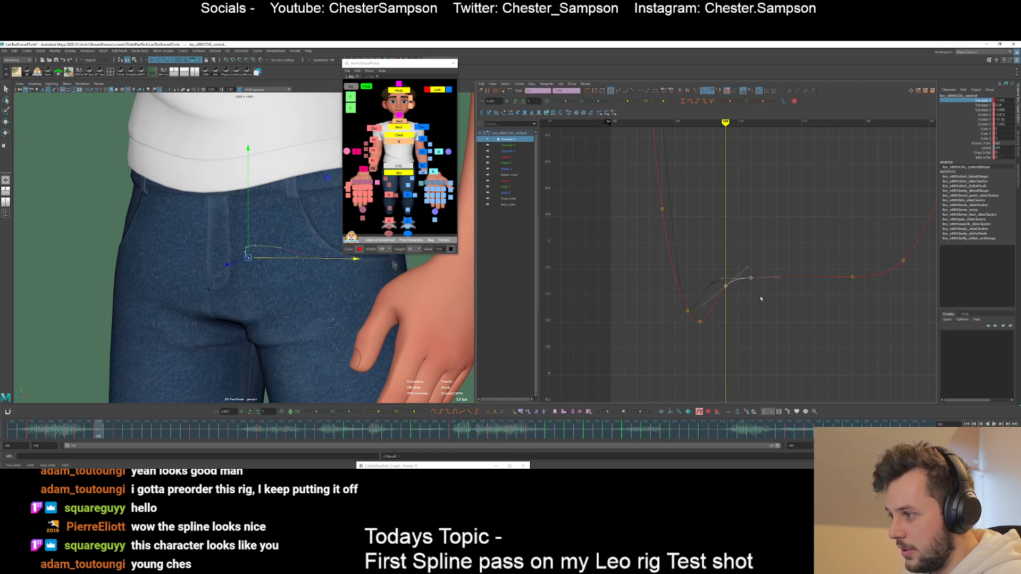
middle_click_drag(757, 294, 757, 293)
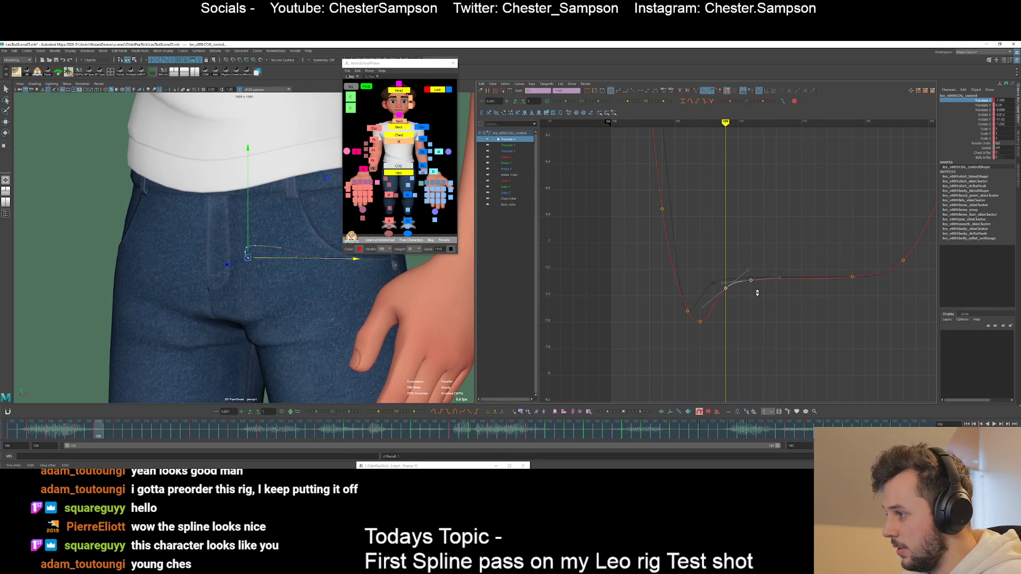
- Try deleting the Translate X key at frame 109 and undo the deletion
left_click(769, 292)
key("period")
key("ctrl+z")
key("Delete")
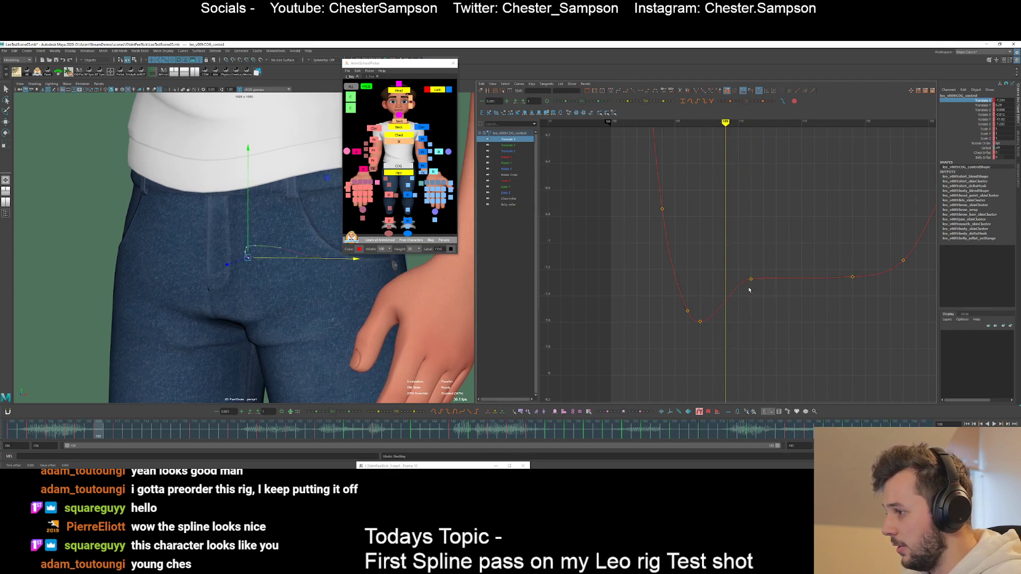
key("ctrl+z")
key("ctrl+z")
key("ctrl+z")
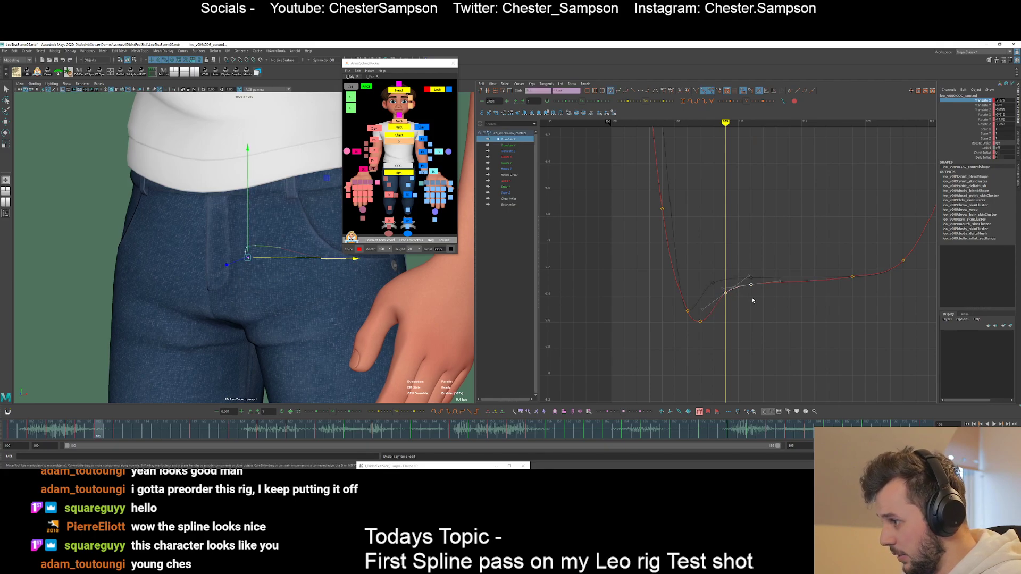
- Nudge the Translate X keys at frames 109 and 111 further down to soften the settle into the hold
left_click(780, 338)
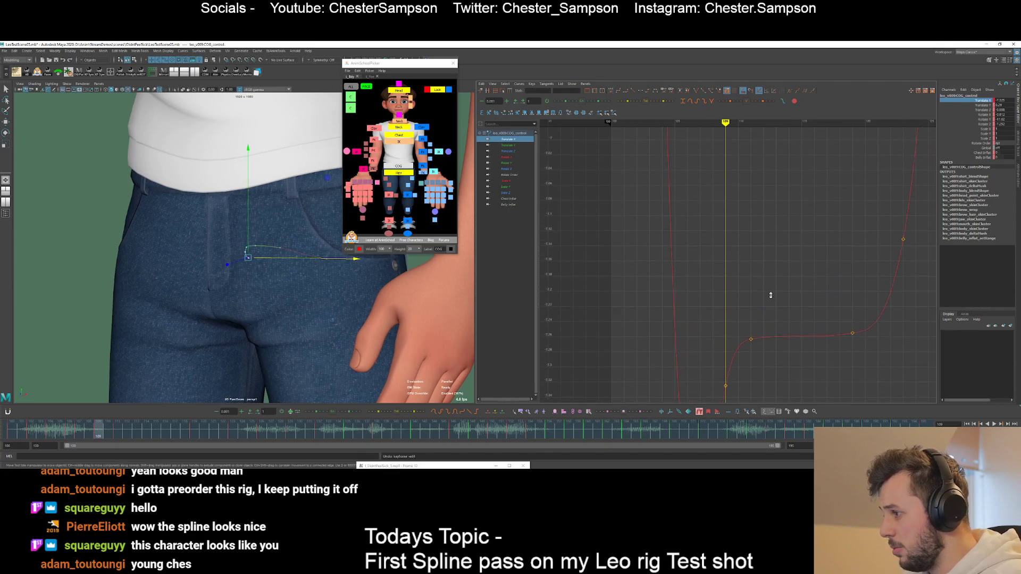
left_click_drag(741, 330, 890, 365)
left_click(813, 355)
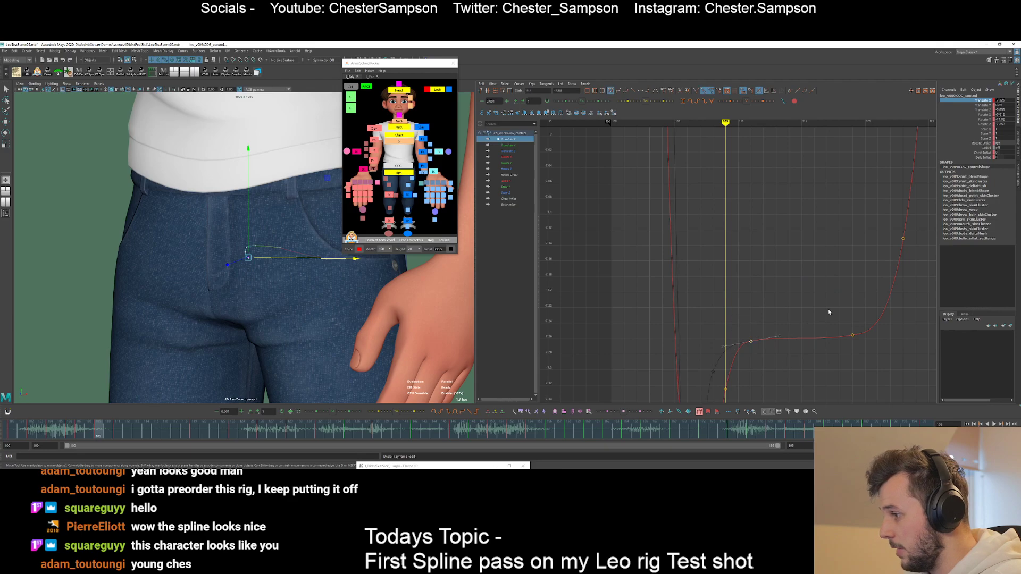
left_click_drag(830, 314, 870, 354)
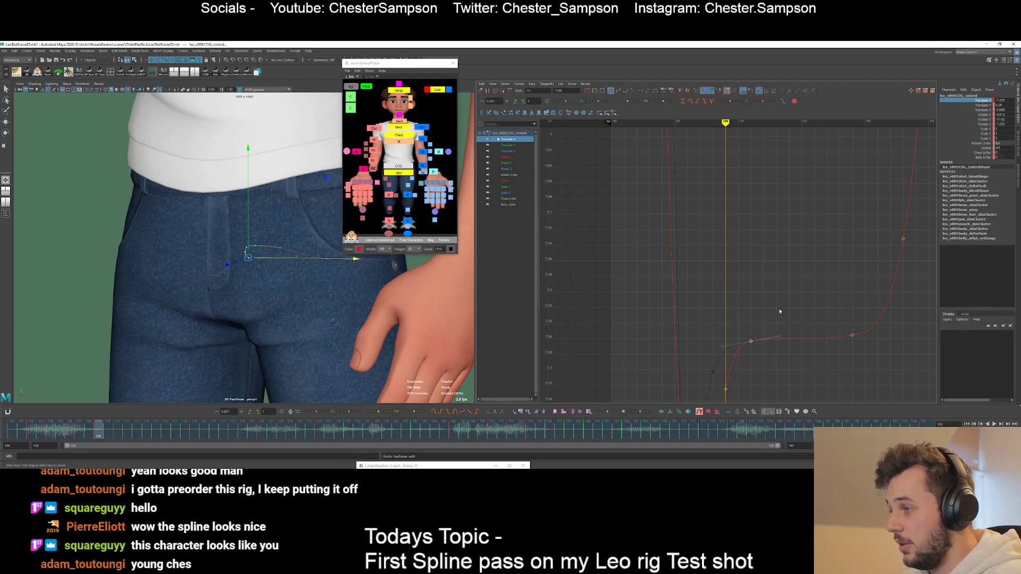
middle_click_drag(722, 306, 721, 258, "alt")
left_click_drag(690, 259, 806, 399)
right_click_drag(803, 341, 792, 314, "alt")
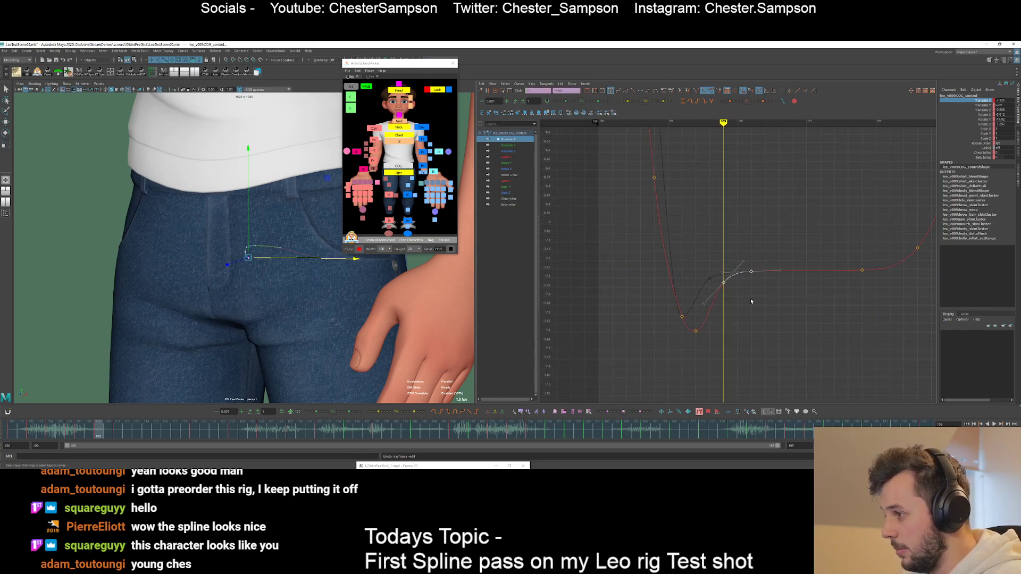
middle_click_drag(753, 285, 756, 288, "shift")
left_click(758, 289)
- Add a Translate X key at frame 108 and lower the frame 109 key slightly
key("comma")
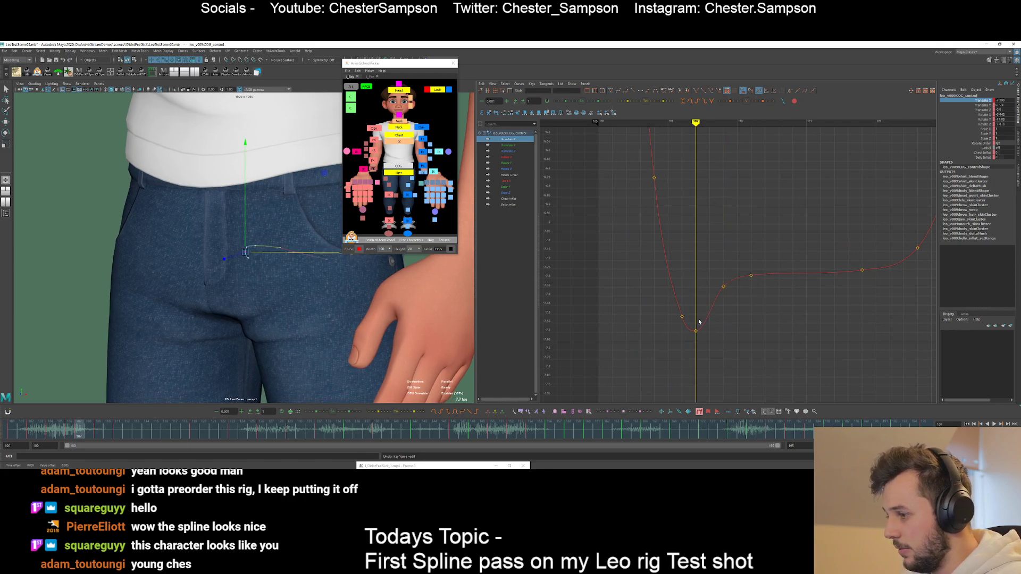
key("alt+period")
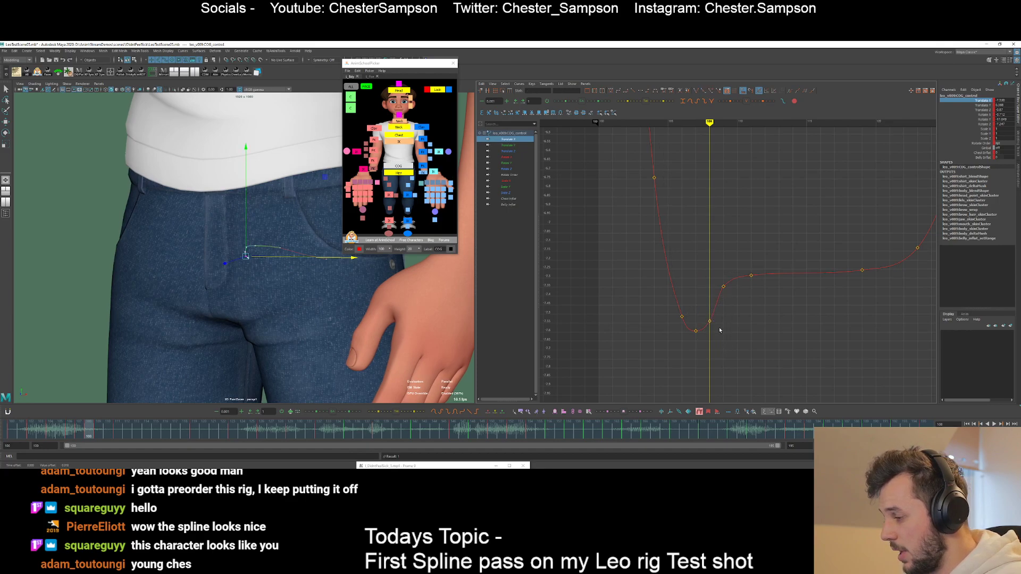
key("alt+period")
left_click_drag(714, 277, 736, 292)
middle_click_drag(737, 288, 738, 292)
left_click(768, 306)
- Add a Translate X key at frame 110 and lower the keys at frames 109 and 110 together
key("alt+period")
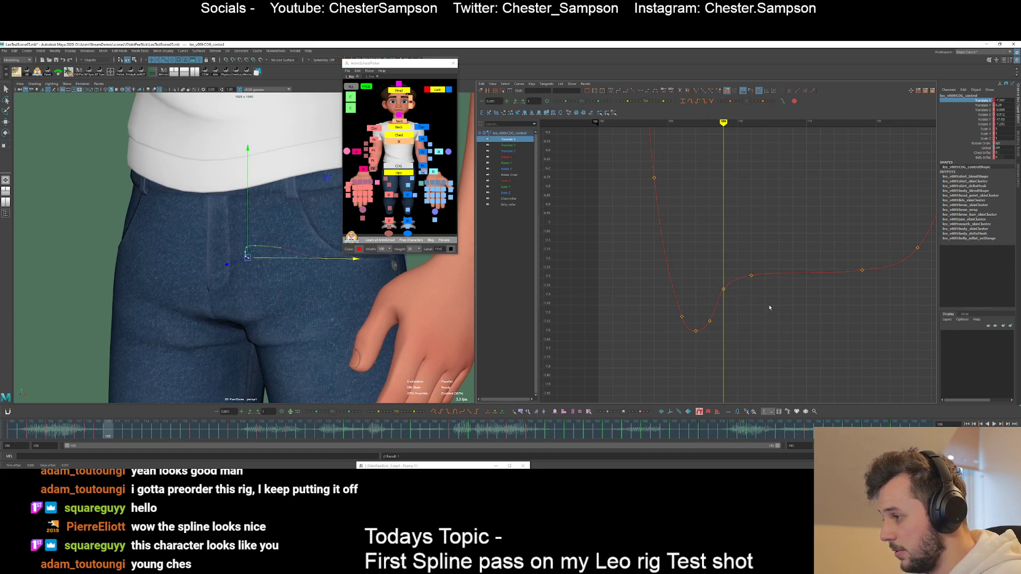
key("alt+period")
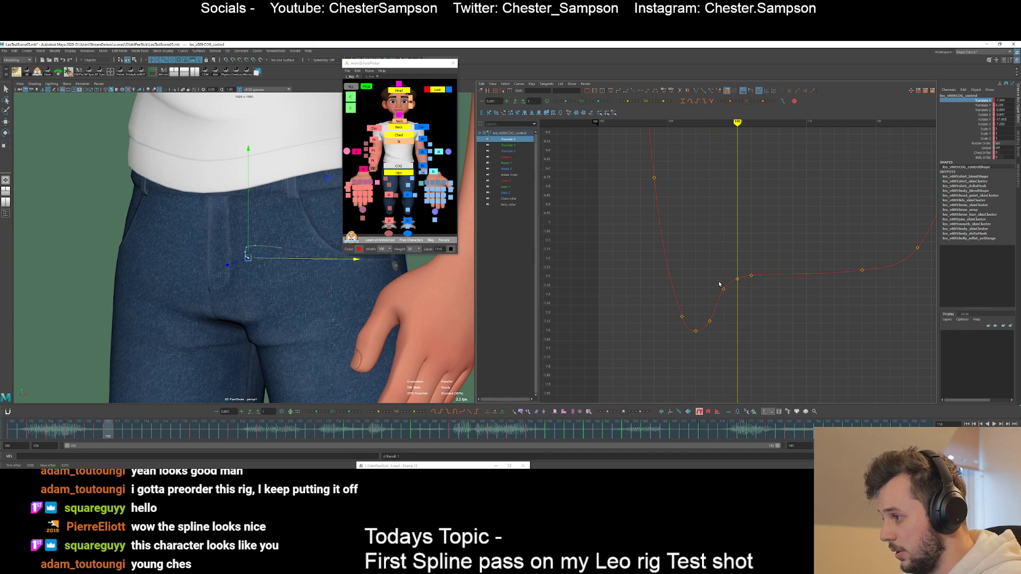
left_click_drag(718, 273, 740, 293)
middle_click_drag(736, 293, 736, 298)
left_click(742, 291)
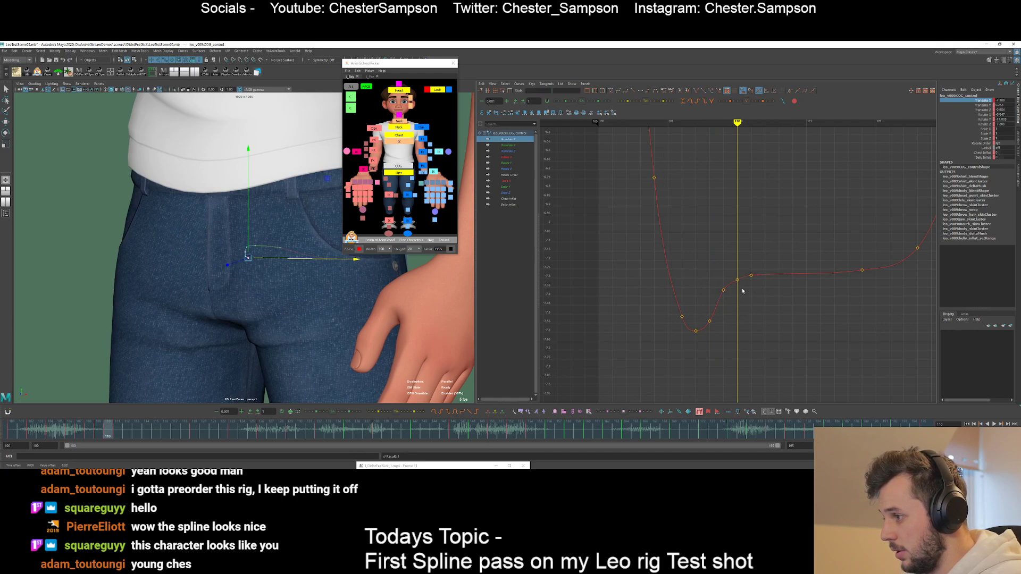
- Move the Translate X key from frame 111 to frame 112
key("alt+period")
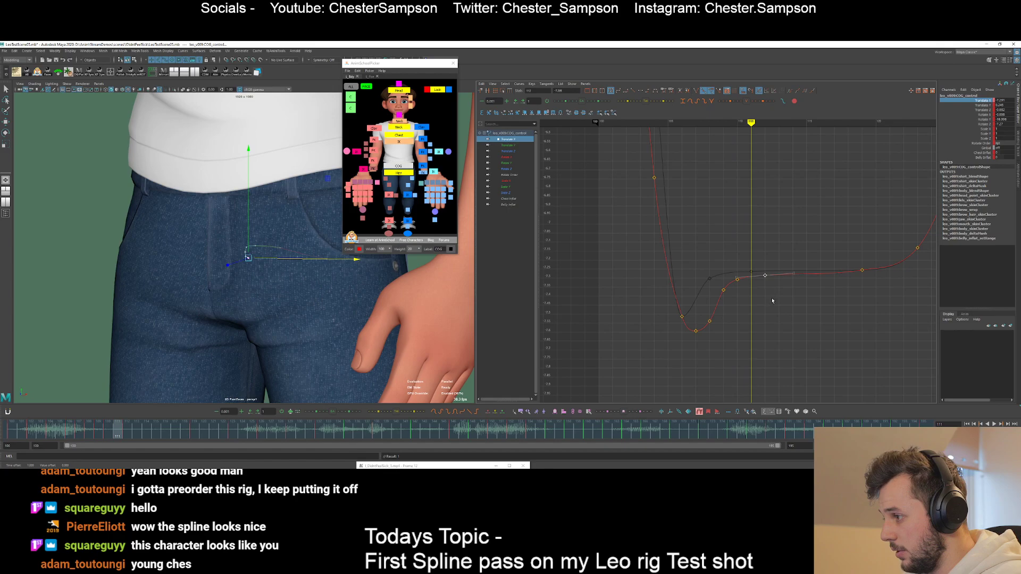
right_click_drag(764, 310, 754, 287, "alt+shift")
middle_click_drag(762, 284, 711, 302, "alt")
right_click_drag(727, 289, 732, 306, "alt+shift")
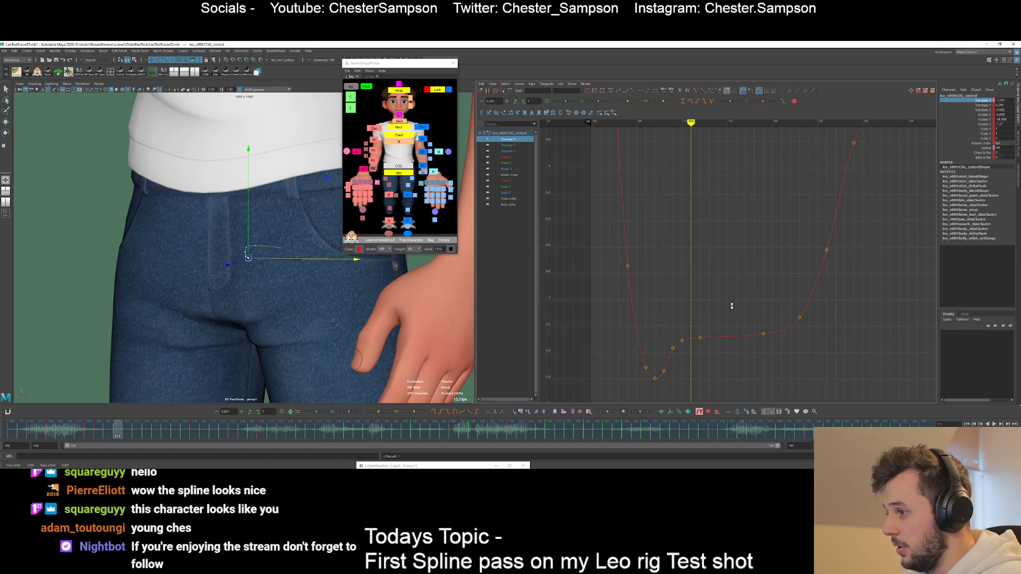
- Step back to the start and forward again through the opening frames to check the COG's motion trail
key("alt+comma")
key("alt+comma")
key("alt+comma")
key("alt+comma")
key("alt+comma")
key("alt+comma")
key("alt+comma")
key("alt+comma")
key("alt+comma")
key("alt+comma")
key("alt+period")
key("alt+period")
key("alt+period")
key("alt+period")
key("alt+period")
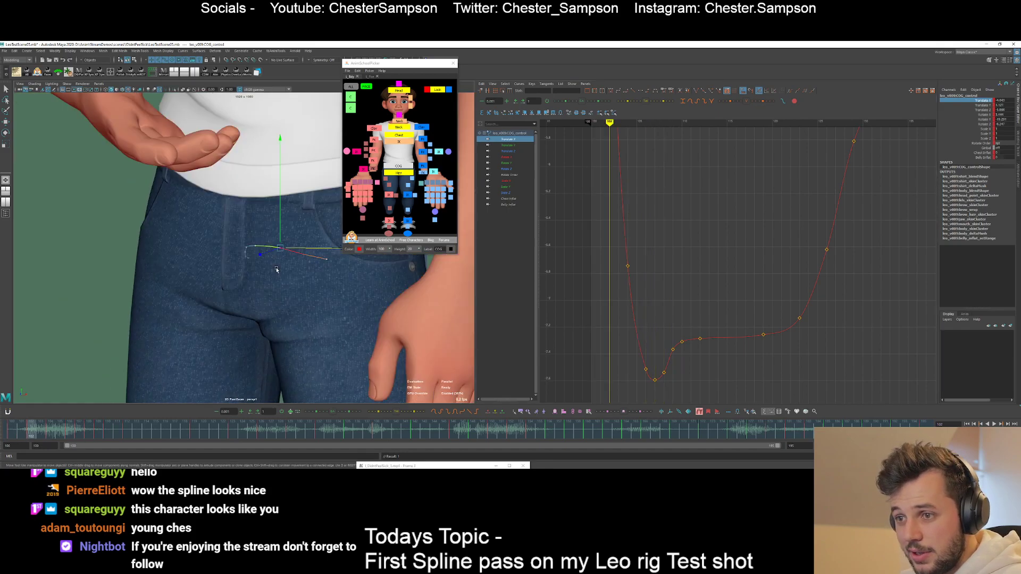
- Raise the COG's Translate X key at frame 123 slightly
left_click_drag(286, 269, 324, 277)
key("period")
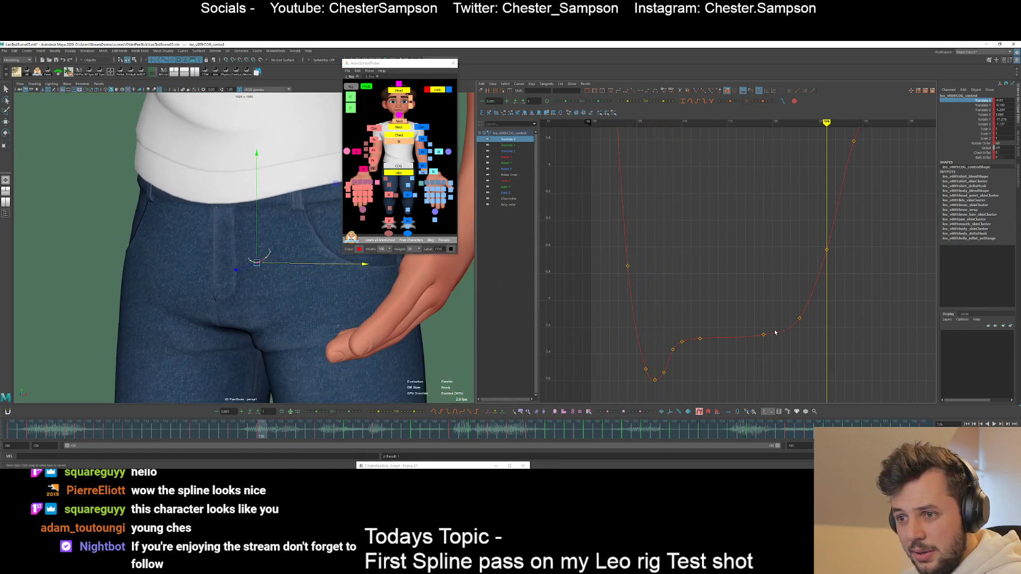
left_click_drag(811, 327, 818, 329)
middle_click_drag(822, 329, 823, 325)
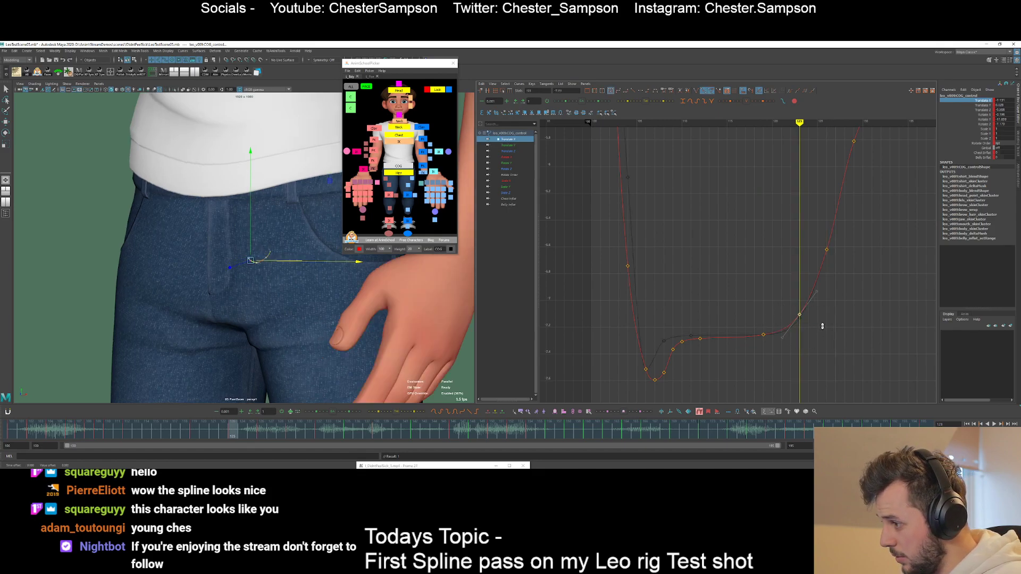
left_click(827, 317)
- Lower the Translate X key at frame 126 slightly to smooth the rise of the curve
key("period")
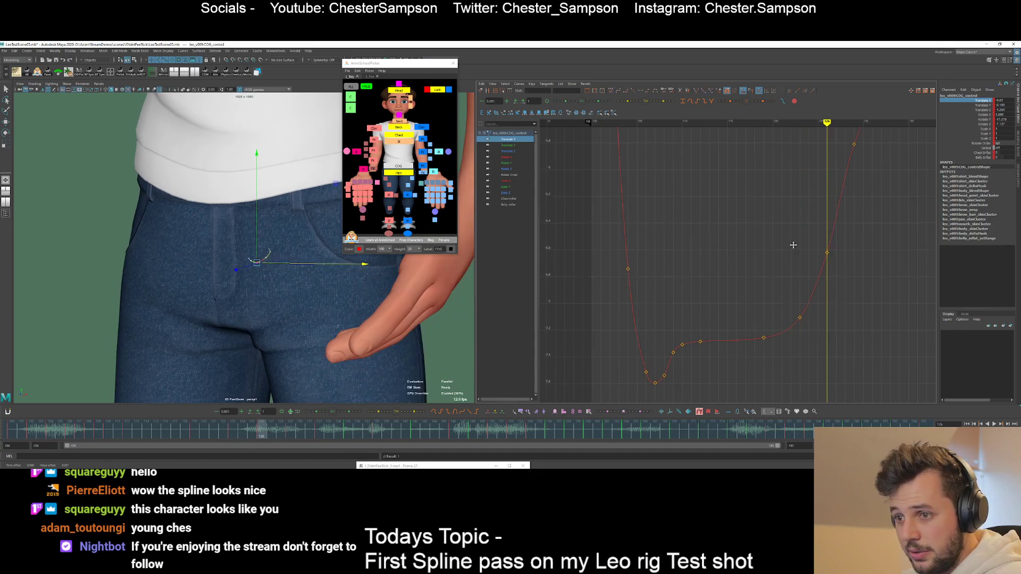
key("a")
right_click_drag(777, 316, 779, 302, "alt+shift")
right_click_drag(774, 302, 795, 298, "alt+shift")
middle_click_drag(795, 298, 766, 309, "alt")
key("comma")
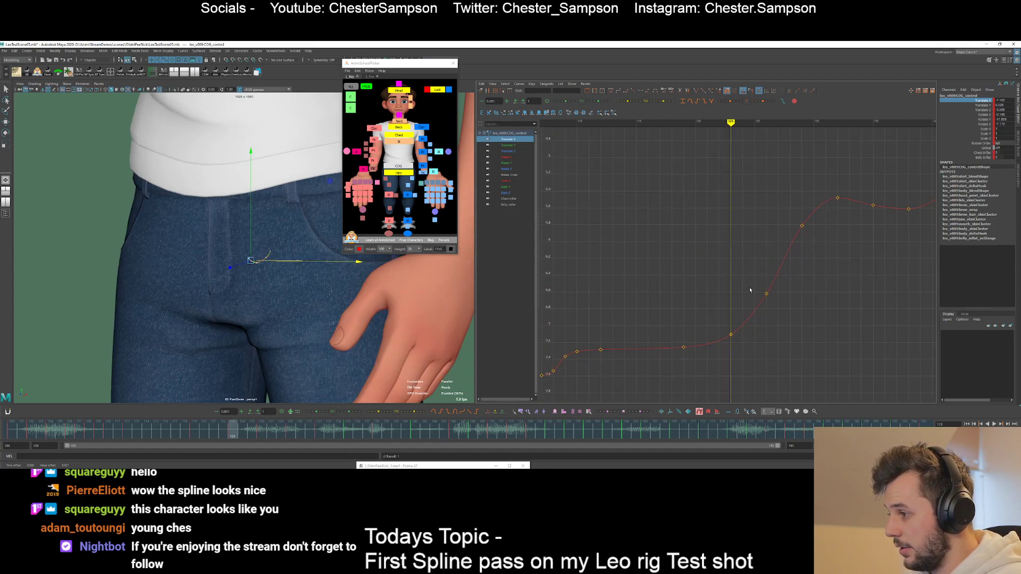
key("period")
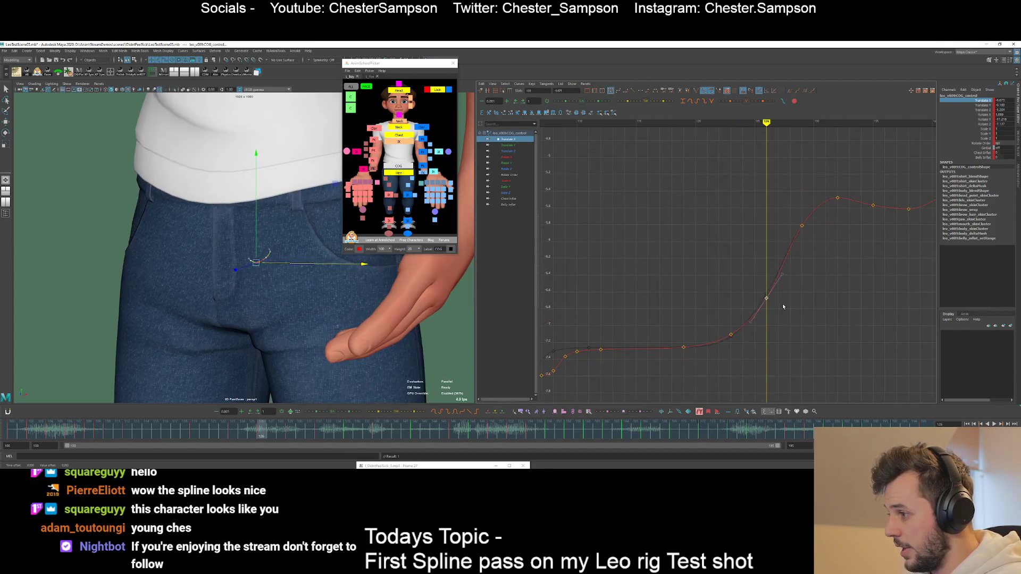
- Add a Translate X key at frame 128 and raise it above the existing curve
key("alt+period")
key("alt+period")
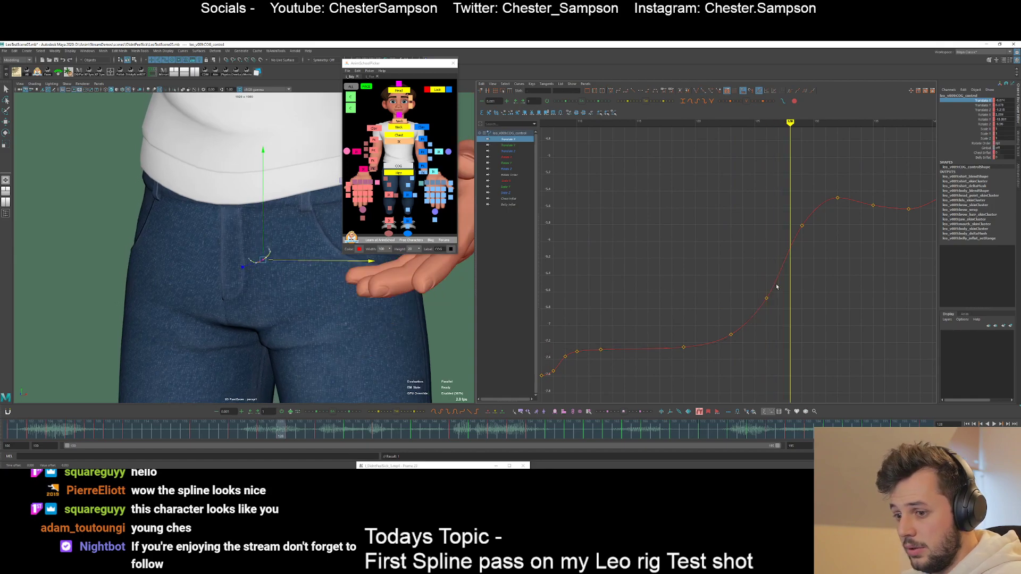
middle_click_drag(786, 269, 787, 254)
- Replace the Translate X key at frame 129 with a new key at frame 130
key("alt+period")
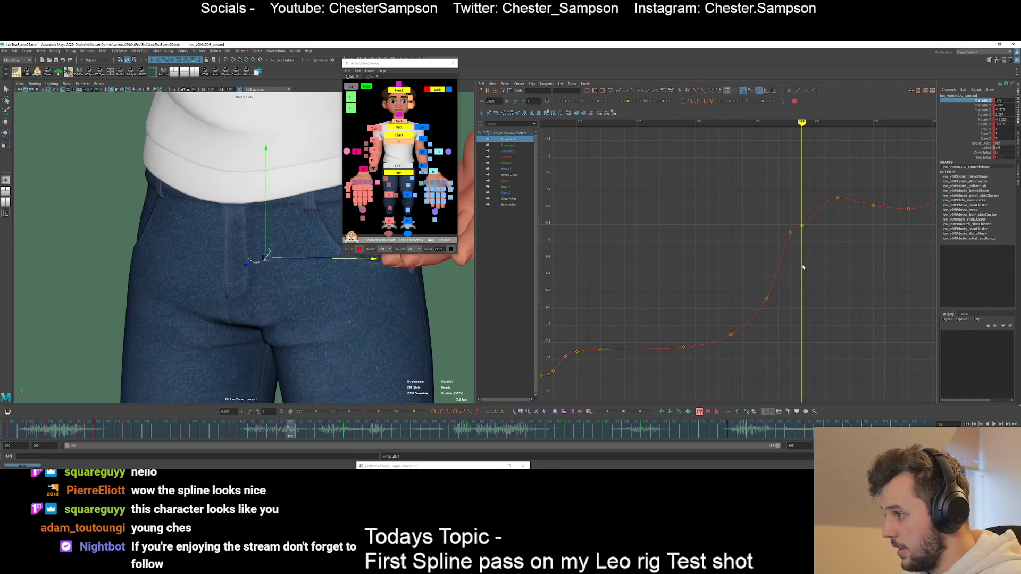
key("alt+period")
key("s")
key("alt+comma")
key("Delete")
key("alt+period")
key("s")
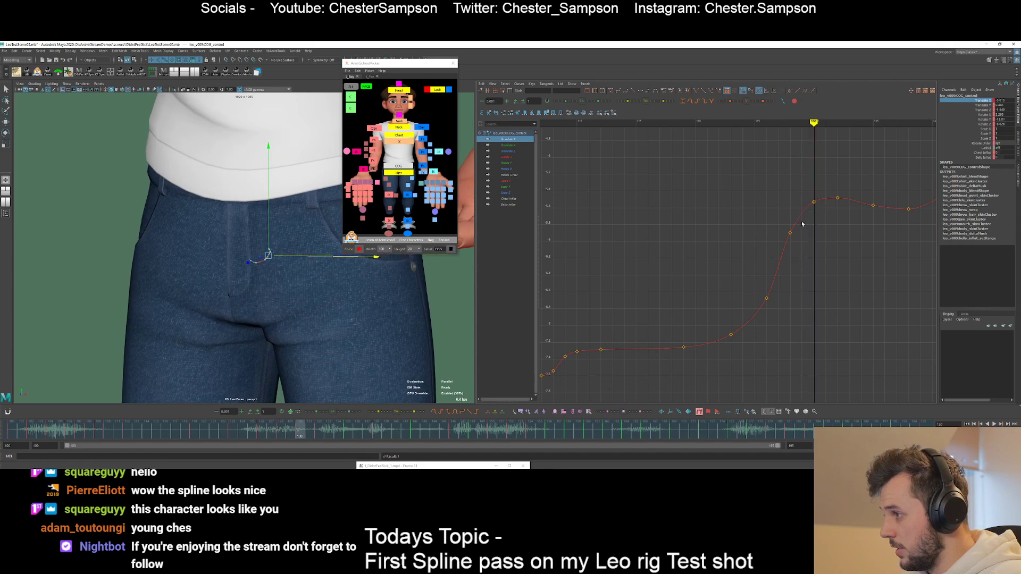
- Lower the Translate X key at frame 130 slightly
left_click_drag(802, 194, 824, 211)
middle_click_drag(823, 211, 824, 214)
left_click(827, 221)
left_click_drag(796, 187, 827, 216)
left_click(789, 227)
right_click(334, 411)
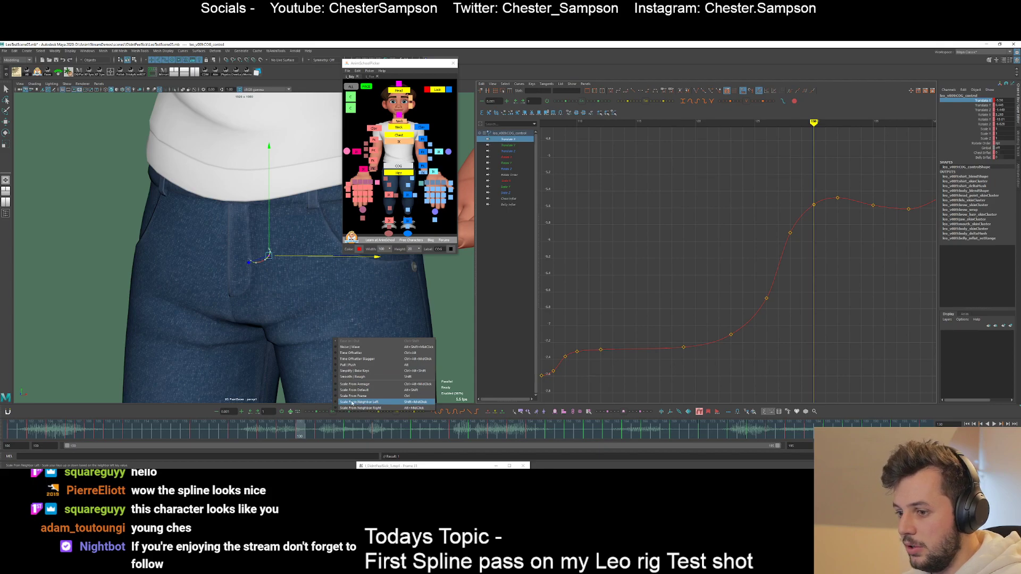
left_click(328, 416)
- Raise the Translate X key at frame 128 slightly
key("comma")
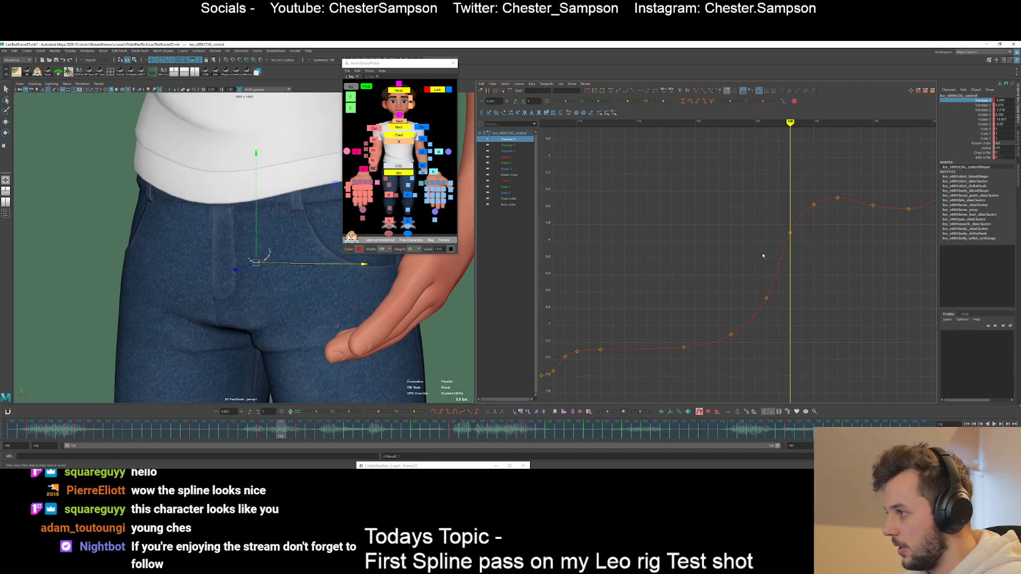
key("period")
left_click_drag(775, 222, 811, 253)
middle_click_drag(812, 248, 811, 243)
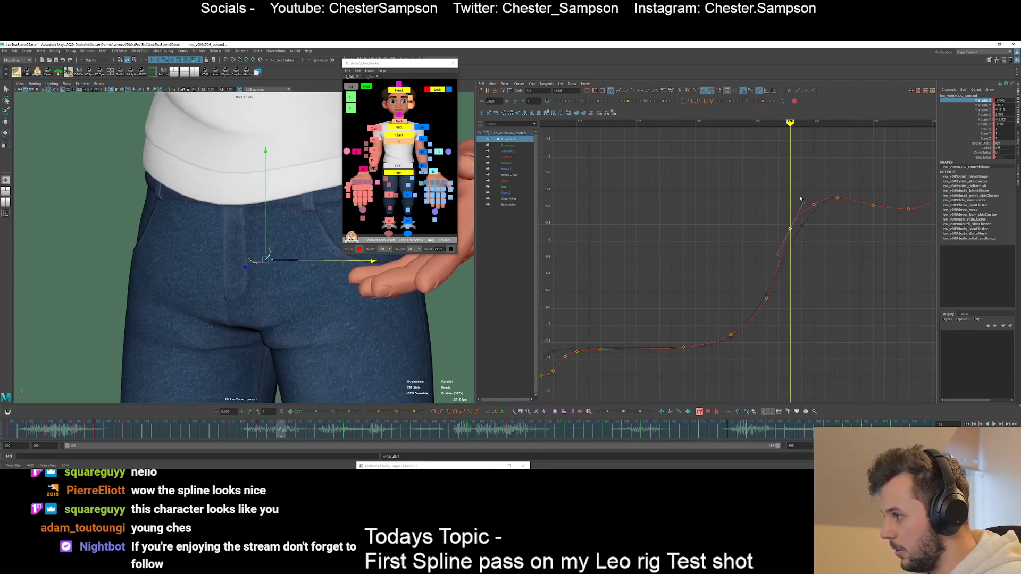
left_click(821, 217)
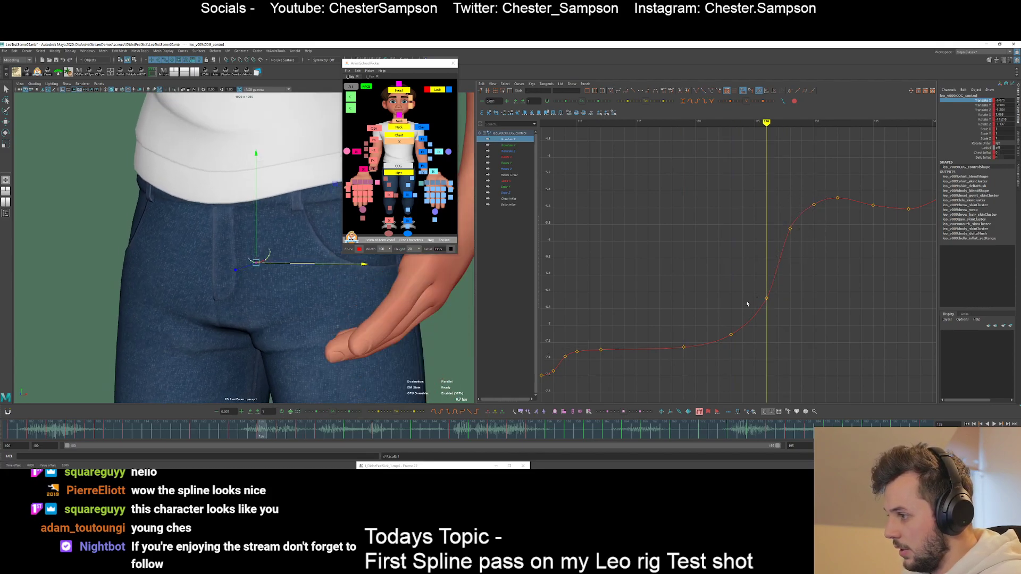
- Step through the Translate X keys up to frame 135 and examine the curve's small dip closely
key("comma")
key("period")
key("period")
key("period")
key("period")
key("period")
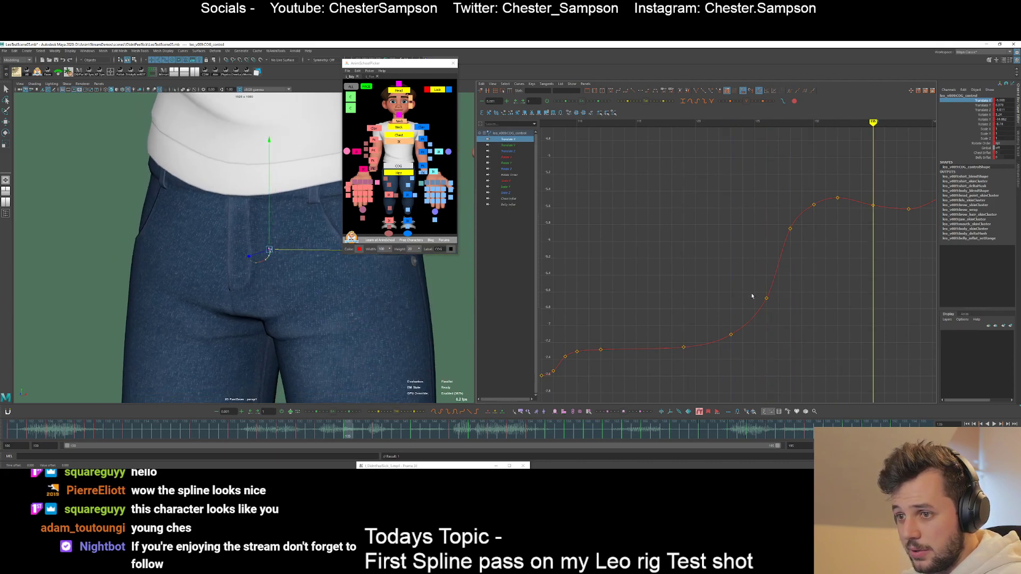
right_click_drag(872, 270, 860, 221, "alt+shift")
middle_click_drag(862, 221, 794, 323, "alt")
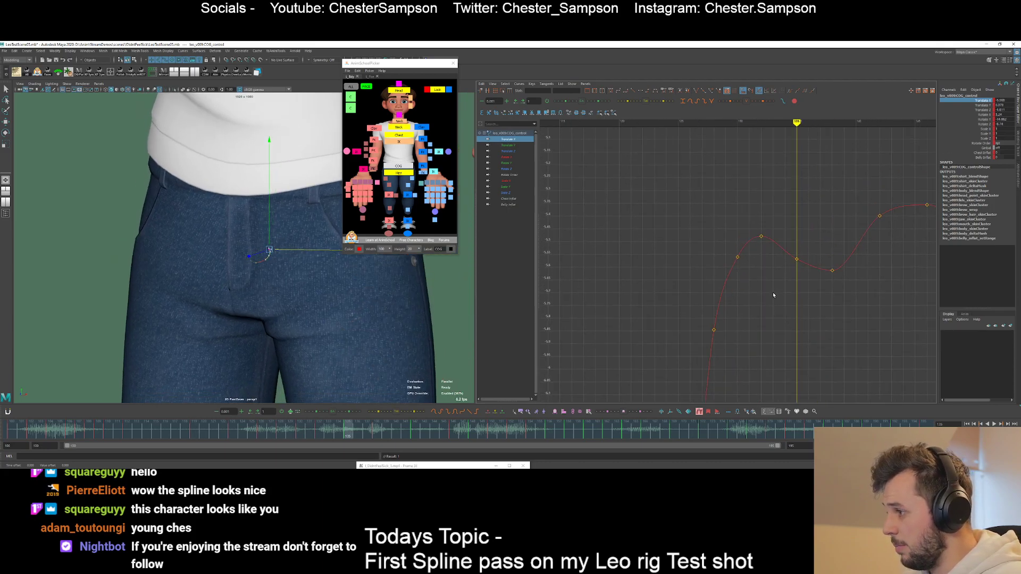
- Add a Translate X key at frame 131 and raise the keys at frames 130 and 131 slightly
key("alt+comma")
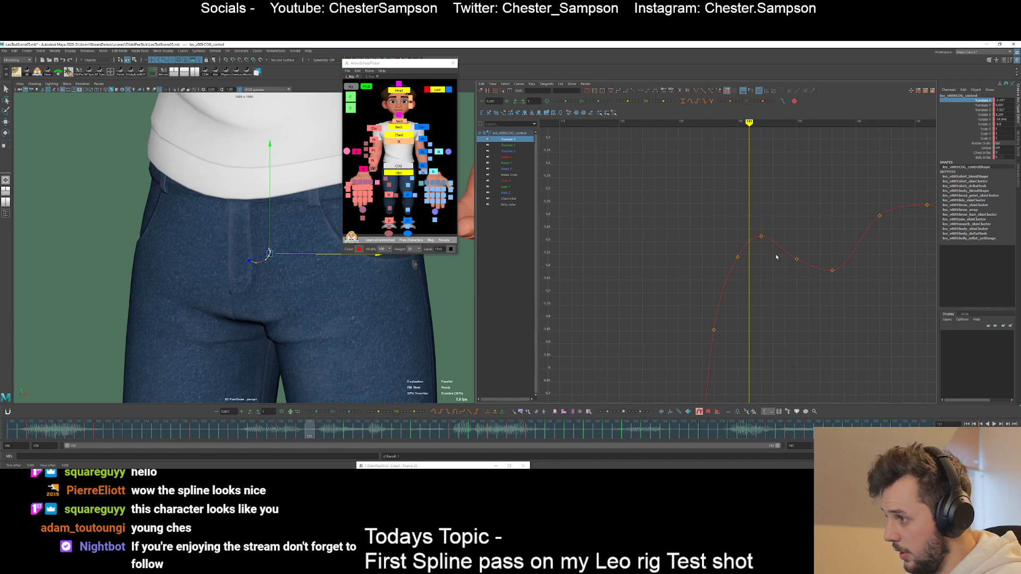
mouse_move(756, 251)
left_mouse_down()
mouse_move(732, 248)
mouse_move(744, 264)
left_mouse_up()
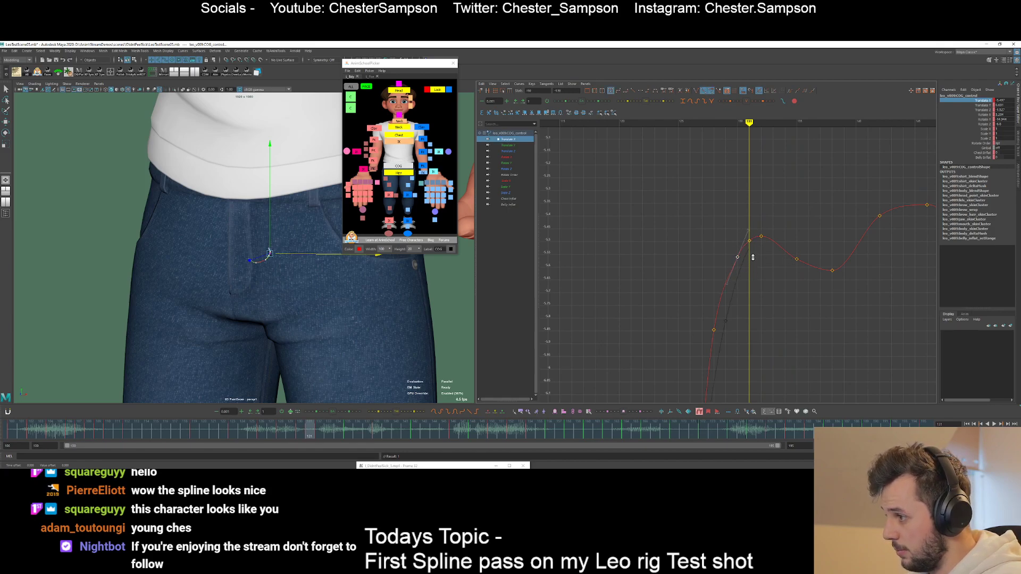
middle_click_drag(751, 259, 751, 253, "shift")
left_click(750, 252)
left_click_drag(742, 233, 753, 247)
middle_click_drag(754, 249, 754, 245, "shift")
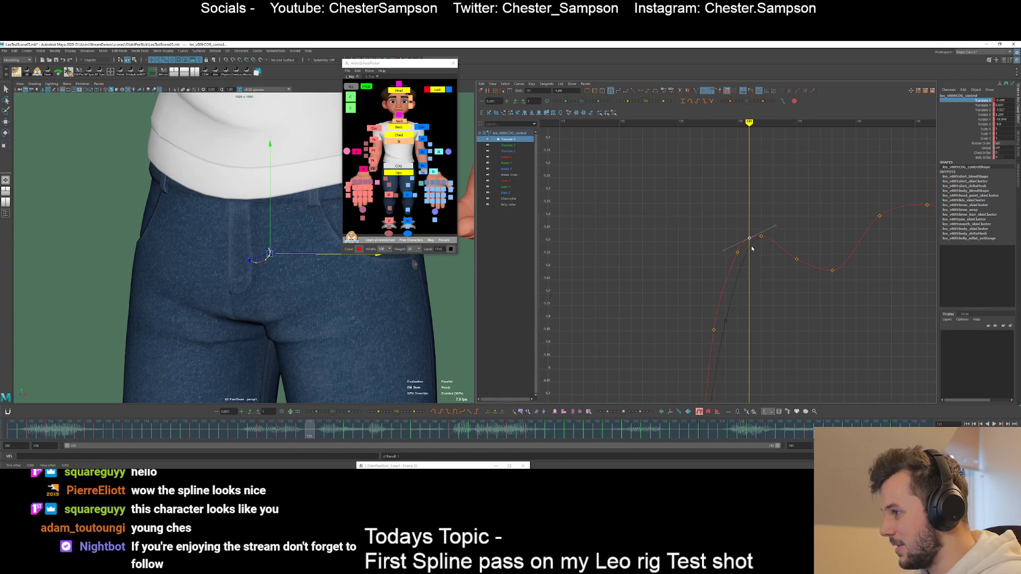
left_click(757, 250)
- Add a Translate X key at frame 133, just past the first peak
key(".")
key("alt+period")
key("alt+period")
key("s")
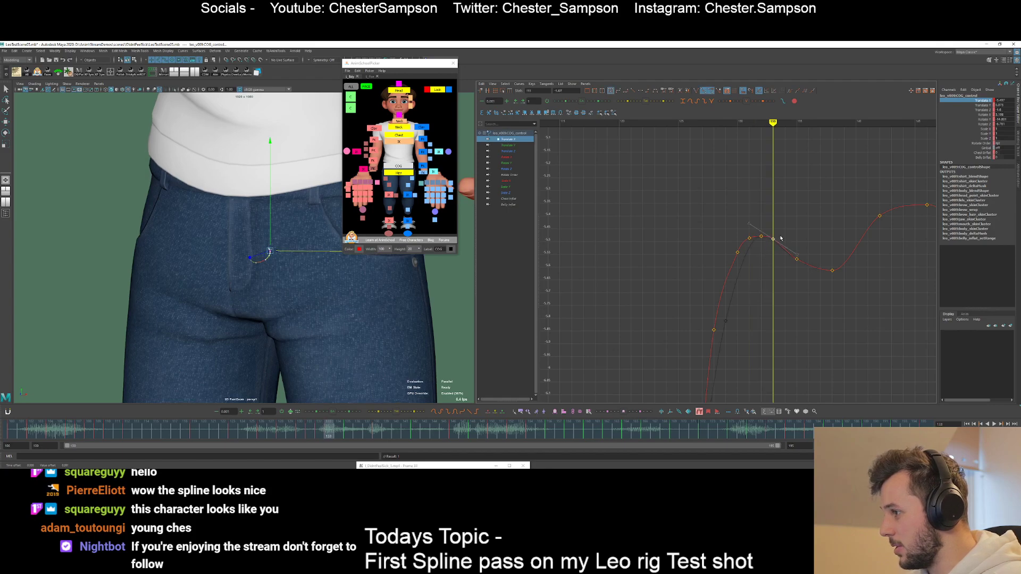
- Add a Translate X key at frame 134 and raise the frame 133 key slightly
right_click_drag(779, 279, 777, 243, "alt+shift")
middle_click_drag(777, 243, 755, 267, "alt")
key("alt+period")
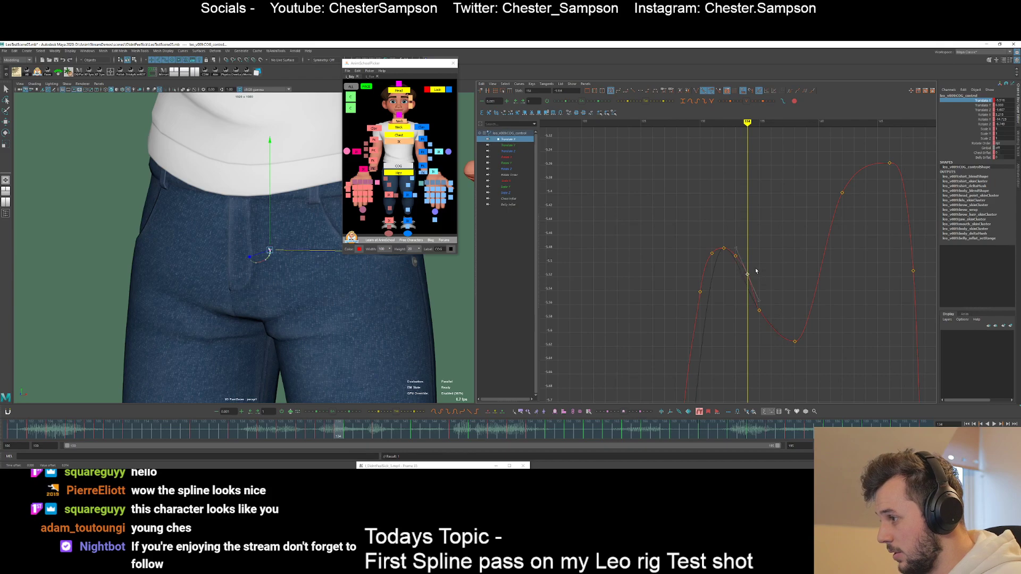
left_click(754, 265)
left_click_drag(730, 264, 739, 248)
middle_click_drag(744, 256, 744, 253, "shift")
left_click(744, 254)
- Add a Translate X key at frame 136 and lower it slightly
key("alt+period")
key("alt+period")
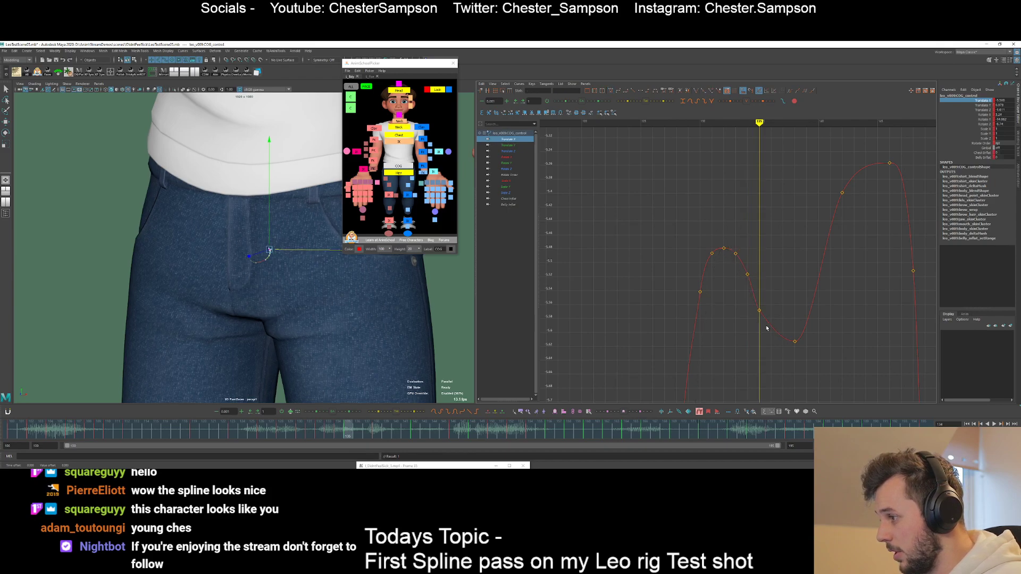
key("s")
left_click_drag(763, 337, 781, 316)
middle_click_drag(783, 314, 785, 319, "shift")
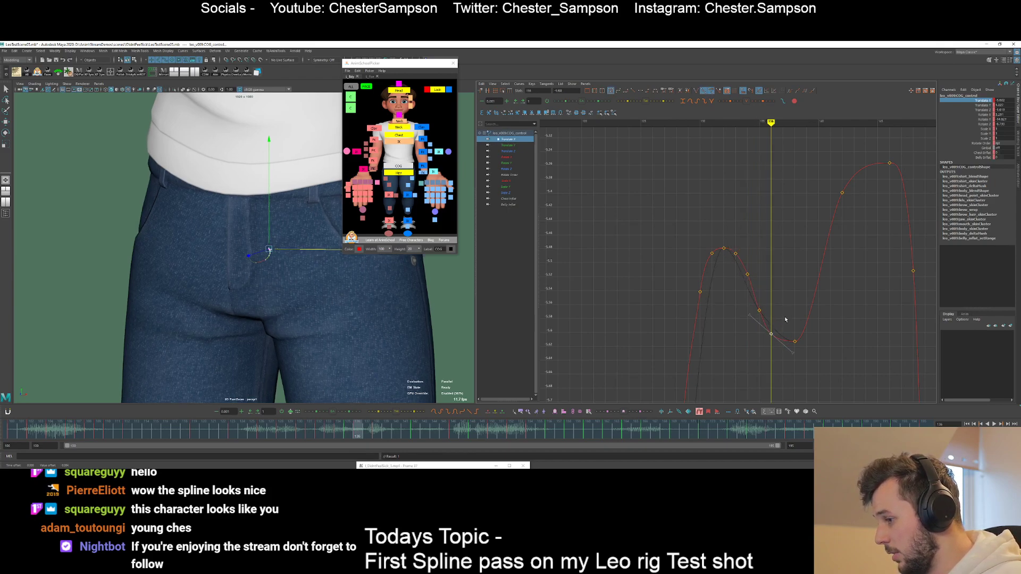
left_click(785, 322)
- Add a Translate X key at frame 137 and raise the frame 138 key to round the valley
key("alt+period")
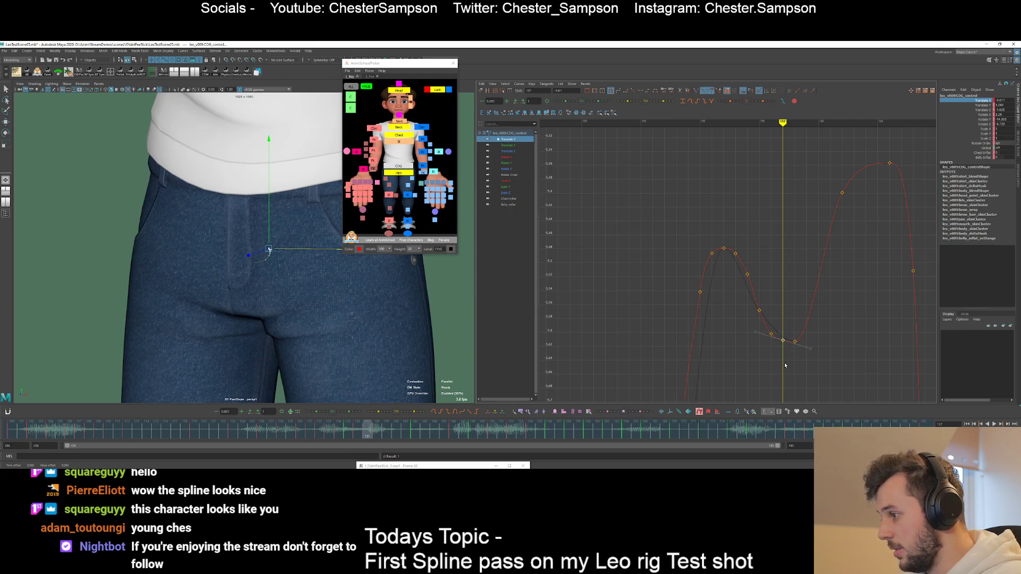
key("alt+period")
left_click_drag(791, 332, 802, 356)
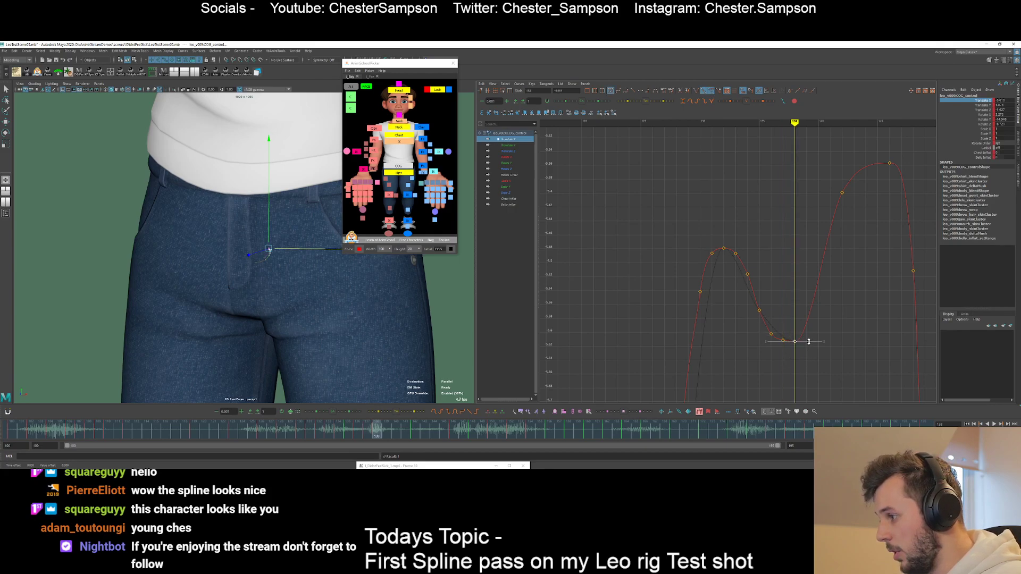
middle_click_drag(809, 347, 809, 338, "shift")
left_click(830, 352)
- Lower the Translate X key at frame 136 slightly
key("alt+comma")
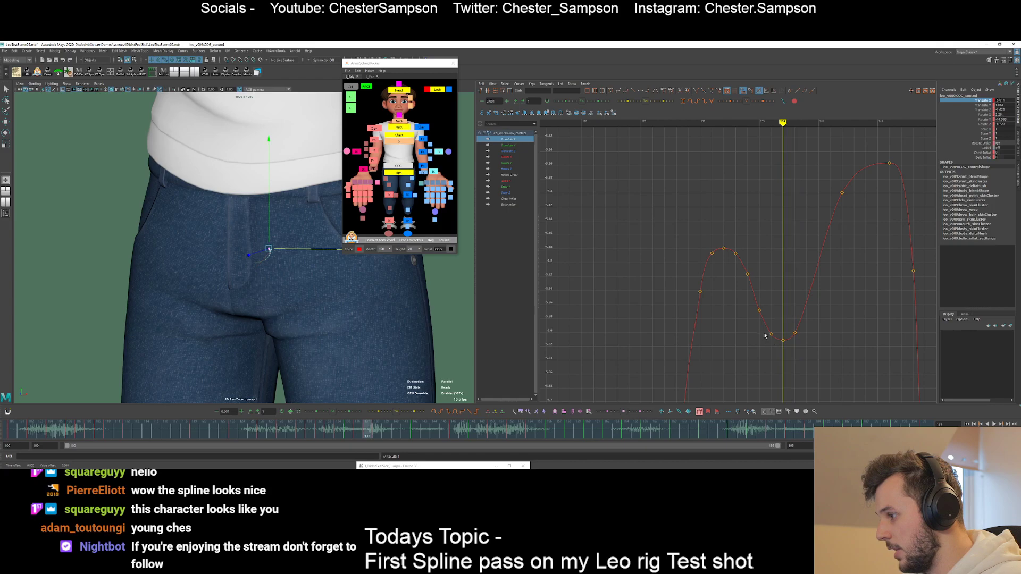
left_click_drag(765, 325, 777, 345)
middle_click_drag(783, 318, 782, 321, "shift")
key("alt+comma")
key("alt+comma")
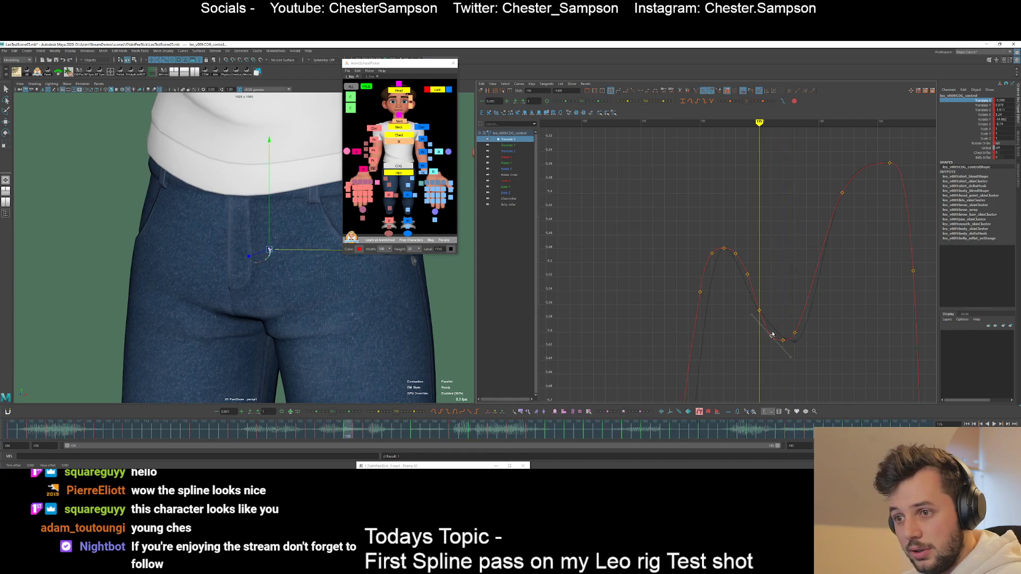
key("alt+period")
- Inspect the COG's motion trail up close while stepping back and forth through the frames up to 138
right_click_drag(241, 260, 329, 325, "alt")
middle_click_drag(328, 329, 194, 309, "alt")
right_click_drag(194, 309, 259, 336, "alt")
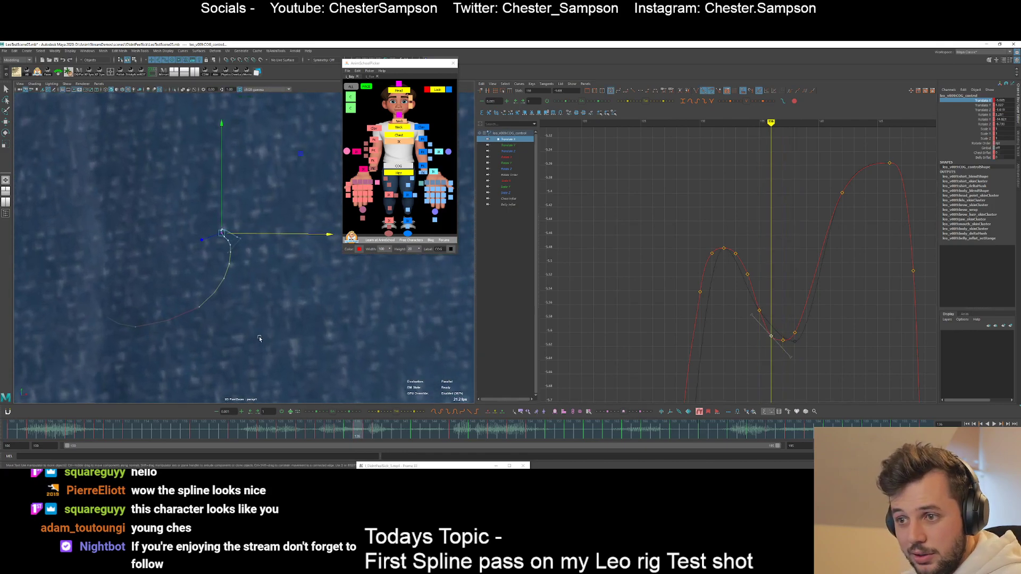
key("alt+comma")
key("alt+comma")
key("alt+comma")
key("alt+period")
key("alt+period")
key("alt+period")
key("alt+period")
key("alt+period")
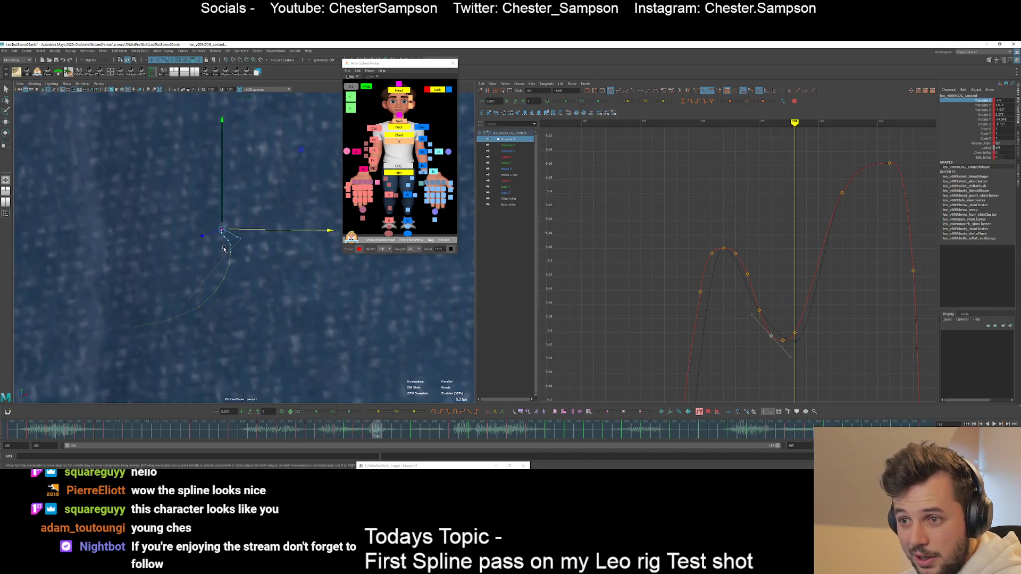
- Add a Translate X key at frame 139 and lower the keys at frames 138 and 139
left_click(797, 275)
key("alt+period")
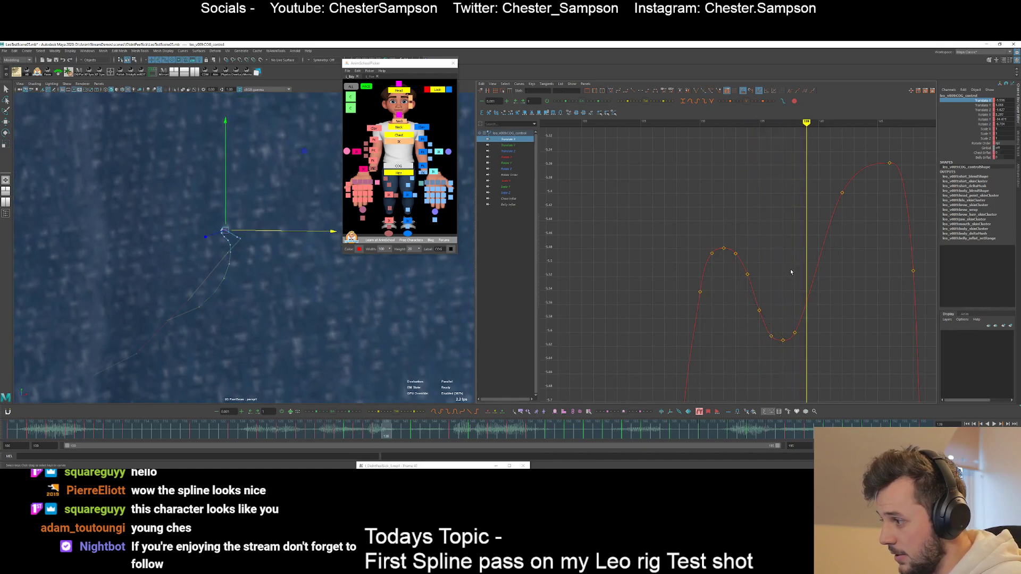
key("s")
left_click_drag(793, 274, 829, 320)
middle_click_drag(830, 320, 832, 335, "shift")
left_click_drag(789, 323, 804, 341)
left_click(811, 341)
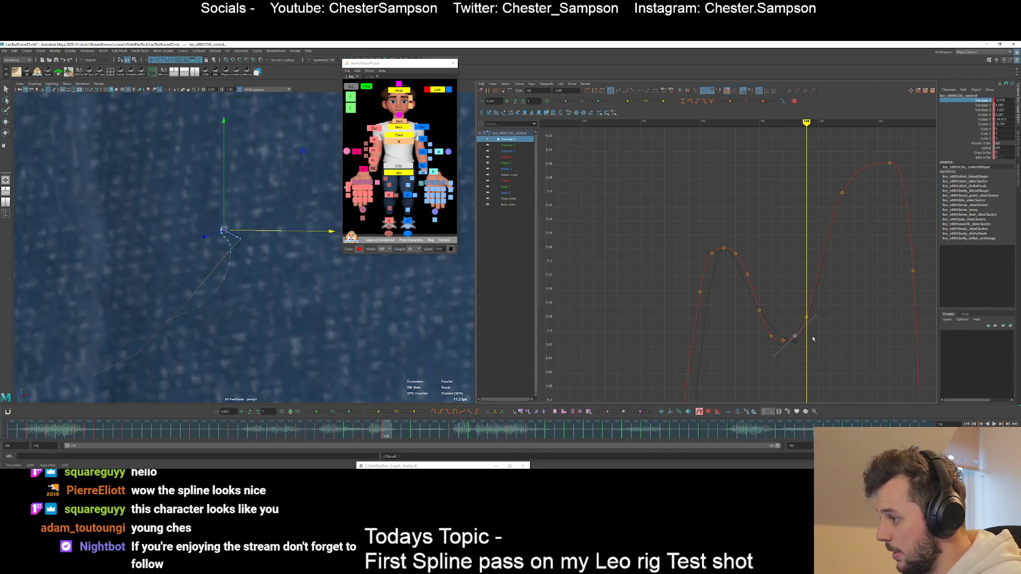
- Add a Translate X key at frame 140 and lower it slightly
key("alt+period")
left_click_drag(810, 262, 838, 294)
middle_click_drag(838, 282, 841, 292, "shift")
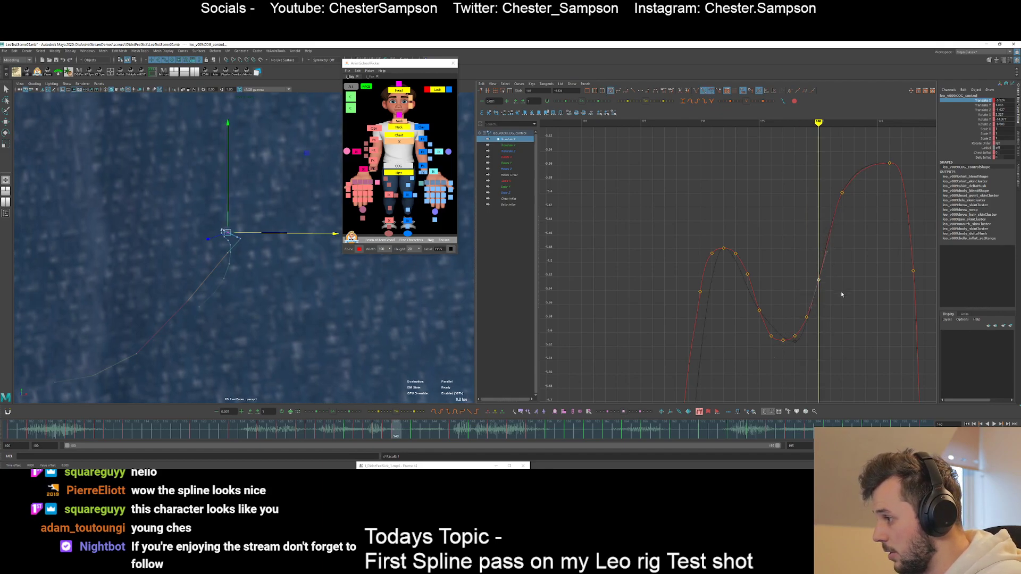
left_click(838, 284)
- Add a Translate X key at frame 141 and raise it slightly
key("alt+period")
key("s")
left_click_drag(821, 227, 846, 251)
middle_click_drag(846, 252, 846, 244)
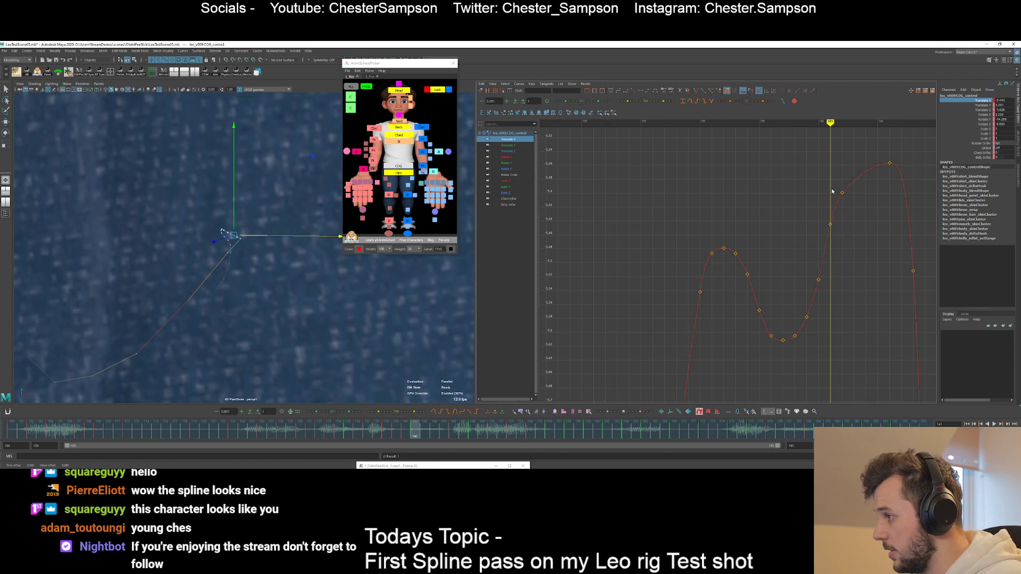
- Raise the Translate X key at frame 142 and add a key at frame 143
key("alt+period")
key("alt+period")
key("s")
middle_click_drag(867, 194, 866, 182)
left_click(867, 187)
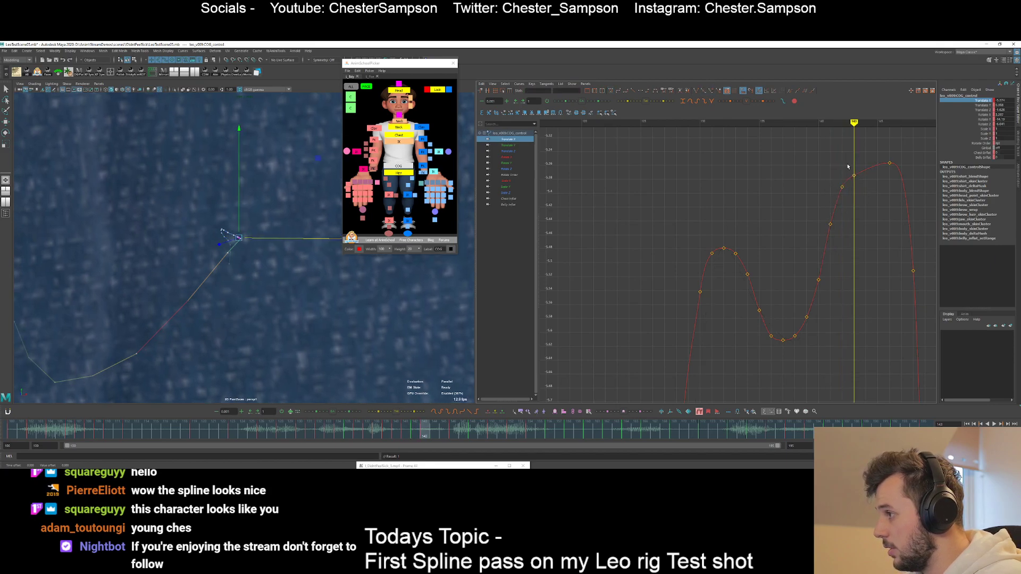
- Raise the Translate X key at frame 143 to round the approach to the second peak
left_click_drag(847, 166, 867, 184)
middle_click_drag(866, 184, 885, 171)
left_click(872, 170)
- Add a Translate X key at frame 145 and raise the frame 146 key slightly
key("alt+period")
key("alt+period")
key("s")
left_click(898, 166)
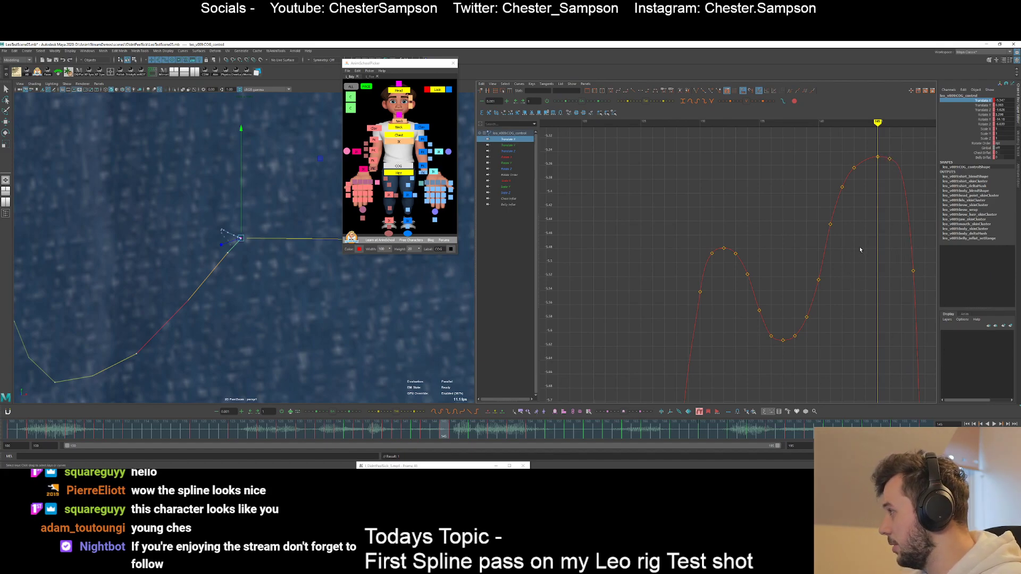
key("f")
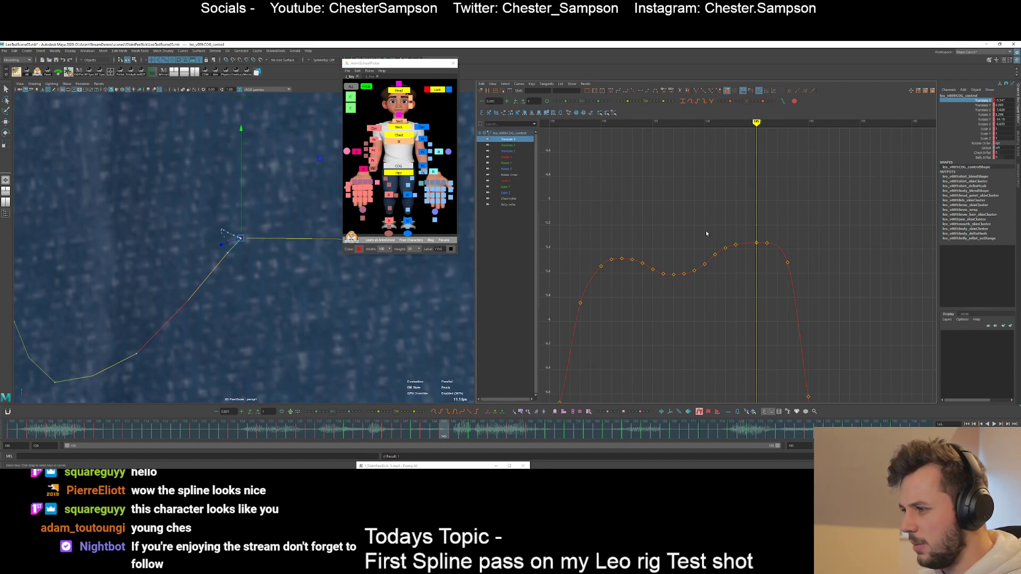
right_click_drag(747, 286, 745, 250, "alt+shift")
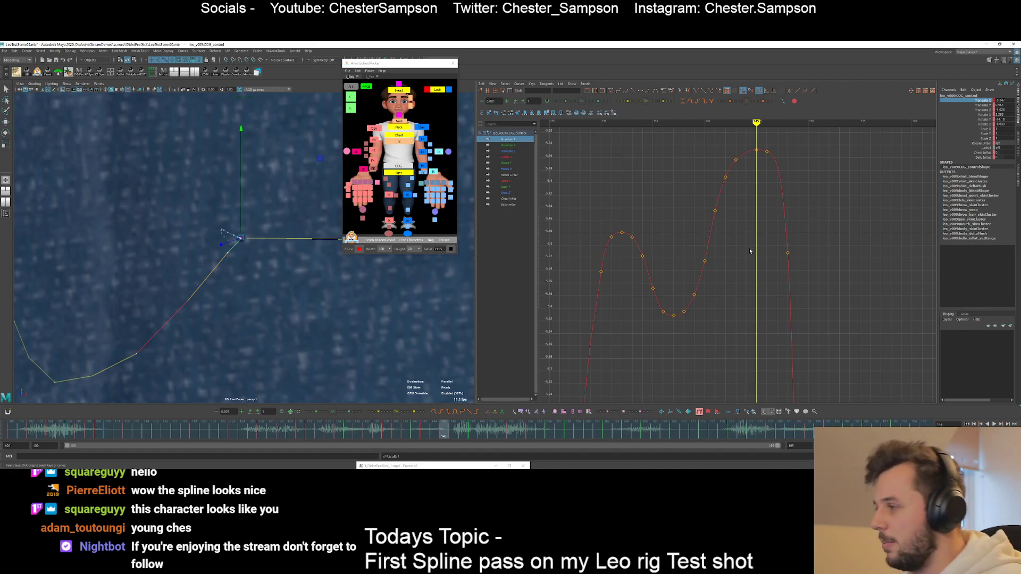
- Replace the Translate X key at frame 146 with one at frame 147 and raise it slightly
left_click_drag(761, 166, 782, 144)
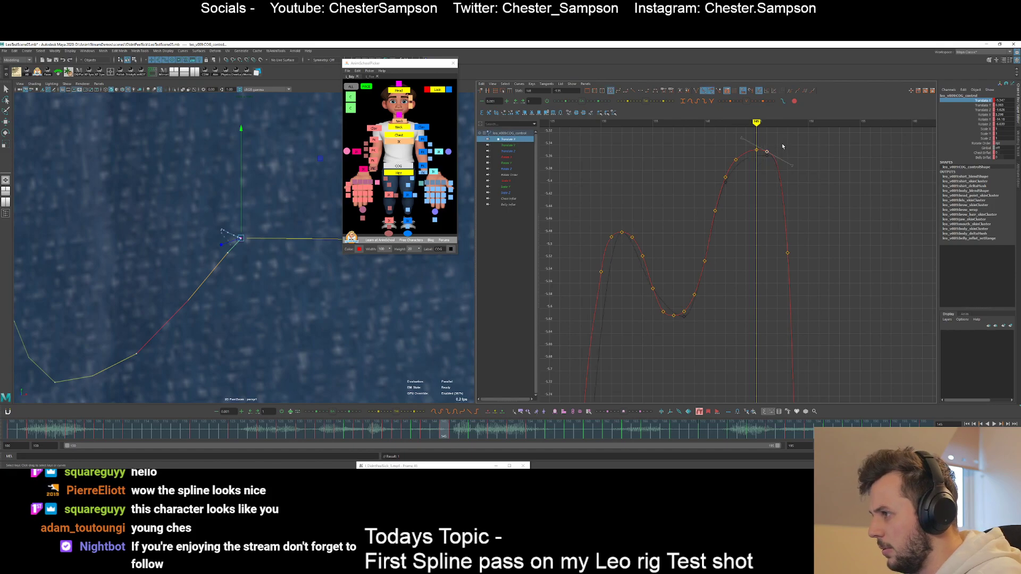
middle_click_drag(782, 144, 782, 142)
left_click(785, 162)
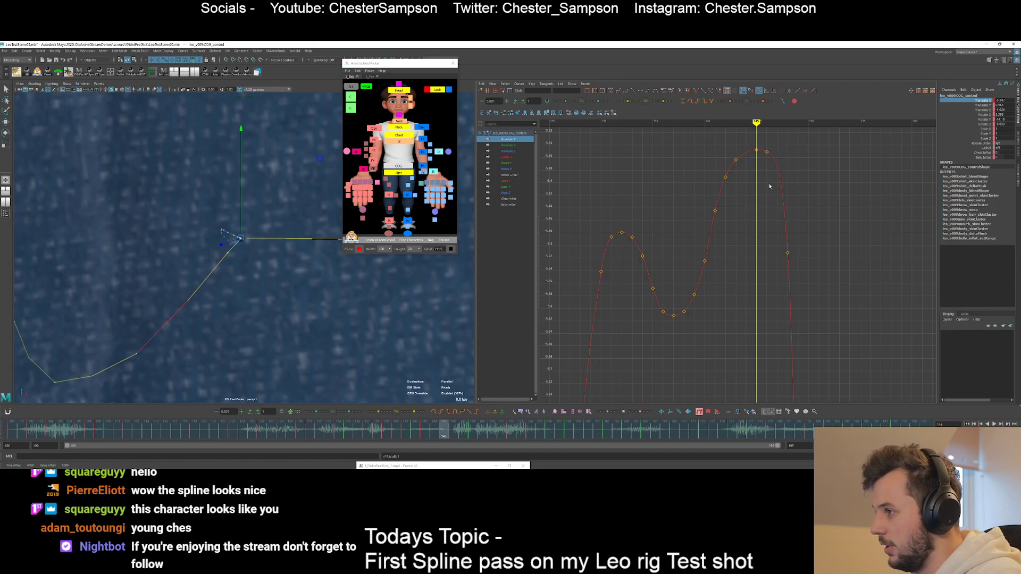
key("alt+period")
key("alt+period")
key("Delete")
mouse_move(771, 170)
left_mouse_down()
mouse_move(762, 146)
mouse_move(786, 156)
left_mouse_up()
key("alt+comma")
key("alt+period")
middle_click_drag(787, 159, 787, 152, "shift")
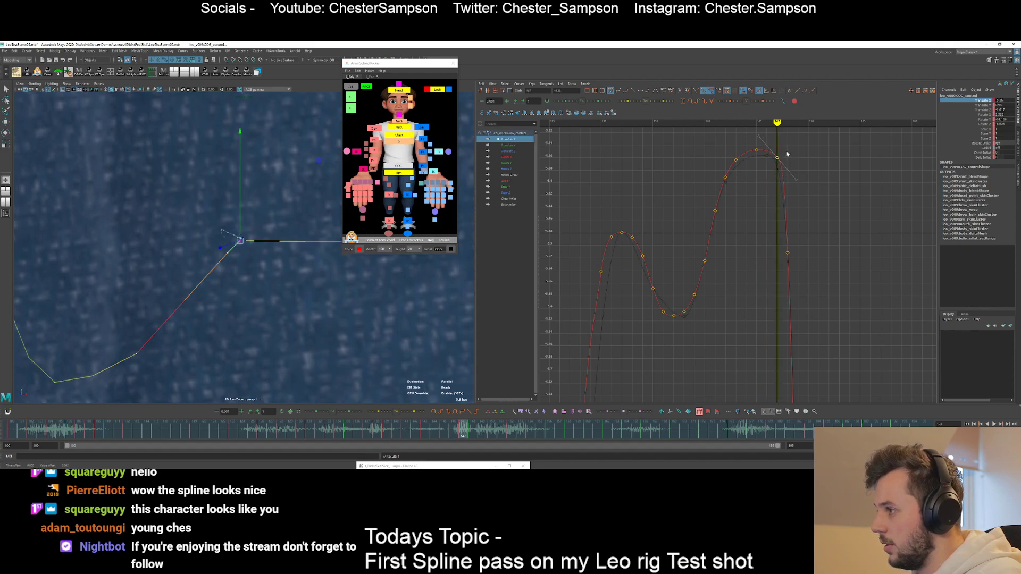
left_click(772, 167)
- Raise the Translate X key at frame 148 to round the start of the descent from the second peak
right_click_drag(742, 173, 753, 218, "alt")
key("alt+period")
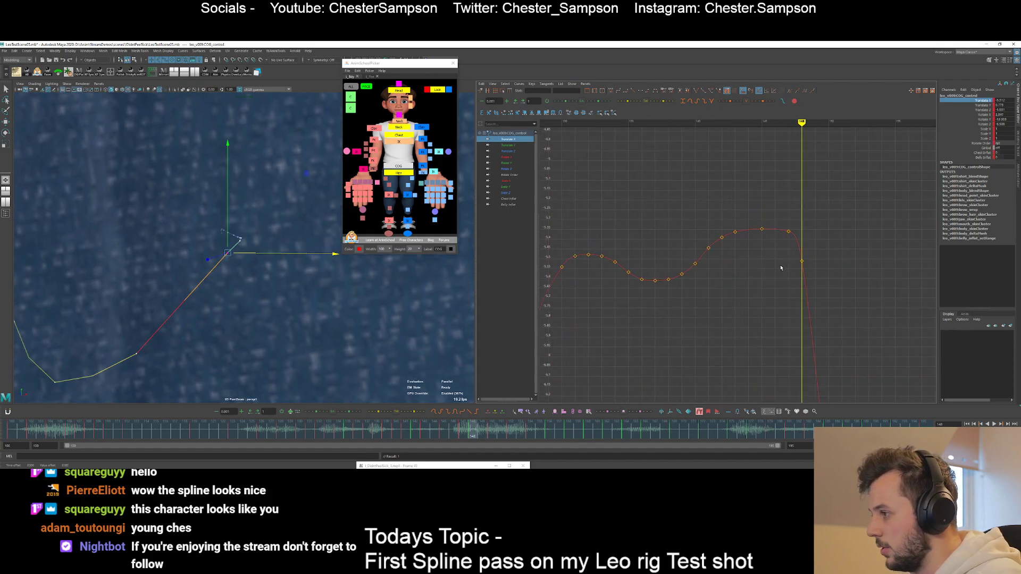
left_click_drag(793, 263, 815, 256)
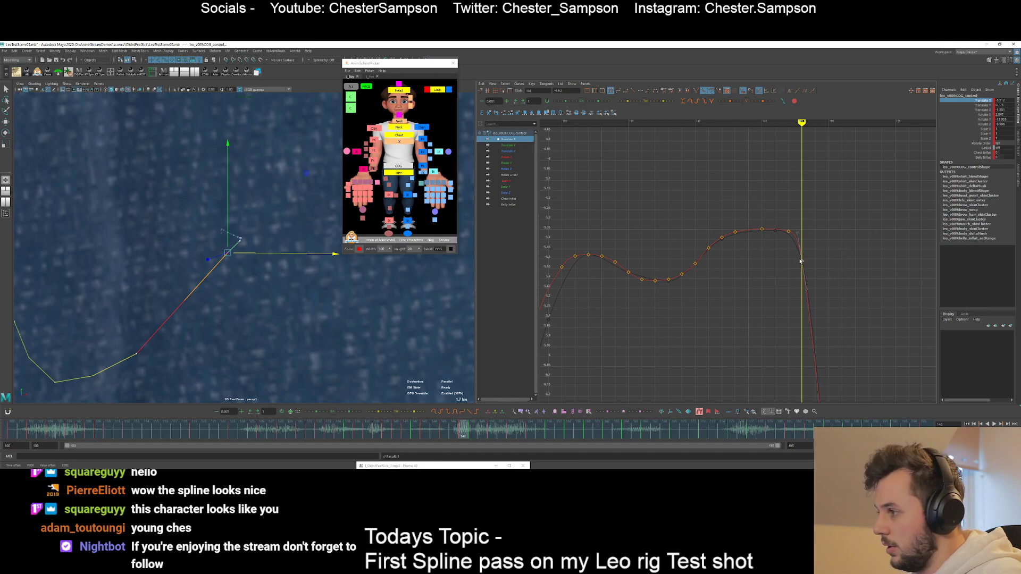
middle_click_drag(809, 262, 796, 255)
left_click(795, 260)
key("a")
- Add a Translate X key at frame 149, raise it, and nudge the frame 148 key up
right_click_drag(754, 278, 775, 289, "alt")
middle_click_drag(831, 315, 764, 298, "alt")
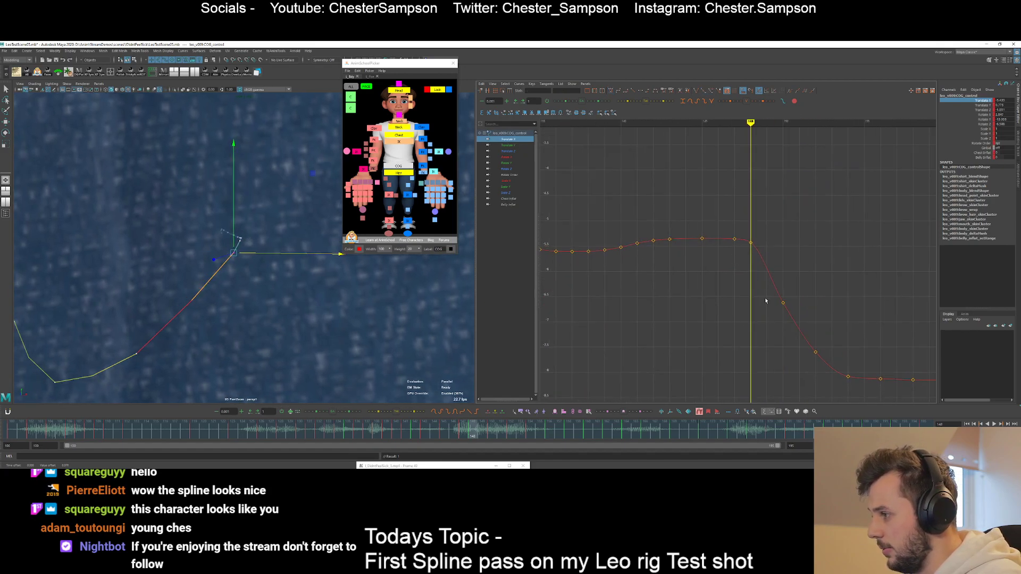
right_click_drag(764, 298, 746, 280, "alt+shift")
middle_click_drag(747, 280, 738, 244, "alt")
key("alt+period")
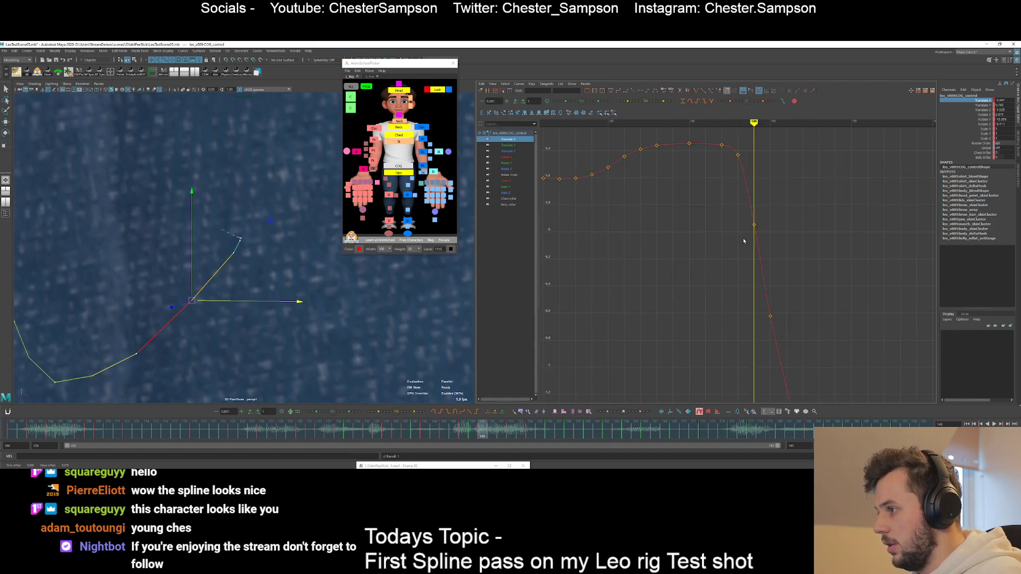
left_click_drag(744, 239, 764, 215)
middle_click_drag(765, 215, 764, 189)
left_click(762, 187)
left_click_drag(736, 172, 747, 152)
middle_click_drag(746, 159, 744, 154)
left_click(751, 167)
right_click_drag(768, 197, 748, 275, "alt")
- Add a Translate X key at frame 151 and lower it to steepen the descent
key("alt+period")
key("alt+comma")
key("alt+period")
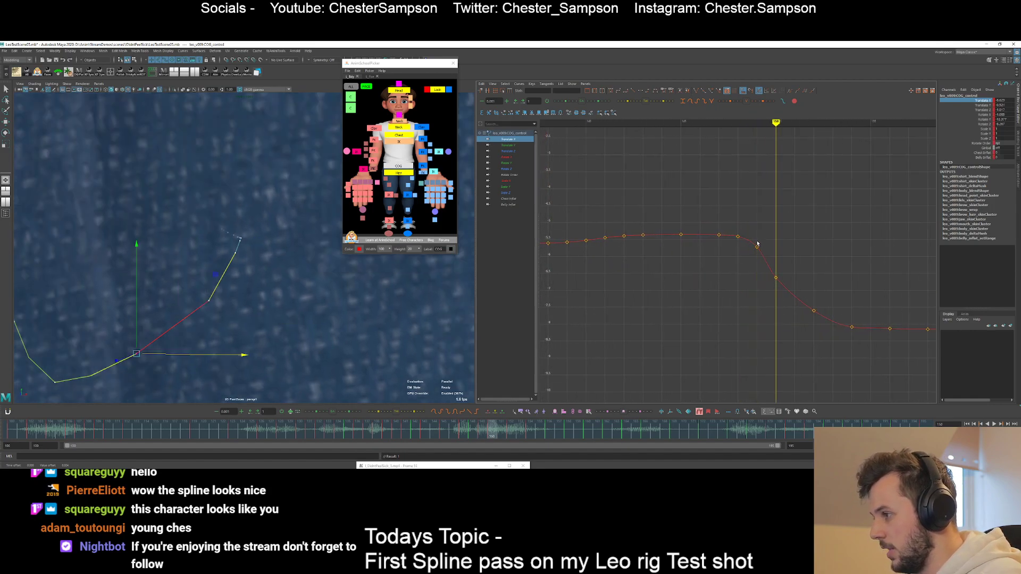
key("alt+period")
key("s")
left_click_drag(785, 308, 805, 282)
middle_click_drag(808, 284, 808, 294, "shift")
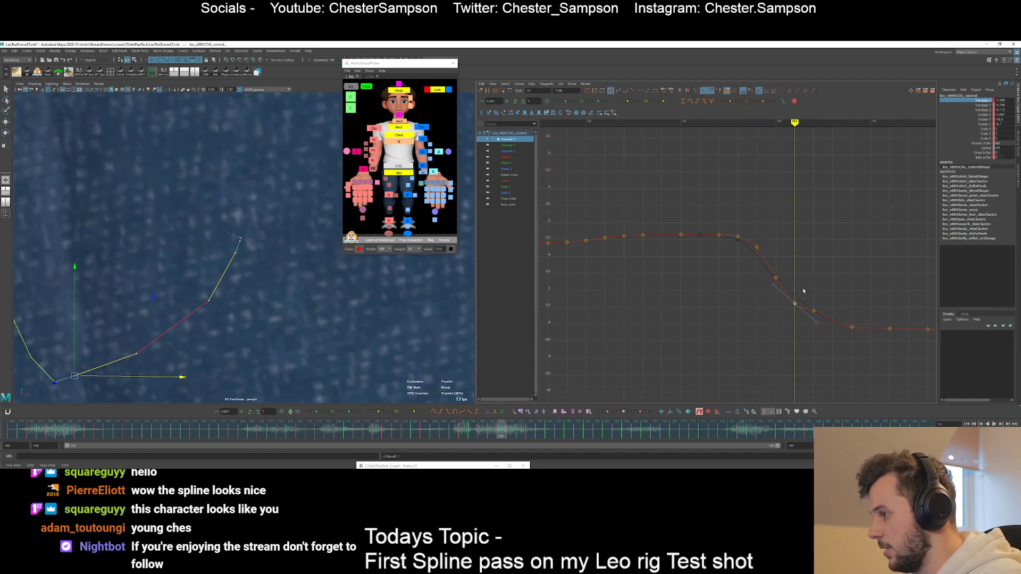
left_click(804, 292)
- Lower the Translate X key at frame 152 to ease the curve into the valley
key("alt+period")
left_click_drag(809, 299, 823, 317)
middle_click_drag(824, 304, 827, 313, "shift")
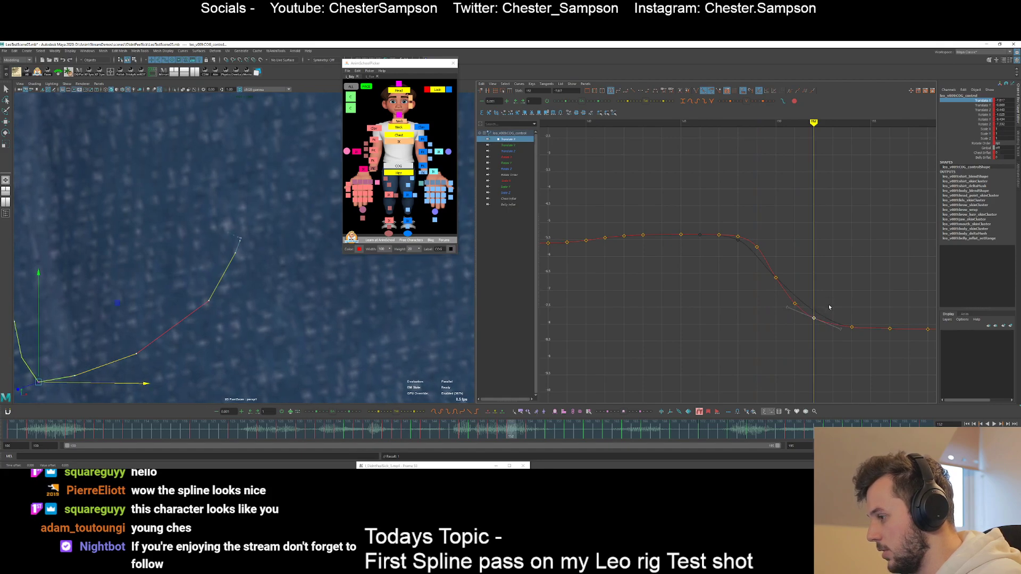
- Lower the Translate X key at frame 160 to form the lowest point of the valley
key("f")
key("period")
key("period")
key("period")
key("period")
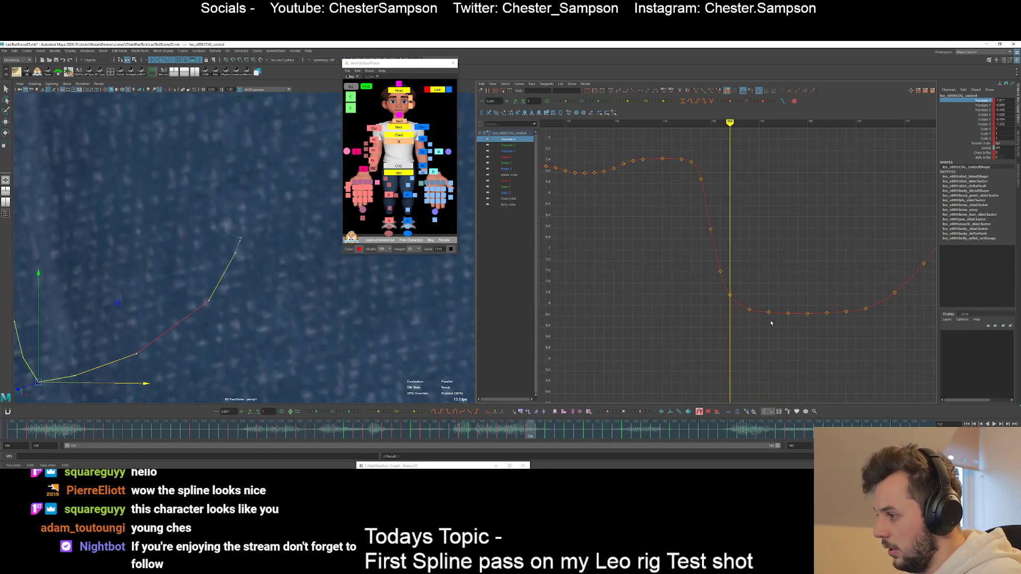
left_click_drag(798, 304, 817, 322)
middle_click_drag(816, 322, 807, 346)
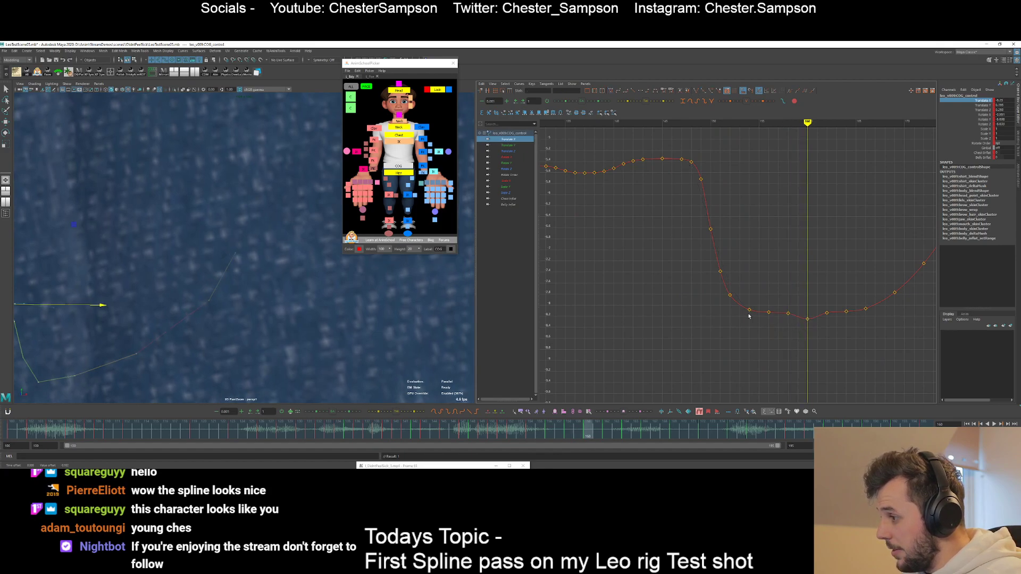
- Delete the Translate X keys at frames 156, 158, 162 and 164 around the valley's low point
key("comma")
key("Delete")
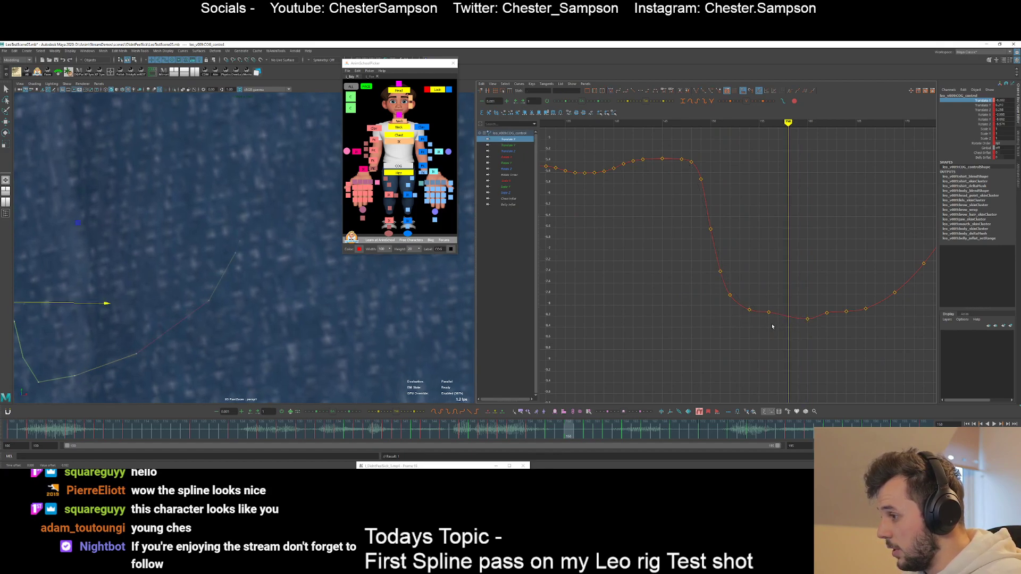
key("comma")
key("Delete")
key("period")
key("period")
key("Delete")
key("period")
key("Delete")
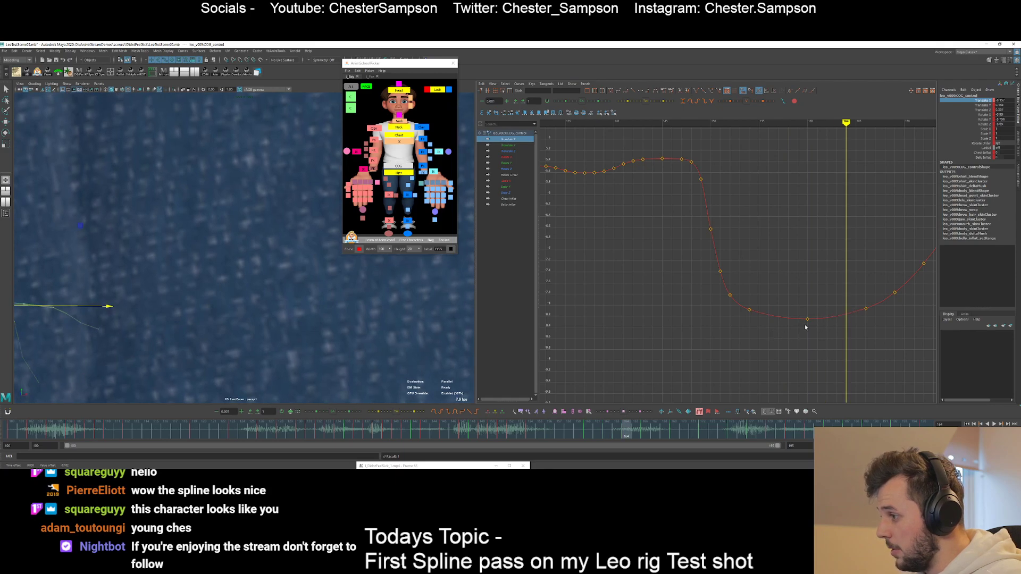
- Raise the Translate X key at frame 160 slightly to soften the valley
left_click_drag(803, 325, 822, 304)
middle_click_drag(822, 304, 820, 298)
left_click(753, 320)
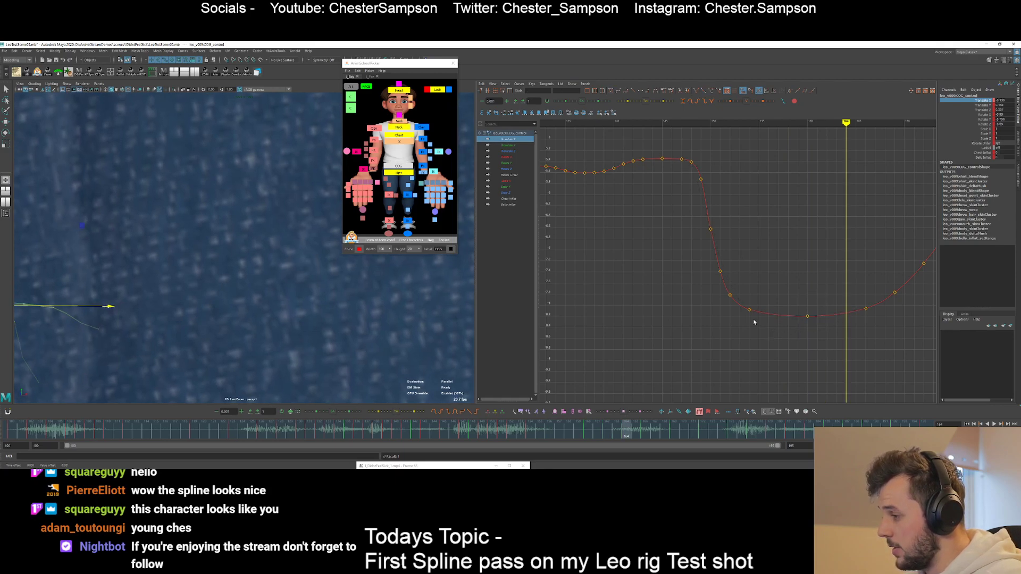
- Lower the Translate X keys at frames 166 and 169 slightly to round the exit from the valley
right_click_drag(794, 356, 772, 325, "alt+shift")
middle_click_drag(773, 325, 744, 229, "alt")
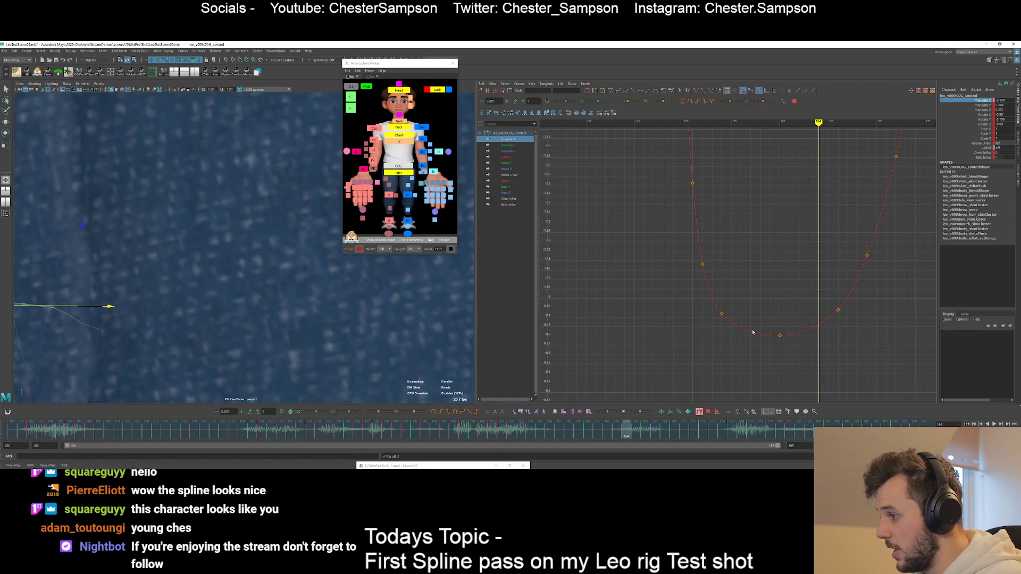
left_click_drag(816, 298, 849, 319)
middle_click_drag(850, 317, 848, 321)
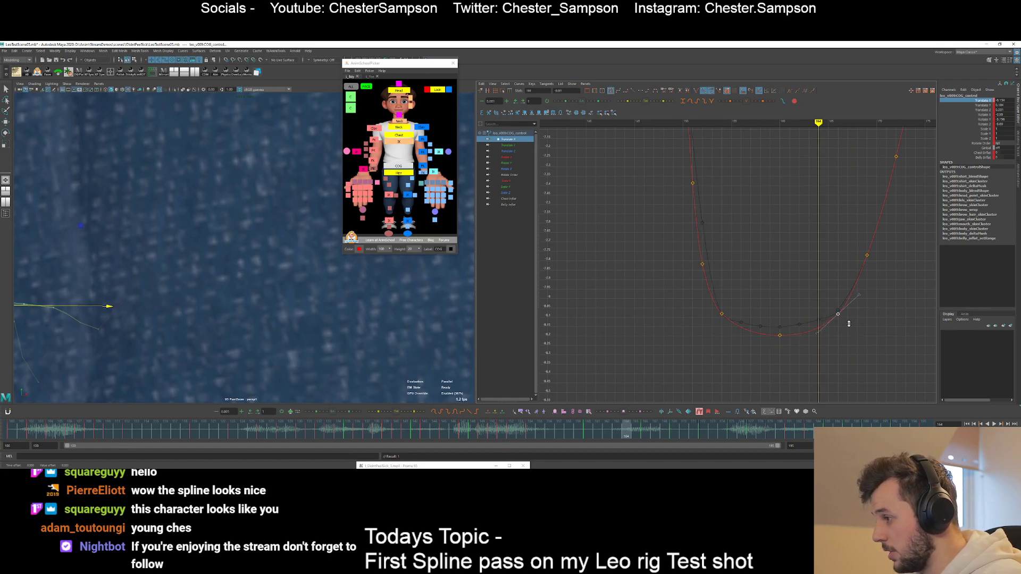
left_click(852, 244)
key("period")
left_click_drag(852, 244, 883, 268)
middle_click_drag(884, 270, 884, 280)
left_click(884, 286)
- Lower the Translate X keys at frames 172 and 169 slightly to smooth the start of the climb
right_click_drag(883, 286, 830, 299, "alt")
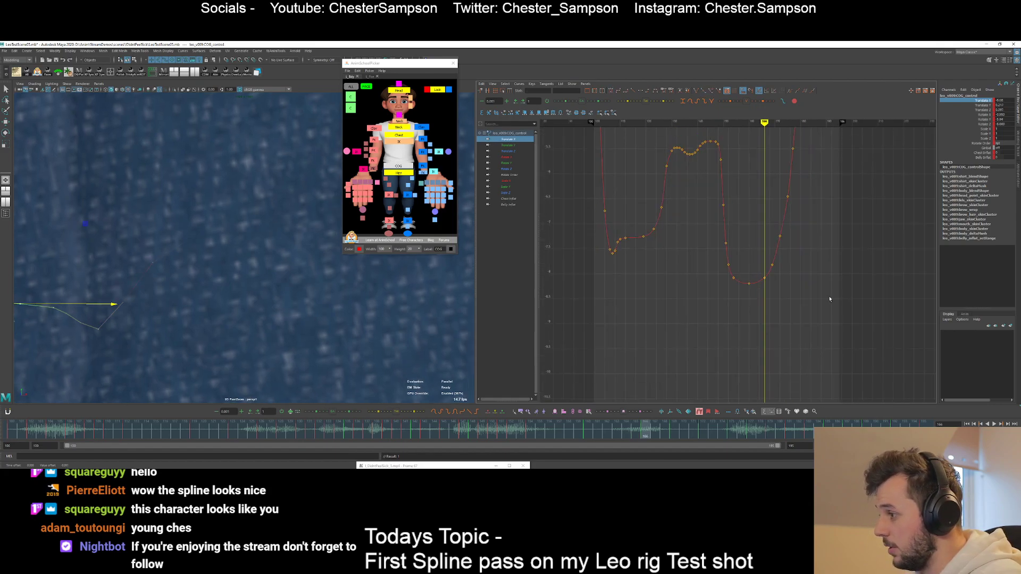
left_click(766, 275)
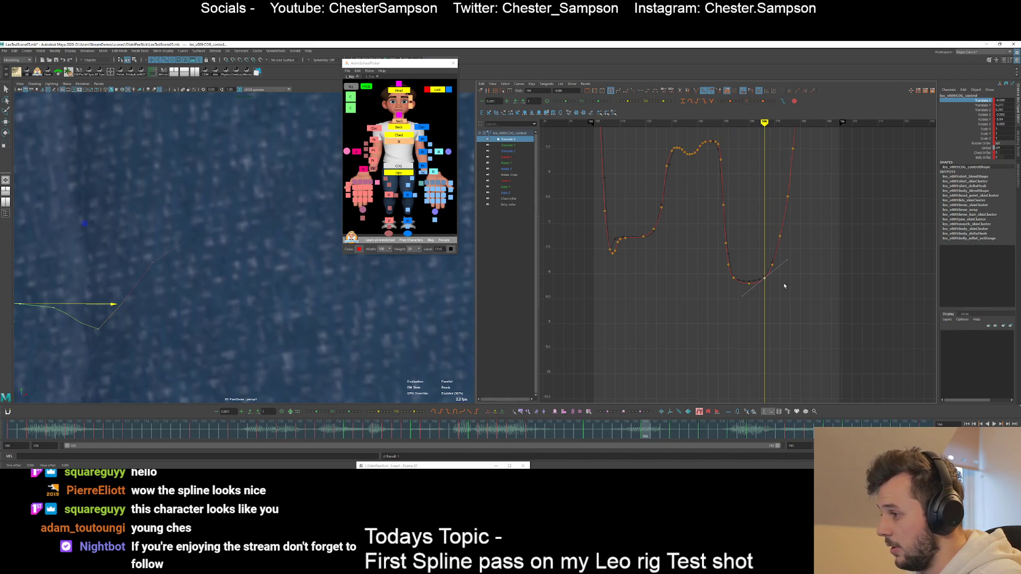
left_click(785, 283)
middle_click_drag(788, 267, 767, 291, "alt")
right_click_drag(691, 275, 725, 275, "alt+shift")
left_click_drag(784, 252, 803, 271)
middle_click_drag(805, 270, 806, 276)
left_click(806, 273)
left_click_drag(764, 283, 781, 296)
middle_click_drag(787, 289, 787, 291)
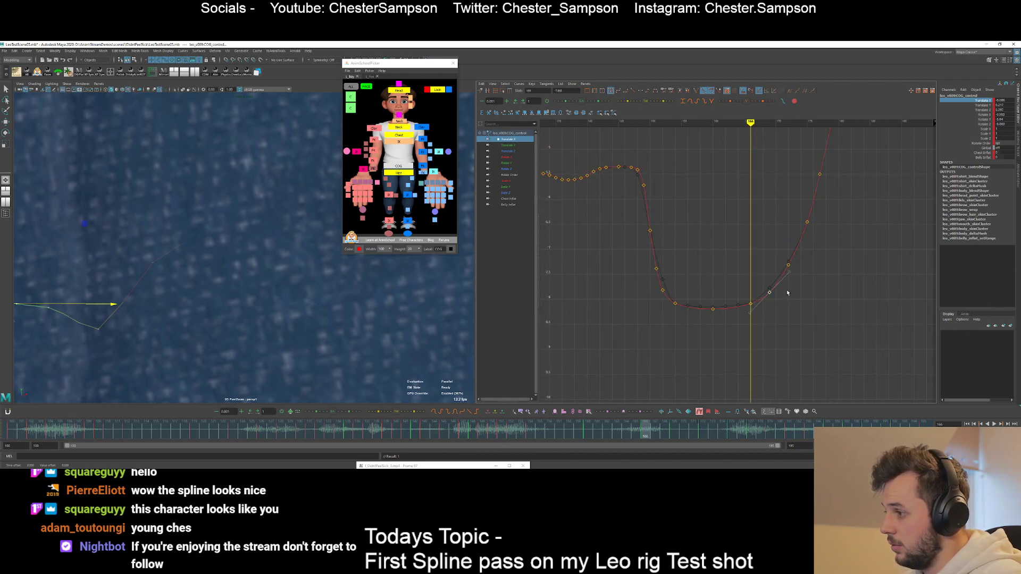
left_click(792, 287)
- Lower the Translate X key at frame 172 a little while checking the COG motion trail
middle_click_drag(808, 257, 756, 288, "alt")
right_click_drag(229, 293, 196, 271, "alt")
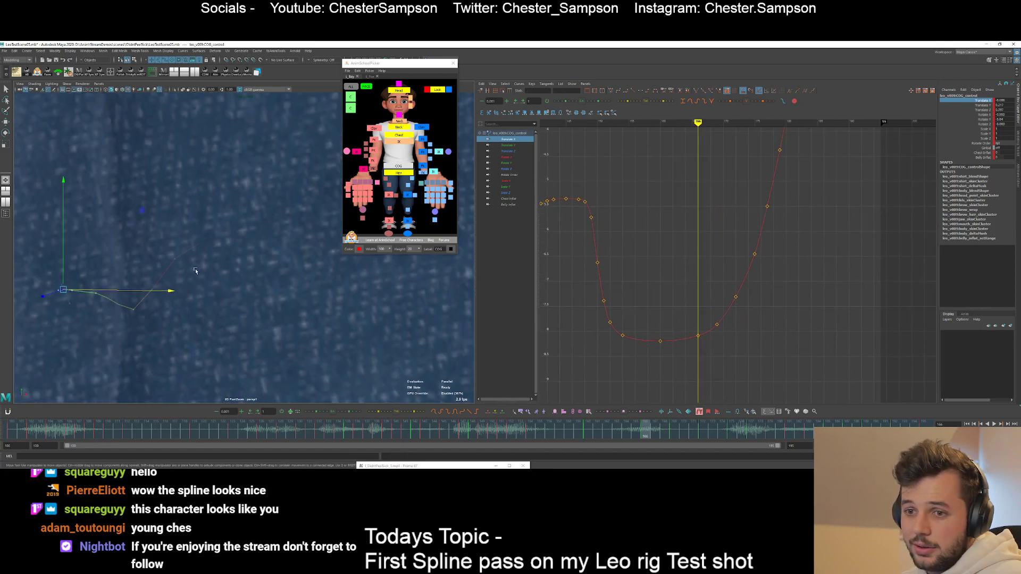
middle_click_drag(42, 277, 127, 282, "alt")
right_click_drag(715, 257, 744, 282, "alt")
key("period")
key("period")
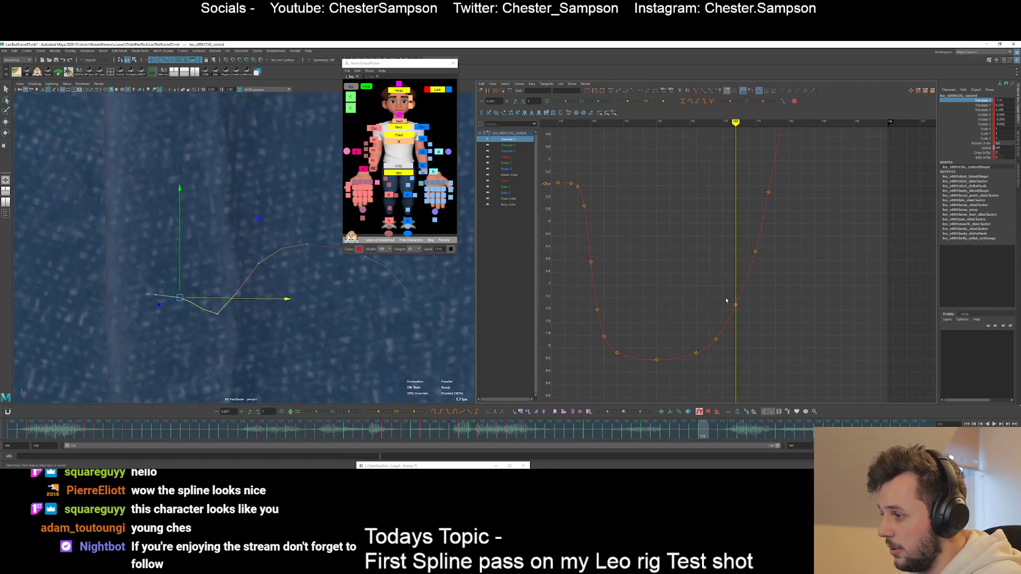
left_click_drag(725, 297, 753, 310)
middle_click_drag(753, 310, 754, 312)
left_click_drag(707, 346, 733, 336)
left_click(737, 327)
- Lower the Translate X key at frame 175, and nudge the frame 172 key down to match
key("period")
key("period")
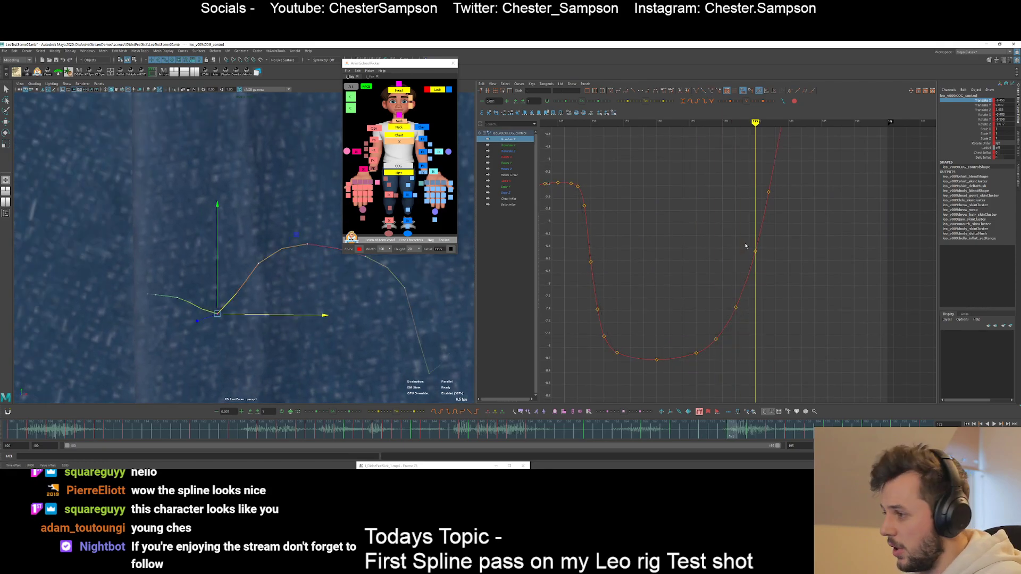
right_click_drag(756, 242, 706, 233, "alt")
right_click_drag(706, 233, 757, 245, "alt+shift")
right_click_drag(757, 276, 752, 227, "alt+shift")
middle_click_drag(753, 228, 705, 288, "alt")
left_click_drag(704, 272, 740, 330)
middle_click_drag(746, 302, 731, 313)
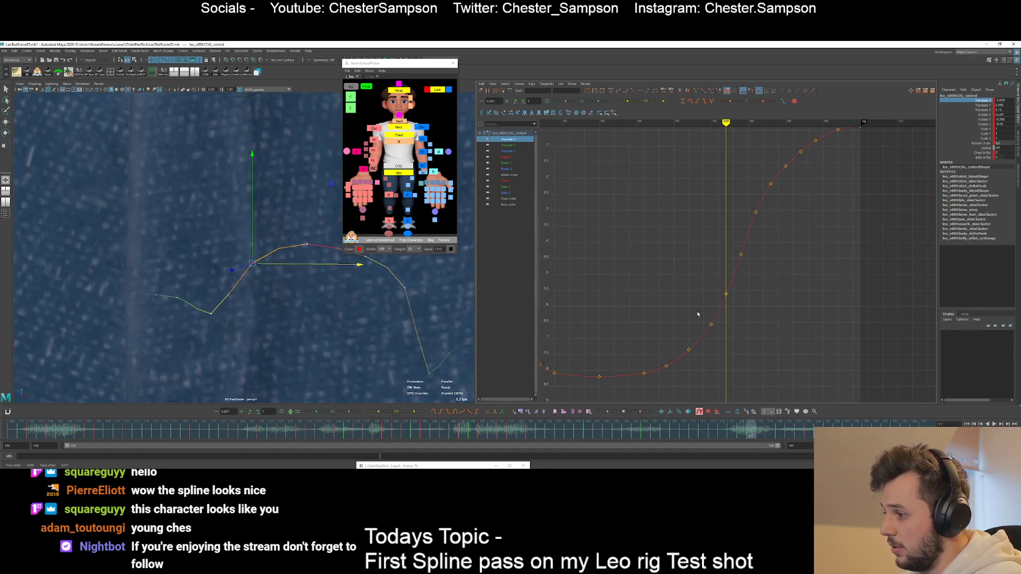
middle_click_drag(710, 350, 709, 352, "shift")
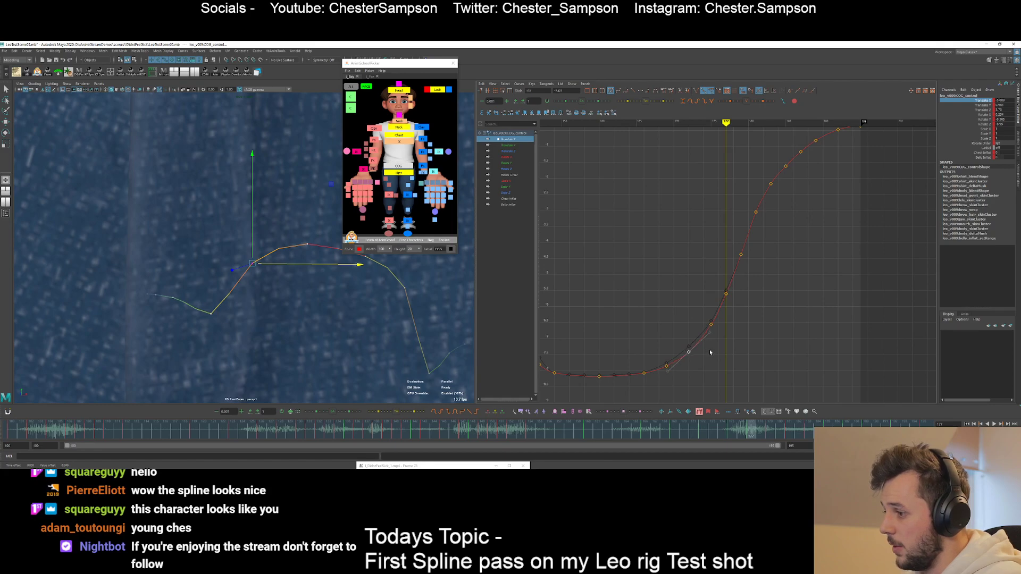
left_click(709, 352)
- Raise the Translate X keys at frames 181 and 183 slightly to round the top of the climb
key("period")
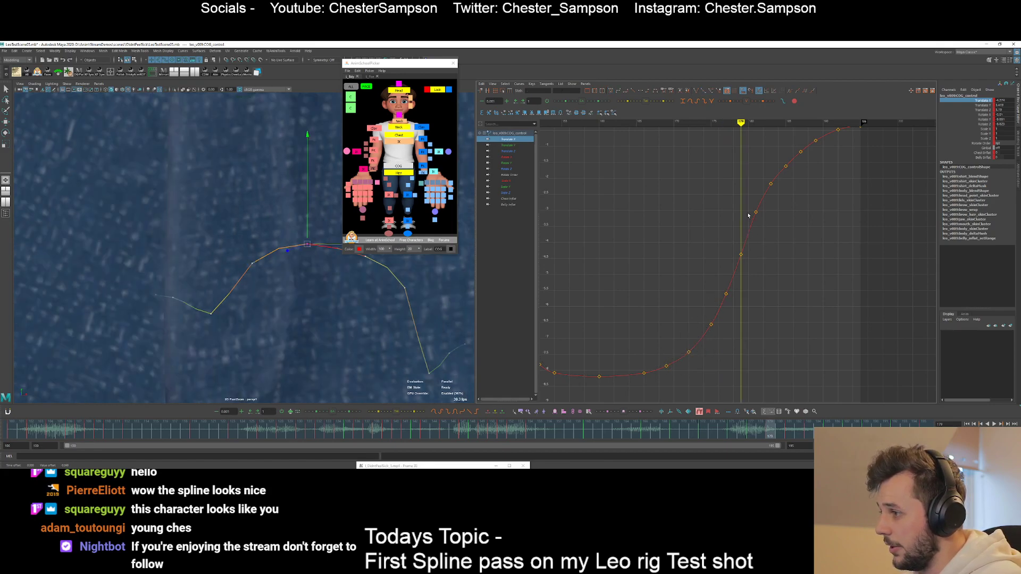
middle_click_drag(747, 215, 724, 272, "alt")
key("period")
left_click_drag(717, 260, 754, 288)
middle_click_drag(753, 288, 753, 283, "shift")
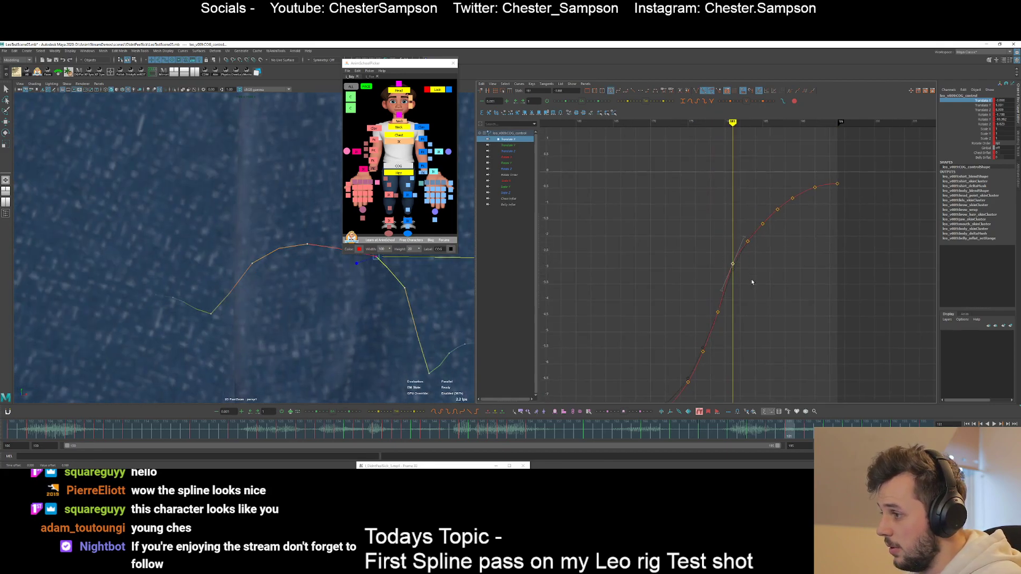
left_click(752, 282)
key("period")
left_click_drag(735, 230, 762, 257)
middle_click_drag(762, 258, 762, 254, "shift")
- Smooth the Translate X keys from frame 181 through 192
left_click_drag(706, 175, 833, 281)
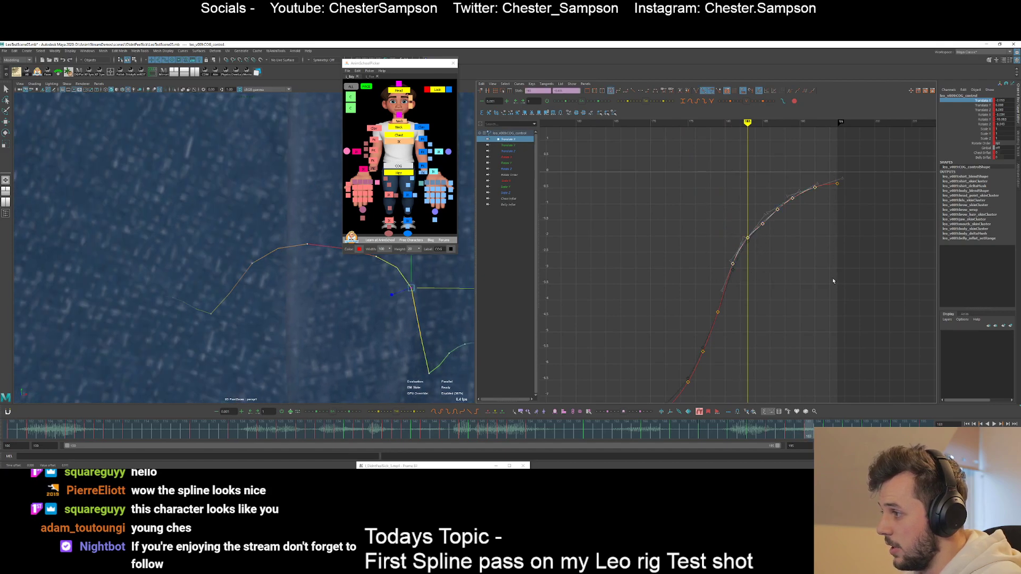
left_click_drag(332, 413, 340, 410)
left_click(678, 242)
key("a")
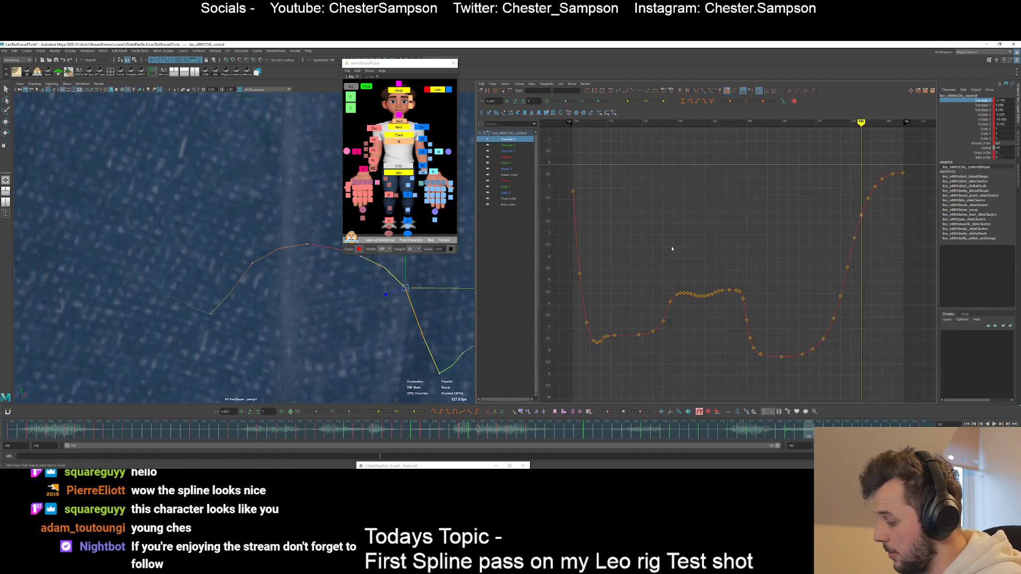
- Play the shot through the shot camera to review the COG's side-to-side motion
key("backslash")
key("alt+v")
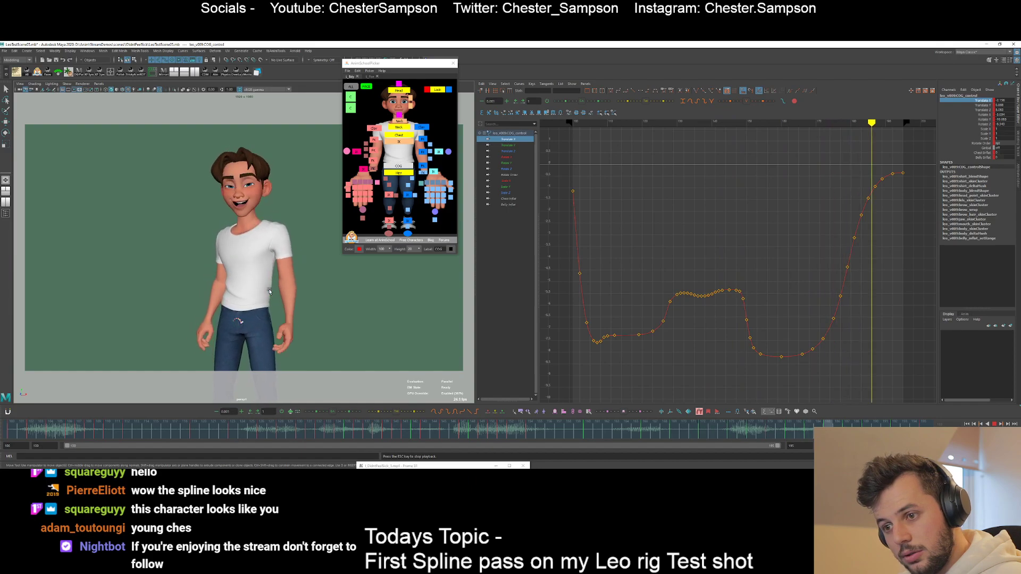
key("Escape")
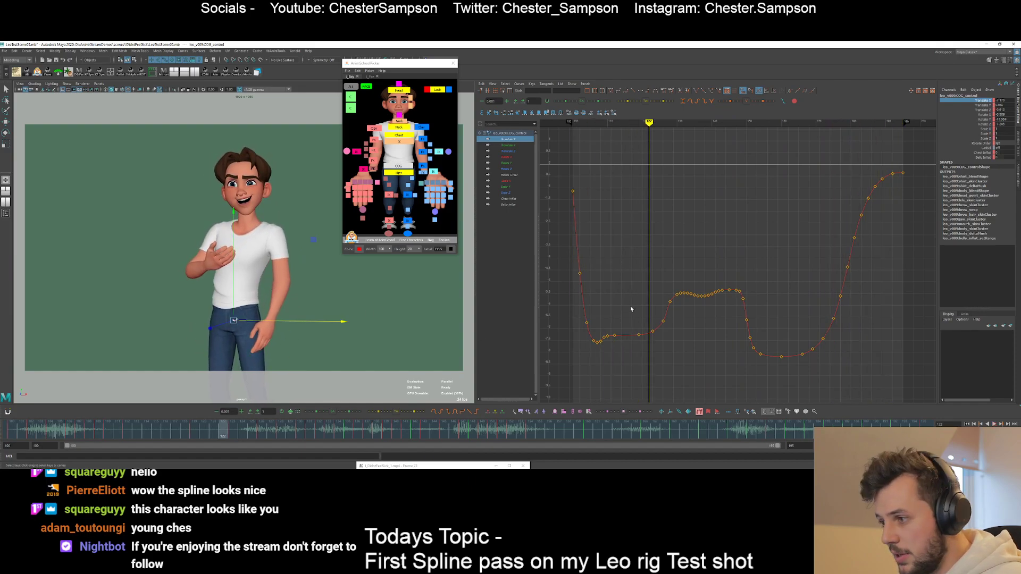
- Try to adjust the Translate X keys at frames 119 and 123, and undo the change
right_click_drag(628, 349, 636, 356, "alt+shift")
middle_click_drag(637, 356, 647, 233, "alt")
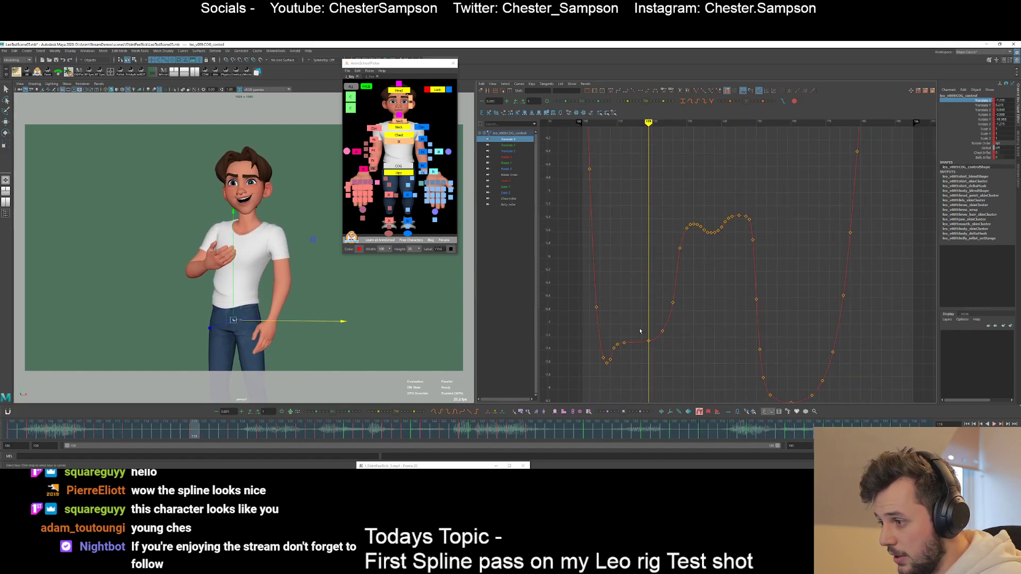
left_click_drag(637, 322, 699, 376)
left_click(654, 346)
left_click_drag(633, 326, 675, 344)
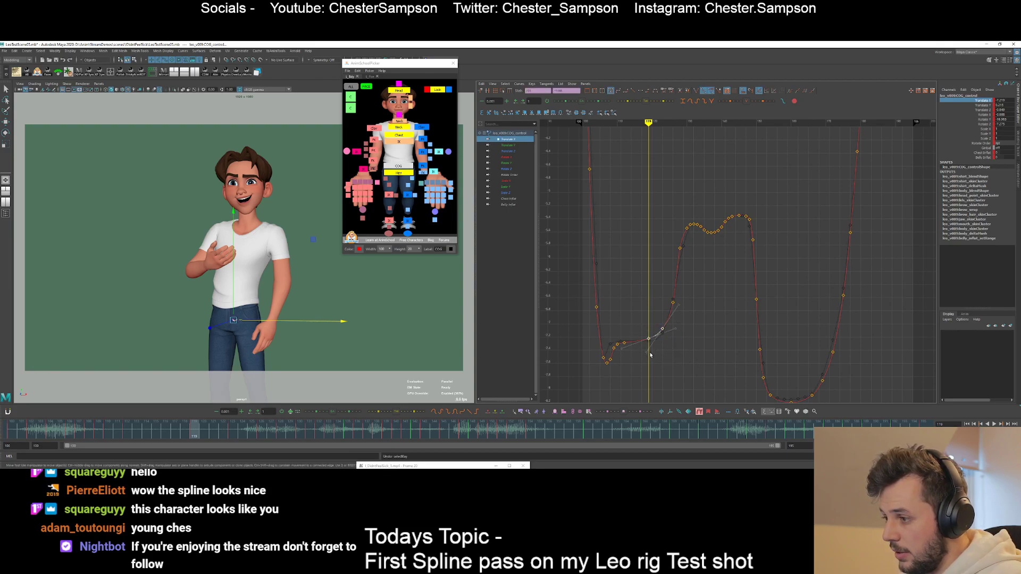
key("ctrl+z")
left_click(646, 318)
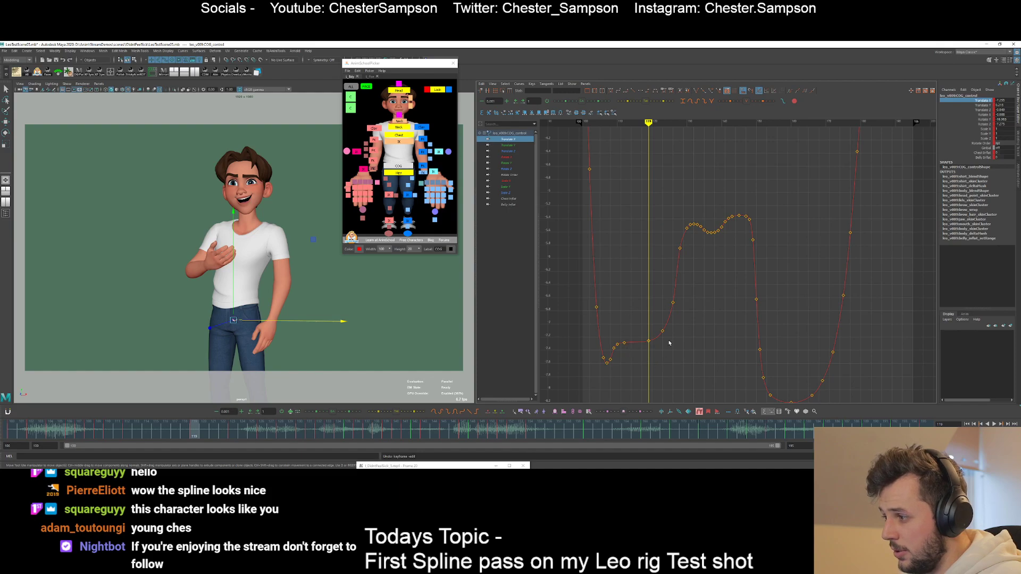
- Smooth the Translate X keys from frame 109 through 123 with the Smooth/Rough operation
left_click_drag(603, 321, 681, 351)
left_click_drag(686, 355, 605, 327)
right_click(333, 413)
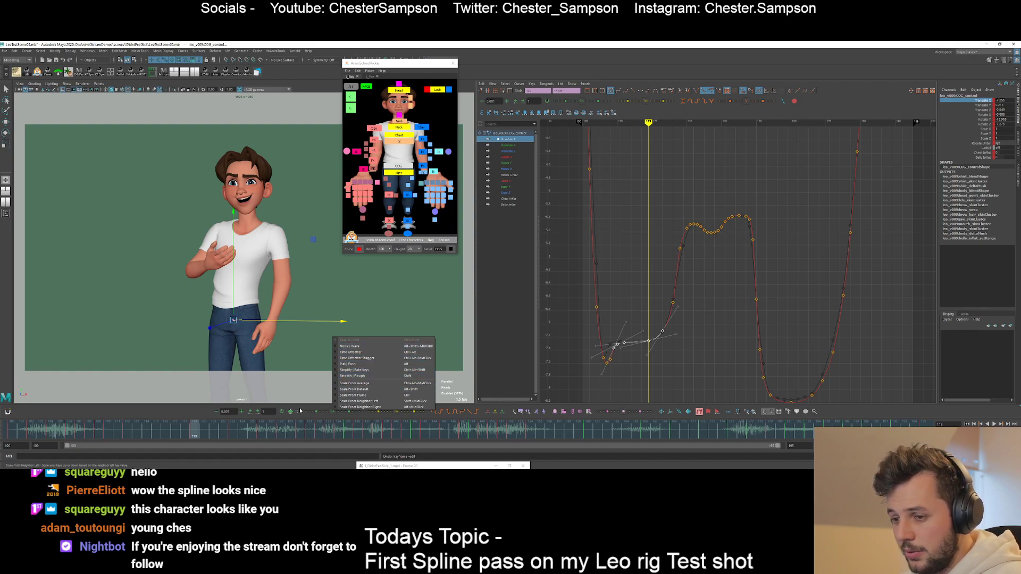
left_click(315, 415)
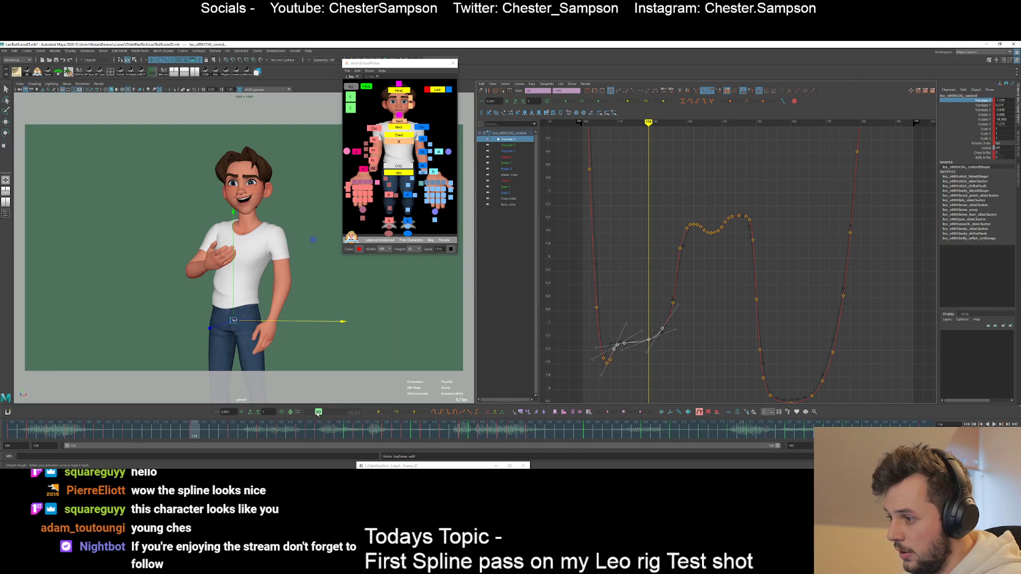
left_click_drag(329, 415, 312, 416)
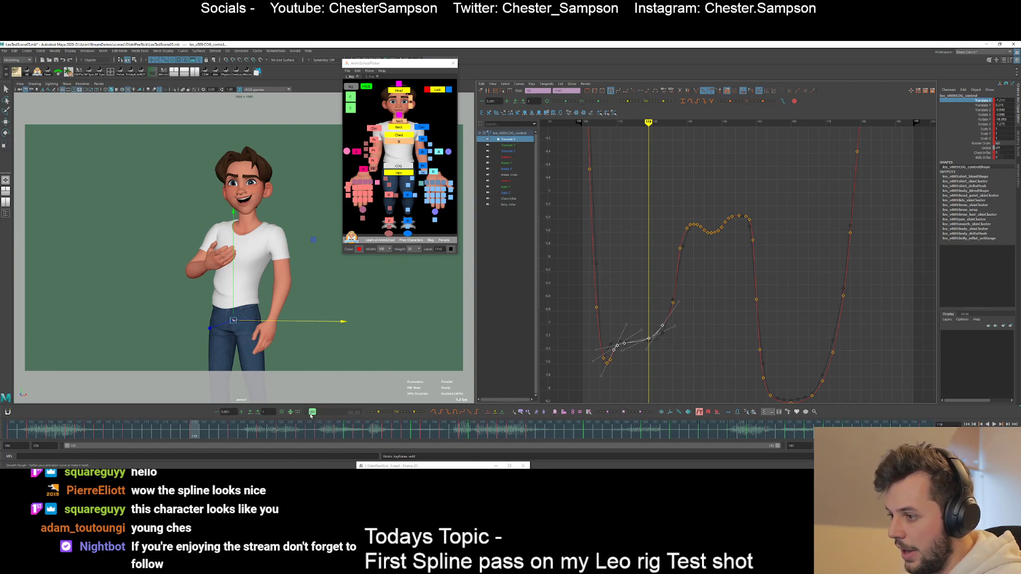
left_click(636, 298)
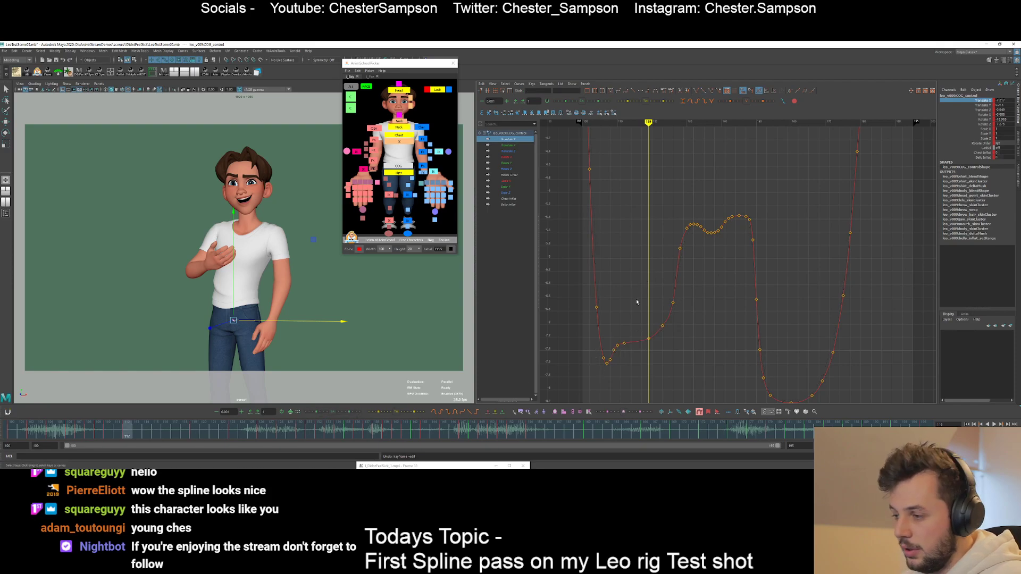
- Play the shot through the shot camera to review the smoothed Translate X section
key("comma")
key("comma")
key("comma")
key("alt+v")
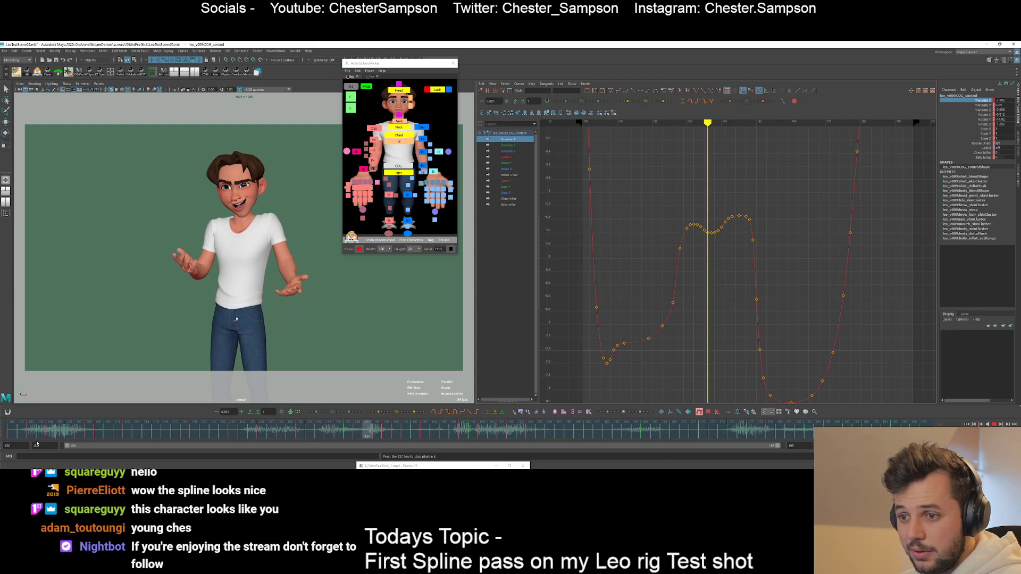
key("Escape")
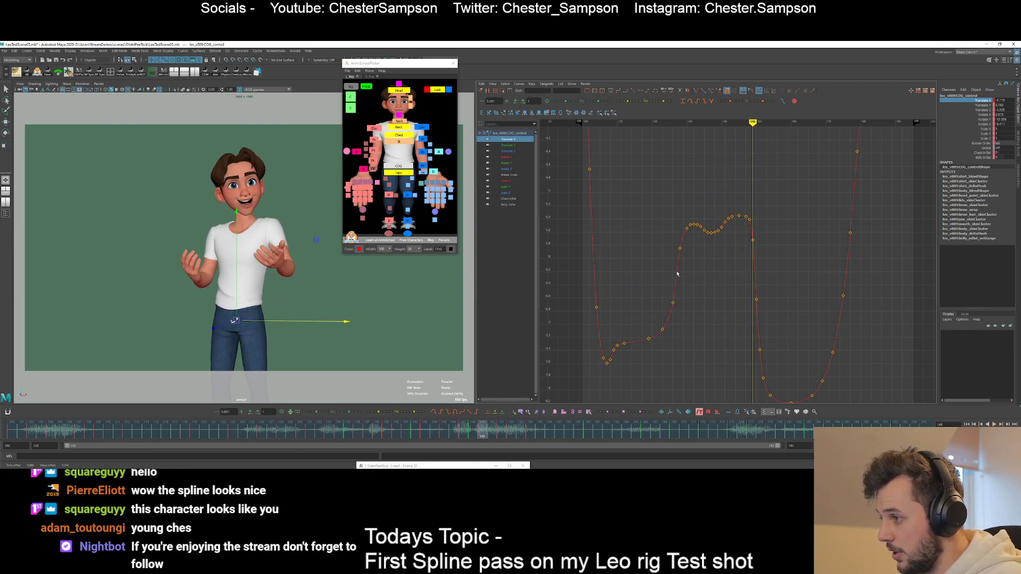
- Step back and forth through the Translate X keys at the end of the second crest, around frames 147 to 149
key("period")
key("period")
key("period")
key("period")
key("comma")
key("comma")
key("comma")
key("comma")
key("comma")
key("comma")
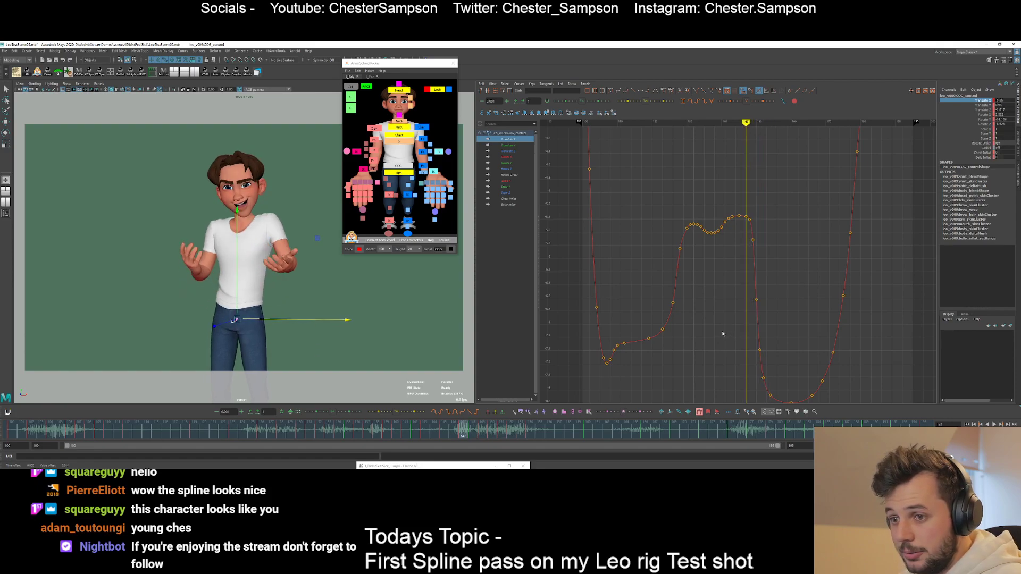
- Delete the Translate X keys at frames 142 and 147 to simplify the second crest
left_click_drag(722, 334, 726, 221)
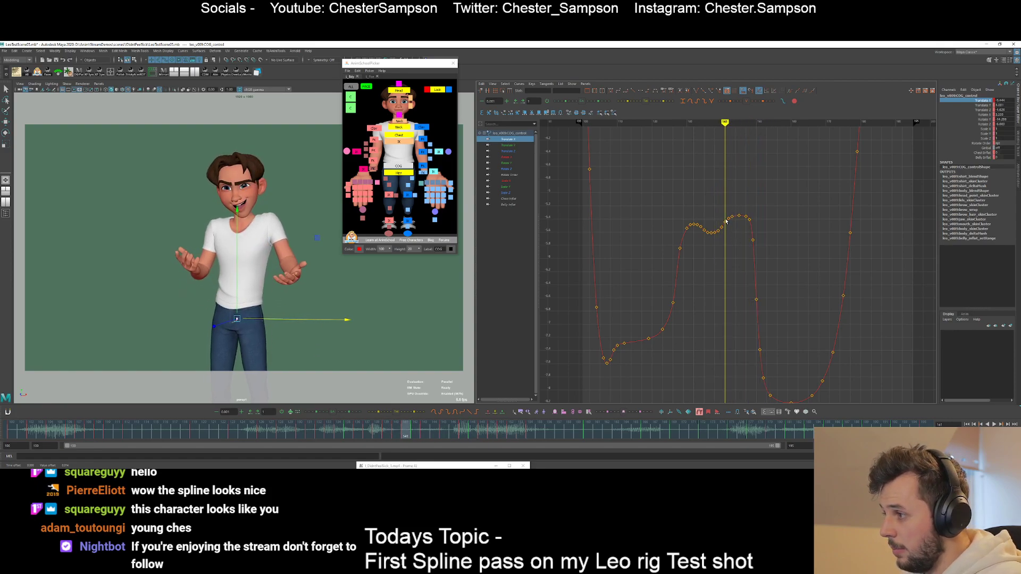
middle_click_drag(704, 243, 663, 289, "alt")
right_click_drag(622, 319, 628, 282, "alt+shift")
middle_click_drag(618, 281, 648, 282, "alt")
left_click_drag(646, 222, 668, 248)
key("period")
key("period")
key("Delete")
key("period")
key("period")
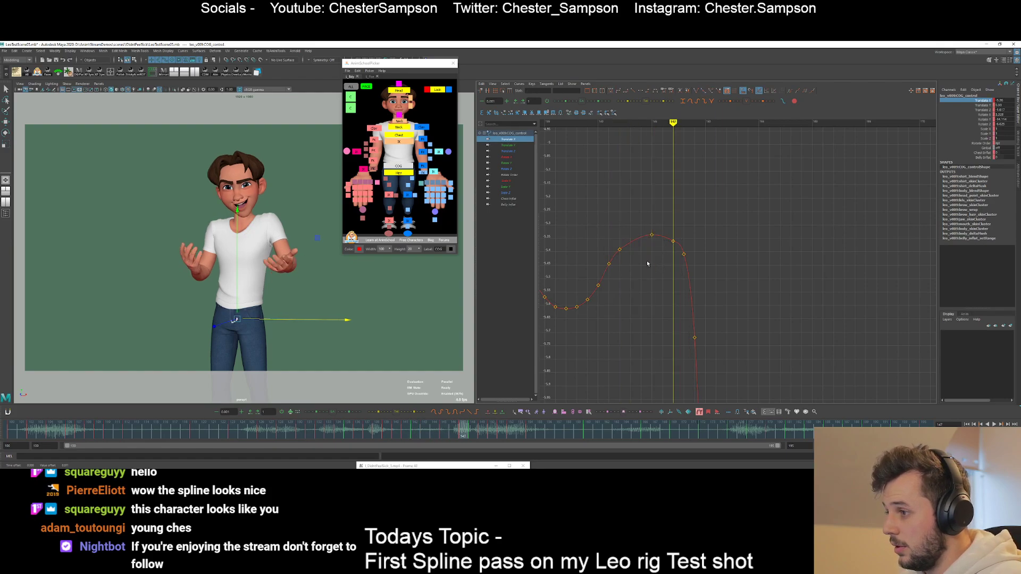
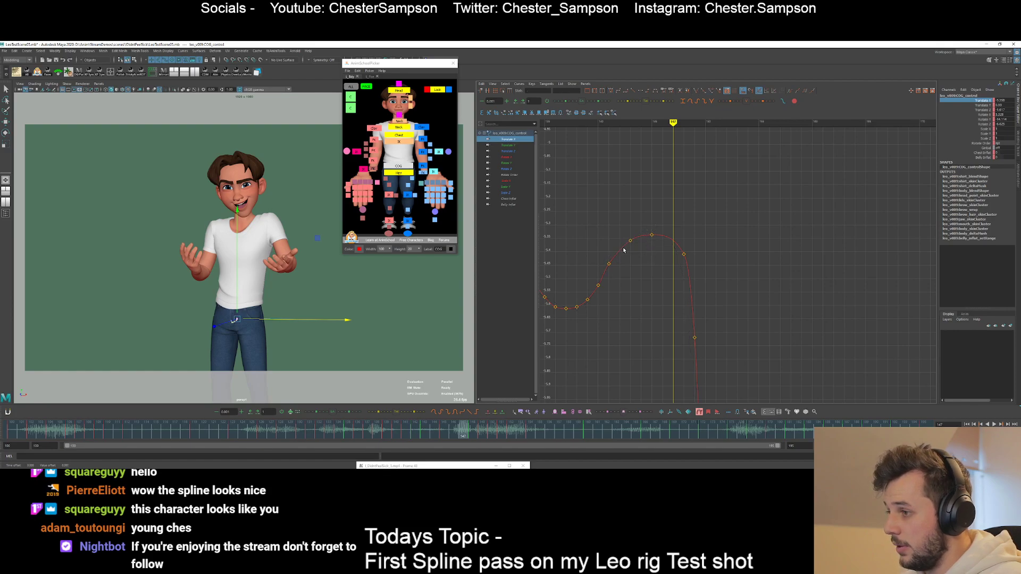
- Check the pose at the crest's remaining keys and play the shot to review the simplified Translate X motion
key("comma")
key("comma")
key("period")
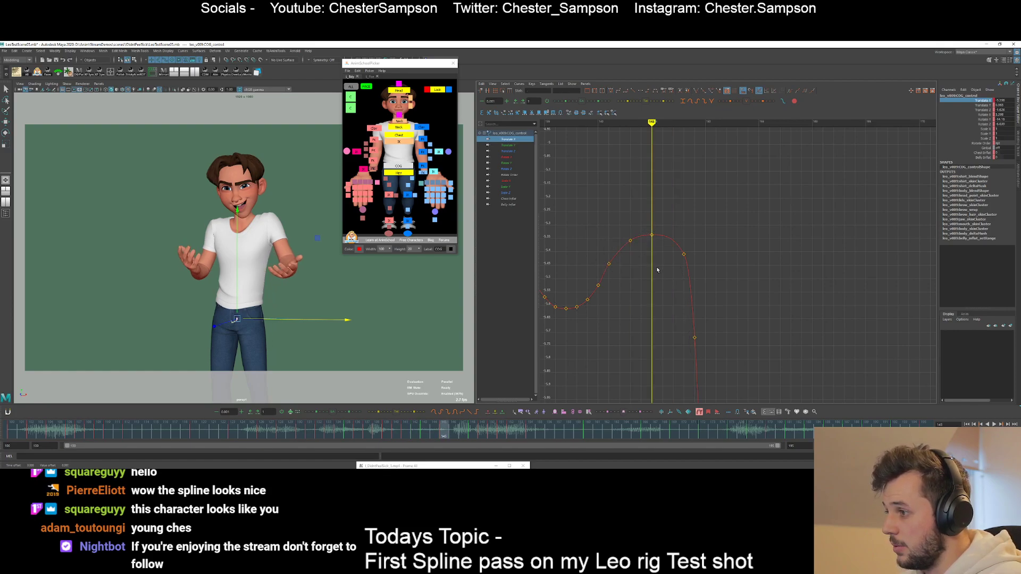
key("f")
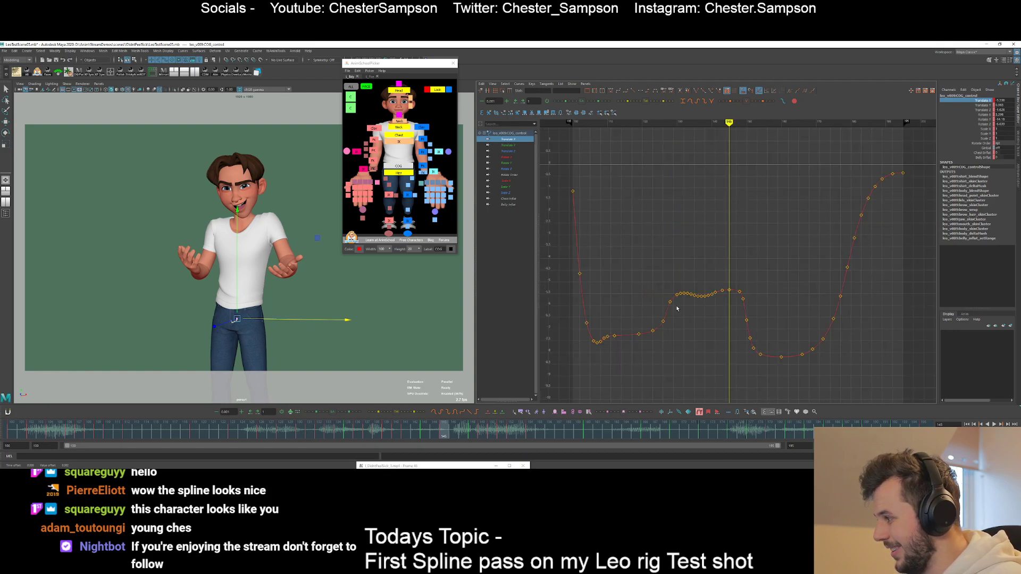
key("alt+v")
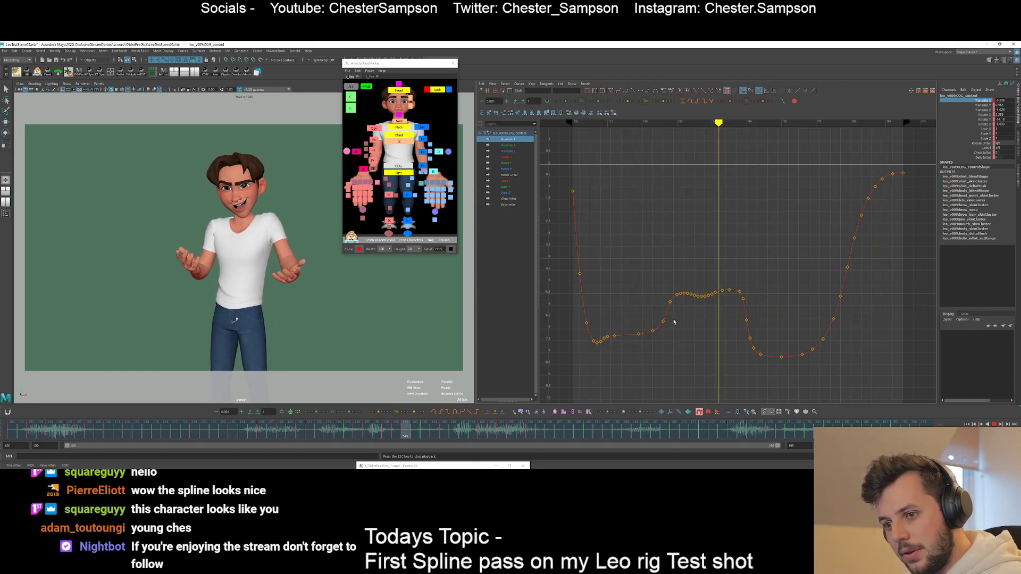
key("Escape")
- Lower the Translate X keys at frames 148 and 149 slightly to round the start of the drop
left_click_drag(768, 305, 737, 302)
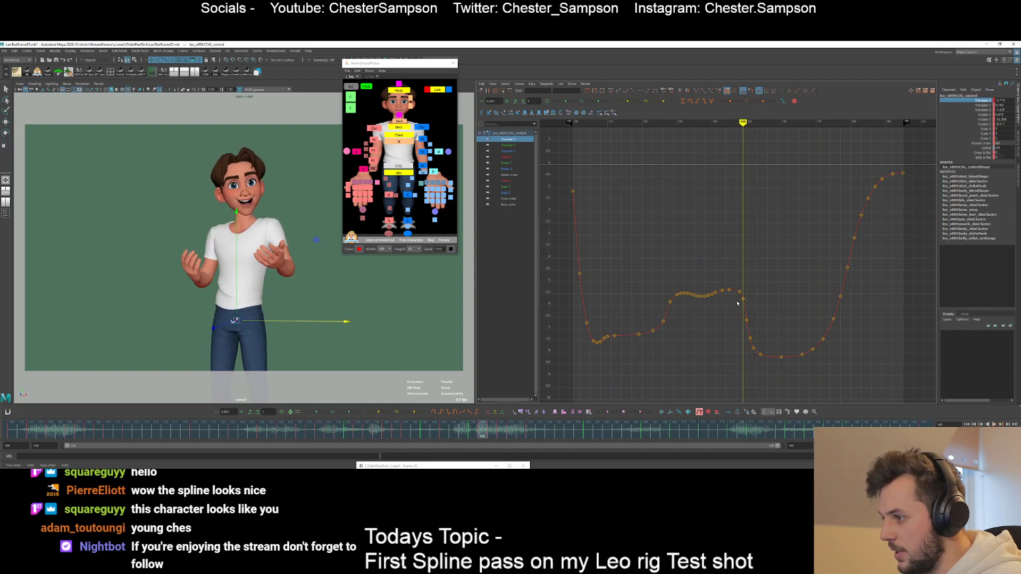
right_click_drag(699, 297, 725, 346, "alt")
middle_click_drag(725, 345, 715, 230, "alt")
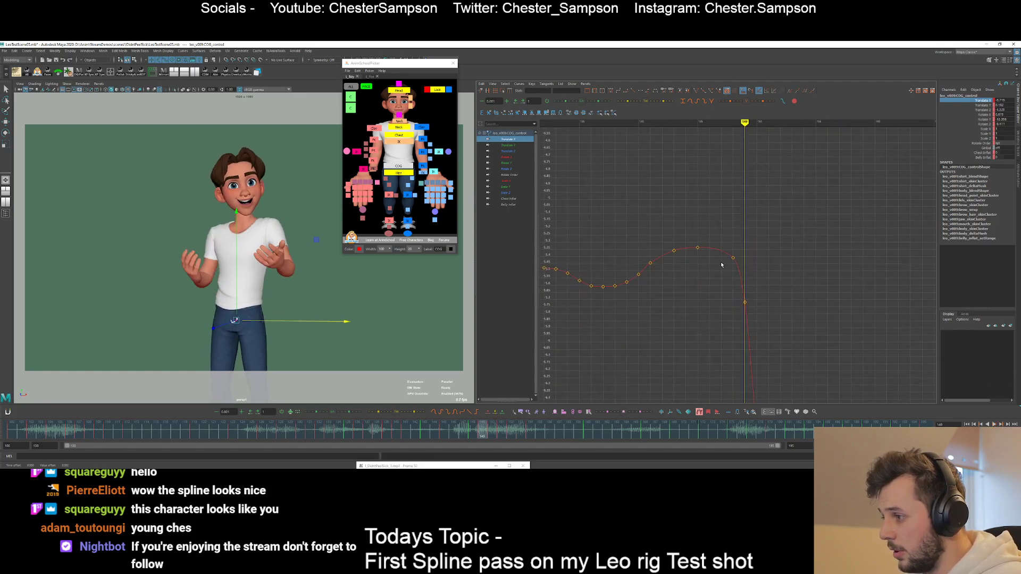
left_click_drag(722, 238, 766, 304)
left_click(764, 299)
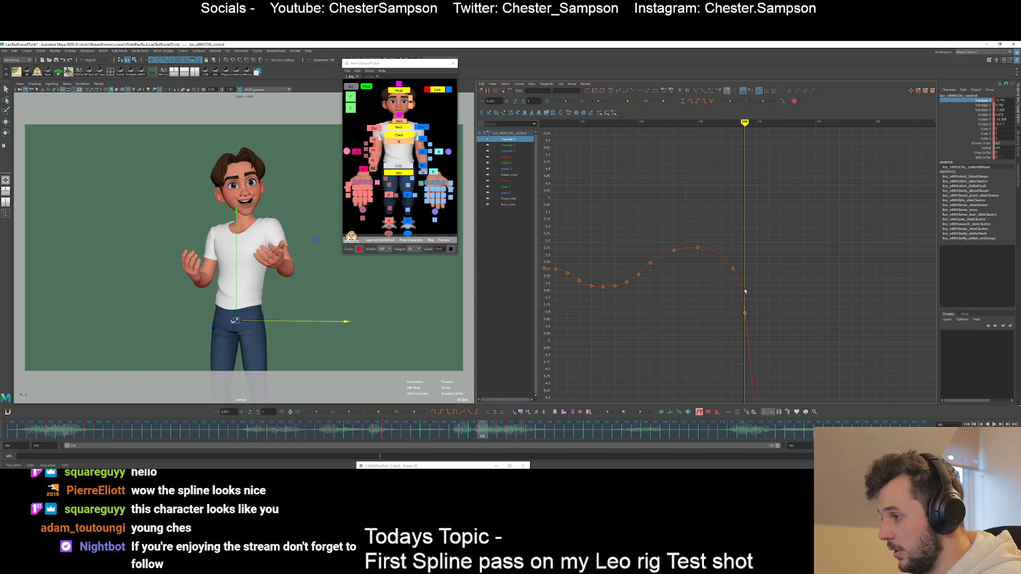
key("a")
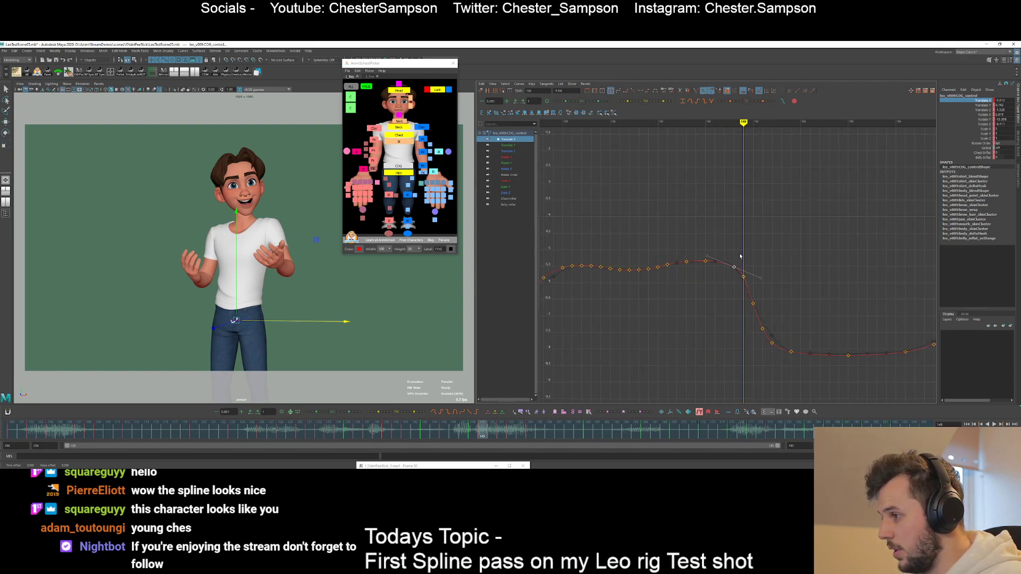
left_click(740, 256)
left_click_drag(740, 256, 724, 272)
- Play the shot to review the softened drop in Translate X and view the whole curve
key("alt+v")
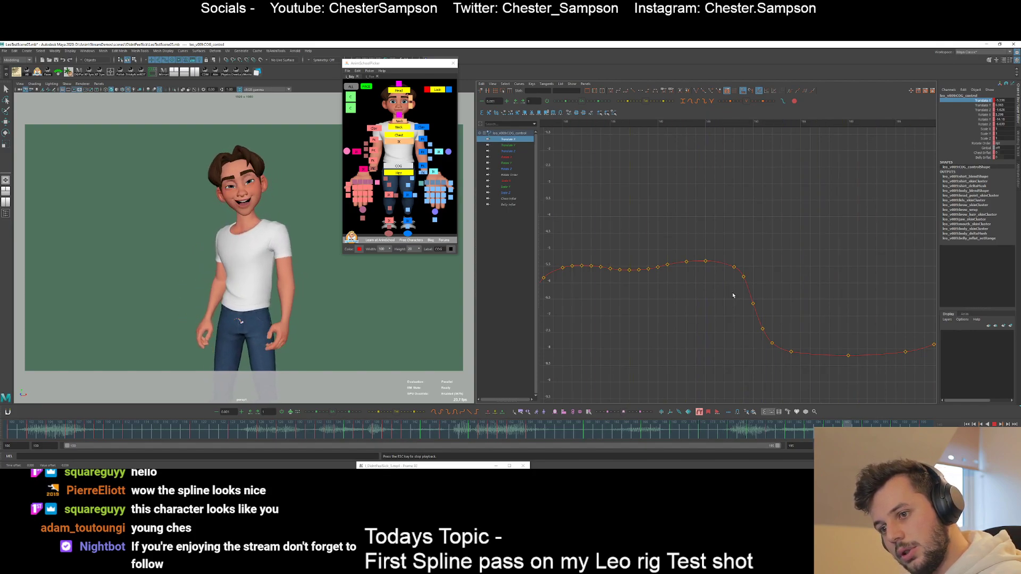
key("Escape")
key("f")
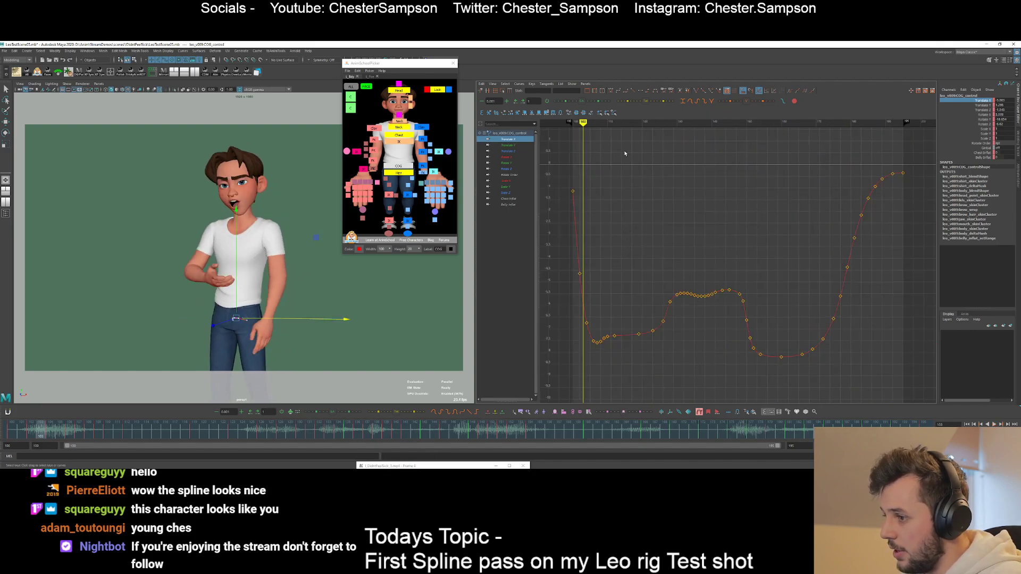
- Isolate the COG's Translate Y curve and enlarge the camera view around the hips' motion trail
left_click(980, 105)
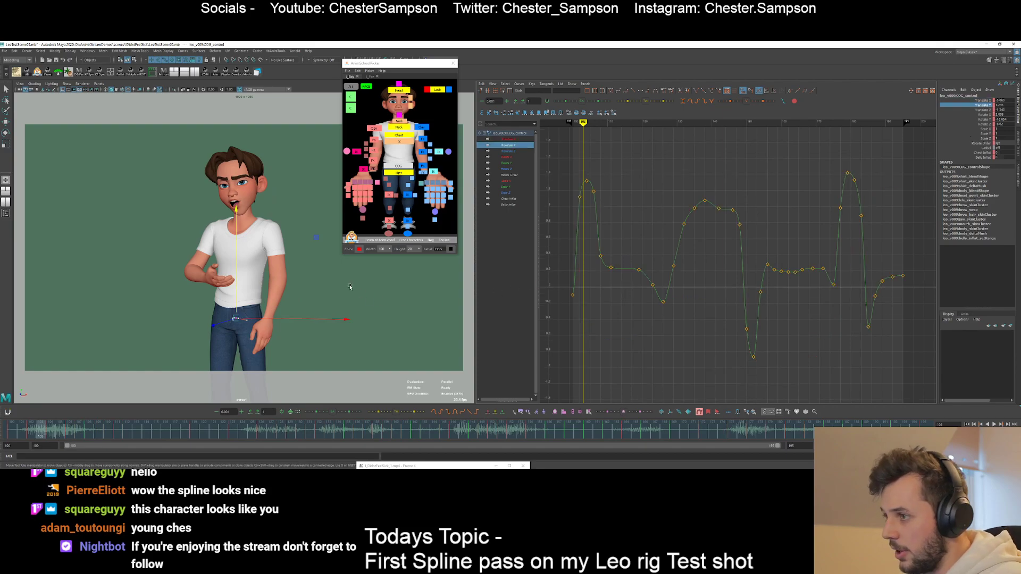
key("backslash")
right_click_drag(383, 367, 301, 297)
middle_click_drag(301, 297, 264, 286)
- Replace the flat tangent on the first Translate Y key at frame 100 so the curve starts on a slope
key("comma")
key("comma")
left_click_drag(558, 280, 615, 329)
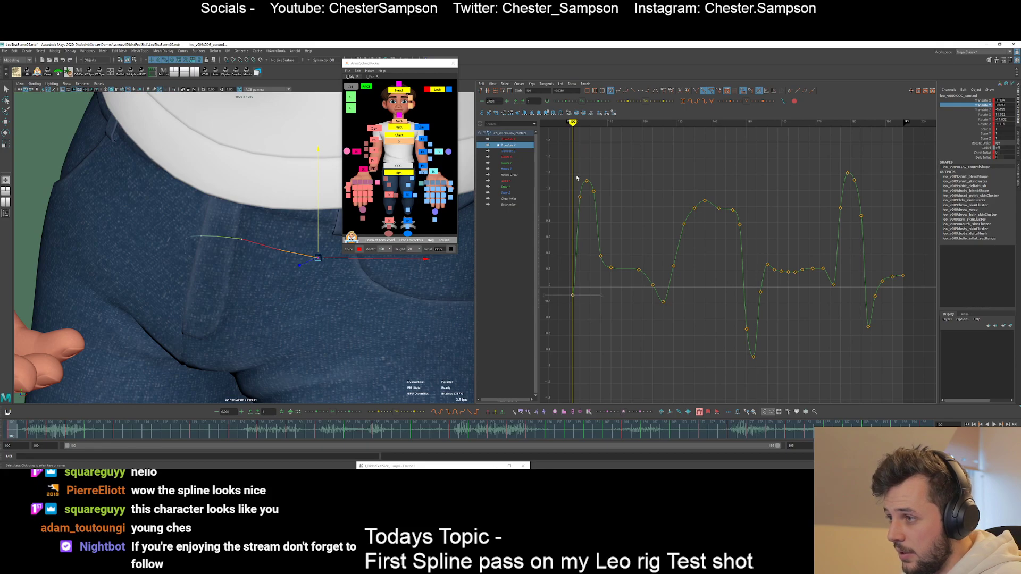
left_click(634, 93)
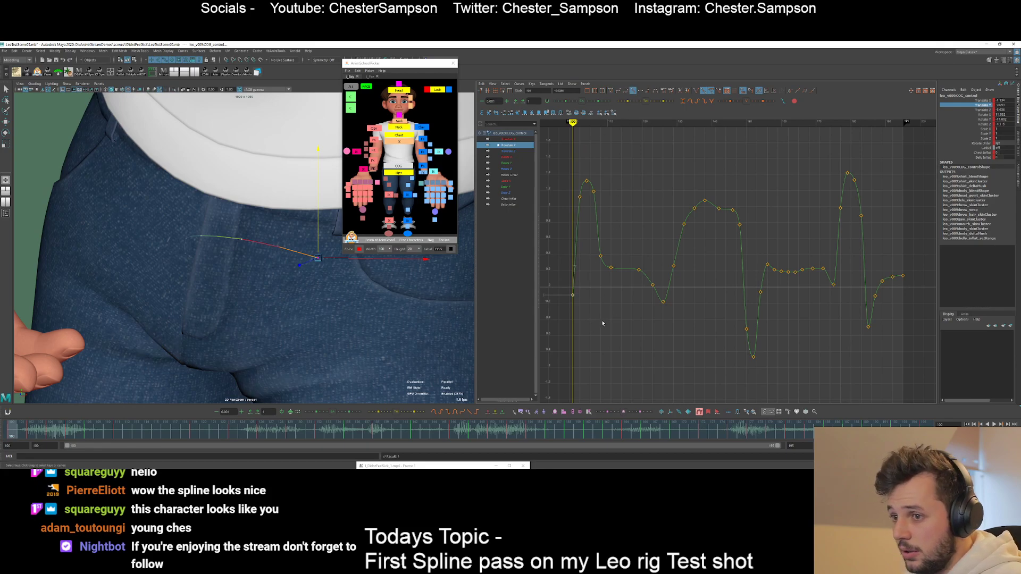
- Add a raised Translate Y key at frame 101 and raise the key at frame 102 to round the first climb
middle_click_drag(611, 277, 674, 295, "alt")
right_click_drag(608, 285, 685, 278, "alt")
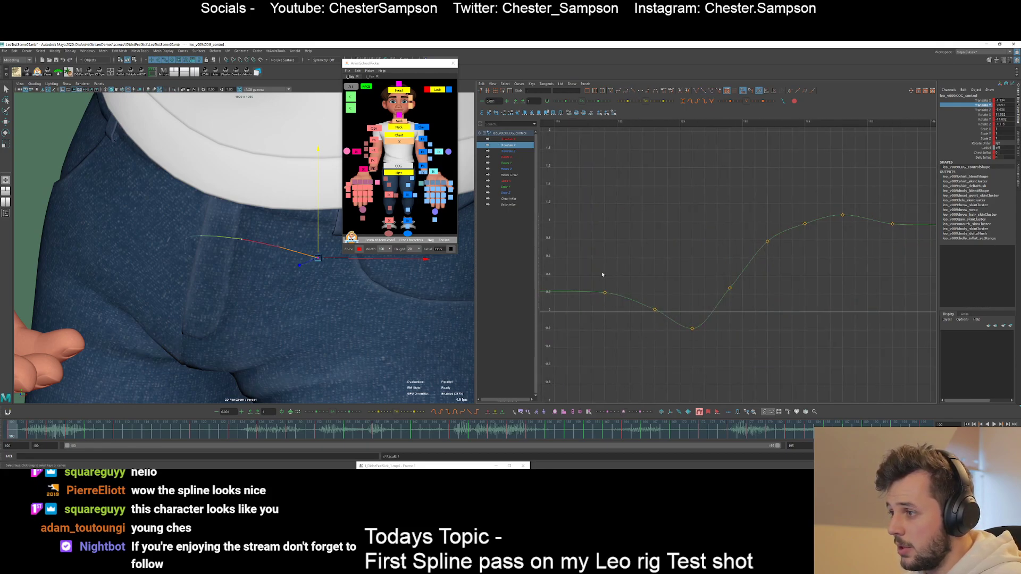
middle_click_drag(601, 276, 727, 282, "alt")
middle_click_drag(647, 264, 690, 285, "alt")
key("alt+period")
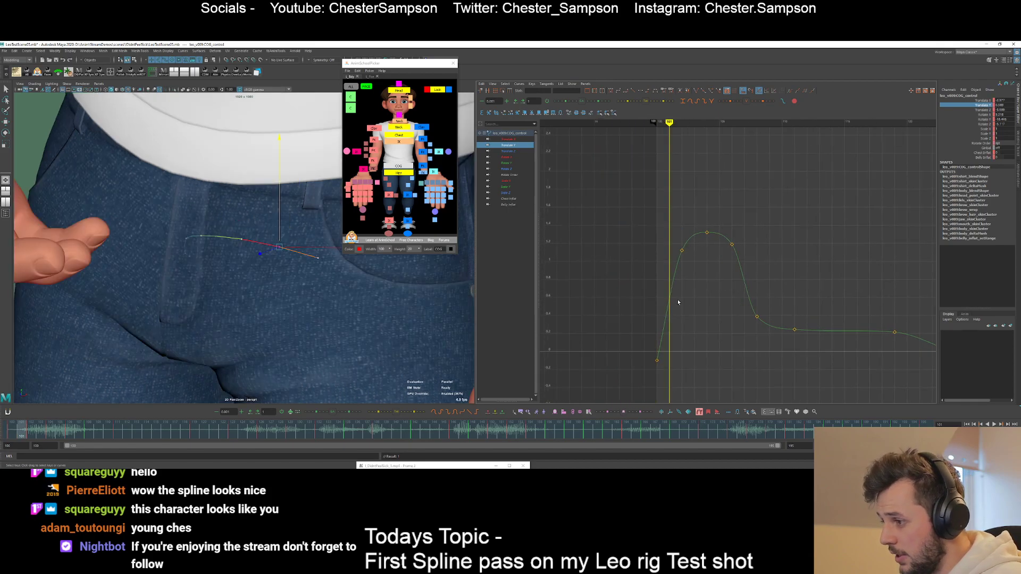
key("s")
key("alt+period")
key("s")
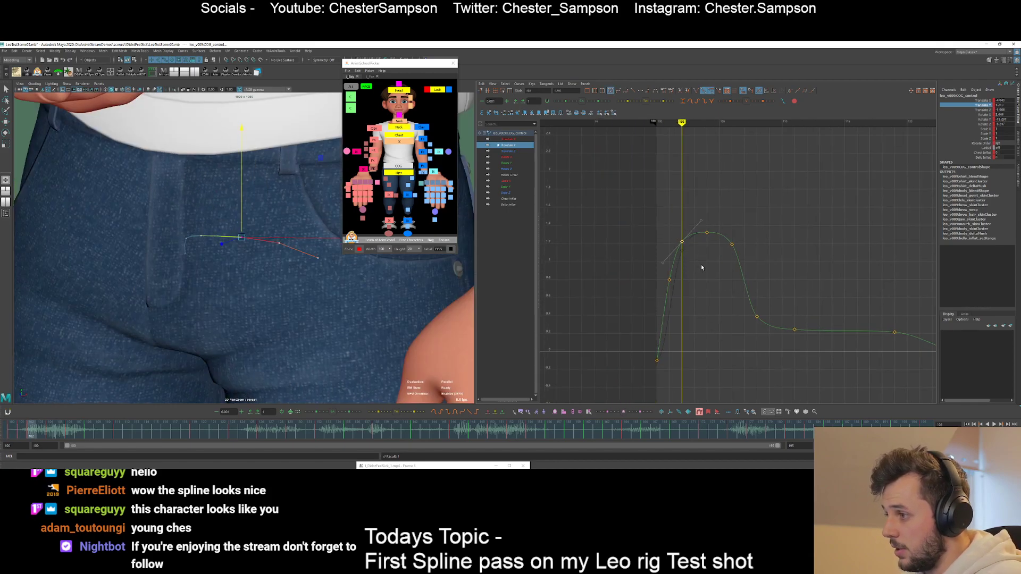
left_click(701, 266)
- Raise the Translate Y keys at frames 104 and 106 slightly and add a raised key at frame 107 to round the descent
key("alt+period")
key("alt+period")
left_click_drag(694, 218, 720, 254)
middle_click_drag(727, 240, 727, 237)
left_click(724, 249)
key("alt+period")
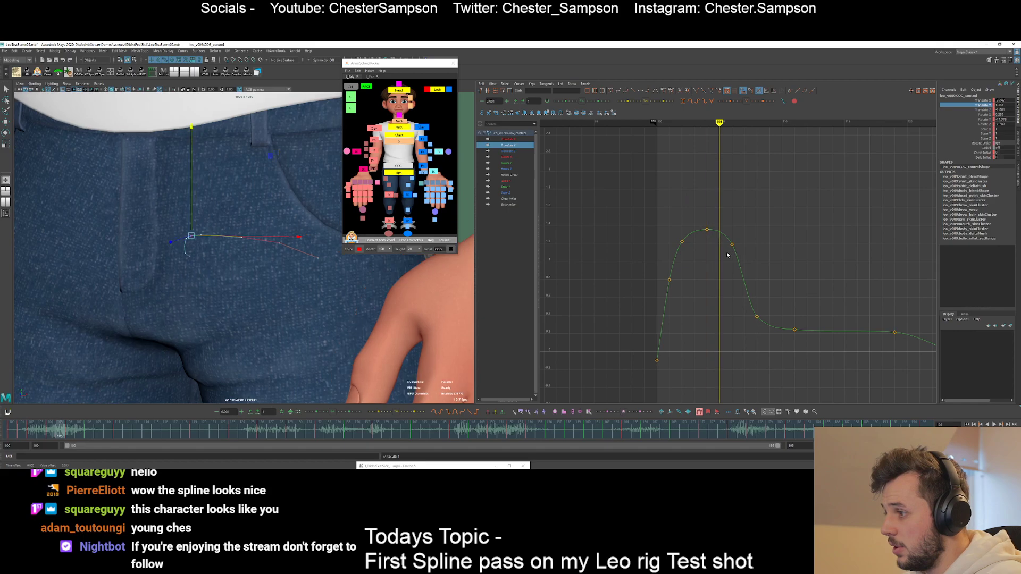
key("alt+period")
key("alt+period")
middle_click_drag(736, 288, 723, 252)
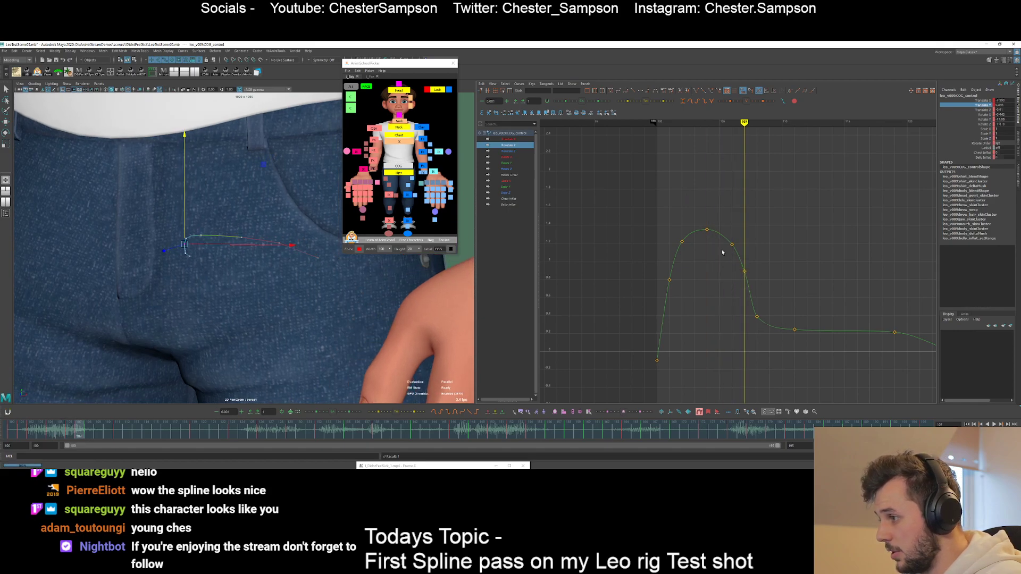
- Add a Translate Y key at frame 109 and lower it to form a small dip after the descent
key("alt+period")
key("alt+period")
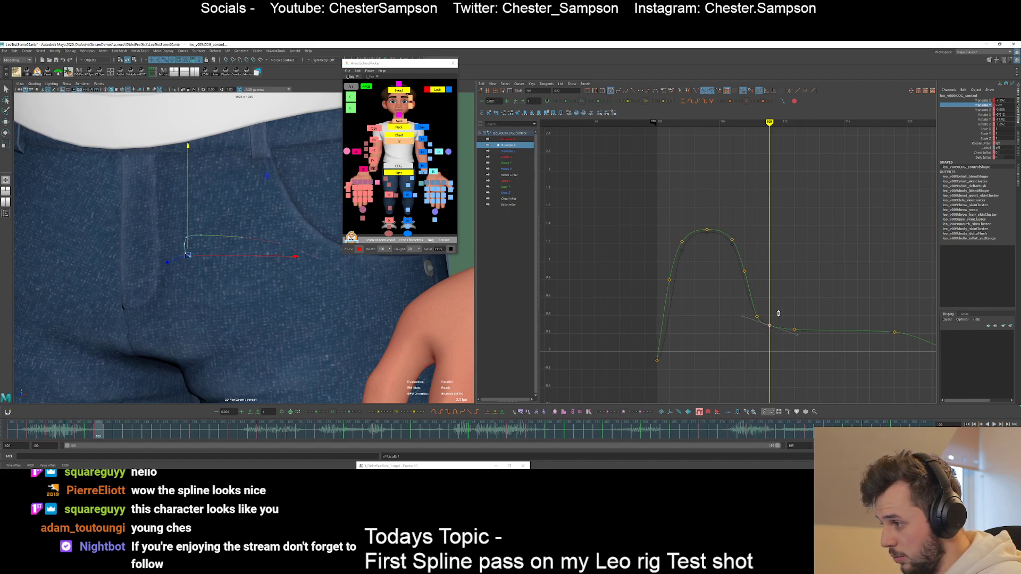
middle_click_drag(778, 314, 777, 322)
key("alt+period")
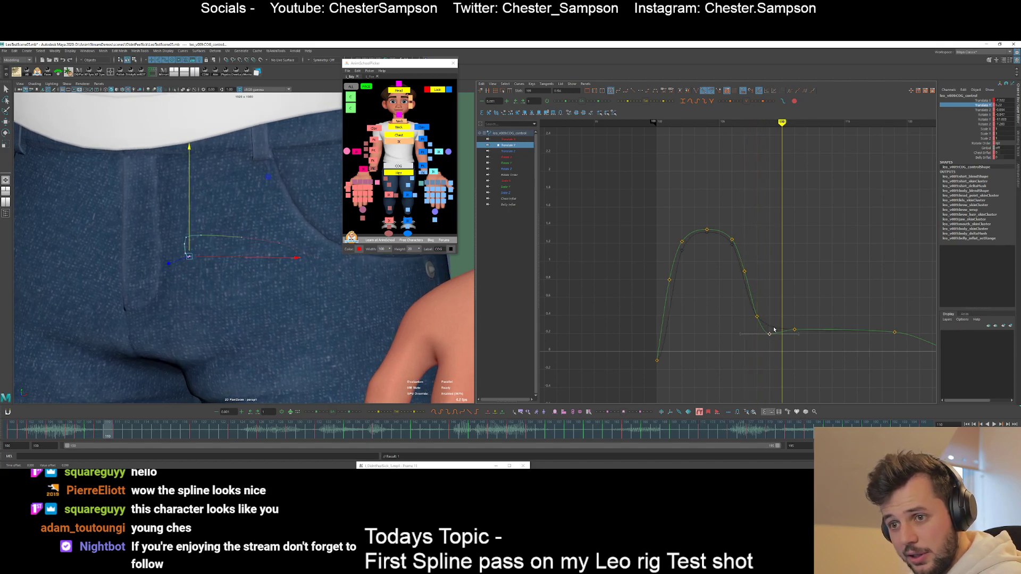
key("alt+period")
key("alt+period")
left_click(791, 362)
right_click_drag(795, 363, 796, 348, "alt")
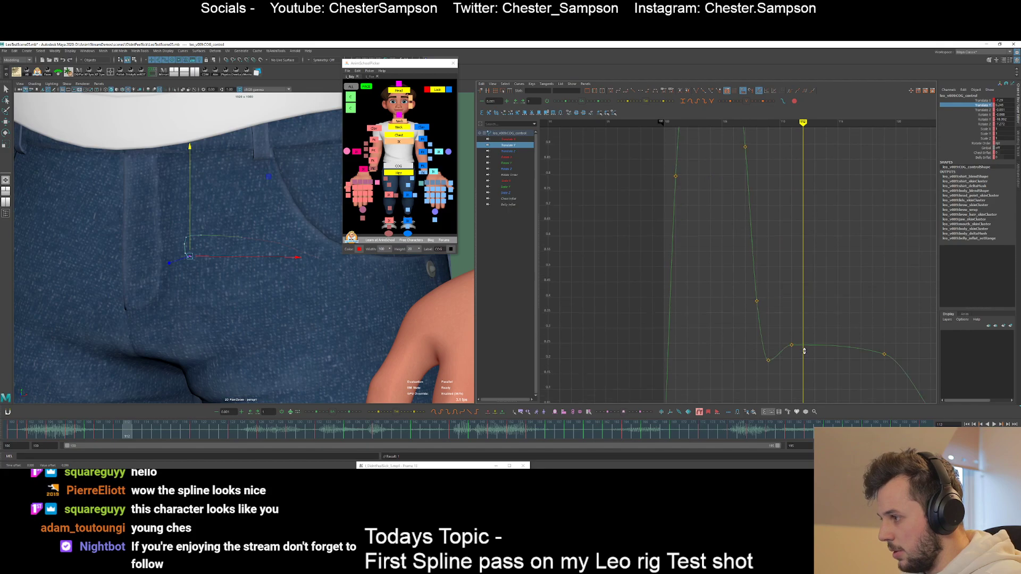
middle_click_drag(796, 349, 731, 307, "alt")
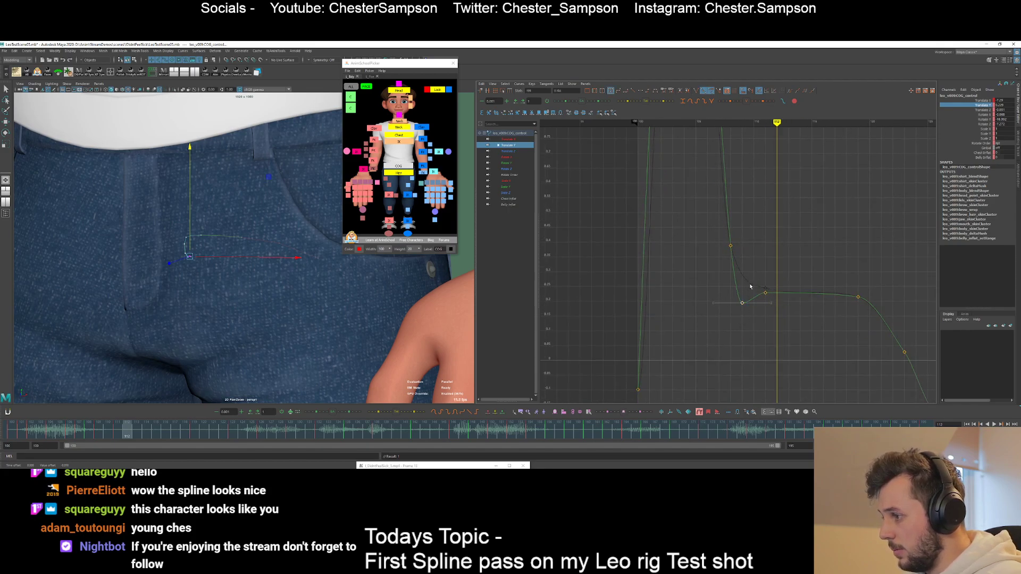
- Add a Translate Y key at frame 115 and raise it slightly to turn the flat hold into a soft hump
key("alt+period")
key("alt+period")
key("alt+period")
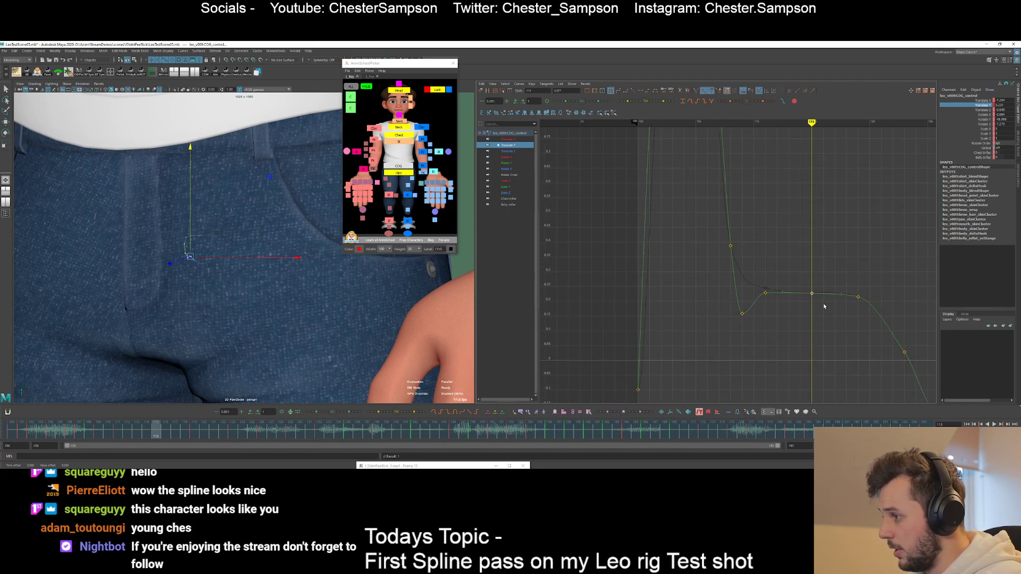
middle_click_drag(824, 306, 822, 298)
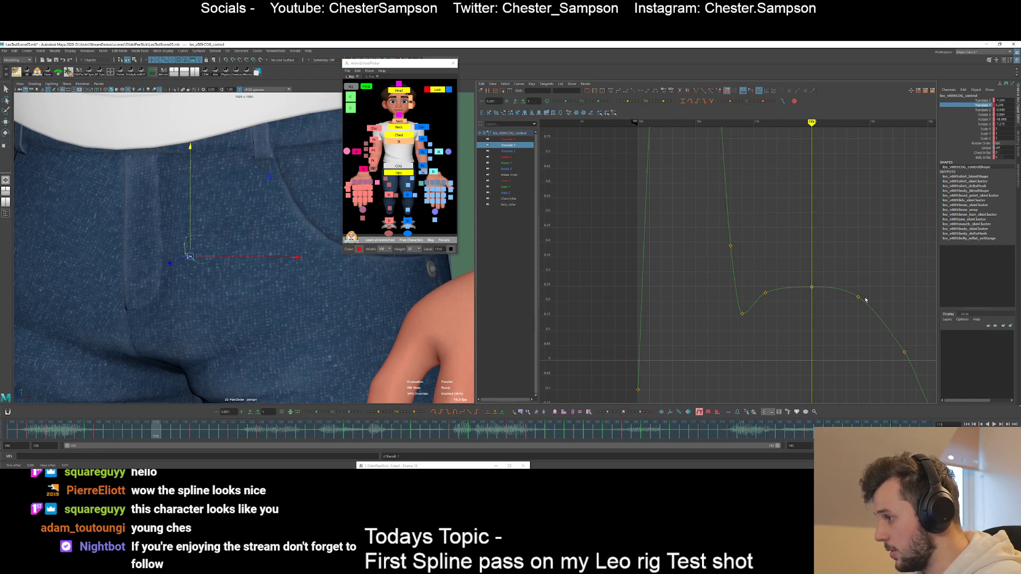
- Add a Translate Y key at frame 110, lower it slightly to round the dip, and check the arc on the neighbouring frames
left_click_drag(866, 300, 744, 312)
key("alt+period")
key("s")
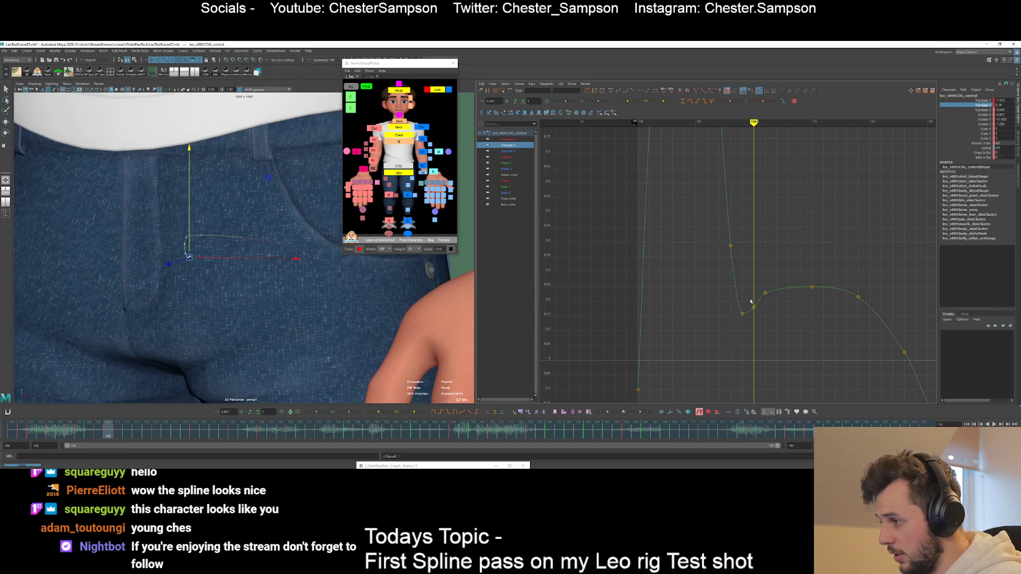
middle_click_drag(750, 301, 748, 306)
key("alt+comma")
key("alt+comma")
key("alt+period")
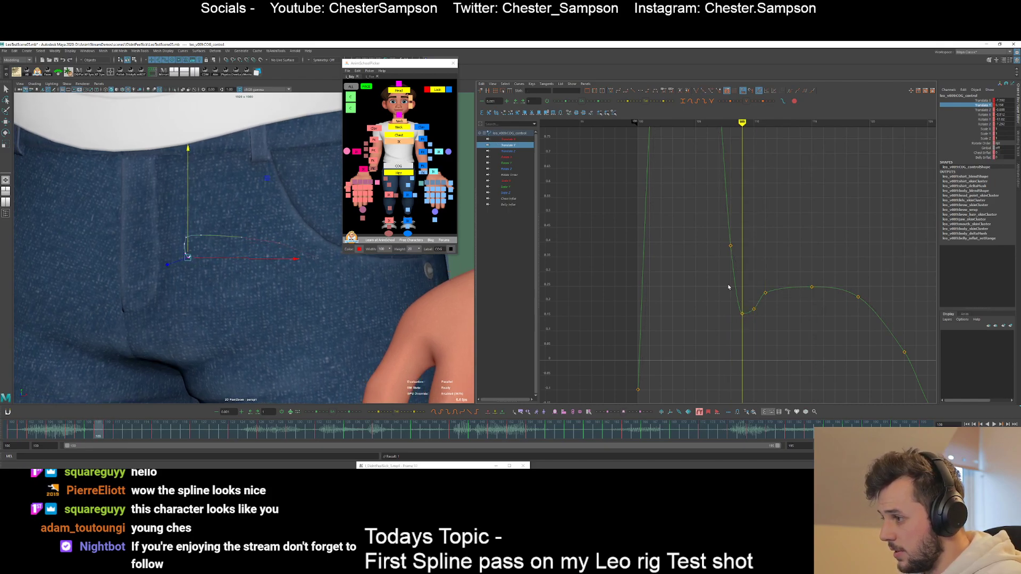
- Lower the Translate Y key at frame 108 to ease the descent into the dip
key("alt+comma")
middle_click_drag(730, 245, 729, 289)
key("alt+period")
key("alt+period")
- Lower the Translate Y key at frame 111 slightly and add a key at frame 112
key("alt+period")
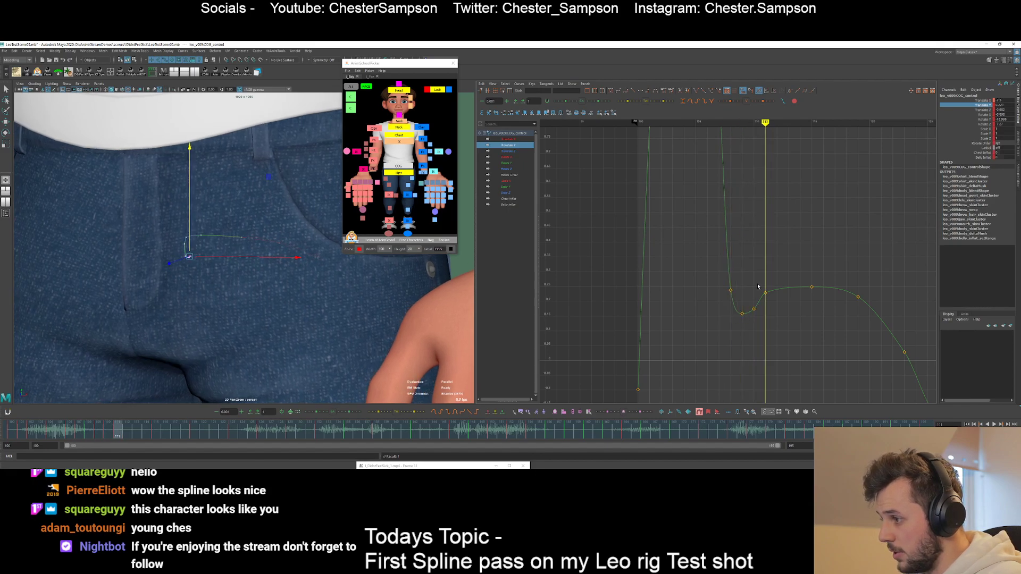
mouse_move(780, 288)
middle_mouse_down("shift")
mouse_move(779, 300)
mouse_move(788, 297)
middle_mouse_up("shift")
left_click(778, 301)
key("alt+period")
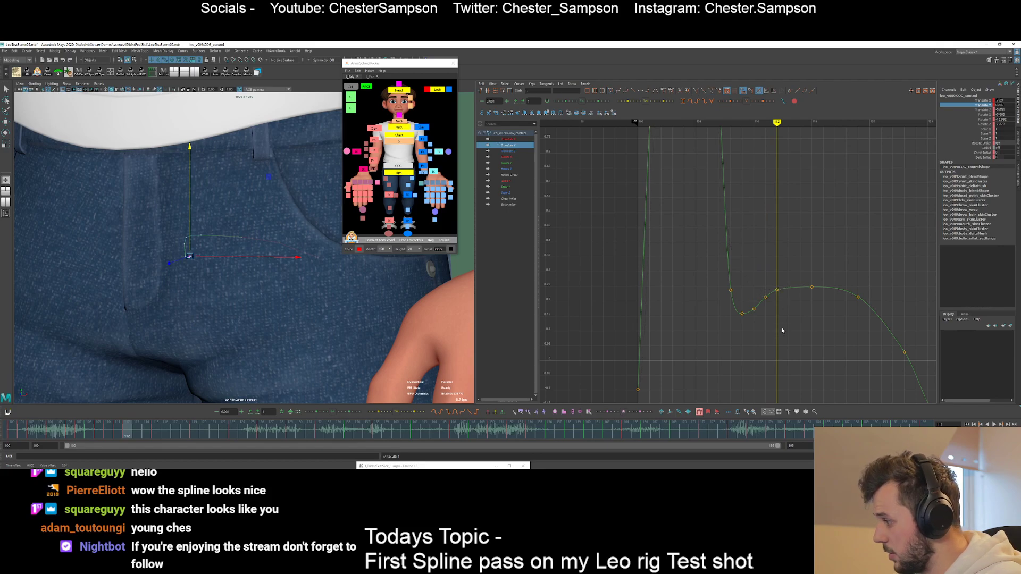
- Nudge the Translate Y dip keys around frames 109 to 112 slightly lower to smooth the rise into the hump
right_click_drag(782, 331, 775, 301, "alt")
middle_click_drag(769, 306, 747, 243, "alt")
left_click_drag(733, 280, 773, 326)
middle_click_drag(775, 324, 775, 327, "shift")
left_click(779, 337)
right_click_drag(779, 337, 751, 329, "alt")
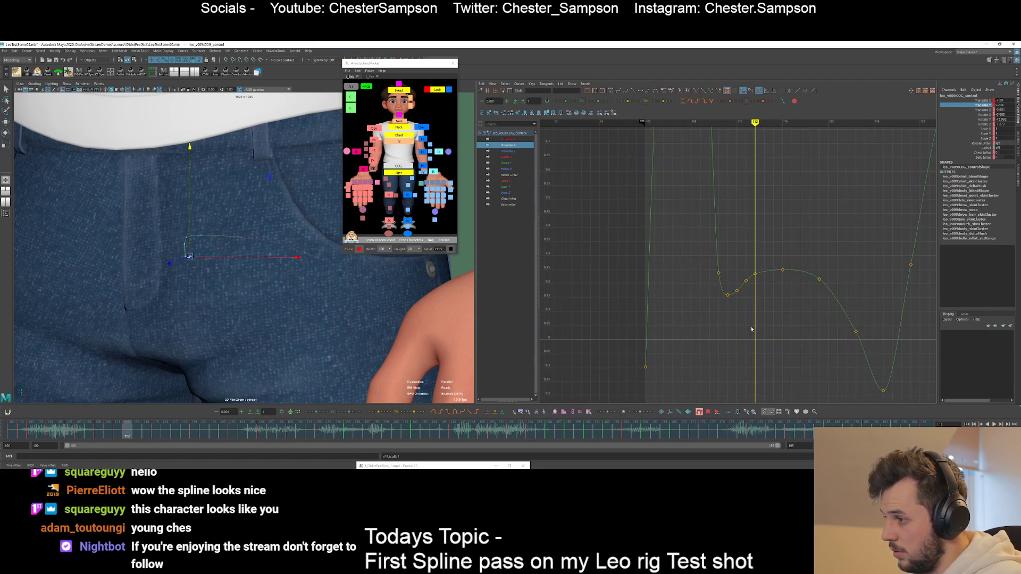
- Raise the Translate Y key at frame 123 and add a raised key at frame 124 to round the descent from the hump
key("alt+period")
key("alt+period")
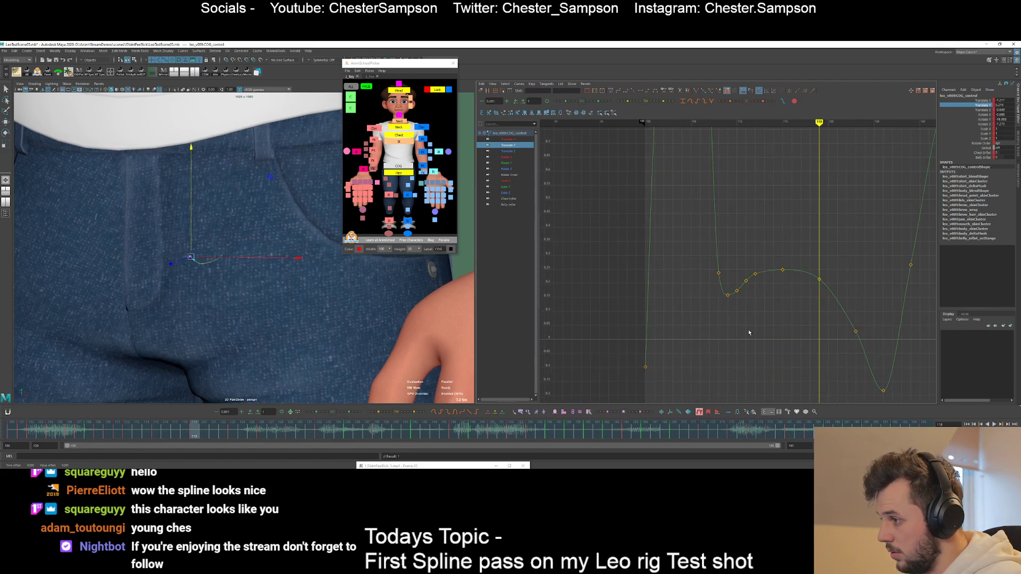
right_click_drag(819, 306, 707, 311, "alt+shift")
key("alt+period")
key("alt+period")
key("alt+period")
key("alt+period")
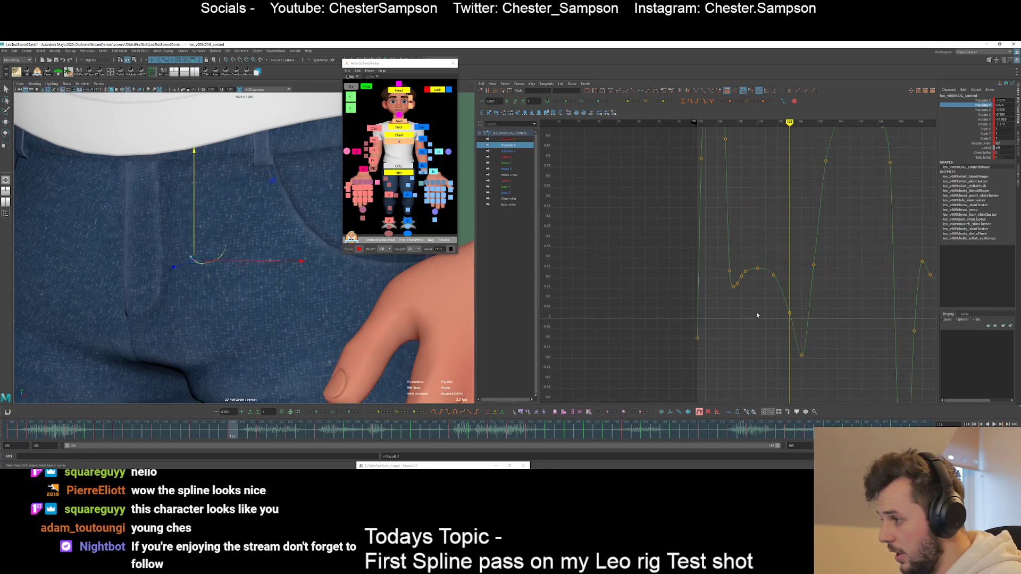
key("comma")
key("period")
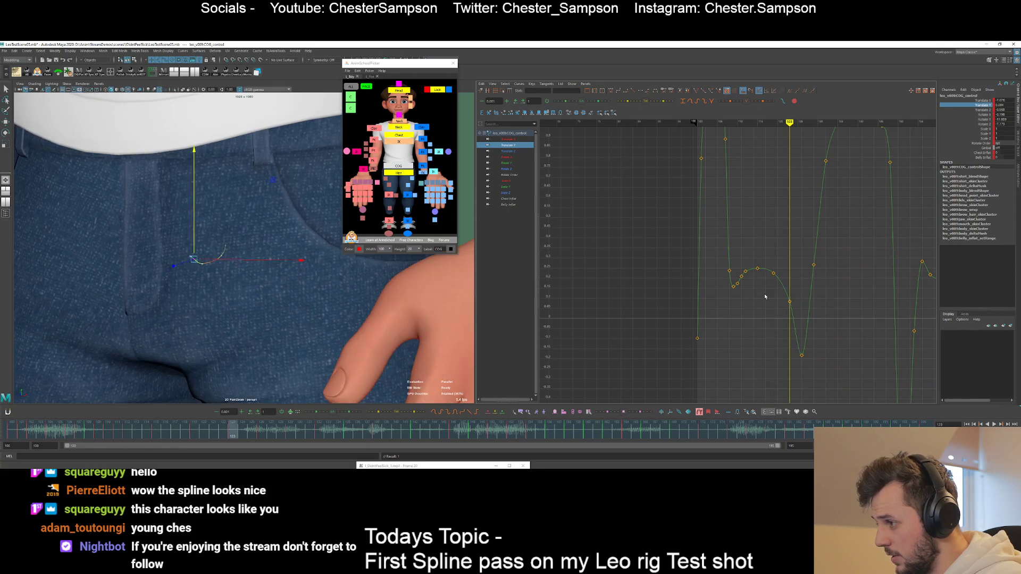
middle_click_drag(766, 296, 762, 292)
key("alt+period")
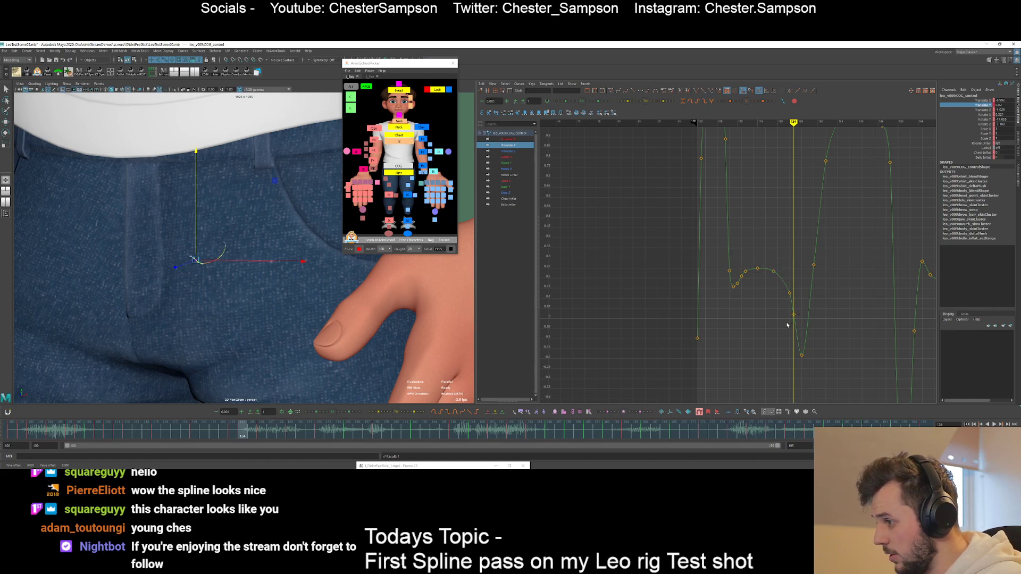
middle_click_drag(802, 302, 783, 300)
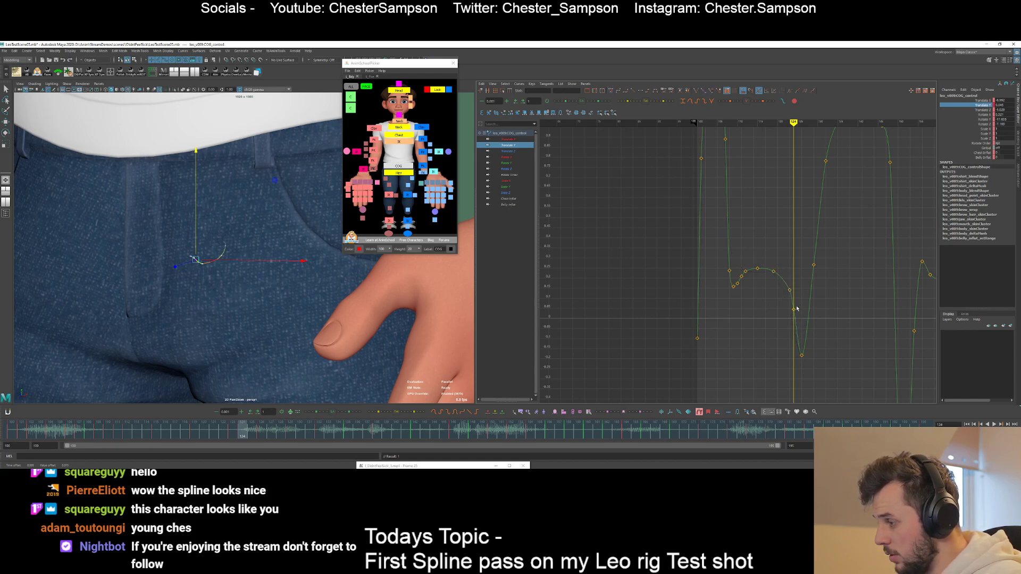
- Add Translate Y keys at frames 125 and 127 on either side of the low key to round the trough
key("alt+period")
key("alt+period")
key("alt+period")
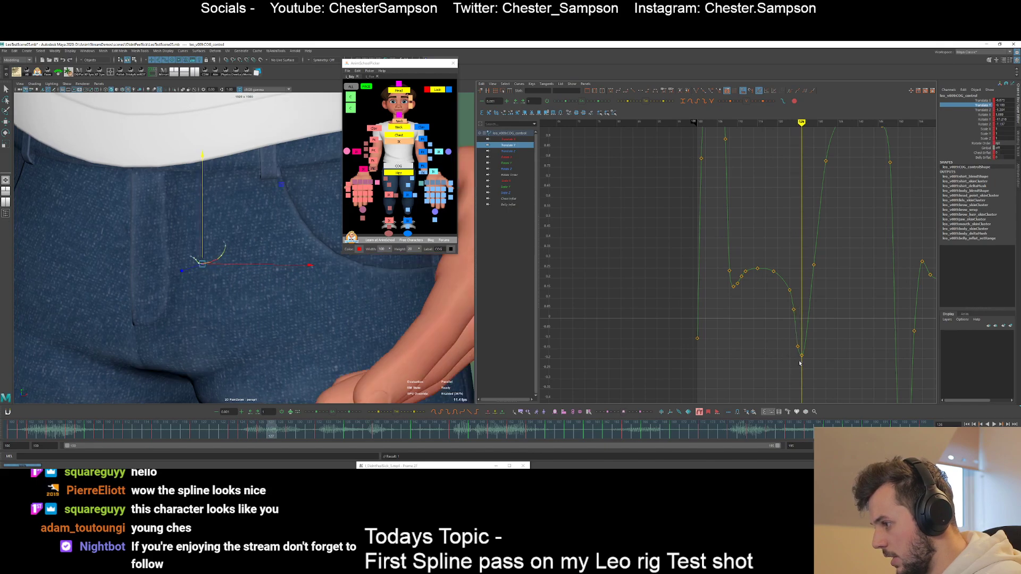
middle_click_drag(804, 339, 804, 345)
key("alt+comma")
key("alt+comma")
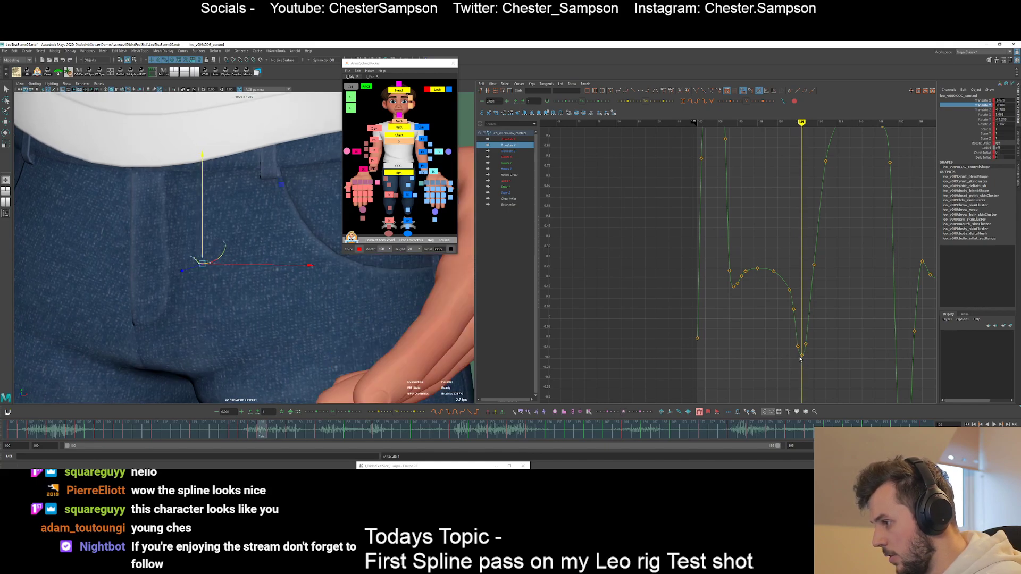
- Lower the Translate Y key at frame 129 to soften the climb out of the trough
key("alt+period")
key("alt+period")
key("alt+period")
key("alt+period")
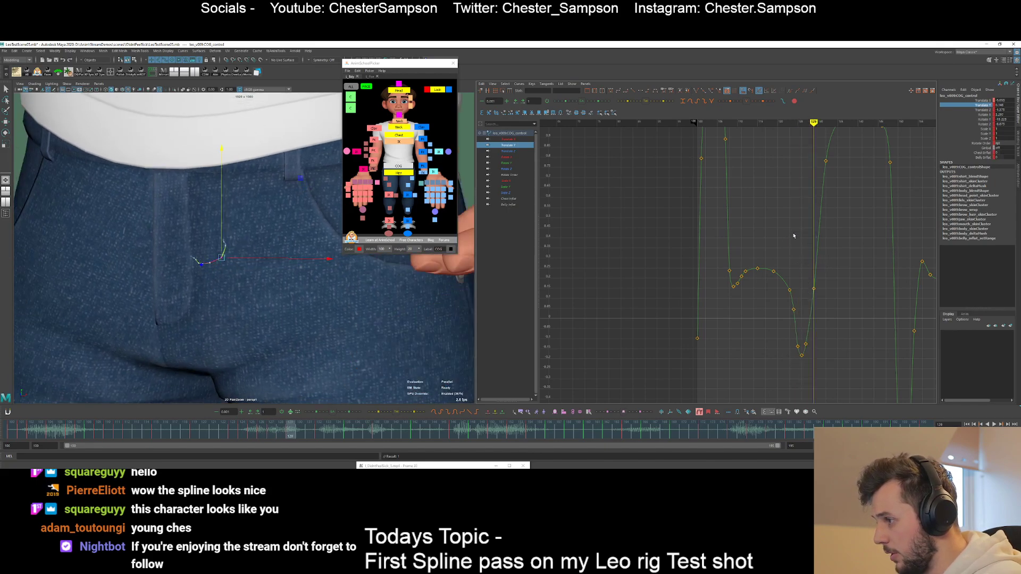
- Raise the Translate Y key at frame 135 to round the rise into the second peak
key("period")
right_click_drag(800, 240, 789, 246, "alt")
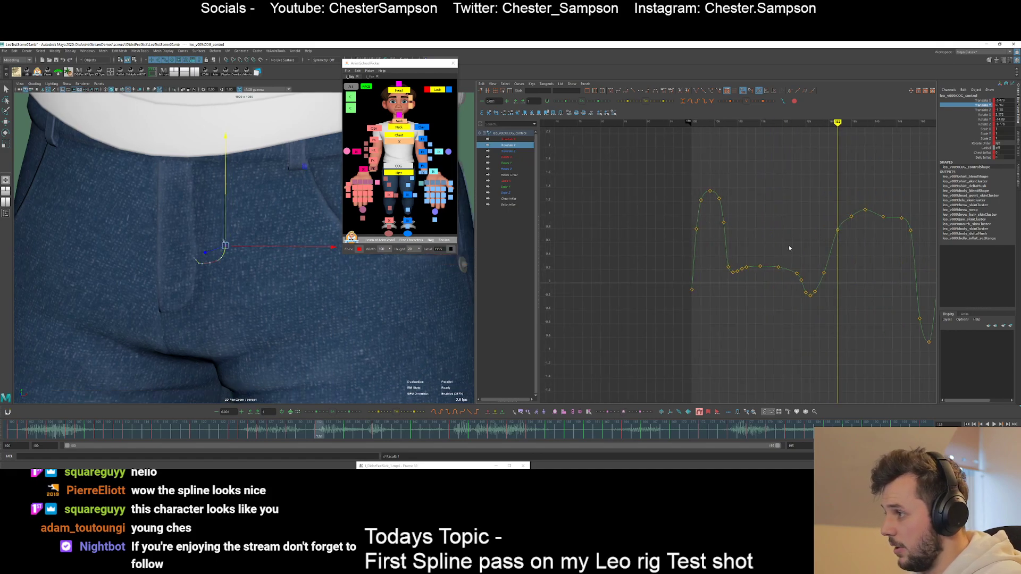
middle_click_drag(829, 255, 769, 282, "alt")
key("period")
right_click_drag(809, 317, 795, 247, "alt+shift")
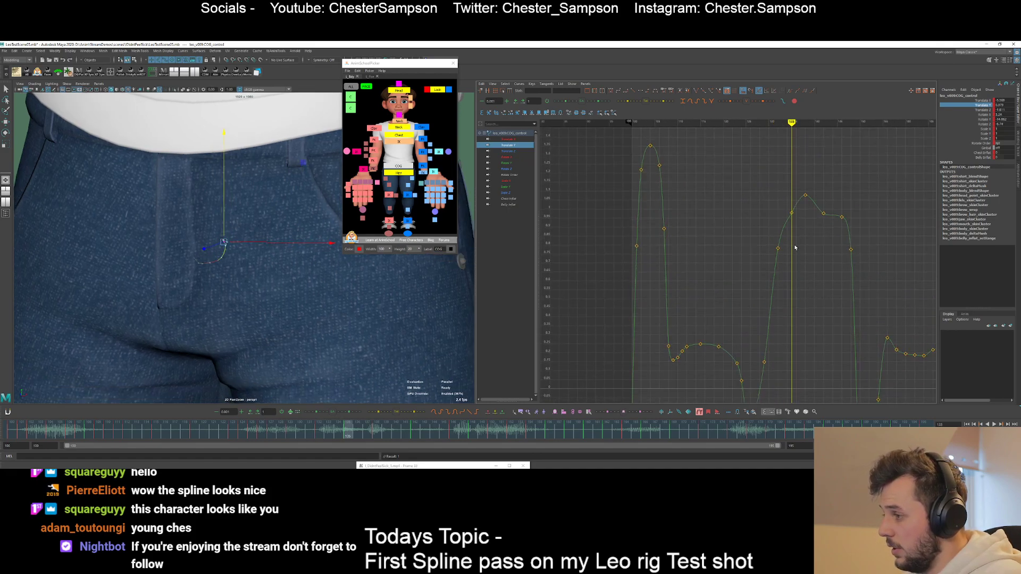
middle_click_drag(795, 247, 787, 264, "alt+shift")
key("alt+period")
key("alt+period")
key("alt+period")
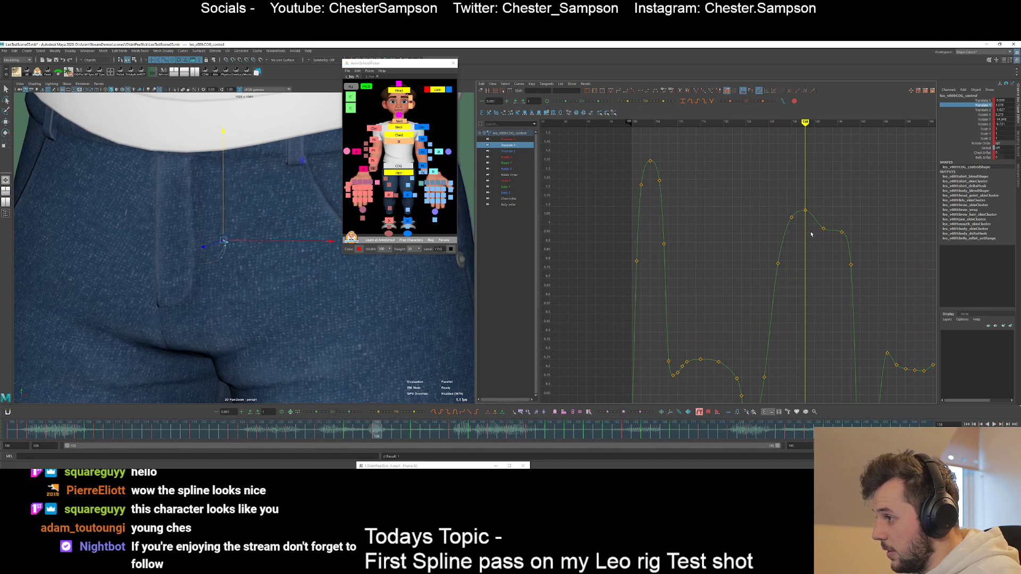
- Add a Translate Y key at frame 140 and shift the keys at frames 138, 140 and 142 one frame earlier
key("alt+period")
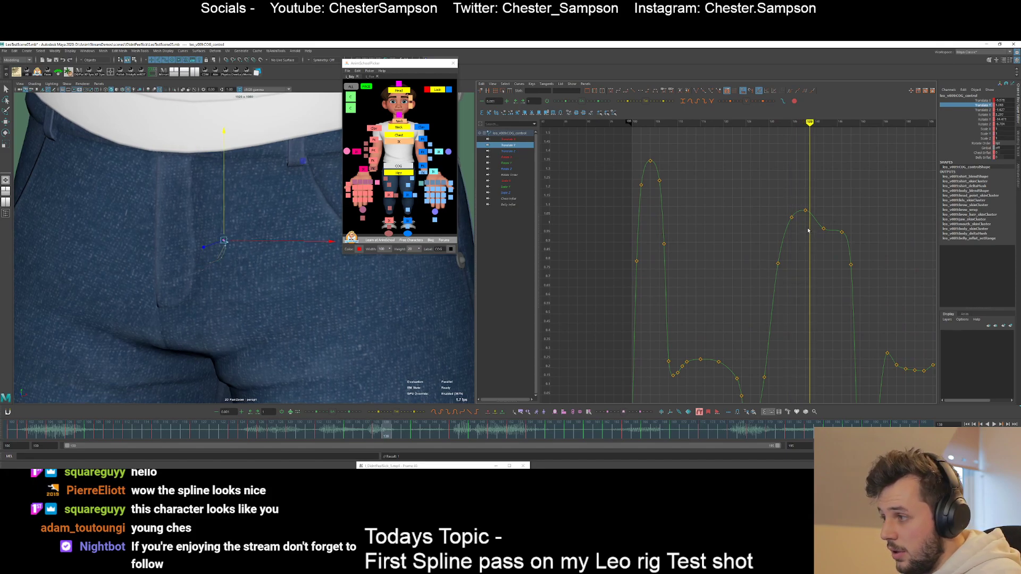
key("alt+period")
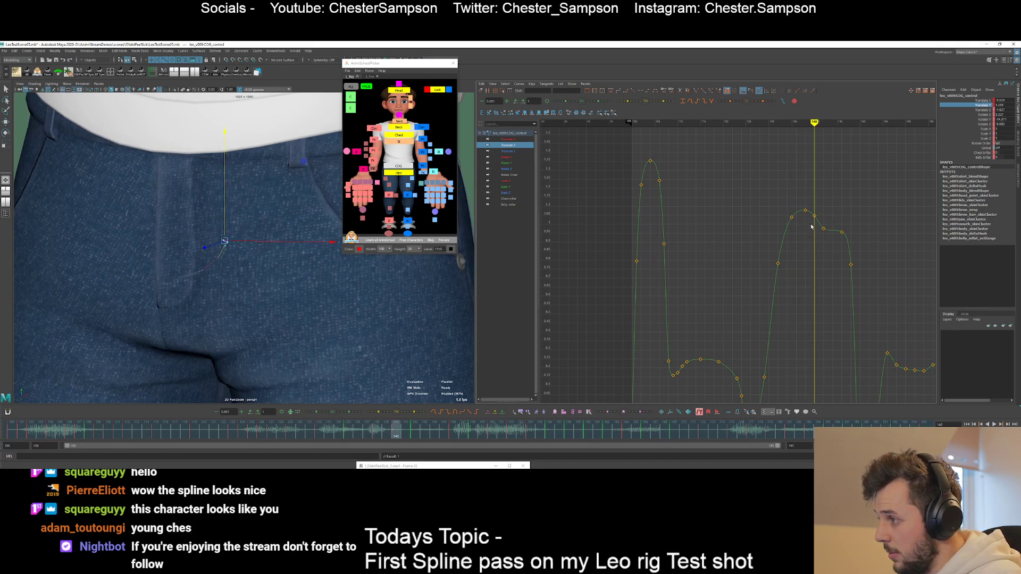
left_click_drag(799, 204, 831, 236)
middle_click_drag(809, 230, 803, 231, "shift")
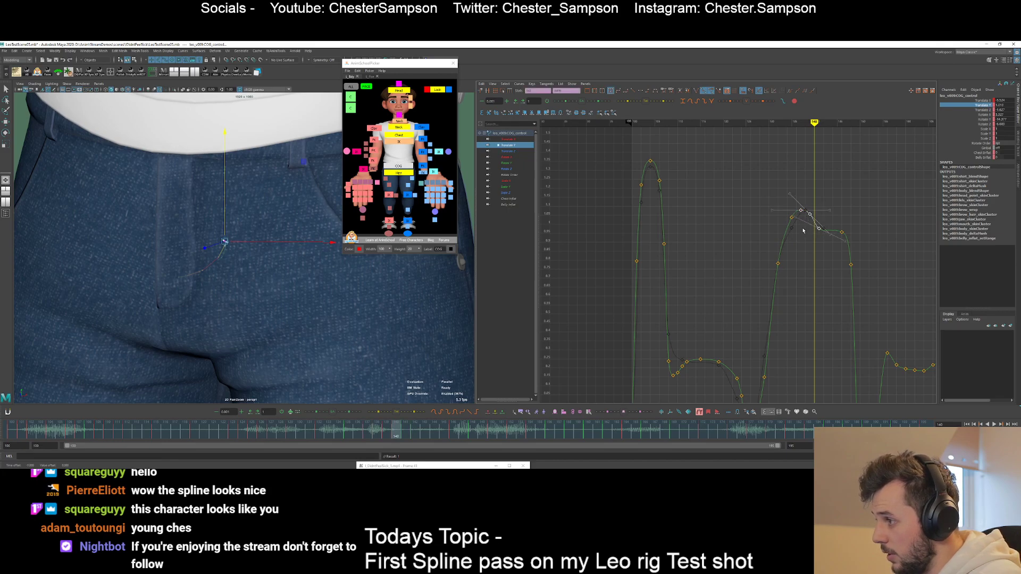
left_click(803, 228)
key("alt+comma")
key("alt+comma")
key("alt+comma")
left_click_drag(785, 213, 799, 225)
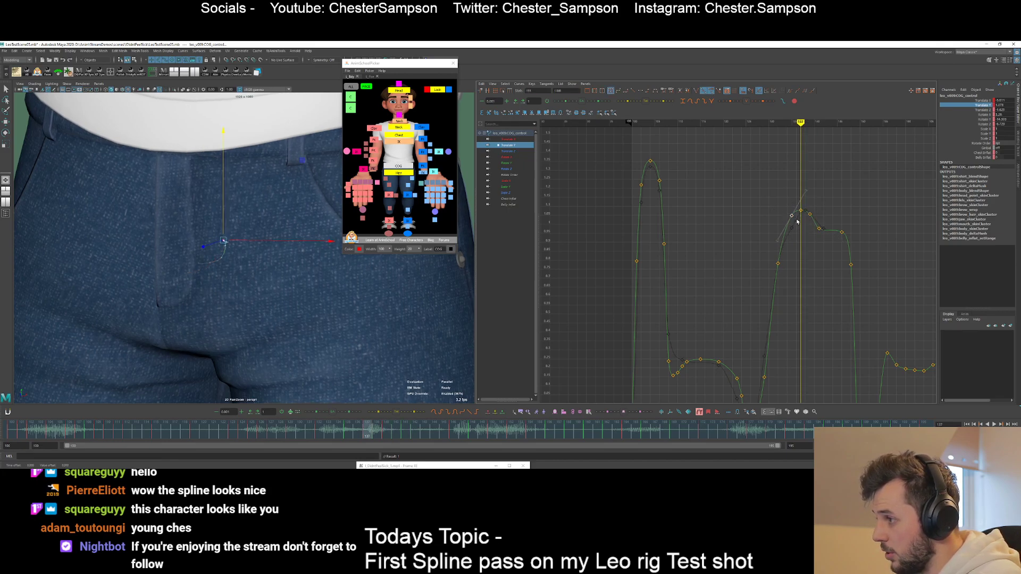
- Lower the Translate Y keys at frames 146 and 148 to make the fall after the second peak more gradual
key("period")
key("period")
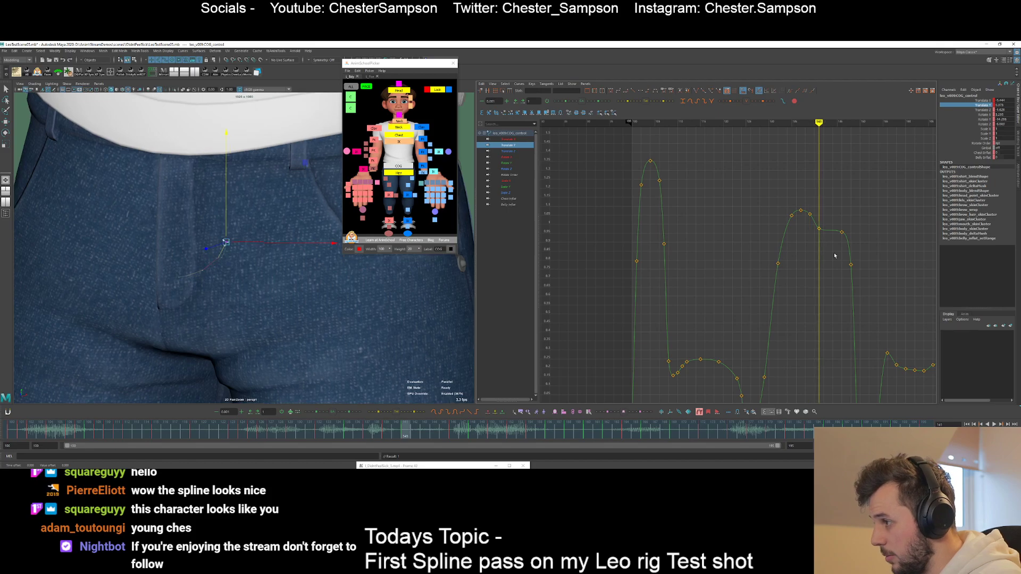
middle_click_drag(858, 235, 859, 240, "shift")
left_click_drag(844, 273, 859, 253)
key("period")
key("period")
middle_click_drag(860, 252, 863, 262, "shift")
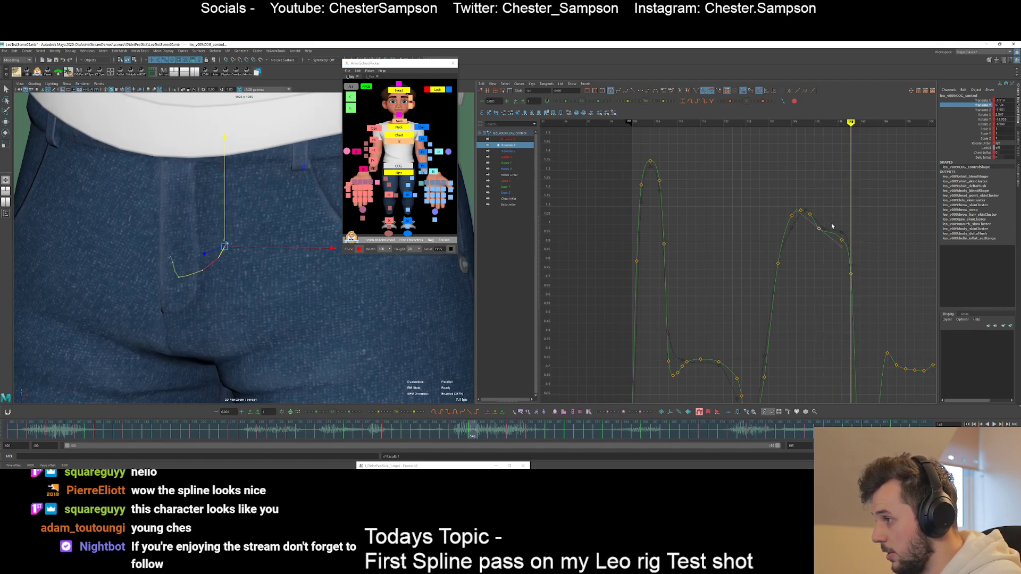
middle_click_drag(865, 254, 867, 259, "shift")
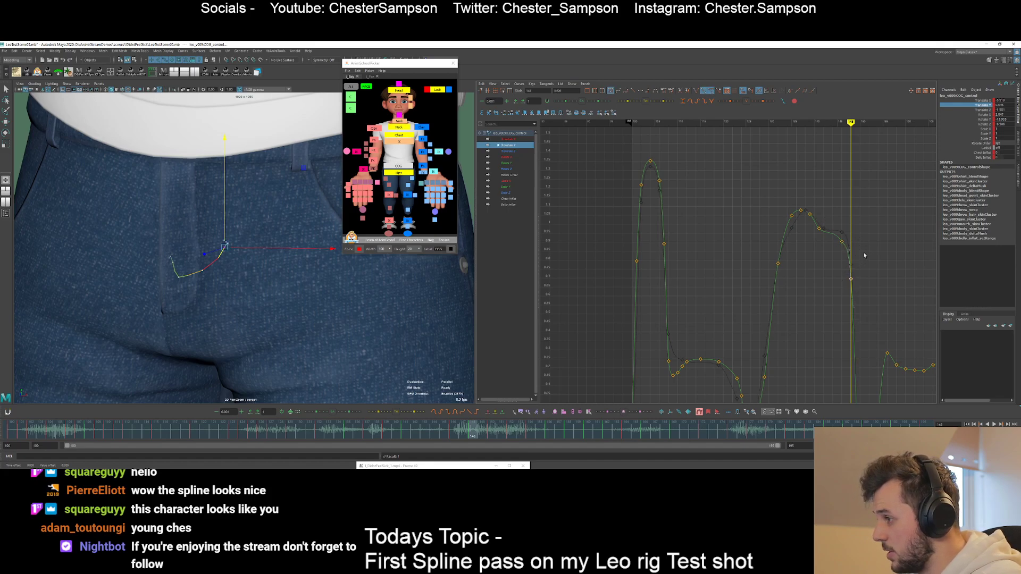
left_click(866, 257)
- Step back through the frames from 148 to 101 to examine the COG's motion arc
mouse_move(866, 257)
right_mouse_down("alt")
mouse_move(809, 255)
mouse_move(872, 271)
right_mouse_up("alt")
middle_click_drag(861, 278, 816, 278, "alt")
key("comma")
key("comma")
key("comma")
key("comma")
key("comma")
key("comma")
key("comma")
key("comma")
key("comma")
key("comma")
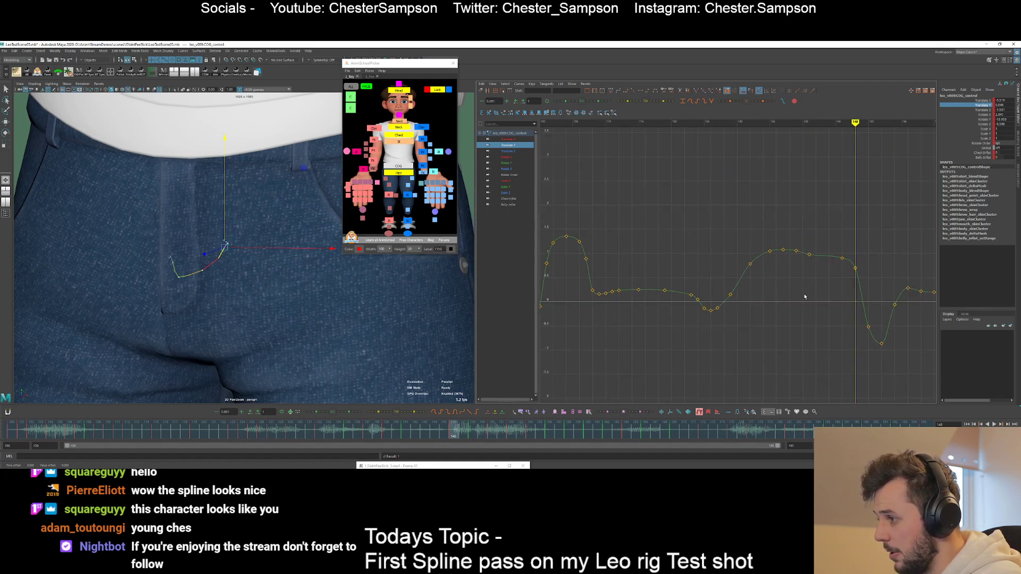
key("comma")
key("comma")
key("comma")
key("comma")
key("comma")
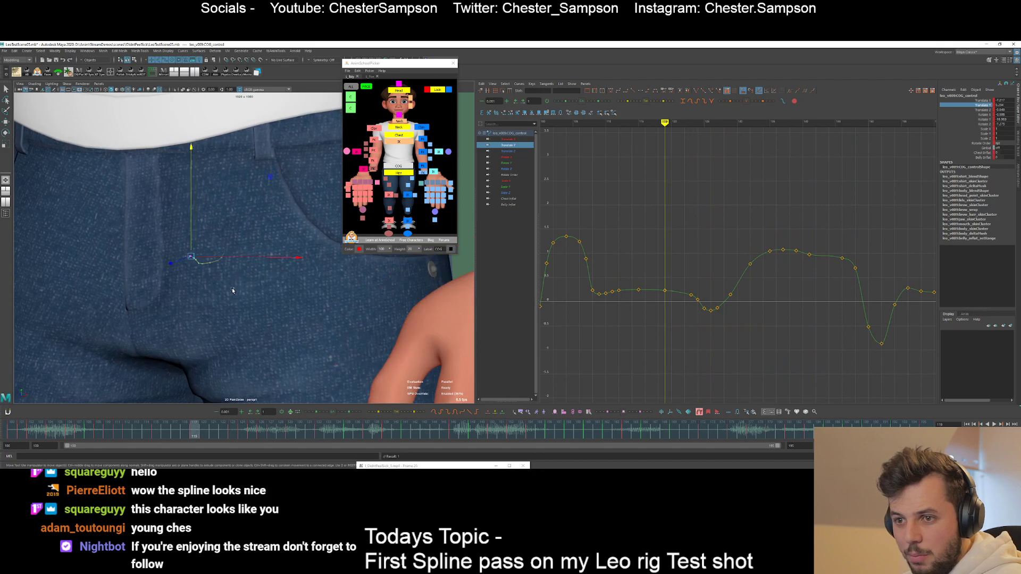
key("period")
key("period")
key("comma")
key("comma")
key("comma")
key("comma")
key("comma")
key("comma")
key("comma")
key("comma")
key("comma")
key("comma")
key("comma")
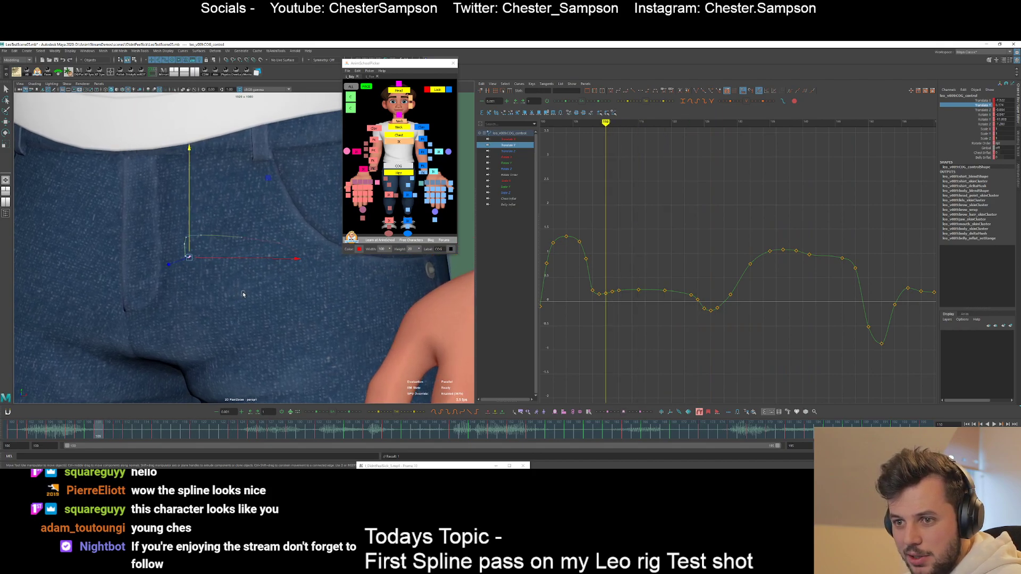
key("period")
key("period")
key("period")
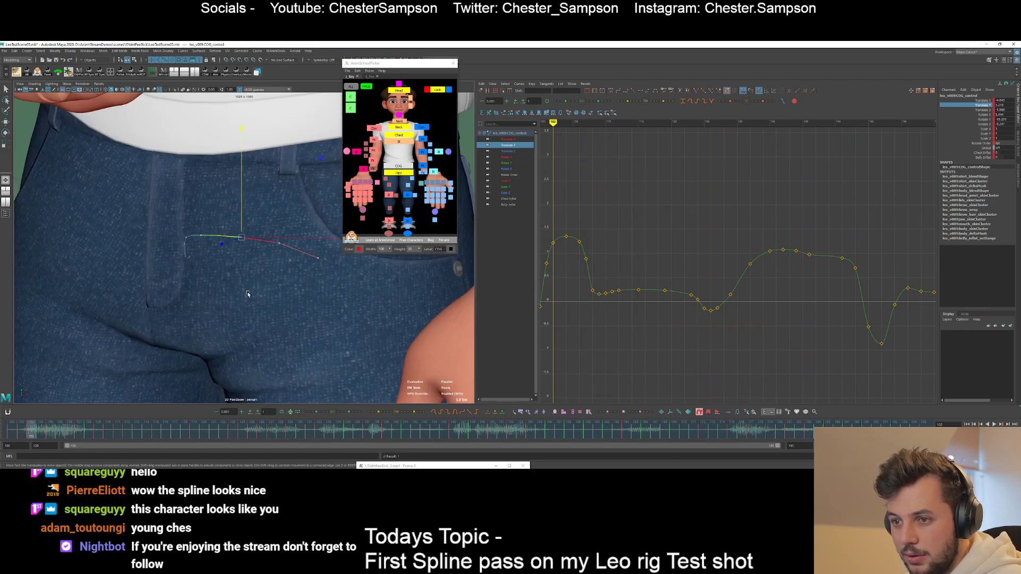
key("comma")
key("comma")
key("comma")
key("comma")
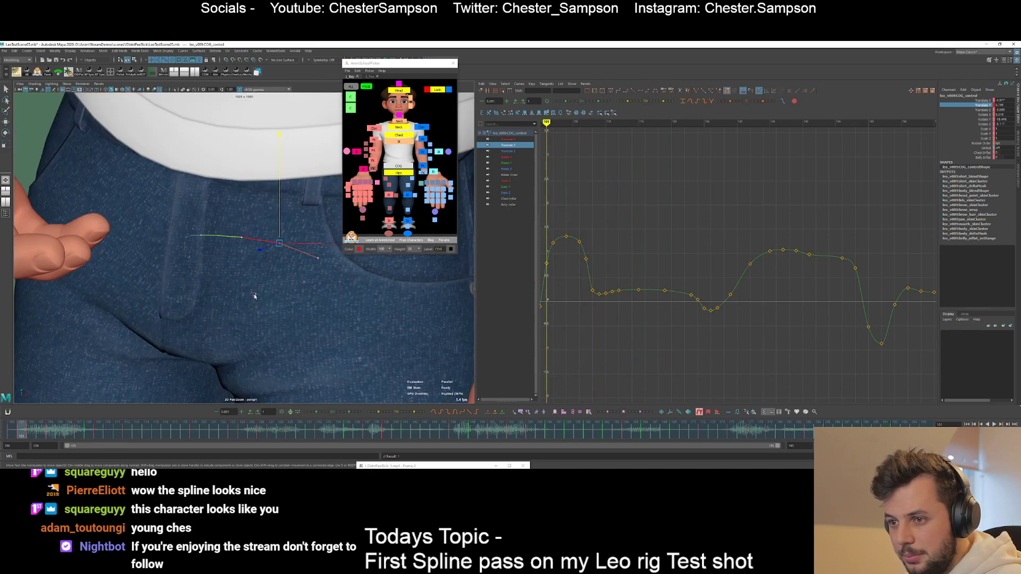
- Raise the Translate Y key at frame 102 and move the frame 104 key up and one frame earlier to reshape the first peak
key("period")
key("period")
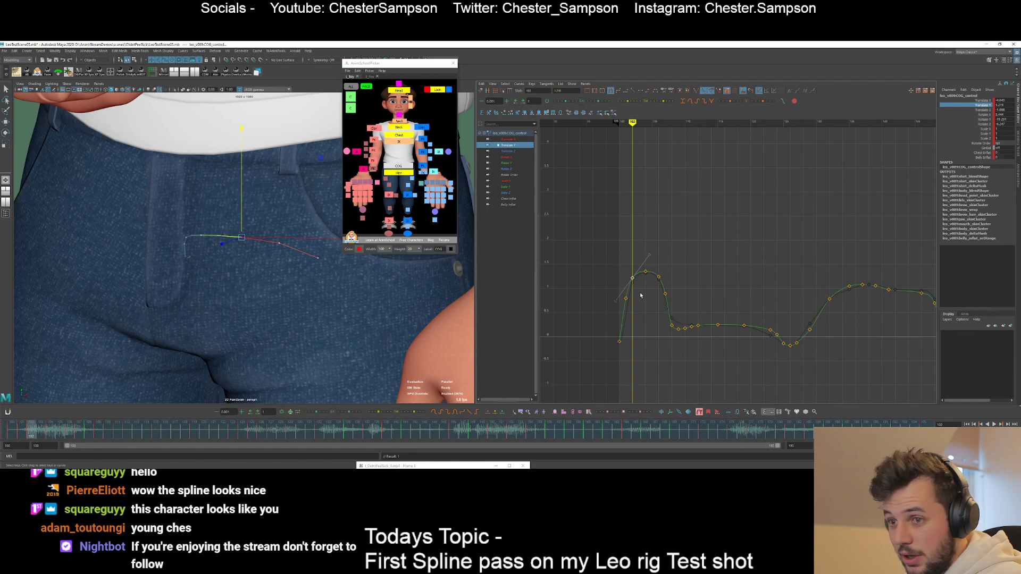
middle_click_drag(642, 300, 642, 294, "shift")
key("period")
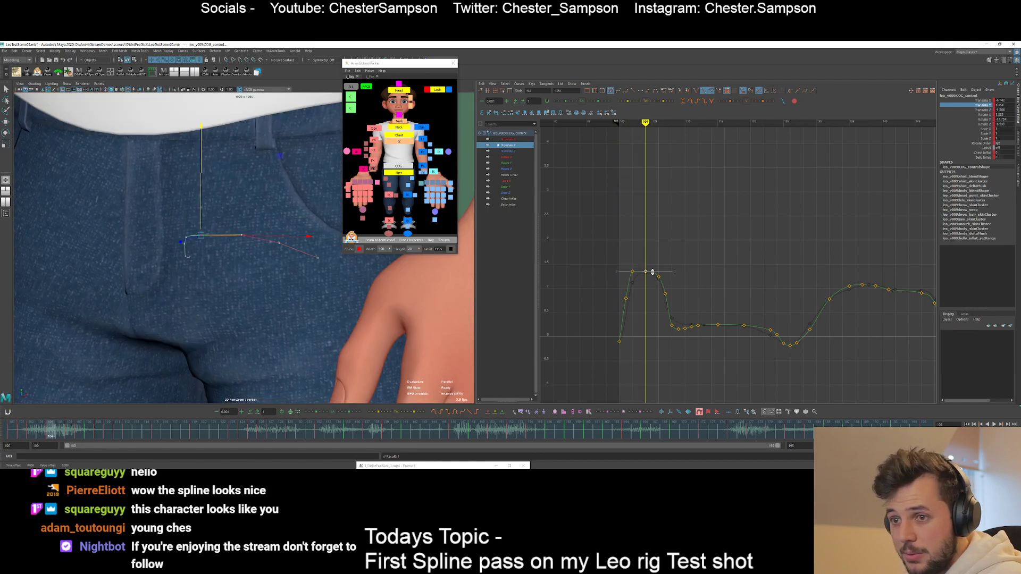
middle_click_drag(652, 272, 646, 280)
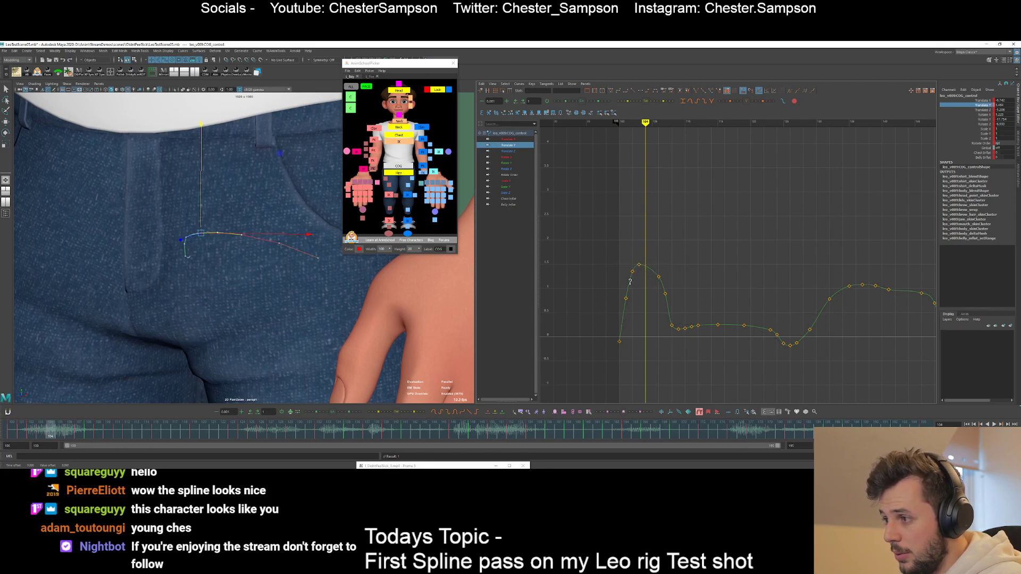
- Add a Translate Y key at frame 104 just below the first peak and check the arc on the neighbouring frames
right_click_drag(630, 282, 656, 282, "alt+shift")
middle_click_drag(610, 310, 672, 323, "alt")
right_click_drag(672, 323, 647, 285, "alt+shift")
middle_click_drag(647, 285, 671, 242, "alt")
right_click_drag(629, 272, 642, 269, "alt+shift")
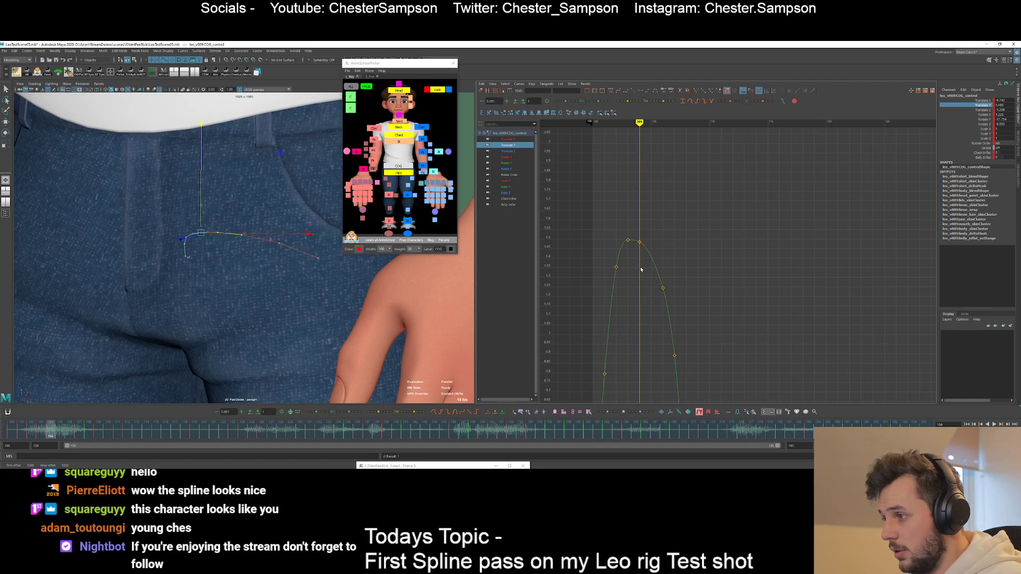
key("period")
key("comma")
key("comma")
key("comma")
key("period")
key("period")
key("period")
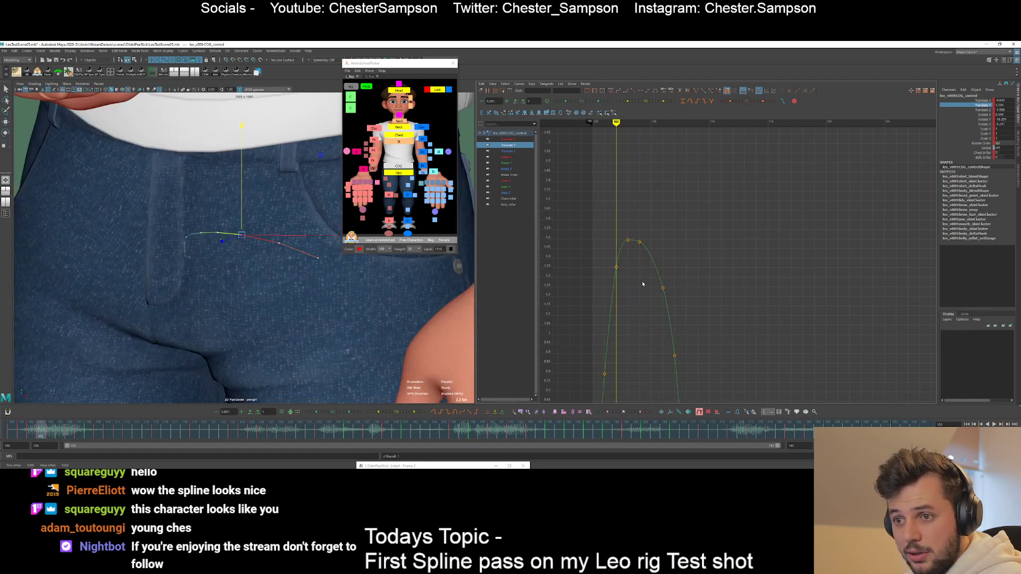
- Lower the Translate Y key at frame 106 slightly and add a raised key at frame 105 to round the first peak's fall
key("period")
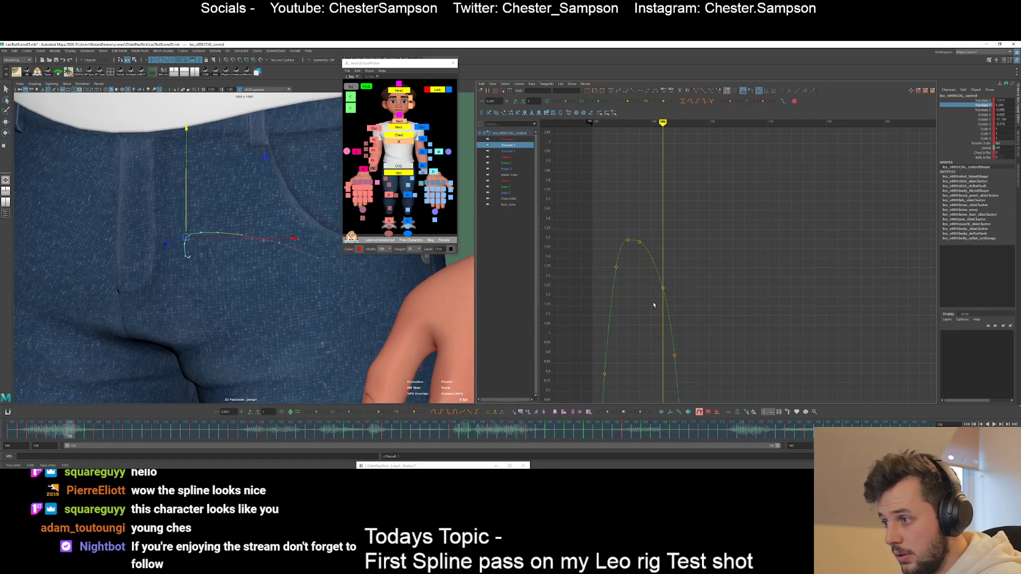
middle_click_drag(678, 275, 657, 245)
key("alt+comma")
key("s")
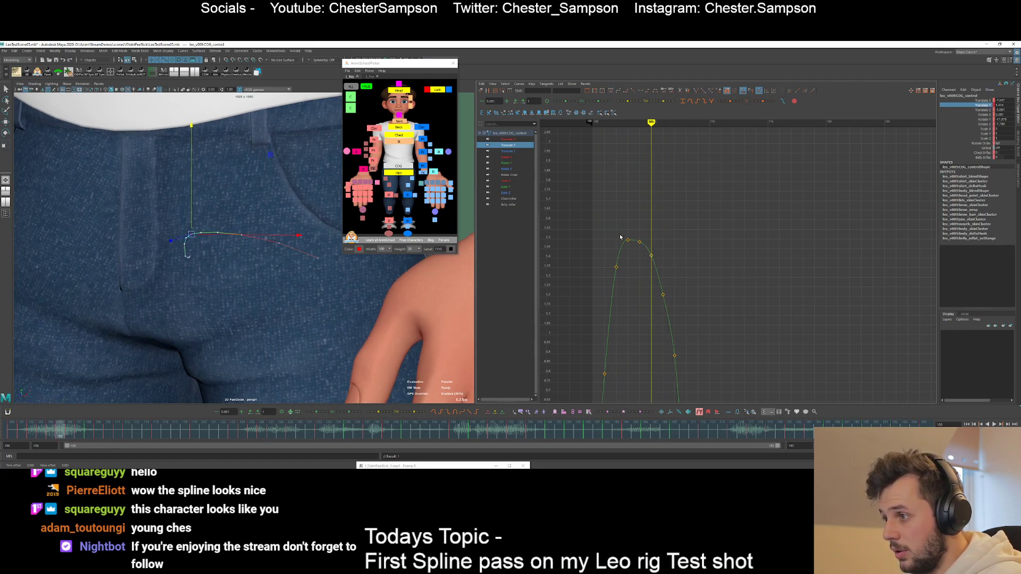
- Play back the animation with the whole Translate Y curve in view to review the COG's motion
key("alt+period")
key("alt+period")
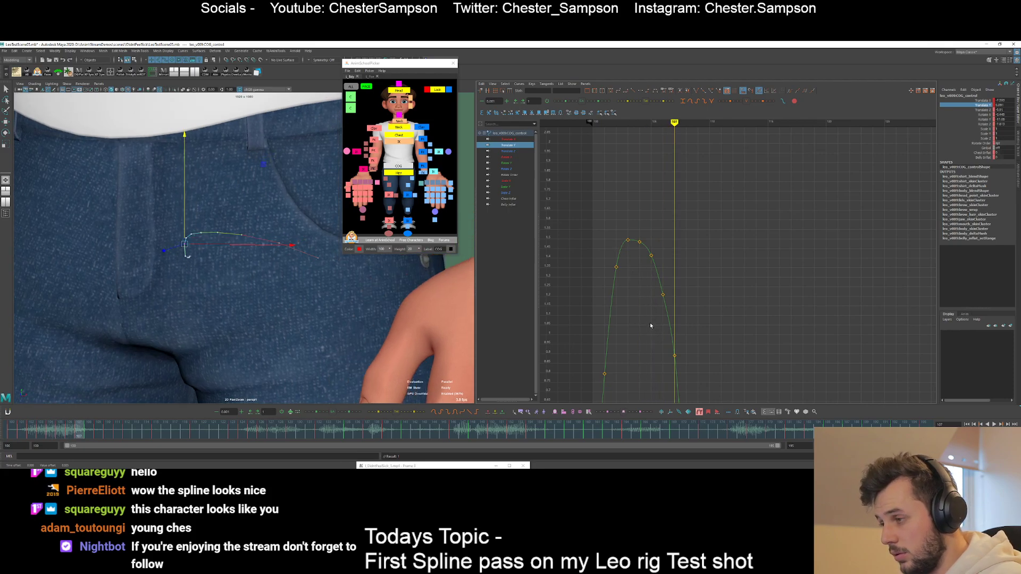
key("a")
key("alt+v")
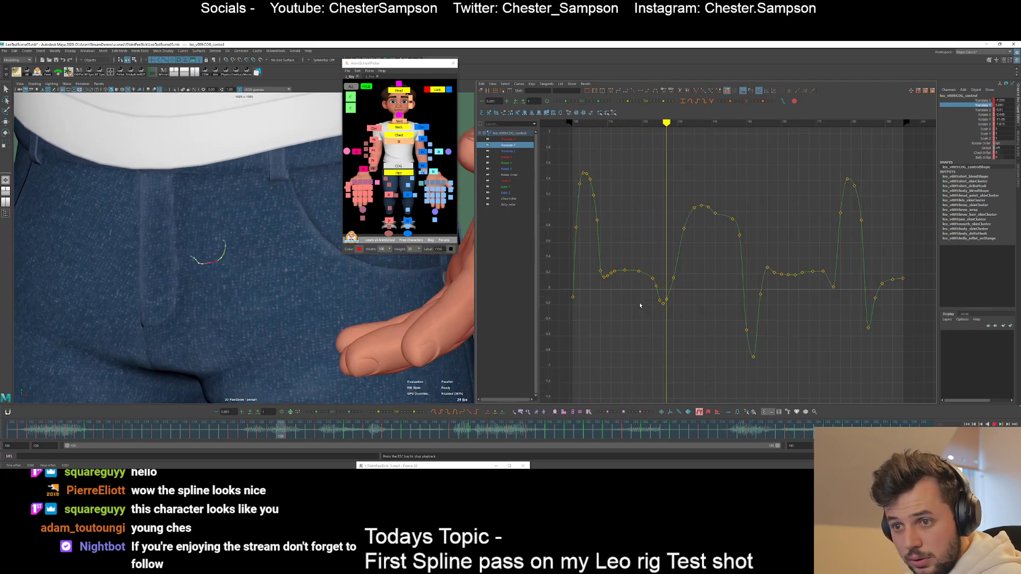
- Step back through the keyed frames to frame 108 and examine the COG's motion arc
key("comma")
key("comma")
key("comma")
key("comma")
key("comma")
key("comma")
key("comma")
key("comma")
key("comma")
key("comma")
key("comma")
key("comma")
key("comma")
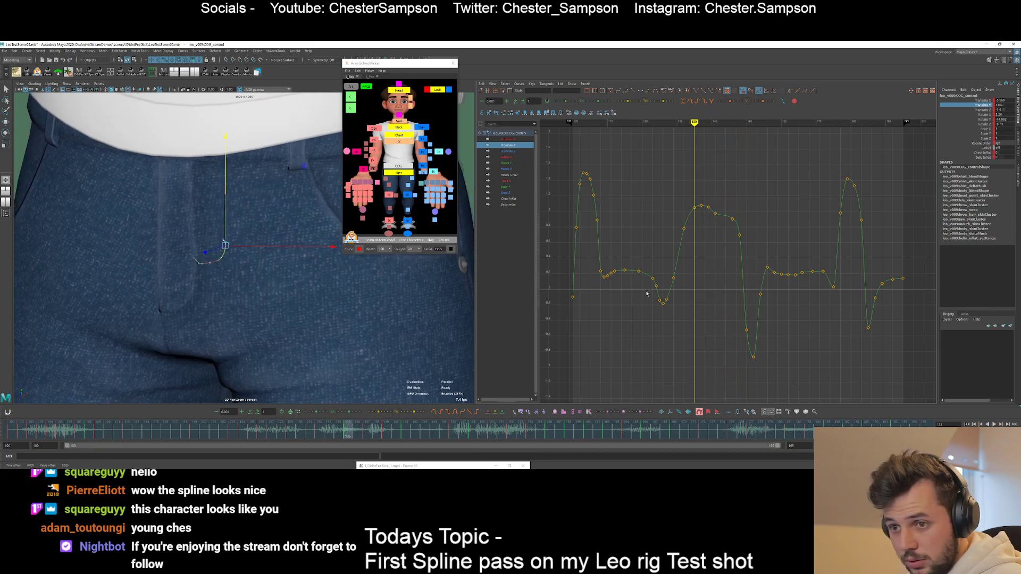
key("comma")
key("comma")
key("comma")
key("comma")
key("comma")
key("comma")
key("comma")
key("comma")
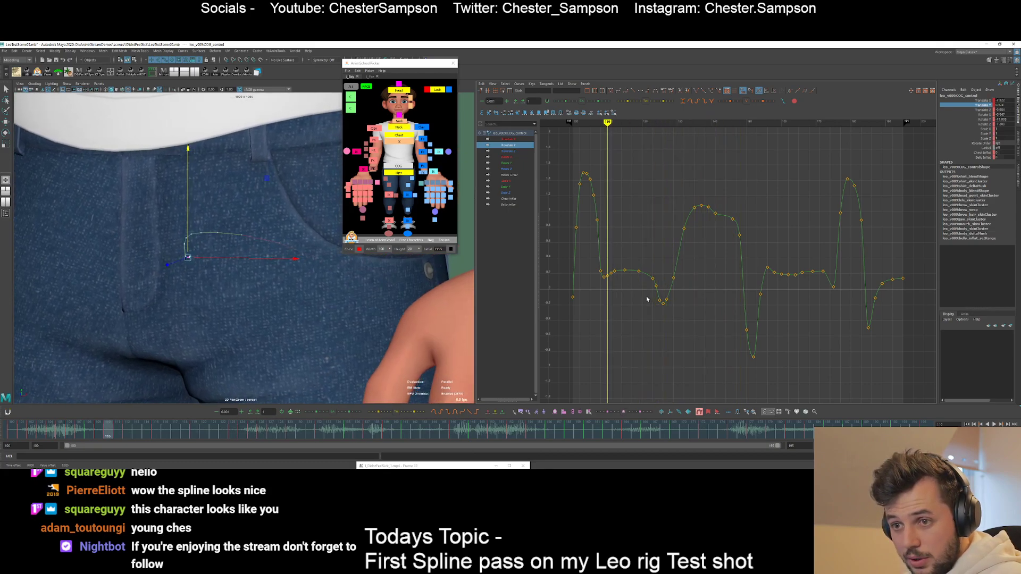
key("period")
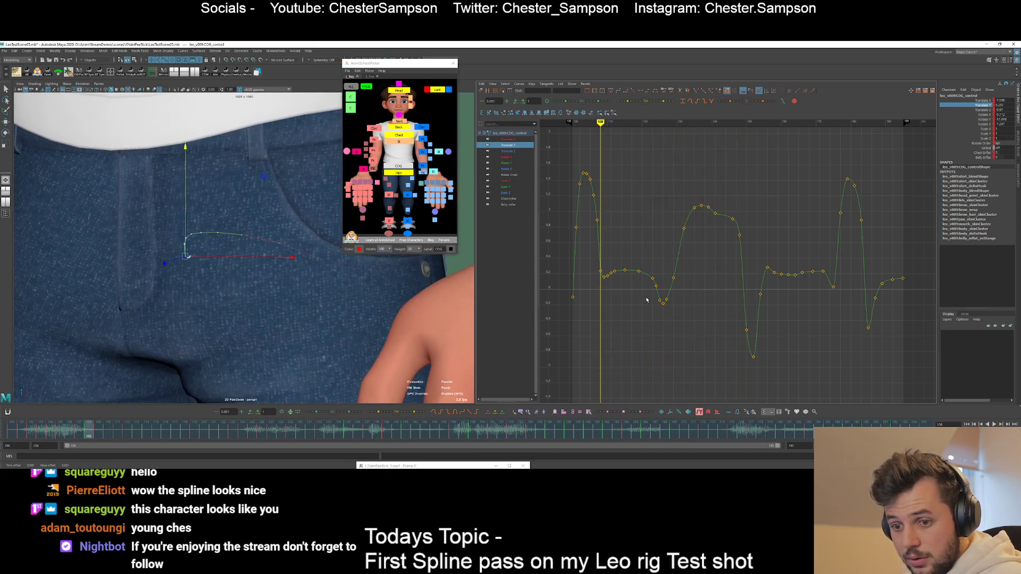
key("alt+comma")
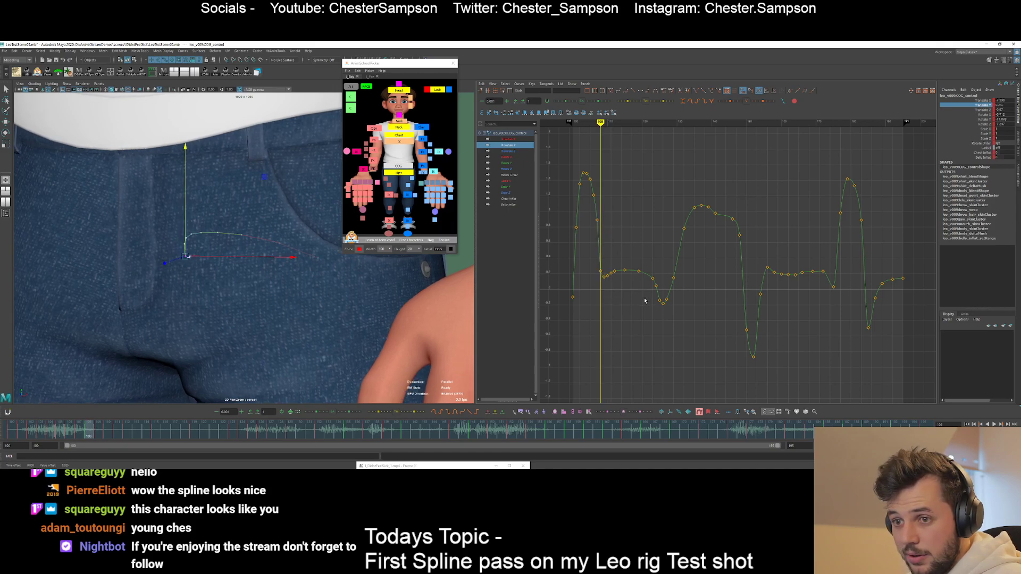
- Isolate the COG's Translate X curve, re-key frame 108 and fine-tune the frame 107 key to smooth the first trough
left_click(979, 96)
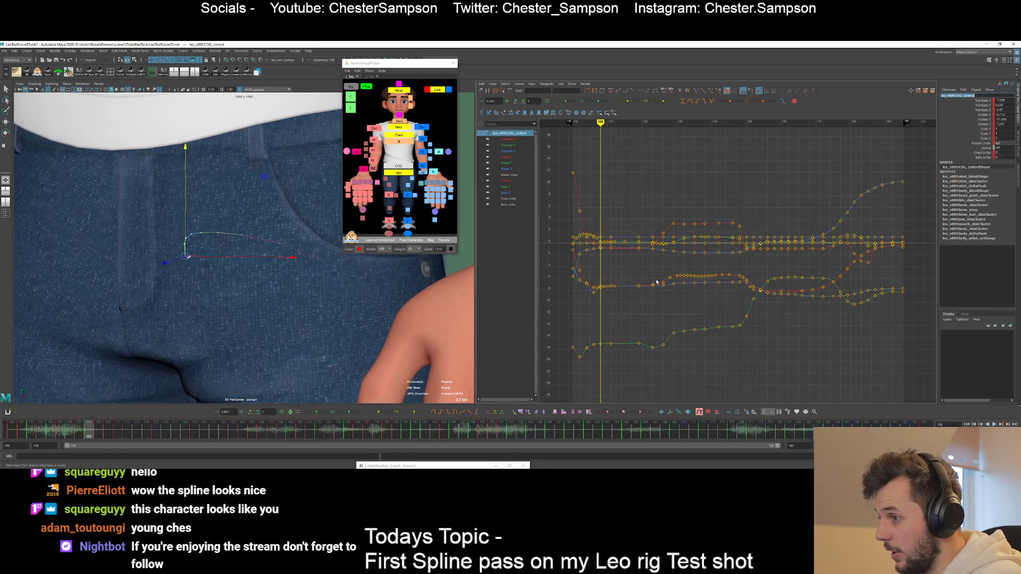
left_click(982, 100)
key("f")
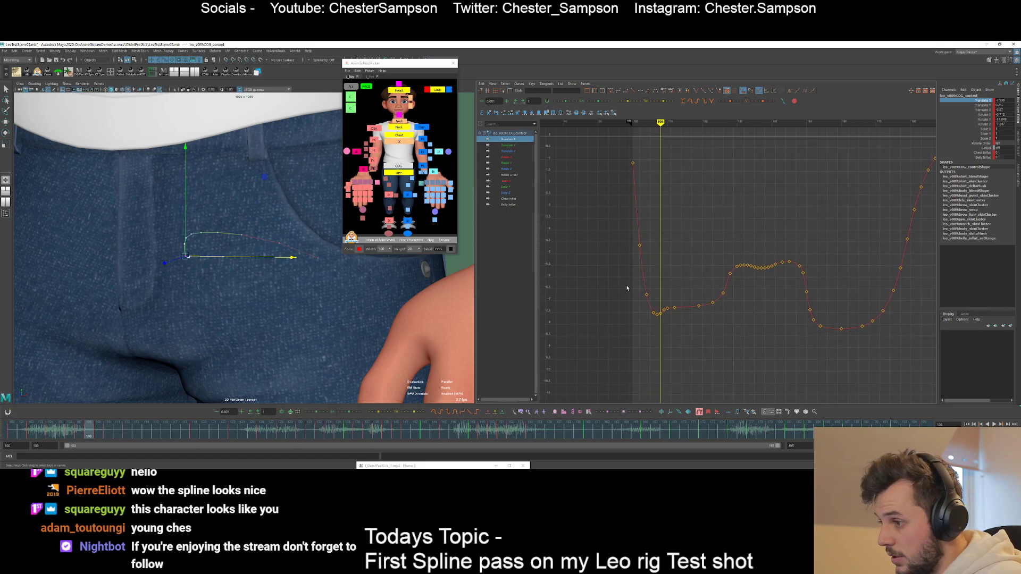
left_click_drag(631, 318, 632, 319)
middle_click_drag(635, 313, 636, 310)
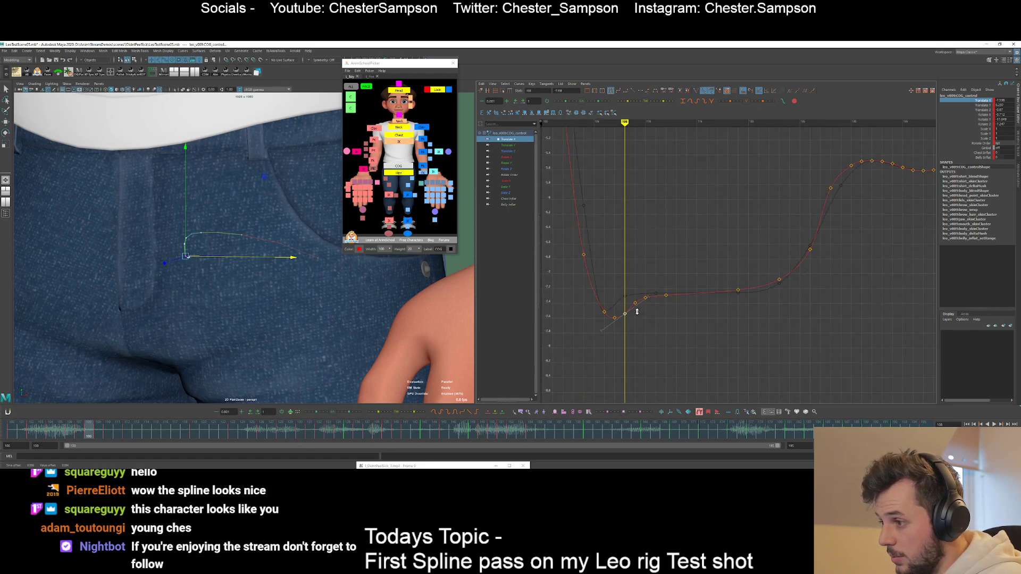
left_click(639, 322)
right_click_drag(639, 323, 623, 340, "alt+shift")
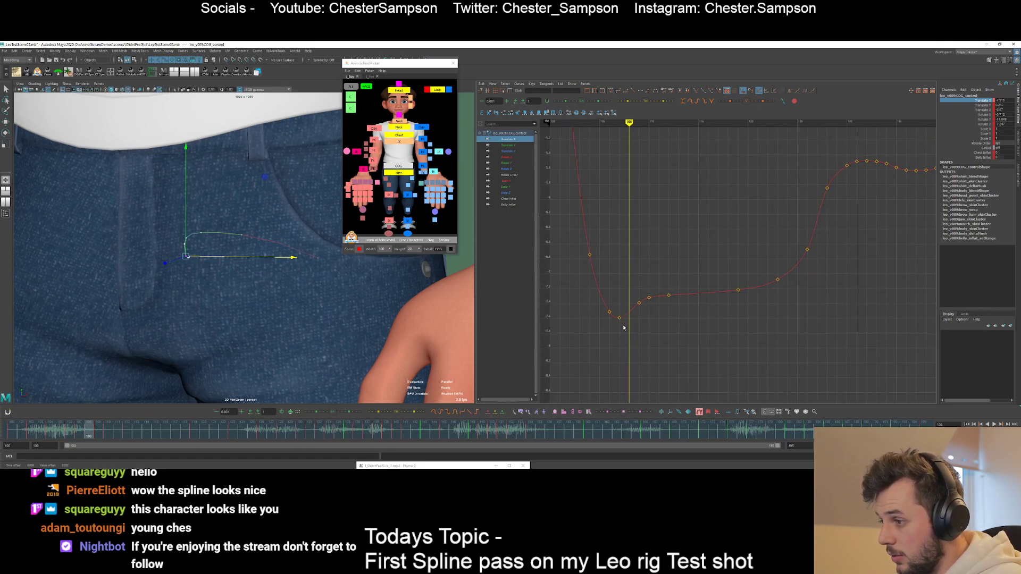
key("s")
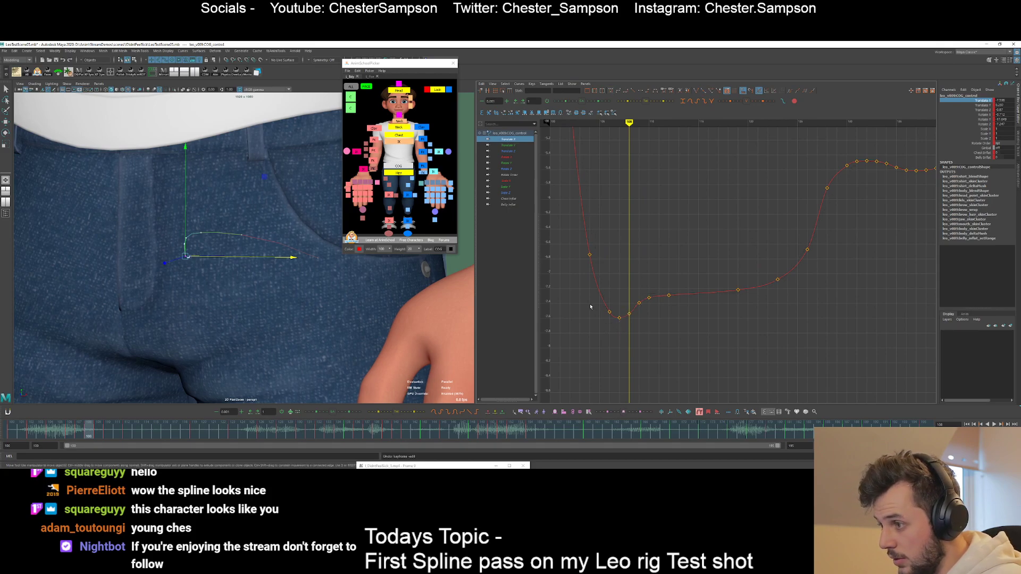
left_click(619, 317)
left_click_drag(331, 414, 319, 414)
left_click(632, 327)
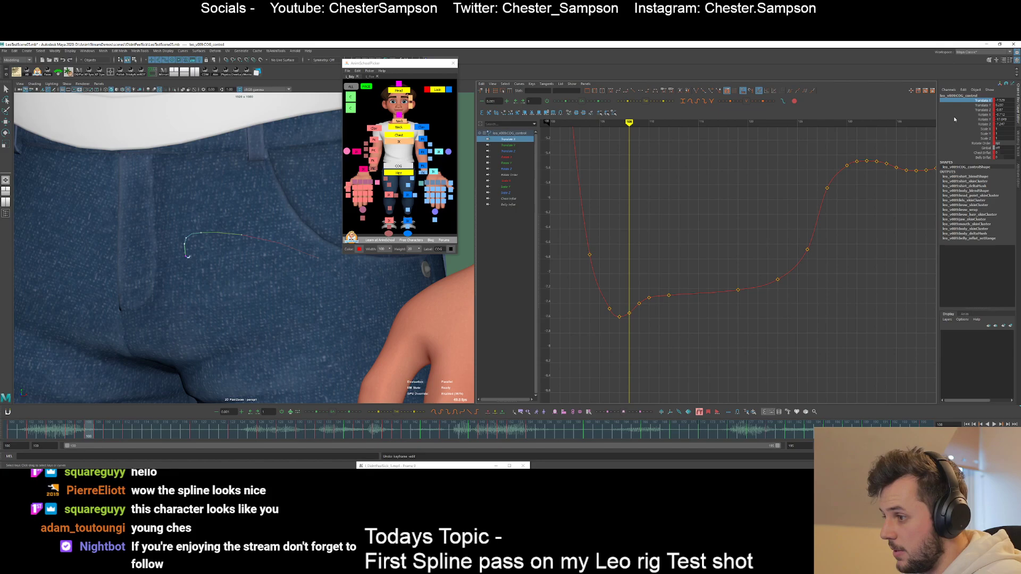
- Show the Translate Z curve and play back the shot through the camera
left_click(981, 110)
key("backslash")
key("alt+v")
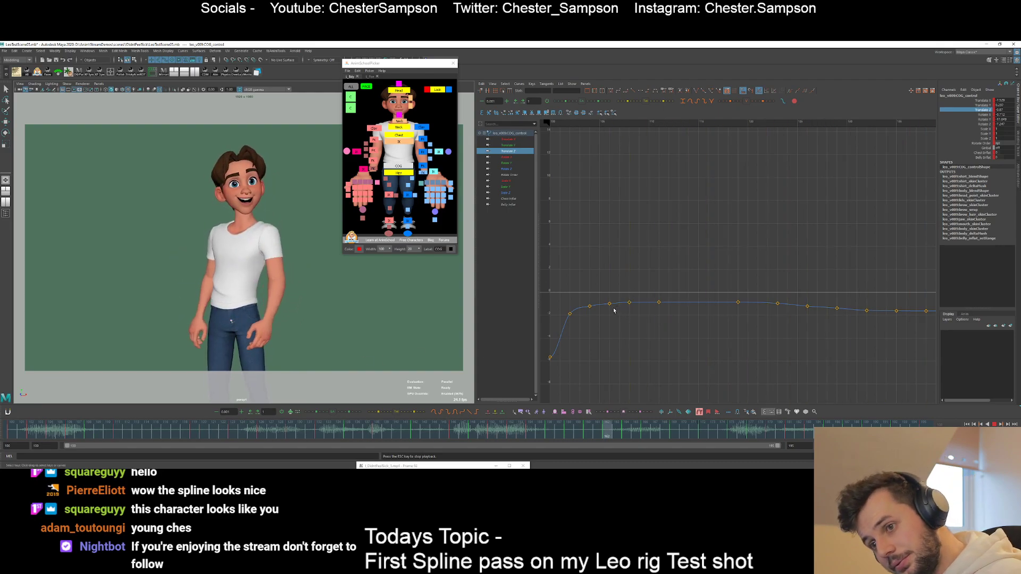
key("Escape")
- Isolate Translate Y and, in the close-up view, raise the frame 106 key and lower the frame 107 key slightly
left_click(984, 105)
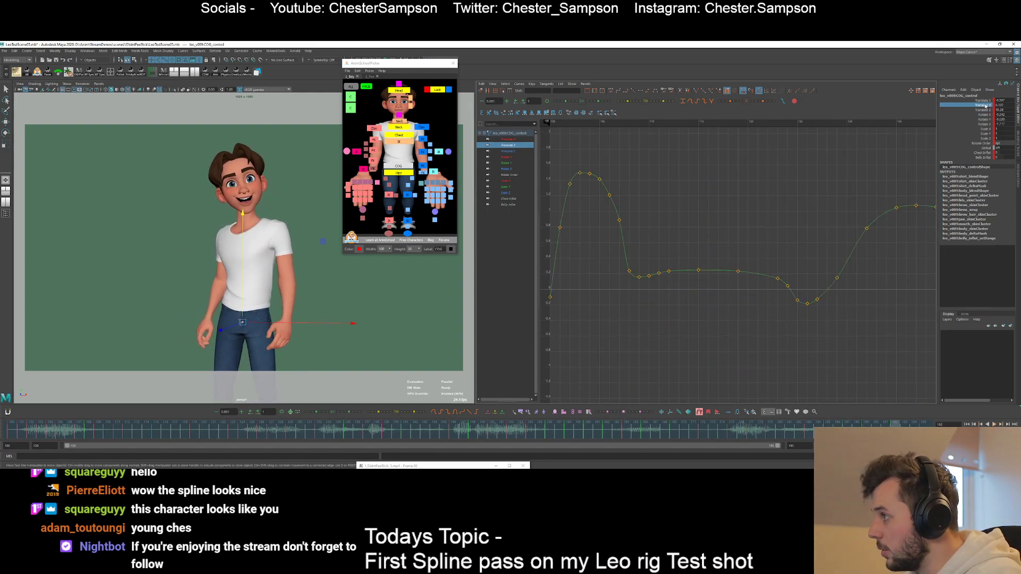
key("backslash")
key("period")
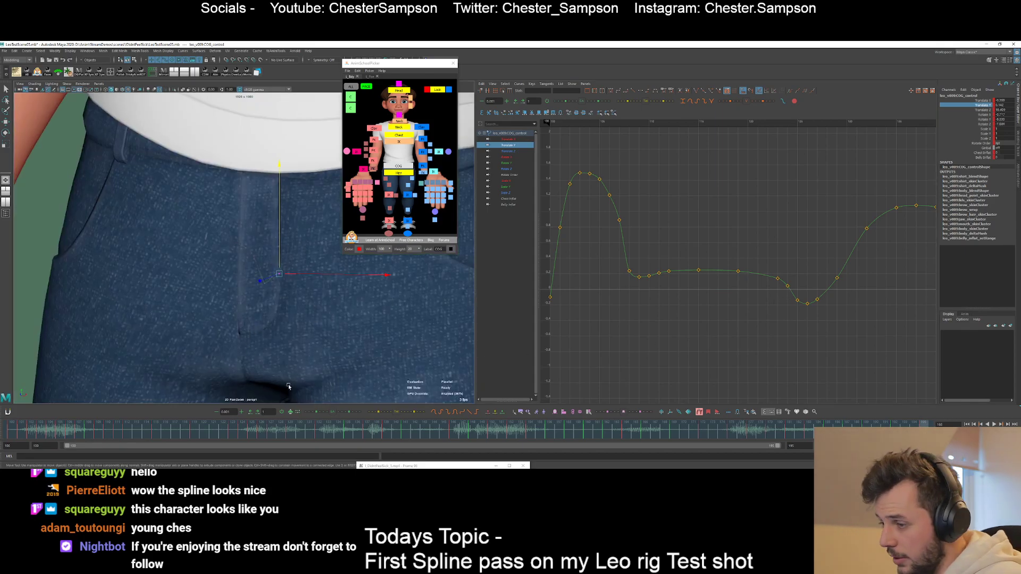
key("alt+v")
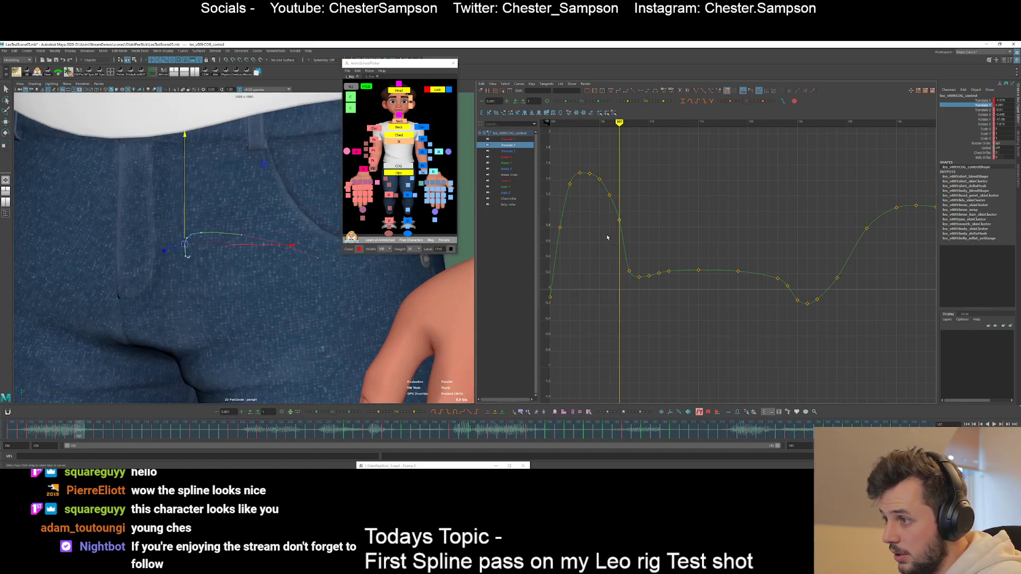
left_click_drag(605, 203, 617, 190)
middle_click_drag(617, 189, 618, 185)
left_click(611, 209)
left_click_drag(613, 225, 627, 207)
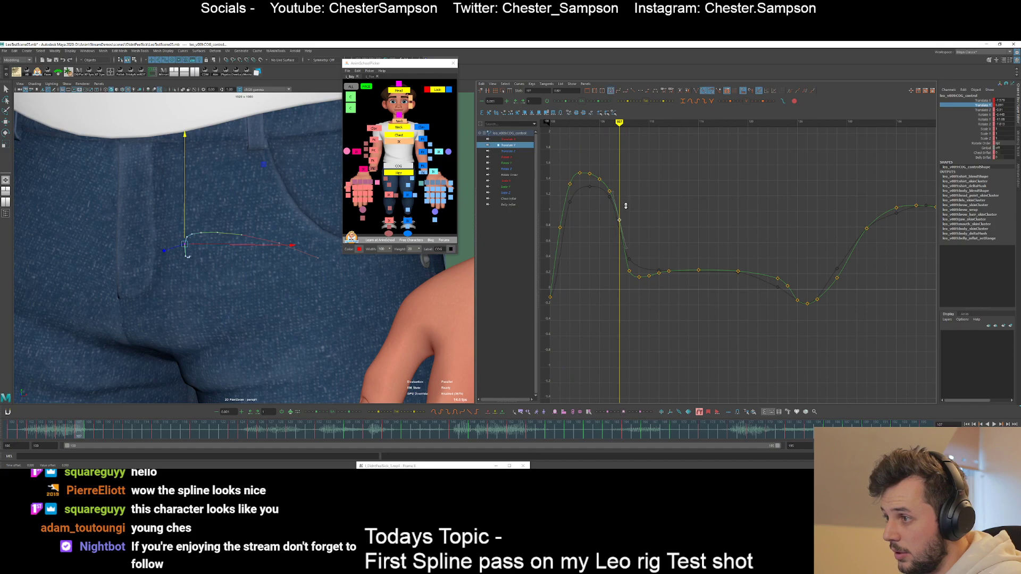
middle_click_drag(627, 205, 626, 212)
left_click(604, 207)
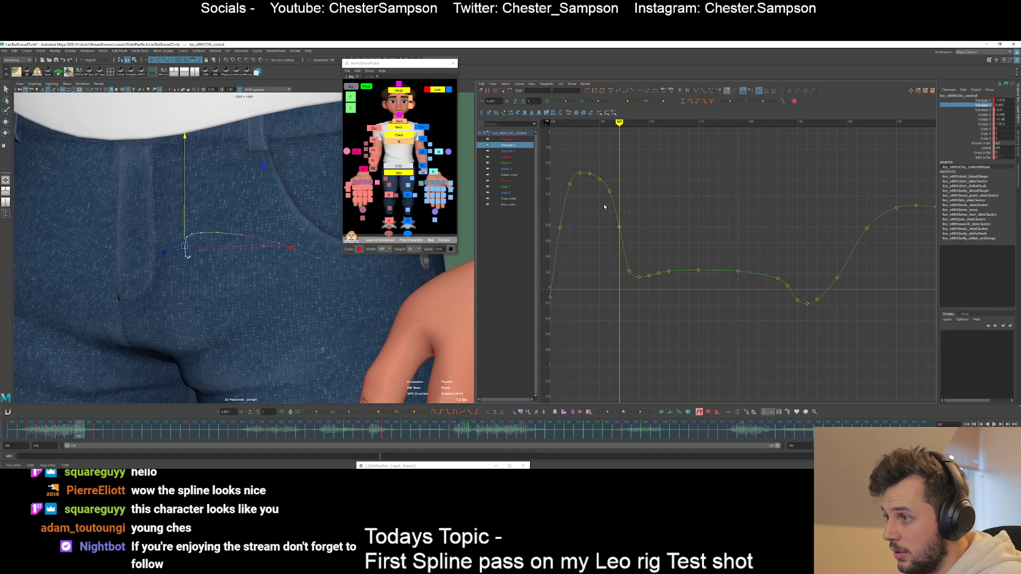
- Raise the Translate Y key at frame 129 on the climb out of the second dip
left_click(631, 220)
right_click_drag(631, 221, 641, 258, "alt")
left_click_drag(697, 285, 795, 284)
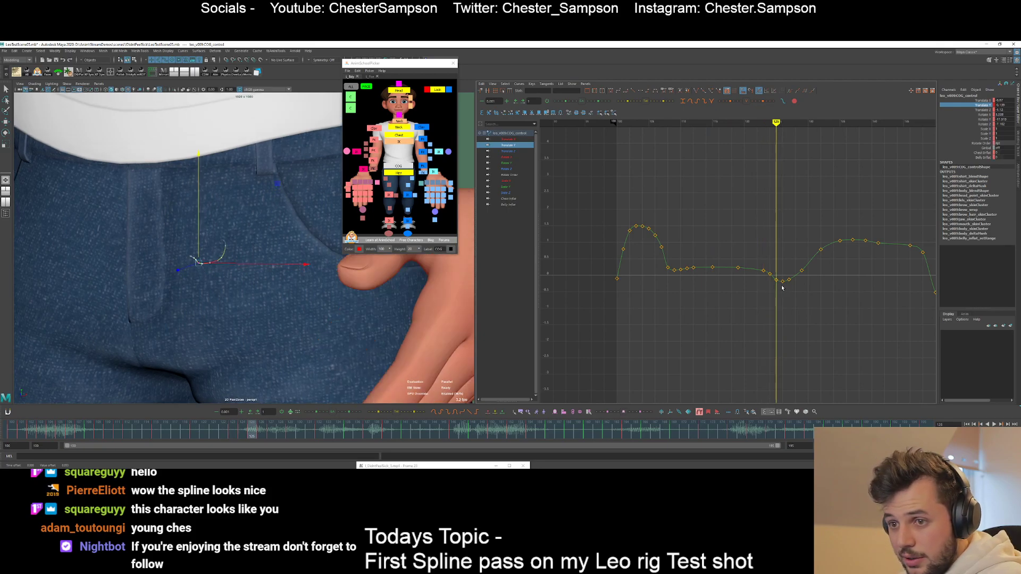
right_click_drag(806, 310, 796, 265, "alt+shift")
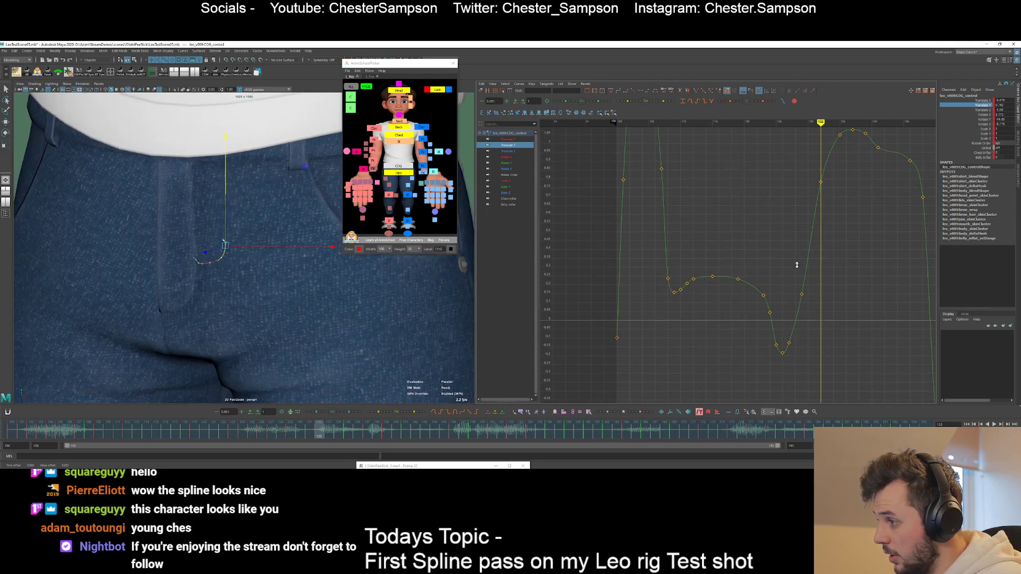
right_click_drag(790, 310, 728, 301, "alt")
right_click_drag(728, 301, 789, 287, "alt+shift")
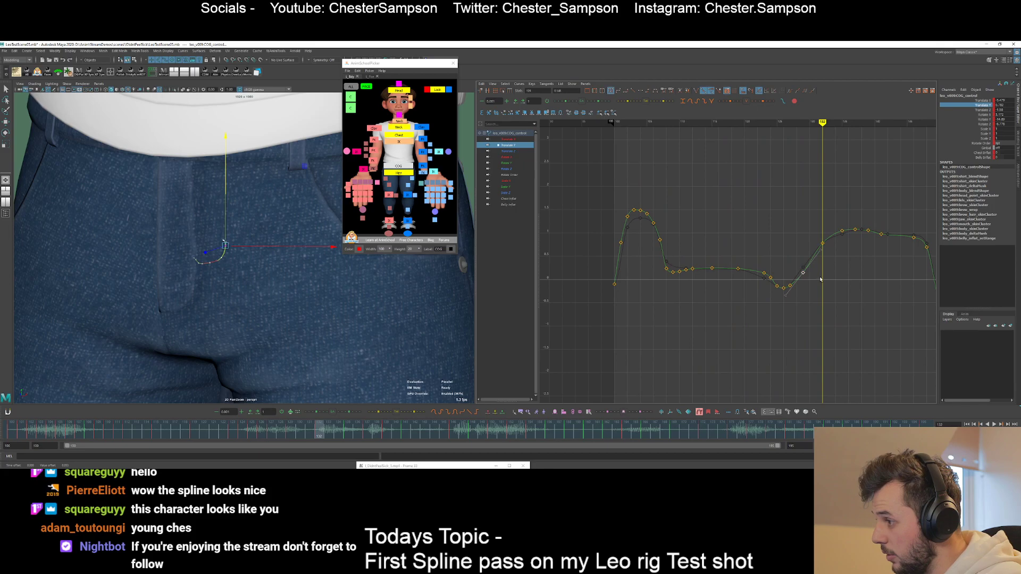
left_click_drag(797, 260, 812, 282)
middle_click_drag(820, 266, 820, 255)
left_click(790, 284)
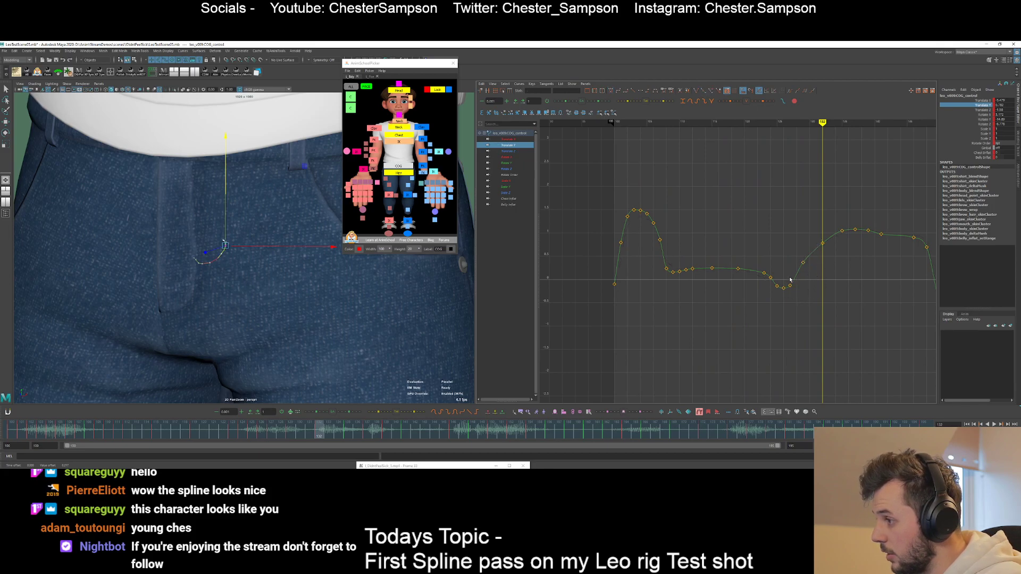
- Raise the Translate Y key at frame 132 slightly and move the frame 135 key one frame earlier to round the second peak
scroll(792, 285, "up", 4)
left_click_drag(857, 318, 858, 319)
middle_click_drag(864, 305, 748, 315)
left_click(874, 279)
left_click_drag(799, 258, 823, 276)
middle_click_drag(831, 273, 830, 264)
left_click(834, 280)
right_click_drag(836, 280, 799, 244, "alt")
left_click_drag(788, 205, 803, 223)
middle_click_drag(804, 222, 797, 219, "shift")
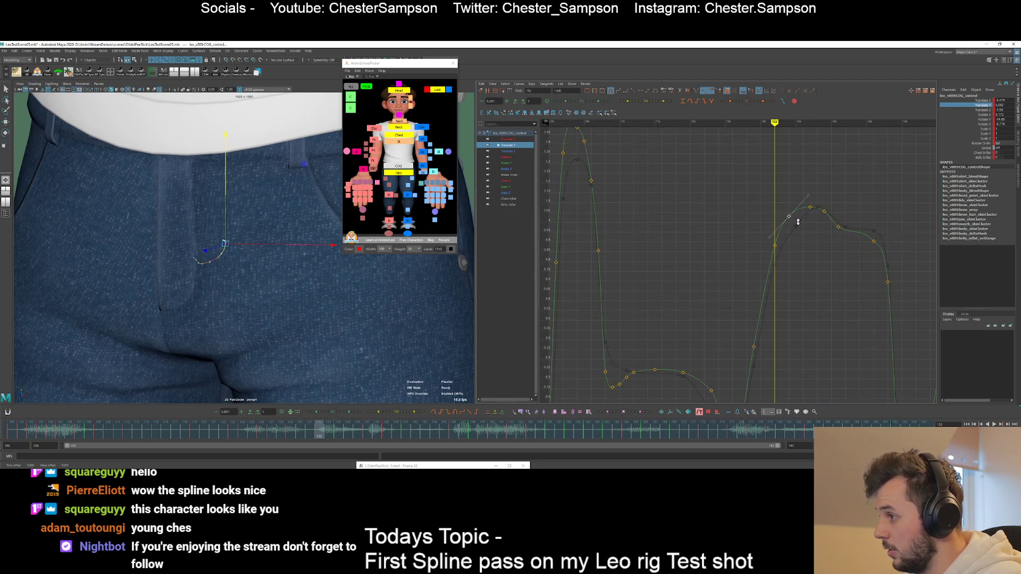
left_click(797, 234)
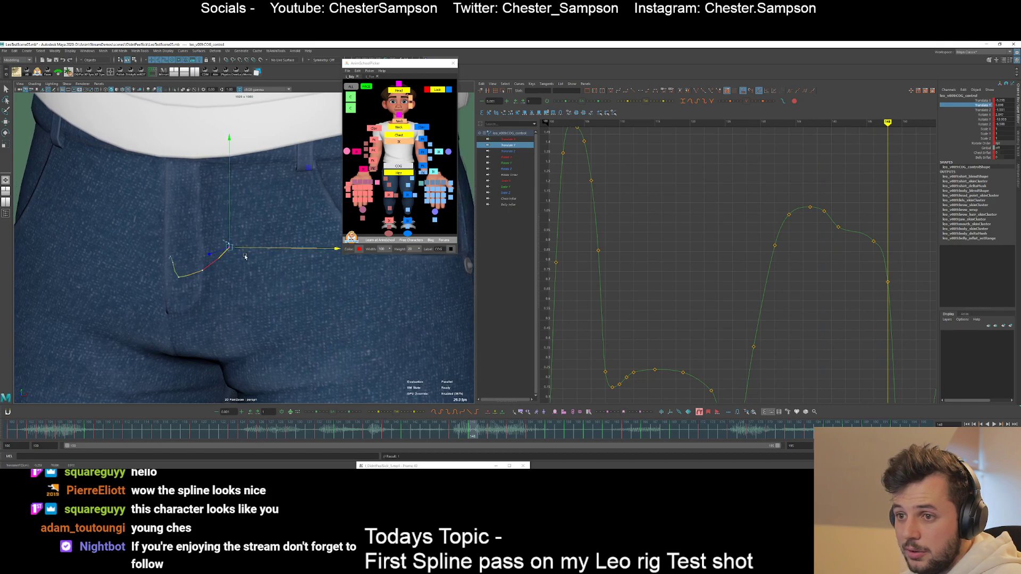
- On the Translate X curve, delete the key at frame 145, re-key that frame on the smoother curve and check the arc
left_click(978, 100)
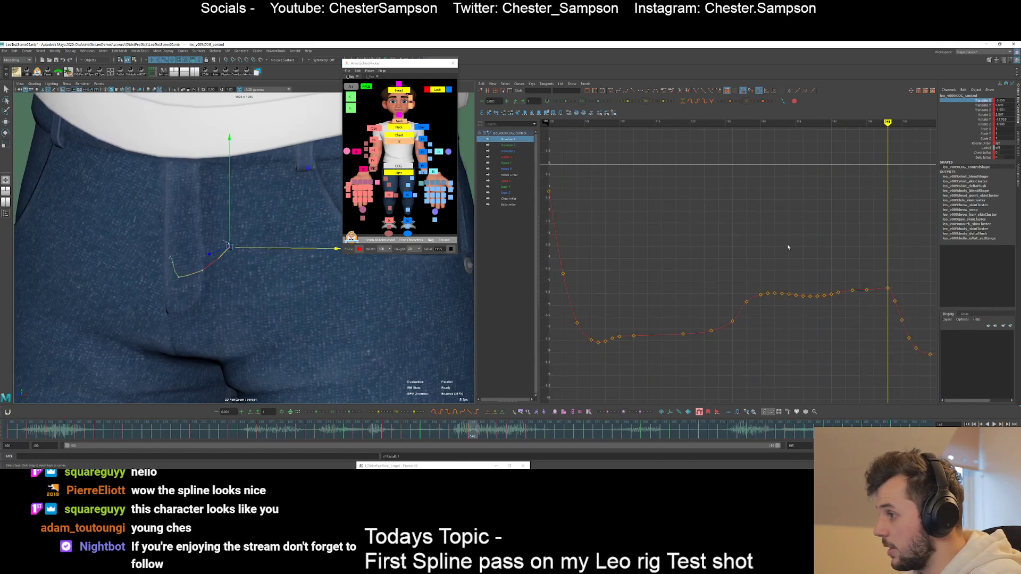
right_click_drag(854, 331, 845, 301, "alt+shift")
middle_click_drag(861, 394, 786, 262, "alt")
key("comma")
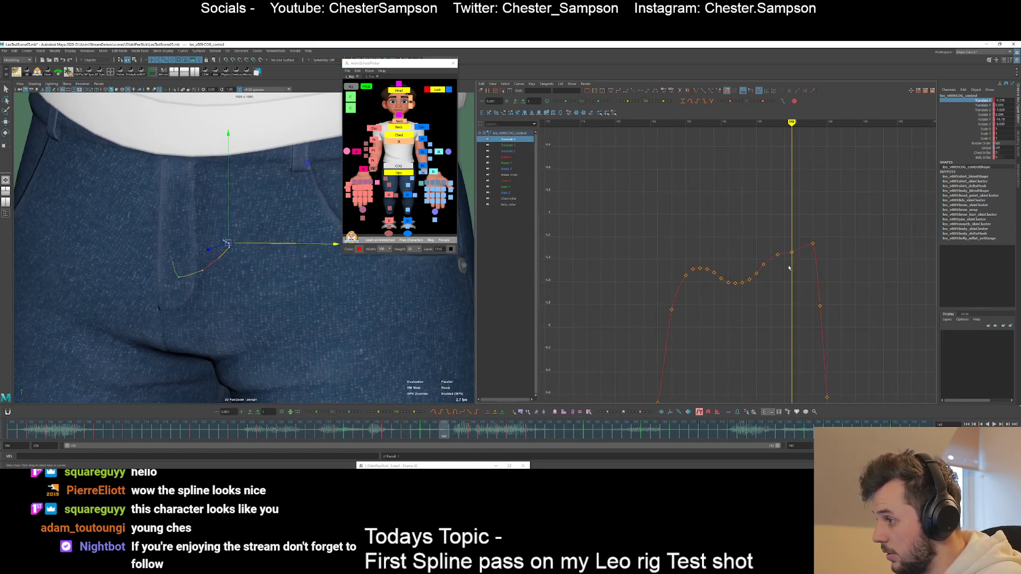
key("Delete")
key("comma")
key("alt+period")
key("alt+period")
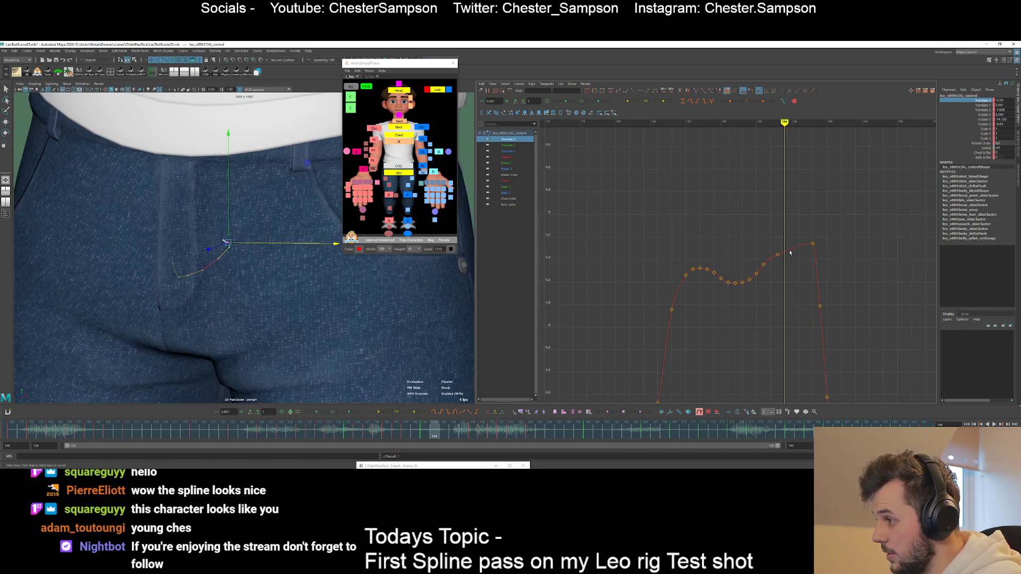
key("s")
key("comma")
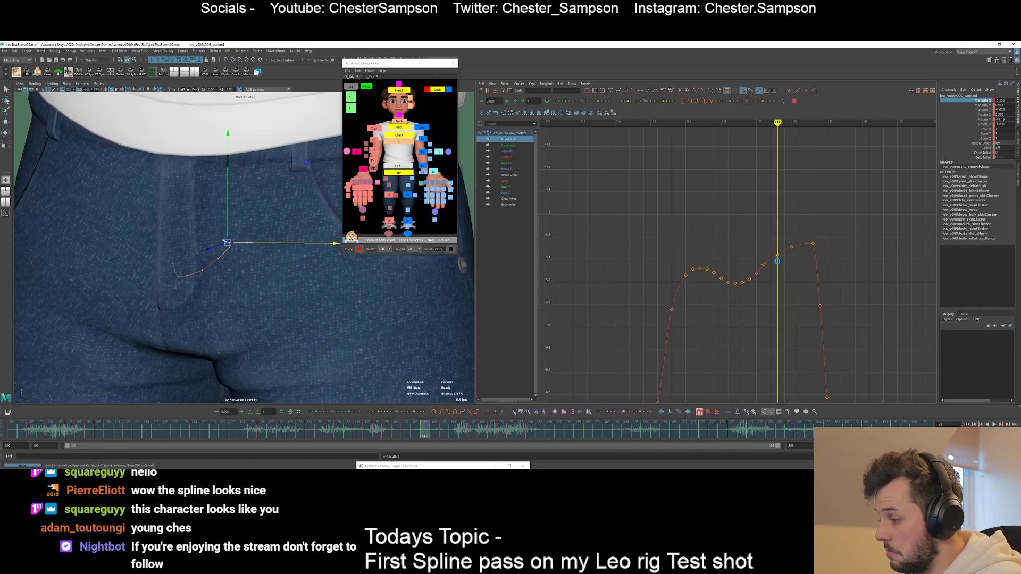
key("period")
key("period")
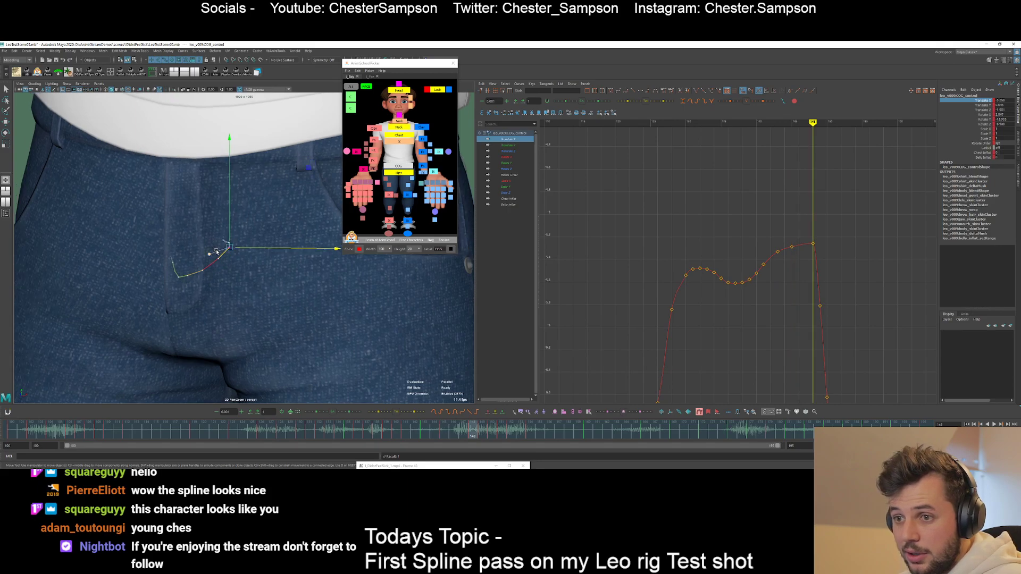
key("comma")
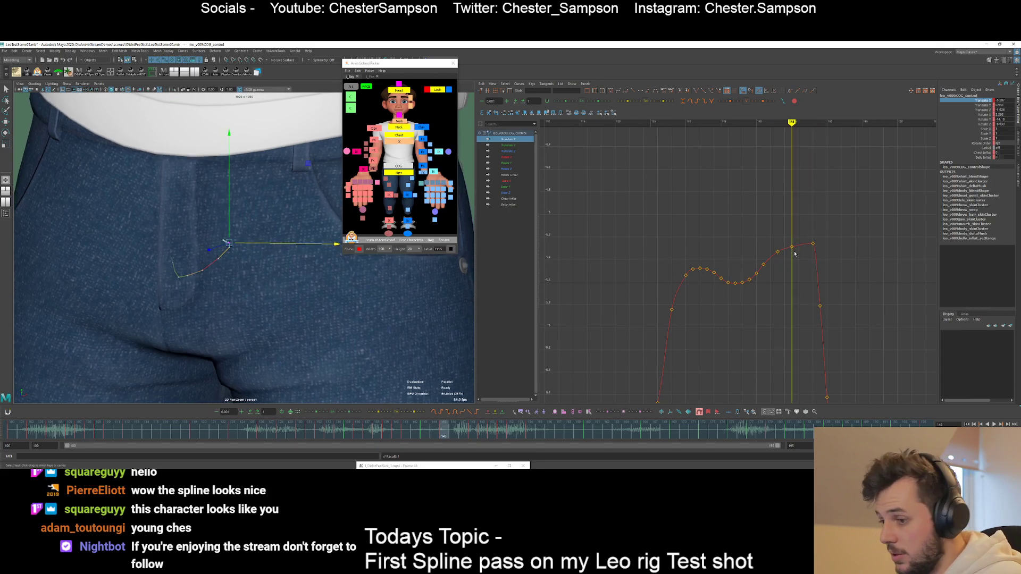
- Add a Translate X key at frame 147 and lower the frame 148 key slightly to start the drop earlier
key("alt+period")
key("alt+period")
key("s")
key("alt+period")
left_click(813, 243)
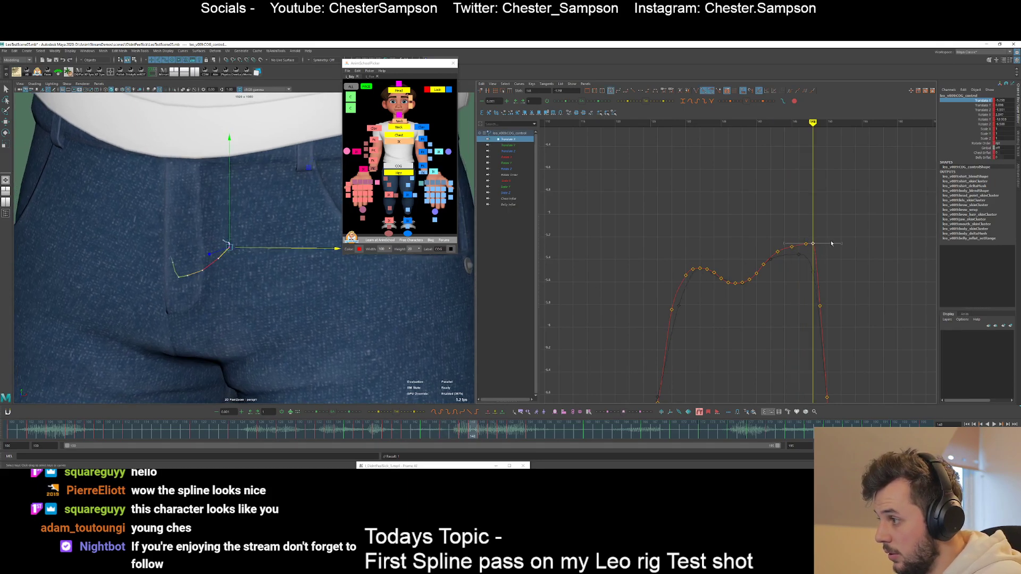
middle_click_drag(837, 244, 838, 253)
left_click(838, 254)
- Lower the new Translate X key at frame 147 to round the top before the drop
right_click_drag(800, 285, 787, 230, "alt+shift")
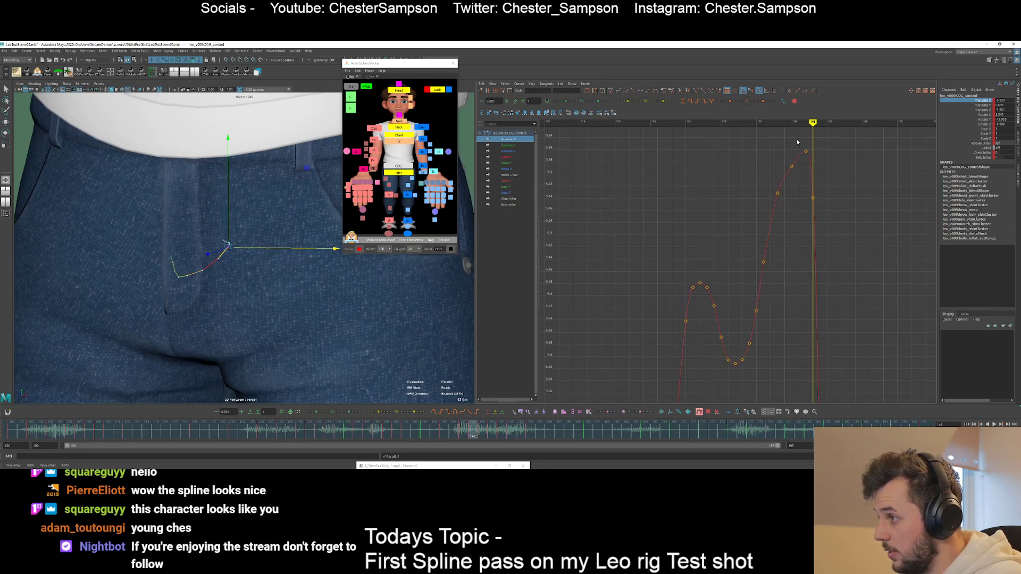
left_click_drag(797, 142, 826, 161)
middle_click_drag(829, 168, 834, 179)
left_click(839, 171)
key("alt+comma")
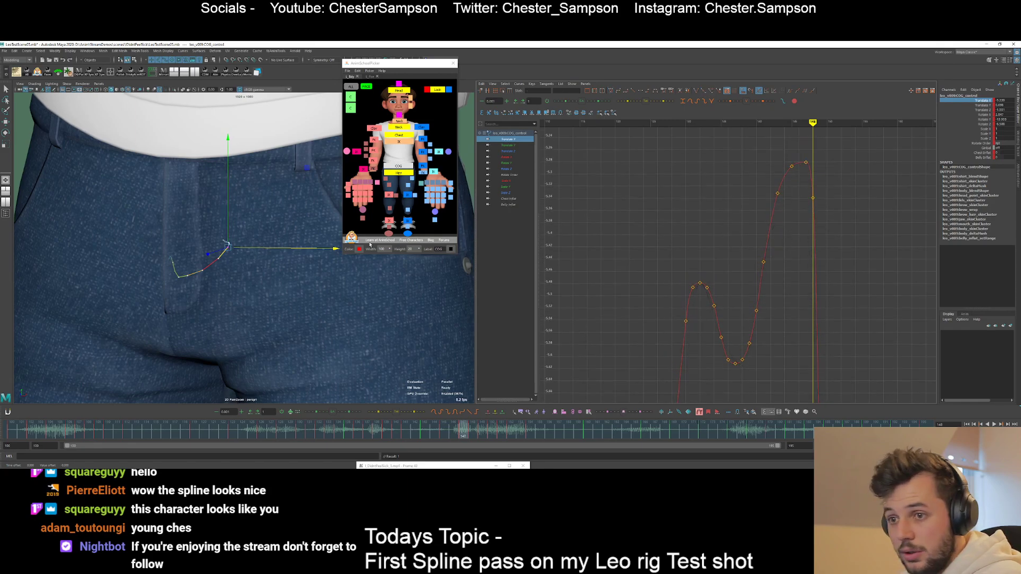
- Step back and forth between frames 140 and 149 and examine the COG's arc around the Translate X drop
key("comma")
key("comma")
key("period")
key("period")
key("period")
key("comma")
key("comma")
key("comma")
key("comma")
key("comma")
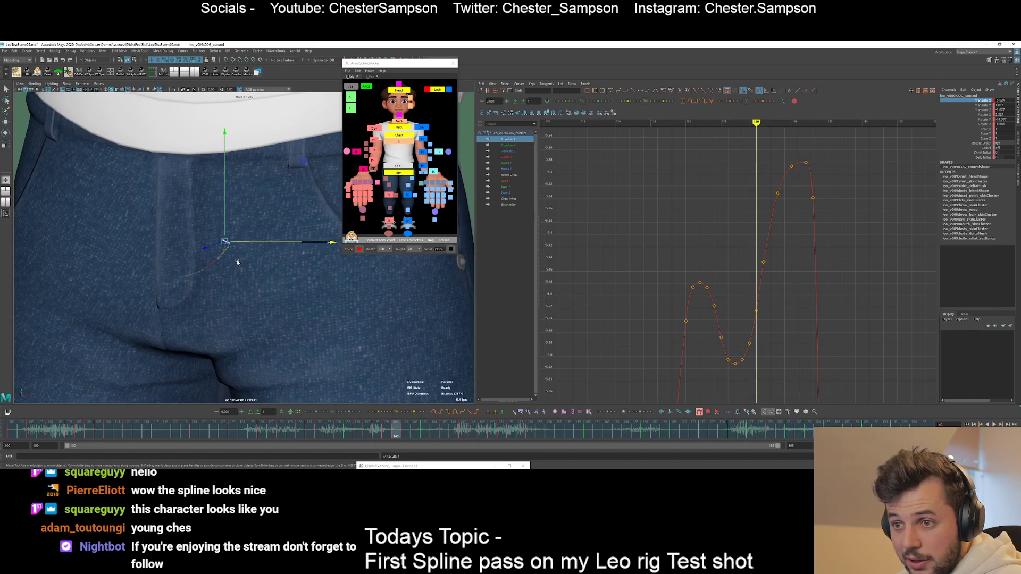
key("period")
key("period")
key("period")
key("period")
key("period")
key("period")
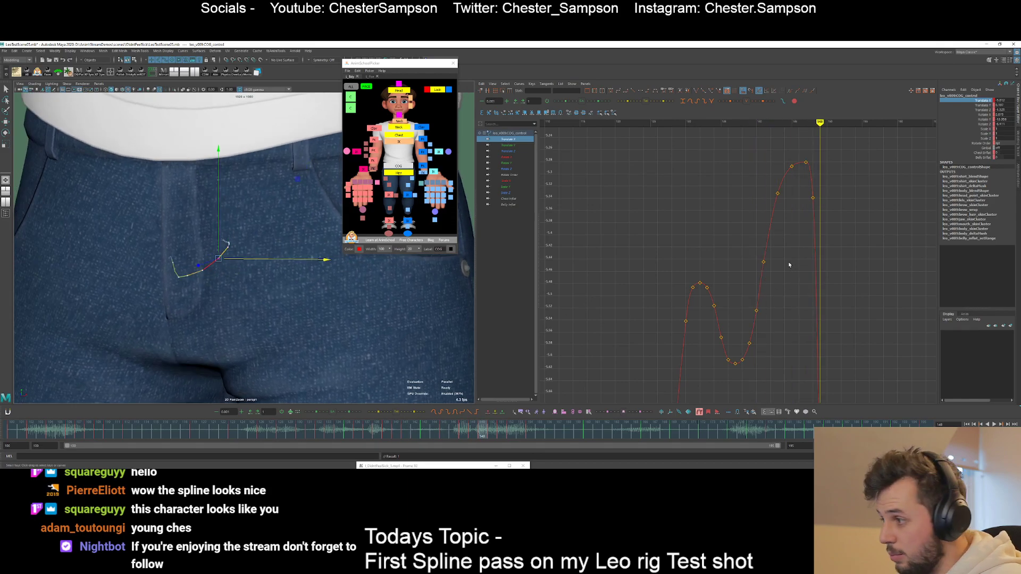
- Raise the Translate X key at frame 149 slightly to ease the start of the drop
right_click_drag(790, 279, 758, 267, "alt+shift")
key("f")
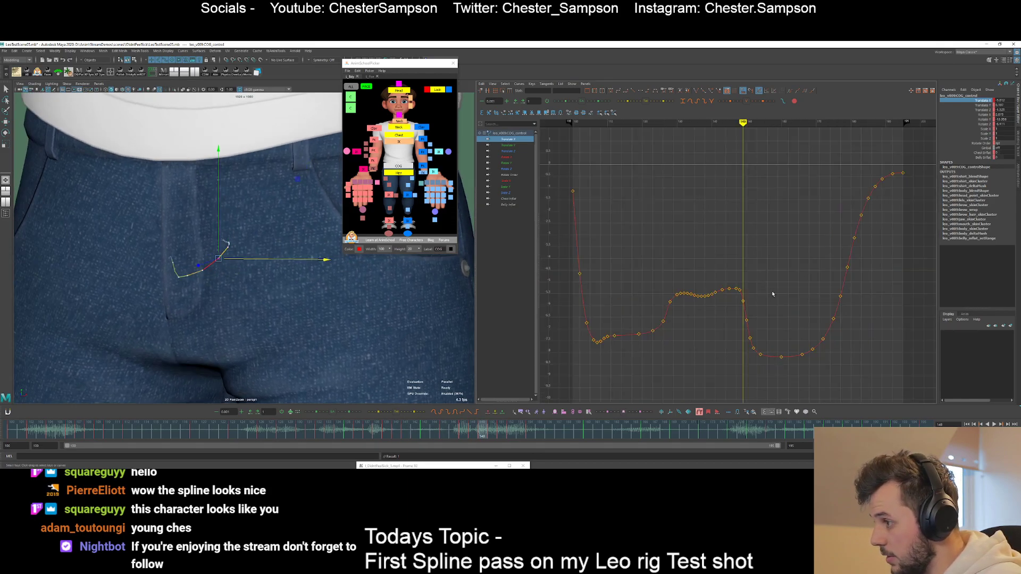
right_click_drag(719, 310, 750, 316, "alt+shift")
left_click_drag(747, 313, 760, 294)
middle_click_drag(765, 298, 765, 296)
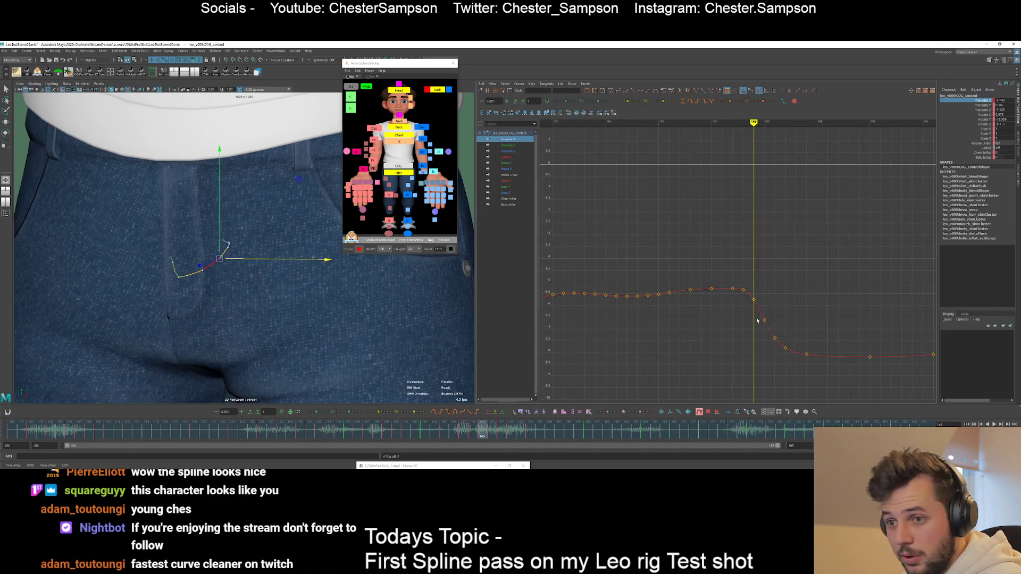
- Nudge the Translate X key at frame 150, partway down the drop, and clear the selection
key("period")
left_click_drag(745, 337, 772, 313)
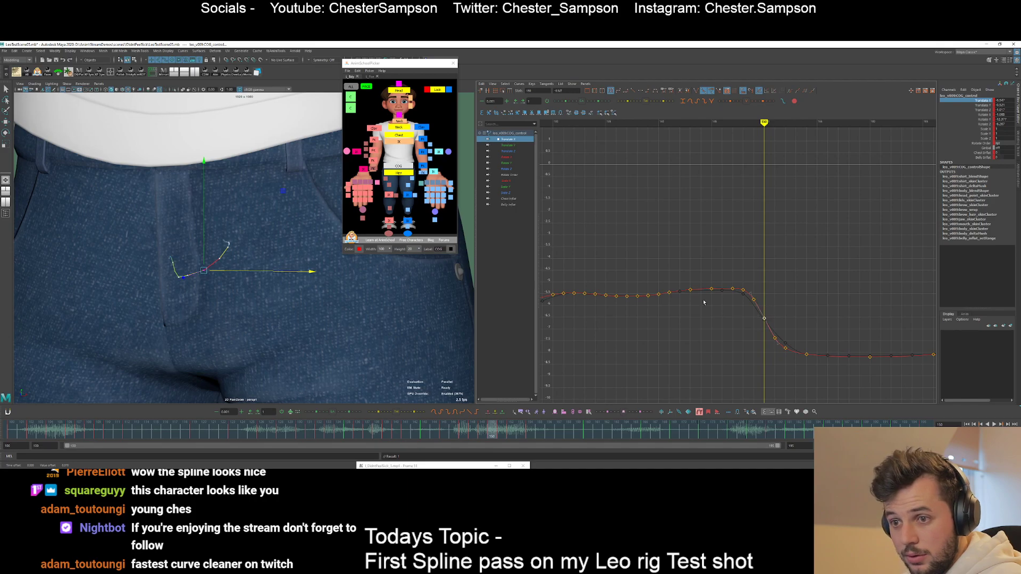
left_click(215, 318)
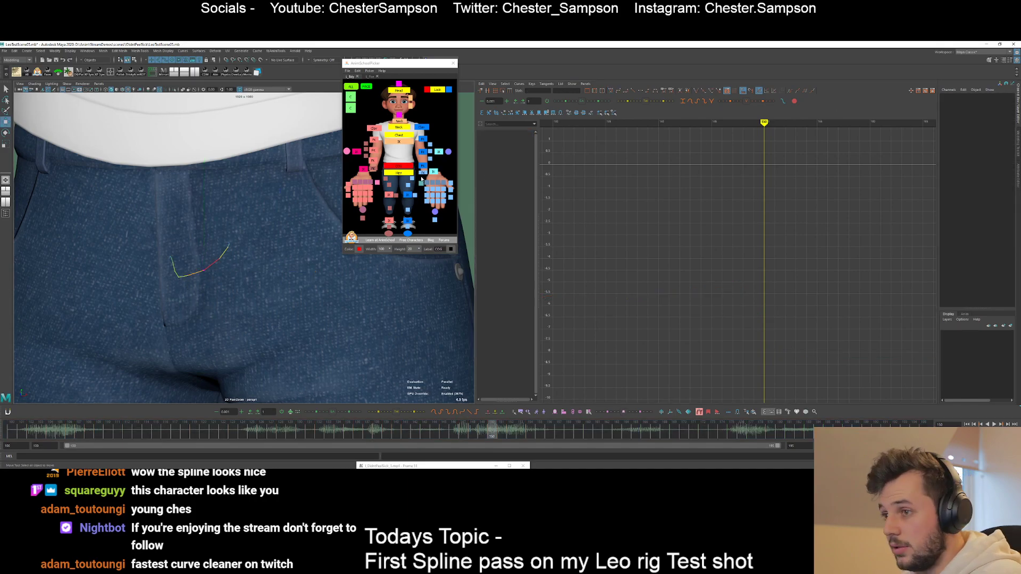
- Reselect the COG control, isolate its Translate Y curve and lower the keys at frames 147 and 148 slightly
left_click(399, 166)
key("comma")
key("comma")
key("comma")
key("comma")
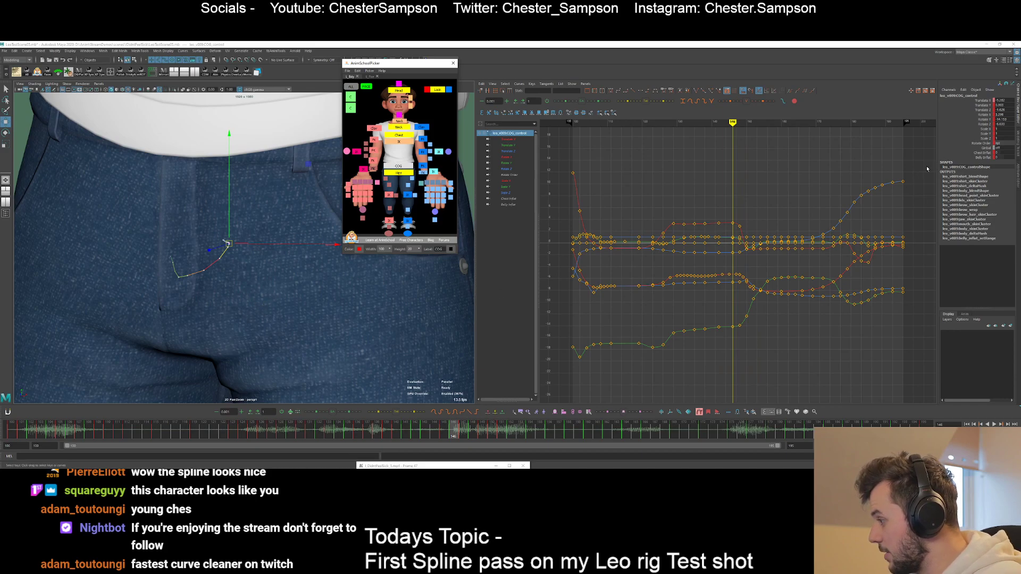
left_click(982, 105)
key("period")
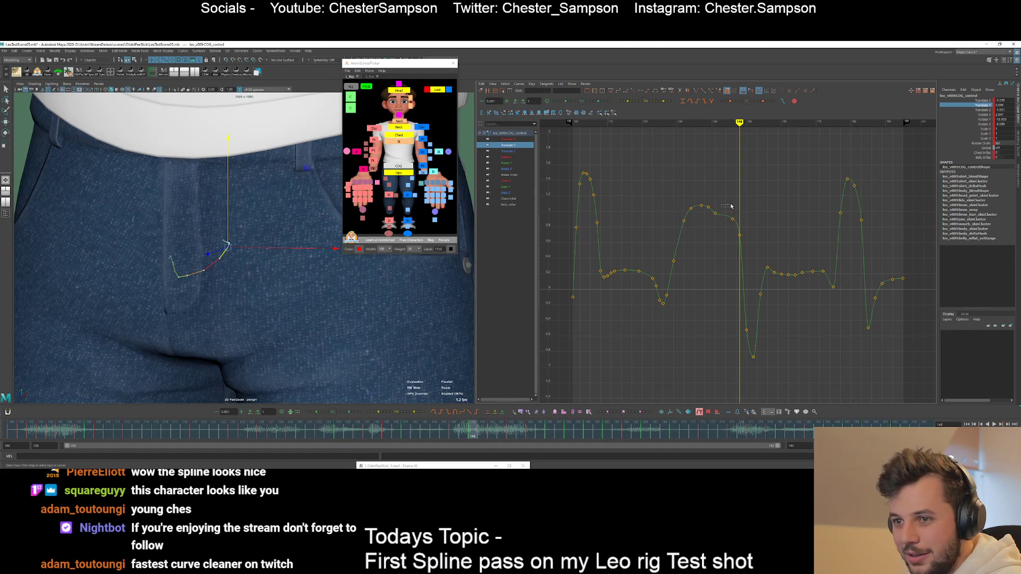
mouse_move(728, 197)
left_mouse_down()
mouse_move(753, 217)
mouse_move(731, 213)
left_mouse_up()
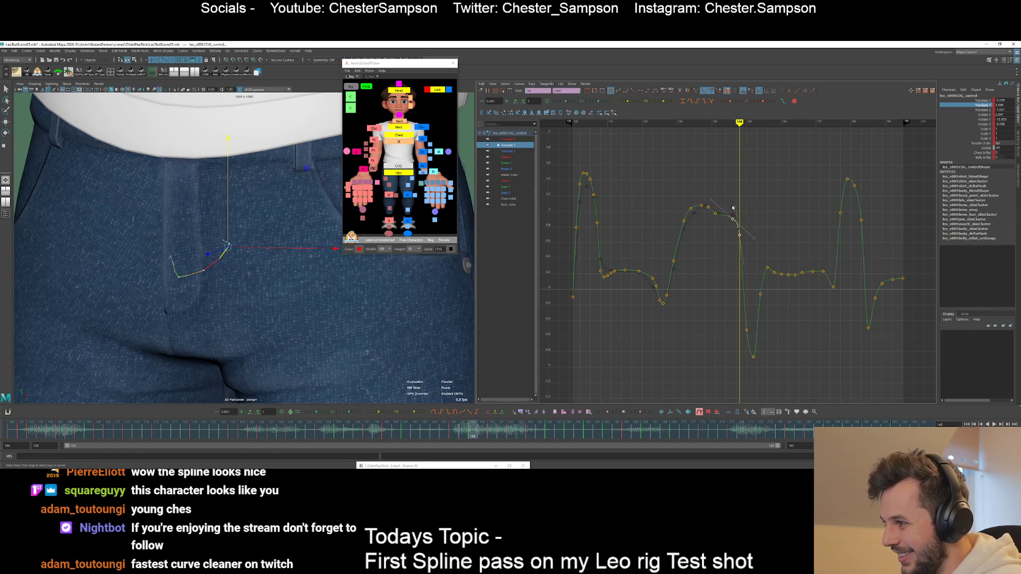
key("w")
middle_click_drag(734, 217, 735, 222)
- Add a Translate Y key at frame 145 and smooth it together with the keys at frames 147 and 148
key("comma")
key("comma")
left_click(710, 227)
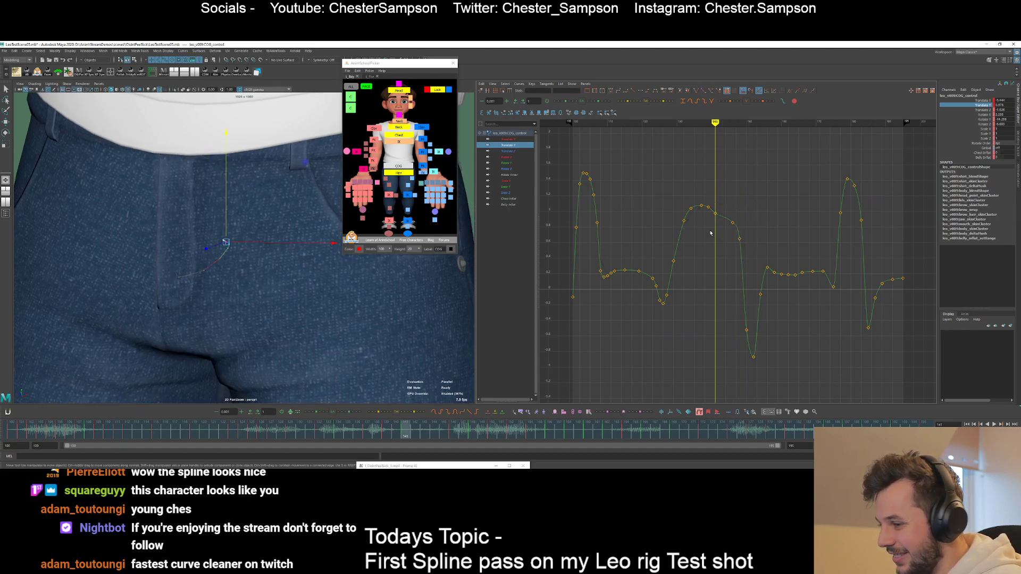
key("period")
key("period")
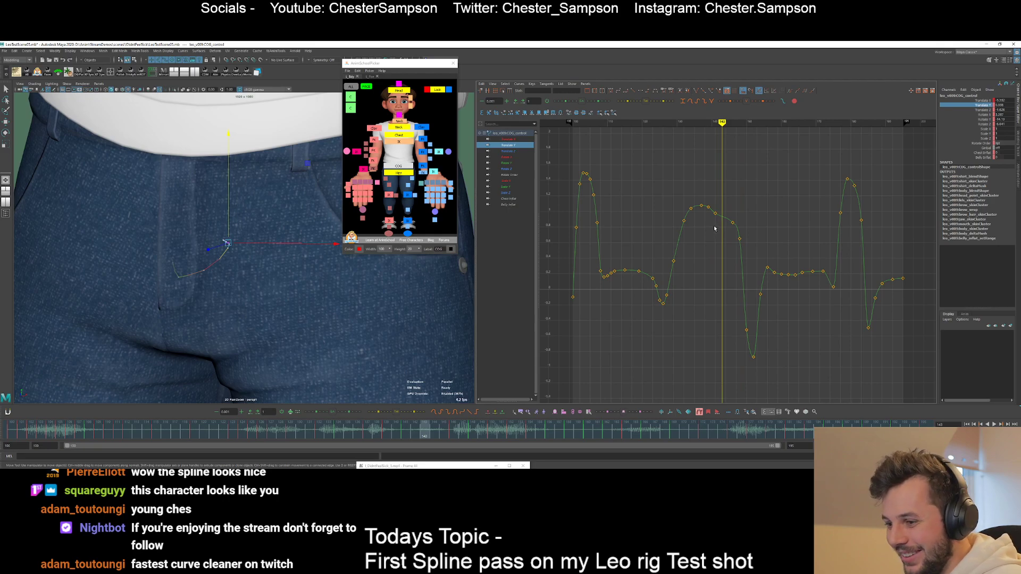
left_click(723, 214)
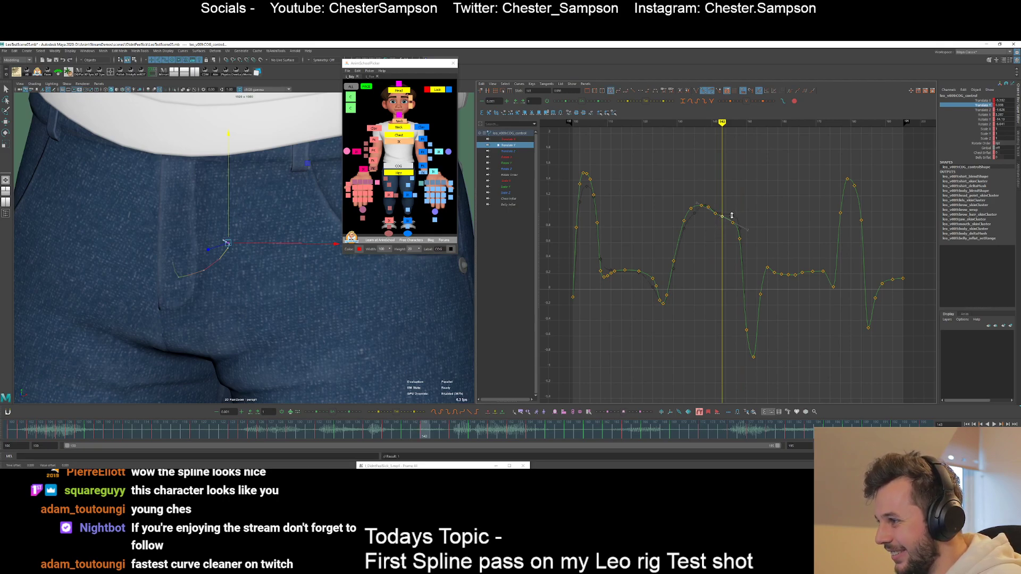
left_click_drag(727, 210, 759, 264)
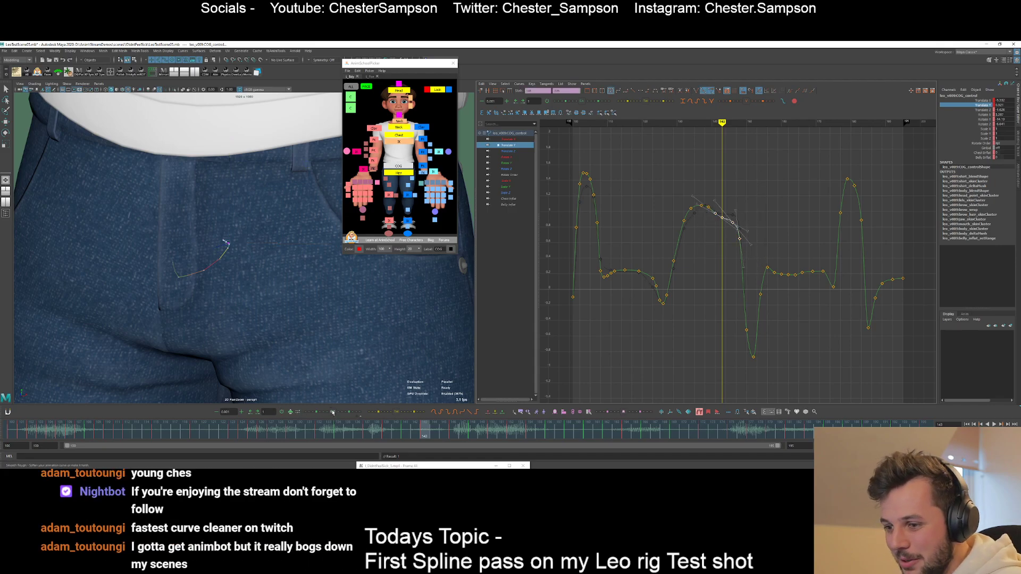
left_click_drag(333, 412, 326, 411)
left_click(719, 308)
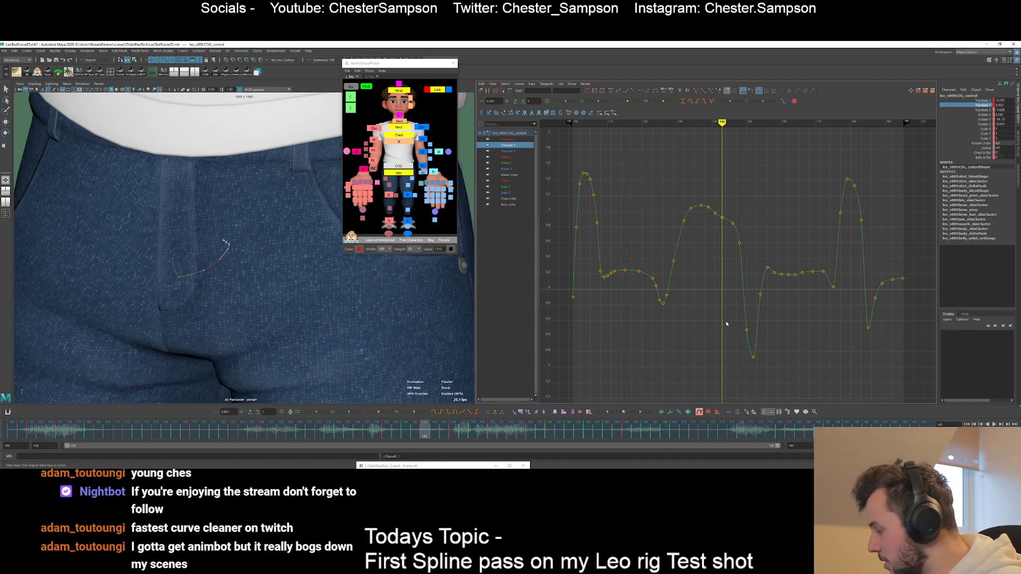
- Add a Translate Y key at frame 149 and raise the frame 148 and 149 keys slightly to ease the fall
right_click_drag(718, 236, 743, 240, "alt")
right_click_drag(744, 287, 744, 270, "alt+shift")
left_click_drag(744, 270, 745, 256)
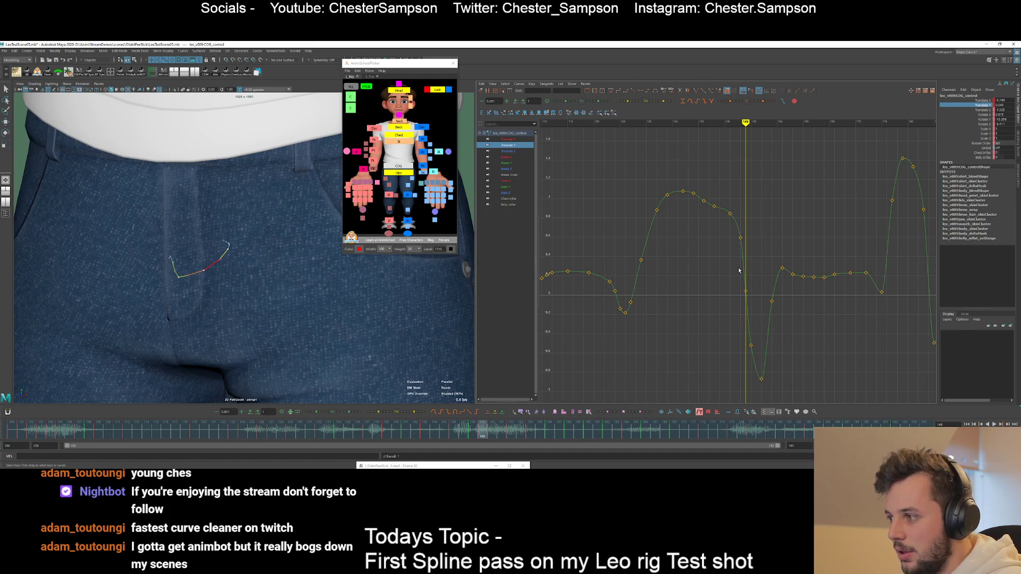
left_click(739, 270)
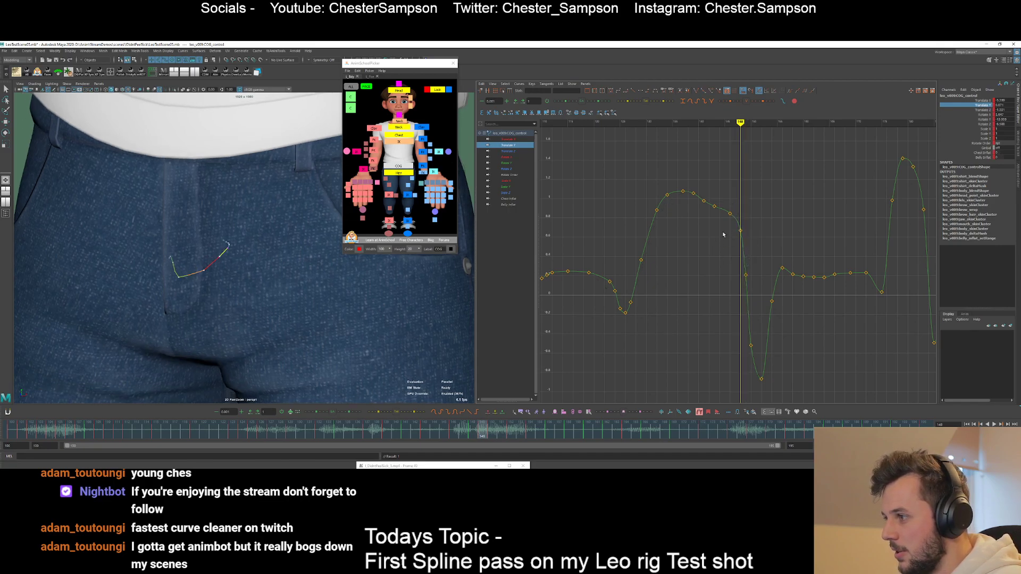
- Lower the Translate Y key at frame 149 slightly after comparing it with frame 148
key("period")
key("comma")
key("period")
left_click_drag(737, 288, 766, 257)
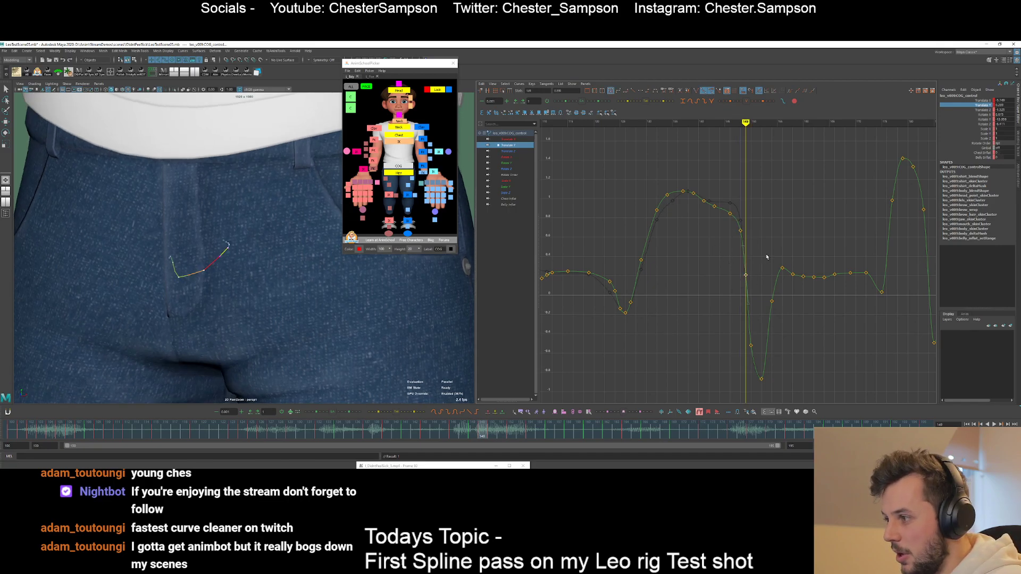
middle_click_drag(764, 256, 760, 263)
left_click(761, 269)
- Add a Translate Y key at frame 151 and lower it below the frame 152 key to make it the dip's low point
key("period")
key("alt+period")
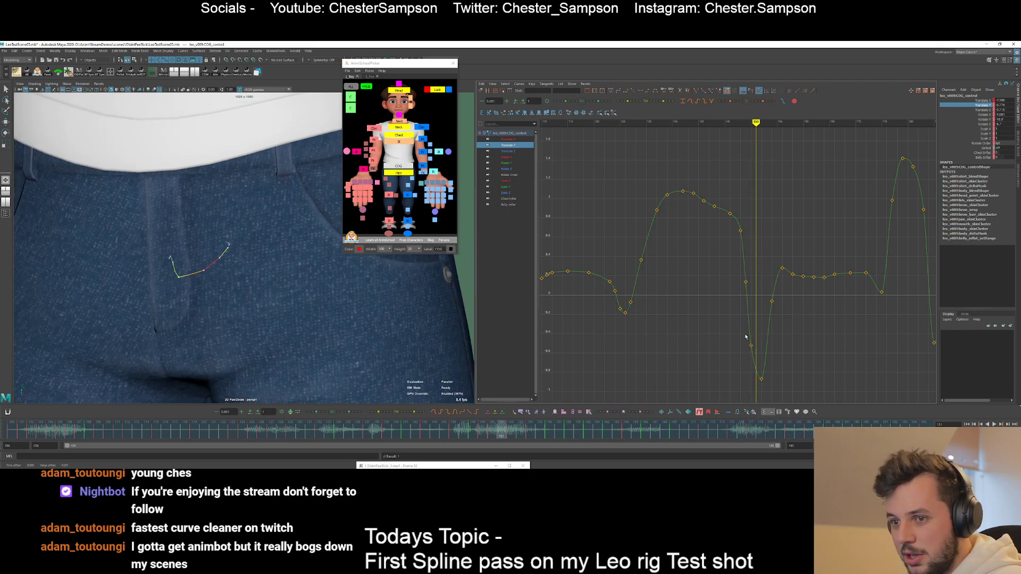
left_click(758, 378)
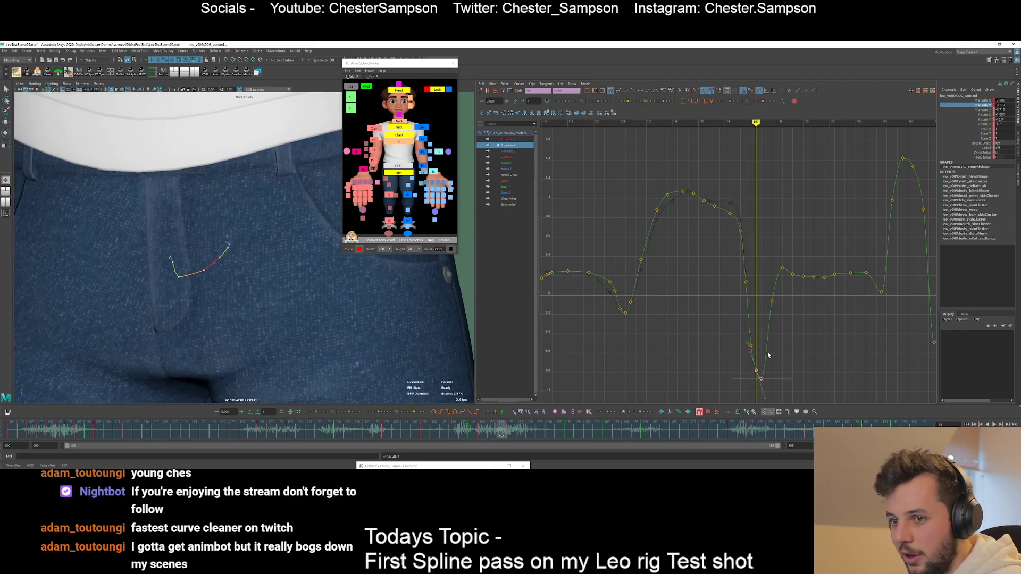
left_click(770, 353)
middle_click_drag(778, 346, 764, 327, "alt")
left_click(758, 328)
key("ctrl+z")
key("alt+period")
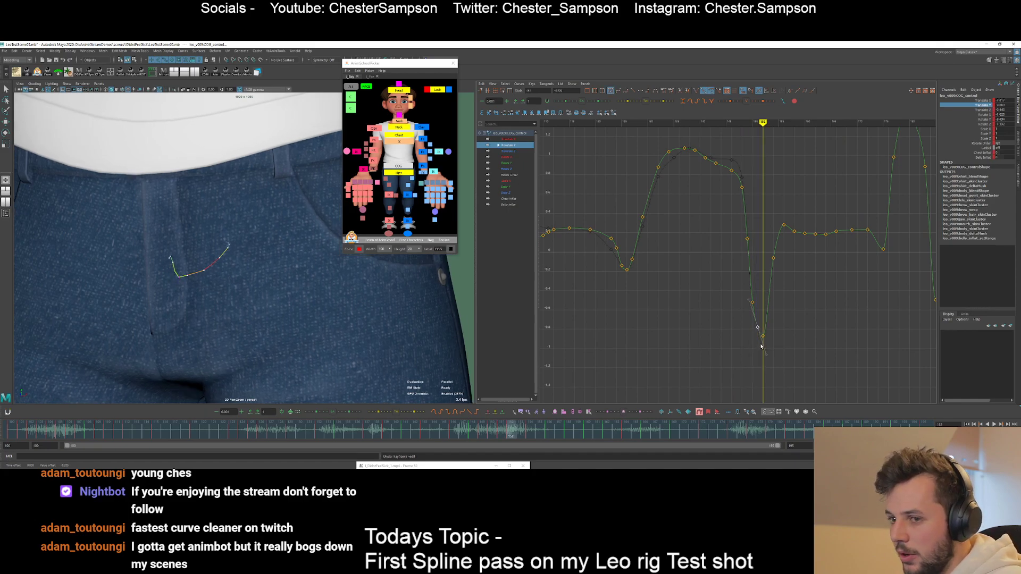
key("alt+comma")
middle_click_drag(767, 303, 772, 327)
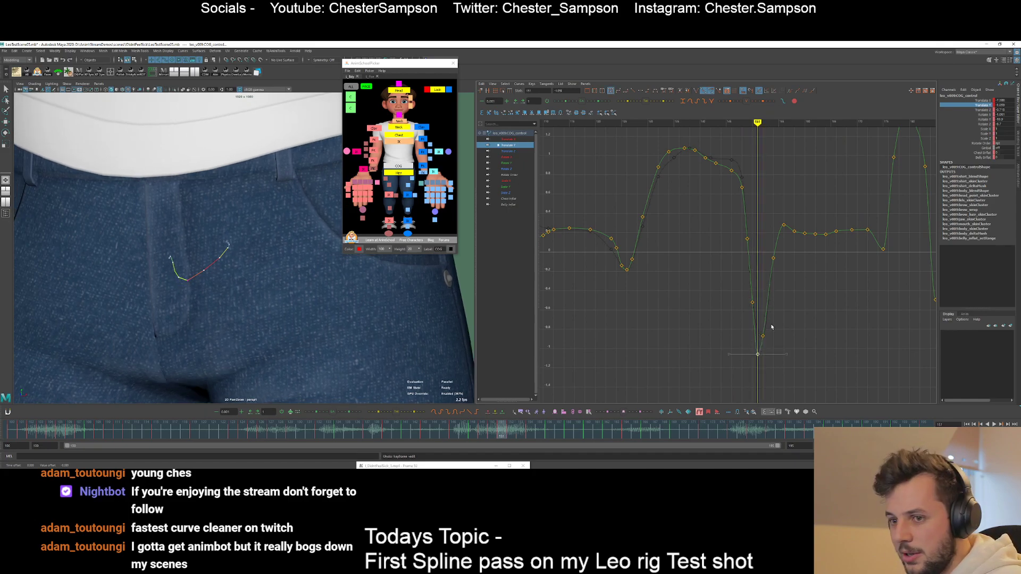
left_click(783, 333)
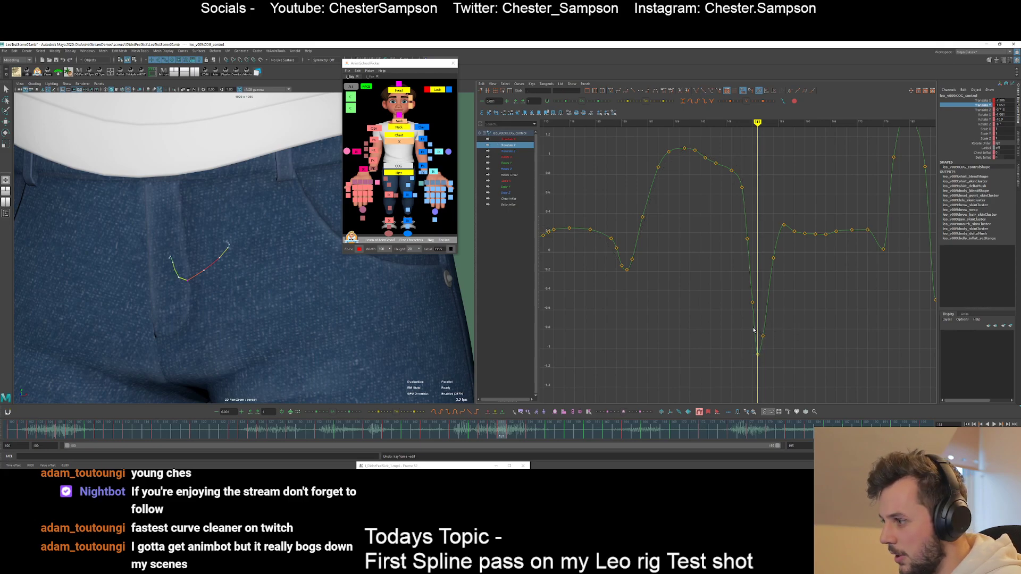
- Lower the Translate Y key at frame 150 to round the approach into the low point
key("alt+comma")
right_click_drag(715, 292, 744, 290, "alt+shift")
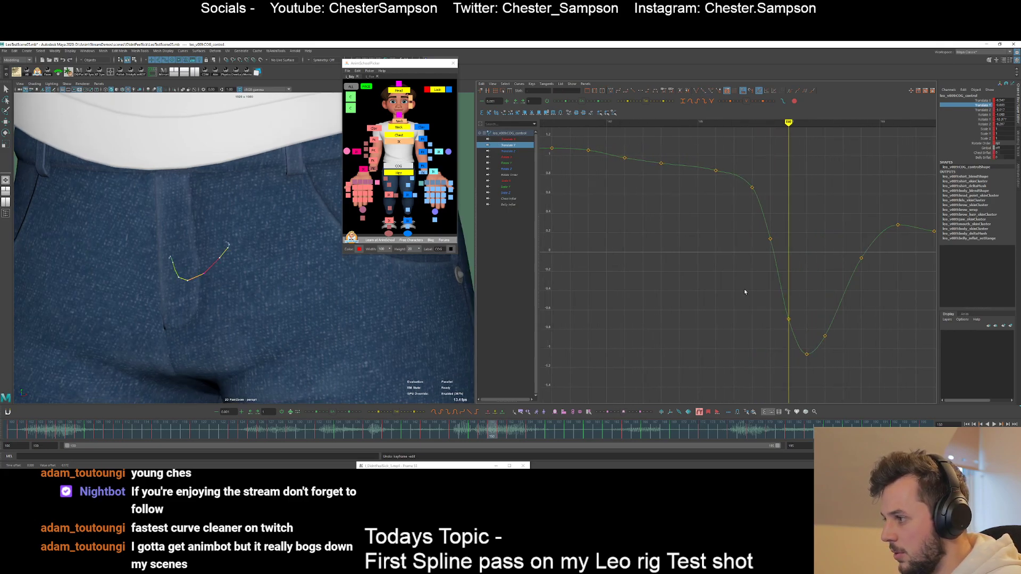
key("alt+period")
key("alt+period")
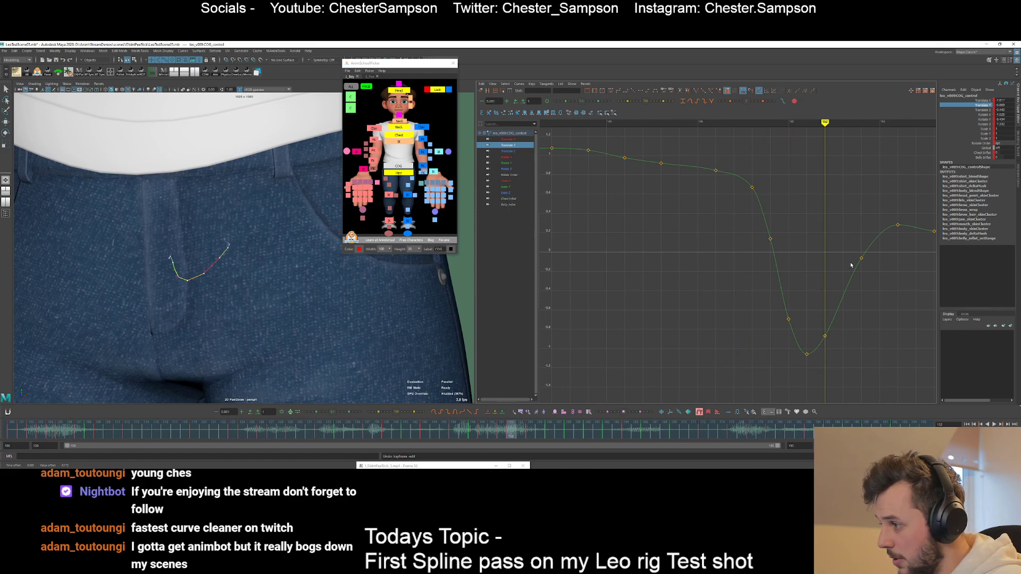
- Add a Translate Y key at frame 153 and raise the frame 154 key to smooth the rise out of the dip
key("alt+period")
key("alt+period")
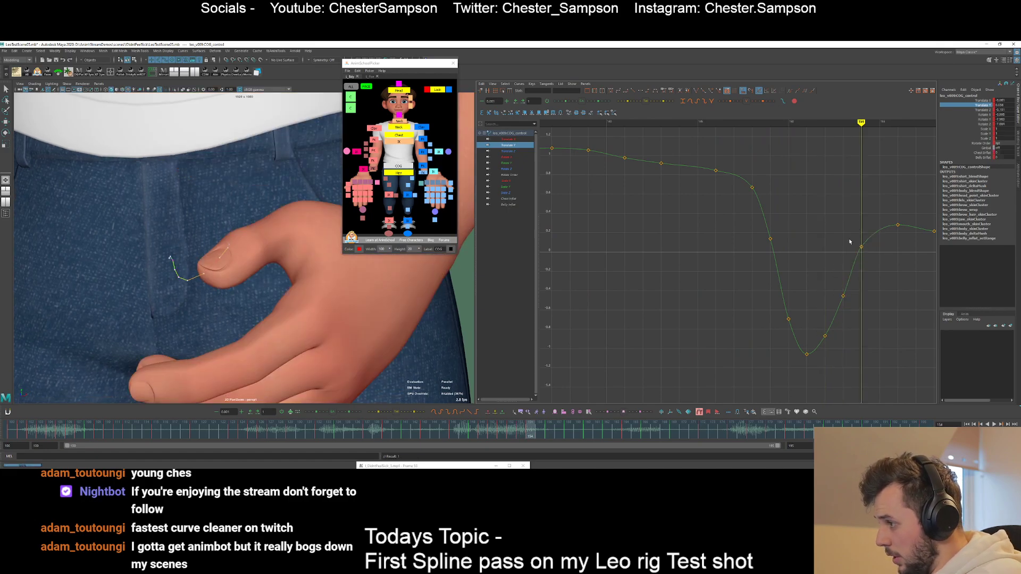
middle_click_drag(866, 298, 865, 291)
left_click(865, 290)
left_click_drag(856, 242, 870, 256)
left_click(869, 257)
middle_click_drag(870, 258, 776, 283)
- Add a Translate Y key at frame 155 and raise it close to the frame 156 peak to round the overshoot
key("alt+period")
key("alt+period")
right_click_drag(800, 312, 789, 264, "alt+shift")
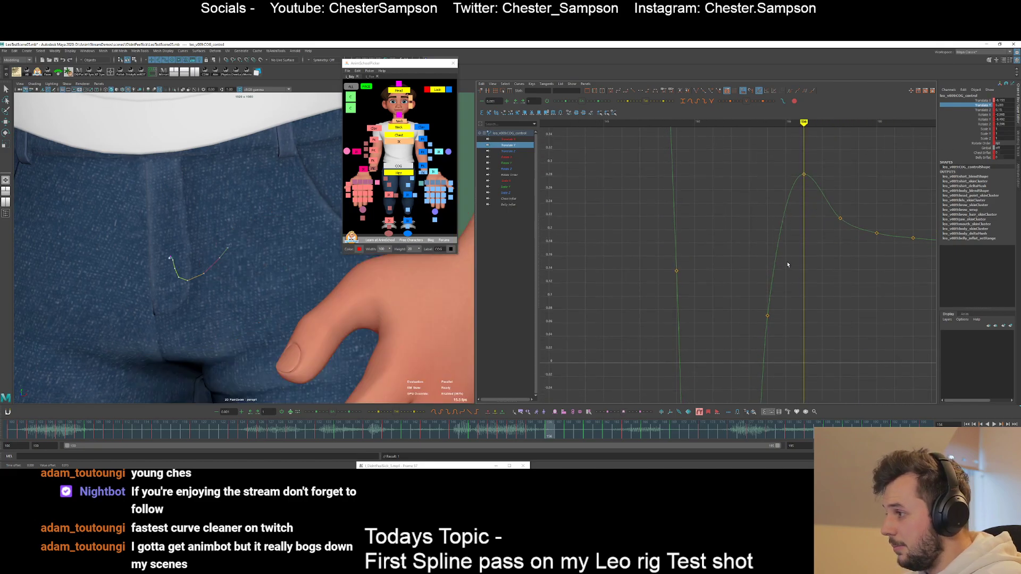
key("comma")
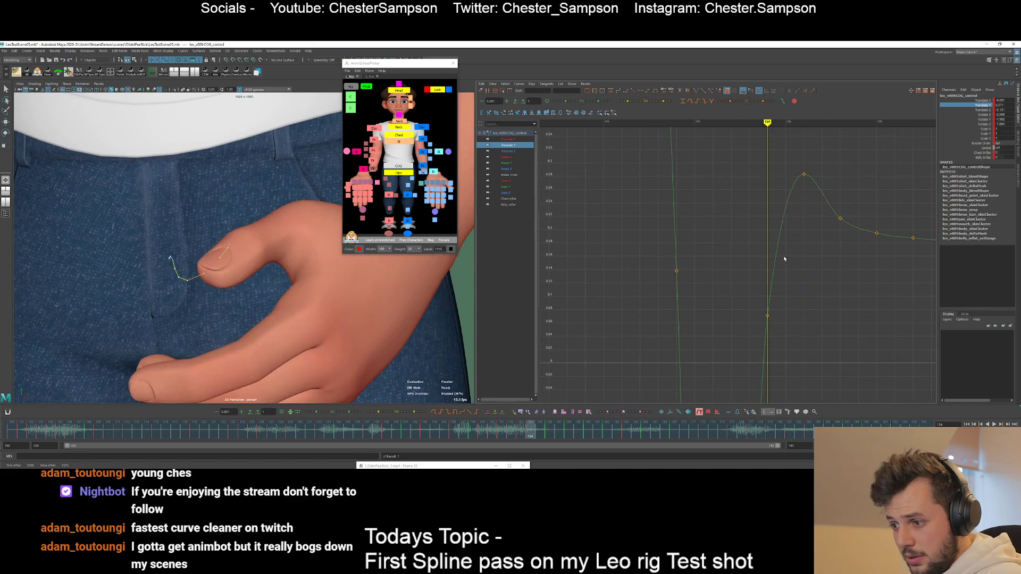
key("alt+period")
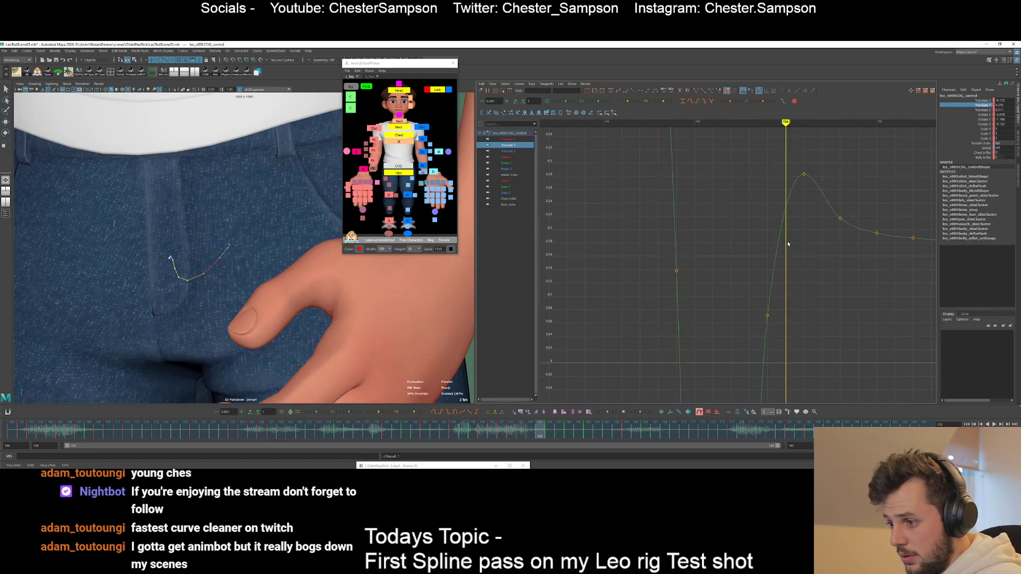
key("s")
middle_click_drag(786, 228, 828, 175, "shift")
left_click(798, 207)
- Add a Translate Y key at frame 157, just after the overshoot's peak
key("alt+period")
key("alt+period")
key("s")
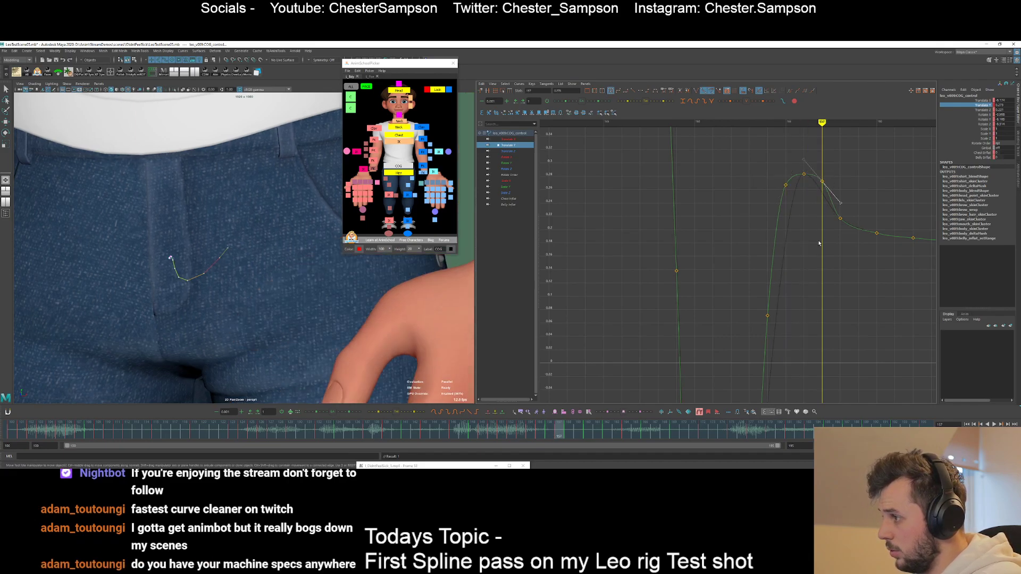
left_click(816, 252)
- Raise the Translate Y key at frame 158 to soften the descent from the overshoot
key("alt+period")
middle_click_drag(828, 219, 745, 270, "alt")
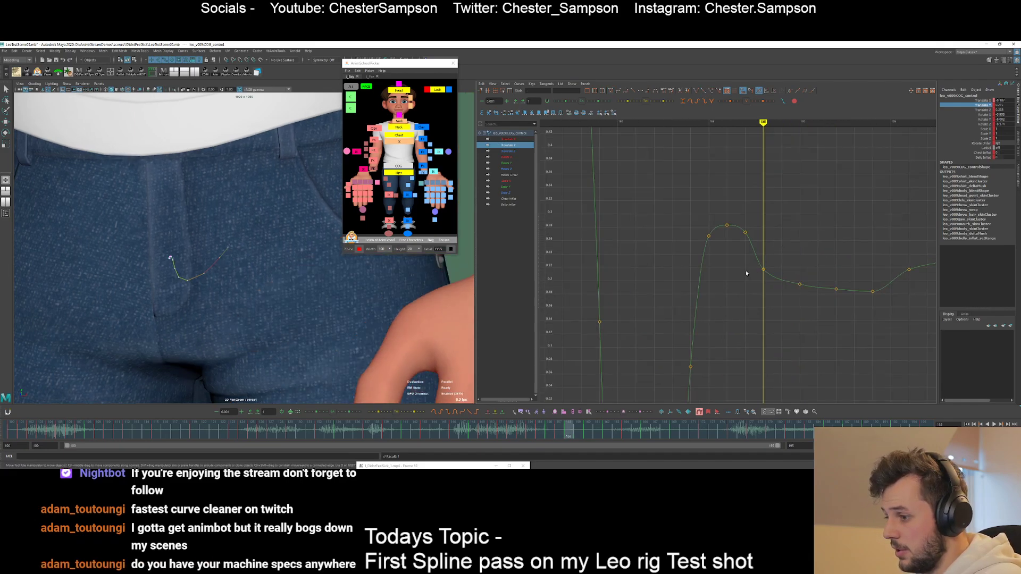
right_click_drag(745, 270, 774, 264, "alt+shift")
middle_click_drag(774, 264, 733, 277, "alt")
left_click_drag(744, 305, 758, 275)
middle_click_drag(760, 271, 761, 243, "shift")
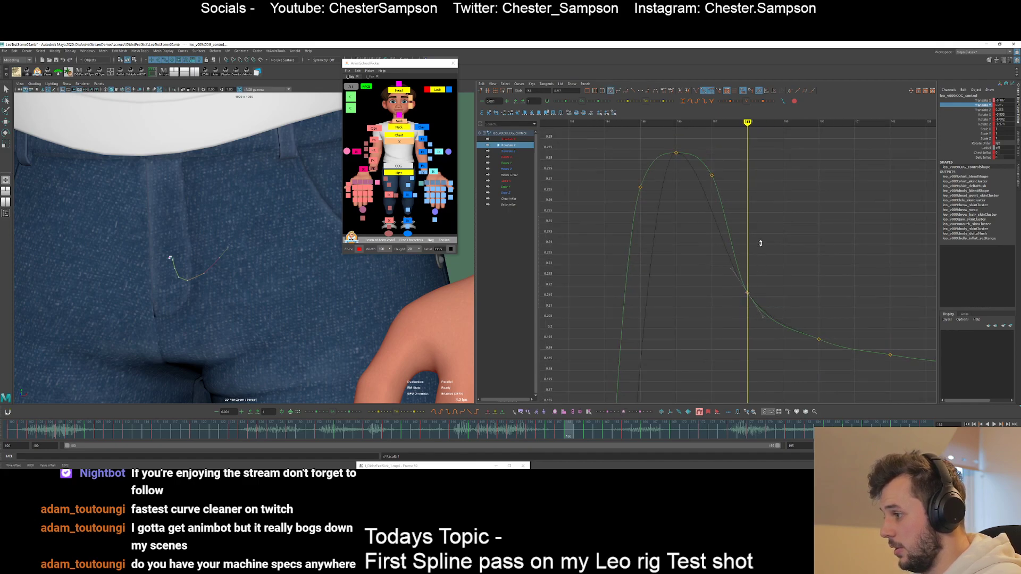
scroll(768, 282, "down", 4)
middle_click_drag(765, 294, 767, 287, "shift")
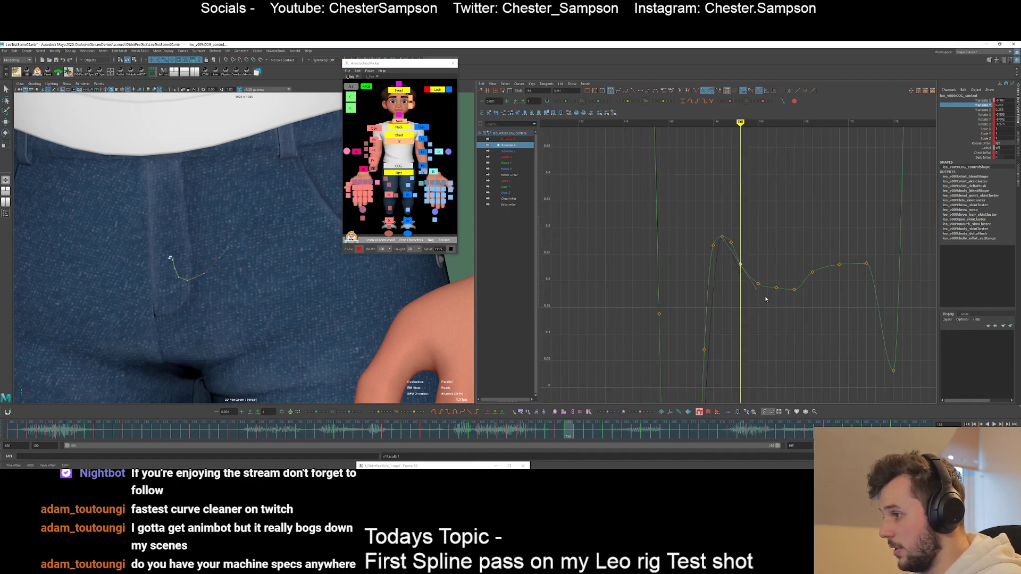
left_click(772, 297)
- Raise the Translate Y key at frame 164 slightly so the curve starts climbing out of the settle earlier
key("period")
key("period")
key("period")
key("period")
key("comma")
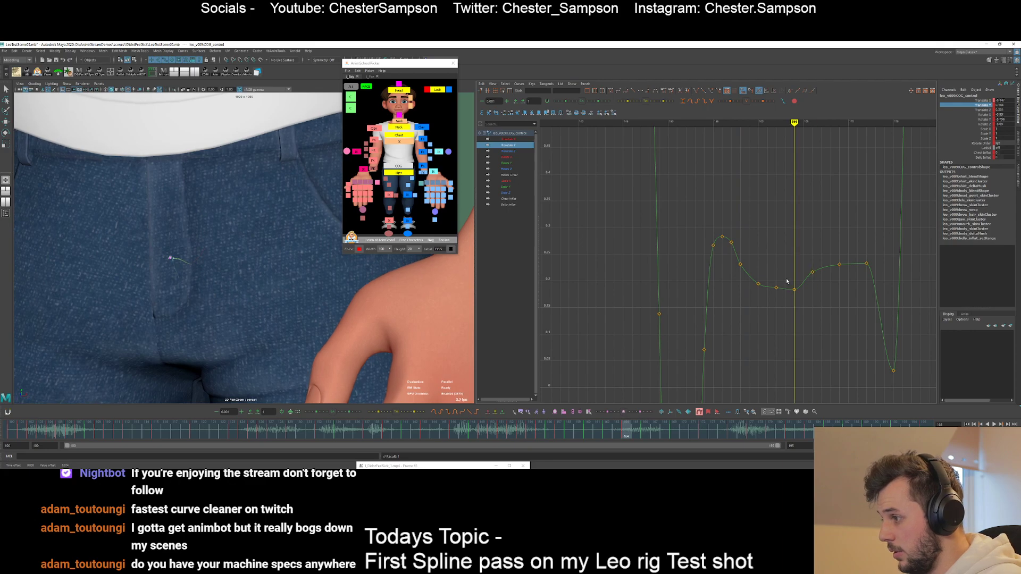
left_click_drag(789, 283, 805, 296)
middle_click_drag(805, 291, 806, 291, "shift")
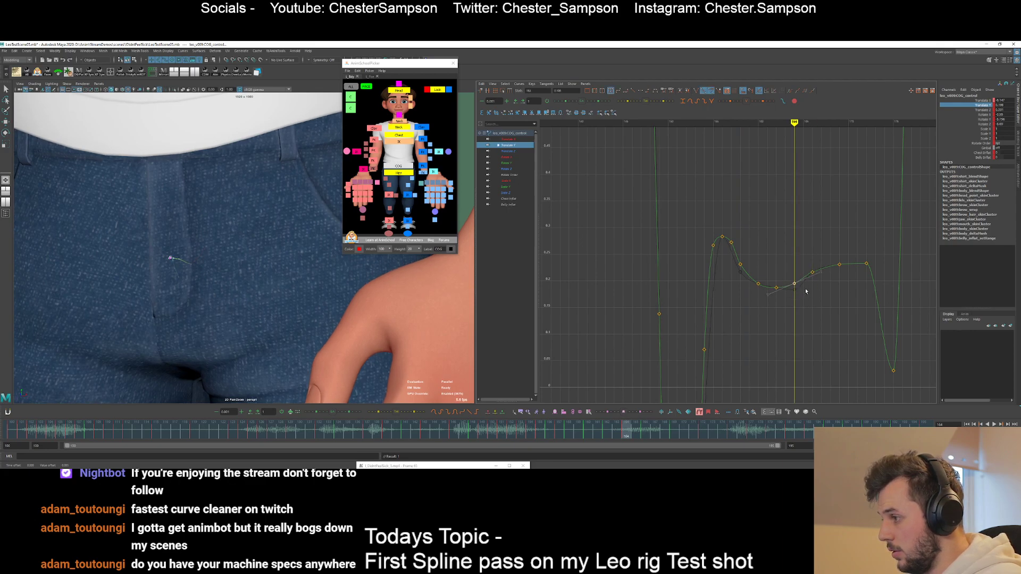
- Lower the Translate Y keys at frames 164 and 160 slightly to even out the shallow settle
left_click_drag(796, 279, 802, 297)
right_click_drag(803, 305, 787, 290, "alt+shift")
middle_click_drag(784, 294, 784, 299, "shift")
left_click_drag(747, 362, 768, 338)
middle_click_drag(775, 321, 774, 326, "shift")
- Lower the Translate Y key at frame 158 slightly to smooth the slope down from the peak
left_click(740, 262)
key("f")
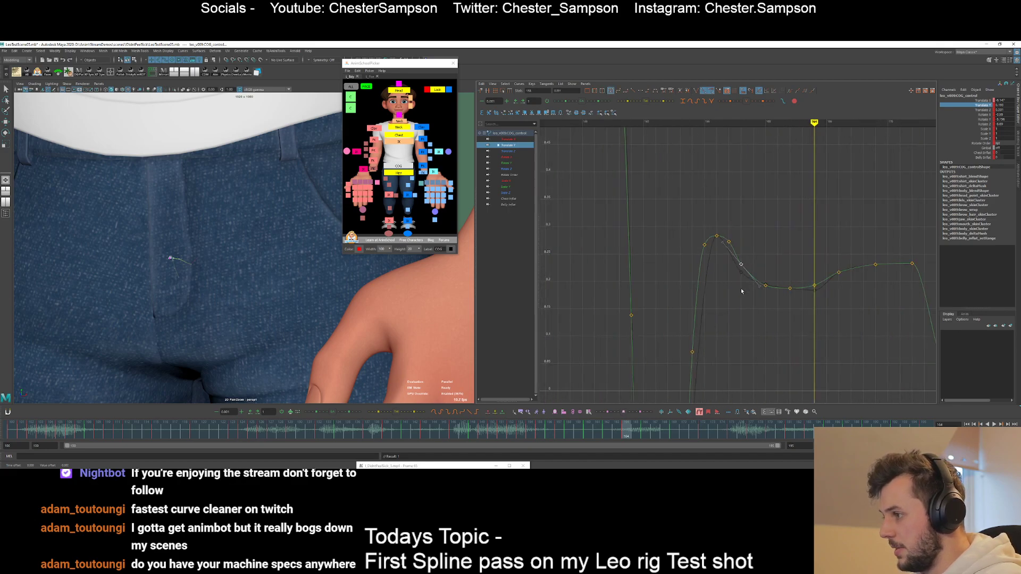
middle_click_drag(746, 160, 747, 166, "shift")
left_click(740, 213)
left_click_drag(728, 273, 751, 234)
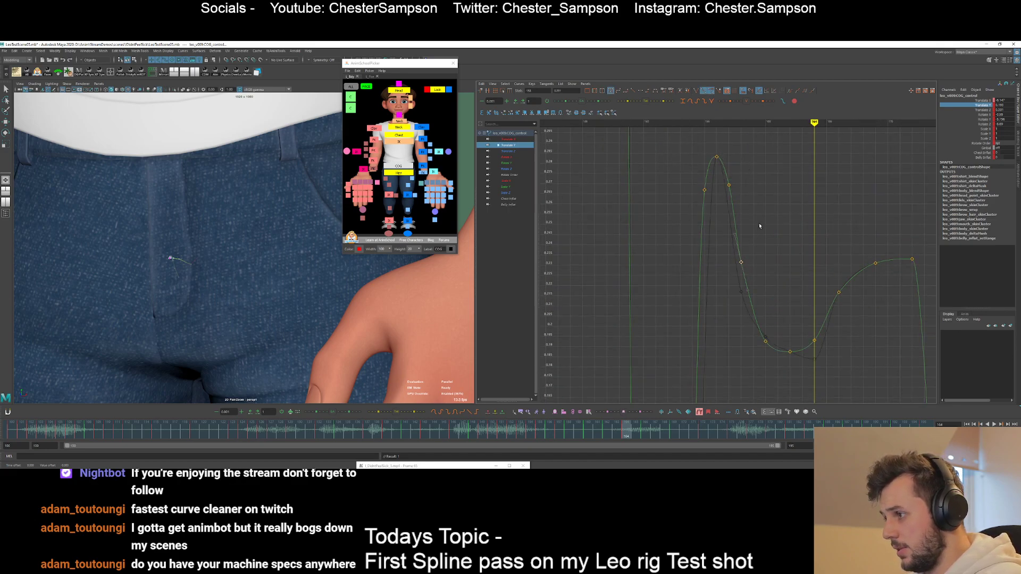
middle_click_drag(759, 225, 758, 232, "shift")
left_click(763, 293)
- Add a Translate Y key at frame 159 and lower it to shape the descent into the settle
key("comma")
key("comma")
key("comma")
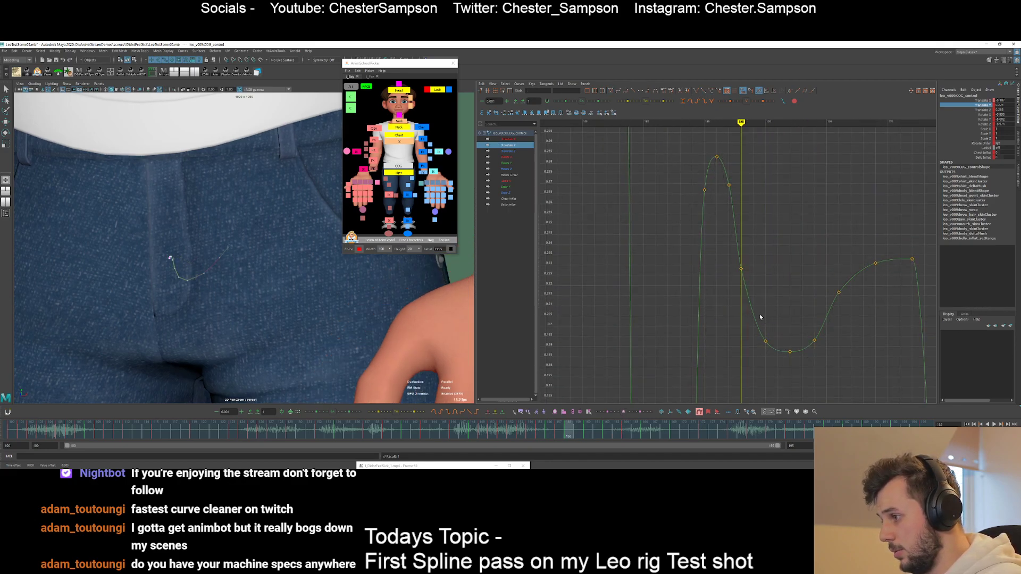
key("period")
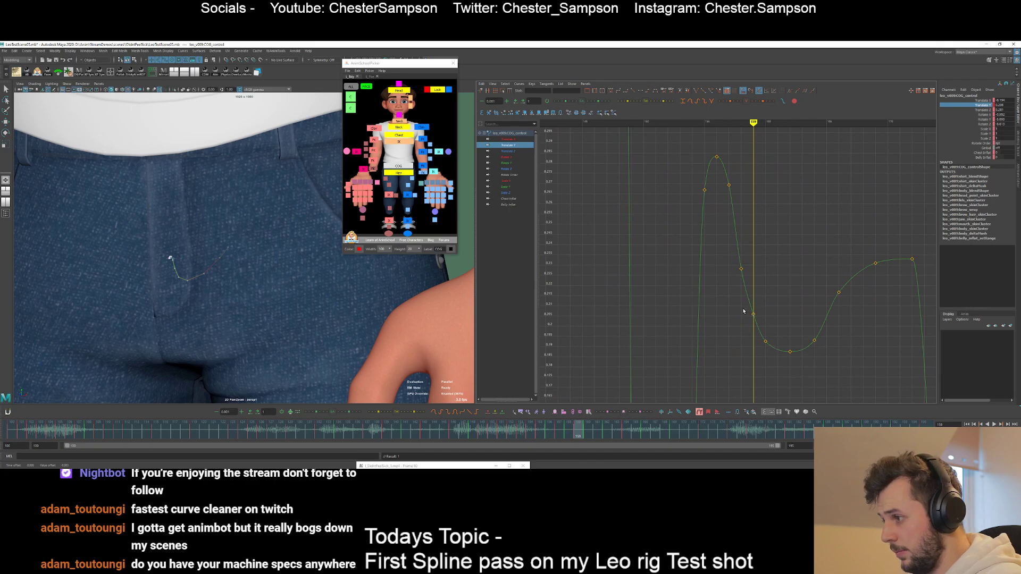
left_click_drag(743, 310, 758, 321)
middle_click_drag(749, 321, 748, 335, "shift")
left_click(773, 301)
- Lower the Translate Y key at frame 160 slightly to blend it into the settle
key("period")
left_click_drag(776, 330, 759, 351)
middle_click_drag(784, 320, 784, 323, "shift")
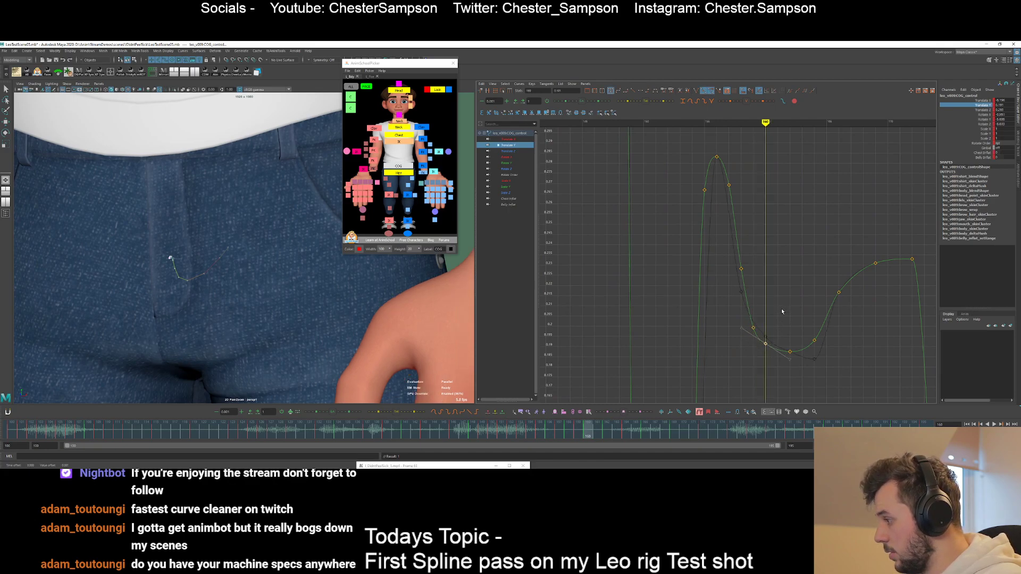
- Nudge the Translate Y key at frame 160 down a touch more and step through the keys up to frame 172 to check the arc
left_click(782, 308)
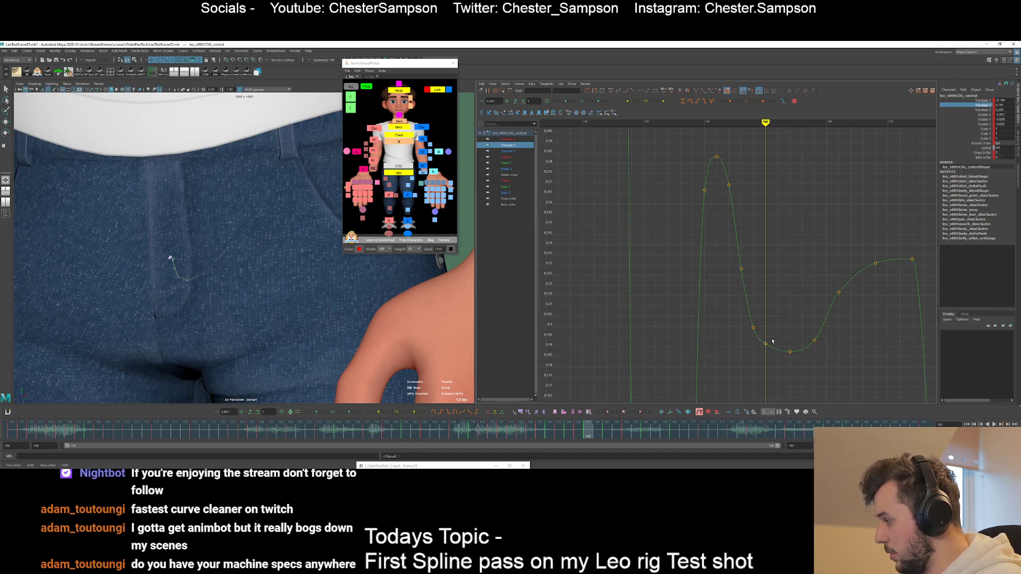
left_click(787, 325)
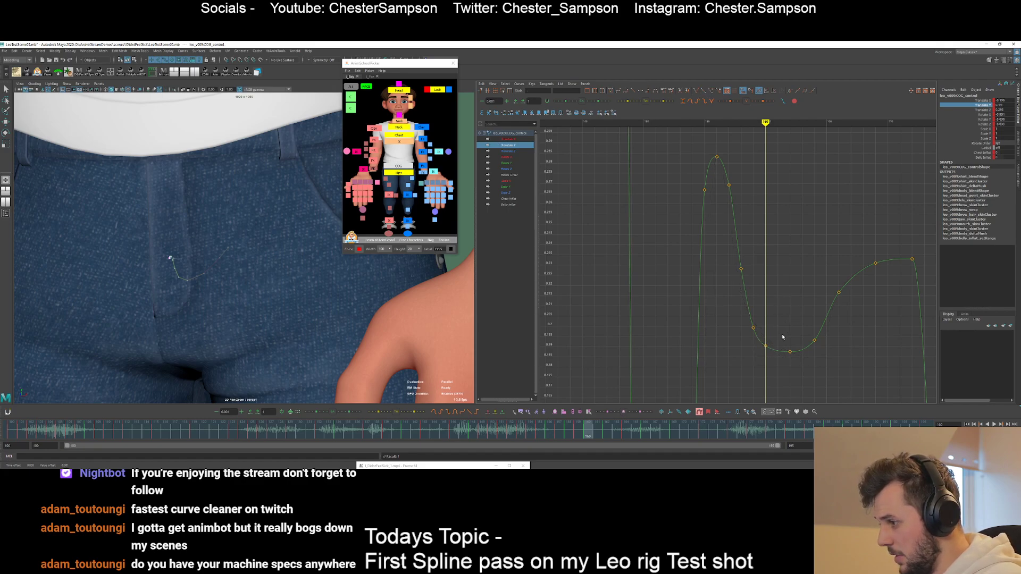
key("period")
key("period")
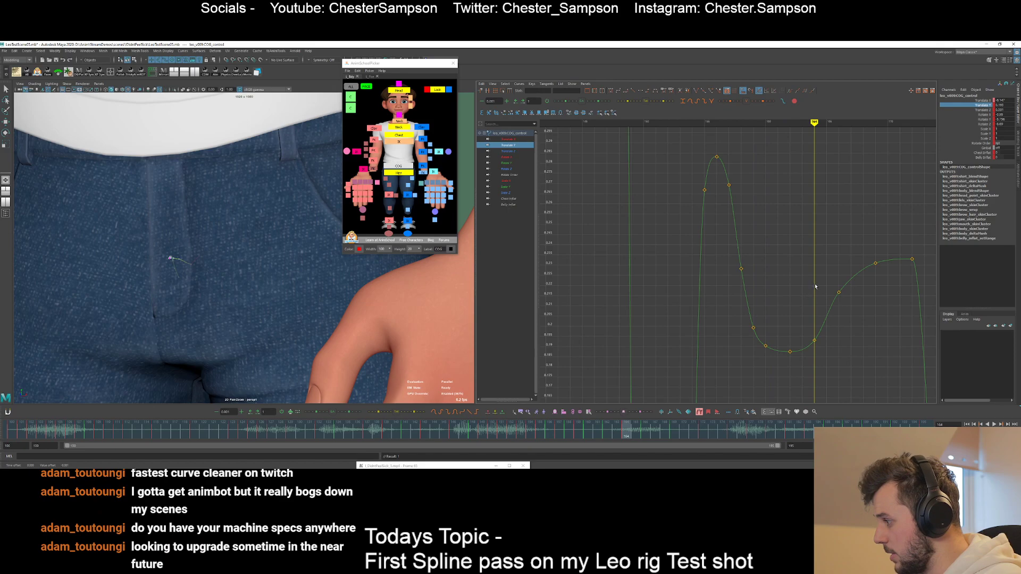
key("period")
key("period")
key("period")
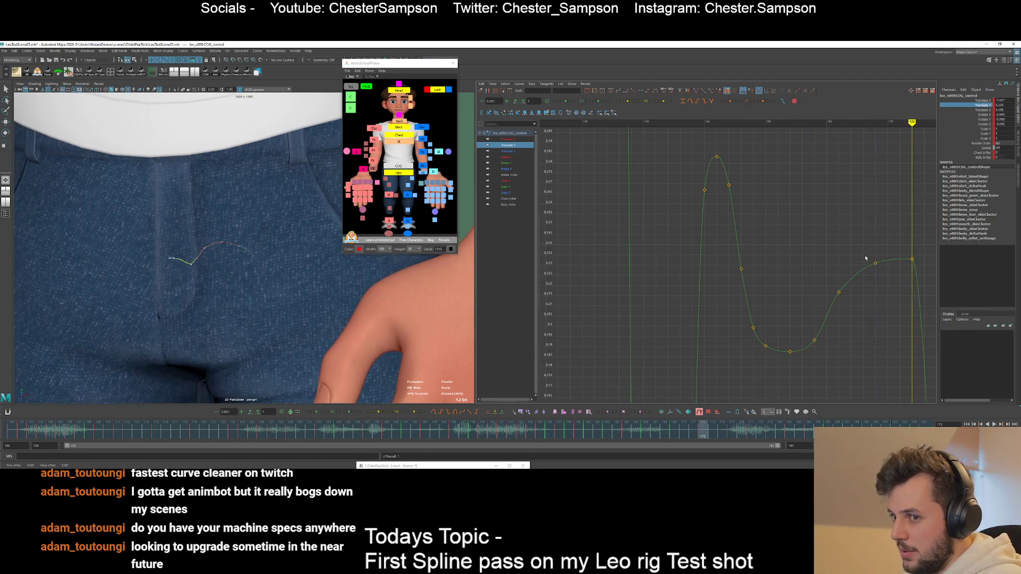
key("comma")
key("comma")
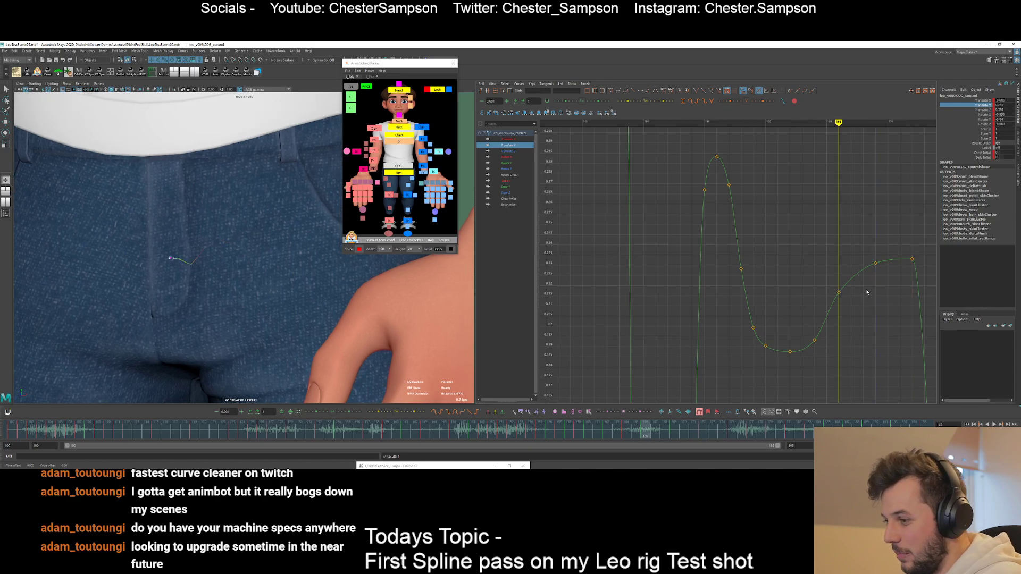
- Add a Translate Y key at frame 168, then shift the frame 169 key to frame 170 and raise it into a rounded crest
key("alt+period")
key("alt+period")
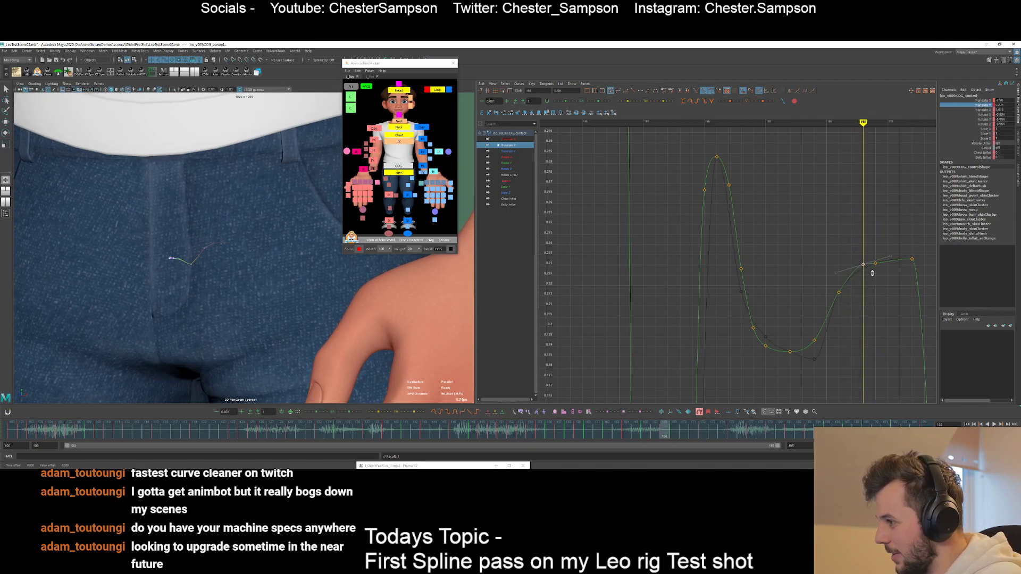
key("alt+period")
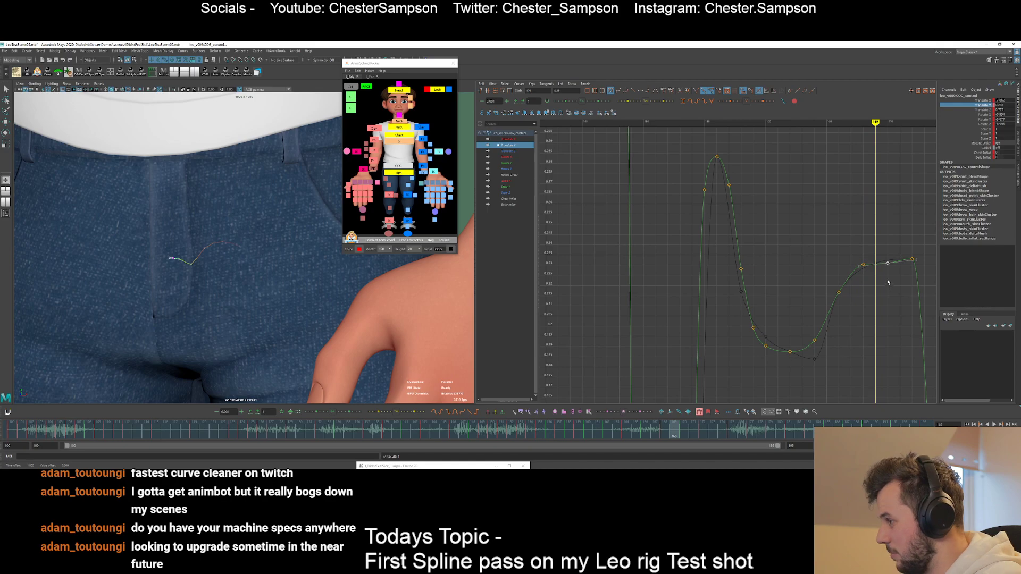
middle_click_drag(890, 284, 887, 274)
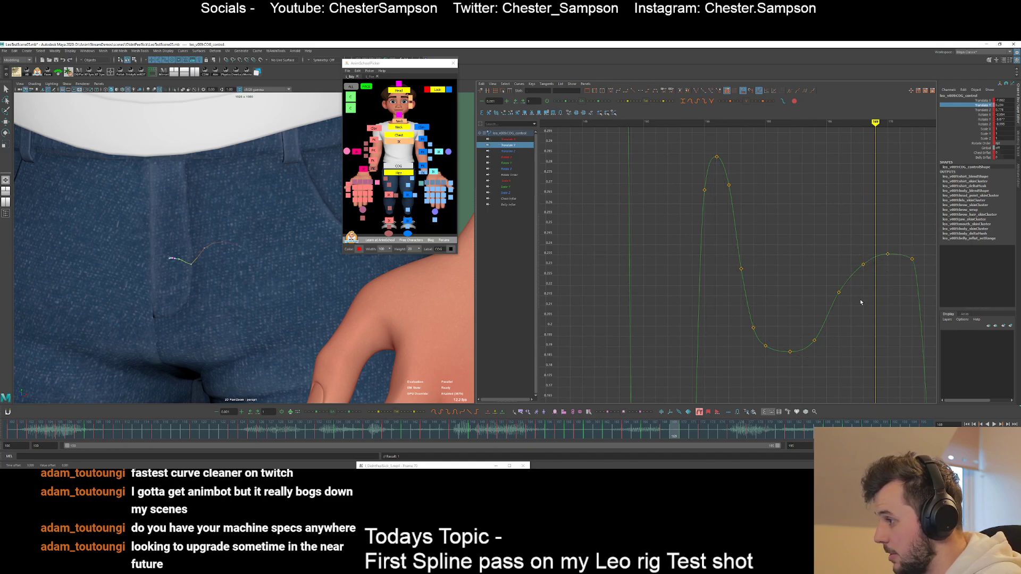
- Add Translate Y keys at frames 173 and 174 and lower the frame 174 key to shape the drop after the crest
scroll(851, 298, "down", 3)
key("period")
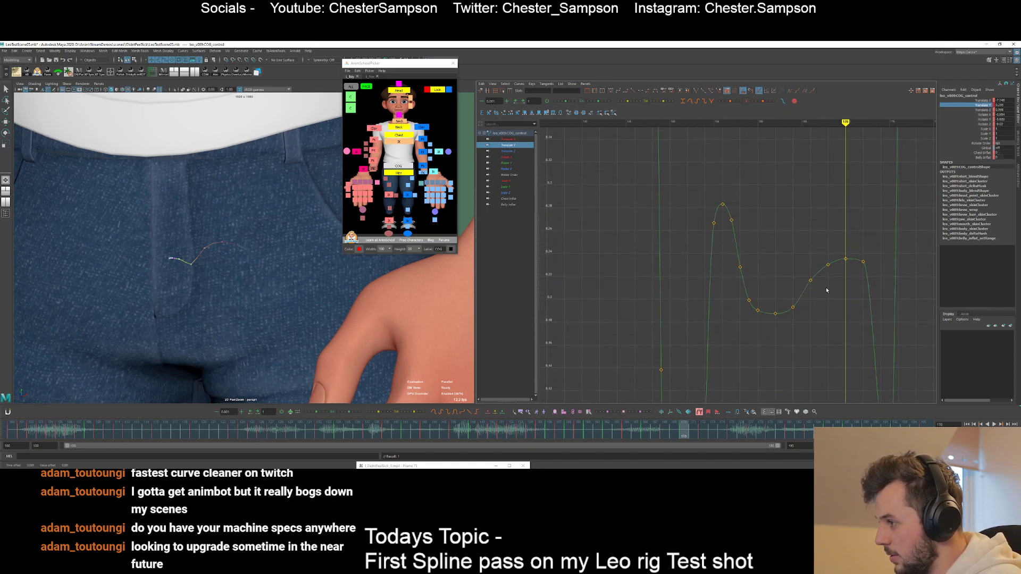
key("period")
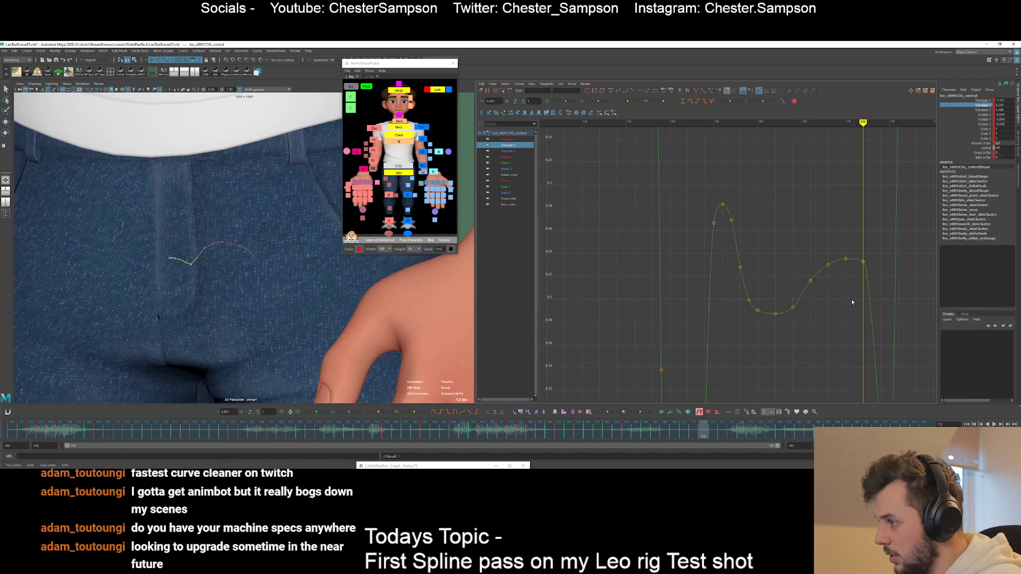
key("period")
right_click_drag(846, 307, 864, 290, "alt")
middle_click_drag(864, 290, 797, 299, "alt")
mouse_move(797, 299)
right_mouse_down("alt+shift")
mouse_move(829, 261)
mouse_move(757, 282)
mouse_move(768, 306)
right_mouse_up("alt+shift")
key("period")
key("alt+comma")
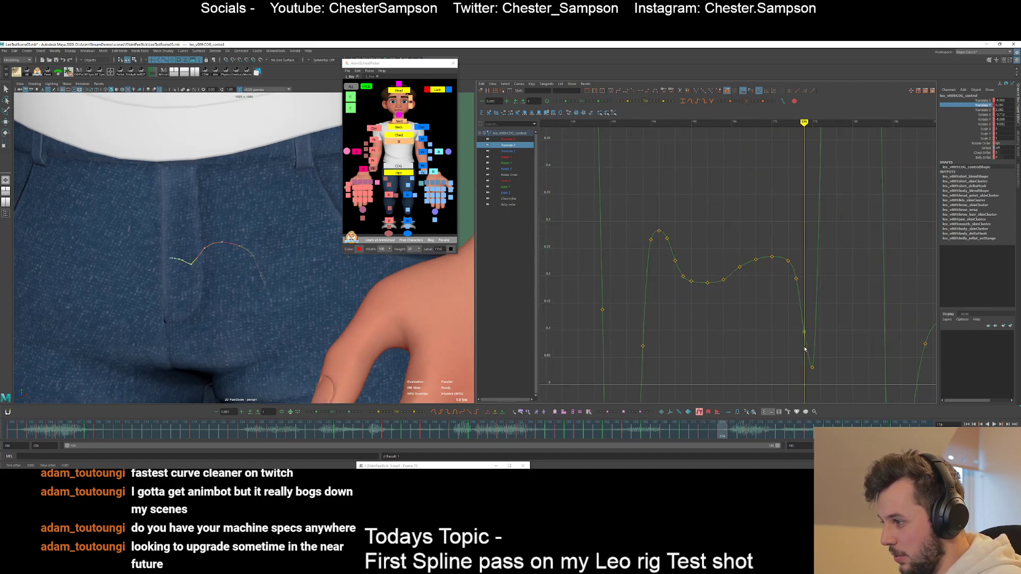
middle_click_drag(804, 350, 792, 363)
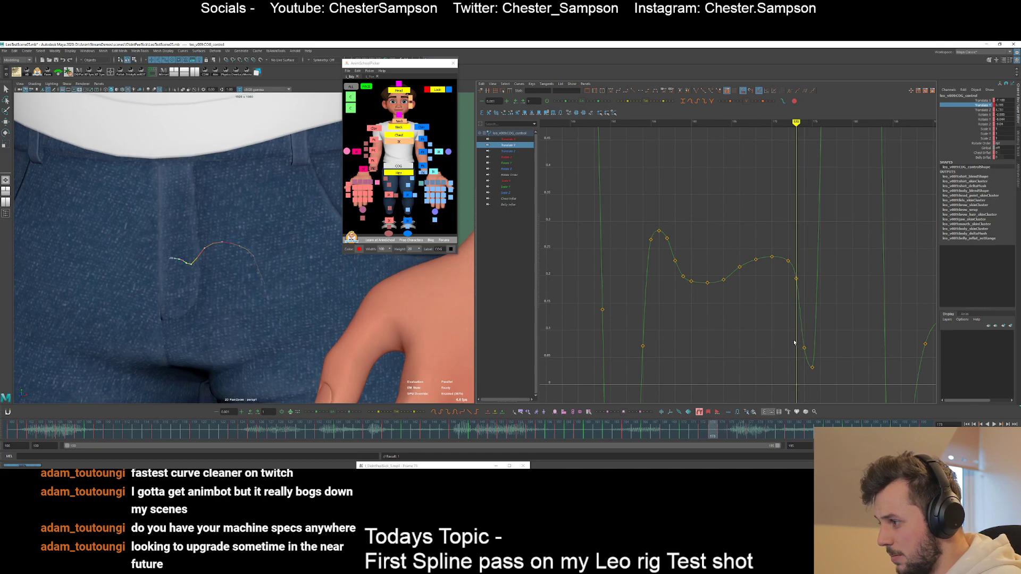
- Undo the latest edits to the COG control's Translate Y keys around frame 174
key("ctrl+z")
key("ctrl+z")
key("ctrl+z")
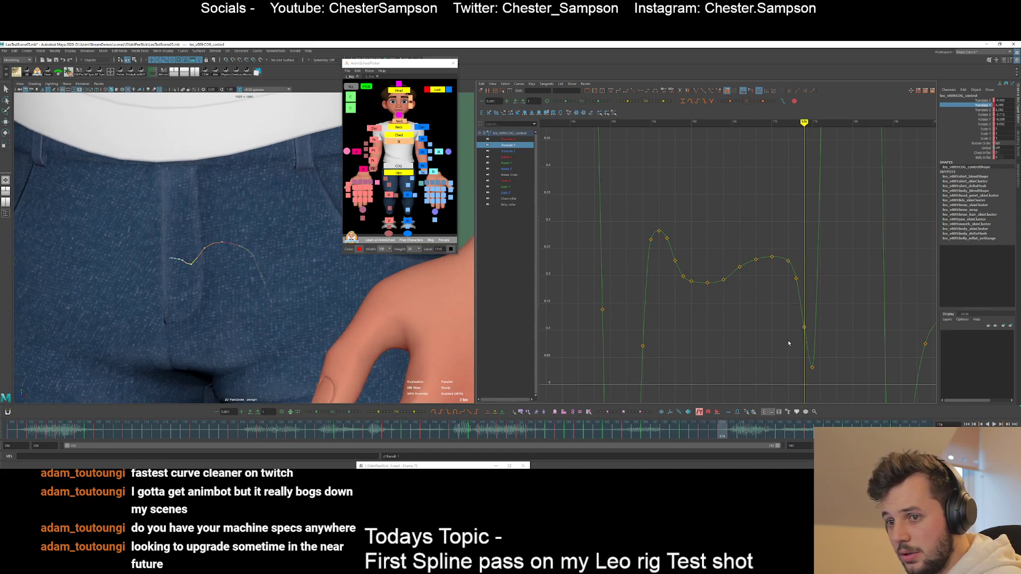
key("ctrl+z")
key("alt+period")
key("alt+period")
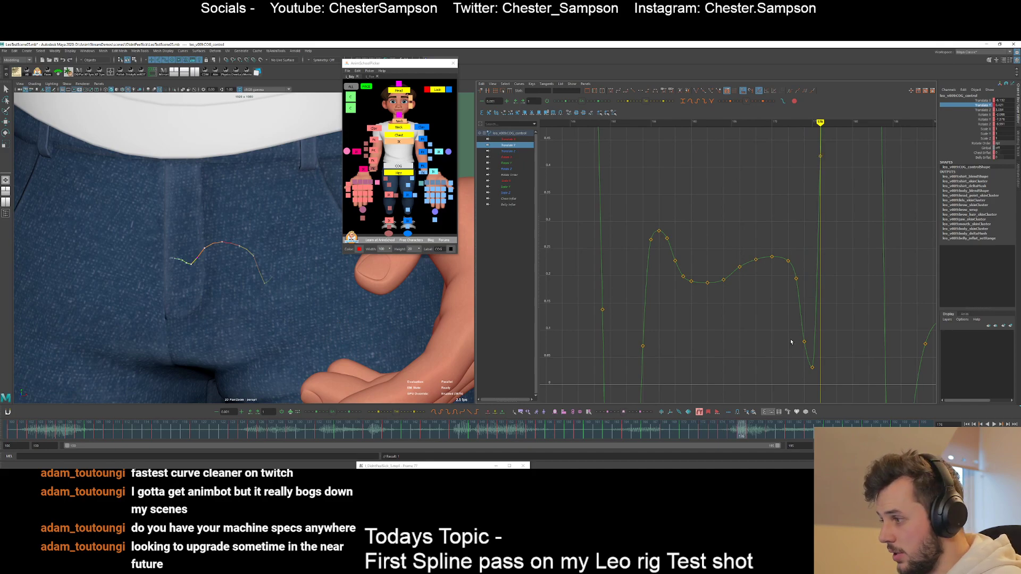
- Refine the Translate Y key at frame 174 and lower the key at frame 176 to soften the start of the last rise
right_click_drag(790, 342, 791, 305, "alt")
key("alt+comma")
middle_click_drag(811, 321, 788, 298, "alt")
key("alt+comma")
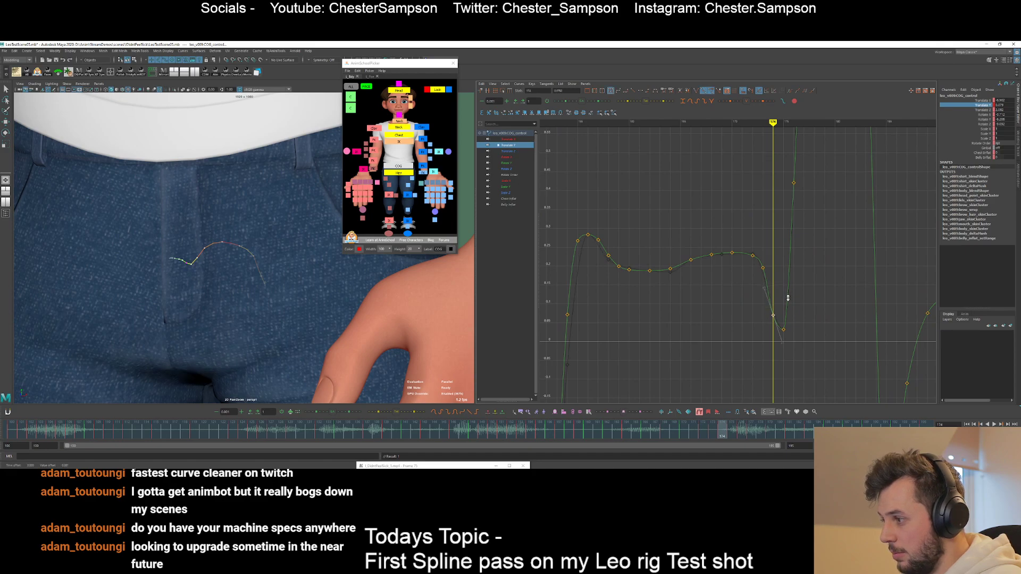
key("alt+period")
key("alt+period")
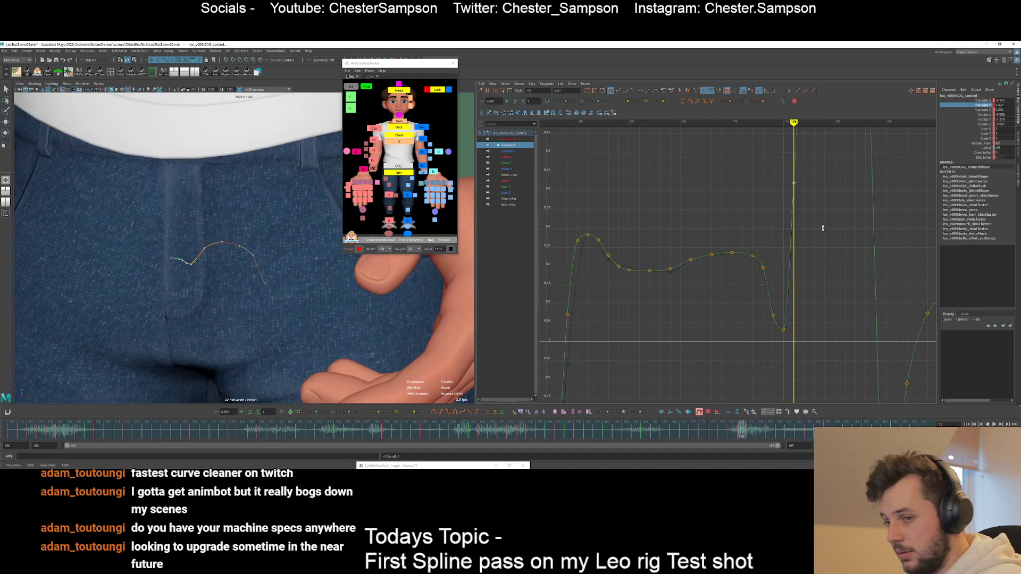
middle_click_drag(823, 228, 820, 239)
key("f")
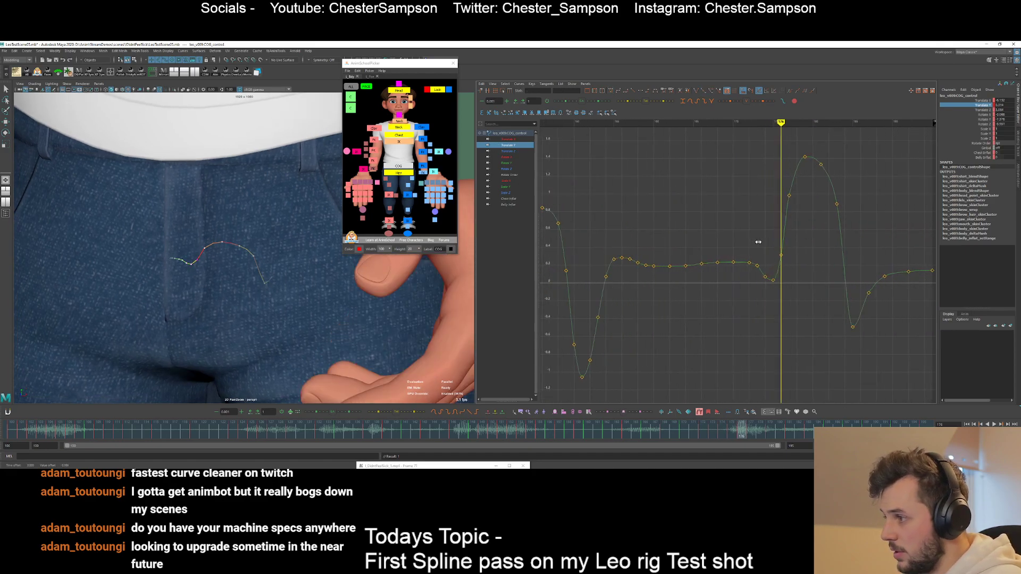
- Round the last Translate Y peak by raising frame 177, adding a key at 178, and shifting the next two keys to frames 180 and 182
key("alt+period")
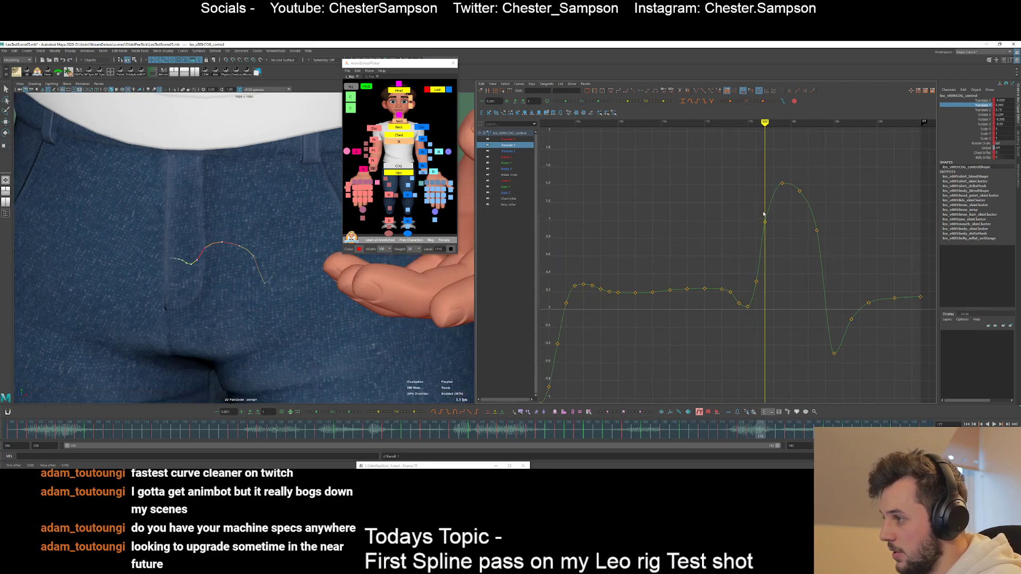
key("alt+period")
key("s")
middle_click_drag(784, 205, 796, 186)
key("alt+period")
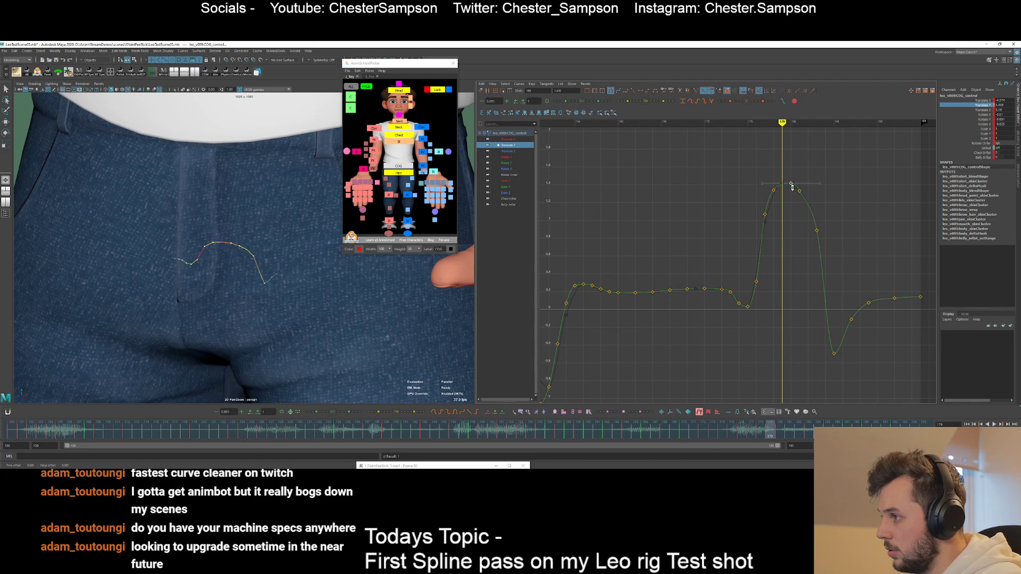
left_click_drag(795, 187, 802, 199)
key("alt+period")
middle_click_drag(798, 204, 804, 202, "shift")
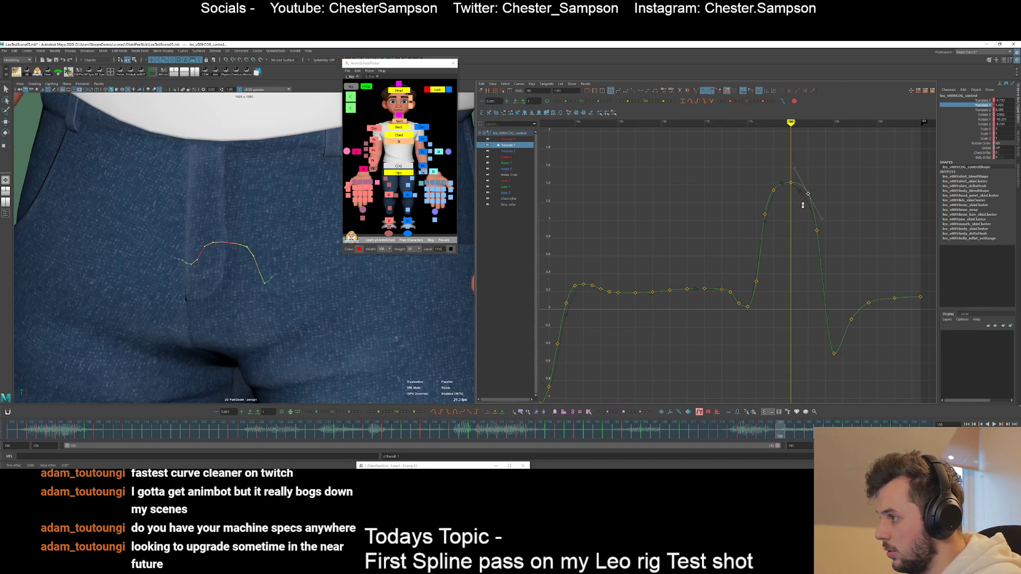
- Add a Translate Y key at frame 184 on the fall after the last peak and raise the key at frame 183
key("alt+period")
key("alt+period")
key("alt+period")
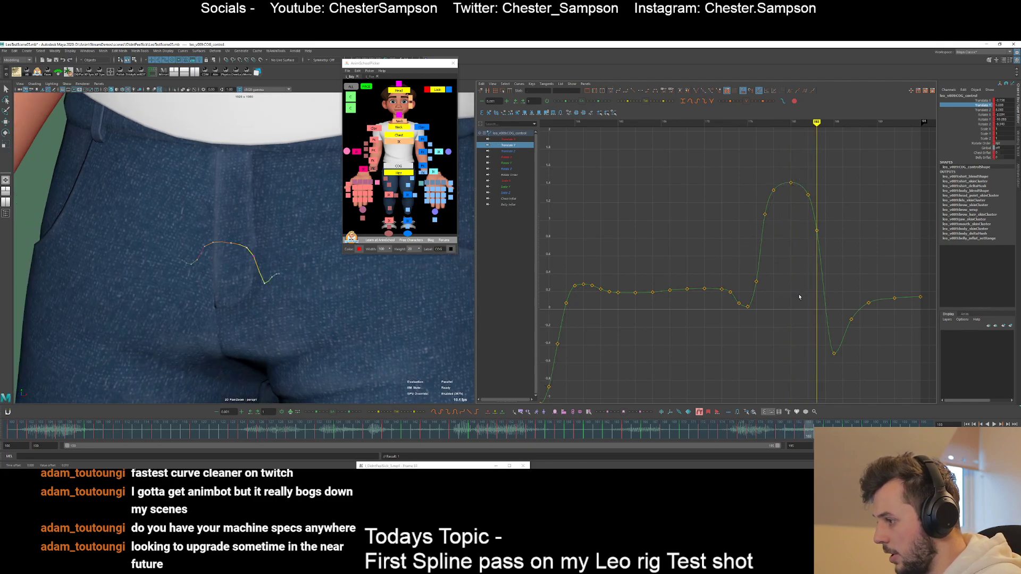
key("alt+period")
middle_click_drag(810, 308, 809, 286, "shift")
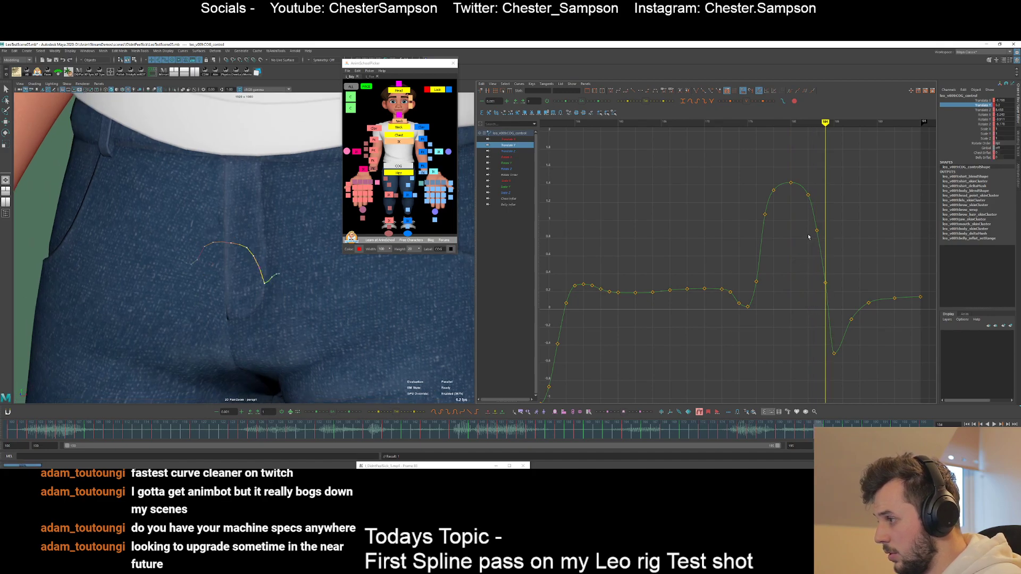
middle_click_drag(813, 234, 813, 223, "shift")
key("alt+comma")
key("alt+period")
key("alt+period")
key("alt+period")
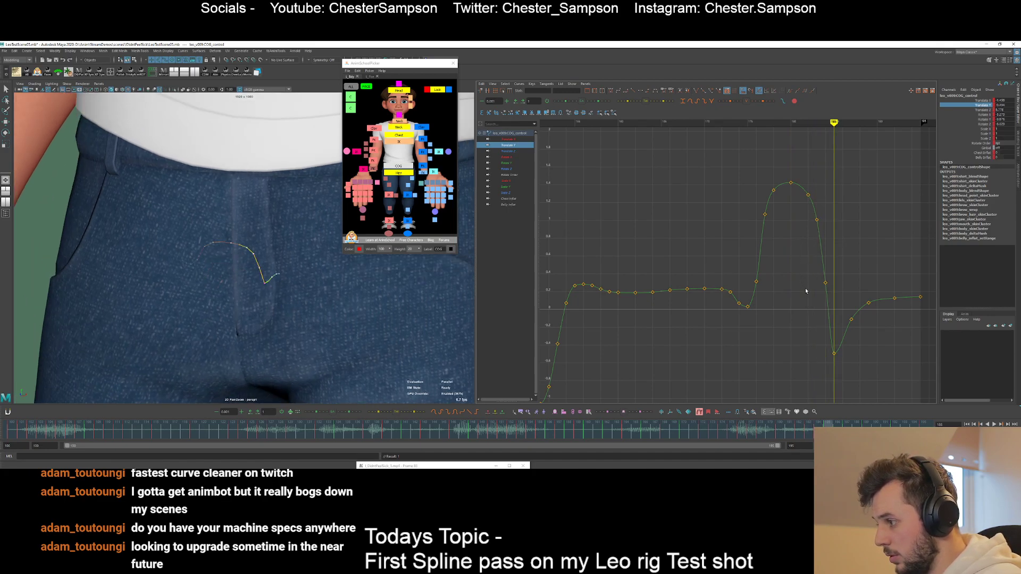
- Add a Translate Y key at frame 186 after the final dip and blend the keys from frame 187 lower
left_click_drag(849, 349, 850, 349)
middle_click_drag(855, 345, 856, 349, "shift")
left_click(857, 348)
key("alt+period")
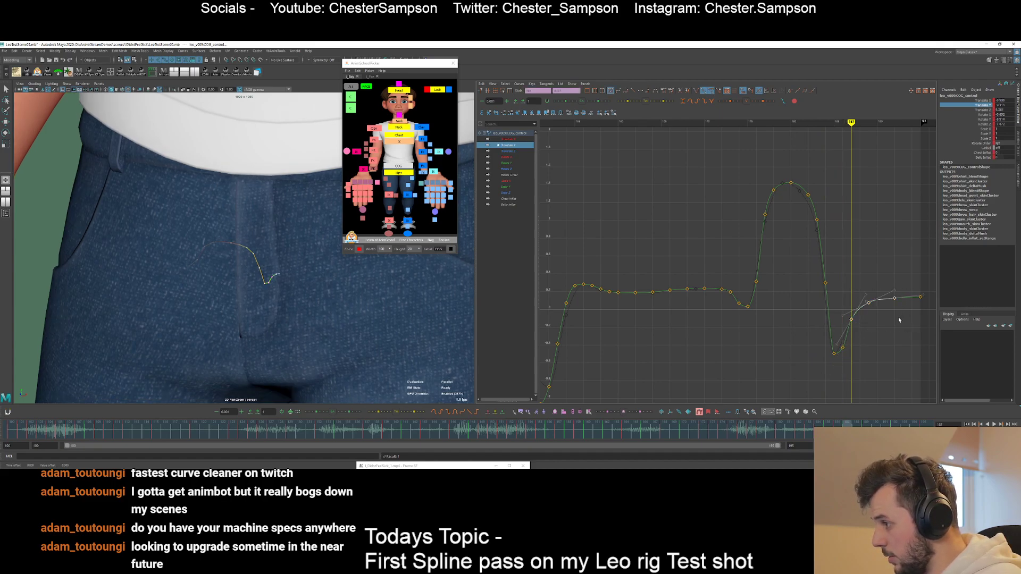
left_click(342, 412)
left_click_drag(343, 416, 343, 416)
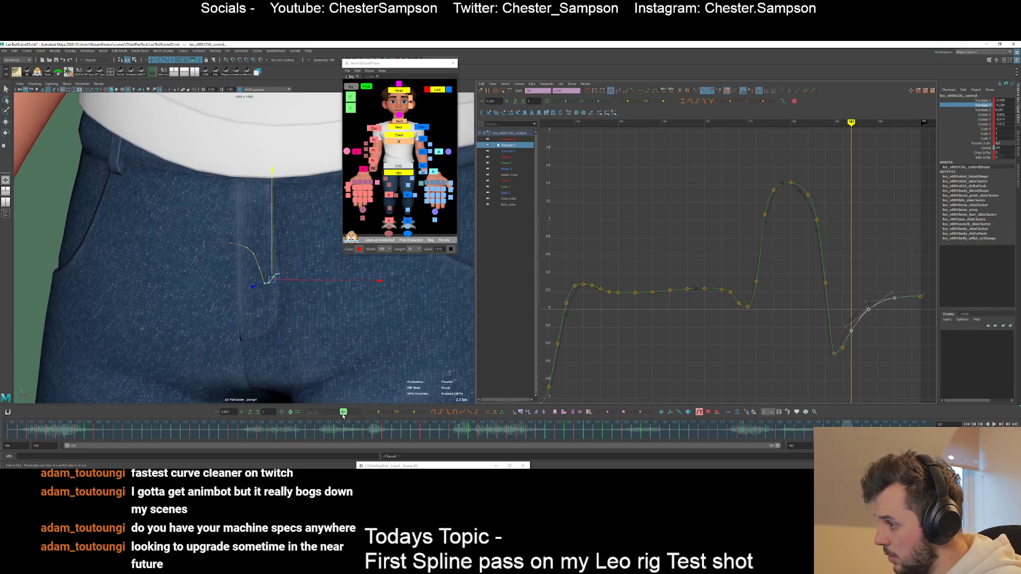
left_click(733, 386)
- Play back the animation in the shot camera and close-up views, and isolate the COG's Translate X curve
key("a")
key("backslash")
key("alt+v")
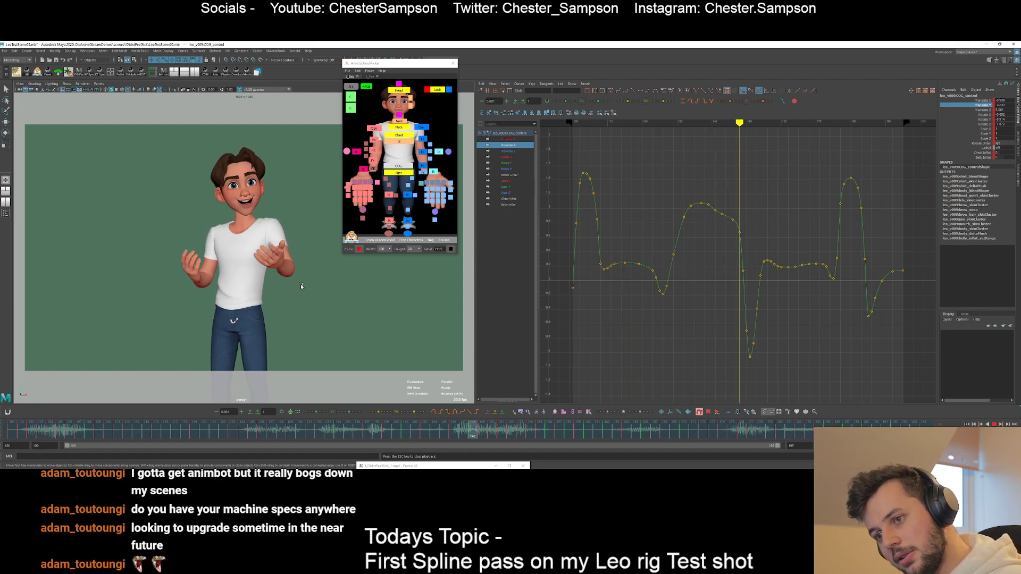
key("backslash")
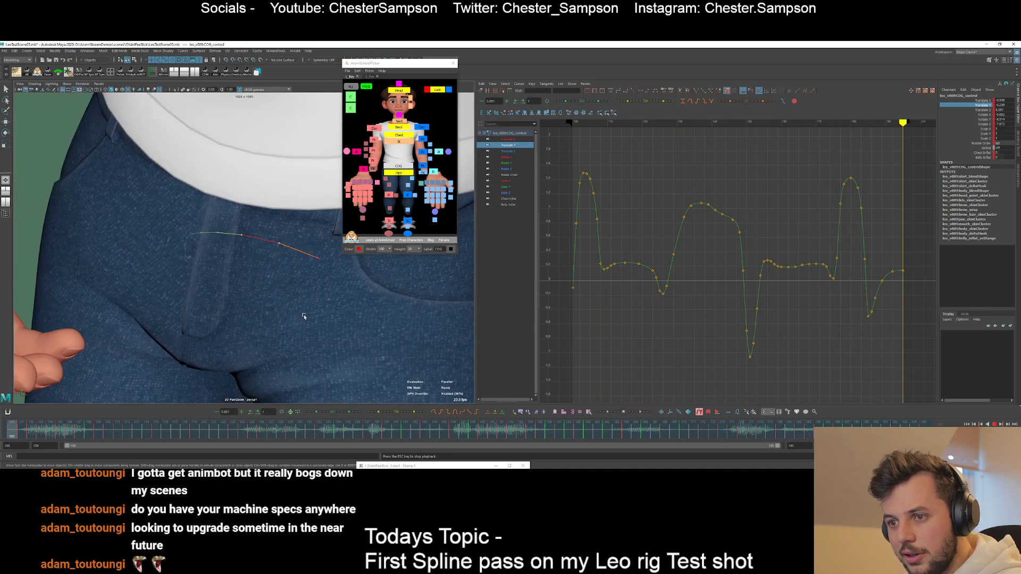
key("alt+v")
left_click(981, 100)
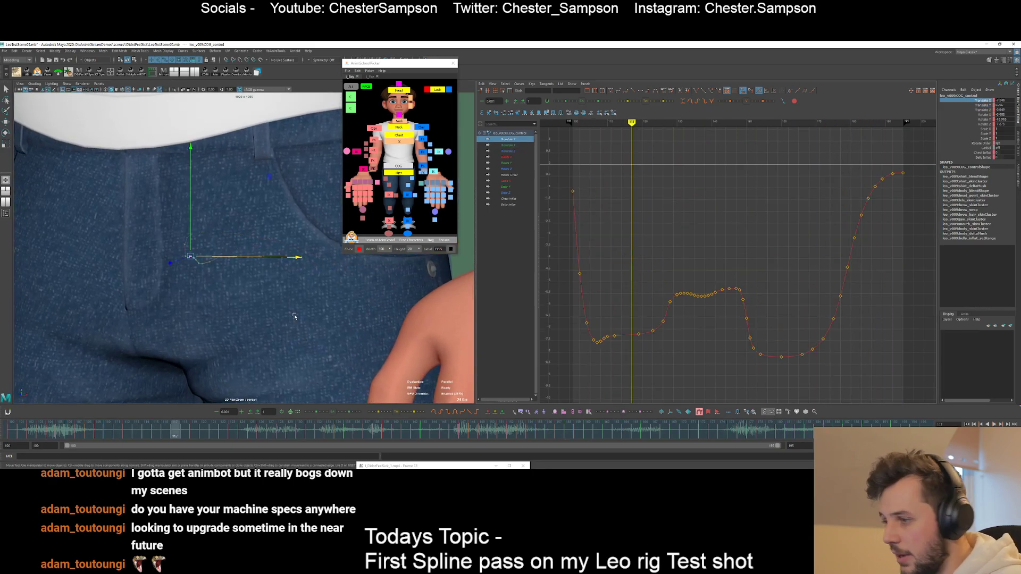
key("alt+v")
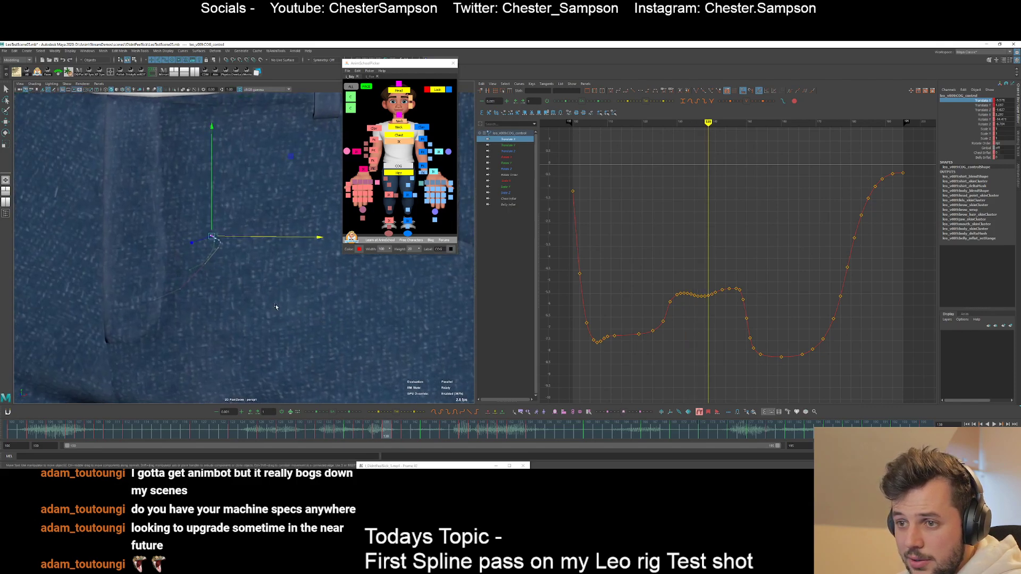
- Examine the COG motion trail up close, frame by frame, in the middle of the shot
right_click_drag(275, 306, 346, 362)
key("alt+comma")
key("alt+comma")
key("alt+comma")
key("alt+comma")
key("alt+comma")
key("alt+comma")
key("alt+period")
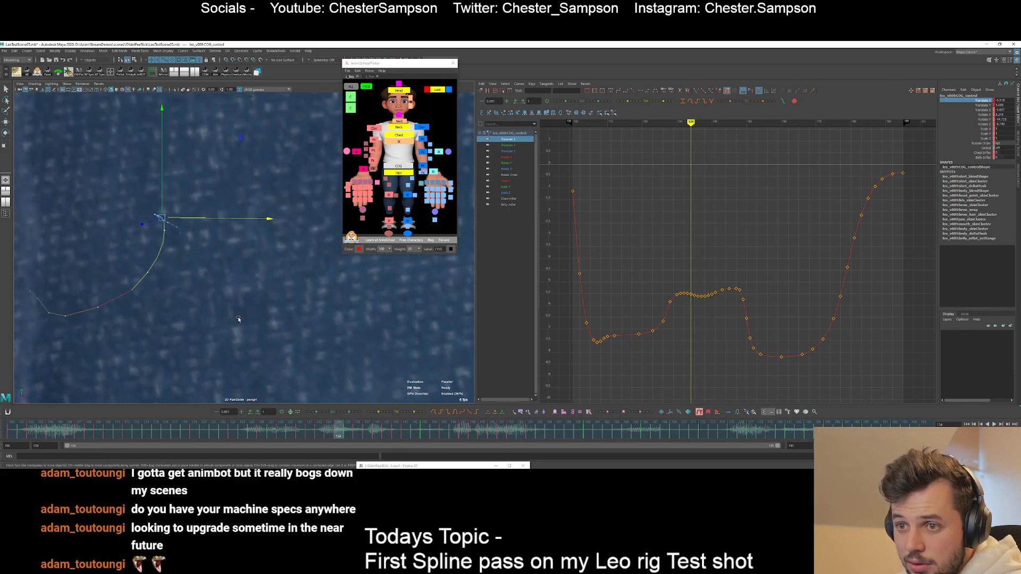
key("alt+period")
key("alt+period")
key("alt+period")
key("alt+period")
key("alt+comma")
key("alt+comma")
key("alt+period")
key("alt+period")
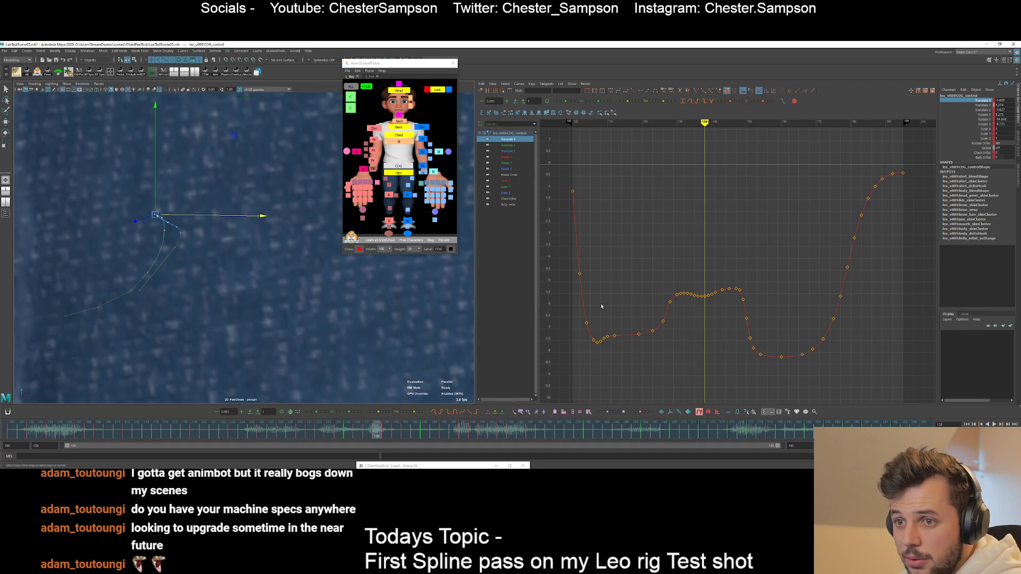
- Reselect the COG control and check its arc frame by frame between frames 134 and 140
left_click(154, 205)
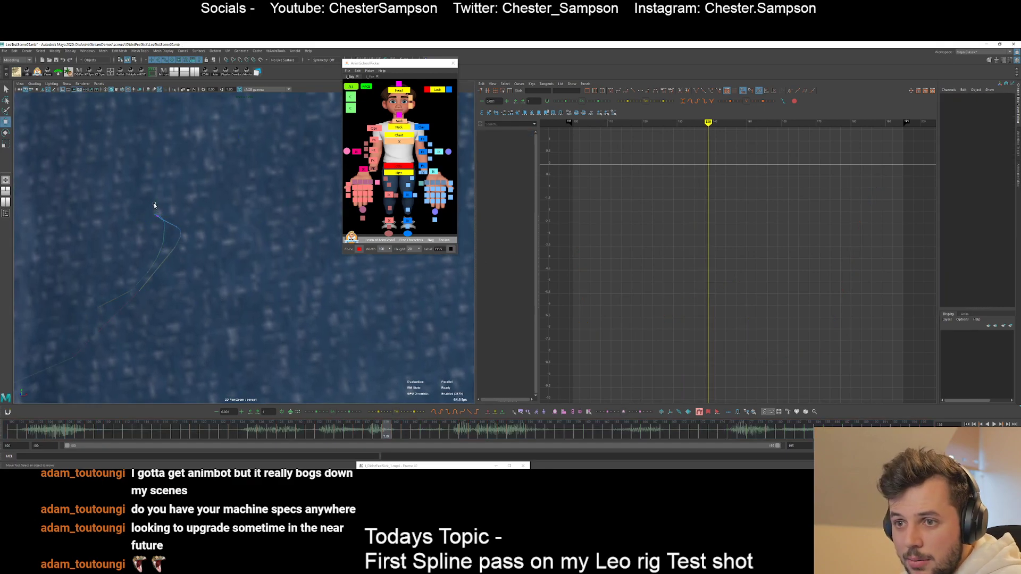
left_click(155, 205)
key("alt+comma")
key("alt+comma")
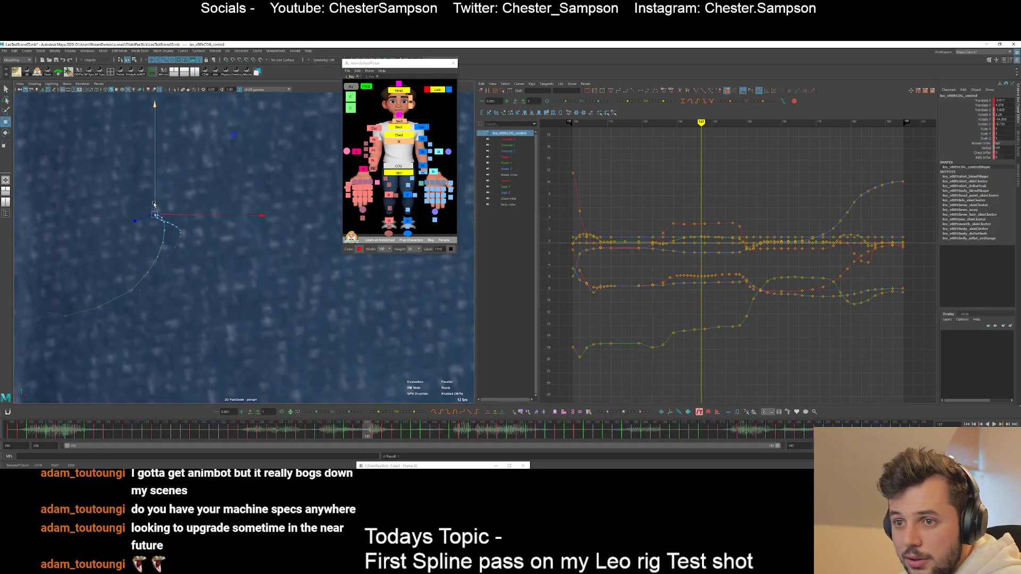
key("alt+period")
key("alt+period")
key("alt+period")
key("alt+comma")
key("alt+comma")
key("alt+comma")
key("alt+comma")
key("alt+comma")
key("alt+comma")
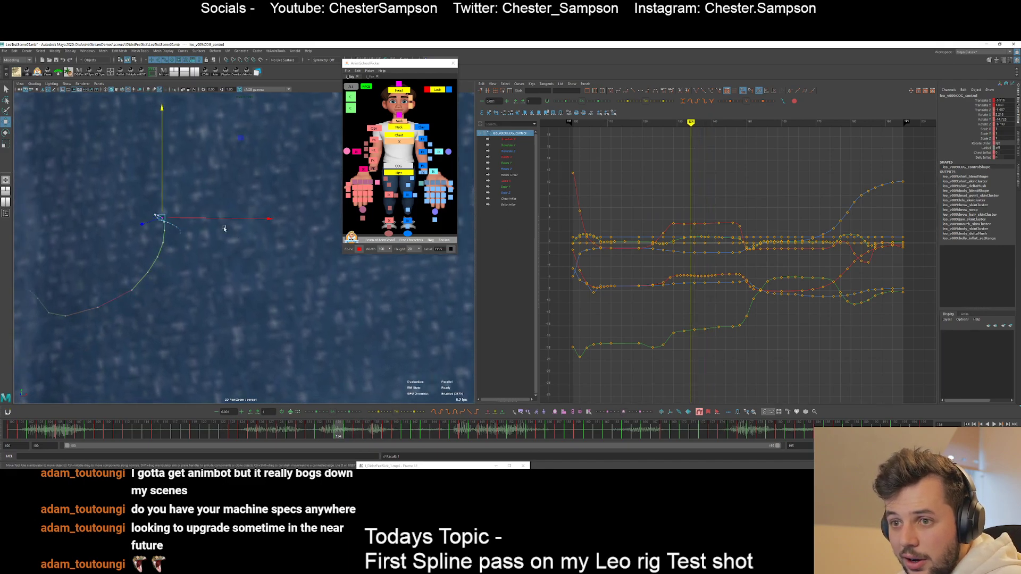
key("alt+period")
key("alt+period")
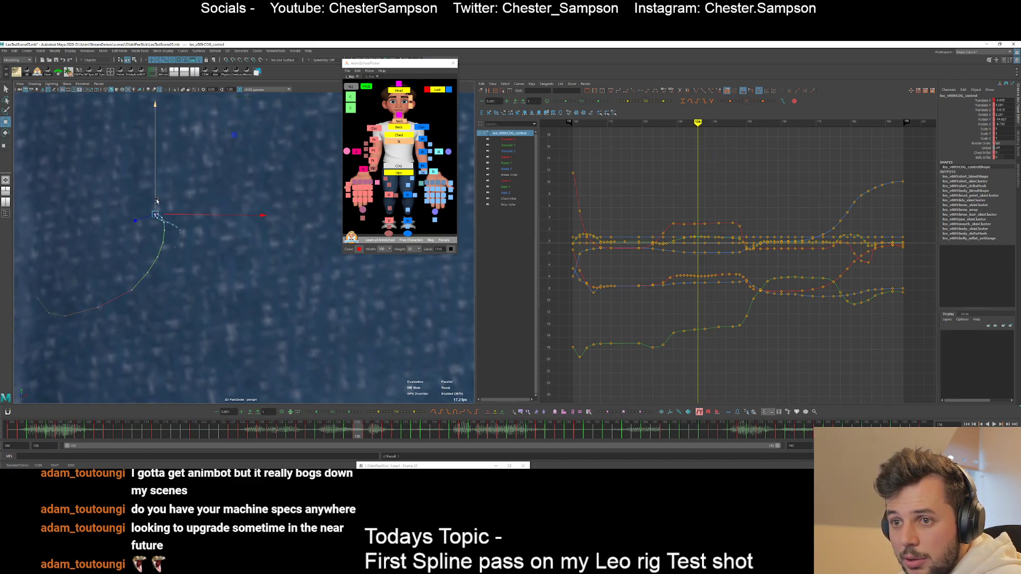
key("alt+period")
key("alt+period")
key("alt+period")
key("alt+period")
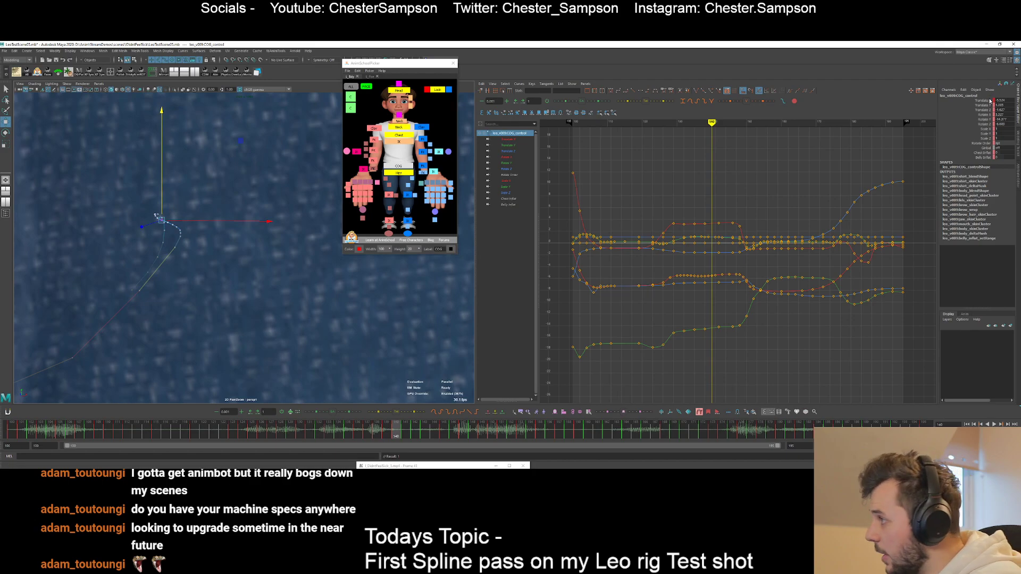
- Isolate the COG's Translate Y curve and raise the key at frame 134 leading into the middle peak
left_click(983, 105)
key("alt+comma")
key("alt+comma")
key("alt+comma")
key("alt+comma")
key("alt+comma")
key("alt+comma")
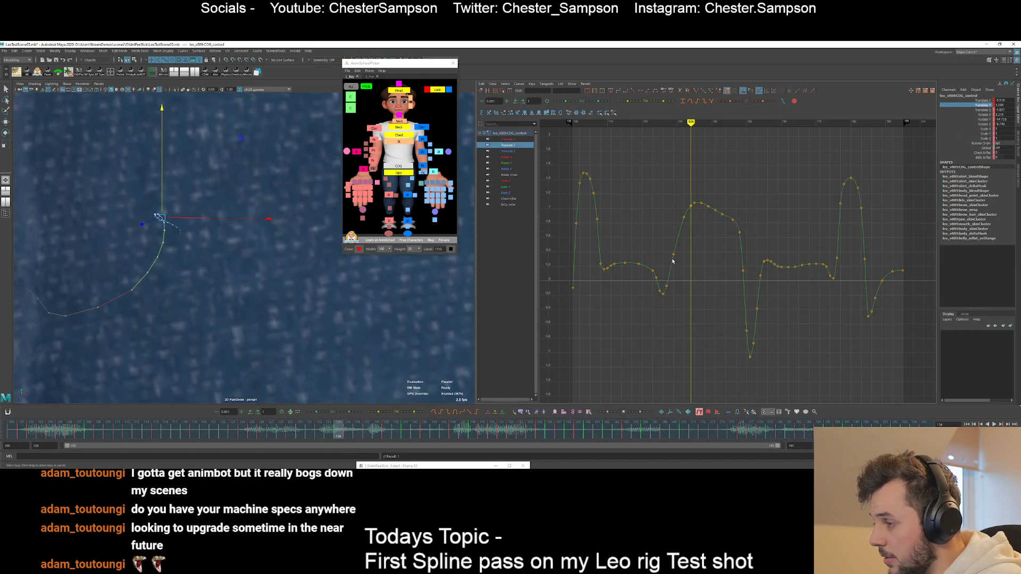
right_click_drag(672, 261, 670, 234, "alt+shift")
middle_click_drag(670, 234, 704, 315, "alt")
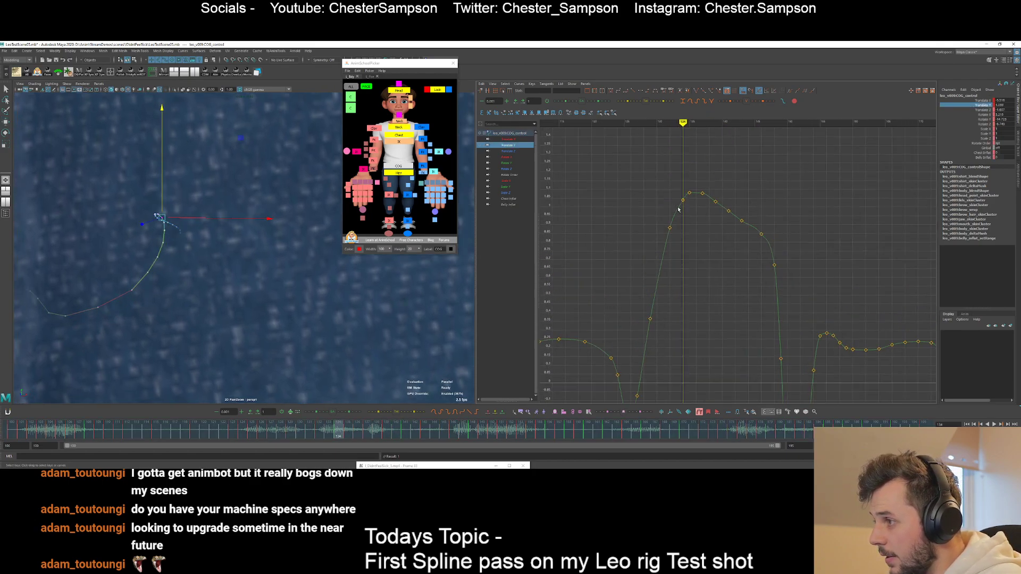
right_click_drag(687, 285, 693, 227, "alt+shift")
middle_click_drag(693, 227, 717, 304, "alt")
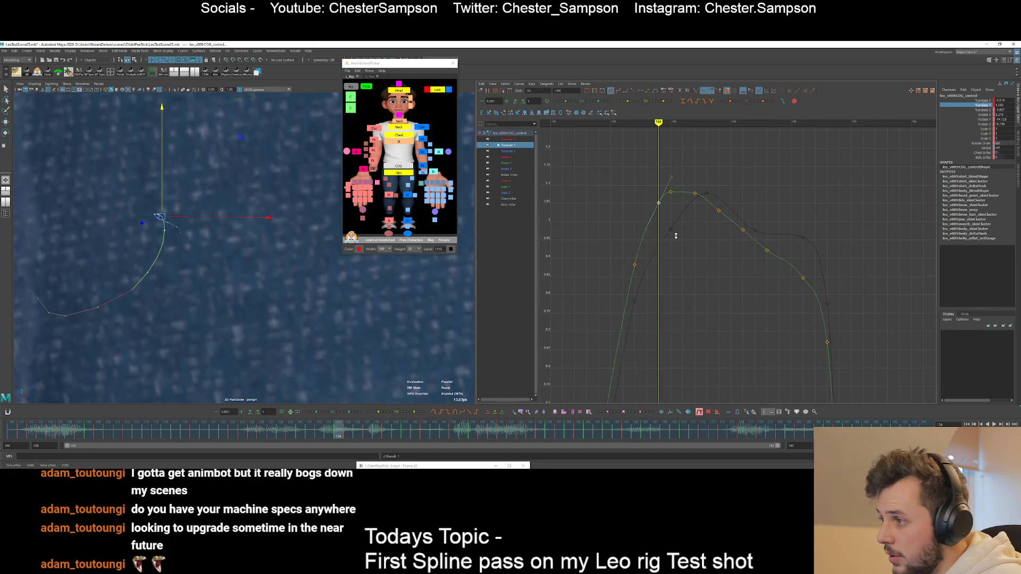
key("alt+period")
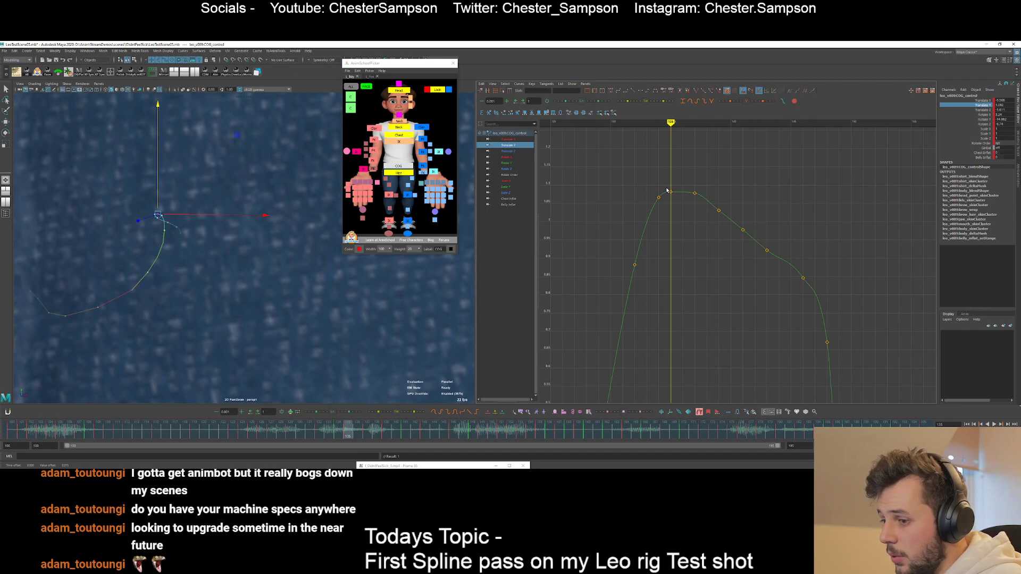
- Add a Translate Y key at frame 136 and adjust the key at frame 135 to round the top of the middle peak
key("alt+period")
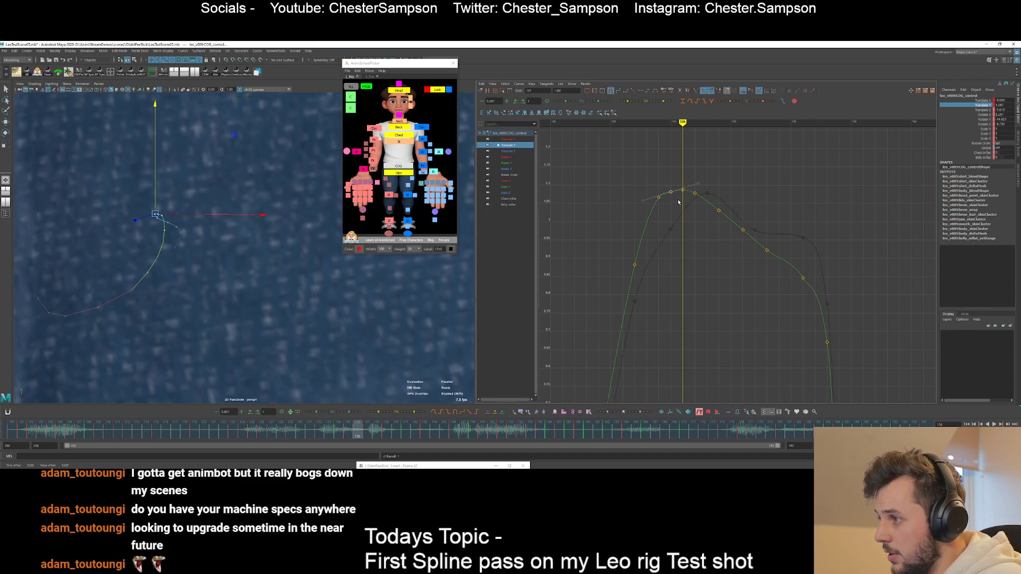
left_click(708, 208)
key("alt+period")
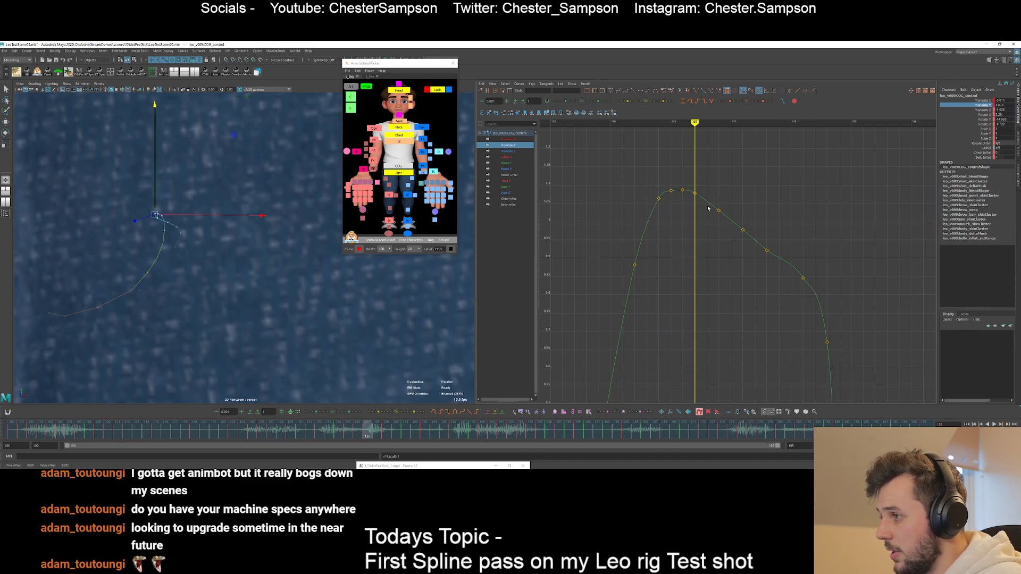
key("alt+period")
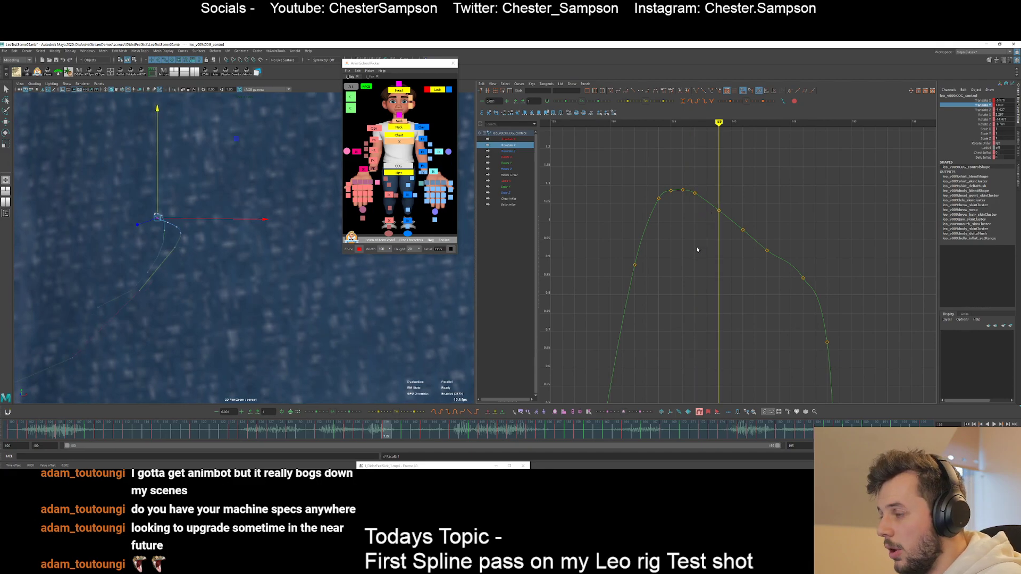
- Raise the Translate Y key at frame 139 to smooth the descent after the middle peak
right_click_drag(698, 250, 698, 186, "alt+shift")
middle_click_drag(697, 186, 685, 252, "alt")
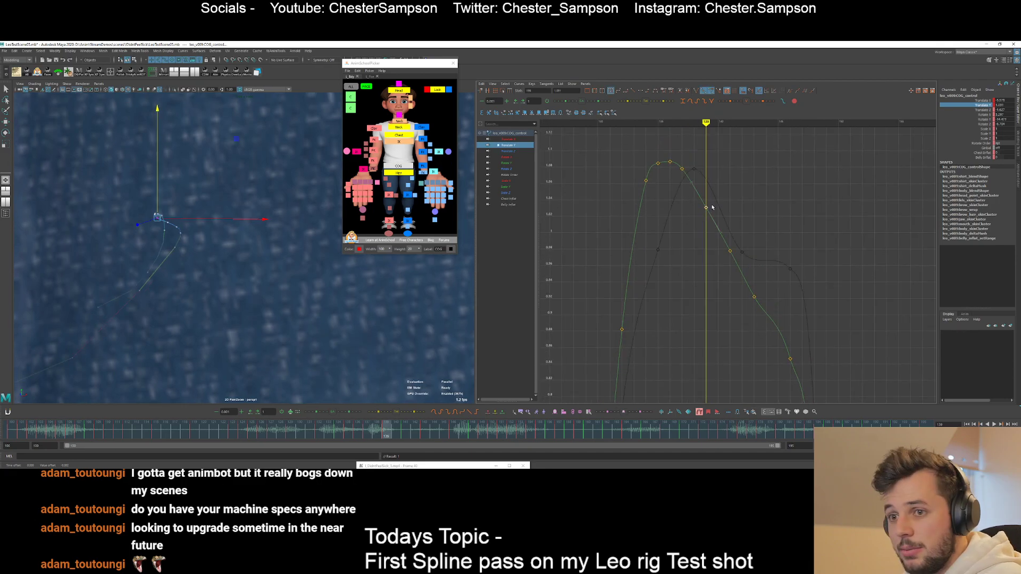
left_click(679, 209)
key("period")
key("period")
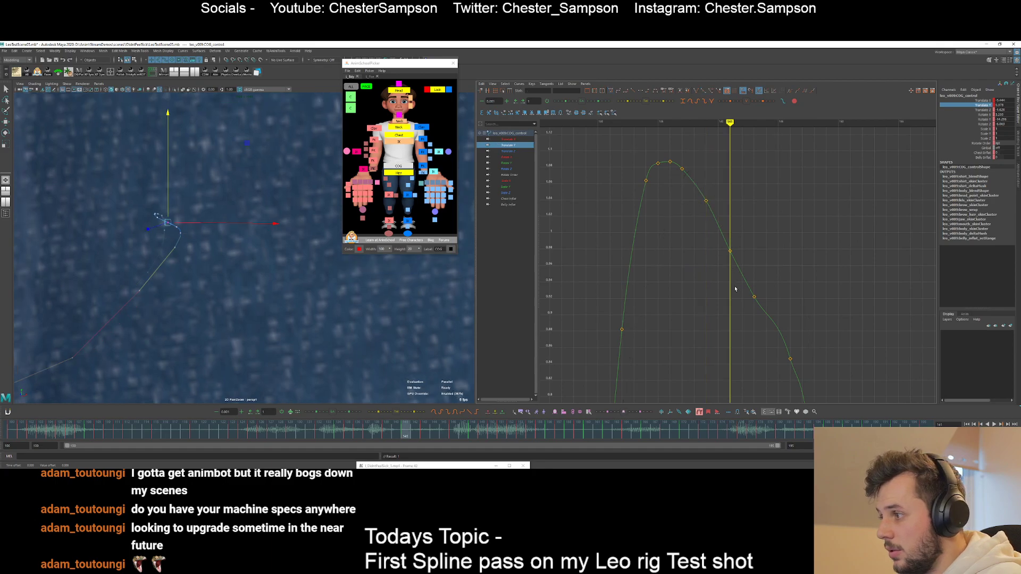
- Adjust the COG's Translate Y keys at frames 146 and 148 to smooth the descent after the middle peak
middle_click_drag(735, 311, 687, 214, "alt")
key("period")
left_click_drag(694, 211, 720, 185)
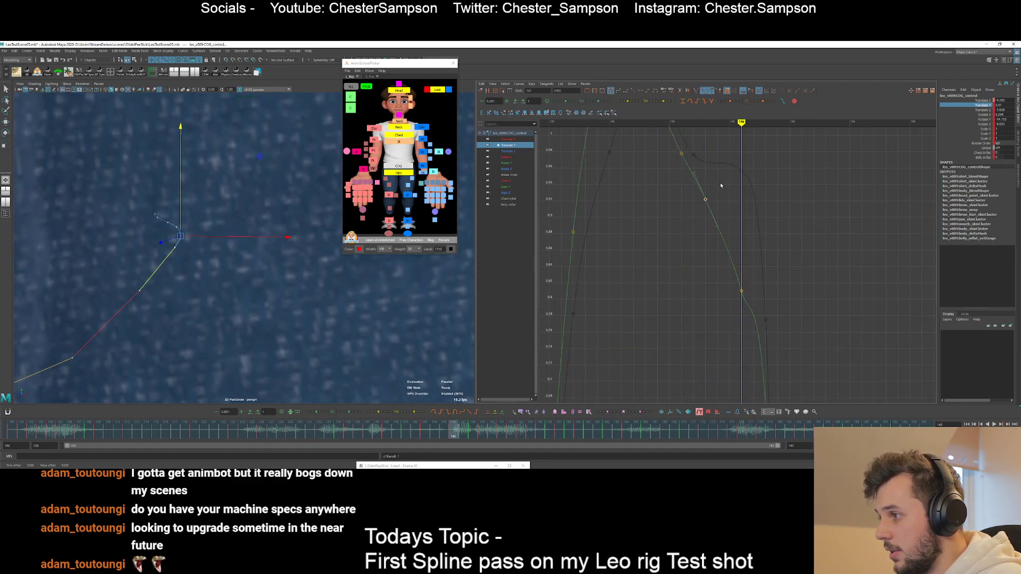
key("a")
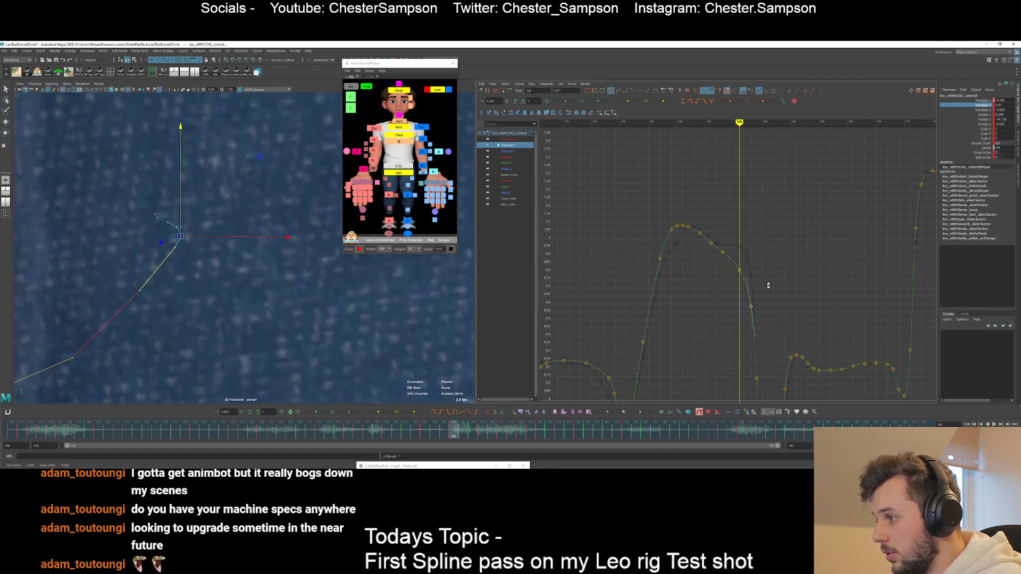
left_click(712, 263)
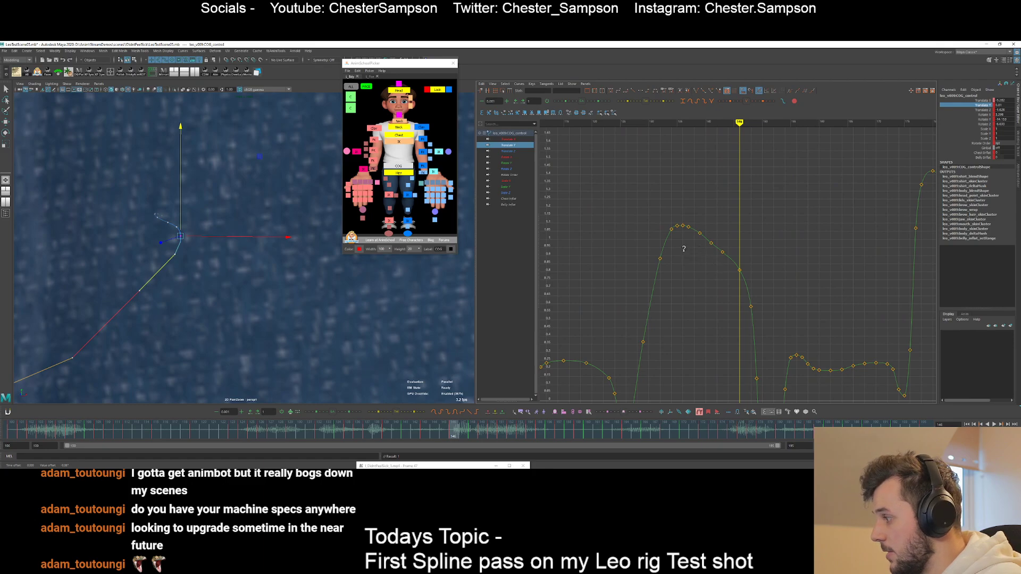
right_click_drag(684, 248, 715, 249, "alt+shift")
right_click_drag(674, 297, 674, 279, "alt+shift")
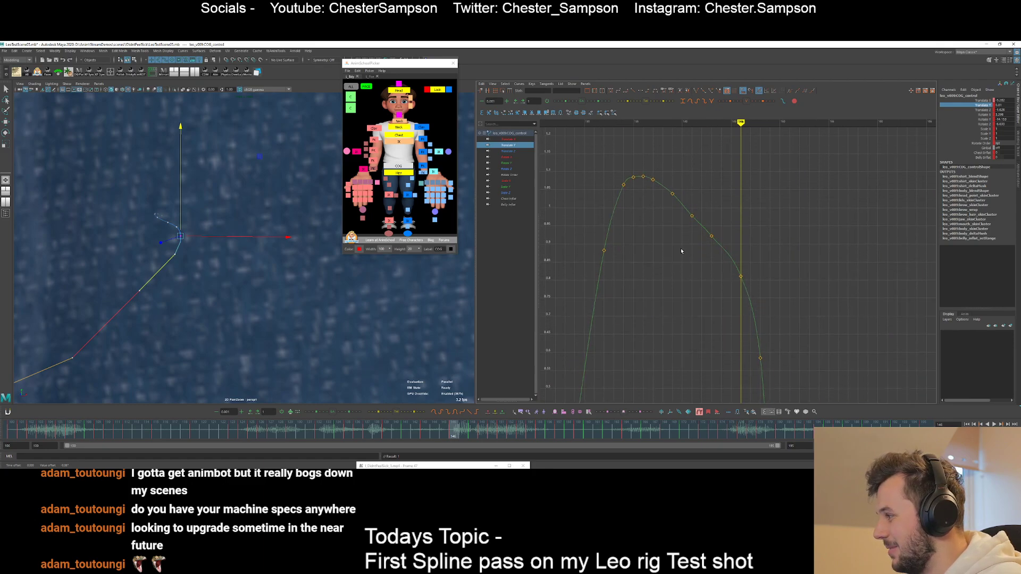
- Fine-tune the Translate Y keys at frames 143 and 146 so the falling side of the middle peak curves evenly
middle_click_drag(680, 242, 683, 268, "alt")
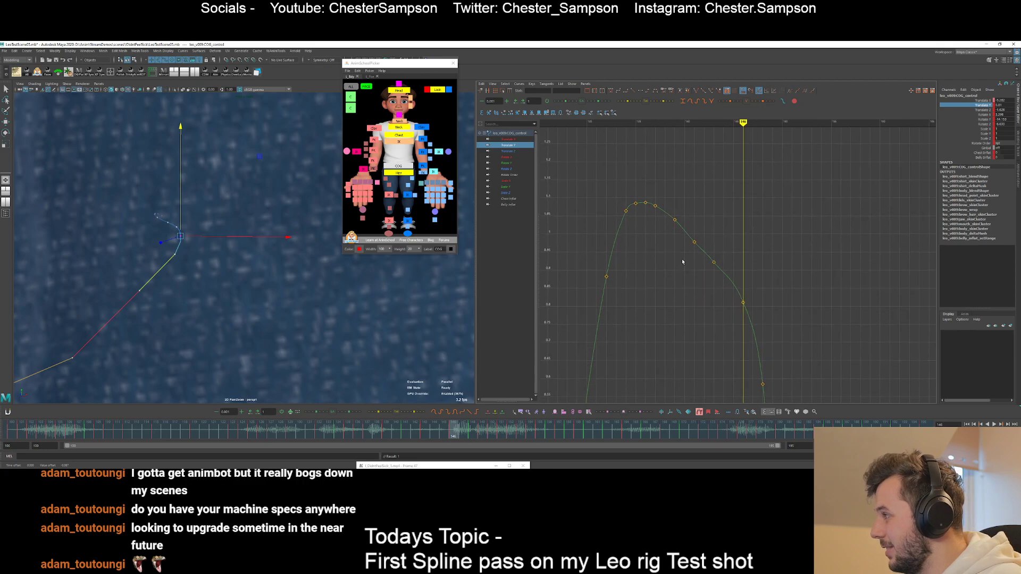
key("comma")
key("comma")
key("comma")
key("comma")
key("period")
key("period")
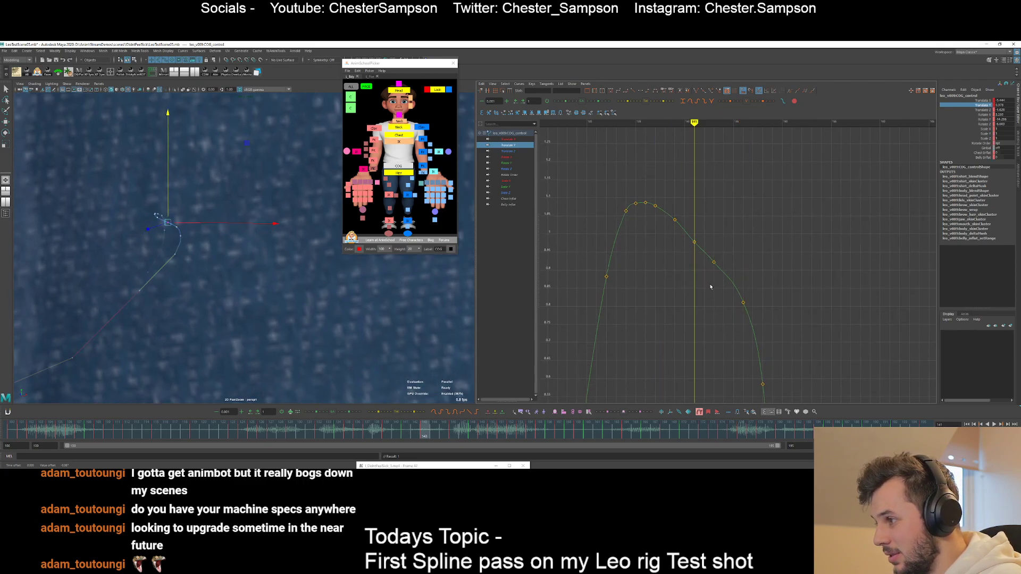
key("period")
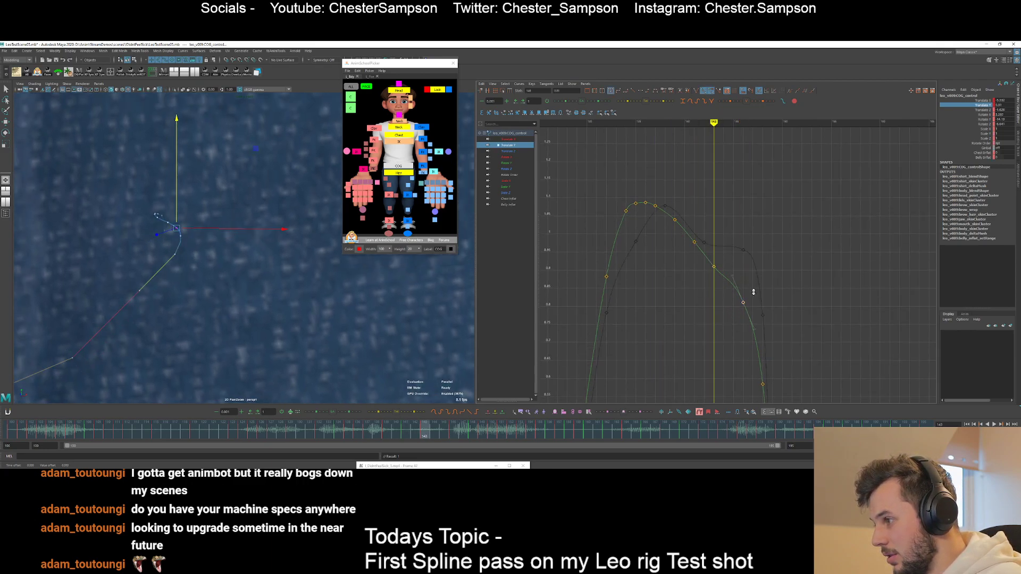
right_click_drag(779, 341, 726, 324, "alt")
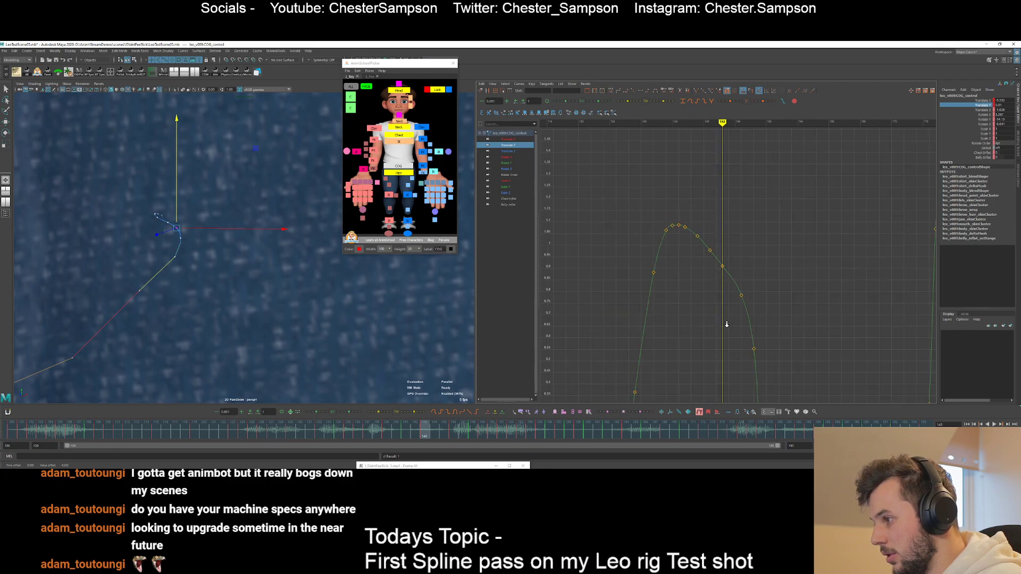
right_click_drag(688, 292, 670, 268, "alt+shift")
mouse_move(708, 296)
right_mouse_down("alt")
mouse_move(677, 281)
mouse_move(707, 315)
right_mouse_up("alt")
middle_click_drag(726, 345, 690, 258, "alt")
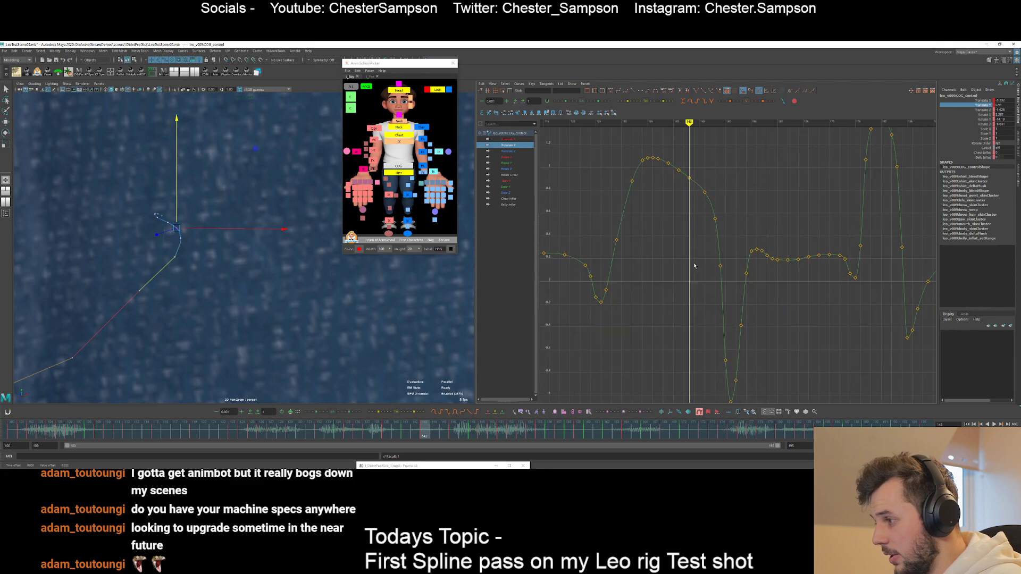
- Isolate the COG's Translate X curve and raise the key at frame 149 slightly to even out the arc
key("period")
key("period")
key("period")
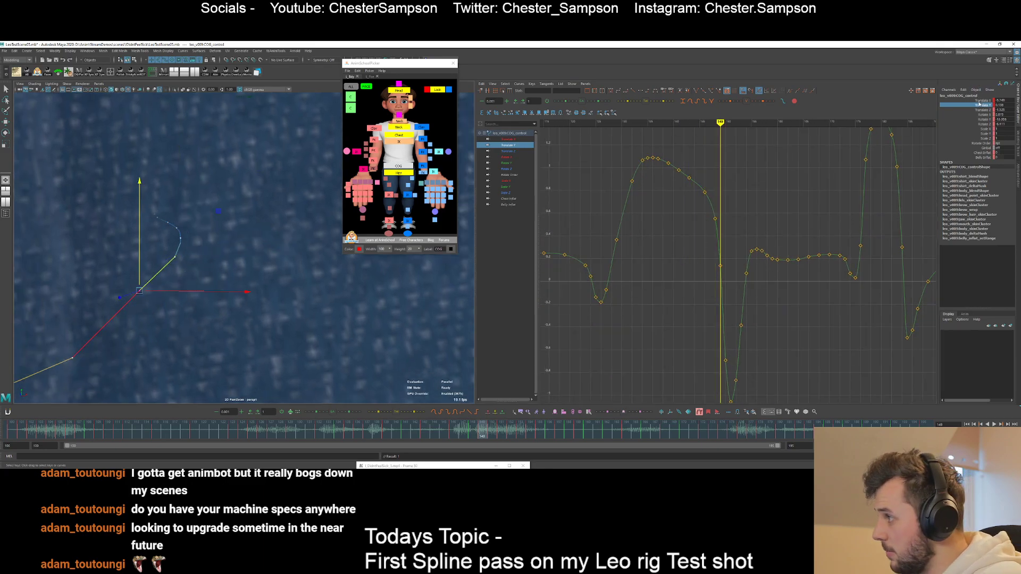
left_click(981, 99)
left_click(715, 290)
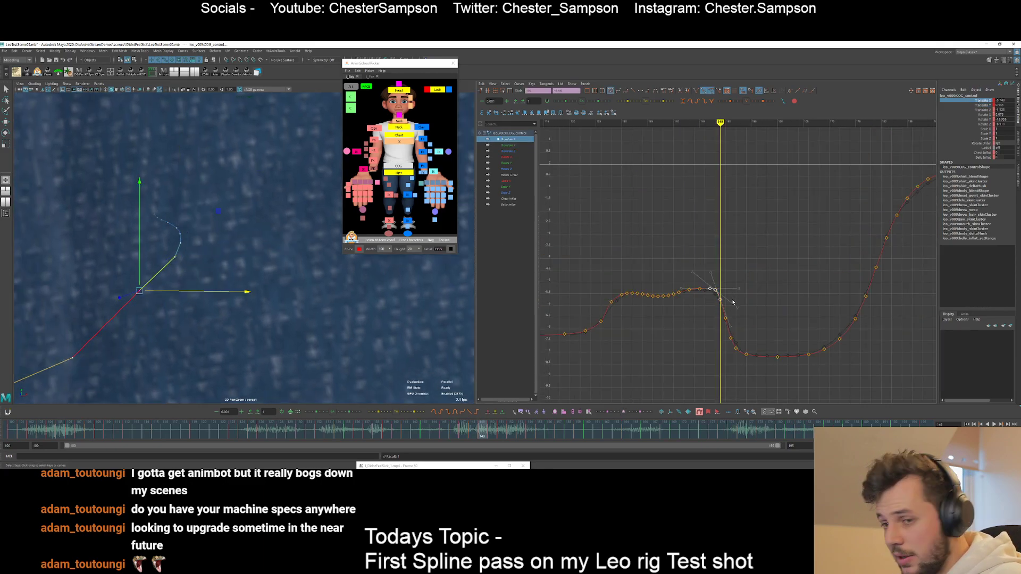
left_click(733, 303)
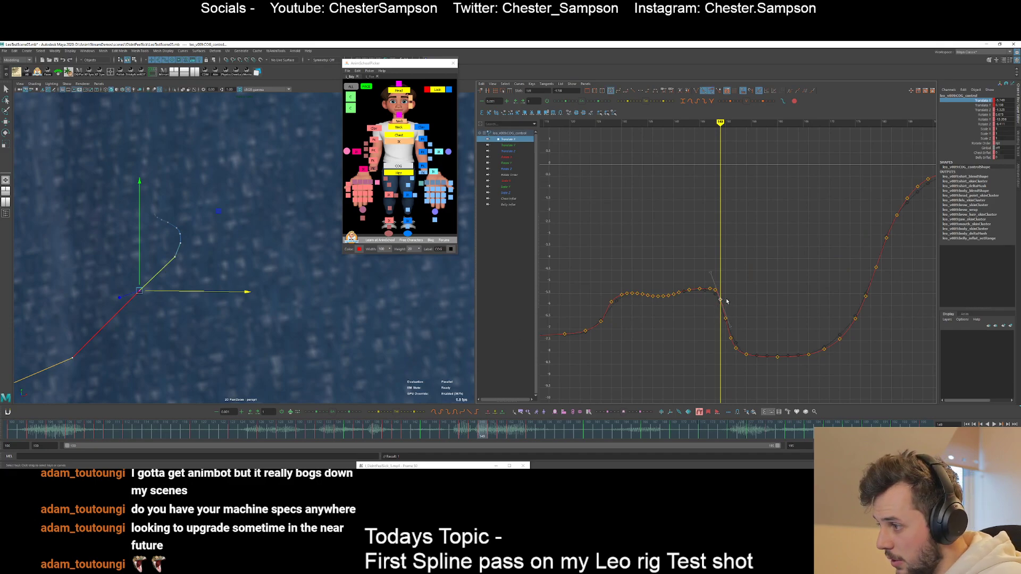
middle_click_drag(730, 301, 730, 298)
key("comma")
key("period")
key("period")
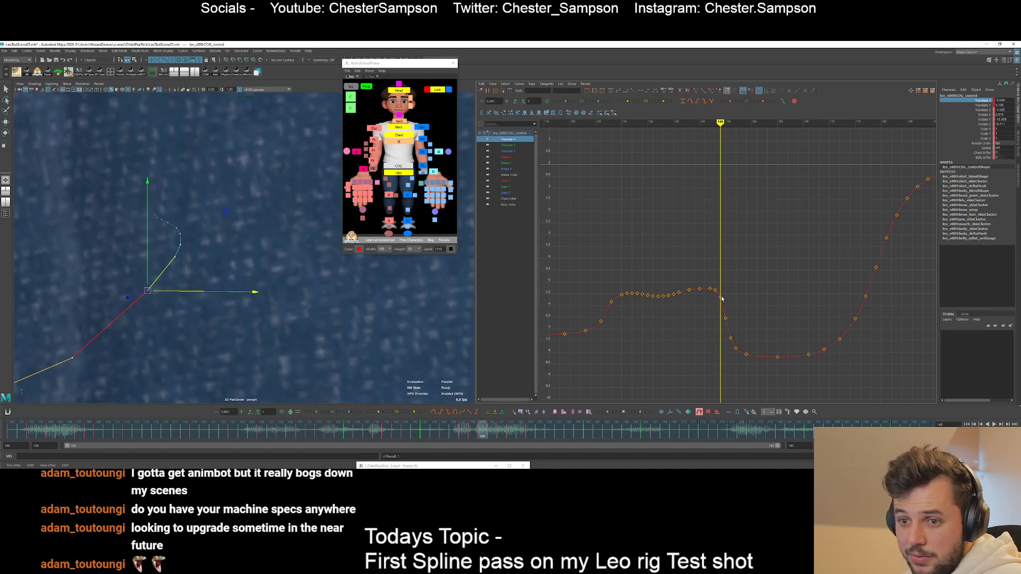
- Raise the Translate X keys at frames 150 and 151 slightly to refine the lower bend of the COG's arc
middle_click_drag(731, 309, 732, 313)
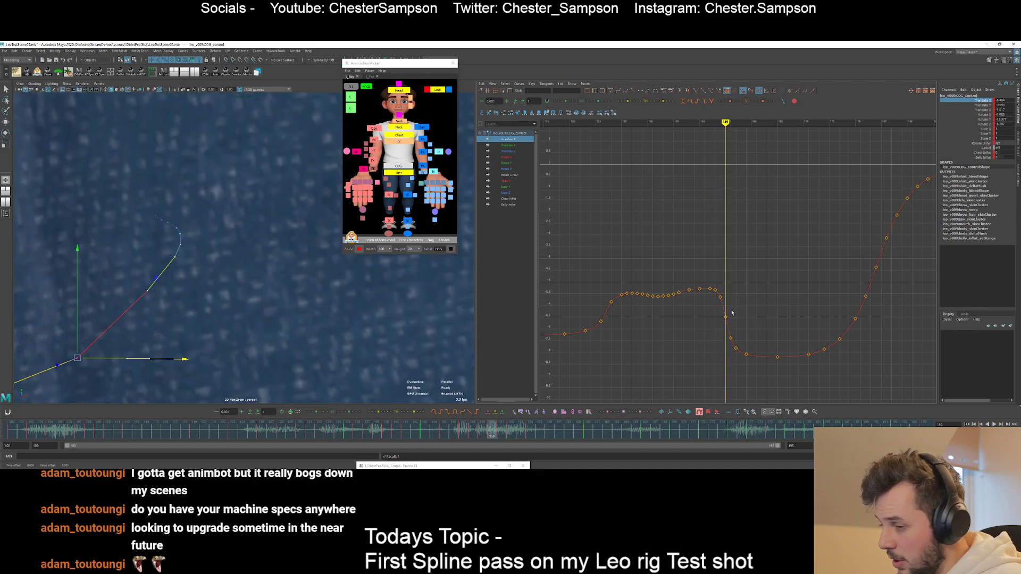
scroll(108, 327, "down", 2)
middle_click_drag(109, 326, 234, 282, "alt")
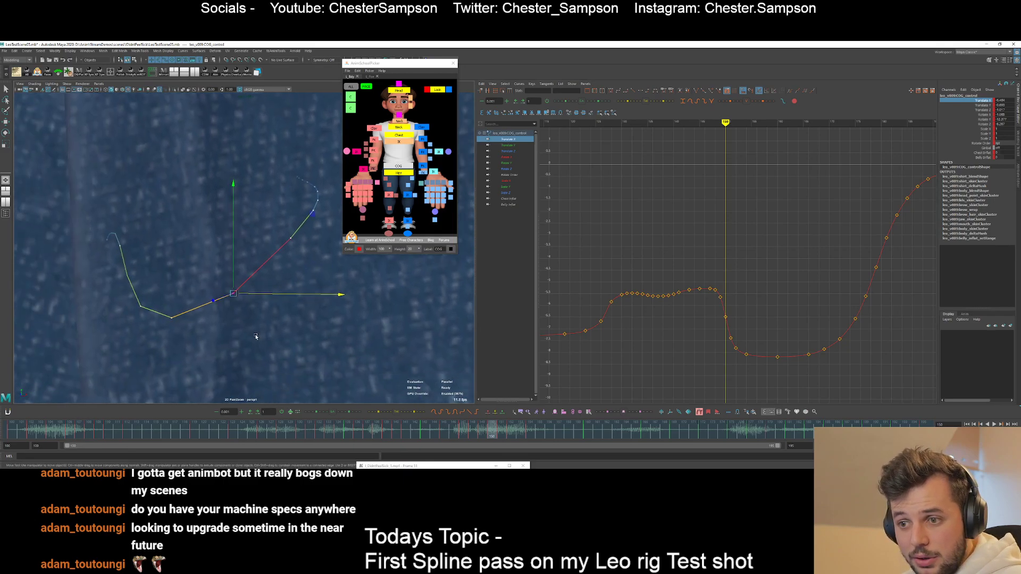
key("period")
left_click_drag(726, 344, 737, 332)
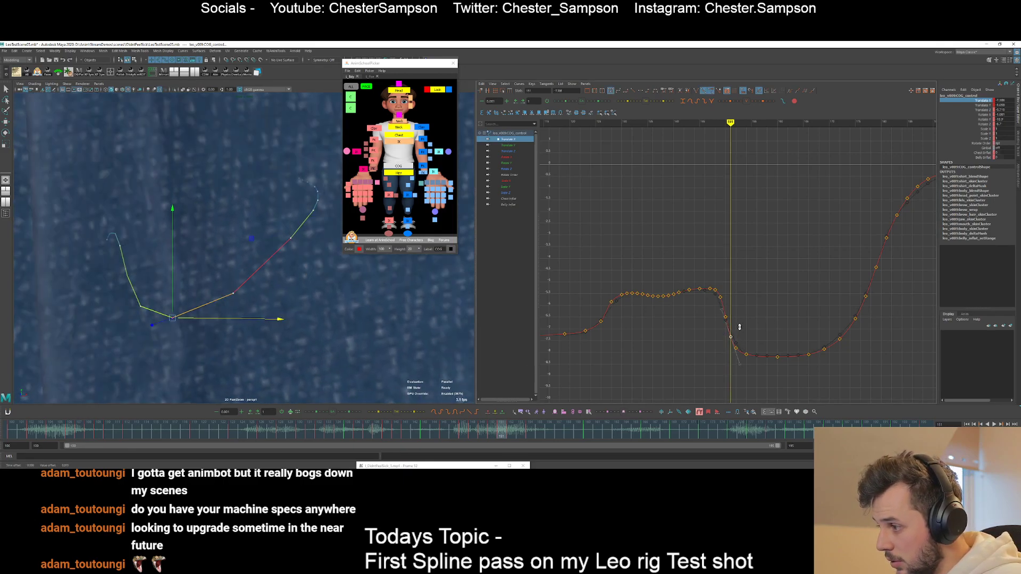
left_click(713, 353)
- Check the COG's arc frame by frame from frame 152 to about frame 177 and back
key("period")
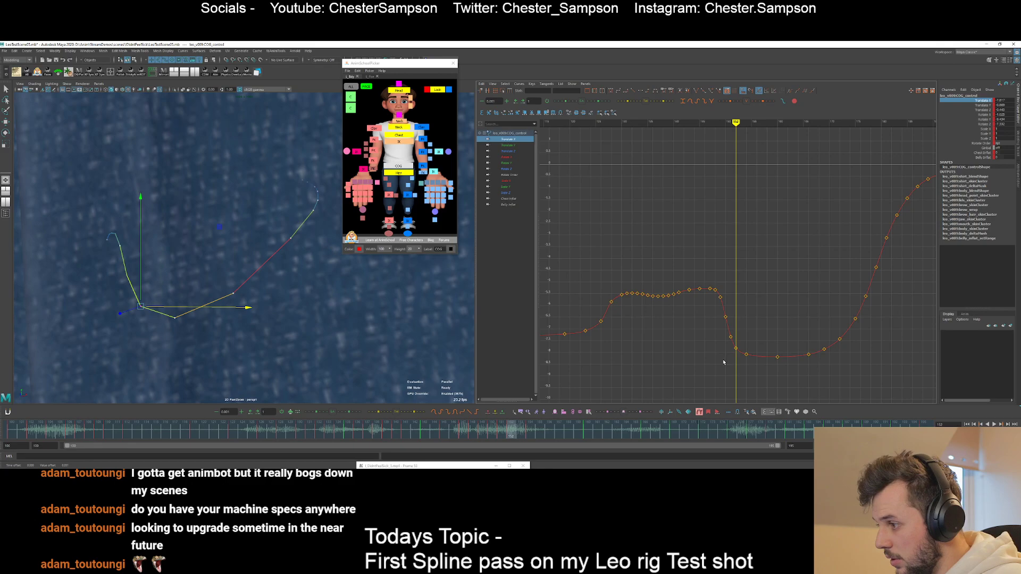
key("period")
key("period")
key("period")
key("comma")
key("alt+comma")
key("alt+comma")
key("alt+comma")
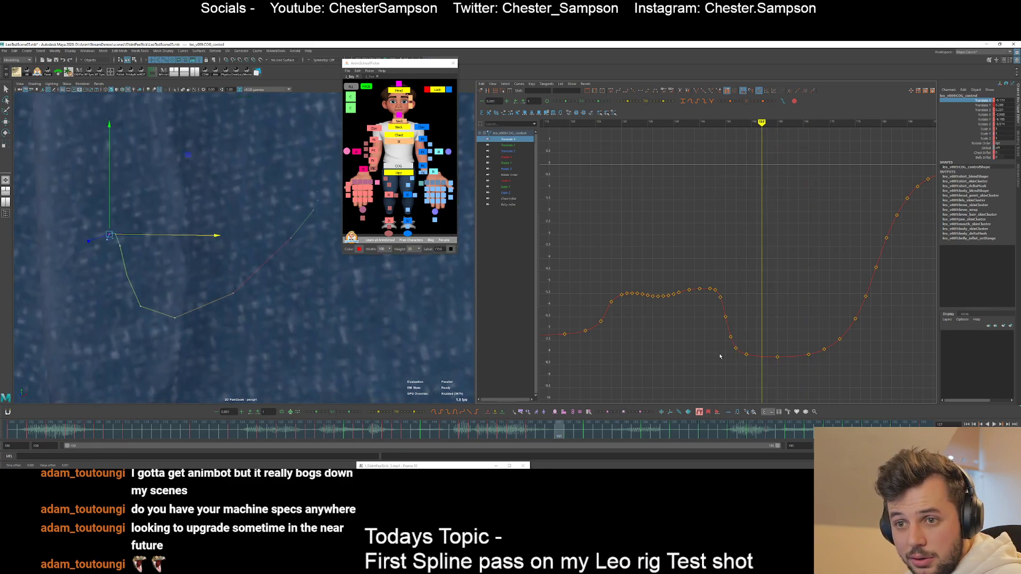
key("alt+comma")
key("alt+comma")
key("alt+comma")
key("alt+period")
key("alt+period")
key("alt+period")
key("alt+period")
key("alt+period")
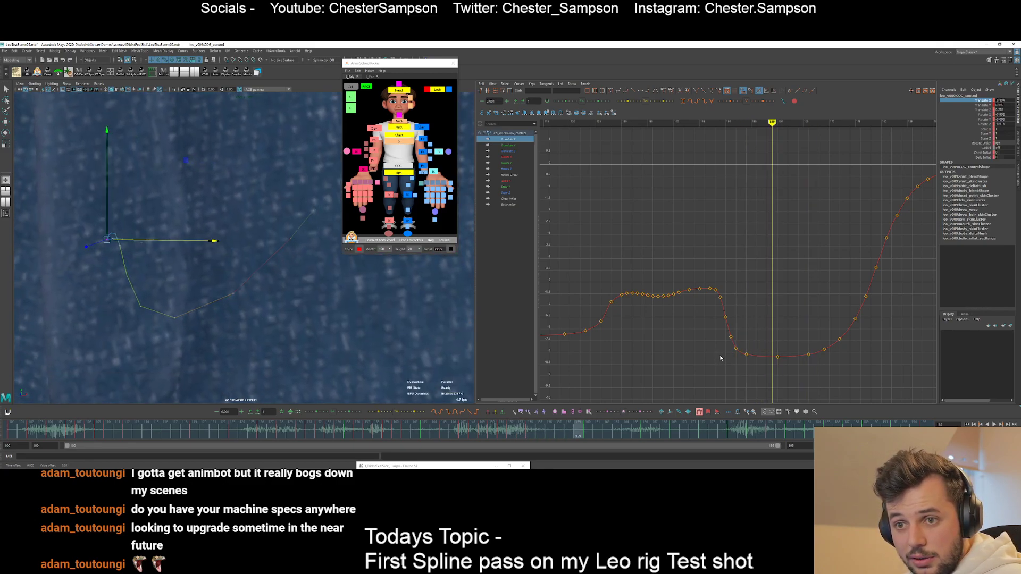
key("alt+period")
key("alt+period")
key("alt+period")
key("alt+period")
key("alt+period")
key("alt+period")
key("alt+period")
key("alt+period")
key("alt+period")
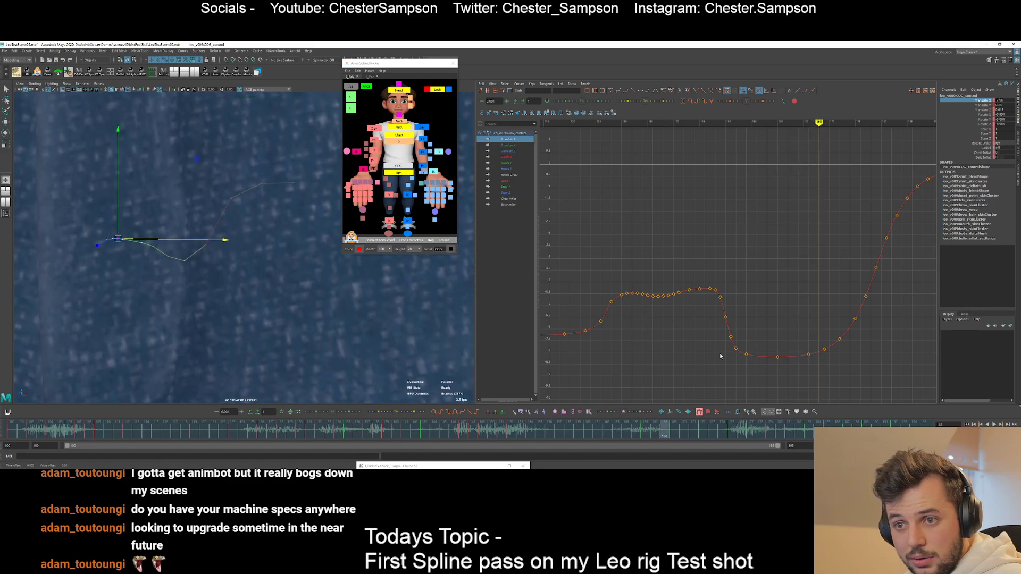
key("period")
key("period")
key("period")
key("period")
key("period")
key("period")
key("period")
key("period")
key("period")
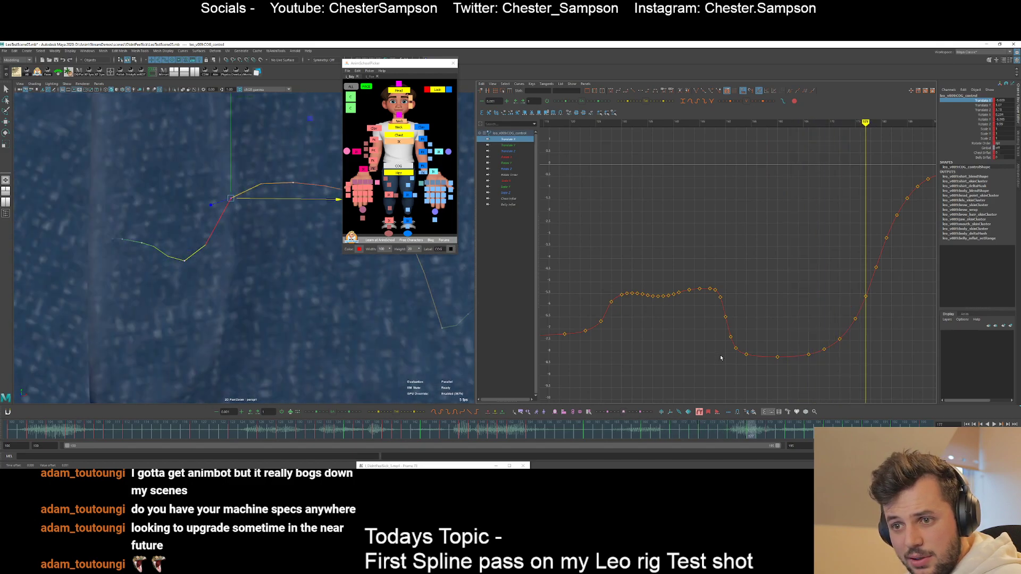
key("comma")
key("comma")
key("comma")
key("comma")
key("comma")
key("comma")
key("comma")
key("comma")
key("comma")
key("comma")
key("comma")
key("comma")
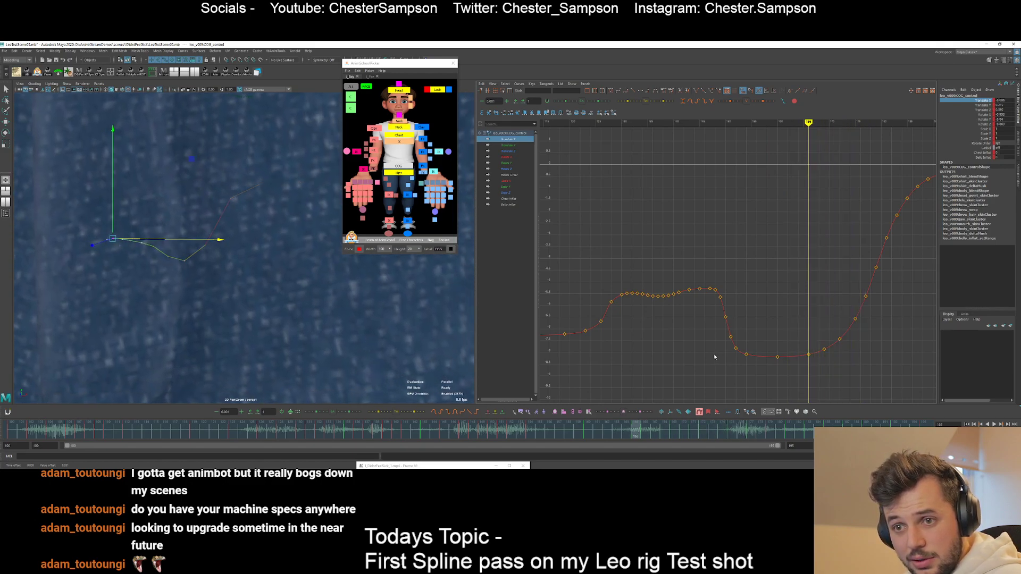
key("comma")
key("comma")
key("comma")
key("comma")
key("comma")
key("comma")
key("comma")
key("comma")
key("comma")
key("comma")
key("comma")
key("comma")
key("comma")
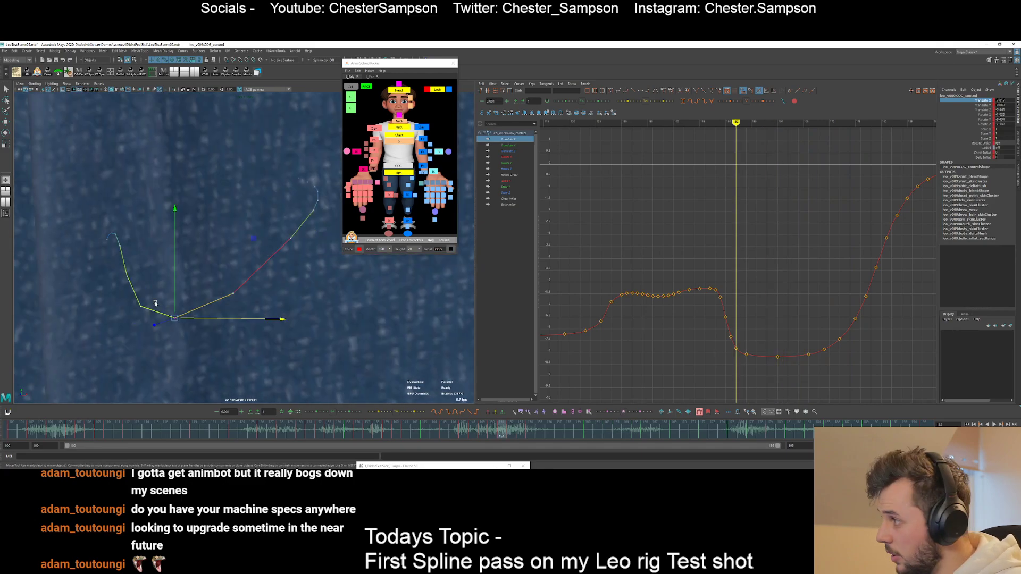
- Play the animation, review the character's motion through the shot camera, and stop playback
key("alt+v")
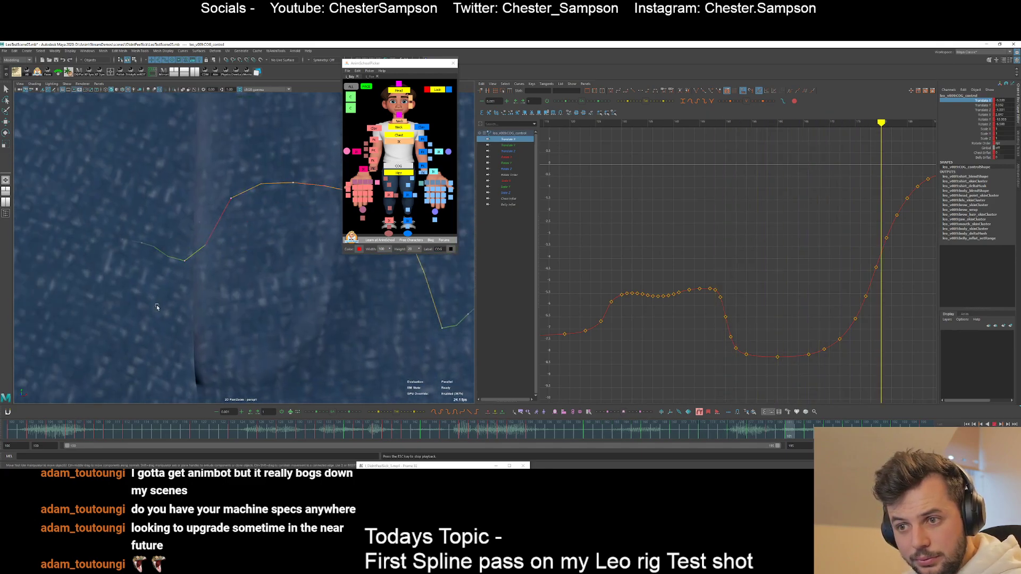
key("backslash")
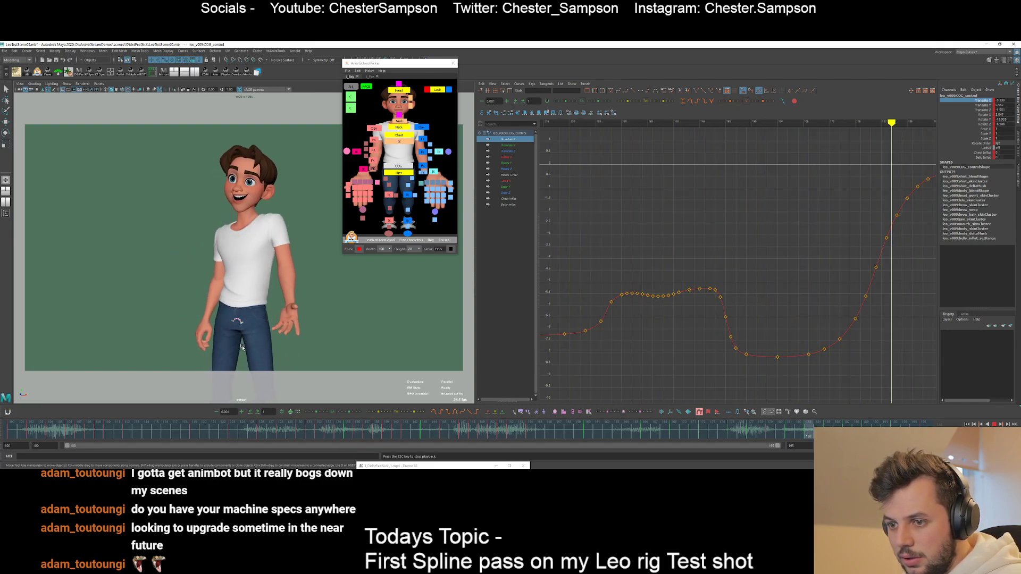
key("Escape")
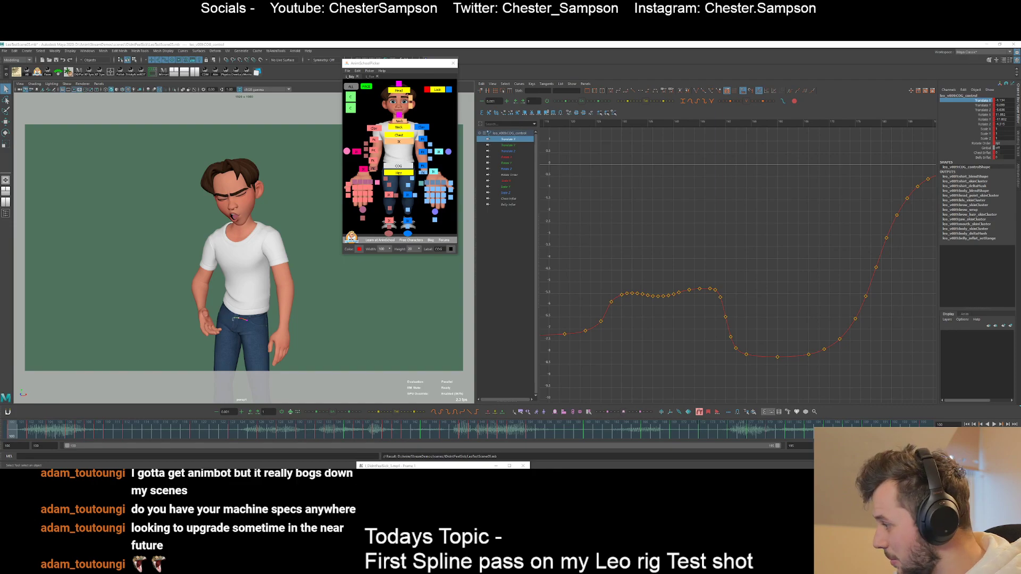
- Try to list the computer's specifications by running specs in Command Prompt, and close the prompt
key("Return")
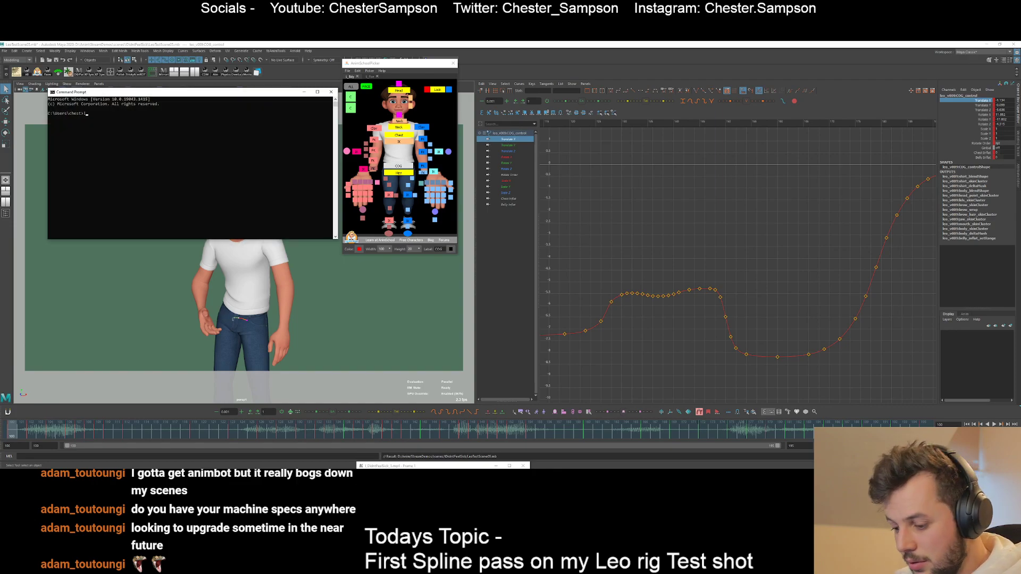
type("spec")
key("Return")
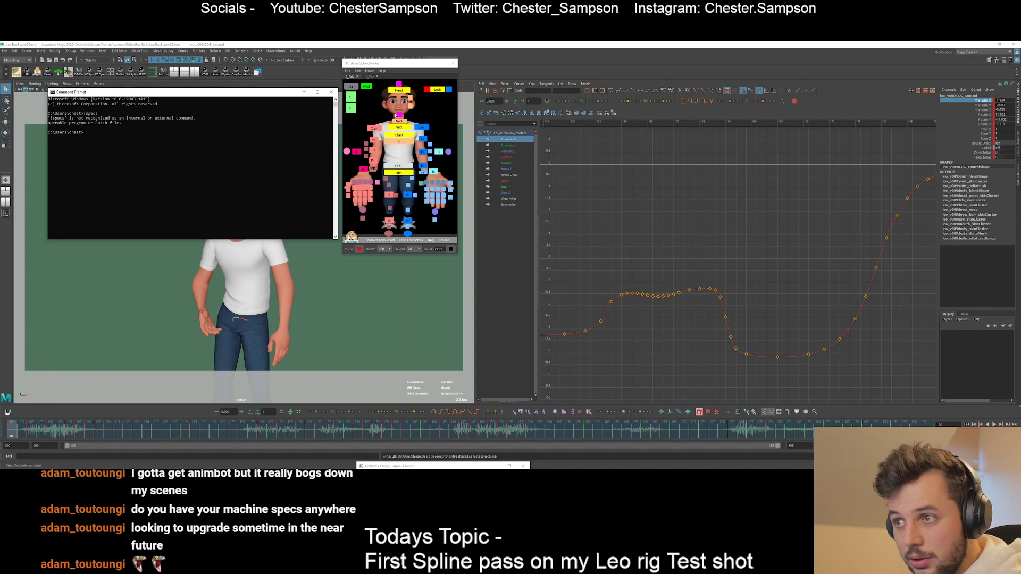
left_click(318, 92)
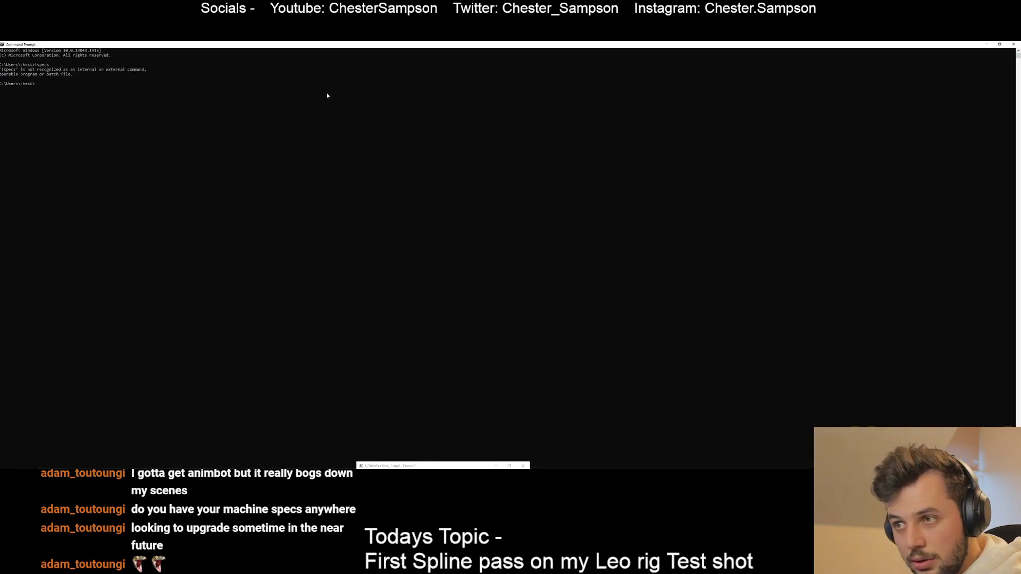
left_click(1013, 44)
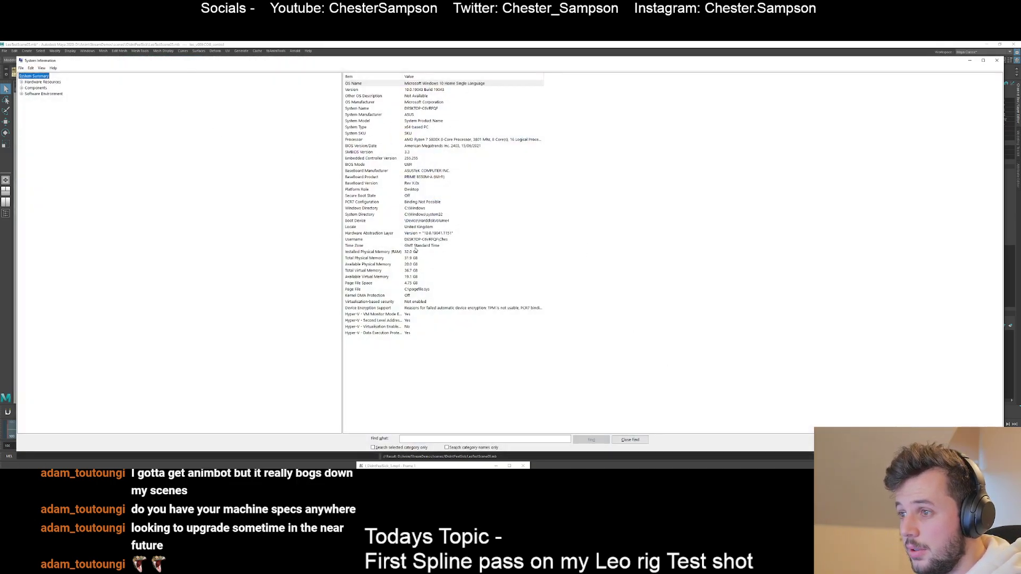
- Look up the computer's processor in System Information, close it, and clear the control selection back in Maya
left_click(412, 140)
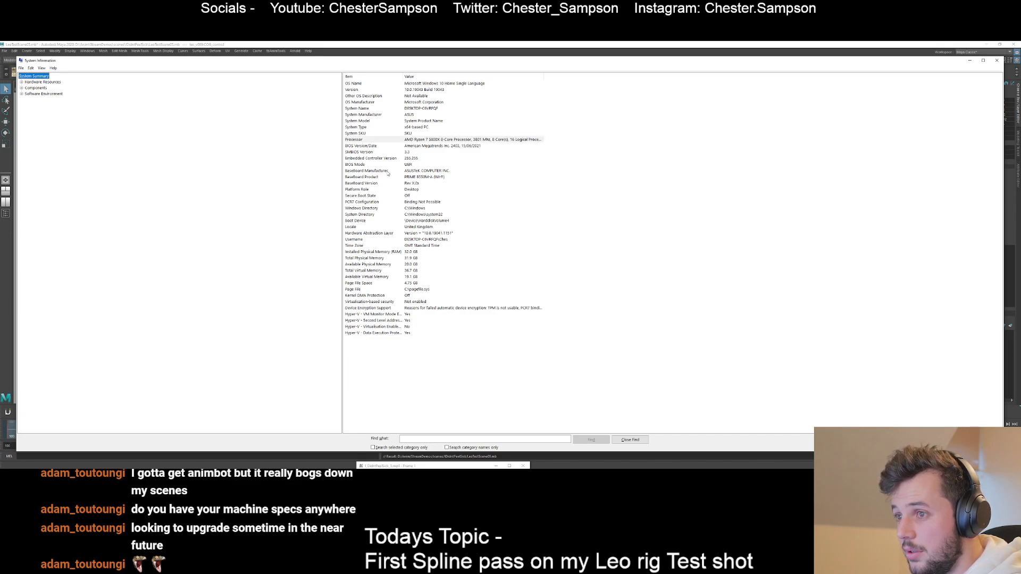
left_click_drag(342, 216, 237, 224)
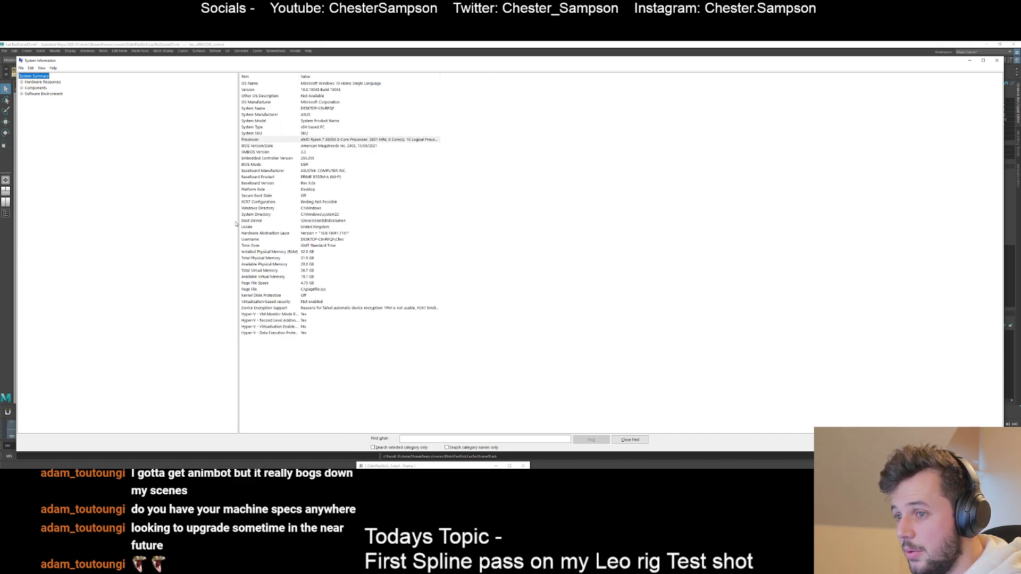
left_click(405, 289)
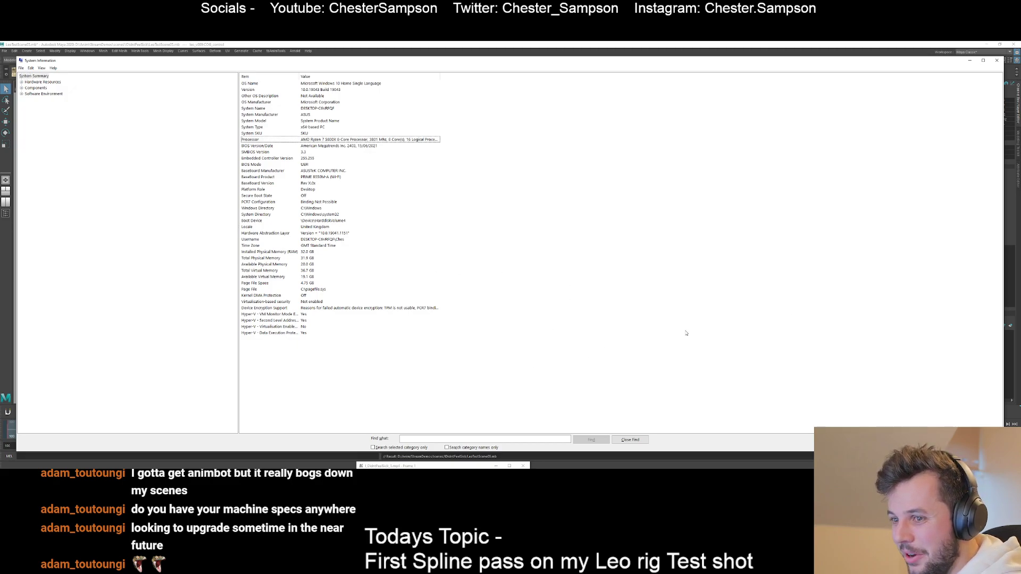
left_click(997, 62)
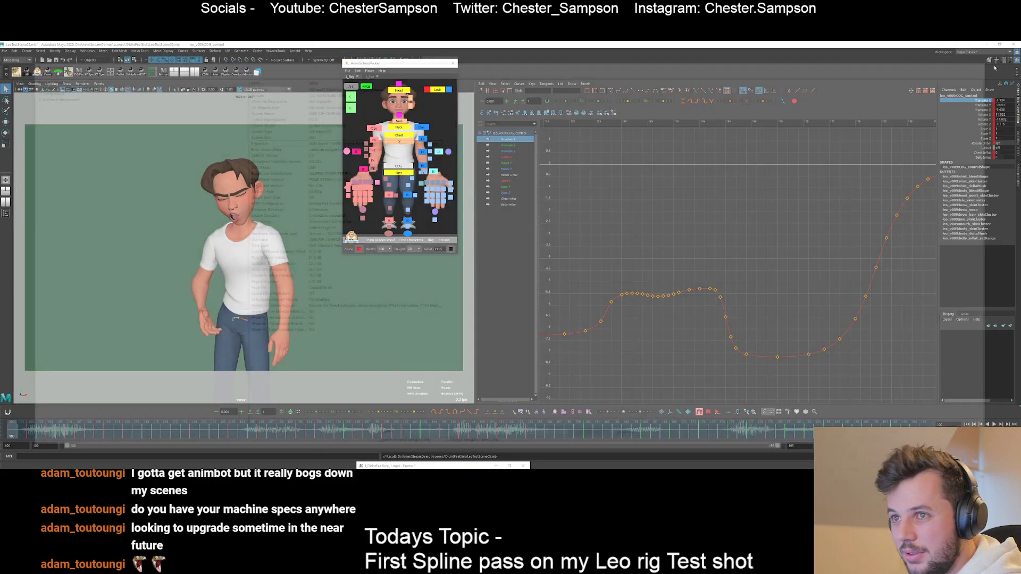
left_click(333, 136)
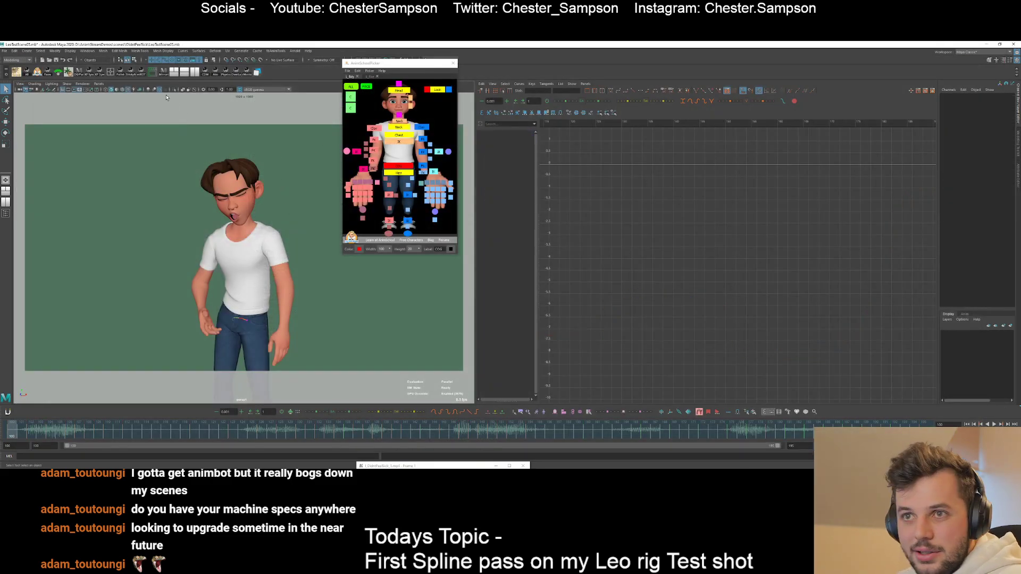
- Show two viewports above the Graph Editor, turn on textured shading in the rig view, and enlarge the viewports
left_click(6, 196)
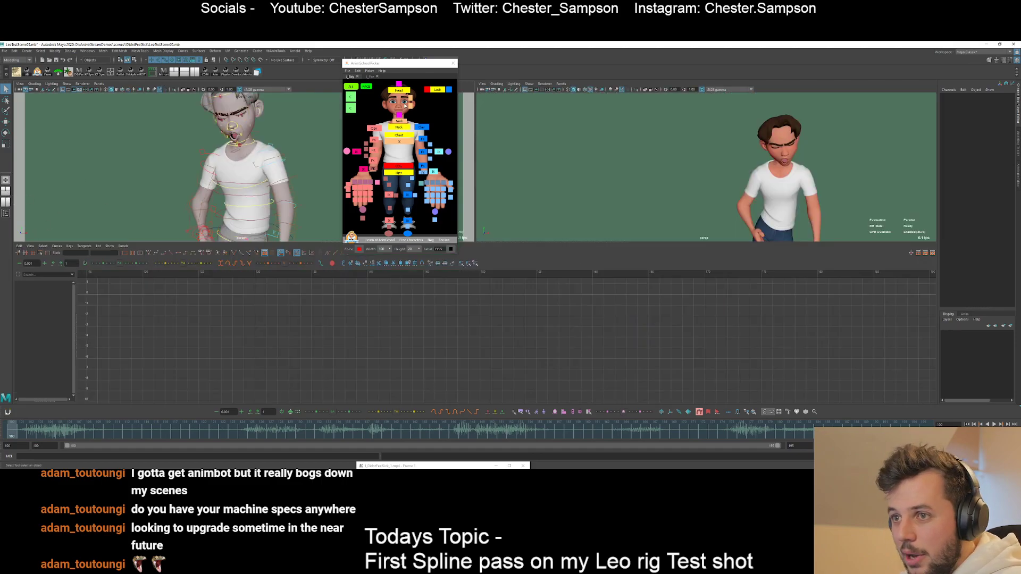
key("6")
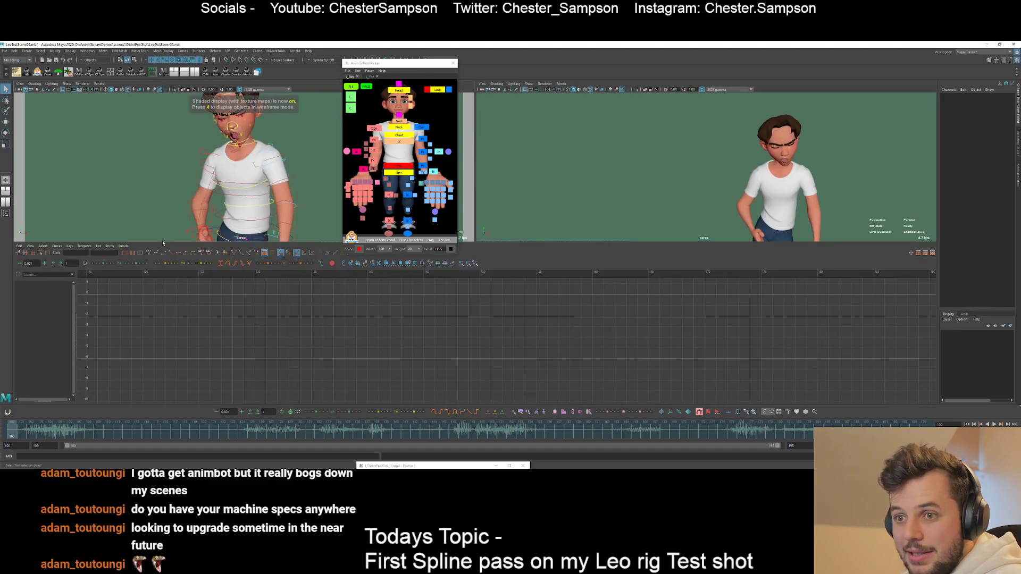
left_click_drag(163, 242, 163, 284)
- Select the COG control and show only its Translate Z curve in the Graph Editor
left_click(398, 172)
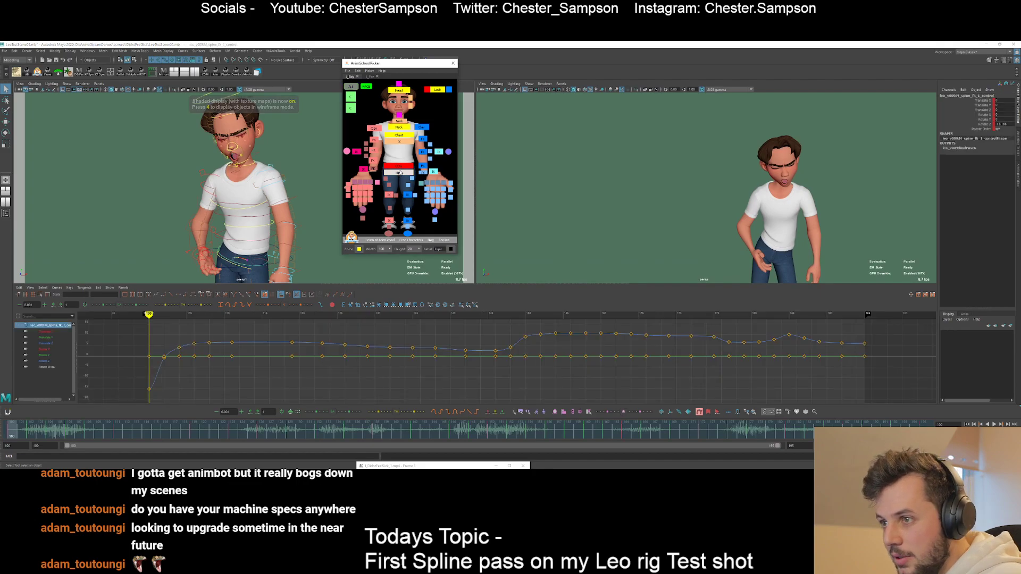
left_click(399, 166)
left_click(978, 110)
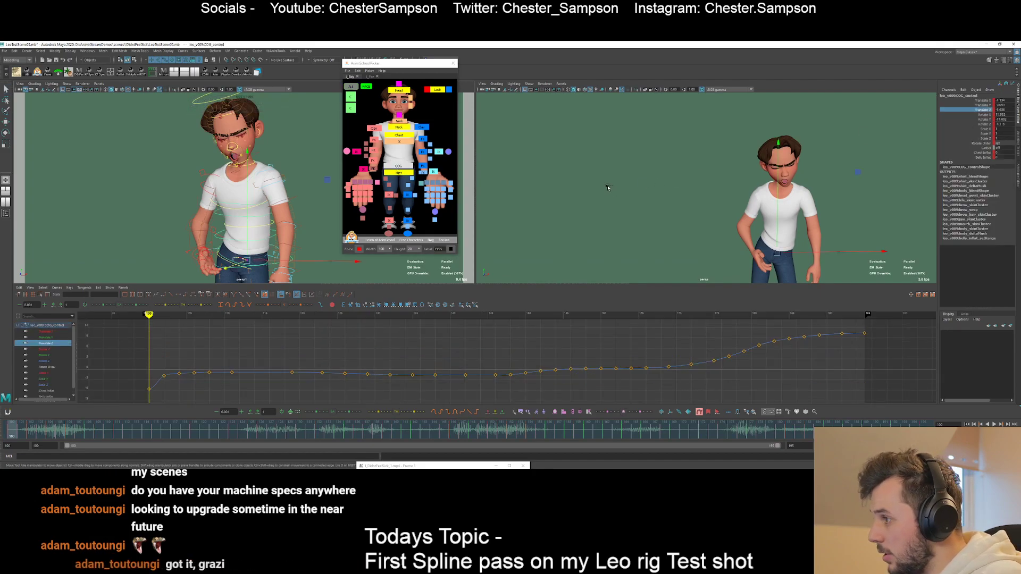
- Set up a single viewport beside the Graph Editor, switch it to the perspective camera, and view the character from the side
left_click(6, 202)
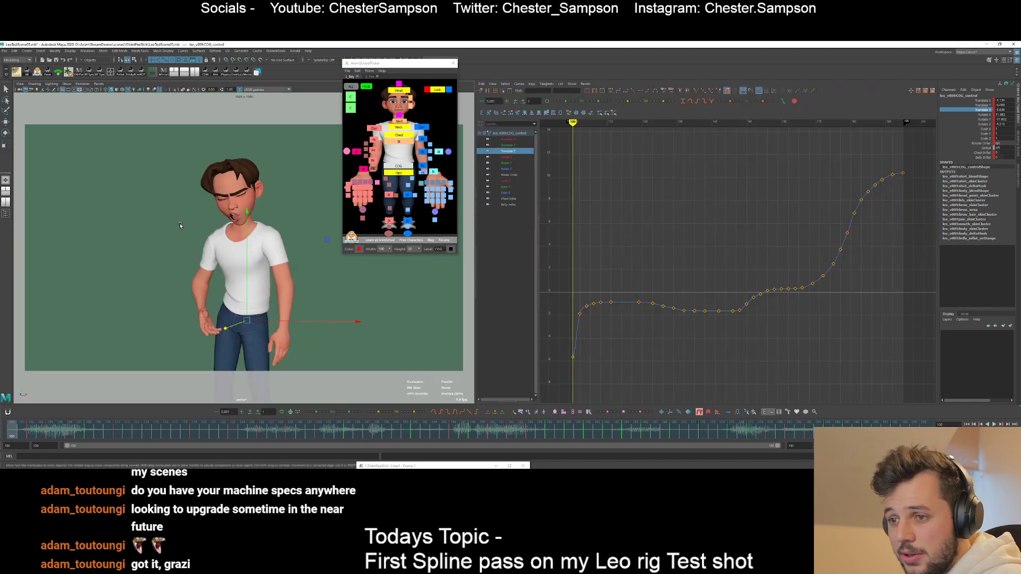
left_click(99, 84)
mouse_move(127, 89)
left_click(169, 91)
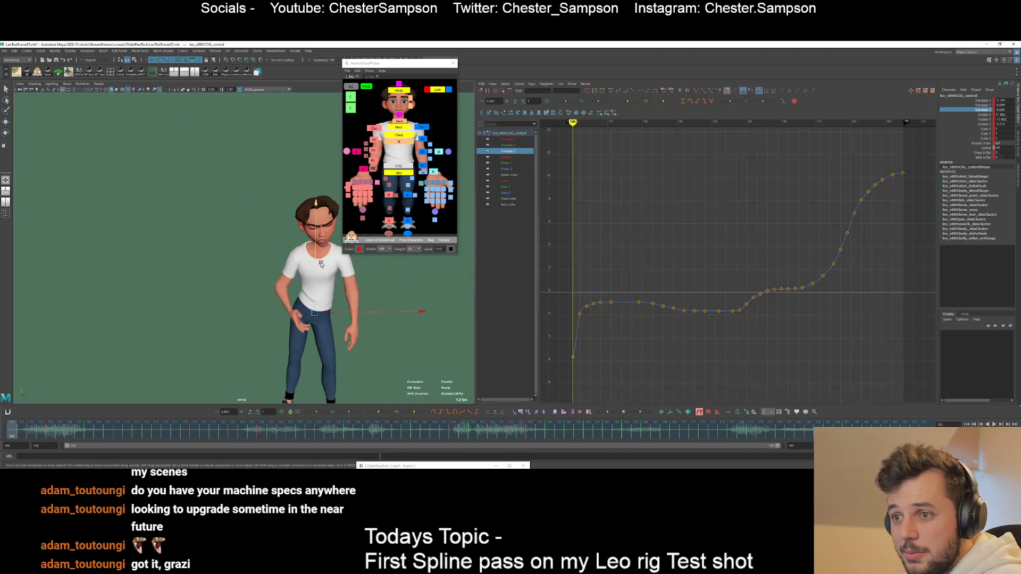
left_click_drag(322, 265, 256, 329, "alt")
middle_click_drag(290, 346, 253, 299, "alt")
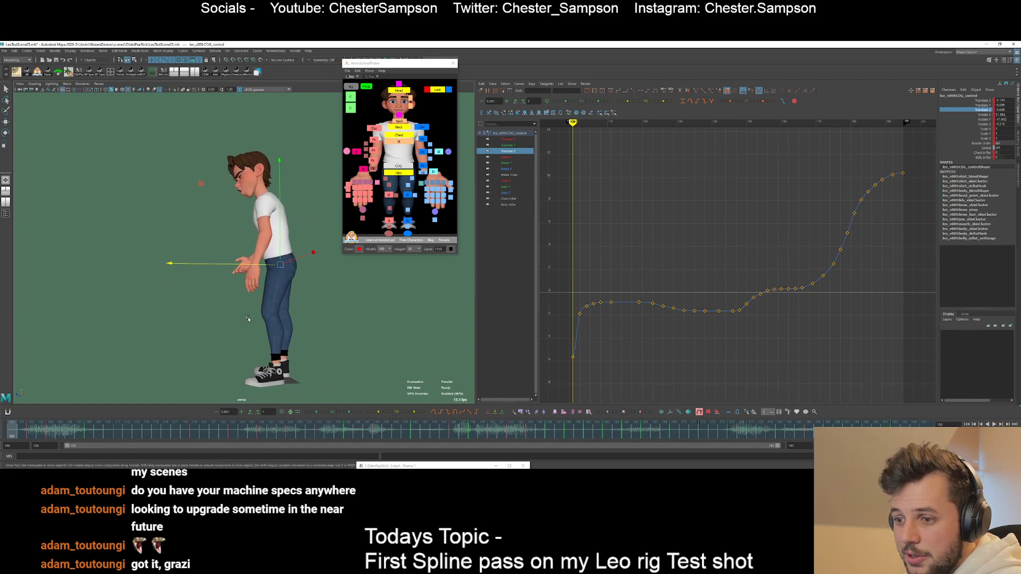
left_click_drag(241, 320, 286, 326, "alt")
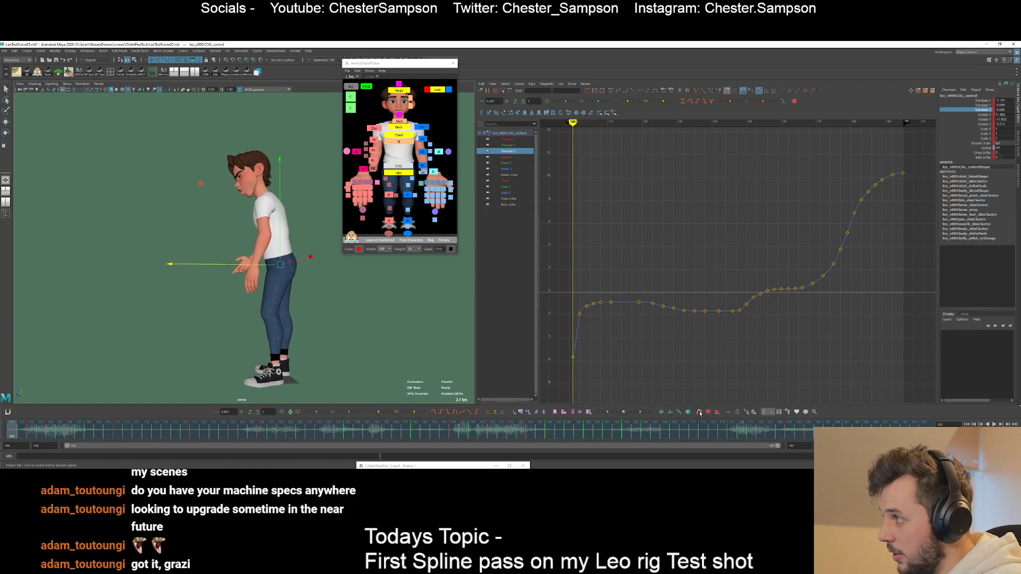
- Display all three COG translation curves and check the hip arc in side view between the first two frames
left_click_drag(983, 110, 984, 101)
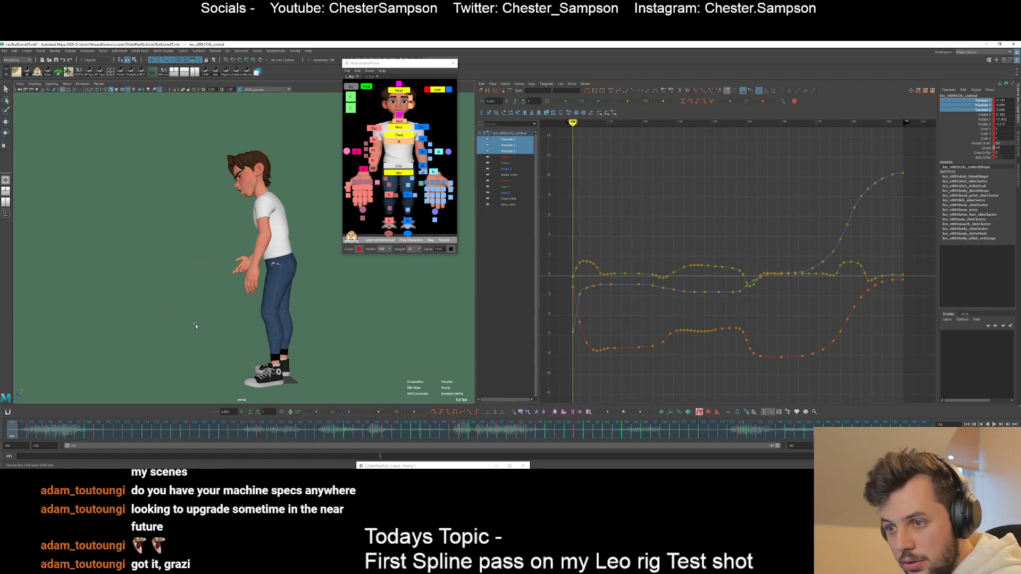
key("alt+period")
key("backslash")
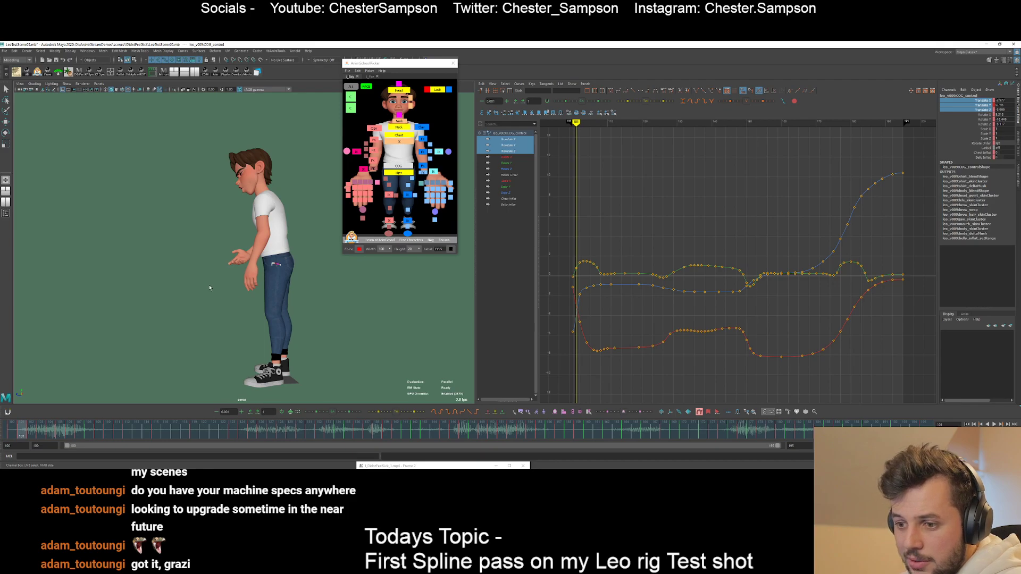
right_click_drag(246, 299, 356, 340, "alt")
middle_click_drag(356, 341, 205, 302, "alt")
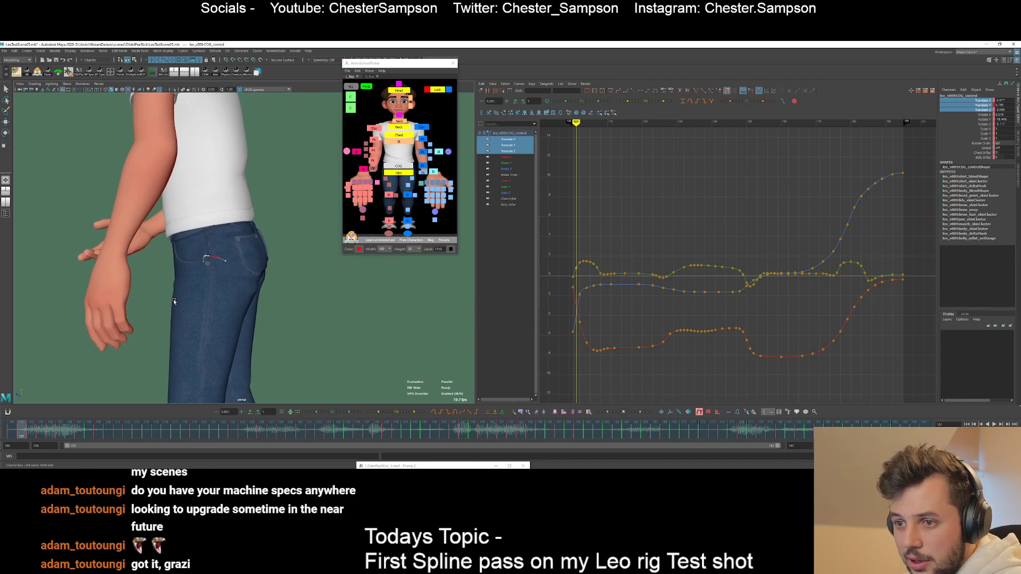
left_click_drag(205, 303, 211, 330, "alt")
key("alt+comma")
key("alt+period")
key("alt+comma")
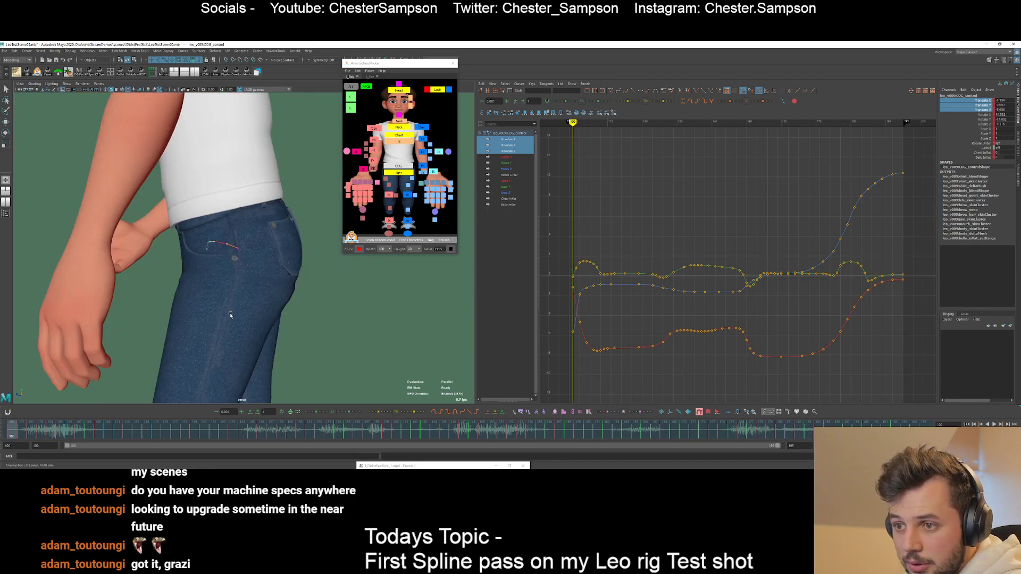
key("alt+period")
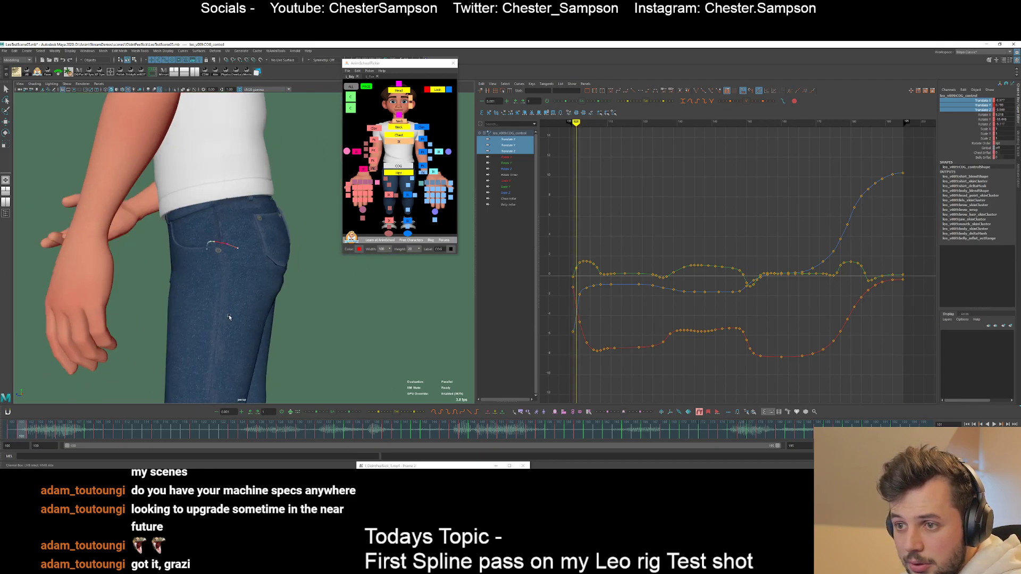
- Isolate the COG's Translate Z curve and give its first key linear tangents
left_click(973, 111)
left_click_drag(563, 349, 588, 368)
middle_click_drag(604, 342, 671, 322, "alt")
right_click_drag(671, 322, 728, 324, "alt")
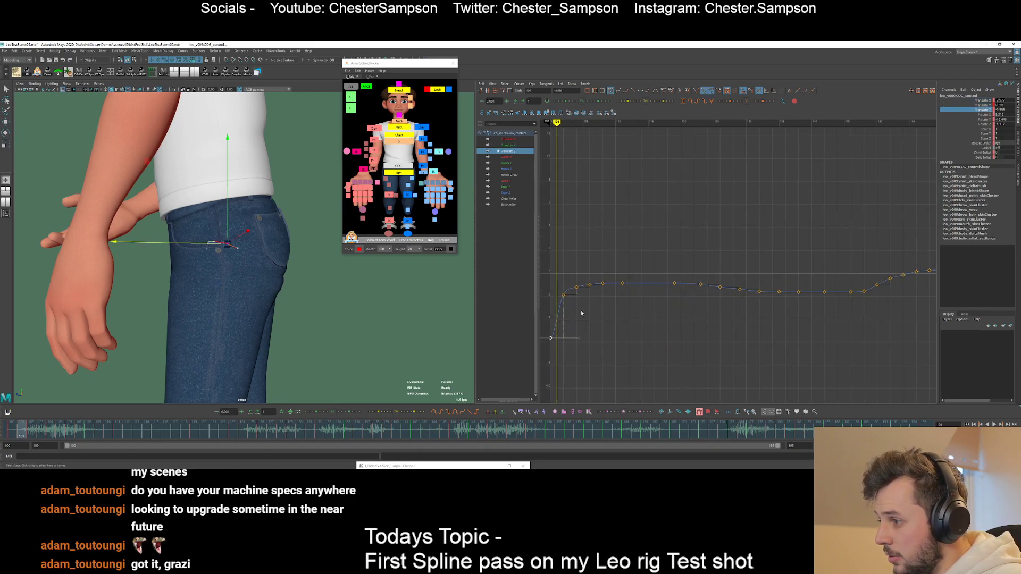
middle_click_drag(582, 313, 665, 302, "alt")
key("alt+comma")
left_click(633, 93)
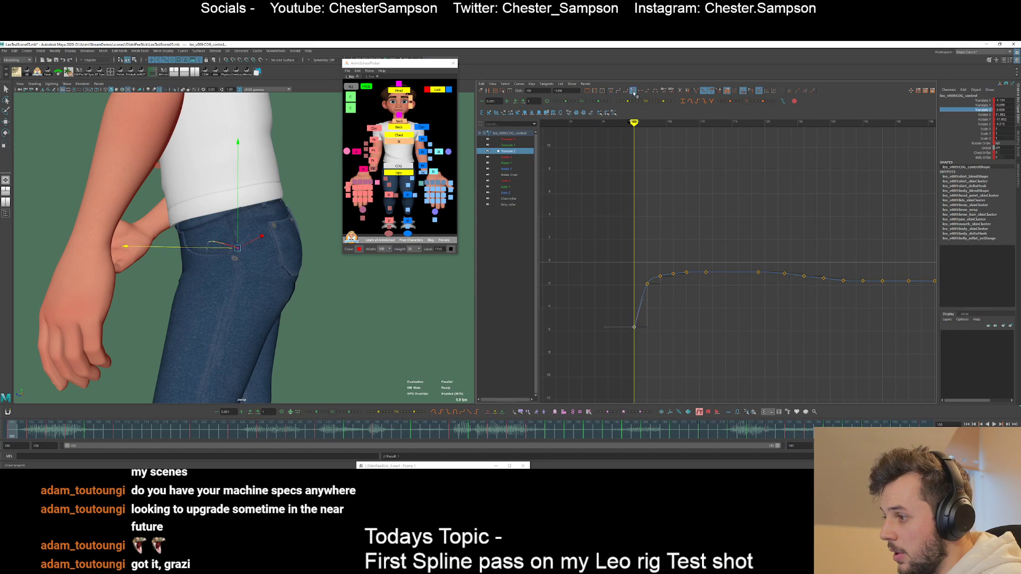
left_click(659, 318)
right_click_drag(656, 342, 656, 314, "alt")
middle_click_drag(645, 331, 628, 272, "alt")
right_click_drag(591, 251, 631, 275, "alt")
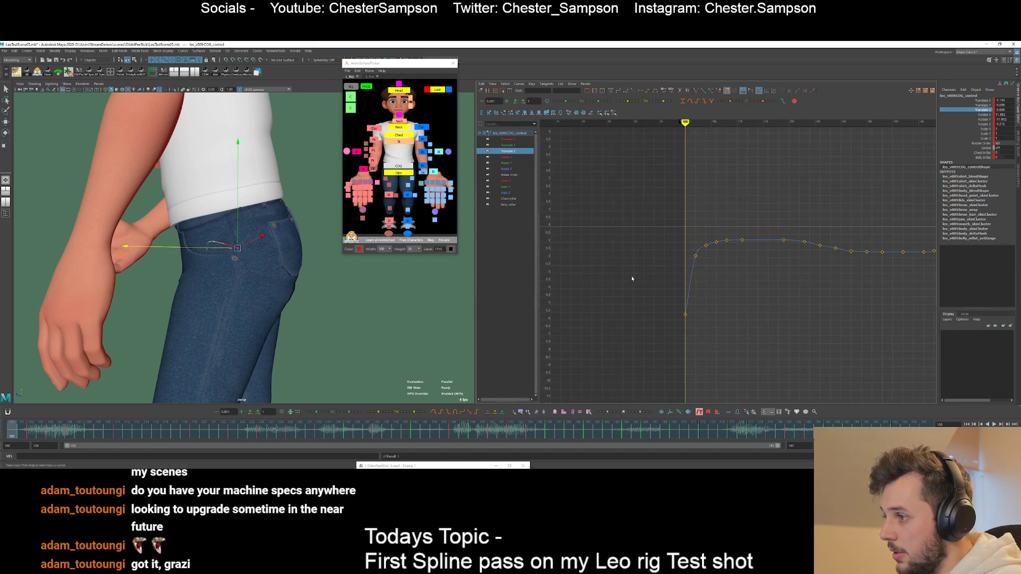
- Adjust the third Translate Z key's height and lower the second key slightly to smooth the initial rise
key("period")
key("period")
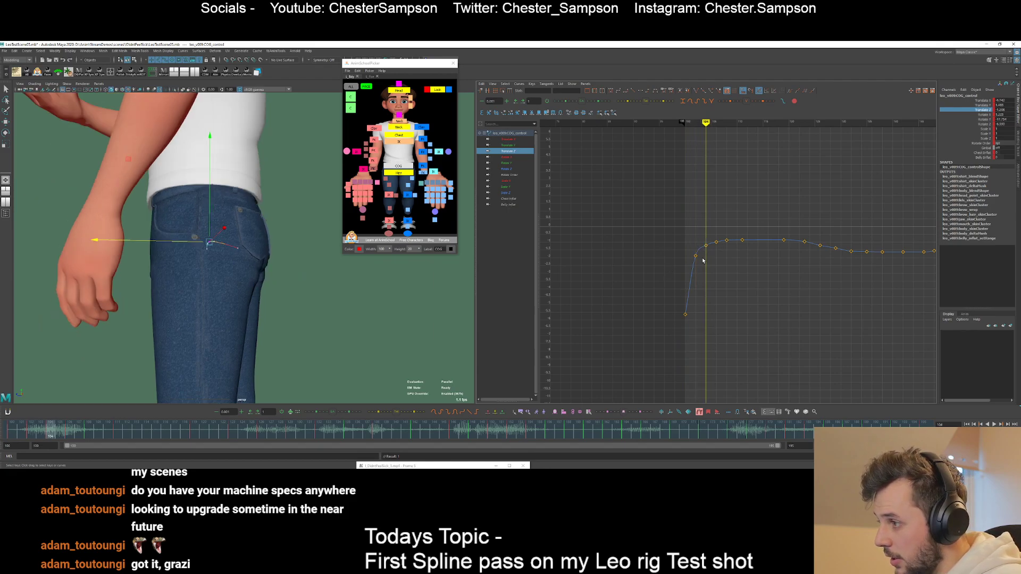
key("ctrl+z")
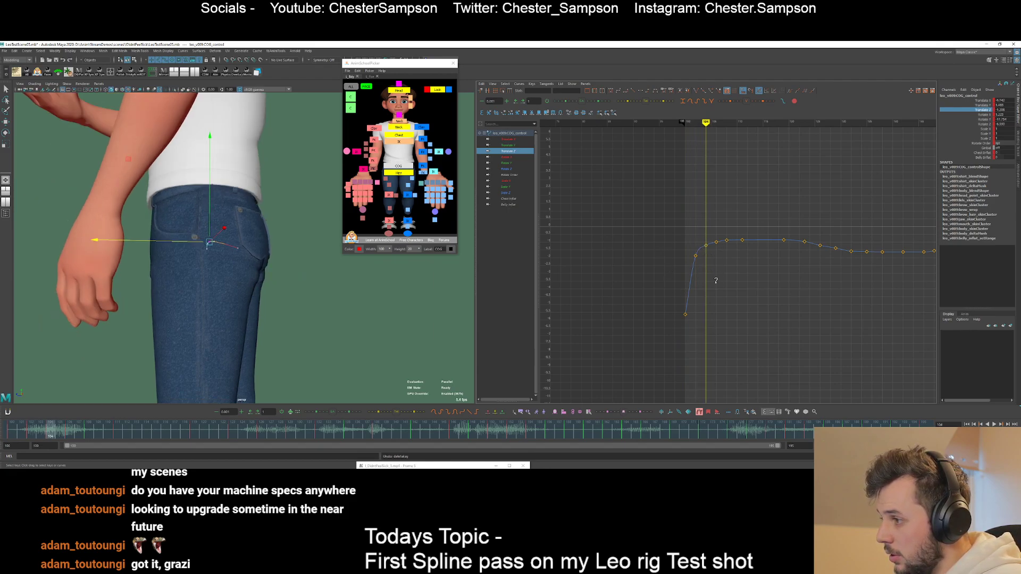
right_click_drag(714, 266, 701, 206, "alt")
left_click_drag(700, 198, 716, 210)
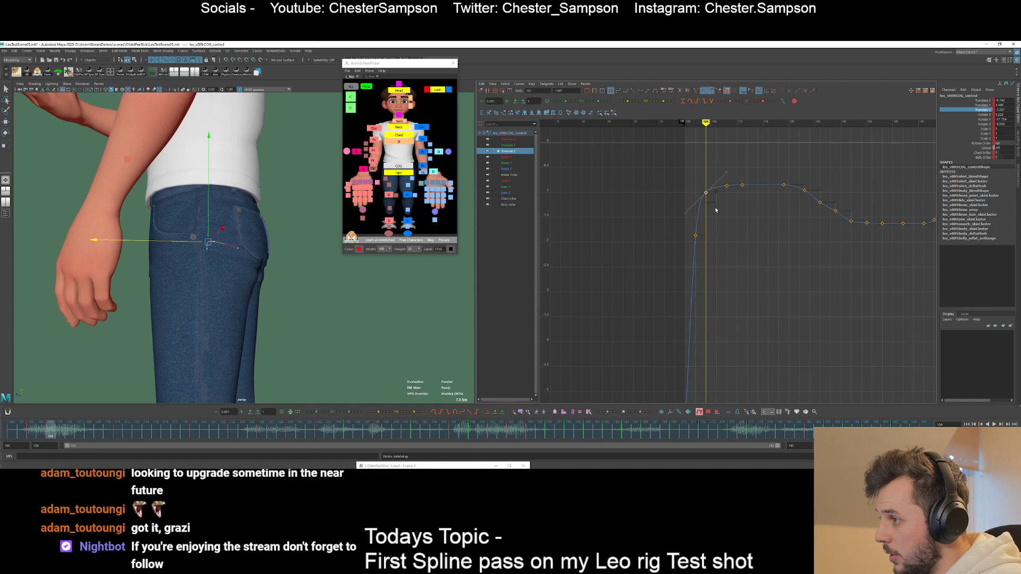
middle_click_drag(716, 210, 714, 206)
left_click(717, 225)
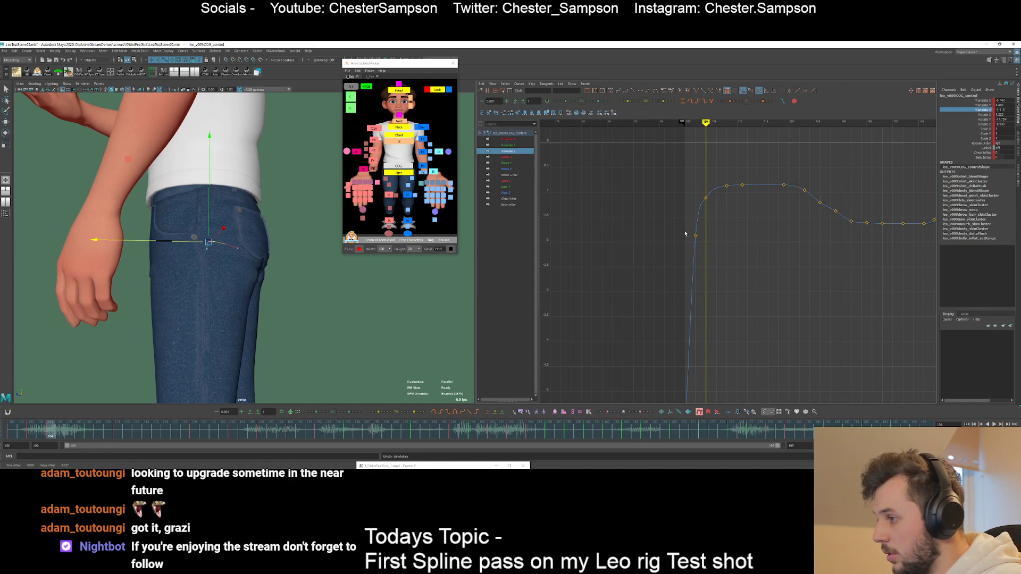
left_click_drag(685, 232, 711, 240)
middle_click_drag(711, 237, 711, 243)
left_click(711, 239)
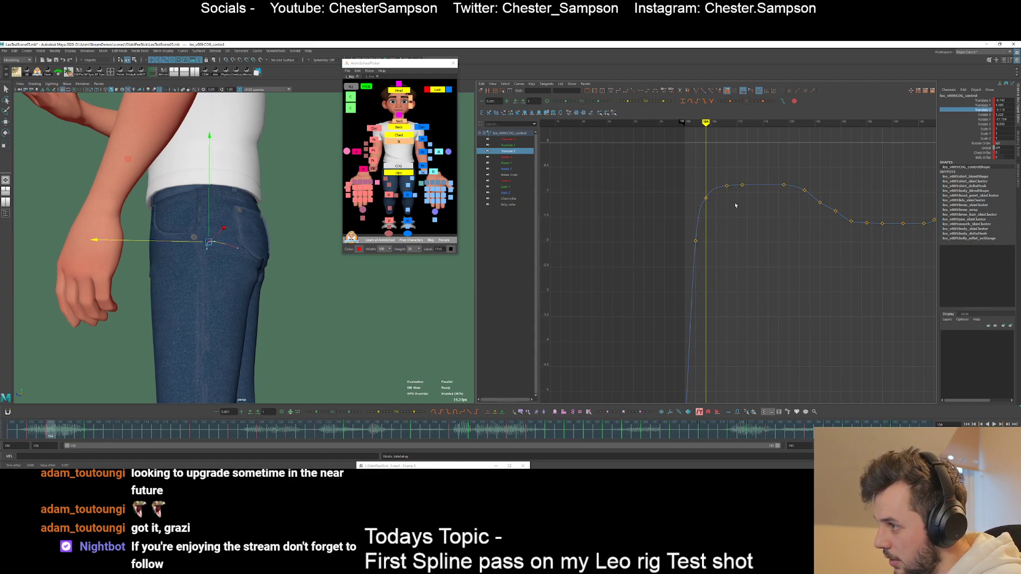
- Shift the first hump's peak key forward in time and slightly up, and delete the Translate Z keys on both sides of it
right_click_drag(736, 205, 729, 216, "alt+shift")
middle_click_drag(729, 216, 713, 312, "alt")
key("period")
key("period")
left_click_drag(719, 163, 746, 181)
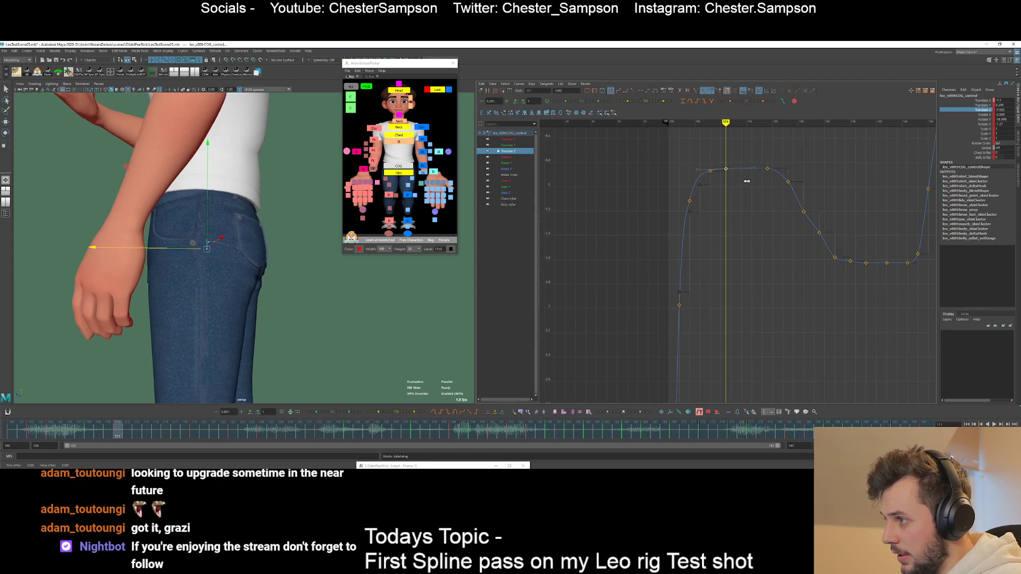
middle_click_drag(746, 182, 746, 178, "shift")
left_click(740, 176)
key("comma")
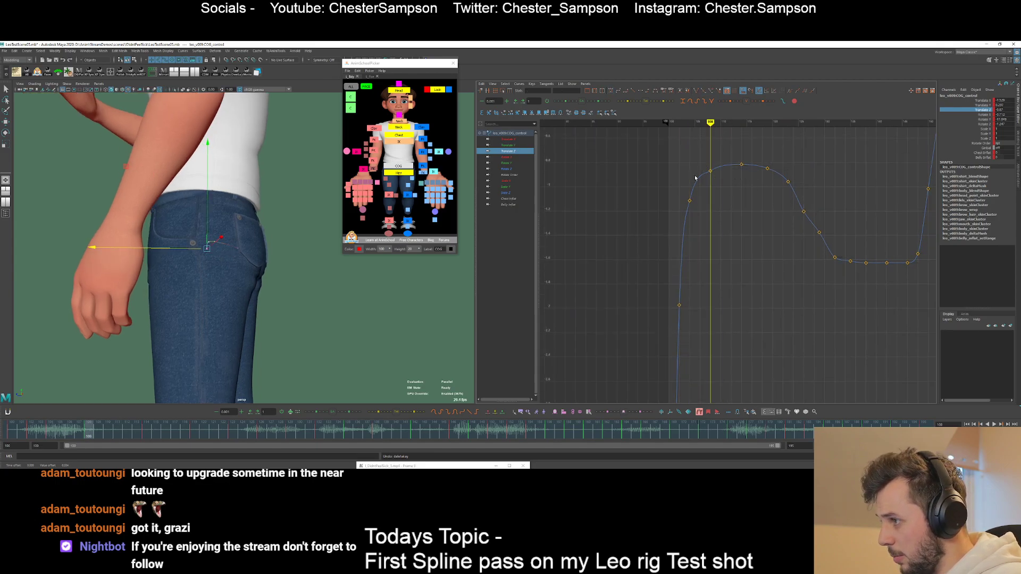
key("period")
key("period")
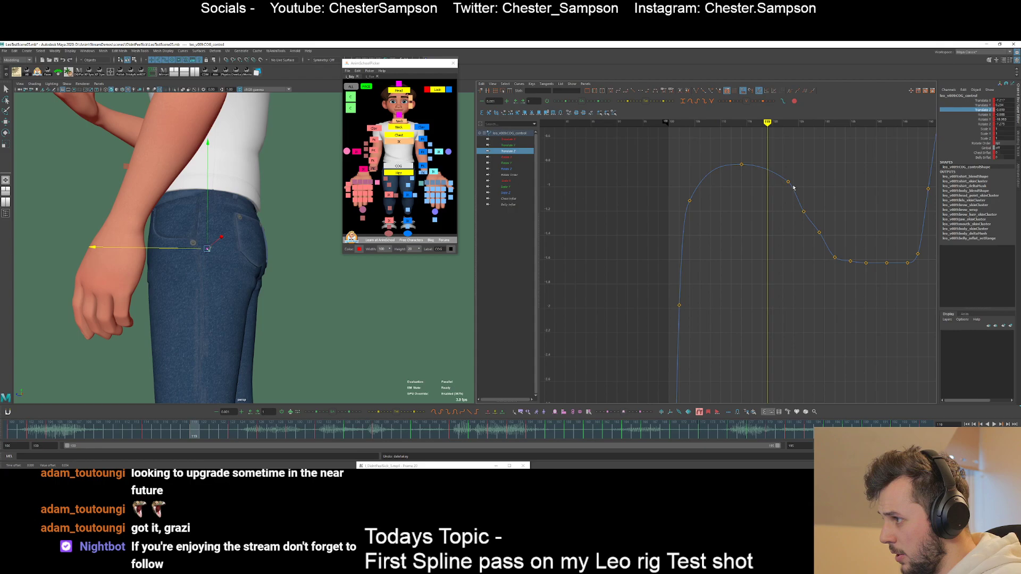
- Raise the first two keys on the Translate Z curve's falling slope to round off the hump
key("period")
key("period")
left_click_drag(791, 205, 811, 221)
middle_click_drag(809, 208, 809, 192, "shift")
left_click(781, 202)
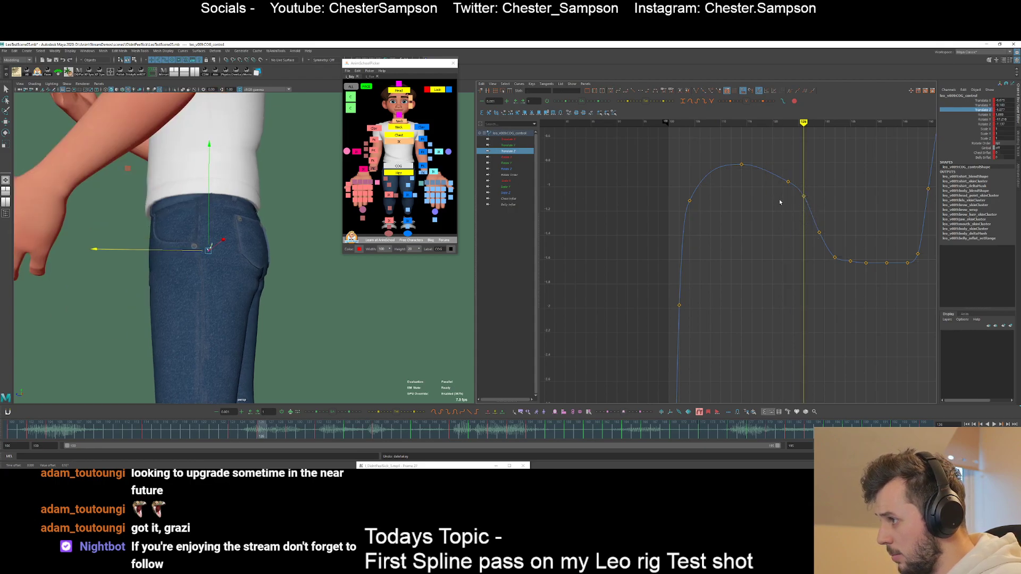
left_click_drag(780, 173, 794, 187)
middle_click_drag(793, 177, 793, 171, "shift")
left_click(795, 170)
key("period")
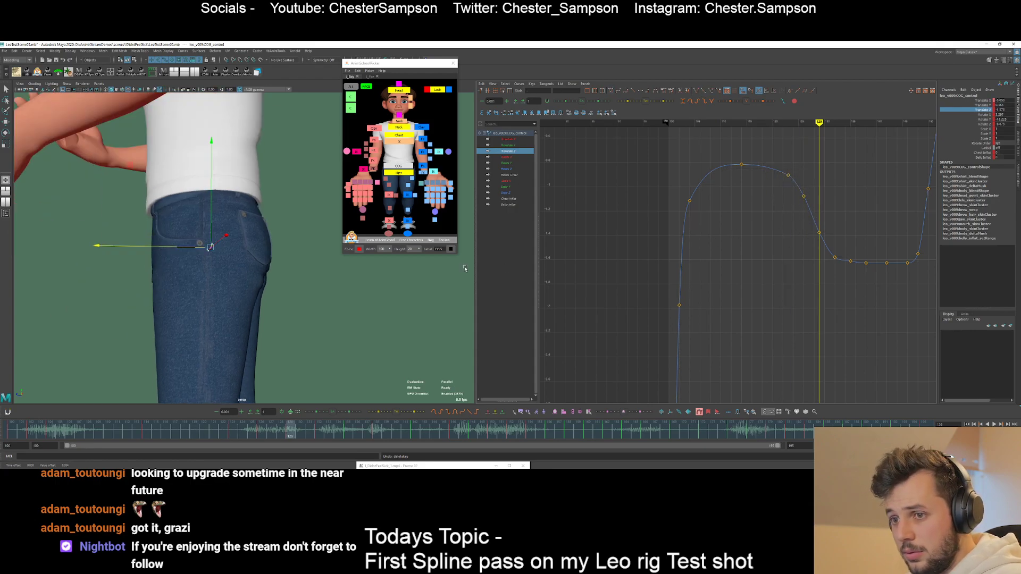
- Lower the three keys on the Translate Z falling slope slightly, checking the COG's arc close up
scroll(220, 279, "up", 8)
key("comma")
key("comma")
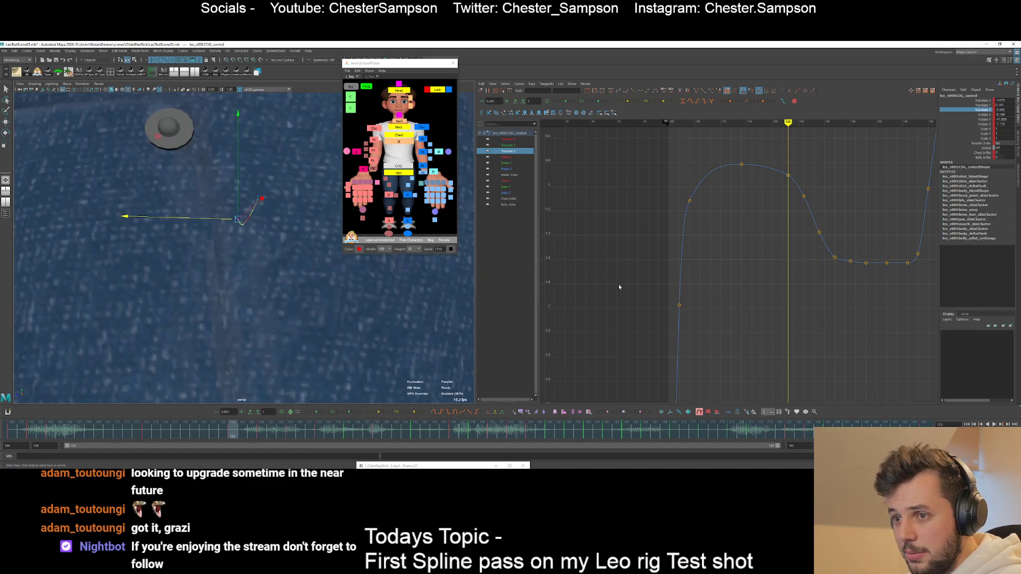
key("period")
left_click_drag(780, 167, 795, 184)
middle_click_drag(802, 167, 801, 170, "shift")
left_click_drag(794, 184, 812, 213)
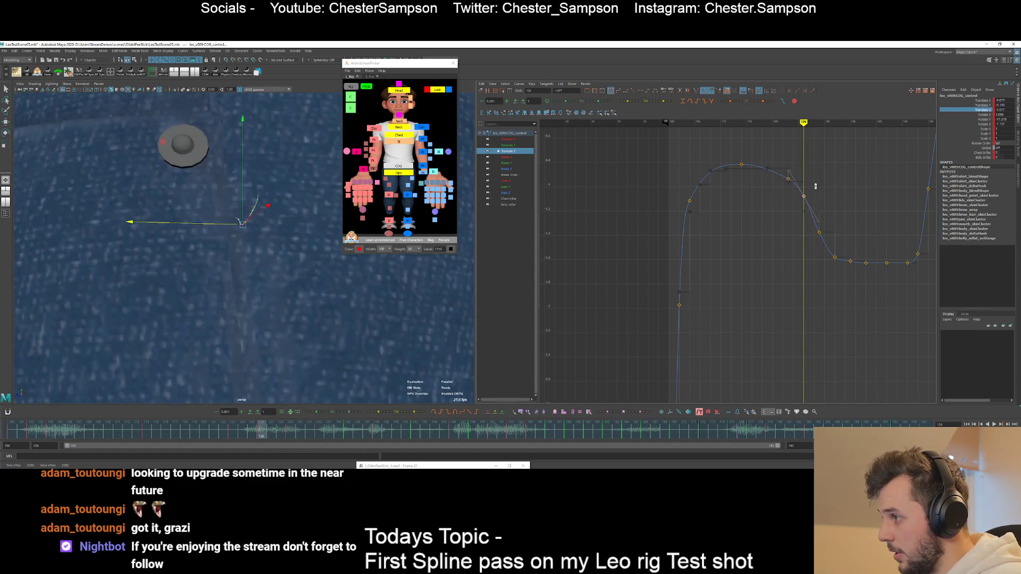
middle_click_drag(815, 186, 815, 189, "shift")
key("period")
left_click_drag(812, 220, 828, 244)
middle_click_drag(831, 216, 832, 223, "shift")
- Lower the key in the Translate Z trough and delete the three neighbouring keys along the flat stretch
key("period")
key("period")
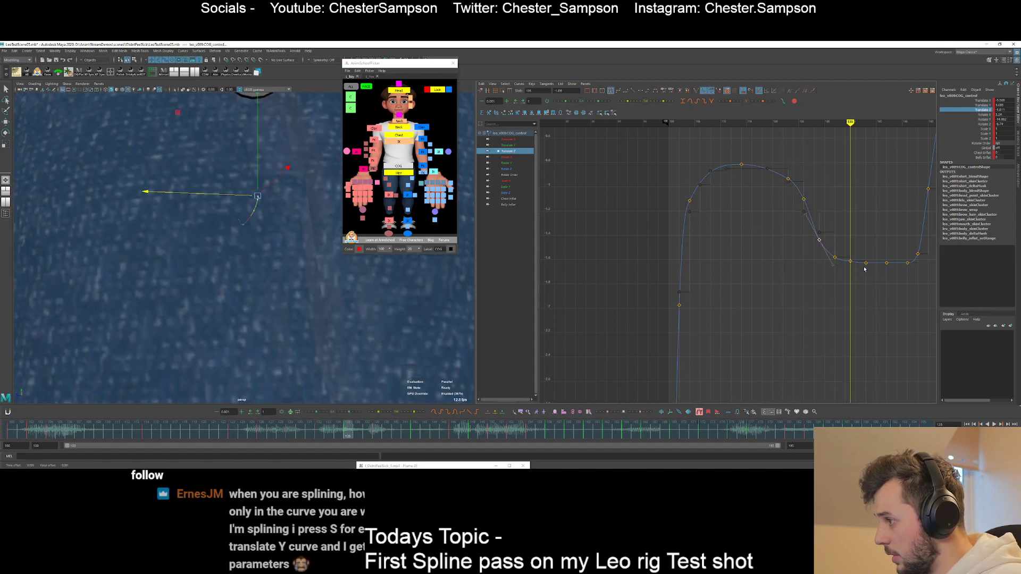
key("period")
left_click(867, 264)
middle_click_drag(880, 275, 875, 293)
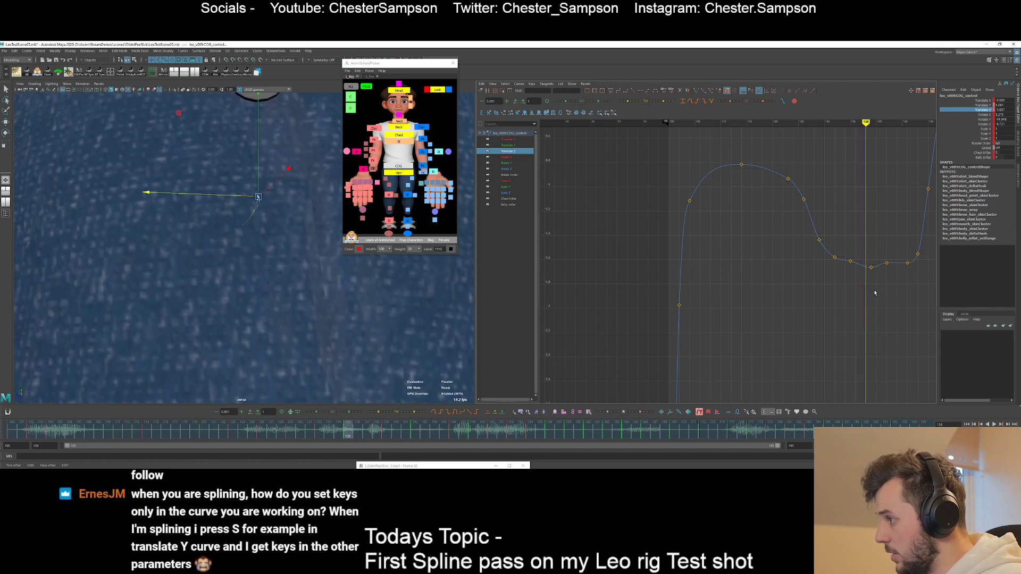
key("comma")
key("Delete")
key("period")
key("period")
key("Delete")
key("period")
key("Delete")
- Move the trough key slightly forward in time and lower the key at the foot of the falling slope
left_click_drag(866, 290, 882, 264)
middle_click_drag(881, 270, 885, 269)
left_click_drag(827, 267, 846, 247)
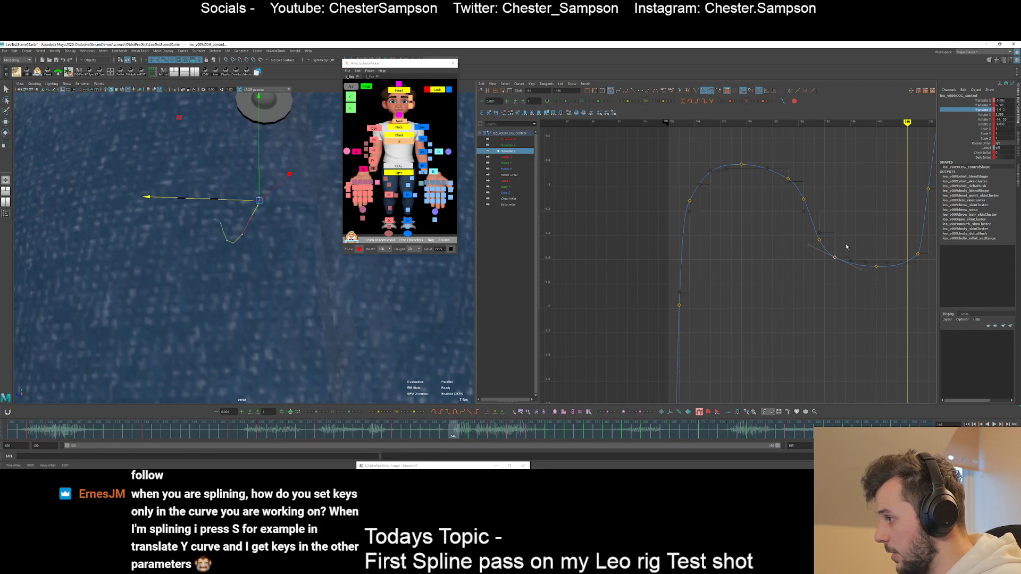
middle_click_drag(847, 247, 854, 252)
left_click(826, 260)
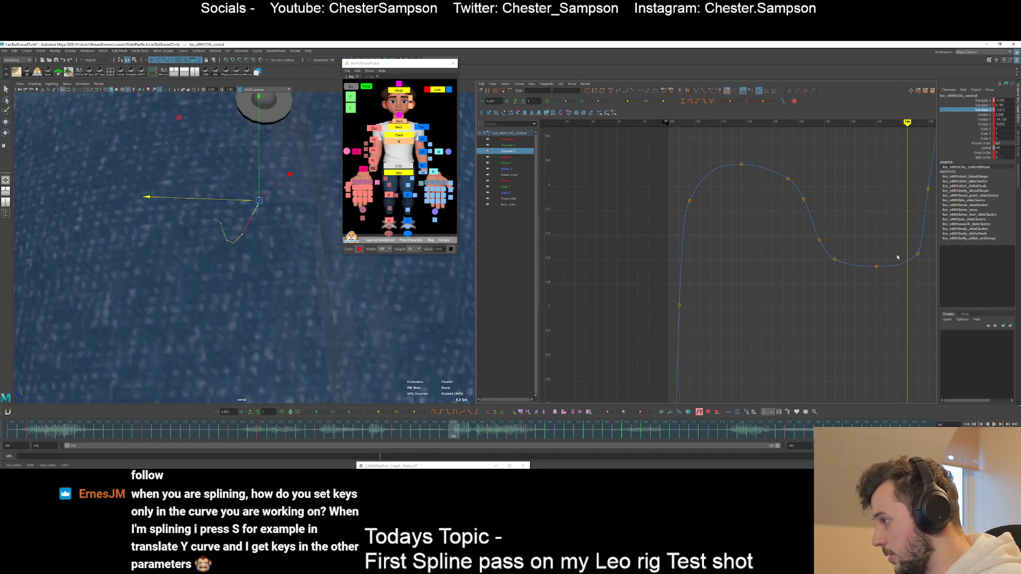
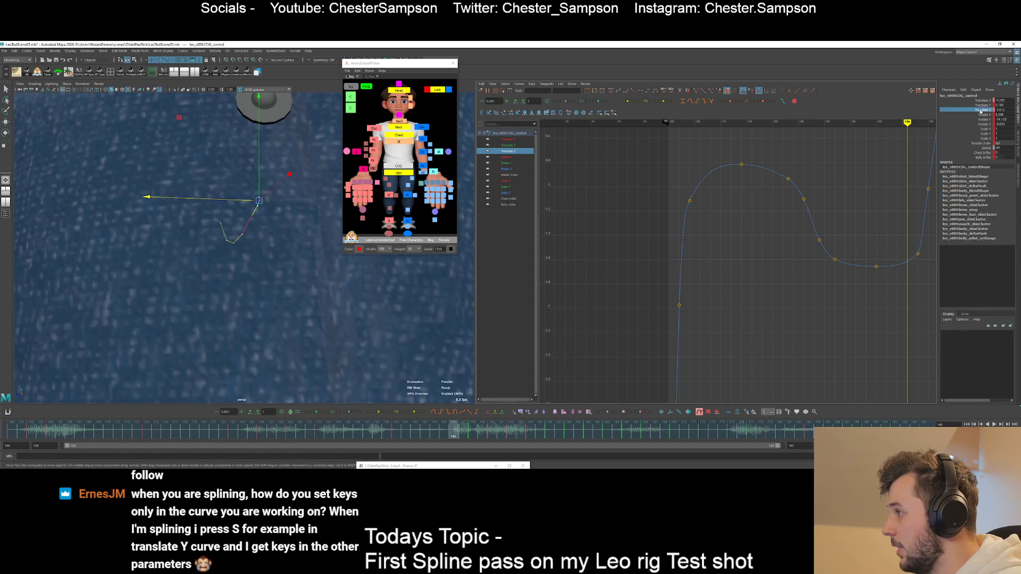
- Point out the channel option that syncs the selection with the Graph Editor, and show the COG's Translate Y curve
right_click(976, 112)
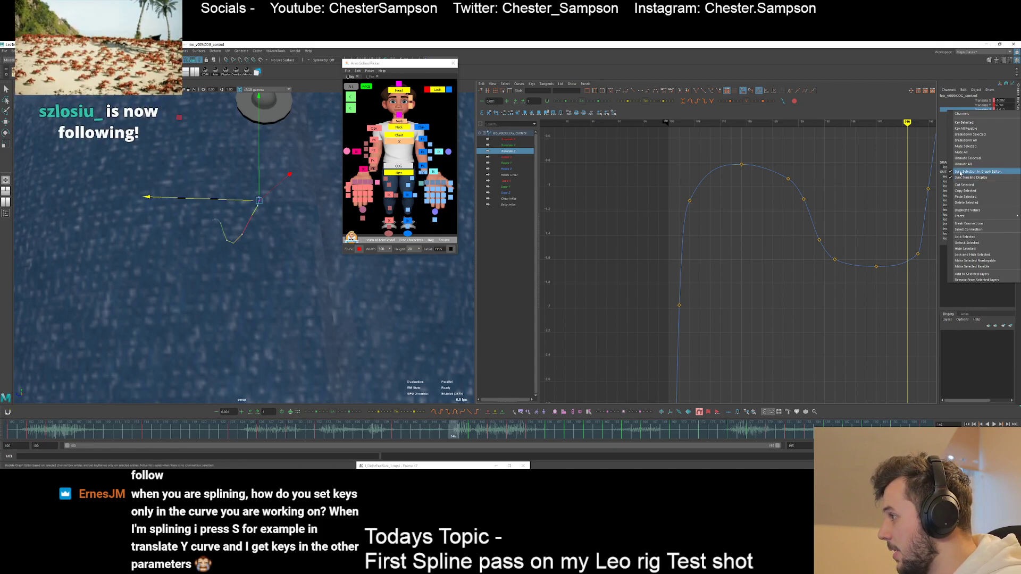
left_click(978, 109)
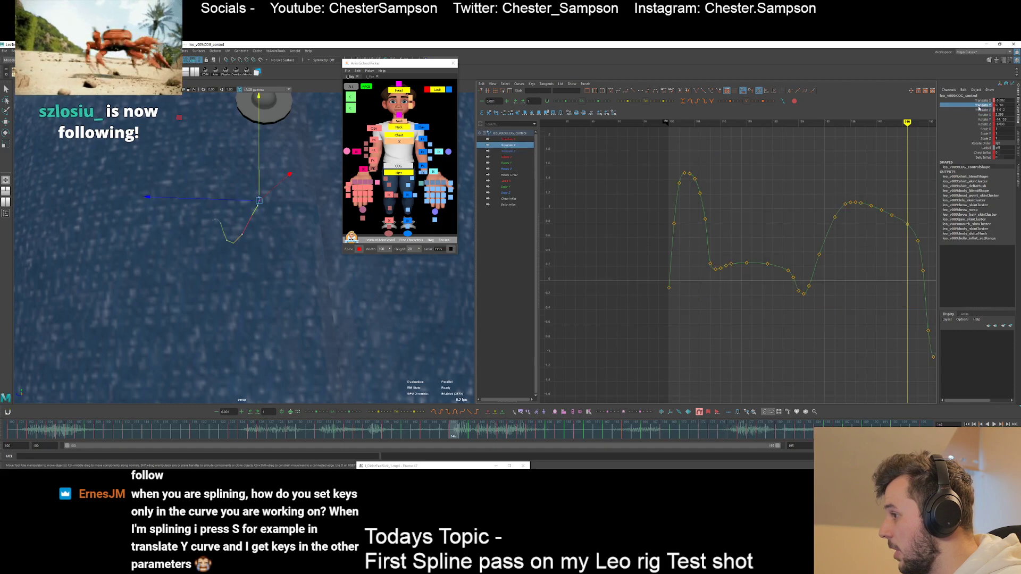
- Show the COG's Translate Z and Y curves individually through the synced channel selection, then all three translation curves together
left_click(981, 105)
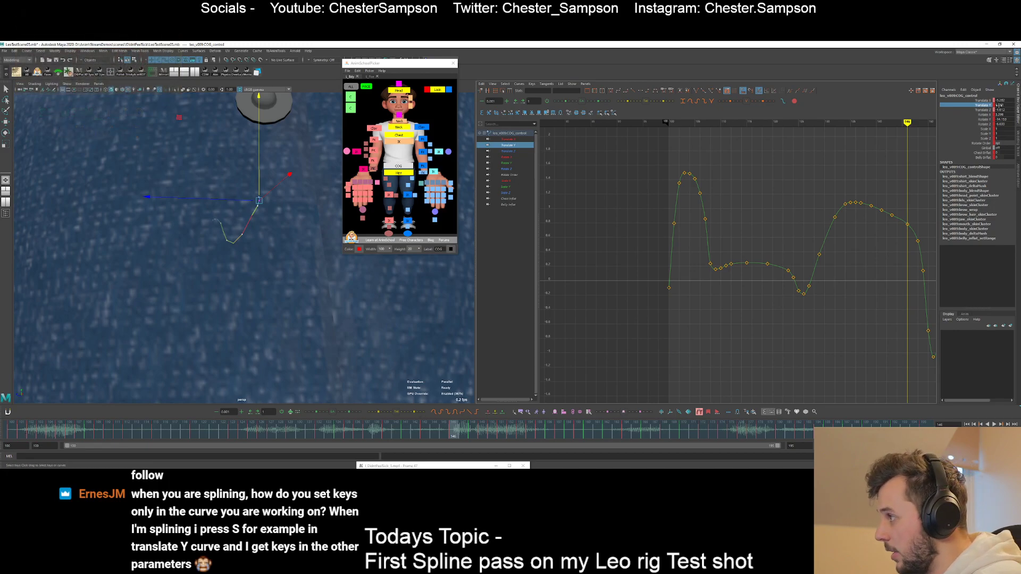
left_click(983, 110)
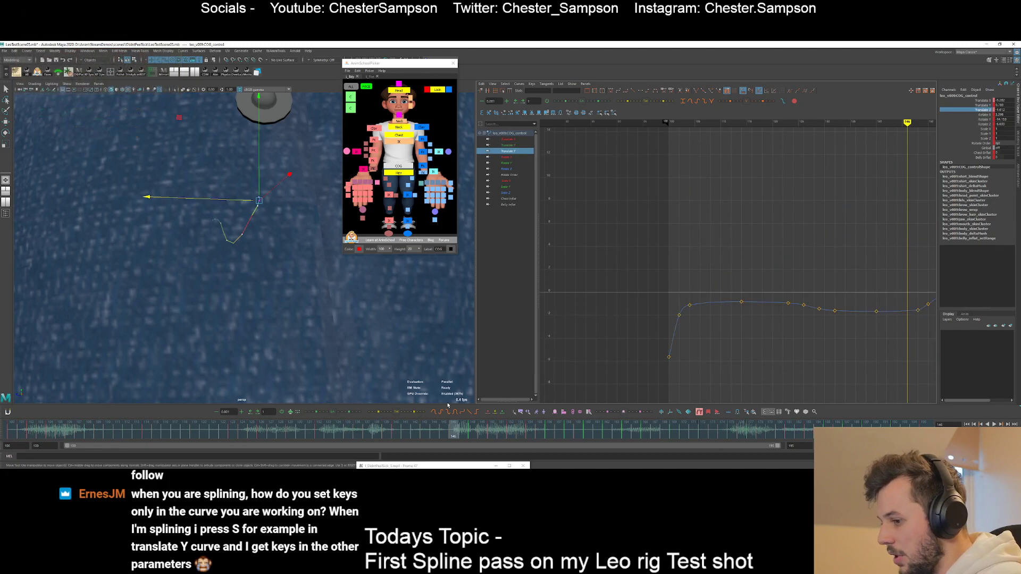
left_click(427, 434)
left_click_drag(427, 433, 447, 431)
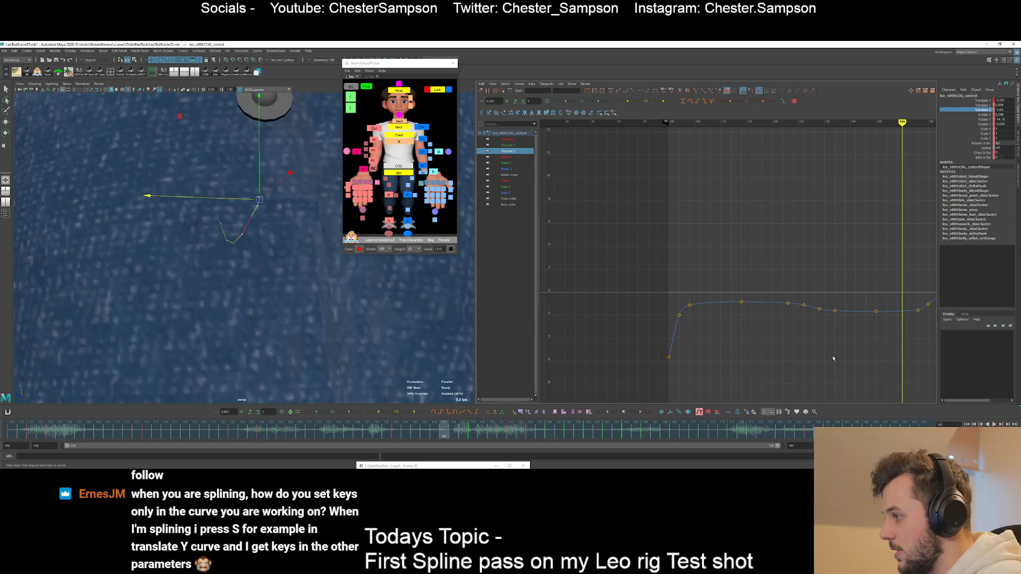
right_click_drag(833, 358, 819, 337, "alt+shift")
middle_click_drag(818, 337, 806, 316, "alt")
right_click_drag(806, 315, 770, 294, "alt+shift")
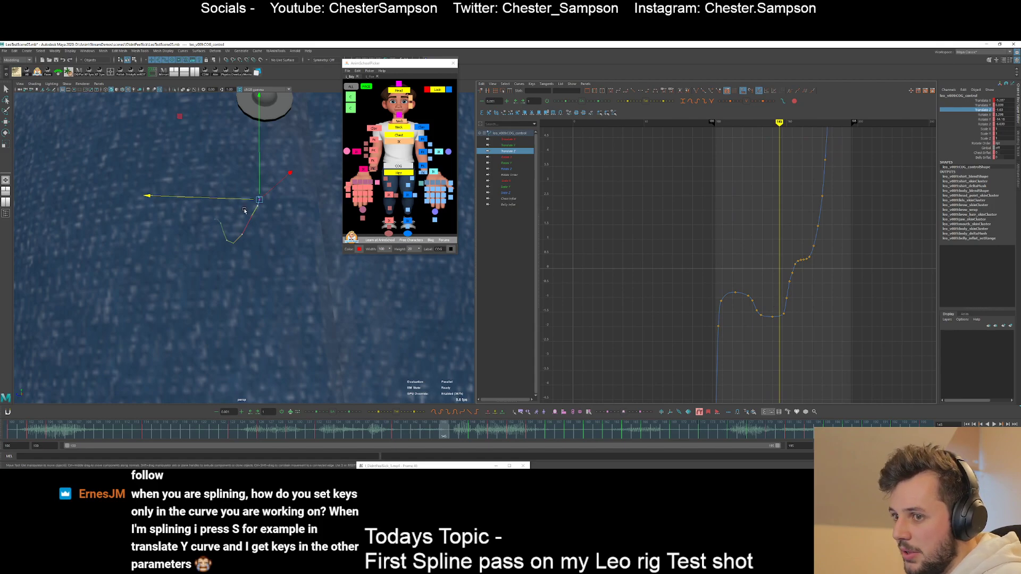
left_click(973, 106)
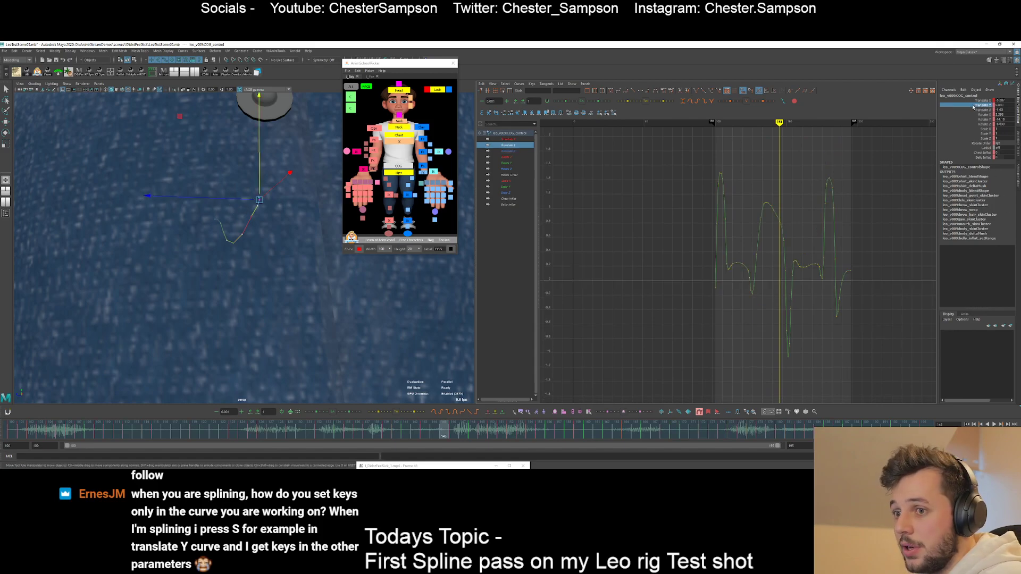
left_click(976, 101)
left_click(976, 105)
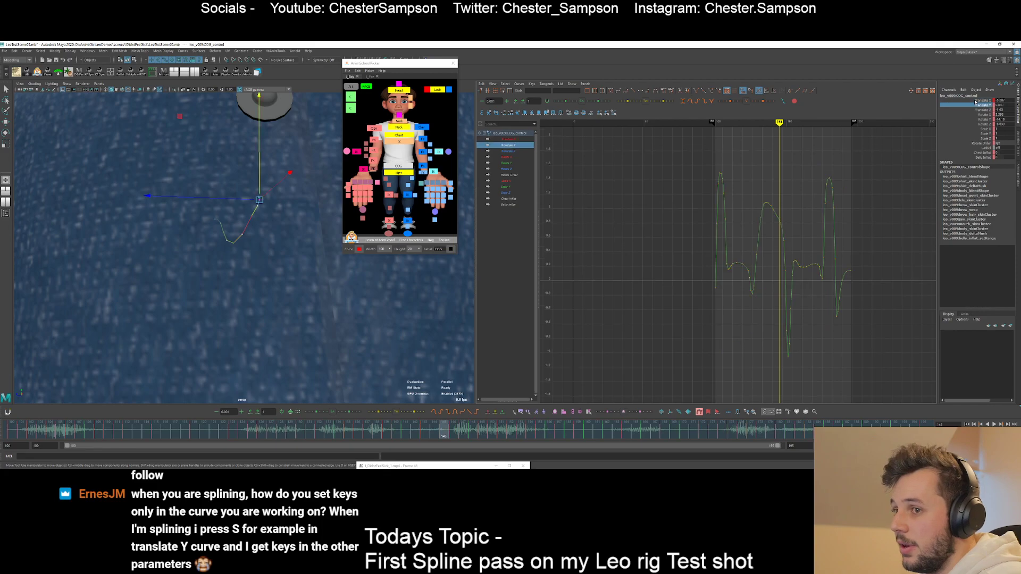
left_click(975, 101)
left_click_drag(977, 110, 978, 102)
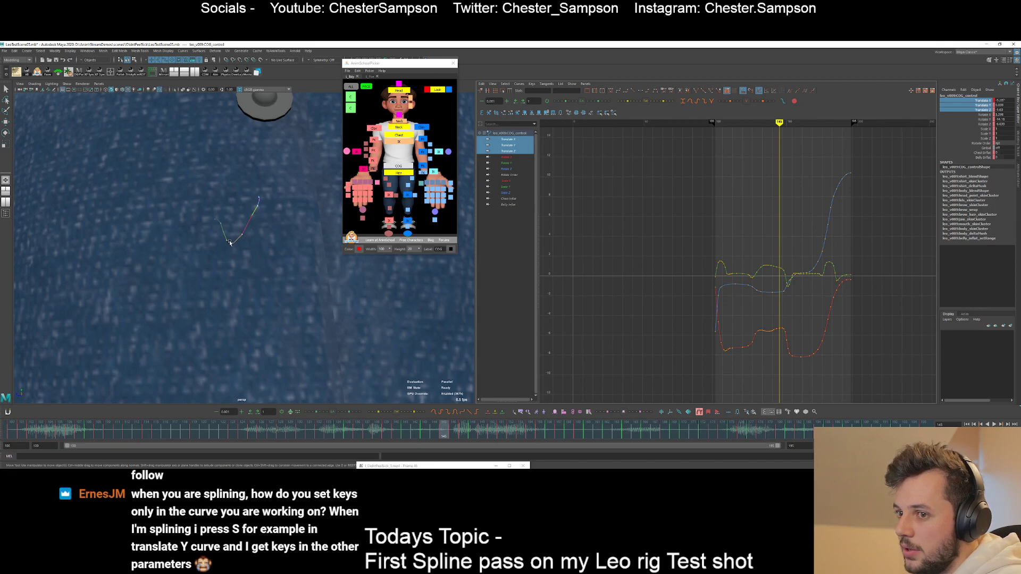
- Isolate the Translate Z curve, add a key one frame after the trough's last key, and lower the new key slightly
left_click(979, 109)
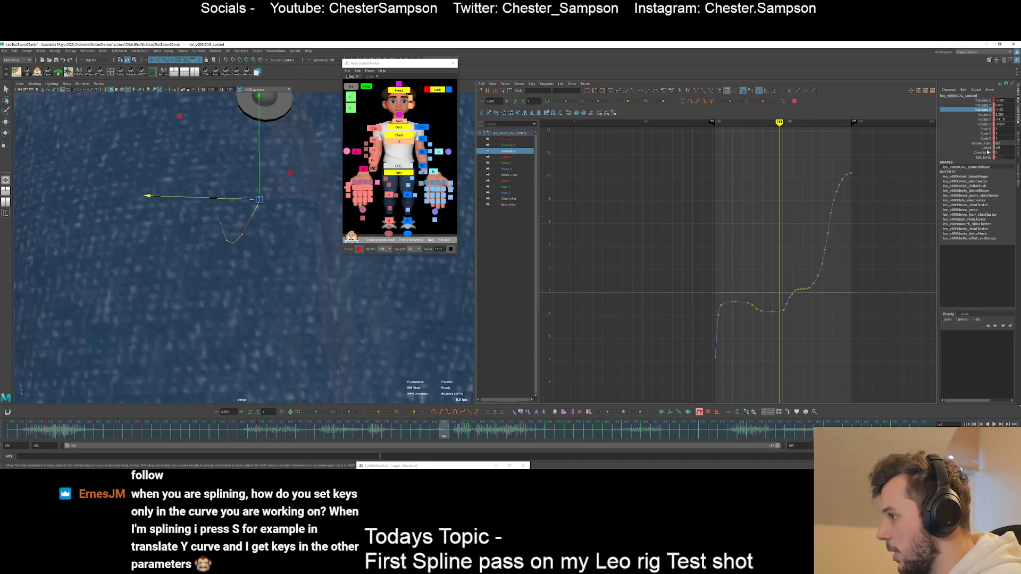
key(".")
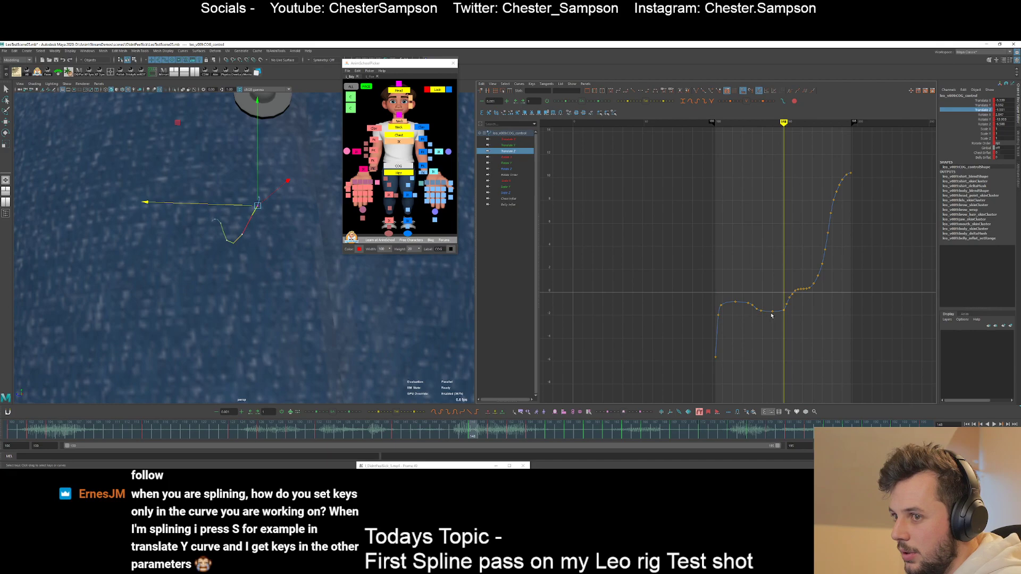
right_click_drag(767, 365, 799, 301, "alt+shift")
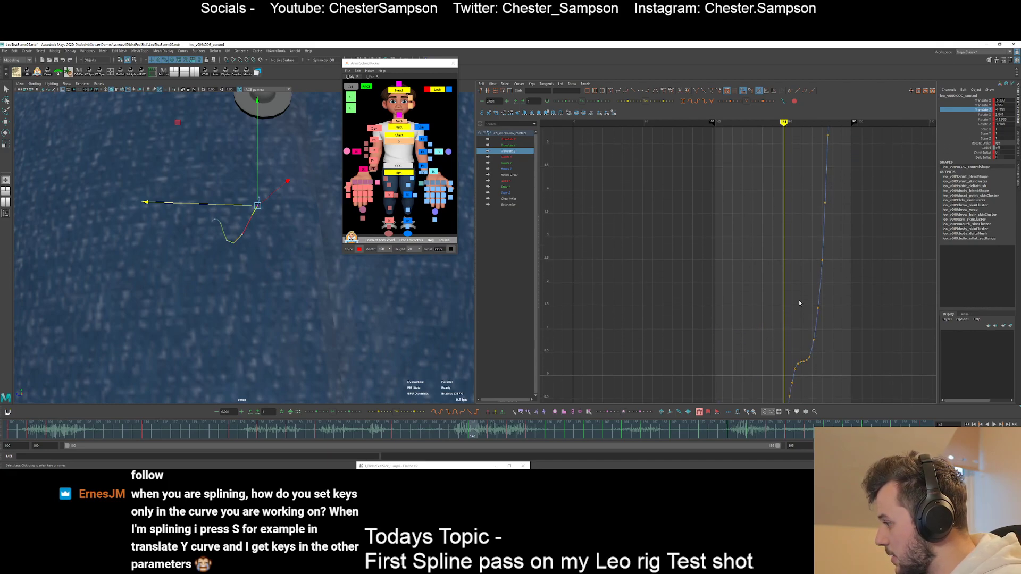
middle_click_drag(775, 330, 776, 237, "alt")
right_click_drag(741, 296, 780, 301, "alt+shift")
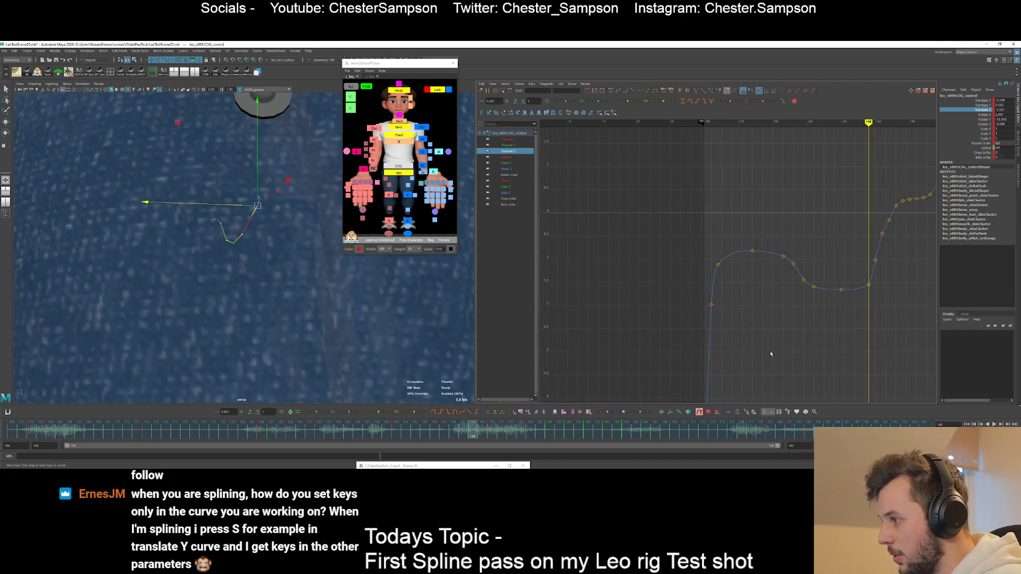
right_click_drag(770, 351, 772, 288, "alt+shift")
middle_click_drag(786, 317, 748, 308, "alt")
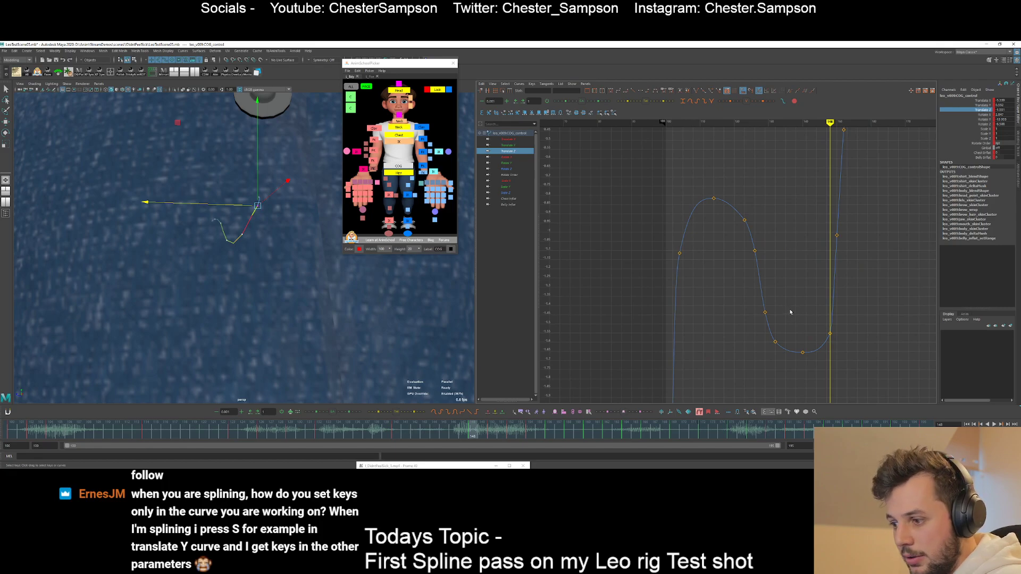
key("alt+period")
key("s")
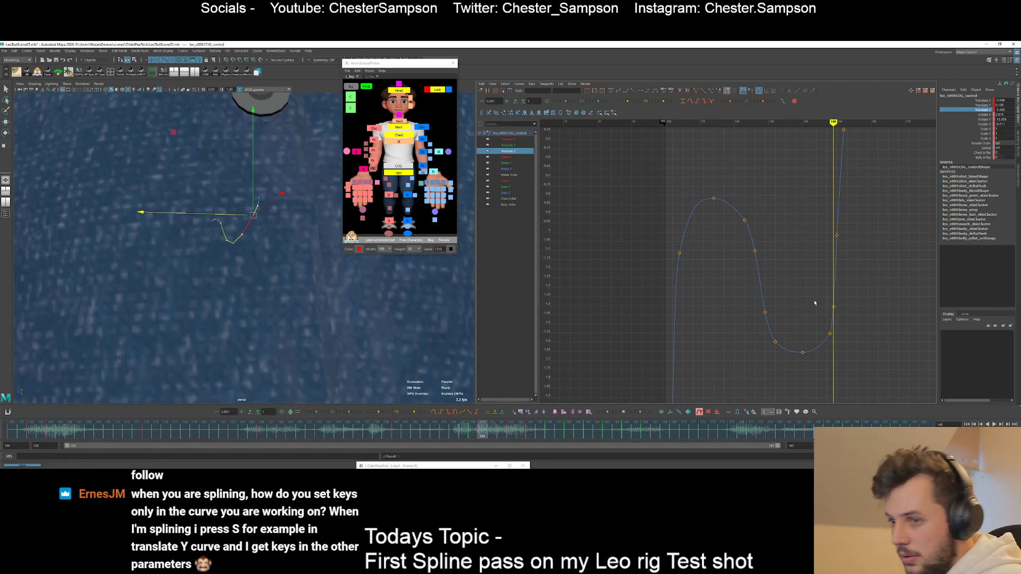
left_click_drag(827, 299, 843, 310)
middle_click_drag(843, 309, 845, 318)
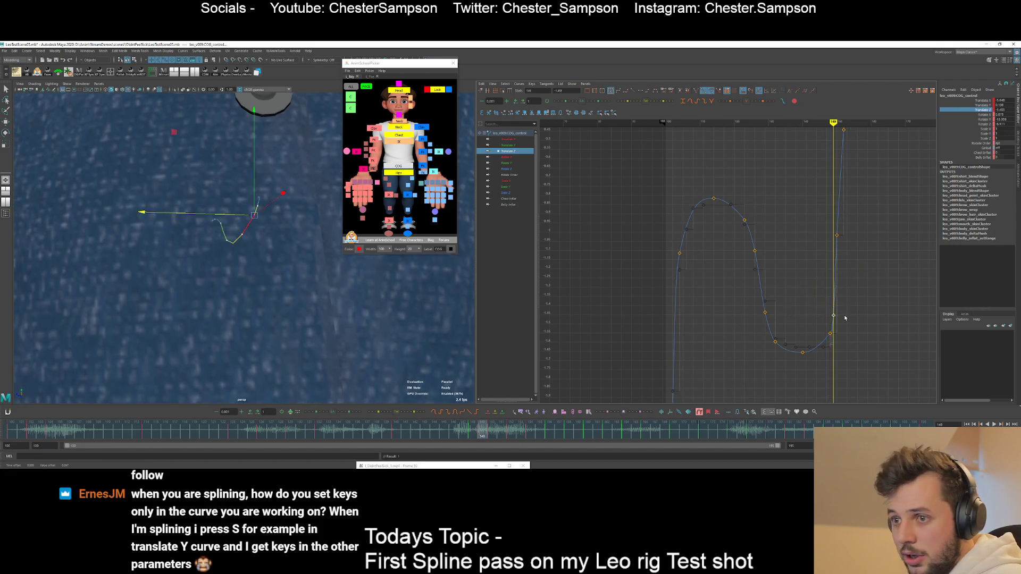
left_click(846, 317)
- Step through the frames around the Translate Z trough to check the COG's arc
key("comma")
key("comma")
key("comma")
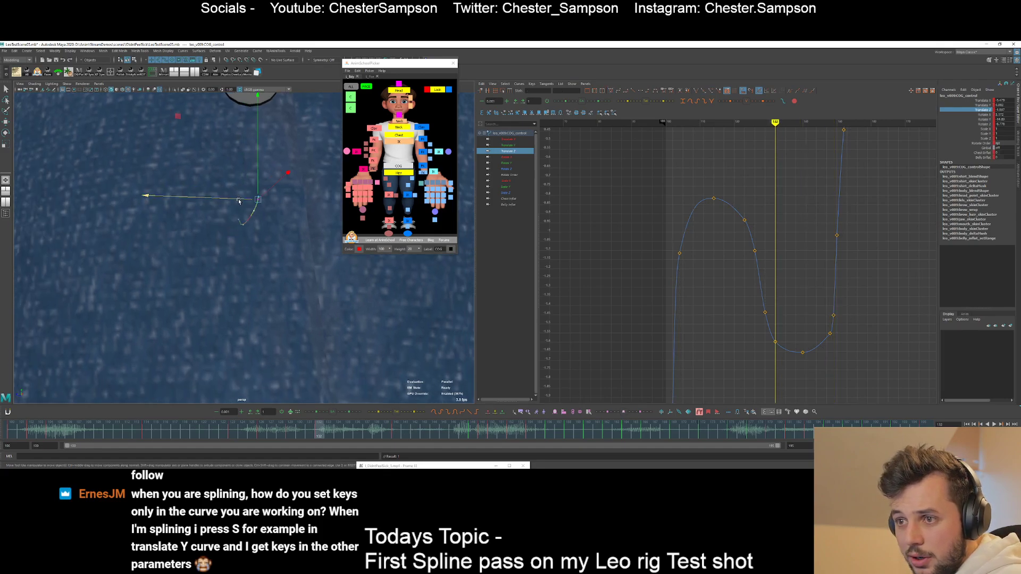
key("alt+comma")
key("alt+comma")
key("alt+period")
key("alt+period")
key("alt+period")
key("alt+period")
key("alt+period")
key("alt+period")
key("alt+period")
key("alt+period")
key("alt+period")
key("alt+period")
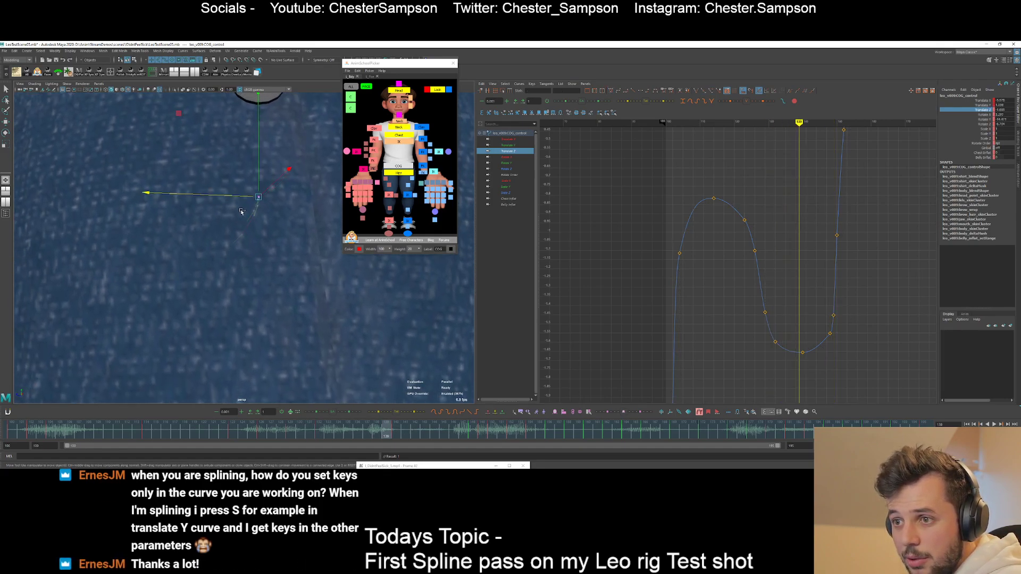
key("alt+period")
key("alt+period")
key("alt+period")
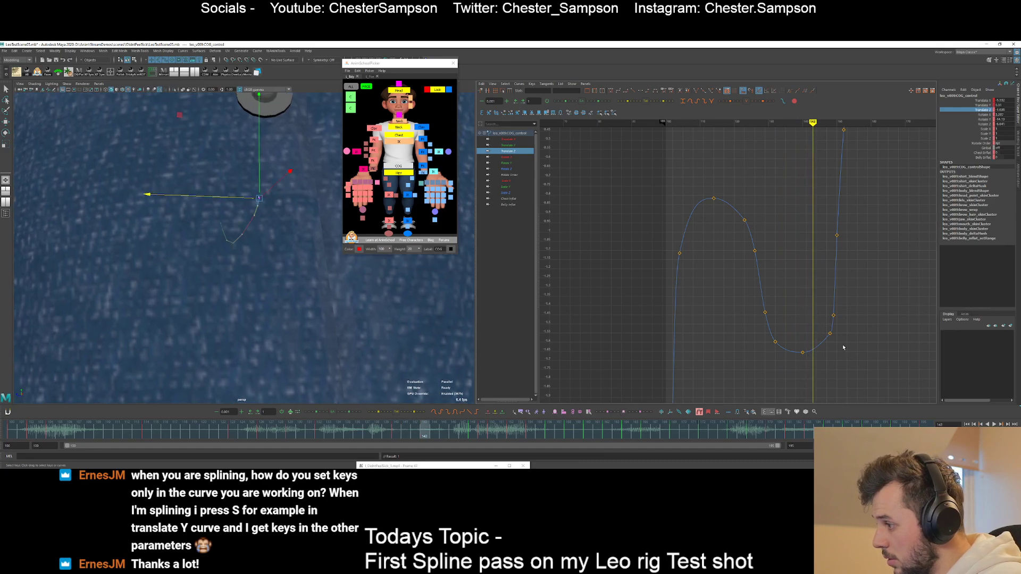
- Replace the key at the foot of the Translate Z rise with one a frame earlier, and lower it together with the following key
left_click_drag(822, 326, 845, 361)
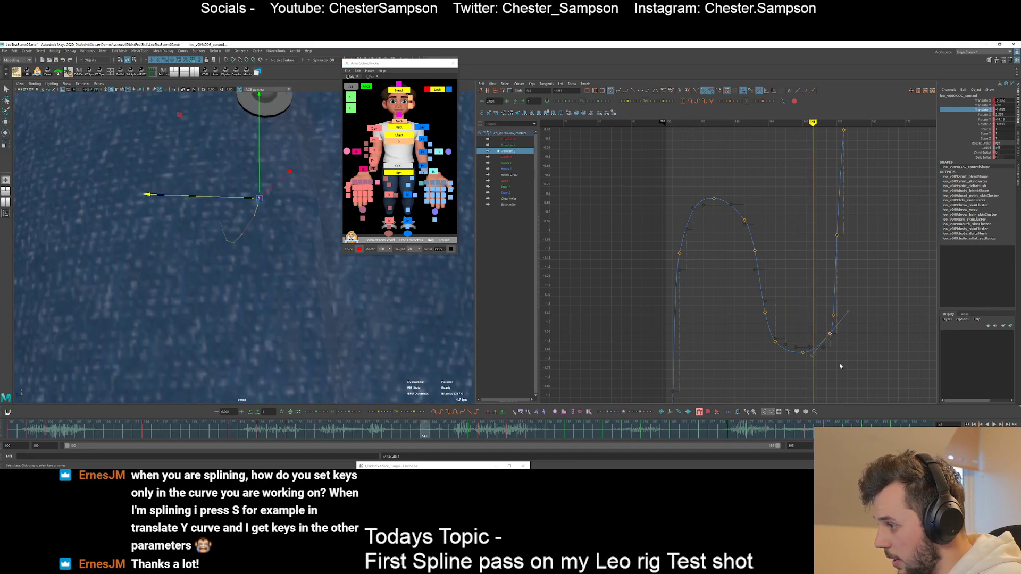
left_click(838, 363)
key("alt+period")
key("alt+period")
key("alt+period")
key("alt+period")
key("alt+period")
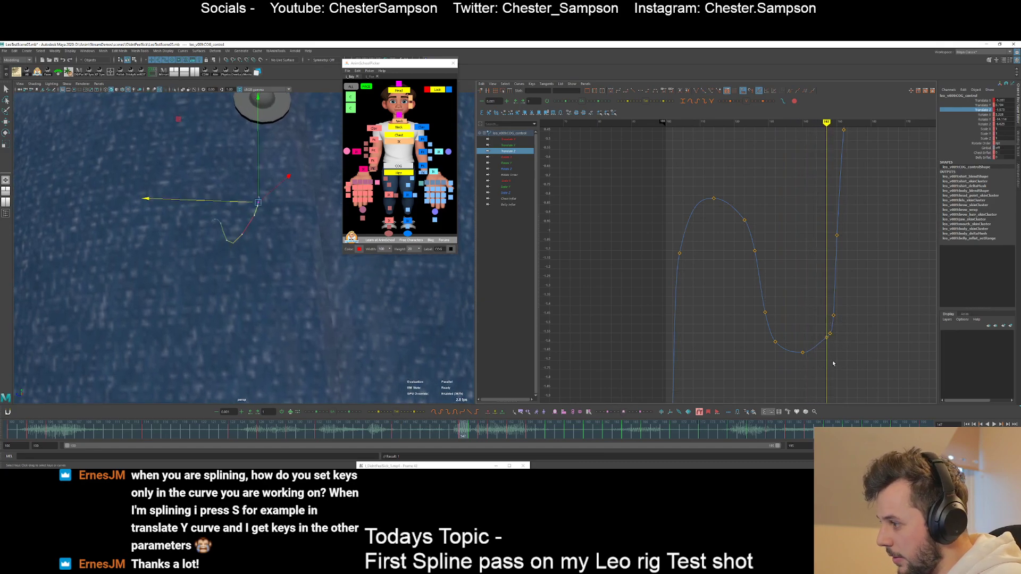
middle_click_drag(851, 347, 848, 345)
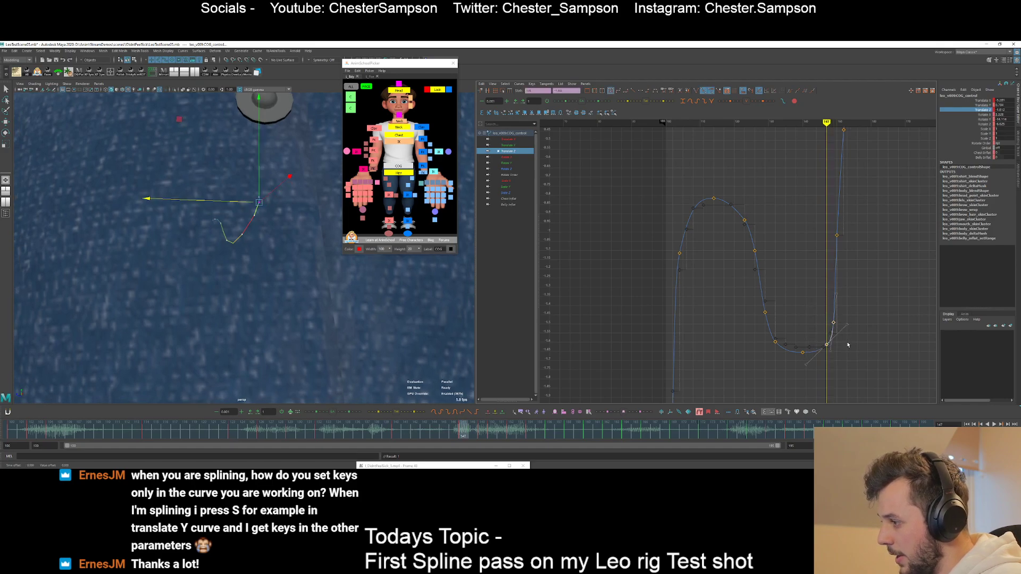
- Lower the third key up from the trough on the Translate Z rising slope to ease the curve's climb
mouse_move(794, 313)
right_mouse_down("alt")
mouse_move(772, 298)
mouse_move(795, 321)
right_mouse_up("alt")
middle_click_drag(804, 301, 761, 310, "alt")
key("period")
key("period")
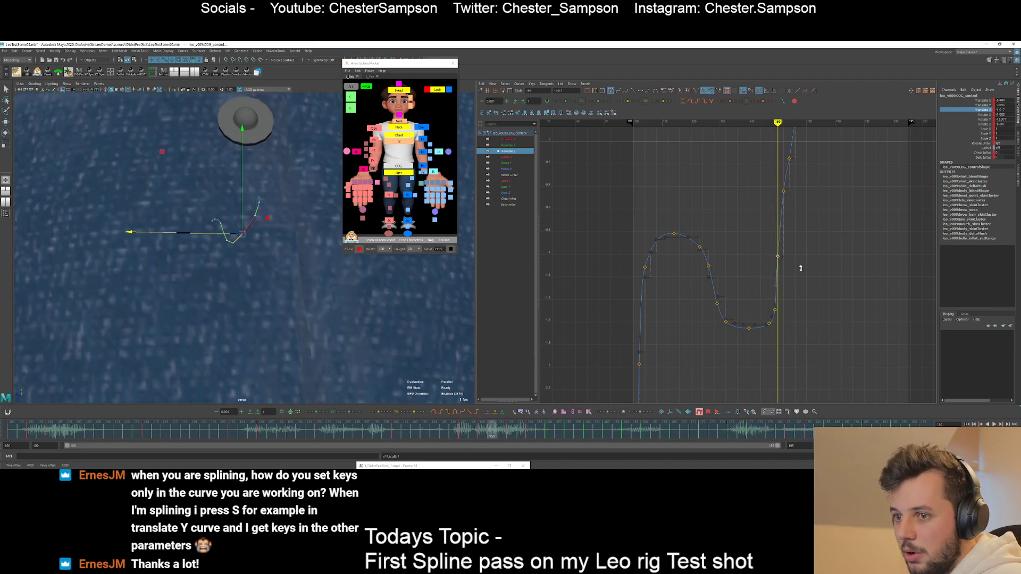
middle_click_drag(800, 268, 804, 297)
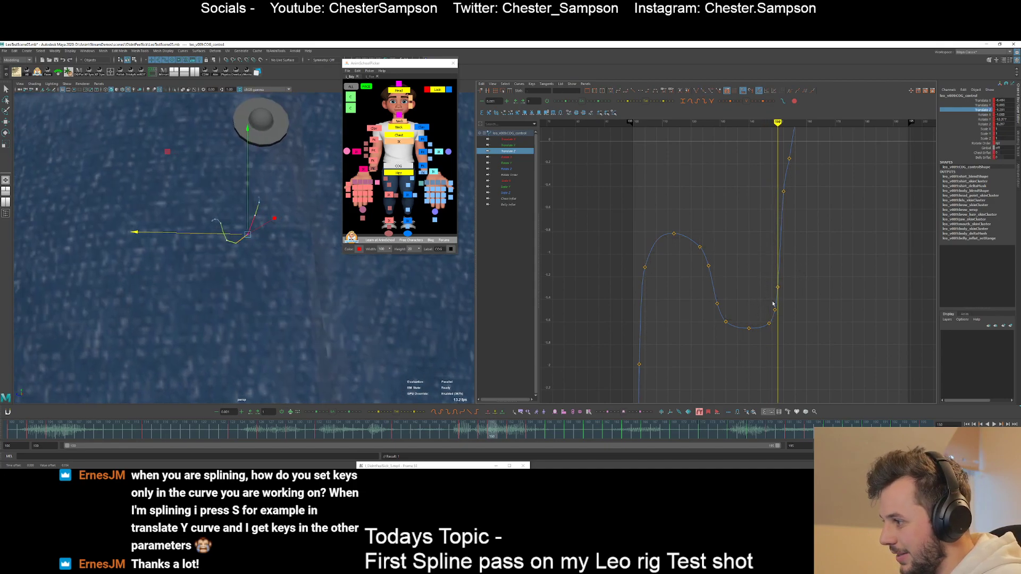
left_click(752, 293)
- Raise the key on the upper half of the Translate Z rise to round its shoulder, checking the COG's arc over the neighbouring keys
right_click_drag(743, 290, 775, 298, "alt+shift")
middle_click_drag(797, 265, 760, 316, "alt")
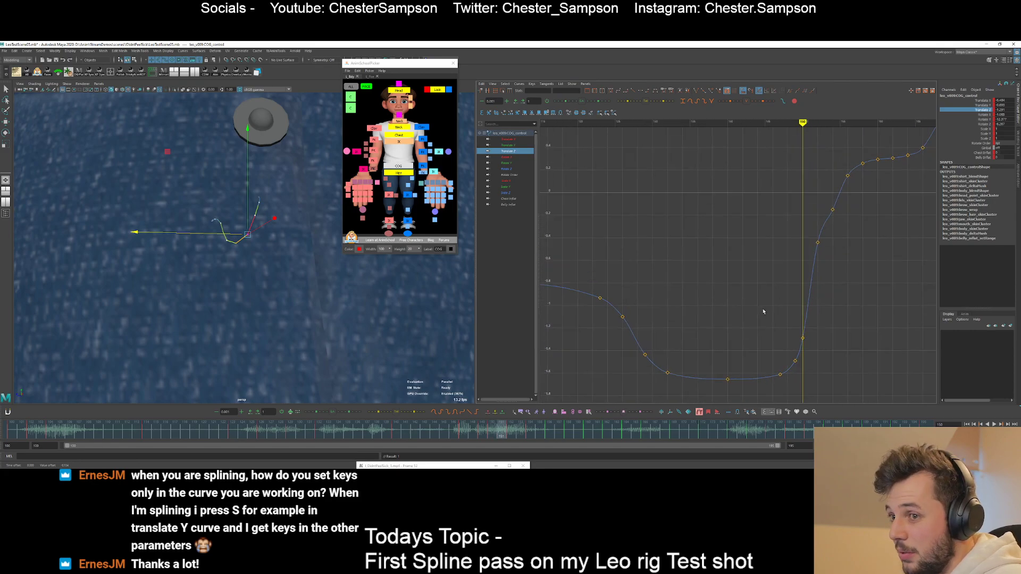
key("alt+period")
left_click_drag(821, 198, 841, 227)
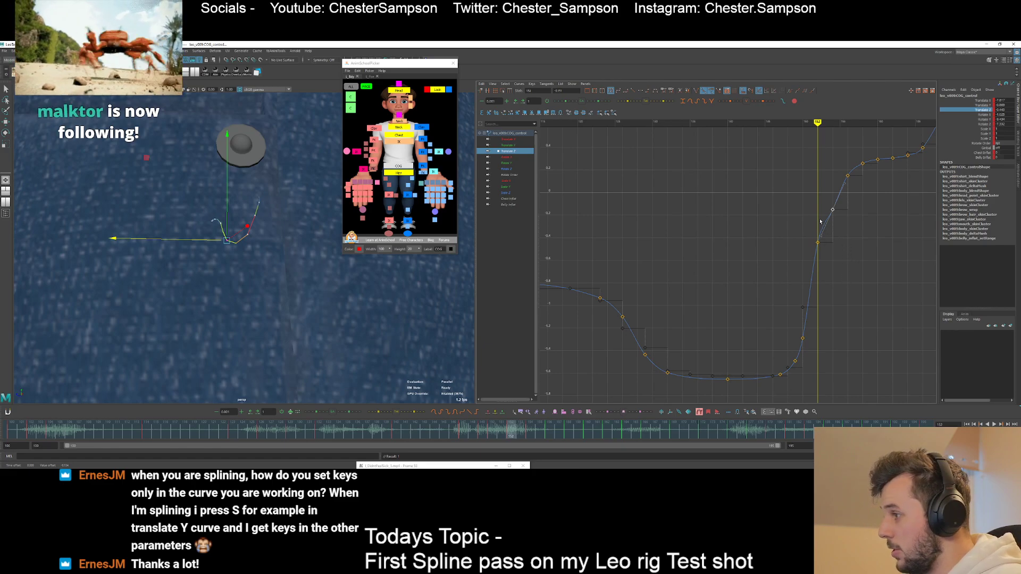
middle_click_drag(853, 247, 847, 232)
left_click(846, 222)
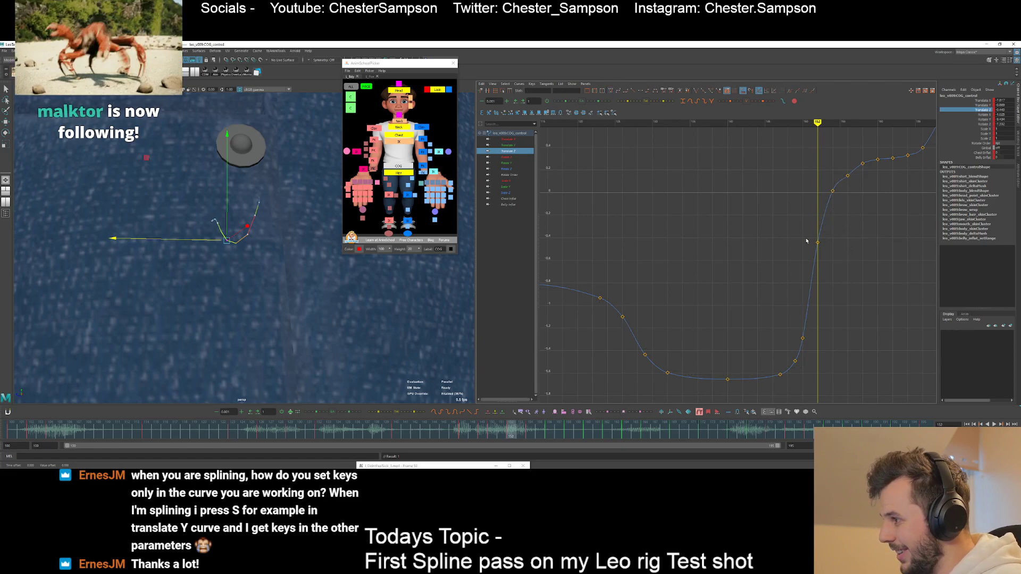
key("comma")
key("period")
key("period")
key("period")
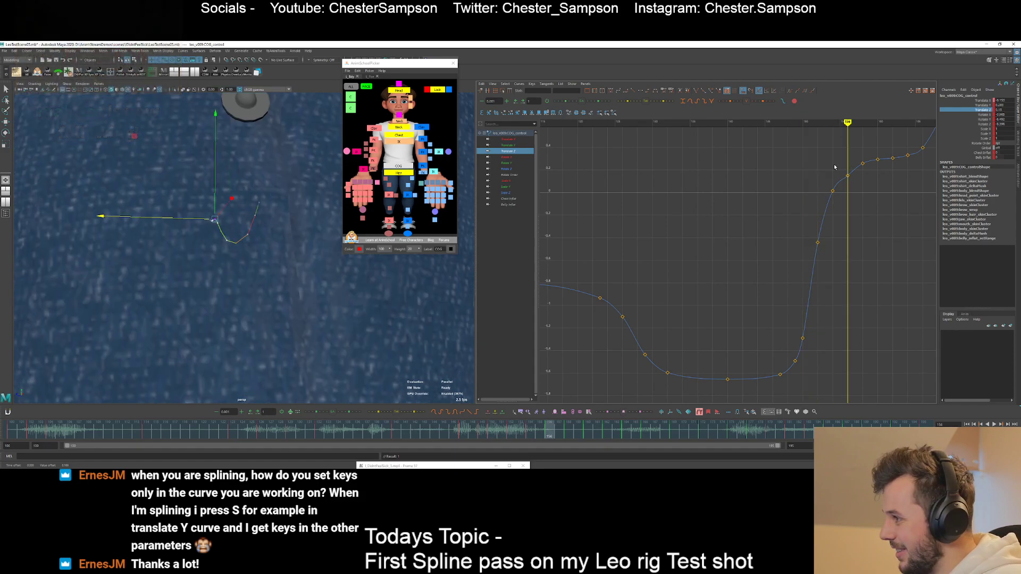
- Raise the key on the Translate Z shoulder slightly and delete two alternate keys along the flat stretch that follows
left_click(858, 185)
middle_click_drag(854, 180, 788, 239, "alt")
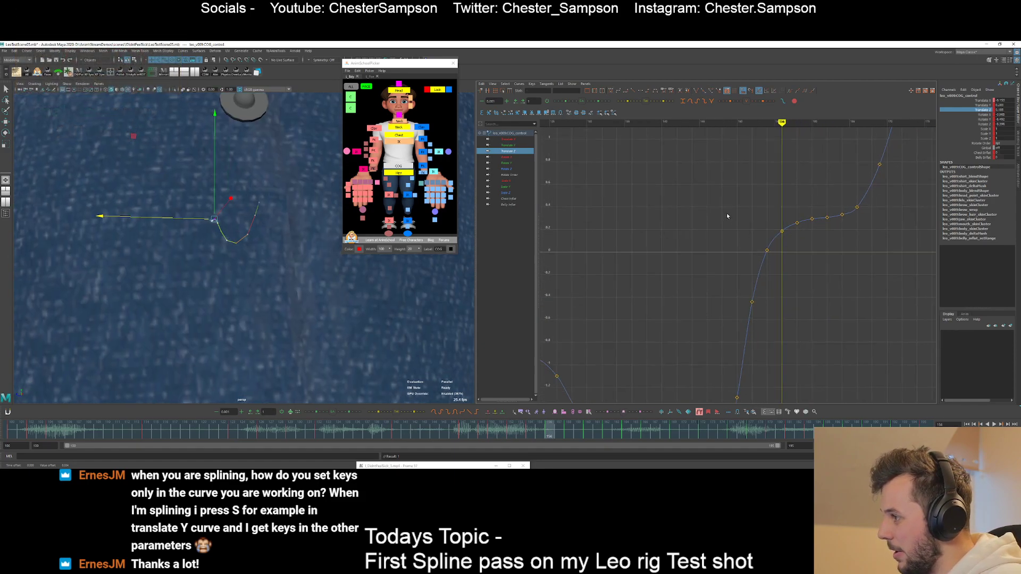
left_click_drag(774, 234, 800, 230)
key("Delete")
key("period")
key("period")
key("period")
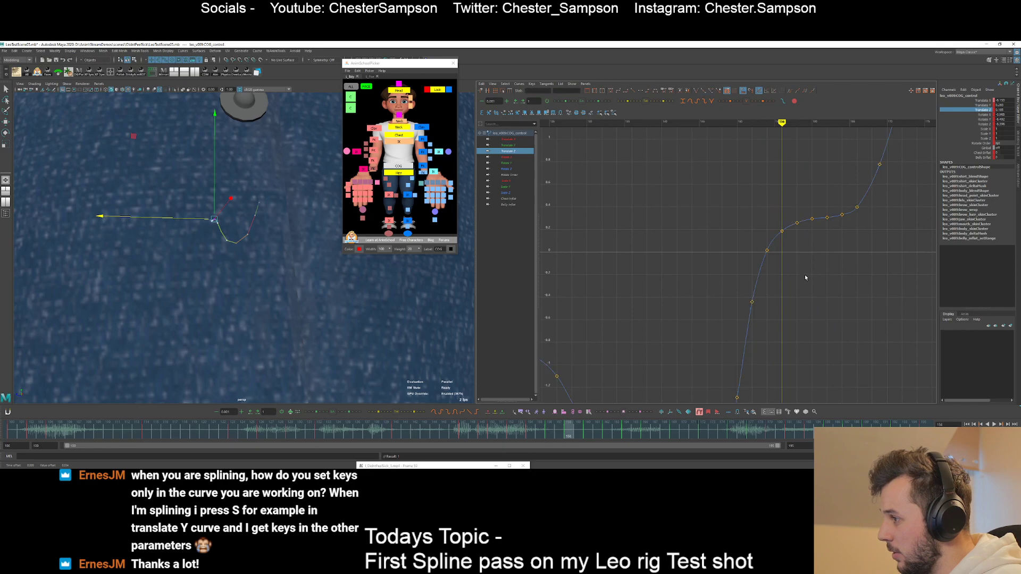
key("period")
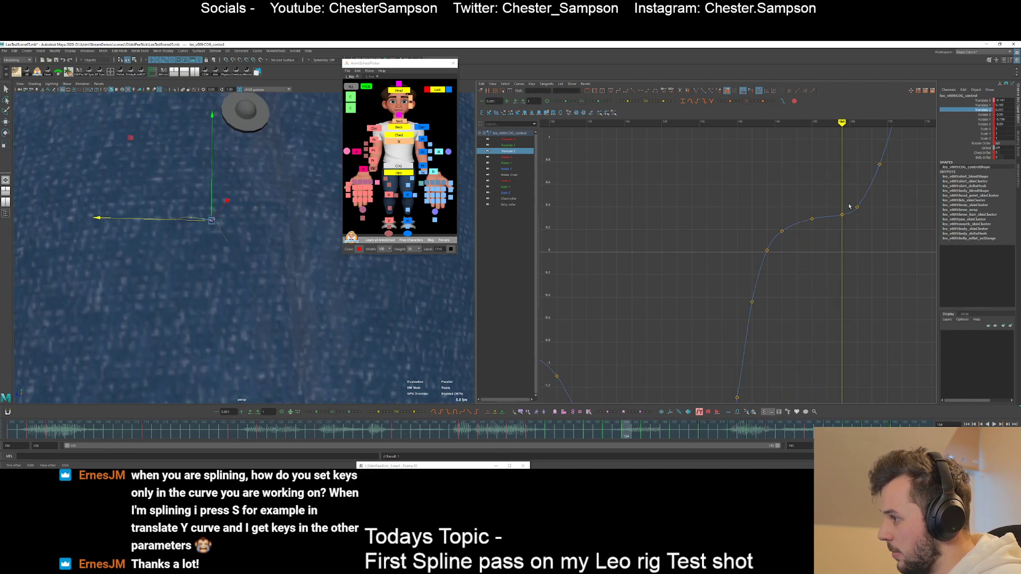
- Remove the key at the bend where the second Translate Z climb begins, and lower the next key on that slope
key("period")
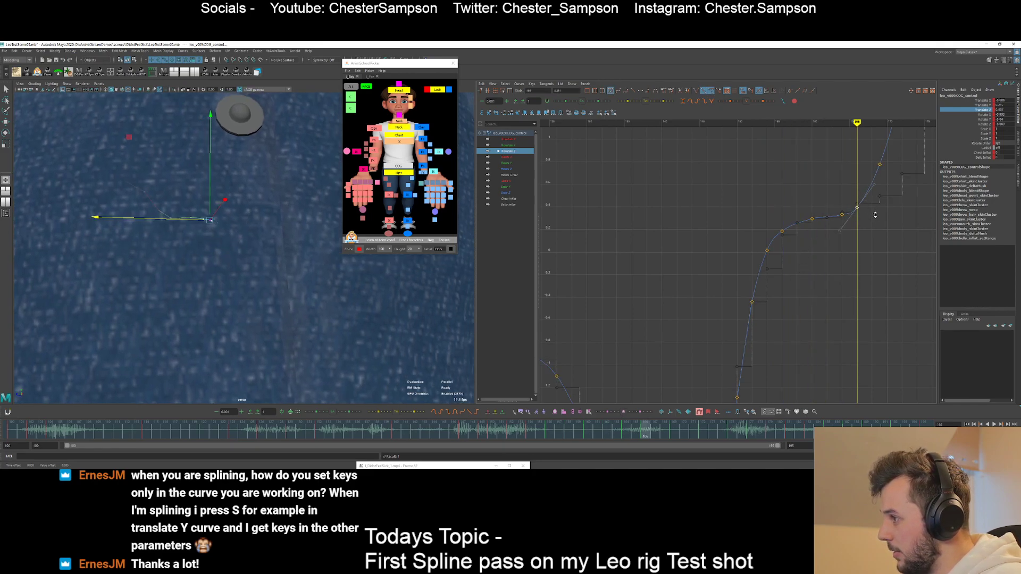
left_click(798, 214)
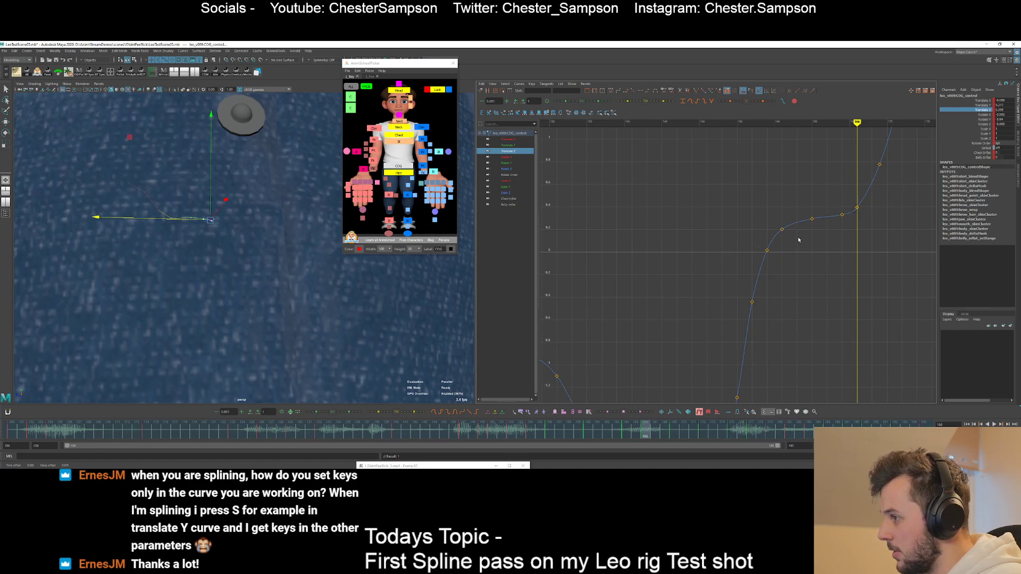
middle_click_drag(876, 216, 782, 264, "alt")
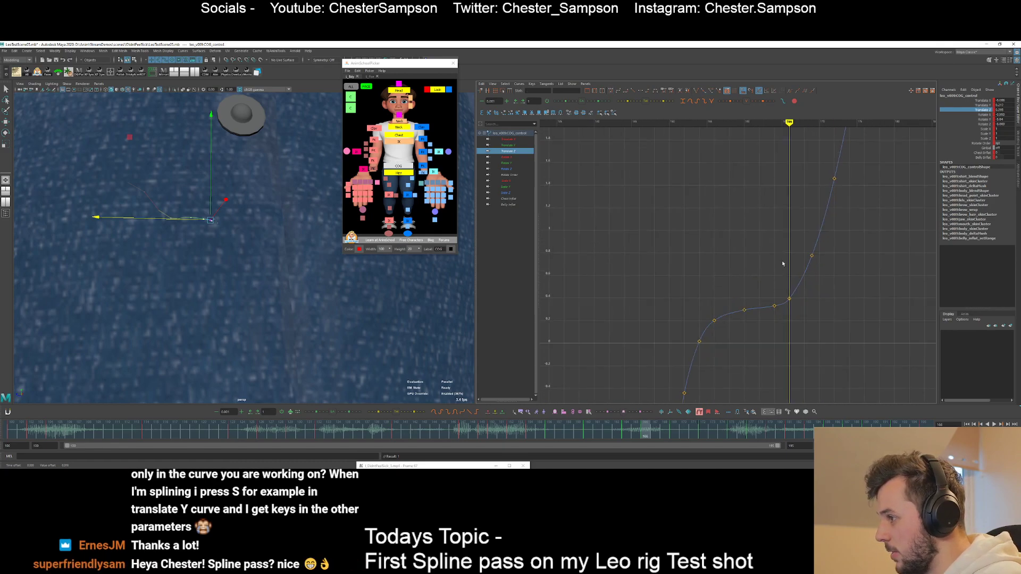
mouse_move(782, 264)
right_mouse_down("alt")
mouse_move(763, 280)
mouse_move(782, 276)
right_mouse_up("alt")
key("ctrl+z")
key("period")
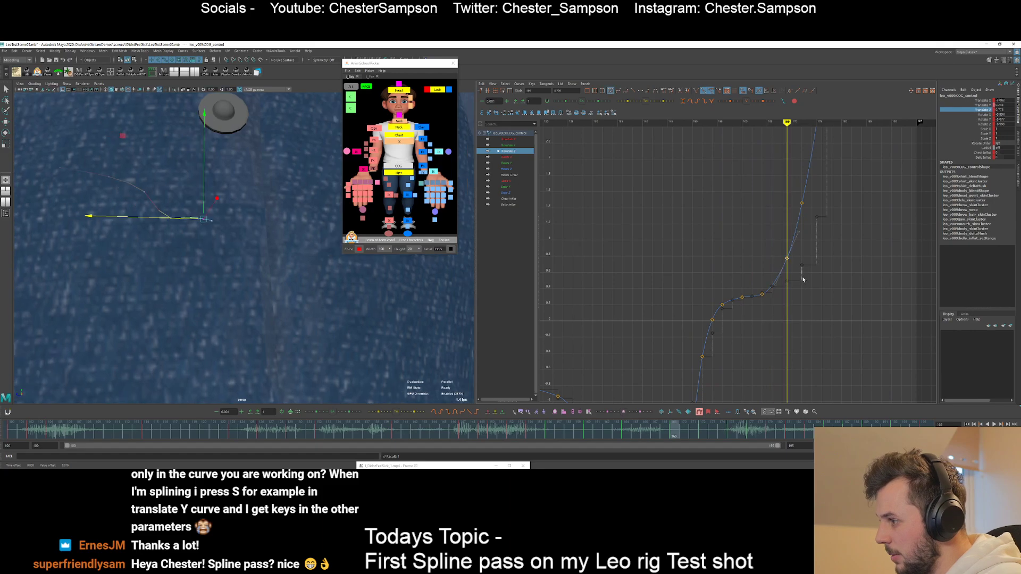
mouse_move(802, 277)
middle_mouse_down()
mouse_move(797, 290)
mouse_move(803, 282)
middle_mouse_up()
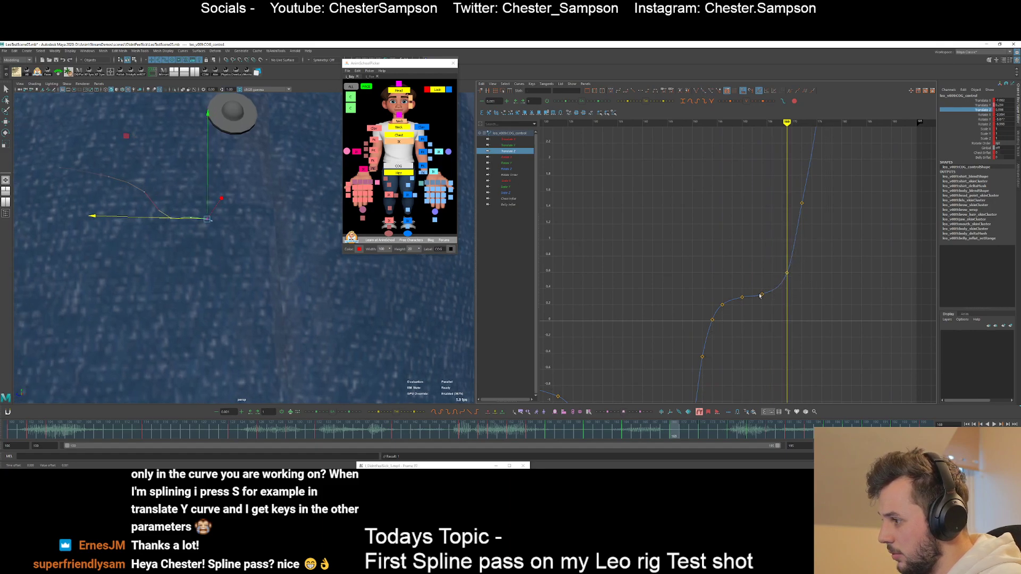
key("comma")
key("comma")
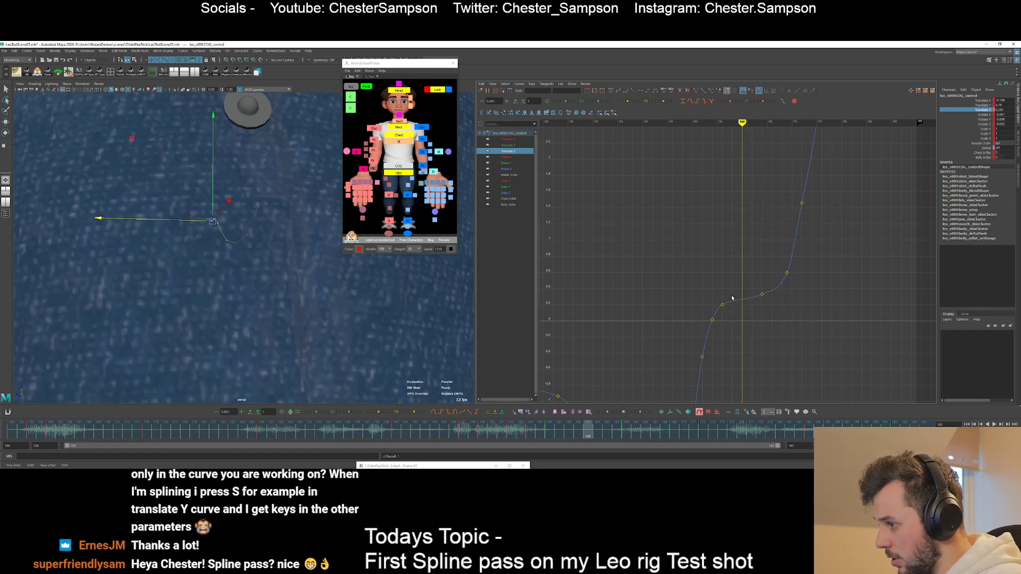
- Lower the key at the foot of the second Translate Z climb slightly and smooth the selected keys along the climb's upper part
key("period")
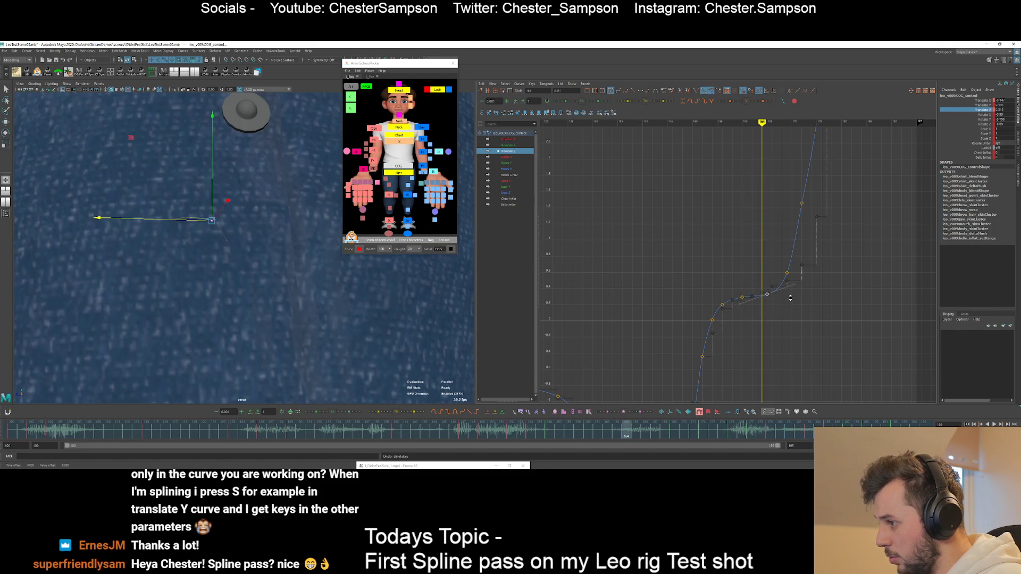
middle_click_drag(783, 262, 739, 329, "alt")
key("period")
key("period")
key("period")
mouse_move(737, 274)
right_mouse_down("alt")
mouse_move(704, 257)
mouse_move(755, 283)
right_mouse_up("alt")
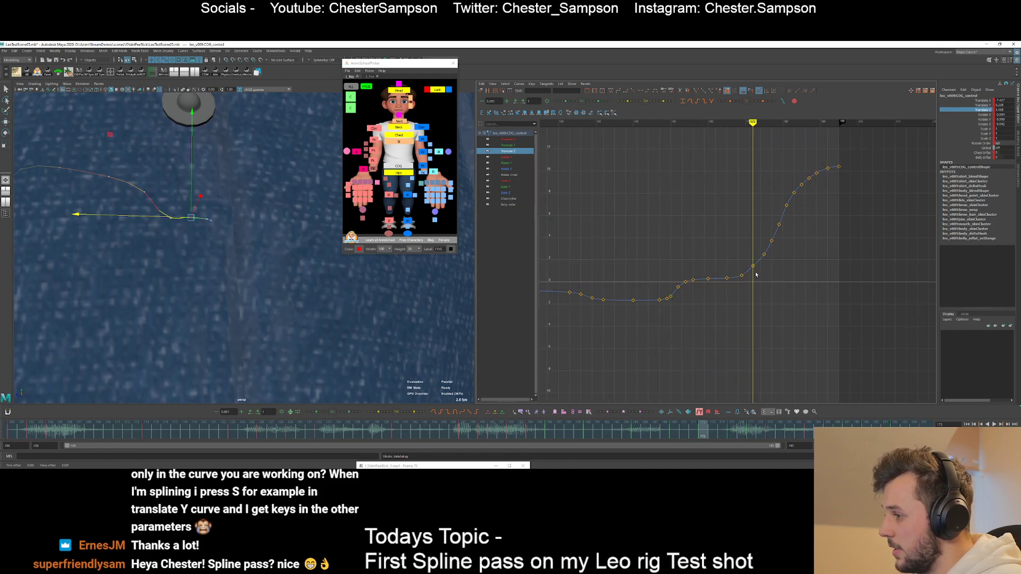
key("comma")
key("period")
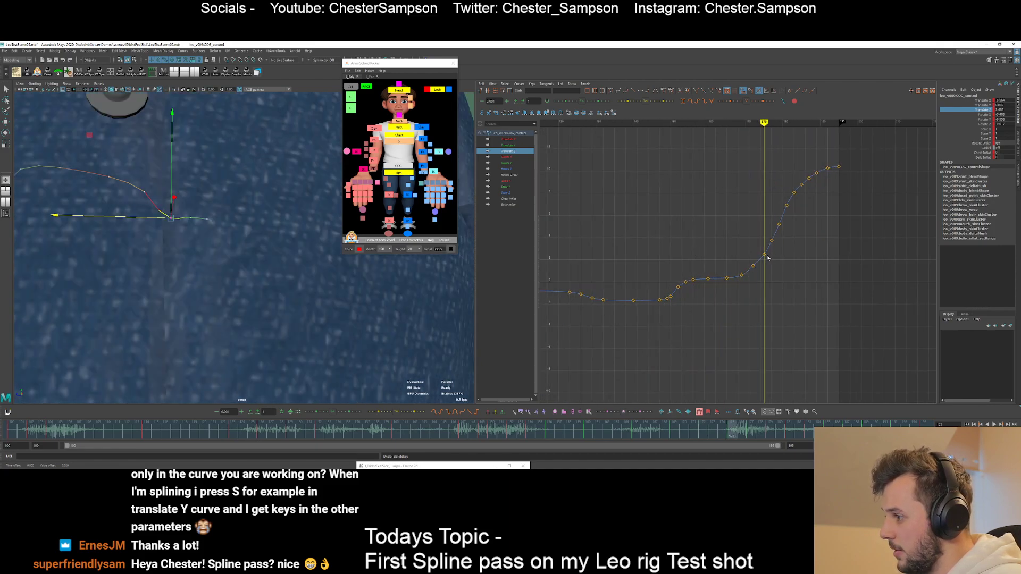
middle_click_drag(762, 273, 759, 278, "shift")
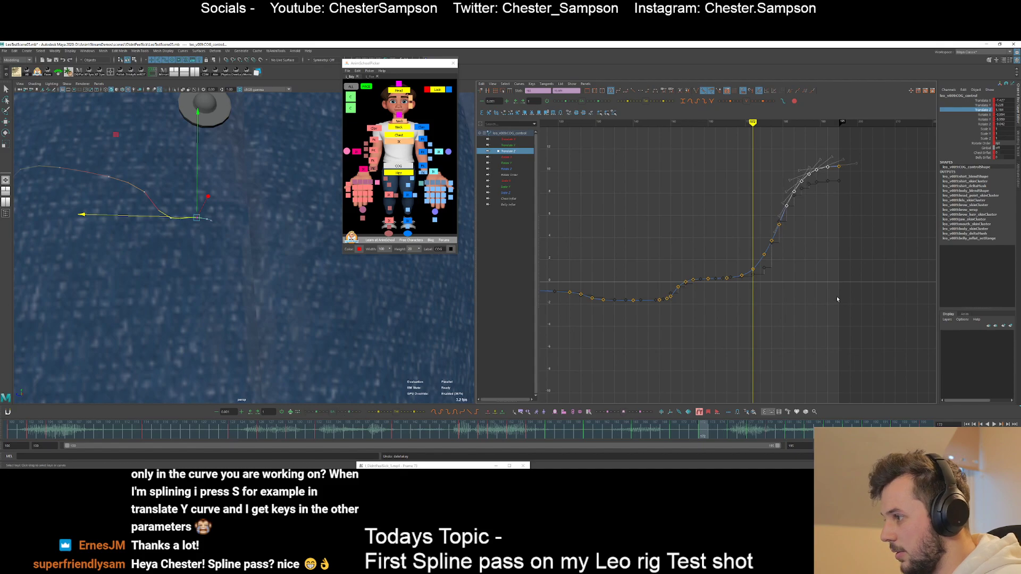
left_click(327, 413)
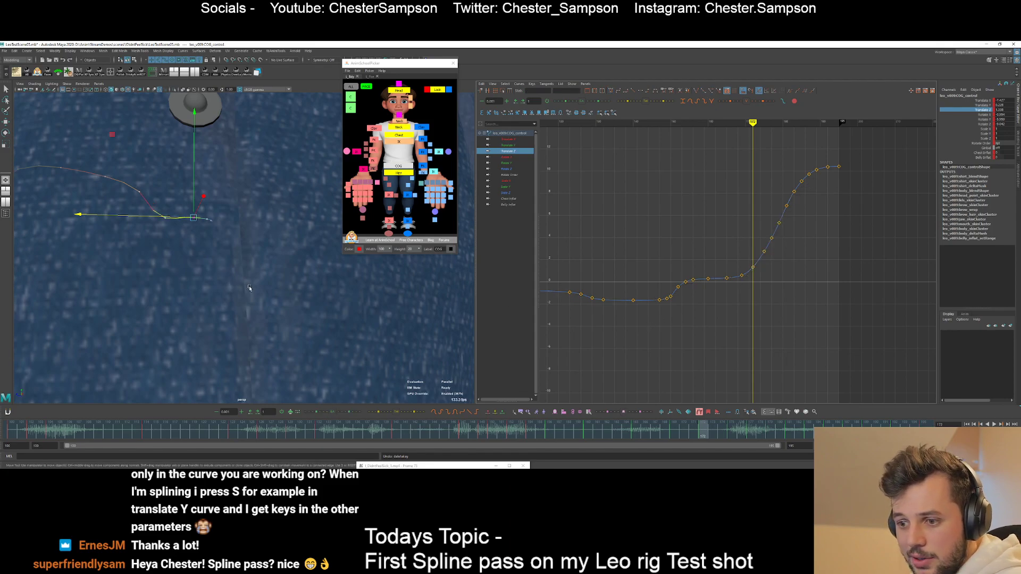
- Frame the COG control closely and step backward through its keys to examine the arc of its motion trail
key("f")
right_click_drag(205, 249, 230, 282, "alt")
left_click_drag(231, 283, 239, 287, "alt")
middle_click_drag(218, 253, 193, 217, "alt")
right_click_drag(193, 217, 217, 266, "alt")
key("comma")
key("comma")
key("comma")
key("comma")
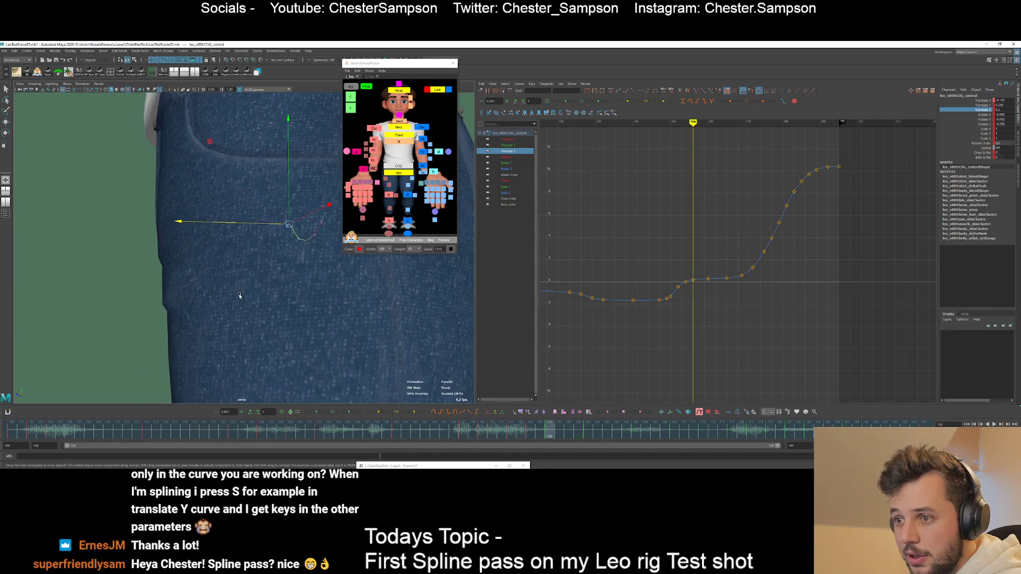
key("comma")
key("comma")
key("comma")
key("comma")
key("comma")
key("comma")
key("comma")
key("comma")
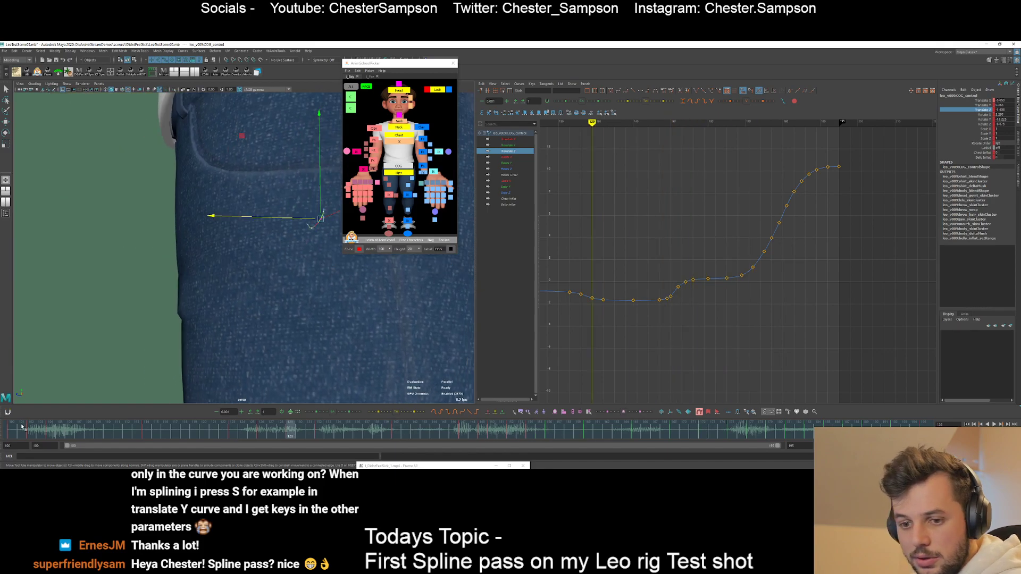
- Return to the shot's start, move the character picker clear of the hips, and play the animation to check the COG's arc
left_click_drag(22, 427, 2, 432)
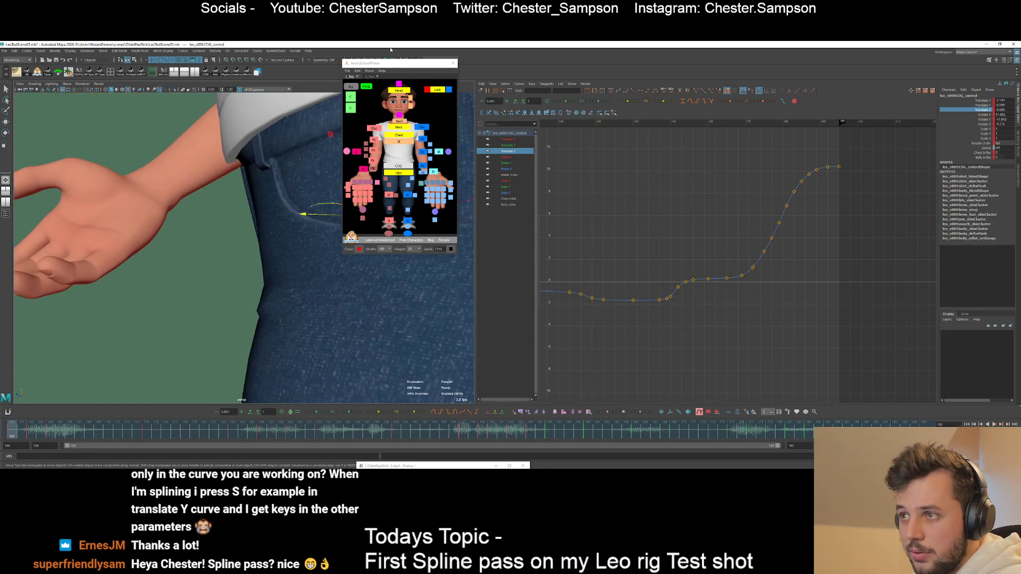
left_click_drag(392, 63, 458, 69)
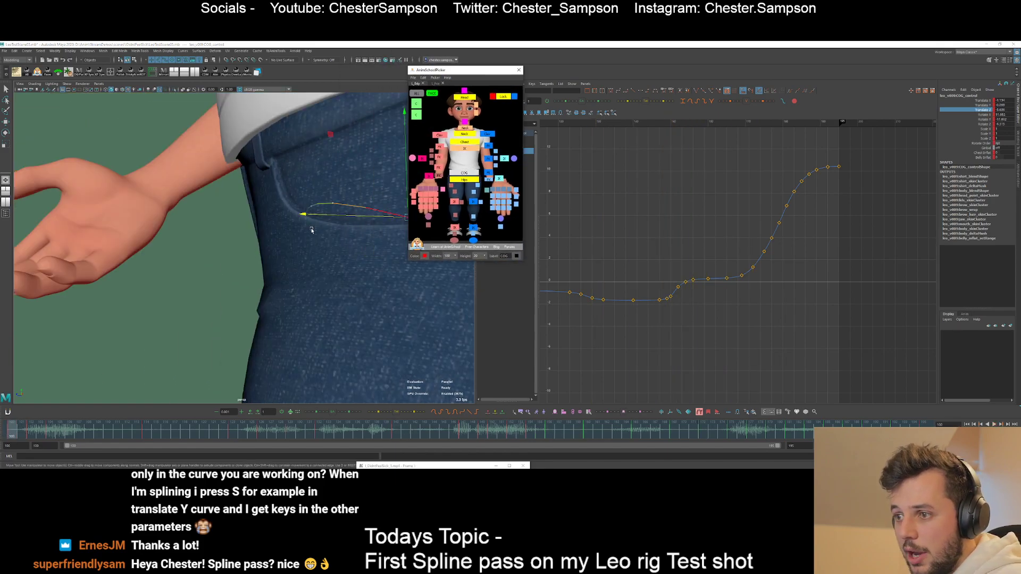
middle_click_drag(312, 228, 286, 263, "alt")
right_click_drag(286, 263, 226, 262, "alt")
key("alt+v")
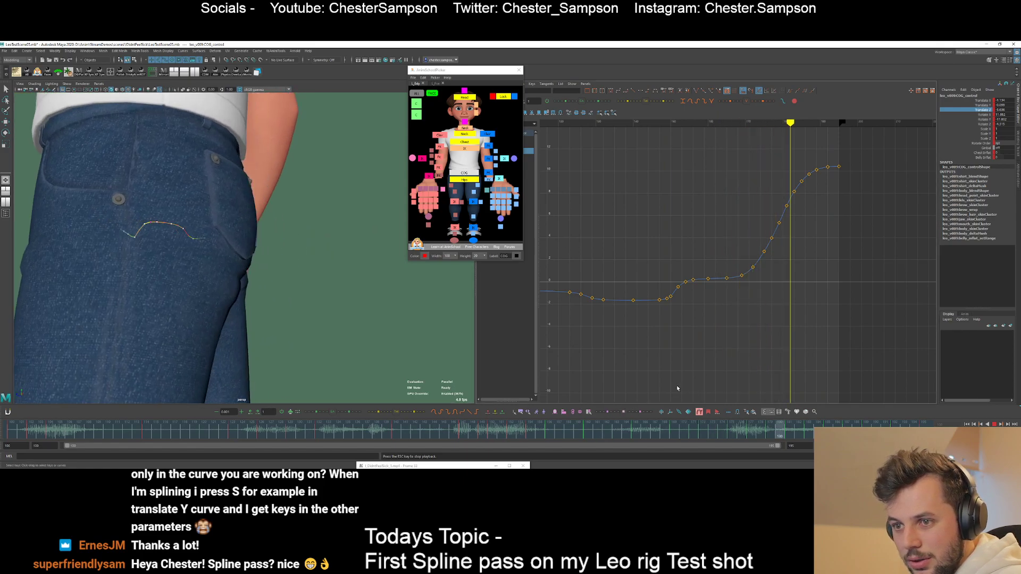
- Step key by key from the middle of the shot into the second Translate Z climb to examine the COG's path
left_click(464, 437)
key("period")
key("period")
key("period")
key("period")
key("period")
key("period")
key("period")
key("period")
key("period")
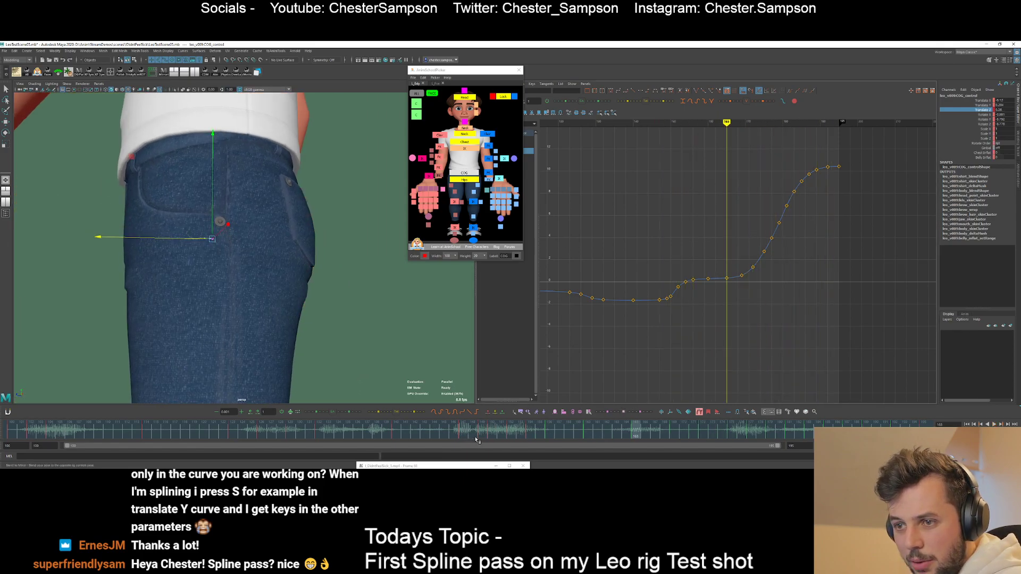
key("comma")
key("period")
key("period")
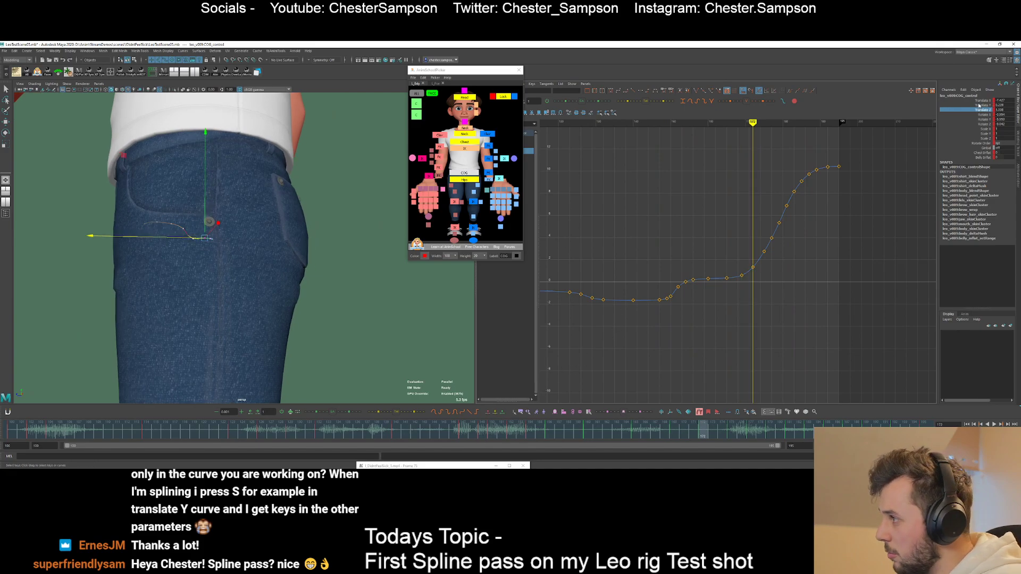
- Isolate the COG's Translate Y curve and lower the three keys after its plateau to start the following descent more gradually
left_click(980, 105)
key("comma")
key("period")
key("comma")
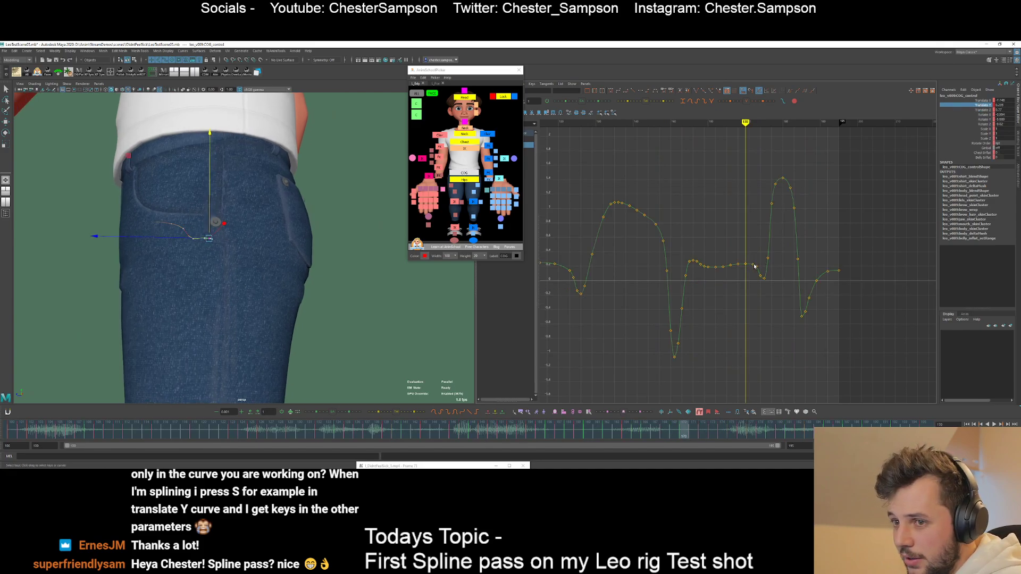
key("period")
key("comma")
key("comma")
key("comma")
key("period")
key("period")
key("period")
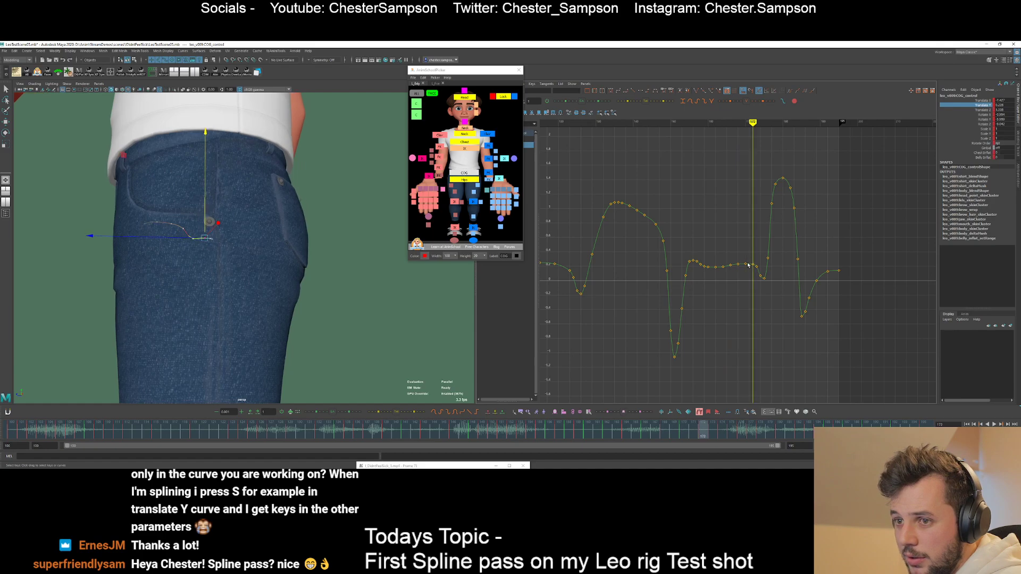
right_click_drag(737, 301, 744, 232, "alt+shift")
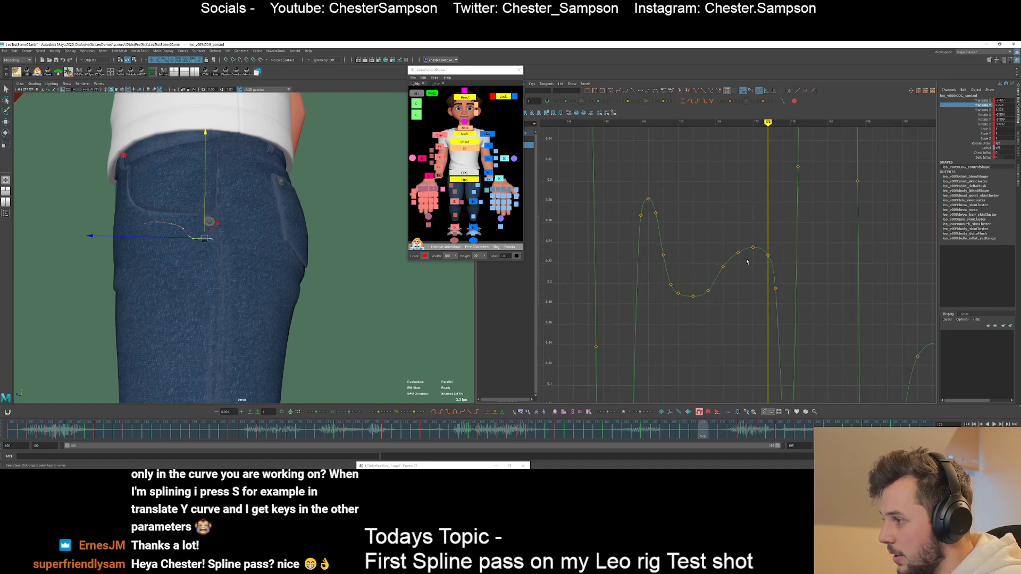
middle_click_drag(744, 232, 735, 214, "alt")
left_click_drag(734, 215, 746, 226)
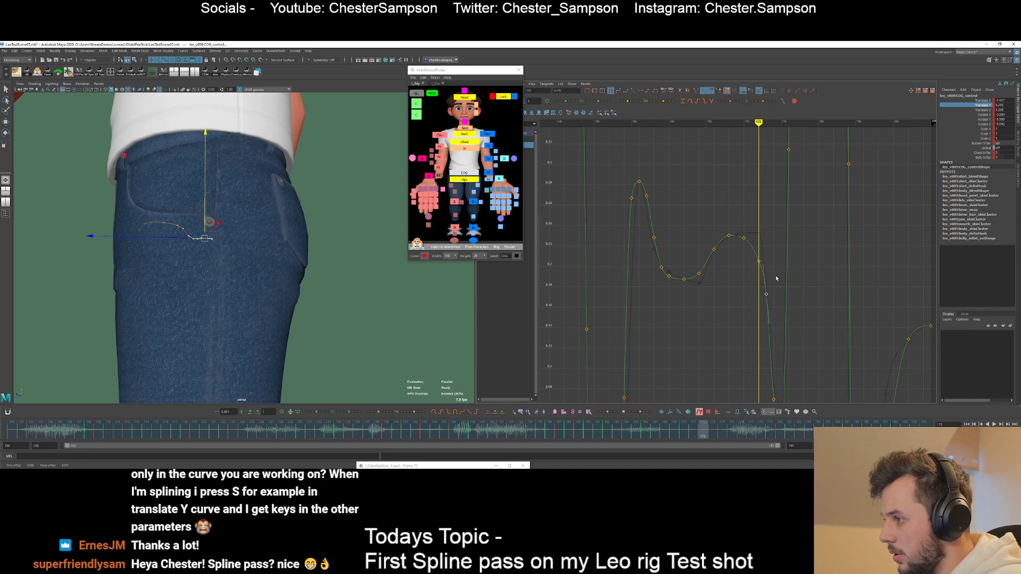
- Lower the two keys just before the Translate Y dip to smooth the descent, and play the animation to check it
key("comma")
key("period")
key("period")
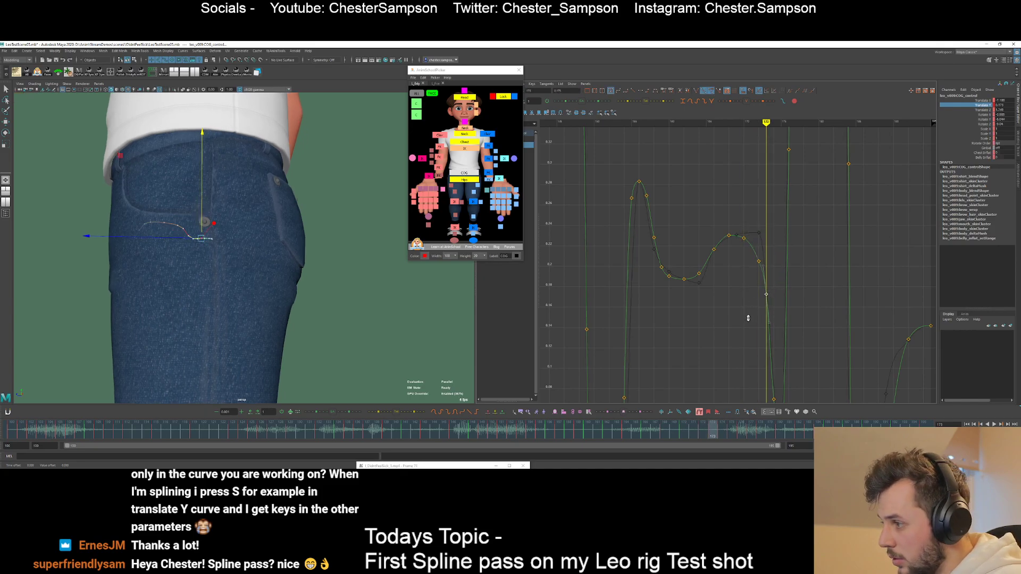
key("f")
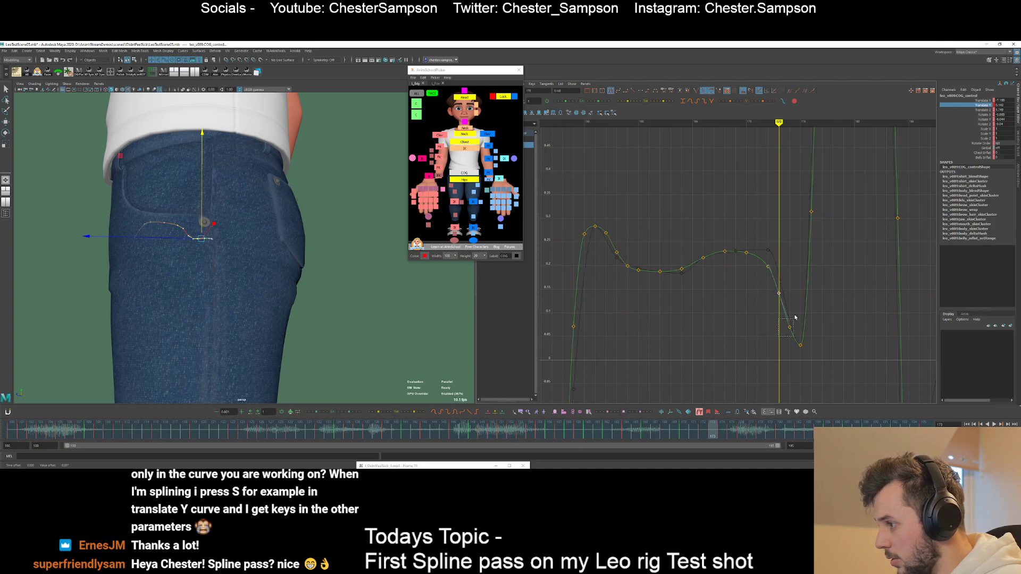
key("alt+v")
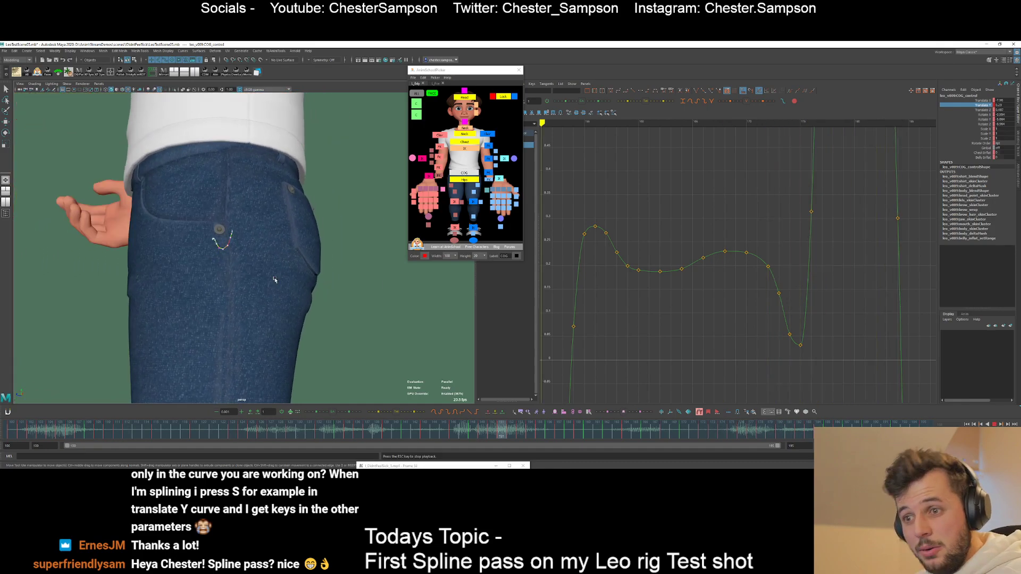
key("Escape")
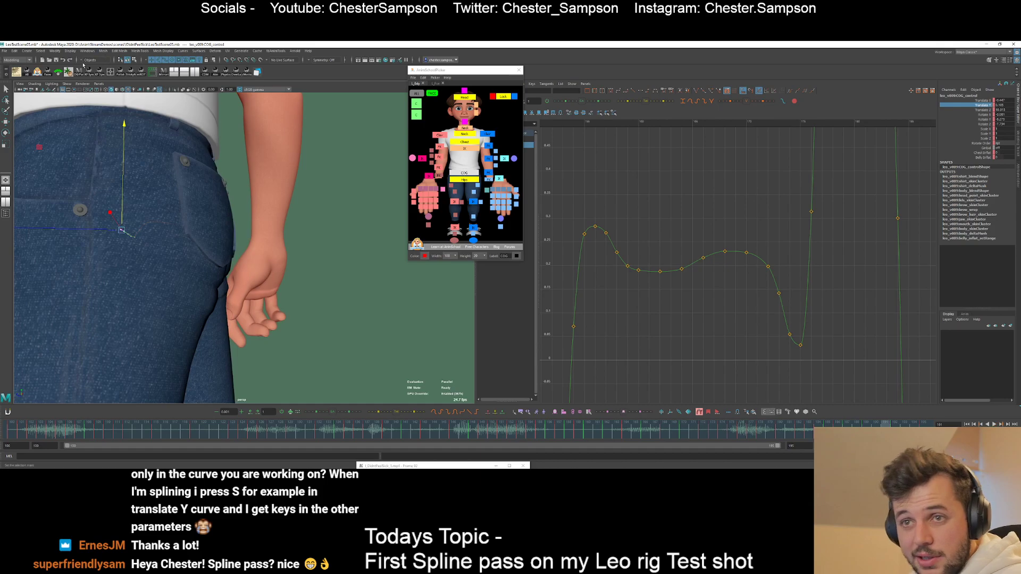
- Switch the viewport to the shot camera, clear the selection, and play the shot to review the body motion
left_click(99, 83)
left_click(167, 95)
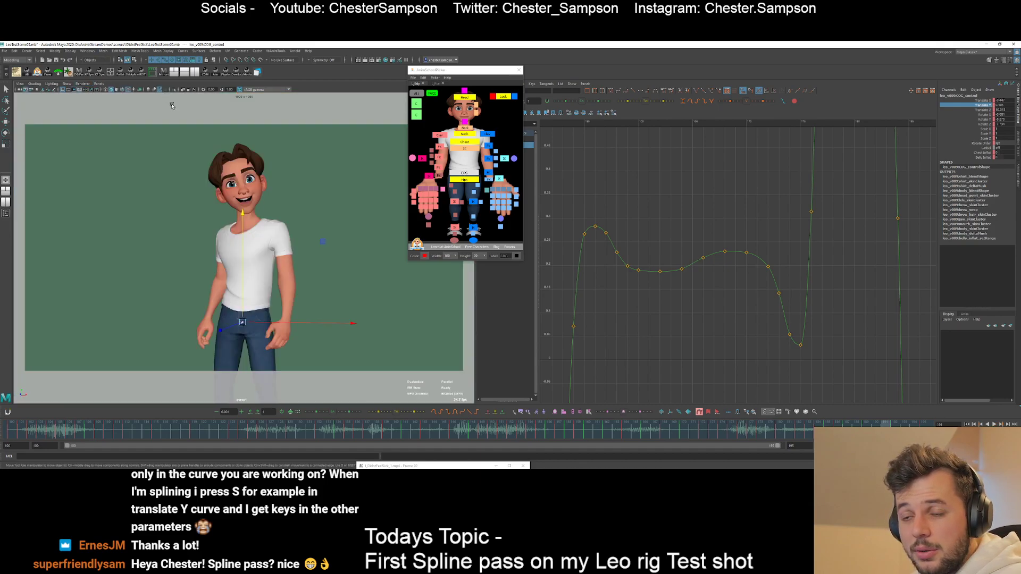
left_click(21, 90)
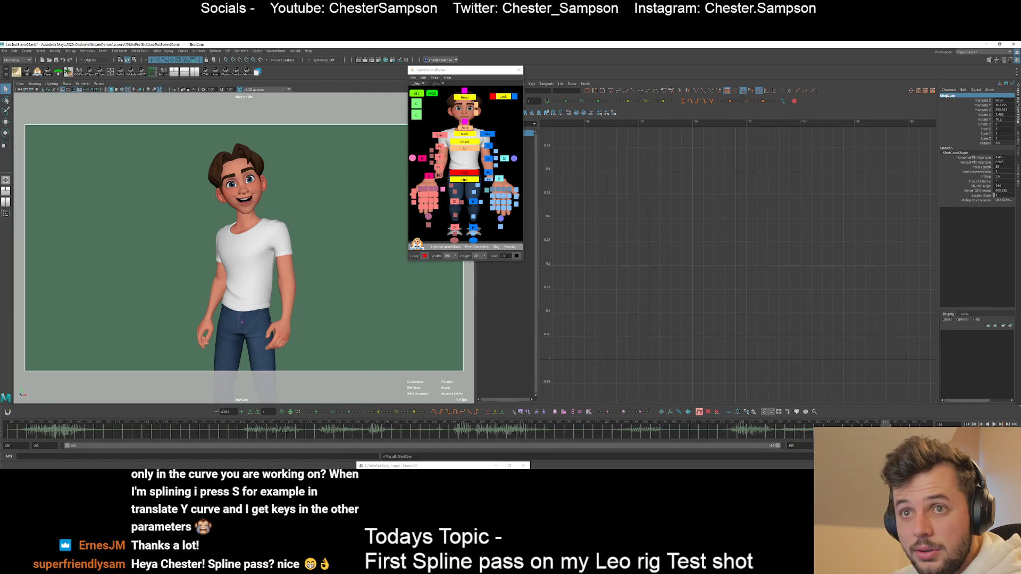
left_click(76, 171)
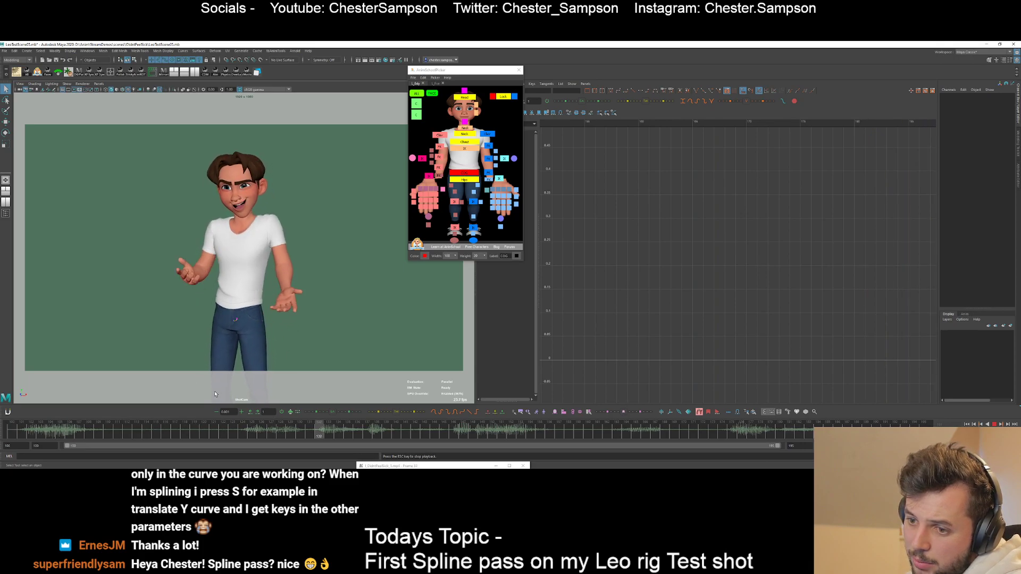
key("Escape")
- Set Soft IK to 0.5 on every key of the right leg's IK control and play the shot to check the knee
left_click_drag(325, 434, 503, 428)
left_click(452, 228)
key("w")
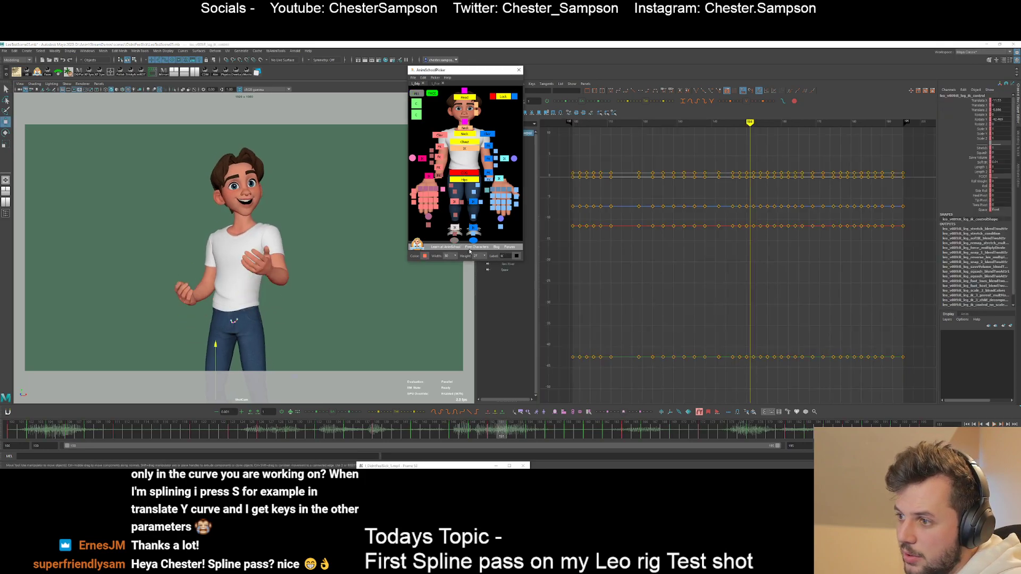
key("comma")
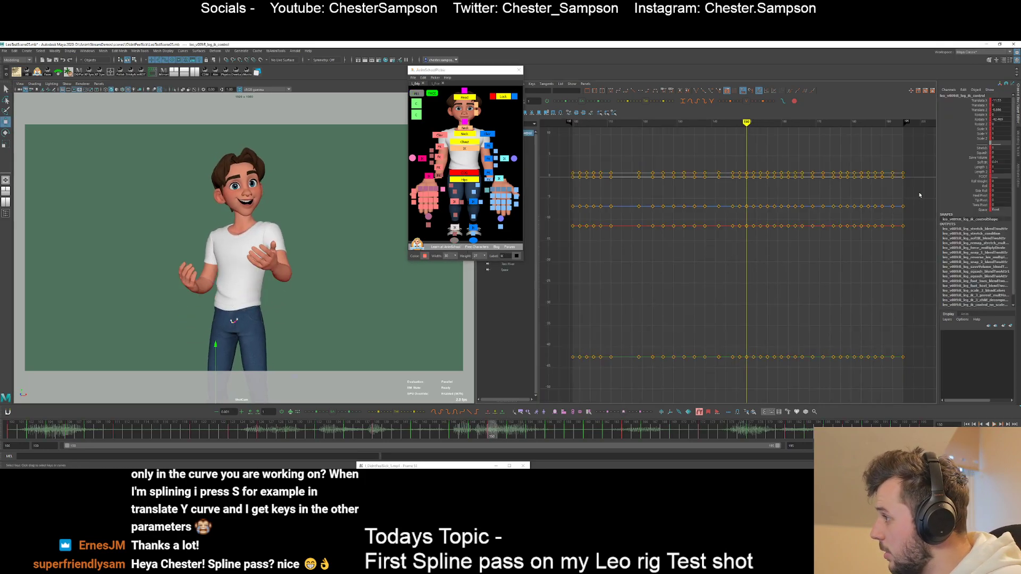
left_click(979, 162)
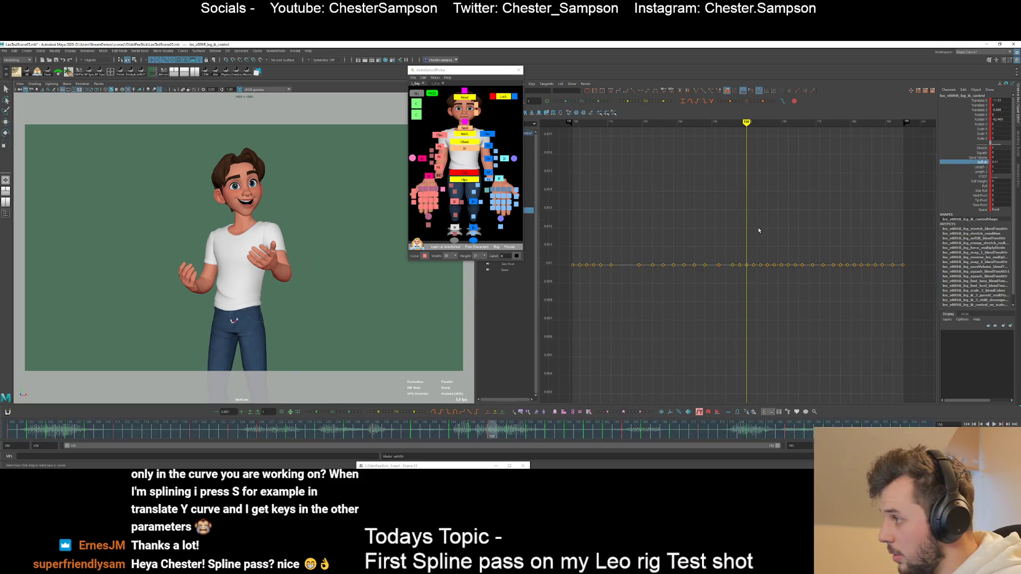
left_click_drag(726, 264, 740, 323)
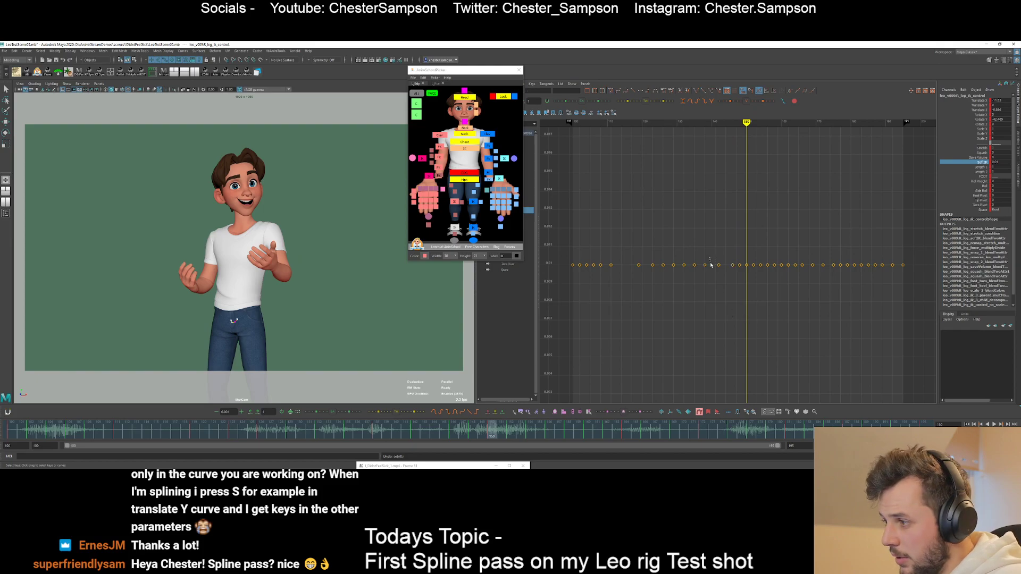
middle_click_drag(729, 318, 706, 213, "shift")
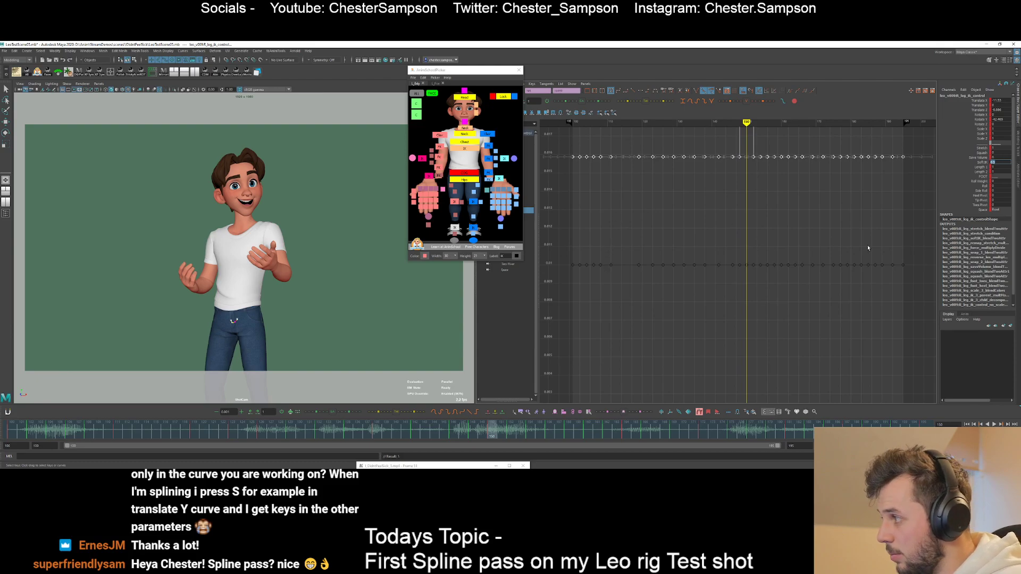
left_click(983, 162)
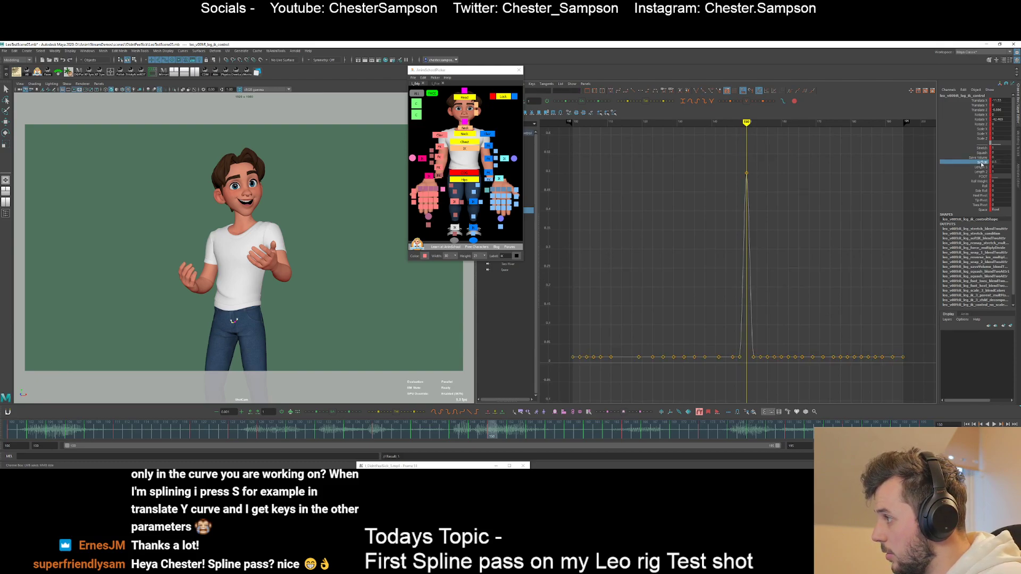
left_click(764, 357)
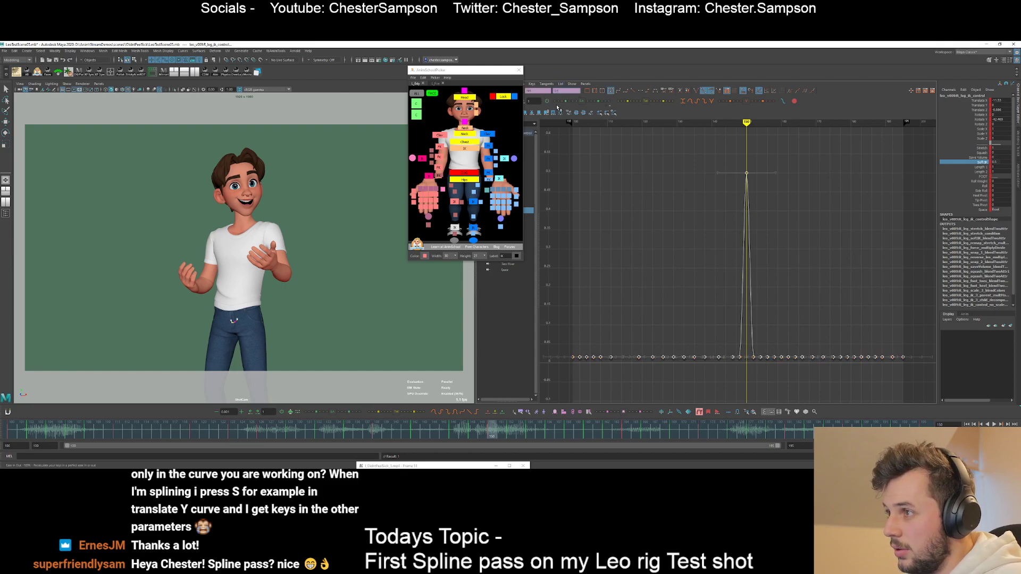
key("Return")
key("alt+v")
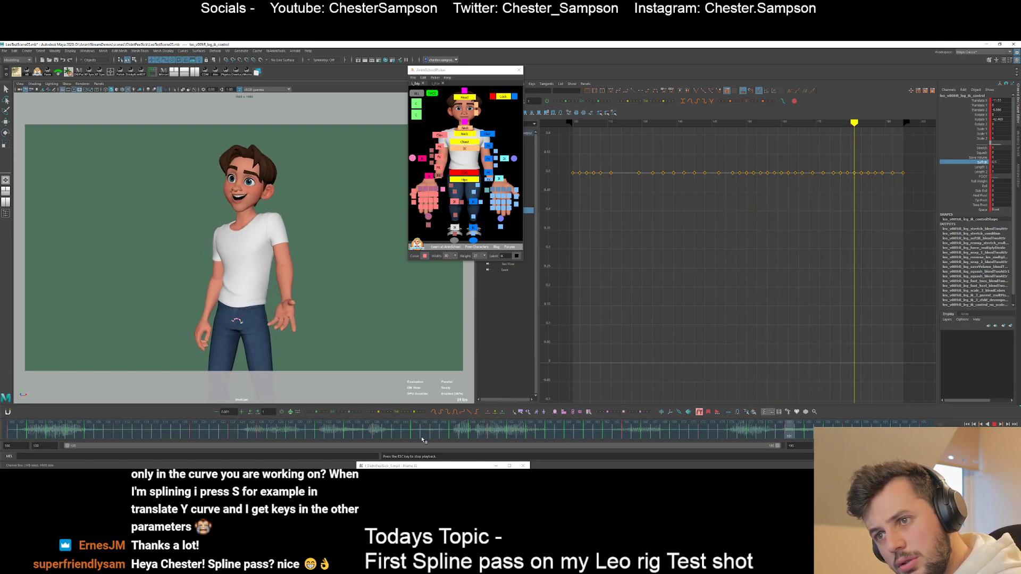
key("Escape")
- Isolate the COG's Rotate X curve and slightly lower the fourth key, where the opening descent levels off
left_click(462, 172)
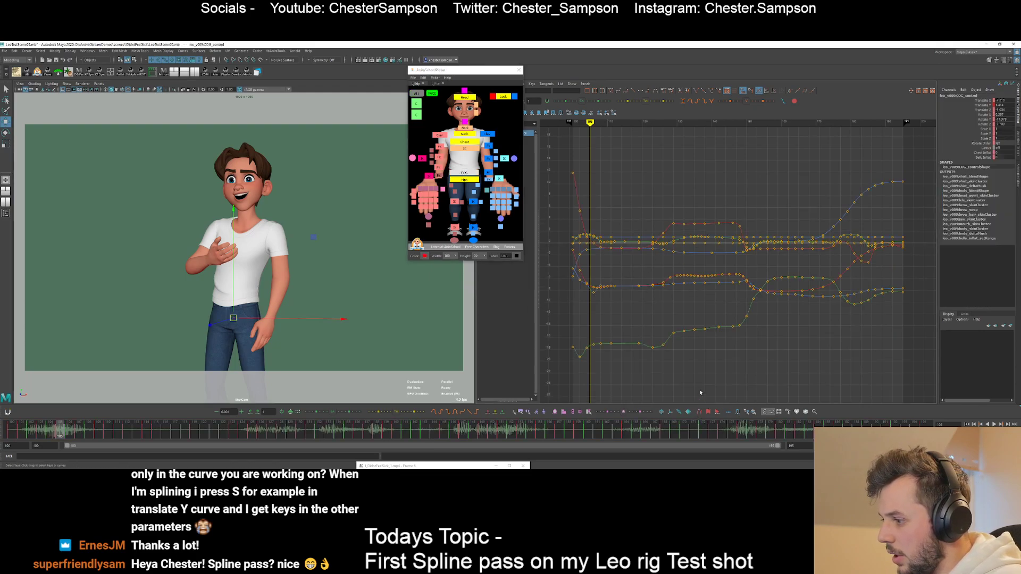
left_click_drag(986, 124, 987, 114)
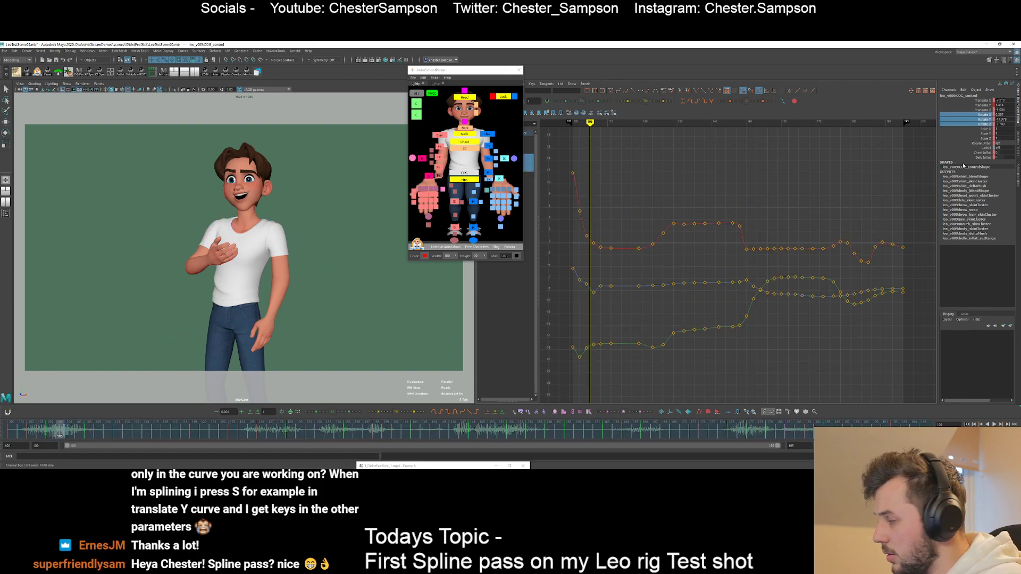
key("e")
left_click(984, 114)
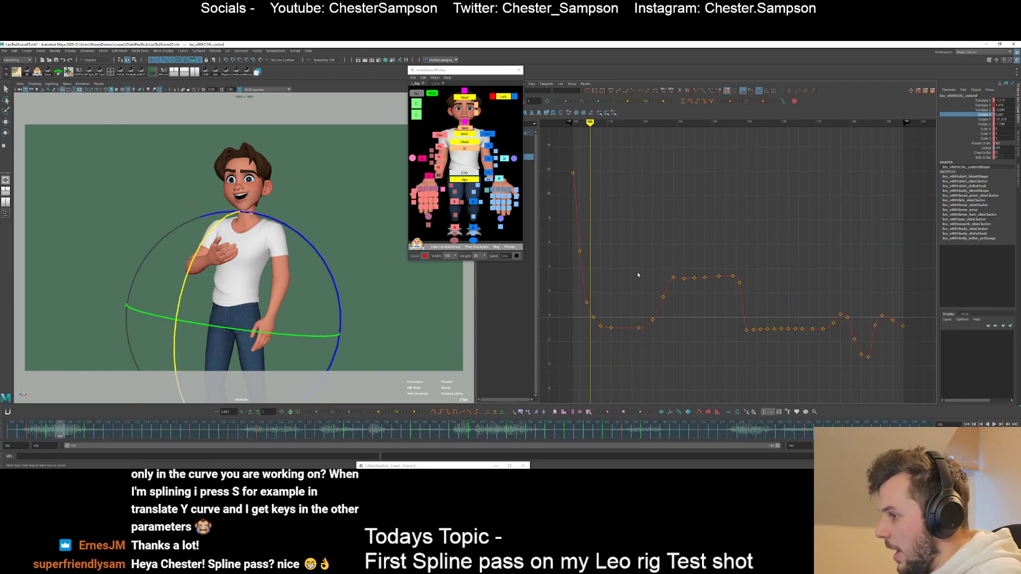
left_click(595, 321)
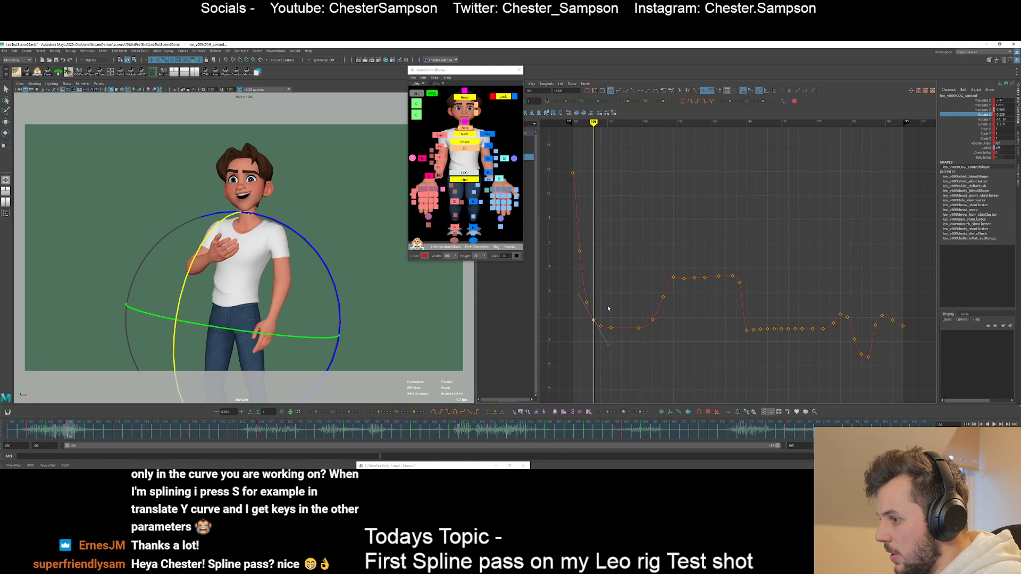
left_click(610, 309)
key("period")
key("period")
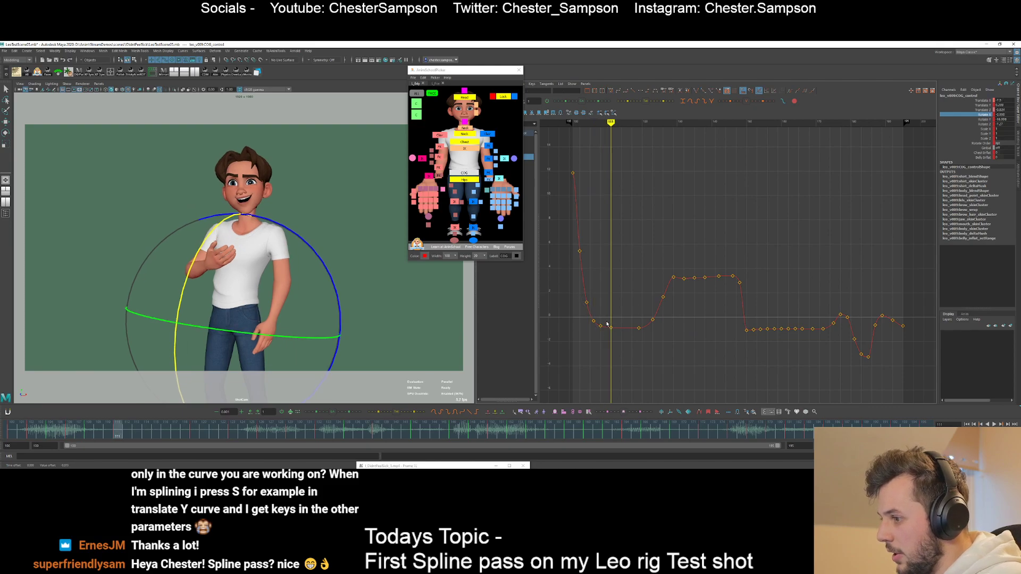
- Shift the key in the first Rotate X trough later and delete the key before it to round out the trough
left_click_drag(607, 322, 629, 338)
middle_click_drag(630, 338, 634, 338, "shift")
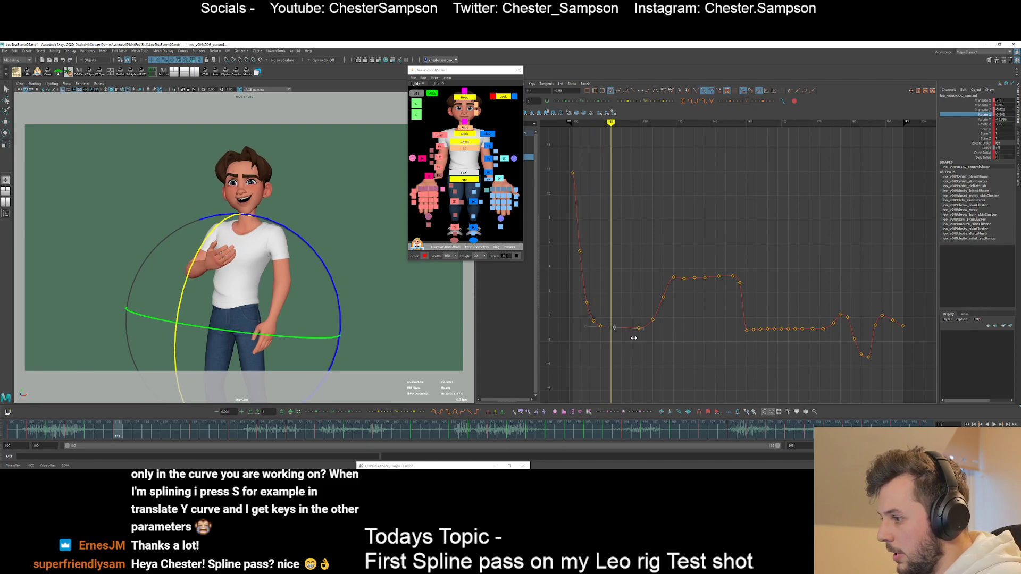
left_click(601, 327)
key("comma")
key("Delete")
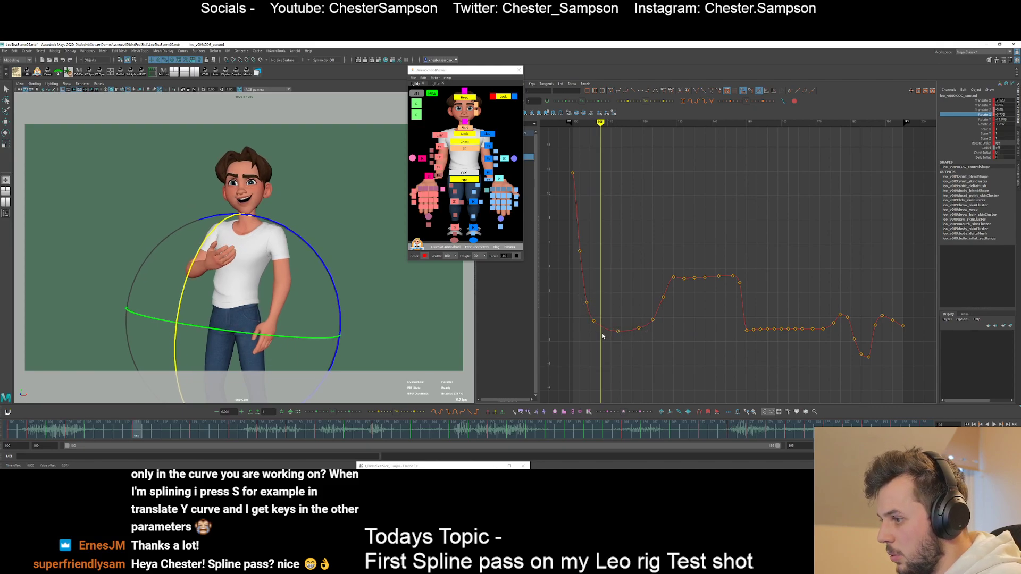
key("period")
key("period")
key("period")
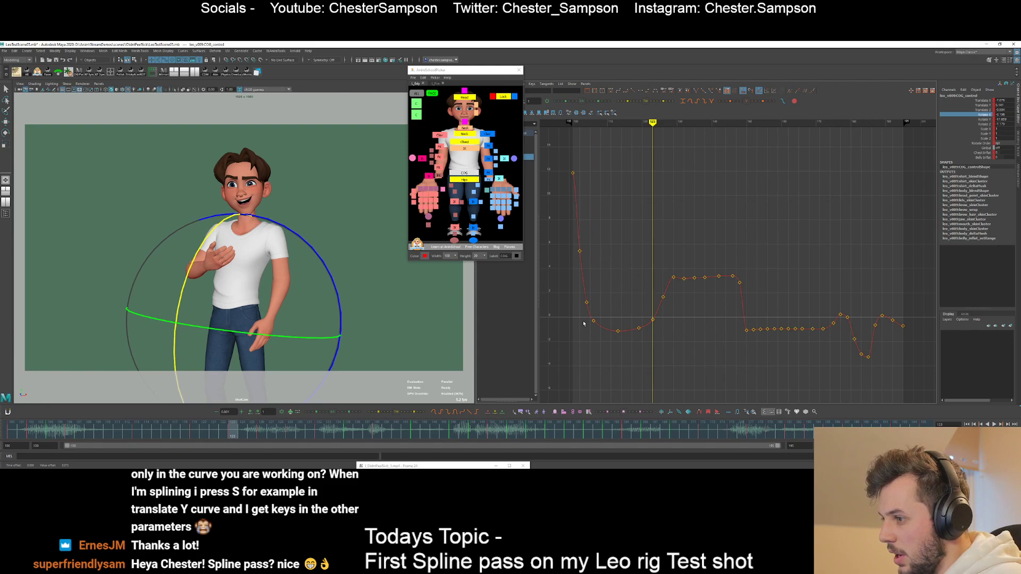
- Replace the flat tangent on the first Rotate X key with a sloped one and lower the next three keys to smooth the descent
left_click_drag(555, 165, 587, 184)
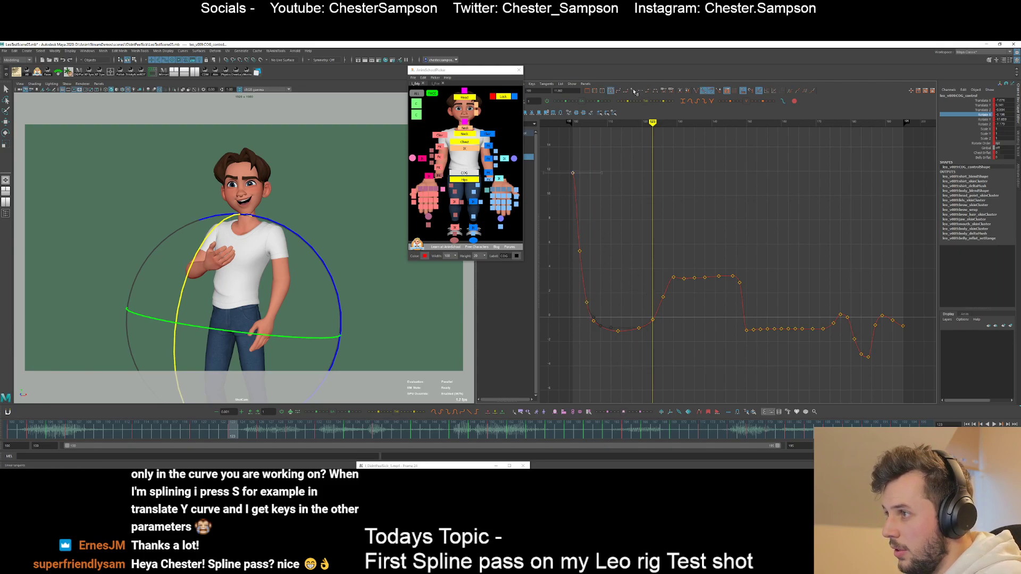
left_click(633, 91)
left_click(627, 177)
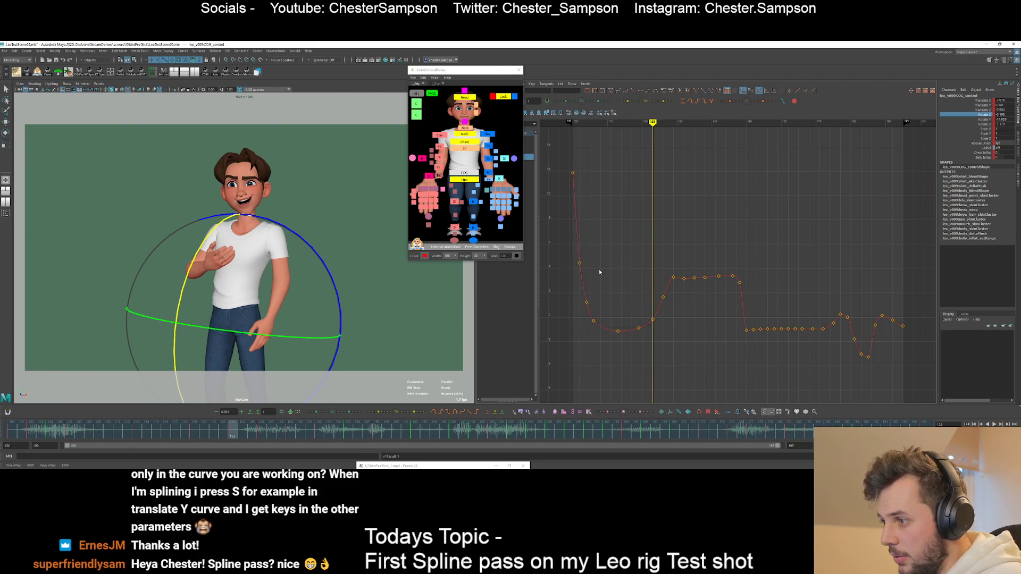
left_click_drag(578, 331, 604, 288)
left_click_drag(586, 339, 602, 321)
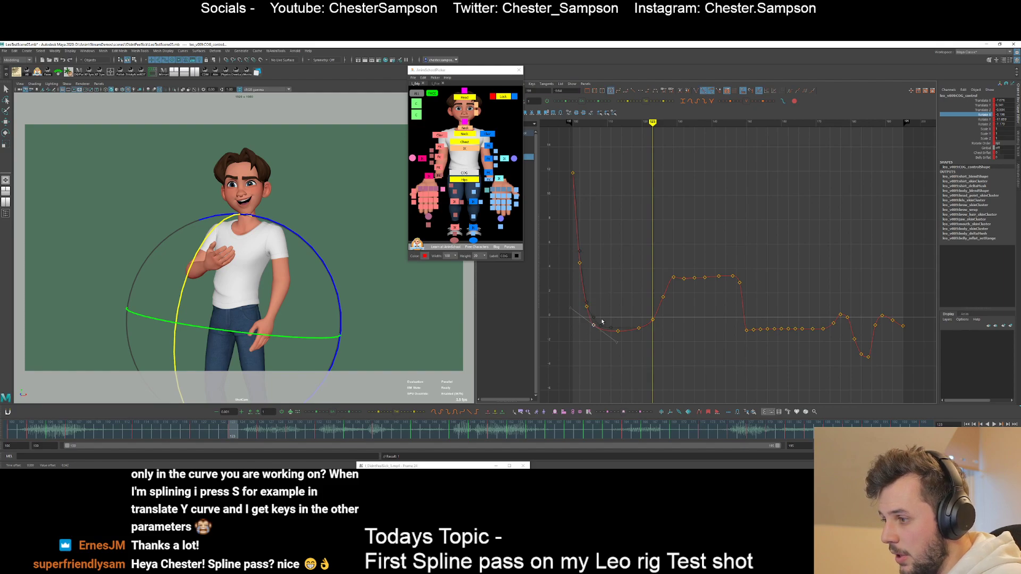
left_click(616, 319)
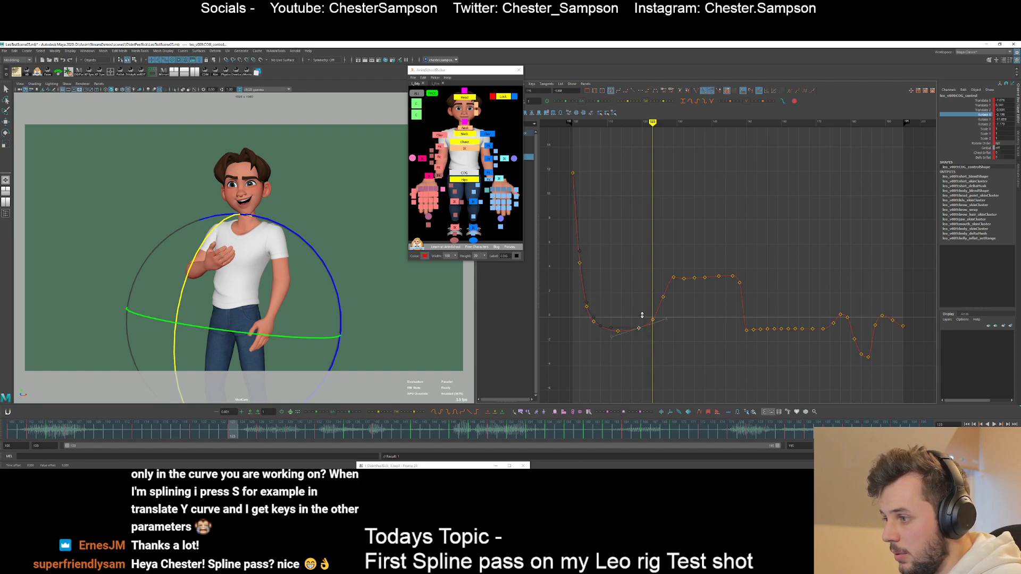
left_click(627, 298)
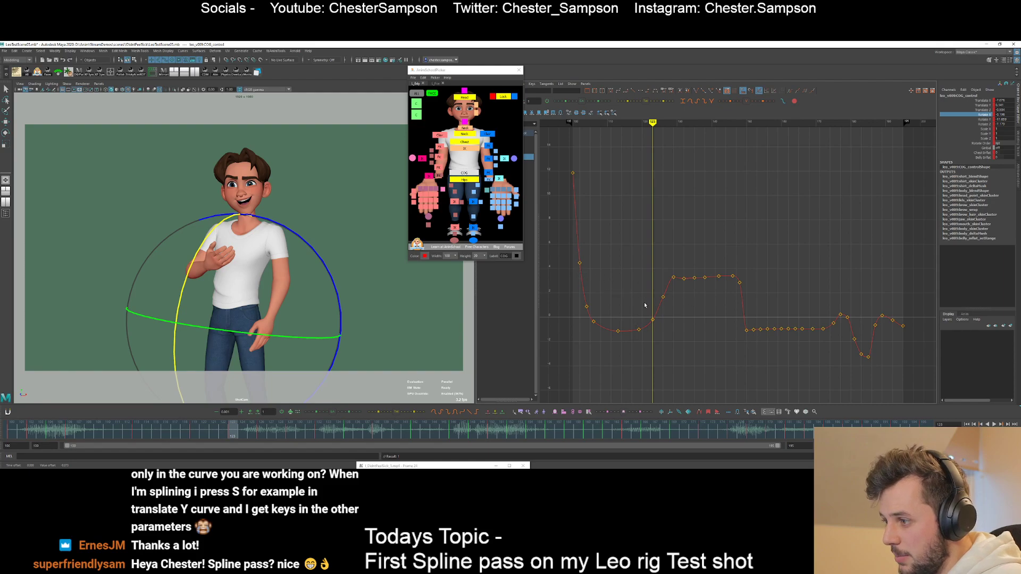
- Slightly lower the Rotate X key where the rise begins and adjust a new key midway up the rise at frame 125
left_click_drag(644, 308, 667, 325)
middle_click_drag(667, 325, 666, 327)
left_click(650, 338)
key("alt+period")
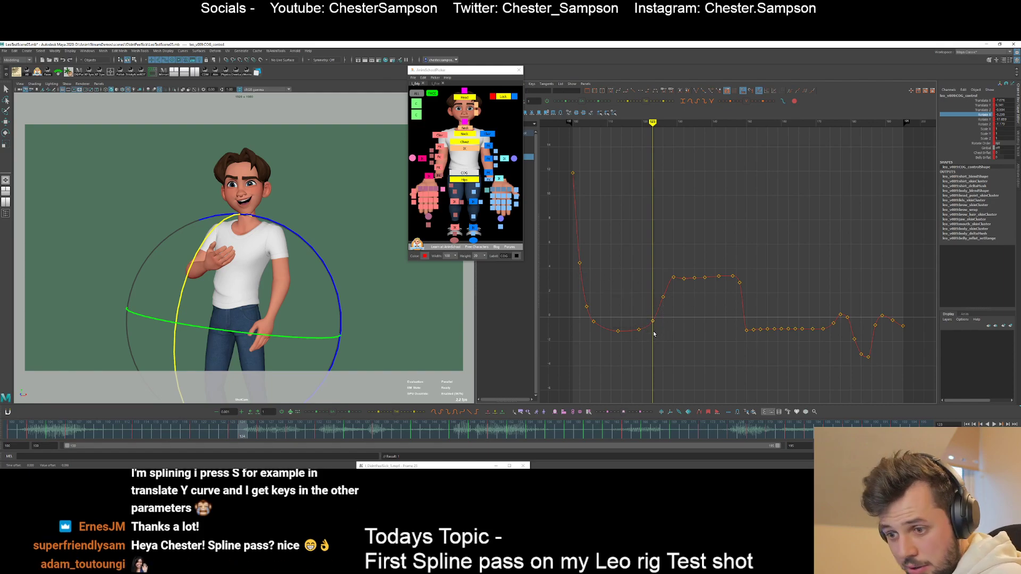
key("alt+period")
key("alt+period")
left_click_drag(666, 316, 667, 321)
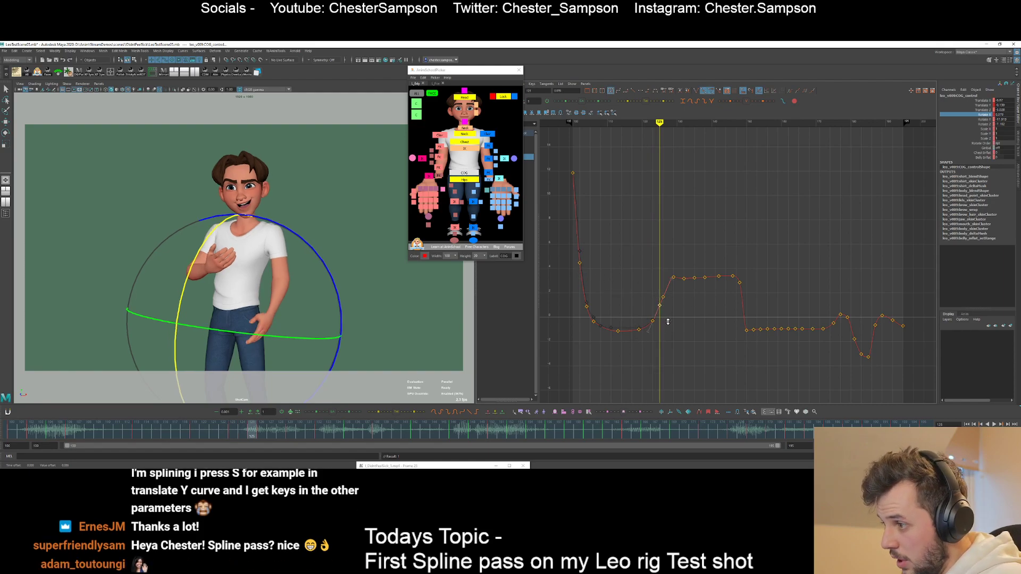
- Key Rotate X at frame 127 and raise the key just before it to ease the curve into the plateau
key("alt+period")
key("alt+period")
key("s")
left_click_drag(660, 280, 675, 298)
middle_click_drag(676, 292, 675, 286)
left_click(671, 292)
left_click(644, 270)
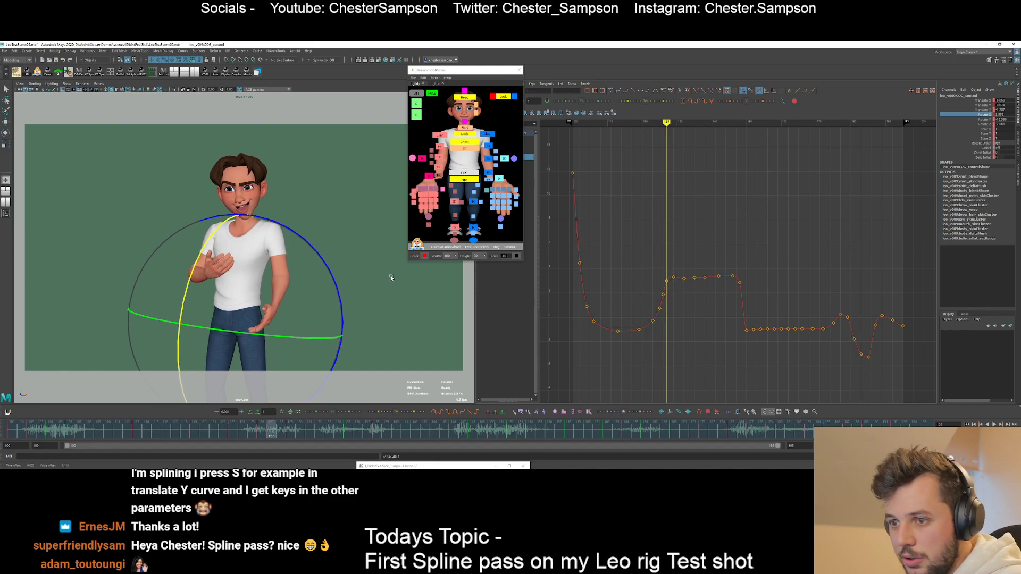
- Create a motion trail for the COG and move its offset into the empty space beside the character
left_click(391, 278)
left_click(464, 173)
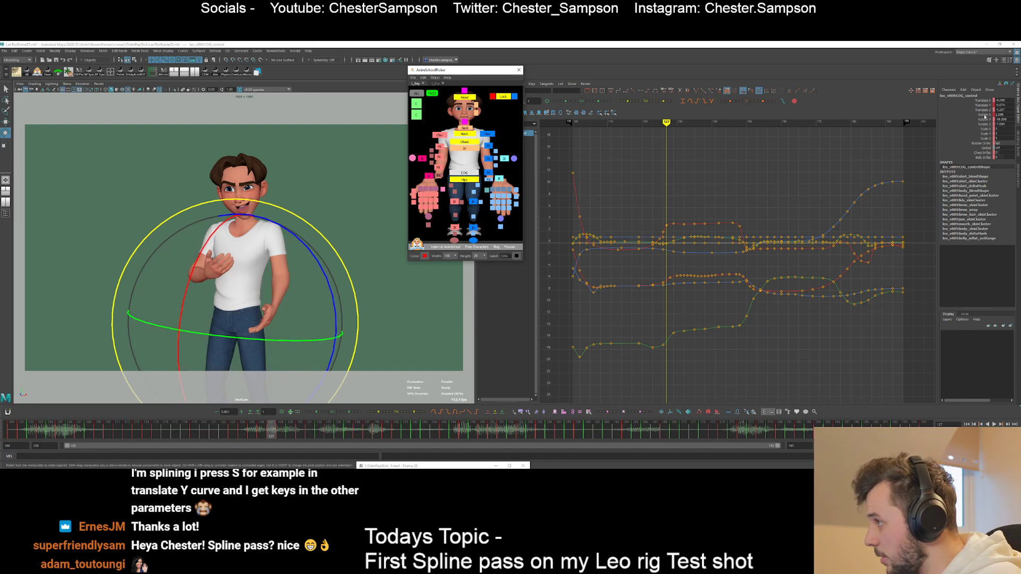
left_click_drag(983, 124, 983, 114)
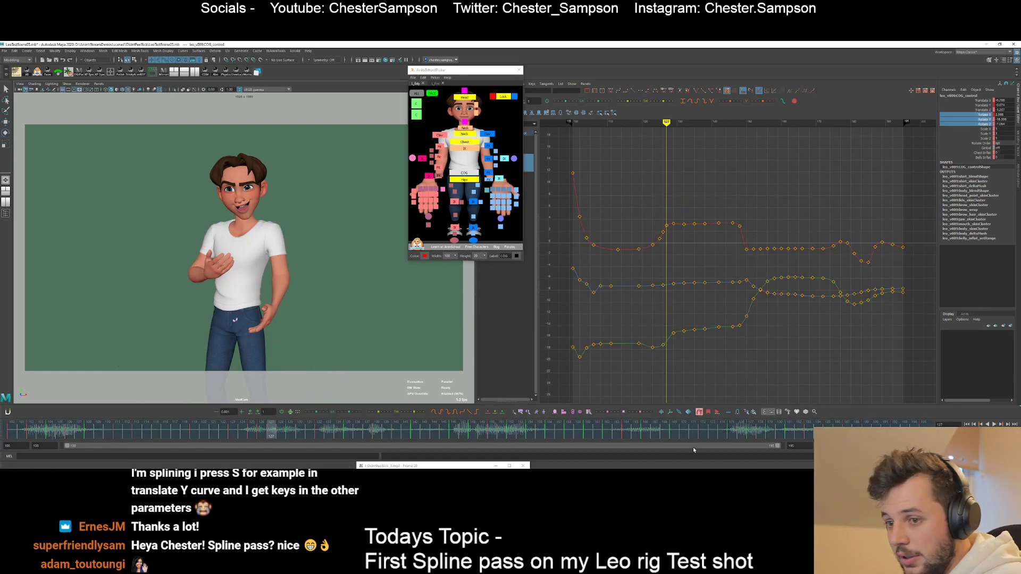
left_click(699, 412)
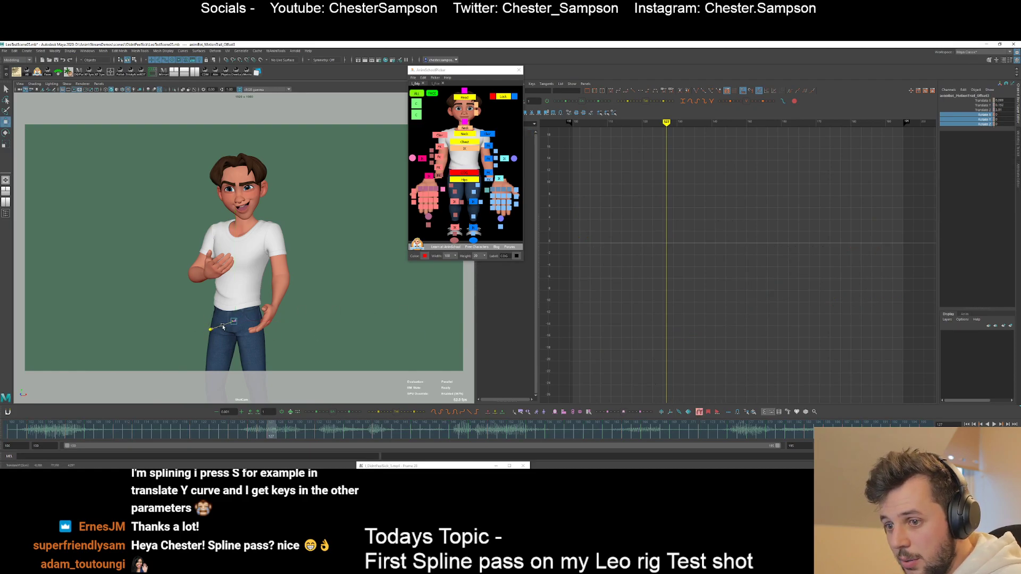
key("w")
left_click_drag(123, 326, 64, 202)
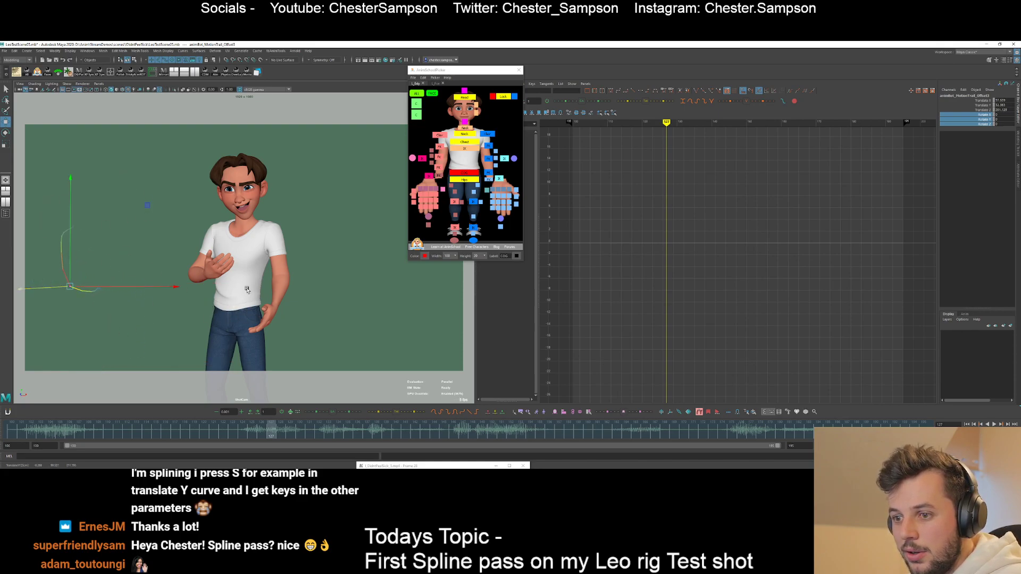
- Reselect the COG, undo the test rotation, and go through the frames around 126 to 128 to check the motion trail
left_click(471, 176)
key("e")
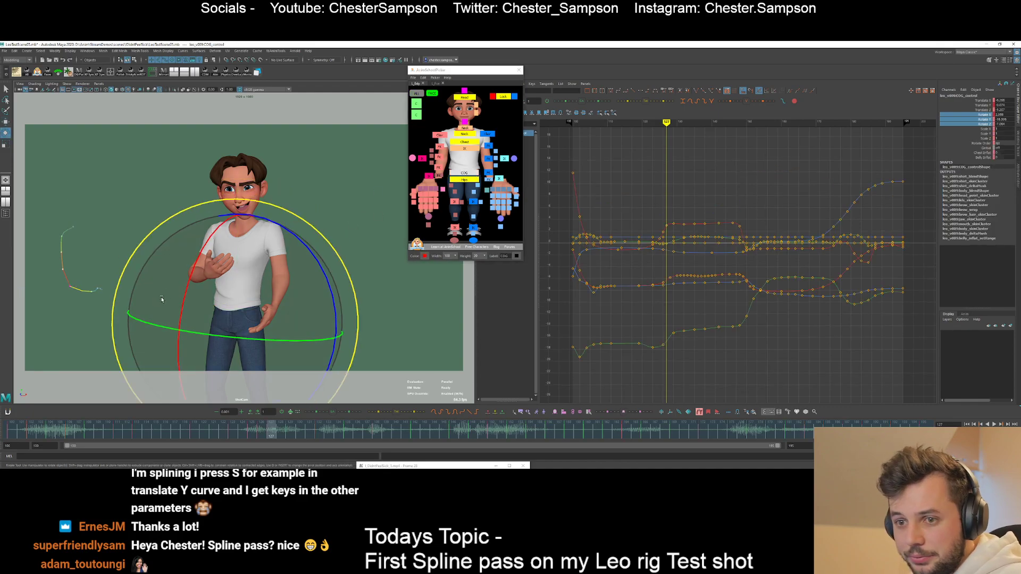
key("ctrl+z")
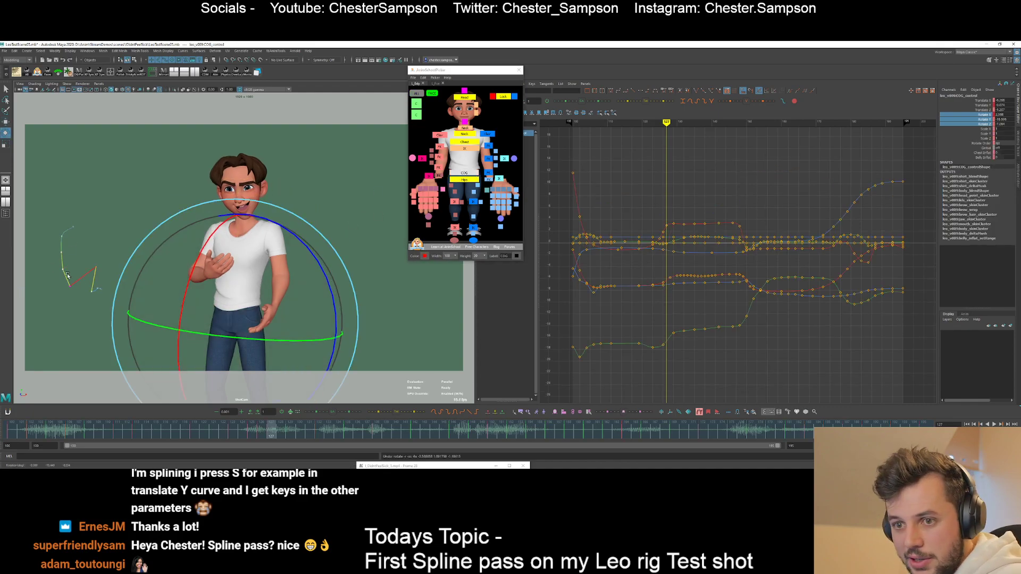
key("comma")
key("period")
key("period")
key("comma")
key("comma")
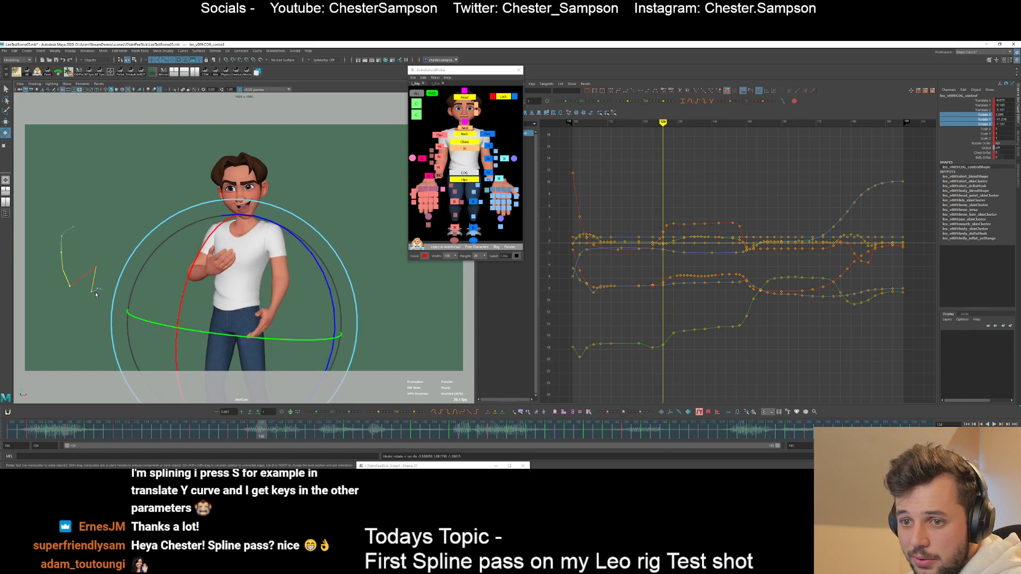
key("period")
left_click_drag(243, 430, 280, 437)
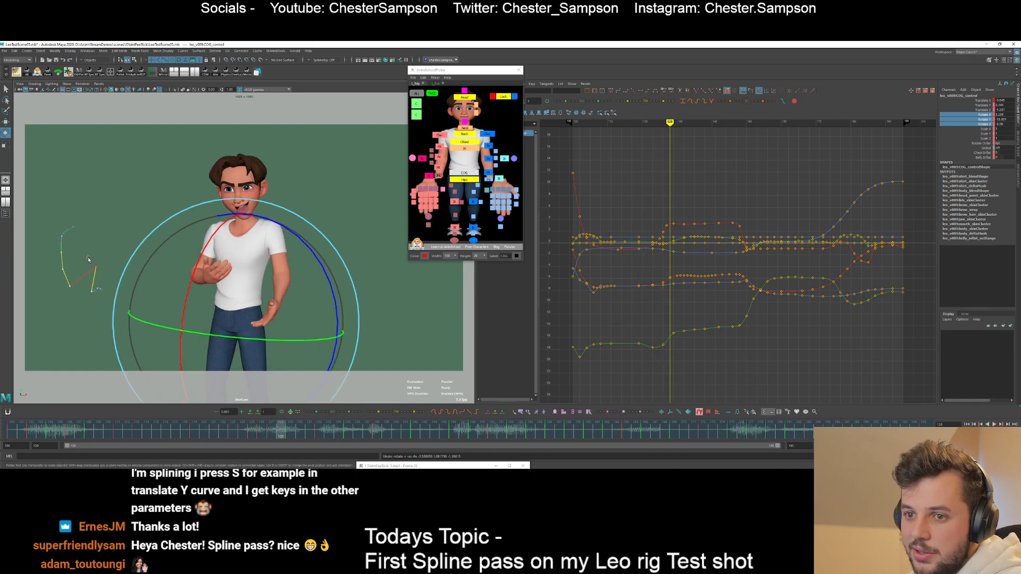
- Refresh the COG's motion trail so that it redraws the current arc
right_click(699, 411)
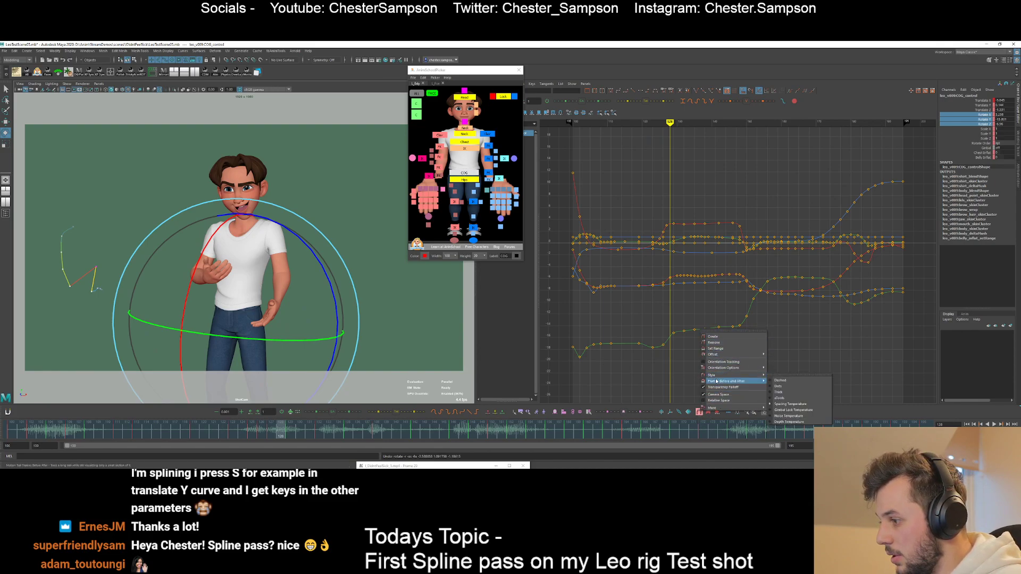
mouse_move(715, 369)
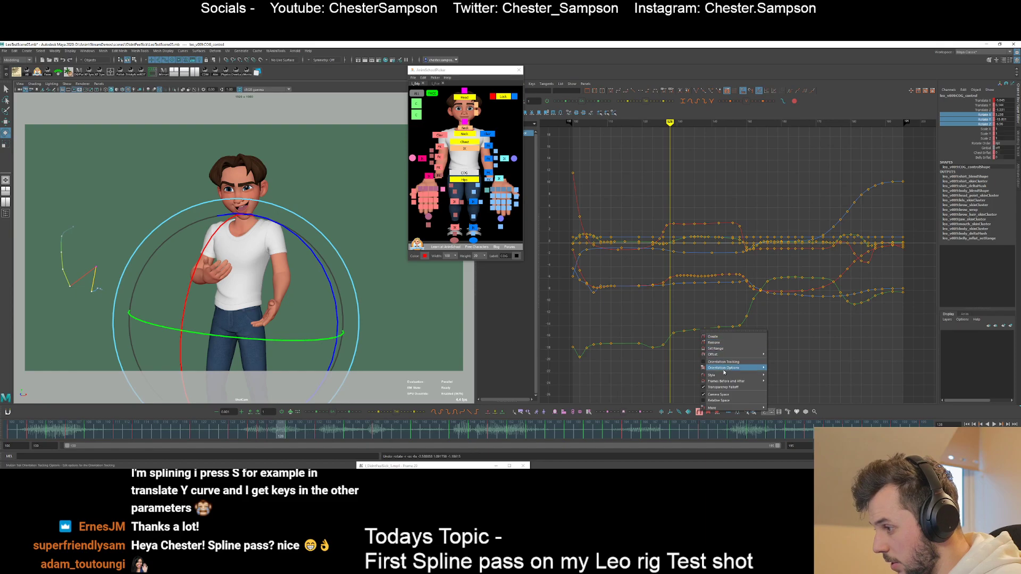
mouse_move(731, 409)
left_click(780, 408)
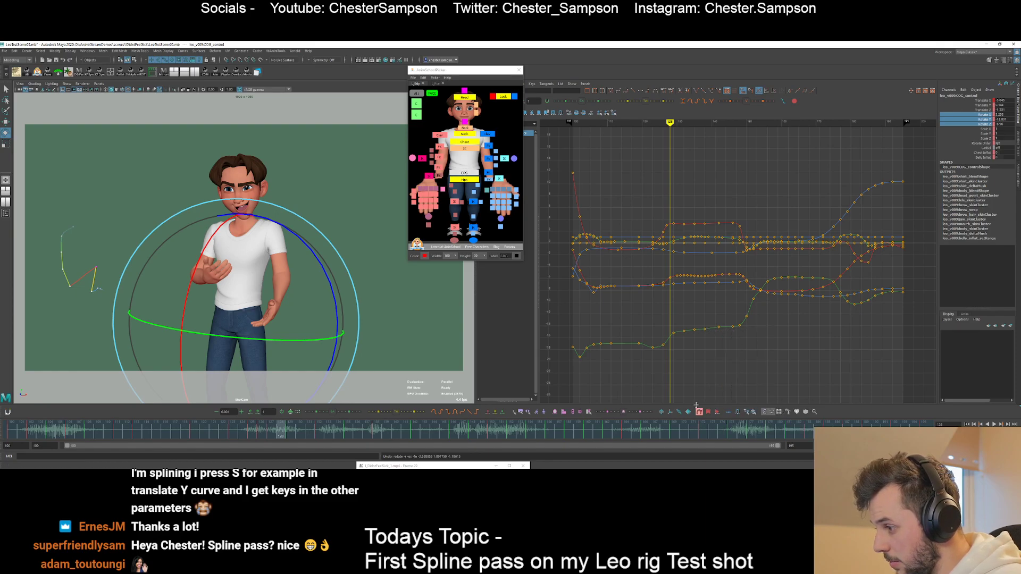
right_click(698, 411)
left_click(783, 407)
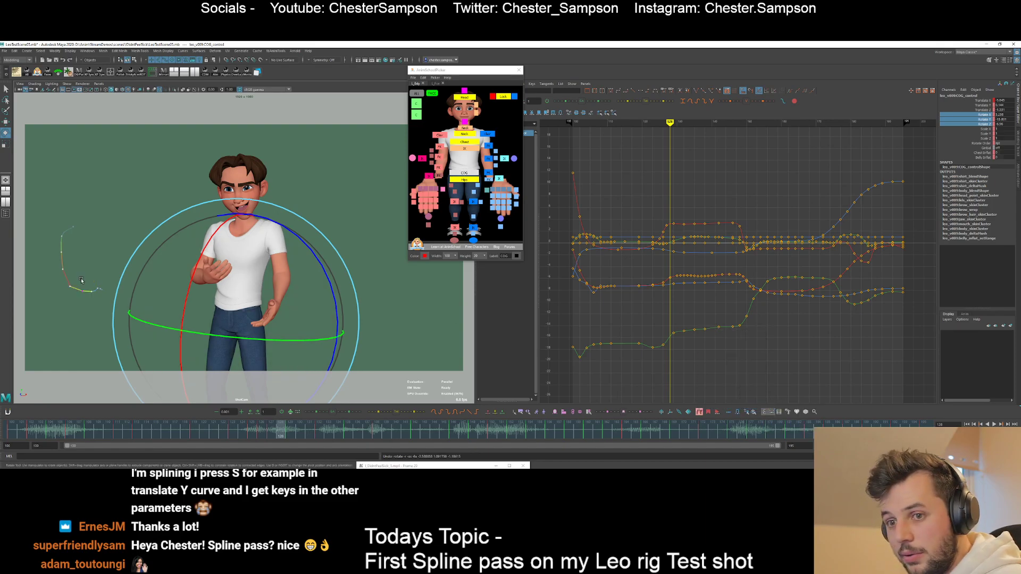
- Isolate the COG's Rotate X curve and go back through its keys to the opening descent, examining the arc and curve shape
left_click(528, 157)
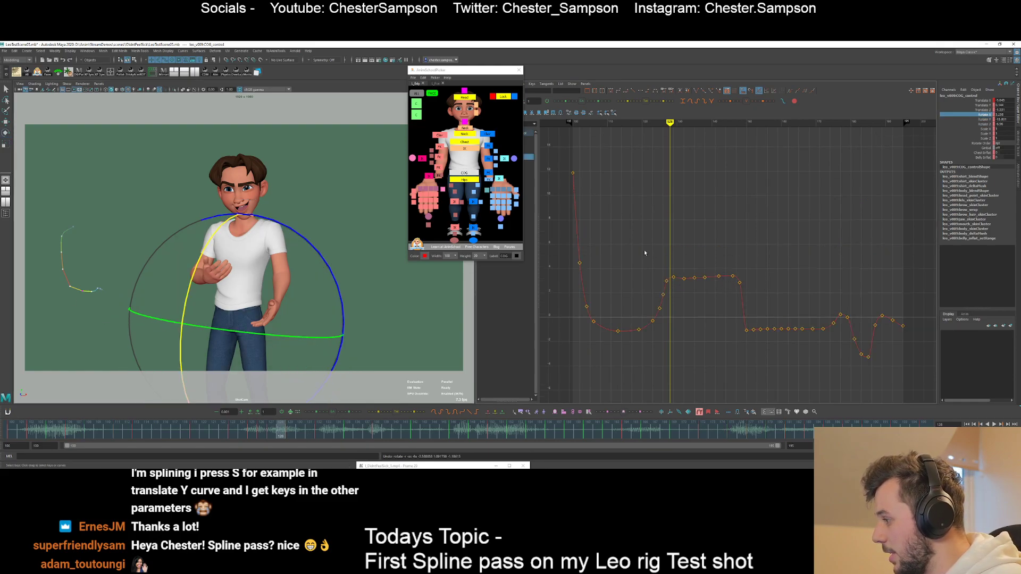
key("comma")
key("comma")
key("comma")
key("comma")
key("comma")
key("comma")
key("comma")
key("comma")
key("comma")
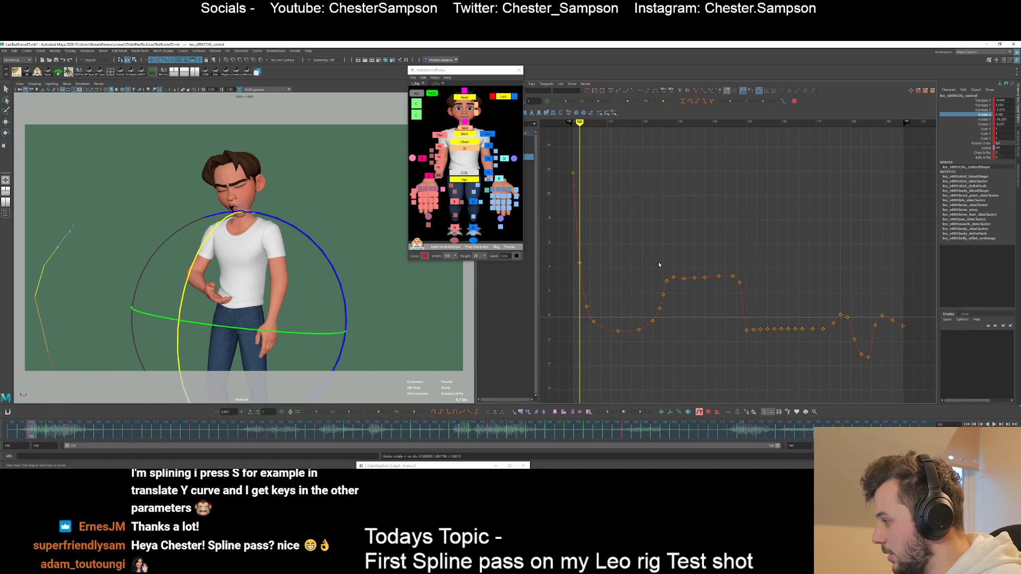
middle_click_drag(647, 246, 671, 251, "alt")
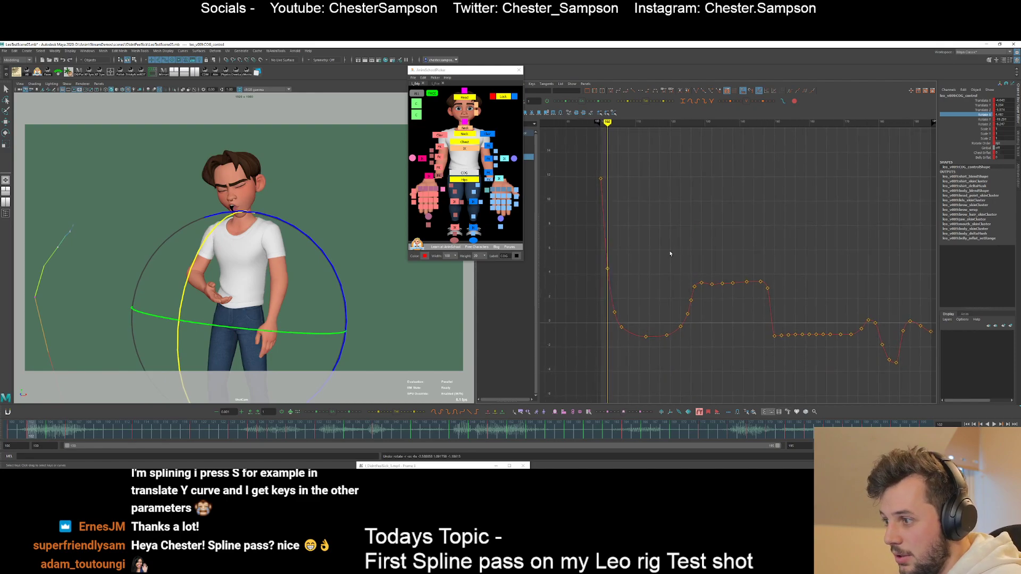
right_click_drag(671, 251, 750, 249, "alt+shift")
middle_click_drag(588, 220, 797, 188, "alt")
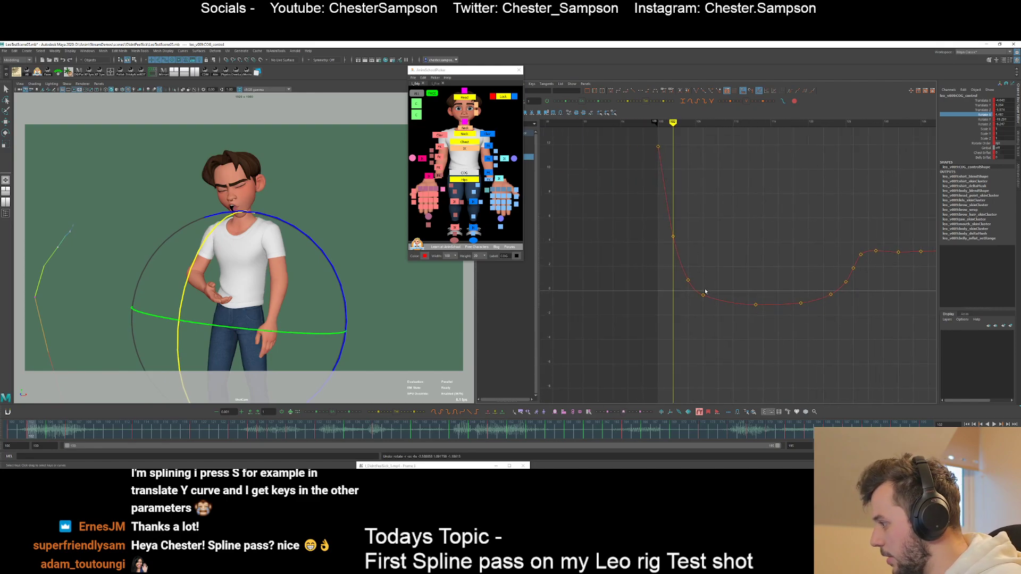
- Play the opening of the shot to review the COG's motion, and return to the first frame with the Rotate tool active
key("alt+v")
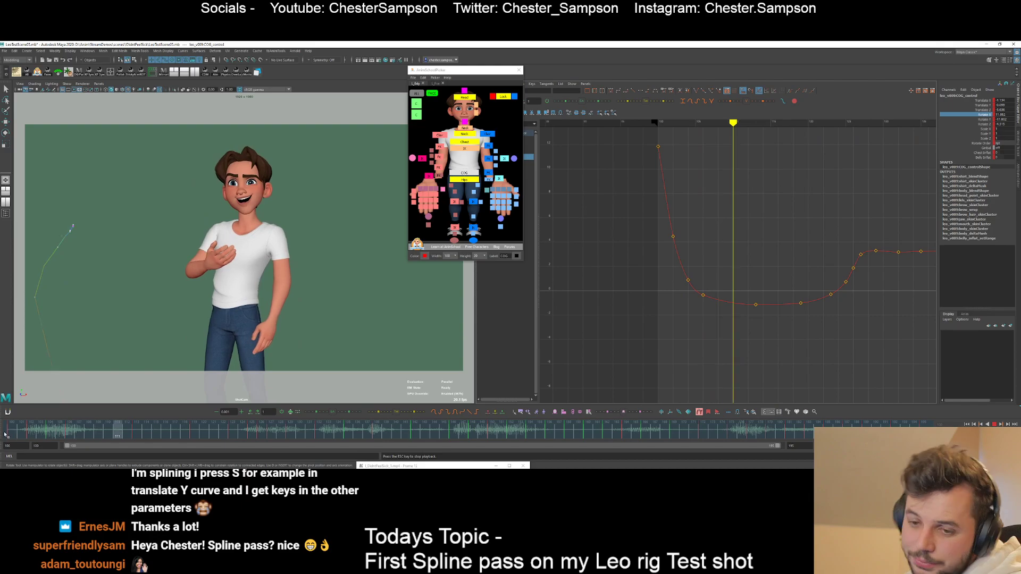
key("alt+v")
key("alt+shift+v")
key("q")
key("alt+v")
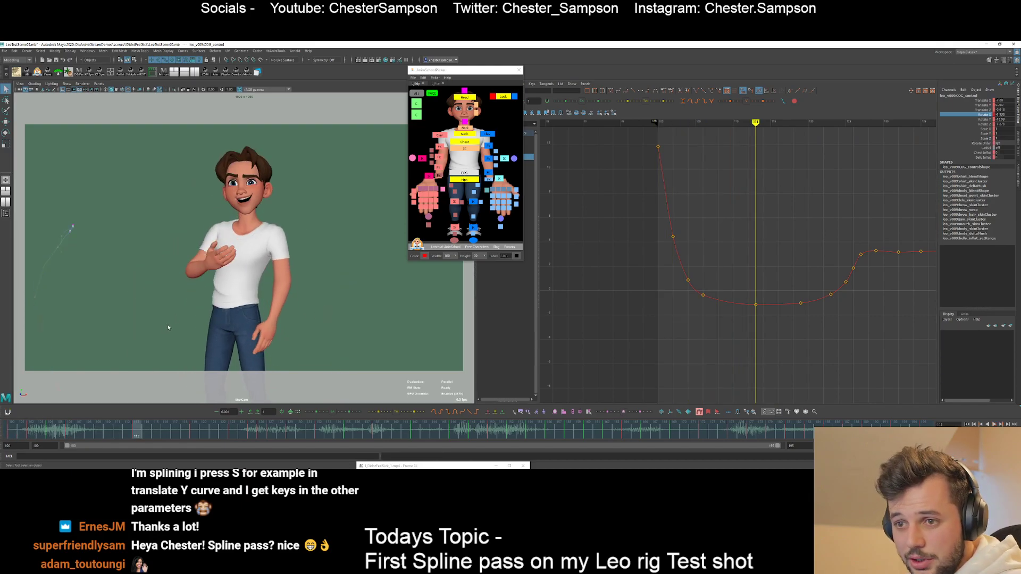
key("e")
left_click(12, 429)
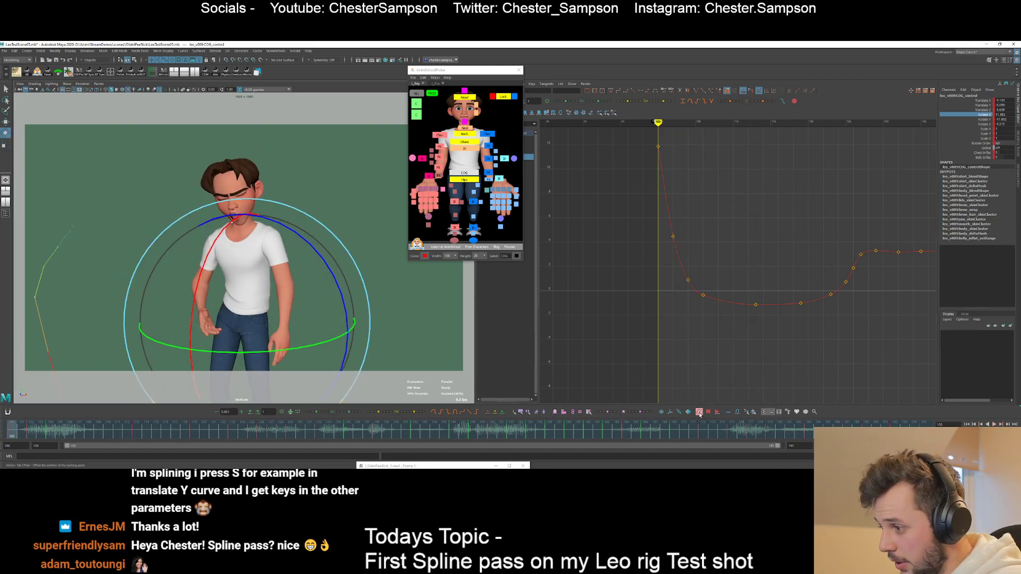
- Select the COG motion trail's offset control and move it so the trail sits clear of the character on the green background
left_click(699, 413)
left_click(689, 412)
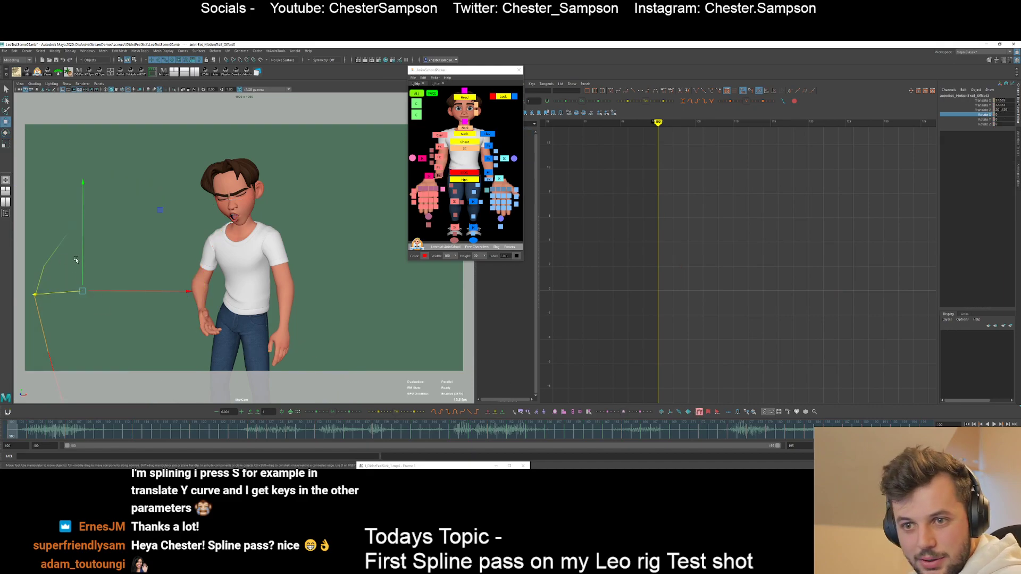
left_click(132, 197)
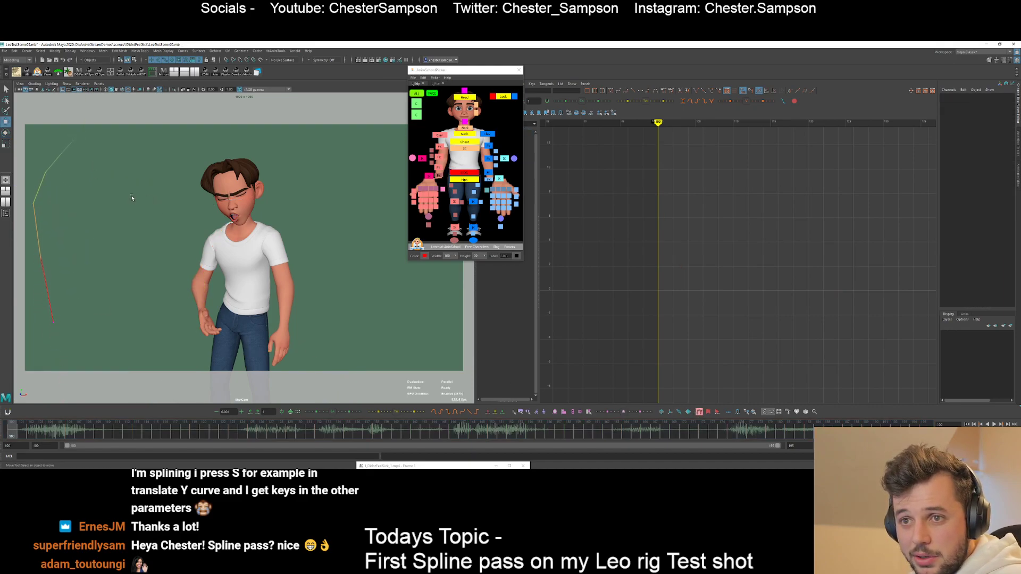
key("ctrl+z")
mouse_move(121, 195)
left_mouse_down()
mouse_move(192, 195)
mouse_move(102, 179)
mouse_move(136, 175)
mouse_move(136, 188)
left_mouse_up()
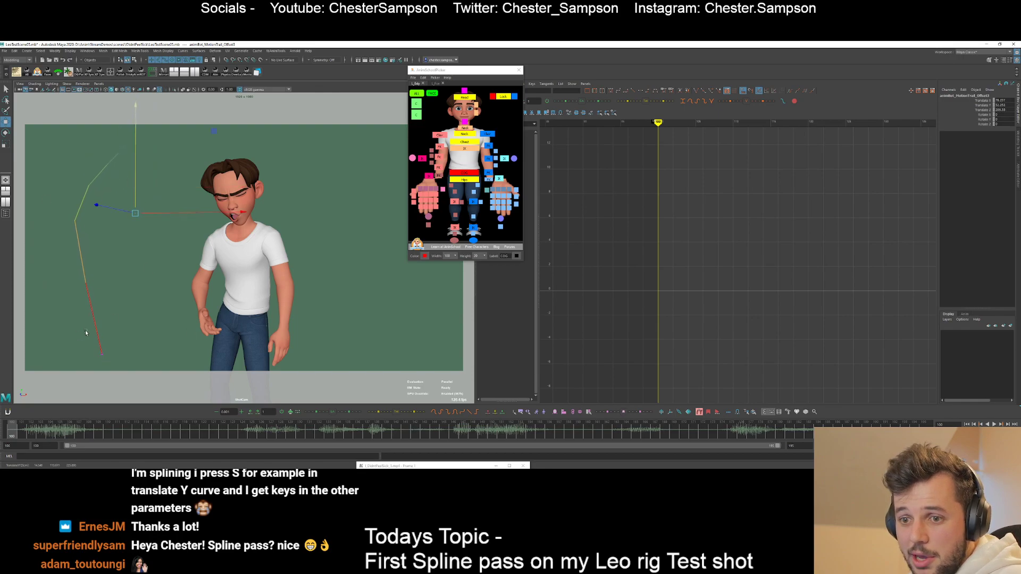
- Reselect the COG with the Rotate tool, isolate its Rotate X curve, and enlarge the rotation manipulator
left_click(464, 173)
key("e")
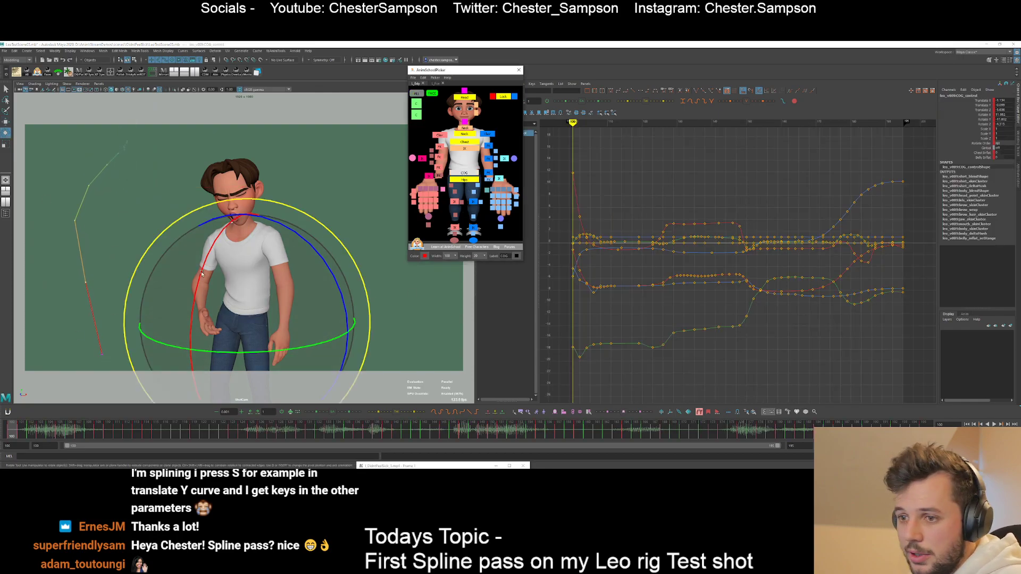
left_click(985, 115)
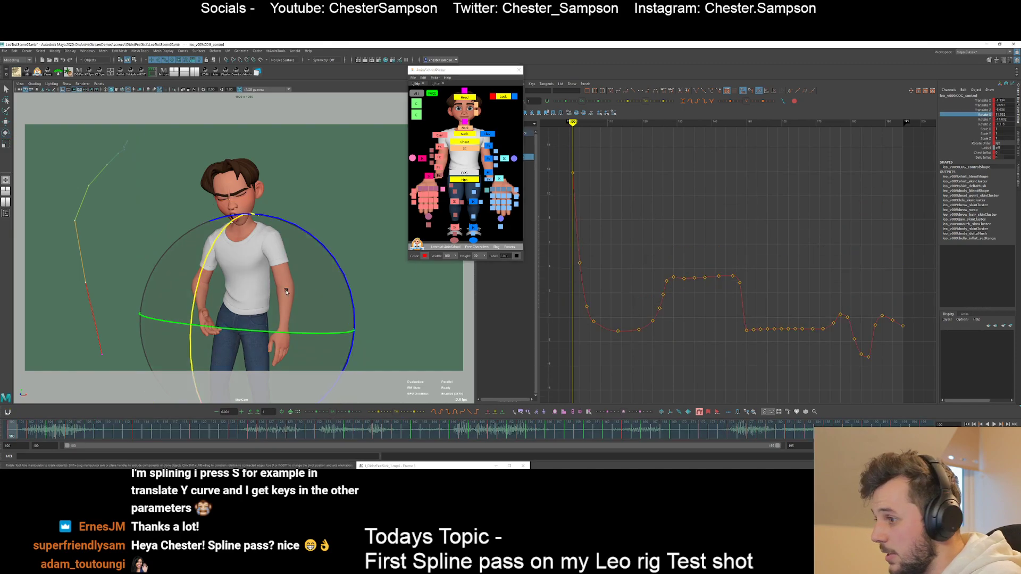
key("equal")
key("equal")
key("equal")
key("equal")
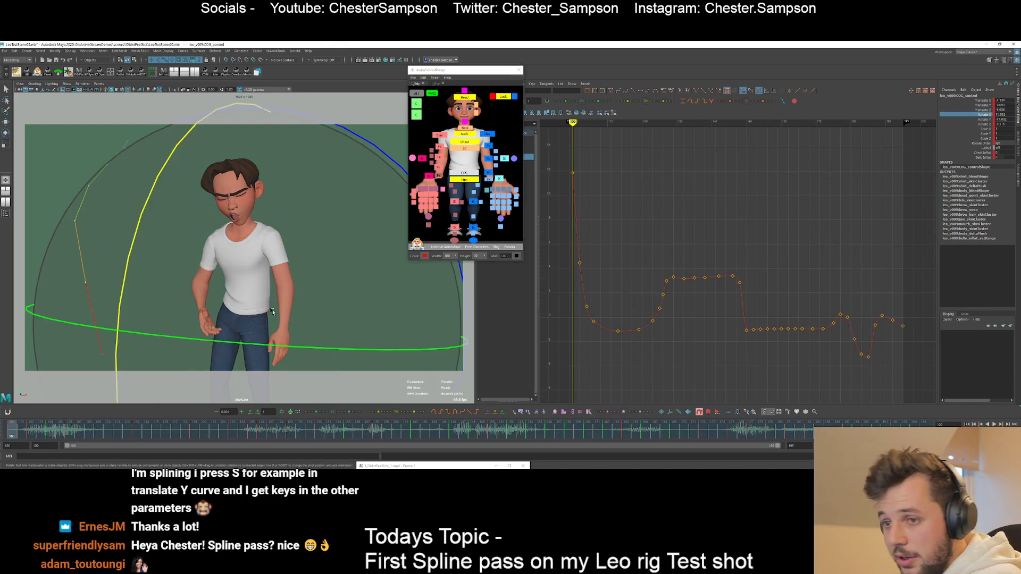
- Go back and forth through the opening keys from frame 100, examining the first part of the COG's motion trail
key("comma")
key("period")
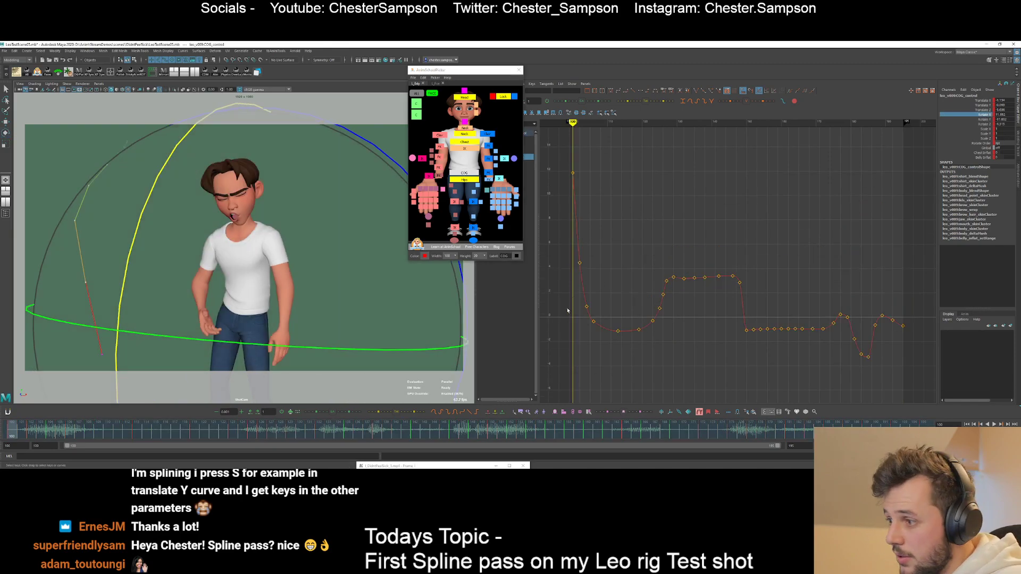
key("period")
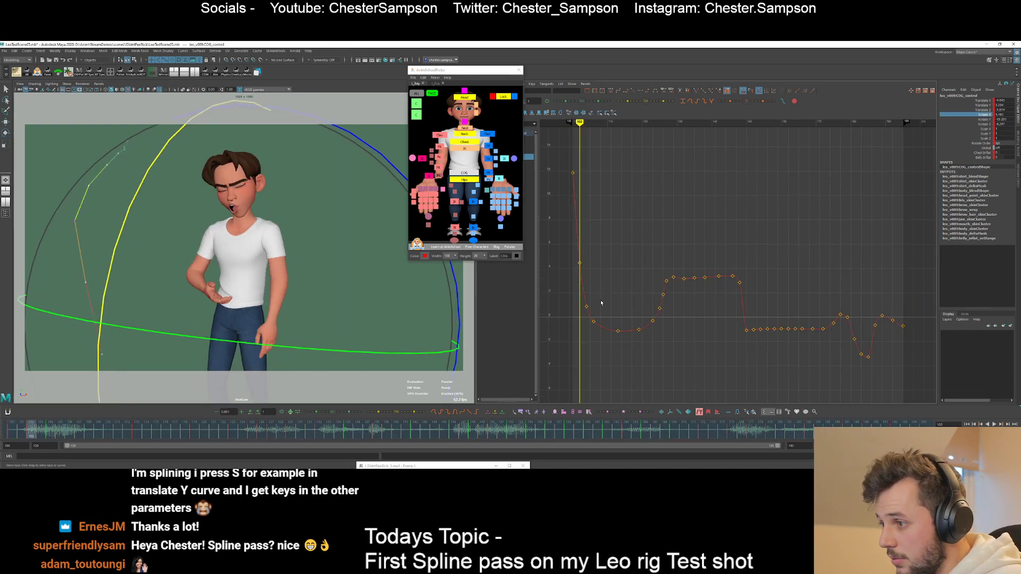
key("period")
key("comma")
key("comma")
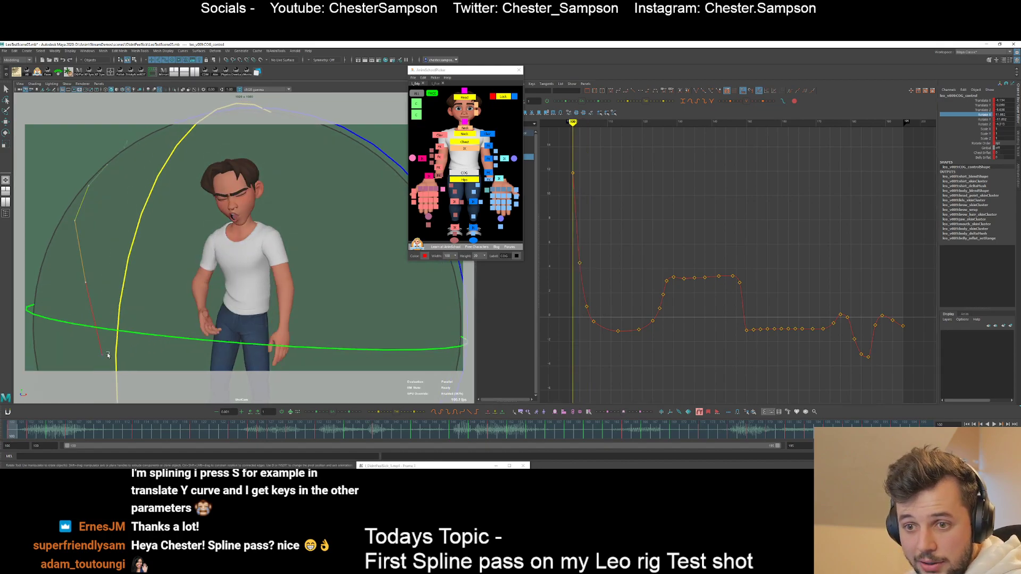
key("period")
key("comma")
- Adjust the COG's Y rotation on frame 101 to smooth the start of its arc, comparing it with the neighbouring frames
key("alt+period")
key("alt+period")
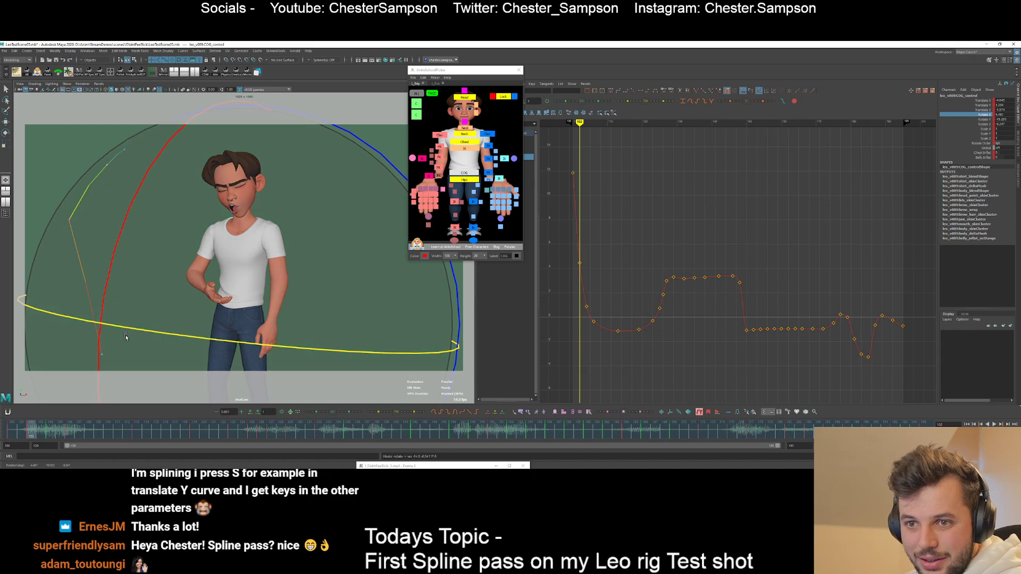
key("comma")
key("period")
key("comma")
key("period")
key("period")
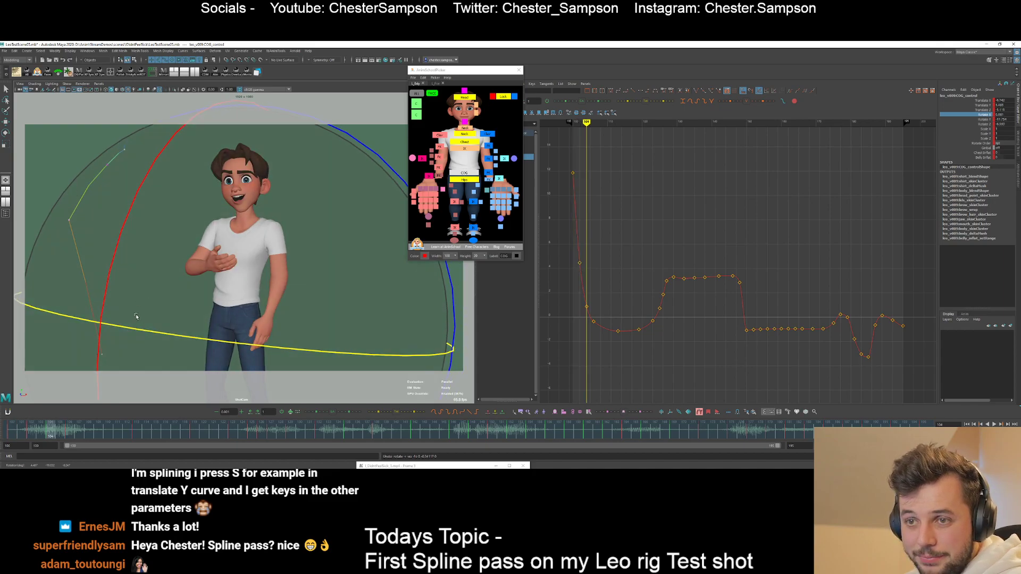
left_click_drag(131, 327, 125, 331)
key("comma")
key("comma")
key("alt+period")
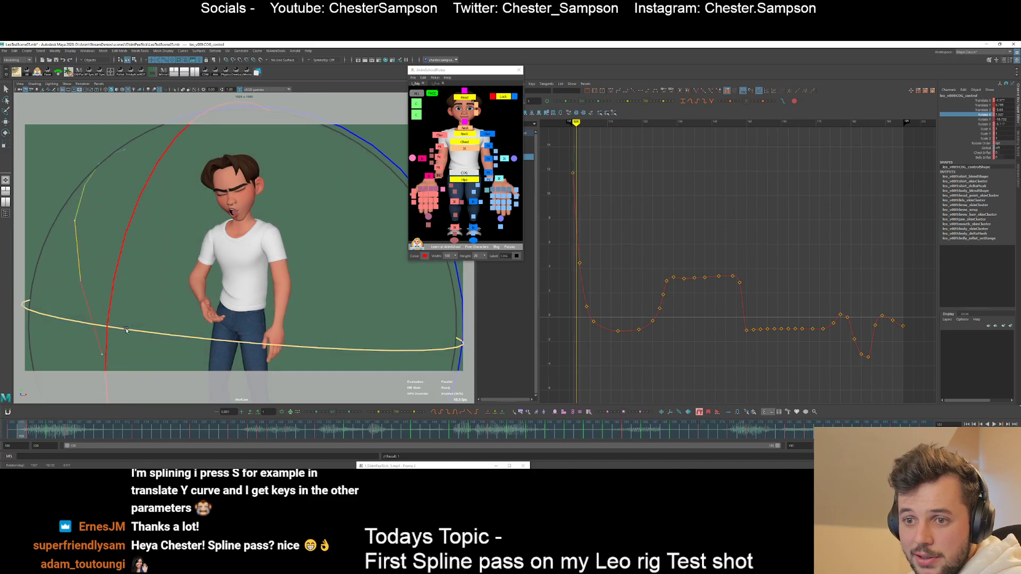
- Go frame by frame from the opening pose to frame 108, checking the COG's arc along the motion trail
key("alt+comma")
key("alt+period")
key("alt+period")
key("alt+period")
key("alt+period")
key("alt+period")
key("alt+period")
key("alt+period")
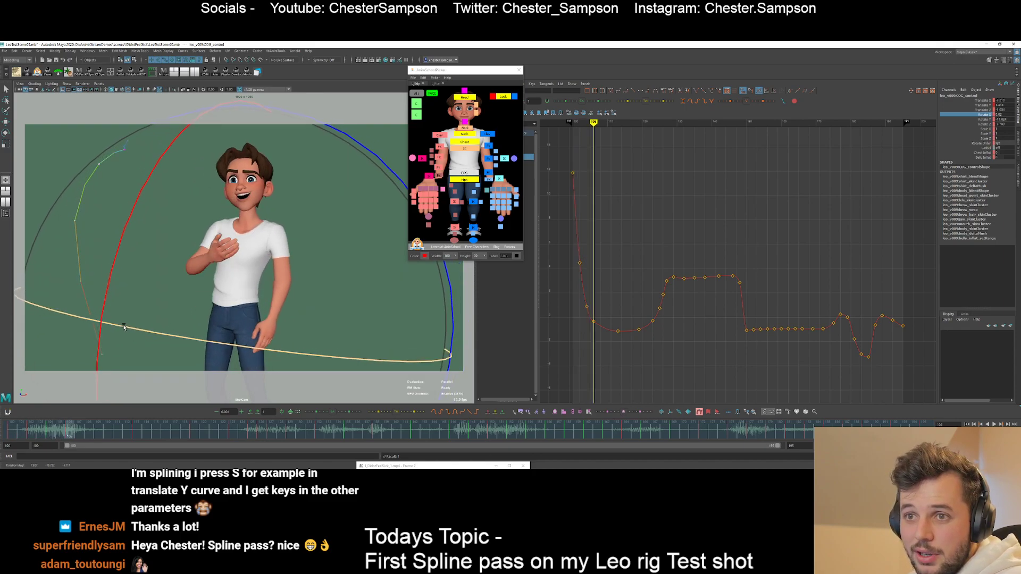
key("alt+period")
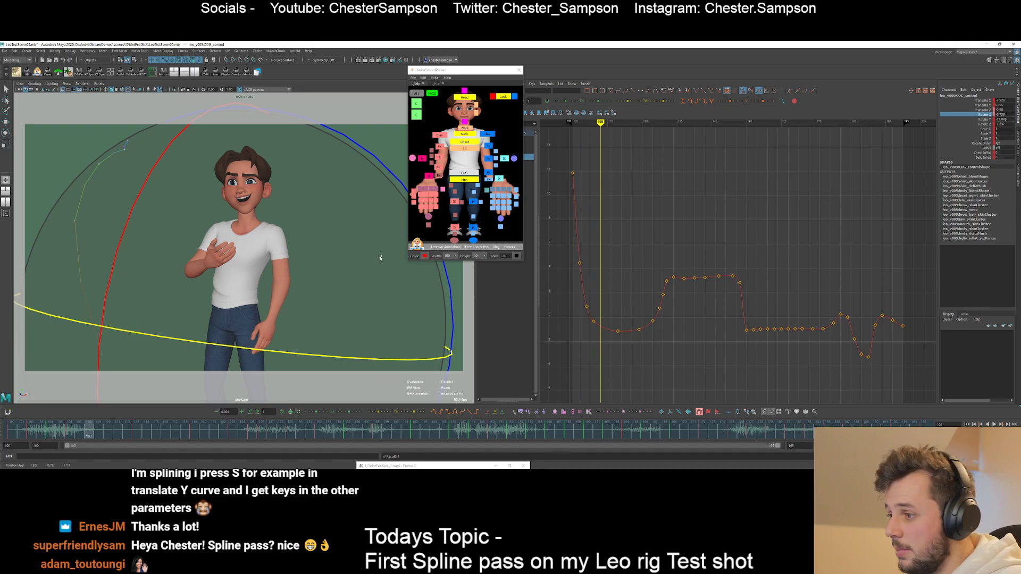
- Isolate the COG's Rotate Y curve, rotate the COG slightly in Y on frame 108, and check the adjacent keys
left_click(983, 119)
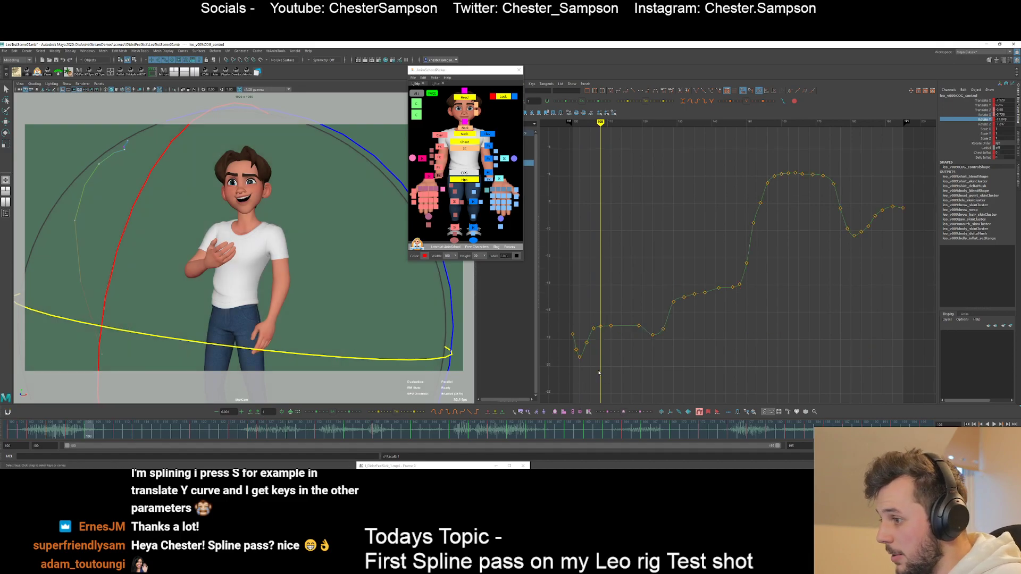
scroll(641, 289, "up", 5)
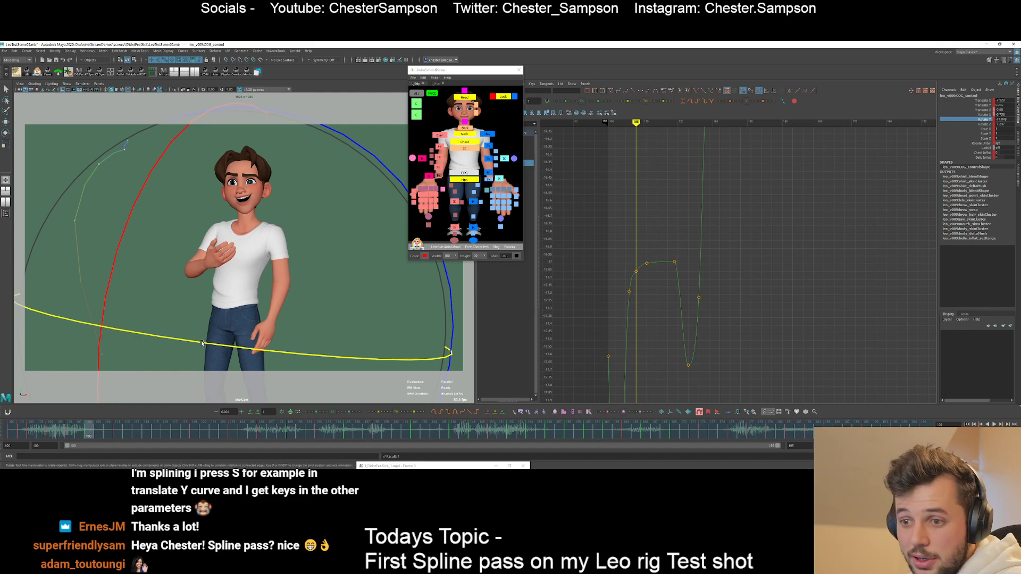
left_click_drag(202, 343, 203, 344)
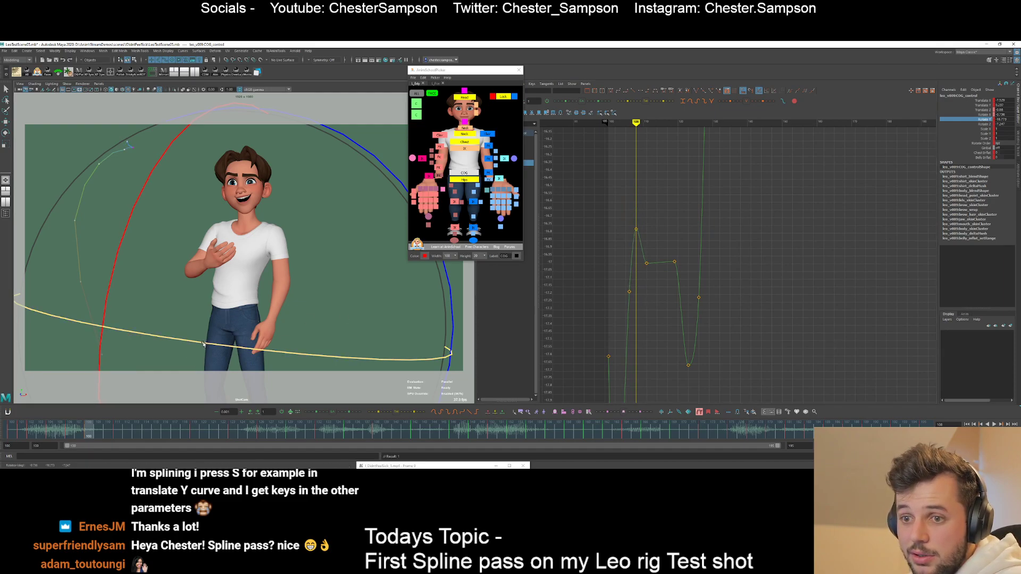
key("comma")
key("period")
key("period")
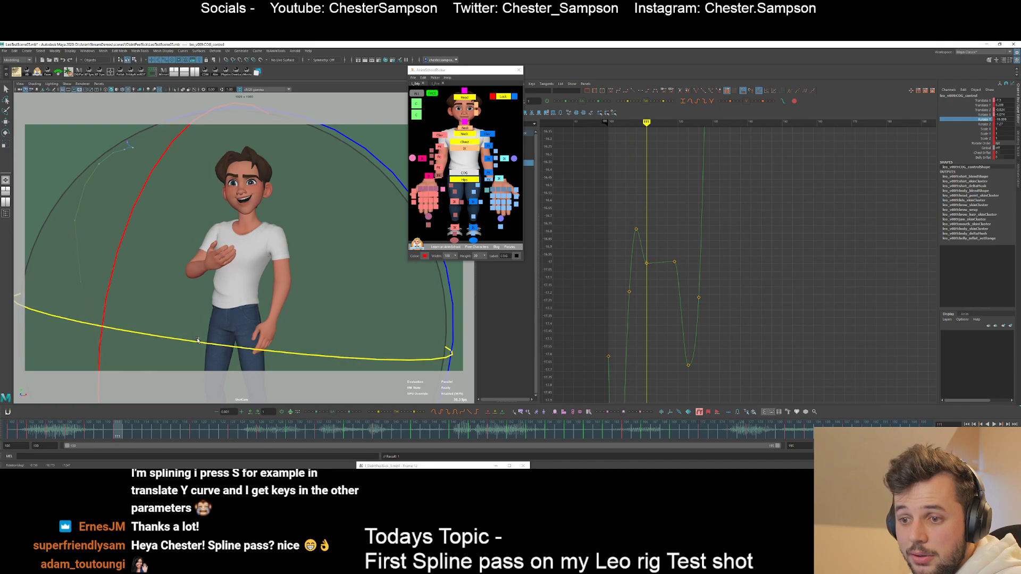
- Rotate the COG slightly in Y on frame 111 to carry the arc on, and compare it with frame 108
key("alt+comma")
key("alt+comma")
key("alt+comma")
left_click_drag(198, 340, 199, 342)
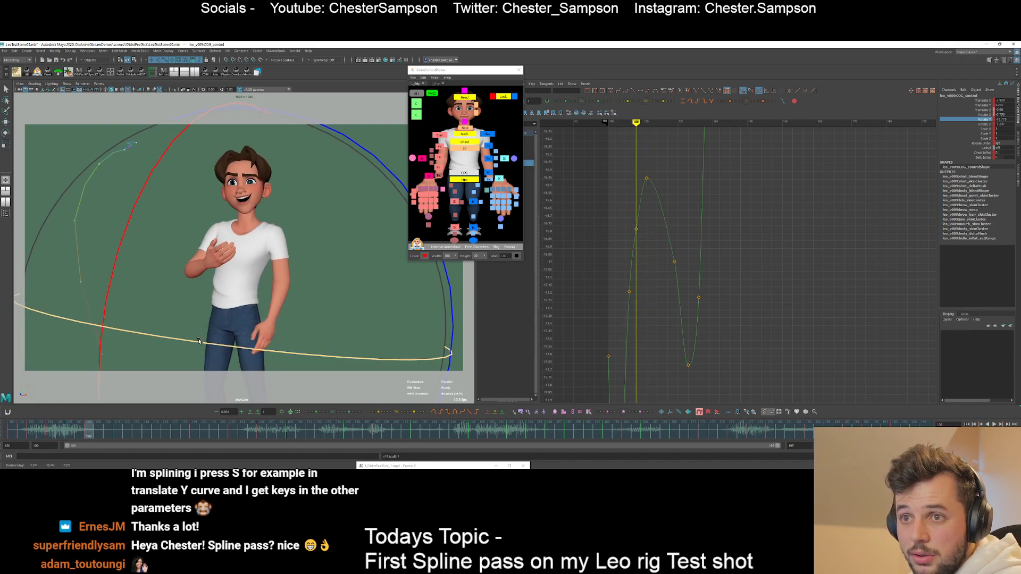
key("alt+period")
key("alt+period")
key("alt+period")
key("alt+comma")
key("alt+comma")
key("alt+comma")
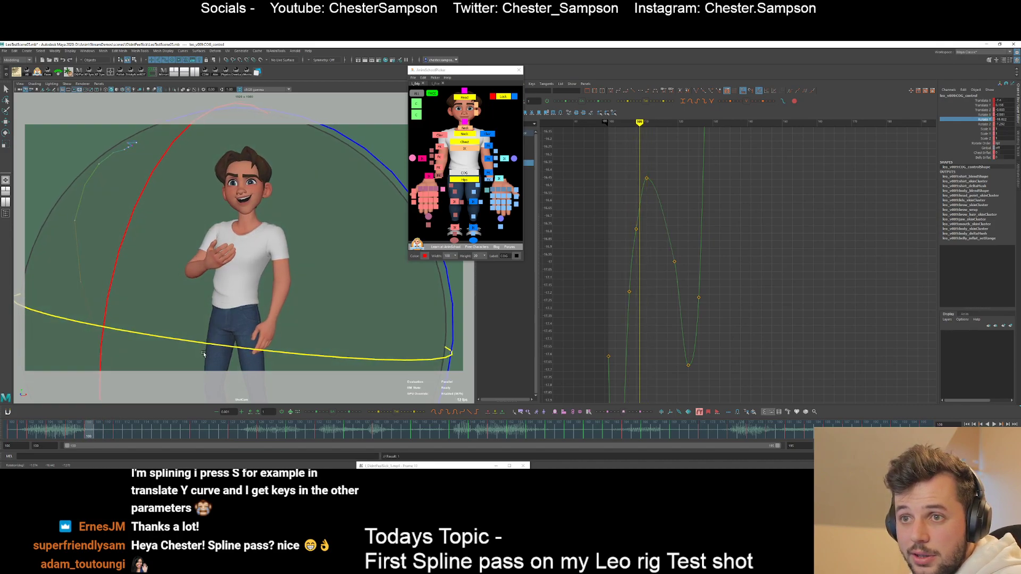
- Go frame by frame to frame 119, examining how the COG's motion trail carries on through the settle
key("alt+period")
key("alt+period")
key("alt+period")
key("alt+period")
key("alt+period")
key("alt+period")
key("alt+period")
key("alt+period")
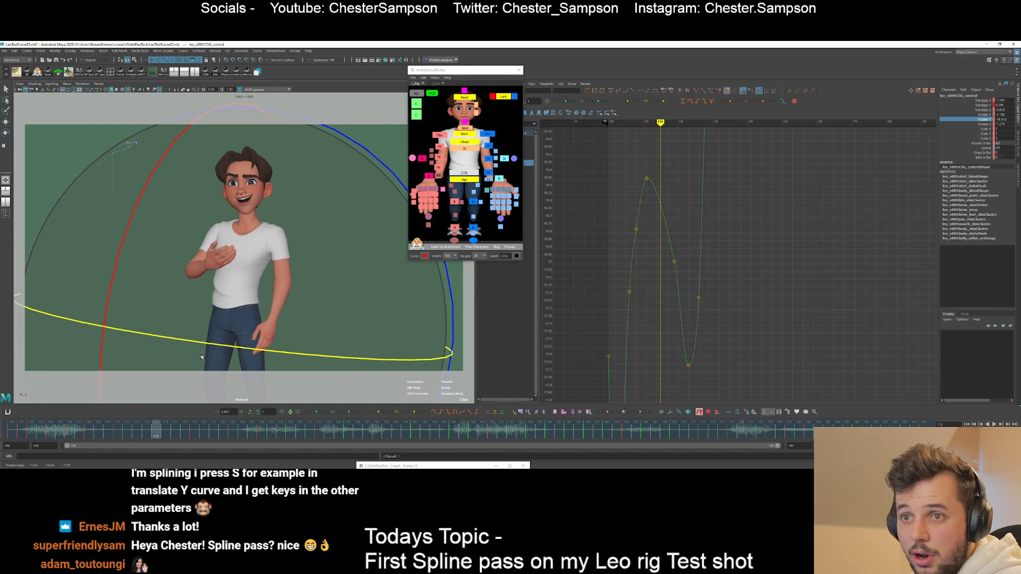
key("alt+period")
key("alt+period")
key("alt+period")
- Bring back all the COG's curves and nudge its rotation freely on frame 119 to refine the trail
key("e")
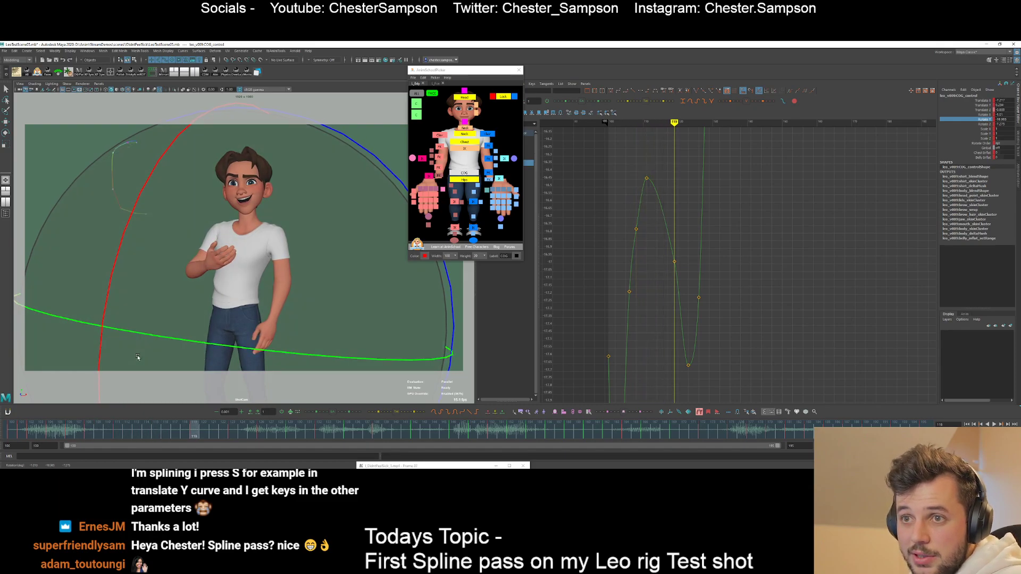
key("e")
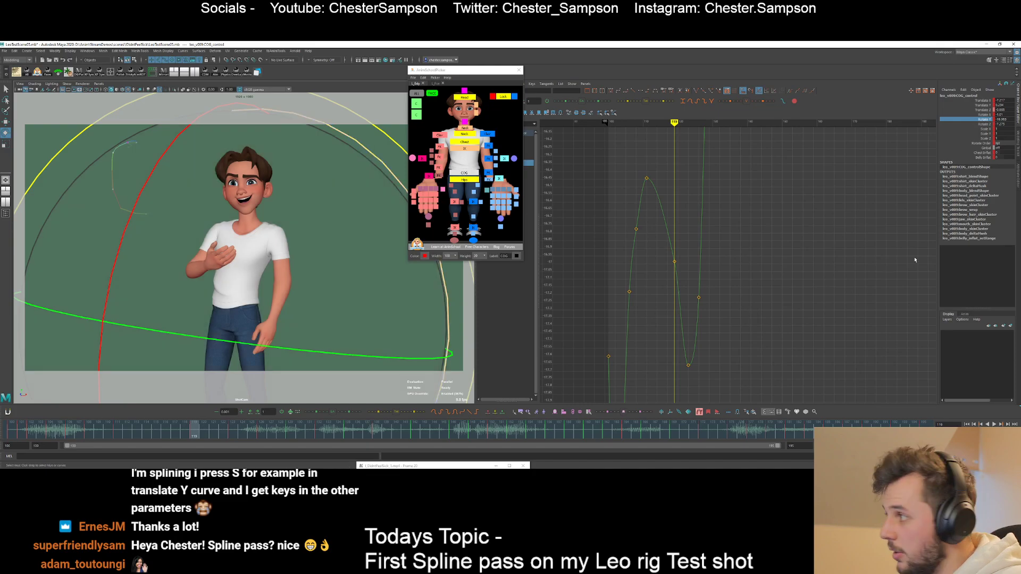
left_click(973, 269)
left_click_drag(133, 310, 130, 308)
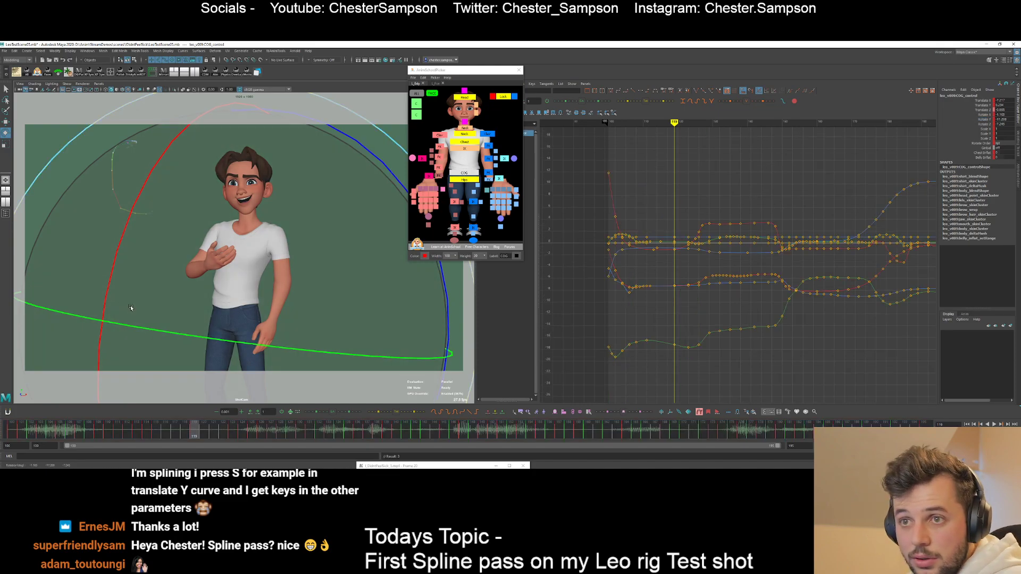
- Go back from frame 119 to frame 106, checking the motion trail through the settle
key("comma")
key("comma")
key("comma")
key("comma")
key("comma")
key("comma")
key("comma")
key("comma")
key("comma")
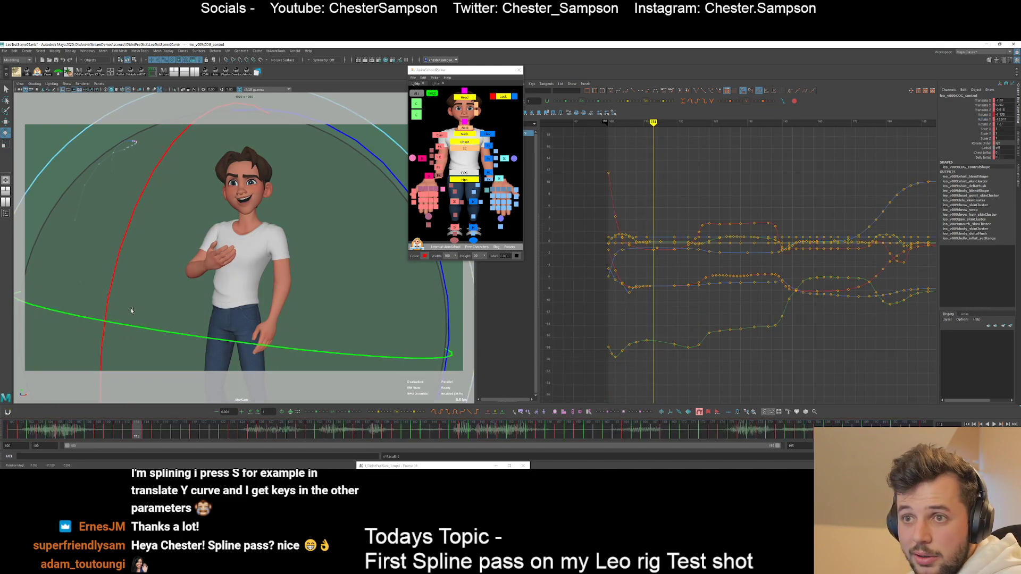
key("alt+comma")
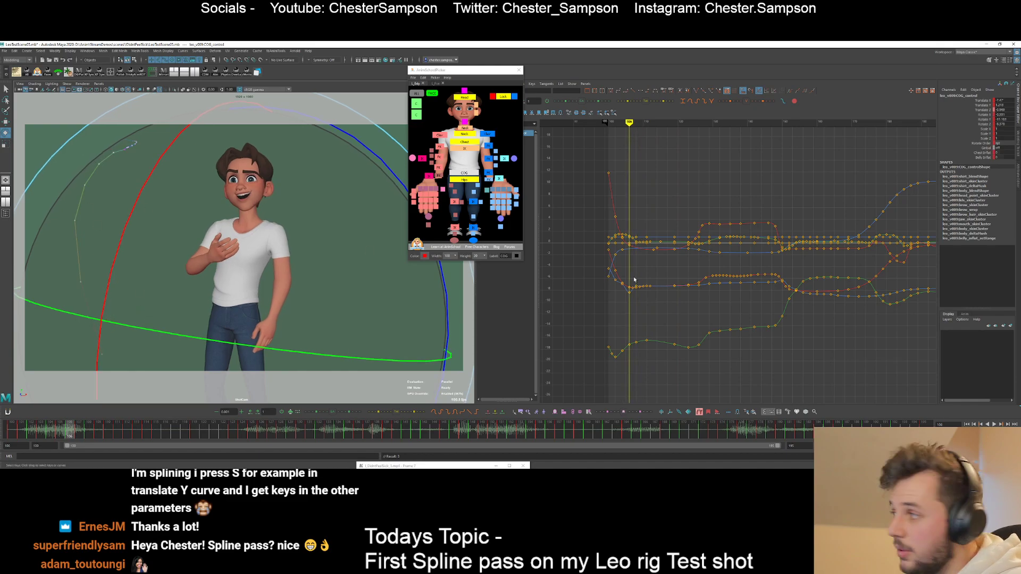
- Isolate the COG's Rotate X and Rotate Y curves and rotate the COG slightly on frame 108 to refine its arc
left_click_drag(983, 115, 983, 121)
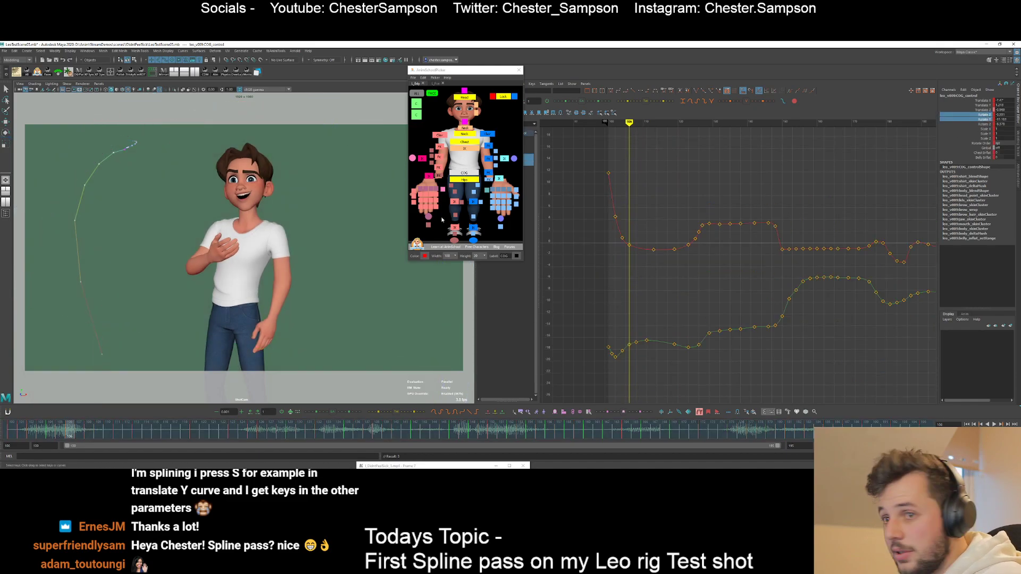
key("e")
key("alt+period")
key("alt+period")
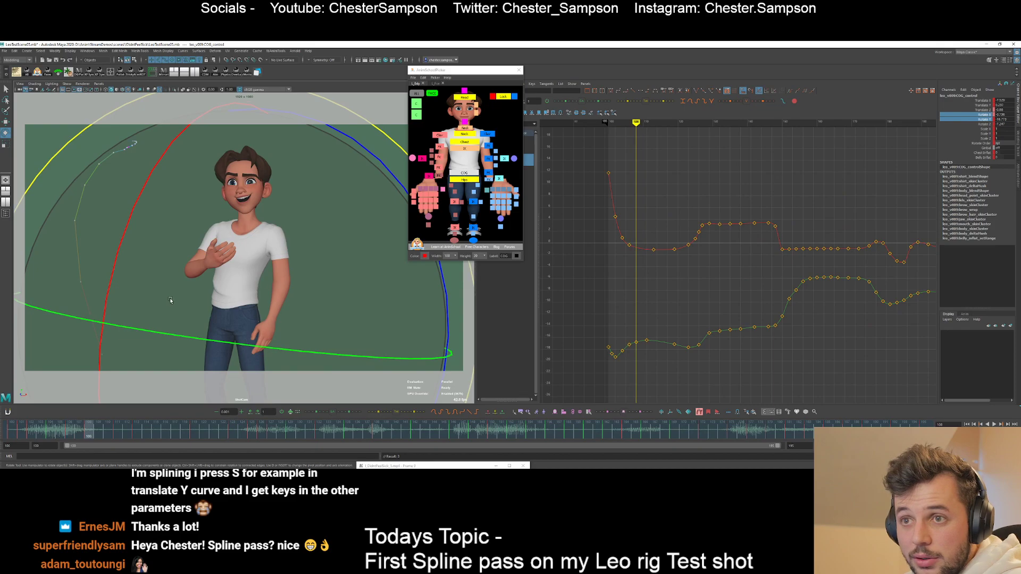
left_click_drag(170, 300, 170, 300)
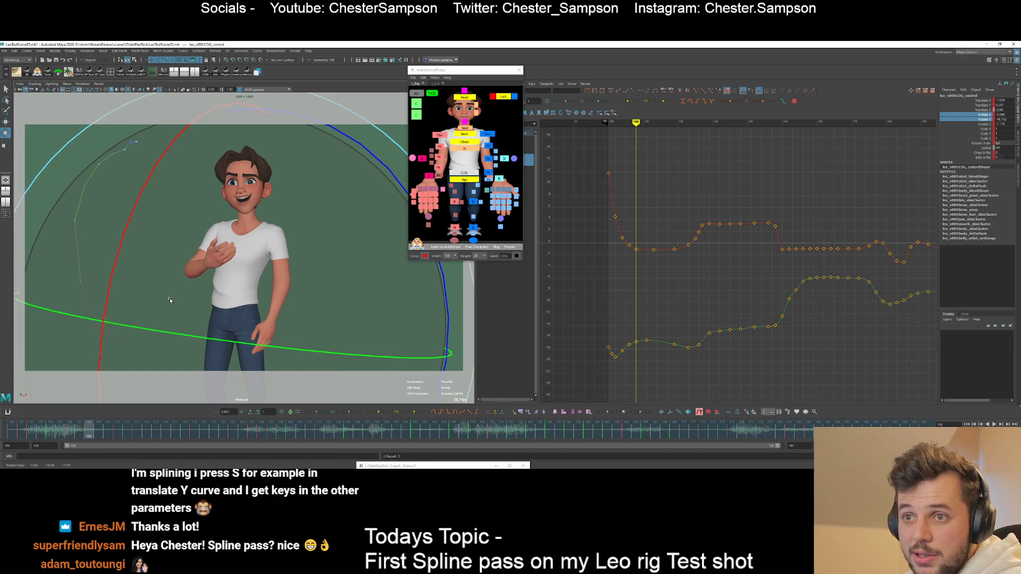
middle_click_drag(170, 300, 169, 303)
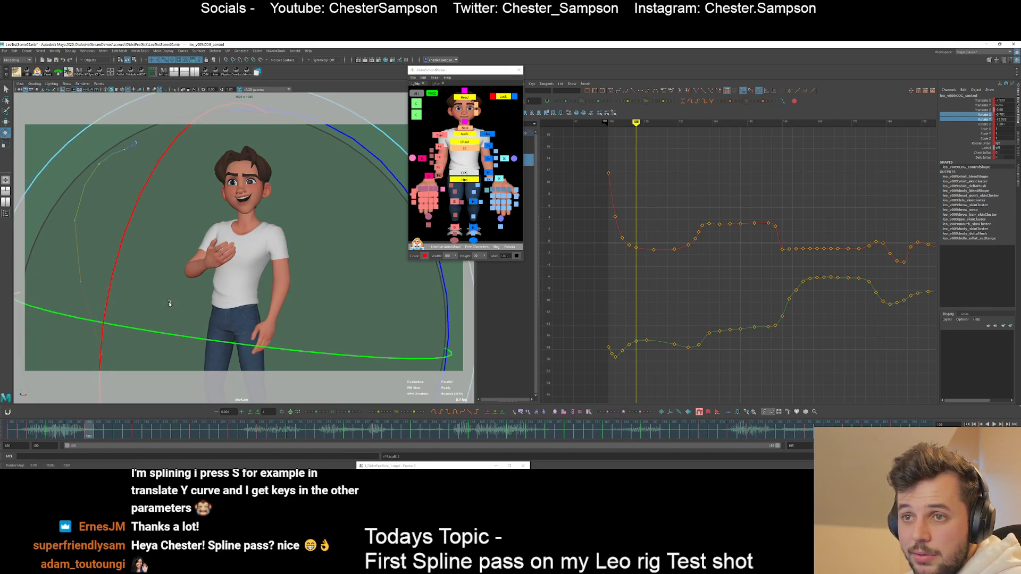
- Go back and forth between frames 106 and 108, comparing the COG's poses and trail spacing
key("alt+comma")
key("alt+comma")
key("alt+period")
key("alt+period")
key("alt+comma")
key("alt+comma")
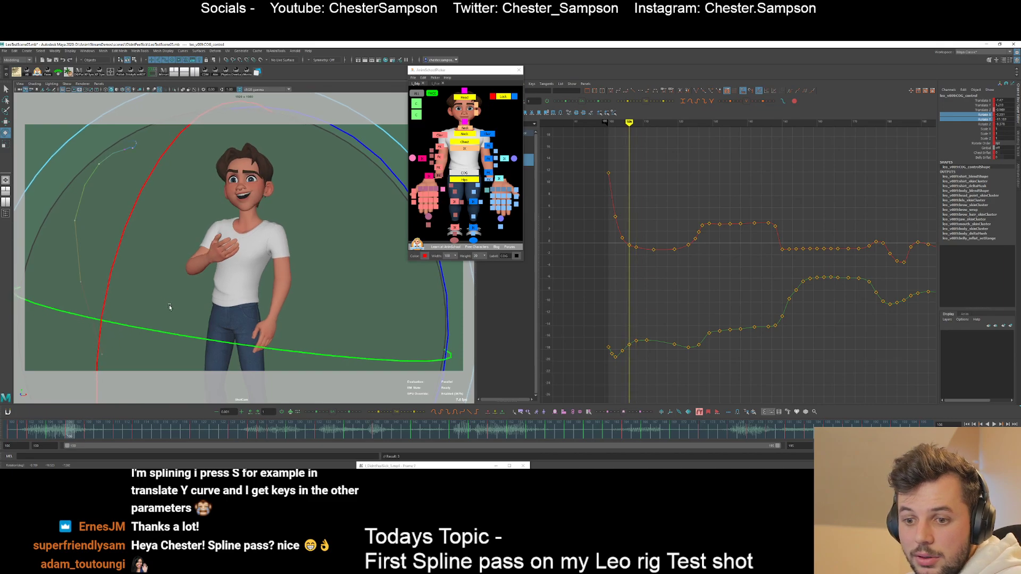
key("alt+period")
key("alt+period")
key("alt+comma")
key("alt+comma")
- Rotate the COG slightly in Y on frame 111, and go back to frame 106 to recheck the arc
key("period")
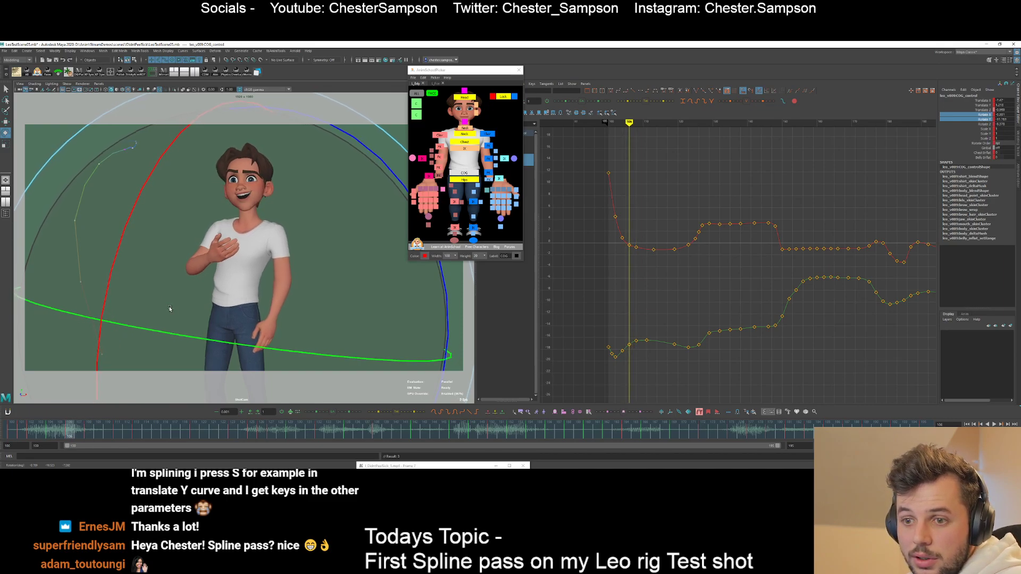
key("period")
key("period")
key("period")
key("period")
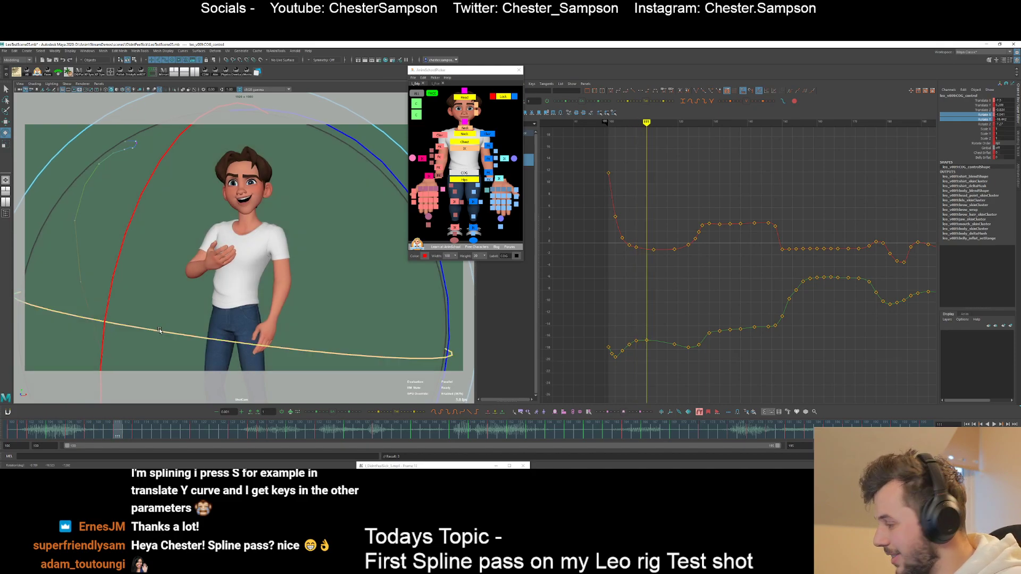
left_click_drag(160, 329, 161, 332)
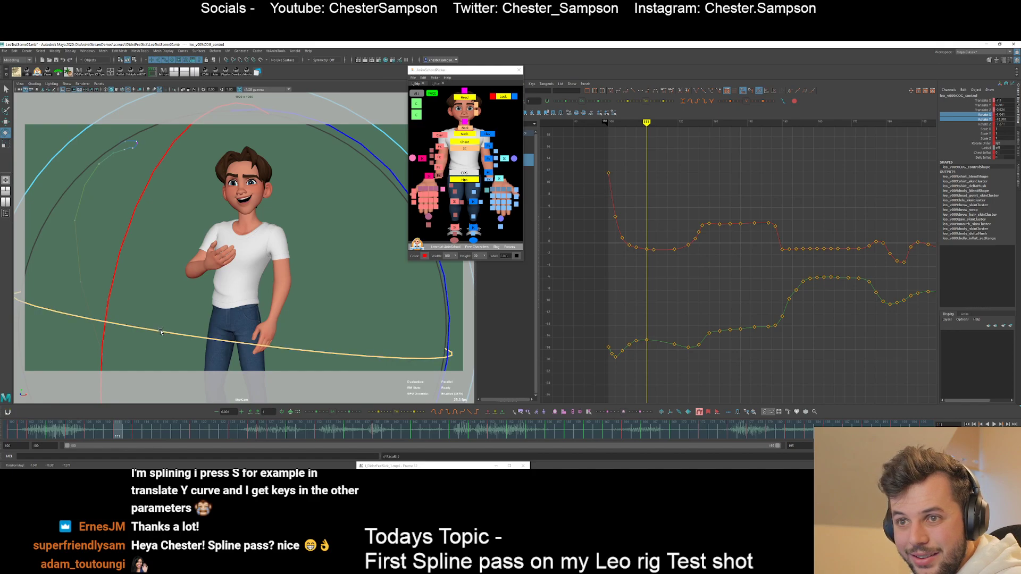
key("comma")
key("comma")
key("comma")
key("comma")
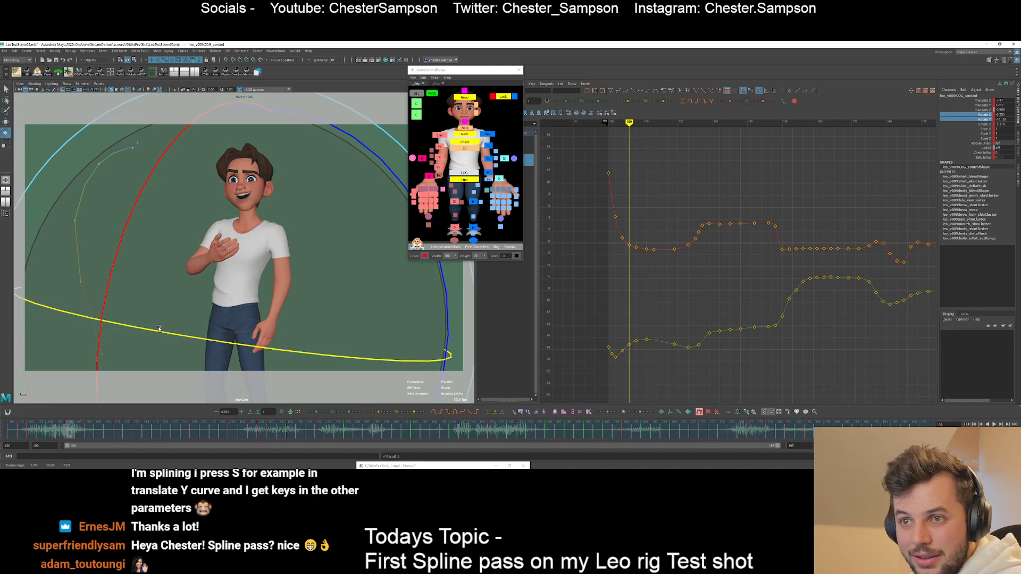
- Rotate the COG slightly in X around frame 106, and check the motion trail forward to frame 119
left_click_drag(107, 289, 108, 291)
key("period")
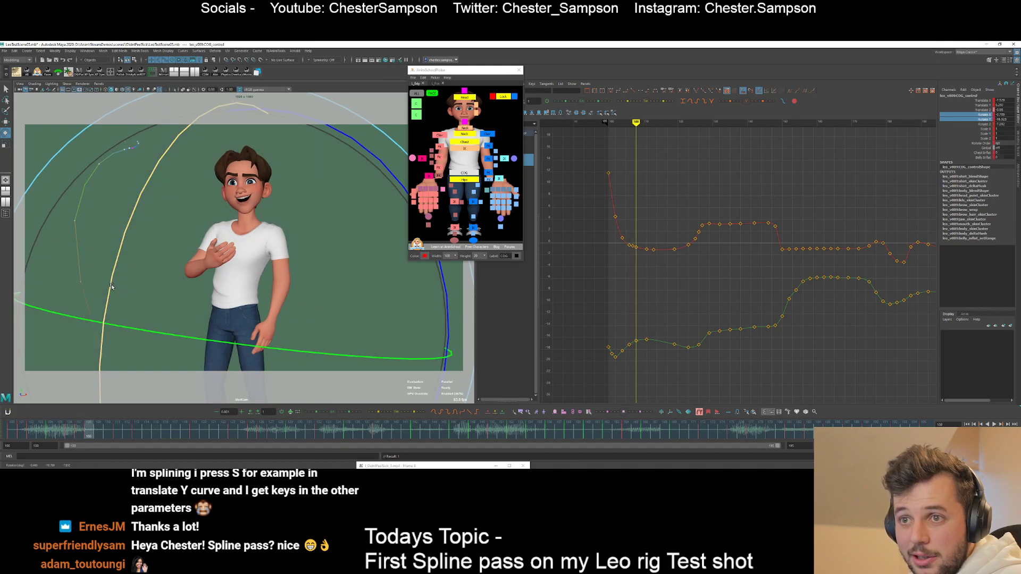
key("period")
key("period")
key("period")
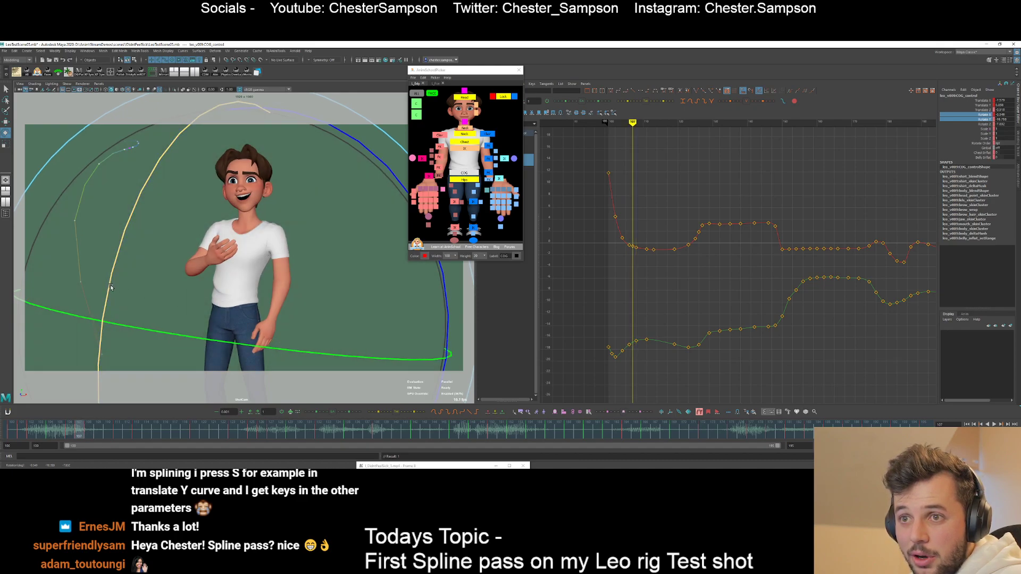
key("period")
key("period")
key("period")
key("period")
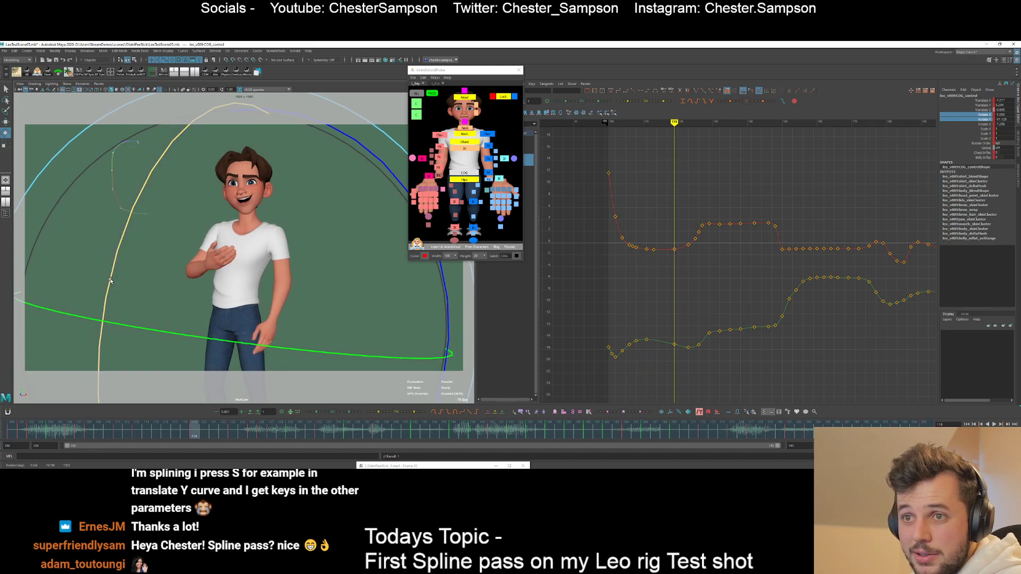
- Go back from frame 119 to frame 113 and forward again, examining the COG's motion trail spacing
key("comma")
key("comma")
key("comma")
key("comma")
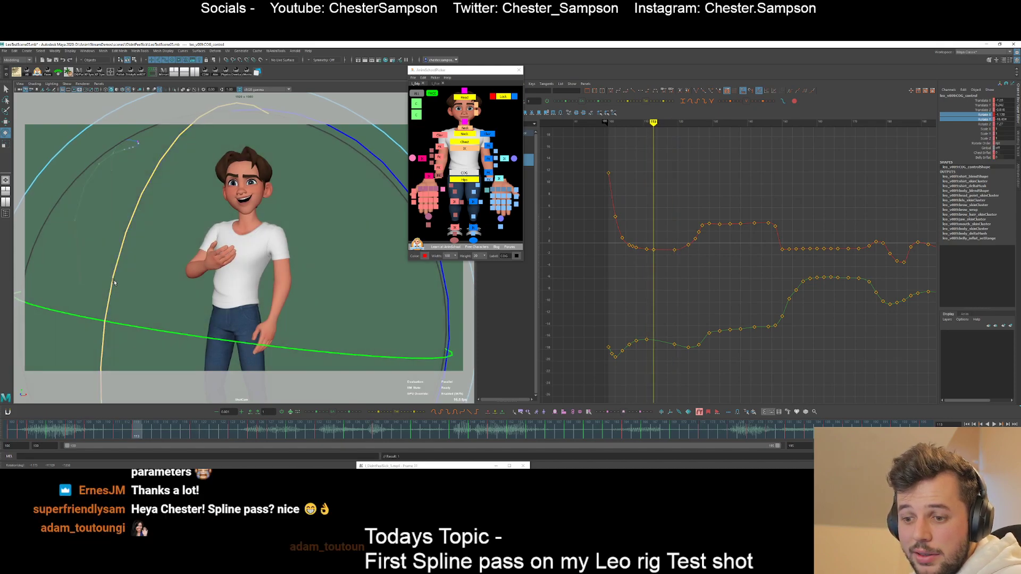
key("comma")
key("comma")
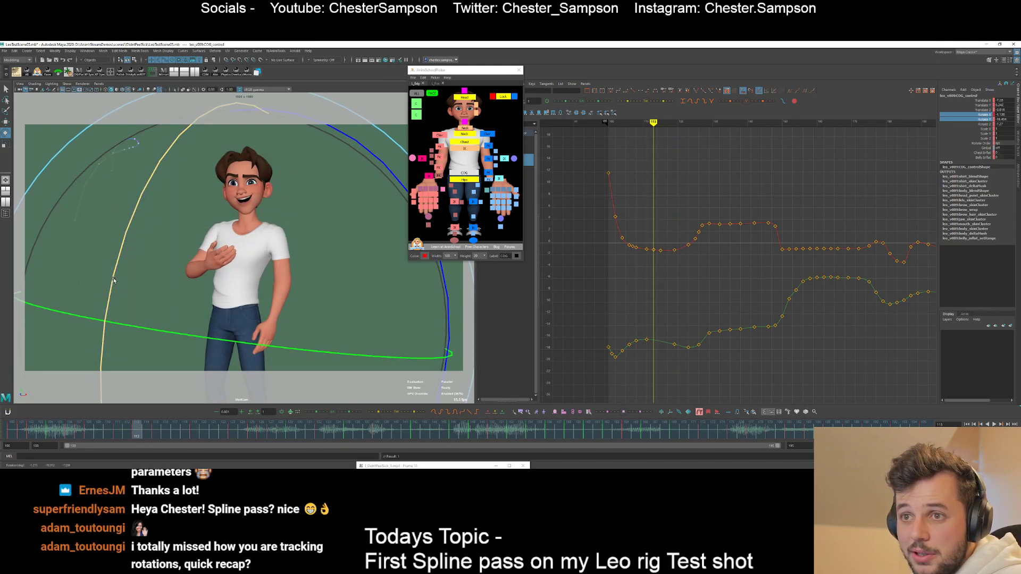
key("period")
key("period")
key("period")
key("period")
key("period")
key("period")
key("period")
key("period")
key("period")
key("period")
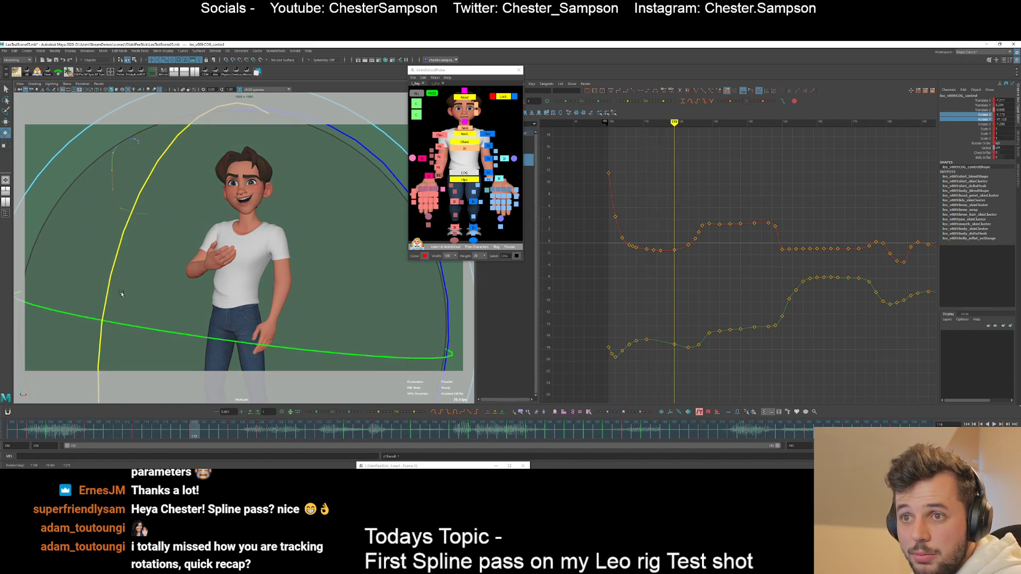
- Rotate the COG slightly in Y on frame 123, and check the motion trail forward to frame 127
key("comma")
key("q")
key("e")
key("period")
key("period")
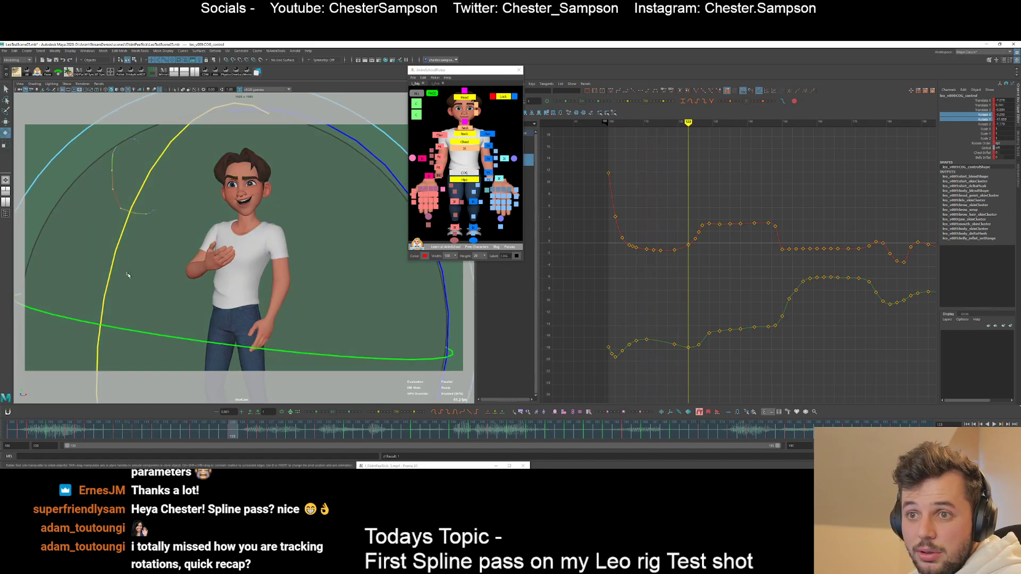
key("comma")
key("comma")
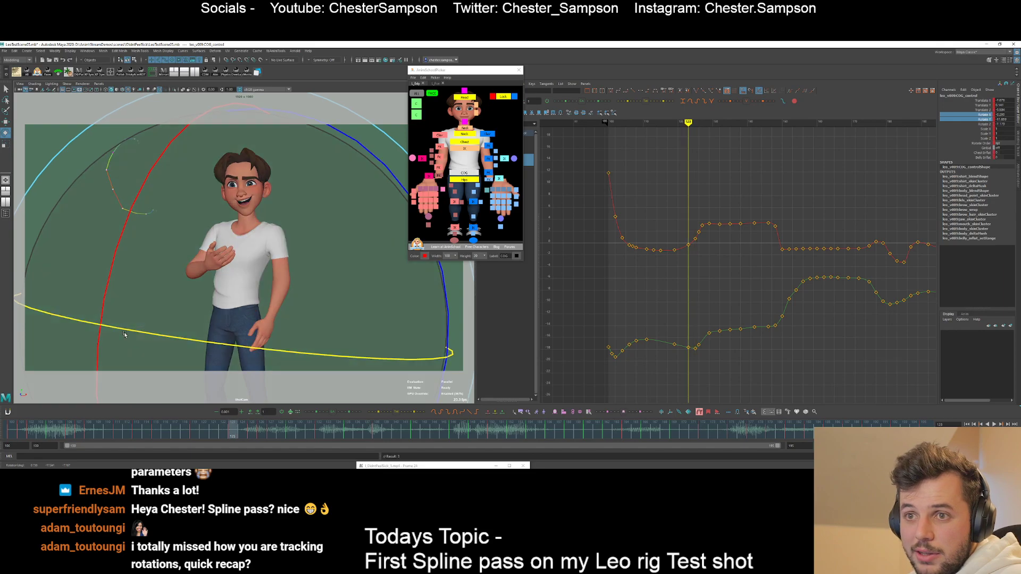
mouse_move(125, 331)
left_mouse_down()
mouse_move(128, 341)
mouse_move(135, 334)
left_mouse_up()
key("period")
key("period")
key("period")
key("period")
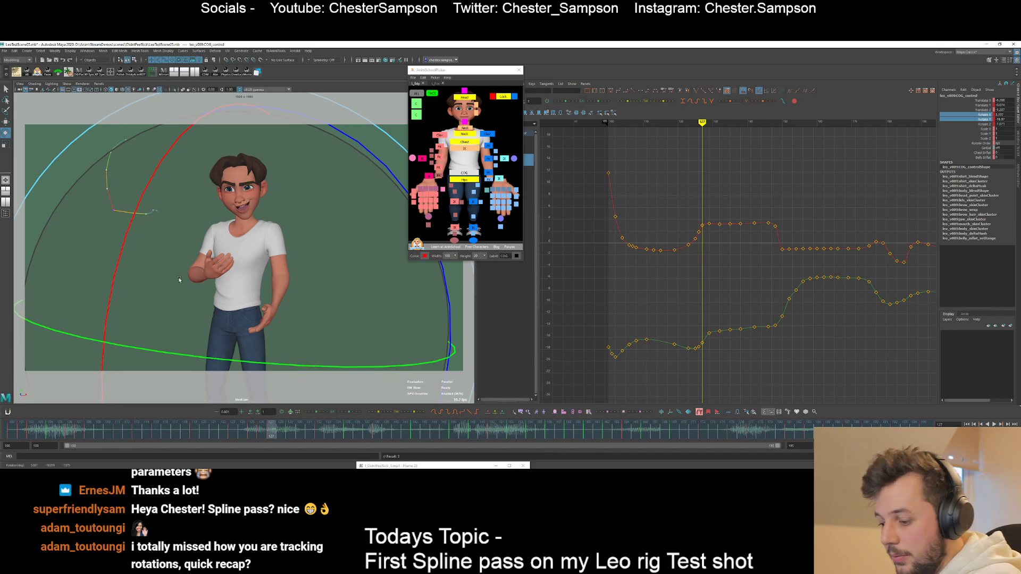
- Rotate the COG slightly in X on frame 128 to round out the motion trail's corner
key("q")
key("e")
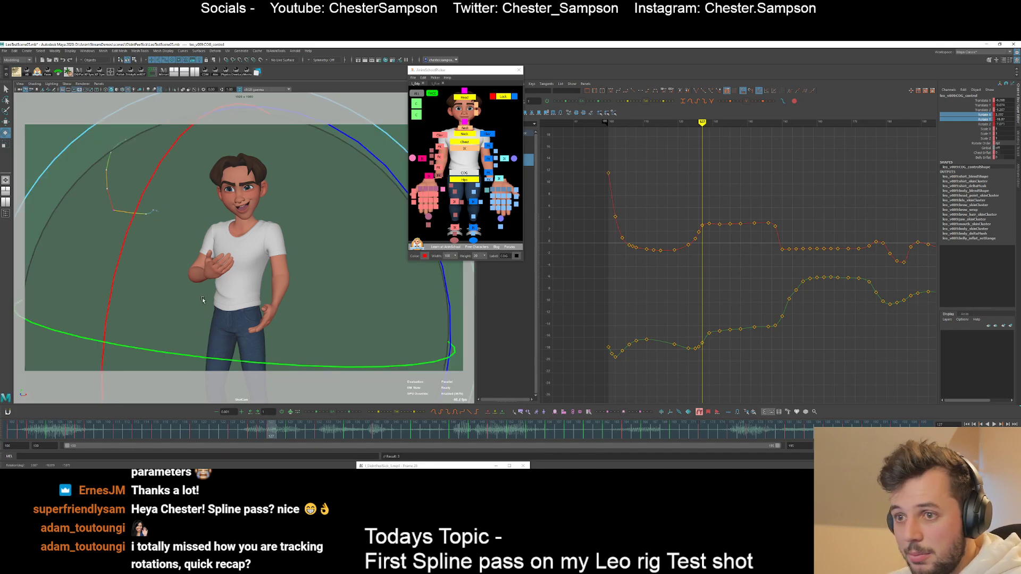
key("backslash")
key("backslash")
key("backslash")
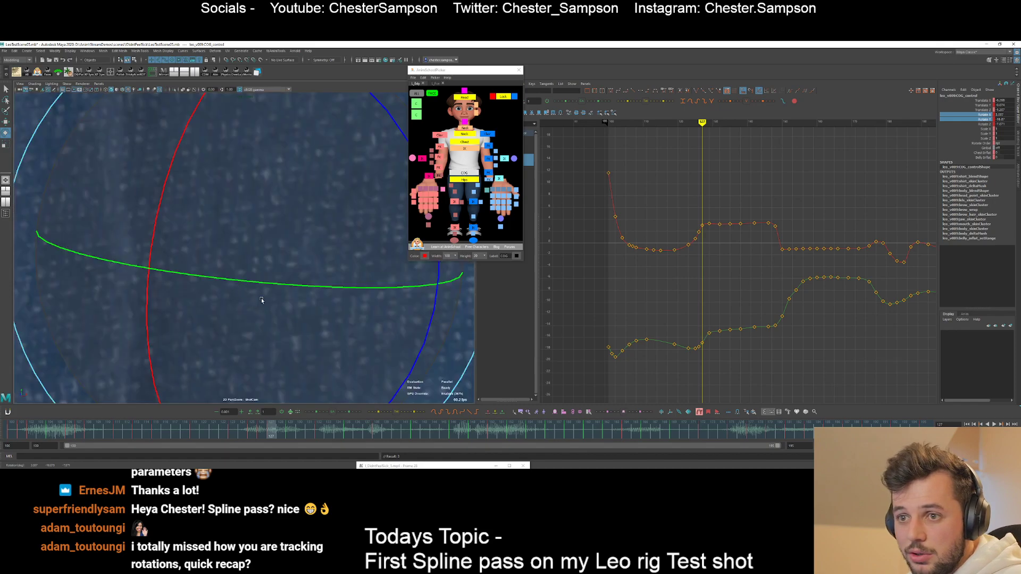
right_click_drag(260, 298, 105, 234)
middle_click_drag(178, 258, 201, 304)
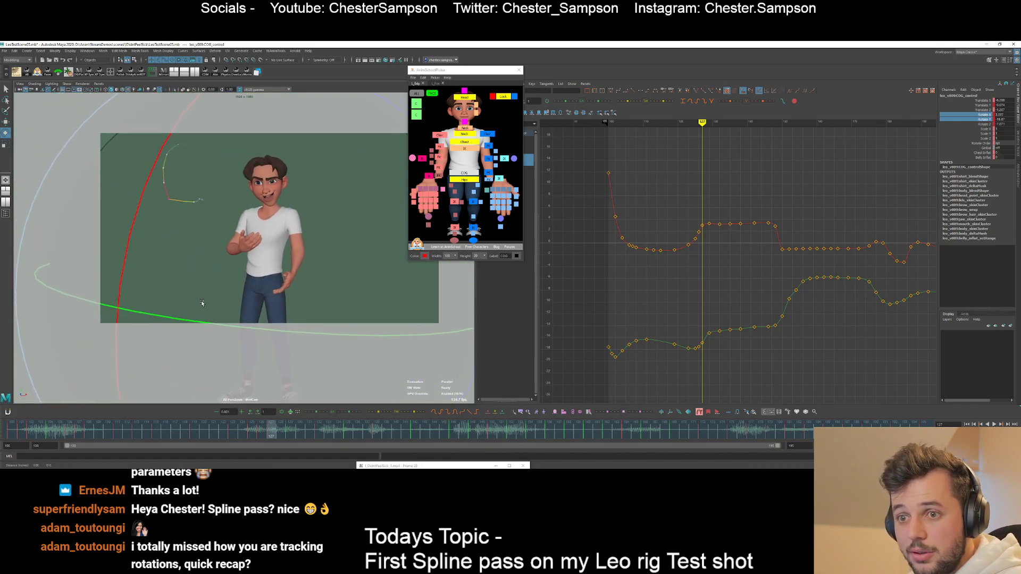
key("alt+period")
key("alt+period")
key("alt+comma")
key("alt+comma")
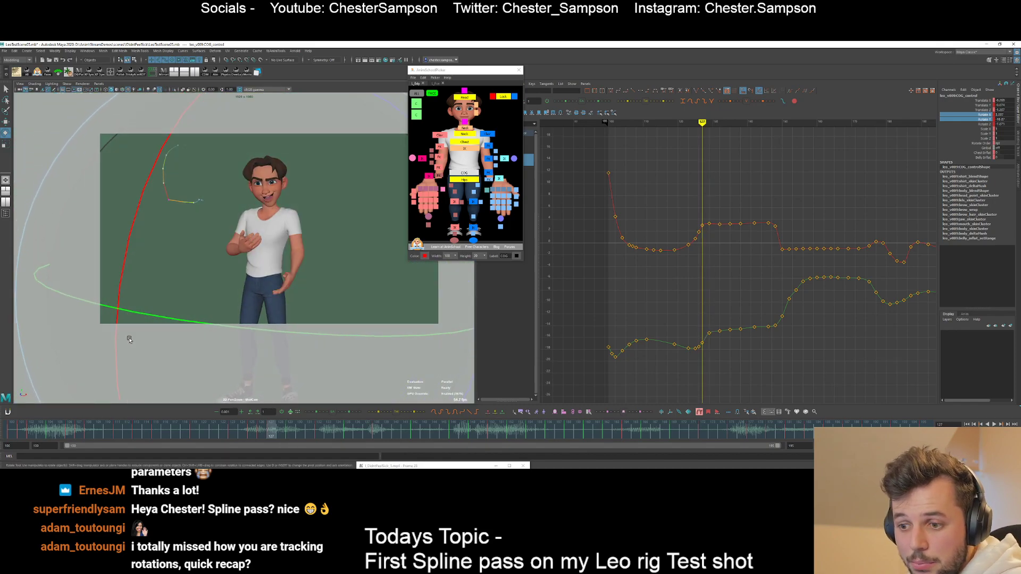
key("alt+period")
left_click(122, 324)
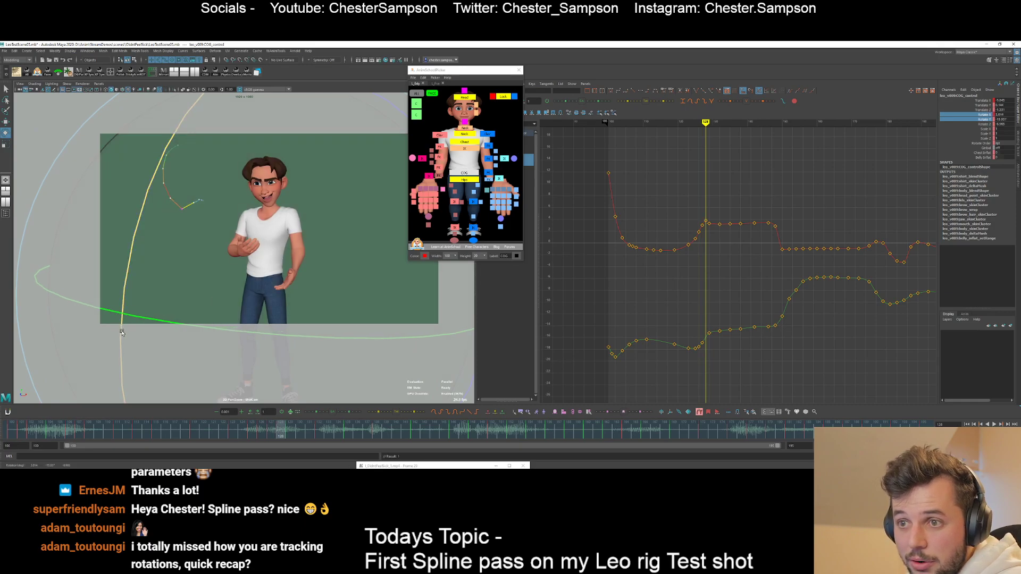
left_click_drag(122, 331, 122, 331)
- Go back and forth through the frames around 128 and on to frame 130, comparing the trail's arc and spacing
key("alt+period")
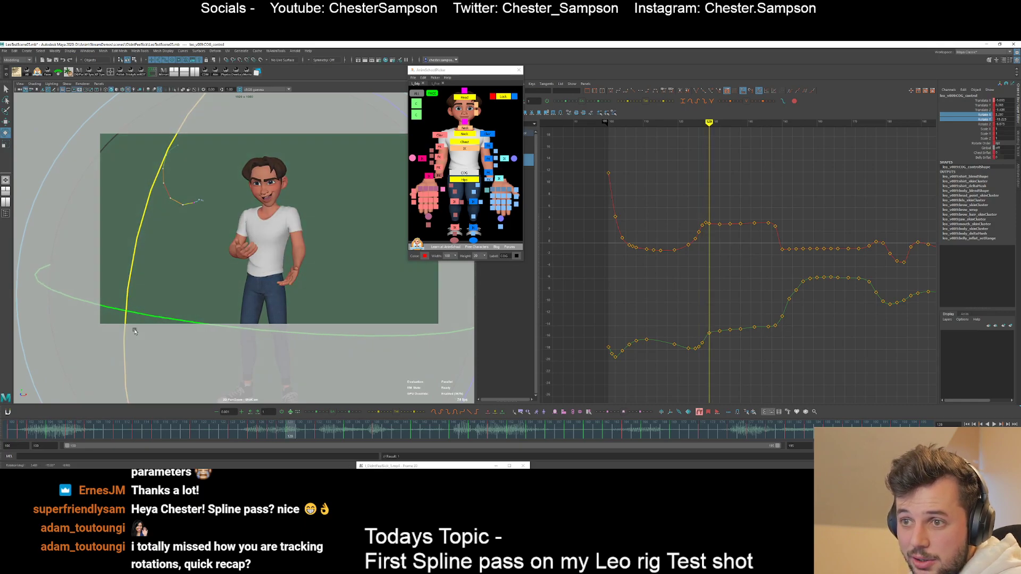
key("alt+period")
key("alt+comma")
key("alt+comma")
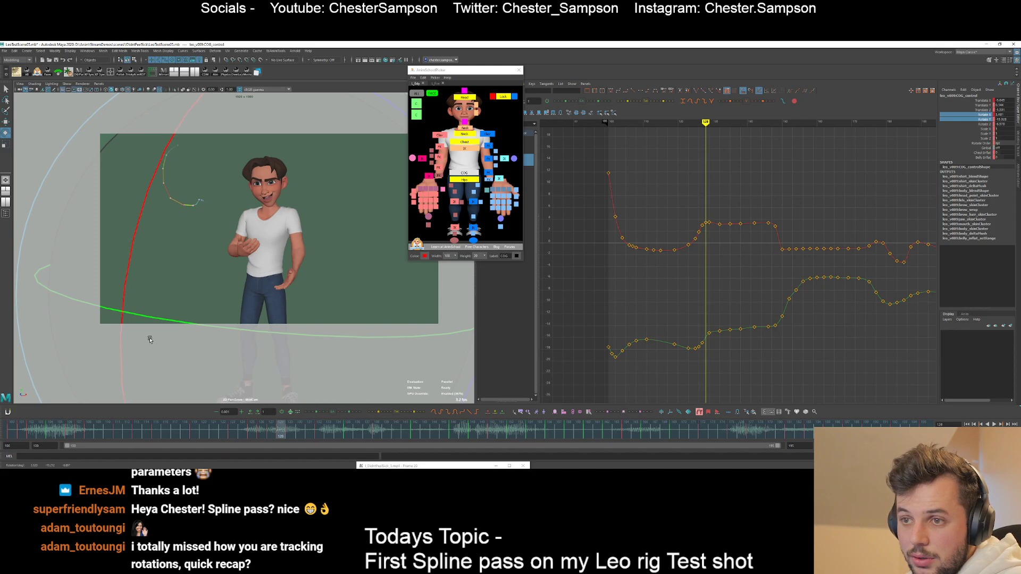
key("alt+comma")
key("alt+comma")
key("alt+comma")
key("alt+period")
key("alt+period")
key("alt+period")
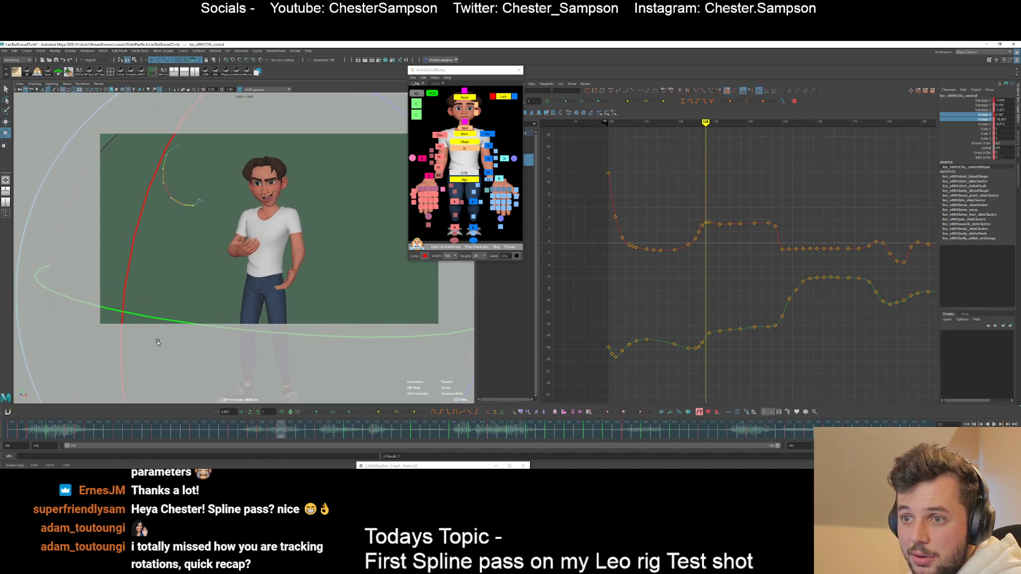
key("alt+period")
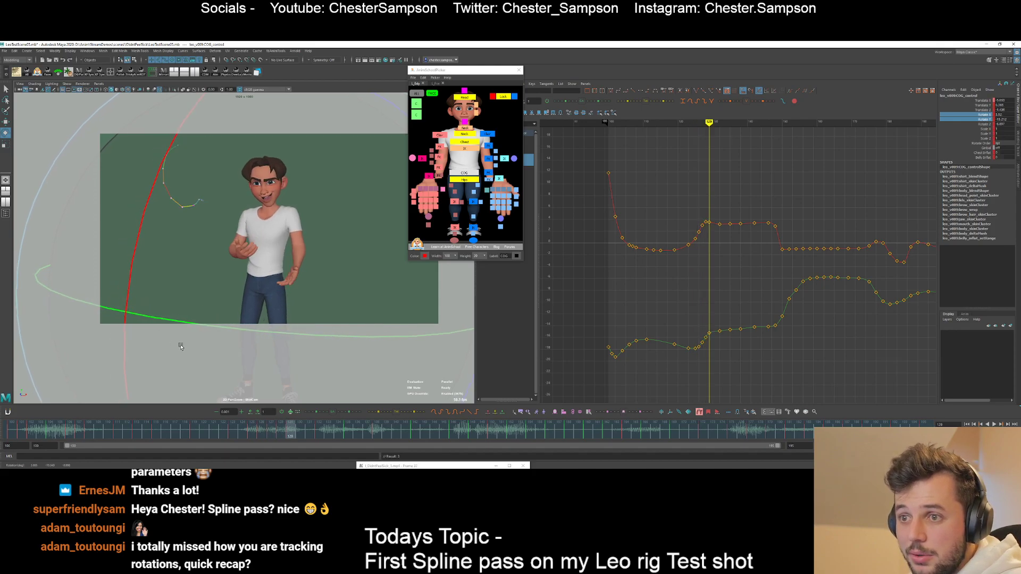
key("alt+period")
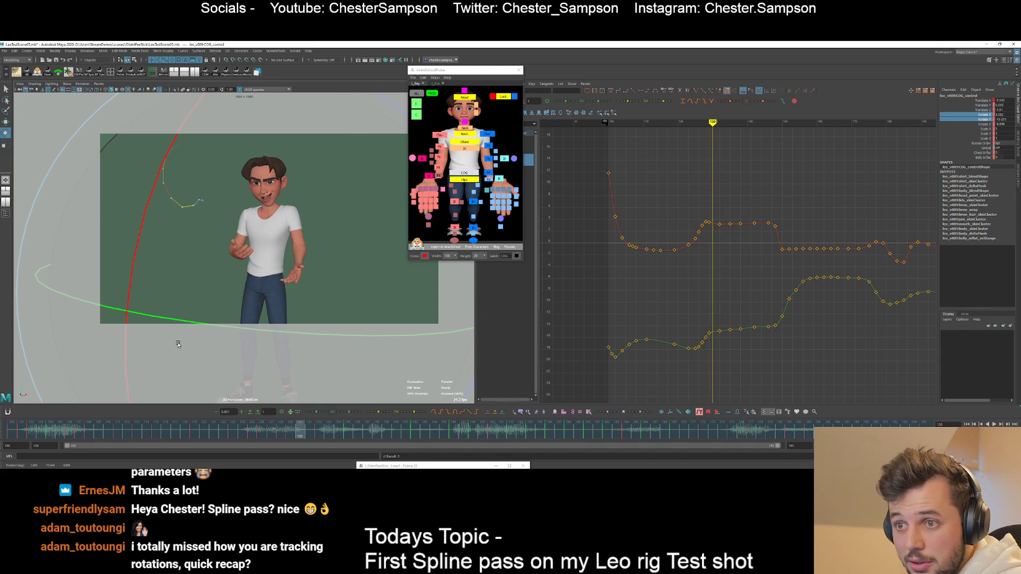
- Rotate the COG slightly on frames 130 and 129 to even out its arc
middle_click_drag(179, 345, 180, 344)
key("alt+comma")
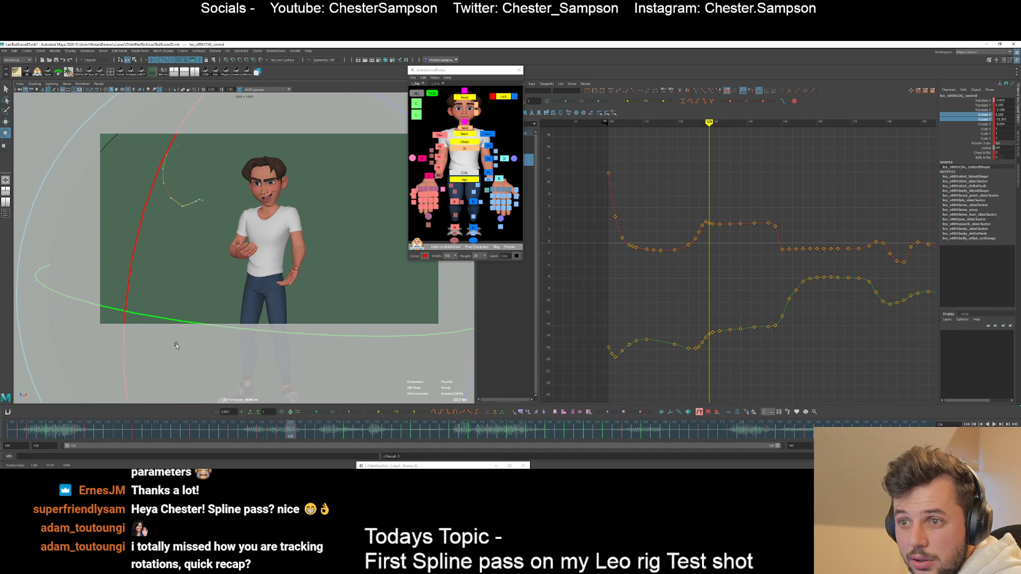
middle_click_drag(176, 345, 175, 346)
key("alt+period")
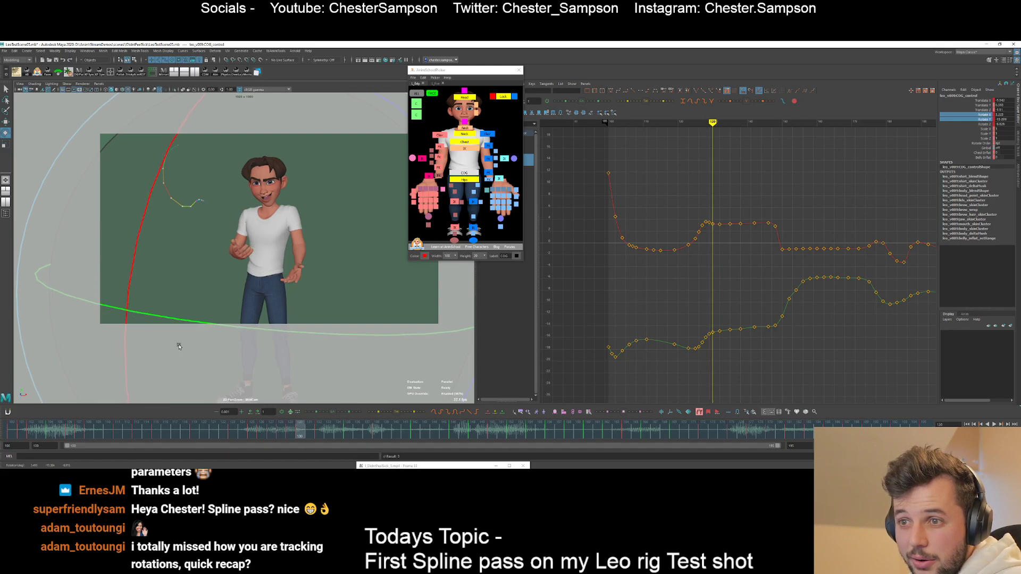
- Rotate the COG in small amounts on frame 132 until its point follows the motion trail's arc
key("alt+period")
scroll(272, 279, "up", 2)
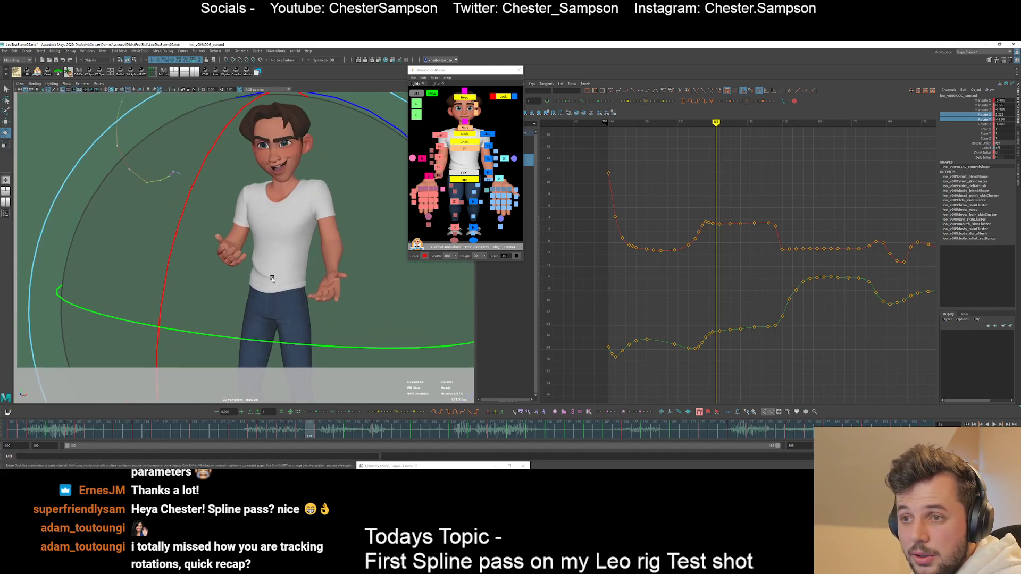
key("alt+period")
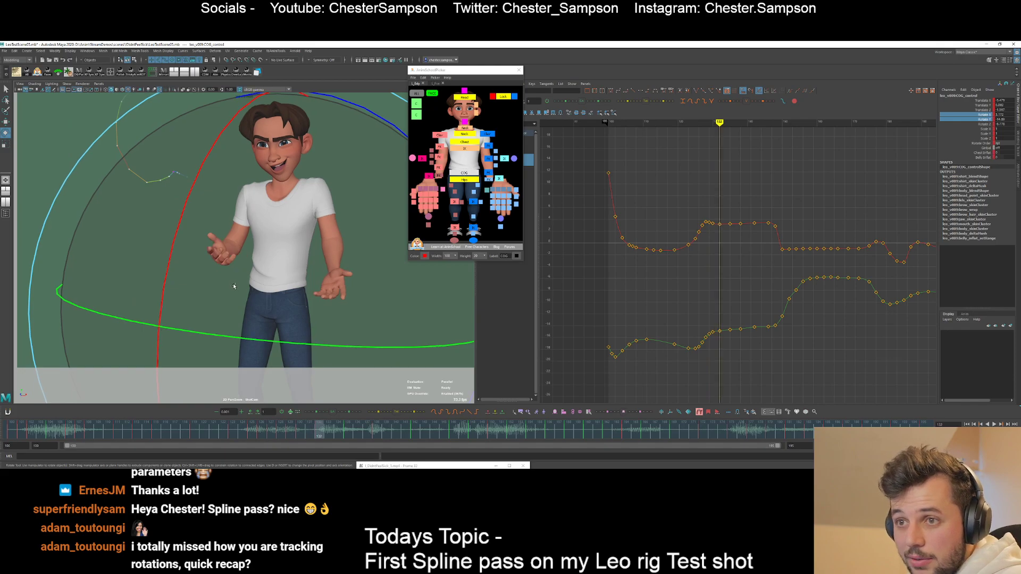
middle_click_drag(234, 286, 229, 289)
left_click_drag(227, 289, 227, 289)
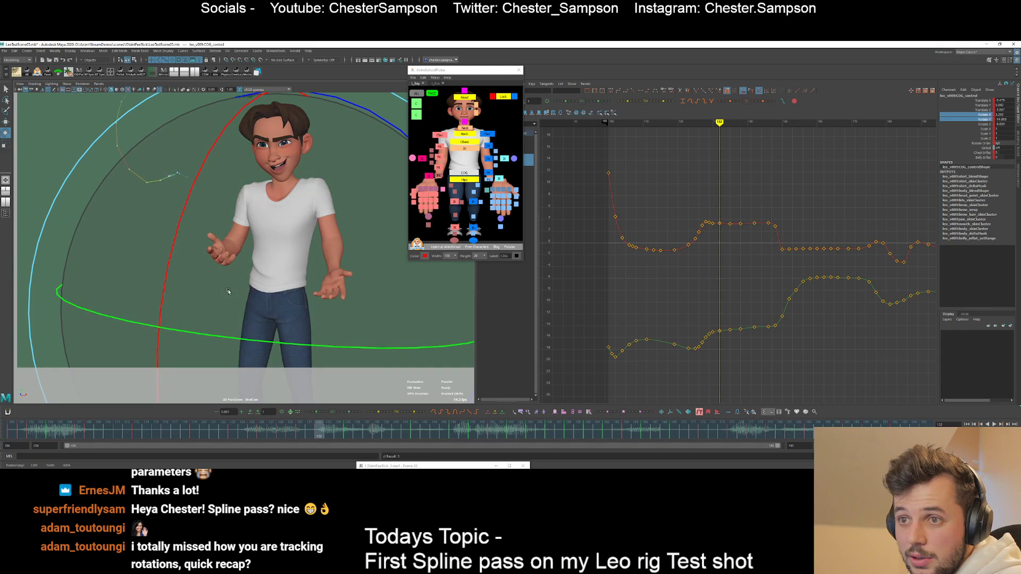
left_click_drag(172, 254, 175, 252)
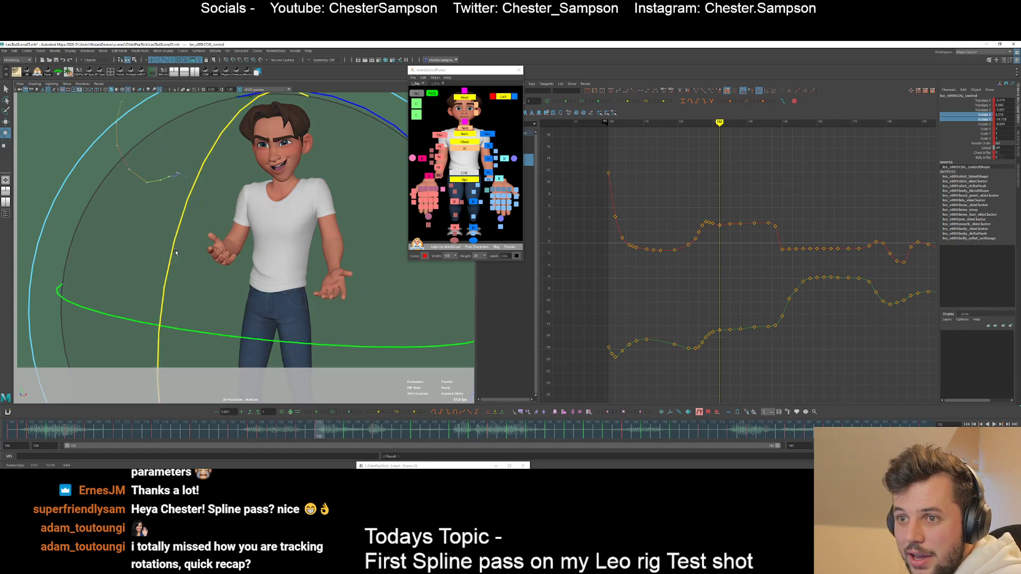
middle_click_drag(178, 255, 195, 269)
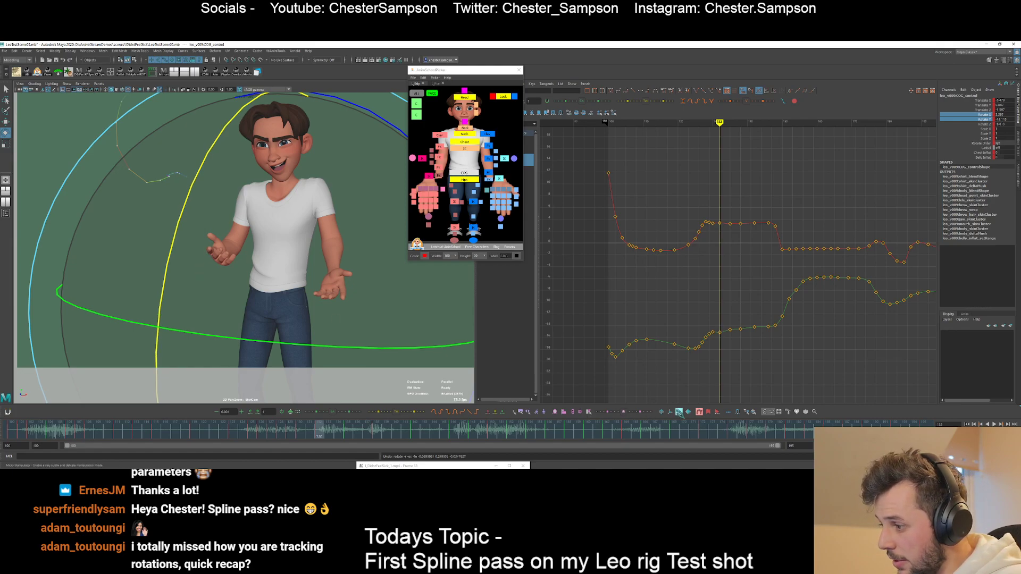
left_click_drag(181, 260, 184, 267)
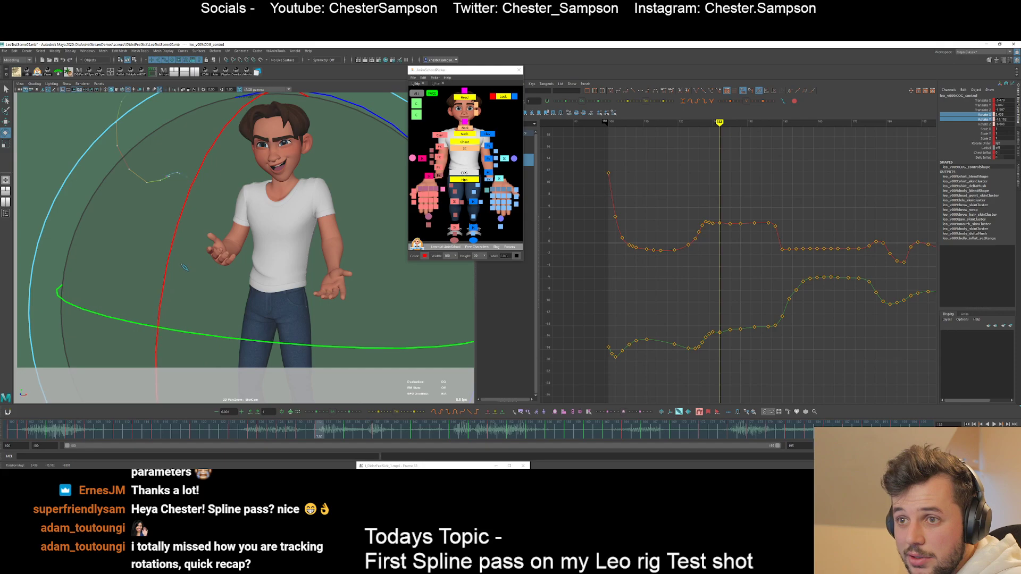
middle_click_drag(185, 267, 184, 275)
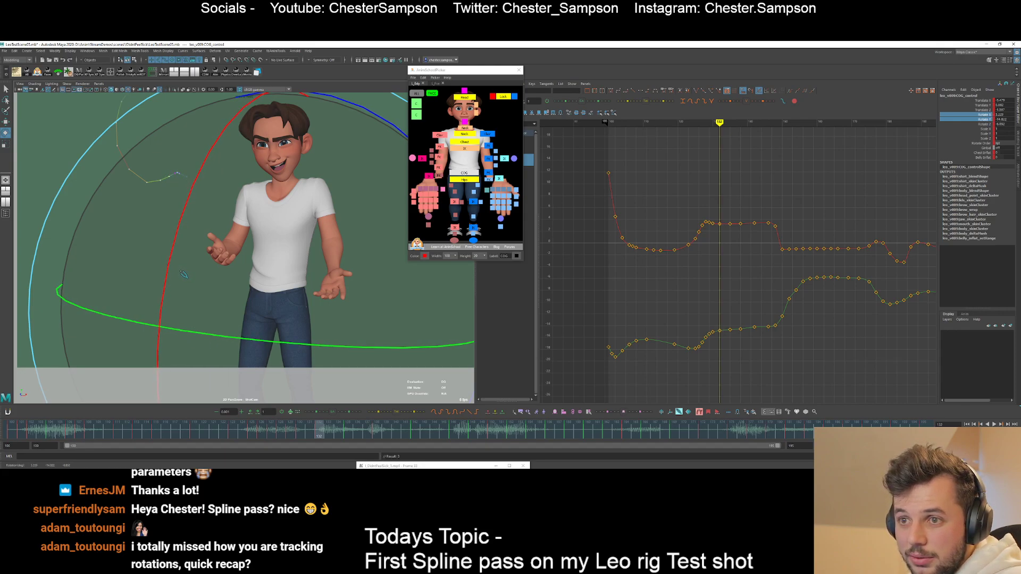
- Rotate the COG slightly on frame 135, and go back to frame 132 to recheck the trail
key("period")
key("period")
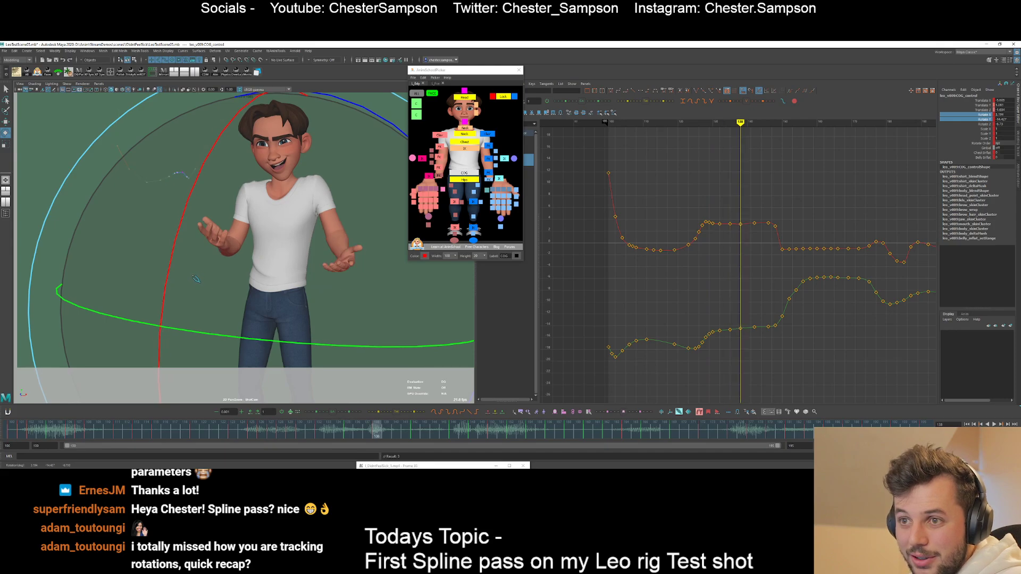
key("comma")
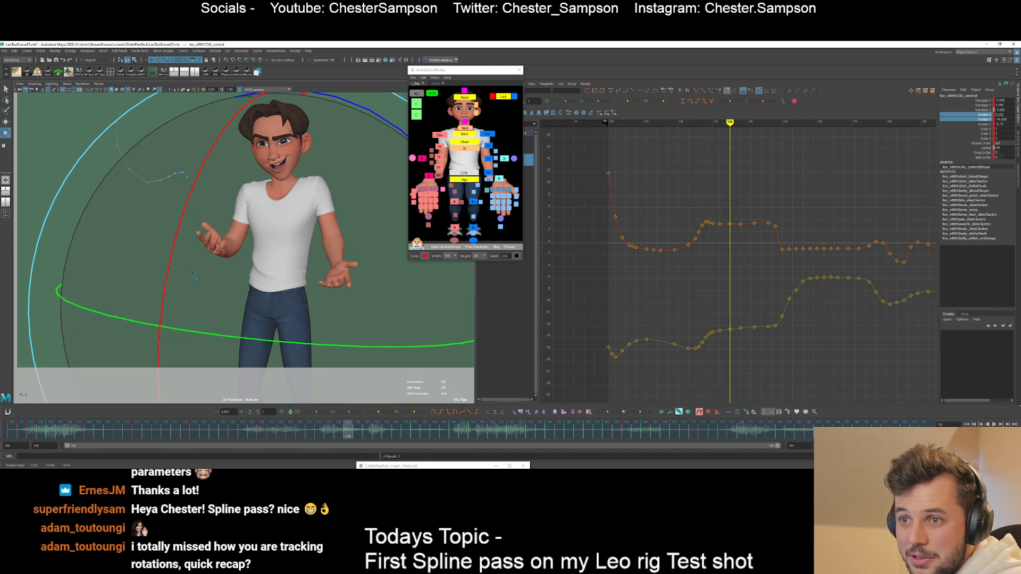
middle_click_drag(192, 273, 192, 275)
key("comma")
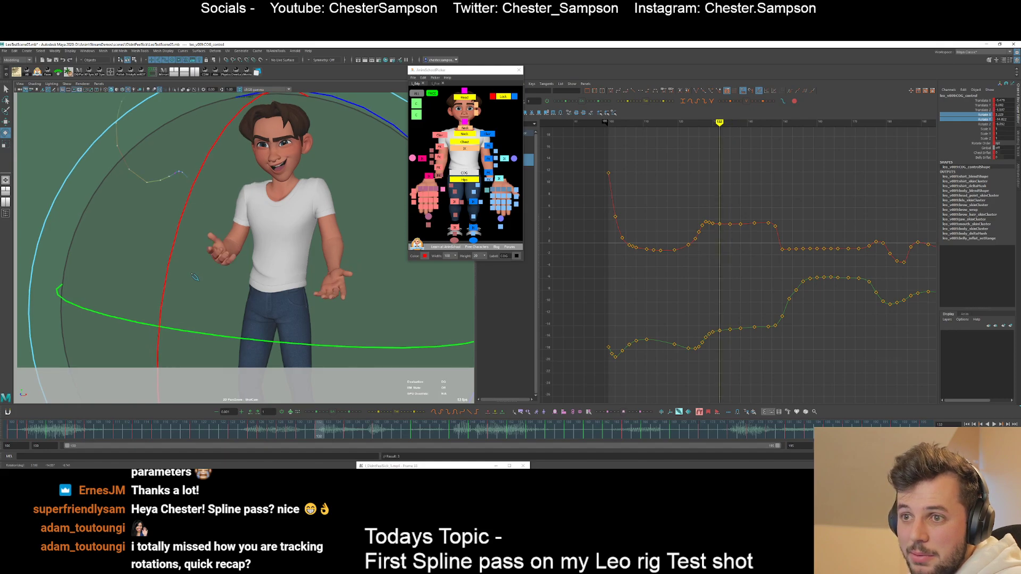
- Rotate the COG slightly on frames 142 and 146, and check the motion trail forward to frame 150
key("period")
key("period")
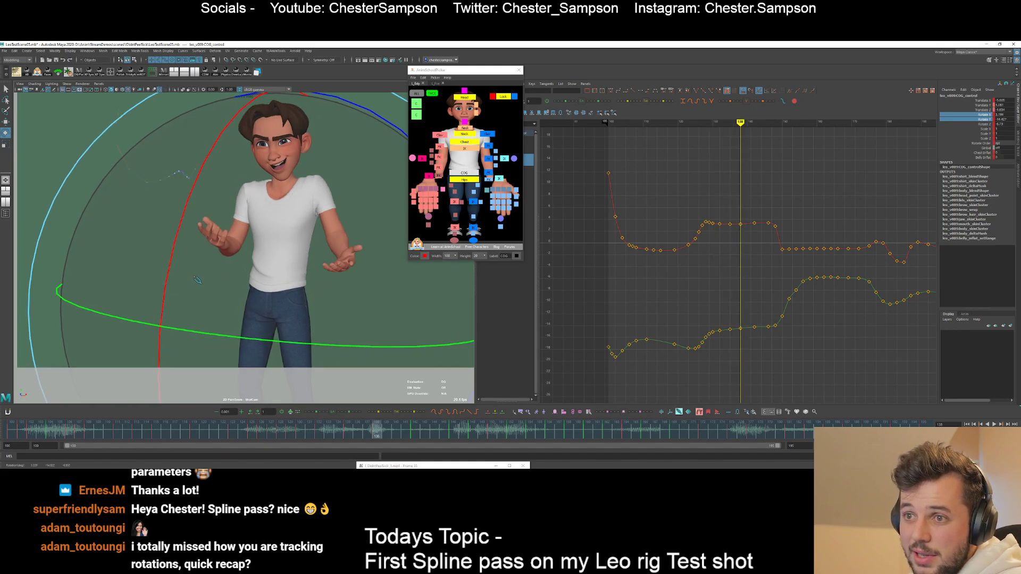
key("period")
middle_click_drag(202, 284, 201, 285)
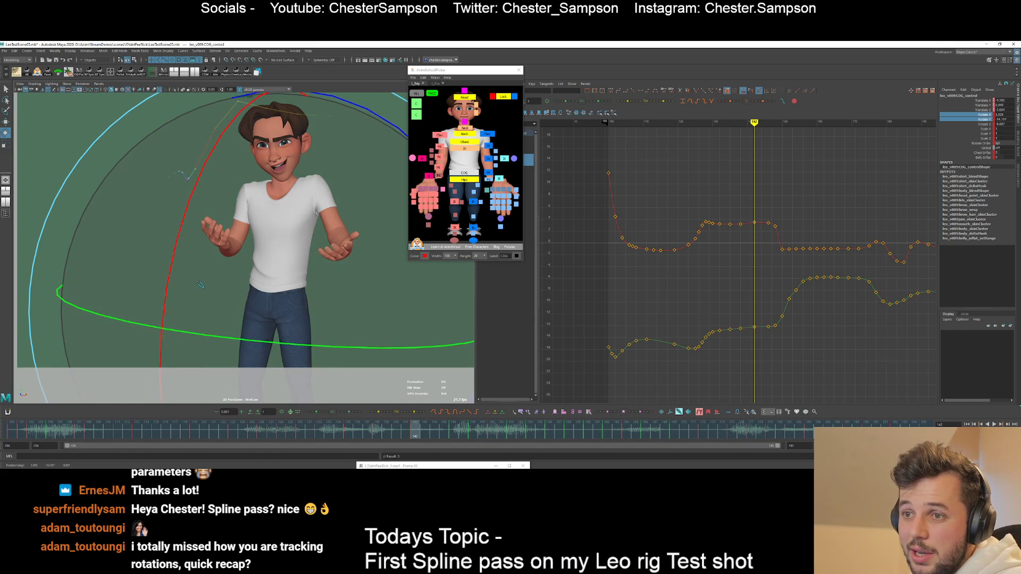
key("period")
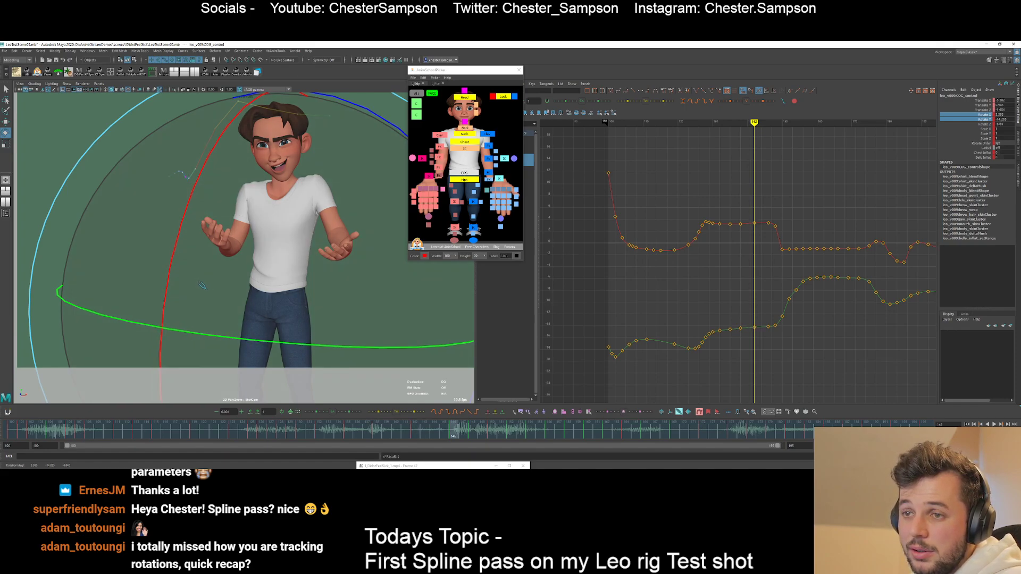
middle_click_drag(198, 284, 209, 285)
key("period")
key("period")
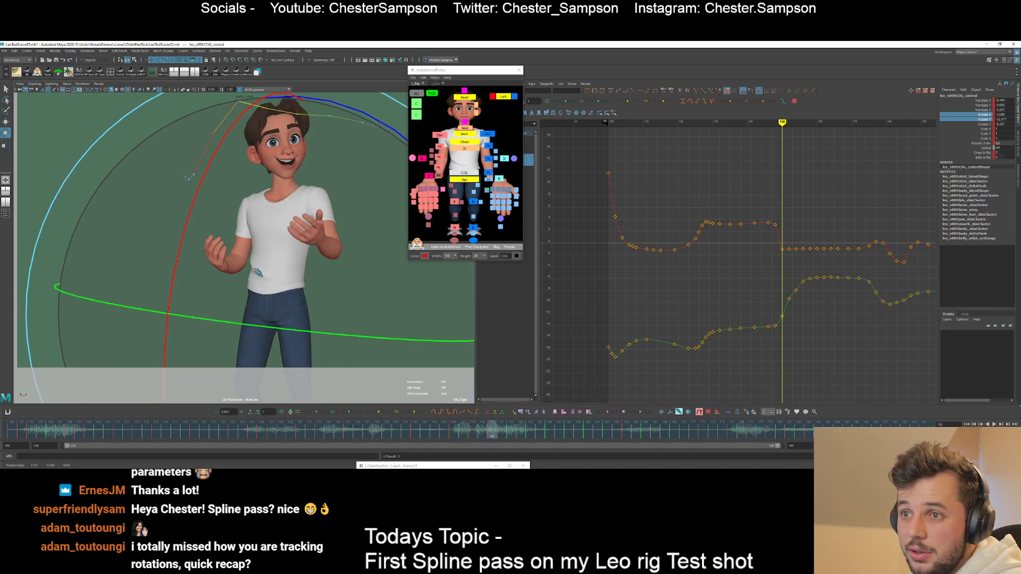
- Rotate the COG slightly around frame 151 to smooth its arc, checking against the neighbouring frames
right_click_drag(255, 264, 220, 255)
key("comma")
key("alt+period")
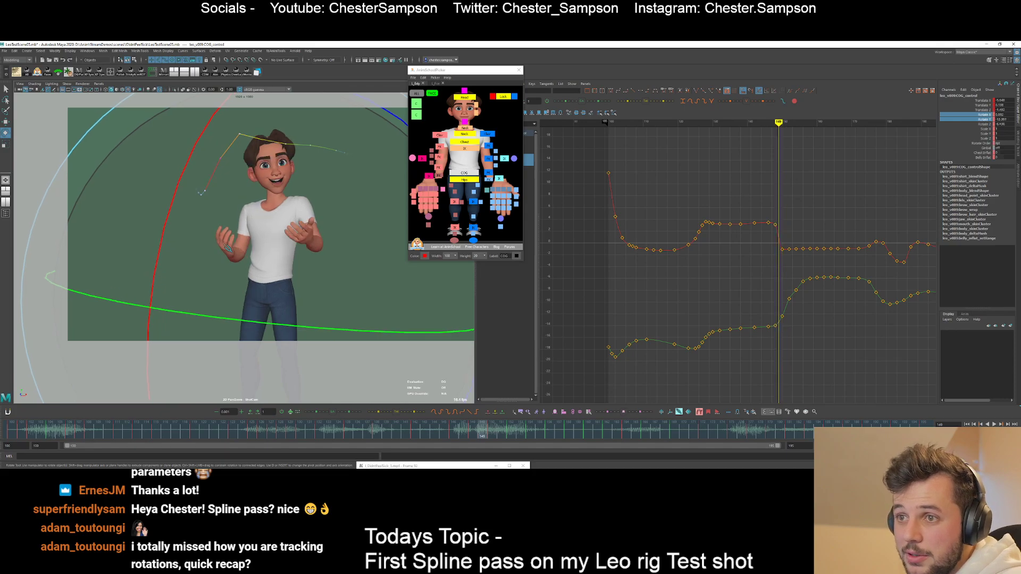
middle_click_drag(242, 239, 242, 241)
key("alt+period")
key("alt+period")
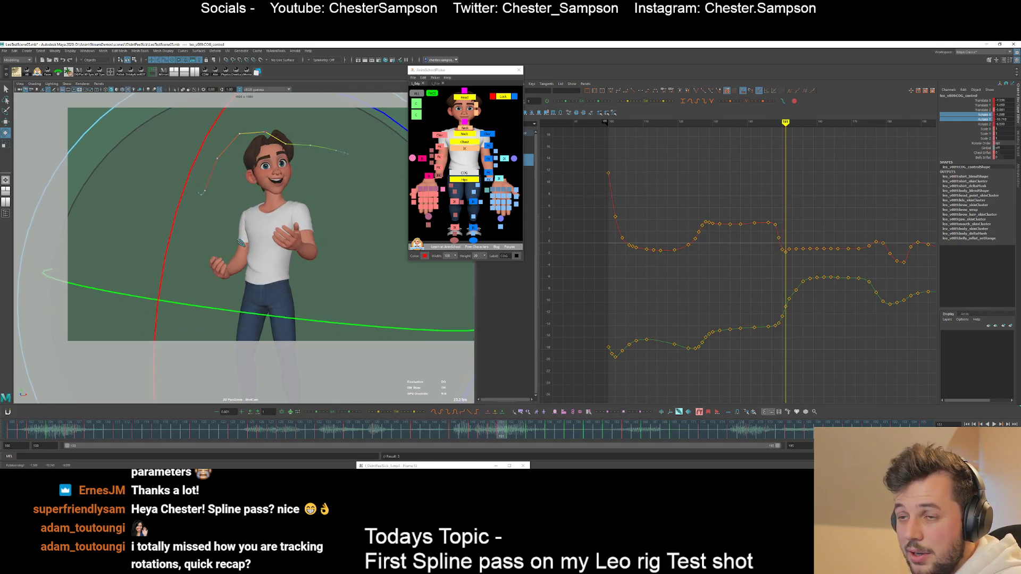
key("comma")
key("period")
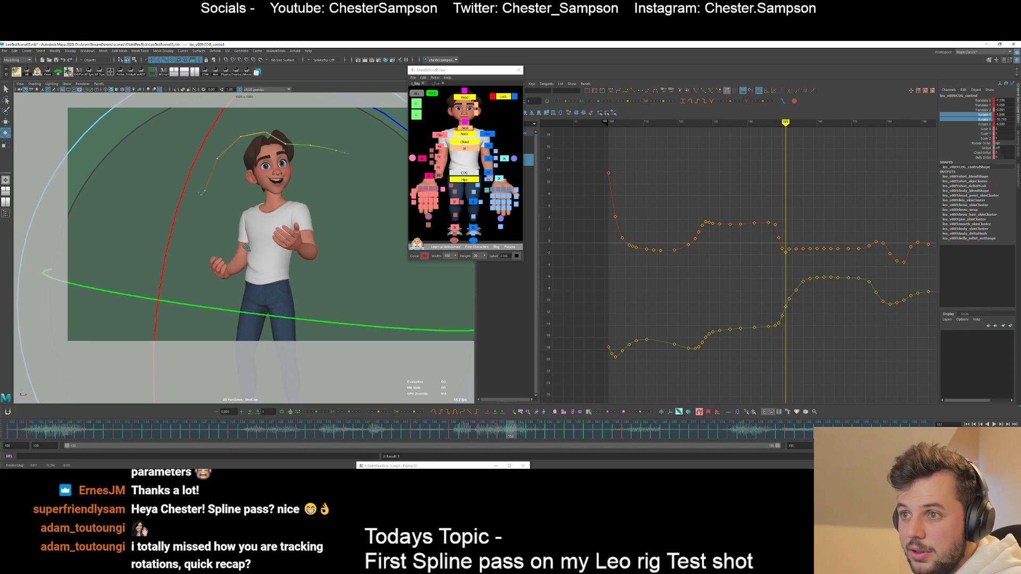
- Rotate the COG slightly on frame 152, key its rotation, and check the motion trail forward to frame 158
key("period")
middle_click_drag(244, 244, 242, 240)
key("shift+e")
key("period")
key("period")
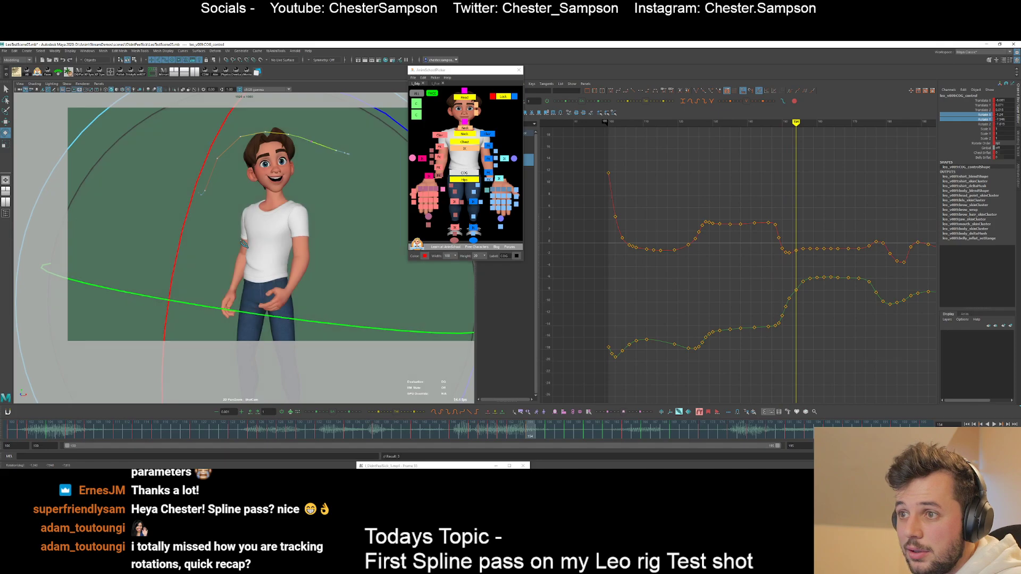
key("period")
key("period")
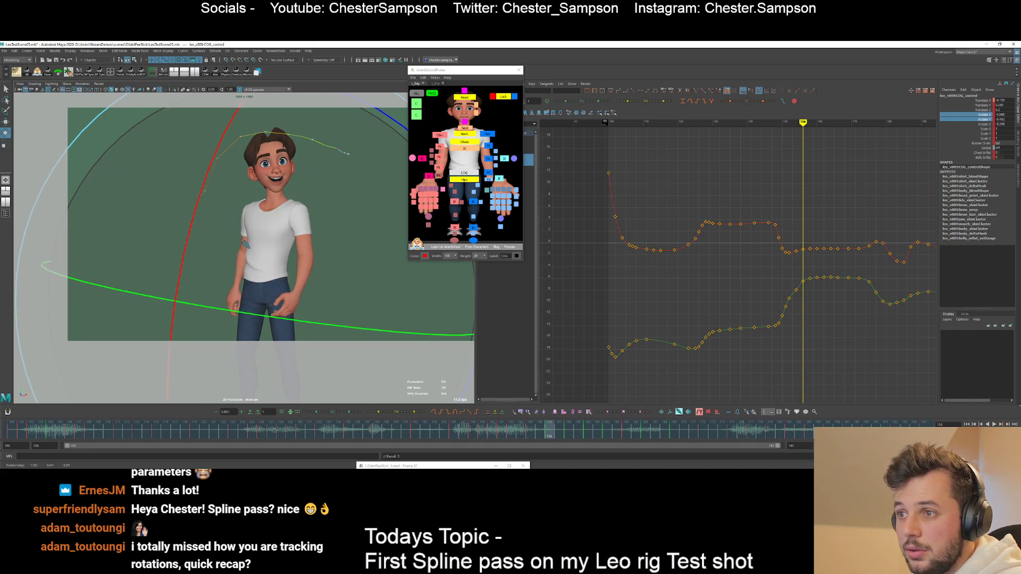
key("period")
key("period")
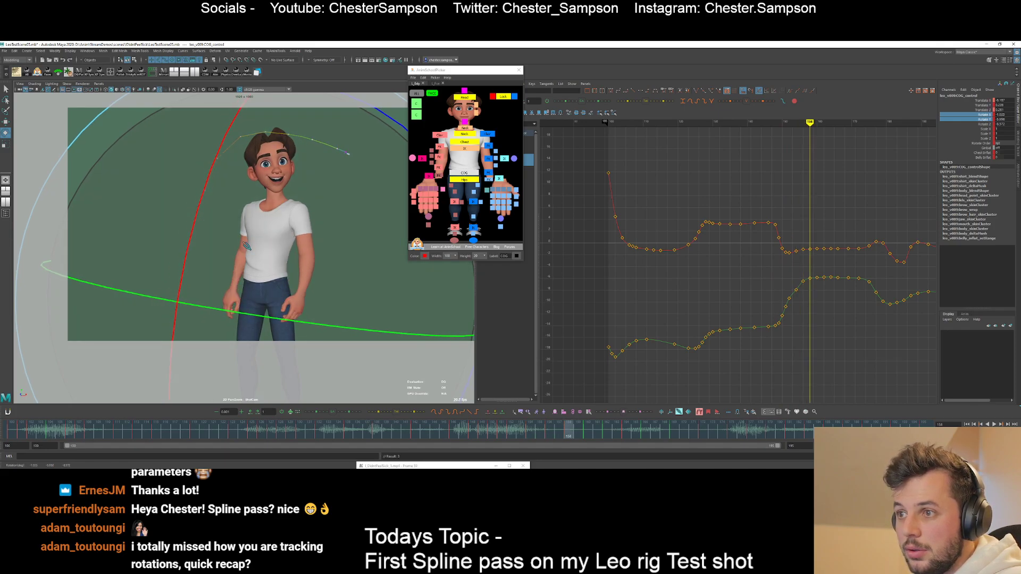
- Compare the trail back to frame 152, and rotate the COG slightly on frame 154
key("comma")
key("comma")
key("comma")
key("comma")
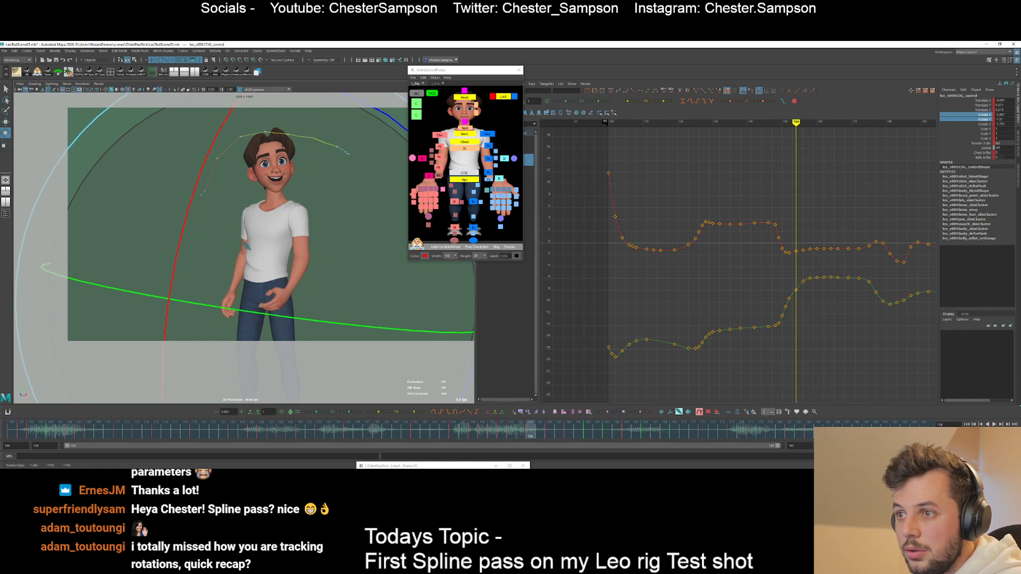
key("comma")
key("comma")
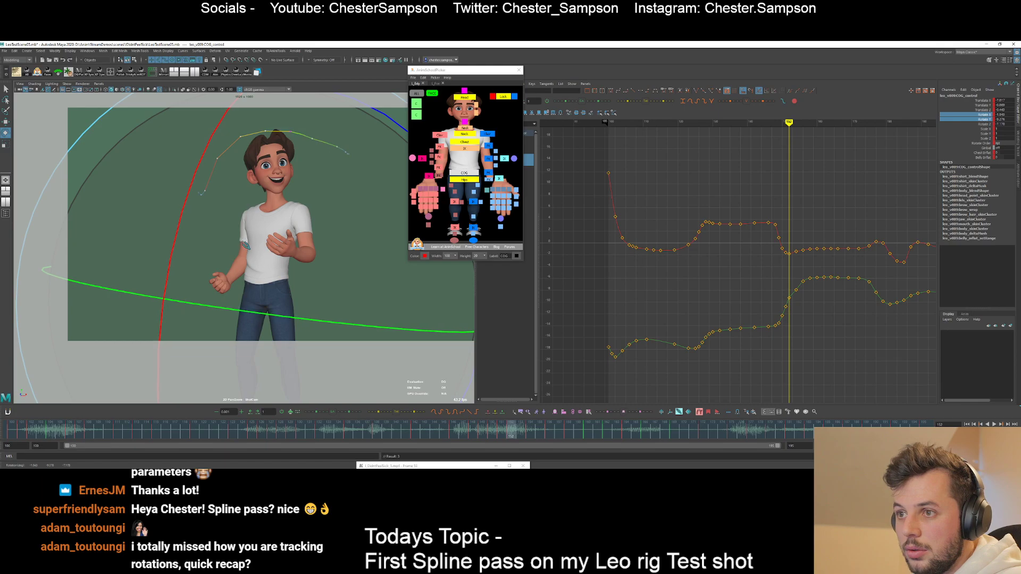
key("period")
key("period")
left_click_drag(248, 247, 249, 247)
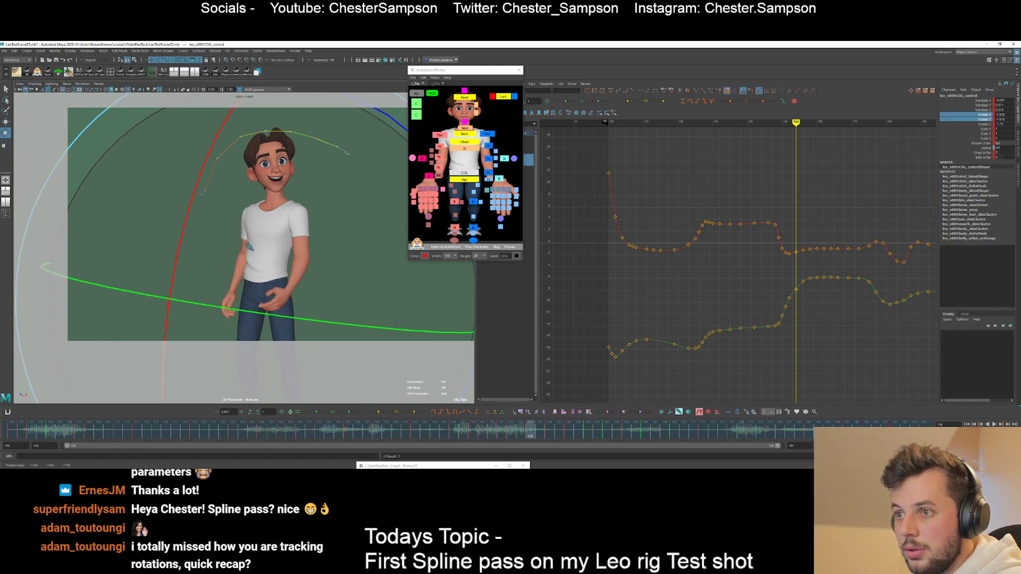
- Step back and forth between frames 148 and 160 to examine the COG's arc, and review the trail near the shot's start
key("comma")
key("comma")
key("comma")
key("comma")
key("comma")
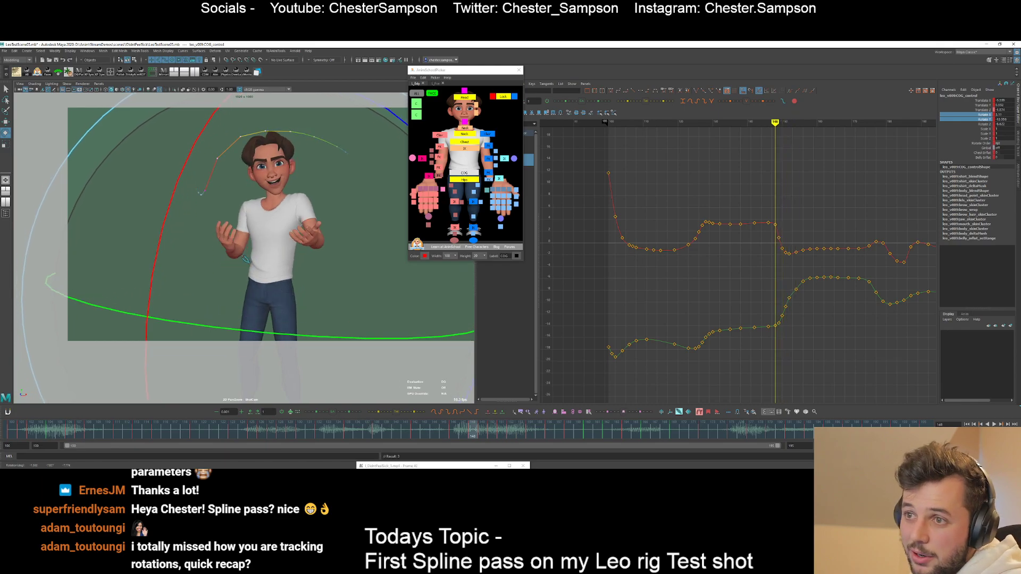
key("period")
key("period")
key("period")
key("period")
key("period")
key("period")
key("period")
key("period")
key("period")
key("period")
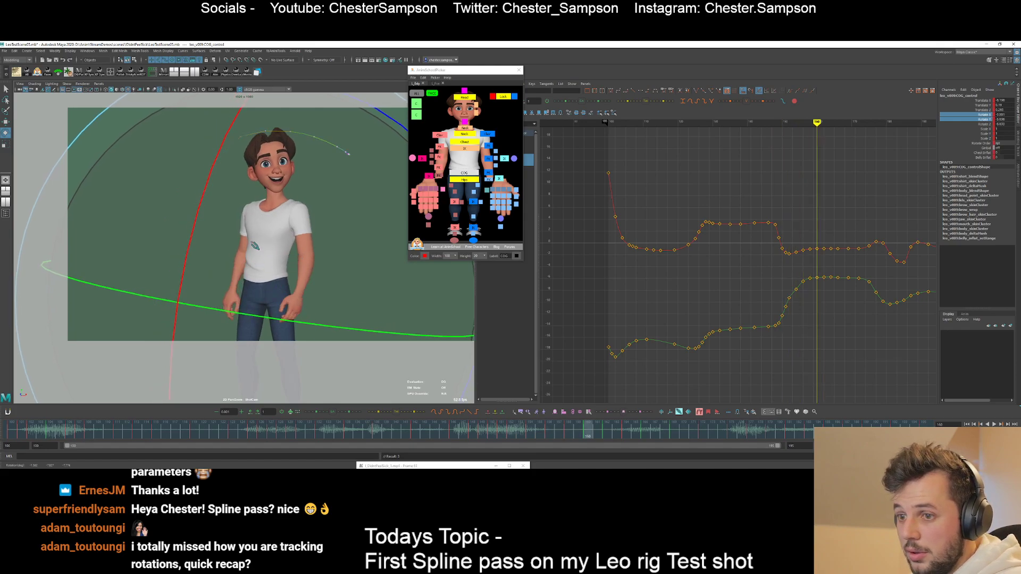
key("comma")
key("comma")
key("comma")
key("comma")
key("comma")
key("comma")
key("comma")
key("comma")
key("comma")
key("comma")
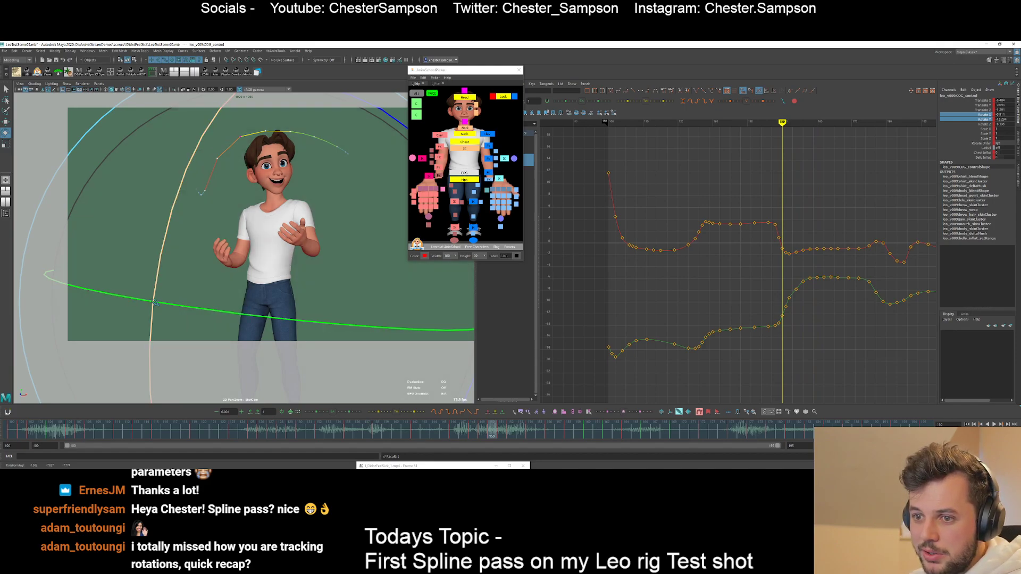
key("period")
key("period")
key("period")
key("period")
key("comma")
key("comma")
key("comma")
key("comma")
key("comma")
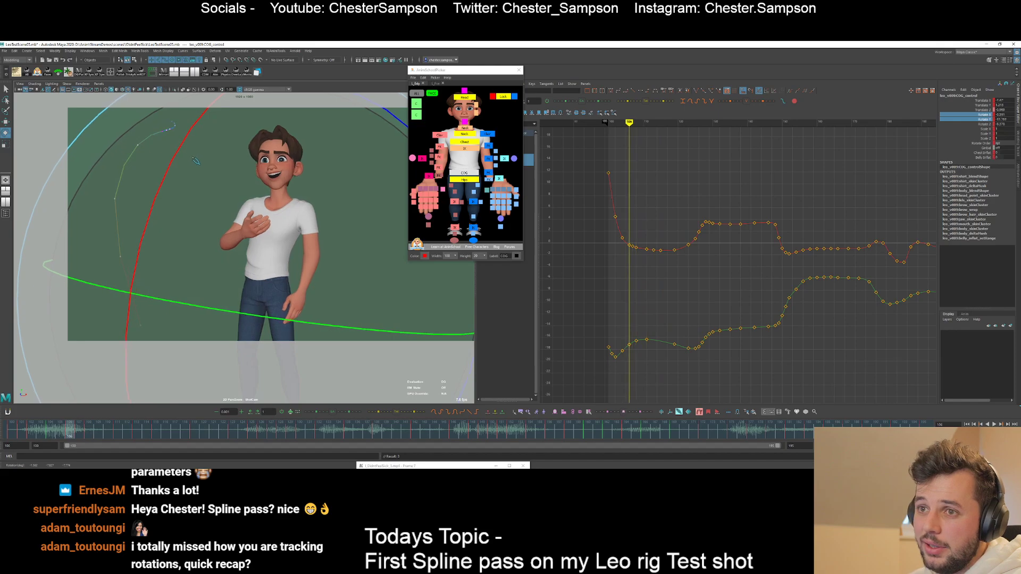
left_click_drag(195, 168, 246, 190)
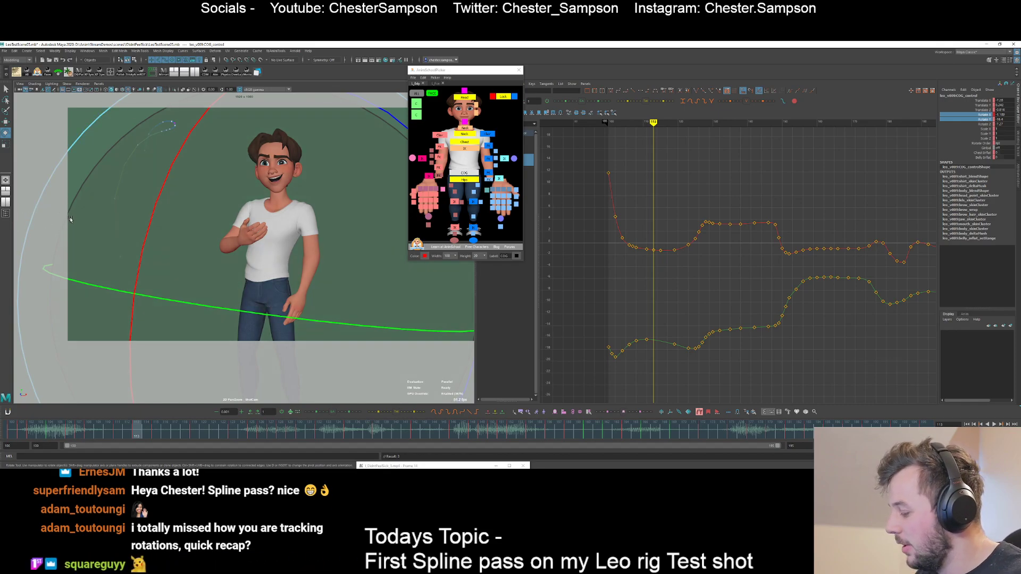
- Switch the viewport to the perspective camera's side view of the character, and deselect the COG
left_click(99, 83)
mouse_move(128, 89)
left_click(172, 99)
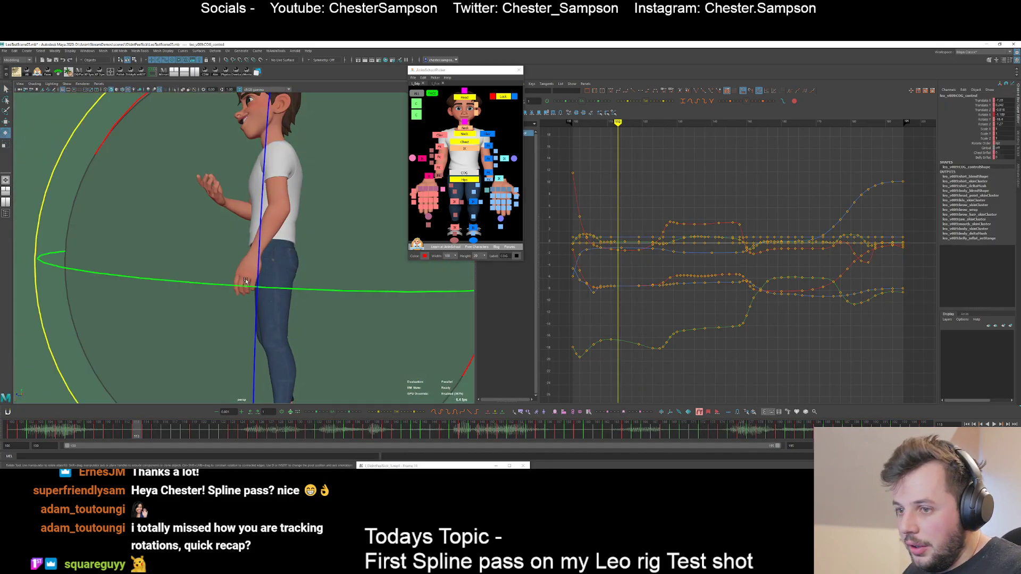
key("w")
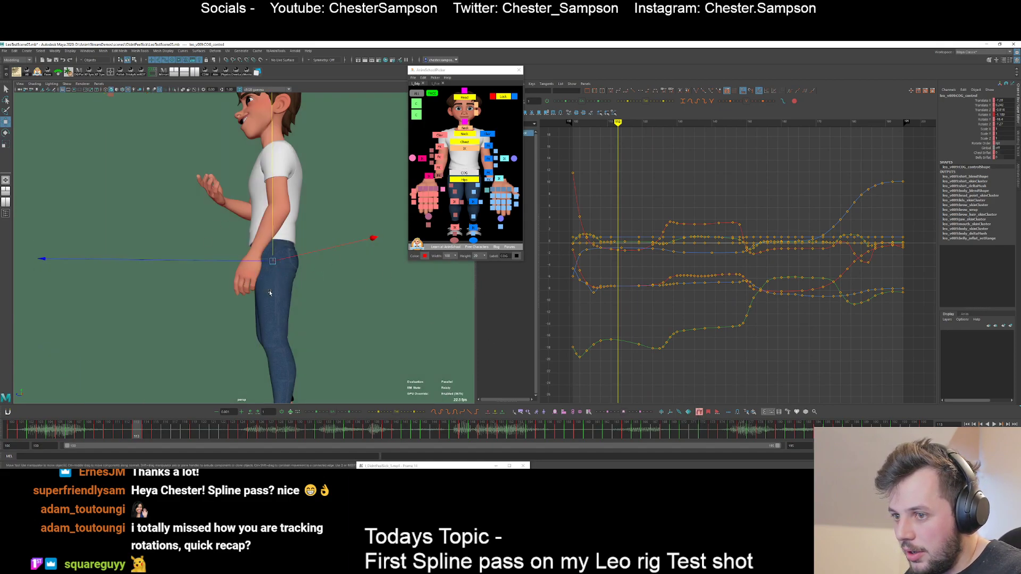
left_click(82, 333)
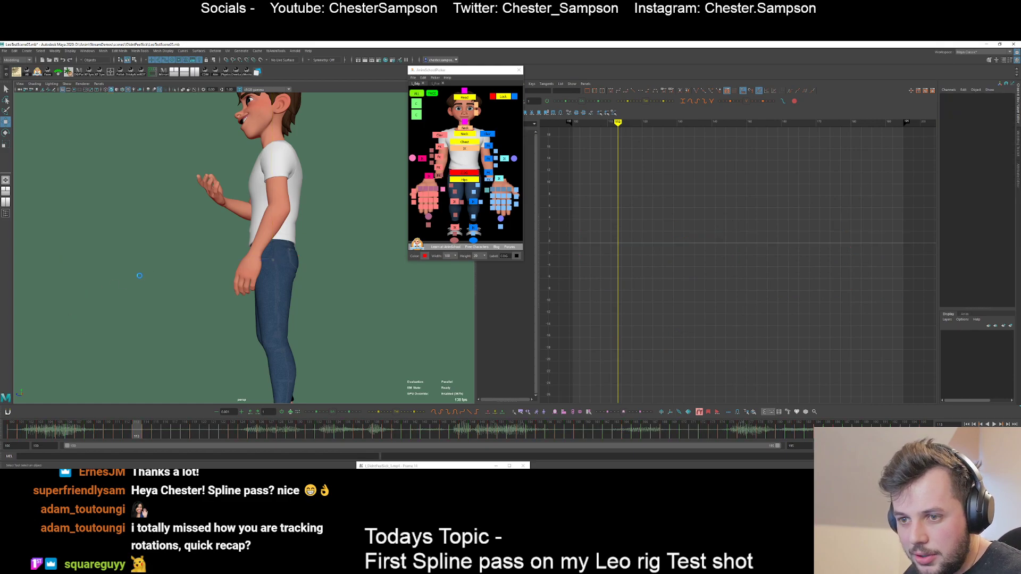
key("q")
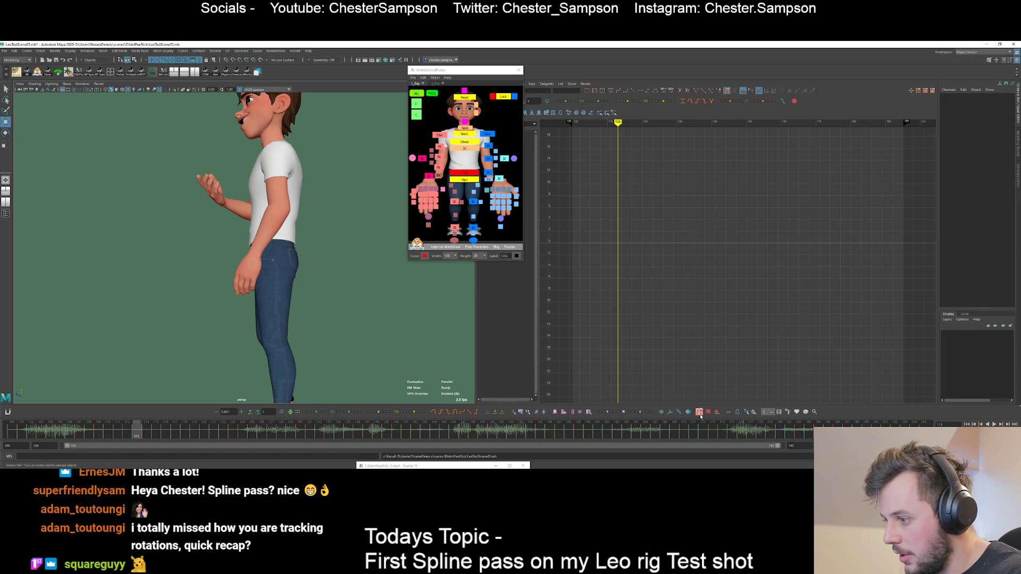
- Look over the motion trail's orientation options, and remove the trail from the selected COG
left_click(703, 414)
mouse_move(712, 412)
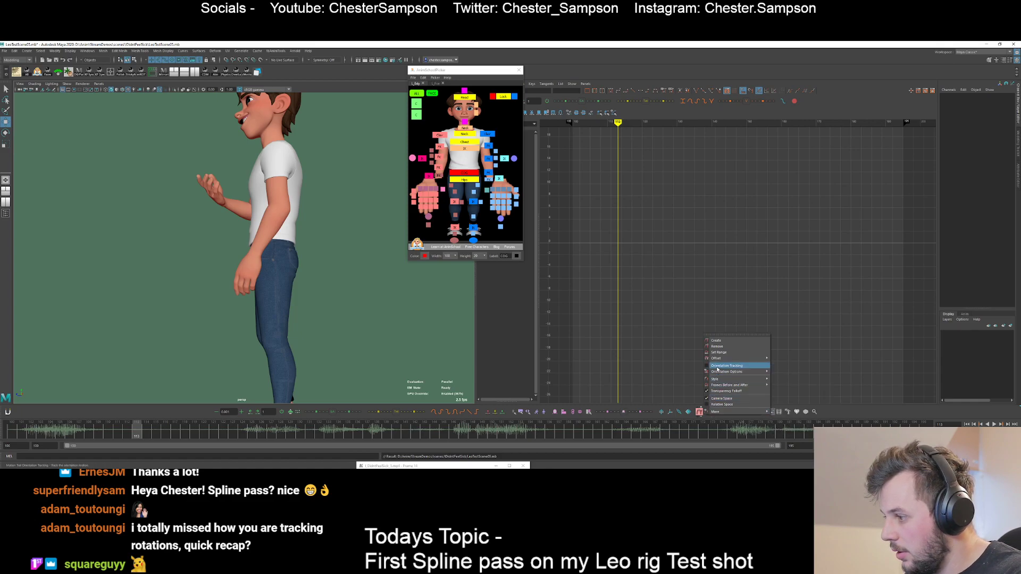
mouse_move(718, 373)
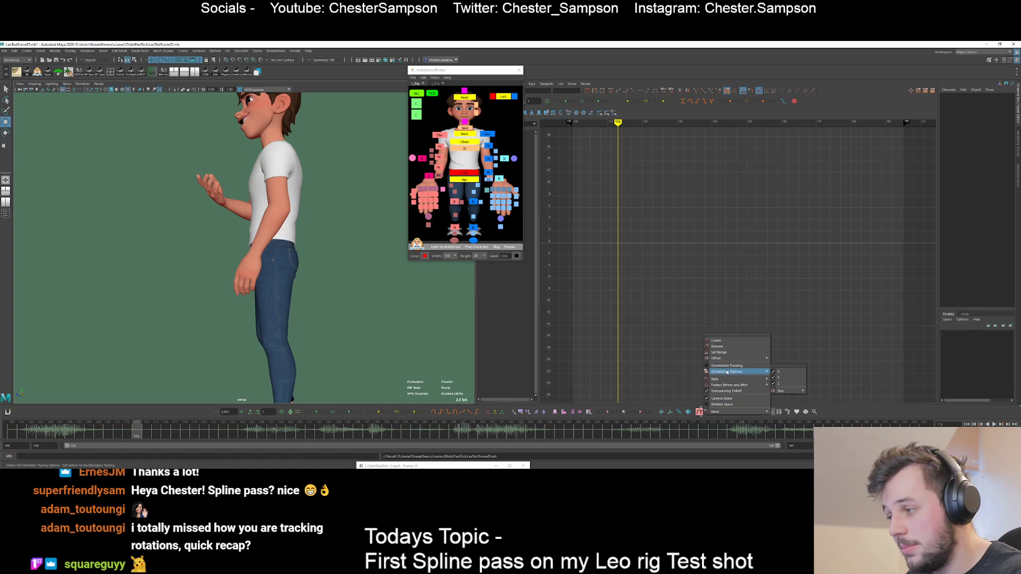
mouse_move(790, 392)
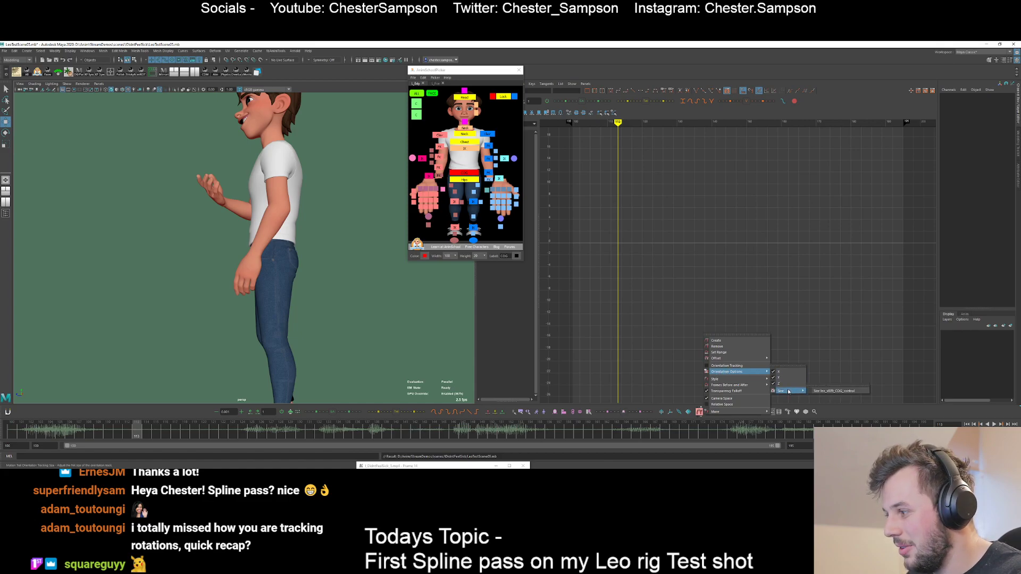
left_click(716, 347)
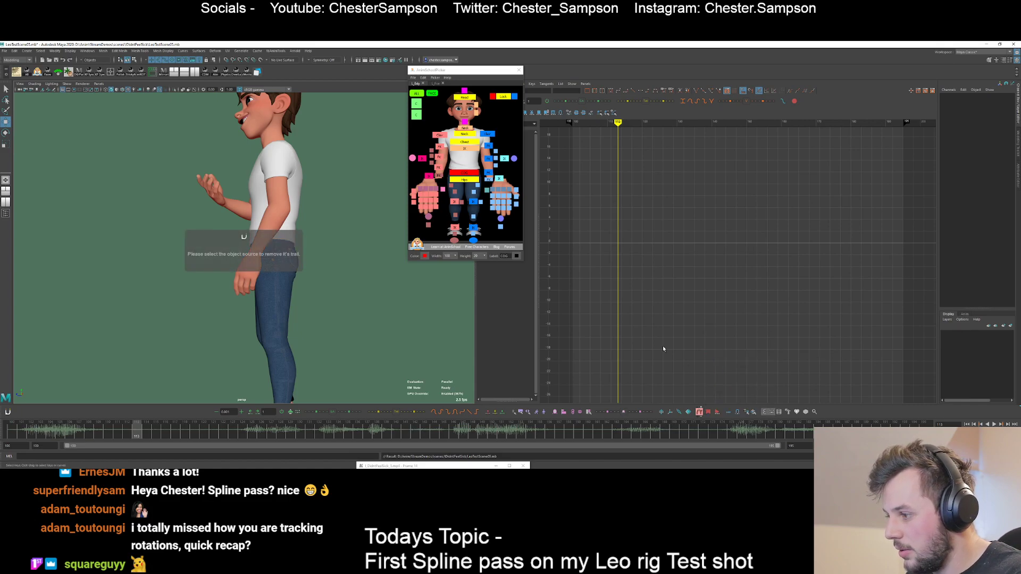
left_click(464, 173)
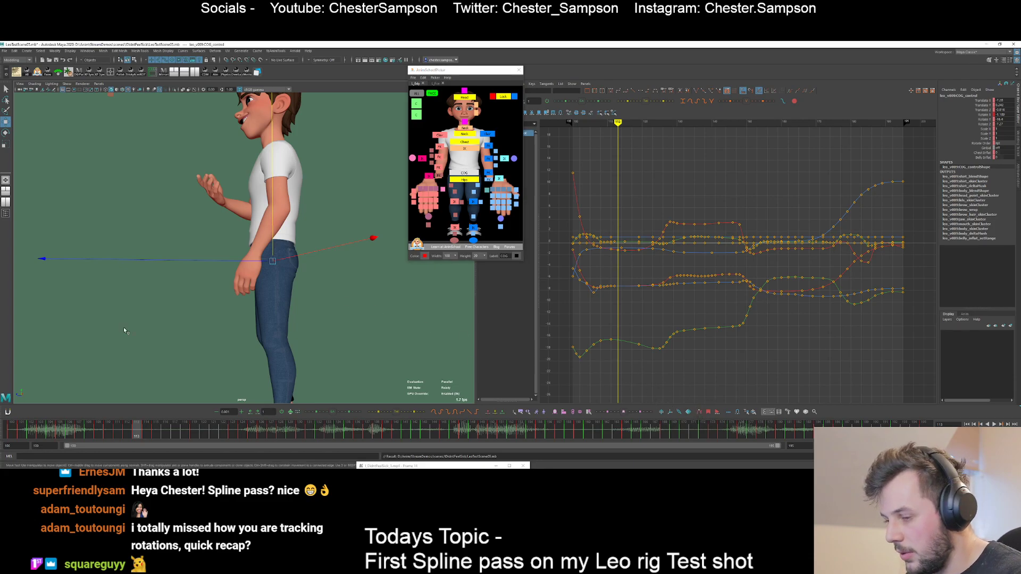
- Save the scene and reload animBot
key("ctrl+s")
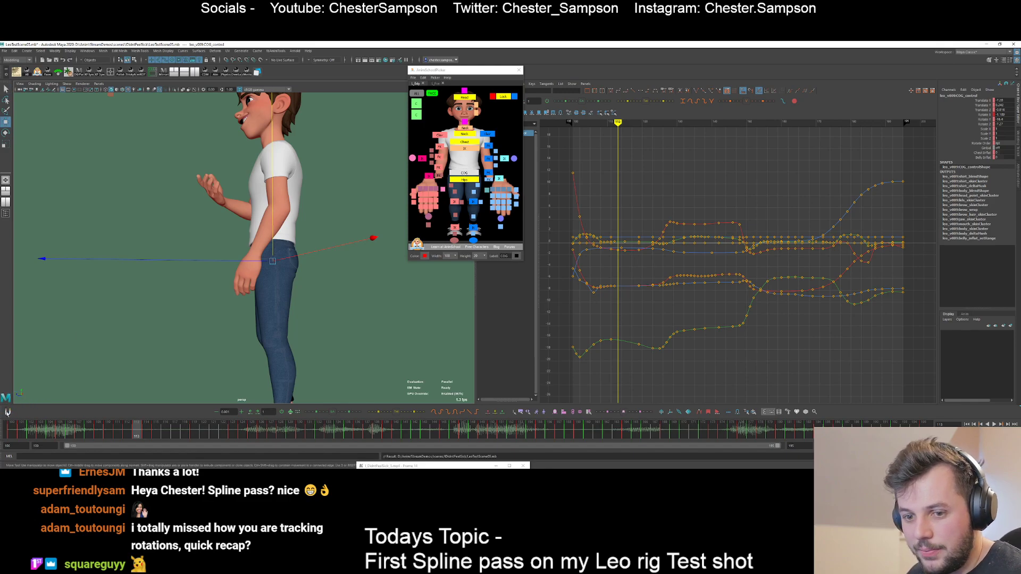
left_click(8, 412)
mouse_move(21, 409)
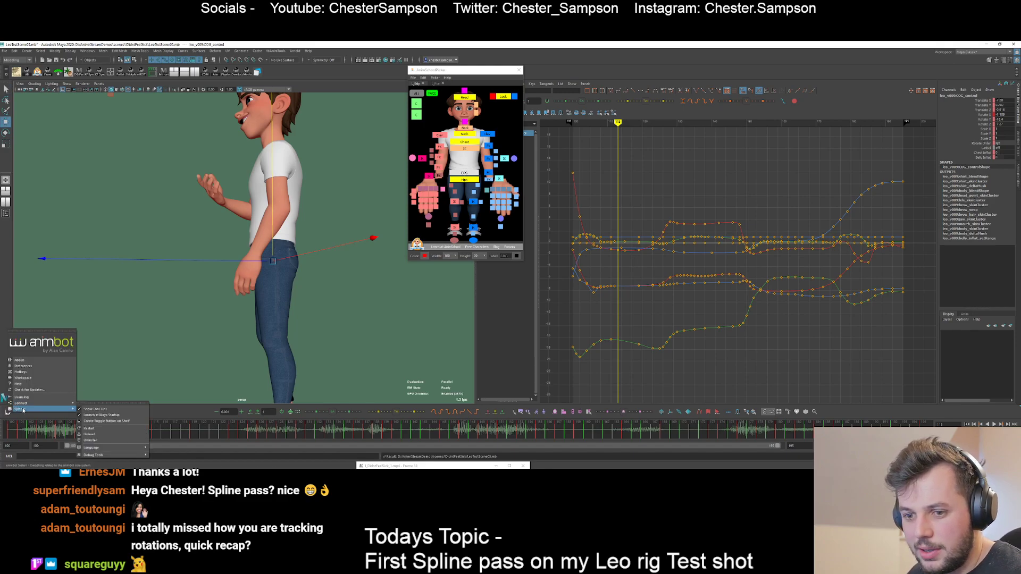
left_click(92, 428)
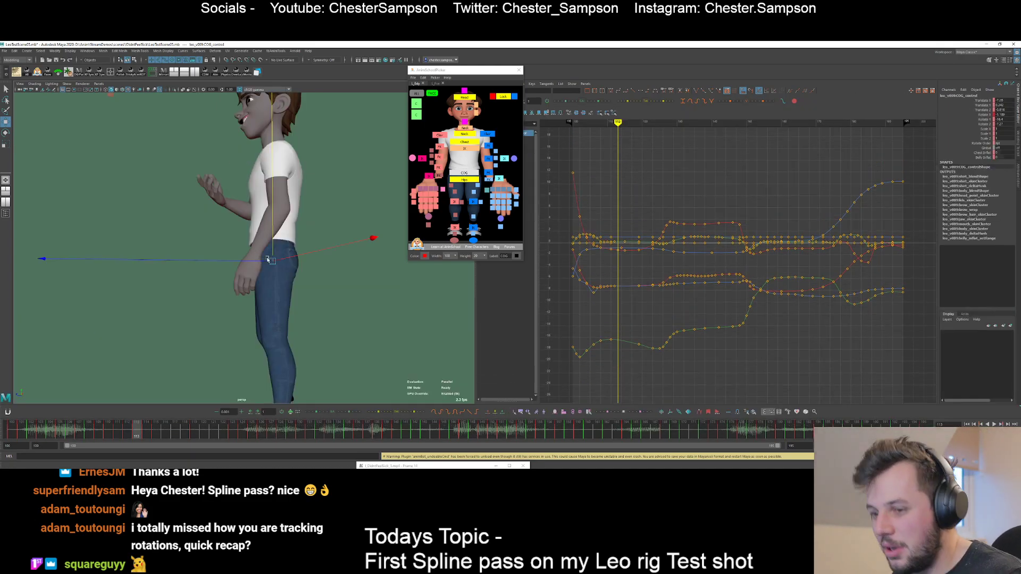
- Regenerate all UV tile preview textures in the Viewport 2.0 renderer settings
left_click(82, 84)
left_click(113, 95)
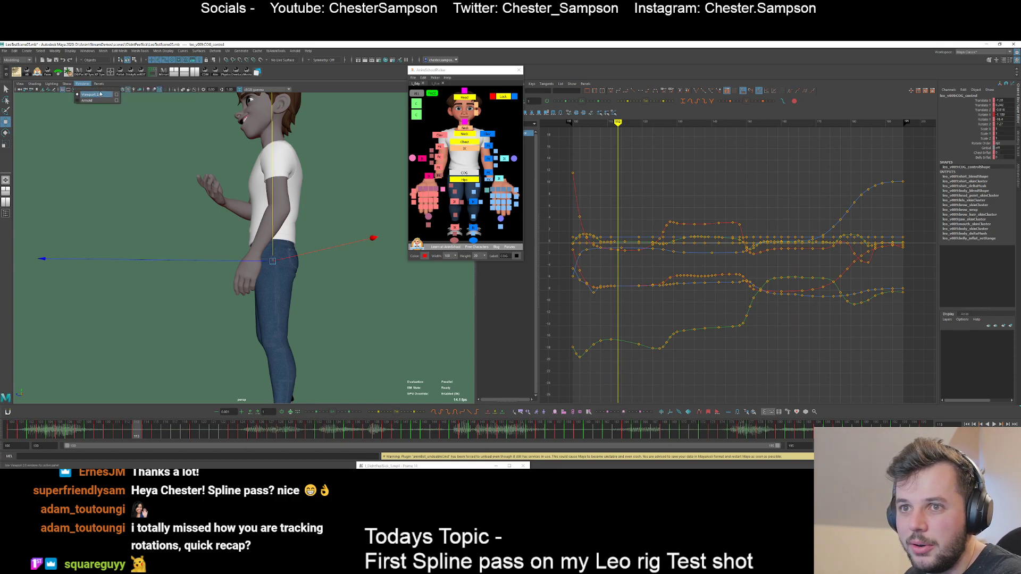
left_click(421, 303)
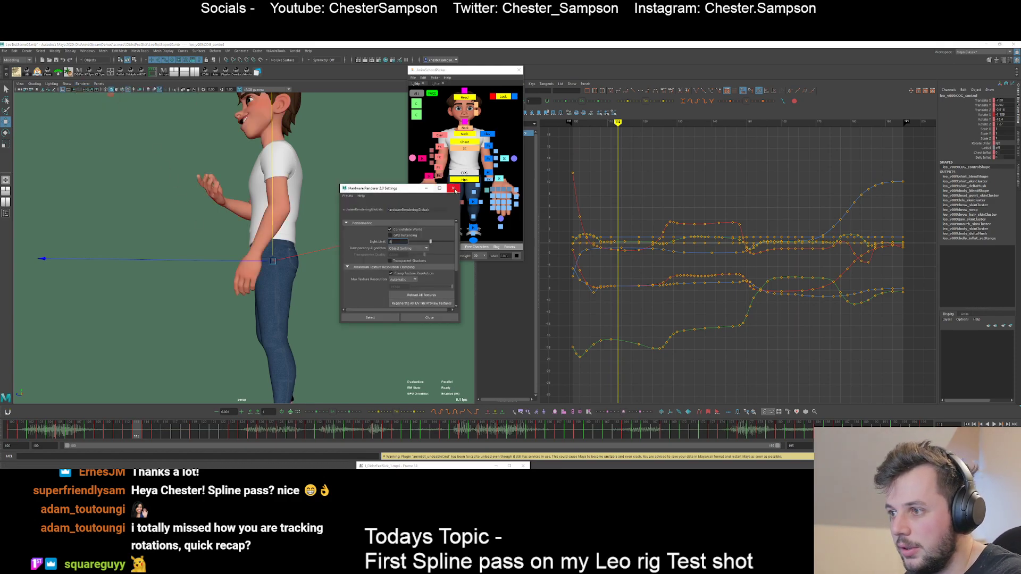
left_click(453, 188)
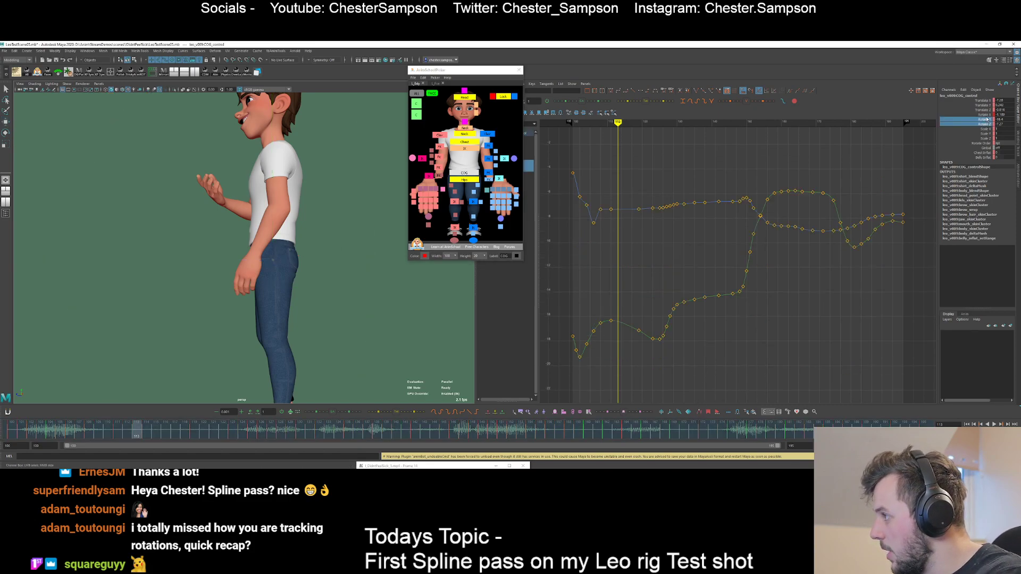
- Isolate the COG's Rotate X, Y and Z curves, create a new motion trail for it, and activate the Rotate tool
left_click_drag(985, 124, 982, 114)
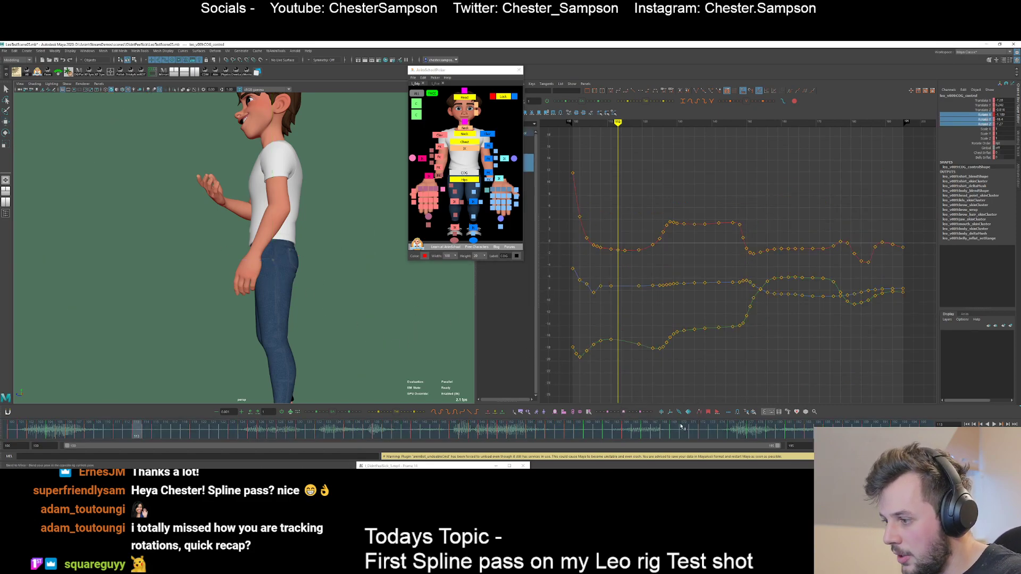
left_click(699, 412)
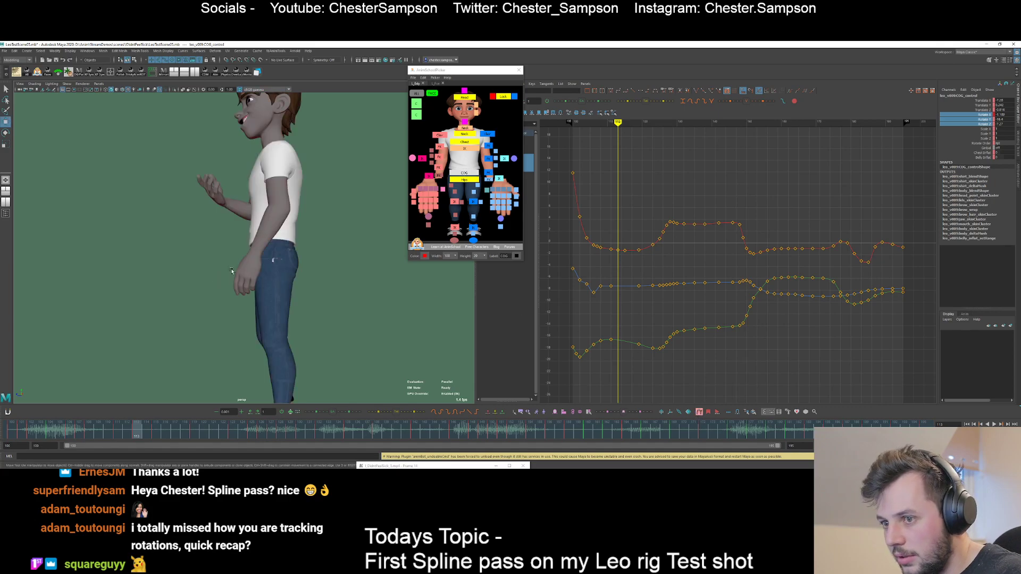
key("w")
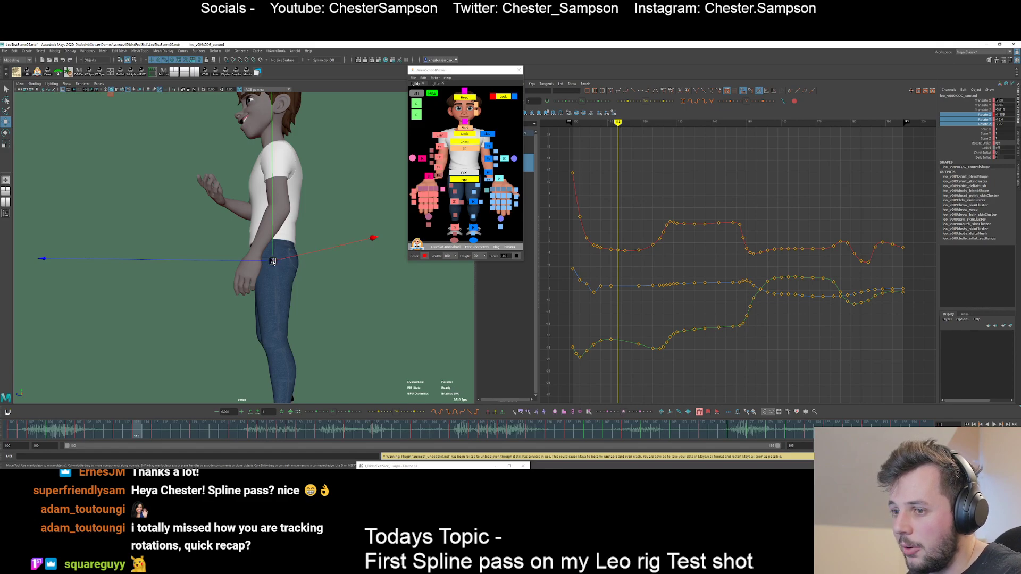
right_click_drag(237, 279, 309, 321, "alt")
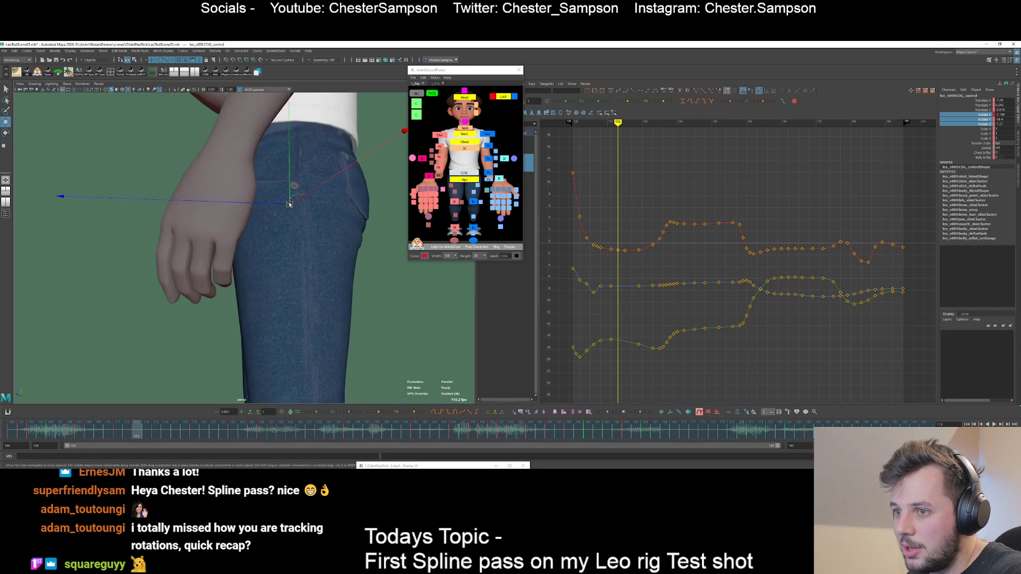
scroll(304, 261, "down", 5)
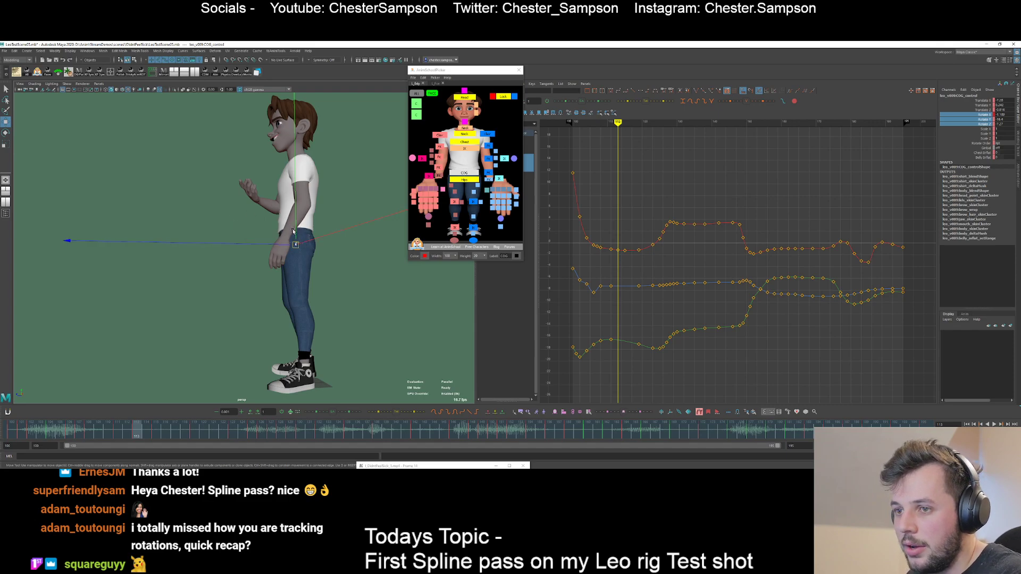
key("e")
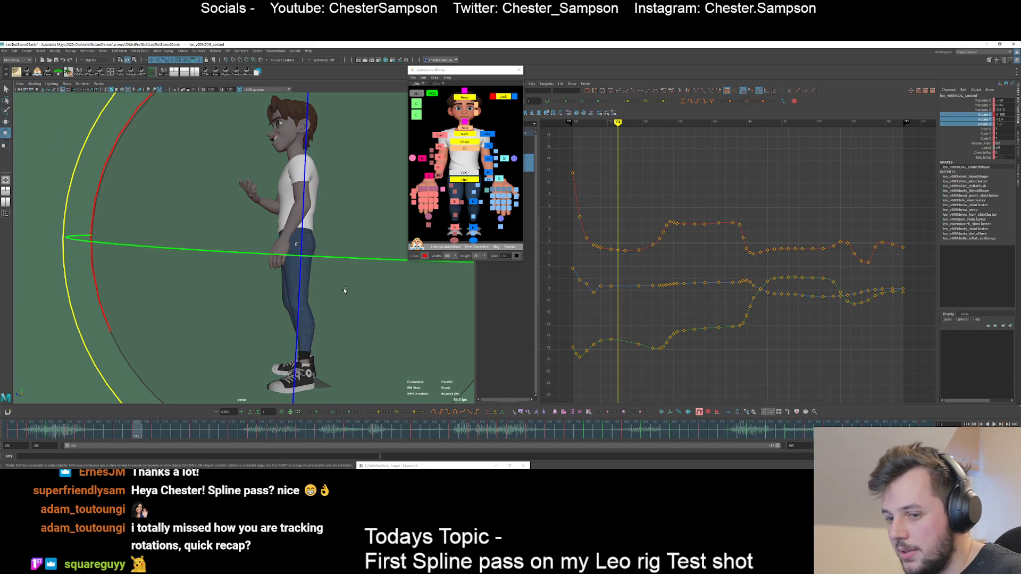
- Move the COG motion trail's offset out in front of the character, raise it to head height, and reselect the COG
left_click(699, 412)
left_click_drag(268, 242, 79, 213)
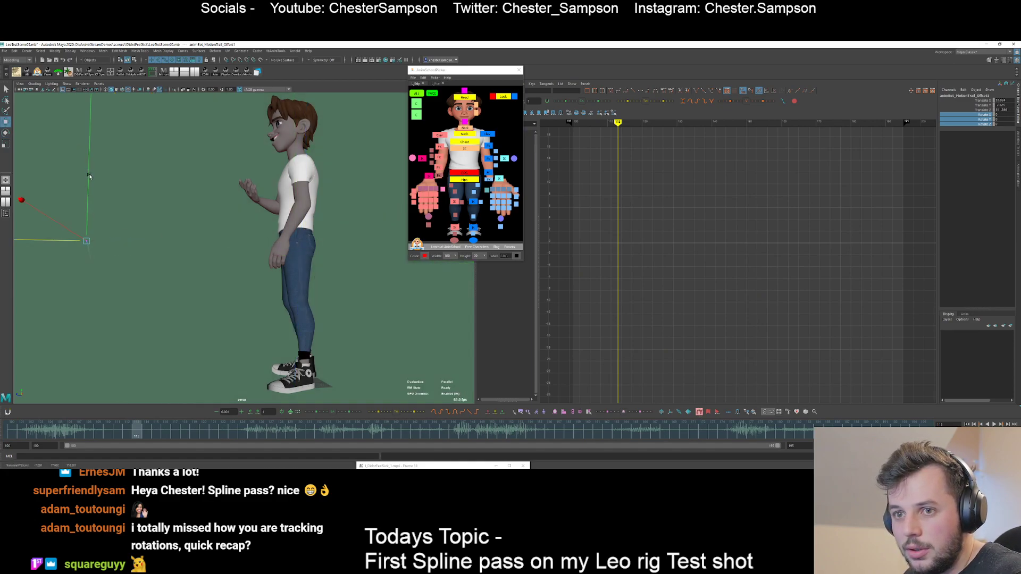
left_click(184, 207)
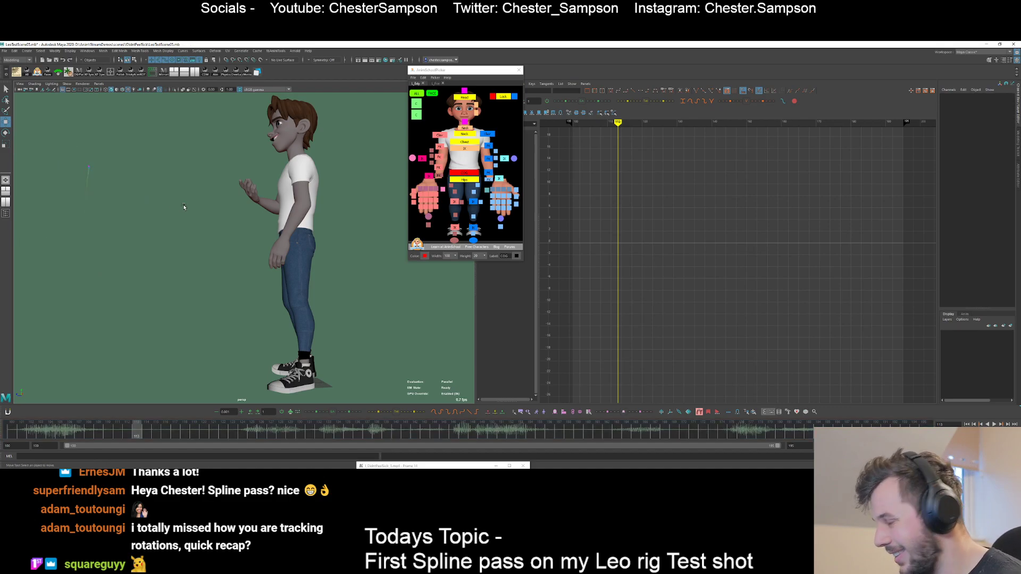
left_click(451, 178)
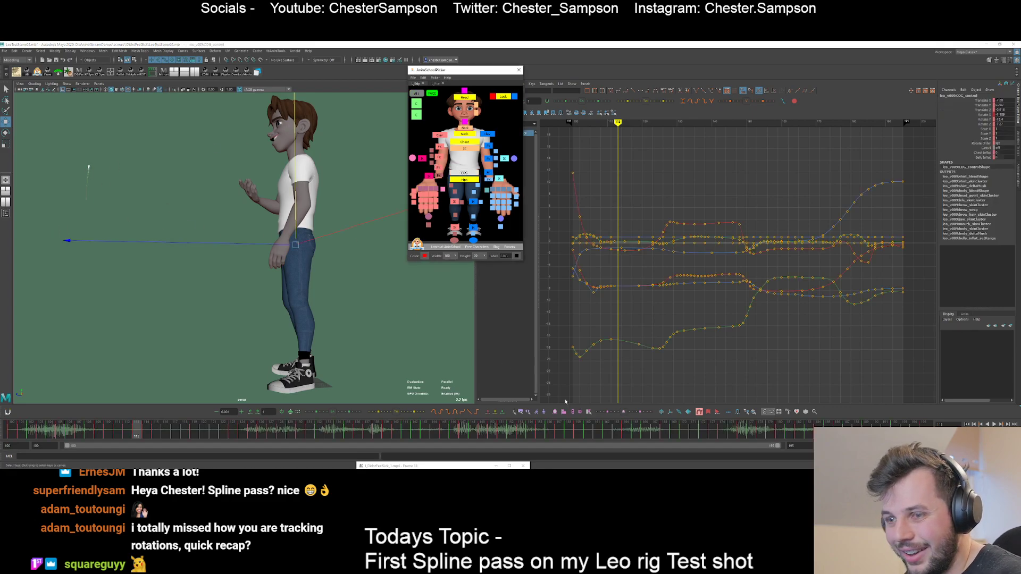
left_click(699, 412)
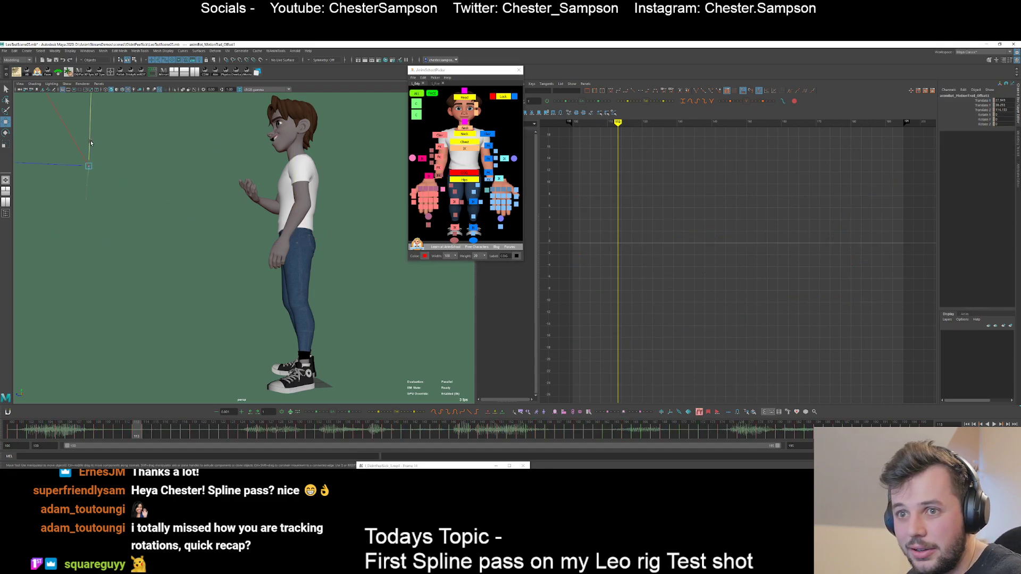
left_click_drag(90, 143, 93, 98)
left_click(464, 173)
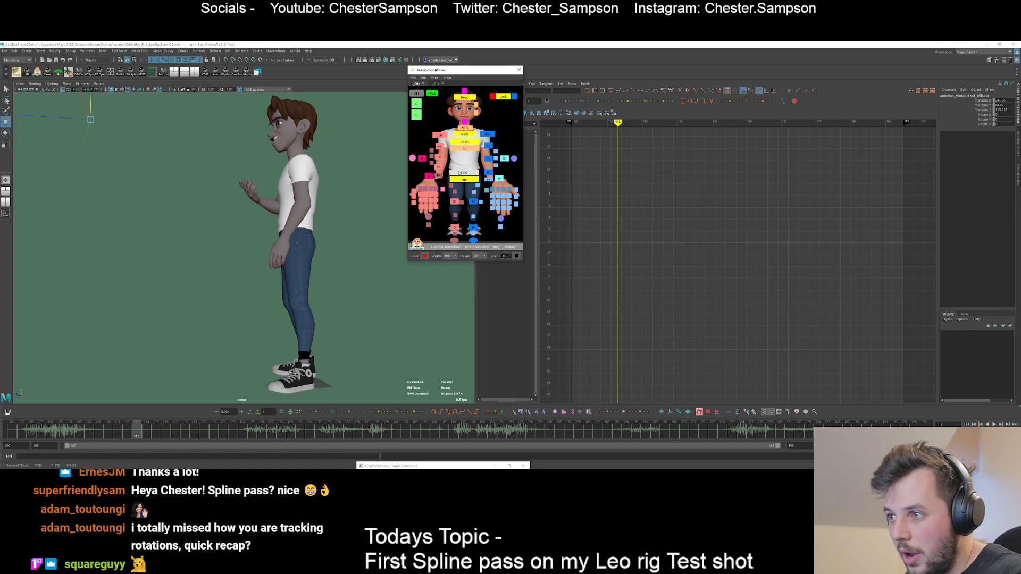
- Step back and forth through the opening frames in the side view to examine the COG's offset motion trail
key("alt+comma")
key("alt+comma")
key("alt+comma")
key("alt+comma")
key("alt+comma")
key("alt+comma")
key("alt+comma")
key("alt+comma")
key("alt+comma")
key("alt+comma")
key("alt+comma")
key("alt+comma")
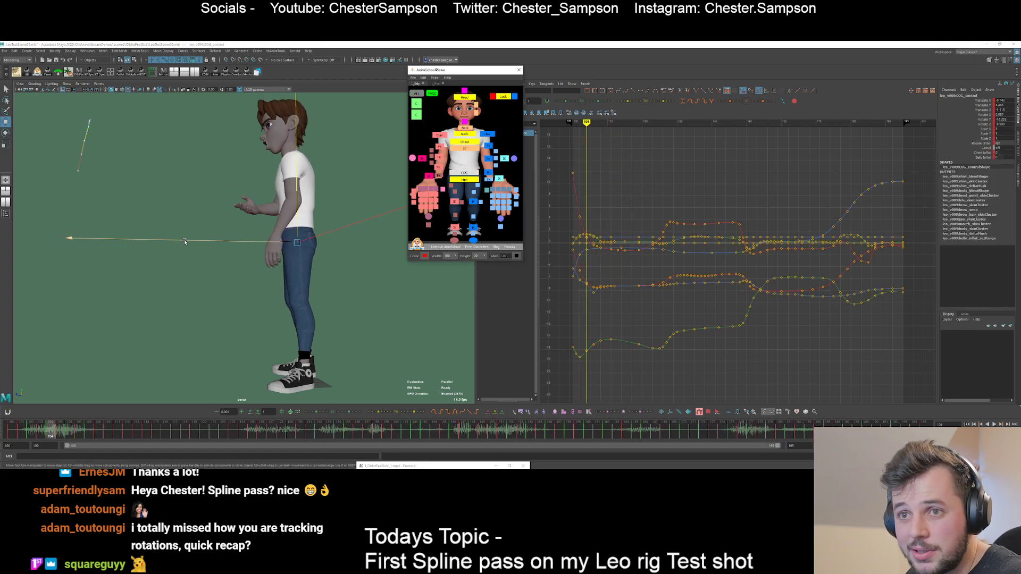
key("alt+period")
key("alt+period")
key("alt+period")
key("alt+period")
key("alt+period")
key("alt+period")
key("alt+period")
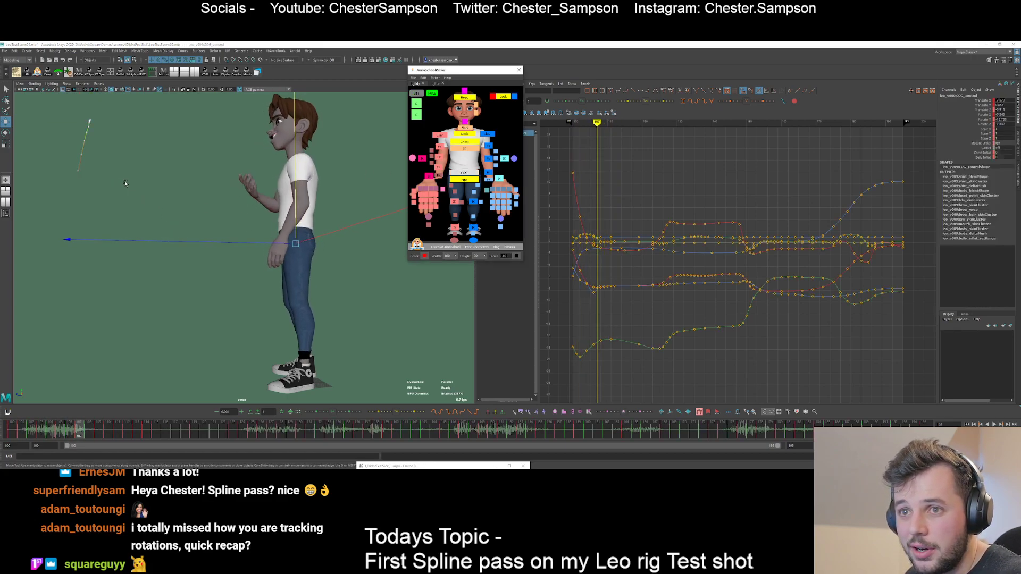
- Look through the shot camera, check the COG's motion trail over the opening frames, and activate the Rotate tool
left_click(100, 84)
mouse_move(110, 90)
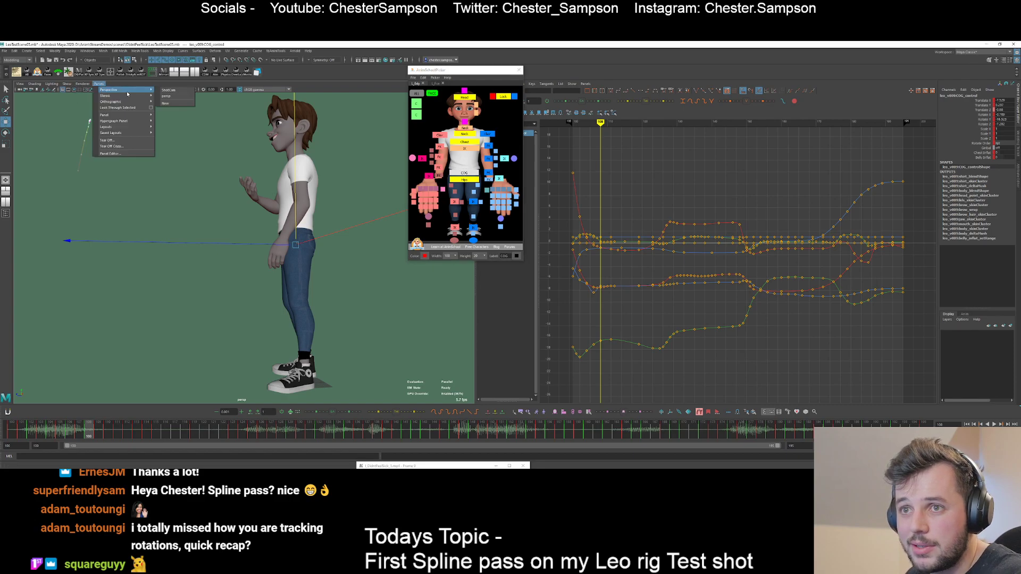
left_click(175, 89)
key("alt+comma")
key("alt+comma")
key("alt+comma")
key("alt+comma")
key("alt+comma")
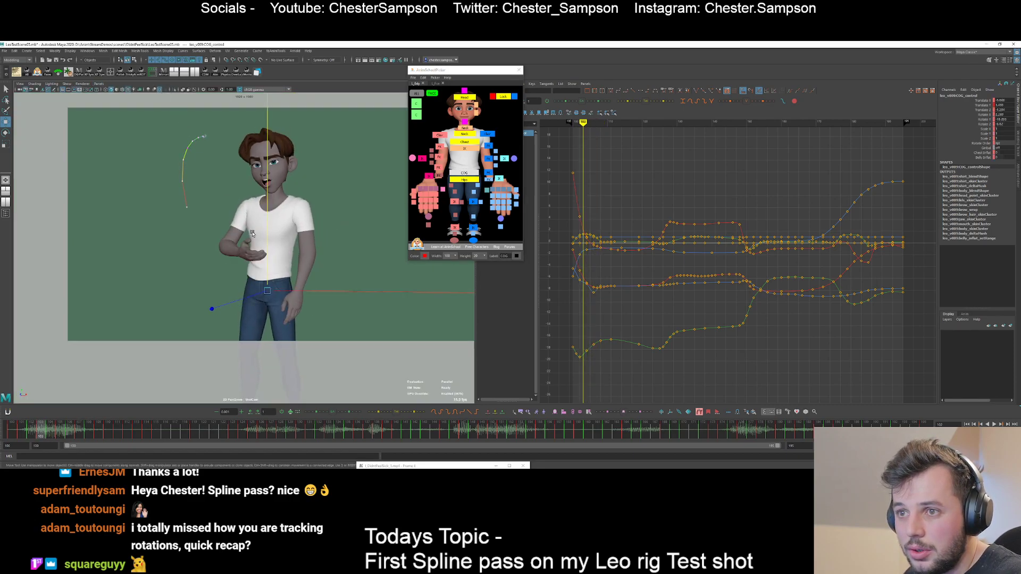
key("alt+period")
key("alt+period")
key("alt+period")
key("alt+period")
key("alt+period")
key("alt+comma")
key("alt+comma")
key("e")
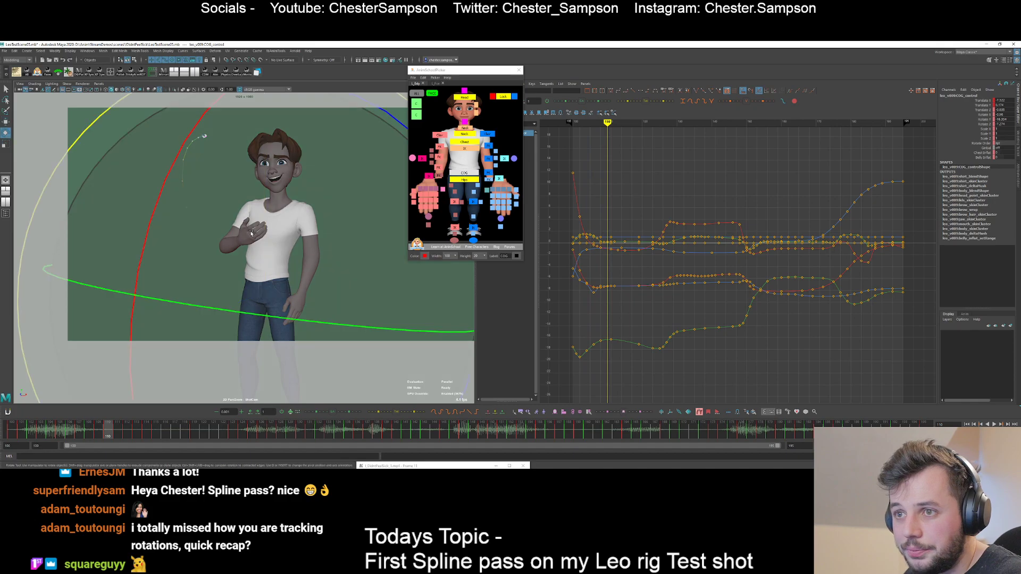
key("alt+period")
key("alt+period")
key("alt+period")
key("alt+period")
key("alt+period")
key("alt+period")
key("alt+period")
key("alt+period")
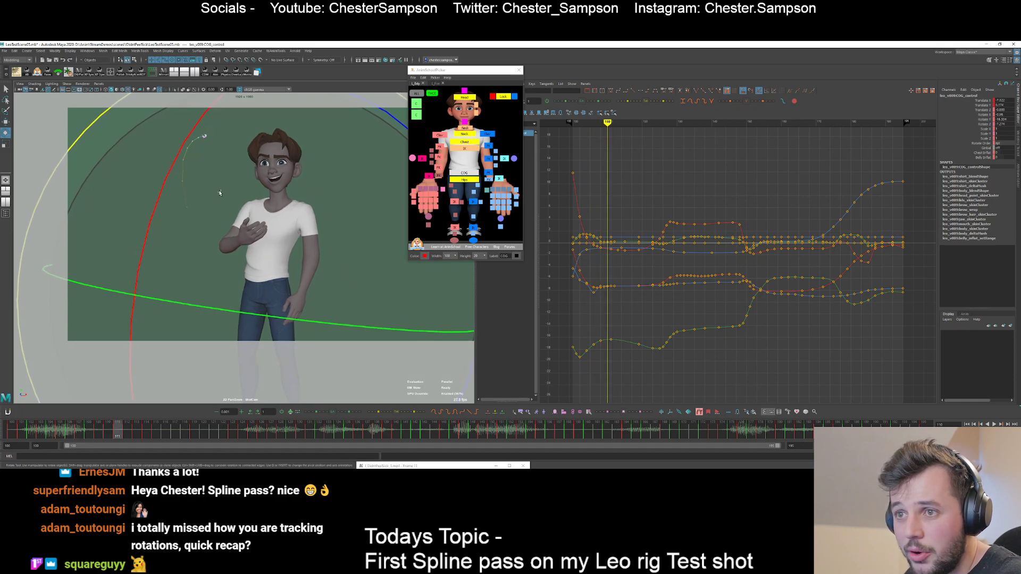
- Examine the COG's trail up close in the shot camera, frame by frame through the opening movement
middle_click_drag(205, 162, 175, 186)
right_click_drag(163, 155, 155, 185)
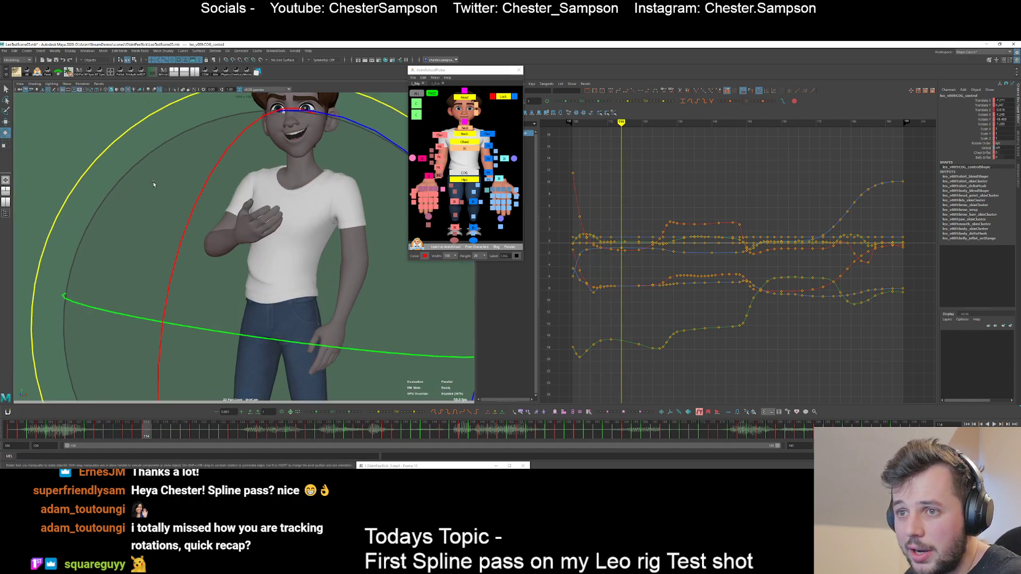
middle_click_drag(155, 184, 276, 258)
key("alt+comma")
key("alt+comma")
key("alt+comma")
key("alt+comma")
key("alt+comma")
key("alt+comma")
key("alt+comma")
key("alt+comma")
key("alt+comma")
key("alt+comma")
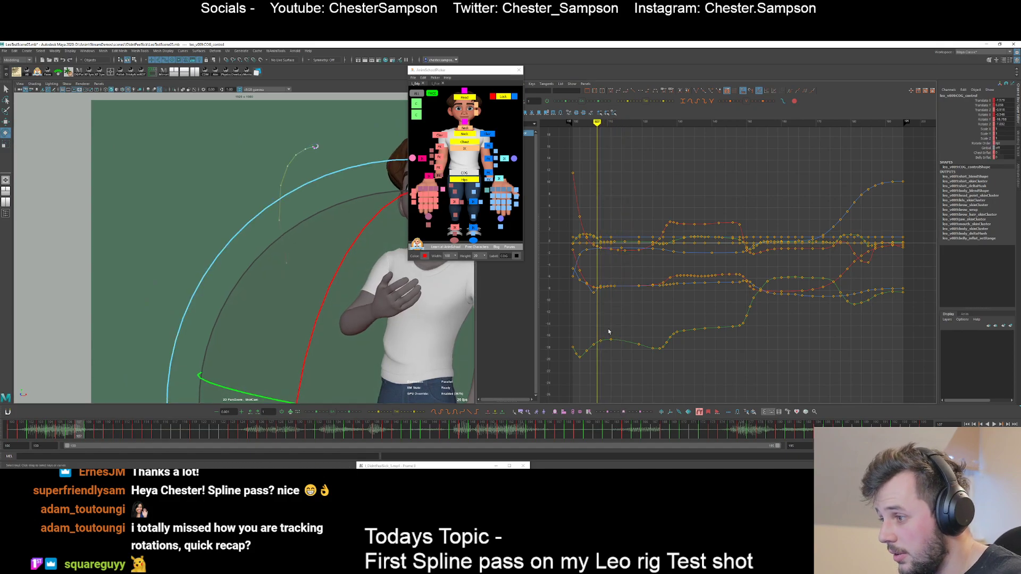
key("alt+period")
key("alt+period")
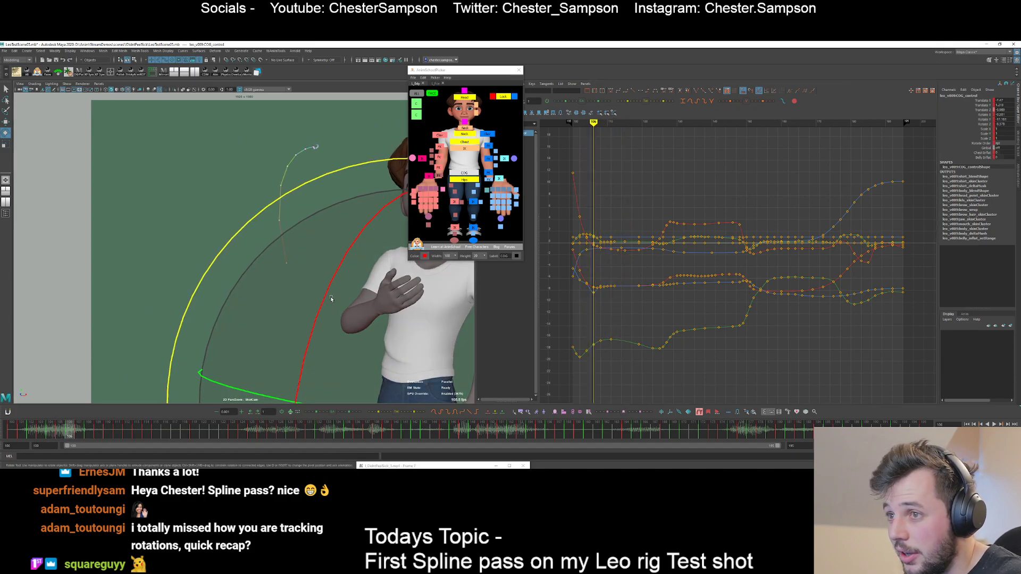
- Undo the last COG rotation, then nudge the COG about its Y axis and check the neighbouring frames
key("ctrl+z")
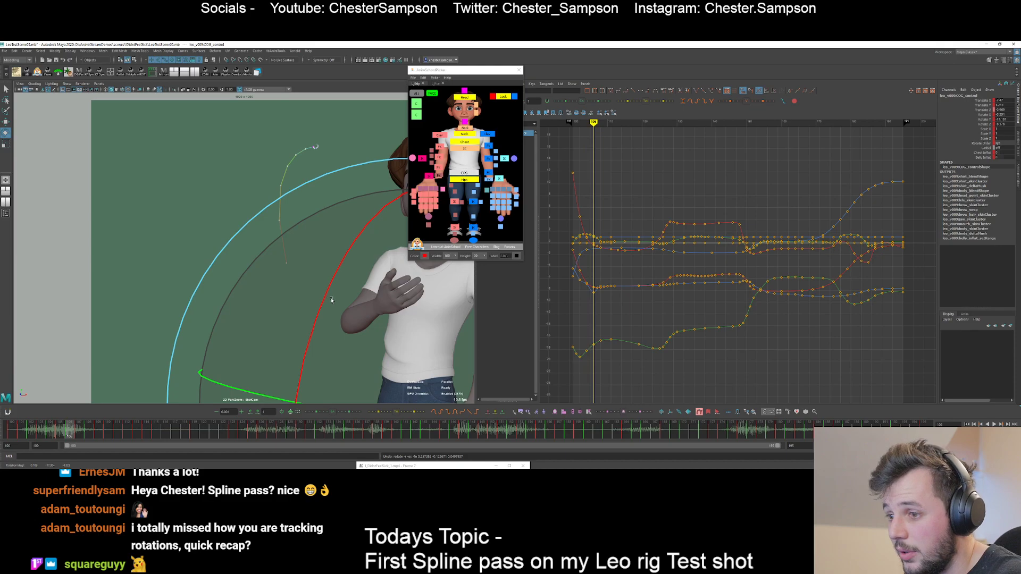
left_click(229, 386)
key("alt+comma")
key("alt+period")
key("alt+period")
key("alt+period")
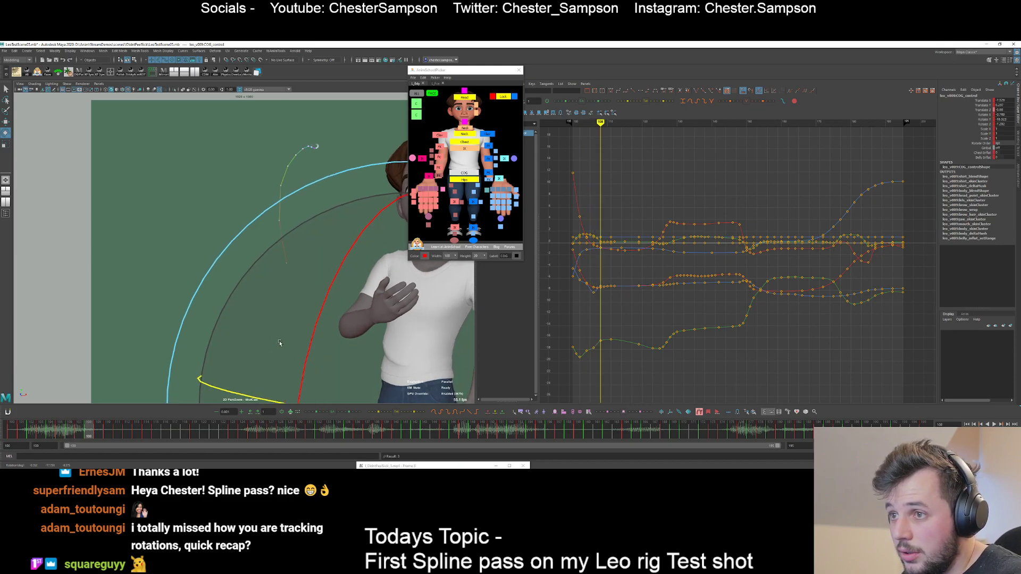
- Review the COG's arc through playback up to frame 124, and restore the full shot camera framing
key("alt+comma")
key("alt+comma")
key("alt+comma")
key("alt+period")
key("alt+period")
key("alt+period")
key("alt+period")
key("alt+period")
key("alt+period")
key("alt+period")
key("alt+period")
key("alt+period")
key("alt+period")
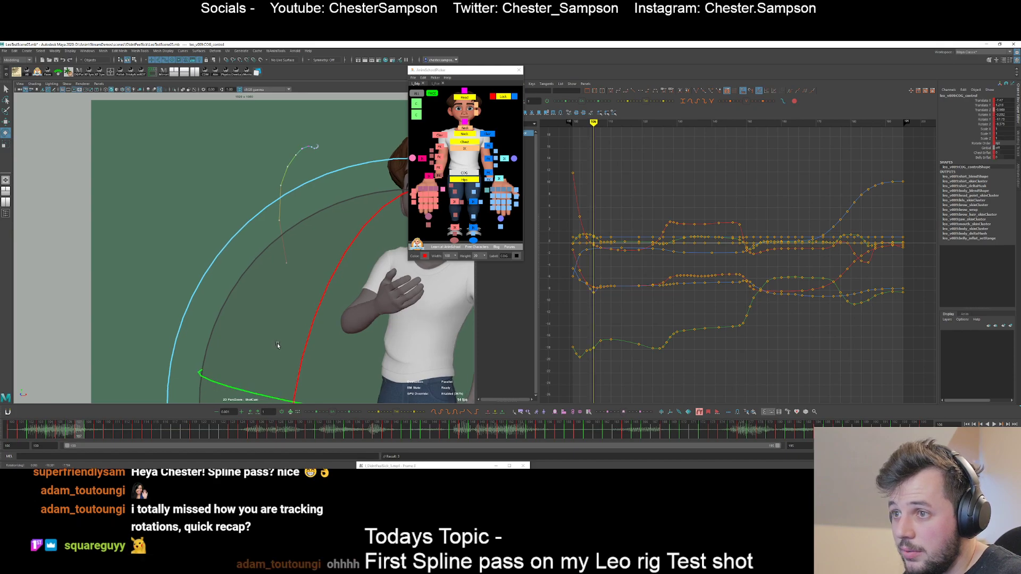
key("alt+v")
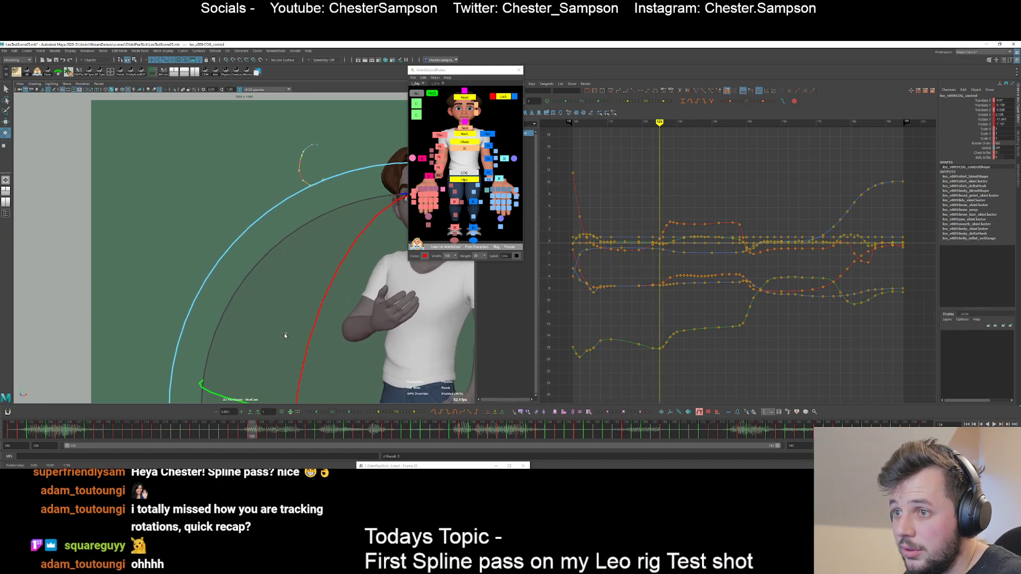
key("alt+comma")
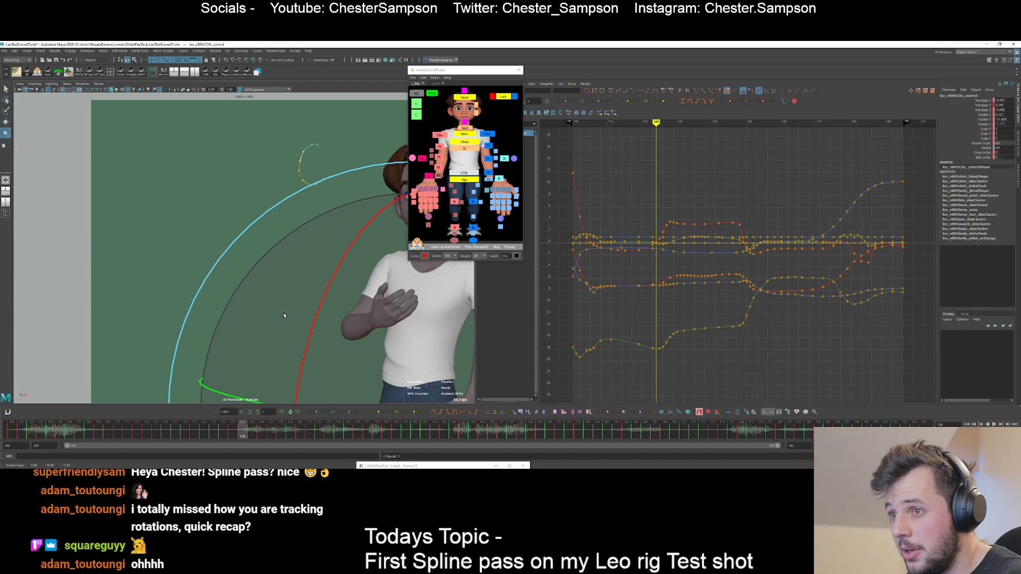
key("backslash")
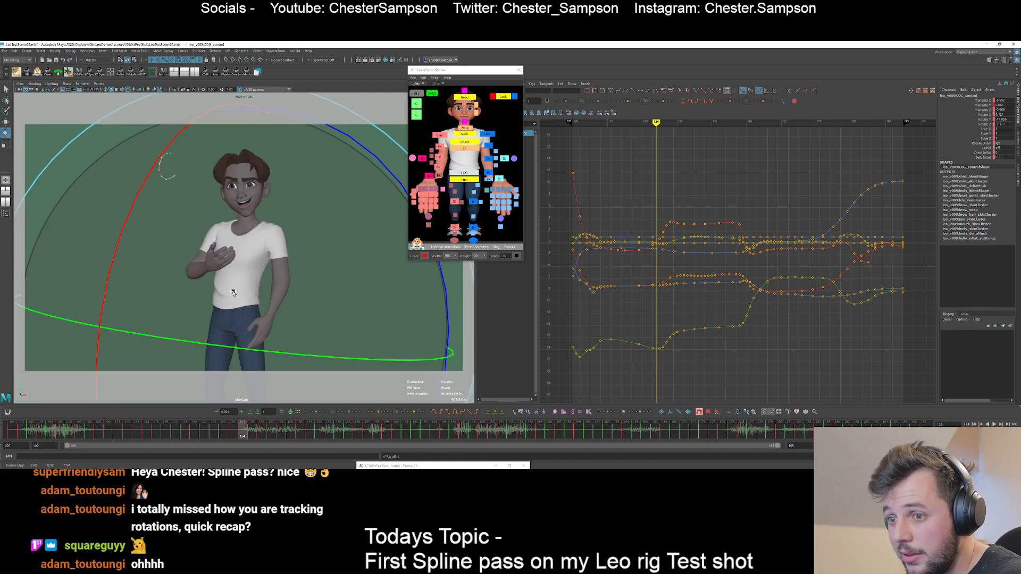
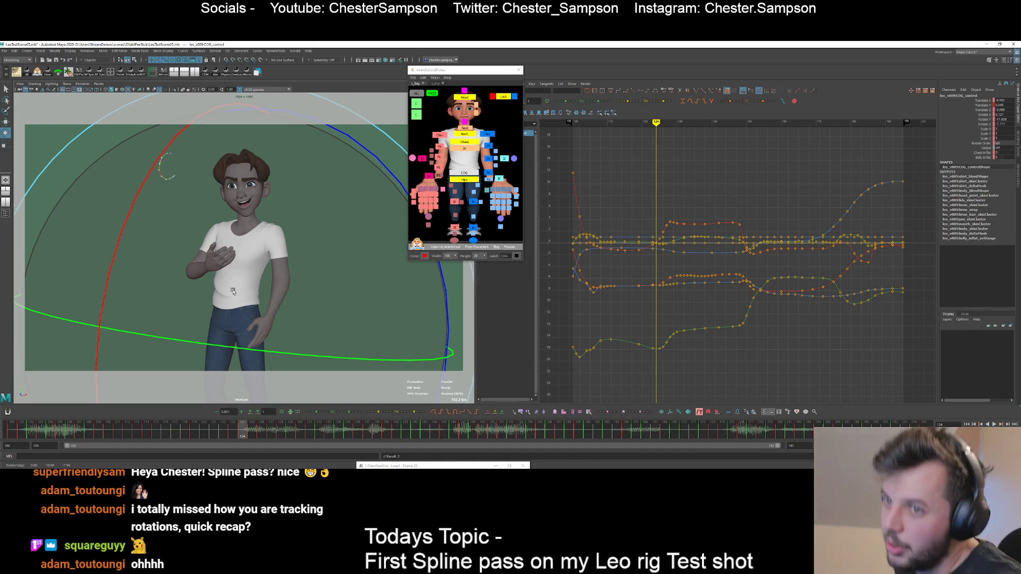
- Regenerate all UV tile preview textures in the Viewport 2.0 renderer settings and close them
key("alt+period")
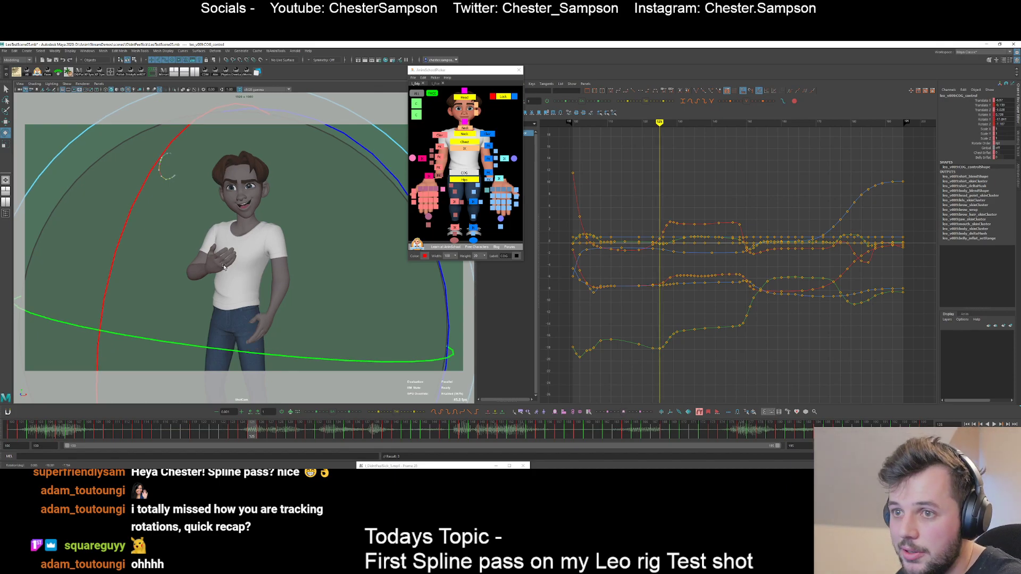
left_click(82, 83)
left_click(116, 94)
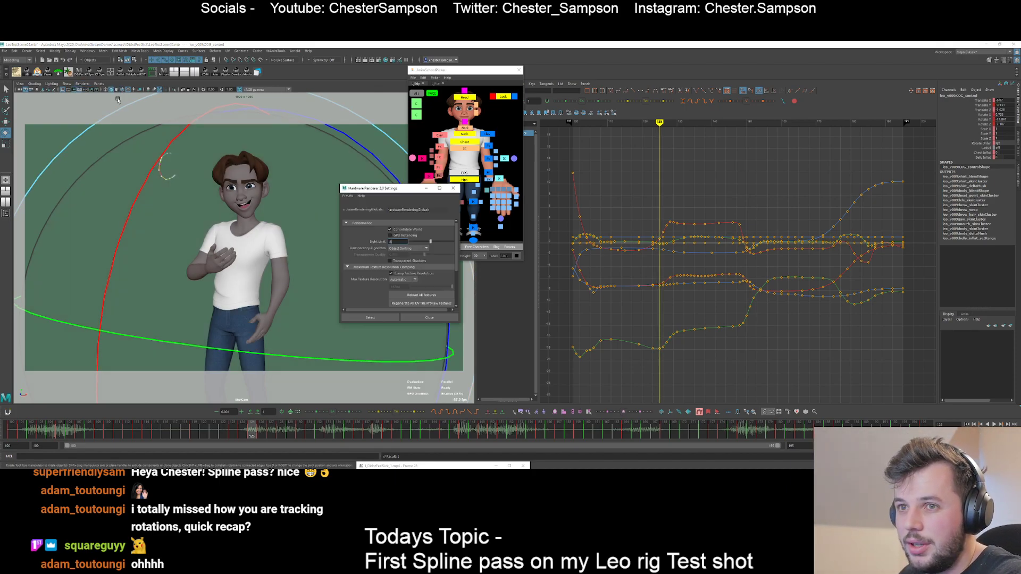
left_click(452, 190)
- Rotate the COG slightly about its X axis at frame 151 to smooth its trail
key("alt+period")
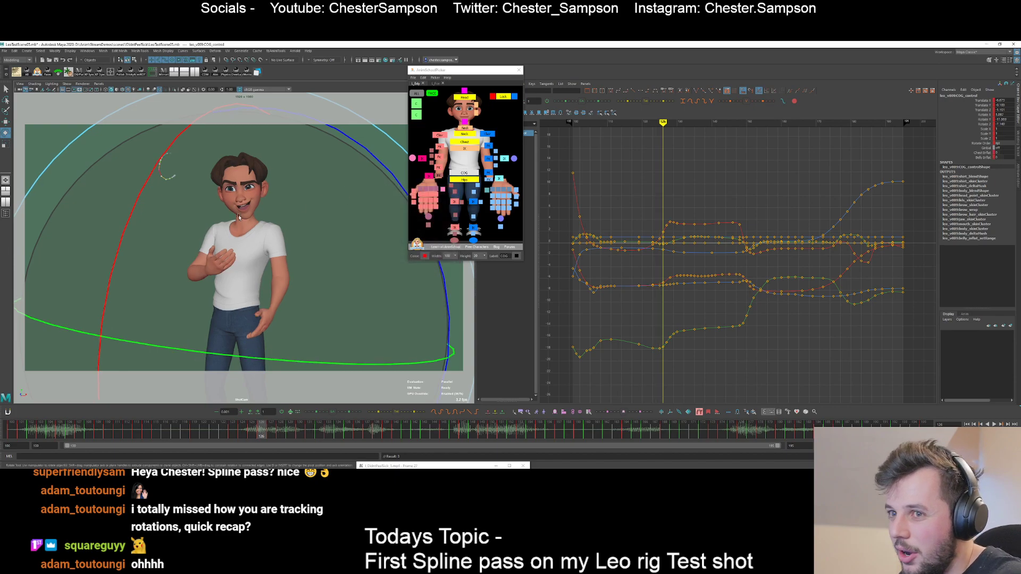
key("alt+period")
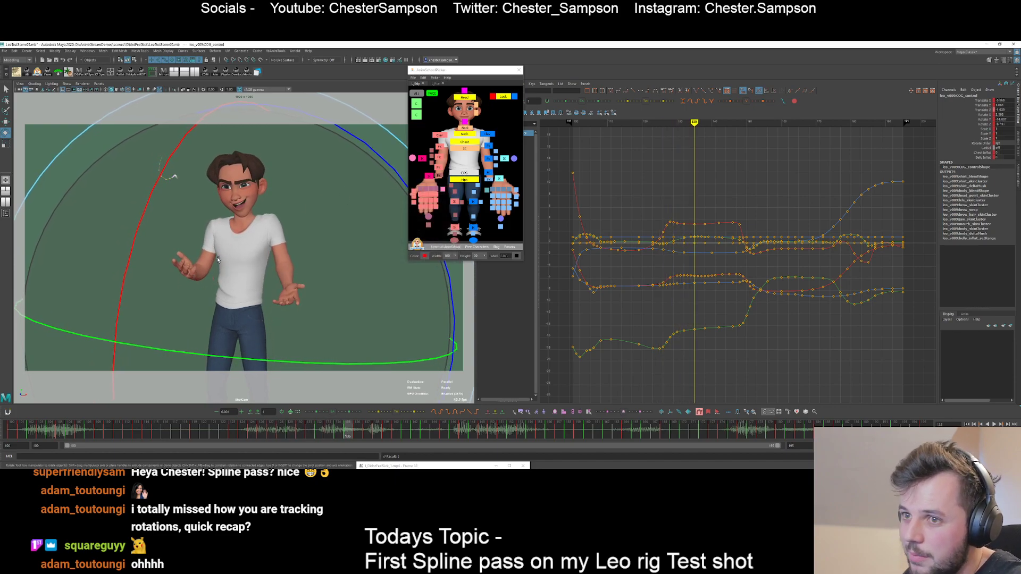
key("alt+period")
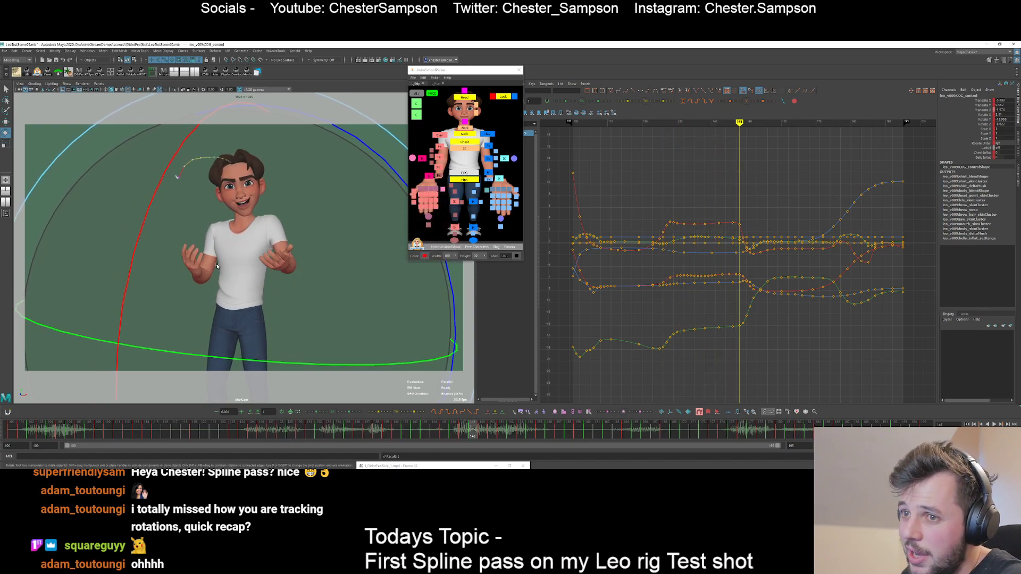
key("alt+period")
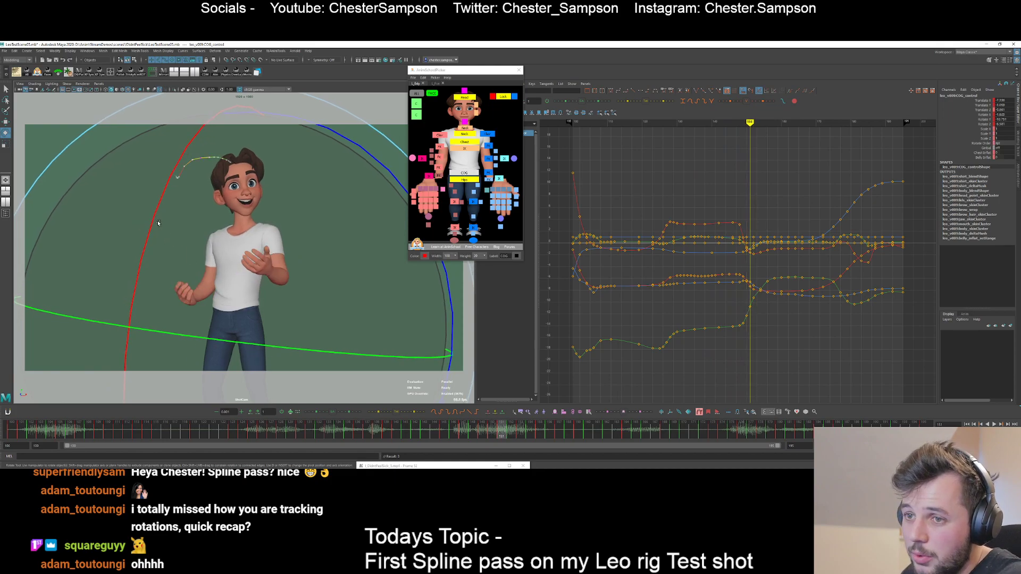
left_click_drag(158, 223, 154, 218)
key("alt+period")
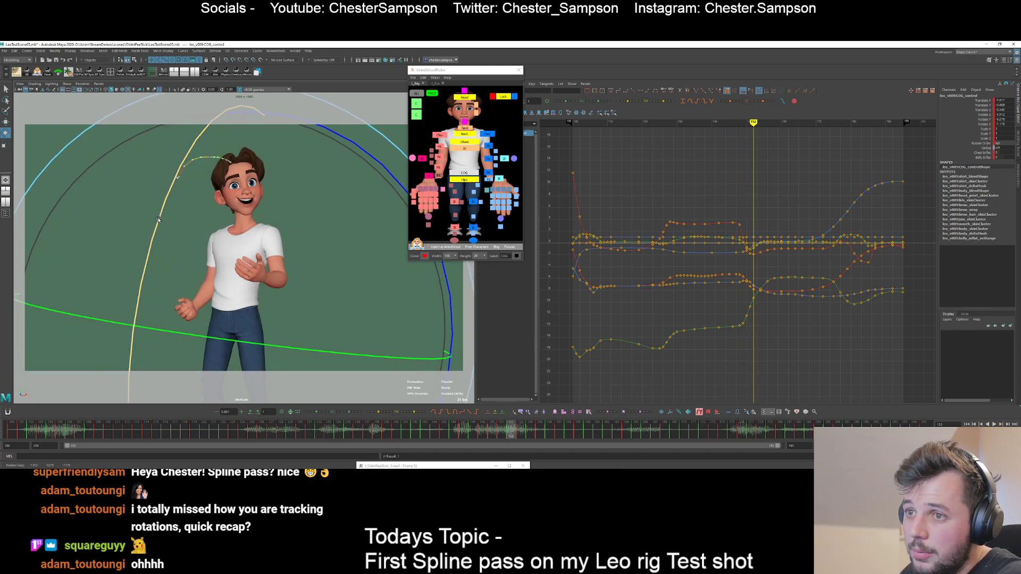
- Fine-tune the COG's X rotation at frames 154 and 155, and recheck the arc between frames 151 and 156
key("alt+period")
key("alt+period")
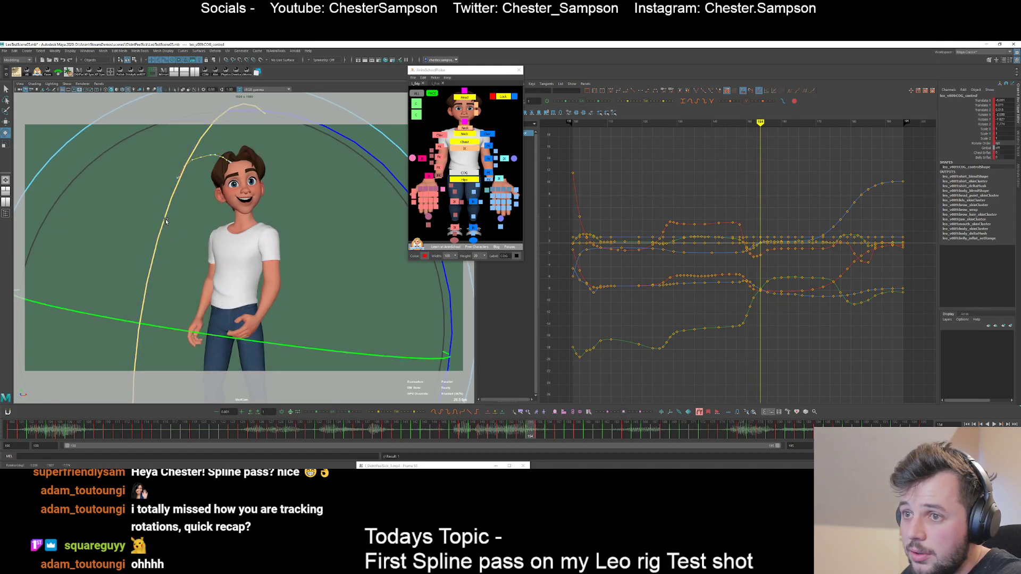
left_click_drag(165, 222, 166, 220)
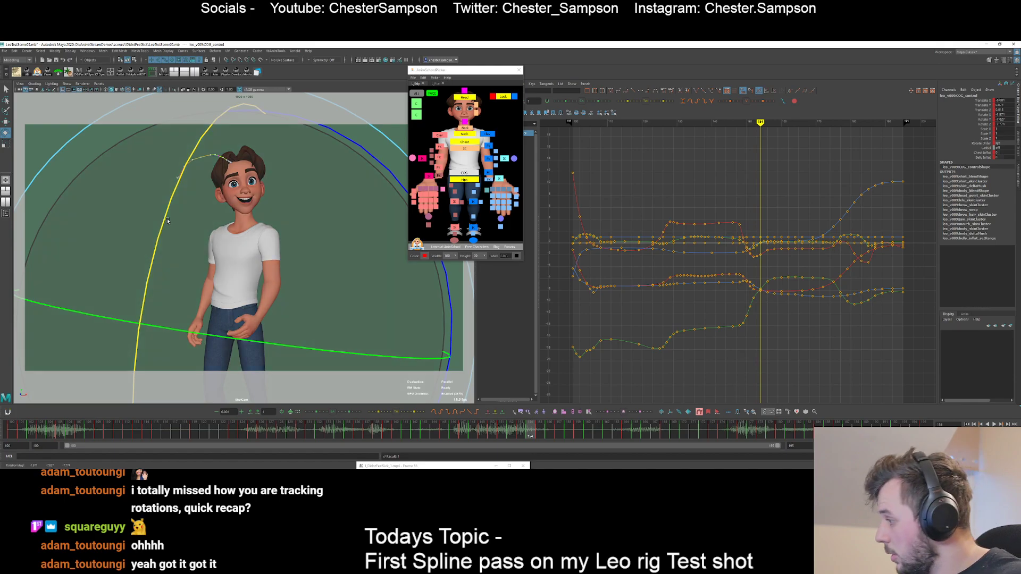
key("alt+period")
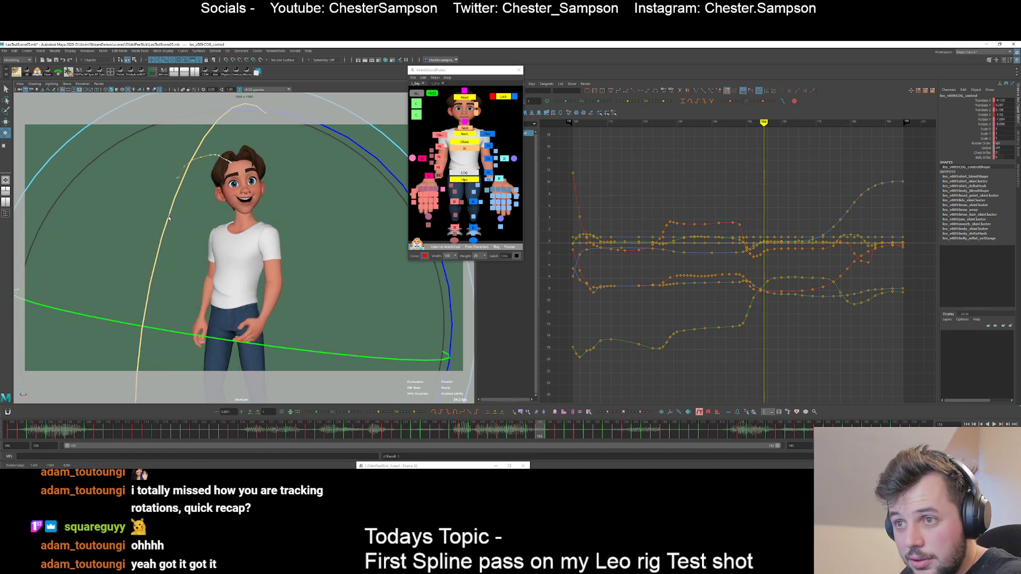
left_click_drag(168, 218, 170, 217)
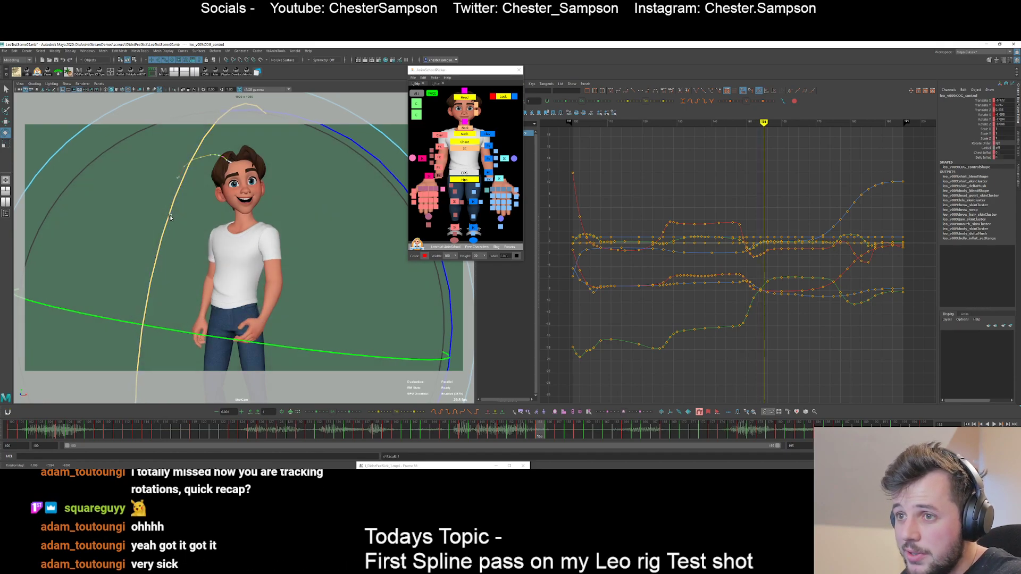
key("alt+period")
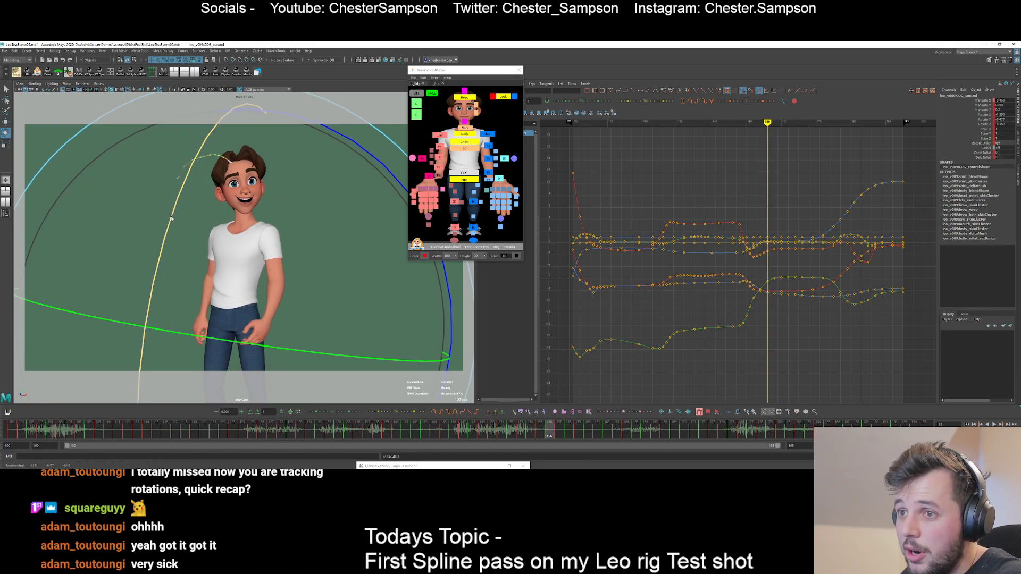
key("alt+comma")
key("alt+comma")
key("alt+comma")
key("alt+comma")
key("alt+comma")
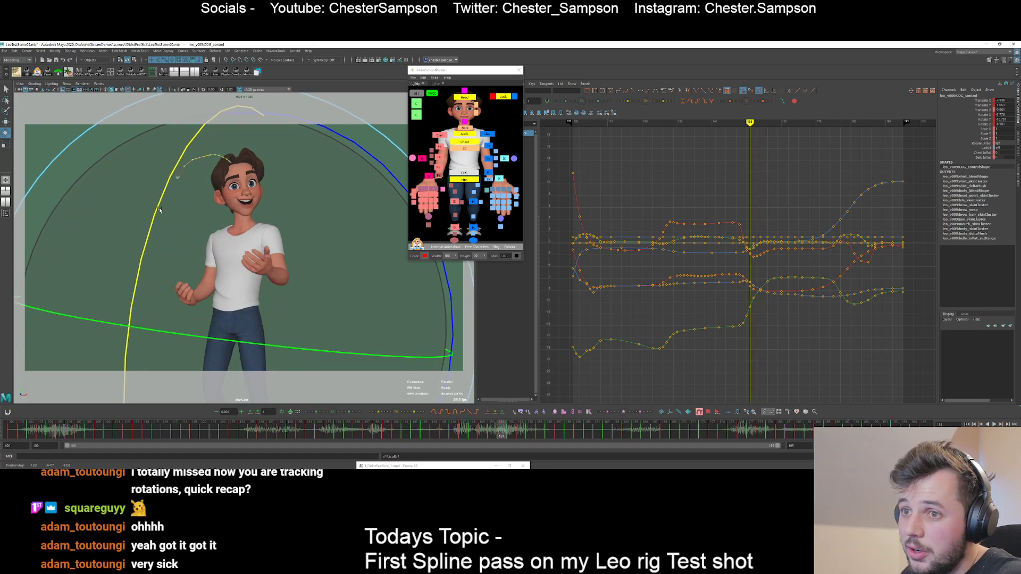
key("alt+period")
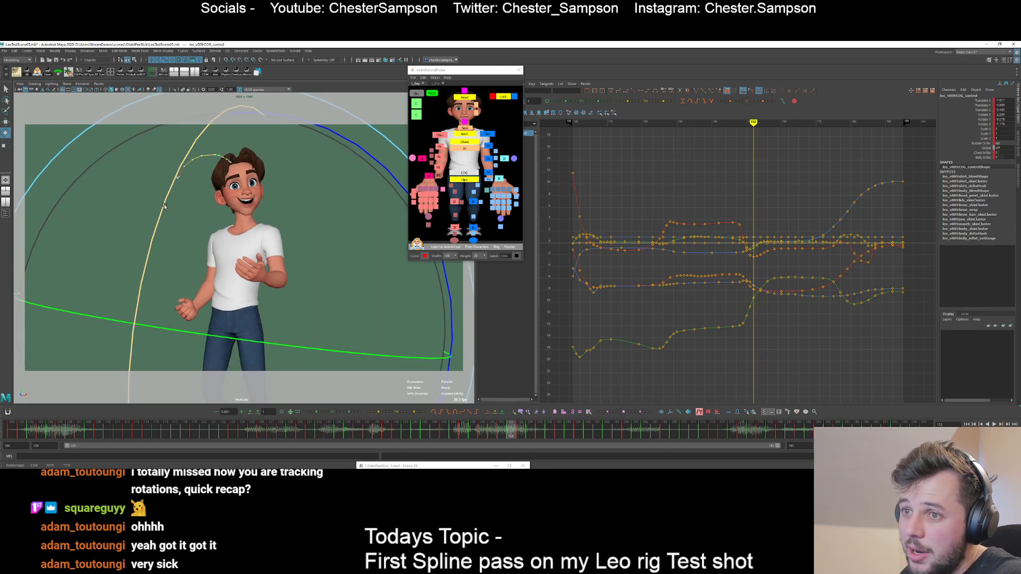
- Nudge the COG's X rotation at frame 154 and check the trail through frame 156
key("alt+period")
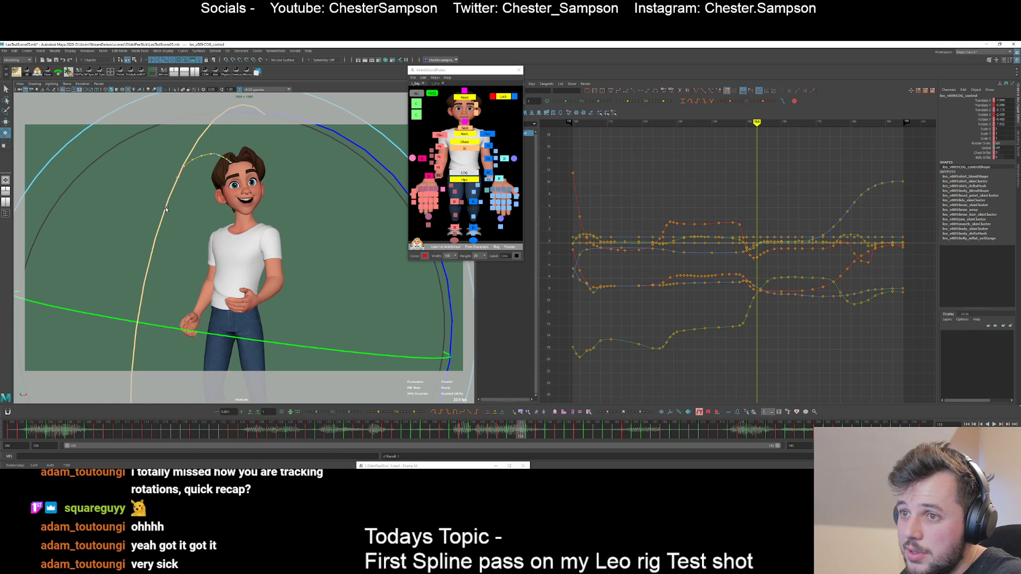
key("alt+period")
left_click_drag(168, 208, 168, 210)
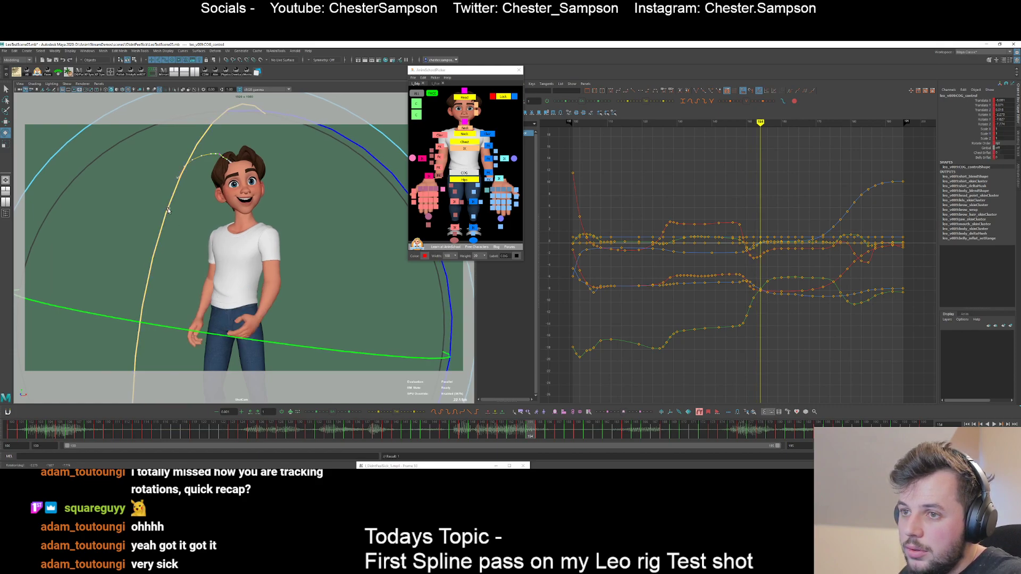
key("alt+period")
key("alt+period")
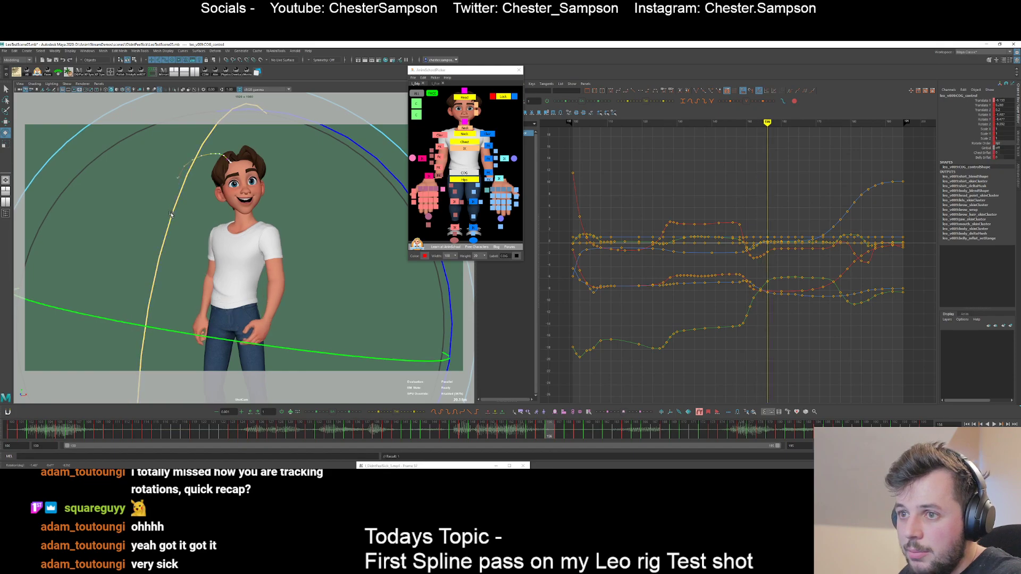
- Examine the COG's trail close up on the head frame by frame to frame 180, and play back the shot
key("alt+period")
key("alt+period")
key("alt+period")
key("alt+period")
key("alt+period")
key("alt+period")
key("backslash")
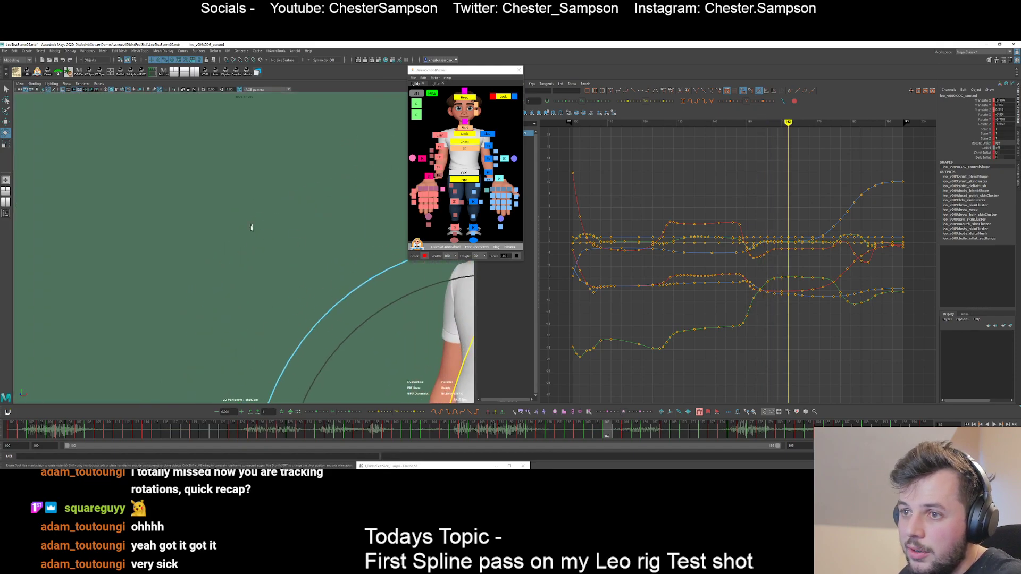
middle_click_drag(335, 275, 114, 221)
middle_click_drag(192, 229, 201, 261)
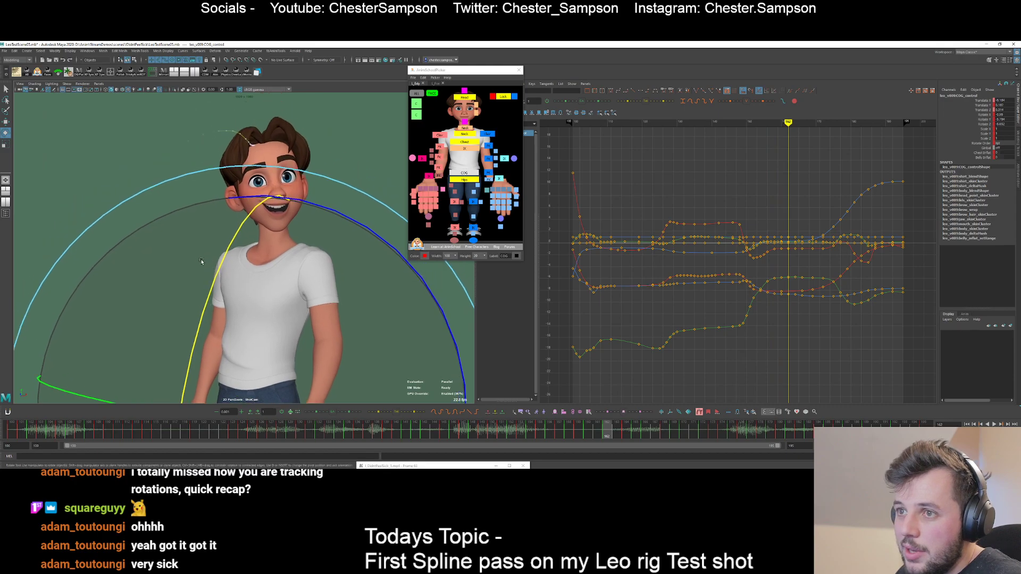
right_click_drag(201, 261, 250, 258)
middle_click_drag(247, 135, 241, 269)
key("alt+period")
key("alt+period")
key("alt+period")
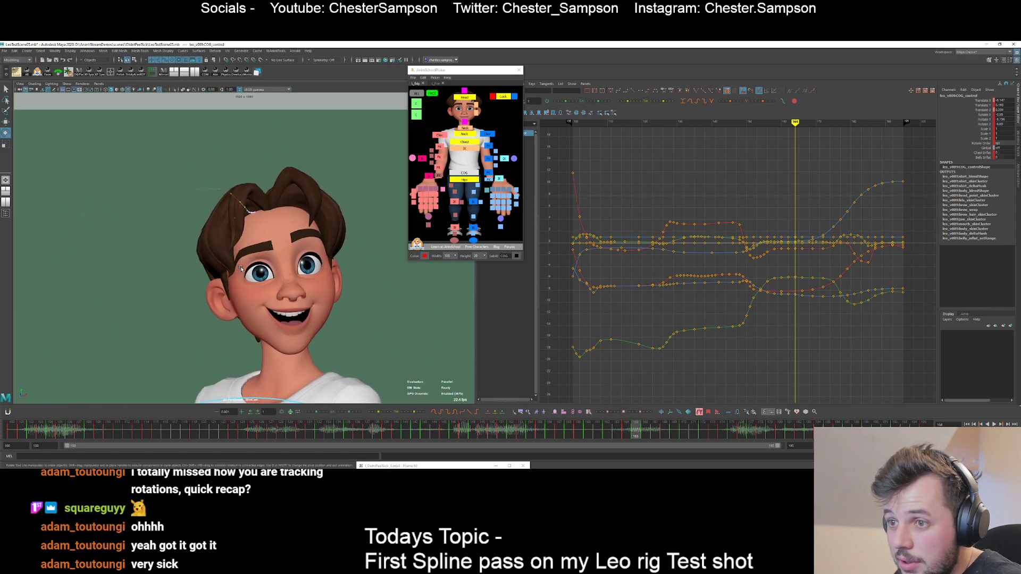
key("alt+period")
key("alt+period")
key("alt+period")
key("alt+period")
key("alt+period")
key("alt+period")
key("alt+period")
key("alt+period")
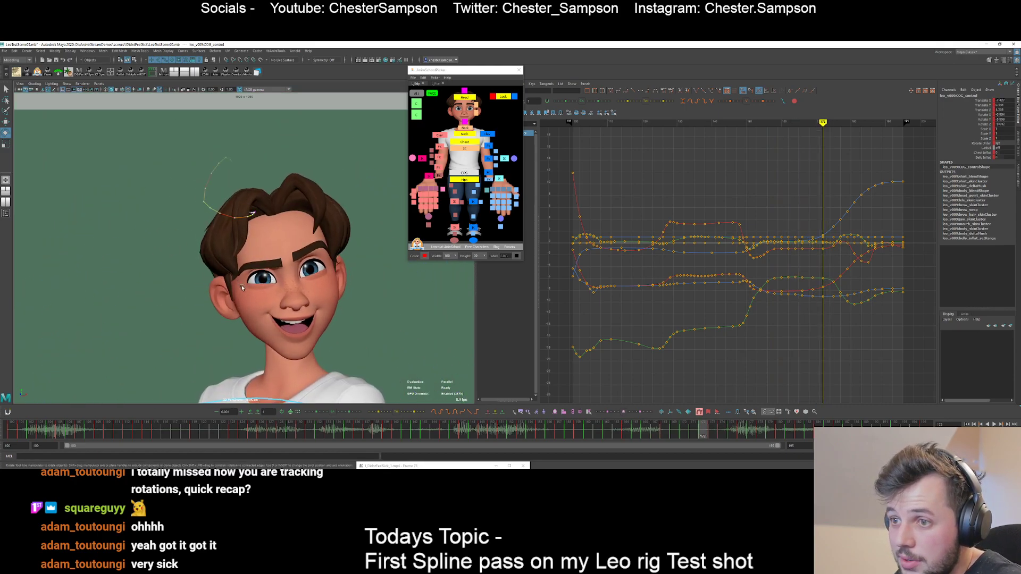
key("alt+period")
key("alt+period")
key("alt+period")
key("alt+period")
key("alt+period")
key("alt+period")
key("alt+period")
key("alt+period")
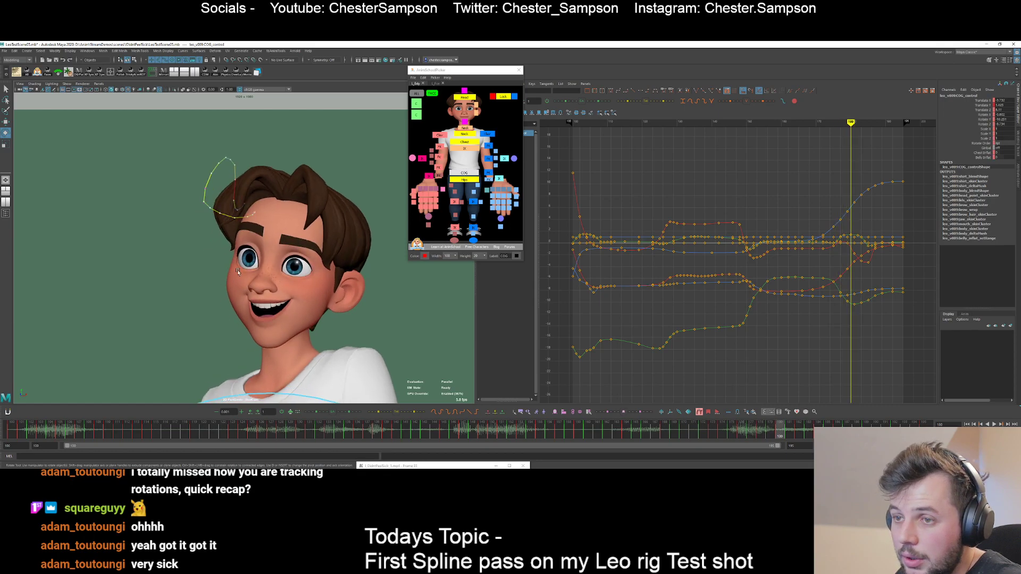
right_click_drag(237, 272, 164, 255)
middle_click_drag(231, 295, 228, 263)
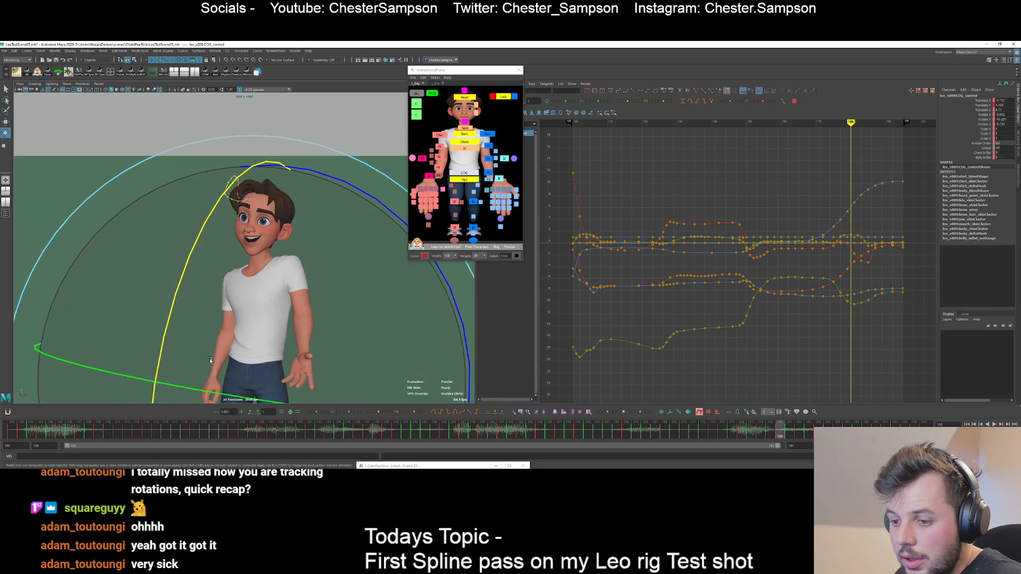
key("alt+v")
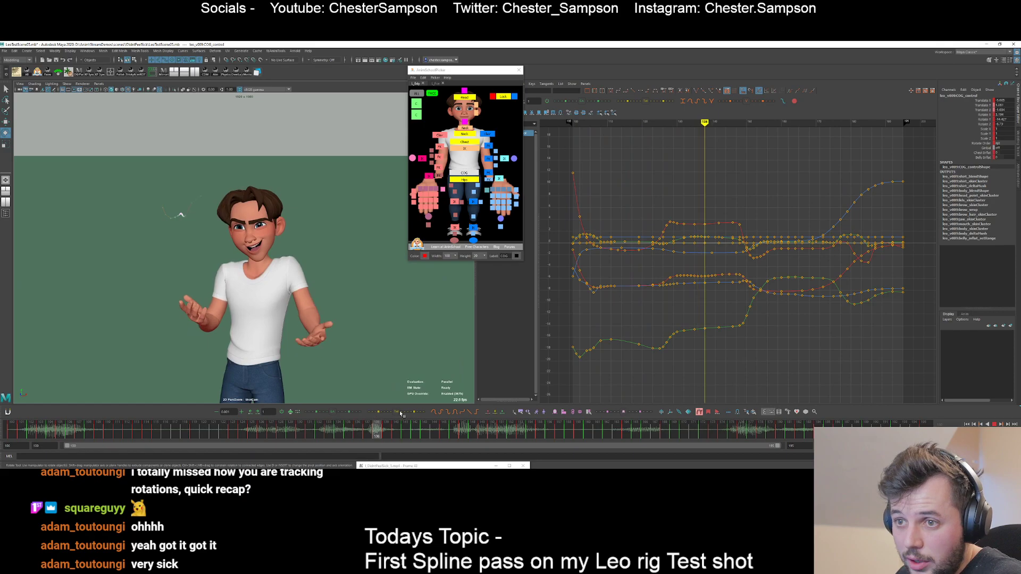
key("alt+v")
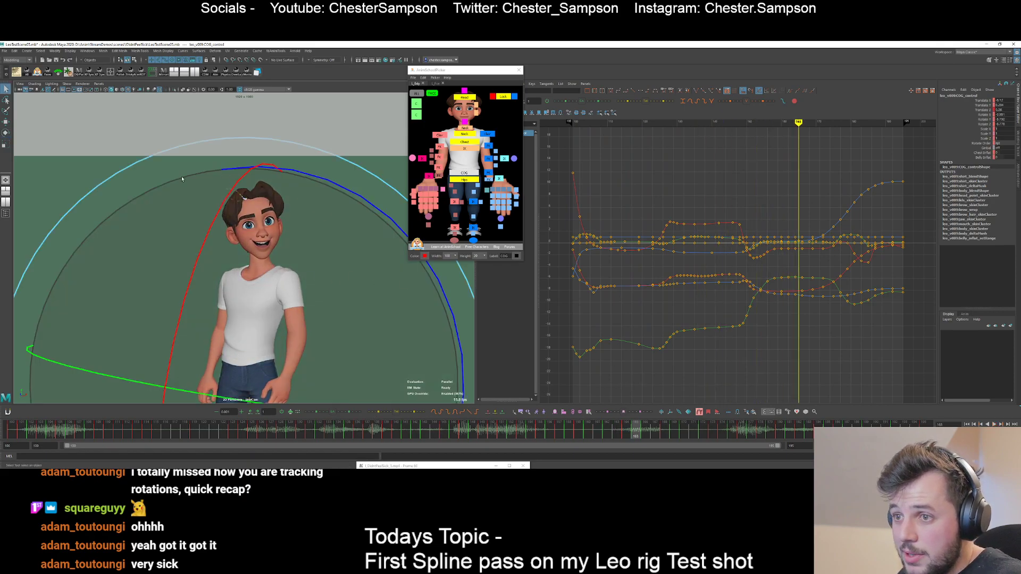
- Move the motion trail offset down from the hair to beside the character's chin, and reselect the COG control
key("q")
left_click(699, 413)
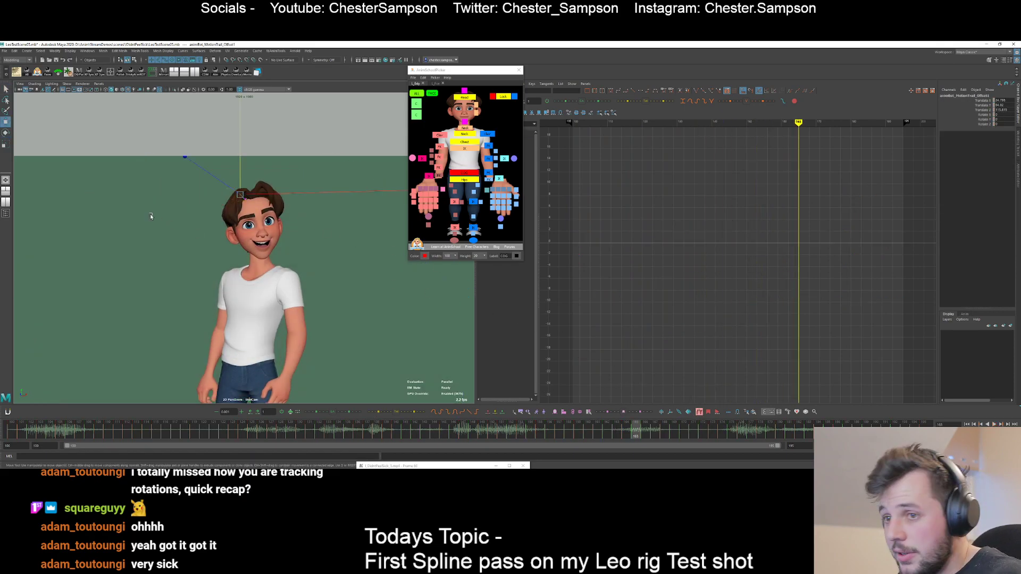
middle_click_drag(211, 173, 111, 126)
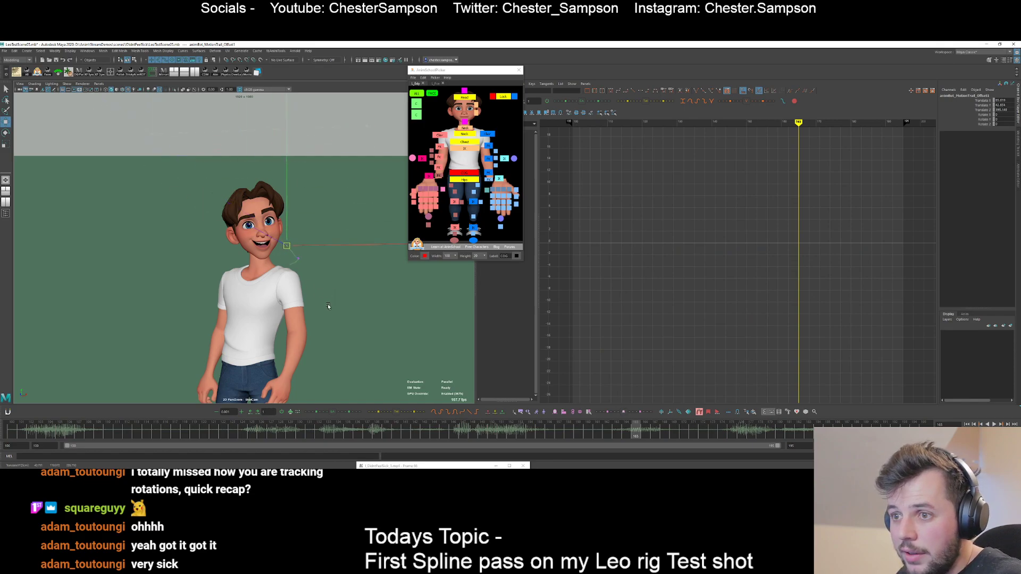
left_click_drag(241, 239, 172, 208)
middle_click_drag(239, 265, 299, 277)
left_click(453, 171)
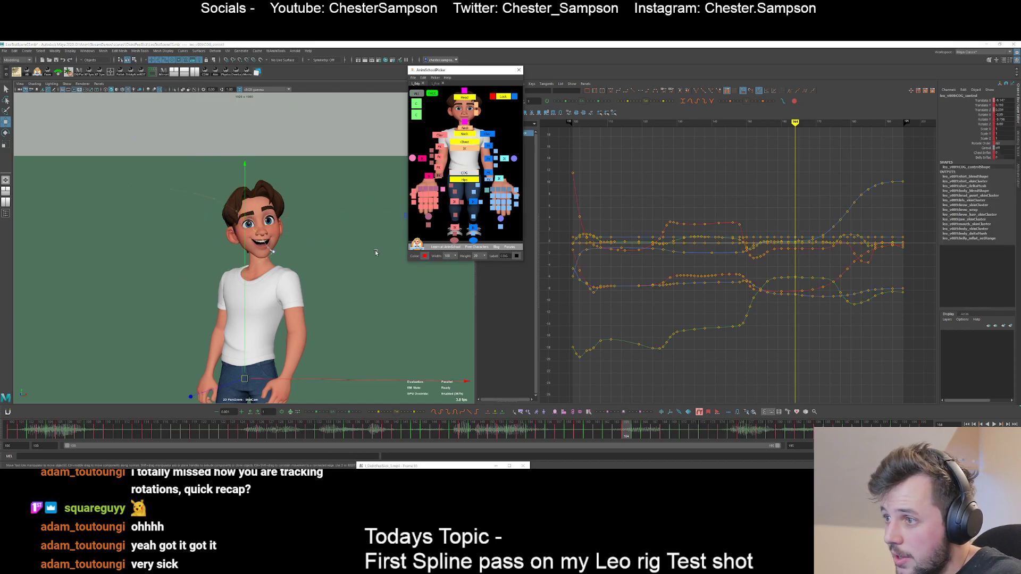
- Review the arc of the repositioned trail through frame 157 with the Rotate tool active
left_click_drag(335, 431, 414, 427)
key("alt+period")
key("alt+period")
key("alt+period")
key("alt+period")
key("alt+period")
left_click_drag(325, 366, 328, 369)
key("e")
key("alt+period")
key("alt+period")
key("alt+period")
key("alt+period")
key("alt+period")
key("alt+period")
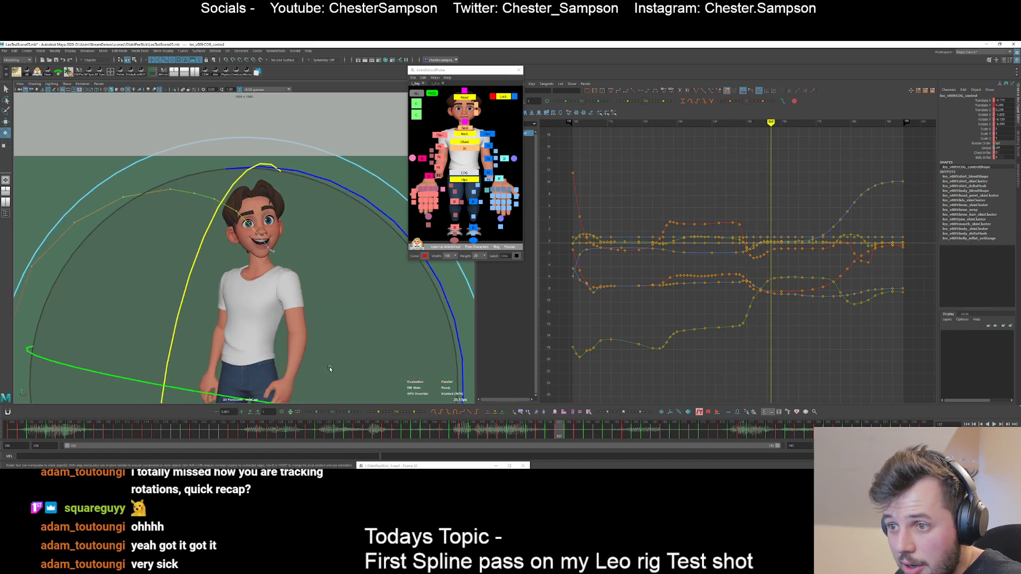
- Examine the trail near the chin close up, comparing the spacing of neighbouring frames up to frame 160
key("backslash")
key("backslash")
middle_click_drag(236, 271, 223, 229)
right_click_drag(224, 228, 298, 328)
middle_click_drag(228, 209, 284, 342)
left_click_drag(285, 340, 289, 337)
key("alt+comma")
key("alt+comma")
key("alt+comma")
key("alt+comma")
key("alt+comma")
key("alt+comma")
key("alt+period")
key("alt+comma")
key("alt+comma")
key("alt+comma")
left_click_drag(312, 300, 296, 296)
key("alt+period")
key("alt+period")
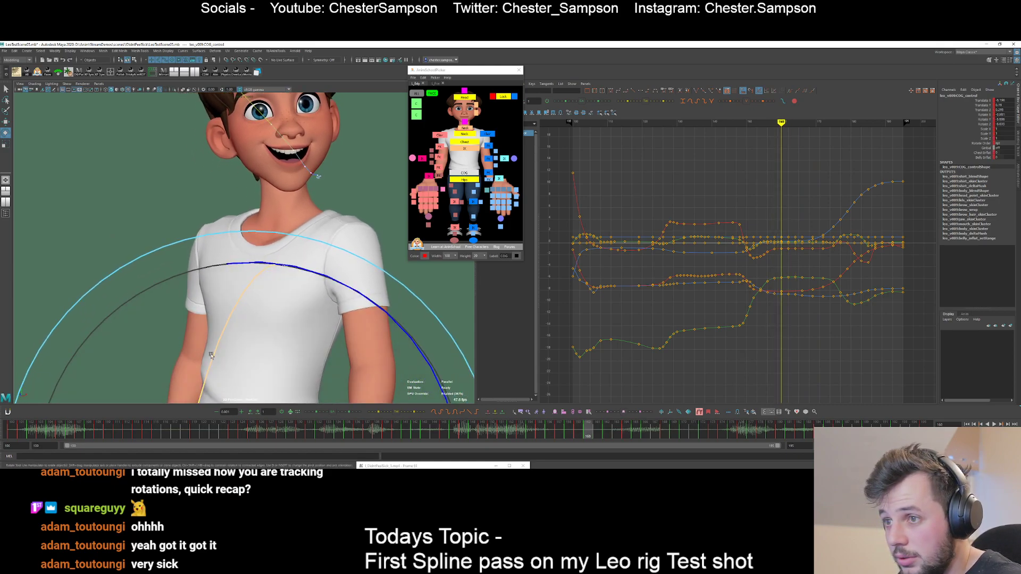
- Try small X rotations of the COG at frame 160, comparing the trail with frame 159
left_click_drag(219, 342, 220, 341)
key("ctrl+z")
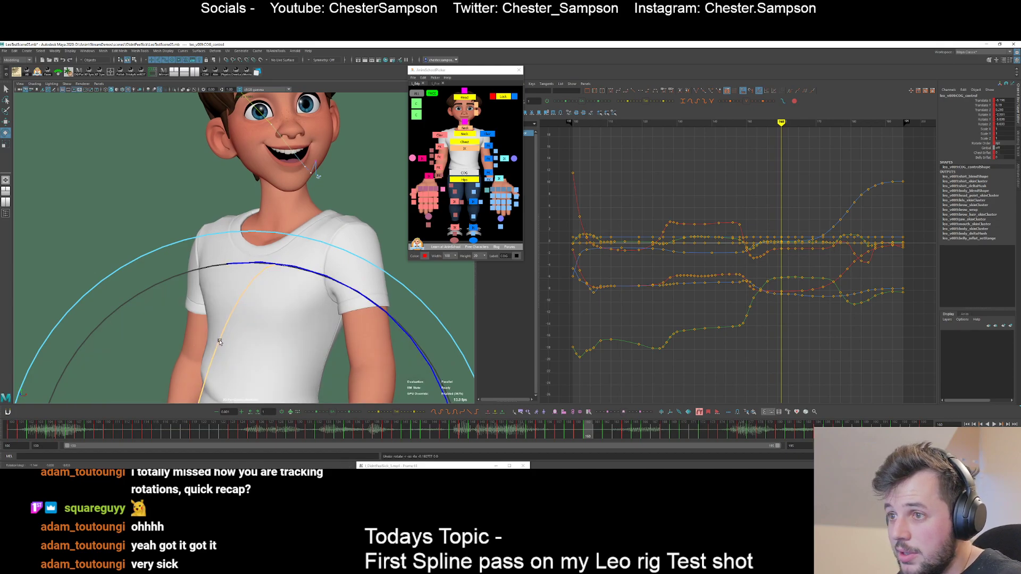
key("alt+comma")
key("alt+period")
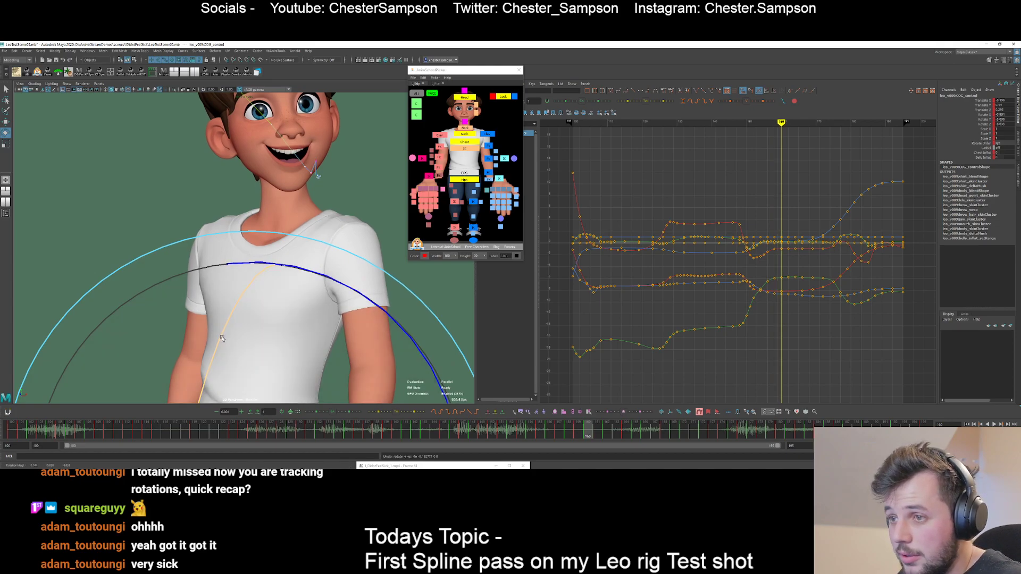
key("backslash")
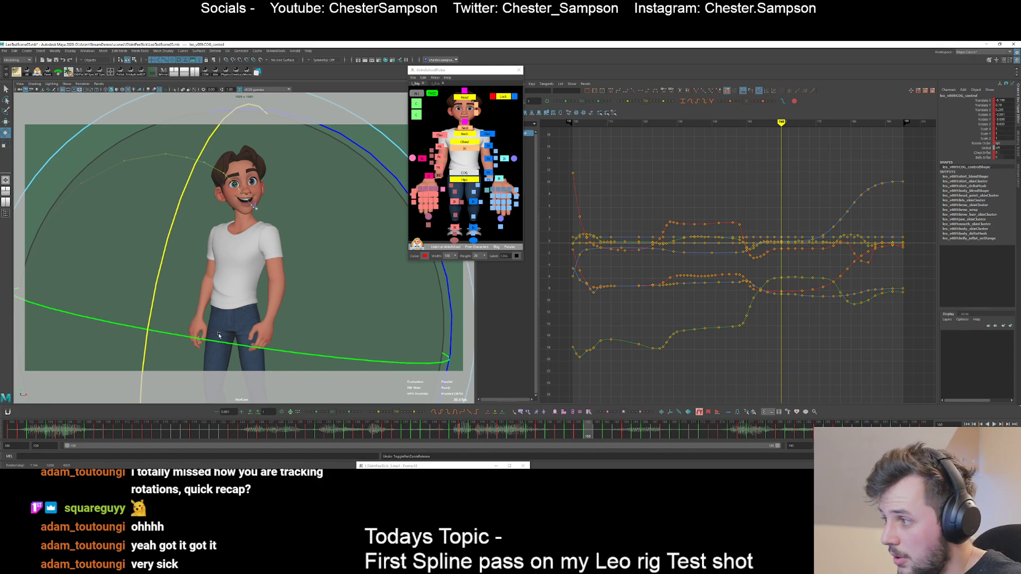
key("alt+comma")
key("alt+period")
key("backslash")
key("alt+comma")
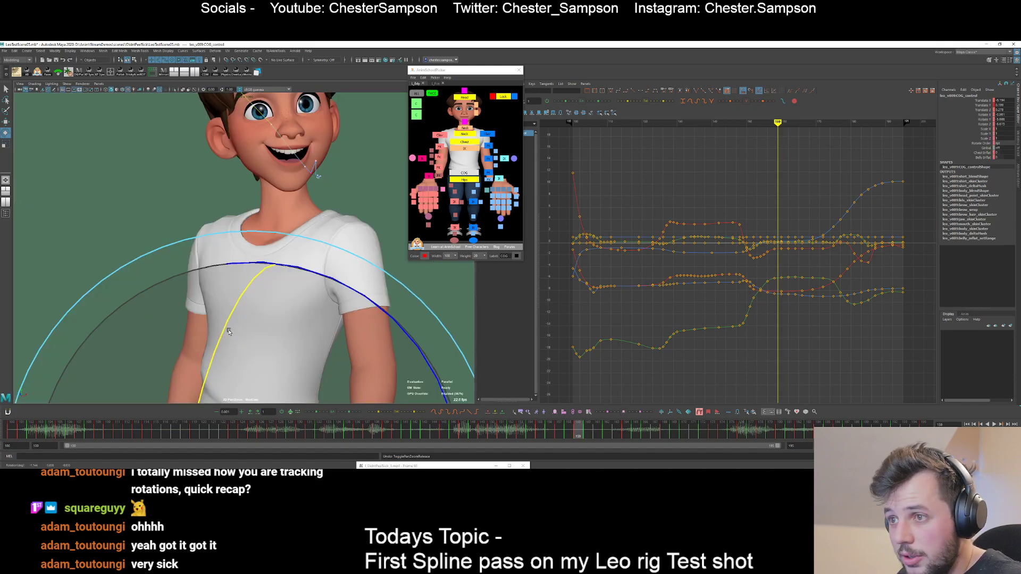
key("alt+period")
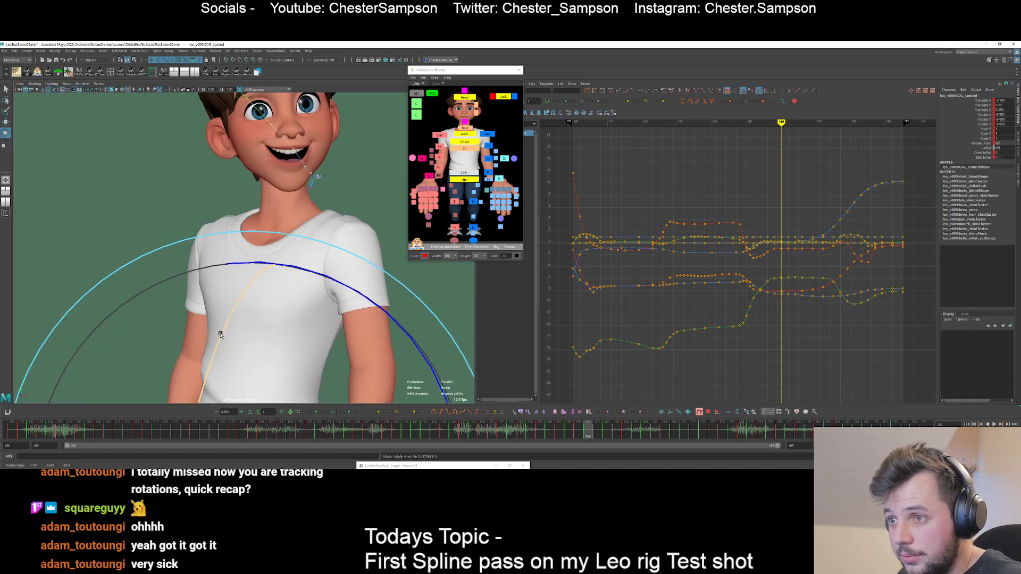
left_click_drag(223, 336, 219, 335)
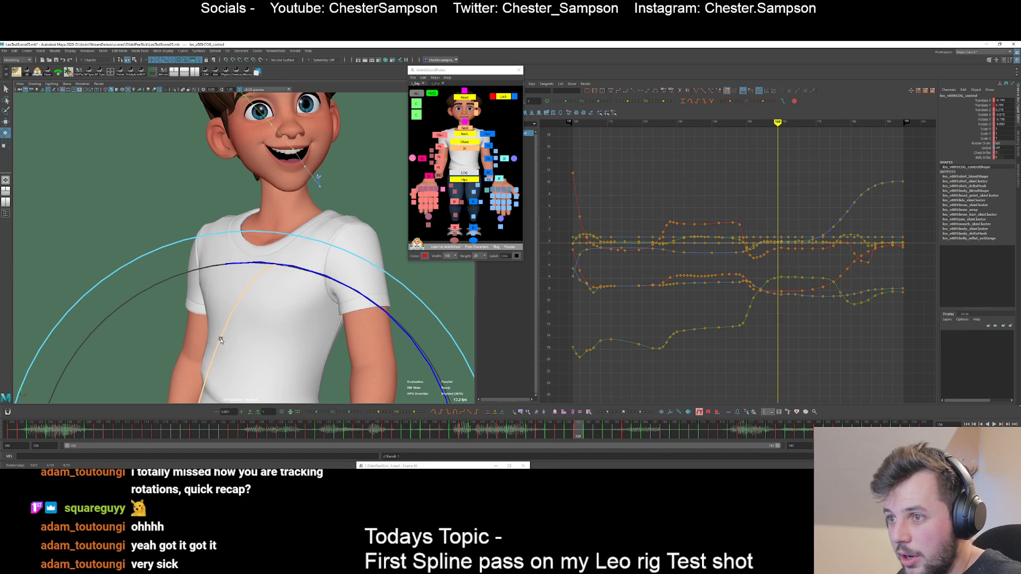
left_click(221, 337)
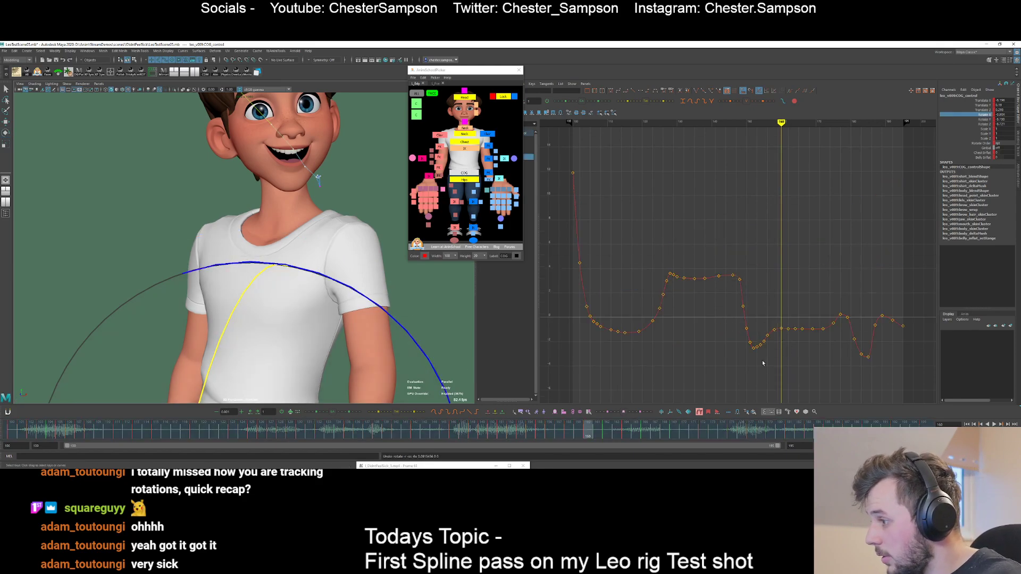
- Isolate the COG's Rotate X curve in the Graph Editor and delete its key at frame 164
right_click_drag(762, 363, 763, 344, "alt")
middle_click_drag(775, 393, 756, 85, "alt")
right_click_drag(765, 293, 778, 274, "alt")
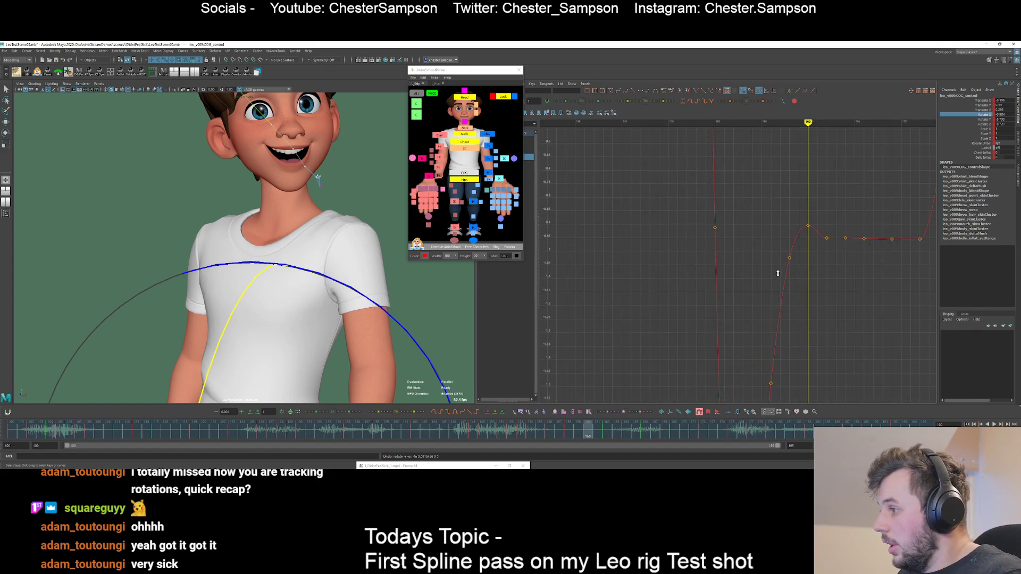
middle_click_drag(778, 274, 737, 234, "alt")
key("period")
key("period")
left_click_drag(798, 212, 814, 191)
key("Delete")
key("period")
key("period")
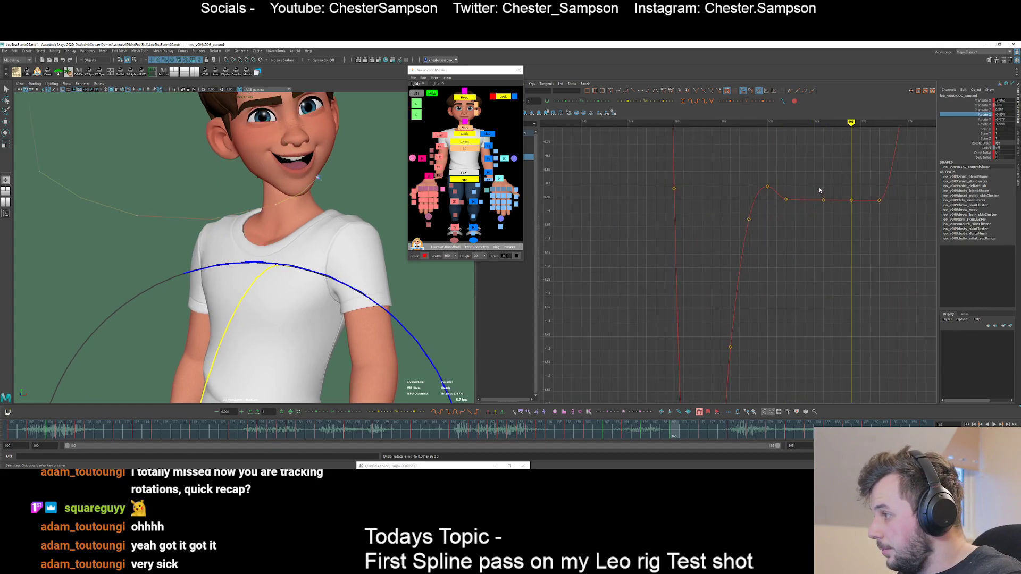
- Reshape the Rotate X curve after frame 162 into a shallow dip with a single key at frame 167
key("comma")
middle_click_drag(836, 225, 803, 193, "shift")
left_click(800, 220)
key("comma")
key("comma")
left_click(814, 196)
key("period")
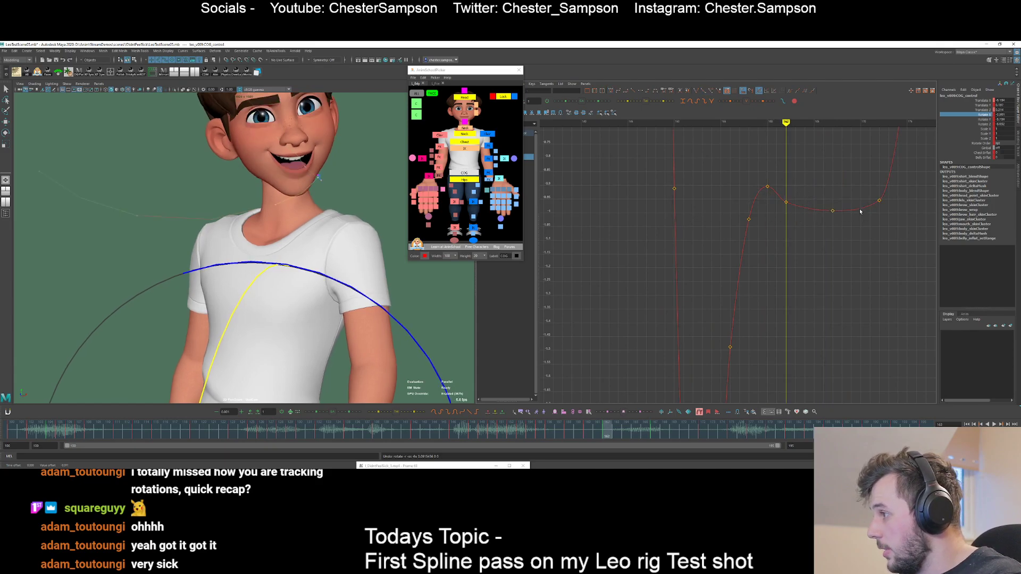
- Raise the Rotate X key at frame 172 slightly to ease the curve out of the dip
key("period")
key("period")
left_click_drag(862, 186, 899, 215)
middle_click_drag(900, 217, 899, 207, "shift")
left_click(897, 212)
key("comma")
key("comma")
key("comma")
key("comma")
key("comma")
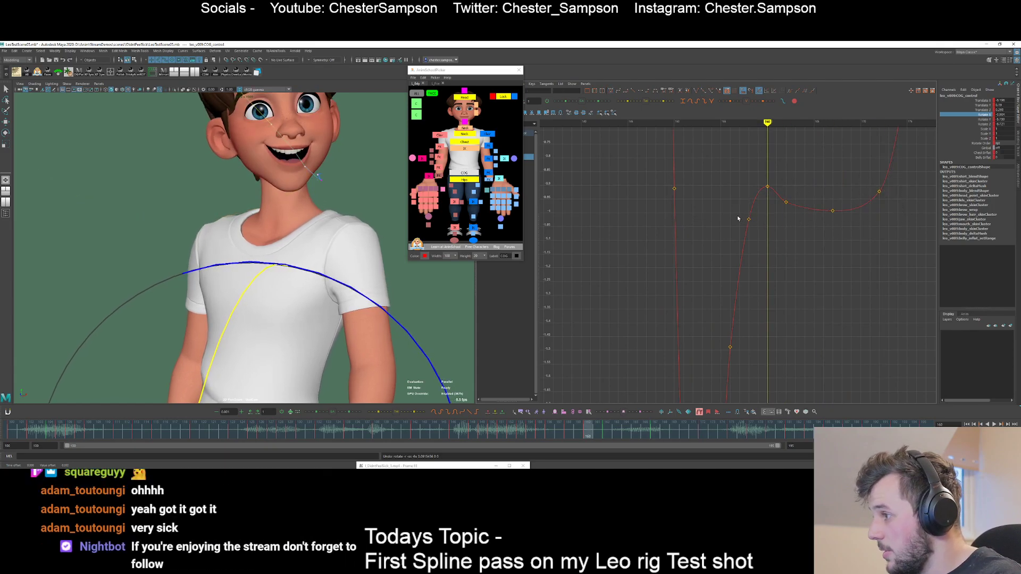
- Raise the Rotate X keys at frames 156 and 158 to smooth the curve's climb into the plateau
middle_click_drag(766, 339, 766, 327, "shift")
left_click(753, 302)
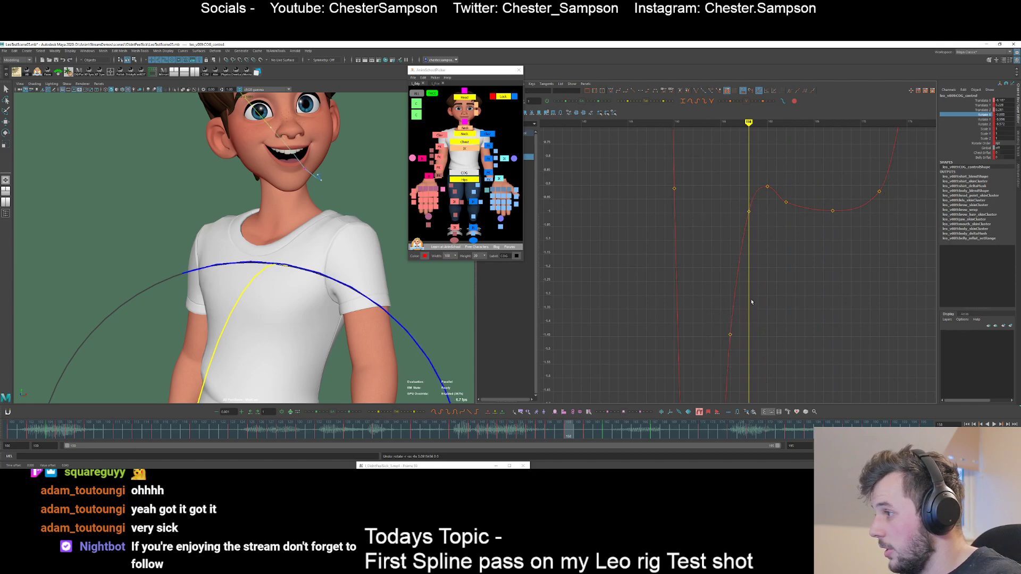
right_click_drag(752, 301, 724, 276, "alt")
left_click_drag(713, 322, 735, 318)
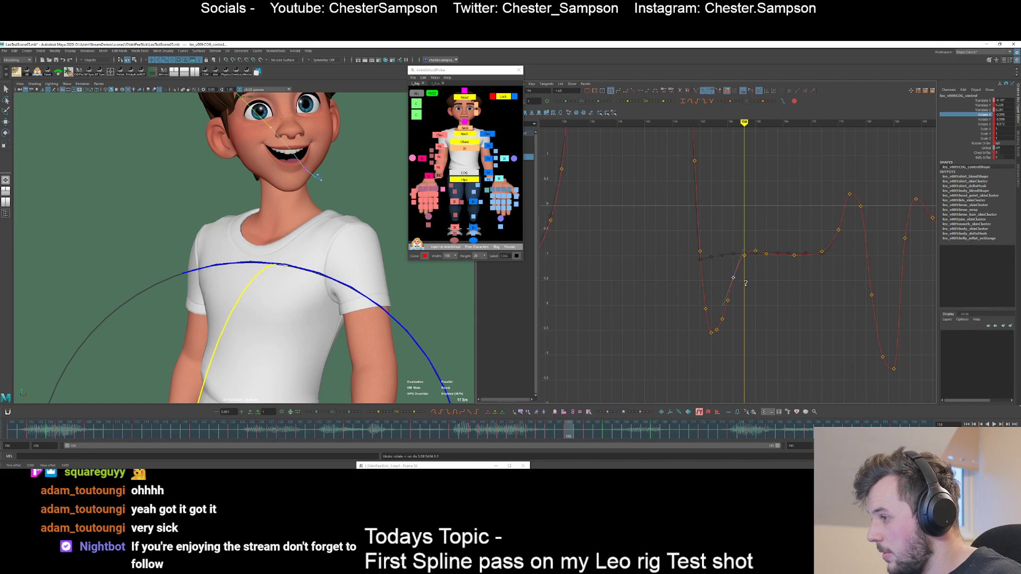
left_click(743, 255)
middle_click_drag(751, 260, 751, 257, "shift")
left_click_drag(730, 264, 738, 276)
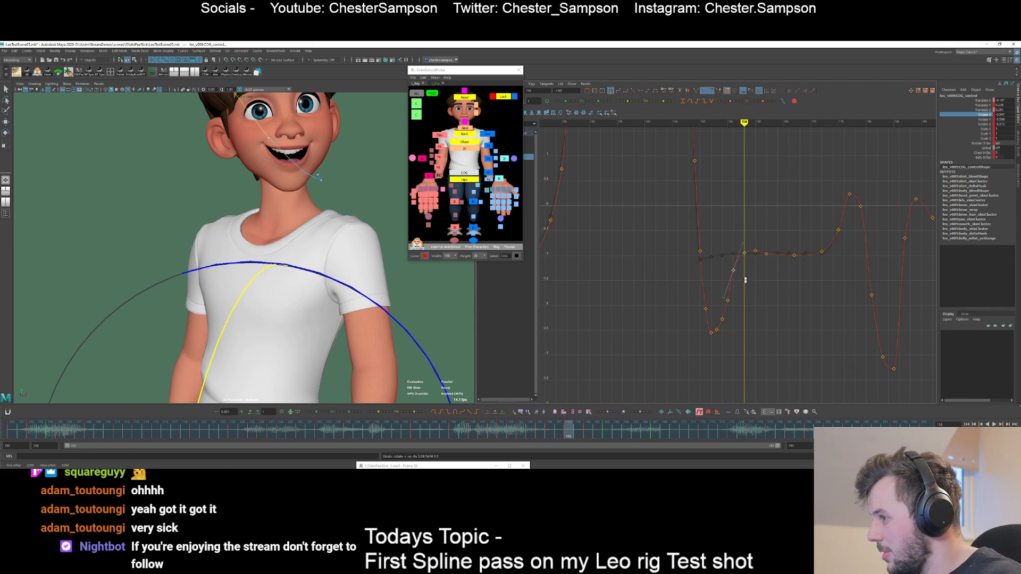
left_click(740, 246)
left_click_drag(734, 240, 801, 263)
left_click(760, 271)
- Lower the Rotate X key at frame 167 slightly
key("period")
key("period")
key("period")
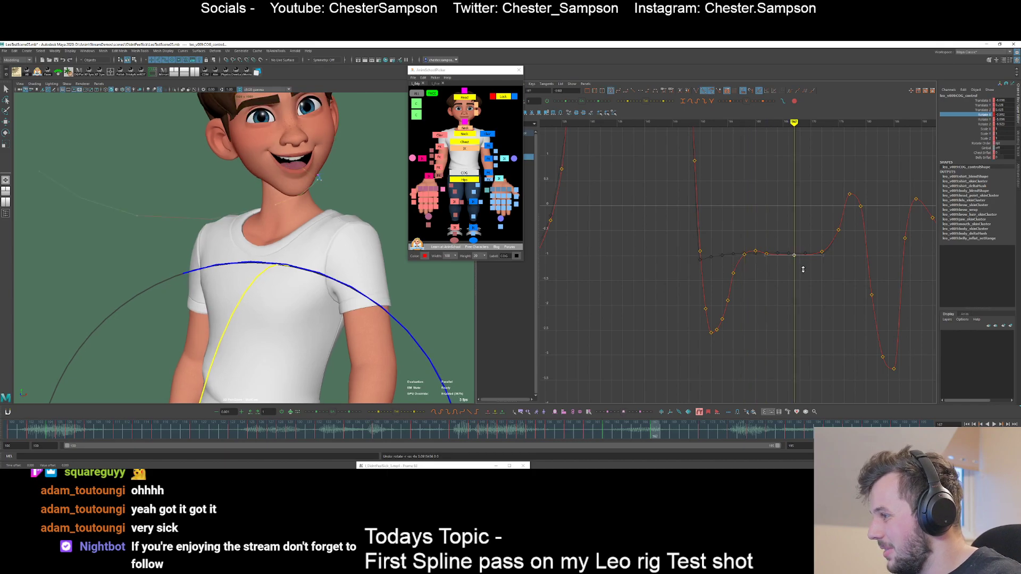
middle_click_drag(803, 270, 804, 272, "shift")
- Try raising the Rotate X key at frame 175
left_click_drag(806, 274, 845, 239)
key("period")
middle_click_drag(848, 239, 849, 230, "shift")
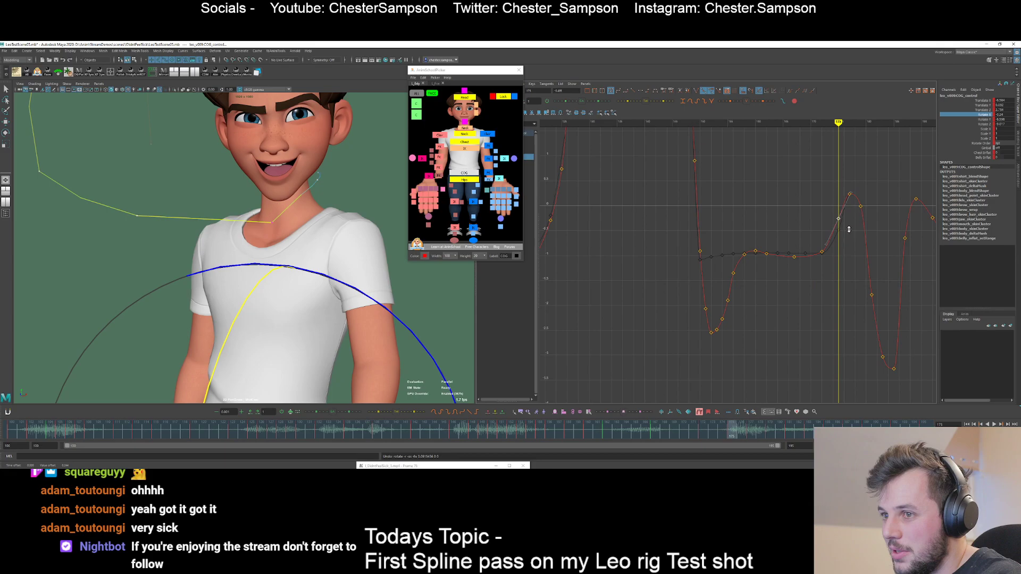
key("ctrl+z")
left_click(848, 272)
- Raise the Rotate X key at frame 176, just before the curve's peak
key("period")
left_click_drag(838, 201, 850, 216)
middle_click_drag(851, 216, 850, 212, "shift")
- Try a lowered extra Rotate X key at frame 178, just after the peak, and check the pose through frame 180
left_click_drag(851, 212, 855, 208)
key("s")
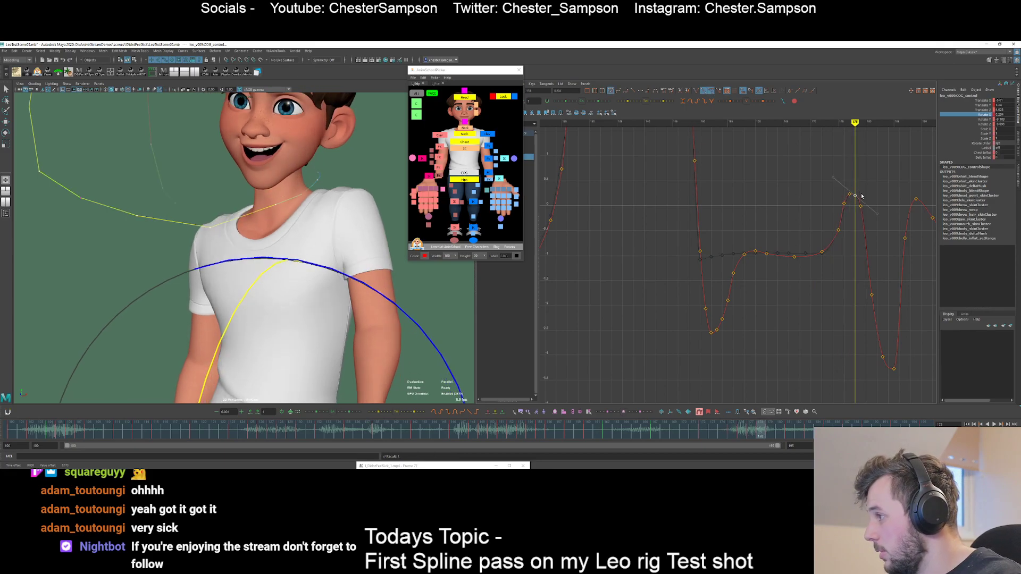
middle_click_drag(865, 195, 865, 201, "shift")
left_click(869, 203)
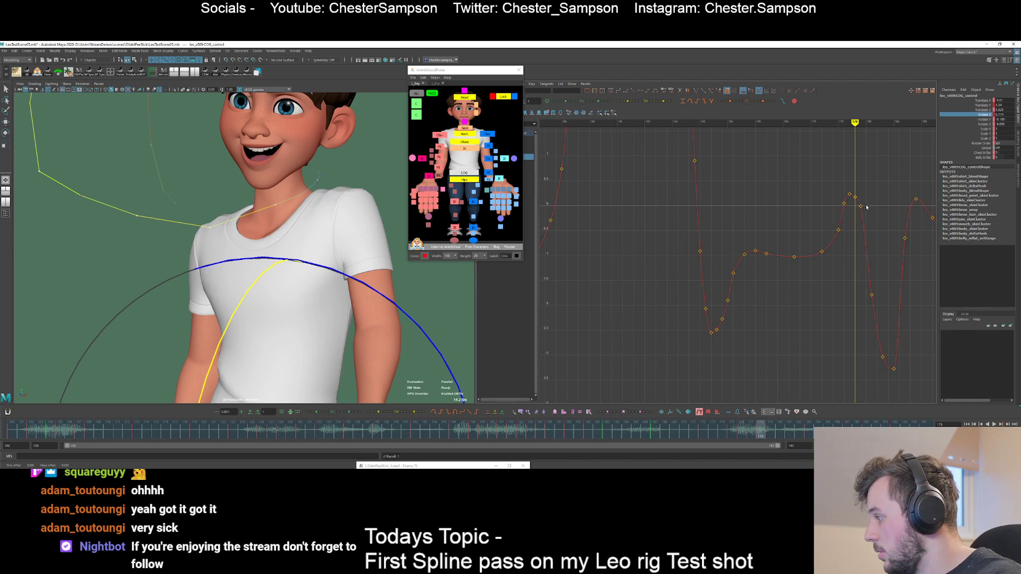
left_click_drag(858, 190, 853, 222)
key("Delete")
key("comma")
key("period")
key("period")
key("alt+period")
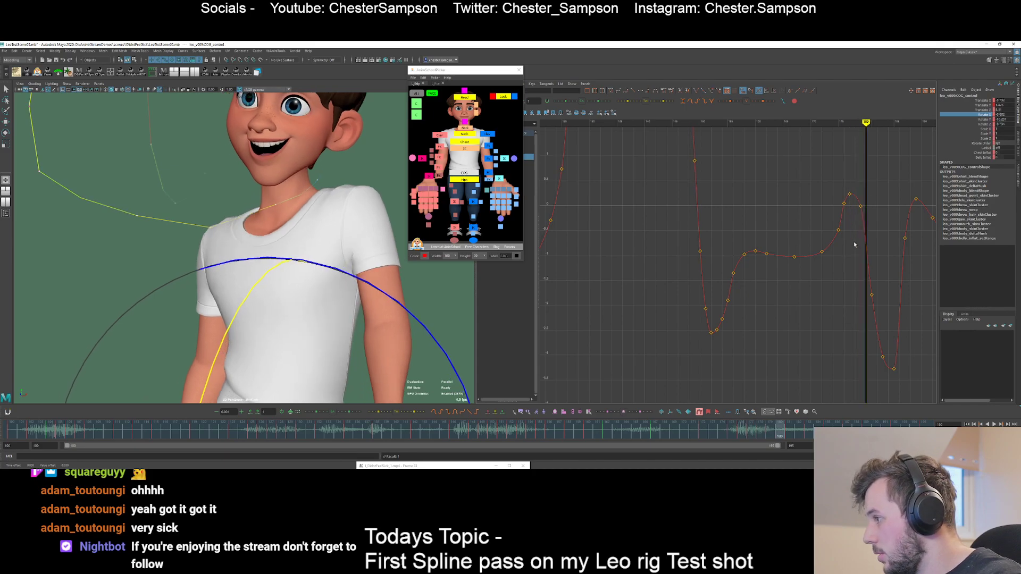
- Raise the Rotate X key at frame 179 slightly, on the curve's way down from its peak
key("alt+comma")
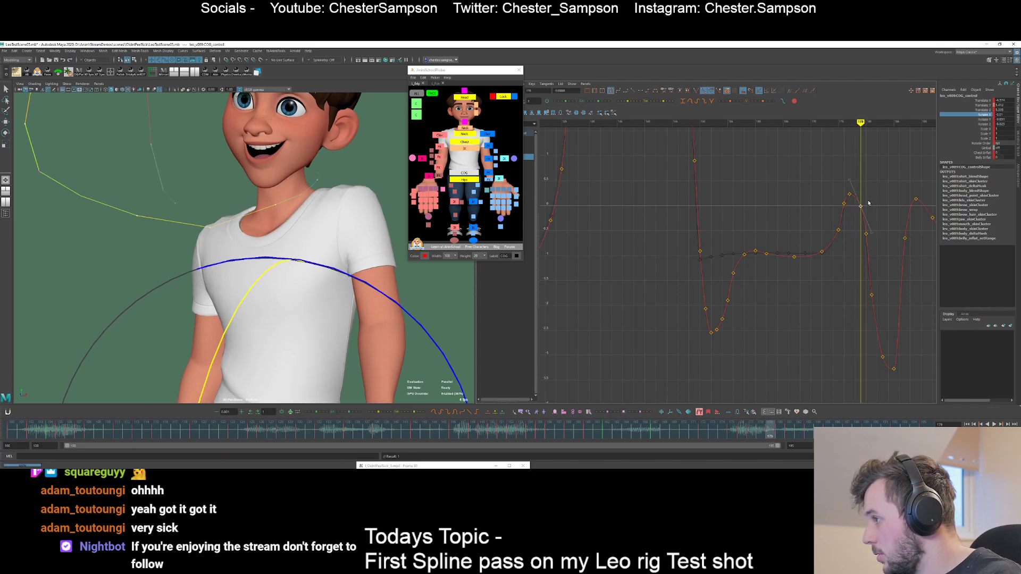
middle_click_drag(873, 203, 873, 201, "shift")
left_click(873, 203)
key("alt+period")
- Insert a Rotate X key at frame 182 and lower it slightly, along with the key at frame 183
key("alt+period")
key("alt+period")
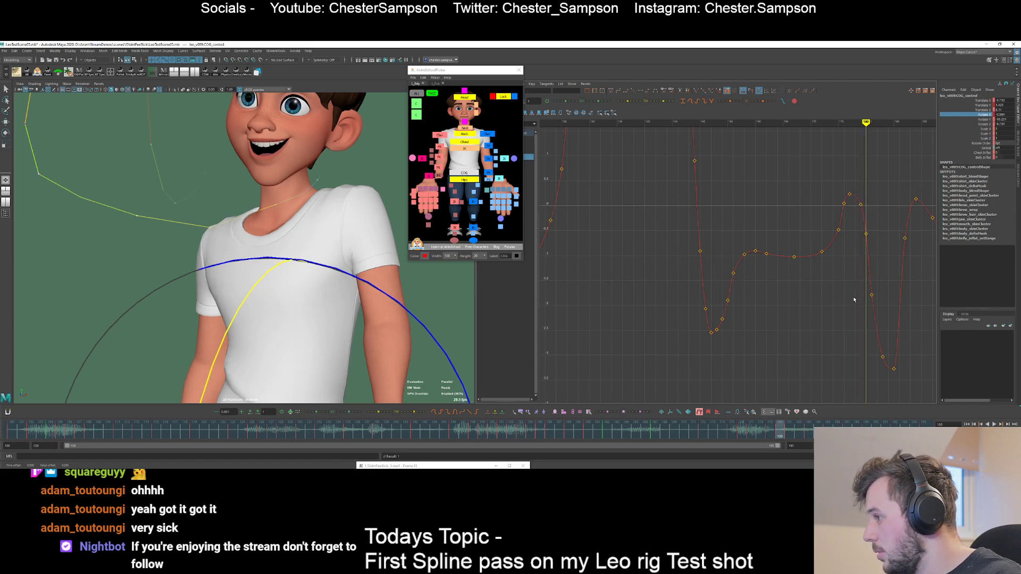
key("s")
left_click_drag(866, 348, 885, 323)
middle_click_drag(885, 323, 886, 333, "shift")
key("alt+period")
left_click_drag(862, 361, 891, 349)
middle_click_drag(891, 349, 891, 354, "shift")
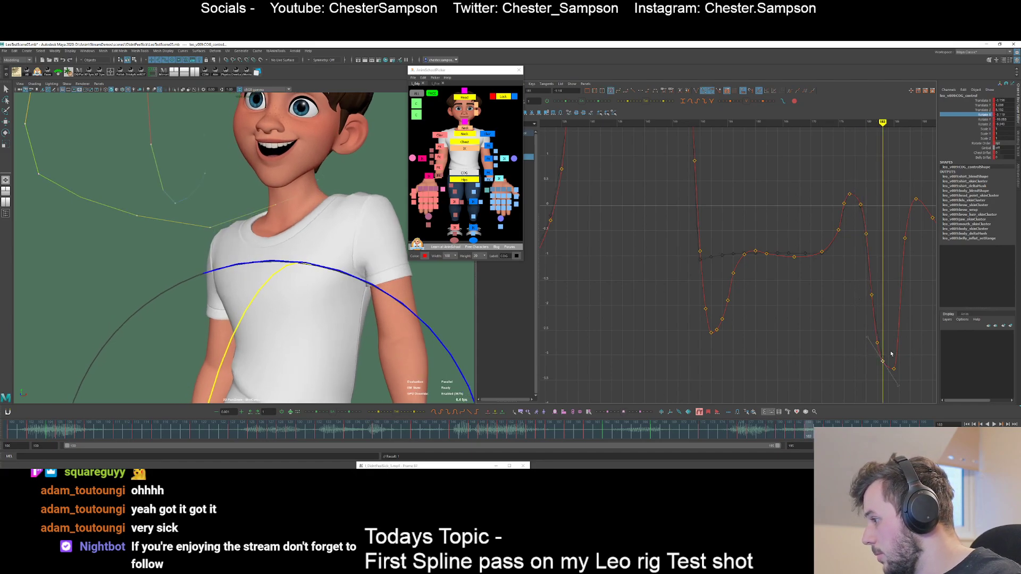
- Insert a Rotate X key at frame 184 in the trough and raise the key at frame 185 slightly
key("alt+period")
key("s")
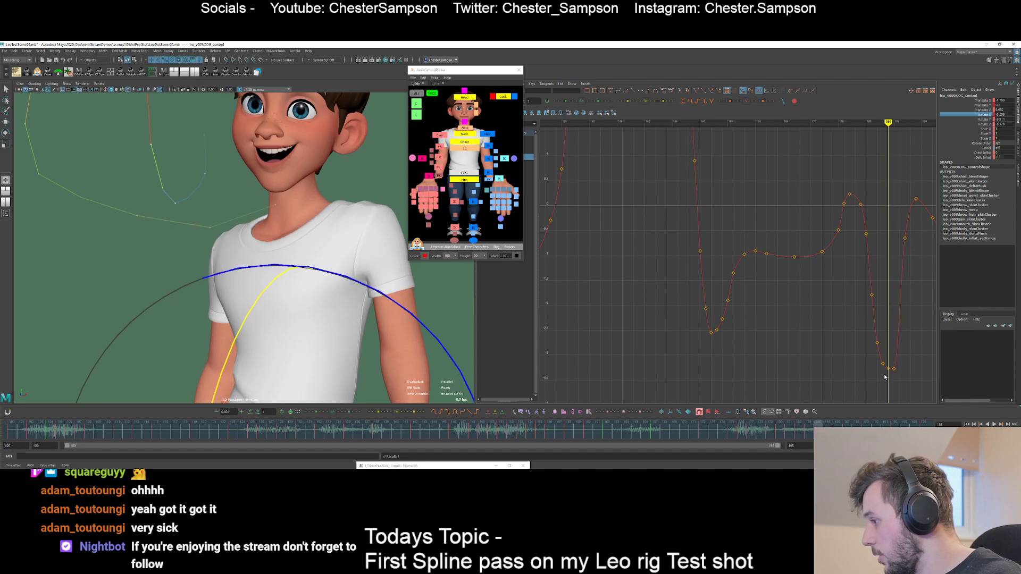
key("alt+period")
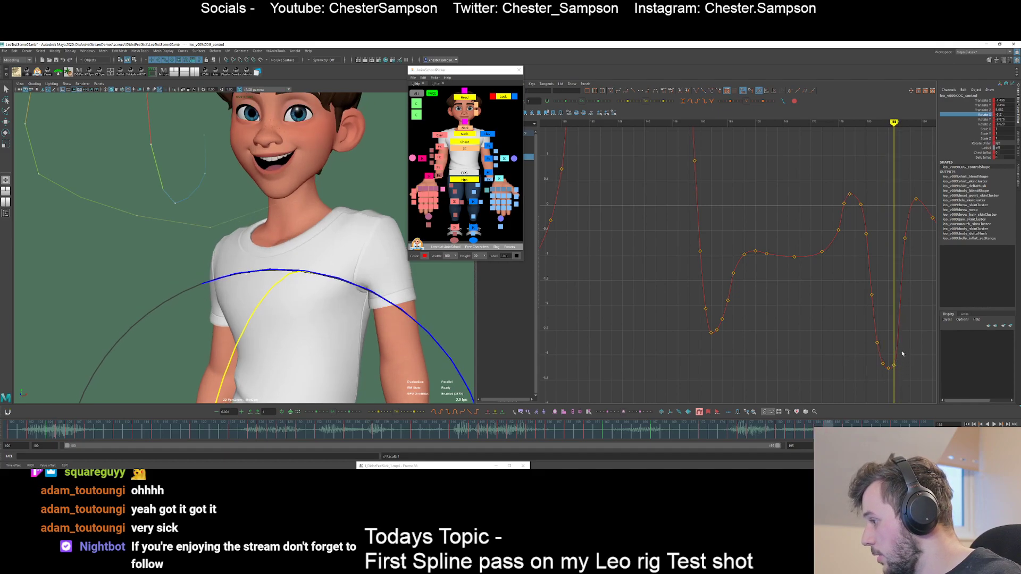
key("period")
key("comma")
- Insert a Rotate X key at frame 186 and lower it to ease the rise out of the trough
key("alt+period")
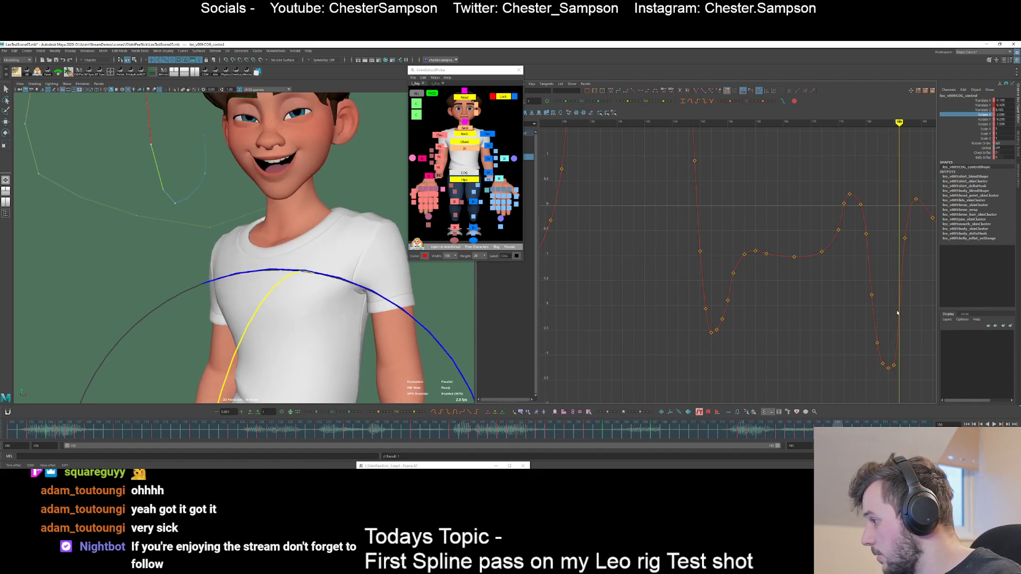
middle_click_drag(913, 325, 837, 344)
left_click(914, 345)
right_click_drag(745, 311, 834, 306, "alt+shift")
middle_click_drag(834, 305, 673, 294, "alt")
right_click_drag(782, 294, 728, 299, "alt")
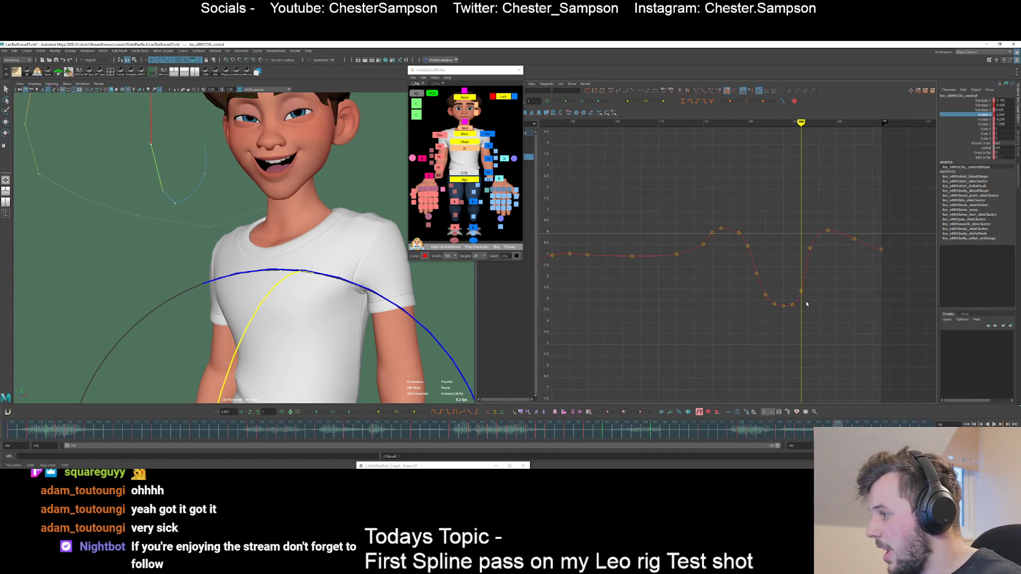
- Insert a Rotate X key at frame 188, just before the second peak, and fine-tune its height
middle_click_drag(806, 302, 769, 316, "alt")
key("period")
key("alt+period")
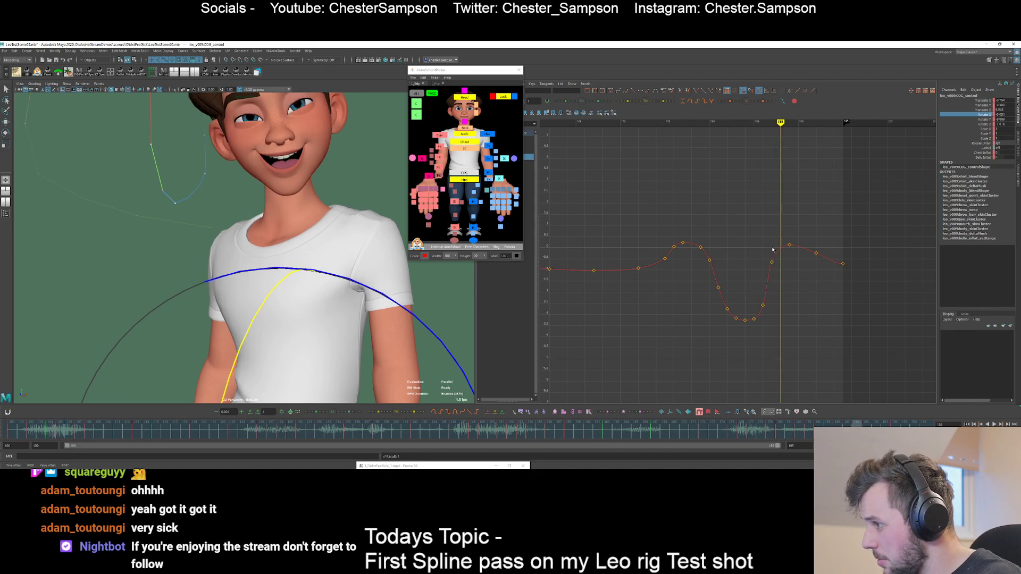
middle_click_drag(792, 253, 793, 252, "shift")
left_click(796, 254)
- Insert a Rotate X key at frame 190, just after the second peak, and raise it slightly
key("alt+period")
key("alt+period")
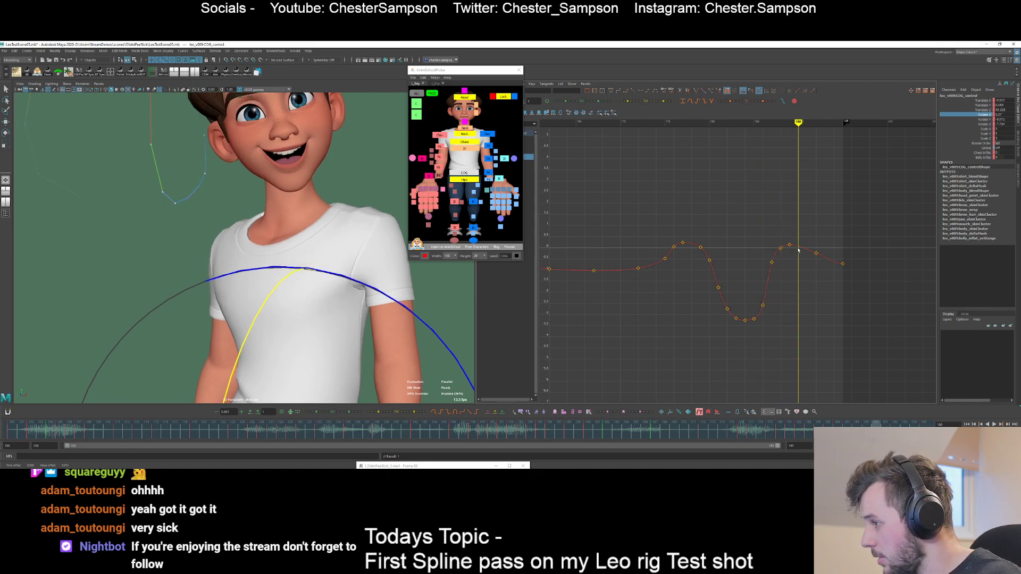
left_click_drag(796, 256, 806, 243)
right_click_drag(801, 298, 801, 236, "alt+shift")
middle_click_drag(802, 236, 802, 234, "shift")
left_click(815, 228)
- Insert a Rotate X key at frame 191 and raise it slightly to round the fall from the second peak
key("alt+period")
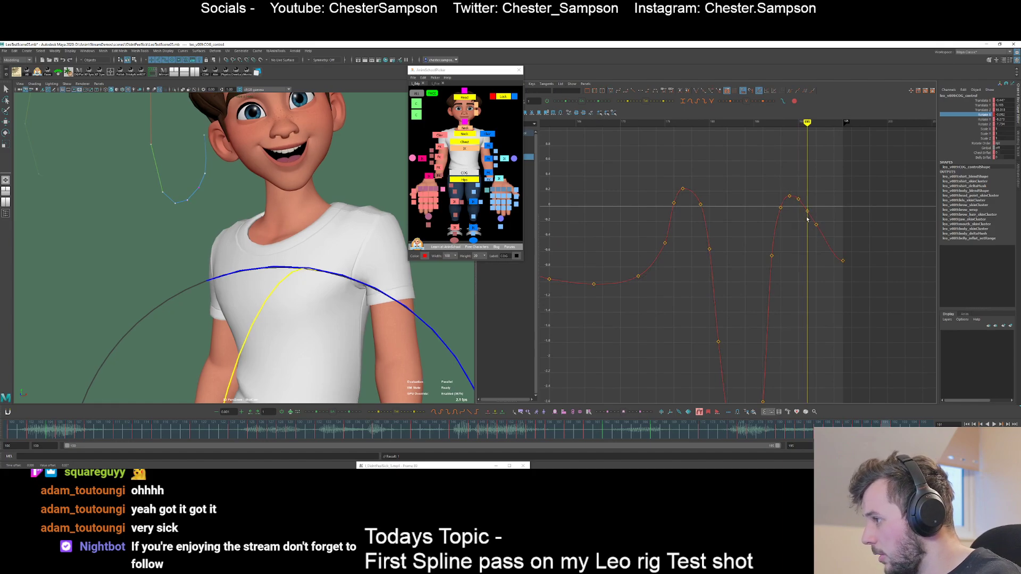
left_click_drag(803, 219, 813, 207)
middle_click_drag(816, 209, 817, 203, "shift")
left_click(817, 203)
left_click_drag(793, 203, 804, 193)
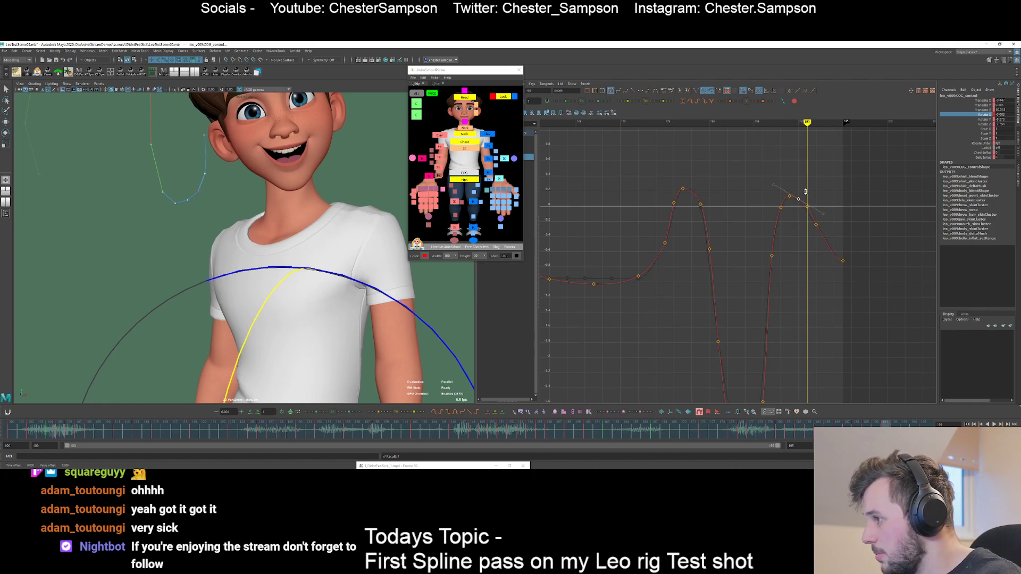
left_click(806, 189)
- Insert a Rotate X key at frame 193, between the last two keys of the curve
key("alt+period")
key("alt+period")
key("s")
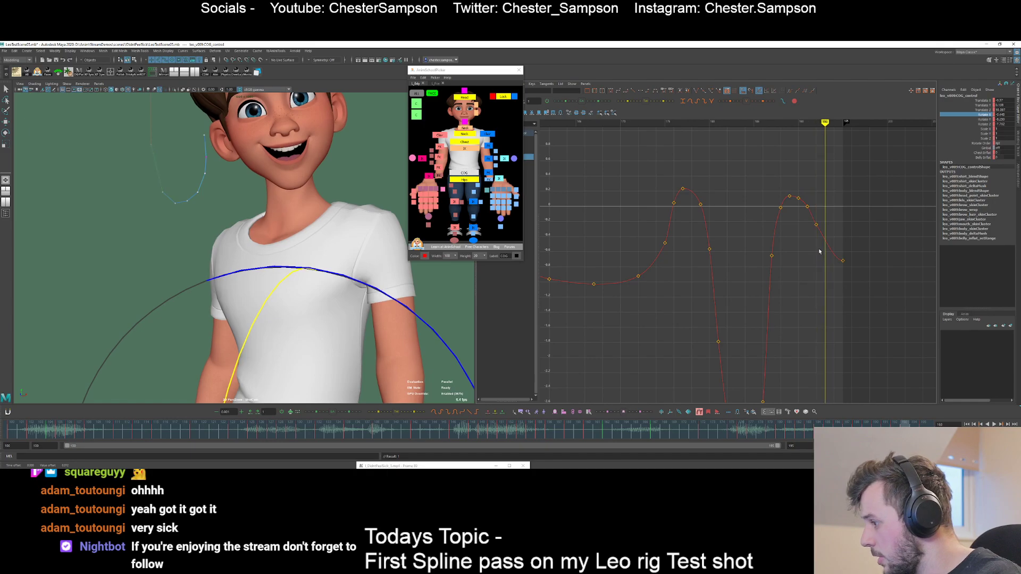
- Adjust the keys just before the end of the COG control's Rotate X curve to refine its final descent
left_click_drag(820, 251, 833, 232)
middle_click_drag(835, 232, 837, 239, "shift")
left_click(840, 244)
key("alt+period")
left_click_drag(831, 259, 843, 245)
key("a")
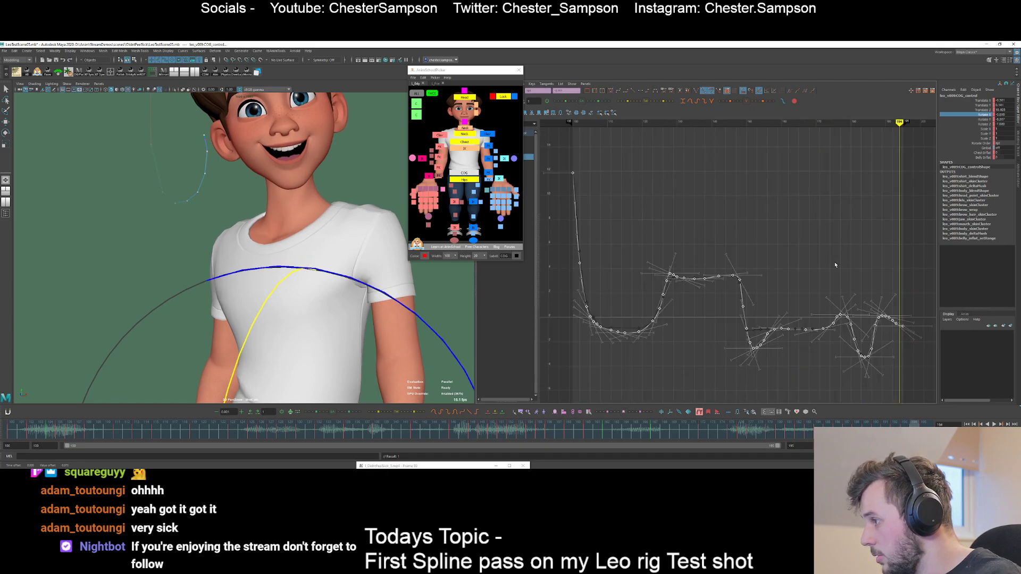
- Smooth the keys leading into the first valley of the COG Rotate X curve, repositioning individual keys along the slope
right_click_drag(878, 337, 877, 333, "alt+shift")
middle_click_drag(856, 294, 833, 238, "alt")
middle_click_drag(642, 277, 658, 281, "alt")
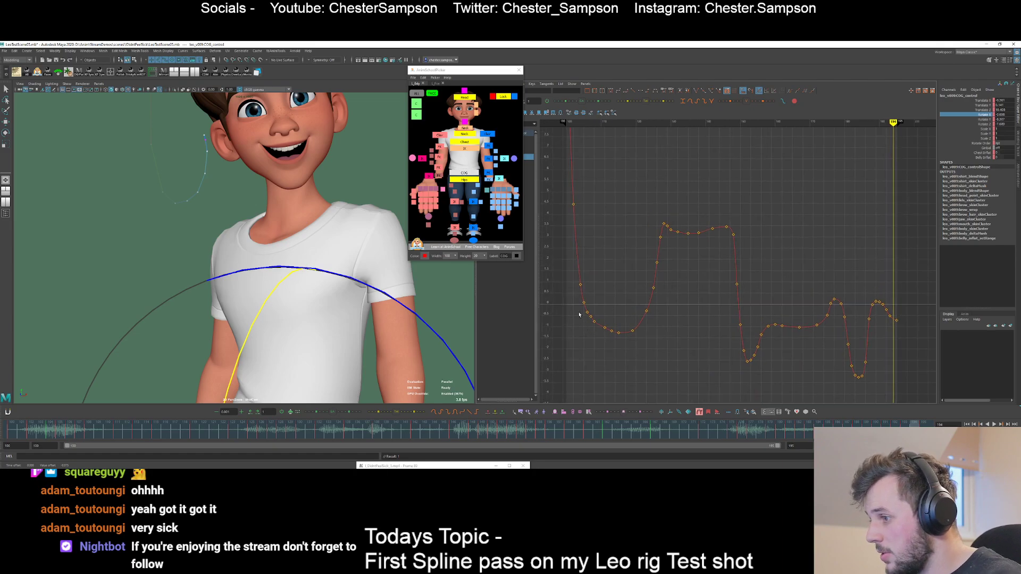
left_click_drag(571, 292, 613, 342)
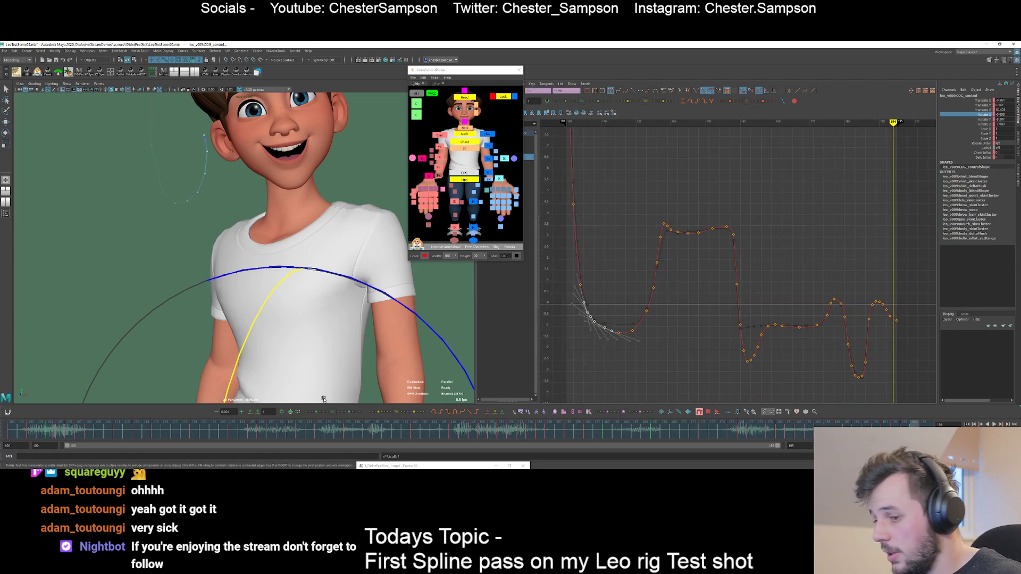
left_click_drag(334, 412, 342, 412)
left_click(604, 333)
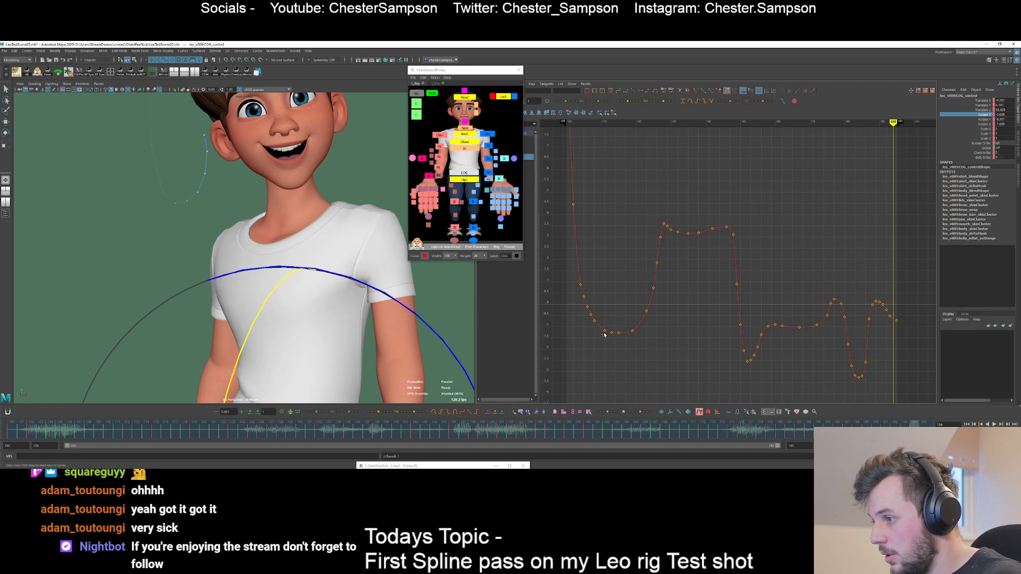
left_click(594, 322)
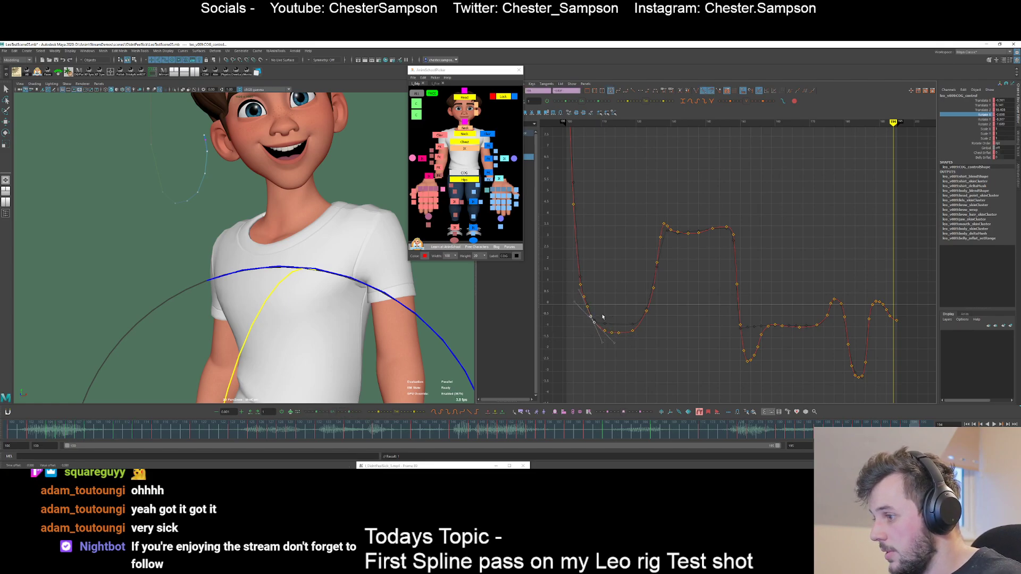
left_click(601, 340)
left_click(610, 324)
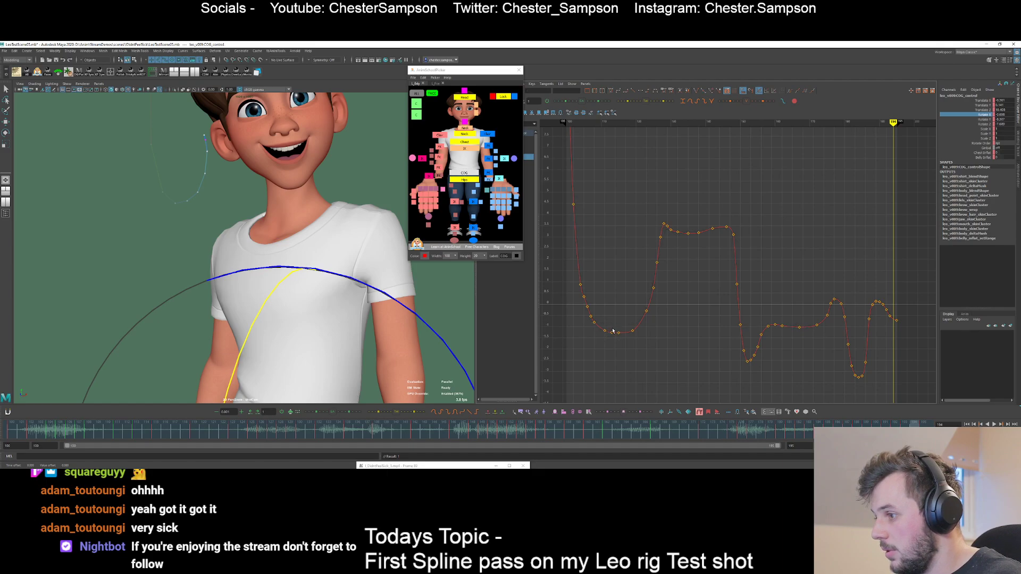
- Play back the shot at the full camera framing to review the body motion
key("alt+comma")
key("alt+comma")
key("alt+period")
key("alt+period")
key("alt+period")
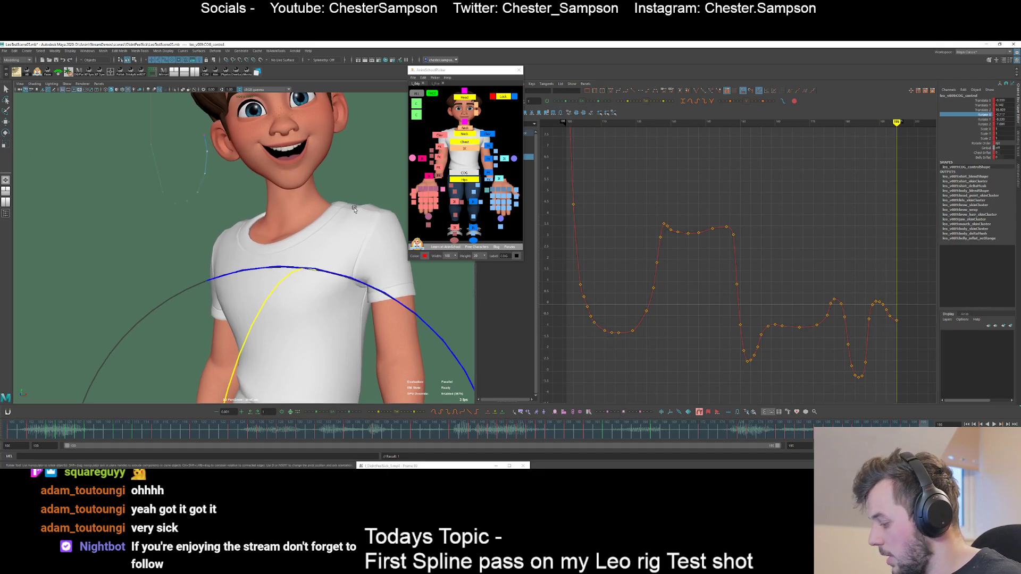
key("backslash")
key("alt+v")
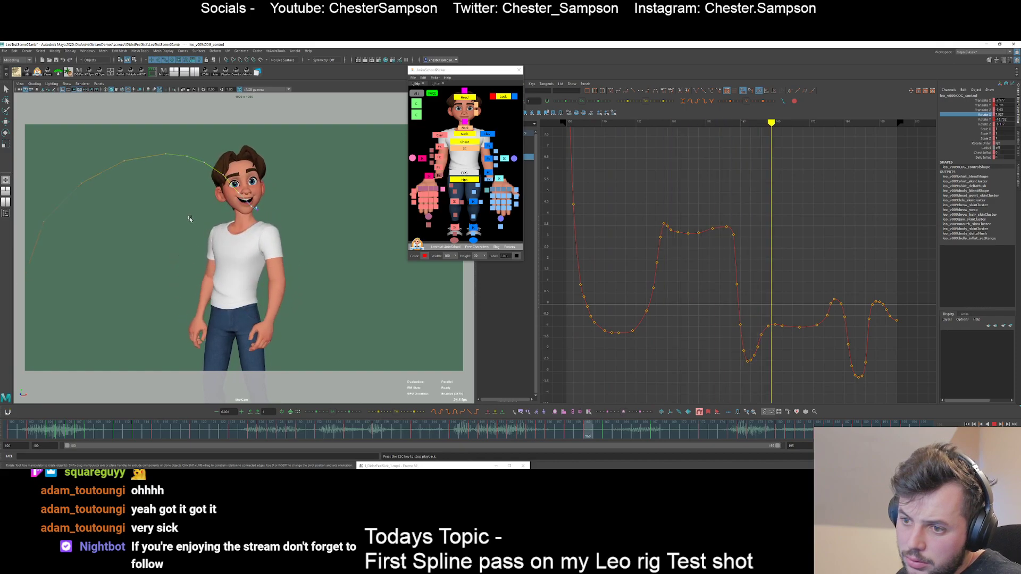
key("Escape")
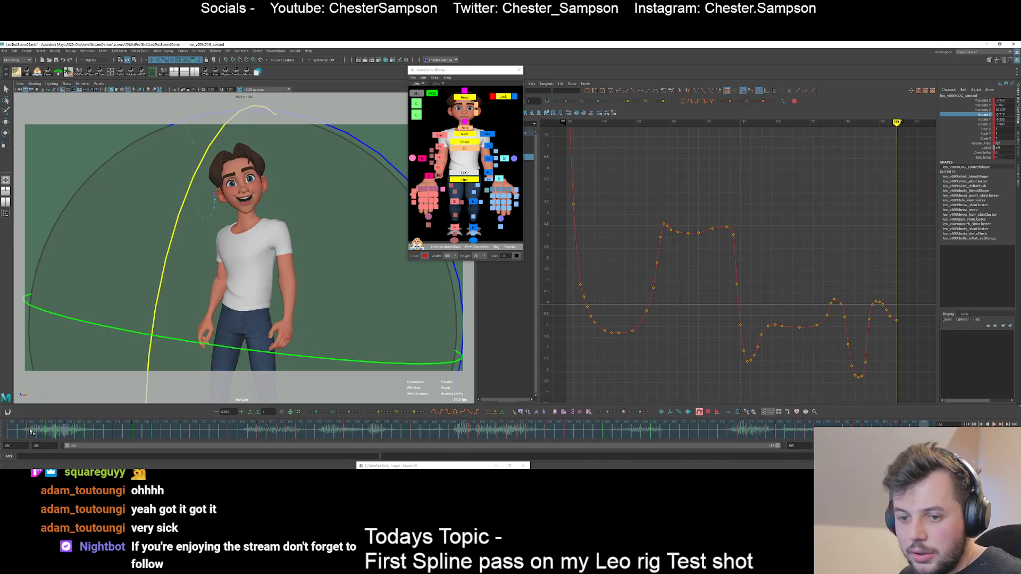
- Select the head motion trail's offset control and move it so the trail runs close to the top of the character's head
left_click_drag(79, 431, 12, 430)
key("q")
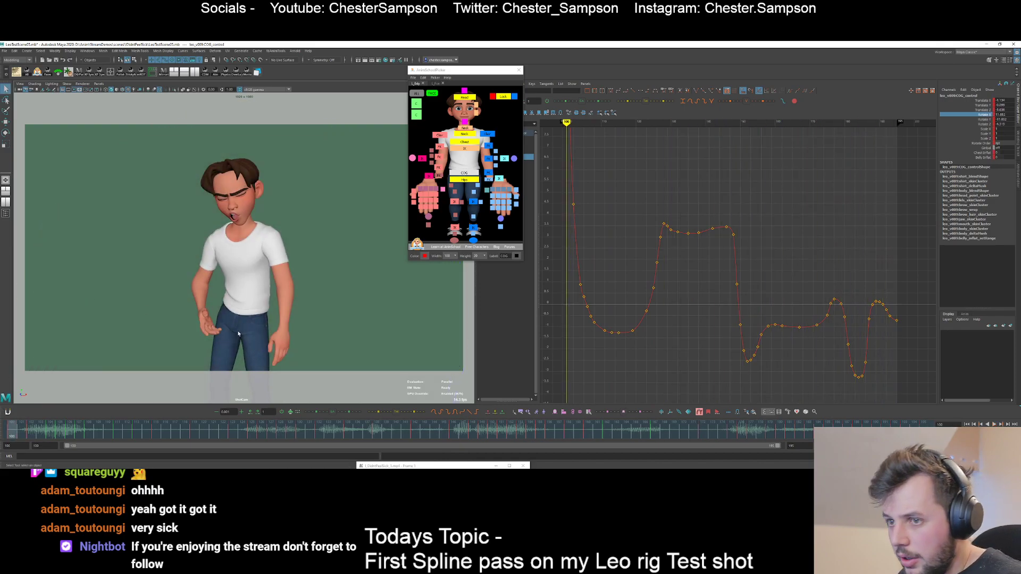
left_click(699, 412)
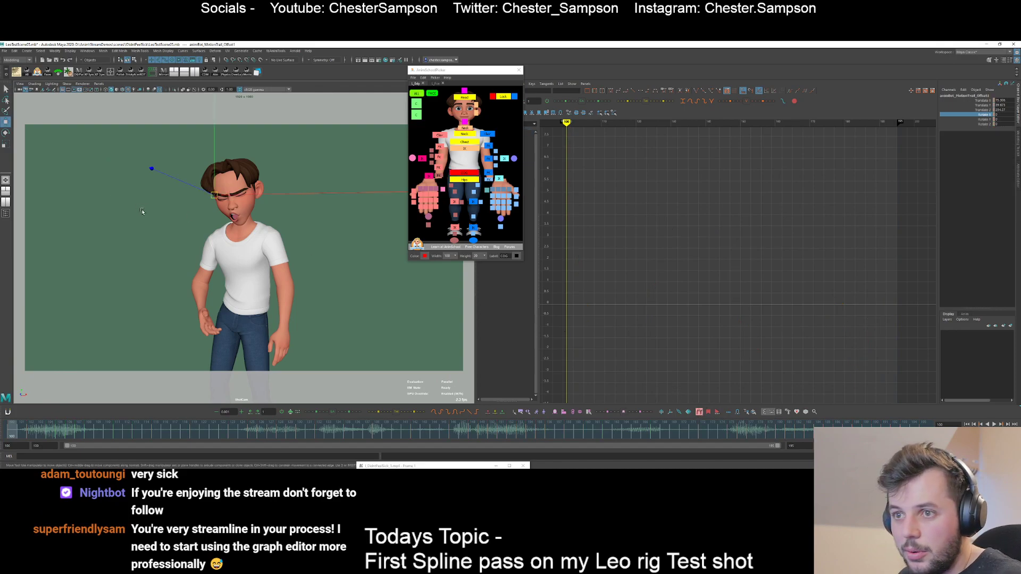
key("w")
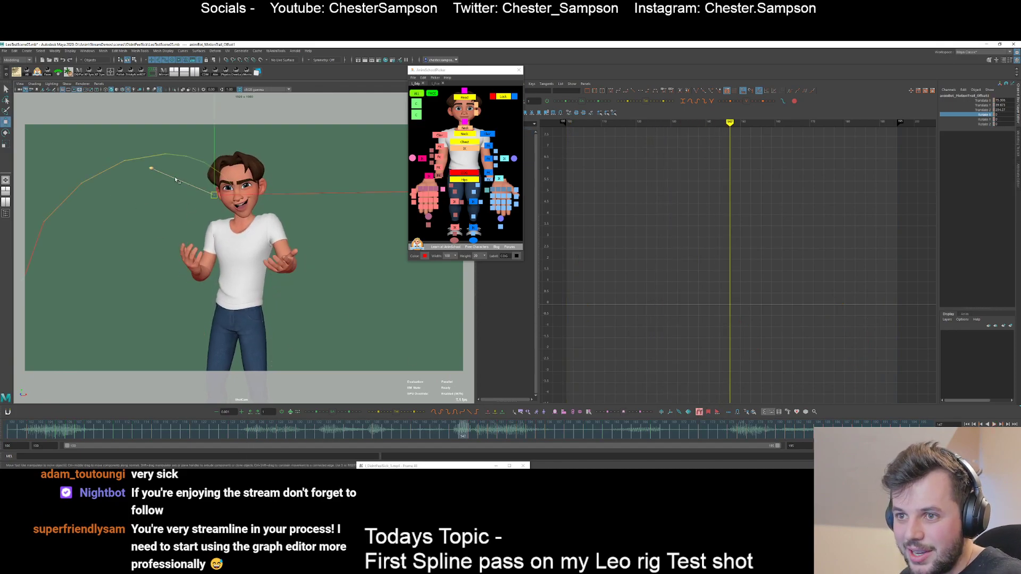
left_click_drag(176, 180, 221, 200)
left_click(23, 428)
key("alt+v")
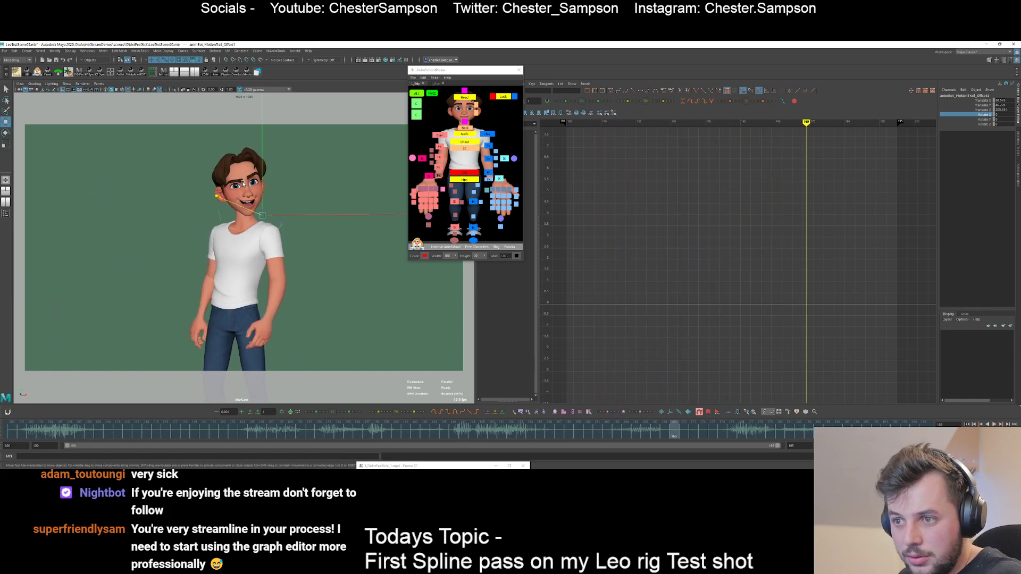
left_click_drag(263, 189, 265, 151)
- Play the shot from the first frame to check the arc of the repositioned motion trail
left_click(16, 432)
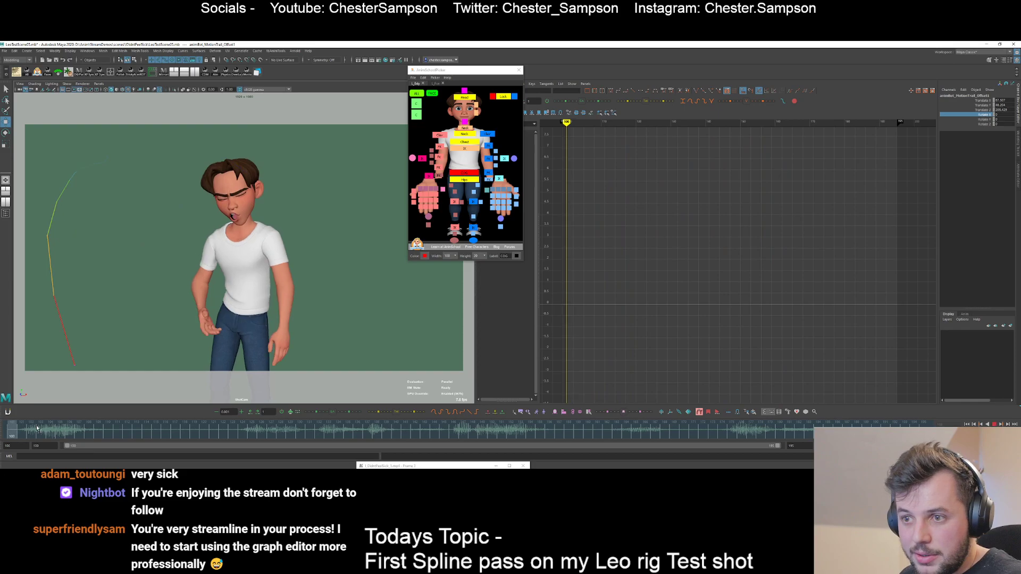
key("alt+v")
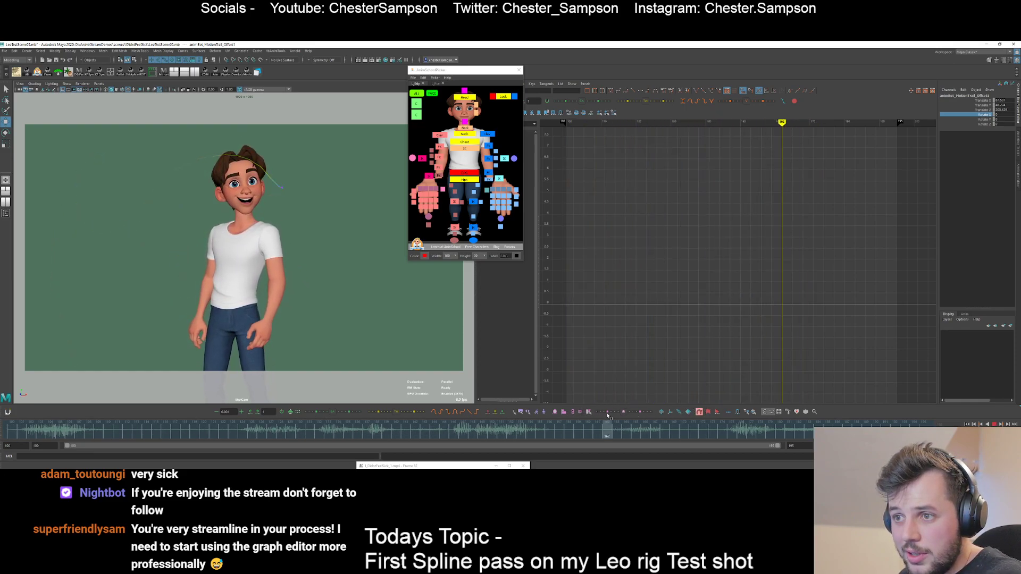
key("alt+v")
- Show only the COG control's Rotate Y curve and raise the key in the middle of its high plateau into a peak
key("e")
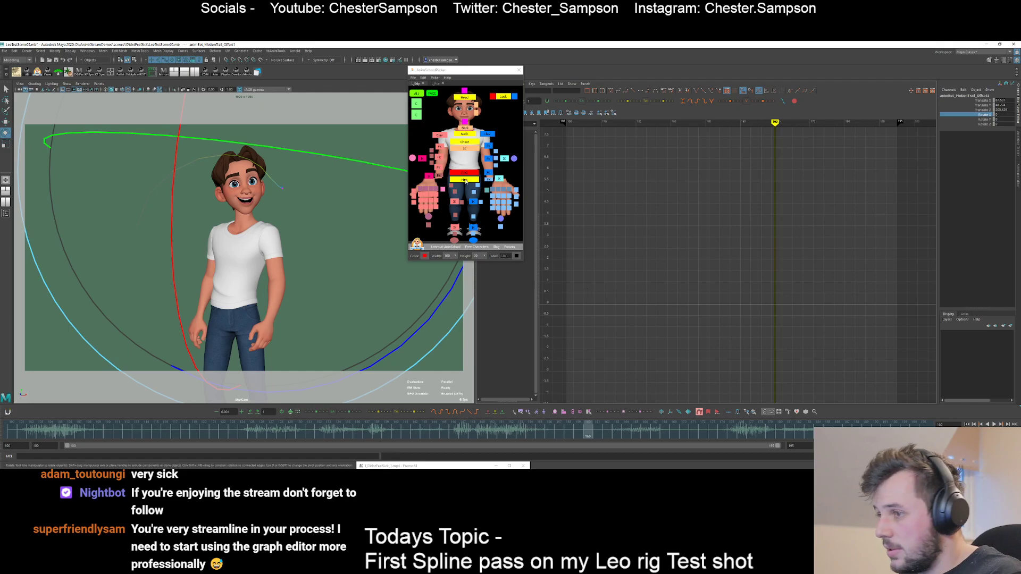
left_click(464, 173)
left_click(984, 119)
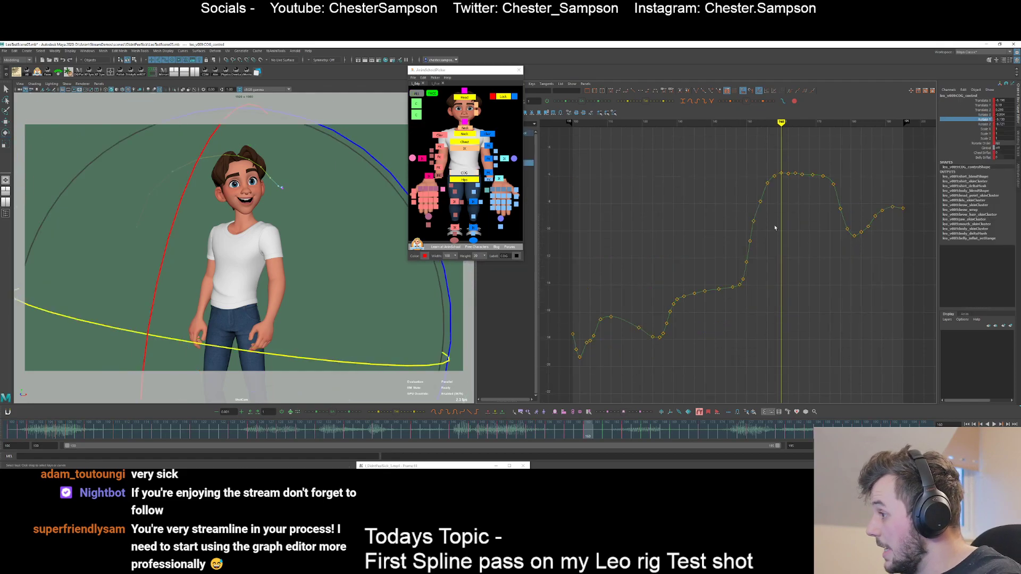
key("period")
key("period")
key("period")
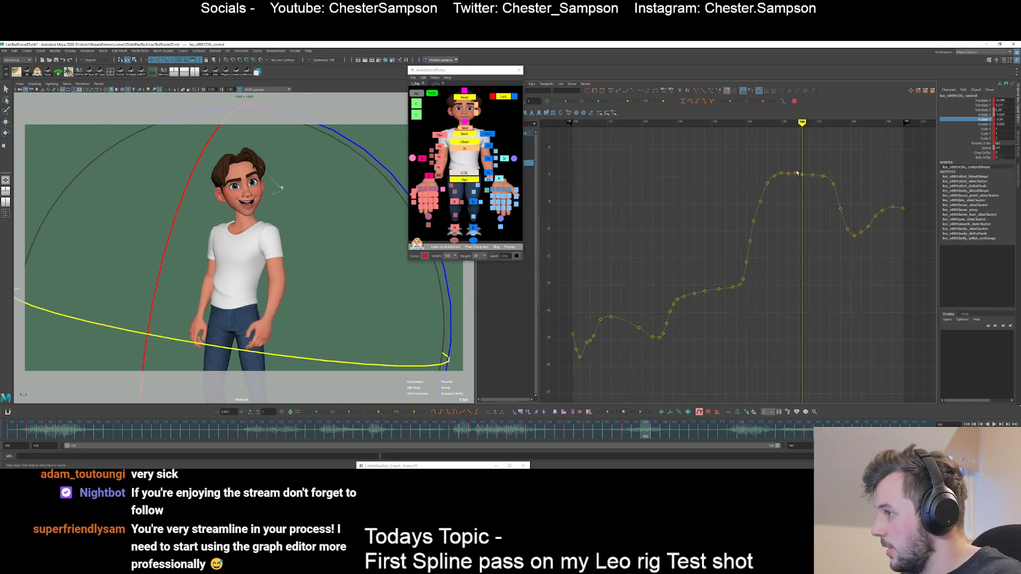
left_click_drag(798, 167, 807, 188)
left_click(802, 192)
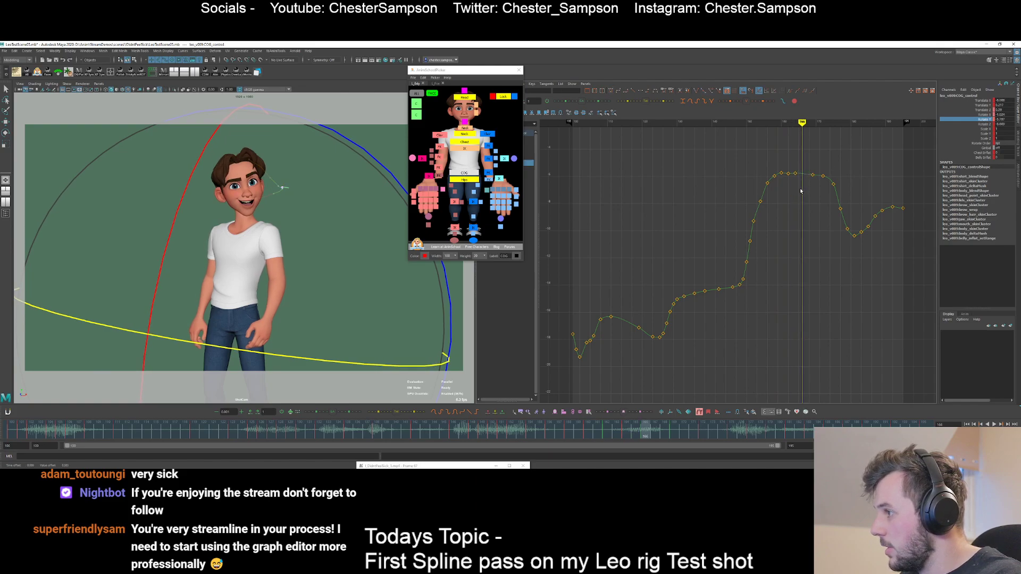
key("ctrl+z")
- Delete the extra Rotate Y keys on both sides of the raised peak key so the curve arcs smoothly over it
key("comma")
key("Delete")
key("comma")
key("Delete")
key("comma")
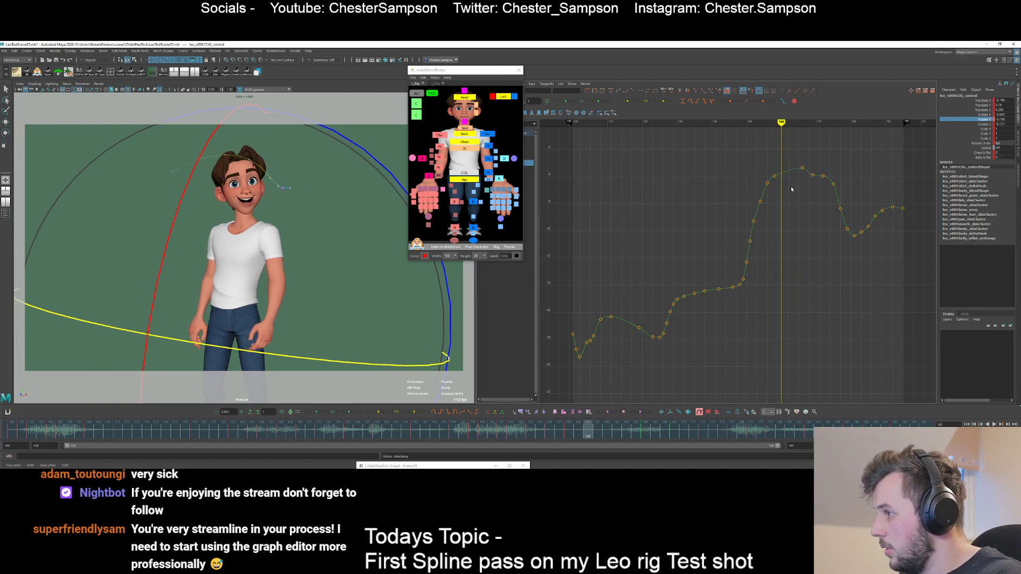
key("period")
key("period")
key("Delete")
key("period")
key("Delete")
key("comma")
key("comma")
key("comma")
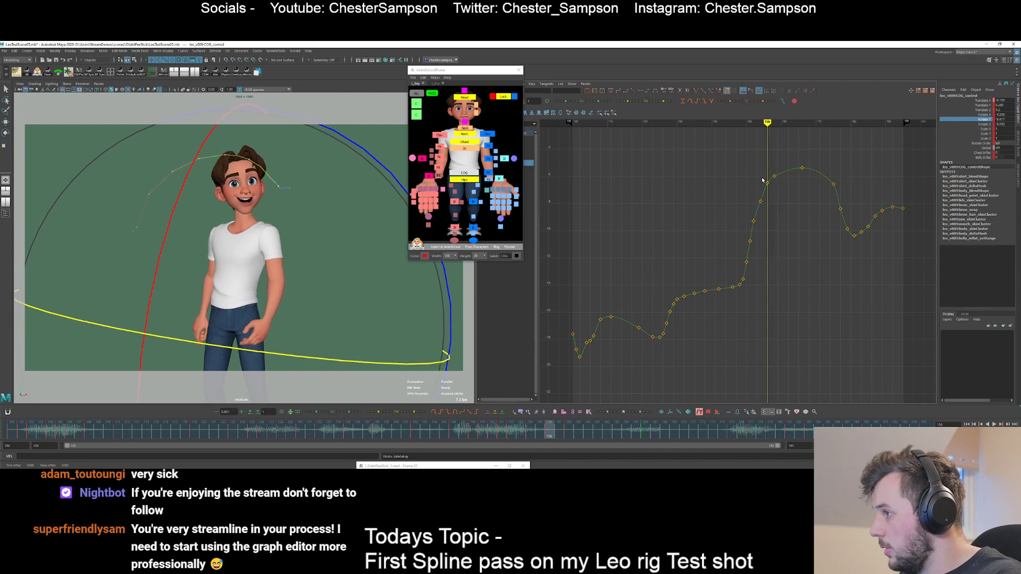
- Reposition the Rotate Y keys on the steep rise so the curve eases smoothly into the peak
left_click(766, 182)
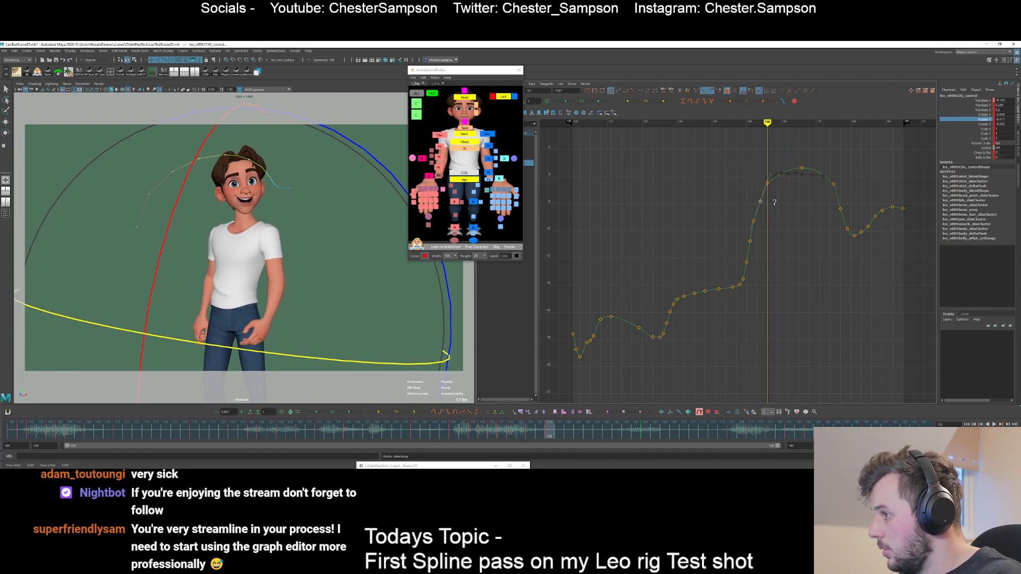
left_click(746, 262)
left_click(755, 269)
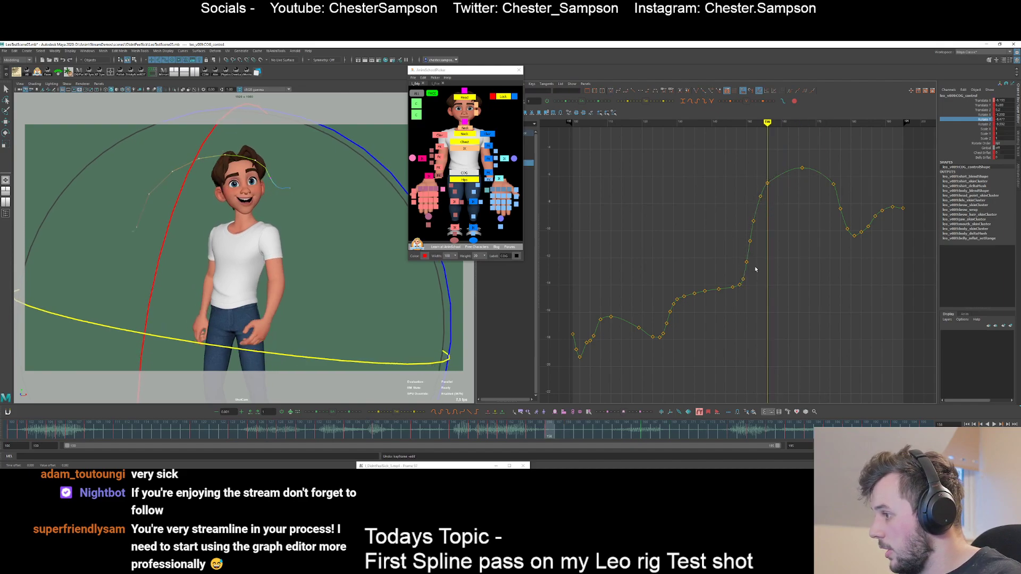
left_click(766, 270)
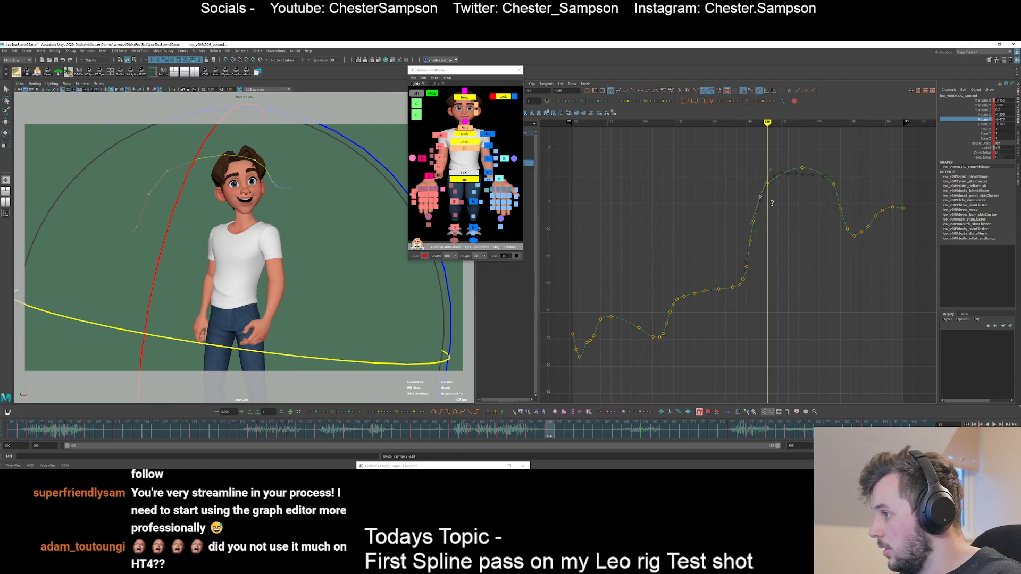
left_click(764, 180)
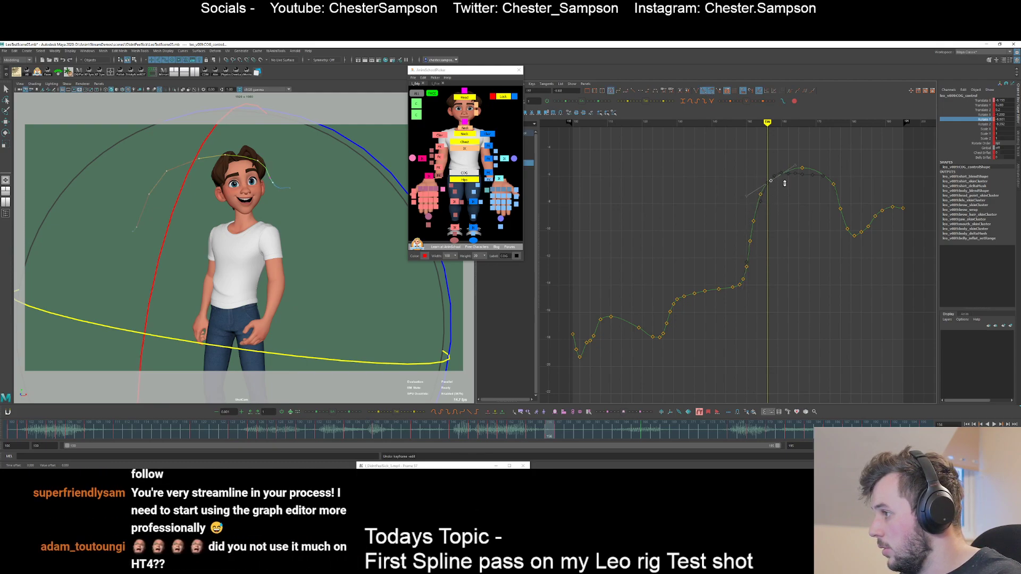
left_click(730, 242)
- Realign the Rotate Y keys climbing out of the opening dip into an even slope and adjust the first key's tangent
key("comma")
key("comma")
key("comma")
key("comma")
key("comma")
key("comma")
key("comma")
key("comma")
key("comma")
key("comma")
key("comma")
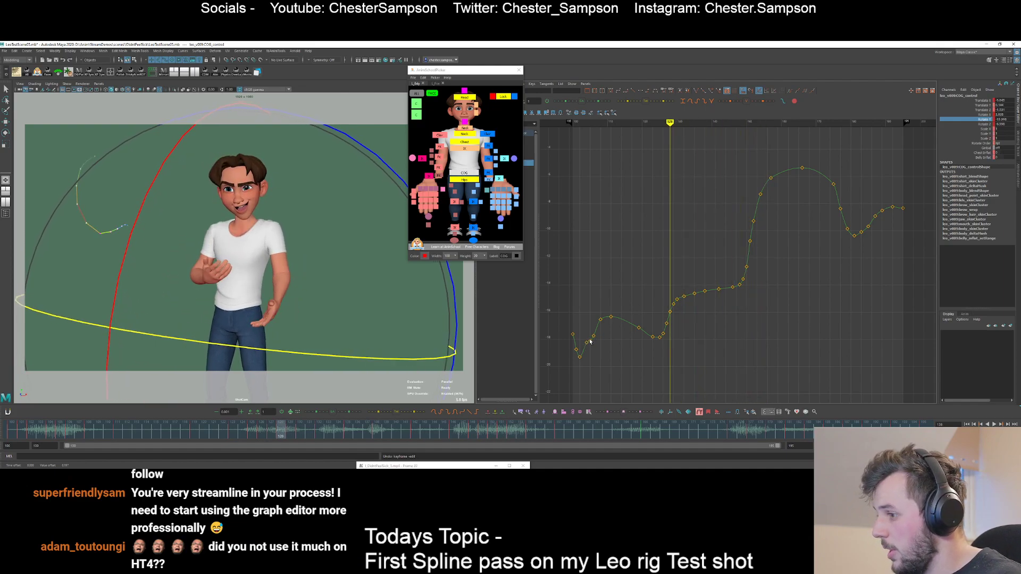
middle_click_drag(587, 344, 653, 308, "alt")
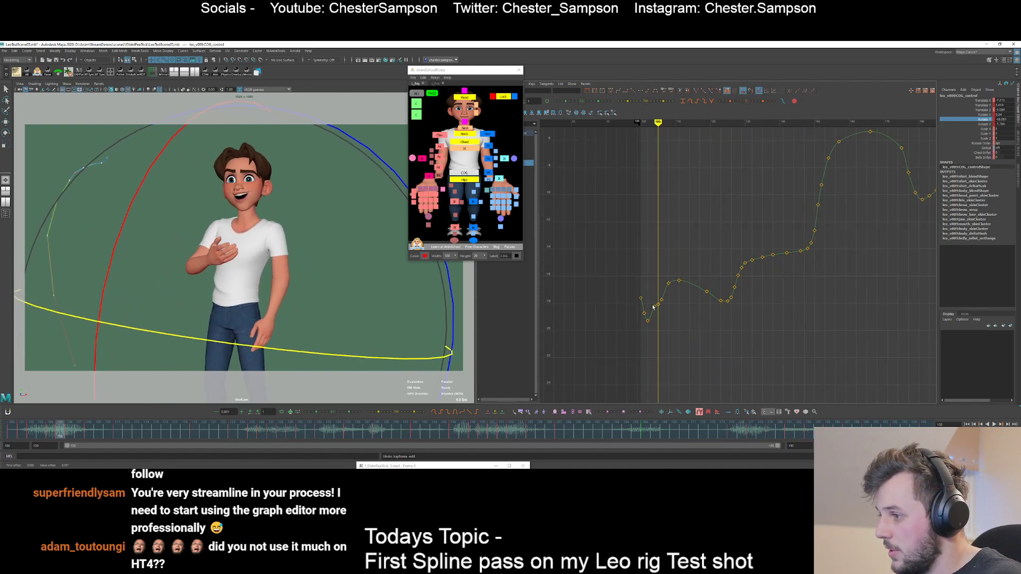
left_click_drag(649, 306, 658, 309)
left_click(664, 322)
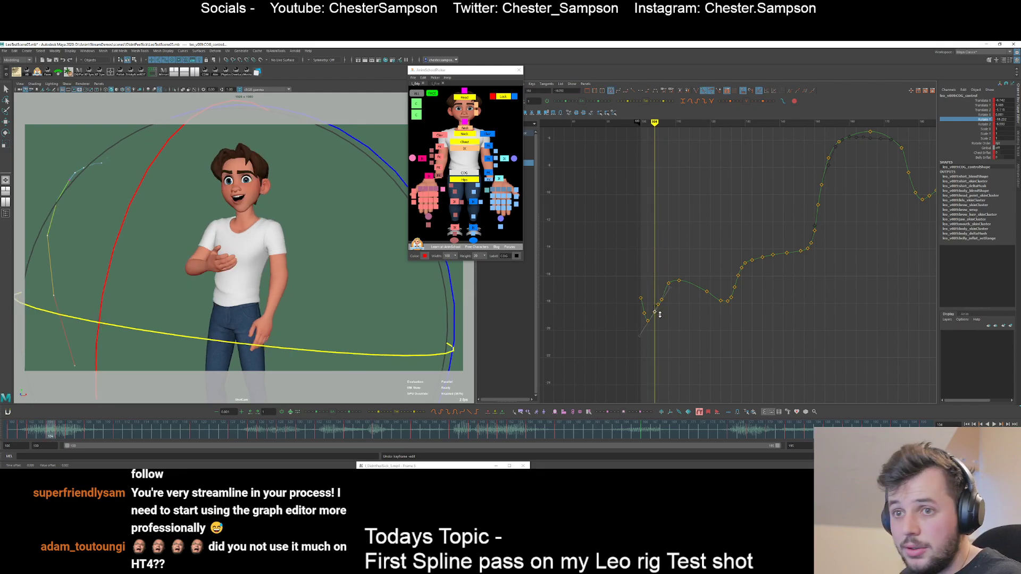
middle_click_drag(660, 315, 663, 316, "shift")
key(".")
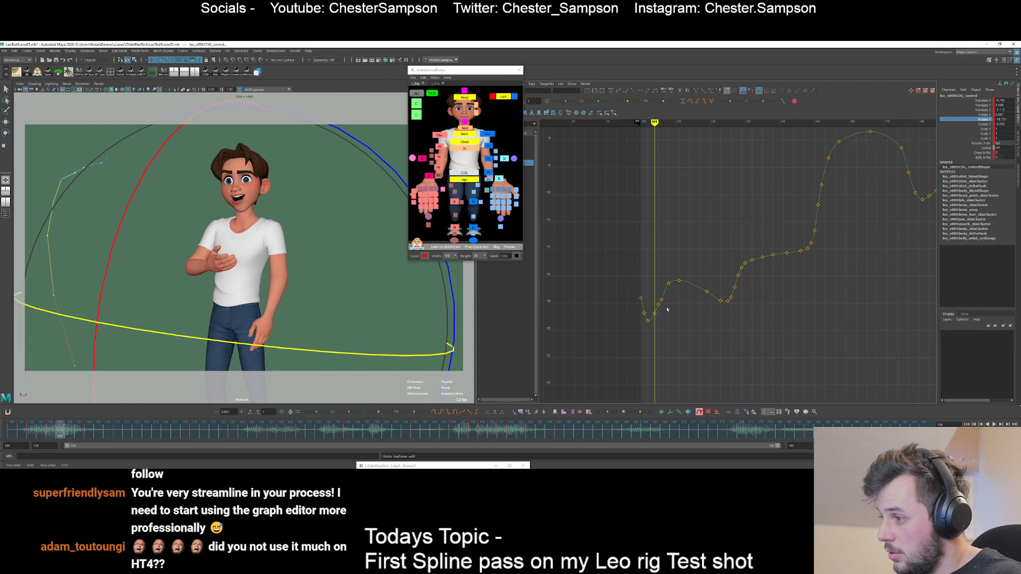
middle_click_drag(672, 293, 672, 287, "shift")
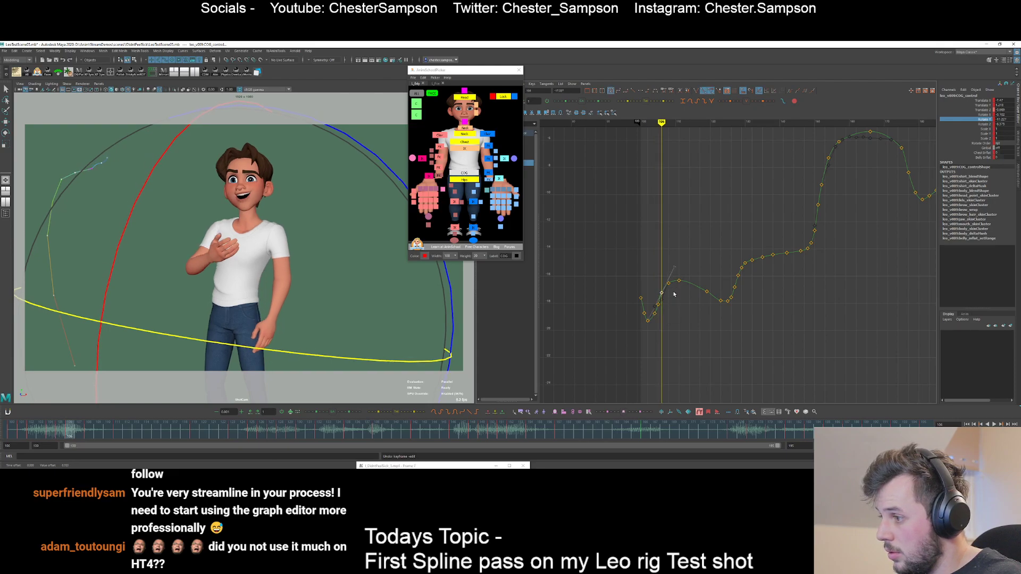
left_click(643, 300)
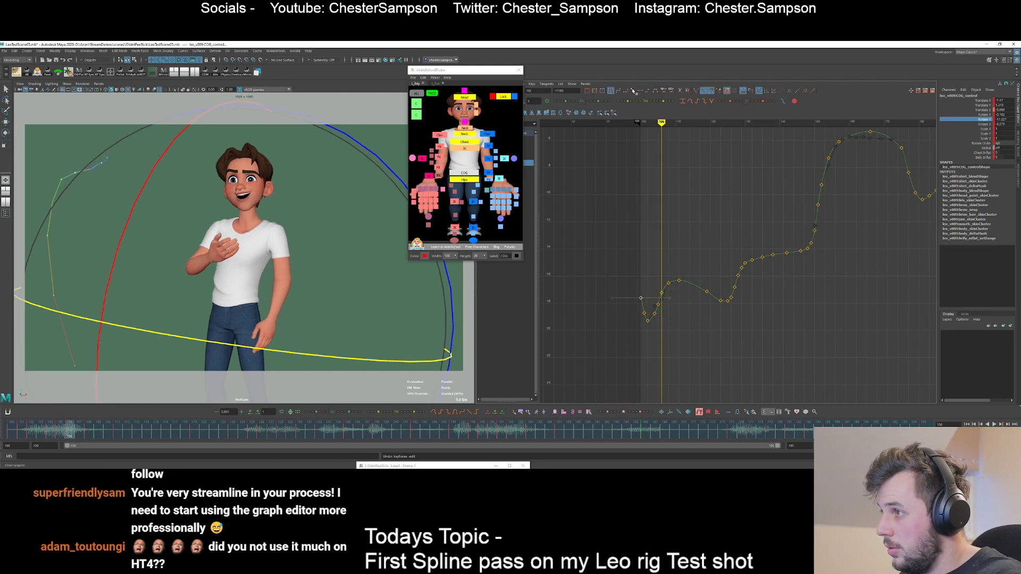
left_click(626, 251)
- Add Rotate Y keys on the gentle descent leading into the second dip, on either side of the existing key
left_click_drag(659, 304, 709, 303)
key("alt+comma")
key("alt+comma")
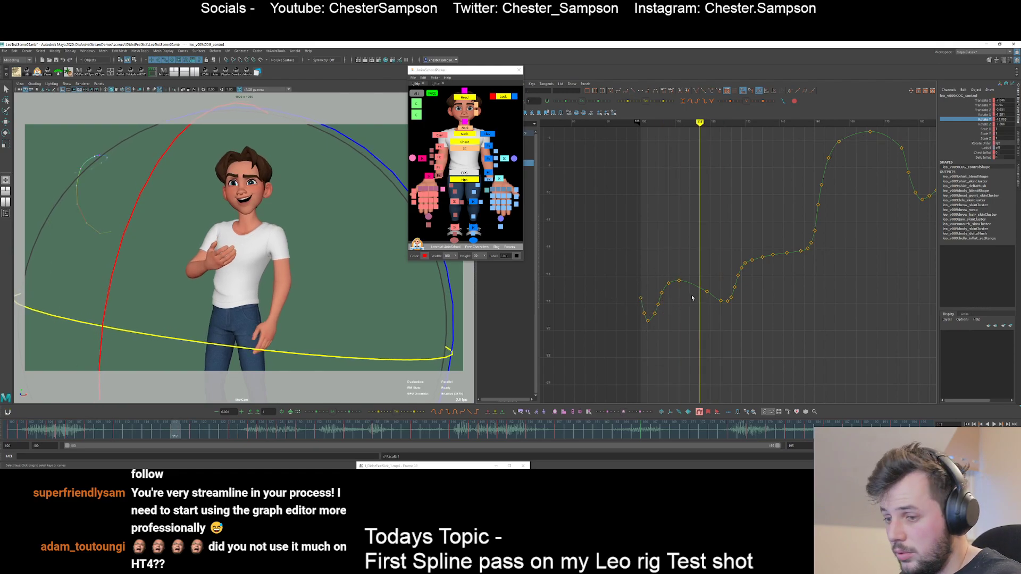
key("alt+period")
key("alt+period")
key("alt+period")
key("alt+period")
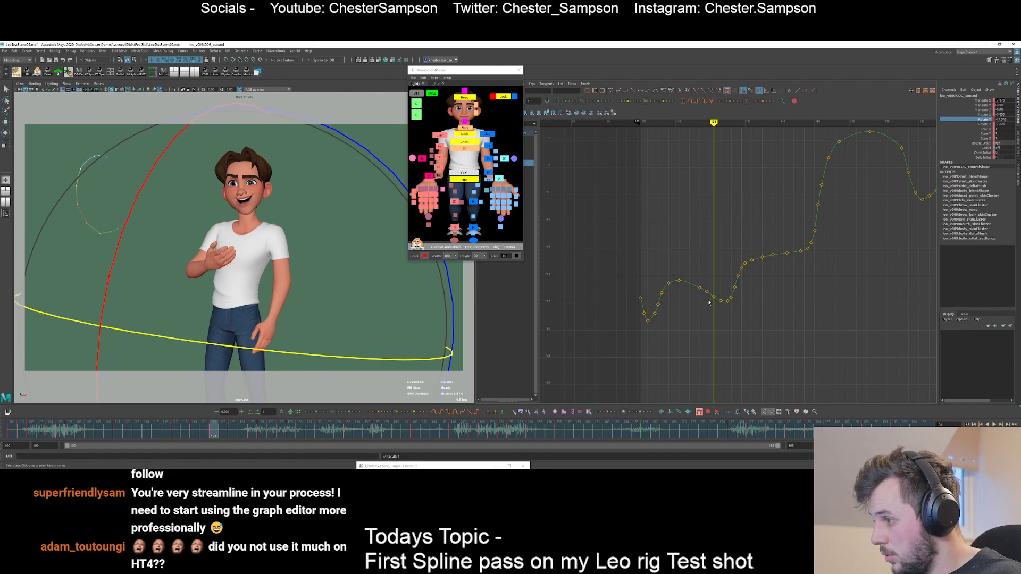
- Move the individual Rotate Y keys on the descent into the second dip to even out the slope
right_click_drag(705, 346, 707, 303, "alt+shift")
left_click_drag(702, 347, 713, 362)
middle_click_drag(720, 346, 721, 355)
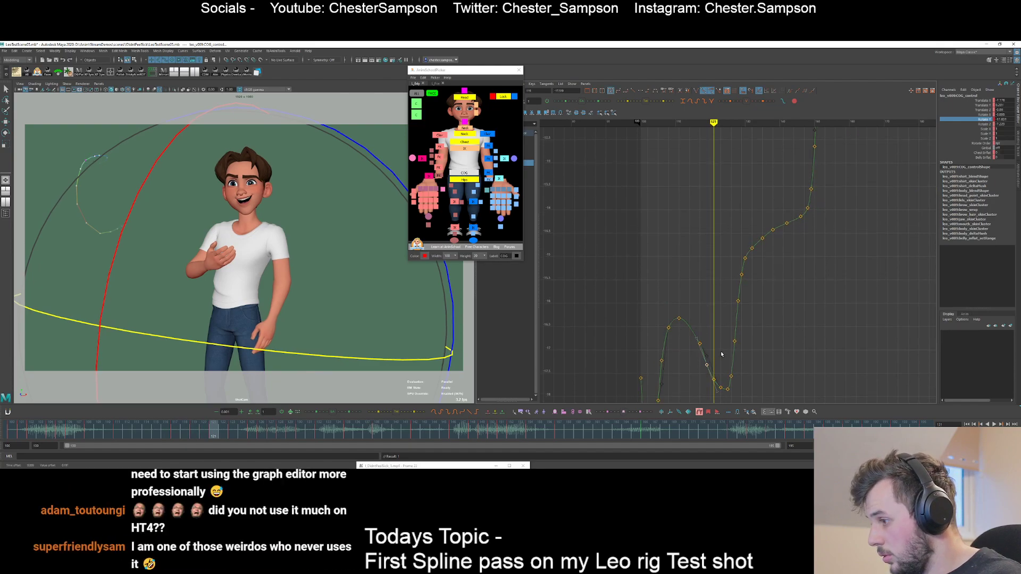
left_click_drag(693, 335, 708, 348)
middle_click_drag(710, 342, 710, 338)
left_click(712, 351)
- Raise the Rotate Y key at the bottom of the second dip and the key just after it to round the turn
key("alt+period")
key("alt+period")
key("alt+period")
key("alt+period")
left_click_drag(724, 383, 740, 395)
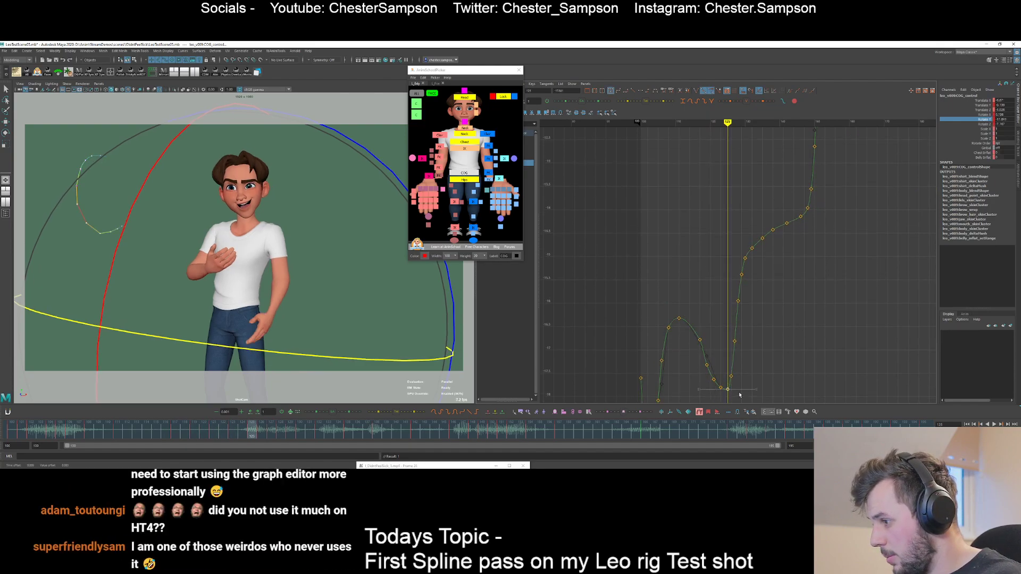
middle_click_drag(745, 386, 745, 385, "shift")
left_click_drag(727, 368, 739, 380)
middle_click_drag(740, 379, 740, 374, "shift")
left_click_drag(724, 365, 746, 393)
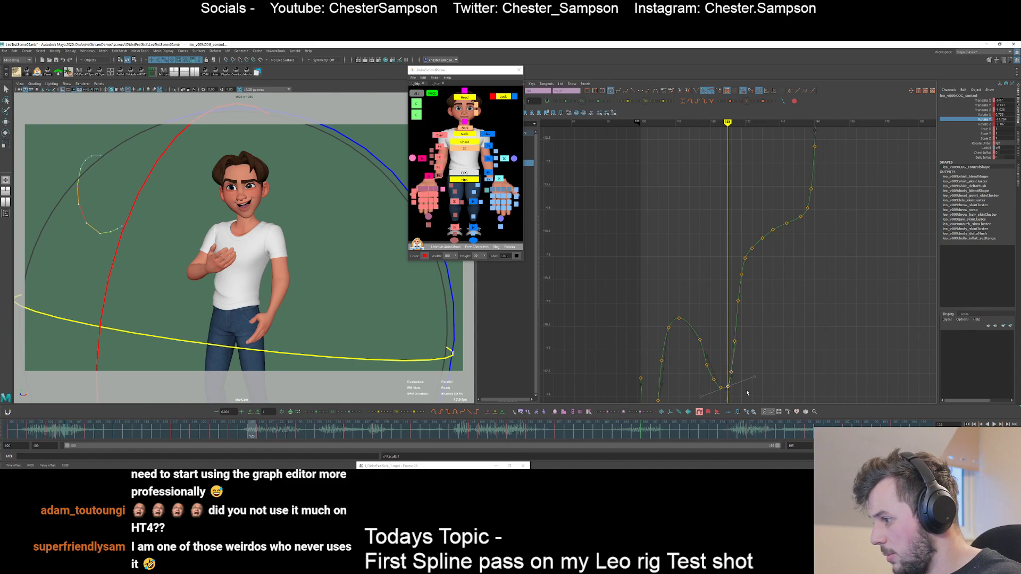
middle_click_drag(750, 388, 750, 385, "shift")
- Fine-tune the heights of the Rotate Y keys descending into the second dip for a smoother slope
left_click_drag(708, 373, 719, 386)
middle_click_drag(719, 373, 719, 376, "shift")
left_click_drag(702, 359, 715, 374)
middle_click_drag(716, 361, 716, 366, "shift")
left_click_drag(693, 335, 710, 350)
middle_click_drag(713, 320, 713, 326, "shift")
left_click(712, 328)
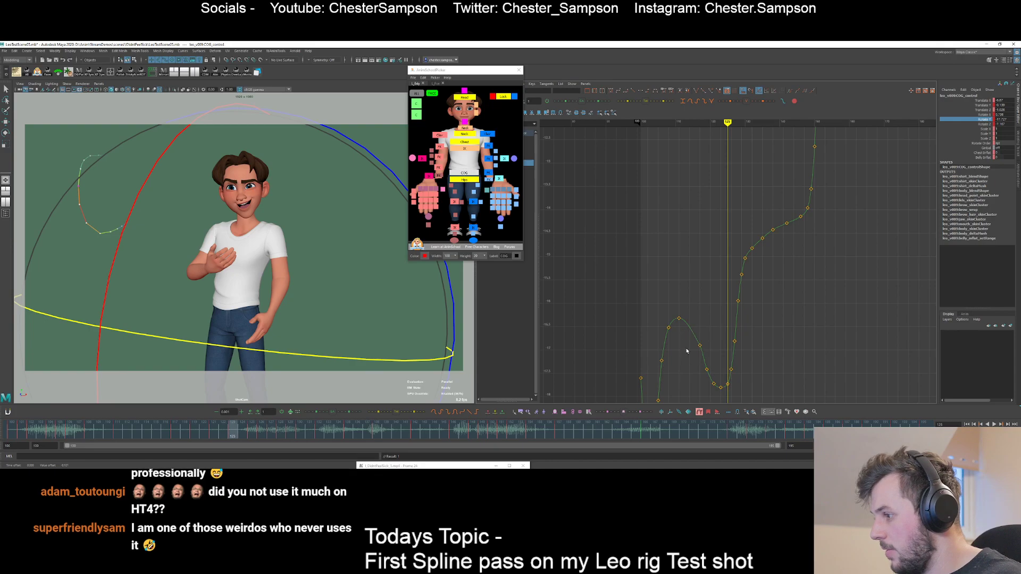
- Add a Rotate Y key just after the first crest and raise it to round the start of the descent
key("comma")
key("comma")
key("comma")
key("comma")
key("alt+comma")
key("alt+comma")
key("s")
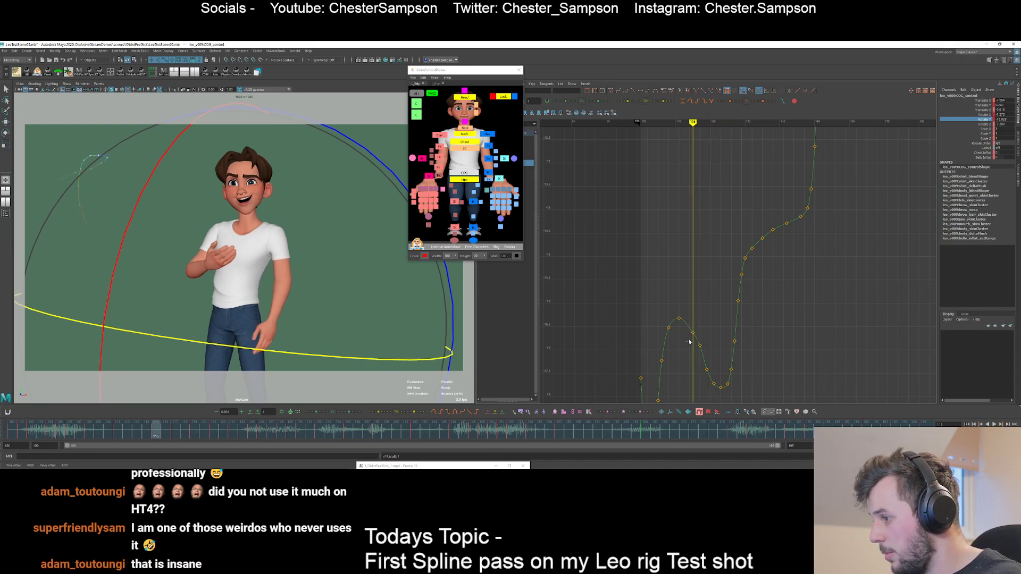
left_click_drag(688, 328, 697, 339)
left_click(702, 320)
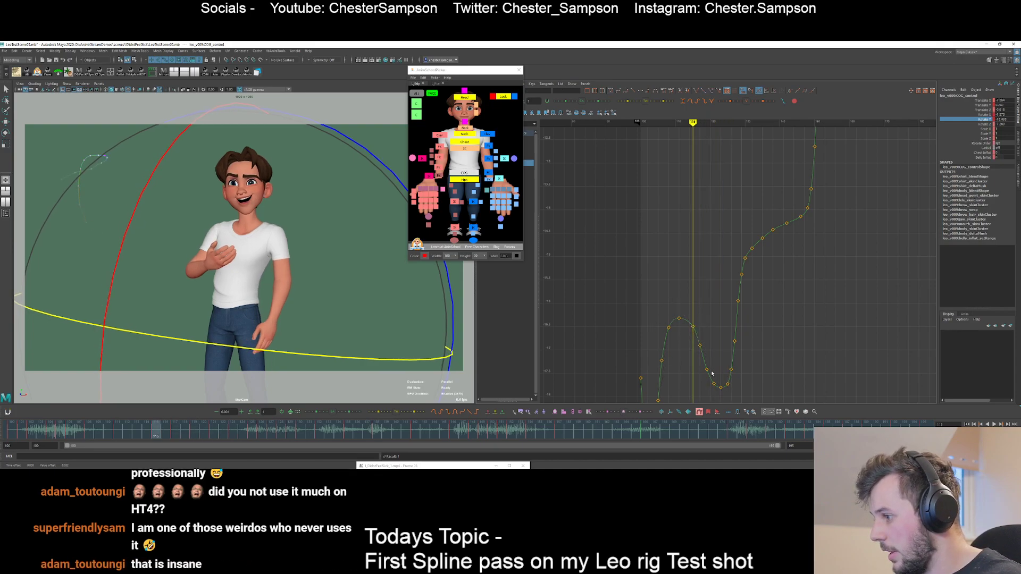
- Lower the Rotate Y key partway up the rise from the second dip and adjust the key before it
key("period")
key("period")
key("period")
key("period")
key("period")
key("period")
left_click_drag(731, 339, 750, 368)
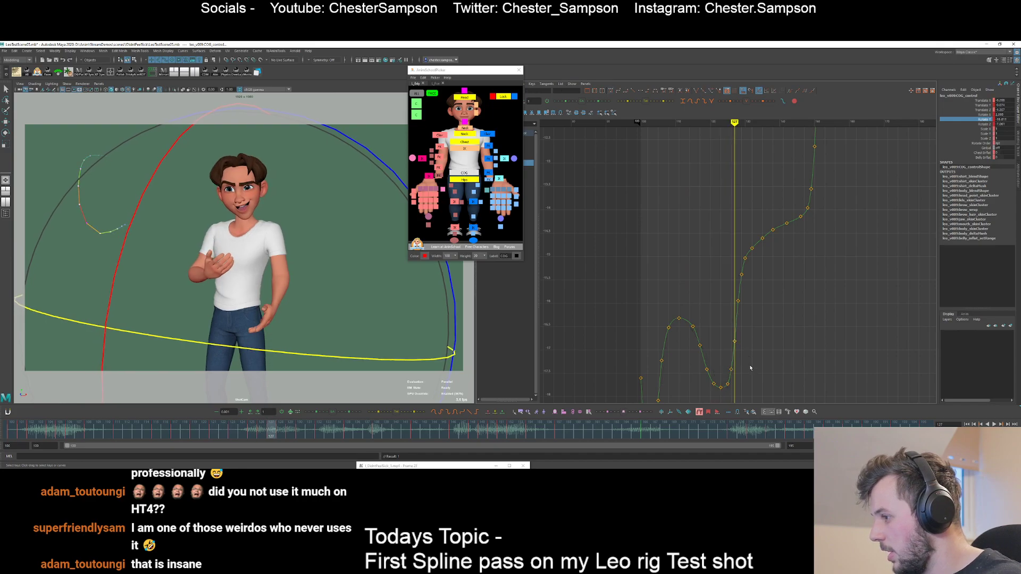
middle_click_drag(744, 361, 744, 366, "shift")
left_click_drag(725, 362, 742, 375)
middle_click_drag(743, 371, 742, 371, "shift")
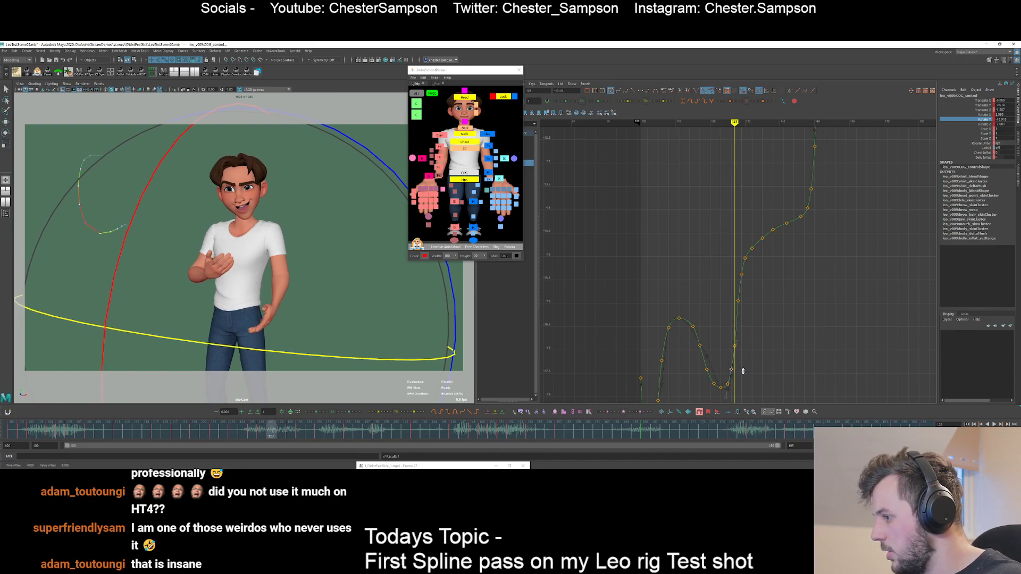
- Smooth the Rotate Y keys from the top of the rise through the gently climbing plateau
key("period")
key("period")
key("period")
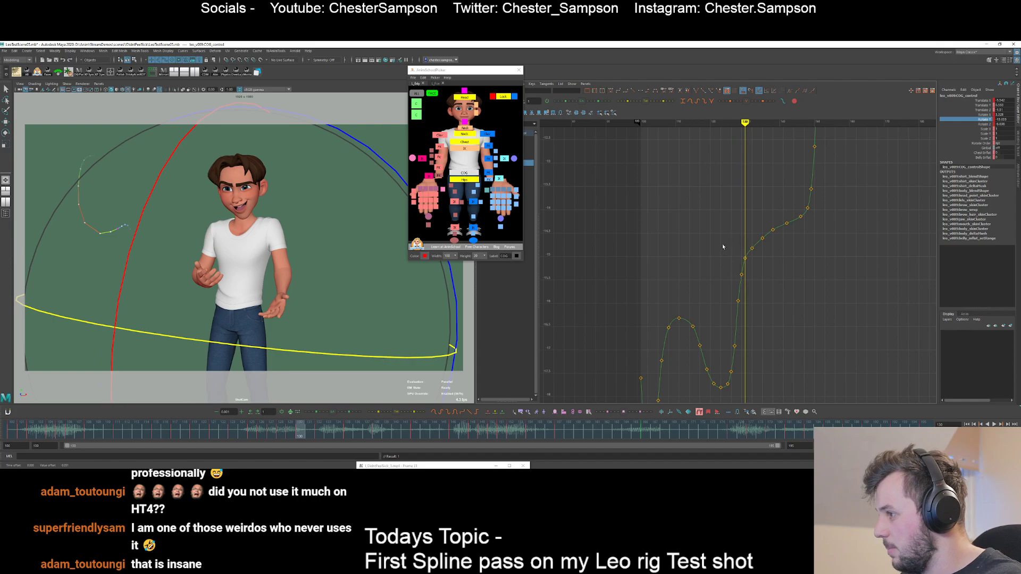
left_click_drag(723, 199, 866, 278)
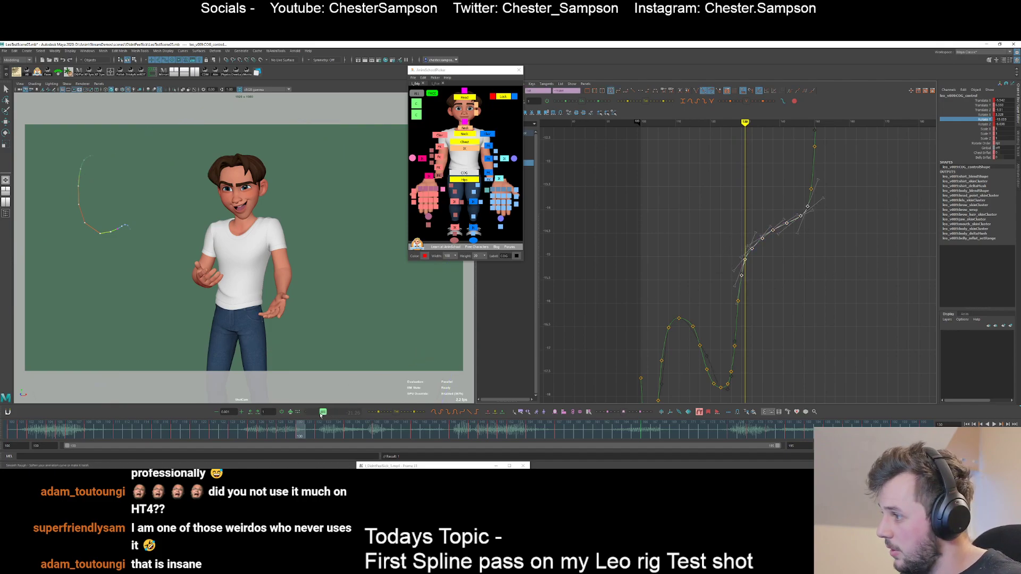
left_click(771, 271)
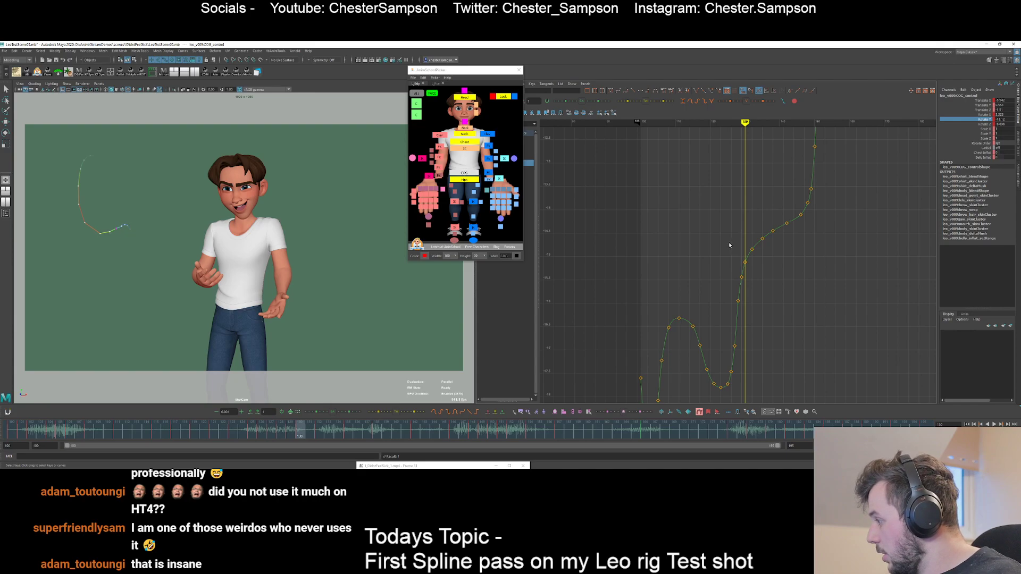
- Play back the shot and adjust the Rotate Y keys where the plateau turns into the steep rise
key("alt+v")
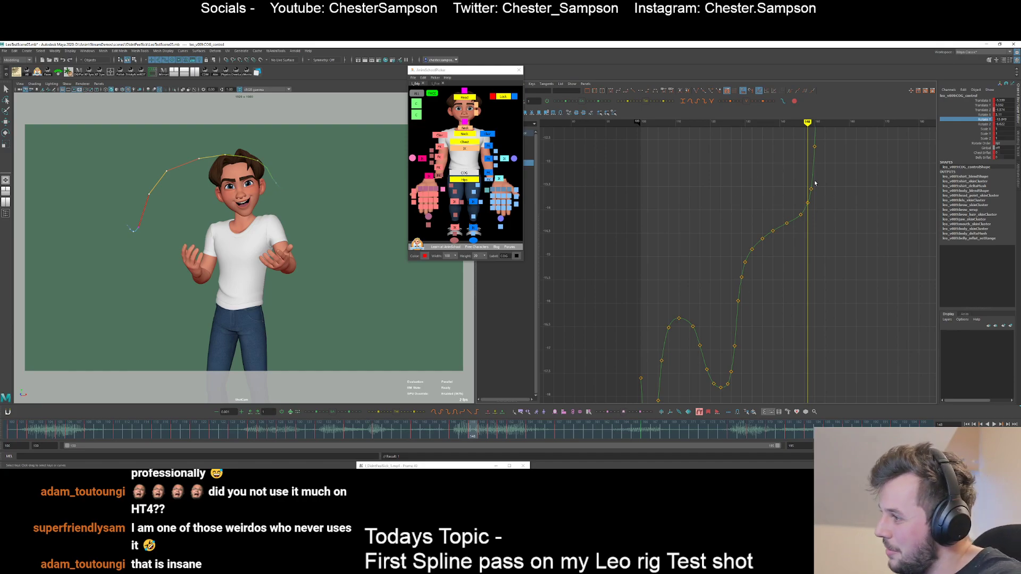
left_click_drag(800, 197, 825, 211)
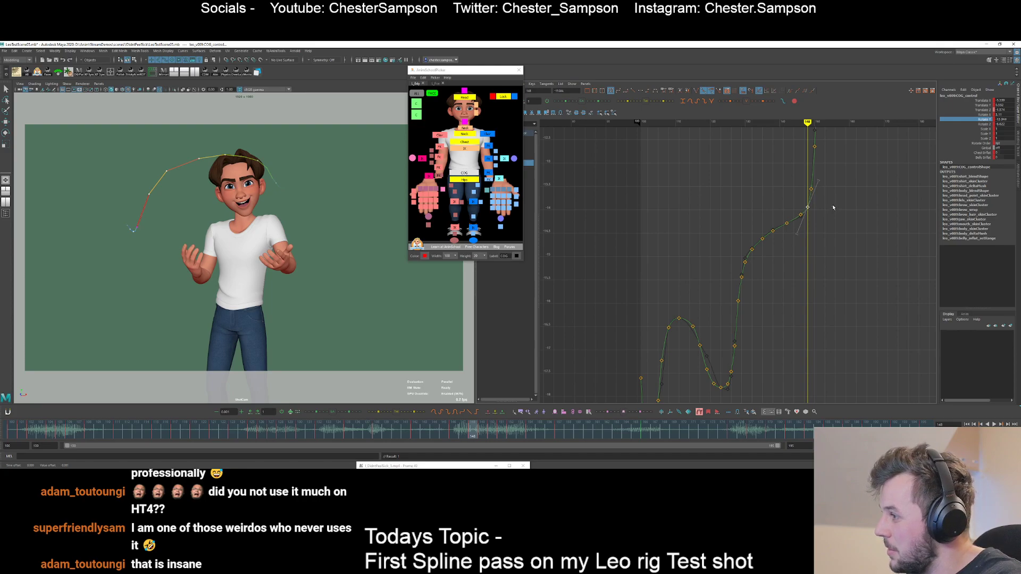
left_click(833, 207)
key("alt+period")
left_click(828, 185)
middle_click_drag(830, 191, 761, 243, "shift")
right_click_drag(761, 243, 749, 226, "alt")
middle_click_drag(749, 223, 697, 243, "alt")
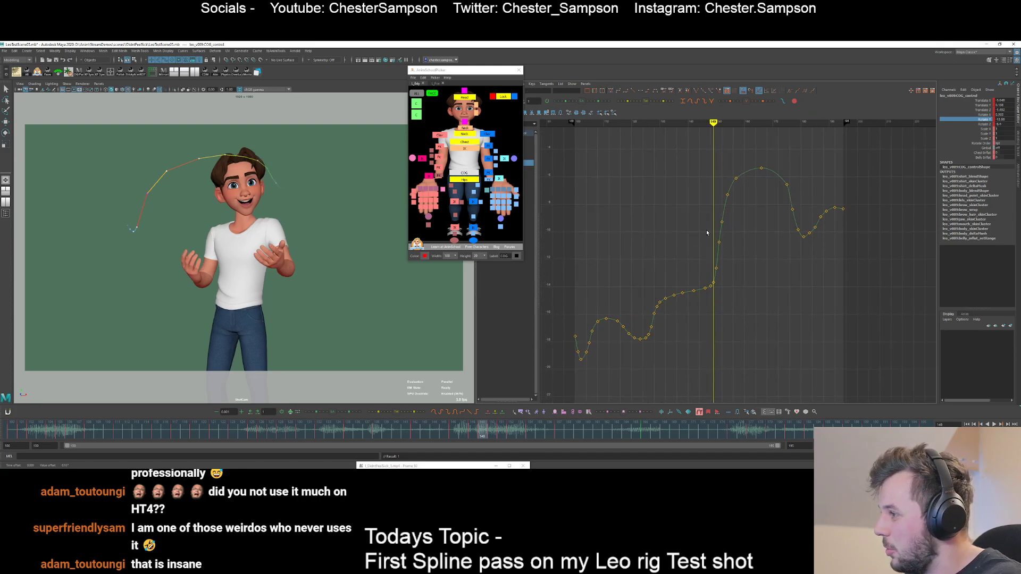
- Raise the Rotate Y key just before the final crest, change the last key's tangent, and review the playback
mouse_move(719, 229)
left_mouse_down()
mouse_move(767, 198)
mouse_move(809, 229)
left_mouse_up()
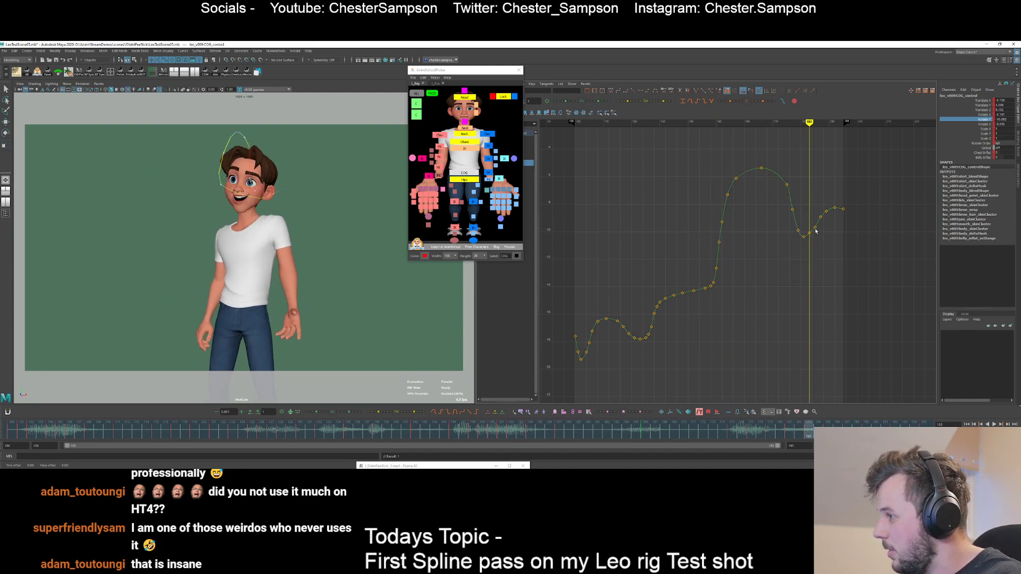
right_click_drag(815, 231, 825, 152, "alt+shift")
middle_click_drag(825, 151, 797, 257, "alt")
key("period")
key("period")
key("period")
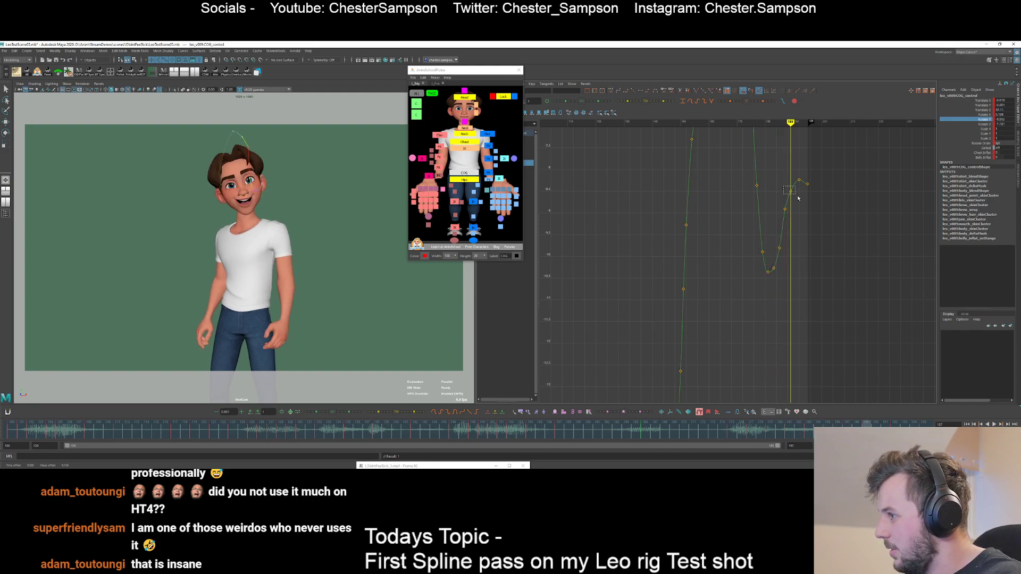
left_click_drag(801, 196, 802, 191)
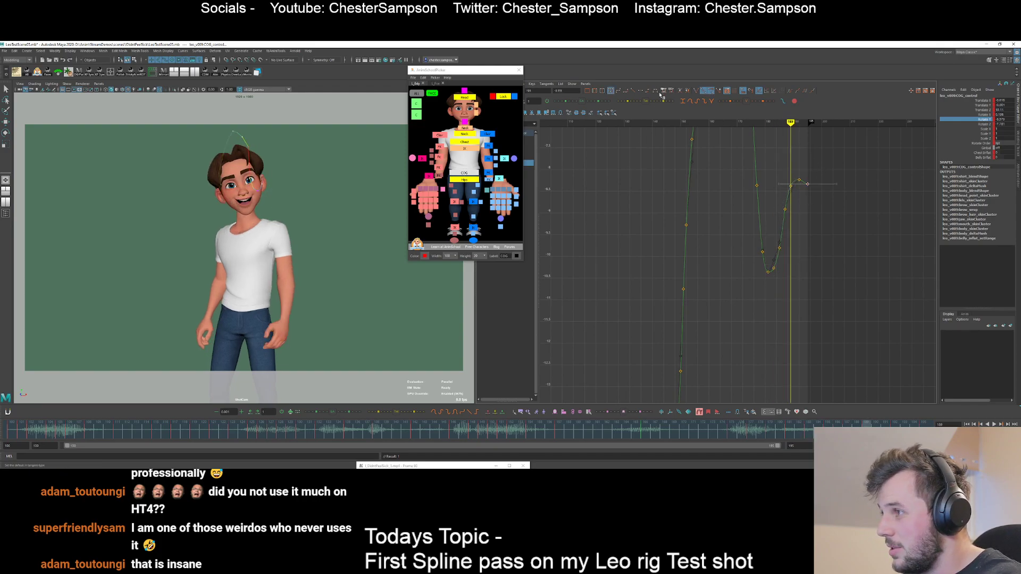
left_click(634, 92)
left_click(720, 234)
key("a")
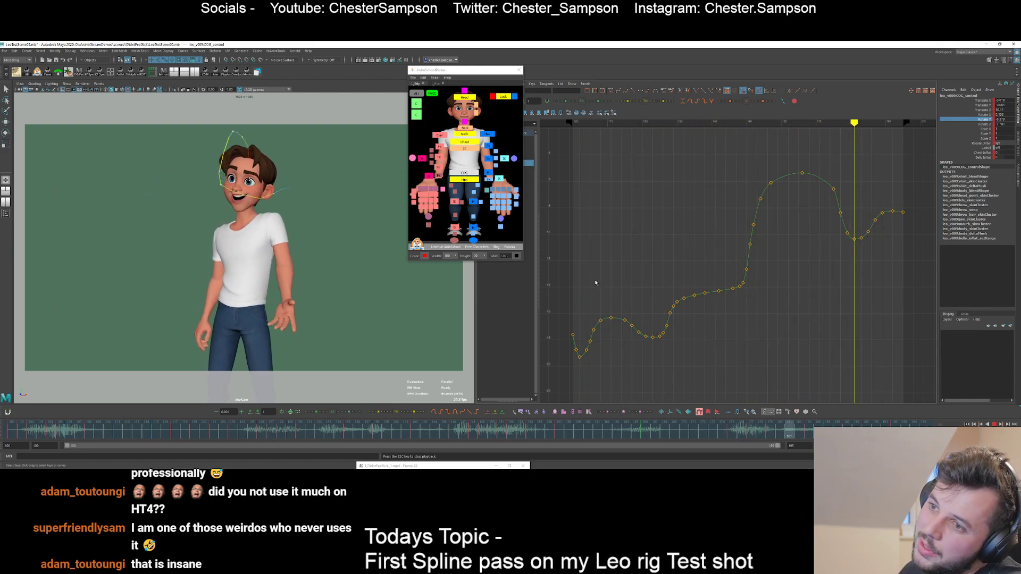
key("Escape")
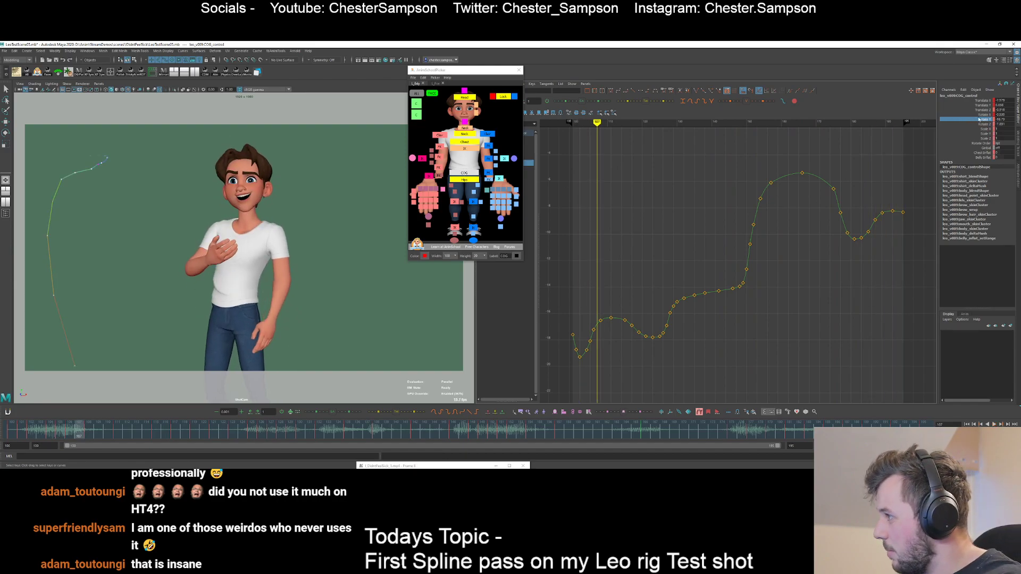
- Display the COG control's Rotate X curve and focus on its raised plateau
left_click(982, 114)
key("alt+period")
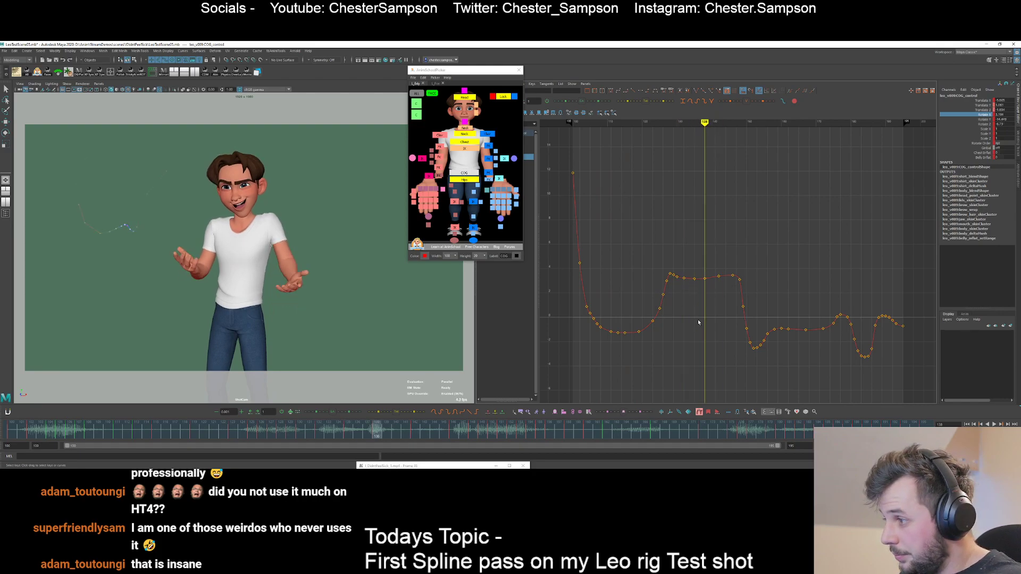
right_click_drag(698, 323, 698, 278, "alt+shift")
middle_click_drag(698, 278, 687, 233, "alt")
key("period")
- Try to lower the last keys of the Rotate X plateau before the drop
left_click_drag(702, 268, 736, 310)
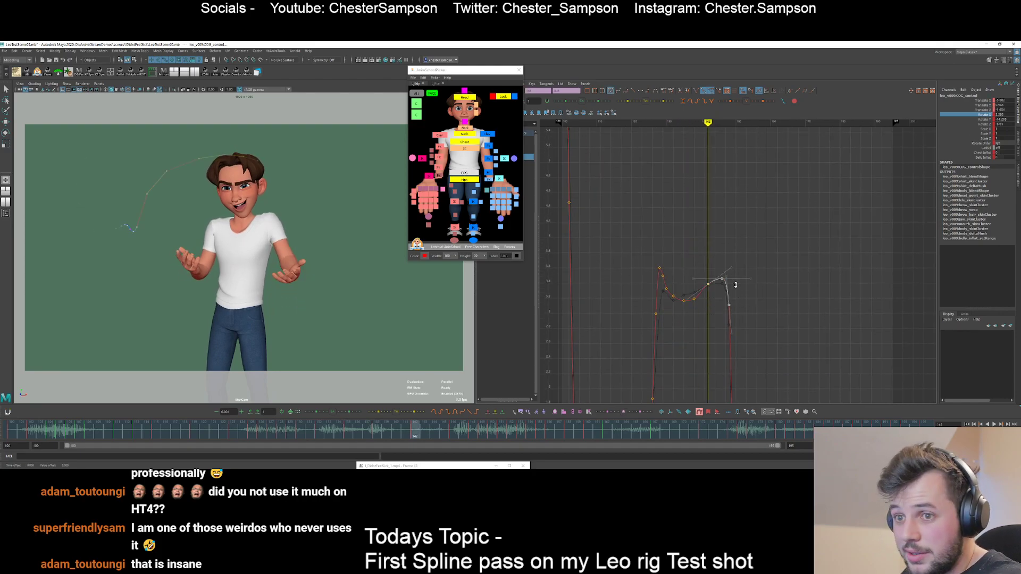
middle_click_drag(736, 271, 735, 285, "shift")
key("ctrl+z")
left_click(700, 254)
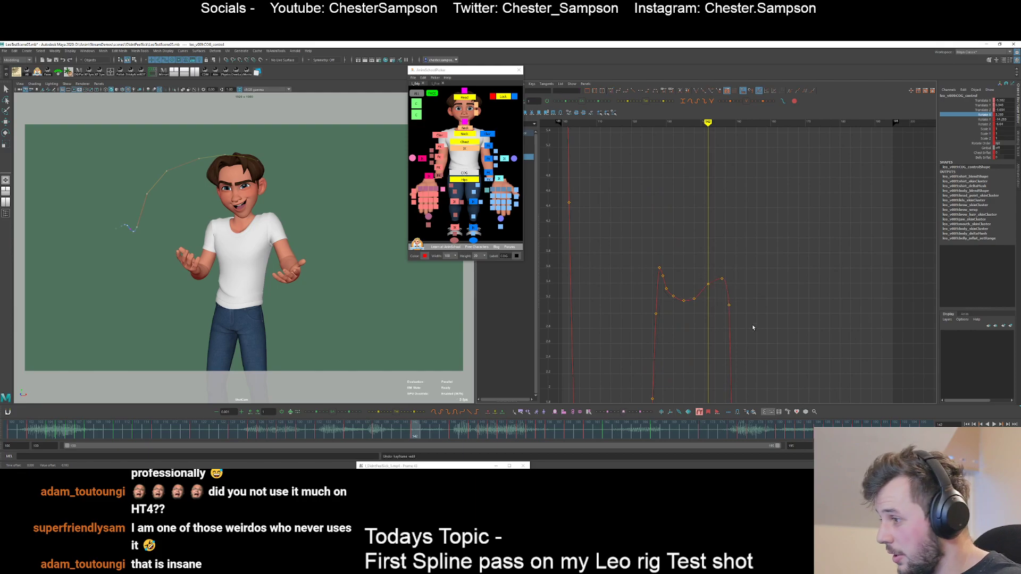
- Flatten the bump at the end of the Rotate X plateau by lowering its keys into a more level line
left_click_drag(766, 334, 688, 259)
left_click_drag(332, 413, 293, 417)
left_click(705, 332)
left_click_drag(749, 325, 678, 290)
key("comma")
key("comma")
key("comma")
key("w")
middle_click_drag(692, 286, 692, 283)
- Smooth the Rotate X plateau keys so the curve eases gradually into the drop
left_click_drag(750, 329, 660, 284)
key("q")
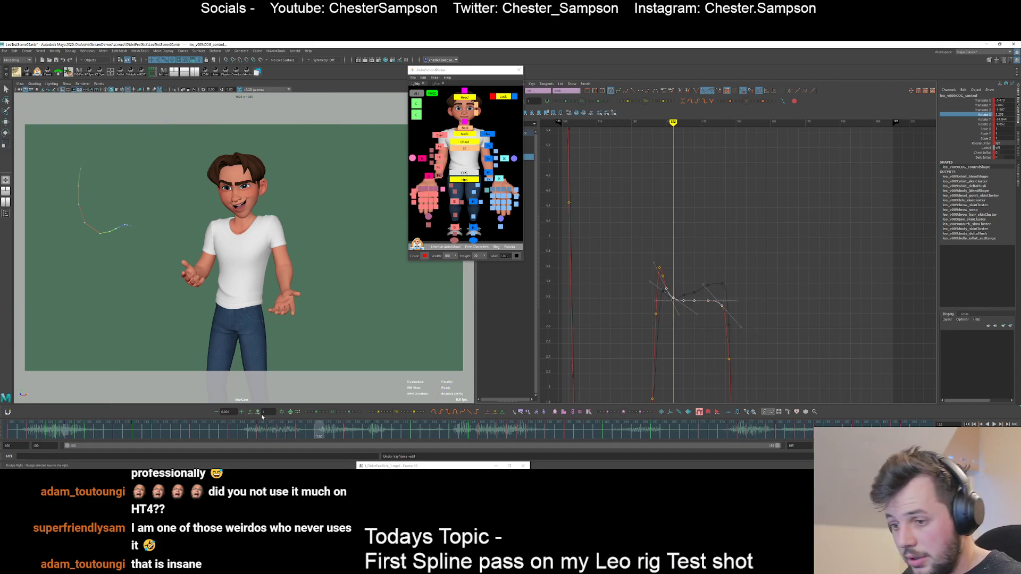
left_click_drag(333, 415, 314, 415)
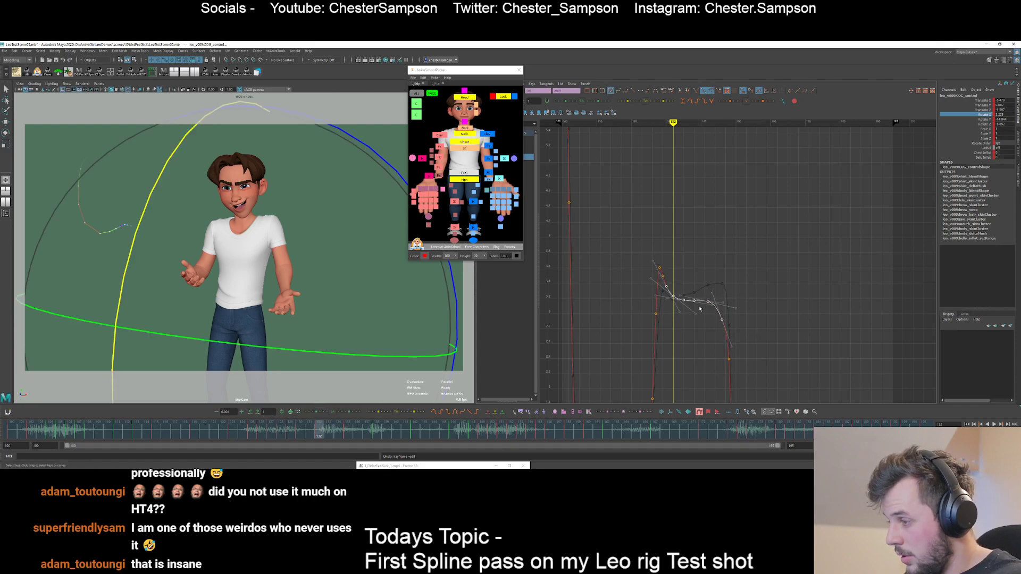
left_click(702, 314)
- Delete the redundant Rotate X keys on either side of the plateau's middle key and lower that key slightly
left_click_drag(702, 315, 717, 299)
key(".")
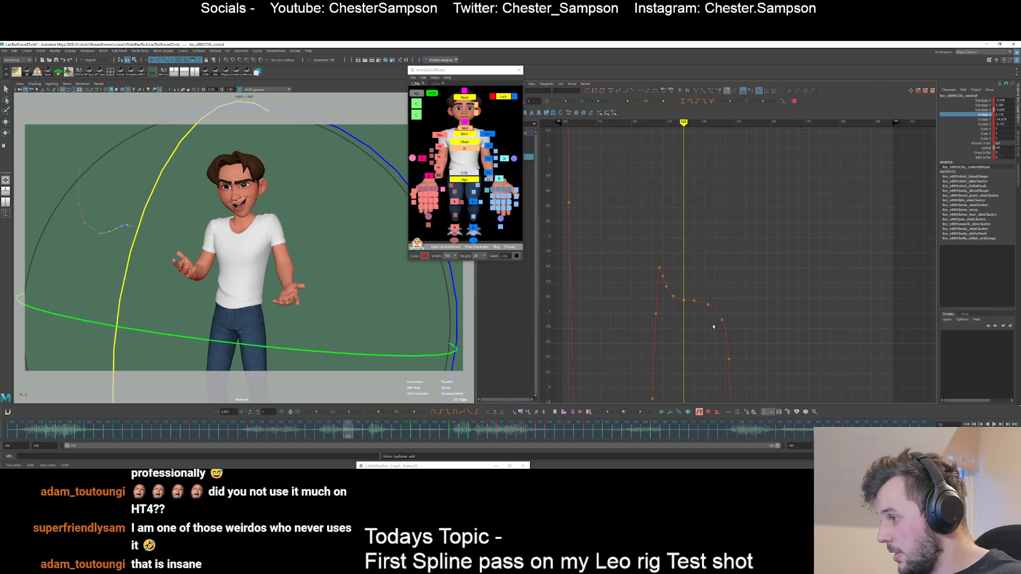
key(".")
left_click(711, 320)
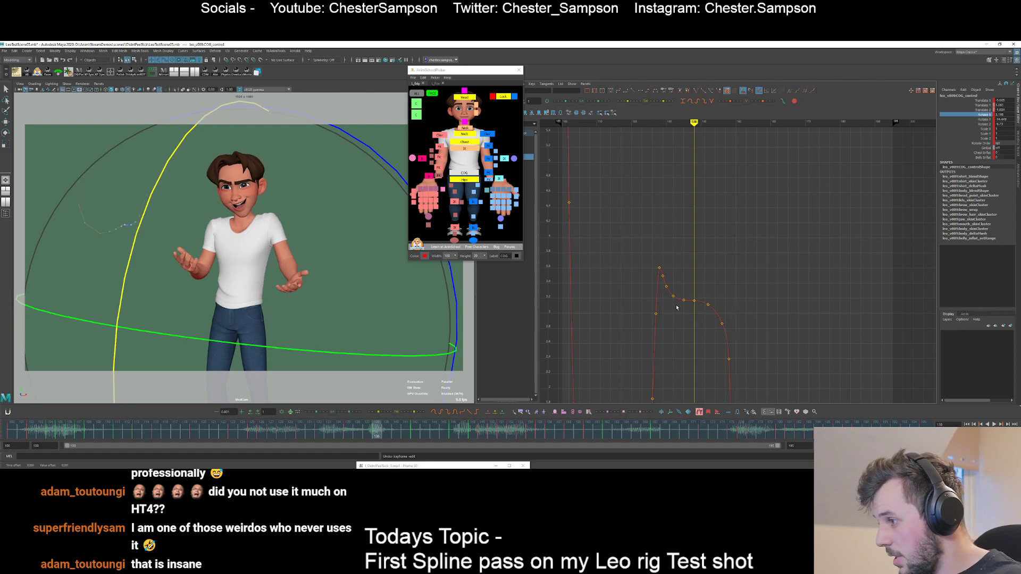
key(".")
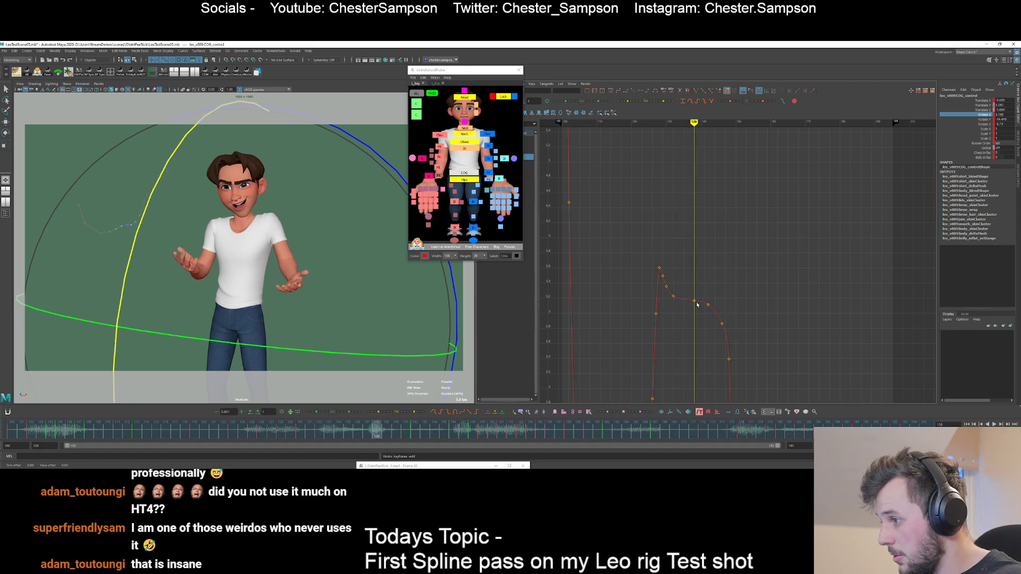
left_click_drag(686, 314, 702, 288)
middle_click_drag(702, 288, 702, 292)
left_click(694, 291)
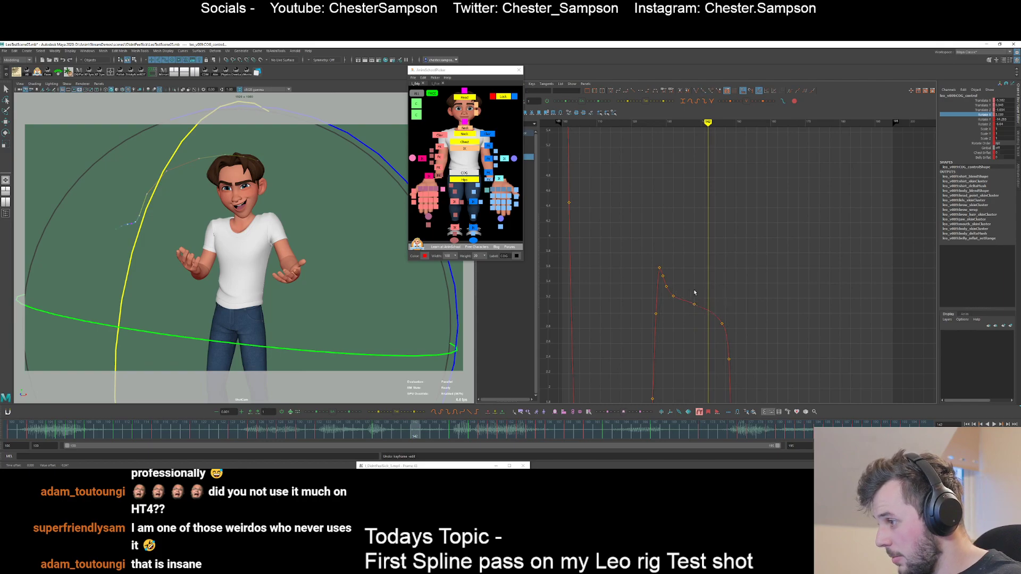
key("f")
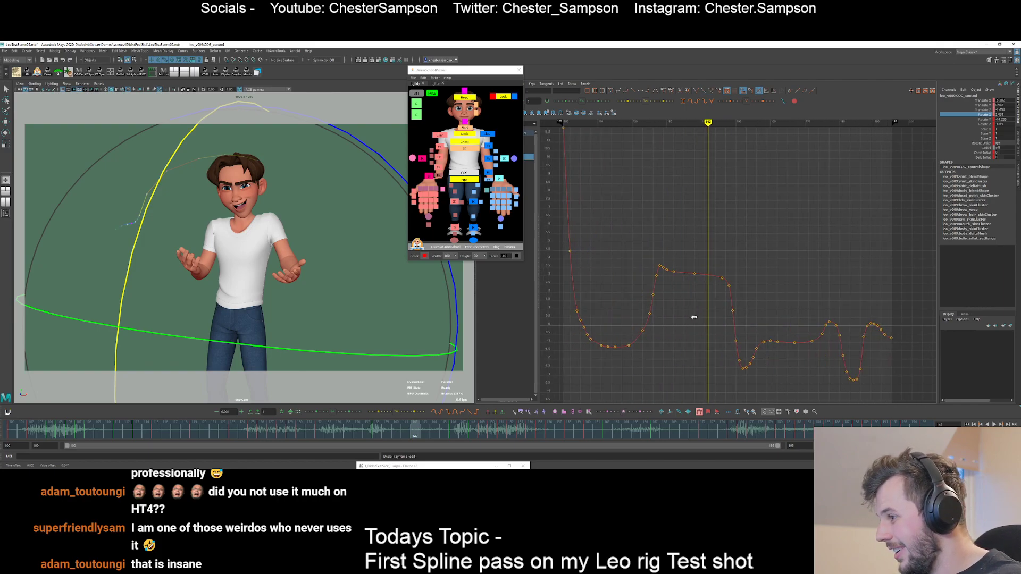
- Lower the Rotate X key at the shoulder where the plateau falls into the drop
right_click_drag(700, 334, 713, 332, "alt")
key(".")
key(".")
left_click_drag(719, 311, 743, 292)
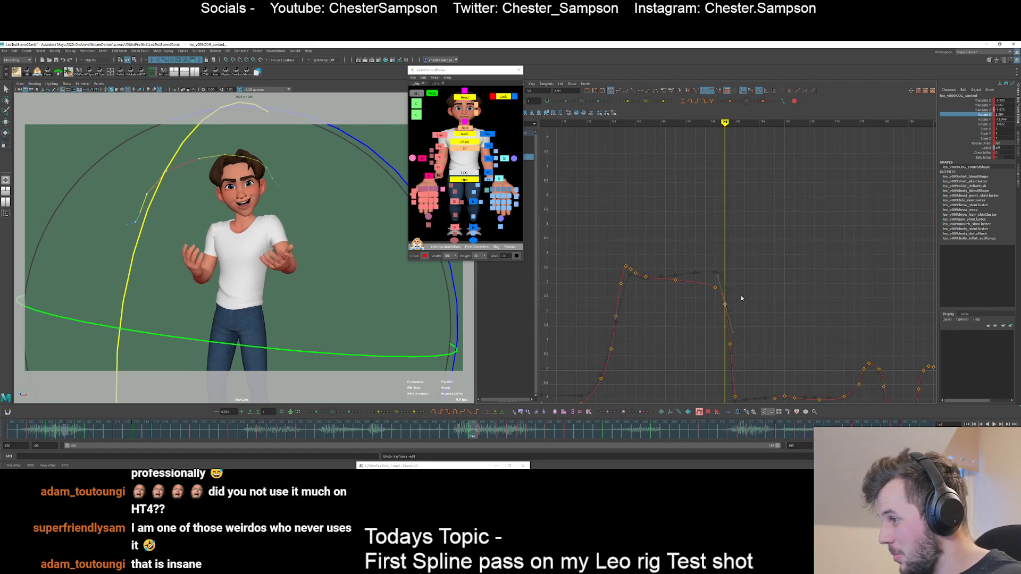
left_click(742, 298)
key(".")
- Play back the shot and add a slightly raised Rotate X key at the end of the flat stretch after the drop
middle_click_drag(706, 330, 678, 297, "alt")
right_click_drag(671, 327, 682, 350, "alt+shift")
key("alt+v")
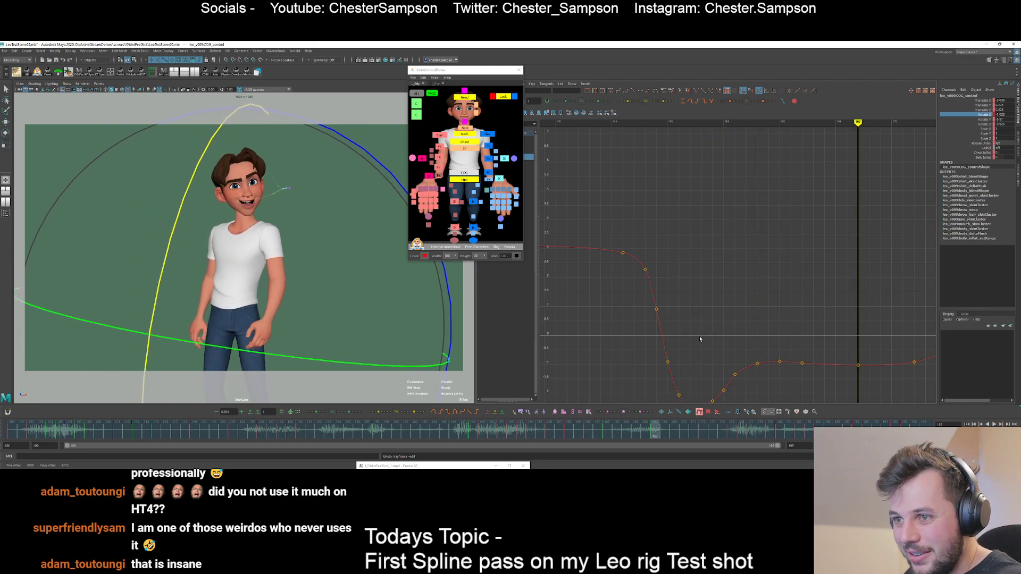
middle_click_drag(708, 310, 635, 237, "alt")
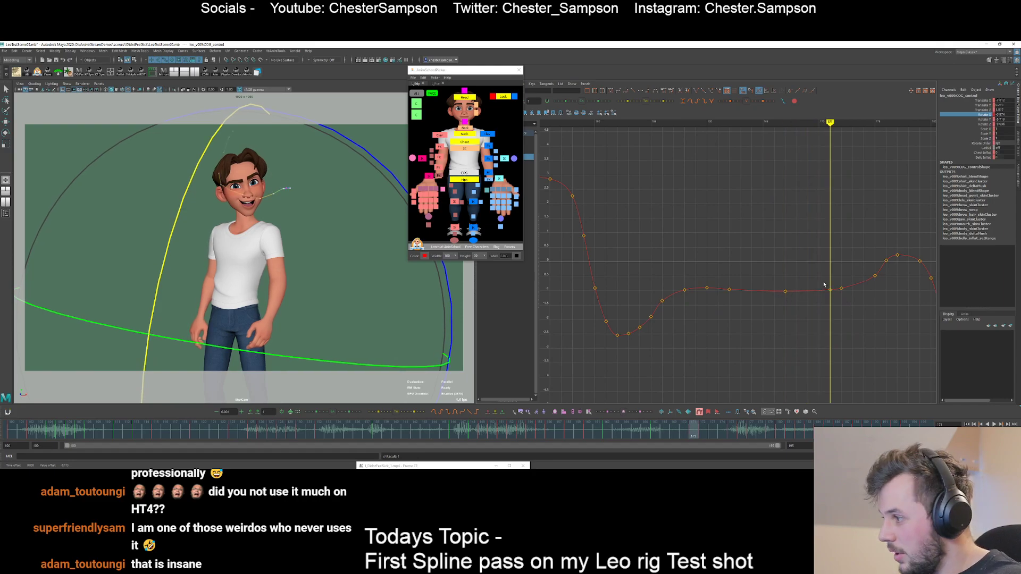
left_click(829, 289)
left_click(833, 315)
key("comma")
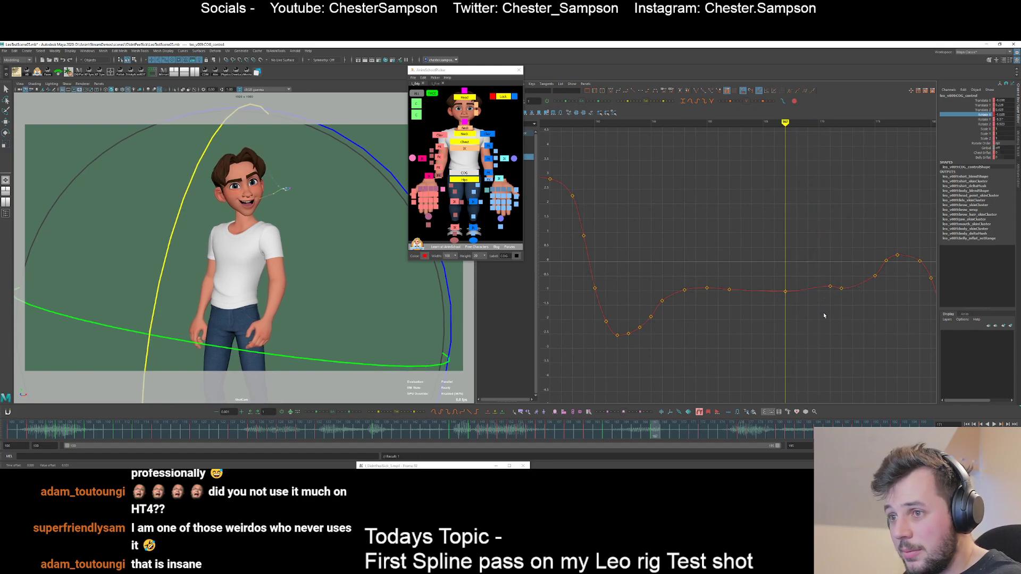
- Raise the two neighbouring Rotate X keys between the flat stretch and the small rise to ease the transition
key("period")
key("period")
left_click_drag(836, 282, 850, 293)
middle_click_drag(852, 290, 852, 279)
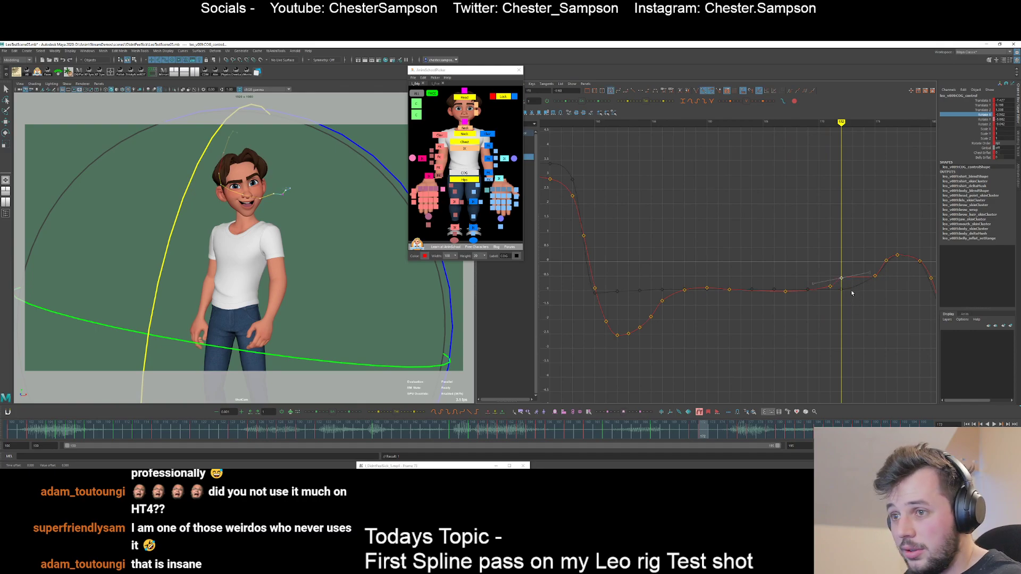
key("comma")
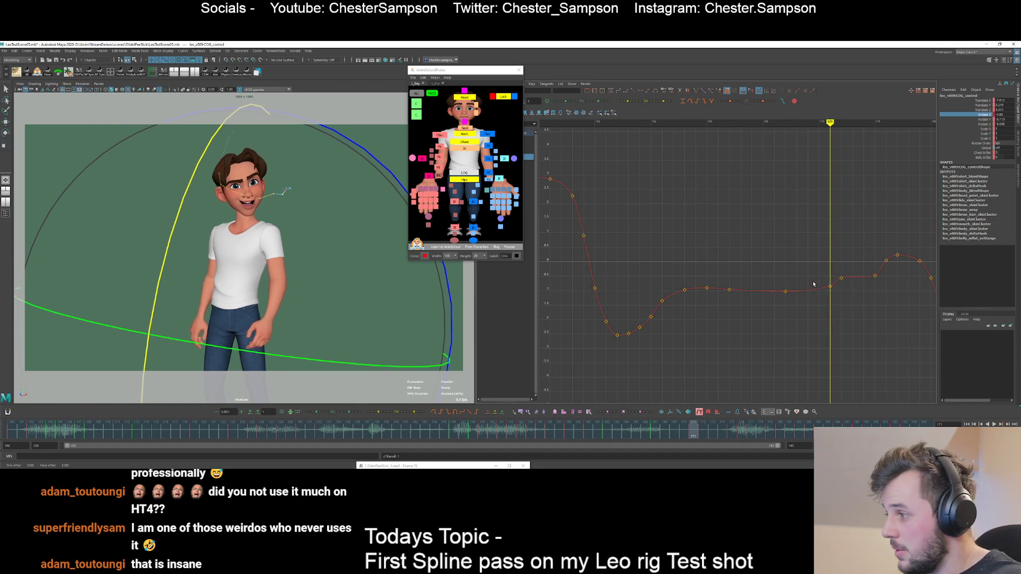
left_click_drag(822, 281, 837, 294)
middle_click_drag(838, 291, 838, 283)
left_click(856, 278)
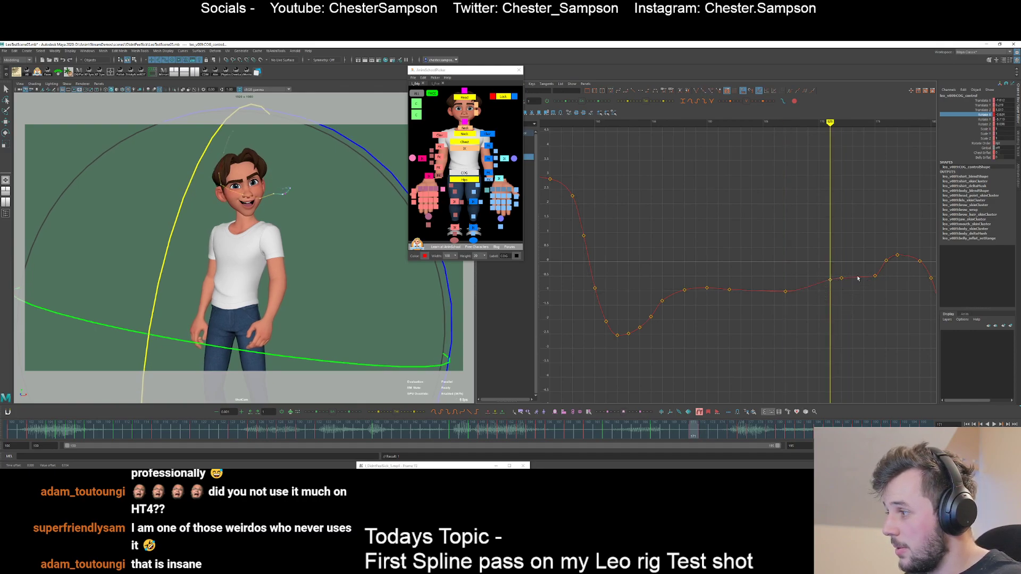
- Raise the Rotate X key just before the small rise and delete the redundant key between it and the end of the flat stretch
key("period")
key("period")
left_click_drag(868, 269, 883, 285)
middle_click_drag(885, 290, 884, 281)
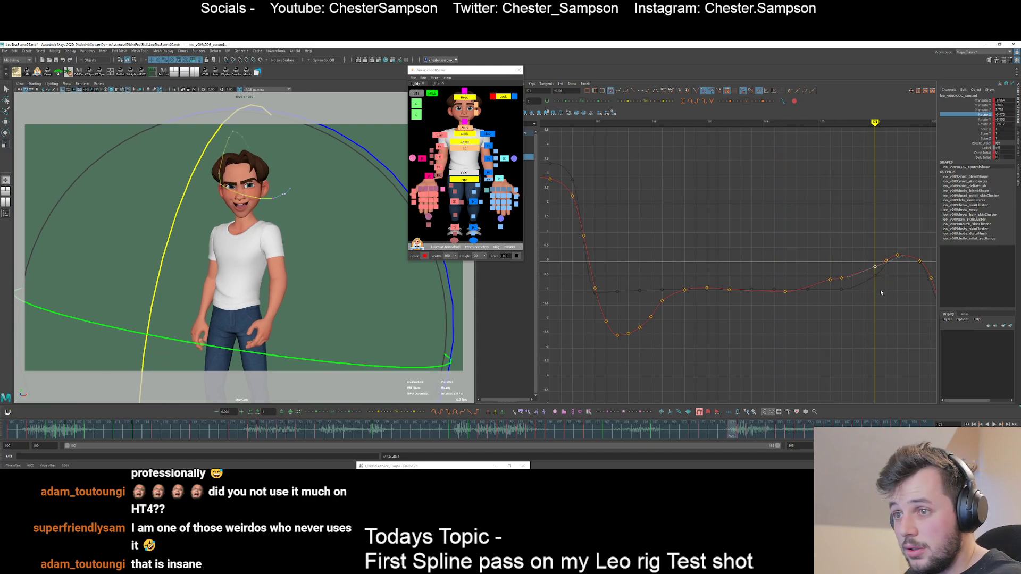
left_click(870, 295)
key("comma")
key("comma")
key("period")
key("Delete")
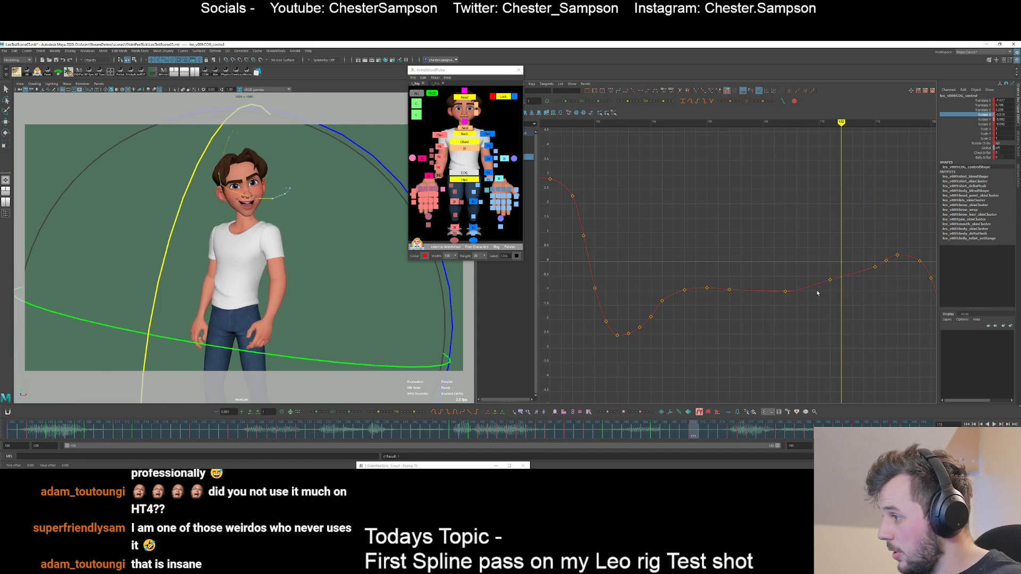
- Lower the Rotate X key at the start of the small rise slightly and raise the key before it slightly
key("comma")
middle_click_drag(836, 291, 837, 290)
left_click(837, 290)
left_click_drag(776, 282, 795, 302)
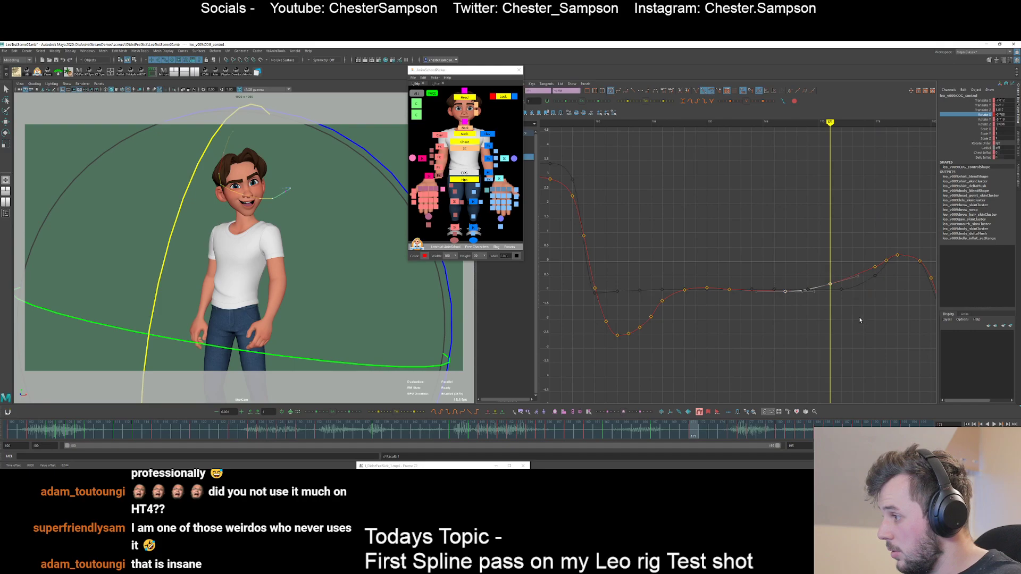
middle_click_drag(852, 303, 852, 299)
left_click(850, 297)
right_click_drag(781, 286, 815, 309, "alt+shift")
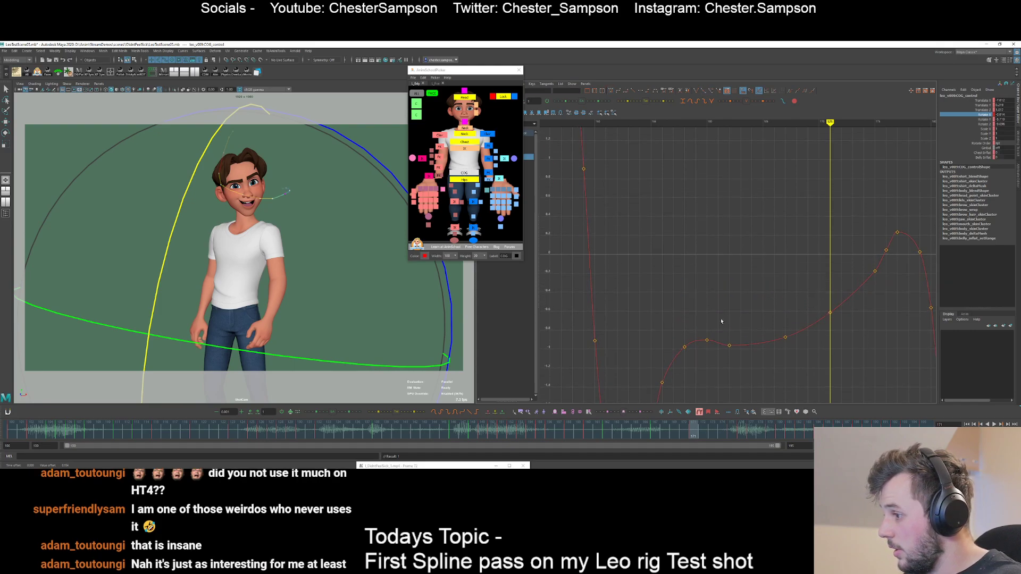
left_click_drag(720, 335, 745, 351)
left_click(770, 305)
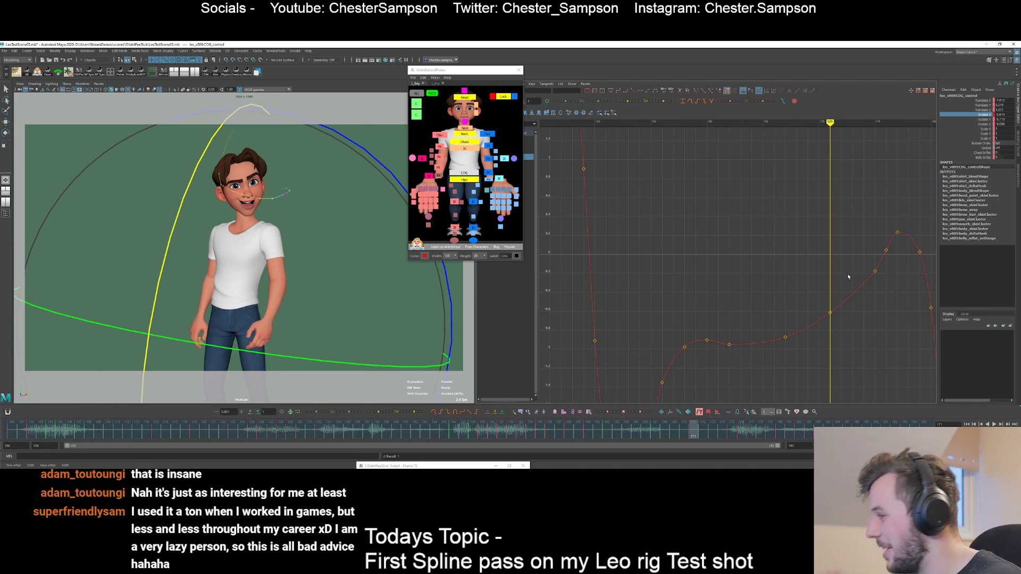
- Raise the two Rotate X keys on the climb just before the peak slightly
key("period")
key("period")
key("comma")
key("period")
left_click_drag(876, 246, 896, 263)
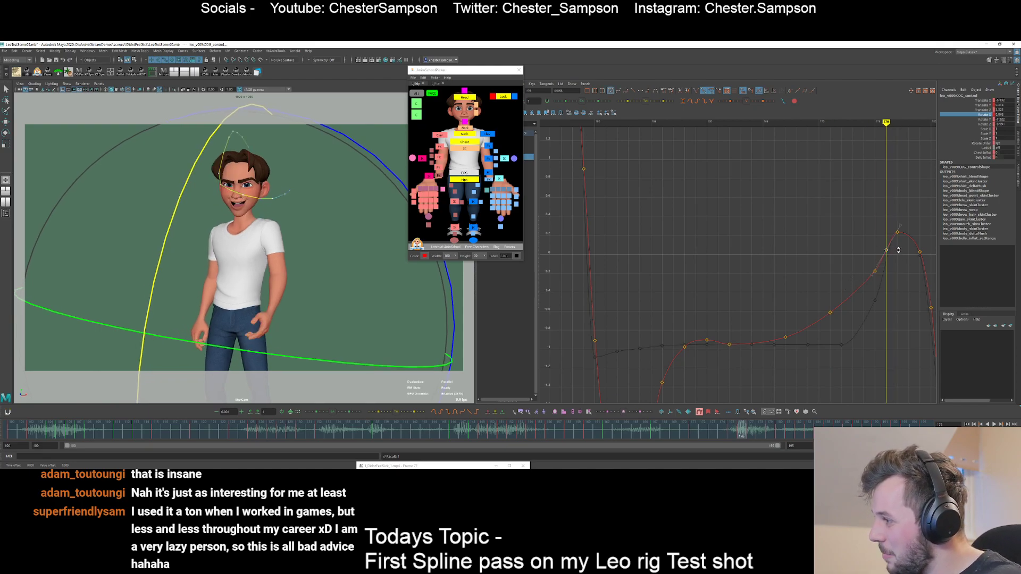
middle_click_drag(896, 264, 896, 257)
left_click_drag(866, 259, 893, 289)
middle_click_drag(889, 277, 889, 271)
left_click(881, 235)
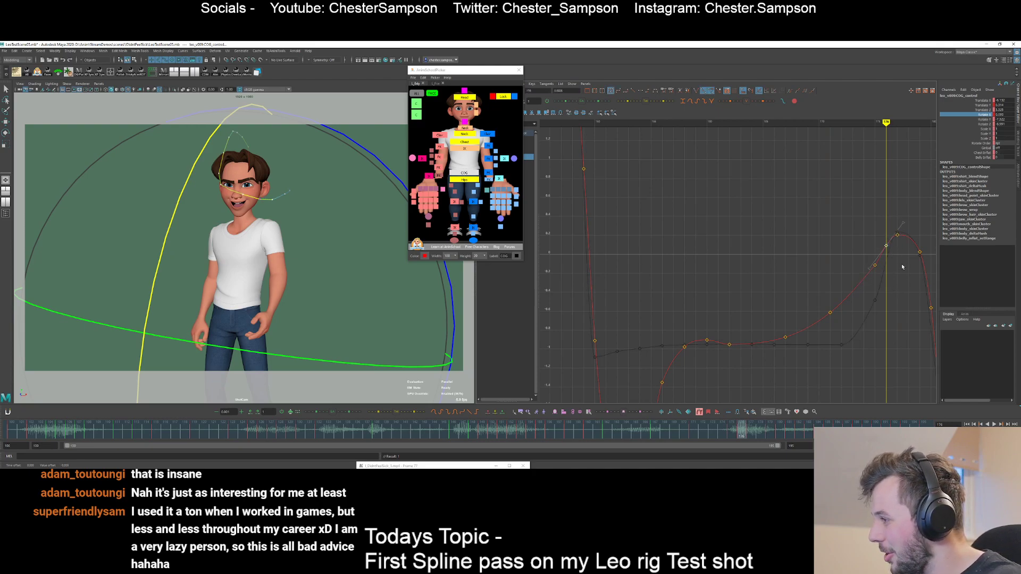
- Add a Rotate X key one frame after the peak and raise it slightly to round the top
key("period")
key("period")
key("s")
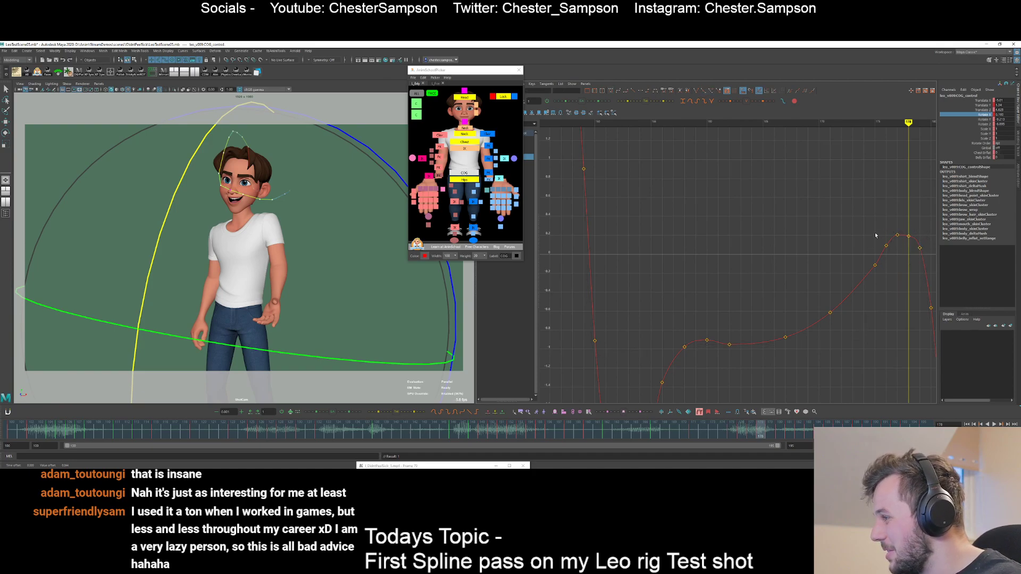
left_click(897, 235)
left_click(899, 256)
left_click_drag(903, 230, 914, 239)
middle_click_drag(913, 244, 913, 239)
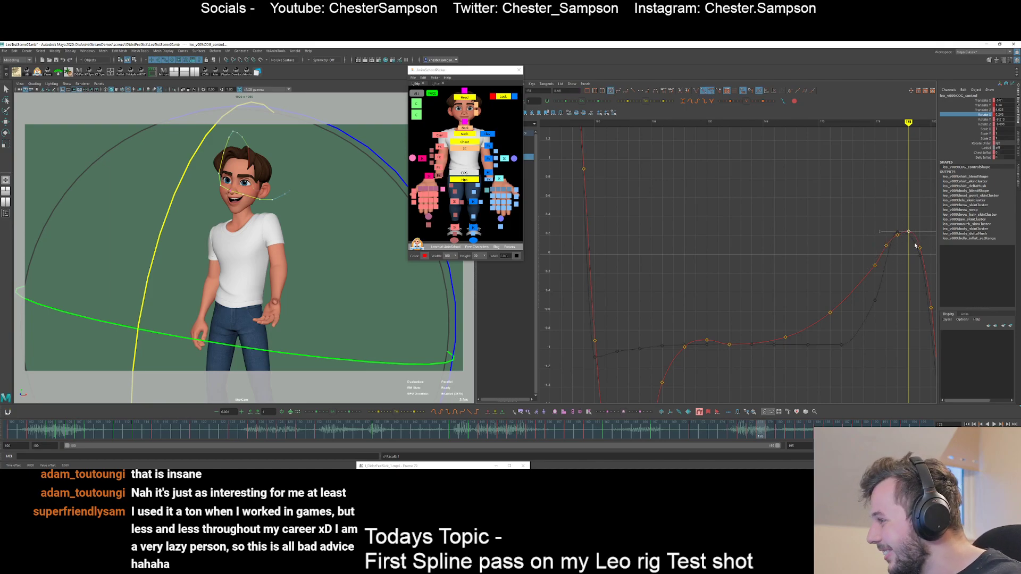
- Raise the Rotate X key at the start of the descent, nudge the peak's first key up, and check the neighbouring frames
left_click(915, 239)
left_click_drag(915, 253, 929, 242)
middle_click_drag(909, 258, 908, 252)
left_click(895, 264)
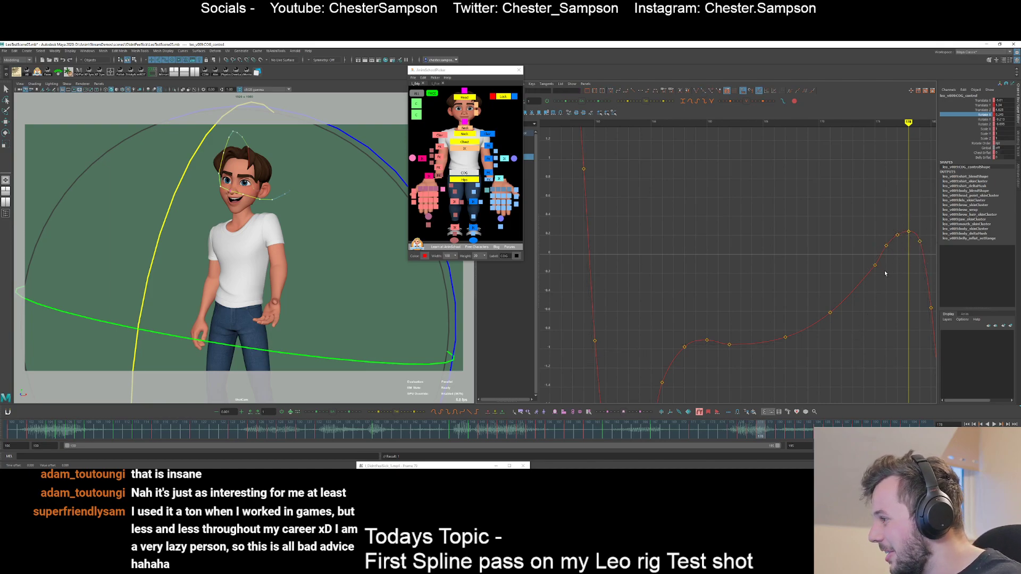
left_click_drag(894, 235, 903, 240)
middle_click_drag(906, 239, 906, 238)
left_click(904, 248)
key("alt+period")
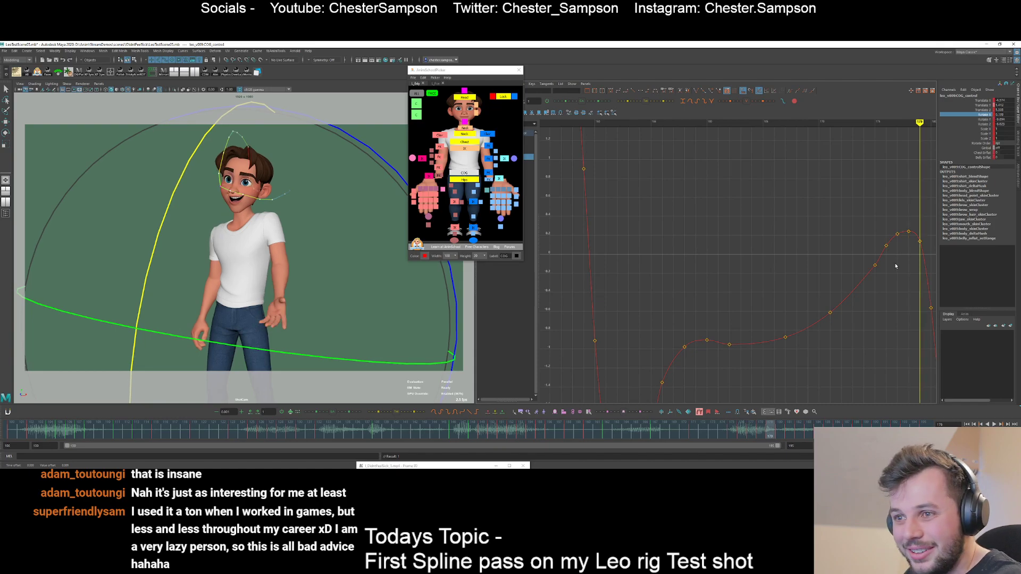
key("alt+comma")
key("alt+comma")
key("alt+period")
key("alt+period")
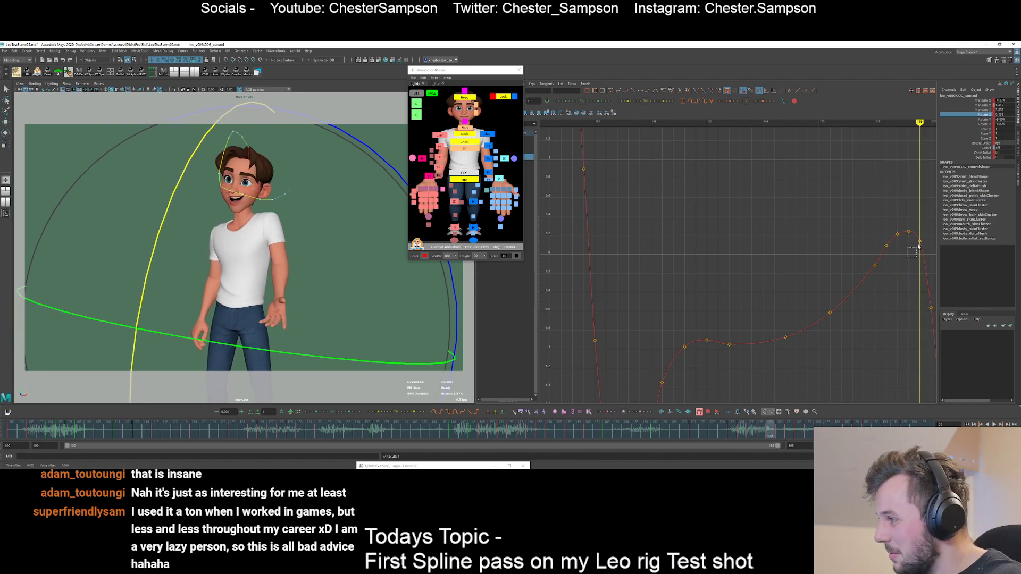
- Lower the two Rotate X keys on the falling side of the peak for a smoother descent
left_click_drag(915, 246, 924, 237)
middle_click_drag(922, 243, 922, 257)
left_click(910, 226)
left_click_drag(904, 226, 915, 236)
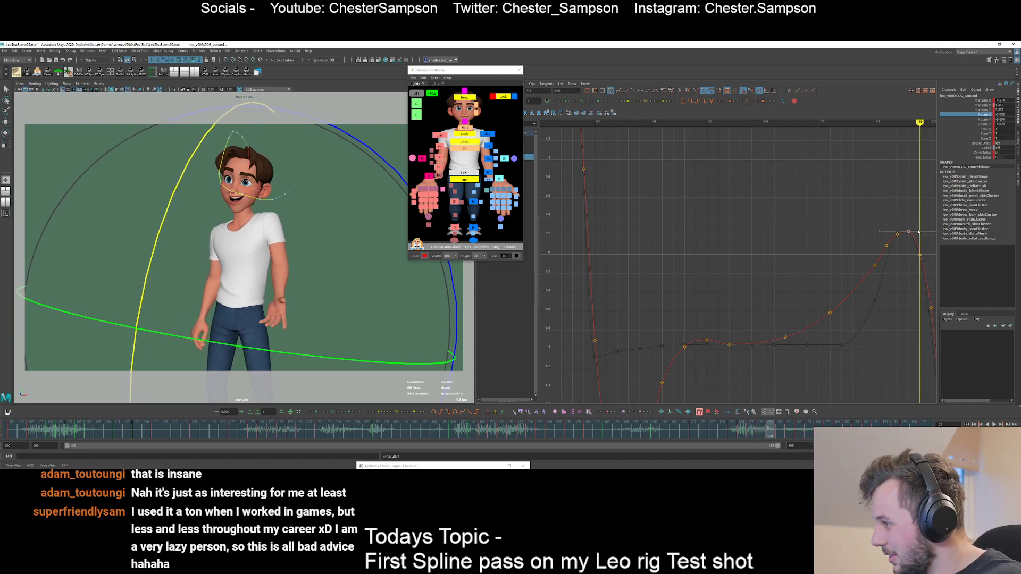
middle_click_drag(921, 232, 920, 239, "shift")
left_click(911, 266)
left_click_drag(912, 266, 928, 247)
middle_click_drag(929, 247, 928, 254, "shift")
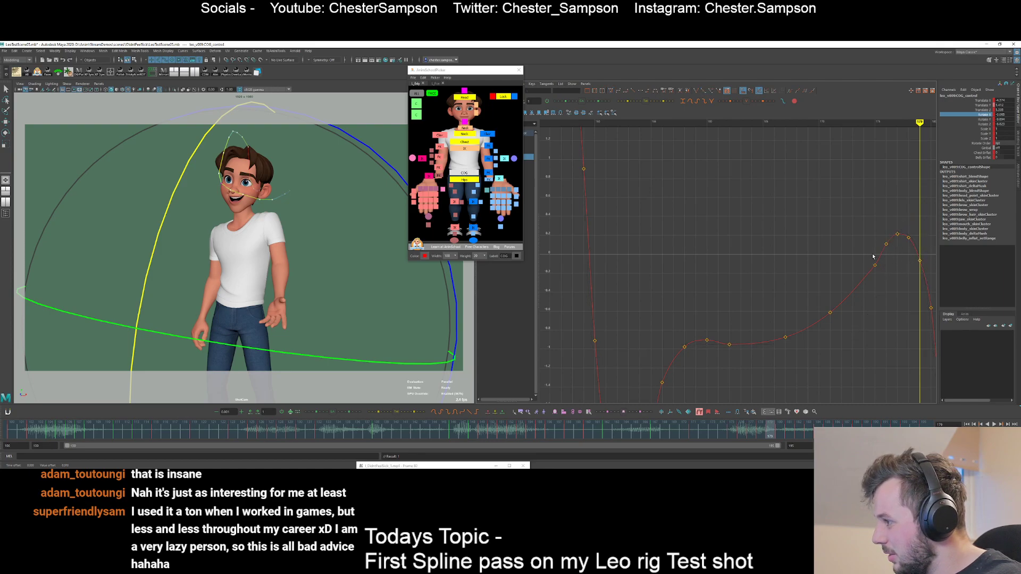
- Replace the lower Rotate X key on the climb before the peak with one a frame earlier
key("alt+comma")
key("alt+comma")
key("alt+comma")
key("alt+comma")
key("alt+comma")
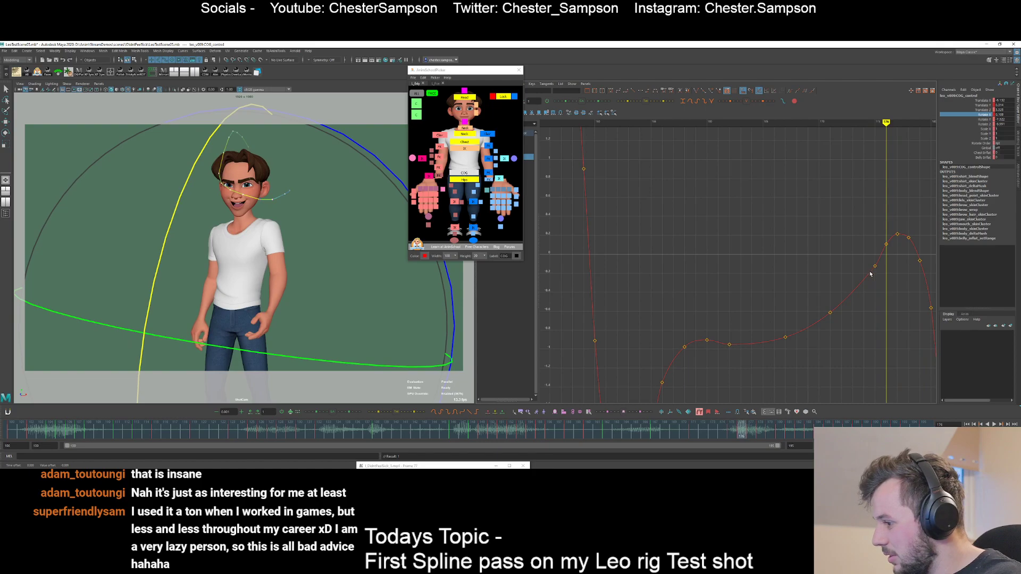
key("alt+comma")
key("alt+comma")
key("alt+comma")
key("alt+comma")
key("alt+comma")
key("alt+comma")
key("alt+comma")
key("alt+comma")
key("alt+comma")
key("alt+comma")
key("alt+comma")
key("alt+comma")
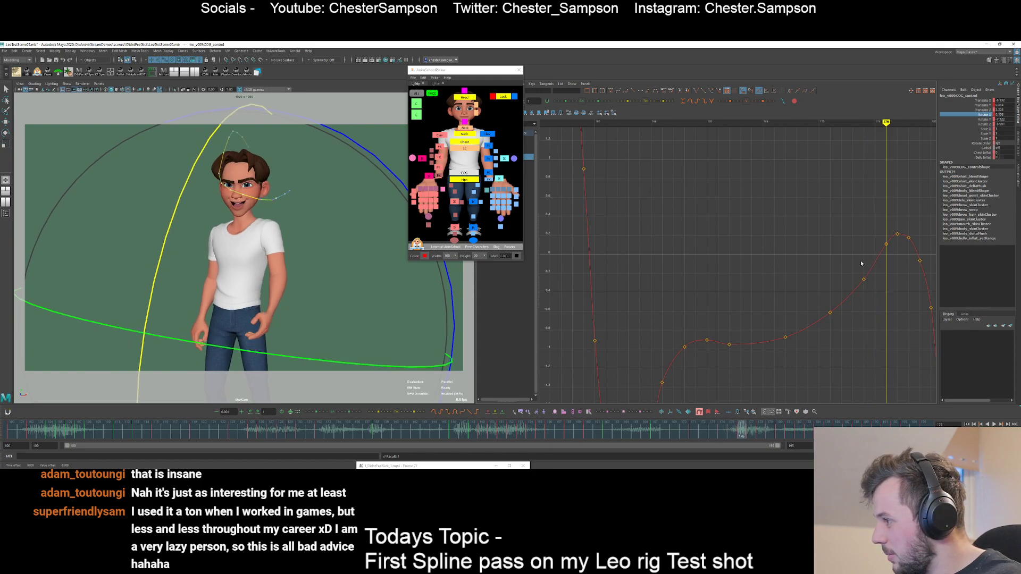
- Step through the climb's frames and raise the middle Rotate X key between its foot and the peak
key("alt+period")
key("alt+period")
key("alt+period")
key("alt+period")
key("alt+period")
key("alt+period")
key("alt+period")
key("alt+period")
key("alt+period")
key("alt+period")
key("alt+period")
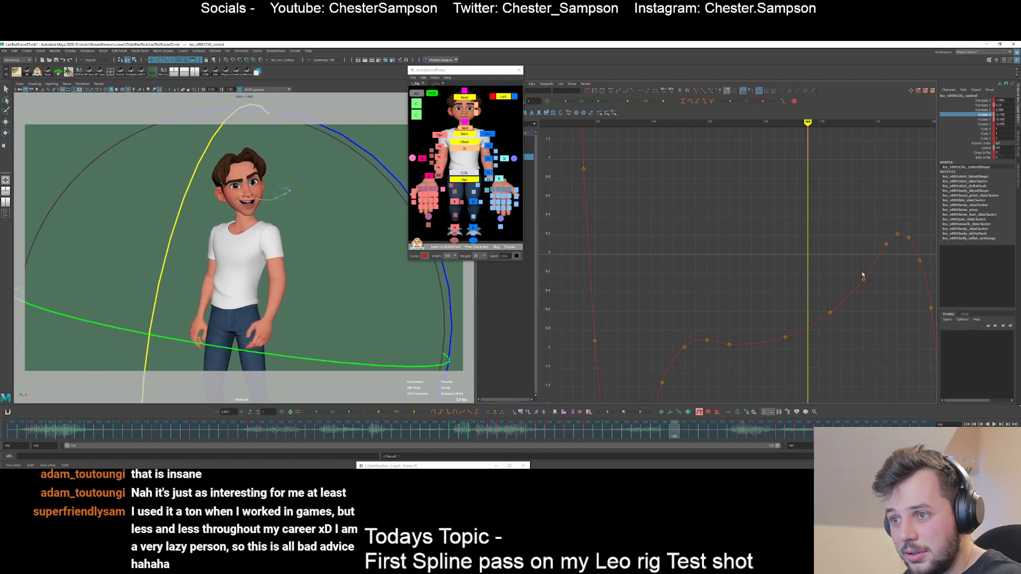
key("alt+period")
left_click(865, 279)
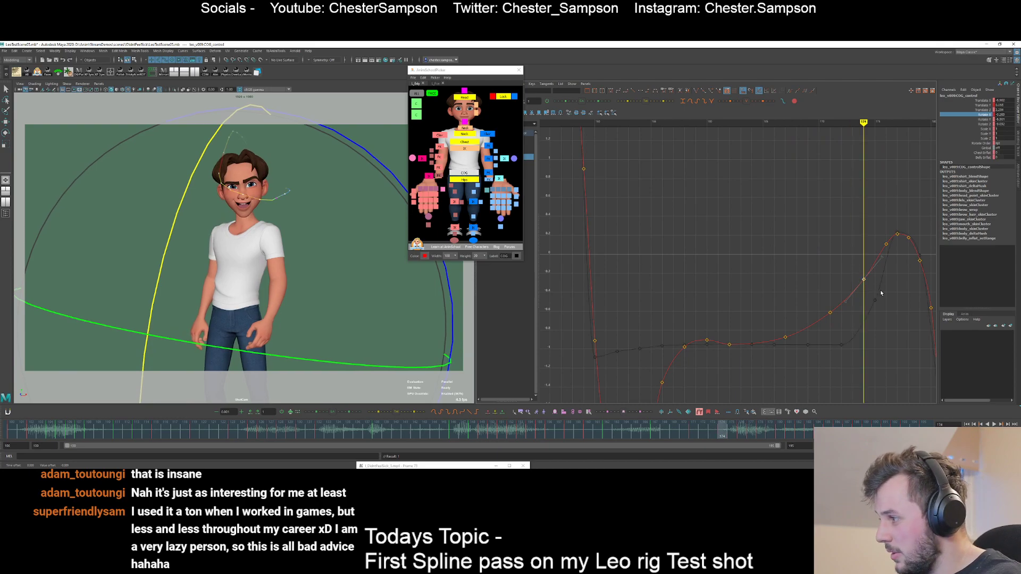
middle_click_drag(882, 290, 882, 279, "shift")
- Raise the Rotate X key at the foot of the climb and the keys above it leading to the peak
key("alt+comma")
key("alt+comma")
key("alt+comma")
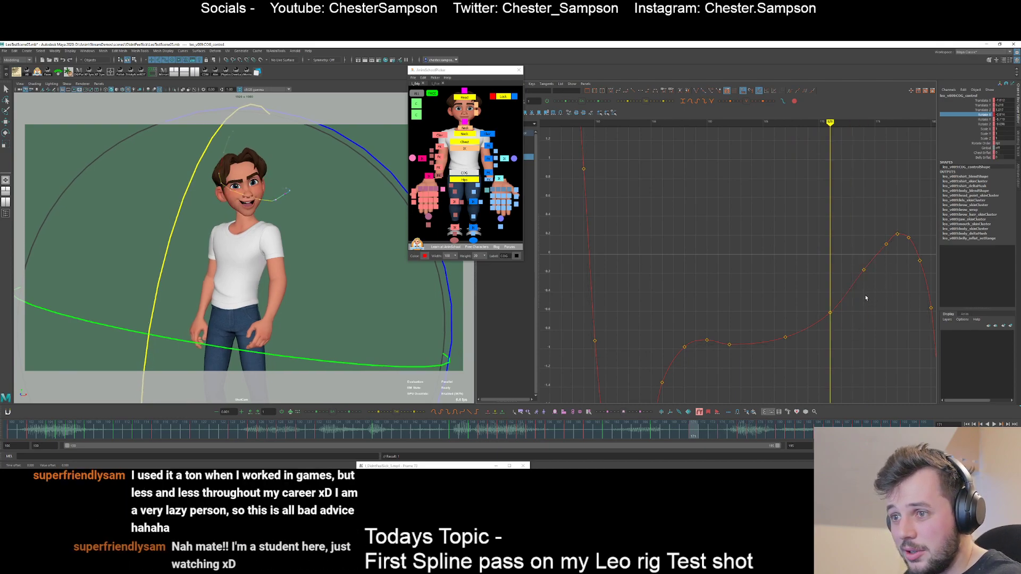
left_click_drag(823, 306, 838, 320)
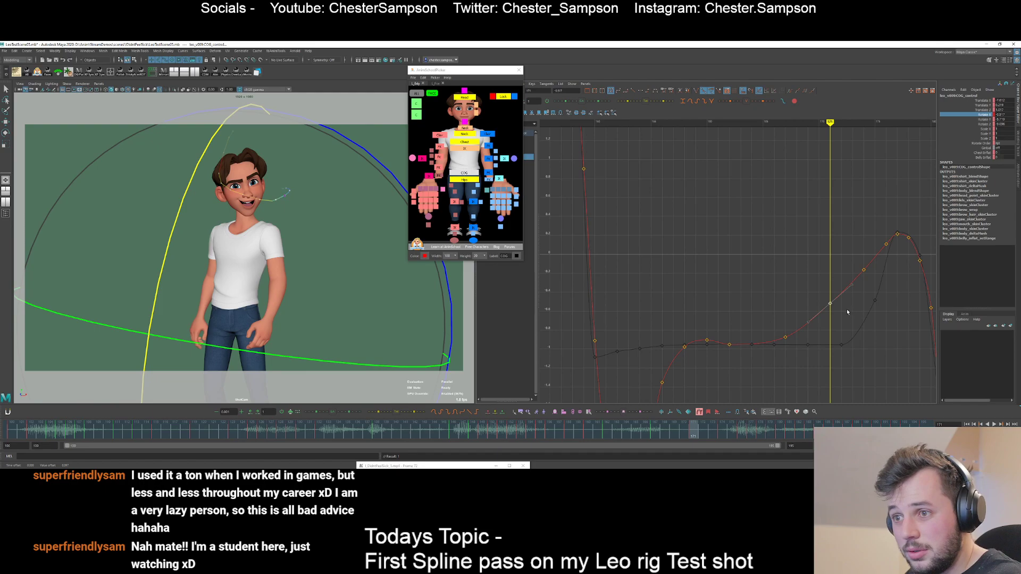
middle_click_drag(842, 323, 847, 310, "shift")
key("period")
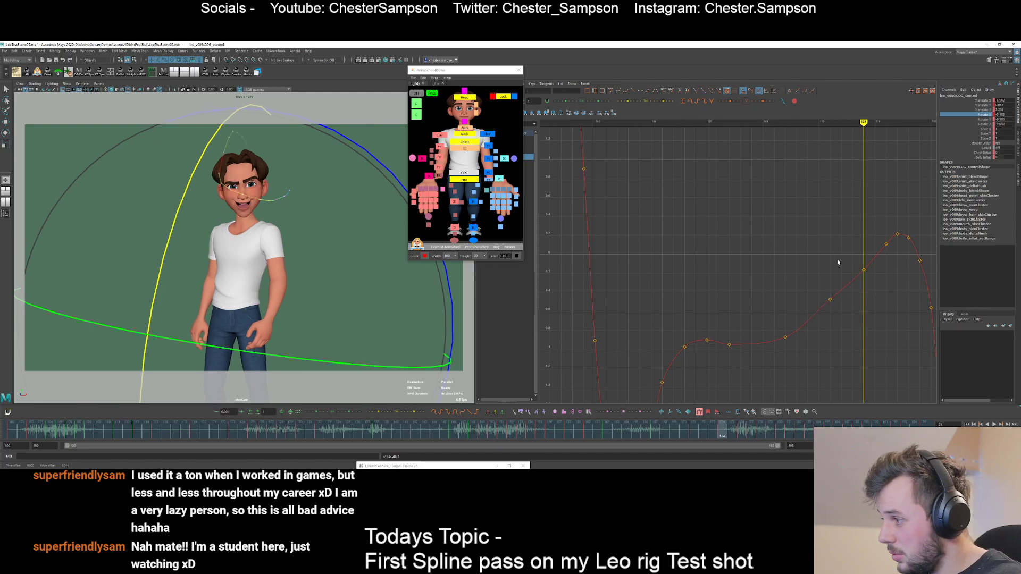
left_click_drag(846, 260, 874, 276)
middle_click_drag(877, 278, 885, 244, "shift")
- Raise the Rotate X peak key and the key just after it above the climb's last key
key("alt+period")
key("alt+period")
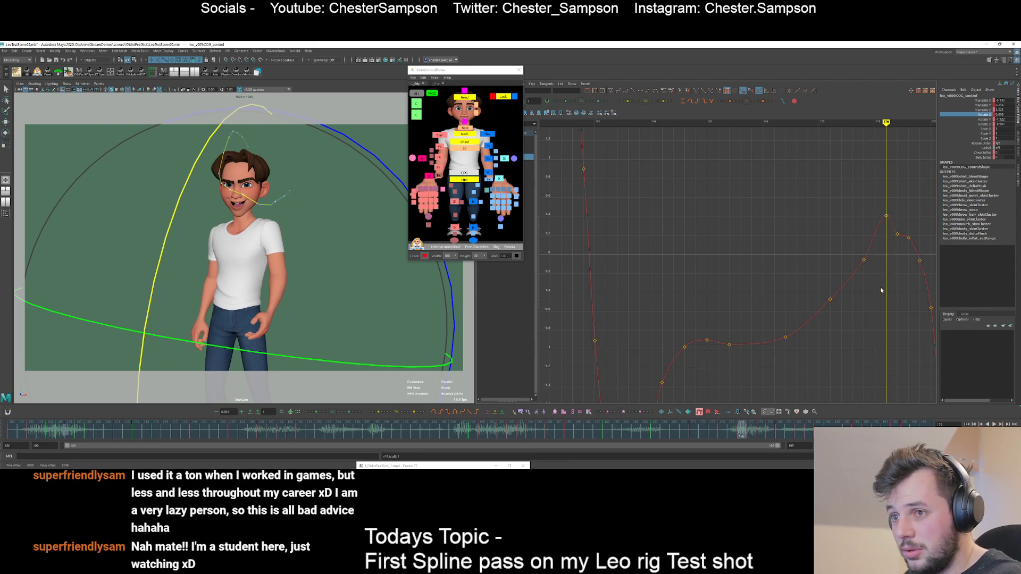
key("alt+period")
left_click_drag(890, 250, 902, 229)
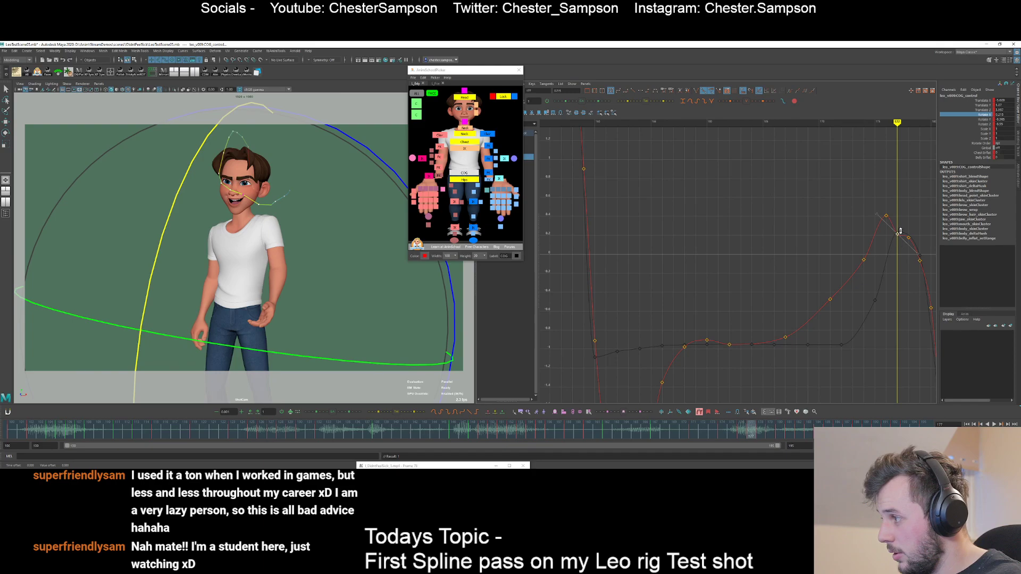
middle_click_drag(898, 263, 919, 197, "shift")
left_click(921, 196)
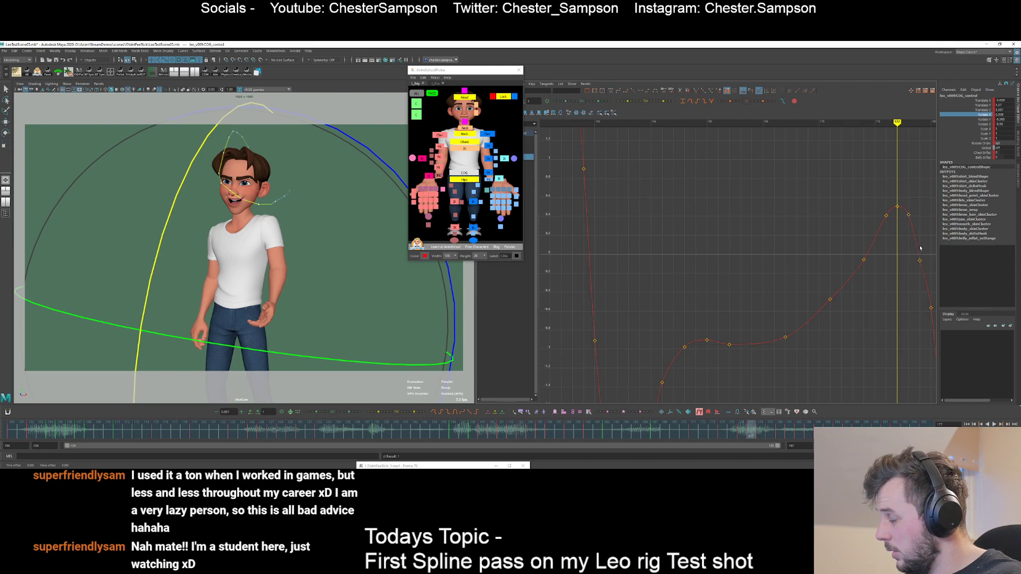
- Raise the two Rotate X keys after the peak to match its new height
key("alt+period")
key("alt+period")
left_click_drag(912, 277, 931, 249)
middle_click_drag(931, 249, 931, 224, "shift")
left_click_drag(901, 229, 920, 210)
middle_click_drag(921, 213, 844, 184, "shift")
left_click(914, 185)
- Play back the shot and add a Rotate X key on the upper climb, two frames before the peak
key("alt+v")
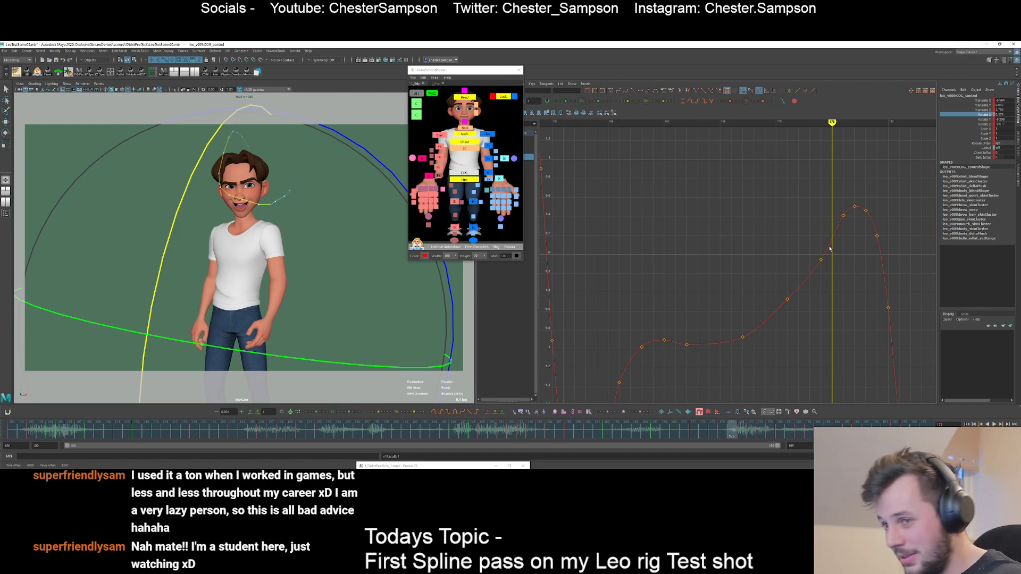
key("alt+v")
key("alt+comma")
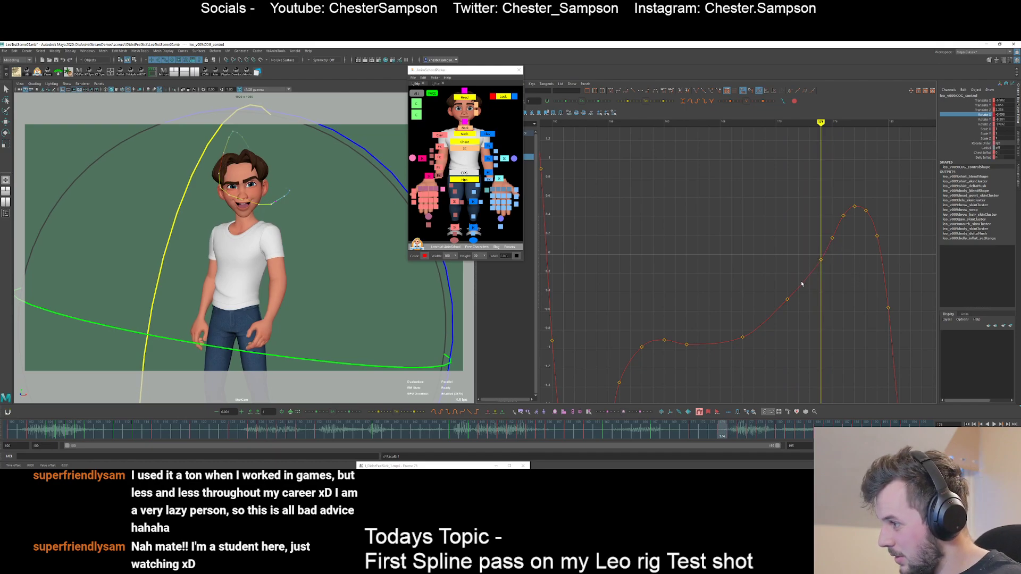
- Raise the two Rotate X keys on the lower and middle part of the climb to straighten the slope
key("comma")
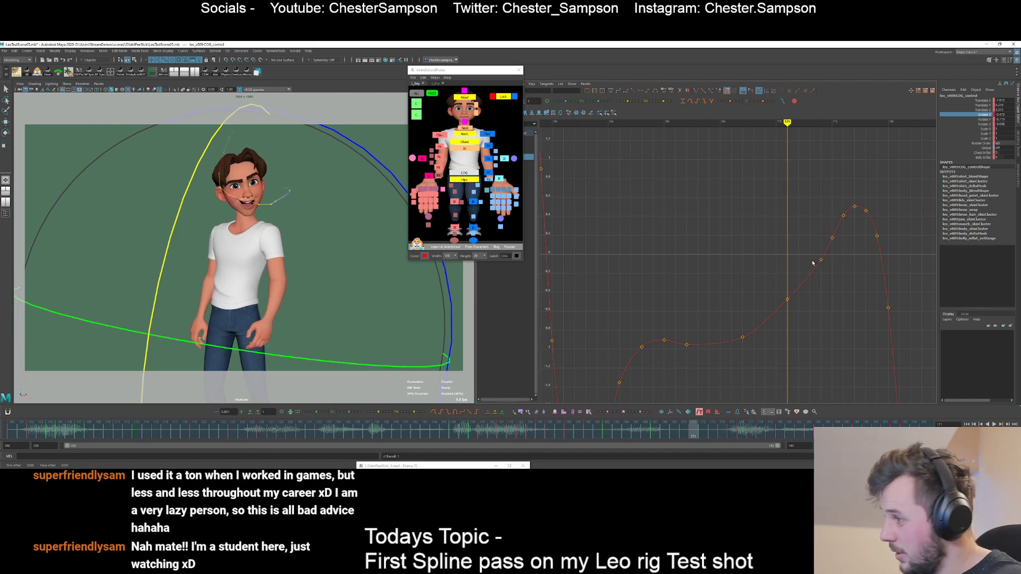
left_click_drag(786, 298, 795, 305)
middle_click_drag(817, 305, 814, 295)
key("period")
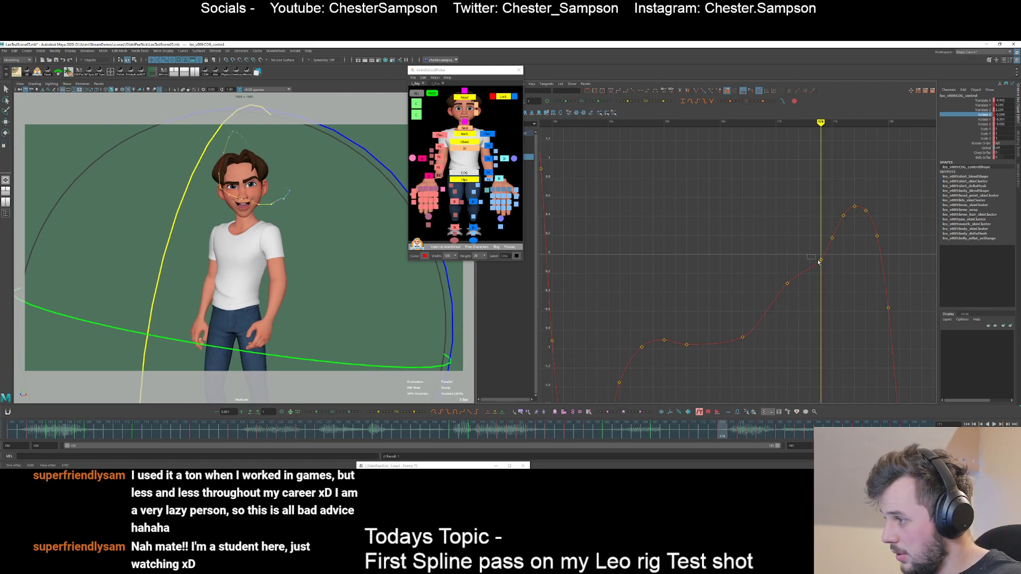
left_click_drag(815, 254, 829, 268)
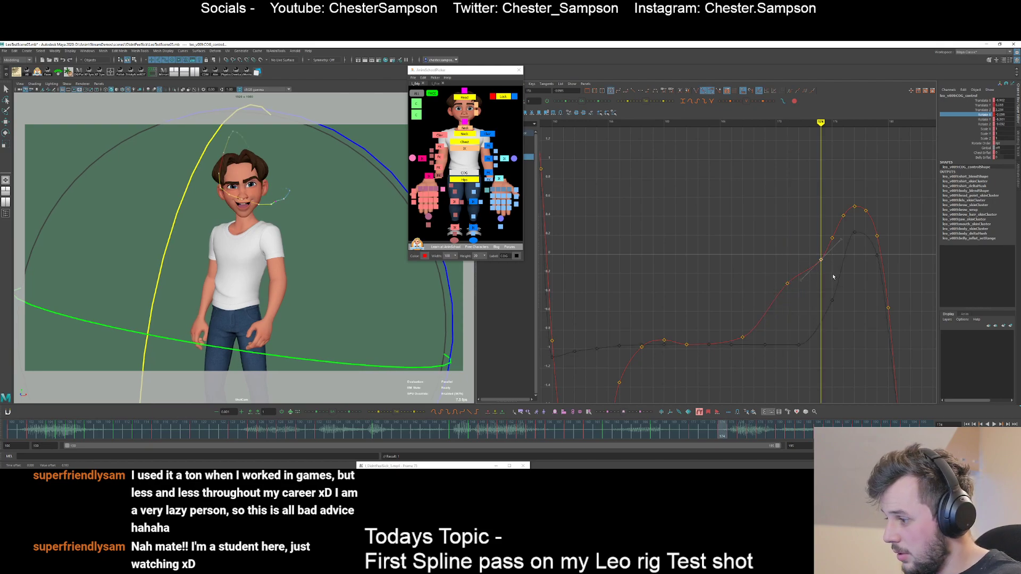
middle_click_drag(830, 261, 830, 251, "shift")
left_click(825, 302)
- Add a Rotate X key one frame before the climb's middle key and delete that middle key
key("alt+comma")
key("alt+comma")
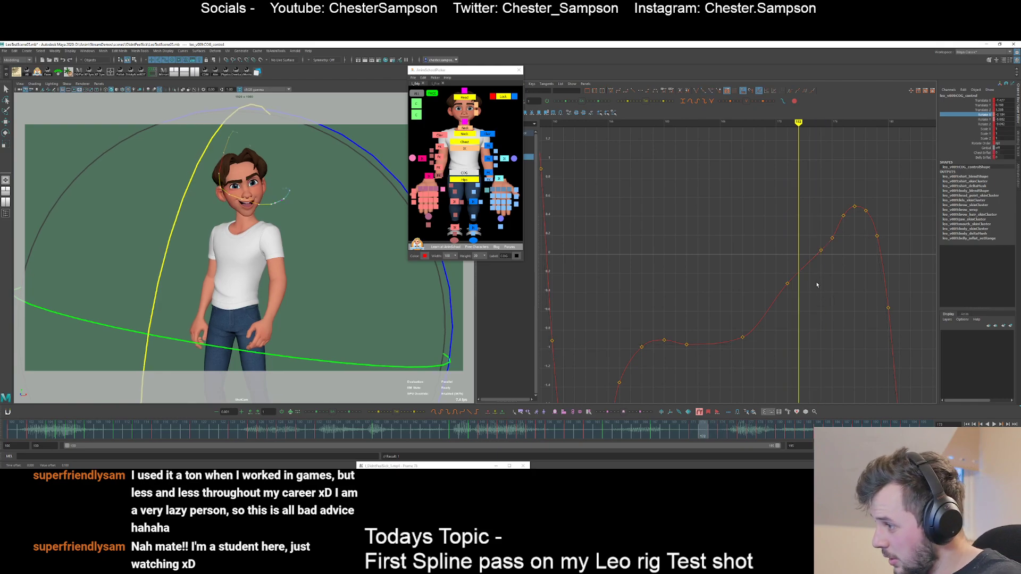
key("alt+period")
key("s")
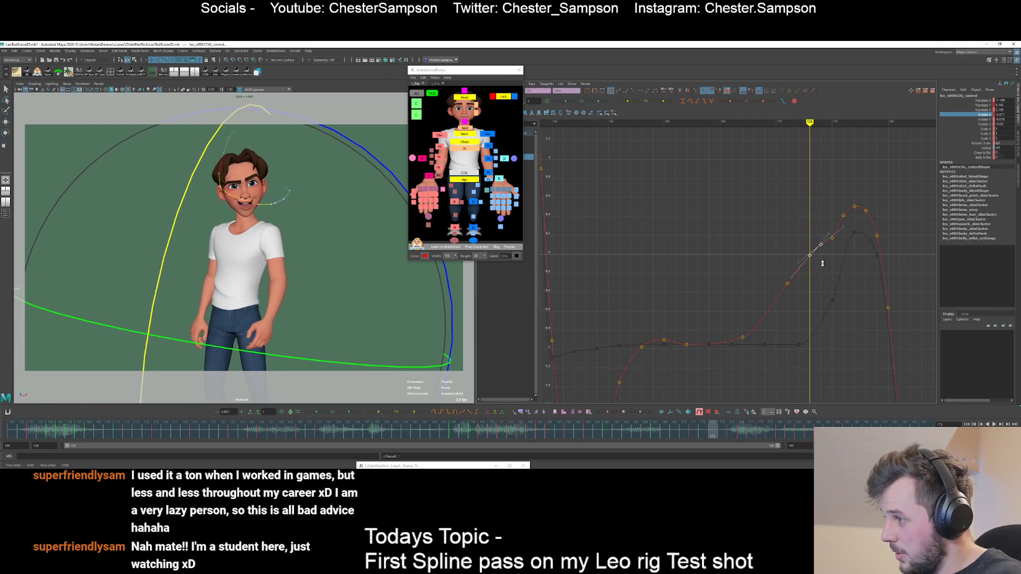
key("alt+period")
key("alt+period")
key("alt+comma")
left_click_drag(817, 237, 827, 252)
key("Delete")
key("alt+period")
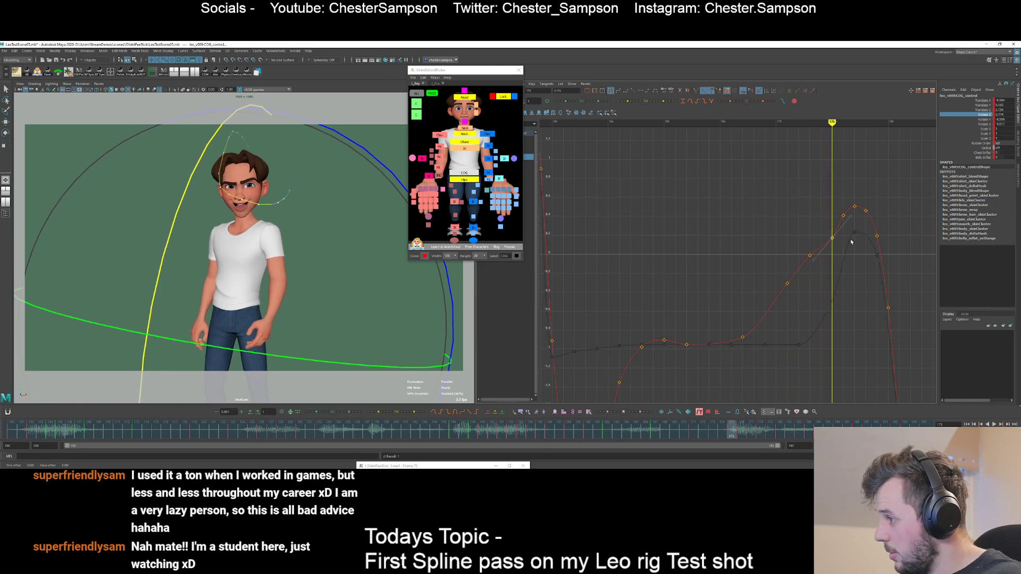
- Step back and forth through the climb's frames to examine the head arc and body motion
key("alt+comma")
key("alt+comma")
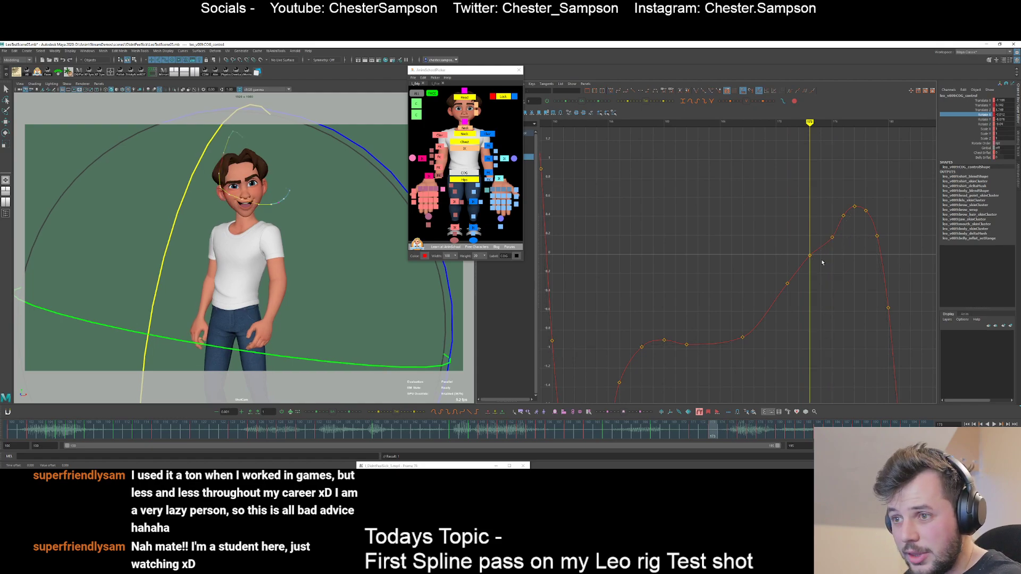
key("alt+period")
key("alt+period")
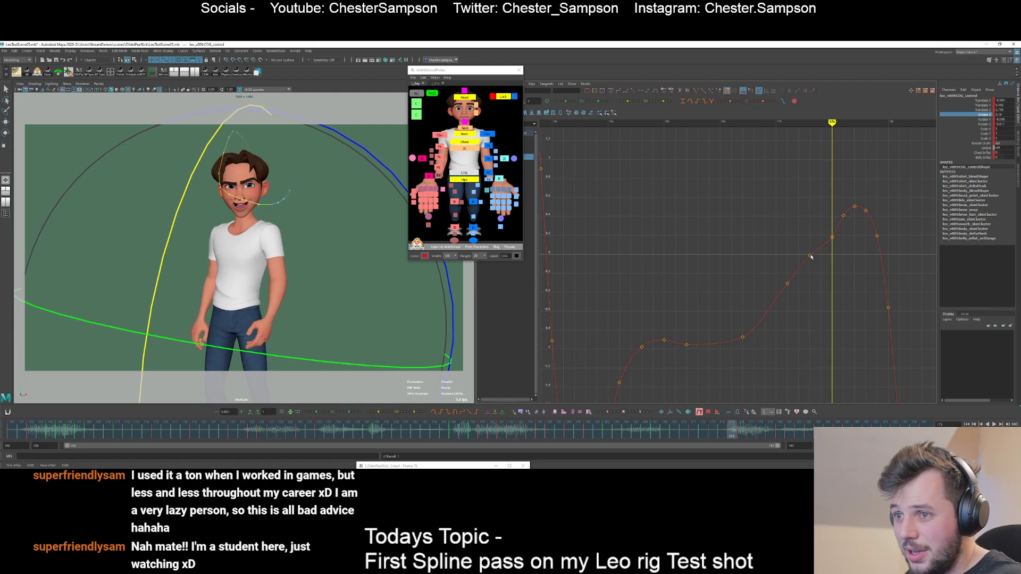
key("alt+comma")
key("alt+comma")
key("alt+period")
key("alt+period")
key("alt+period")
key("alt+period")
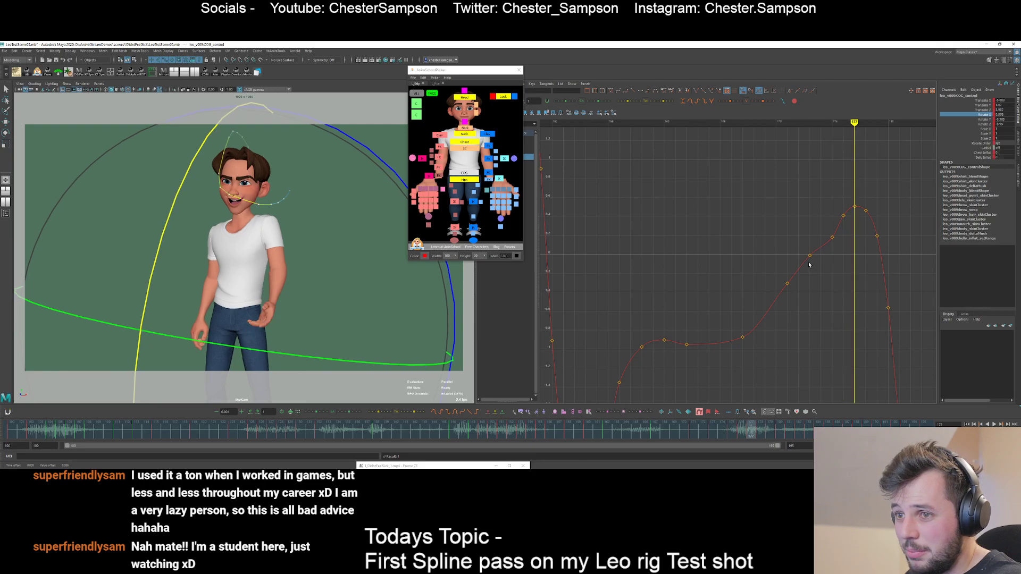
- Raise the Rotate X key at the climb's peak and the two keys on the frames right after it
left_click(855, 206)
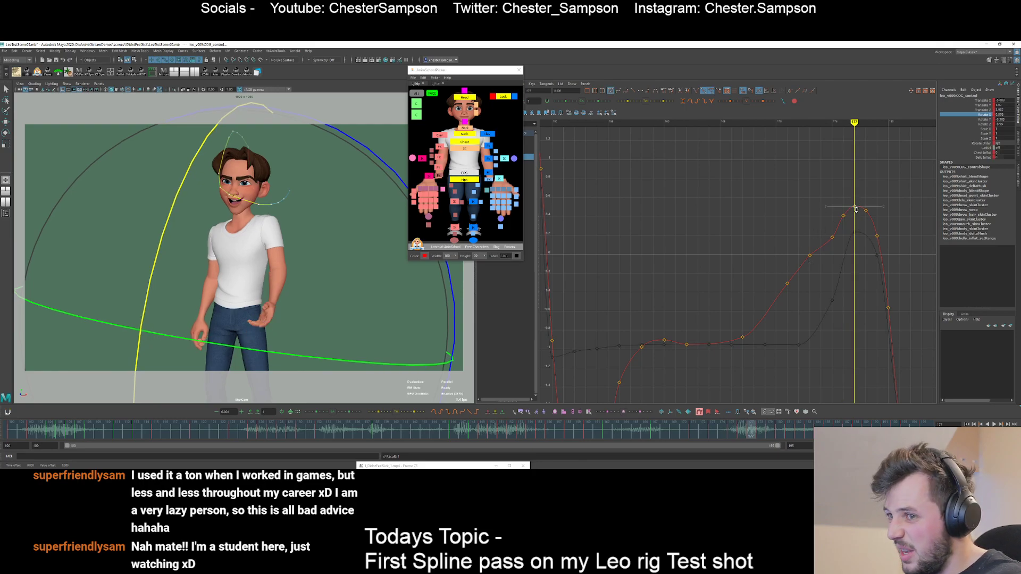
middle_click_drag(856, 210, 856, 201, "shift")
key("alt+period")
left_click(859, 226)
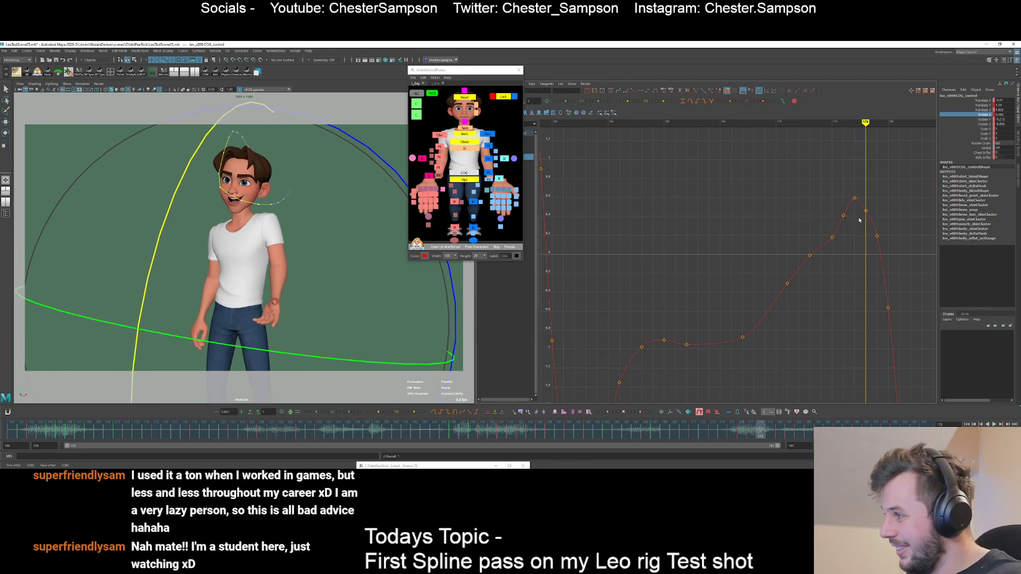
left_click_drag(859, 220, 874, 206)
middle_click_drag(876, 211, 876, 205, "shift")
key("alt+period")
left_click(870, 246)
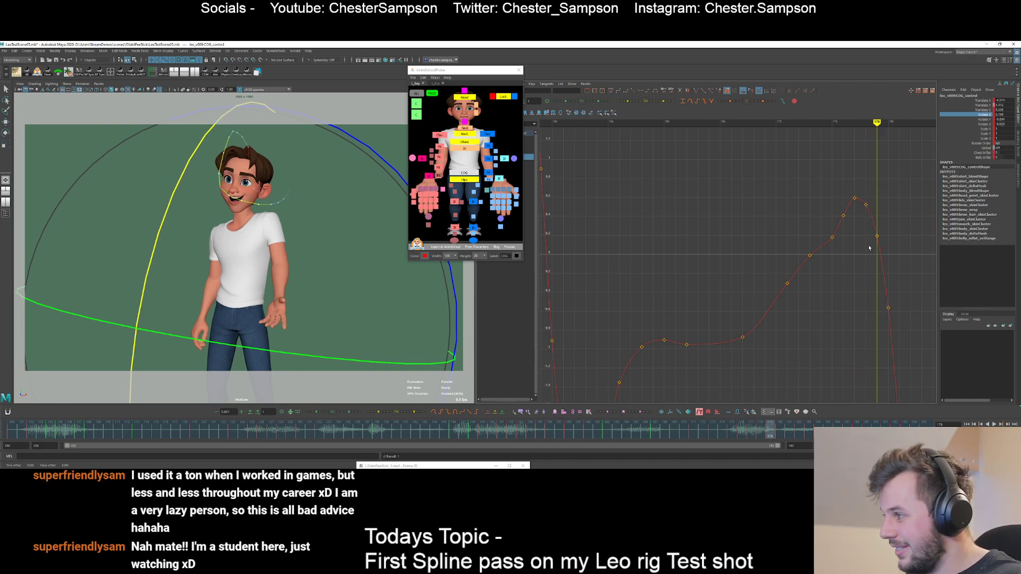
left_click_drag(871, 245, 884, 229)
middle_click_drag(886, 218, 886, 212, "shift")
left_click(863, 283)
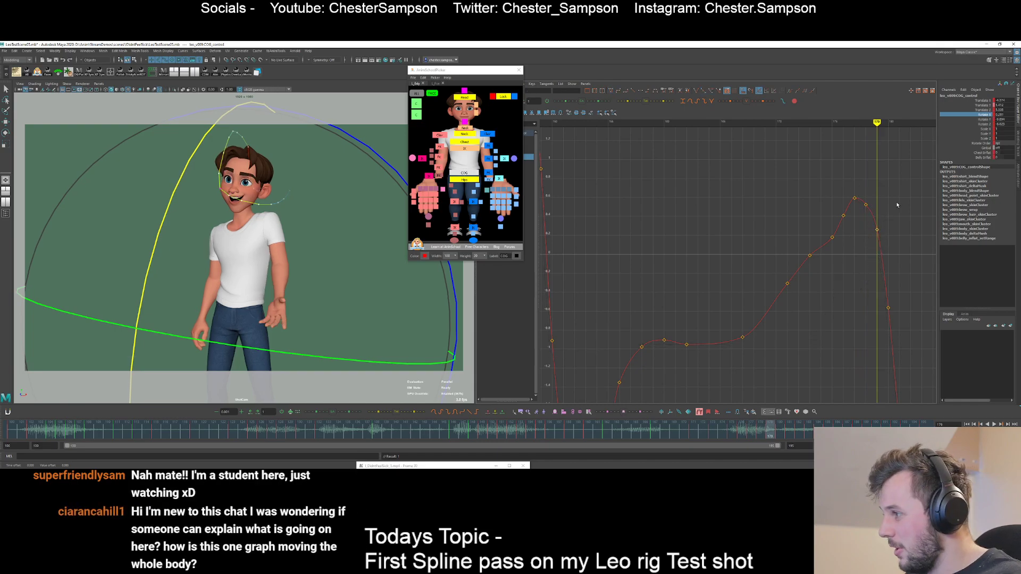
- Raise the Rotate X key three frames after the peak and undo the move of the next key down the drop
key("alt+period")
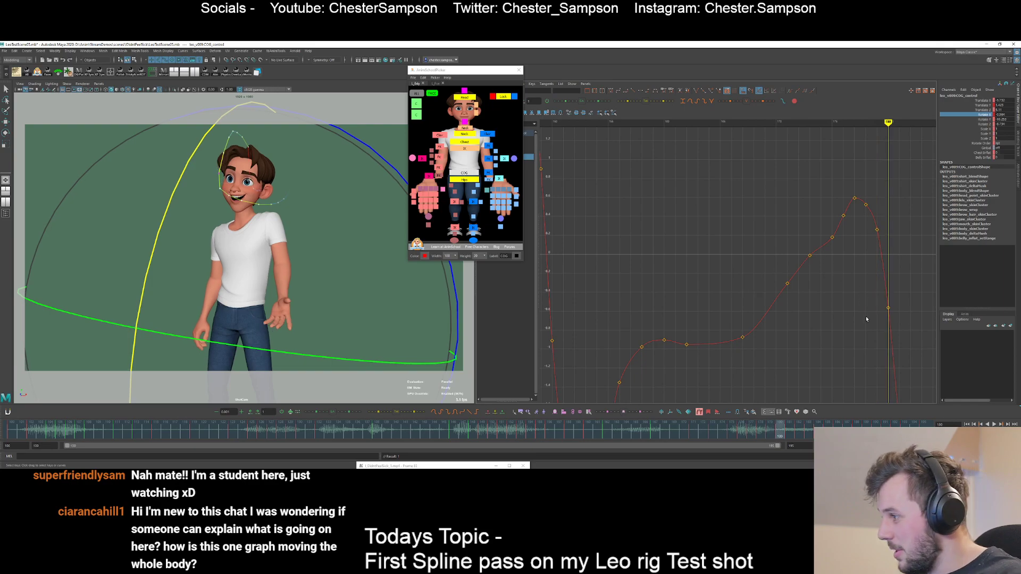
left_click(888, 308)
middle_click_drag(899, 278, 760, 184)
left_click(877, 265)
key("alt+period")
left_click(784, 344)
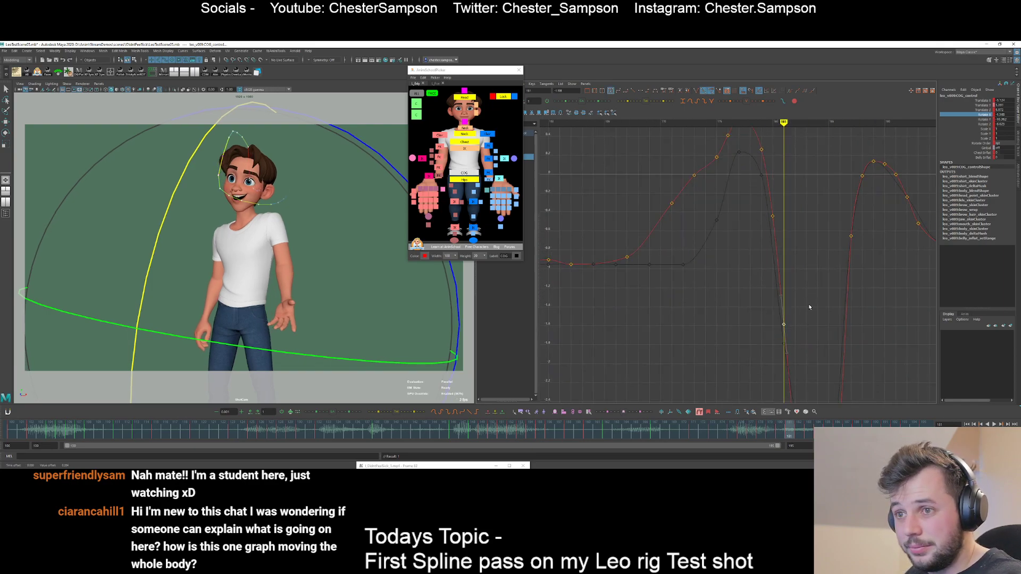
key("ctrl+z")
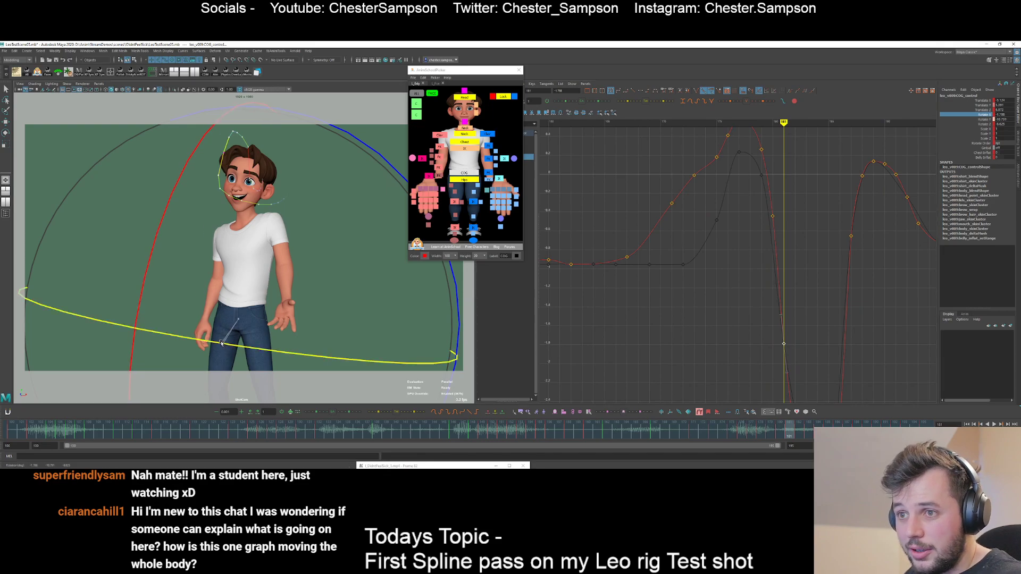
- Step back and forth through the frames of the drop and following rise to examine the head arc
key("alt+comma")
key("alt+period")
key("alt+period")
key("alt+period")
key("alt+period")
key("alt+period")
key("alt+period")
key("alt+period")
key("alt+period")
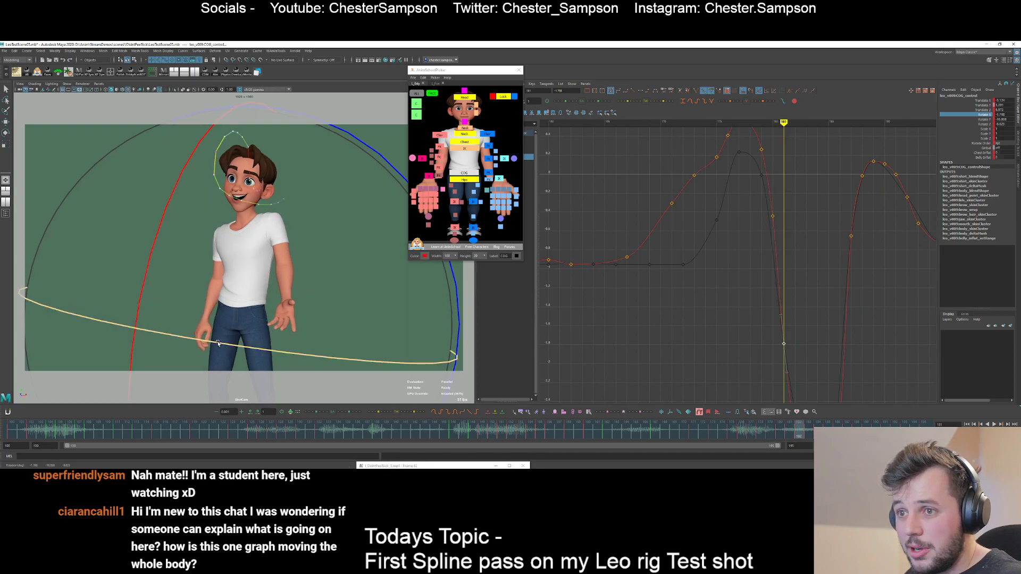
key("alt+comma")
key("alt+comma")
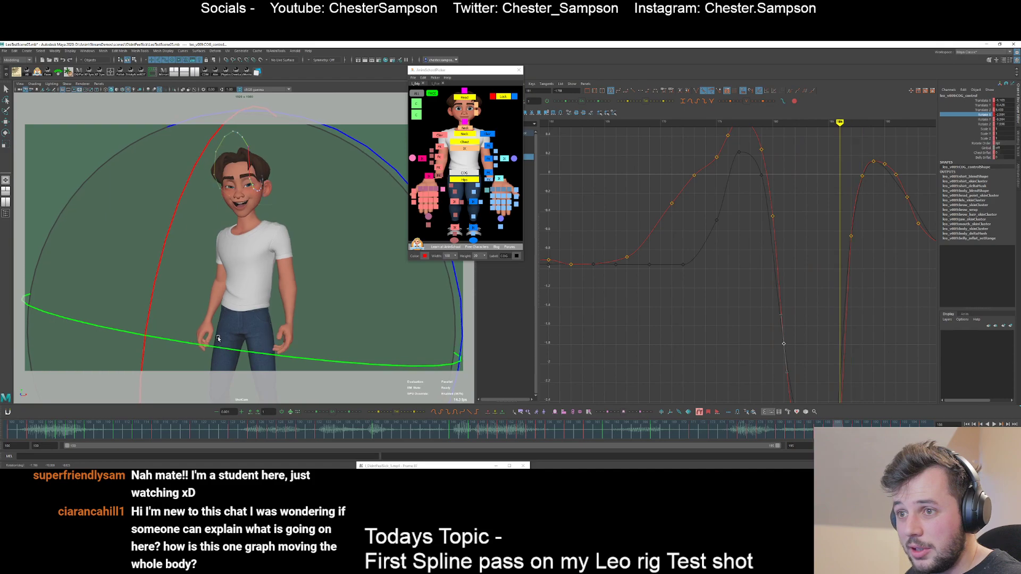
key("alt+period")
- Raise the two Rotate X keys leading out of the bottom of the last dip to ease the rise
key("f")
left_click(810, 284)
key("f")
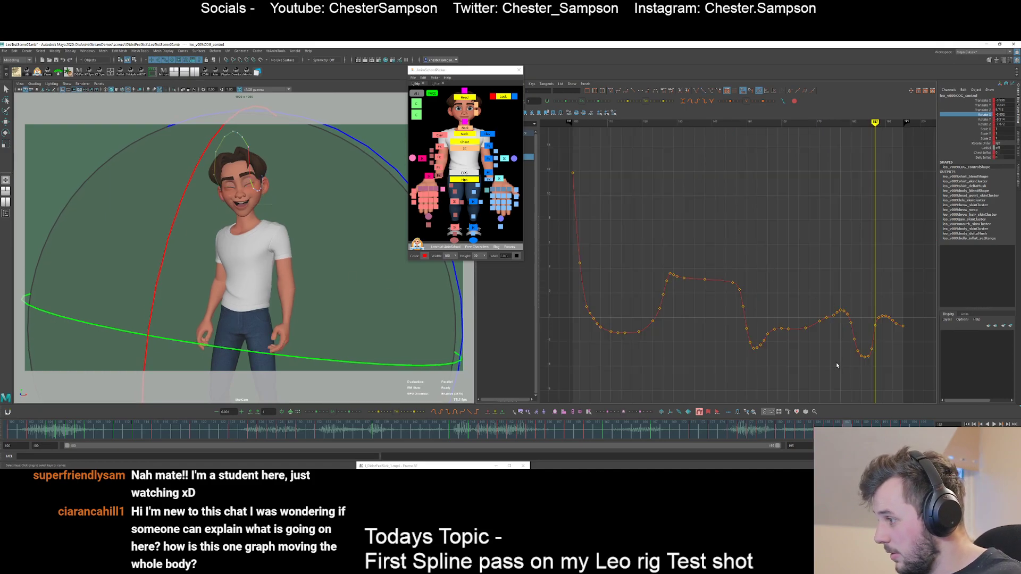
right_click_drag(837, 364, 822, 325, "alt+shift")
middle_click_drag(822, 326, 698, 168, "alt")
right_click_drag(698, 169, 745, 212, "alt+shift")
key("alt+comma")
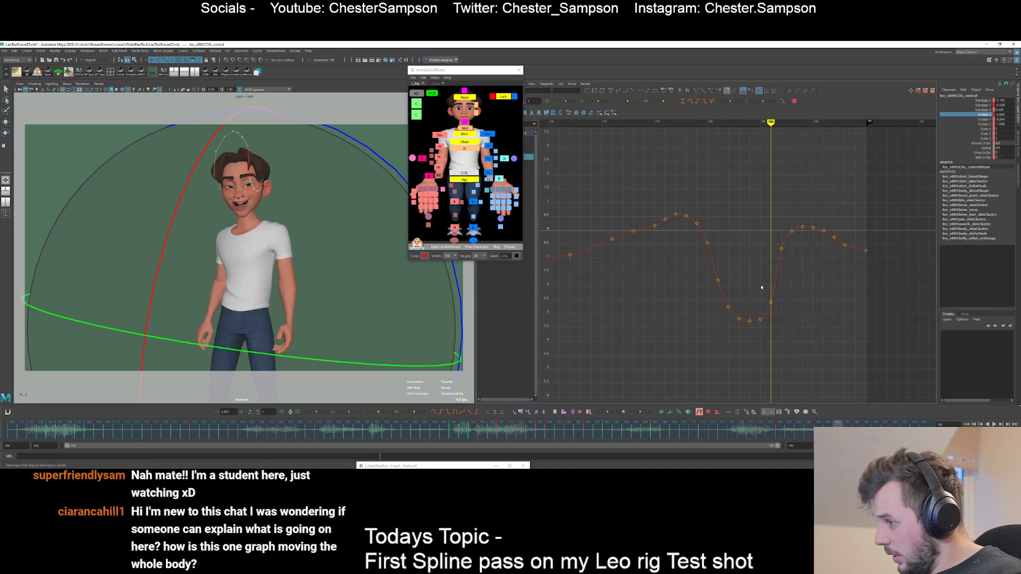
left_click_drag(755, 288, 790, 332)
middle_click_drag(791, 314, 791, 309, "shift")
left_click(791, 309)
left_click_drag(761, 291, 784, 310)
middle_click_drag(785, 292, 785, 283, "shift")
left_click(785, 284)
- Lower the two Rotate X keys on the upper part of the rise, moving the lower one slightly further
left_click_drag(776, 245, 799, 263)
middle_click_drag(794, 254, 794, 256, "shift")
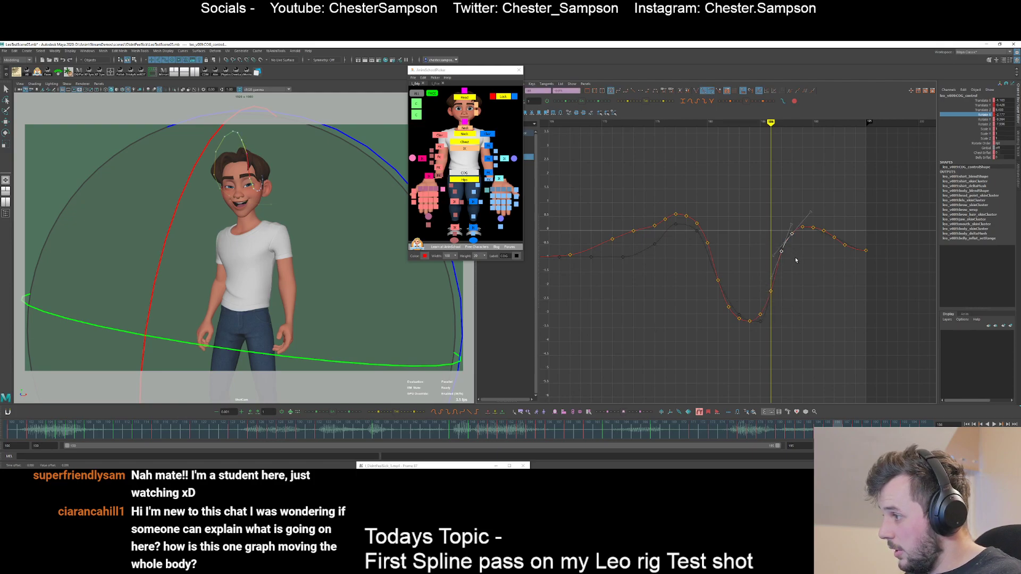
left_click(794, 256)
left_click_drag(774, 240, 791, 266)
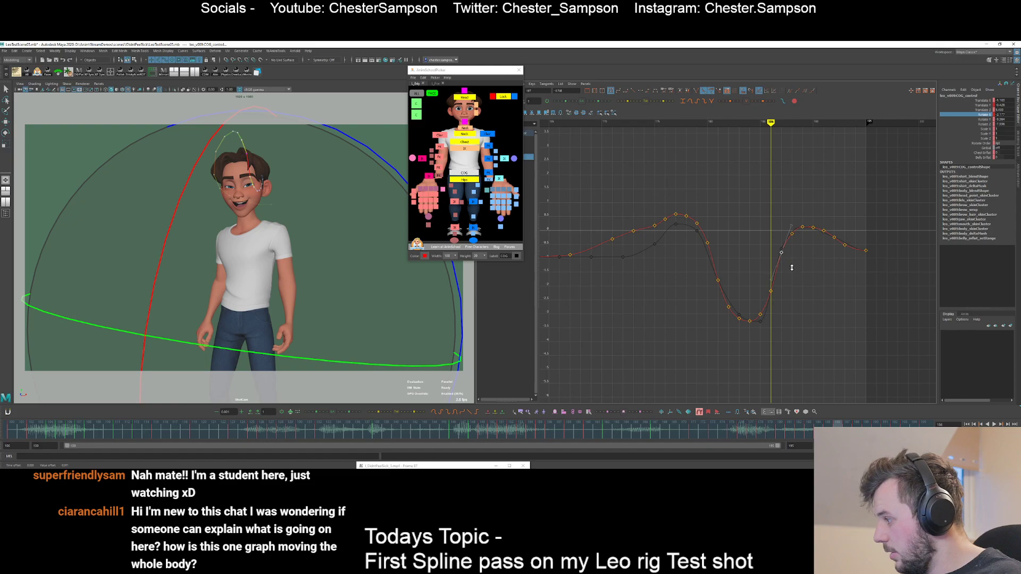
middle_click_drag(791, 265, 792, 271, "shift")
left_click(795, 297)
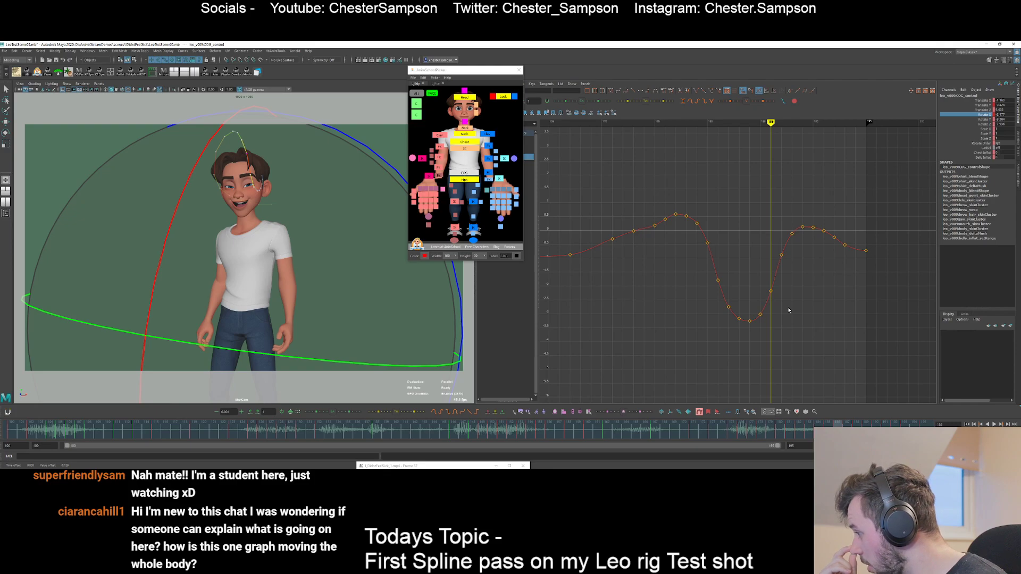
- Reselect the COG control for translation and display only its Translate X curve
left_click(462, 155)
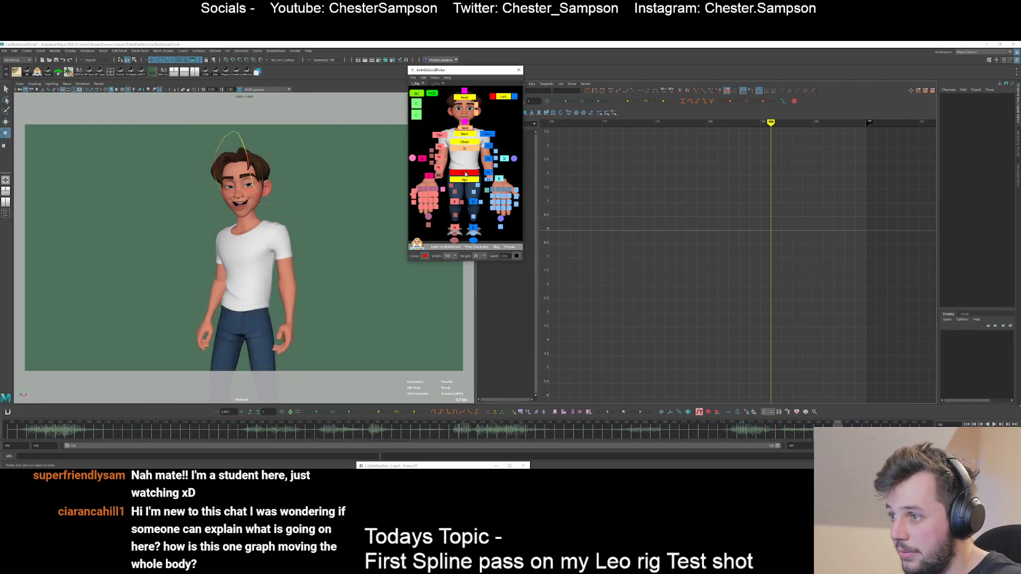
left_click(464, 173)
key("e")
key("w")
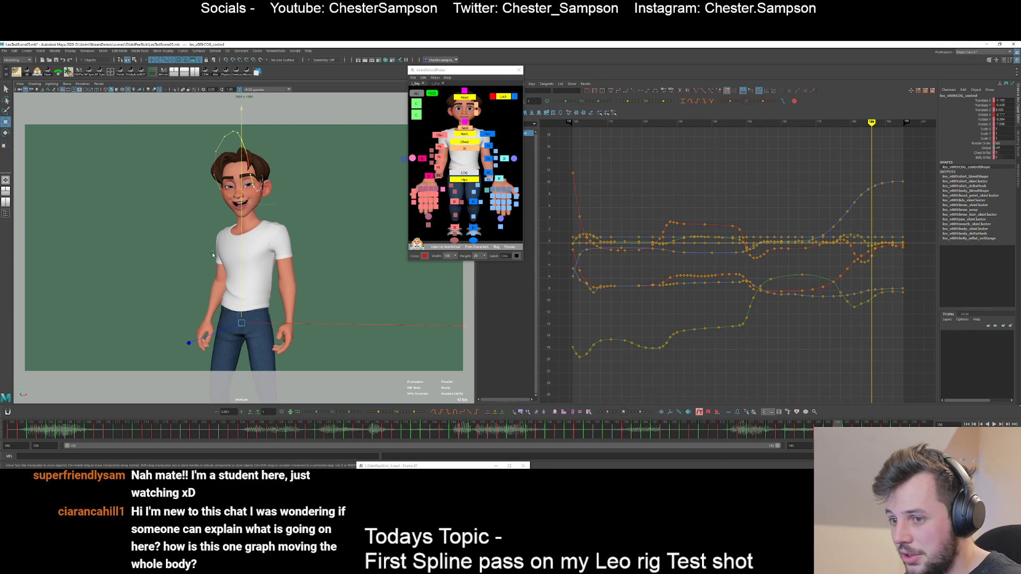
left_click(983, 100)
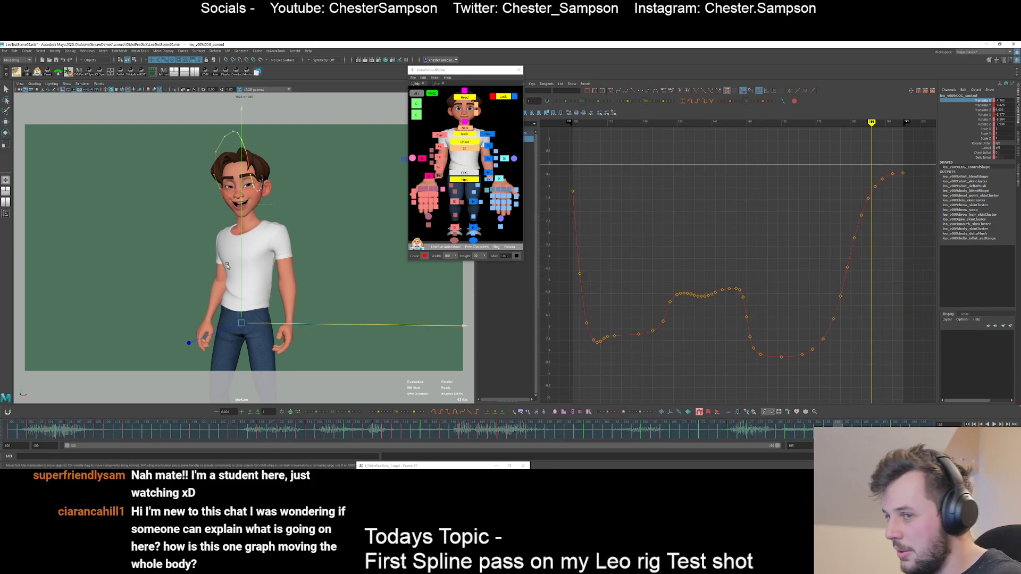
- Show the rig controls in the viewport and try moving the COG control, undoing the move
left_click(417, 114)
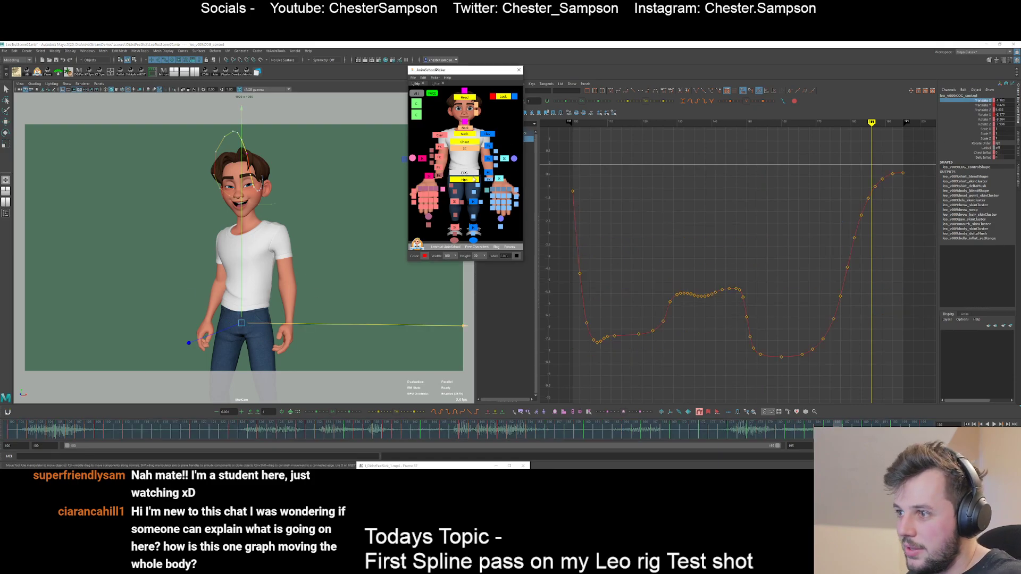
left_click(130, 301)
left_click(201, 313)
middle_click_drag(298, 301, 366, 294)
key("ctrl+z")
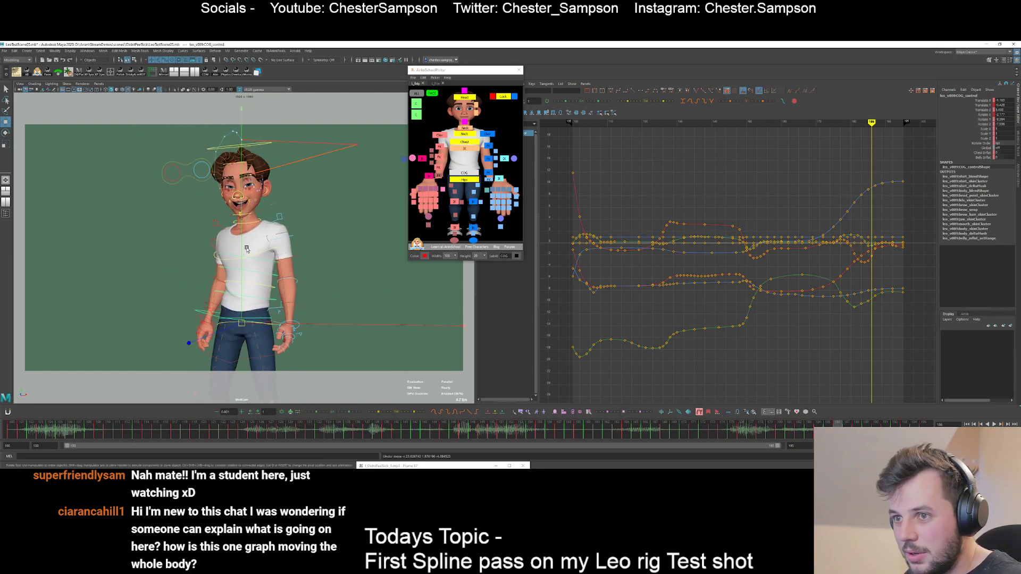
- Display the COG's Rotate X curve with the rig controls hidden and go to the keys of the shot's opening drop
key("e")
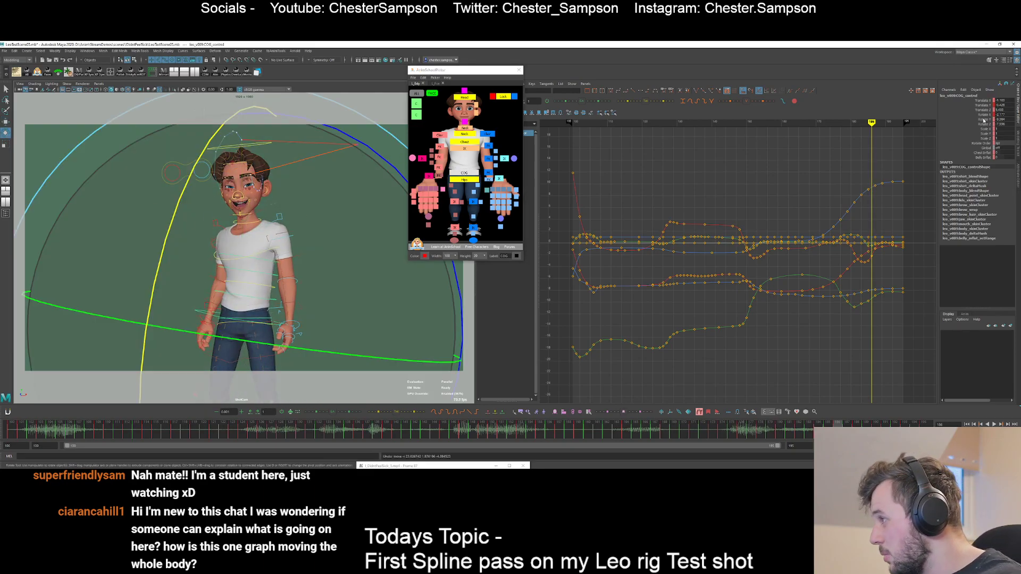
left_click(983, 115)
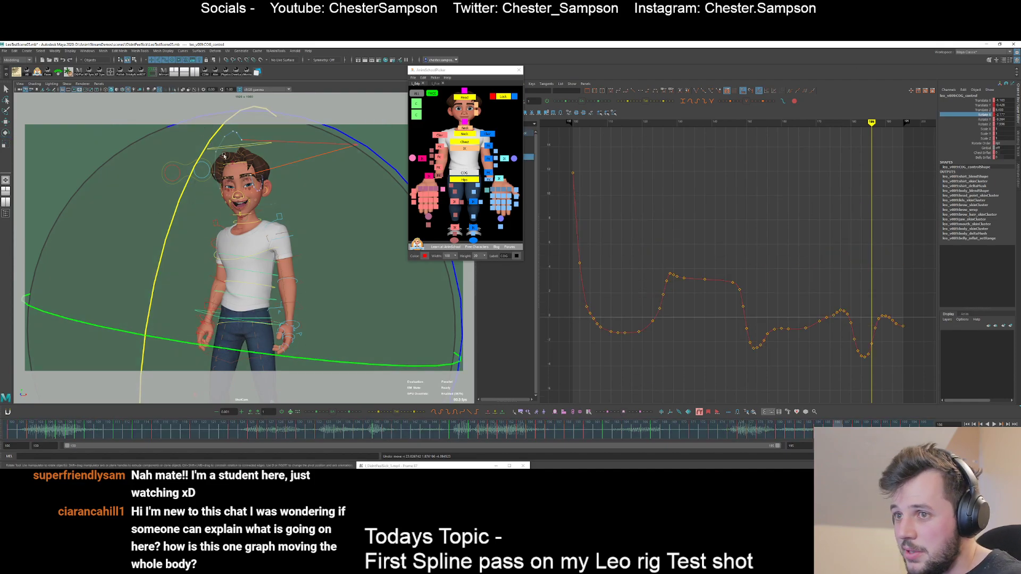
key("comma")
key("period")
key("period")
key("period")
key("alt+1")
key("period")
key("period")
key("period")
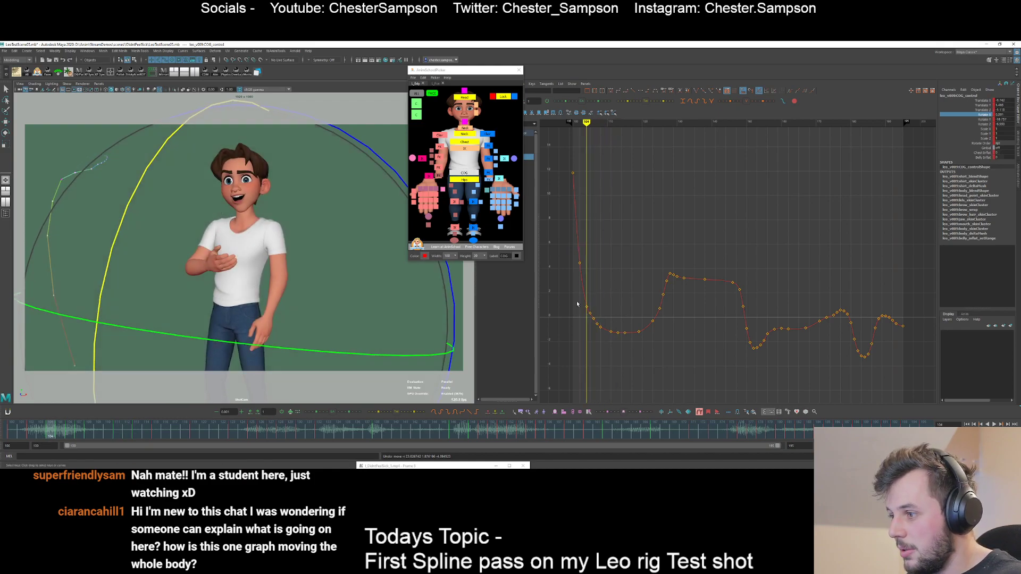
- Delete an extra Rotate X key near the end of the opening drop and lower the neighbouring key slightly
left_click_drag(577, 303, 610, 307)
key("alt+period")
key("Delete")
key("alt+period")
key("alt+period")
left_click(589, 326)
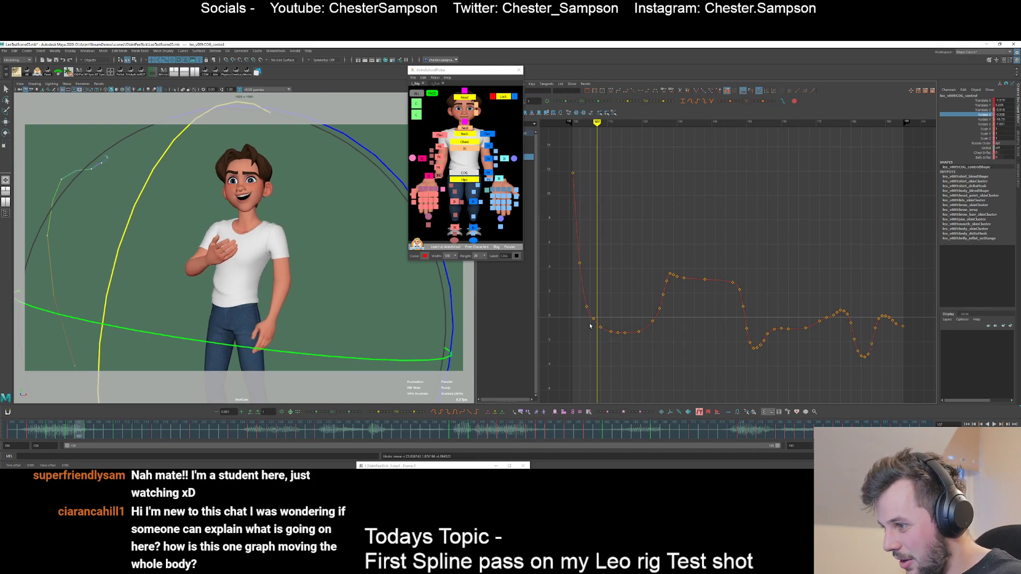
middle_click_drag(608, 306, 608, 310, "shift")
left_click(605, 322)
- Nudge the Rotate X key where the opening drop enters the first dip slightly upward
right_click_drag(604, 325, 603, 369, "alt+shift")
middle_click_drag(604, 371, 635, 248, "alt")
key("alt+period")
left_click(631, 311)
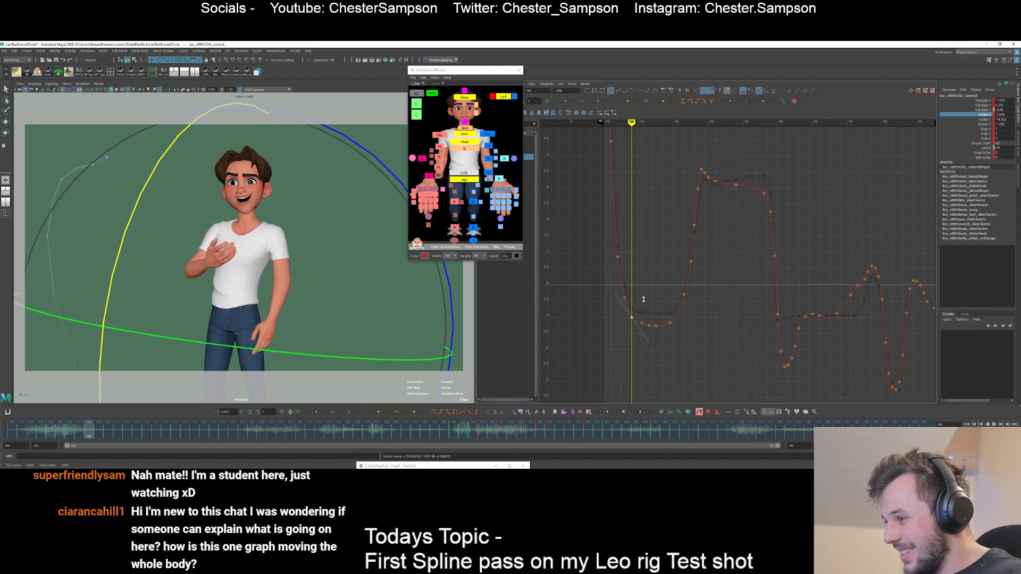
middle_click_drag(643, 299, 644, 298, "shift")
left_click(644, 304)
- Delete the Rotate X keys on either side of the first dip's middle key
key("period")
key("Delete")
key("period")
key("period")
key("Delete")
key("period")
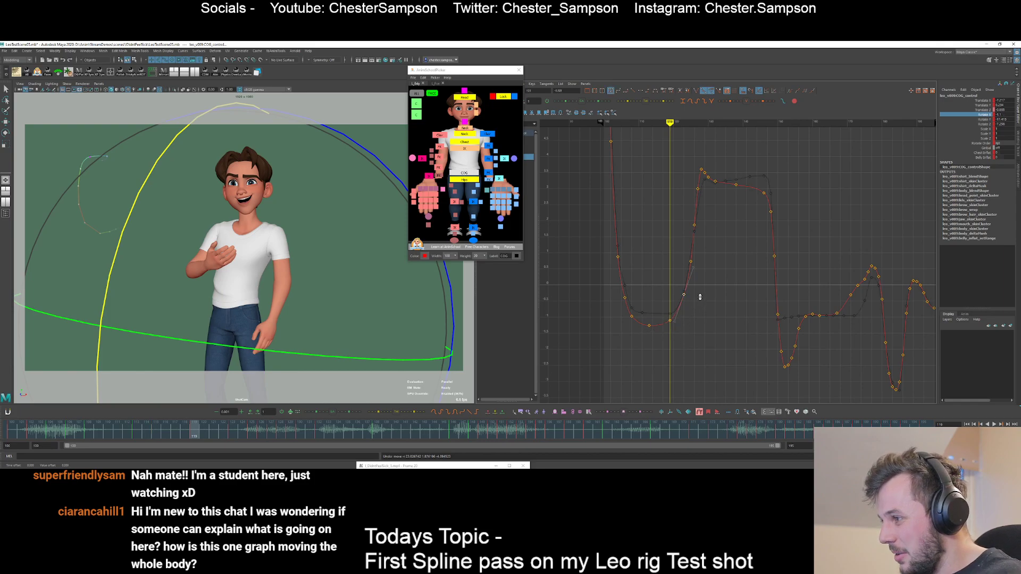
- Raise the Rotate X key where the curve leaves the first dip and check the keys up to the following peak
key("period")
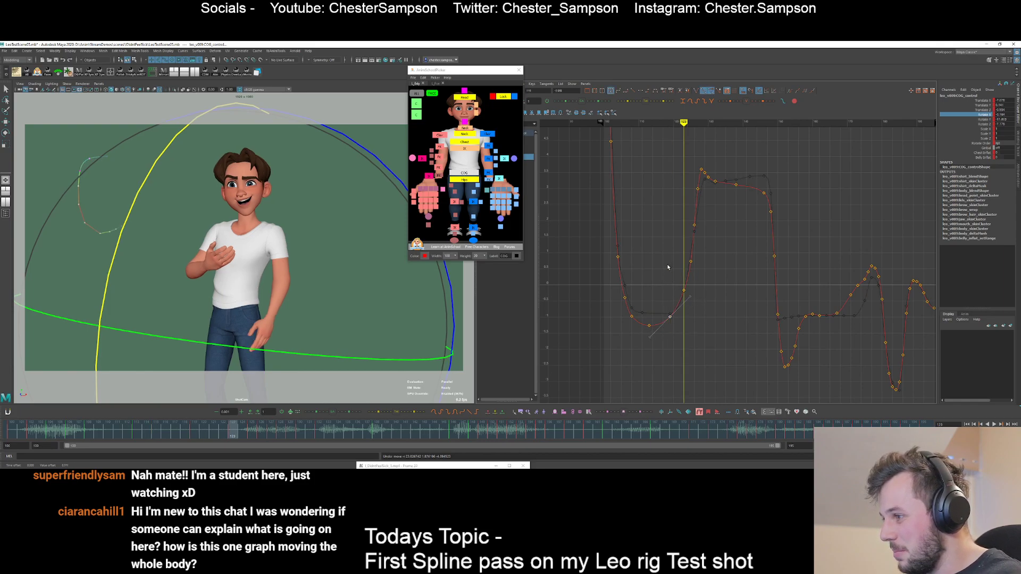
left_click(683, 274)
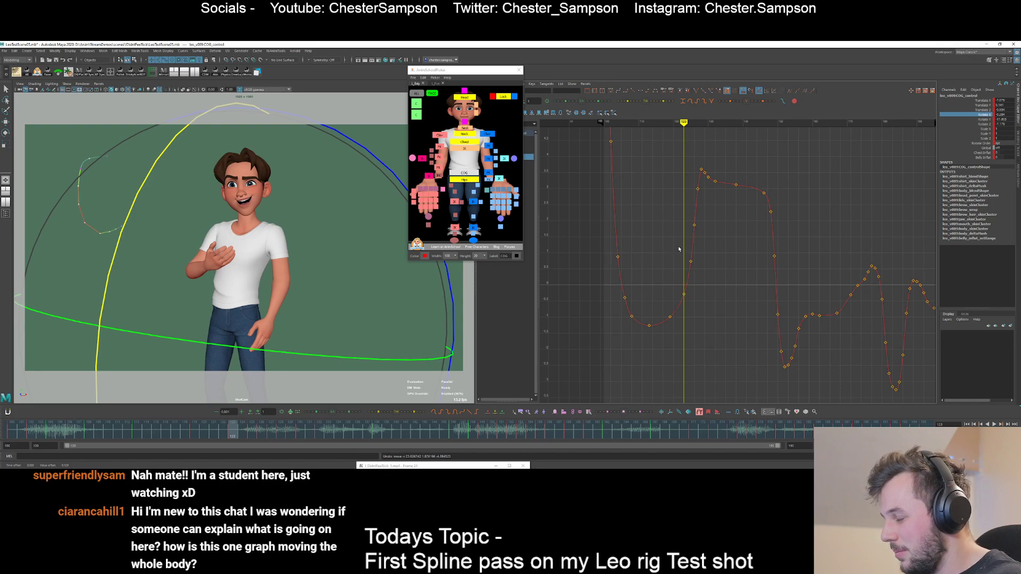
key("period")
key("period")
key("period")
key("period")
left_click_drag(688, 183, 709, 195)
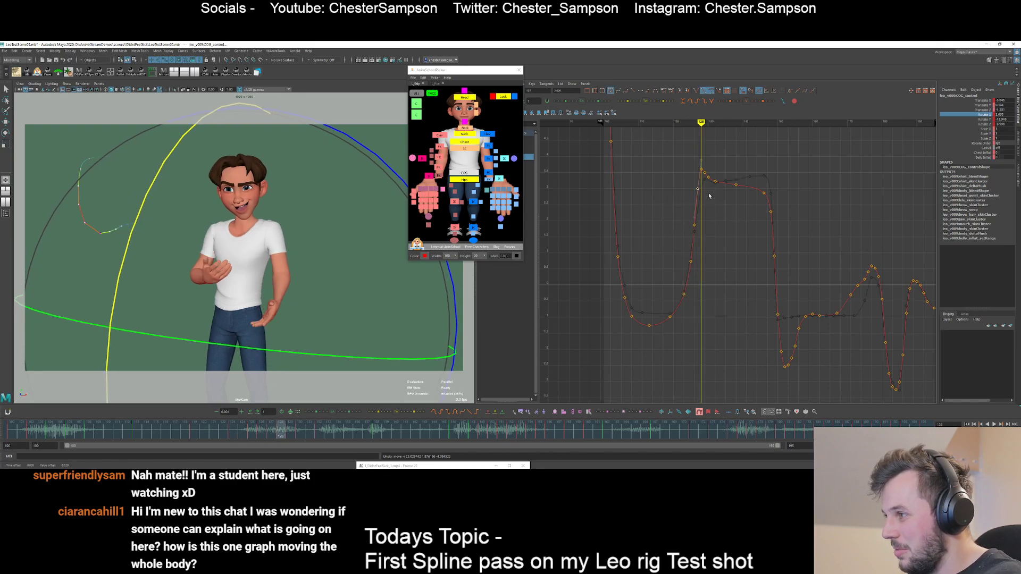
left_click(677, 209)
- Step back and forth through the opening drop and first dip to examine the body motion and head arc
key("a")
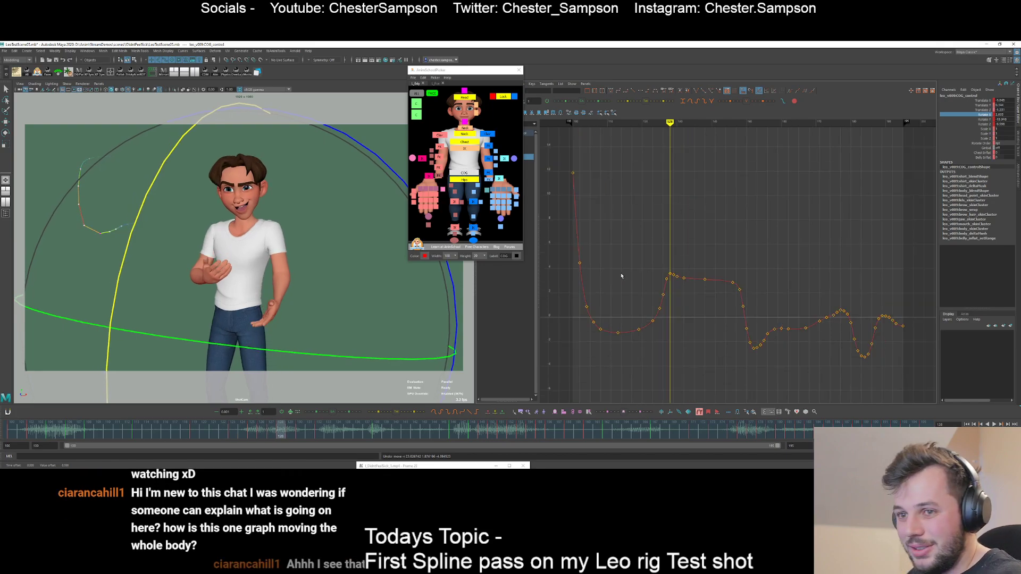
key("comma")
key("comma")
key("comma")
key("comma")
key("comma")
key("comma")
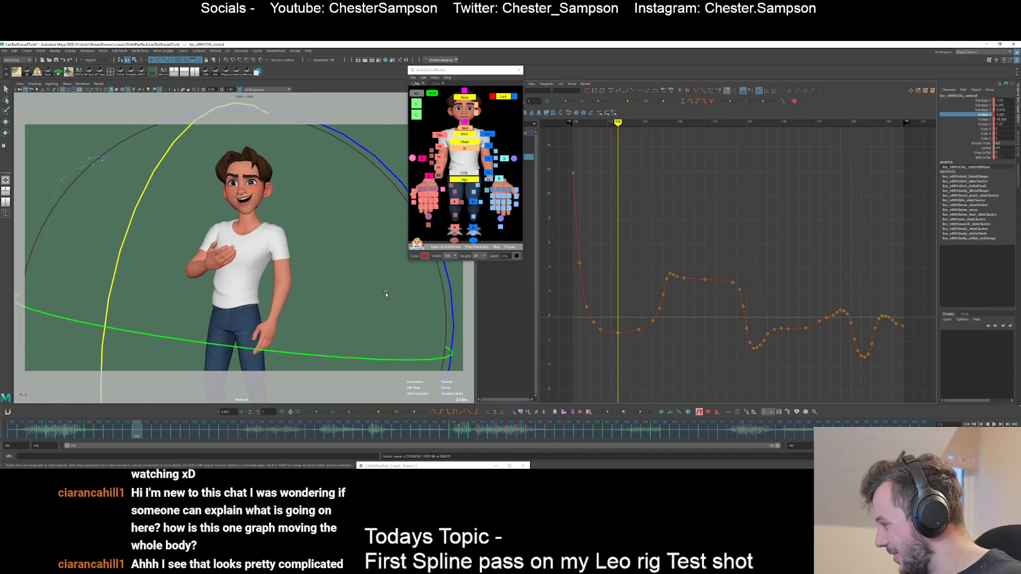
key("comma")
key("comma")
key("comma")
key("comma")
key("comma")
key("period")
key("period")
key("period")
key("period")
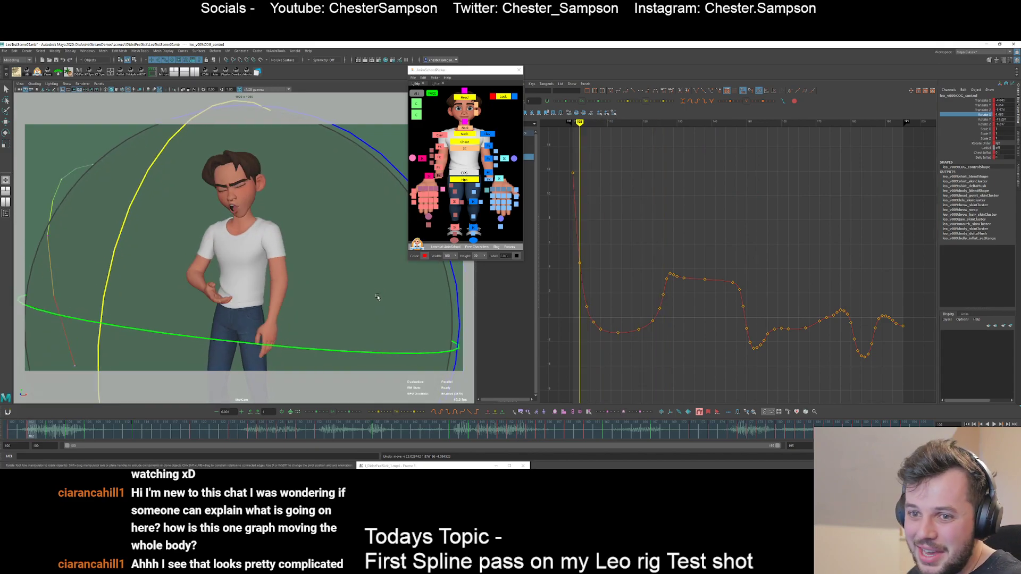
key("alt+comma")
key("alt+comma")
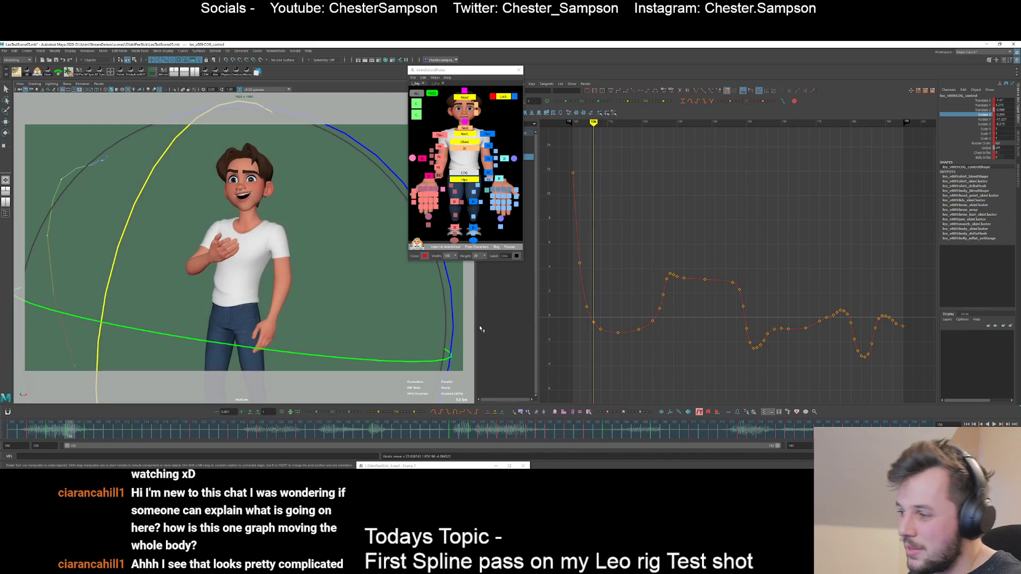
key("alt+period")
key("alt+period")
key("alt+period")
key("alt+comma")
key("alt+comma")
key("alt+comma")
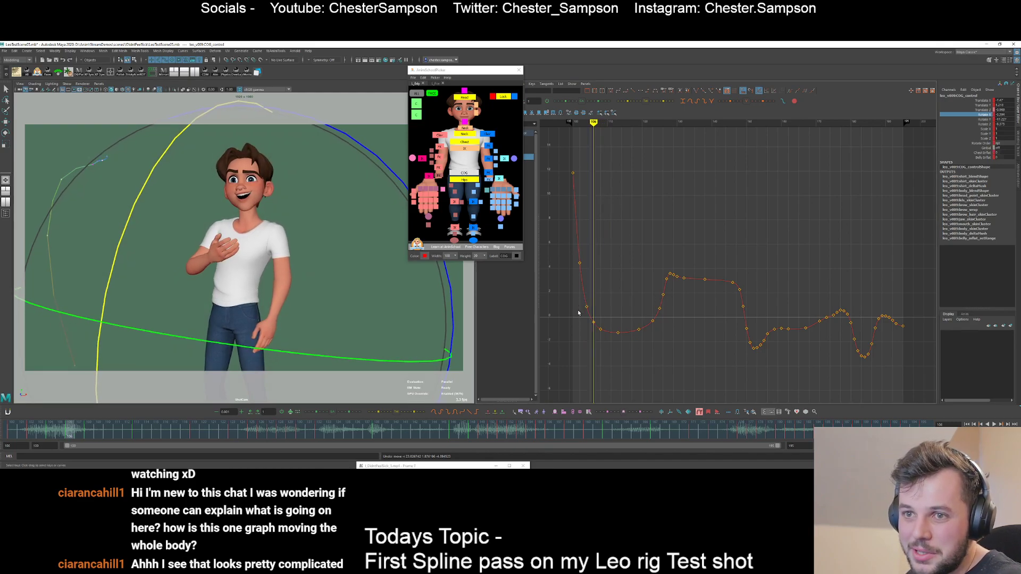
- Play back the shot and display the COG control's Rotate Z curve
key("alt+v")
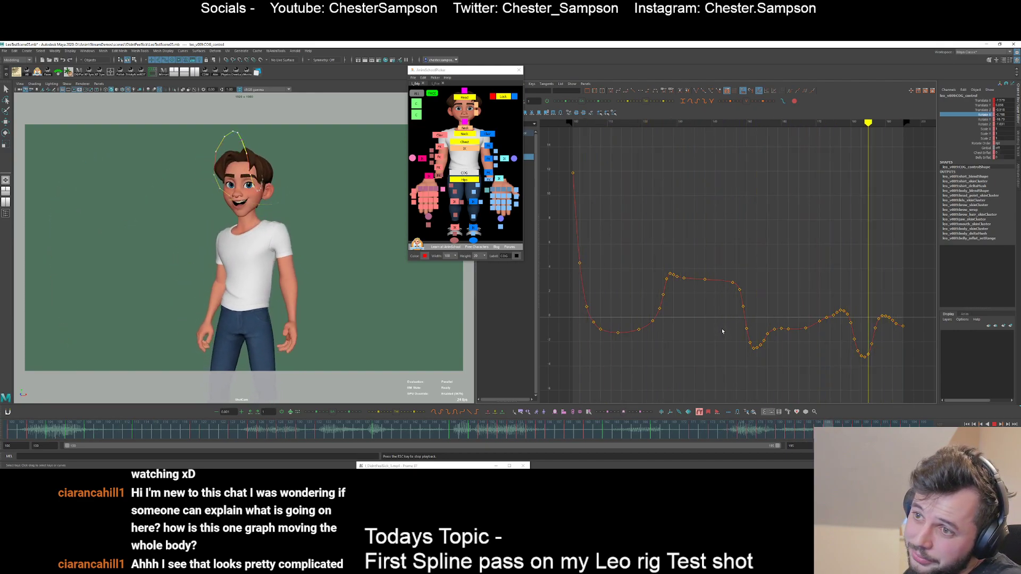
left_click(981, 124)
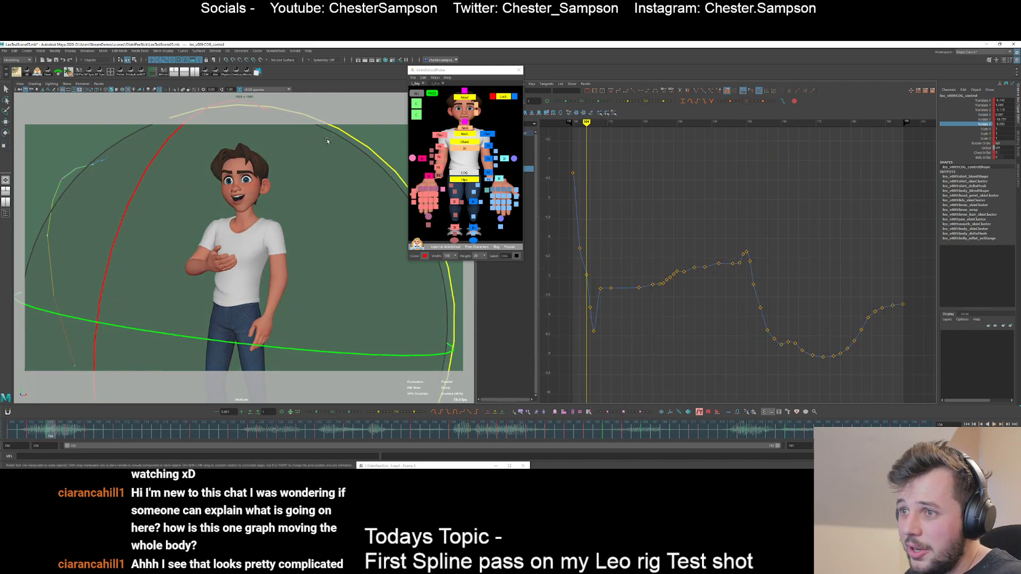
- Lower the Rotate Z key at the current frame of the opening drop and change the tangent type of the curve's first key
left_click_drag(347, 135, 333, 123)
key("ctrl+z")
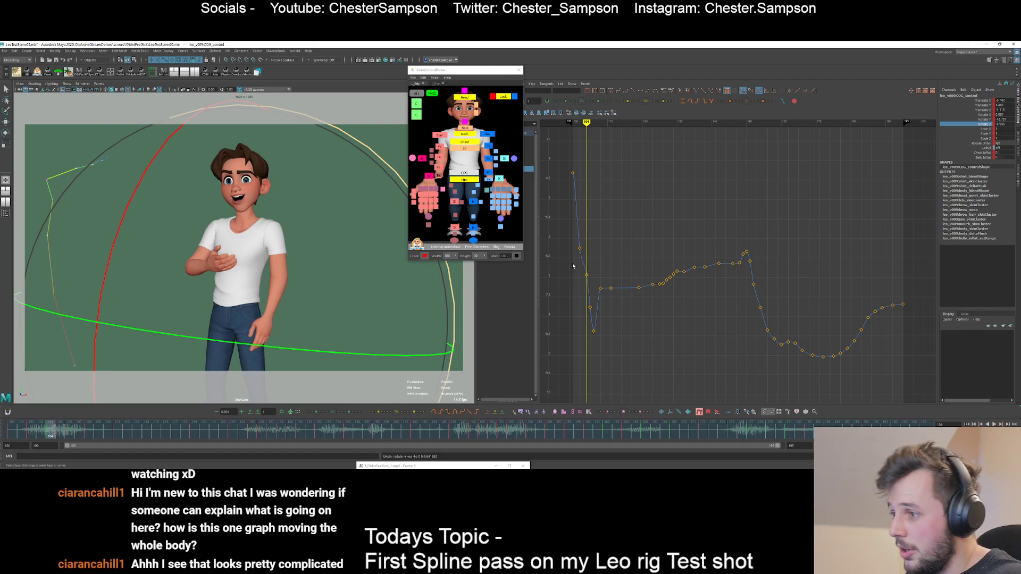
left_click_drag(577, 284, 597, 259)
middle_click_drag(598, 257, 595, 274)
left_click_drag(564, 190, 590, 186)
left_click(570, 180)
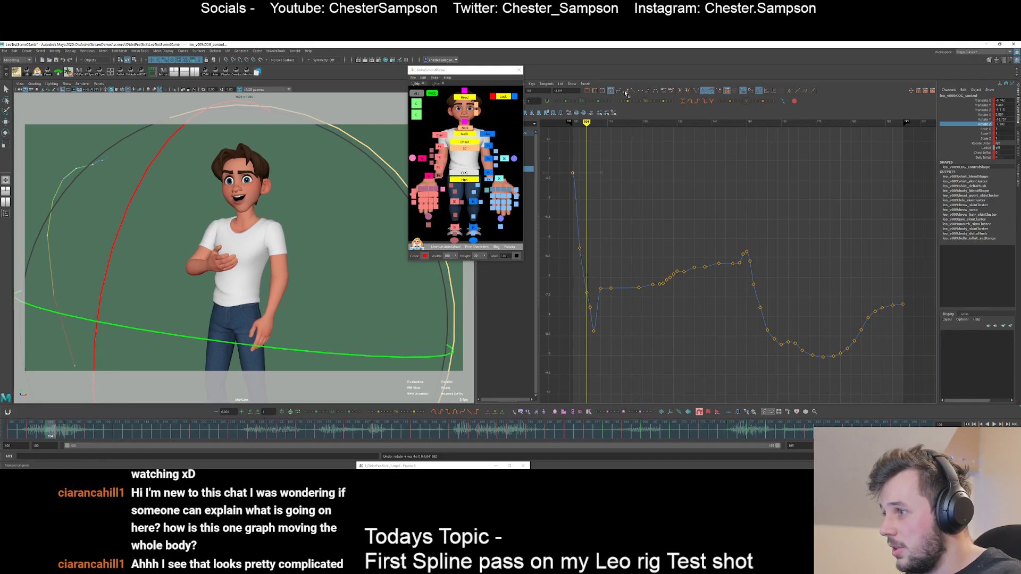
left_click(632, 91)
left_click(578, 207)
- Lower the Rotate Z keys along the opening drop so the curve eases into the bottom of the first dip
left_click_drag(581, 313, 596, 290)
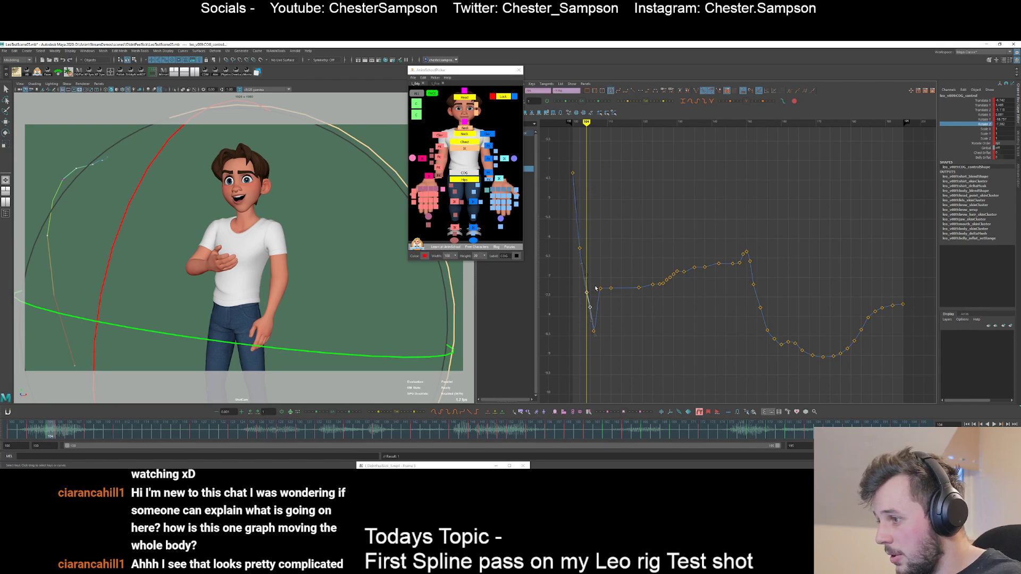
middle_click_drag(596, 290, 597, 306, "shift")
left_click_drag(585, 328, 592, 295)
middle_click_drag(592, 294, 593, 300, "shift")
left_click_drag(567, 287, 591, 216)
middle_click_drag(592, 216, 591, 241, "shift")
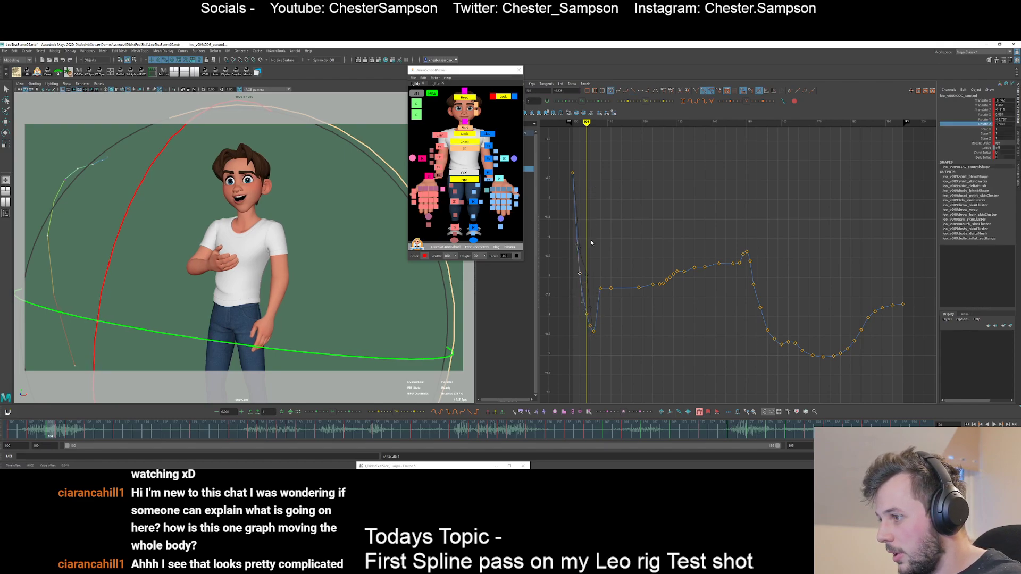
left_click_drag(581, 320, 592, 302)
middle_click_drag(592, 302, 592, 307, "shift")
left_click(587, 310)
- Step back and forth through the keys of the opening drop to examine the body motion with the reshaped Rotate Z curve
key("comma")
key("comma")
key("comma")
key("period")
key("period")
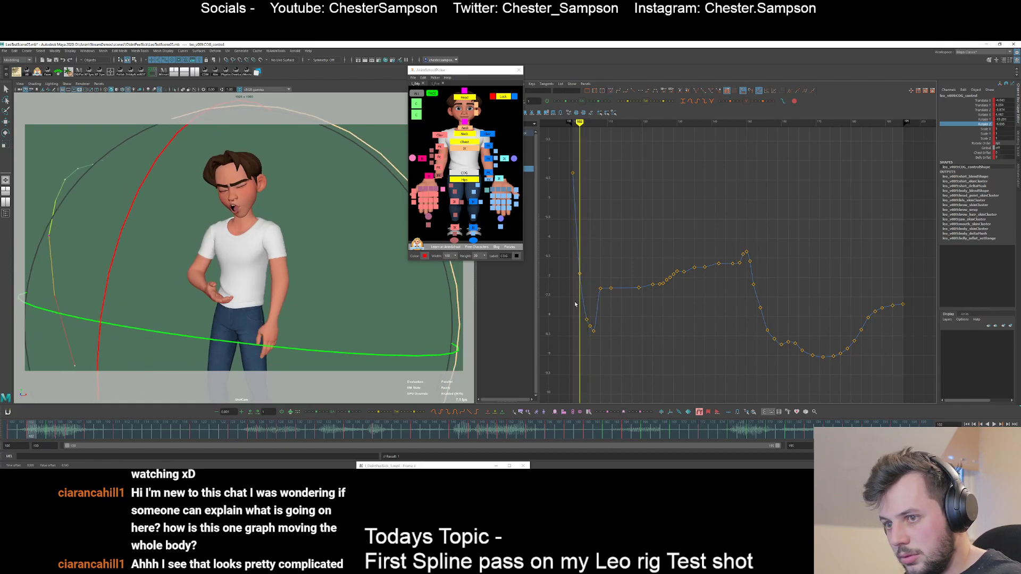
key("comma")
key("period")
key("period")
key("period")
key("period")
- Raise the last Rotate Z key of the first dip and lower the two keys where the curve levels off after it
left_click_drag(591, 336, 601, 330)
middle_click_drag(610, 333, 611, 322, "shift")
left_click(611, 322)
key("period")
left_click_drag(596, 283, 605, 296)
middle_click_drag(611, 307, 611, 319, "shift")
left_click(611, 318)
left_click_drag(606, 280, 618, 297)
middle_click_drag(620, 304, 620, 310, "shift")
left_click(620, 310)
- Step forward from the first dip along the rising stretch to examine the Rotate Z keys and the character's pose
right_click_drag(620, 311, 621, 287, "alt+shift")
middle_click_drag(612, 341, 595, 291, "alt")
left_click(577, 320)
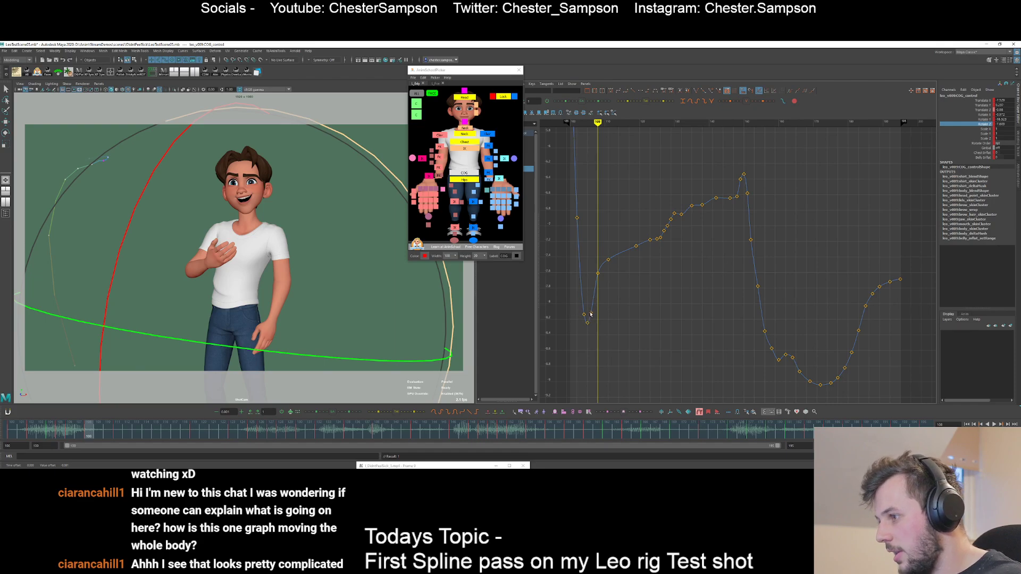
key("period")
key("period")
key("period")
key("period")
key("period")
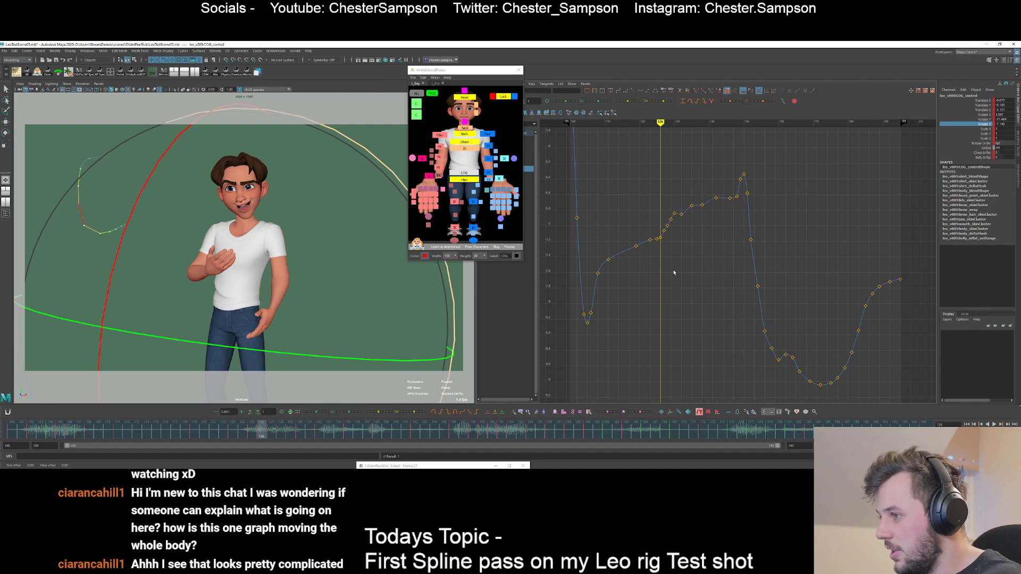
right_click_drag(674, 272, 668, 157, "alt+shift")
middle_click_drag(668, 157, 649, 219, "alt")
key("period")
key("period")
key("period")
key("period")
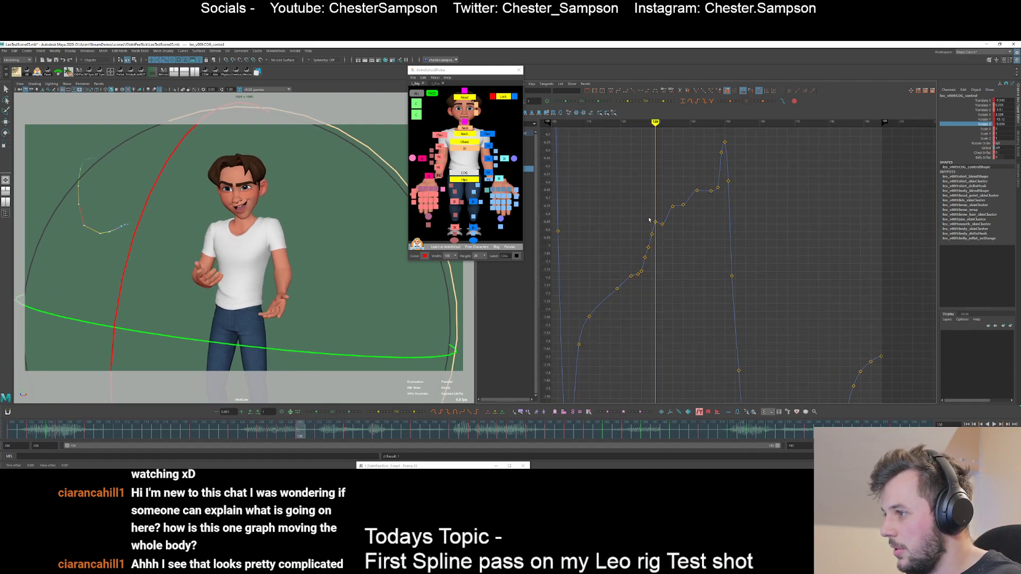
left_click_drag(657, 229, 658, 230)
middle_click_drag(660, 236, 662, 249)
key("ctrl+z")
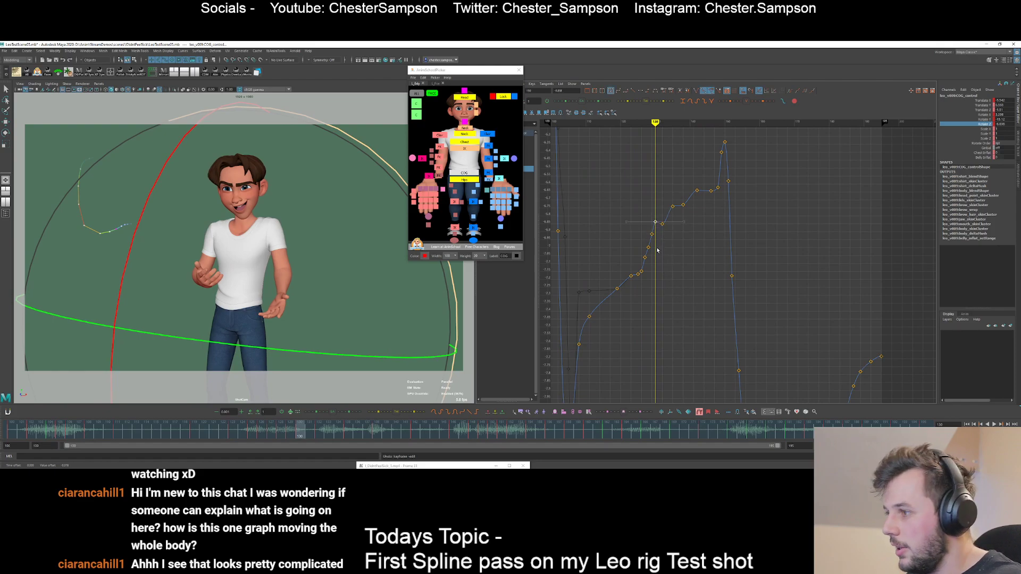
left_click(642, 286)
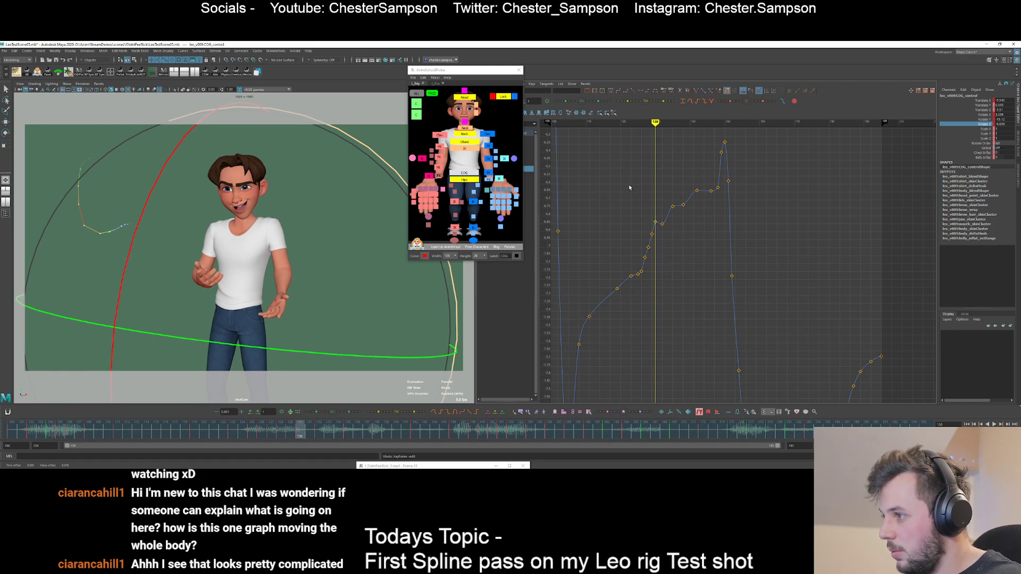
- Smooth the group of Rotate Z keys in the middle of the rise by blending them with the tween slider
left_click_drag(629, 187, 707, 281)
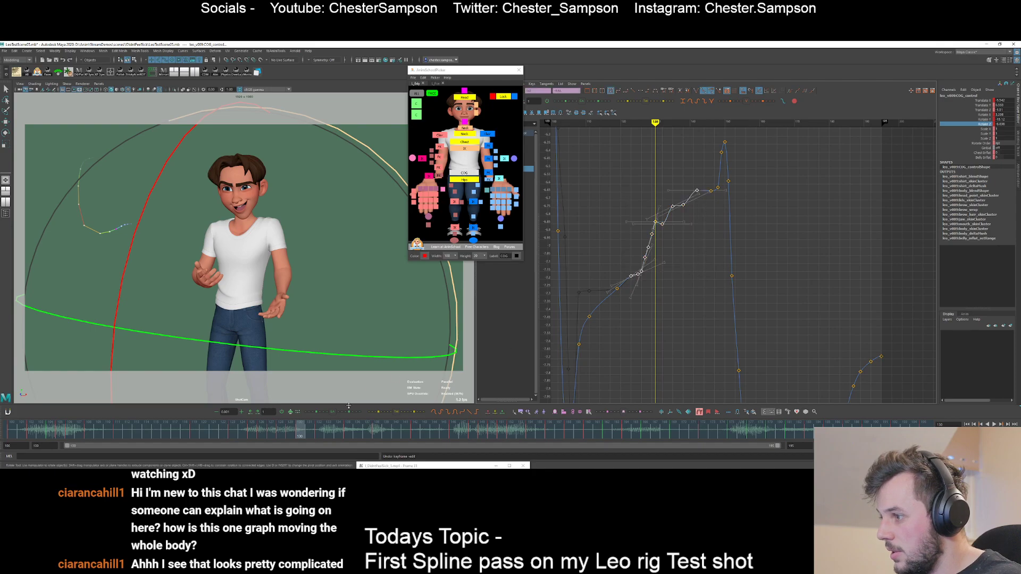
left_click_drag(334, 412, 326, 413)
left_click(632, 326)
- Step through the start of the smoothed rise and remove its surplus, closely spaced Rotate Z keys
key("comma")
key("comma")
key("comma")
key("comma")
key("comma")
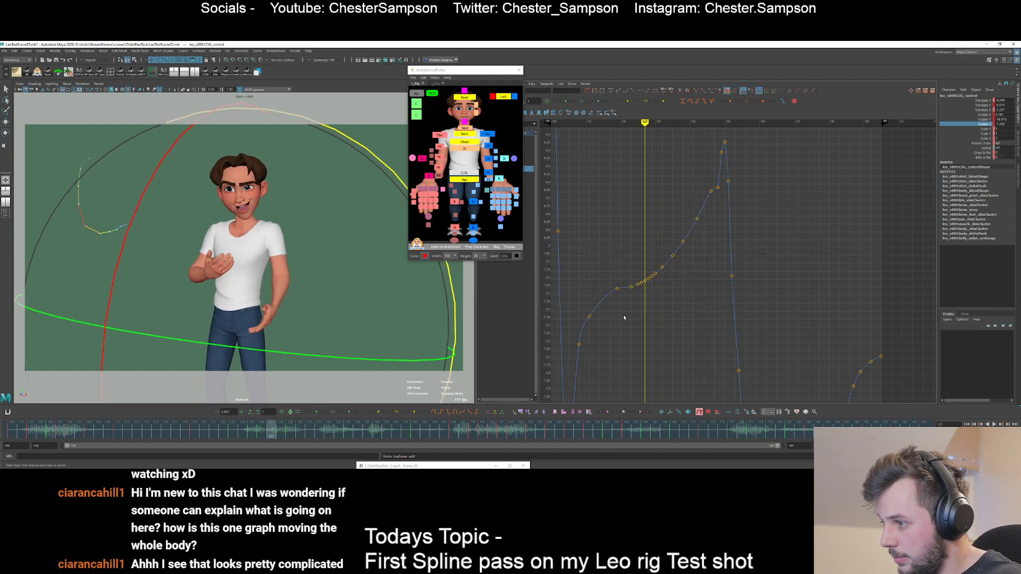
key("alt+period")
key("alt+period")
key("alt+period")
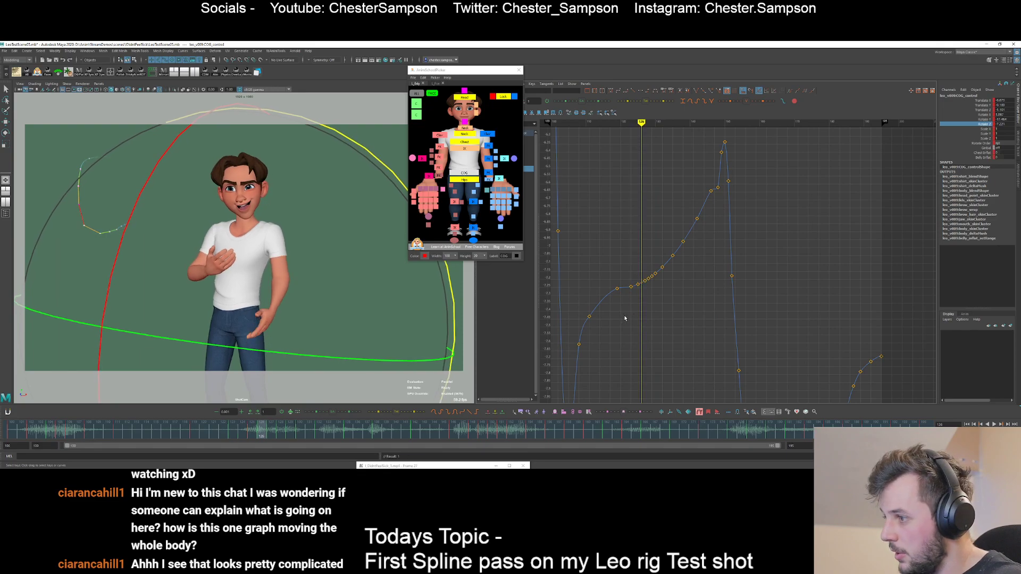
key("alt+comma")
key("alt+comma")
key("alt+comma")
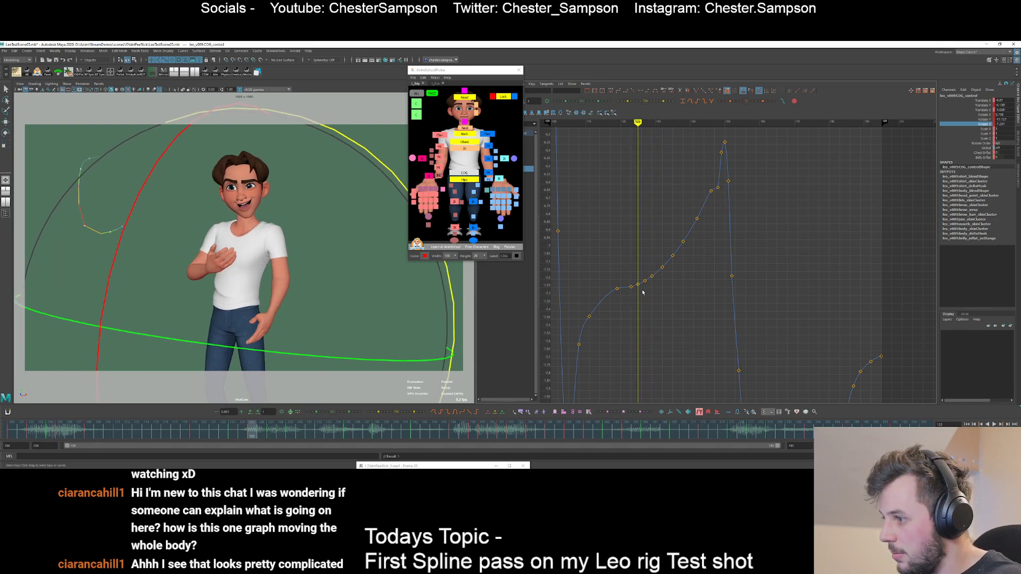
key("alt+period")
key("alt+period")
- Raise the Rotate Z keys at the start of the smoothed rise slightly and delete the extra key at their end
left_click_drag(642, 273, 654, 284)
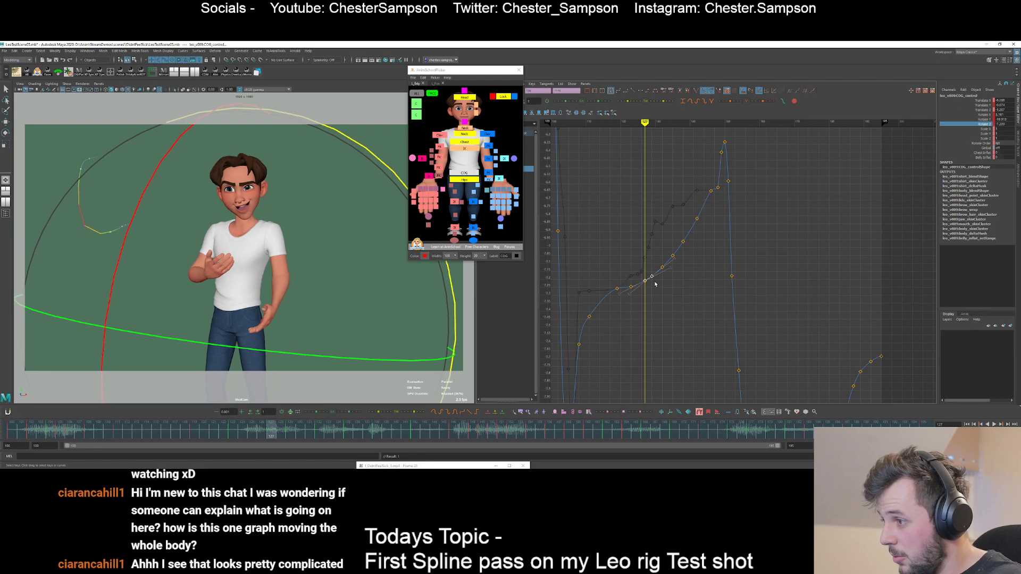
middle_click_drag(660, 285, 661, 281, "shift")
left_click(625, 271)
left_click_drag(624, 272, 638, 294)
middle_click_drag(670, 293, 670, 287, "shift")
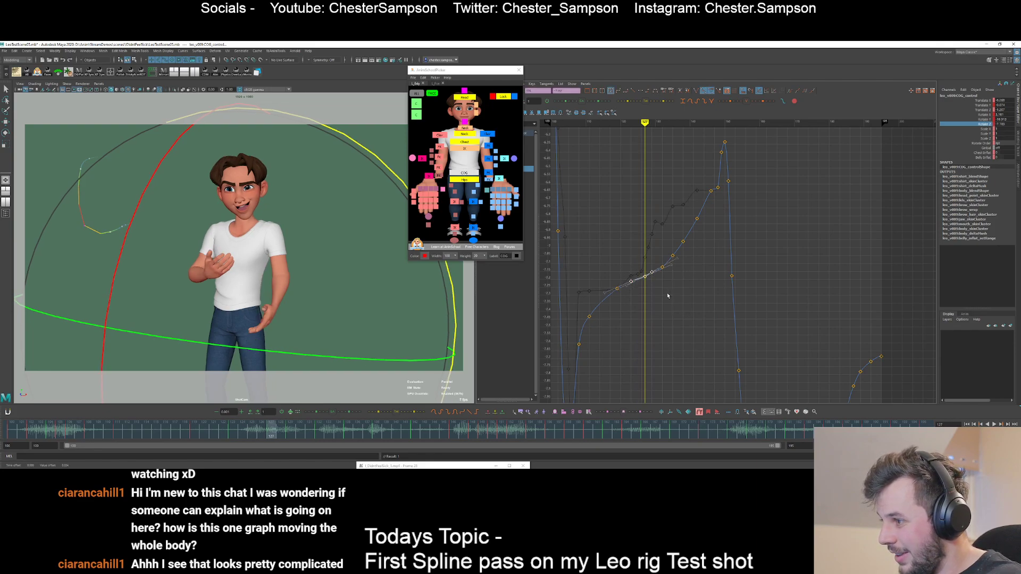
left_click(666, 293)
key("period")
key("Delete")
- Raise the three neighbouring Rotate Z keys in the middle of the rise slightly
key("period")
left_click_drag(658, 237, 688, 270)
middle_click_drag(687, 267, 686, 263, "shift")
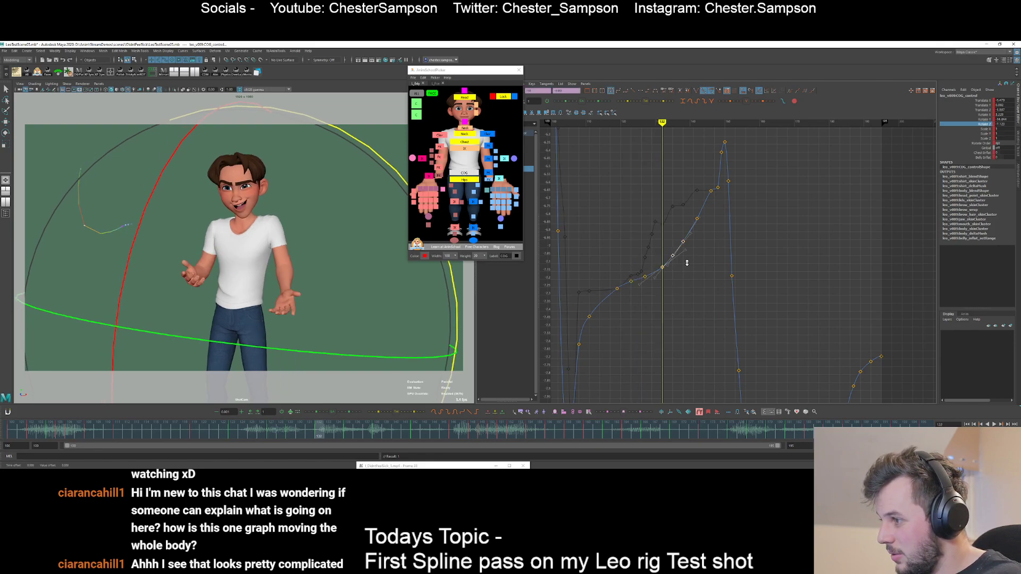
left_click(688, 255)
- Advance through the upper half of the rise and raise its two Rotate Z keys below the final climb to the peak
key("alt+period")
key("alt+period")
key("alt+period")
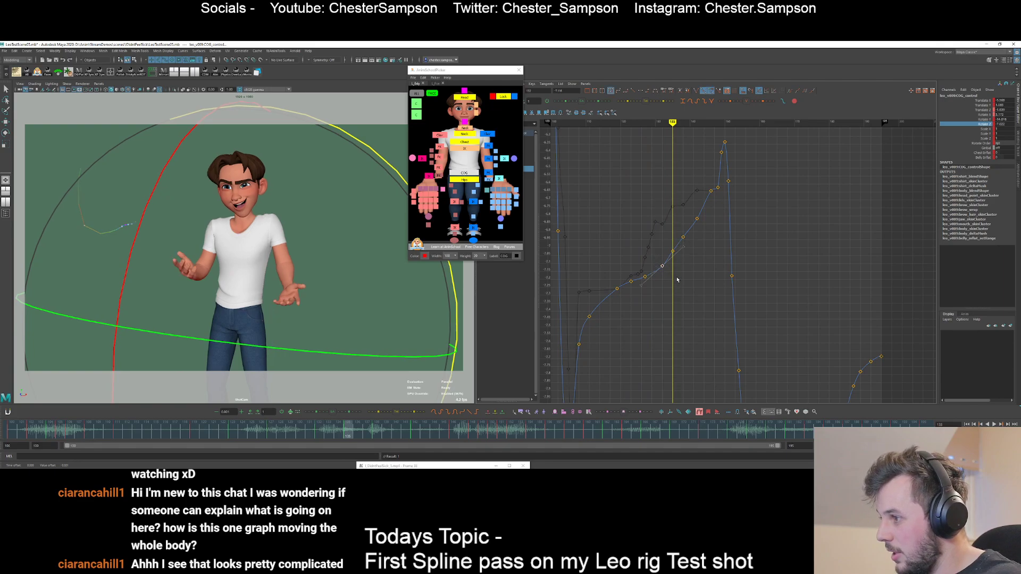
key("alt+period")
key("alt+period")
key("alt+period")
key("alt+period")
key("alt+period")
key("alt+period")
key("alt+period")
left_click_drag(676, 212, 703, 243)
middle_click_drag(698, 228, 697, 221, "shift")
left_click(694, 217)
key("period")
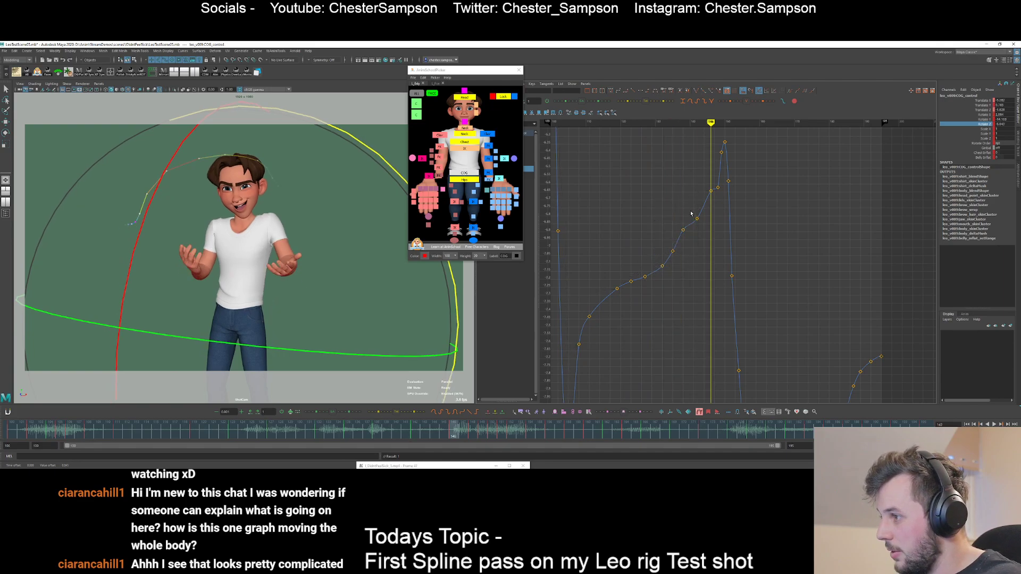
left_click_drag(690, 204, 706, 221)
middle_click_drag(708, 220, 708, 210, "shift")
left_click(709, 205)
- Raise the two Rotate Z keys just before the main peak and the key at the top of the climb
key("period")
left_click_drag(709, 185, 723, 198)
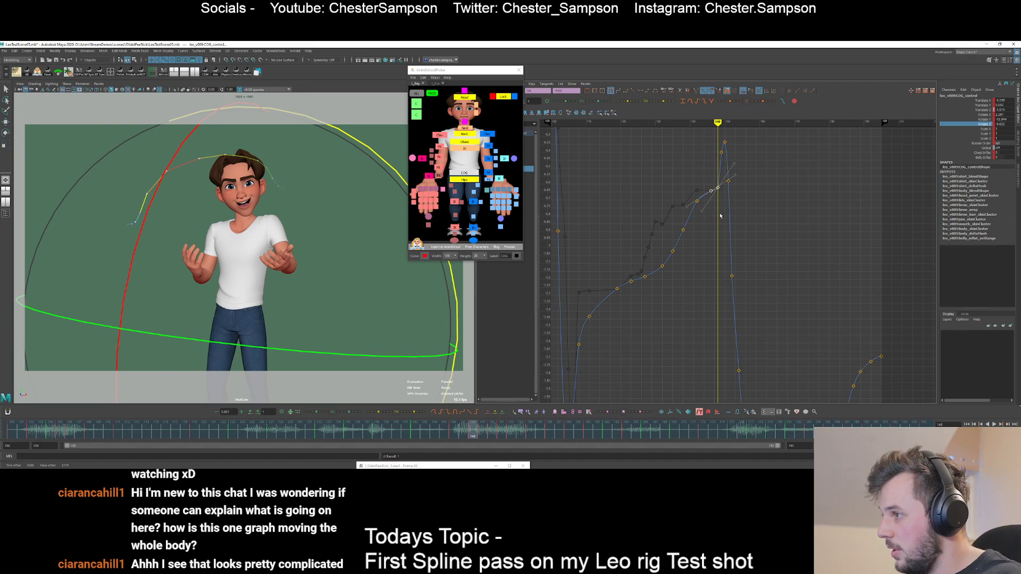
middle_click_drag(720, 216, 719, 195, "shift")
left_click(714, 212)
key("period")
mouse_move(714, 163)
left_mouse_down()
mouse_move(722, 176)
mouse_move(727, 156)
left_mouse_up()
left_click(722, 166)
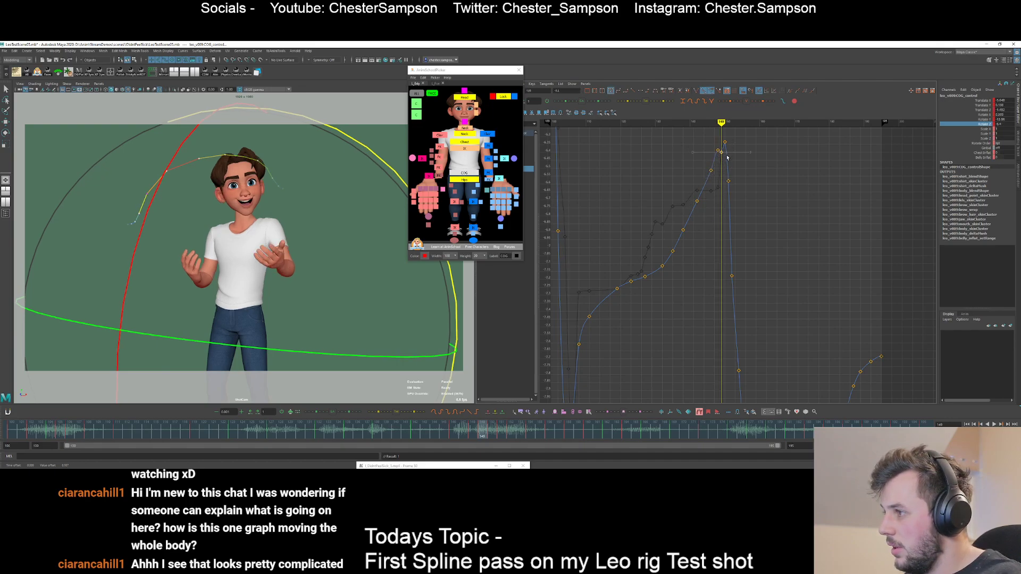
middle_click_drag(727, 154, 727, 137, "shift")
left_click(729, 159)
- Fine-tune the last two Rotate Z keys before the peak upward so the climb rounds into the peak
left_click_drag(712, 146, 721, 155)
middle_click_drag(721, 152, 722, 145, "shift")
left_click(707, 160)
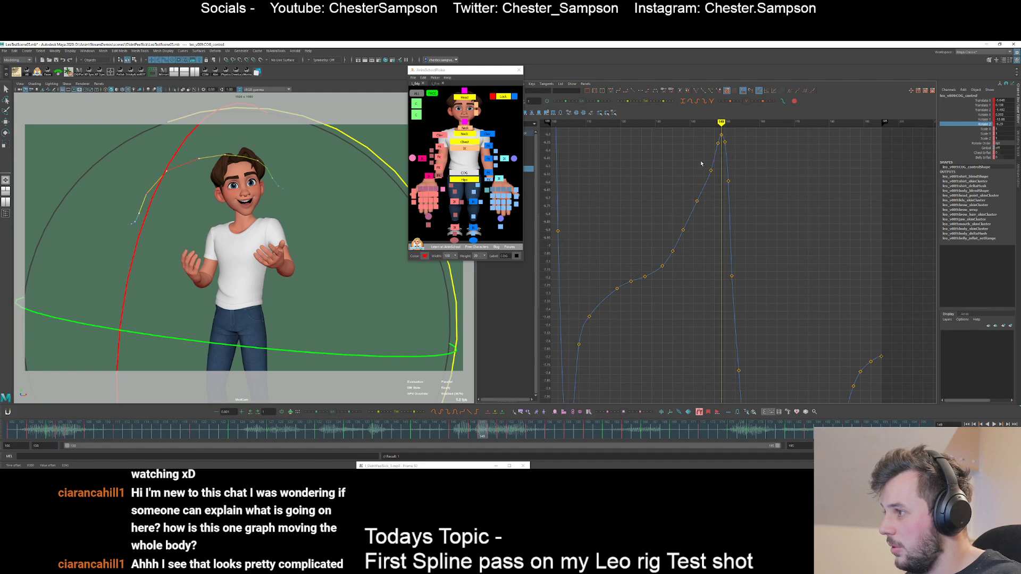
left_click_drag(705, 164, 715, 174)
middle_click_drag(717, 172, 718, 161, "shift")
left_click(709, 141)
left_click(722, 147)
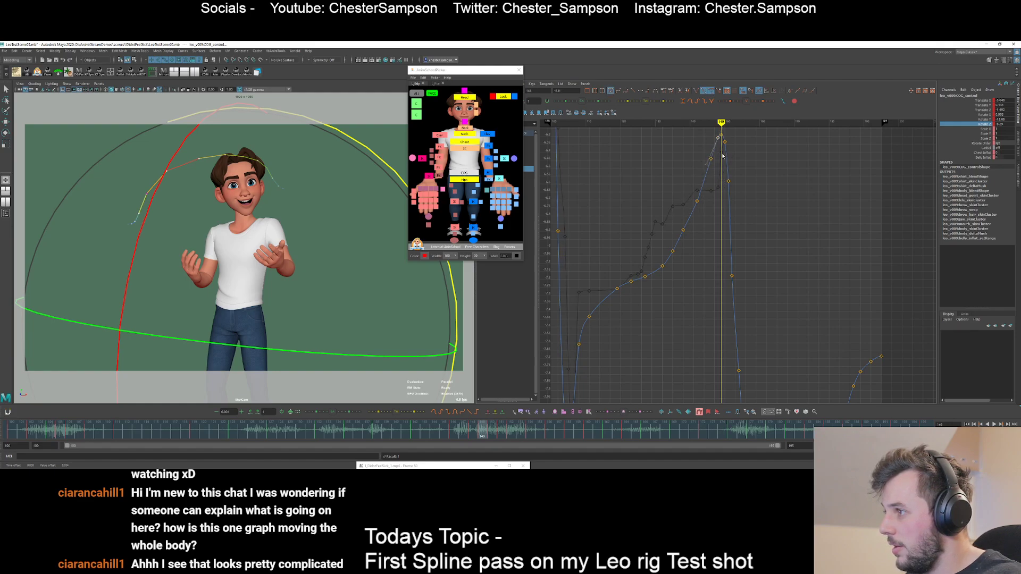
- Lower the Rotate Z keys in the middle of the rise to form a smooth ease into the steep climb
left_click(688, 200)
middle_click_drag(700, 233, 700, 239, "shift")
left_click(687, 241)
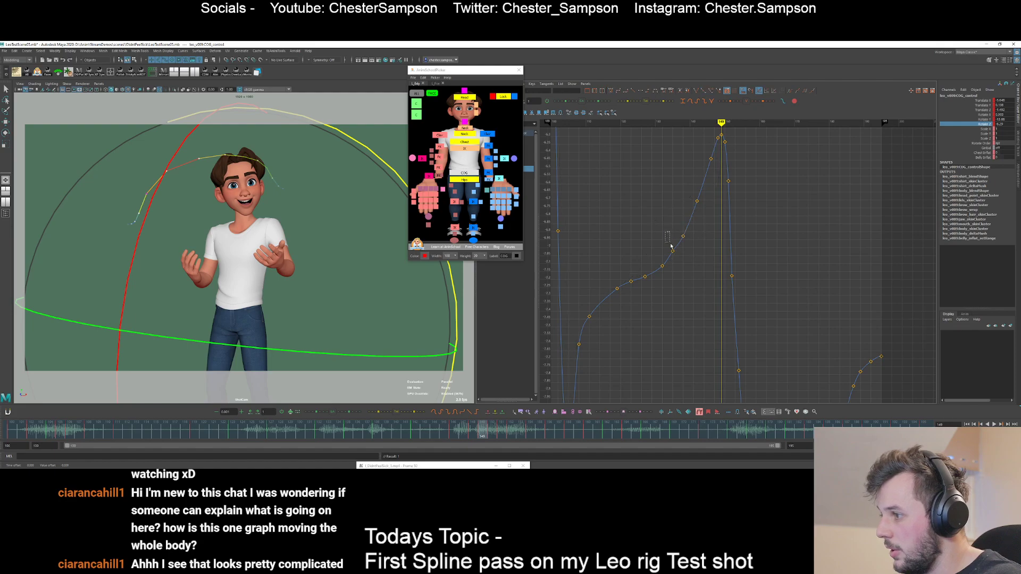
left_click_drag(667, 240, 671, 268)
middle_click_drag(671, 268, 673, 272, "shift")
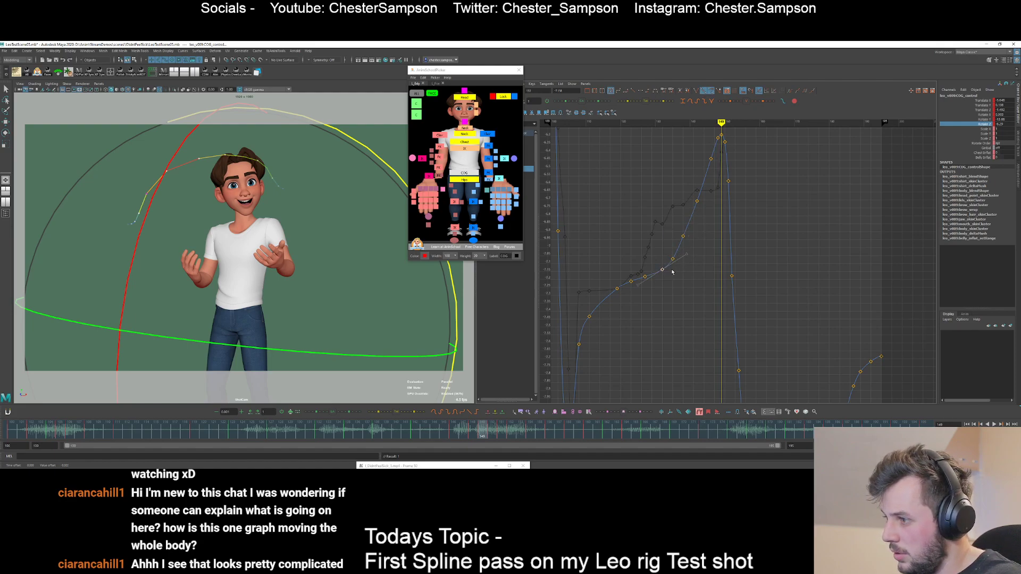
left_click(673, 267)
left_click_drag(671, 226, 694, 242)
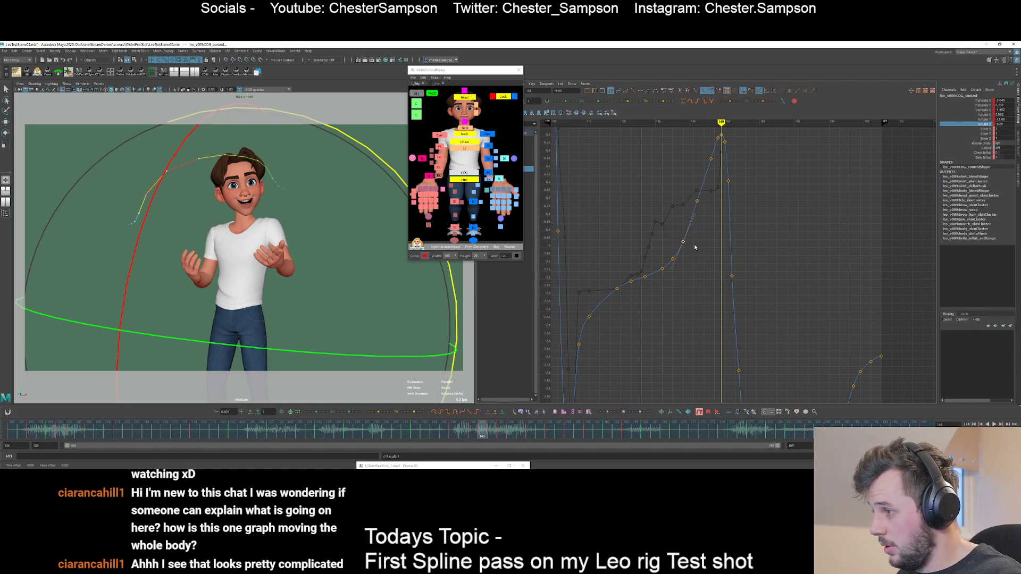
left_click(695, 247)
- Raise the second-last Rotate Z key before the peak and lower the last one slightly to refine the rounded top
middle_click_drag(685, 185, 672, 211, "alt")
left_click_drag(683, 179, 707, 197)
middle_click_drag(707, 198, 707, 191, "shift")
left_click(707, 191)
left_click_drag(675, 205, 693, 236)
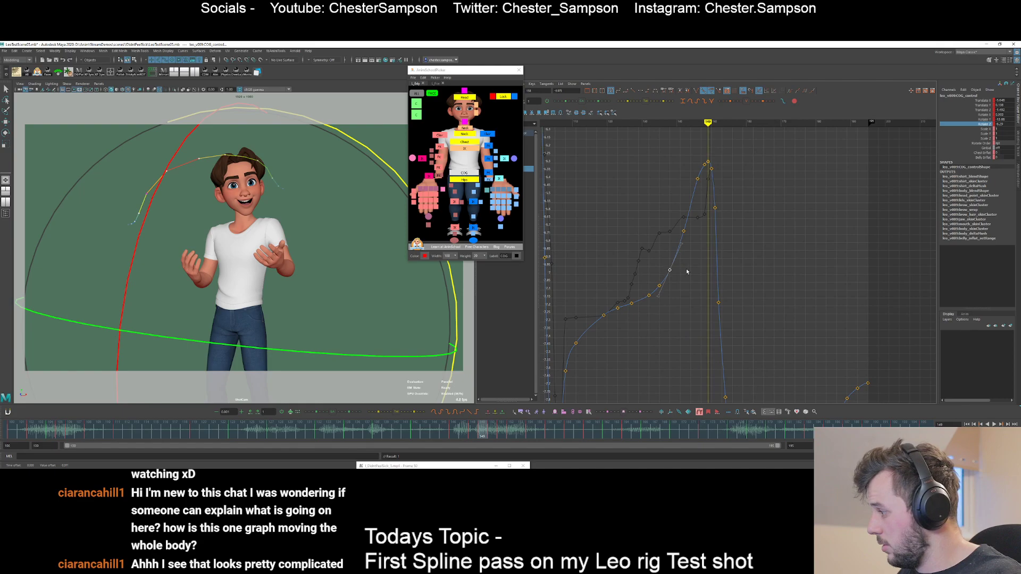
left_click(685, 150)
left_click_drag(695, 164, 712, 177)
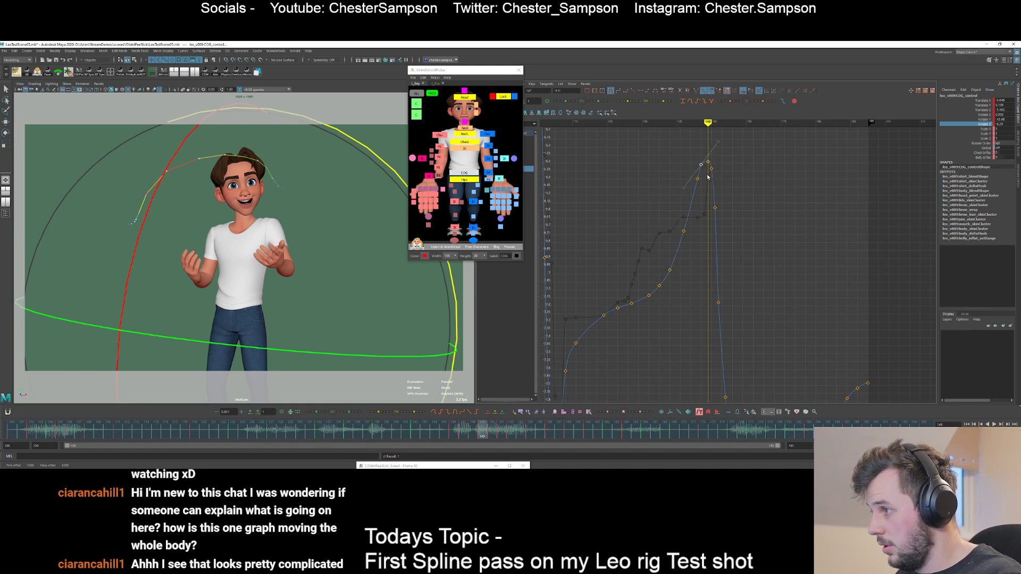
left_click(707, 182)
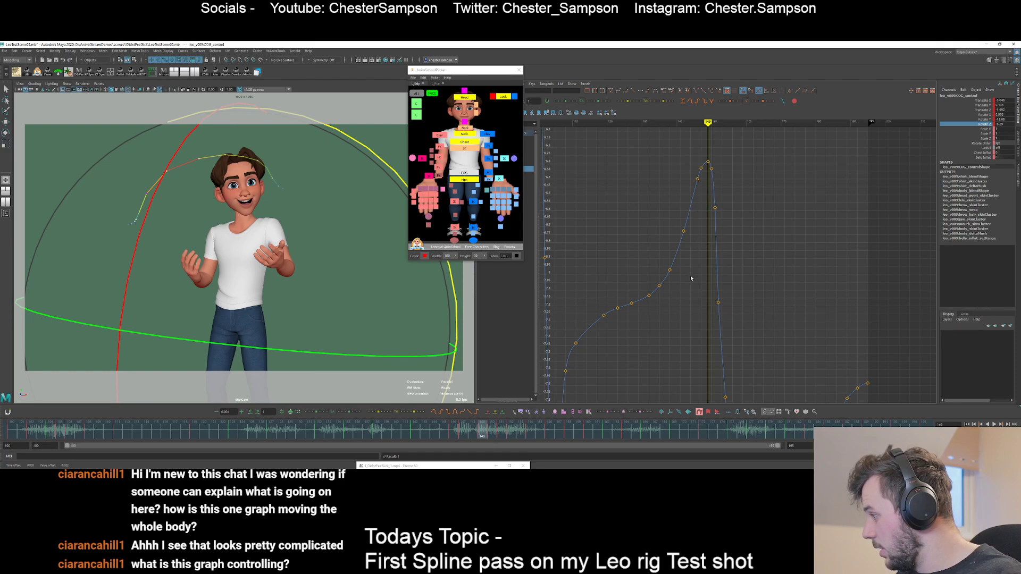
- Show the rig's control curves, try moving the COG control sideways with the Move tool, and undo the move
key("w")
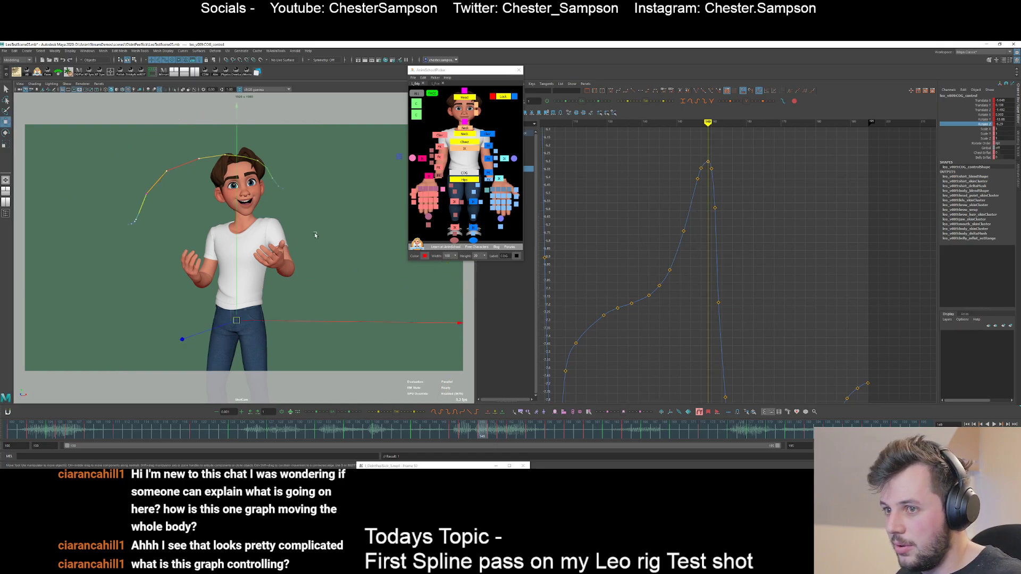
left_click(466, 172)
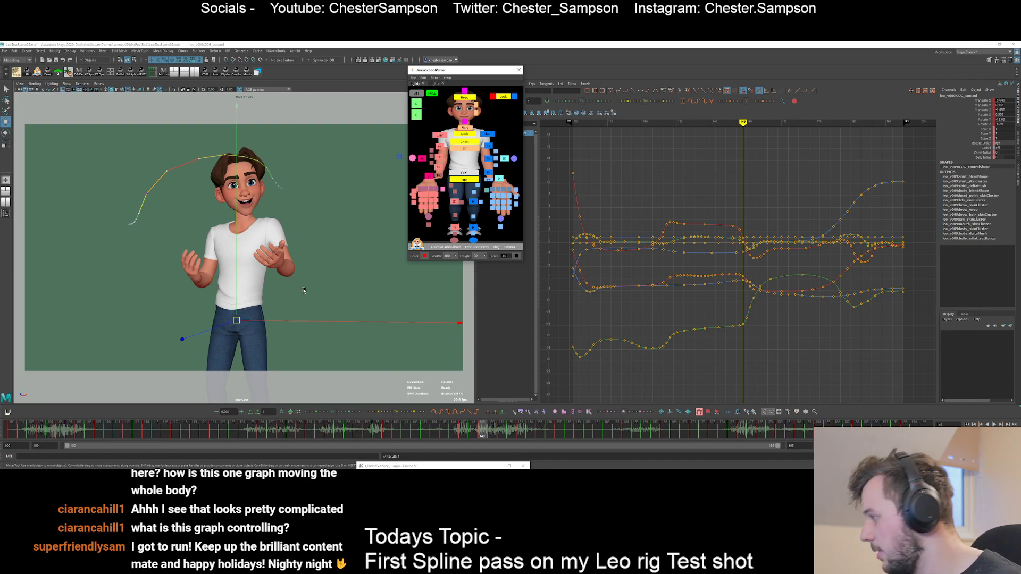
left_click(473, 174)
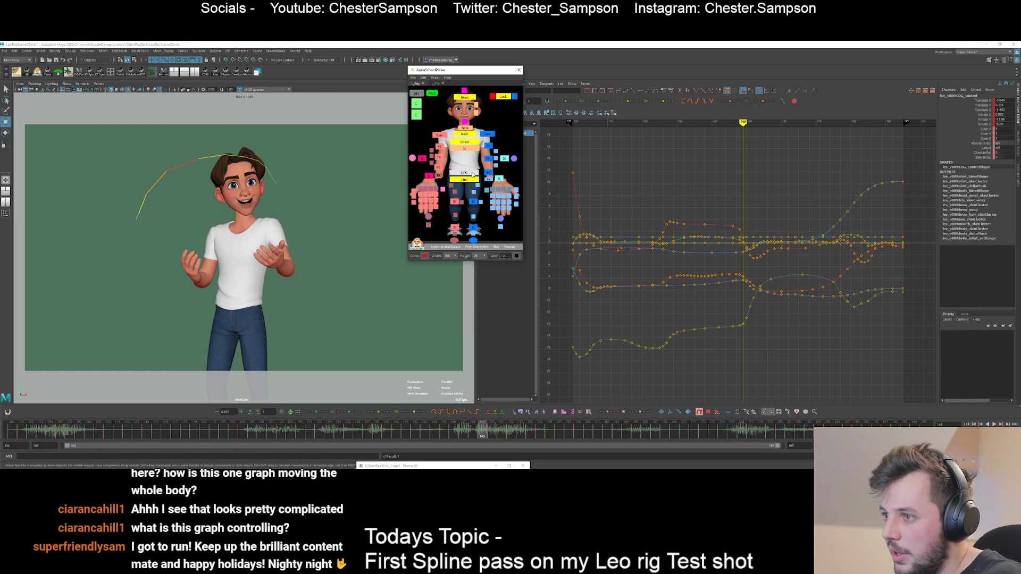
left_click(230, 294)
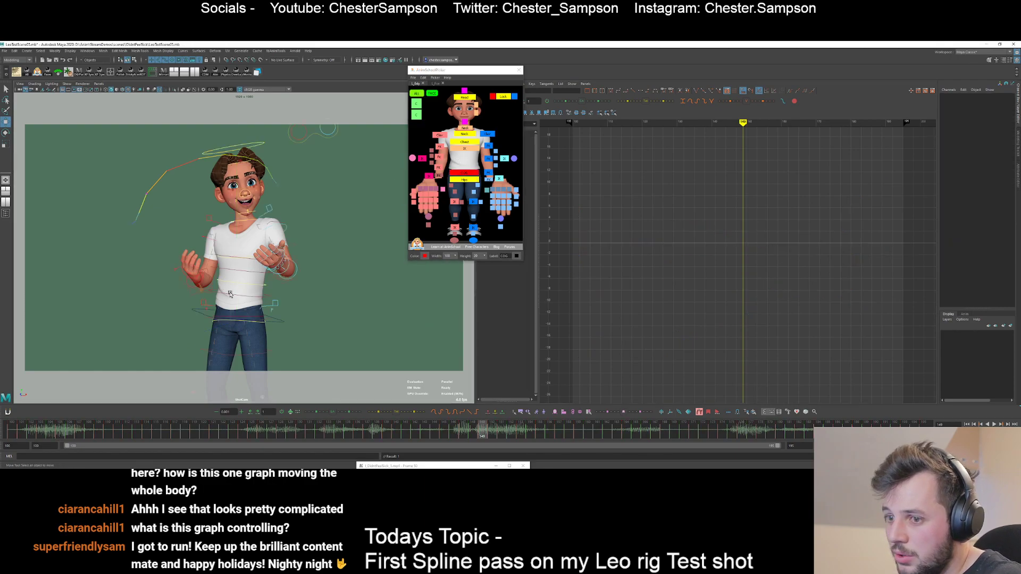
left_click(282, 322)
left_click_drag(263, 322, 306, 310)
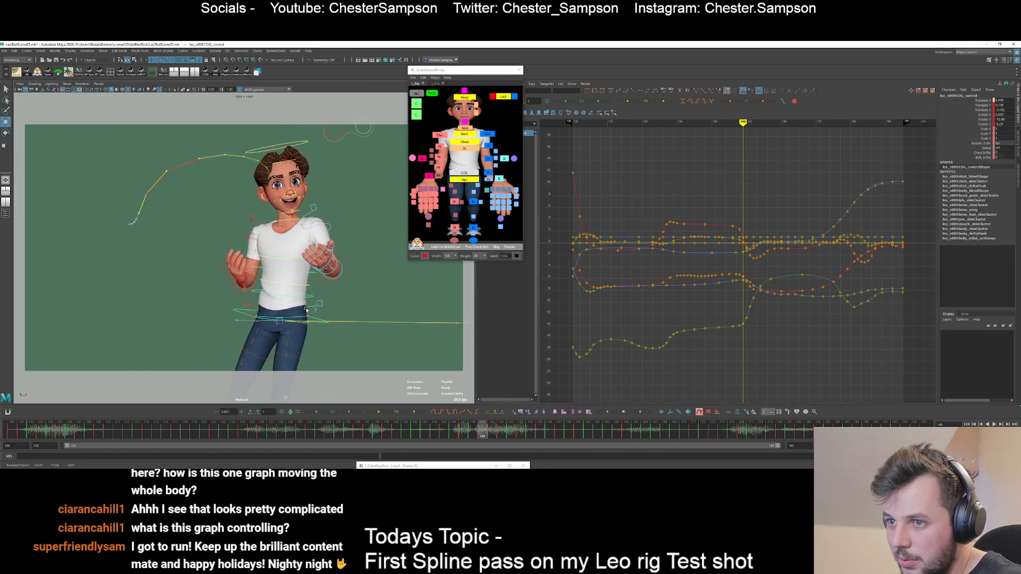
key("ctrl+z")
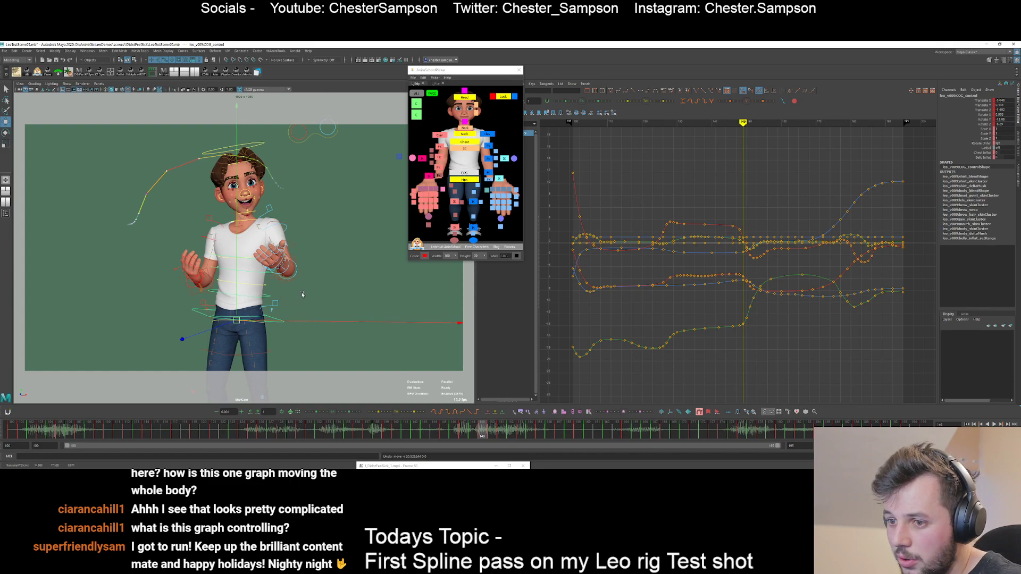
- Try moving the COG control along its different axes with the Move tool to show how the whole body follows, and undo each move
middle_click_drag(302, 294, 320, 284)
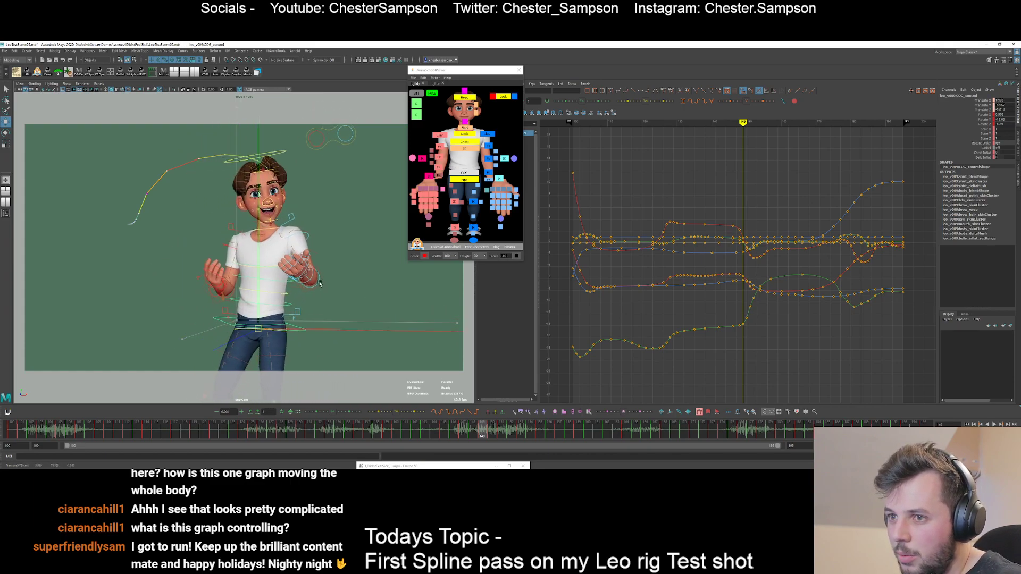
key("ctrl+z")
left_click(469, 167)
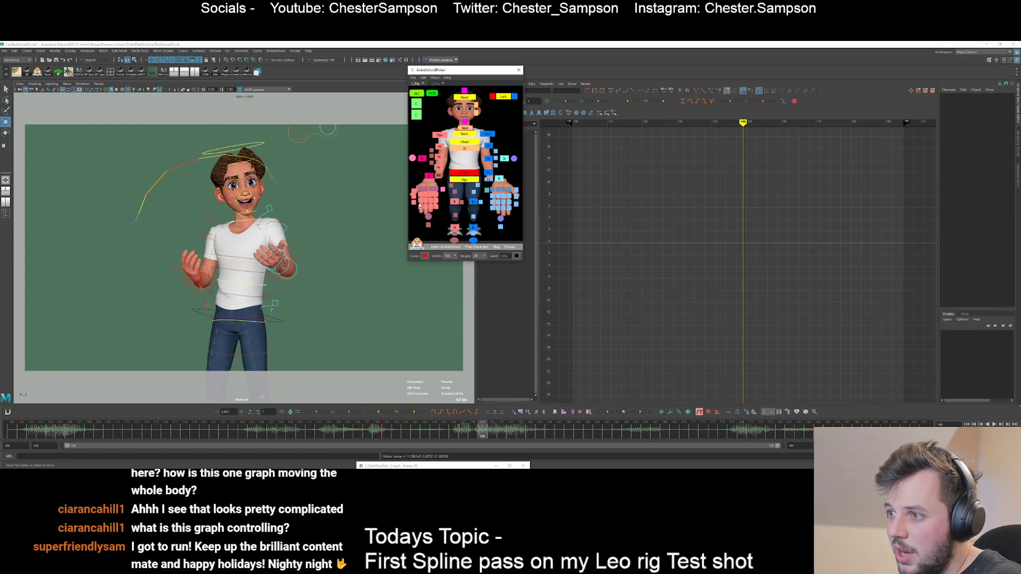
left_click(457, 173)
mouse_move(294, 322)
left_mouse_down()
mouse_move(328, 327)
mouse_move(277, 322)
left_mouse_up()
key("ctrl+z")
left_click_drag(237, 293, 235, 252)
key("ctrl+z")
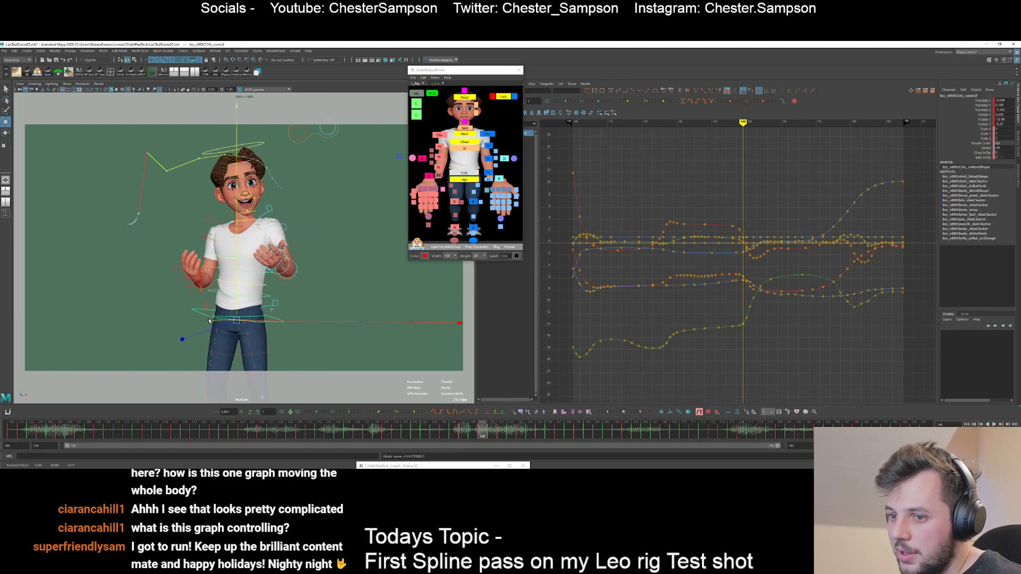
left_click_drag(207, 331, 196, 336)
key("ctrl+z")
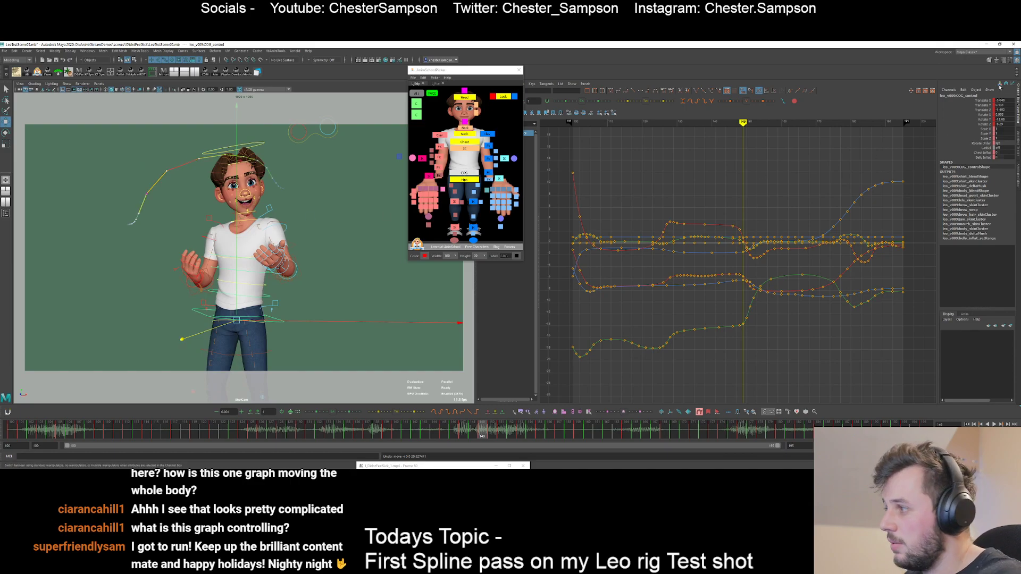
- Isolate the COG control's Translate X curve, try shifting its key at the current frame, and undo the shift
left_click(977, 101)
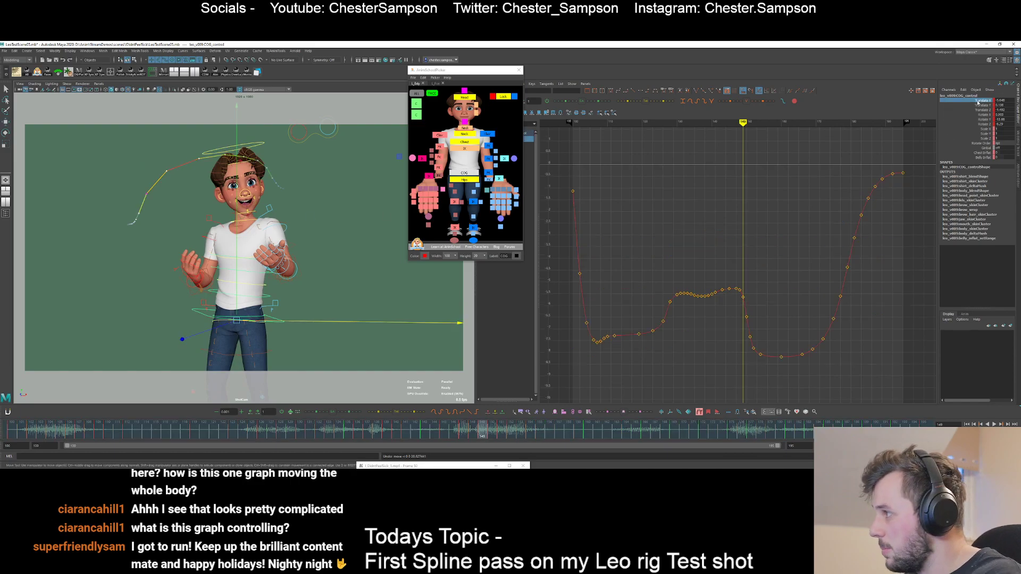
left_click(737, 303)
middle_click_drag(755, 280, 754, 276, "shift")
key("ctrl+z")
left_click(735, 314)
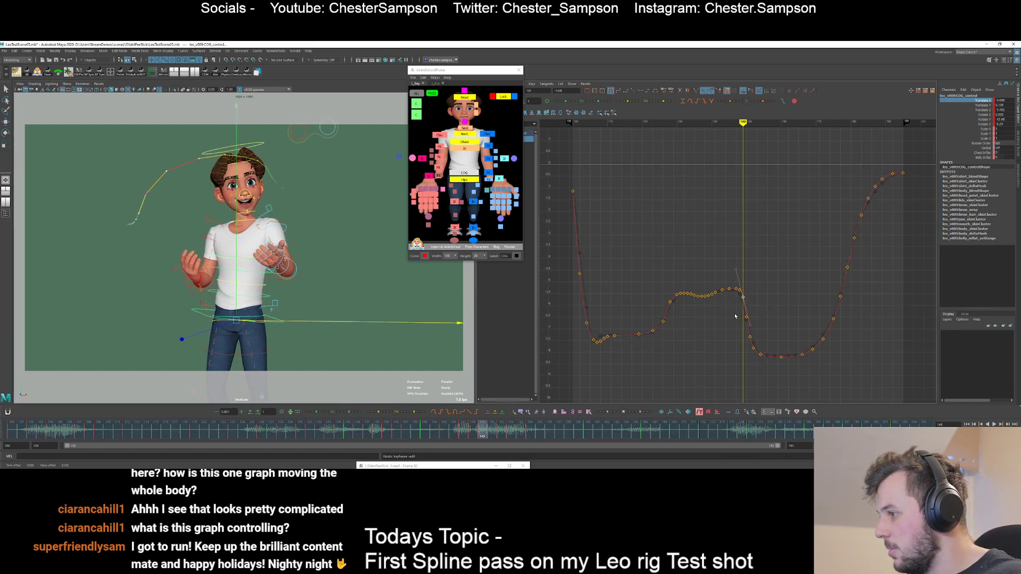
- Play the shot onward and inspect the COG control's Translate Y and Translate Z curves one after the other
key("alt+period")
key("alt+v")
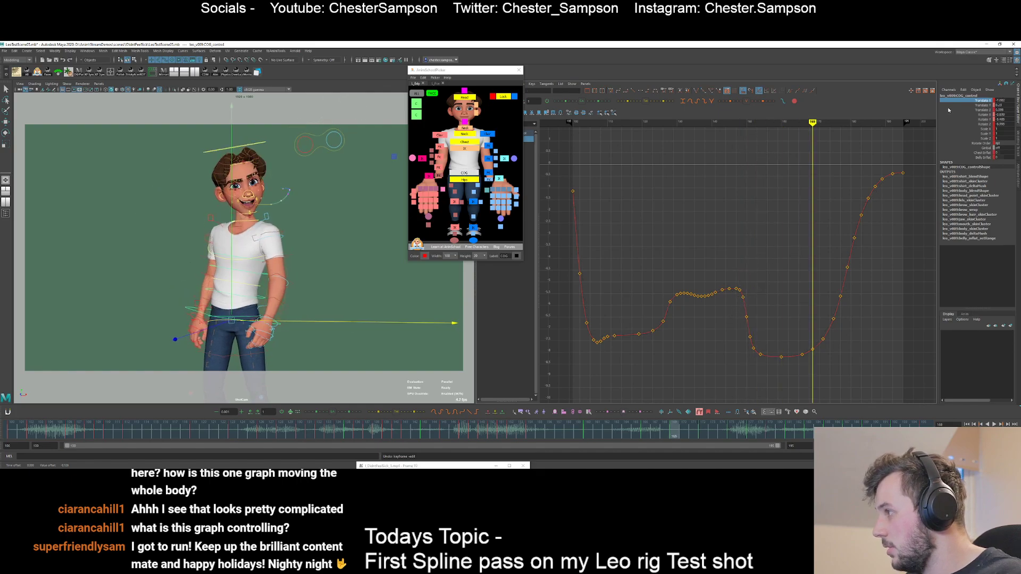
left_click(974, 110)
left_click(974, 106)
key("alt+period")
key("alt+period")
key("alt+period")
key("alt+period")
key("alt+period")
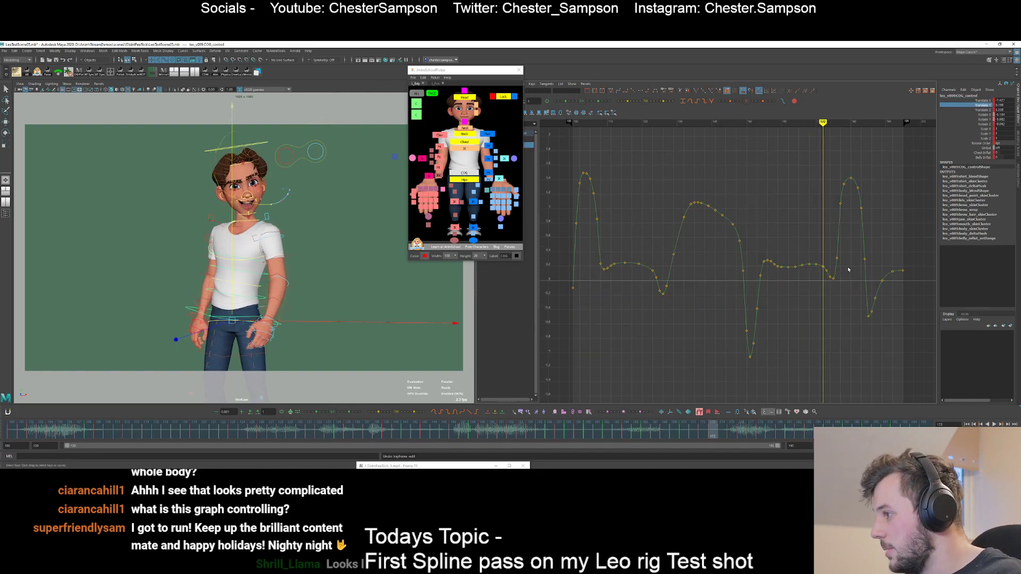
left_click(970, 110)
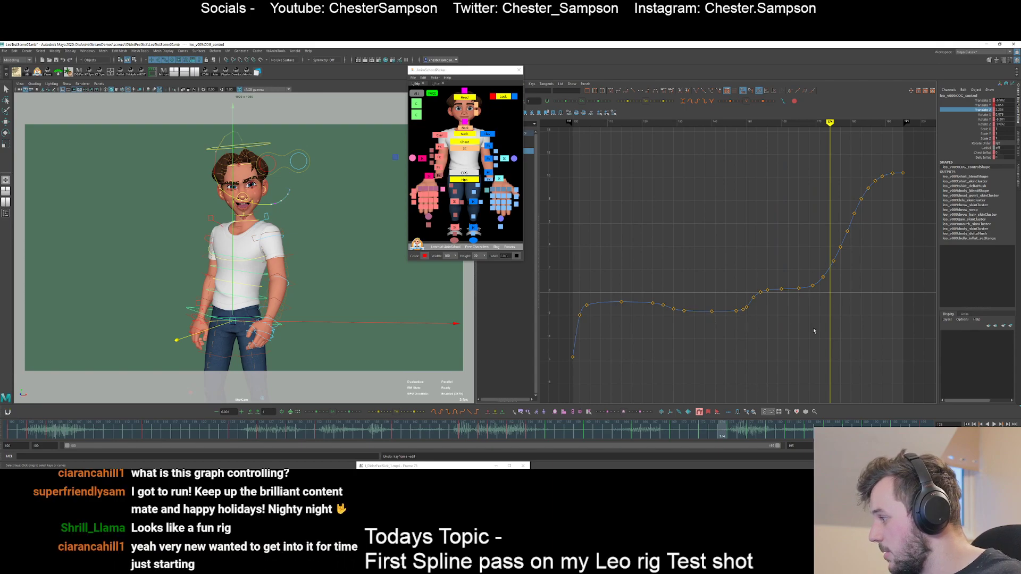
- Move back and forth through the frames around the Translate Z rise and play the shot to compare the body motion with the curve
key("comma")
key("comma")
key("comma")
key("comma")
key("comma")
key("comma")
key("alt+period")
key("alt+period")
key("alt+period")
key("alt+period")
key("alt+period")
key("alt+period")
key("alt+period")
key("alt+period")
key("alt+period")
key("alt+period")
key("alt+period")
key("alt+period")
key("alt+period")
key("alt+period")
key("alt+period")
key("alt+period")
key("alt+period")
key("alt+period")
key("alt+period")
key("alt+period")
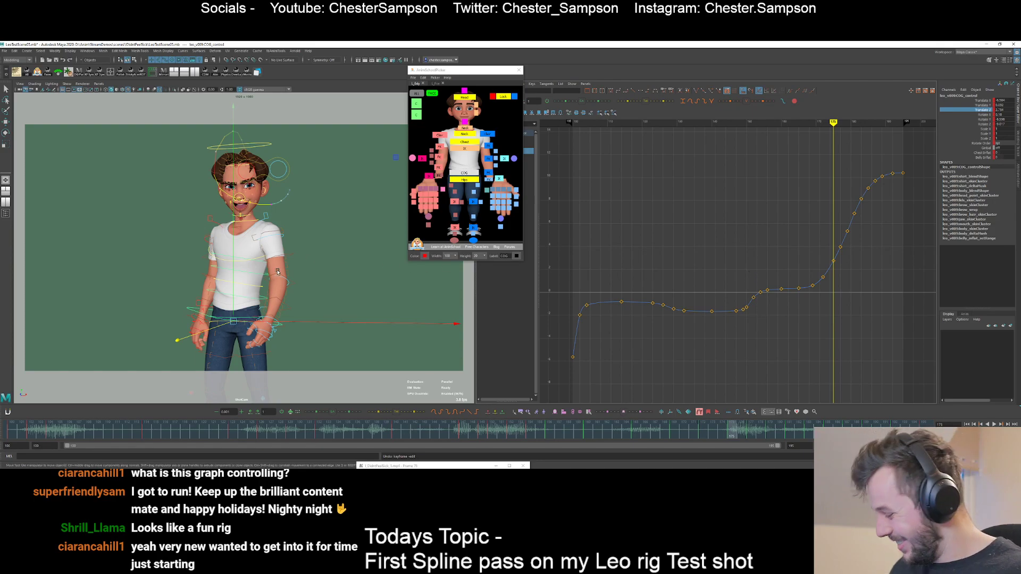
key("alt+comma")
key("alt+comma")
key("alt+comma")
key("alt+comma")
key("alt+comma")
key("alt+comma")
key("comma")
key("comma")
key("comma")
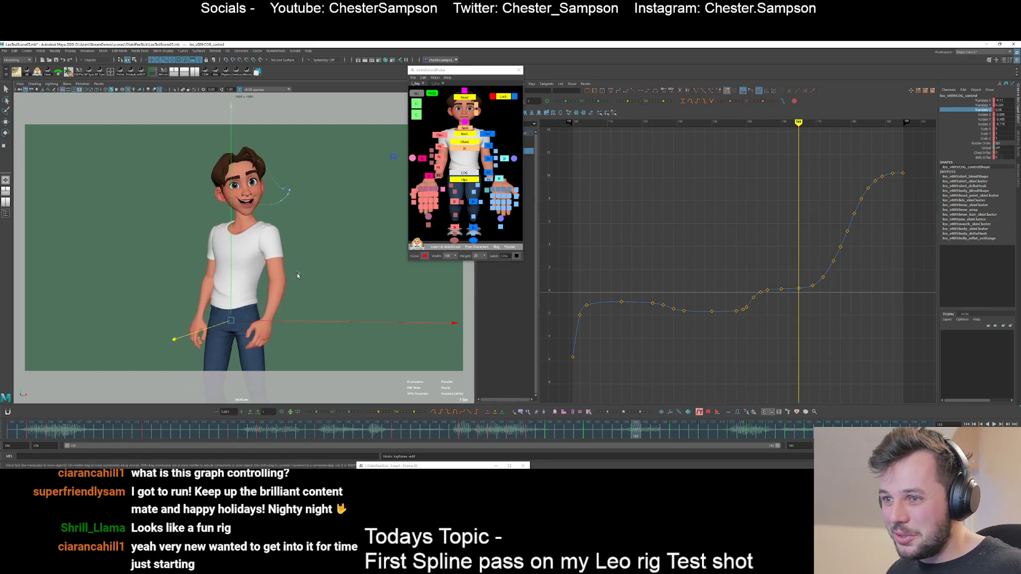
key("period")
key("period")
key("period")
key("period")
key("alt+period")
key("alt+period")
key("alt+period")
key("alt+period")
key("alt+period")
key("alt+period")
key("alt+period")
key("alt+period")
key("alt+period")
key("alt+period")
key("alt+period")
key("alt+period")
key("alt+period")
key("alt+period")
key("alt+period")
key("alt+period")
key("alt+period")
key("alt+period")
key("alt+period")
key("alt+period")
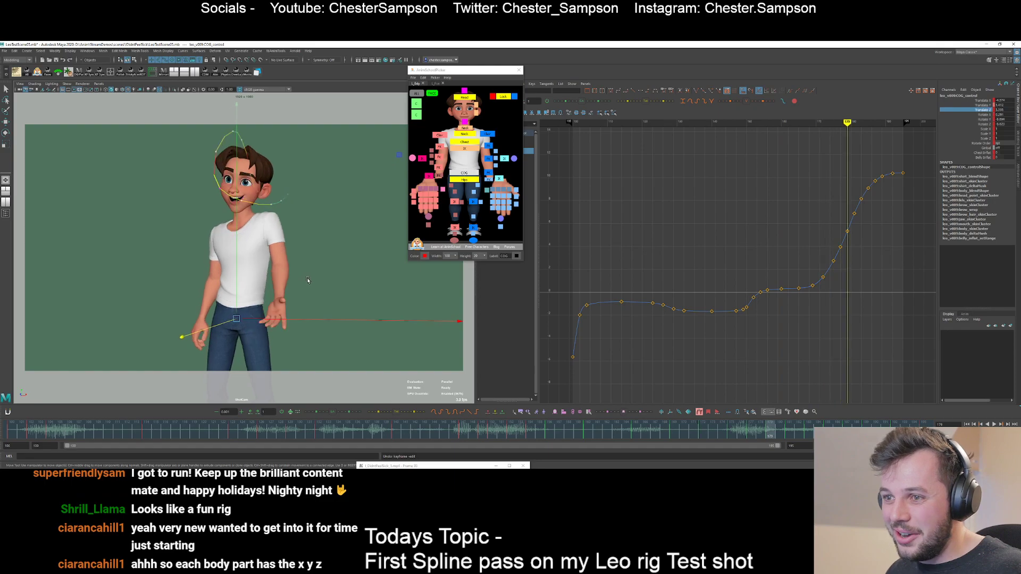
key("alt+v")
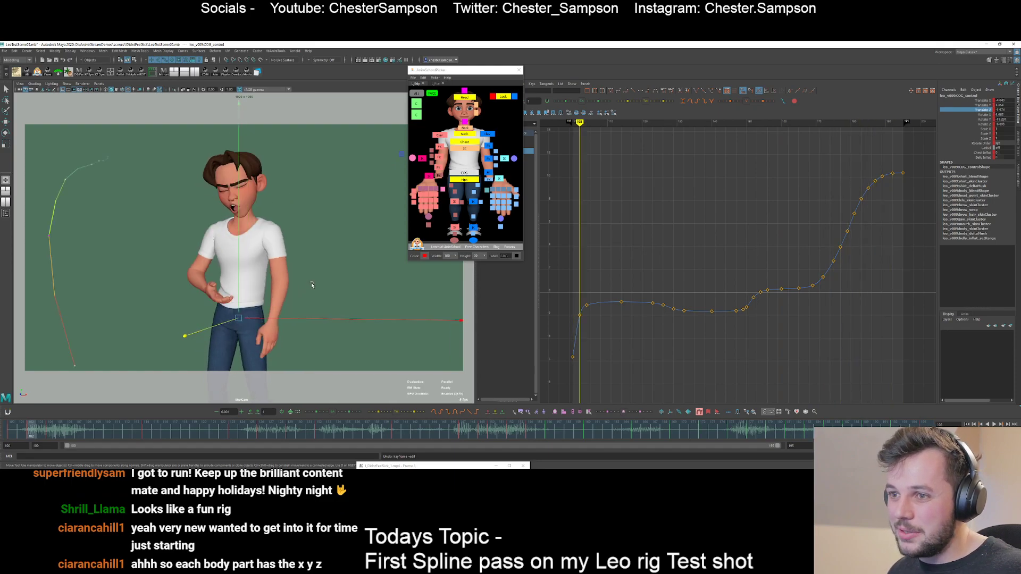
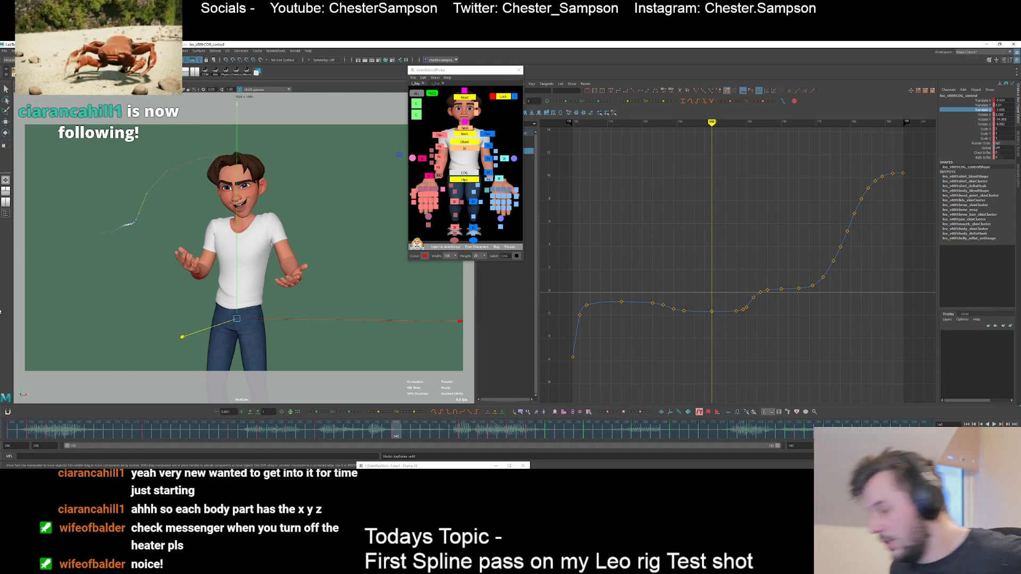
- Review the opening of the shot by scrubbing, playing and stepping through the keys up to the two-handed gesture
left_click(127, 431)
left_click_drag(127, 431, 138, 429)
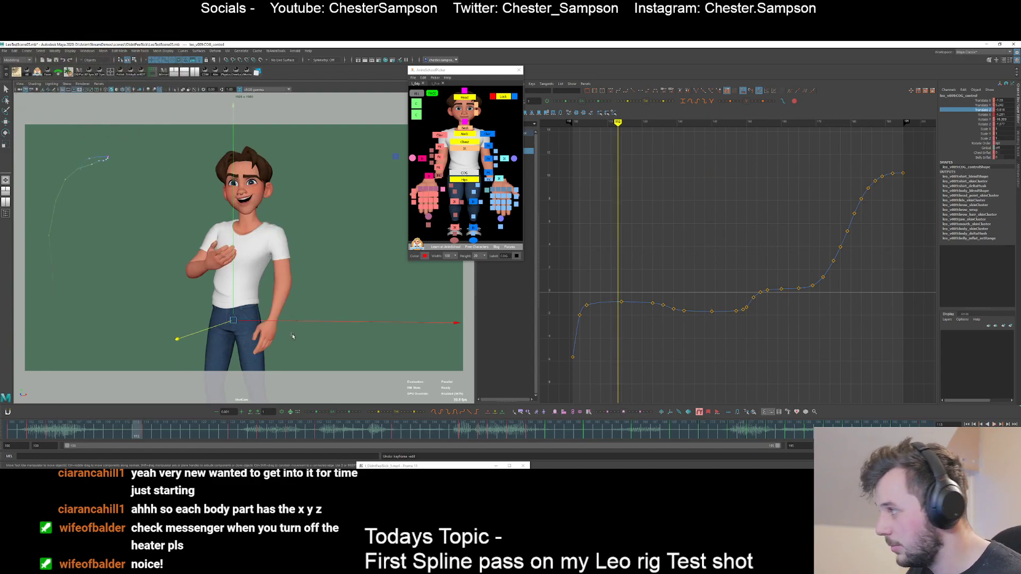
key("alt+v")
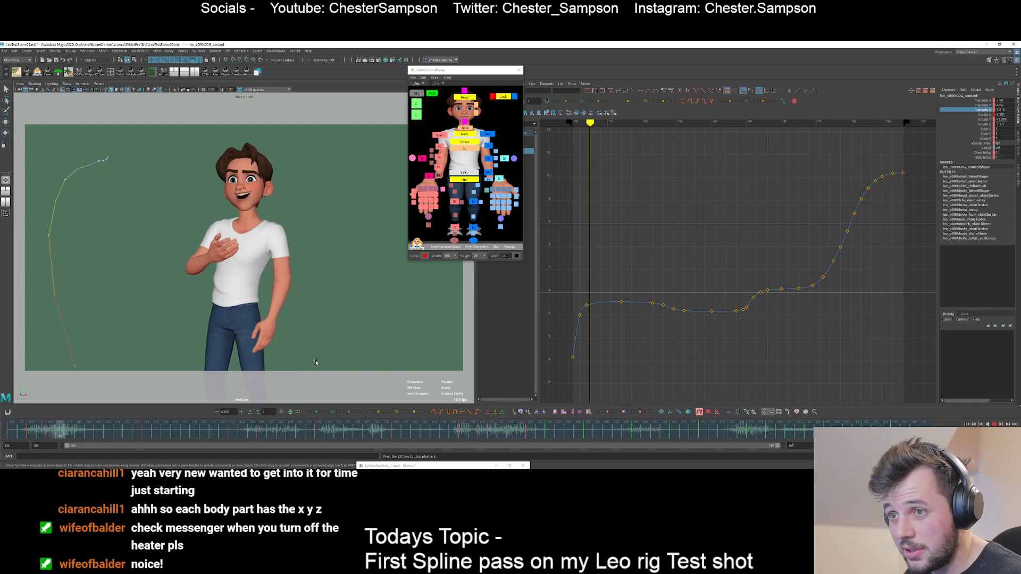
key("Escape")
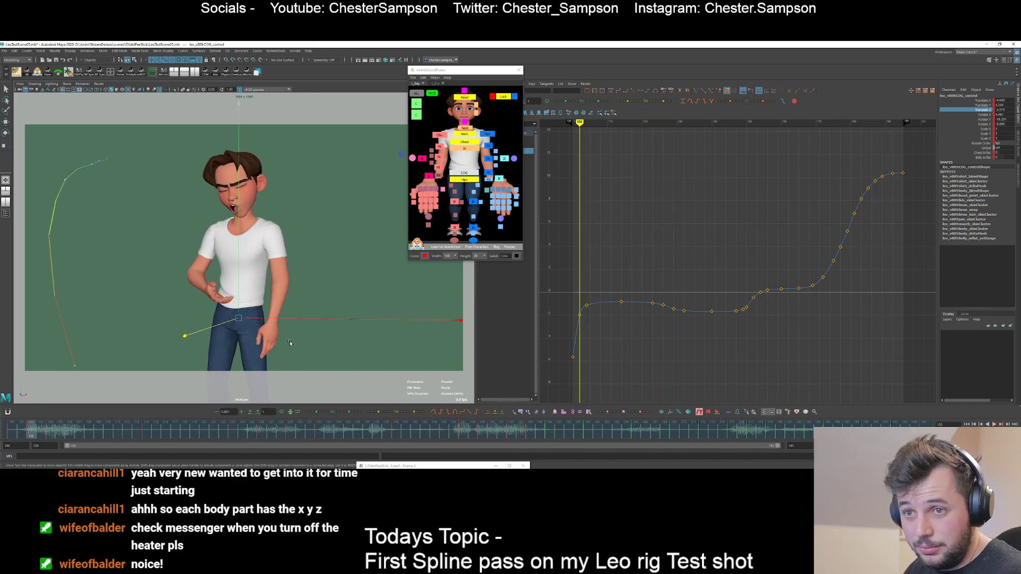
key("comma")
key("period")
key("period")
key("period")
key("period")
key("comma")
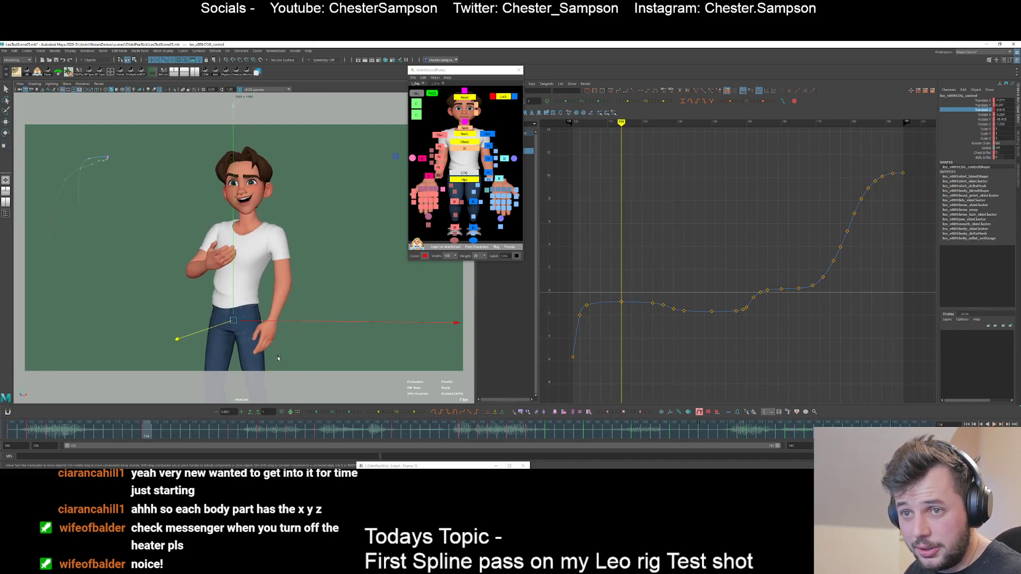
left_click_drag(228, 437, 310, 437)
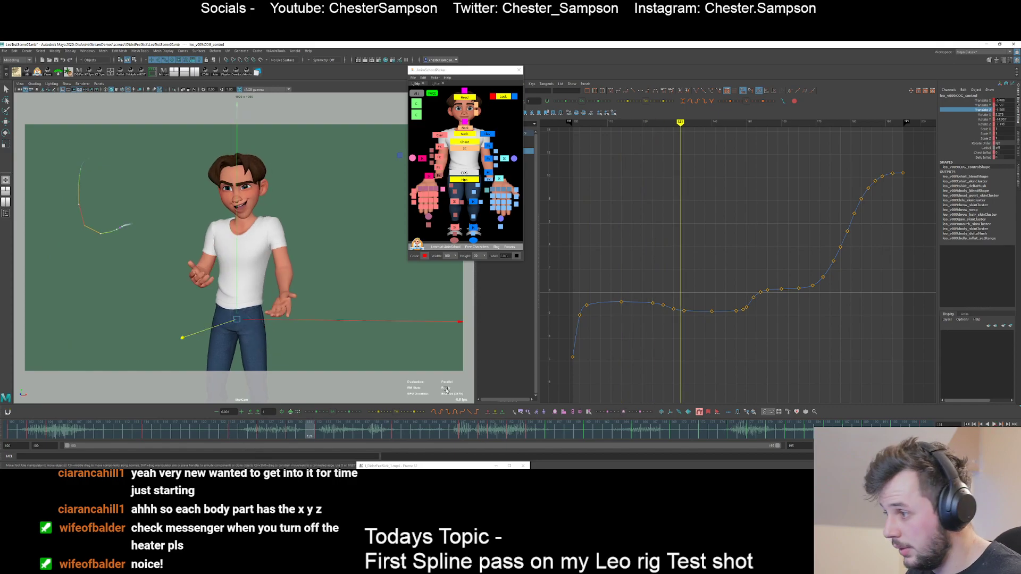
- Isolate the COG control's Rotate Z curve and step through the keys of its rise to the main peak to check the motion
left_click(981, 124)
right_click_drag(703, 301, 714, 311, "alt+shift")
key("comma")
key("comma")
key("comma")
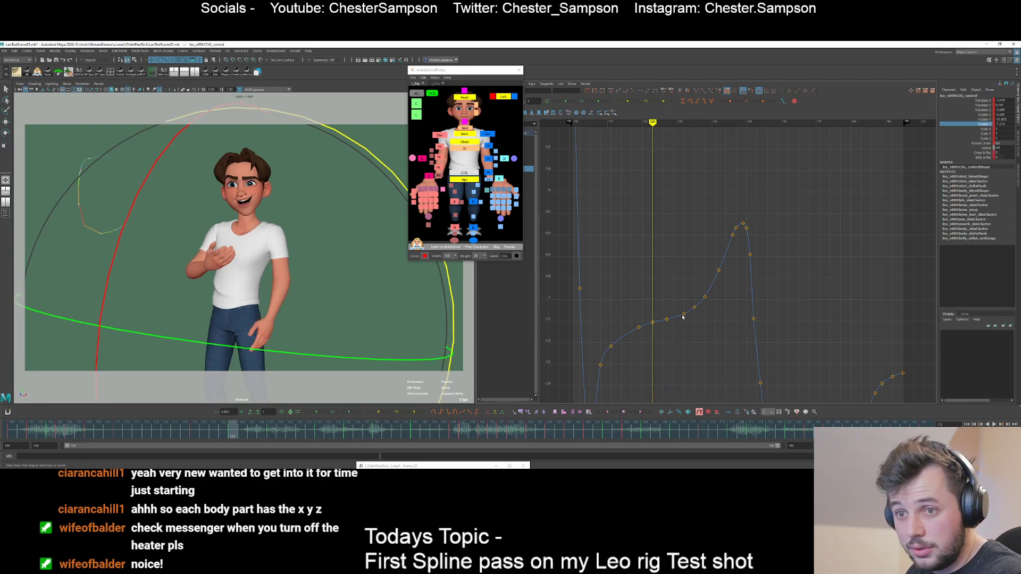
key("period")
key("period")
key("period")
key("period")
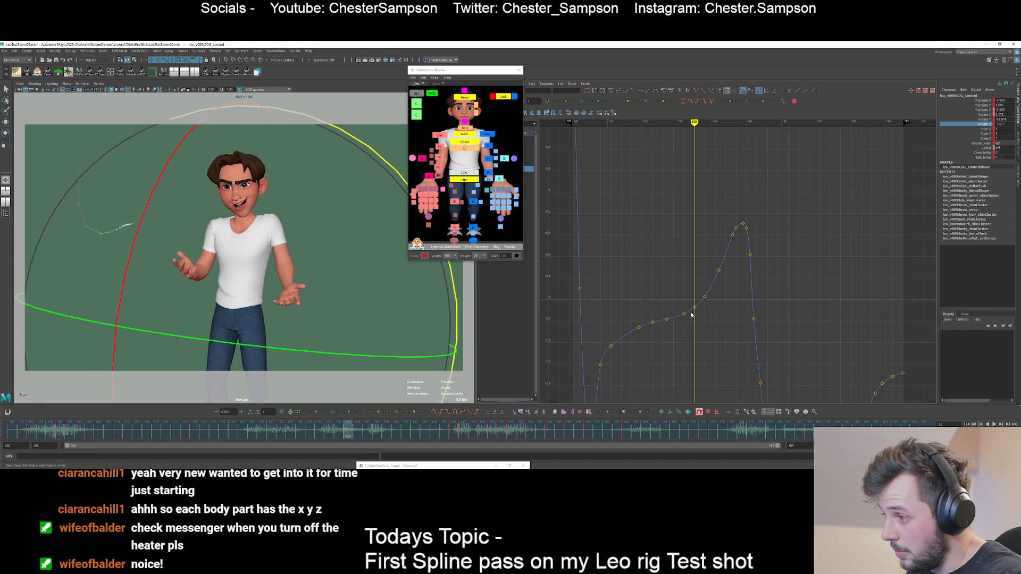
key("comma")
key("comma")
key("comma")
key("period")
key("period")
key("period")
key("period")
key("period")
key("period")
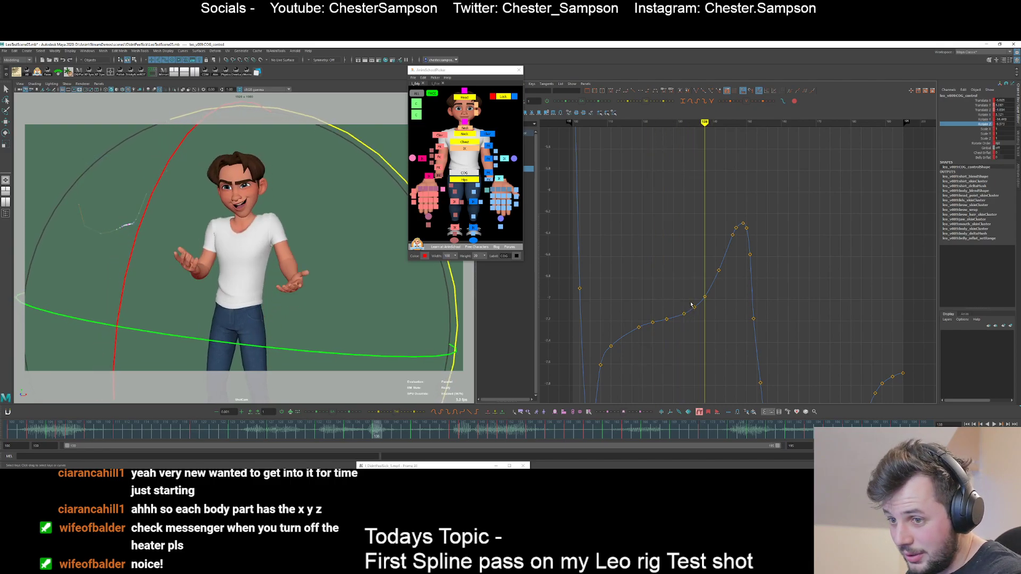
key("alt+period")
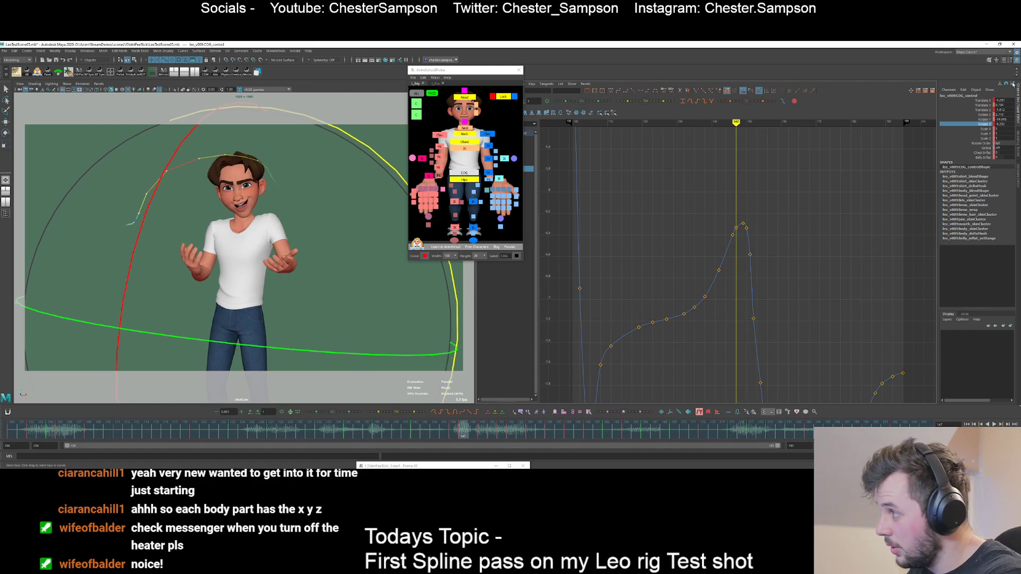
- Isolate the COG control's Translate X curve, enlarge its middle hump, and step back through the keys there
left_click(982, 100)
right_click_drag(754, 266, 736, 338, "alt+shift")
middle_click_drag(731, 341, 748, 198, "alt")
key("comma")
key("comma")
key("comma")
key("comma")
key("comma")
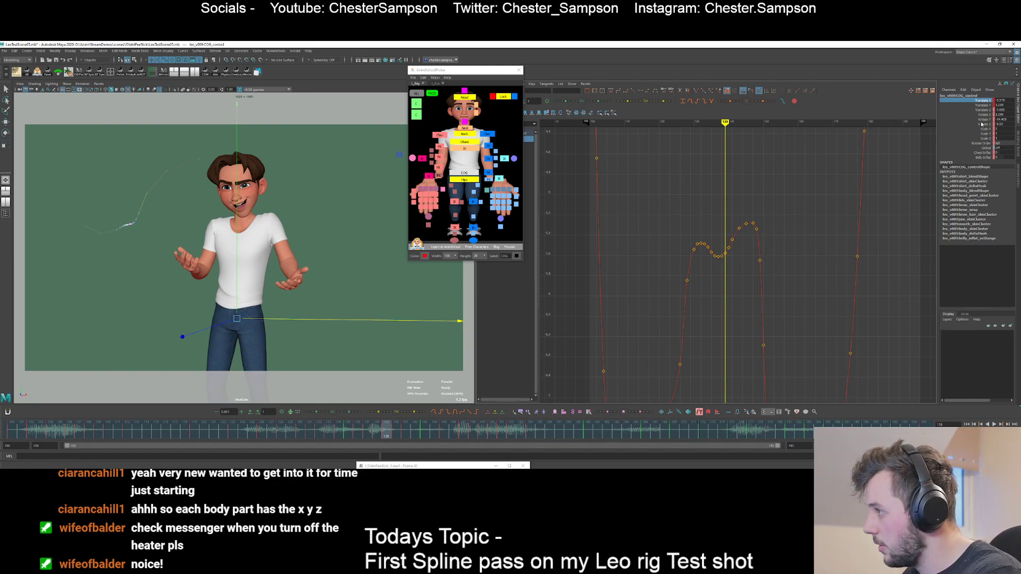
- Isolate the COG control's Rotate Z curve with the Rotate tool active and inspect the frames around the drop after its main peak
left_click(973, 128)
key("r")
left_click(983, 124)
key("e")
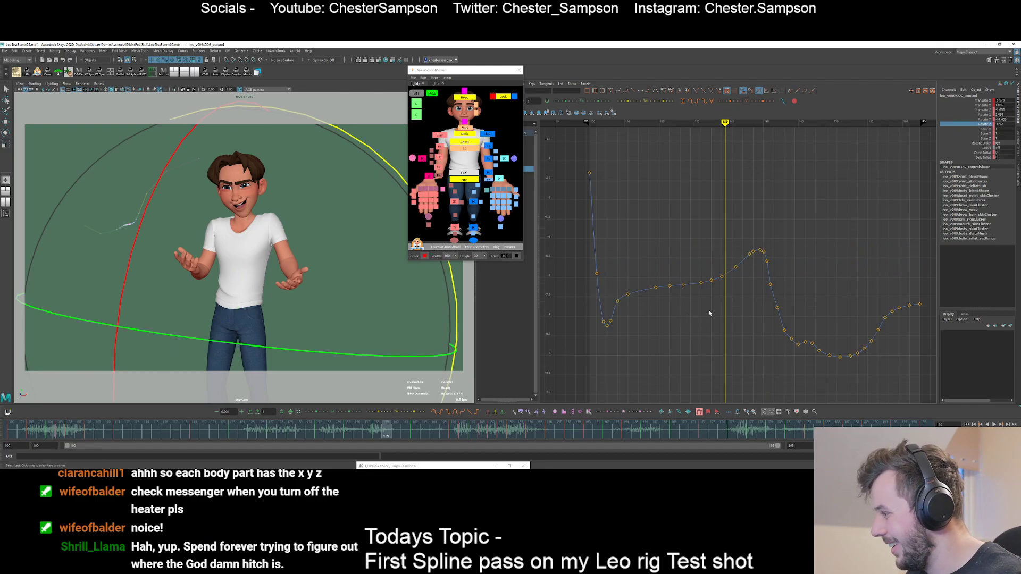
right_click_drag(710, 313, 787, 301, "alt+shift")
key("period")
key("period")
key("period")
key("period")
key("period")
key("period")
middle_click_drag(787, 301, 761, 269, "alt")
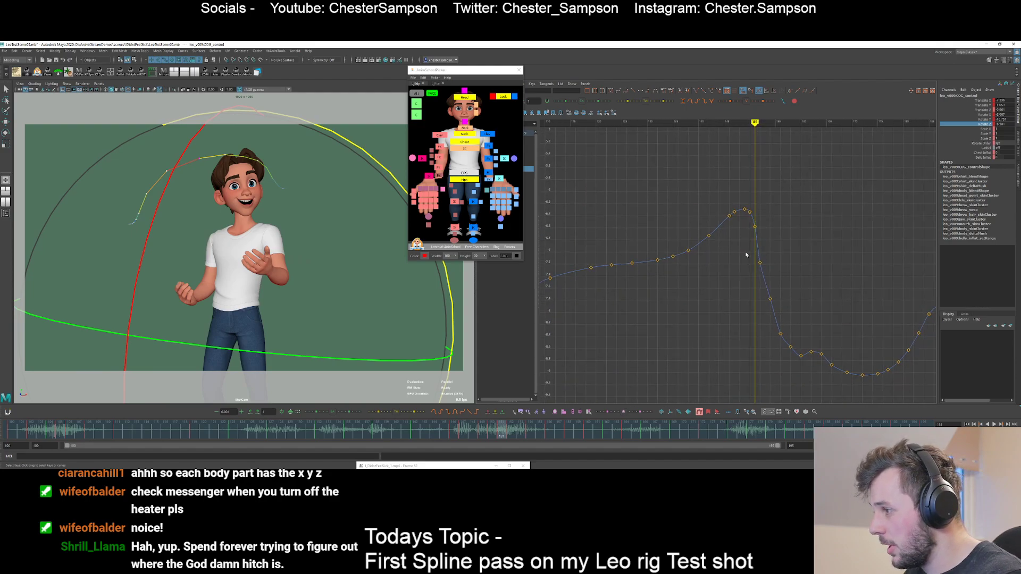
- Raise the upper Rotate Z key of the drop after the peak and lower the following keys to even out the descent
key("period")
left_click_drag(746, 276, 773, 250)
key("period")
left_click(791, 271)
key("period")
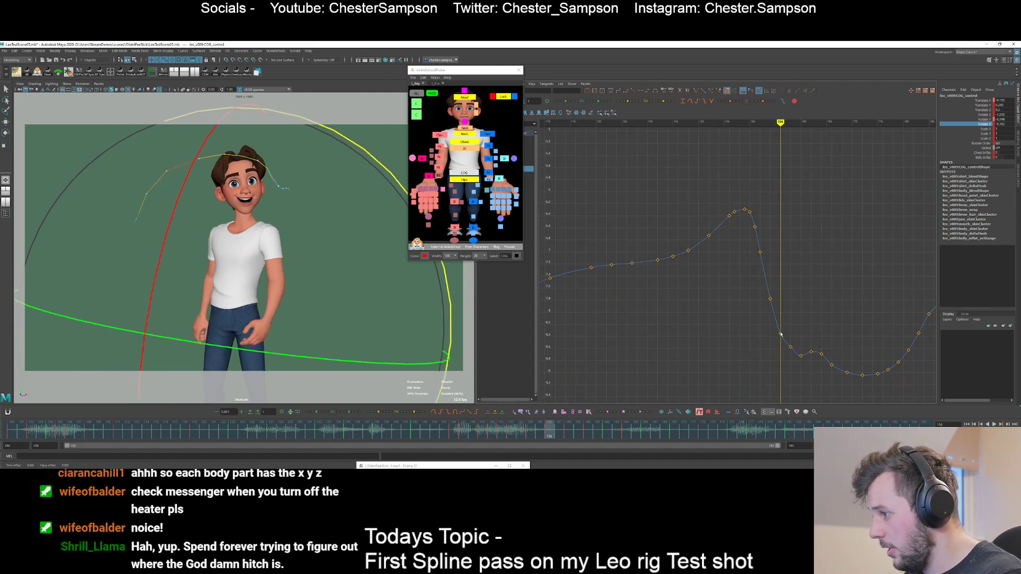
middle_click_drag(787, 280, 788, 294)
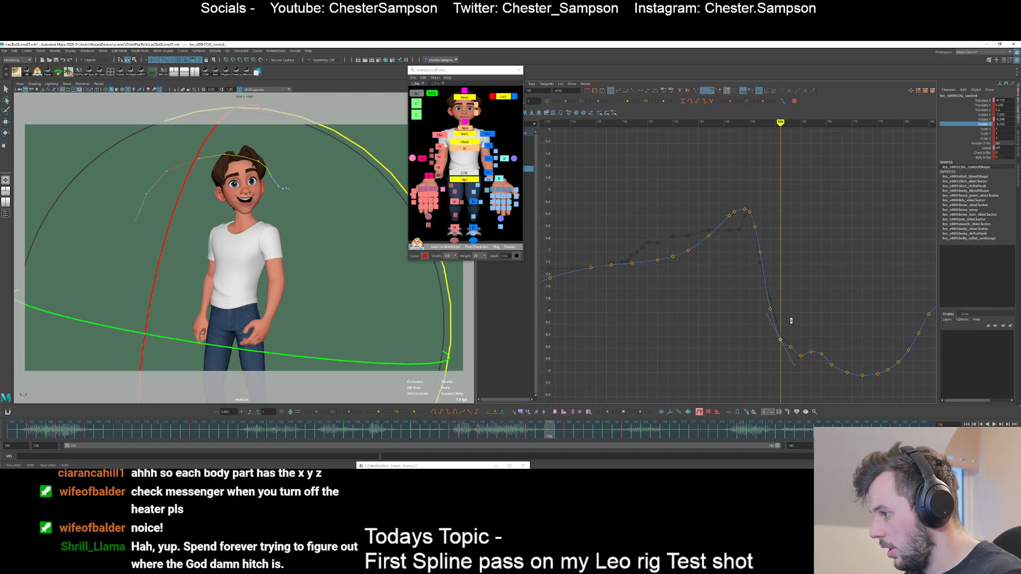
- Fine-tune the last Rotate Z keys at the foot of the drop to round its transition into the low section
key("alt+period")
left_click_drag(758, 332, 800, 375)
middle_click_drag(792, 357, 791, 353)
left_click(774, 346)
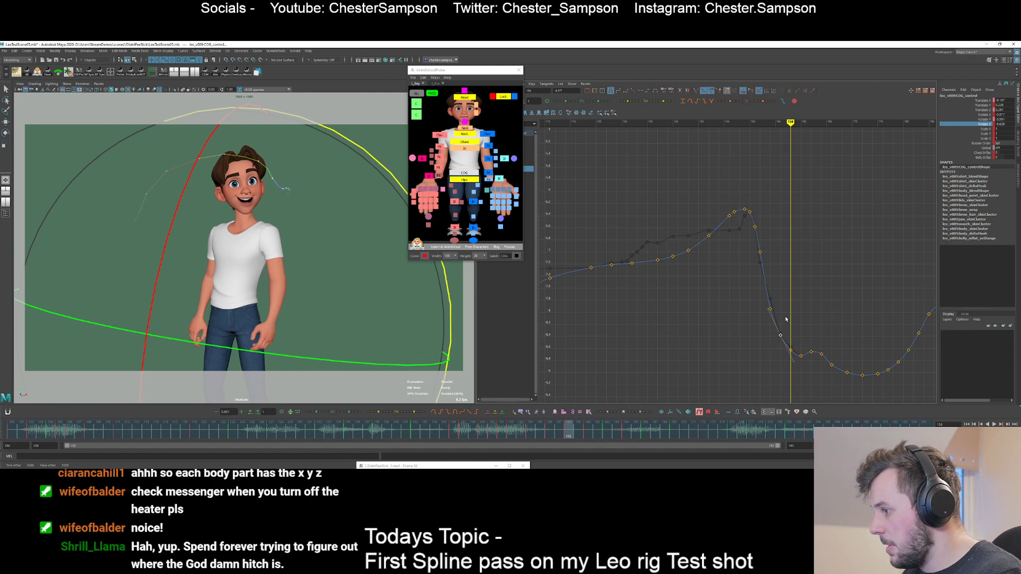
- Try moving the COG control with the Move tool to check its effect on the body, and undo the move
left_click(489, 206)
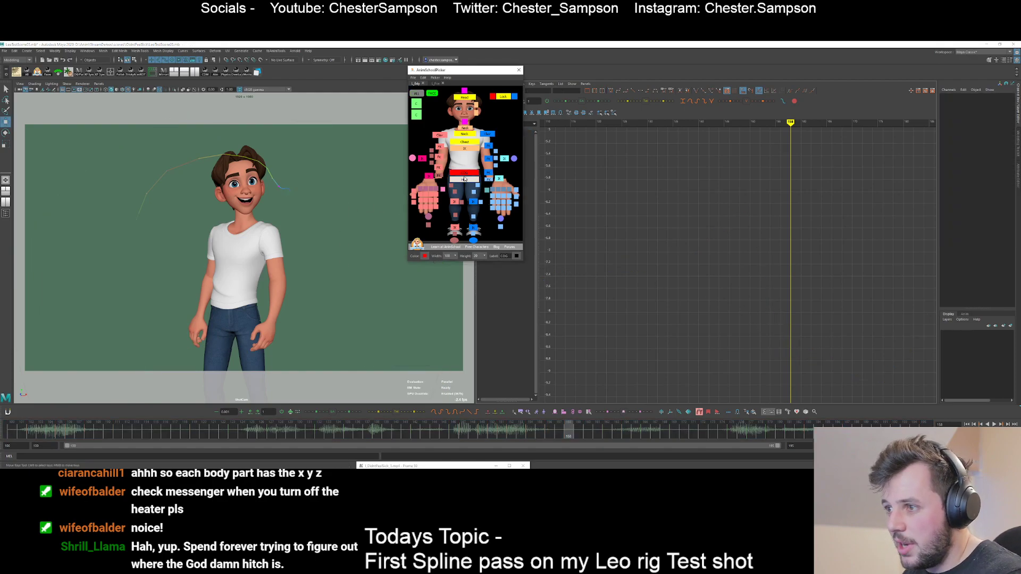
left_click(465, 180)
key("w")
left_click(464, 173)
middle_click_drag(339, 231, 347, 230)
key("ctrl+z")
key("ctrl+z")
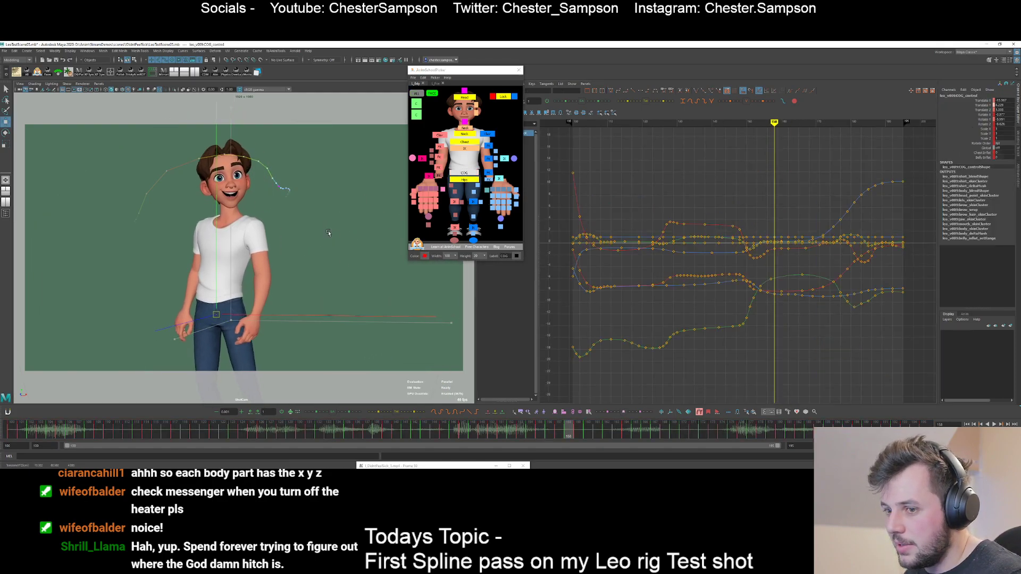
- Isolate the Rotate Z curve again and adjust the lower keys of the drop after the peak to smooth its ease into the low section
left_click(983, 124)
key("period")
key("period")
left_click_drag(753, 336, 775, 300)
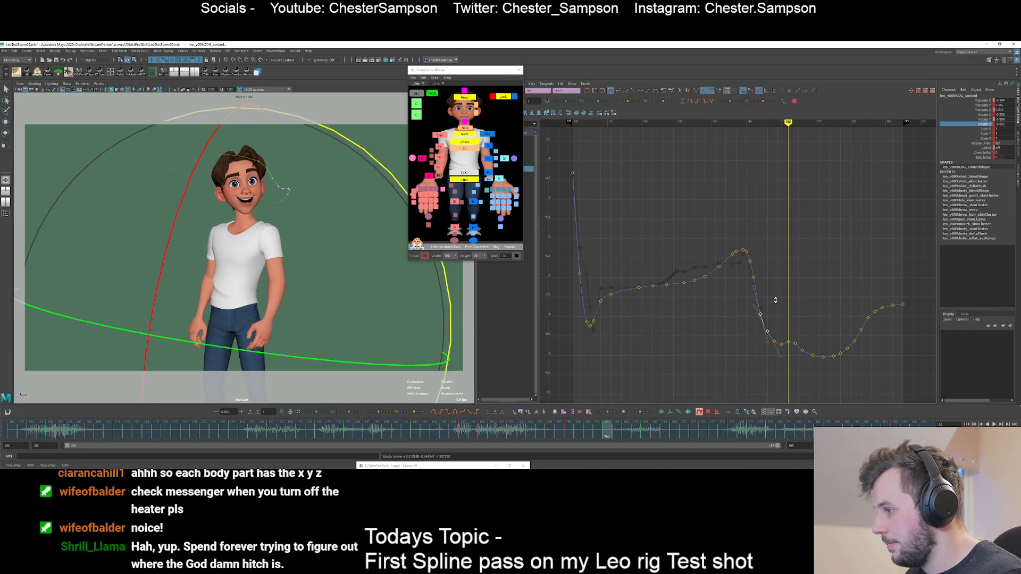
middle_click_drag(776, 304, 783, 330)
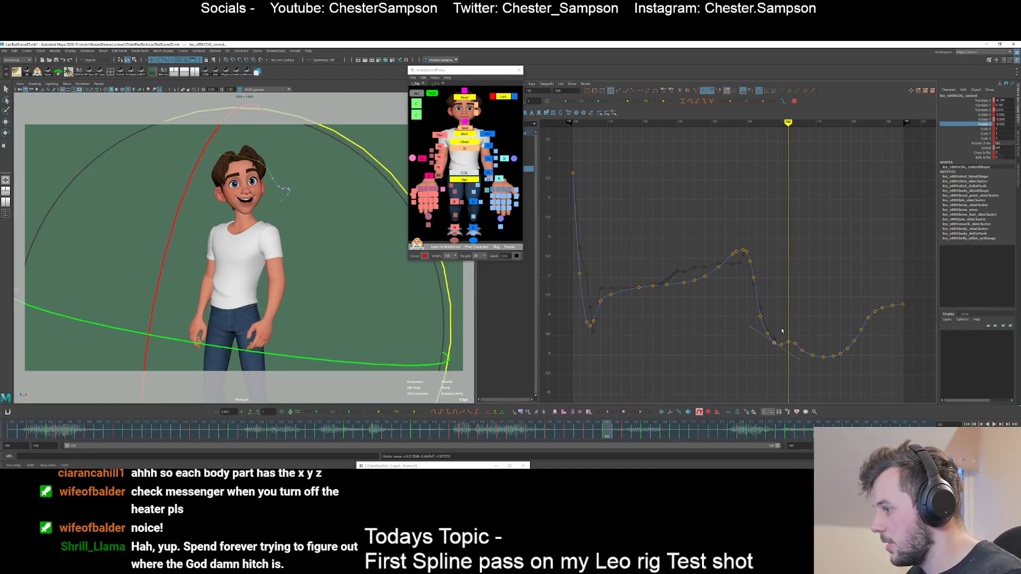
- Nudge the lower Rotate Z keys of the drop after the main peak to even out the descent
left_click_drag(763, 338, 773, 328)
middle_click_drag(773, 328, 772, 332)
mouse_move(757, 335)
left_mouse_down()
mouse_move(779, 348)
mouse_move(772, 327)
left_mouse_up()
left_click(775, 325)
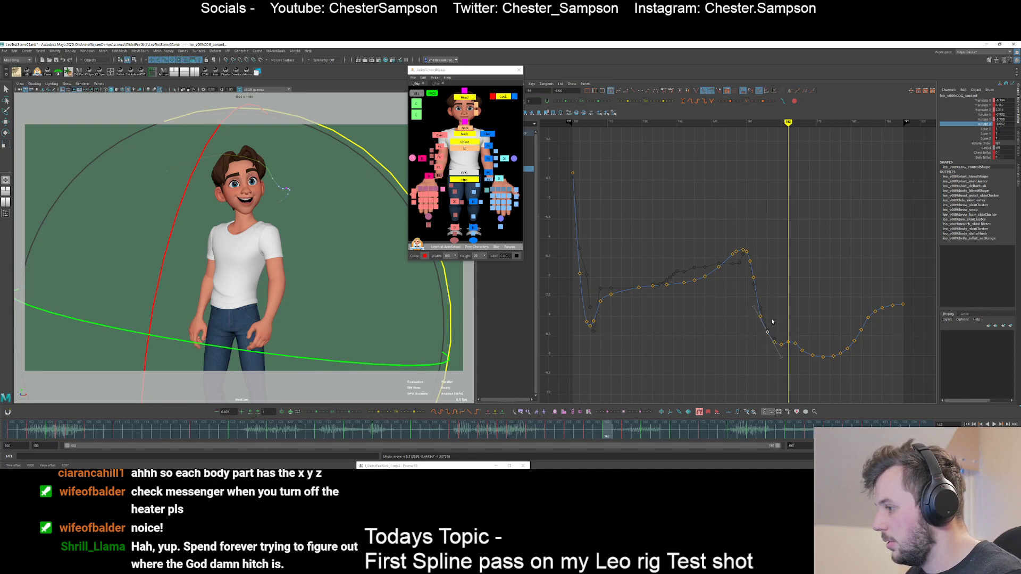
left_click(779, 322)
- Smooth the bump in the Rotate Z curve between the foot of the drop and the low section
middle_click_drag(783, 322, 774, 282, "alt")
right_click_drag(775, 283, 777, 329, "alt+shift")
middle_click_drag(790, 372, 770, 326, "alt")
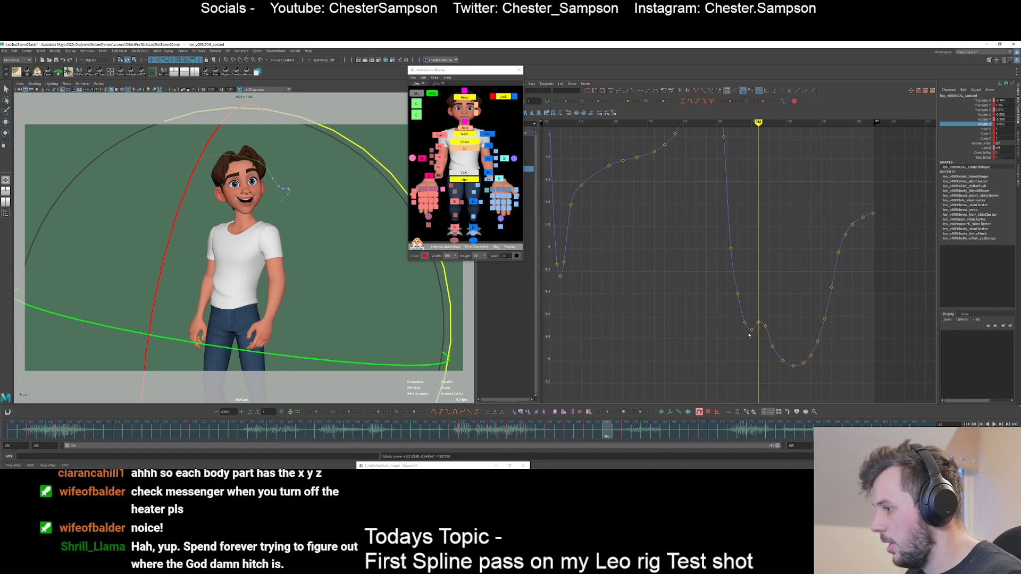
left_click_drag(718, 281, 787, 373)
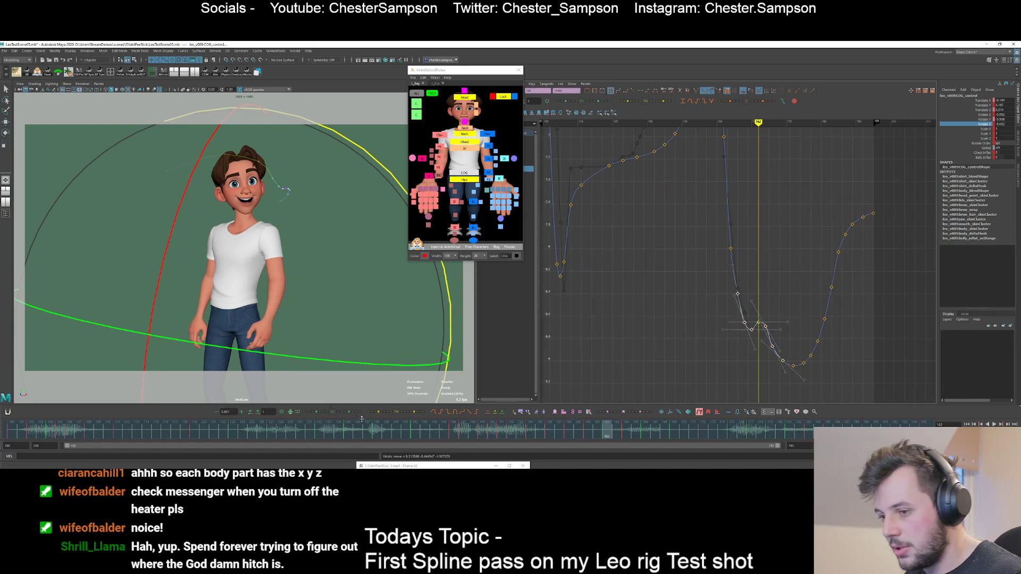
left_click_drag(332, 412, 342, 416)
left_click(676, 348)
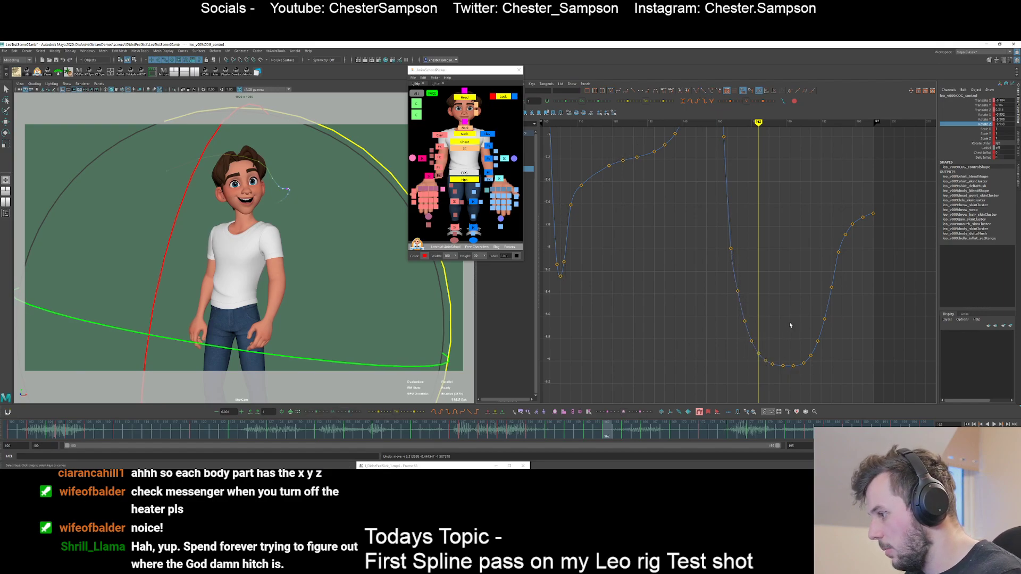
- Smooth the Rotate Z keys at the start of the final rise, and the upper keys of that rise
left_click_drag(791, 325, 853, 371)
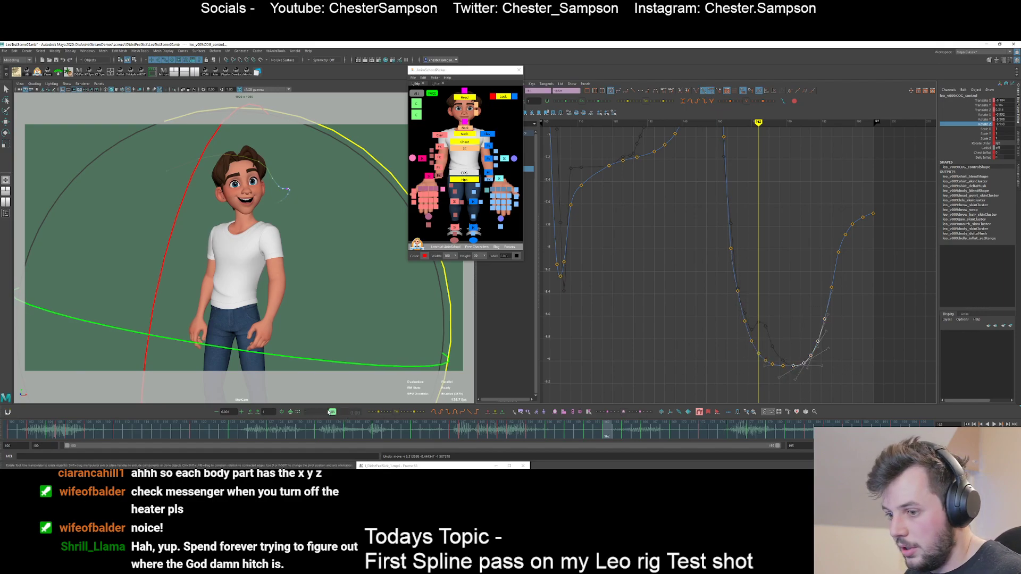
left_click_drag(344, 415, 322, 413)
left_click(785, 290)
left_click_drag(803, 212, 864, 297)
left_click_drag(334, 414, 341, 415)
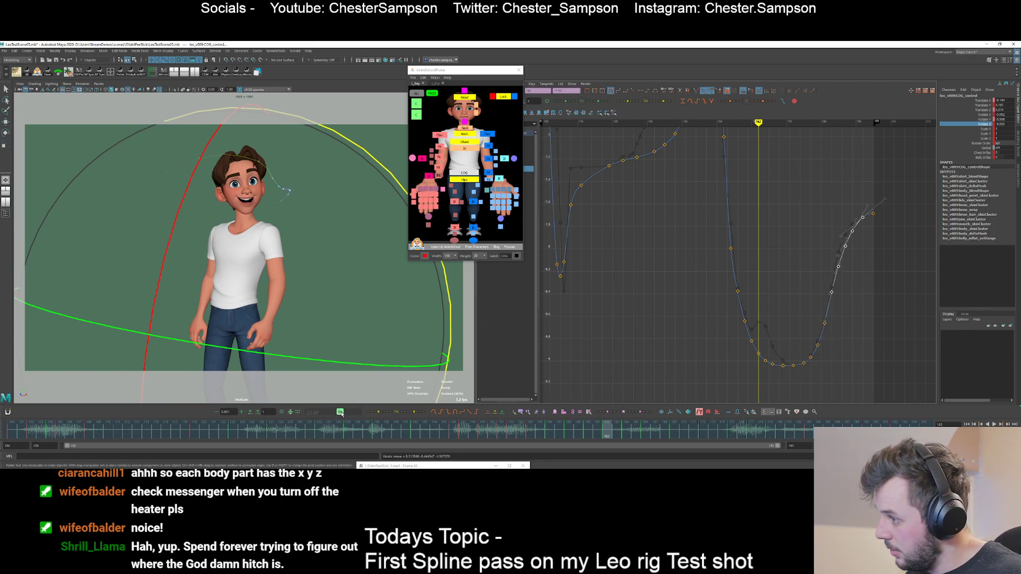
left_click(825, 259)
- Smooth the group of Rotate Z keys running from the lower drop into the valley
key("a")
key("comma")
key("comma")
key("comma")
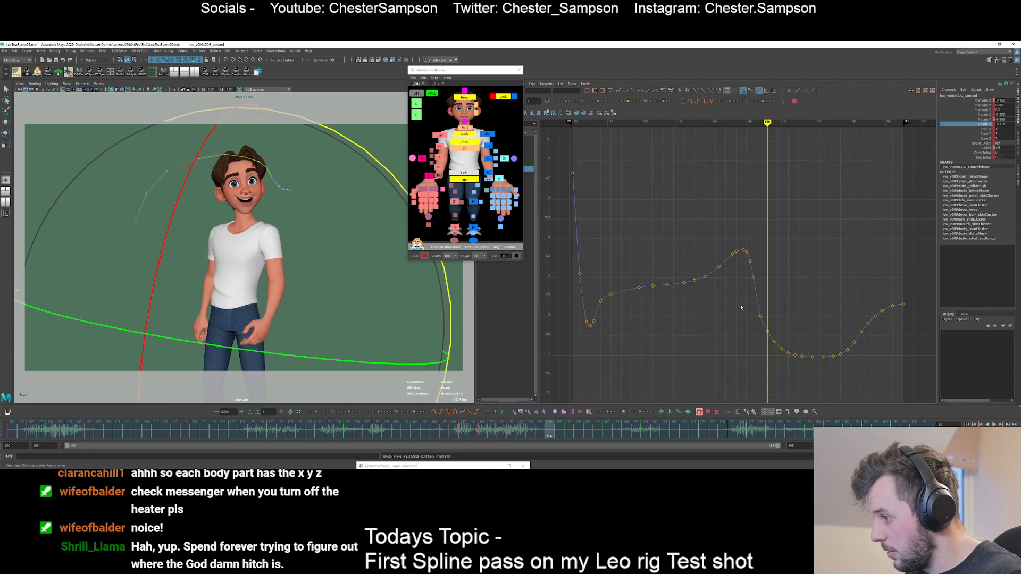
left_click_drag(741, 308, 807, 375)
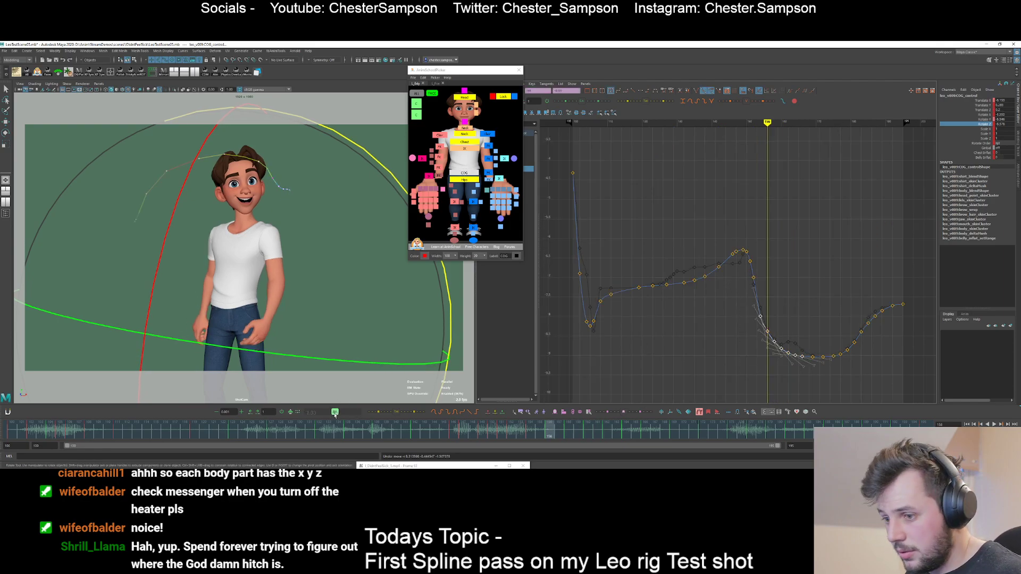
left_click_drag(335, 413, 343, 417)
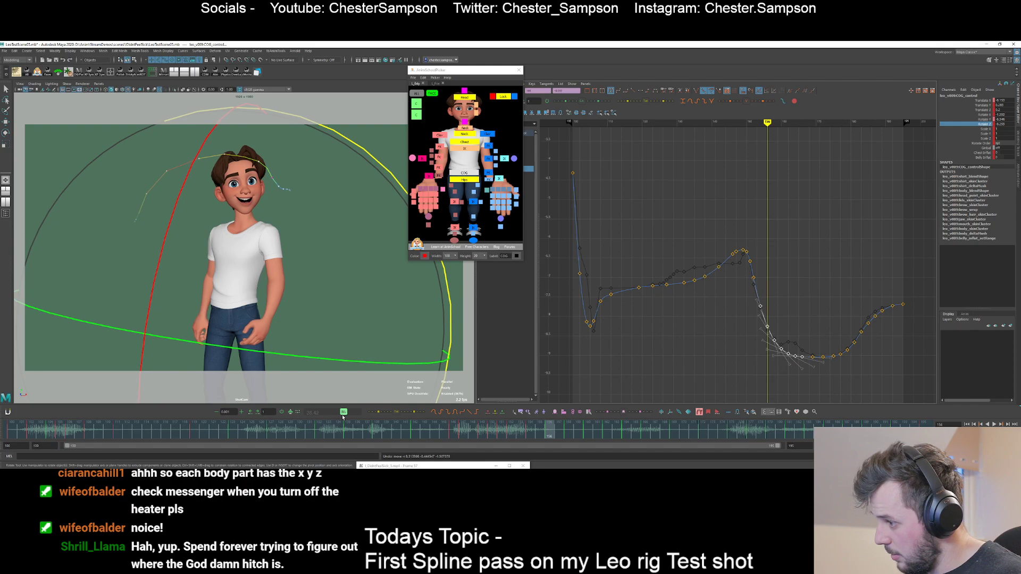
left_click(722, 340)
- Thin out the redundant Rotate Z keys along the bottom of the valley
right_click_drag(762, 379, 790, 259, "alt+shift")
middle_click_drag(790, 258, 784, 205, "alt")
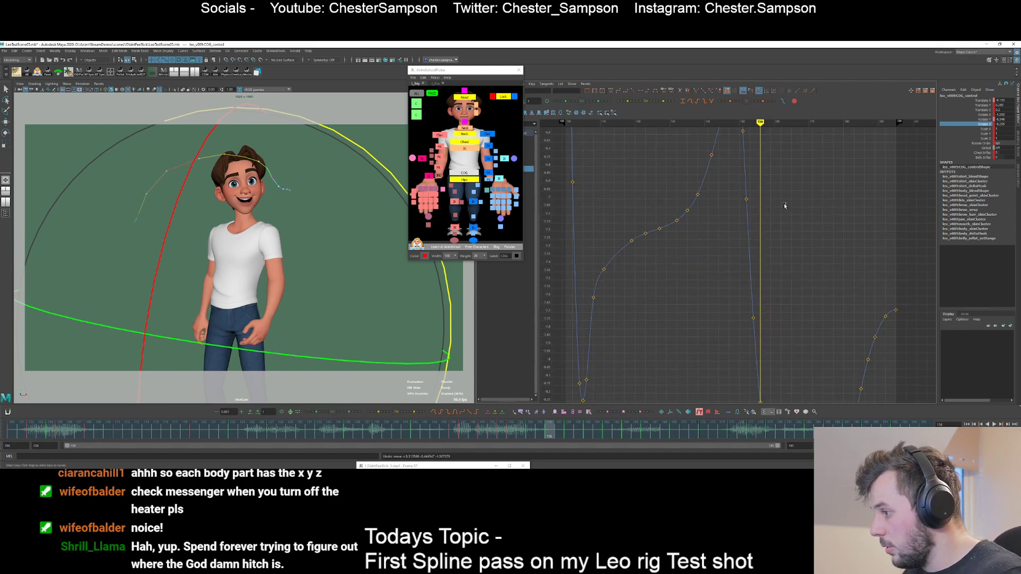
middle_click_drag(815, 367, 778, 172, "alt")
key("alt+v")
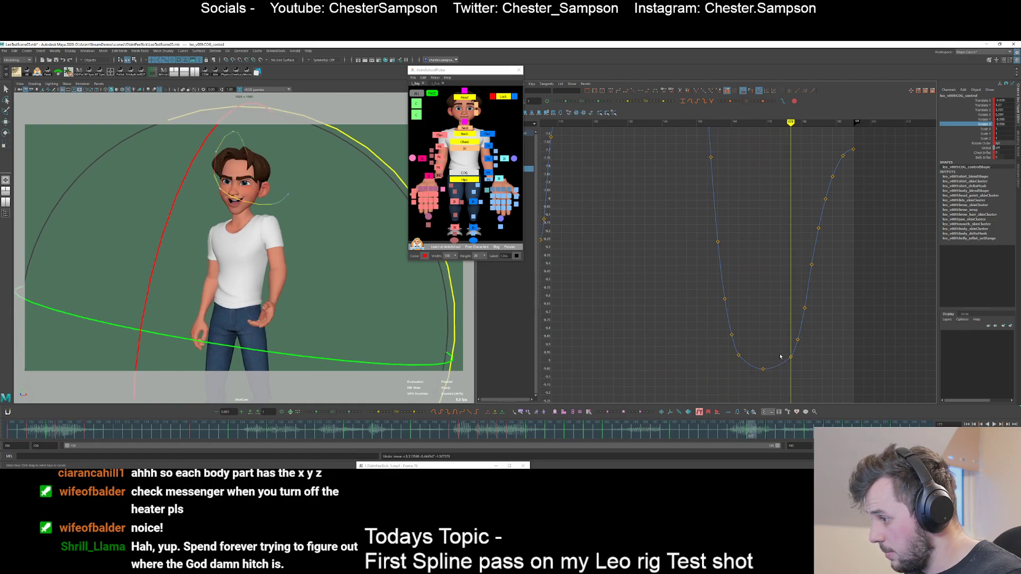
key("Delete")
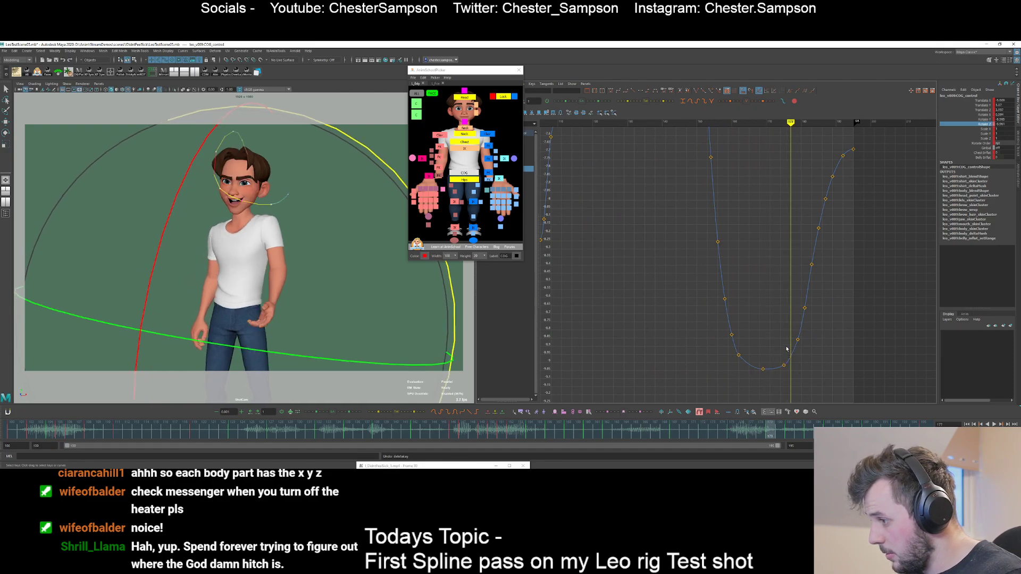
key("comma")
- Fine-tune the Rotate Z keys where the valley turns into the final rise
left_click(801, 364)
left_click_drag(793, 333, 806, 350)
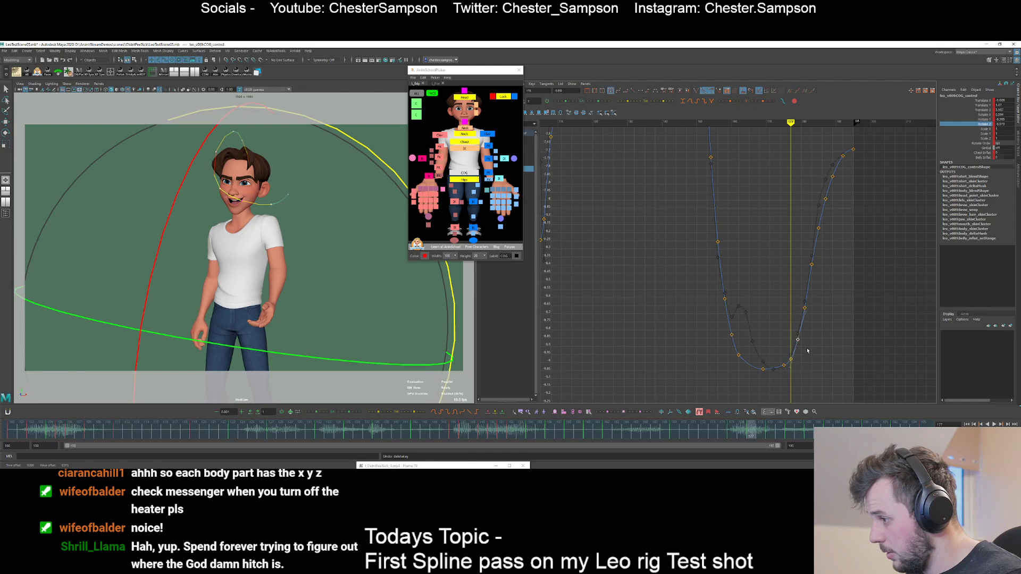
middle_click_drag(806, 350, 804, 355)
left_click(802, 354)
- Play back the shot to check the body motion with the cleaned-up Rotate Z curve
right_click_drag(738, 377, 710, 326, "alt")
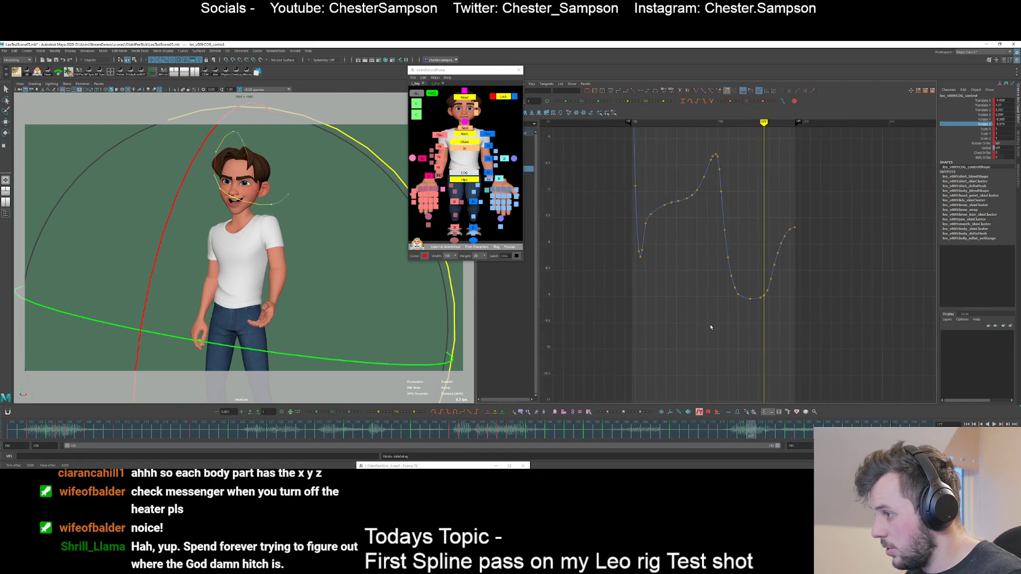
middle_click_drag(717, 278, 752, 340, "alt")
key("alt+v")
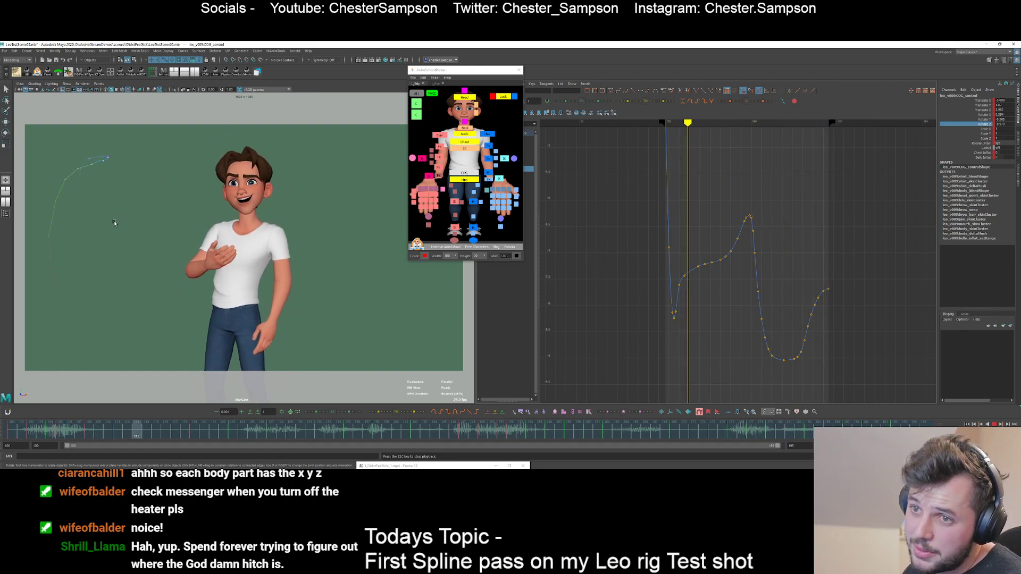
key("Escape")
key("alt+period")
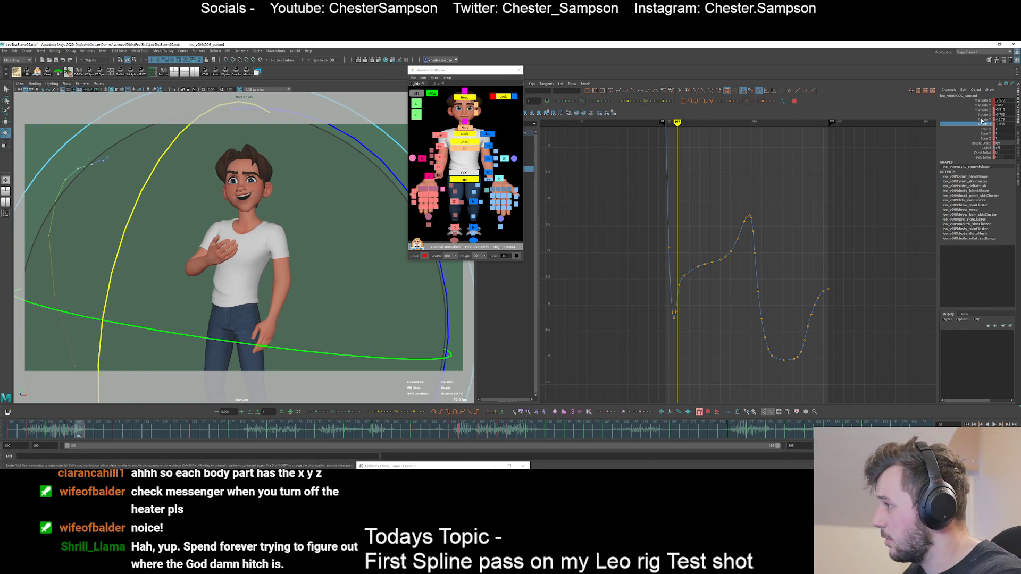
- Isolate the COG control's Rotate X curve and raise the key near the foot of its opening drop to smooth the descent
left_click(982, 114)
middle_click_drag(659, 304, 706, 253, "alt")
right_click_drag(668, 262, 864, 308, "alt+shift")
middle_click_drag(894, 342, 775, 289, "alt")
right_click_drag(775, 289, 773, 227, "alt+shift")
middle_click_drag(773, 227, 757, 411, "alt")
left_click_drag(753, 340, 769, 322)
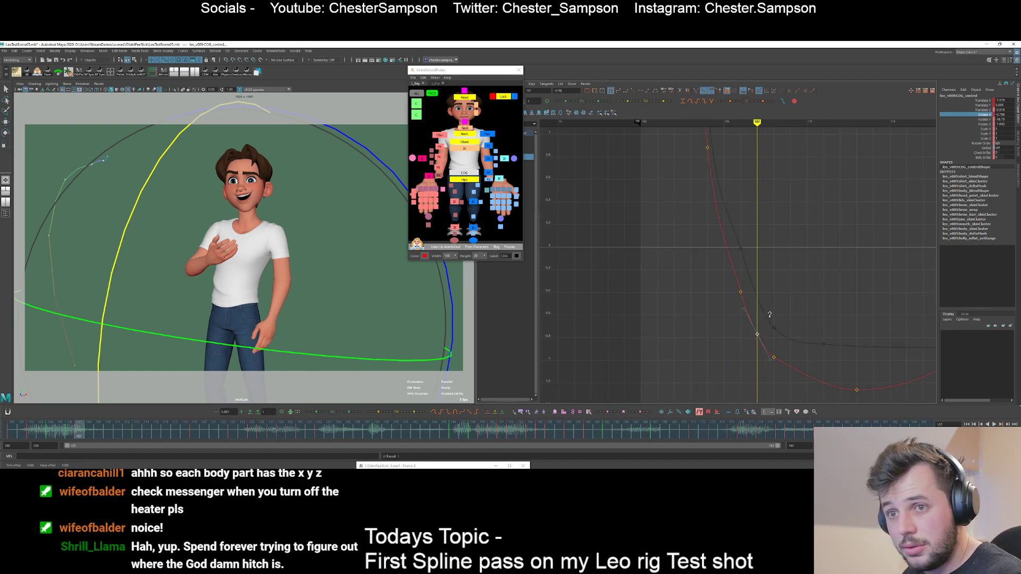
middle_click_drag(769, 316, 770, 314)
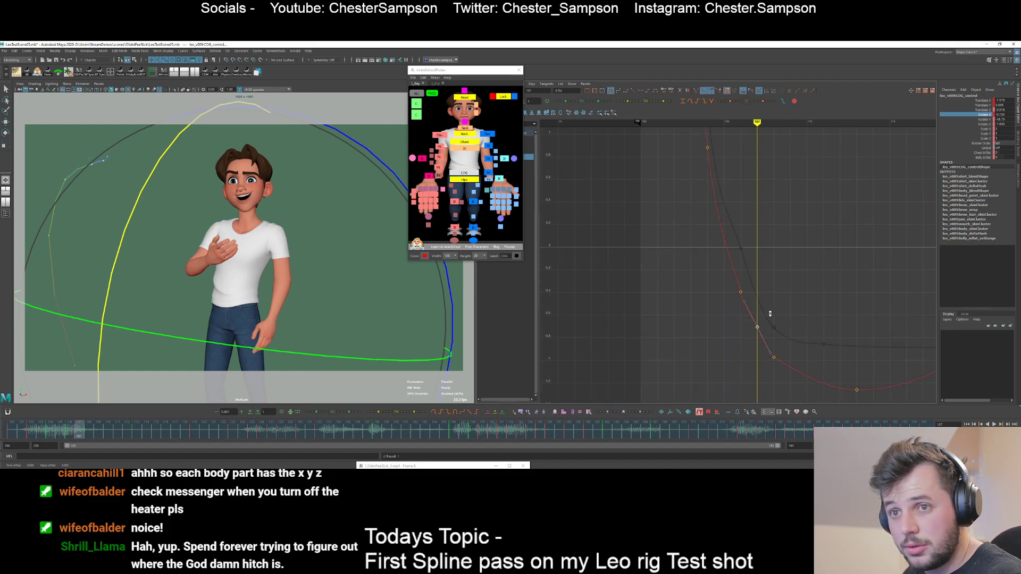
left_click_drag(736, 303, 751, 290)
key("comma")
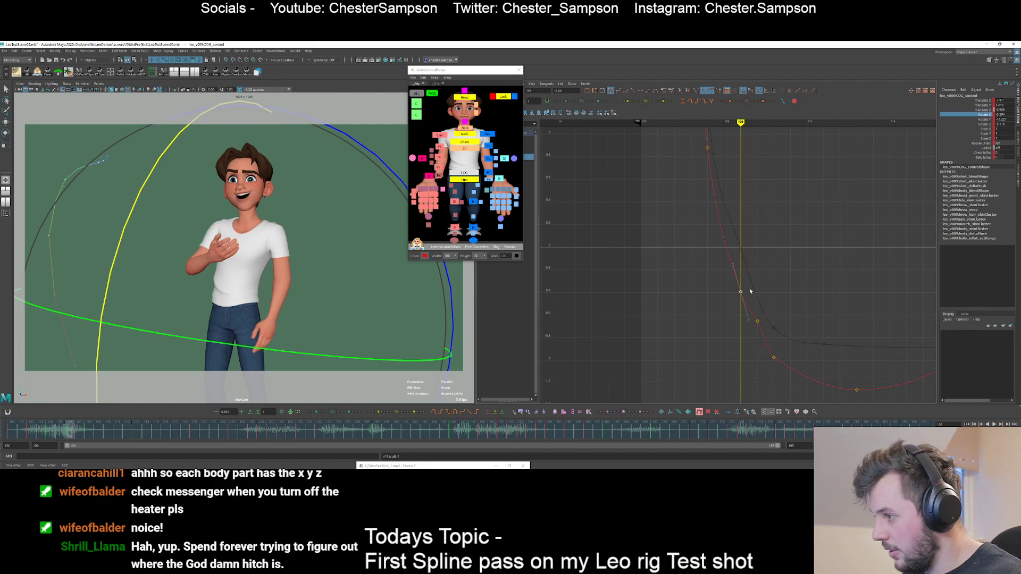
left_click(750, 282)
- Delete the Rotate X key on the steep part of the opening drop
right_click_drag(750, 281, 725, 265, "alt")
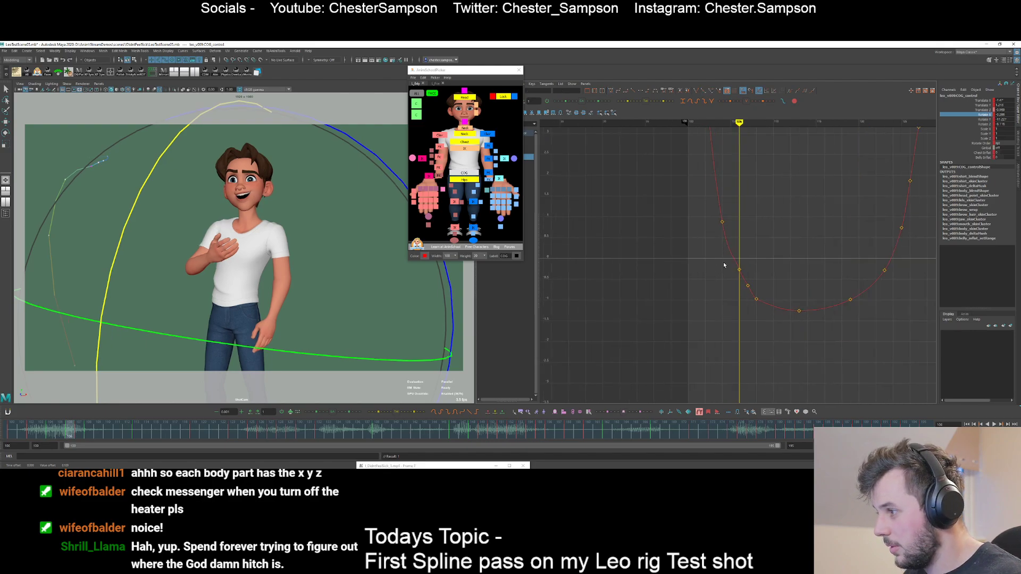
middle_click_drag(724, 264, 709, 287, "alt")
key("comma")
key("Delete")
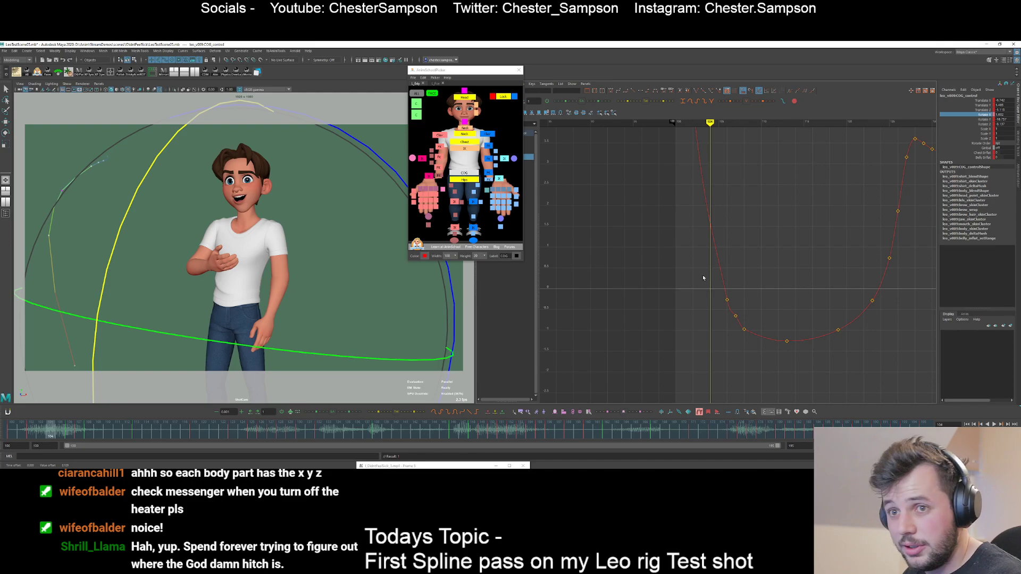
- Add a key one frame after the Rotate X key at the foot of the drop and delete the earlier one
key("alt+period")
key("alt+period")
key("alt+period")
key("alt+period")
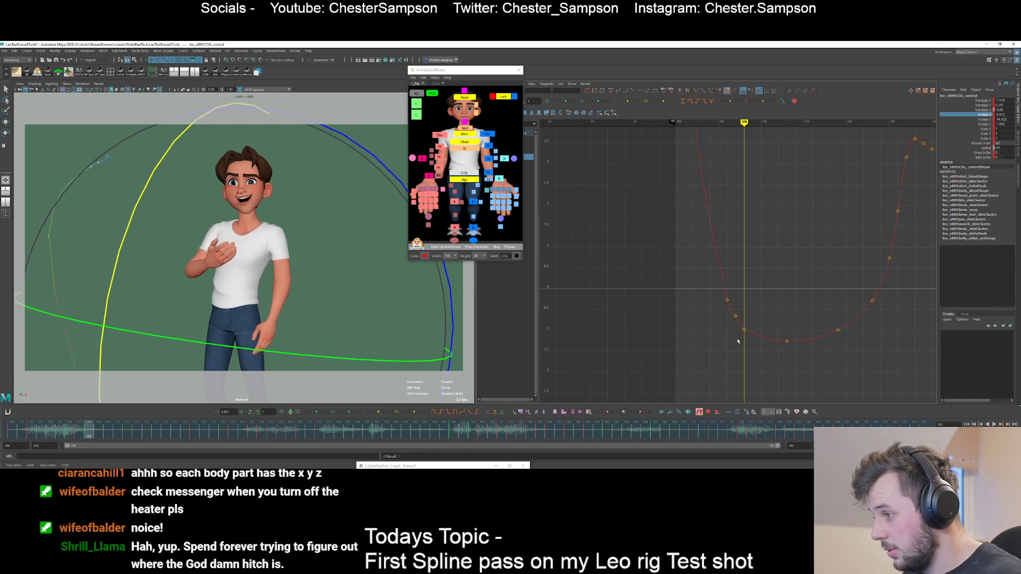
key("alt+period")
key("s")
key("alt+comma")
key("Delete")
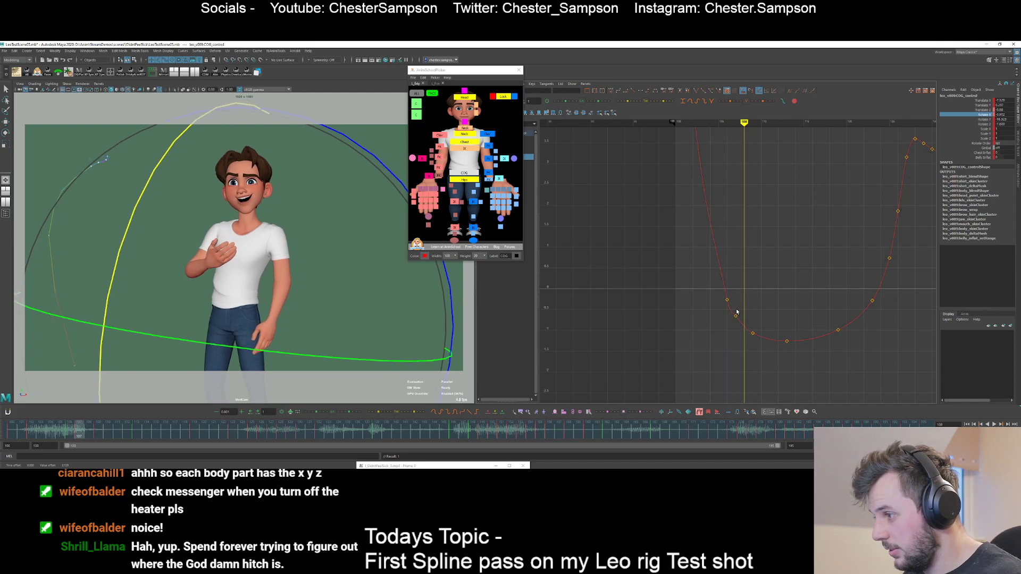
- Adjust the two Rotate X keys at the foot of the opening drop to round its ease into the valley
key("alt+comma")
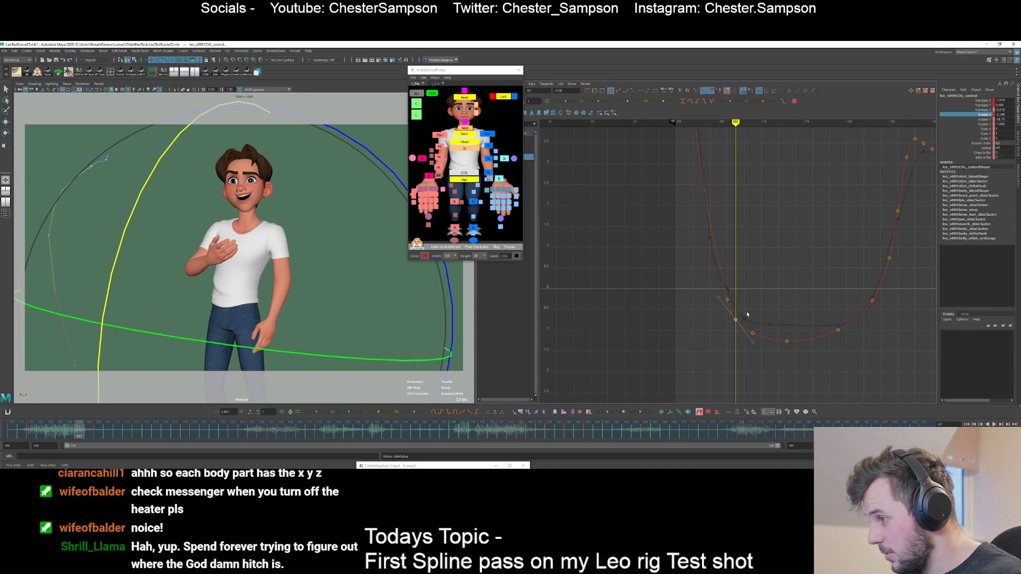
left_click_drag(720, 309, 735, 291)
left_click_drag(730, 326, 746, 307)
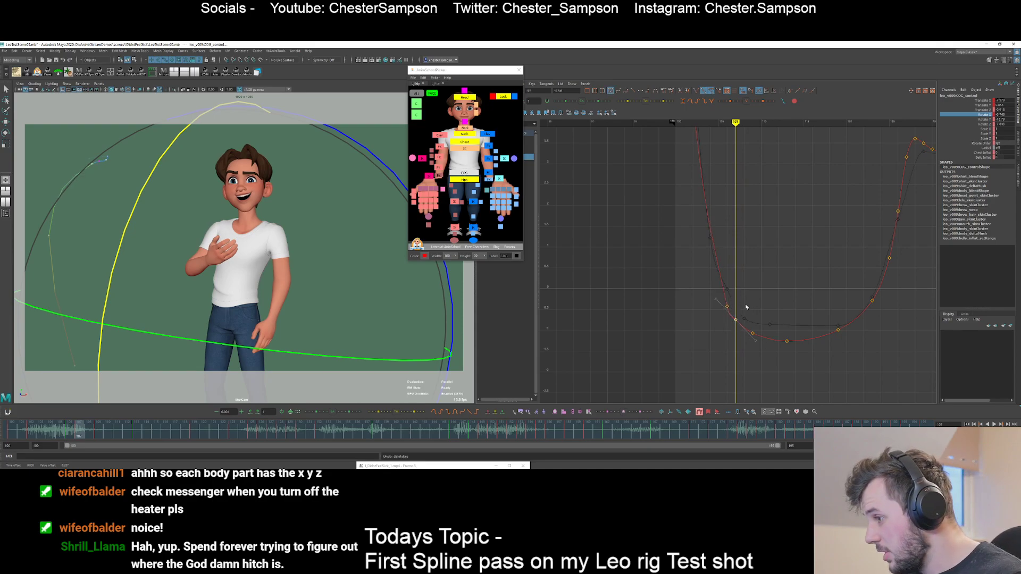
left_click(747, 310)
right_click_drag(747, 310, 717, 296, "alt")
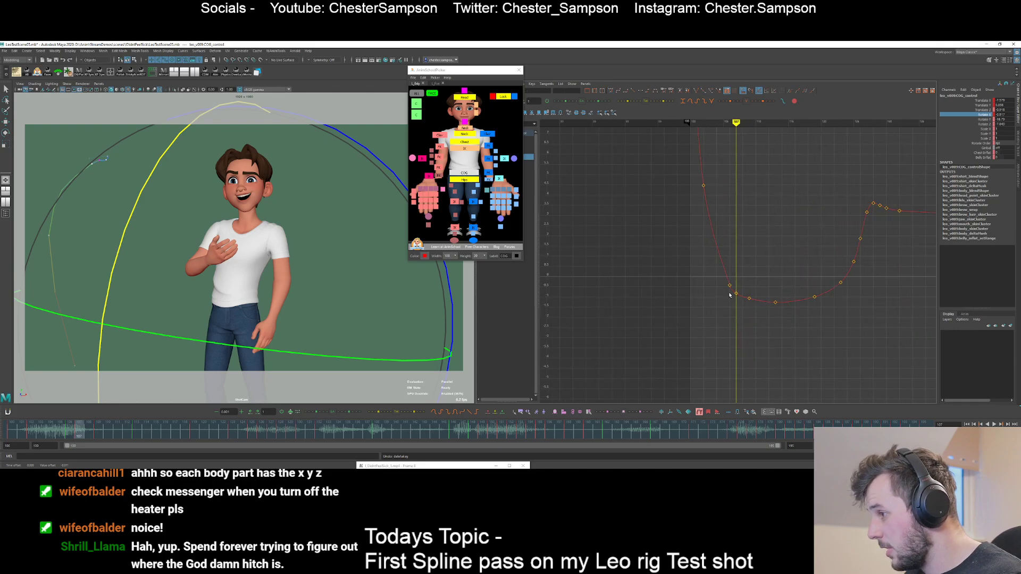
- Frame the whole Rotate X curve and play back the shot to check the body motion
key("a")
key("alt+v")
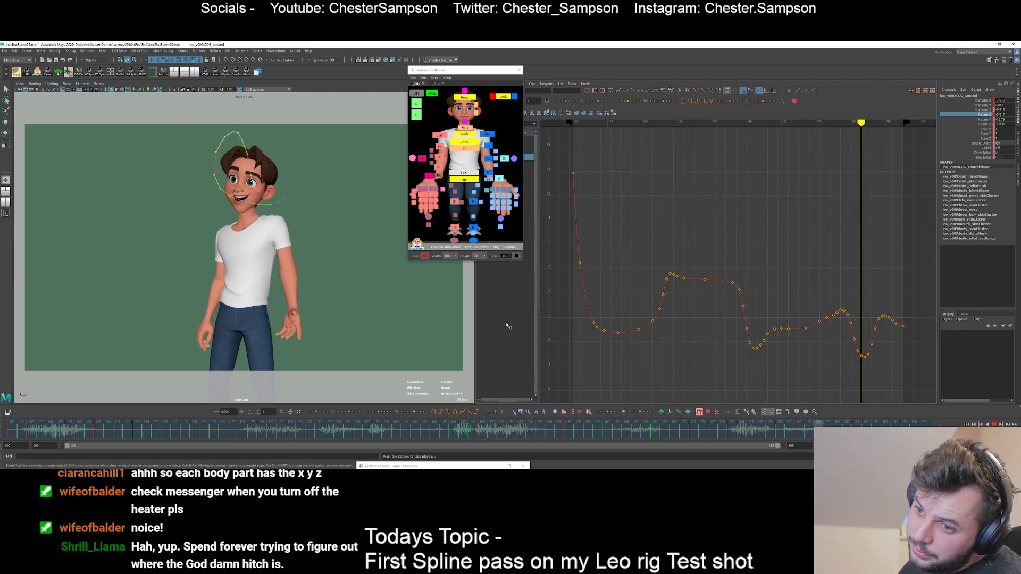
key("Escape")
- Select the spine_fk_1 control, isolate its Rotate Z curve and flatten the tangent of the first key
left_click(465, 180)
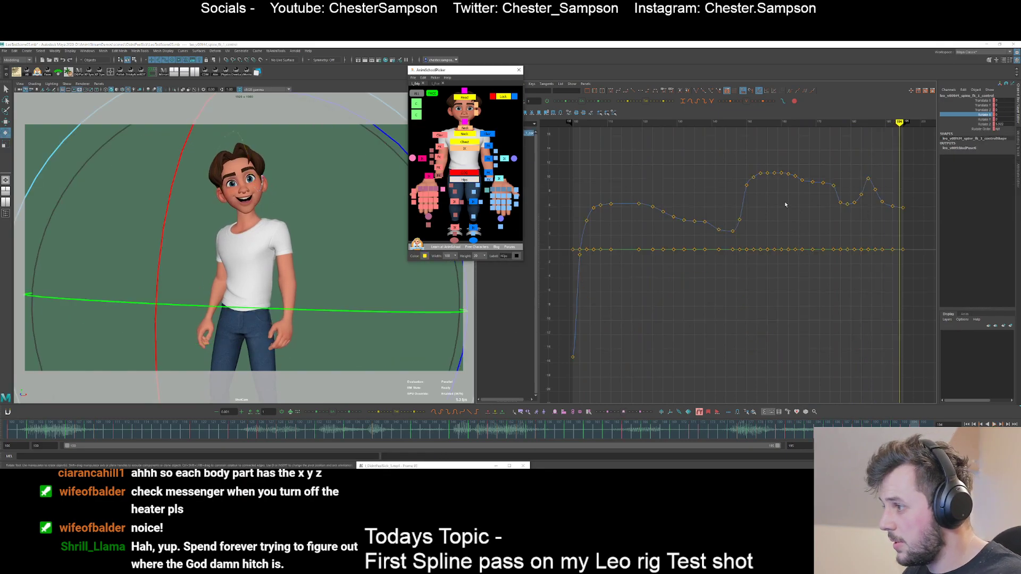
left_click_drag(730, 207, 811, 212)
left_click(980, 129)
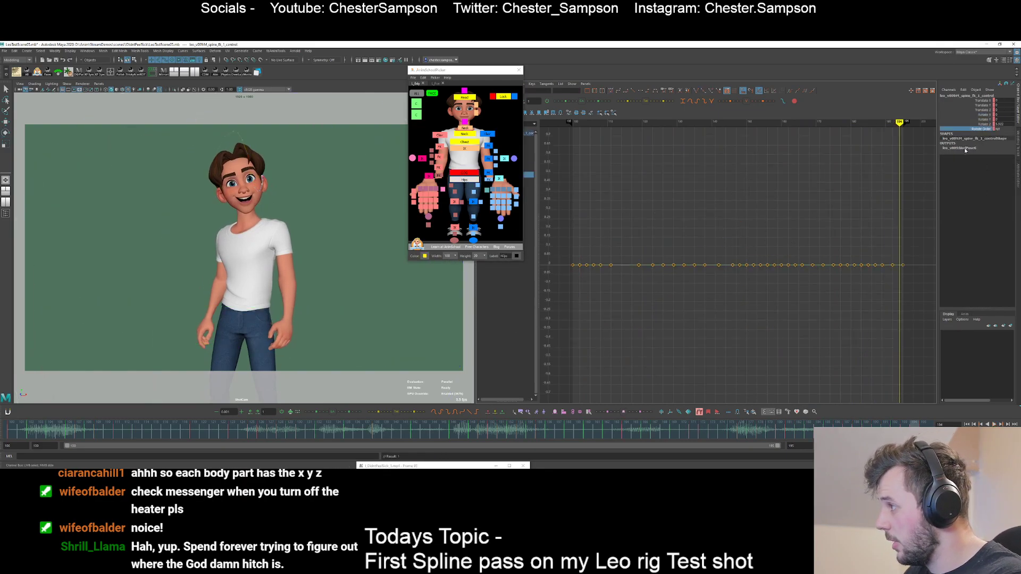
left_click(980, 123)
left_click_drag(764, 253, 573, 310)
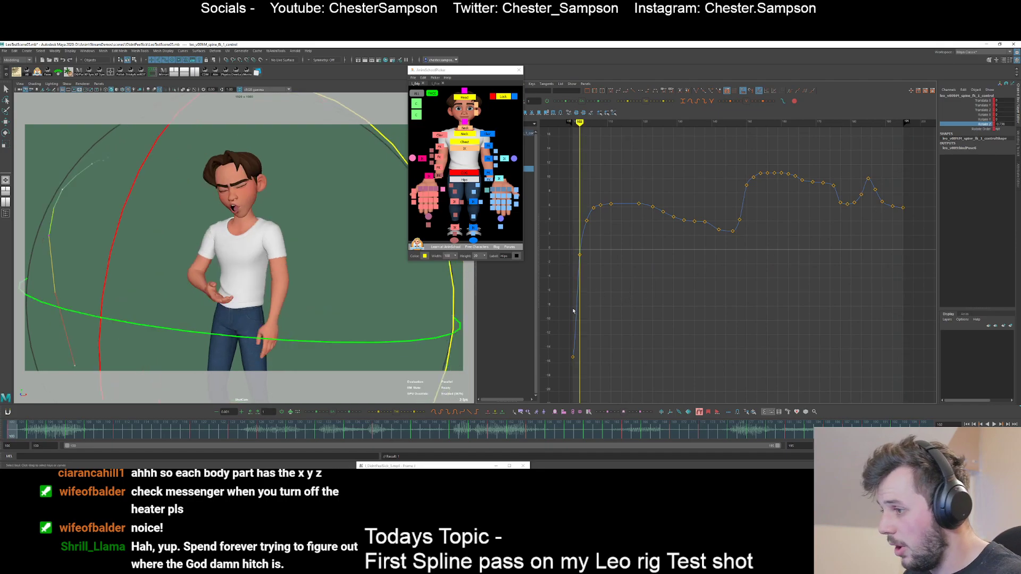
left_click(573, 357)
left_click(633, 90)
- Move the Rotate Z key early in the first plateau slightly later and higher, and adjust the two keys leading up to it
left_click_drag(587, 269, 603, 269)
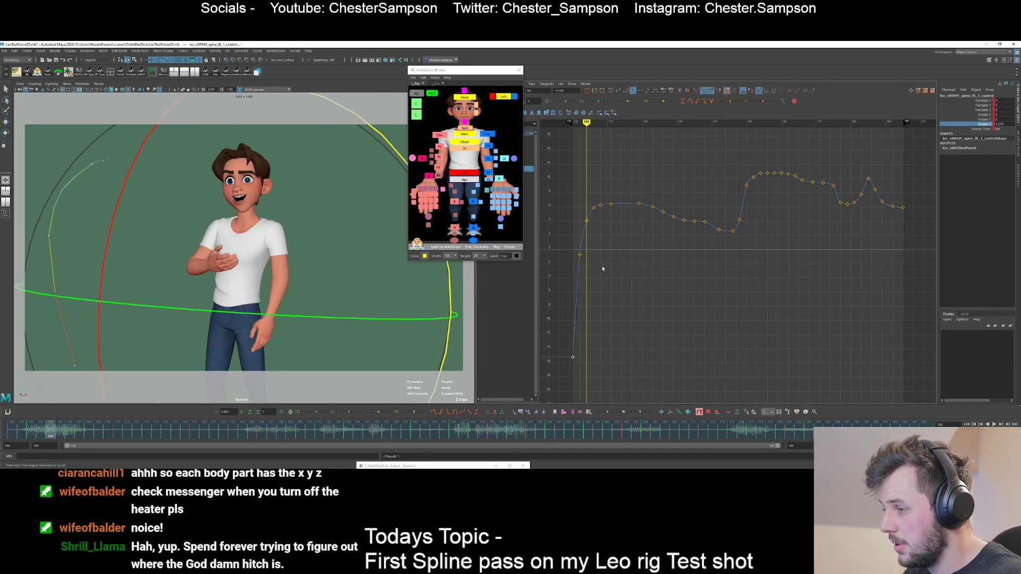
key("period")
key("period")
key("period")
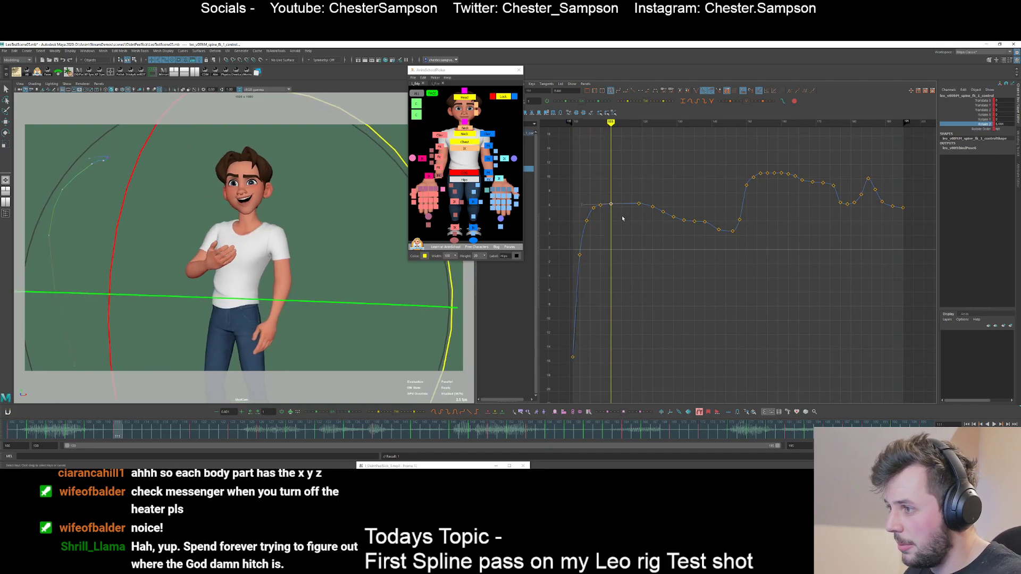
middle_click_drag(622, 218, 686, 290, "alt")
right_click_drag(686, 291, 676, 274, "alt+shift")
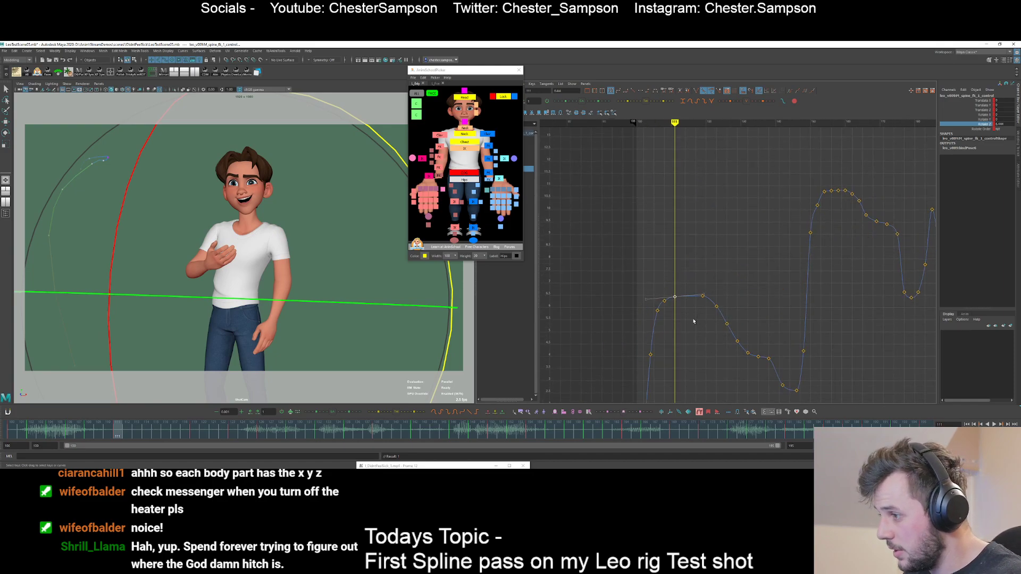
middle_click_drag(700, 314, 699, 310)
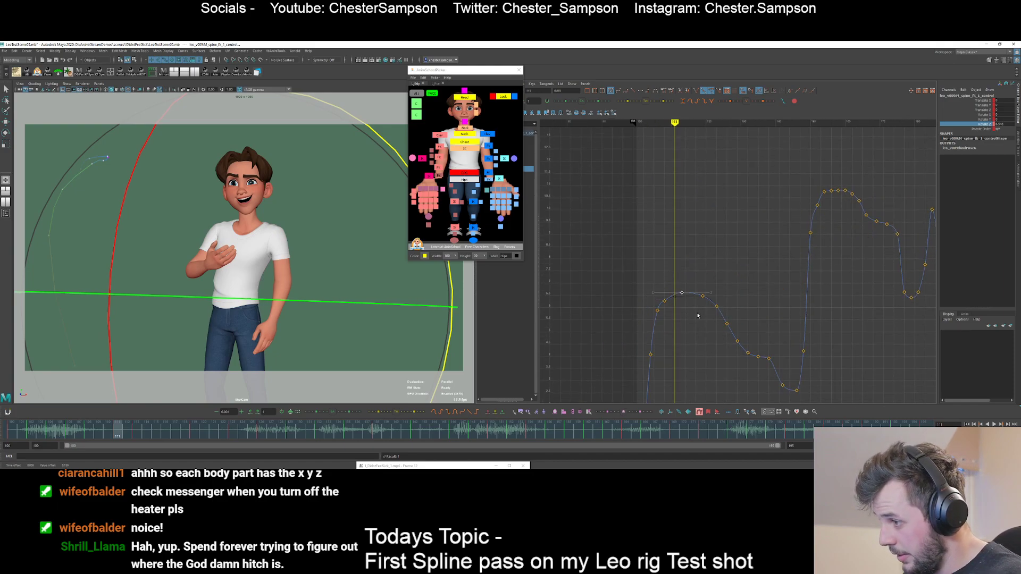
left_click(658, 297)
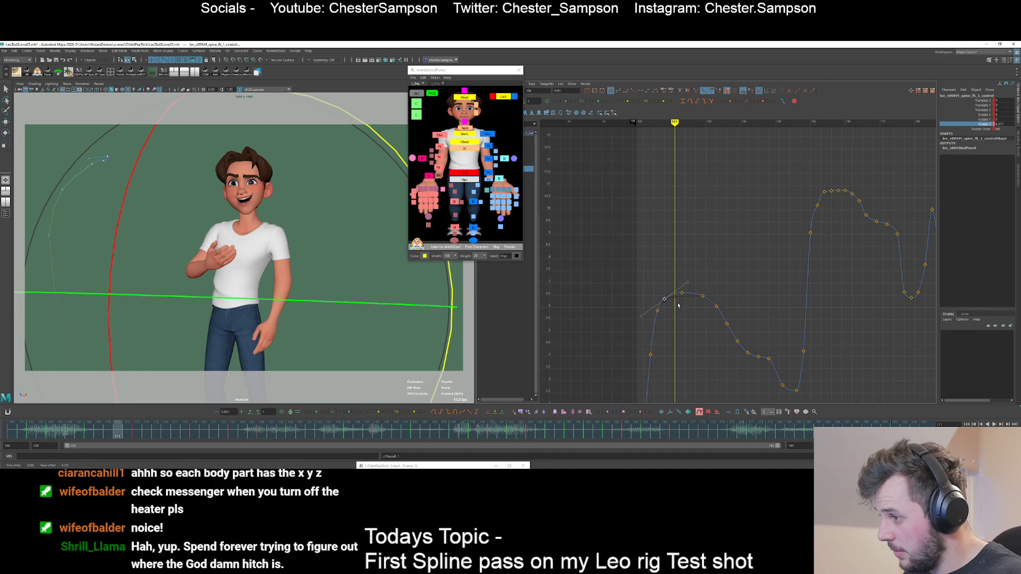
left_click(658, 311)
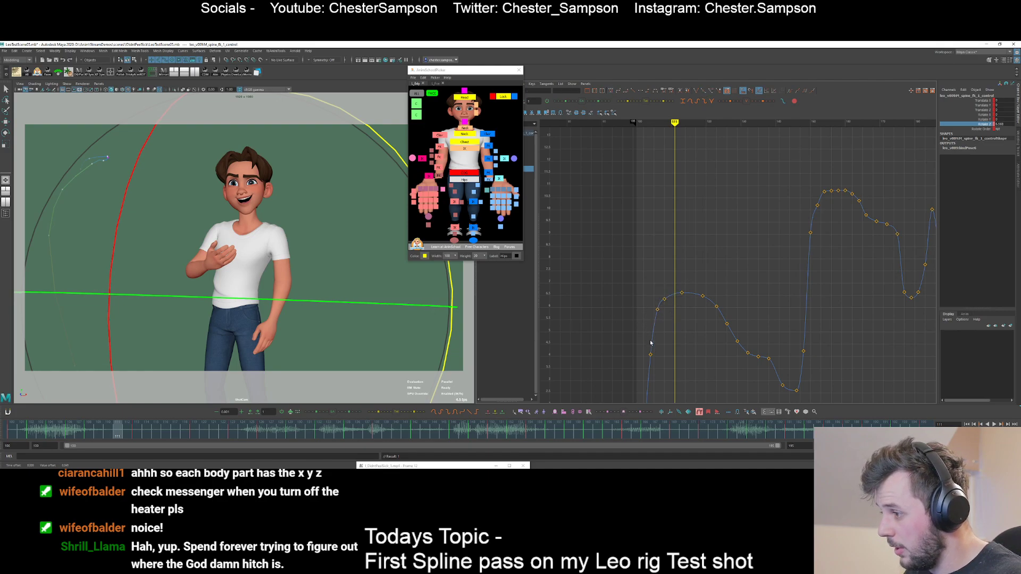
- Adjust the Rotate Z keys along the descent from the first plateau to even out its slope
key("period")
key("period")
key("period")
key("period")
key("period")
key("period")
key("period")
key("period")
left_click(769, 359)
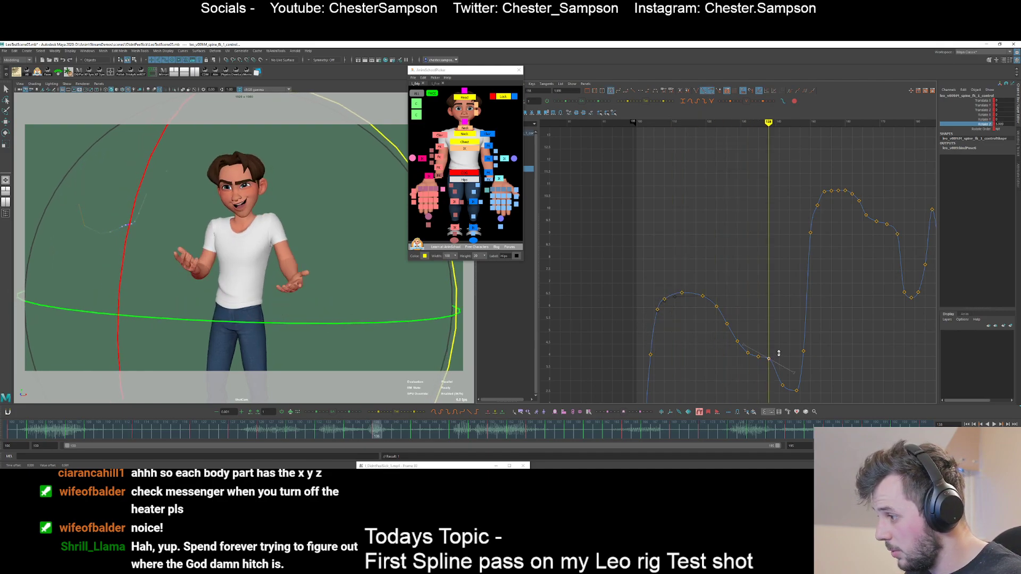
middle_click_drag(779, 353, 775, 346)
left_click(737, 341)
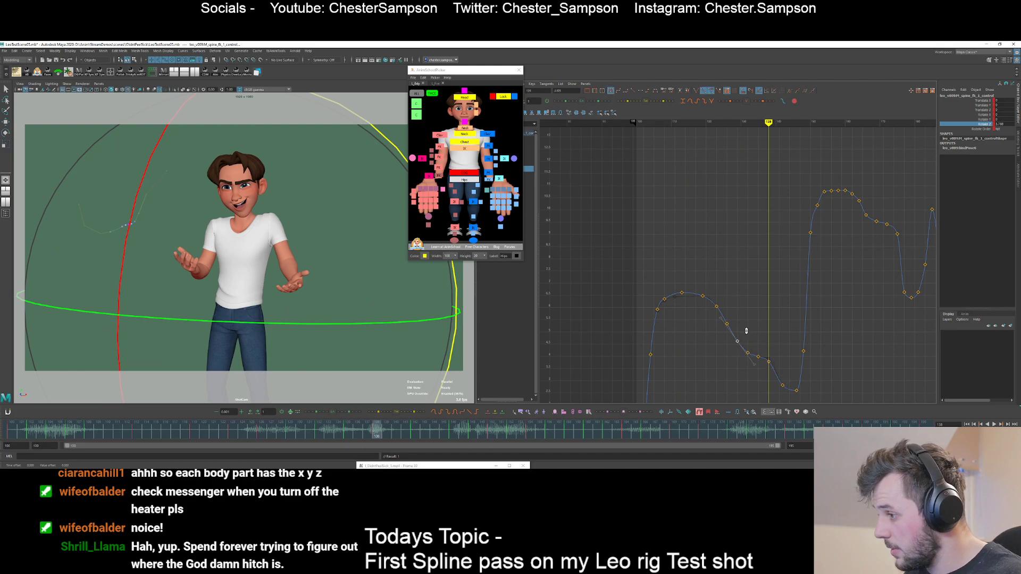
left_click(716, 306)
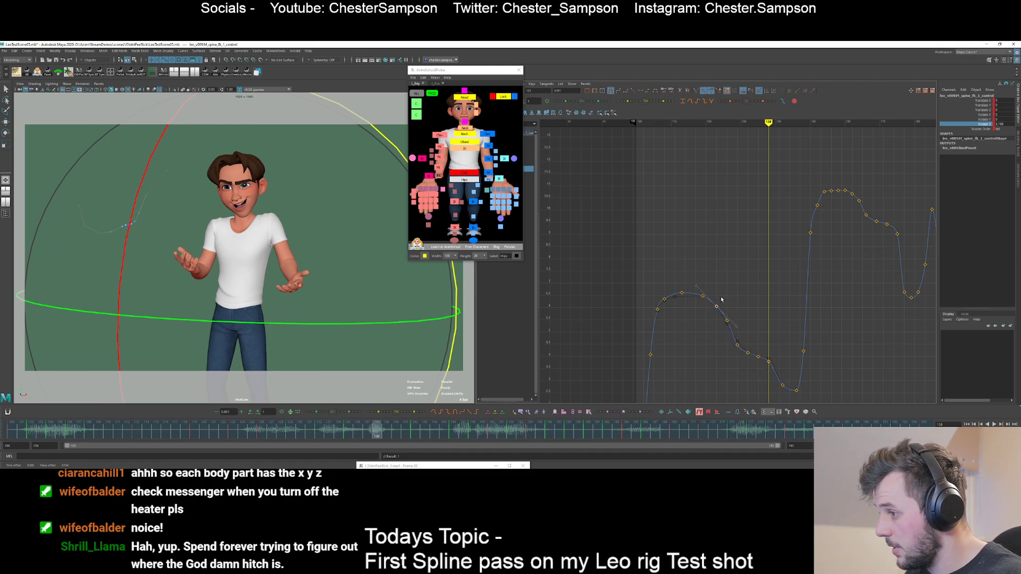
left_click(702, 296)
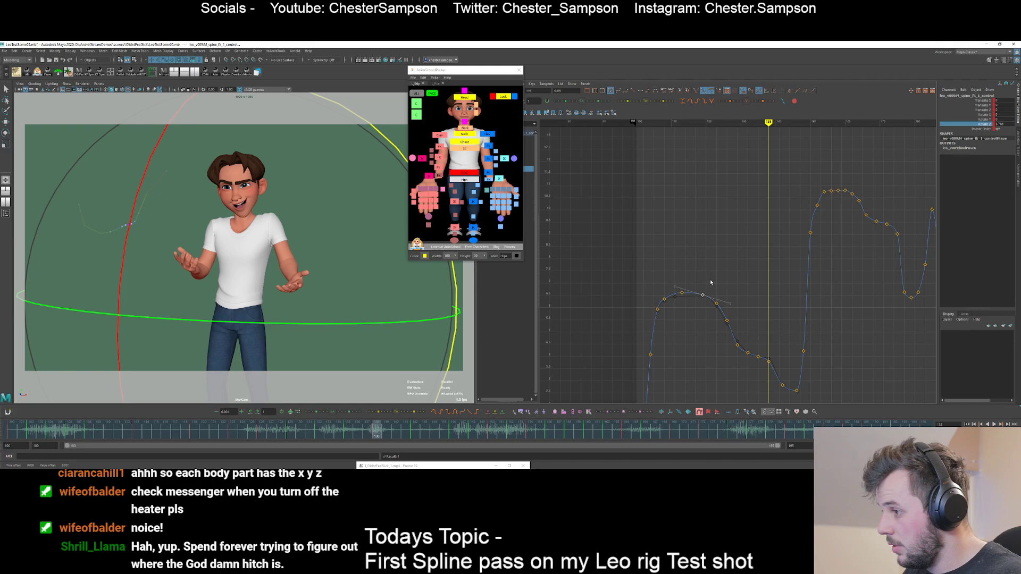
- Step back and forth through the Rotate Z keys on the first descent to examine the body pose changes
mouse_move(718, 300)
right_mouse_down("alt")
mouse_move(697, 335)
mouse_move(700, 319)
mouse_move(715, 316)
right_mouse_up("alt")
middle_click_drag(716, 317, 712, 289, "alt")
right_click_drag(665, 298, 690, 293, "alt")
key("comma")
key("comma")
key("comma")
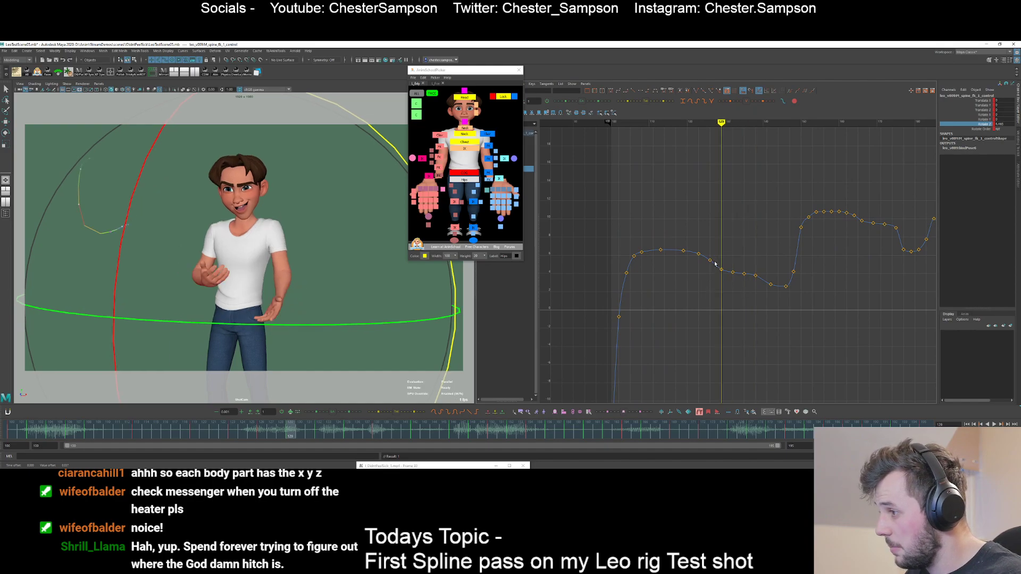
key("comma")
key("period")
key("comma")
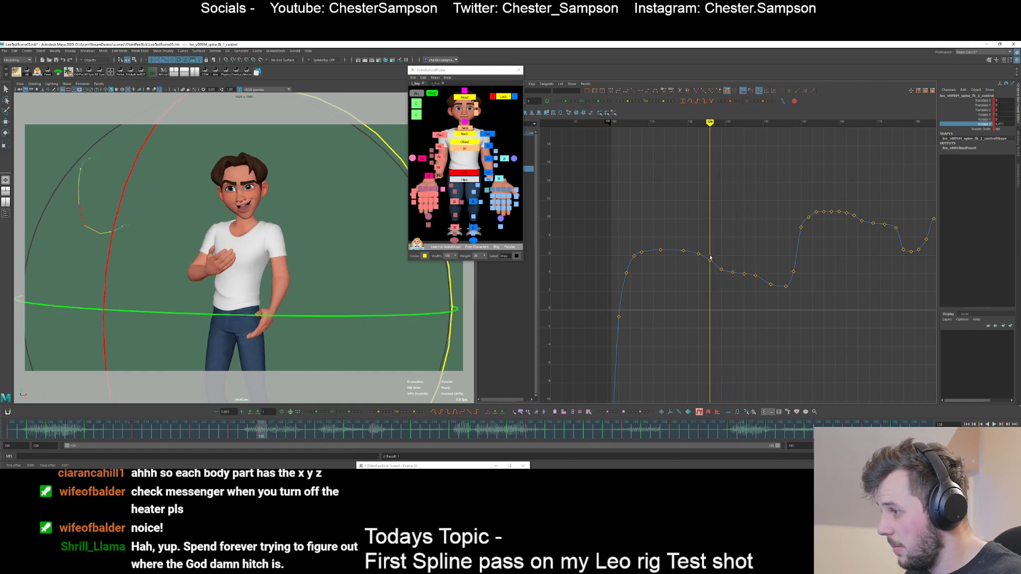
key("period")
key("comma")
key("comma")
key("period")
key("period")
key("period")
key("period")
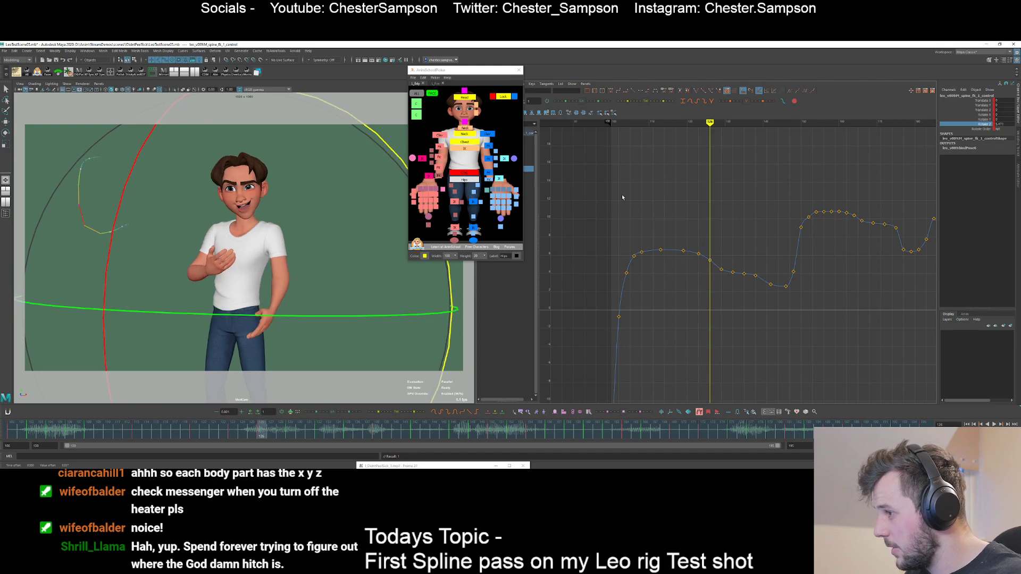
key("comma")
key("comma")
key("comma")
- Select Rotate Z keys on the lower part of the first descent and smooth them with the smoothing slider
left_click_drag(736, 287, 719, 279)
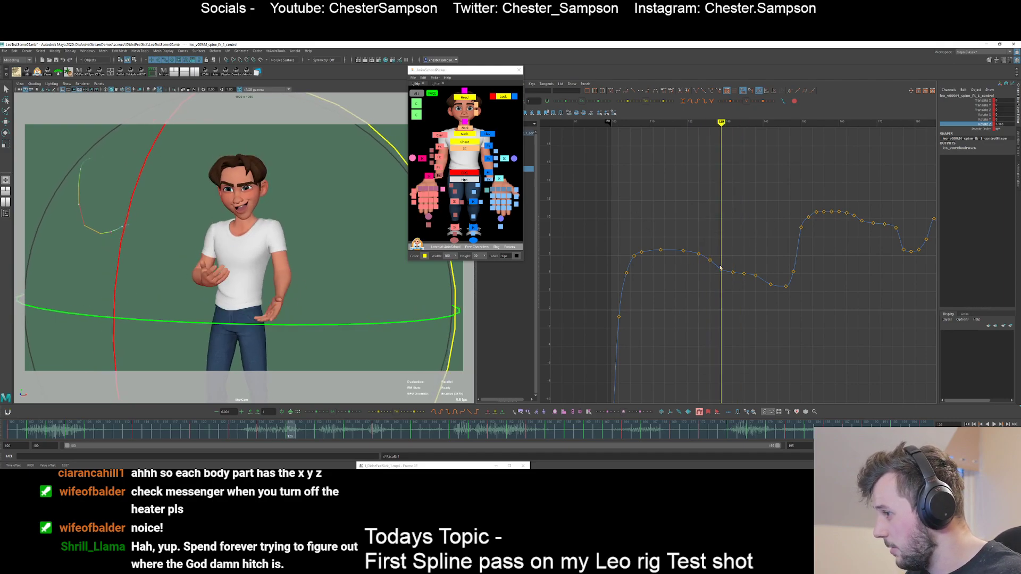
right_click_drag(710, 317, 708, 274, "alt+shift")
key("period")
left_click_drag(750, 318, 707, 339)
left_click_drag(334, 414, 318, 415)
left_click(719, 312)
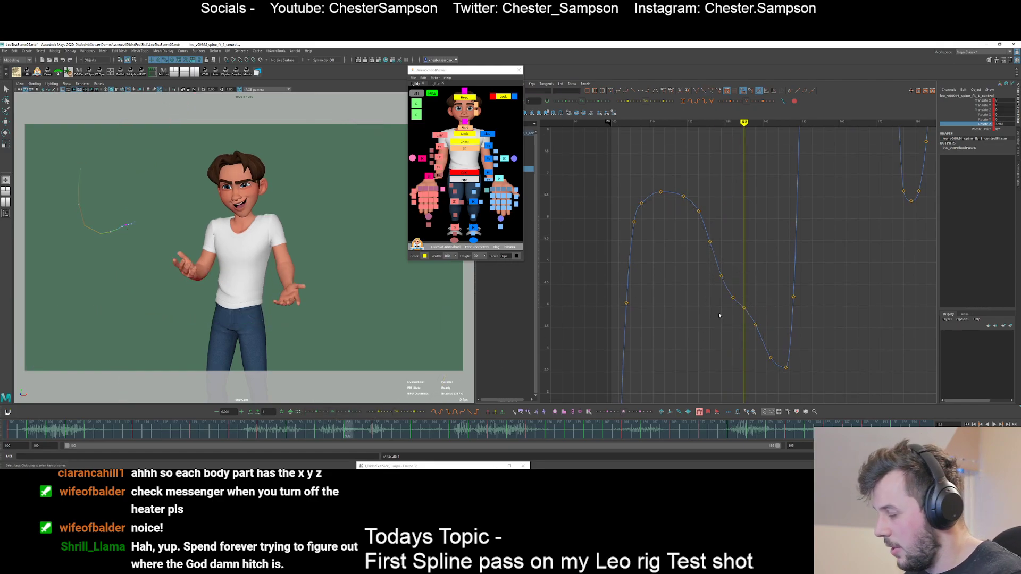
- Add a Rotate Z key one frame before the valley's last low key and raise that low key to round the bottom
key("period")
key("period")
left_click_drag(765, 345, 785, 361)
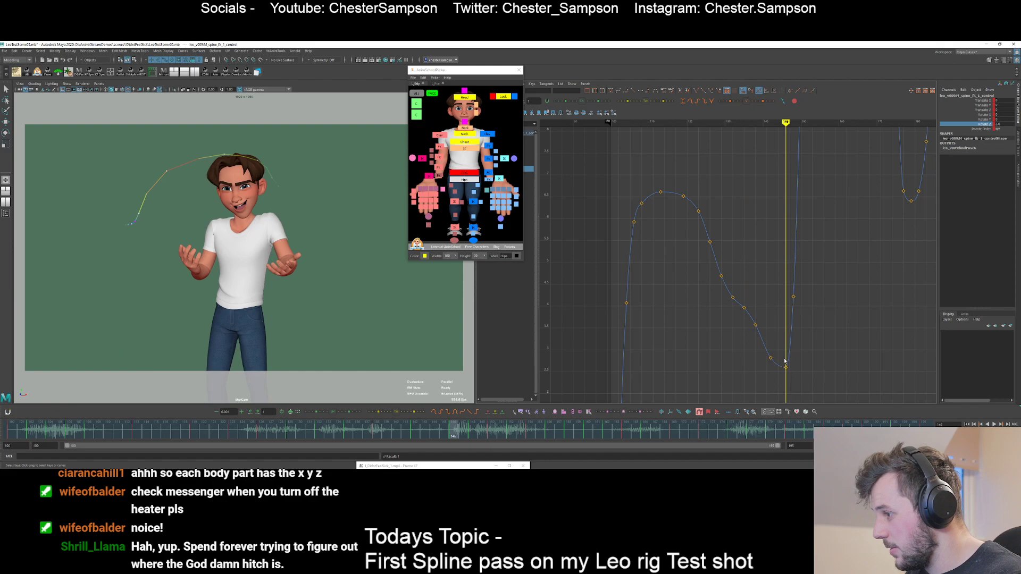
key("alt+comma")
key("alt+comma")
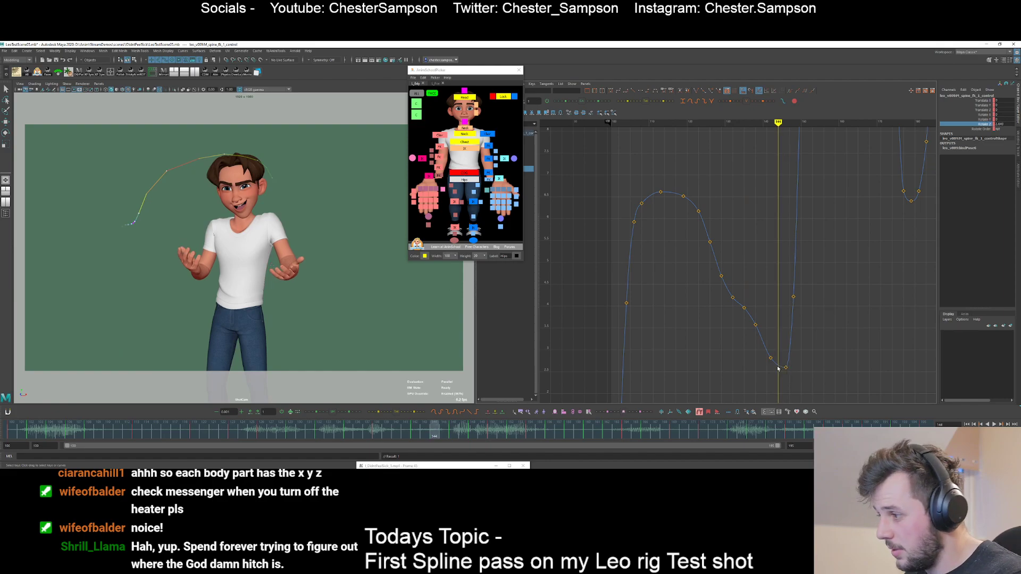
key("s")
key("period")
left_click(786, 367)
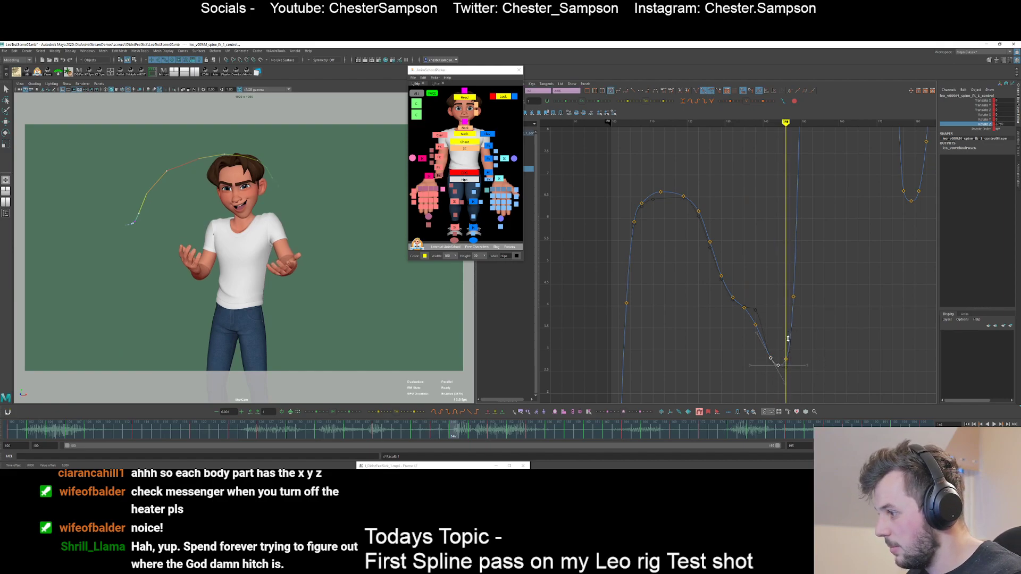
- Add a Rotate Z key on the descent just before the valley and lower the first key of the rise after it
left_click(766, 363)
left_click_drag(778, 340, 769, 319)
key("s")
key("period")
key("comma")
key("comma")
key("period")
key("period")
key("period")
key("period")
key("period")
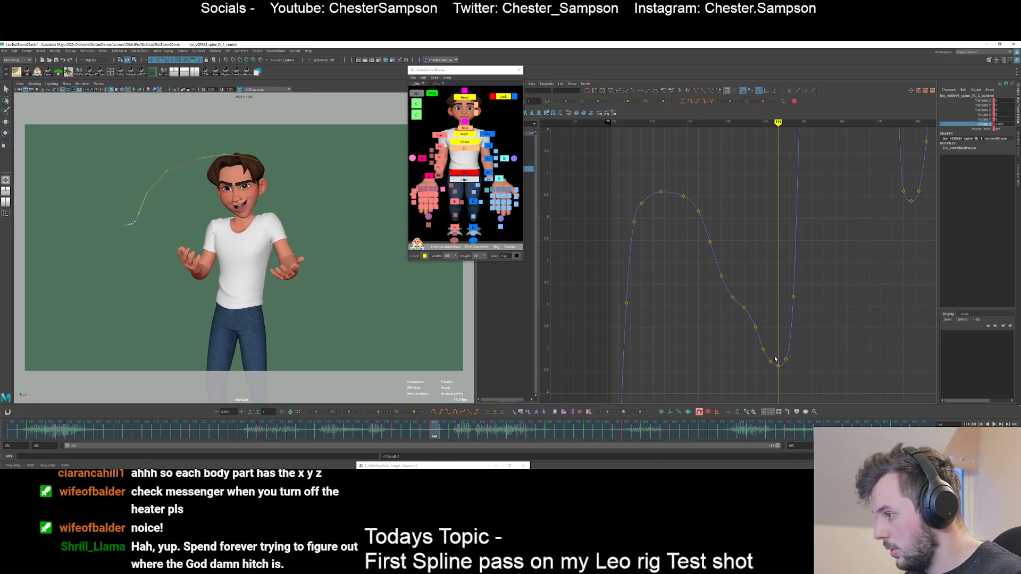
key("period")
key("period")
key("period")
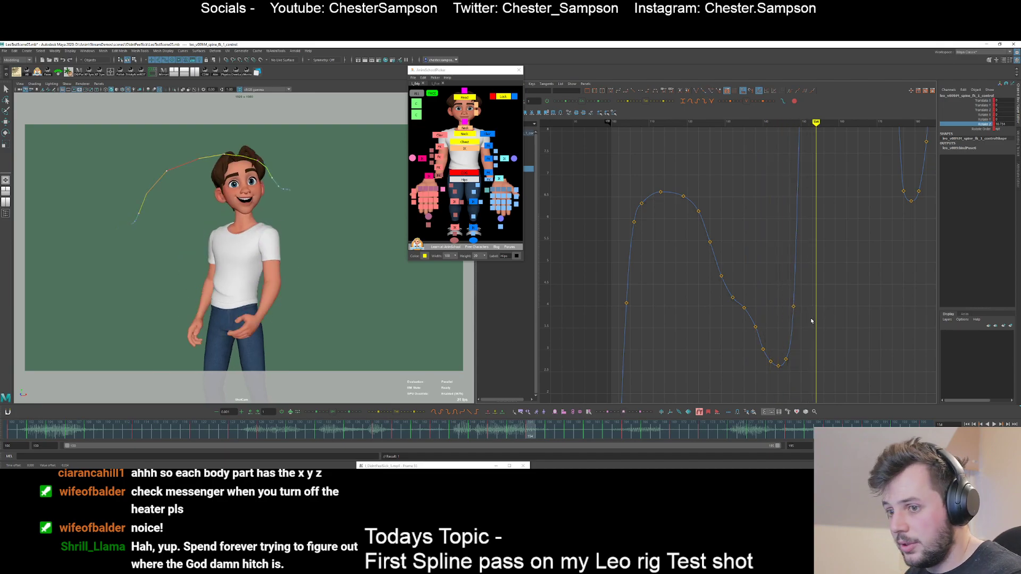
- Raise the Rotate Z key at the crest of the second plateau and delete the key just before it
middle_click_drag(810, 318, 790, 363, "alt")
right_click_drag(790, 363, 783, 319, "alt")
key("comma")
key("period")
key("period")
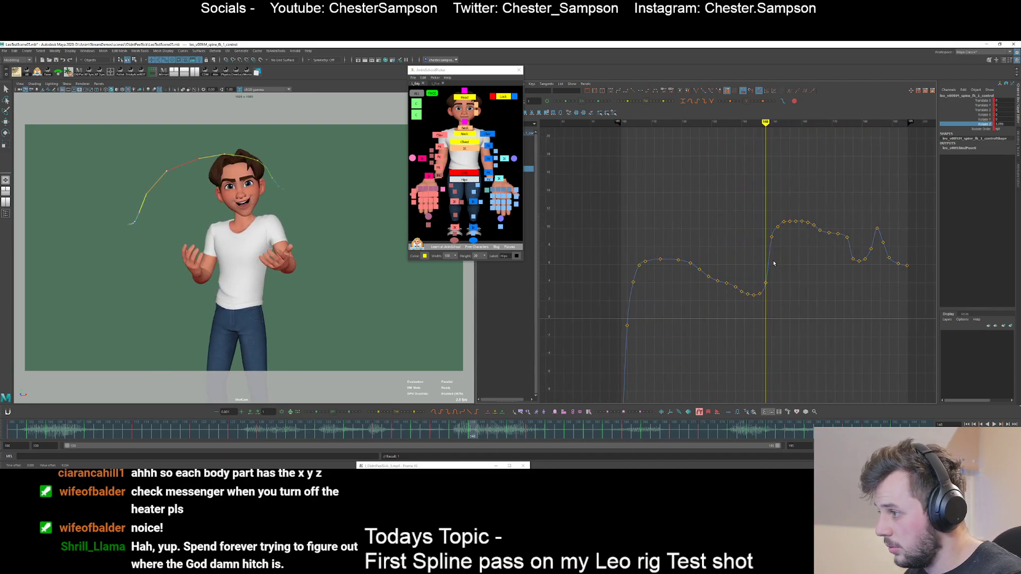
middle_click_drag(800, 260, 783, 294, "alt")
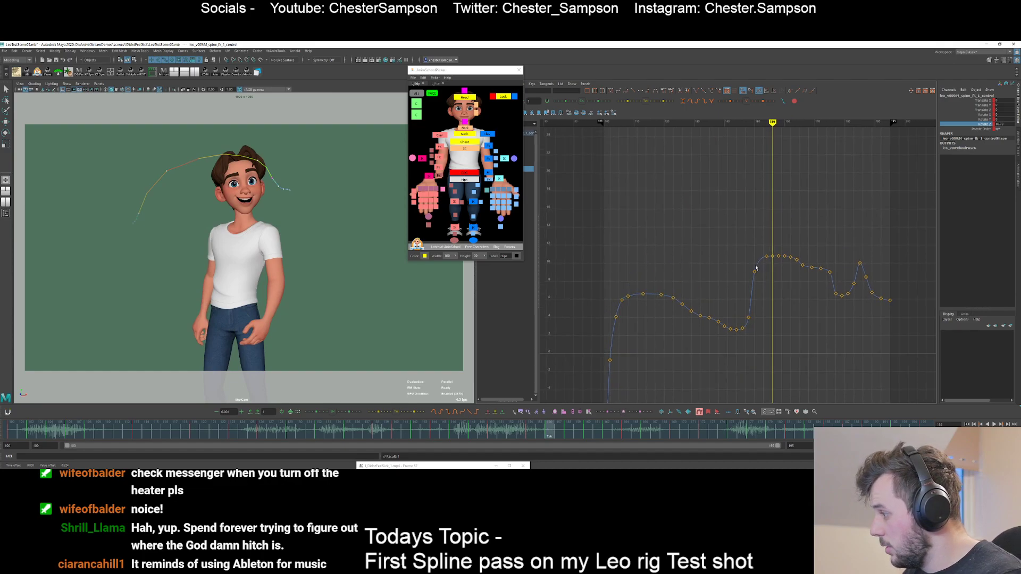
right_click_drag(782, 294, 816, 292, "alt+shift")
mouse_move(816, 292)
middle_mouse_down("alt")
mouse_move(786, 297)
mouse_move(799, 296)
middle_mouse_up("alt")
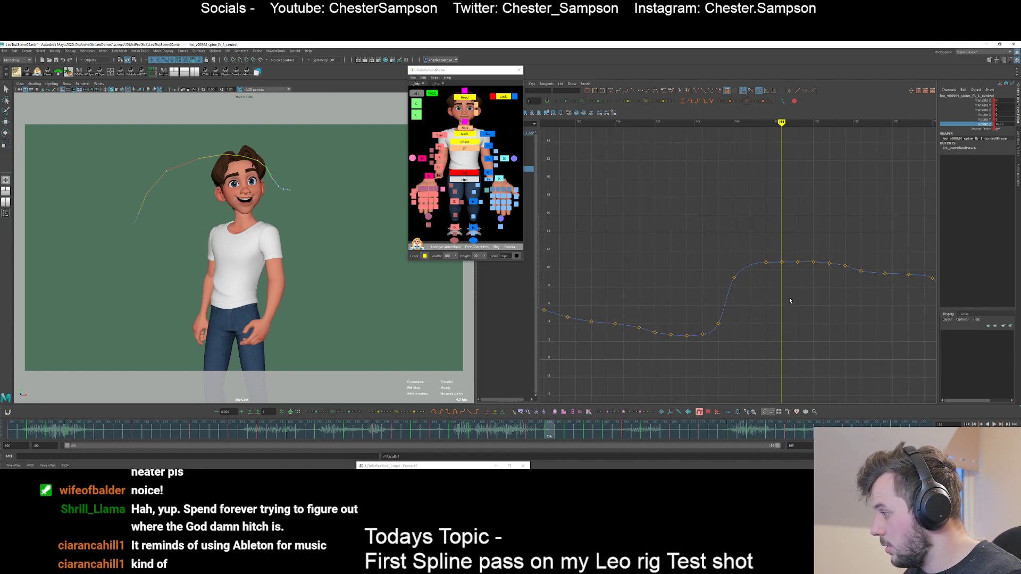
key("period")
key("period")
key("comma")
key("comma")
right_click_drag(787, 313, 783, 247, "alt+shift")
left_click_drag(802, 265, 802, 265)
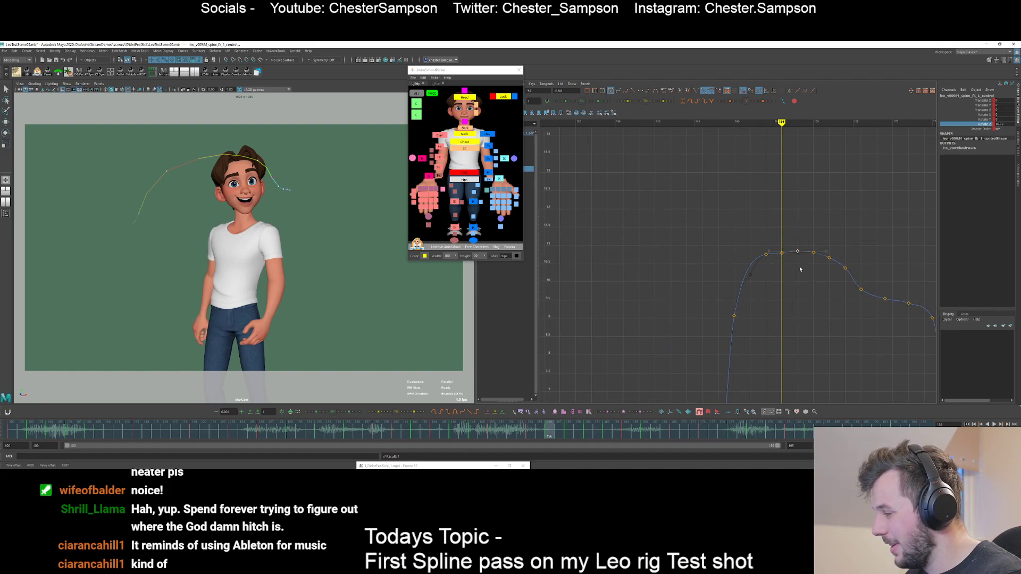
key("period")
key("period")
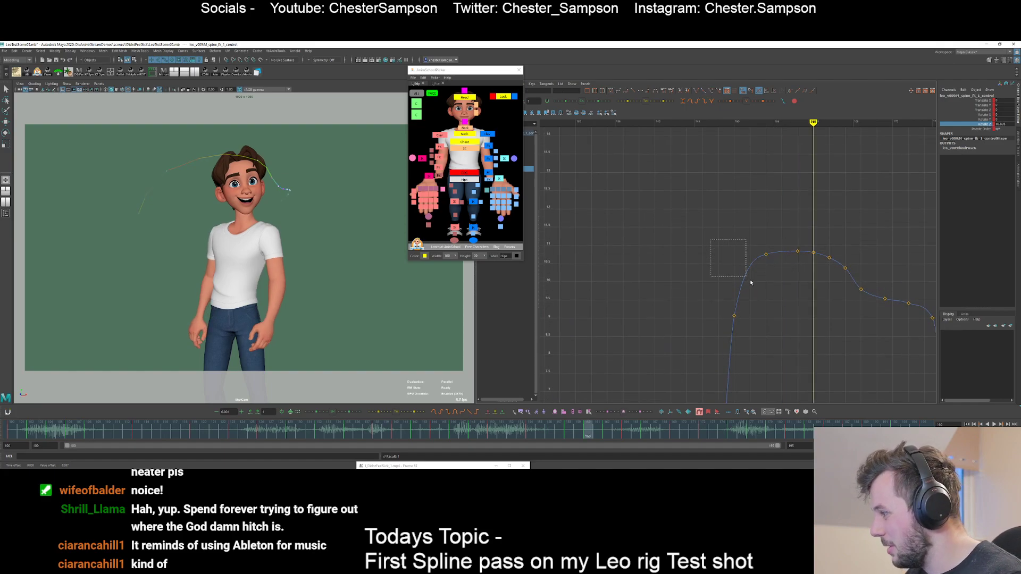
- Try to shift the Rotate Z key at the start of the second plateau
left_click_drag(749, 280, 797, 326)
middle_click_drag(789, 304, 789, 306)
key("ctrl+z")
left_click(723, 249)
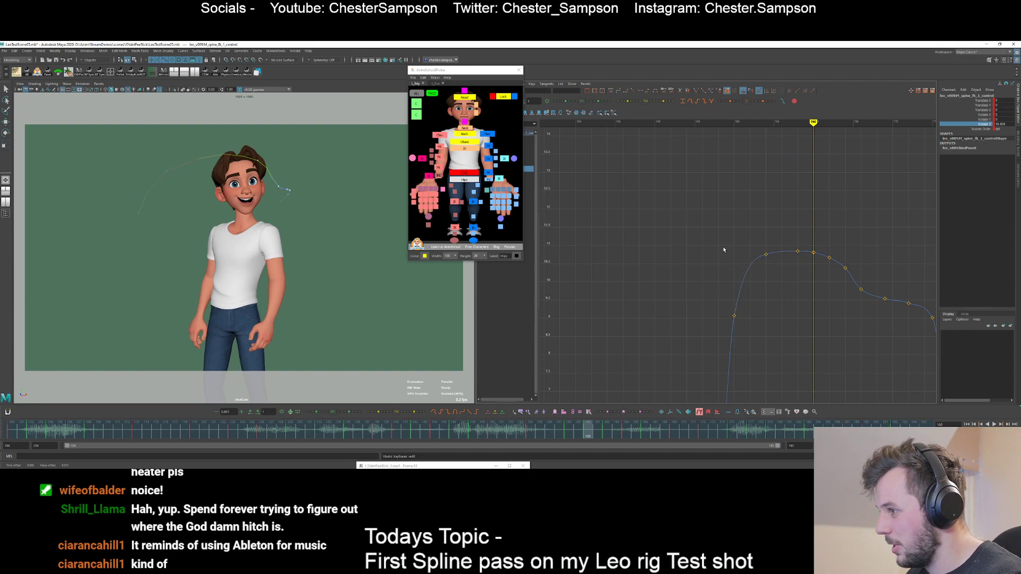
- Adjust the Rotate Z key at the start of the second plateau to round the ease into it
left_click_drag(800, 349, 799, 349)
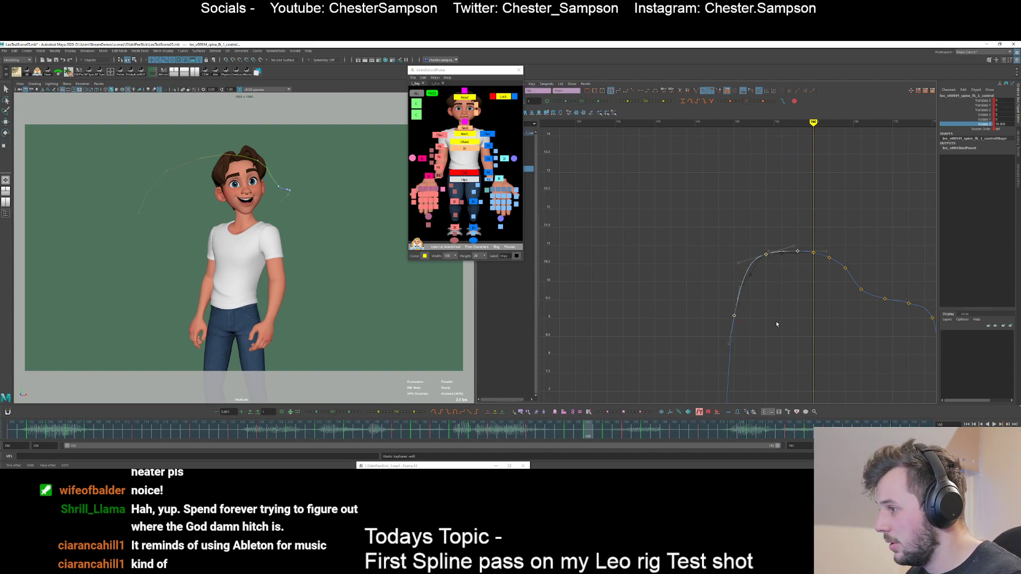
left_click_drag(705, 225, 784, 332)
middle_click_drag(778, 311, 759, 252)
left_click(778, 315)
- Select the Rotate Z keys from the second plateau down to the next drop and smooth them with the smoothing slider
key("period")
key("period")
left_click_drag(907, 296, 720, 191)
left_click_drag(333, 413, 322, 412)
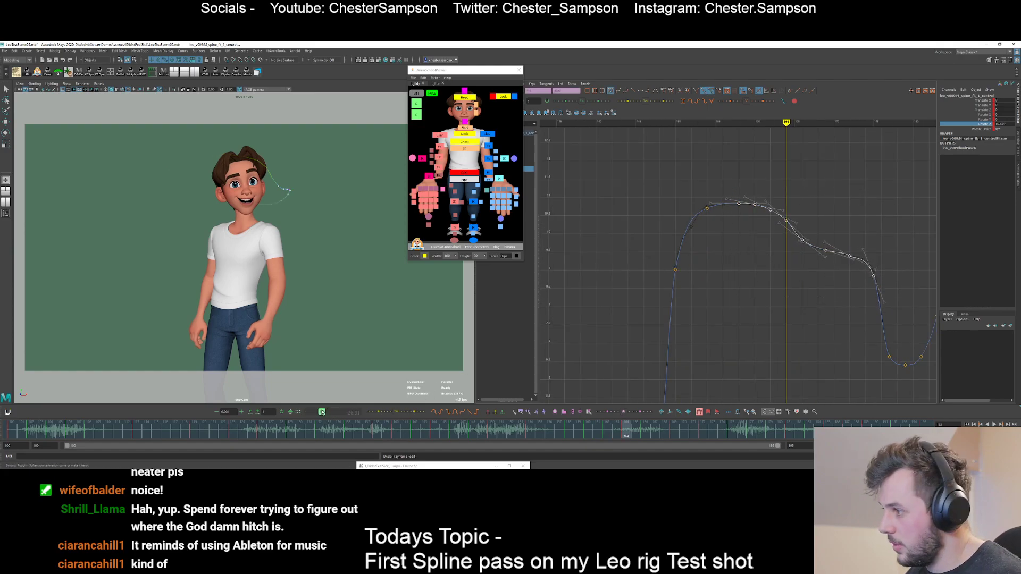
left_click(769, 270)
- Try deleting the Rotate Z key at the end of the gentle slope just before the second drop
key("period")
key("period")
key("period")
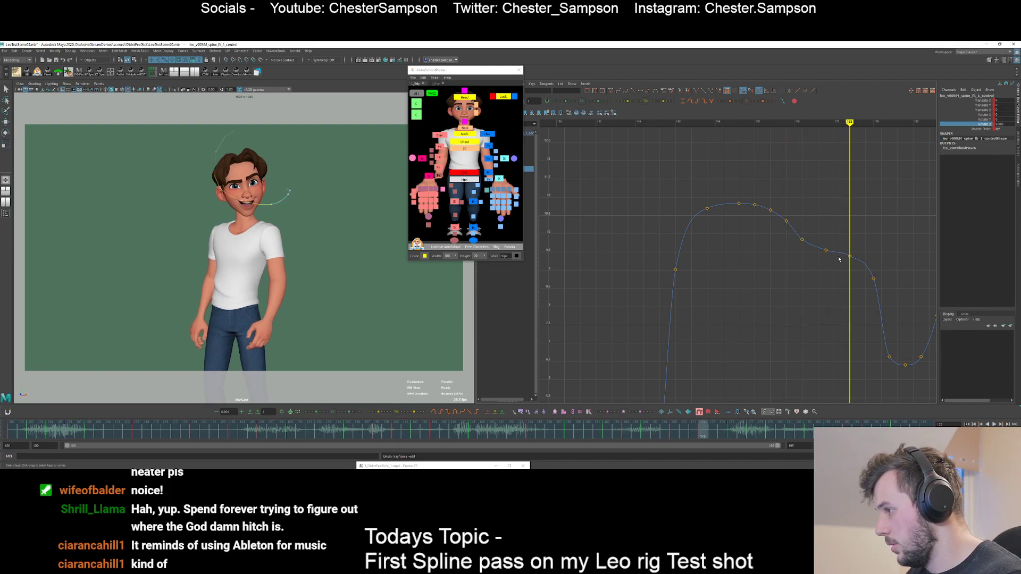
key("Delete")
key("period")
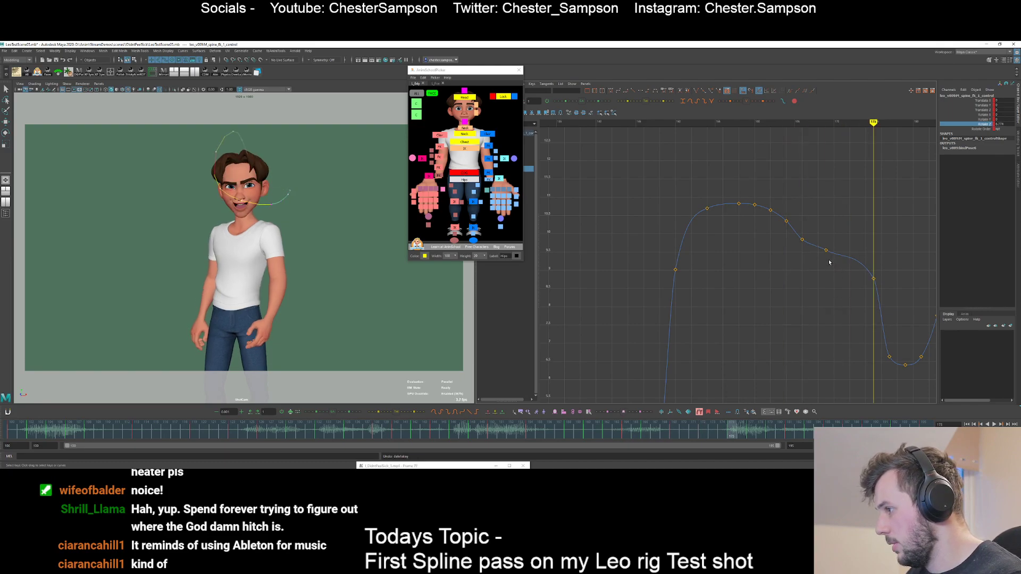
key("ctrl+z")
key("ctrl+z")
key("ctrl+z")
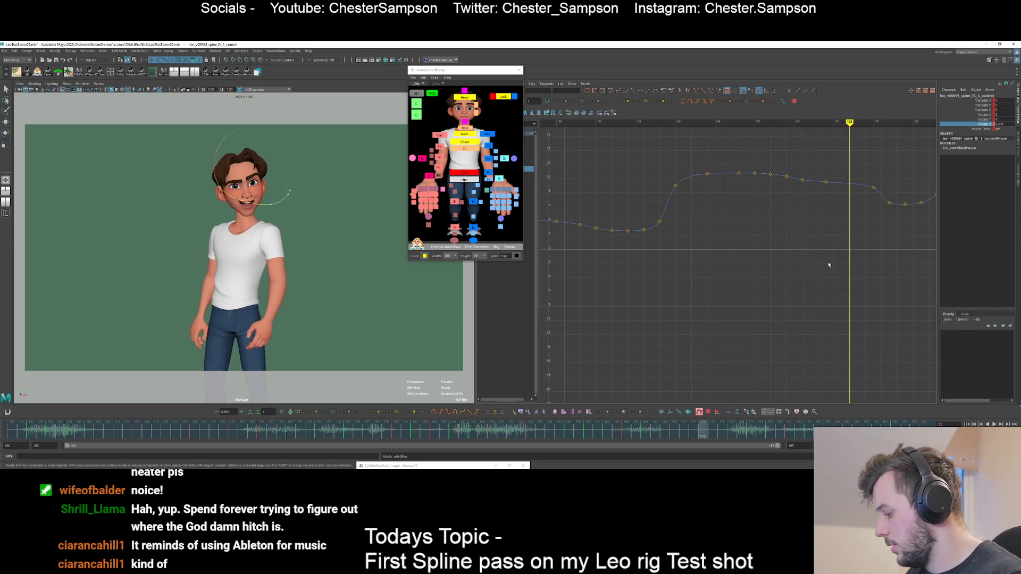
- View the spine control's Rotate Y curve, then isolate the Rotate Z curve again
left_click_drag(983, 119, 983, 124)
right_click_drag(843, 255, 834, 221, "alt+shift")
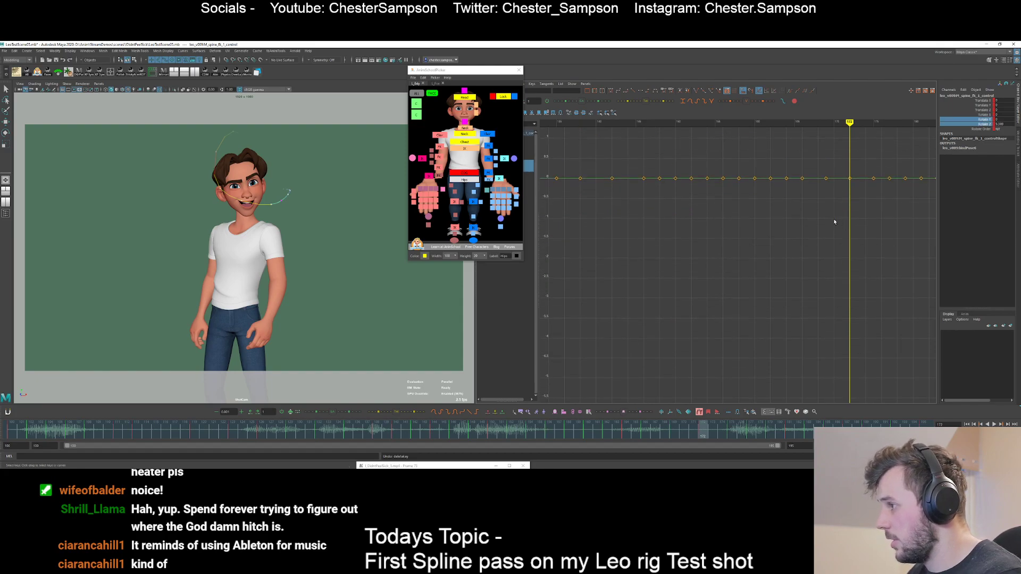
middle_click_drag(834, 221, 808, 406, "alt")
left_click(985, 125)
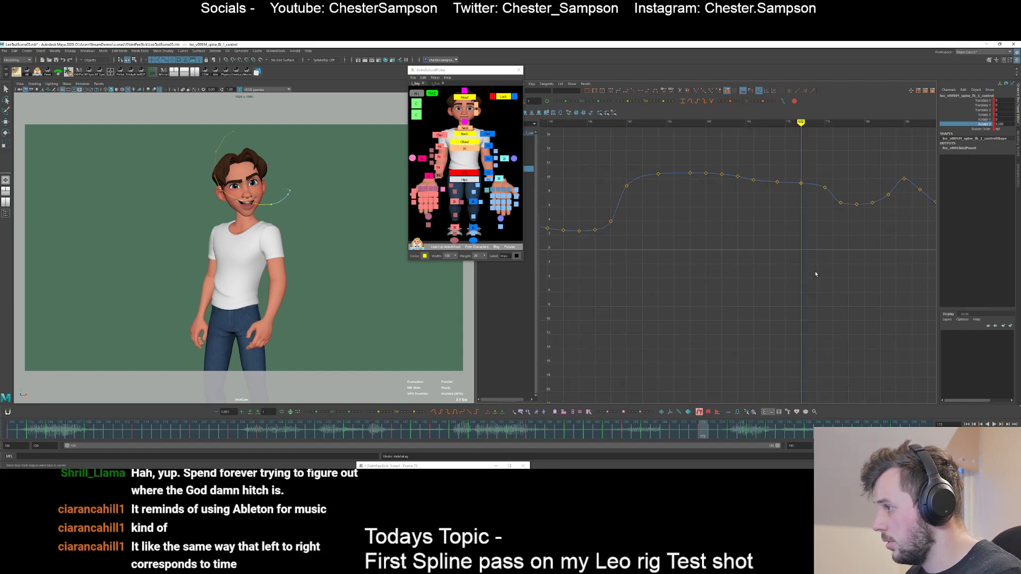
- Lower the two Rotate Z keys at the shoulder just before the second drop, then lower the one nearer the drop further
right_click_drag(816, 273, 803, 239, "alt+shift")
middle_click_drag(803, 239, 762, 373, "alt")
middle_click_drag(791, 223, 760, 383, "alt")
middle_click_drag(771, 186, 684, 240, "alt")
key("period")
key("period")
key("comma")
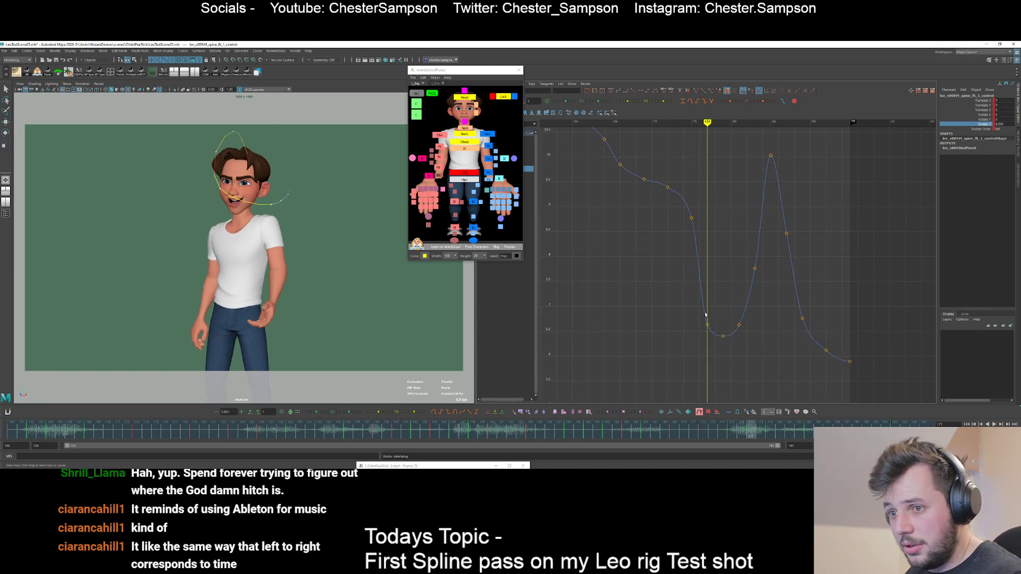
key("comma")
key("comma")
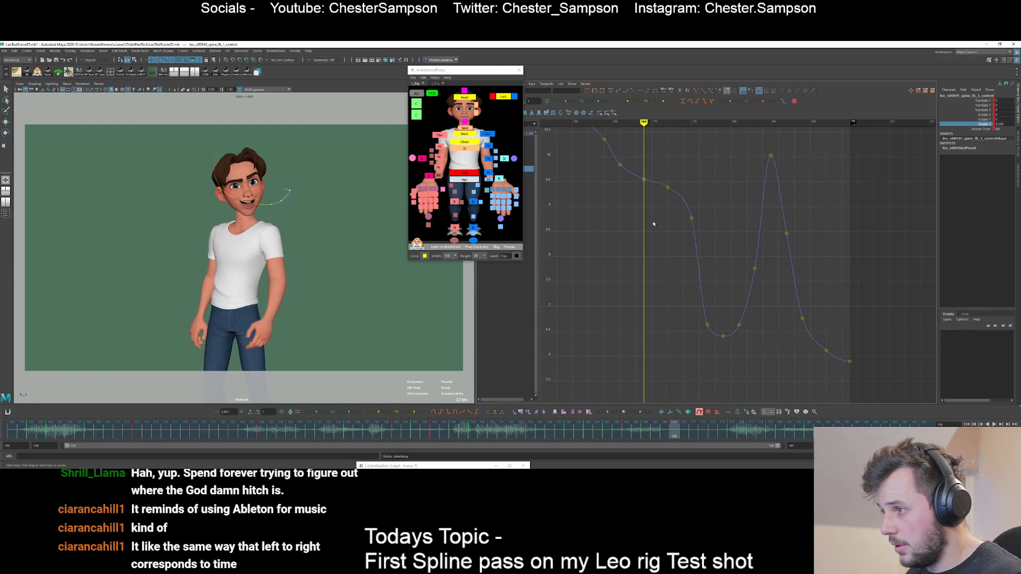
key("period")
left_click_drag(664, 174, 705, 229)
middle_click_drag(709, 196, 708, 208)
left_click(671, 251)
left_click_drag(677, 248, 713, 217)
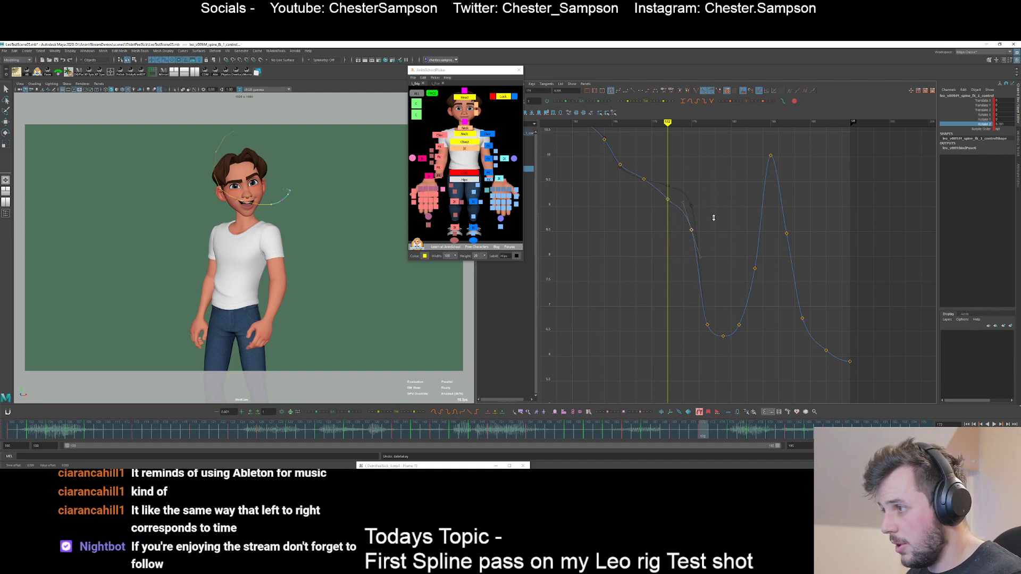
middle_click_drag(713, 216, 712, 236)
- Lower the Rotate Z keys along the slope before the second drop to even out the descent
left_click(647, 208)
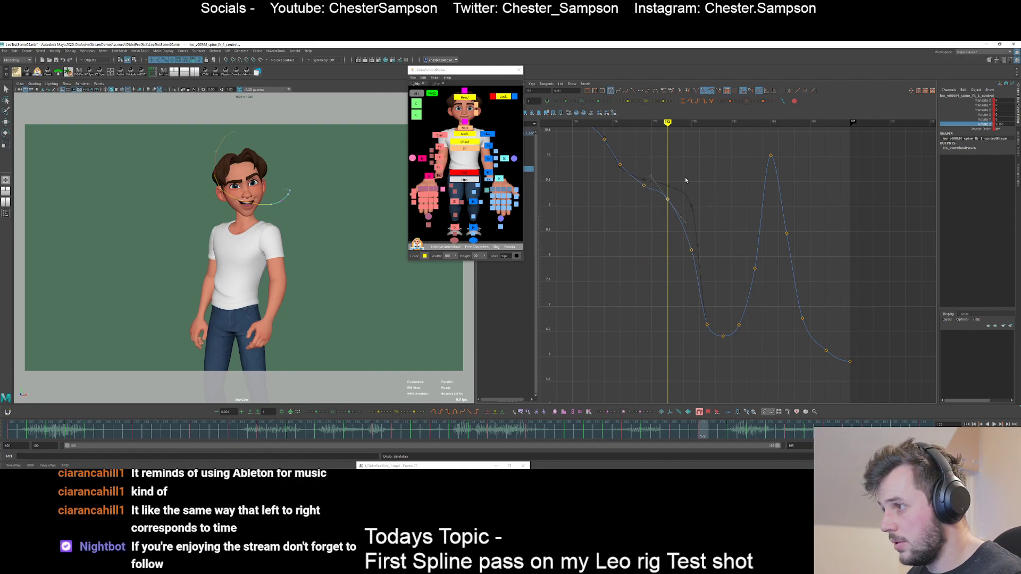
middle_click_drag(686, 178, 685, 187)
left_click(679, 241)
left_click_drag(675, 277, 707, 224)
middle_click_drag(707, 224, 706, 232)
left_click(709, 310)
- Lower the two Rotate Z keys on the rise between the second drop and the final peak
key("period")
key("period")
key("period")
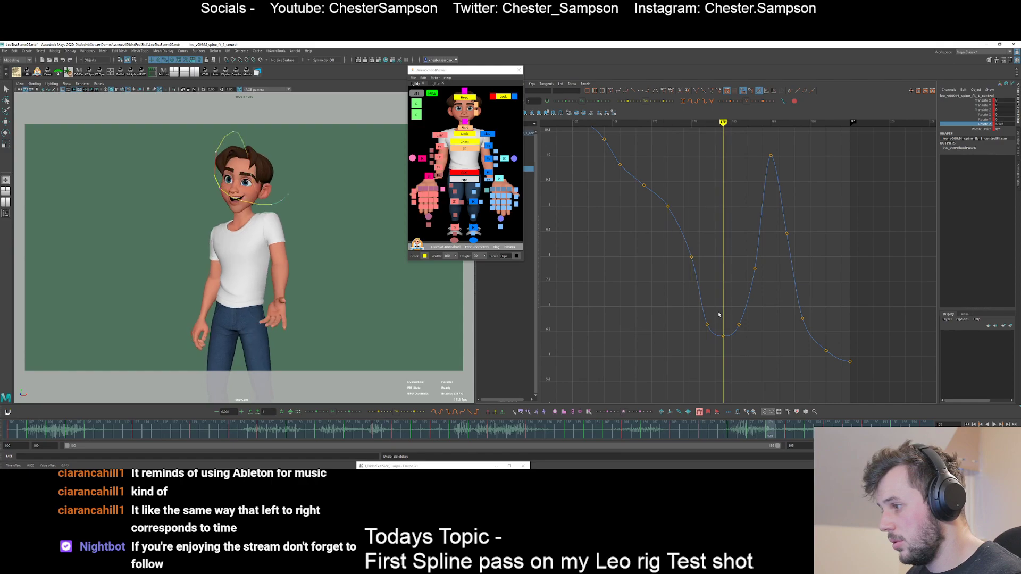
key(".")
key(".")
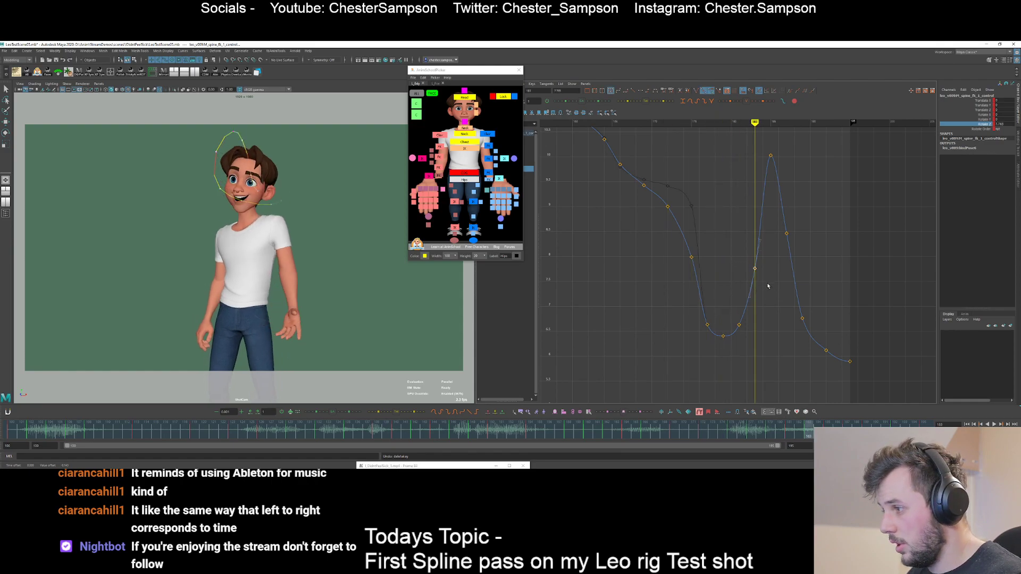
key("period")
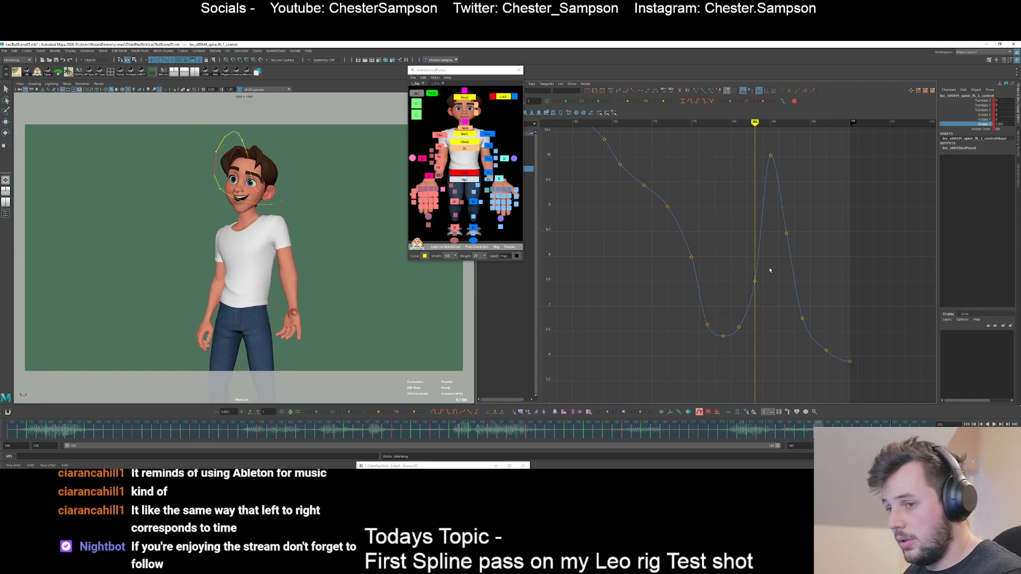
- Step through the frames around the final Rotate Z peak to examine the body's motion
key("alt+period")
key("alt+period")
key("alt+comma")
key("alt+")
key("alt+")
key("alt+")
key("alt+")
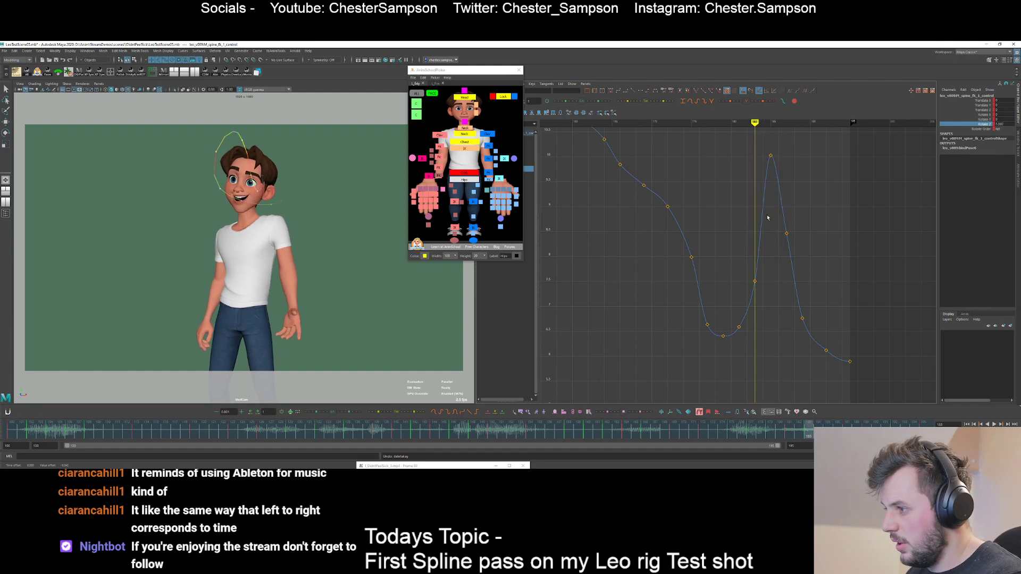
key("alt+comma")
key("alt+period")
key("alt+period")
key("alt+period")
key("alt+period")
key("alt+period")
key("alt+period")
key("alt+period")
key("alt+period")
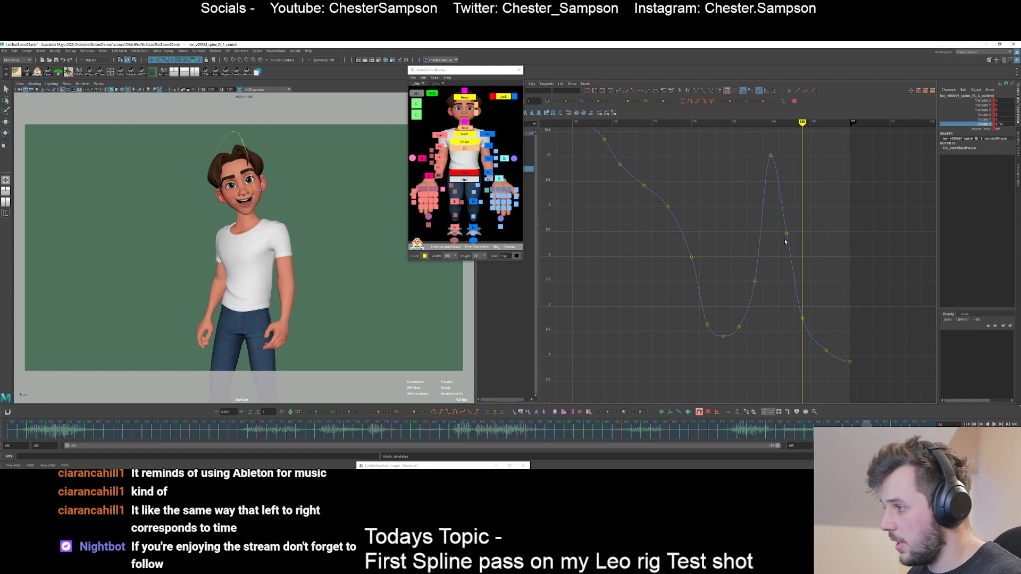
- Lower the Rotate Z keys following the final peak and fine-tune them into a smooth ease-out
middle_click_drag(838, 336, 838, 340, "shift")
left_click(833, 328)
left_click_drag(833, 328, 769, 182)
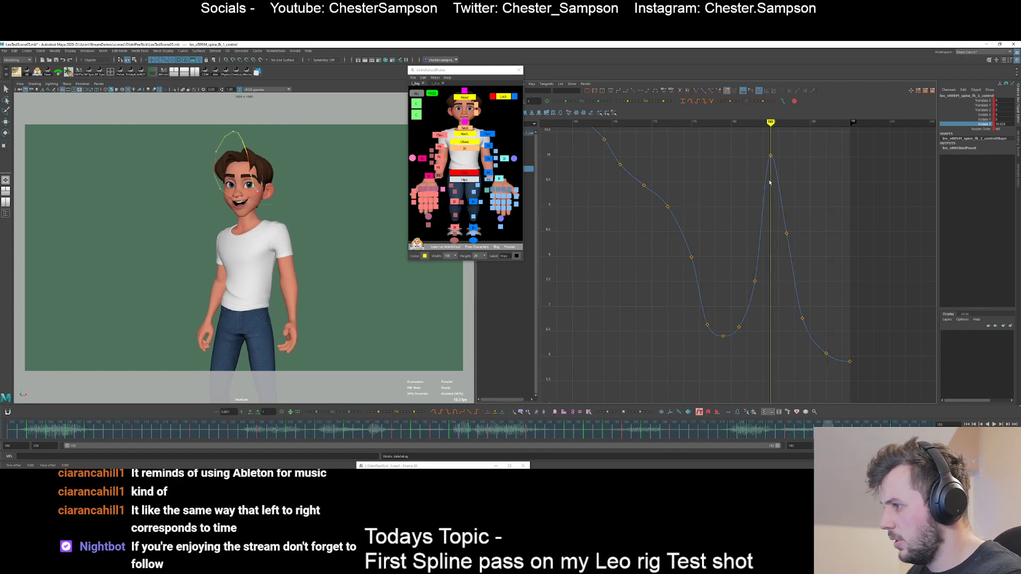
middle_click_drag(810, 215, 801, 285, "shift")
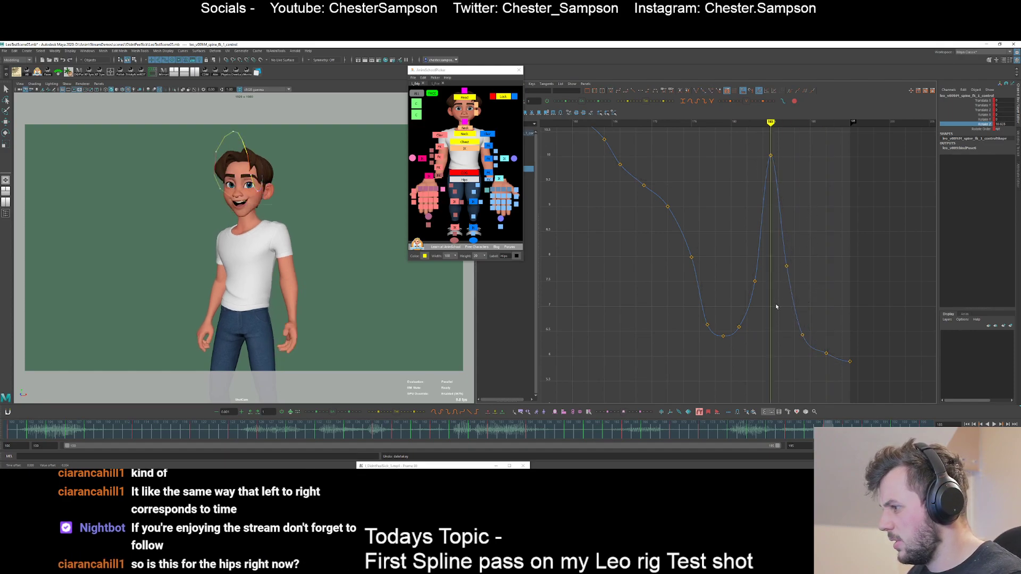
middle_click_drag(806, 235, 806, 253, "shift")
middle_click_drag(820, 316, 820, 311, "shift")
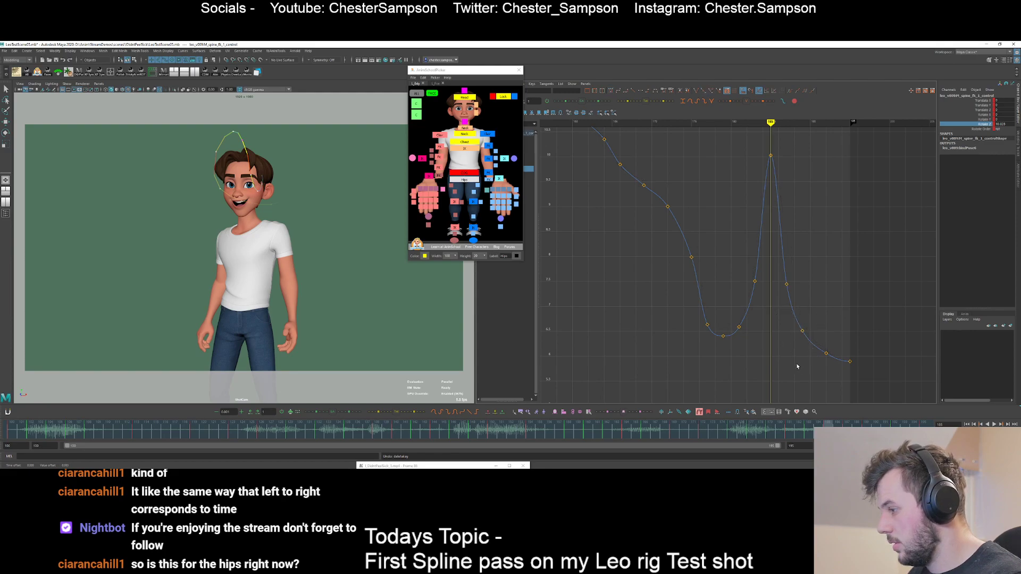
left_click_drag(814, 343, 828, 366, "shift")
middle_click_drag(807, 358, 807, 354, "shift")
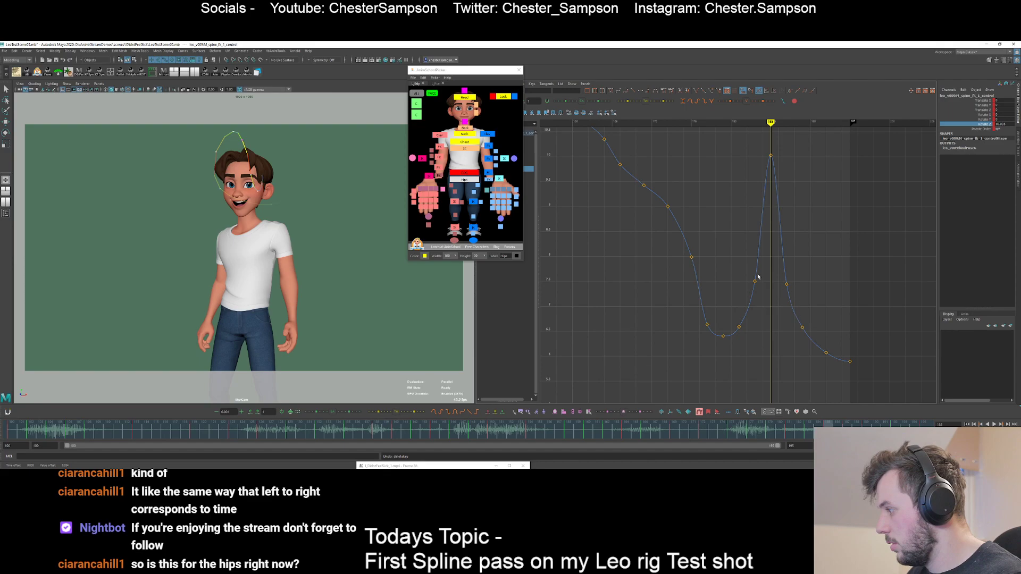
- Lower the Rotate Z key just before the final peak slightly and play back the shot to review it
key("comma")
key("comma")
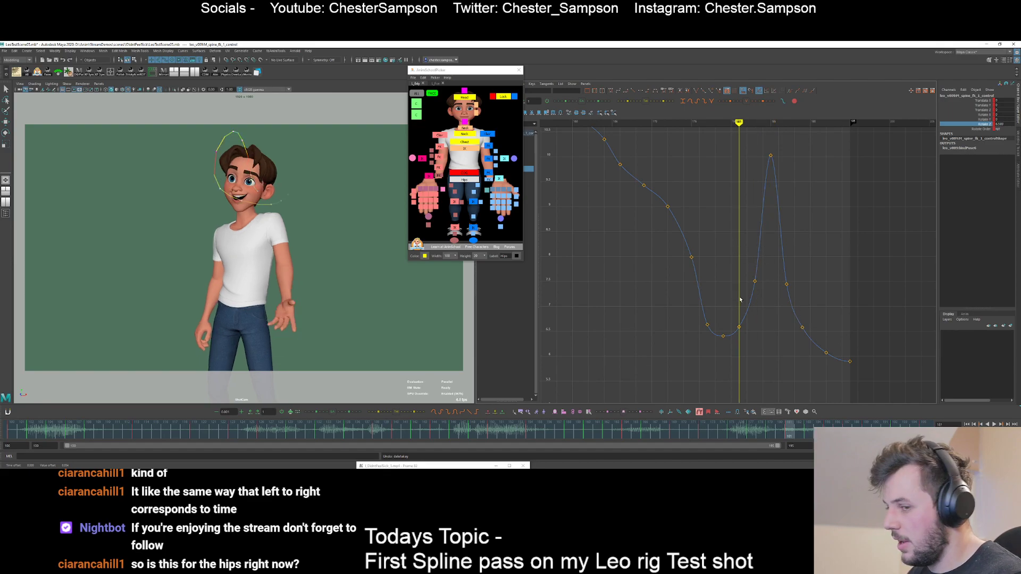
key("e")
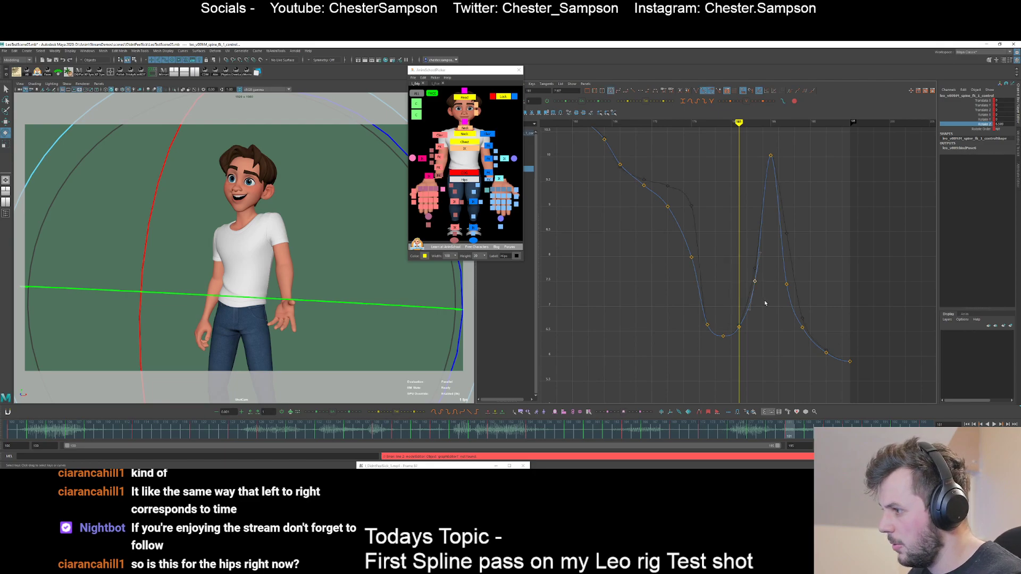
key("period")
middle_click_drag(767, 305, 732, 320)
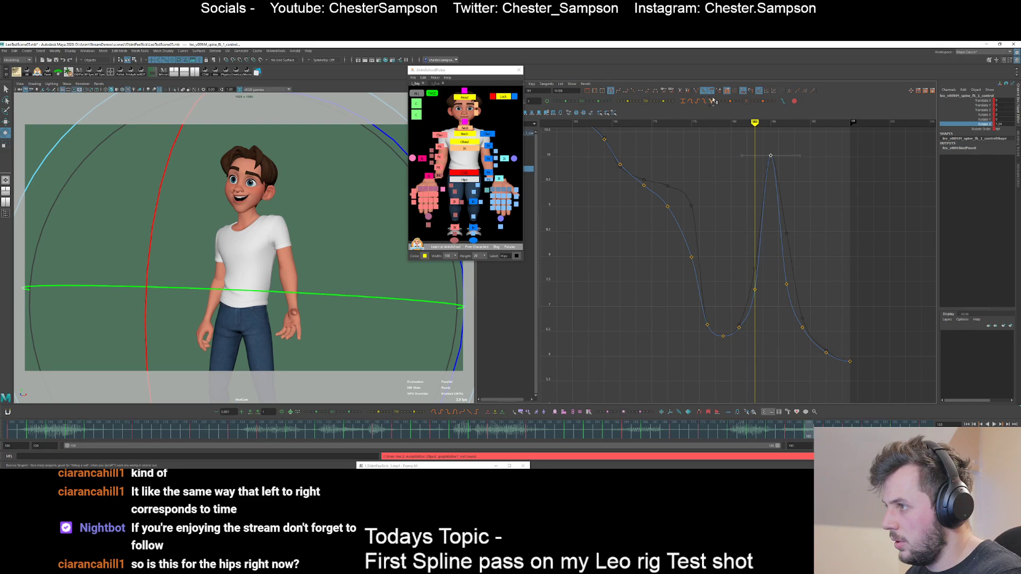
left_click(718, 237)
key("alt+v")
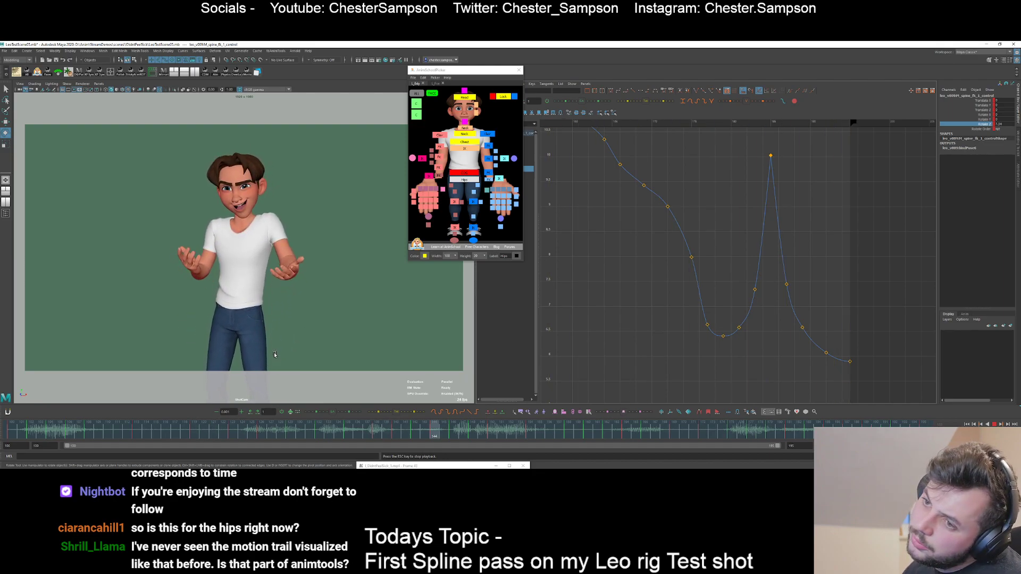
key("Escape")
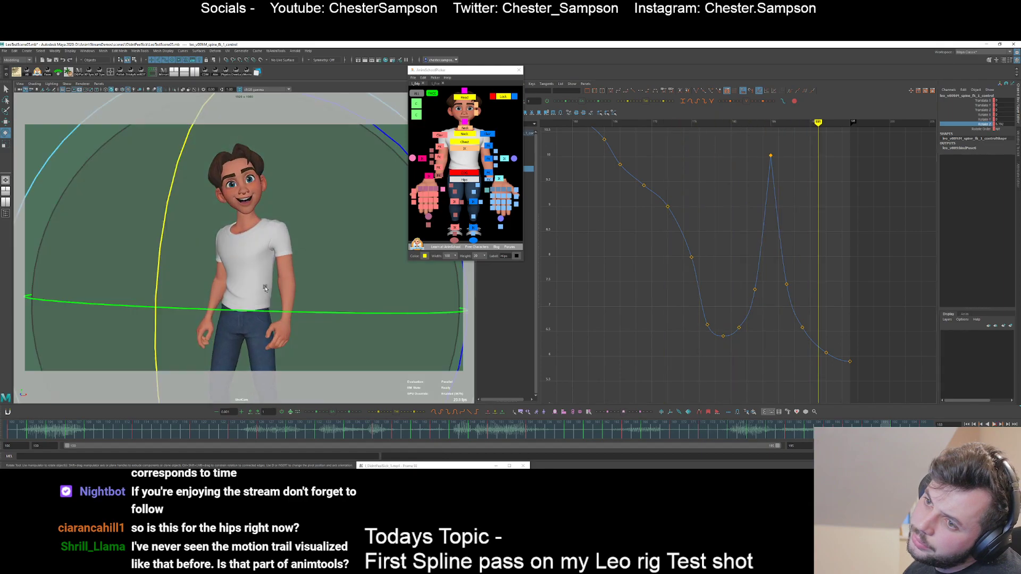
- Deselect the spine control and save the scene as a new file under the next version number
left_click(449, 153)
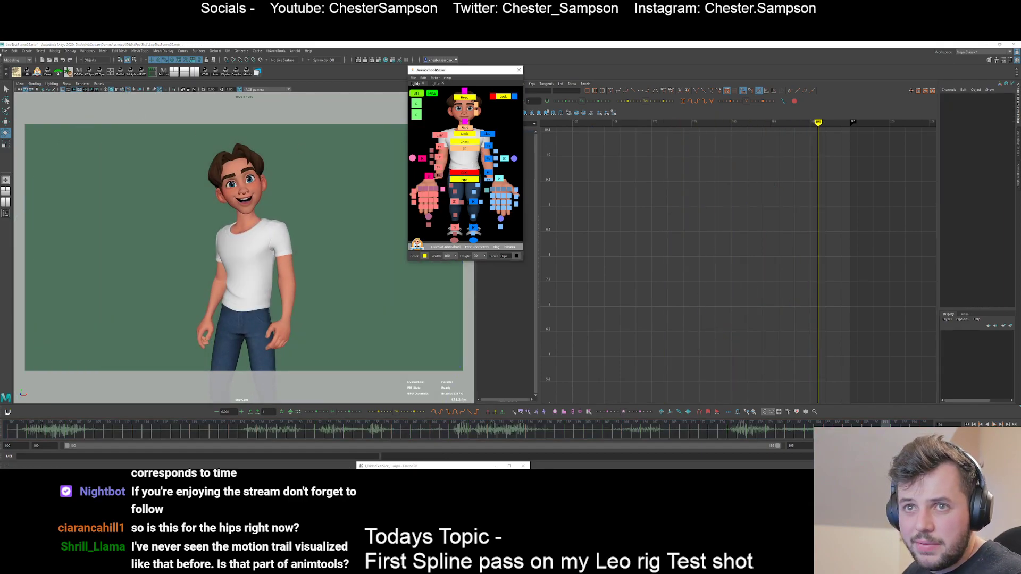
left_click(4, 51)
left_click(24, 77)
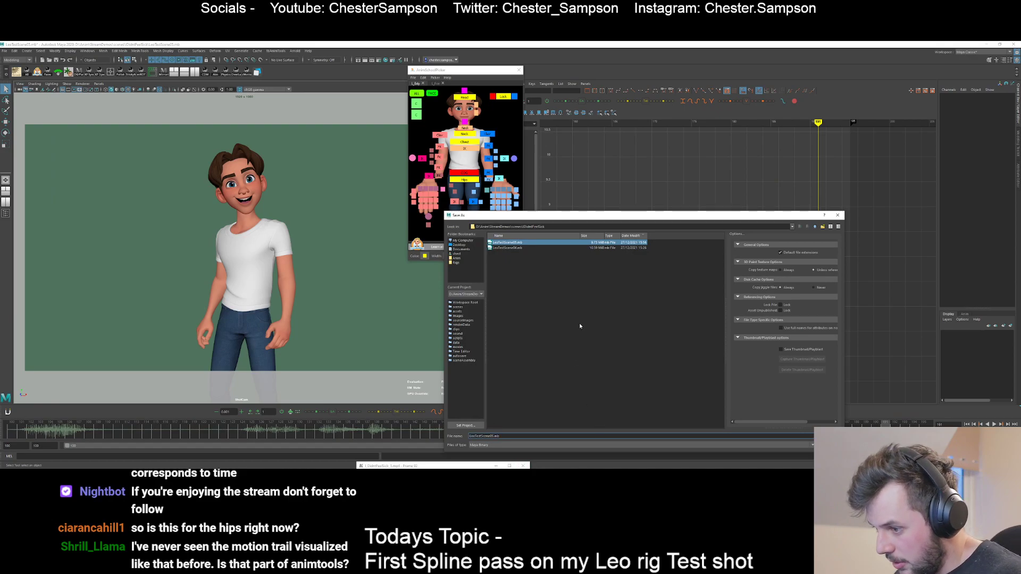
key("BackSpace")
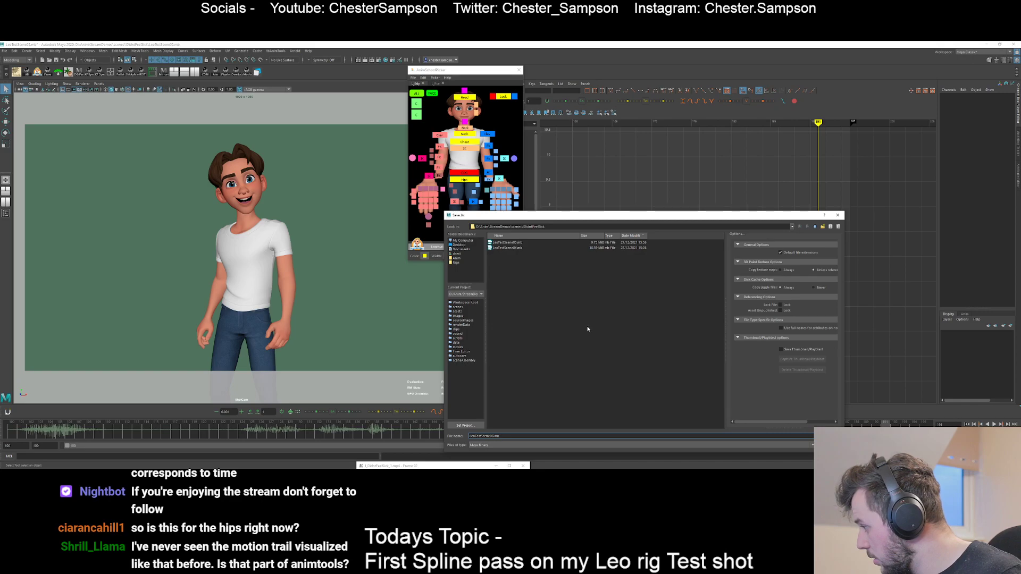
key("Return")
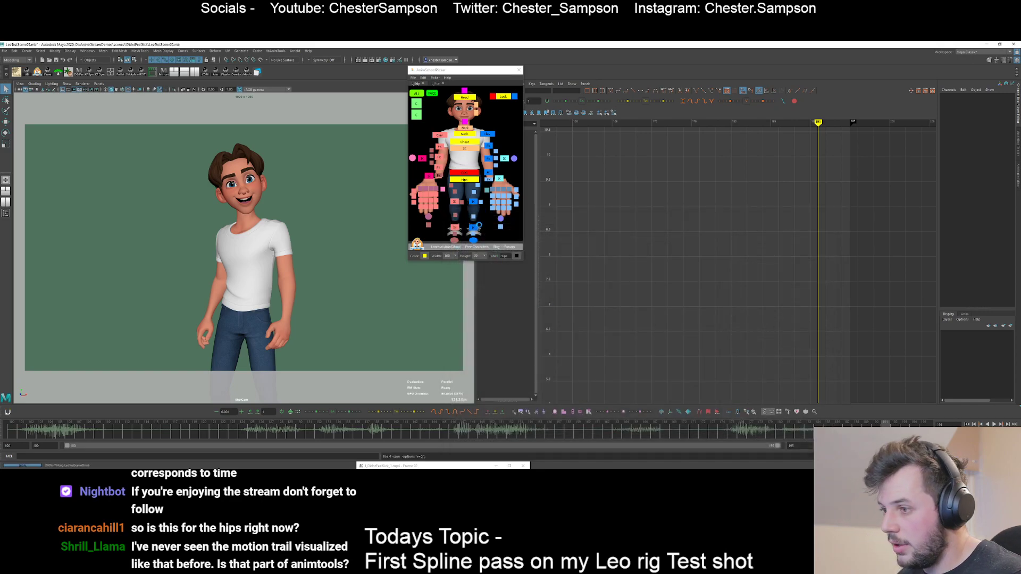
- Select the chest control and display the rig's control curves in the viewport
left_click(457, 172)
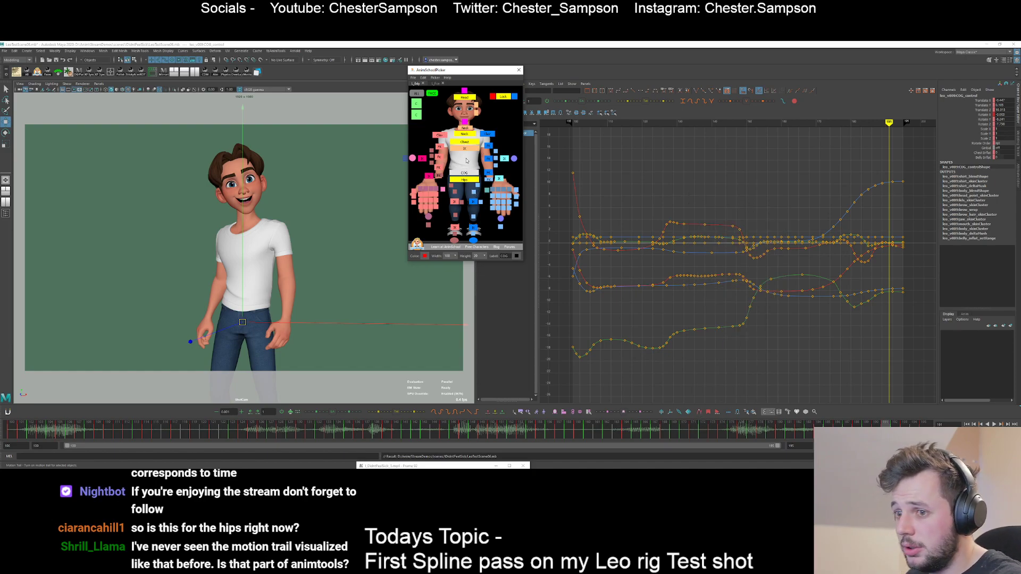
left_click(463, 142)
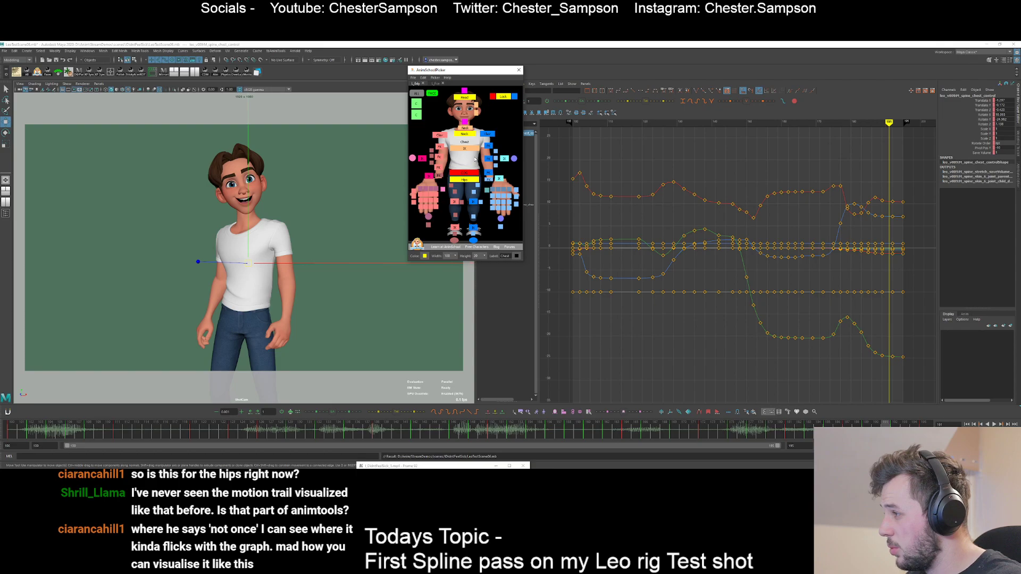
key("alt+1")
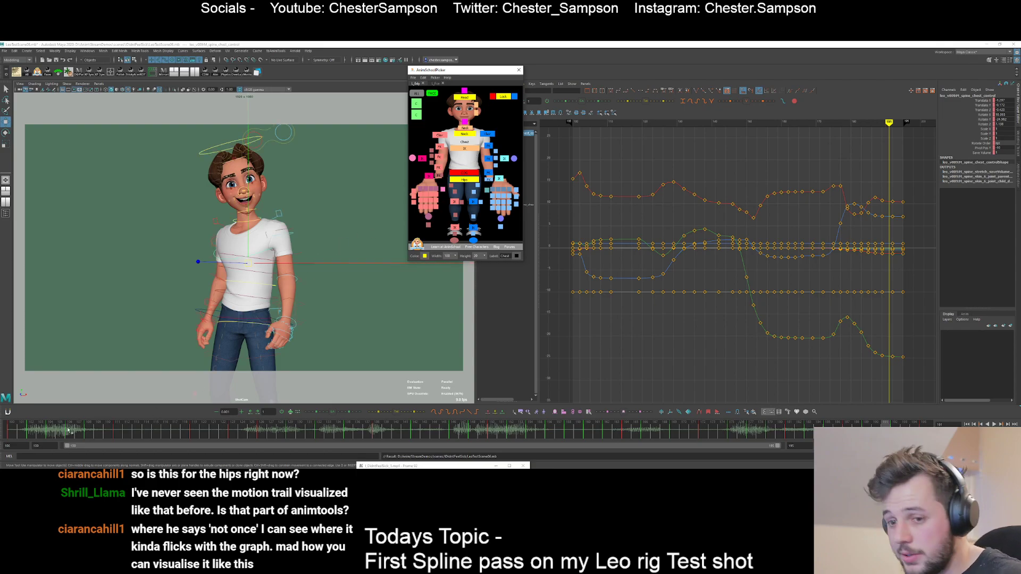
- Play back the shot from the start with the rig controls visible and return to the first frame
left_click(1, 436)
left_click(16, 435)
key("alt+v")
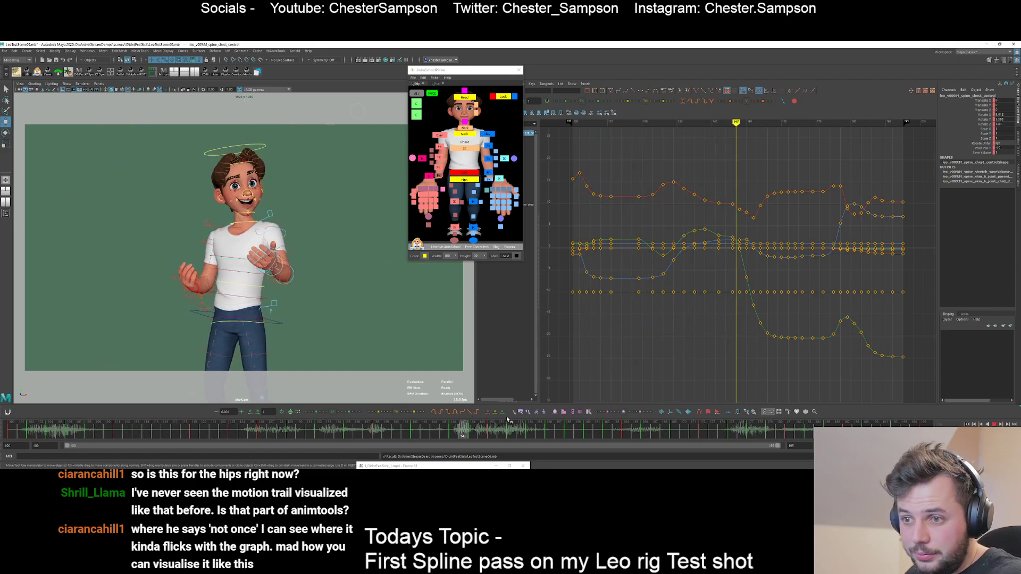
left_click_drag(507, 420, 0, 433)
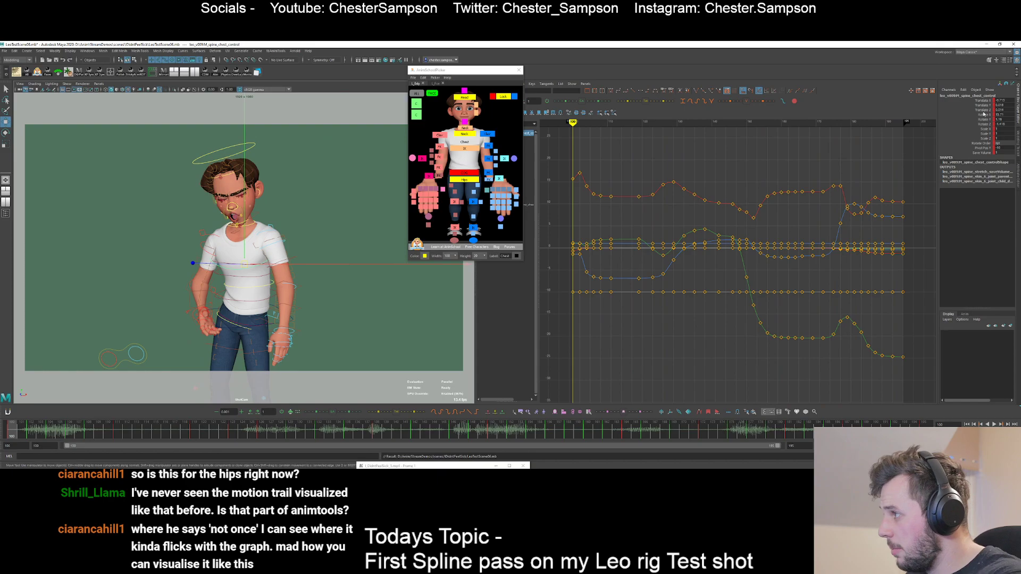
- Isolate the chest control's Translate X, Y and Z curves, rebake their keys, and play back the shot to review them
left_click_drag(983, 111, 984, 101)
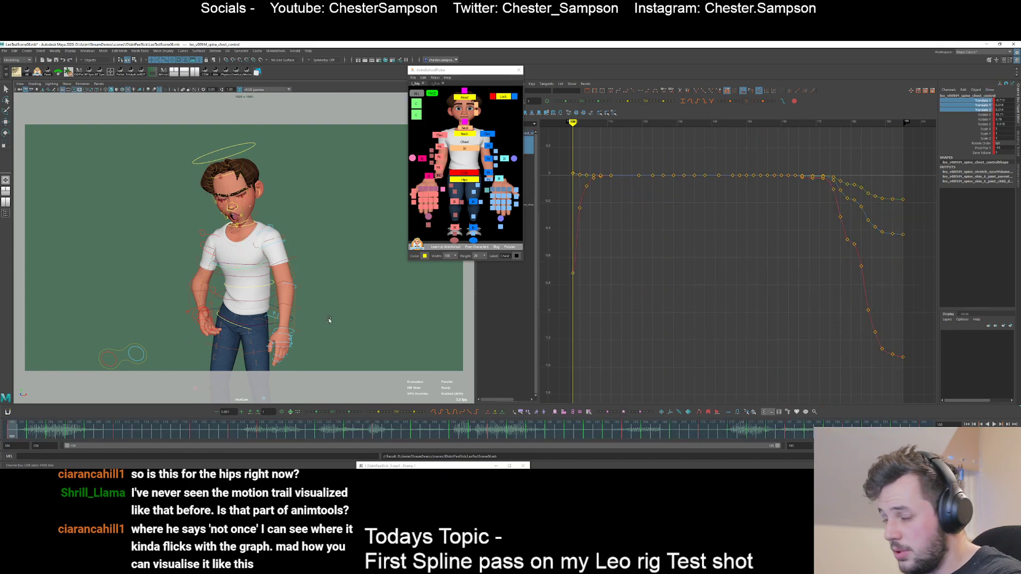
right_click(290, 412)
left_click(309, 440)
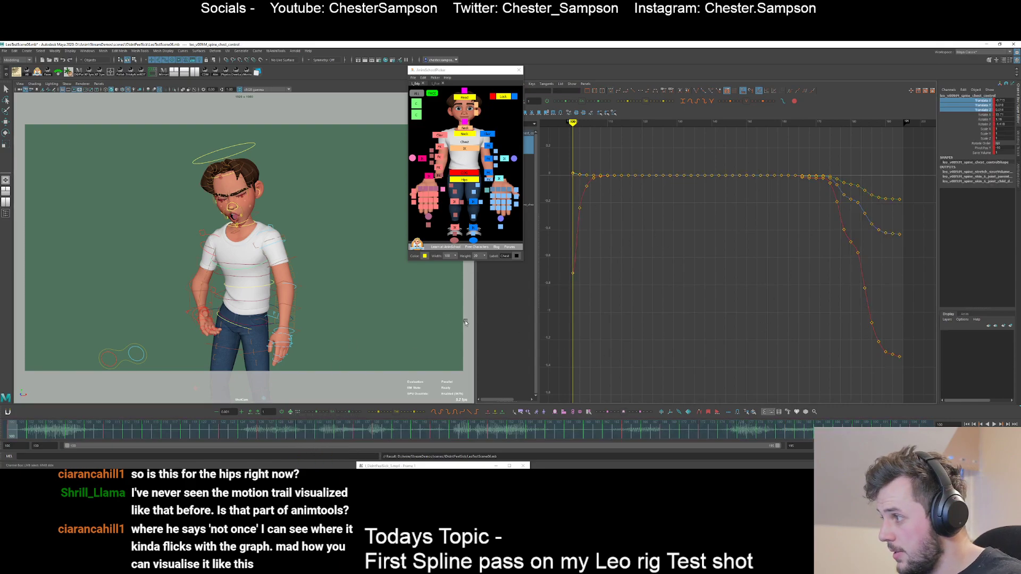
key("alt+v")
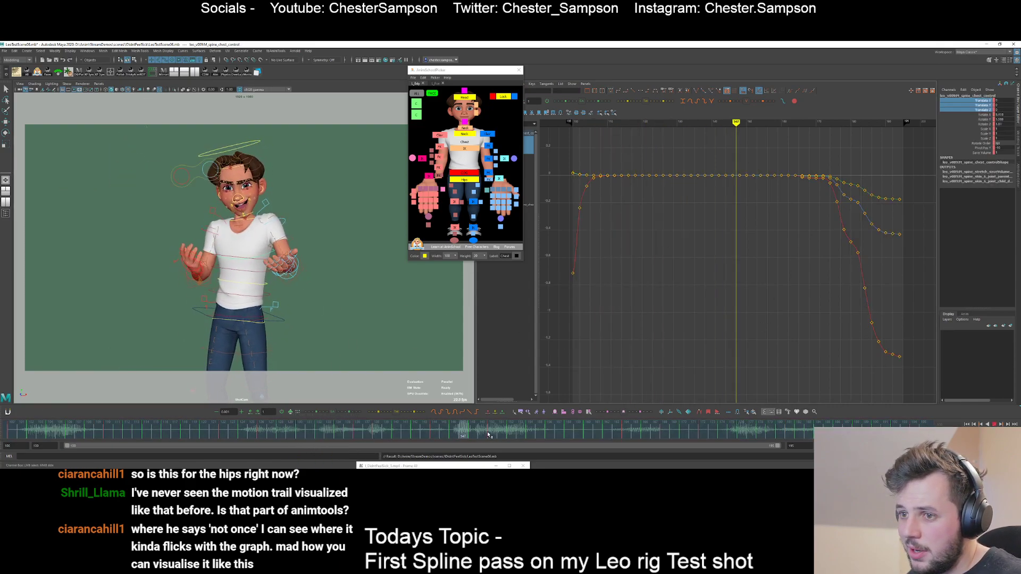
left_click_drag(657, 415, 101, 299)
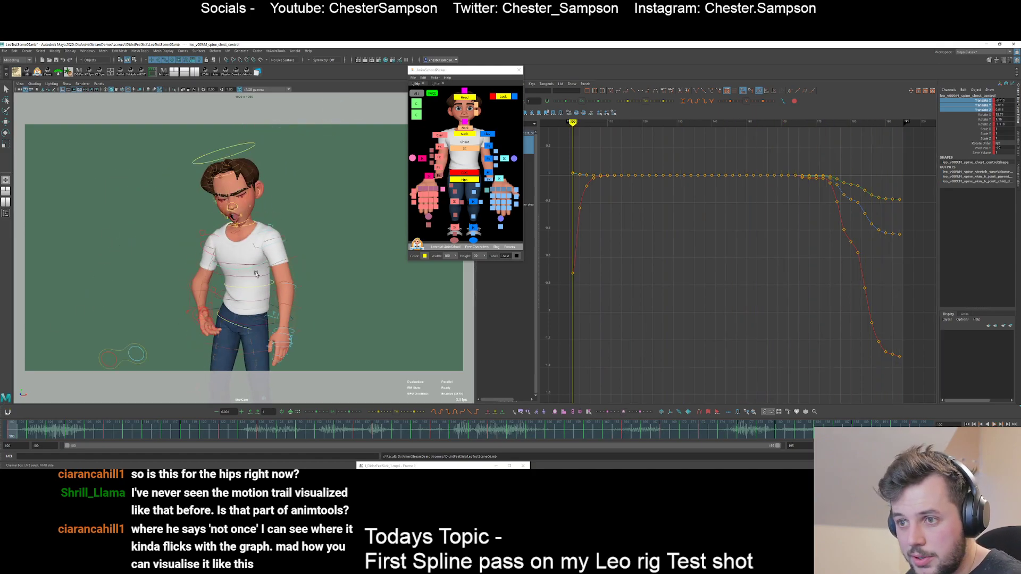
- Reselect the chest control and create a simple temporary control named ChestIK with world-space position and orientation
left_click(111, 257)
left_click(463, 133)
left_click(465, 142)
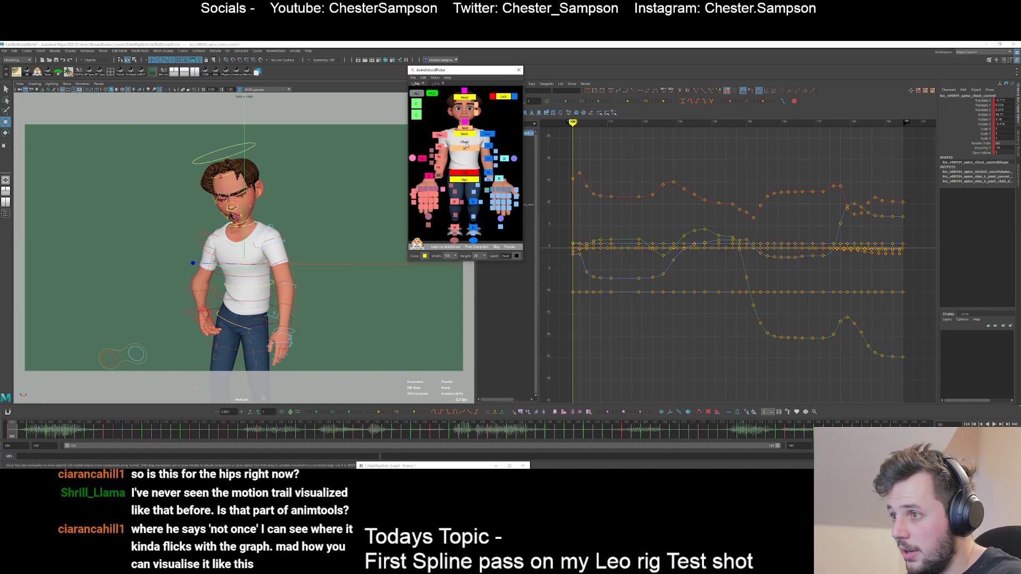
left_click(661, 412)
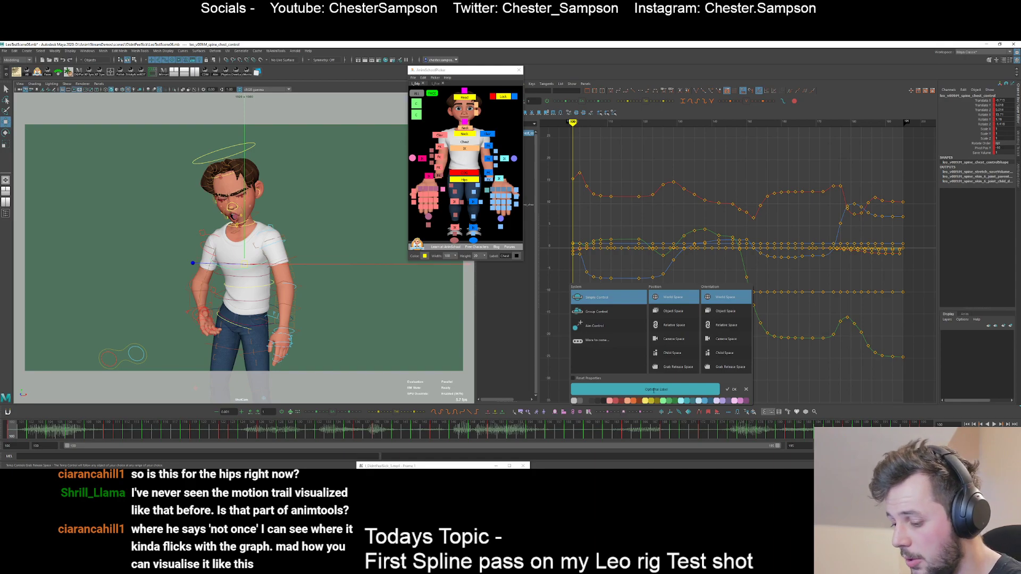
type("ChestIK")
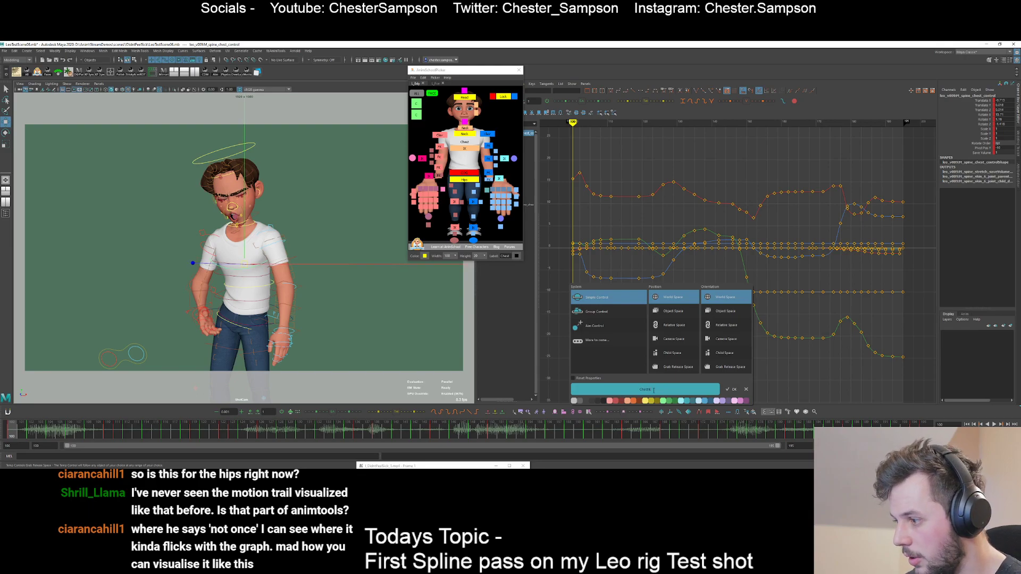
key("Return")
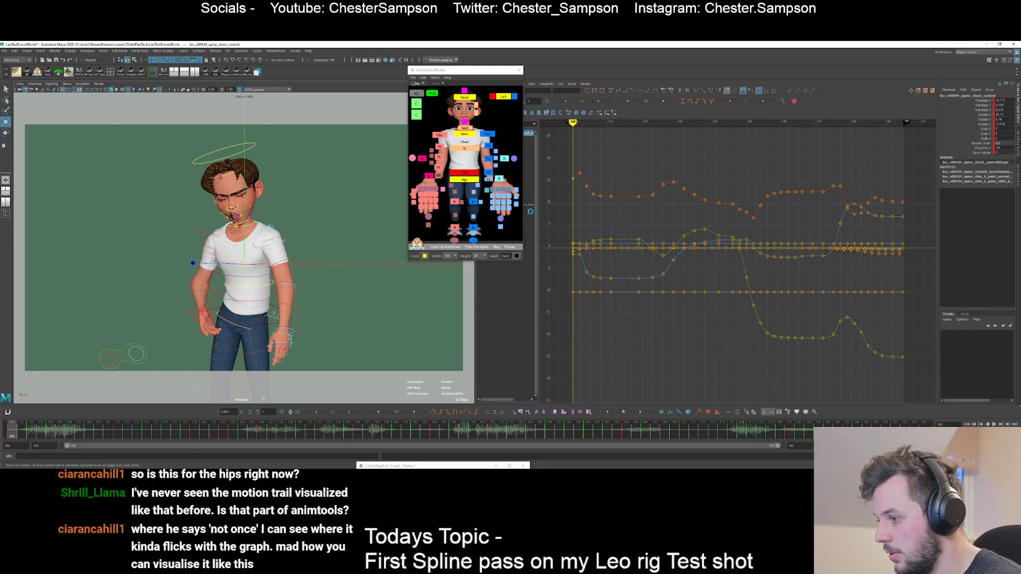
- Colour the ChestIK button orange in the character picker and test selecting both chest controls through their buttons
left_click(468, 160)
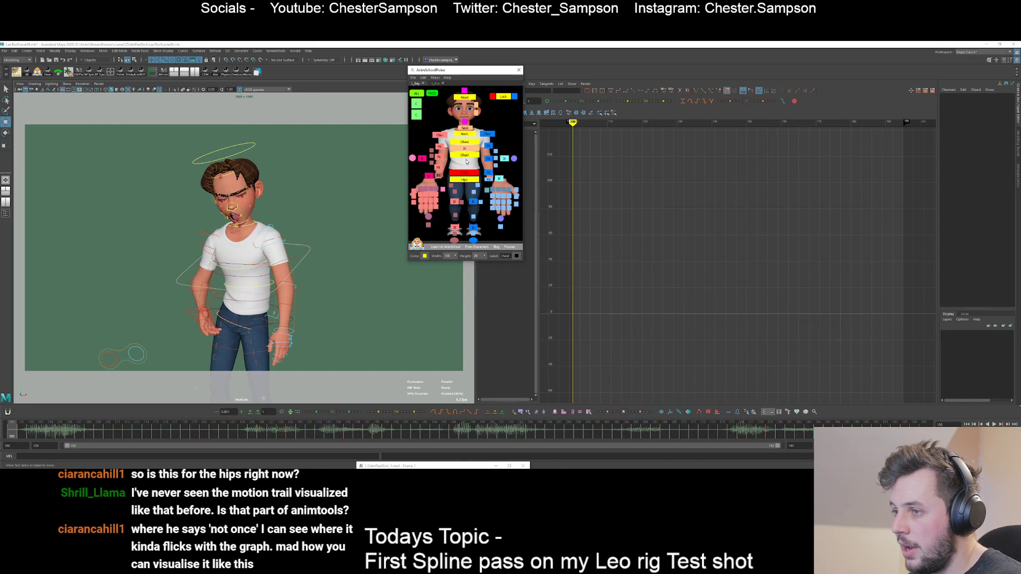
left_click(425, 256)
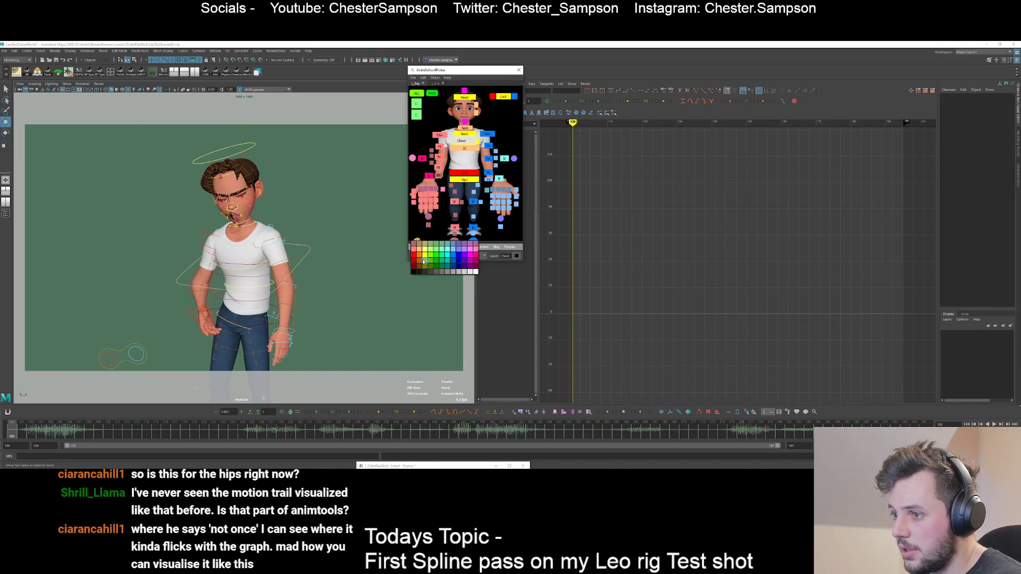
left_click(418, 257)
left_click(463, 154)
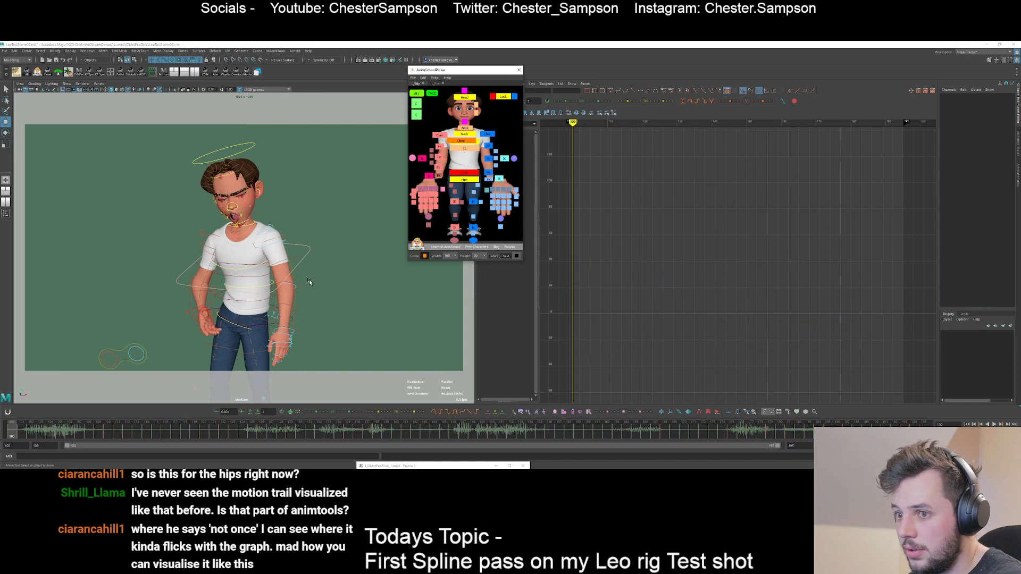
left_click(467, 143)
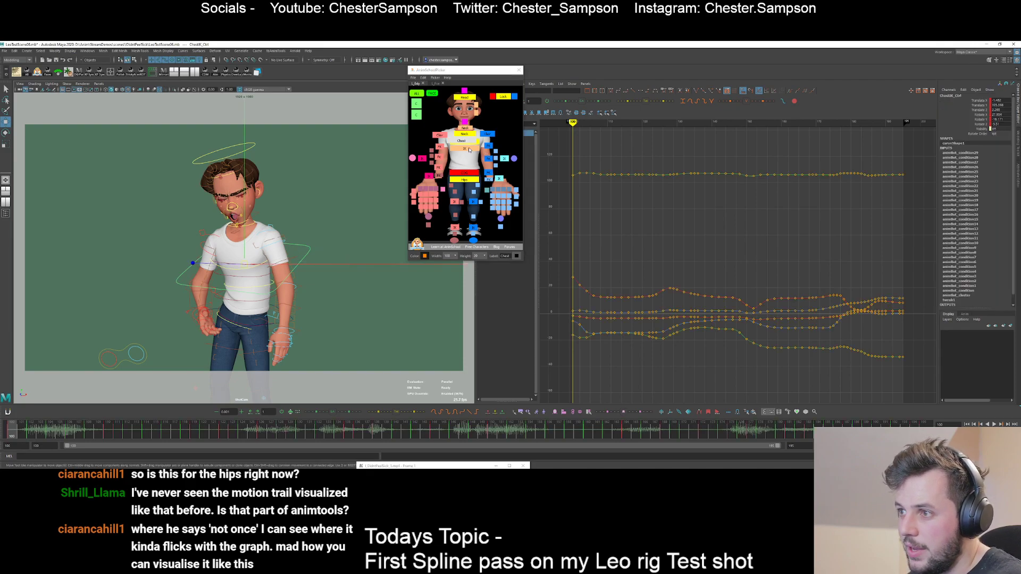
left_click(478, 143)
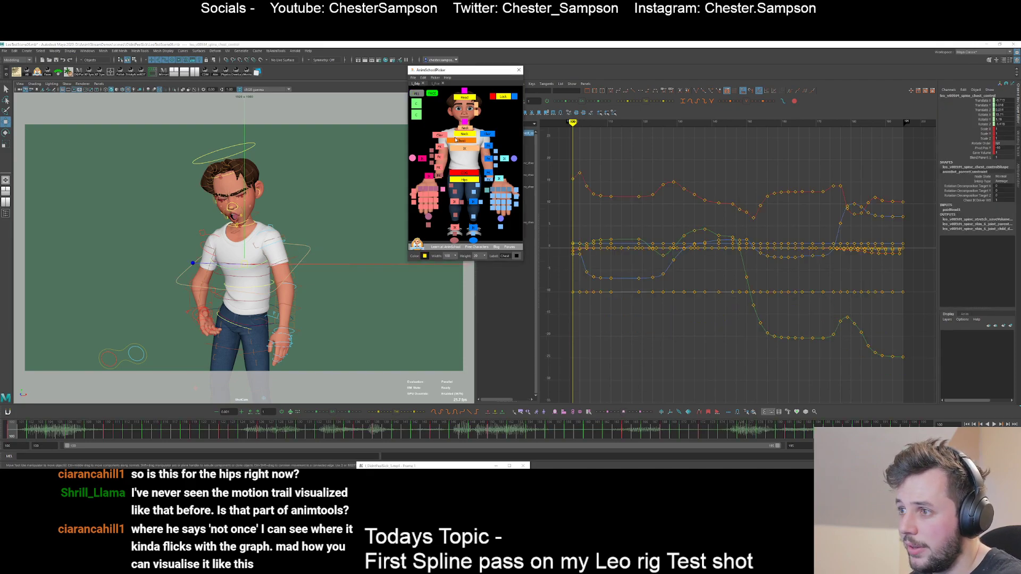
- Reposition the original yellow chest button in the picker so it sits just below the orange ChestIK button
left_click(468, 173)
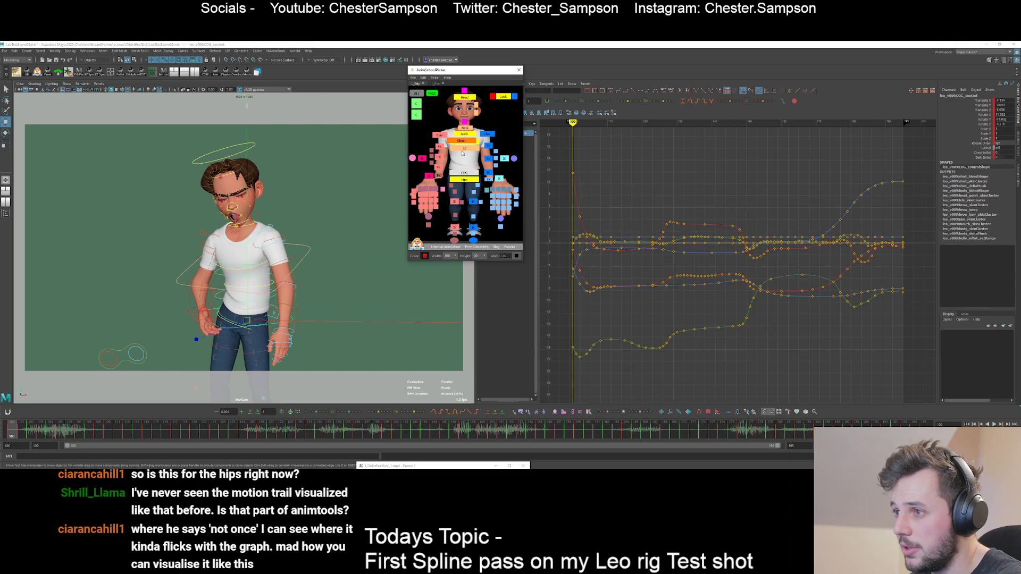
left_click(478, 142)
left_click(459, 142, "shift")
left_click(463, 167)
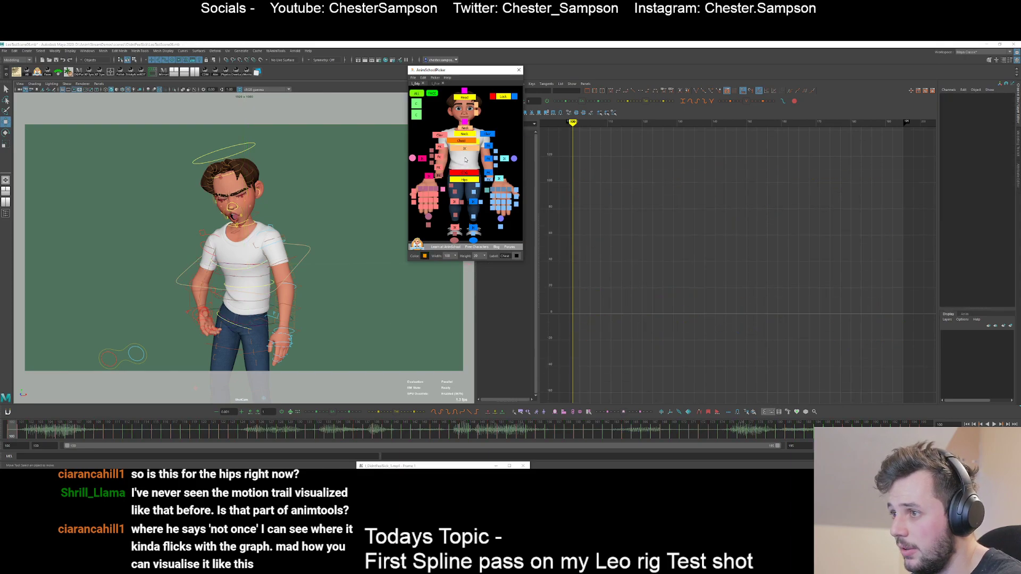
left_click(478, 147)
left_click(464, 147)
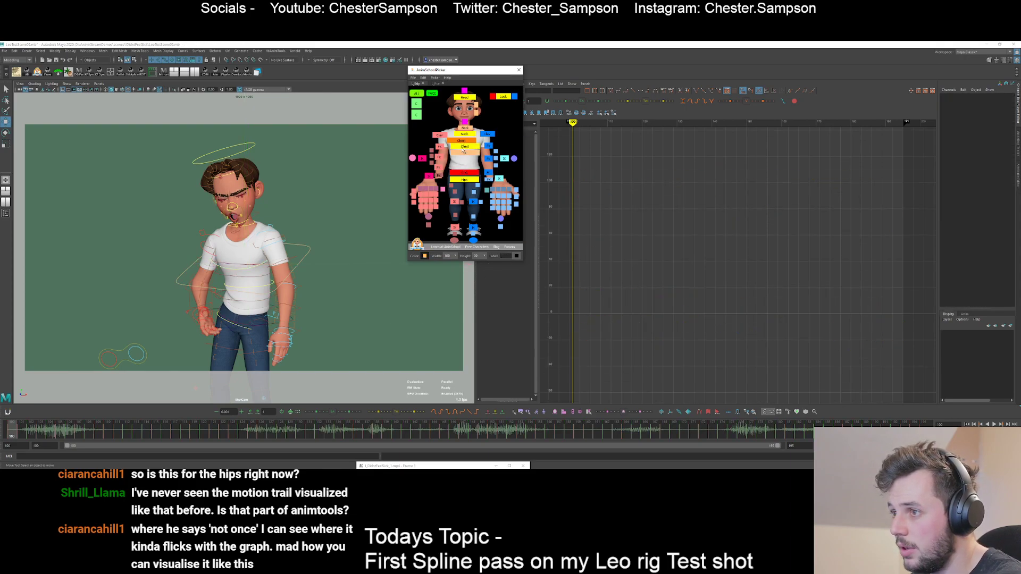
- Play back the shot and hide the rig's control curves in the viewport
key("alt+v")
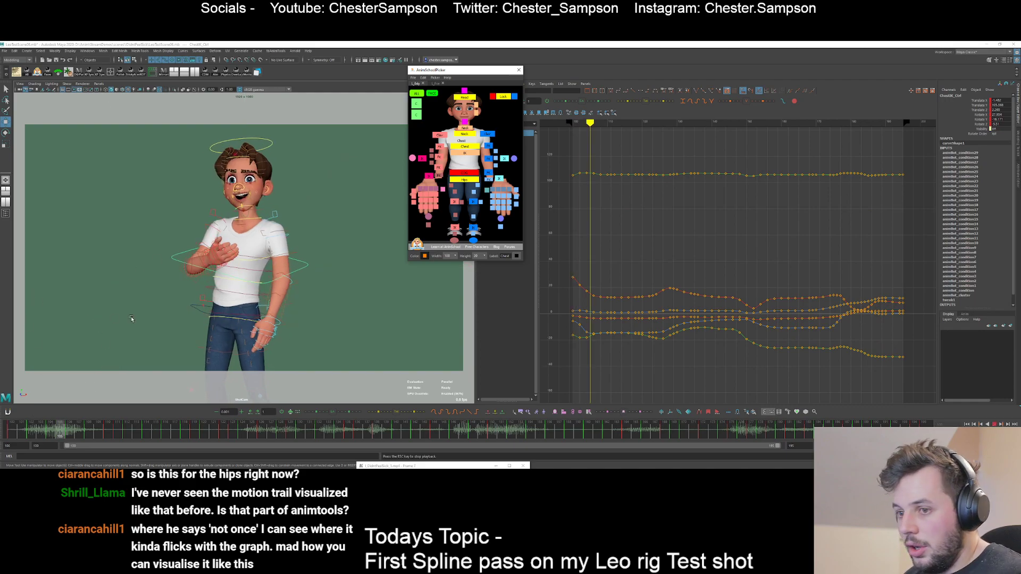
key("alt+1")
key("alt+v")
- Try moving the COG control in the viewport and undo the move
left_click(464, 172)
middle_click_drag(319, 341, 303, 324)
key("ctrl+z")
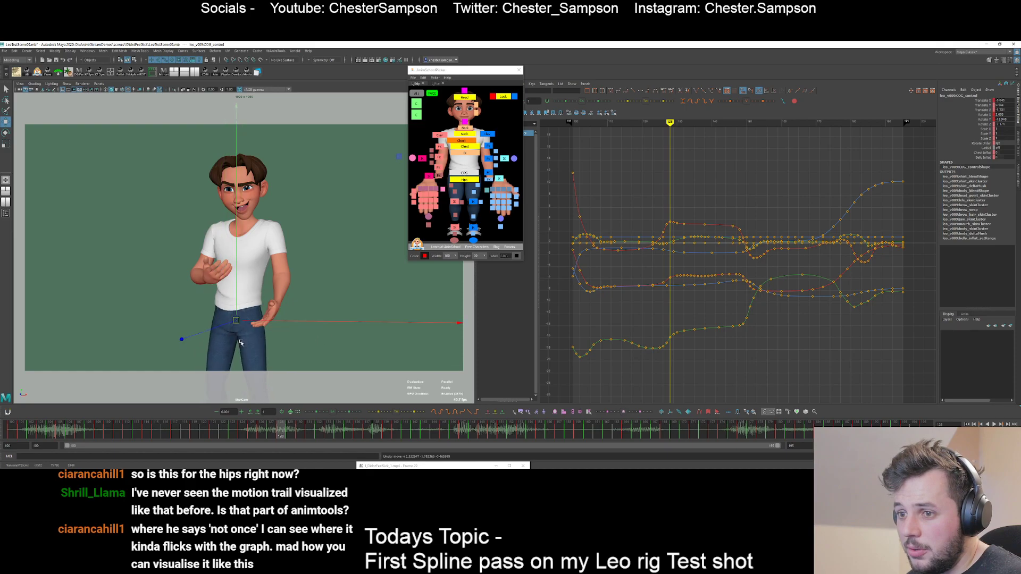
- Return to the first frame, select the ChestIK control, isolate its Translate X curve and turn on its motion trail
key("alt+shift+v")
left_click(461, 146)
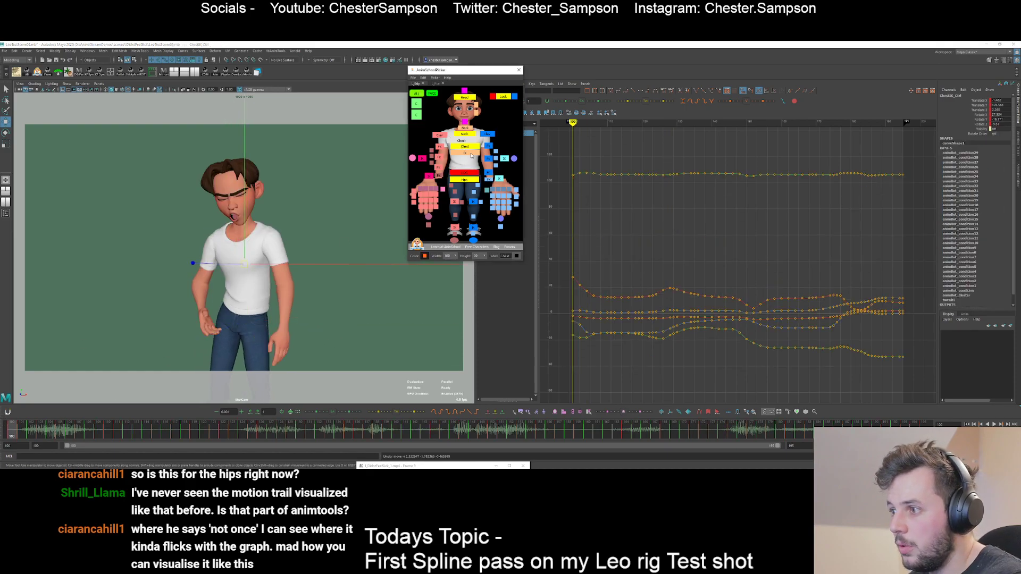
left_click(979, 101)
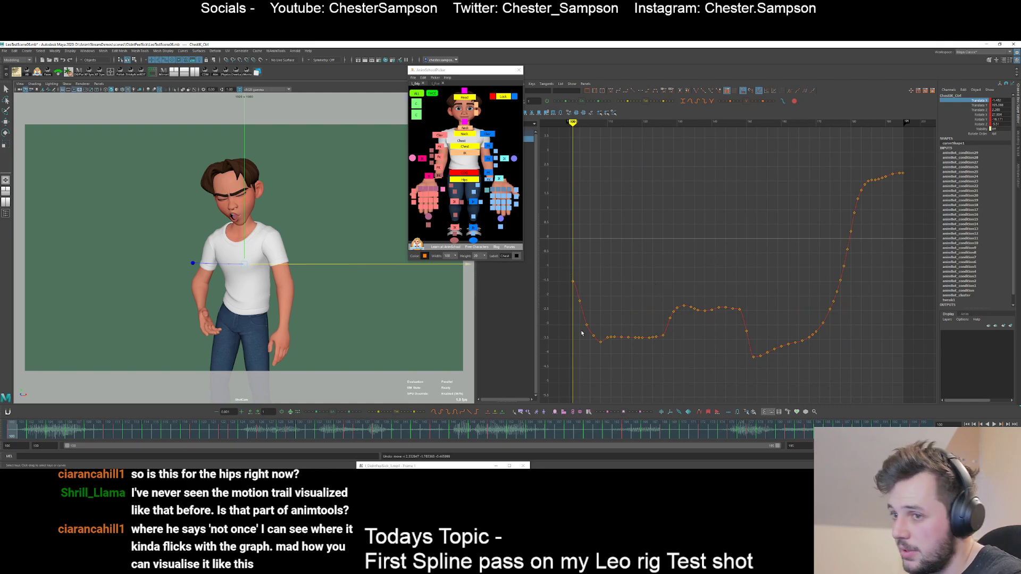
left_click(699, 412)
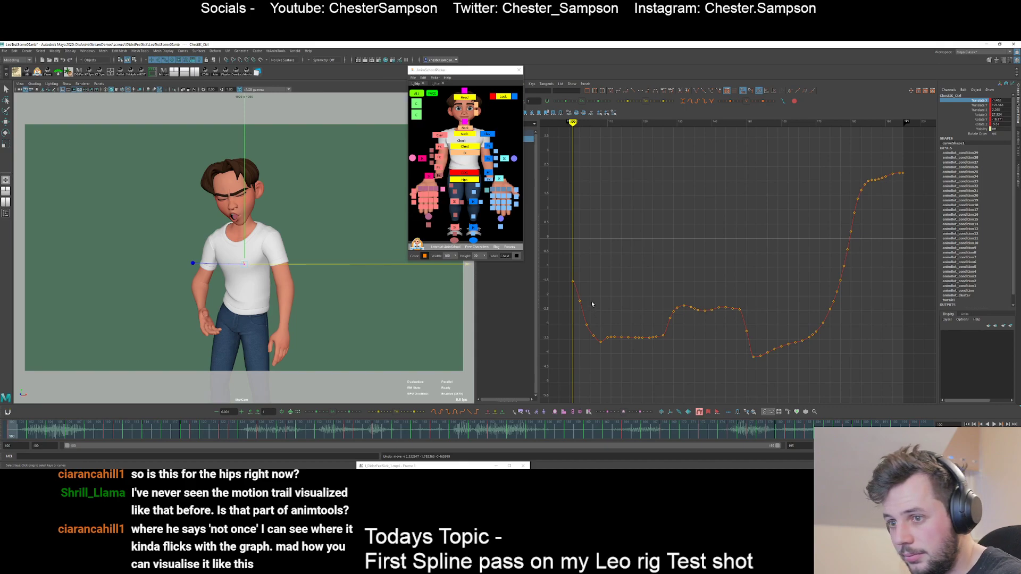
middle_click_drag(613, 294, 676, 279, "alt")
right_click_drag(579, 277, 597, 276, "alt+shift")
middle_click_drag(597, 276, 622, 275, "alt")
mouse_move(618, 312)
right_mouse_down("alt+shift")
mouse_move(624, 288)
mouse_move(609, 296)
mouse_move(616, 324)
right_mouse_up("alt+shift")
middle_click_drag(618, 297, 645, 292, "alt")
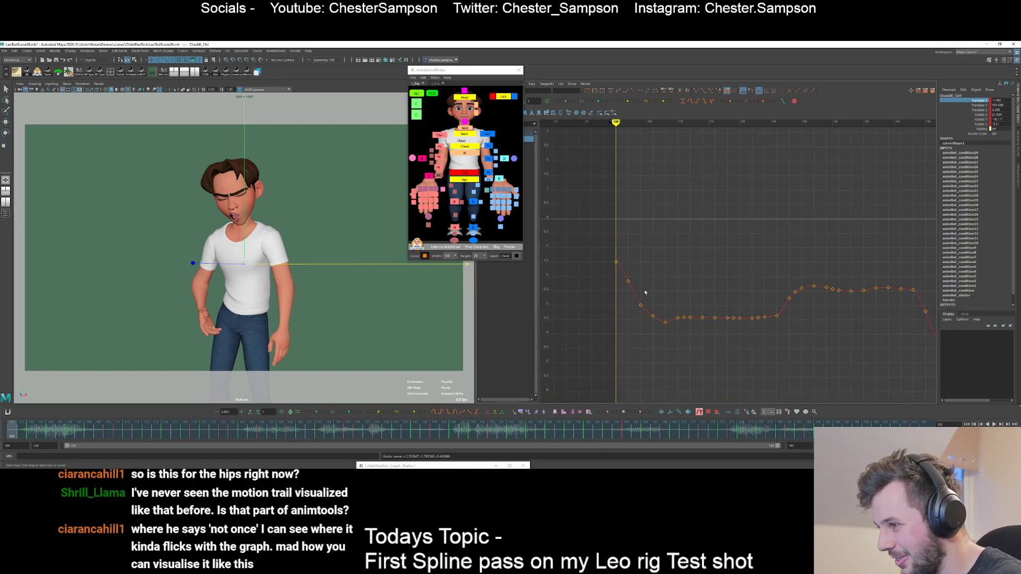
- Examine the ChestIK control's movement and trail close up on the chest over the opening frames
key("period")
key("comma")
key("period")
key("comma")
key("backslash")
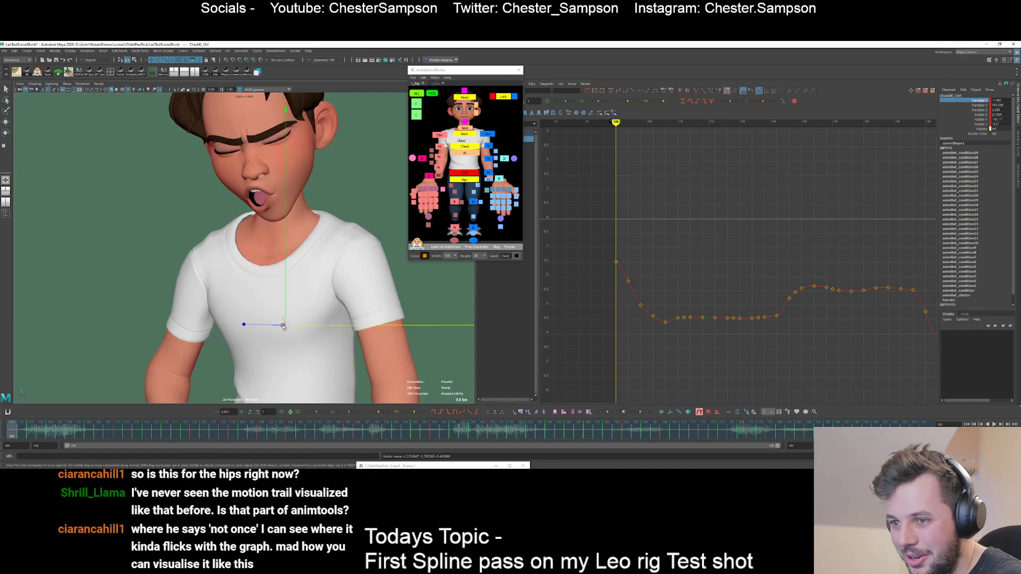
middle_click_drag(246, 316, 247, 266)
right_click_drag(247, 266, 285, 314)
key("period")
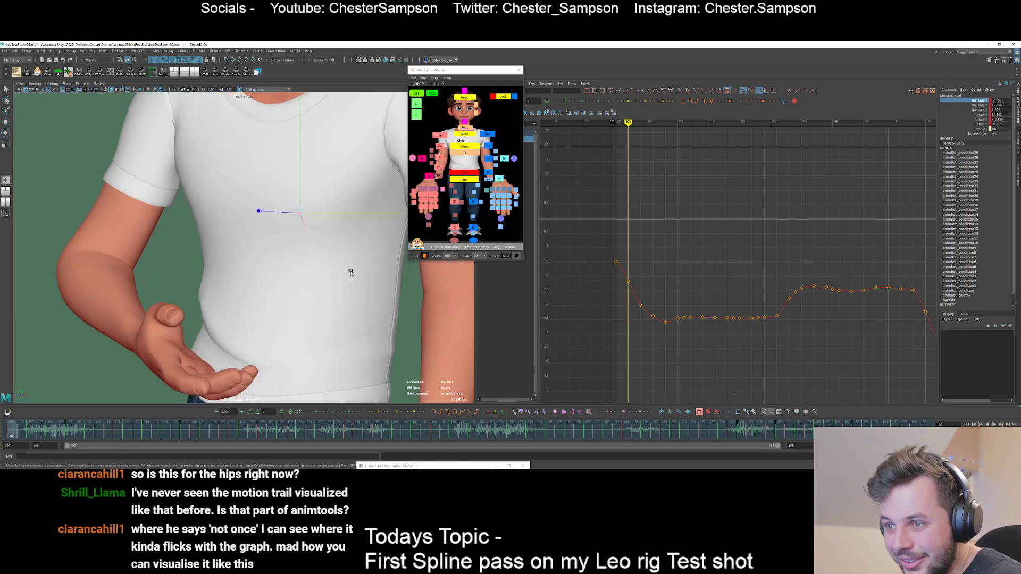
key("comma")
- Insert in-between keys among the first Translate X keys of ChestIK while stepping through the opening frames
key("alt+period")
key("w")
key("alt+period")
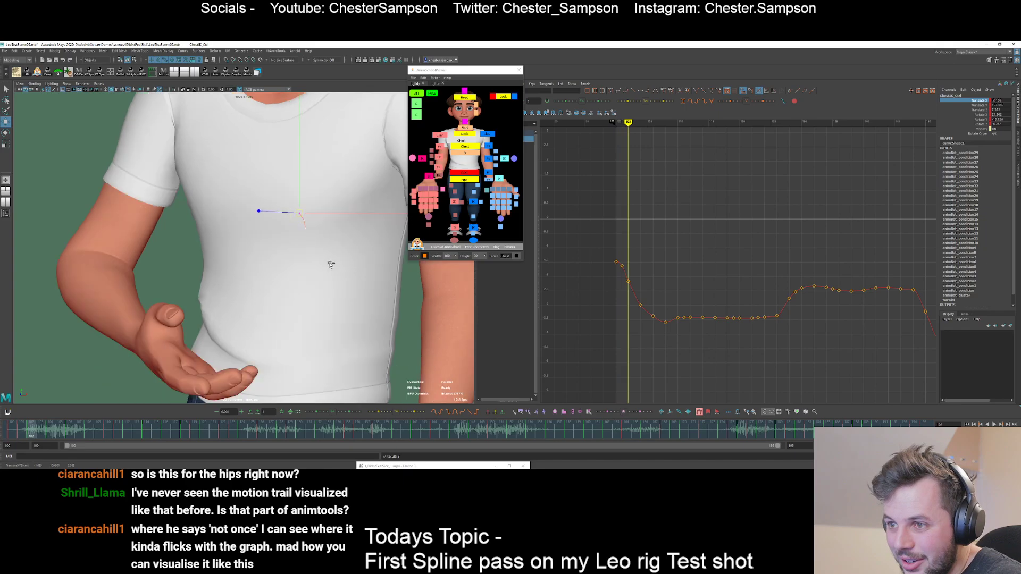
key("alt+period")
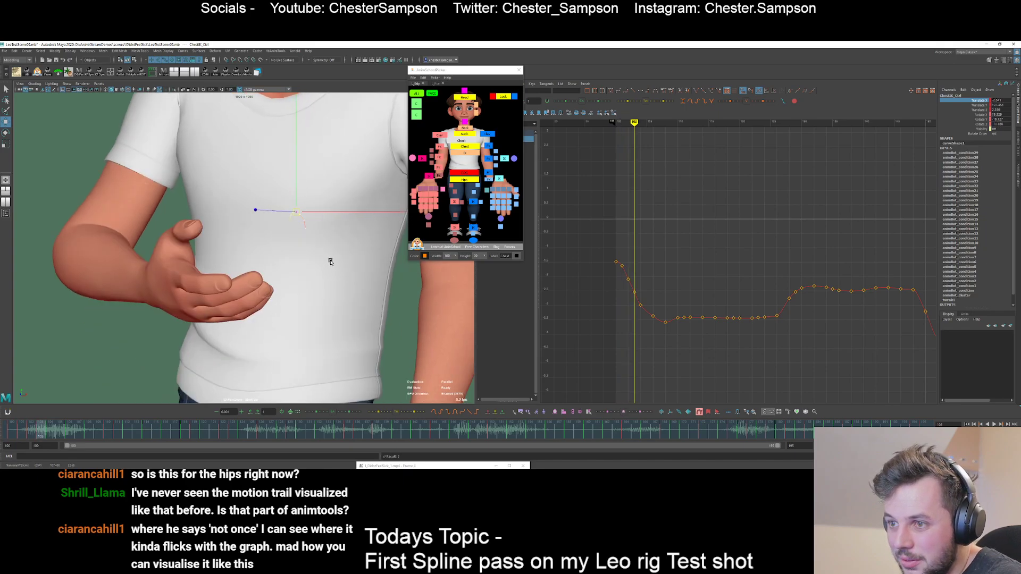
key("alt+period")
key("alt+period")
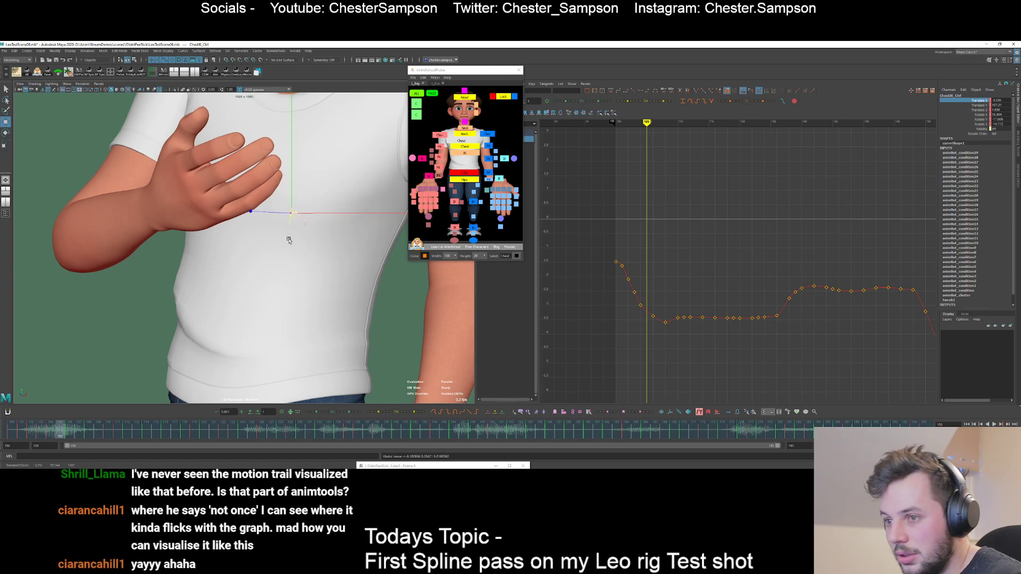
- Step to frame 106 with a closer view of the chest trail and slightly lower its Translate X key
right_click_drag(287, 237, 339, 248, "alt")
middle_click_drag(340, 248, 309, 279, "alt")
key("ctrl+z")
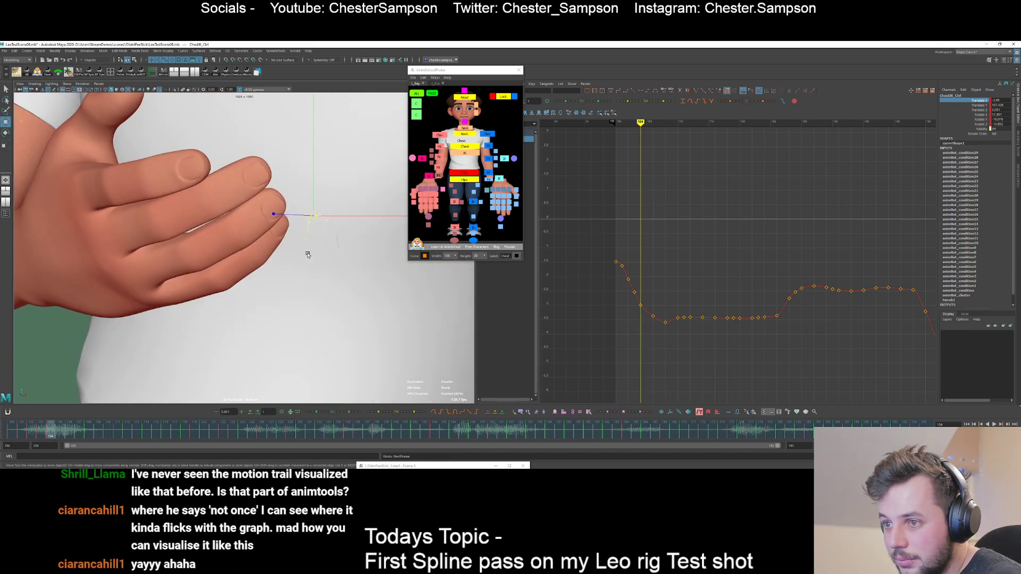
key("period")
key("alt+period")
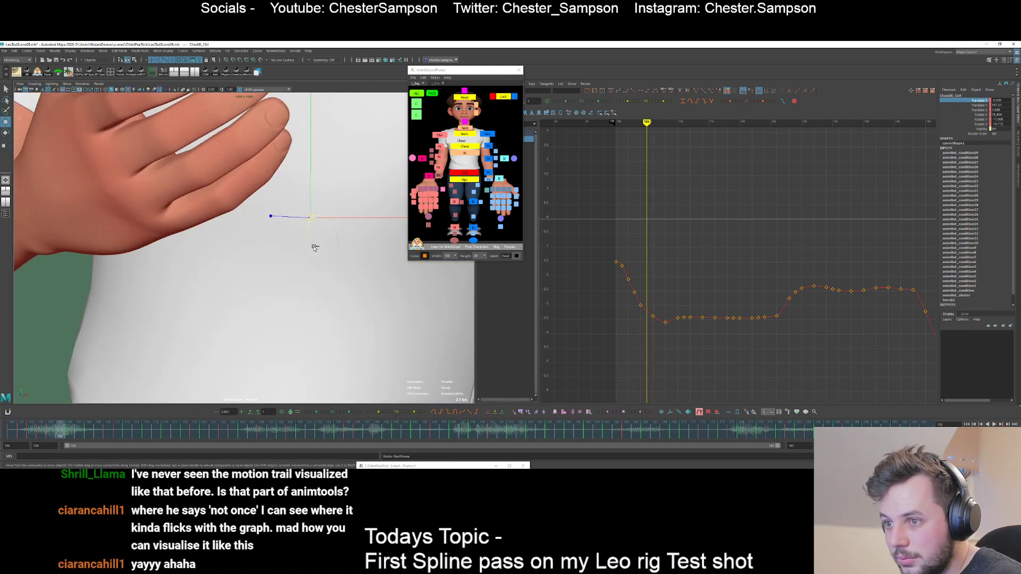
key("alt+period")
left_click_drag(661, 308, 647, 323)
middle_click_drag(665, 303, 662, 306)
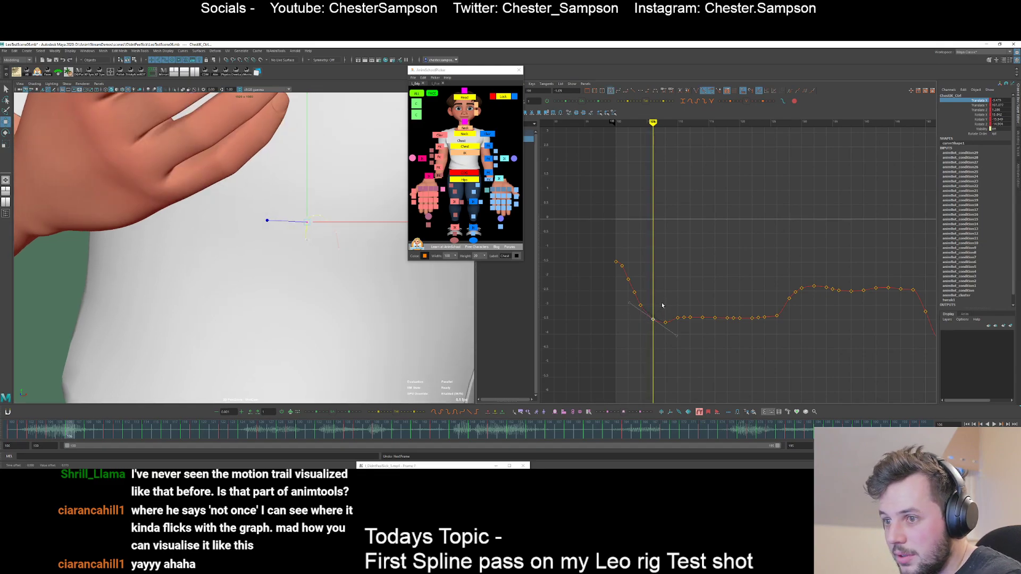
left_click(655, 349)
right_click_drag(655, 348, 663, 324, "alt+shift")
middle_click_drag(663, 324, 649, 284, "alt")
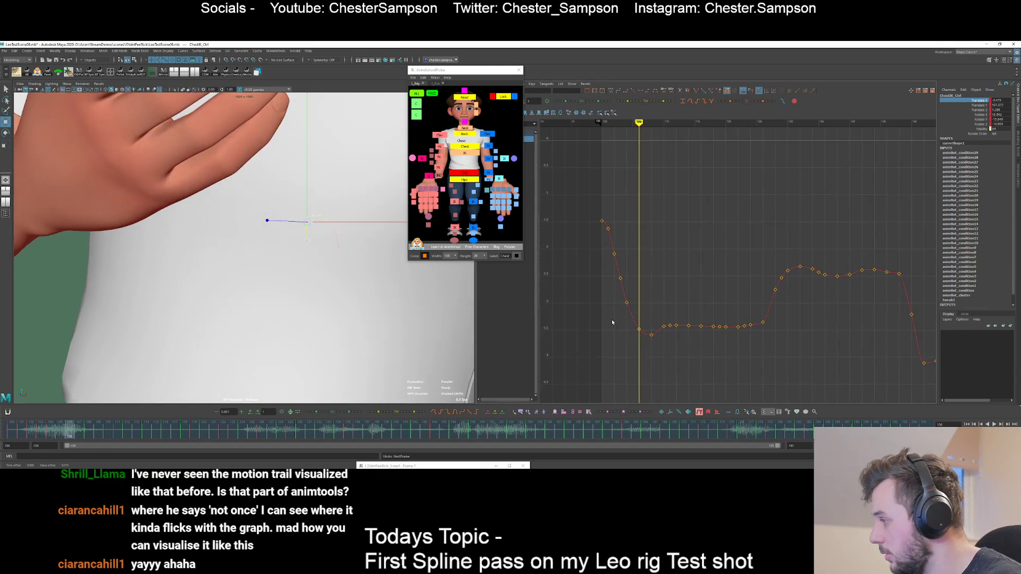
- Lower the Translate X key at frame 104, and insert and lower a new key at frame 105
key("alt+comma")
key("alt+comma")
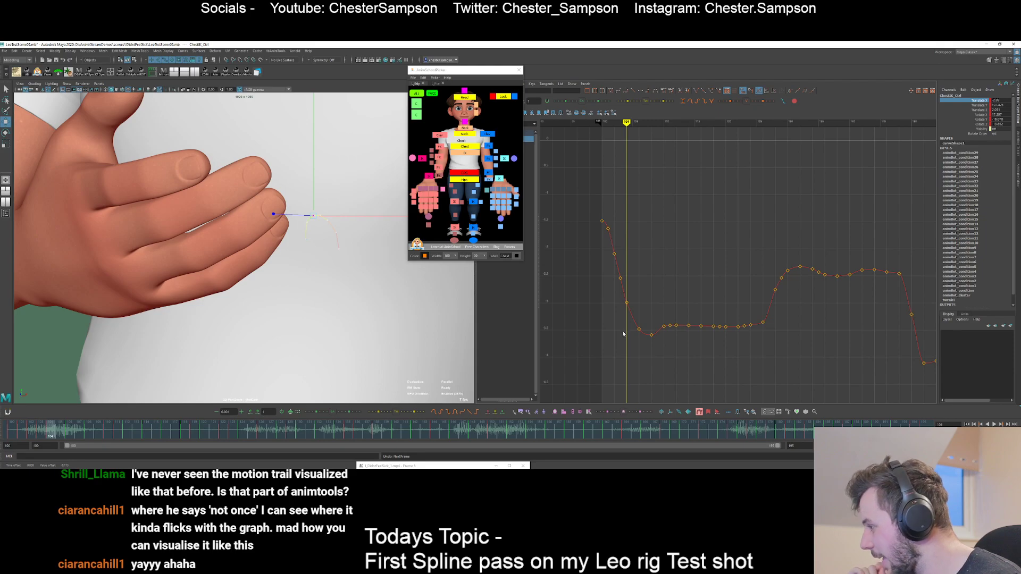
middle_click_drag(632, 308, 633, 313)
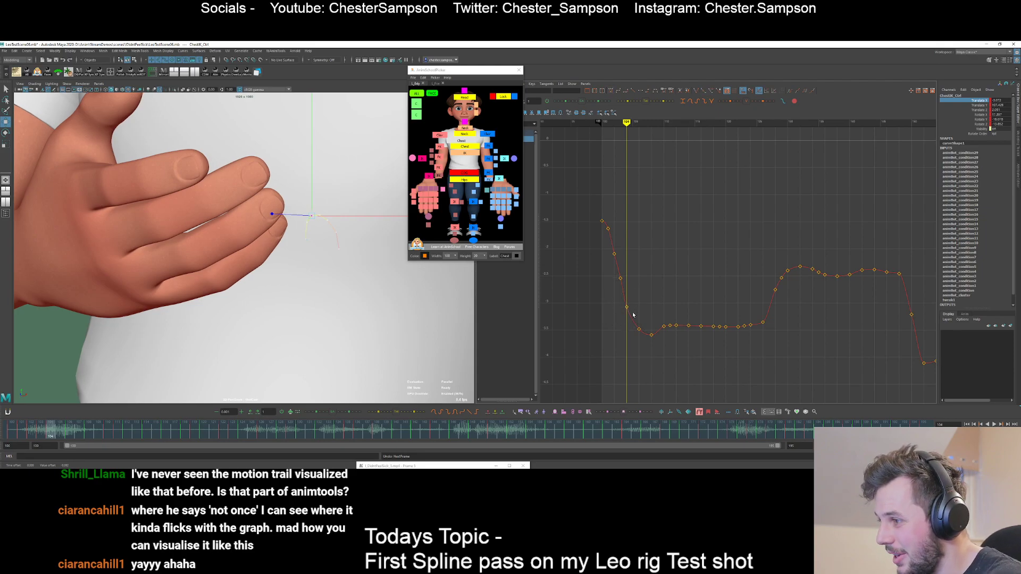
key("alt+period")
key("s")
left_click_drag(629, 327, 640, 312)
middle_click_drag(640, 312, 640, 314)
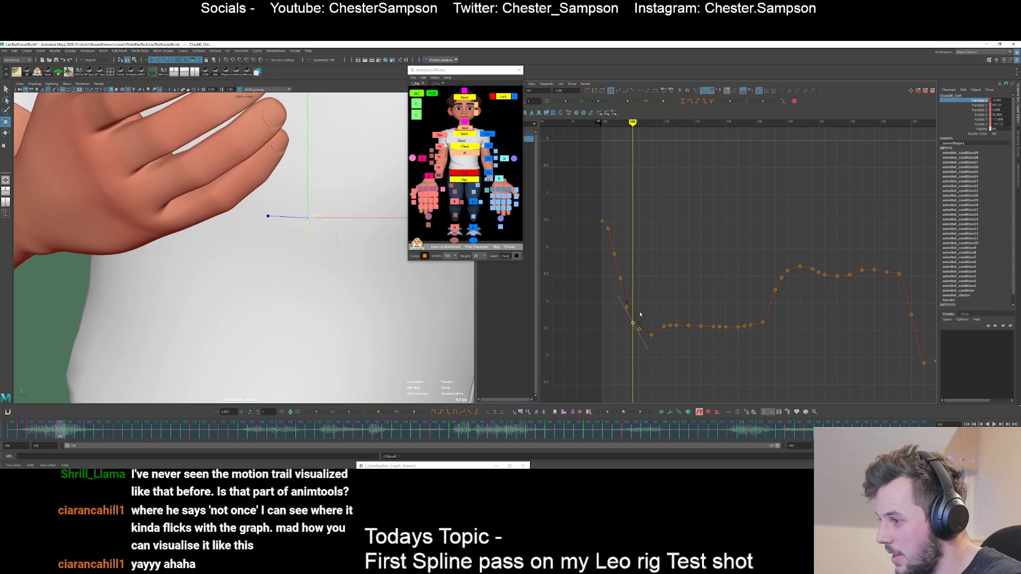
- Lower the Translate X key at frame 106 and adjust the one at frame 107 to round out the dip
key("alt+period")
left_click_drag(635, 335, 645, 321)
middle_click_drag(649, 320, 650, 322, "shift")
left_click(656, 343)
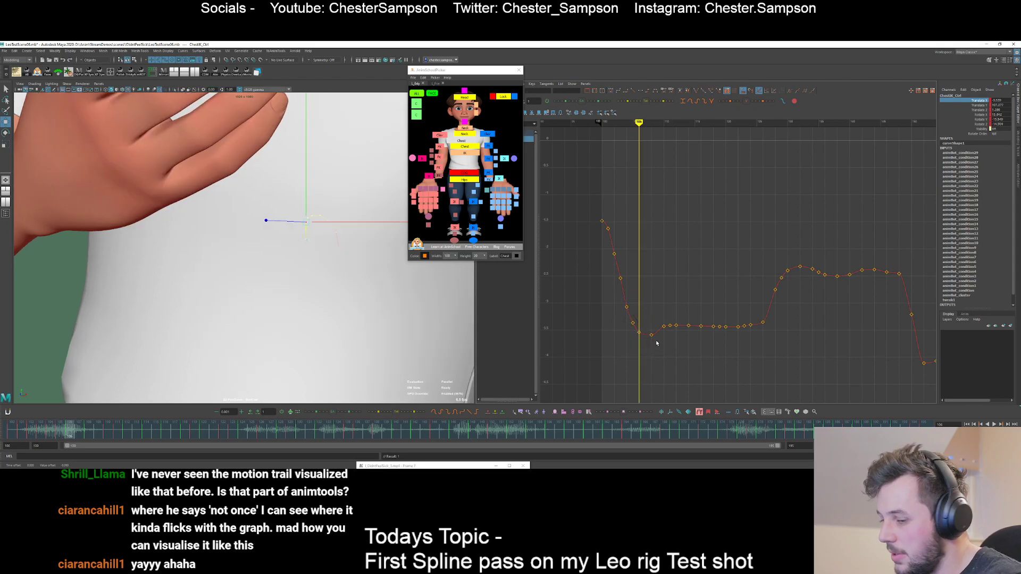
key("alt+period")
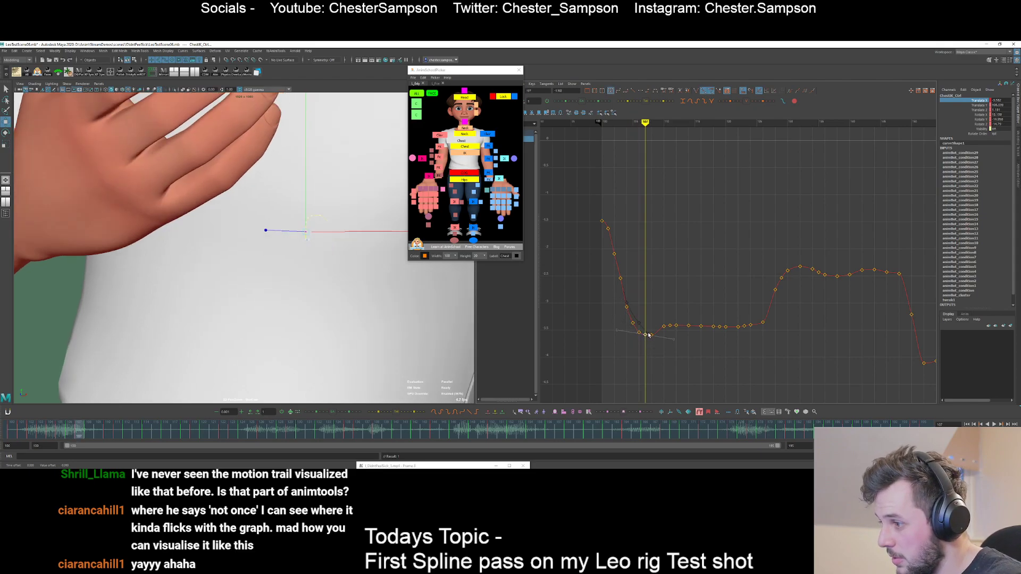
middle_click_drag(642, 332, 643, 349)
- Insert a Translate X key at frame 109, lower it slightly, and check the movement over the following frames
right_click_drag(638, 341, 643, 326, "alt+shift")
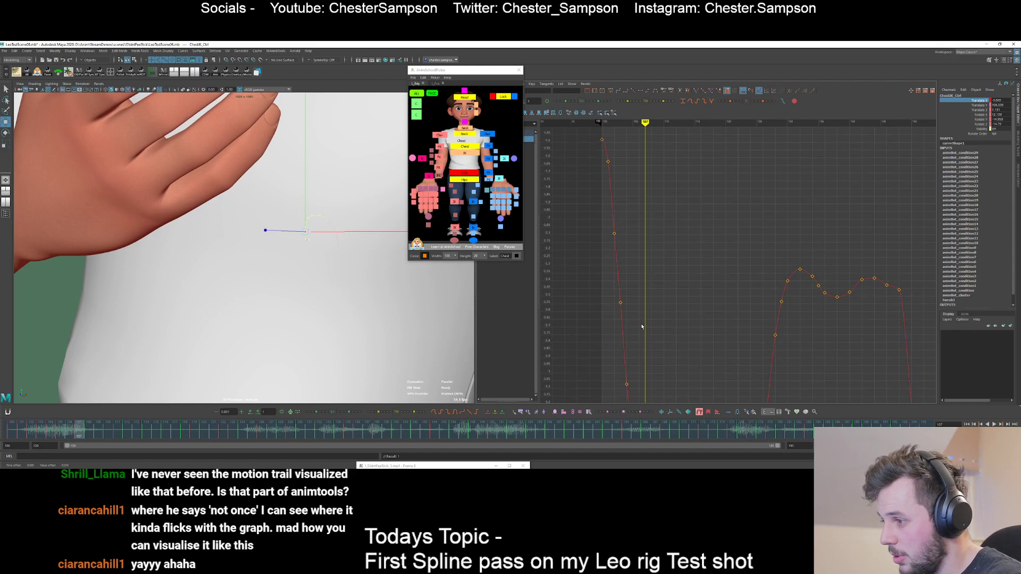
middle_click_drag(654, 372, 641, 260, "alt")
middle_click_drag(644, 308, 645, 287, "alt")
key("alt+period")
key("alt+period")
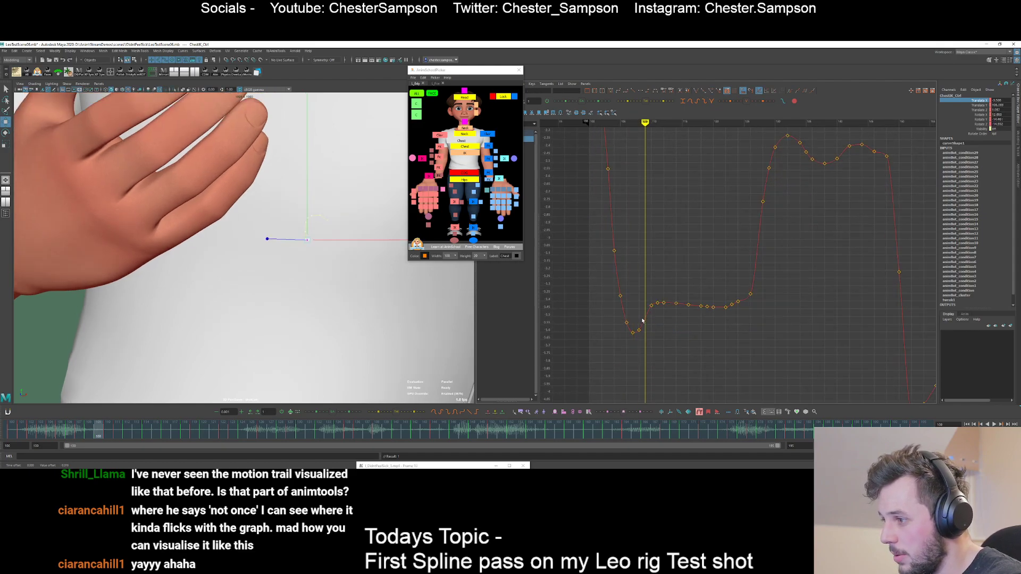
key("s")
left_click_drag(641, 314, 655, 324)
middle_click_drag(654, 320, 654, 322)
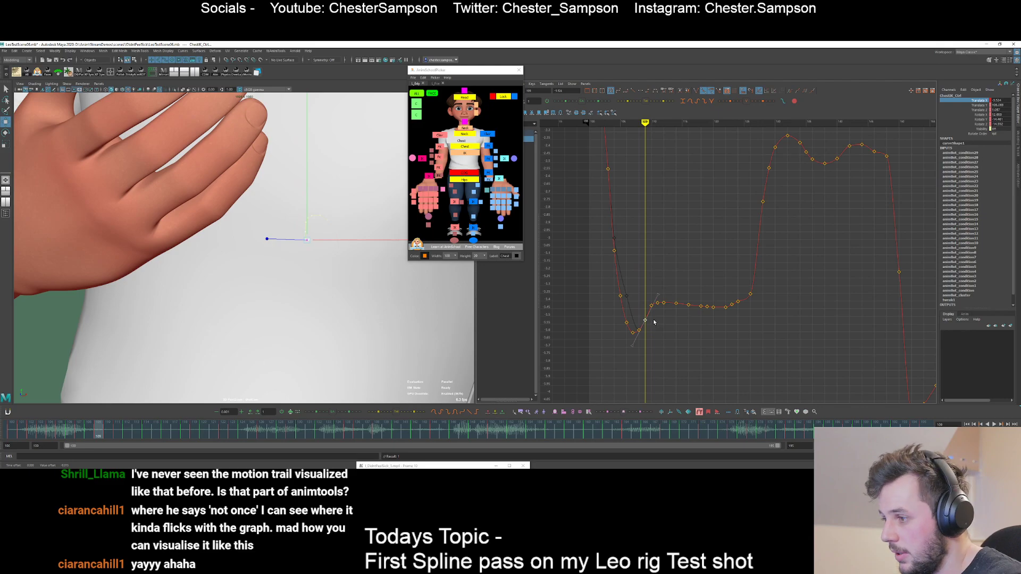
left_click(650, 327)
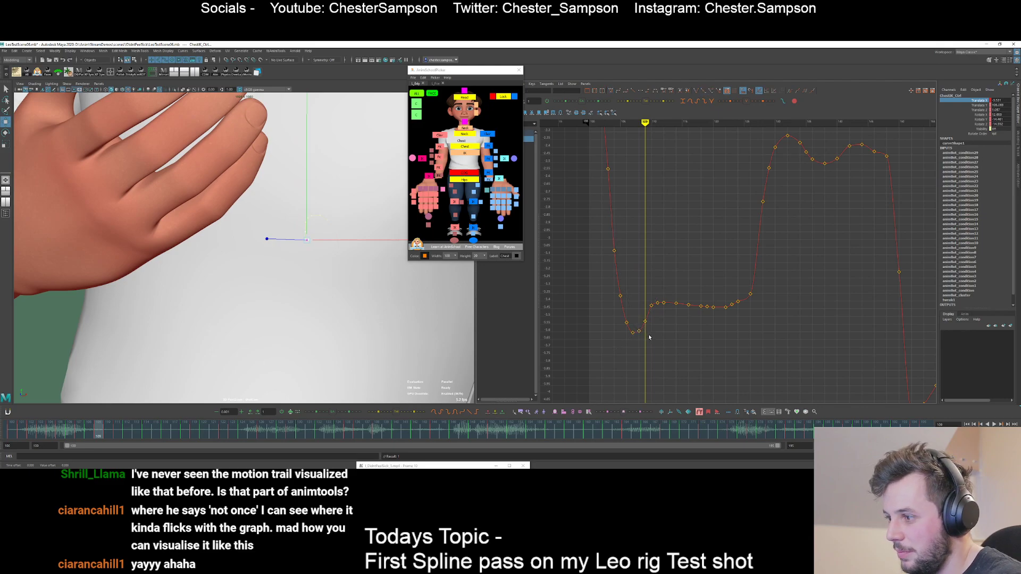
key("alt+comma")
key("alt+period")
key("alt+period")
key("alt+period")
key("alt+period")
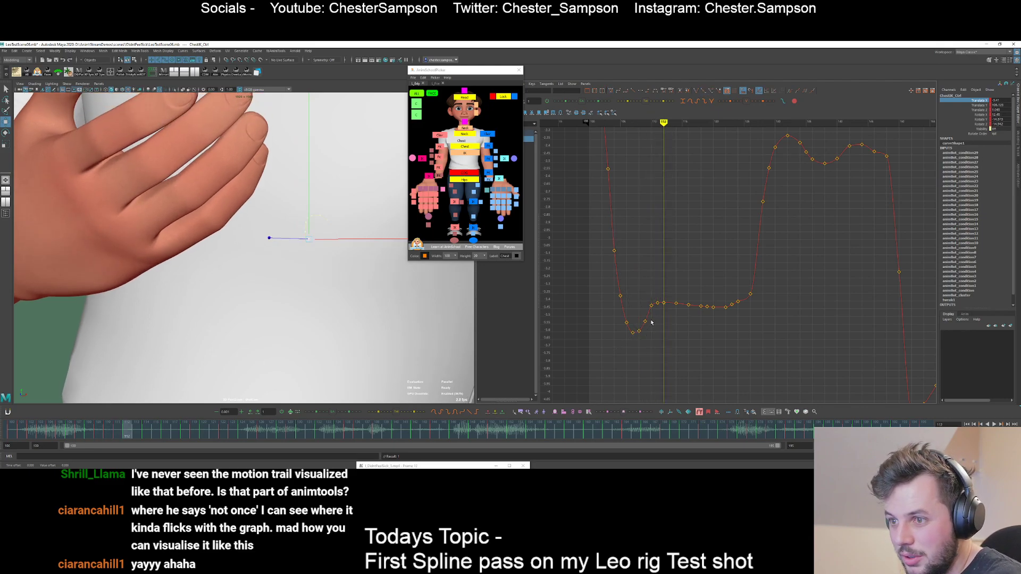
- Step ahead along the flat section to frame 122 and fine-tune the height of its Translate X key
right_click_drag(668, 354, 670, 337, "alt+shift")
middle_click_drag(670, 337, 673, 138, "alt")
key("period")
key("period")
key("period")
key("period")
key("period")
key("period")
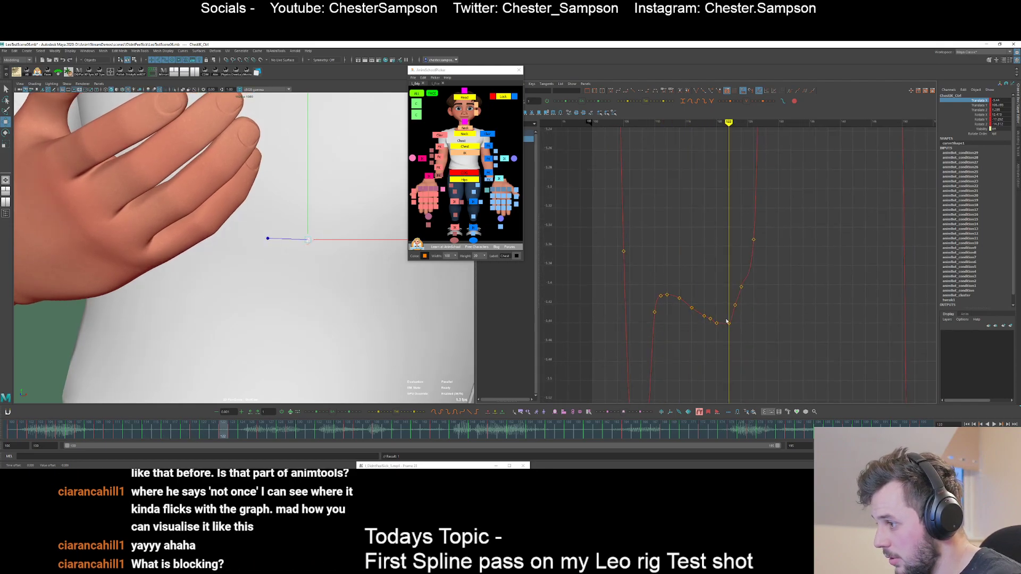
left_click_drag(723, 317, 738, 334)
middle_click_drag(739, 337, 742, 329)
left_click(742, 329)
left_click_drag(723, 308, 735, 320)
middle_click_drag(735, 319, 735, 323)
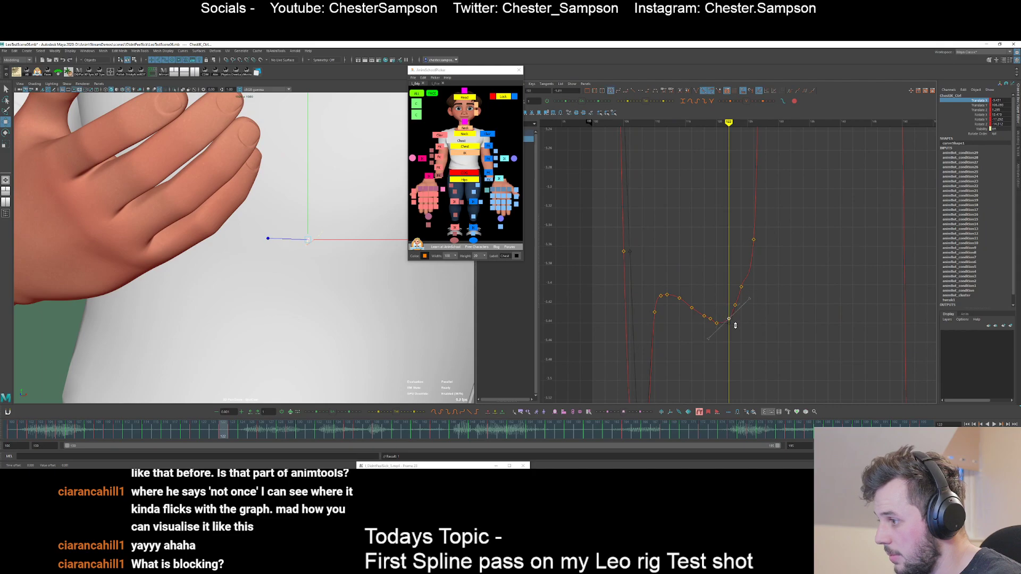
- Lower the Translate X keys at frames 118 and 119 to smooth the slope into the shallow dip
left_click(713, 327)
left_click(711, 318)
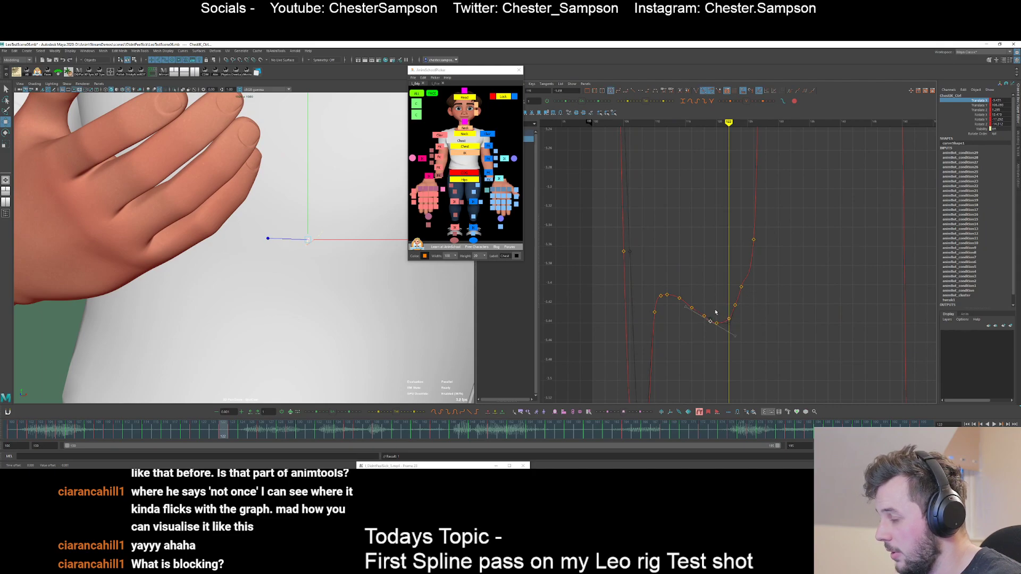
left_click(688, 323)
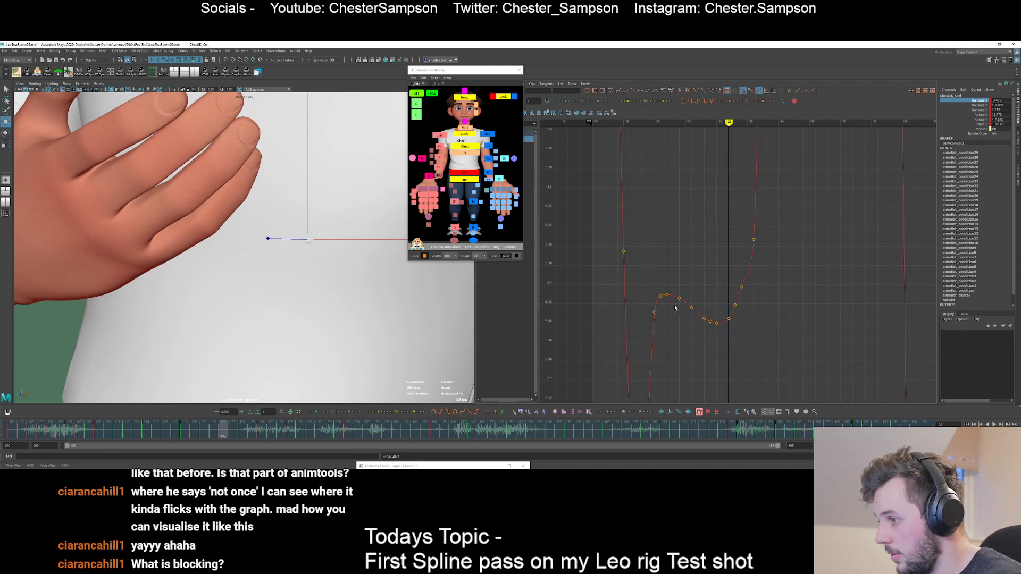
right_click_drag(670, 326, 672, 268, "alt+shift")
middle_click_drag(674, 325, 677, 251, "alt")
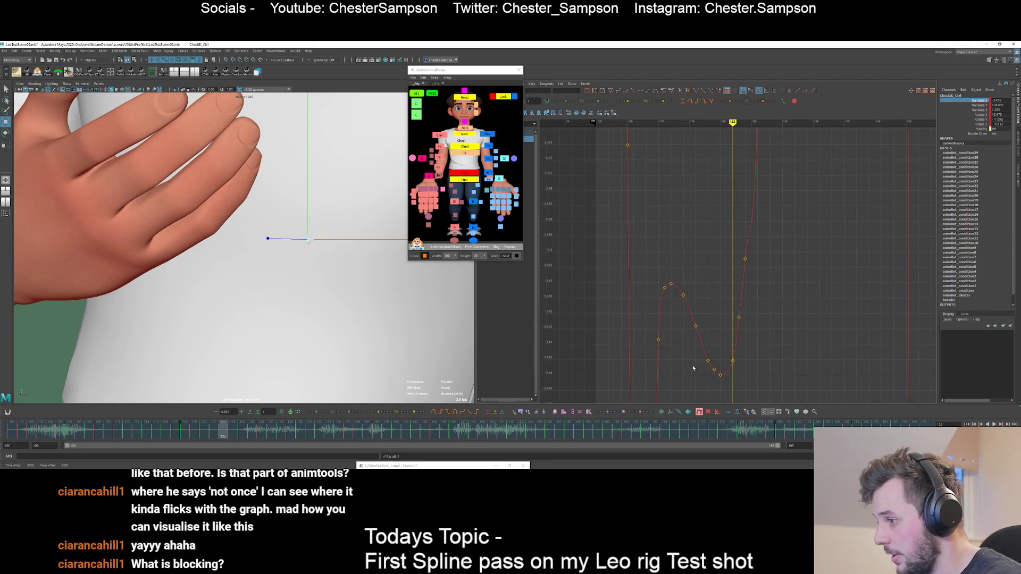
left_click_drag(693, 368, 716, 340)
middle_click_drag(715, 342, 715, 345, "shift")
left_click_drag(711, 374, 718, 365)
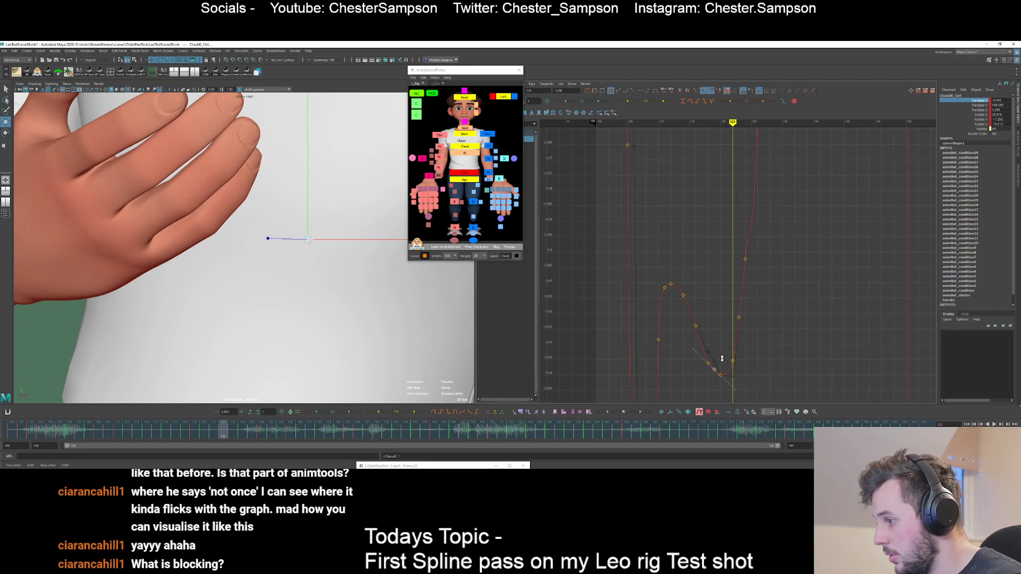
middle_click_drag(721, 355, 721, 358, "shift")
left_click(677, 332)
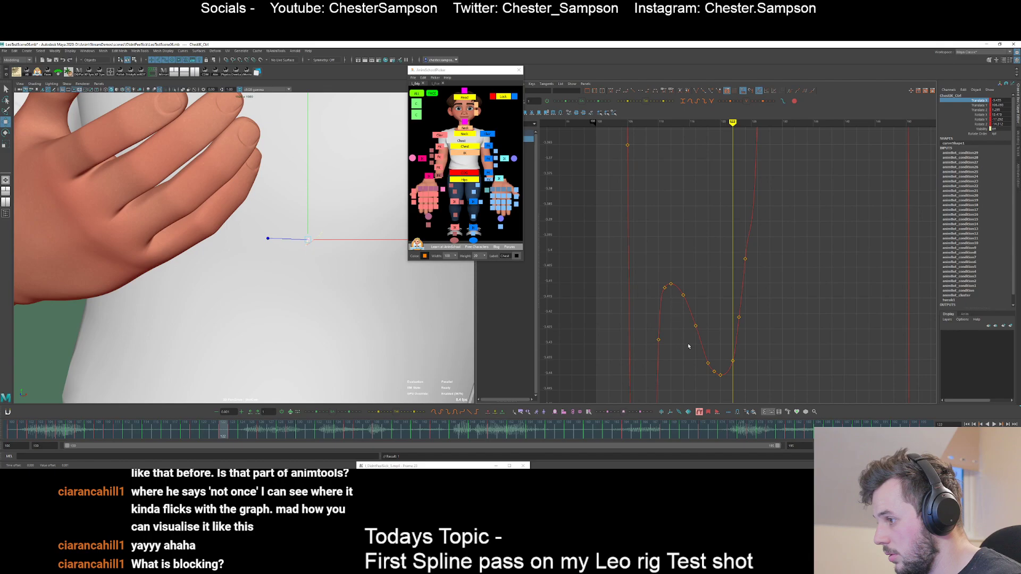
- Raise the Translate X keys at frames 114 and 116 to round the curve's descent from the small crest
left_click_drag(688, 346, 709, 315)
middle_click_drag(709, 315, 709, 310, "shift")
left_click(685, 345)
left_click_drag(684, 346, 698, 314)
middle_click_drag(698, 314, 697, 305, "shift")
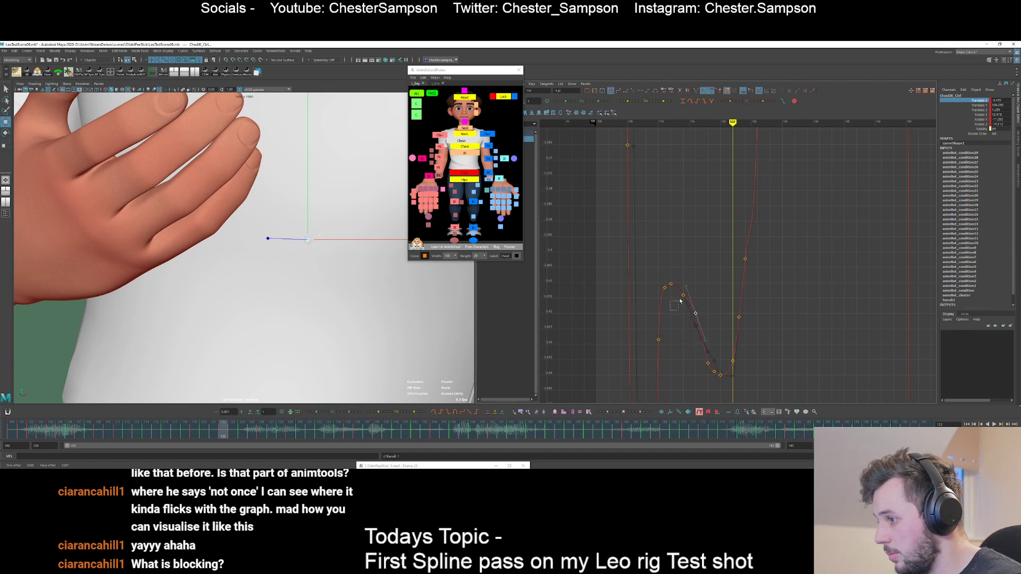
left_click_drag(680, 301, 690, 287)
middle_click_drag(691, 279, 692, 272, "shift")
left_click(692, 287)
left_click_drag(687, 325, 700, 307)
middle_click_drag(701, 307, 701, 302, "shift")
left_click(703, 319)
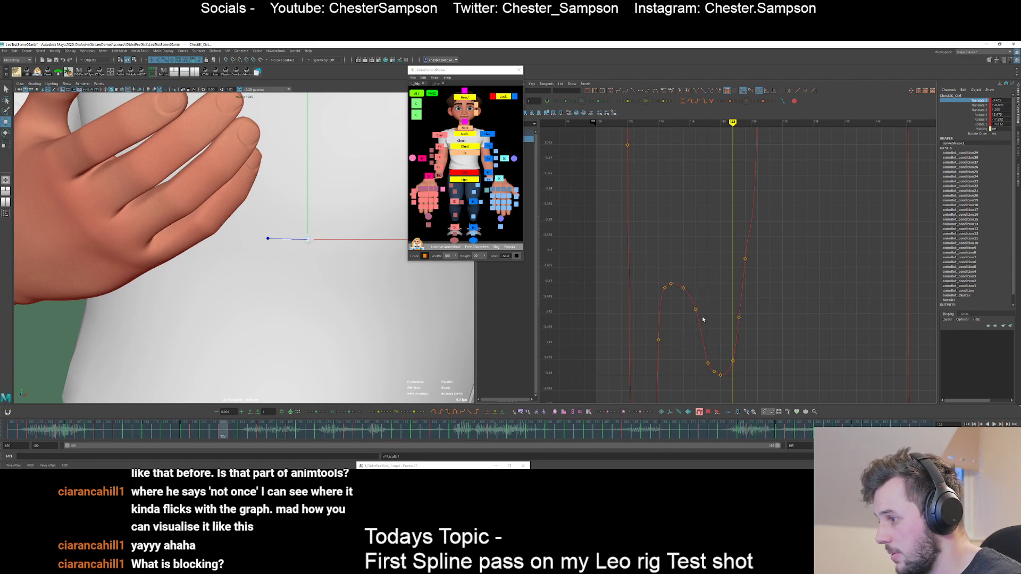
- Check the frames around the dip and delete the redundant Translate X key at frame 119
key("comma")
key("comma")
key("comma")
key("period")
left_click_drag(718, 368, 709, 374)
key("Delete")
key("period")
key("period")
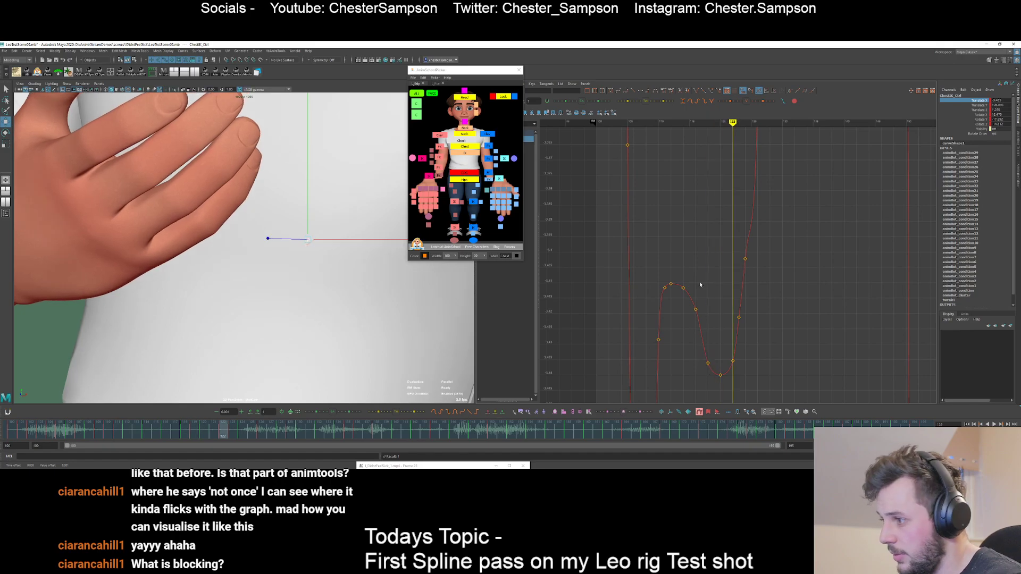
- Lower the Translate X keys at frames 122 and 123 to soften the curve leaving the dip
key("period")
left_click_drag(725, 329, 763, 340)
left_click(730, 319)
middle_click_drag(768, 343, 769, 358, "shift")
left_click(754, 312)
- Raise the Translate X key at frame 126 and lower the one at frame 124 to shape the start of the rise
mouse_move(754, 312)
right_mouse_down("alt")
mouse_move(707, 287)
mouse_move(755, 306)
right_mouse_up("alt")
middle_click_drag(755, 307, 727, 355, "alt")
key("period")
key("period")
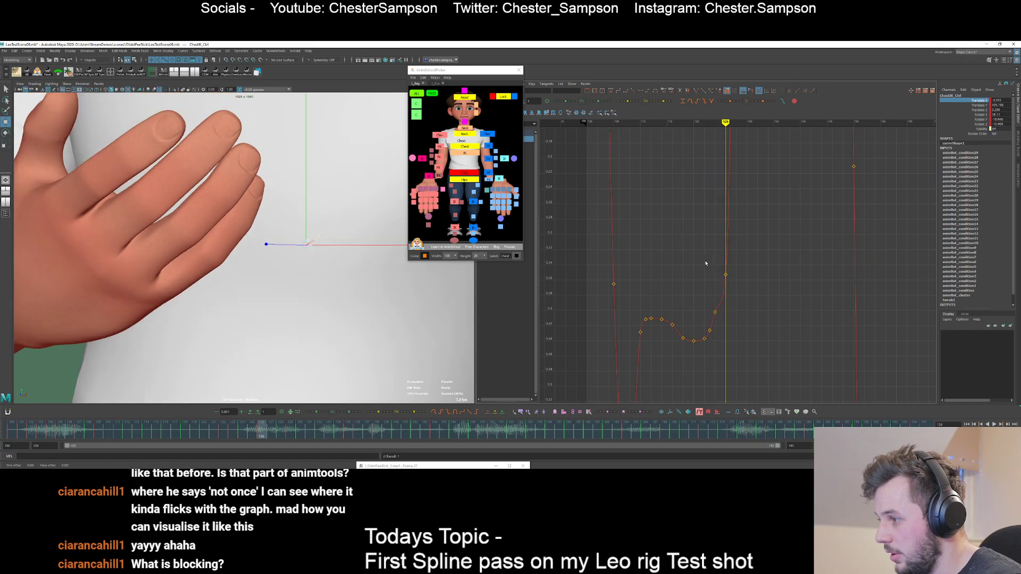
left_click_drag(708, 263, 743, 283)
middle_click_drag(743, 275, 743, 250, "shift")
left_click(715, 289)
left_click_drag(706, 302, 735, 320)
middle_click_drag(736, 314, 736, 322, "shift")
left_click(703, 328)
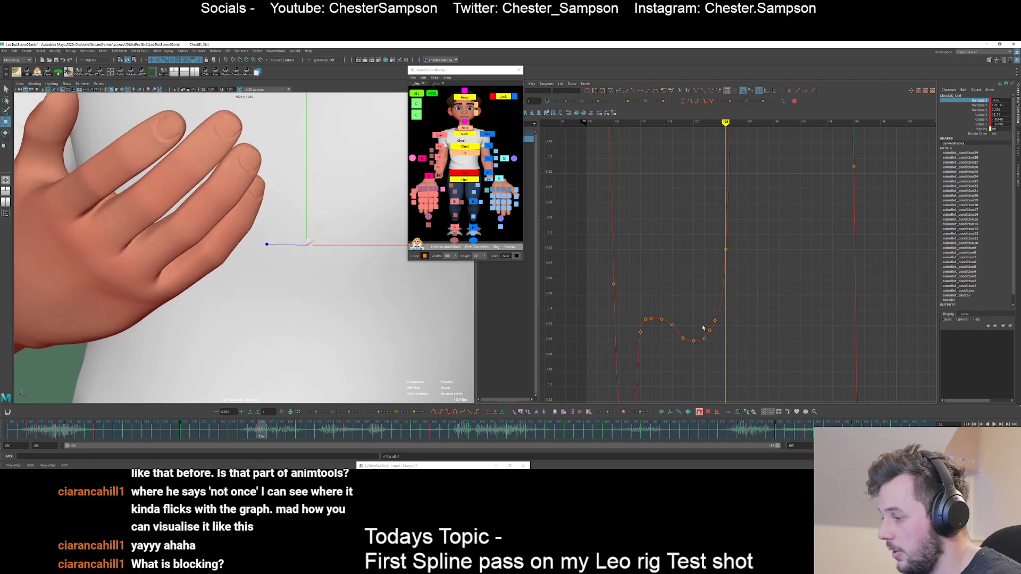
- Delete the Translate X key at frame 123 and lower the key at frame 124 further for a smoother ease-in
key("comma")
key("comma")
key("period")
key("period")
left_click_drag(709, 310, 732, 322)
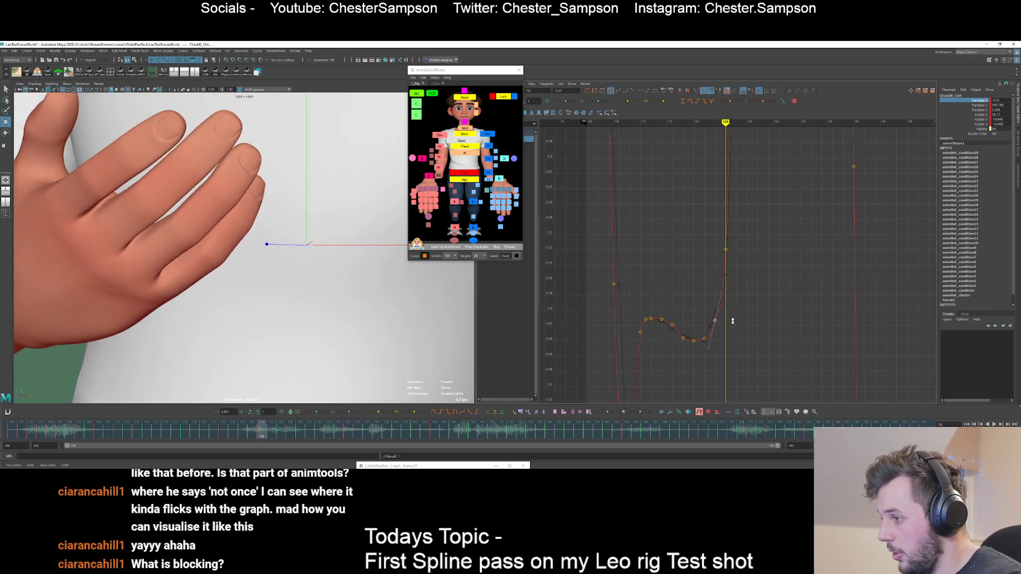
middle_click_drag(733, 321, 733, 324, "shift")
left_click(735, 325)
right_click_drag(734, 325, 706, 330, "alt")
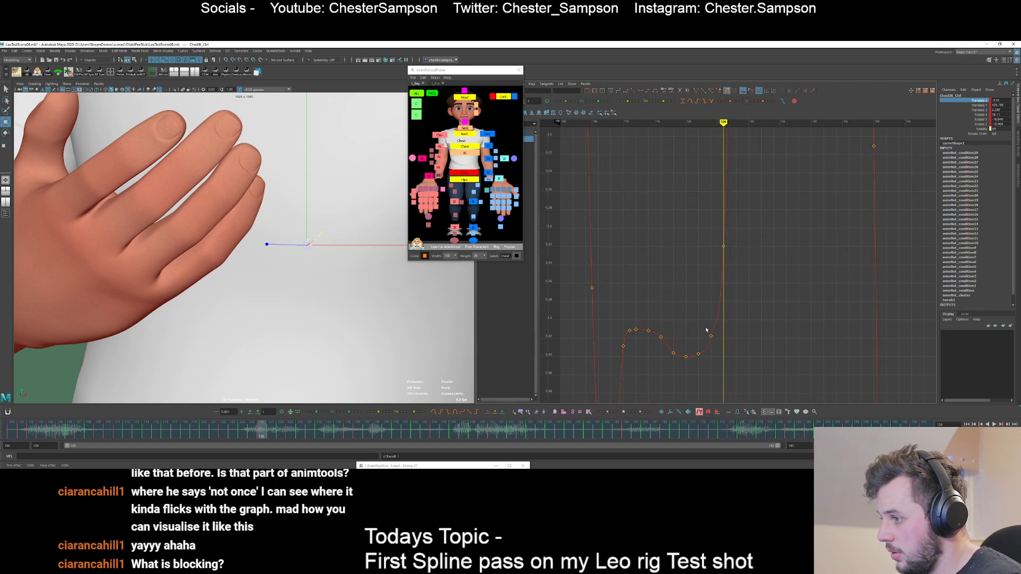
left_click_drag(706, 329, 734, 340)
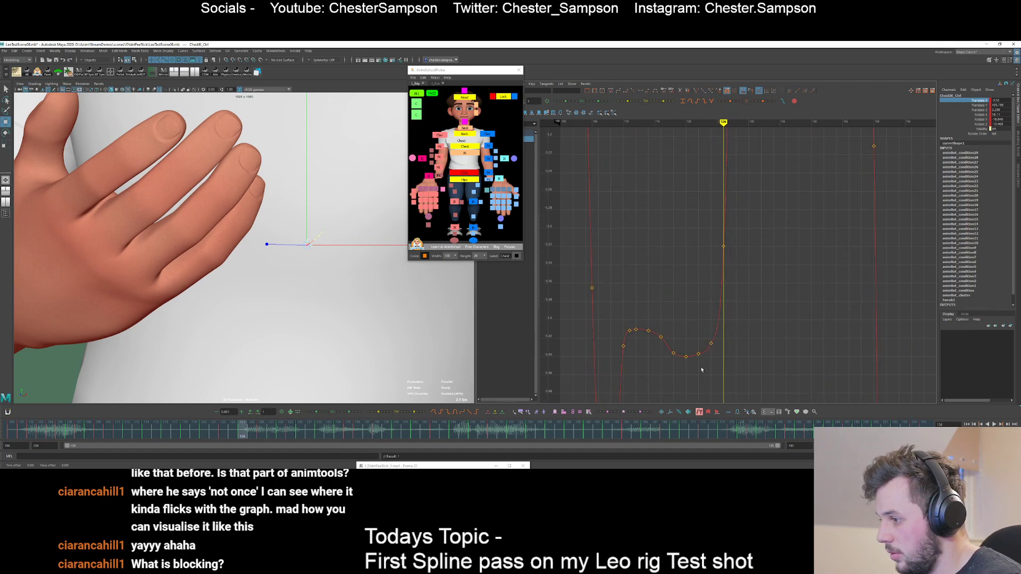
left_click(702, 362)
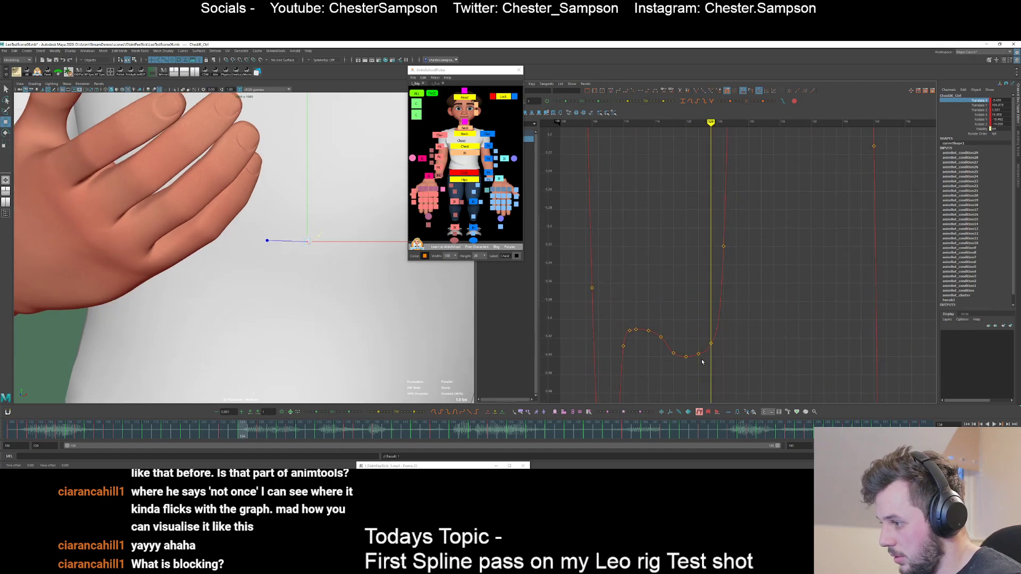
key(".")
- Lower the Translate X key at frame 127 and delete the one at frame 128 to smooth the steep rise
key("a")
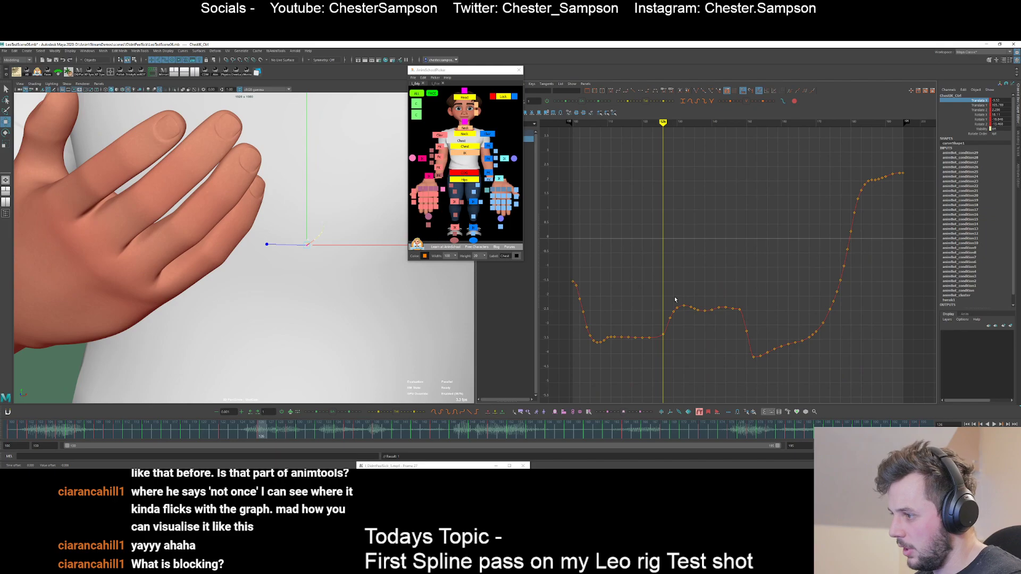
right_click_drag(579, 367, 627, 287, "alt+shift")
middle_click_drag(615, 314, 722, 204, "alt")
middle_click_drag(719, 311, 736, 186, "alt")
middle_click_drag(714, 324, 722, 249, "alt")
key("alt+period")
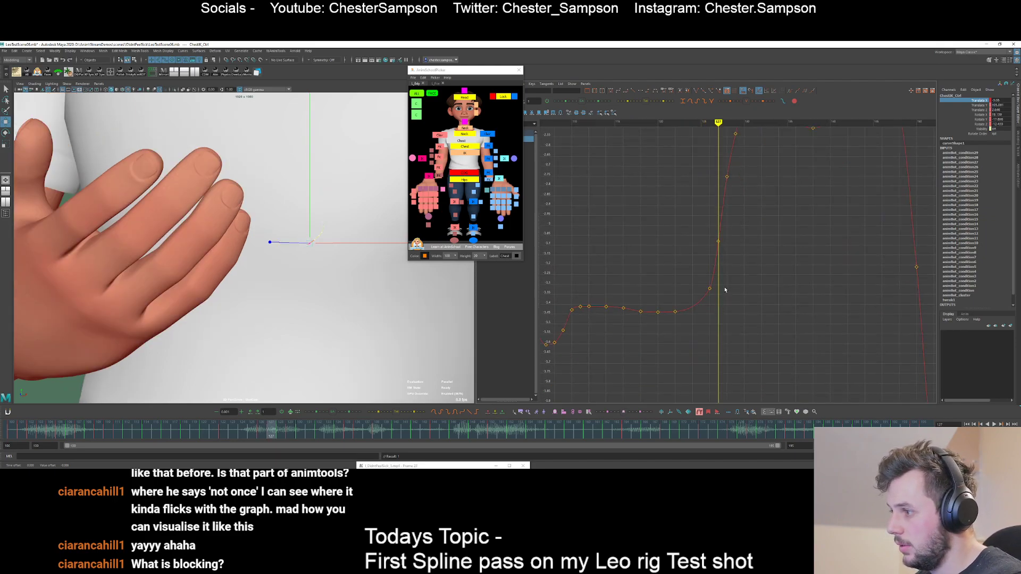
key("alt+period")
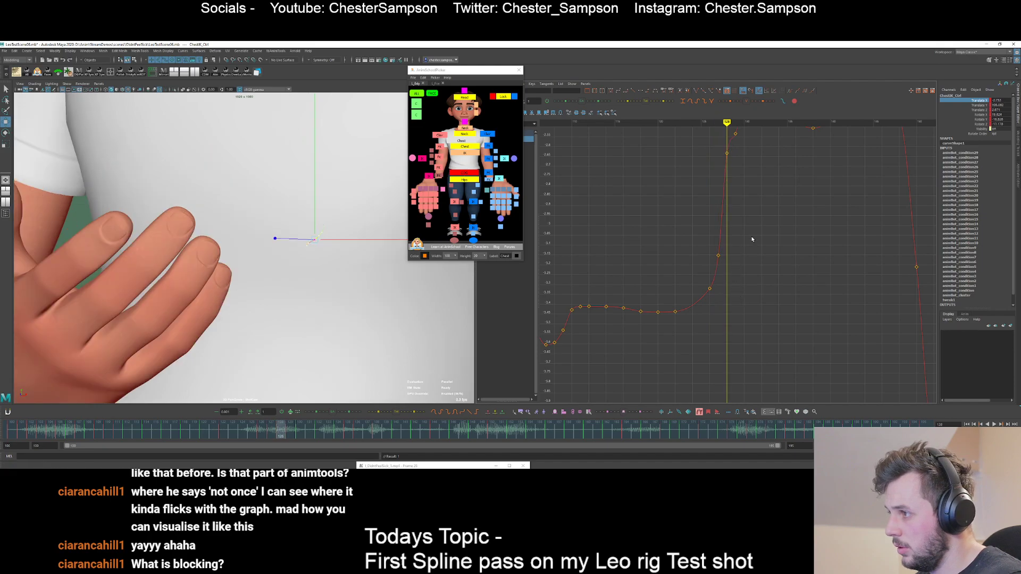
key("alt+period")
middle_click_drag(749, 215, 741, 319, "alt")
- Raise the Translate X keys at frames 129 and 130 to round the curve into the first hump
left_click_drag(719, 228, 740, 257)
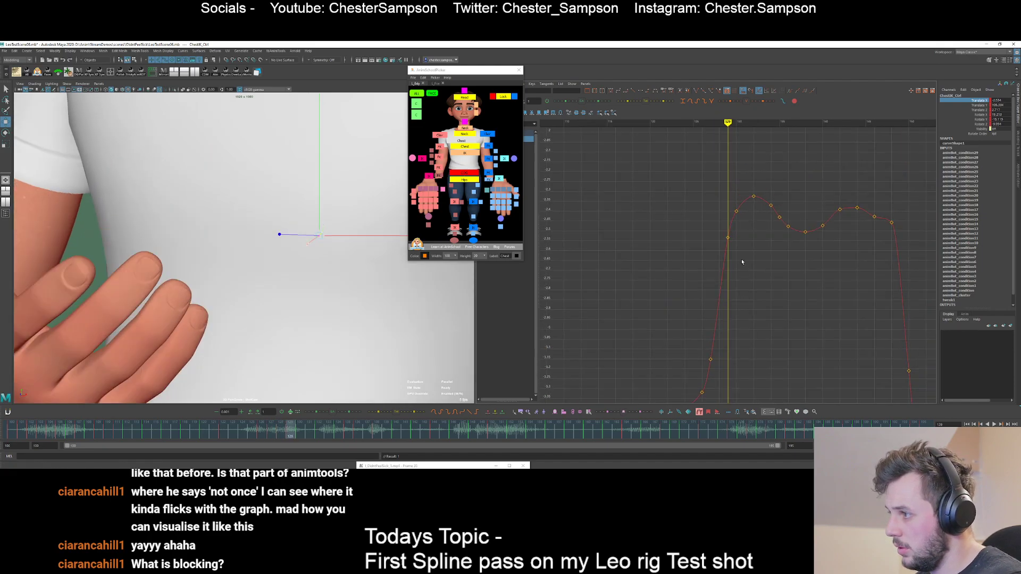
middle_click_drag(743, 262, 743, 224, "shift")
key("alt+period")
left_click_drag(722, 195, 732, 206)
middle_click_drag(738, 244, 738, 268, "shift")
left_click_drag(731, 199, 742, 216)
middle_click_drag(749, 220, 750, 211, "shift")
left_click(753, 217)
- Raise the Translate X keys at frames 134 and 135 to ease the curve's fall from the first hump
key("alt+period")
key("alt+period")
key("alt+period")
key("alt+period")
left_click_drag(764, 212, 775, 201)
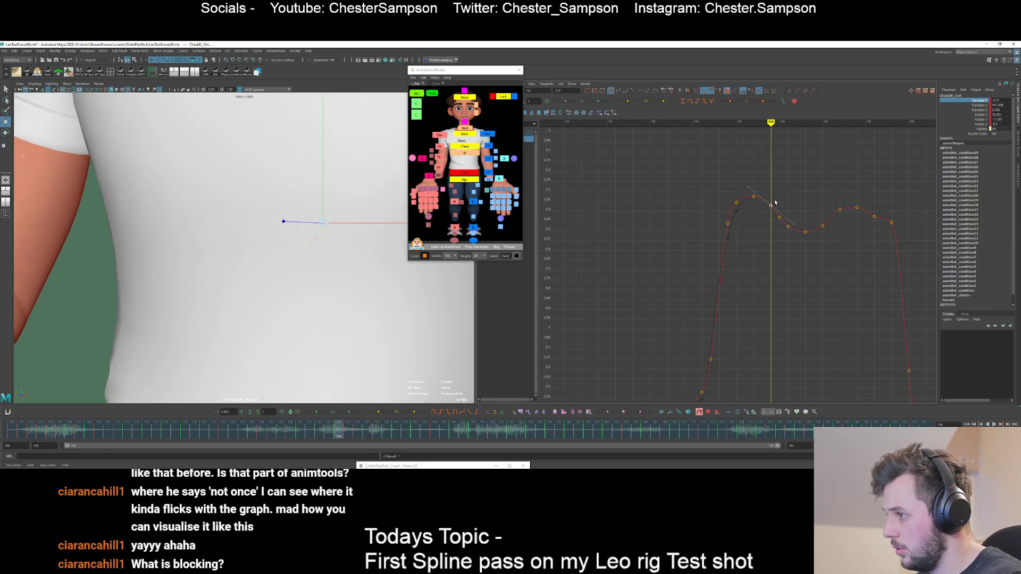
middle_click_drag(775, 204, 776, 200, "shift")
left_click(778, 202)
key("alt+period")
left_click_drag(775, 223, 784, 208)
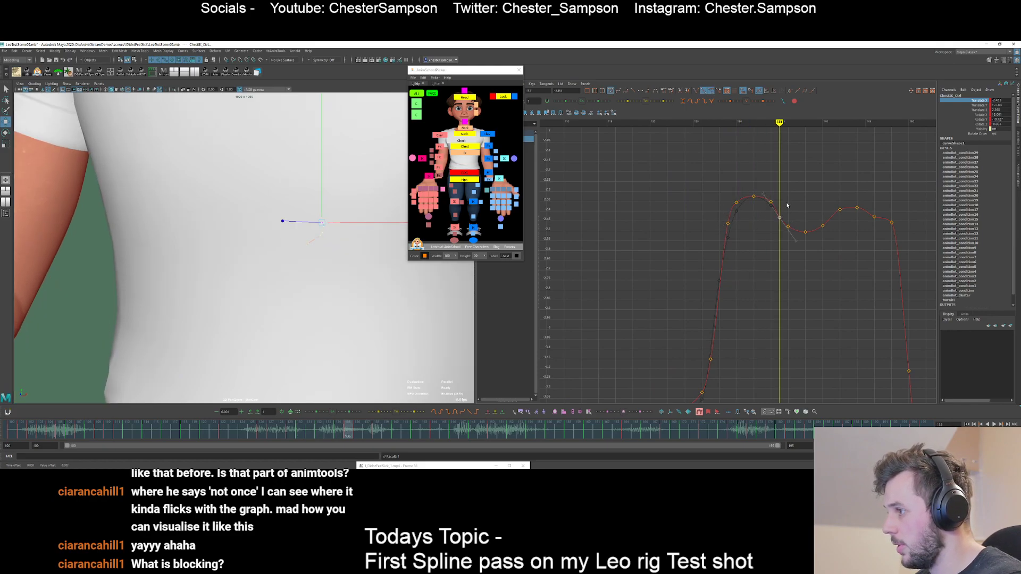
key("alt+comma")
- Insert a Translate X key at frame 137 and check the movement back to frame 134
key("alt+period")
key("alt+period")
key("alt+period")
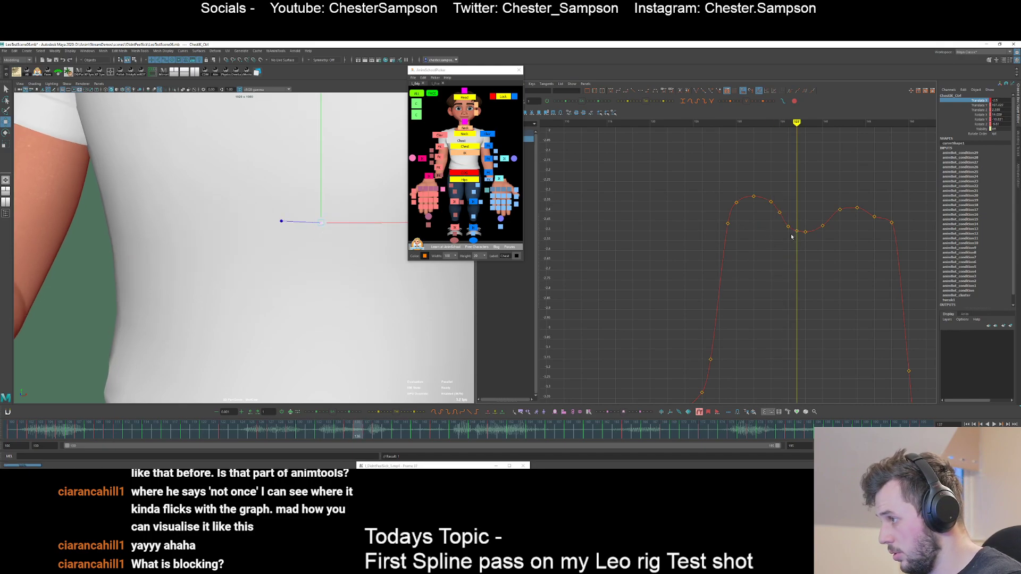
key("alt+comma")
key("alt+comma")
key("alt+comma")
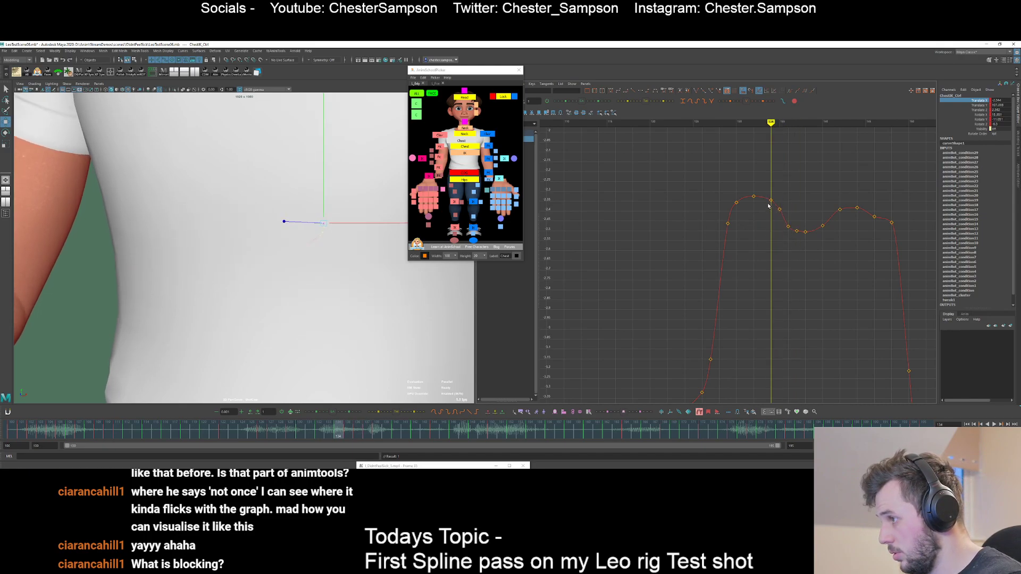
- Raise the Translate X key at frame 136 slightly and fine-tune the one at frame 138 at the hollow's lowest point
key("alt+period")
key("alt+period")
left_click(788, 227)
middle_click_drag(794, 215, 813, 226, "shift")
key("alt+period")
key("alt+period")
left_click(805, 232)
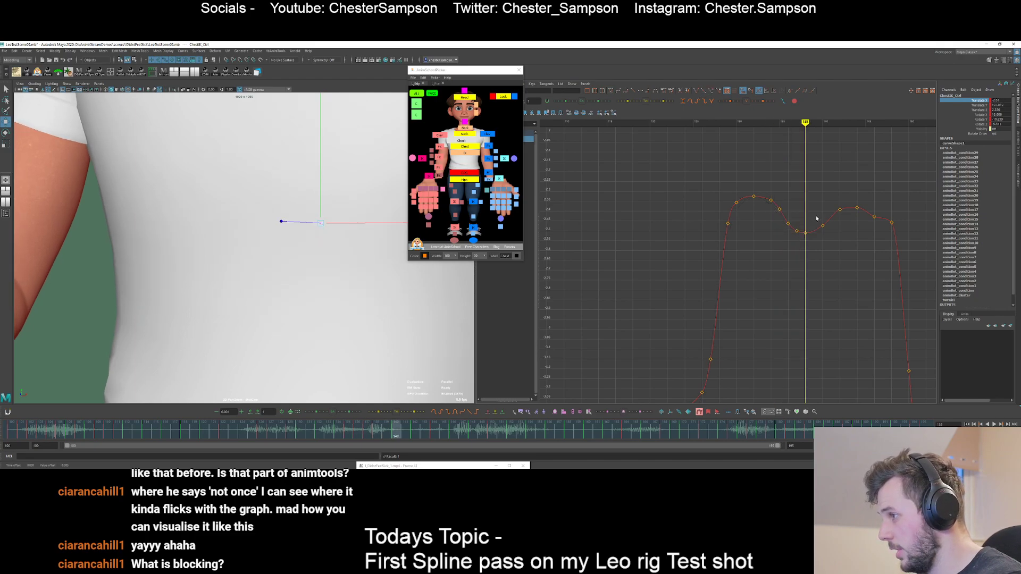
- Lower the Translate X key at frame 140 slightly and check the movement up to frame 143
key("alt+period")
key("alt+period")
key("alt+period")
key("alt+period")
key("alt+period")
key("alt+period")
key("alt+period")
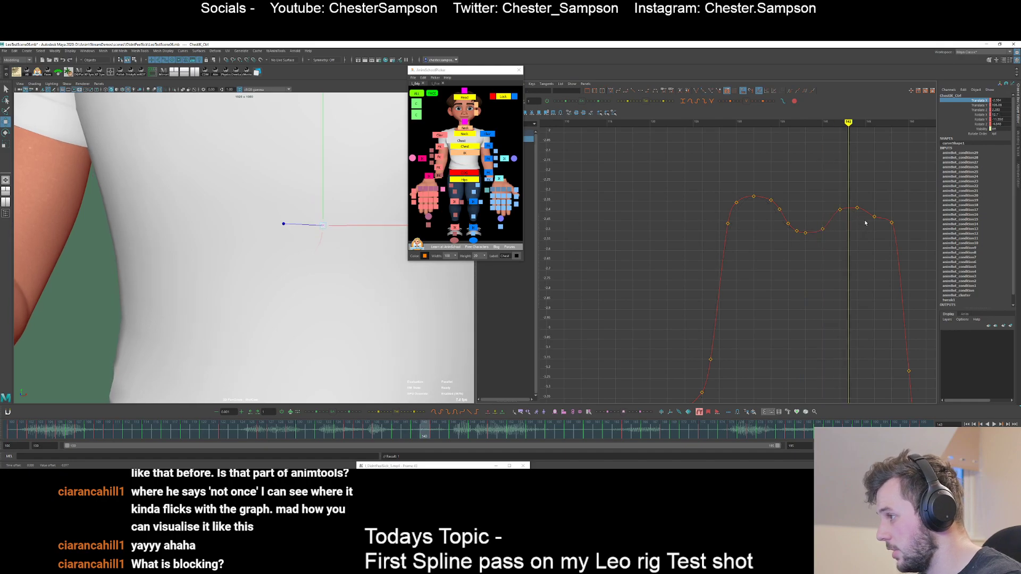
- Lower the Translate X keys at frames 142 and 148 and raise the one at frame 146 to round the second hump
left_click(891, 223)
middle_click_drag(901, 224, 886, 208, "shift")
left_click(874, 215)
left_click(839, 210)
left_click(868, 222)
left_click(874, 213)
left_click(885, 223)
key("period")
key("period")
key("period")
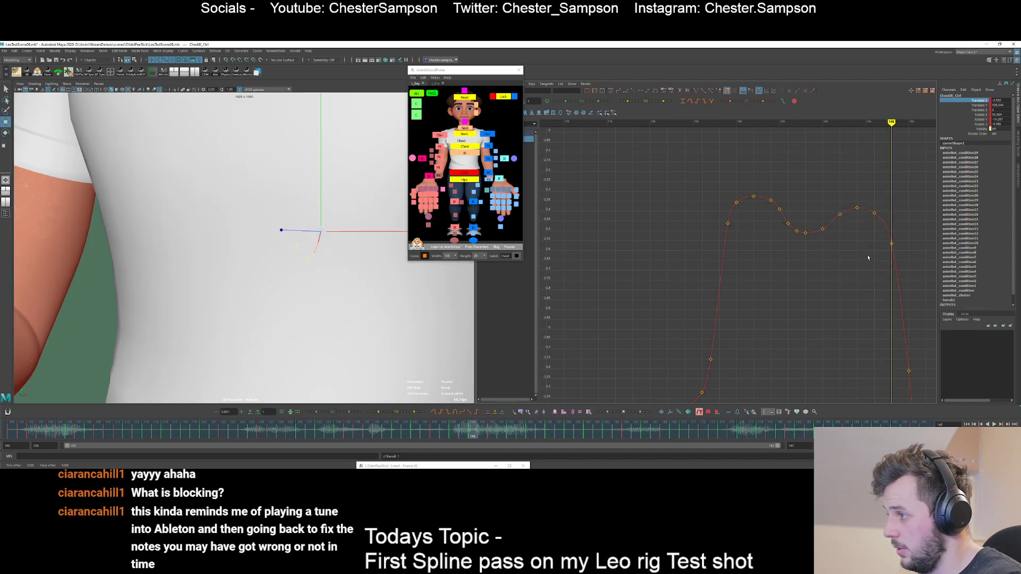
- Fine-tune the height of the Translate X key at frame 148, where the curve begins its steep drop
left_click_drag(868, 257, 902, 231)
middle_click_drag(902, 230, 902, 237, "shift")
left_click(870, 238)
middle_click_drag(866, 295, 839, 247, "alt")
mouse_move(839, 249)
right_mouse_down("alt")
mouse_move(814, 245)
mouse_move(829, 276)
right_mouse_up("alt")
middle_click_drag(829, 276, 803, 248, "alt")
left_click_drag(793, 255, 798, 258)
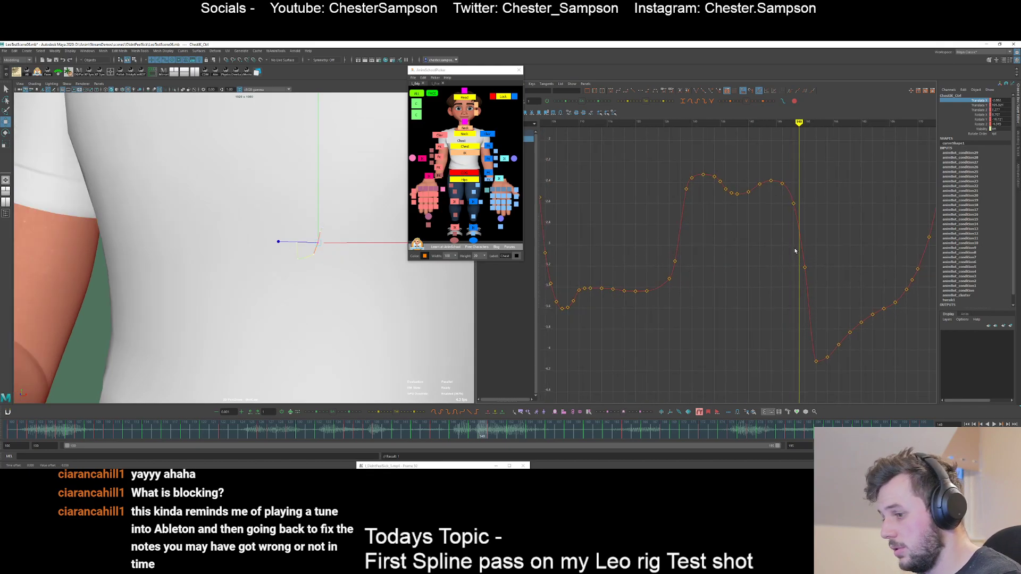
key("alt+period")
left_click_drag(784, 223, 804, 198)
middle_click_drag(806, 200, 807, 196, "shift")
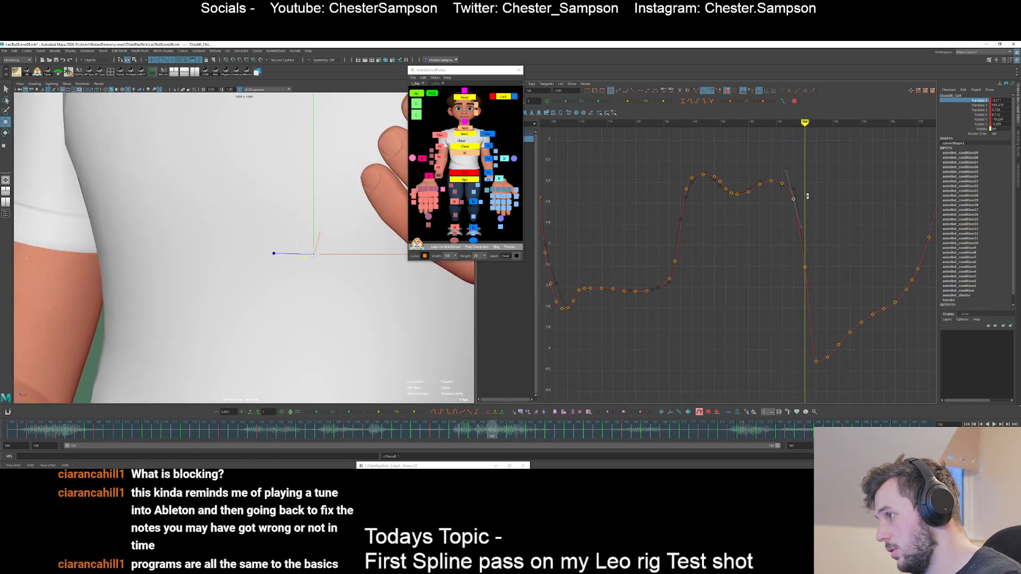
left_click(803, 205)
- Insert a Translate X key at frame 151 and lower it to ease the drop into the trough
key("alt+period")
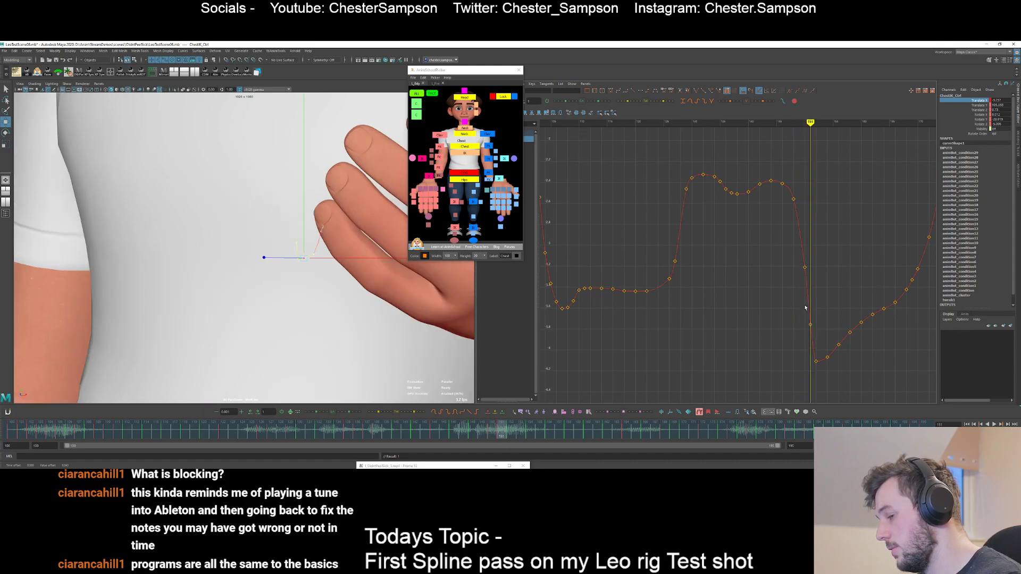
middle_click_drag(806, 308, 790, 292, "alt")
mouse_move(790, 292)
right_mouse_down("alt")
mouse_move(756, 271)
mouse_move(783, 284)
right_mouse_up("alt")
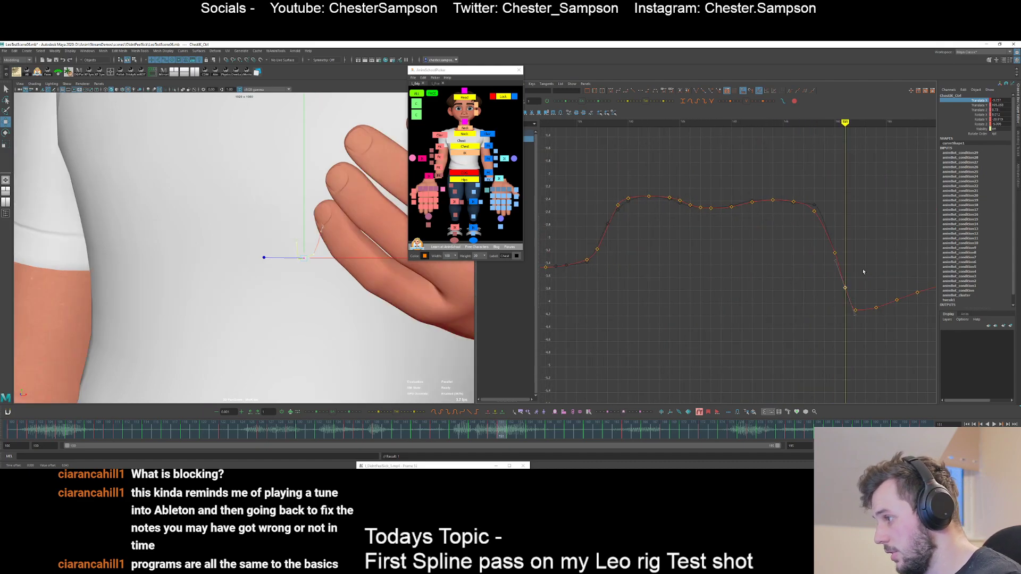
middle_click_drag(863, 272, 863, 281)
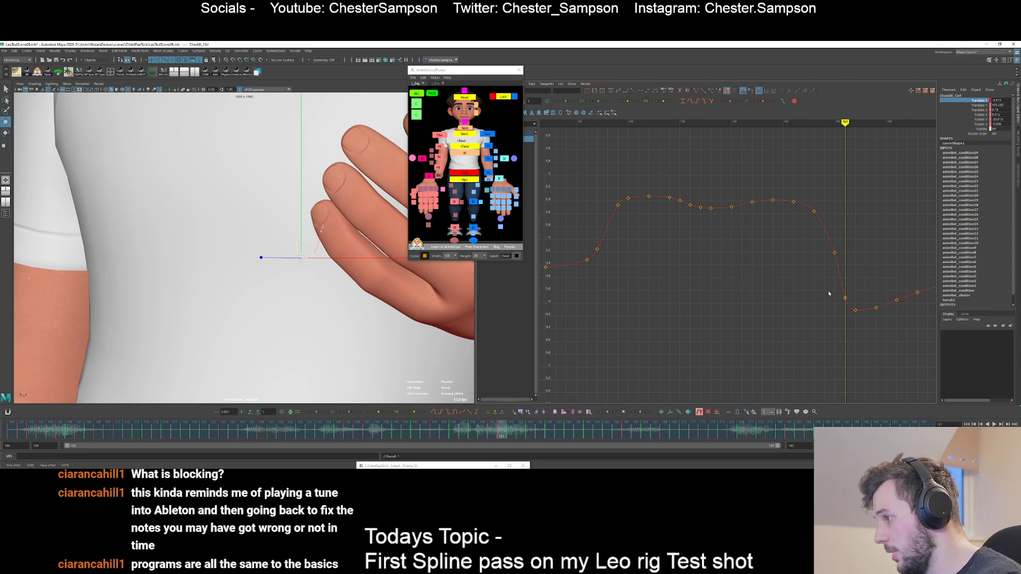
- Insert a Translate X key at frame 153 and lower it to form a rounded trough
key("alt+period")
key("alt+period")
key("s")
right_click_drag(848, 347, 849, 288, "alt+shift")
middle_click_drag(849, 287, 815, 165, "alt")
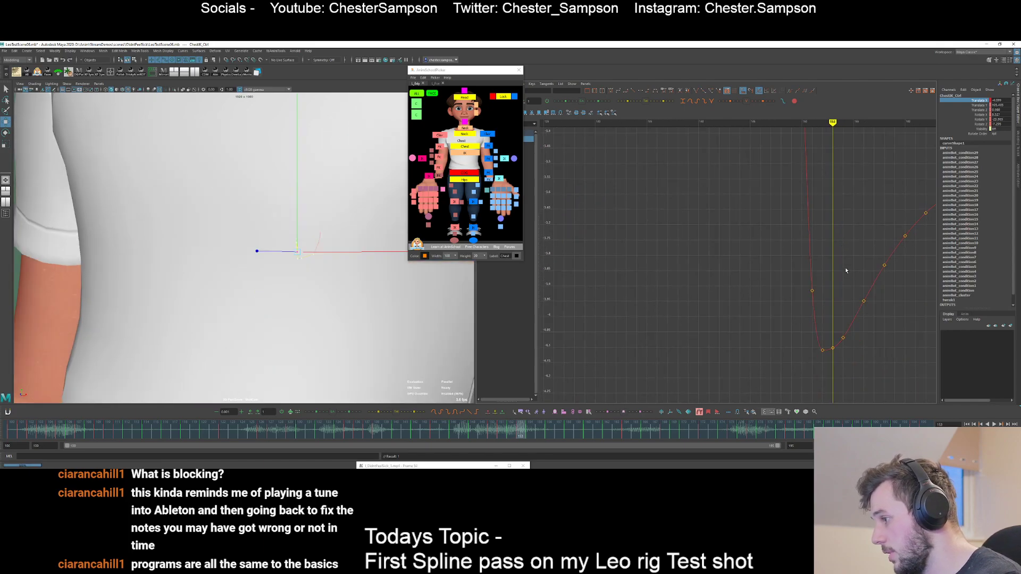
middle_click_drag(834, 327, 821, 282, "alt")
left_click_drag(813, 299, 826, 313)
middle_click_drag(828, 313, 828, 325)
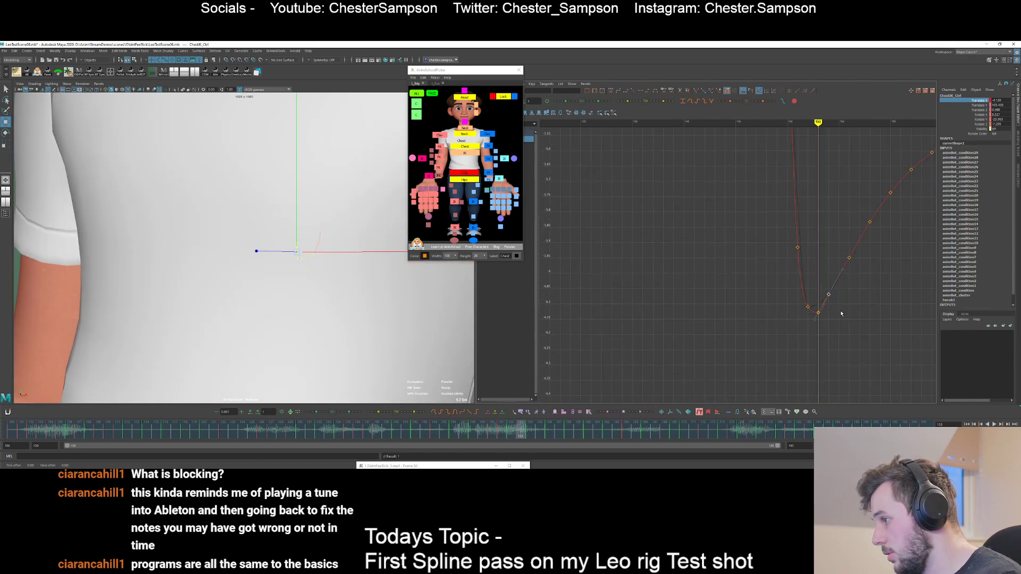
- Lower the Translate X keys at frames 154 and 156 to smooth the climb out of the trough
key("alt+period")
key("alt+period")
key("alt+period")
middle_click_drag(830, 267, 788, 272, "alt")
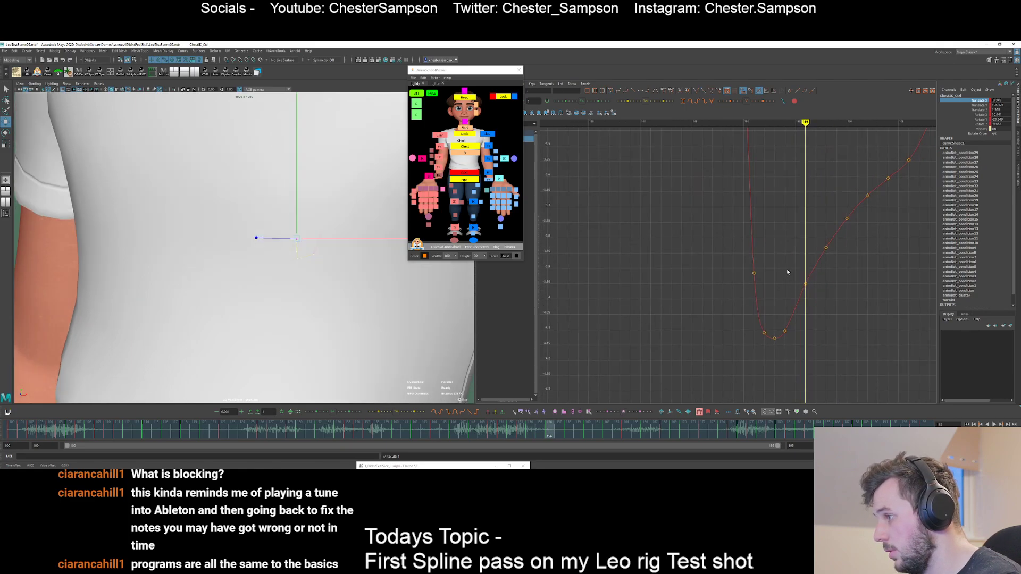
left_click_drag(792, 277, 822, 294)
middle_click_drag(822, 294, 821, 303, "shift")
left_click(819, 311)
- Raise the Translate X key at frame 158 slightly
key("period")
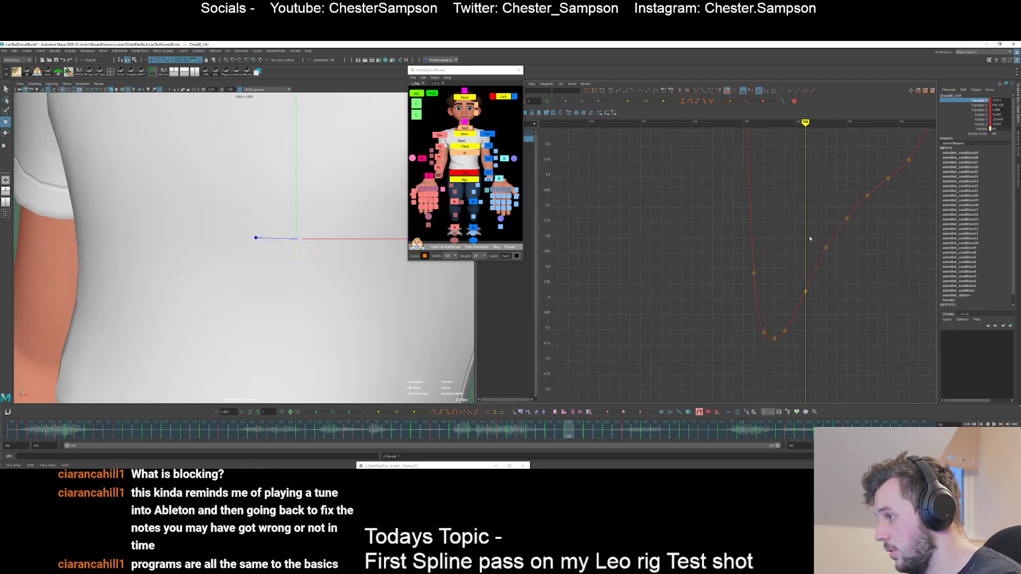
left_click_drag(809, 240, 838, 260)
middle_click_drag(837, 259, 839, 256, "shift")
left_click(847, 249)
- Raise only the Translate X key at frame 160 to smooth the climb after the trough
middle_click_drag(854, 241, 813, 290, "alt")
key("period")
left_click_drag(808, 257, 827, 283)
middle_click_drag(827, 282, 825, 277, "shift")
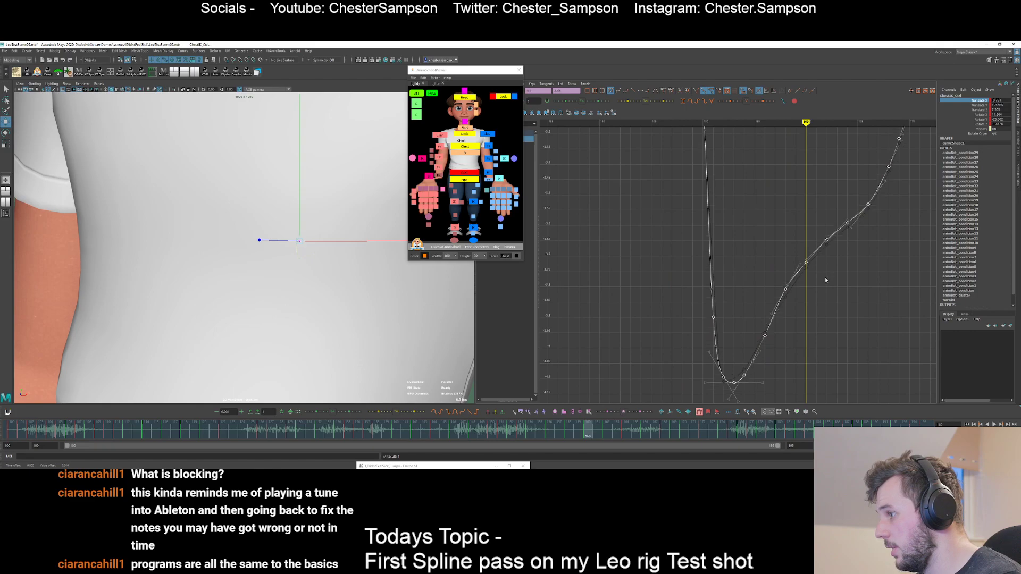
key("ctrl+z")
left_click(799, 260)
left_click_drag(827, 289, 822, 281)
middle_click_drag(822, 280, 822, 272, "shift")
left_click(823, 272)
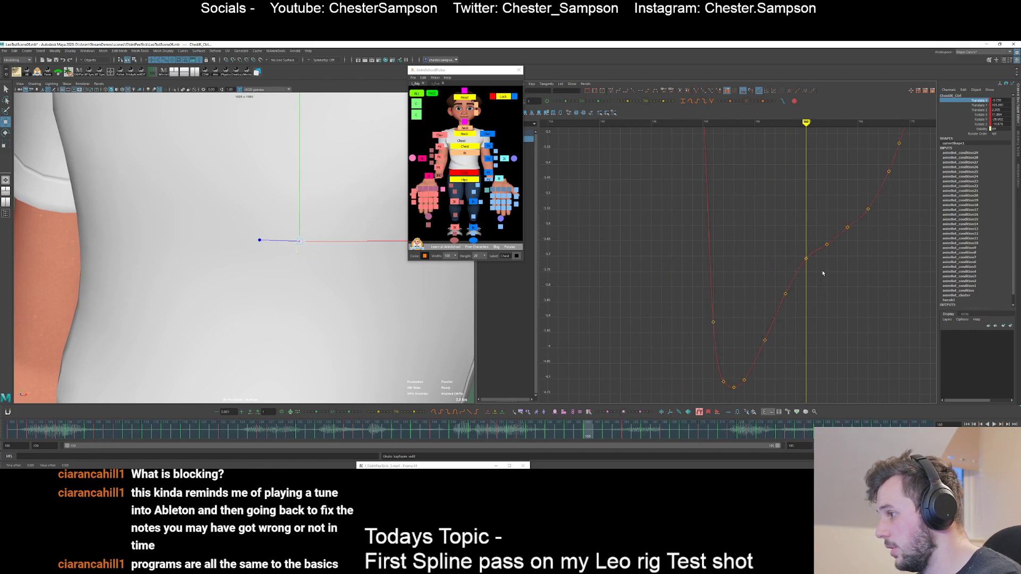
- Raise the Translate X key at frame 162 together with its neighbour at frame 160
left_click_drag(817, 230, 838, 258)
left_click(837, 247)
middle_click_drag(838, 256, 830, 257, "shift")
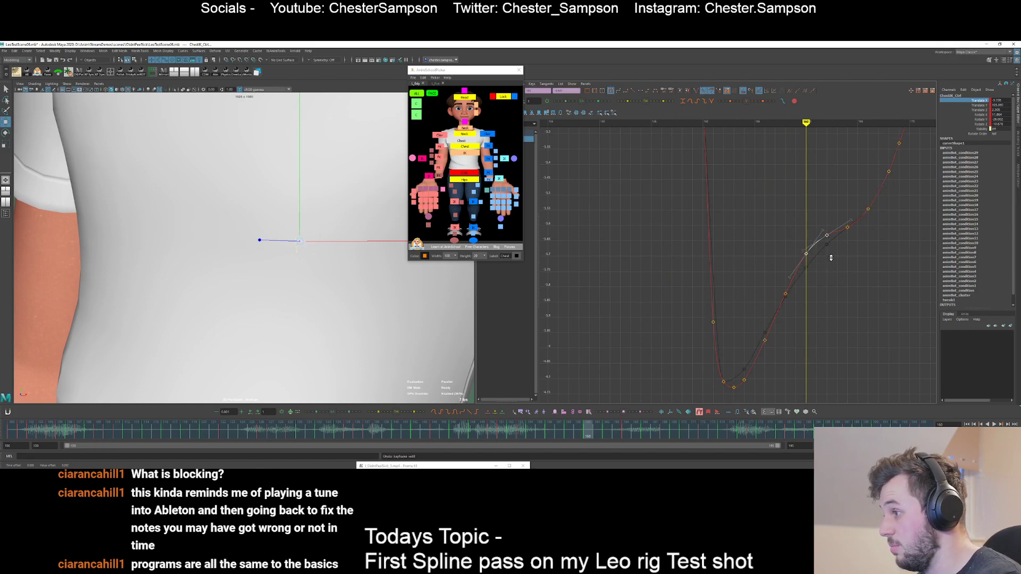
- Lower the Translate X keys at frames 166 and 168 slightly to soften the start of the steep rise
left_click_drag(857, 197, 878, 223)
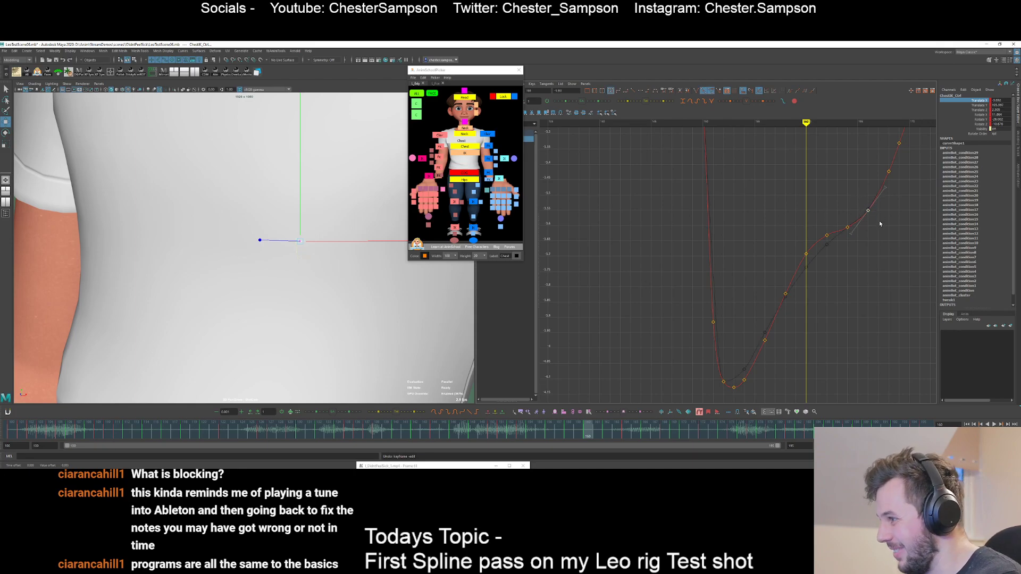
left_click(879, 221)
right_click_drag(880, 222, 854, 243, "alt")
middle_click_drag(853, 244, 805, 270, "alt")
left_click_drag(764, 231, 777, 261)
left_click(783, 220)
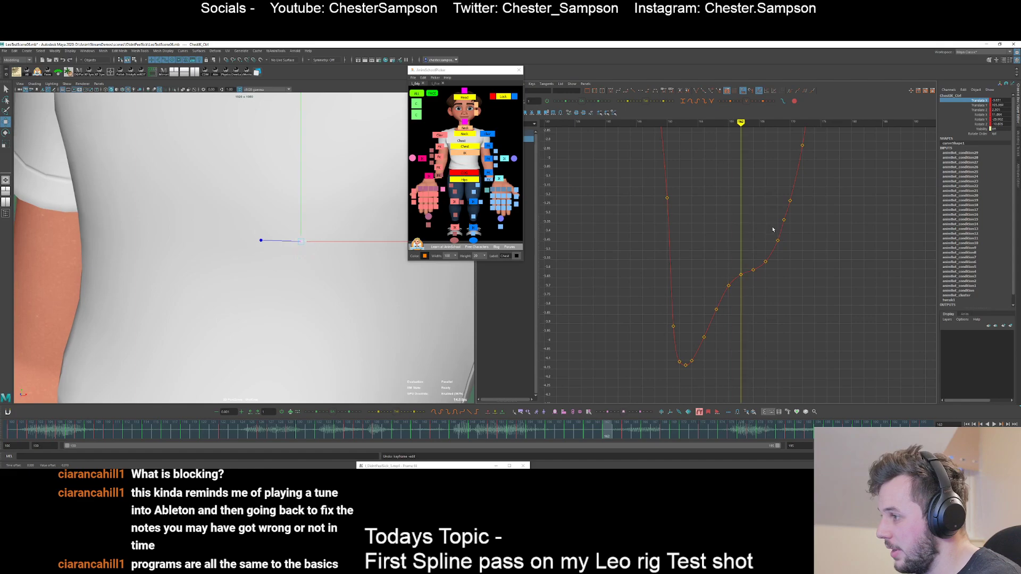
- Lower the Translate X key at frame 169 and fine-tune the one at frame 168 so the upturn flows evenly
left_click(777, 222)
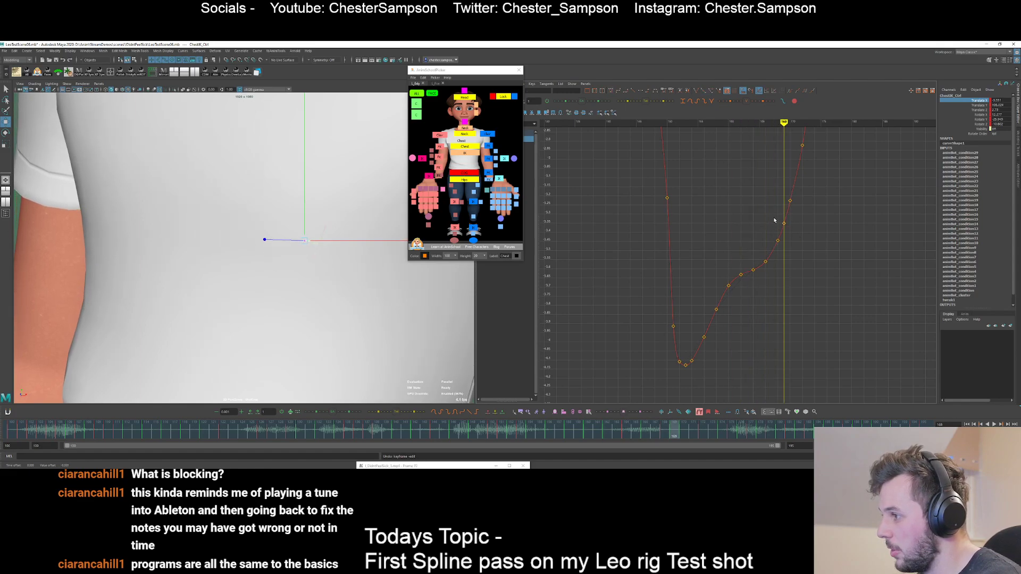
left_click_drag(774, 219, 790, 247)
middle_click_drag(802, 239, 802, 245, "shift")
left_click(801, 240)
- Lower the Translate X key at frame 170 slightly to even out the curve into the final rise
key("period")
middle_click_drag(777, 203, 741, 255, "alt")
mouse_move(755, 239)
right_mouse_down("alt")
mouse_move(736, 221)
mouse_move(761, 253)
right_mouse_up("alt")
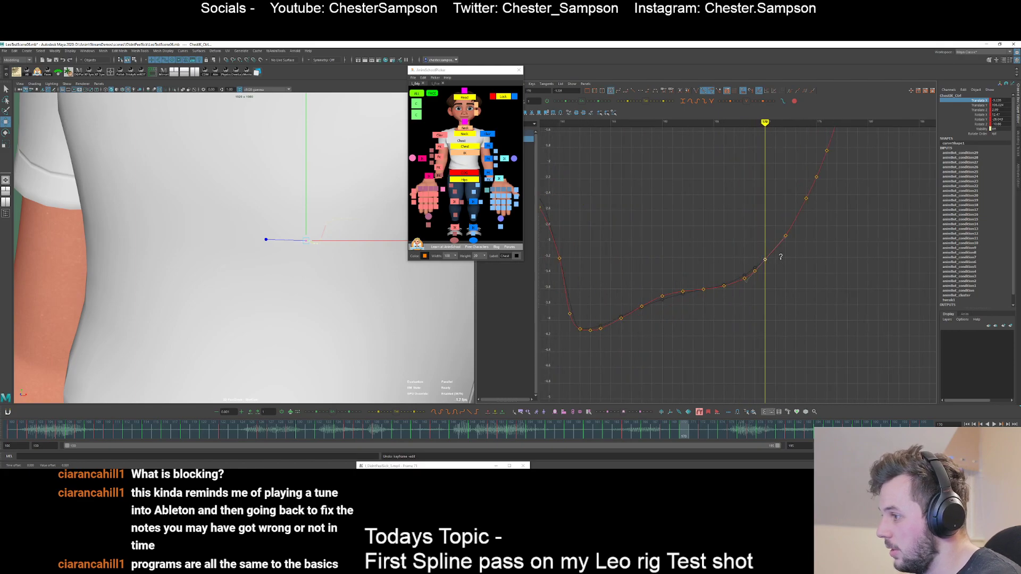
middle_click_drag(790, 265, 756, 323, "alt")
right_click_drag(756, 324, 751, 288, "alt")
right_click_drag(752, 272, 754, 291, "alt+shift")
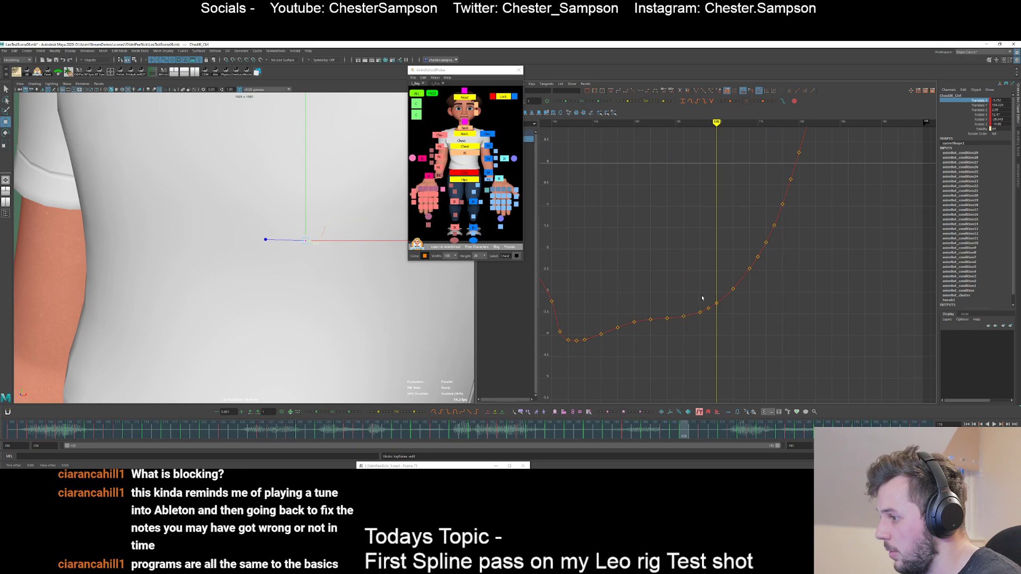
left_click_drag(703, 297, 727, 308)
middle_click_drag(729, 307, 729, 308)
left_click(729, 312)
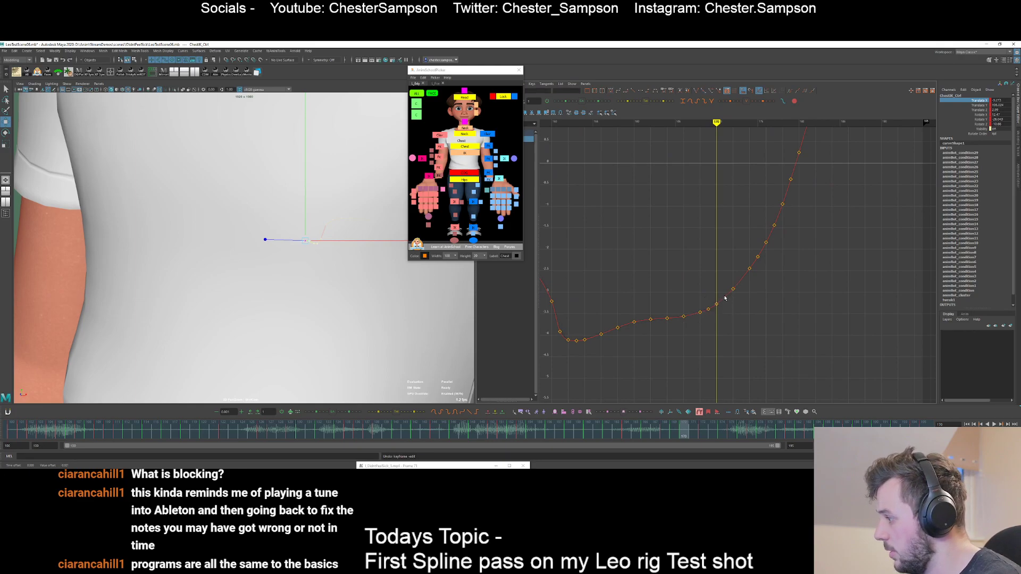
- Examine the Translate X curve's shape along the final rise by stepping through its keys from frame 170 to 177
mouse_move(712, 246)
right_mouse_down("alt")
mouse_move(693, 237)
mouse_move(718, 239)
right_mouse_up("alt")
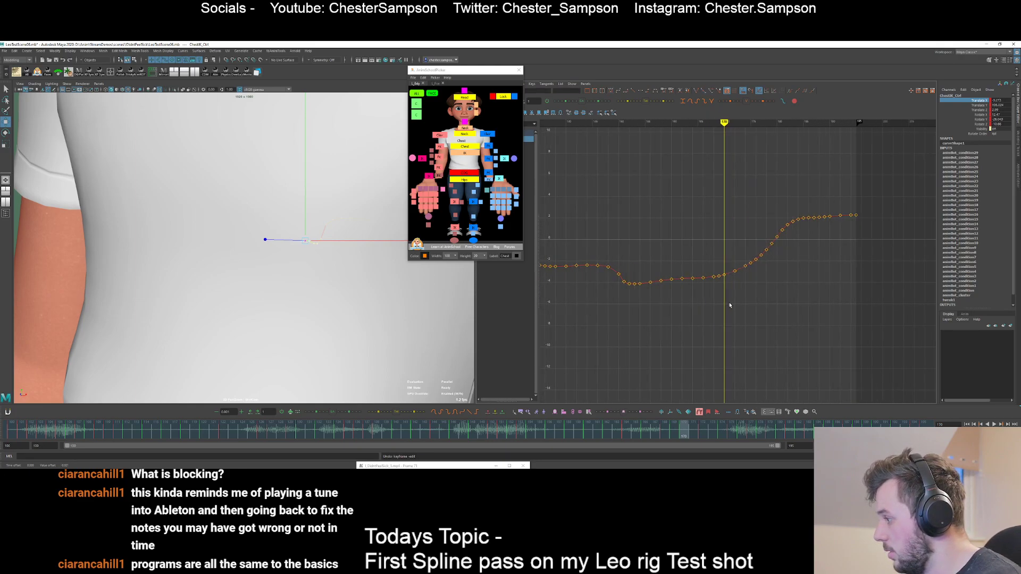
right_click_drag(729, 303, 743, 287, "alt+shift")
middle_click_drag(743, 287, 733, 301, "alt")
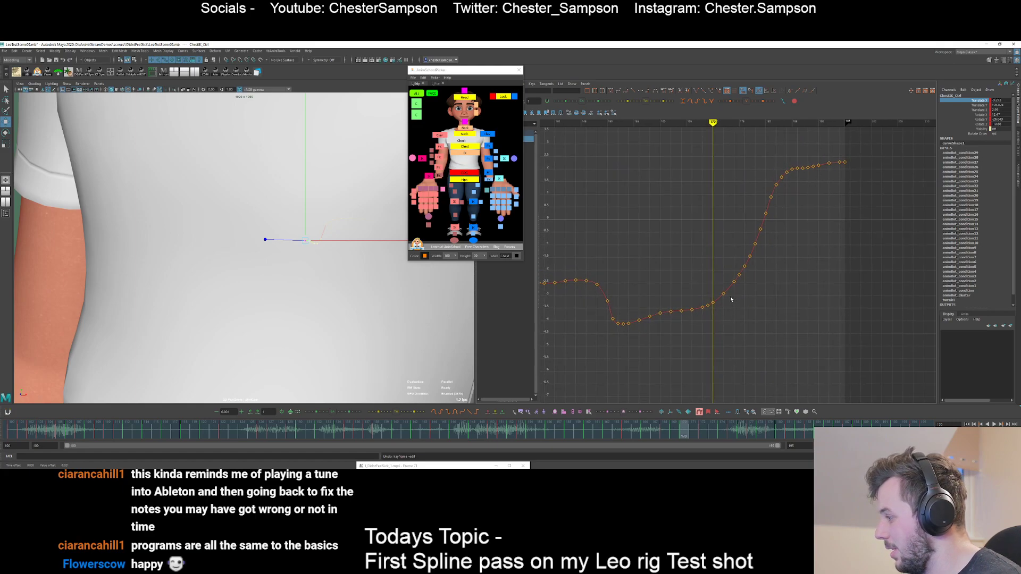
key("period")
key("period")
key("period")
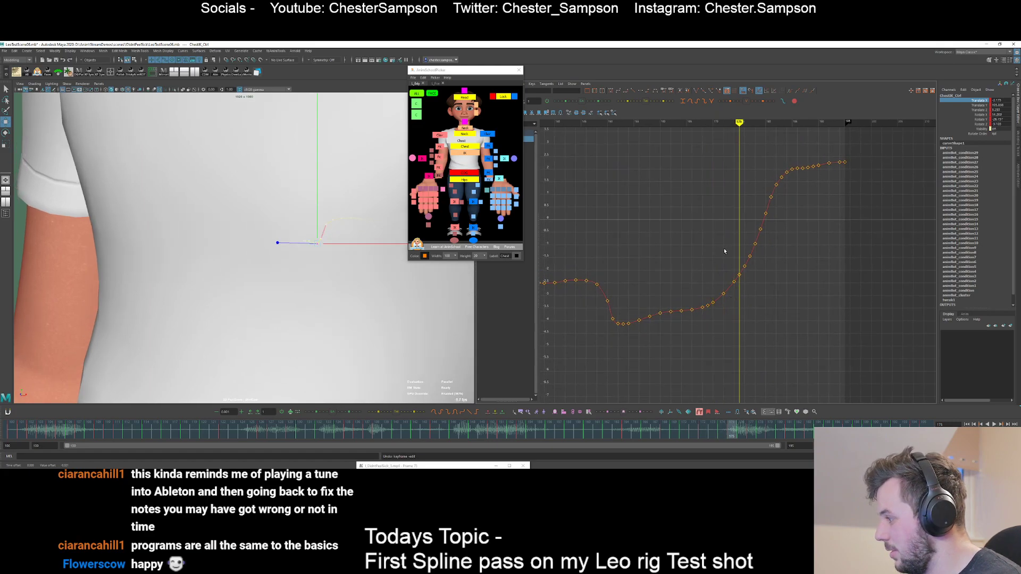
key("period")
key("period")
key("period")
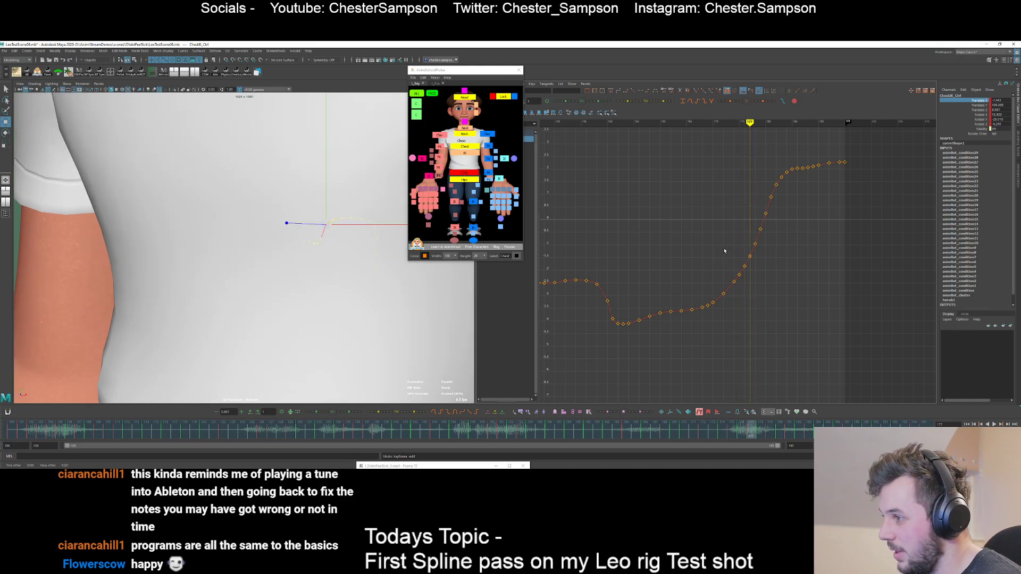
- Smooth the group of Translate X keys across the top of the final rise and the end plateau
right_click_drag(719, 291, 745, 293, "alt+shift")
right_click_drag(740, 304, 739, 284, "alt+shift")
middle_click_drag(760, 277, 696, 400, "alt")
left_click_drag(736, 166, 896, 242)
left_click_drag(333, 413, 345, 412)
left_click(760, 291)
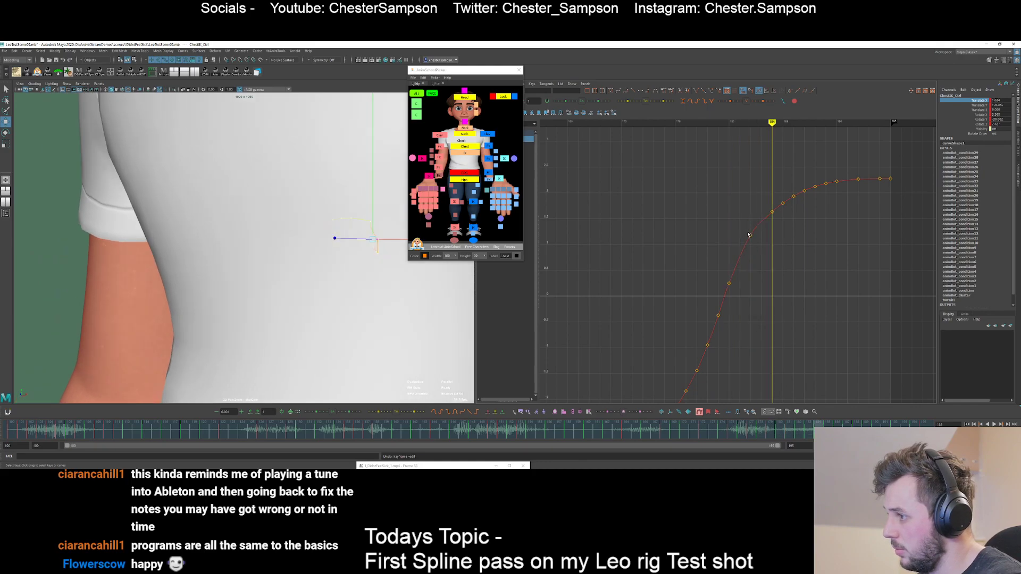
- Lower the Translate X key at frame 182 and adjust the one at frame 186 to round the ease into the plateau
left_click_drag(745, 223, 764, 243)
middle_click_drag(764, 243, 765, 251)
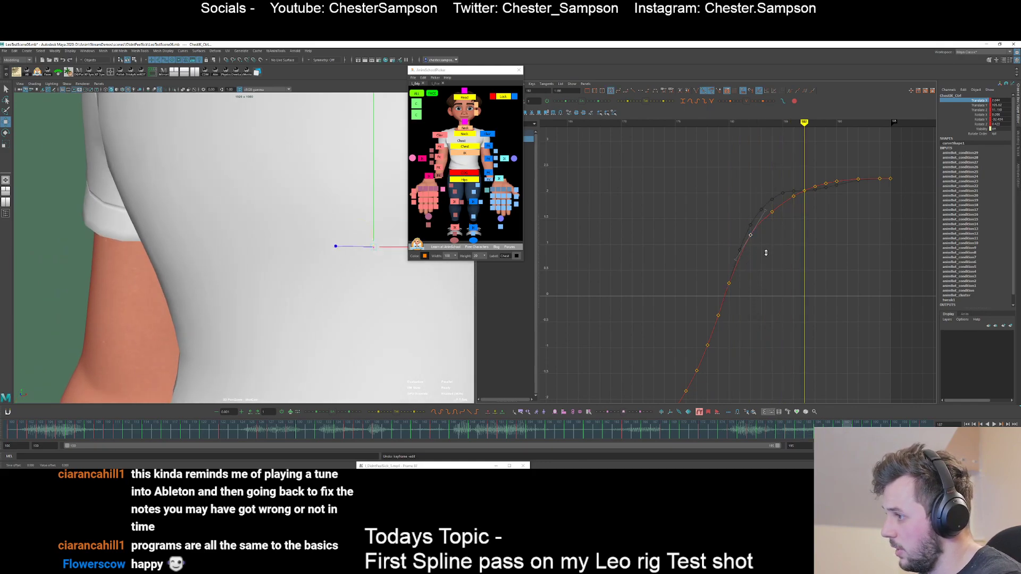
left_click(761, 205)
left_click_drag(761, 205, 807, 205)
left_click(793, 219)
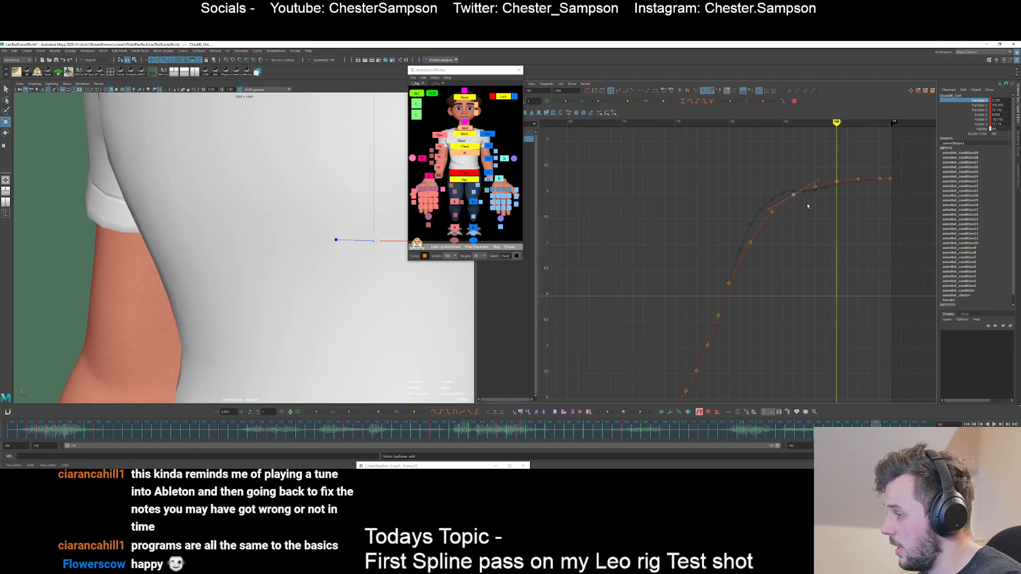
left_click(820, 207)
key("a")
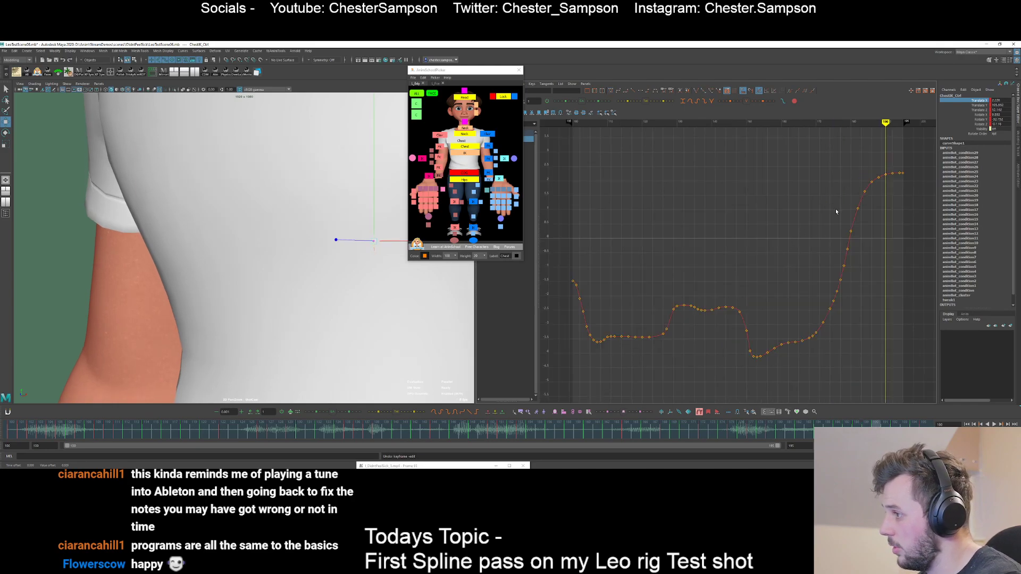
- Adjust the key in the upper part of the final rise on the chest control's Translate X curve to smooth its ease-out
right_click_drag(776, 212, 823, 211, "alt+shift")
middle_click_drag(856, 234, 705, 262, "alt")
right_click_drag(805, 242, 831, 244, "alt+shift")
middle_click_drag(831, 244, 752, 268, "alt")
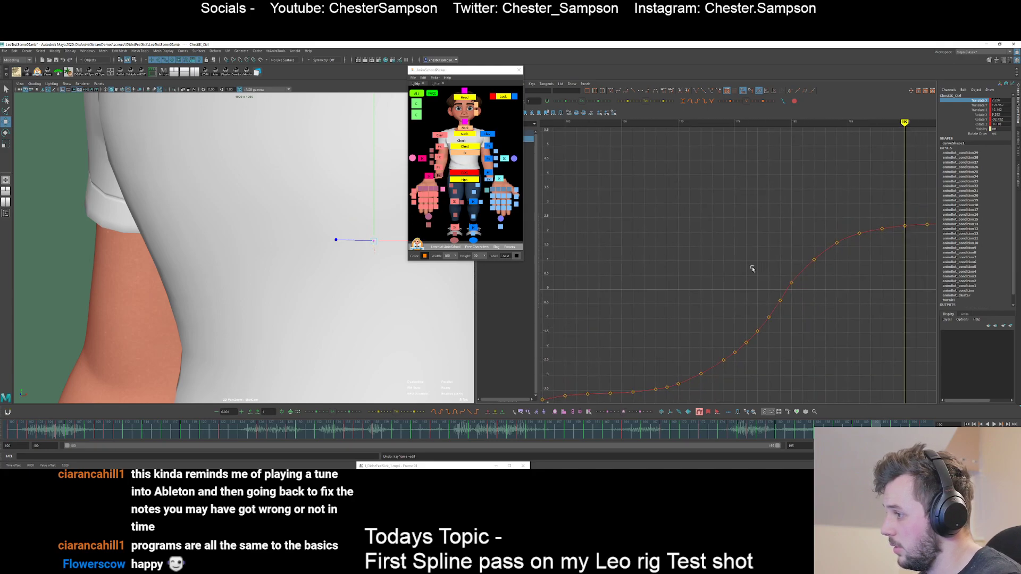
left_click_drag(799, 248, 824, 279)
middle_click_drag(828, 265, 830, 262)
left_click(833, 232)
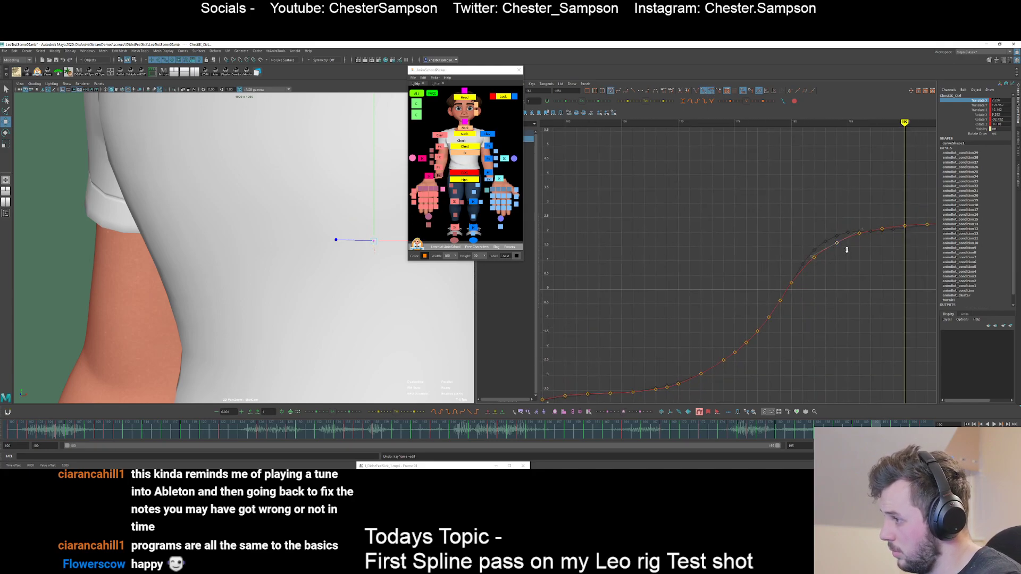
- Frame the whole Translate X curve and play back the shot to review the chest motion in the full camera view
key("a")
key("backslash")
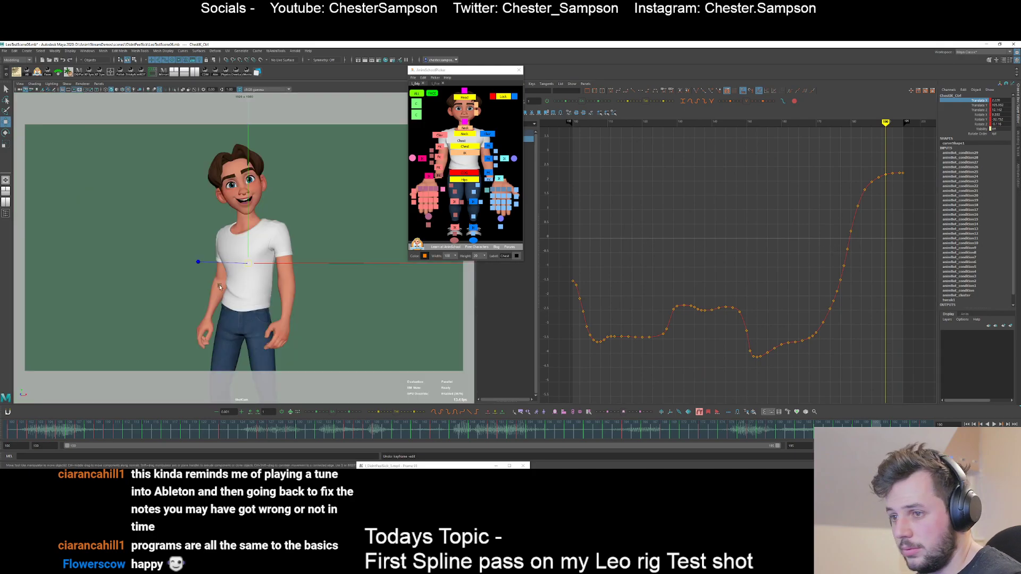
key("alt+v")
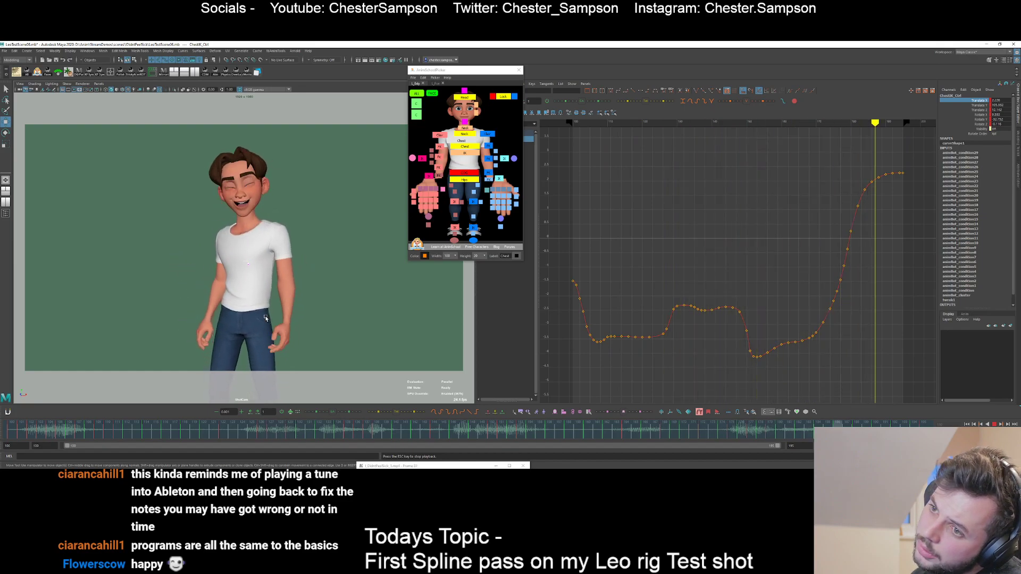
- Show the chest control's Translate Y curve and change the tangent type of its first key
left_click(981, 104)
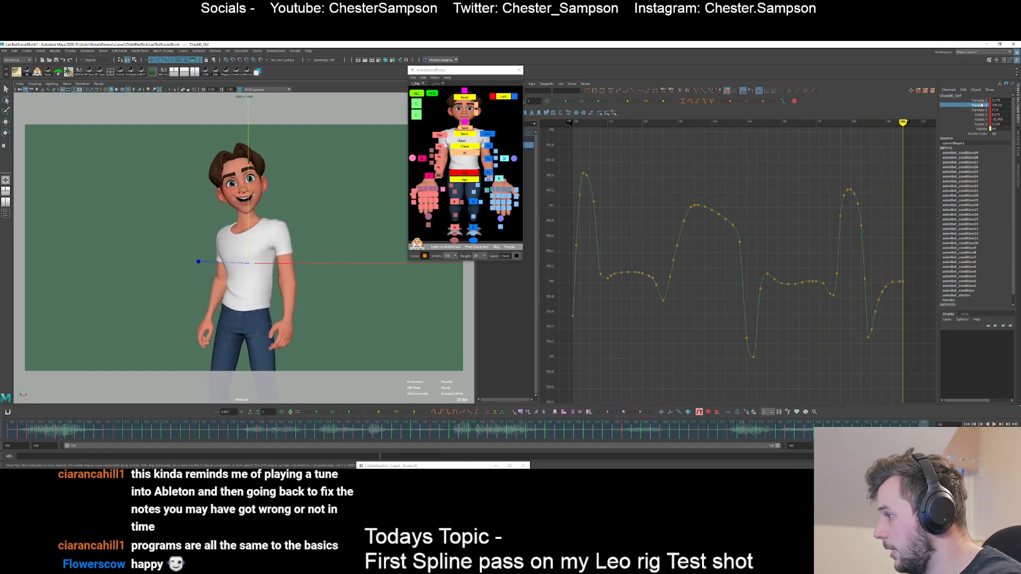
key("period")
key("period")
key("period")
key("period")
key("period")
key("period")
key("period")
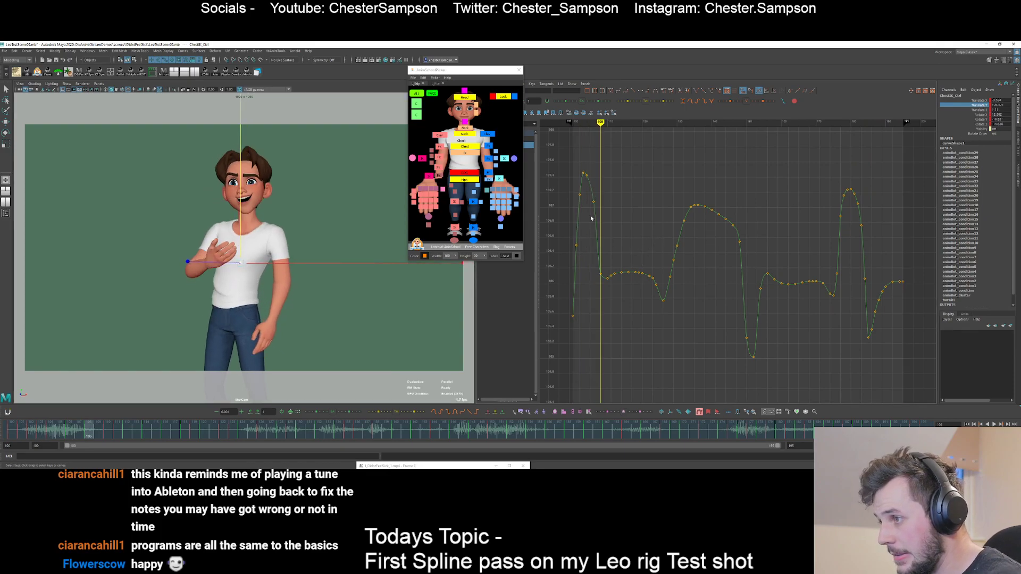
key("comma")
key("comma")
left_click_drag(557, 297, 606, 345)
left_click(633, 90)
key("comma")
key("comma")
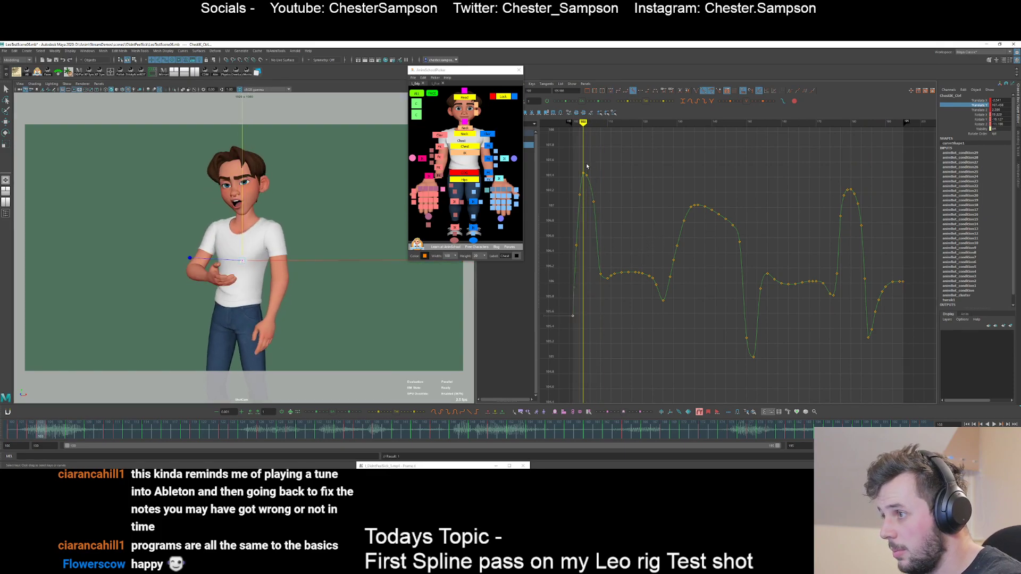
left_click(626, 305)
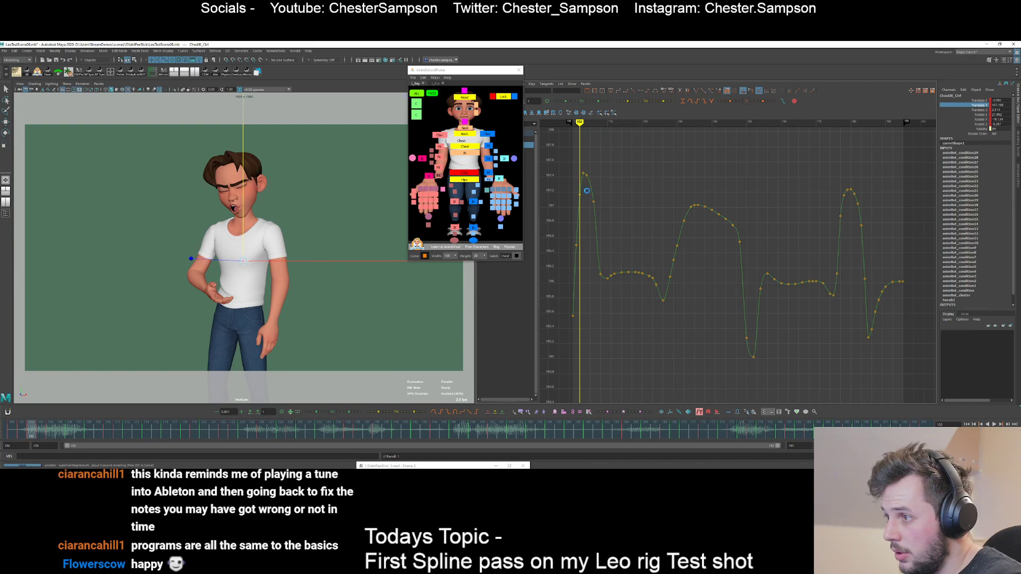
- Round off the first peak of the Translate Y curve by adjusting the key just after its highest point
key("alt+period")
key("alt+period")
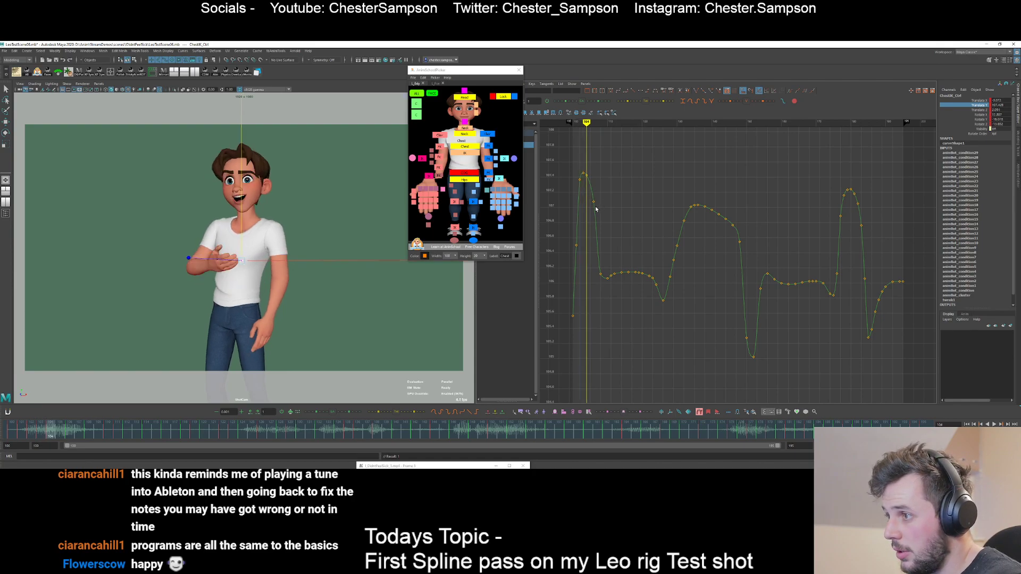
key("6")
key("alt+period")
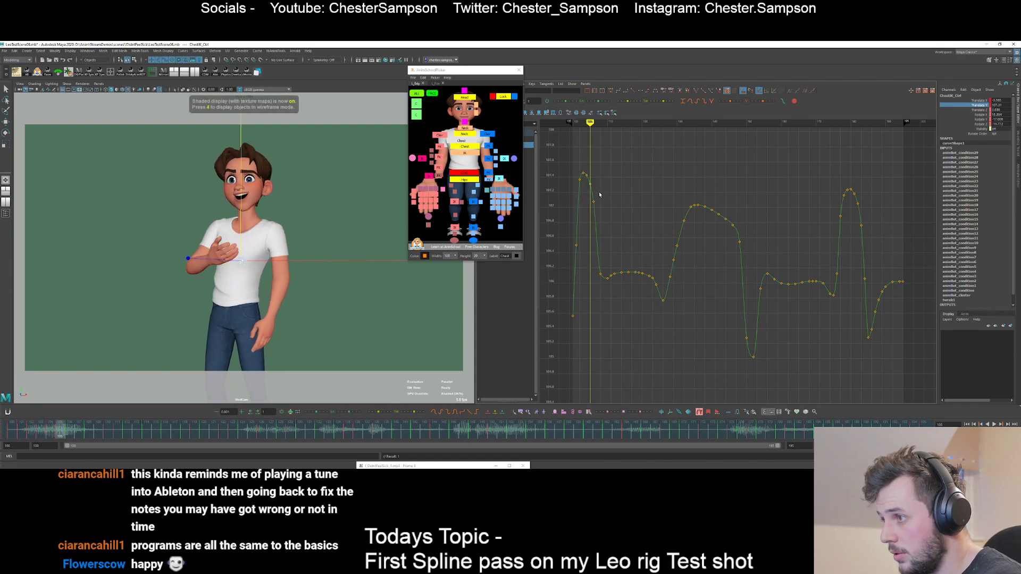
key("alt+comma")
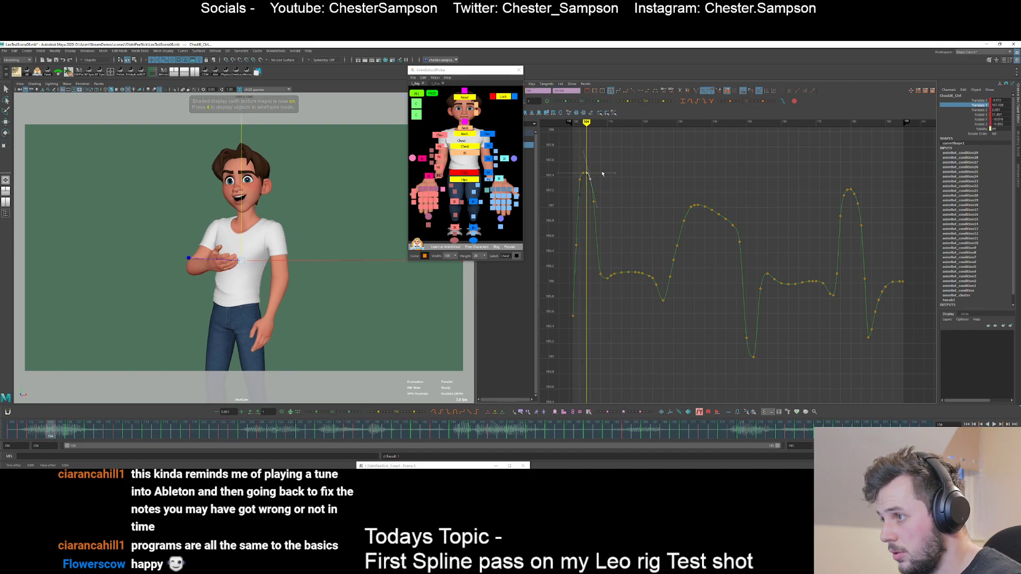
left_click_drag(589, 172, 593, 176)
left_click(585, 183)
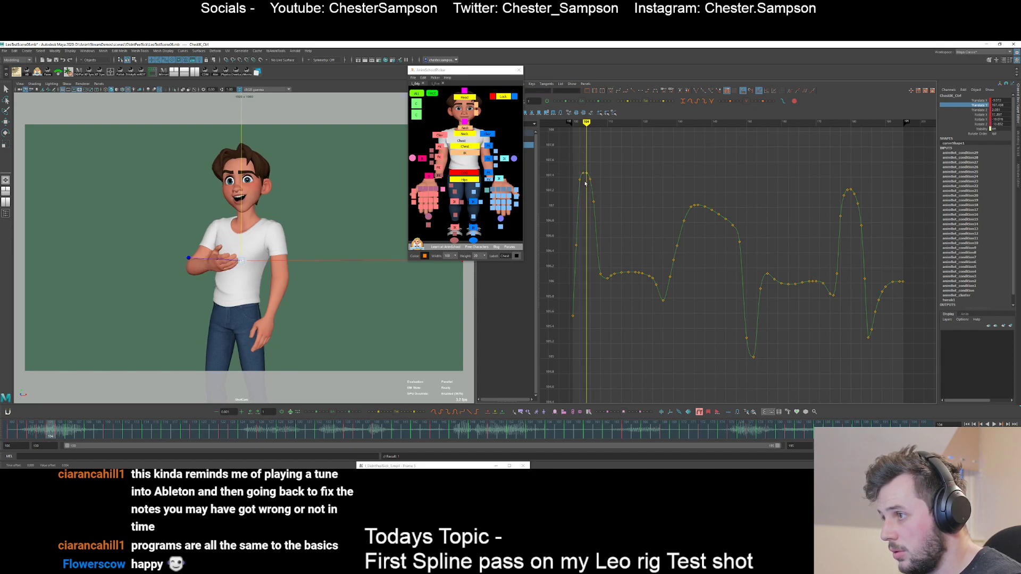
- Lower the key at the bottom of the first drop on the Translate Y curve to form a smoother trough
key("alt+period")
key("alt+period")
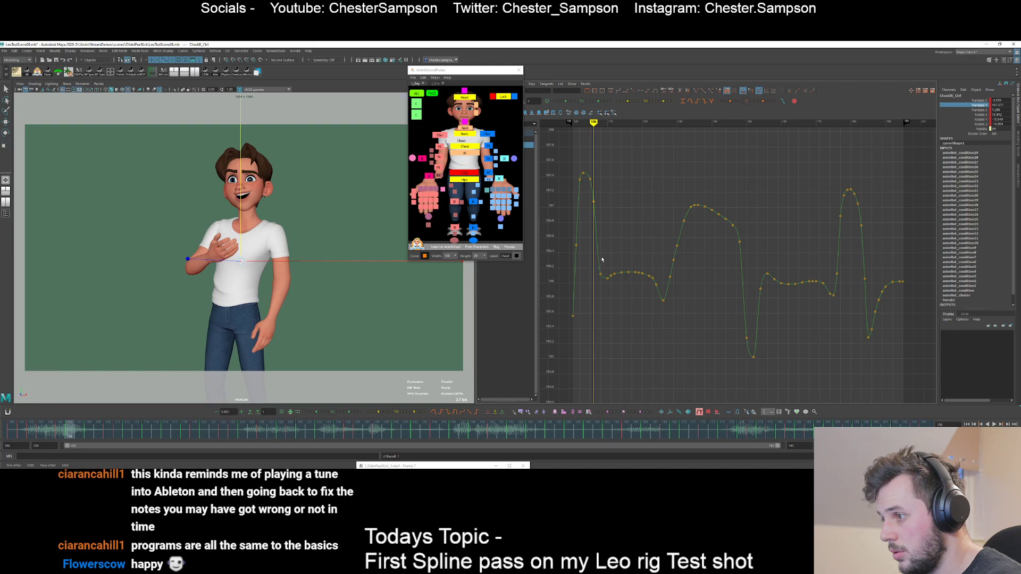
key("alt+period")
key("alt+period")
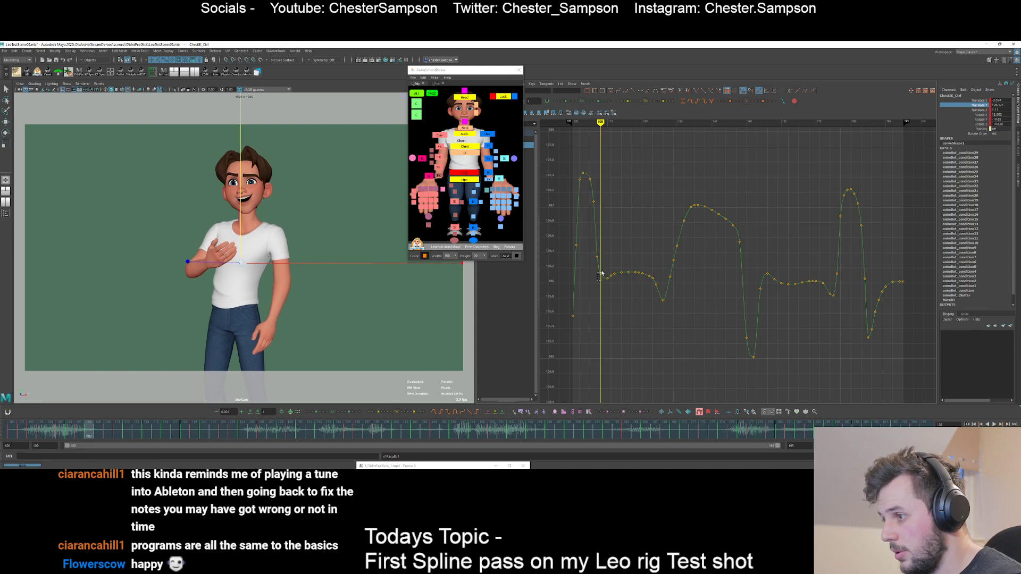
left_click_drag(601, 273, 602, 274)
key("alt+period")
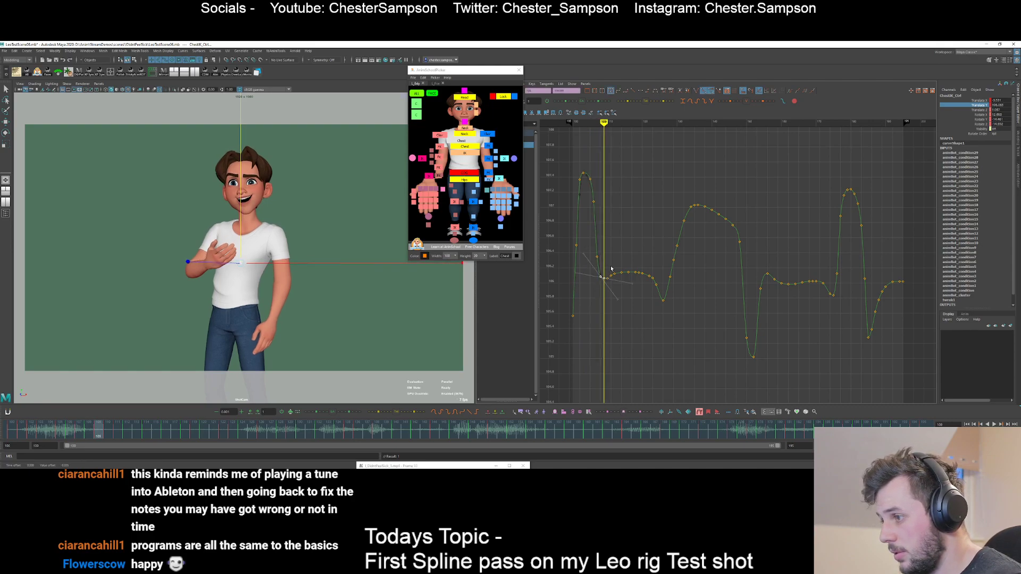
left_click(590, 273)
right_click_drag(607, 280, 648, 219, "alt")
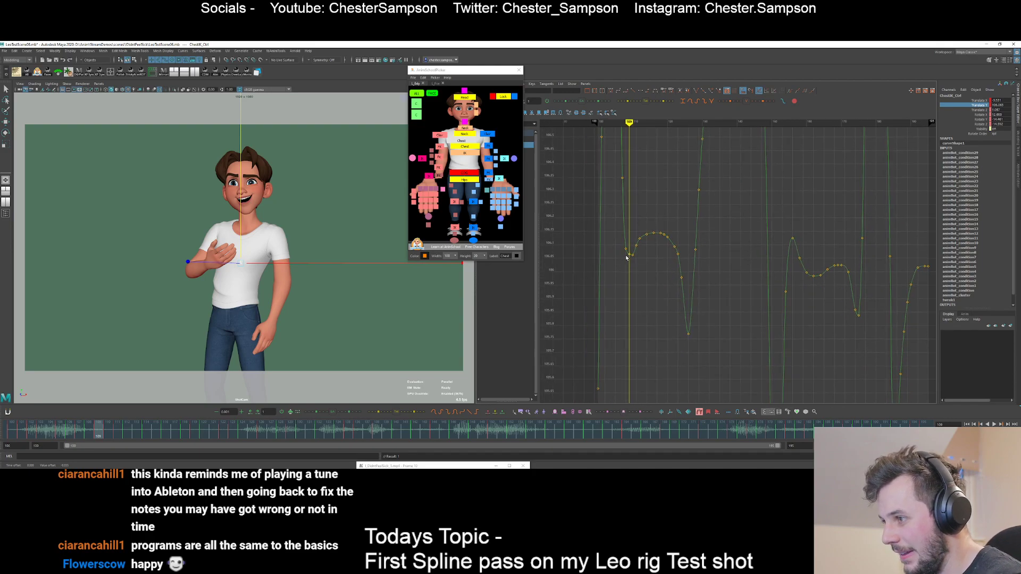
left_click_drag(626, 257, 634, 245)
middle_click_drag(633, 238, 635, 242)
left_click(646, 248)
- Smooth the low plateau after the first trough by slightly raising the key where the Translate Y curve starts to fall
key("period")
key("period")
key("period")
key("alt+period")
key("alt+period")
key("alt+period")
key("alt+period")
key("alt+period")
key("alt+period")
key("alt+period")
key("alt+period")
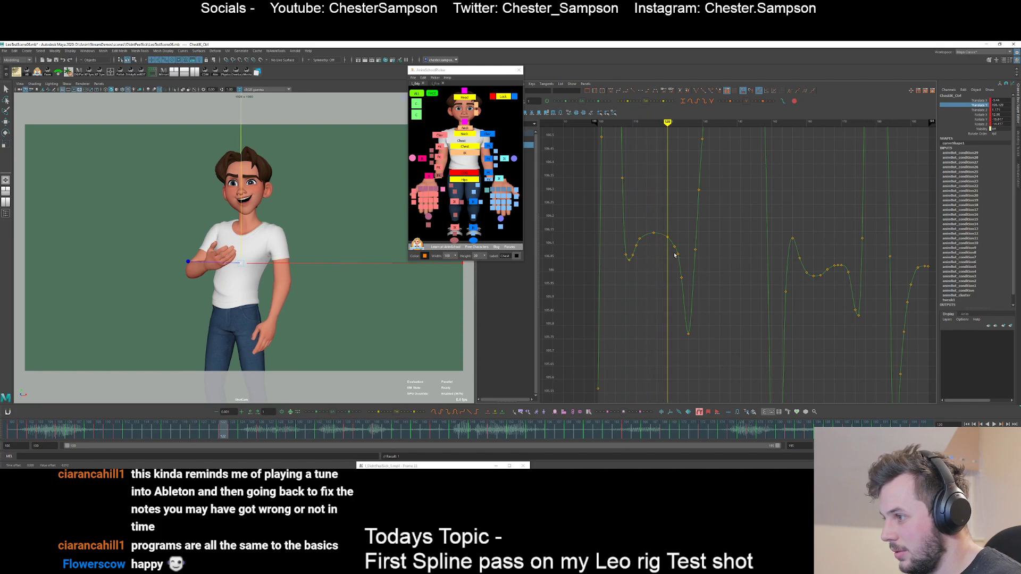
left_click(667, 237)
left_click(679, 227)
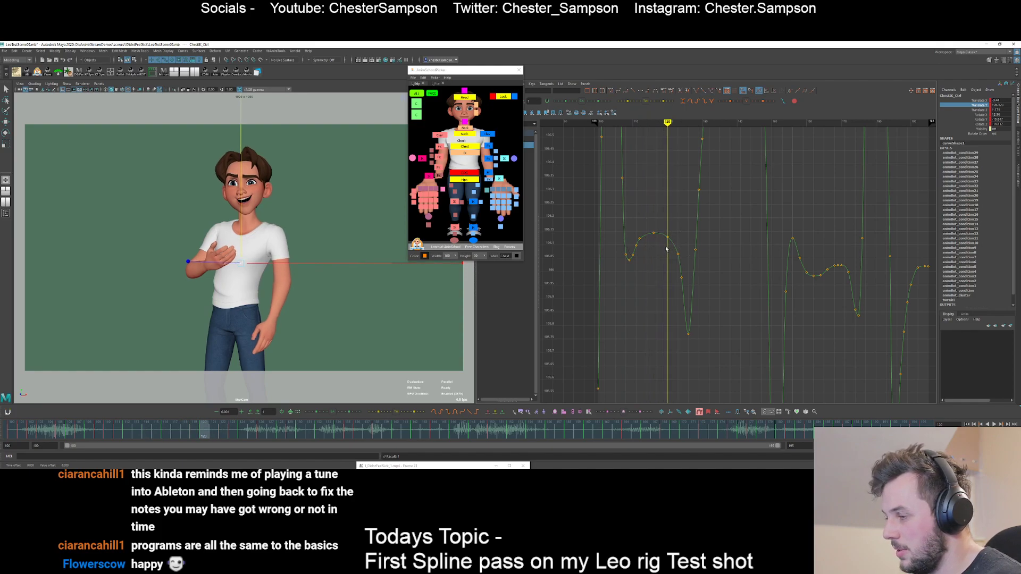
left_click_drag(672, 260, 684, 248)
middle_click_drag(683, 240, 673, 234)
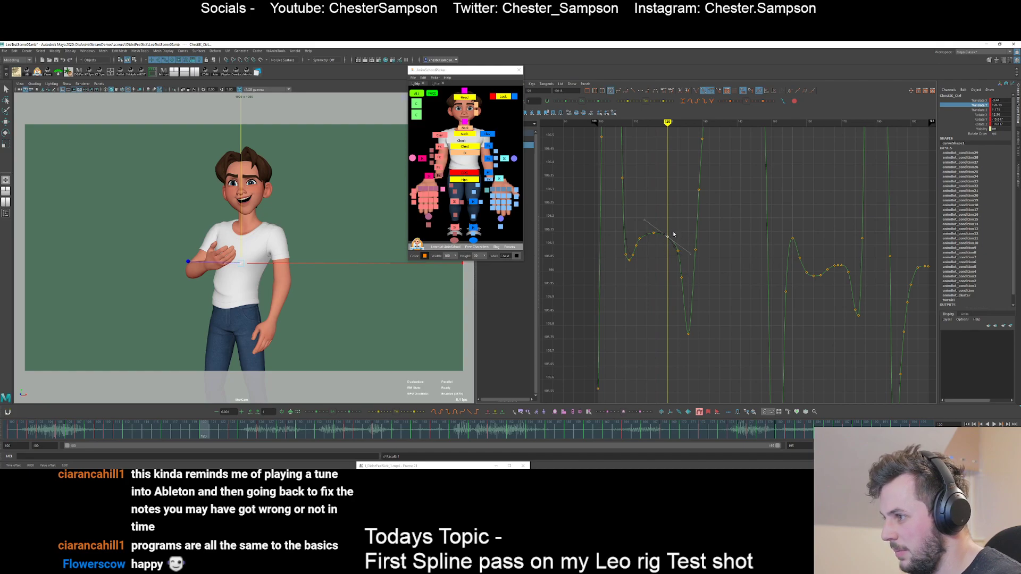
left_click(646, 228)
left_click_drag(636, 235, 647, 243)
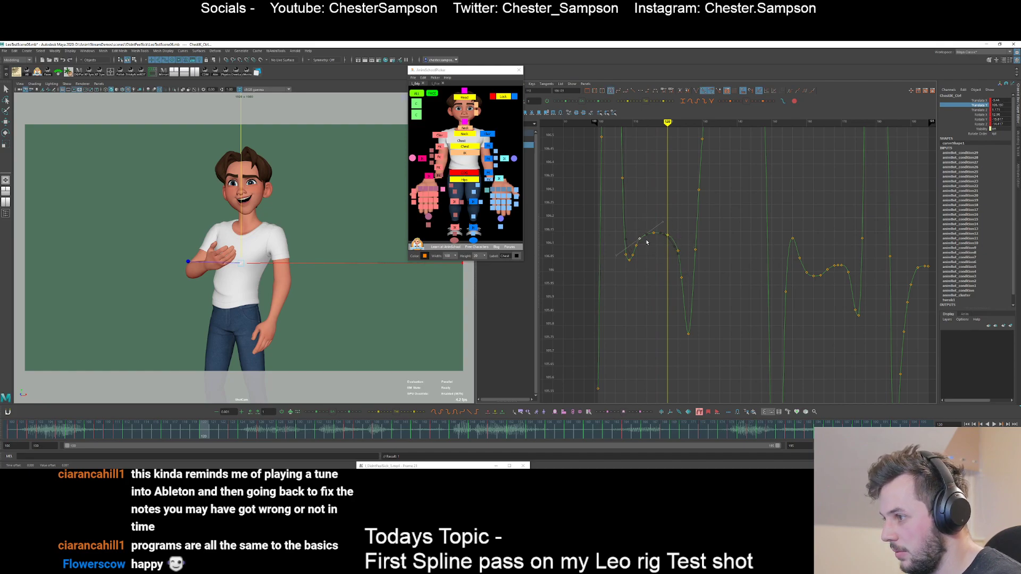
left_click(642, 257)
- Reshape the Translate Y keys on the descent from the low plateau into the following dip
key("period")
key("period")
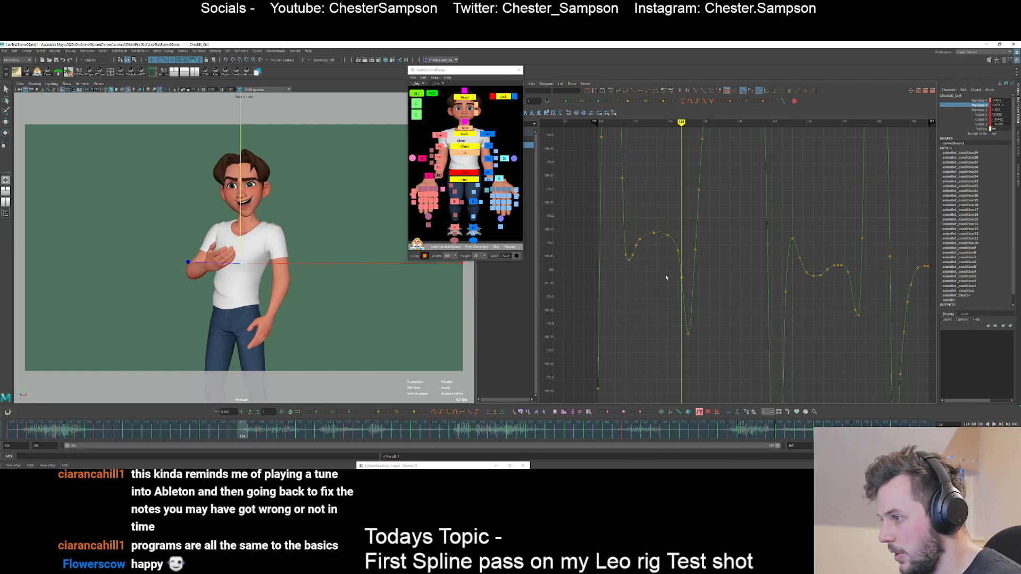
key("period")
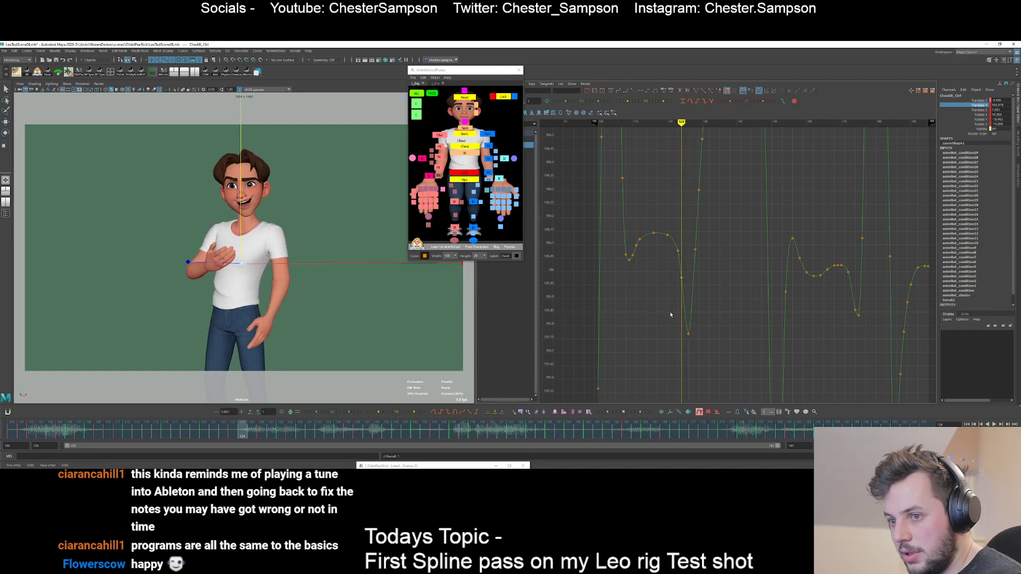
key("period")
key("comma")
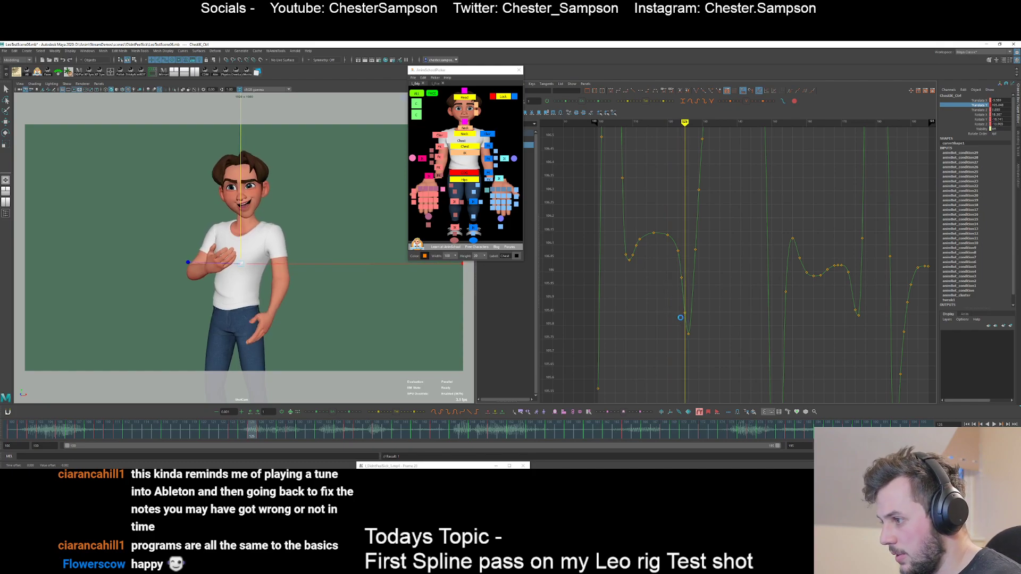
key("comma")
key("comma")
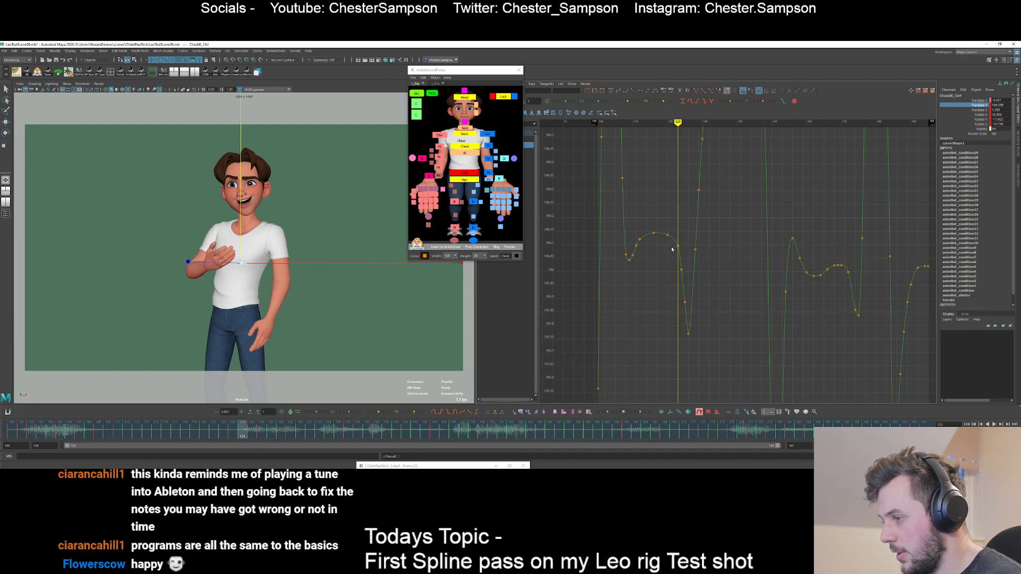
- Raise the keys on the climb out of the dip so the Translate Y curve eases into the second peak
key("period")
key("period")
key("period")
key("period")
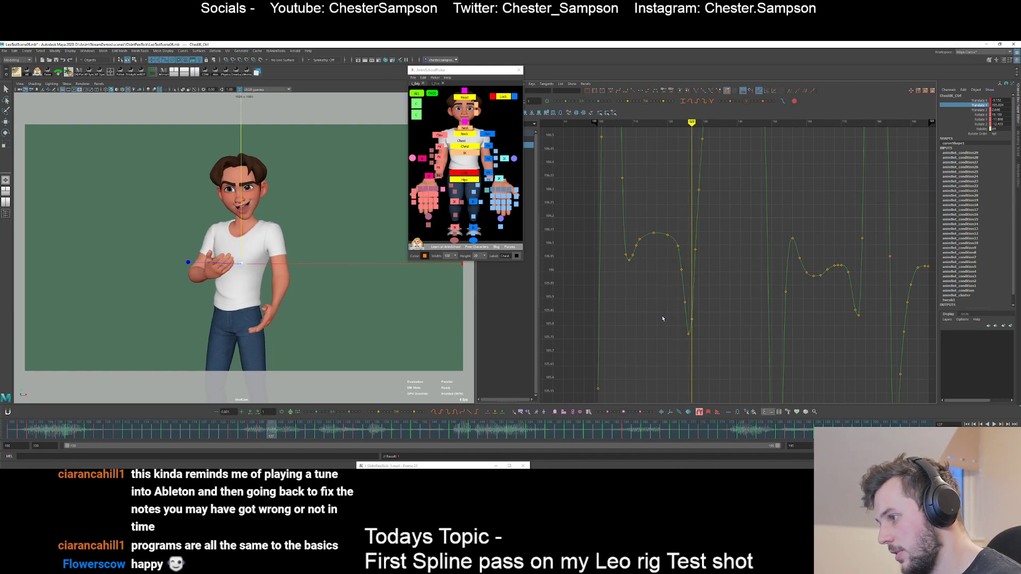
key("period")
key("f")
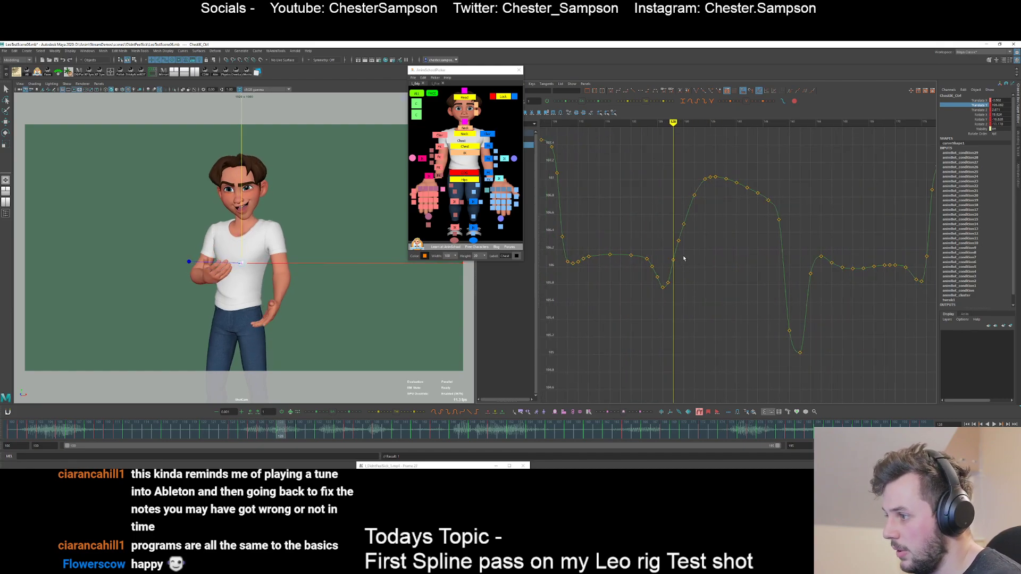
key("period")
left_click_drag(664, 208, 712, 246)
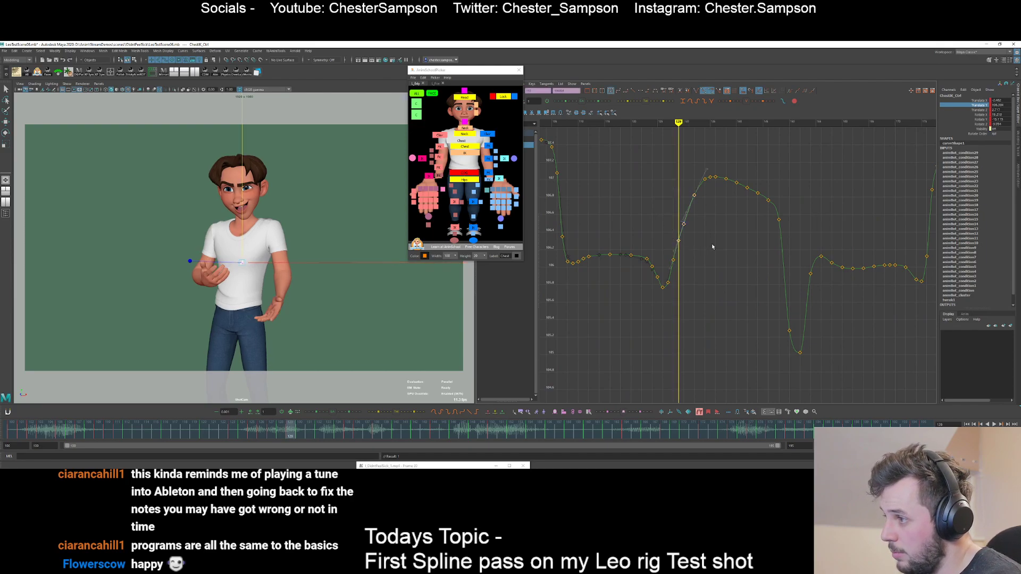
middle_click_drag(708, 218, 709, 209, "shift")
left_click_drag(676, 203, 703, 218)
key("period")
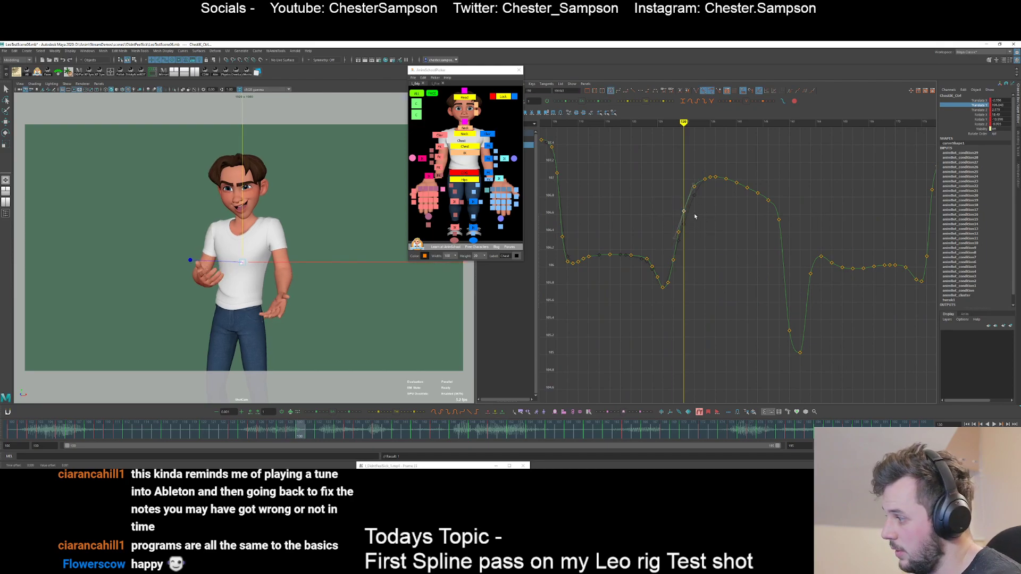
left_click(694, 215)
- Remove the extra key at the second peak and raise the group of Translate Y keys following it
key("period")
key("period")
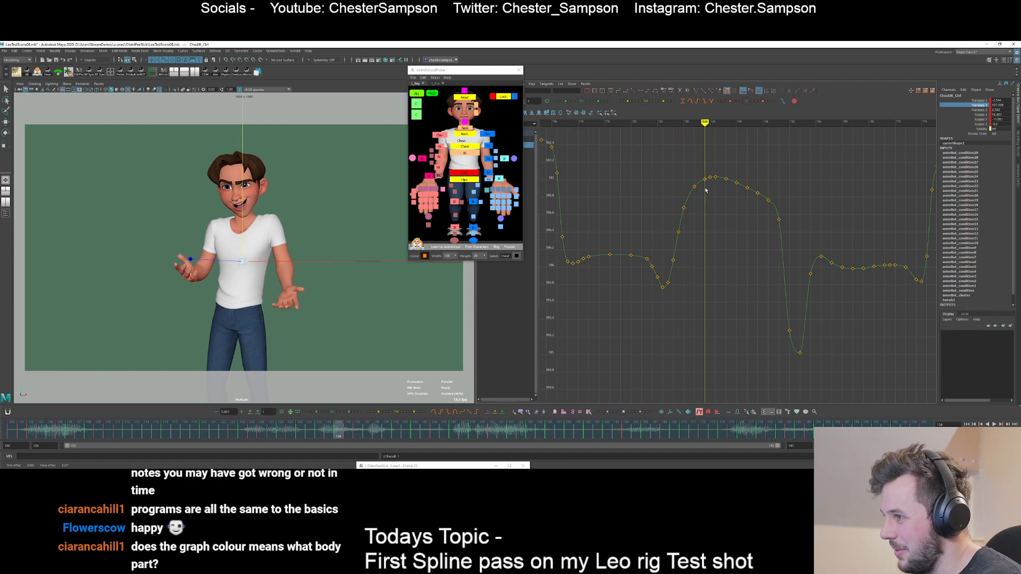
key("period")
key("period")
key("period")
key("period")
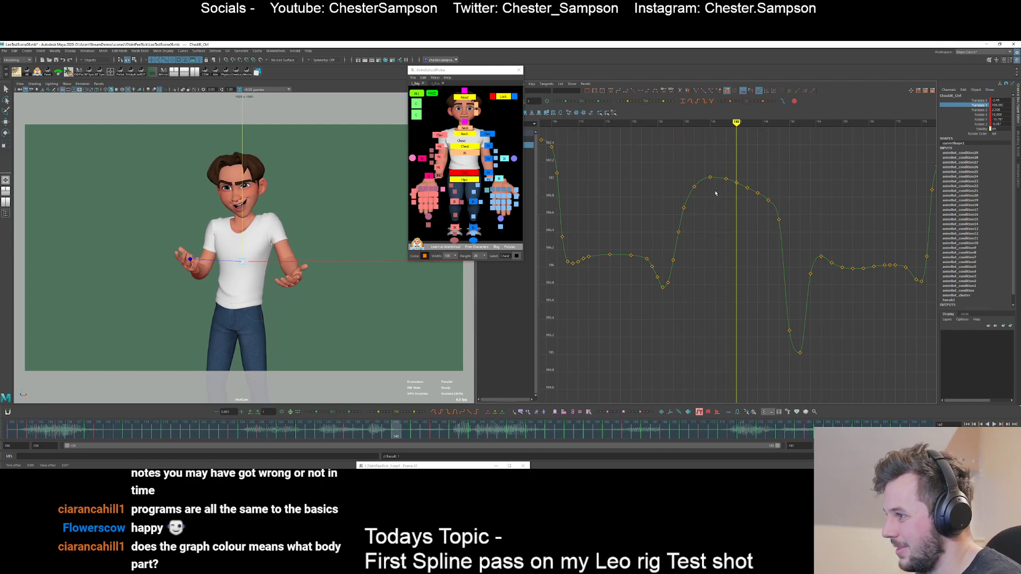
left_click_drag(721, 171, 773, 212)
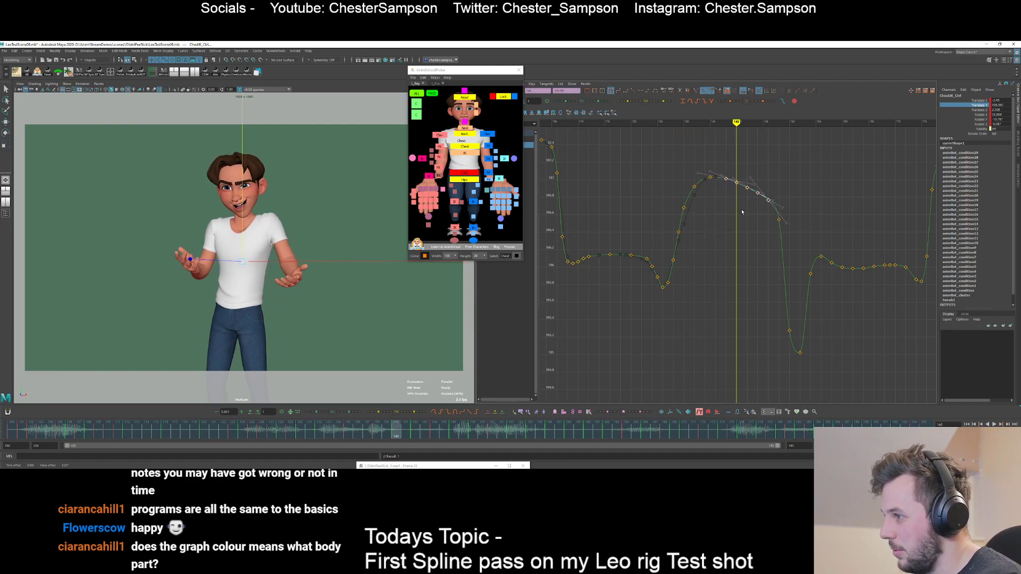
middle_click_drag(739, 202, 740, 196)
left_click(737, 201)
- Raise the key just before the crest of the second Translate Y peak to round its arc
key("comma")
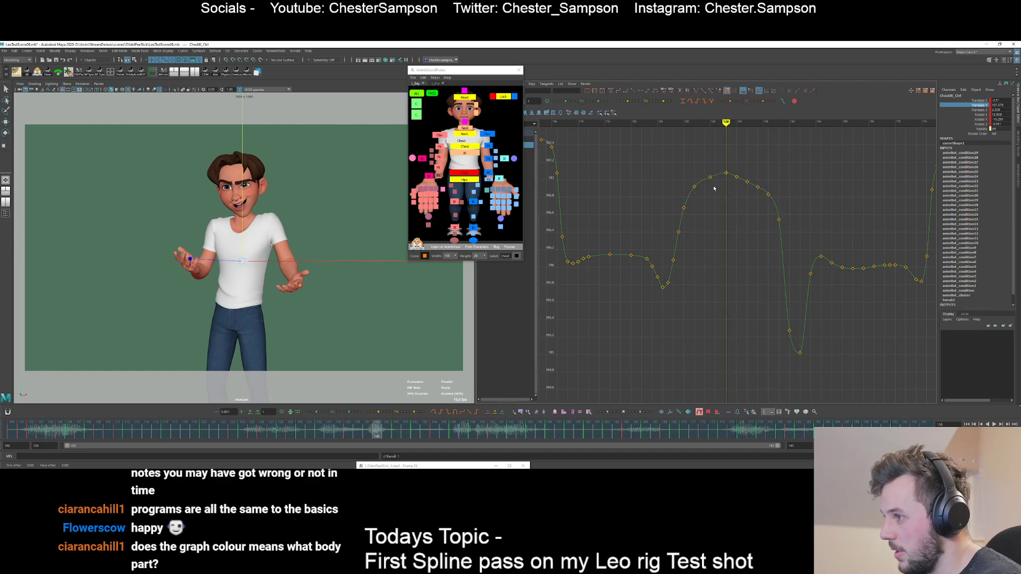
key("comma")
left_click(709, 177)
left_click(731, 205)
- Remove the two keys just after the second peak's crest and raise the next key on its falling side
key("period")
key("period")
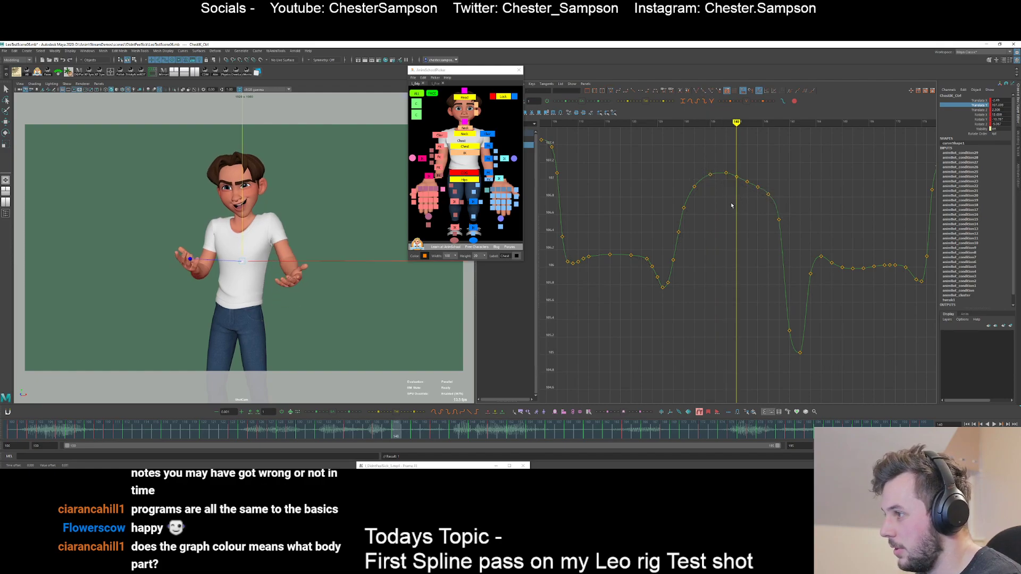
key("period")
key("period")
left_click(758, 186)
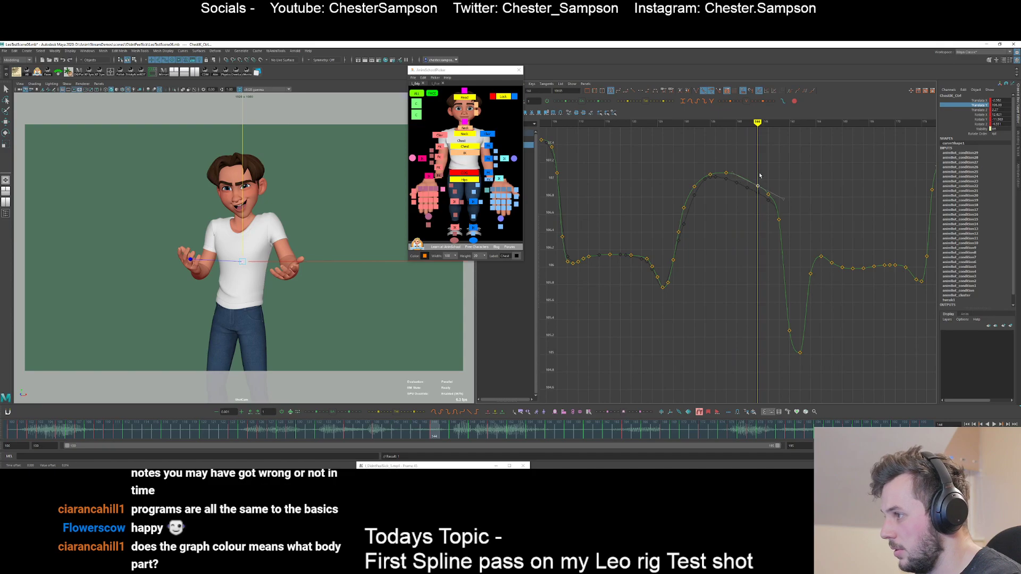
middle_click_drag(760, 175, 761, 167)
left_click(761, 162)
key("period")
key("period")
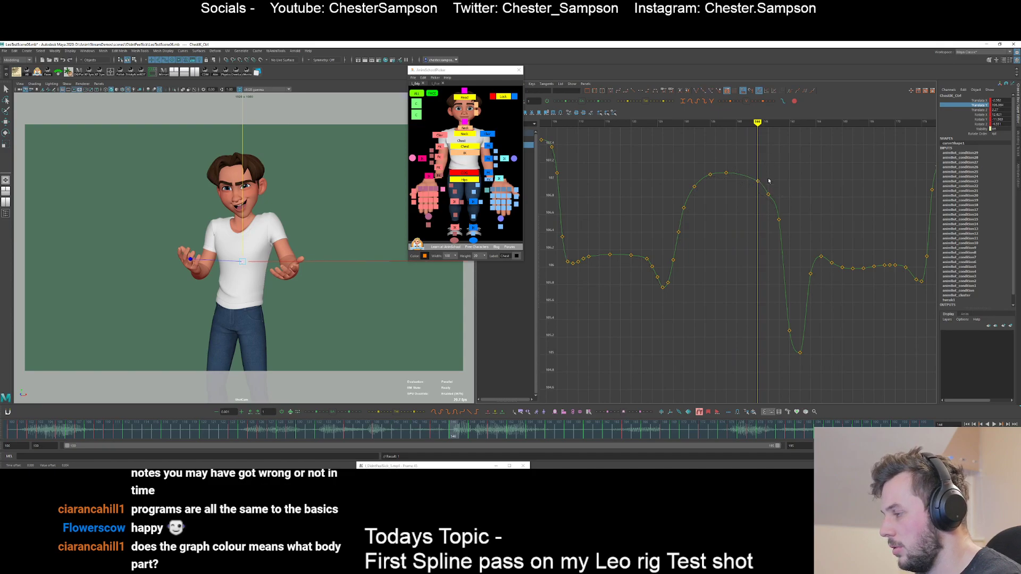
- Remove the extra key on the second peak's falling side and add a Translate Y key partway down the steep drop, raising it slightly
key("alt+period")
key("s")
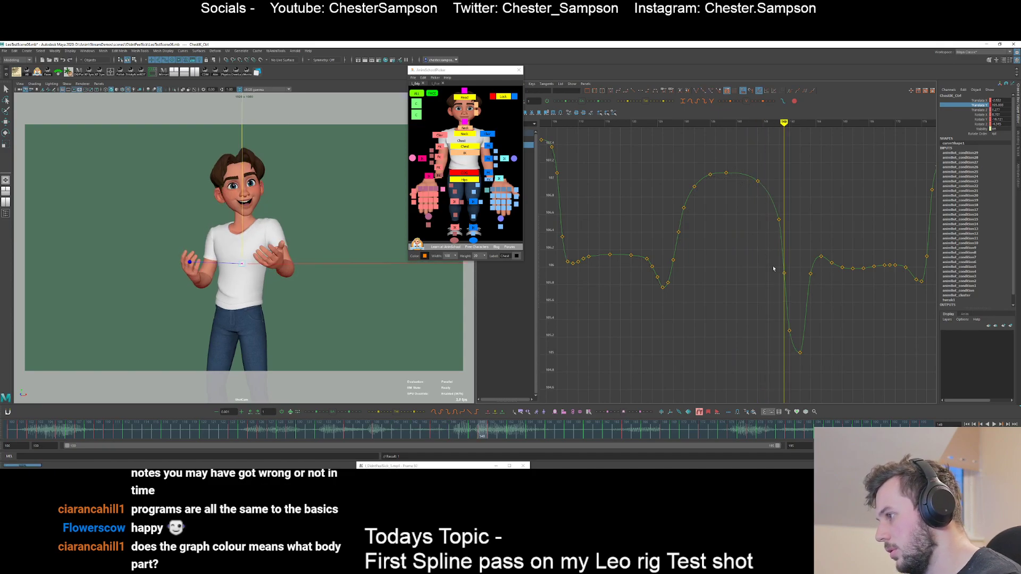
key("alt+comma")
key("alt+period")
key("alt+period")
key("alt+period")
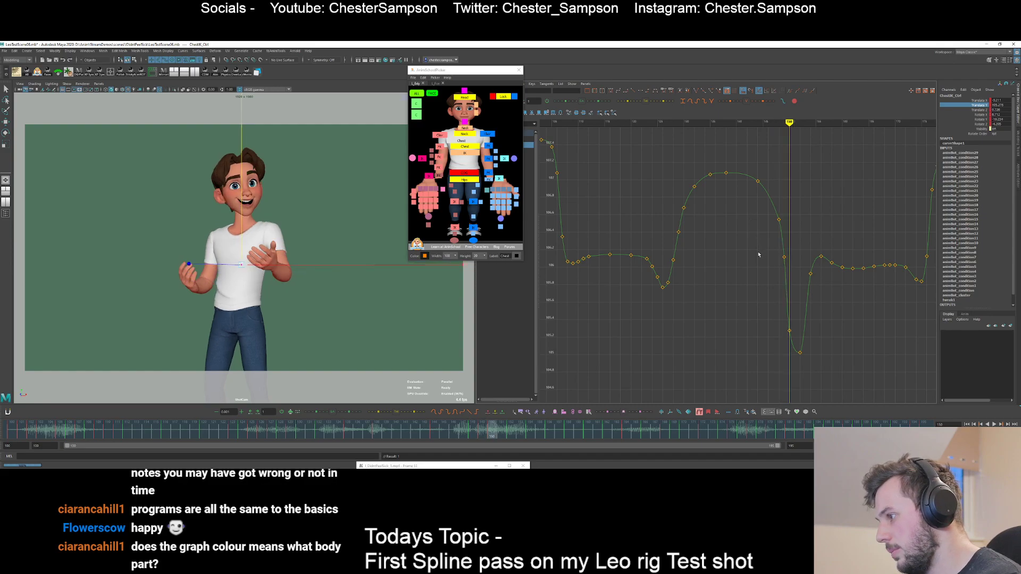
- Insert Translate Y keys through the deep trough and its rise, raising the former bottom key so the trough rounds out
key("s")
key("alt+period")
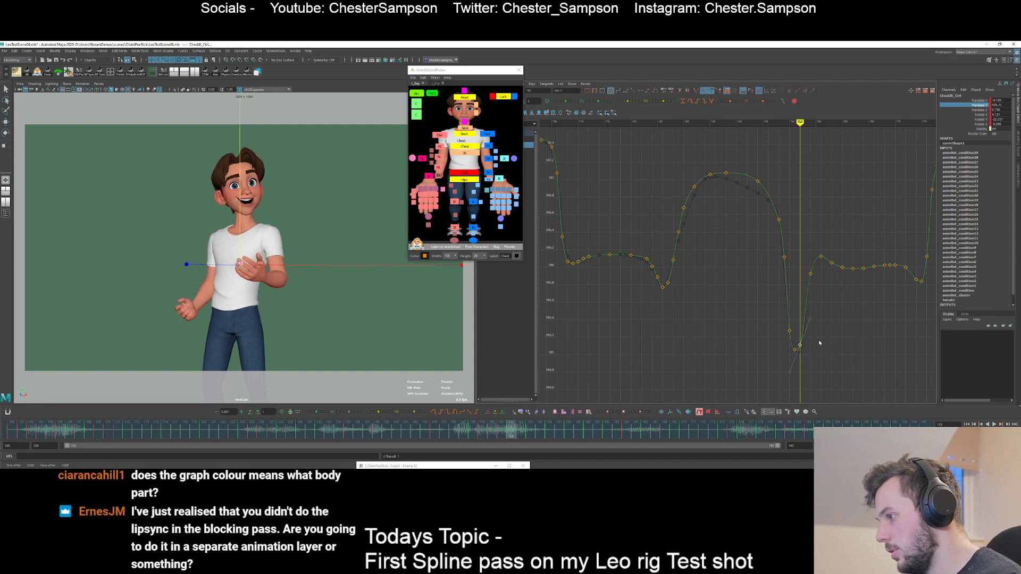
key("period")
key("s")
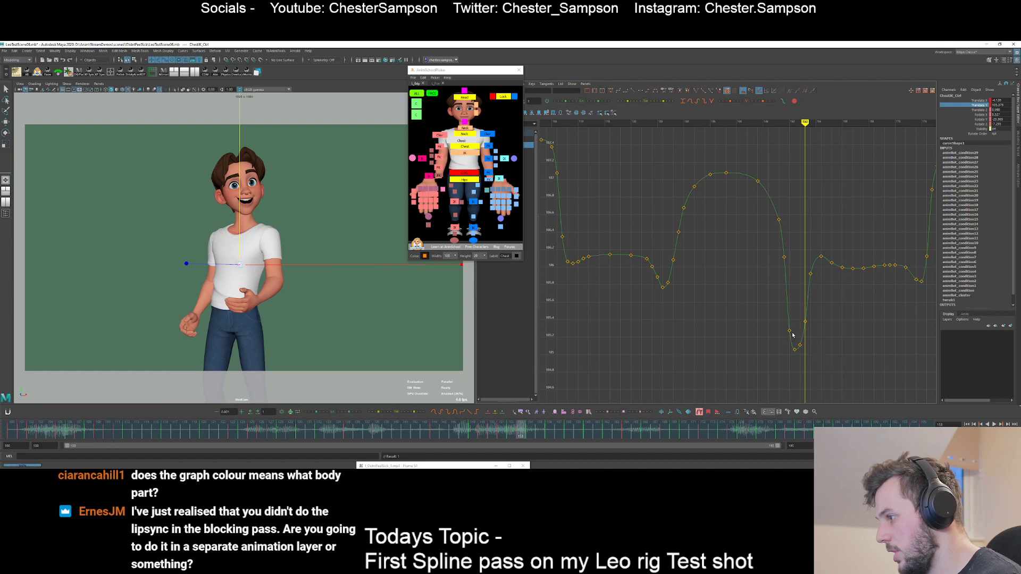
key("period")
key("period")
key("s")
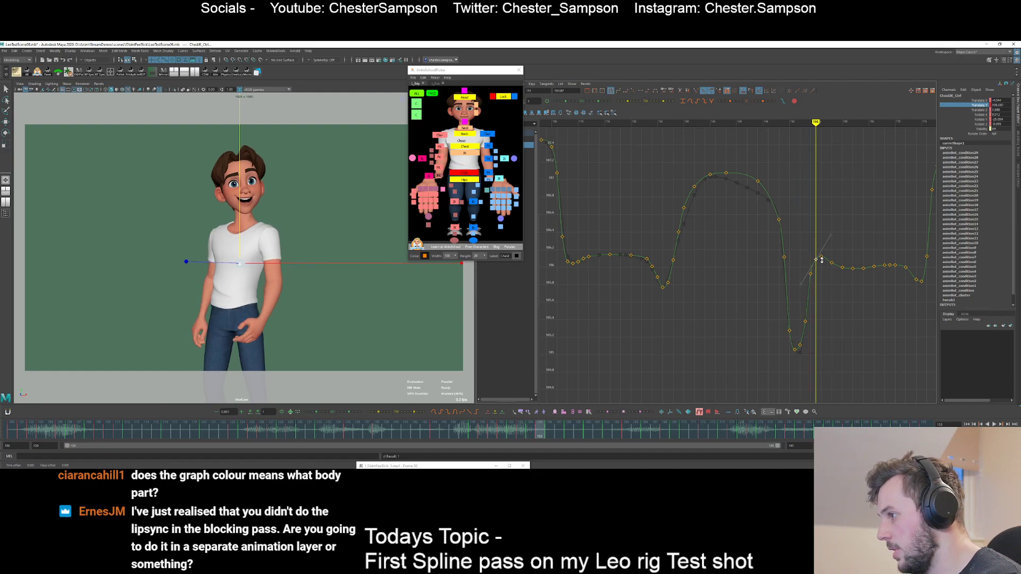
left_click(824, 285)
- Insert a Translate Y key just after the small crest that follows the deep trough
right_click_drag(825, 287, 821, 298, "alt+shift")
middle_click_drag(821, 298, 782, 263, "alt")
key("period")
key("period")
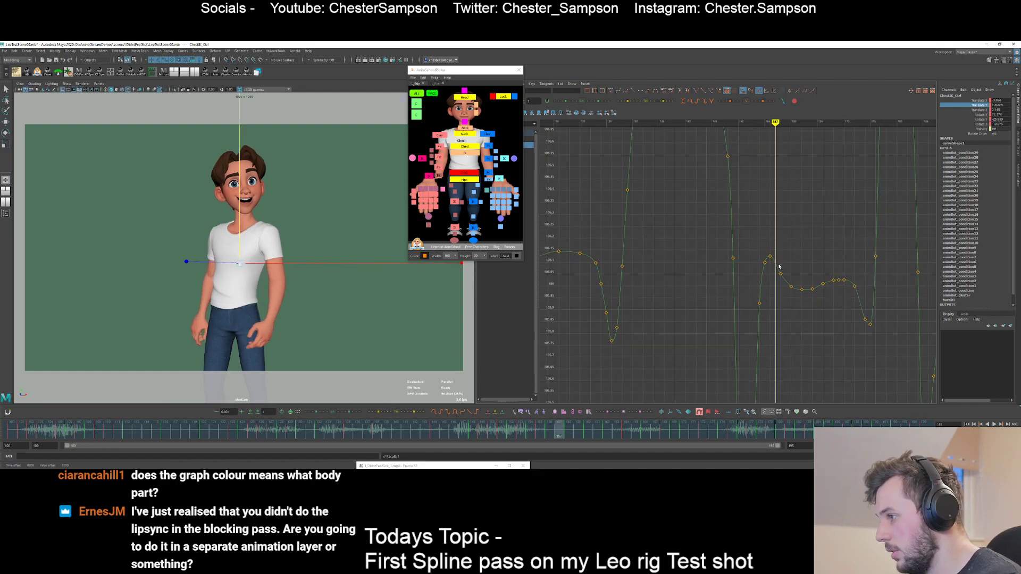
key("s")
key("period")
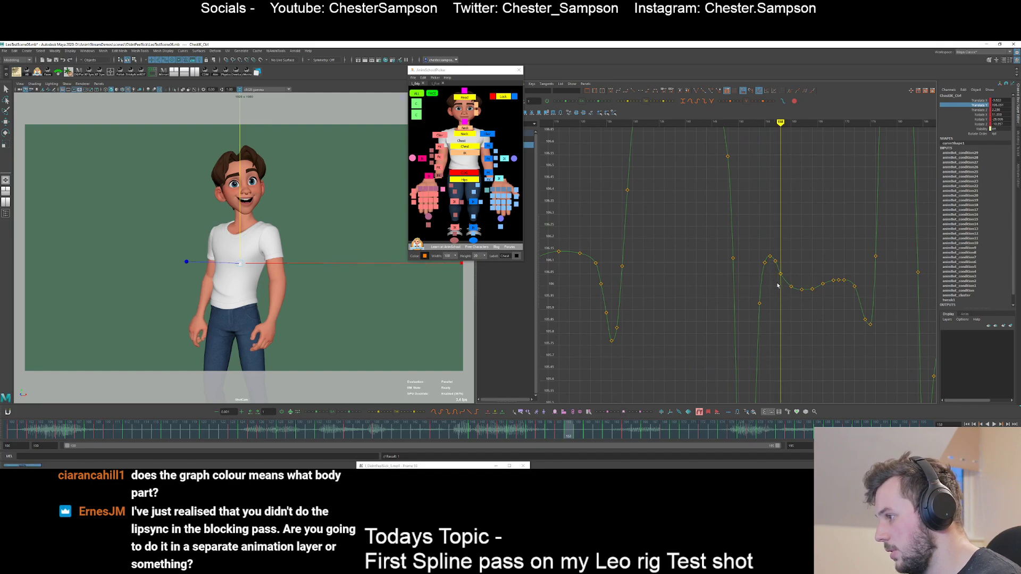
- Raise the Translate Y key near the foot of the small crest's falling side to smooth the descent
key("period")
left_click_drag(786, 296, 798, 278)
middle_click_drag(799, 279, 799, 276)
left_click(798, 278)
left_click_drag(775, 281, 787, 270)
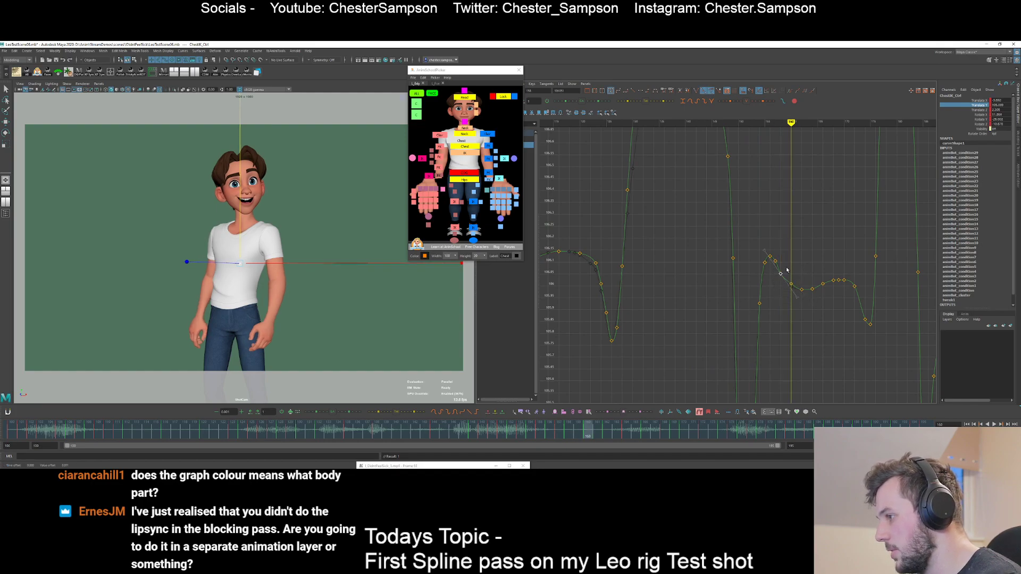
left_click(791, 270)
middle_click_drag(785, 295, 800, 267)
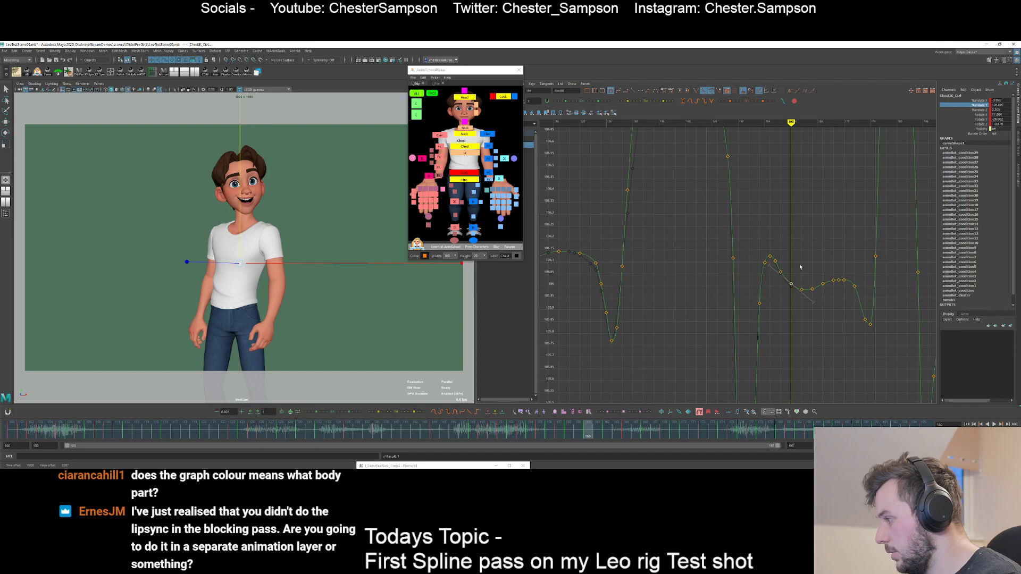
- Raise the key just after the bottom of the shallow dip so the Translate Y curve climbs out smoothly
key("f")
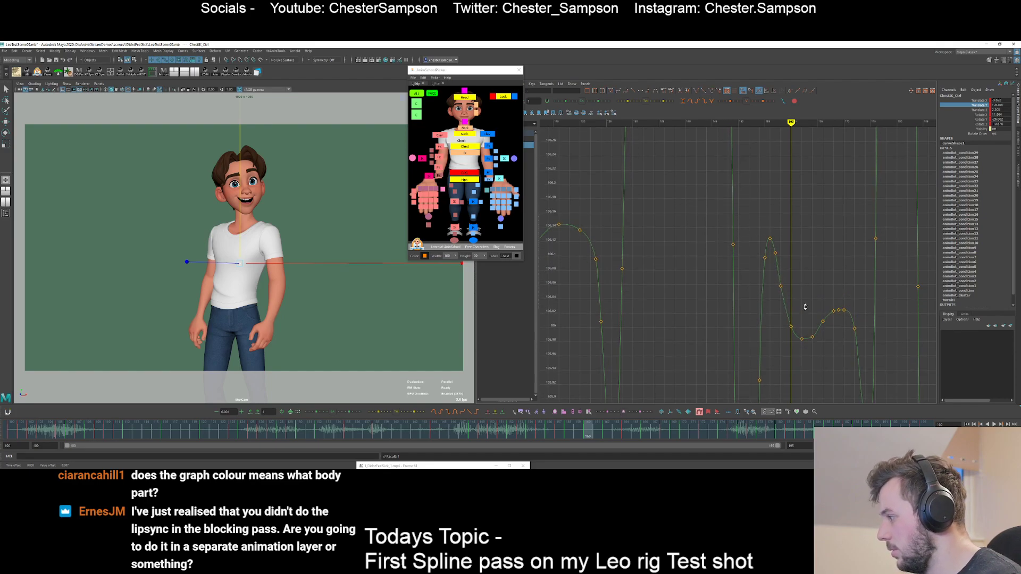
right_click_drag(803, 304, 809, 313, "alt+shift")
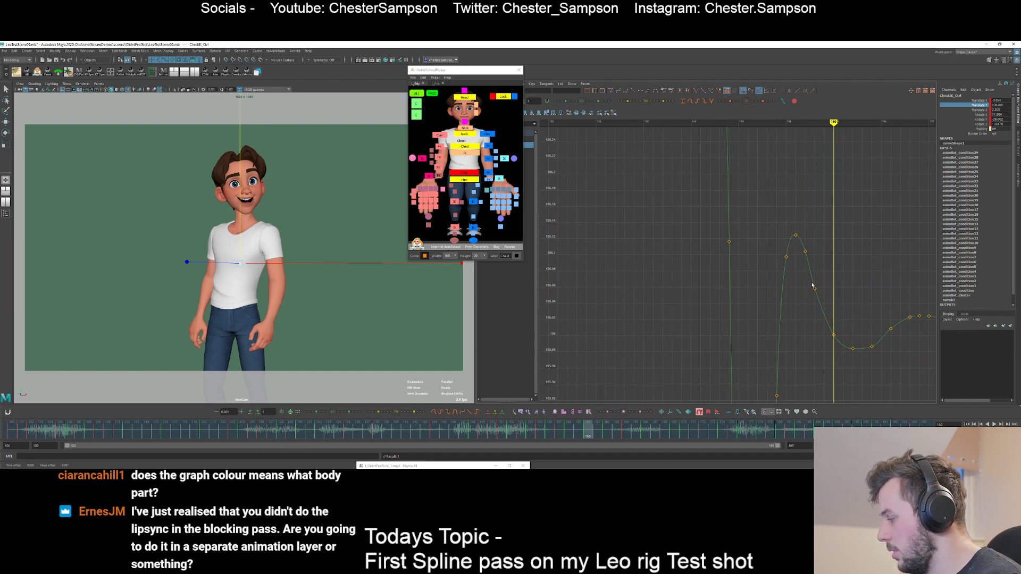
middle_click_drag(818, 276, 798, 265, "alt")
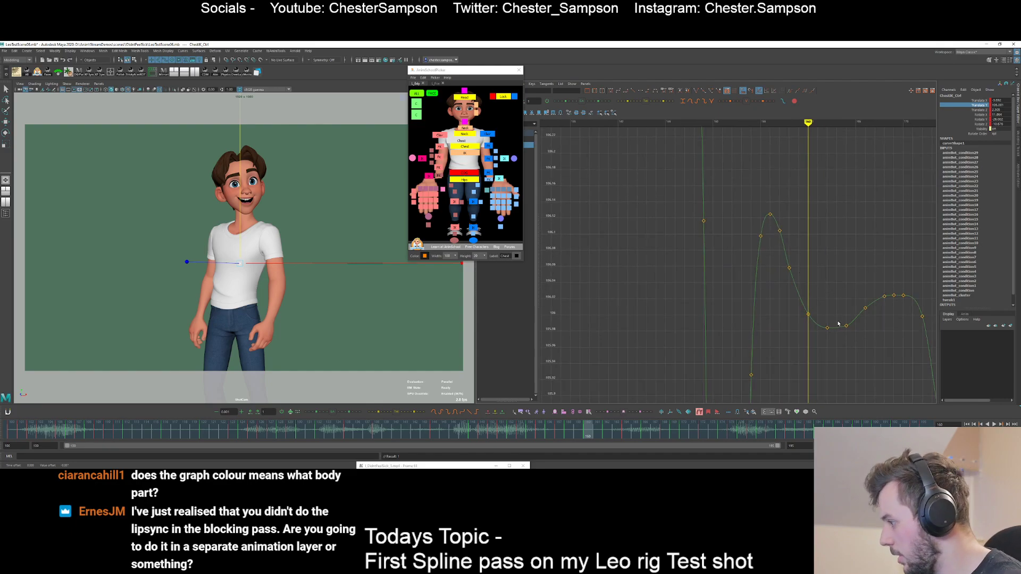
key("period")
key("period")
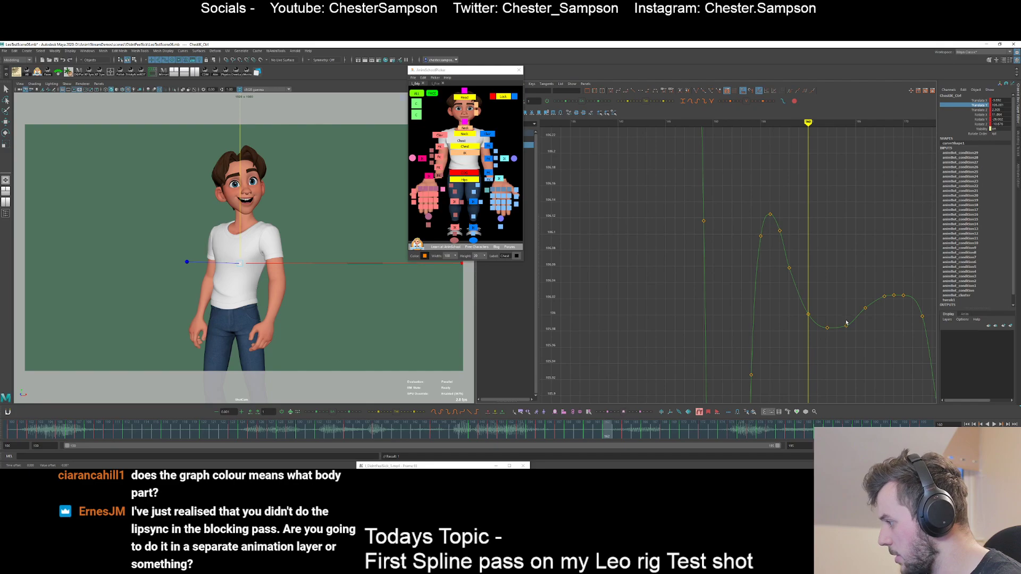
left_click_drag(839, 315, 859, 335)
middle_click_drag(861, 328, 861, 324, "shift")
left_click(853, 339)
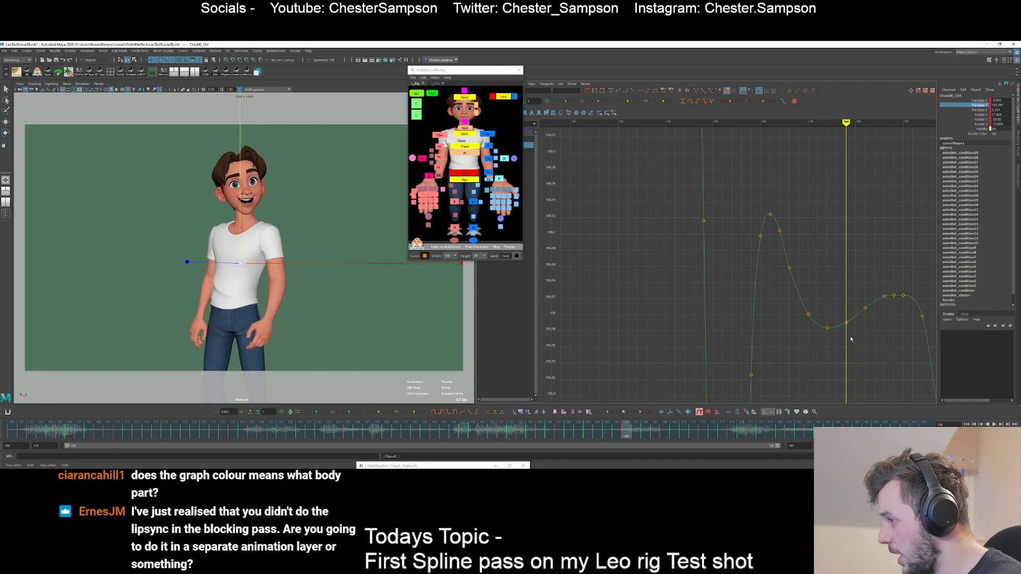
- Lower the key leading into the shallow dip and raise the key on the climb out of it
left_click_drag(800, 325, 821, 297)
middle_click_drag(825, 298, 880, 303, "shift")
left_click(851, 301)
key("period")
left_click(865, 308)
left_click(880, 303)
key("period")
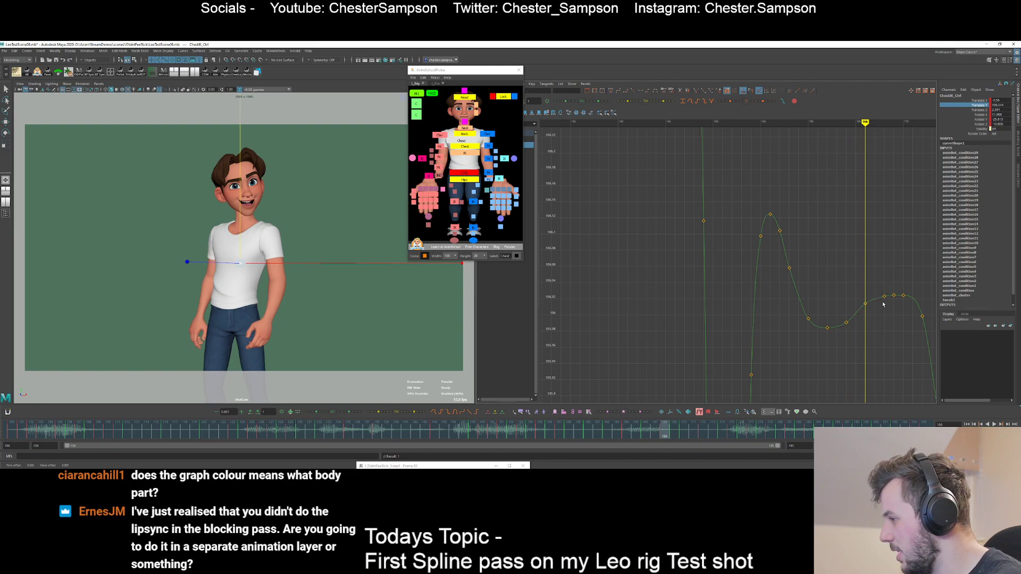
- Raise the first key on the low plateau after the shallow dip and remove the key just past it
key("period")
left_click(896, 308)
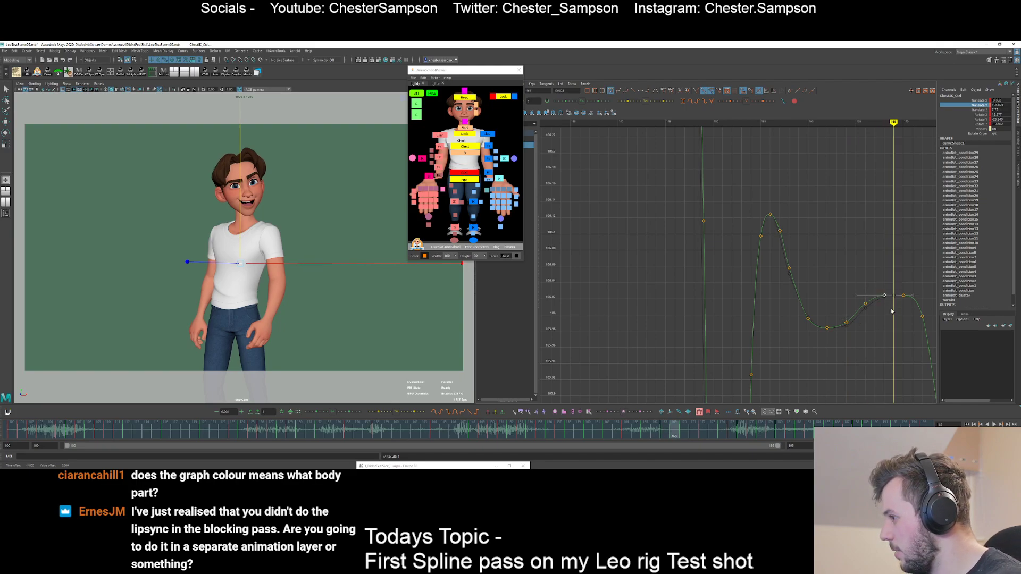
middle_click_drag(892, 312, 907, 288)
key("period")
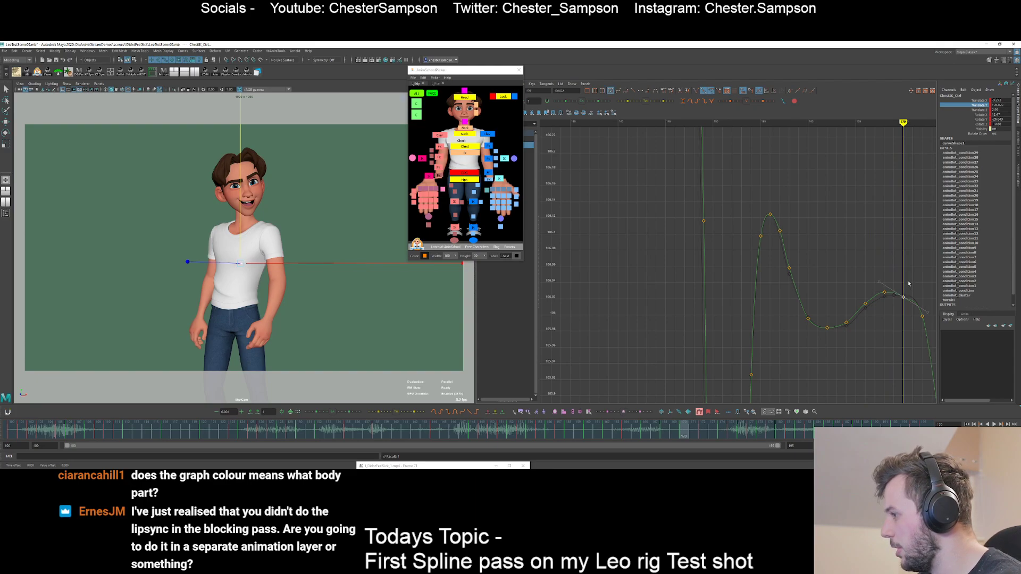
left_click(910, 281)
- Lower the first key on the plateau's falling side and level the key before it
left_click_drag(912, 330, 927, 304)
middle_click_drag(925, 302, 925, 312, "shift")
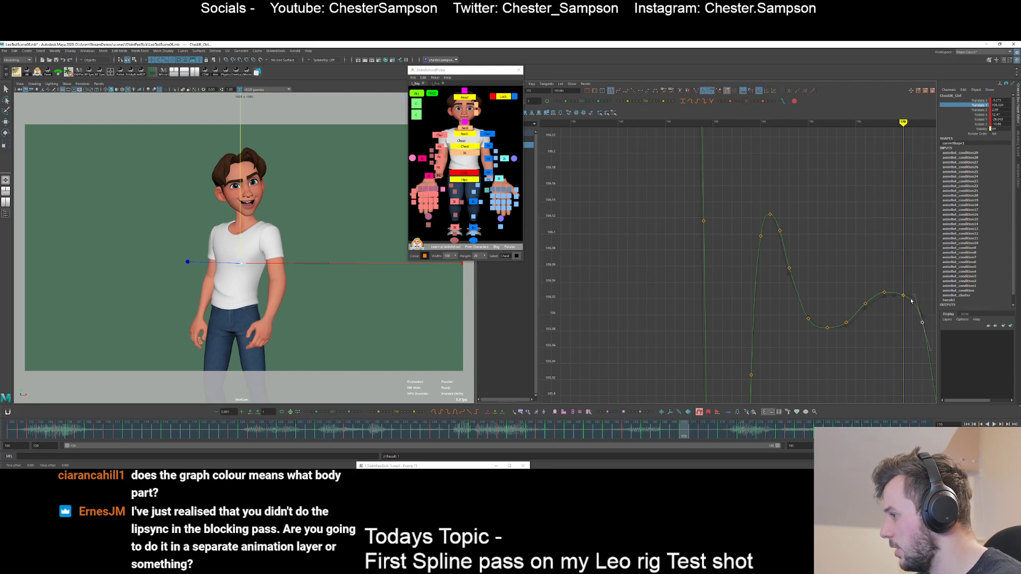
left_click(910, 301)
- Insert a Translate Y key on the fall into the small dip before the third peak and raise the key preceding it
right_click_drag(899, 317, 849, 278, "alt")
middle_click_drag(850, 279, 789, 239, "alt")
key("period")
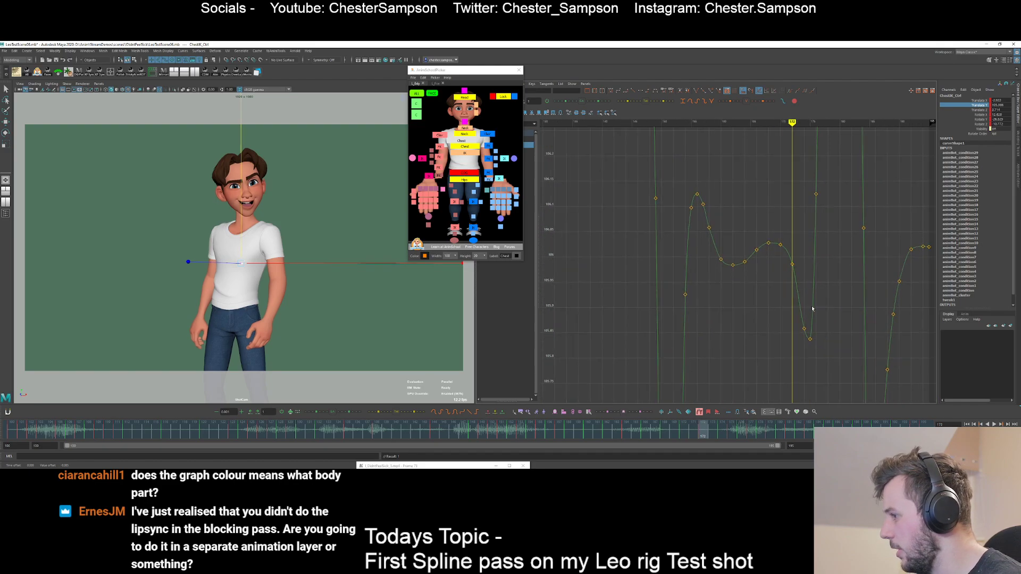
key("alt+period")
key("s")
key("alt+comma")
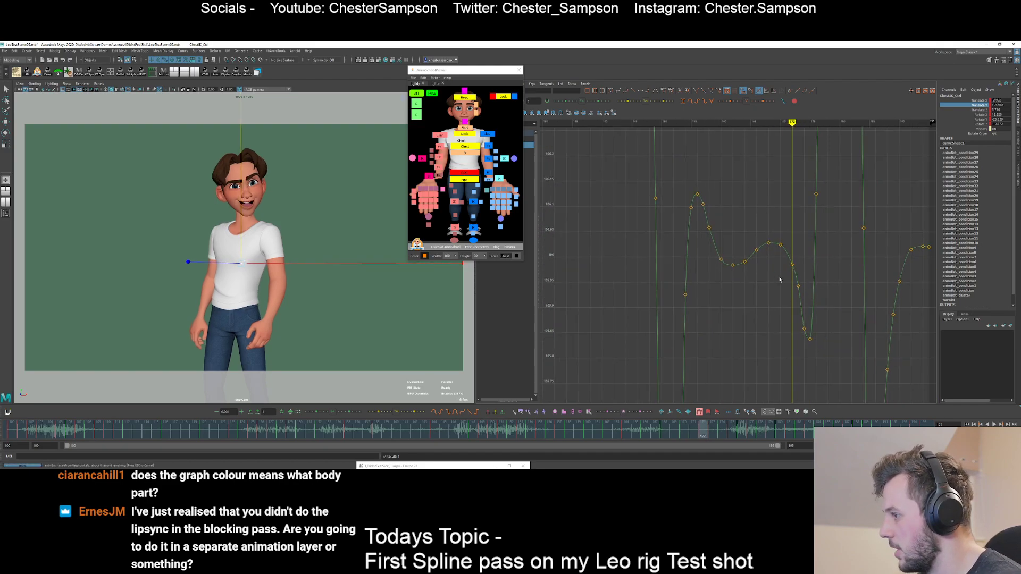
key("alt+period")
key("alt+period")
key("alt+period")
key("alt+period")
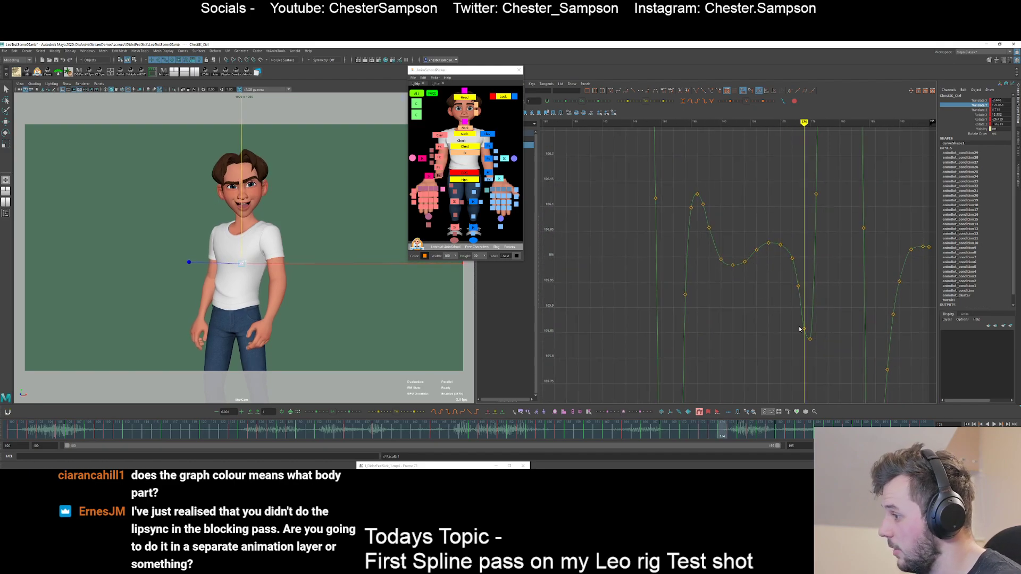
- Remove the extra keys on either side of the third peak's crest in the Translate Y curve
key("a")
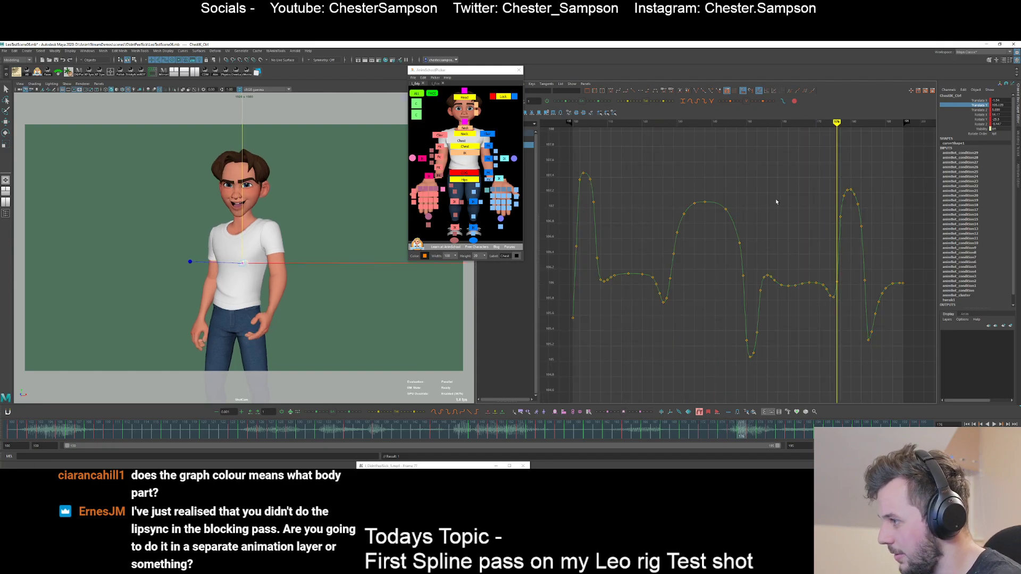
middle_click_drag(788, 221, 717, 239, "alt")
right_click_drag(717, 239, 743, 227, "alt+shift")
middle_click_drag(791, 233, 752, 250, "alt")
key("alt+period")
key("alt+period")
key("alt+period")
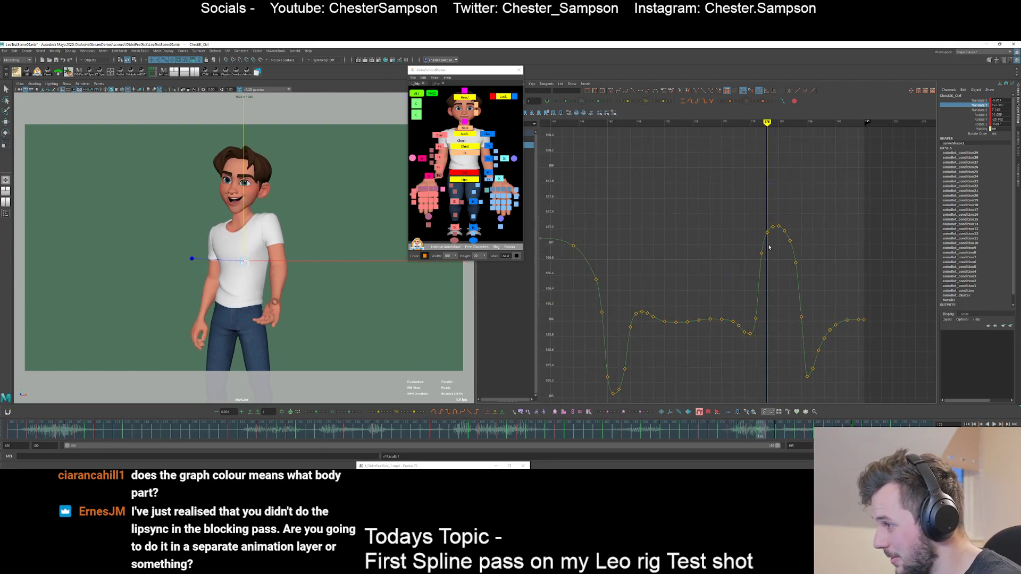
right_click_drag(779, 275, 820, 272, "alt+shift")
key("Delete")
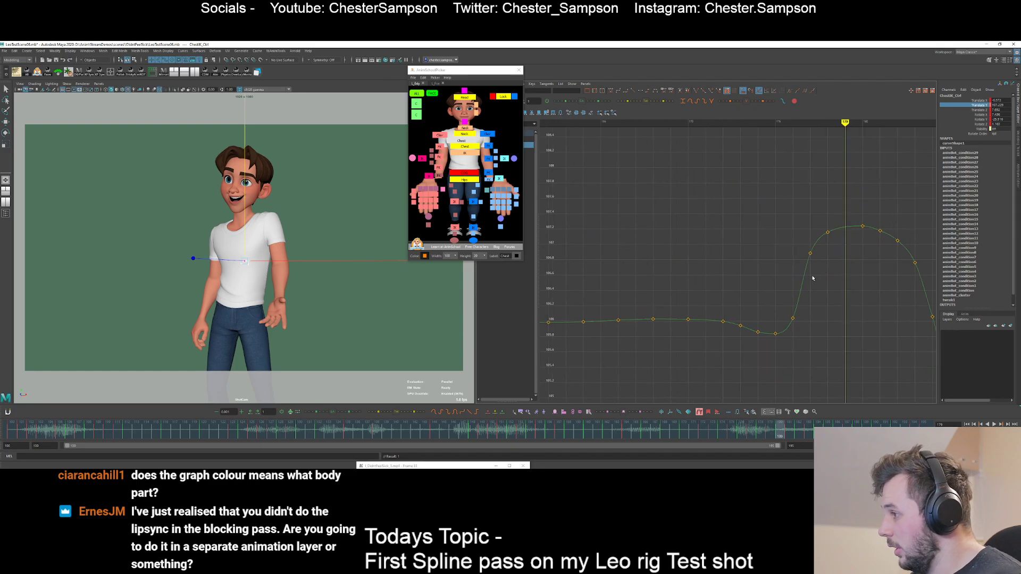
key("alt+period")
key("alt+period")
key("Delete")
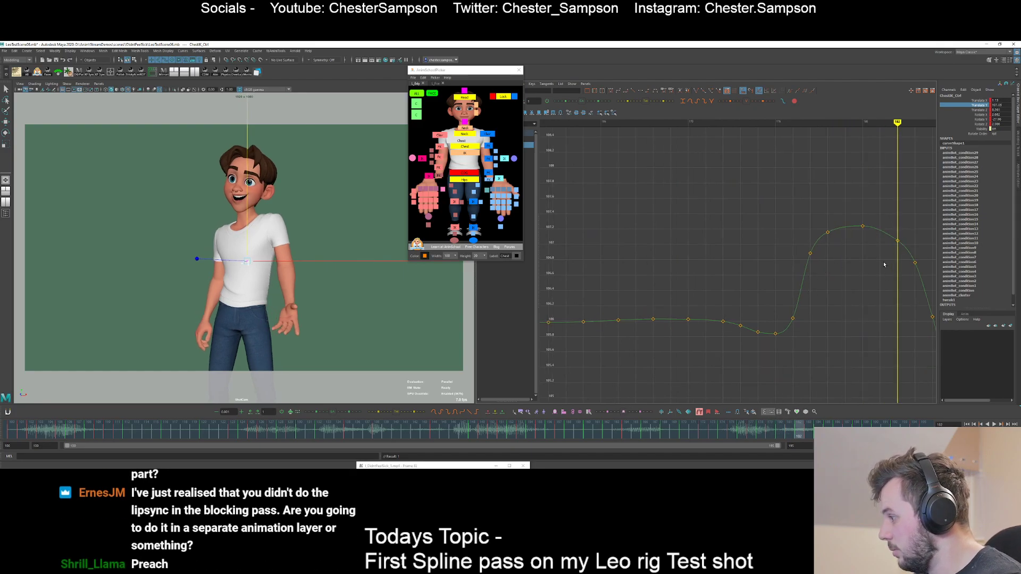
- Raise the key just after the third peak's crest to round its shoulder
left_click_drag(923, 234, 924, 234)
middle_click_drag(911, 228, 796, 235)
left_click(907, 223)
- Raise the two keys on the steep falling side of the third peak to smooth the Translate Y drop
scroll(796, 234, "down", 3)
right_click_drag(796, 236, 828, 278, "alt+shift")
middle_click_drag(840, 282, 799, 289, "alt")
key("alt+period")
key("alt+period")
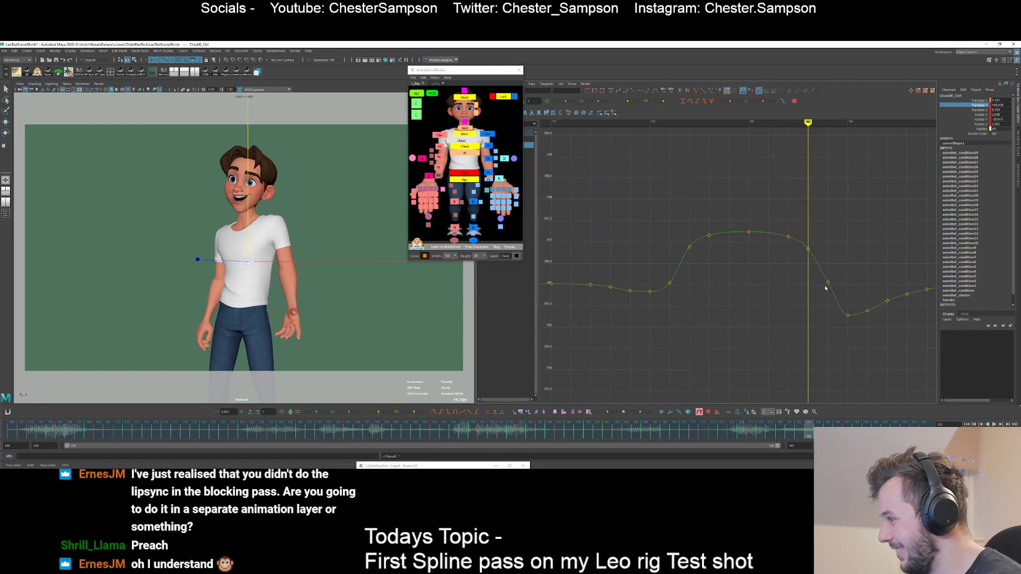
right_click_drag(823, 245, 817, 285, "alt+shift")
left_click_drag(814, 323, 841, 287)
middle_click_drag(841, 285, 841, 273)
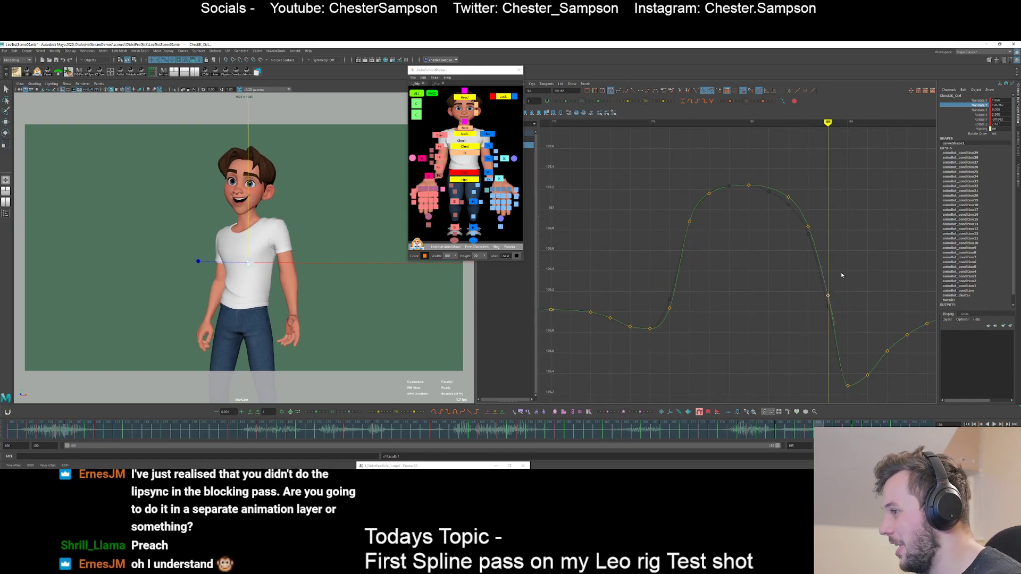
left_click(840, 272)
left_click_drag(791, 261, 814, 231)
middle_click_drag(820, 217, 821, 217)
left_click(819, 230)
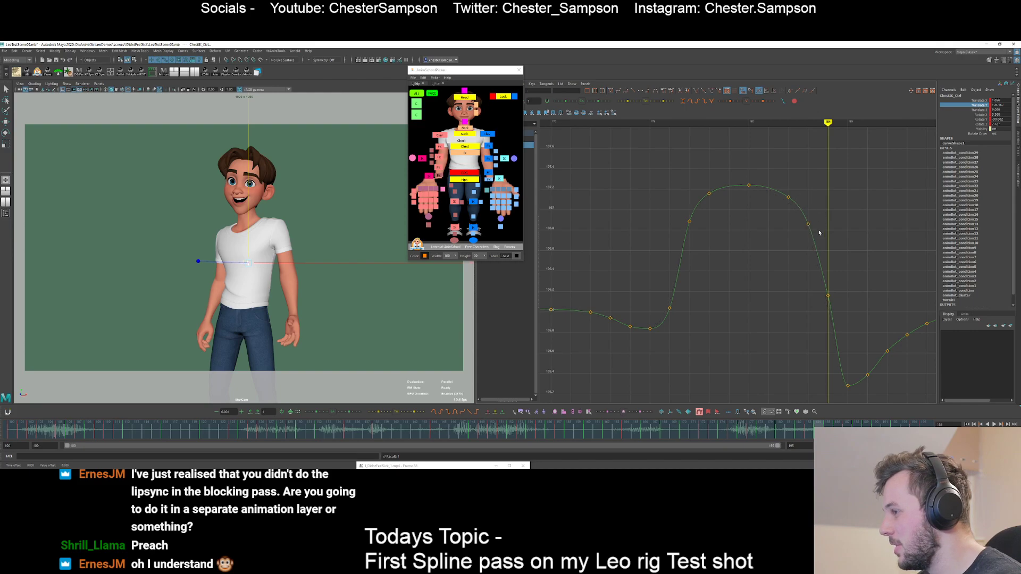
- Lower the two keys following the bottom of the third peak's fall so the last trough rounds out
key("period")
key("comma")
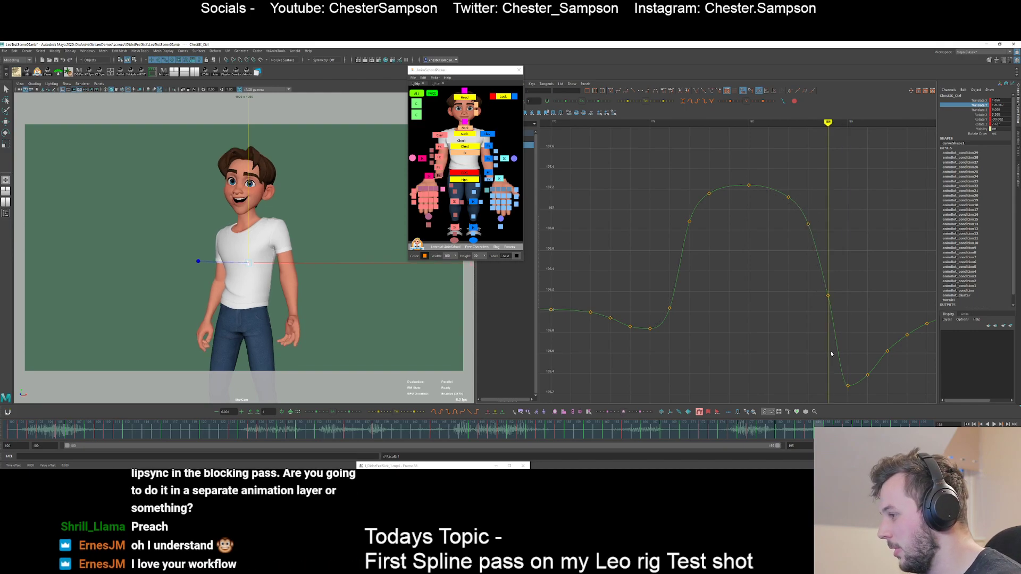
key("period")
key("period")
left_click_drag(859, 361, 875, 382)
middle_click_drag(872, 366, 872, 384)
left_click(868, 353)
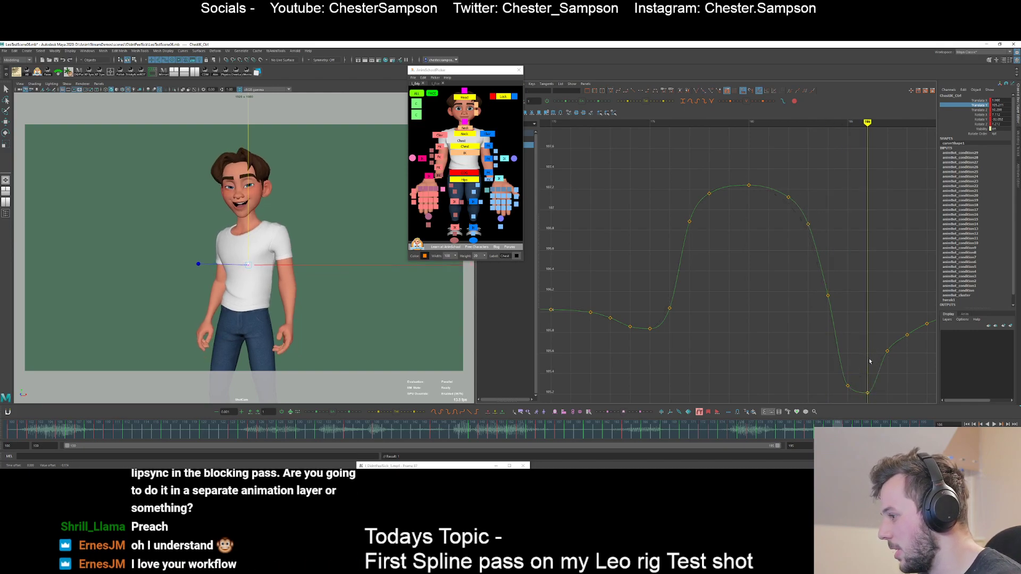
key("period")
left_click_drag(877, 343, 896, 369)
left_click(907, 368)
- Raise the keys on the climb out of the last trough so the Translate Y curve eases into its final level
middle_click_drag(911, 343, 838, 314, "alt")
left_click_drag(826, 294, 843, 319)
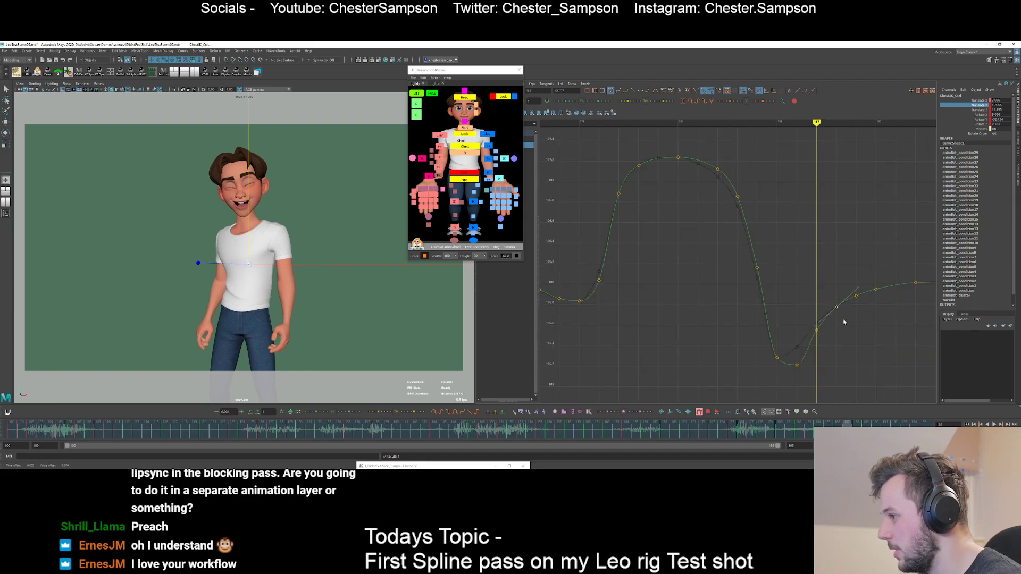
left_click(851, 310)
middle_click_drag(843, 319, 813, 286)
left_click_drag(813, 287, 849, 296)
middle_click_drag(850, 296, 851, 294)
left_click(851, 300)
left_click_drag(811, 285, 829, 305)
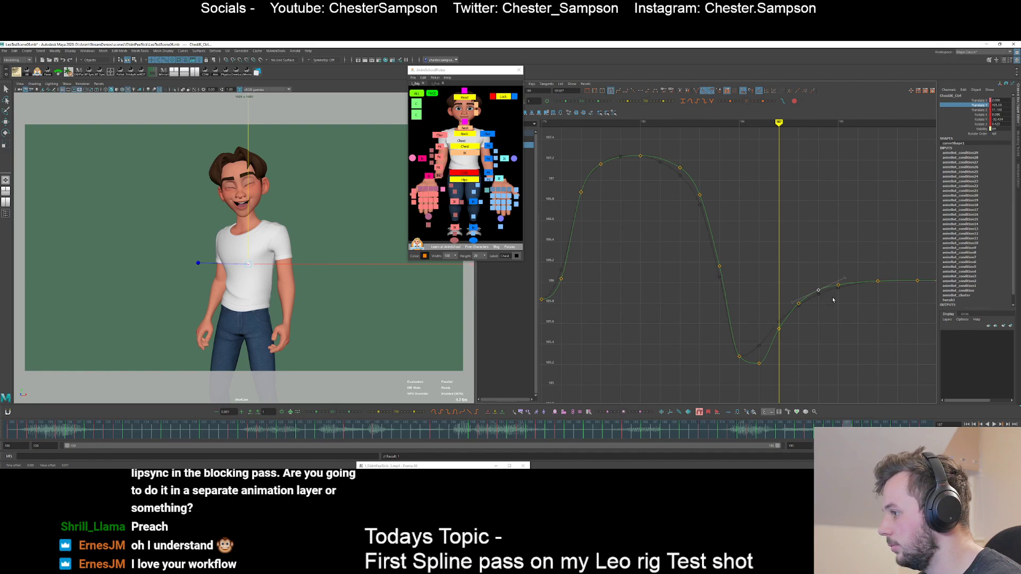
left_click(834, 299)
- Blend the closing group of Translate Y keys slightly lower and frame the whole curve
right_click_drag(833, 300, 774, 268, "alt")
left_click_drag(748, 276, 785, 324)
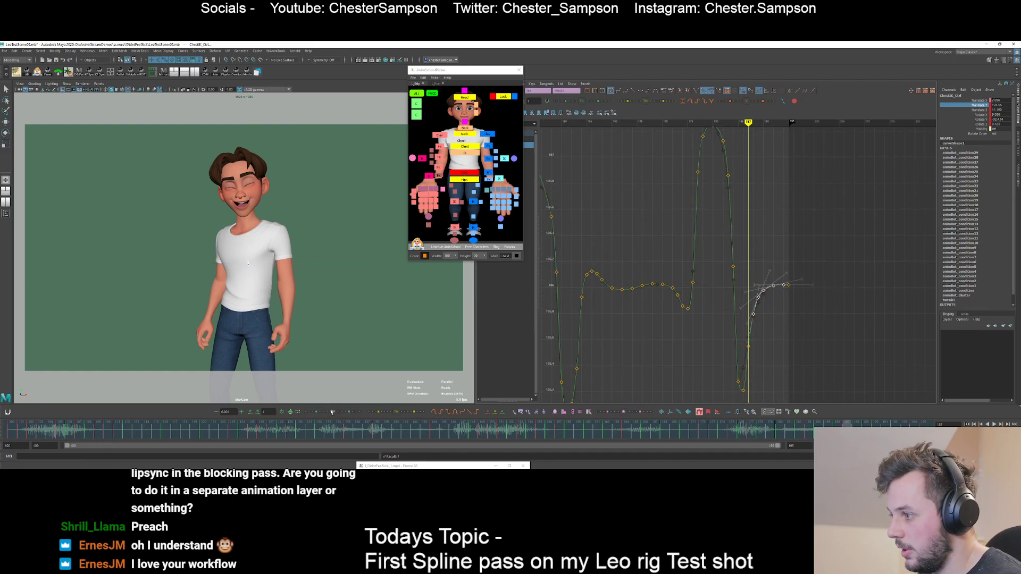
left_click_drag(322, 417, 319, 417)
left_click(643, 319)
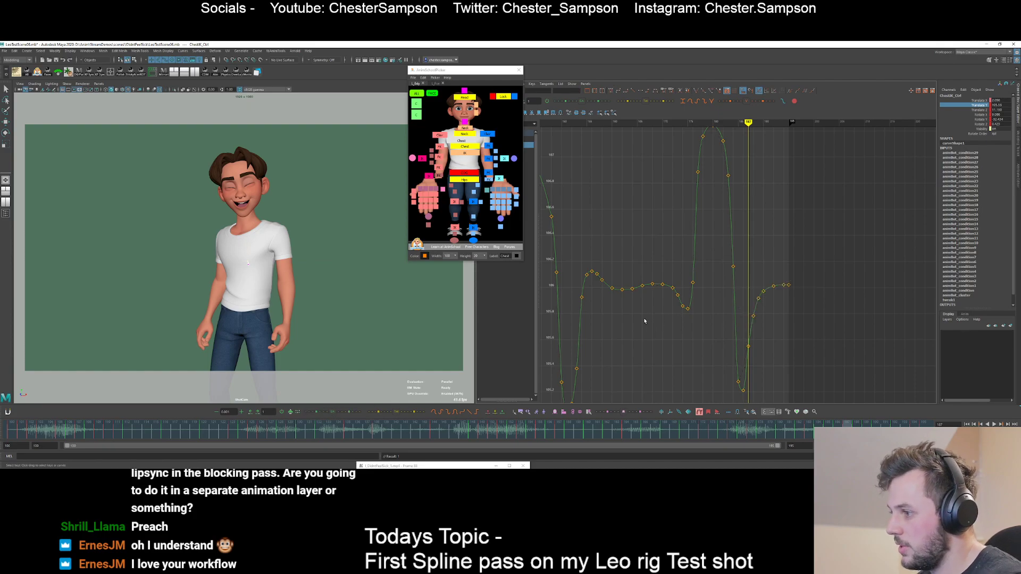
key("a")
key("q")
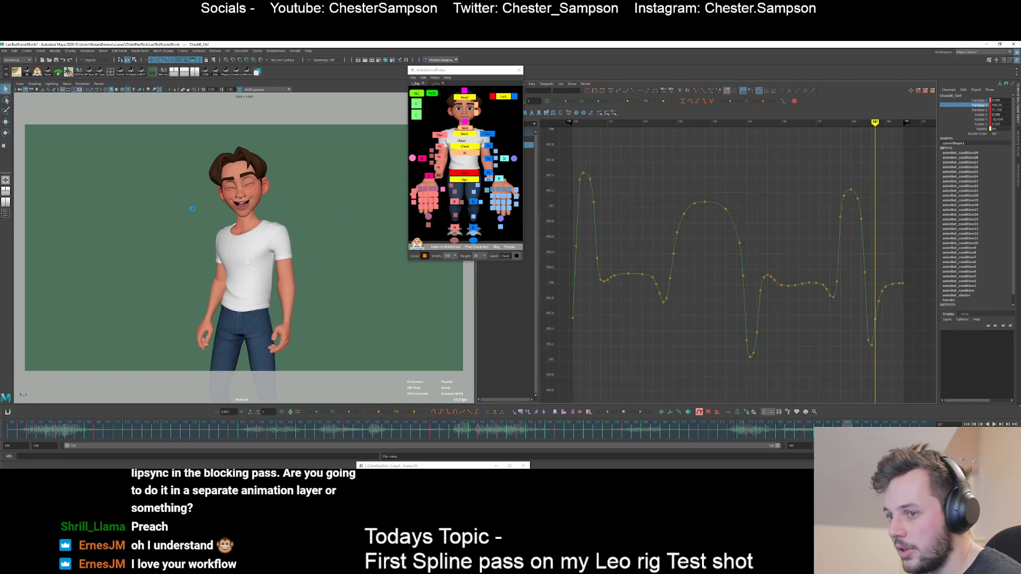
- Play back the shot, and isolate the chest control's Translate Z curve with its opening stretch enlarged
key("alt+v")
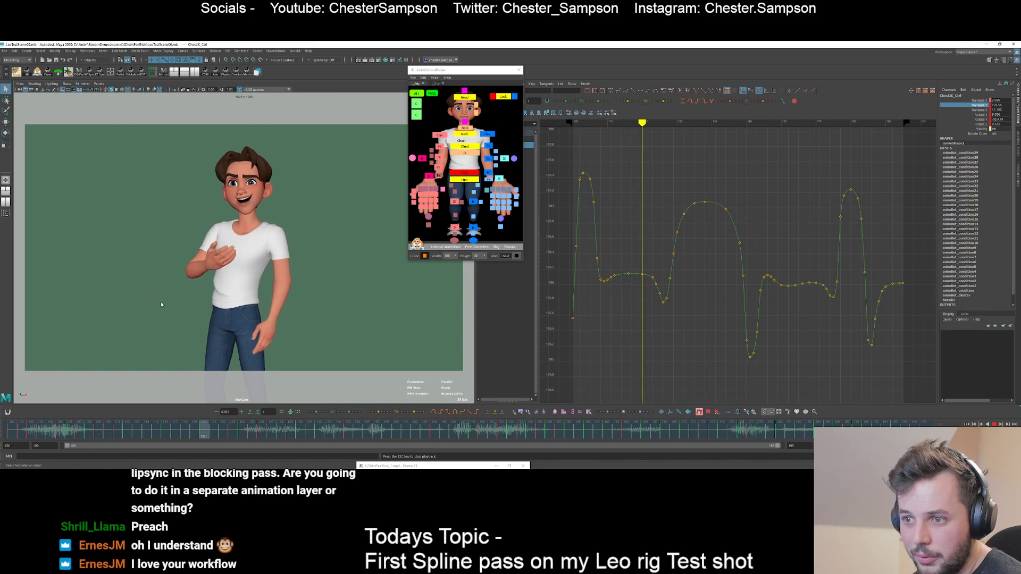
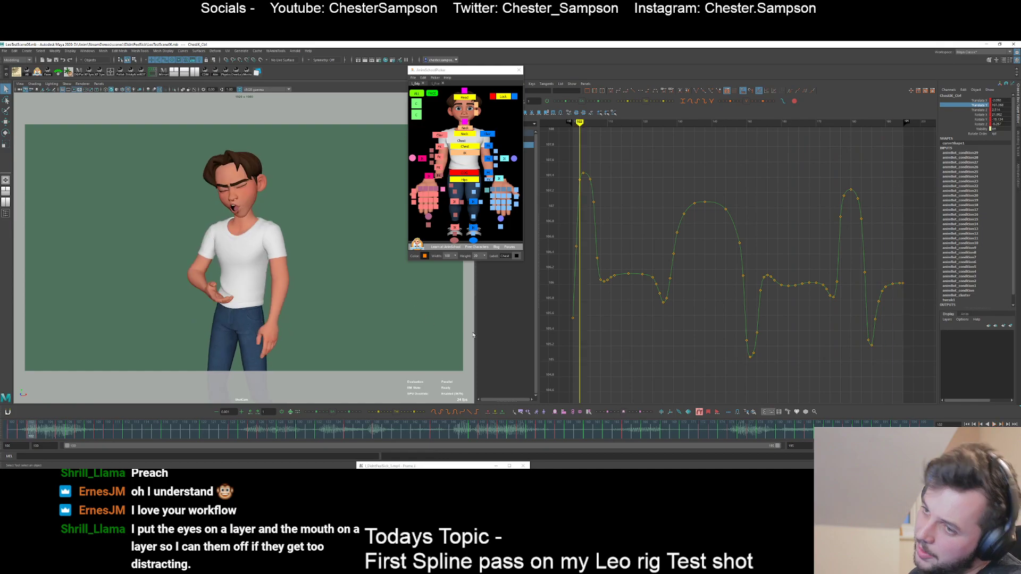
left_click(981, 110)
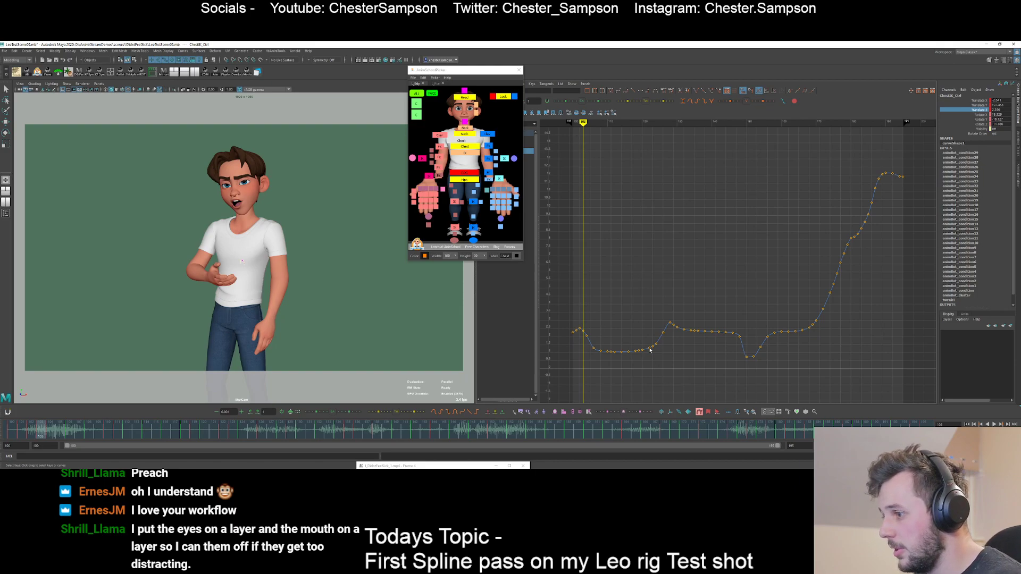
middle_click_drag(640, 319, 716, 262, "alt")
right_click_drag(553, 294, 599, 291, "alt+shift")
middle_click_drag(599, 292, 717, 274, "alt")
right_click_drag(688, 349, 643, 270, "alt+shift")
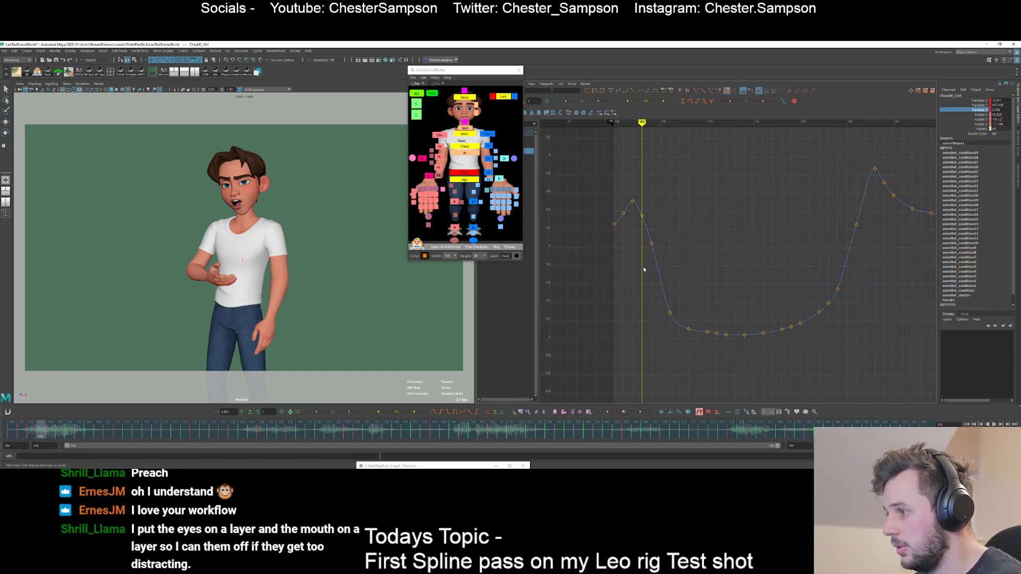
- Raise the keys on either side of the first Translate Z peak to round it off
left_click_drag(611, 210, 628, 218)
left_click(636, 89)
key("Delete")
key("alt+comma")
key("alt+comma")
key("s")
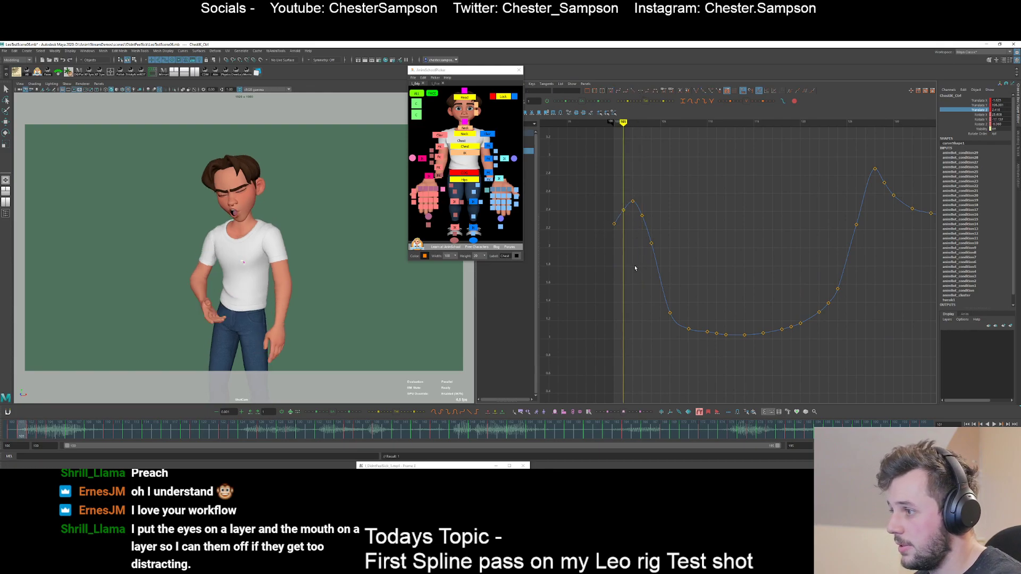
key("alt+period")
key("alt+period")
key("alt+period")
key("alt+period")
key("alt+period")
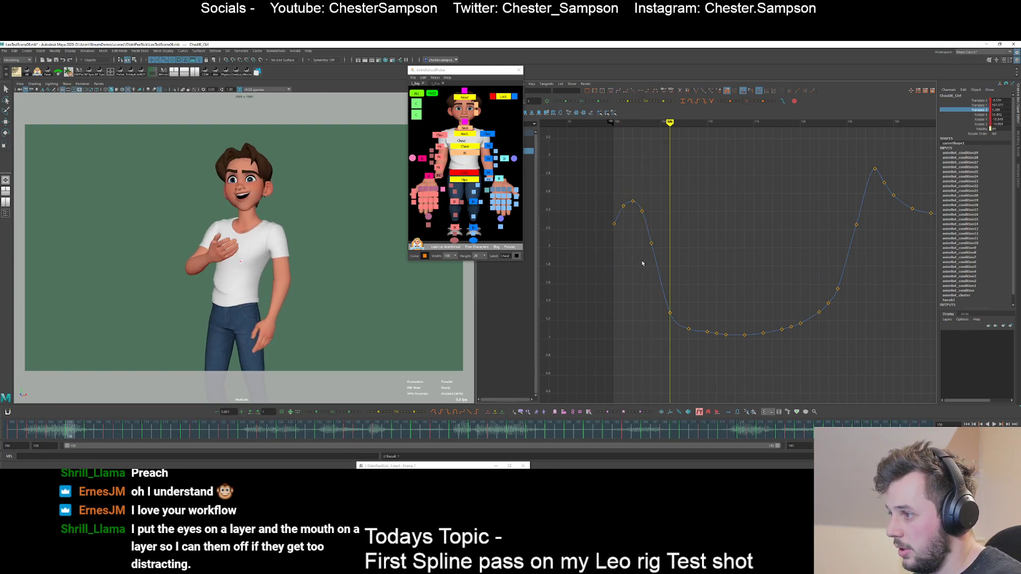
- Delete the two redundant Translate Z keys where the curve settles into the first valley
key("period")
key("period")
key("Delete")
key("period")
key("Delete")
key("period")
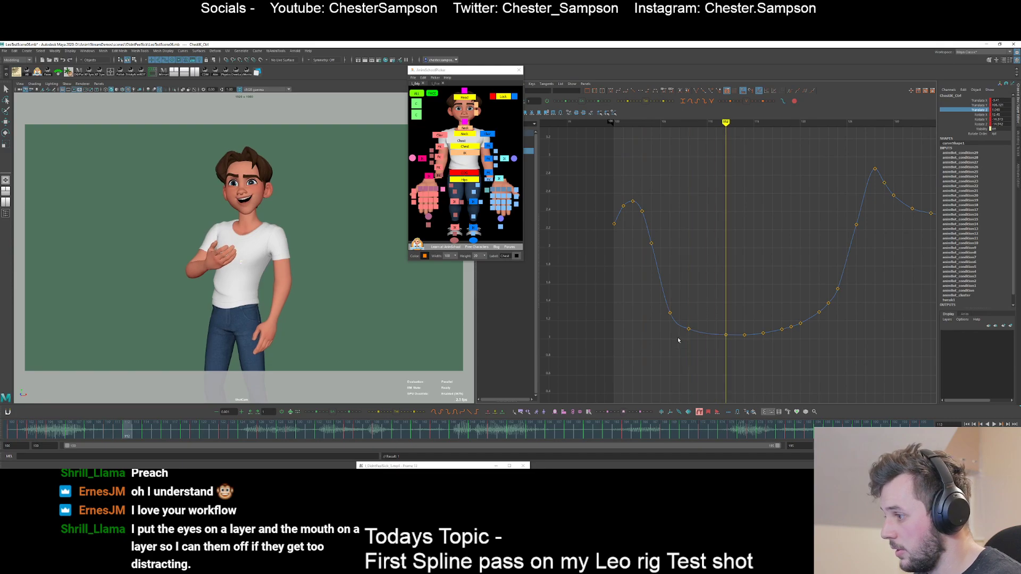
- Delete the surplus keys along the rest of the valley floor and on the climb out of it
key("period")
key("alt+period")
key("alt+period")
key("alt+period")
key("alt+period")
key("alt+period")
key("alt+period")
key("alt+period")
key("alt+period")
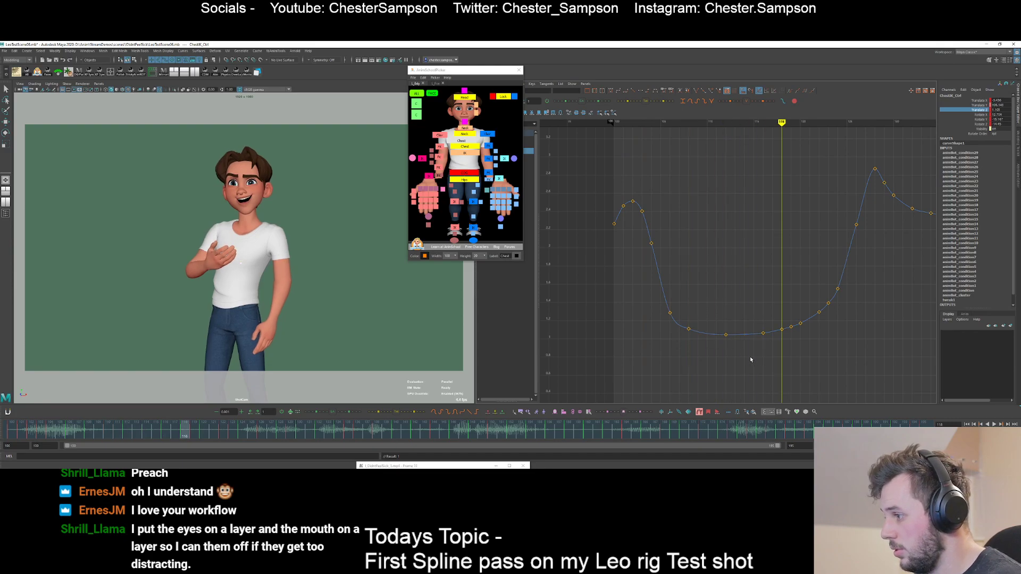
key("period")
key("Delete")
key("comma")
key("comma")
key("comma")
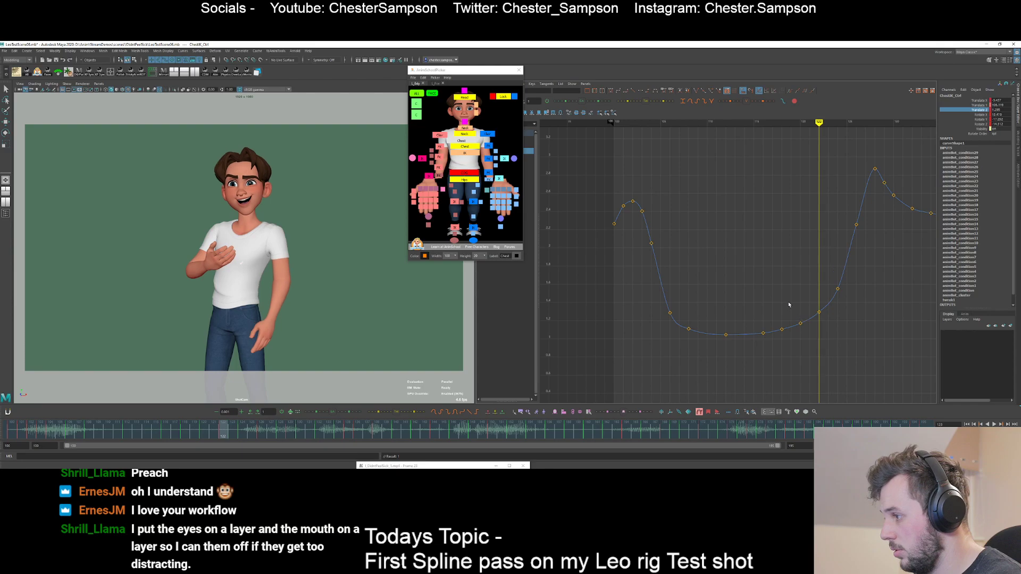
- Smooth the group of Translate Z keys running from the valley floor up the climb to the second peak
left_click_drag(749, 273, 865, 353)
key("w")
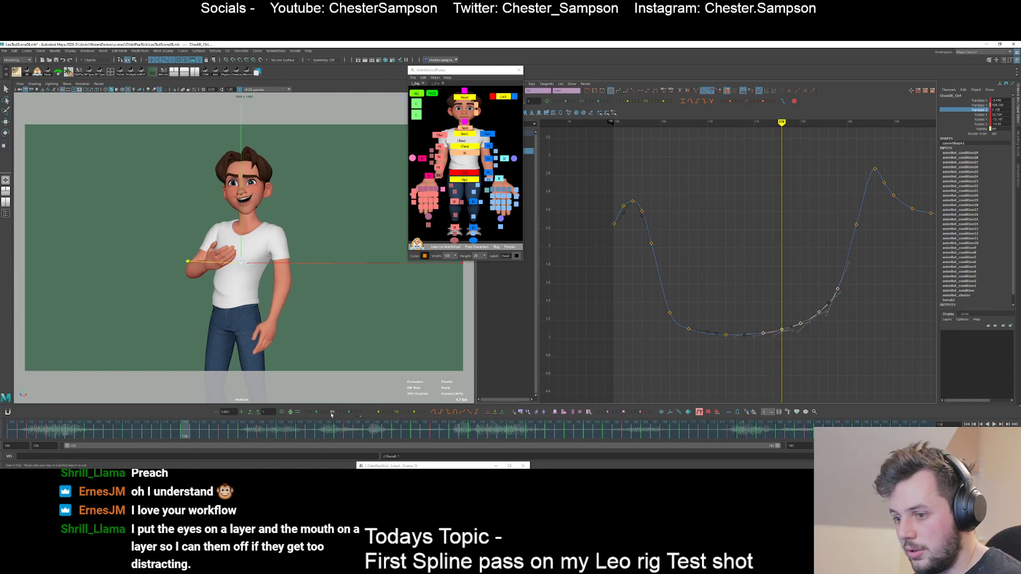
left_click_drag(331, 415, 321, 413)
- Raise the two keys at the foot of the first fall so Translate Z eases into the valley
left_click(684, 360)
left_click_drag(649, 303, 699, 341)
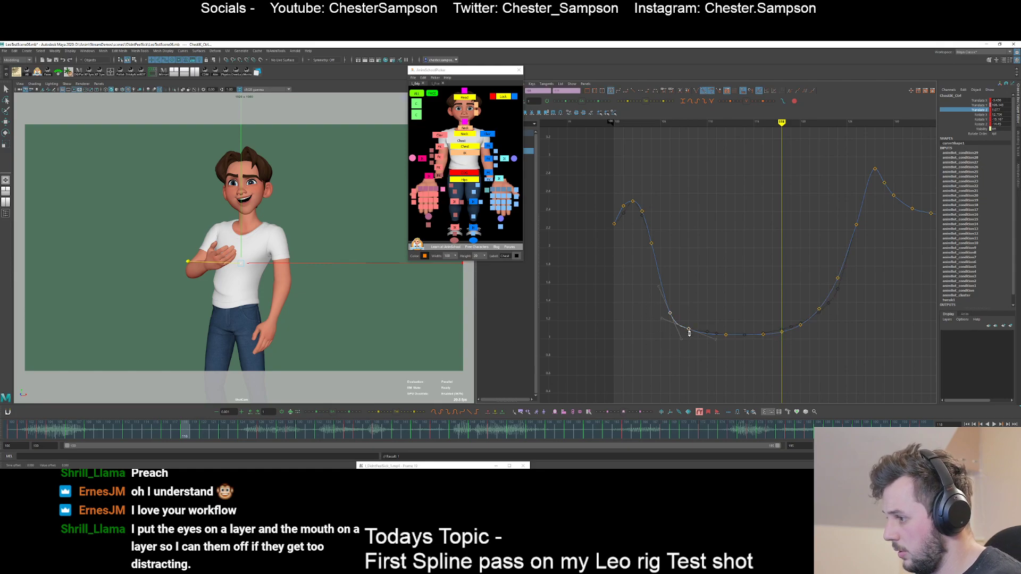
left_click(659, 325)
middle_click_drag(678, 285, 677, 280, "shift")
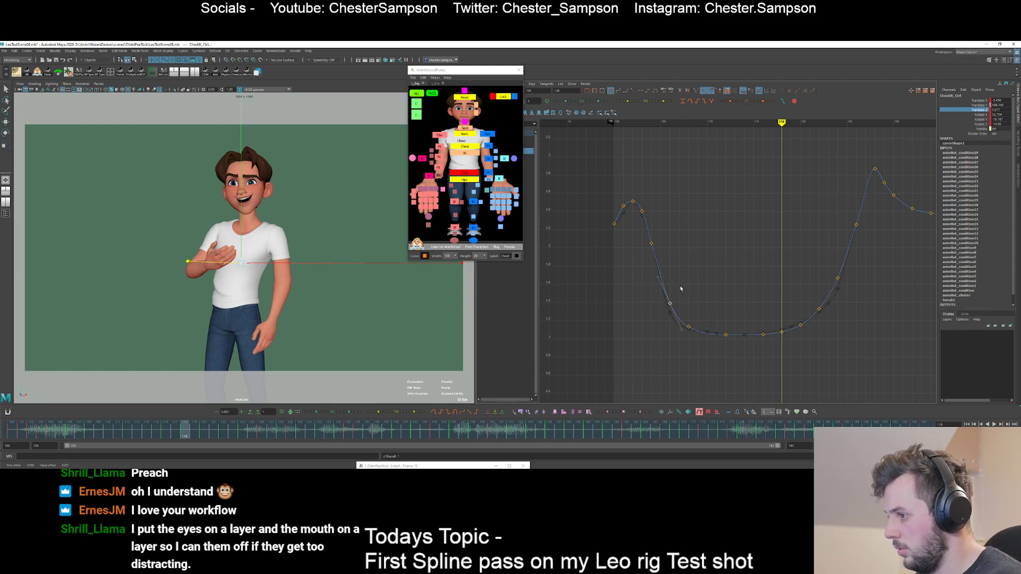
left_click(681, 288)
- Add a key on the climb one frame before the second Translate Z peak and raise it to broaden the peak
key("period")
key("period")
key("period")
middle_click_drag(836, 231, 755, 273, "alt")
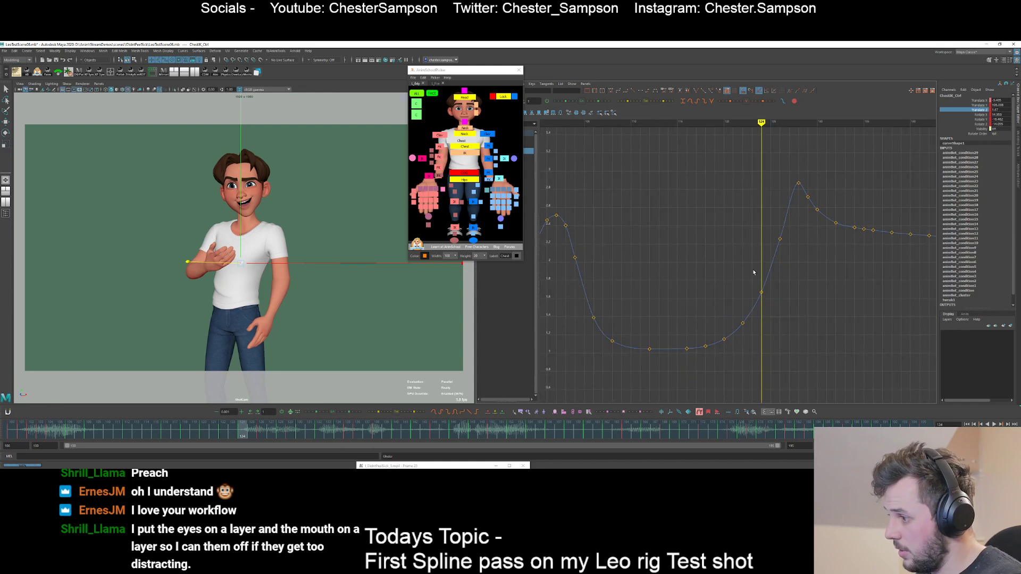
key("period")
key("alt+period")
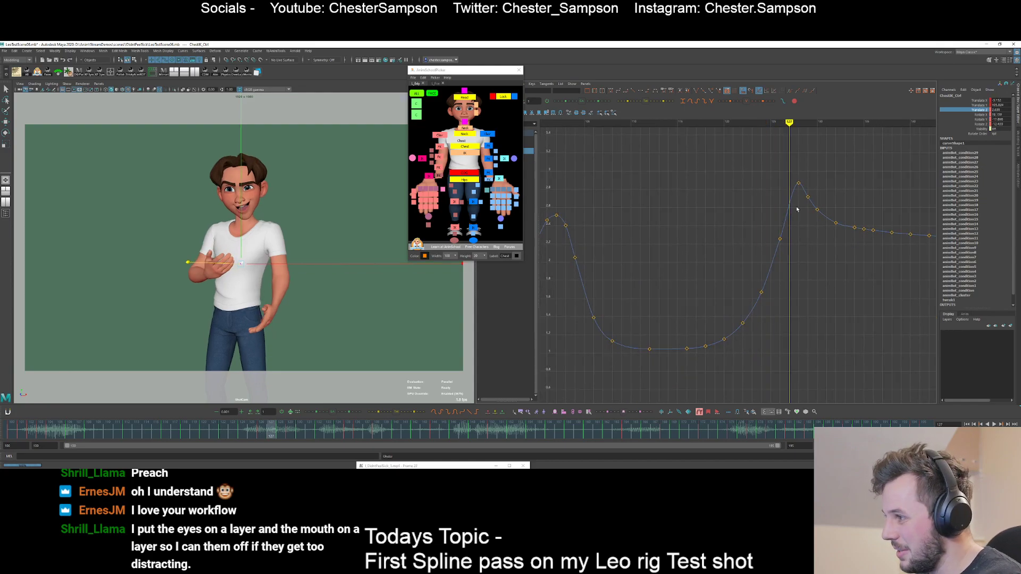
left_click_drag(794, 205, 798, 216)
middle_click_drag(800, 217, 800, 206, "shift")
- Raise the two keys directly after the second peak to soften the start of its descent
key("alt+period")
key("alt+period")
left_click_drag(801, 213, 816, 189)
middle_click_drag(816, 187, 816, 180, "shift")
key("period")
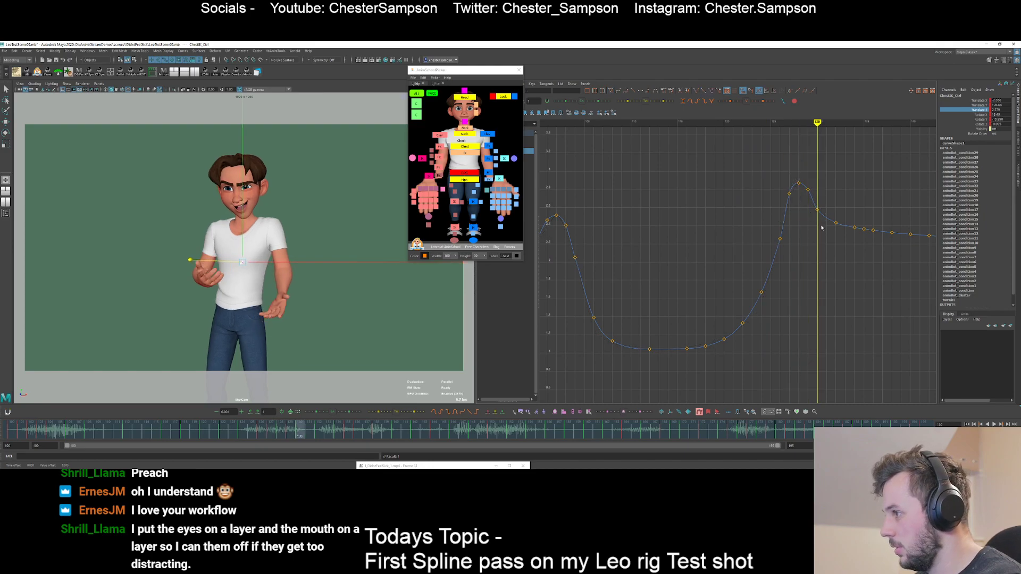
key("period")
left_click(818, 209)
left_click(822, 199)
- Key the lower shoulder of the second peak's descent and delete the redundant key that follows it
key("period")
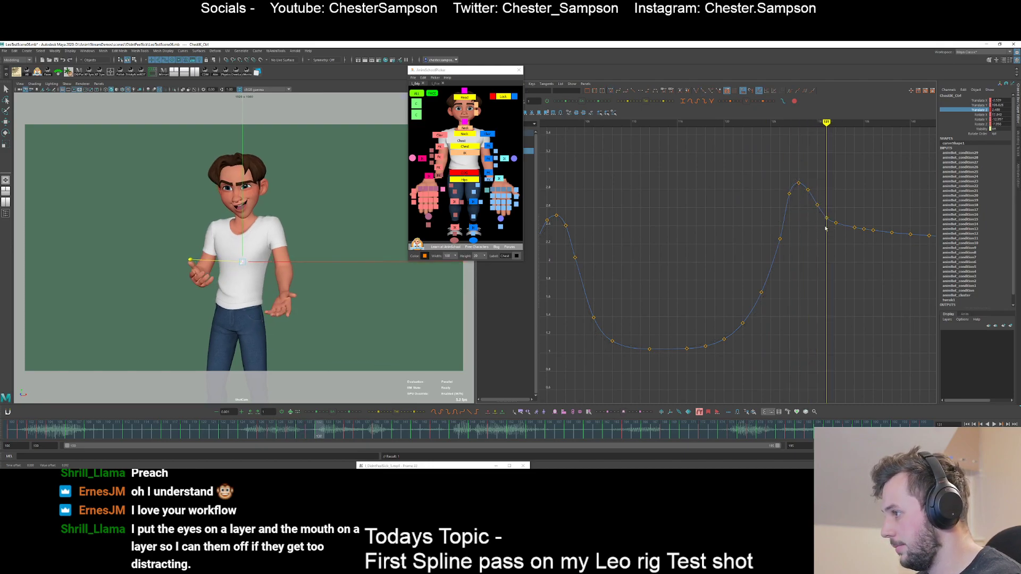
key("period")
left_click_drag(833, 231, 844, 217)
key("Delete")
key("comma")
key("period")
key("period")
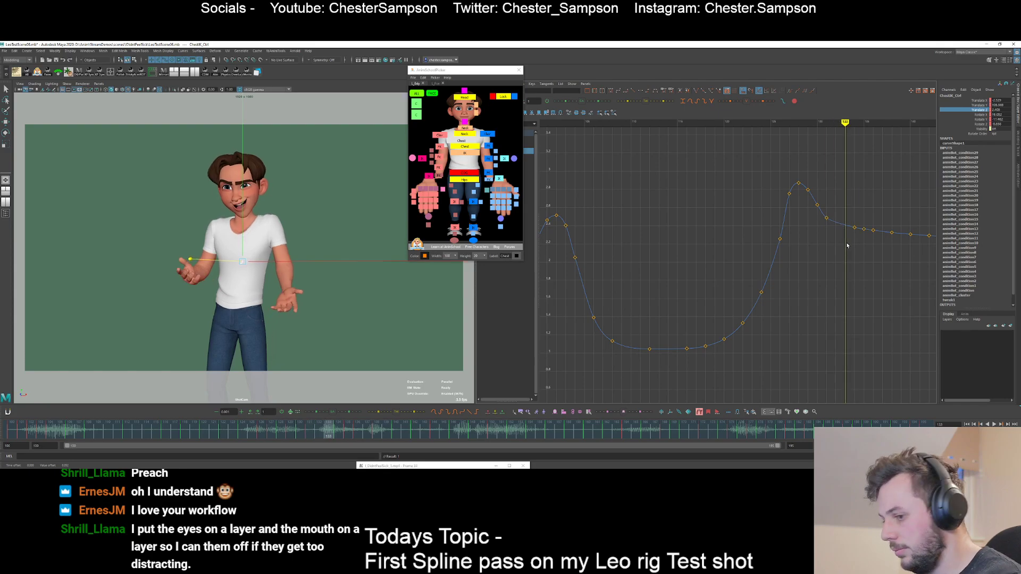
- Delete the surplus keys along the gentle Translate Z slope between the second peak and the steep drop
right_click_drag(836, 234, 851, 191, "alt+shift")
middle_click_drag(856, 186, 777, 308, "alt")
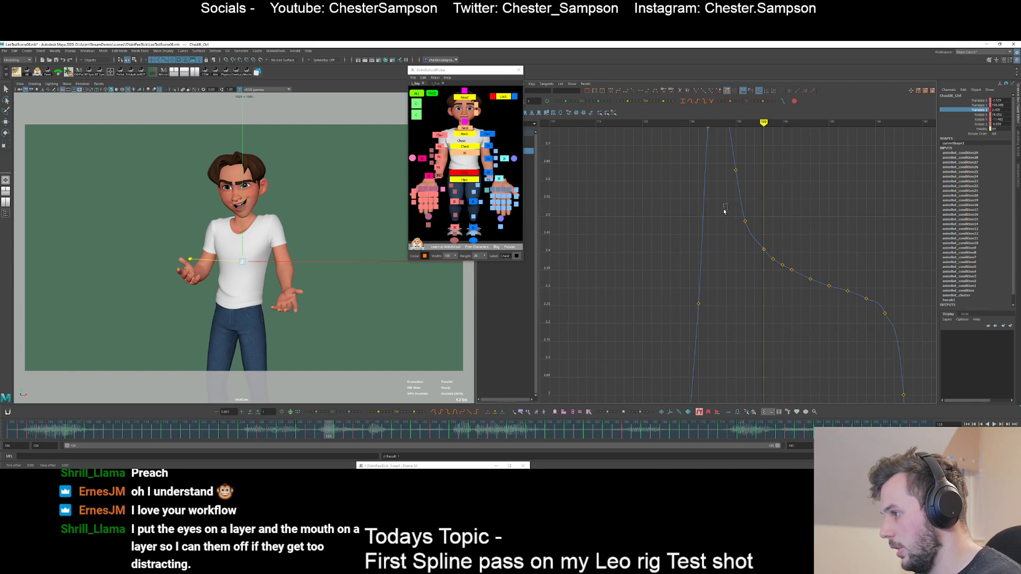
key("period")
key("period")
key("period")
key("period")
key("period")
key("period")
key("period")
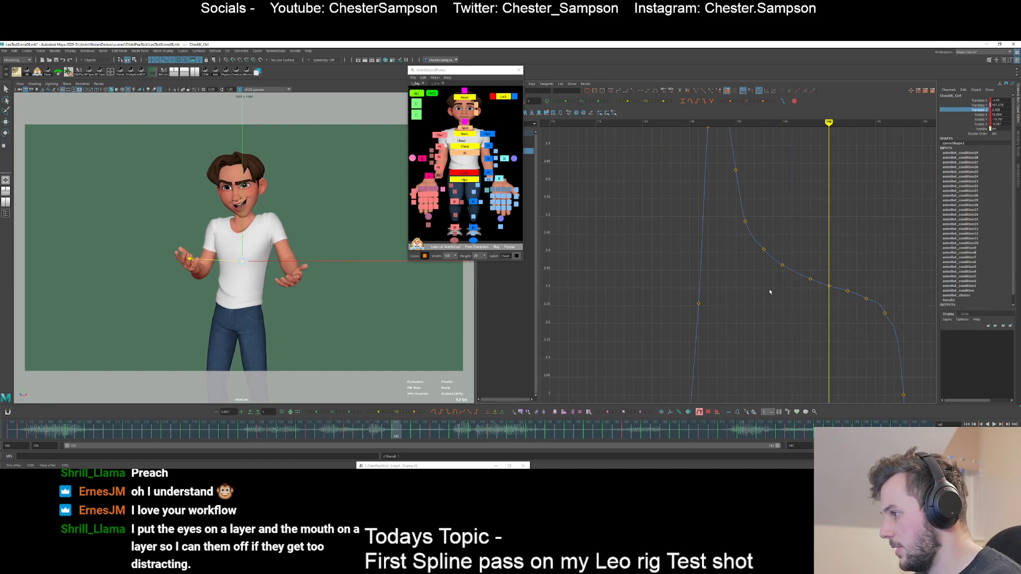
key("comma")
- Smooth the remaining keys along the gentle slope leading to the steep drop
left_click_drag(912, 336, 736, 204)
left_click_drag(333, 413, 319, 413)
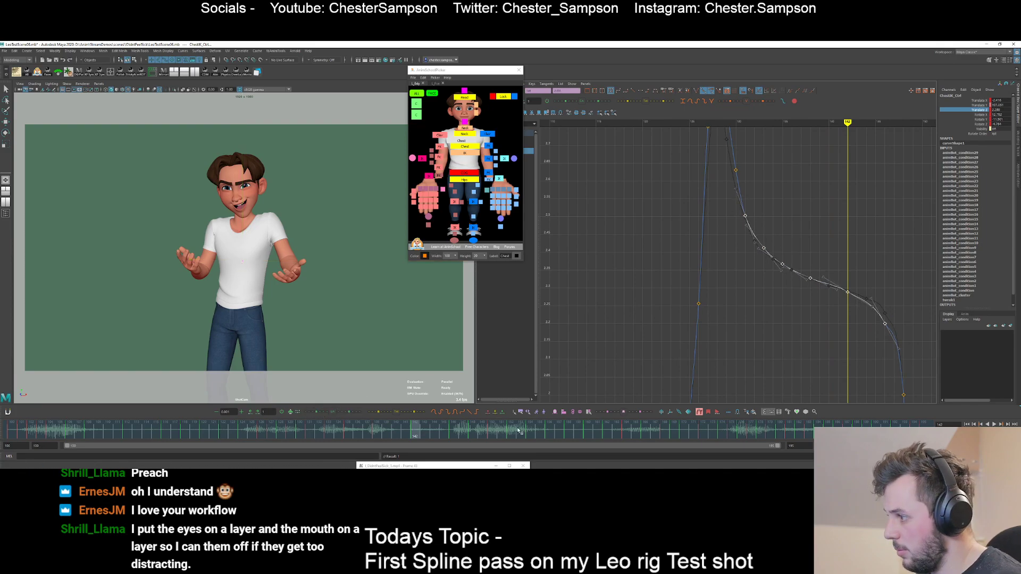
left_click(914, 329)
- Undo the last two changes and raise the key at the end of the gentle slope before the steep drop
key("period")
middle_click_drag(898, 308, 790, 254)
key("ctrl+z")
key("ctrl+z")
left_click_drag(826, 306, 847, 347)
middle_click_drag(855, 315, 853, 282)
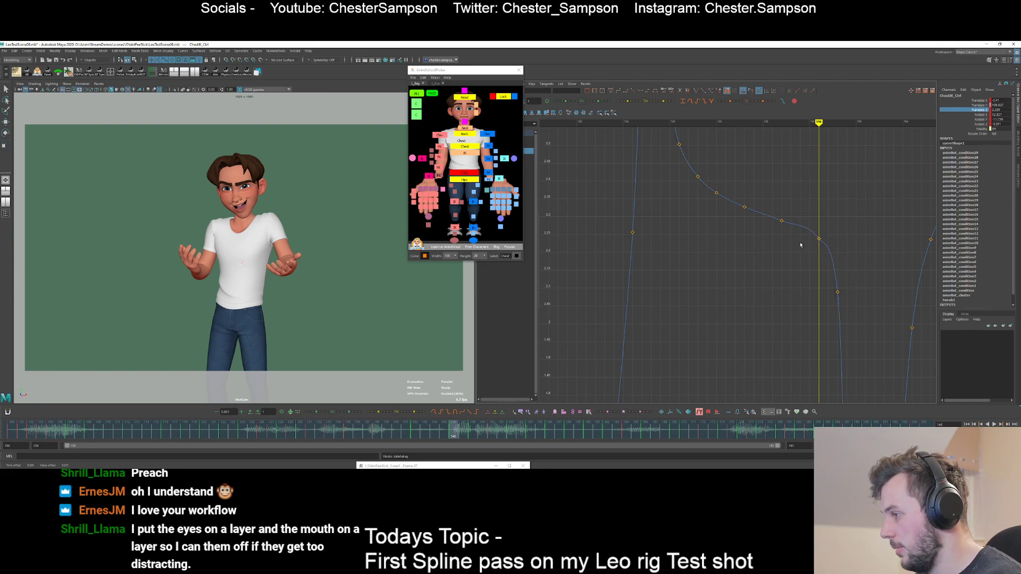
- Insert a key on the steep fall into the Translate Z dip, trying it lower and undoing that move
key("f")
key("period")
middle_click_drag(702, 339, 716, 283, "alt")
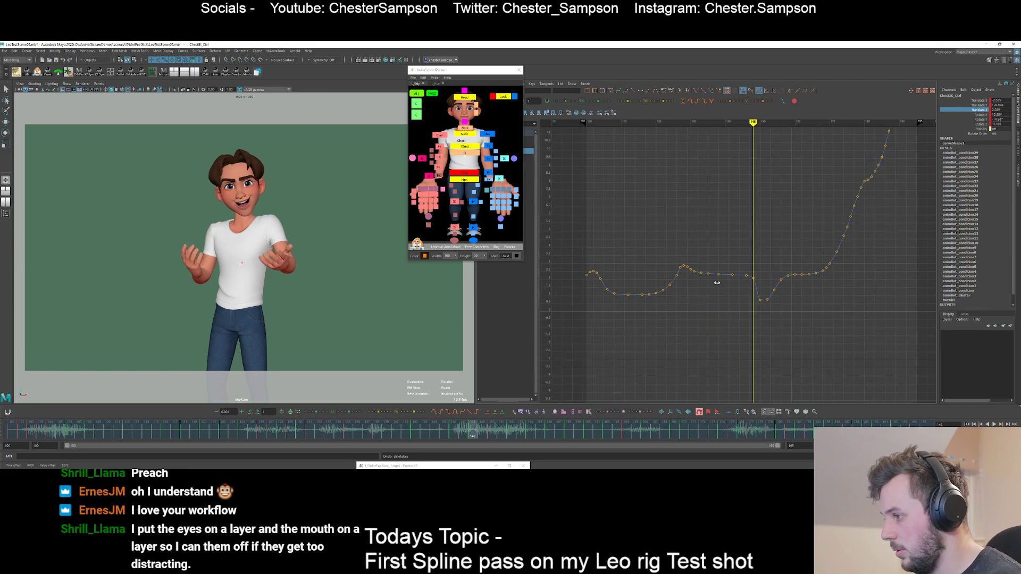
right_click_drag(716, 282, 750, 323, "alt")
middle_click_drag(750, 323, 738, 235, "alt")
key("period")
key("w")
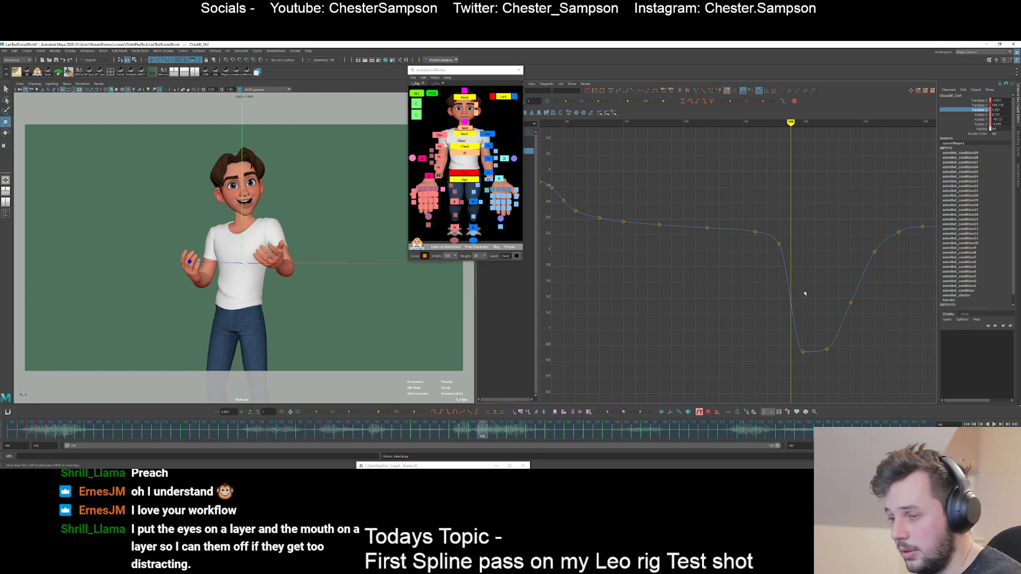
middle_click_drag(803, 309, 804, 354, "shift")
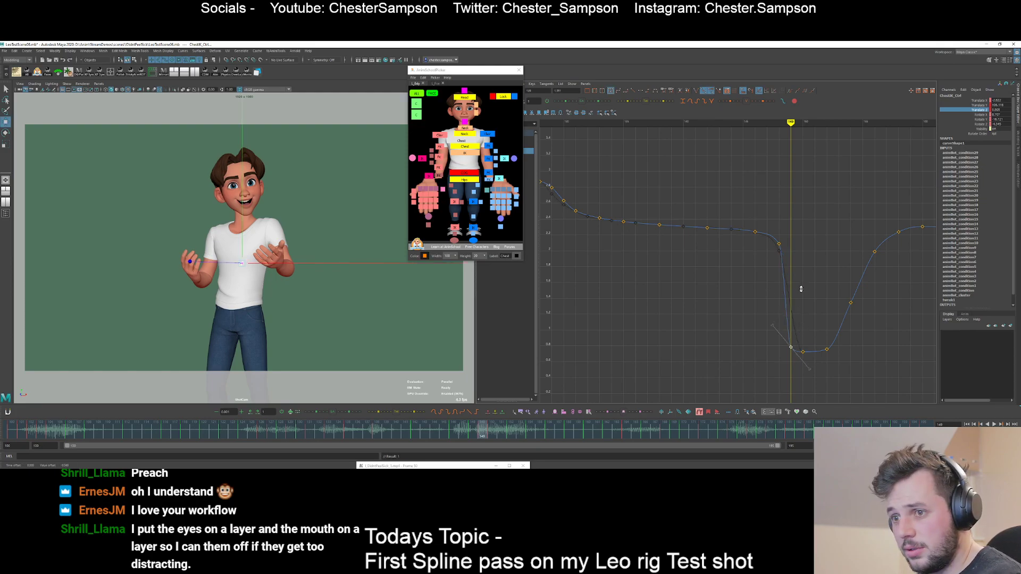
key("ctrl+z")
- Lower the shoulder key at the start of the steep fall so the curve eases into the dip
left_click(781, 285)
left_click_drag(773, 227, 796, 248)
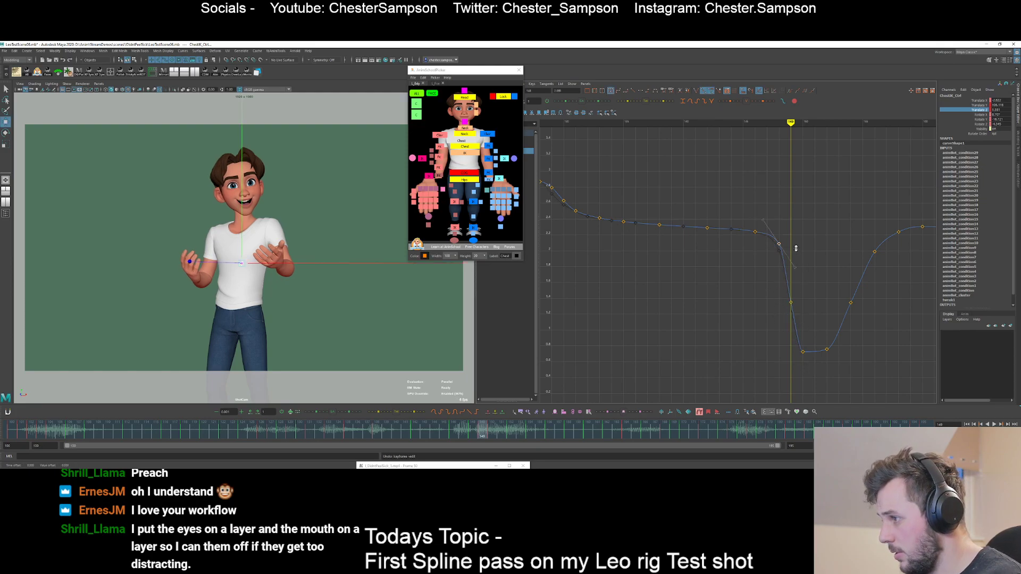
left_click(800, 247)
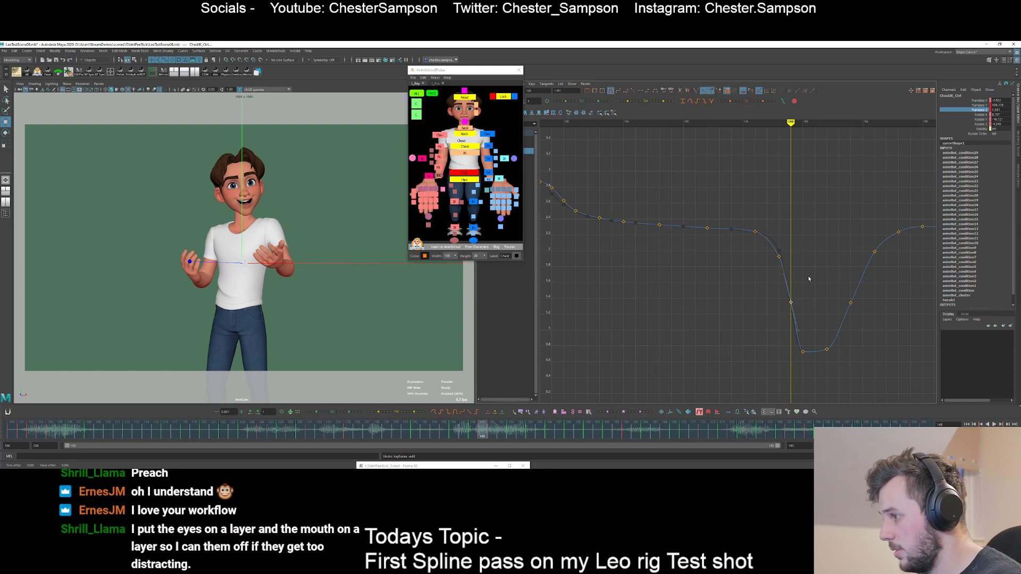
left_click(776, 314)
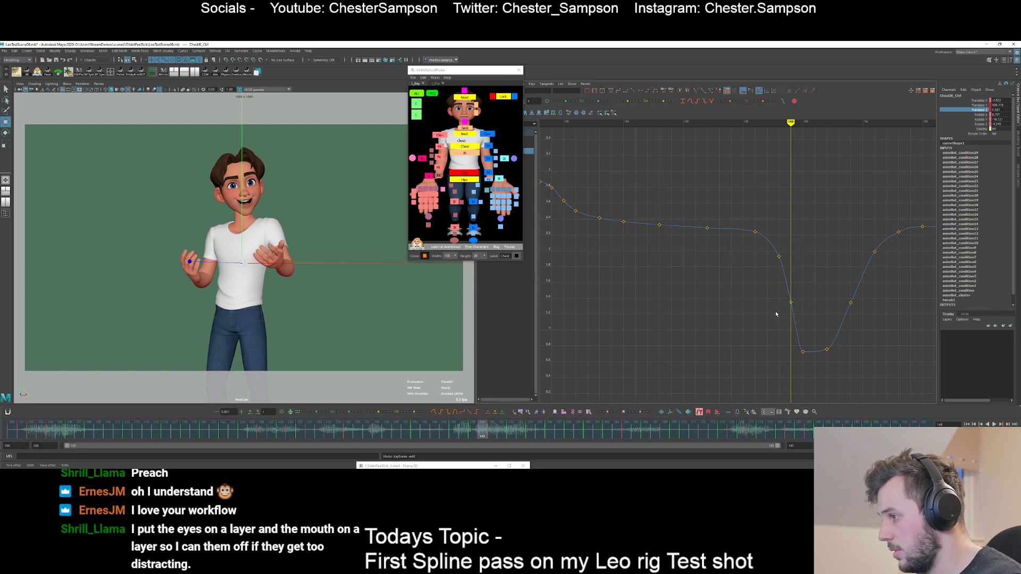
- Add a lower key at the bottom of the dip and raise the key before it to round the trough
left_click(807, 287)
key("alt+period")
key("alt+period")
middle_click_drag(822, 360, 822, 368)
left_click(811, 321)
left_click_drag(795, 363, 810, 339)
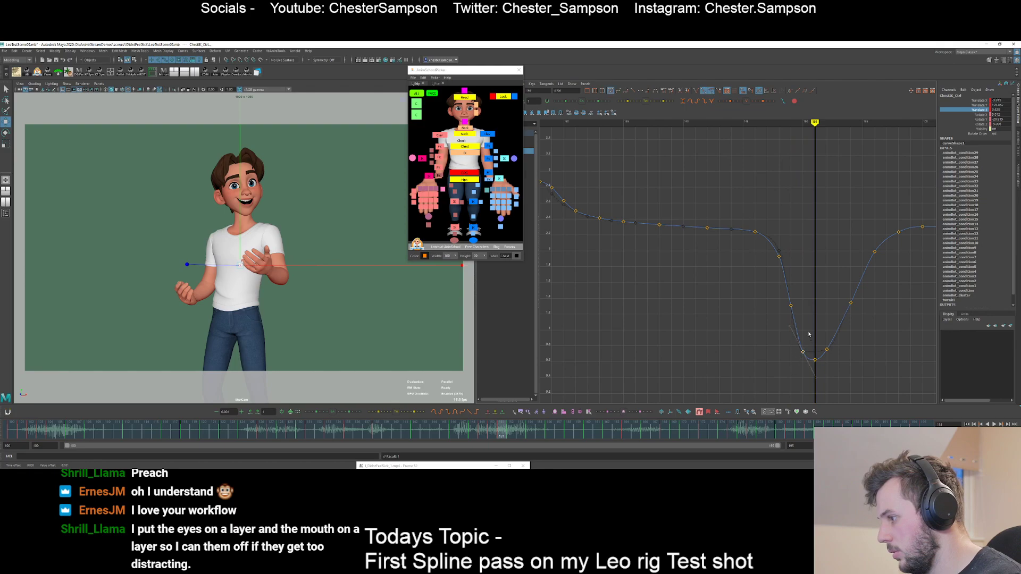
middle_click_drag(809, 339, 809, 334)
left_click(821, 334)
- Add a key at the start of the climb out of the dip and lower it with the key before it
key("alt+period")
key("alt+period")
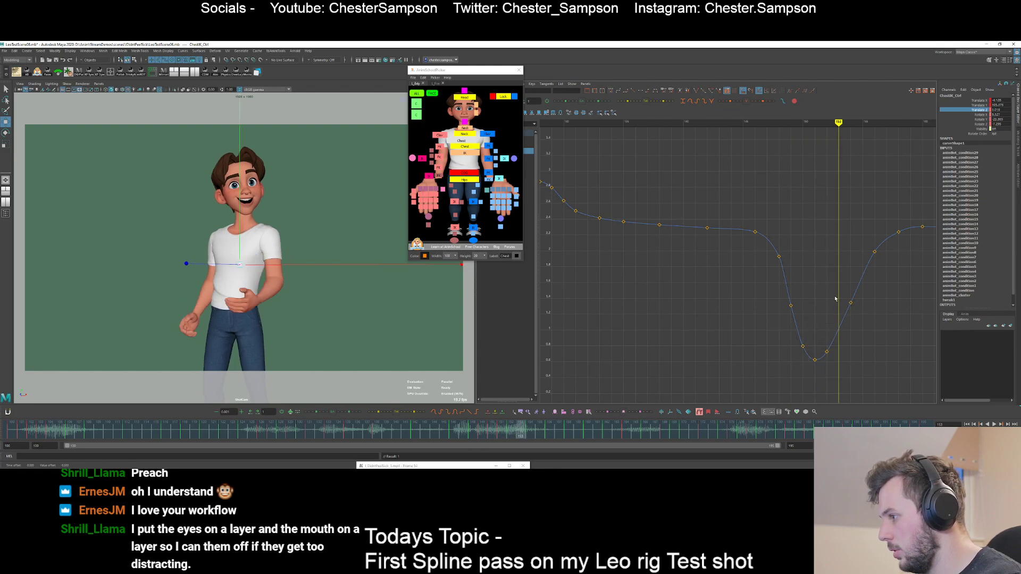
left_click_drag(819, 323, 847, 357)
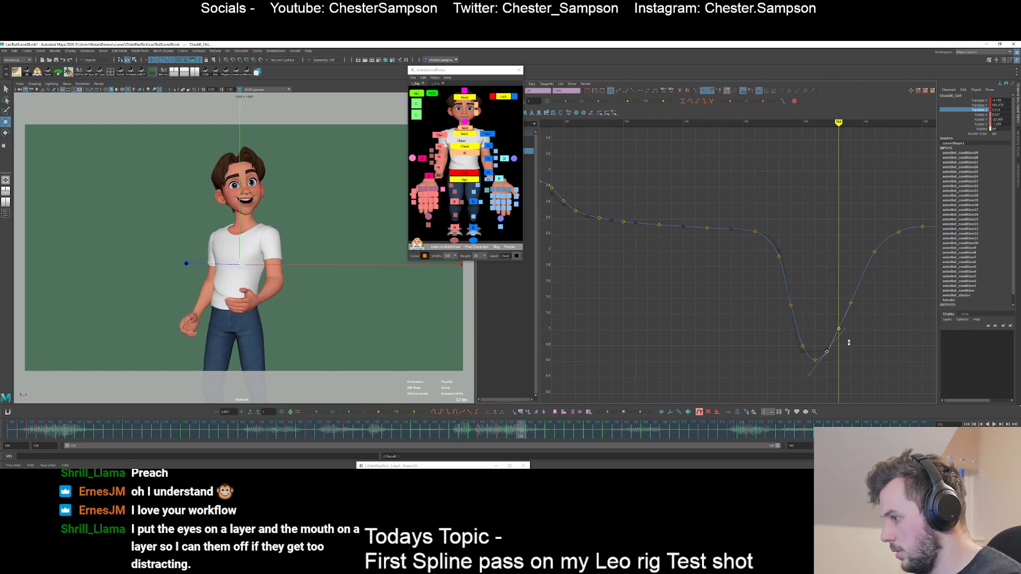
middle_click_drag(849, 342, 848, 345)
left_click(846, 334)
left_click_drag(833, 324, 851, 341)
middle_click_drag(852, 341, 851, 348)
left_click(847, 319)
- Add a key midway up the climb out of the dip and raise the key above it
key("alt+period")
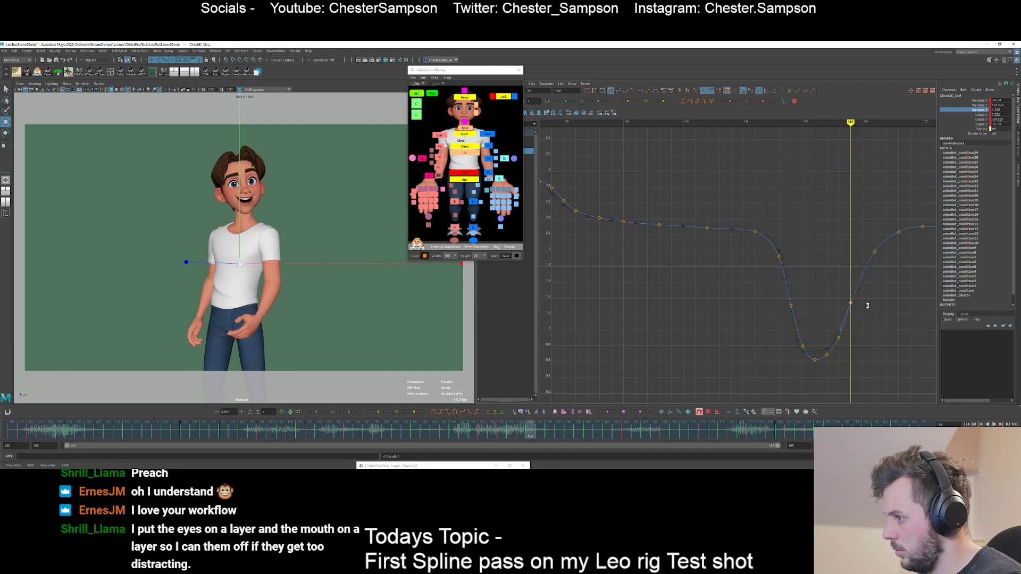
key("alt+period")
key("alt+period")
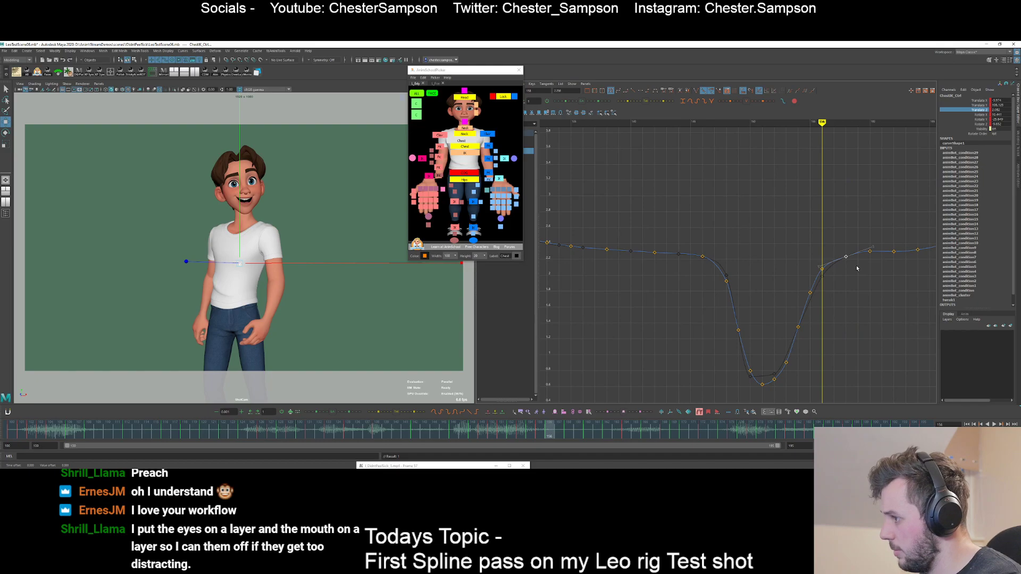
right_click_drag(857, 268, 855, 287, "alt+shift")
middle_click_drag(855, 286, 778, 266, "alt")
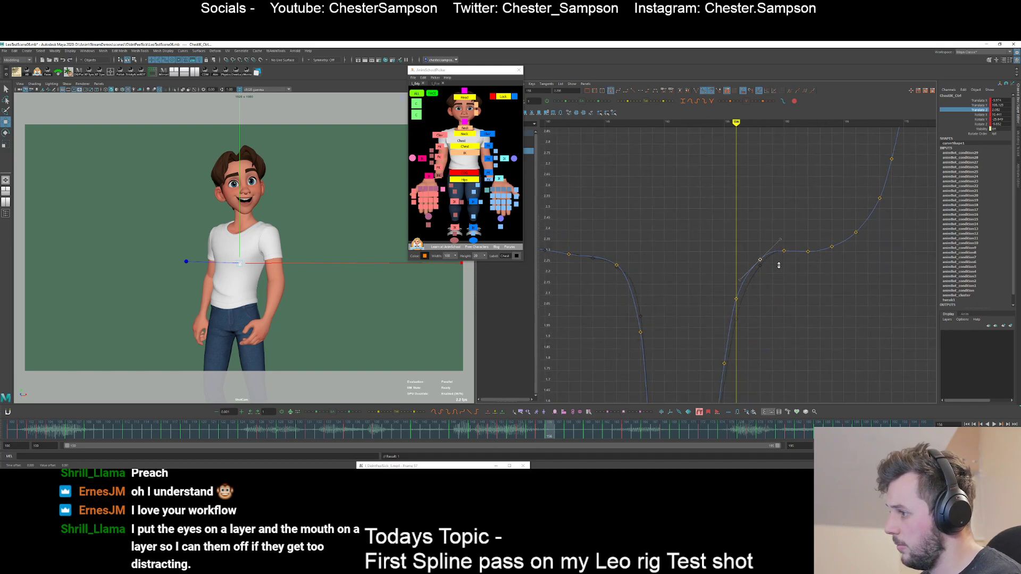
- Smooth the Translate Z keys from the top of the climb through the level stretch to the final rise
left_click_drag(723, 181, 878, 299)
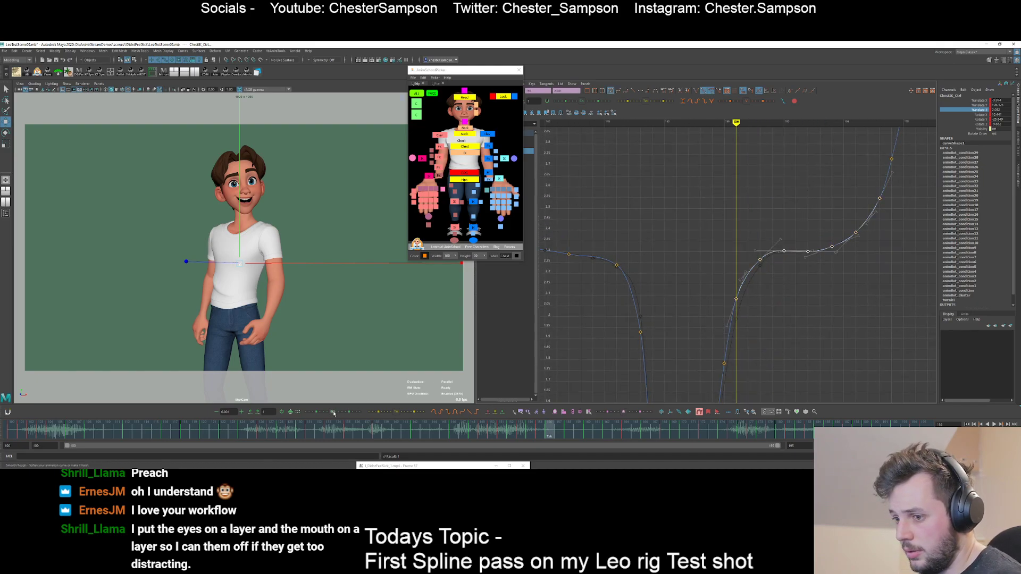
left_click_drag(333, 414, 316, 413)
left_click(836, 301)
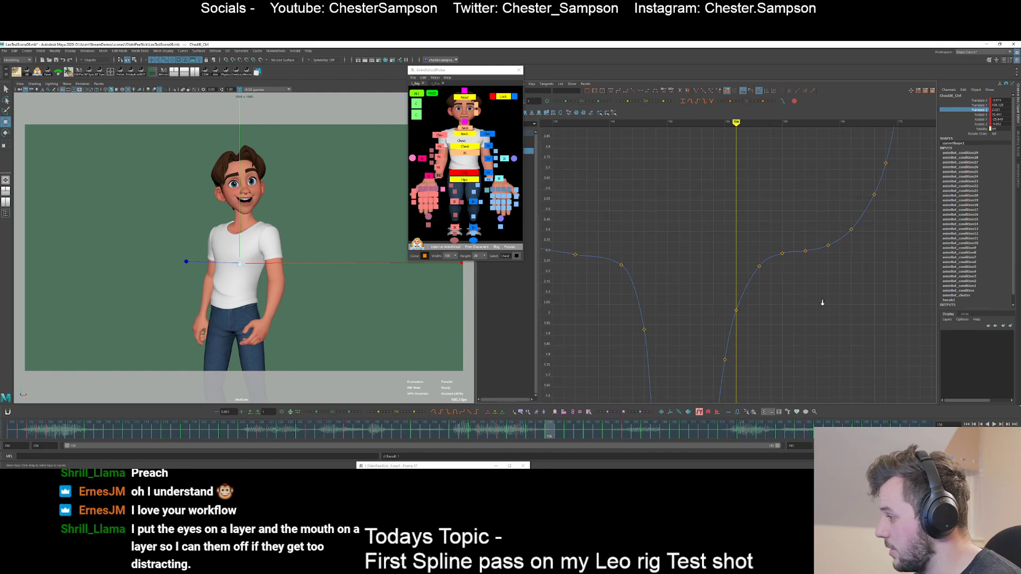
- Lower two neighbouring Translate Z keys slightly where the level stretch turns into the final rise
right_click_drag(822, 300, 761, 252, "alt")
middle_click_drag(761, 252, 709, 280, "alt")
key("period")
key("period")
key("period")
key("period")
key("period")
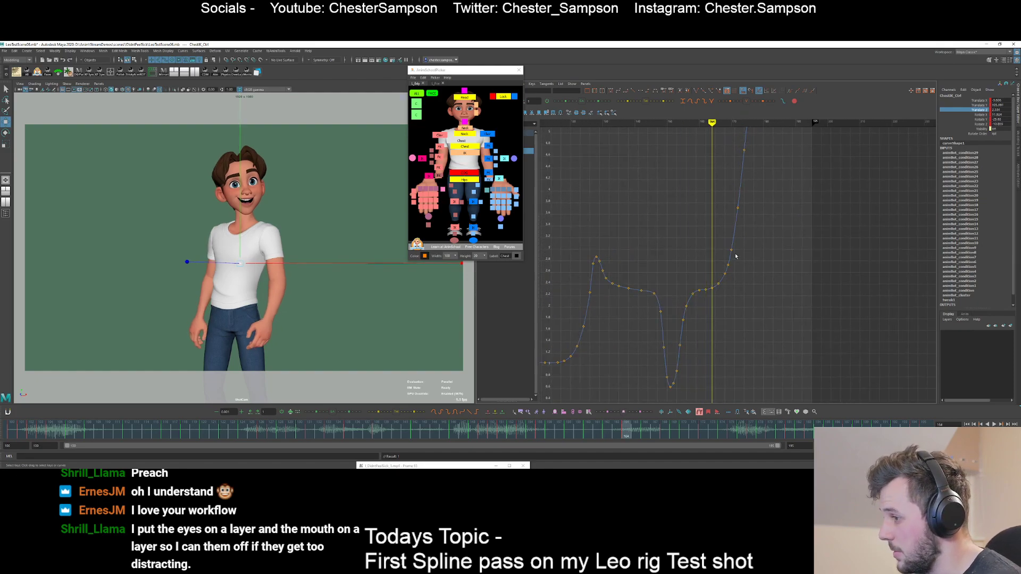
mouse_move(698, 223)
right_mouse_down("alt")
mouse_move(681, 199)
mouse_move(700, 209)
right_mouse_up("alt")
key("period")
key("period")
key("period")
key("period")
key("period")
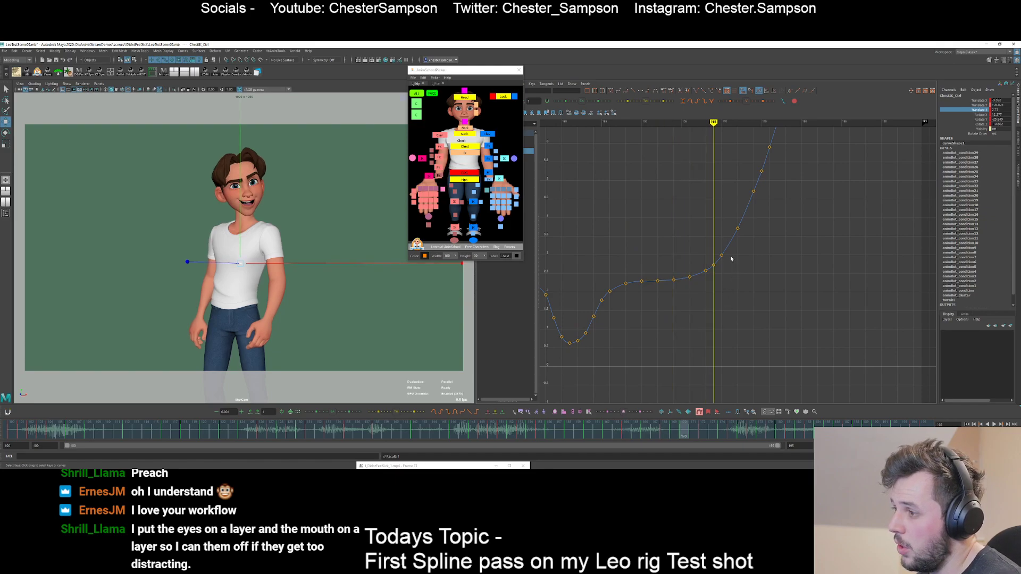
left_click_drag(720, 219, 745, 239)
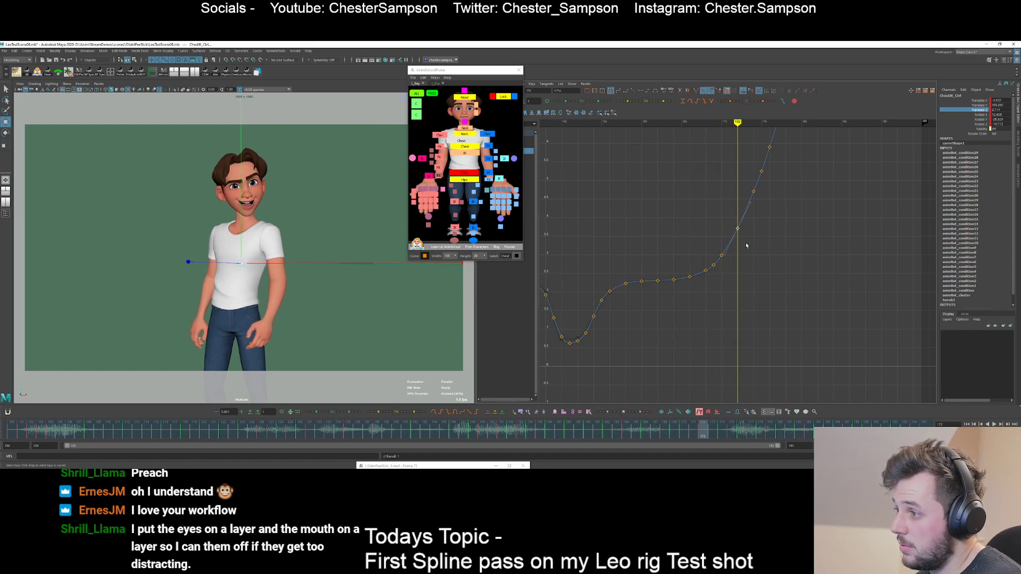
middle_click_drag(746, 239, 744, 243)
left_click(725, 249)
key("comma")
left_click_drag(715, 246, 733, 265)
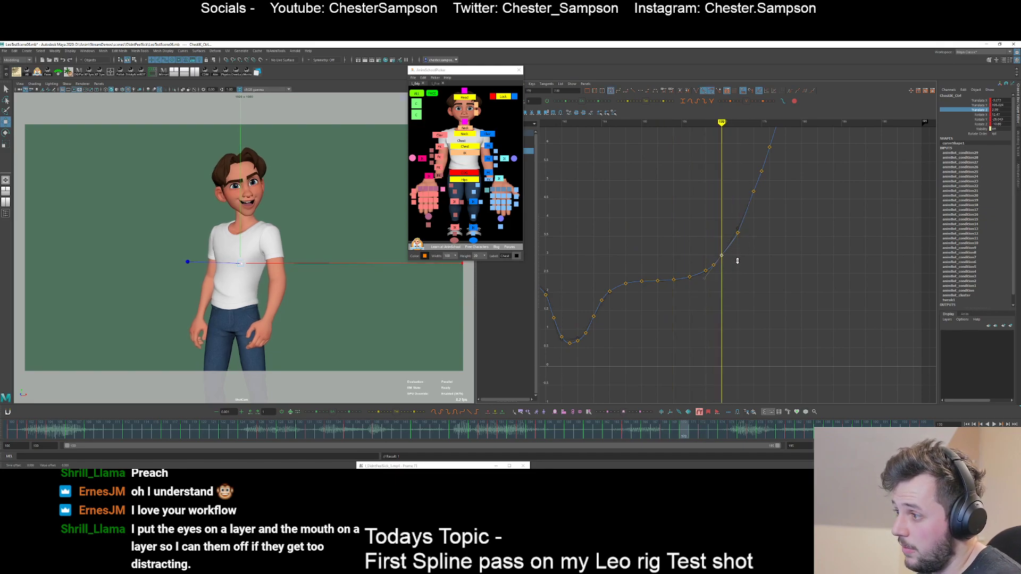
- Smooth the Translate Z keys around the kink midway up the final rise
key("period")
key("period")
middle_click_drag(757, 206, 721, 281, "alt")
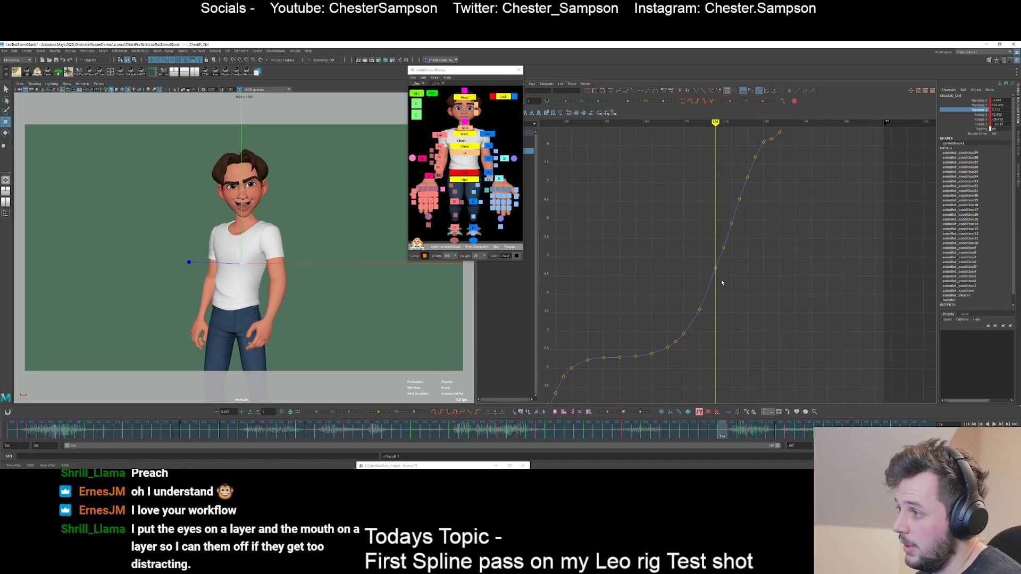
right_click_drag(721, 280, 737, 259, "alt")
key("period")
middle_click_drag(738, 259, 710, 325, "alt")
key("period")
key("period")
key("period")
key("period")
key("period")
key("period")
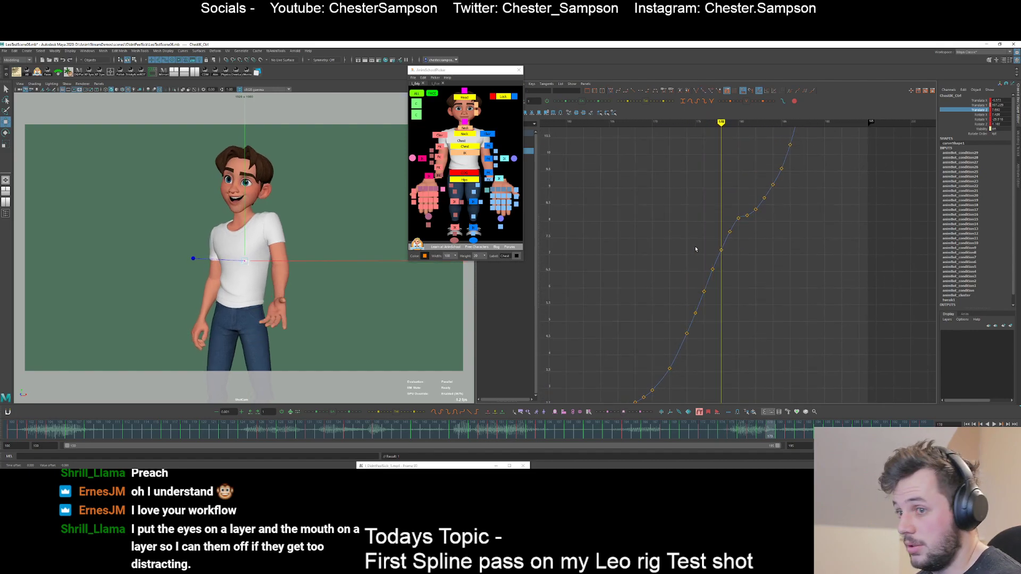
right_click_drag(715, 230, 706, 226, "alt")
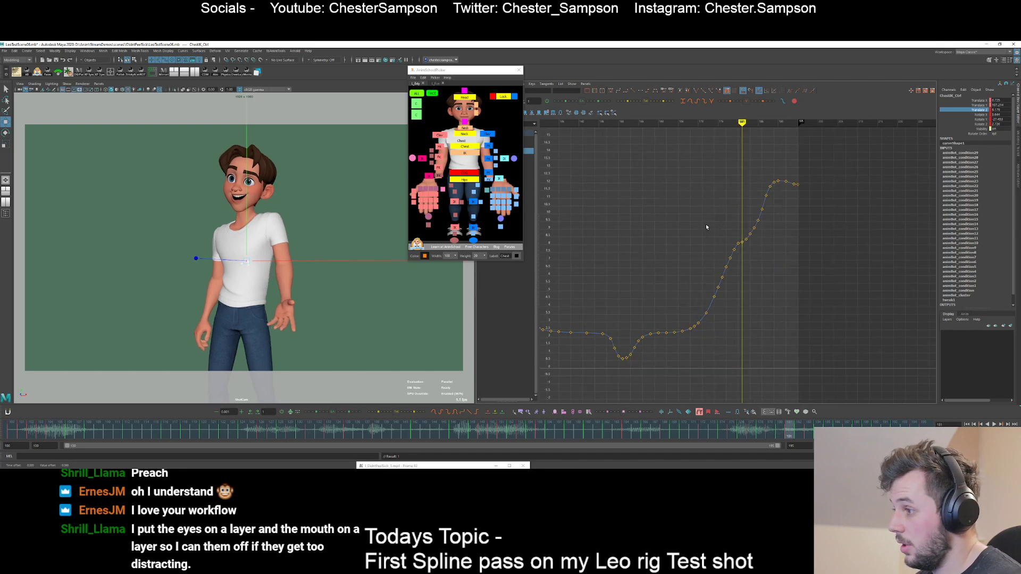
middle_click_drag(707, 226, 701, 235, "alt")
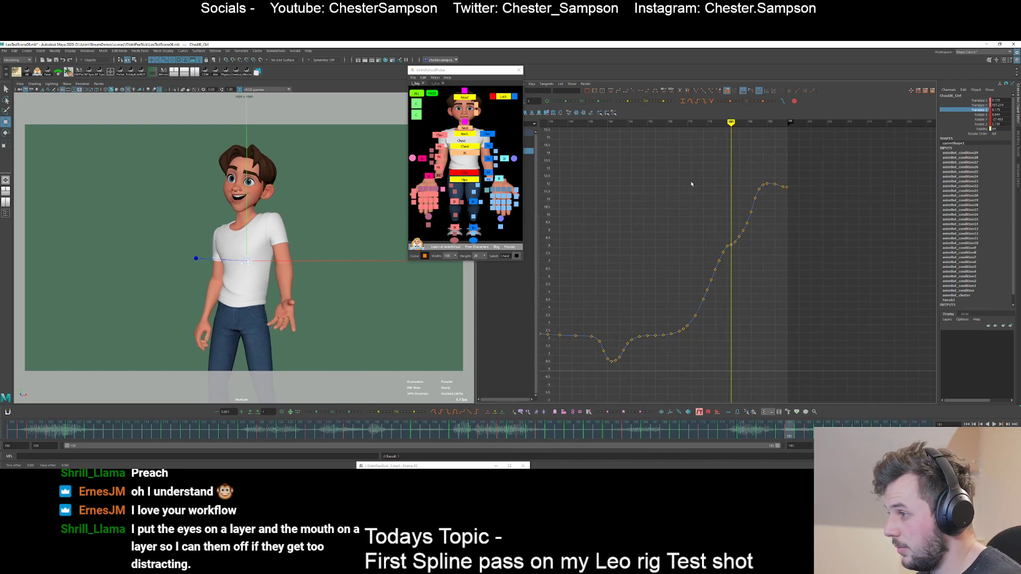
left_click_drag(753, 251, 767, 286)
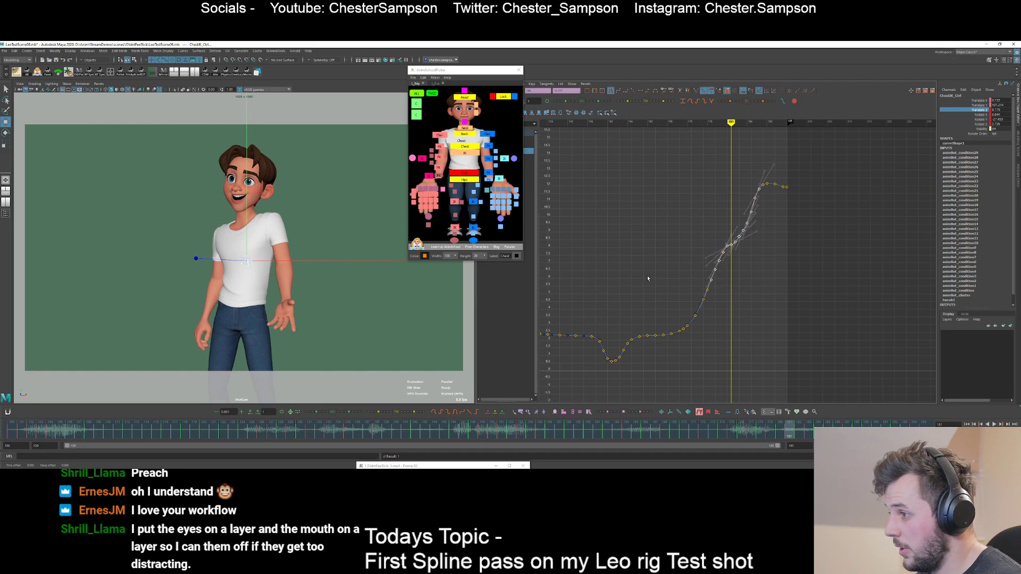
left_click_drag(323, 413, 314, 414)
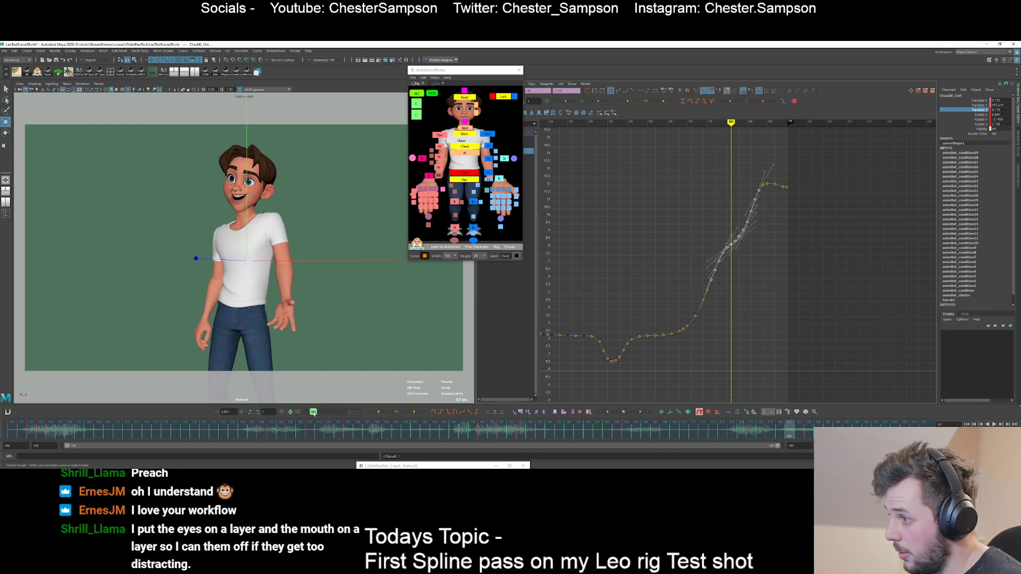
left_click(769, 314)
- Raise the two Translate Z keys just before the final peak to ease the curve into it
key("period")
key("period")
key("period")
key("period")
key("period")
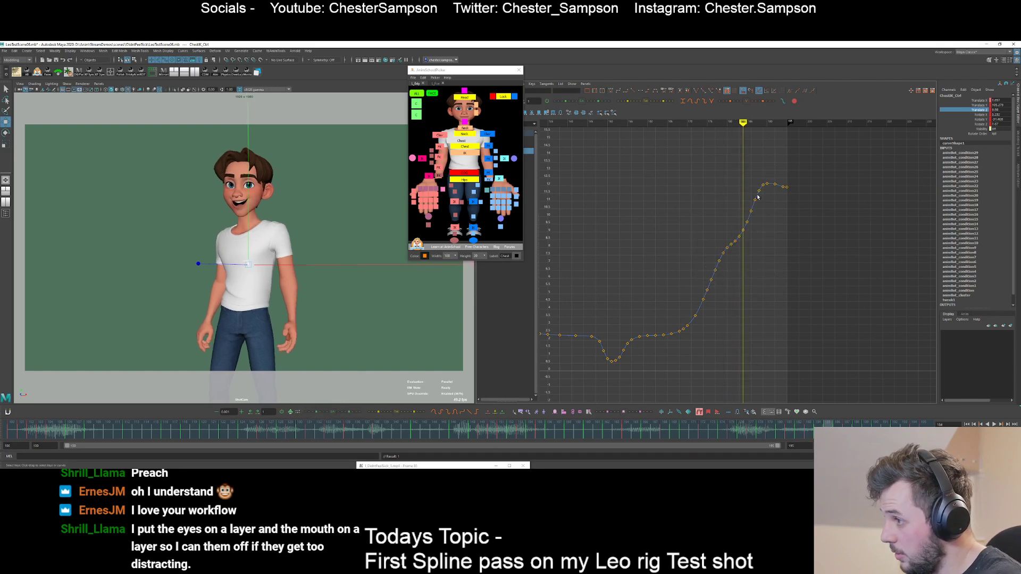
middle_click_drag(759, 194, 721, 259, "alt")
right_click_drag(721, 259, 736, 292, "alt+shift")
middle_click_drag(737, 291, 728, 296, "alt")
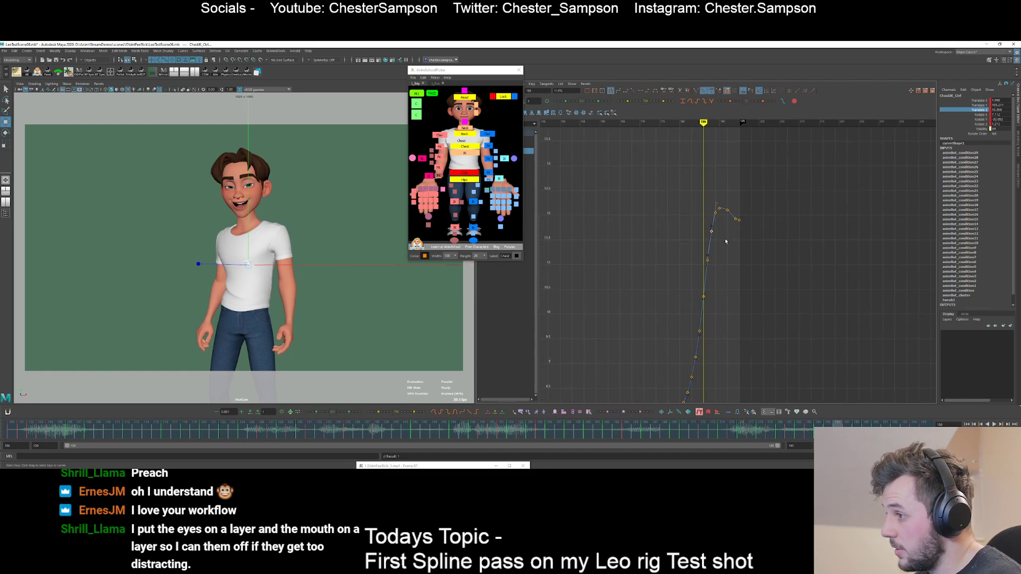
key("period")
left_click(716, 214)
middle_click_drag(721, 217, 721, 215, "shift")
left_click(725, 221)
- Add an in-between Translate Z key on the short descent after the final peak
key("period")
key("period")
key("period")
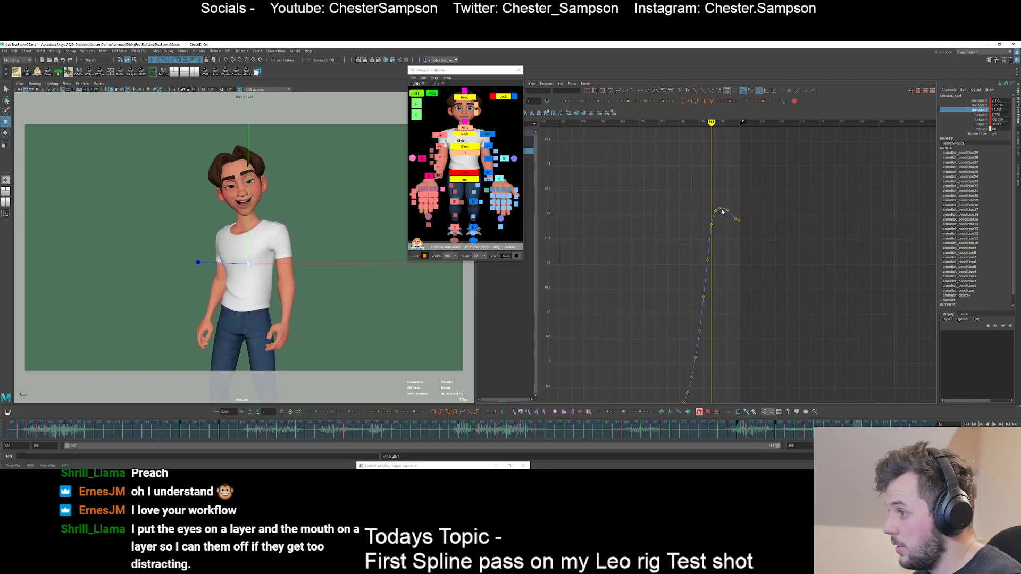
left_click(719, 209)
left_click(728, 215)
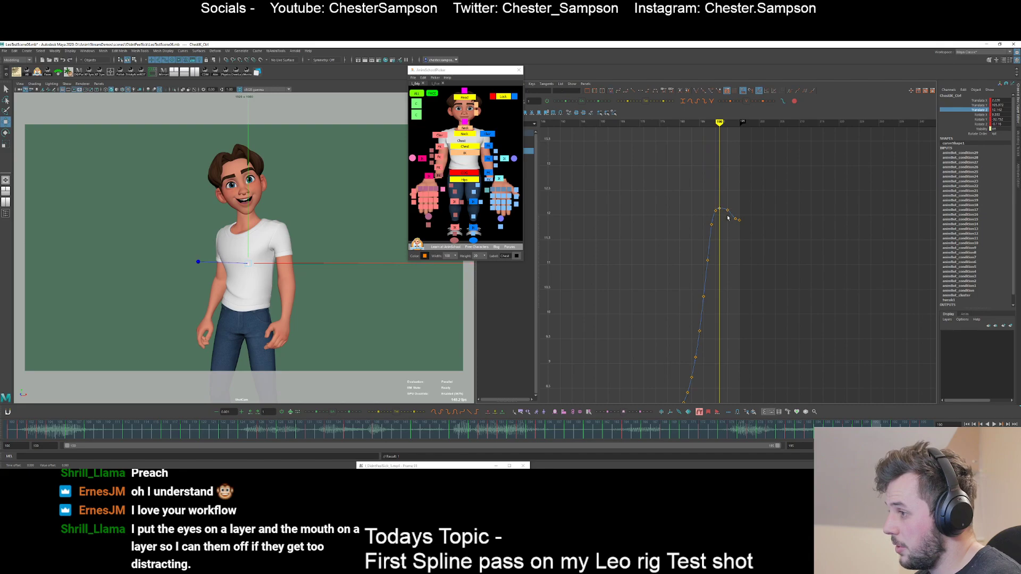
key("period")
key("period")
left_click(735, 219)
left_click(730, 243)
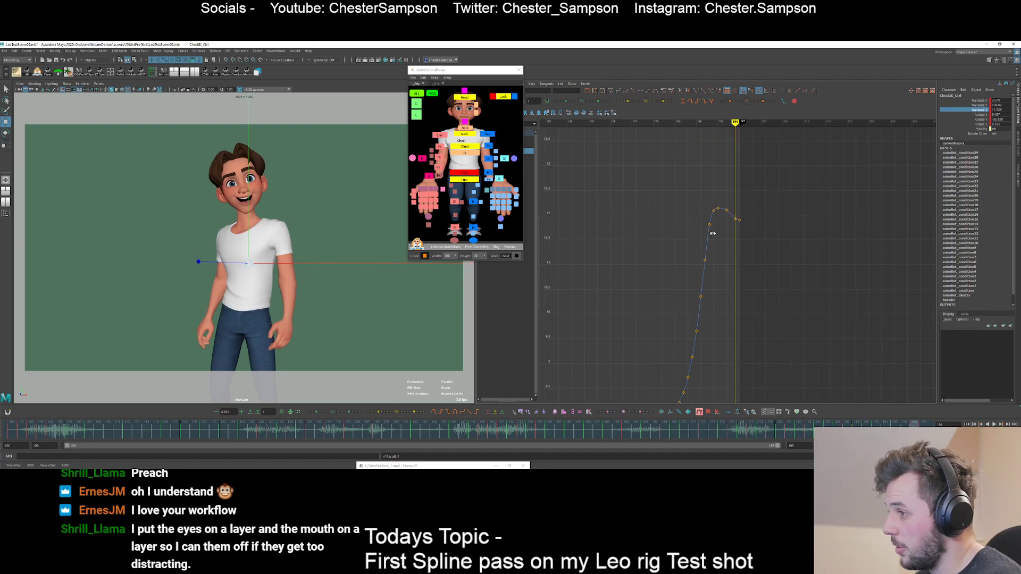
mouse_move(713, 232)
right_mouse_down("alt+shift")
mouse_move(722, 240)
mouse_move(702, 234)
mouse_move(700, 221)
right_mouse_up("alt+shift")
key("comma")
key("alt+period")
key("alt+comma")
key("alt+comma")
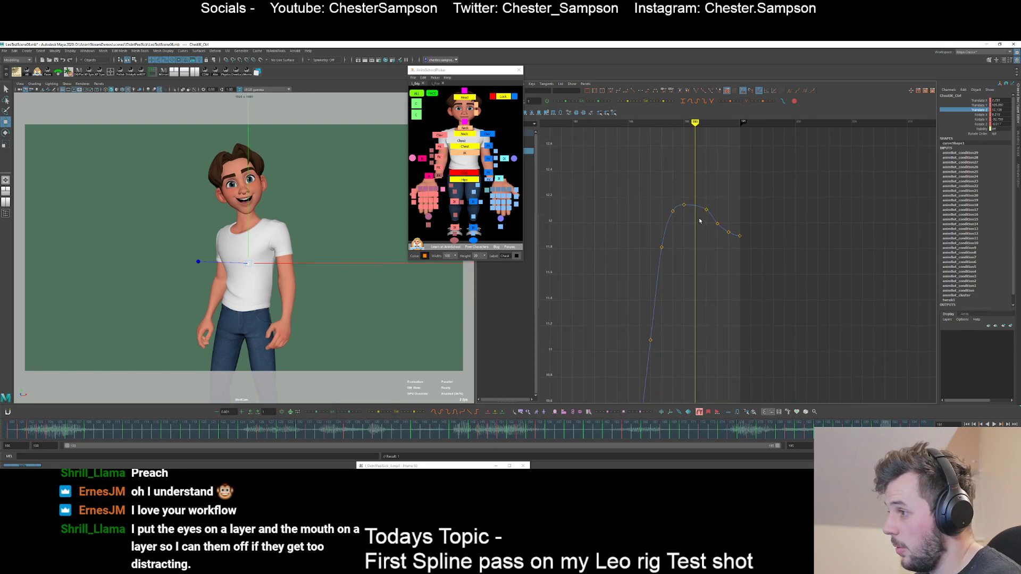
- Add a key just after the Translate Z peak and raise the peak key and the keys before it to round the top
mouse_move(696, 205)
left_mouse_down()
mouse_move(703, 192)
mouse_move(693, 208)
left_mouse_up()
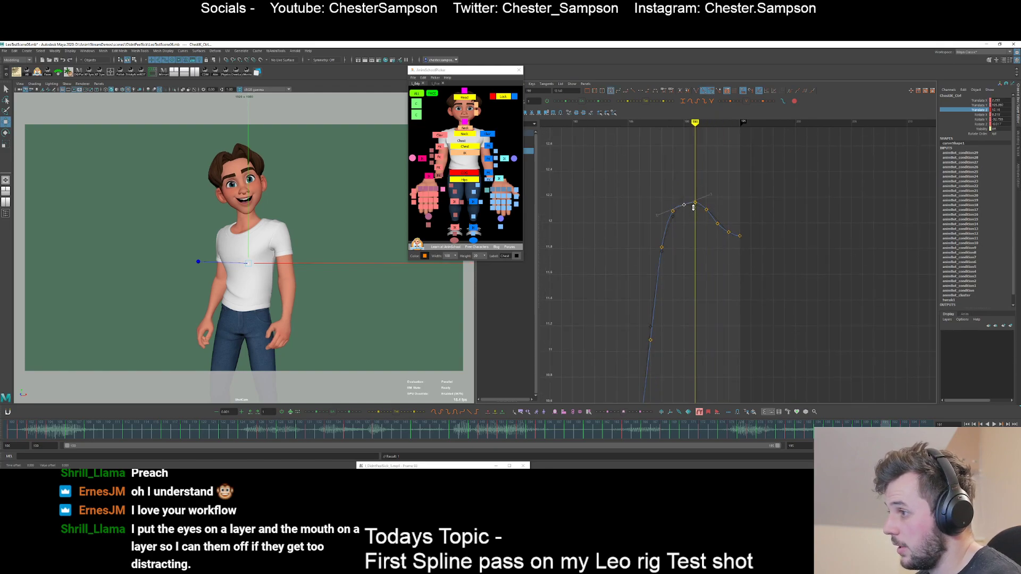
left_click_drag(656, 238, 672, 256)
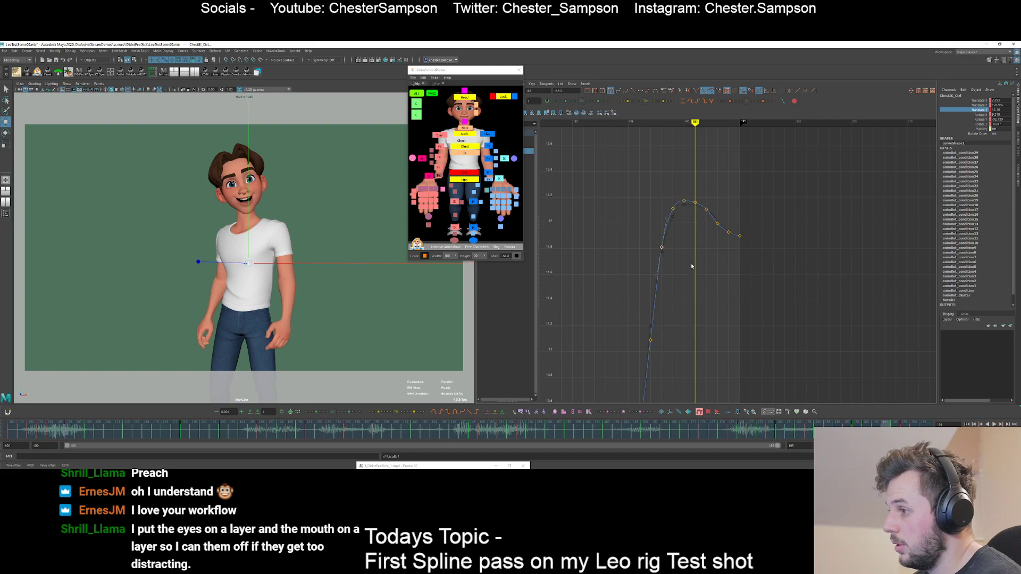
middle_click_drag(693, 265, 691, 258)
left_click(688, 246)
- Play back the shot to check the chest motion against the full Translate Z curve, and save the scene
key("a")
key("alt+v")
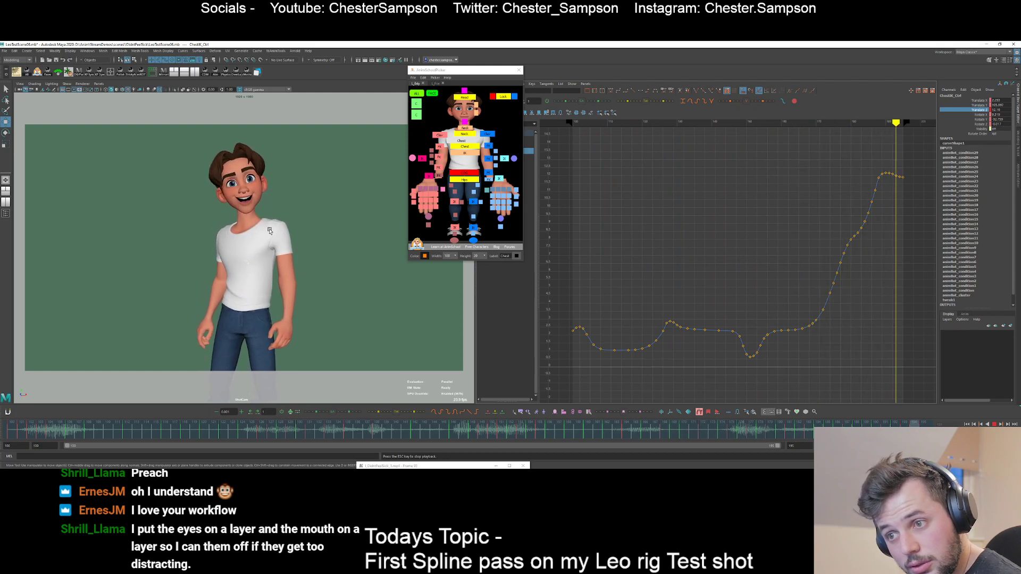
key("backslash")
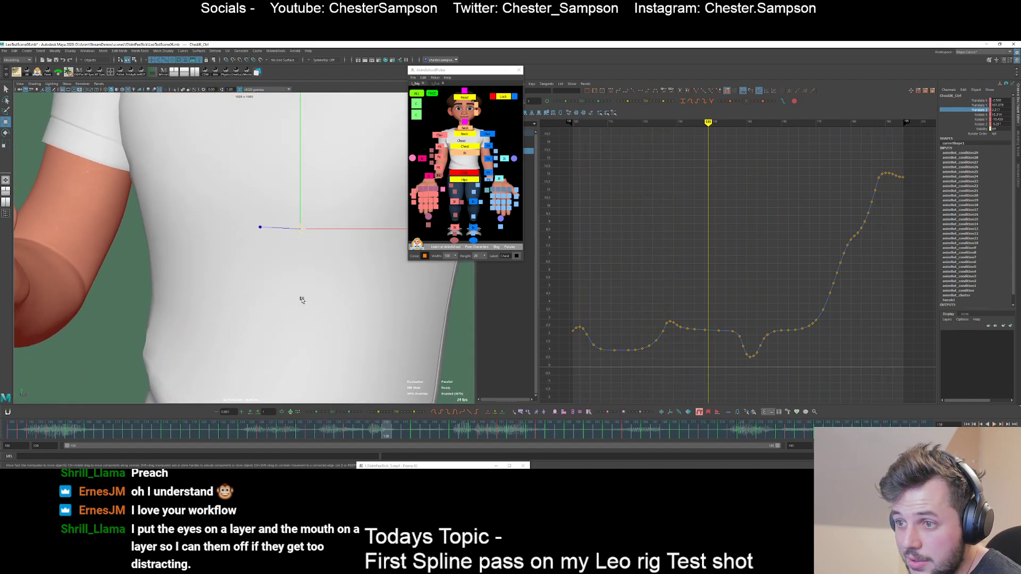
key("comma")
key("comma")
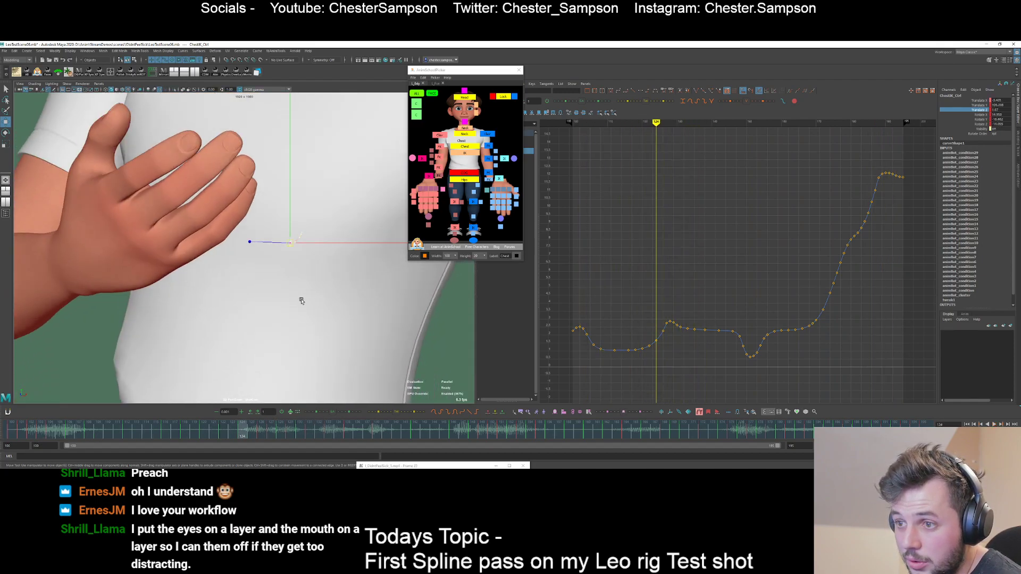
left_click(55, 60)
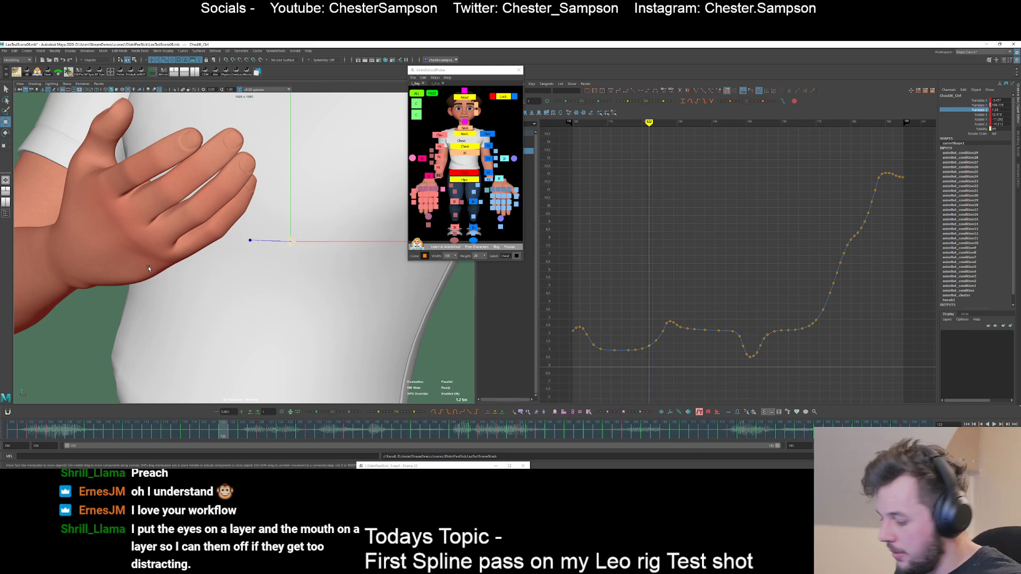
key("backslash")
left_click(463, 173)
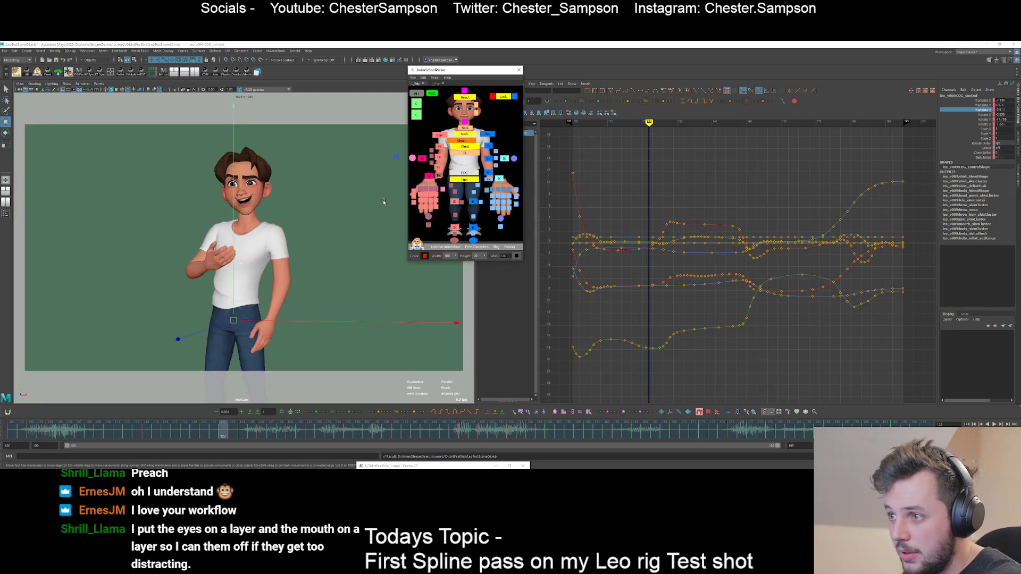
mouse_move(342, 257)
middle_mouse_down()
mouse_move(330, 260)
mouse_move(344, 257)
middle_mouse_up()
key("ctrl+z")
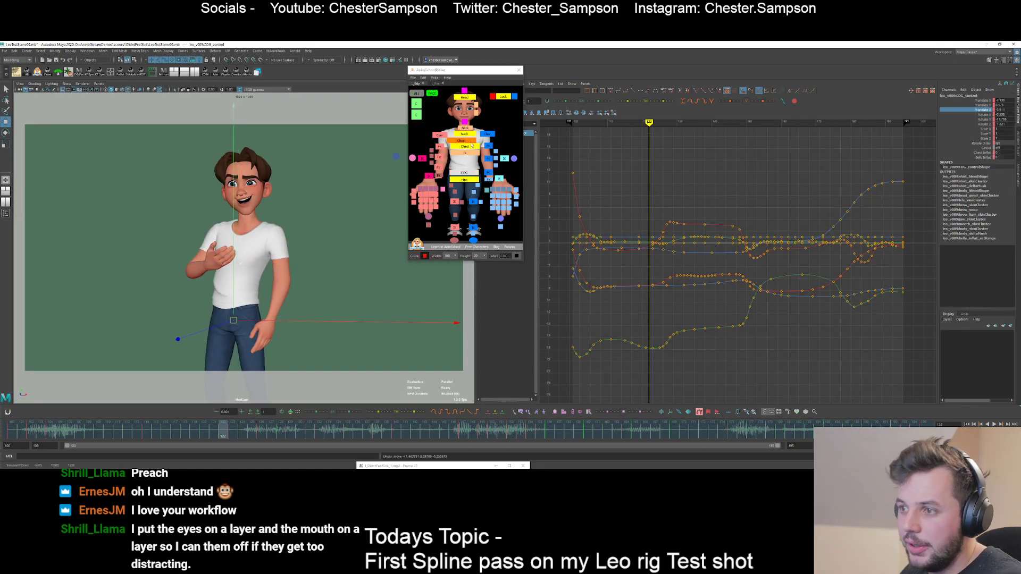
left_click(358, 275)
left_click(460, 142)
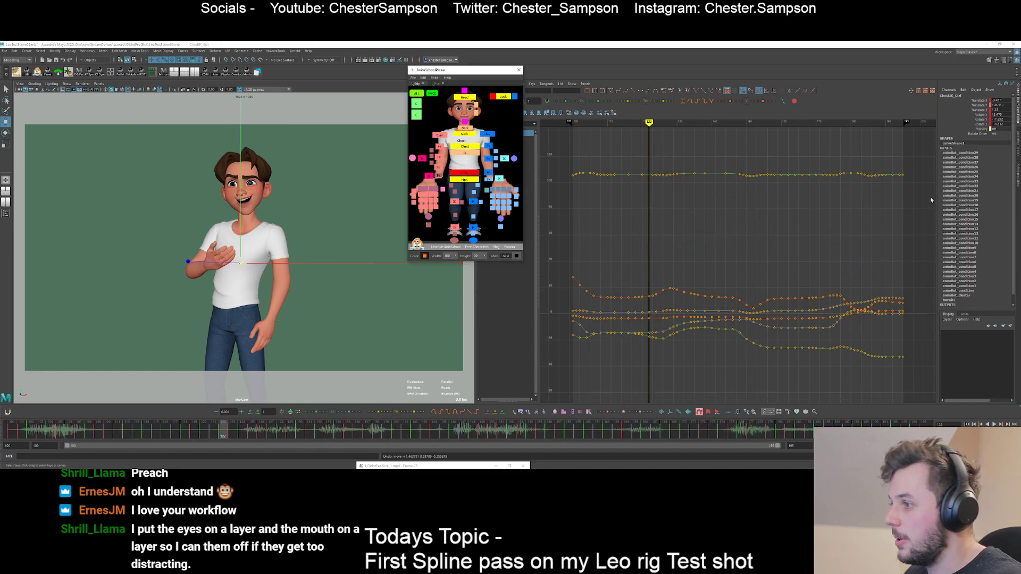
key("backslash")
- Isolate the chest's Translate X curve and zoom the camera view in on the chest's motion trail
key("alt+period")
key("alt+period")
key("alt+period")
key("alt+period")
key("alt+period")
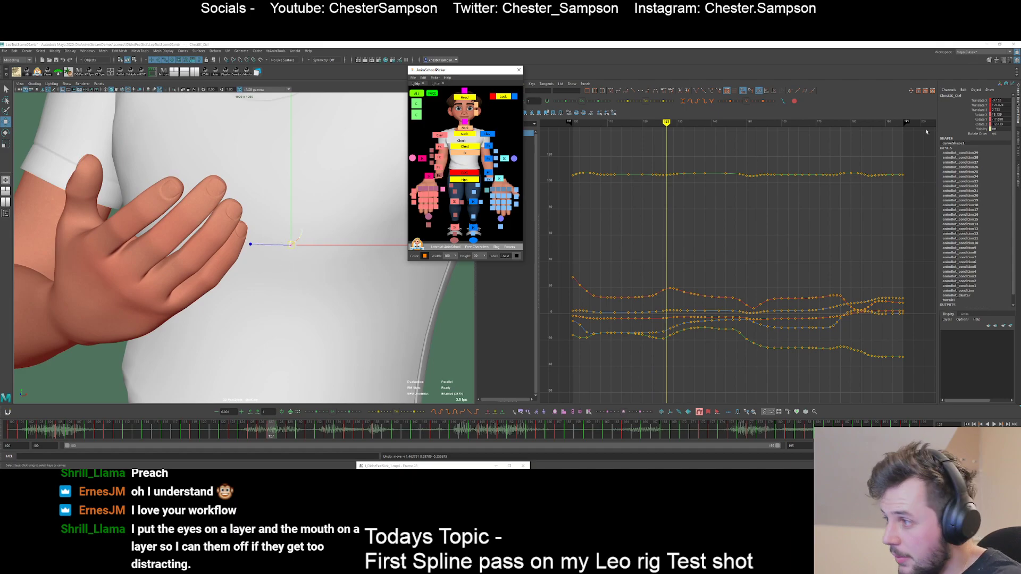
left_click(977, 100)
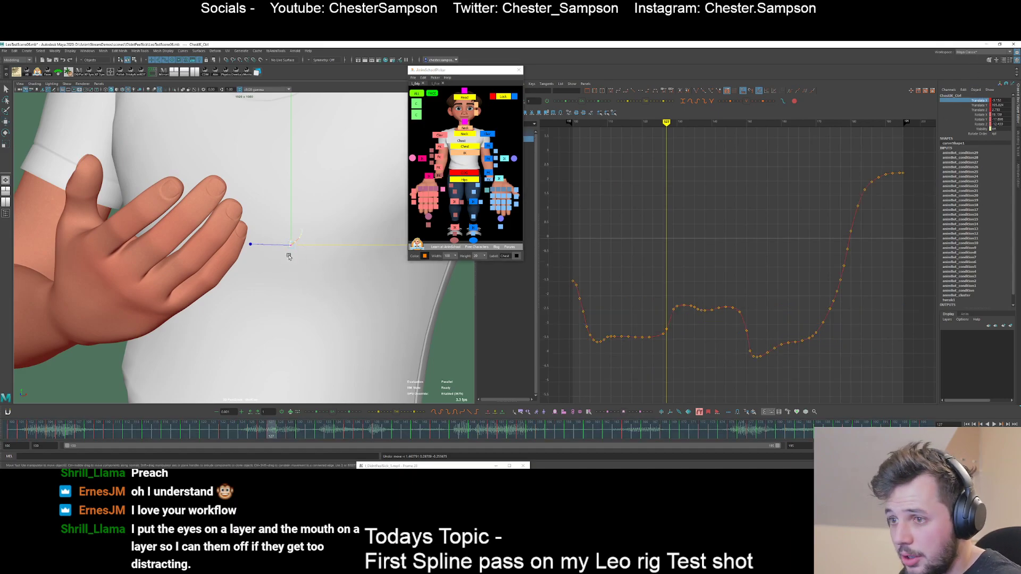
left_click_drag(289, 257, 361, 322)
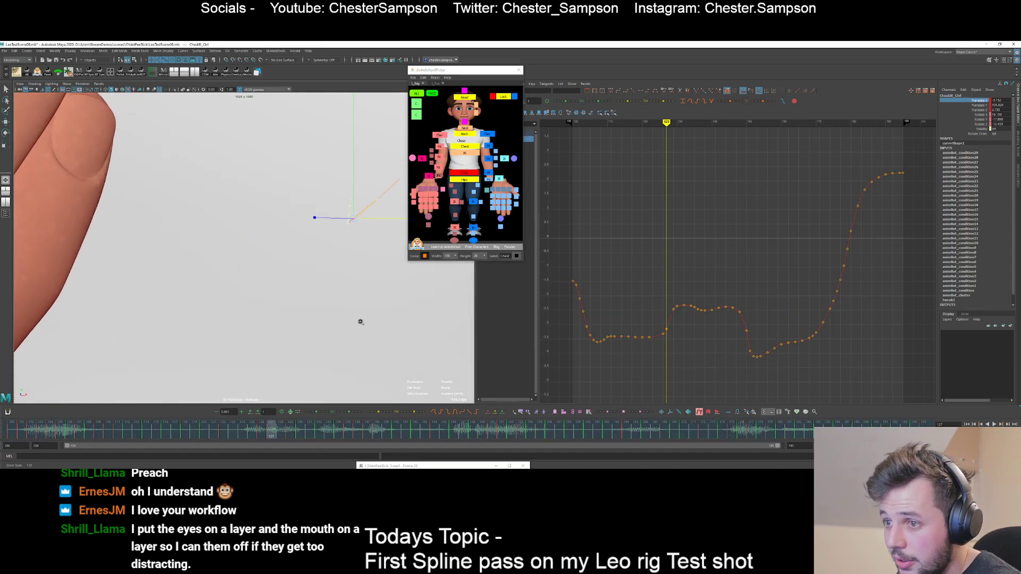
right_click_drag(361, 322, 371, 318)
middle_click_drag(372, 287, 362, 313)
key("comma")
key("period")
key("w")
- Compare neighbouring frames along the motion trail and nudge the chest slightly on the way down to the low point
key("period")
key("period")
key("comma")
key("comma")
key("period")
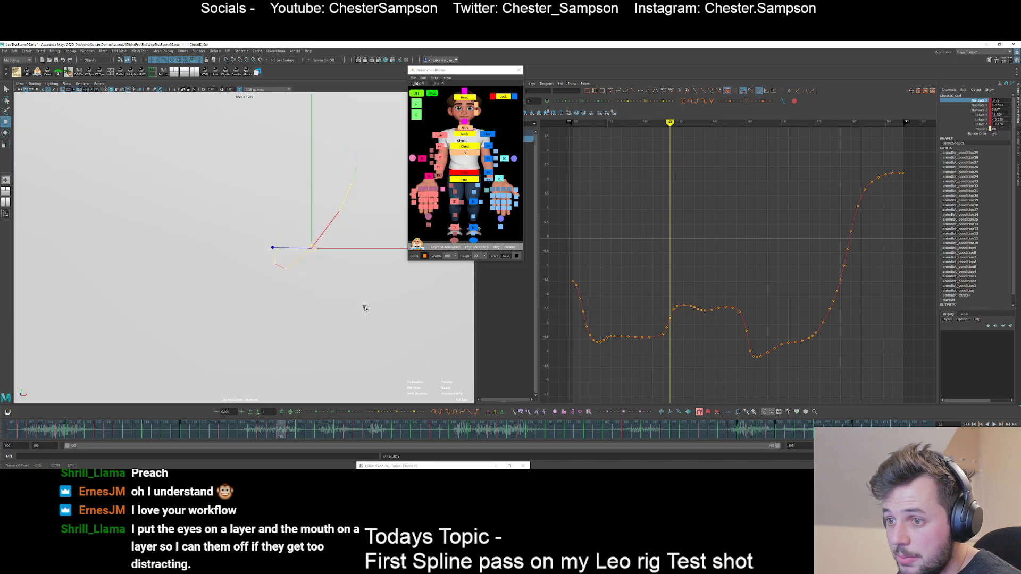
key("alt+comma")
key("alt+comma")
key("alt+comma")
key("alt+comma")
key("alt+comma")
key("alt+comma")
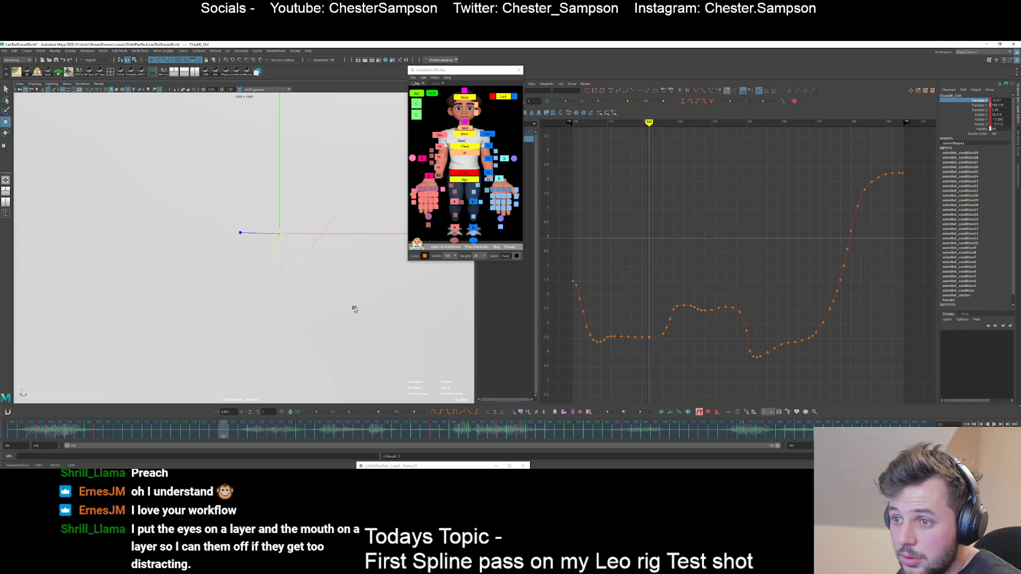
key("alt+period")
key("alt+period")
middle_click_drag(353, 308, 357, 313)
key("period")
key("comma")
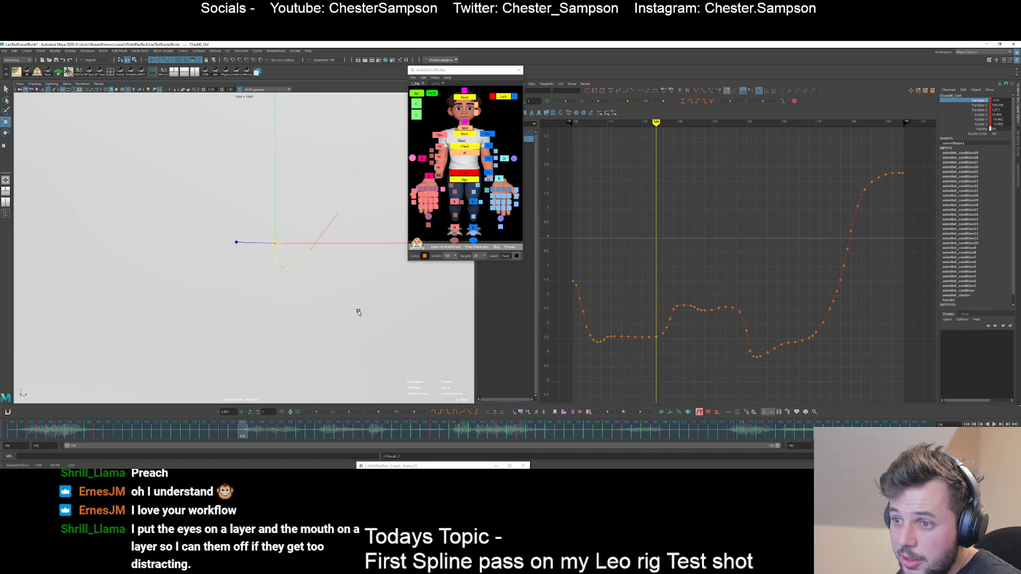
- Nudge the chest slightly sideways on the motion trail's climb out of the low point to even out the arc
key("alt+period")
key("alt+period")
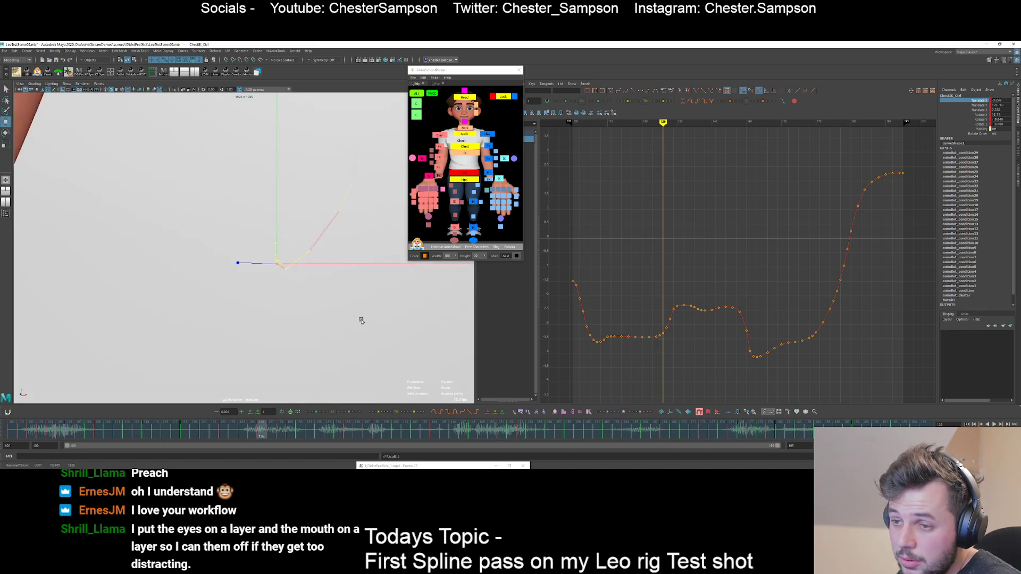
key("alt+period")
key("alt+period")
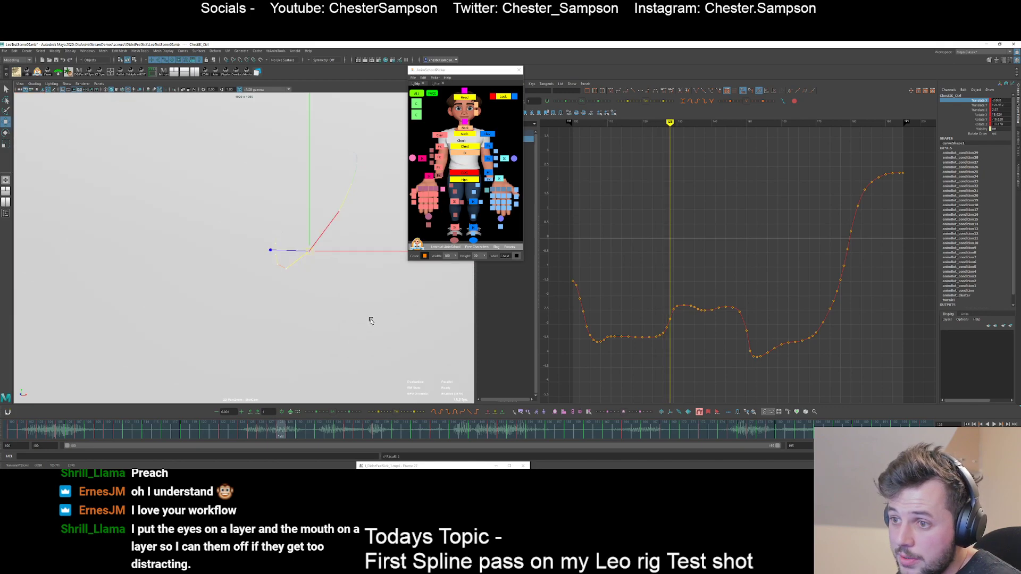
key("alt+period")
key("alt+period")
key("alt+period")
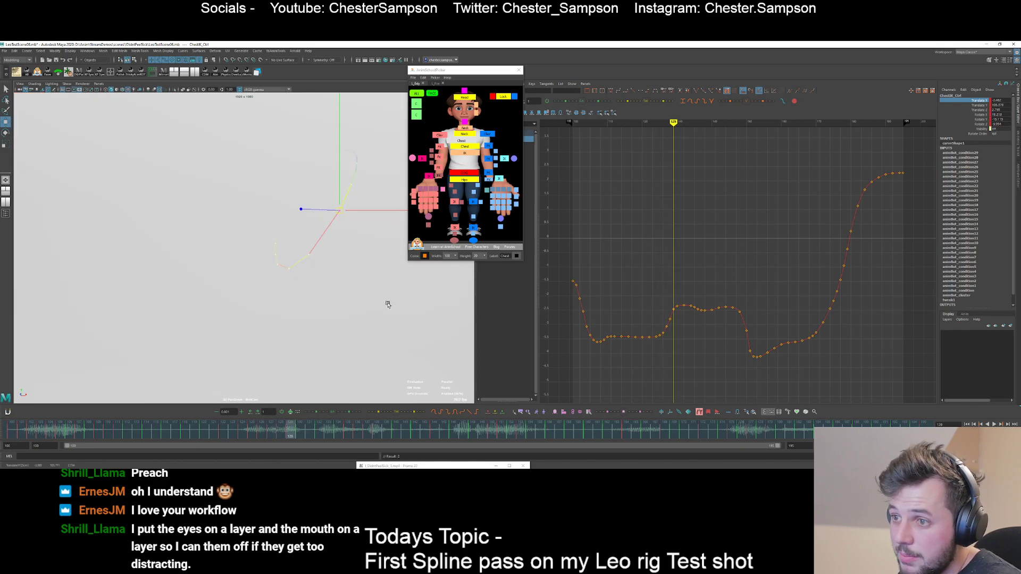
key("alt+comma")
middle_click_drag(385, 306, 393, 305)
- Step frame by frame up the rest of the chest's motion trail to examine its arc and spacing
key("alt+period")
key("alt+period")
key("alt+period")
key("alt+period")
key("alt+period")
key("alt+period")
key("alt+period")
key("alt+period")
key("alt+period")
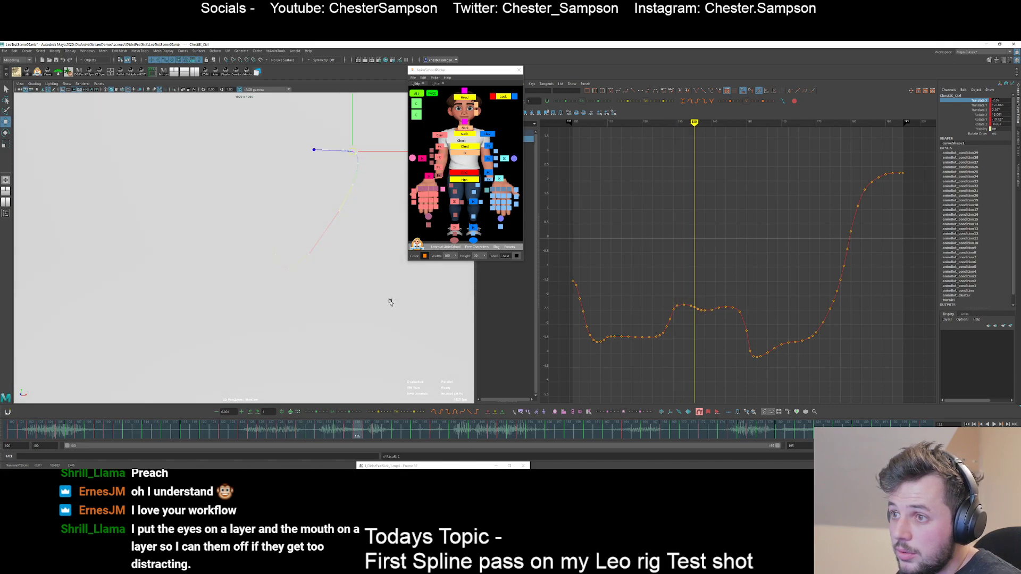
- Step back and forth along the chest's motion trail up to frame 146 to check its arc and spacing
key("alt+period")
key("alt+period")
key("alt+period")
key("alt+period")
key("alt+comma")
key("alt+comma")
key("alt+comma")
key("alt+comma")
key("alt+comma")
key("alt+comma")
key("alt+comma")
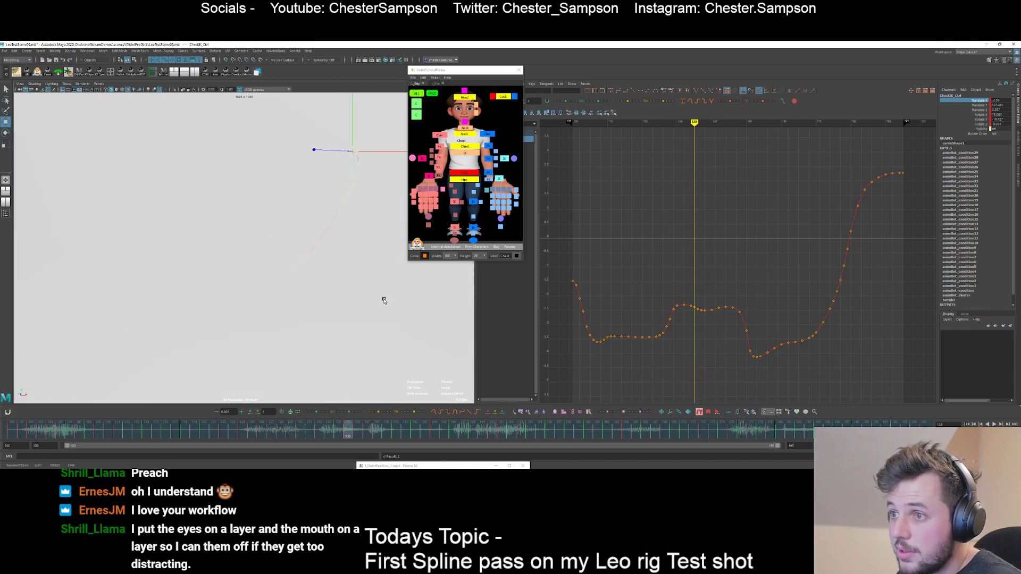
key("alt+period")
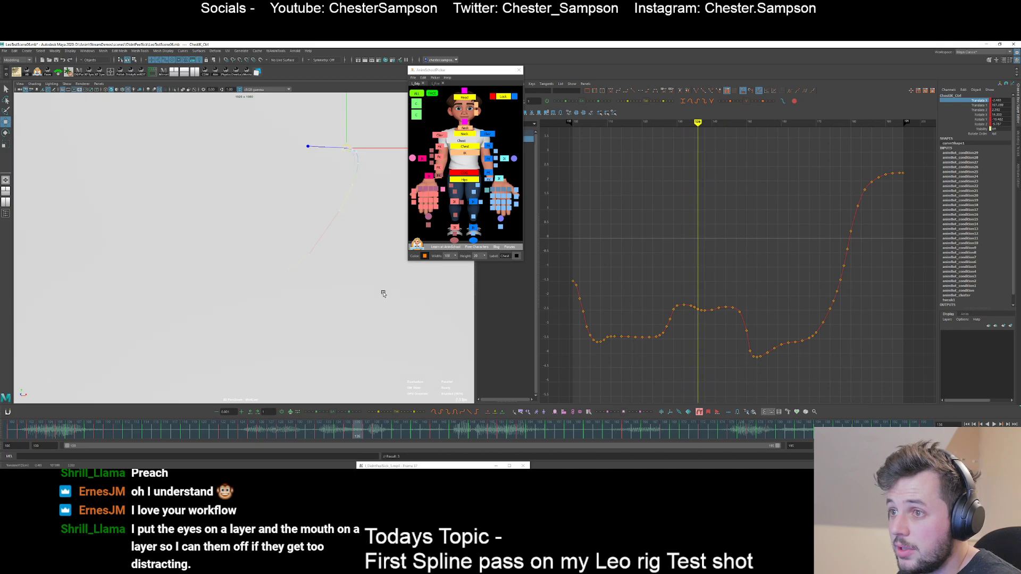
key("alt+period")
key("alt+period")
key("alt+period")
key("alt+period")
key("alt+period")
key("alt+period")
key("alt+period")
key("alt+period")
key("alt+period")
key("alt+period")
key("alt+period")
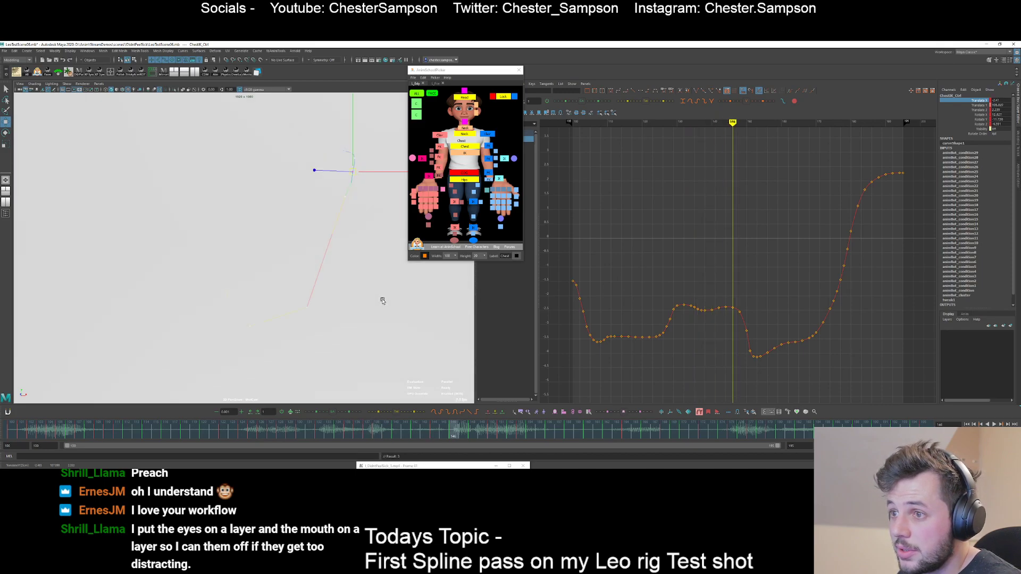
- Compare frames 146 to 148 on the motion trail and nudge the chest slightly sideways at frame 148
key("alt+period")
key("alt+period")
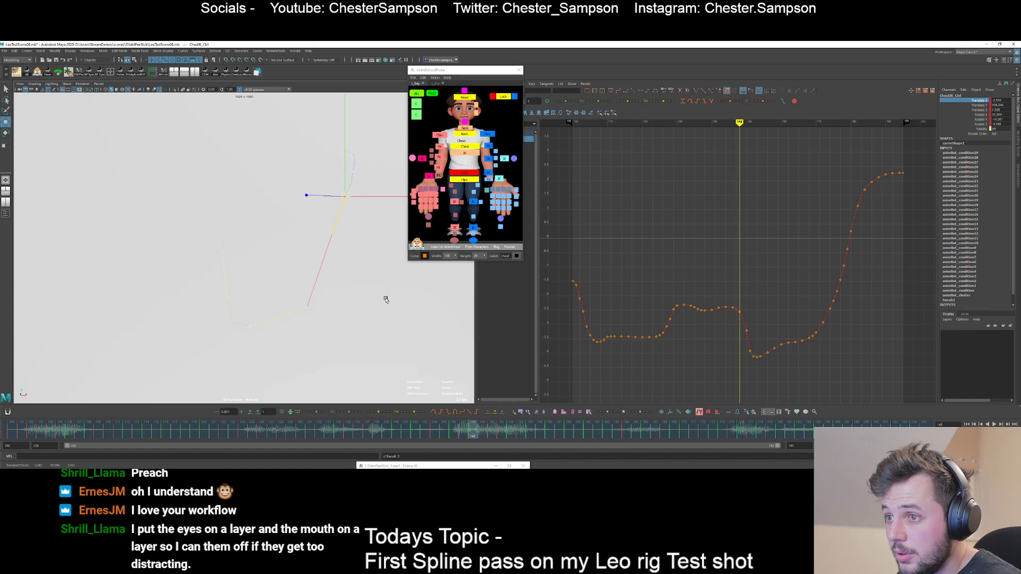
key("alt+comma")
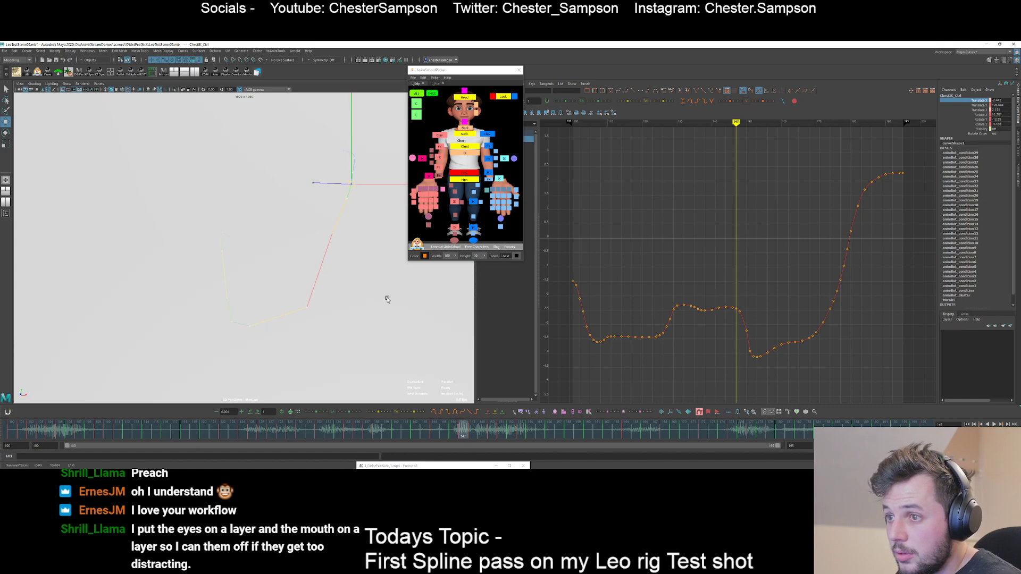
key("alt+comma")
key("alt+period")
key("alt+period")
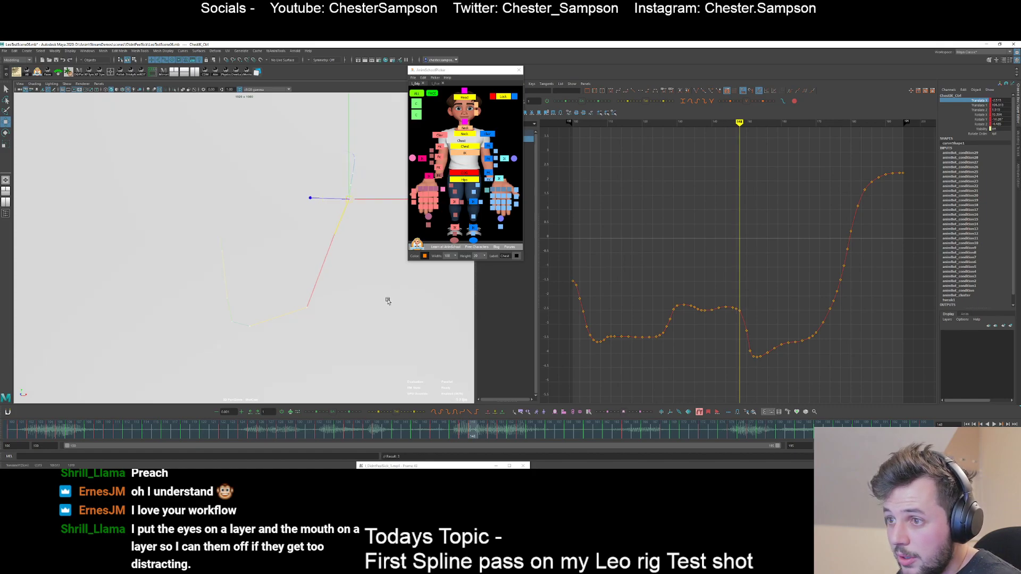
key("alt+comma")
key("alt+period")
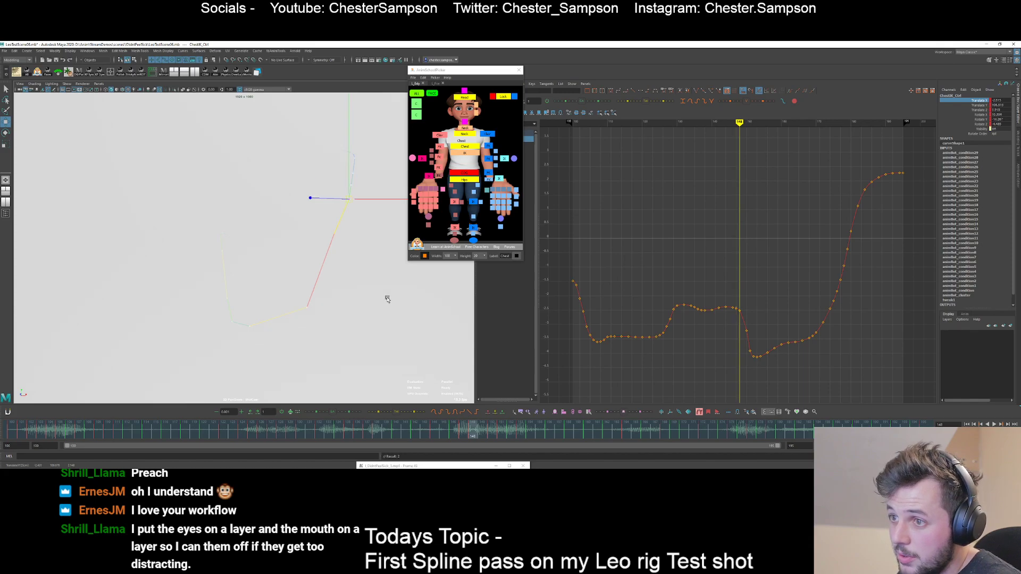
key("alt+comma")
key("alt+period")
middle_click_drag(387, 299, 385, 299)
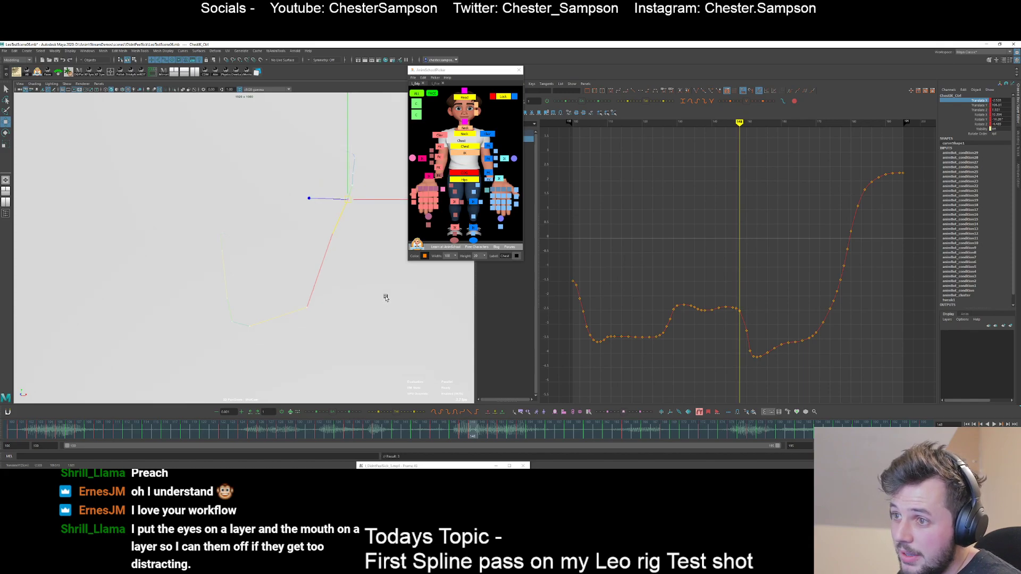
key("alt+comma")
key("alt+comma")
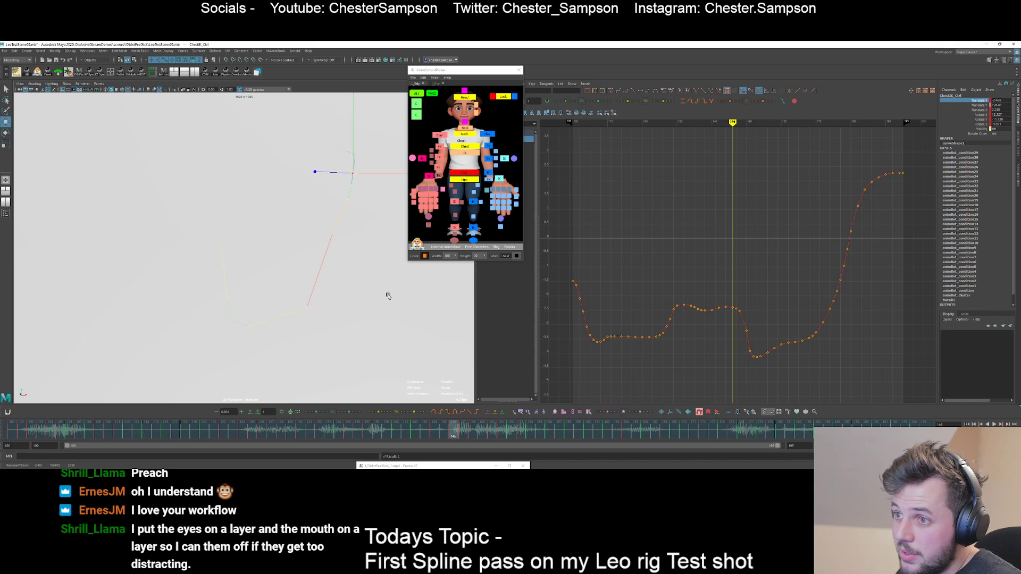
key("alt+period")
key("alt+period")
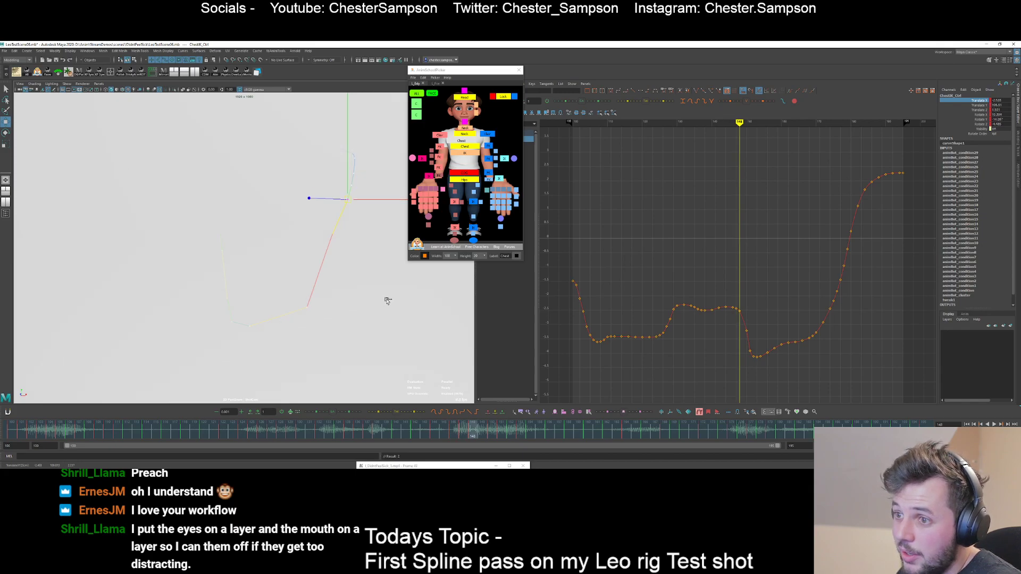
- Nudge the chest slightly at frames 150 and 151 to round the motion trail's drop into the low point
key("alt+period")
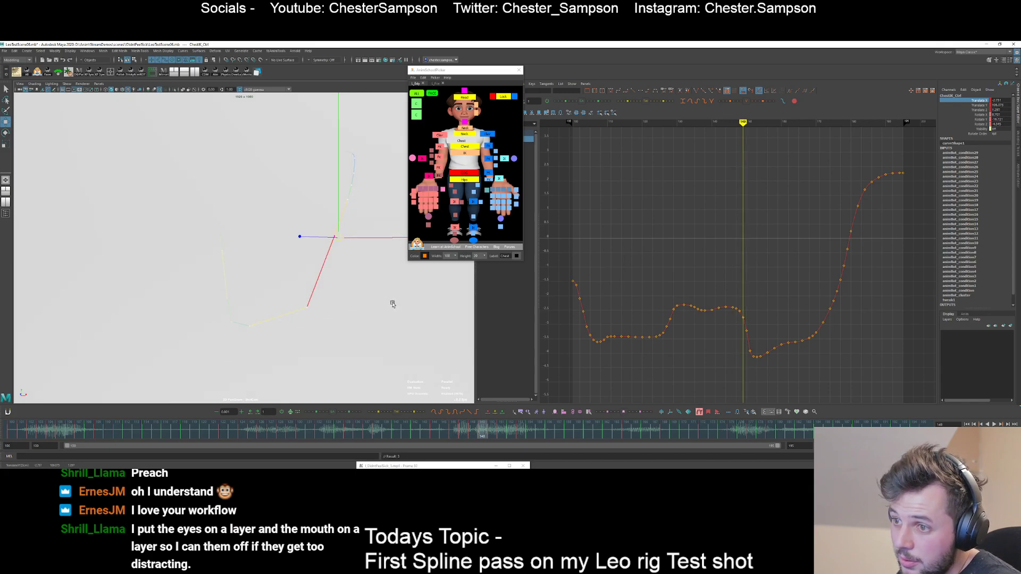
key("alt+period")
key("alt+period")
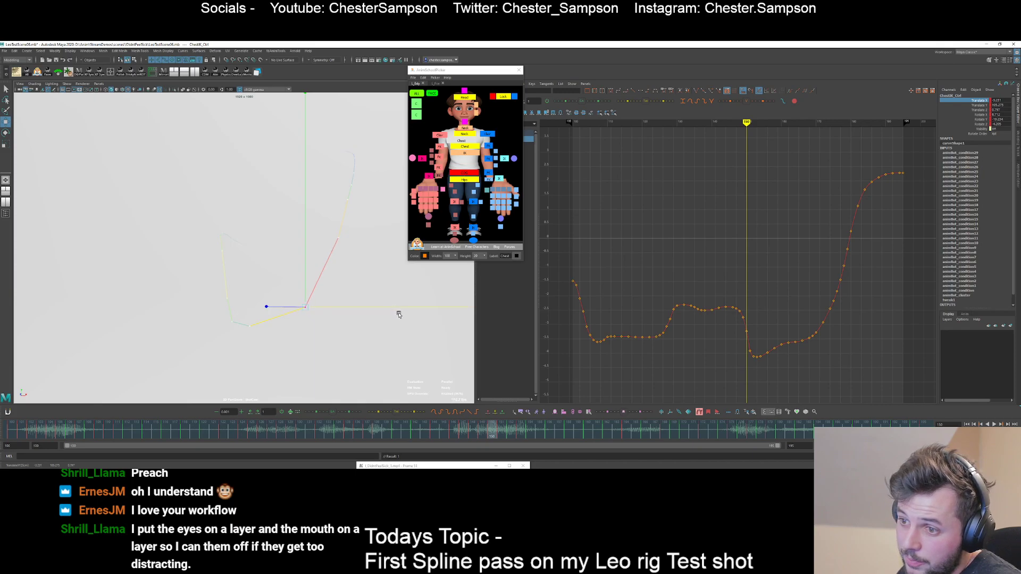
middle_click_drag(392, 299, 387, 297)
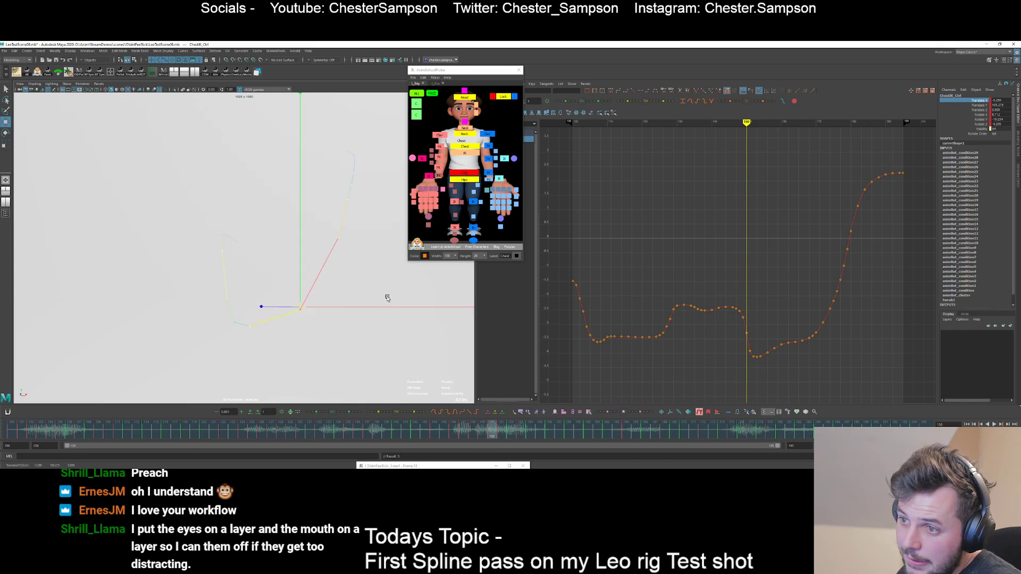
key("alt+period")
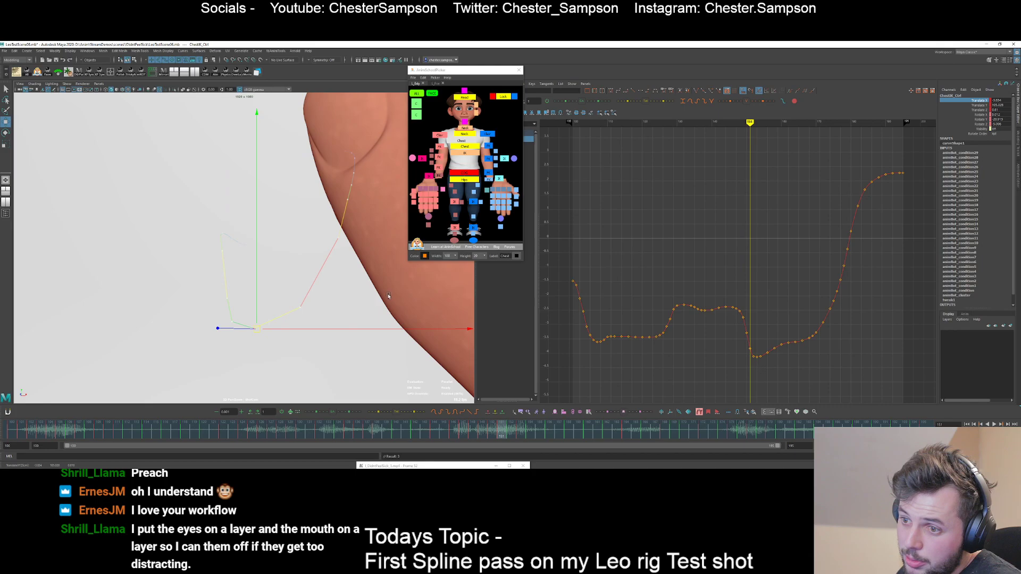
key("alt+comma")
key("alt+period")
key("alt+period")
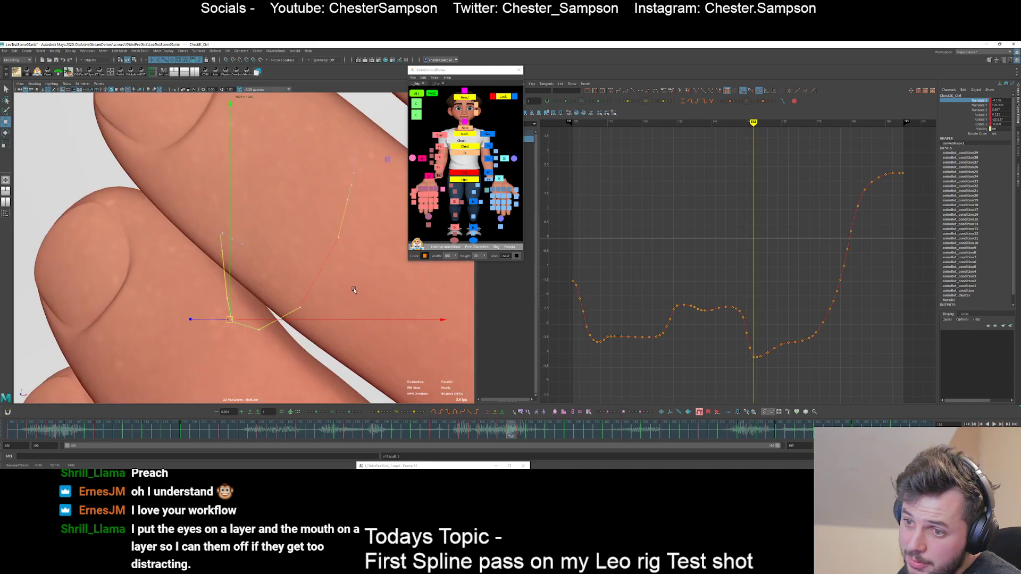
- Nudge the chest slightly outward at frames 153 and 154 to smooth the motion trail's climb from the low point
key("alt+period")
key("alt+period")
key("alt+period")
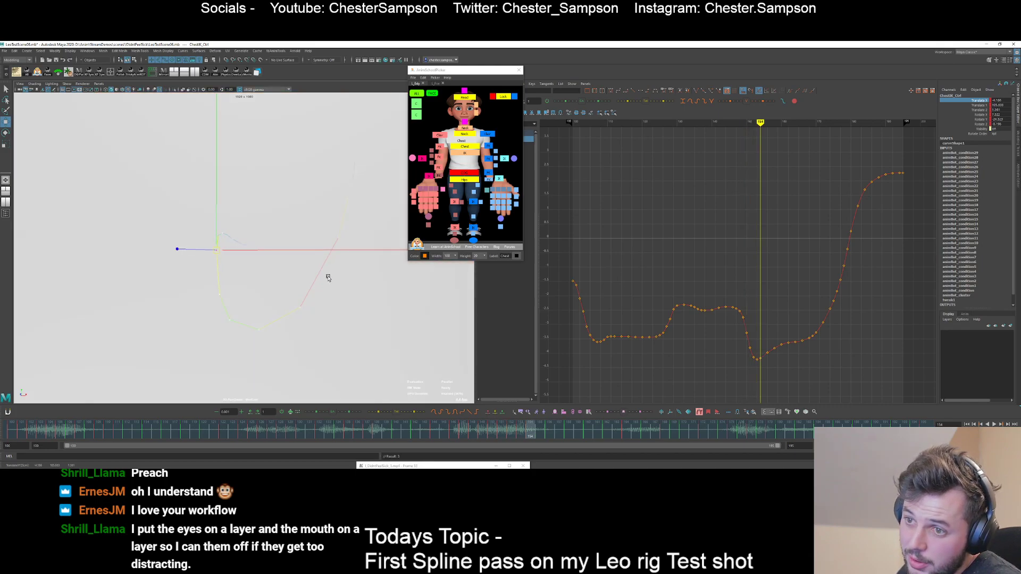
key("alt+period")
key("alt+comma")
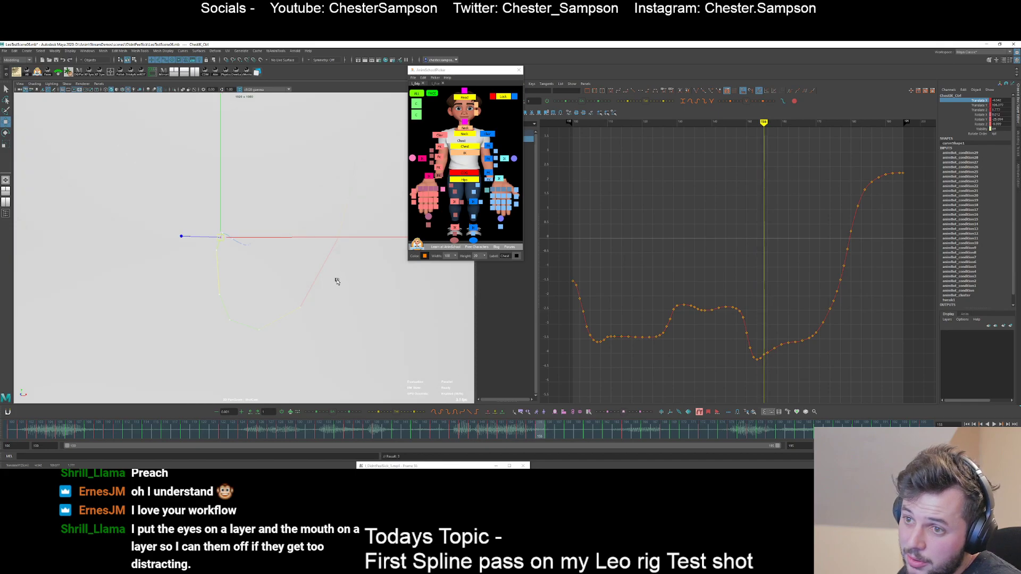
- Advance to the small dip in the motion trail and lower the chest slightly at frame 161 to round it
key("alt+period")
key("alt+period")
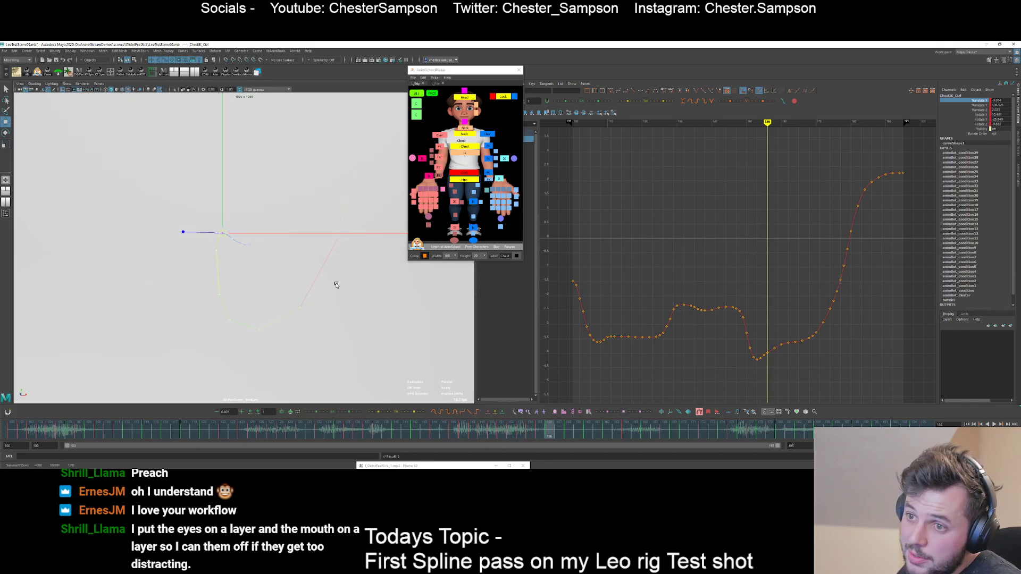
key("alt+period")
key("alt+period")
key("alt+period")
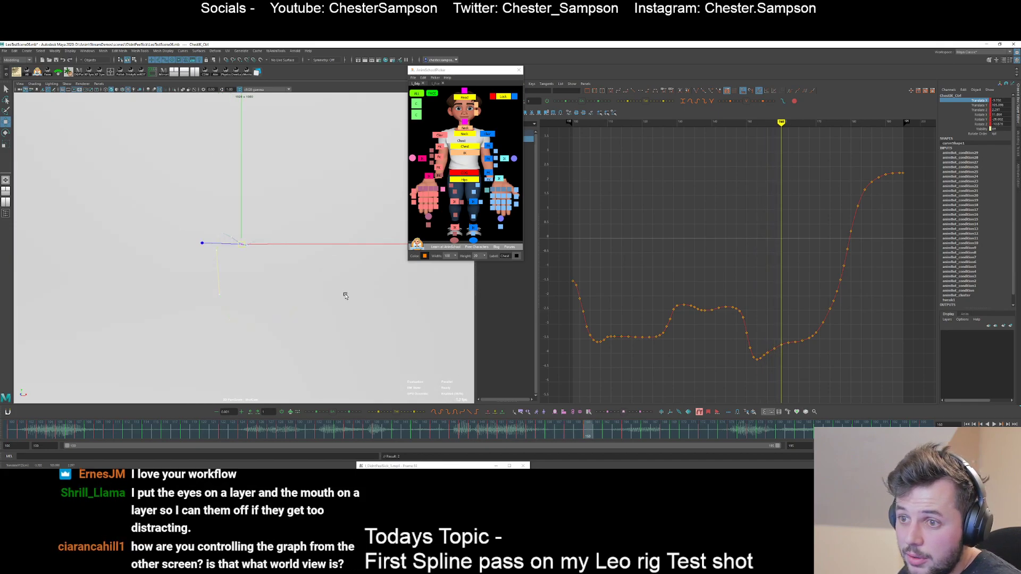
key("alt+Down")
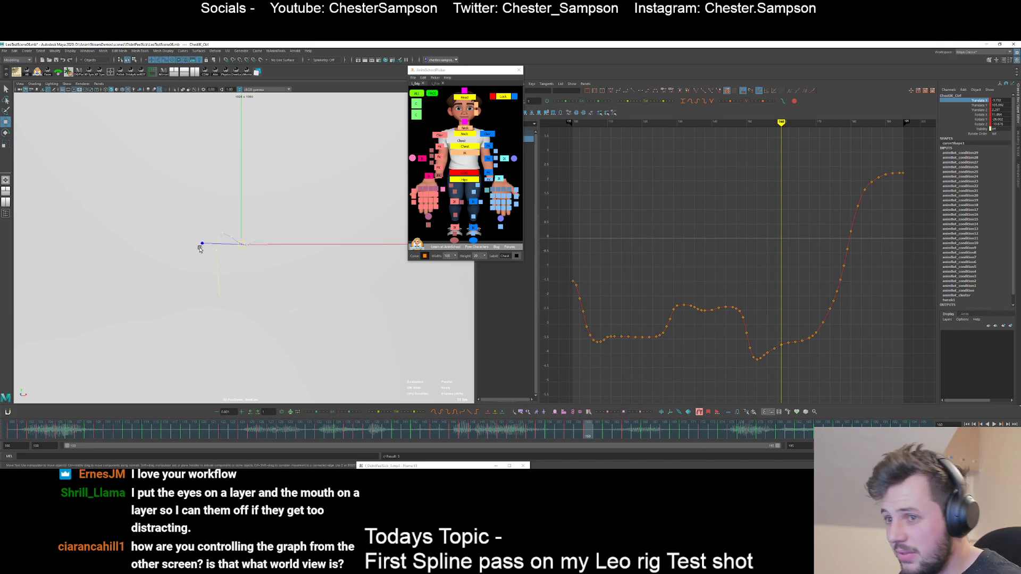
key("alt+period")
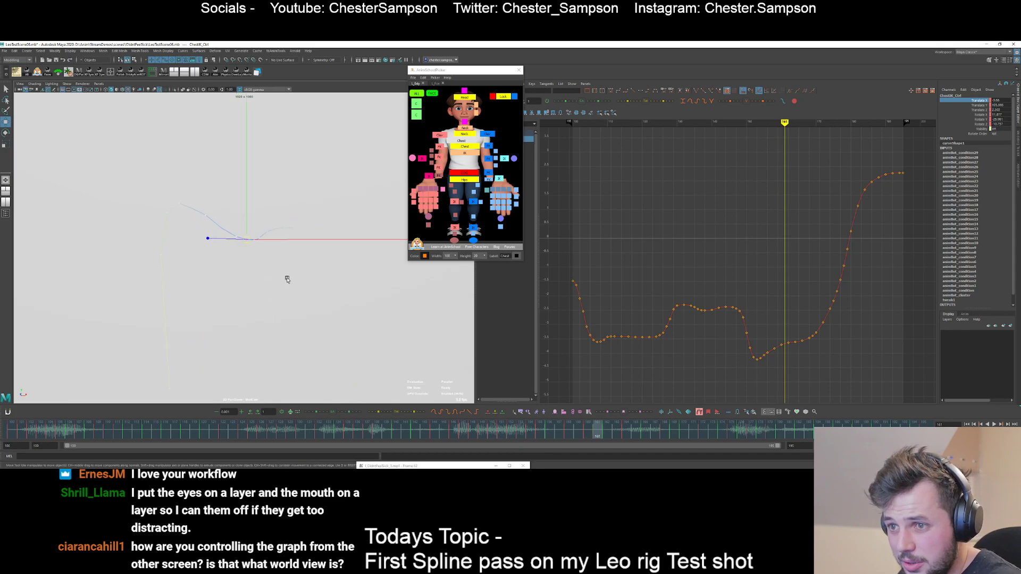
key("alt+comma")
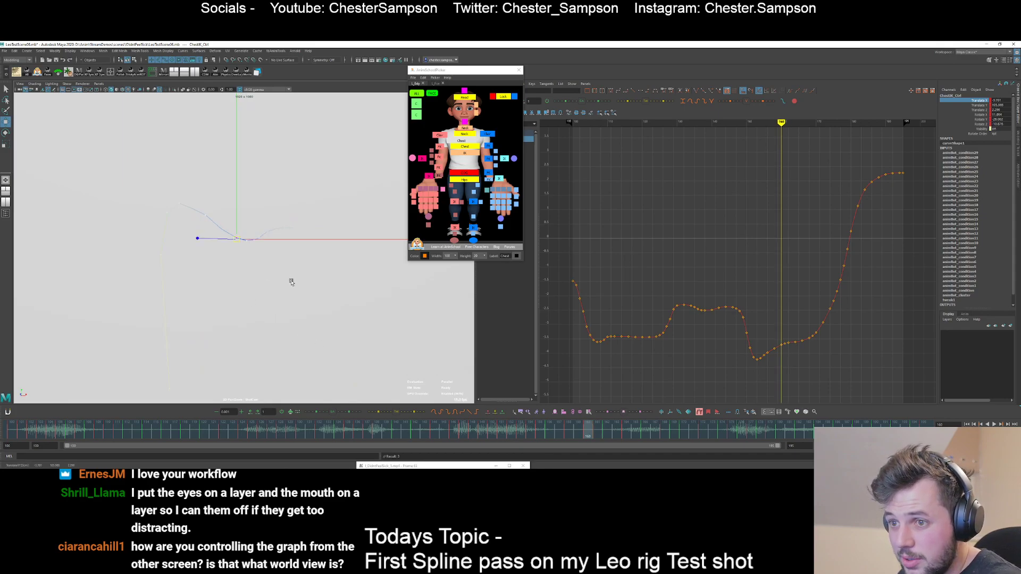
key("alt+period")
key("alt+period")
key("alt+comma")
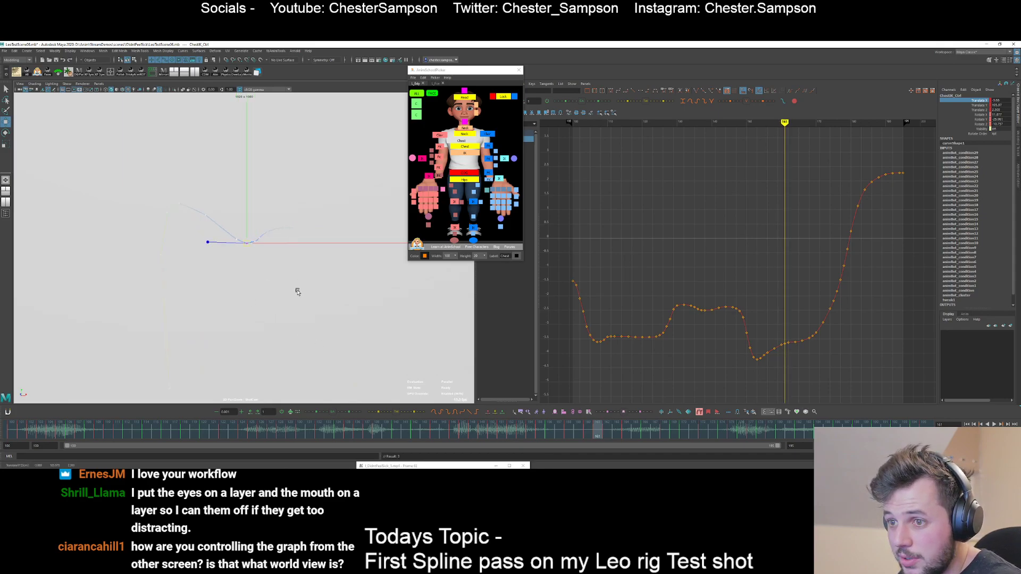
- Step through the motion trail from the small dip to frame 172 to examine the chest's arc and spacing
key("alt+period")
key("alt+period")
key("alt+period")
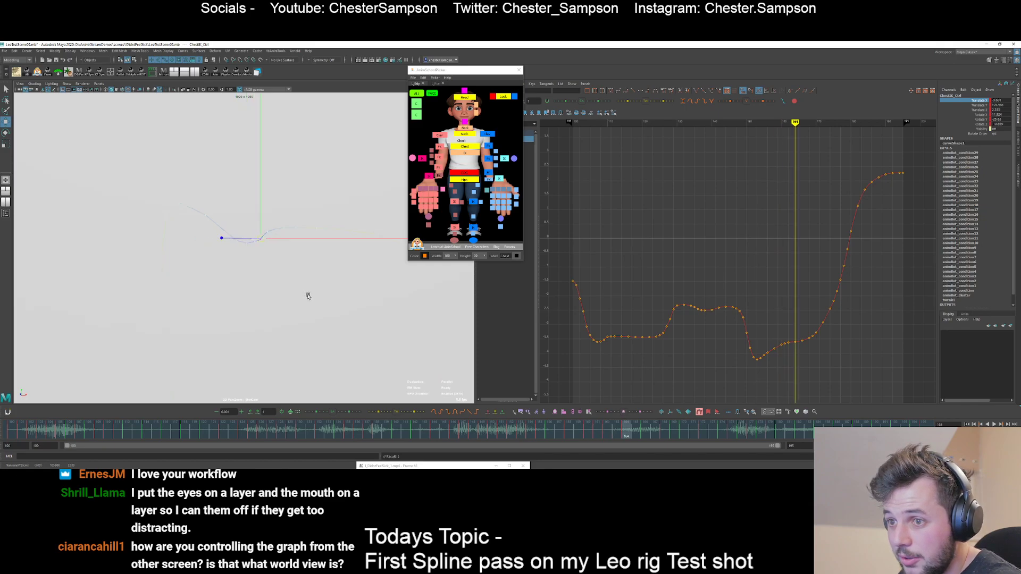
key("alt+period")
key("alt+period")
key("alt+period")
key("alt+period")
key("alt+period")
key("alt+period")
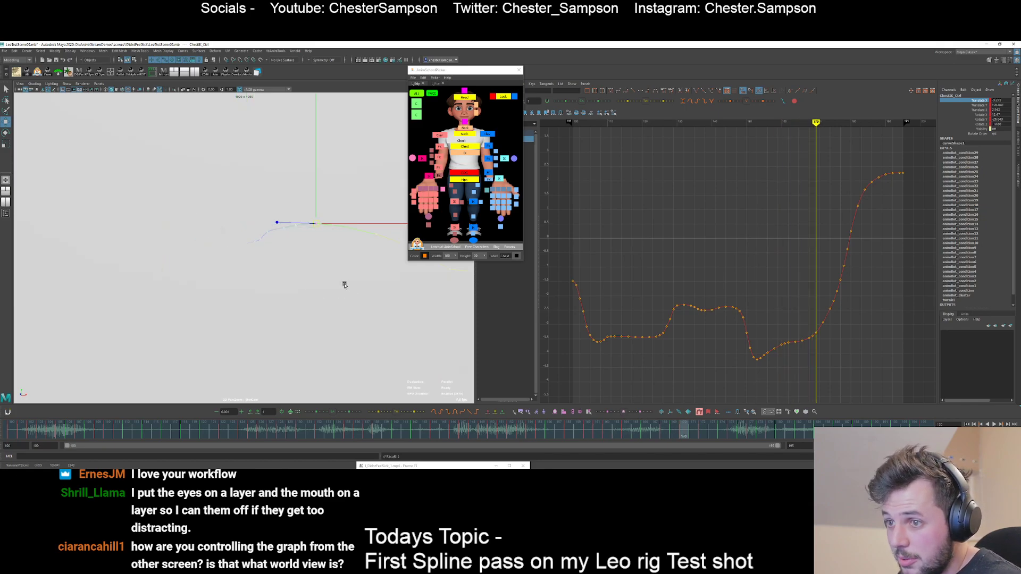
key("alt+period")
key("alt+period")
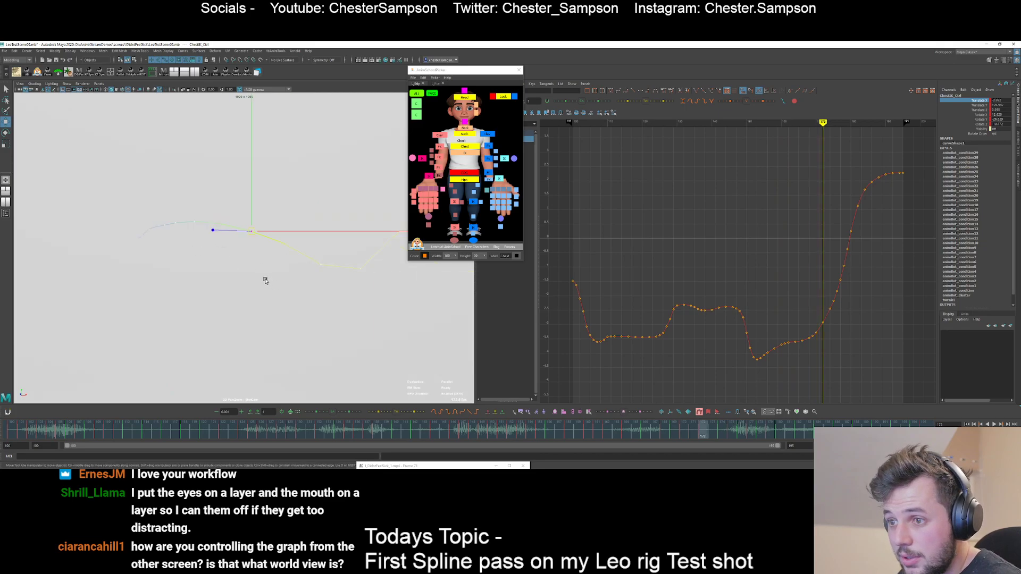
- Compare frames 172 to 174 on the motion trail and key the chest's translation
key("alt+period")
key("alt+period")
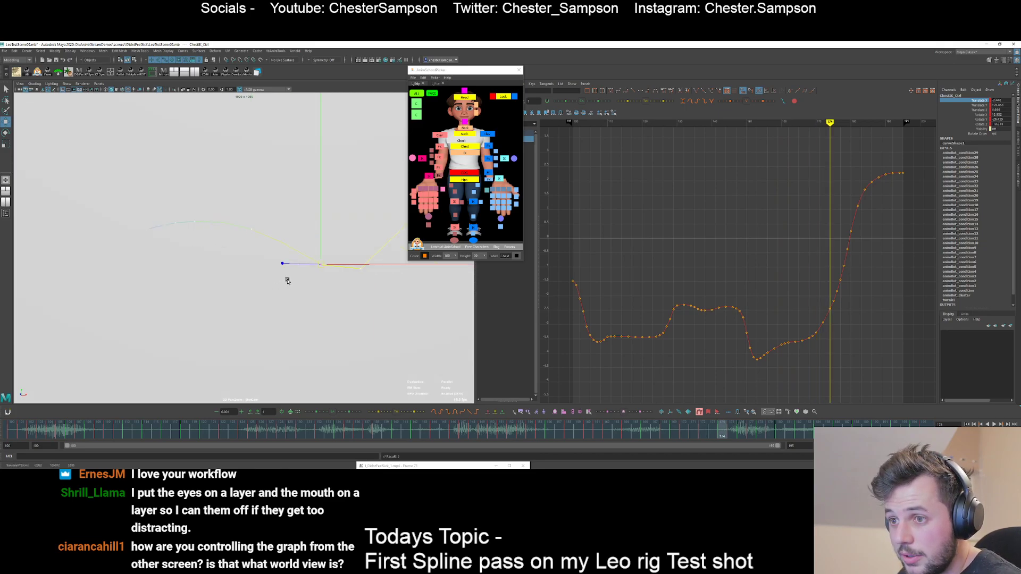
key("alt+comma")
key("alt+comma")
key("alt+period")
key("shift+w")
key("alt+comma")
key("alt+period")
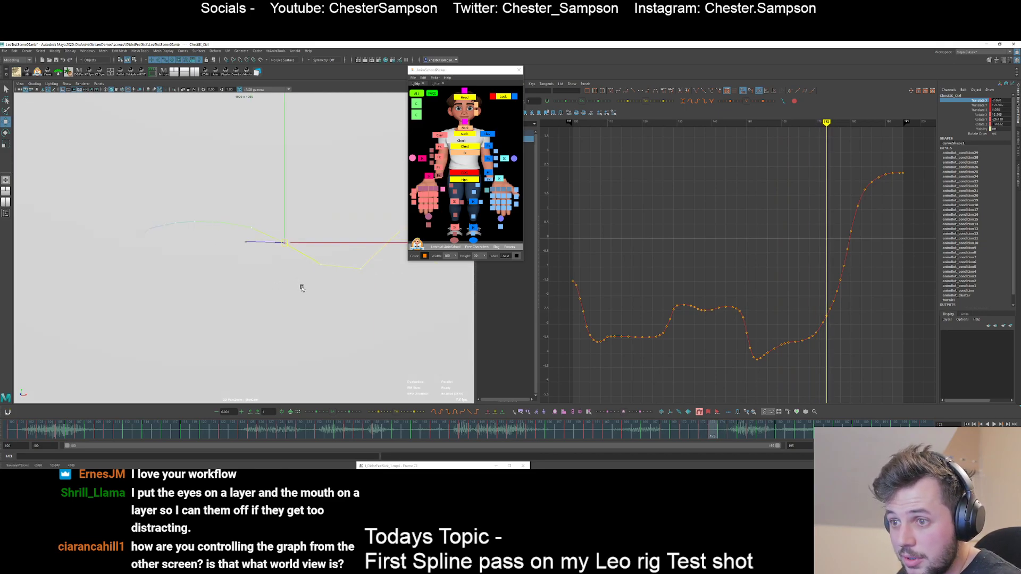
key("alt+period")
key("alt+period")
key("alt+comma")
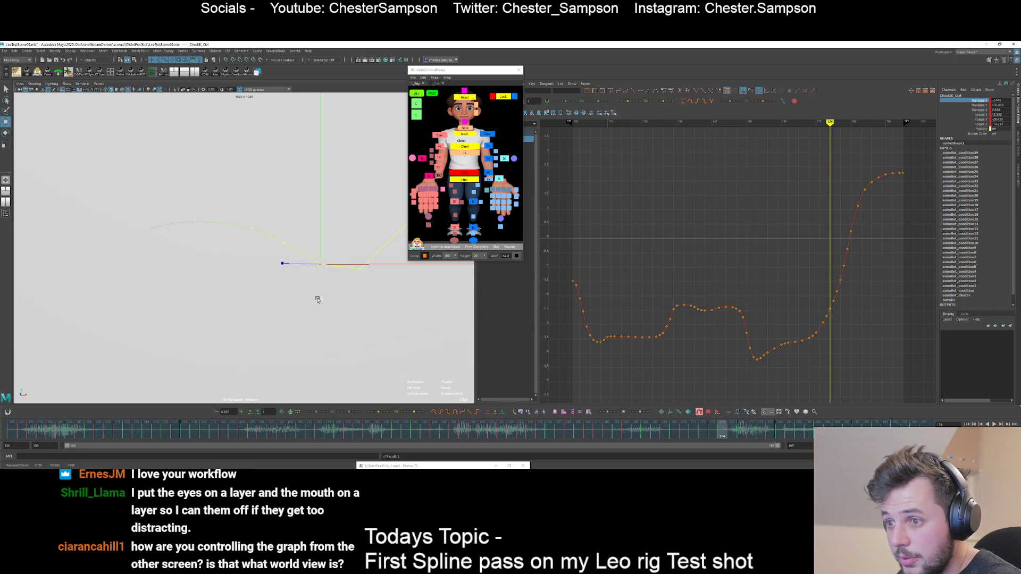
- Nudge the chest slightly downward at frame 176, where the motion trail starts its steep rise
key("alt+period")
key("alt+period")
right_click_drag(339, 294, 285, 276, "alt")
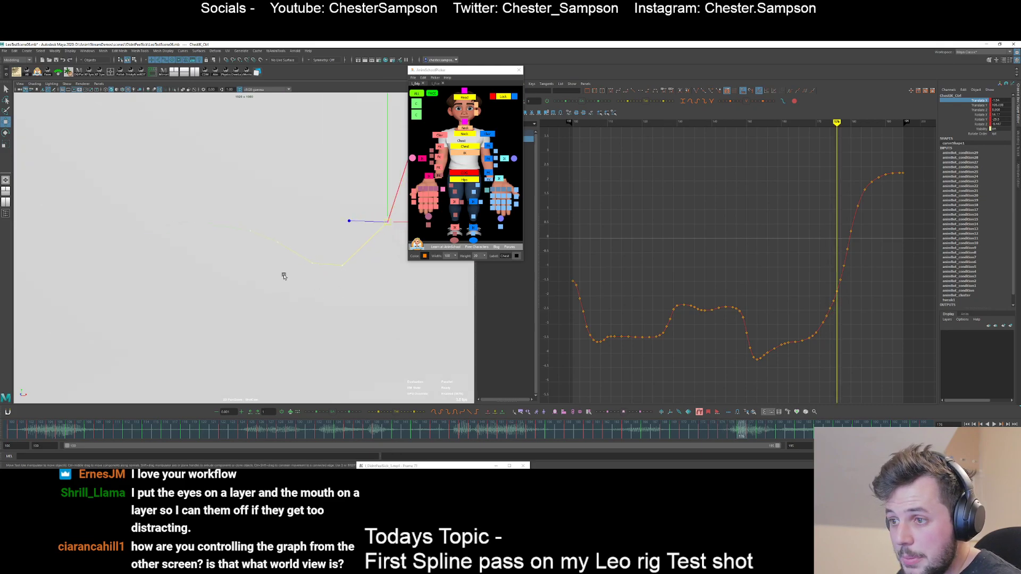
middle_click_drag(285, 276, 217, 331, "alt")
key("alt+comma")
key("alt+period")
middle_click_drag(311, 320, 309, 327)
right_click_drag(319, 326, 301, 282, "alt")
middle_click_drag(301, 283, 219, 351, "alt")
right_click_drag(287, 340, 270, 331, "alt")
- Compare the frames over the top of the motion trail and raise the chest slightly at frame 179
key("alt+period")
key("alt+period")
key("alt+period")
key("alt+period")
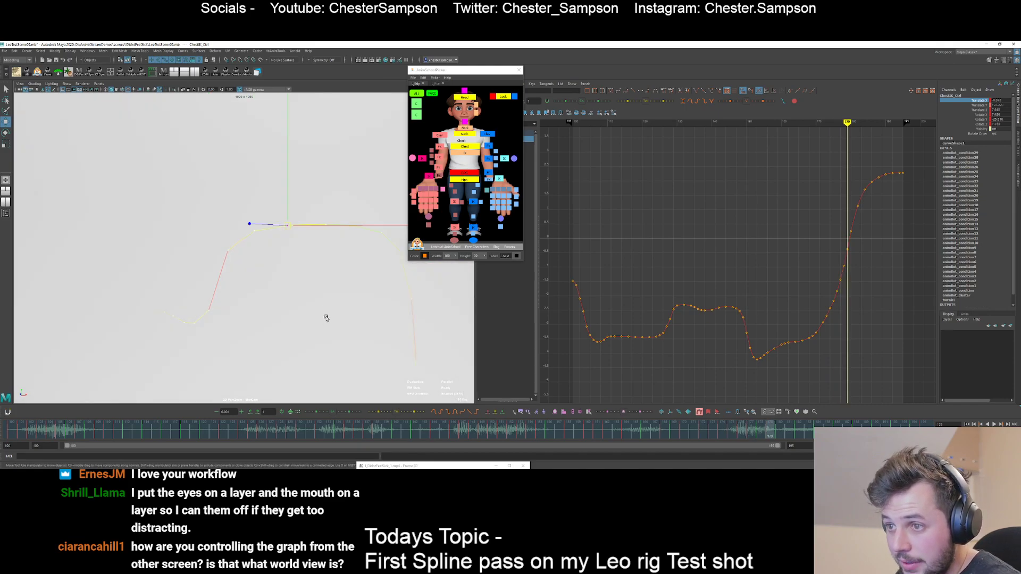
key("alt+period")
key("alt+period")
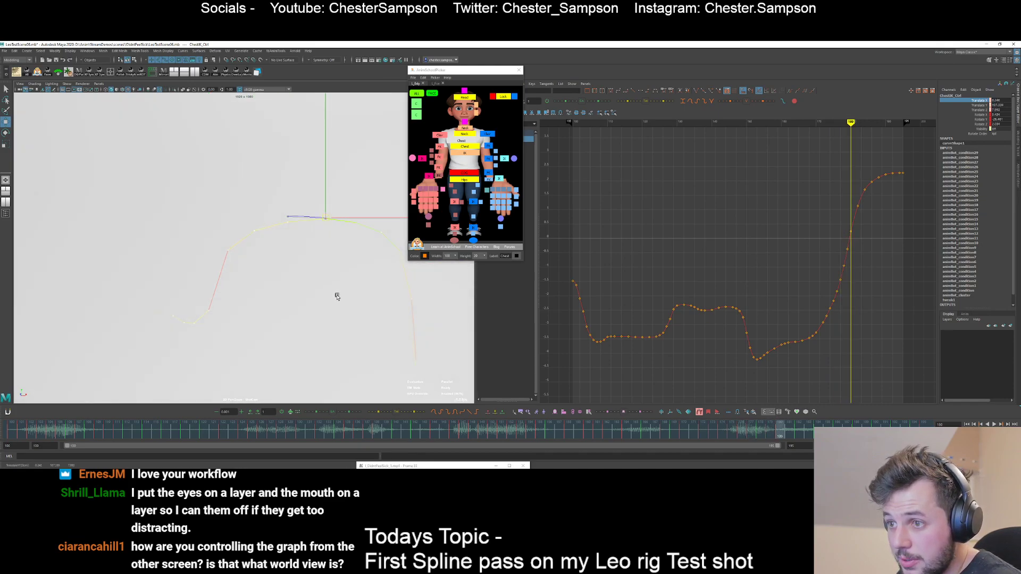
key("alt+comma")
key("alt+comma")
key("alt+comma")
key("alt+comma")
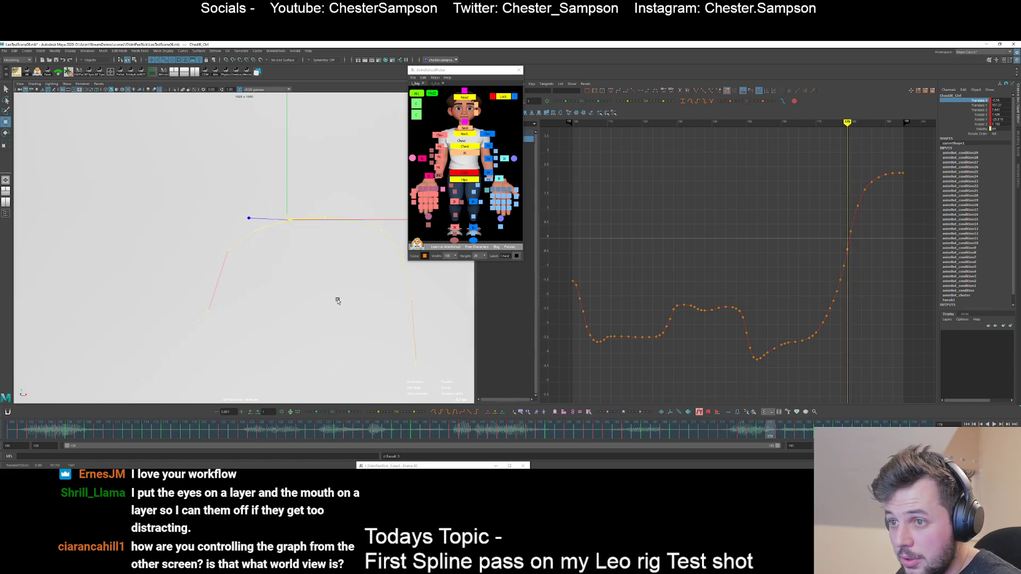
- Step along the motion trail's final descent to about frame 186 and compare the neighbouring chest positions
key("alt+period")
key("alt+period")
key("alt+period")
key("alt+period")
key("alt+period")
key("alt+period")
key("alt+period")
key("alt+period")
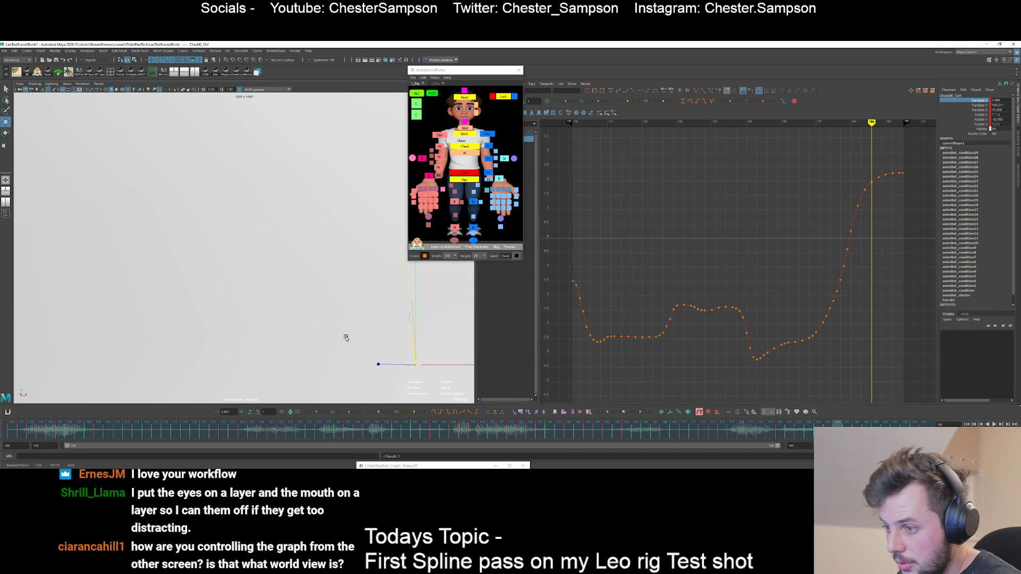
key("alt+comma")
key("alt+period")
key("alt+comma")
key("alt+comma")
key("alt+period")
key("alt+period")
key("alt+period")
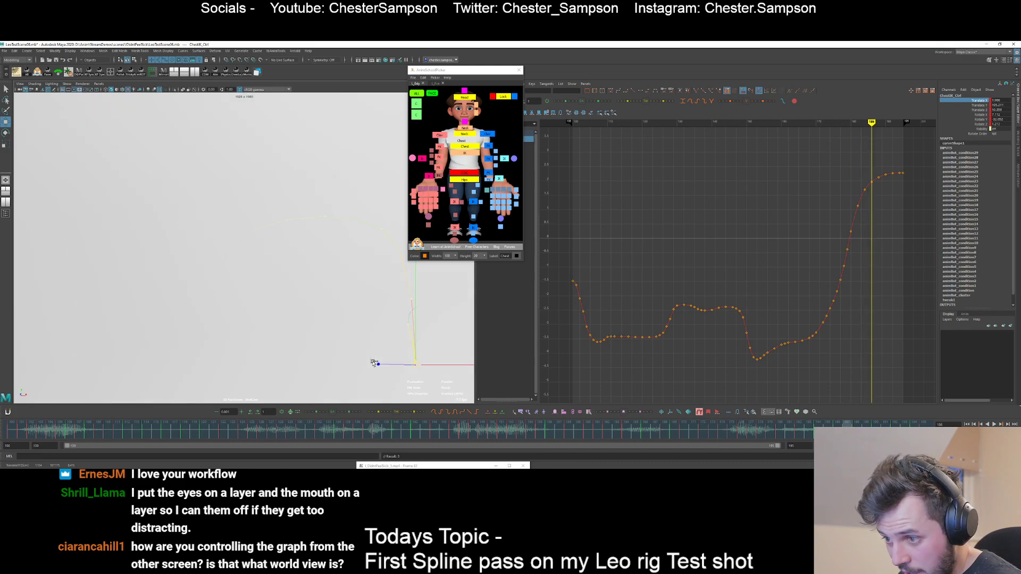
- Compare neighbouring chest positions around frame 186 and nudge the control slightly sideways to refine its arc
key("alt+period")
key("comma")
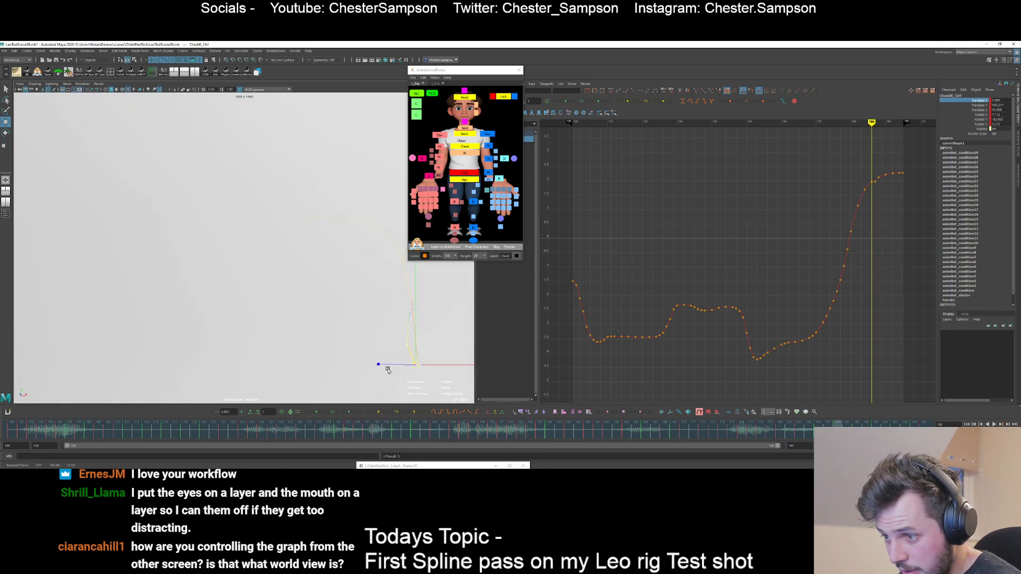
key("comma")
key("period")
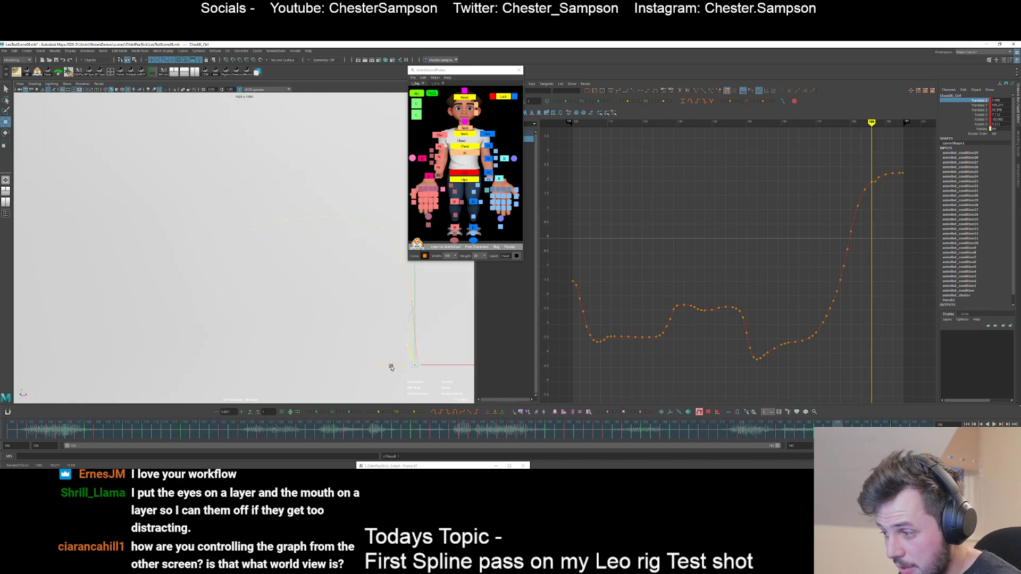
left_click_drag(391, 367, 392, 367)
key("alt+comma")
key("alt+period")
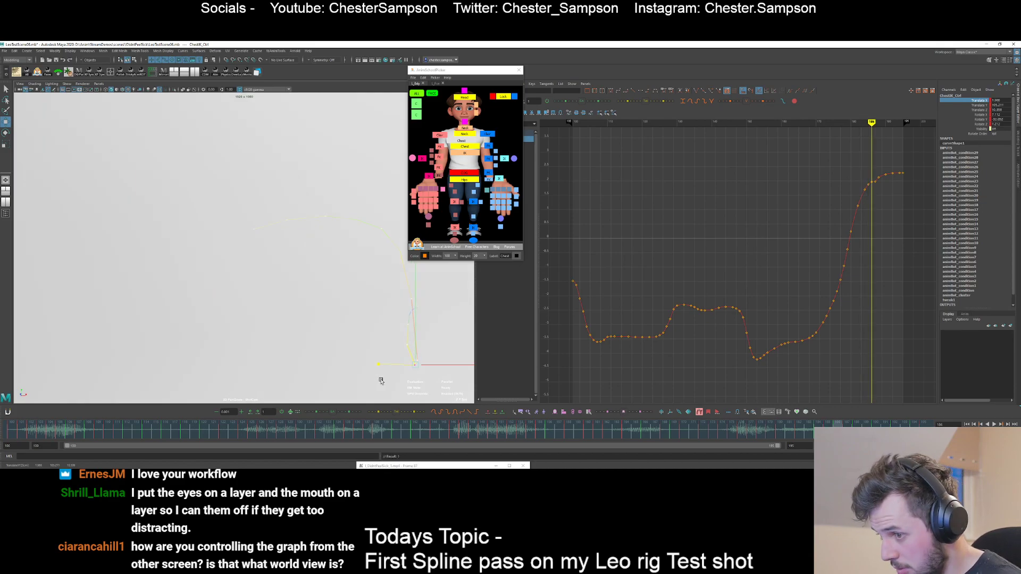
middle_click_drag(383, 379, 380, 379)
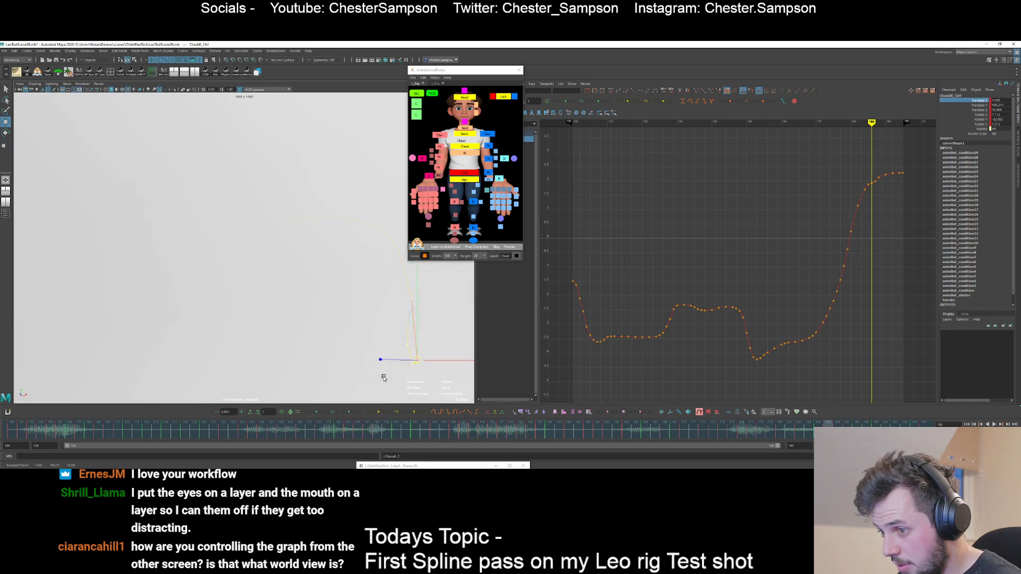
- Step through the chest's final positions on the motion trail, play back the shot to check the motion, and clear the selection
key("alt+period")
key("alt+period")
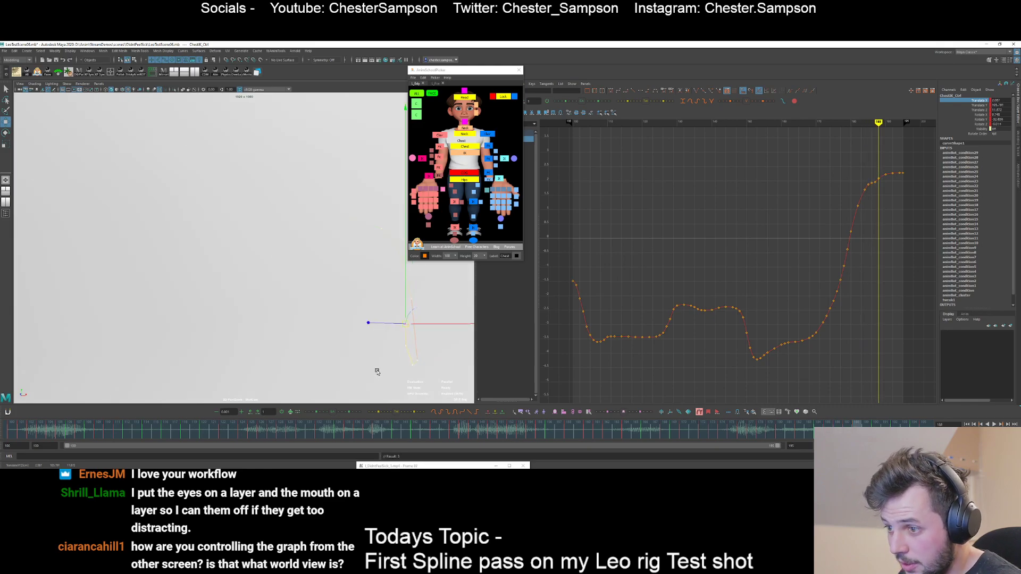
key("alt+period")
key("alt+period")
key("alt+period")
key("alt+period")
key("alt+period")
key("alt+period")
key("alt+period")
key("alt+v")
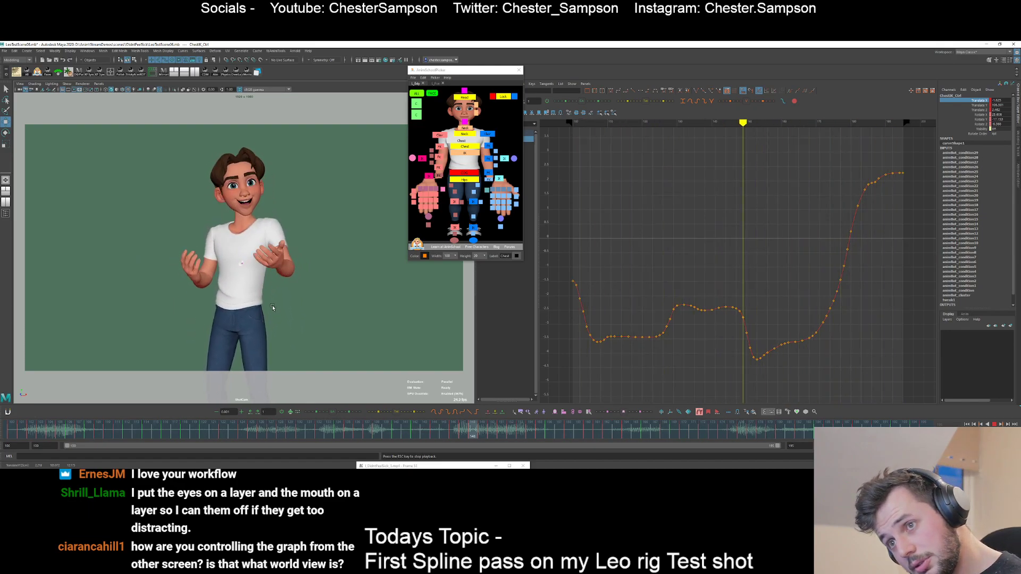
key("Escape")
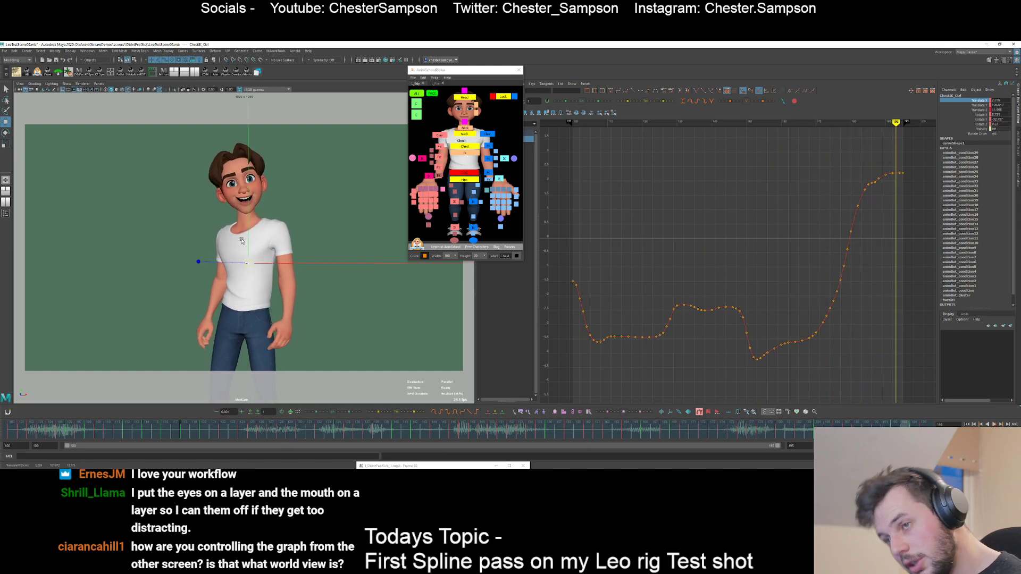
left_click(208, 269)
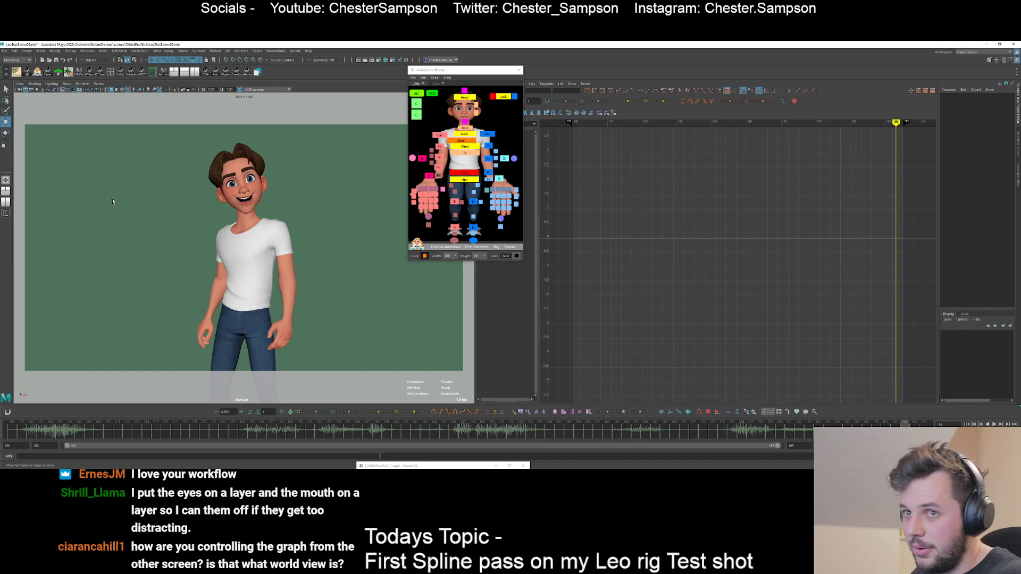
- Save the scene and save a new version named LeoTestScene07
left_click(4, 51)
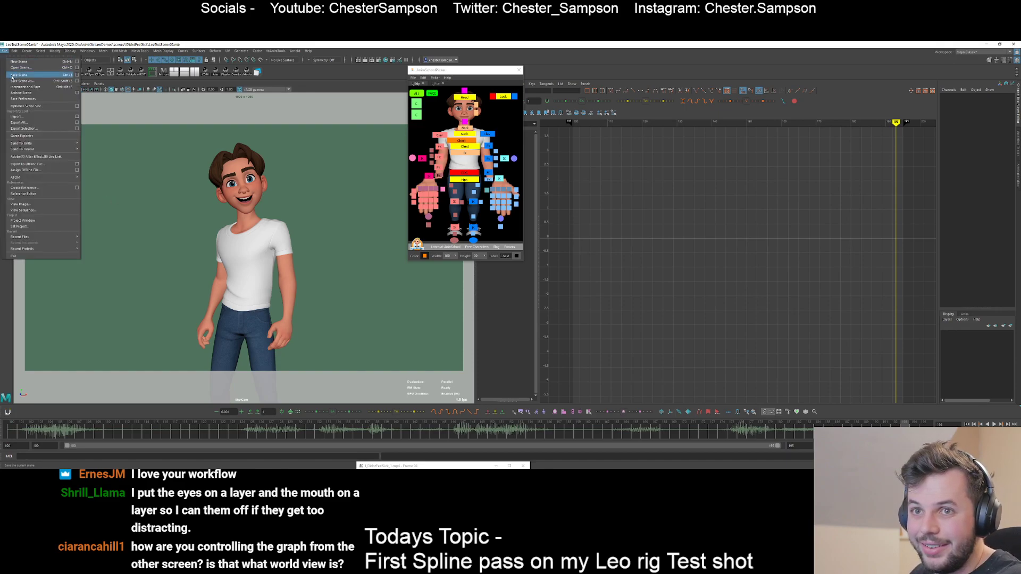
left_click(13, 75)
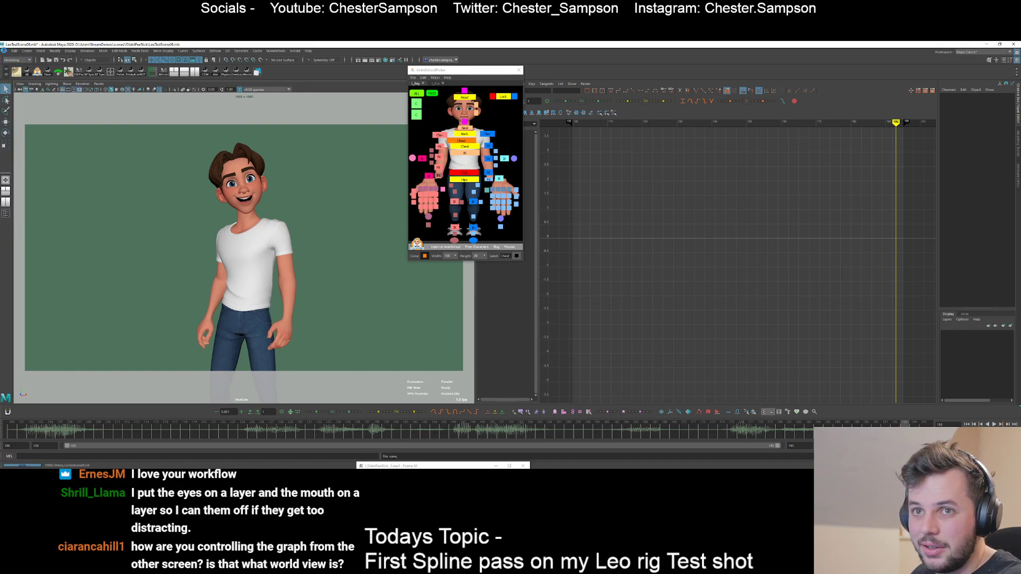
left_click(4, 51)
left_click(16, 81)
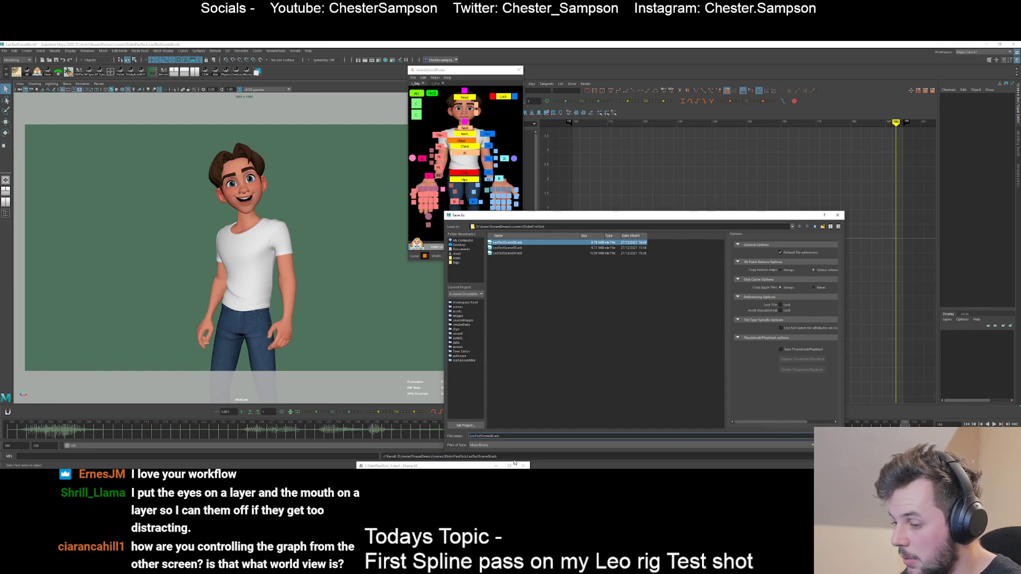
key("BackSpace")
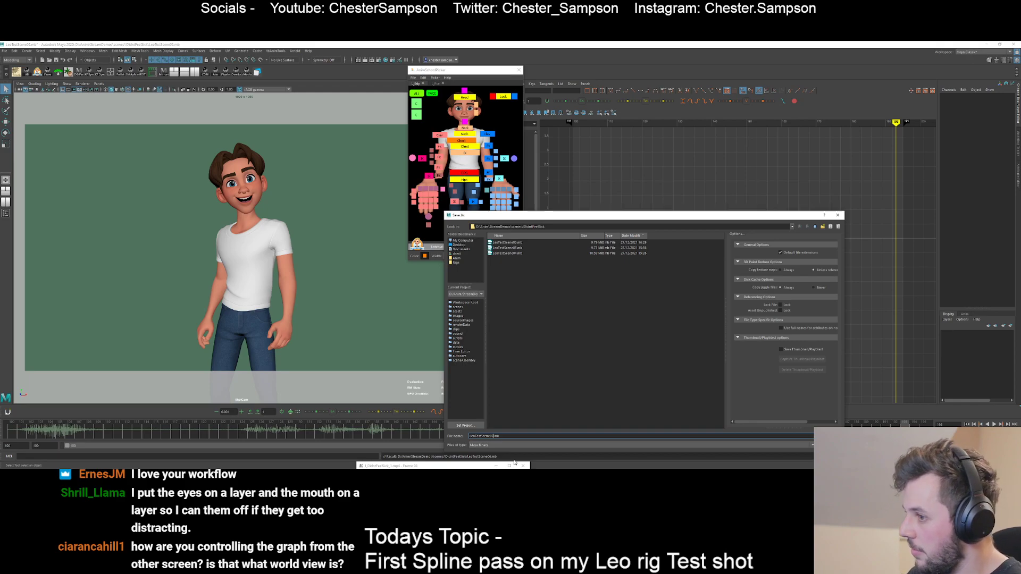
key("Return")
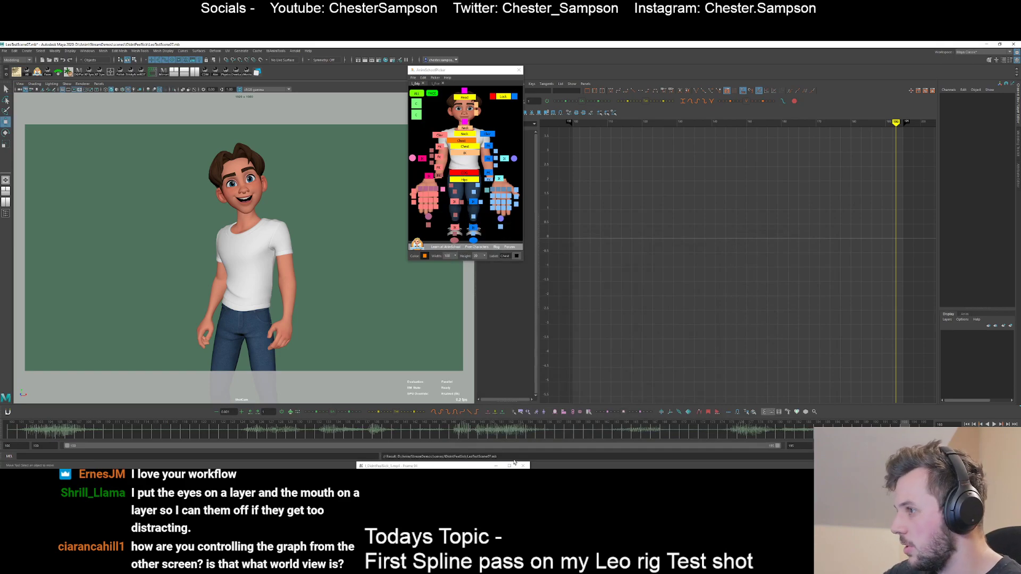
- Isolate the chest's Translate Y curve and reshape the top of its middle hump into a smooth, rounded peak
left_click(460, 140)
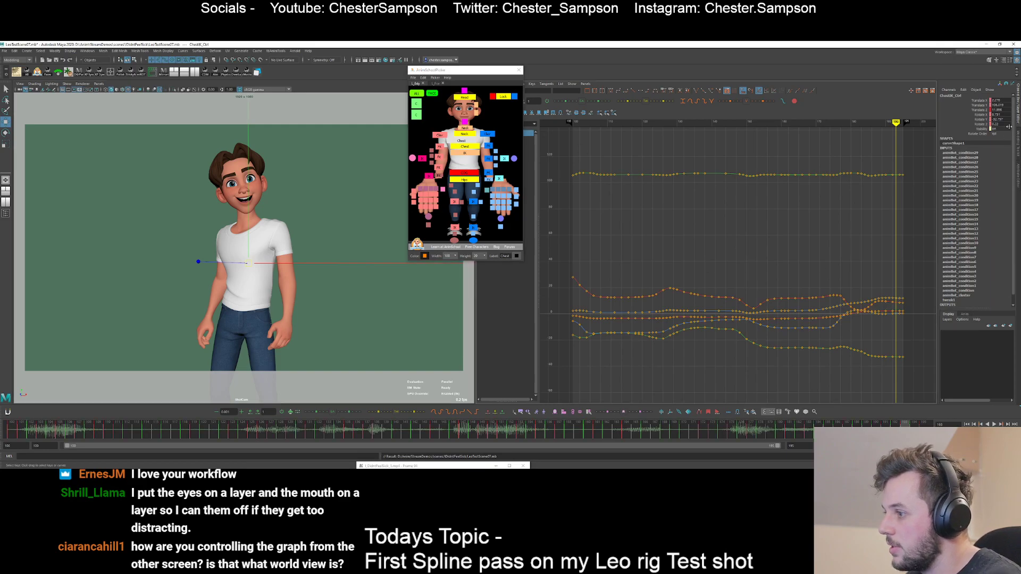
left_click(979, 104)
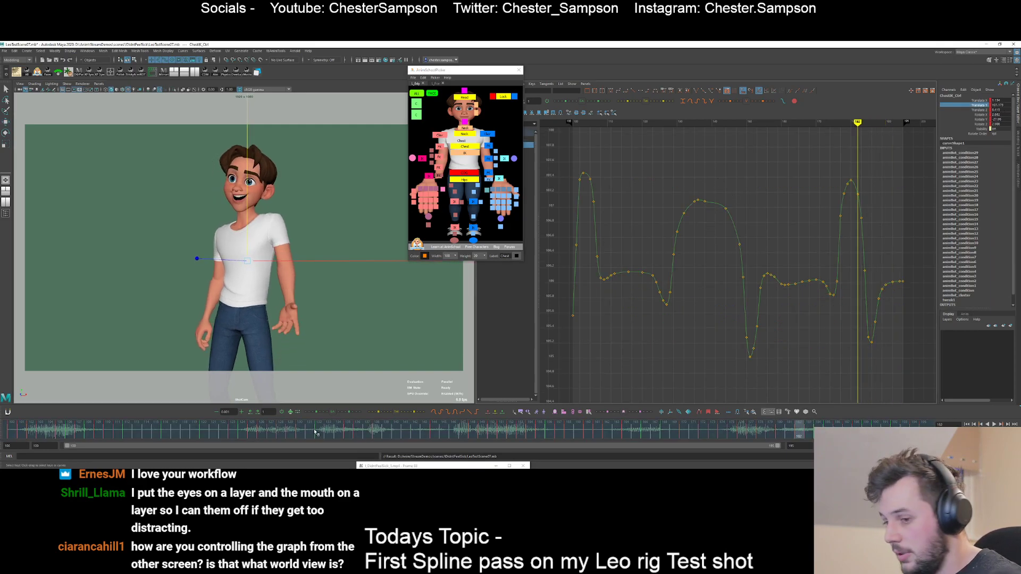
left_click(706, 202)
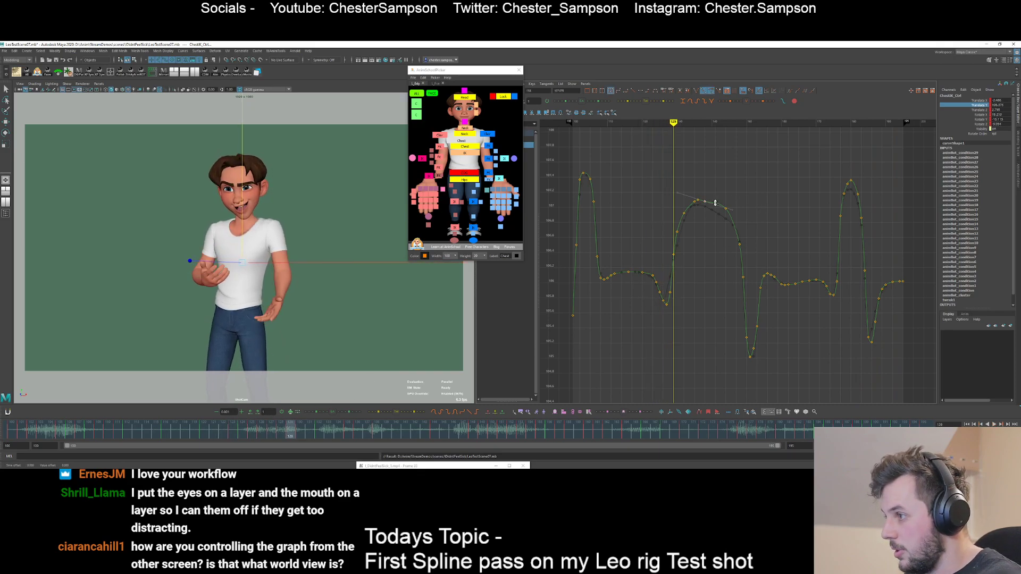
middle_click_drag(715, 213, 700, 214)
left_click(713, 211)
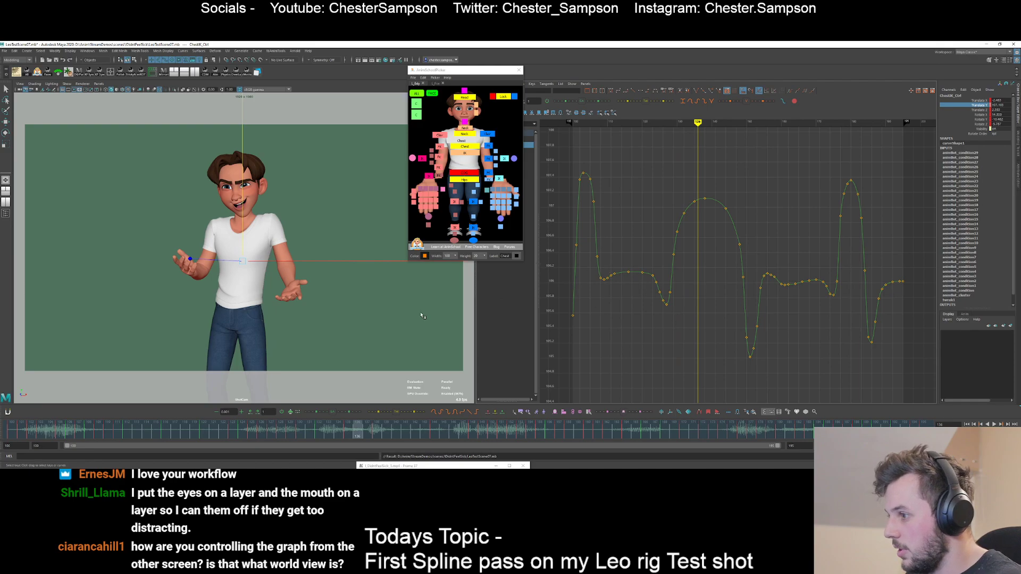
- Play and scrub the opening frames from frame 100 to check the chest's movement
left_click(11, 432)
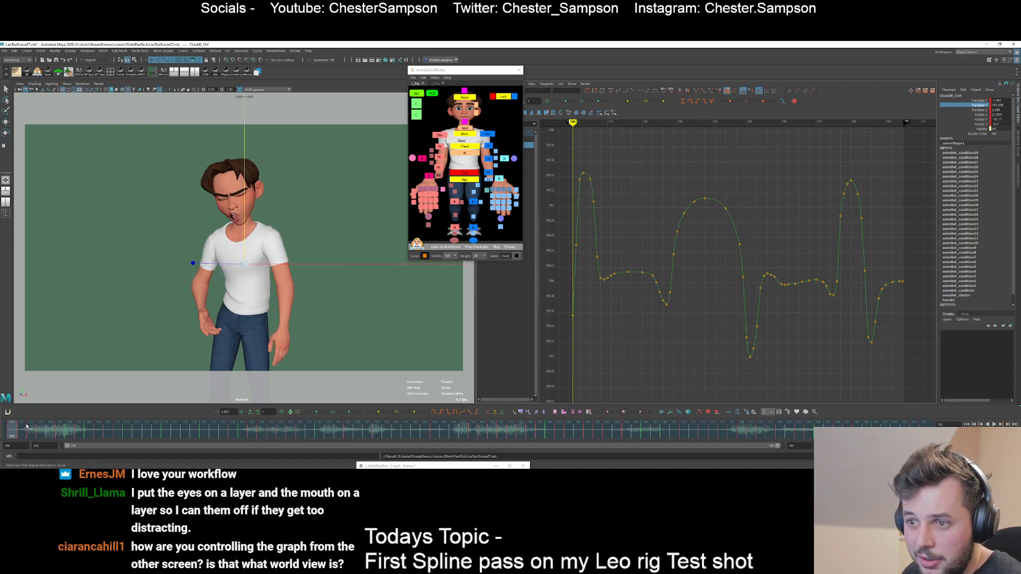
key("alt+v")
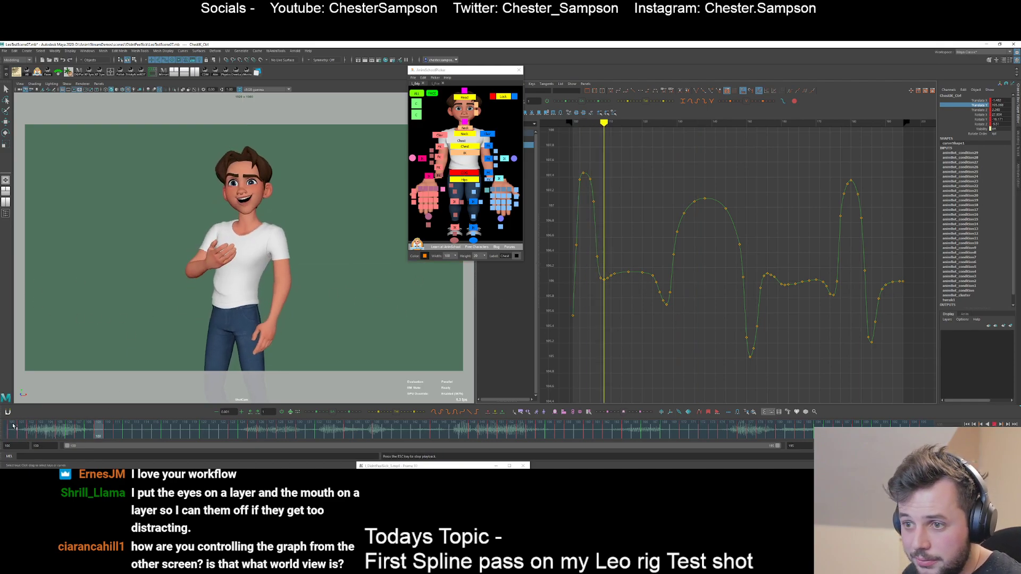
left_click(10, 431)
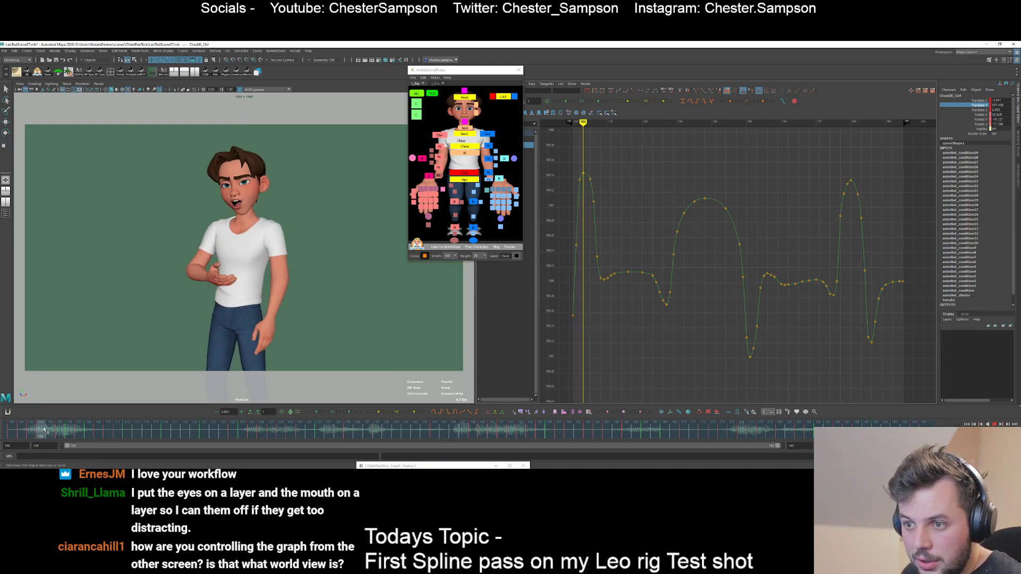
left_click_drag(172, 436, 101, 438)
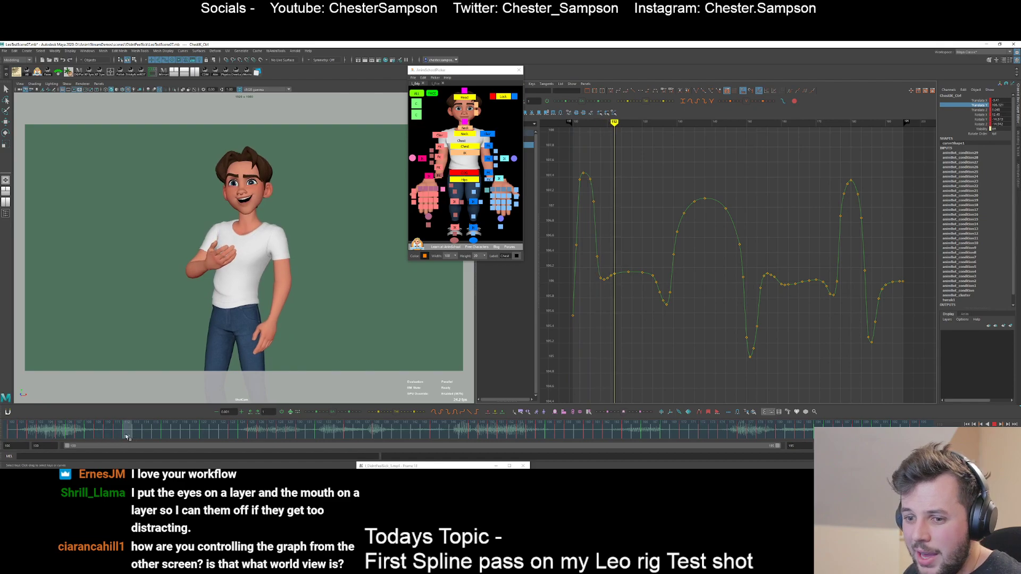
key("alt+v")
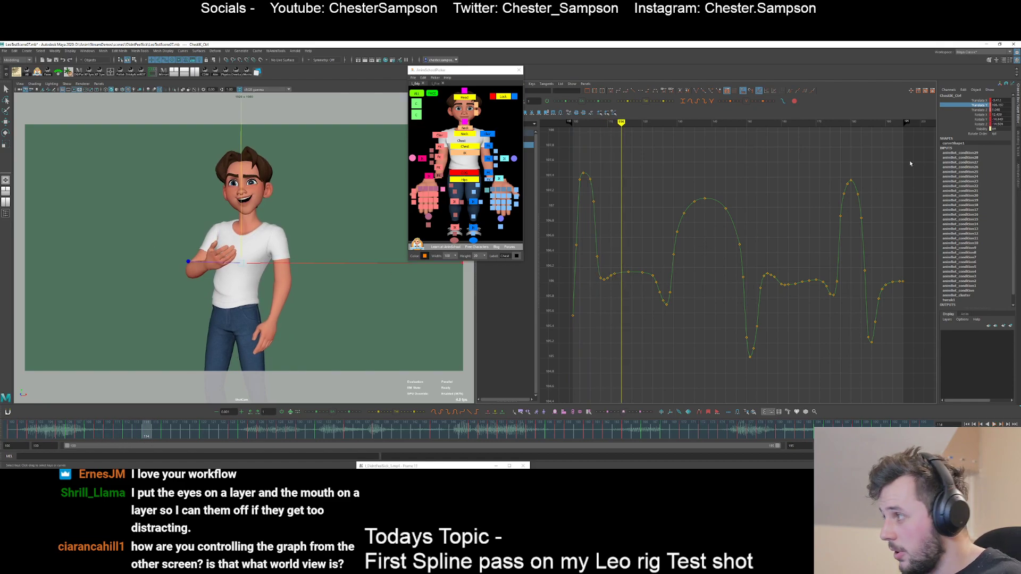
- Offset the timing of the chest's Translate X, Y and Z keys from frame 100 to 116 with the Time Offsetter
left_click(981, 111)
left_click_drag(980, 111, 981, 101)
key("alt+comma")
key("alt+comma")
key("alt+comma")
key("alt+comma")
key("alt+comma")
key("alt+comma")
key("alt+comma")
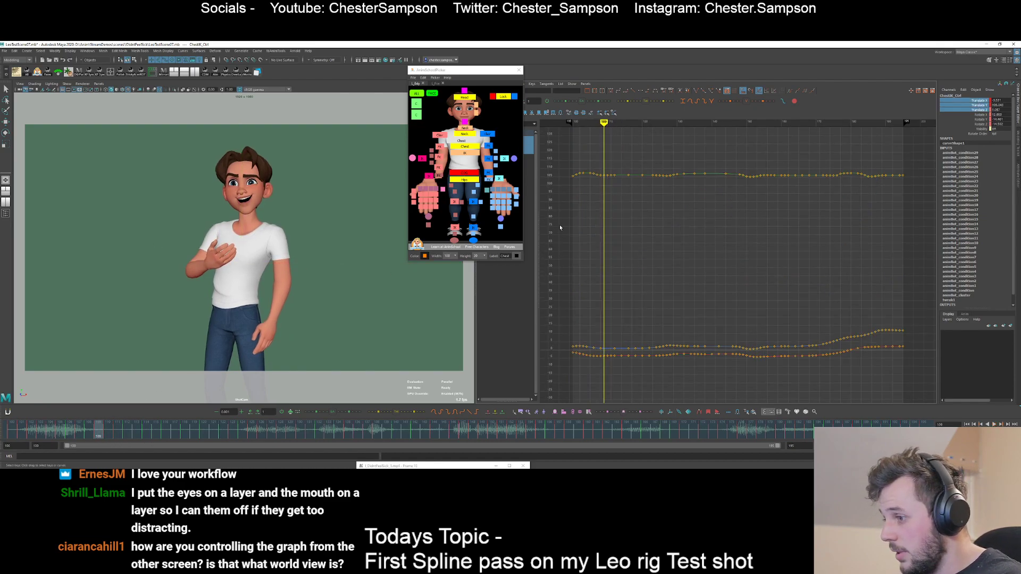
left_click_drag(15, 431, 167, 434, "shift")
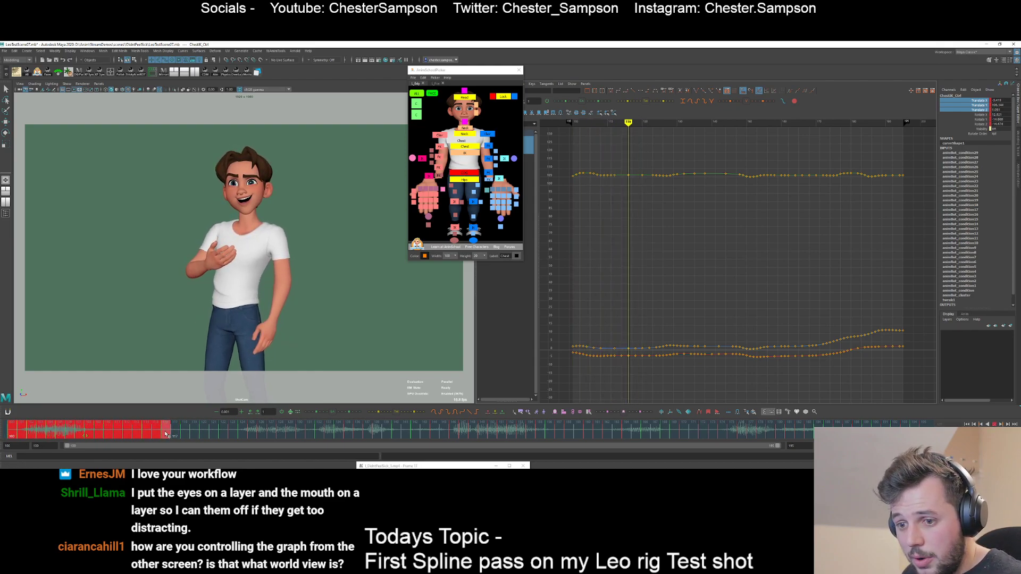
right_click(333, 413)
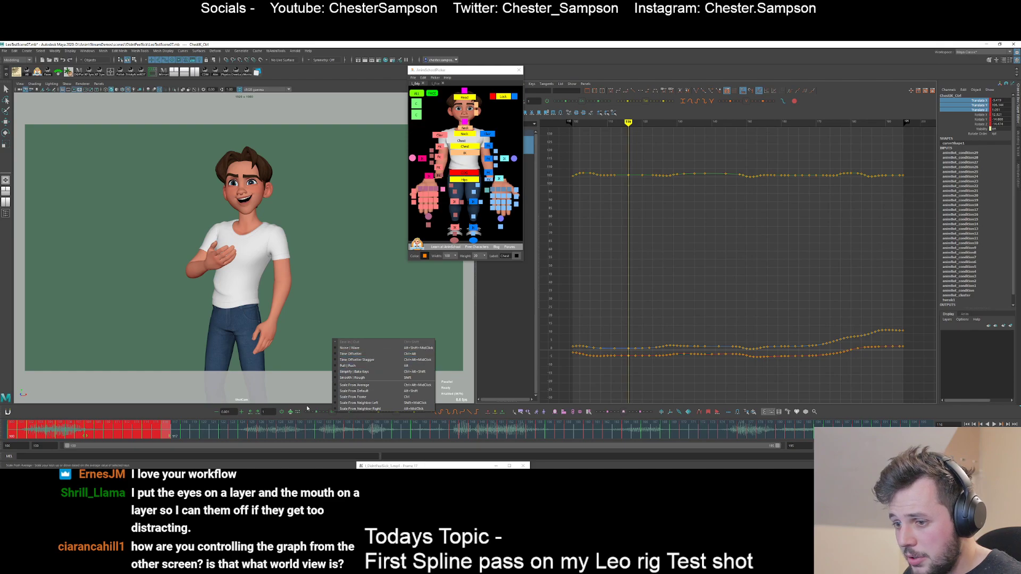
left_click(351, 354)
left_click(338, 414)
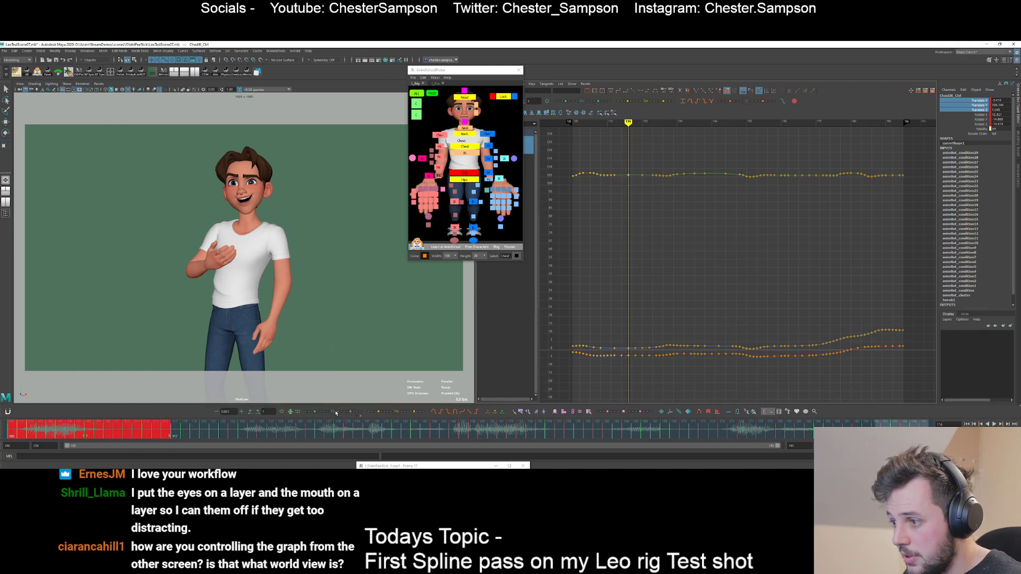
- Play back the shot from the start and scrub on to about frame 140 to review the chest's timing
left_click_drag(217, 432, 12, 433)
key("alt+v")
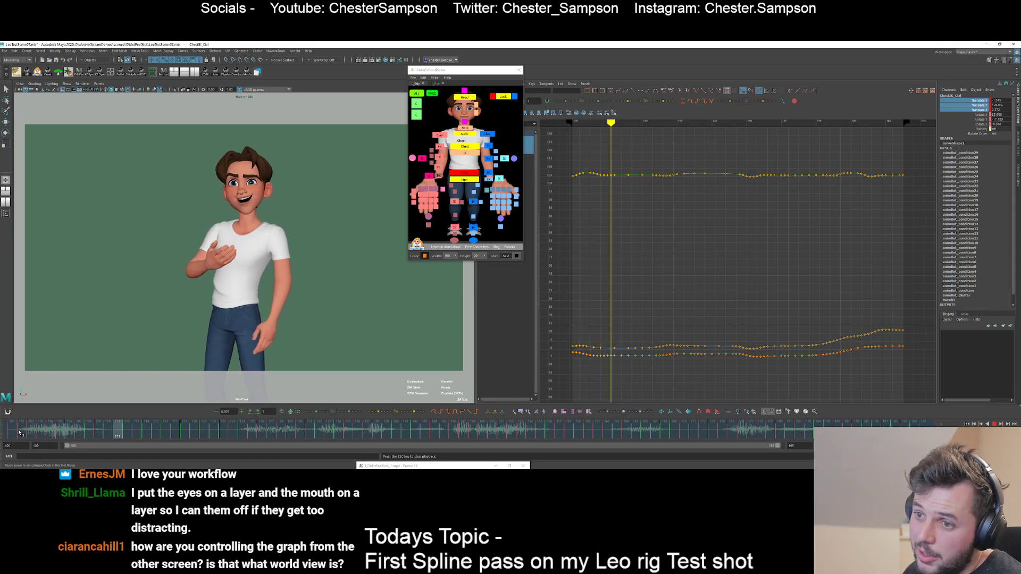
key("Escape")
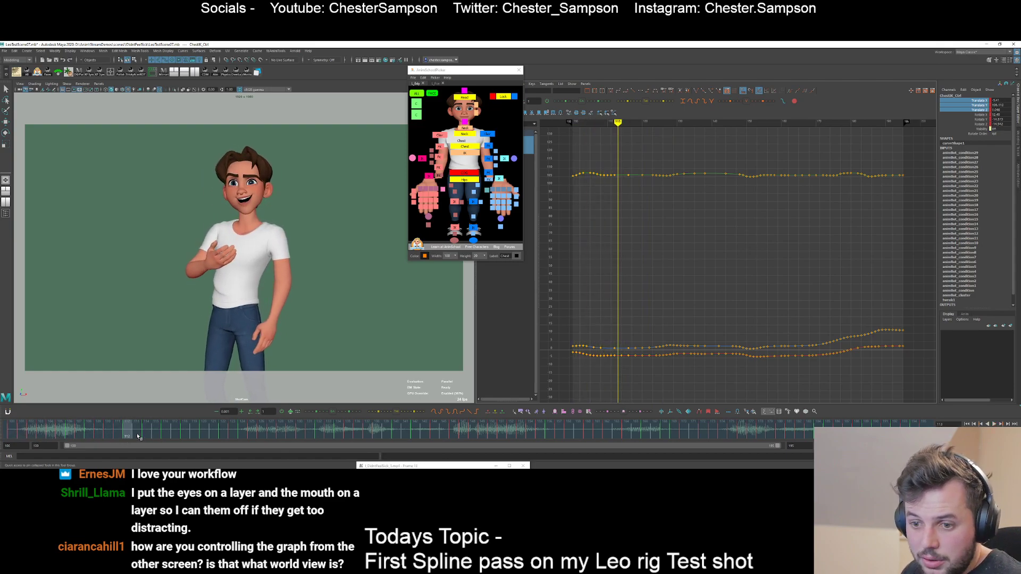
key("alt+v")
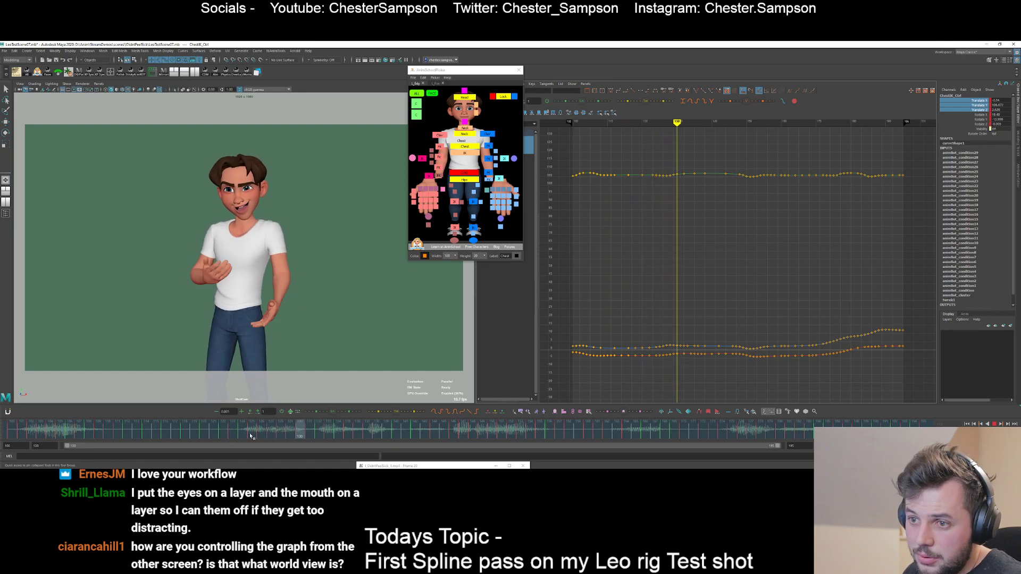
mouse_move(251, 436)
left_mouse_down()
mouse_move(177, 437)
mouse_move(418, 439)
left_mouse_up()
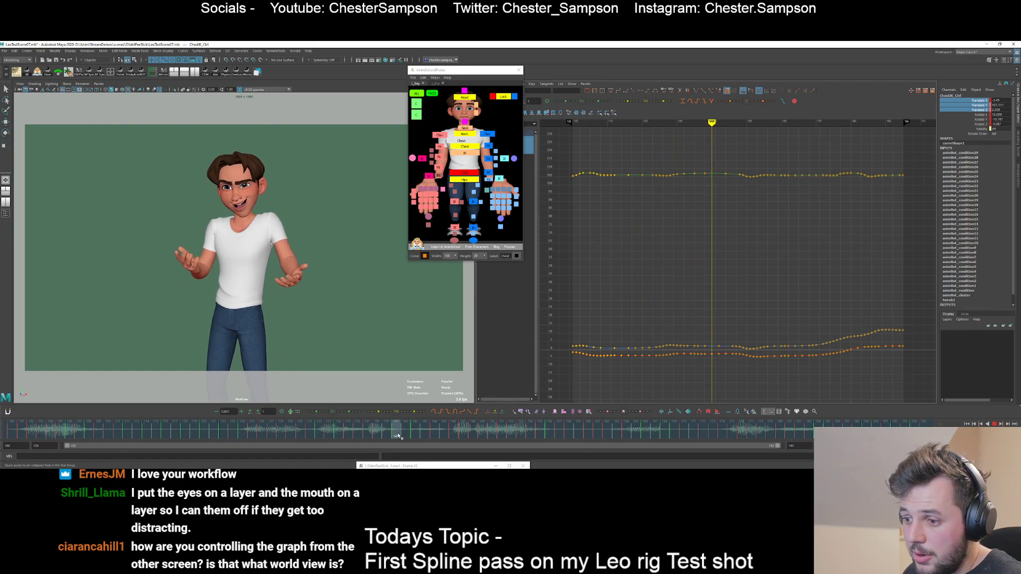
- Offset the timing of the chest's translation keys between frames 118 and 140 and play back the result
left_click_drag(395, 436, 187, 436, "shift")
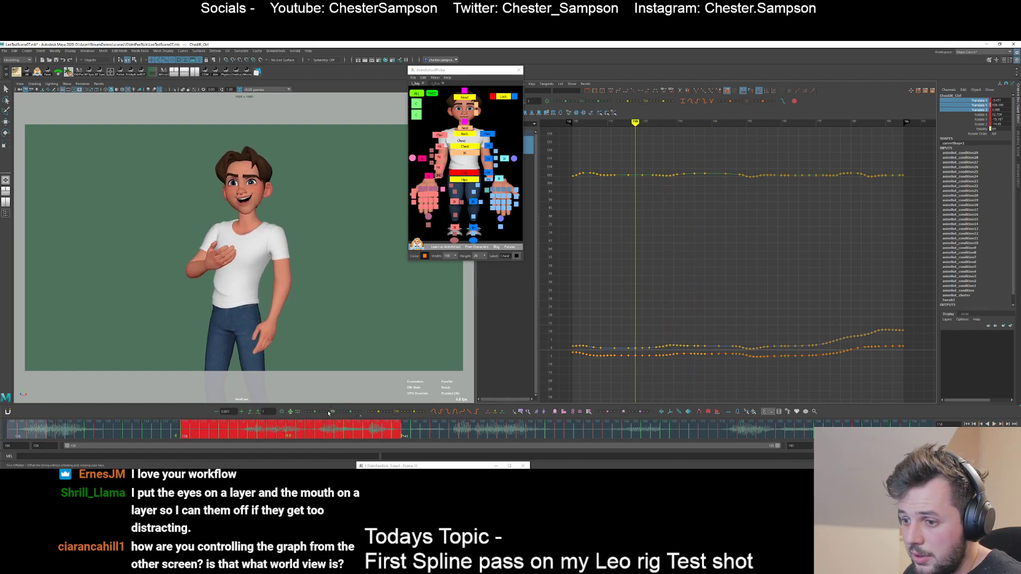
left_click(139, 435)
key("alt+v")
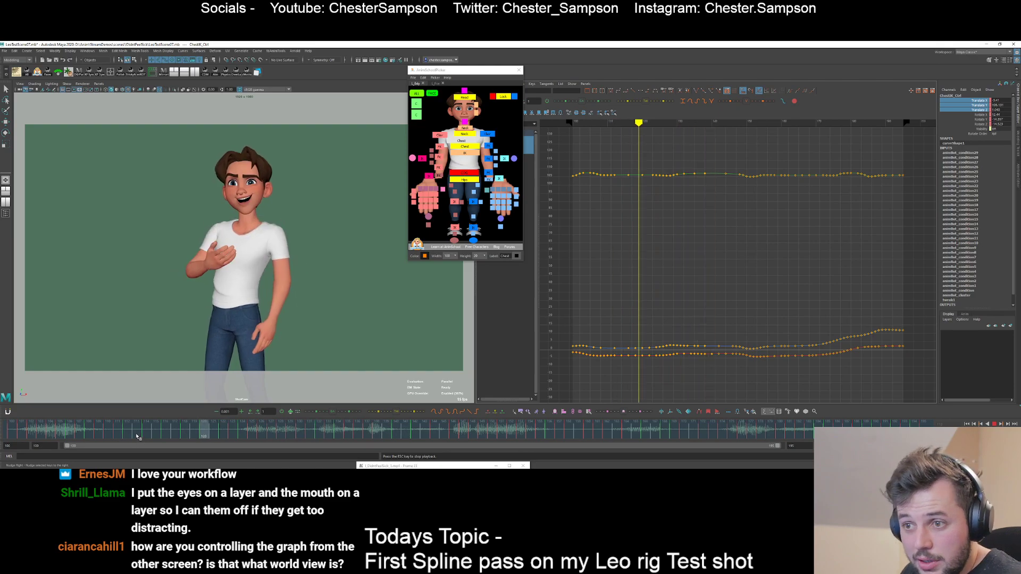
left_click_drag(160, 434, 184, 438)
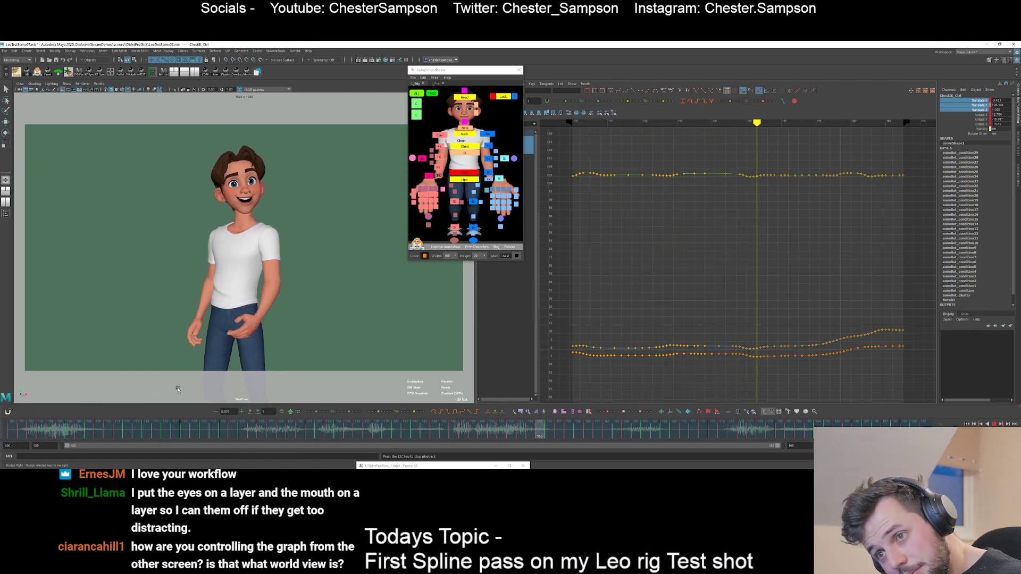
- Offset the timing of the chest's translation keys between frames 142 and 158 and play back the result
left_click(400, 426)
left_click_drag(476, 420, 492, 423)
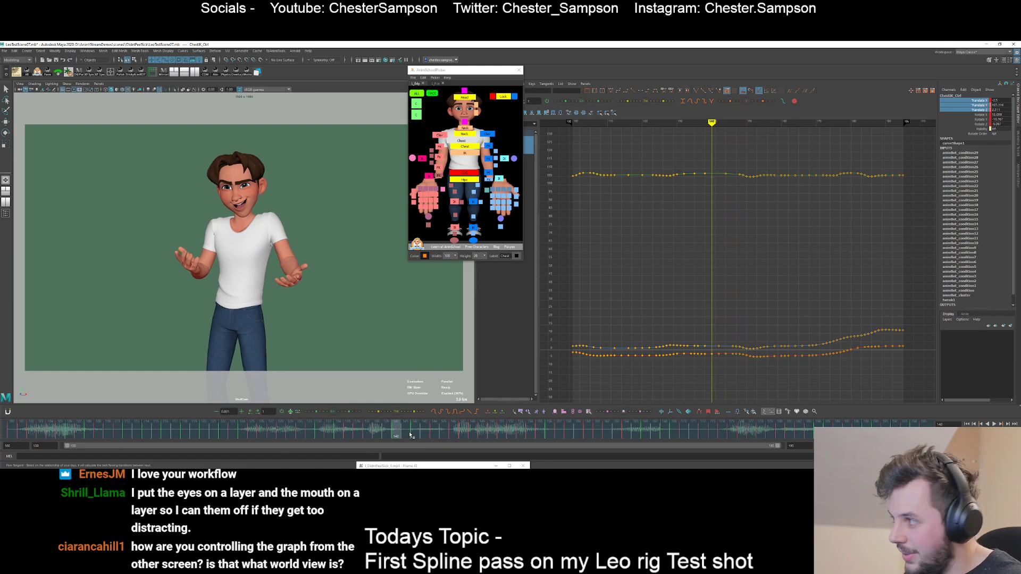
left_click_drag(415, 436, 568, 433, "shift")
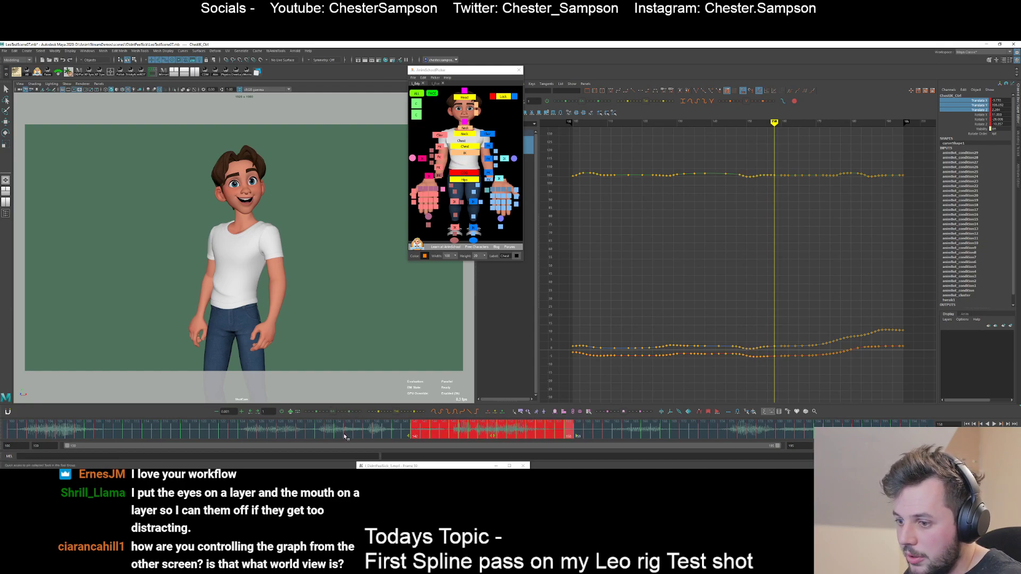
left_click(347, 434)
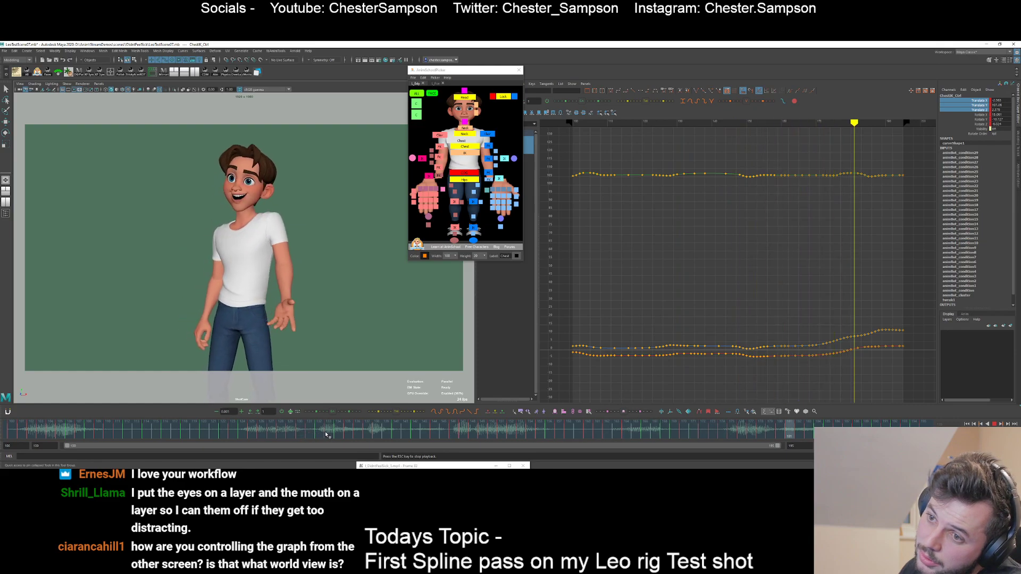
- Offset the timing of the chest's translation keys from frame 164 to 195 and play back the shot
mouse_move(445, 423)
left_mouse_down()
mouse_move(616, 432)
mouse_move(928, 425)
left_mouse_up()
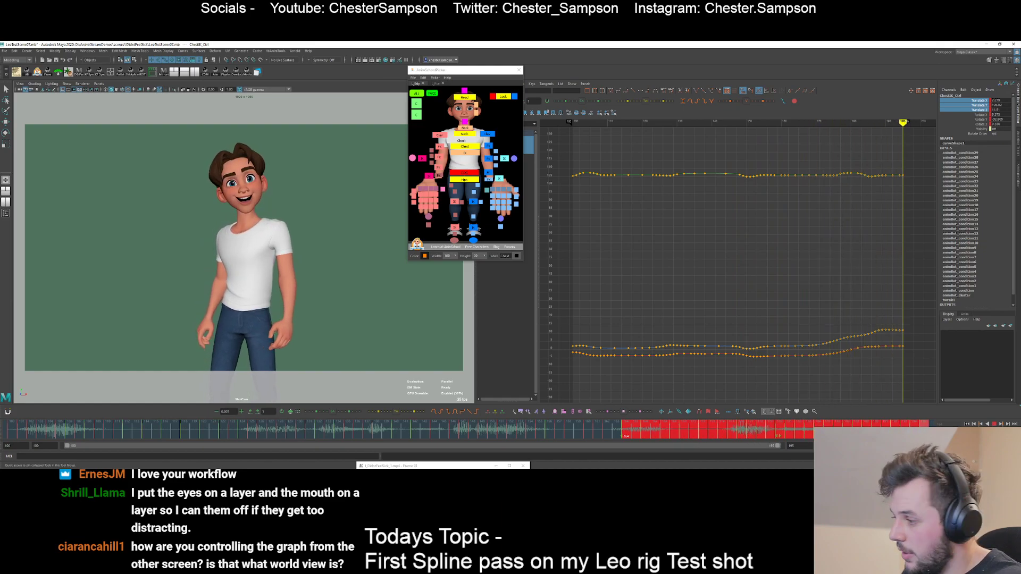
left_click(337, 412)
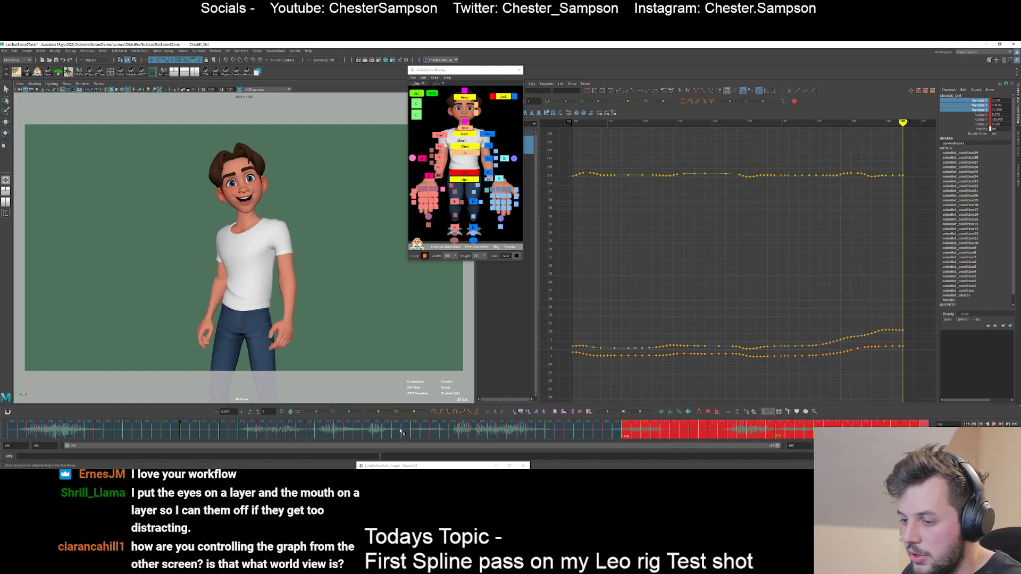
left_click(389, 433)
key("alt+v")
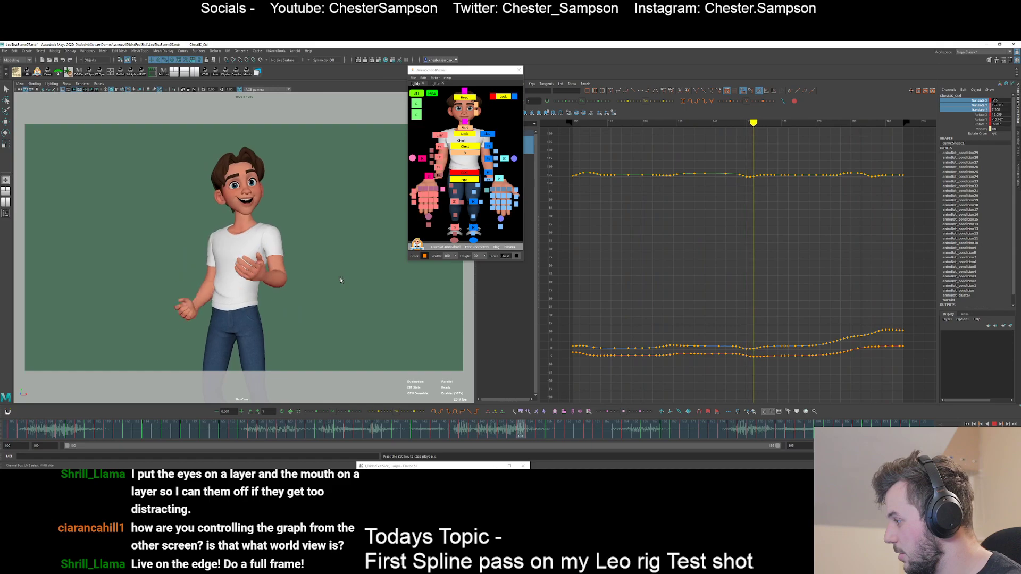
- Try another timing offset on the chest's translation keys between frames 100 and 116, and undo it
left_click(10, 429)
left_click_drag(11, 430, 171, 437, "shift")
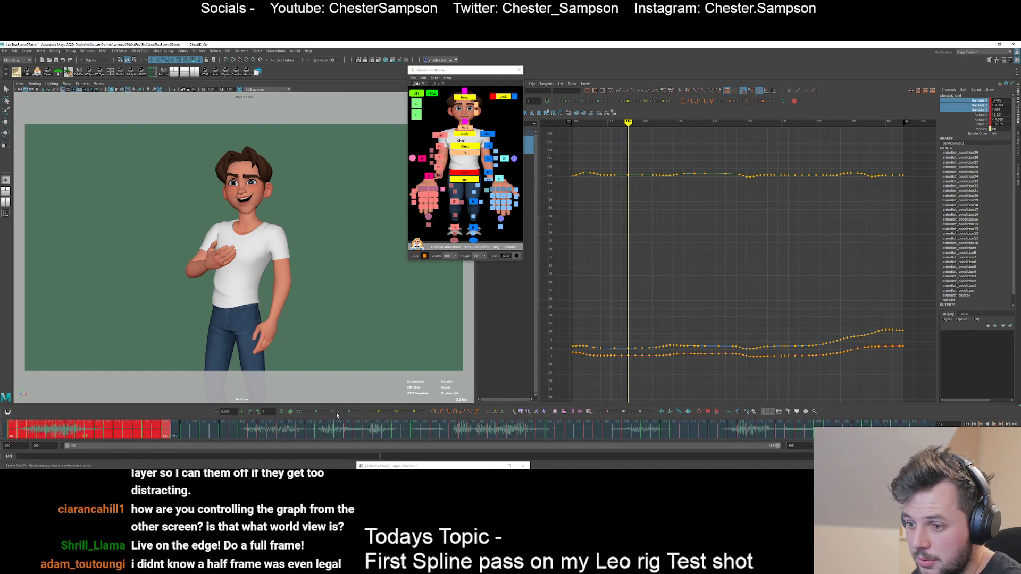
key("ctrl+z")
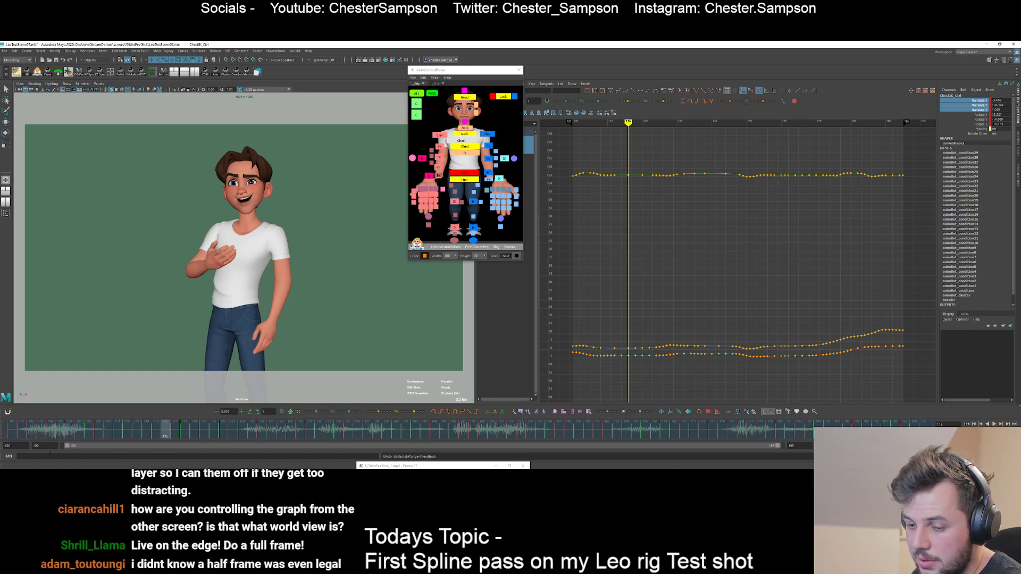
key("ctrl+z")
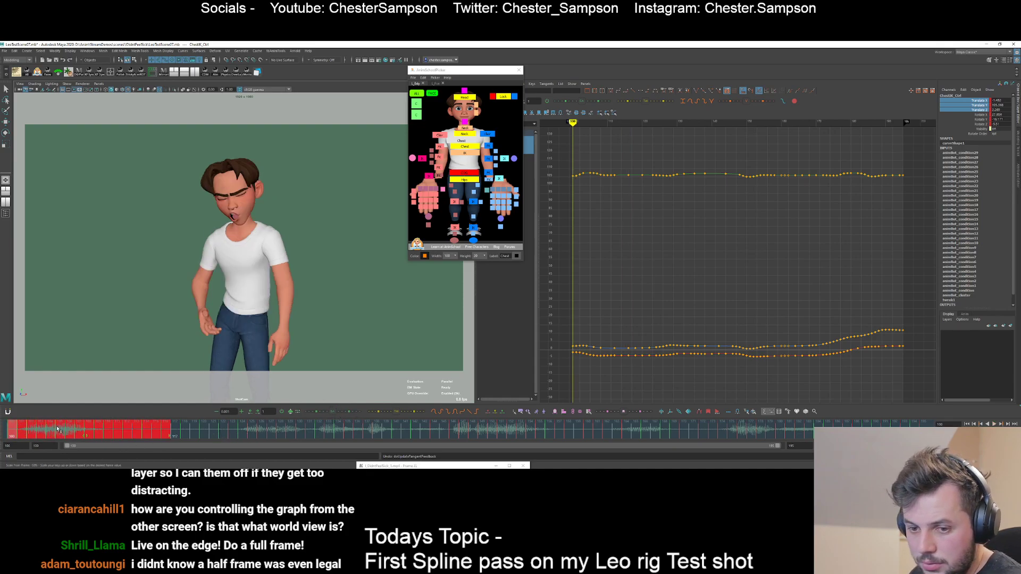
- Play the shot from frame 100 to review the chest's offset timing across all sections
left_click_drag(23, 430, 12, 431)
key("alt+v")
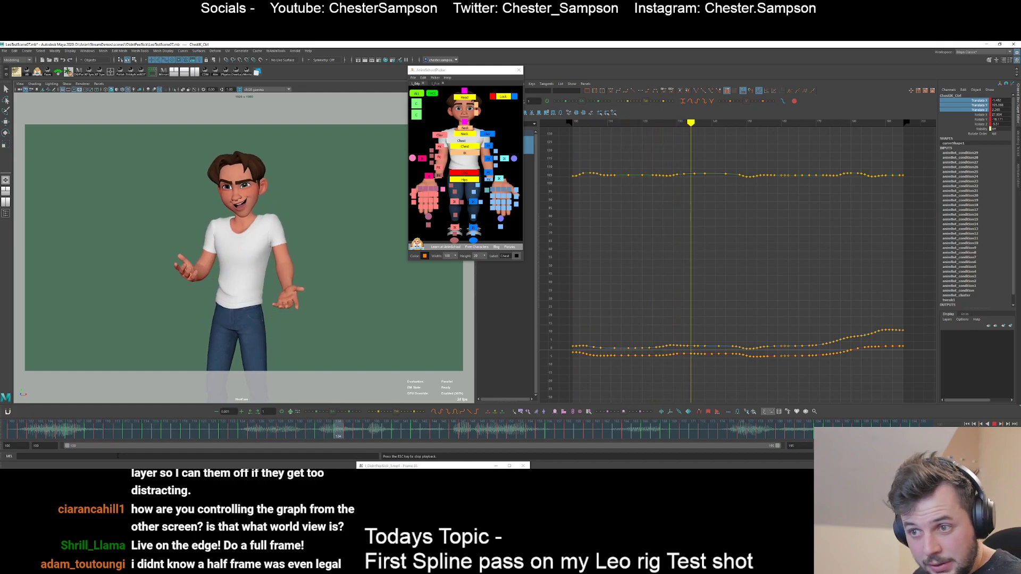
left_click(12, 435)
left_click(11, 436)
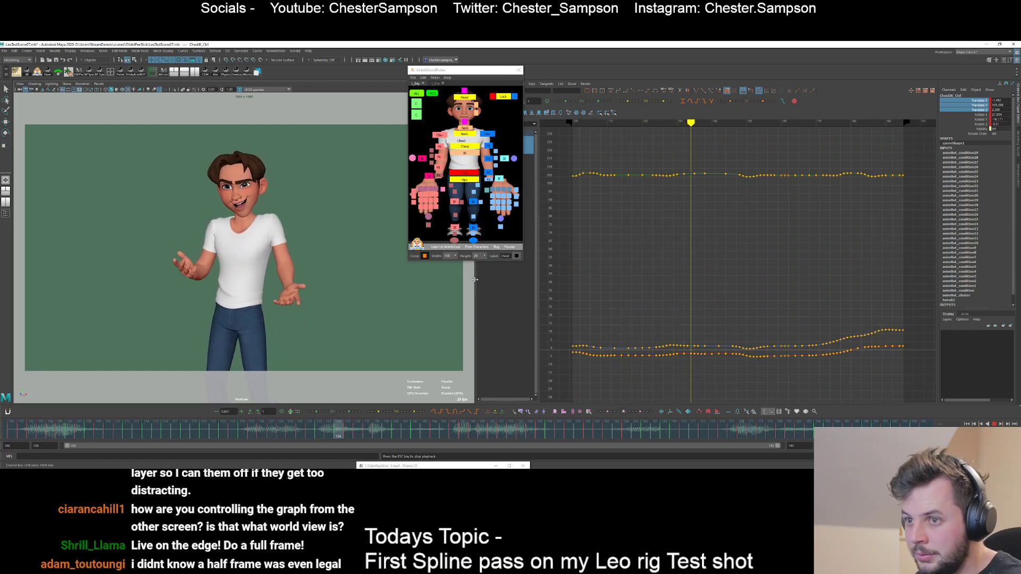
key("alt+v")
- Isolate the chest's Rotate X curve and step back through its keys from frame 164
left_click(969, 116)
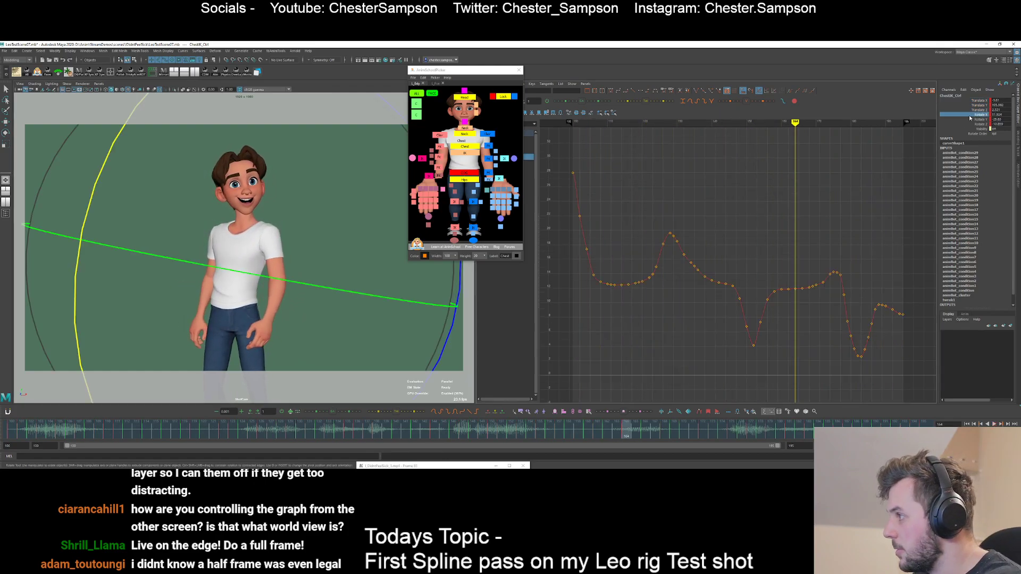
key("comma")
key("comma")
key("comma")
key("comma")
key("comma")
key("comma")
key("comma")
key("comma")
key("comma")
key("comma")
key("comma")
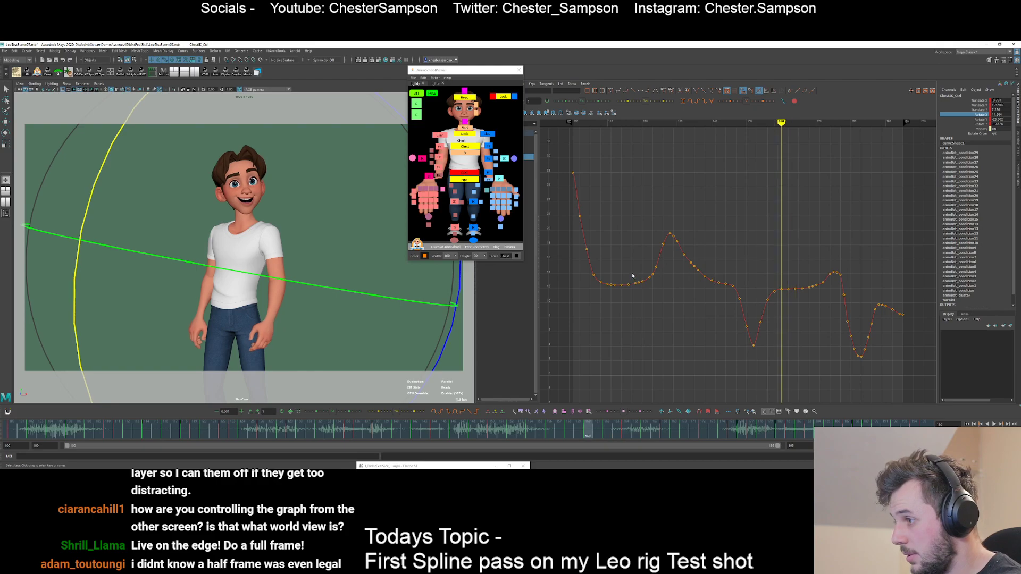
- Set the tangents of the first Rotate X key at frame 100 to linear
left_click_drag(643, 276, 567, 166)
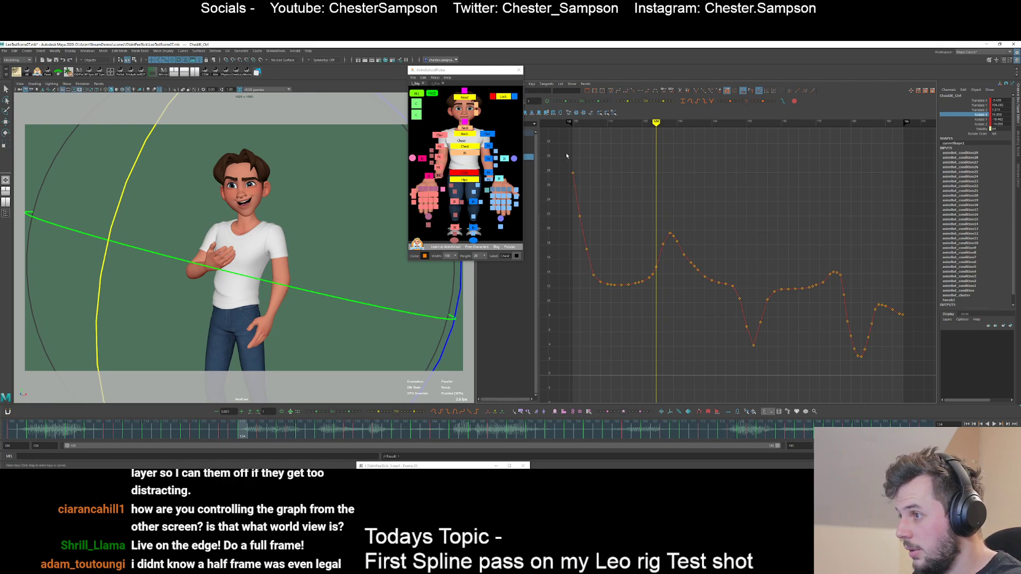
left_click_drag(570, 161, 585, 180)
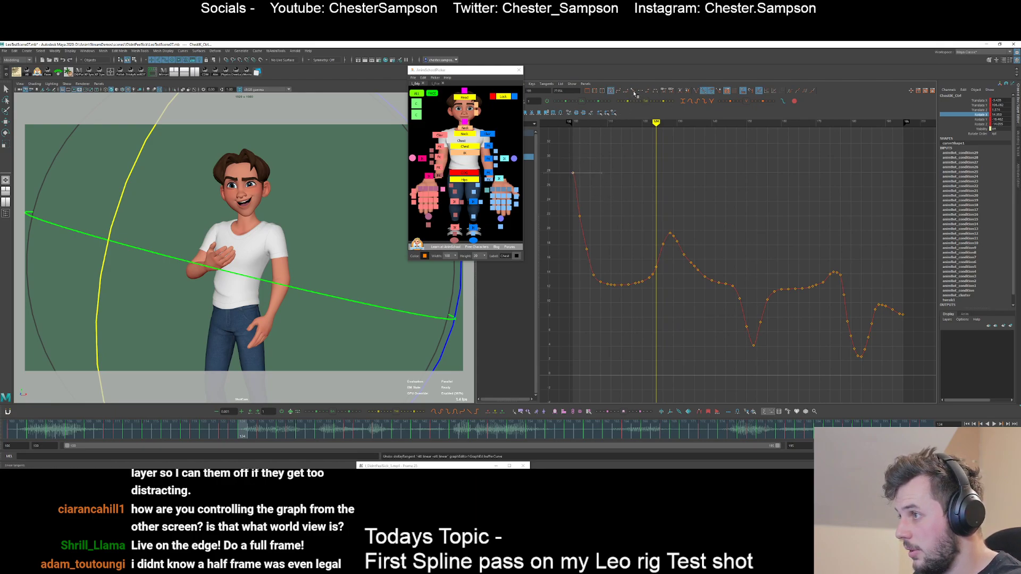
left_click(619, 165)
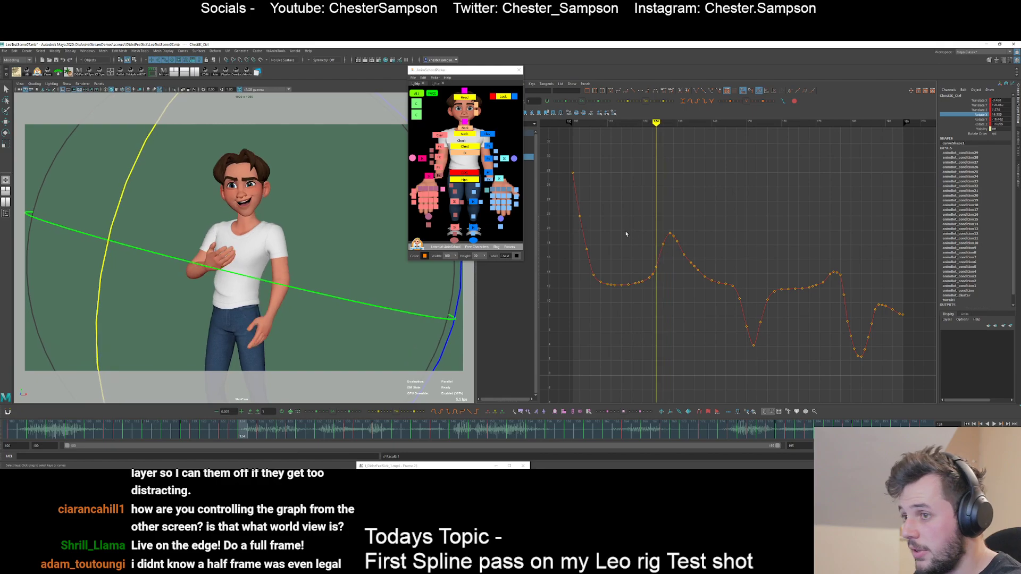
- Save the scene, give the chest control an offset motion trail and move its offset point in front of the character
left_click(481, 156)
left_click(474, 153)
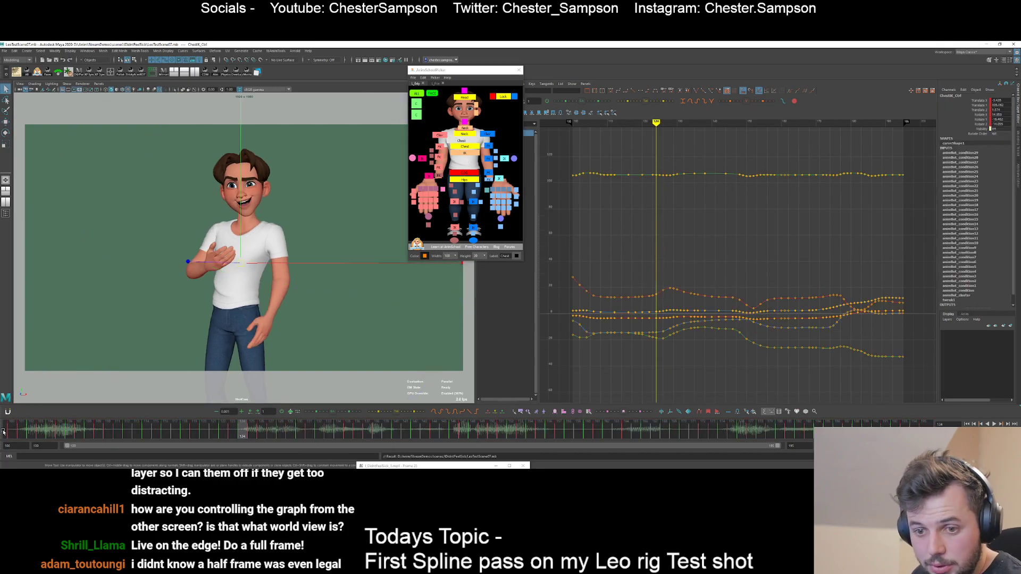
left_click(6, 431)
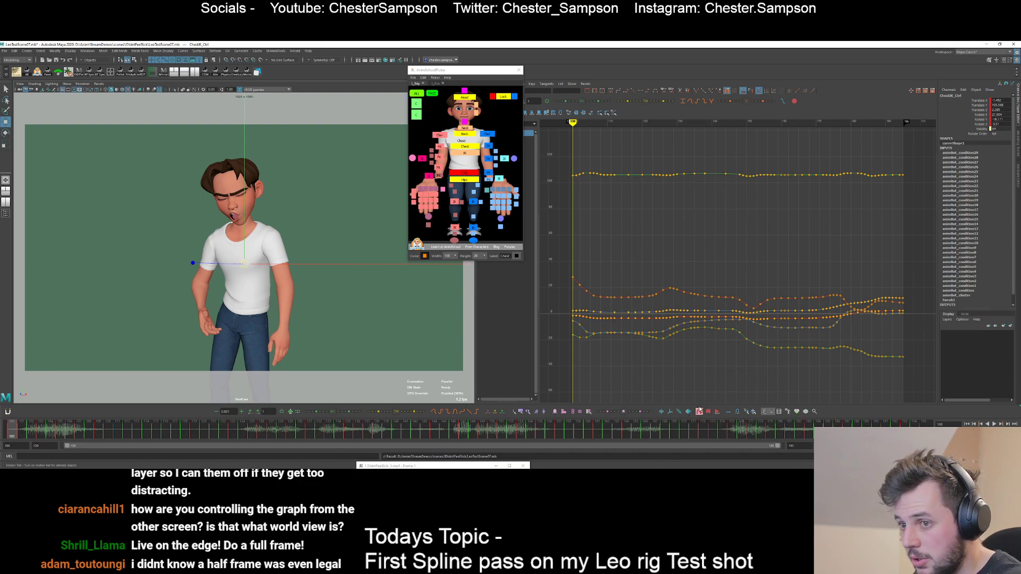
key("alt+v")
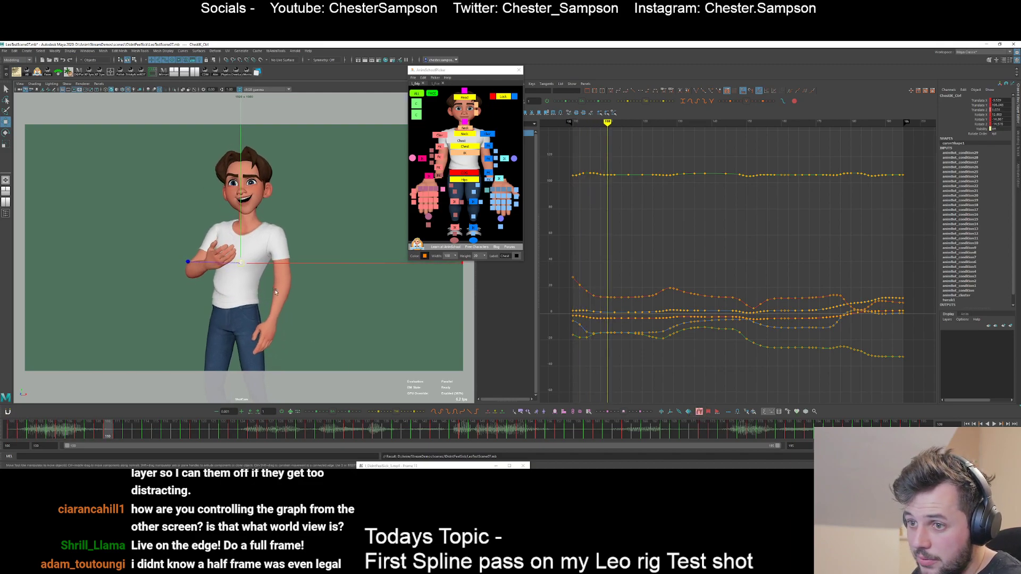
left_click(699, 412)
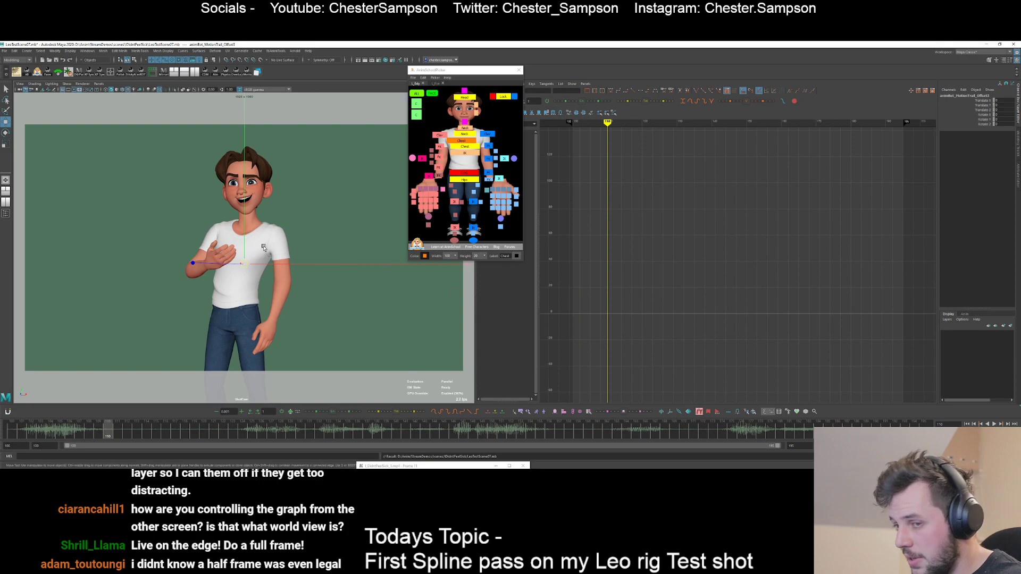
left_click_drag(219, 264, 70, 249)
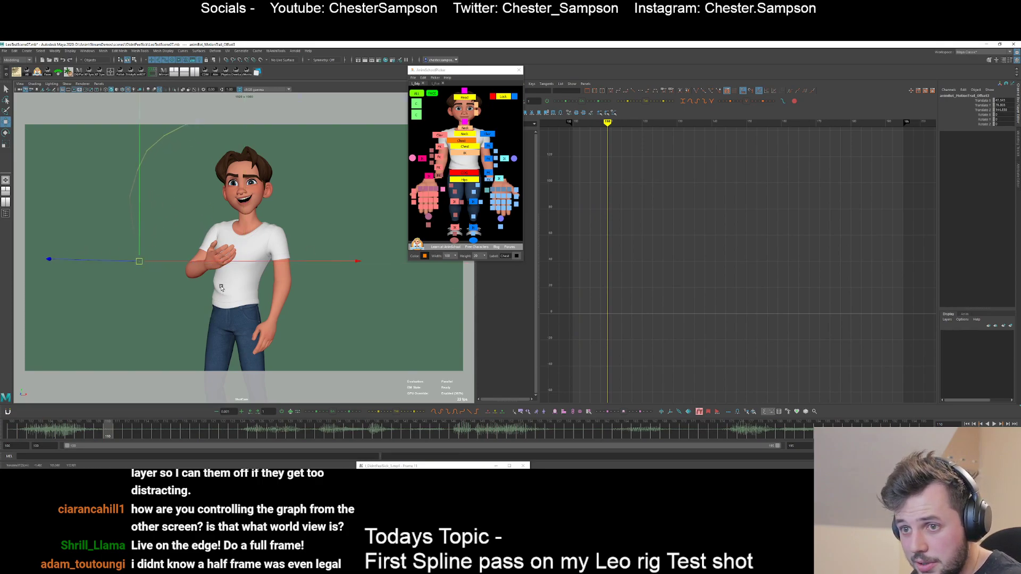
- Play the shot from frame 100 to check the chest's motion trail
left_click(11, 429)
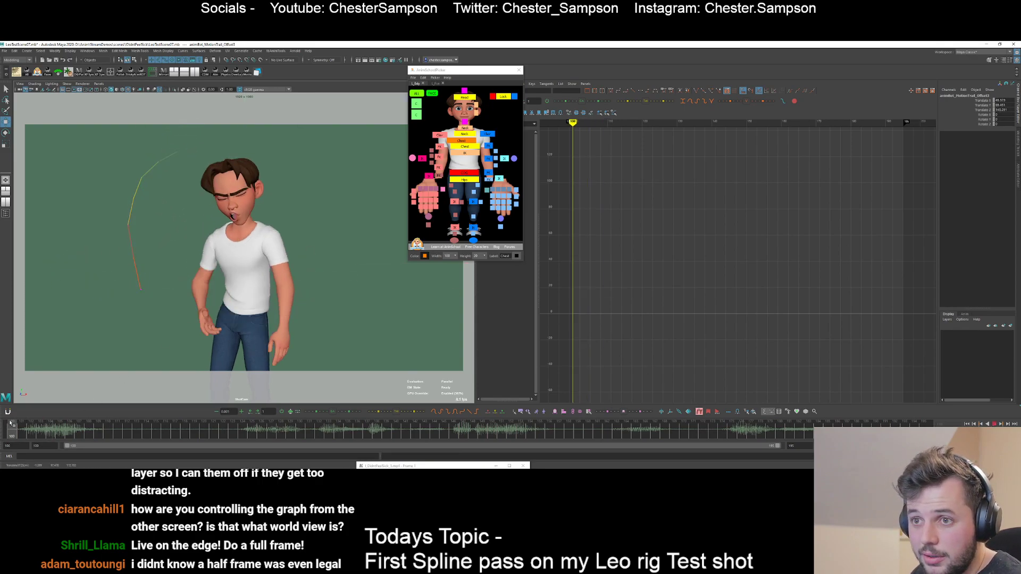
key("alt+v")
key("alt+v")
- Select the chest control, isolate its Rotate X, Y and Z curves and activate the Rotate tool at frame 100
left_click(454, 142)
key("e")
key("comma")
key("comma")
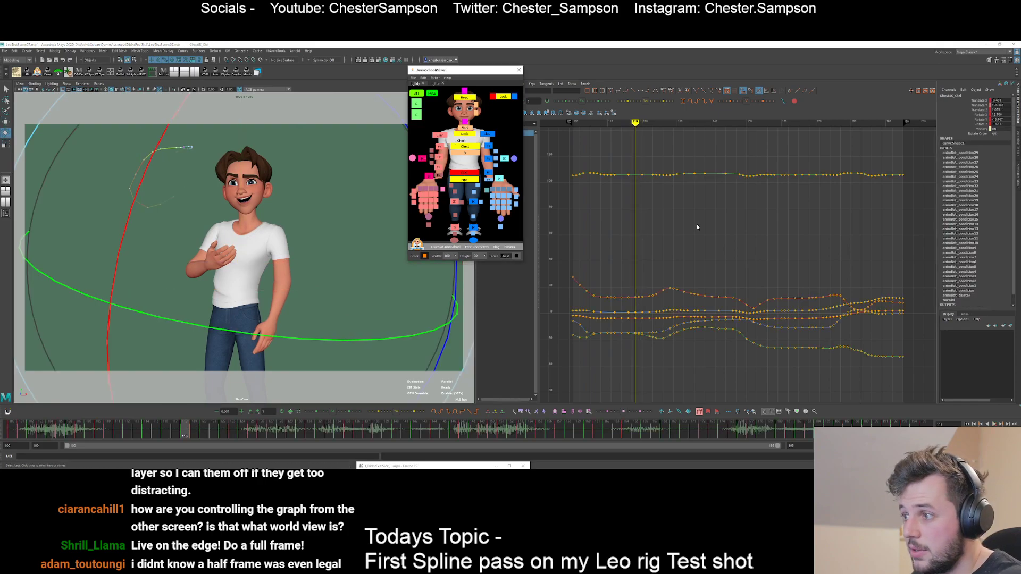
left_click_drag(979, 124, 973, 116)
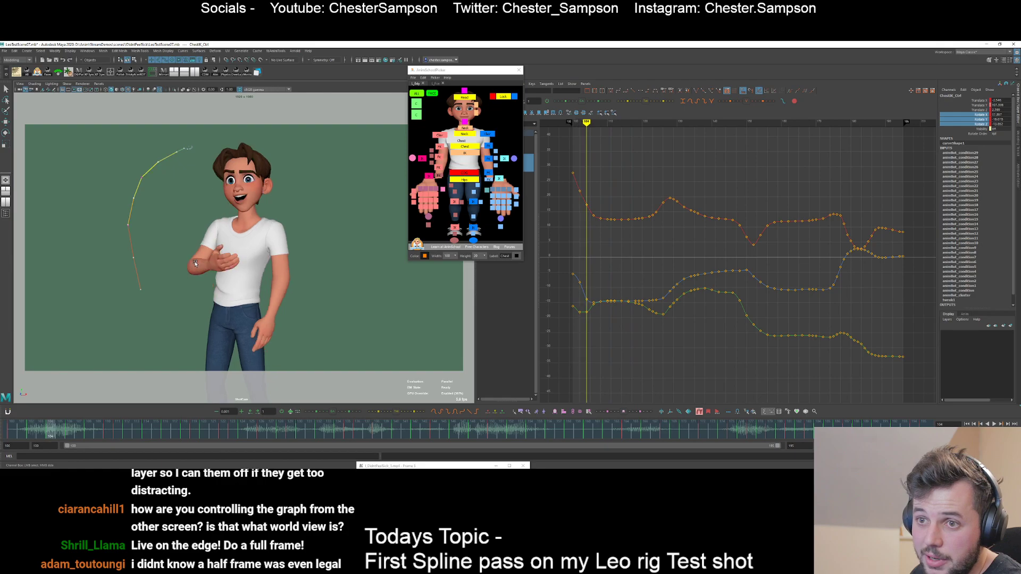
key("e")
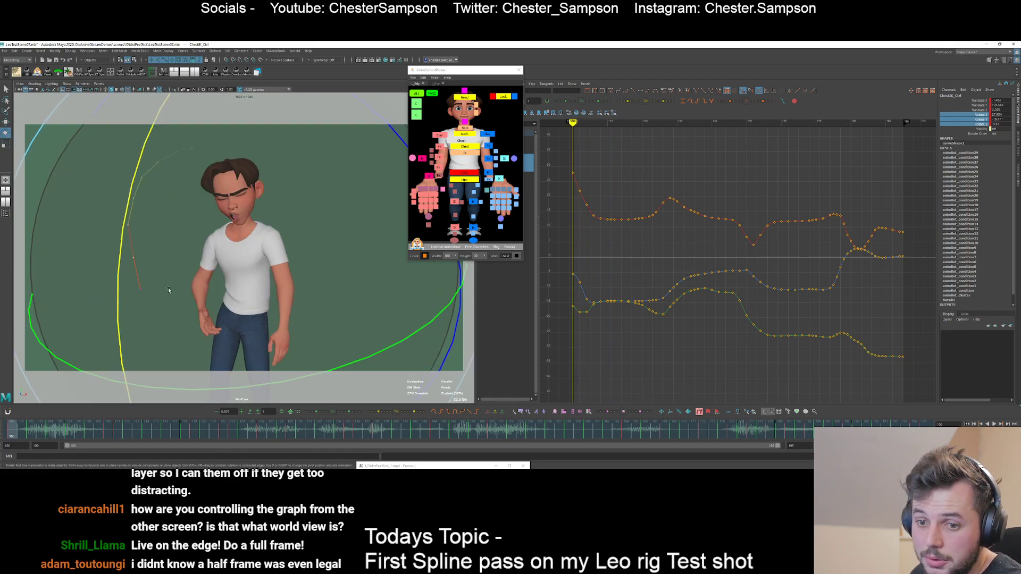
- Rotate the chest slightly at frame 101 to smooth the start of its motion trail arc
key("alt+period")
key("alt+comma")
key("alt+period")
key("s")
left_click(169, 313)
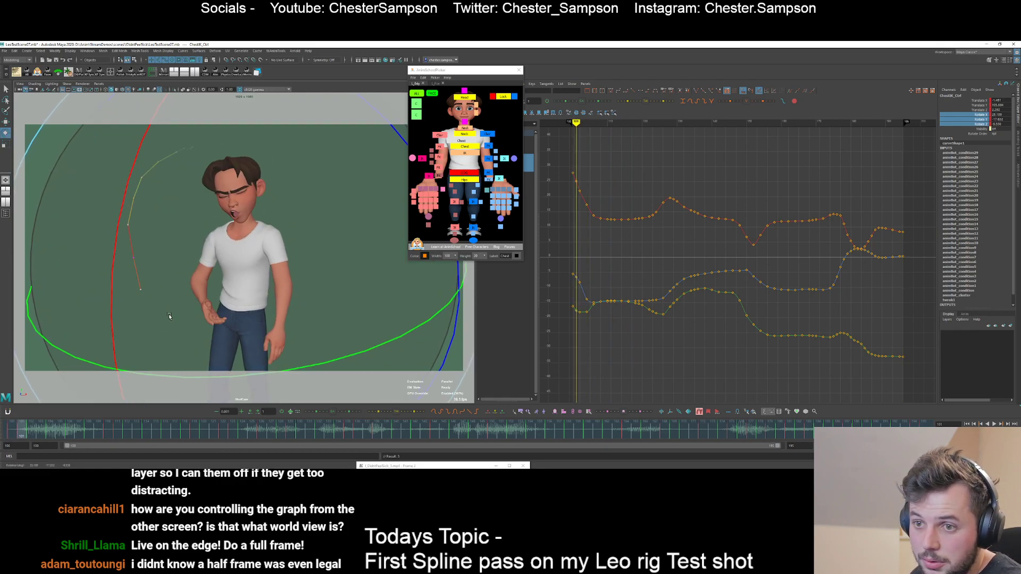
key("alt+comma")
key("alt+period")
key("alt+period")
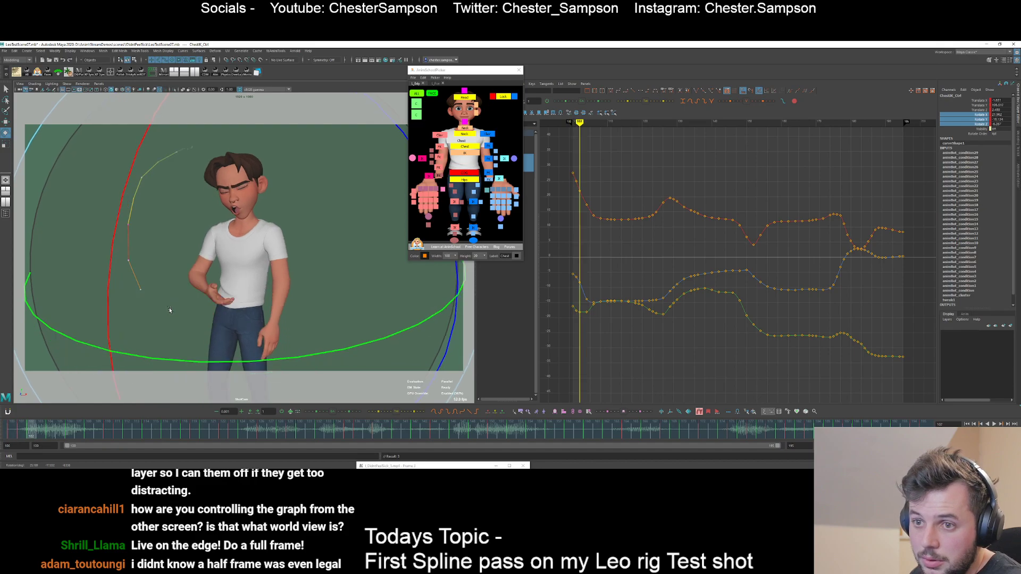
- Rotate the chest slightly at frame 103 to even out the trail and check the arc up to frame 109
key("alt+period")
middle_click_drag(169, 309, 167, 290)
key("alt+period")
key("alt+period")
key("alt+period")
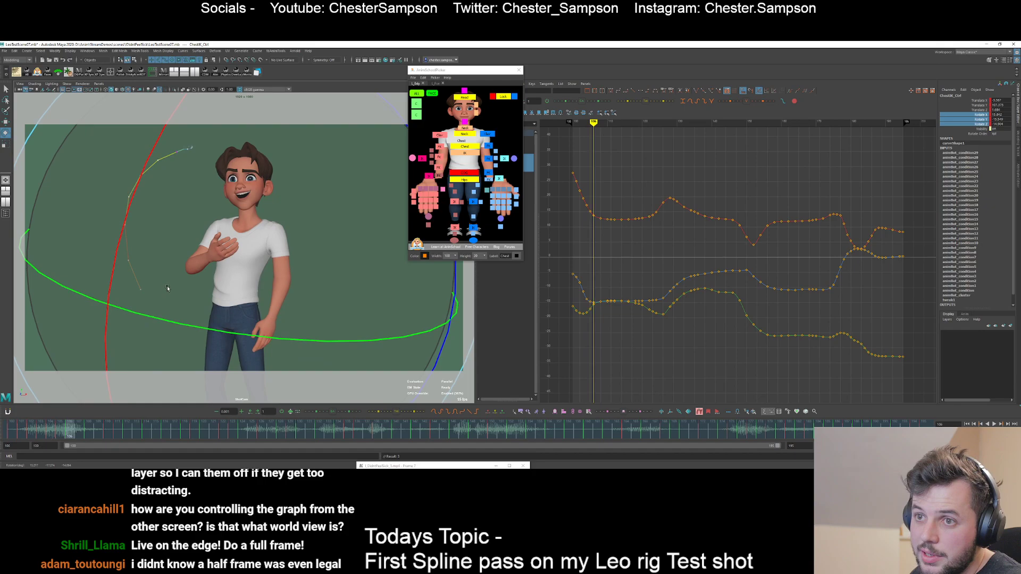
key("alt+period")
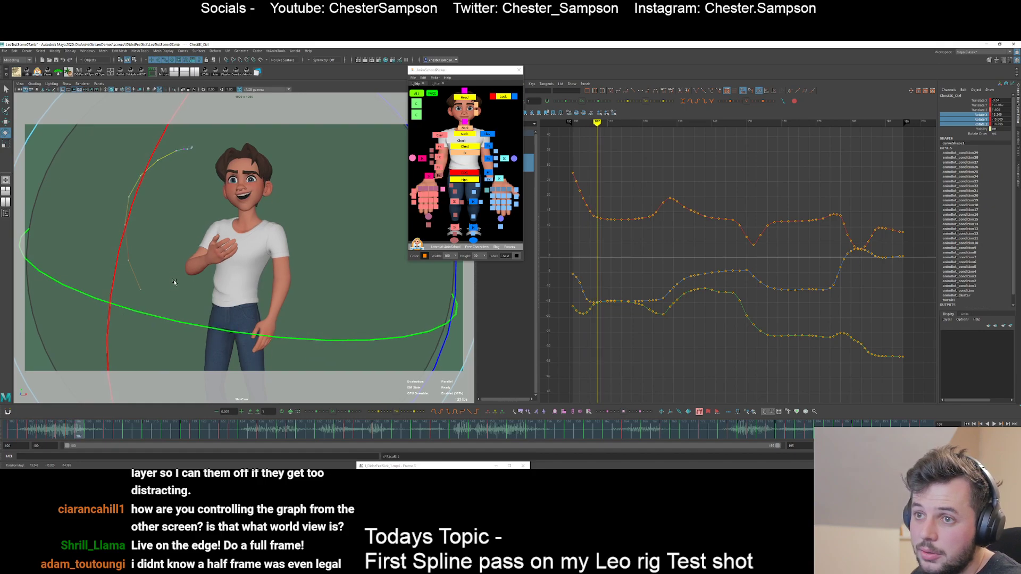
key("alt+period")
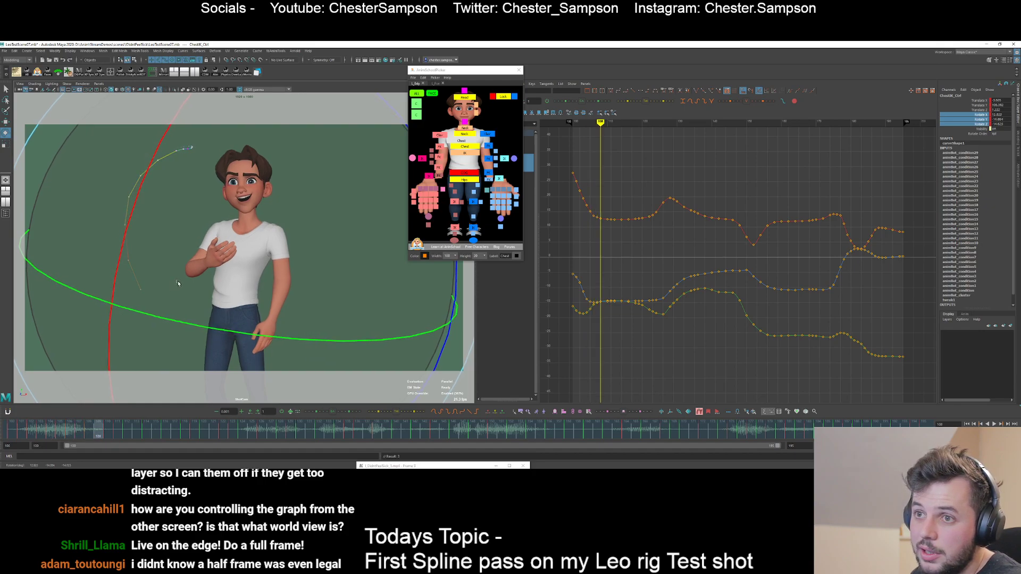
- Step through frames 109 to 119 to examine the chest's arc, undoing the rotation tweak at frame 117
key("alt+period")
key("alt+period")
key("alt+period")
key("alt+period")
key("alt+period")
key("alt+period")
key("alt+period")
key("alt+period")
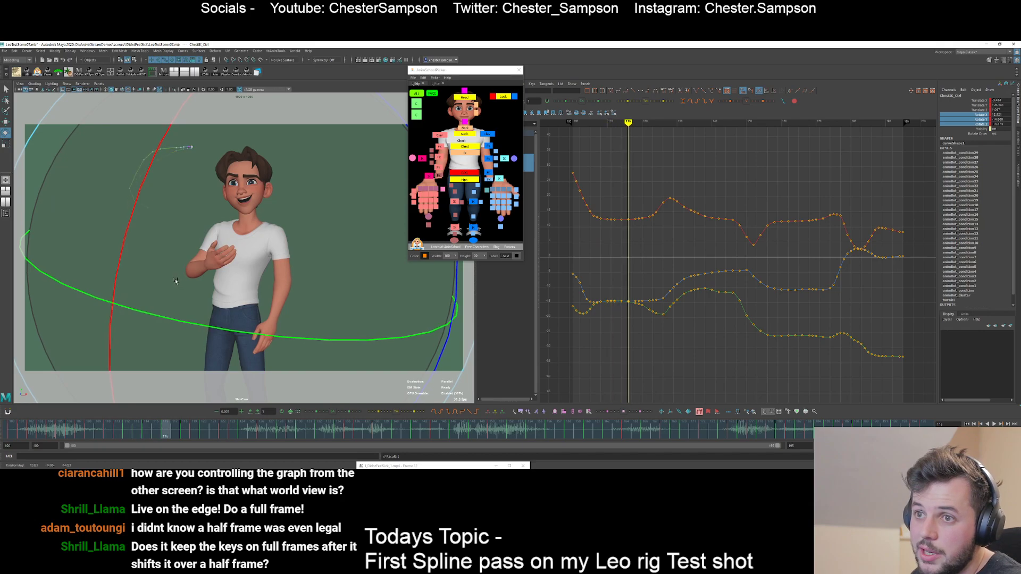
key("alt+period")
key("alt+period")
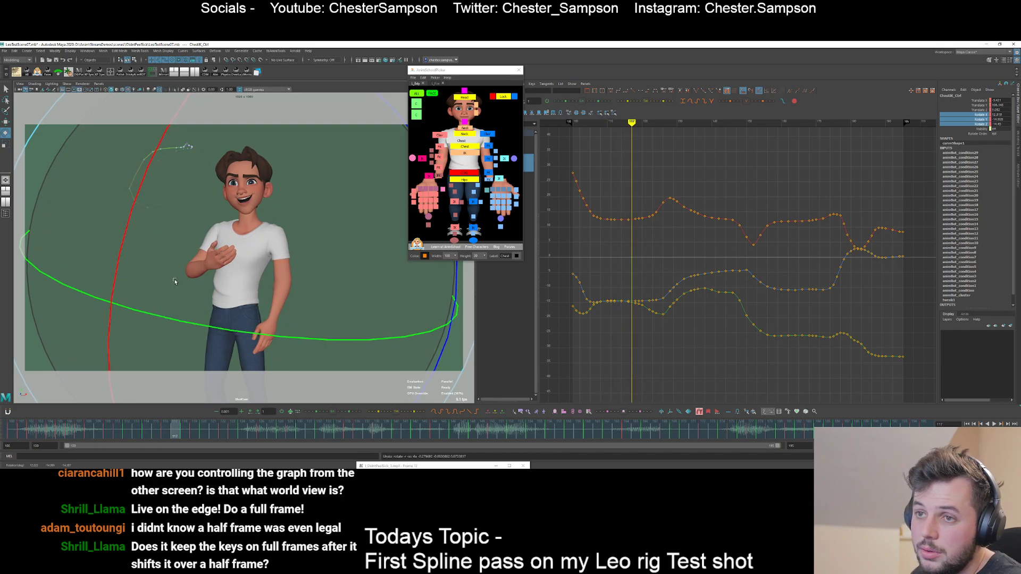
key("alt+period")
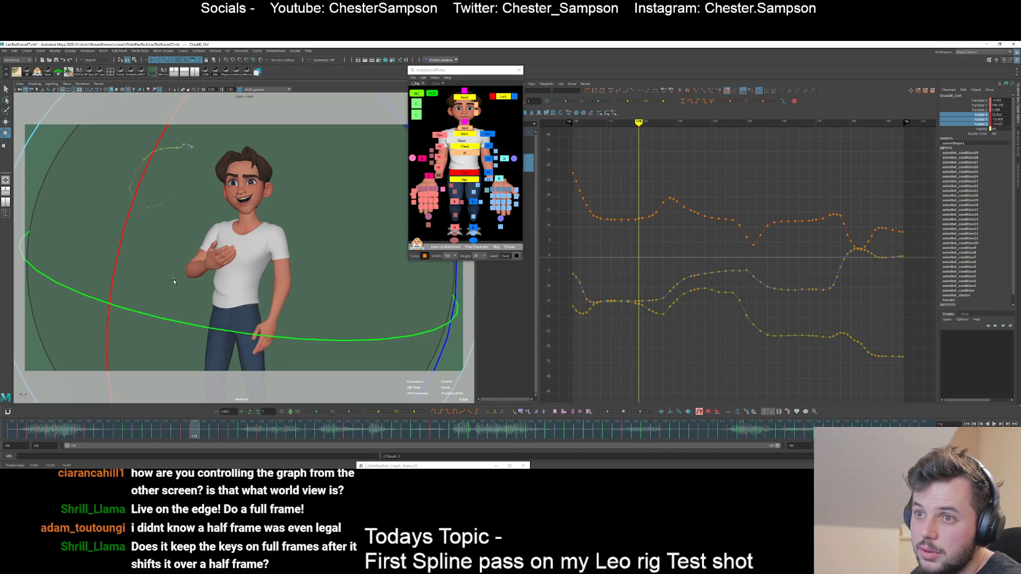
- Rotate the chest slightly at frame 119 to smooth its motion trail arc
key("alt+period")
key("alt+comma")
left_click_drag(172, 279, 172, 279)
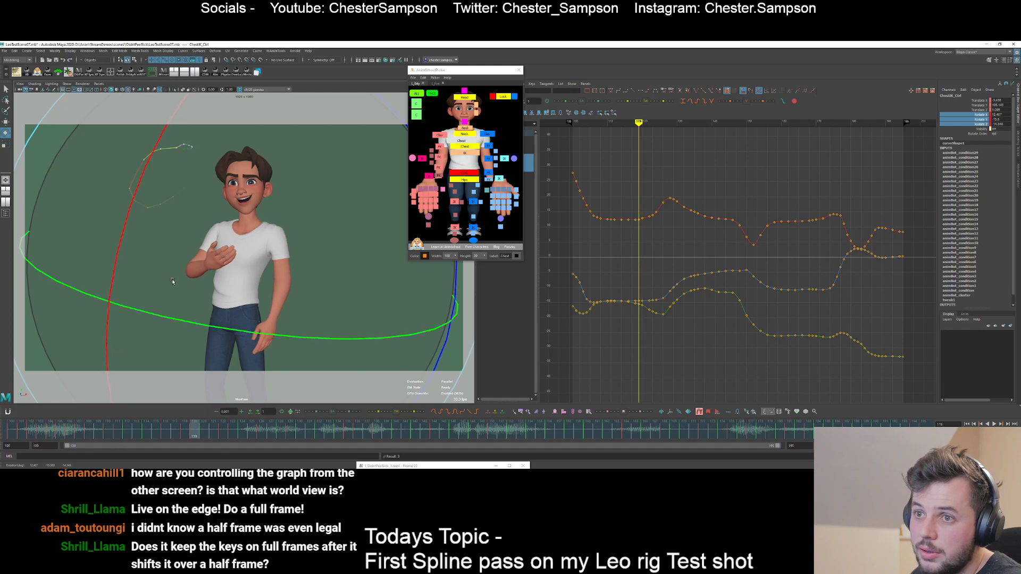
middle_click_drag(125, 259, 150, 271)
key("alt+period")
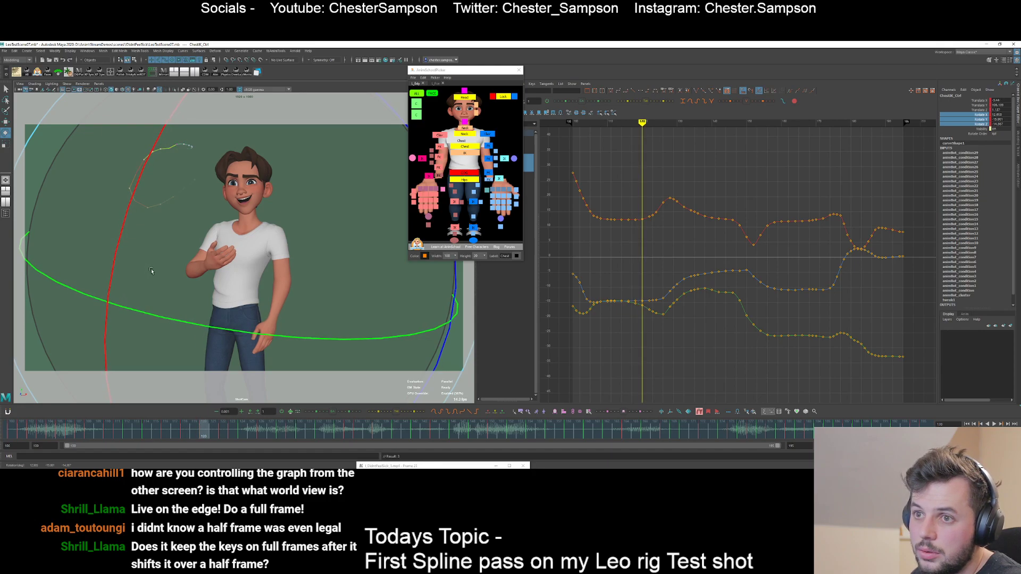
- Rotate the chest slightly at frame 122 and recheck the trail back to frame 118
key("alt+period")
key("alt+period")
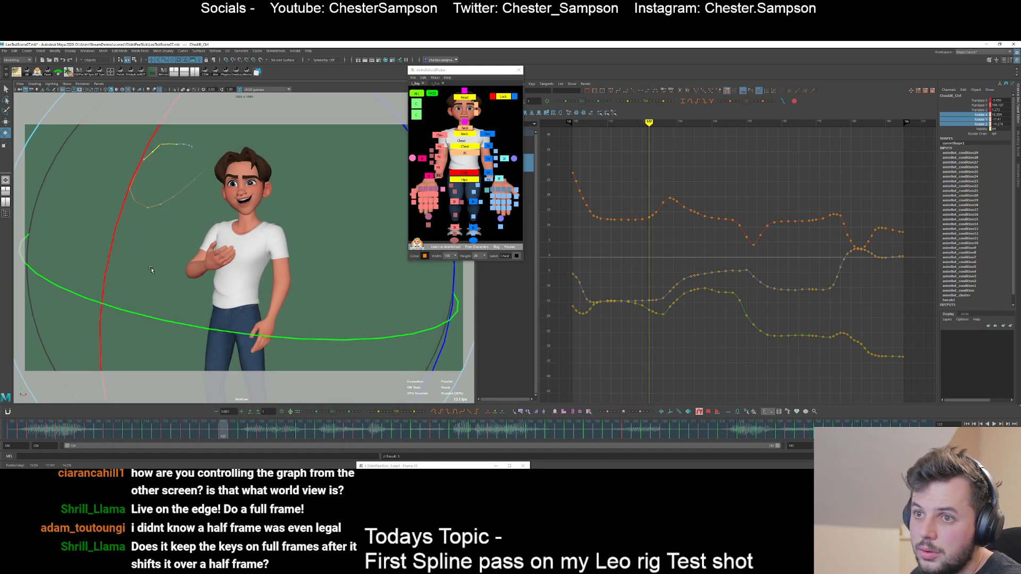
middle_click_drag(150, 269, 149, 271)
key("alt+comma")
key("alt+comma")
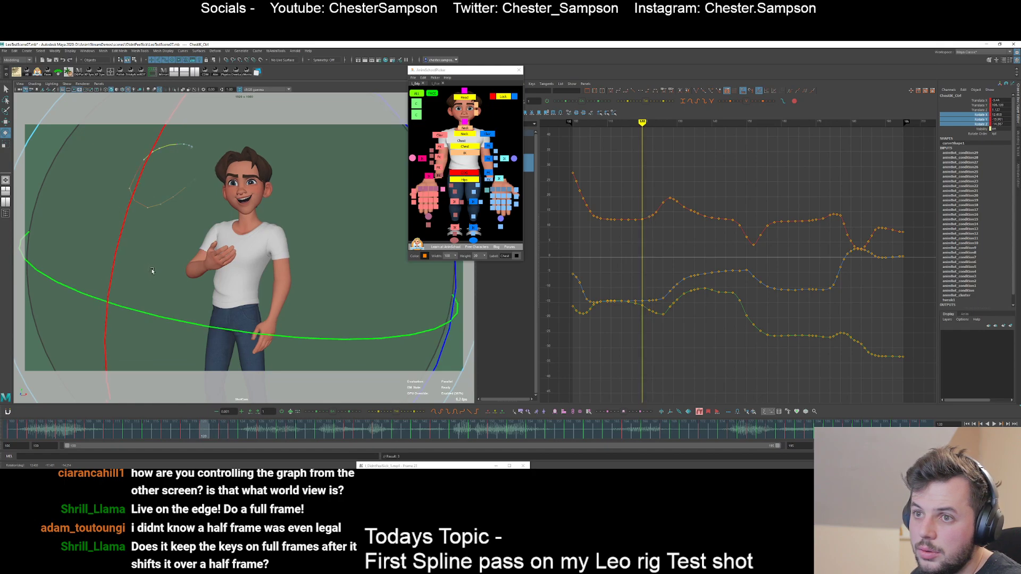
key("alt+comma")
key("alt+comma")
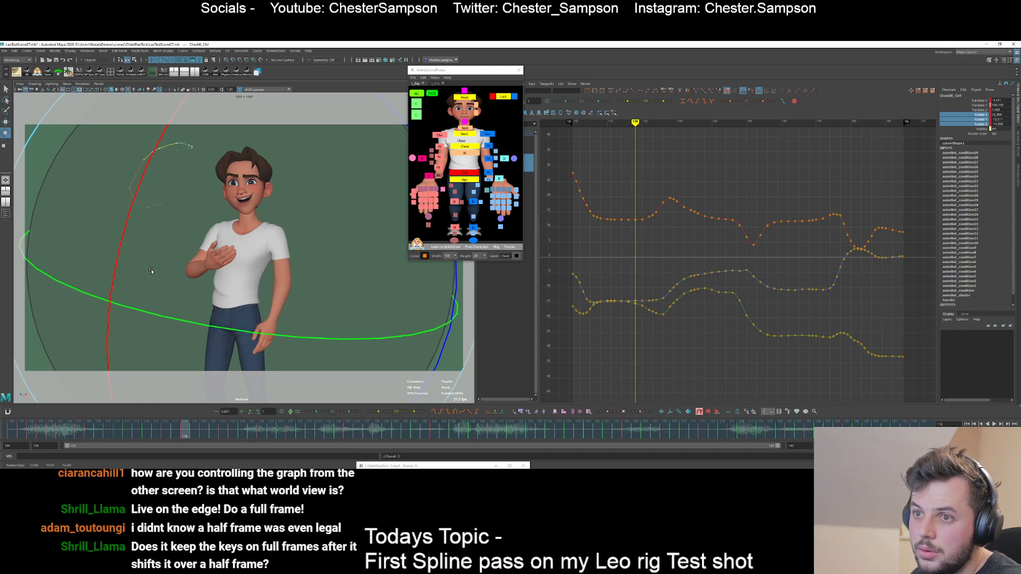
- Step through frames 118 to 134 to examine the spacing and arc of the chest's motion trail
key("alt+comma")
key("alt+comma")
key("alt+period")
key("alt+period")
key("alt+period")
key("alt+period")
key("alt+period")
key("alt+period")
key("alt+period")
key("alt+period")
key("alt+period")
key("alt+period")
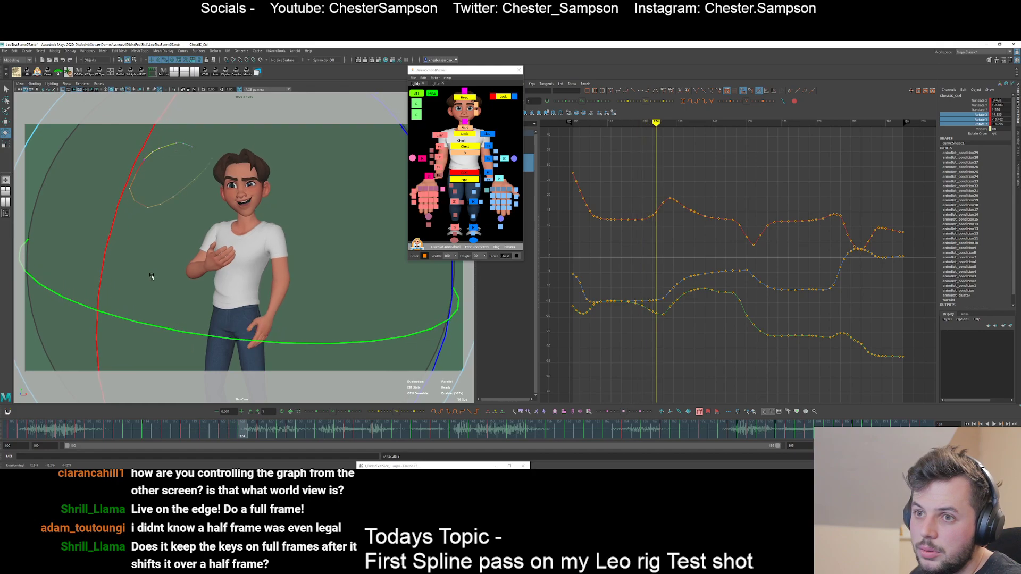
key("alt+period")
key("alt+period")
key("alt+period")
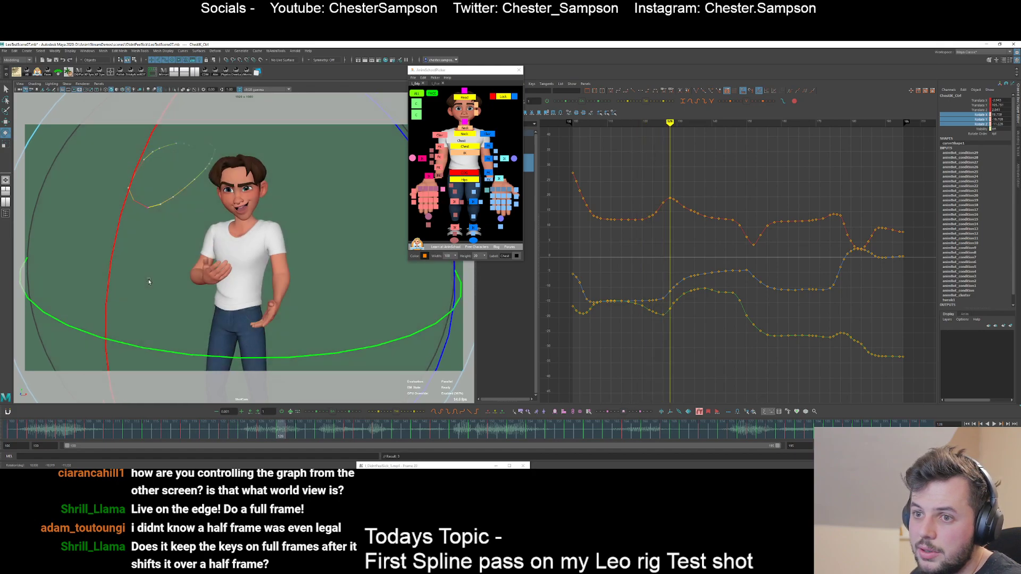
key("alt+period")
key("alt+period")
key("alt+period")
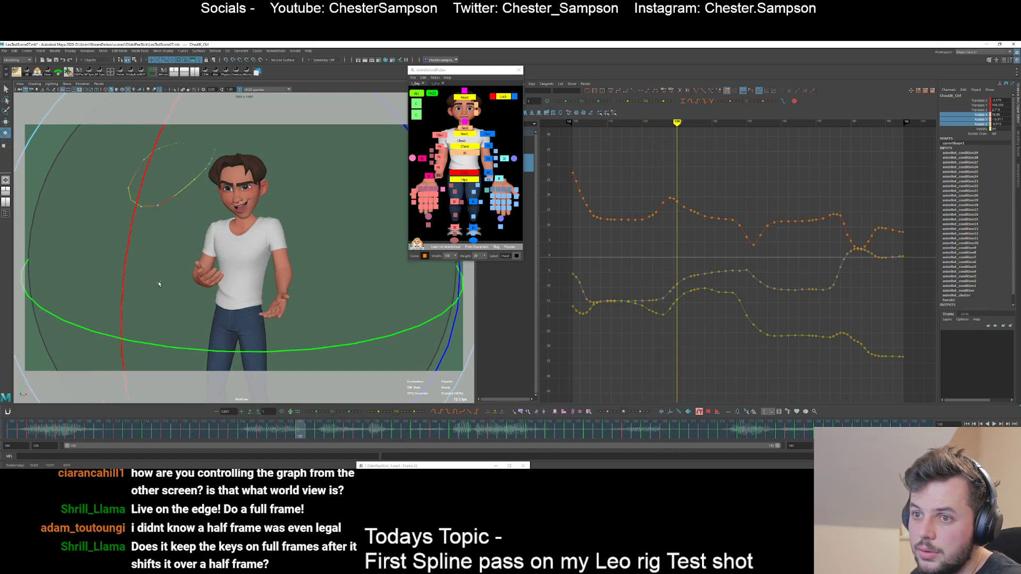
key("alt+period")
key("alt+period")
key("alt+period")
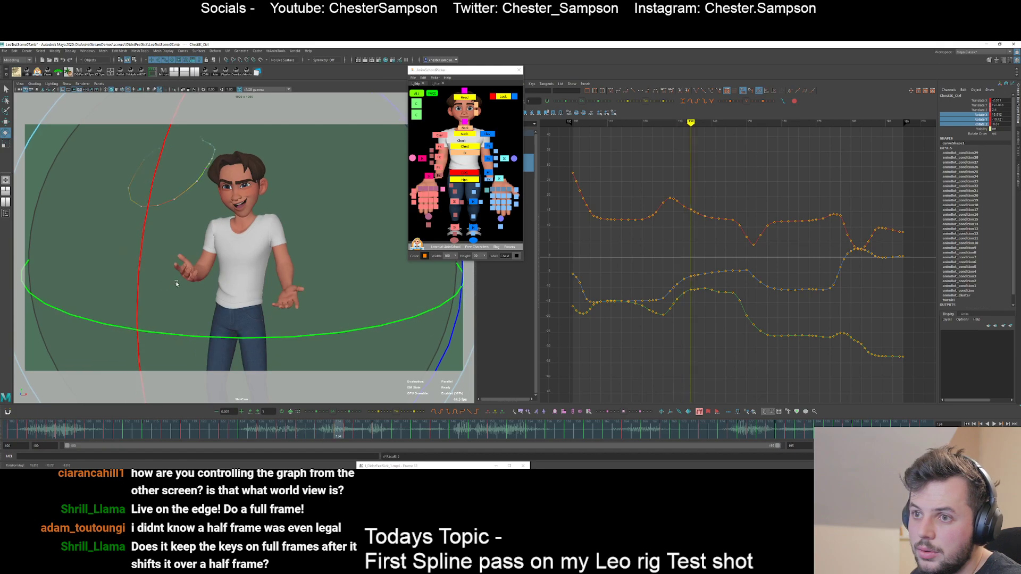
- Undo the last rotation tweak at frame 134 and rotate the chest slightly again to round the arc
key("ctrl+z")
key("ctrl+z")
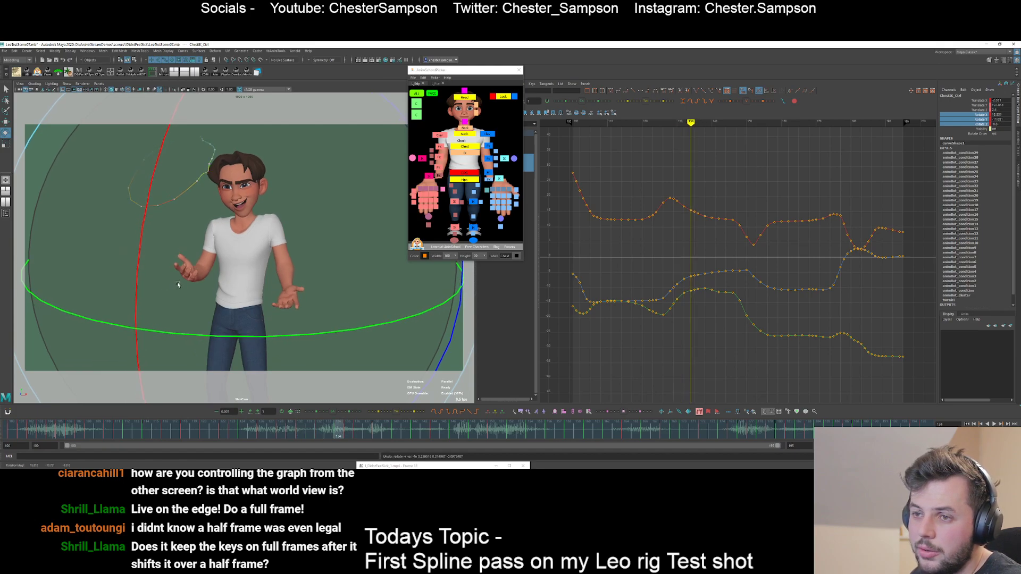
key("alt+comma")
key("alt+comma")
key("alt+period")
key("alt+period")
left_click_drag(177, 285, 178, 286)
key("alt+comma")
key("alt+comma")
key("alt+period")
key("alt+period")
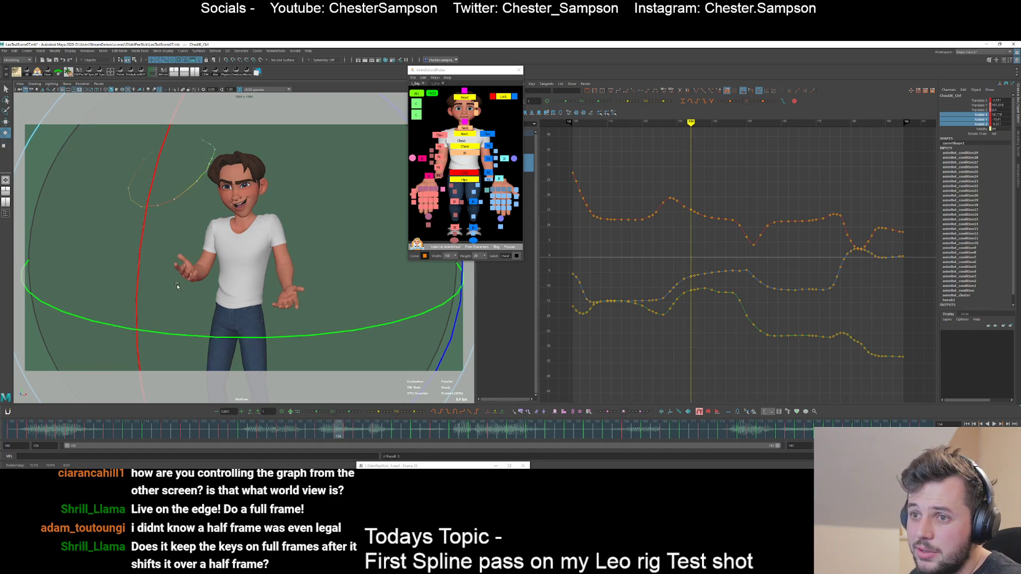
- Rotate the chest slightly at frame 132 and compare it with the neighbouring frames on the trail
key("alt+comma")
key("alt+comma")
key("alt+period")
key("alt+comma")
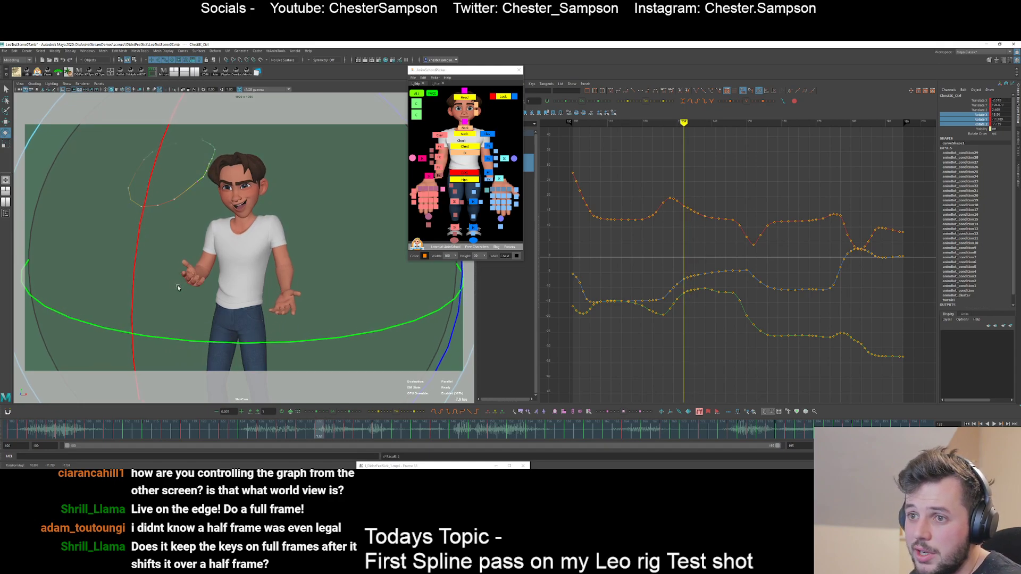
left_click_drag(177, 286, 178, 286)
key("alt+comma")
key("alt+comma")
key("alt+period")
key("alt+period")
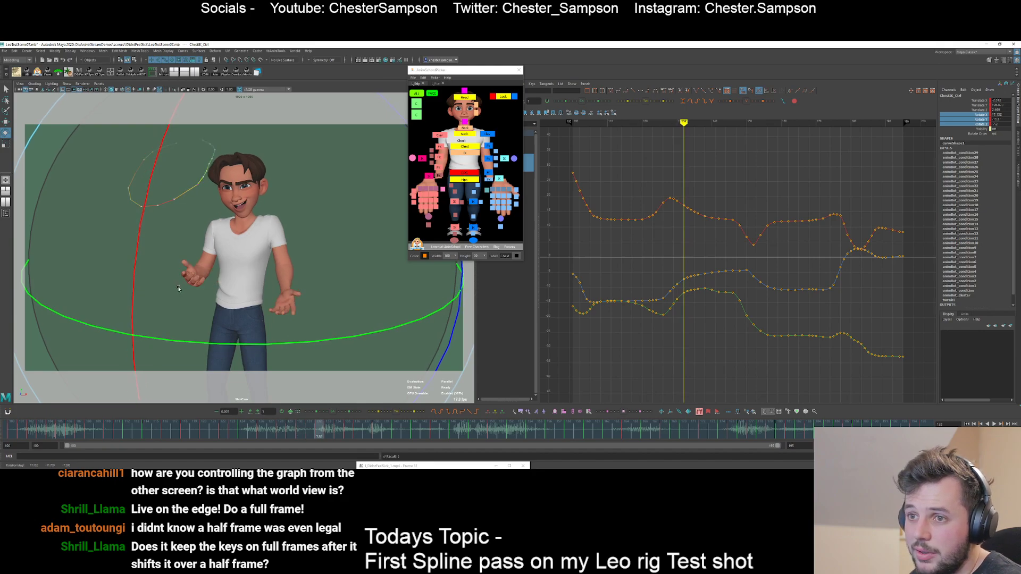
- Fine-tune the chest's rotation at frame 134 once more and check the trail against the adjacent frames
key("alt+period")
key("alt+period")
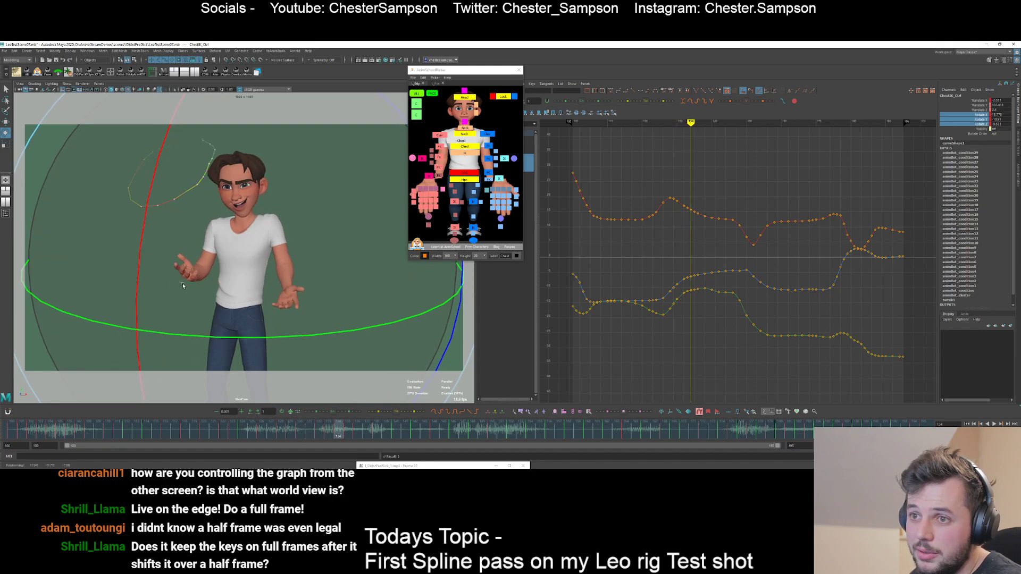
key("alt+period")
left_click_drag(185, 283, 187, 285)
key("alt+comma")
key("alt+comma")
key("alt+period")
key("alt+period")
key("alt+period")
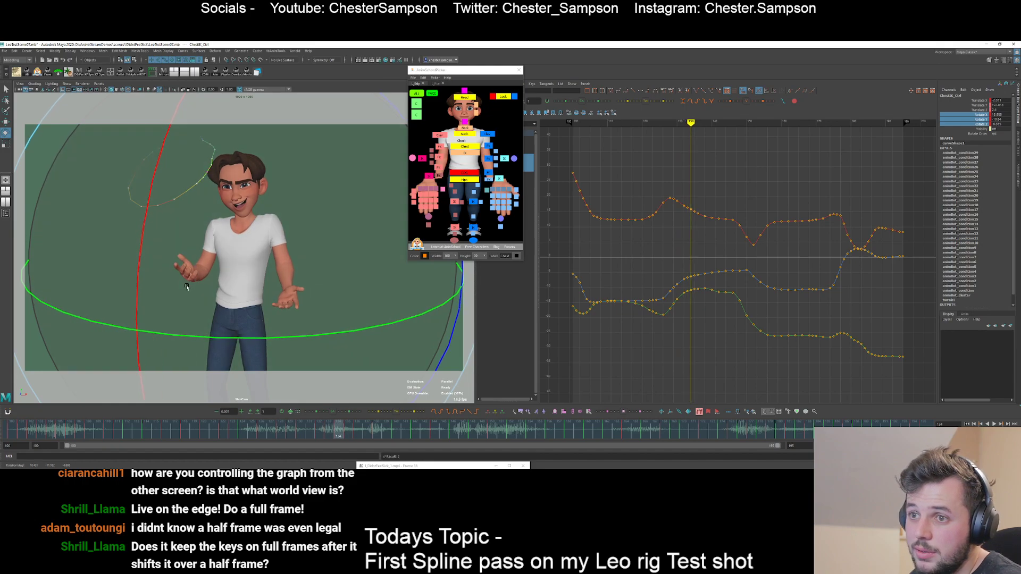
middle_click_drag(186, 286, 189, 287)
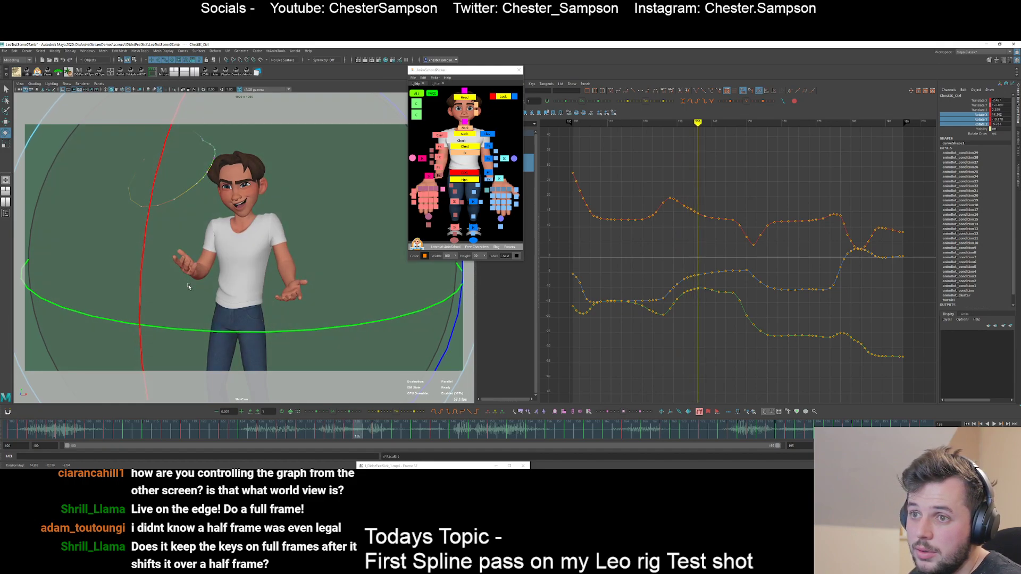
- Step back and forth through frames 136 to 148 to examine the chest's arc
key("alt+period")
key("alt+period")
key("alt+period")
key("alt+period")
key("alt+period")
key("alt+period")
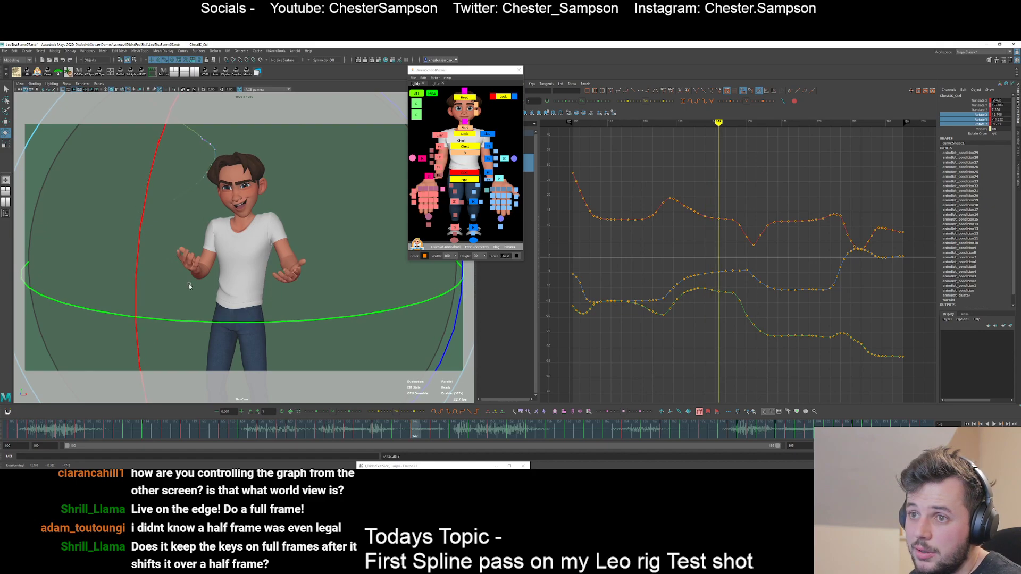
key("alt+period")
key("alt+period")
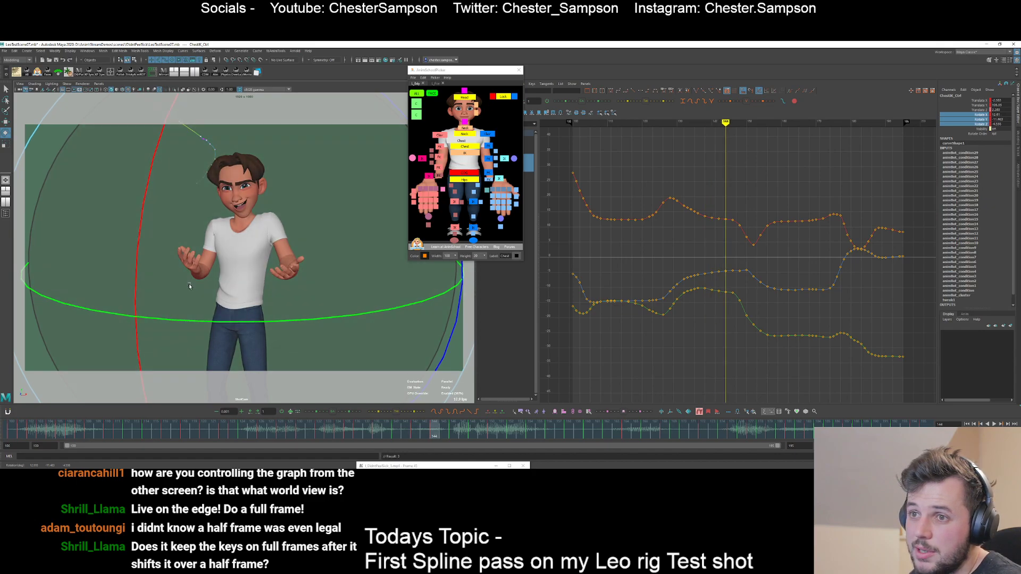
key("alt+comma")
key("alt+comma")
key("alt+comma")
key("alt+comma")
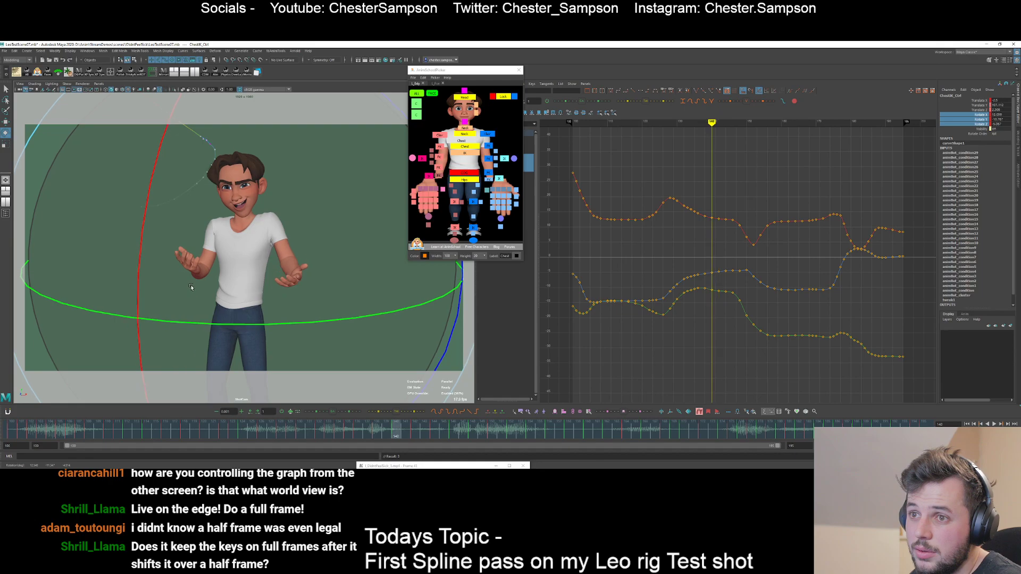
key("alt+period")
key("alt+period")
key("alt+period")
key("alt+period")
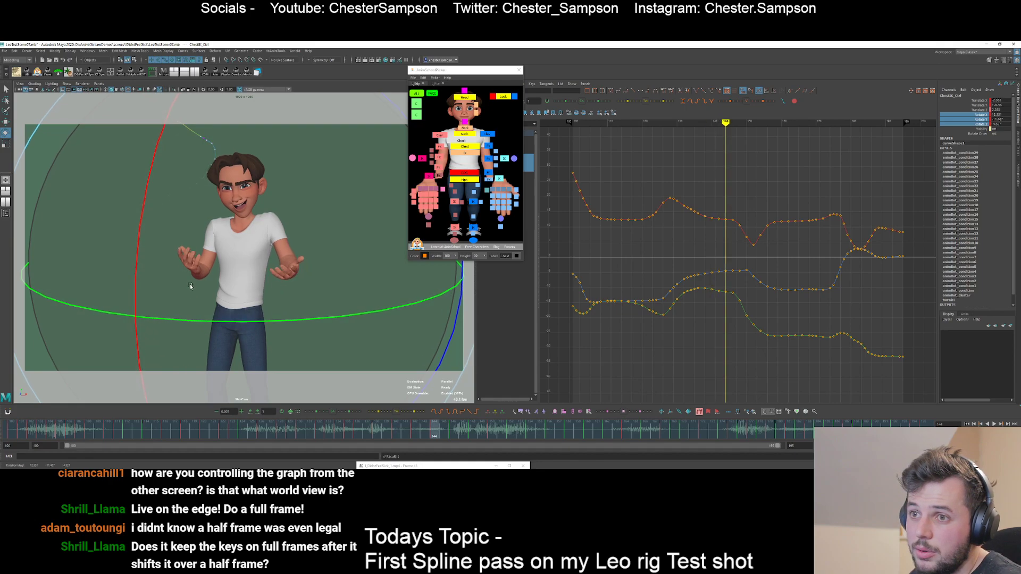
key("alt+period")
key("alt+period")
key("alt+period")
key("alt+period")
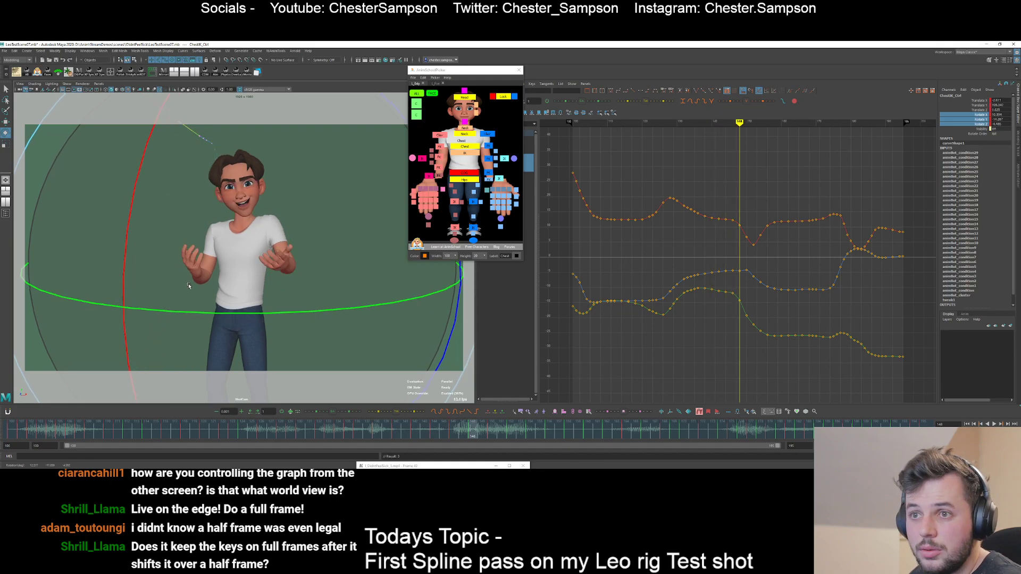
- Reframe the shot camera to show more of the motion trail and rotate the chest slightly at frame 150
key("backslash")
right_click_drag(171, 243, 61, 186)
right_click_drag(319, 298, 201, 214)
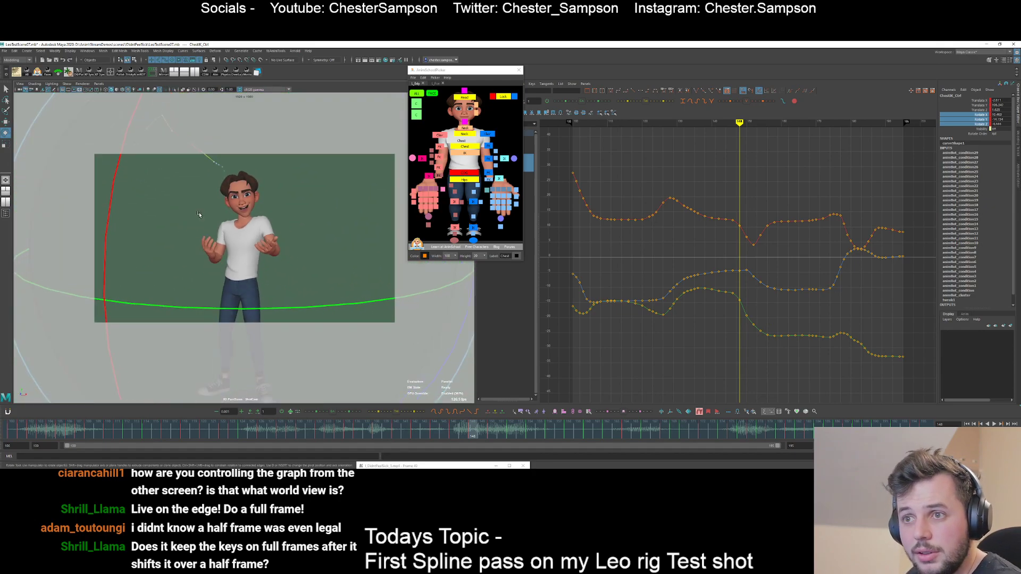
middle_click_drag(192, 255, 249, 288)
key("alt+comma")
key("alt+comma")
key("alt+period")
key("alt+period")
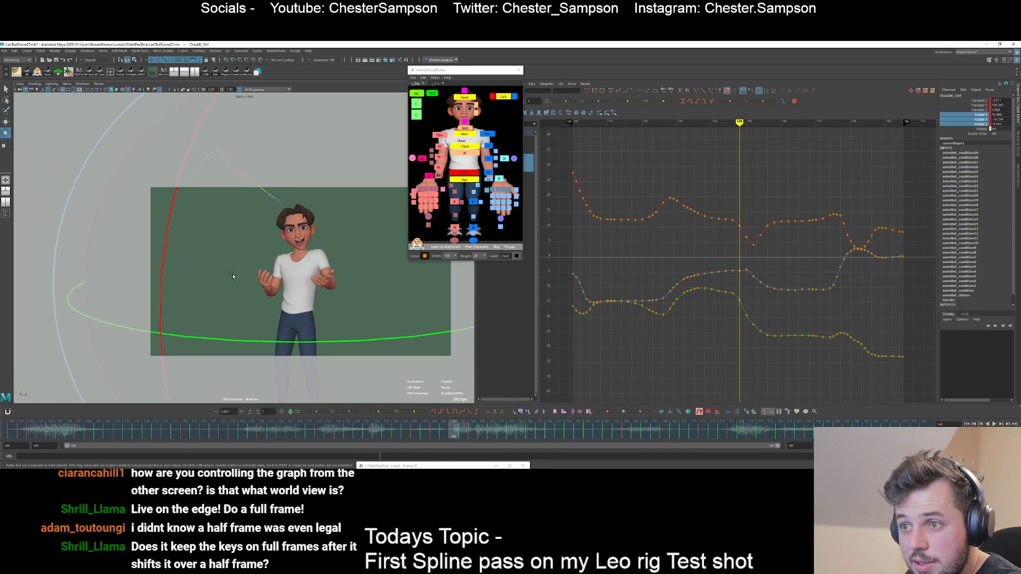
key("alt+period")
key("alt+period")
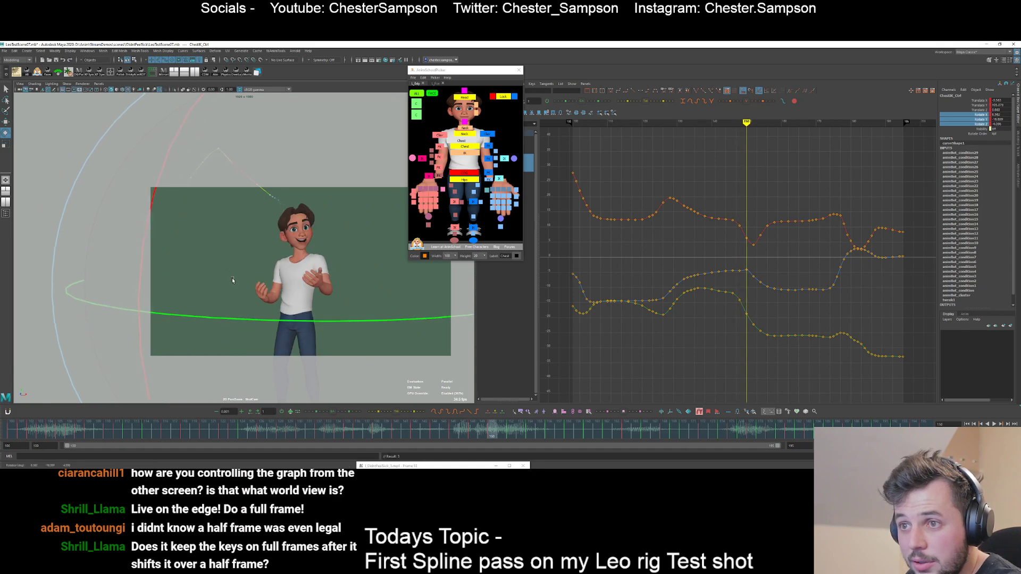
left_click_drag(236, 279, 231, 279)
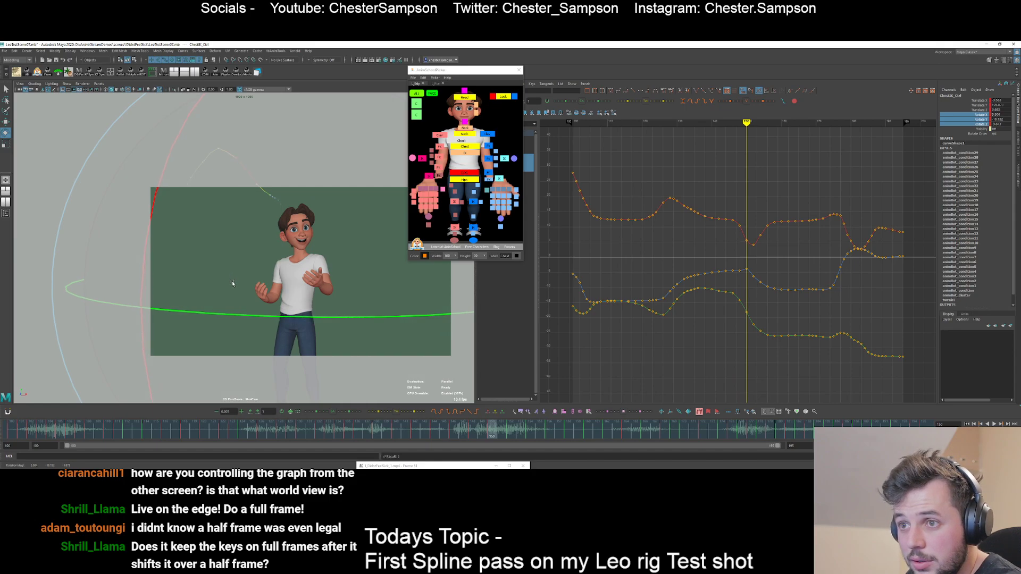
key("alt+comma")
key("alt+comma")
key("alt+period")
key("alt+period")
- Rotate the chest slightly around frames 152 to 154 to round the turn in its trail
key("alt+period")
key("alt+period")
key("alt+period")
key("alt+period")
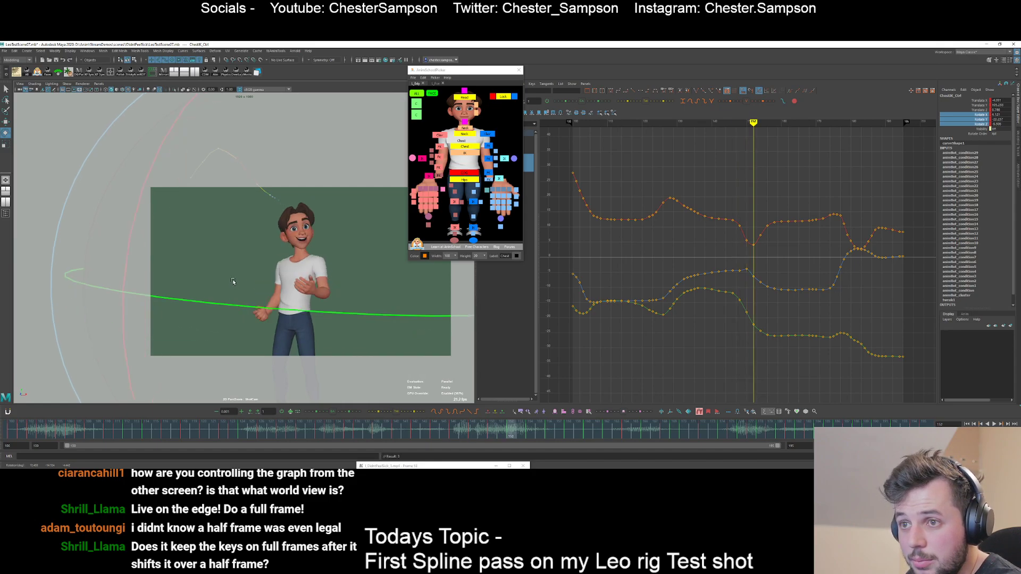
left_click_drag(219, 279, 216, 277)
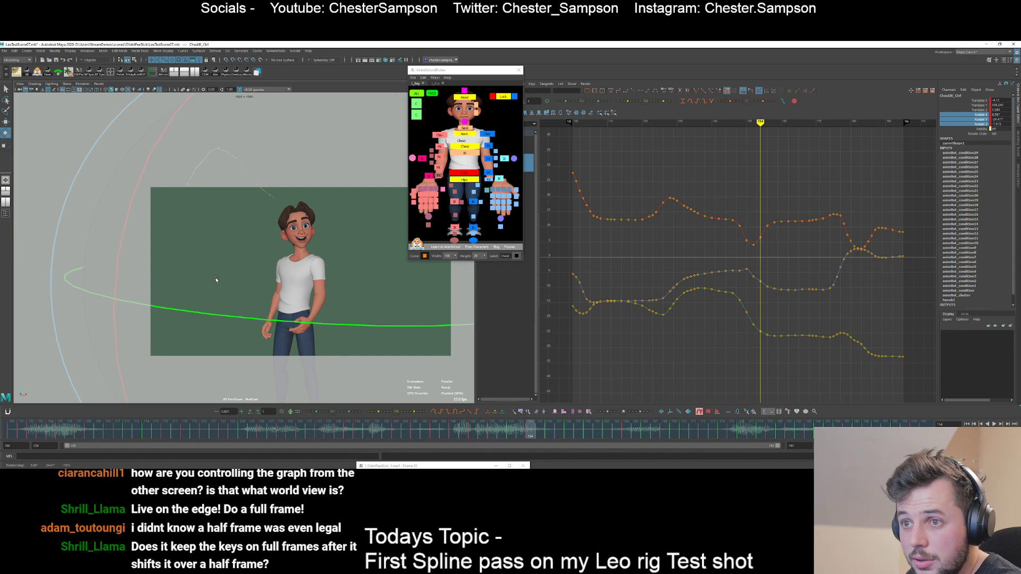
- Rotate and key the chest slightly around frames 156 to 158 to even out the curve of its trail
key("alt+period")
key("alt+period")
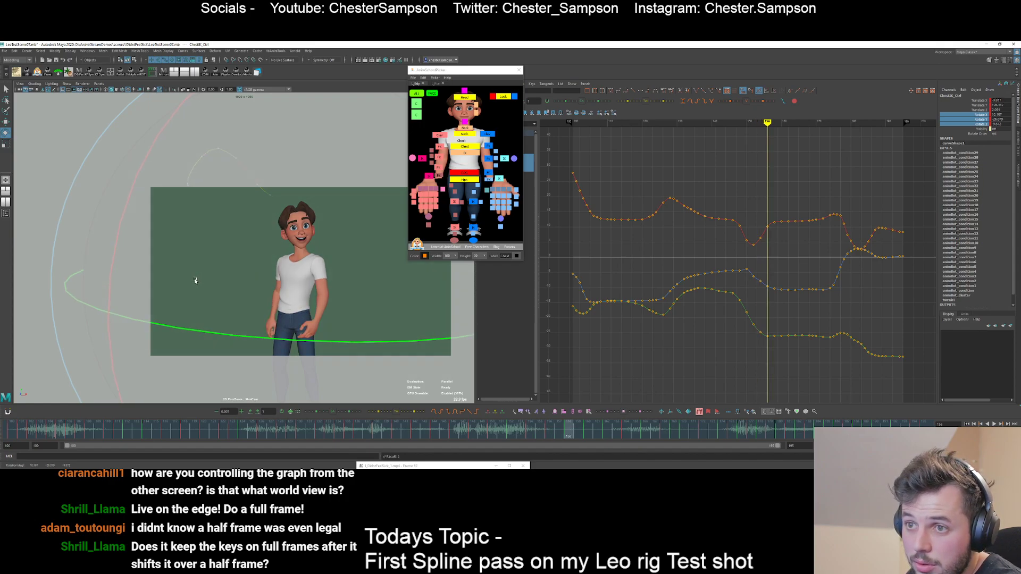
key("alt+period")
key("alt+period")
scroll(181, 219, "up", 5)
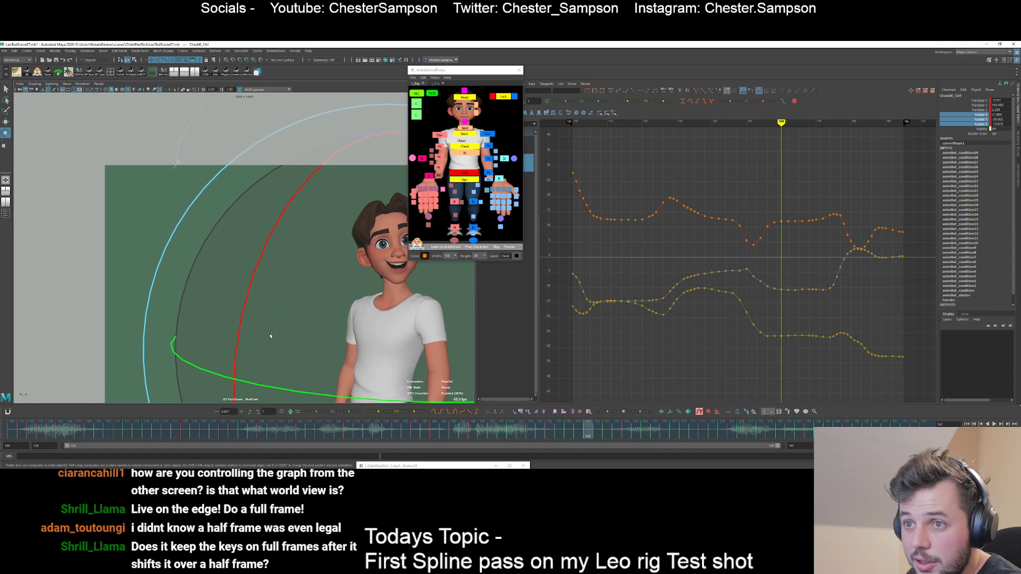
key("alt+comma")
key("alt+comma")
key("period")
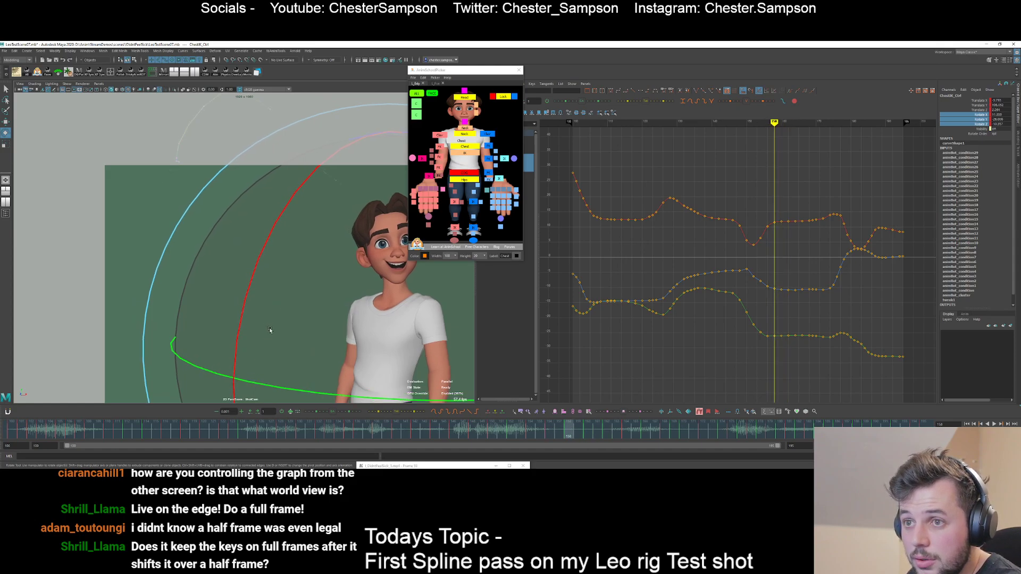
left_click_drag(271, 328, 268, 325)
key("s")
key("comma")
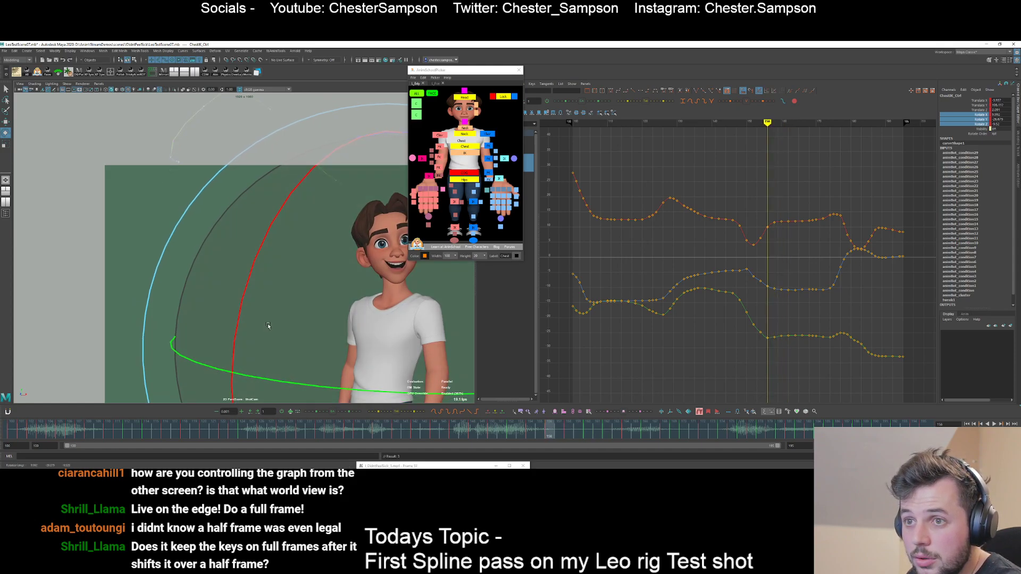
key("alt+period")
key("alt+period")
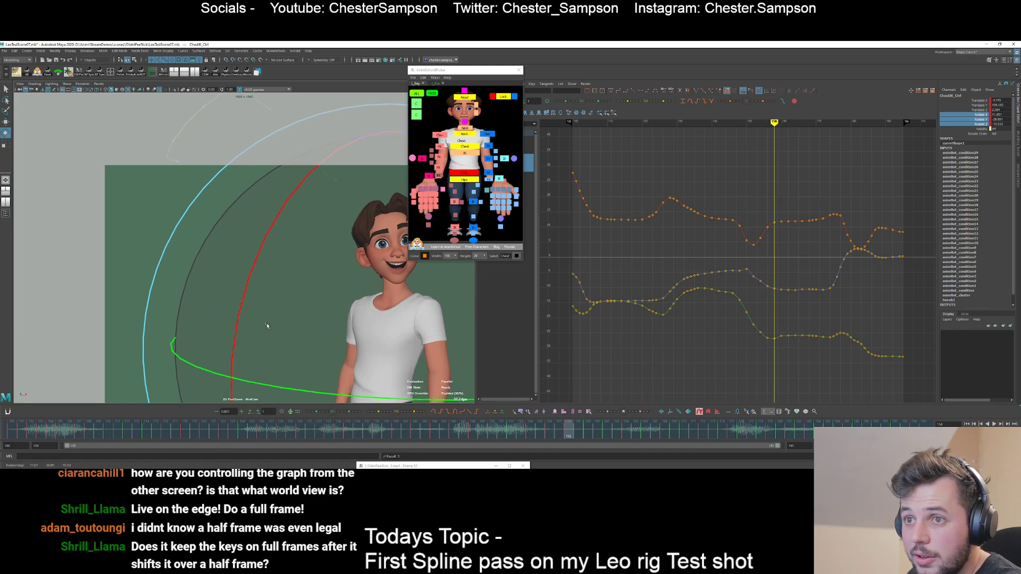
- Step through frames 154 to 172 to examine the chest's motion trail, returning to frame 169
key("alt+comma")
key("alt+comma")
key("alt+comma")
key("alt+comma")
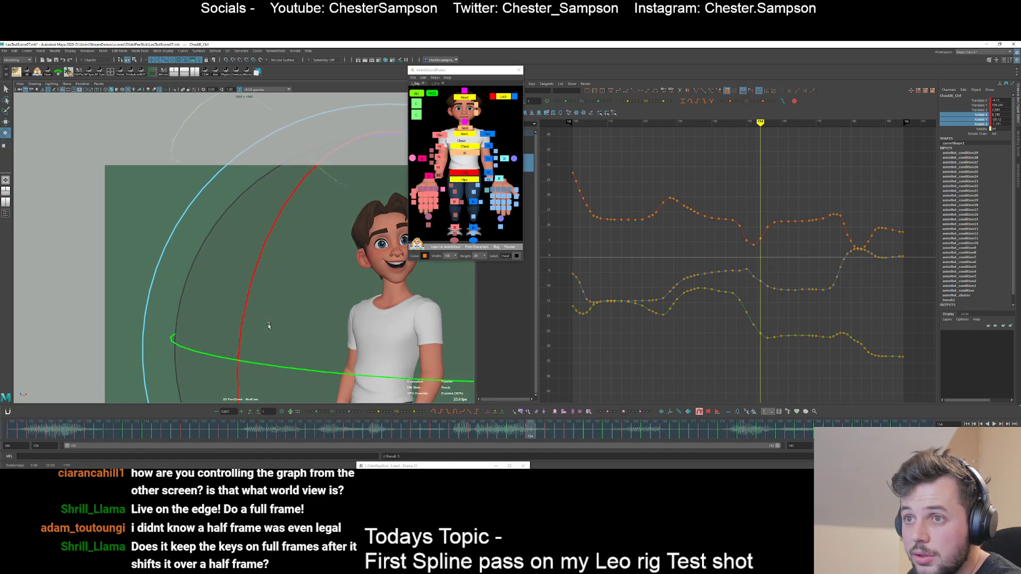
key("alt+period")
key("alt+period")
key("alt+period")
key("alt+period")
key("alt+period")
key("alt+period")
key("alt+period")
key("alt+period")
key("alt+period")
key("alt+period")
key("alt+period")
key("alt+period")
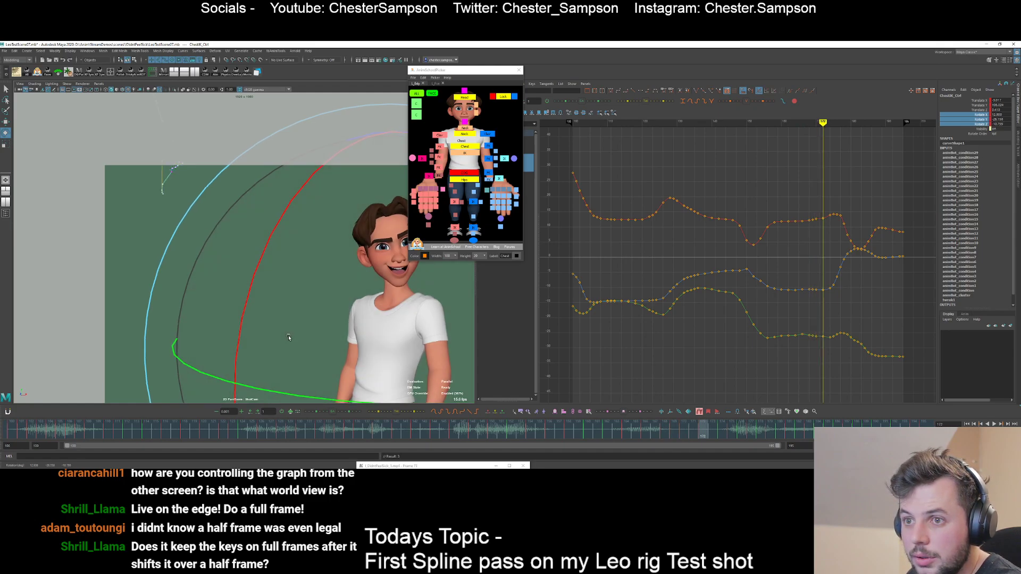
key("comma")
key("alt+comma")
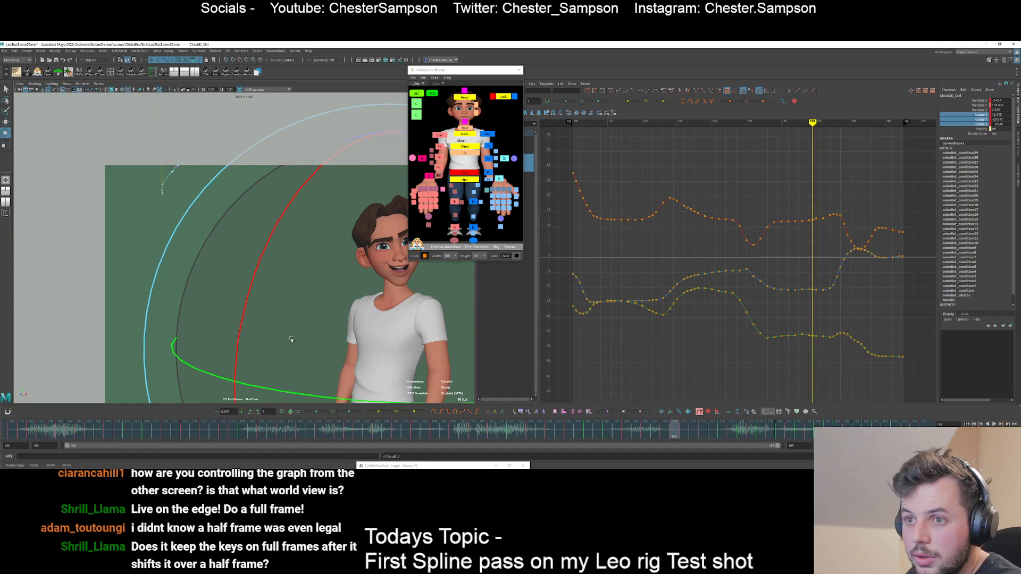
- Step through the frames around 168, then restore the full shot camera framing and play back the animation
key("alt+comma")
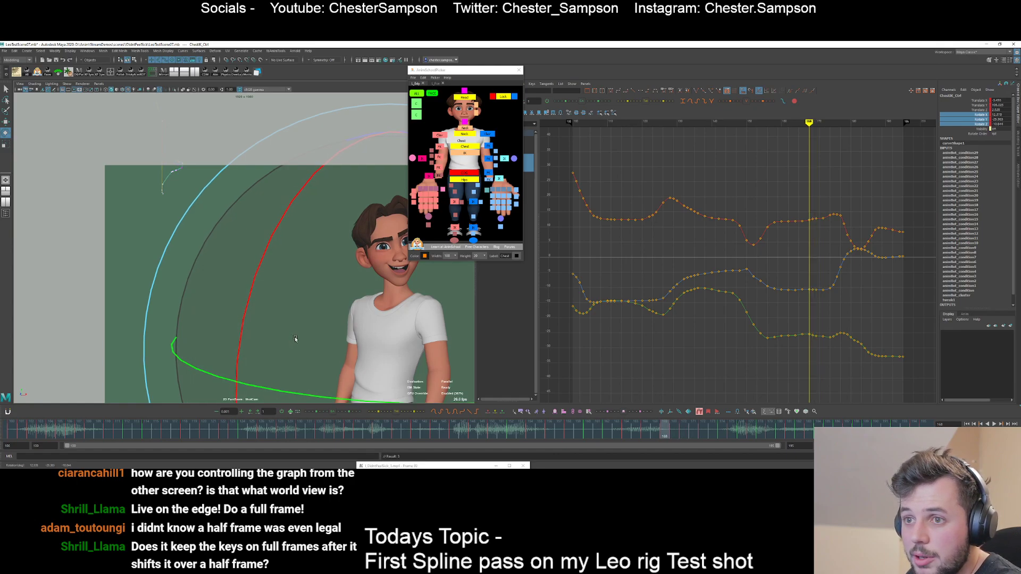
key("comma")
key("period")
key("period")
key("period")
key("period")
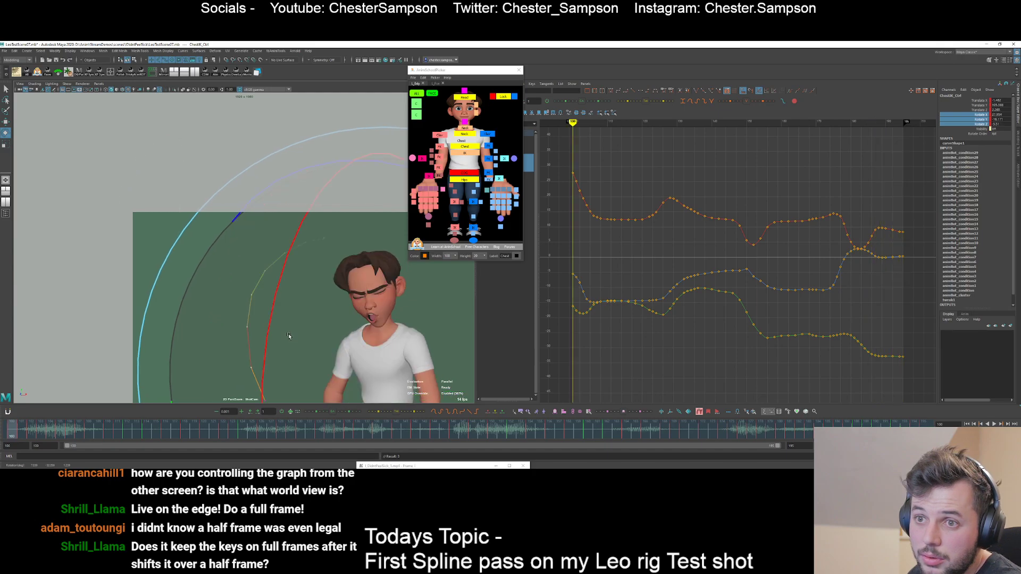
key("backslash")
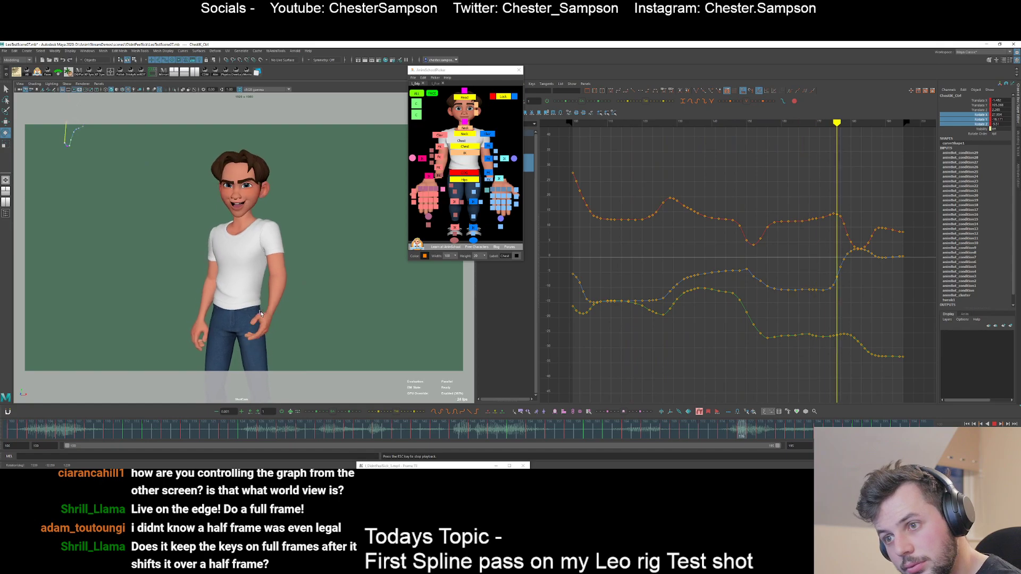
key("alt+v")
- Isolate the chest's Rotate X curve and nudge its key at frame 107 to soften the ease into the first valley
left_click(981, 115)
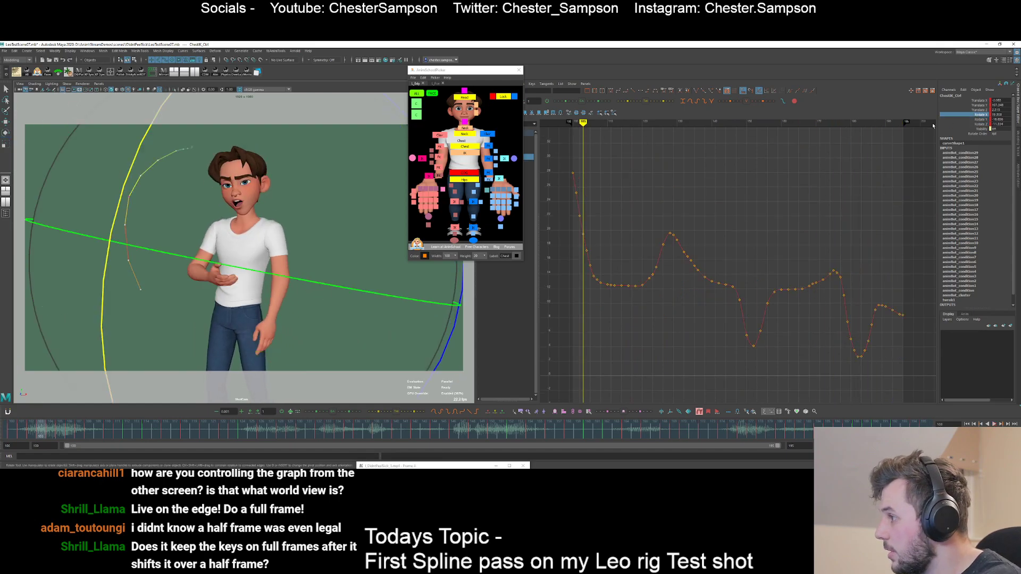
key("alt+period")
key("alt+period")
key("alt+period")
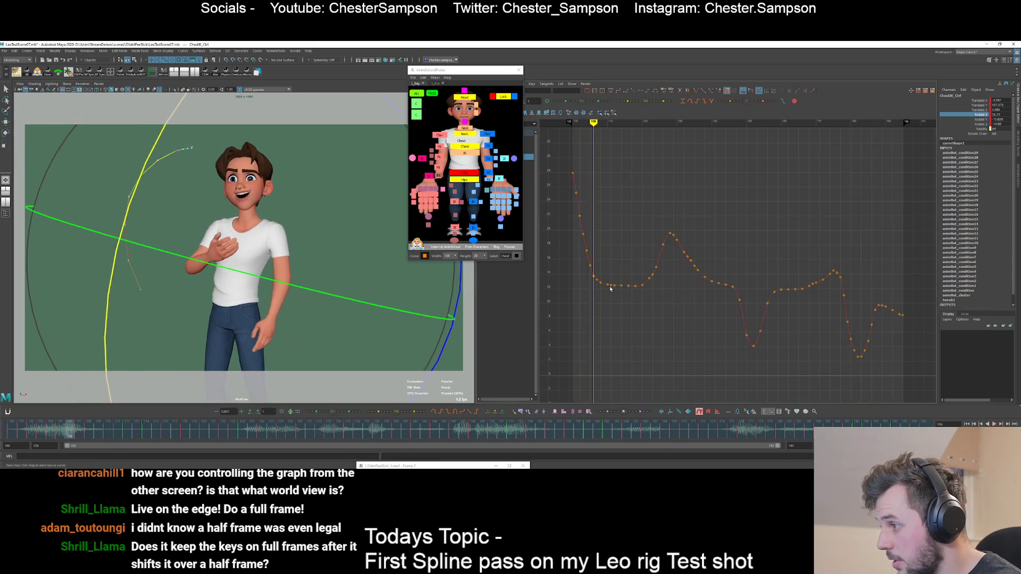
middle_click_drag(607, 305, 668, 302, "alt")
right_click_drag(668, 302, 666, 312, "alt+shift")
key("alt+period")
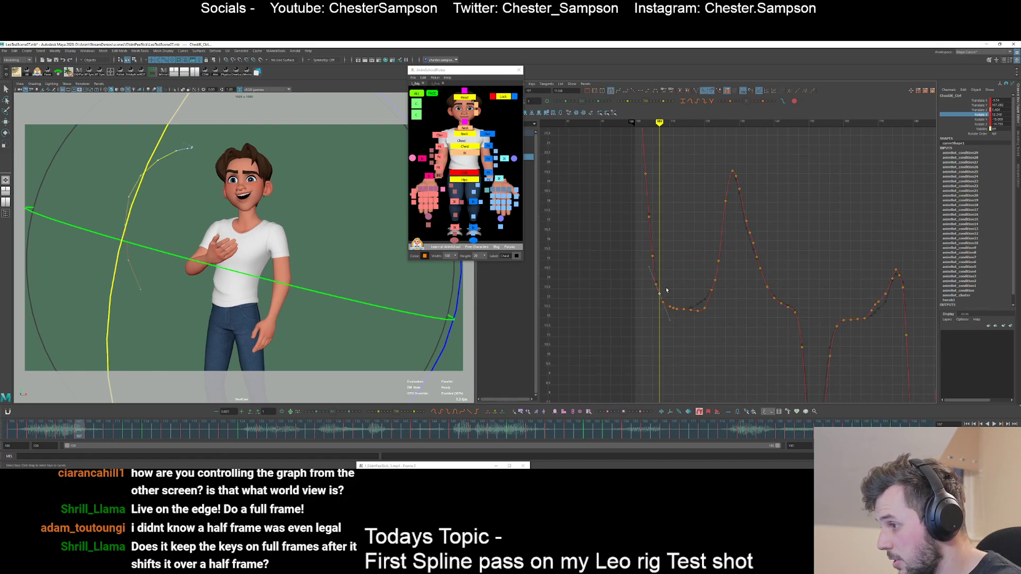
middle_click_drag(668, 293, 668, 294, "shift")
left_click(654, 301)
- Select all keys of the Rotate X curve and snapshot it as the buffer curve
key("alt+period")
key("alt+period")
key("alt+period")
key("alt+period")
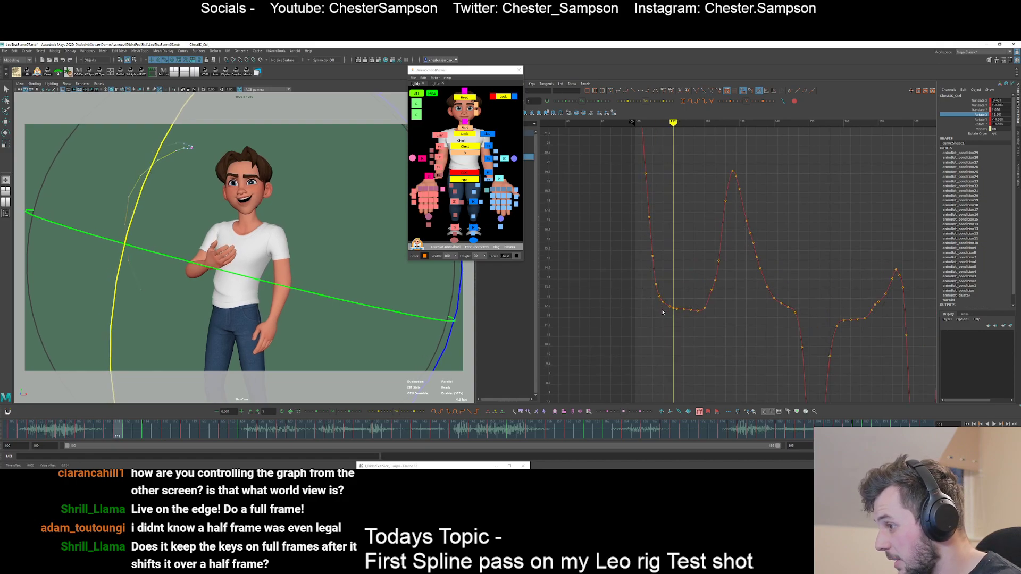
left_click_drag(678, 324, 675, 326)
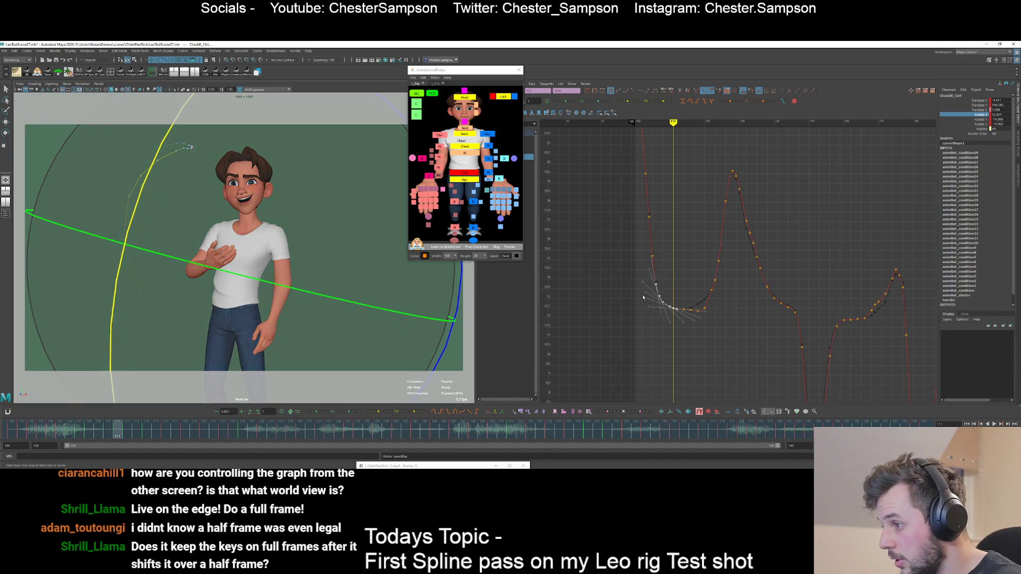
left_click_drag(675, 248, 644, 237)
right_click(670, 235)
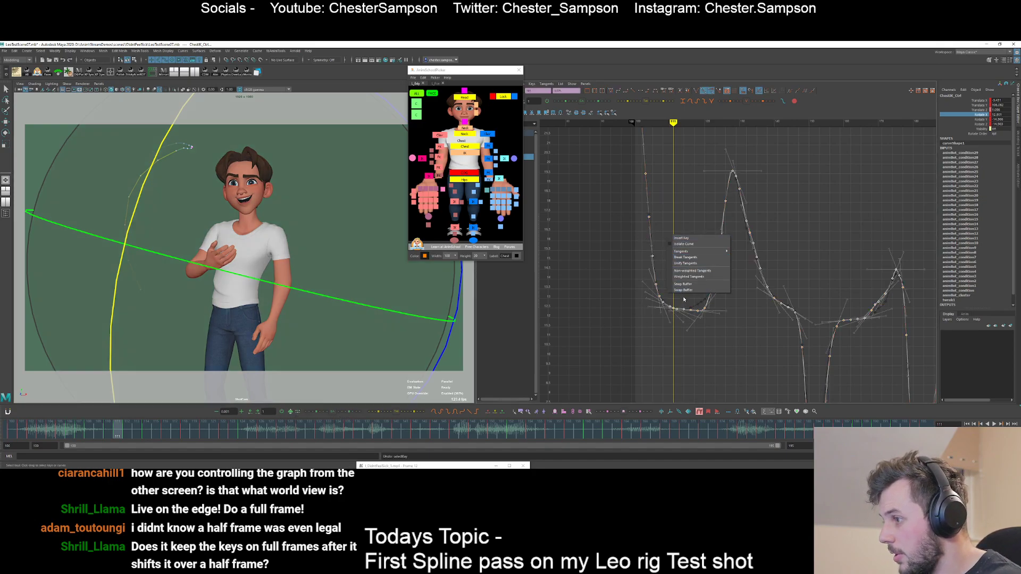
left_click(683, 287)
left_click(628, 273)
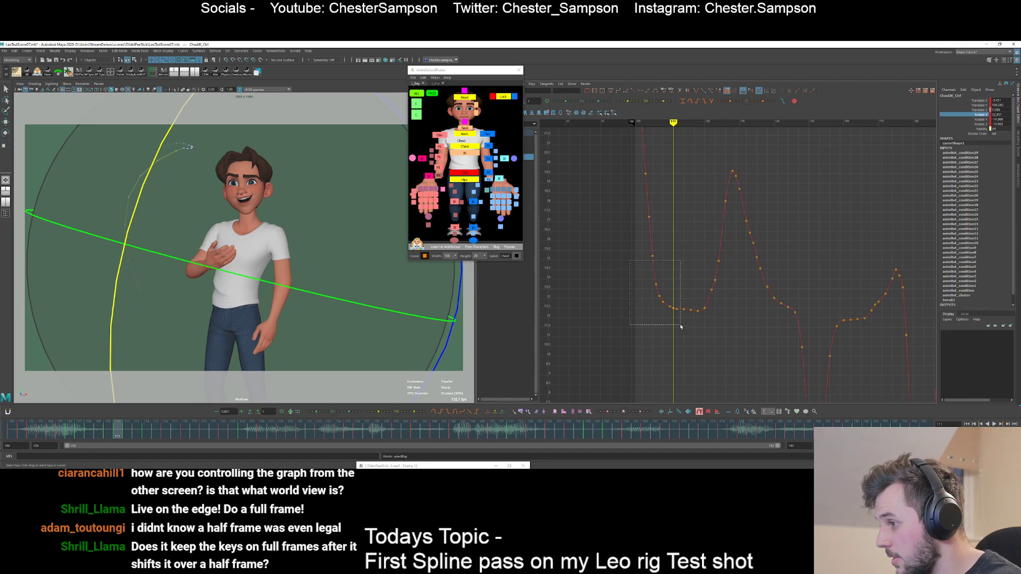
- Smooth the Rotate X keys on the descent into the first valley, up to about frame 111
left_click_drag(680, 326, 680, 322)
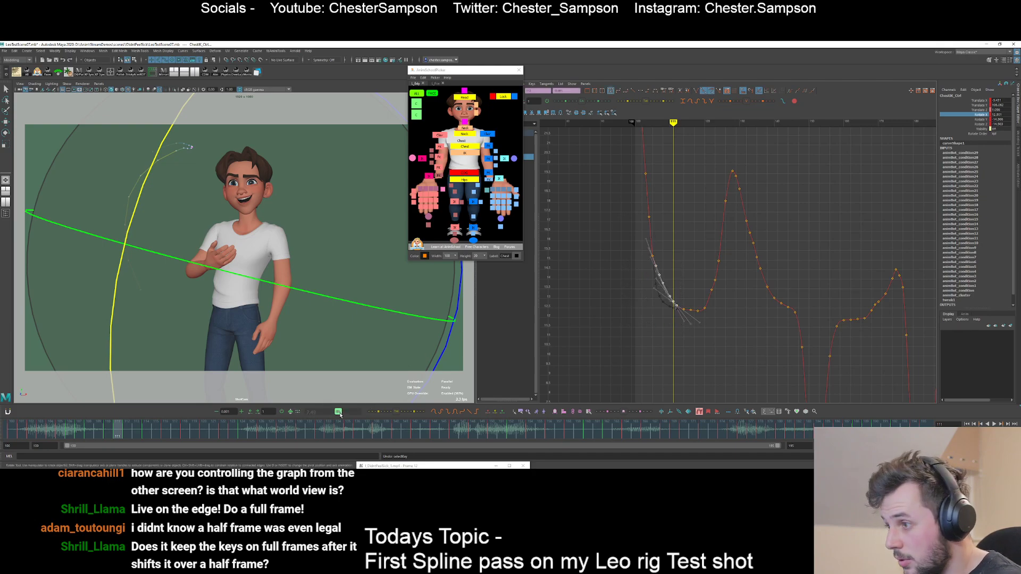
mouse_move(340, 415)
left_mouse_down()
mouse_move(351, 415)
mouse_move(323, 413)
left_mouse_up()
left_click(625, 337)
- Smooth the Rotate X keys on the valley's exit, from about frame 116 to the start of the rise
key("period")
key("period")
key("period")
key("period")
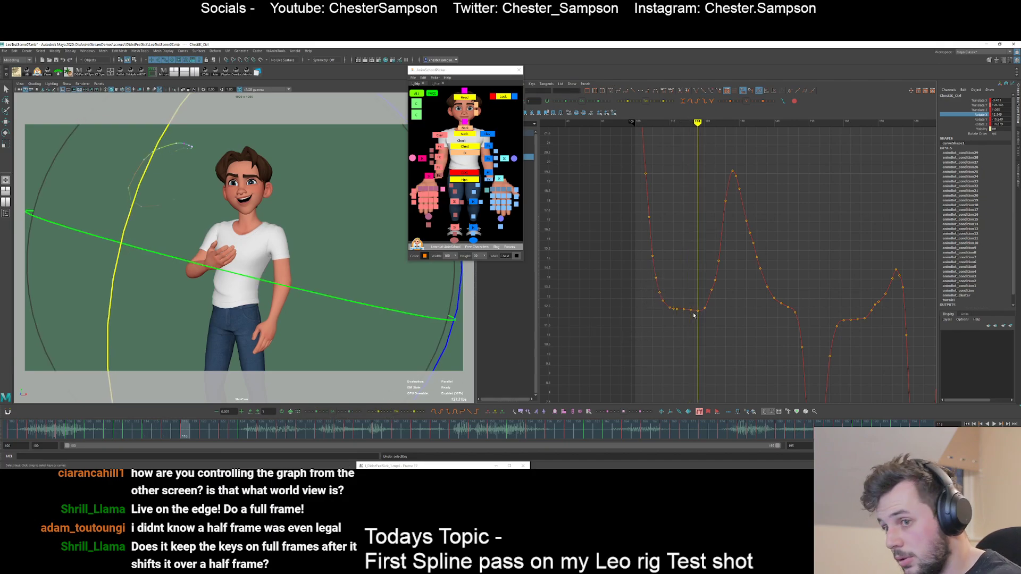
left_click_drag(694, 315, 692, 314)
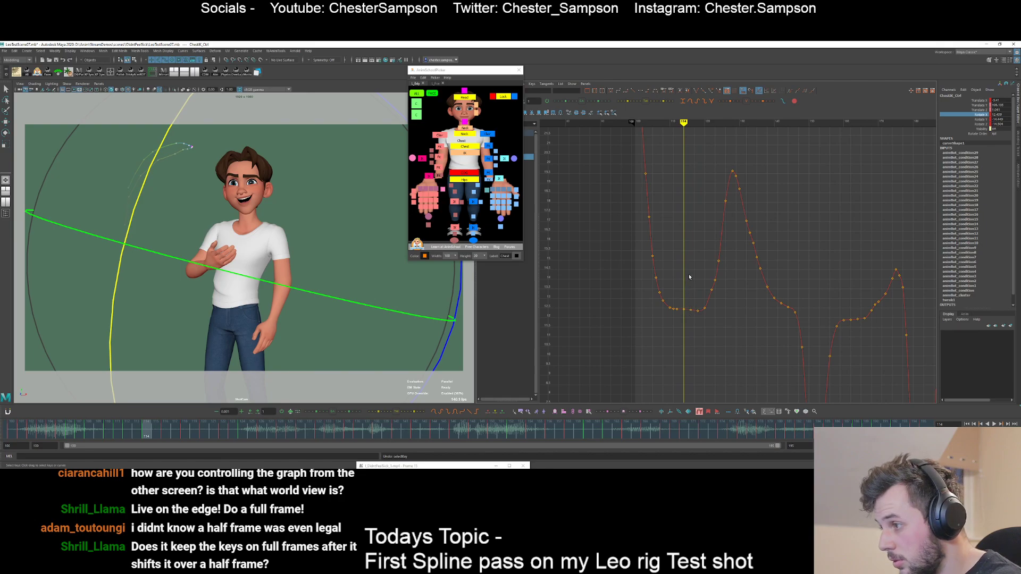
left_click_drag(689, 263, 725, 322)
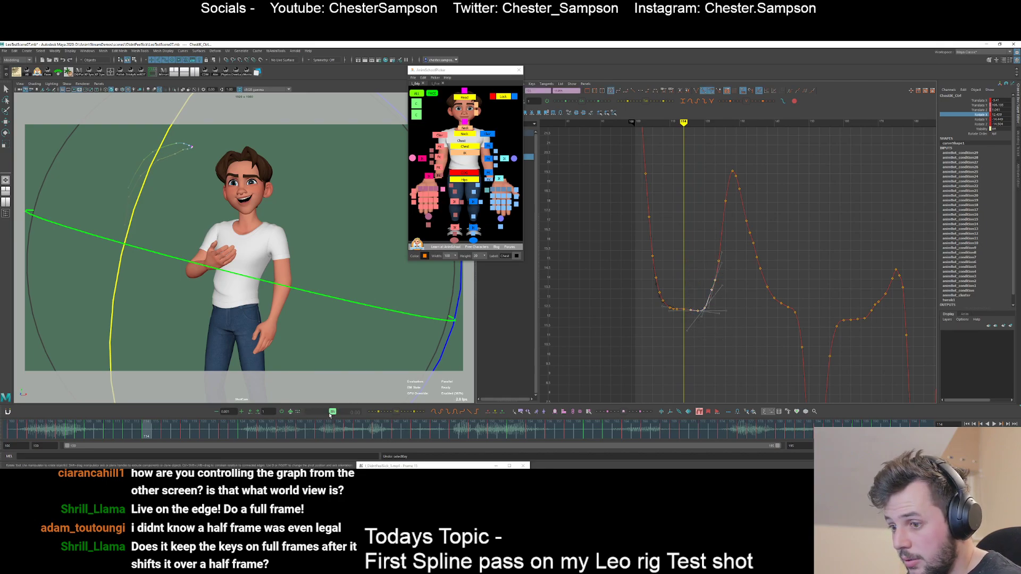
left_click_drag(329, 414, 318, 414)
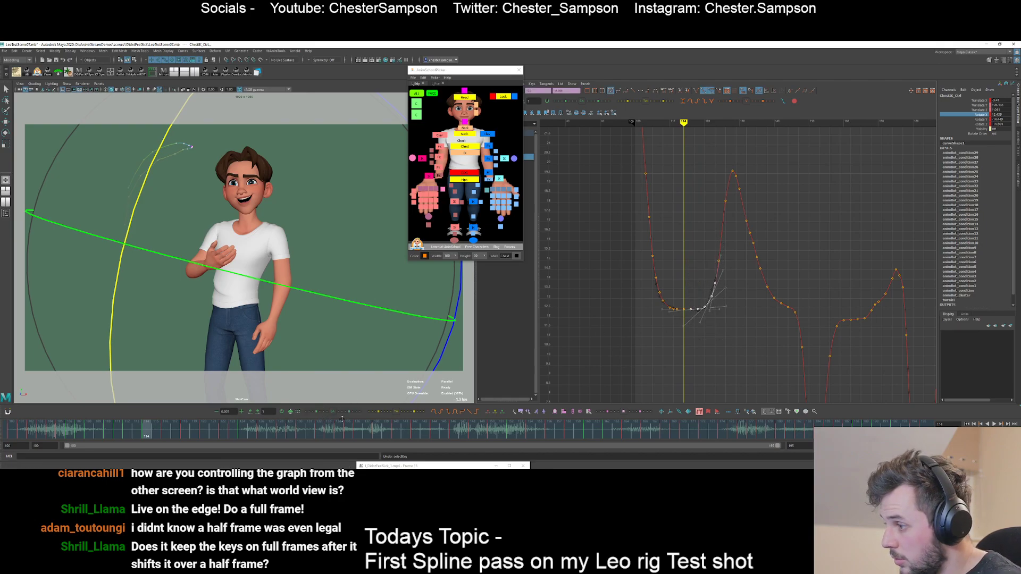
left_click(682, 360)
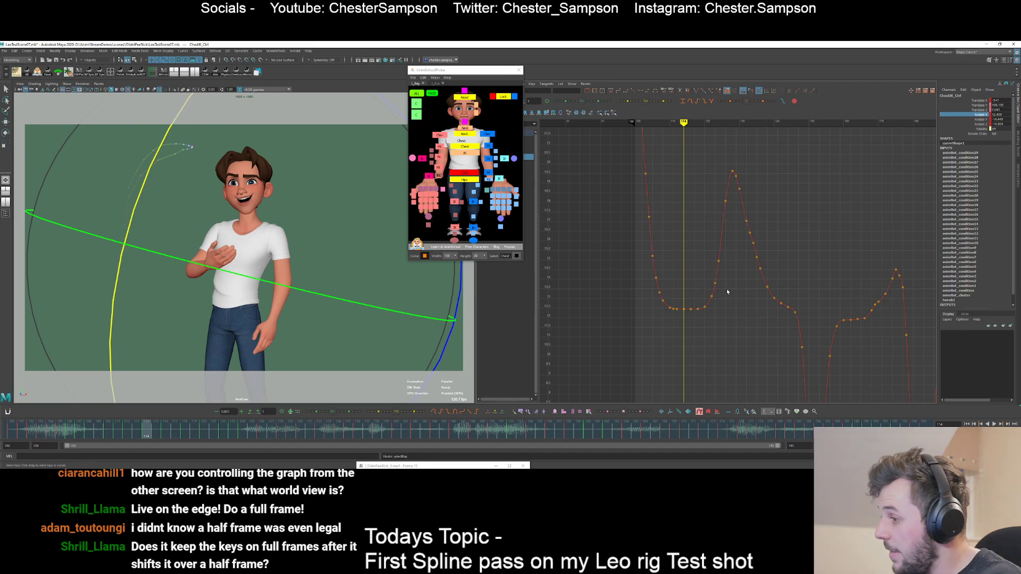
- Nudge the Rotate X key at frame 114 slightly lower to round the bottom of the valley
right_click_drag(687, 332, 688, 313, "alt+shift")
middle_click_drag(687, 348, 698, 295, "alt")
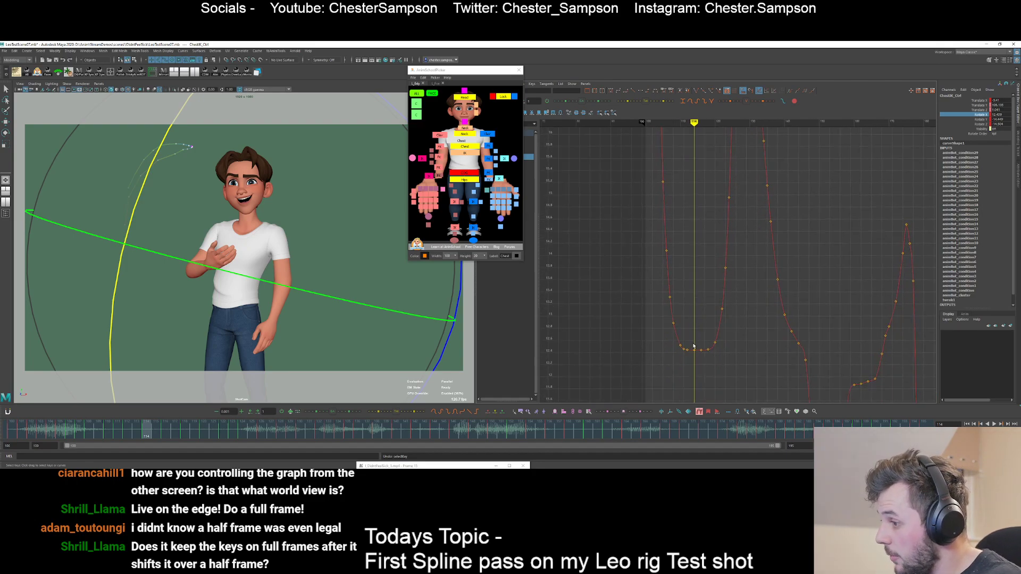
left_click_drag(690, 360, 699, 338)
middle_click_drag(699, 336, 698, 337, "shift")
left_click(697, 337)
- Delete the redundant Rotate X keys on both sides of frame 114 along the valley floor
key("comma")
key("Delete")
key("comma")
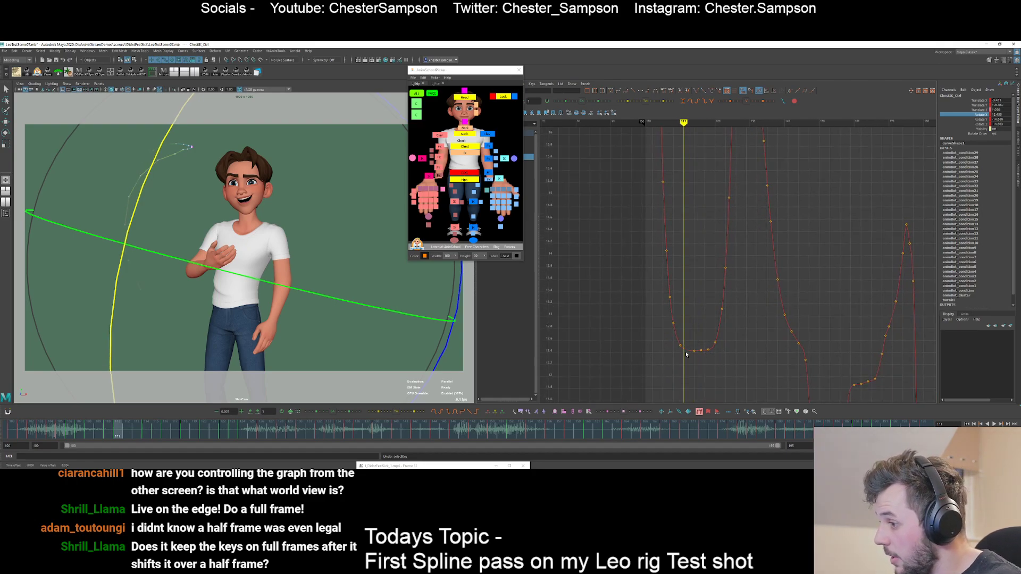
key("Delete")
key("period")
key("period")
key("Delete")
key("period")
- Step through frames 118 to 133 to examine the Rotate X curve and the chest's motion trail
key("alt+period")
key("alt+period")
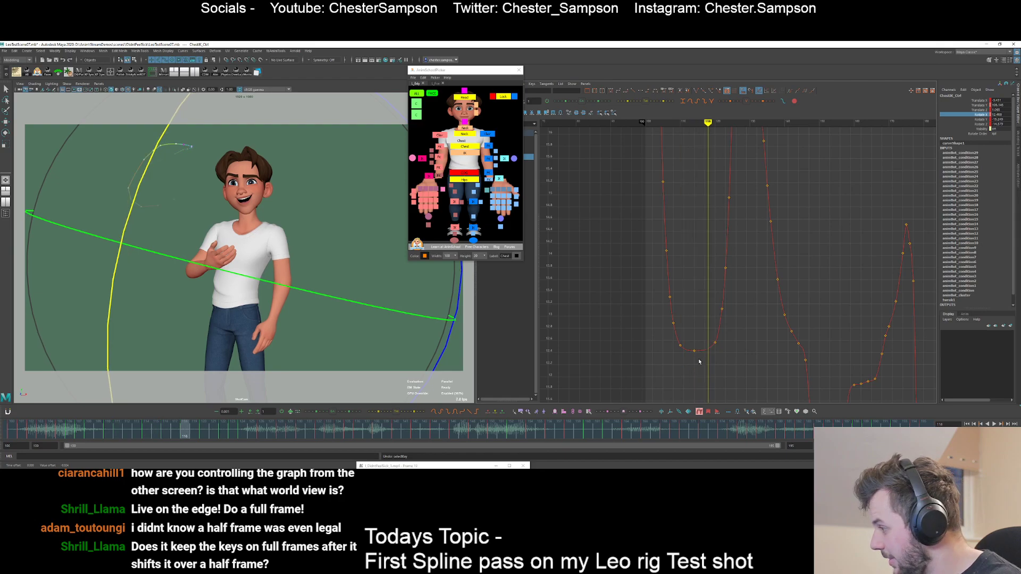
key("alt+period")
key("alt+period")
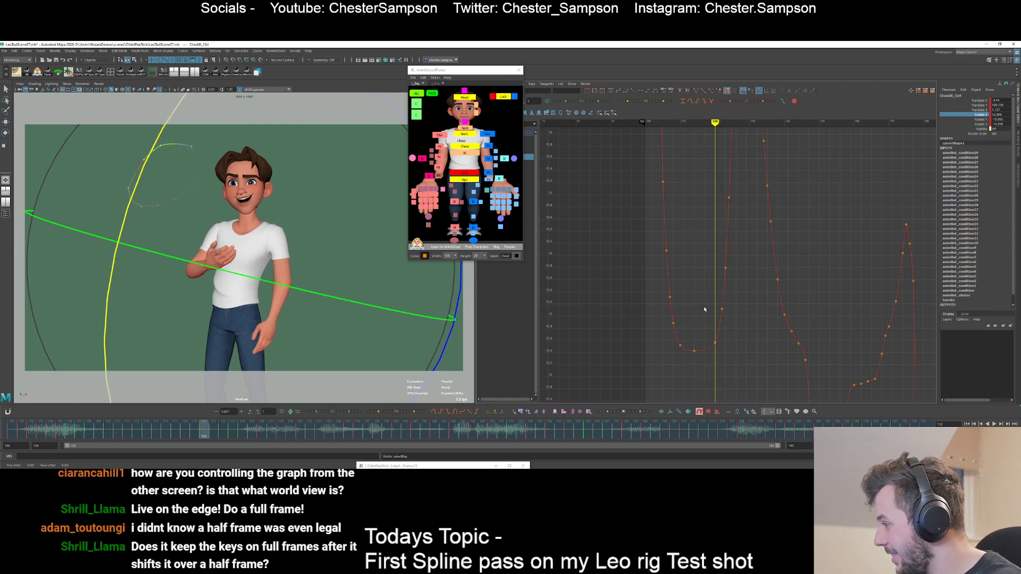
key("alt+period")
key("alt+period")
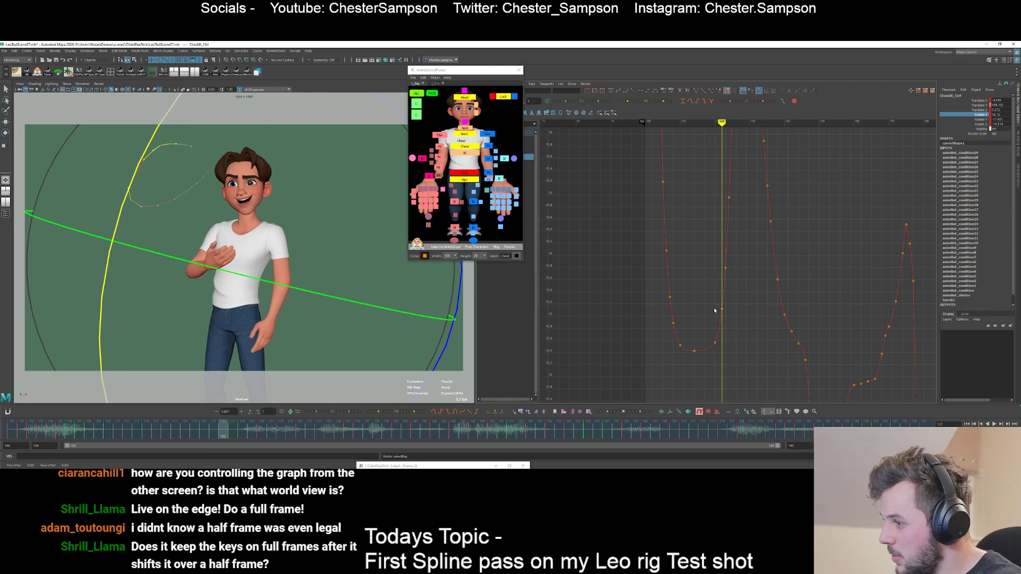
key("f")
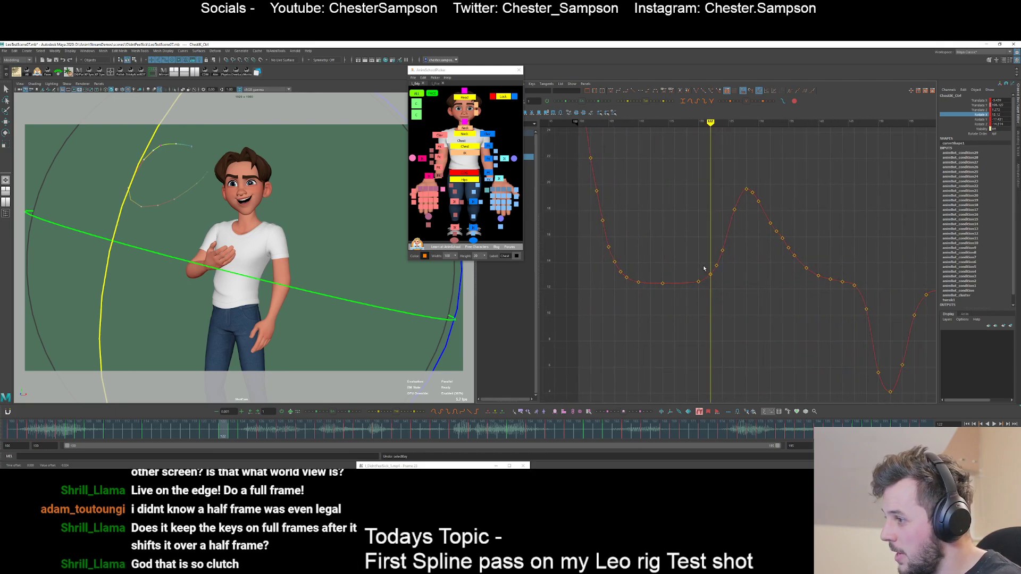
key("alt+period")
key("alt+period")
key("alt+period")
key("alt+period")
key("alt+period")
key("alt+period")
key("alt+period")
key("alt+period")
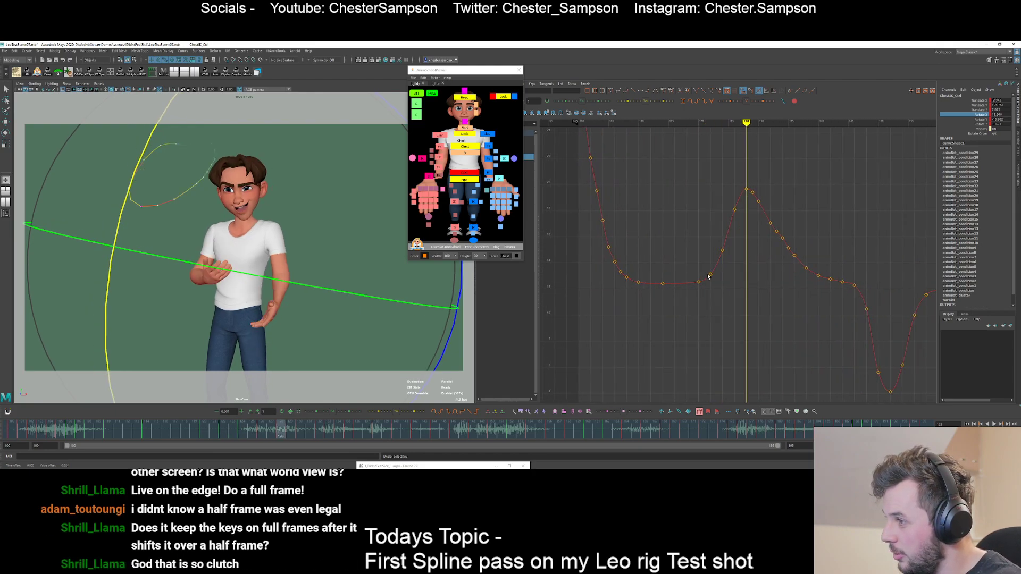
key("alt+period")
key("alt+period")
key("alt+period")
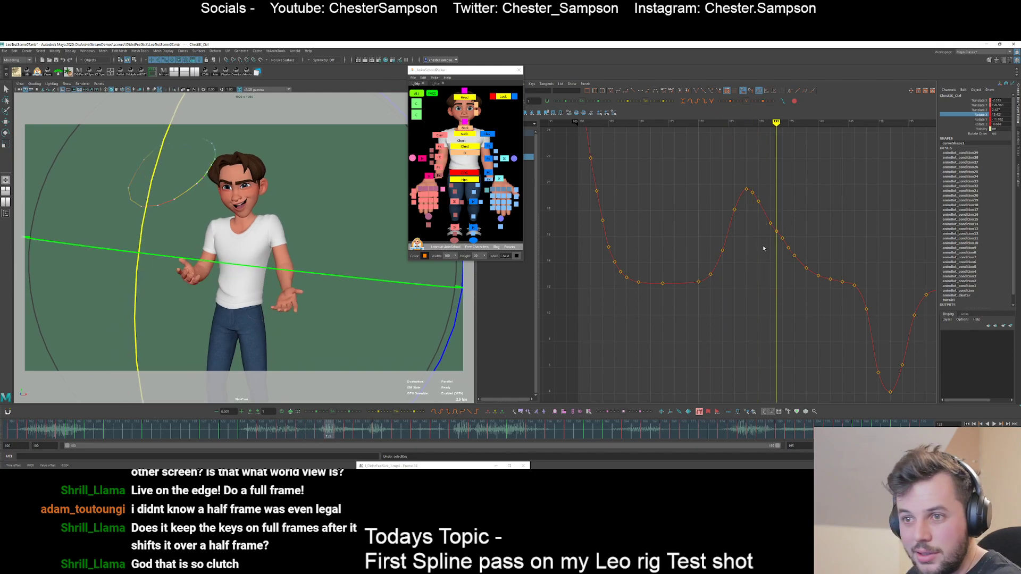
- Smooth the Rotate X keys on the slope after the peak, from about frame 132 to 140
middle_click_drag(763, 226, 722, 244, "alt")
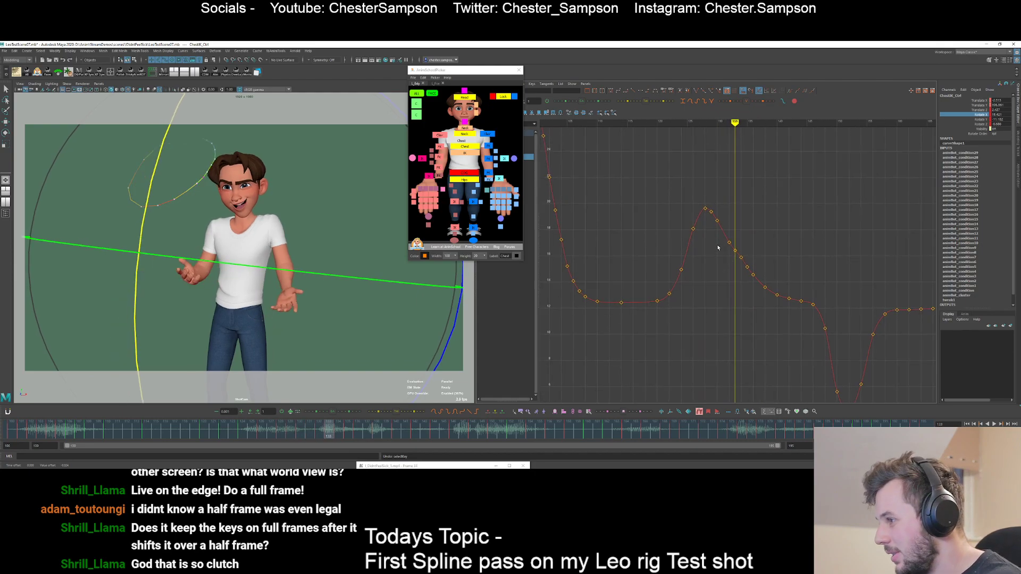
right_click_drag(699, 248, 720, 252, "alt+shift")
middle_click_drag(730, 289, 697, 297, "alt")
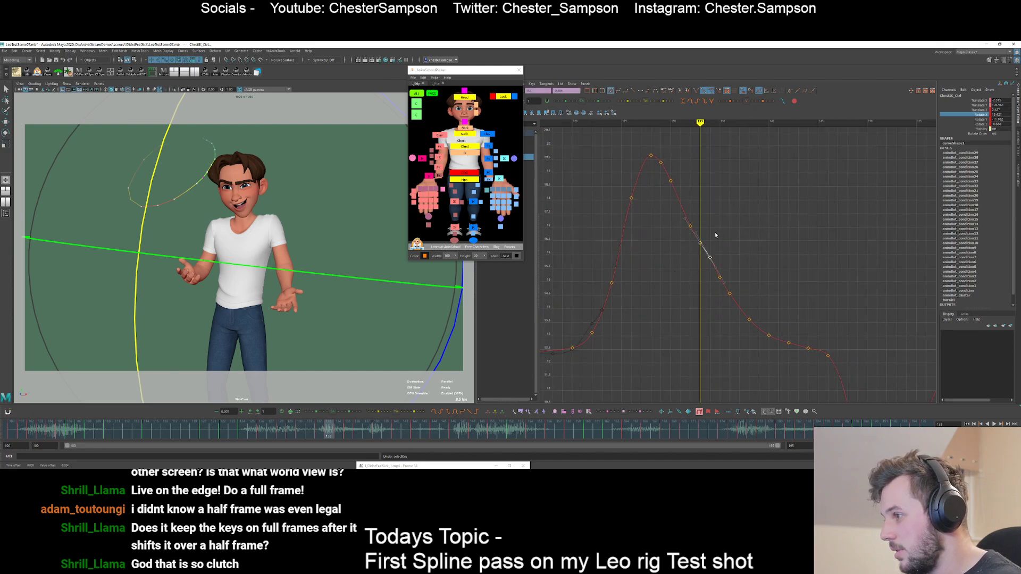
left_click_drag(670, 226, 780, 353)
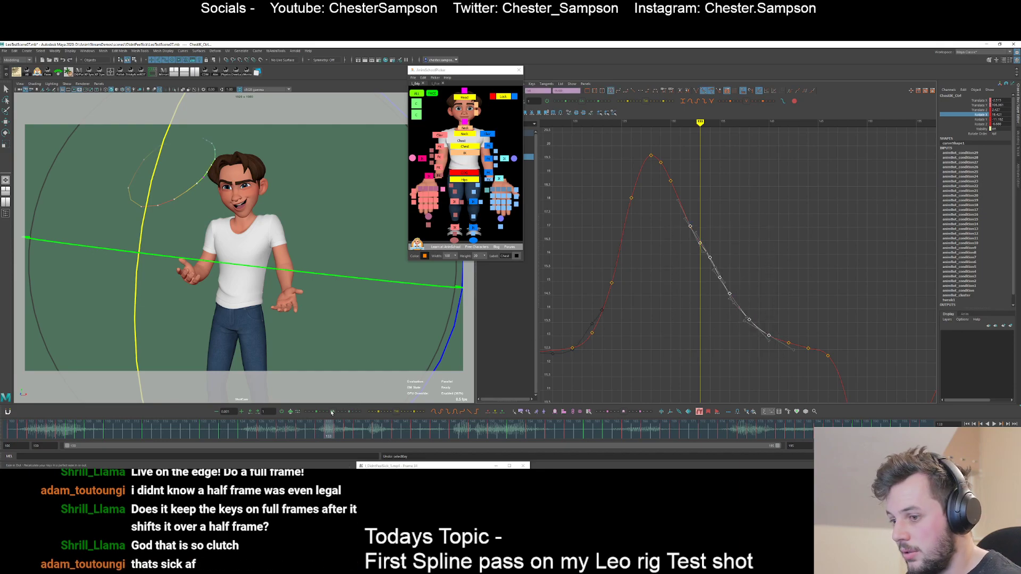
left_click_drag(331, 414, 339, 416)
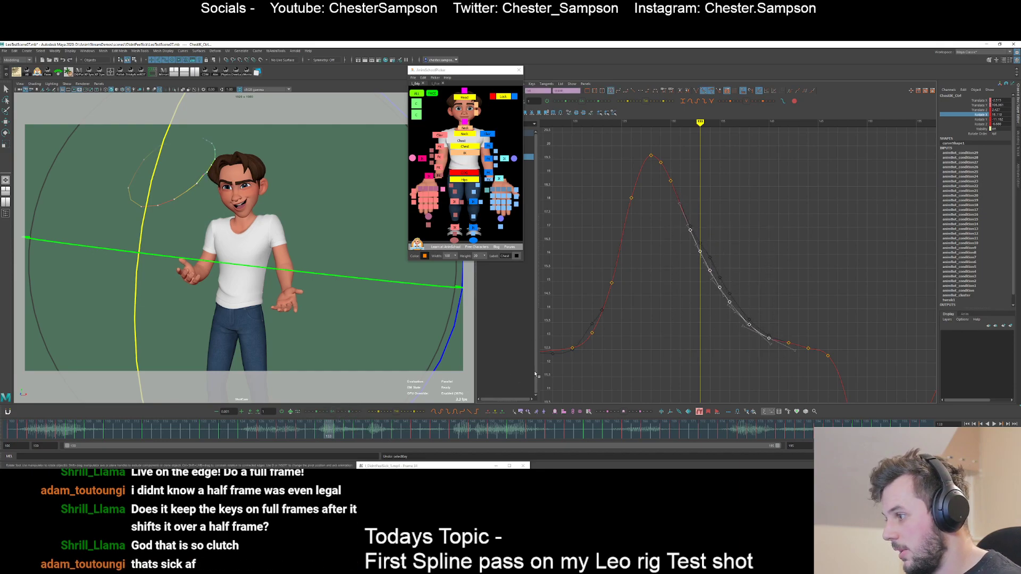
- Smooth the Rotate X keys from about frame 136 to 146 and adjust the heights of the last two keys
left_click_drag(868, 371, 725, 297)
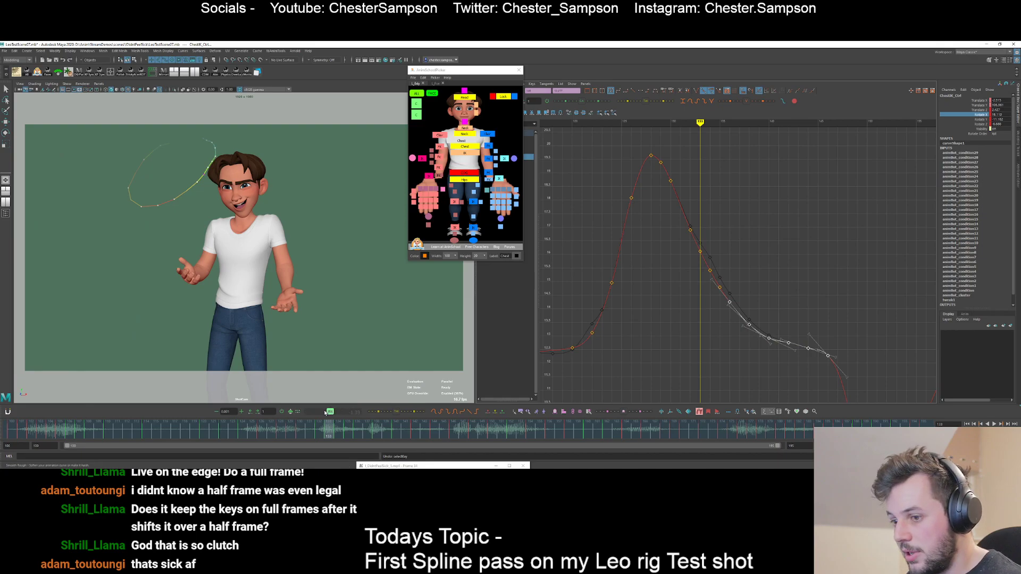
left_click(792, 359)
left_click_drag(793, 359, 829, 331)
middle_click_drag(830, 332, 831, 335)
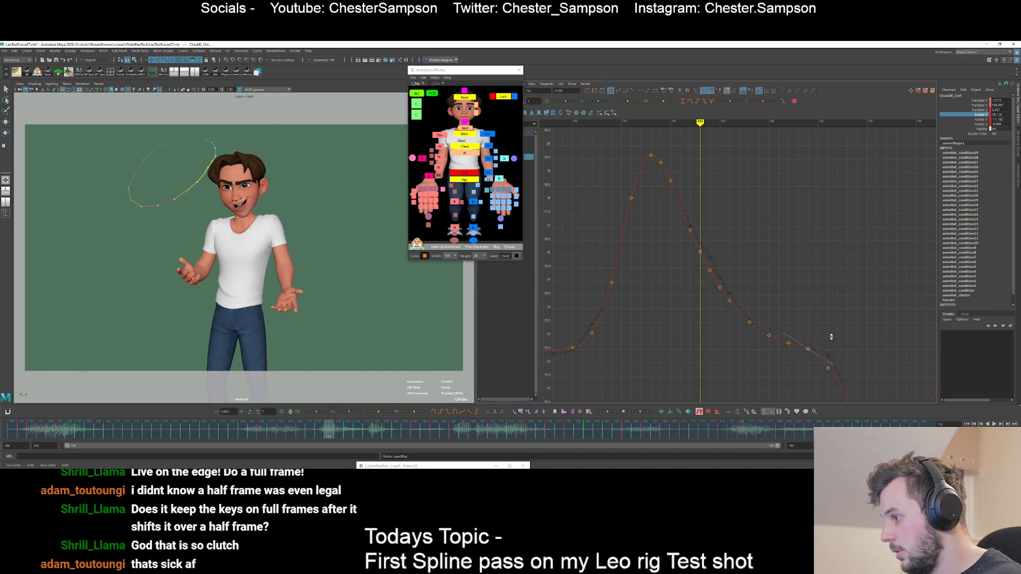
left_click(820, 372)
left_click_drag(818, 377, 838, 351)
middle_click_drag(838, 352, 788, 232)
left_click(817, 357)
- Smooth the Rotate X keys at the start of the plateau, frames 158 to 166, and lower the key at frame 156 slightly
scroll(817, 356, "down", 3)
middle_click_drag(779, 292, 700, 310, "alt")
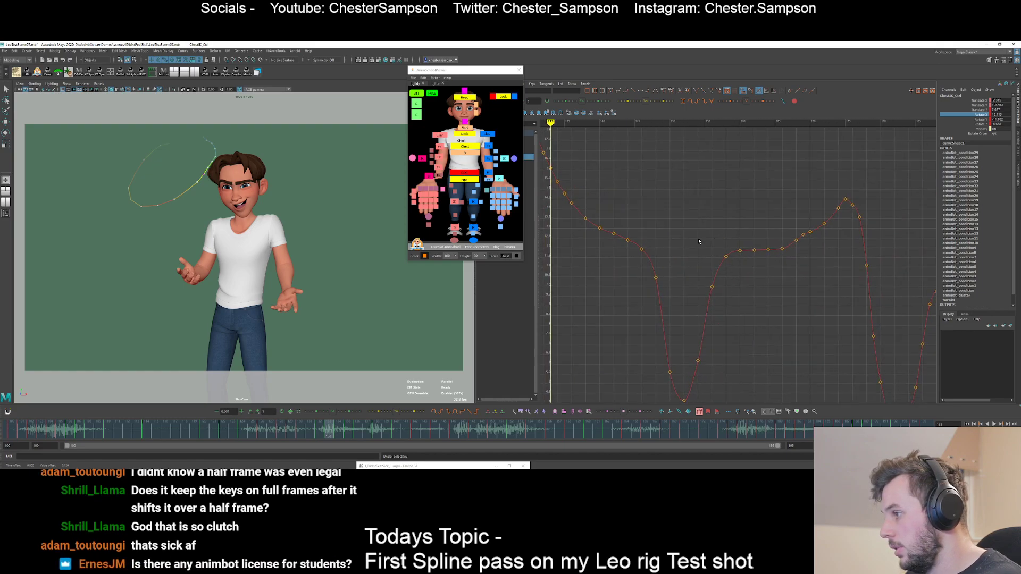
left_click_drag(790, 262, 717, 238)
left_click_drag(327, 414, 321, 414)
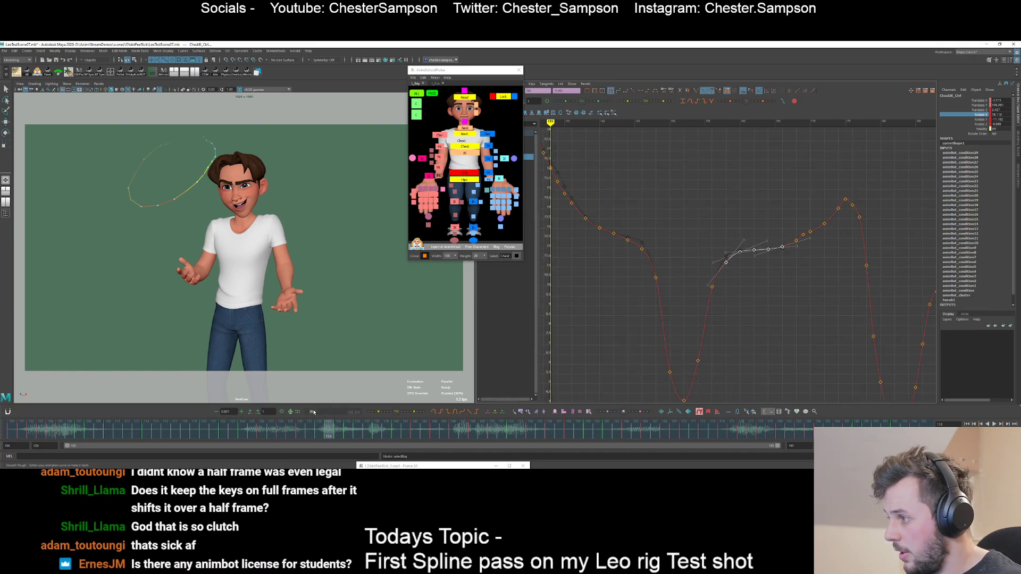
left_click(744, 298)
left_click_drag(697, 274, 708, 290)
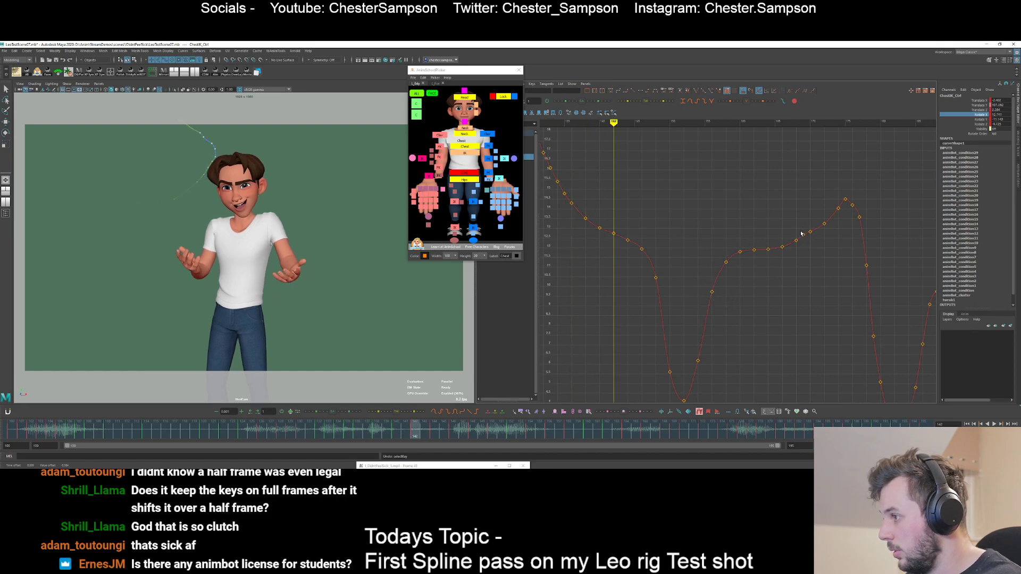
- Smooth the Rotate X keys around frames 168 to 172 where the plateau starts rising, checking with playback
key("alt+v")
left_click_drag(791, 217, 831, 244)
left_click_drag(333, 412, 329, 412)
left_click(851, 314)
key("alt+v")
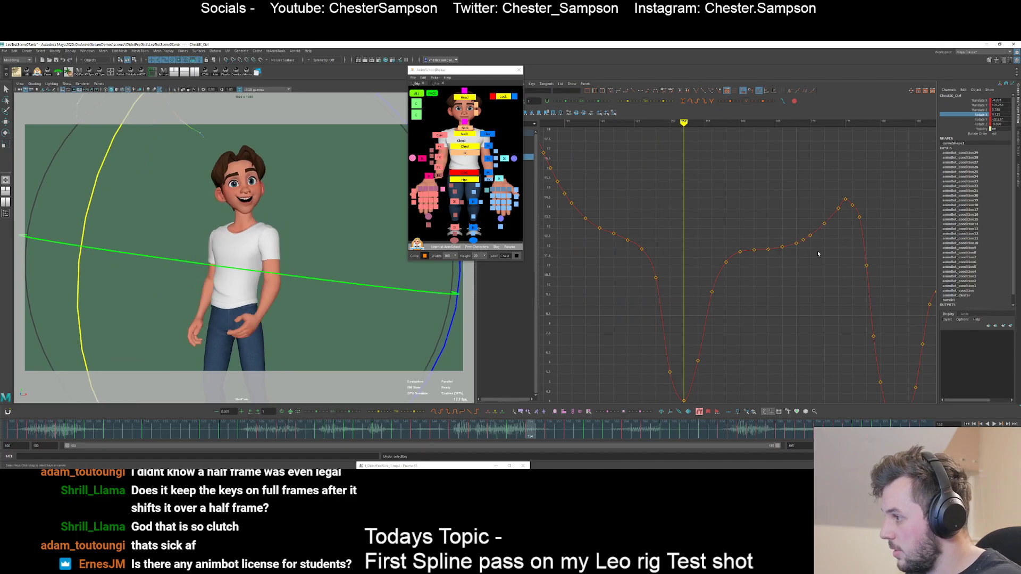
- Step forward to frame 175 to examine the Rotate X curve up to its second peak
key("period")
key("period")
key("period")
key("period")
key("period")
key("period")
key("period")
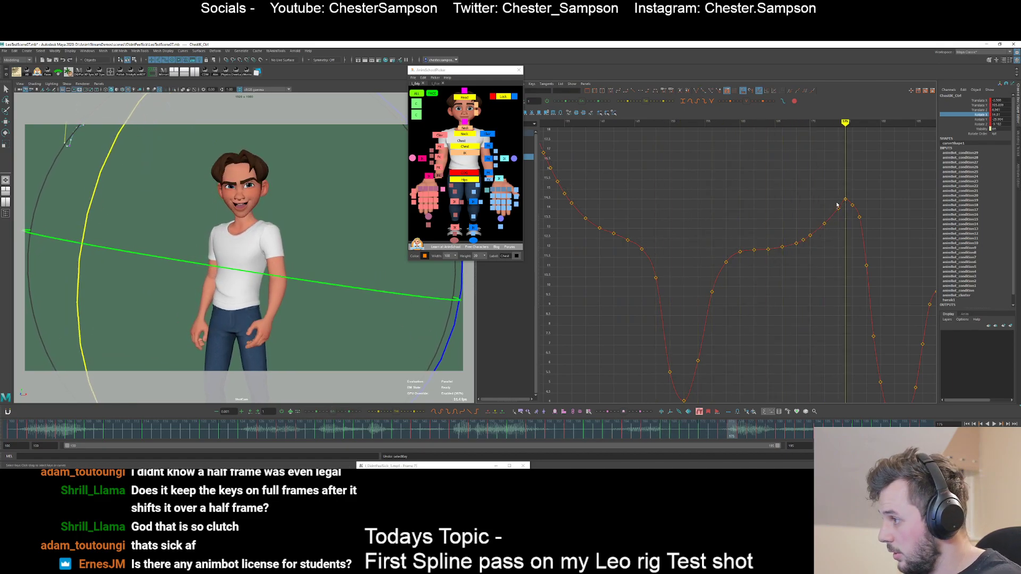
- Raise the Rotate X key at frame 176 slightly and adjust the rising keys just before the second peak
left_click(852, 205)
middle_click_drag(864, 204, 864, 202, "shift")
left_click_drag(834, 204, 837, 232)
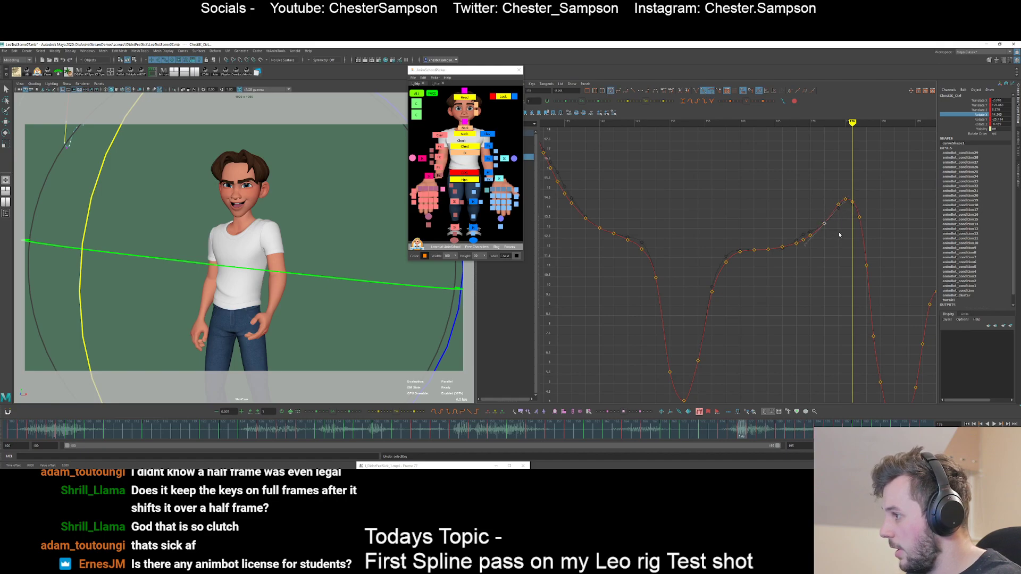
left_click(792, 207)
middle_click_drag(834, 263, 756, 195, "alt")
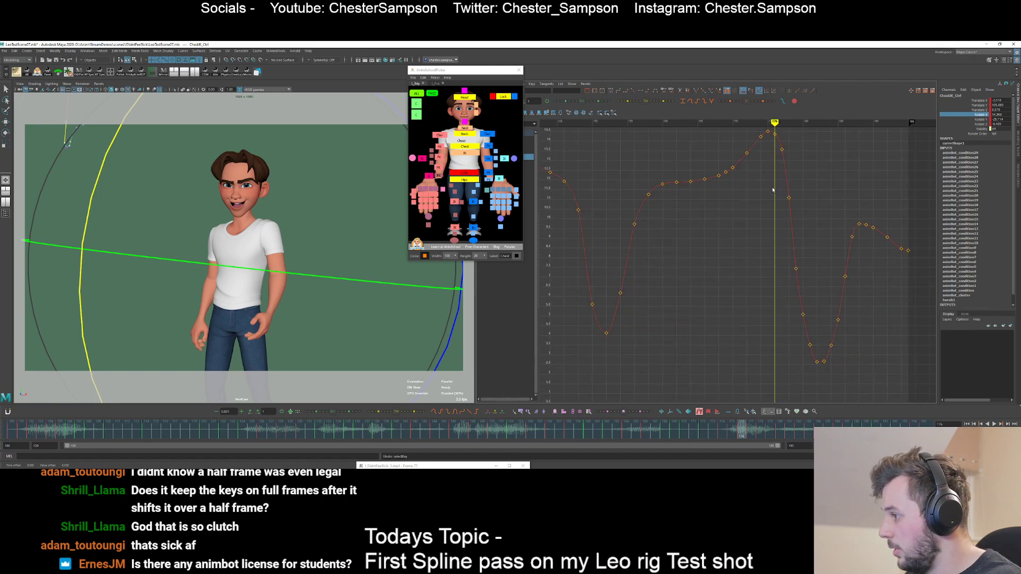
- Lower the Rotate X keys at frames 181 and 182 slightly to shape the bottom of the second valley
left_click_drag(774, 190, 816, 366)
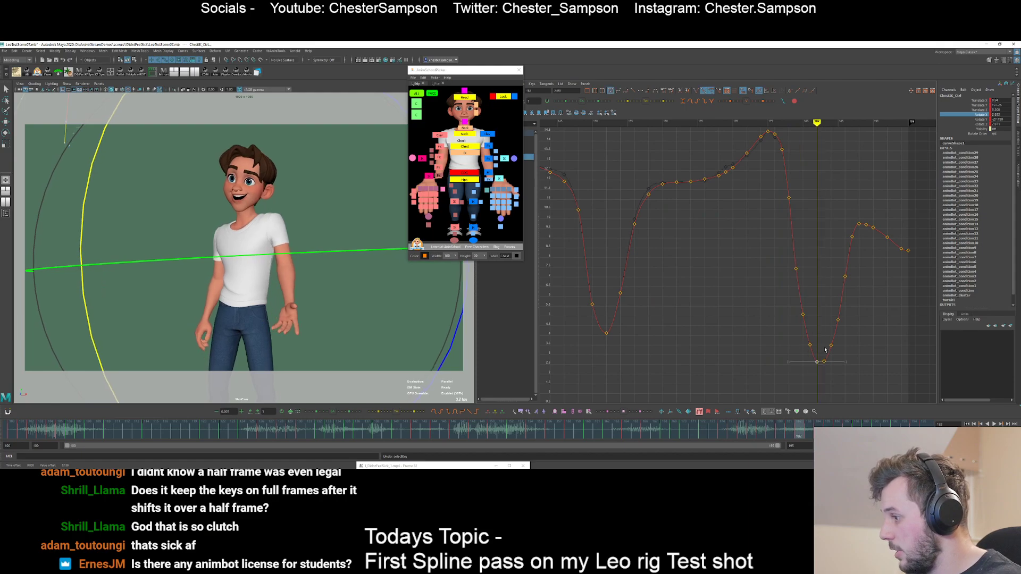
left_click(822, 347)
middle_click_drag(816, 339, 817, 346)
left_click(817, 334)
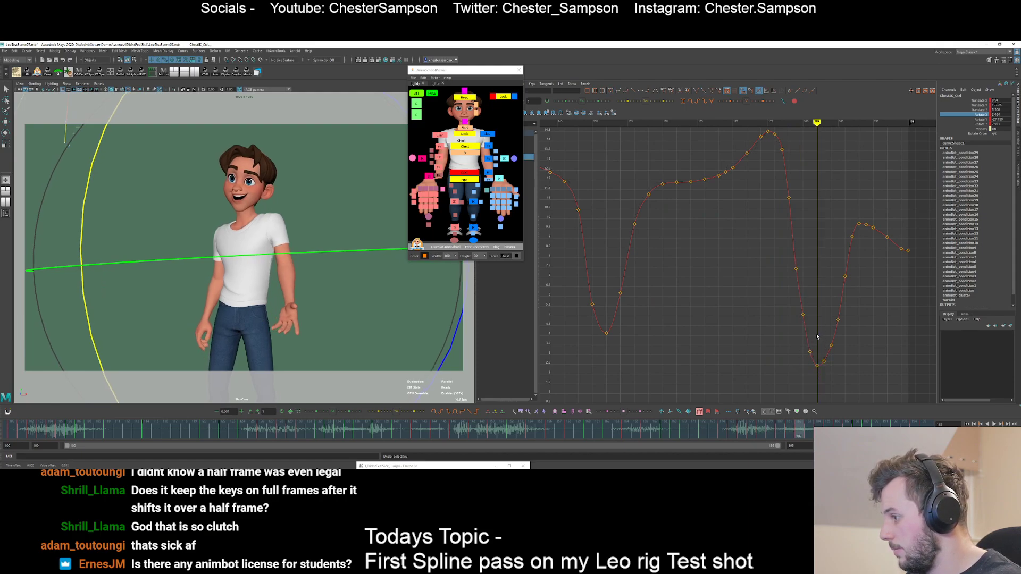
left_click_drag(795, 362, 823, 336)
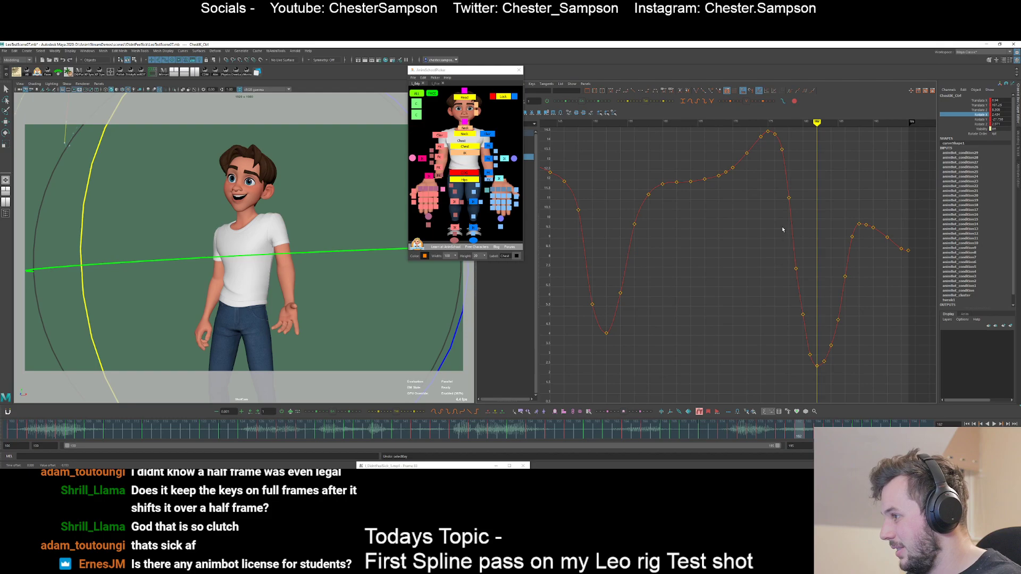
- Smooth the Rotate X drop by raising the keys at frames 178 and 179 and lowering the key at frame 180
middle_click_drag(808, 234, 809, 219, "shift")
left_click(810, 229)
left_click_drag(793, 326, 823, 278)
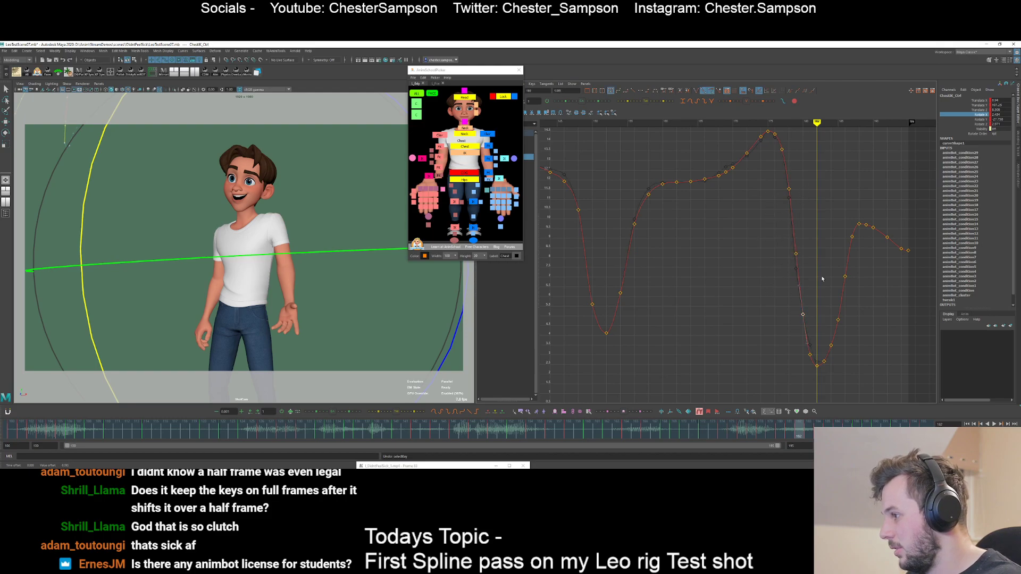
middle_click_drag(823, 278, 822, 287, "shift")
left_click(822, 306)
- Adjust the Rotate X keys from frame 184 to 186 to smooth the climb out of the second valley
left_click_drag(823, 335, 839, 358)
middle_click_drag(838, 357, 838, 358, "shift")
left_click(841, 330)
left_click_drag(827, 302, 850, 333)
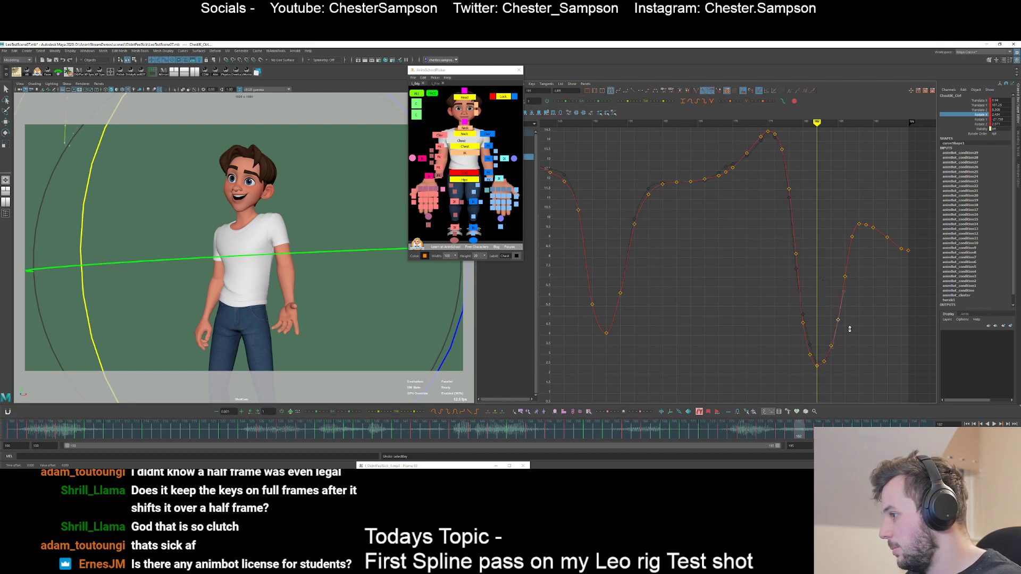
middle_click_drag(850, 325, 850, 327, "shift")
left_click(850, 322)
left_click_drag(830, 269, 857, 287)
middle_click_drag(858, 287, 858, 281, "shift")
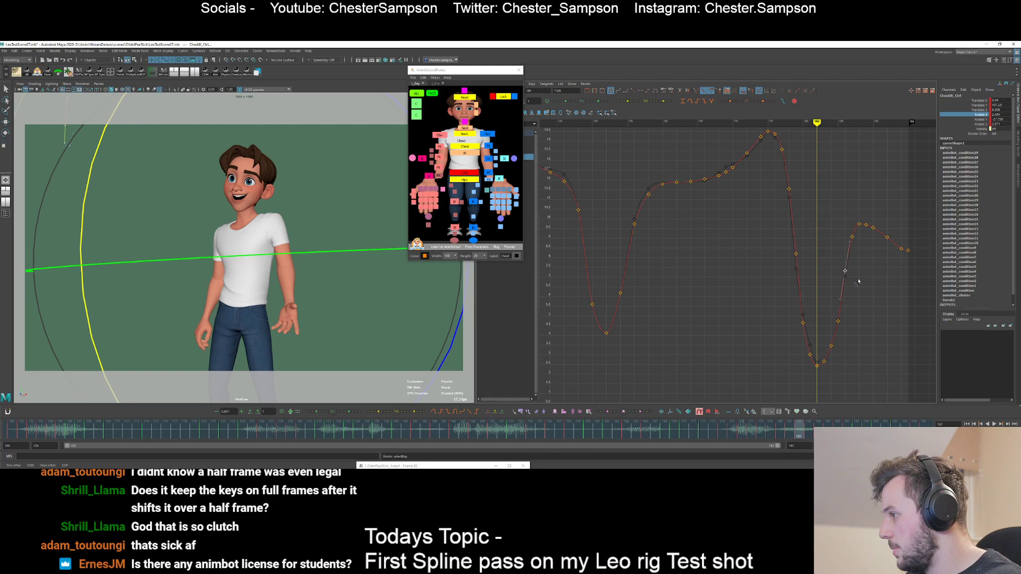
- Round off the last Rotate X bump by raising the keys at frames 189 and 190 and nudging the key at frame 192
left_click(866, 240)
left_click_drag(862, 214, 871, 232)
middle_click_drag(871, 232, 871, 229, "shift")
left_click(875, 217)
left_click_drag(869, 235, 878, 223)
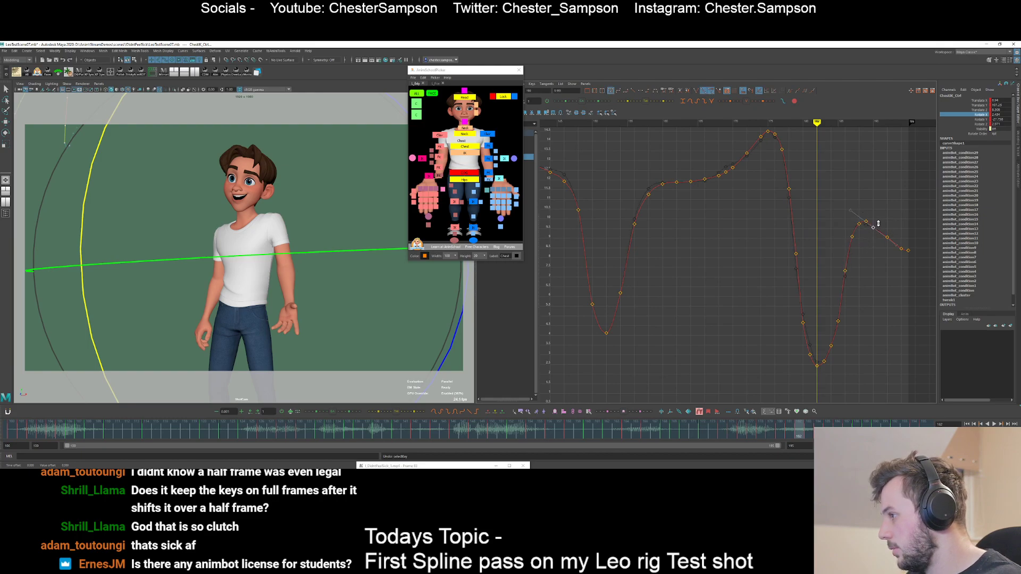
middle_click_drag(878, 234, 878, 233, "shift")
left_click(882, 229)
left_click_drag(882, 244, 895, 226)
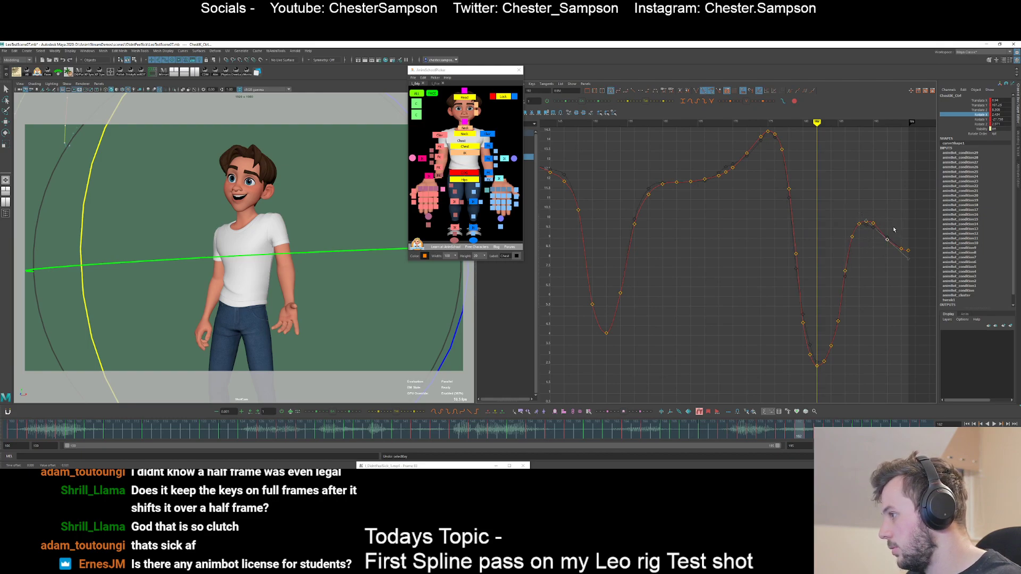
left_click(877, 262)
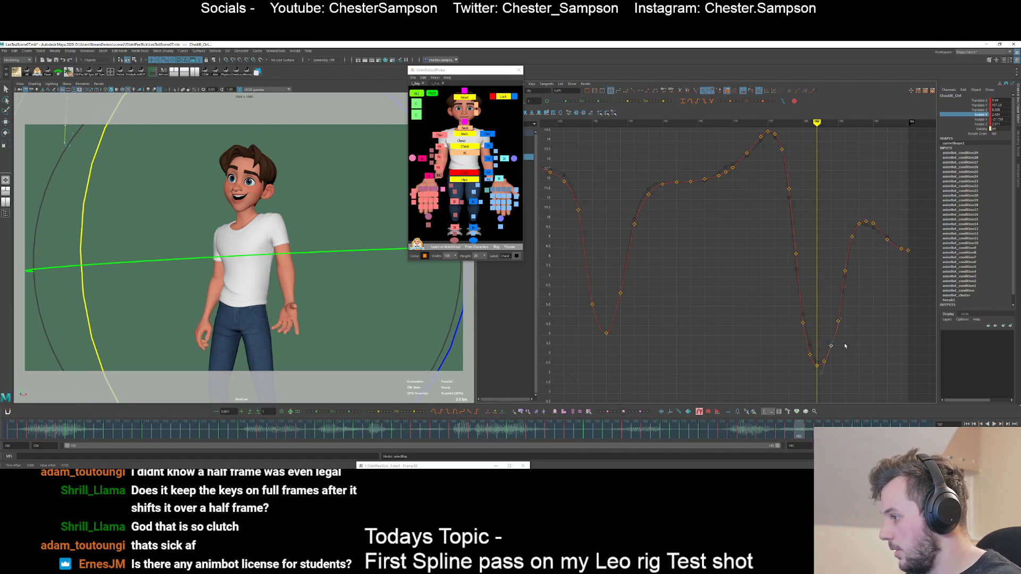
- Frame the whole Rotate X curve and play back the shot to review the chest motion
key("f")
key("alt+v")
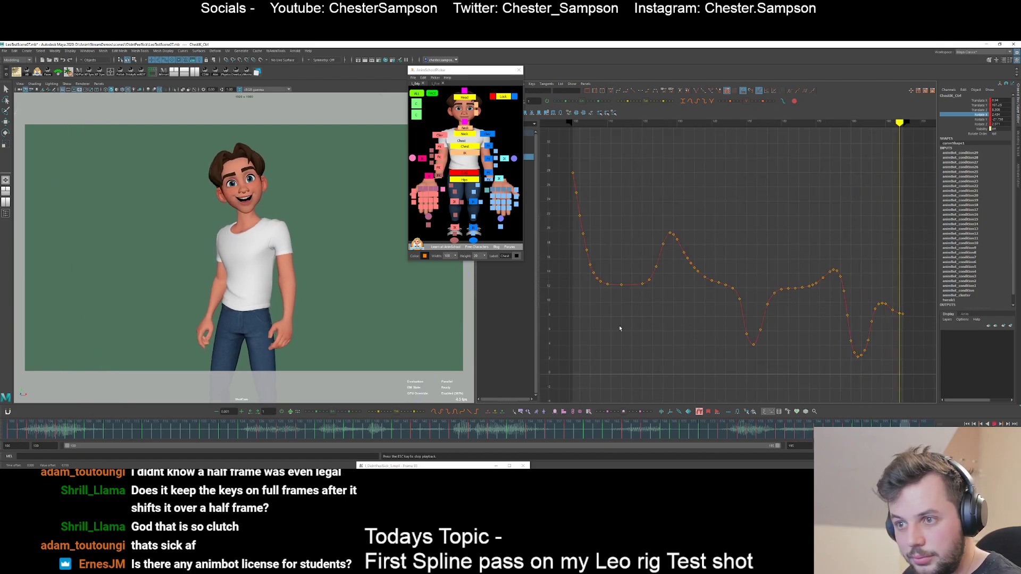
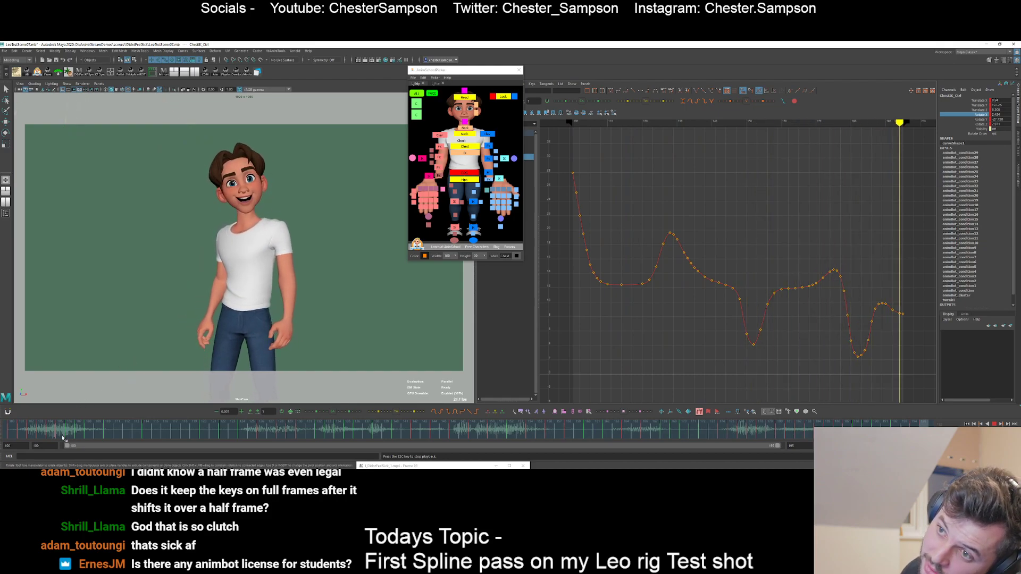
key("Escape")
- Lower the Rotate X key at frame 114 slightly and check the motion with playback
left_click_drag(123, 434, 164, 435)
key("comma")
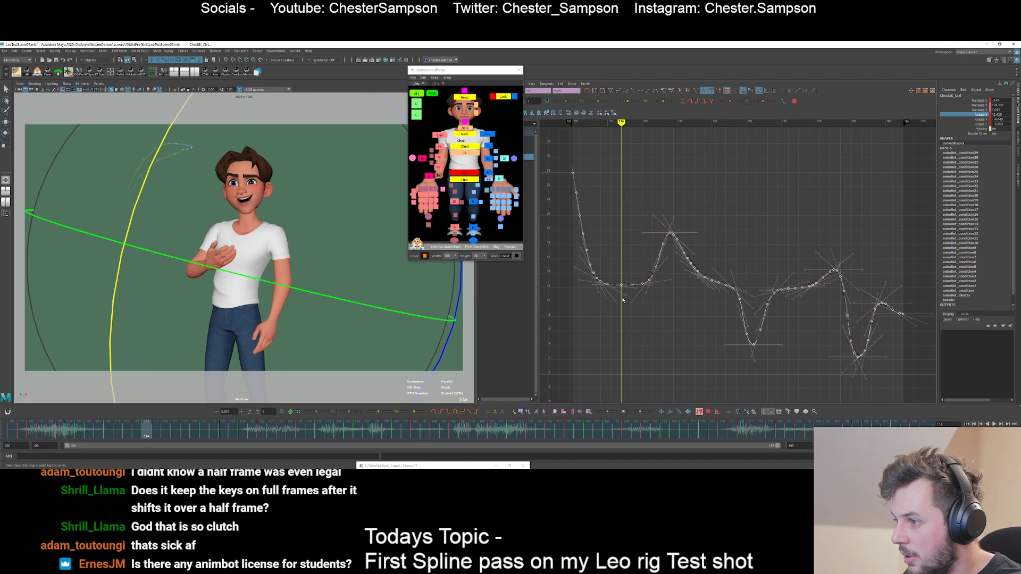
right_click_drag(638, 325, 639, 287, "alt+shift")
left_click_drag(614, 343, 627, 321)
middle_click_drag(627, 321, 628, 325)
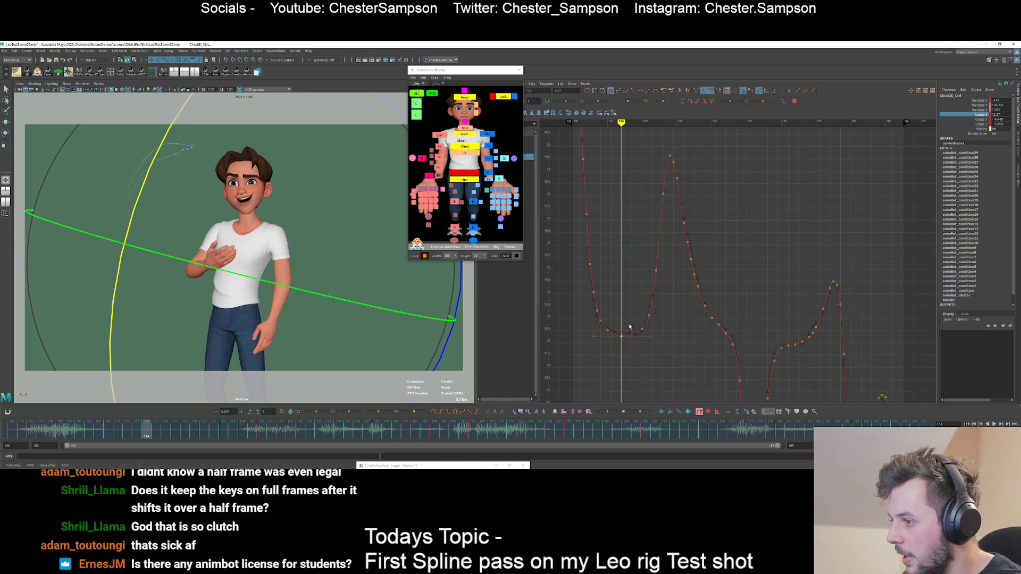
left_click(604, 341)
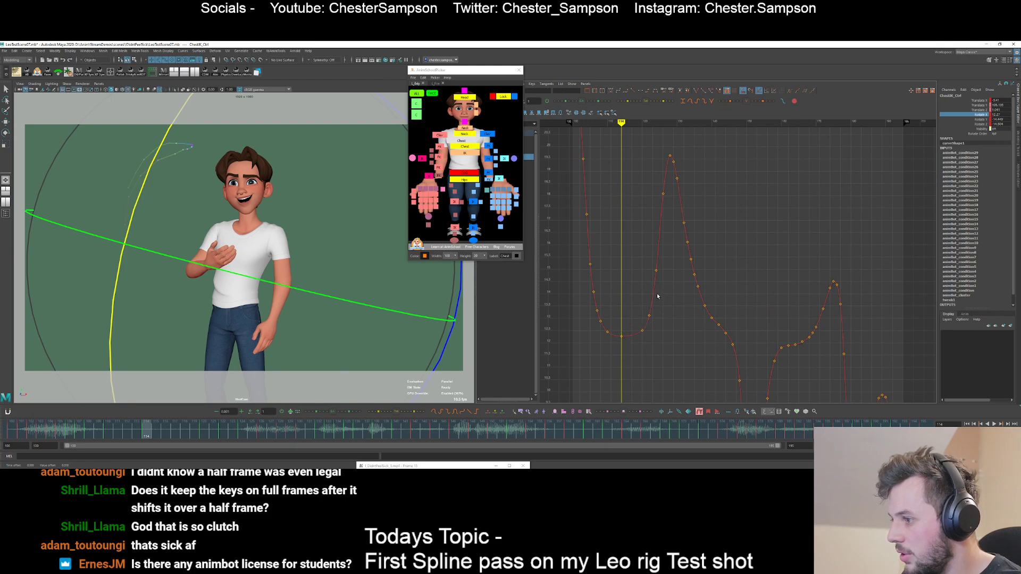
key("alt+v")
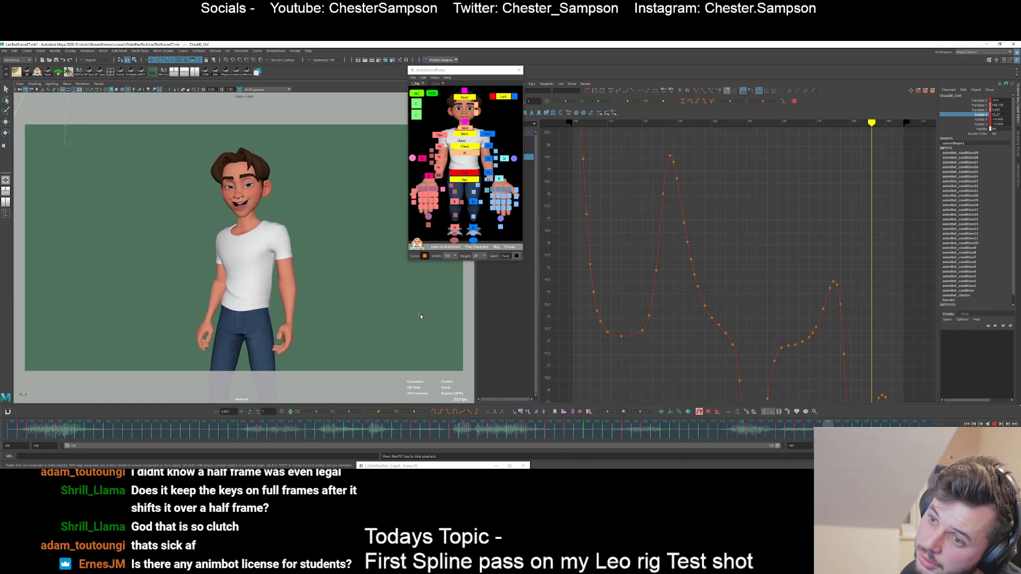
key("Escape")
- Show the chest control's Rotate Y curve and step forward through its opening frames
left_click(977, 120)
key("alt+period")
key("alt+period")
key("alt+period")
key("alt+period")
key("alt+period")
key("alt+period")
key("alt+period")
key("alt+period")
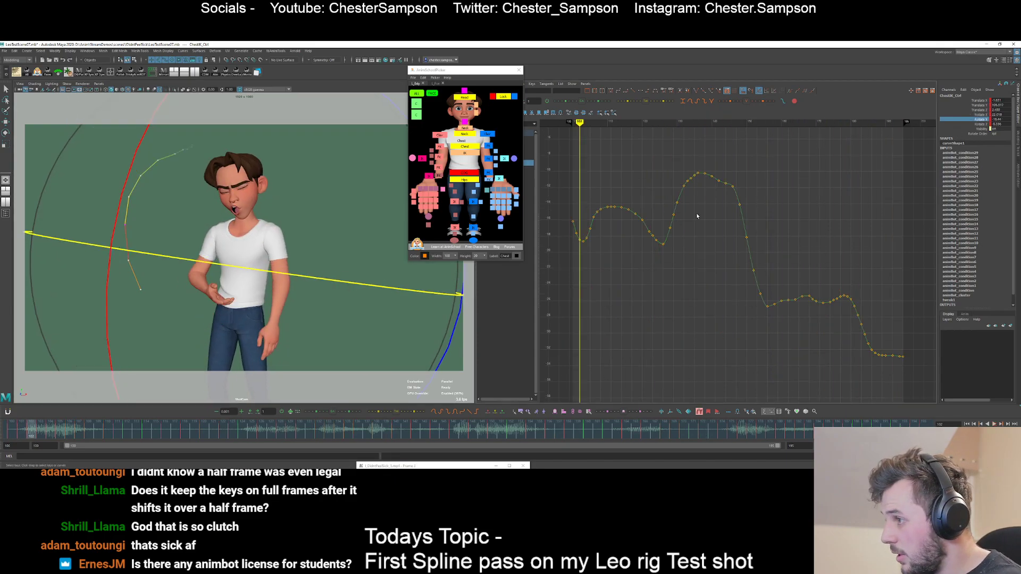
- Change the tangent of the first Rotate Y key so it slopes into the opening dip
middle_click_drag(590, 225, 649, 248, "alt")
right_click_drag(593, 237, 617, 238, "alt+shift")
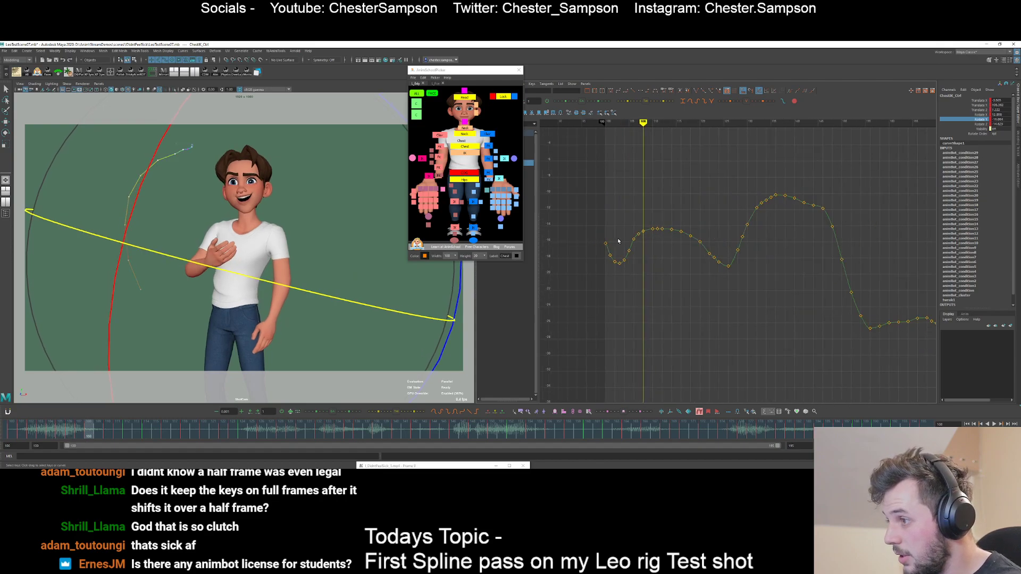
middle_click_drag(591, 238, 640, 253, "alt")
left_click_drag(645, 254, 665, 267)
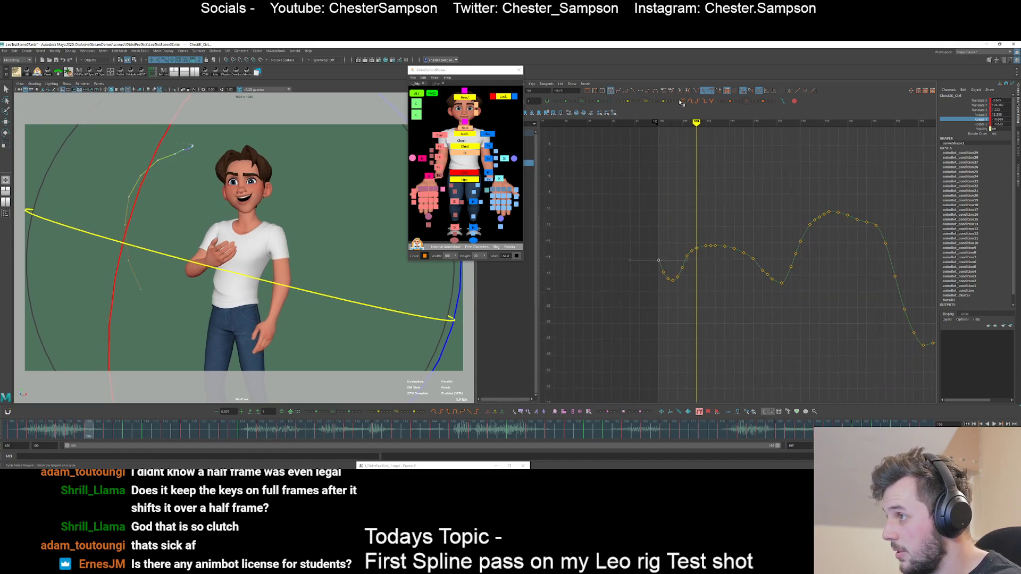
left_click(603, 101)
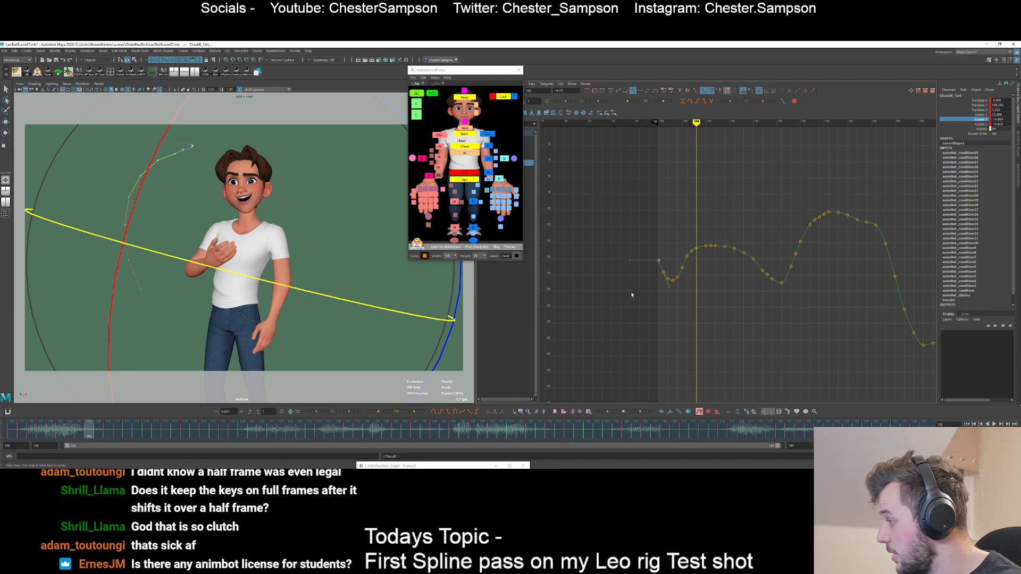
left_click(665, 326)
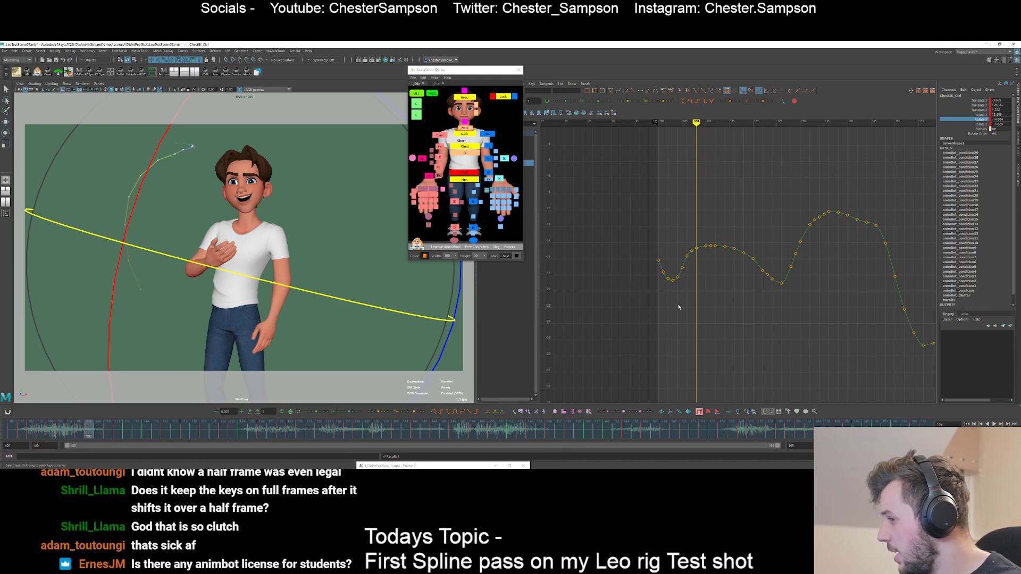
- Delete the redundant Rotate Y key at frame 112 on the first peak
middle_click_drag(679, 307, 711, 316, "alt")
right_click_drag(657, 298, 689, 303, "alt+shift")
right_click_drag(686, 347, 688, 290, "alt+shift")
key("period")
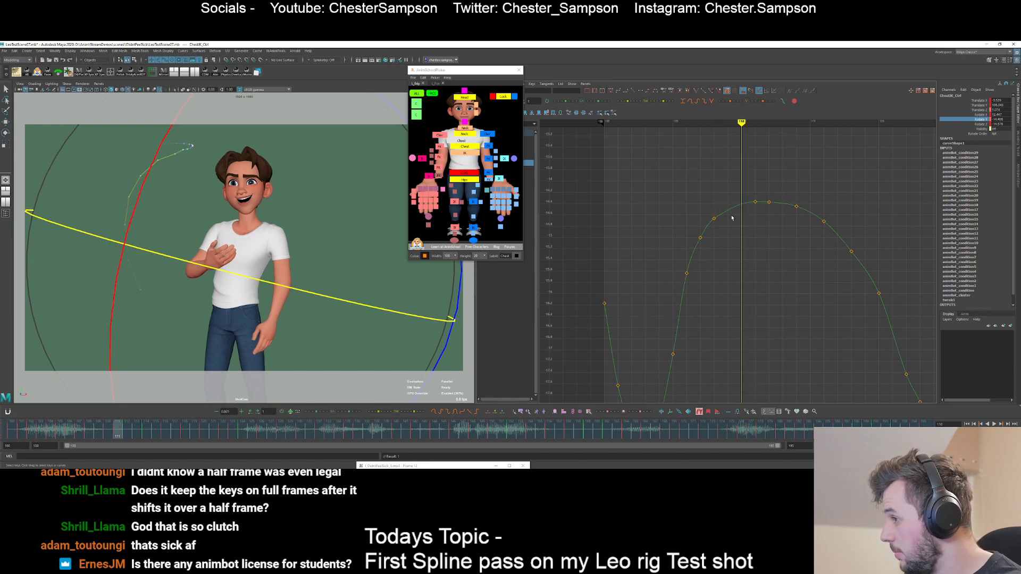
key("period")
key("Delete")
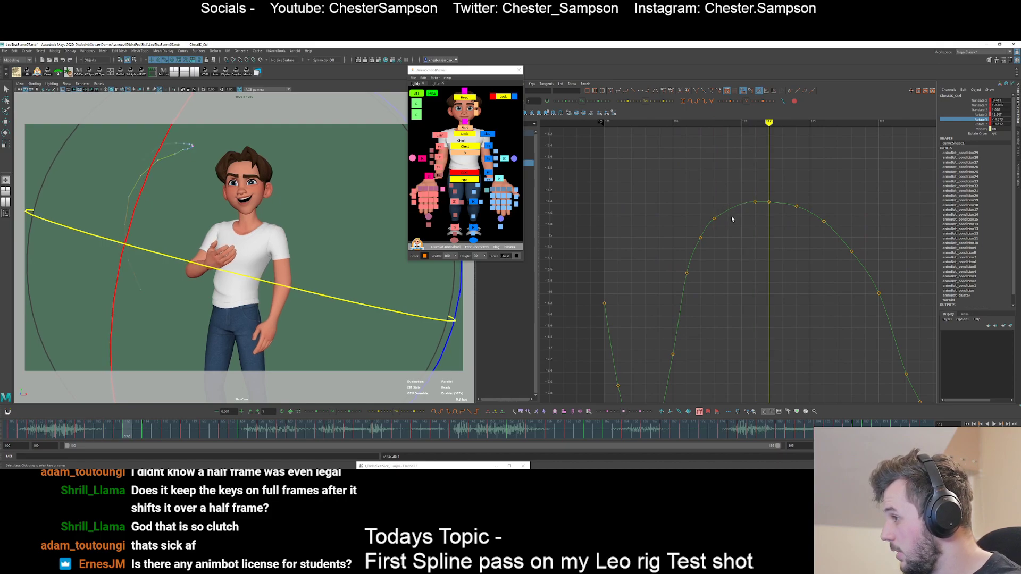
- Nudge the Rotate Y keys at frames 107 and 108 to round the rise into the first peak
key("period")
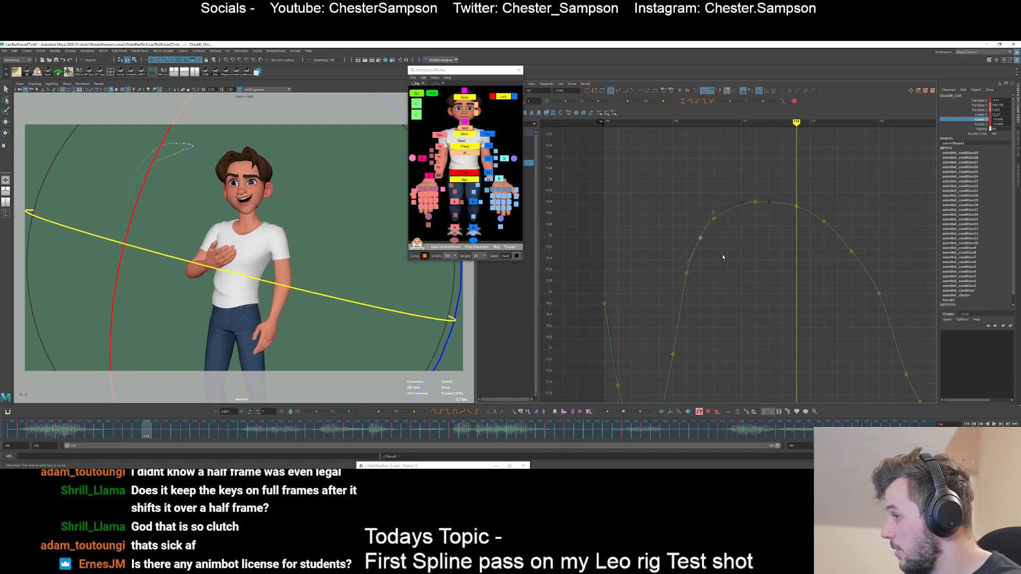
left_click(722, 249)
right_click_drag(722, 248, 716, 233, "alt")
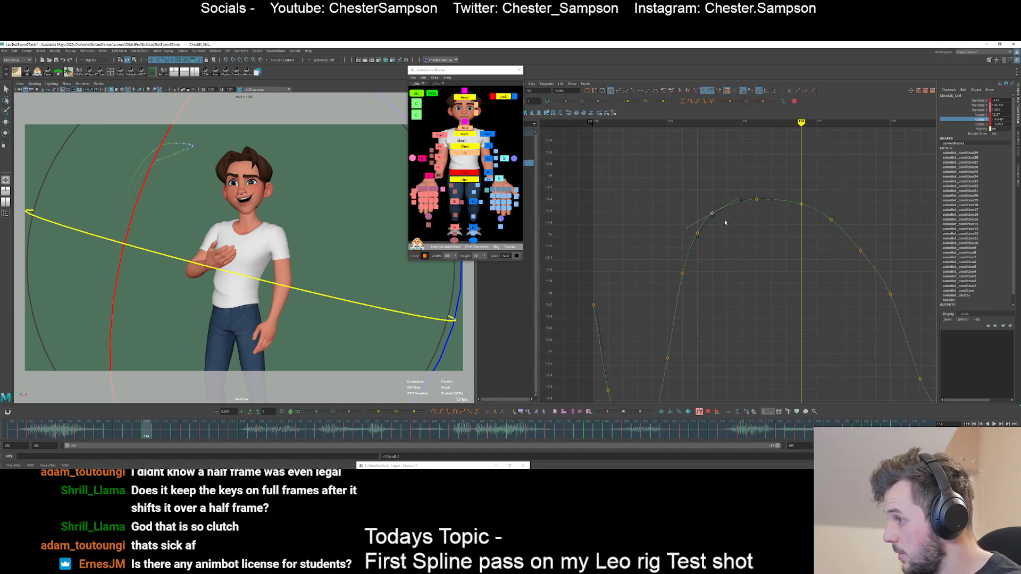
left_click(713, 246)
- Raise the Rotate Y keys from frame 114 to 120 slightly to round the fall from the first peak
key("period")
key("period")
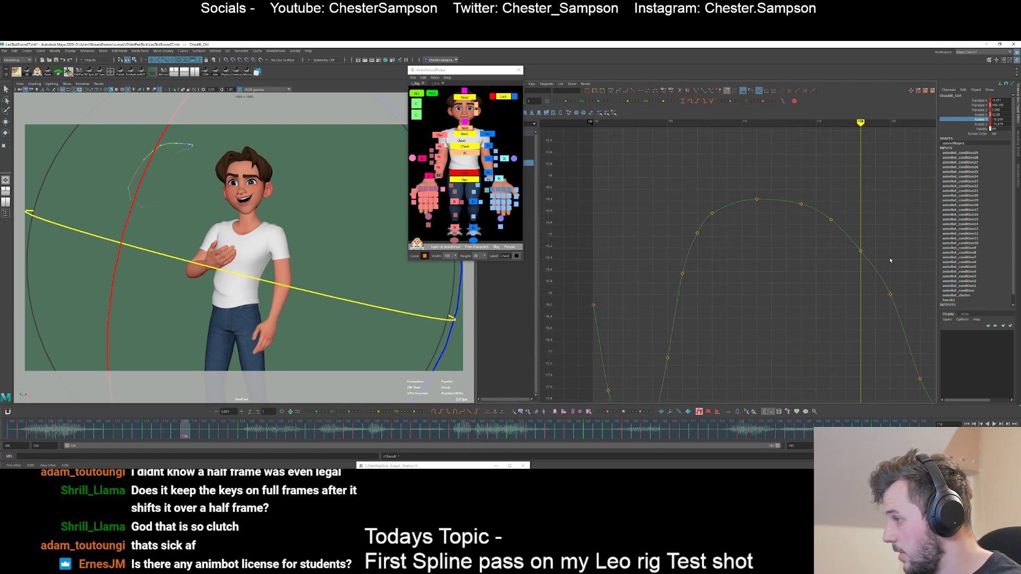
left_click_drag(881, 263, 819, 211)
middle_click_drag(827, 236, 813, 206, "shift")
left_click(800, 228)
left_click(858, 276)
middle_click_drag(872, 236, 800, 170, "shift")
left_click_drag(810, 247, 837, 227)
middle_click_drag(837, 227, 837, 219, "shift")
left_click_drag(784, 210, 789, 202)
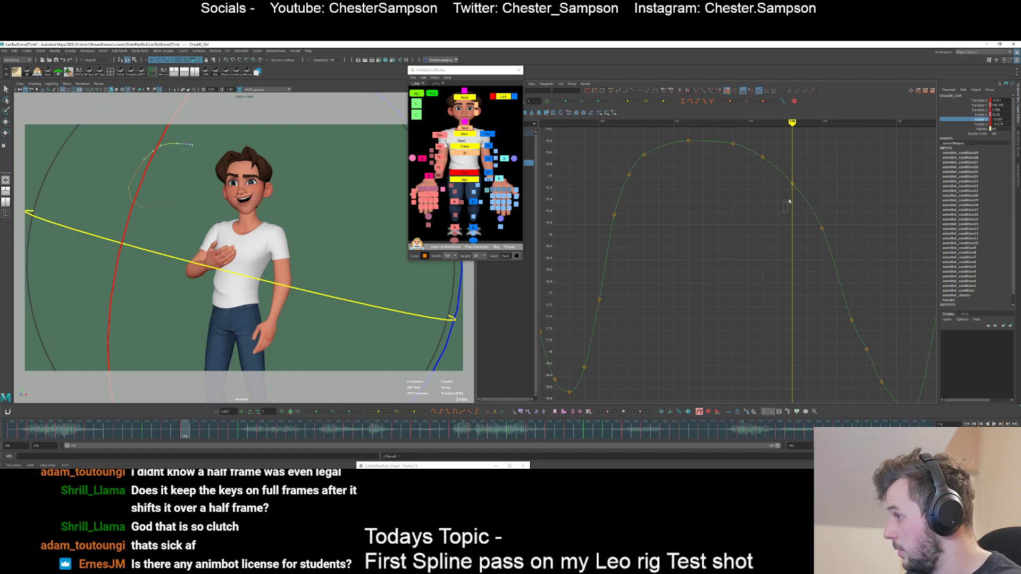
left_click(774, 230)
- Lower the Rotate Y keys at frames 123 and 124 to smooth the descent into the dip
middle_click_drag(848, 321, 809, 253, "alt")
key("period")
key("period")
key("period")
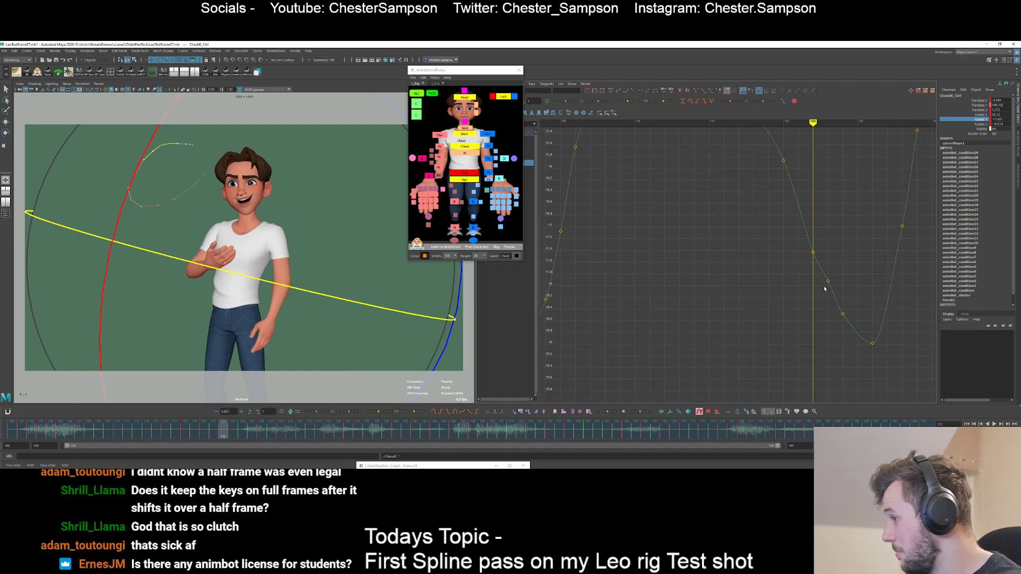
left_click_drag(822, 295, 841, 258)
middle_click_drag(841, 258, 860, 287, "shift")
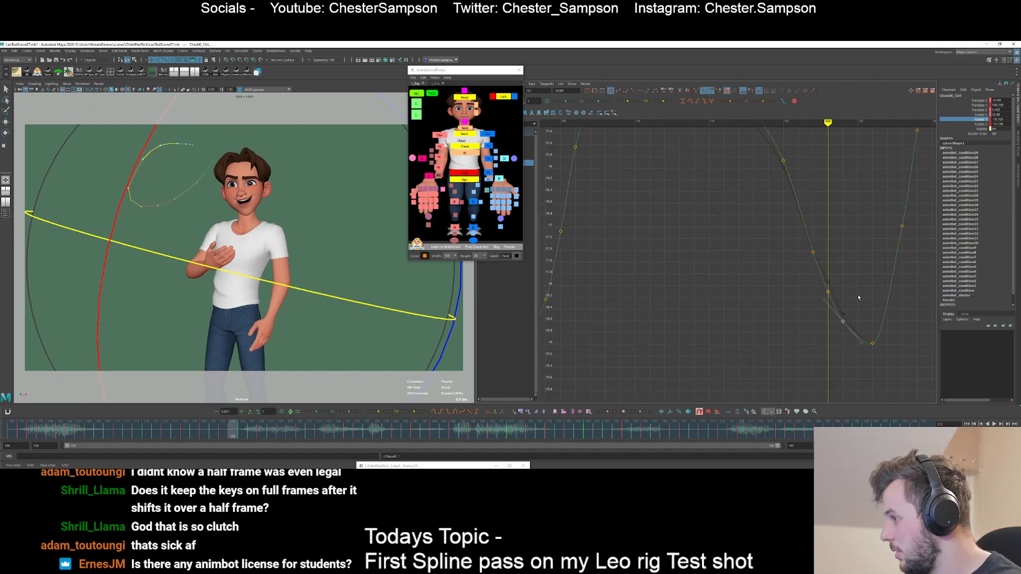
left_click_drag(811, 318, 829, 296)
key("period")
key("period")
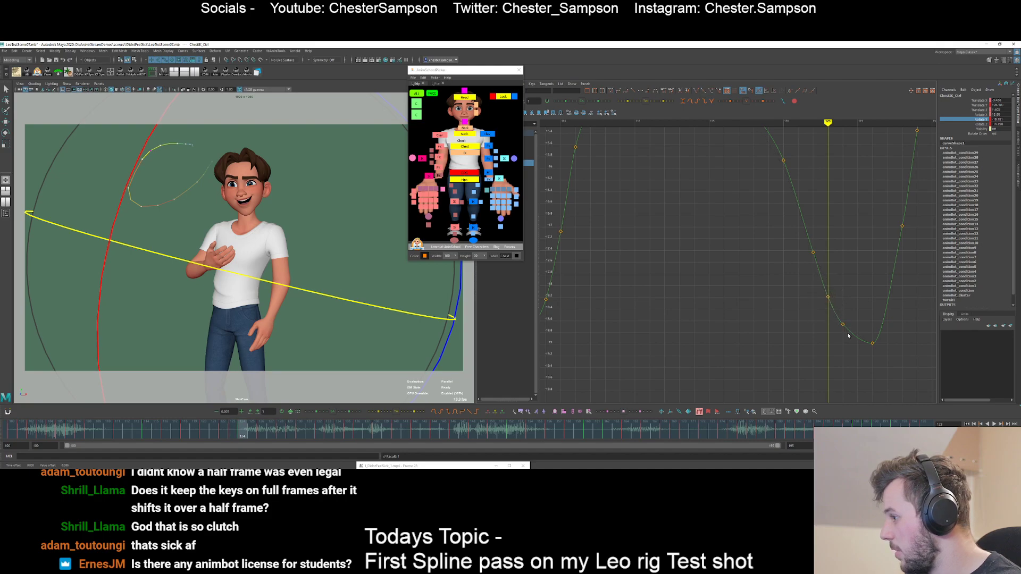
- Key Rotate Y at frame 125 and raise the key at frame 126 to round the bottom of the dip
key("comma")
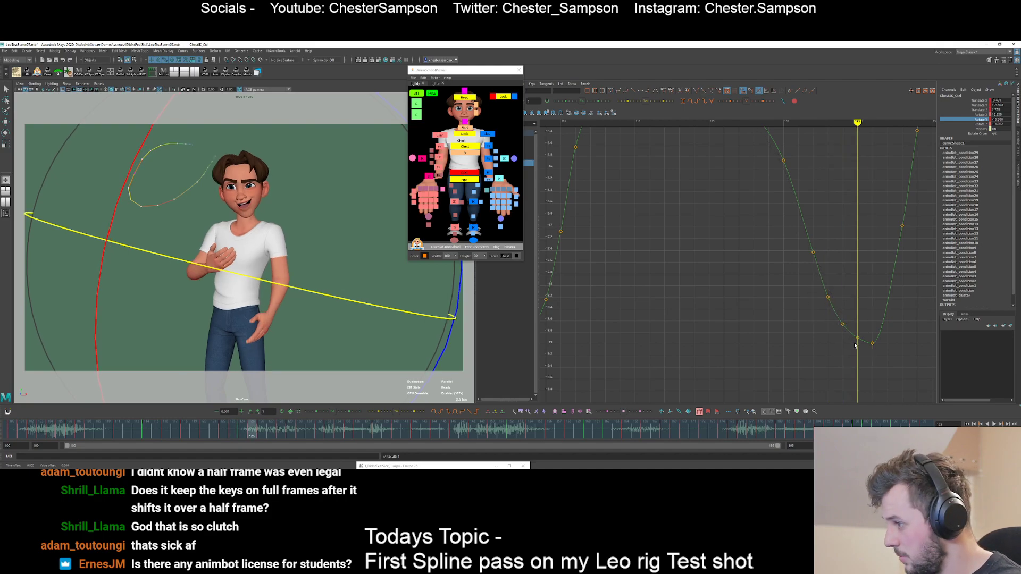
key("period")
left_click_drag(863, 335, 890, 358)
middle_click_drag(893, 328, 894, 319)
left_click_drag(866, 324, 895, 344)
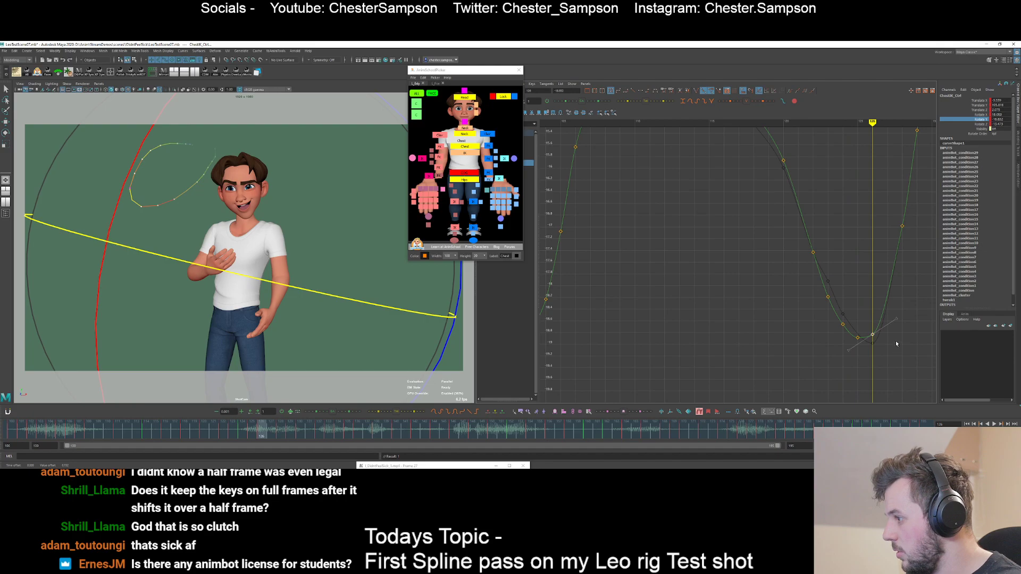
middle_click_drag(895, 338, 892, 332)
left_click(863, 321)
- Adjust the Rotate Y keys at frames 124 and 127 to smooth both sides of the dip
left_click_drag(835, 333, 857, 310)
middle_click_drag(856, 310, 783, 304)
left_click(843, 314)
right_click_drag(782, 305, 793, 267, "alt")
middle_click_drag(793, 267, 765, 284, "alt")
key("alt+period")
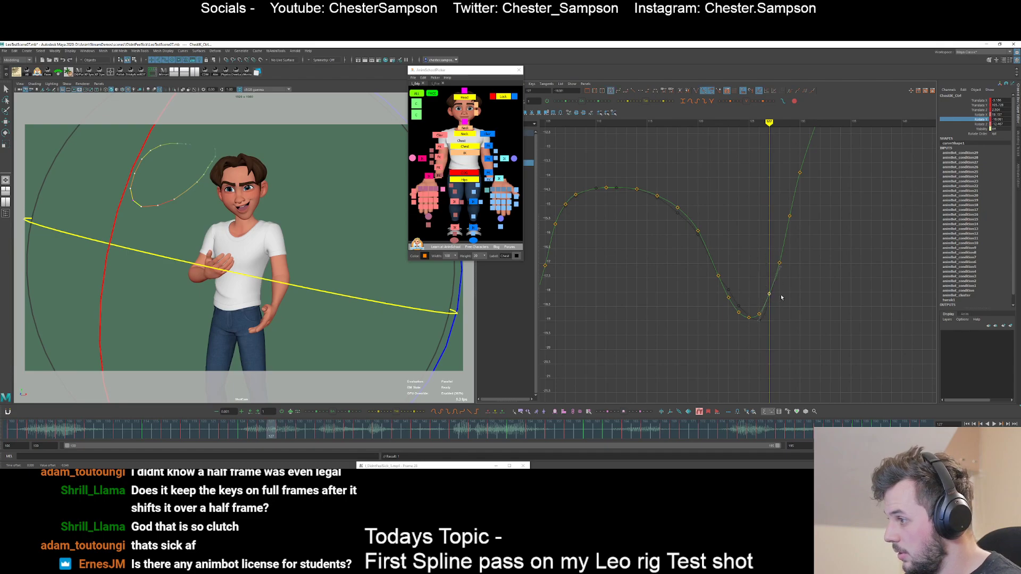
left_click(782, 301)
- Raise the Rotate Y keys at frames 133 and 134 slightly to round the approach to the second peak
key("alt+period")
middle_click_drag(764, 252, 706, 328, "alt")
key("alt+period")
key("alt+period")
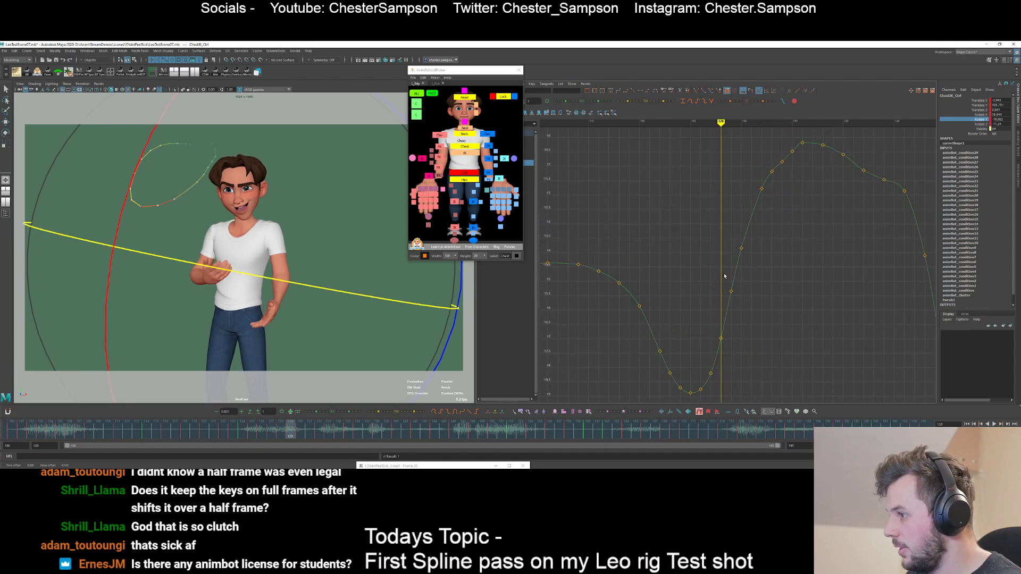
key("alt+period")
key("alt+period")
key("alt+period")
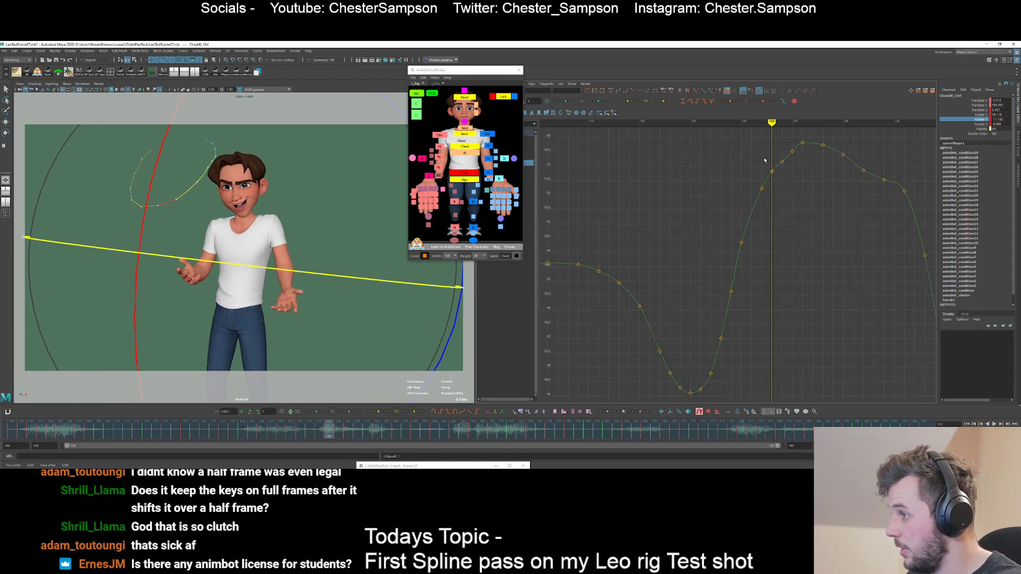
left_click_drag(800, 194, 800, 195)
left_click_drag(333, 413, 340, 414)
left_click(734, 237)
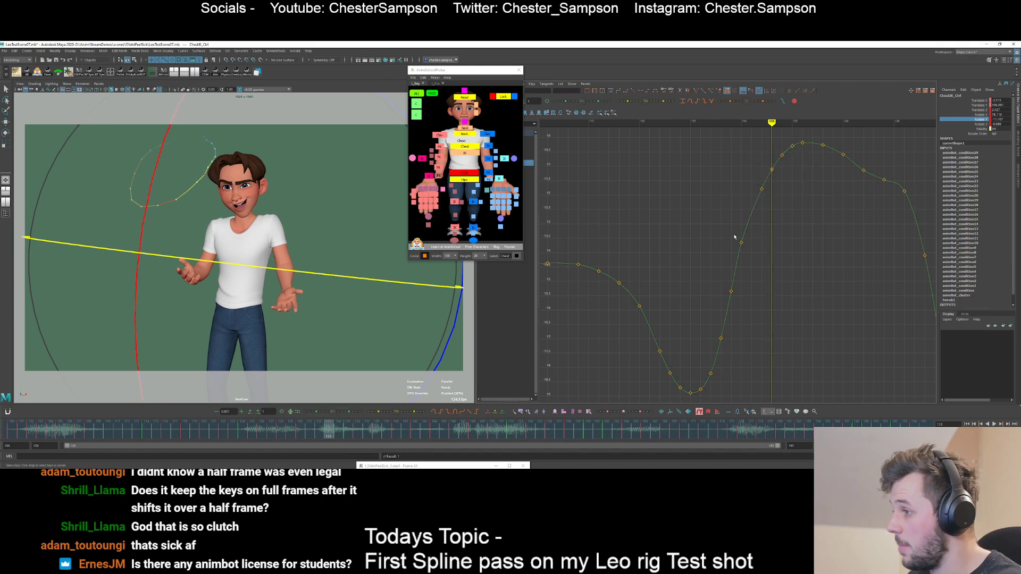
- Lower the Rotate Y keys at frames 132 and 130 slightly to smooth the steep rise toward the second peak
key("alt+comma")
key("alt+comma")
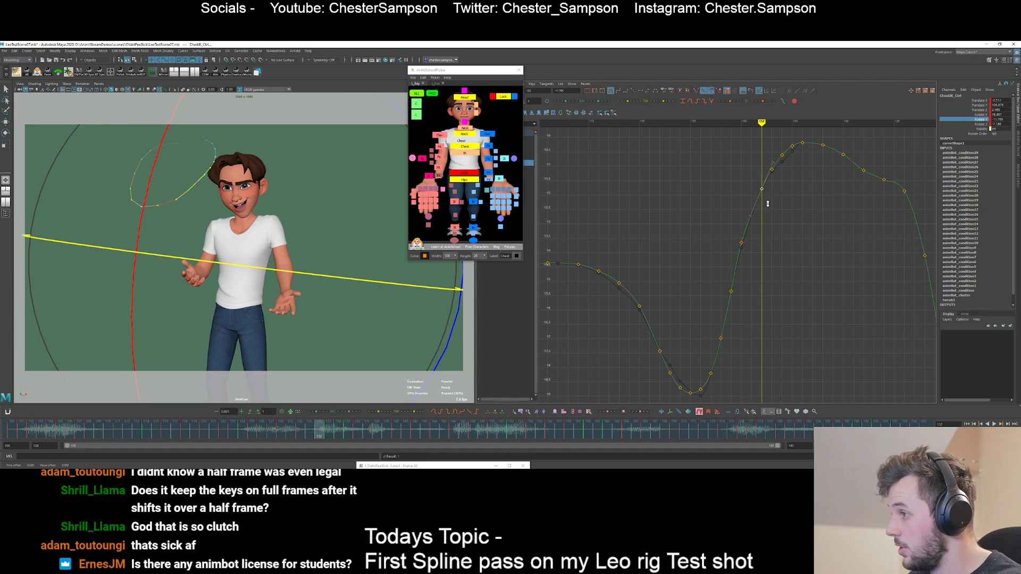
middle_click_drag(768, 204, 767, 205, "shift")
left_click_drag(732, 232, 756, 267)
middle_click_drag(761, 242, 760, 250, "shift")
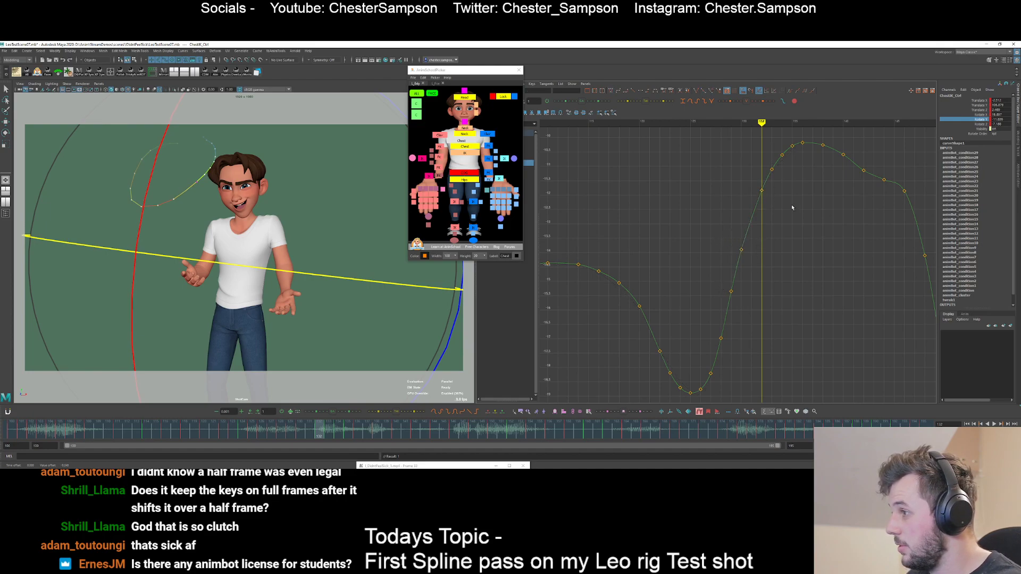
- Nudge the Rotate Y keys after the second peak upward, lower the key at frame 146 and raise the one at 142
key("period")
key("period")
key("period")
key("period")
key("period")
key("period")
key("period")
right_click_drag(822, 242, 817, 224, "alt+shift")
middle_click_drag(816, 224, 793, 361, "alt")
middle_click_drag(814, 139, 799, 248, "alt")
left_click_drag(878, 324, 768, 139)
middle_click_drag(773, 180, 773, 178, "shift")
left_click(800, 217)
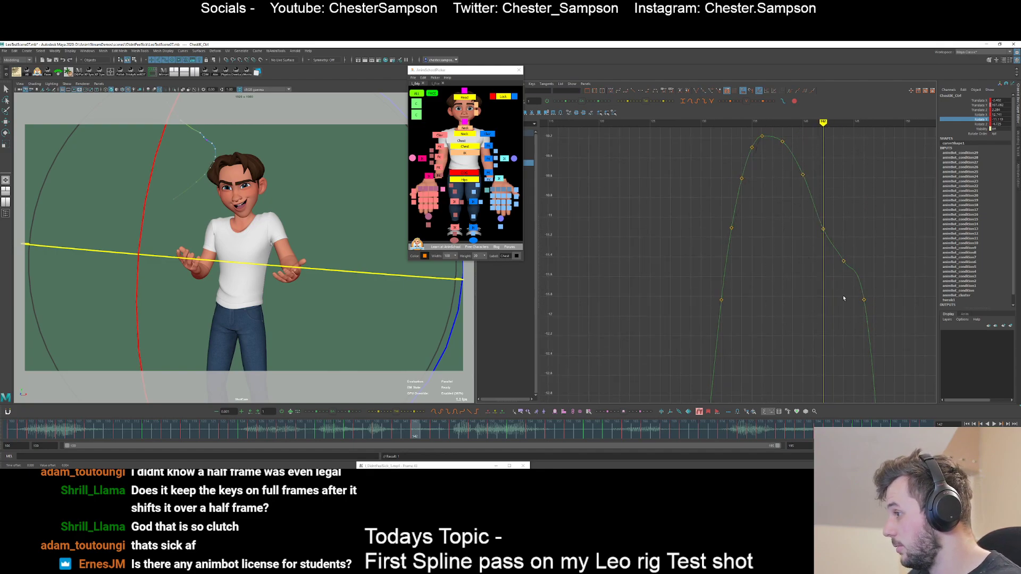
middle_click_drag(881, 282, 880, 295)
left_click(823, 229)
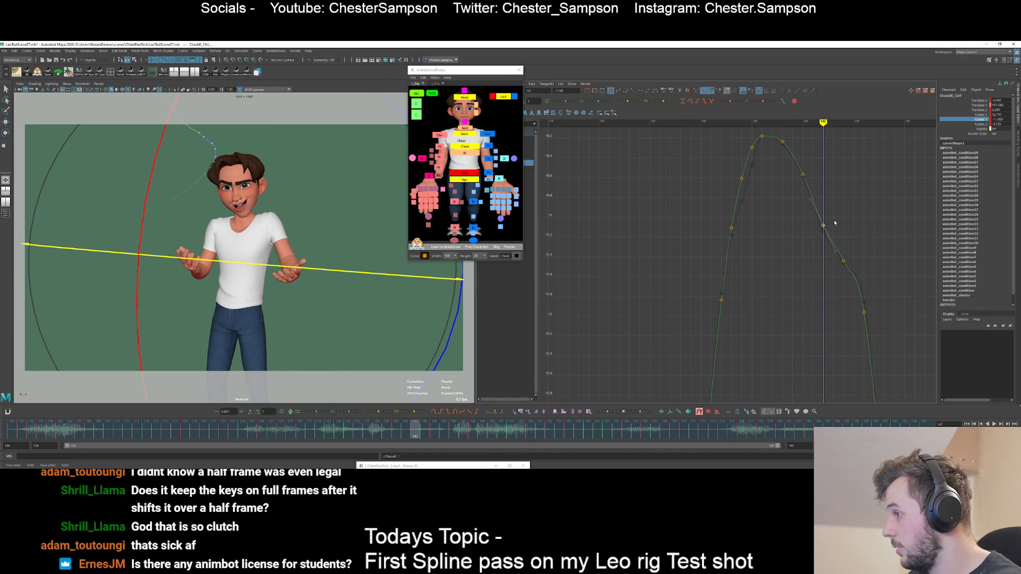
- Raise the Rotate Y key at frame 148 and lower those at frames 152 and 154 to smooth the steep fall
right_click_drag(857, 272, 818, 296, "alt")
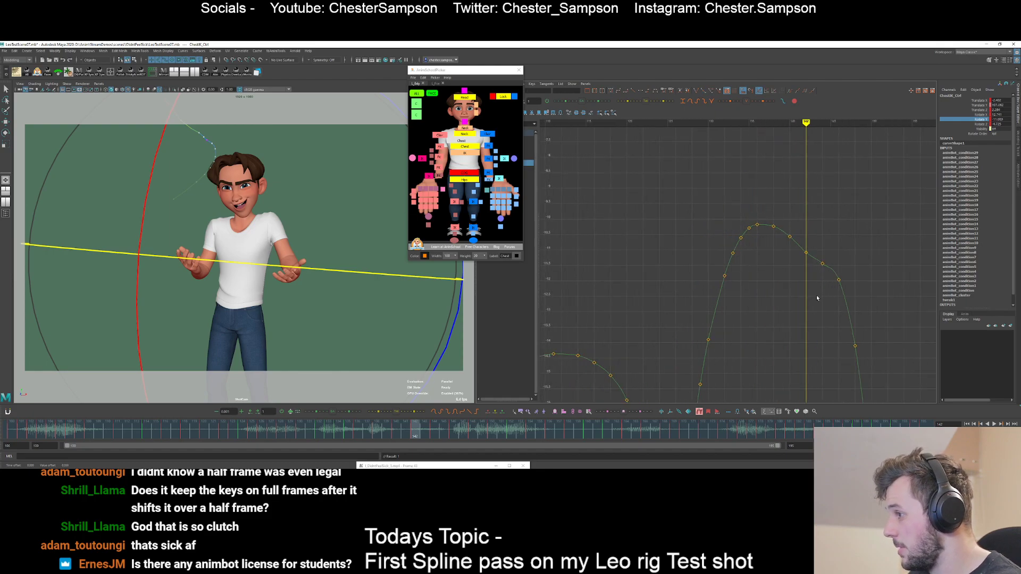
middle_click_drag(818, 296, 782, 244, "alt")
mouse_move(782, 244)
right_mouse_down("alt")
mouse_move(752, 232)
mouse_move(774, 249)
right_mouse_up("alt")
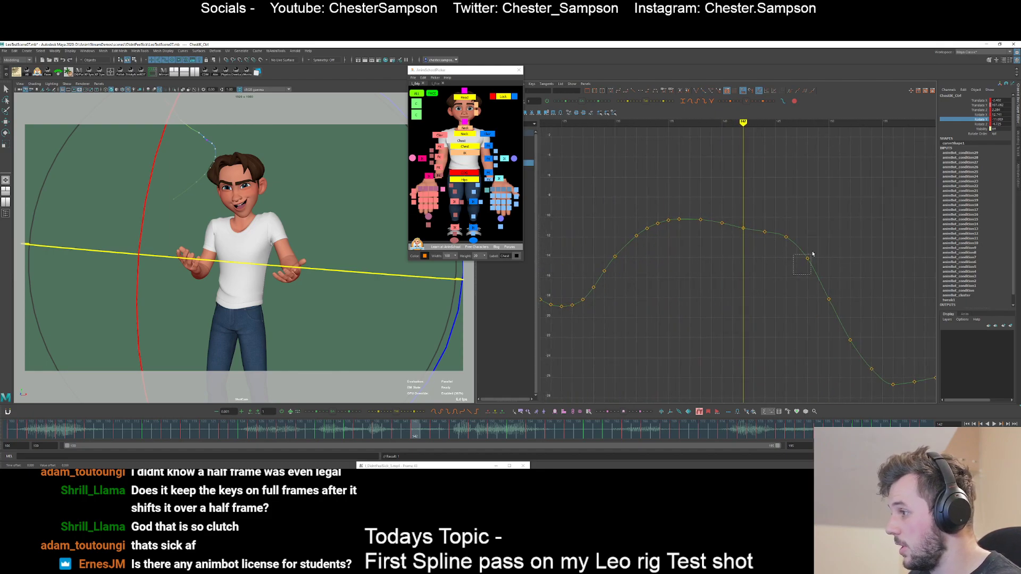
left_click_drag(813, 254, 812, 254)
middle_click_drag(813, 254, 776, 281)
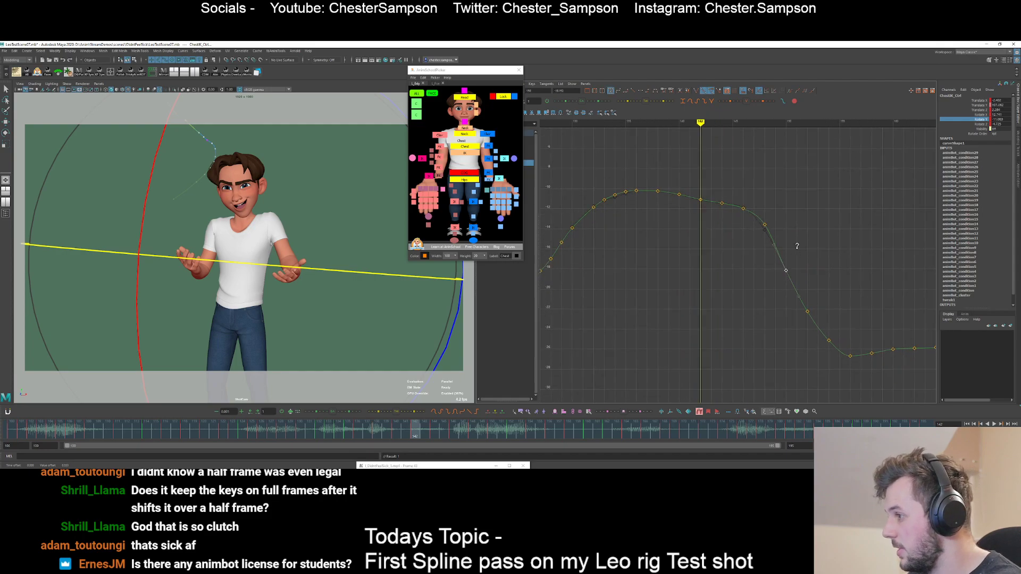
left_click_drag(793, 332, 811, 307)
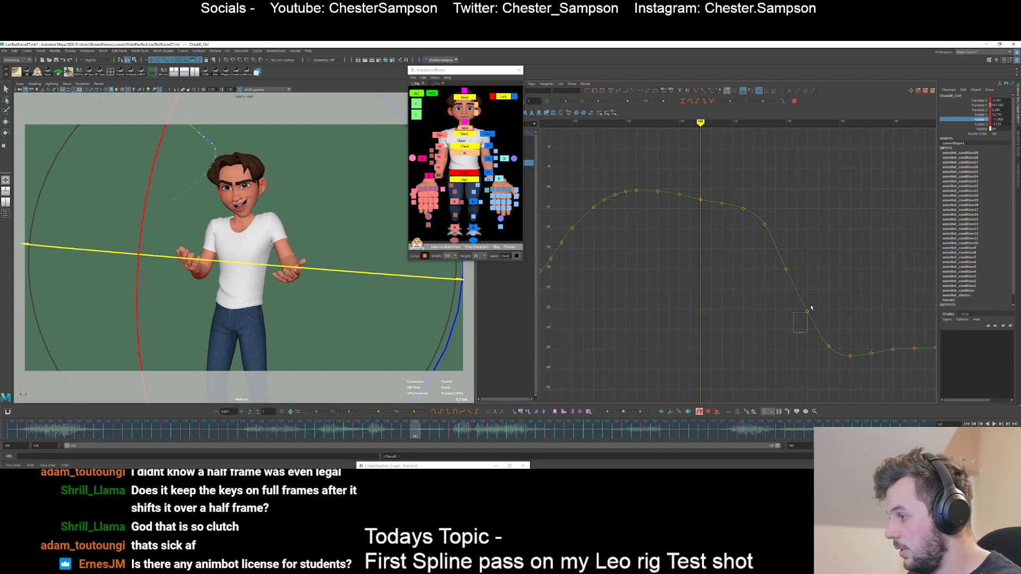
middle_click_drag(822, 280, 768, 249, "alt")
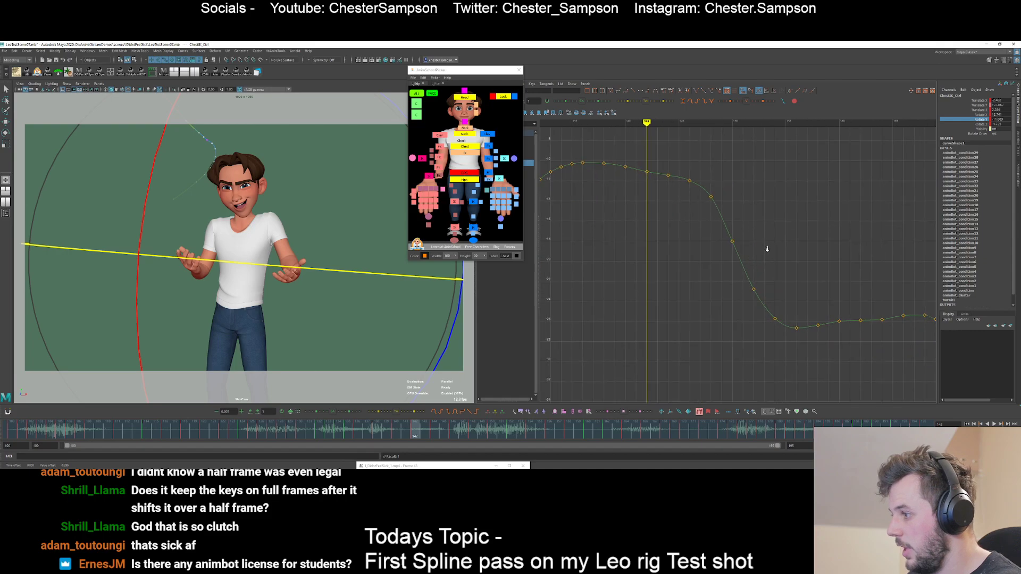
- Raise the Rotate Y keys from frame 162 to 166 to form one smooth hump after the fall
right_click_drag(768, 248, 773, 260, "alt")
middle_click_drag(760, 351, 755, 232, "alt")
key("period")
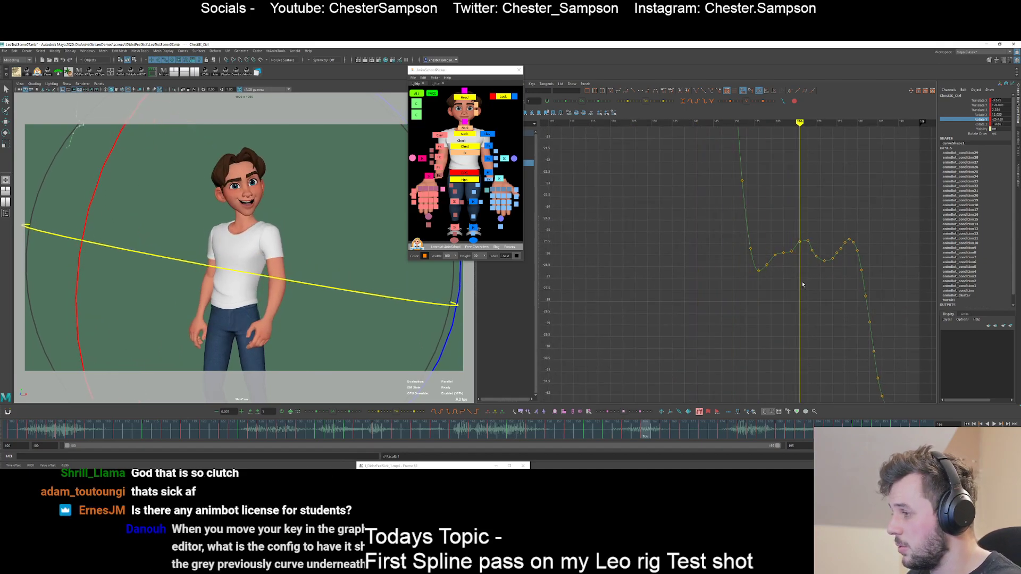
left_click_drag(806, 272, 806, 272)
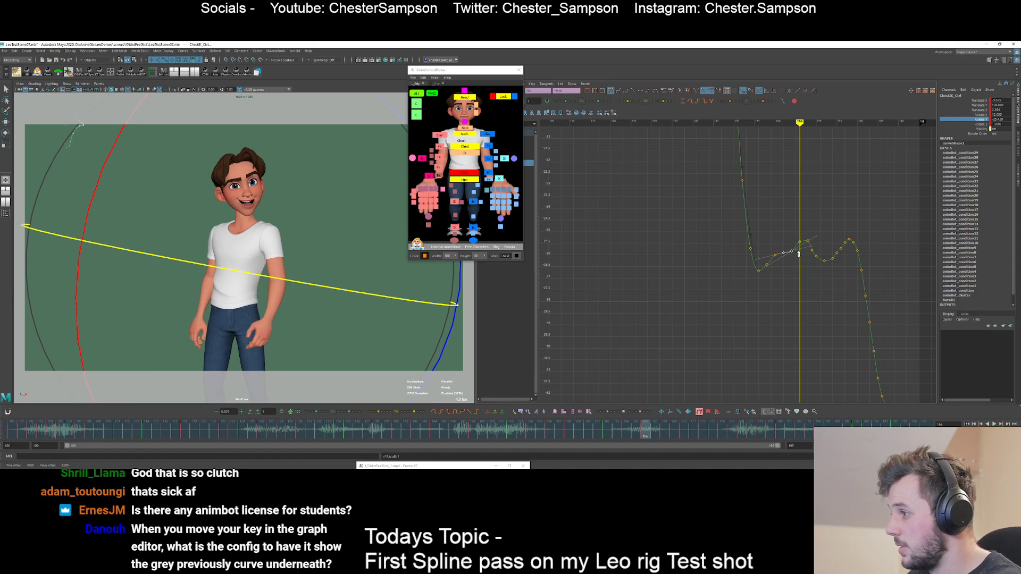
middle_click_drag(798, 267, 798, 258)
left_click_drag(788, 237, 801, 262)
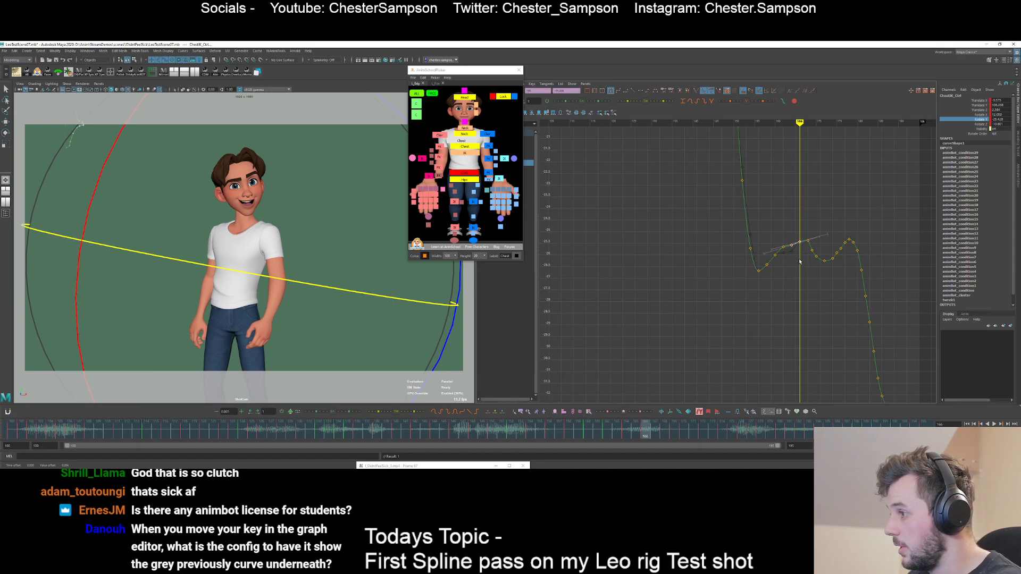
middle_click_drag(800, 261, 798, 258)
left_click(779, 247)
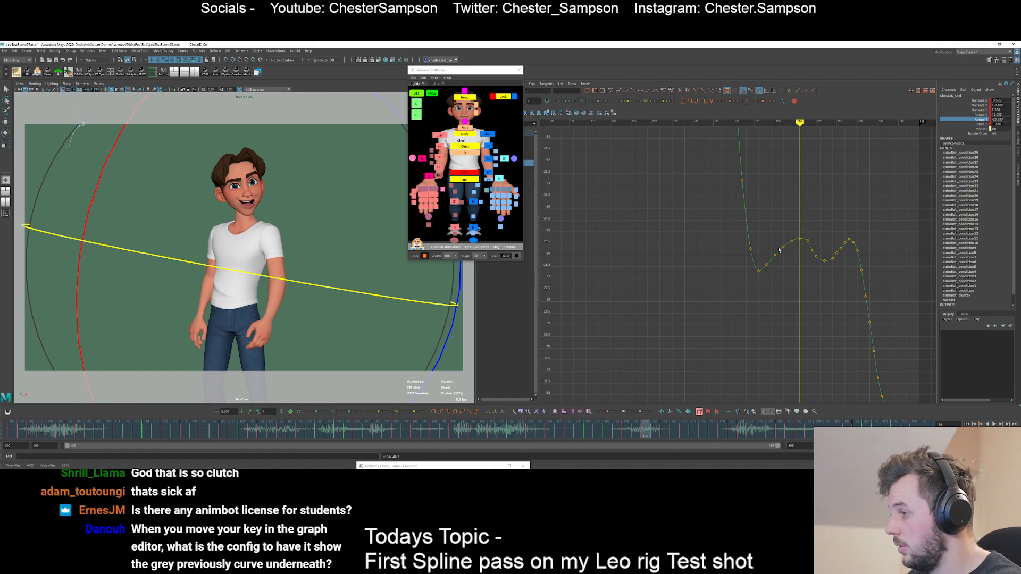
- Fine-tune the Rotate Y keys at frames 164 and 166 to round the top of the hump
right_click_drag(787, 316, 775, 189, "alt+shift")
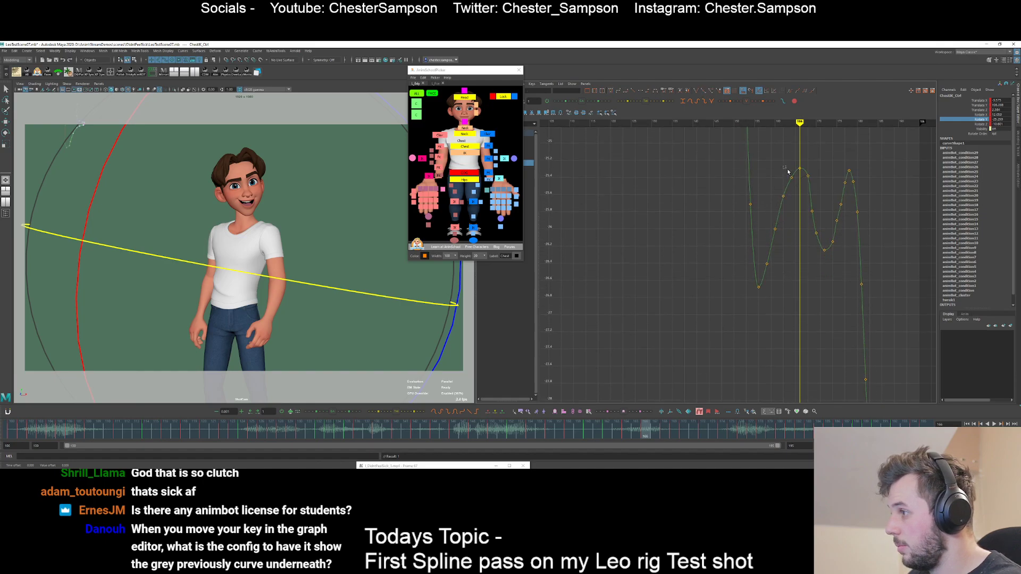
left_click_drag(794, 163, 802, 175)
middle_click_drag(799, 181, 798, 180)
left_click_drag(783, 172, 798, 185)
middle_click_drag(798, 181, 799, 176)
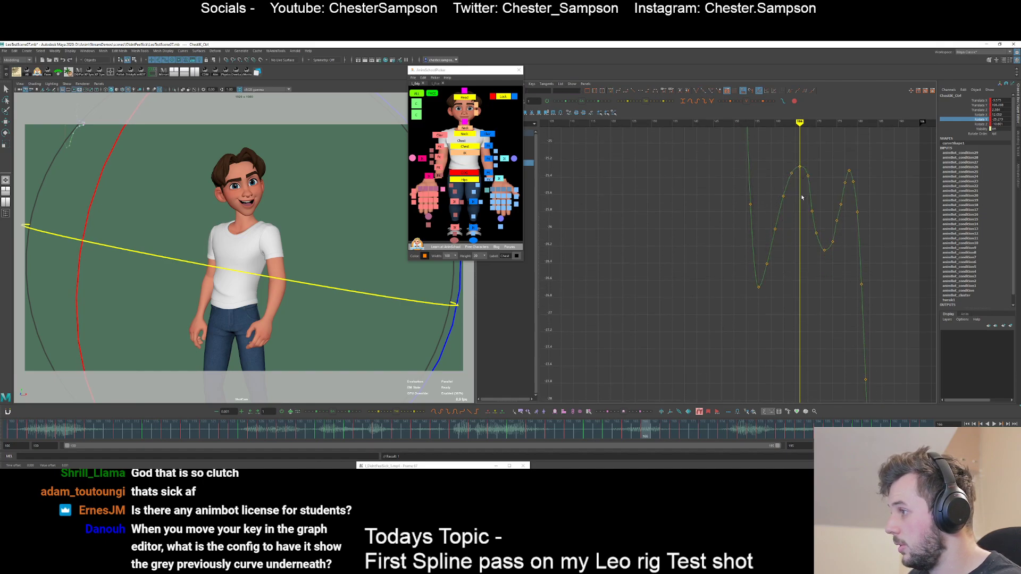
- Adjust the Rotate Y keys around frames 175 and 176 to smooth the rise into the last peak
left_click(837, 220)
left_click_drag(835, 200, 844, 208)
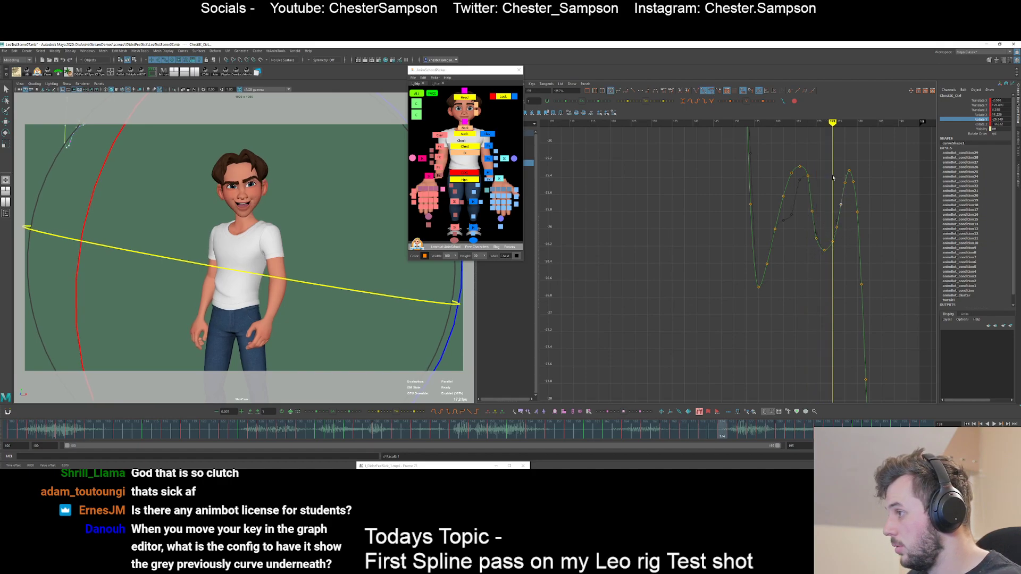
left_click(849, 172)
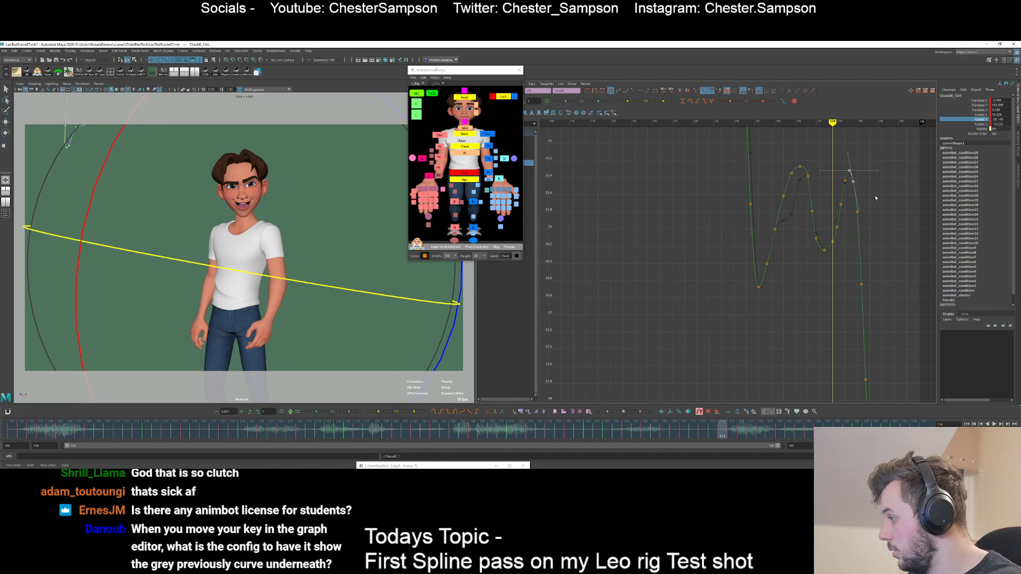
left_click(876, 197)
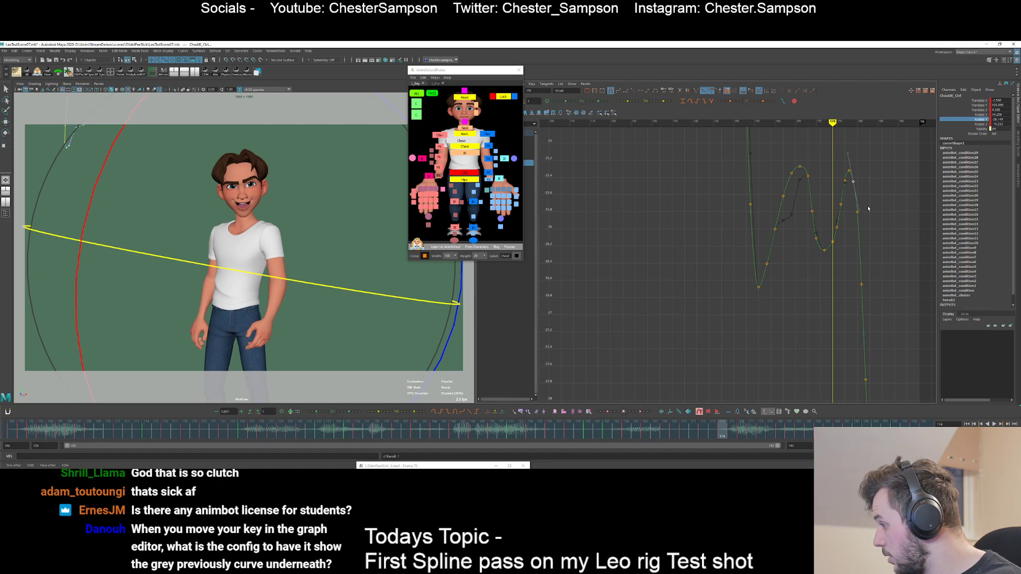
- Snap the buffer curve to the current shape of the Rotate Y curve
left_click(794, 191)
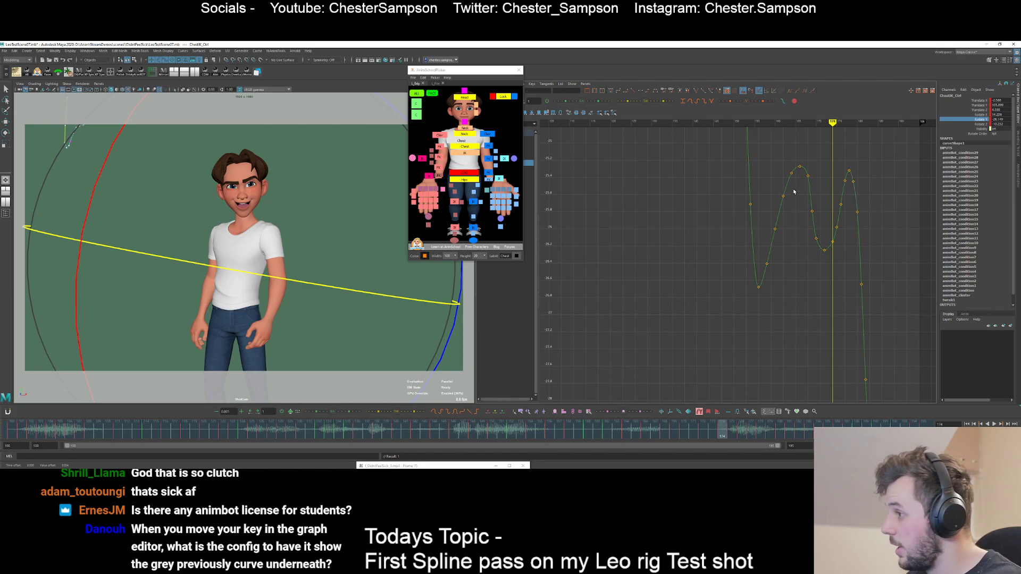
left_click(776, 221)
right_click(791, 219)
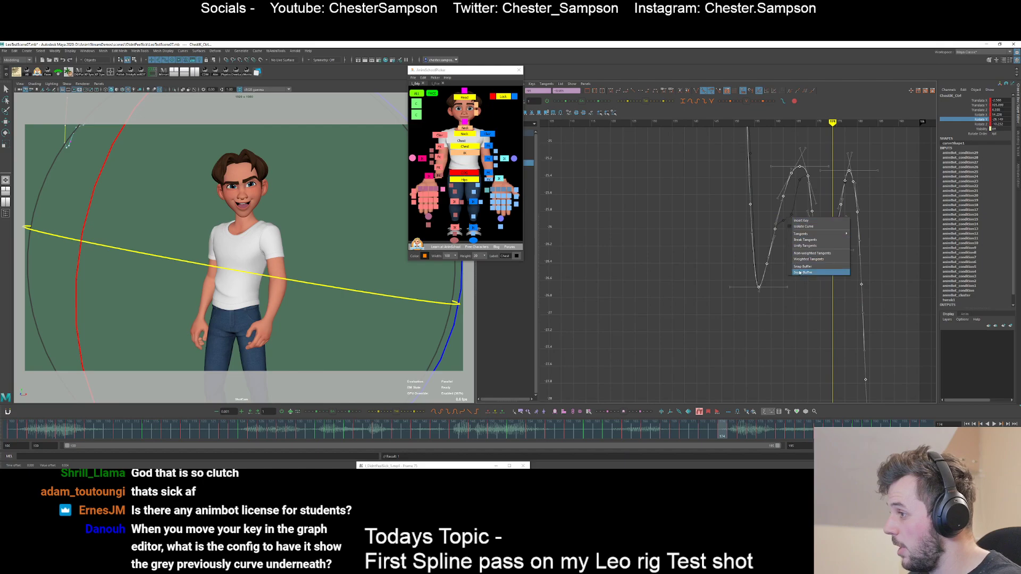
left_click(718, 211)
left_click(752, 227)
right_click(760, 230)
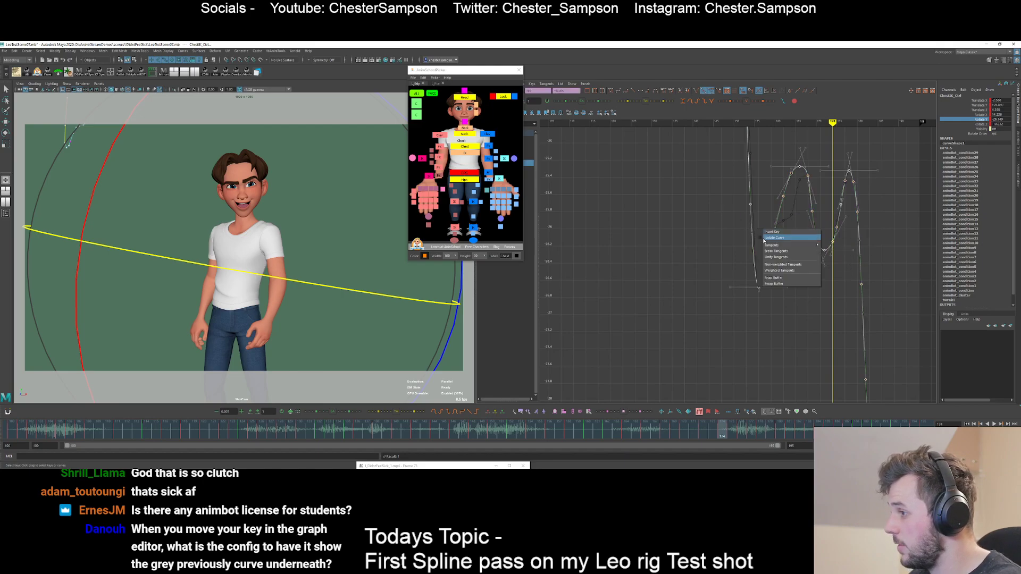
left_click(804, 275)
left_click(805, 273)
- Try moving the Rotate Y key at frame 174 upward, and undo the move
left_click_drag(826, 234, 840, 249)
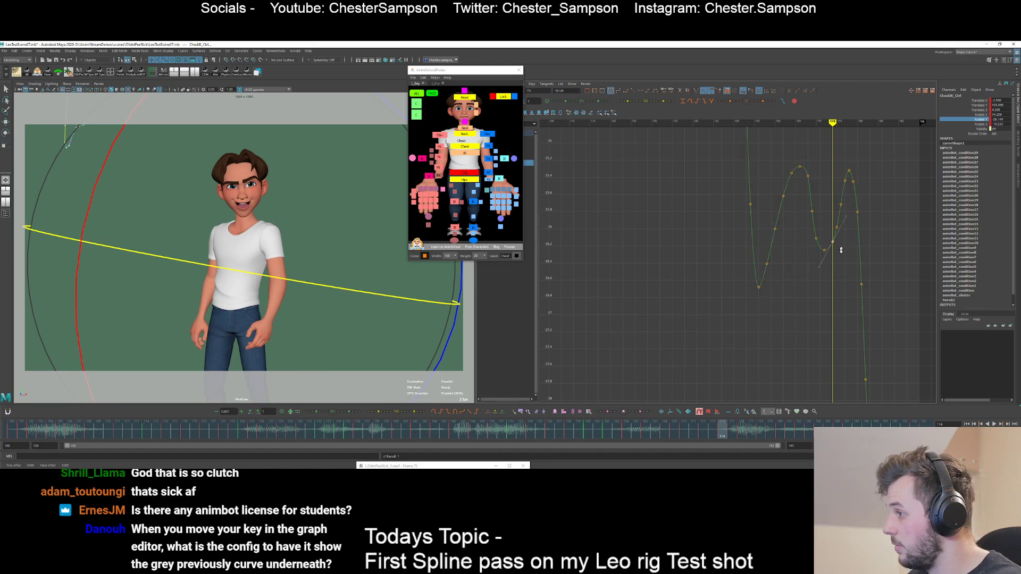
middle_click_drag(841, 270, 842, 254)
left_click(838, 243)
left_click(829, 244)
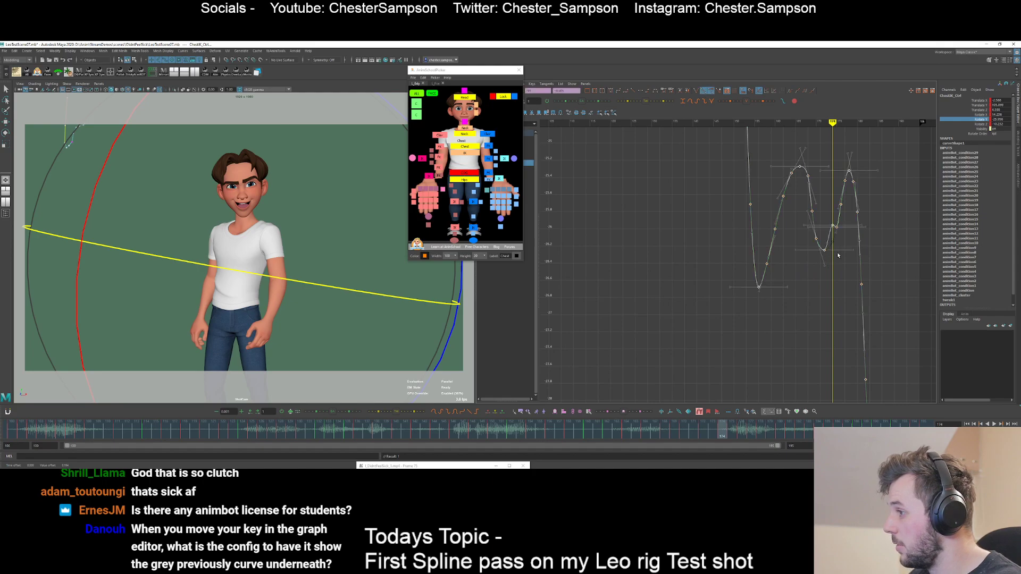
key("ctrl+z")
key("ctrl+z")
key("ctrl+z")
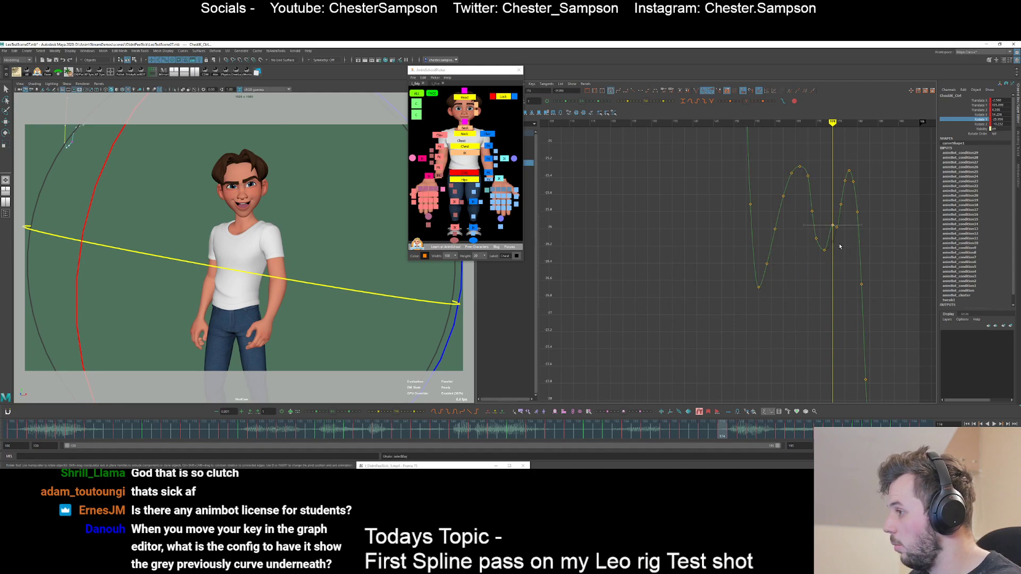
- Nudge the Rotate Y key at frame 174 up slightly to even out the rise from the small dip
left_click(830, 238)
middle_click_drag(843, 252, 843, 250)
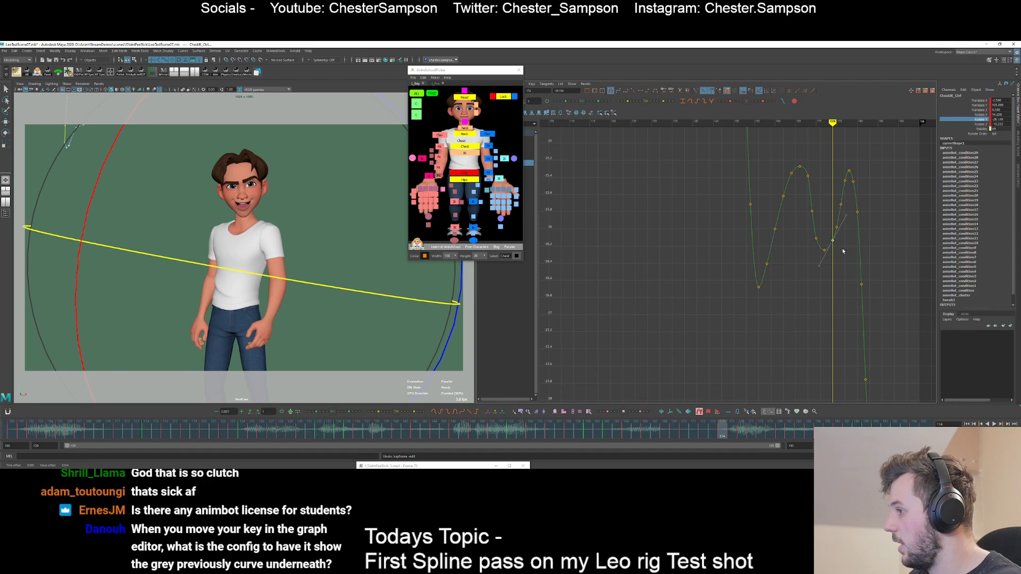
left_click(847, 248)
- Raise the Rotate Y key at frame 181 to round the start of the final fall
key("period")
key("period")
key("period")
key("period")
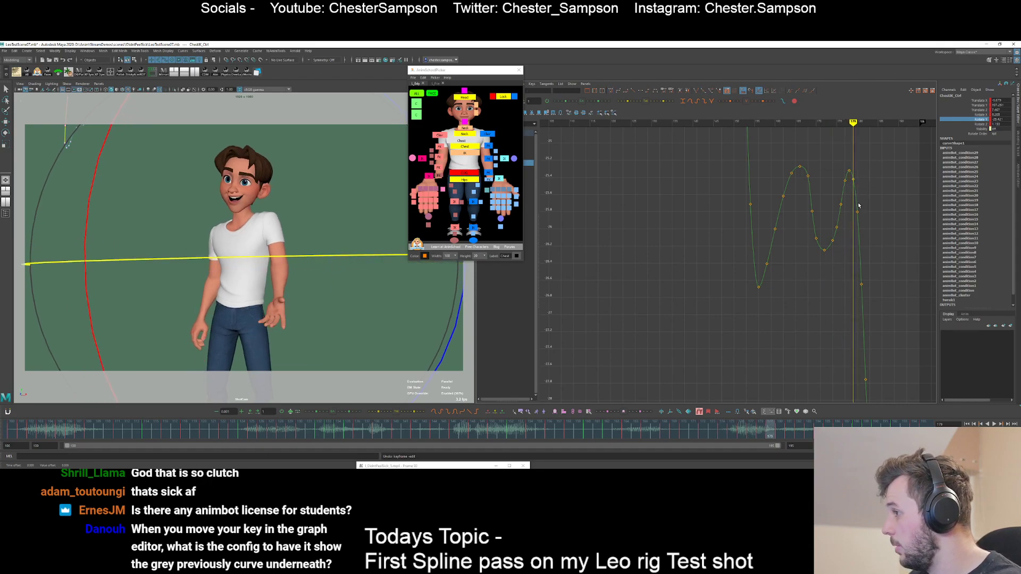
key("period")
key("period")
middle_click_drag(878, 234, 850, 214, "alt")
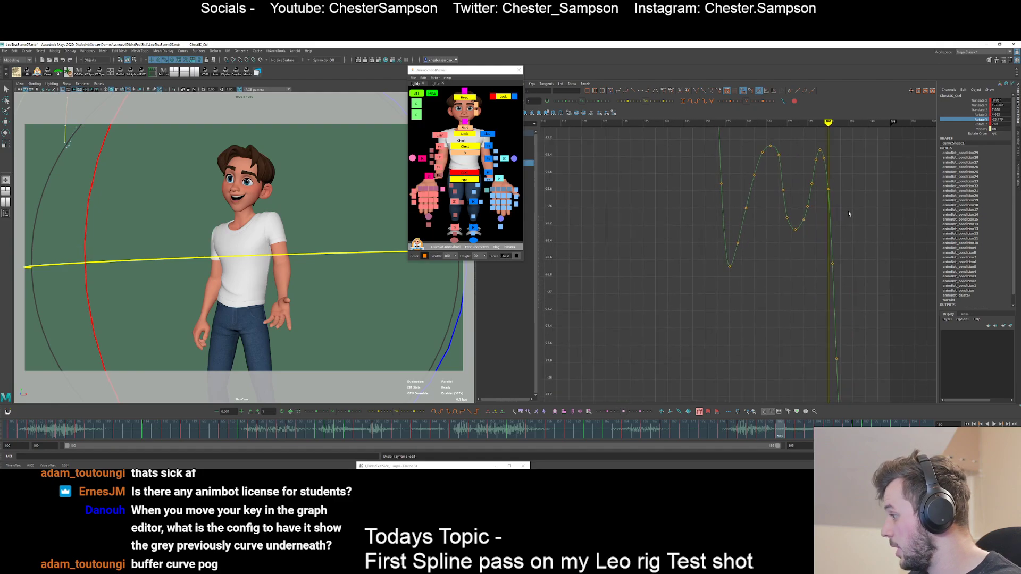
right_click_drag(850, 214, 866, 244, "alt")
middle_click_drag(866, 244, 801, 242, "alt")
key("period")
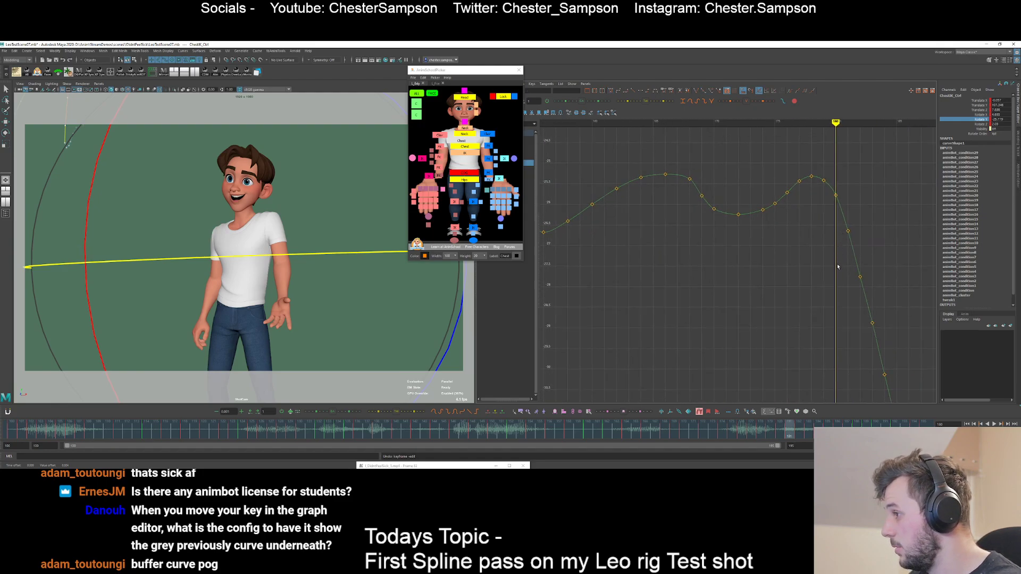
right_click_drag(836, 267, 858, 287, "alt")
middle_click_drag(858, 287, 761, 264, "alt")
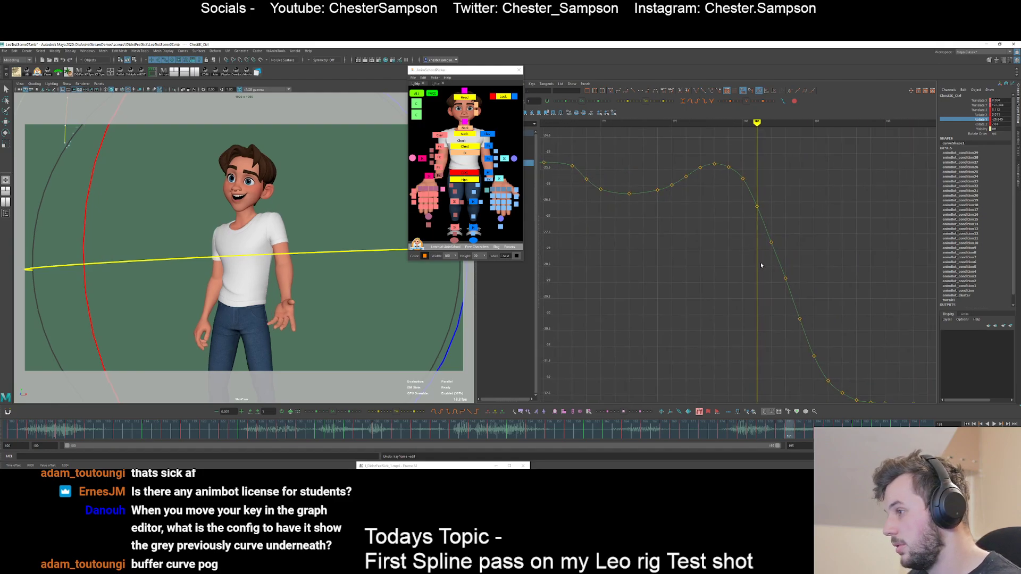
left_click_drag(746, 229, 772, 200)
middle_click_drag(760, 200, 759, 193)
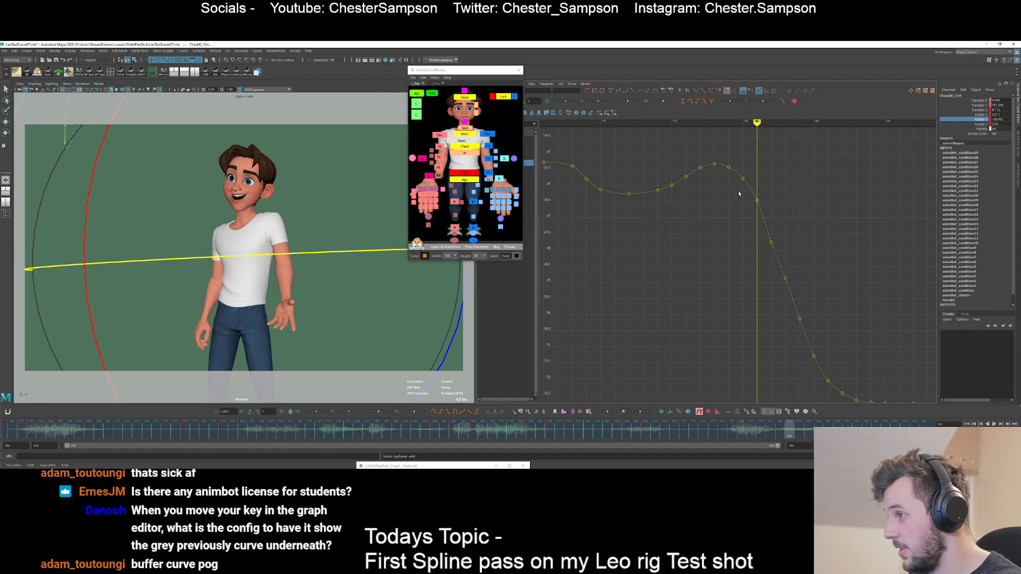
left_click(738, 194)
- Raise the Rotate Y key at frame 182 slightly and advance to frame 183 on the final fall
scroll(739, 195, "down", 4)
right_click_drag(740, 202, 745, 262, "alt+shift")
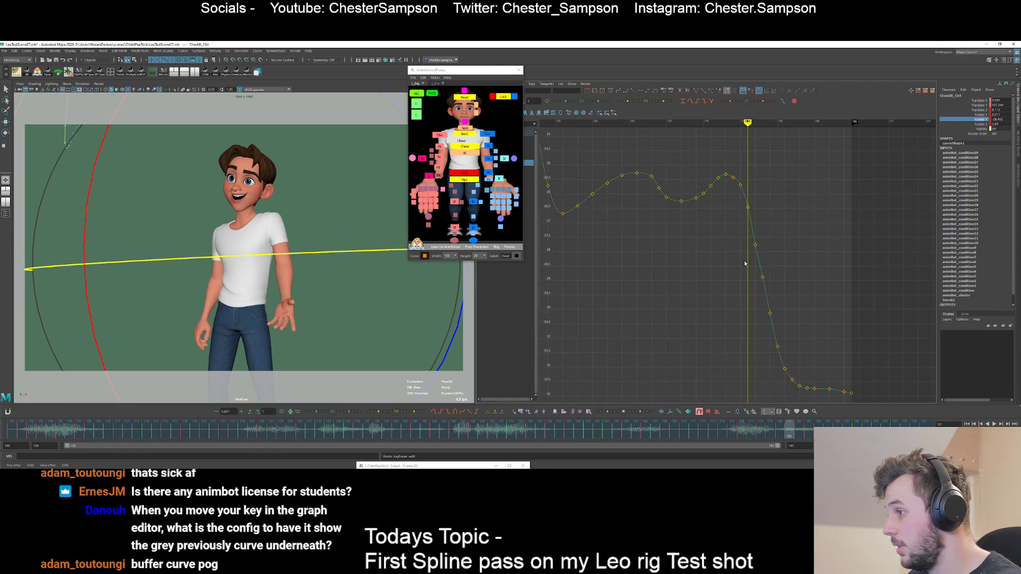
middle_click_drag(767, 236, 767, 231)
left_click(760, 230)
key("alt+period")
key("alt+period")
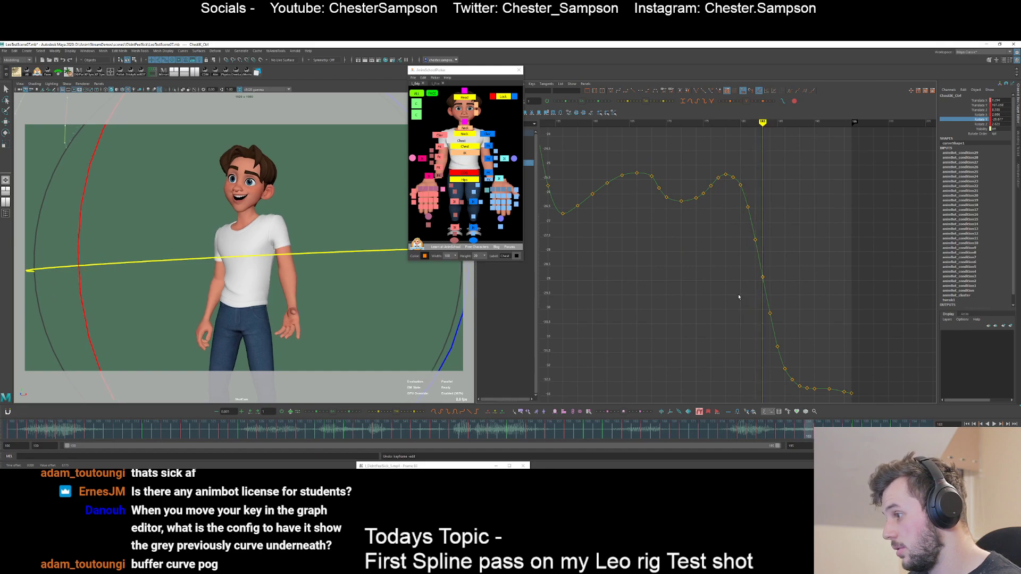
- Smooth the Rotate Y keys through the lower half of the final fall and advance along the fall to check the pose
middle_click_drag(738, 270, 722, 238, "alt")
left_click_drag(722, 238, 795, 369)
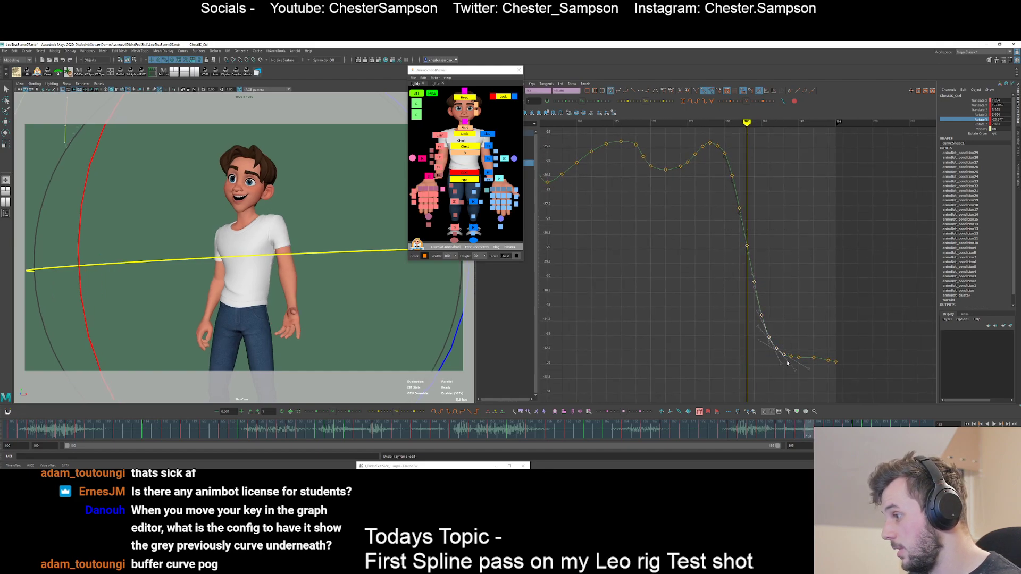
left_click_drag(329, 413, 341, 415)
left_click(685, 350)
key("alt+period")
key("alt+period")
key("alt+period")
key("alt+period")
key("alt+period")
key("alt+period")
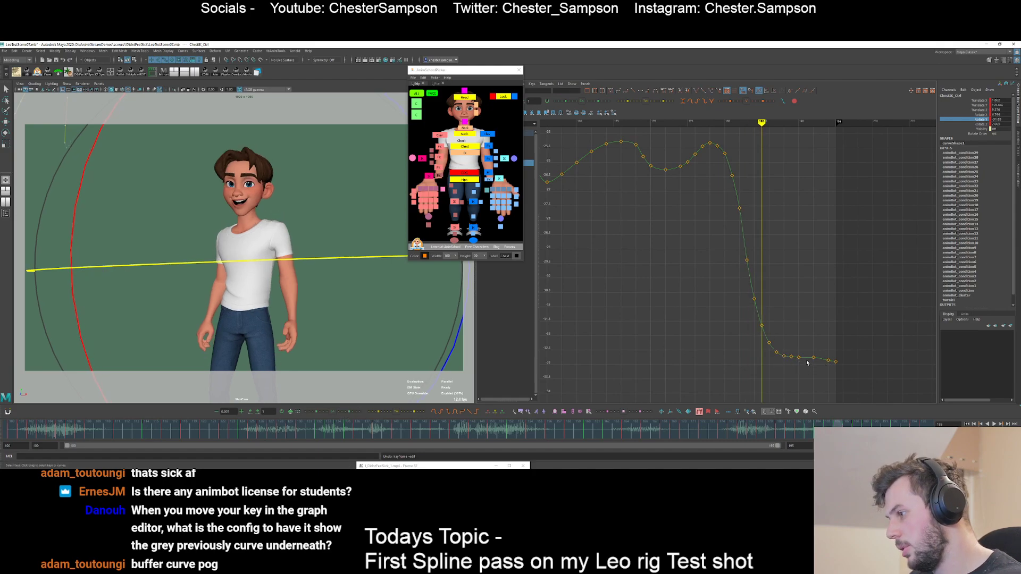
- Raise the Rotate Y keys at frames 190, 192 and 194 slightly to soften the settle after the fall
right_click_drag(790, 371, 793, 369, "alt+shift")
middle_click_drag(801, 374, 773, 209, "alt")
right_click_drag(772, 210, 763, 265, "alt+shift")
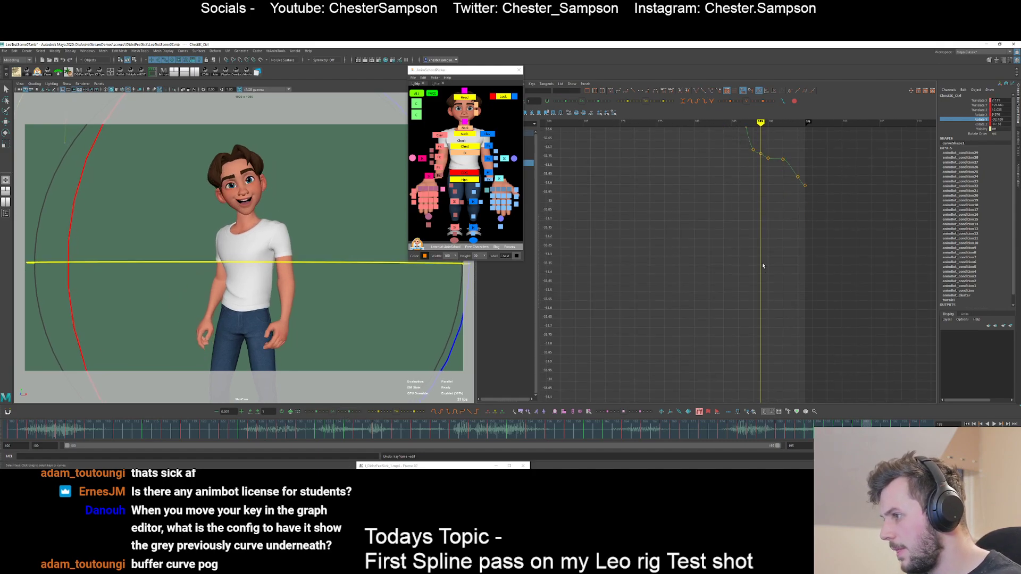
middle_click_drag(762, 178, 754, 256, "alt")
key("alt+period")
left_click_drag(757, 231, 794, 259)
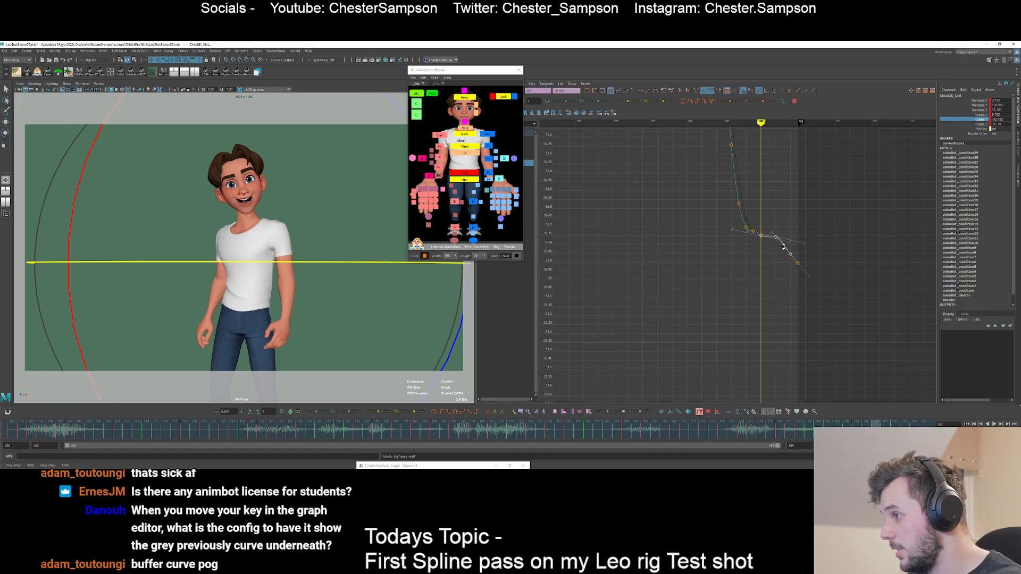
middle_click_drag(785, 253, 785, 248, "shift")
left_click(769, 255)
- Smooth the Rotate Y keys from frame 189 to the last key and go to the last frame of the shot
left_click_drag(773, 225, 783, 239)
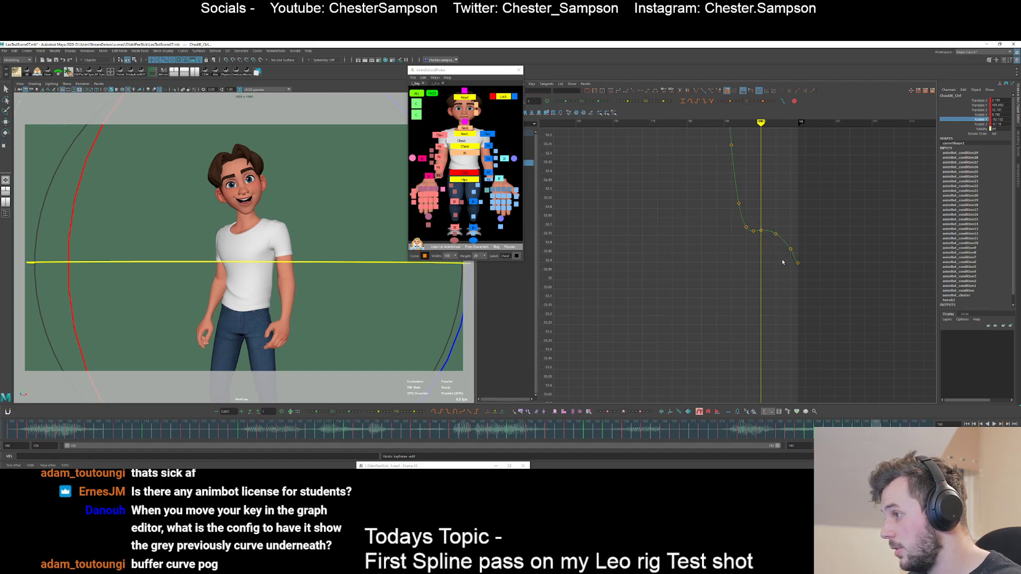
key("q")
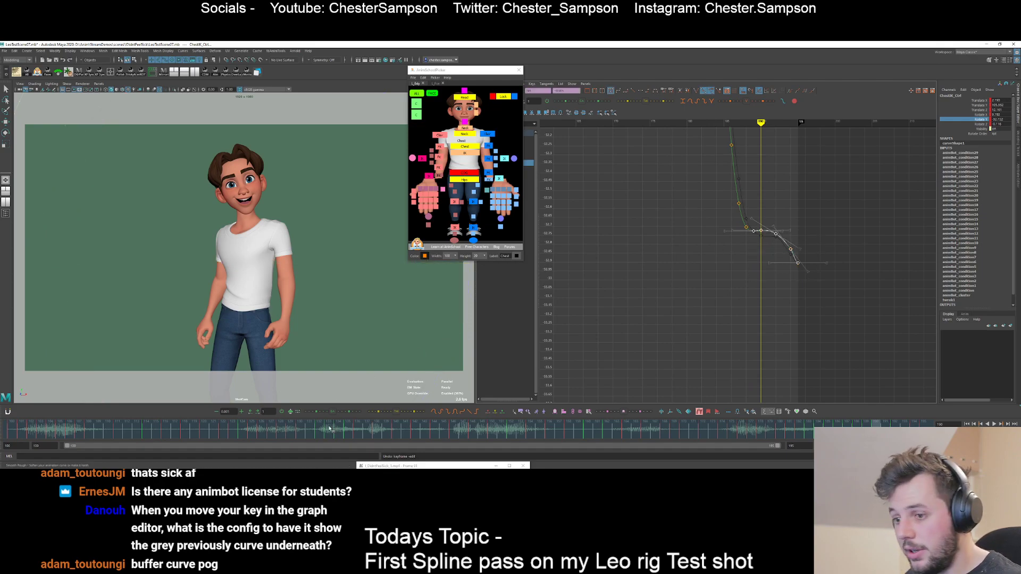
left_click_drag(323, 412, 319, 412)
left_click(733, 310)
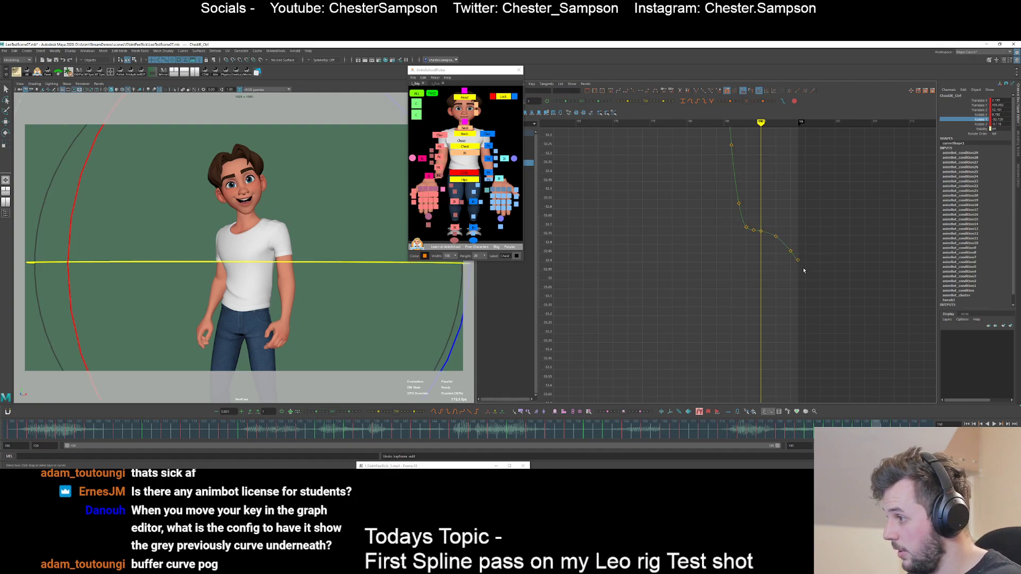
left_click(704, 102)
key(".")
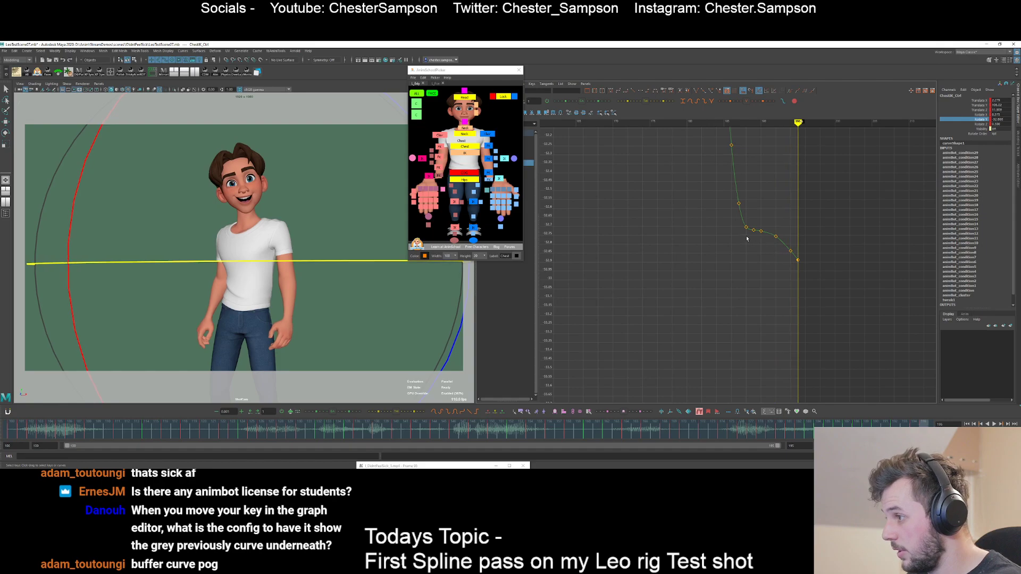
- Raise the Rotate Y key at frame 188 slightly and delete the neighbouring key at frame 189 to round the base of the fall
left_click(746, 227)
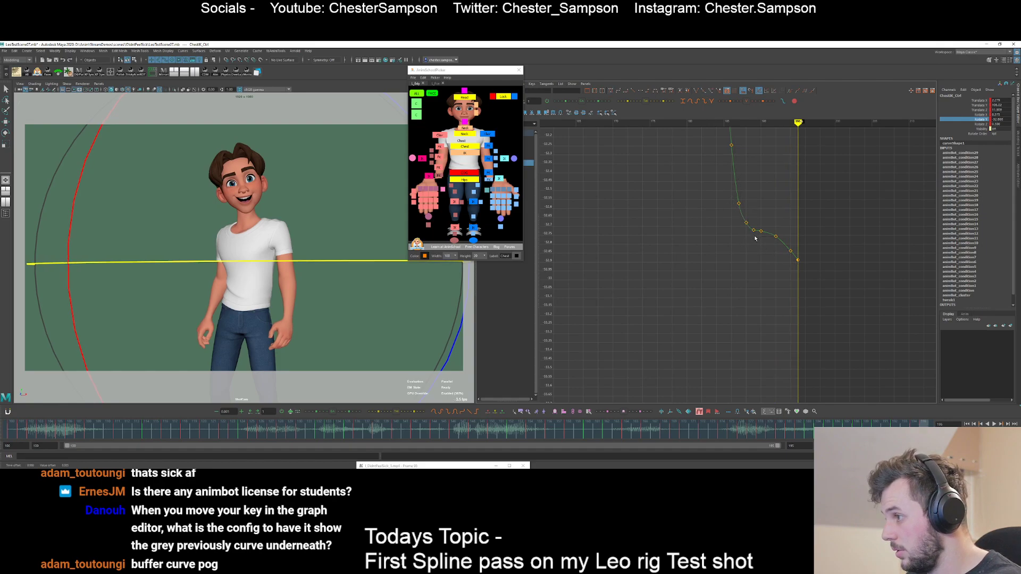
key("comma")
key("comma")
key("comma")
key("comma")
key("Delete")
key("period")
left_click(746, 223)
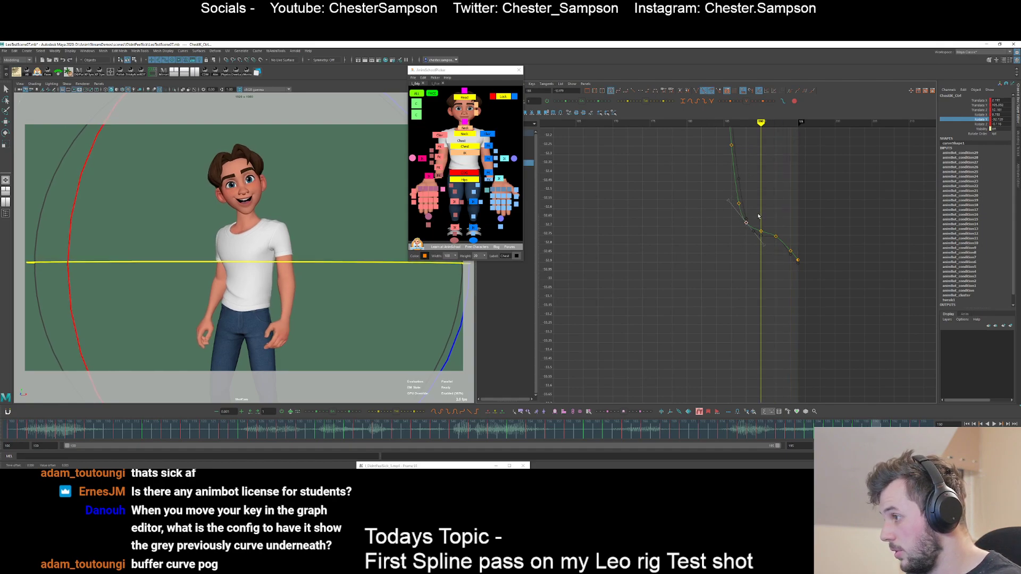
left_click(759, 216)
- Raise the last two Rotate Y keys so the curve turns upward at the end of the shot
key("period")
key("period")
left_click_drag(795, 261, 727, 201)
left_click(795, 285)
key("alt+2")
key("alt+2")
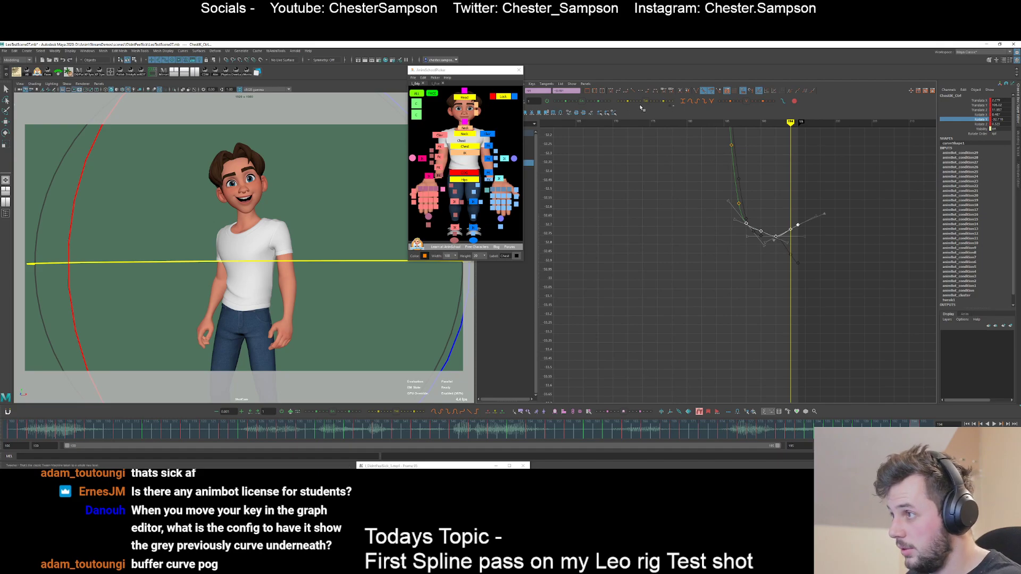
left_click(612, 91)
- Select the Rotate Y key at frame 190 to adjust the curve's lead into its low point
left_click(761, 231)
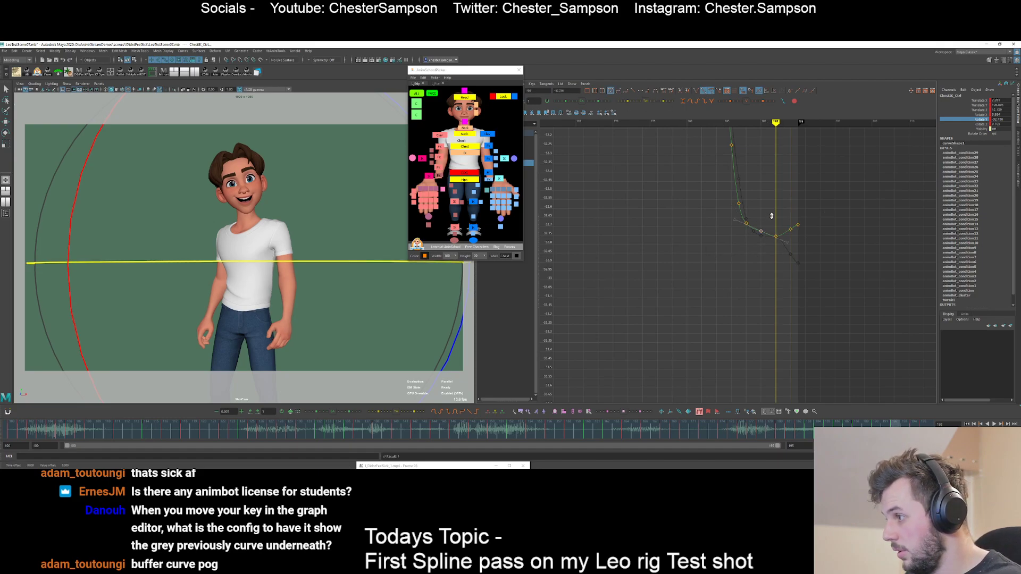
- Smooth the closing keys of the chest control's Rotate Y curve and flatten the tangent of its last key
key("alt+1")
key("alt+1")
key("alt+1")
key("period")
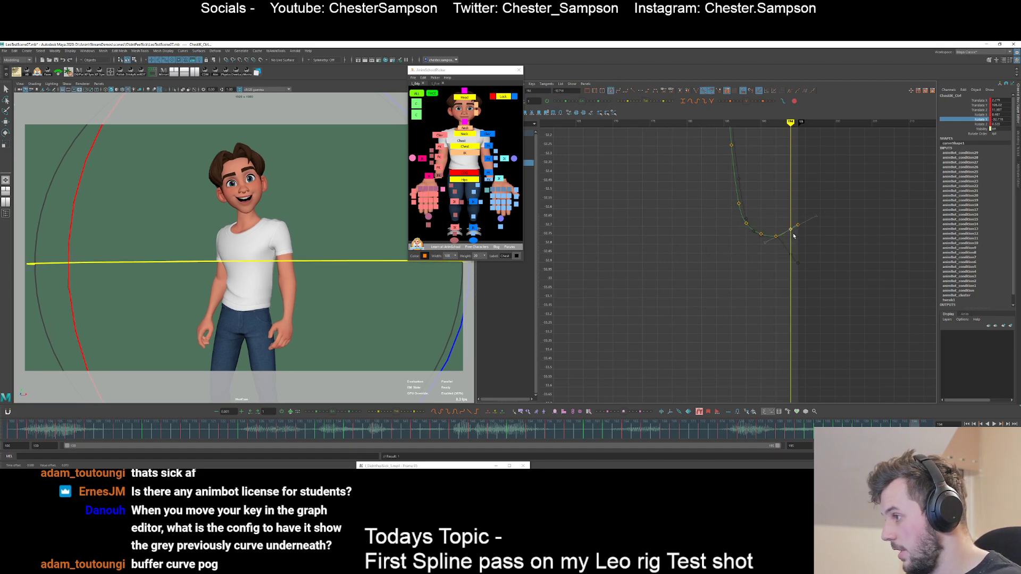
left_click_drag(812, 235, 813, 235)
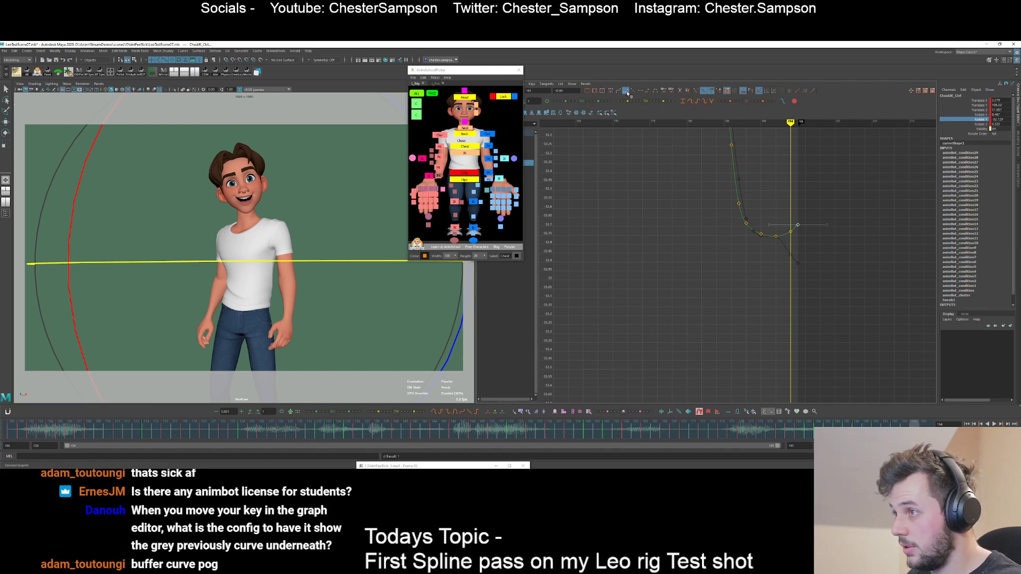
key("f")
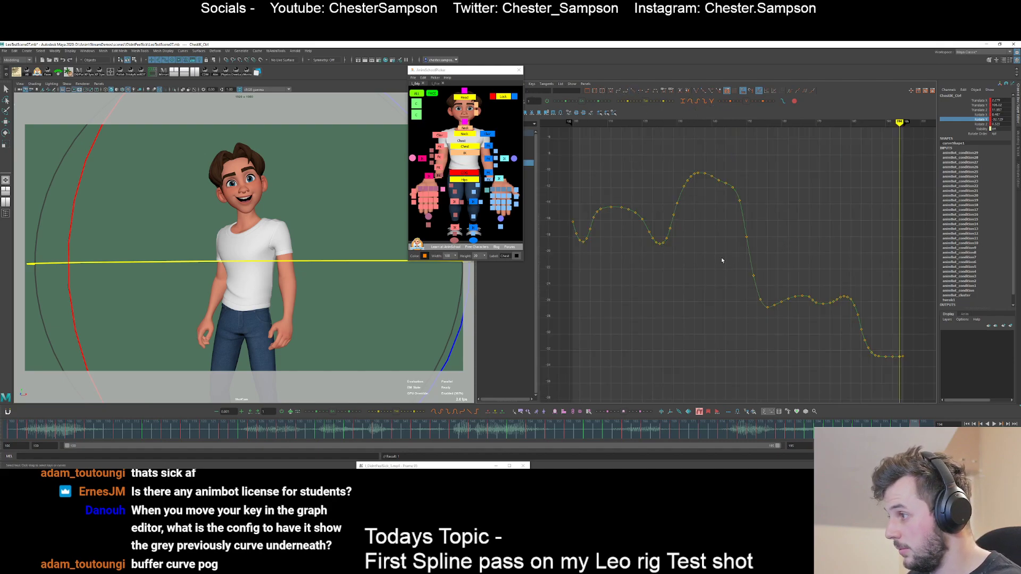
- Play back the shot with the selection cleared to review the chest motion
key("alt+v")
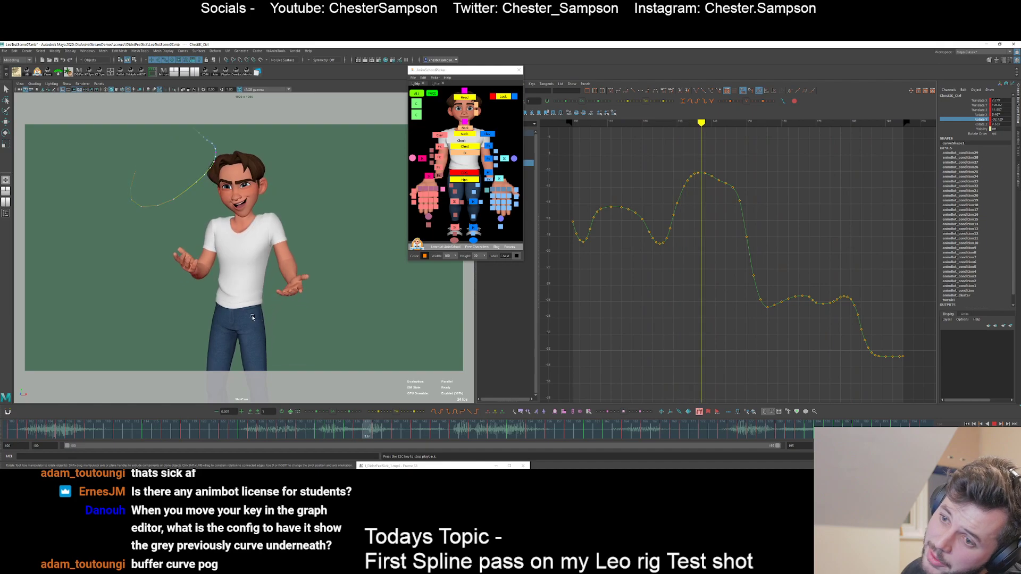
left_click(344, 300)
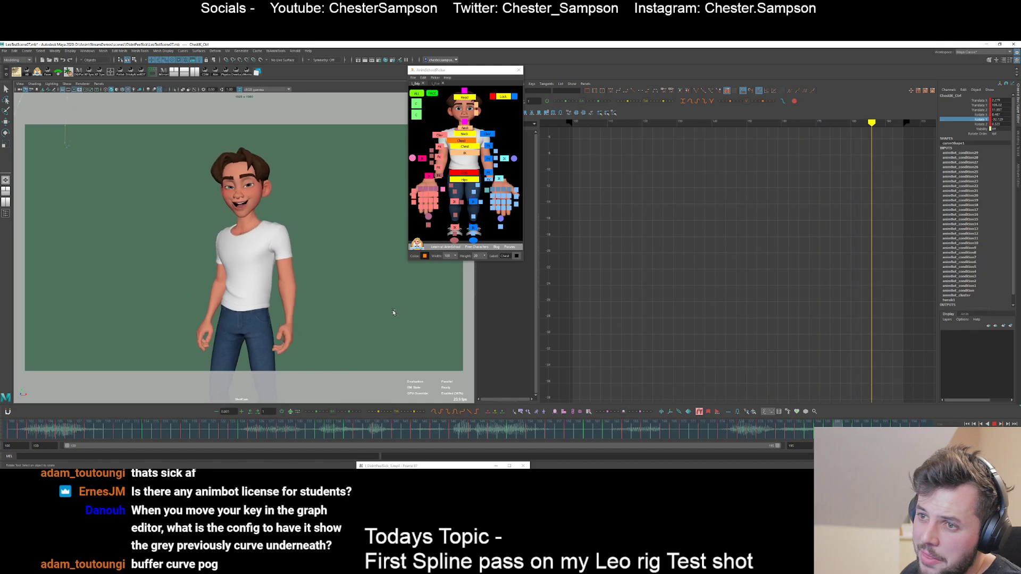
key("alt+v")
left_click(404, 302)
- Clear the control selection, hide the motion trail in the viewport, and save the scene
left_click(464, 134)
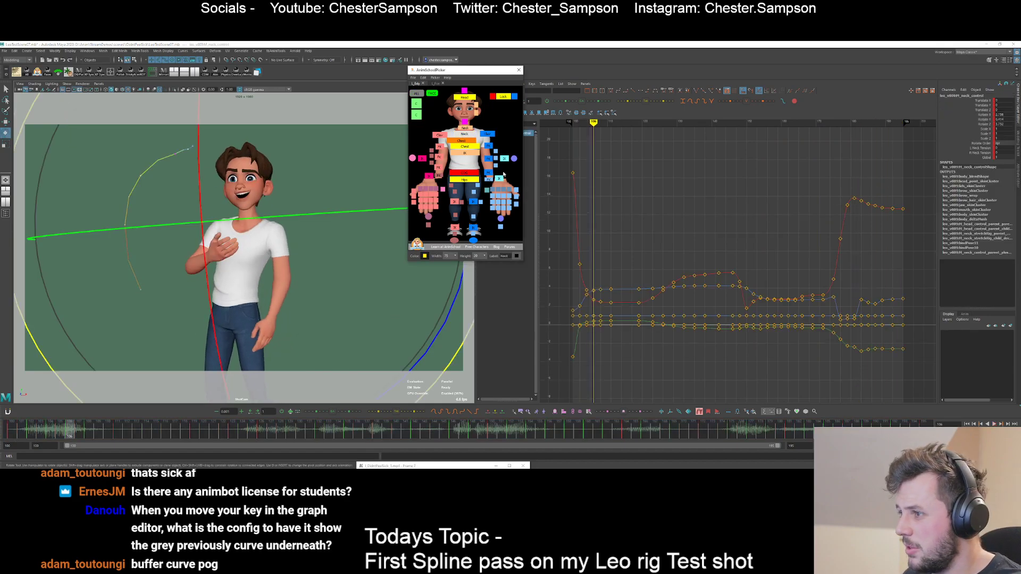
left_click(455, 121)
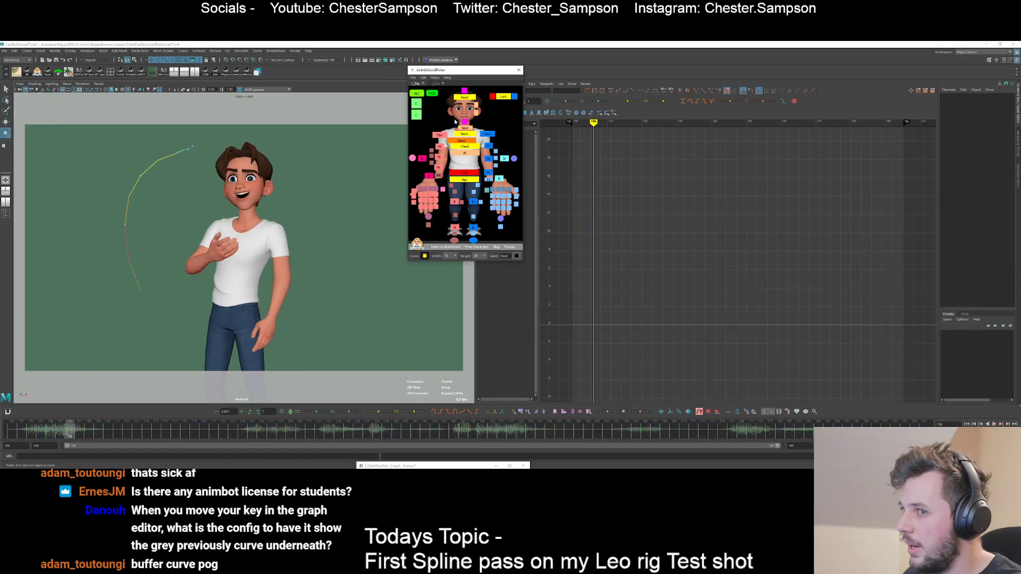
left_click(699, 412)
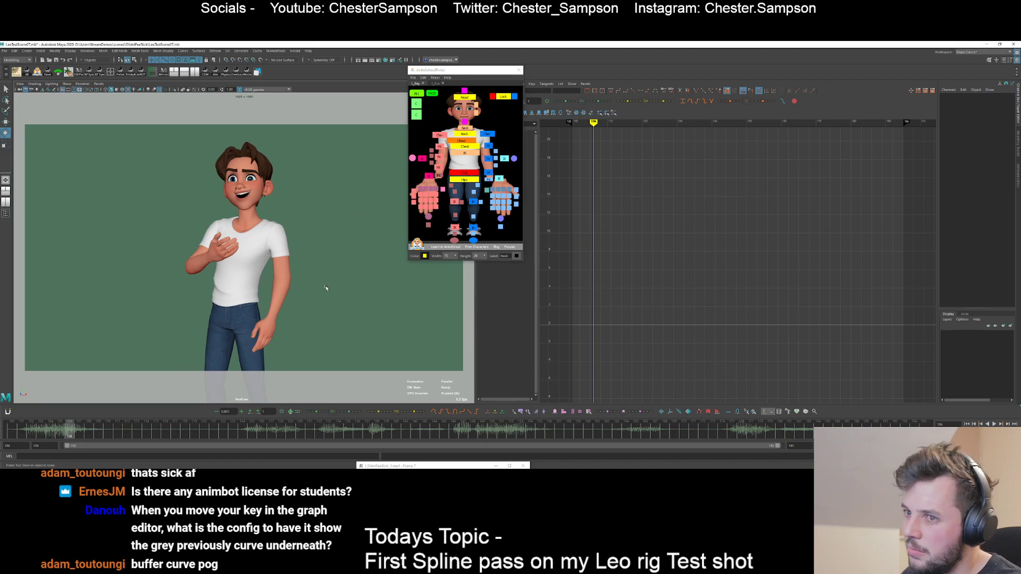
key("q")
key("ctrl+s")
key("e")
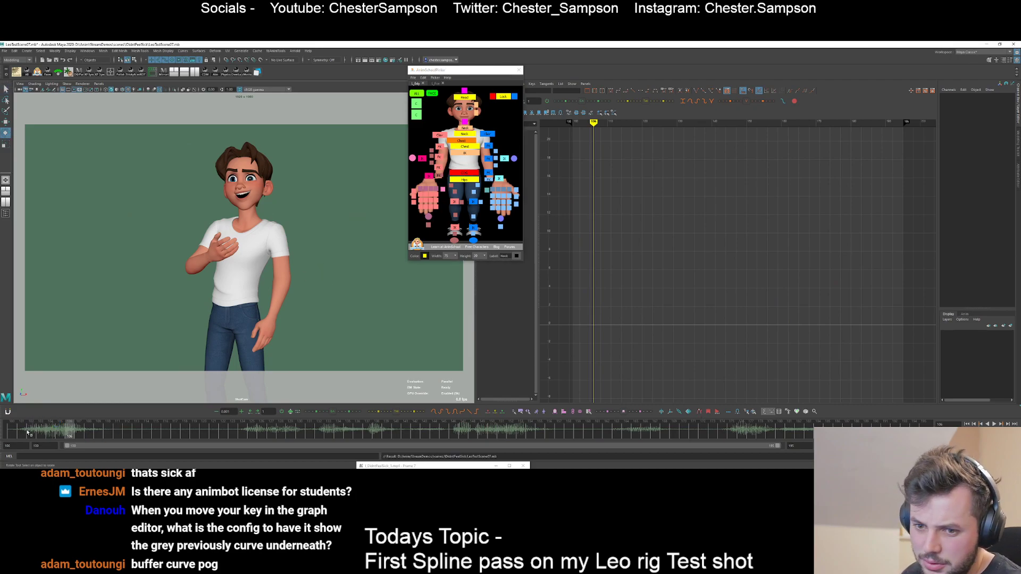
- Select the head control and play back the shot from its first frame
left_click_drag(33, 433, 12, 433)
left_click(465, 98)
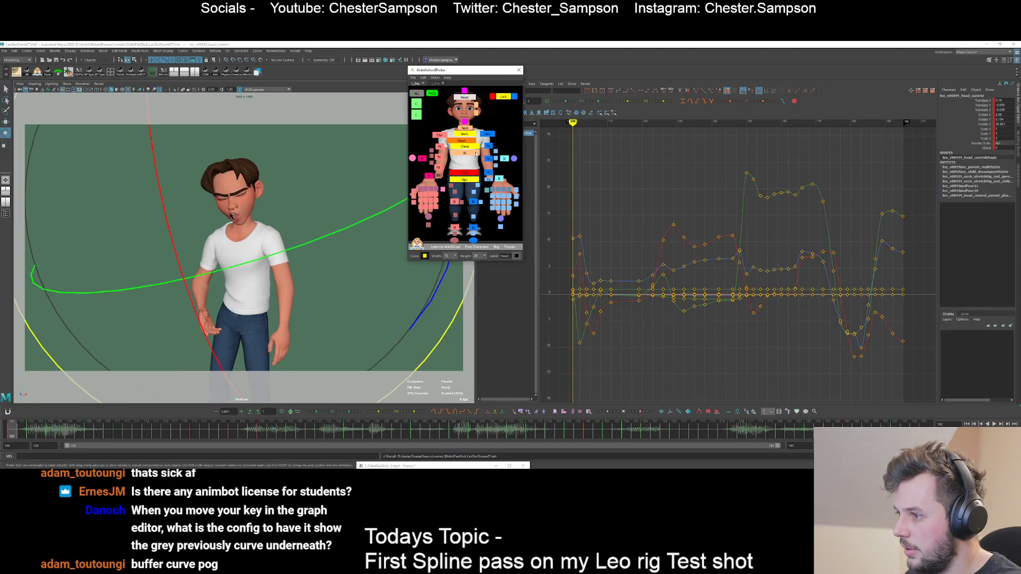
key("alt+v")
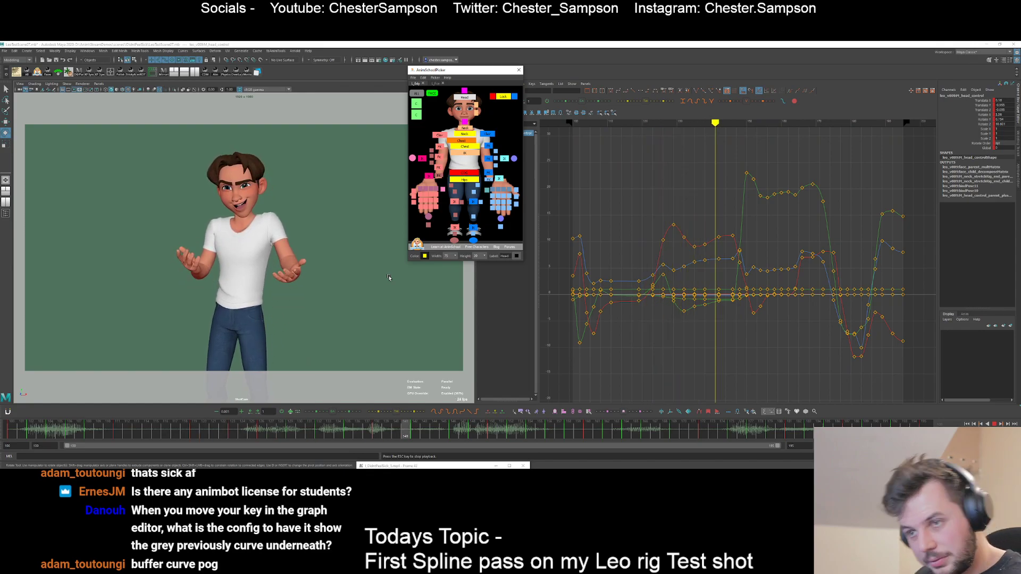
key("alt+v")
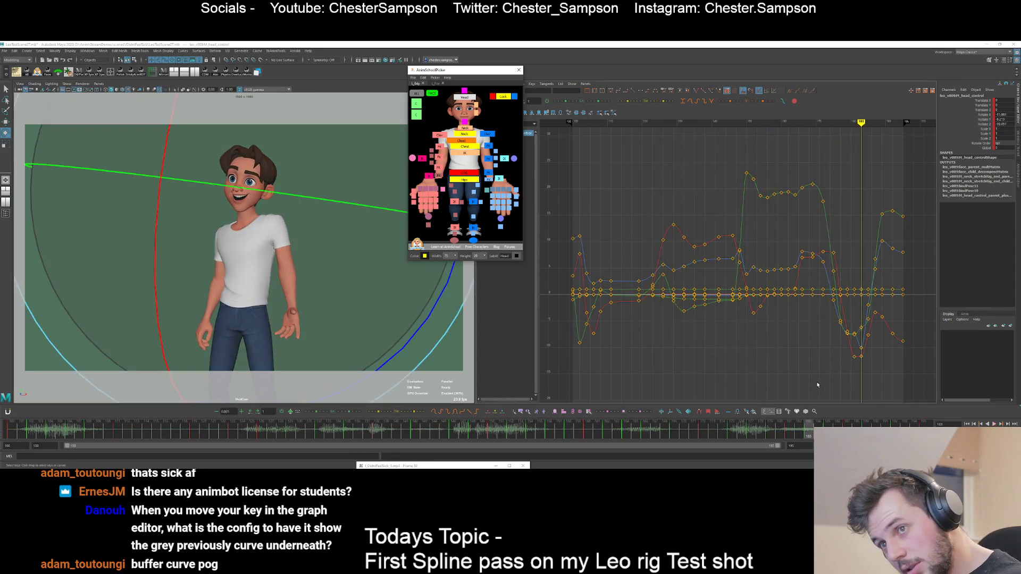
- Try shifting the head control's keys near the end of the shot slightly earlier and check the playback
mouse_move(809, 431)
left_mouse_down()
mouse_move(787, 432)
mouse_move(896, 430)
mouse_move(843, 432)
left_mouse_up()
left_click(808, 431)
key("alt+v")
mouse_move(752, 434)
left_mouse_down()
mouse_move(895, 435)
mouse_move(832, 434)
left_mouse_up()
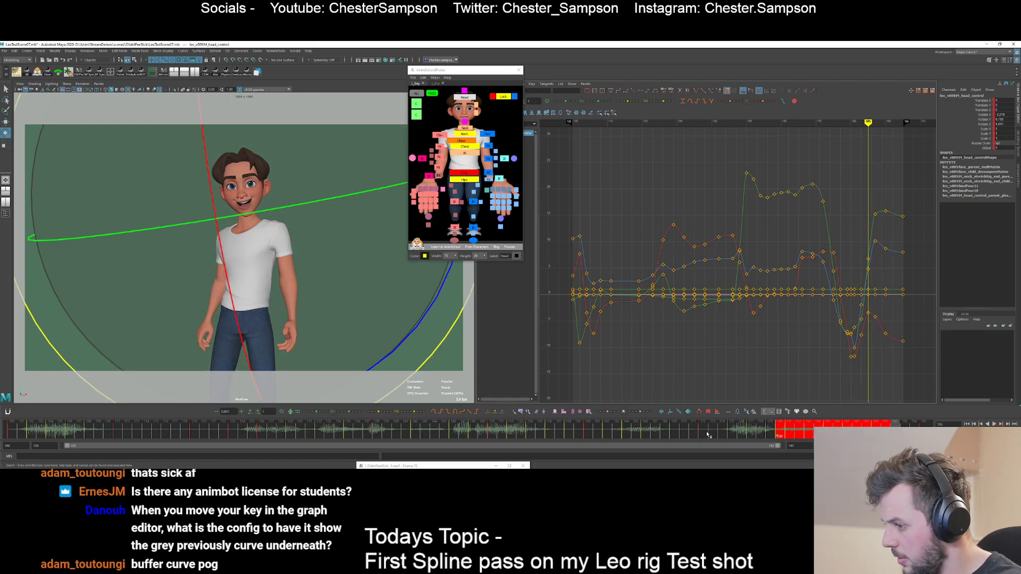
left_click(706, 433)
key("alt+v")
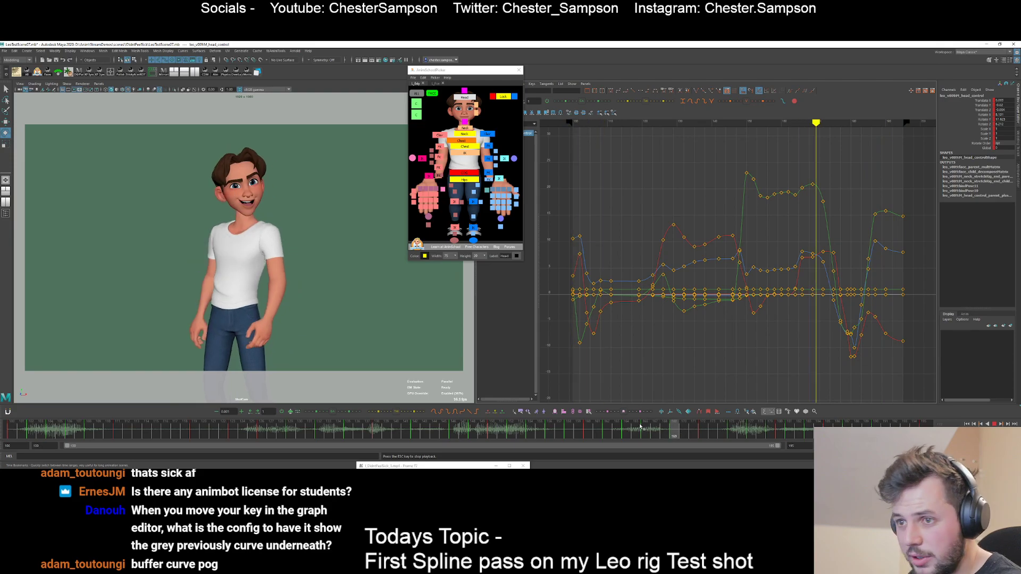
key("alt+v")
key("ctrl+z")
key("ctrl+z")
key("ctrl+z")
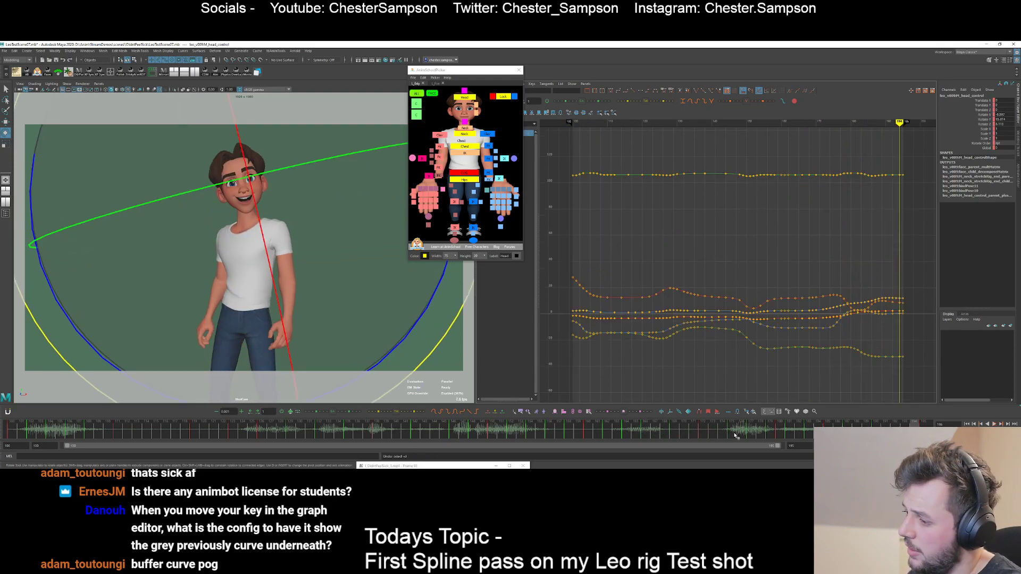
- Review the end of the shot, then reselect the head control and replay from the first frame
left_click(704, 434)
key("alt+v")
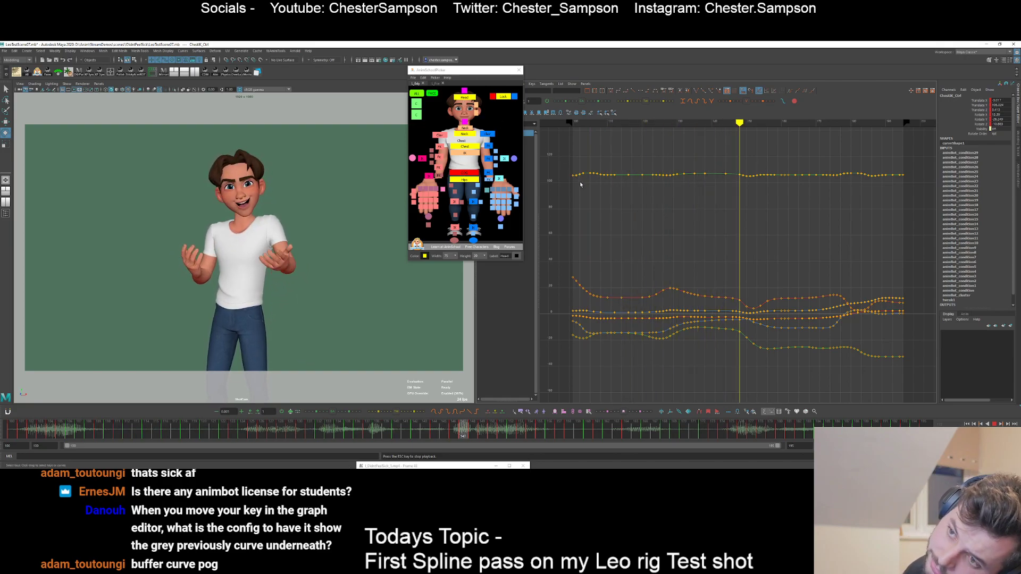
key("alt+v")
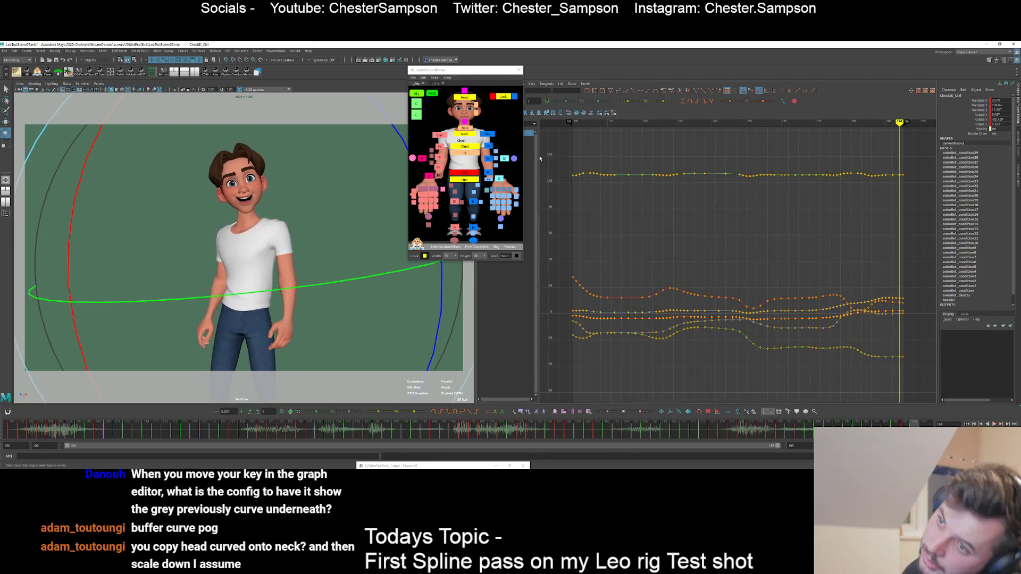
left_click(465, 97)
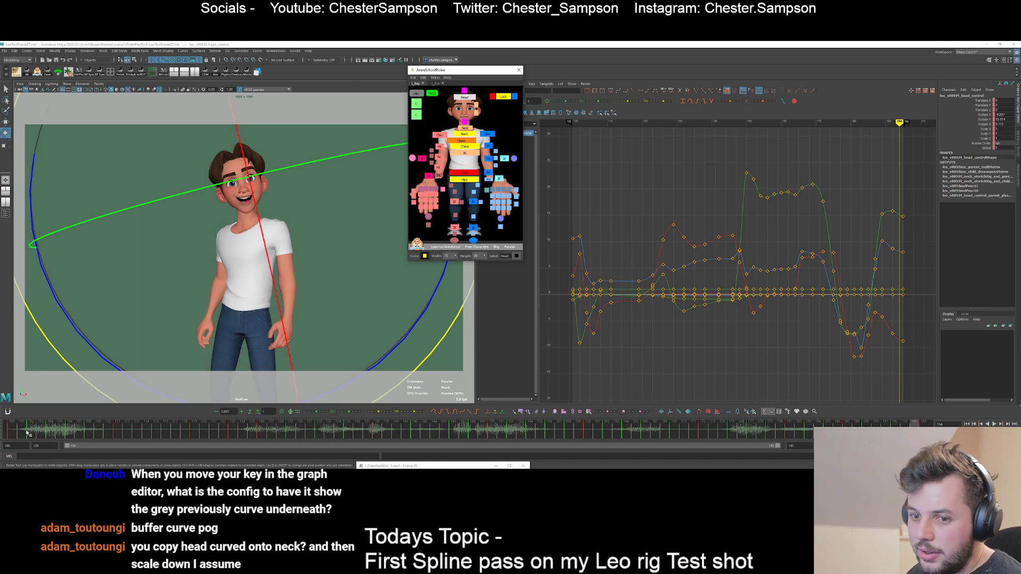
left_click(13, 431)
key("w")
key("alt+v")
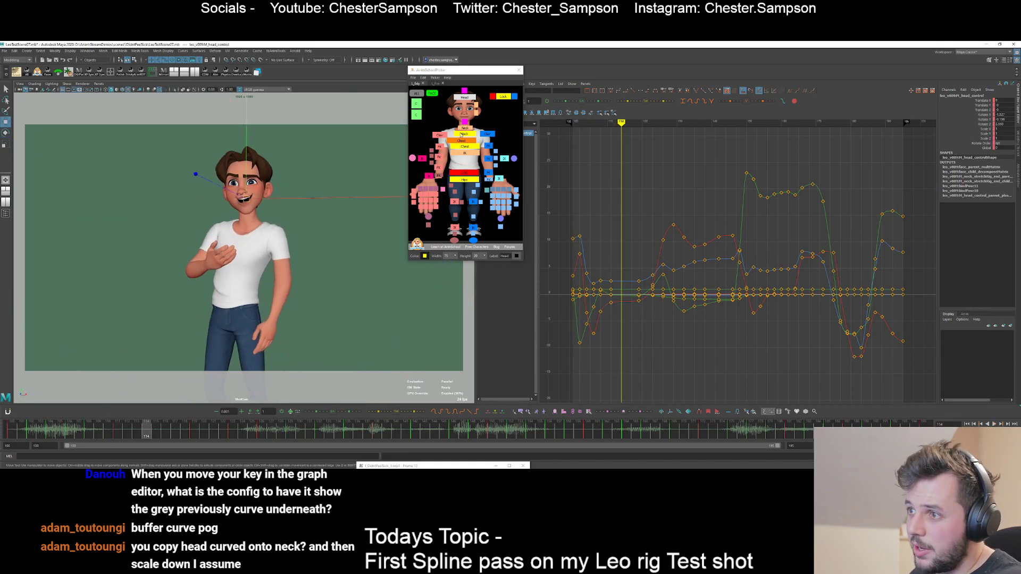
- Try moving the chest control freely in the viewport
left_click(461, 140)
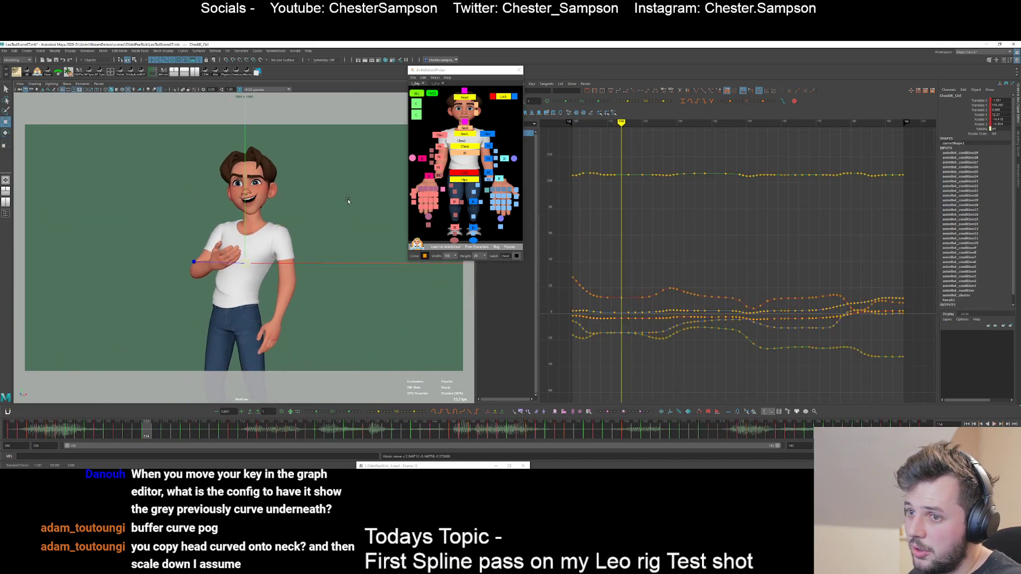
middle_click_drag(349, 201, 326, 189)
left_click(247, 189)
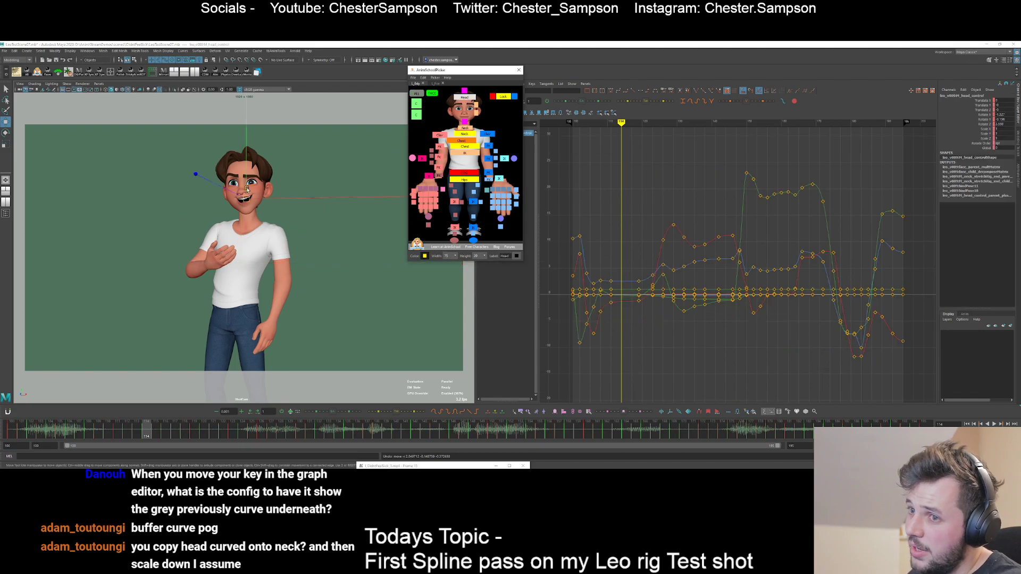
- Play back the head motion, isolate the head control's Translate Y and Z curves, and go to the key inside the mid-shot dip
key("alt+v")
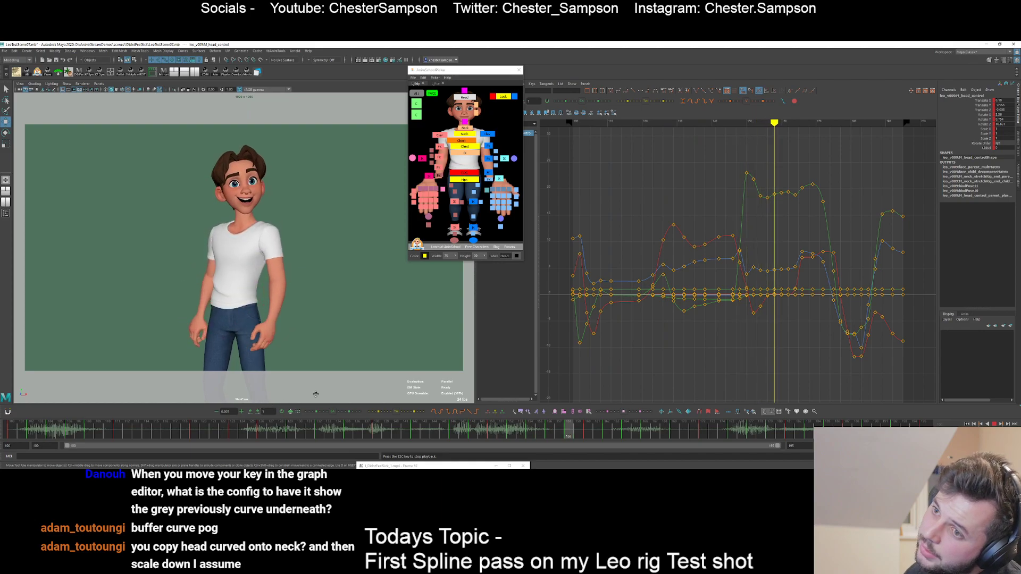
key("Escape")
left_click_drag(975, 109, 973, 103)
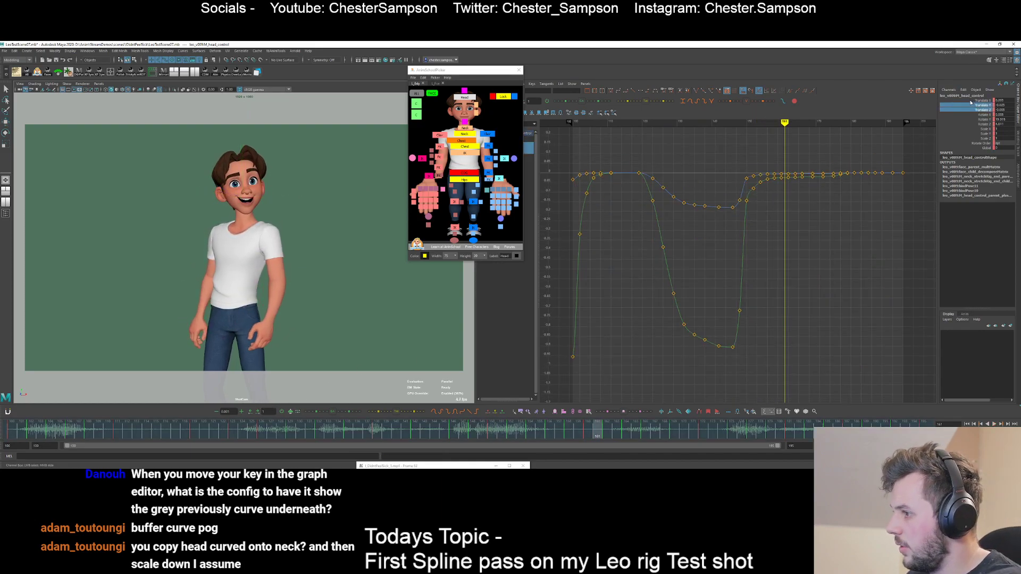
key("comma")
key("comma")
key("comma")
key("comma")
key("comma")
key("comma")
key("comma")
key("comma")
key("comma")
key("comma")
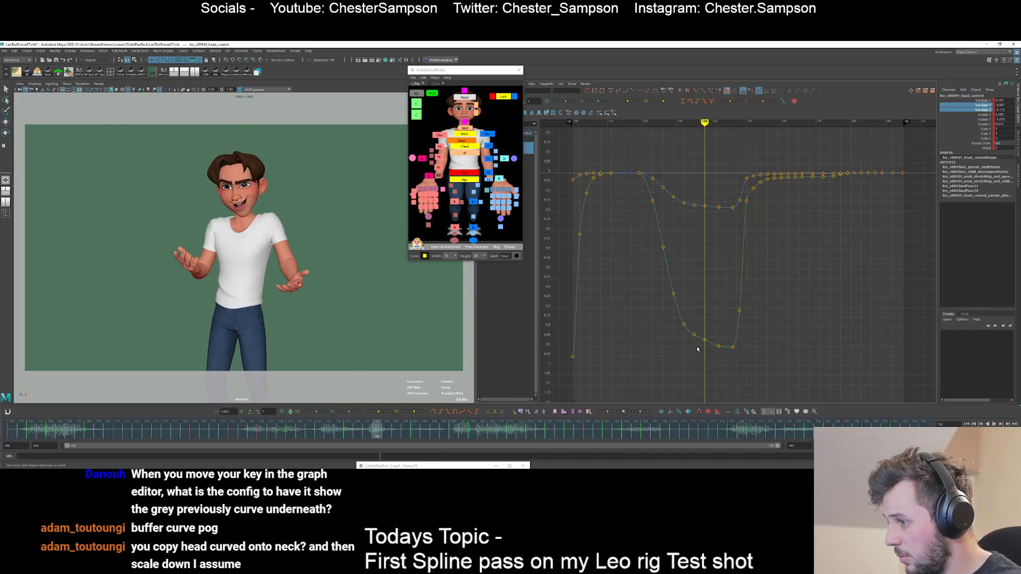
- Reshape the keys at the bottom of the head control's Translate Y dip into a smooth, rounded valley
mouse_move(723, 301)
middle_mouse_down("shift")
mouse_move(721, 292)
mouse_move(721, 316)
middle_mouse_up("shift")
key("ctrl+z")
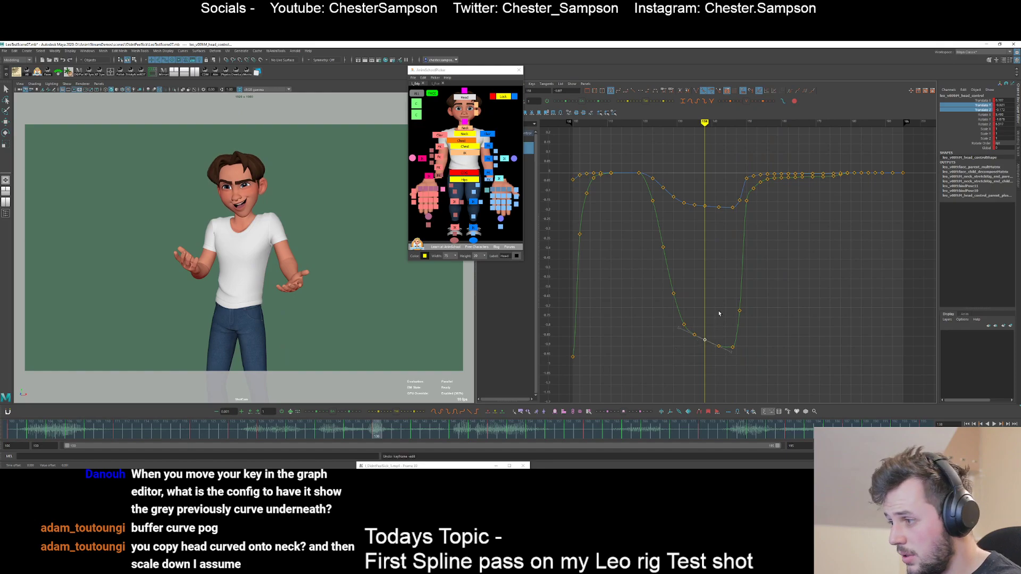
left_click(704, 341)
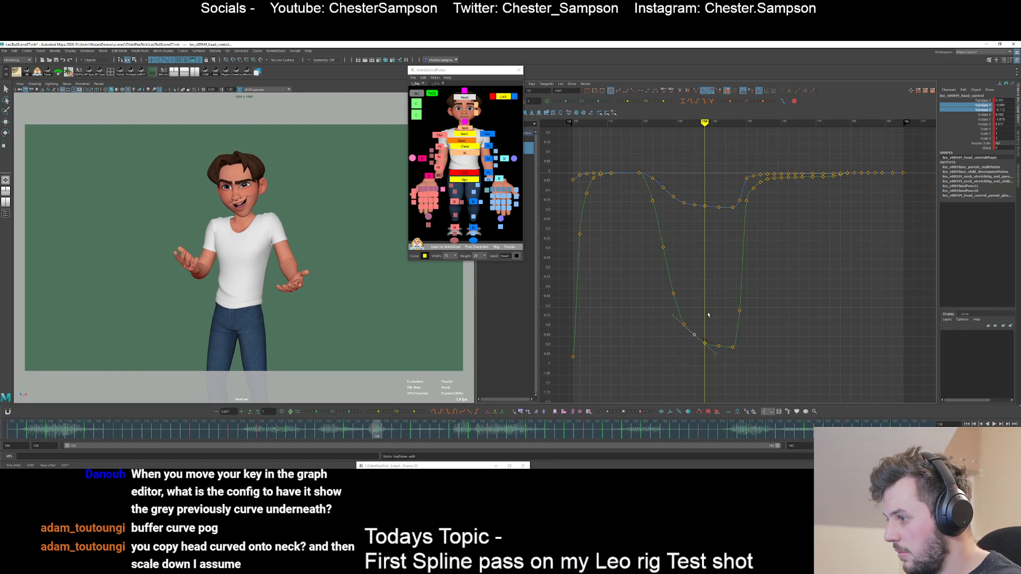
left_click_drag(687, 328, 761, 366)
left_click(754, 353)
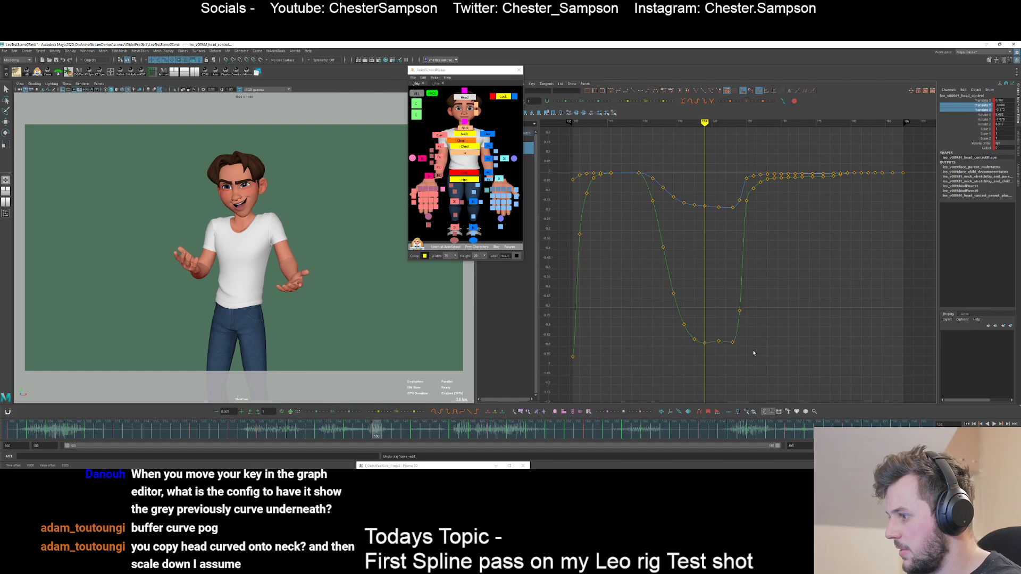
left_click_drag(755, 324, 755, 324)
middle_click_drag(755, 325, 750, 313)
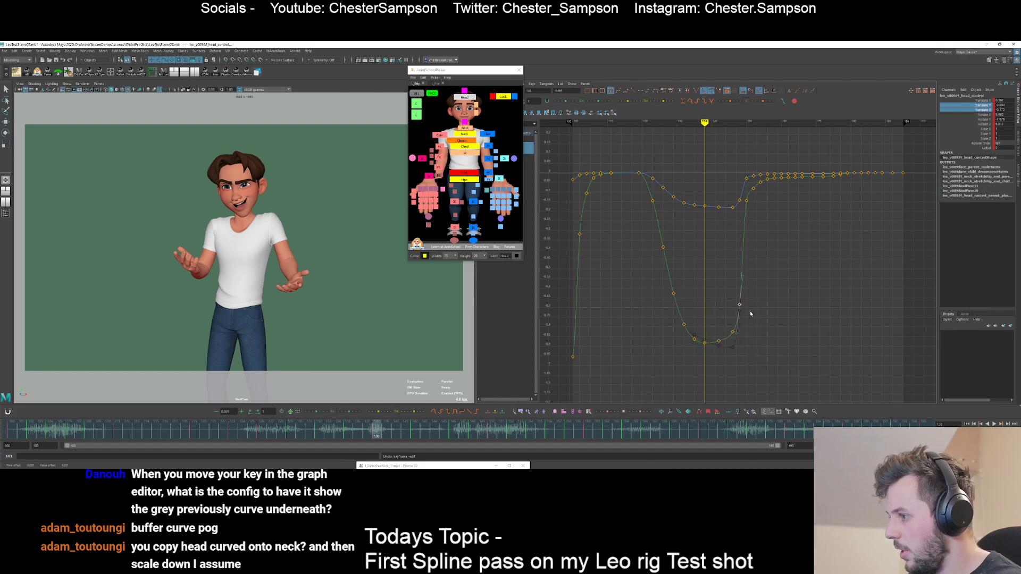
left_click_drag(678, 336, 690, 317)
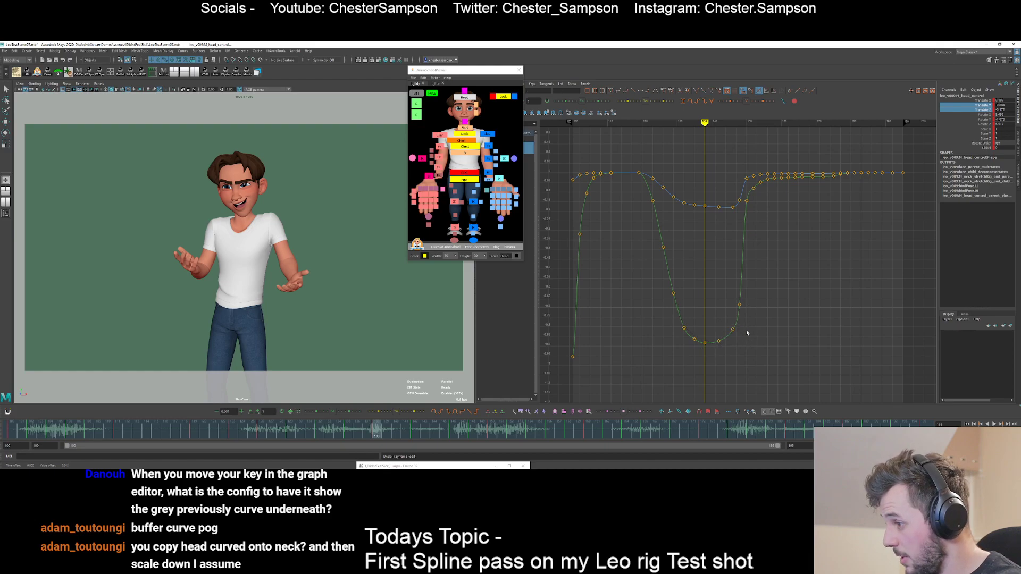
- Isolate the head control's Translate Y curve and slightly lower the key where it starts descending into the dip
left_click(685, 271)
left_click(956, 110)
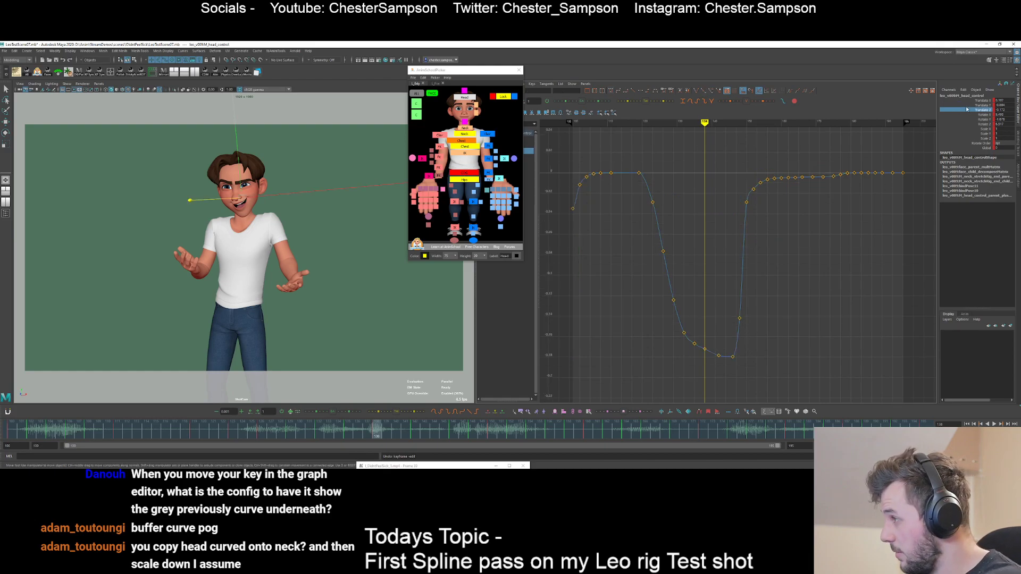
left_click(957, 105)
key("comma")
key("comma")
key("comma")
key("comma")
key("comma")
key("comma")
left_click_drag(622, 159, 651, 181)
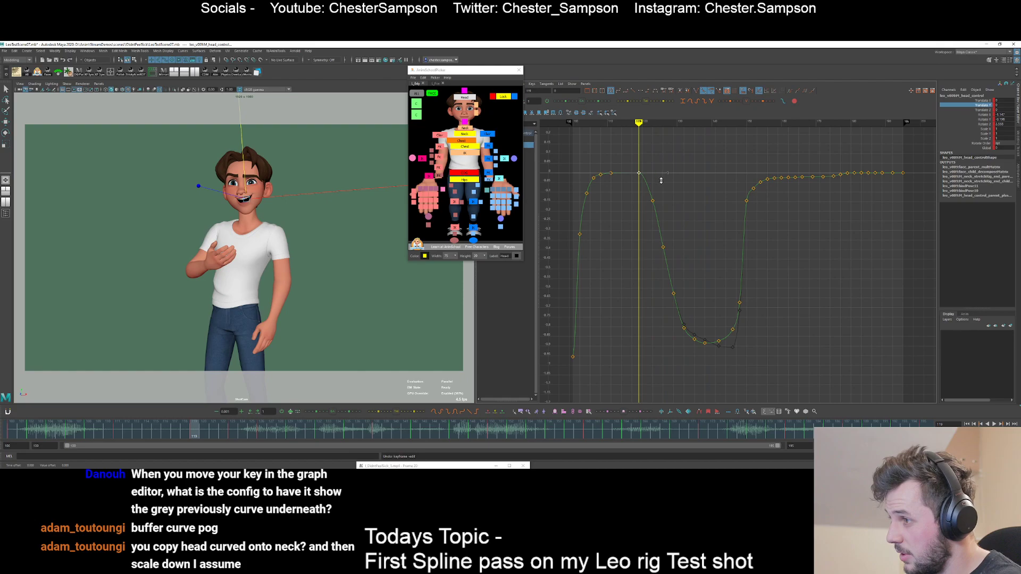
middle_click_drag(659, 178, 659, 184)
left_click(658, 185)
- Slightly lower the Translate Y key just before the curve's first plateau to round off the opening rise
key("comma")
key("comma")
key("comma")
left_click_drag(592, 177, 601, 183)
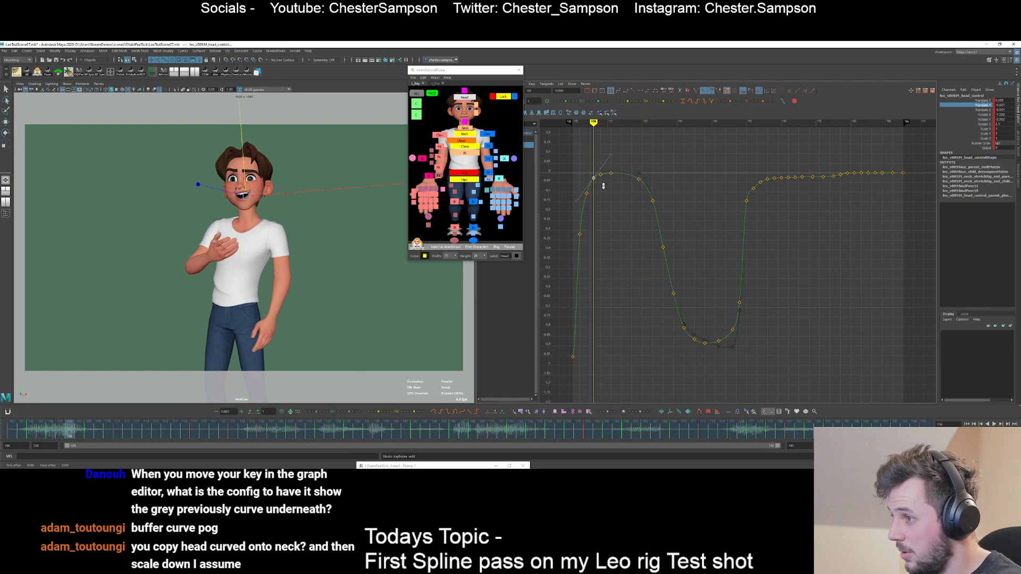
middle_click_drag(601, 183, 601, 186)
left_click(596, 189)
- Change the tangent type of the first key on the head's Translate Y curve and play back the shot
left_click_drag(556, 340, 584, 370)
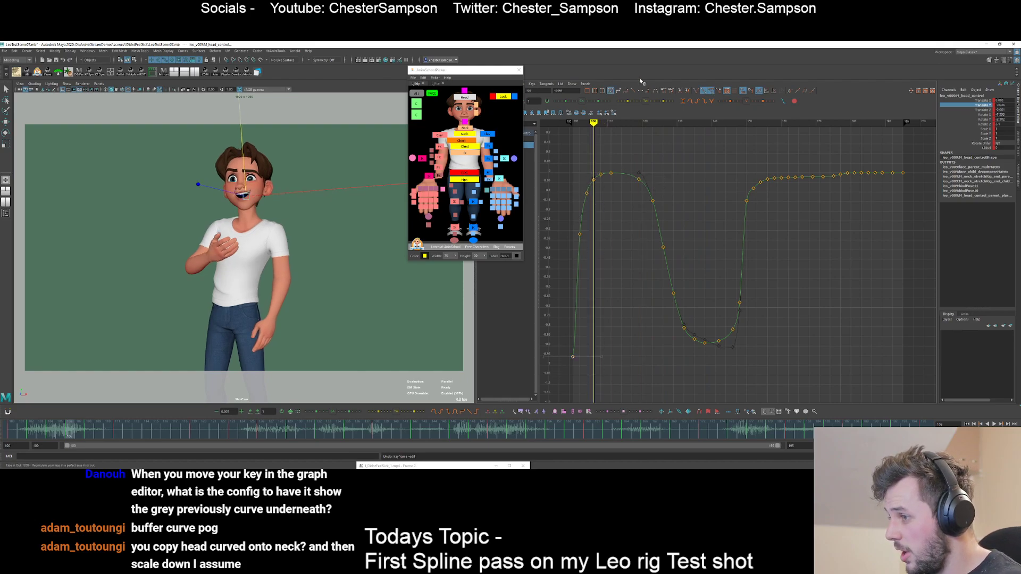
left_click(633, 91)
left_click(698, 197)
key("alt+v")
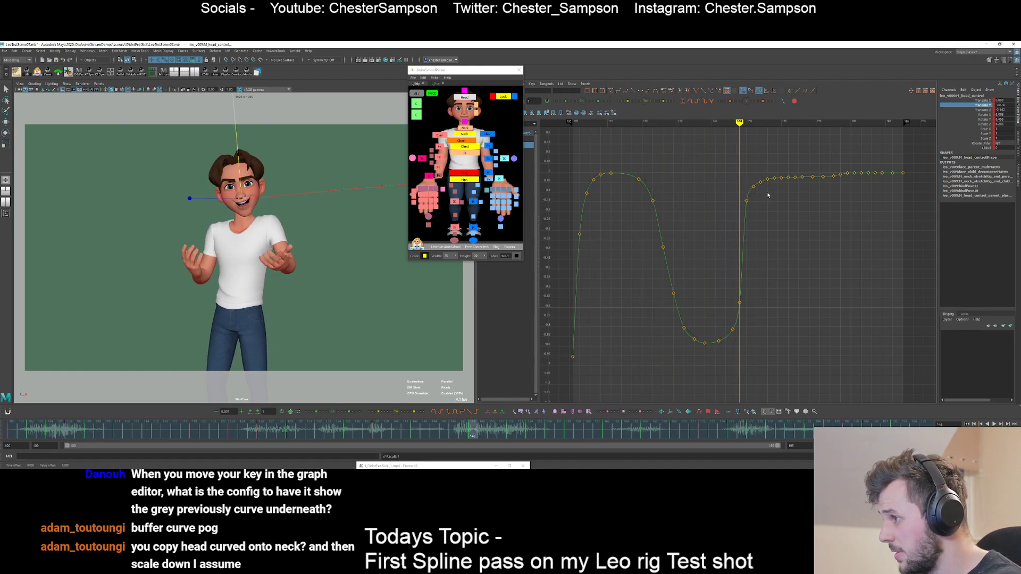
- Select the Translate Y keys where the curve rises out of the dip and adjust them with the animBot slider
right_click_drag(765, 193, 763, 279, "alt")
left_click_drag(709, 176, 790, 253)
left_click_drag(327, 408, 355, 411)
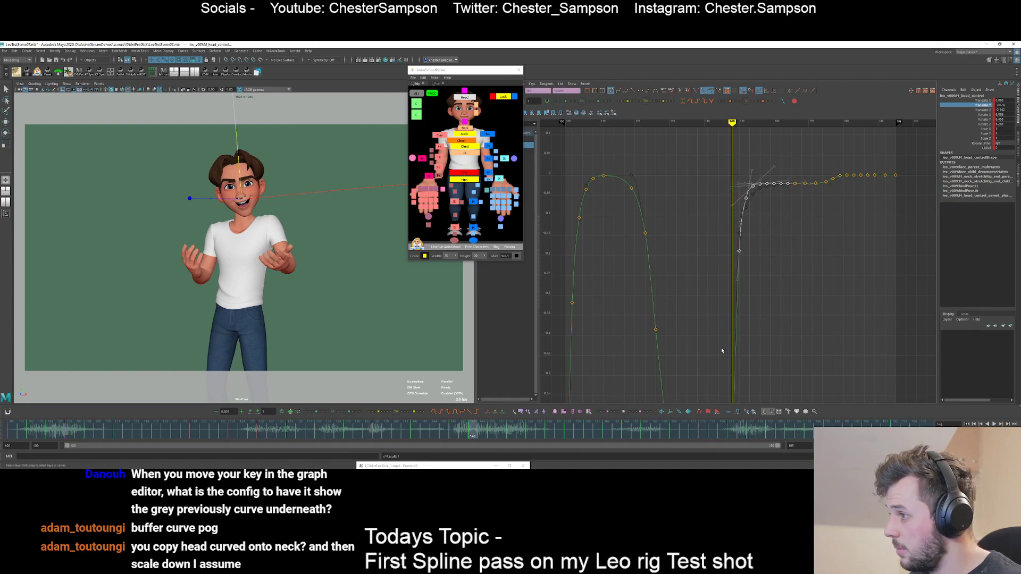
- Isolate the head control's Translate Z curve and lower the keys leading into the bottom of the dip to round it out
left_click_drag(710, 173, 828, 226)
key("a")
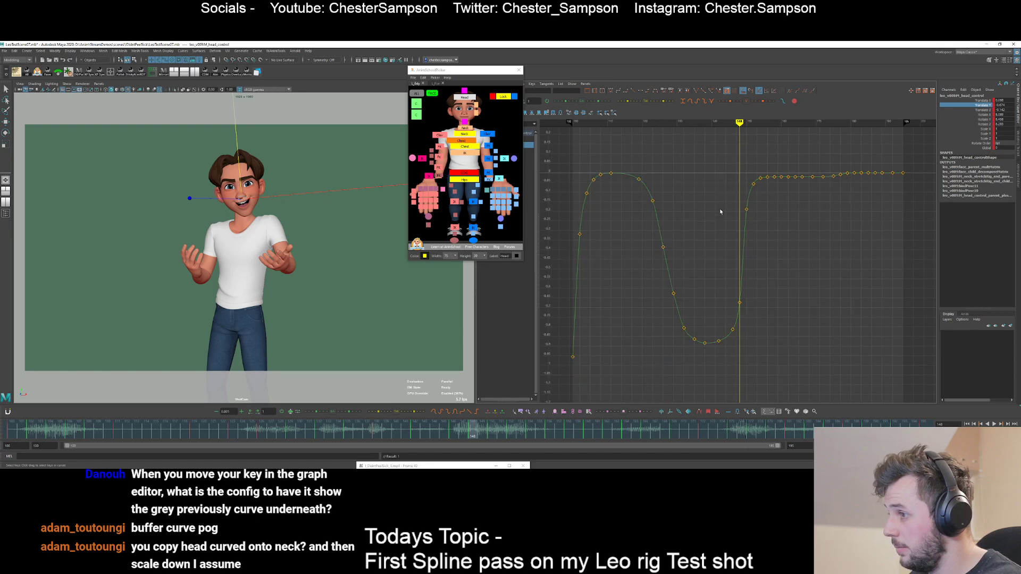
left_click(983, 109)
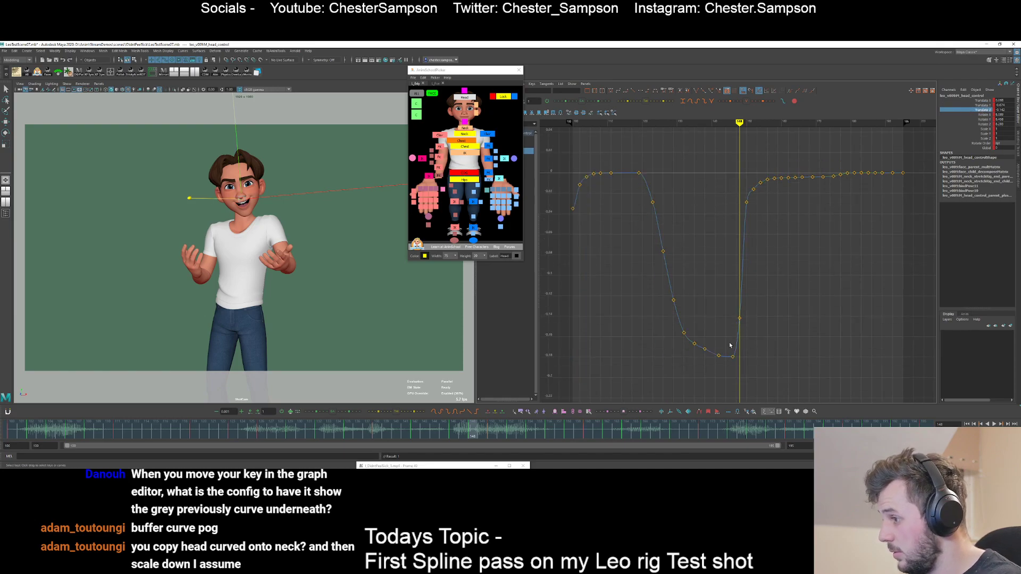
middle_click_drag(692, 364, 698, 368)
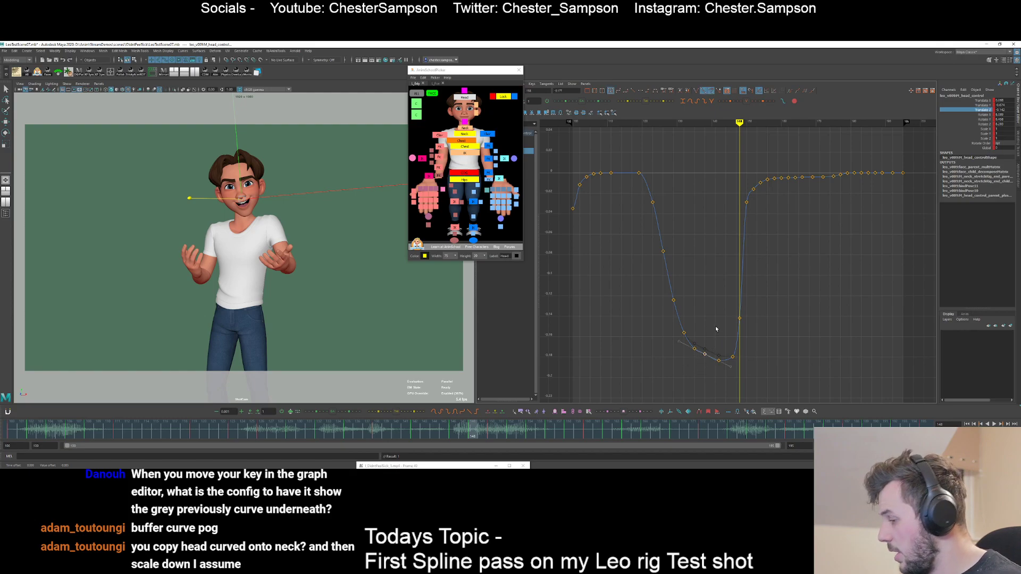
left_click(687, 356)
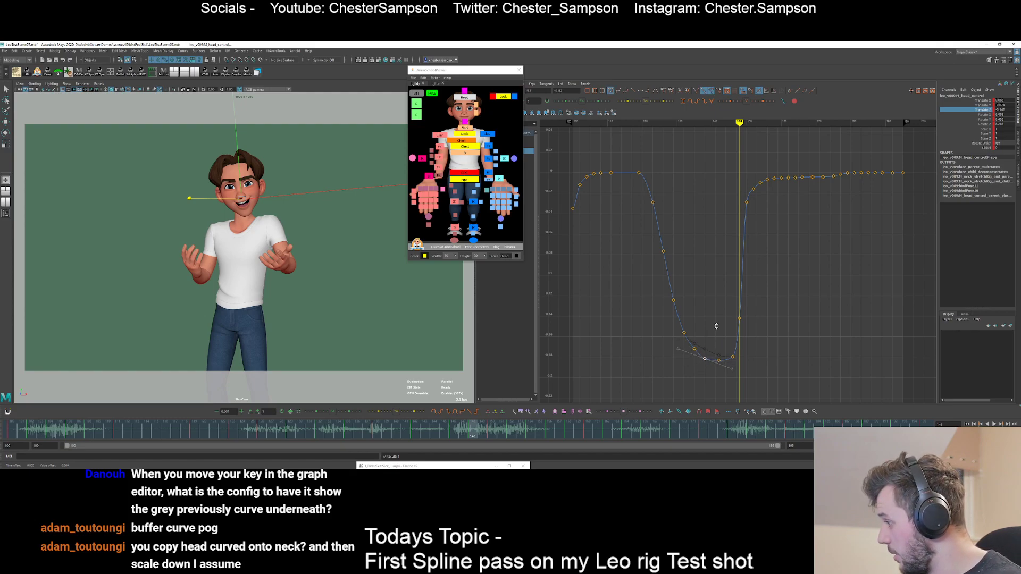
left_click(708, 343)
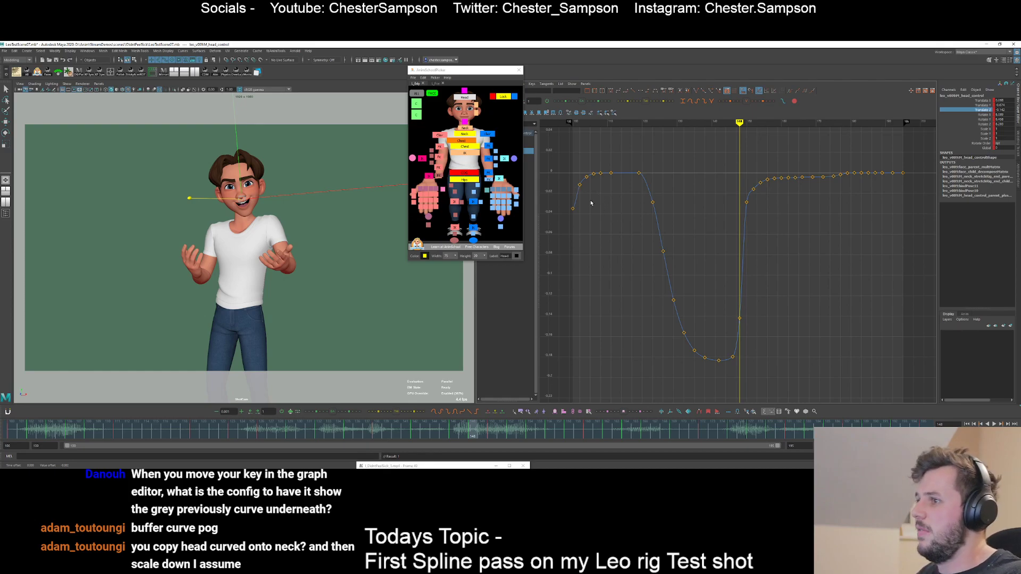
- Change the tangent type of the first Translate Z key and slightly raise the key on the first plateau
mouse_move(590, 203)
left_mouse_down()
mouse_move(570, 191)
mouse_move(587, 222)
left_mouse_up()
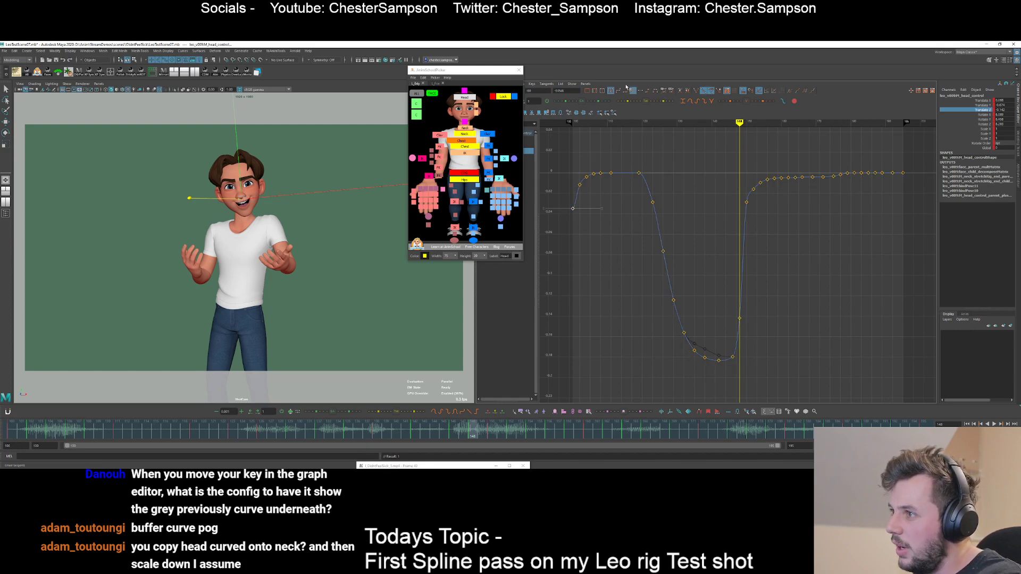
left_click(616, 146)
left_click_drag(604, 168, 621, 185)
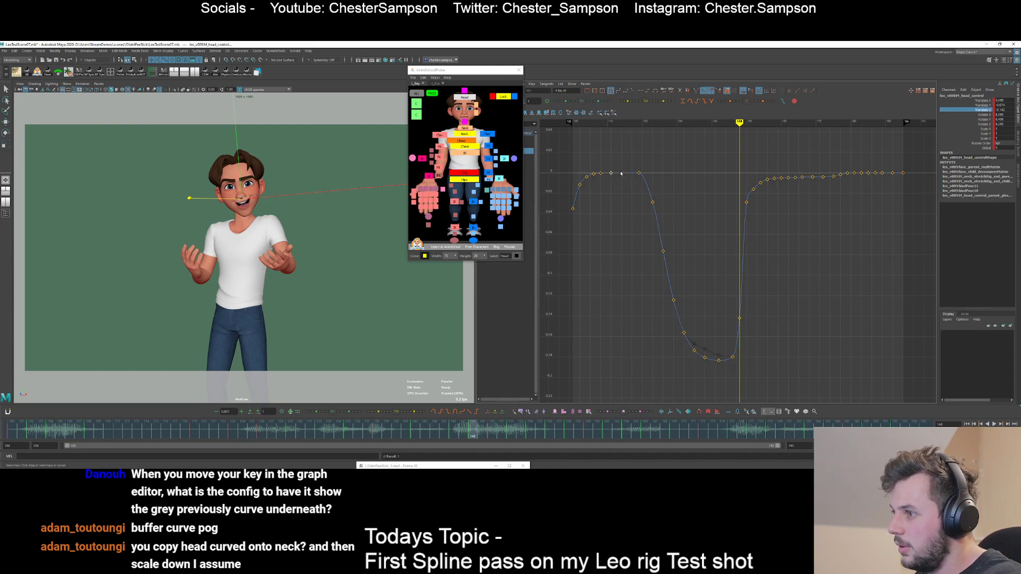
middle_click_drag(620, 174, 620, 171)
left_click(627, 194)
- Delete the redundant Translate Z keys at the start of the first plateau to smooth the opening rise
key("comma")
key("comma")
key("comma")
key("comma")
key("comma")
key("comma")
key("comma")
key("comma")
key("comma")
key("comma")
key("comma")
mouse_move(591, 167)
left_mouse_down()
mouse_move(605, 179)
mouse_move(597, 183)
left_mouse_up()
key("Delete")
key("comma")
key("comma")
middle_click_drag(603, 173, 603, 171)
left_click(604, 179)
- Step forward through the shot to check the head motion with the cleaned-up Translate Z curve
key("period")
key("period")
key("period")
key("period")
key("period")
key("period")
key("period")
key("period")
key("period")
key("period")
key("period")
key("period")
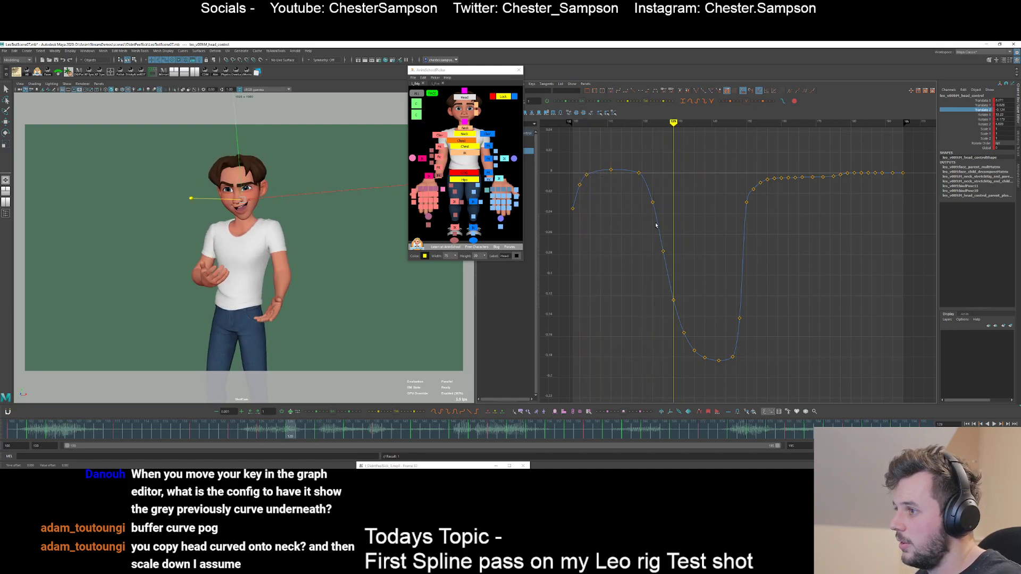
key("period")
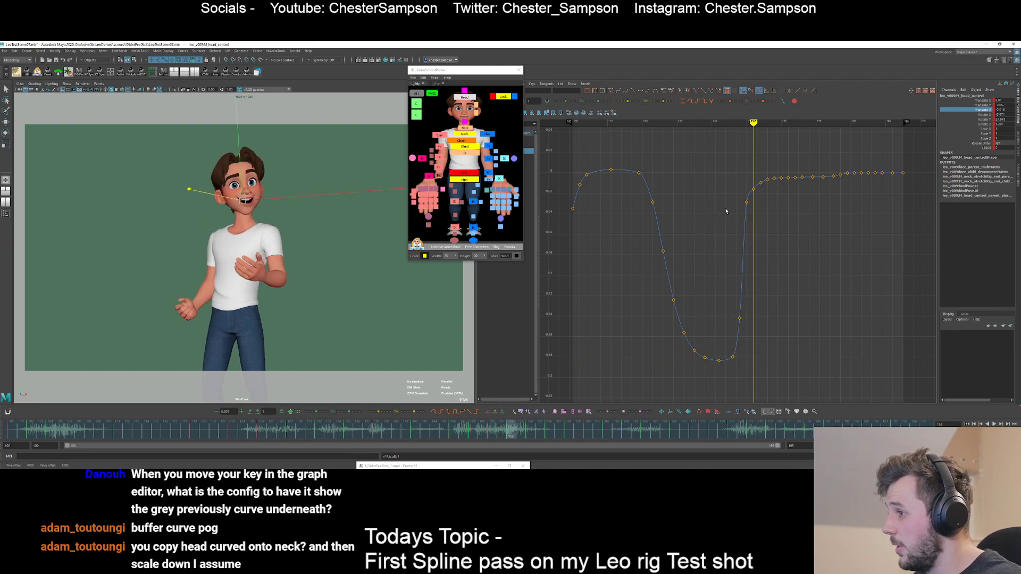
- Adjust the Translate Z keys where the curve rises out of the dip with the animBot slider
left_click_drag(720, 175, 797, 218)
left_click_drag(337, 413, 357, 414)
left_click(856, 220)
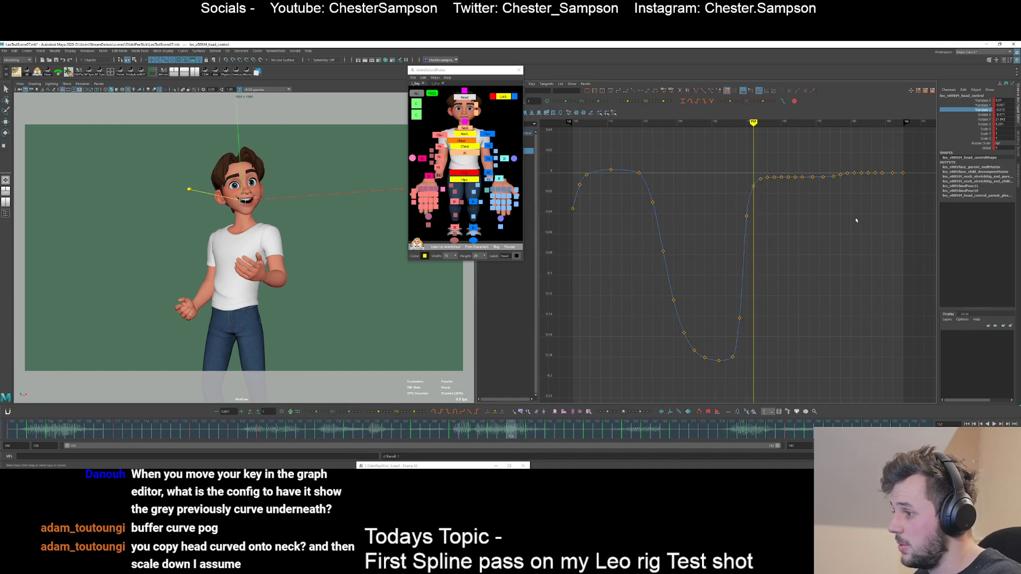
- Save the scene, and save a new version of it as LeoTestScene08.mb
left_click_drag(979, 101, 977, 109)
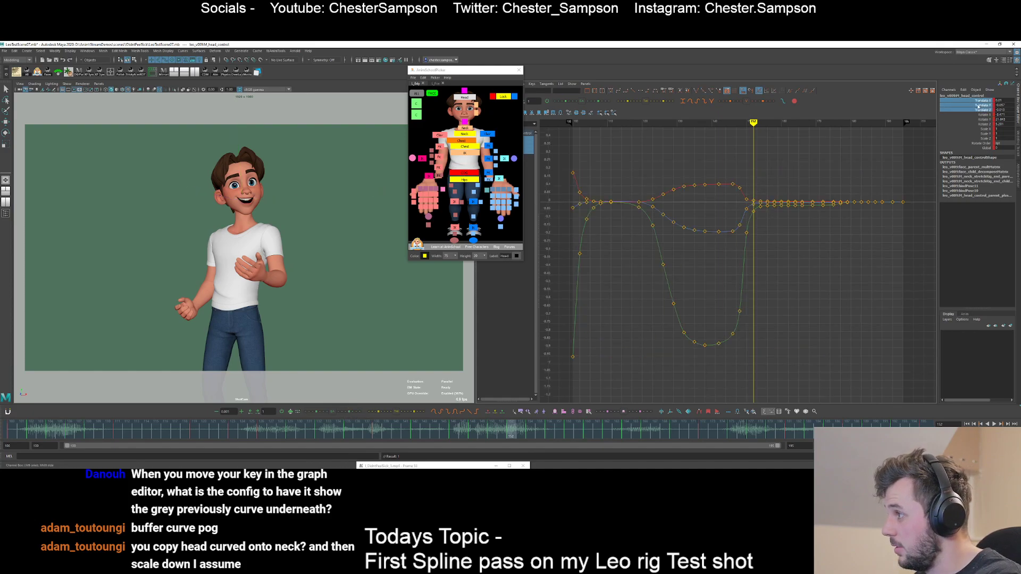
left_click(55, 60)
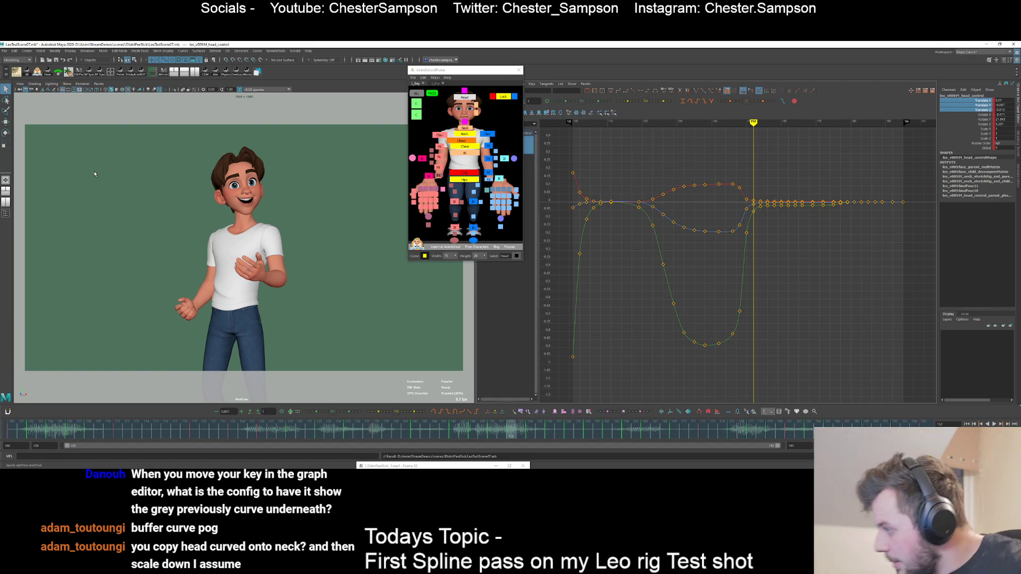
left_click(457, 103)
left_click(4, 51)
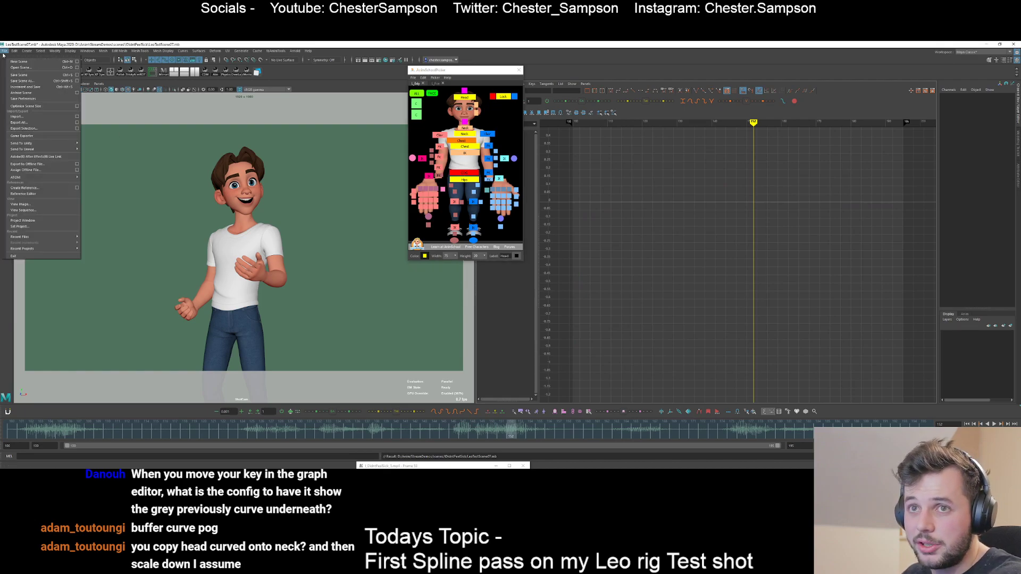
left_click(32, 80)
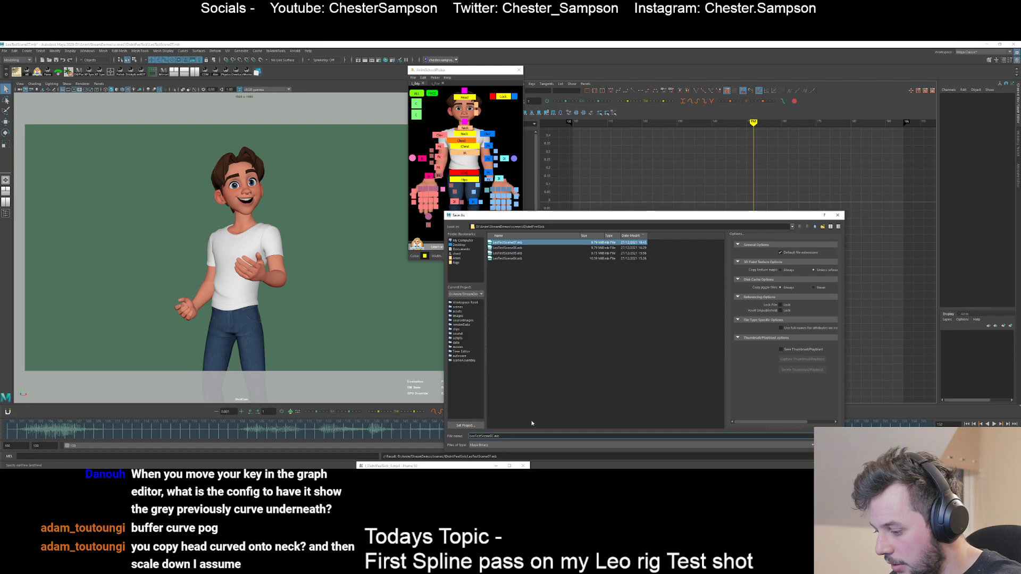
key("BackSpace")
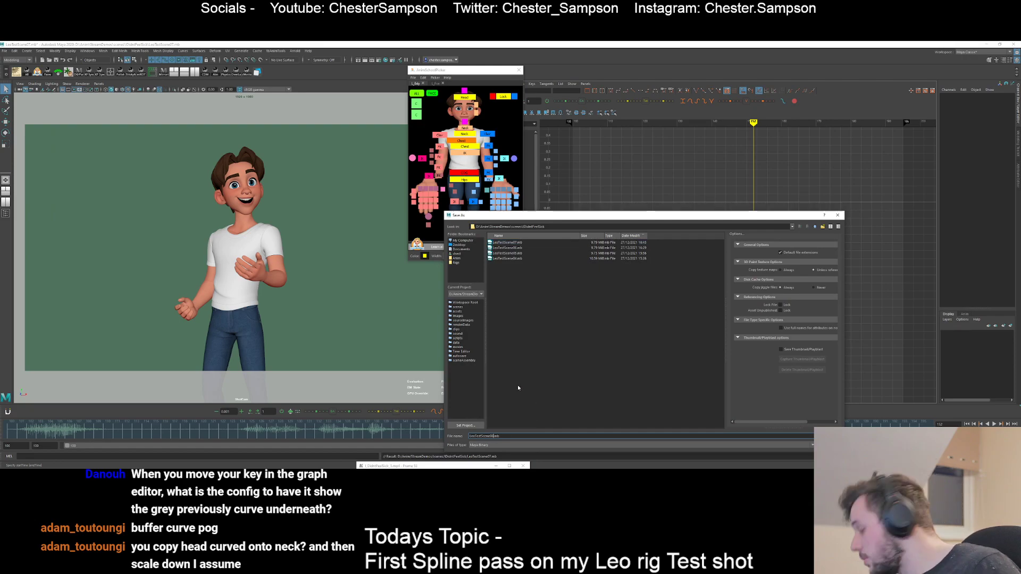
key("Return")
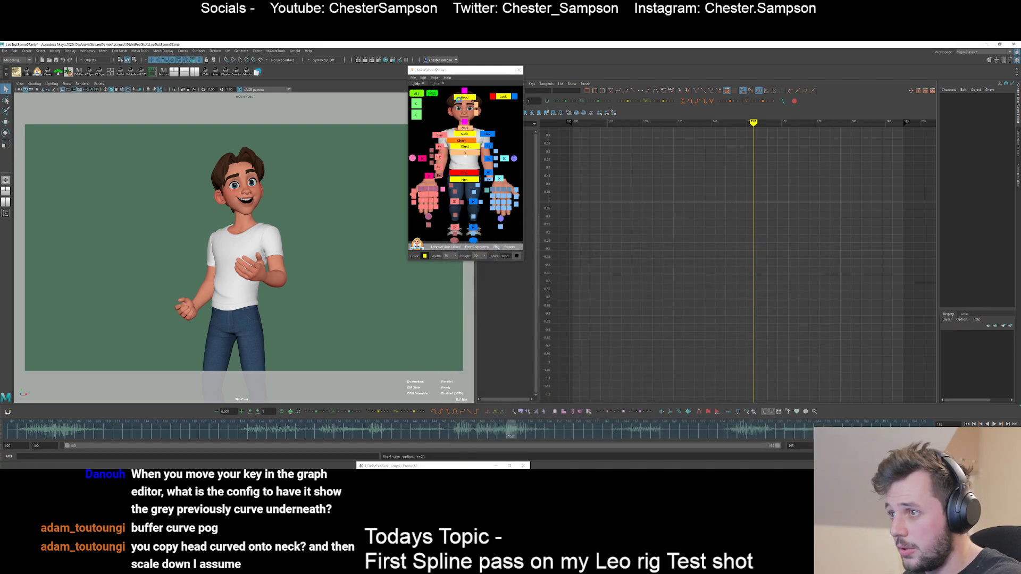
- Select the head control and play back the shot from the start to review the head motion
left_click(471, 97)
key("w")
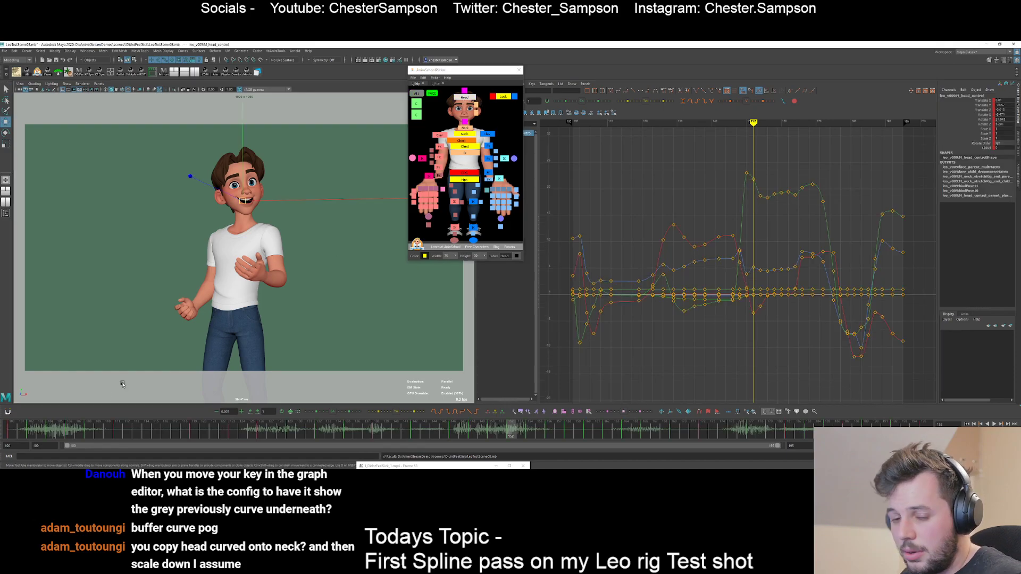
left_click(34, 423)
key("alt+v")
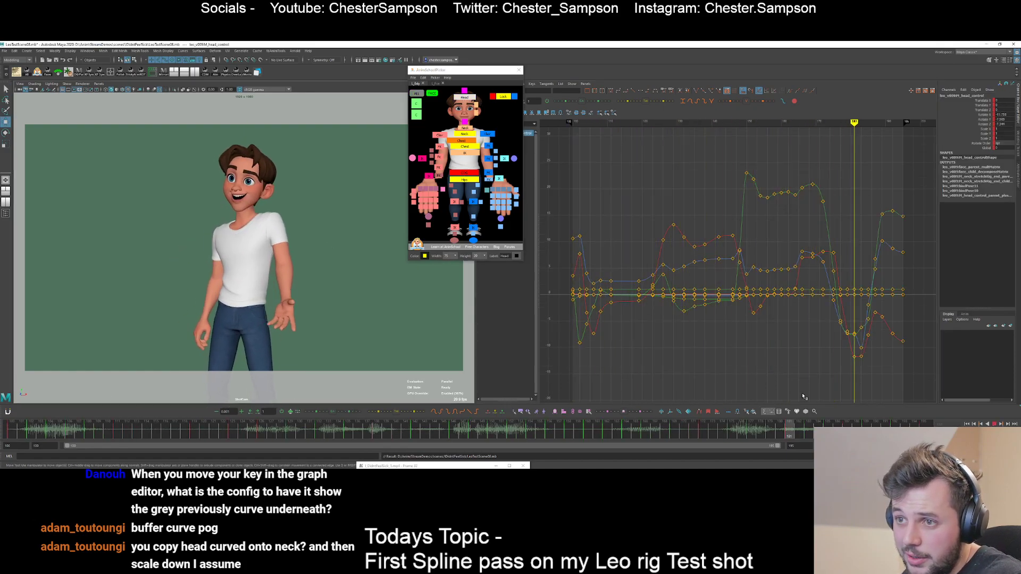
left_click_drag(886, 386, 11, 372)
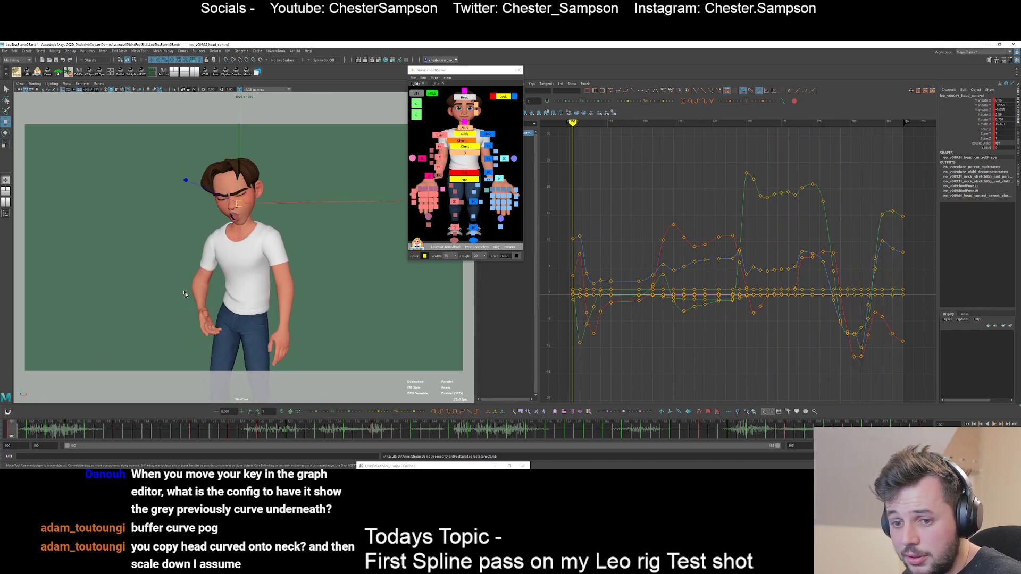
key("alt+v")
key("alt+v")
left_click_drag(43, 435, 1, 431)
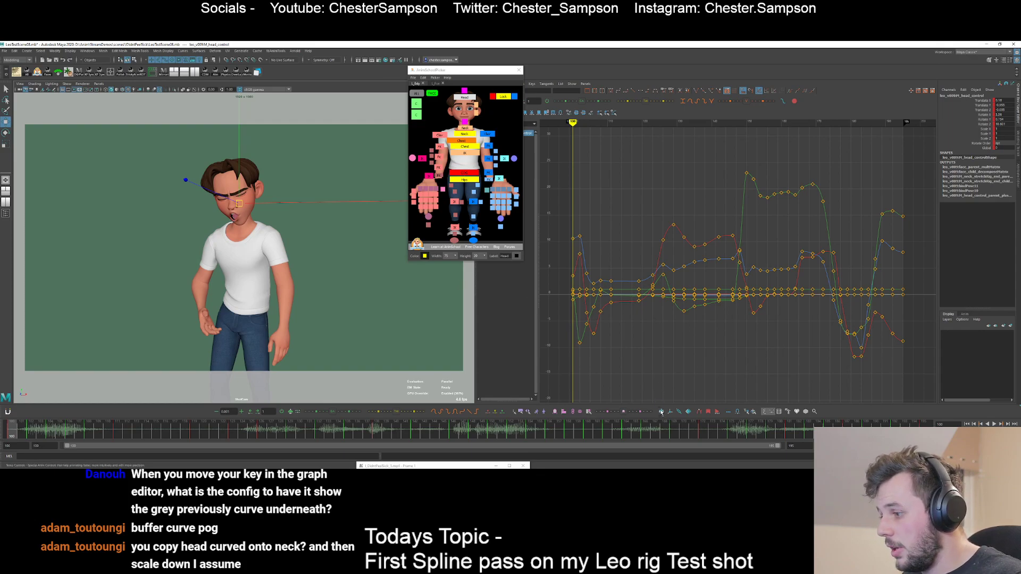
- Bake the head control's Translate X, Y and Z curves on twos
left_click_drag(969, 111, 961, 100)
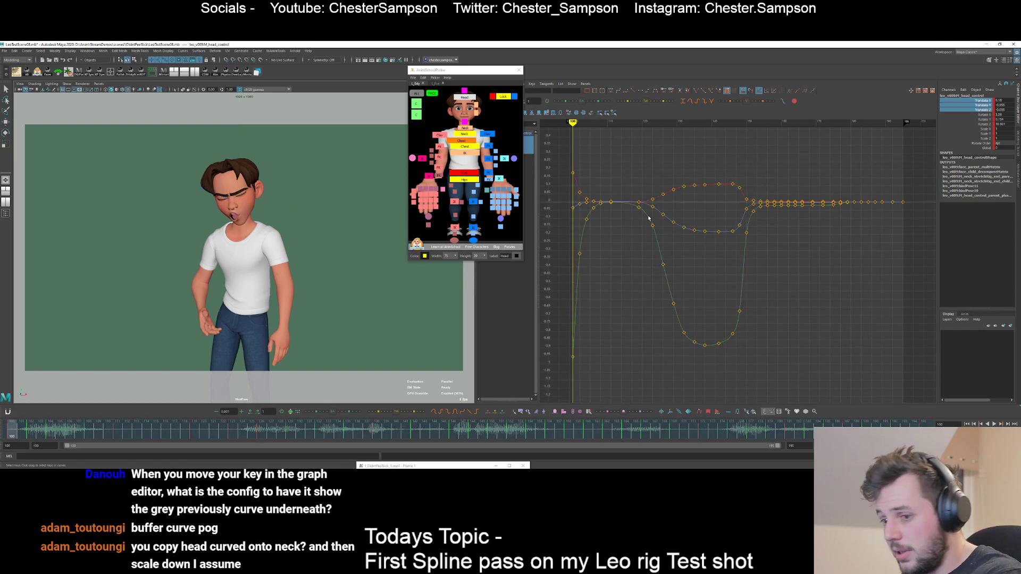
right_click(291, 413)
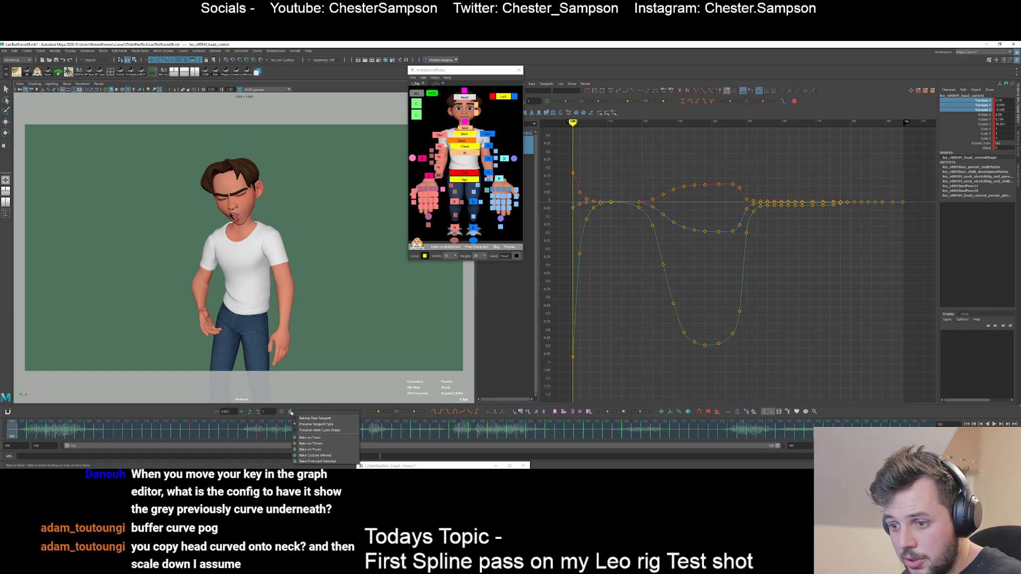
left_click(317, 438)
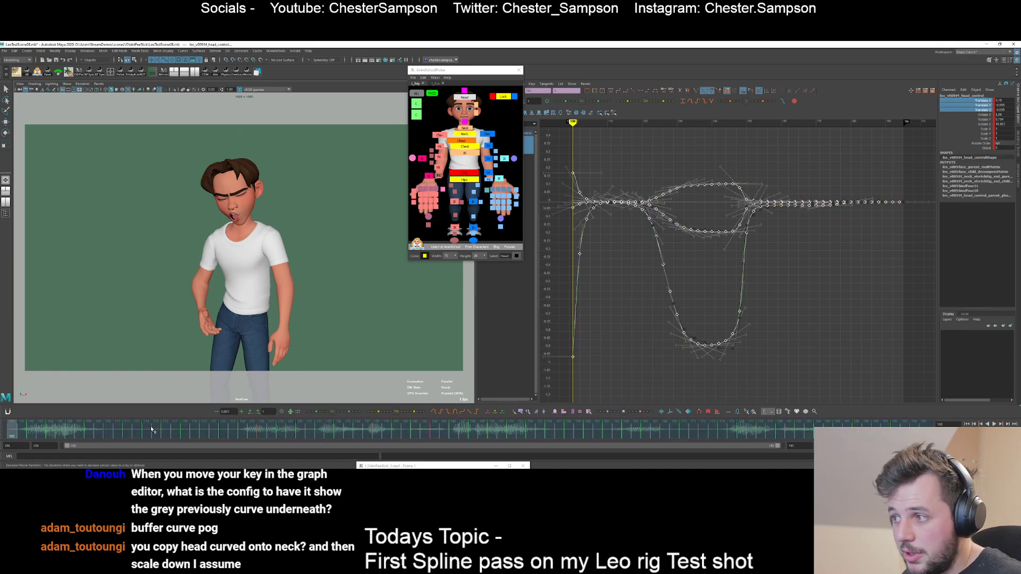
left_click(603, 247)
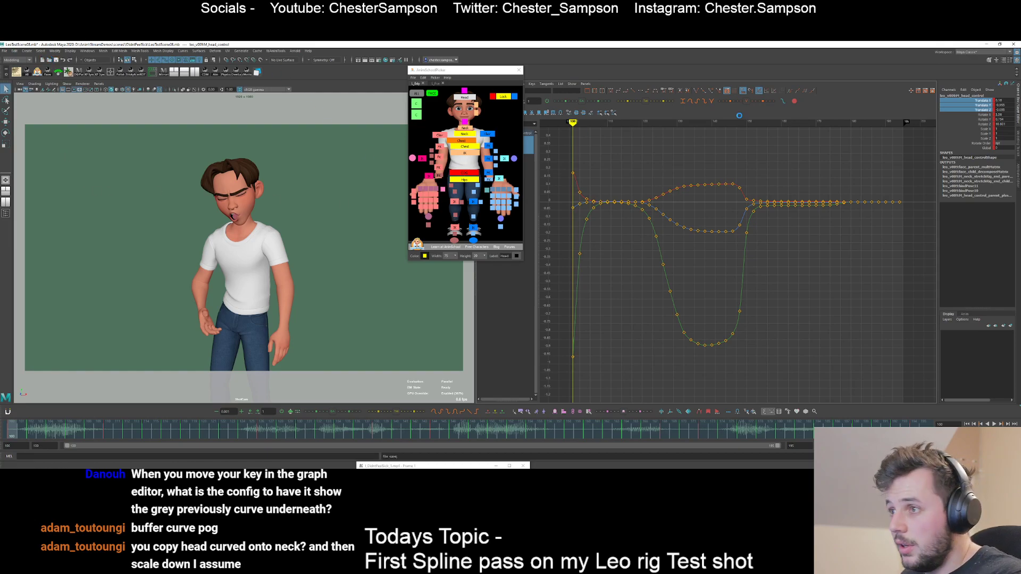
- Create an animBot temp control for the head with position and orientation in world space
left_click(661, 413)
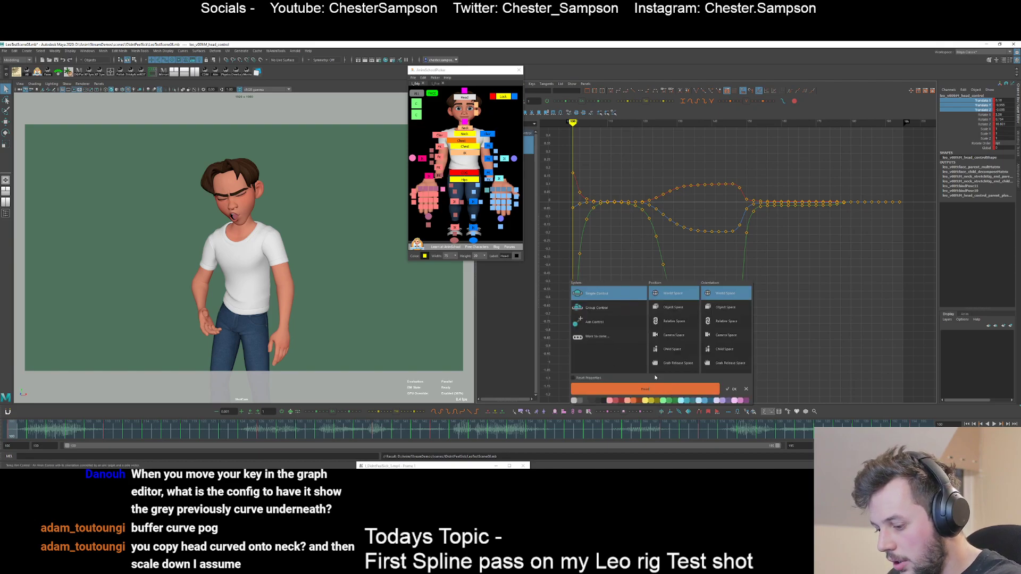
key("Return")
left_click(436, 148)
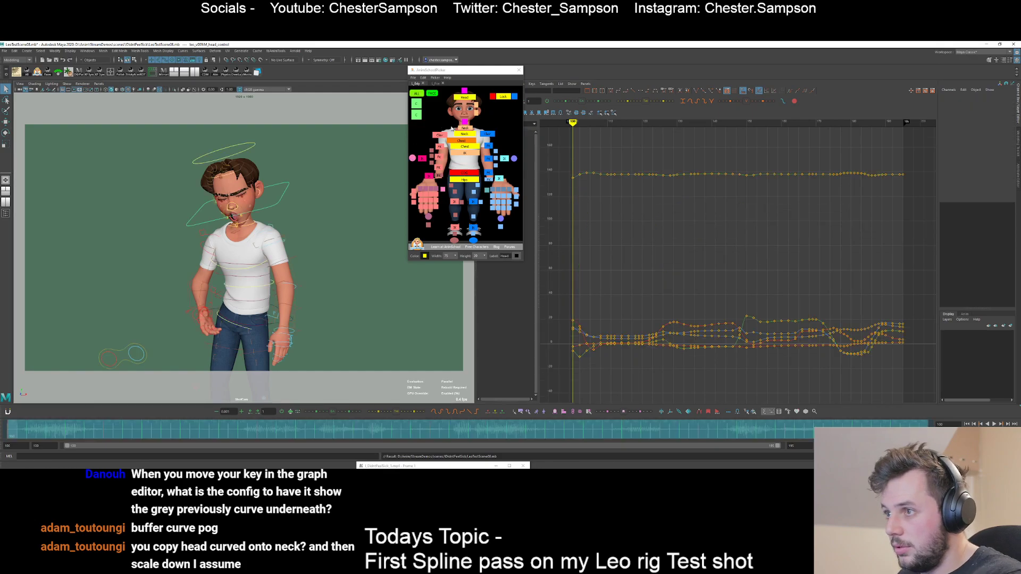
- Add a Head button for the new temp control to the character picker and test it with the Move tool
right_click(449, 107)
left_click(462, 110)
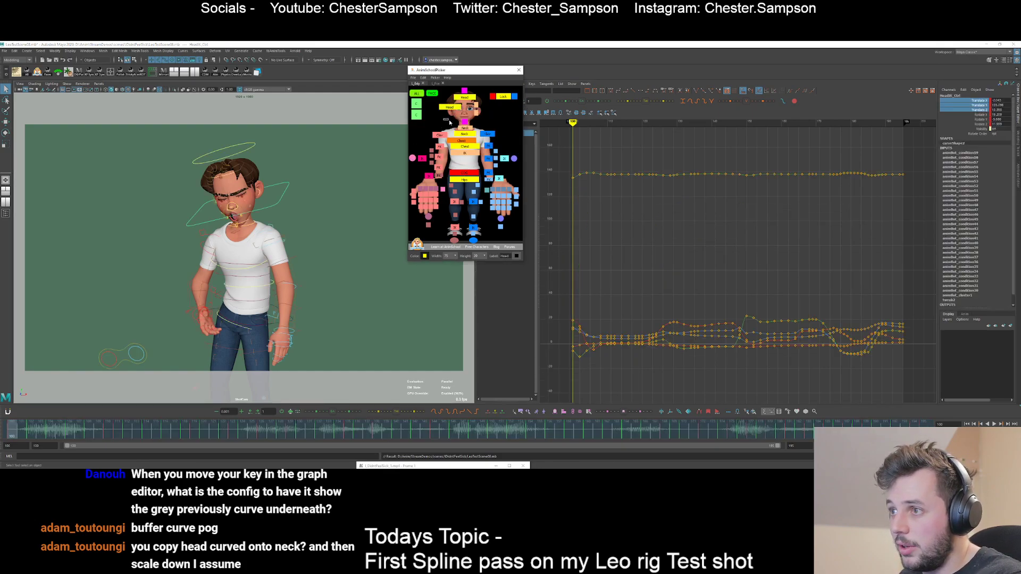
left_click(449, 120)
left_click(450, 108)
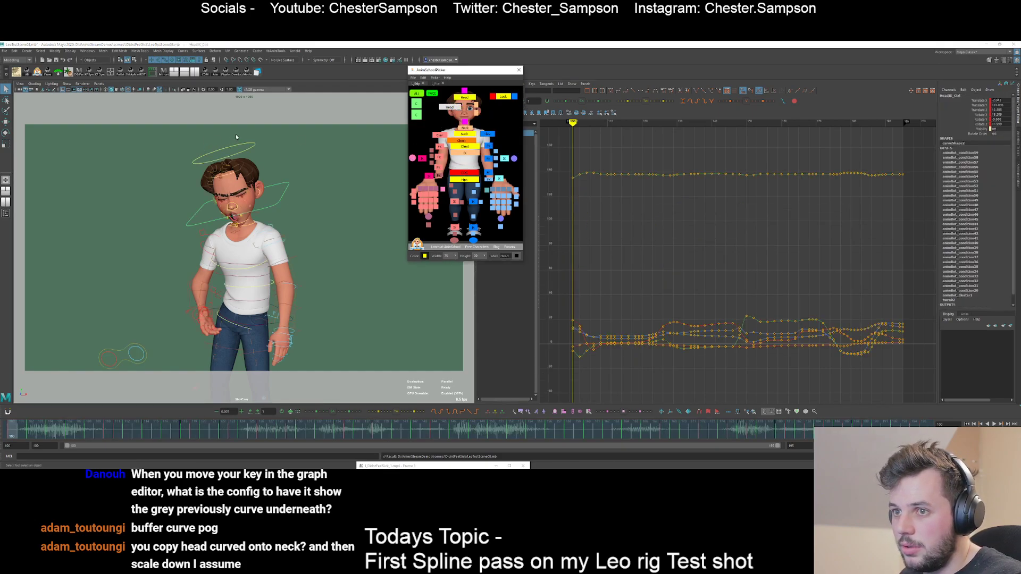
left_click_drag(236, 137, 298, 194)
key("w")
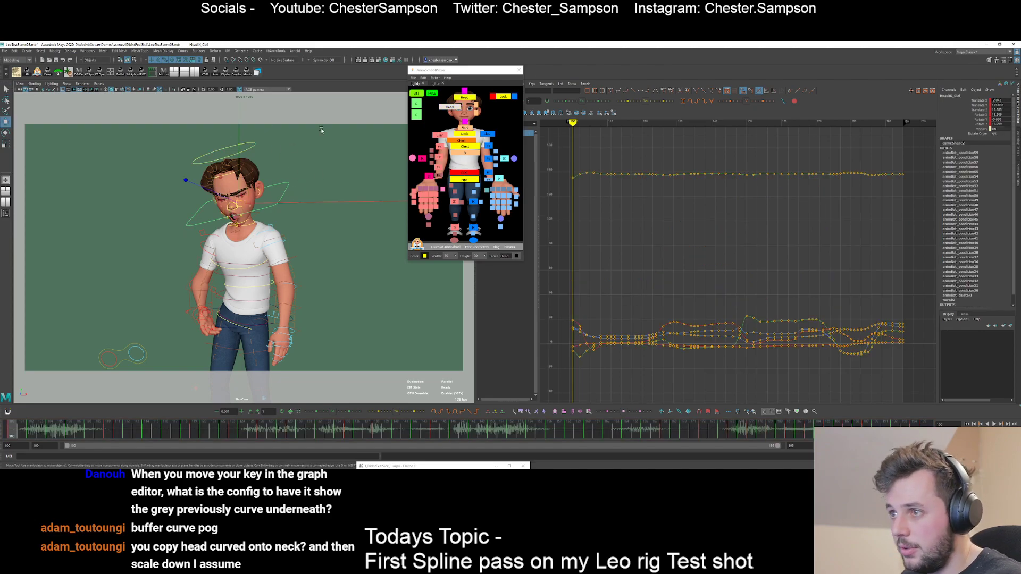
- Reposition the new Head picker button slightly and recolor it orange
left_click(450, 120)
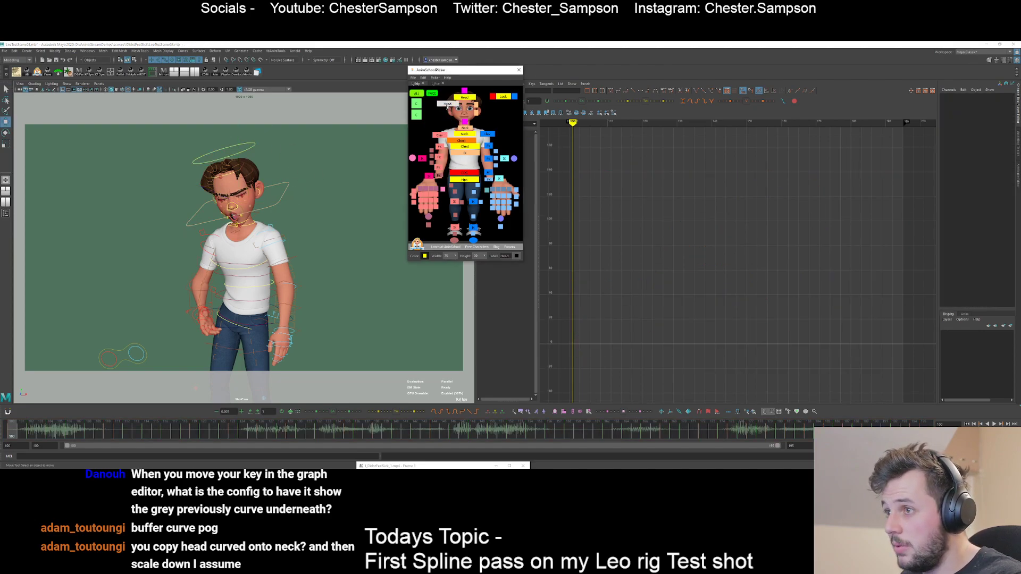
left_click(445, 104)
left_click(447, 109)
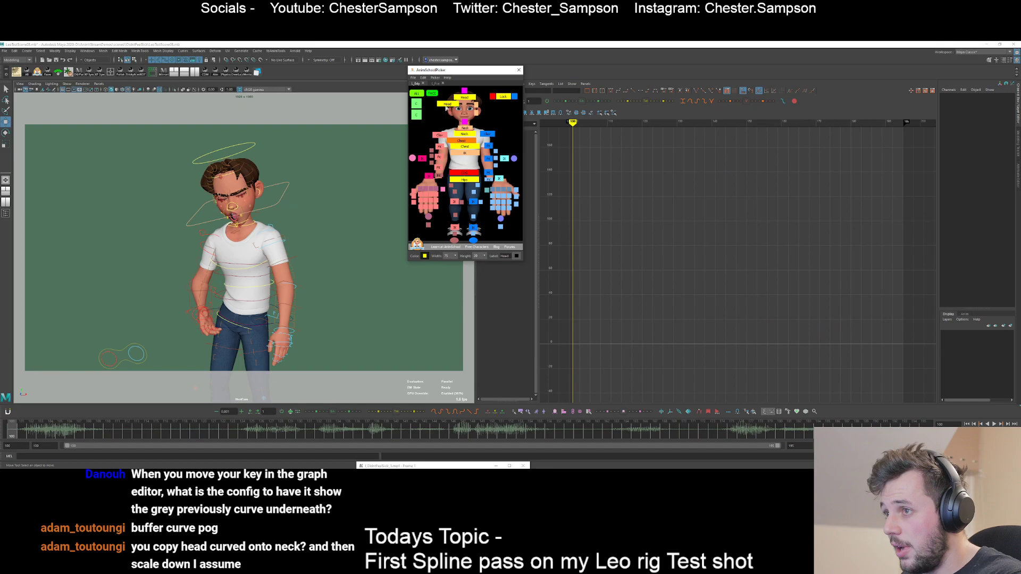
left_click(425, 256)
left_click(419, 256)
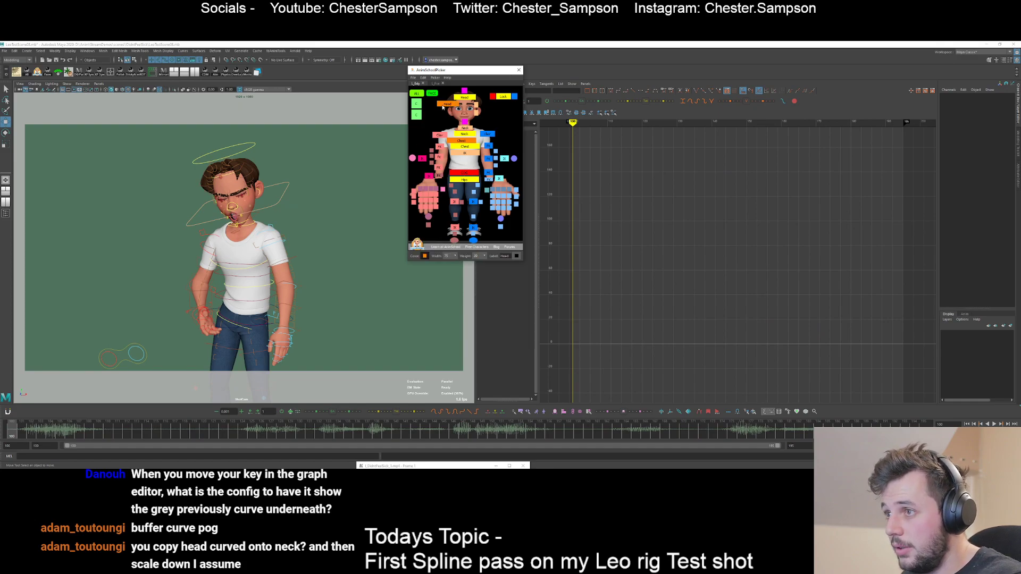
- Select the head temp control with its picker button and isolate its Translate X curve
left_click(446, 105)
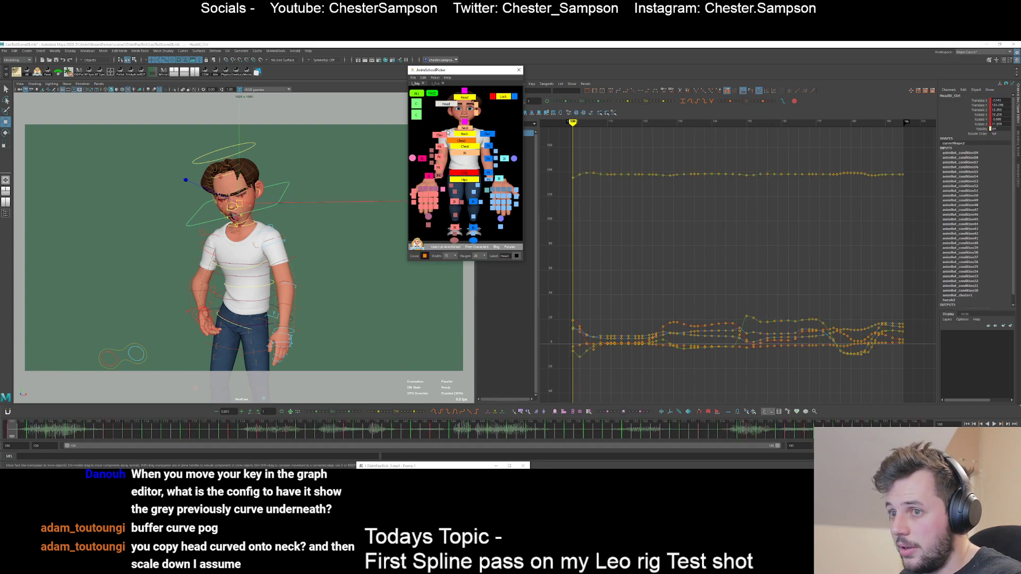
left_click_drag(976, 110, 978, 106)
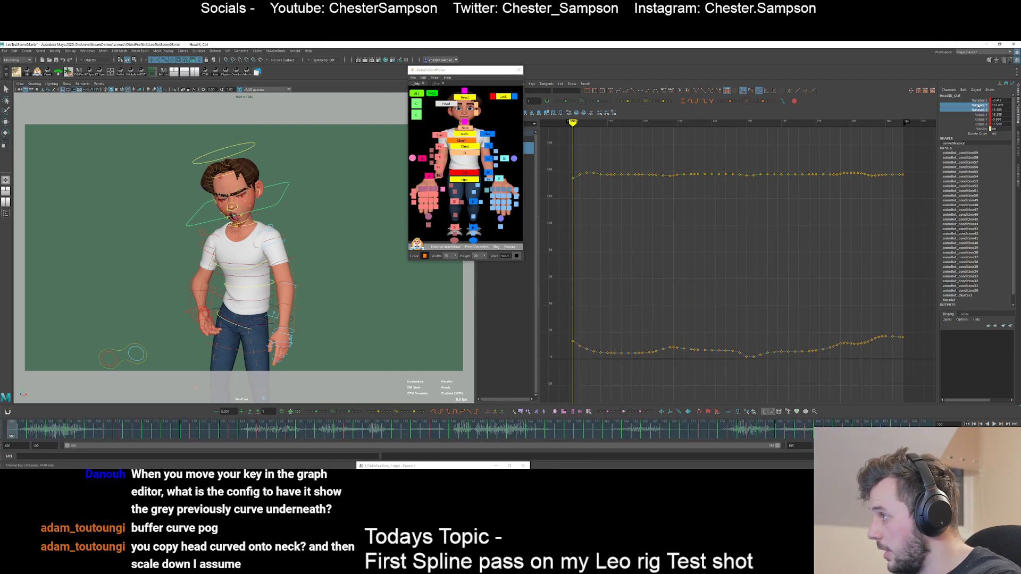
left_click(975, 100)
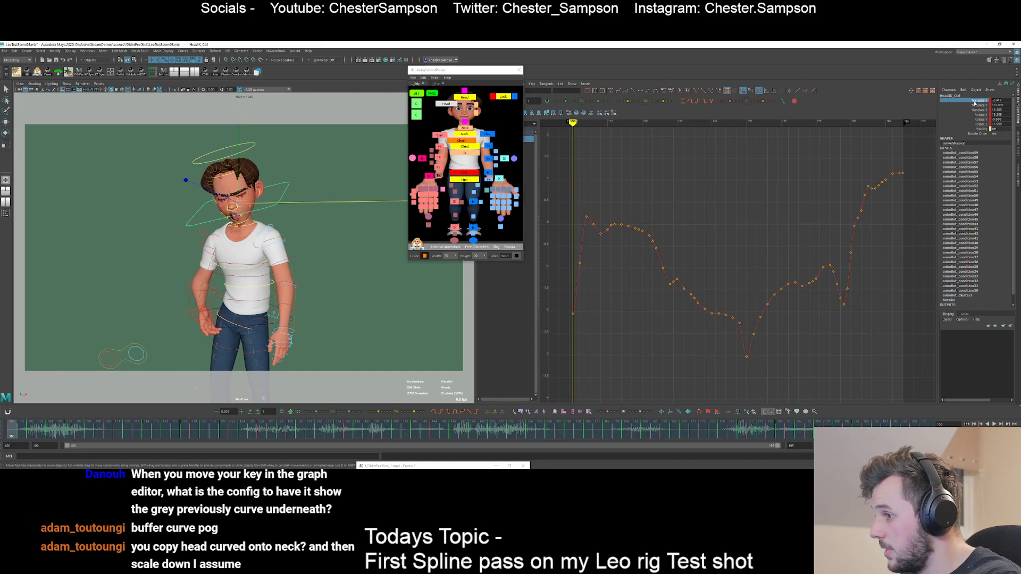
- Show the head temp control's Translate X, Y and Z curves together and smooth their keys over the opening section of the shot
key("alt+v")
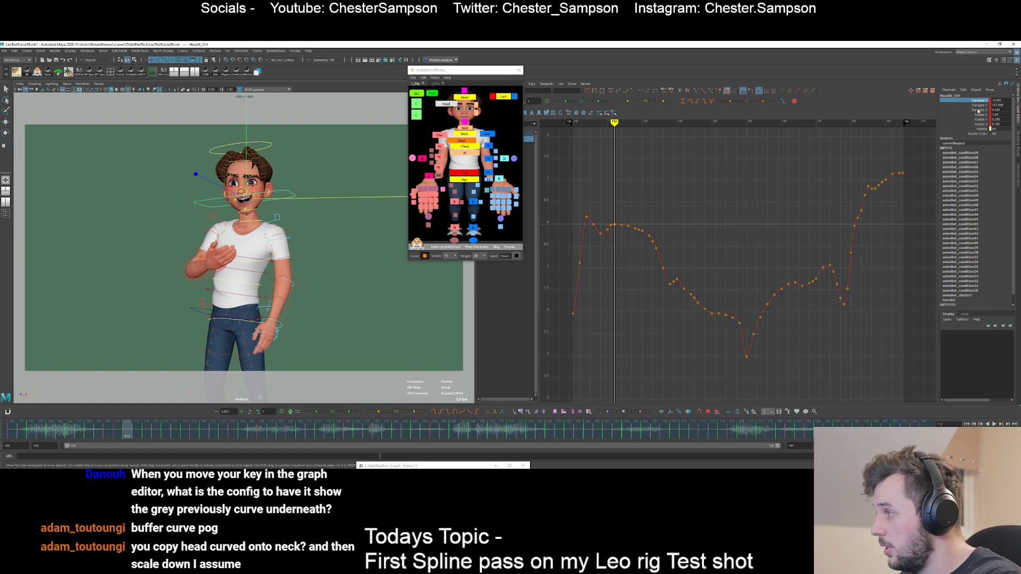
left_click(977, 110, "shift")
key("f")
left_click_drag(21, 432, 147, 430)
left_click_drag(147, 429, 9, 426, "shift")
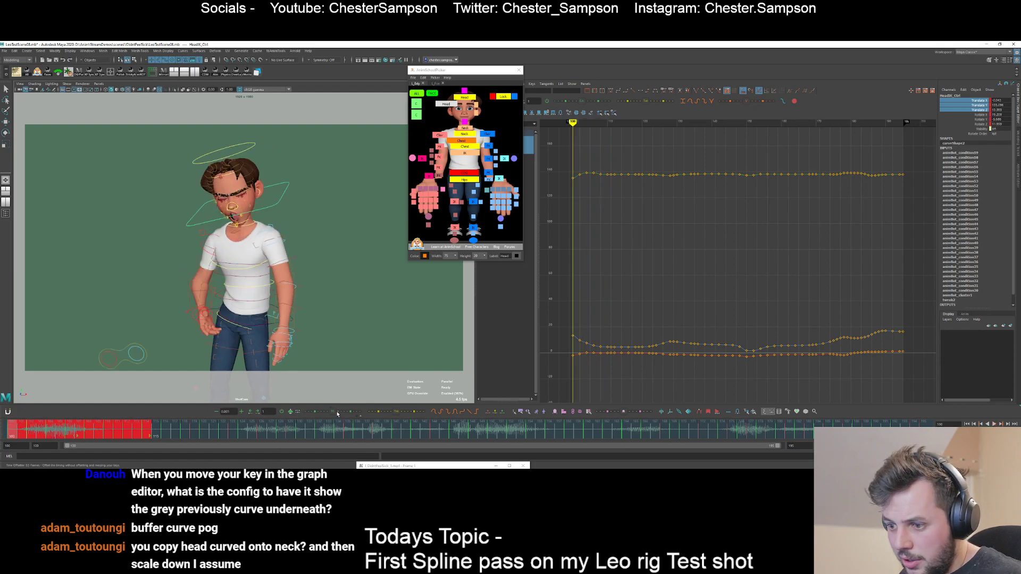
left_click_drag(15, 429, 51, 439)
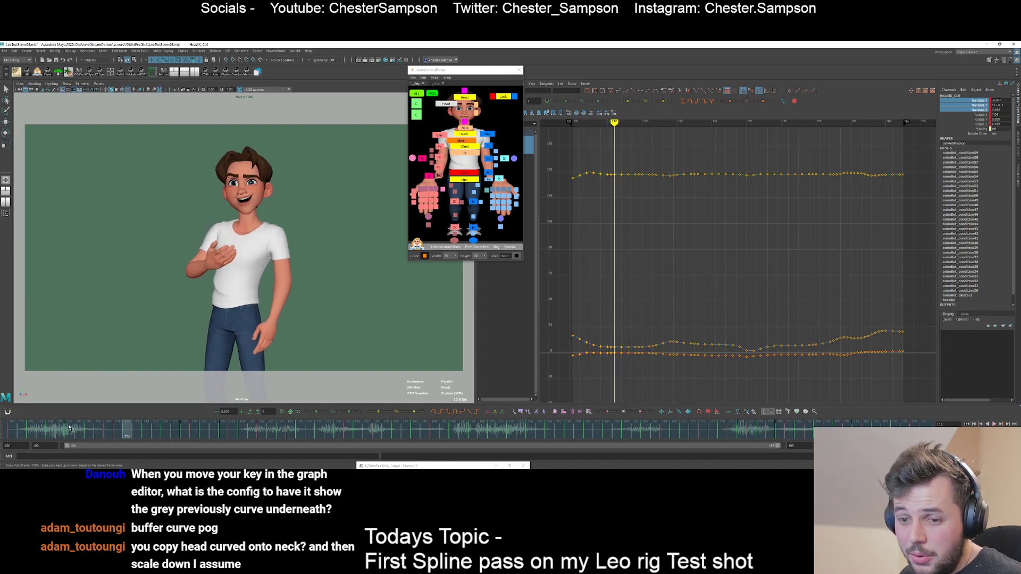
- Smooth the head's translate keys over the second section of the timeline and play back the result
left_click_drag(104, 431, 314, 433)
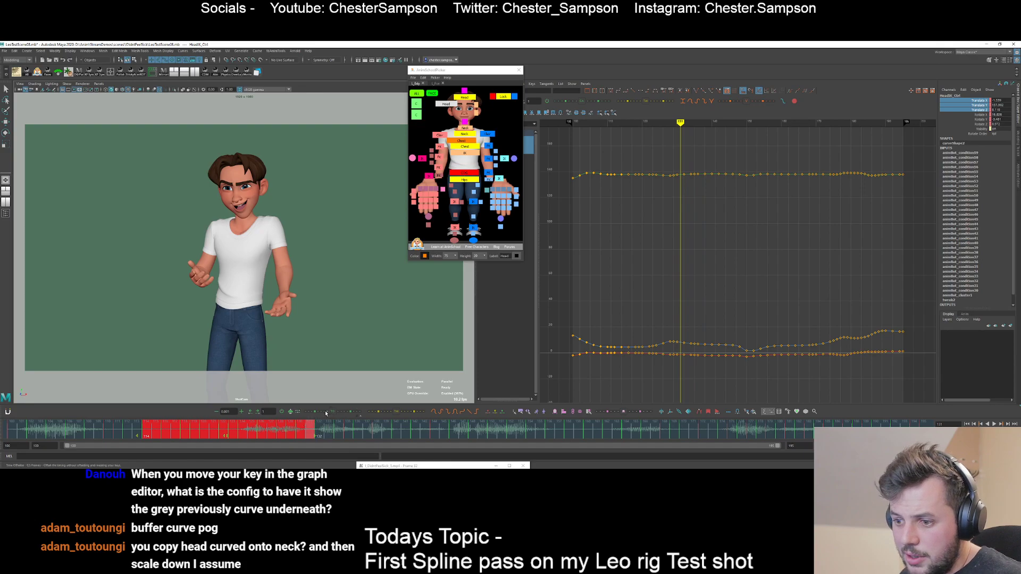
left_click(106, 435)
key("alt+v")
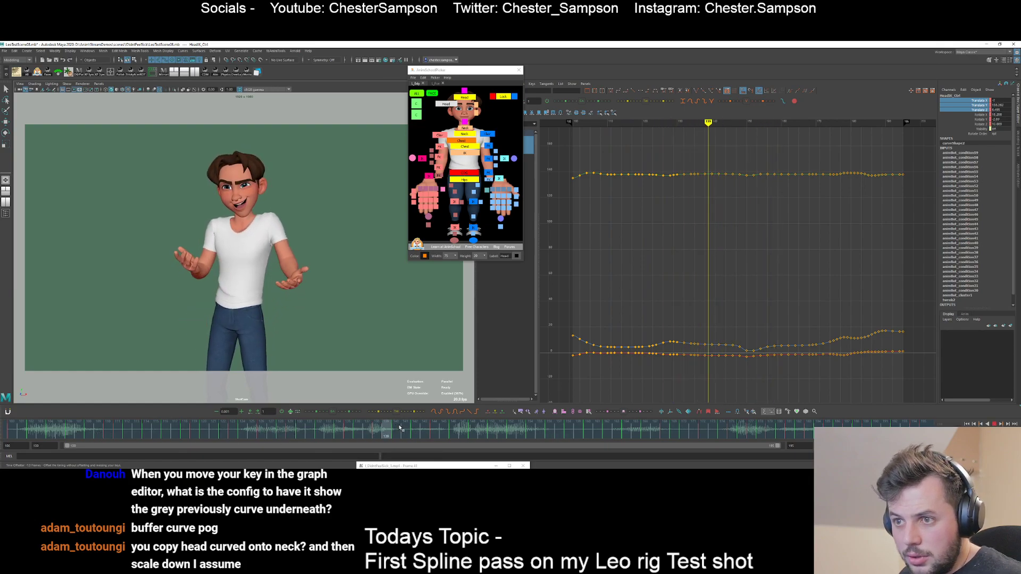
left_click(467, 427)
left_click_drag(467, 427, 360, 431)
key("alt+v")
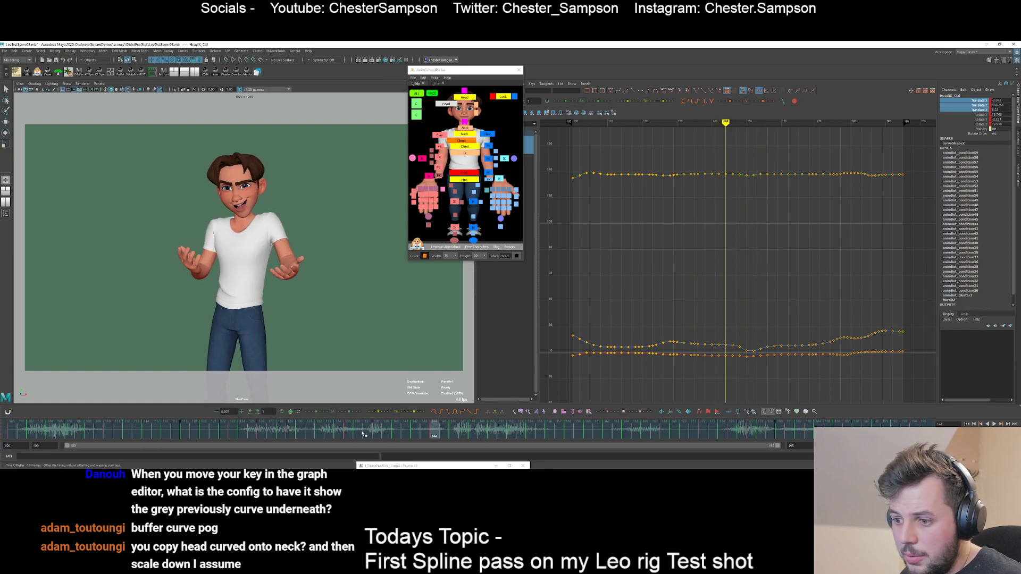
- Smooth the head's translate keys over the middle and final sections of the timeline, playing each back
left_click_drag(346, 432, 570, 434, "shift")
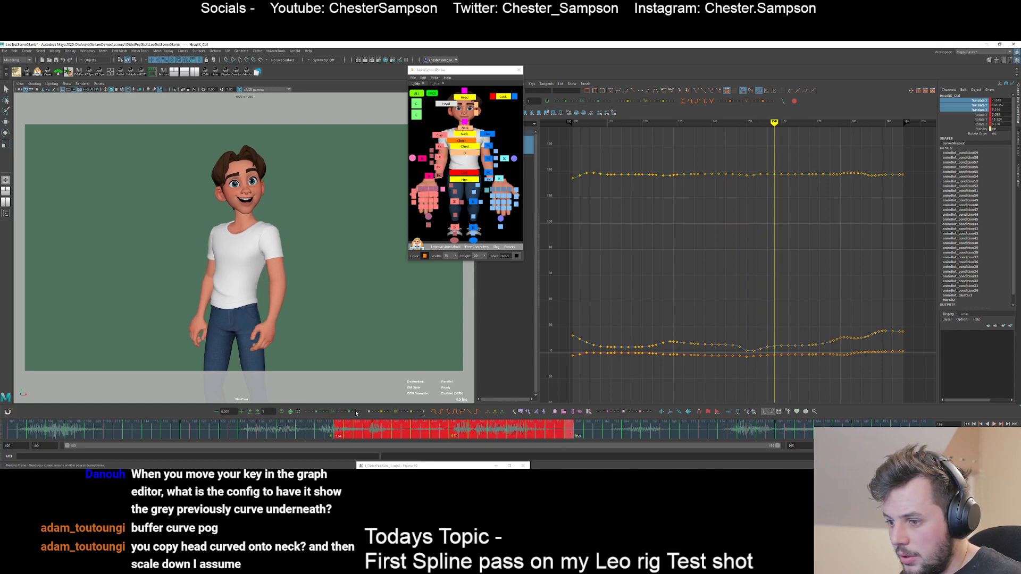
left_click(309, 435)
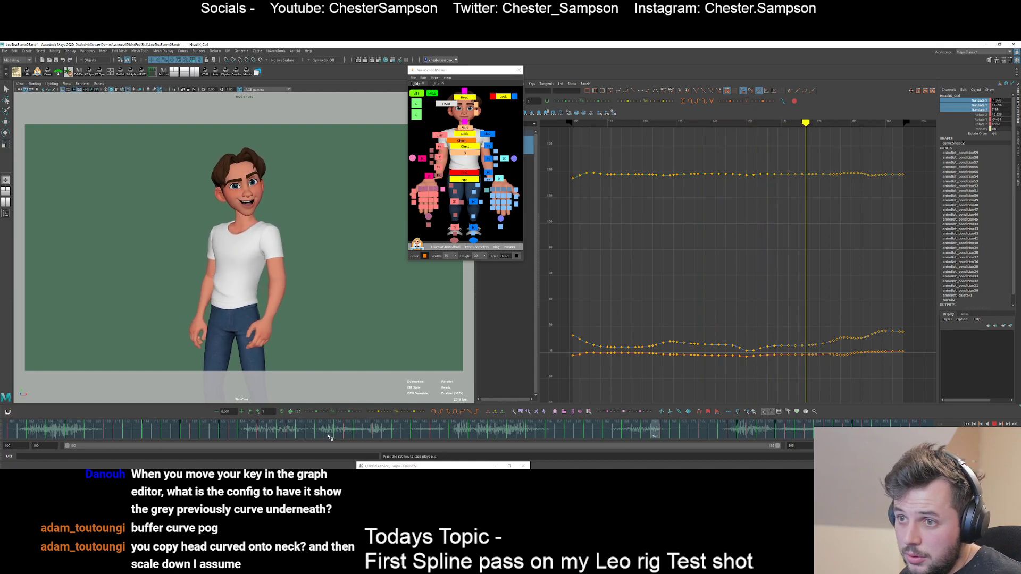
key("Escape")
mouse_move(521, 435)
left_mouse_down()
mouse_move(802, 435)
mouse_move(648, 430)
mouse_move(843, 423)
left_mouse_up()
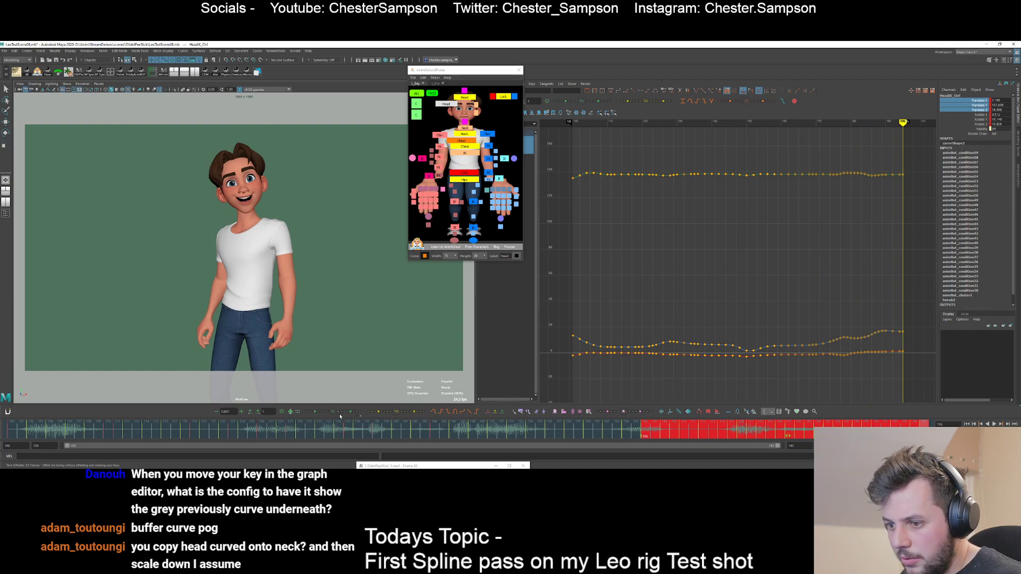
key("alt+v")
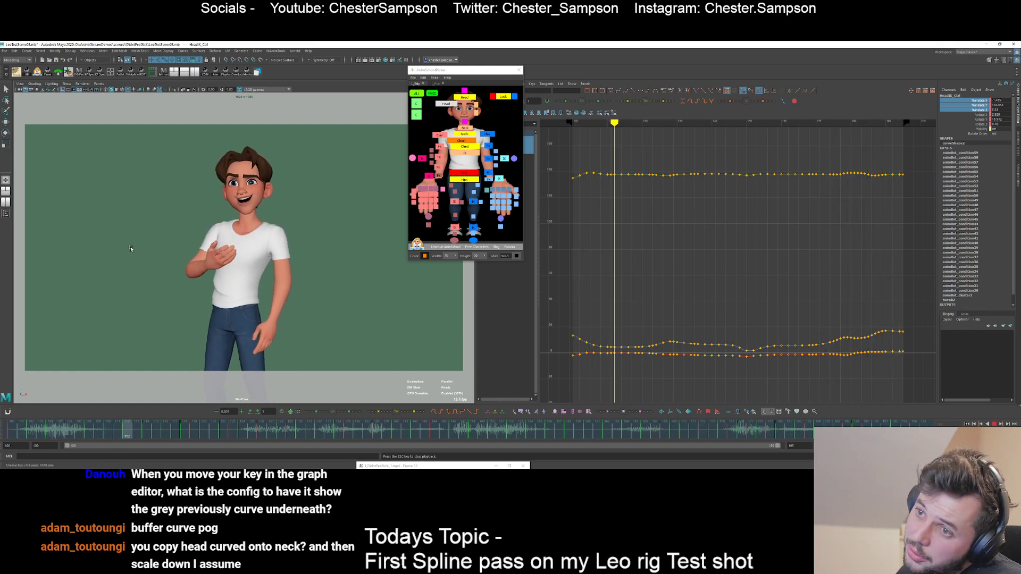
- Deselect the rig and play the shot from the start to review the head motion without controls selected
left_click(110, 237)
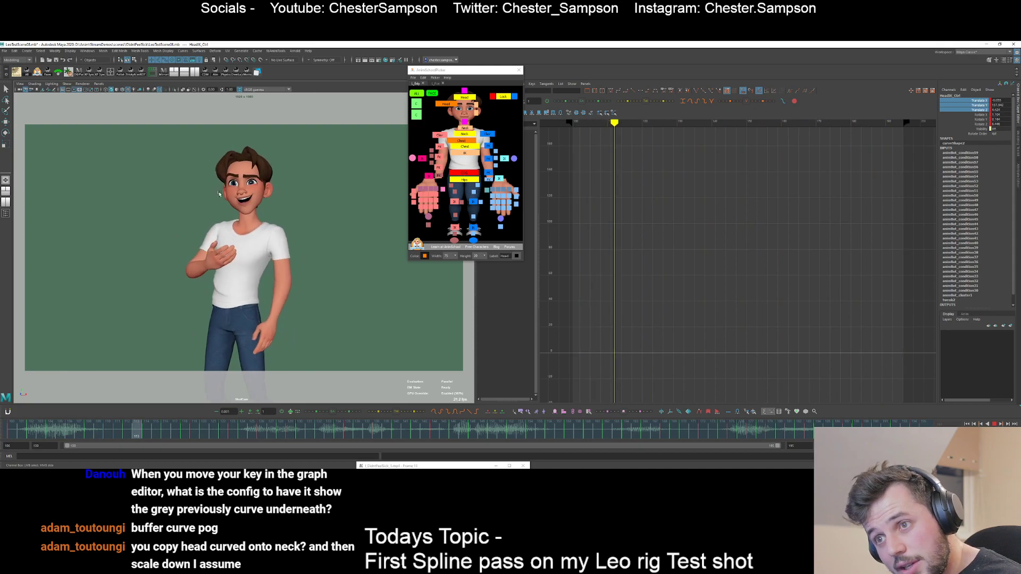
left_click(48, 361)
left_click(33, 432)
mouse_move(33, 432)
left_mouse_down()
mouse_move(136, 430)
mouse_move(65, 431)
mouse_move(132, 419)
left_mouse_up()
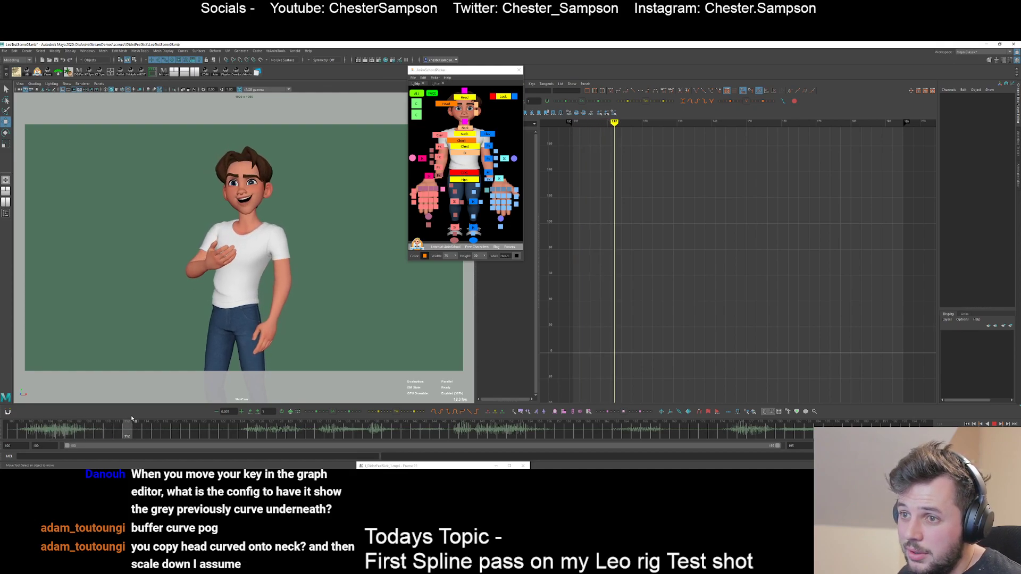
key("alt+shift+v")
key("alt+v")
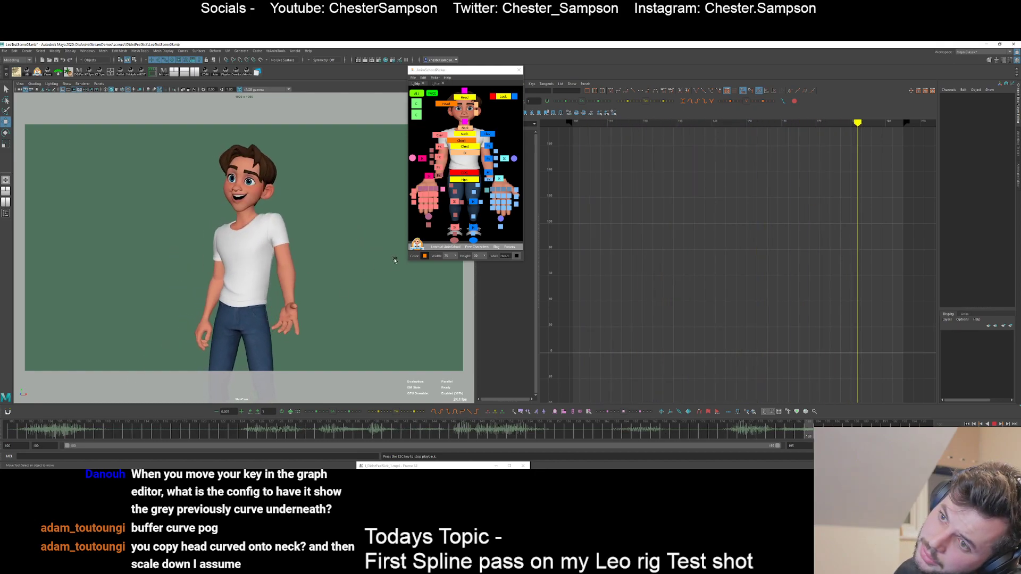
key("alt+v")
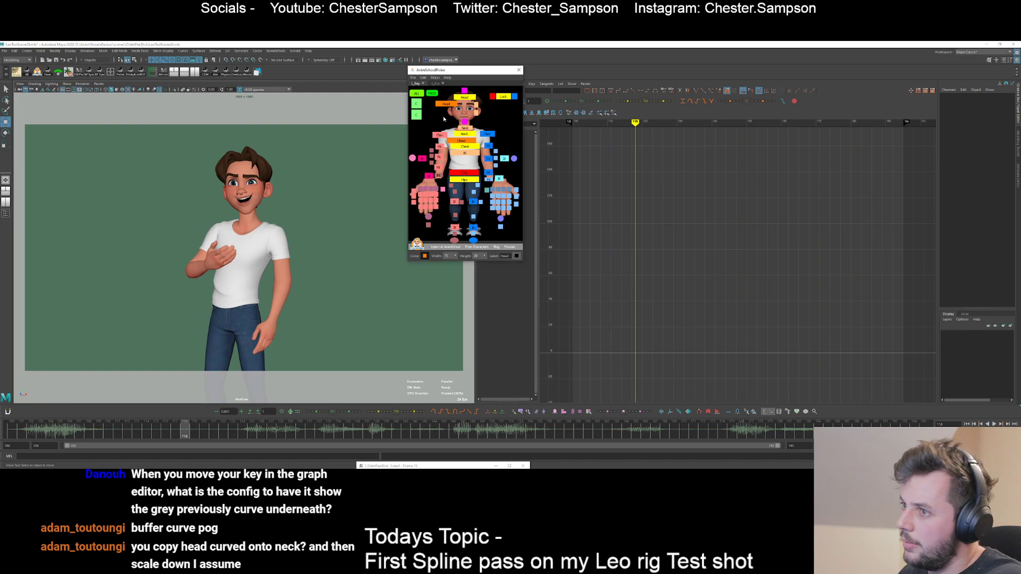
- Select the head temp control for rotation and isolate its Rotate X curve from the first frame
left_click(446, 103)
key("e")
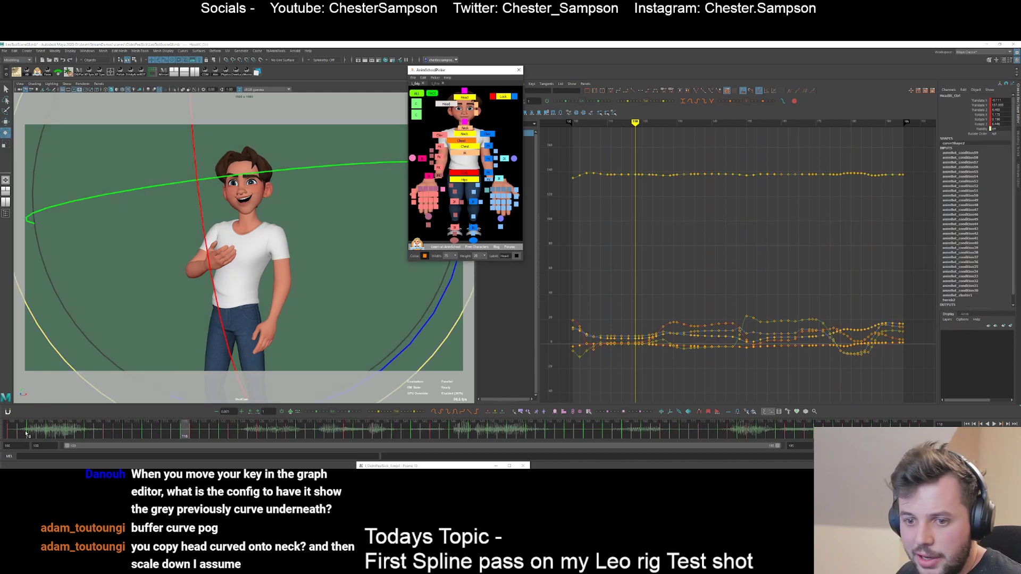
key("alt+shift+v")
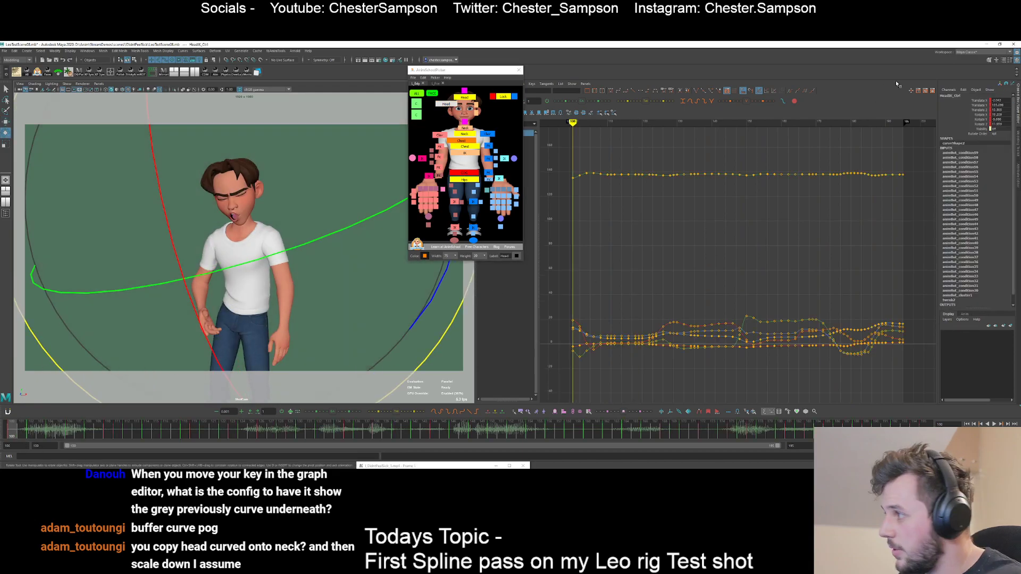
left_click(980, 114)
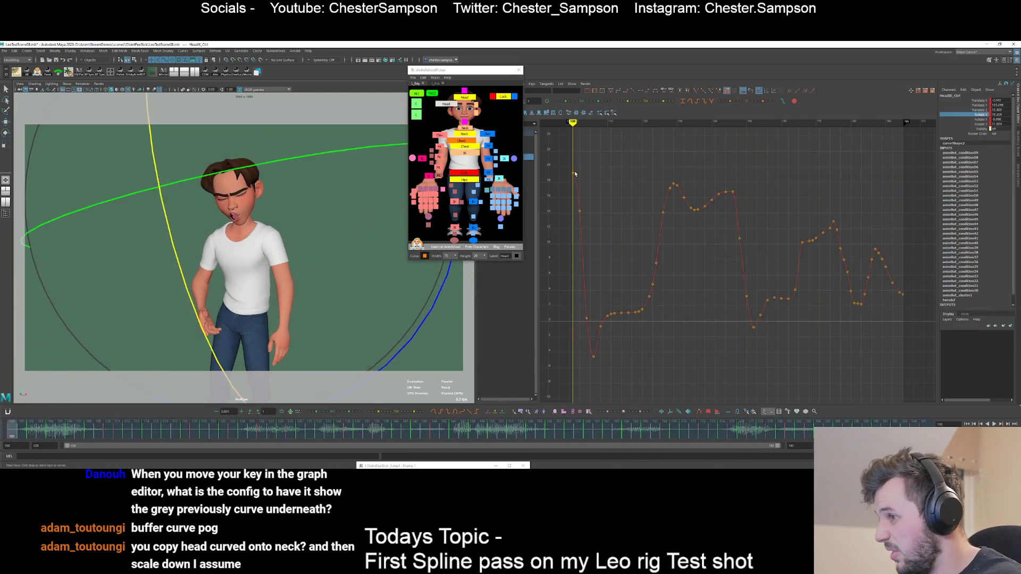
- Raise the Rotate X key at frame 102 to delay the head's initial drop in value
middle_click_drag(613, 225, 664, 231, "alt")
right_click_drag(664, 232, 748, 216, "alt+shift")
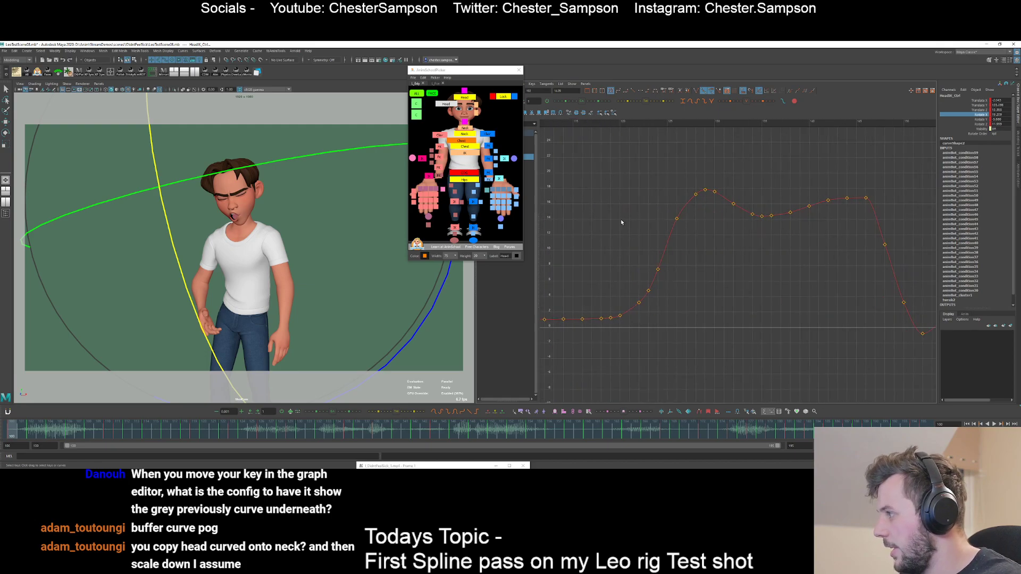
middle_click_drag(597, 228, 745, 234, "alt")
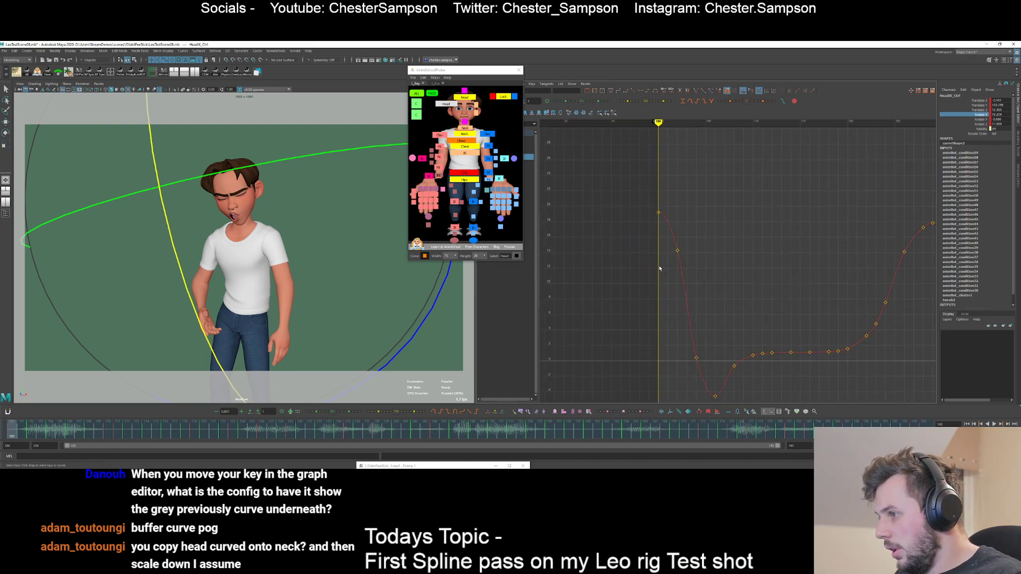
key("period")
left_click_drag(664, 263, 691, 237)
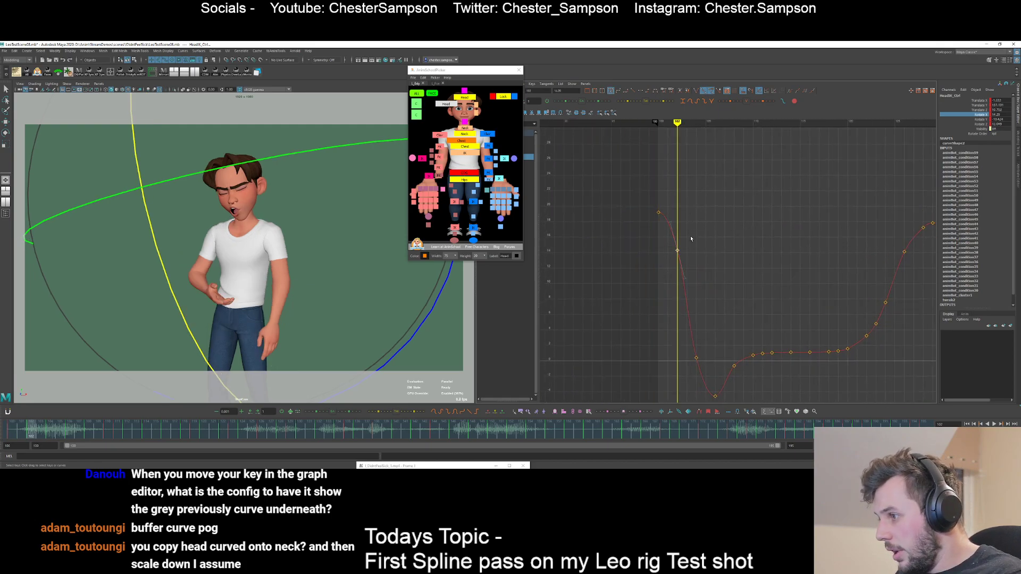
middle_click_drag(690, 241, 689, 224, "shift")
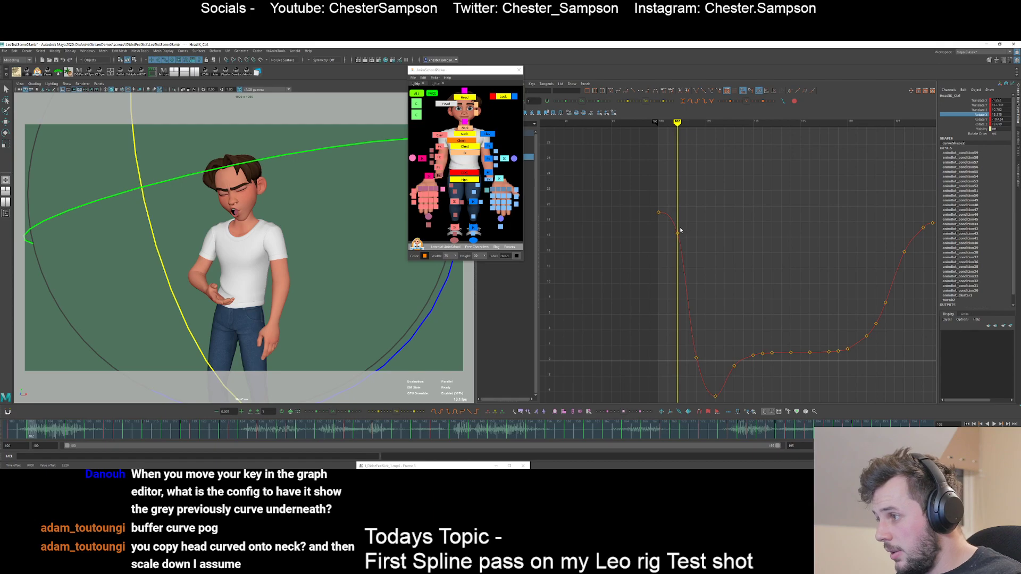
- Add a Rotate X key at frame 101 and raise it above the first key
key("comma")
key("period")
key("comma")
key("alt+period")
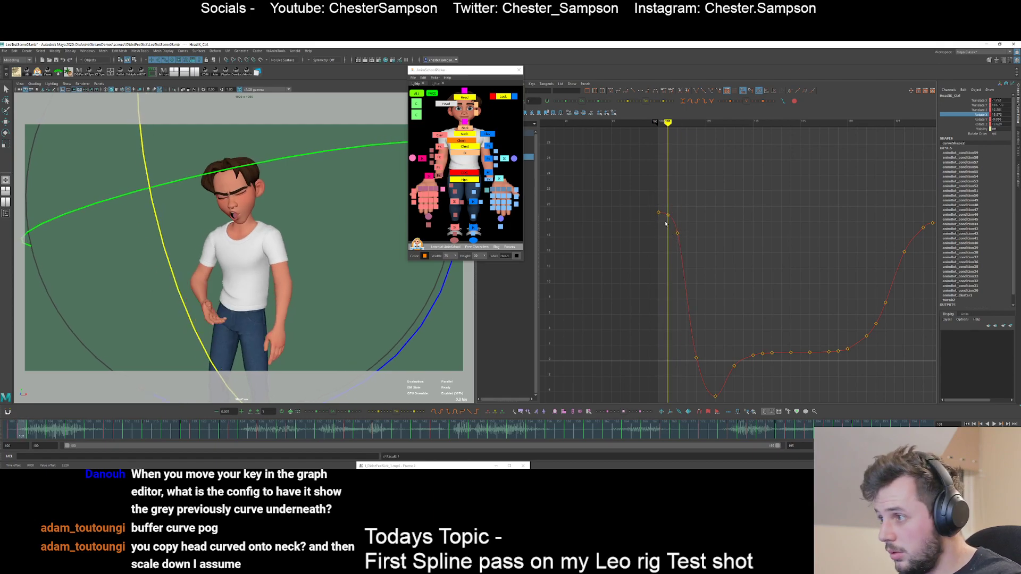
middle_click_drag(678, 204, 680, 186, "shift")
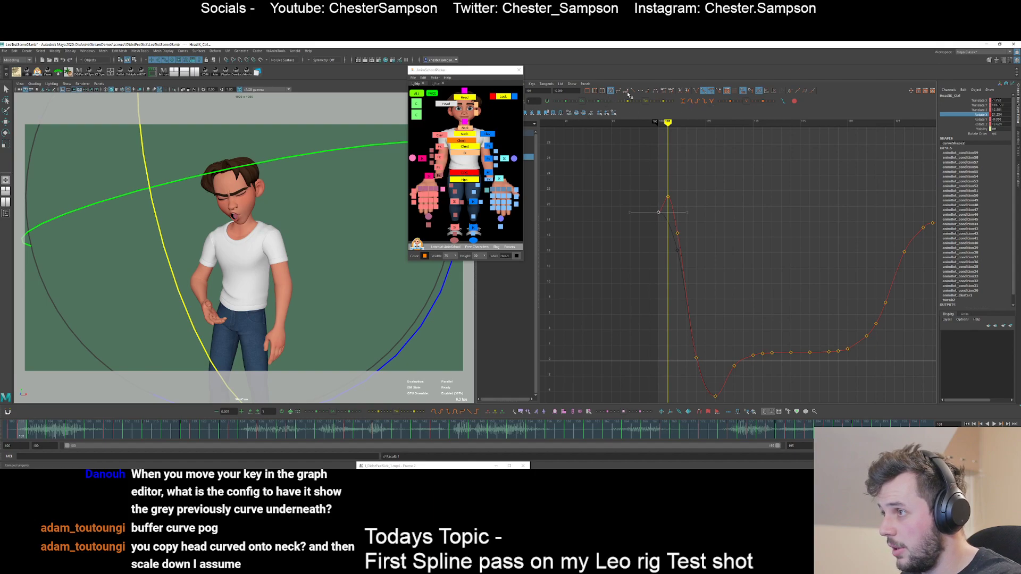
- Raise the Rotate X key at frame 102 further and add a raised key at frame 103
left_click(677, 233)
key("period")
middle_click_drag(694, 229, 696, 215, "shift")
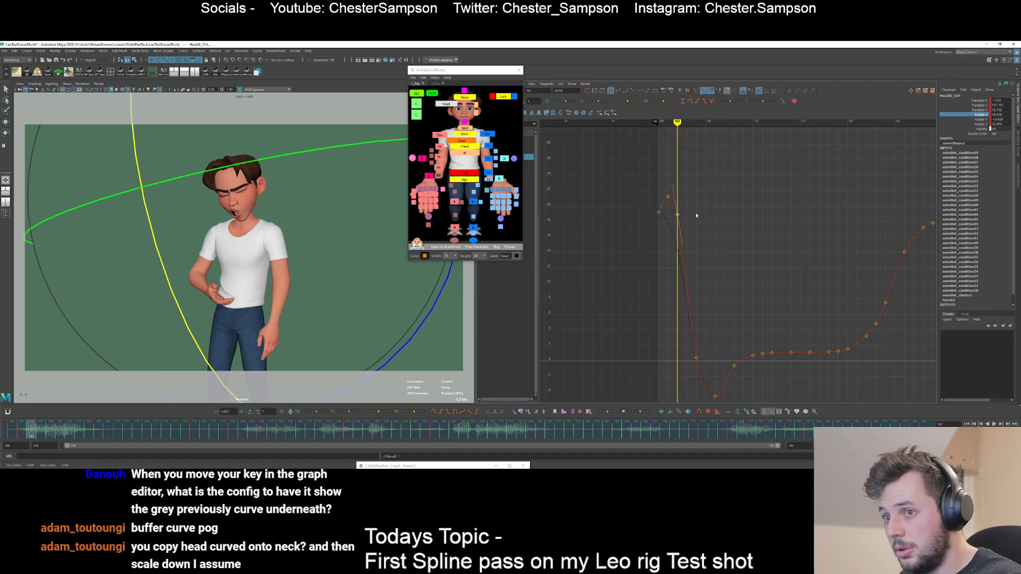
key("alt+period")
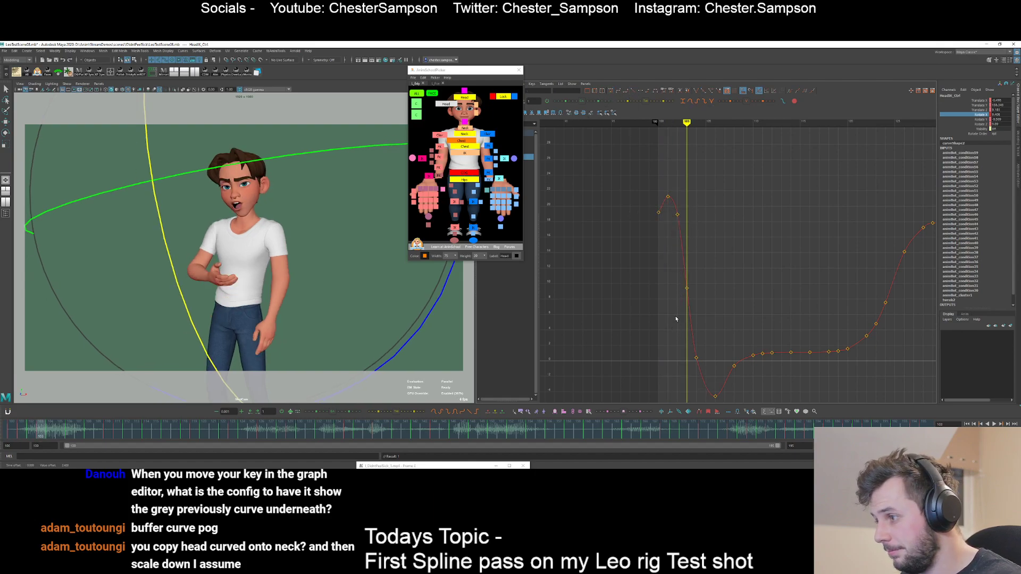
middle_click_drag(676, 319, 667, 309, "shift")
key("alt+comma")
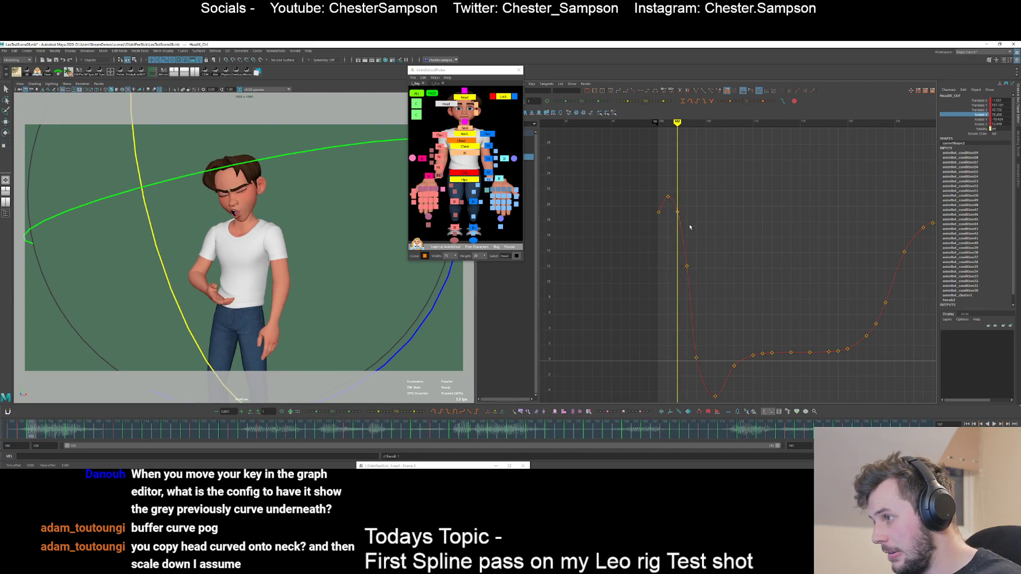
- Add Rotate X keys at frames 105 and 107 and lower the latter to round out the curve's first dip
key("alt+period")
key("alt+period")
key("alt+period")
key("s")
middle_click_drag(674, 344, 647, 271, "alt")
key("alt+period")
key("alt+period")
key("s")
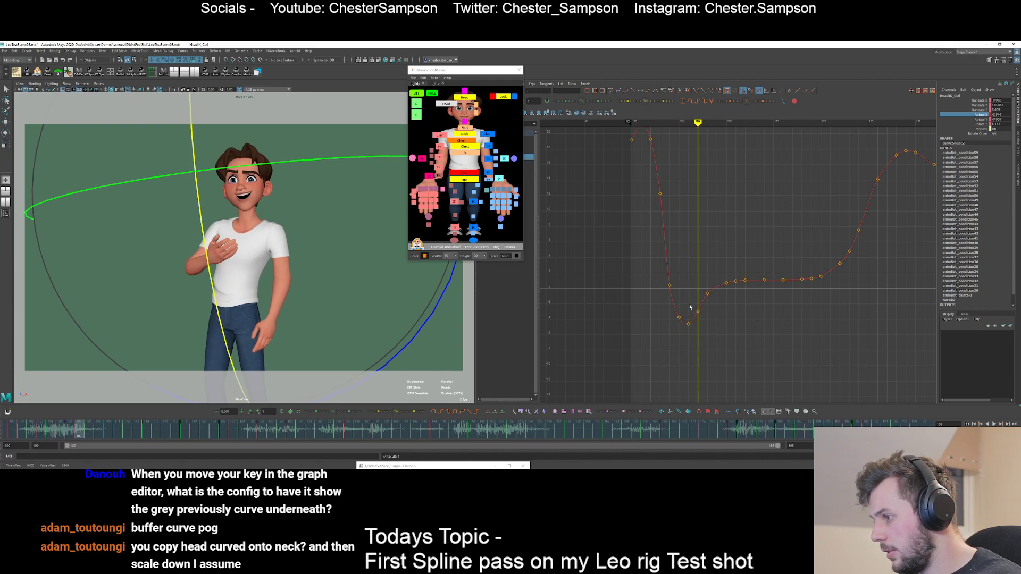
key("alt+period")
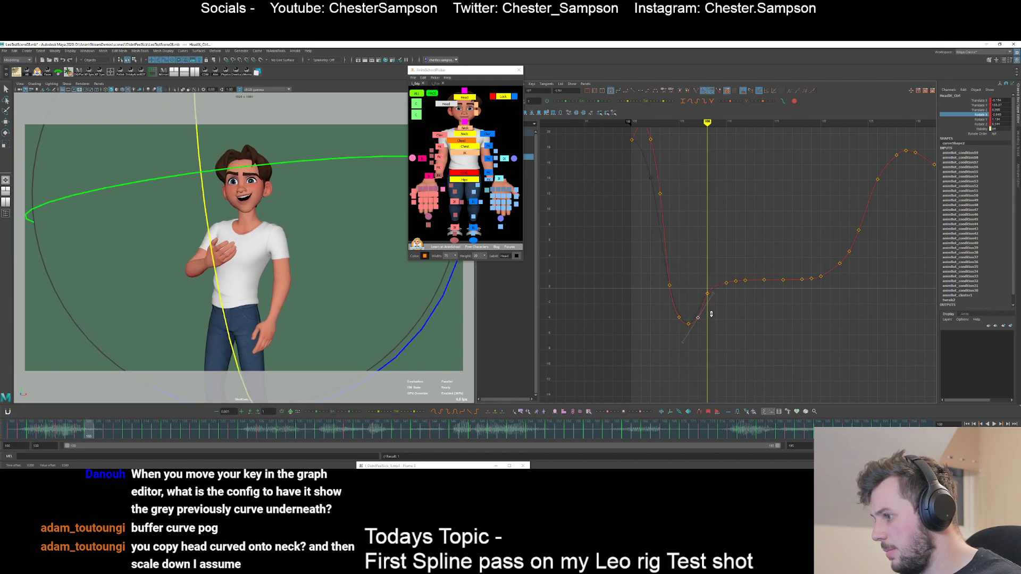
- Lower the Rotate X key at frame 108 and smooth the keys from frame 110 to 120 with the animBot slider
right_click_drag(703, 298, 702, 318, "alt+shift")
middle_click_drag(702, 318, 685, 285, "alt")
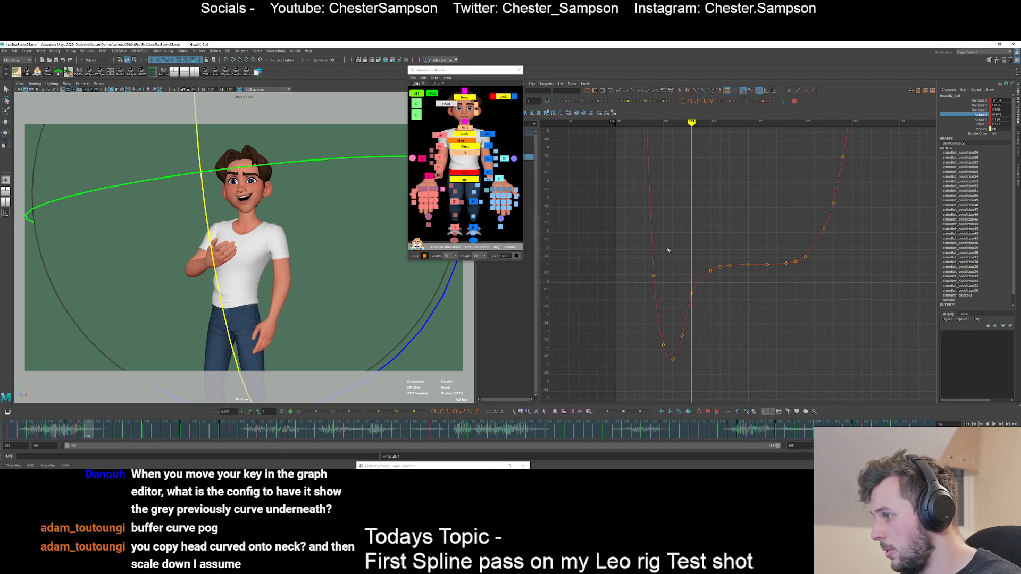
left_click_drag(668, 249, 814, 304)
left_click_drag(330, 414, 316, 416)
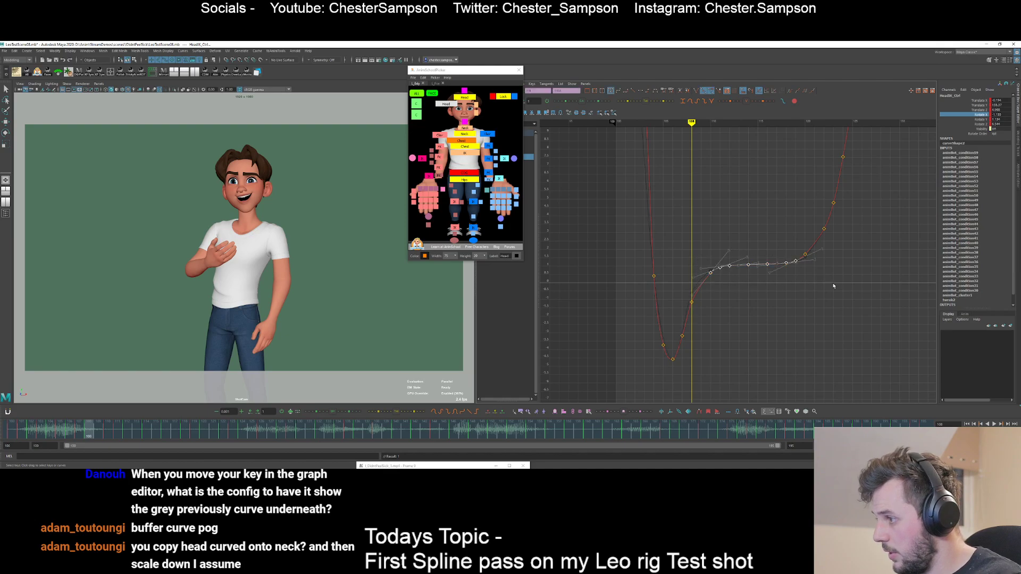
left_click(314, 414)
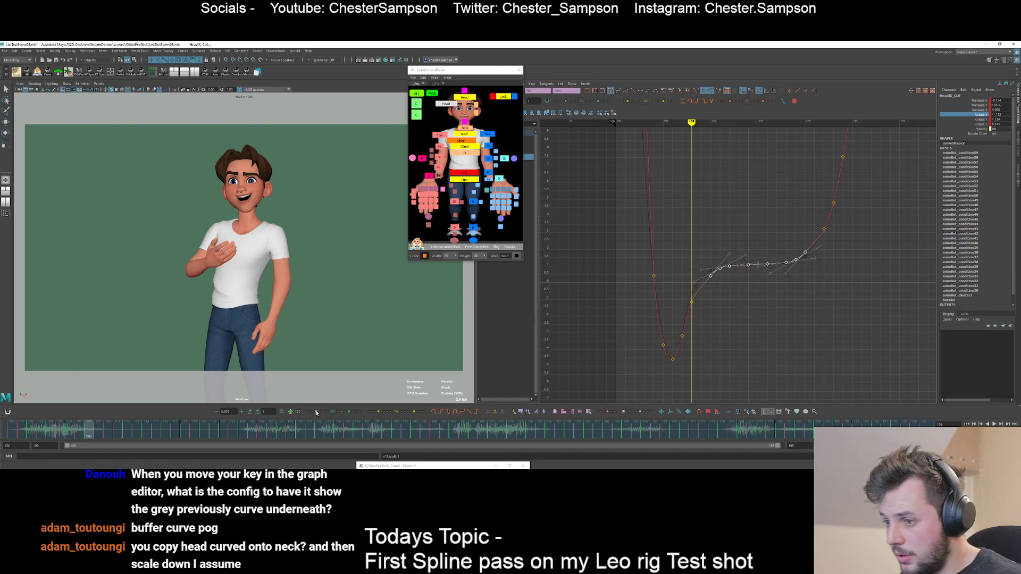
left_click(316, 413)
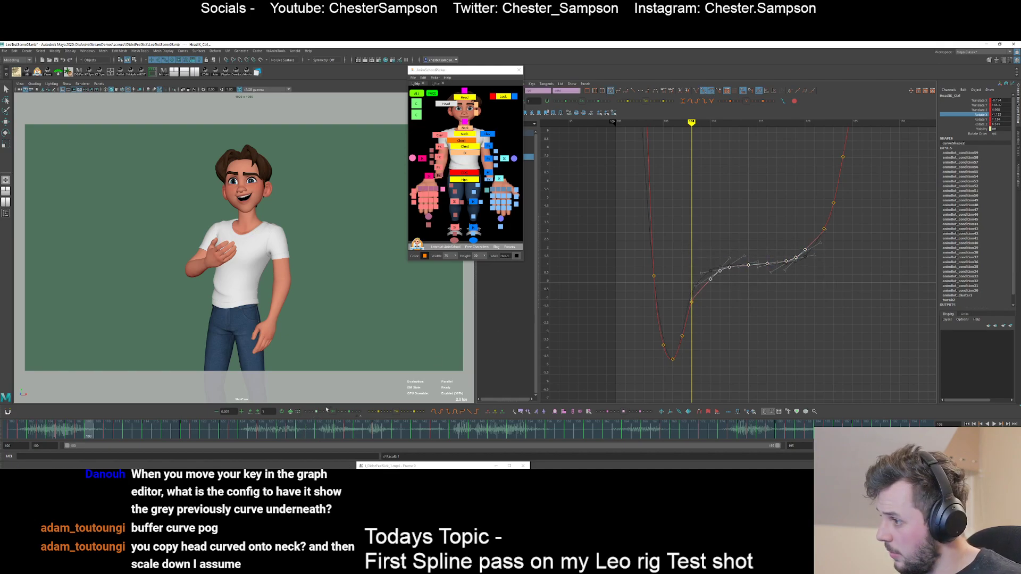
- Delete the Rotate X key at frame 111 and raise the key at frame 110 slightly
left_click(761, 307)
key("period")
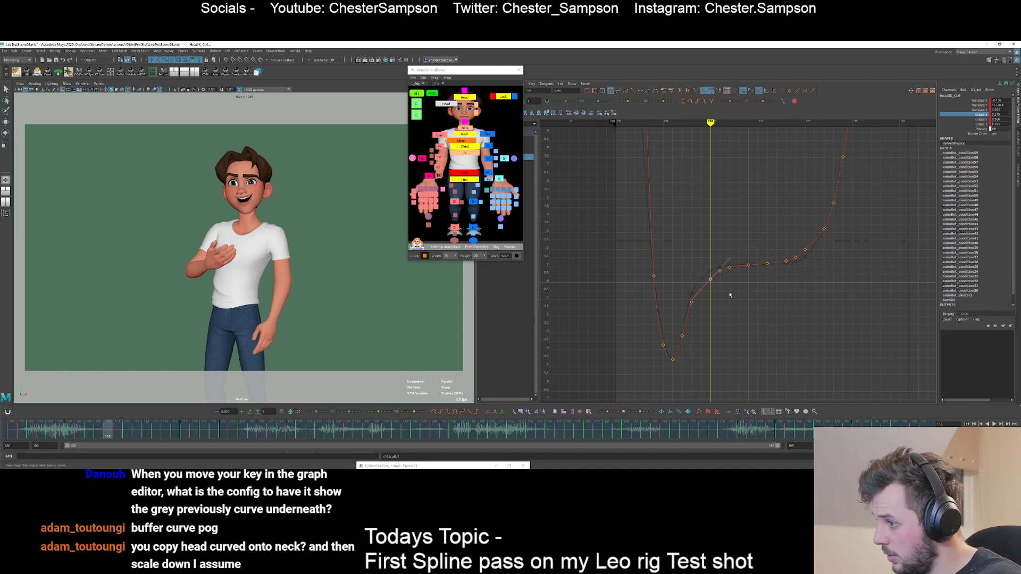
left_click(726, 285)
key("period")
key("period")
key("period")
key("period")
key("period")
key("period")
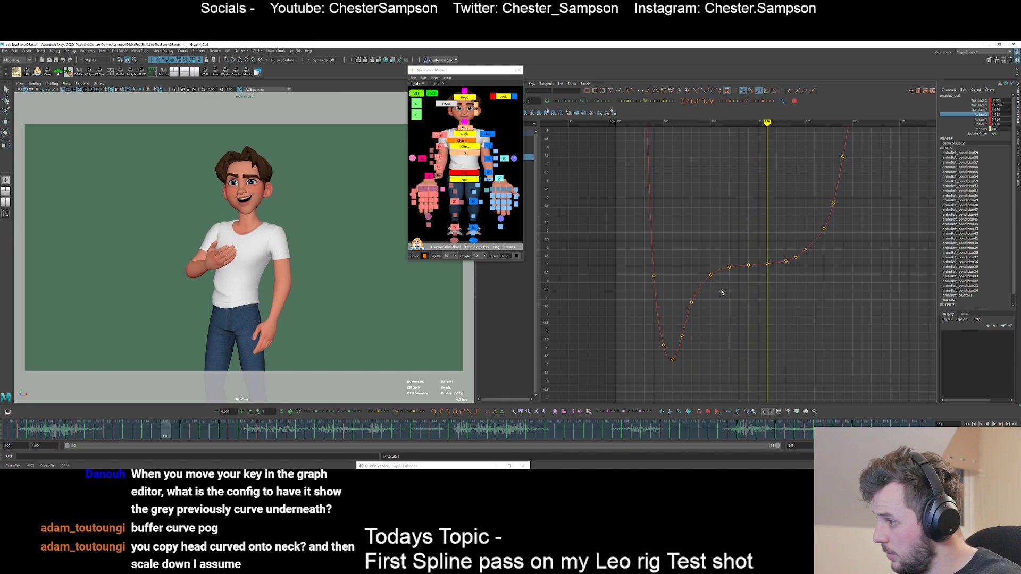
- Delete the redundant Rotate X keys around frames 119 to 122, where the curve starts its steep rise
key("period")
key("Delete")
key("comma")
key("Delete")
key("period")
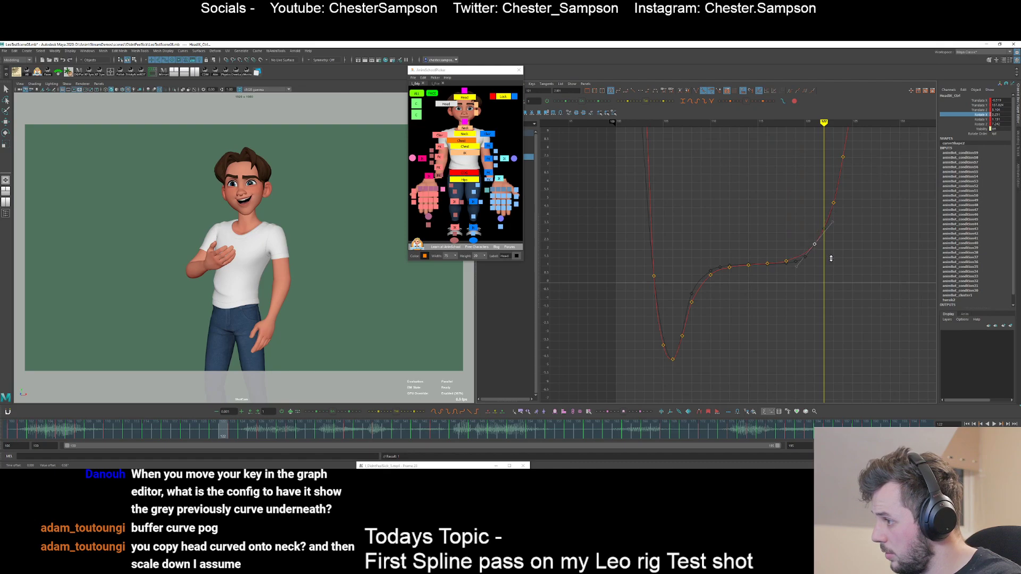
- Review the refined Rotate X curve by stepping through its keys, and play the shot back to examine the head motion
key("period")
middle_click_drag(828, 257, 780, 310, "alt")
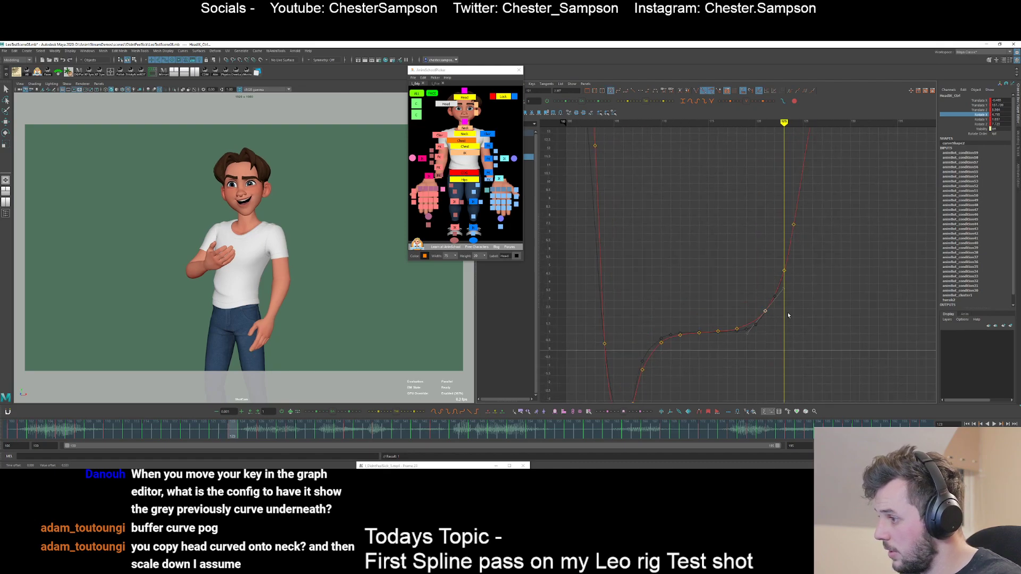
key("f")
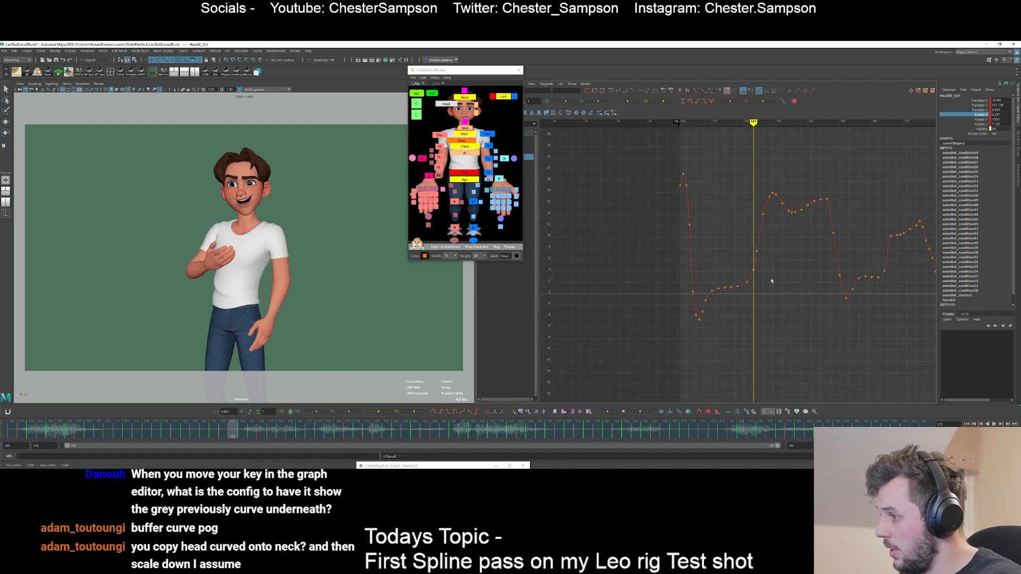
middle_click_drag(787, 269, 722, 256, "alt")
key("period")
key("period")
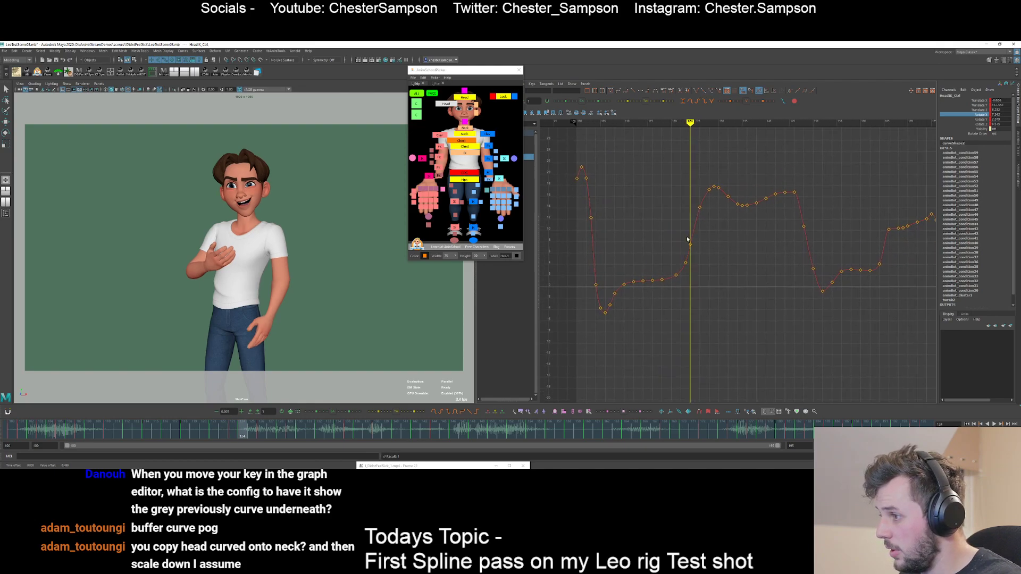
key("comma")
key("comma")
key("comma")
key("comma")
key("comma")
key("comma")
key("comma")
key("comma")
key("alt+v")
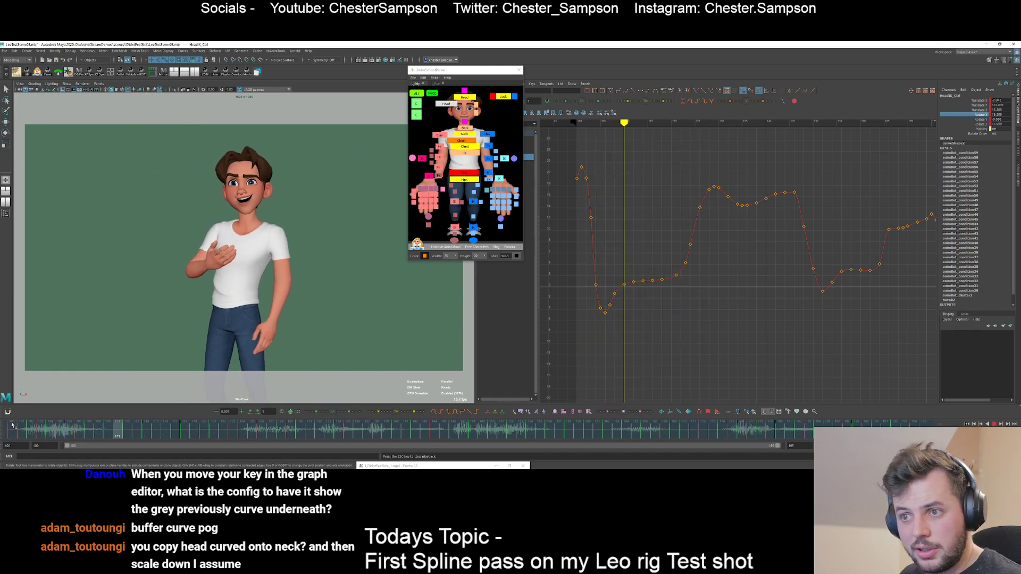
key("Escape")
left_click(7, 430)
key("q")
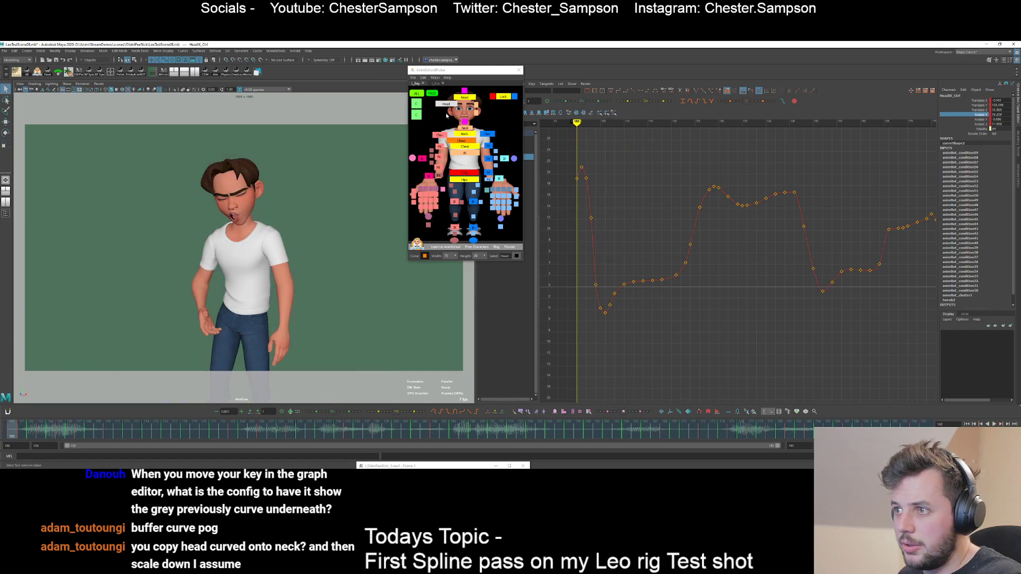
- Create an animBot motion trail with an offset for the head's world-space temp control
left_click(447, 115)
left_click(446, 105)
key("w")
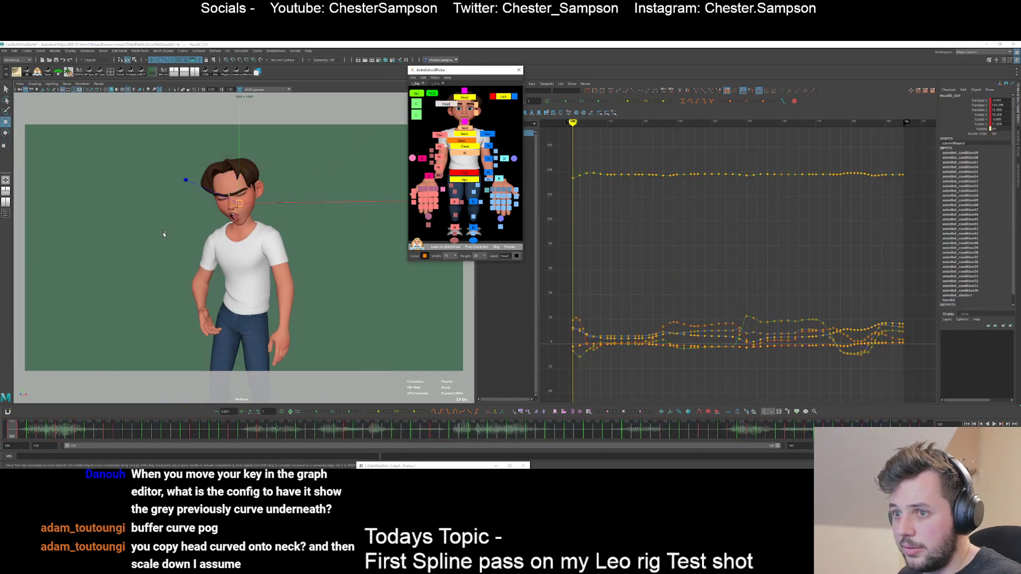
left_click(699, 413)
left_click(698, 411)
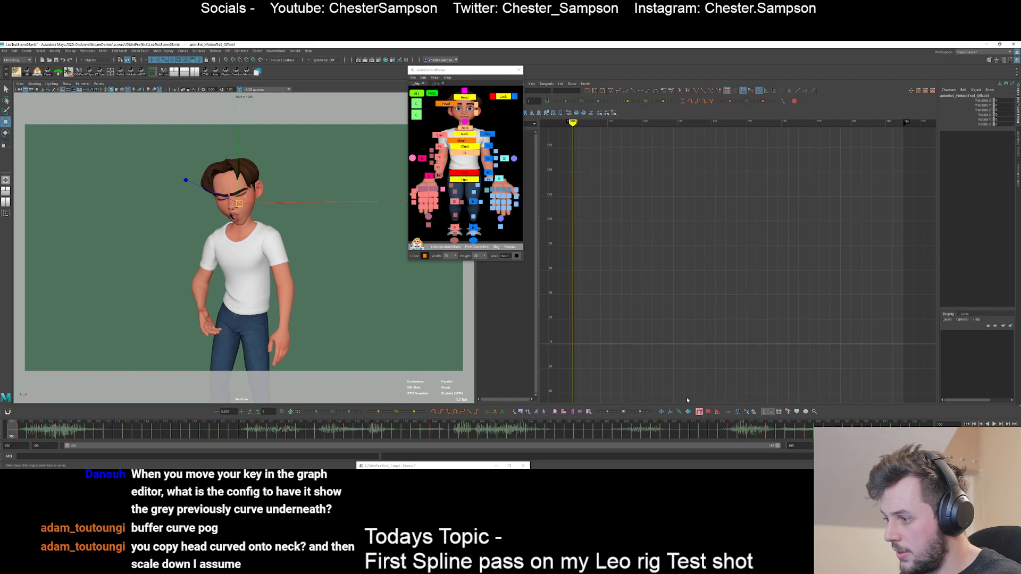
- Move the motion trail's offset away from the head pivot and out in front of the character's face
left_click_drag(210, 186, 70, 136)
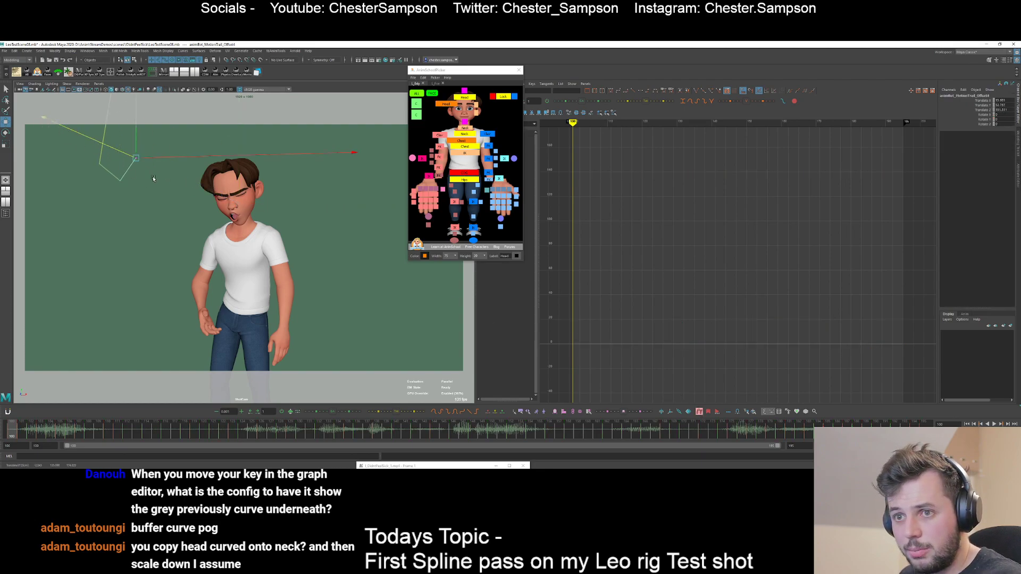
middle_click_drag(151, 176, 222, 272)
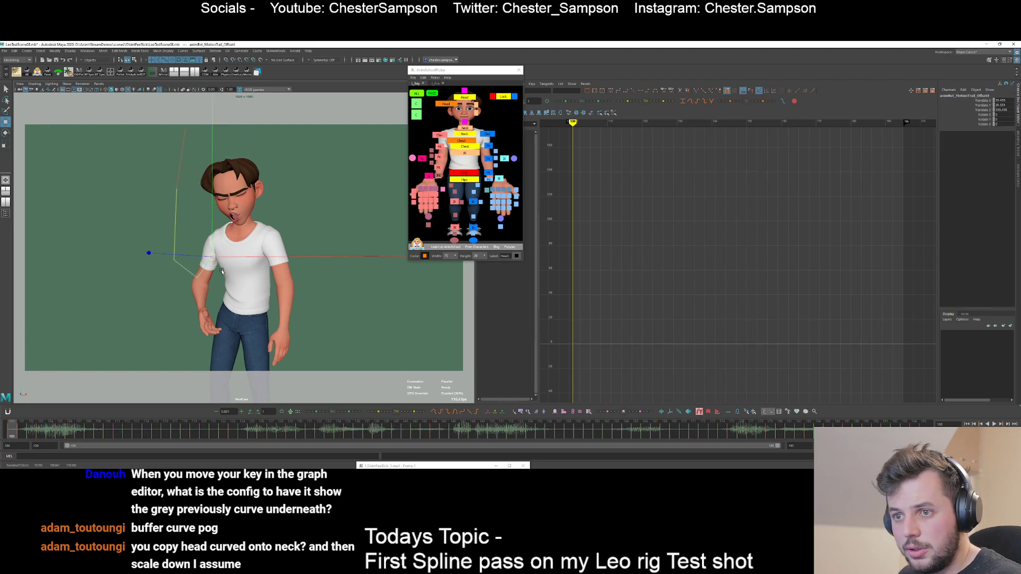
left_click_drag(176, 257, 238, 334)
mouse_move(239, 335)
middle_mouse_down()
mouse_move(213, 324)
mouse_move(176, 340)
mouse_move(230, 329)
middle_mouse_up()
- Compare the rig's head control with the world-space temp control, and show only the temp control's Rotate X, Y and Z curves
left_click(464, 98)
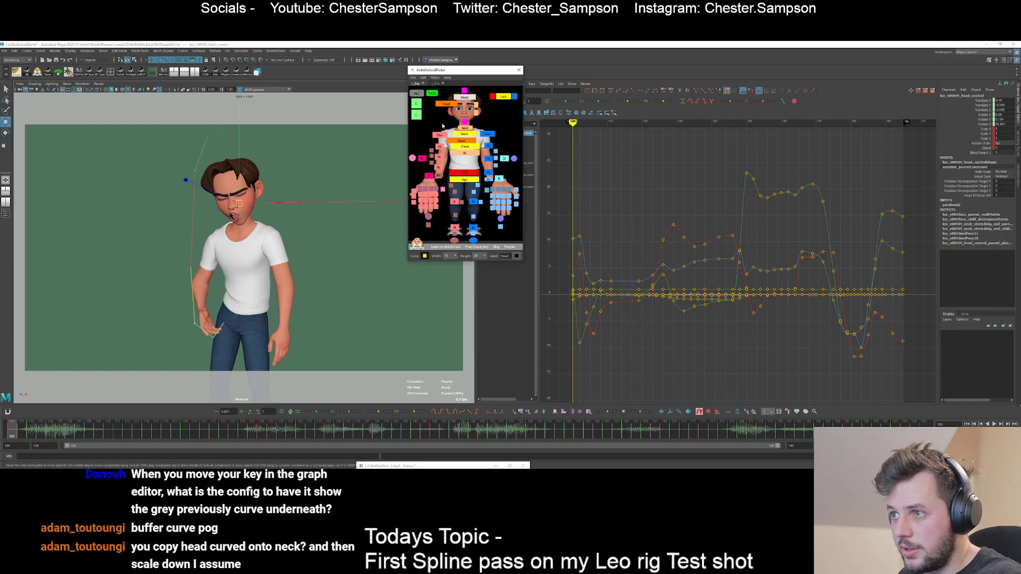
key("e")
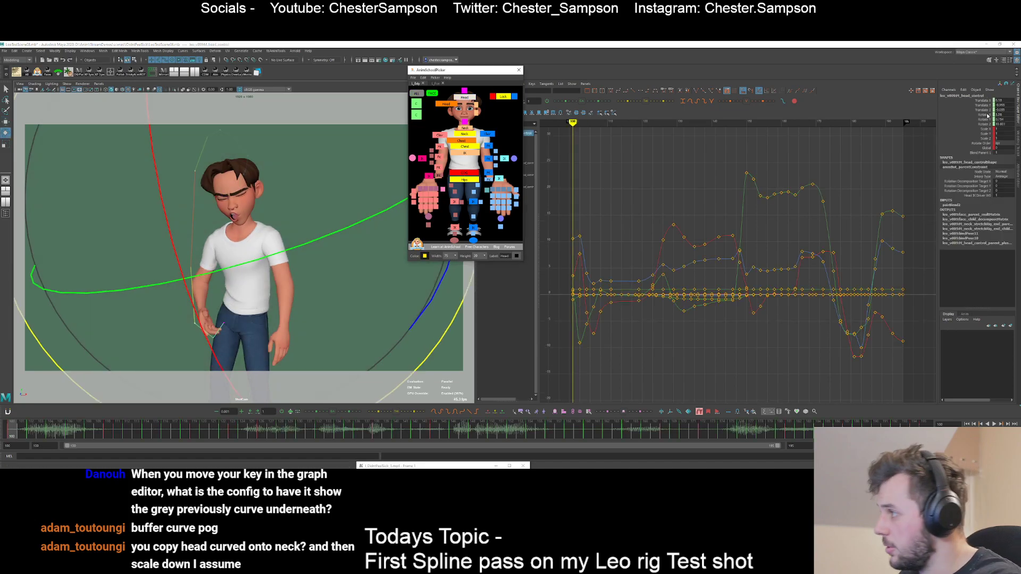
left_click(445, 104)
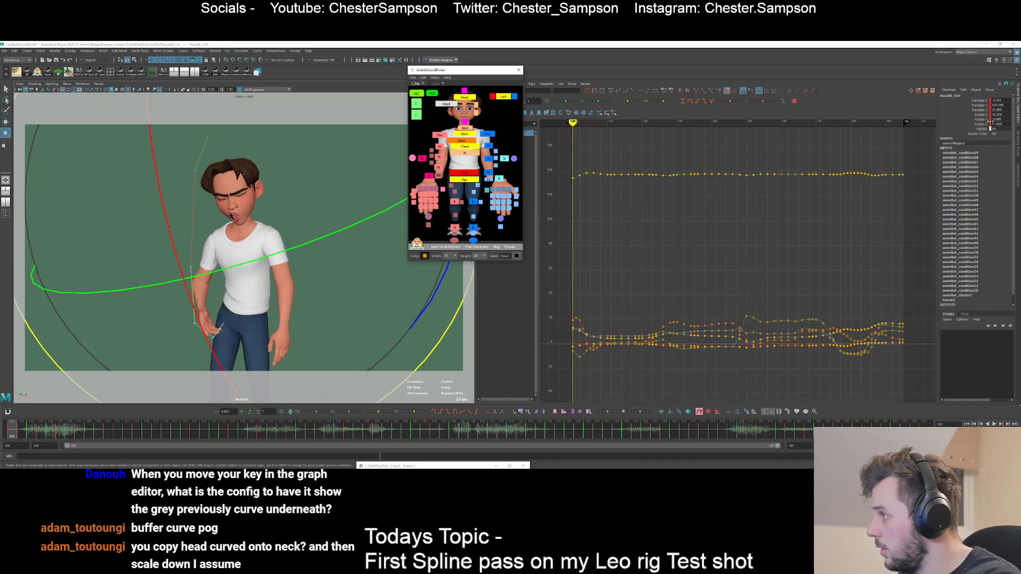
left_click_drag(983, 124, 983, 119)
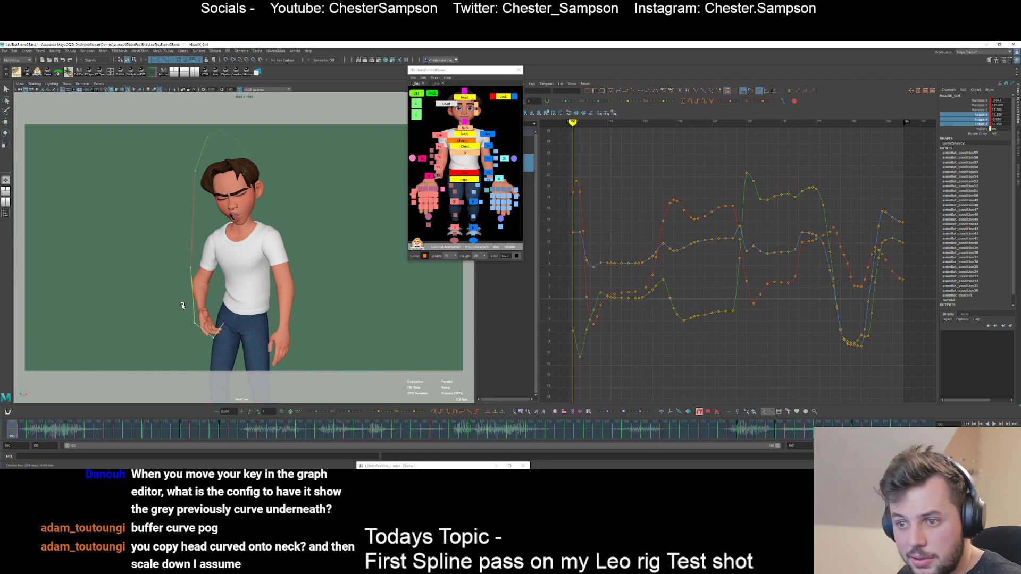
- Rotate the head's temp control slightly around frames 103 and 104 to smooth the arc of the motion trail
key("alt+period")
key("alt+period")
key("alt+period")
key("e")
left_click_drag(212, 232, 213, 235)
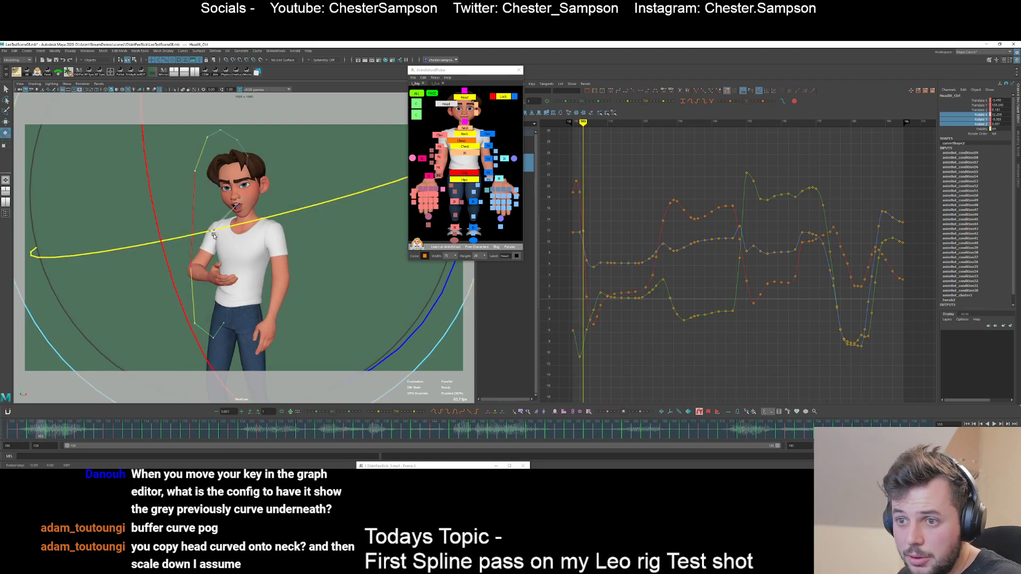
key("alt+comma")
key("alt+period")
key("alt+period")
key("alt+period")
key("alt+comma")
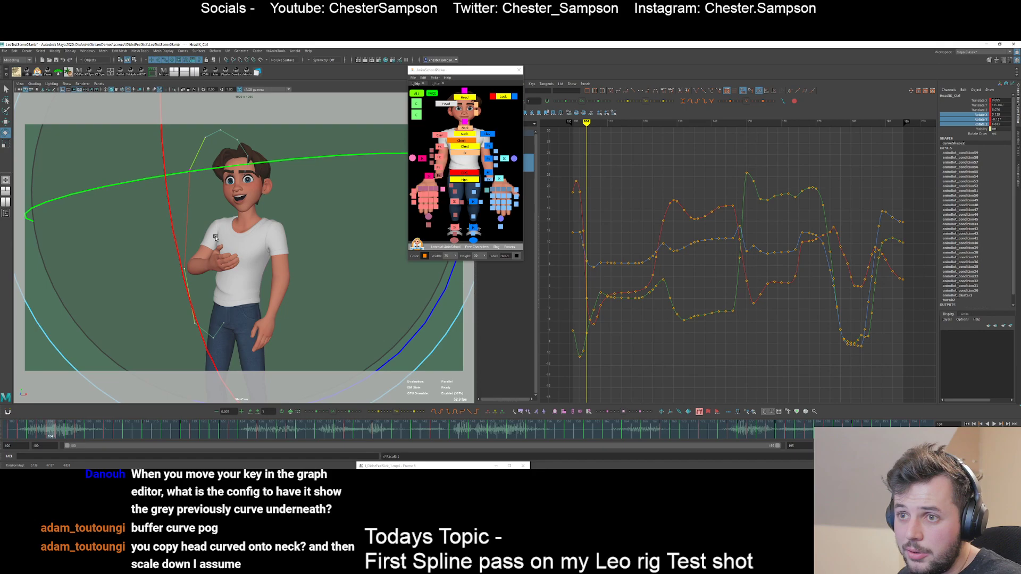
- Refine the head's rotation on the keys from frame 105 to 110 so the motion trail's upper arc flows evenly
key("alt+period")
key("alt+period")
key("alt+period")
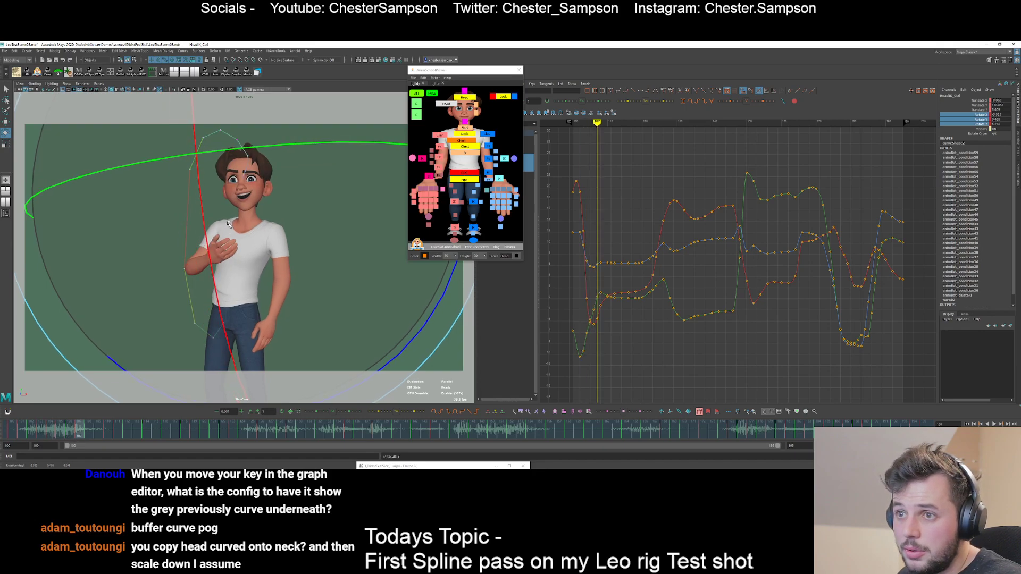
key("alt+period")
key("alt+period")
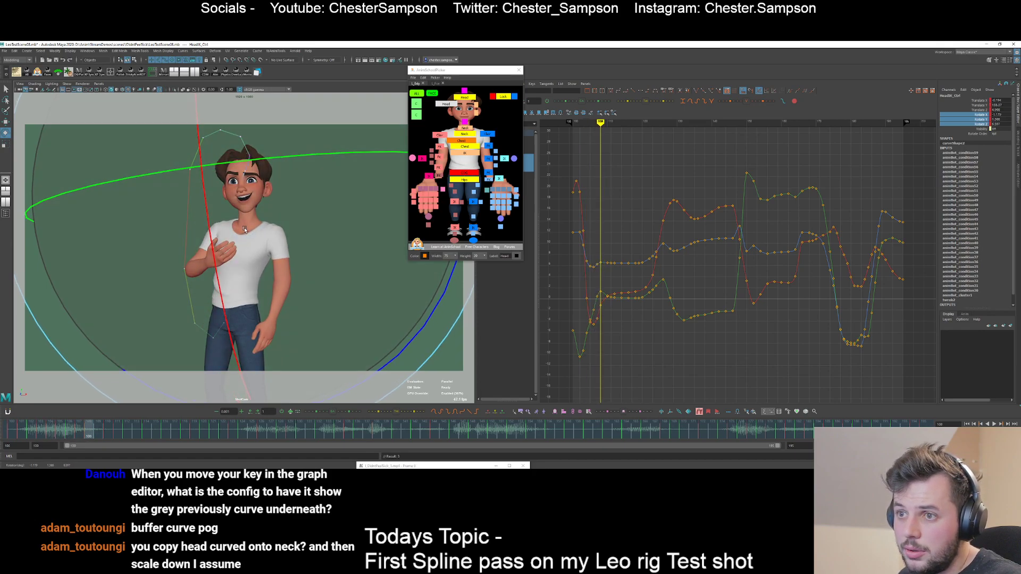
key("alt+period")
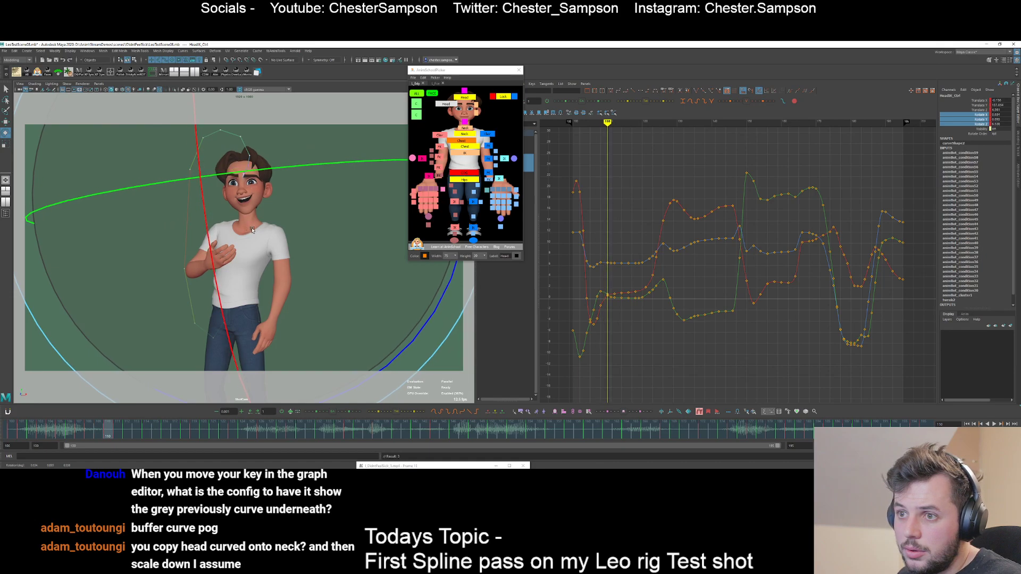
- Magnify the view of the head, enlarge the rotate manipulator, and adjust the temp control's rotation at frames 111 and 112
key("q")
key("backslash")
middle_click_drag(263, 233, 140, 156)
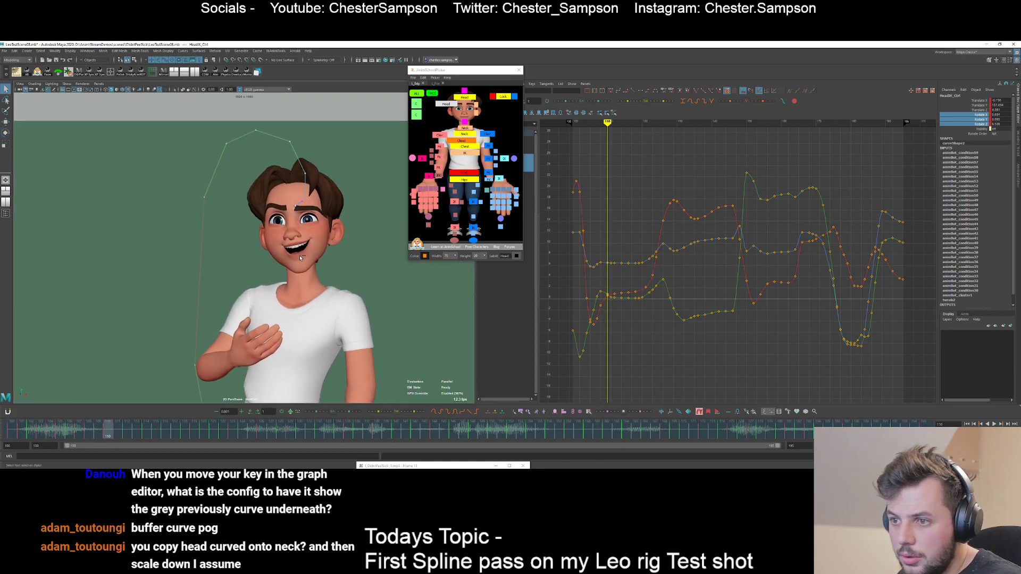
key("alt+period")
key("e")
left_click_drag(320, 246, 271, 227)
key("equal")
key("equal")
key("equal")
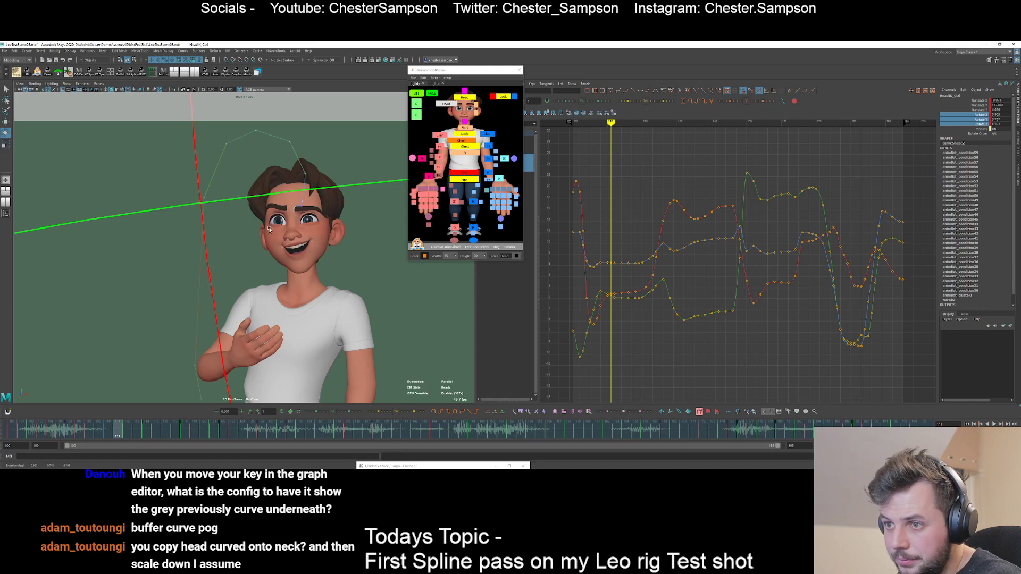
key("alt+period")
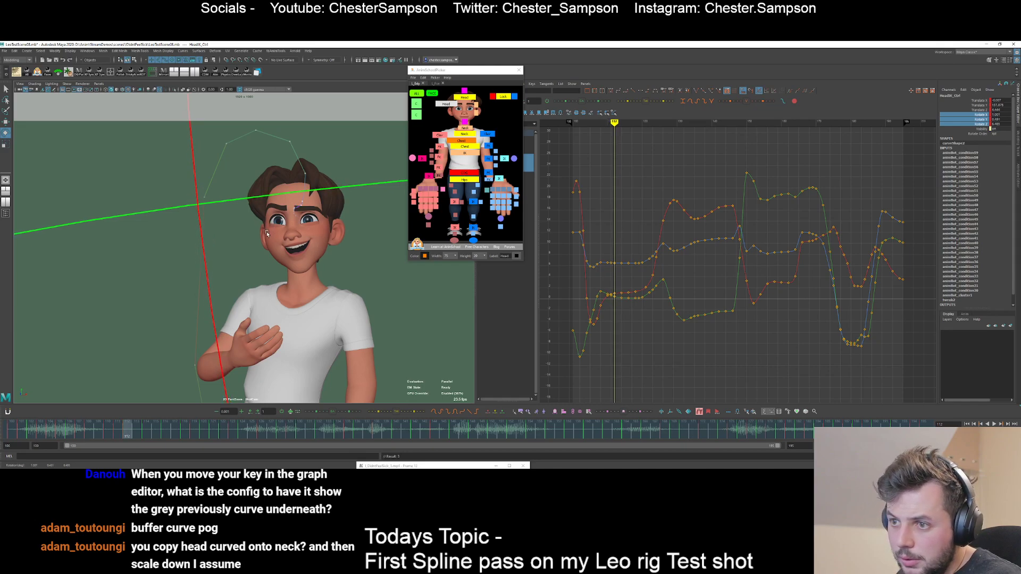
key("alt+period")
key("alt+comma")
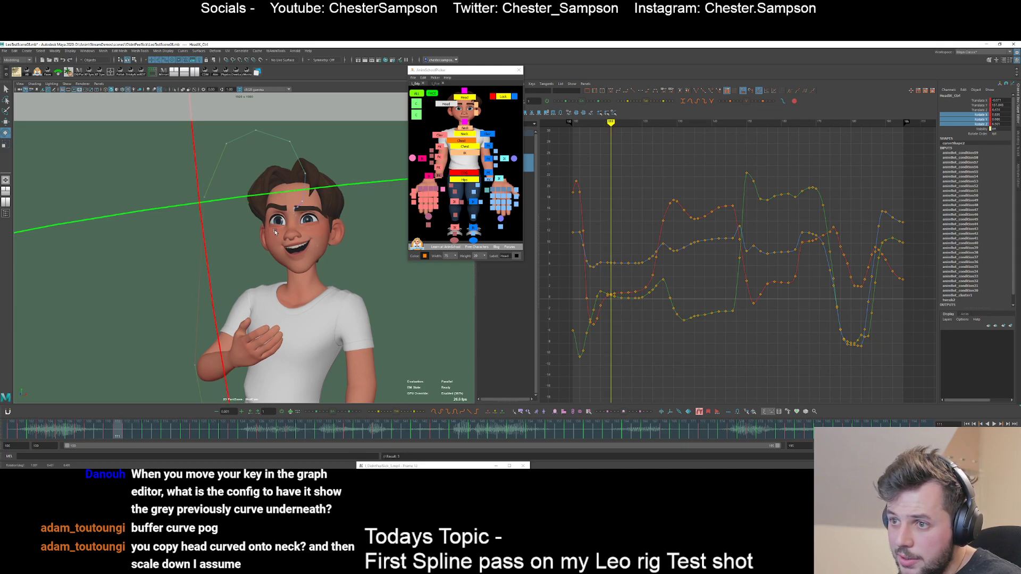
- Step through the head's rotation keys up to frame 122 to examine the spacing along the motion trail
key("alt+period")
key("alt+period")
key("alt+period")
key("alt+period")
key("alt+period")
key("alt+period")
key("alt+period")
key("alt+period")
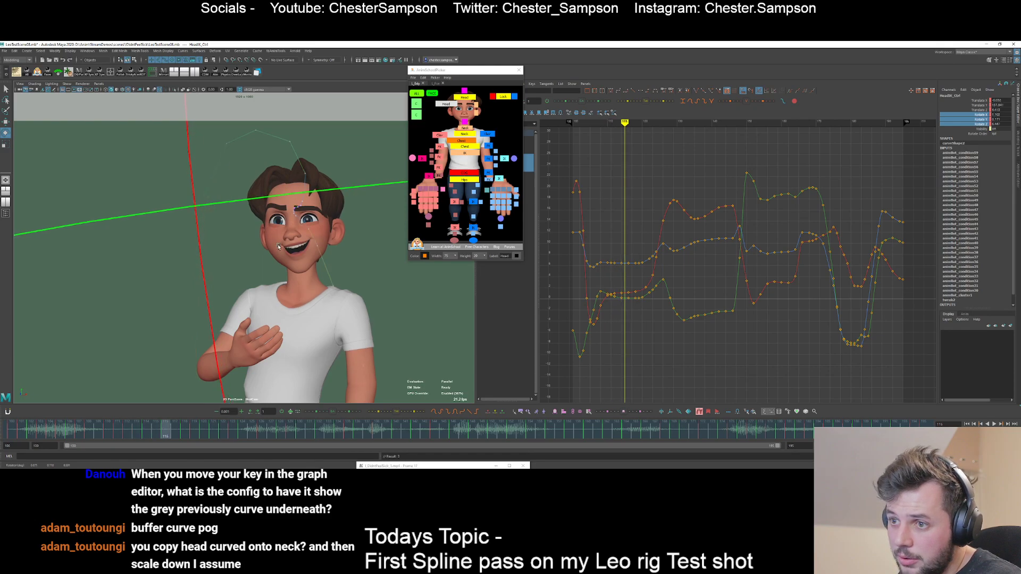
key("alt+period")
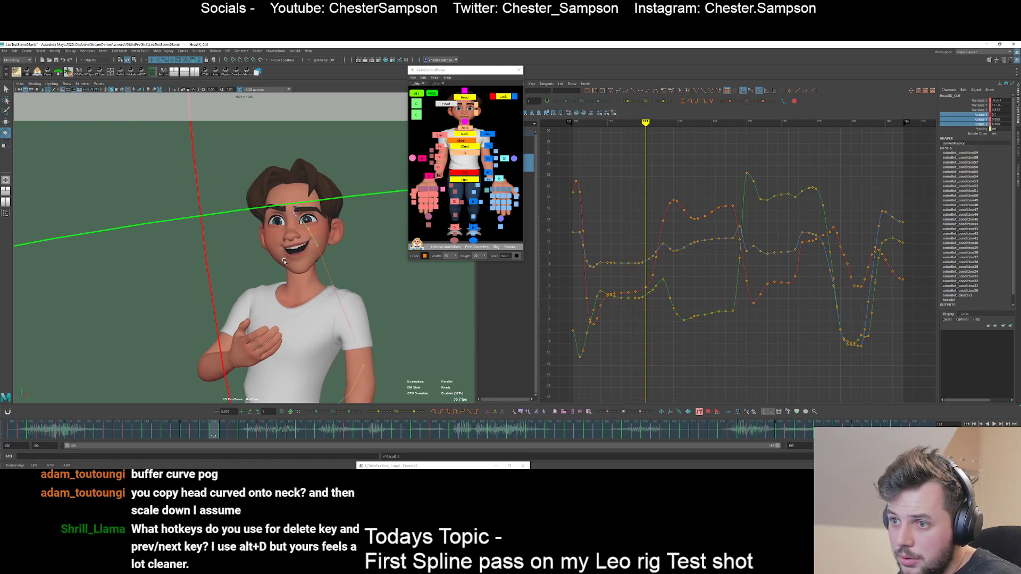
key("alt+period")
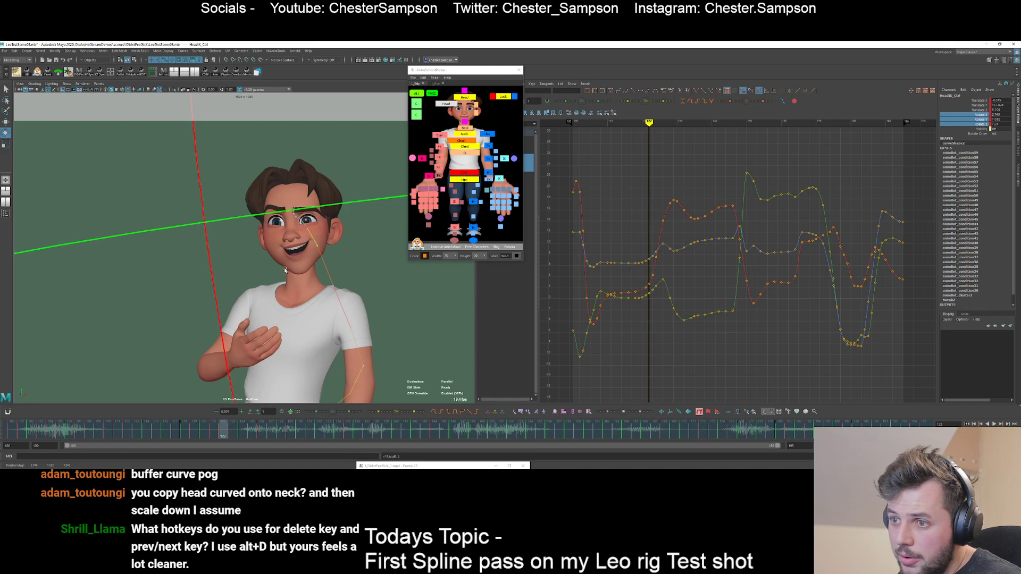
- Rotate the head's temp control at frames 124 and 125 to smooth the descending arc of the motion trail
key("alt+period")
key("alt+period")
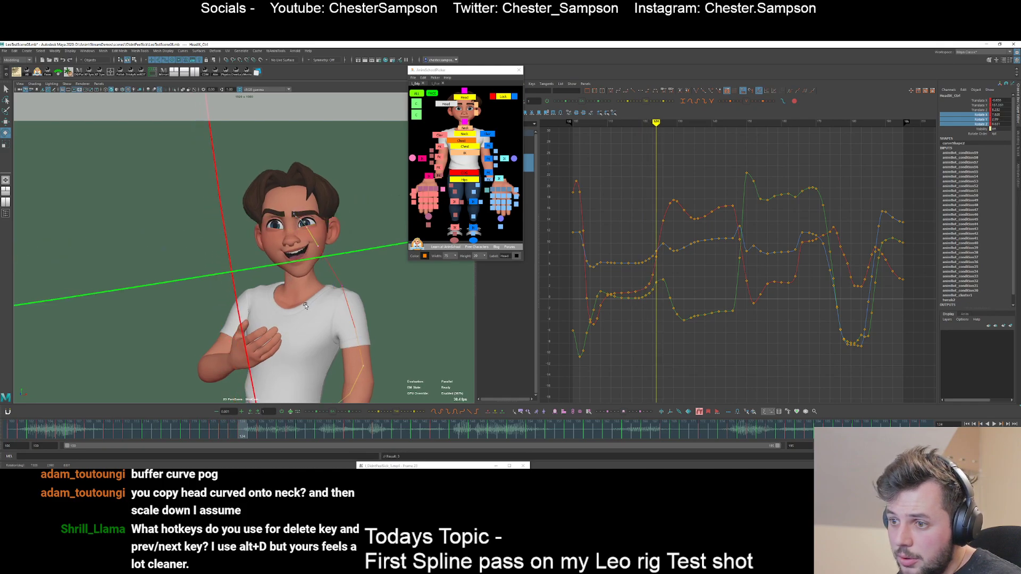
left_click_drag(321, 356, 318, 357)
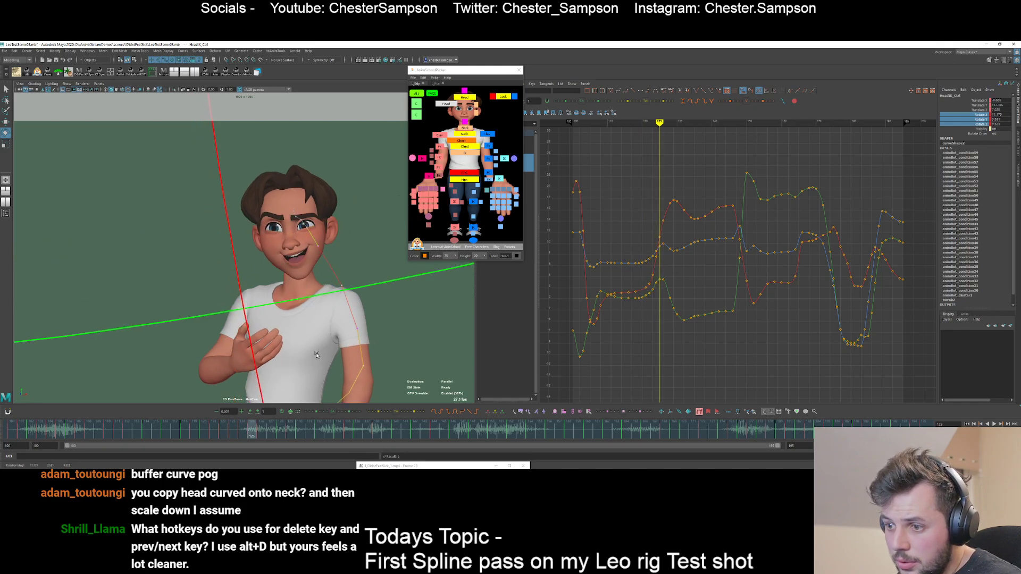
middle_click_drag(316, 355, 313, 340)
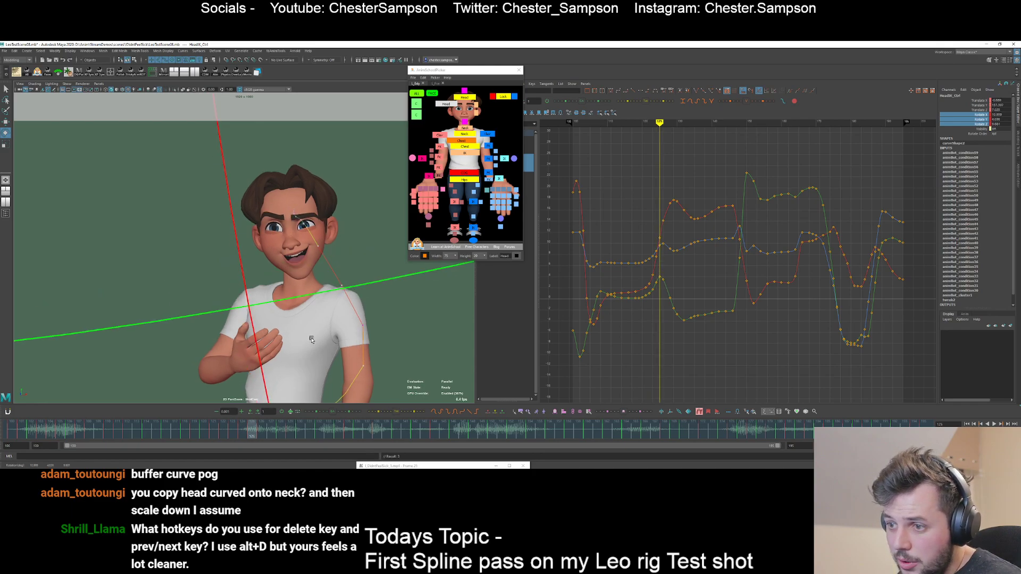
- Step through the head's rotation keys from frame 126 to 137 to examine the spacing along the motion trail
key("alt+period")
scroll(333, 333, "down", 2)
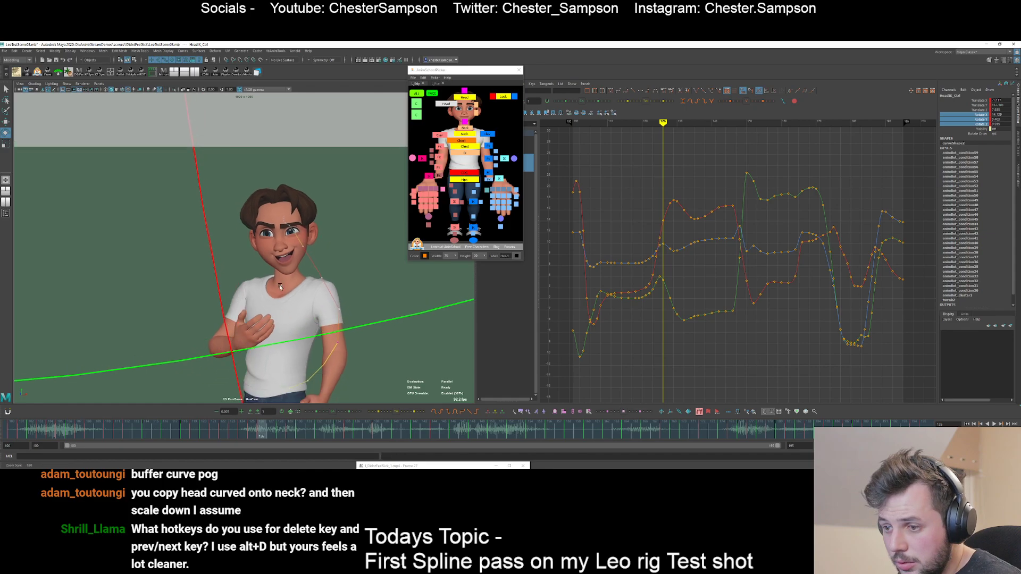
middle_click_drag(332, 379, 323, 282)
key("alt+period")
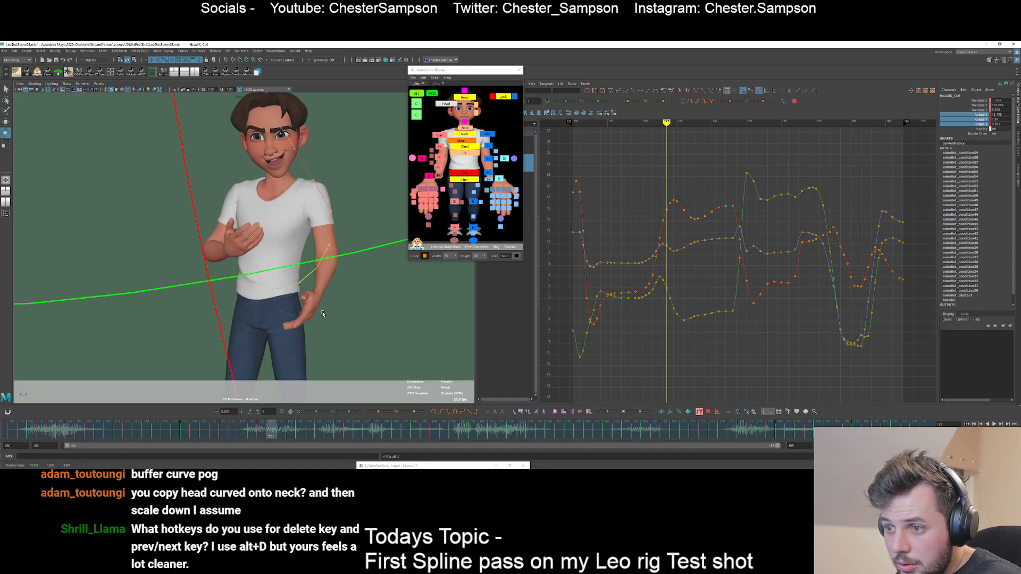
key("alt+period")
key("alt+period")
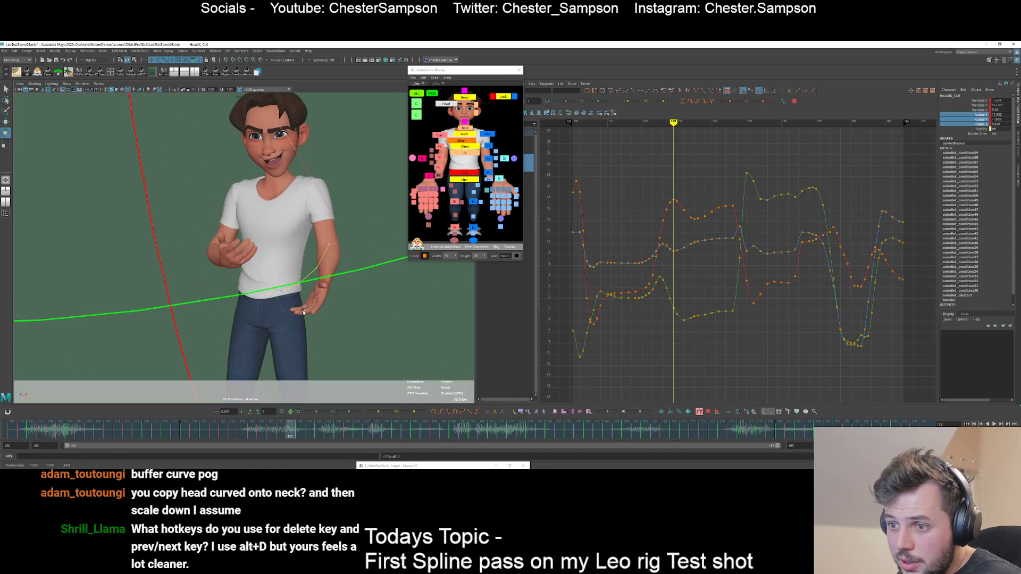
key("alt+period")
key("alt+period")
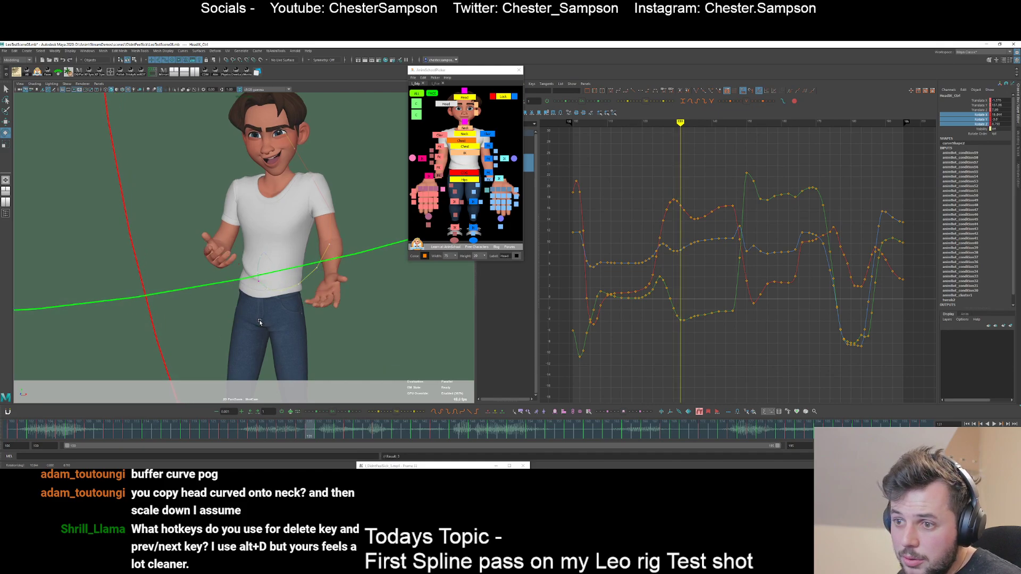
key("alt+period")
key("alt+period")
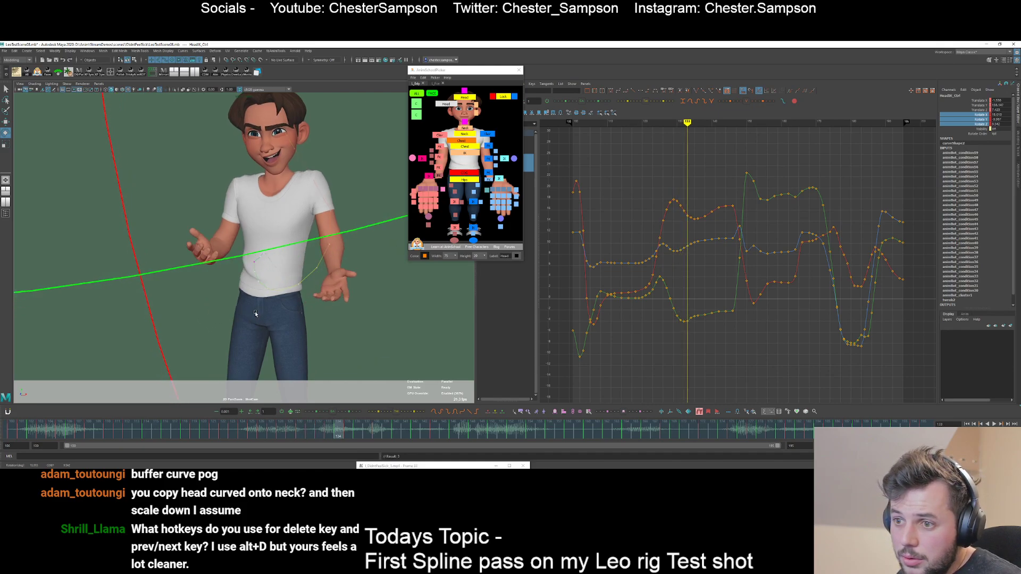
key("alt+period")
key("alt+period")
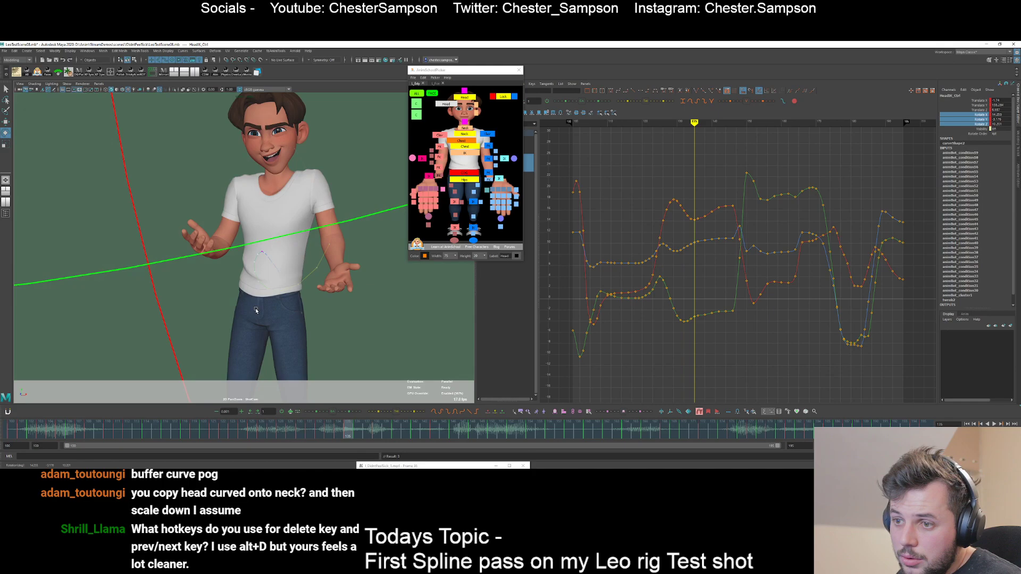
key("alt+period")
key("alt+period")
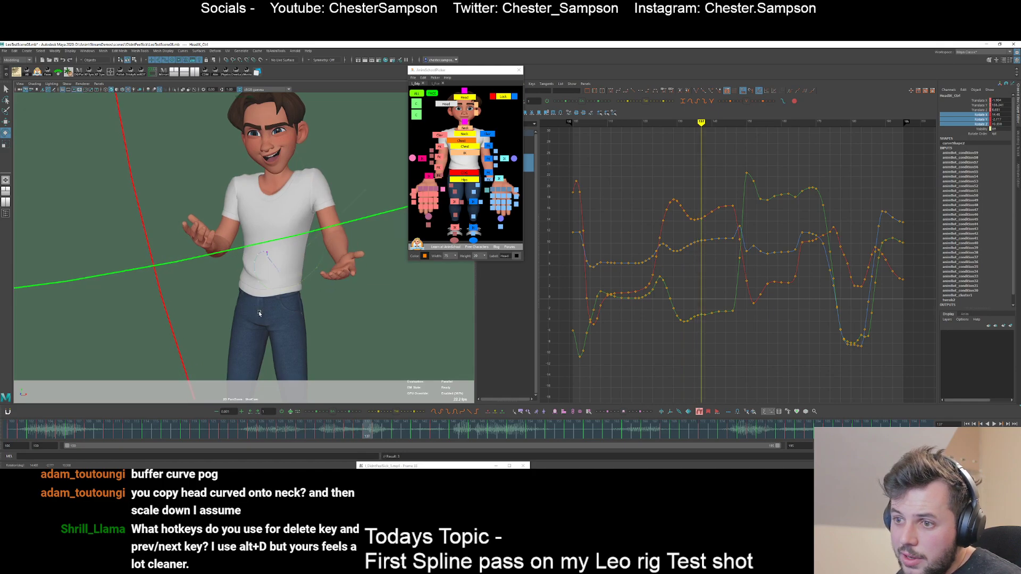
- Undo the last change at frame 137 and step through the head's keys to frame 146, comparing neighbouring poses
key("ctrl+z")
key("alt+period")
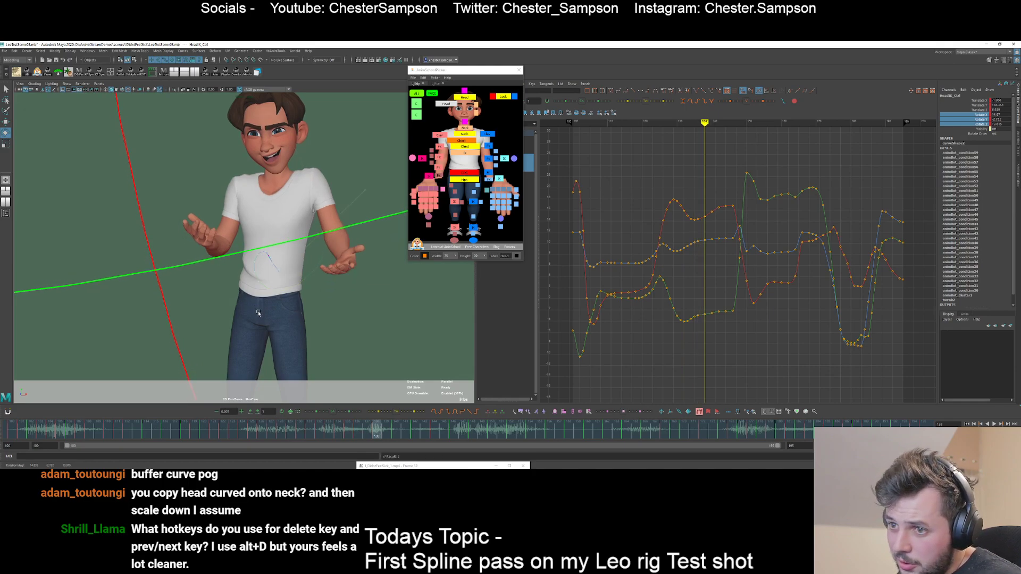
key("alt+period")
key("alt+period")
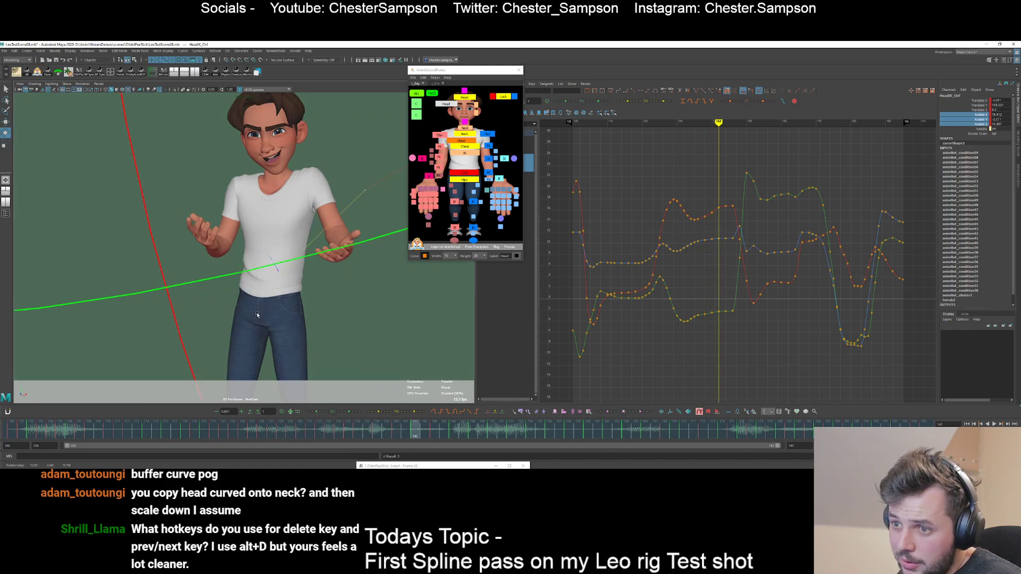
key("comma")
key("comma")
key("period")
key("period")
key("period")
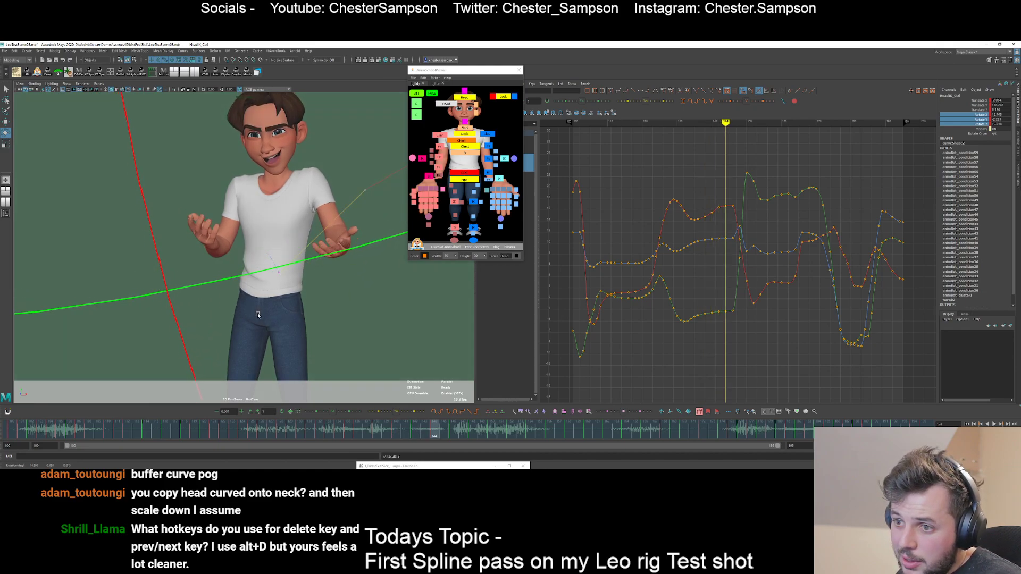
key("alt+period")
key("alt+period")
key("alt+period")
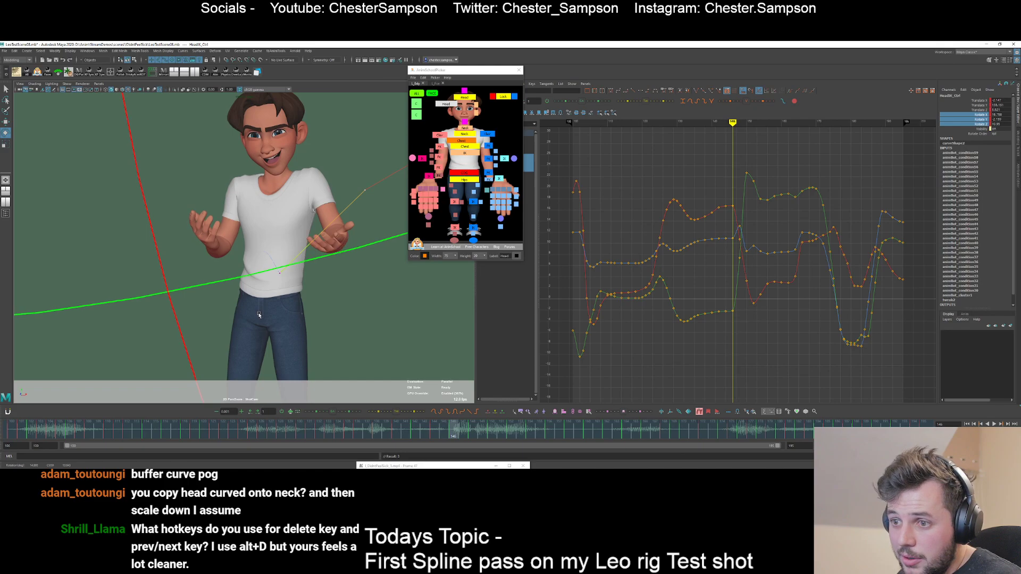
- Rotate the head's temp control slightly at frame 146, comparing adjacent frames to even out the start of the head turn
key("alt+comma")
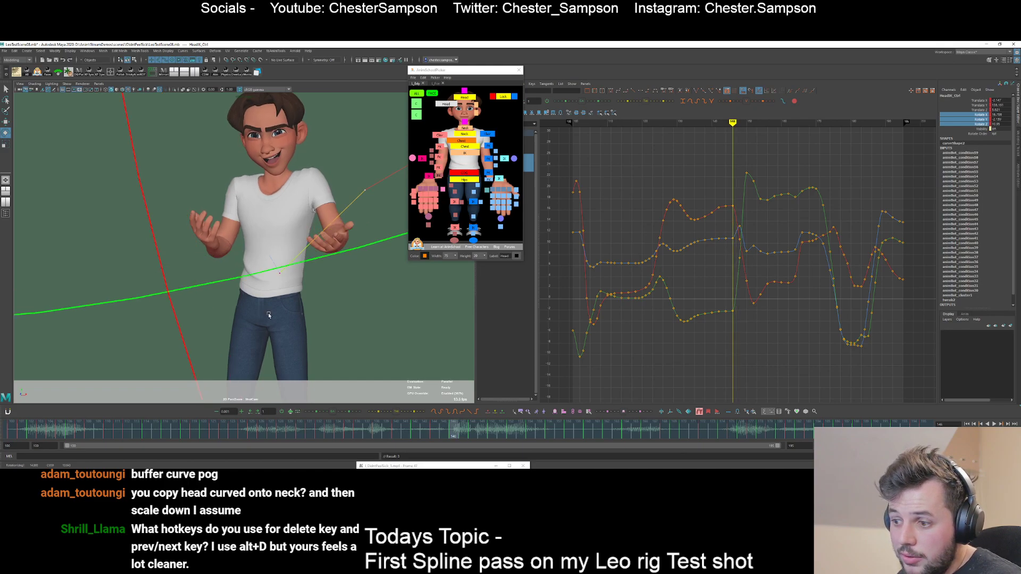
key("alt+comma")
key("alt+period")
key("period")
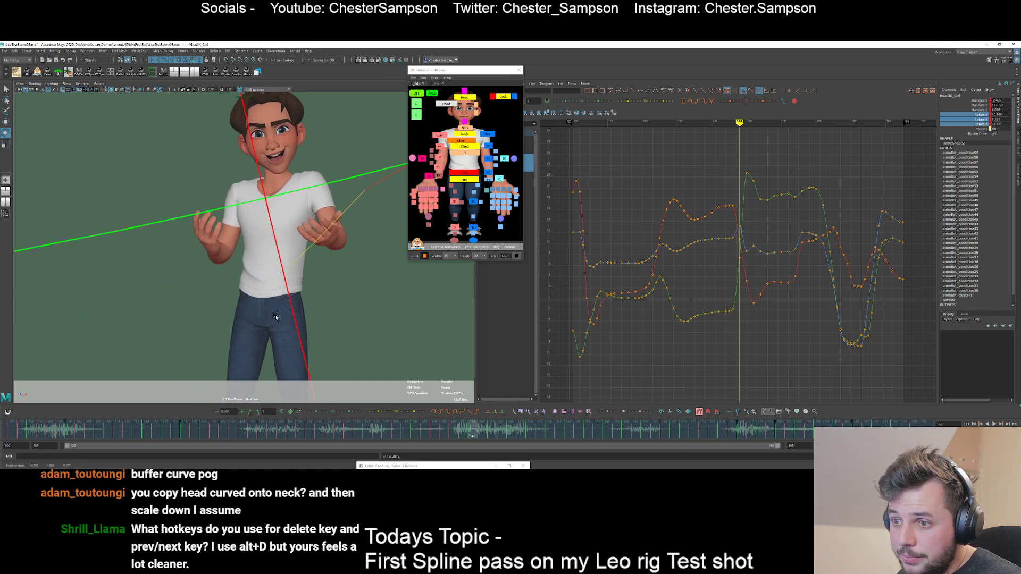
key("comma")
key("comma")
key("period")
key("comma")
key("period")
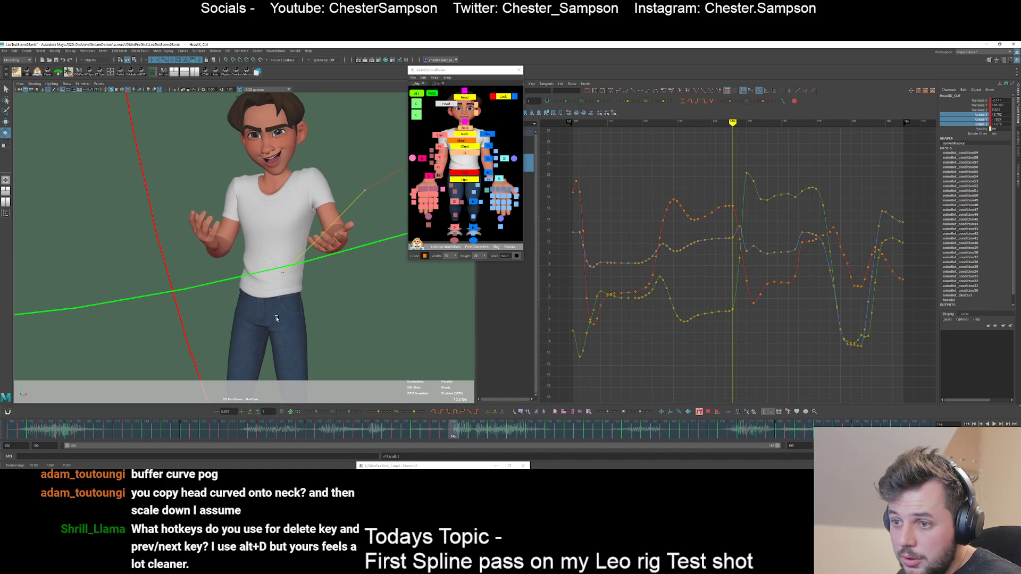
key("comma")
key("comma")
key("period")
left_click_drag(277, 318, 278, 319)
key("period")
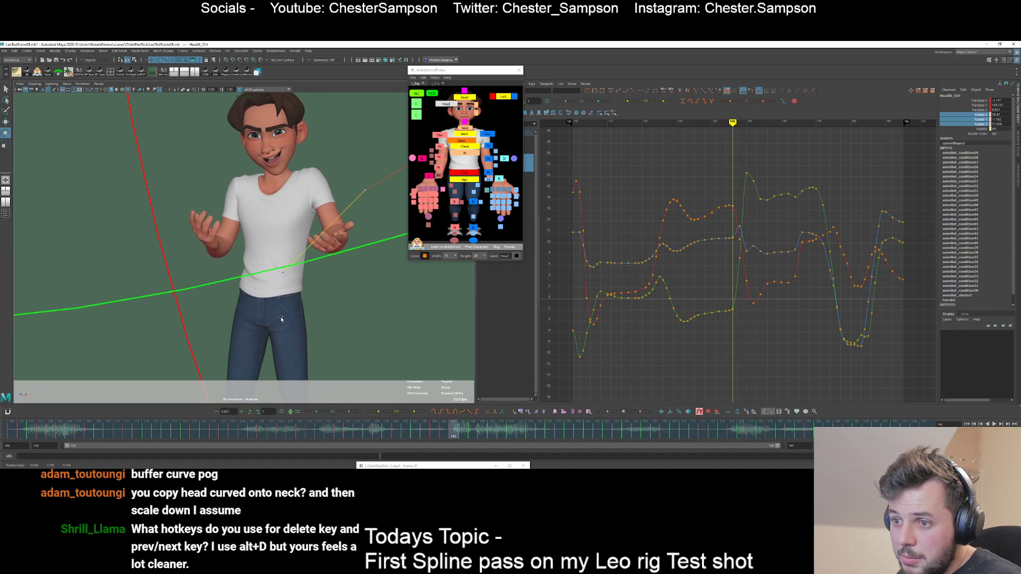
key("period")
key("comma")
- Adjust the temp control's rotation at frames 147 and 148 to shape the start of the trail's rising arc
key("alt+period")
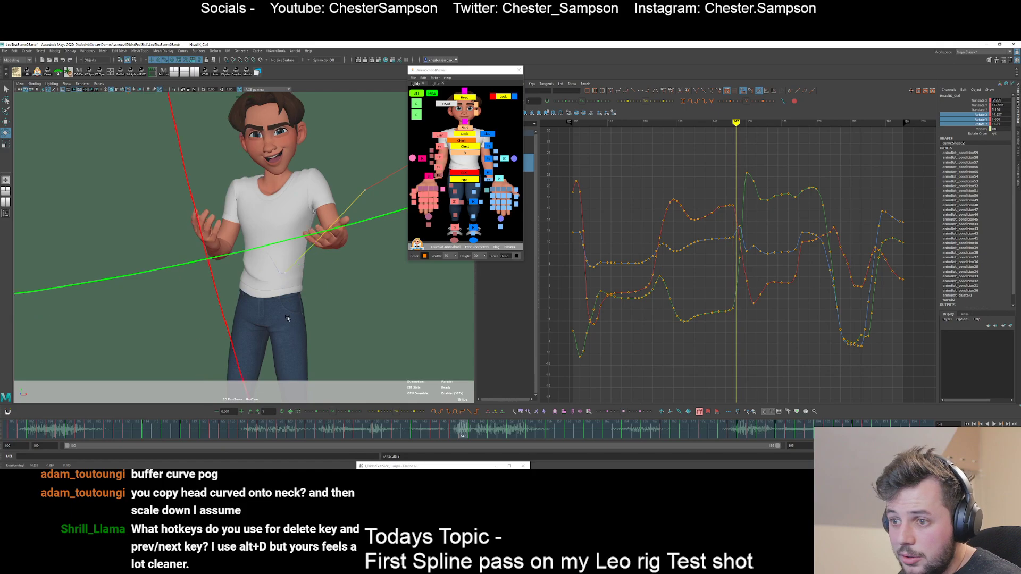
left_click_drag(288, 317, 286, 320)
key("alt+period")
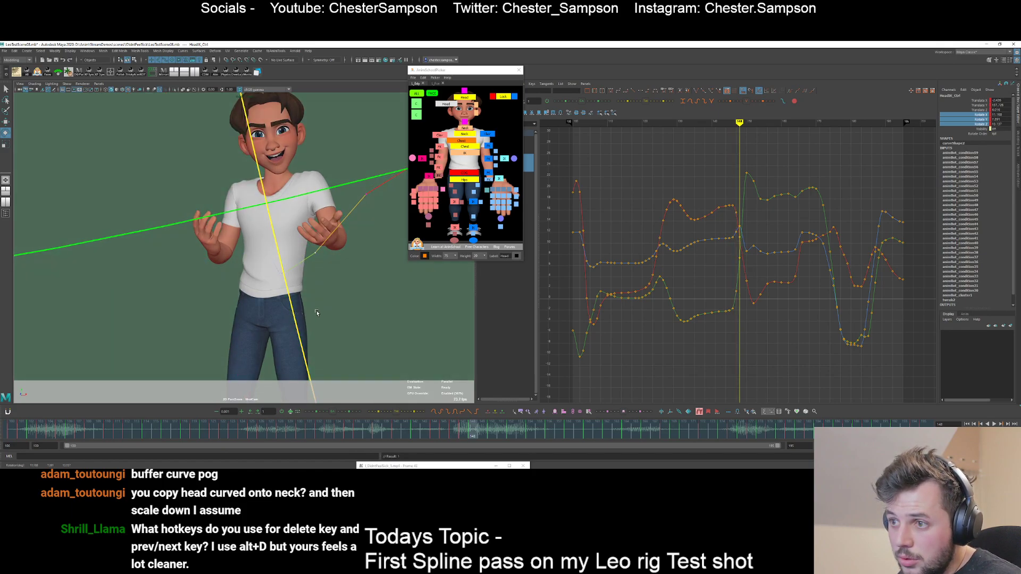
right_click_drag(335, 301, 314, 295)
middle_click_drag(314, 295, 274, 317)
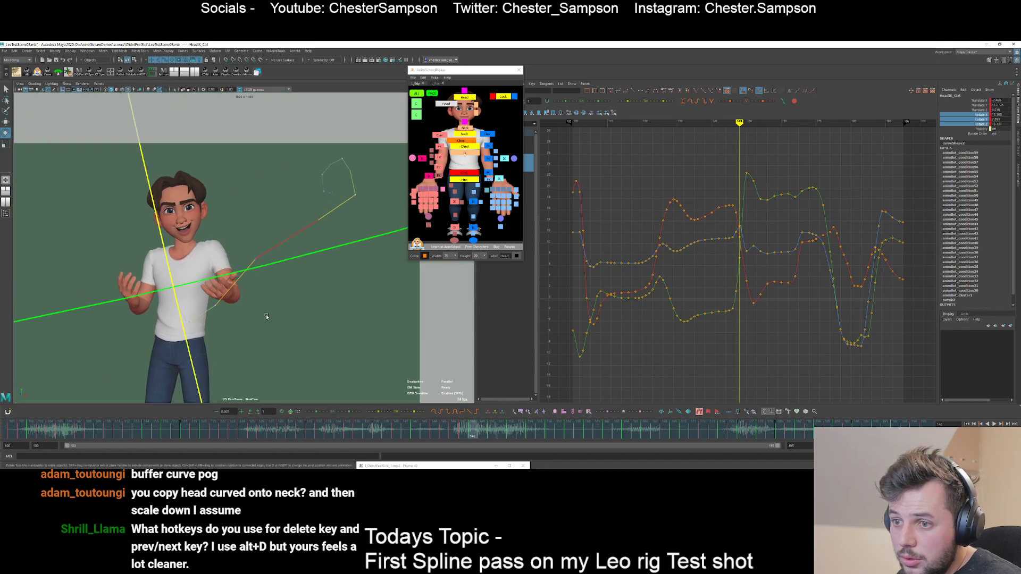
left_click_drag(268, 316, 263, 337)
- Flip between frames 147 and 148 and refine the head's rotation at frame 147 to smooth the rising arc
key("alt+comma")
key("alt+period")
key("alt+comma")
key("alt+period")
key("alt+comma")
key("alt+period")
key("alt+comma")
key("alt+period")
key("alt+comma")
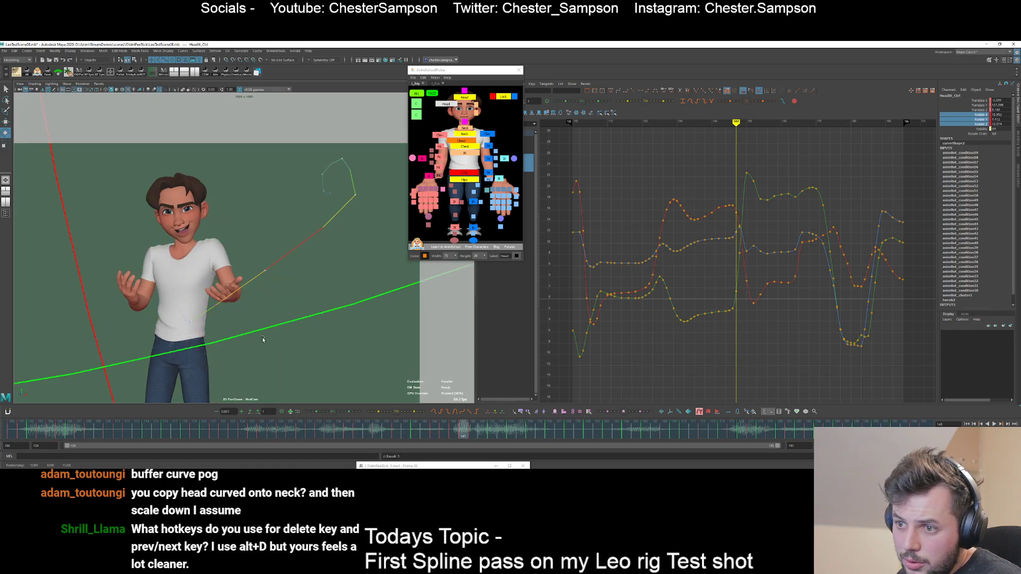
key("alt+comma")
key("alt+period")
left_click_drag(211, 305, 267, 328)
- Check the head turn across the keys from frame 147 on and adjust the temp control's rotation at frame 151
key("alt+comma")
key("alt+period")
key("alt+period")
key("alt+comma")
key("alt+period")
key("alt+period")
key("alt+period")
key("alt+comma")
key("alt+comma")
key("alt+period")
key("alt+period")
key("alt+period")
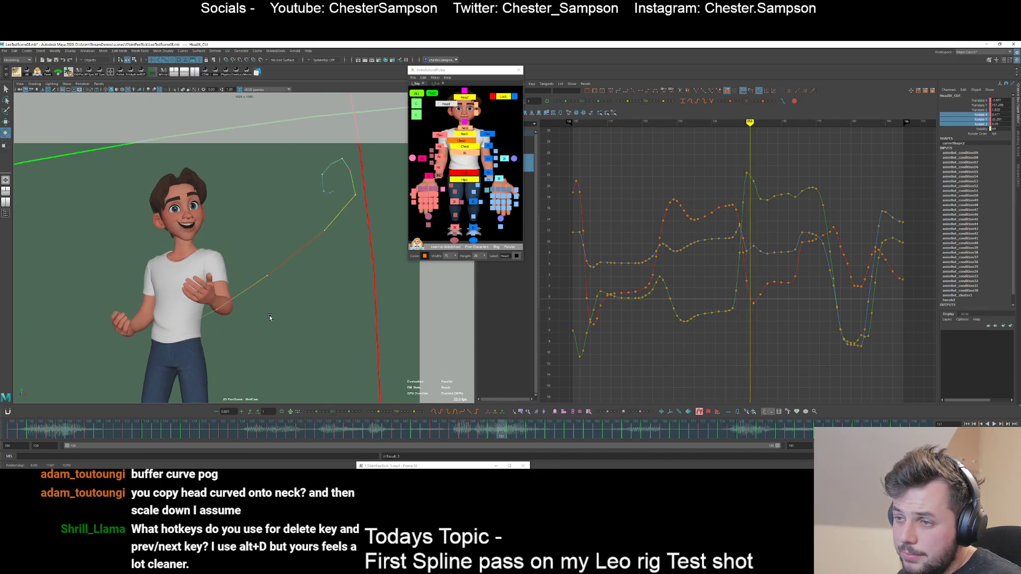
middle_click_drag(269, 314, 271, 312)
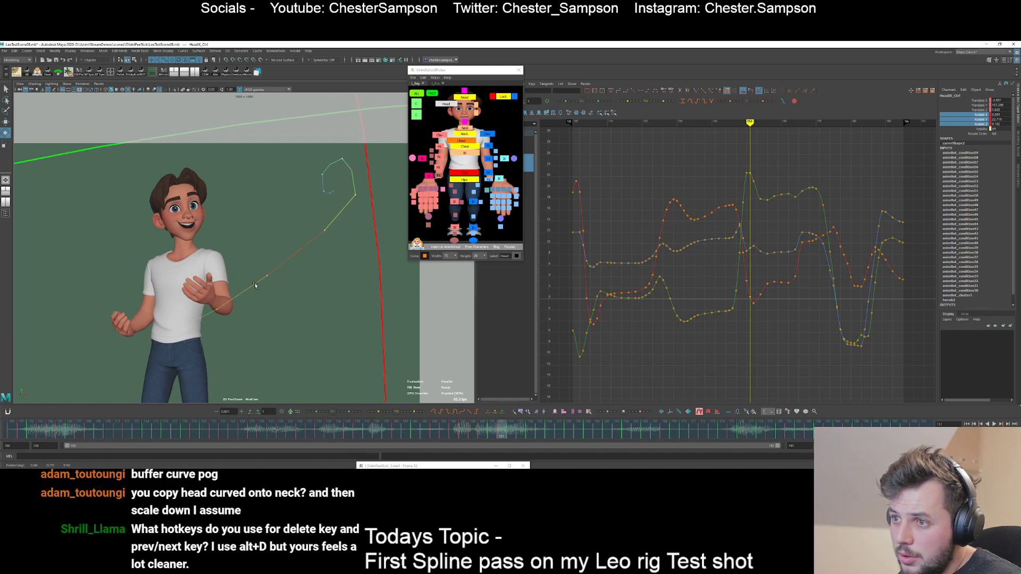
- Rotate the head's temp control around frame 153 to round off the upper loop of the motion trail
key("alt+period")
key("alt+period")
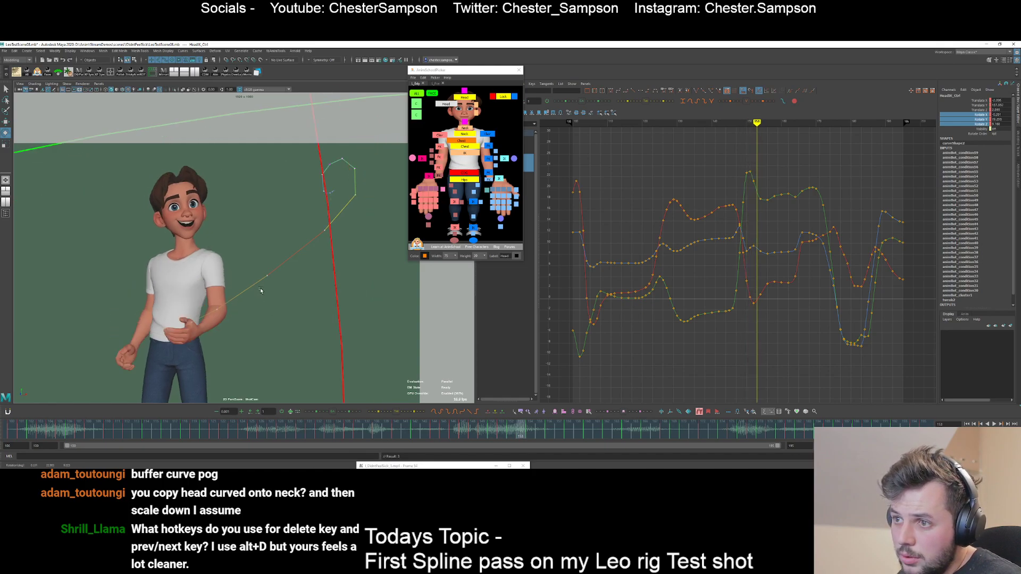
middle_click_drag(256, 287, 260, 292)
key("alt+period")
key("alt+period")
key("alt+period")
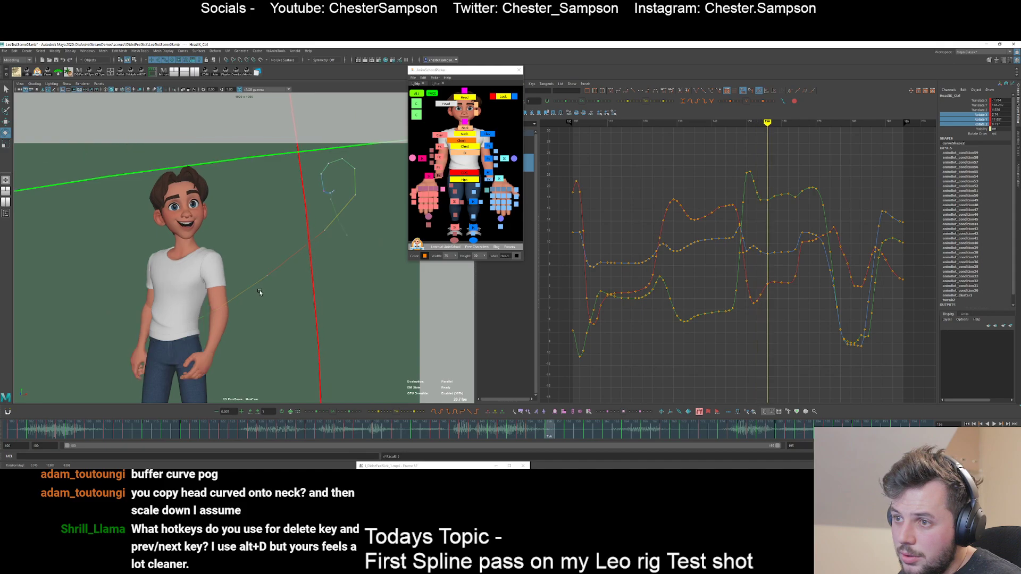
- Adjust the head's rotation around frame 156, comparing frames 155 to 157 to smooth the settle after the turn
key("alt+comma")
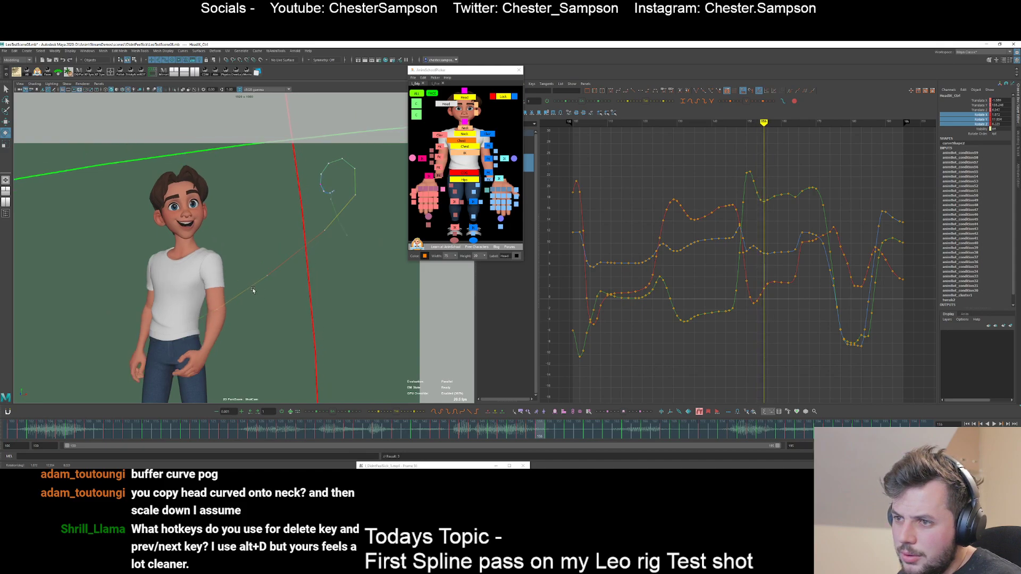
key("alt+period")
middle_click_drag(253, 290, 255, 292)
key("alt+period")
key("alt+period")
key("alt+comma")
key("alt+comma")
key("alt+period")
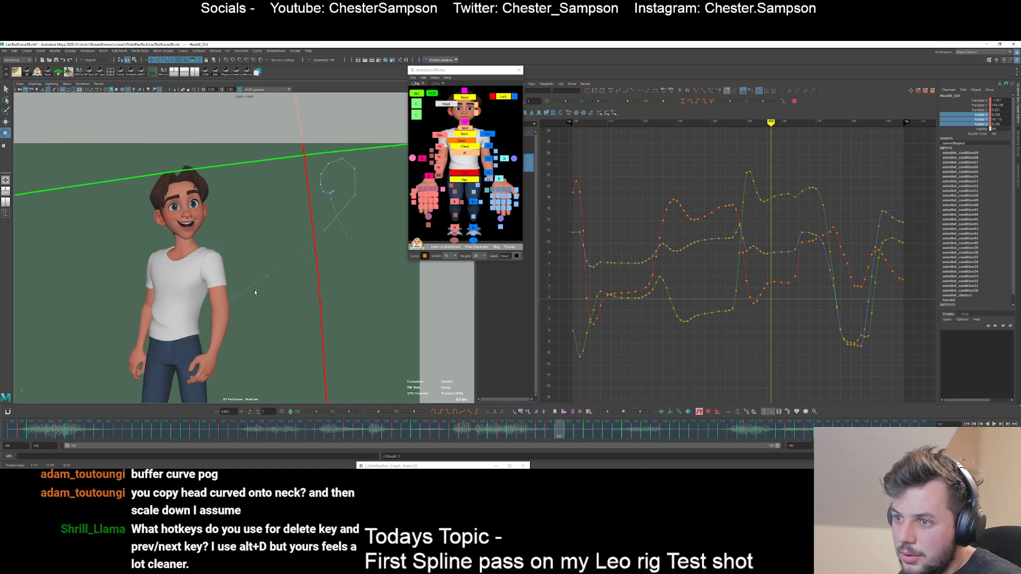
- Step through the head's rotation keys between frames 158 and 164 to examine the downward bend of the motion trail
key("alt+period")
key("alt+period")
key("alt+period")
key("alt+period")
key("alt+period")
key("period")
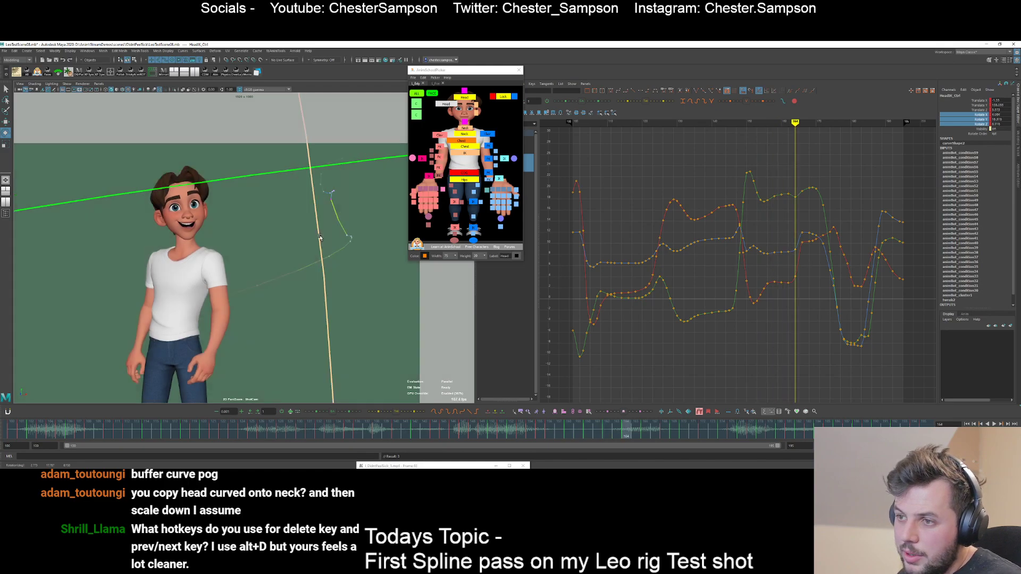
key("comma")
key("comma")
key("comma")
key("period")
key("period")
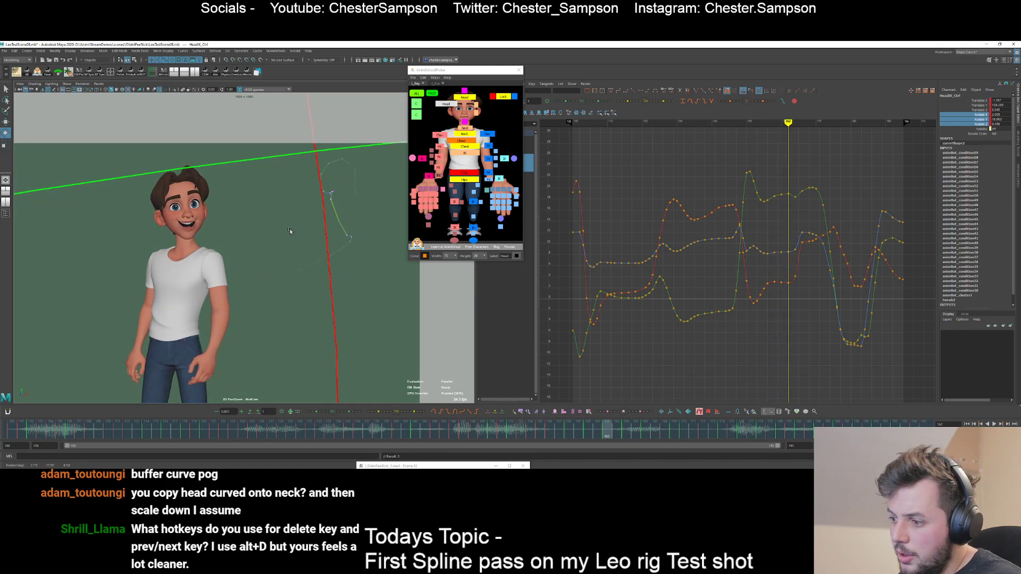
- Rotate the head's temp control slightly around frame 162 to soften the trail's downward bend
key("alt+period")
key("alt+period")
key("comma")
key("comma")
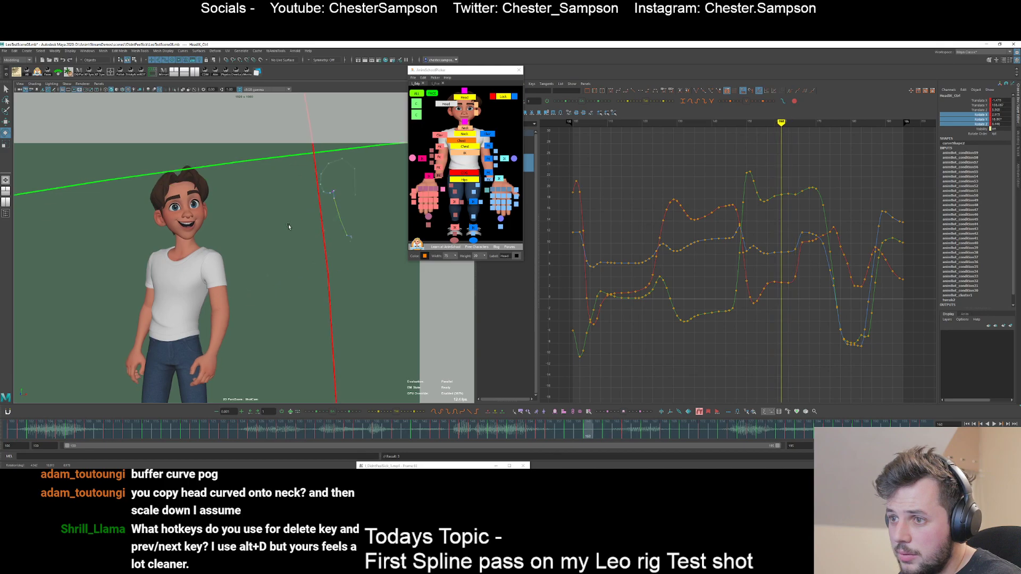
key("period")
key("period")
left_click_drag(285, 224, 290, 222)
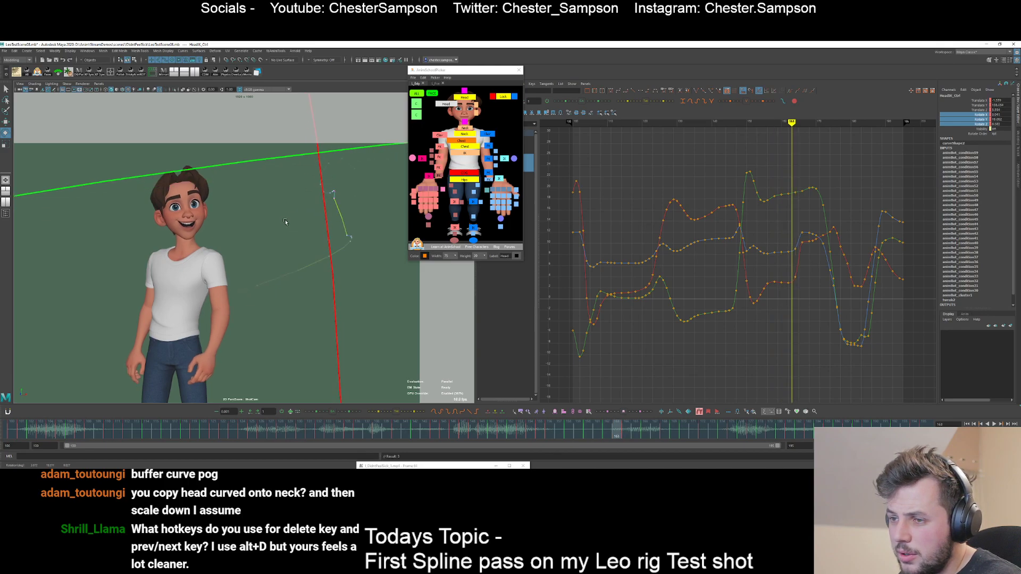
- Refine the head's rotation at frame 163, checking the neighbouring frames for a smooth lead into the descending arc
key("alt+comma")
key("alt+comma")
key("period")
key("period")
key("period")
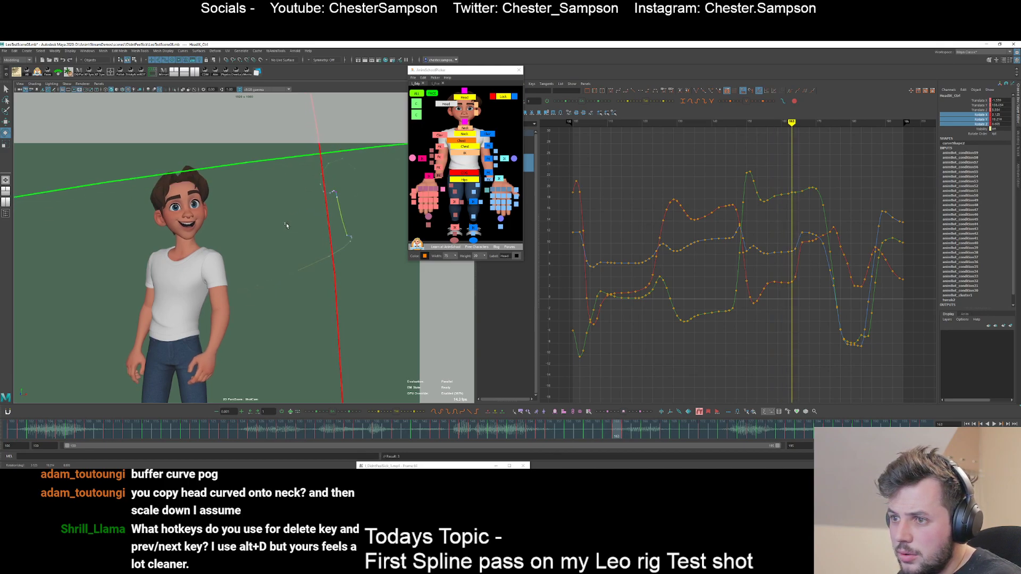
key("alt+comma")
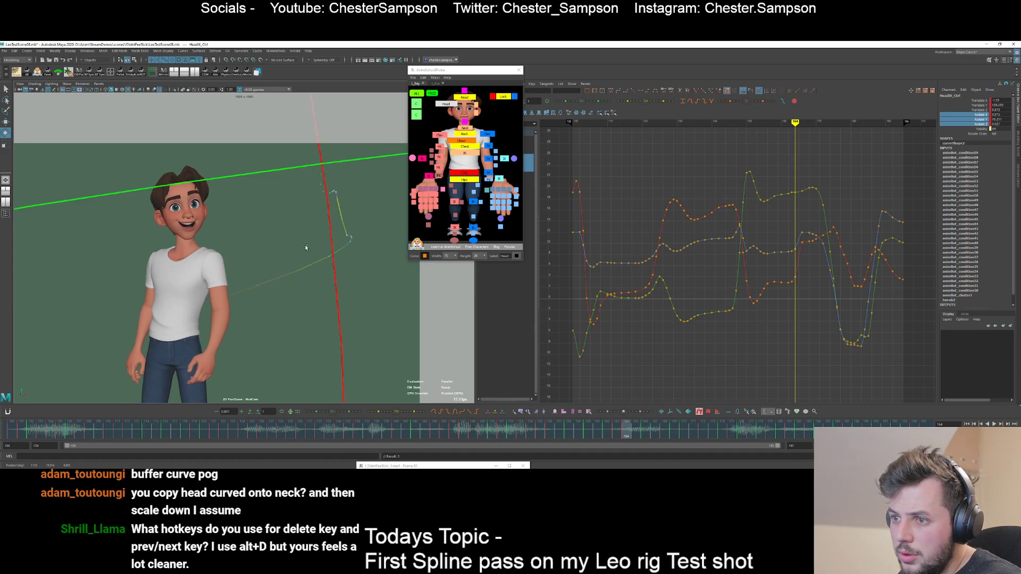
key("alt+comma")
- Adjust the temp control's rotation at frame 166 and check the following keys up to frame 169
key("alt+period")
key("alt+period")
middle_click_drag(312, 271, 317, 269)
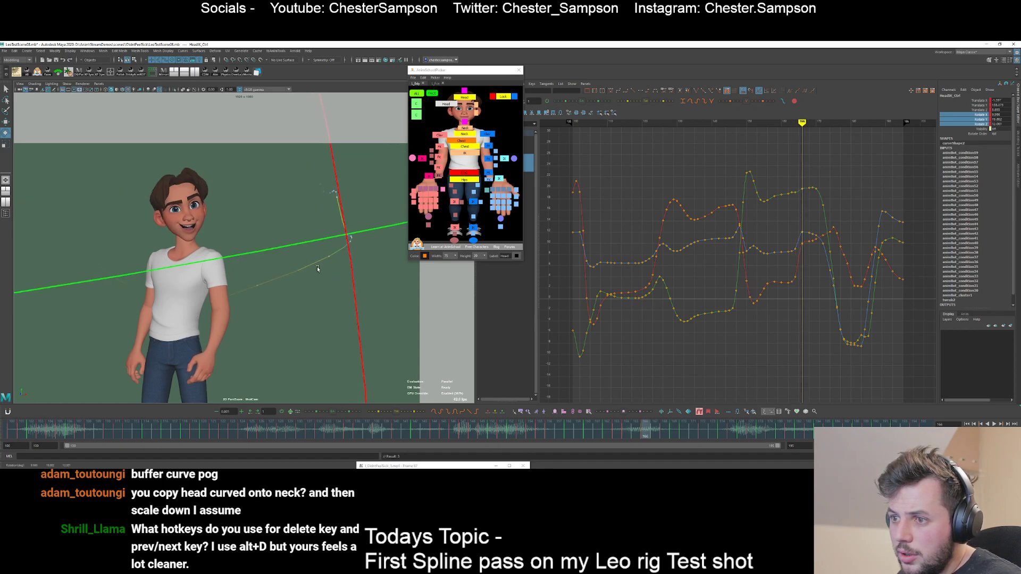
key("alt+period")
key("alt+period")
key("alt+period")
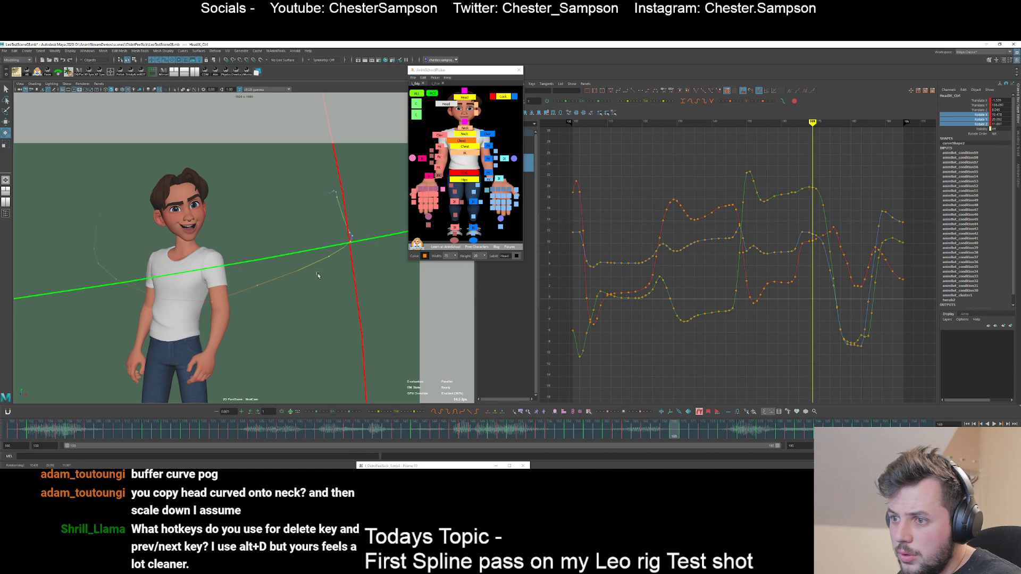
- Return to frame 166 and switch to the Select tool to examine the motion trail without the rotate manipulator
key("alt+period")
key("alt+comma")
key("alt+comma")
key("alt+comma")
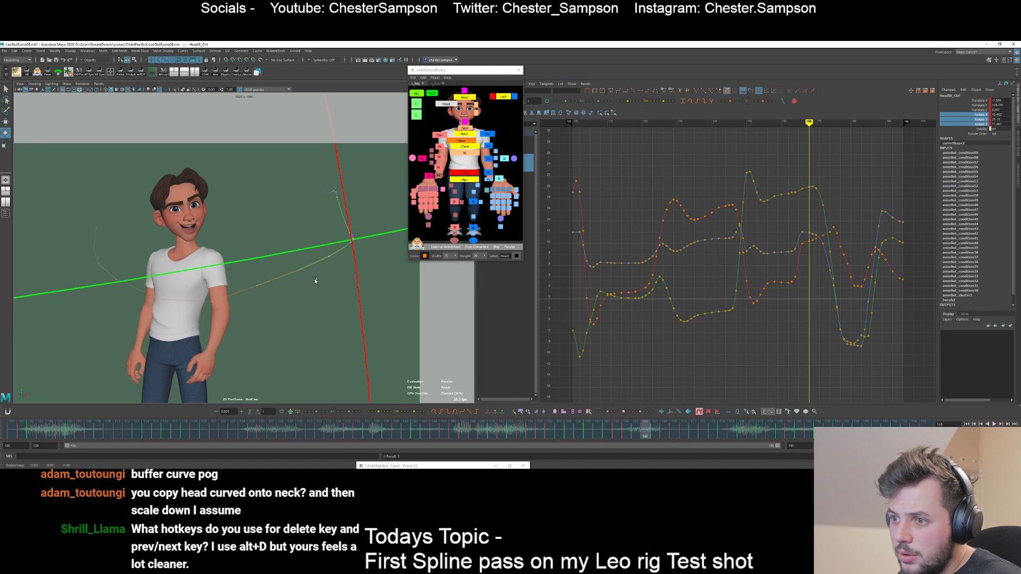
key("q")
key("alt+comma")
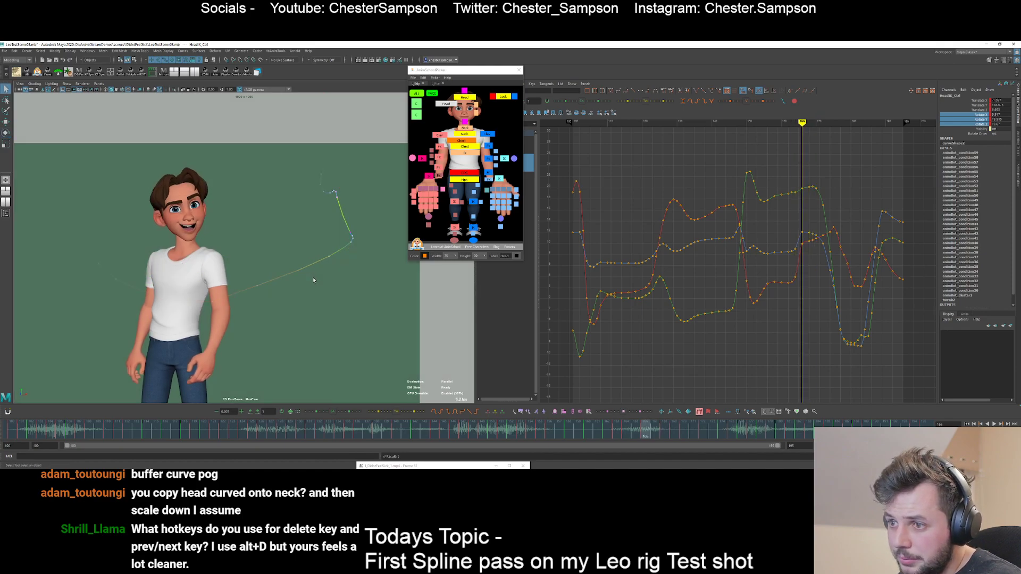
- Rotate the head's temp control slightly at frame 165 and check its spacing against frame 166
key("e")
key("alt+period")
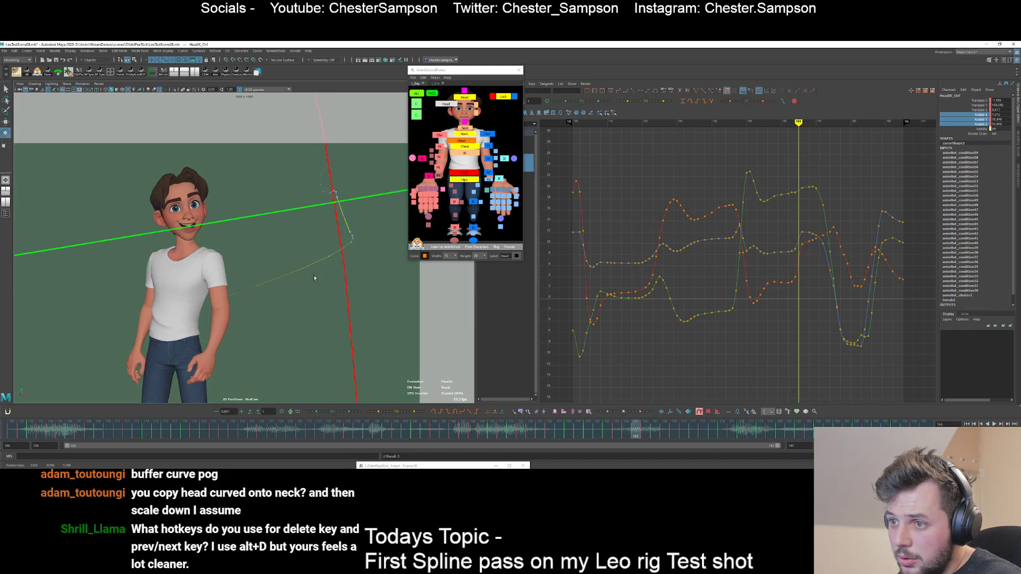
left_click_drag(311, 270, 310, 269)
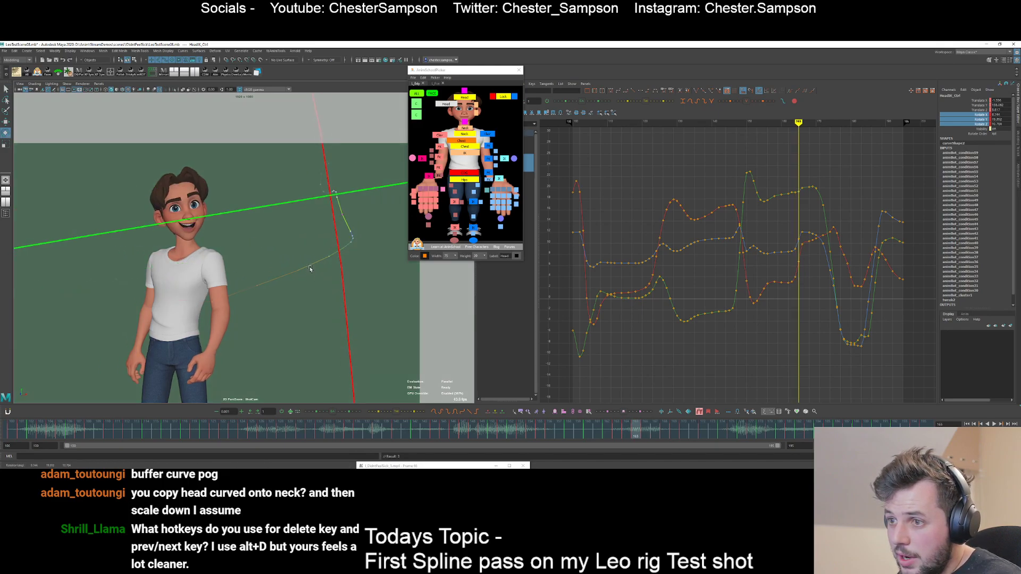
key("alt+period")
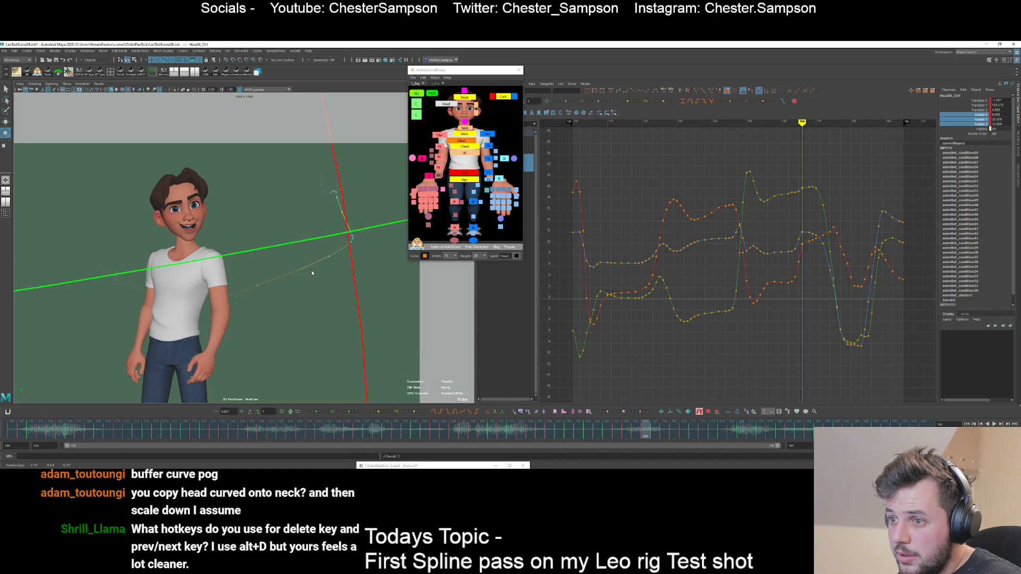
- Rotate the head's temp control around frame 170 to round the trail's lower turn, checking the keys through frame 174
key("q")
key("alt+period")
key("alt+period")
key("alt+period")
key("alt+period")
key("alt+period")
key("alt+period")
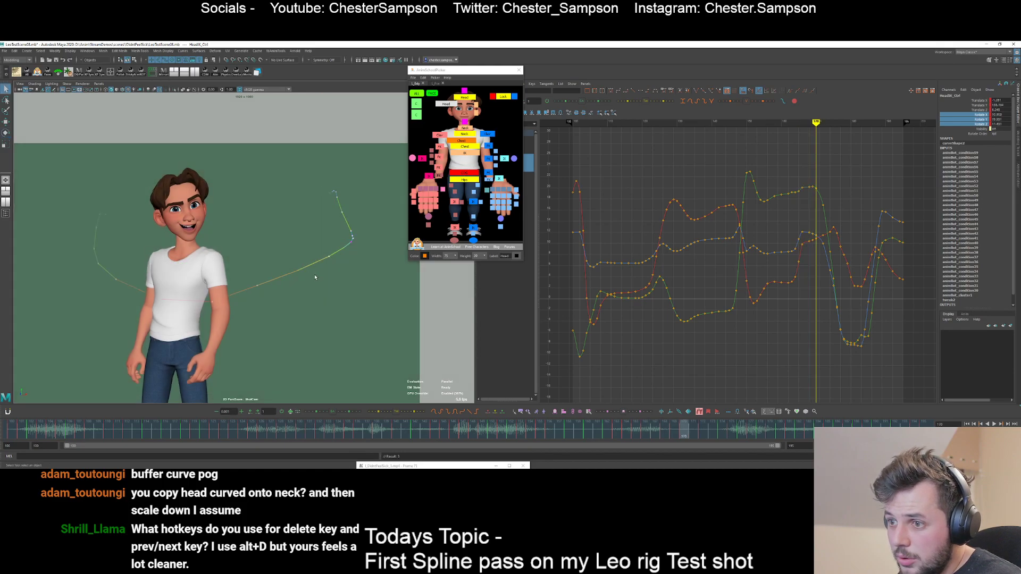
key("e")
middle_click_drag(333, 286, 337, 292)
key("alt+period")
key("alt+period")
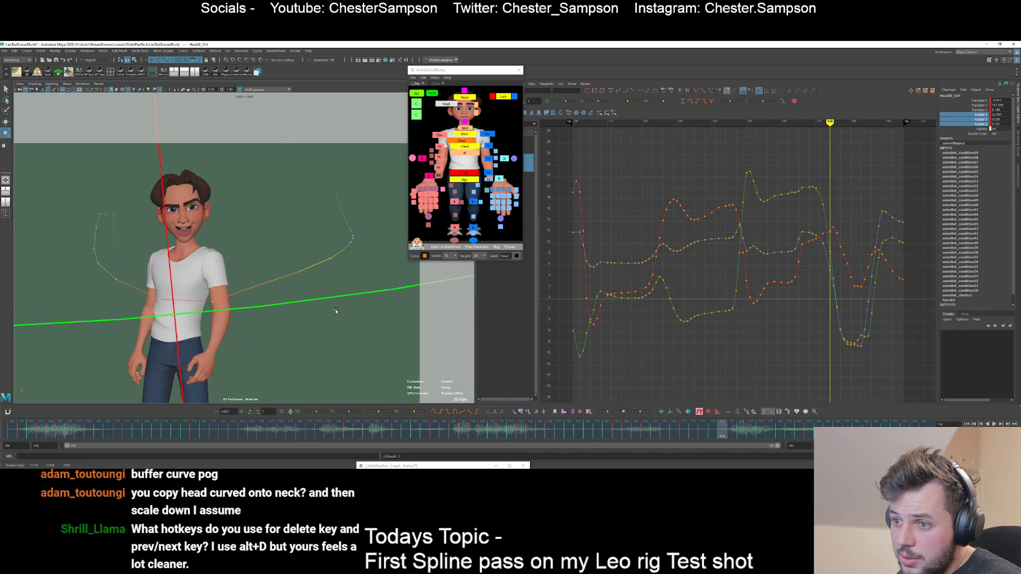
- Go back through frames 173 to 170 and refine the head's rotation for a smooth sweep into the wide lower arc
key("alt+comma")
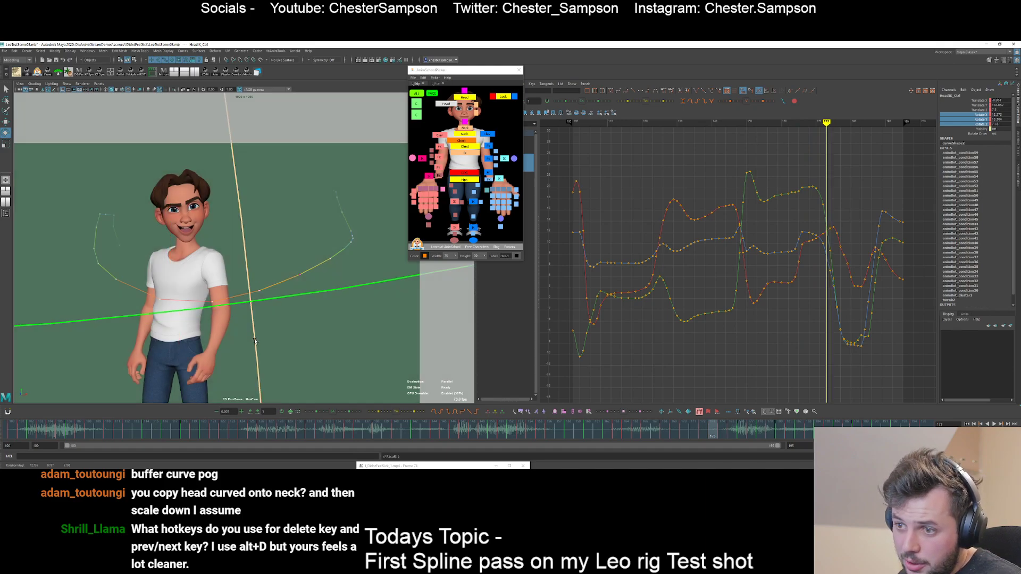
key("alt+comma")
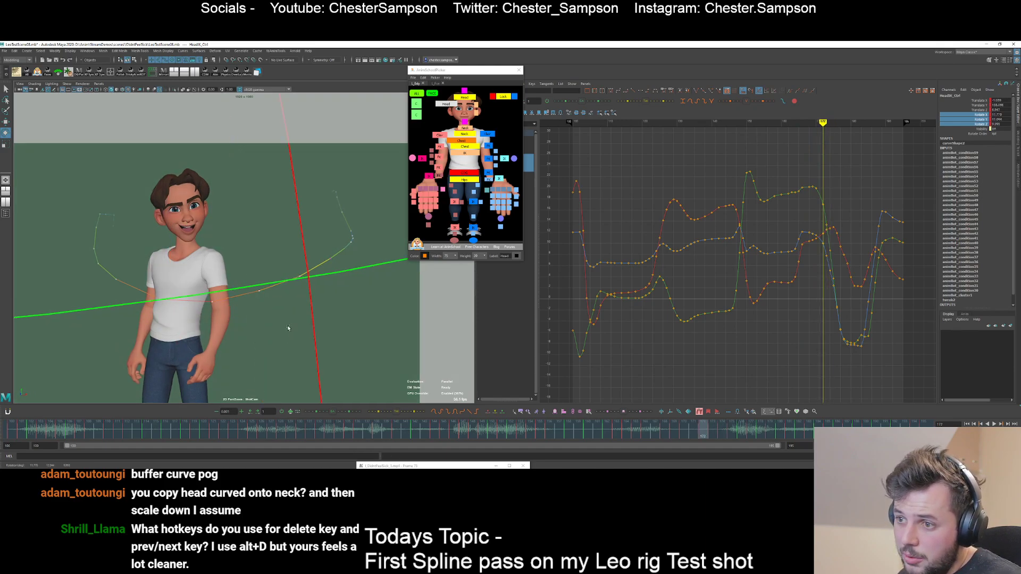
key("alt+comma")
key("alt+comma")
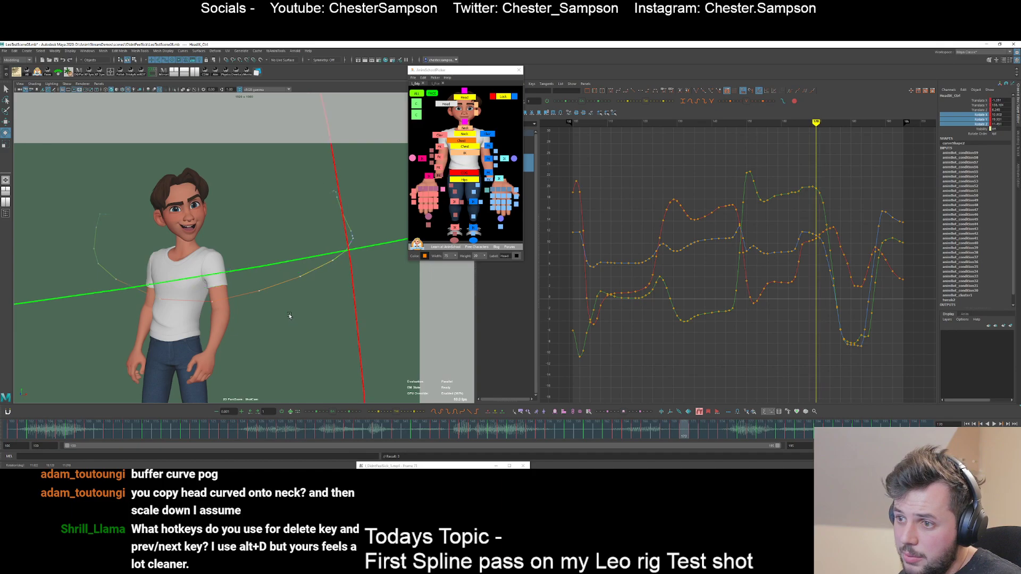
left_click_drag(290, 315, 299, 328)
key("alt+period")
key("alt+period")
key("alt+period")
key("alt+period")
key("alt+comma")
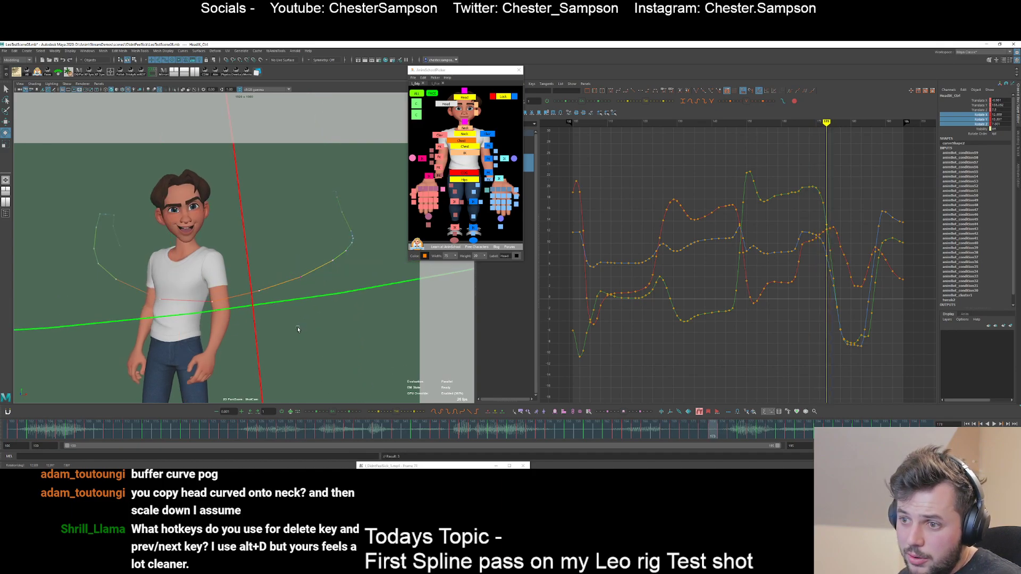
- Adjust the head's rotation between frames 174 and 182 to widen and smooth the end of the sideways swing
key("alt+period")
key("alt+period")
key("alt+period")
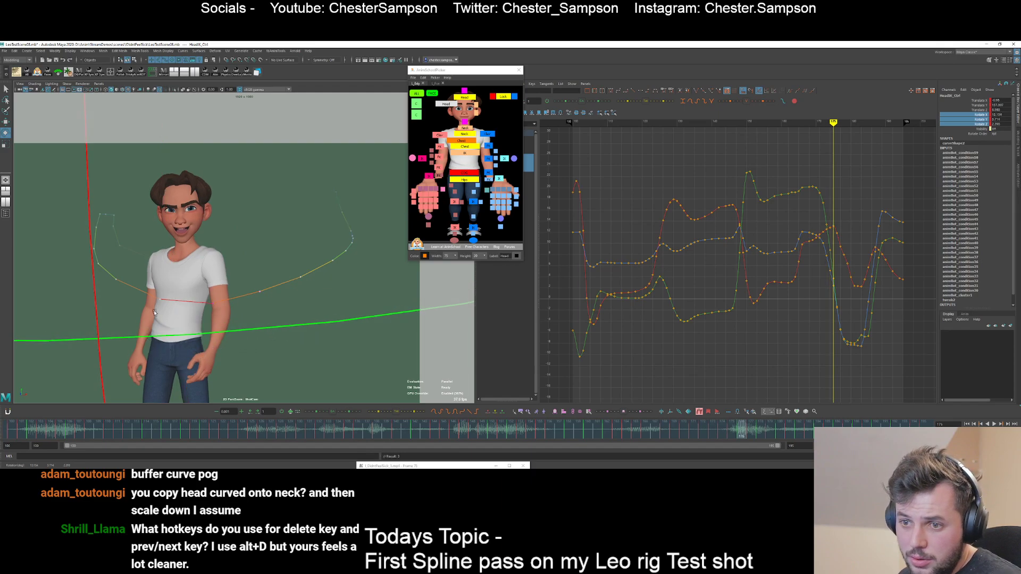
key("alt+period")
key("alt+period")
key("alt+period")
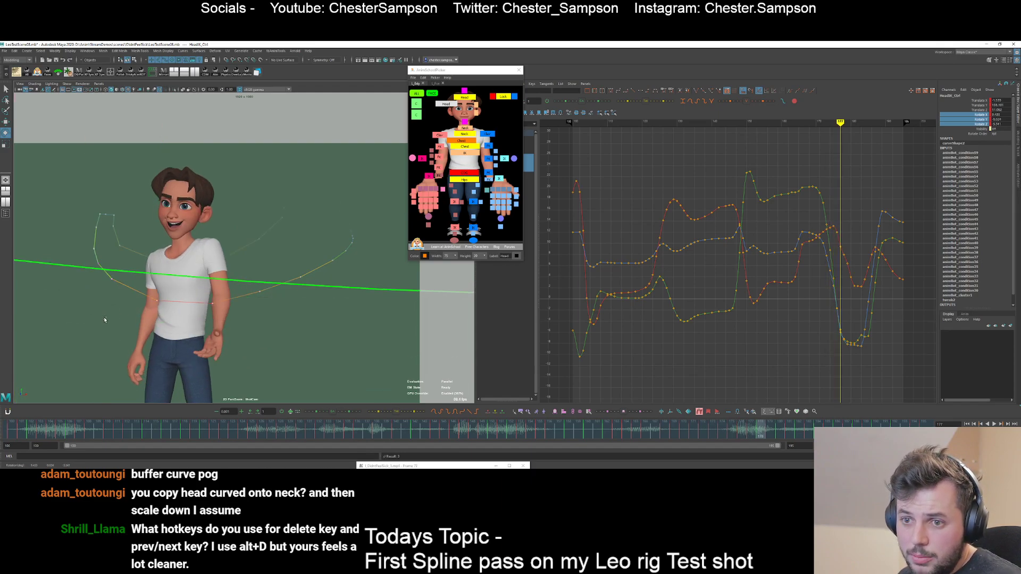
key("alt+period")
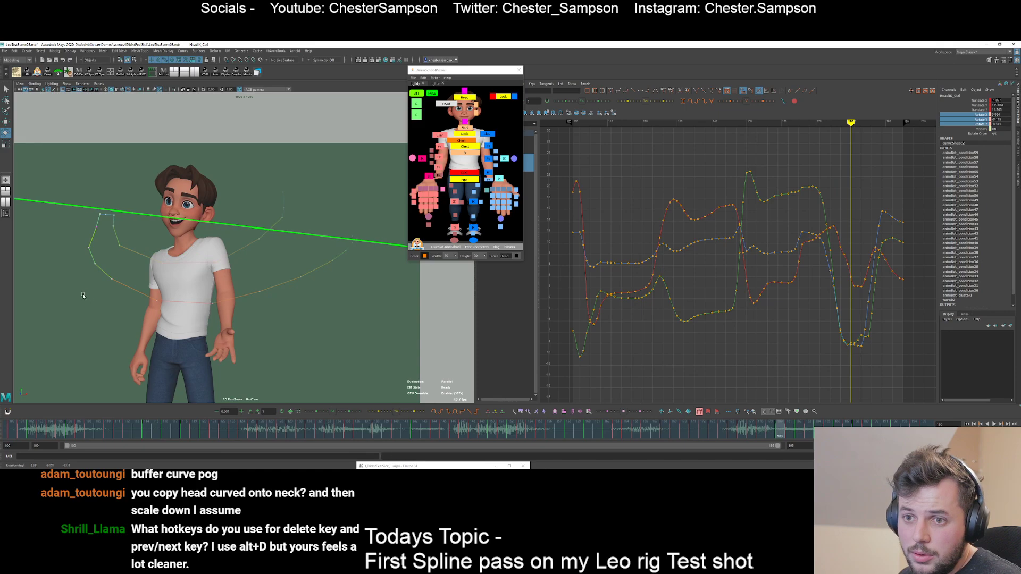
key("alt+period")
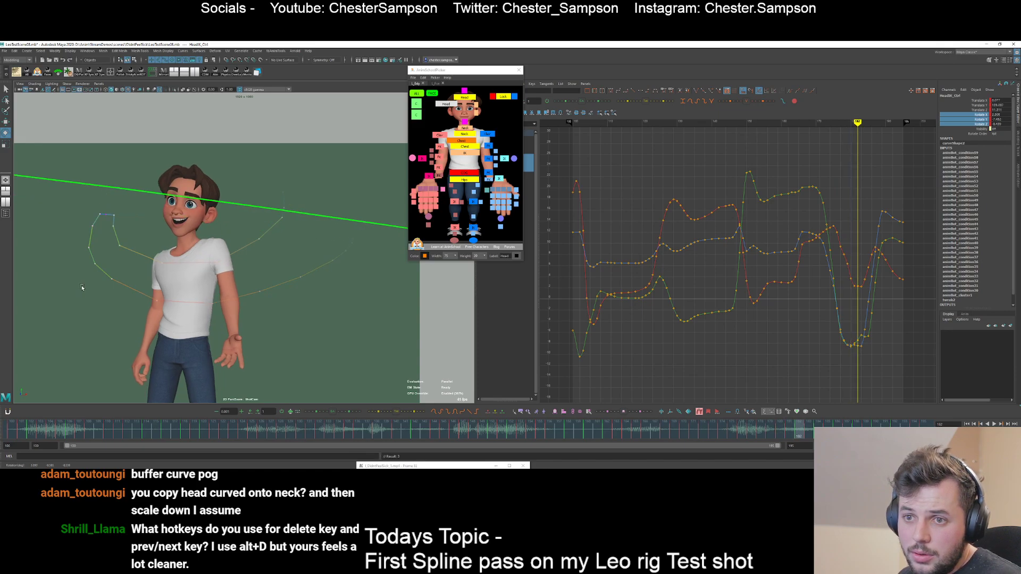
- Rotate the head's temp control at frame 181 to round off the flat peak of the trail
middle_click_drag(83, 283, 78, 282)
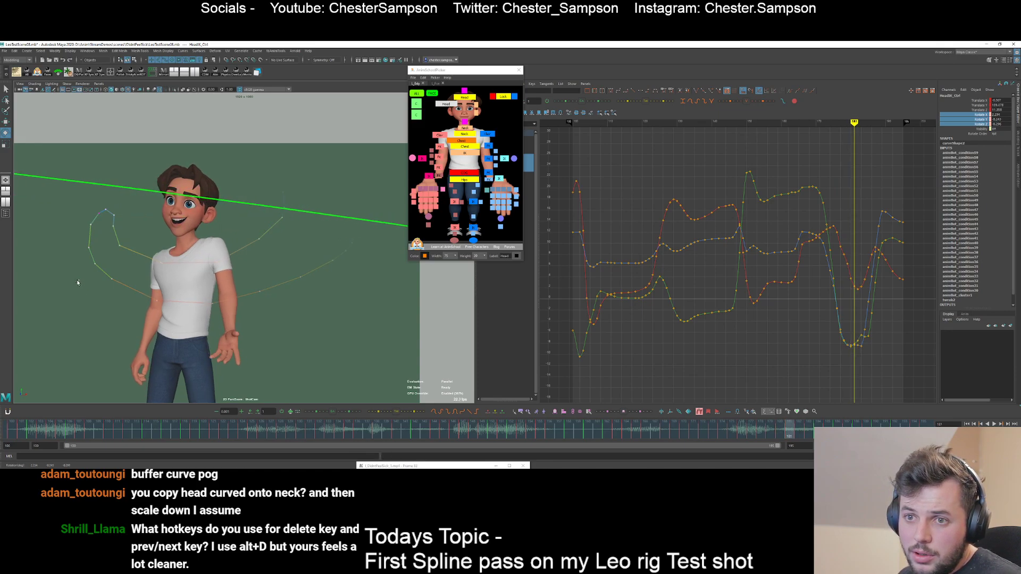
key("alt+period")
key("alt+period")
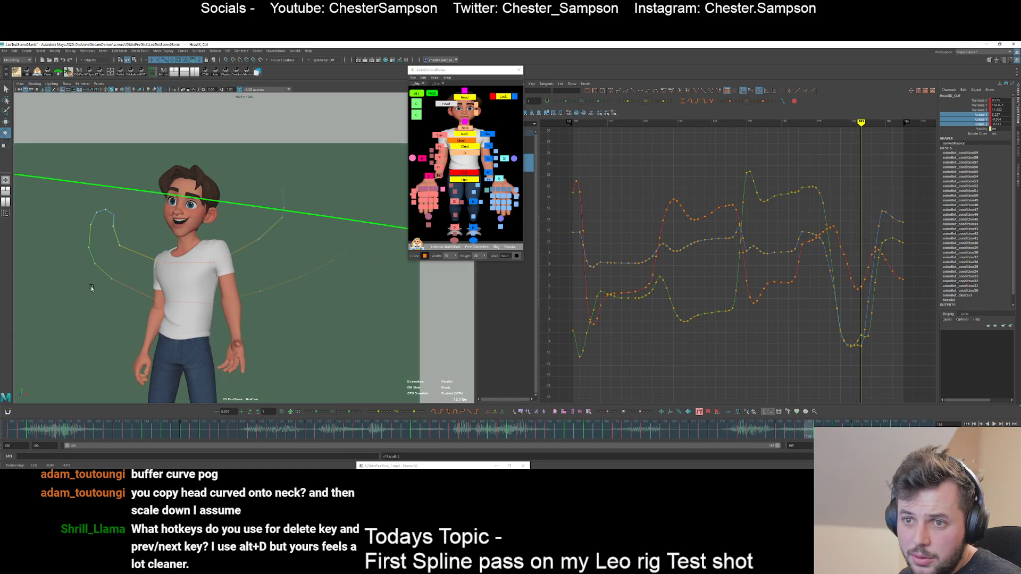
key("alt+period")
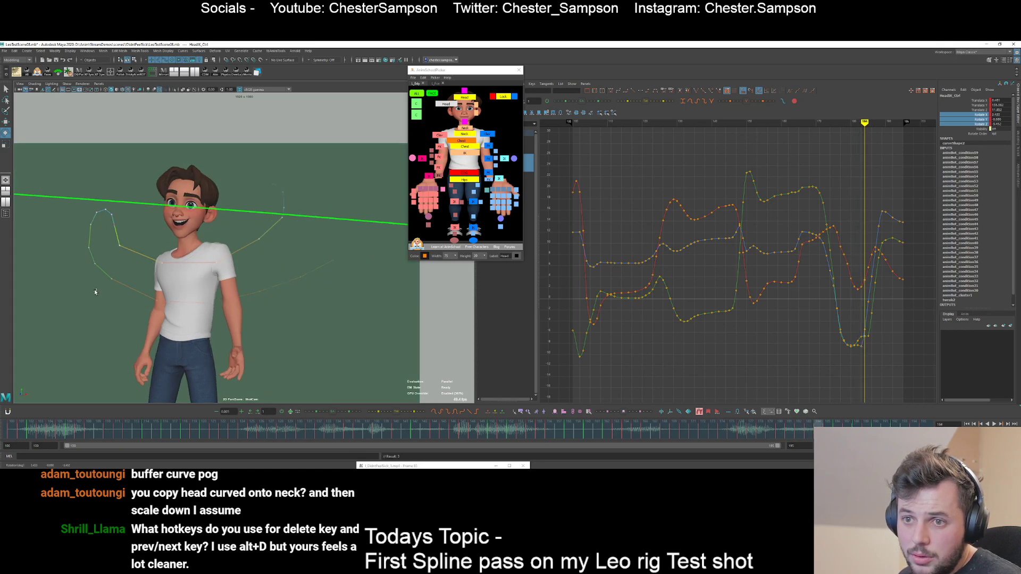
- Refine the head's rotation around frames 184 and 185 to soften the corner leading into the return arc
key("alt+period")
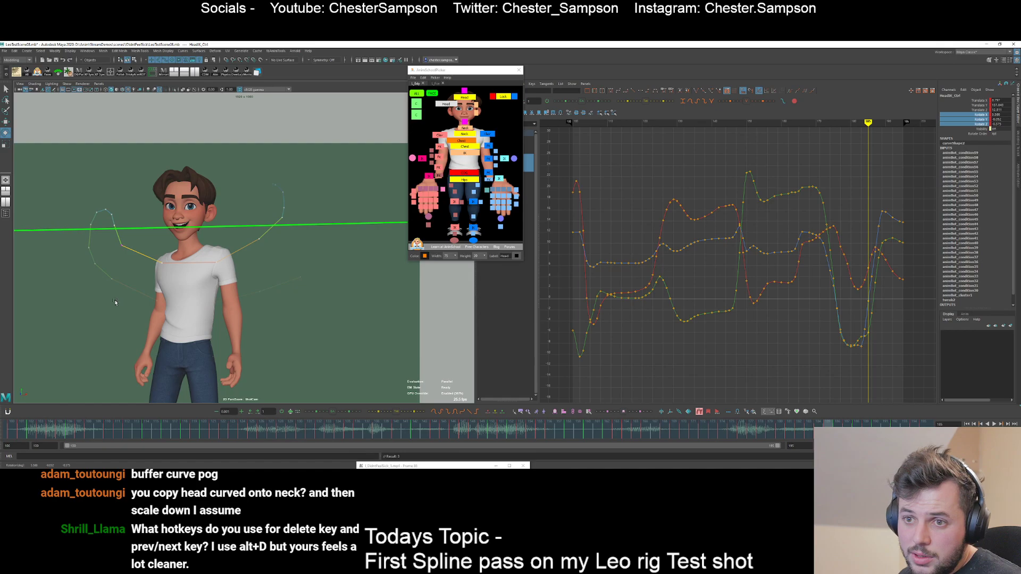
key("alt+comma")
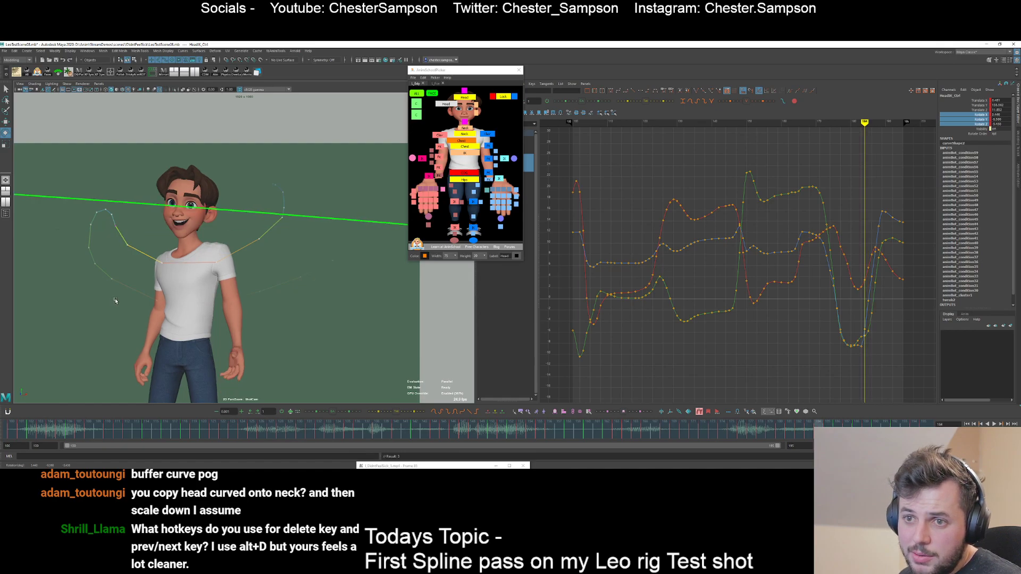
key("alt+period")
key("alt+period")
key("alt+period")
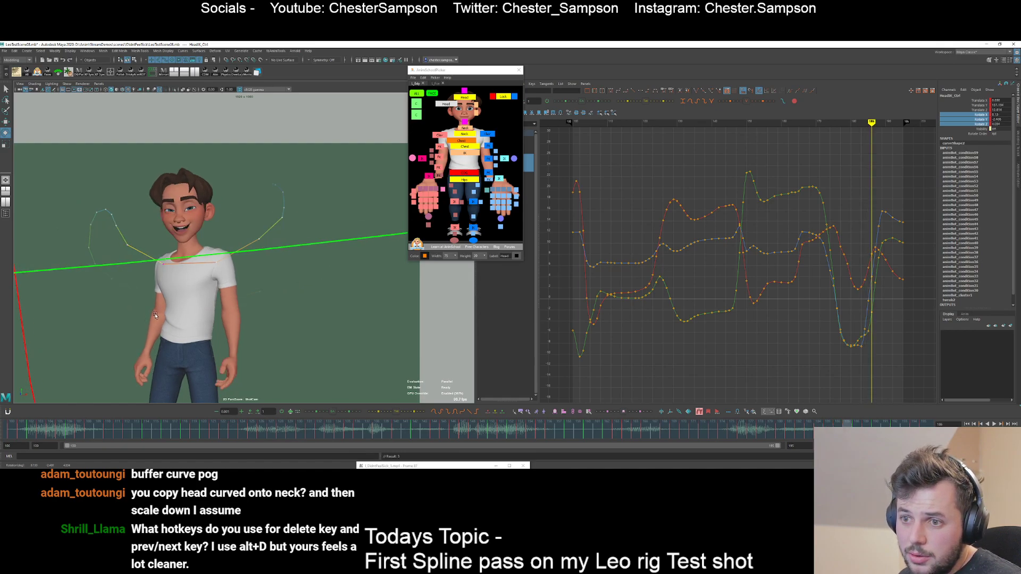
- Smooth the head's final rotation arc from frame 189 onward, stepping through the last keys to frame 195
key("alt+period")
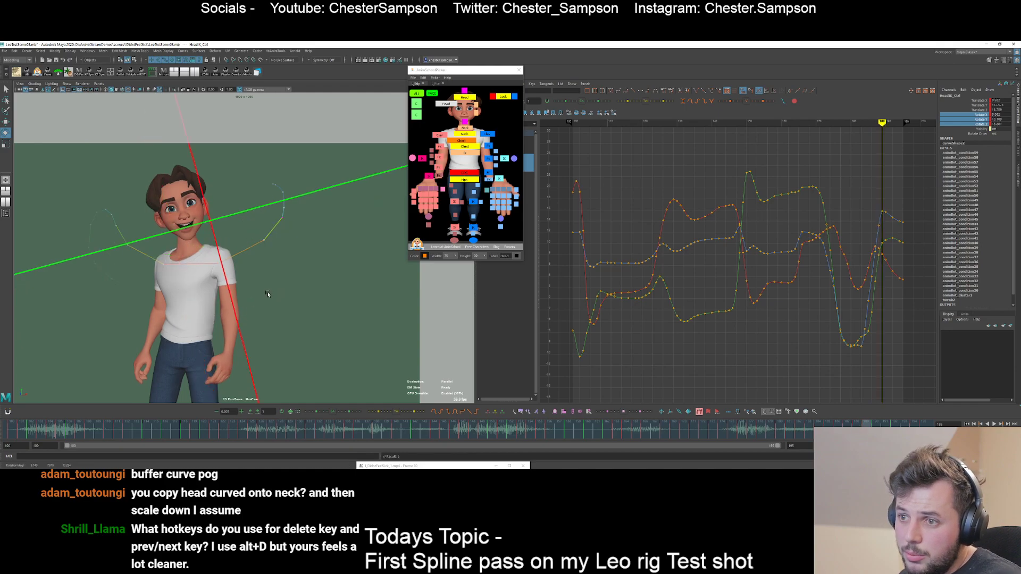
key("alt+period")
key("alt+period")
key("alt+period")
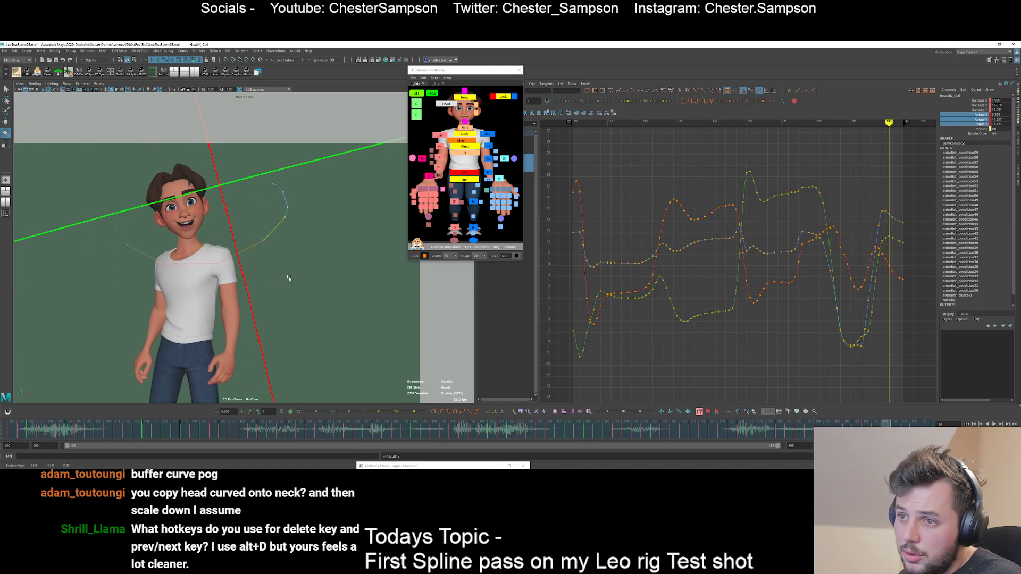
key("alt+period")
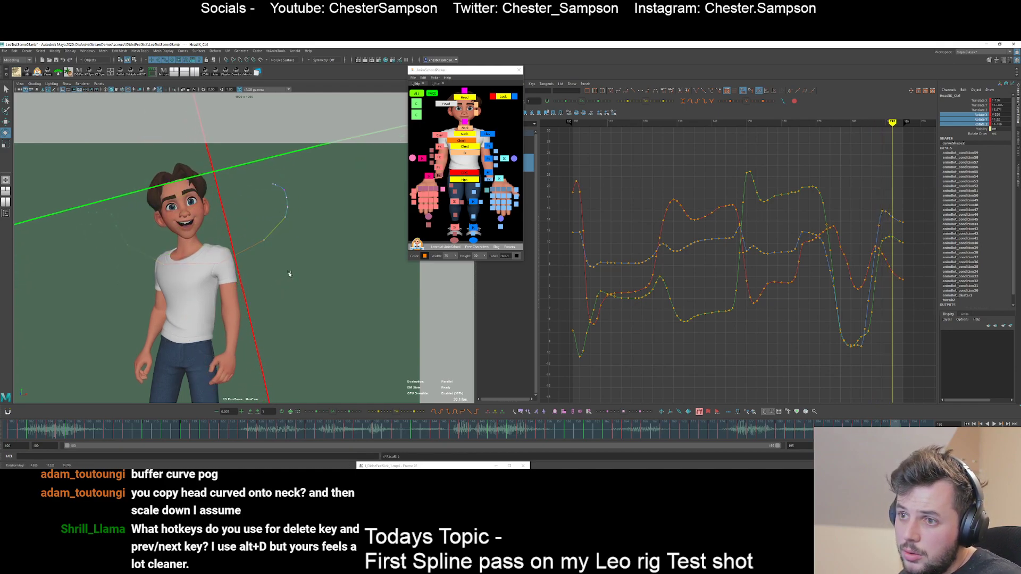
key("alt+period")
key("alt+period")
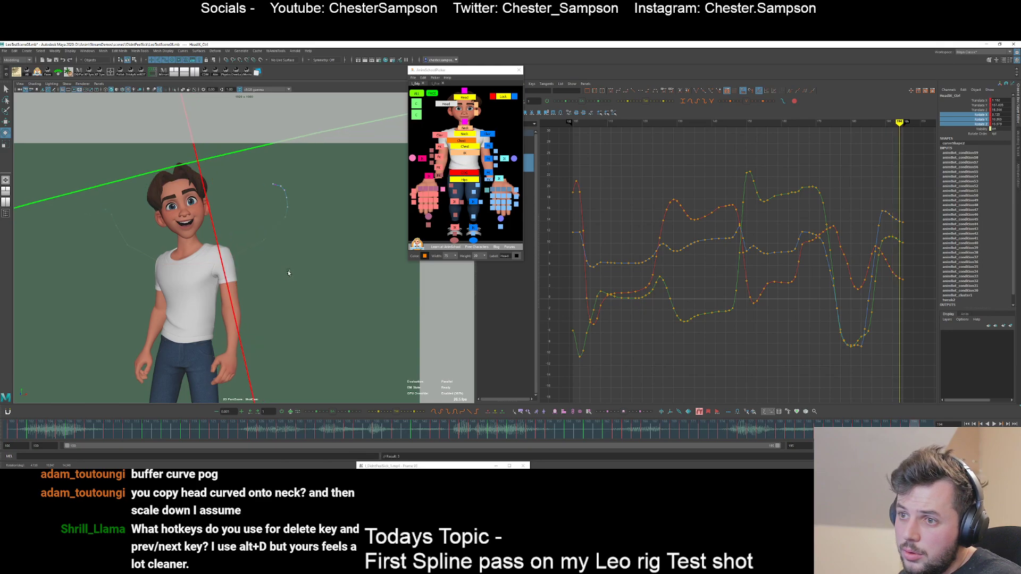
key("alt+period")
key("alt+period")
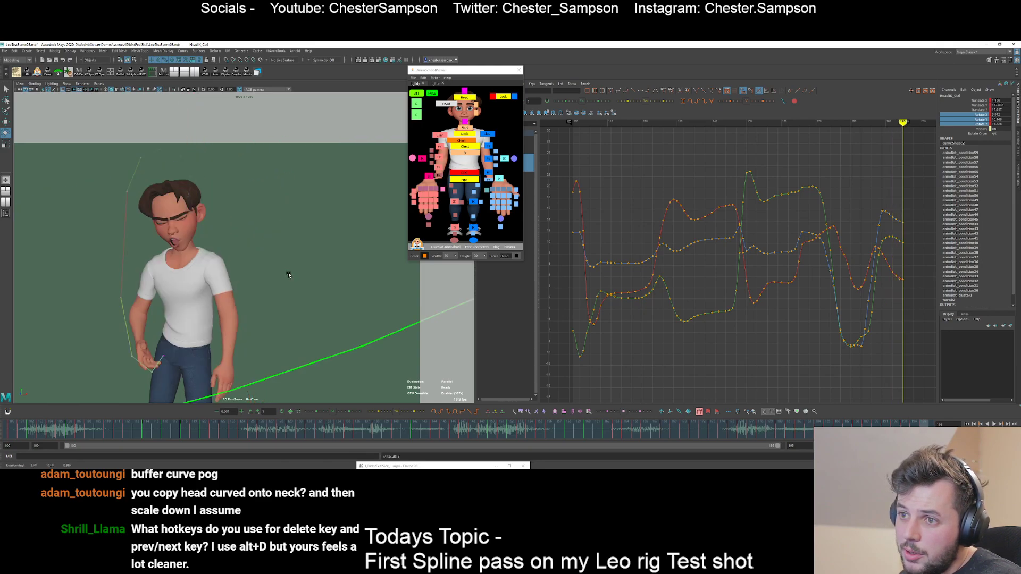
- Play back the shot, then soften the head's rotation curves over about frames 151 to 160 with the animBot slider
key("alt+v")
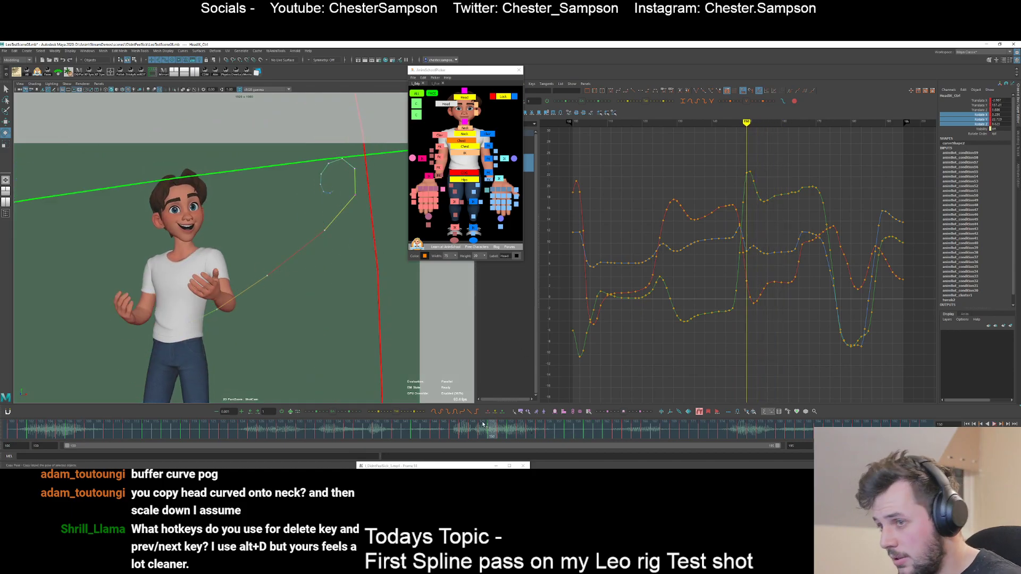
left_click_drag(497, 433, 592, 430, "shift")
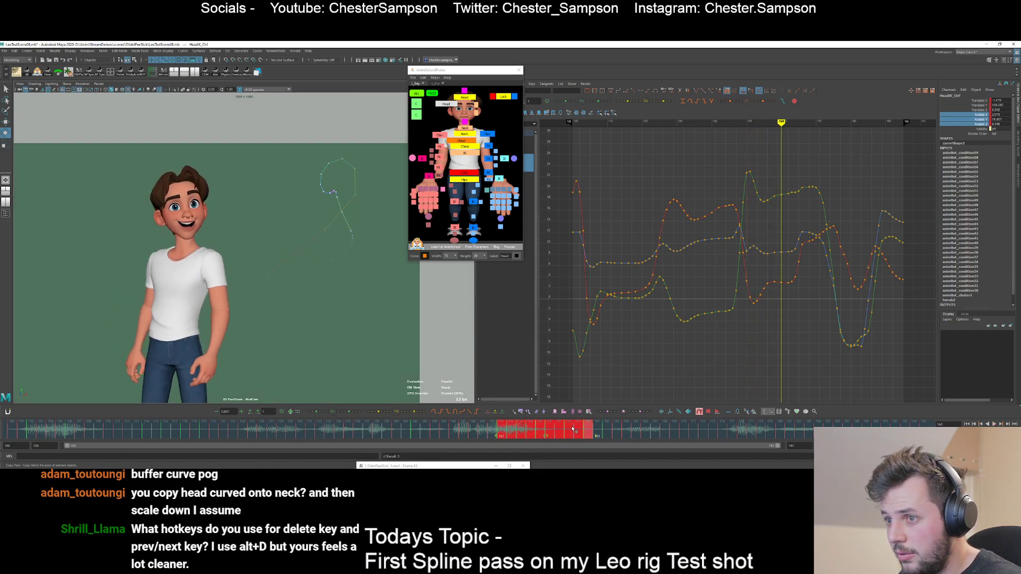
left_click(327, 412)
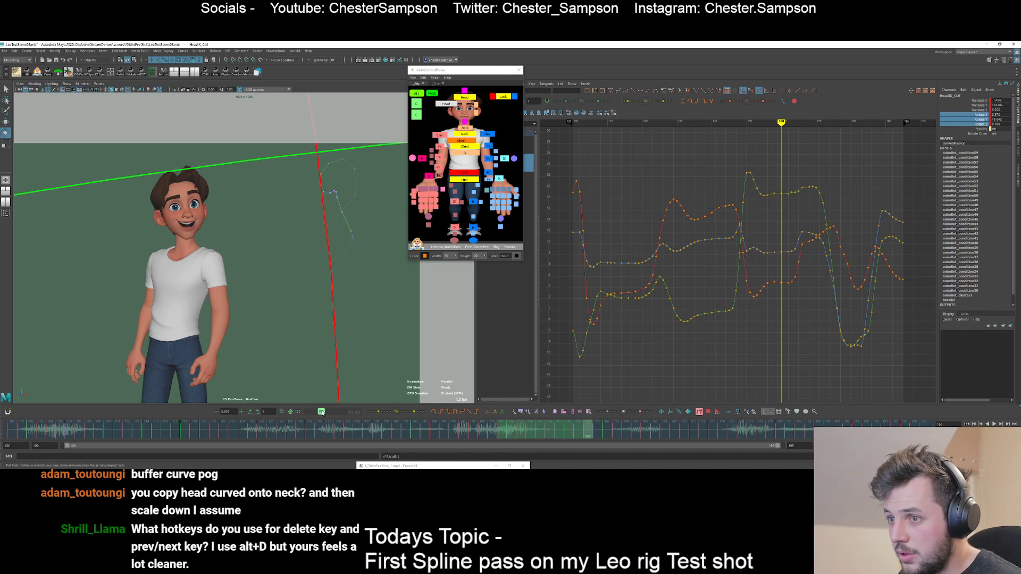
left_click_drag(322, 414, 319, 413)
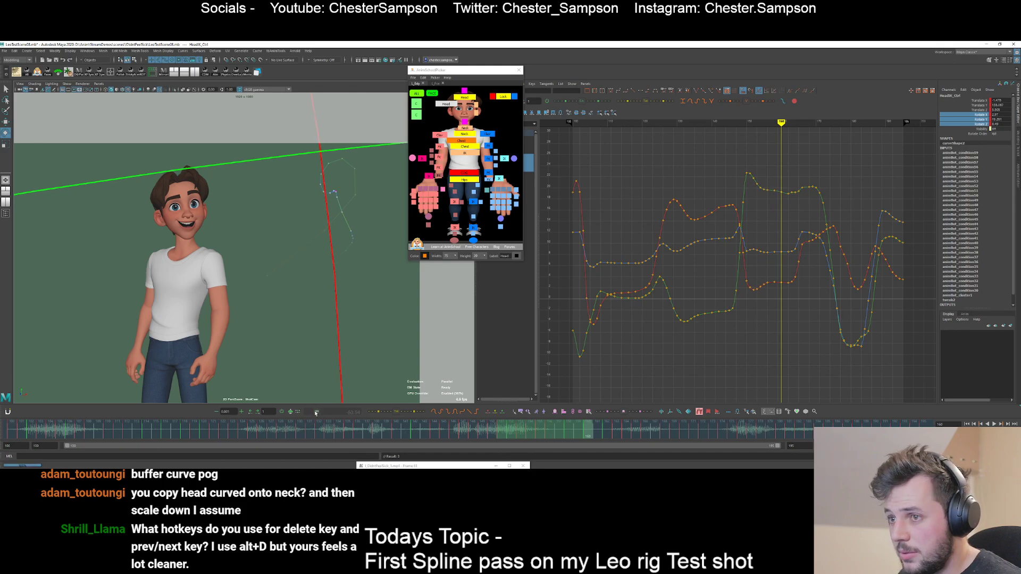
- Play the shot from several earlier points and restore the full camera framing to review the head motion
key("alt+comma")
key("alt+comma")
key("alt+comma")
key("alt+comma")
key("alt+comma")
key("alt+comma")
key("alt+comma")
key("alt+v")
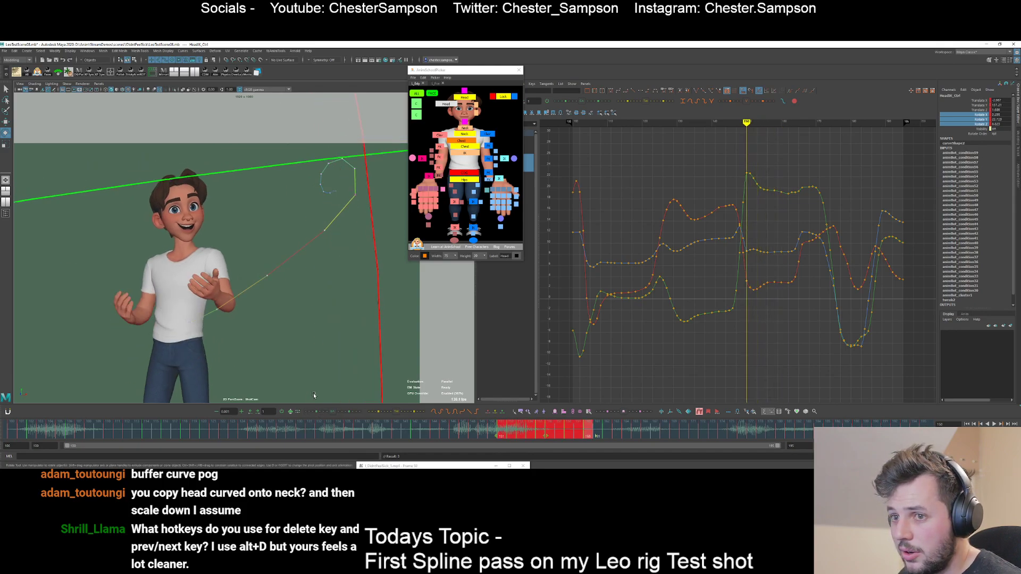
left_click(455, 436)
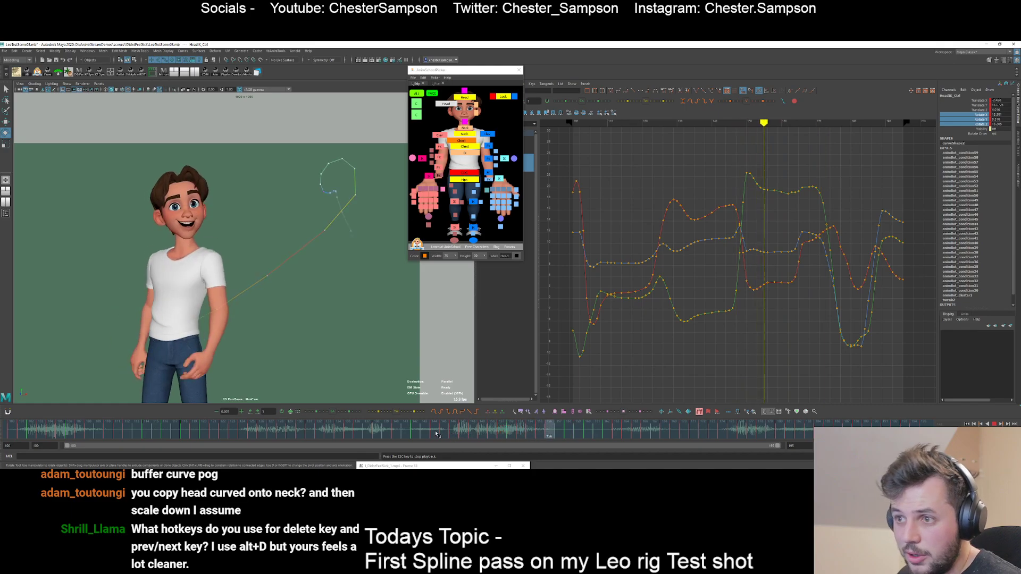
left_click(412, 433)
left_click(409, 431)
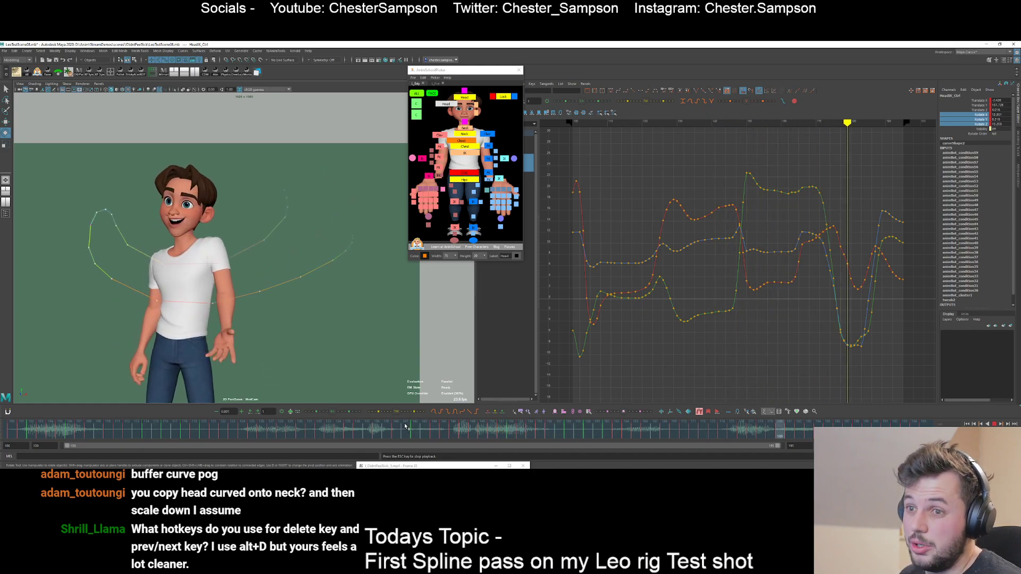
key("backslash")
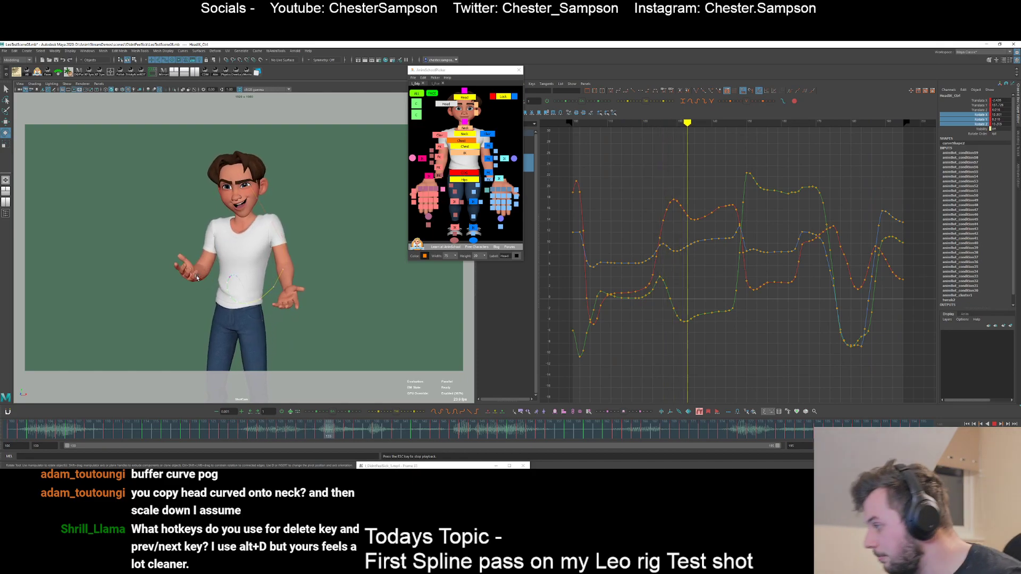
- Stop playback, hide the motion trail and shrink the rotate manipulator at frame 158
key("Escape")
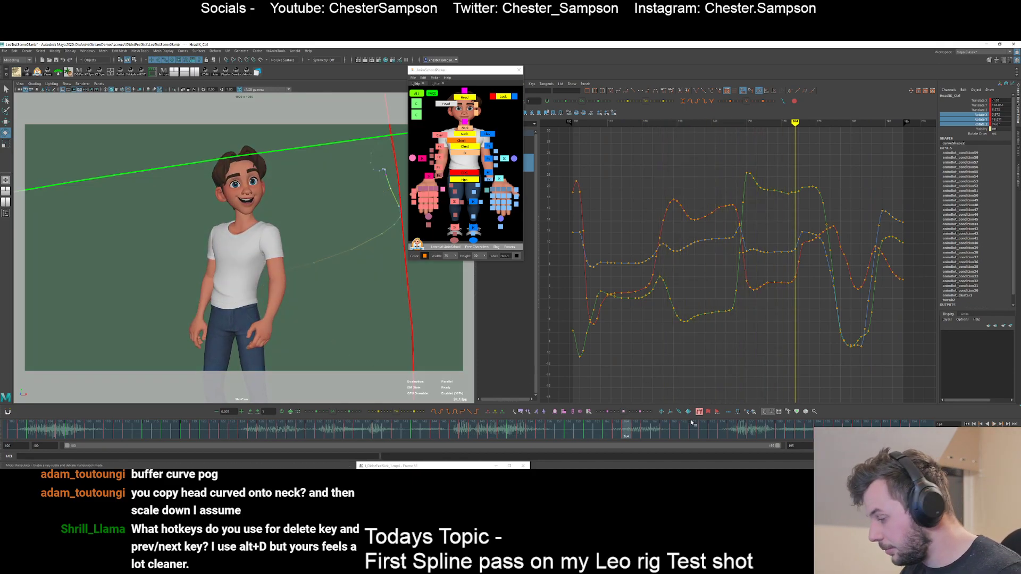
left_click_drag(210, 251, 193, 241)
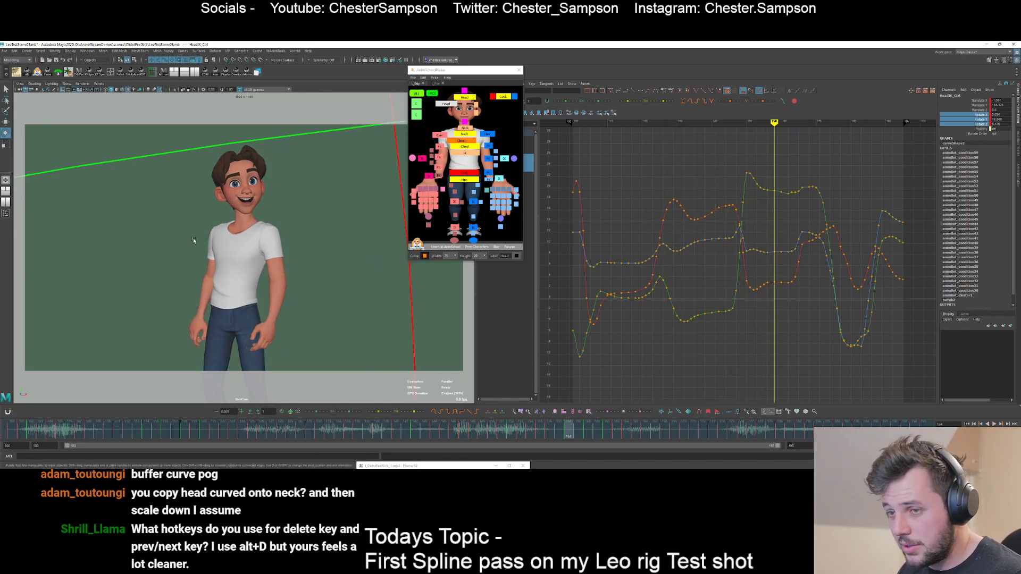
key("minus")
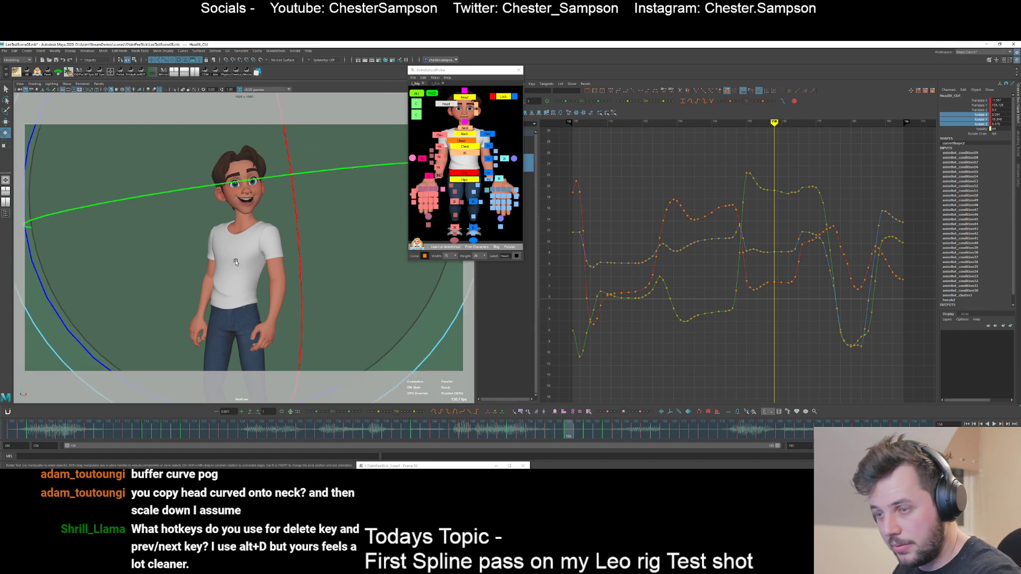
- Save the scene, play back the shot, restart it from about frame 116 to review the head motion, and stop playback
key("ctrl+s")
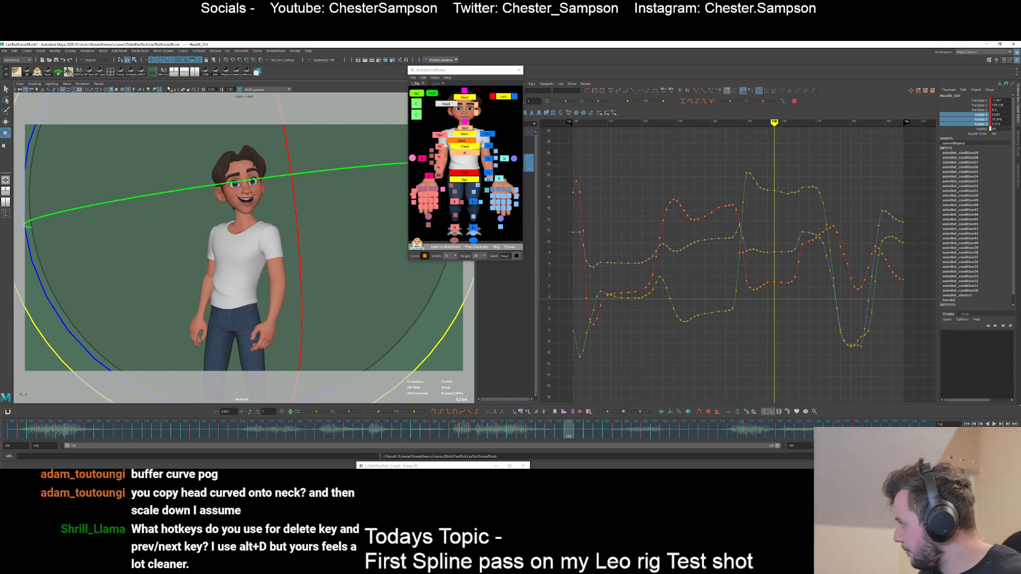
key("alt+v")
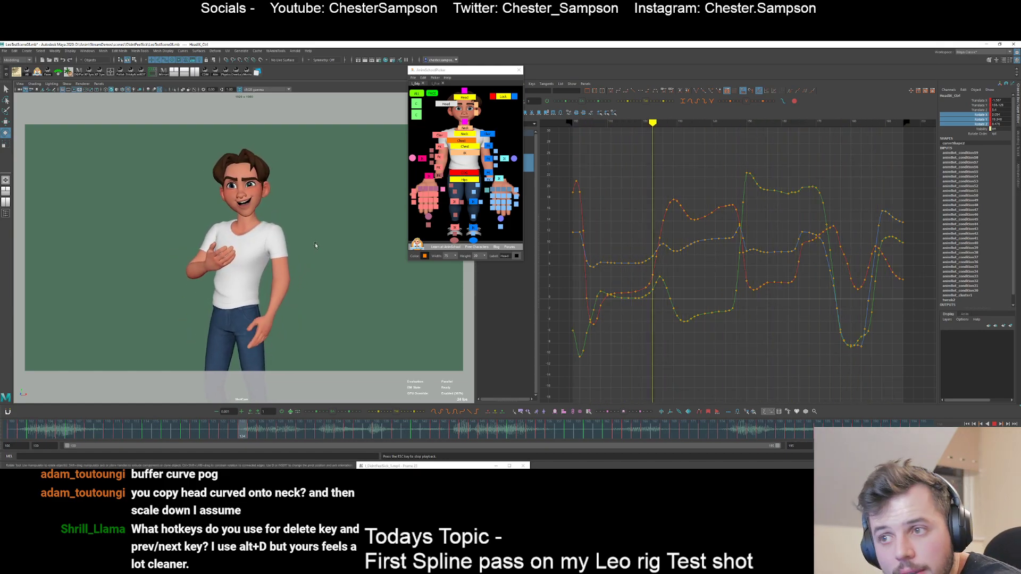
left_click(168, 430)
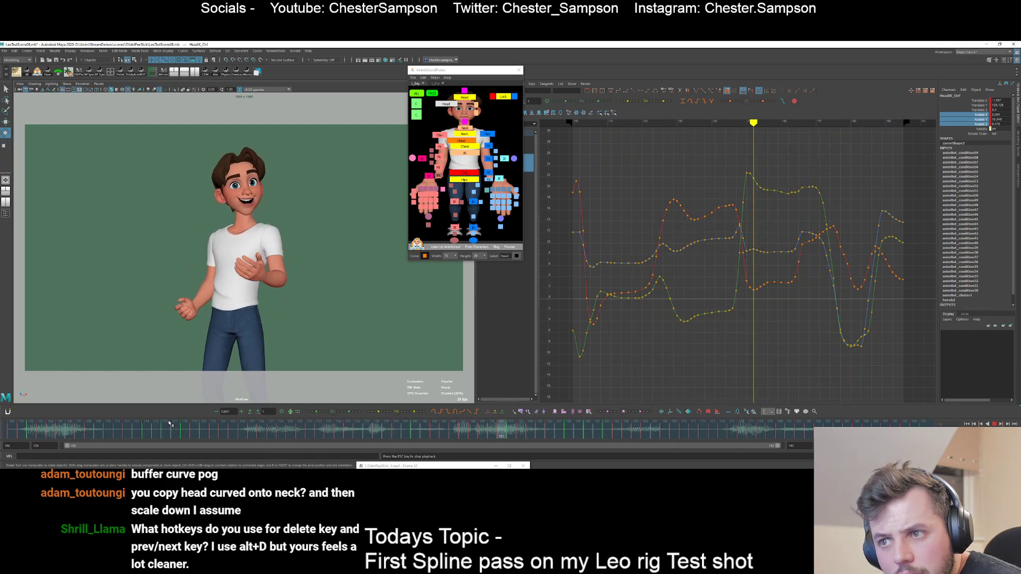
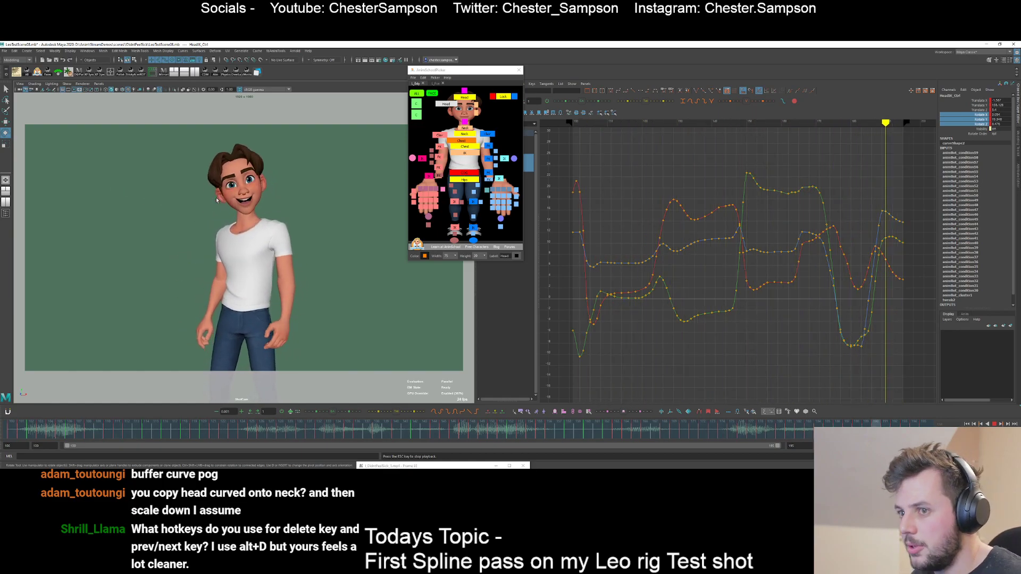
key("Escape")
key("q")
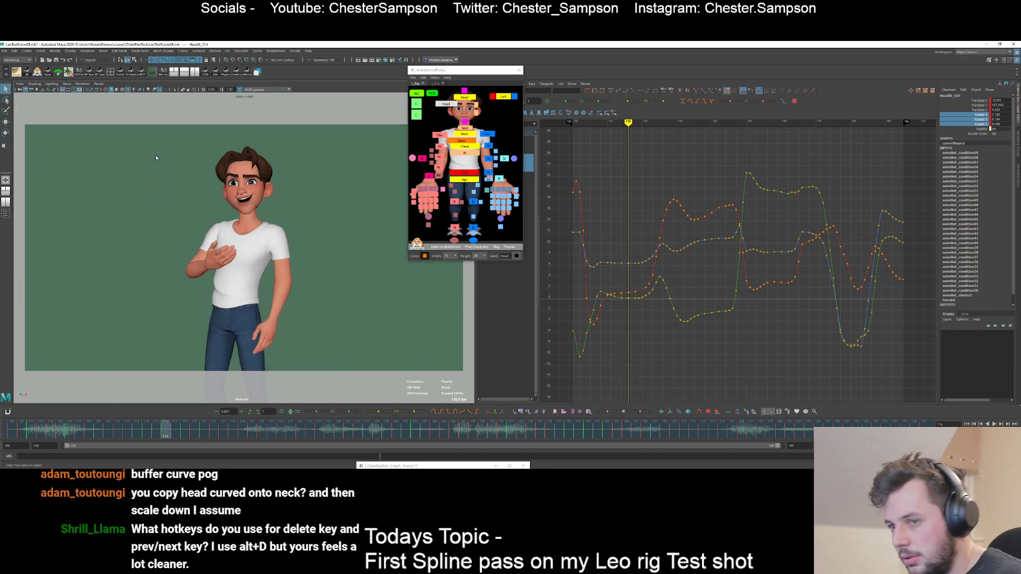
- Clear the selection and save the scene as a new numbered version in the same folder
left_click(155, 155)
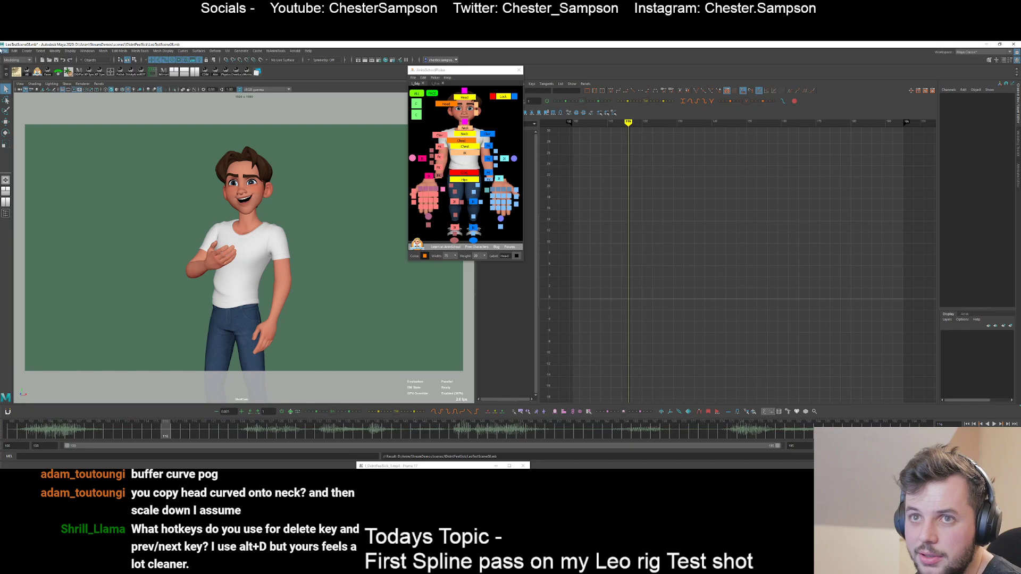
left_click(4, 51)
left_click(24, 75)
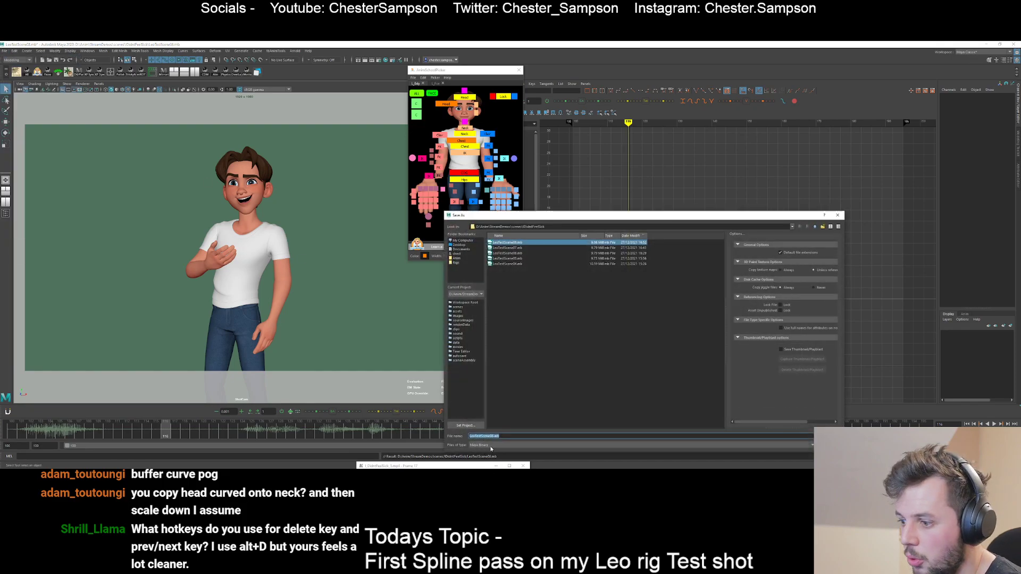
key("BackSpace")
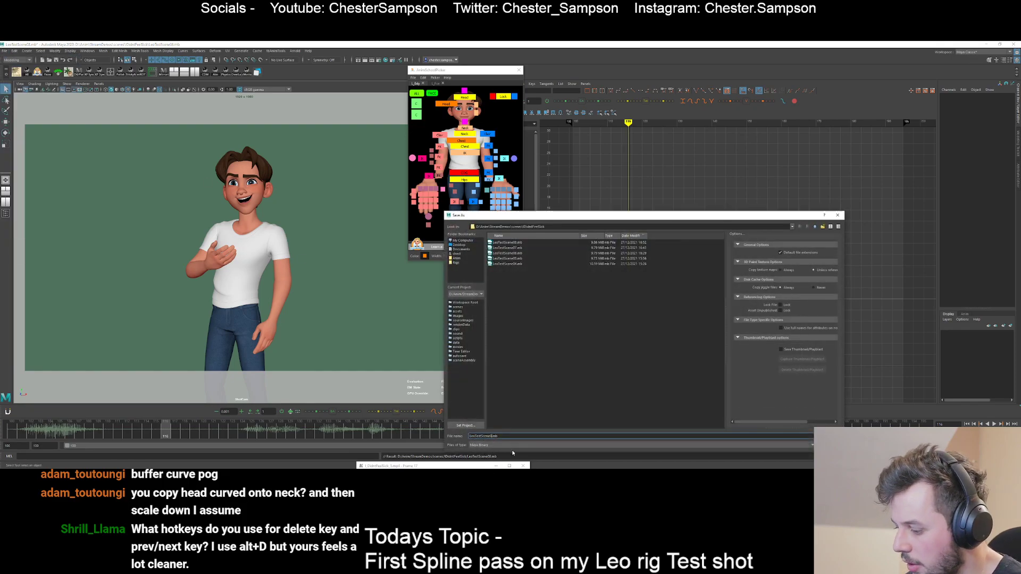
key("Return")
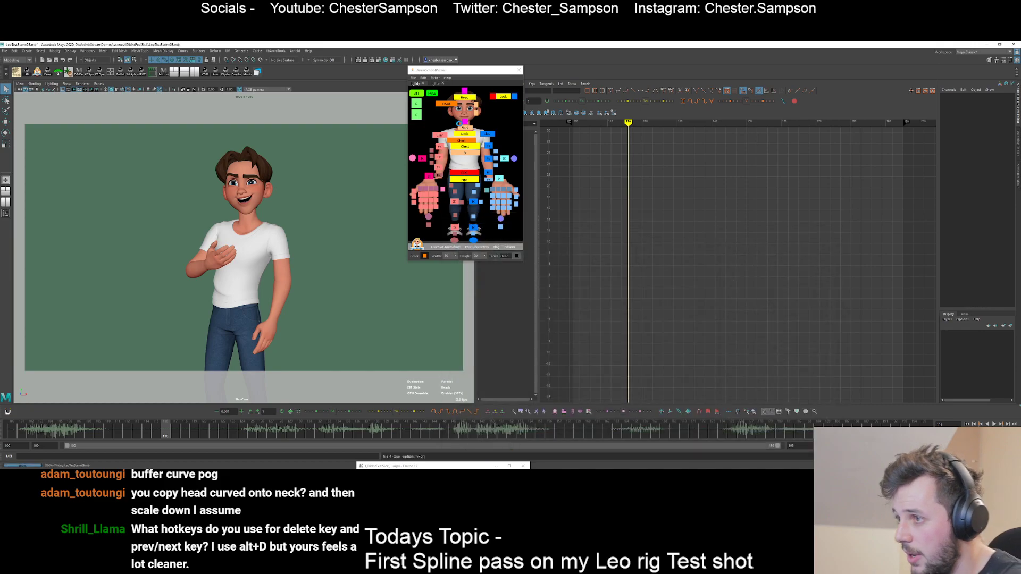
- Select both clavicle controls, isolate their Rotate Z curves and step back through the early keys
left_click(486, 134)
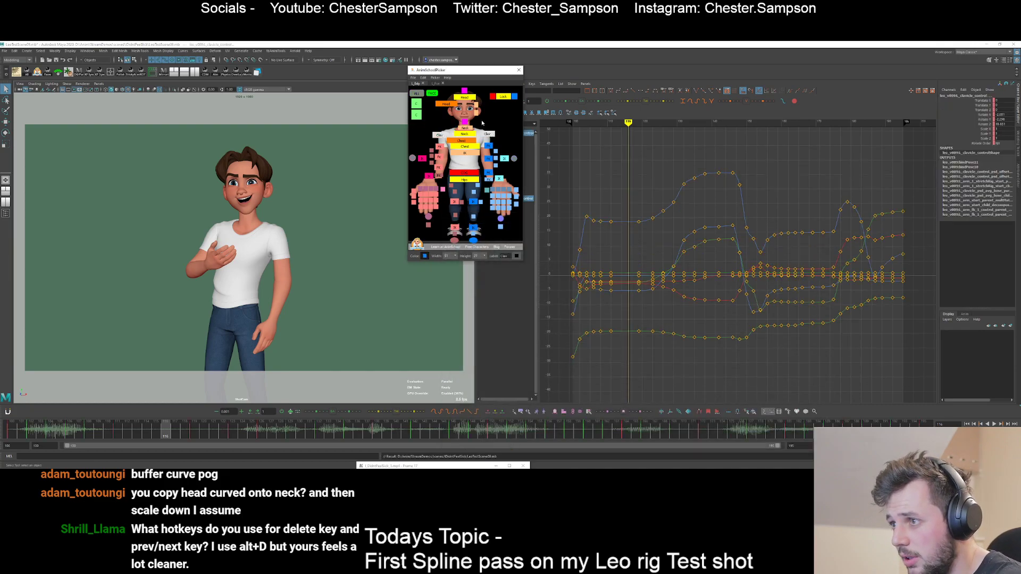
left_click(984, 124)
key("e")
key("comma")
key("comma")
key("comma")
key("comma")
key("comma")
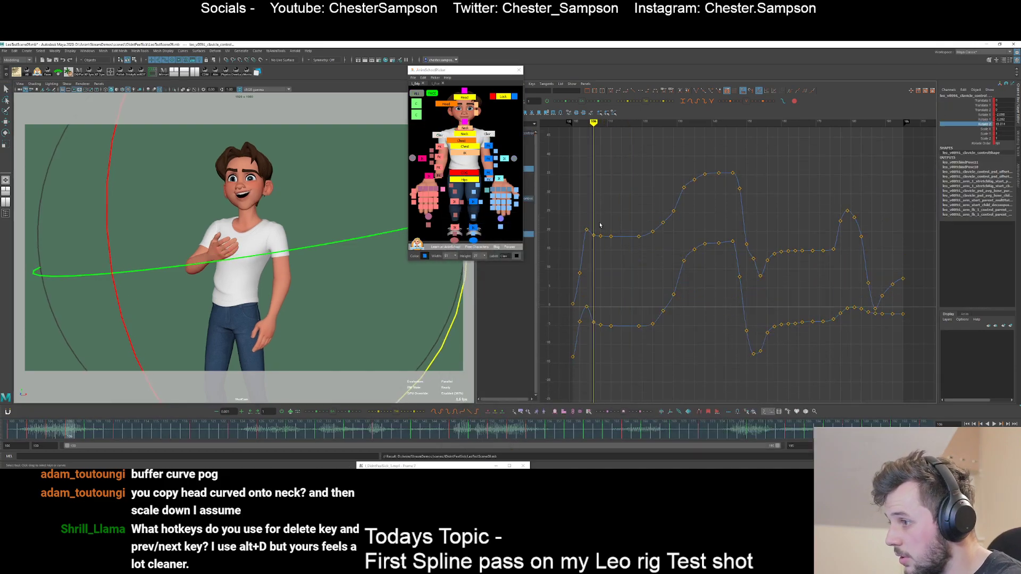
- Isolate the clavicles' Rotate X curves and set all of their keys to 0
left_click(985, 114)
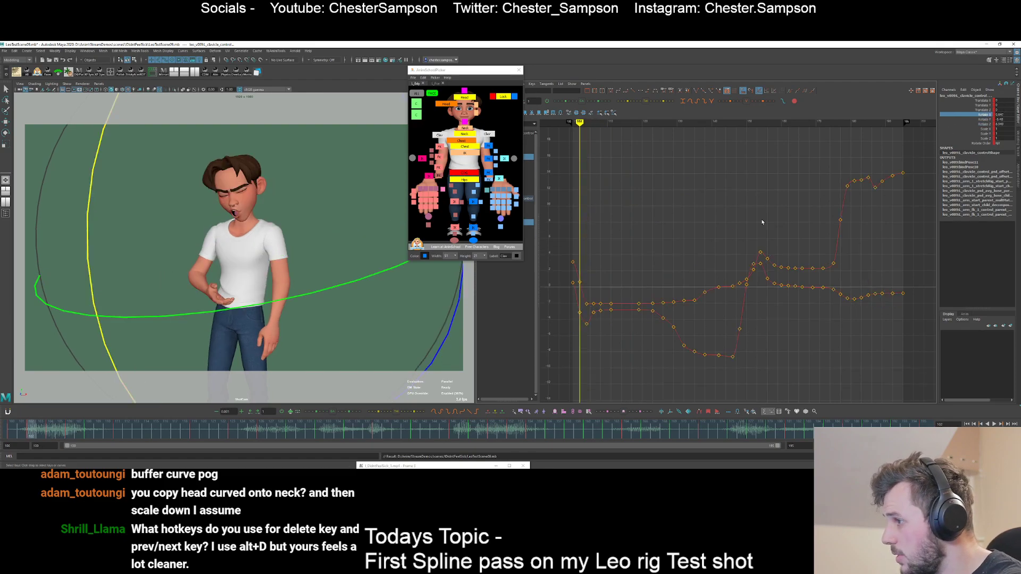
key("period")
key("period")
key("period")
key("period")
left_click_drag(625, 293, 625, 328)
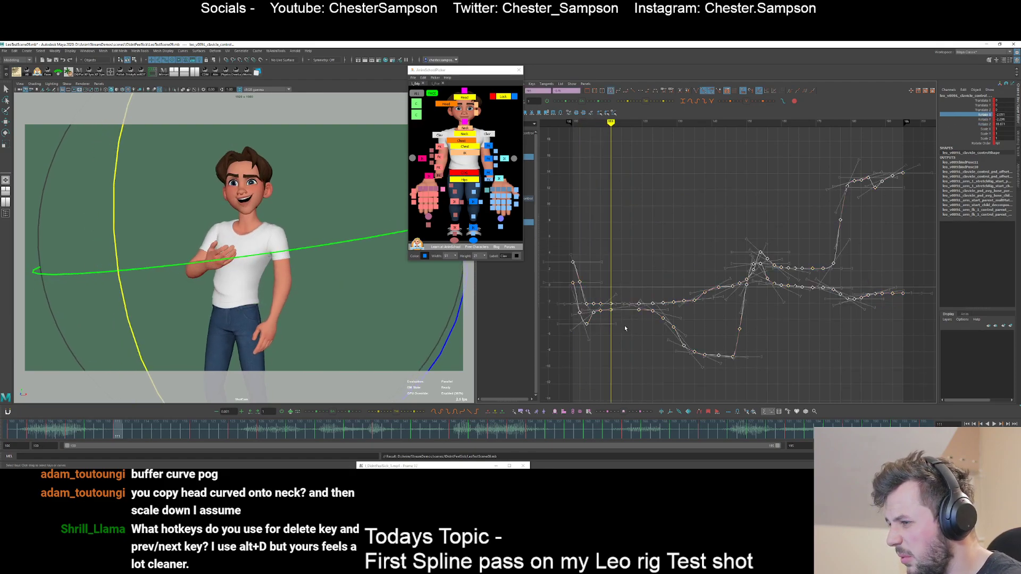
key("0")
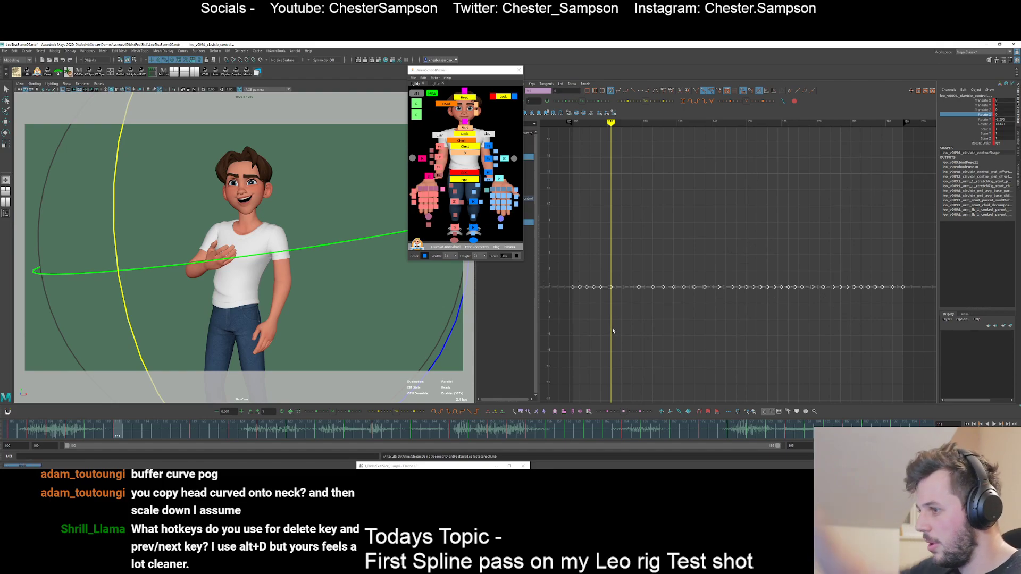
left_click(633, 314)
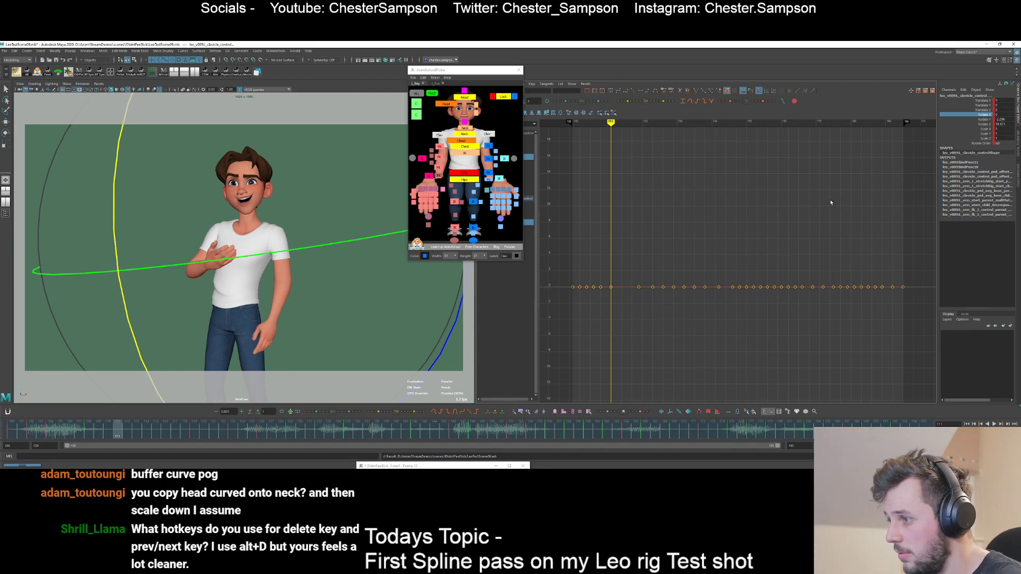
- Isolate the clavicles' Rotate Y curves and change the tangents of both first keys at frame 100
left_click(982, 120)
key("comma")
key("comma")
key("comma")
key("comma")
key("comma")
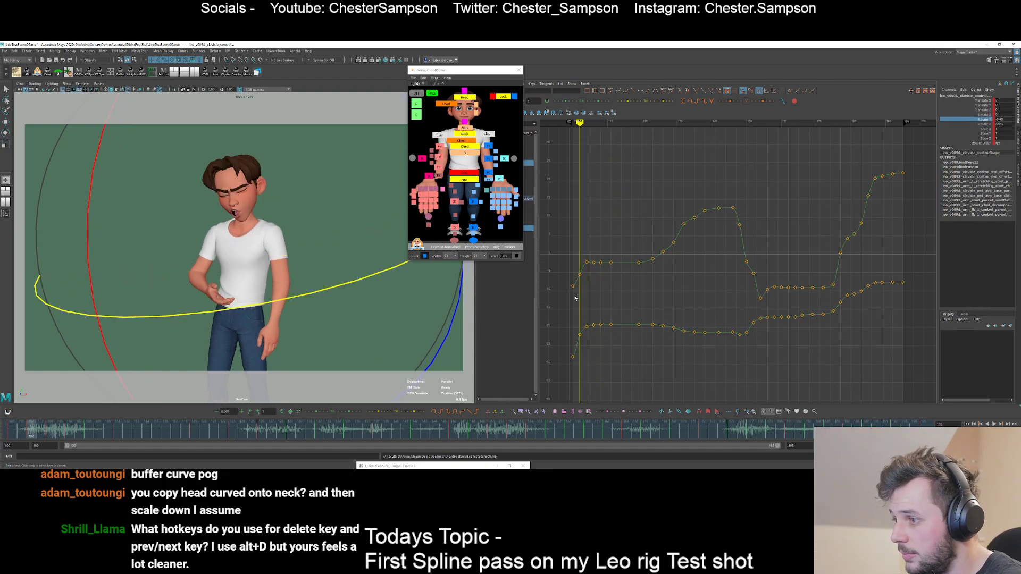
left_click_drag(563, 281, 580, 376)
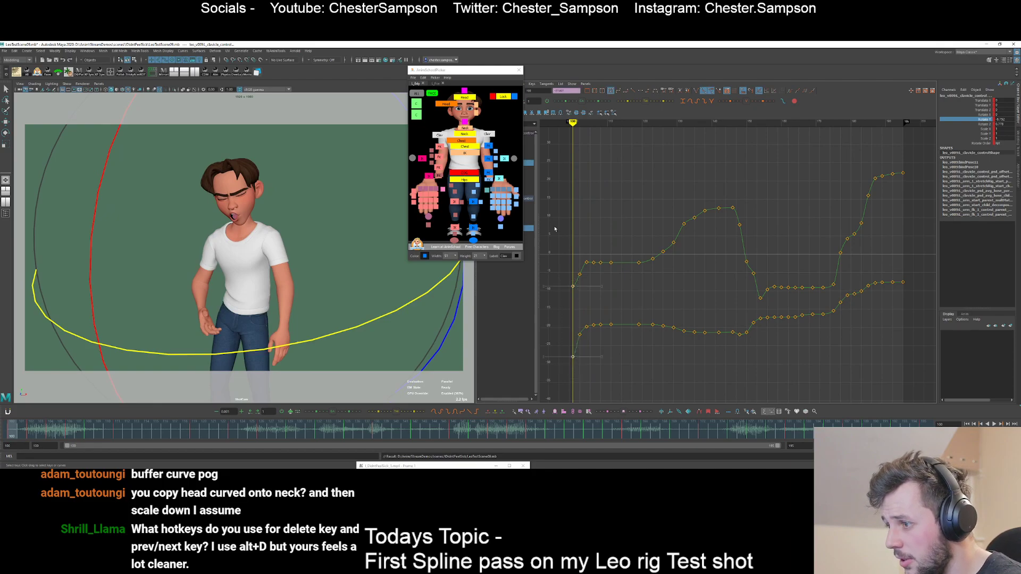
left_click(635, 94)
left_click(597, 303)
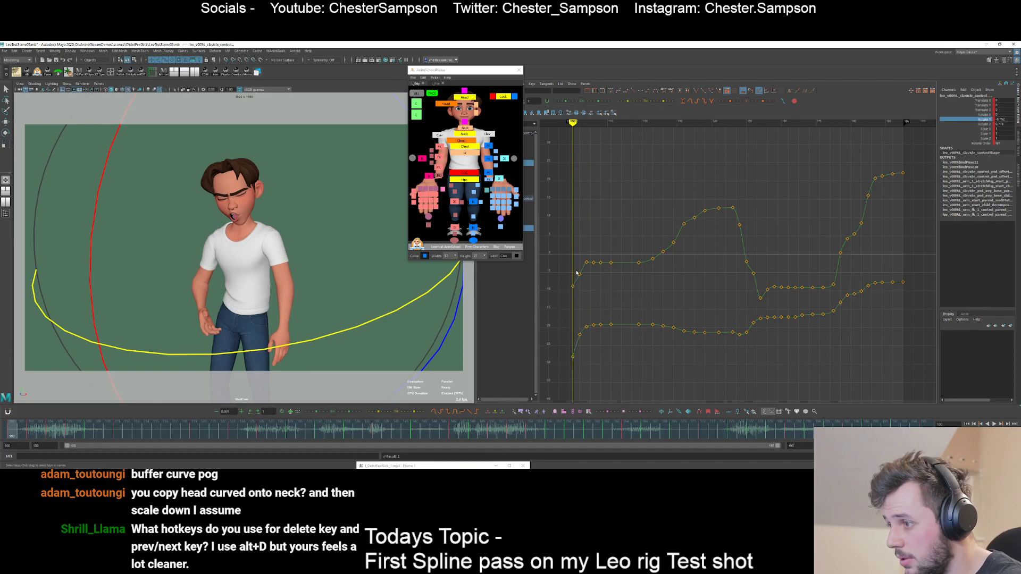
- Reshape the upper Rotate Y curve over about frames 102 to 124, raising the key at 106 and rounding the hold after it
key("period")
mouse_move(596, 286)
middle_mouse_down("shift")
mouse_move(596, 267)
mouse_move(597, 287)
middle_mouse_up("shift")
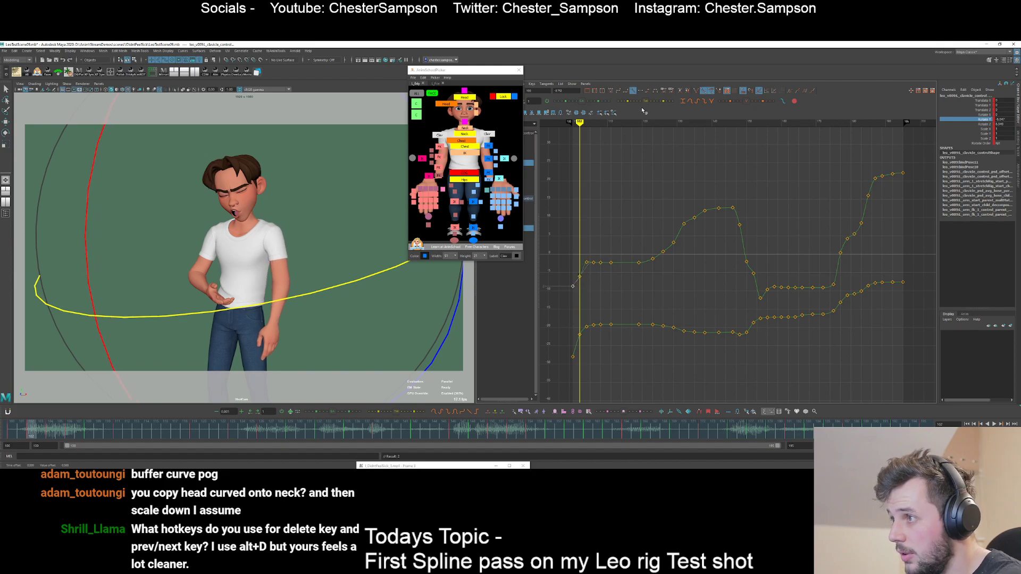
key("period")
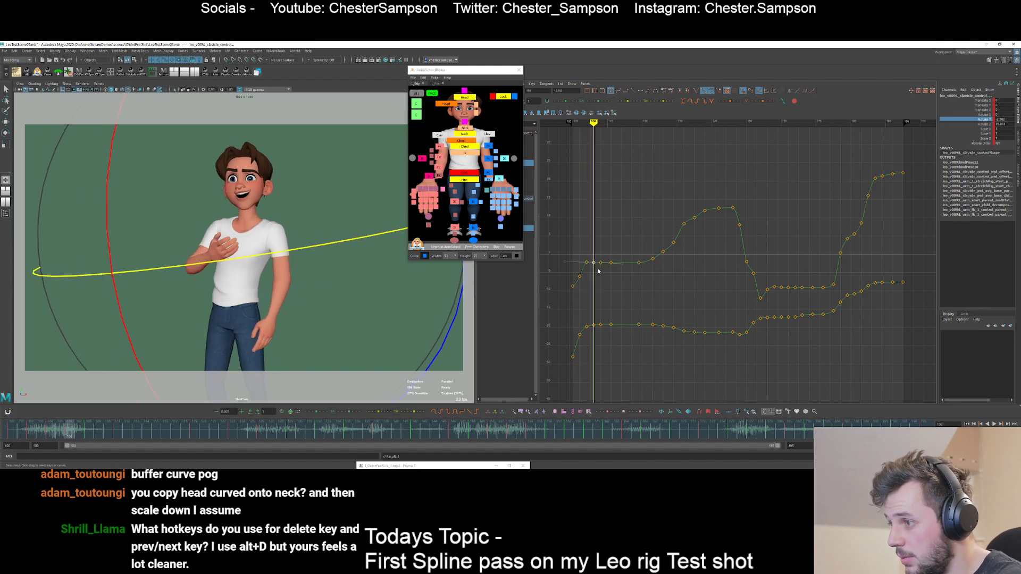
left_click(602, 272)
right_click_drag(602, 272, 597, 269, "alt+shift")
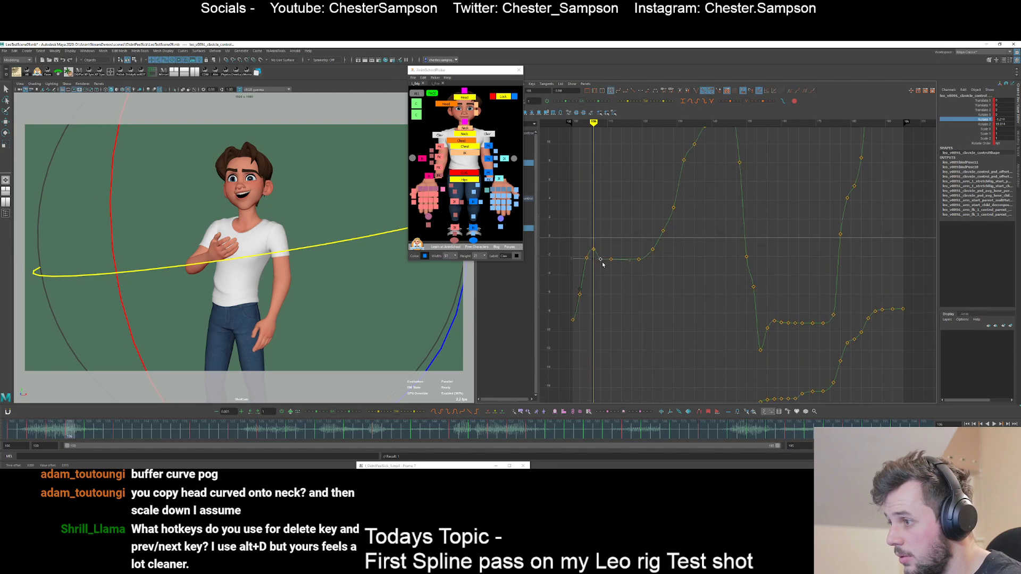
middle_click_drag(624, 246, 624, 249, "shift")
left_click(628, 248)
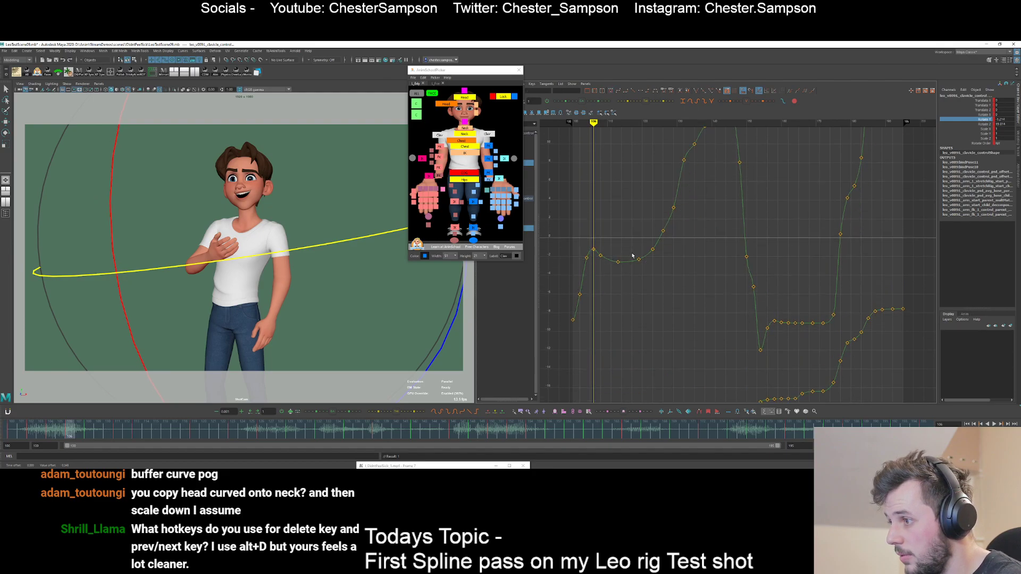
left_click_drag(633, 244, 659, 268)
middle_click_drag(649, 262, 649, 263, "shift")
left_click(659, 244)
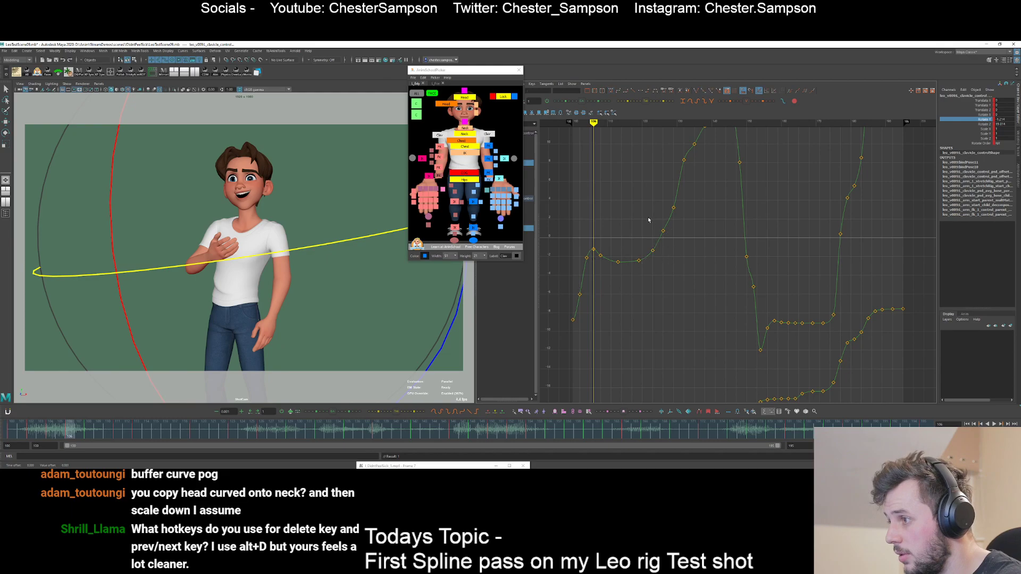
- Round off the peak of the upper Rotate Y curve by repositioning its keys between about frames 132 and 148
middle_click_drag(670, 259, 630, 277, "alt")
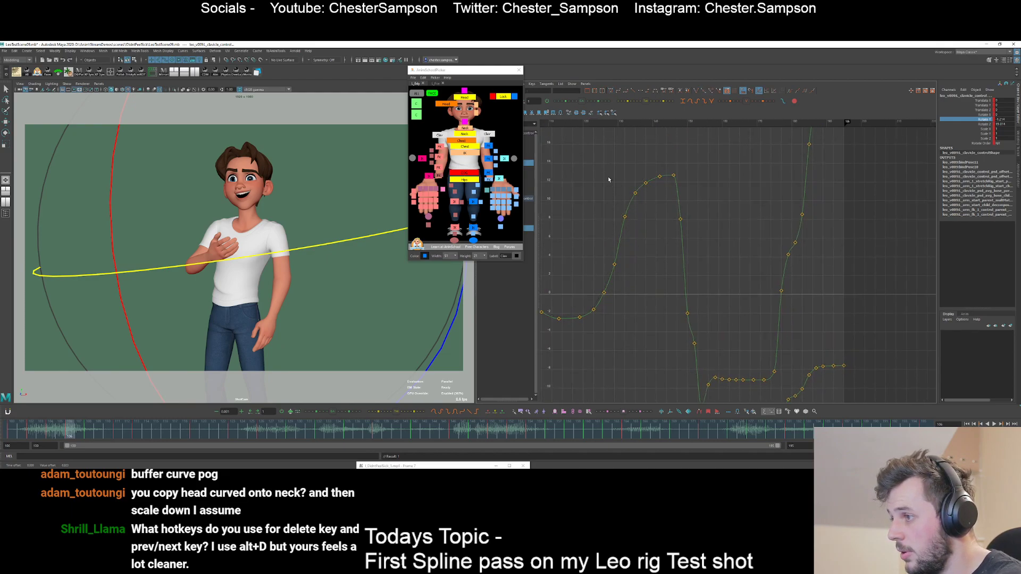
left_click_drag(655, 207, 655, 208)
middle_click_drag(650, 206, 645, 200, "shift")
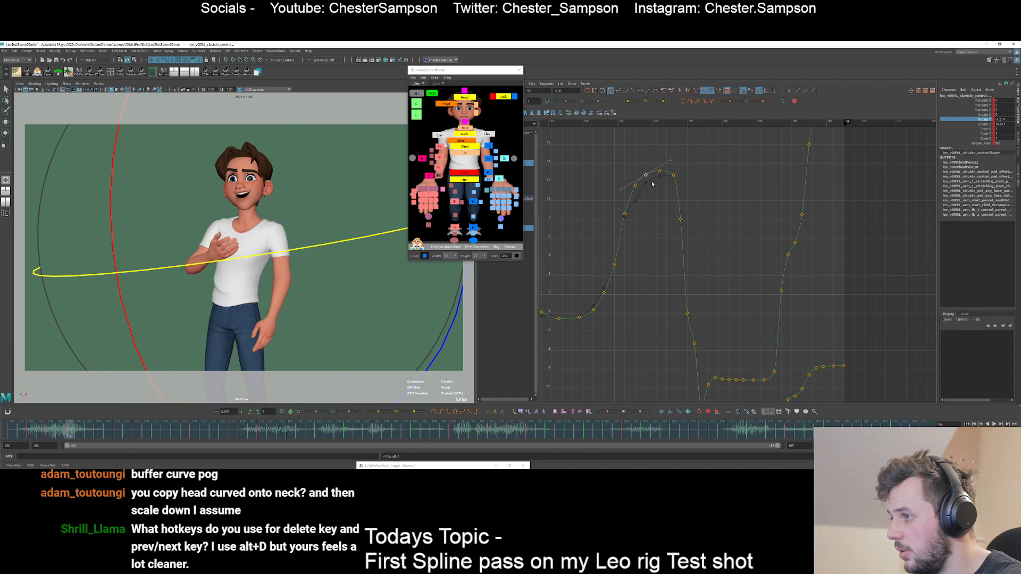
middle_click_drag(684, 176, 684, 179, "shift")
left_click_drag(627, 170, 649, 194)
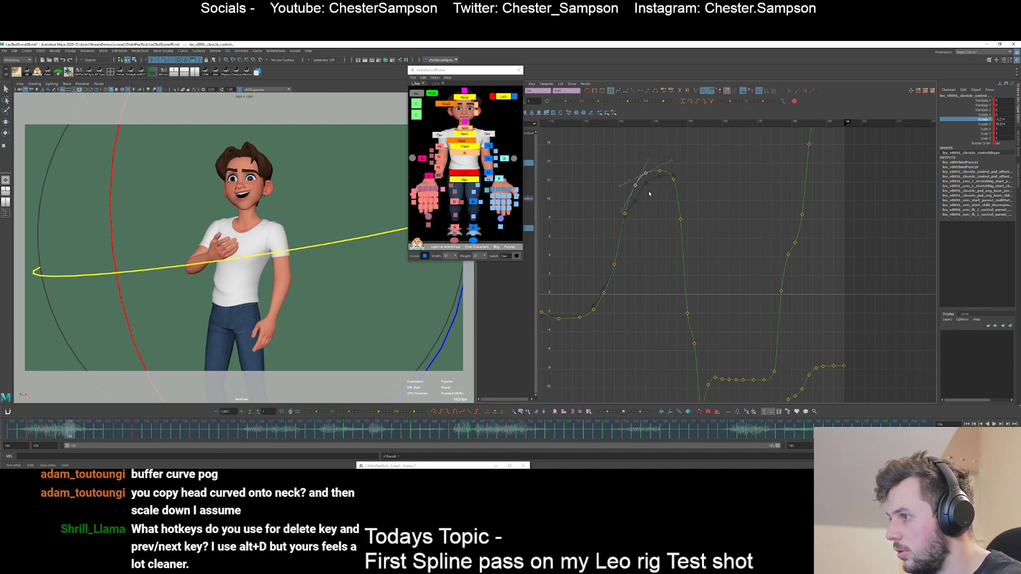
left_click(650, 196)
left_click(681, 219)
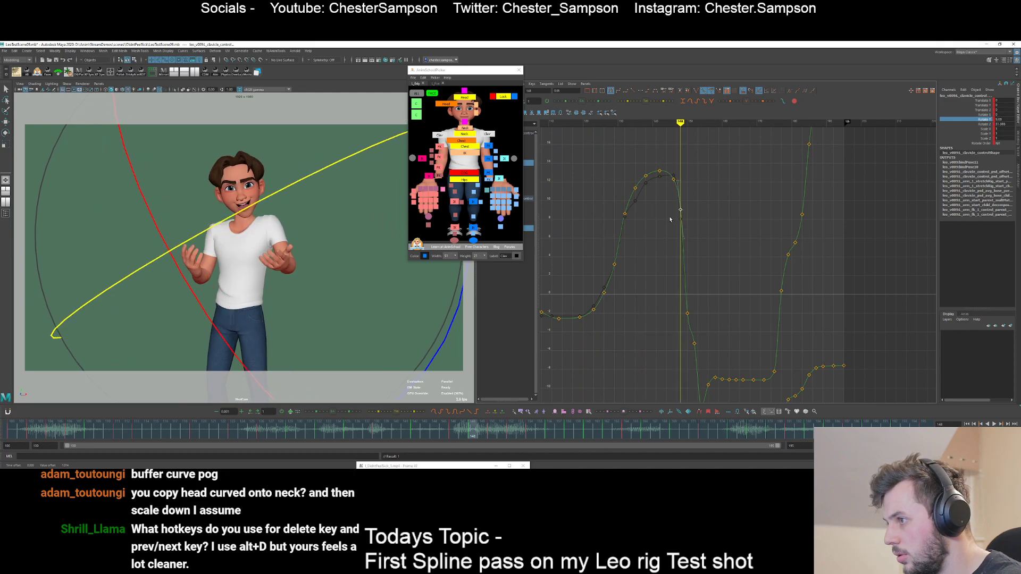
- Reshape the low point of the upper Rotate Y curve over about frames 152 to 156 into a smoother dip
left_click(670, 220)
key("period")
key("period")
middle_click_drag(666, 309, 655, 249, "alt")
left_click_drag(671, 307, 692, 279)
middle_click_drag(693, 284, 694, 308, "shift")
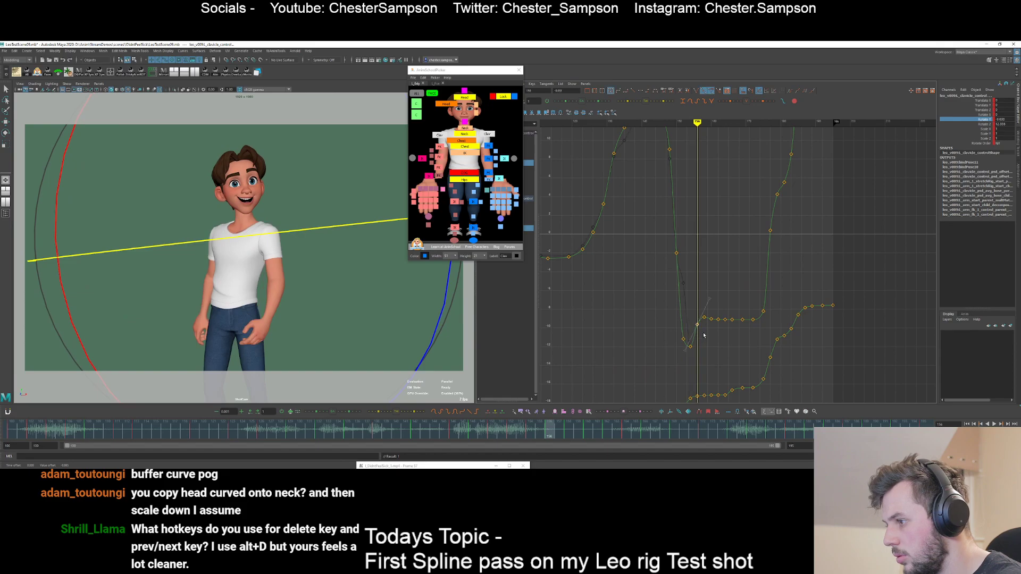
key("ctrl+z")
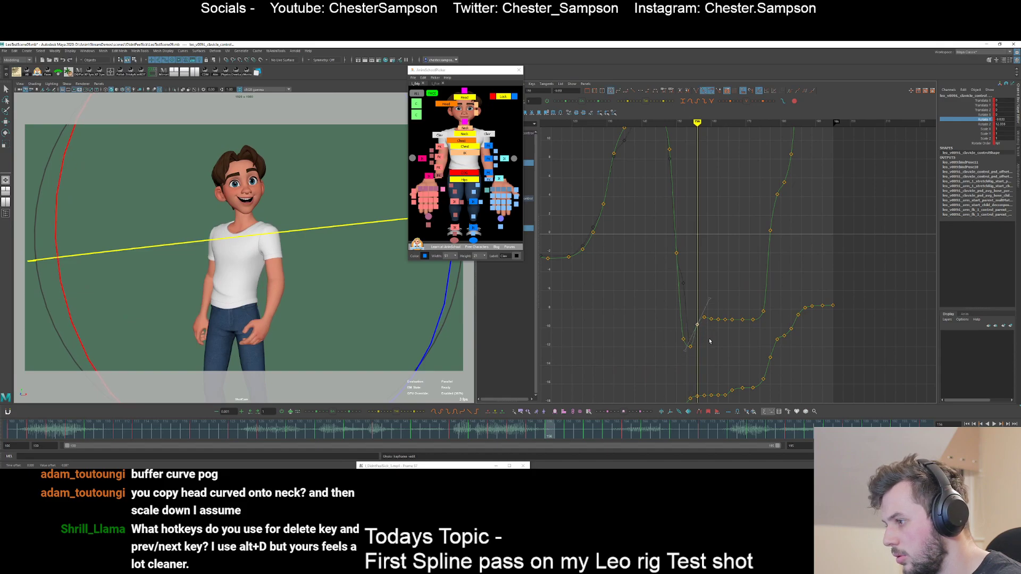
key("alt+comma")
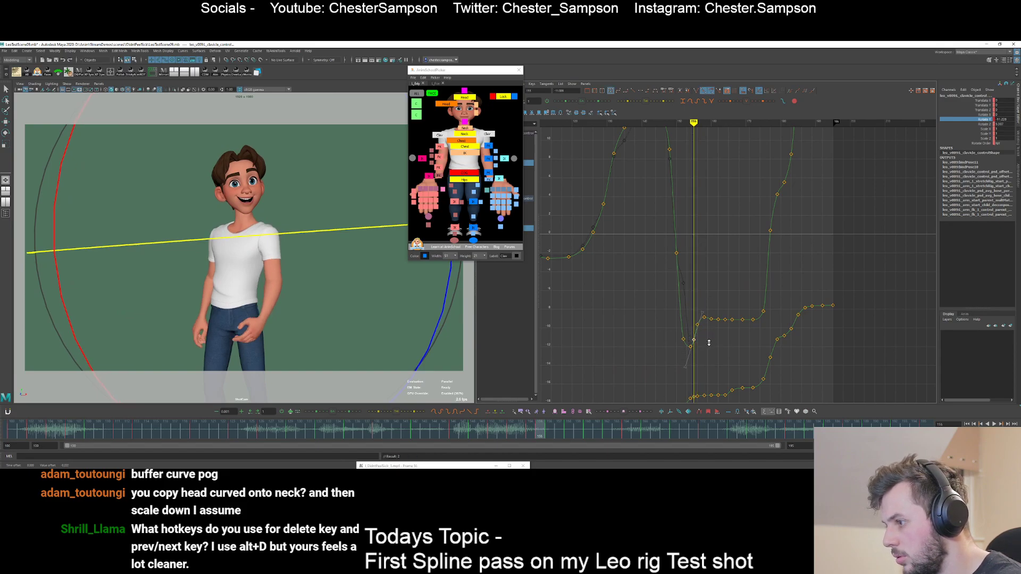
- Select only the character's left clavicle and smooth its Rotate Y keys from about frame 156 to 175 with the animBot slider
left_click(488, 135)
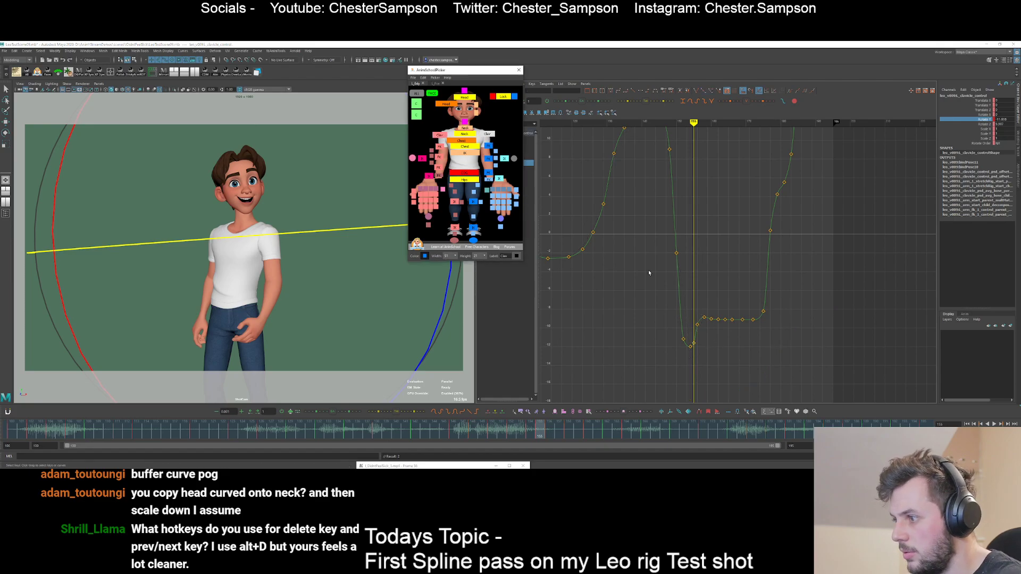
key("period")
key("period")
key("period")
left_click_drag(701, 300, 766, 328)
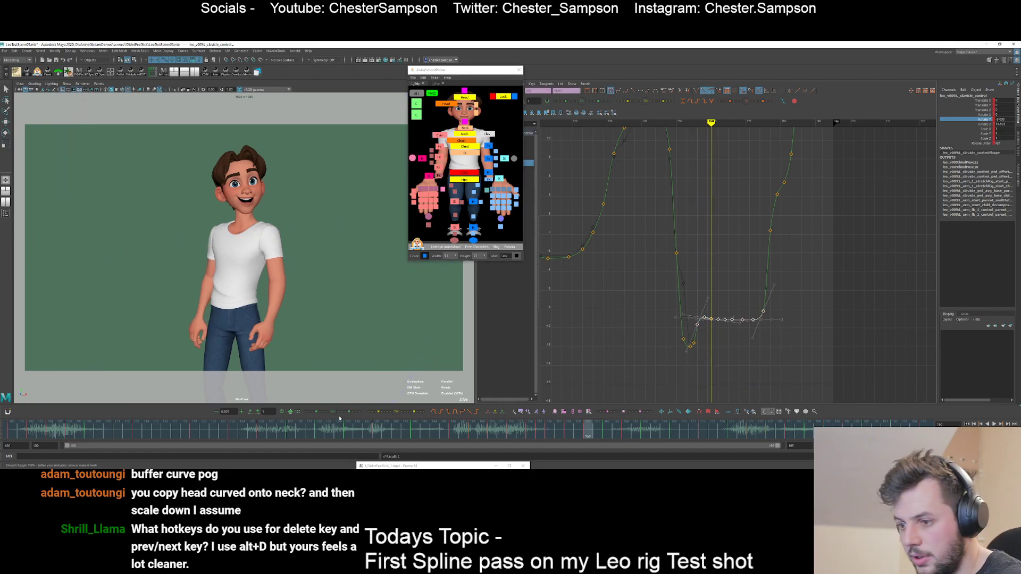
left_click_drag(325, 414, 318, 414)
left_click(739, 355)
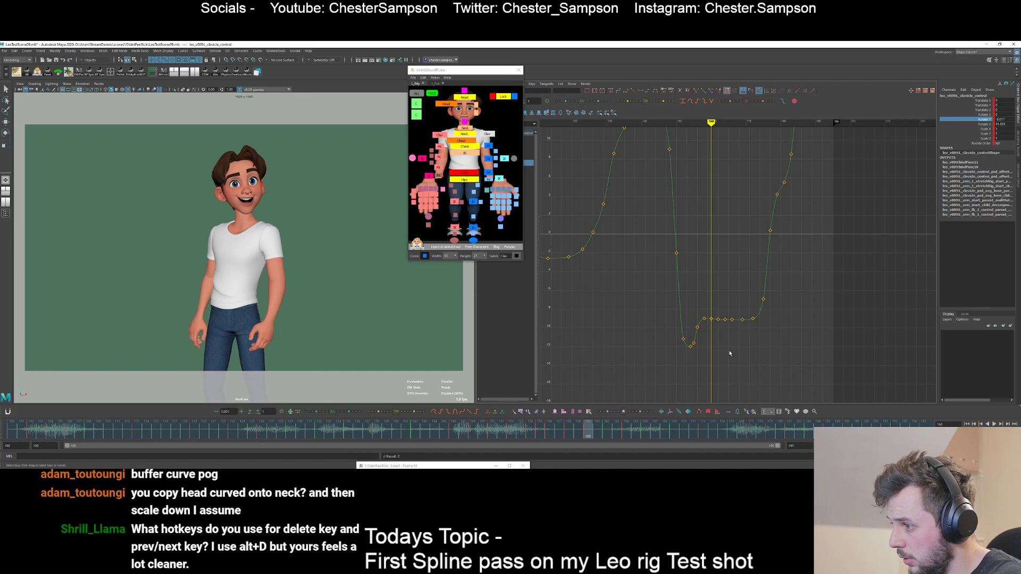
- Thin out the left clavicle's Rotate Y hold between about frames 158 and 172 by deleting the keys at about 164 and 169
right_click_drag(730, 352, 735, 341, "alt+shift")
middle_click_drag(735, 341, 724, 224, "alt")
key("period")
right_click_drag(711, 308, 712, 303, "alt+shift")
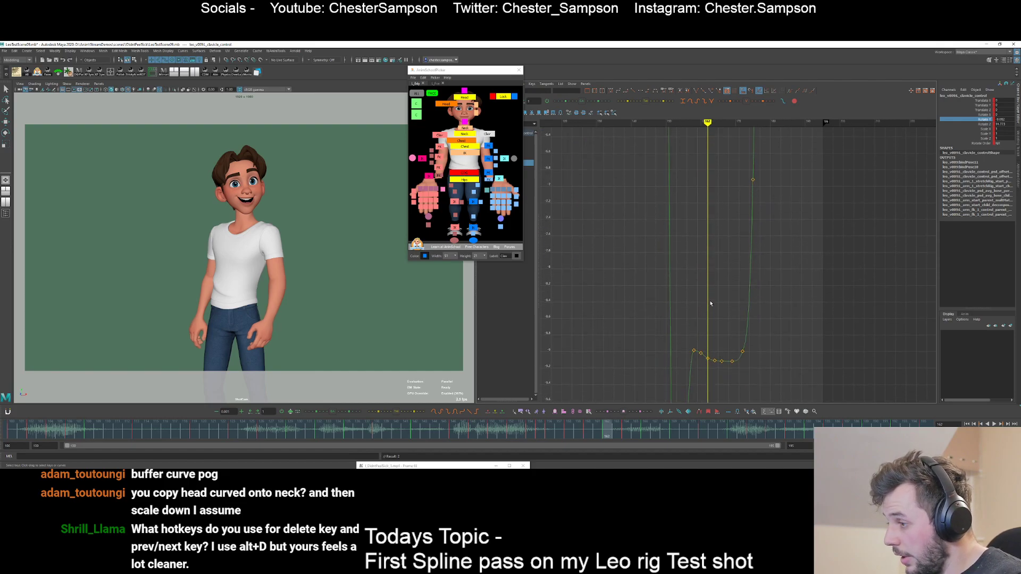
middle_click_drag(717, 321, 714, 254, "alt")
key("period")
key("period")
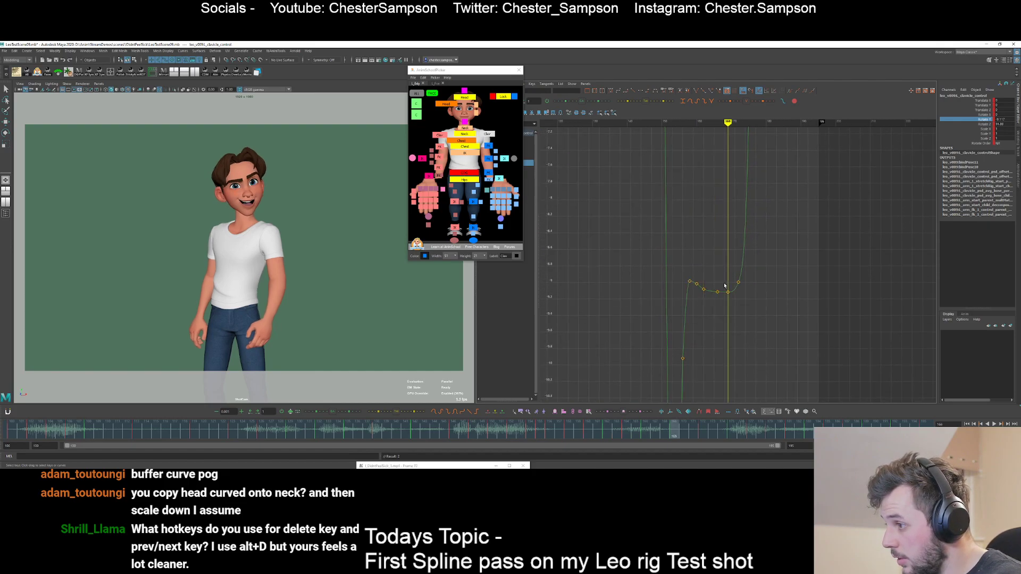
key("comma")
key("comma")
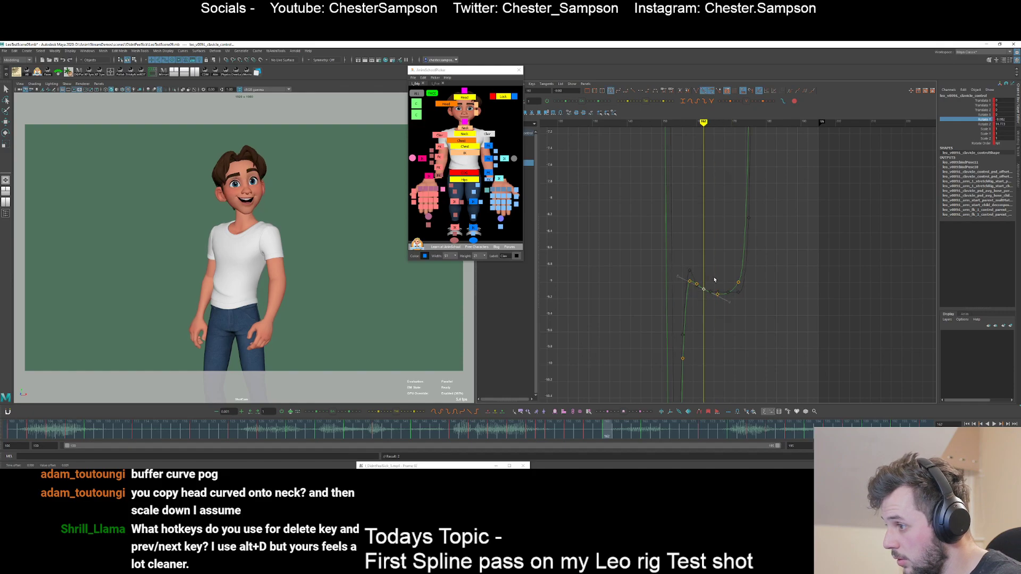
key("period")
key("period")
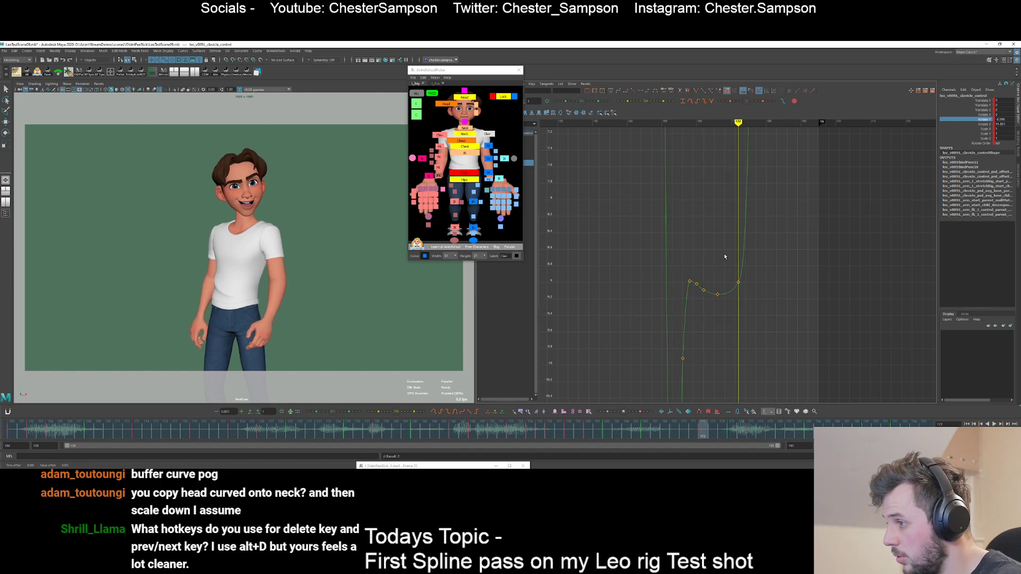
- Lower the Rotate Y key at about frame 175 so the curve eases more gently out of the hold
mouse_move(725, 255)
right_mouse_down("alt")
mouse_move(672, 255)
mouse_move(721, 247)
right_mouse_up("alt")
middle_click_drag(721, 248, 660, 319, "alt")
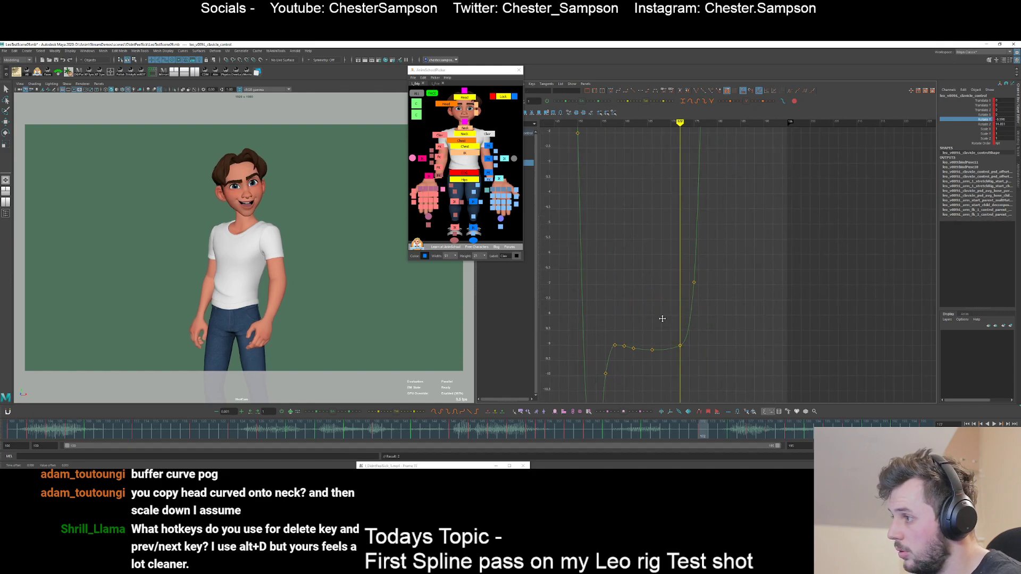
left_click_drag(683, 269, 718, 297)
middle_click_drag(733, 294, 733, 313, "shift")
left_click(704, 305)
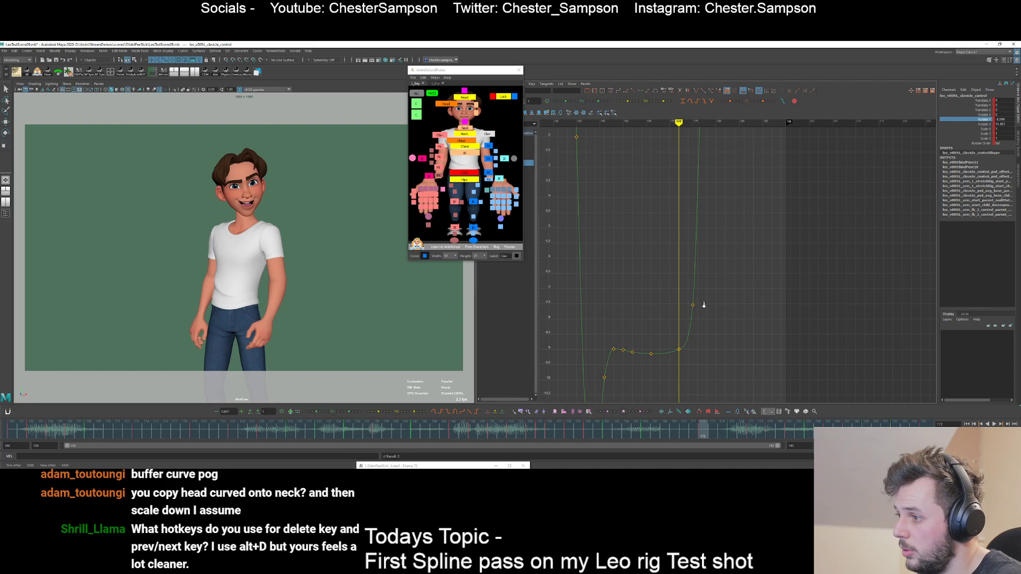
right_click_drag(704, 305, 697, 278, "alt")
middle_click_drag(697, 278, 690, 353, "alt")
- Try lowering the Rotate Y key at about frame 179 on the rising slope, and undo the move
key("period")
key("period")
right_click_drag(683, 270, 675, 234, "alt")
middle_click_drag(718, 233, 682, 238, "alt")
key("period")
left_click_drag(651, 237, 673, 260)
middle_click_drag(673, 260, 678, 332, "shift")
key("ctrl+z")
key("comma")
key("comma")
key("comma")
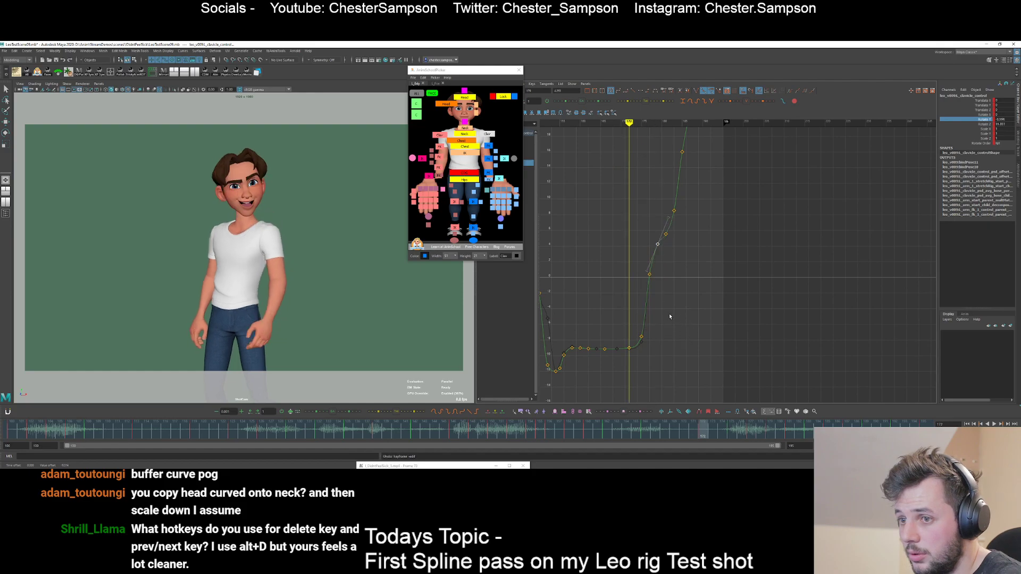
- Check the poses along the final Rotate Y rise and lower the key at about frame 183 slightly
key("period")
key("period")
key("period")
key("period")
key("period")
key("period")
key("period")
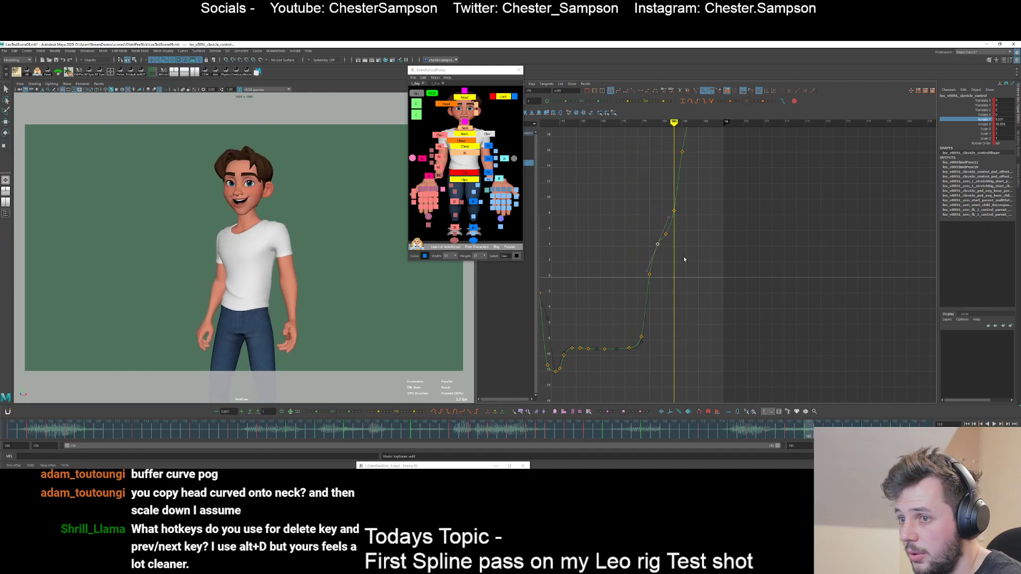
middle_click_drag(688, 248, 699, 306, "alt")
left_click(678, 276)
key("comma")
key("comma")
left_click_drag(678, 258, 696, 278)
middle_click_drag(700, 276, 704, 281, "shift")
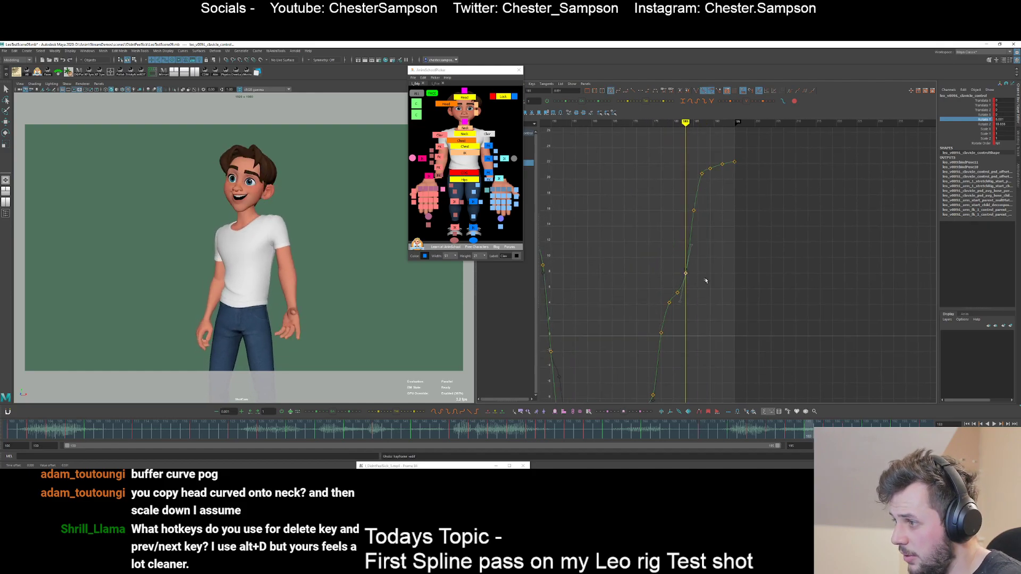
- Lower the Rotate Y key at about frame 187 slightly and compare the poses on the neighbouring keys
key("period")
key("period")
left_click_drag(693, 163, 714, 182)
left_click(708, 174)
middle_click_drag(706, 190, 725, 181, "shift")
left_click(724, 182)
key("comma")
key("comma")
key("period")
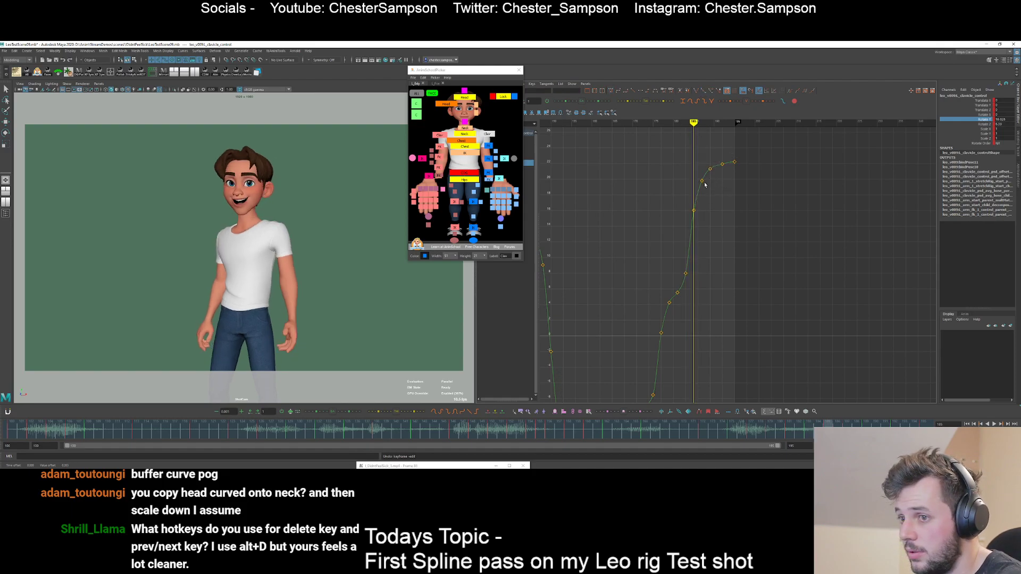
key("comma")
key("comma")
key("comma")
key("period")
key("period")
key(".")
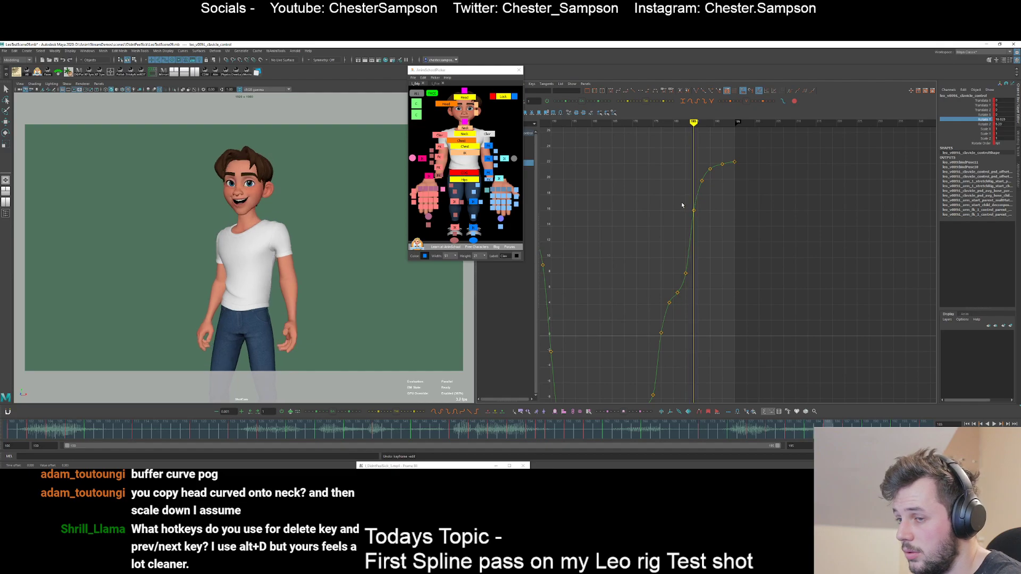
- Raise the Rotate Y keys at about frames 185 and 187 so the curve overshoots in a peak
middle_click_drag(703, 227, 712, 165)
key(".")
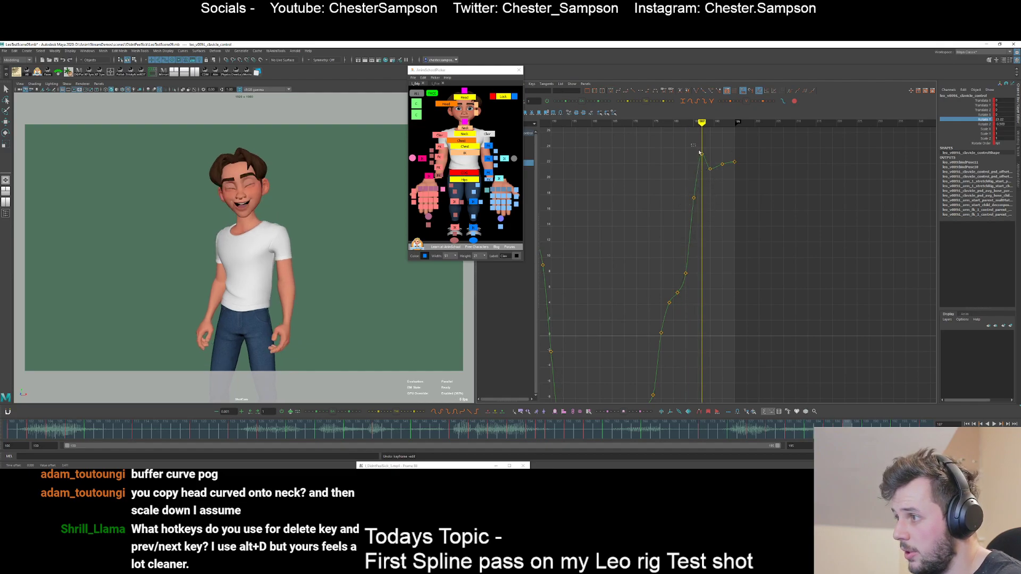
left_click_drag(700, 152, 708, 164)
middle_click_drag(691, 190, 690, 178)
key(".")
- Raise the Rotate Y key at about frame 189 and lower the last key so the curve settles down from the peak
left_click_drag(705, 162, 713, 172)
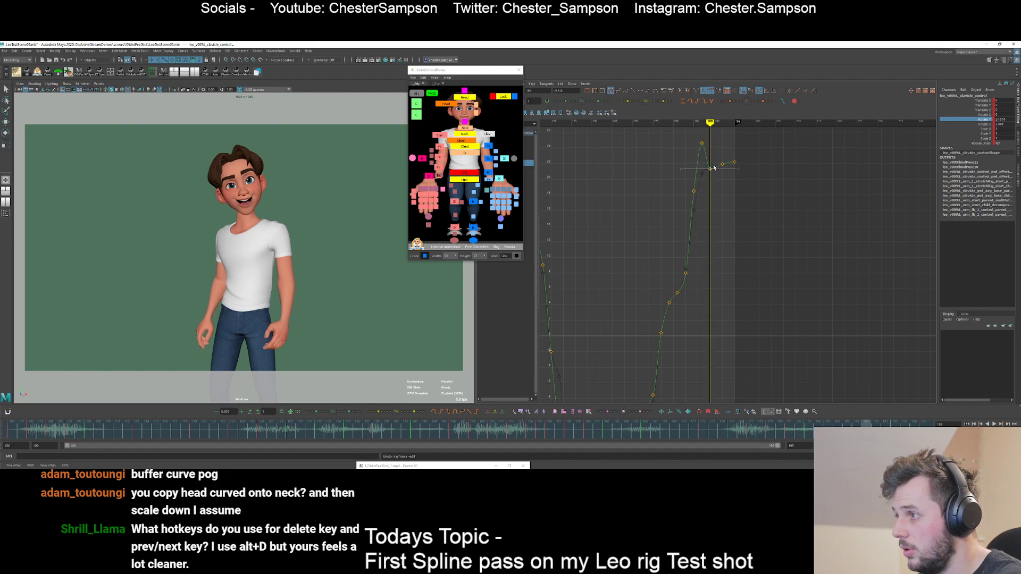
middle_click_drag(712, 170, 709, 159, "shift")
left_click(718, 155)
left_click_drag(725, 149, 741, 166)
middle_click_drag(742, 166, 740, 170, "shift")
left_click(722, 172)
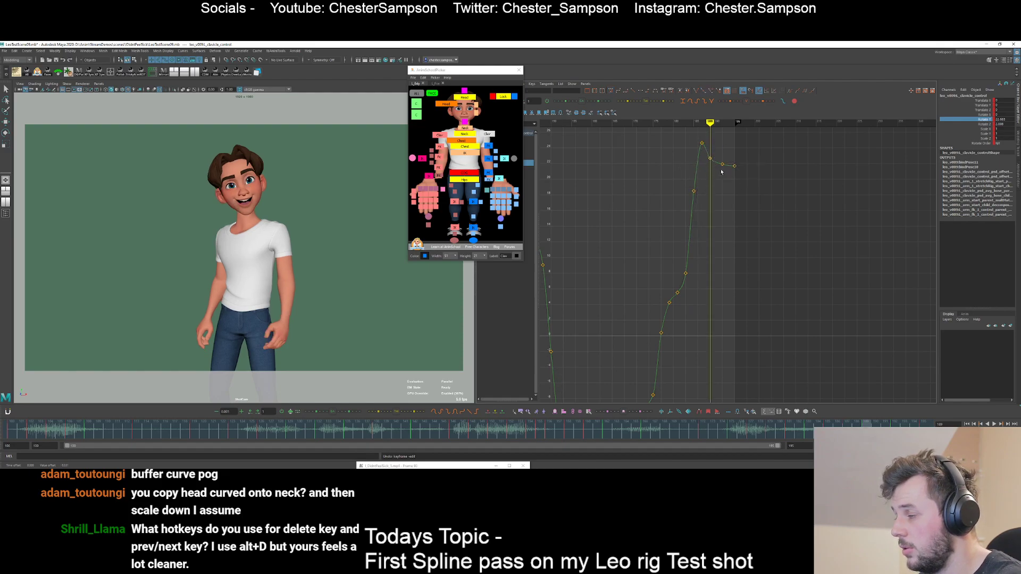
- Show the left clavicle's Rotate Z curve and add a key at about frame 101, slightly below the first key
key("a")
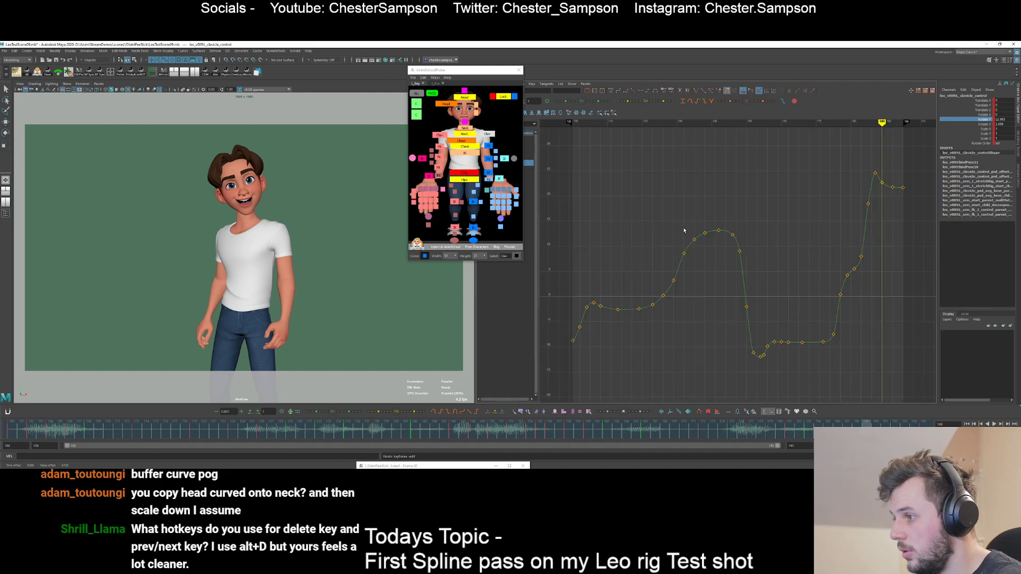
left_click(983, 124)
key("alt+v")
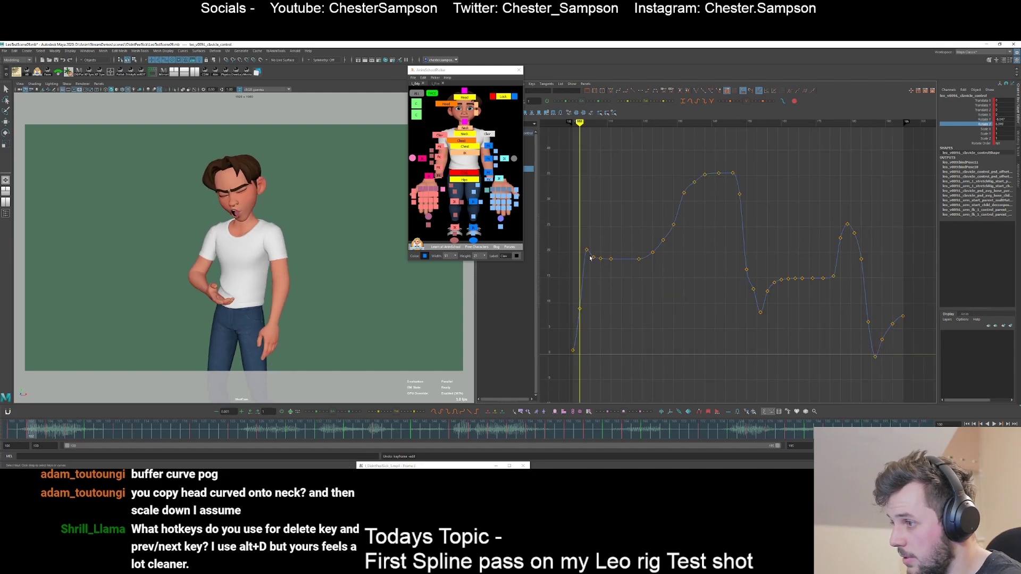
left_click_drag(571, 314, 586, 342)
mouse_move(596, 348)
middle_mouse_down()
mouse_move(594, 336)
mouse_move(603, 362)
middle_mouse_up()
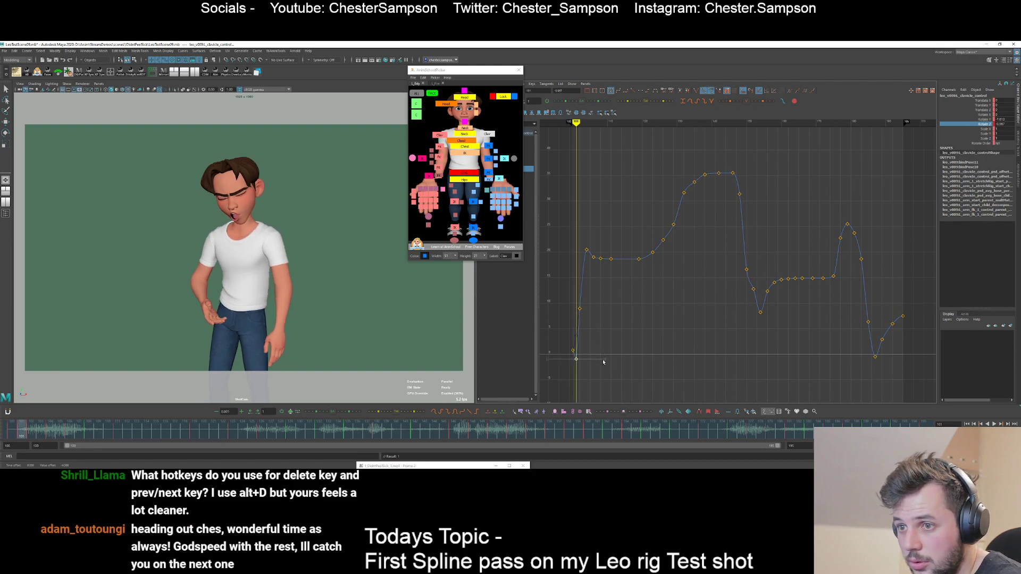
- Lower the Rotate Z key at about frame 102 and add a key at about 103 partway up the rise
left_click(568, 351)
key("period")
left_click_drag(570, 297, 600, 327)
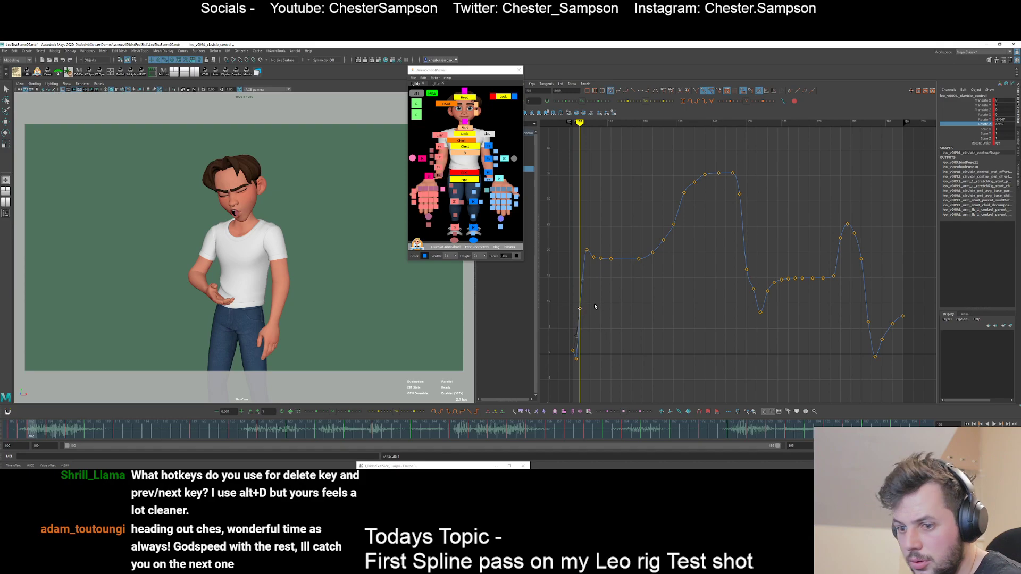
middle_click_drag(595, 306, 599, 326)
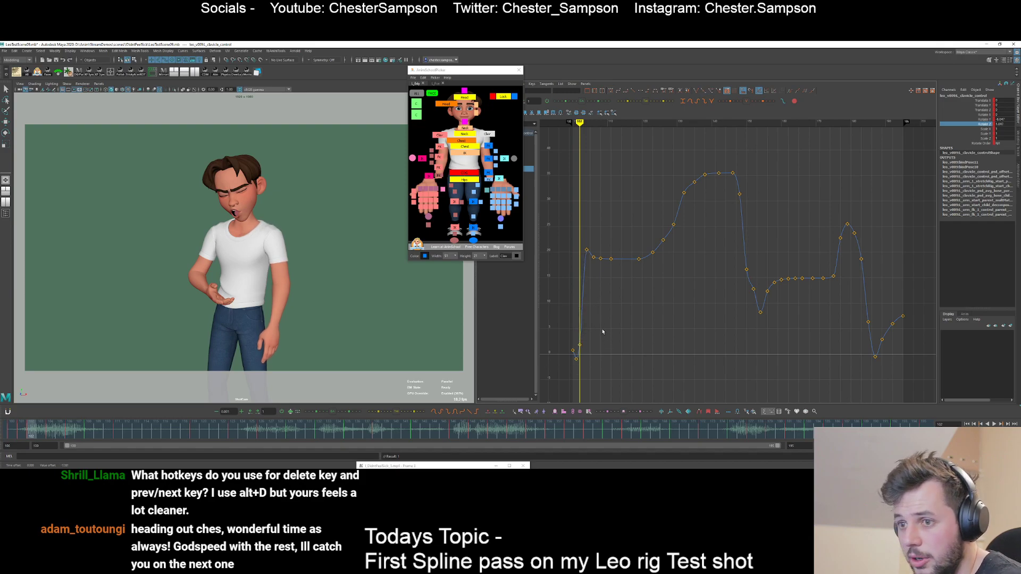
key("alt+period")
middle_click_drag(593, 297, 594, 312)
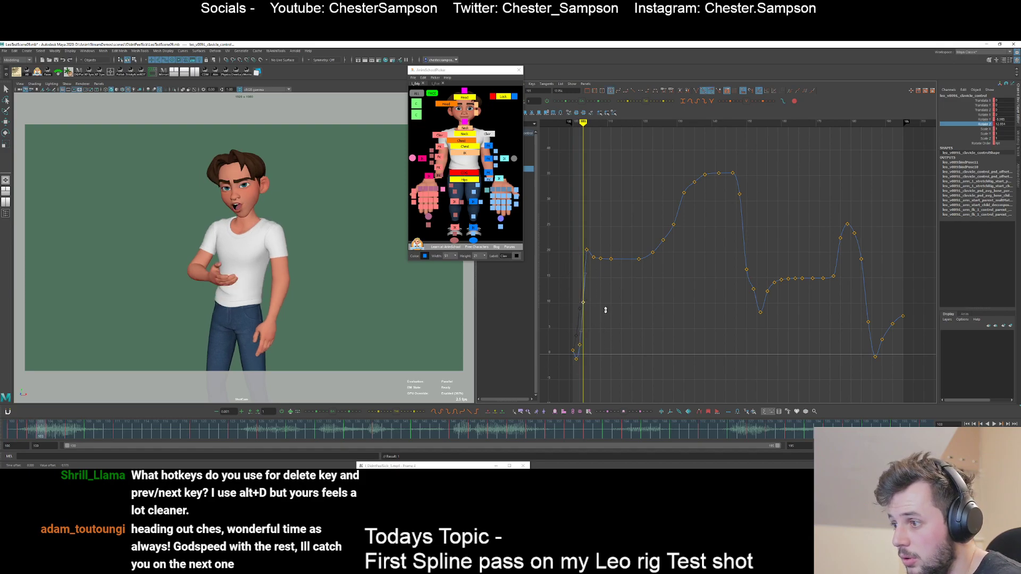
- Add a Rotate Z key at about frame 105 as the peak and lower the key at about 104 slightly
key("alt+period")
key("alt+period")
middle_click_drag(592, 247, 596, 242)
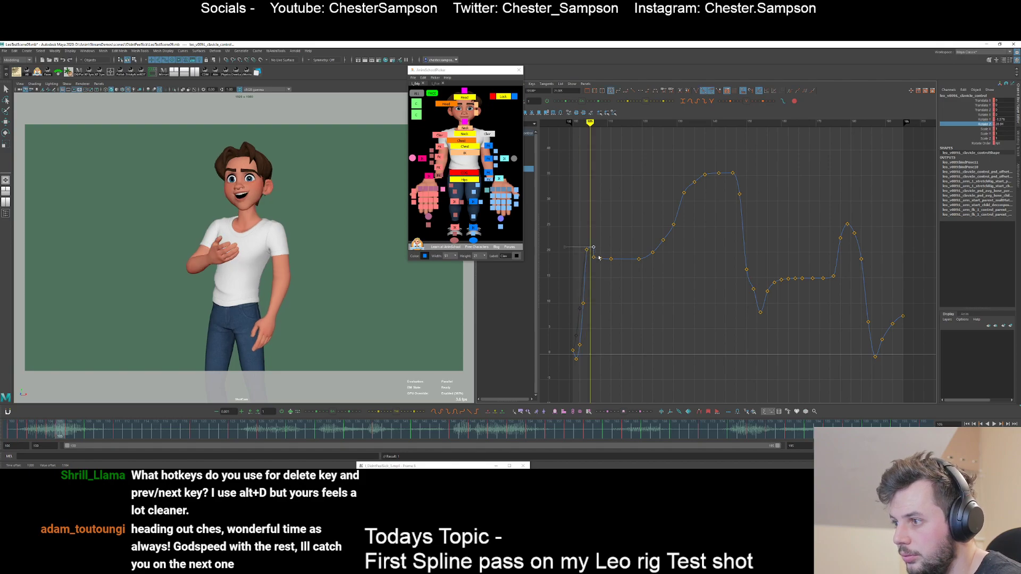
key("ctrl+z")
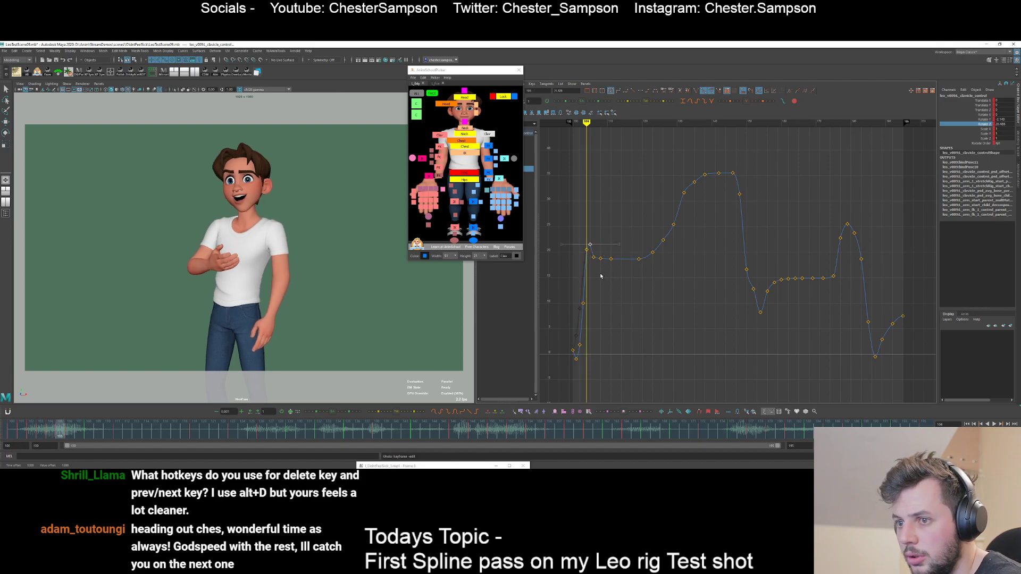
left_click(577, 249)
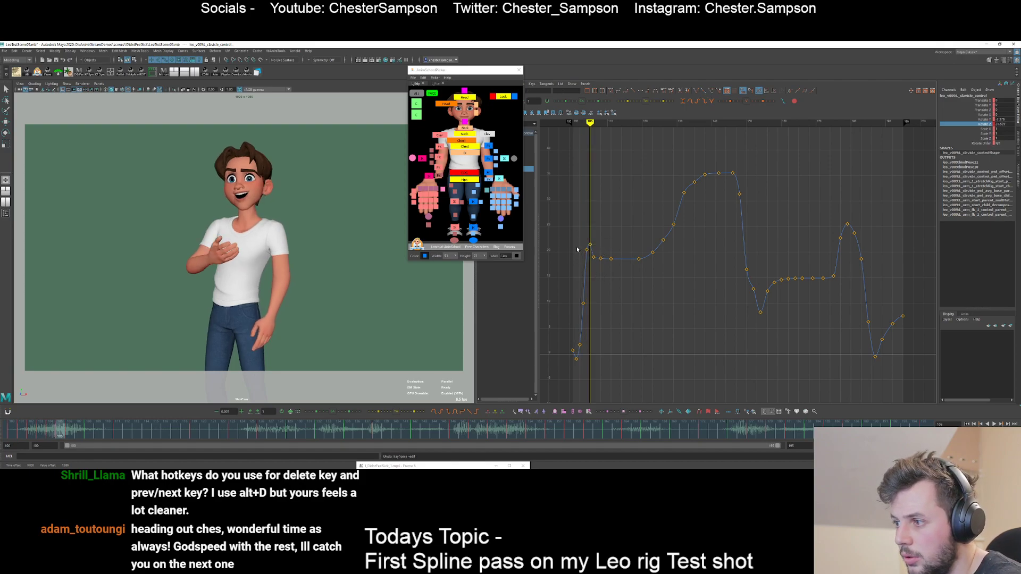
left_click(605, 313)
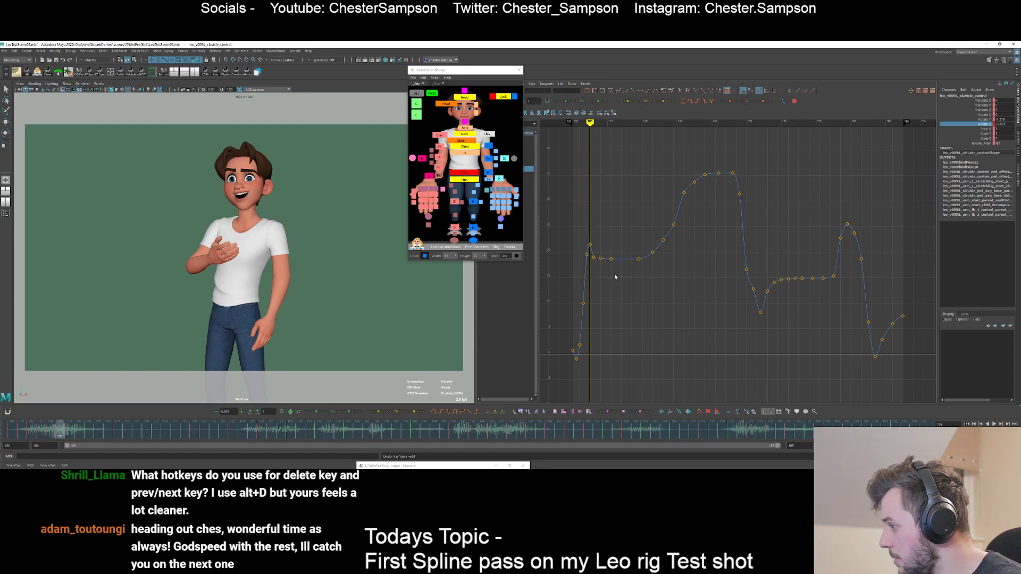
- Raise the Rotate Z keys at about frames 106 and 108 to soften the drop after the first peak
middle_click_drag(569, 277, 615, 298, "alt")
right_click_drag(615, 298, 641, 297, "alt+shift")
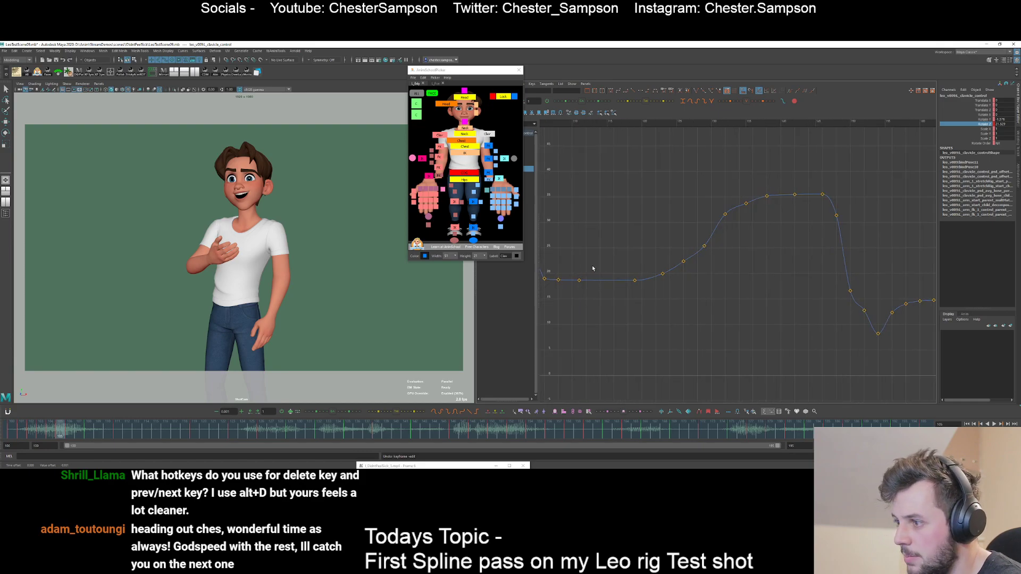
middle_click_drag(594, 268, 677, 284, "alt")
right_click_drag(602, 292, 641, 291, "alt+shift")
middle_click_drag(553, 324, 706, 321, "alt")
right_click_drag(633, 336, 659, 325, "alt+shift")
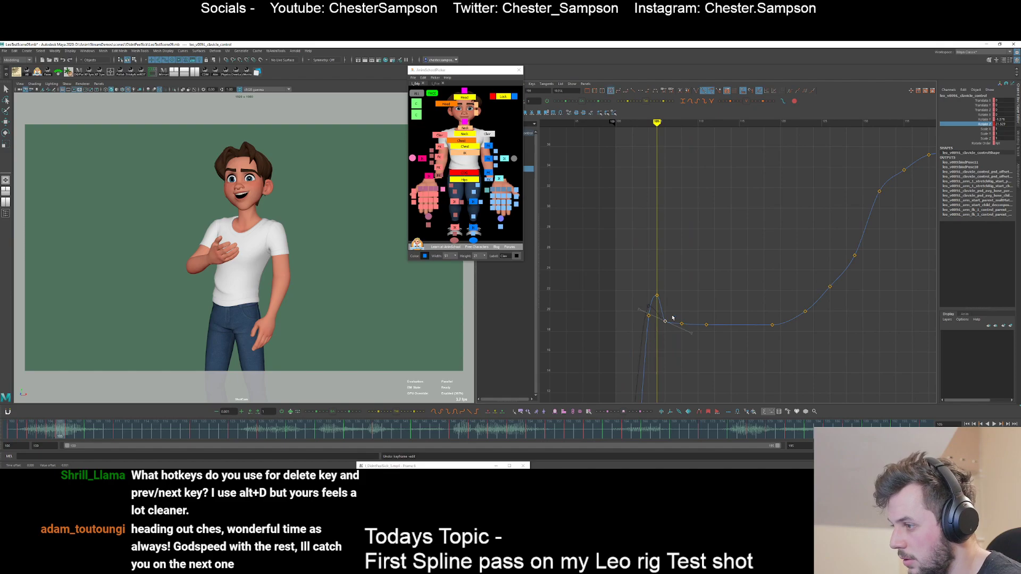
left_click(676, 302)
key("alt+period")
left_click_drag(659, 311, 688, 333)
middle_click_drag(695, 320, 697, 315, "shift")
left_click(698, 316)
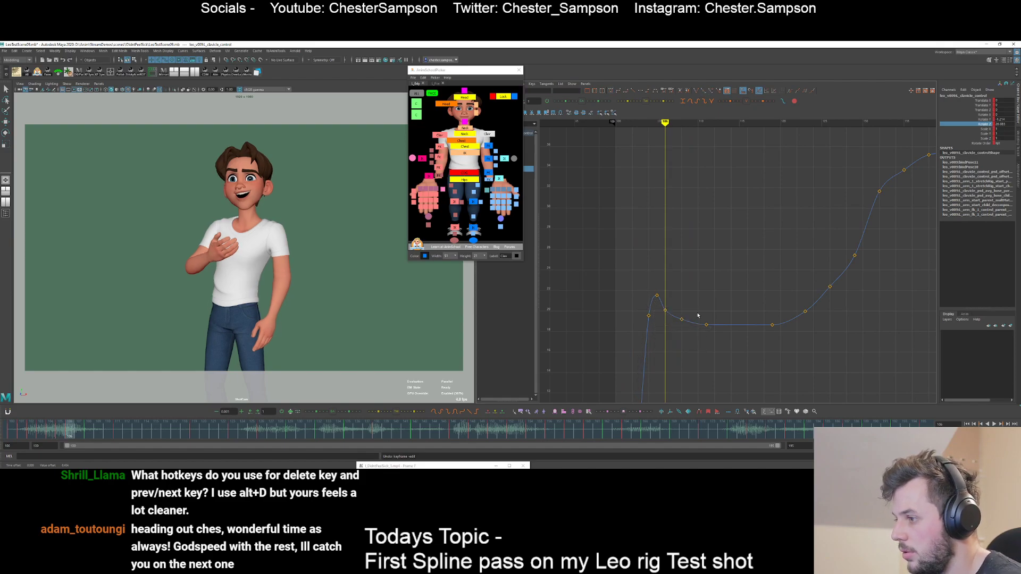
- Replace the Rotate Z key at about frame 111 with a lower one at about 113, and lower the key at 108
key("ctrl+z")
key("comma")
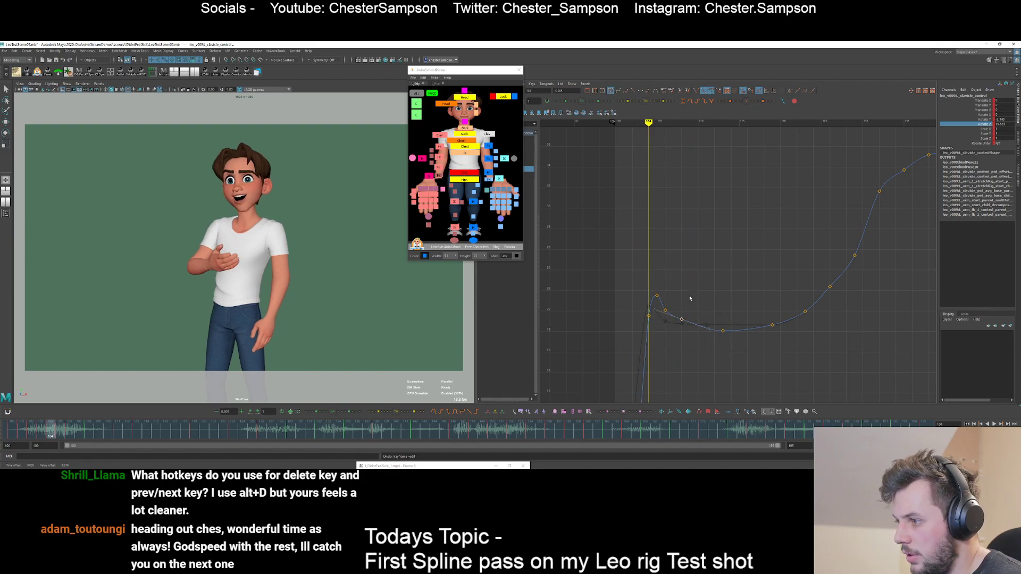
left_click(692, 310)
key("period")
key("period")
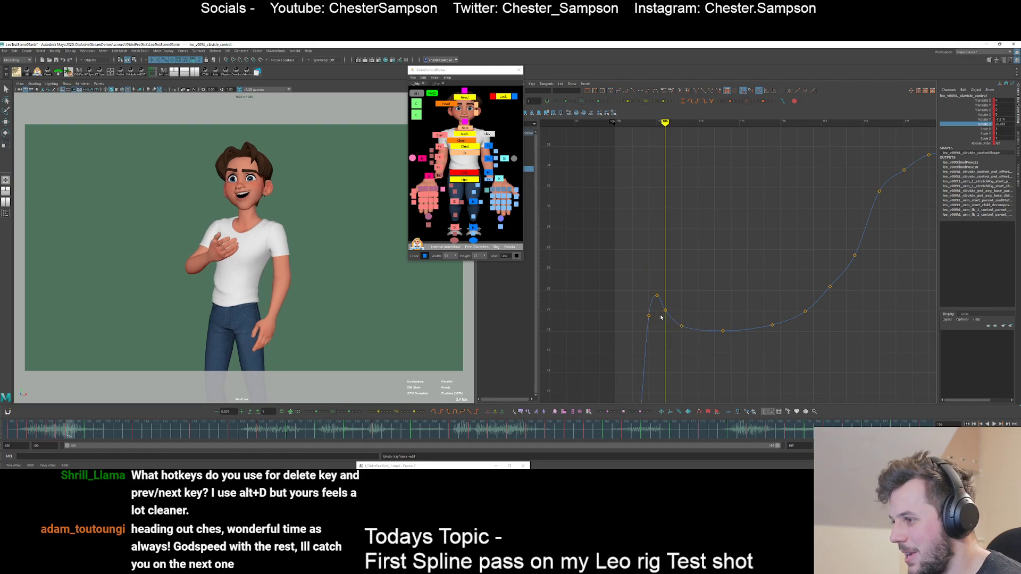
- Lower the Rotate Z keys at about frames 119, 123 and 126 so the curve accelerates smoothly out of the dip
key("period")
key("period")
key("period")
key("period")
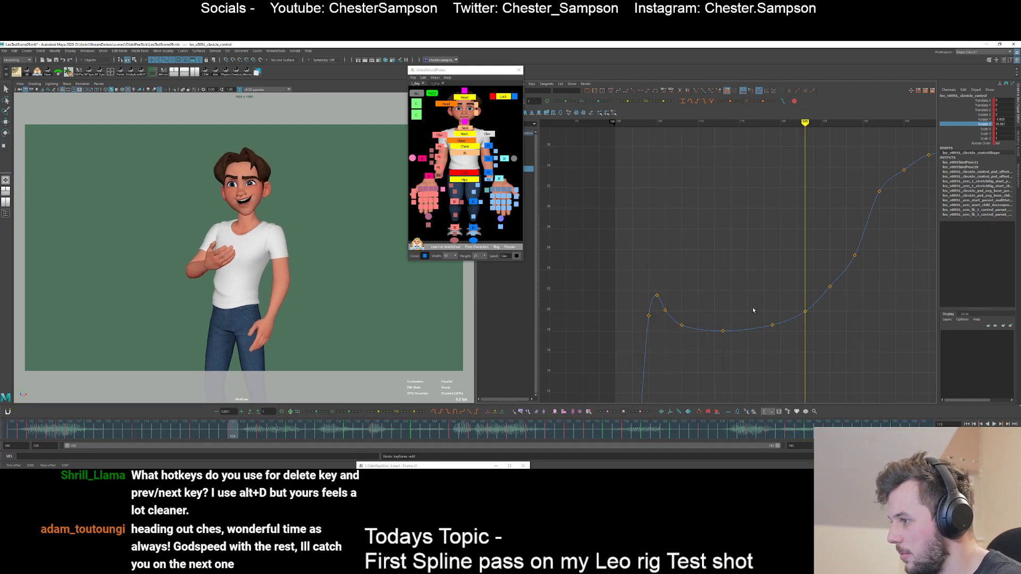
key("f")
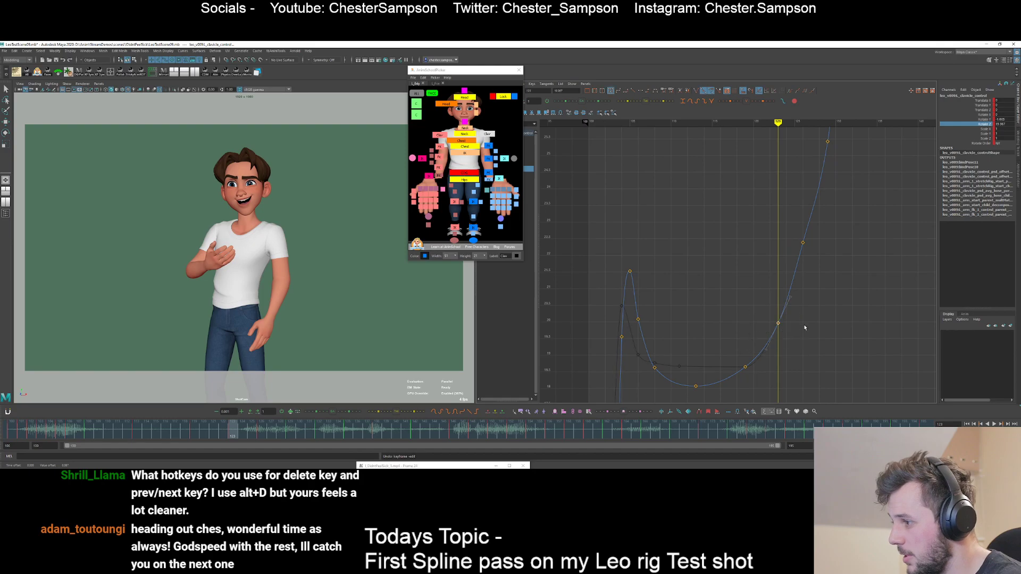
left_click_drag(729, 345, 764, 380)
middle_click_drag(764, 380, 765, 385, "shift")
left_click(739, 314)
key("period")
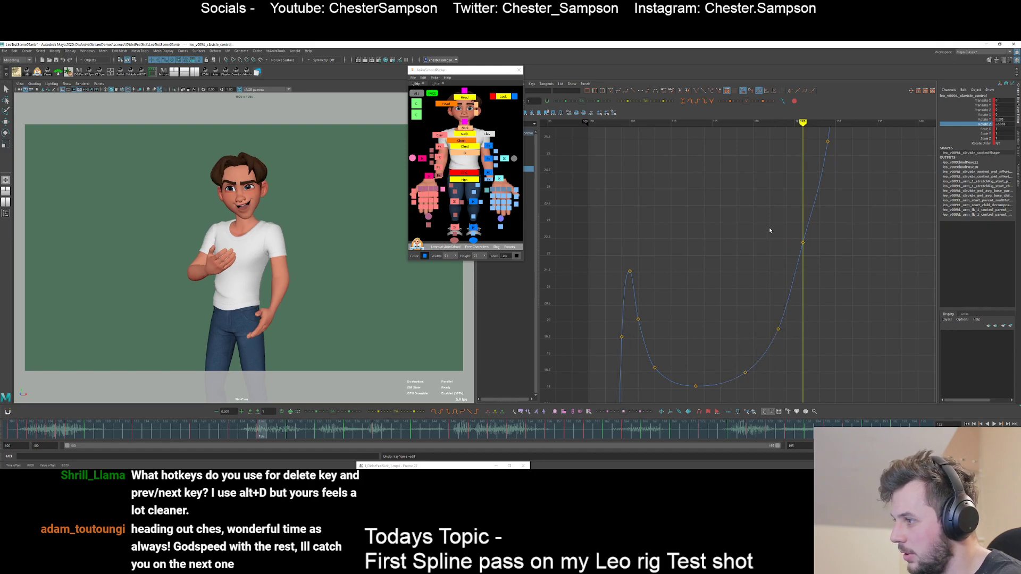
left_click_drag(771, 231, 832, 265)
middle_click_drag(833, 265, 833, 295, "shift")
left_click(813, 329)
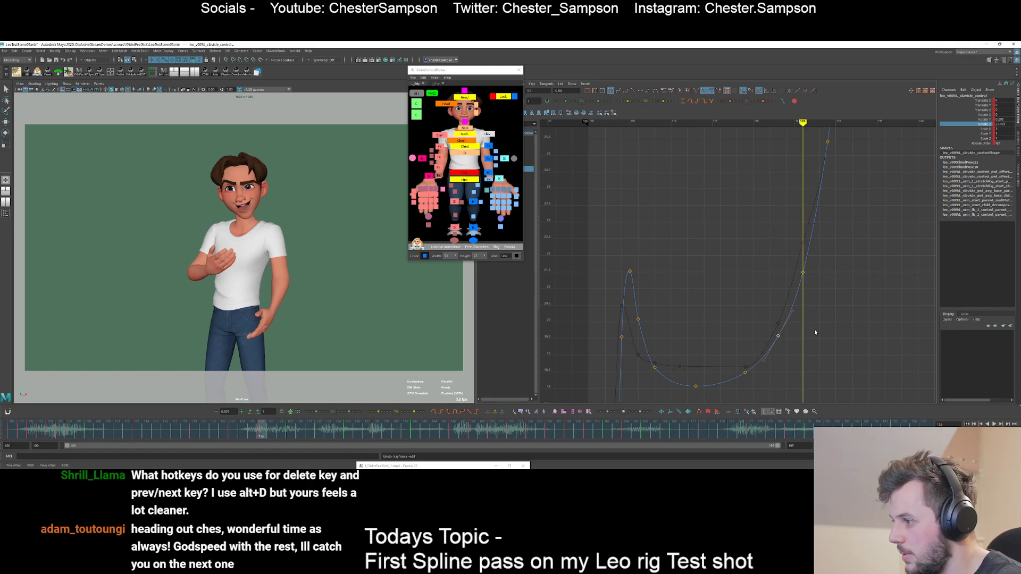
- Raise the Rotate Z key at about frame 135 slightly to smooth the approach to the high plateau
right_click_drag(816, 332, 791, 312, "alt")
middle_click_drag(774, 272, 741, 301, "alt")
key("period")
key("period")
key("period")
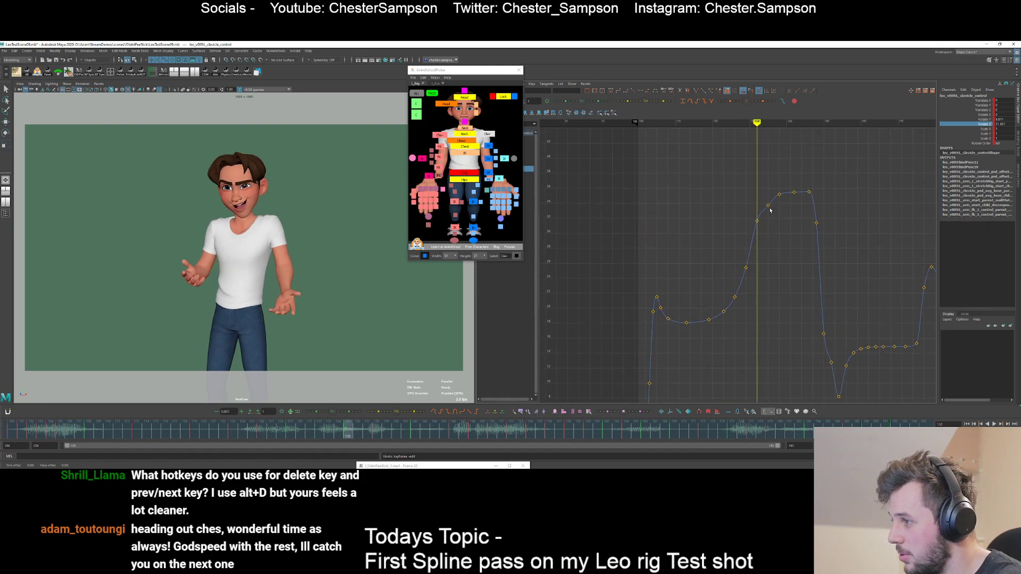
left_click_drag(762, 197, 784, 221)
middle_click_drag(786, 216, 794, 197, "shift")
left_click(787, 211)
- Replace the Rotate Z keys at about frames 138 and 142 with a single, slightly higher key at 140
key("period")
left_click(794, 198)
key("period")
key("period")
key("Delete")
key("comma")
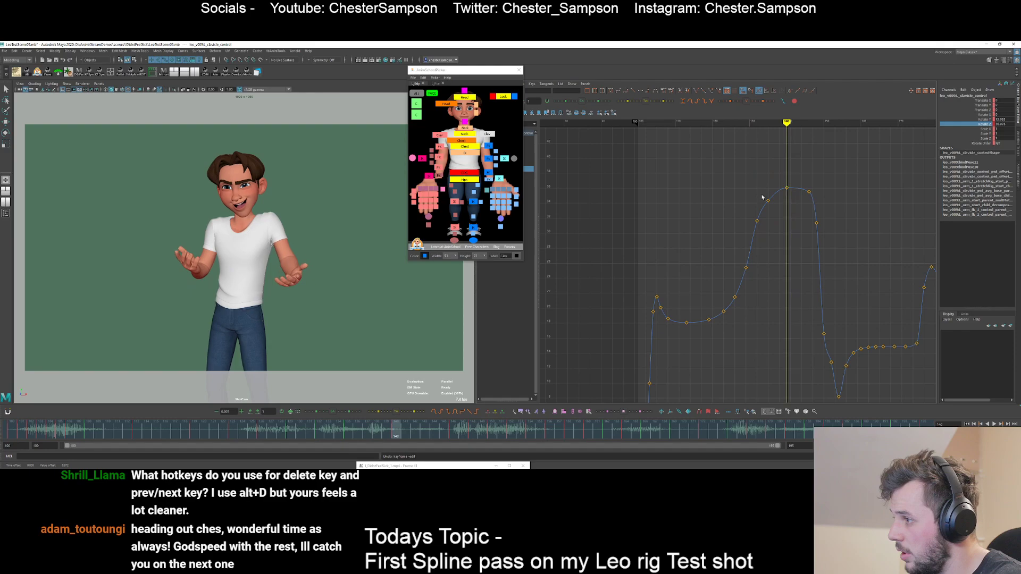
- Raise the Rotate Z key at about frame 135 slightly and lower the key at 146 to round the high peak
left_click(782, 202)
left_click_drag(792, 209, 821, 181)
middle_click_drag(801, 207, 800, 216, "shift")
left_click(801, 216)
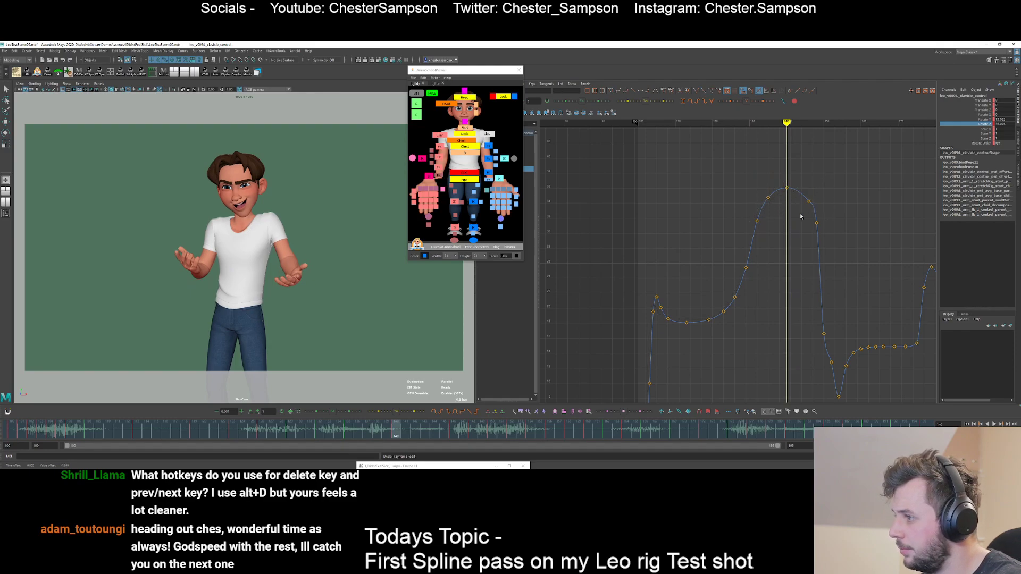
- Lower the Rotate Z key at about frame 152 to round the bottom of the fall after the high peak
left_click(817, 183)
key("period")
key("period")
middle_click_drag(812, 355, 772, 291, "alt")
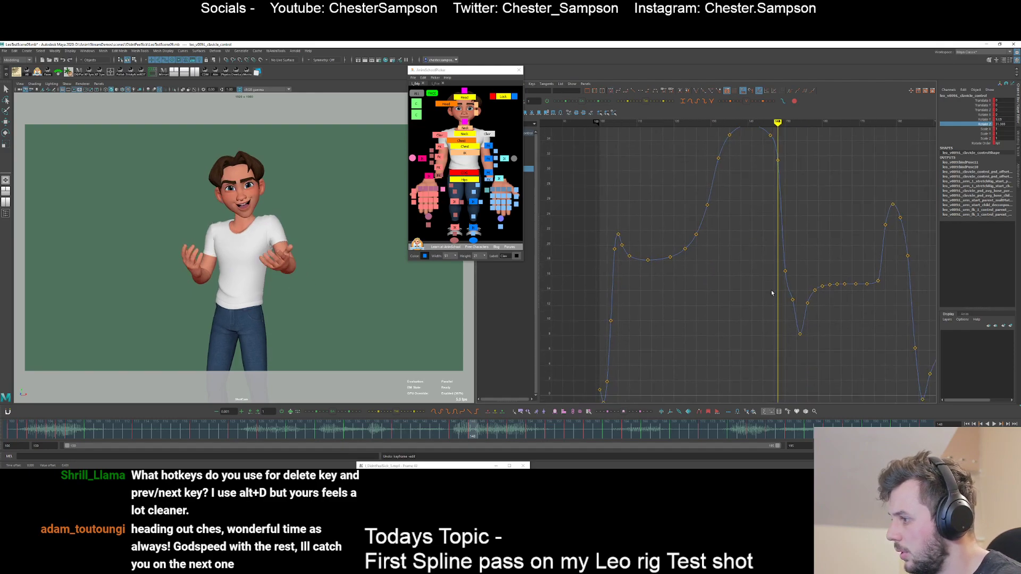
key("period")
key("period")
left_click_drag(779, 314, 803, 281)
middle_click_drag(802, 280, 801, 299)
left_click(802, 299)
key("comma")
key("period")
key("comma")
key("comma")
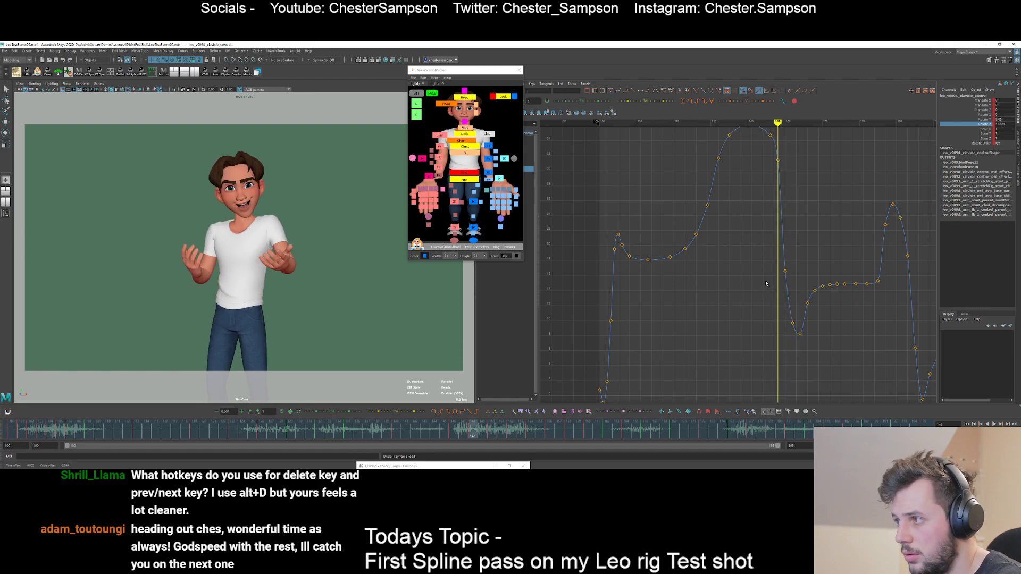
- Raise the Rotate Z key at about frame 150 and lower the key at 146 to even out the descent
key("period")
middle_click_drag(795, 264, 803, 196)
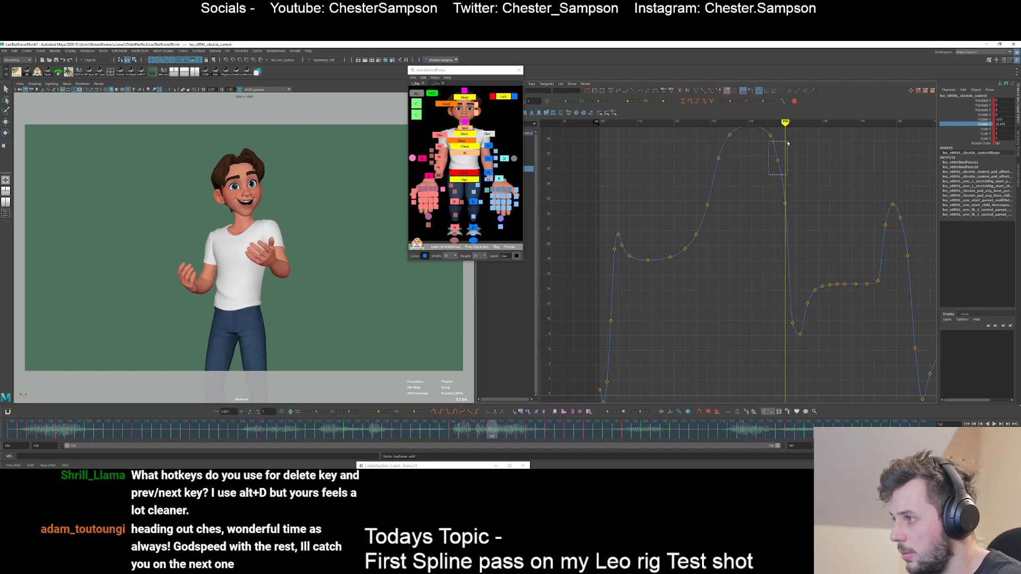
left_click_drag(787, 143, 788, 142)
mouse_move(789, 150)
middle_mouse_down()
mouse_move(792, 141)
mouse_move(757, 168)
mouse_move(774, 141)
middle_mouse_up()
left_click_drag(764, 238, 794, 205)
middle_click_drag(806, 178, 807, 192, "shift")
left_click_drag(757, 179, 783, 134)
middle_click_drag(783, 132, 783, 143, "shift")
left_click(761, 198)
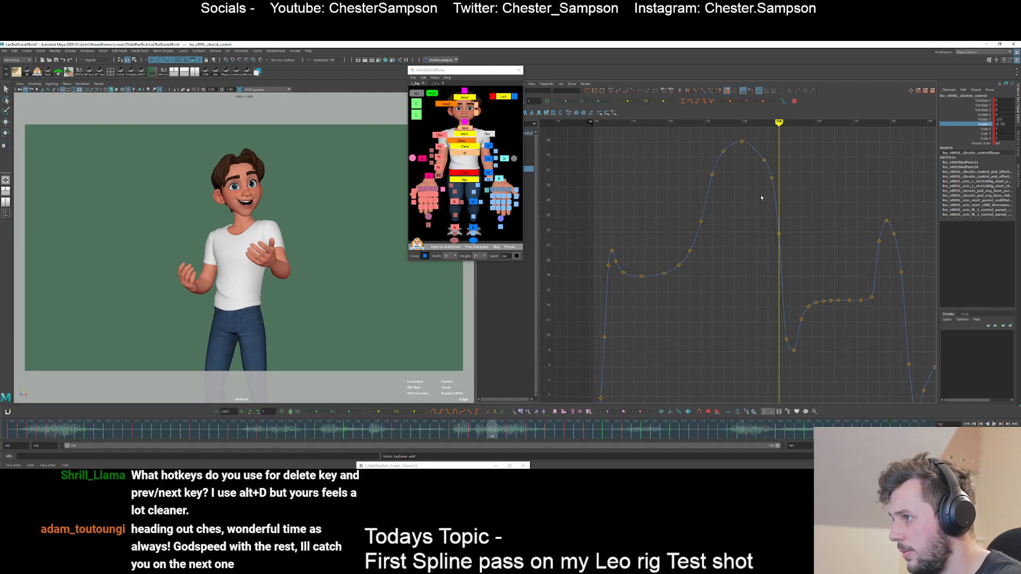
- Lower the Rotate Z keys at about frames 148 and 150 slightly to smooth the descent from the peak
left_click_drag(760, 198, 794, 164)
middle_click_drag(793, 163, 794, 172, "shift")
left_click_drag(767, 256, 801, 210)
middle_click_drag(802, 209, 802, 220, "shift")
left_click(777, 261)
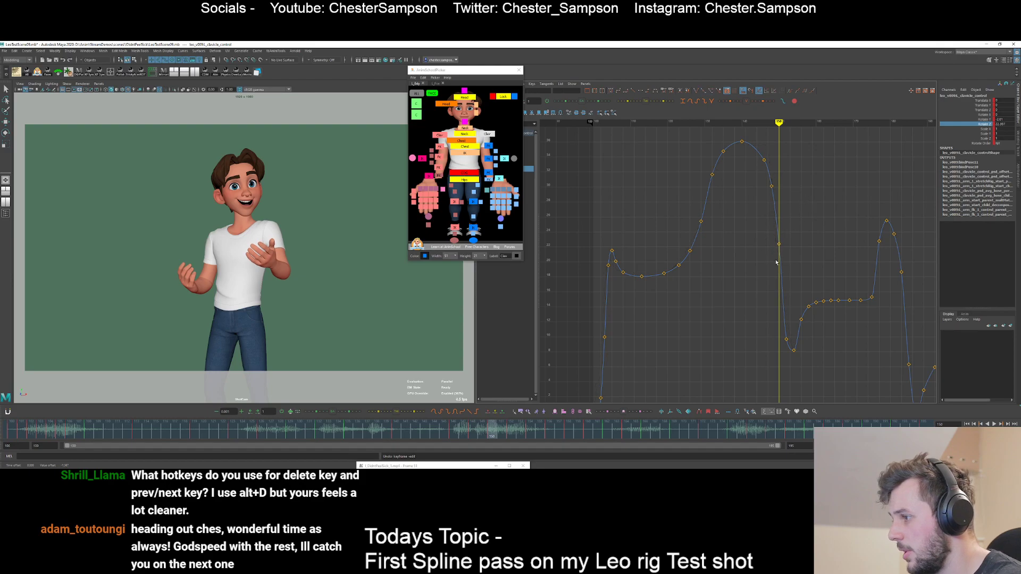
- Set a Rotate Z key at frame 155, just after the dip, to shape the rise towards the flat section
key("period")
key("period")
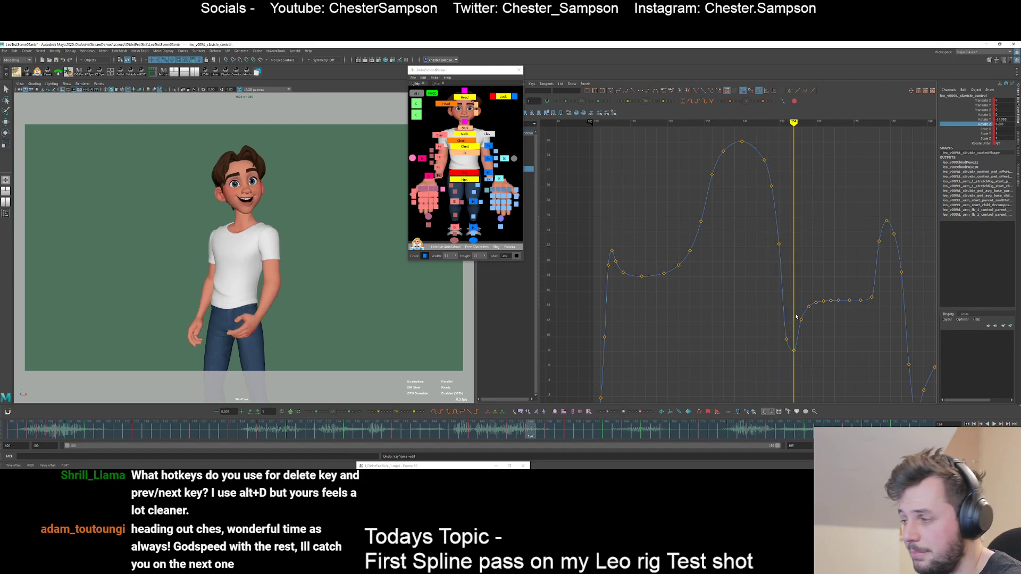
key("alt+period")
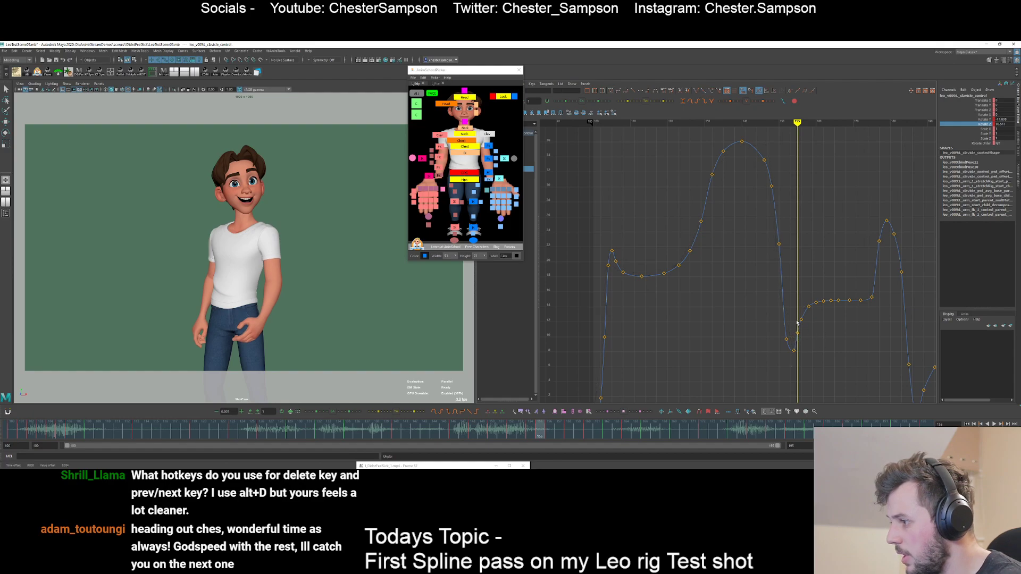
key("alt+period")
key("period")
- Apply Smooth Rough to the Rotate Z keys between about frames 158 and 175
left_click(809, 351)
right_click_drag(808, 353, 803, 398, "alt+shift")
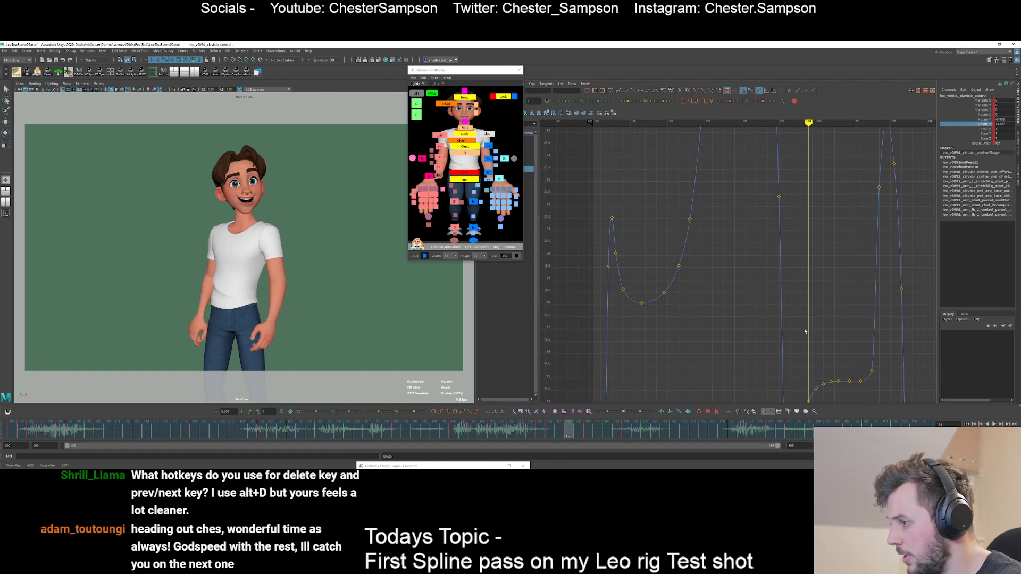
middle_click_drag(803, 400, 777, 321, "alt")
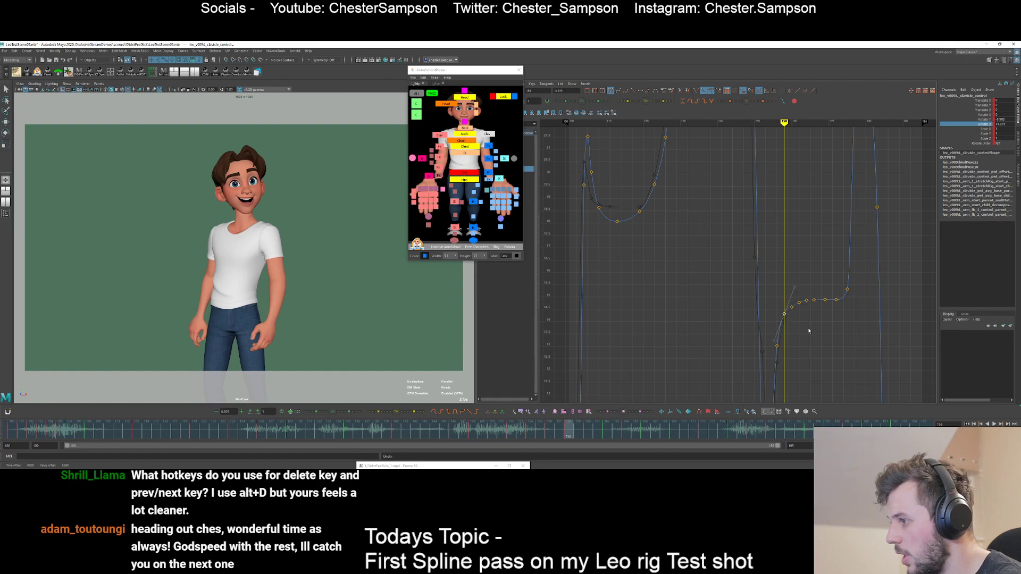
mouse_move(786, 292)
left_mouse_down()
mouse_move(857, 326)
mouse_move(779, 278)
left_mouse_up()
left_click(865, 322)
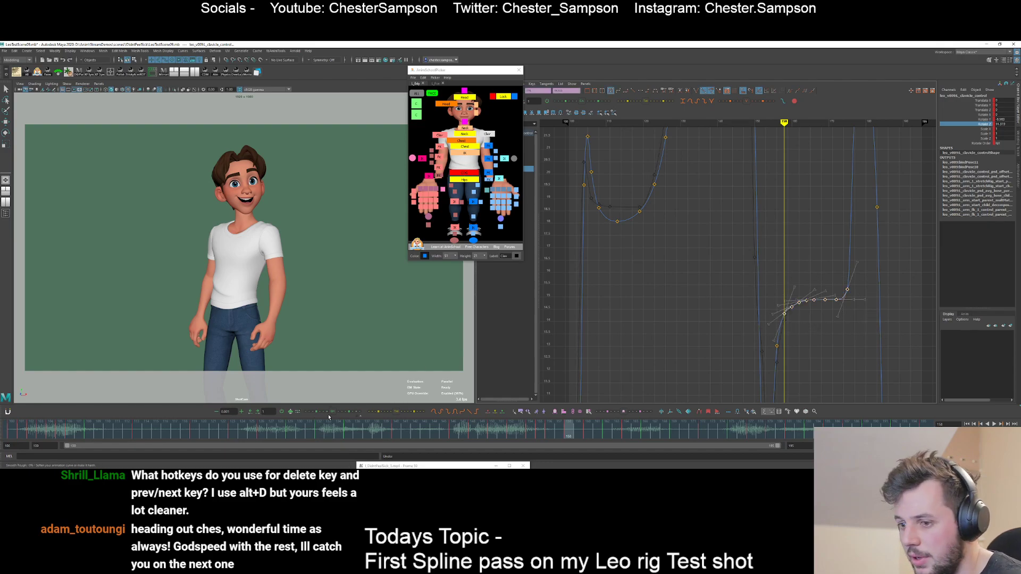
left_click_drag(332, 411, 317, 412)
left_click(833, 296)
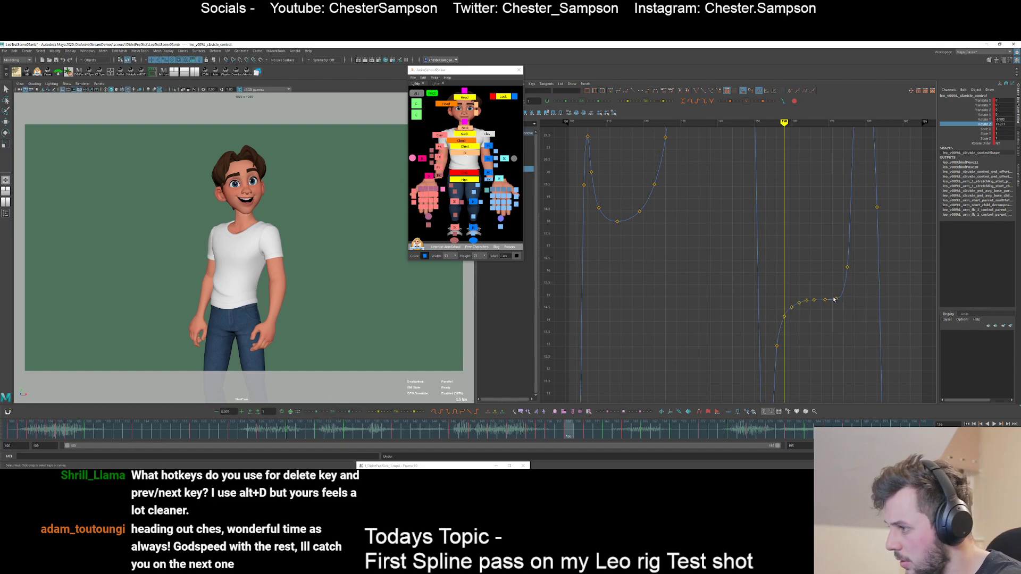
- Raise the Rotate Z key at about frame 172 slightly and delete the key at 160
left_click_drag(833, 296, 856, 303)
middle_click_drag(857, 303, 855, 298)
key("period")
left_click(828, 307)
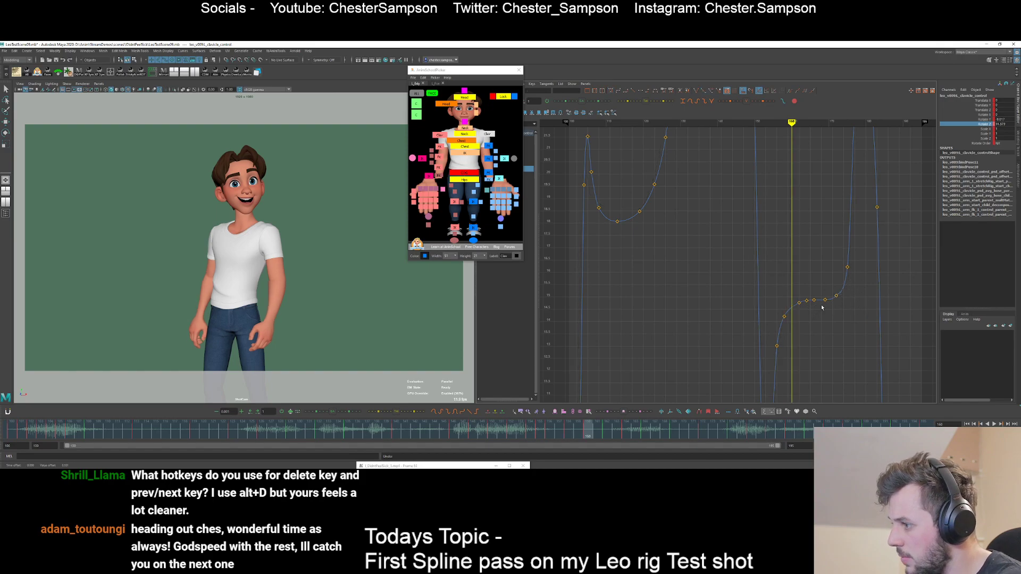
- Delete the Rotate Z keys at about frames 164 and 169, and raise the key at 172 a little more
key("period")
key("period")
key("Delete")
key("period")
key("period")
key("Delete")
key("period")
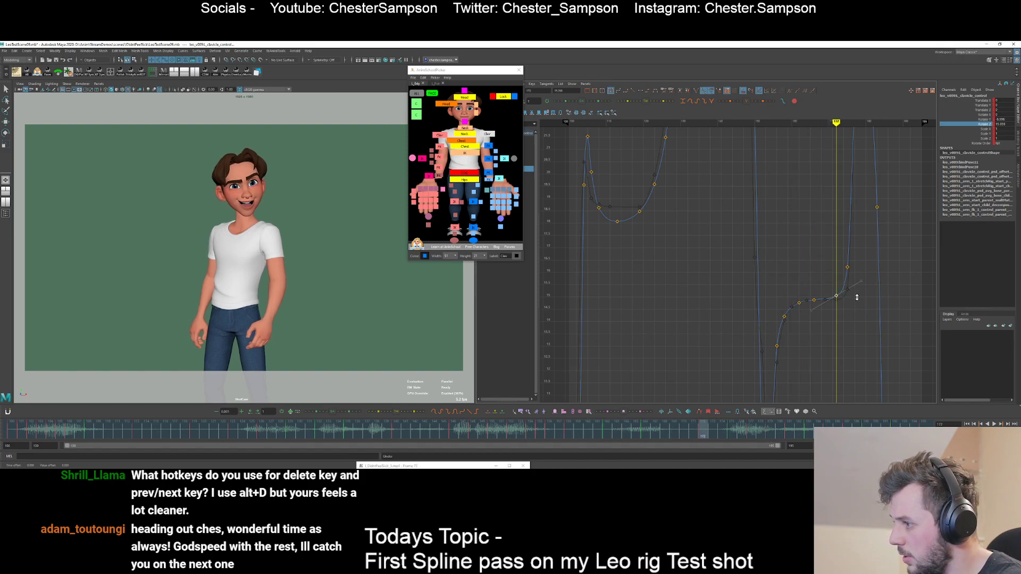
middle_click_drag(856, 297, 867, 282)
- Set additional keys at about frames 176 and 178 on the rise to the second Rotate Z peak
right_click_drag(832, 298, 808, 250, "alt")
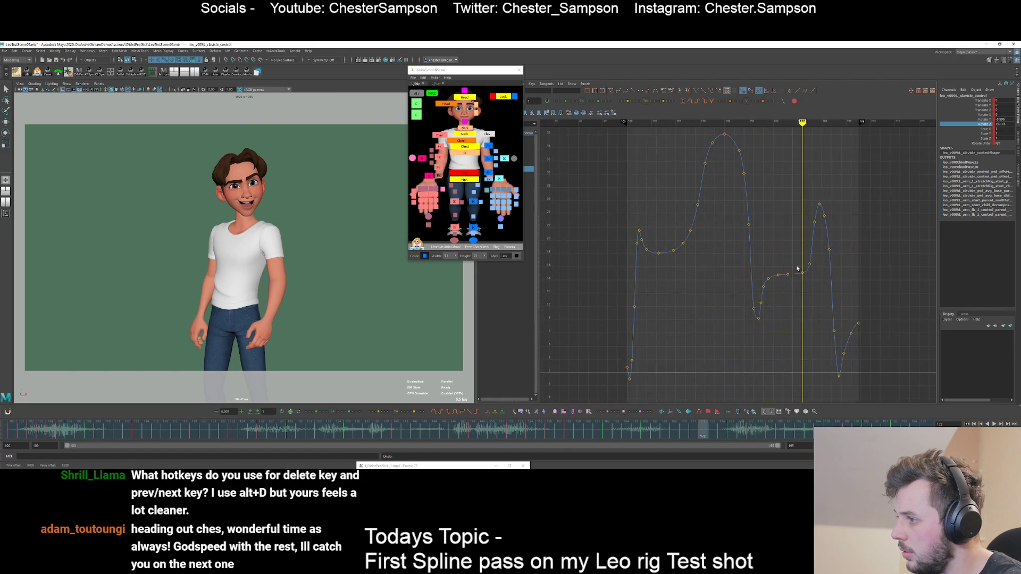
middle_click_drag(808, 250, 744, 253, "alt")
key("alt+period")
key("alt+period")
key("alt+period")
key("alt+period")
key("alt+period")
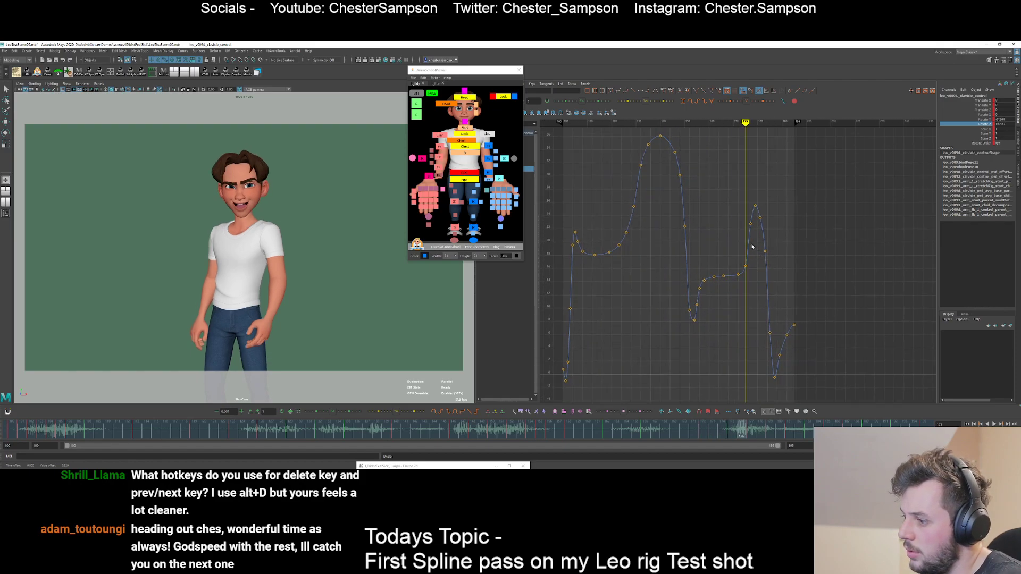
key("s")
key("alt+period")
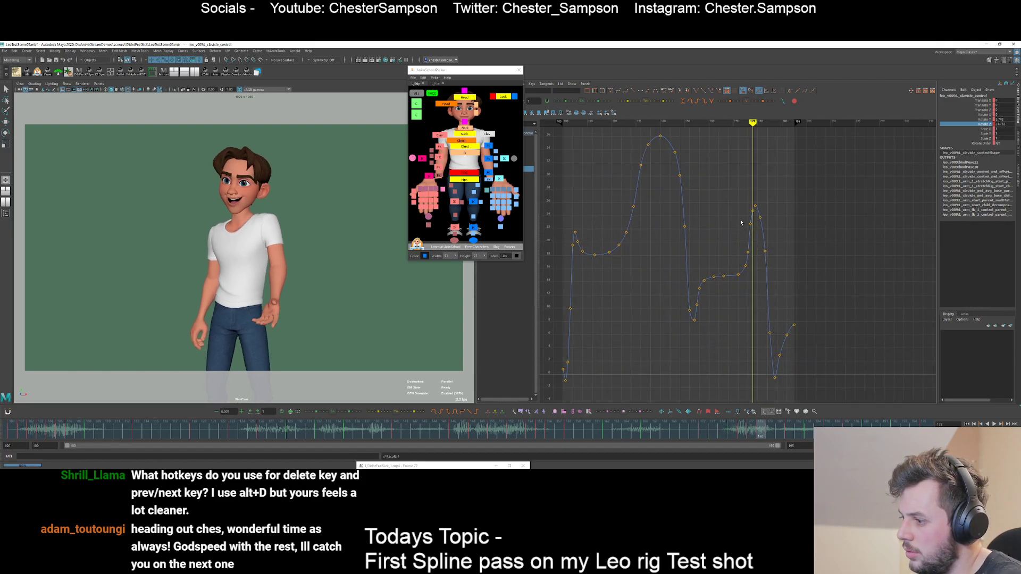
- Raise the Rotate Z keys at about frames 179 and 181 slightly to round the second peak
key("alt+period")
left_click(755, 204)
middle_click_drag(756, 205, 761, 213, "shift")
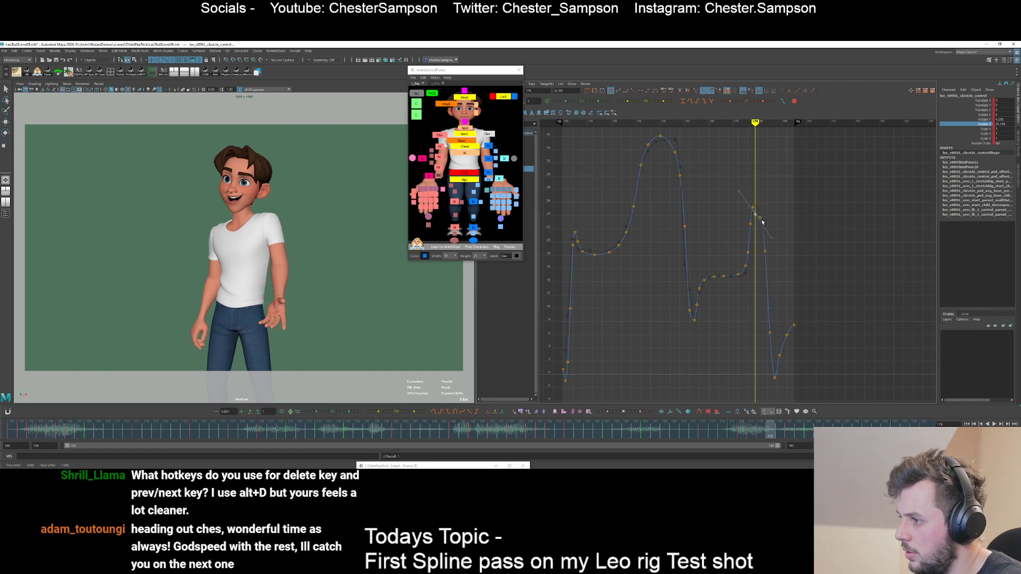
key("alt+period")
key("alt+period")
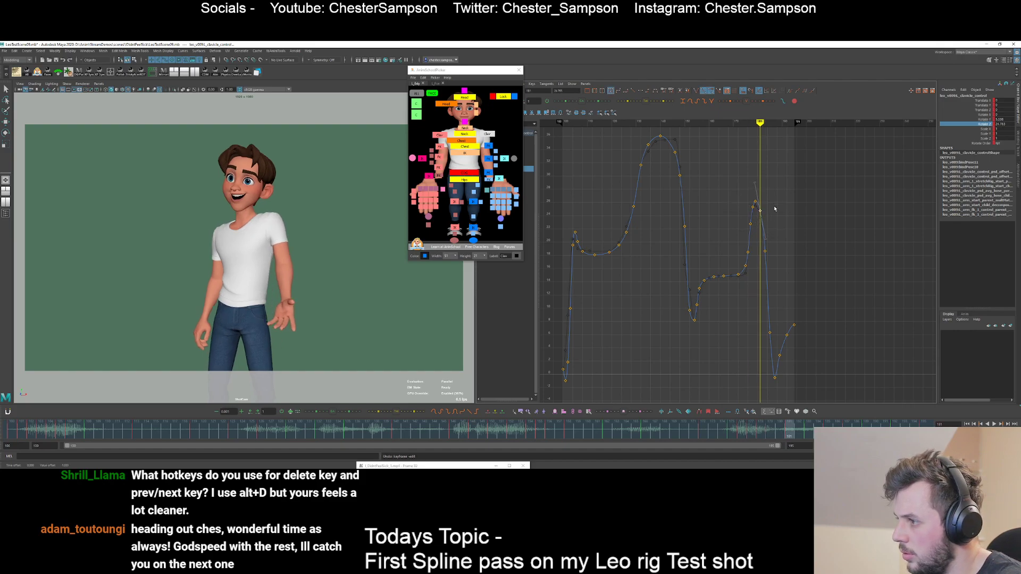
- Raise the Rotate Z keys at about frames 183 and 185 to smooth the fall from the second peak
key("alt+period")
key("alt+period")
key("alt+period")
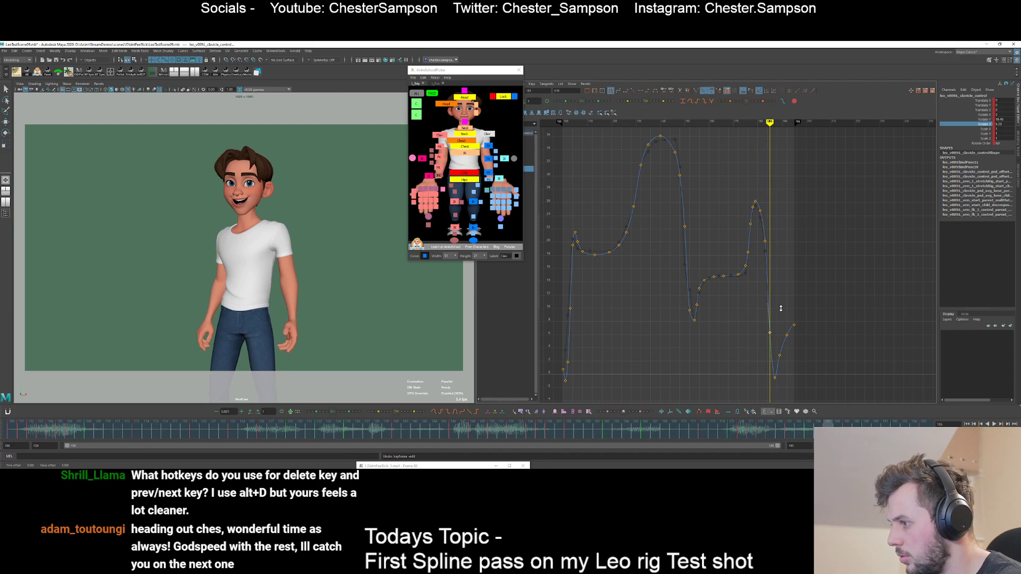
key("alt+period")
key("alt+period")
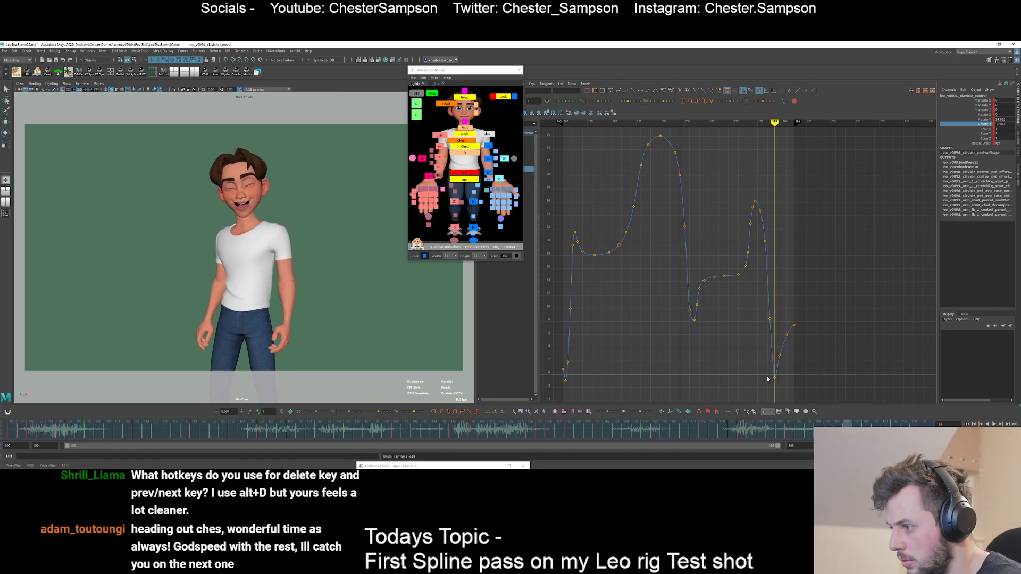
- Apply a bounce tangent to the low Rotate Z key at about frame 187, and raise the keys at 189 and 192
left_click(773, 375)
left_click(710, 101)
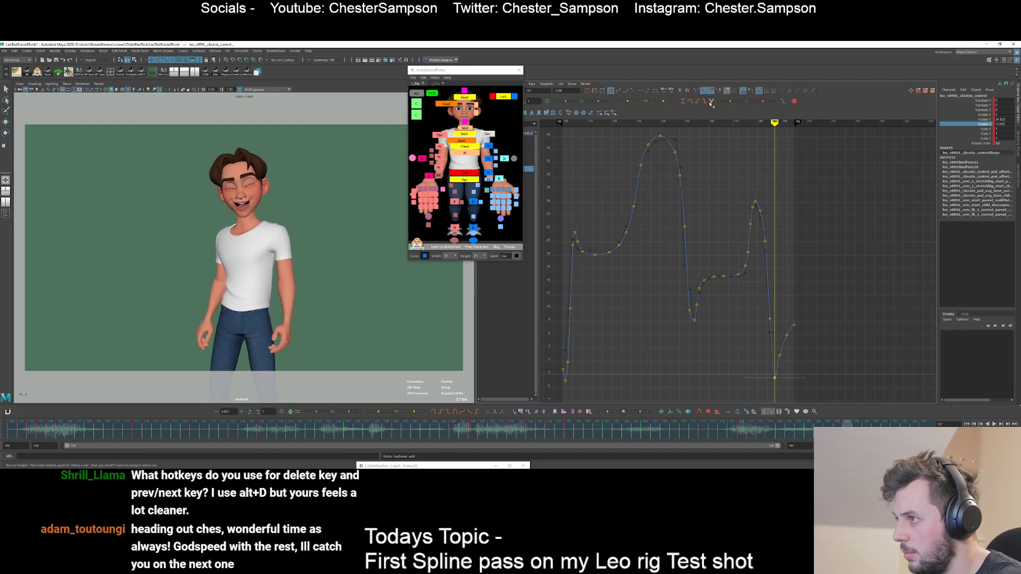
right_click_drag(732, 356, 787, 332, "alt+shift")
middle_click_drag(787, 332, 732, 301, "alt")
key("period")
key("period")
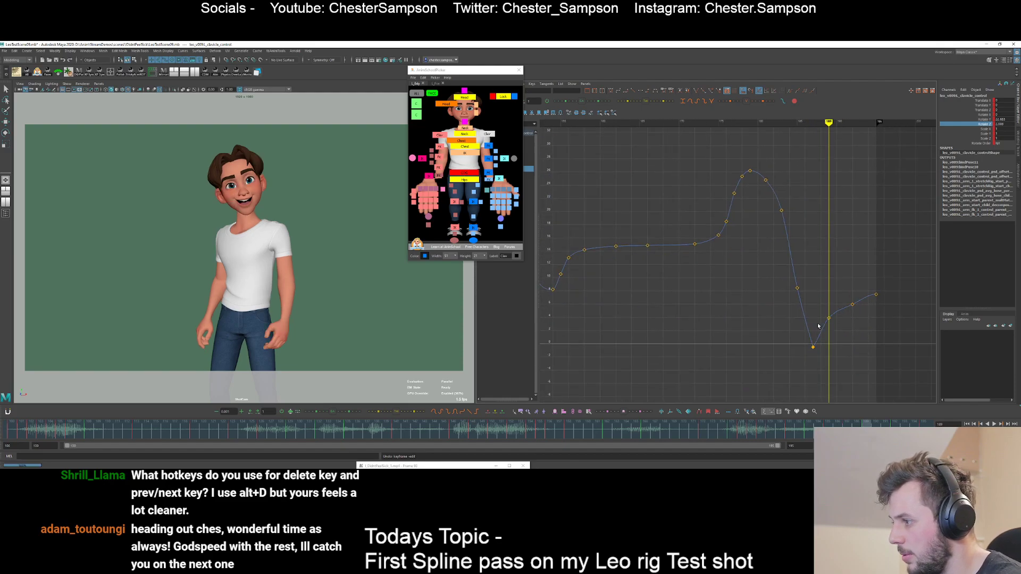
middle_click_drag(866, 316, 870, 313)
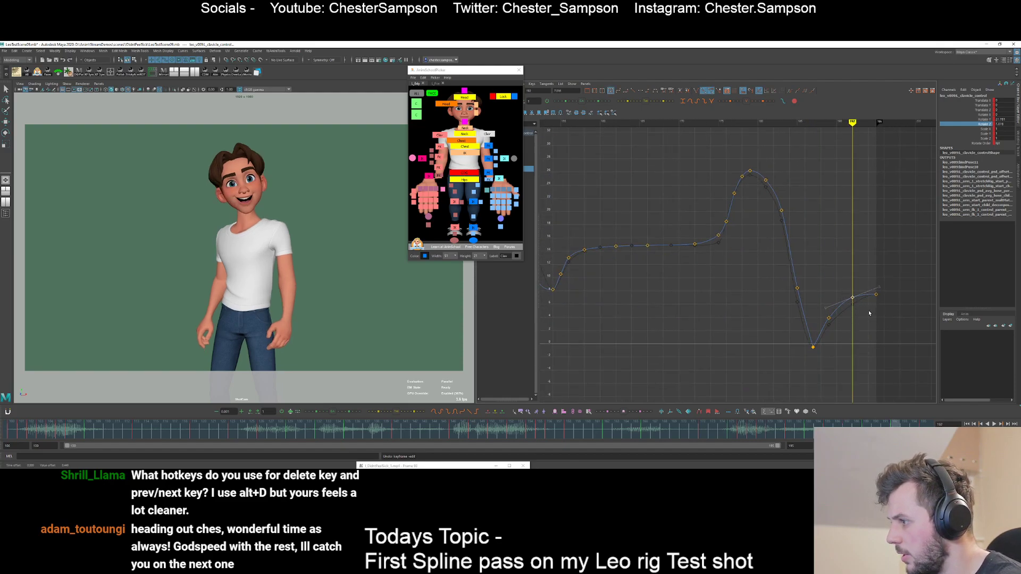
left_click_drag(842, 337, 843, 337)
middle_click_drag(845, 321, 846, 319)
- Raise the Rotate Z keys at about frames 181, 183 and 185 to give the final descent a fuller arc
left_click_drag(790, 307, 805, 278)
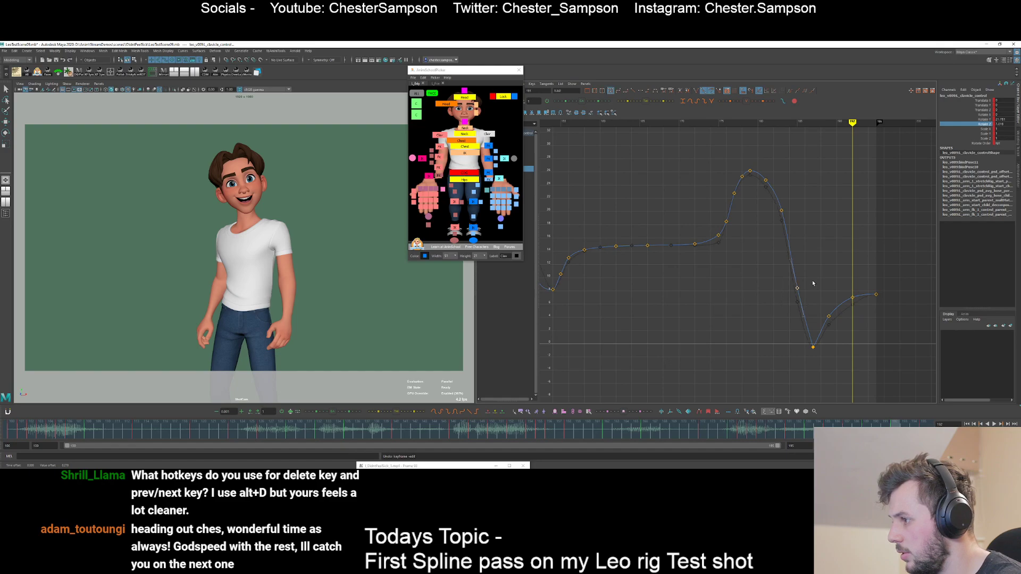
middle_click_drag(813, 285, 812, 272)
left_click_drag(775, 244, 790, 204)
middle_click_drag(798, 211, 797, 206)
left_click_drag(784, 291, 812, 260)
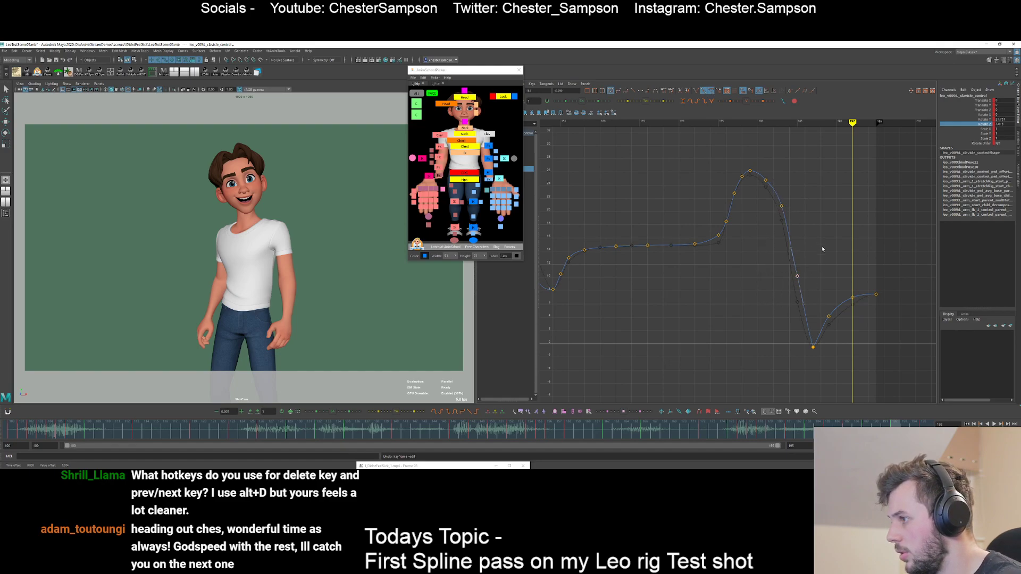
middle_click_drag(823, 248, 822, 236)
left_click(797, 255)
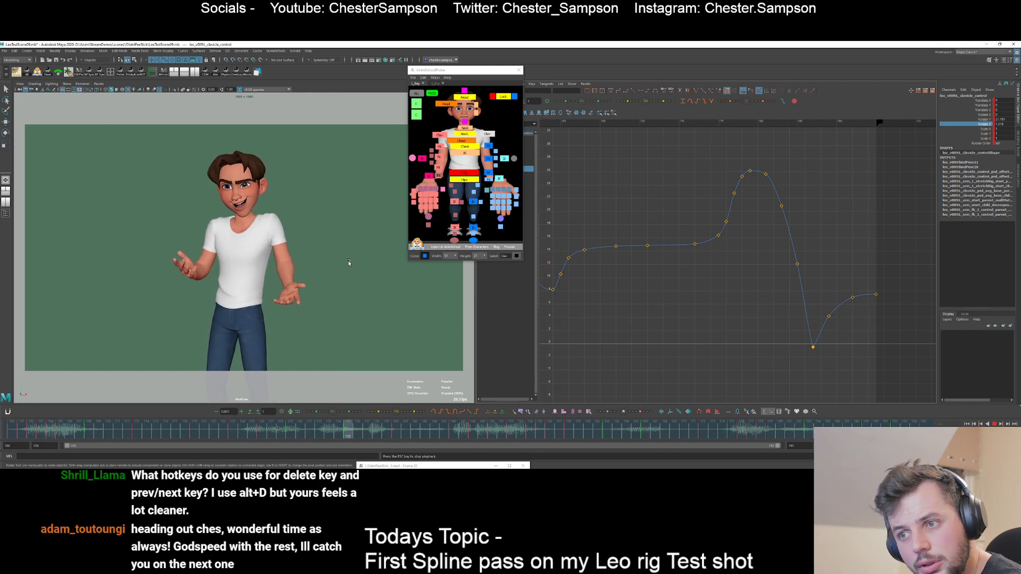
- Select the right clavicle control with the Rotate tool and isolate its Rotate Y curve
left_click(330, 253)
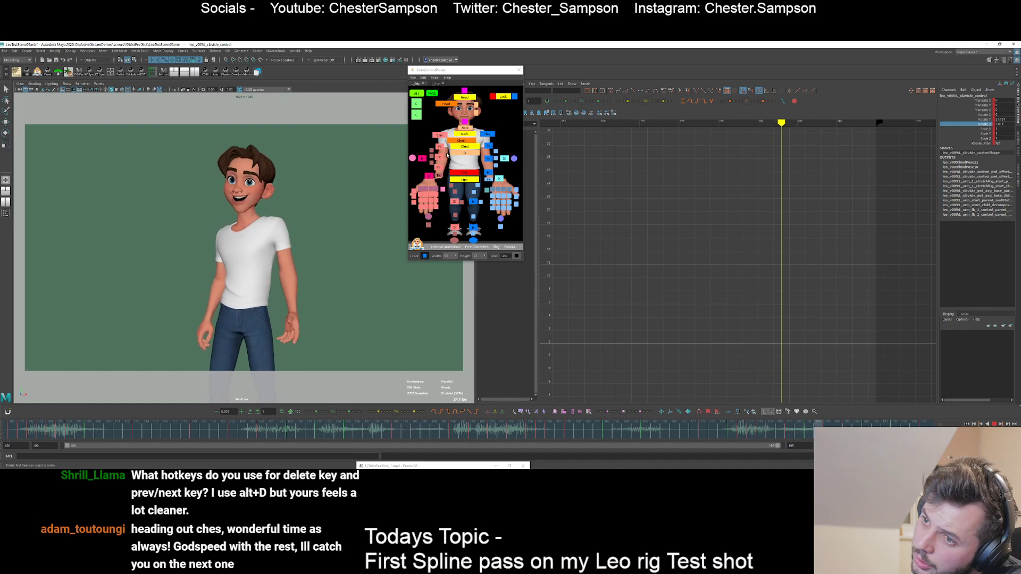
key("q")
left_click(438, 136)
key("e")
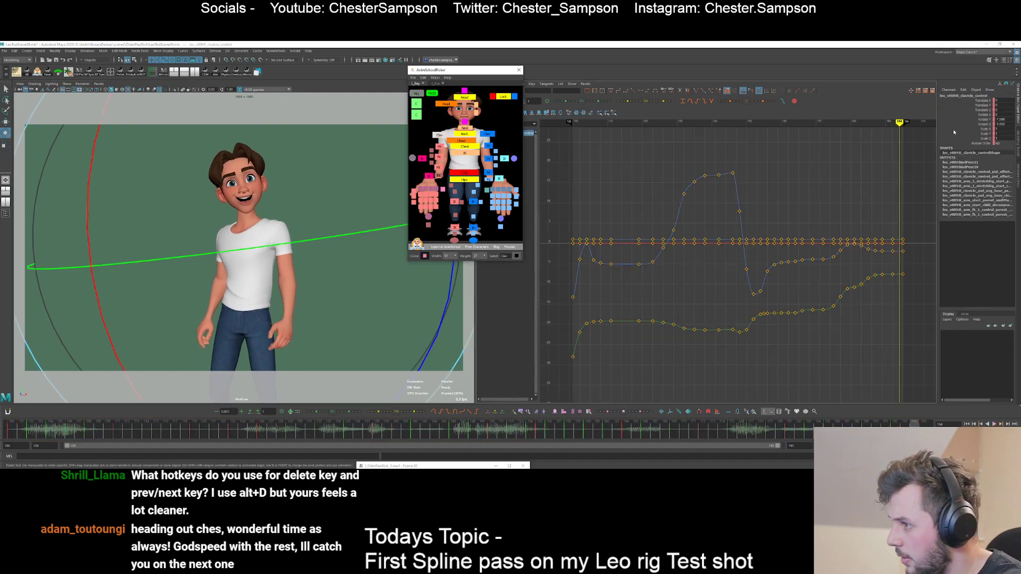
left_click(983, 119)
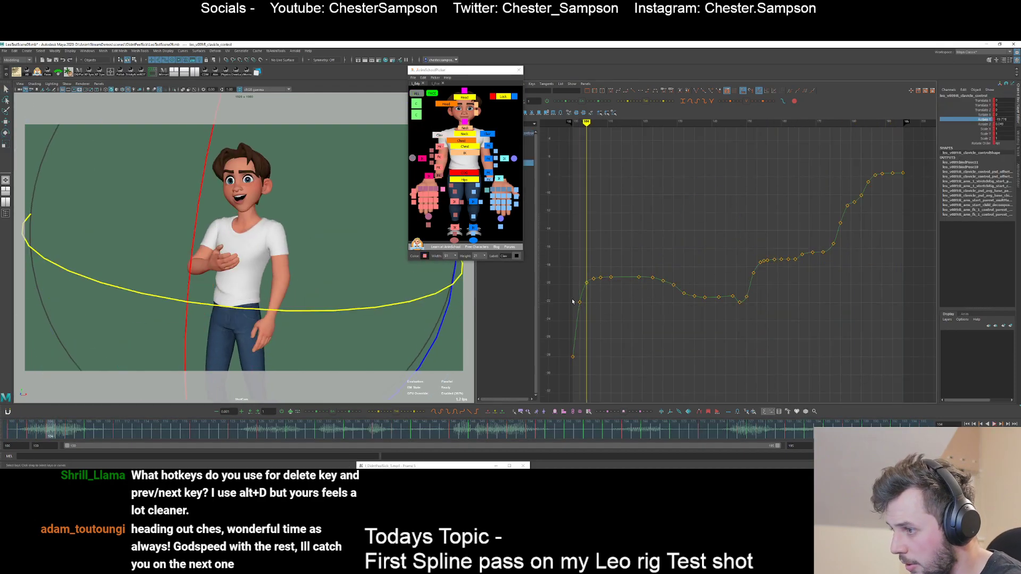
- Replace the right clavicle's Rotate Y keys at about frames 108, 111 and 119 with a single, slightly higher key at 113
left_click_drag(578, 302, 613, 291)
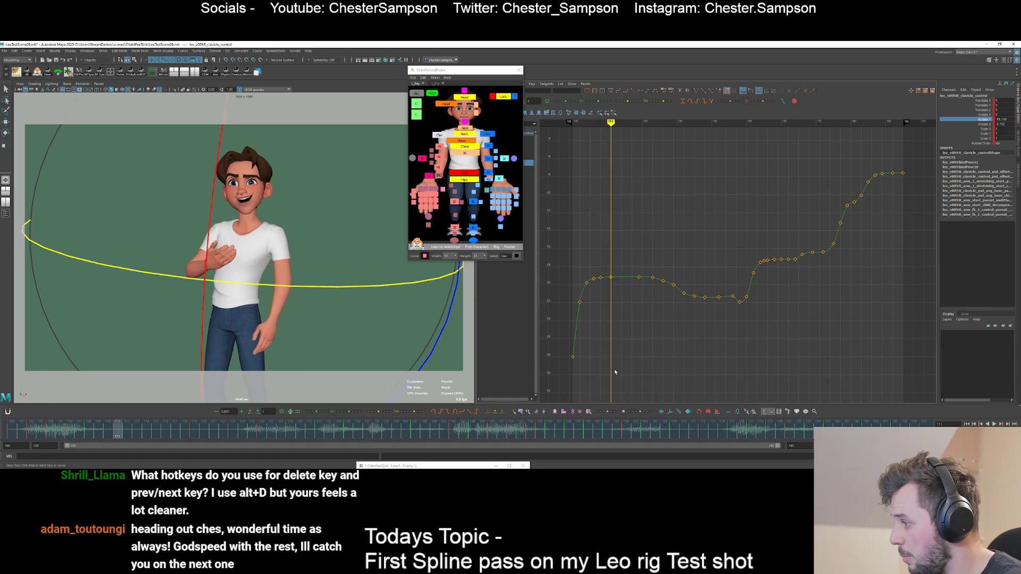
right_click_drag(615, 372, 624, 323, "alt+shift")
middle_click_drag(624, 323, 644, 311, "alt")
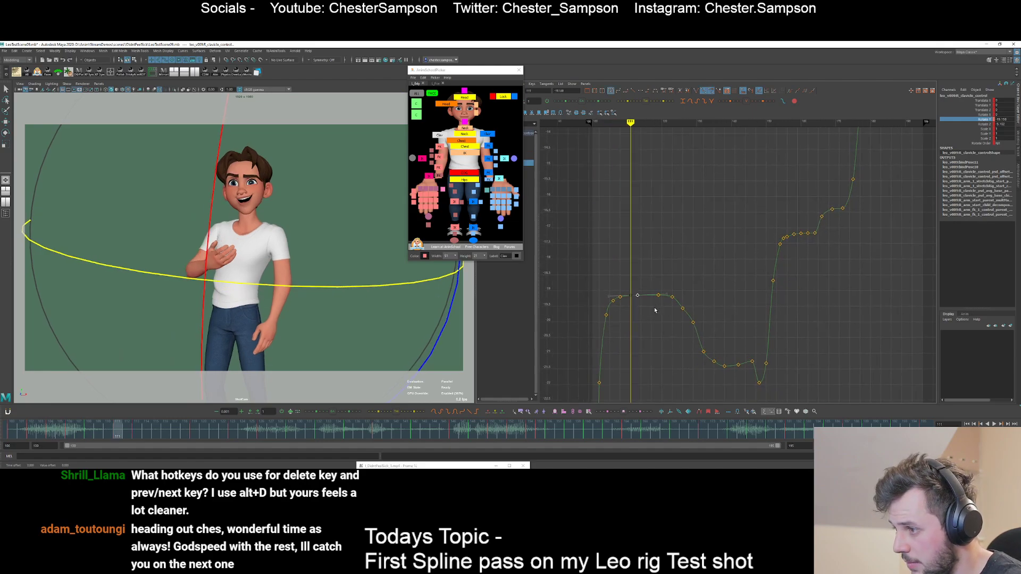
key(".")
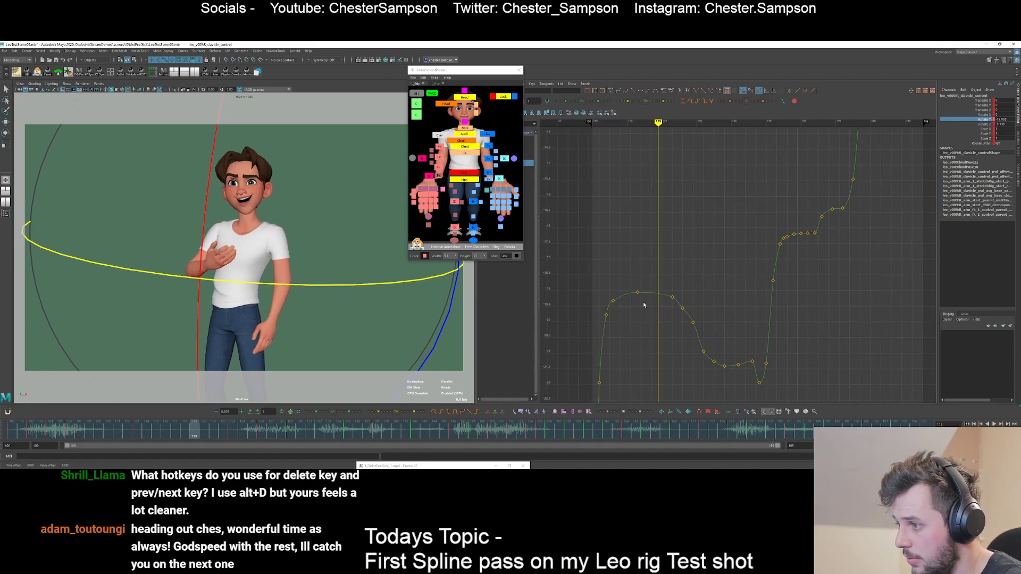
- Raise the Rotate Y key at about frame 126 slightly and lower the key at 135 to smooth the curve into the dip
key(".")
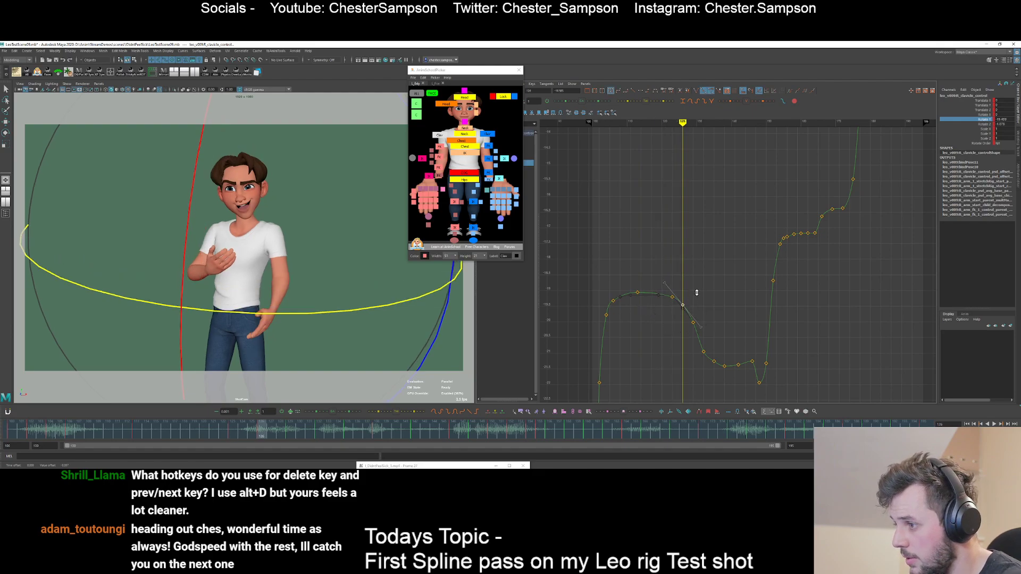
key(".")
key(".")
key(".")
key(".")
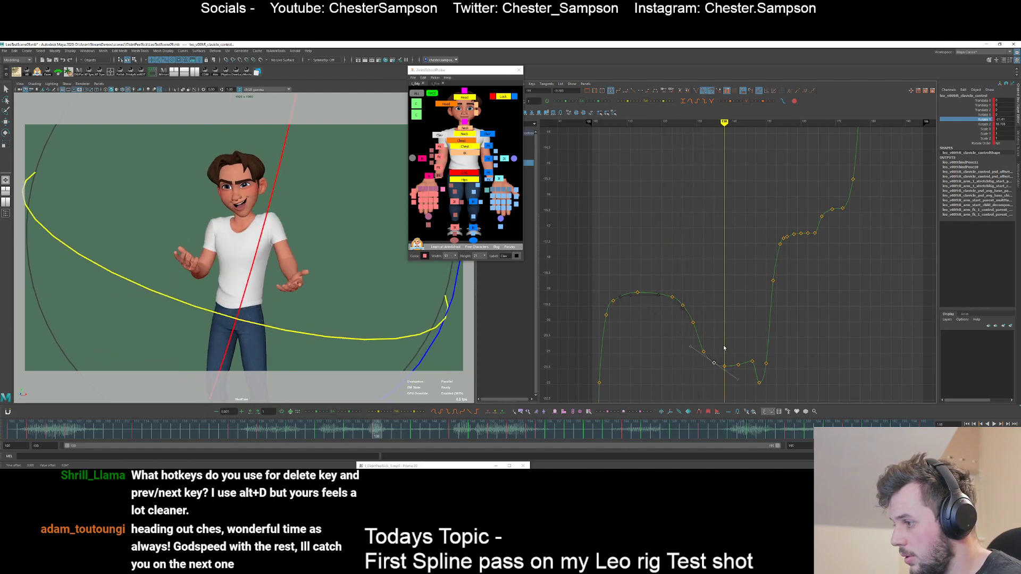
- Lower the right clavicle's Rotate Y key at about frame 146 slightly to level it with the neighbouring keys
right_click_drag(737, 382, 731, 318, "alt+shift")
middle_click_drag(731, 317, 679, 269, "alt")
key(".")
key(".")
left_click_drag(695, 342, 711, 332)
middle_click_drag(711, 330, 705, 336, "shift")
left_click(704, 372)
key(".")
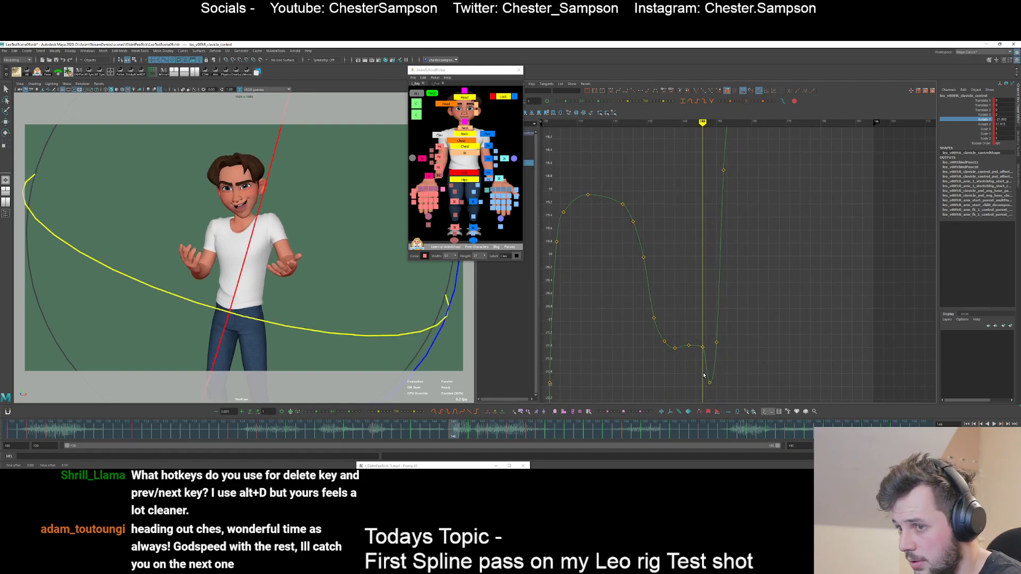
- Lower the Rotate Y keys at about frames 142 to 150 together, along with the key at 138
key(".")
left_click_drag(697, 390, 720, 377)
middle_click_drag(721, 377, 693, 250, "shift")
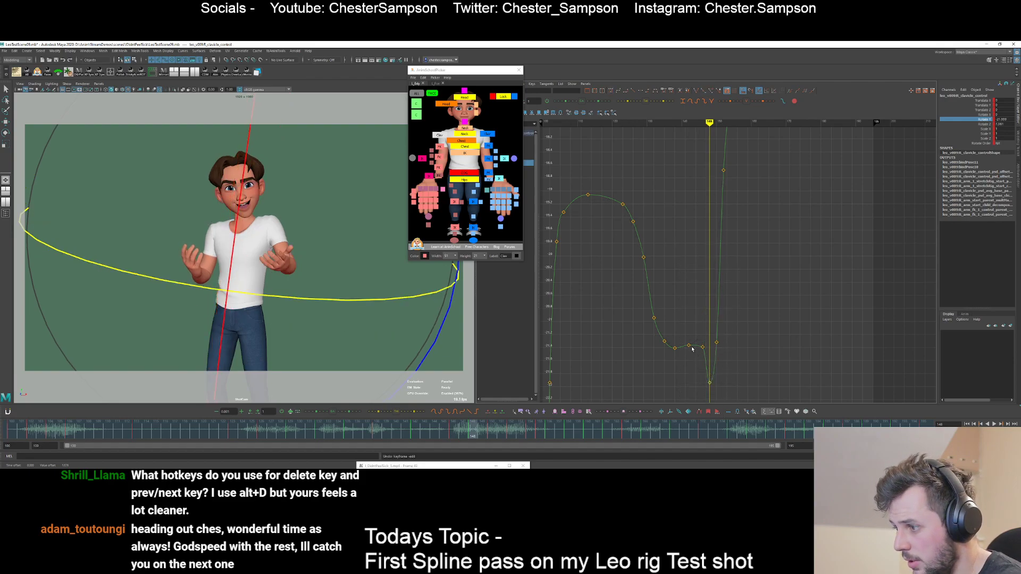
key("ctrl+z")
middle_click_drag(680, 332, 684, 319)
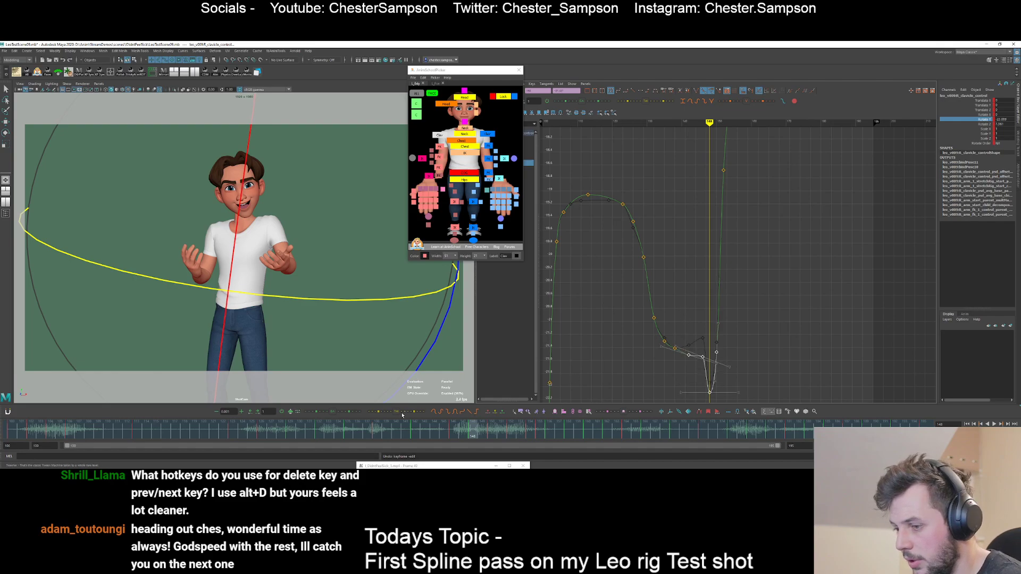
left_click(668, 353)
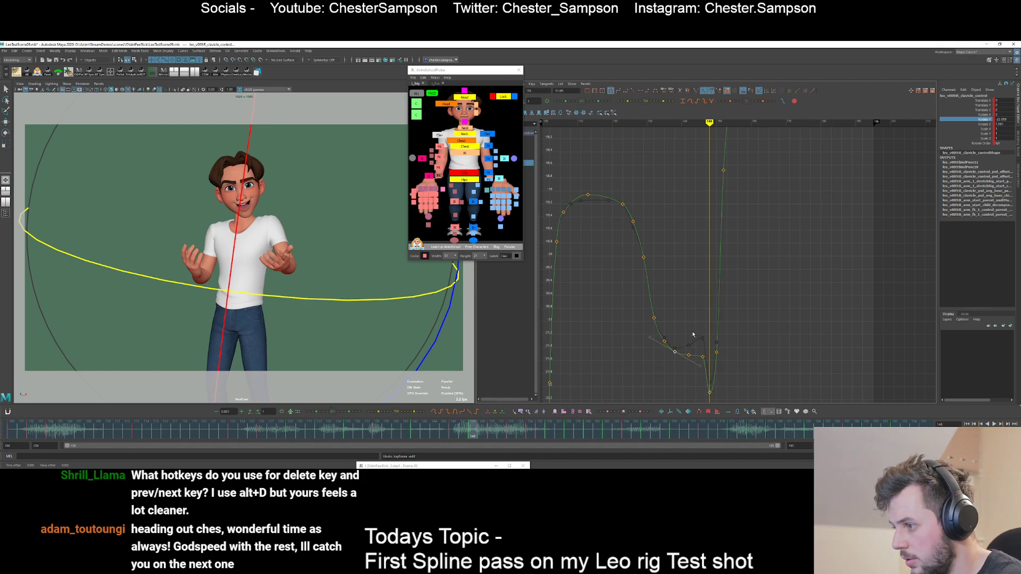
- Smooth the Rotate Y keys at about frames 146, 148 and 150 to soften the sharp dip
left_click_drag(693, 334, 718, 398)
left_click_drag(333, 412, 320, 412)
left_click(682, 331)
- Smooth the Rotate Y keys from about frame 154 to 164 where the rise settles
right_click_drag(682, 330, 709, 312, "alt")
middle_click_drag(709, 312, 685, 346, "alt")
right_click_drag(686, 346, 685, 331, "alt+shift")
right_click_drag(670, 330, 682, 324, "alt+shift")
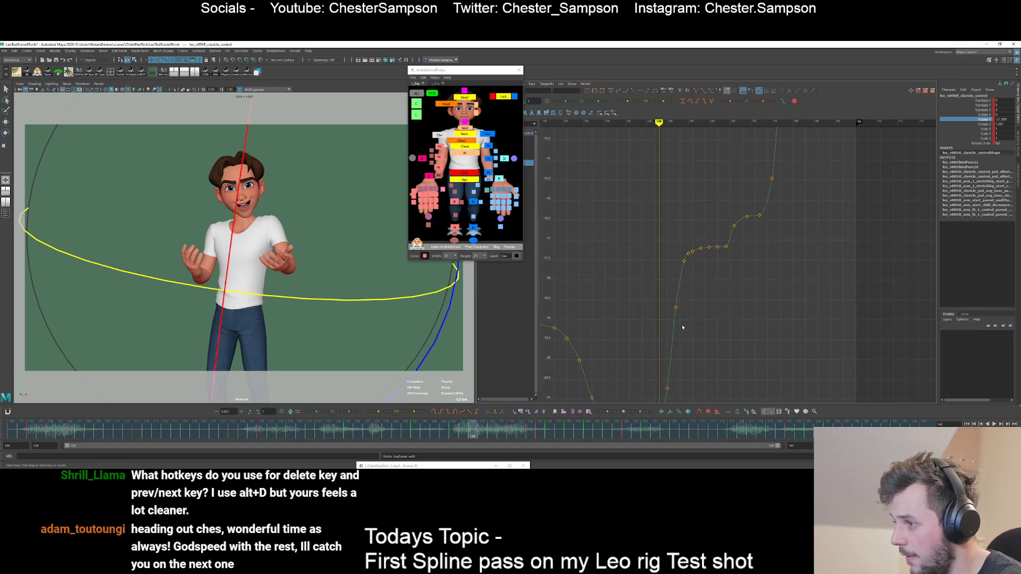
key("period")
key("period")
left_click_drag(665, 241, 731, 267)
left_click_drag(333, 412, 312, 416)
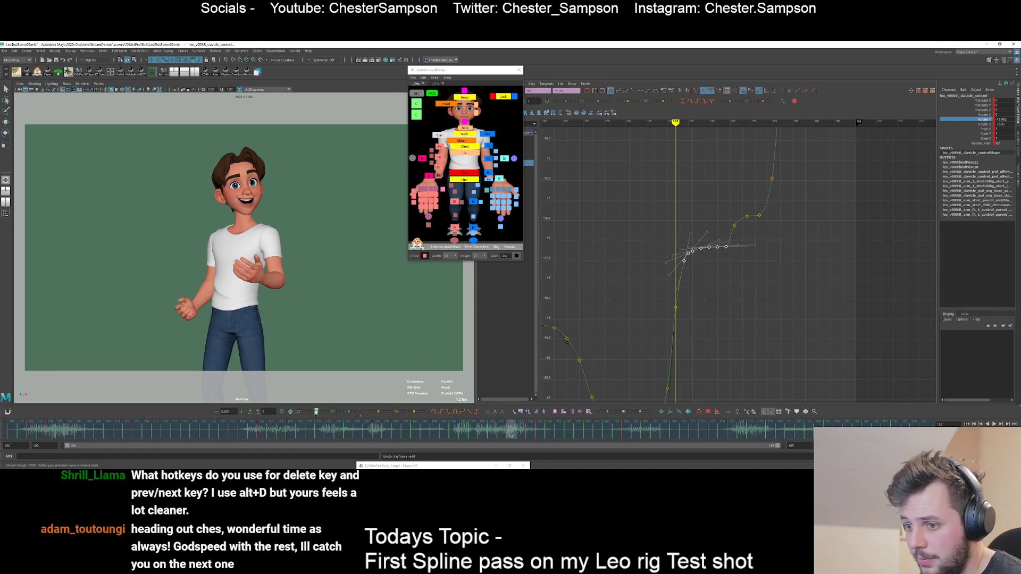
left_click(316, 411)
left_click(727, 269)
- Delete the redundant Rotate Y keys at about frames 155, 158 and 162
key("period")
key("period")
key("period")
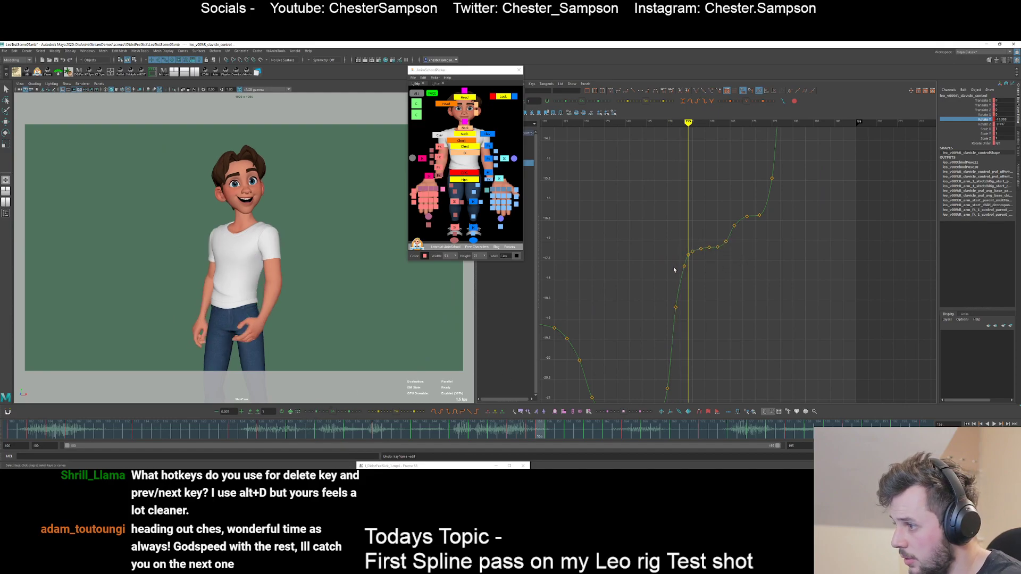
key("period")
key("period")
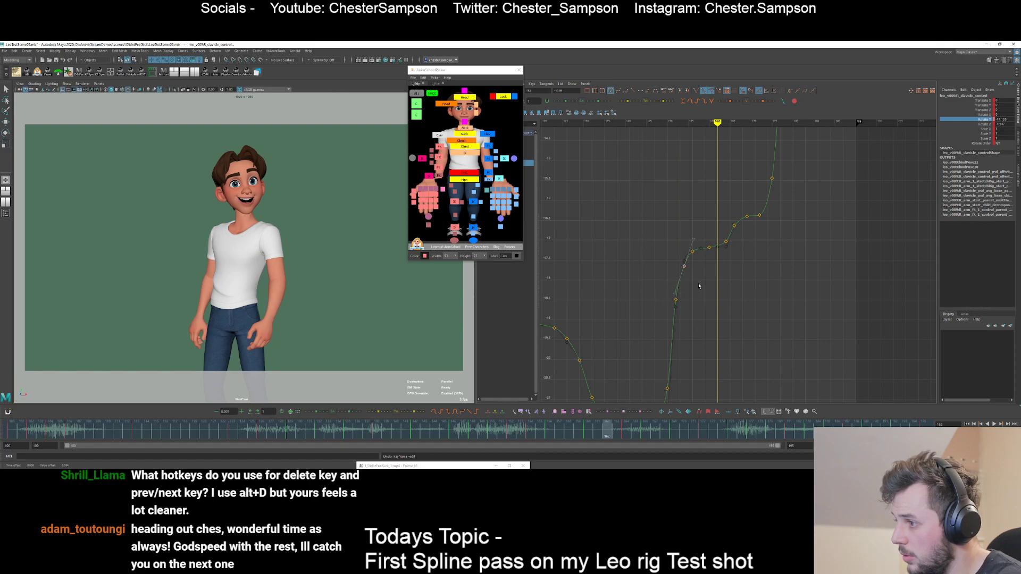
- Smooth the Rotate Y keys from about frame 164 to 172 into a gradual rise and lower the key at 172 slightly
key("period")
left_click_drag(757, 222, 765, 248)
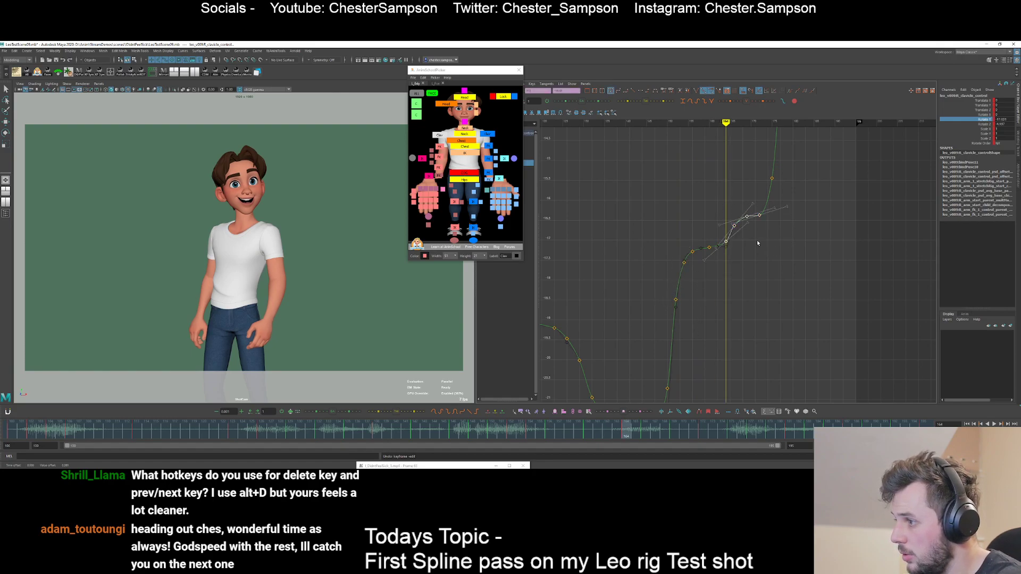
key("e")
left_click_drag(333, 412, 324, 412)
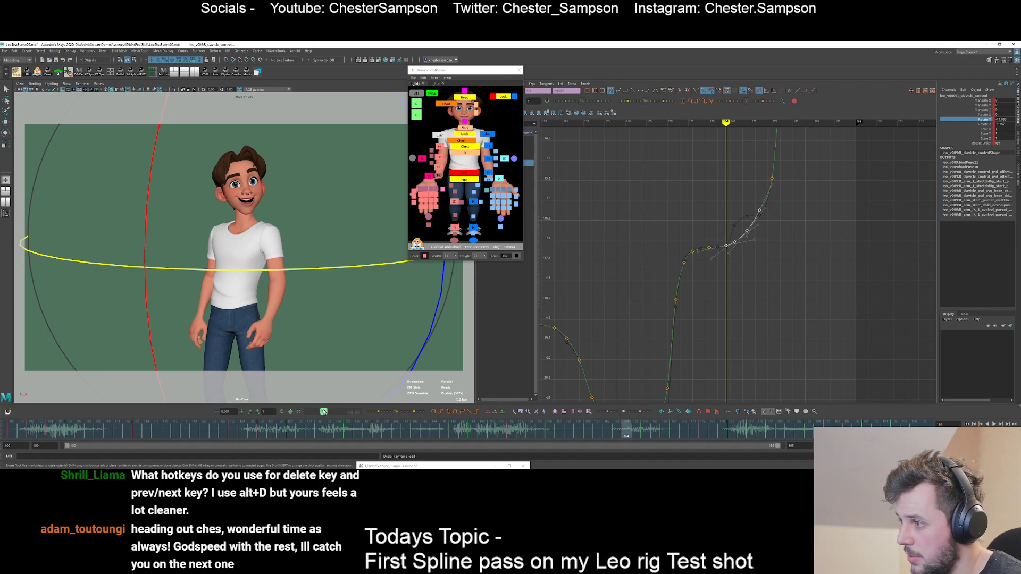
left_click(754, 324)
key("period")
key("period")
key("period")
left_click_drag(747, 206, 773, 225)
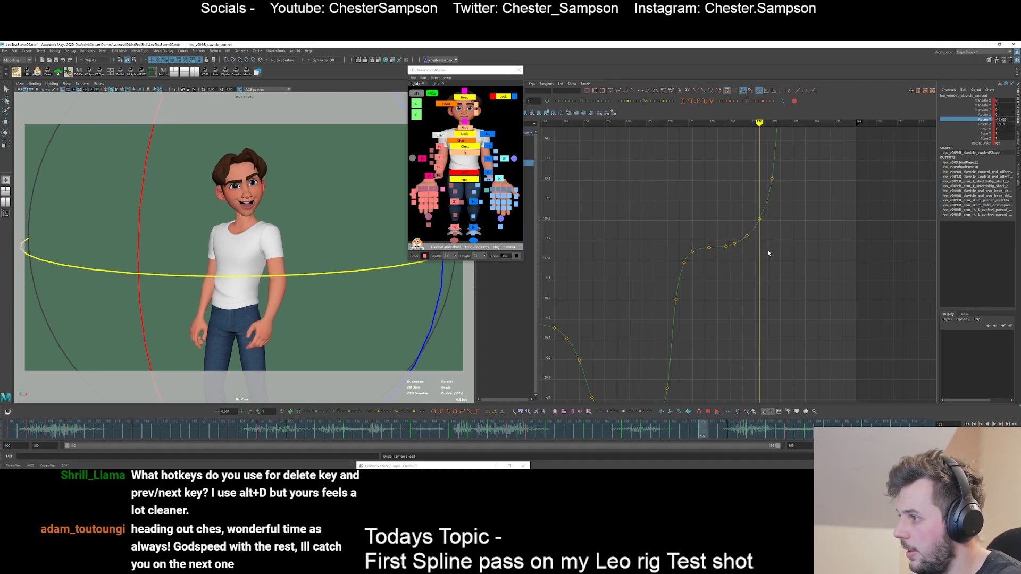
- Lower the Rotate Y key at about frame 185 slightly, just before the final peak
right_click_drag(767, 253, 744, 256, "alt")
middle_click_drag(745, 255, 718, 304, "alt")
key("period")
key("period")
key("period")
key("period")
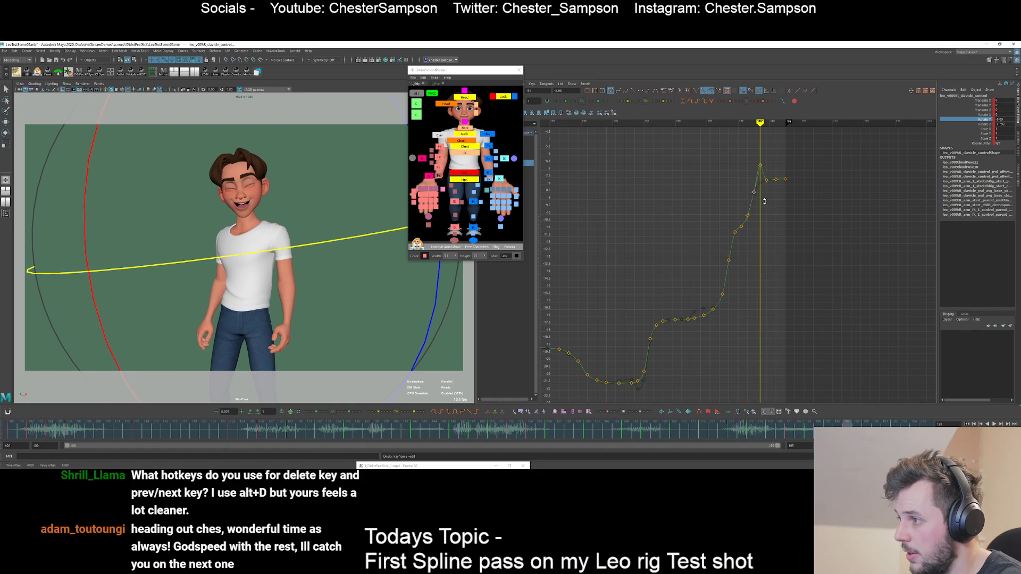
key("period")
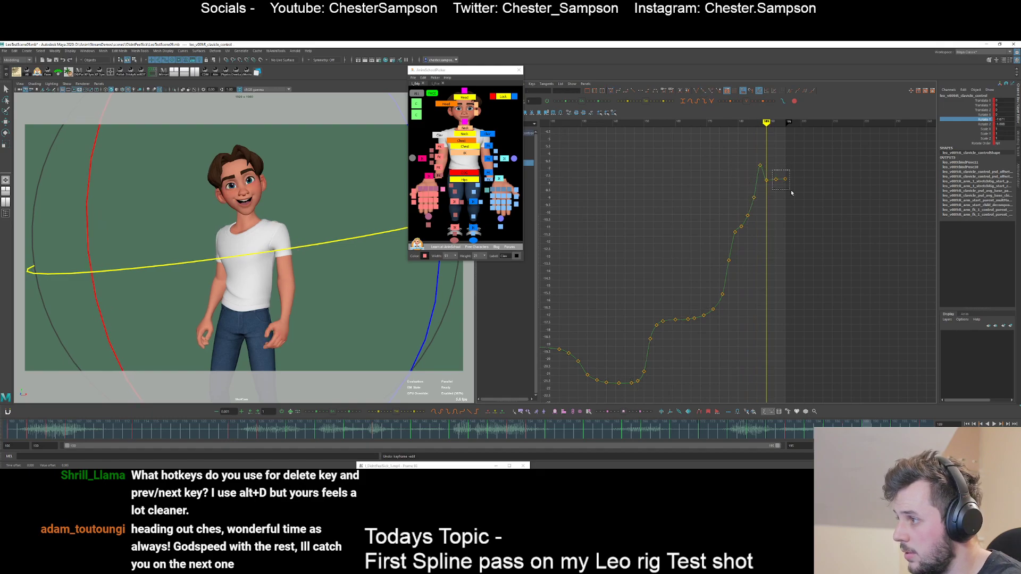
- Shape the last Rotate Y keys at about frames 189, 192 and 195 into a gentle settle and play back the shot
left_click_drag(791, 192, 791, 193)
middle_click_drag(792, 193, 788, 199)
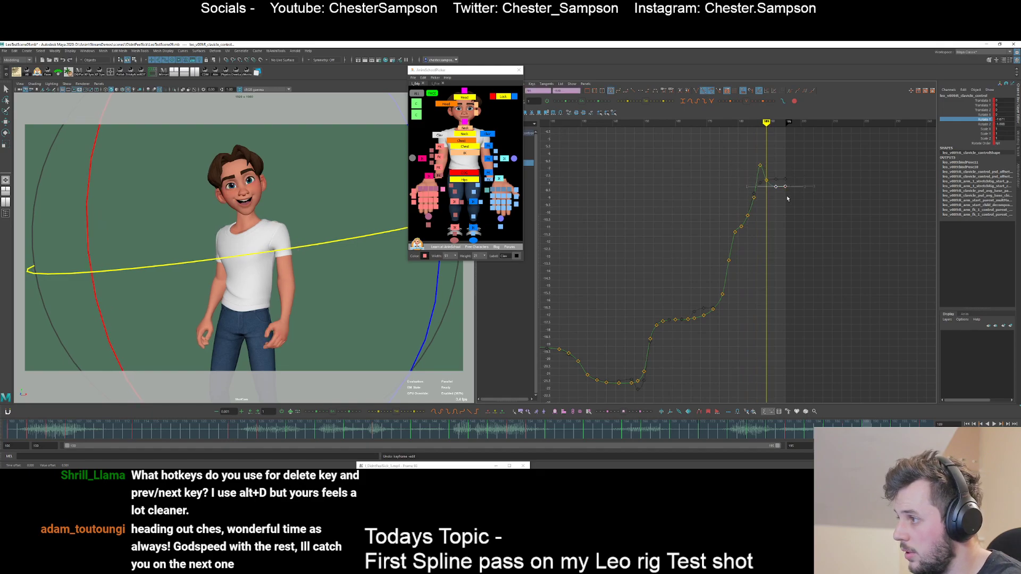
mouse_move(781, 198)
left_mouse_down()
mouse_move(790, 176)
mouse_move(769, 204)
left_mouse_up()
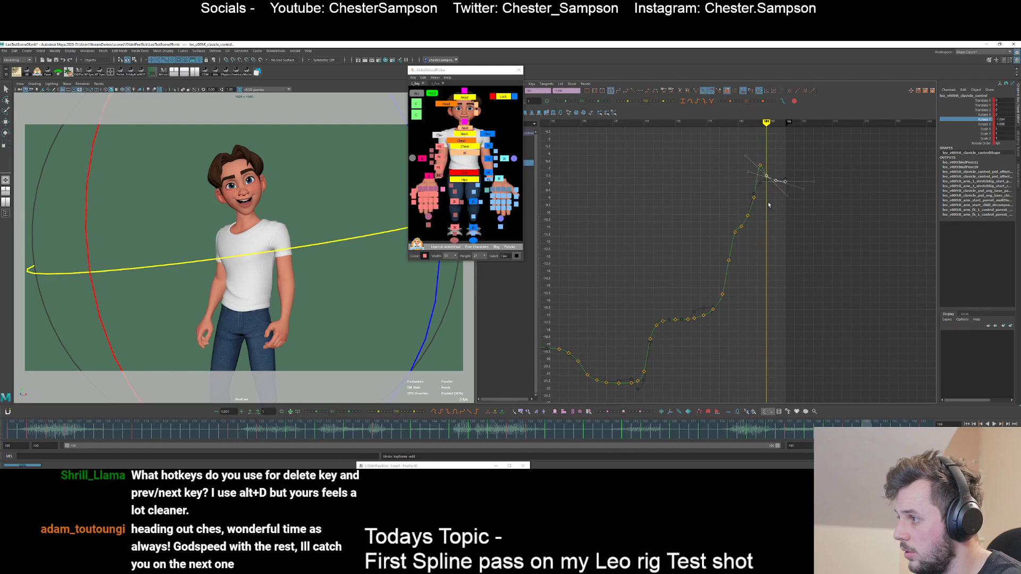
key("alt+v")
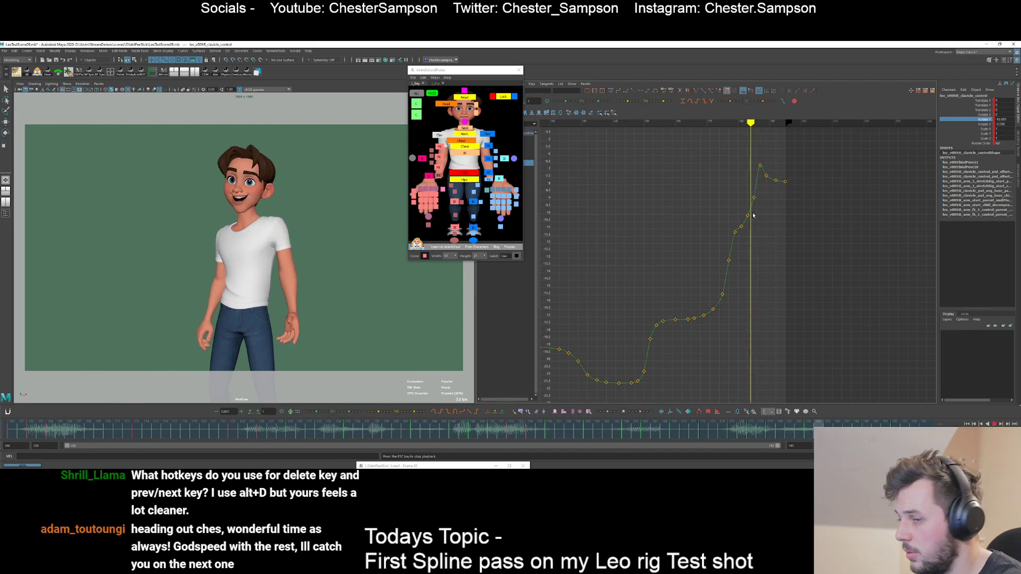
key("alt+v")
- Isolate the right clavicle's Rotate Z curve and go back to its opening keys
left_click(529, 169)
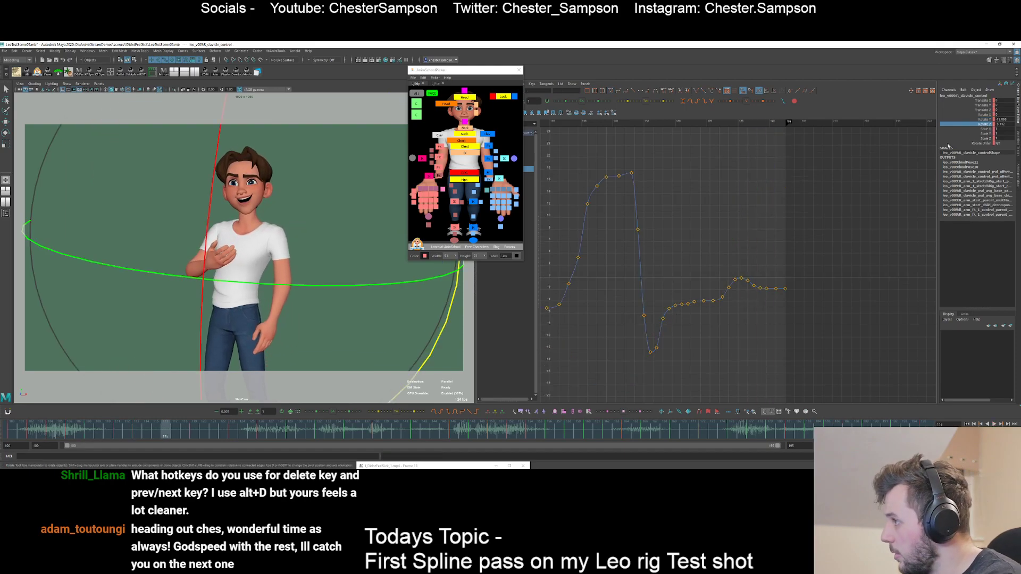
middle_click_drag(609, 259, 738, 301, "alt")
middle_click_drag(651, 306, 705, 241, "alt")
key("comma")
key("comma")
key("comma")
key("comma")
key("comma")
key("comma")
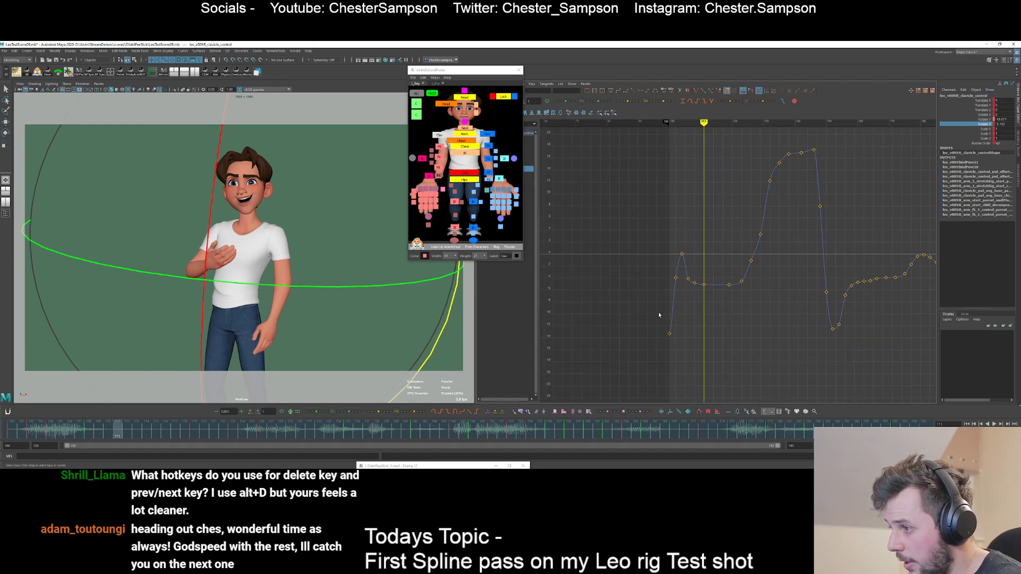
- Add a Rotate Z key at frame 101 just above the first key to ease the curve out of its start
left_click_drag(658, 325, 700, 356)
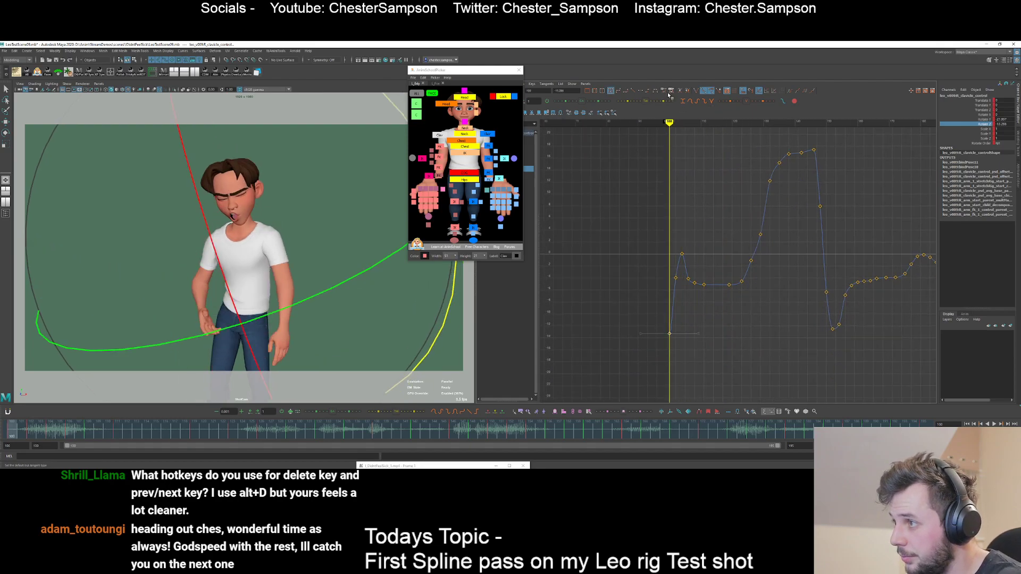
key("alt+period")
key("alt+comma")
key("alt+period")
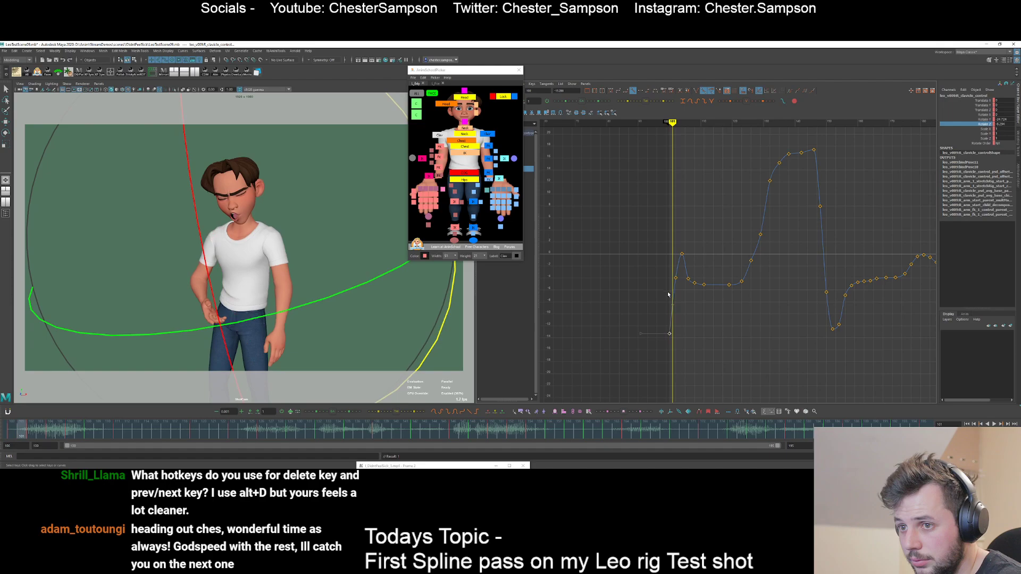
key("alt+comma")
key("alt+period")
key("alt+comma")
key("alt+period")
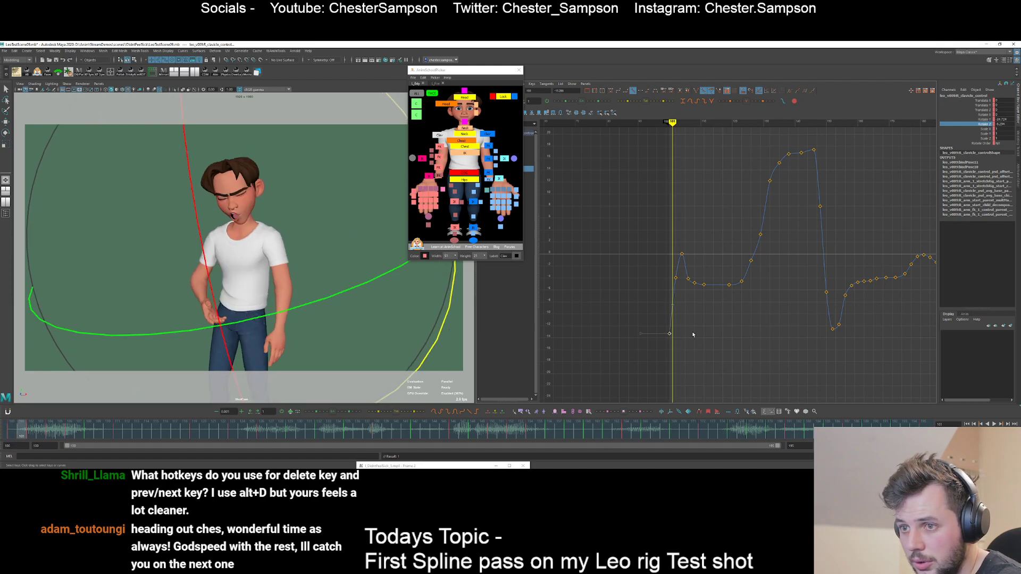
middle_click_drag(687, 312, 693, 327, "shift")
left_click(693, 327)
key("alt+comma")
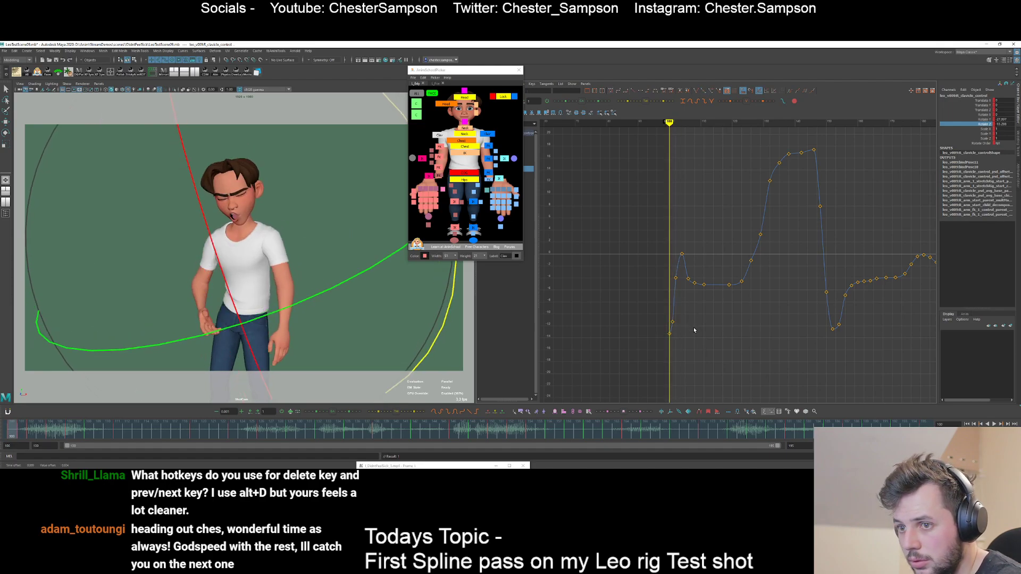
- Replace the Rotate Z key at about frame 104 with keys at 103 and 105 to round off the first peak
key("alt+period")
key("alt+period")
key("alt+period")
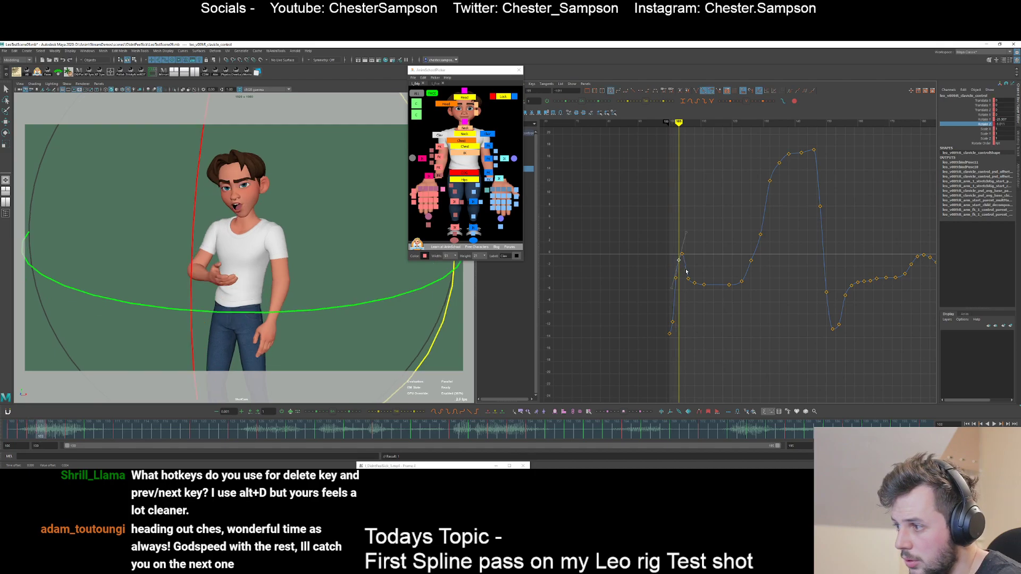
key("alt+period")
key("alt+period")
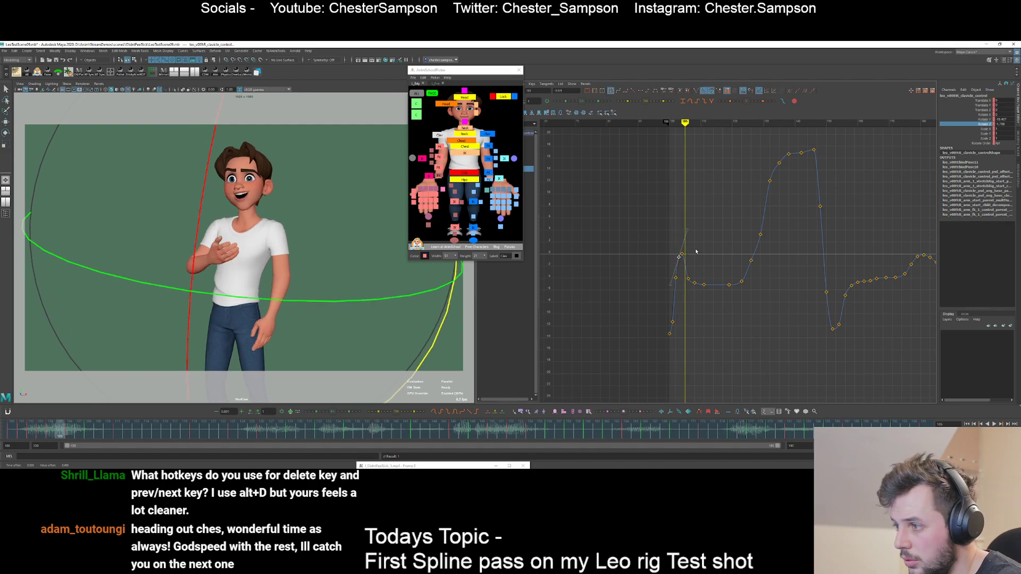
middle_click_drag(685, 272, 683, 263)
- Round out the Rotate Z dip between about frames 106 and 126, replacing the keys at 111 and 119 with one lower key at 114
key("alt+period")
key("alt+period")
key("alt+period")
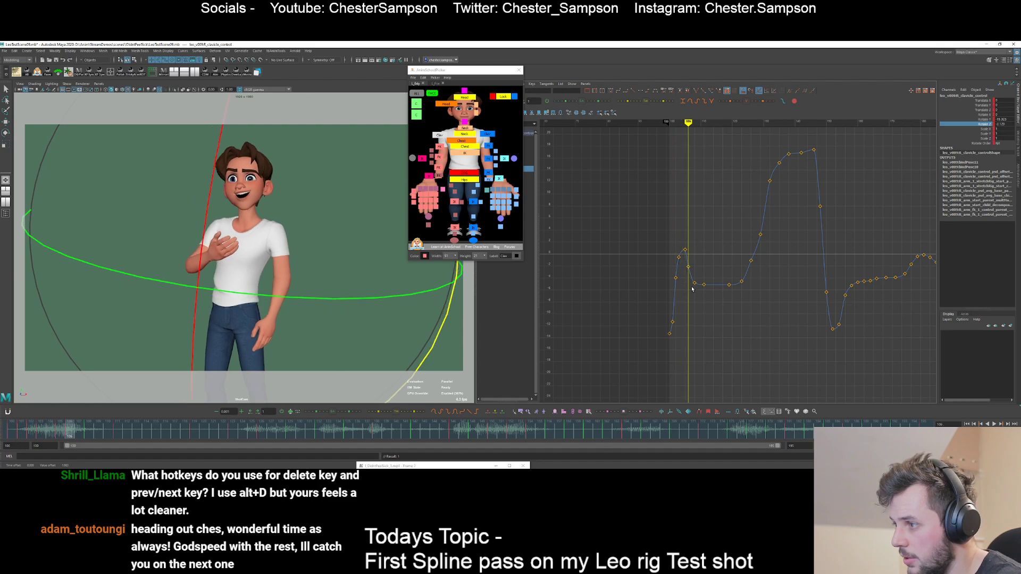
left_click(723, 259)
key("alt+v")
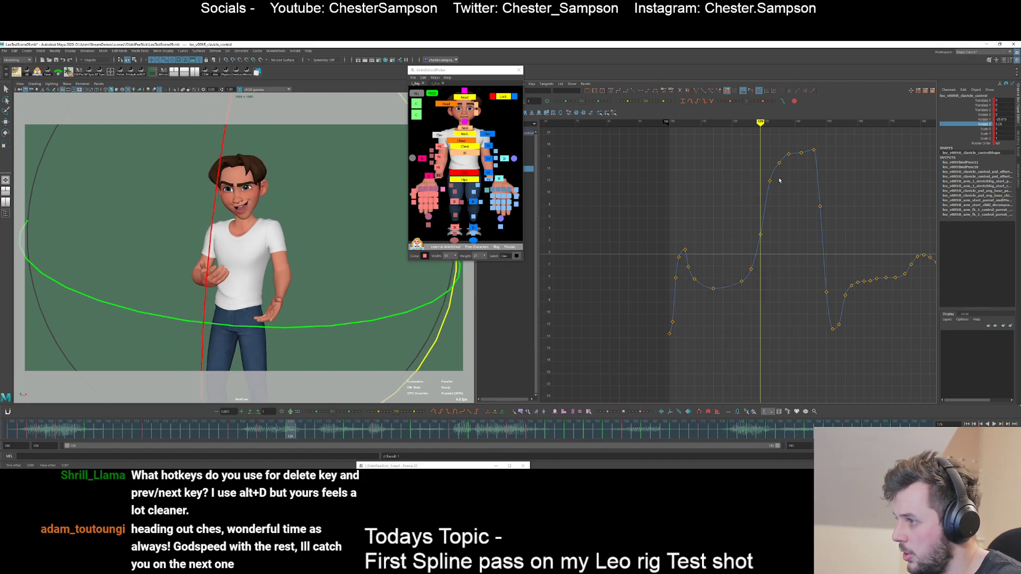
- Round off the main Rotate Z peak by raising the keys at about frames 135, 138 and 142 and lowering the key at 146
middle_click_drag(796, 160, 796, 151)
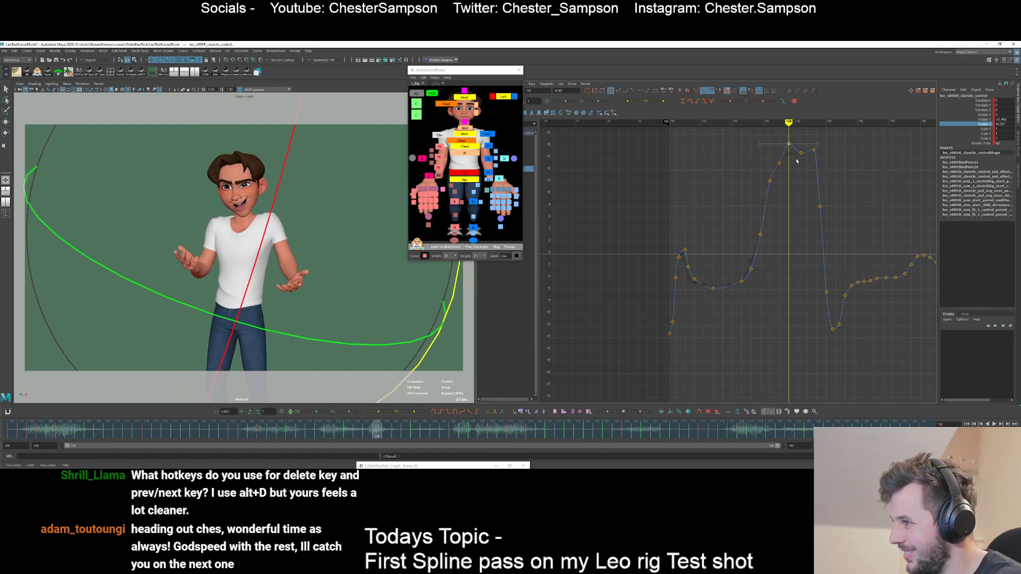
left_click(769, 155)
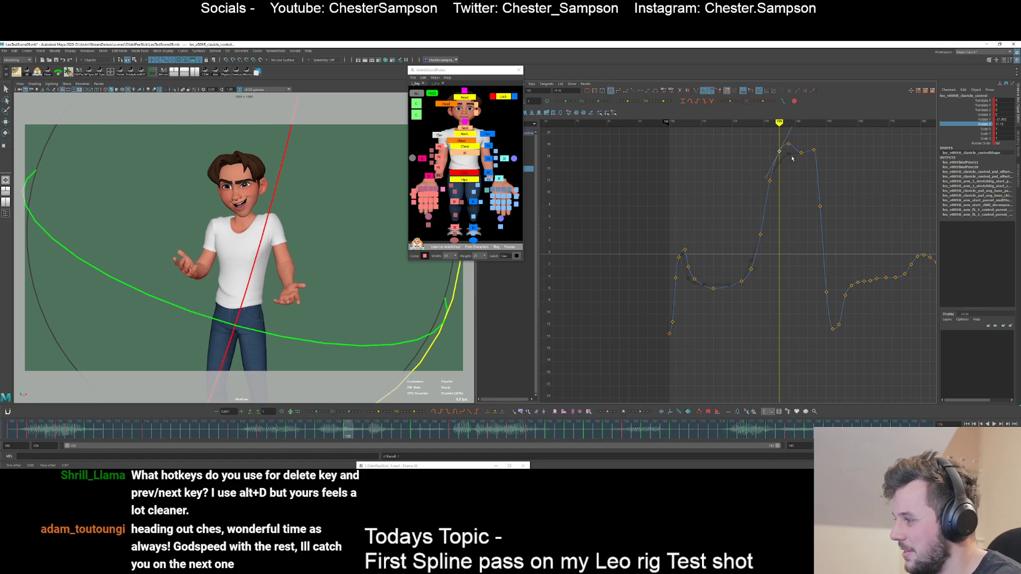
middle_click_drag(790, 164, 779, 187, "alt")
key(".")
key(".")
key(".")
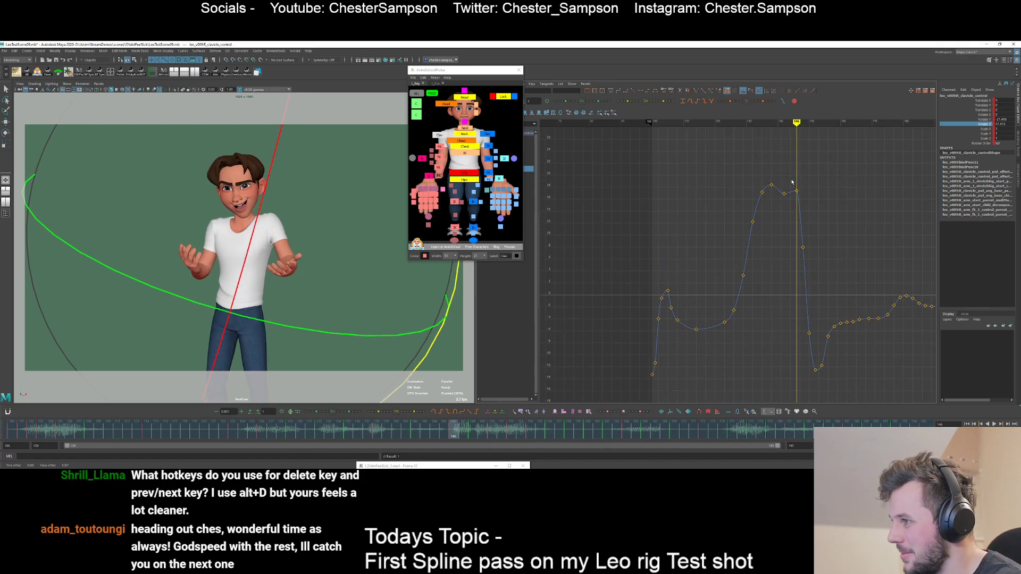
left_click_drag(791, 182, 812, 199)
middle_click_drag(817, 174, 816, 185)
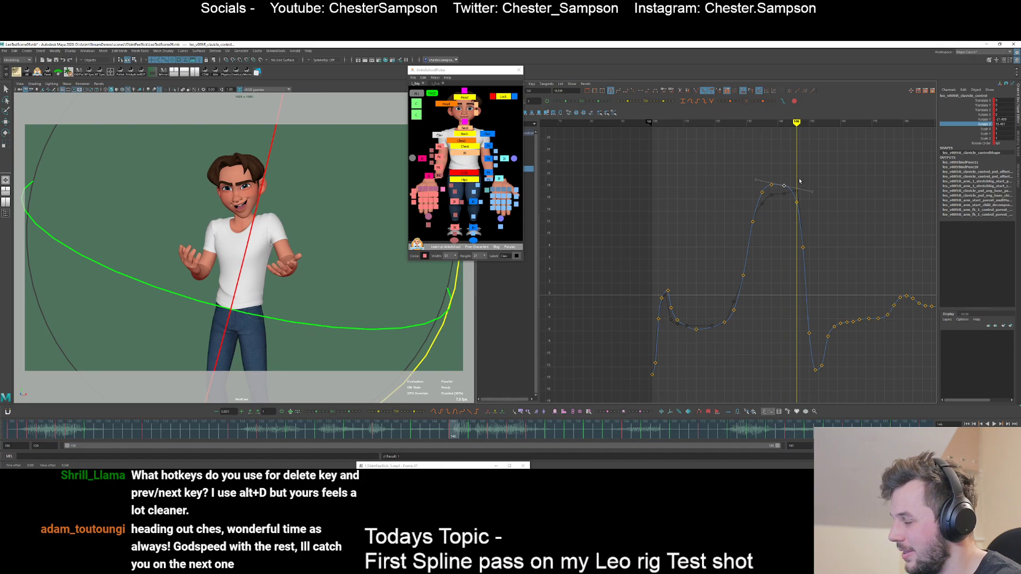
- Raise the Rotate Z key at about frame 148 slightly and add a key at about frame 151 on the descent
key(".")
left_click_drag(797, 252, 815, 234)
left_click(812, 237)
middle_click_drag(816, 233, 790, 203)
key(".")
key(".")
key("alt+period")
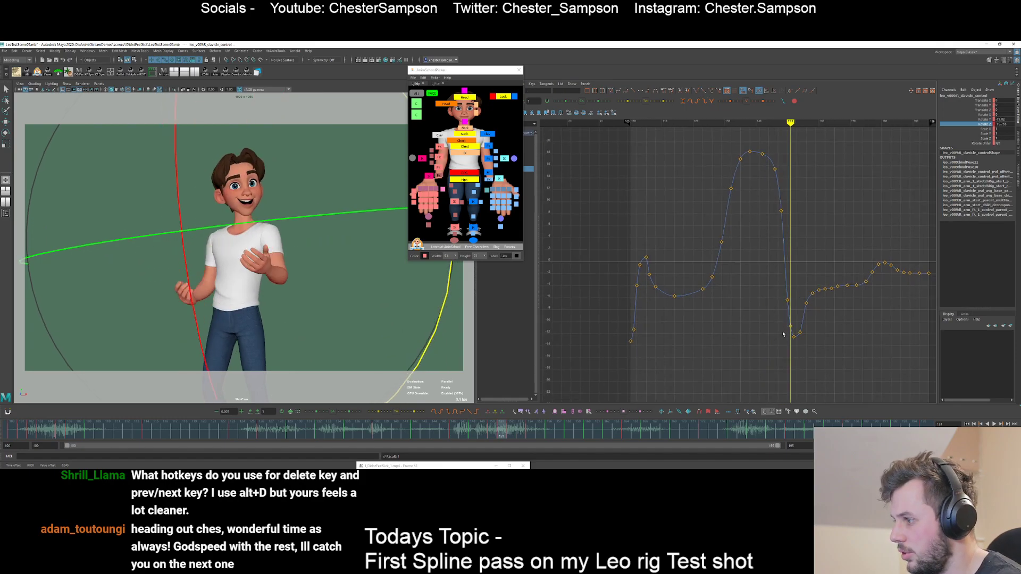
- Raise the Rotate Z keys at about frames 150 and 148 to give the descent from the peak a fuller arc
left_click_drag(791, 330, 798, 343)
left_click(778, 308)
left_click_drag(781, 307, 797, 290)
middle_click_drag(798, 271, 799, 253)
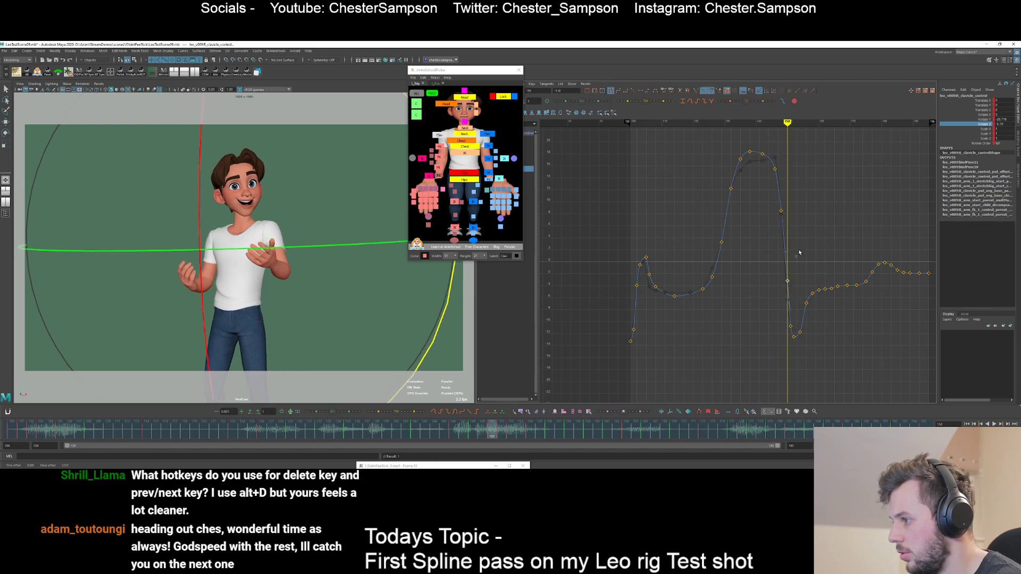
left_click_drag(757, 178, 757, 177)
middle_click_drag(756, 268, 757, 230)
left_click(760, 221)
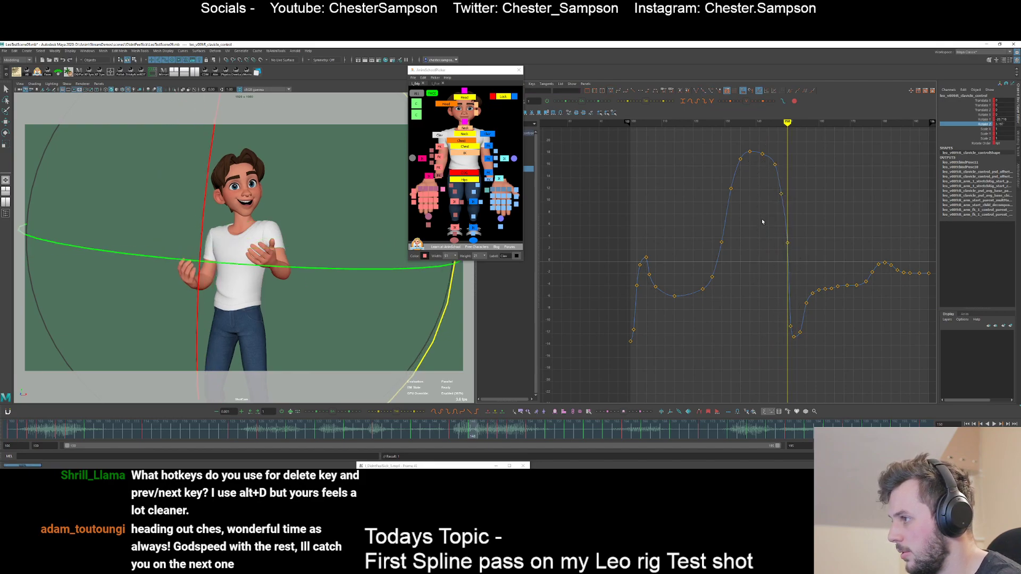
key(".")
key("alt+period")
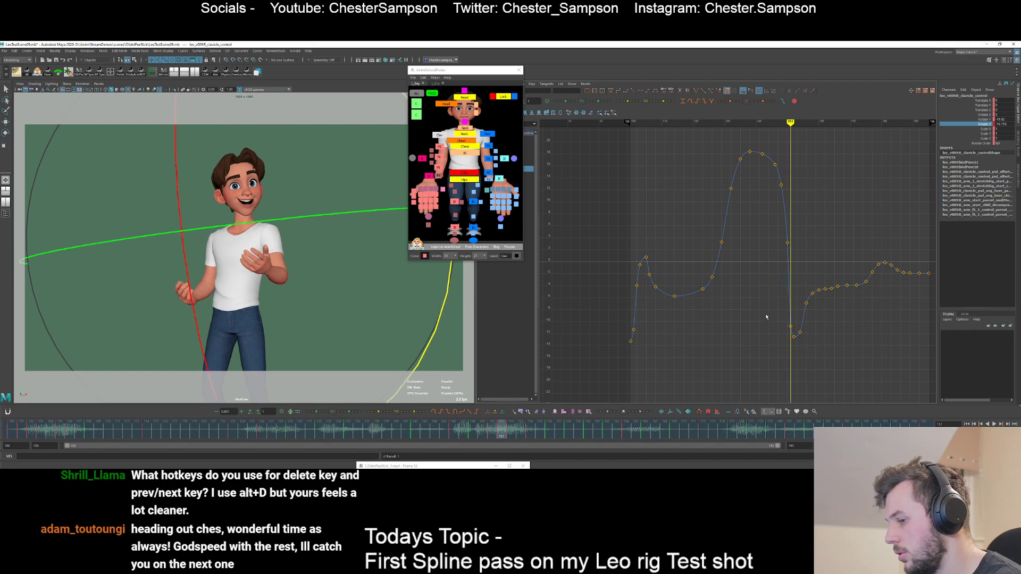
key(".")
key(".")
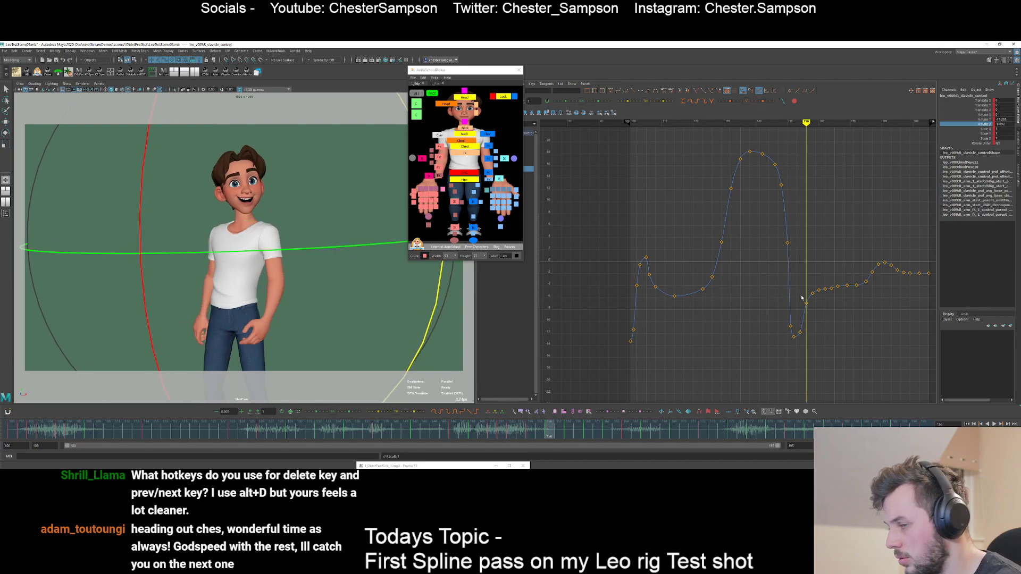
- Flatten the Rotate Z plateau between about frames 158 and 175 by blending its keys with the tween slider
key(".")
key(".")
key(".")
key(".")
key(".")
key(".")
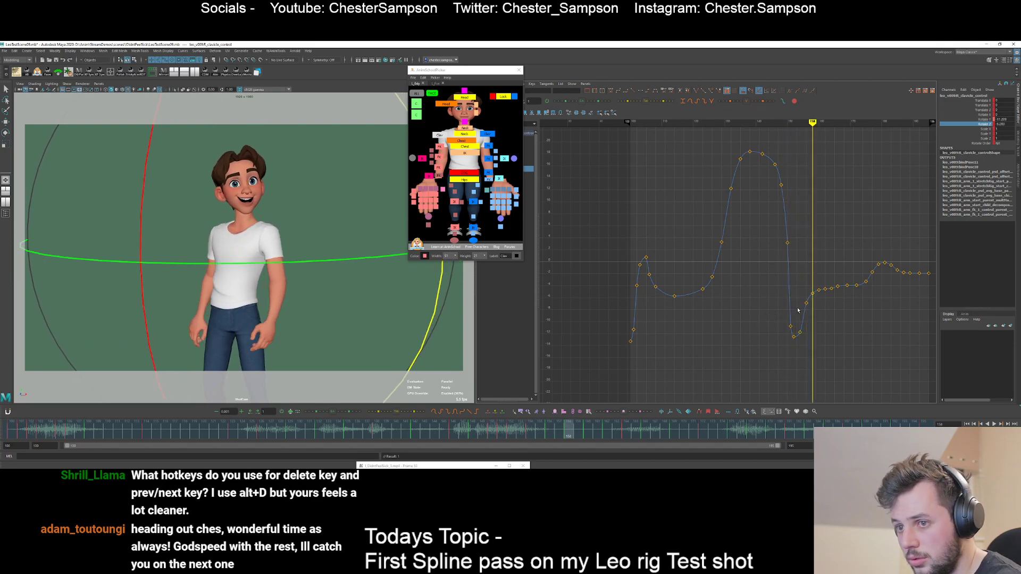
right_click_drag(812, 327, 812, 303, "alt+shift")
middle_click_drag(812, 303, 792, 243, "alt")
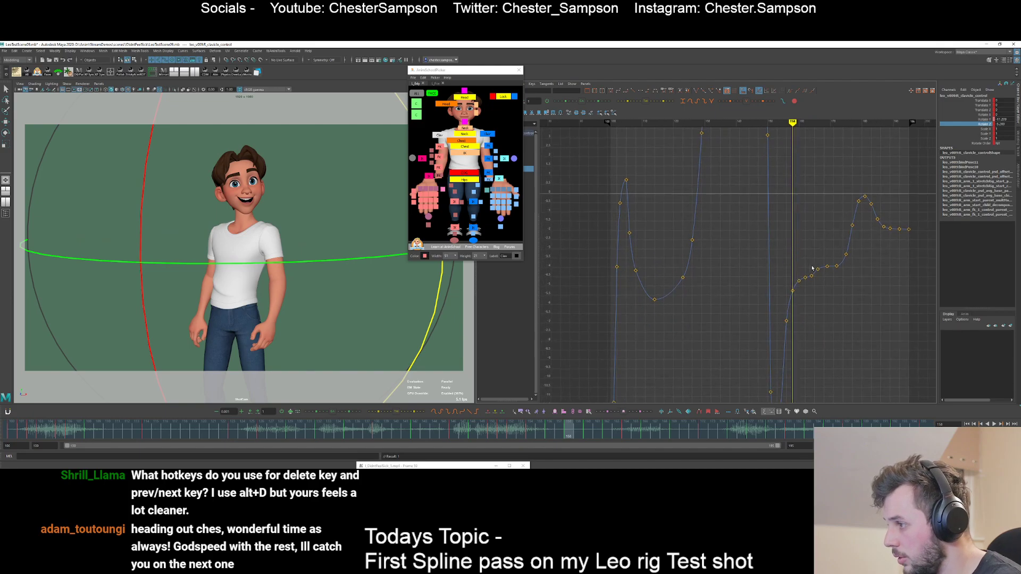
left_click_drag(812, 242, 866, 283)
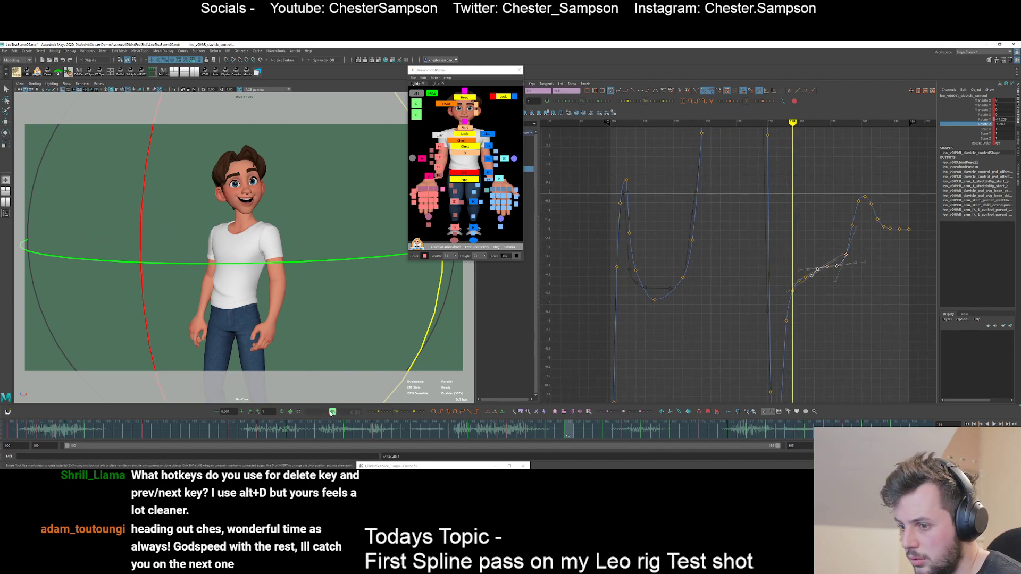
left_click_drag(333, 412, 314, 409)
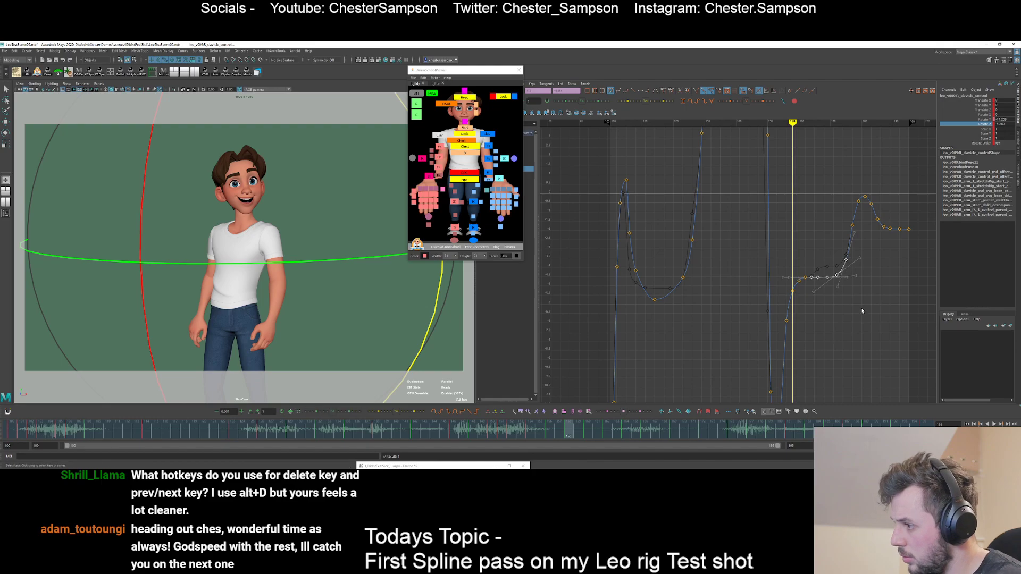
left_click_drag(862, 312, 781, 246)
left_click_drag(332, 413, 320, 411)
key("q")
left_click(910, 315)
- Lower the Rotate Z key at about frame 175 slightly to smooth the rise into the late peak
key("period")
key("period")
key("period")
key("period")
key("period")
key("period")
key("period")
key("period")
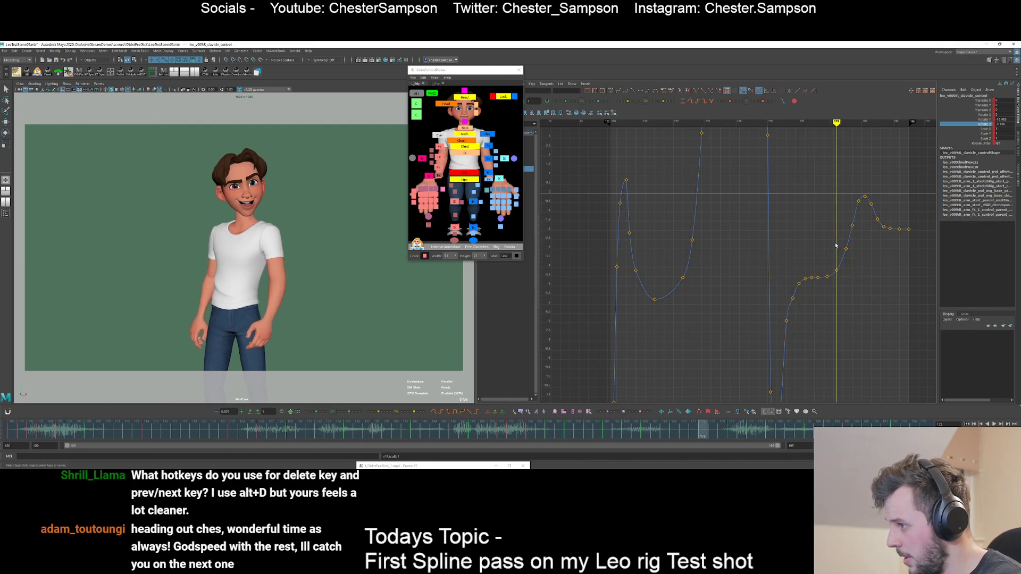
left_click_drag(838, 241, 853, 256)
key("period")
key("period")
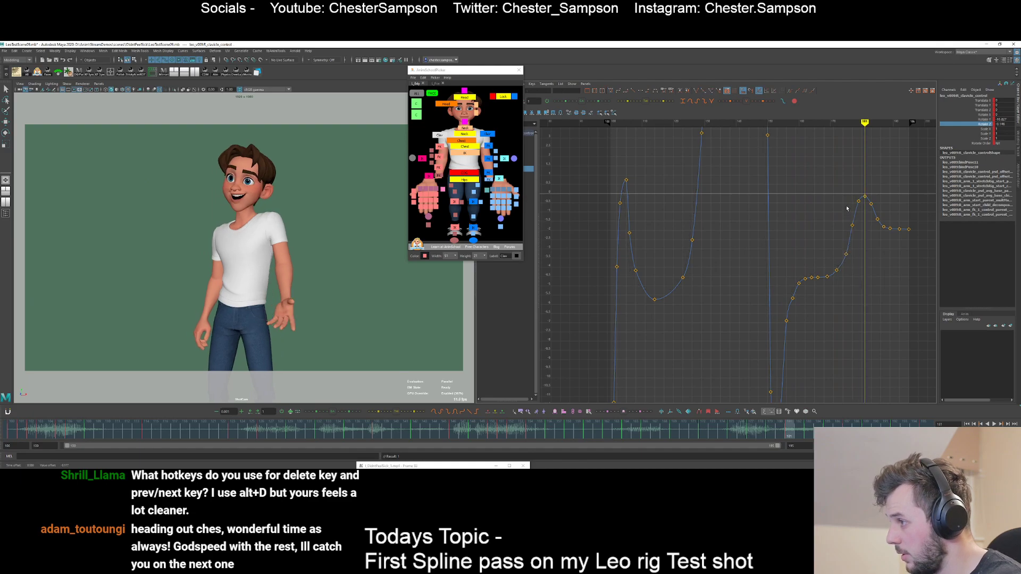
key("period")
key("period")
key("period")
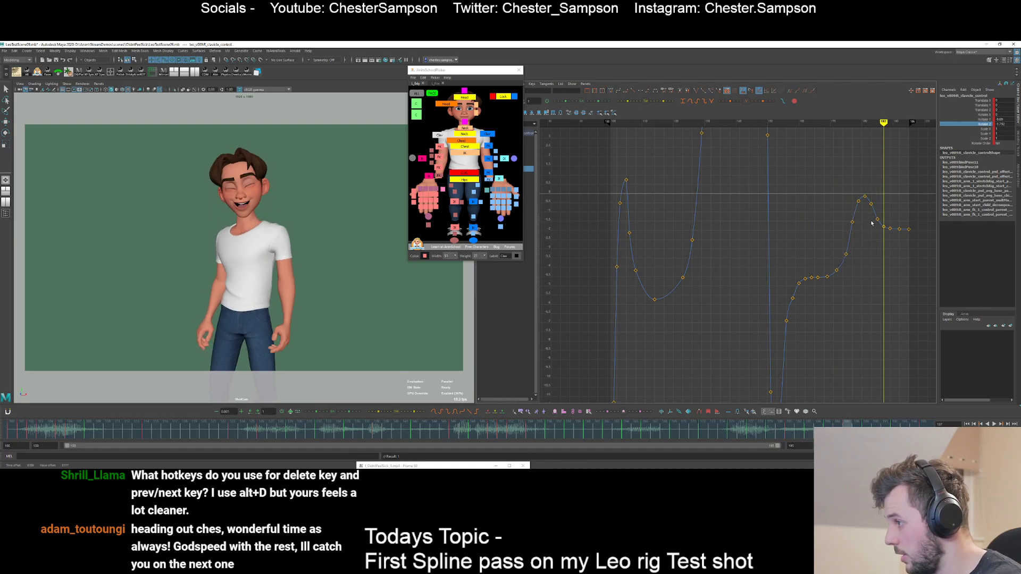
- Lower the Rotate Z key at about frame 187 to add an overshoot below the final hold
key("comma")
key("comma")
key("comma")
key("period")
key("period")
key("period")
key("period")
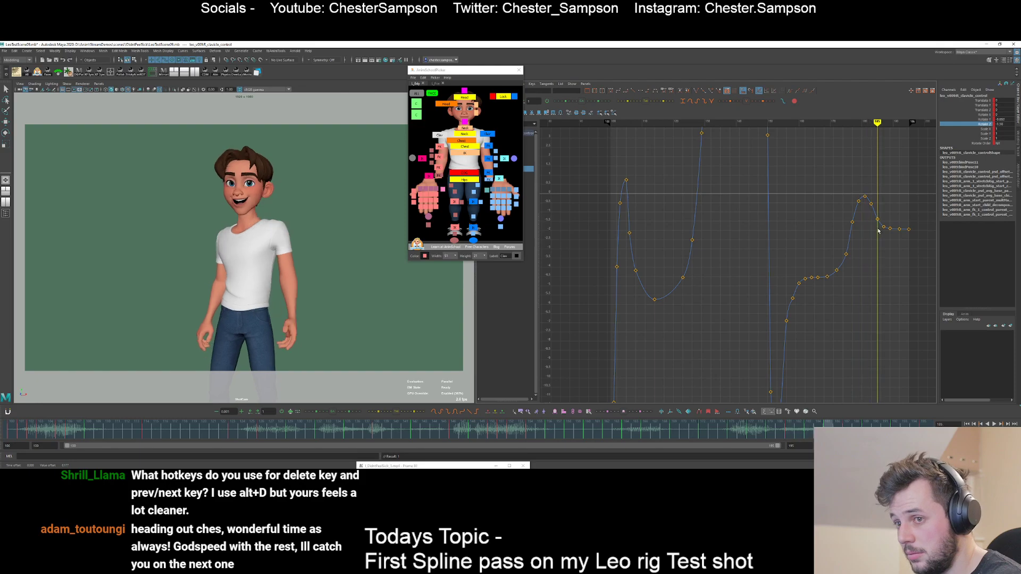
key("comma")
key("comma")
key("comma")
key("period")
key("period")
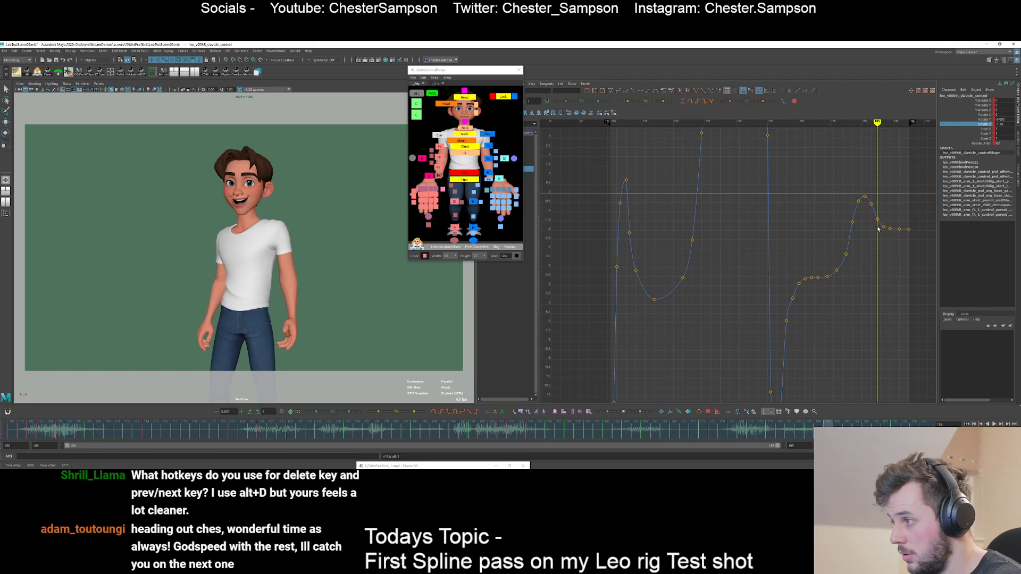
key("comma")
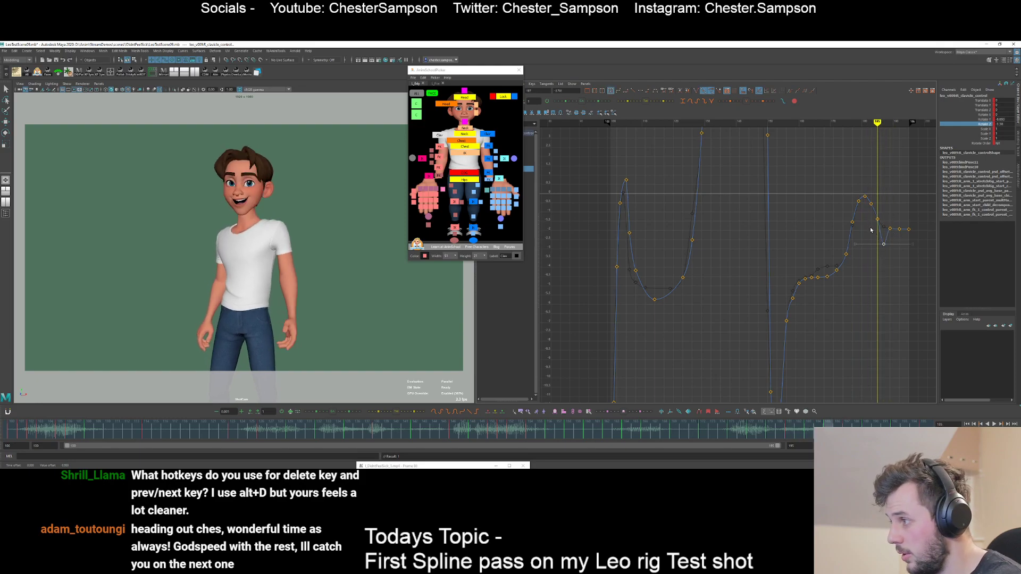
left_click(881, 198)
key("period")
key("period")
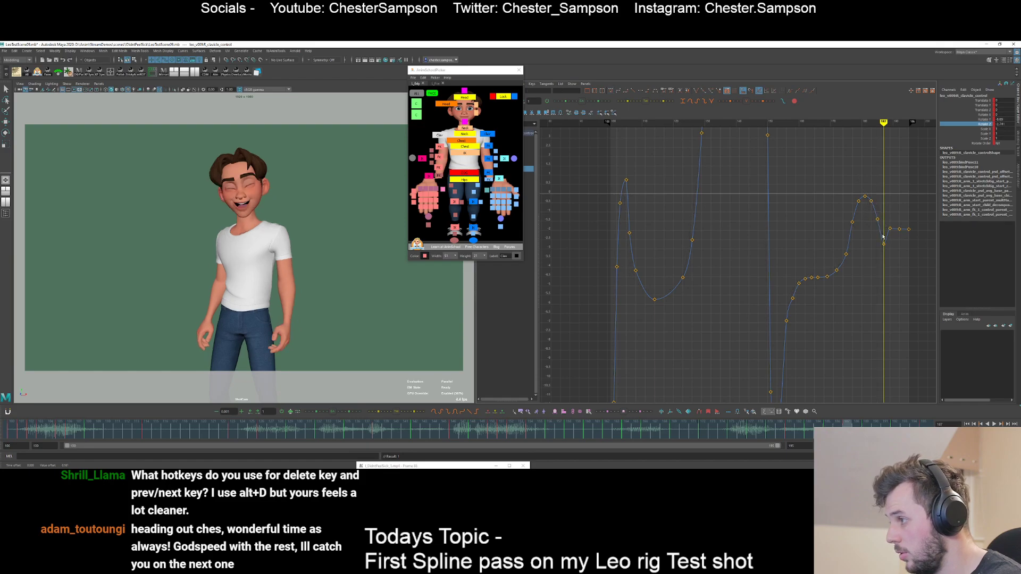
- Raise the last Rotate Z keys at about frames 192 and 195 slightly, and play the shot back
left_click_drag(893, 221, 919, 246)
middle_click_drag(910, 232, 909, 228)
left_click(909, 220)
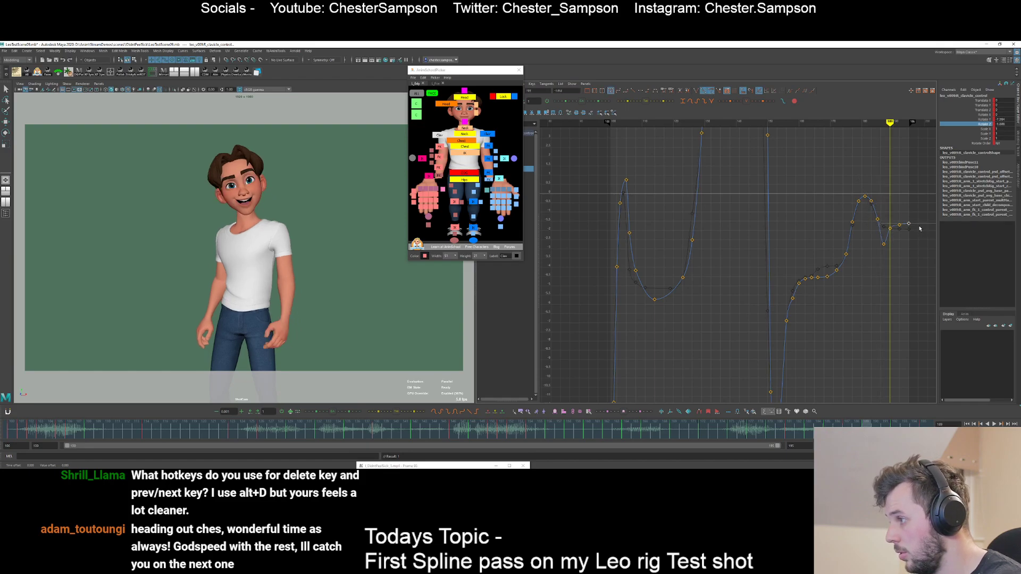
key("alt+v")
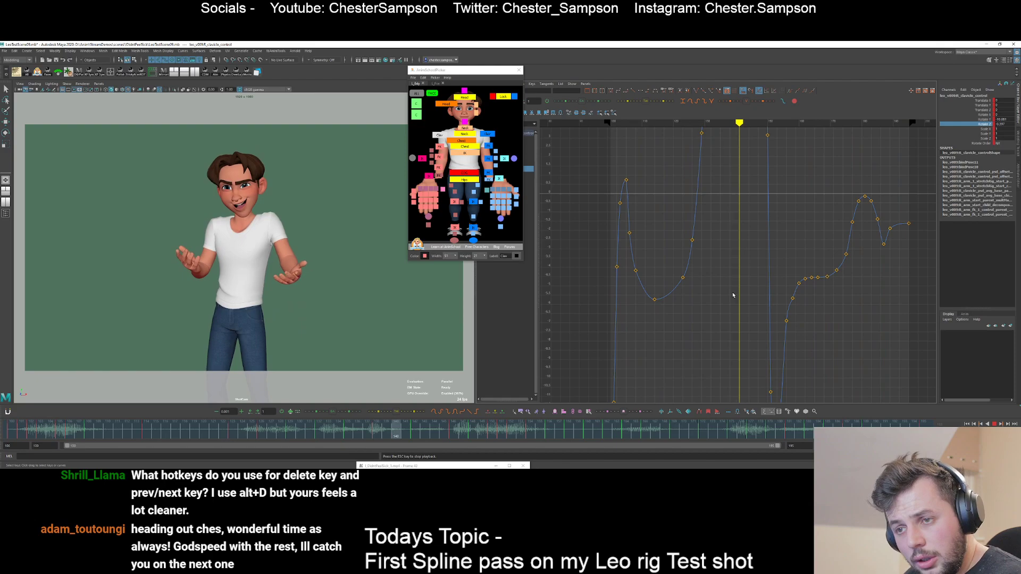
key("alt+v")
- Thin out the Rotate Z keys at about frames 160 and 164, and shift the keys from 154 to 169 one frame earlier
key("comma")
key("comma")
key("comma")
key("comma")
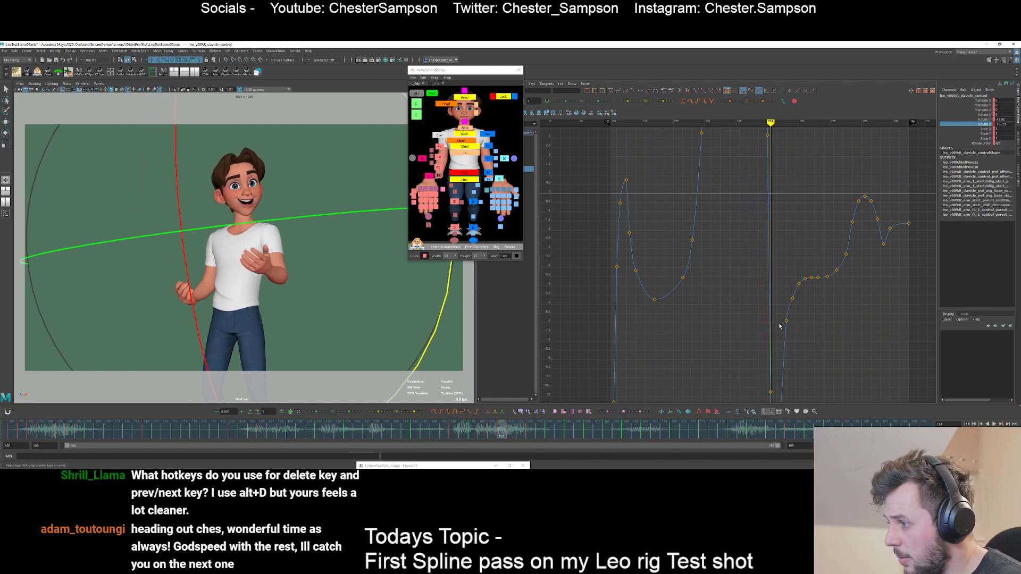
mouse_move(780, 325)
right_mouse_down("alt")
mouse_move(767, 300)
mouse_move(764, 317)
mouse_move(791, 326)
right_mouse_up("alt")
middle_click_drag(790, 326, 761, 292, "alt")
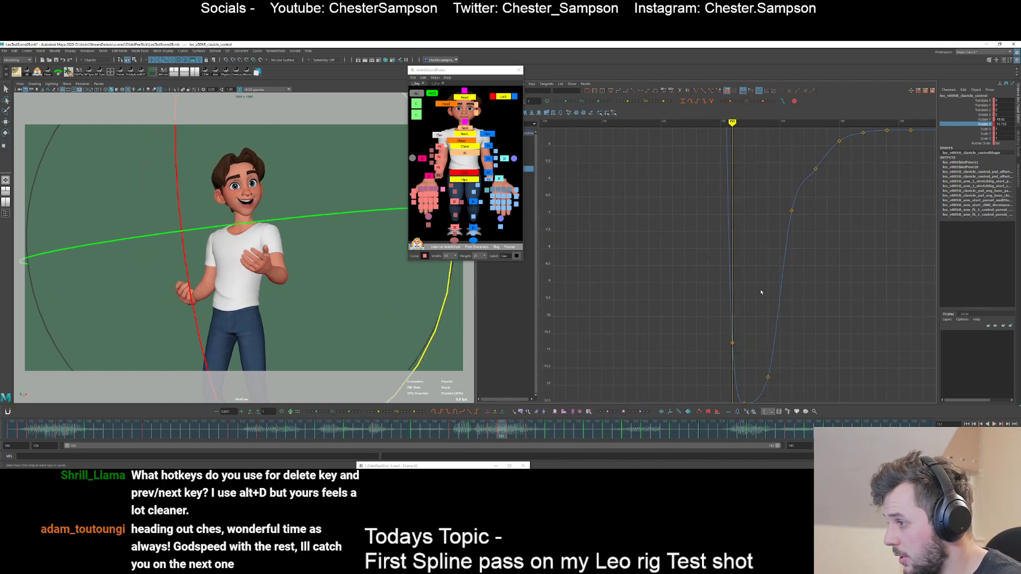
right_click_drag(760, 292, 760, 236, "alt")
key("period")
key("period")
key("period")
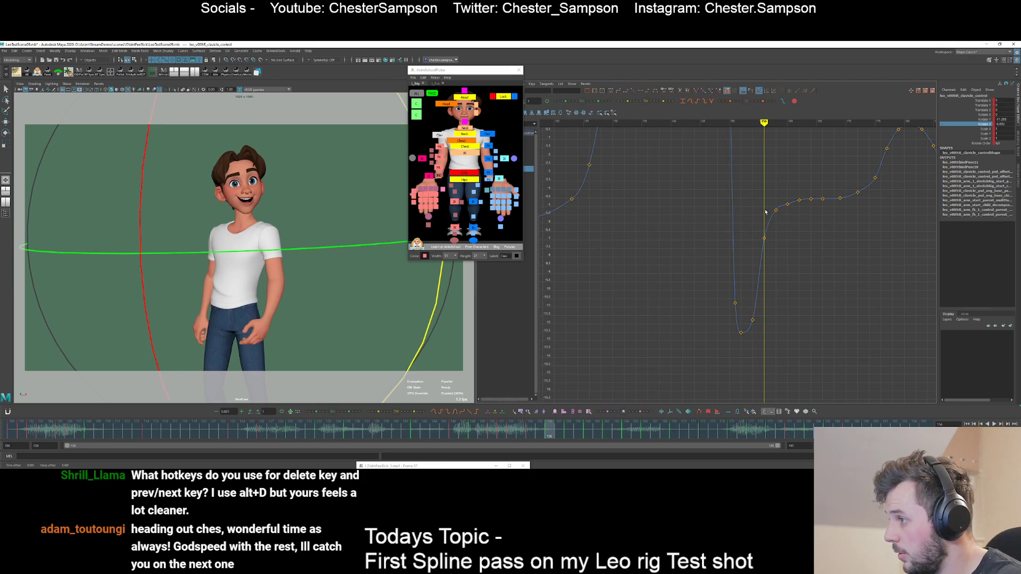
left_click_drag(743, 195, 843, 329)
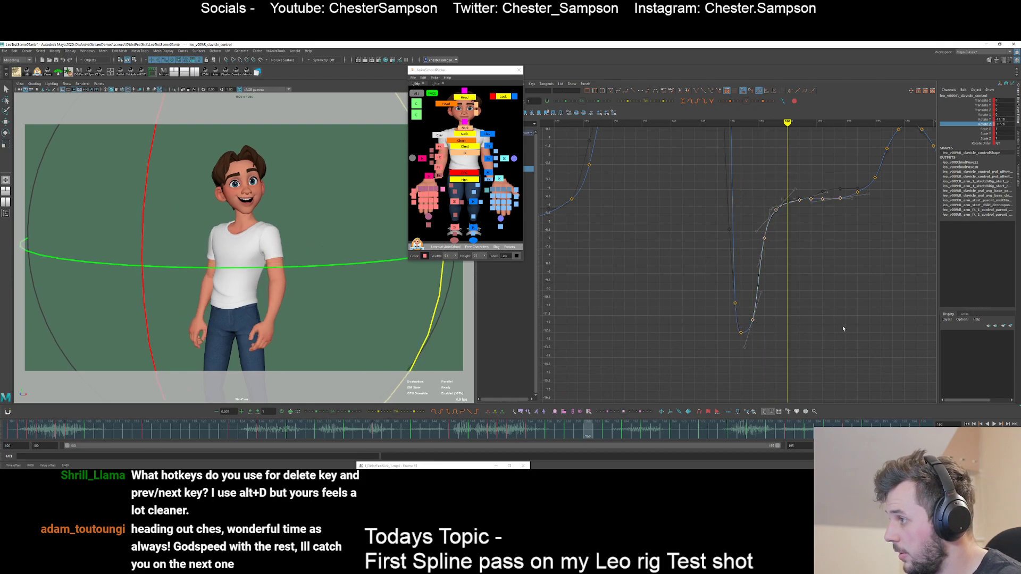
middle_click_drag(833, 316, 825, 315, "shift")
left_click(813, 309)
- Review the sharp Rotate Z recovery in playback and delete the key at about frame 153
key("comma")
key("comma")
key("comma")
key("period")
key("period")
key("period")
key("period")
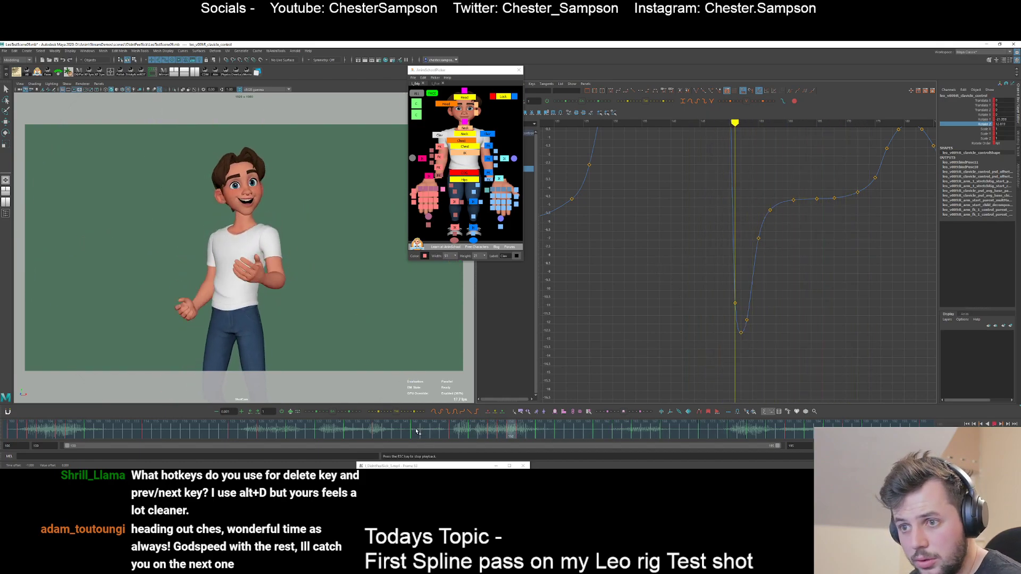
key("alt+v")
key("comma")
key("comma")
key("comma")
key("comma")
key("period")
key("Delete")
key("period")
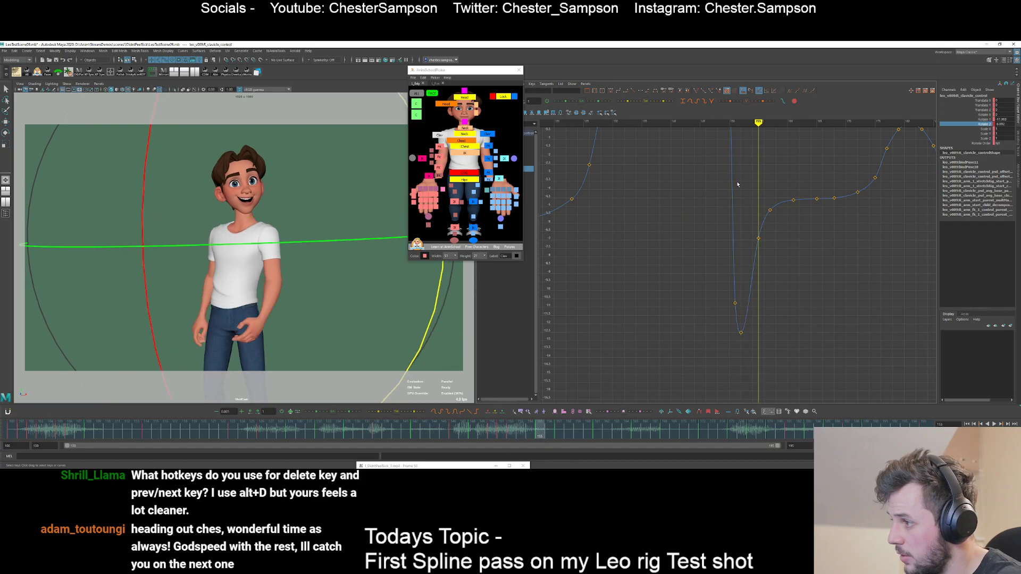
- Shift the Rotate Z keys between about frames 155 and 168 one frame earlier
left_click_drag(735, 182, 851, 253)
middle_click_drag(844, 247, 834, 246, "shift")
left_click(834, 246)
key("comma")
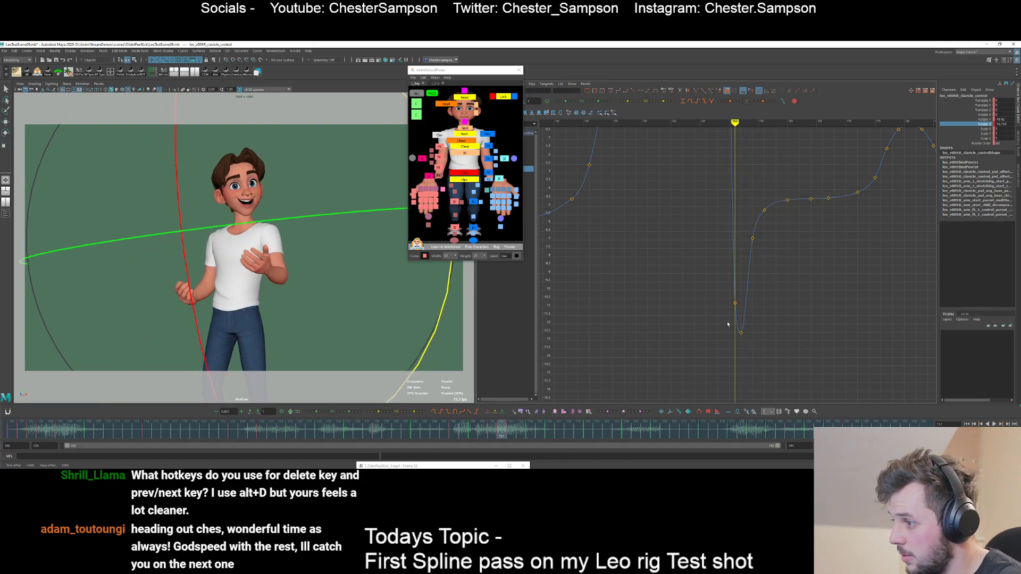
- Raise the lowest Rotate Z key at about frame 152 to make the dip shallower, and play the shot back
middle_click_drag(761, 312, 761, 307, "shift")
key("comma")
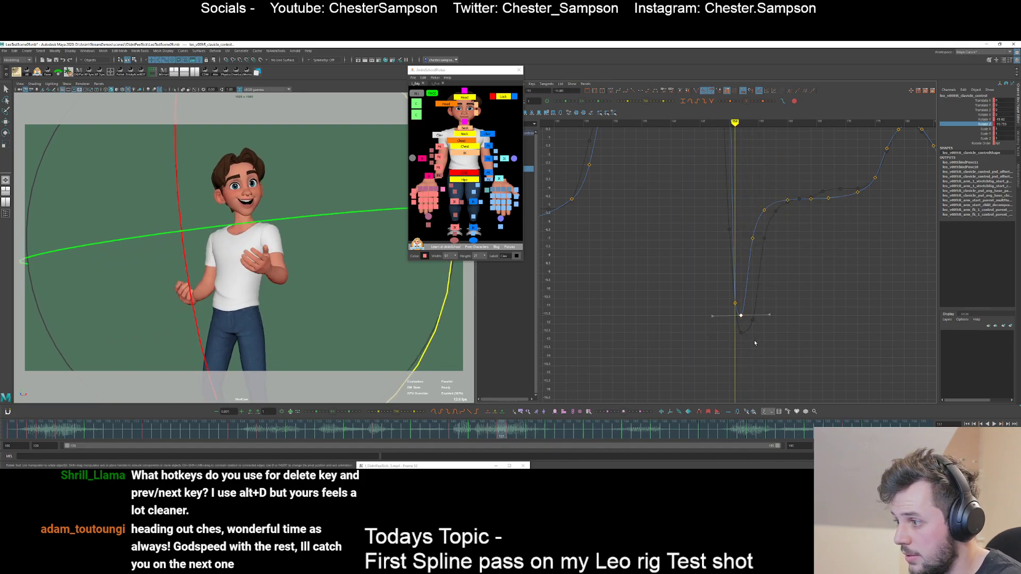
left_click(752, 339)
key("alt+v")
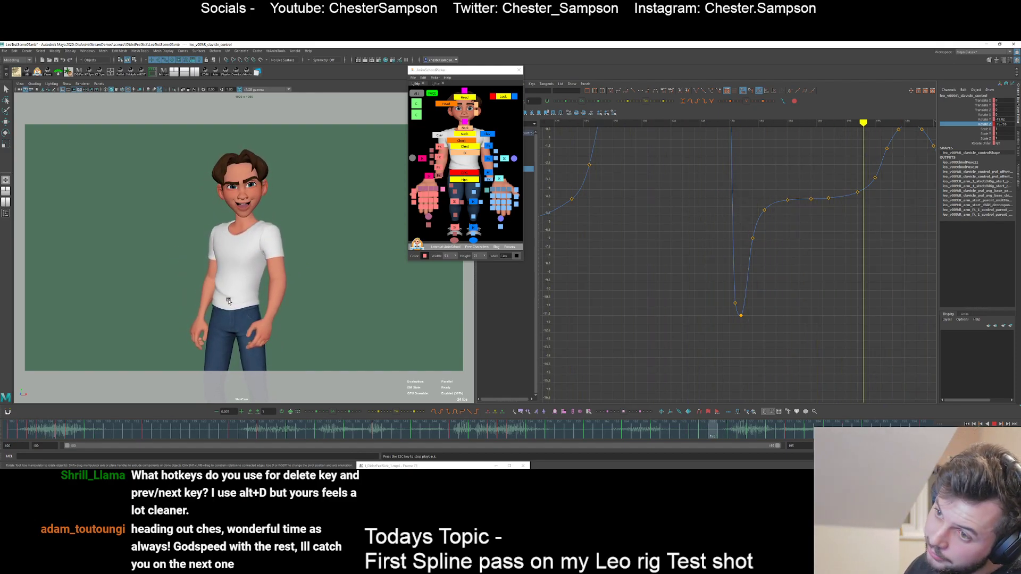
key("Escape")
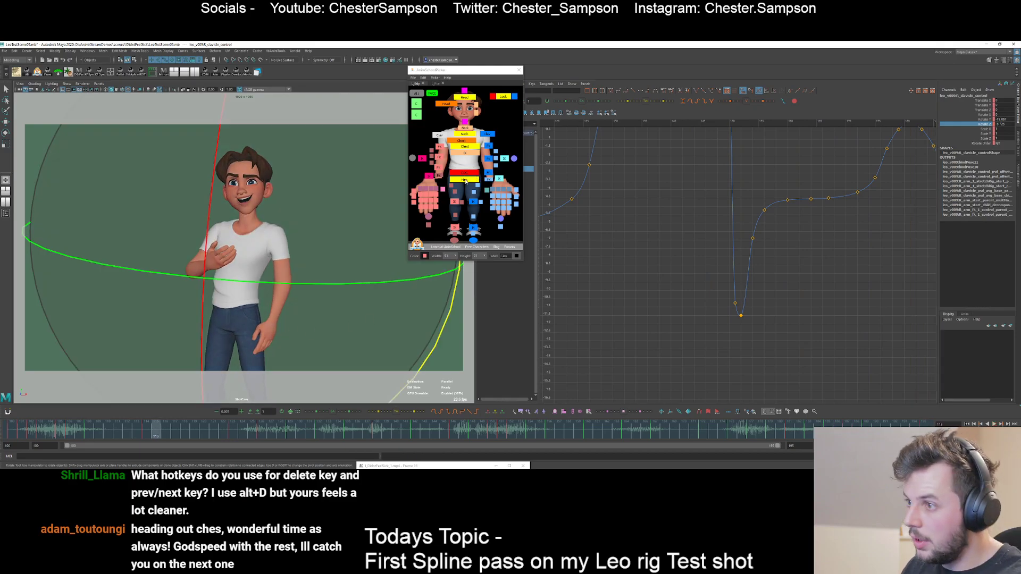
- Clear the control selection and save the scene
left_click(488, 145)
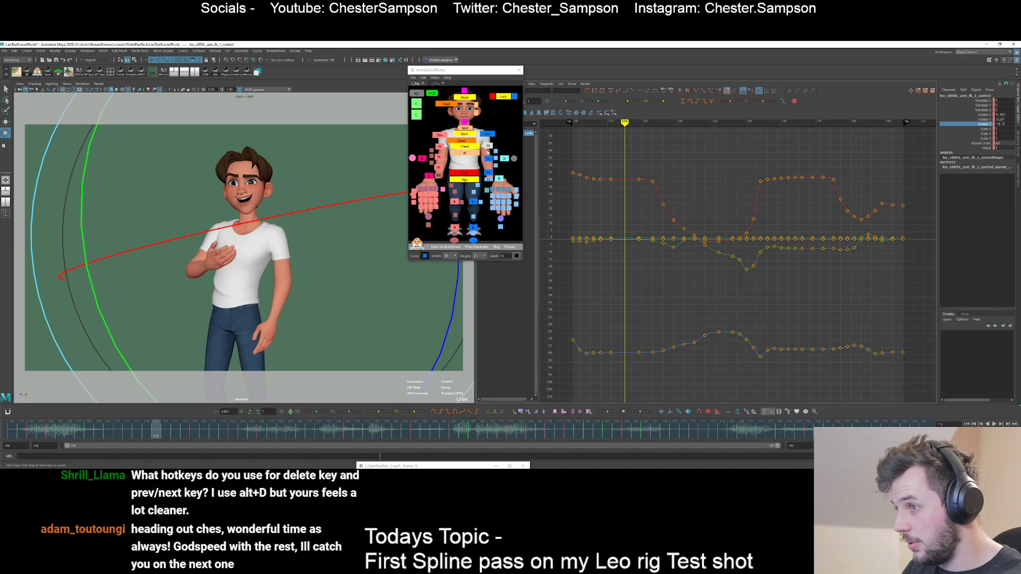
left_click(400, 144)
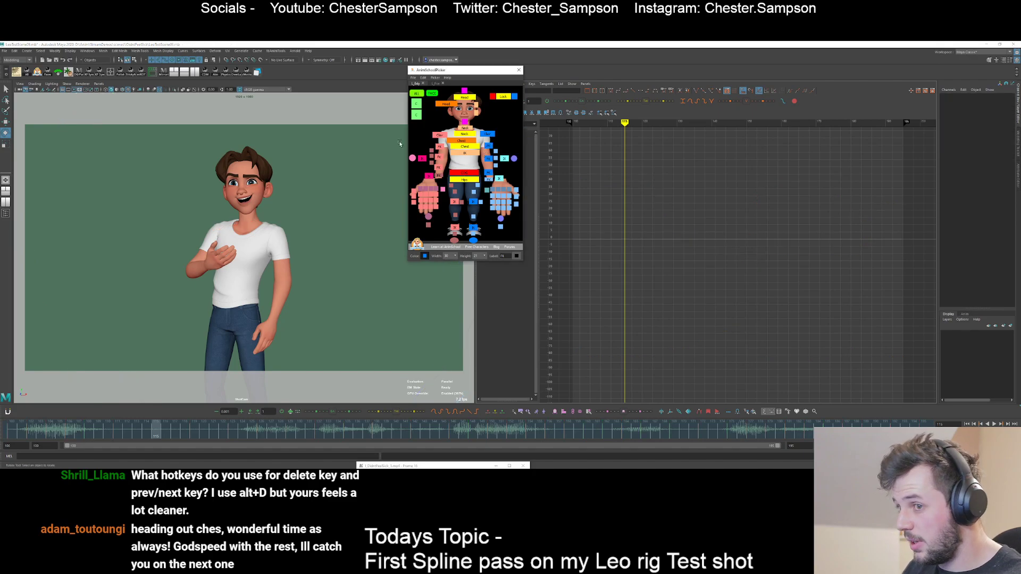
left_click(54, 60)
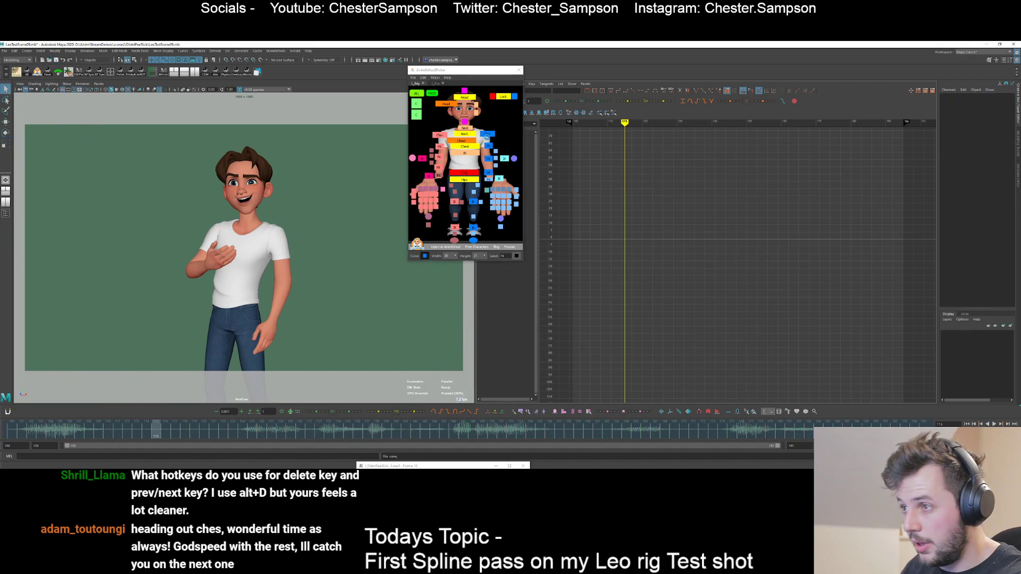
- Convert the left upper arm FK control to aim space locators with the Aim Space Switcher
left_click(486, 136)
key("w")
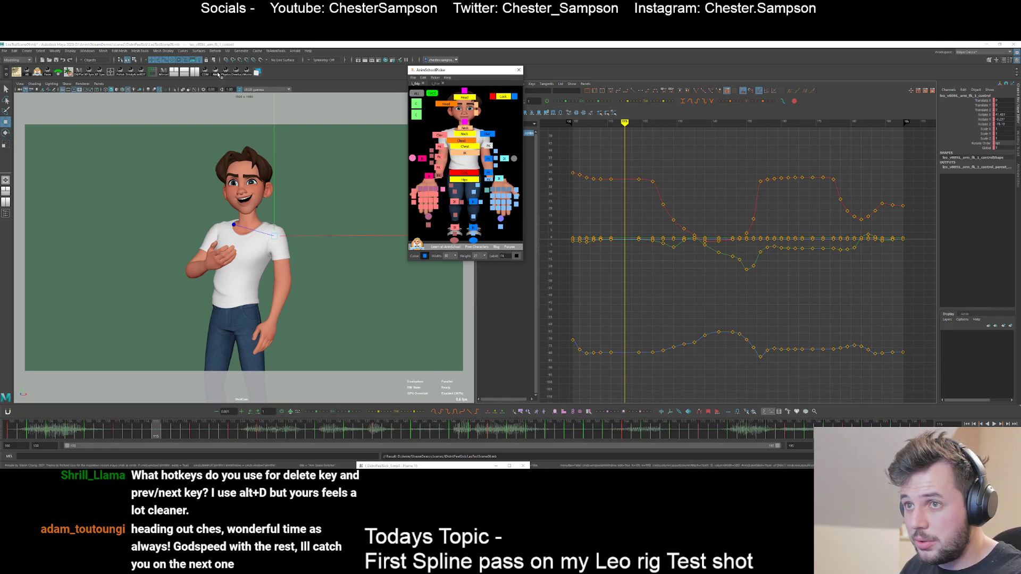
left_click(218, 73)
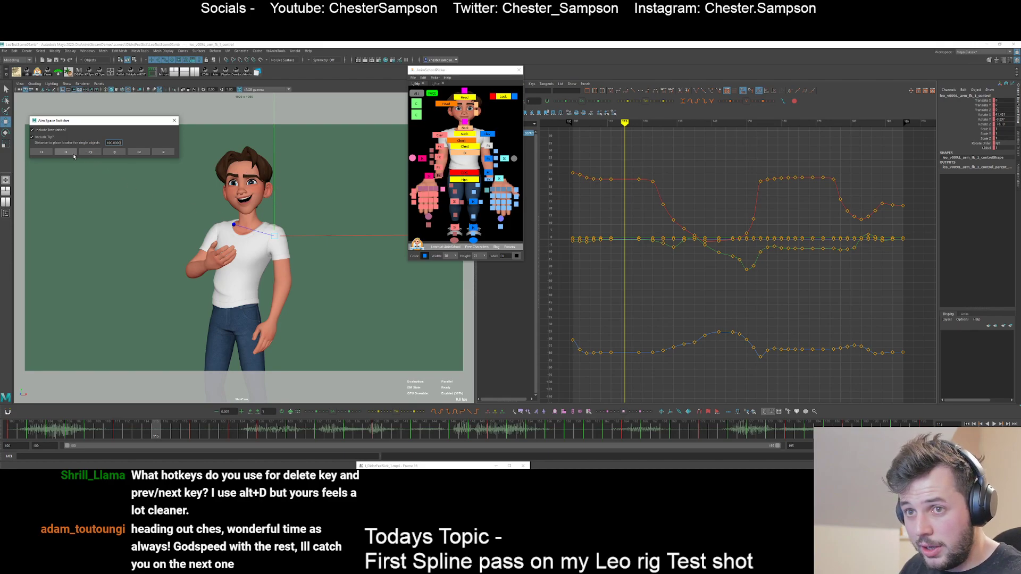
left_click(111, 154)
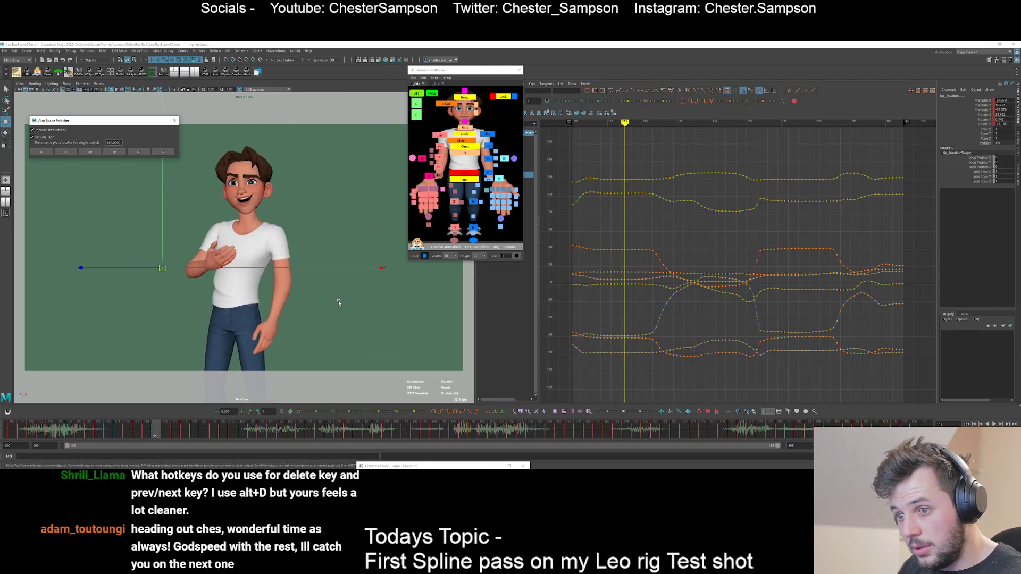
- Show the rig's control curves in the viewport and select only the tip locator from the Outliner
middle_click_drag(367, 307, 350, 297)
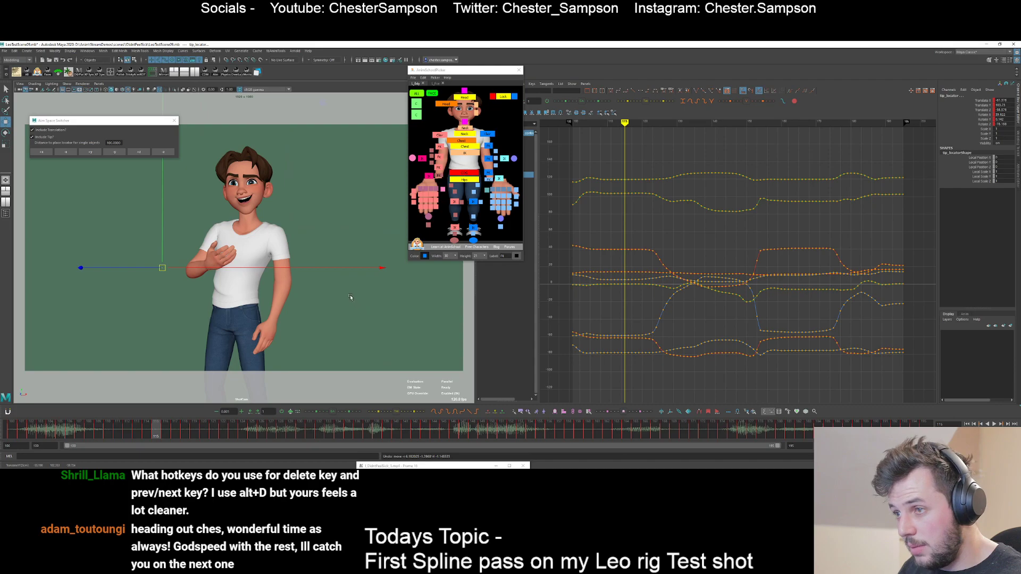
key("alt+1")
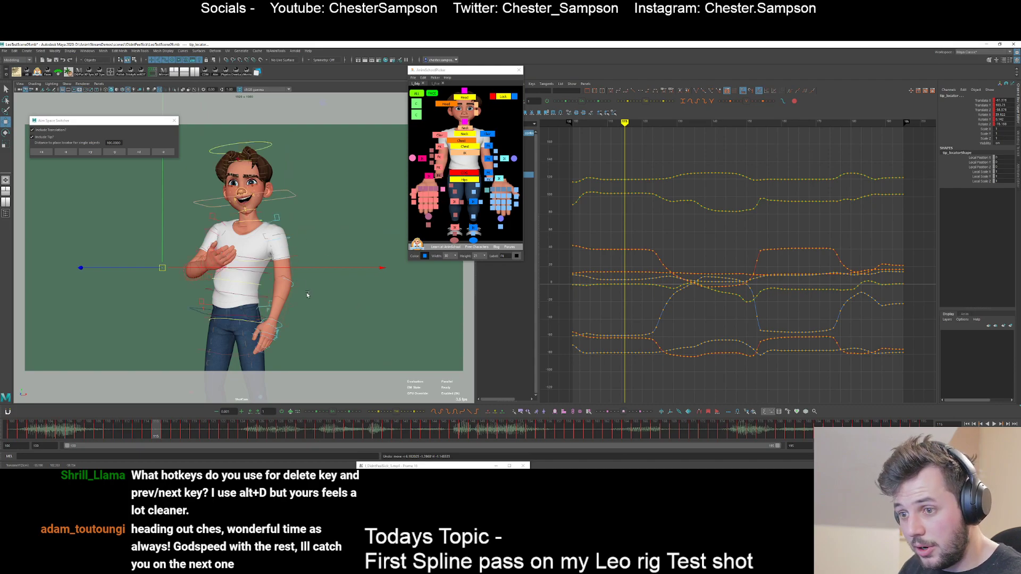
left_click(6, 213)
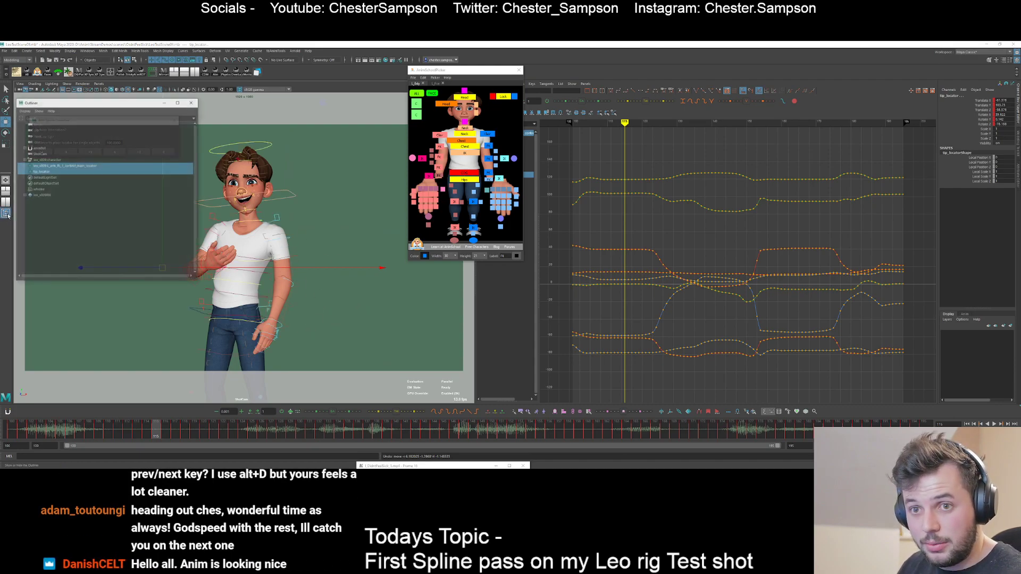
left_click(43, 172)
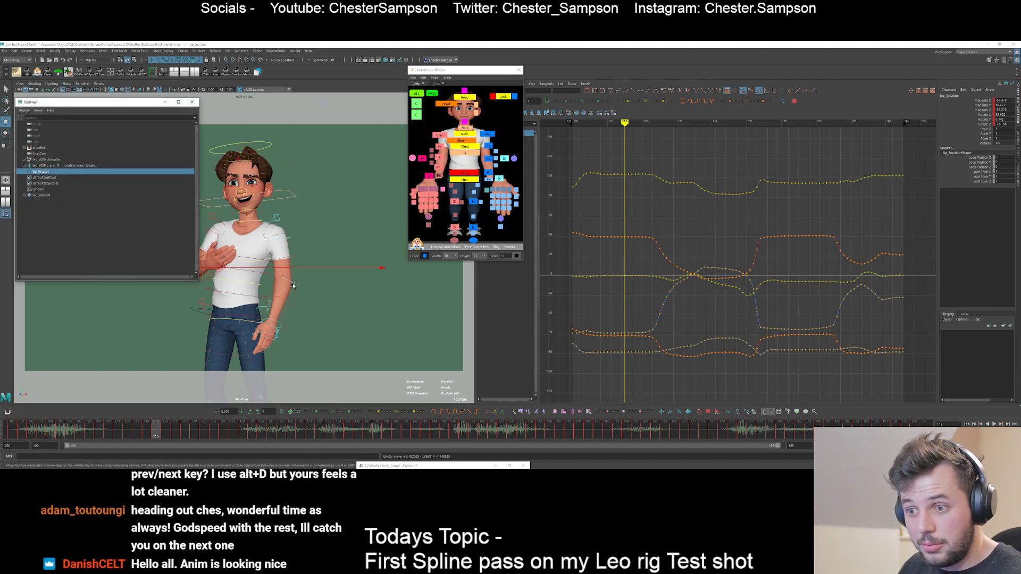
- Try moving the left upper arm's main locator, undoing the move and reselecting the tip locator
left_click(46, 165)
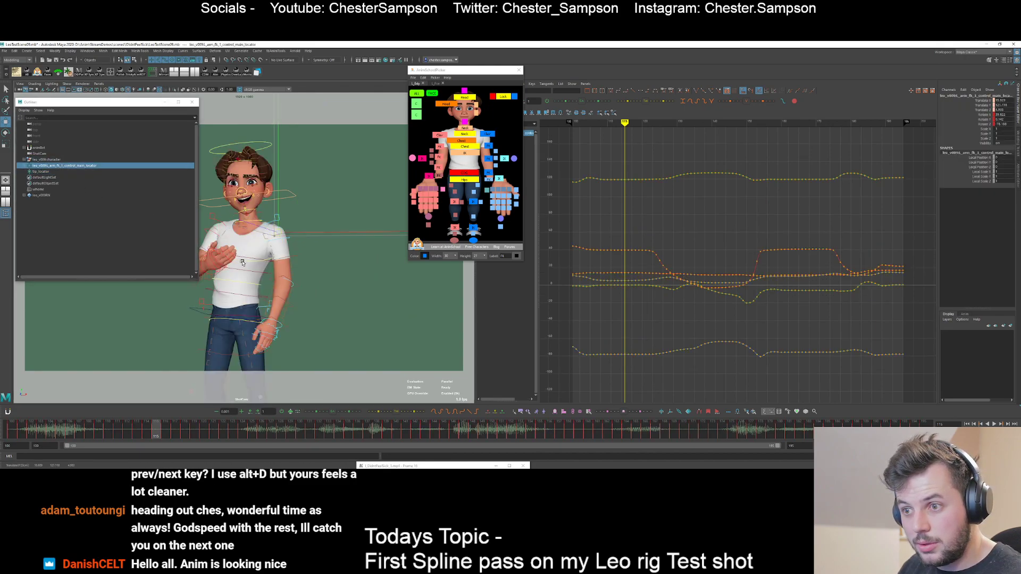
middle_click_drag(242, 262, 313, 337)
key("comma")
key("period")
key("ctrl+z")
left_click(34, 172)
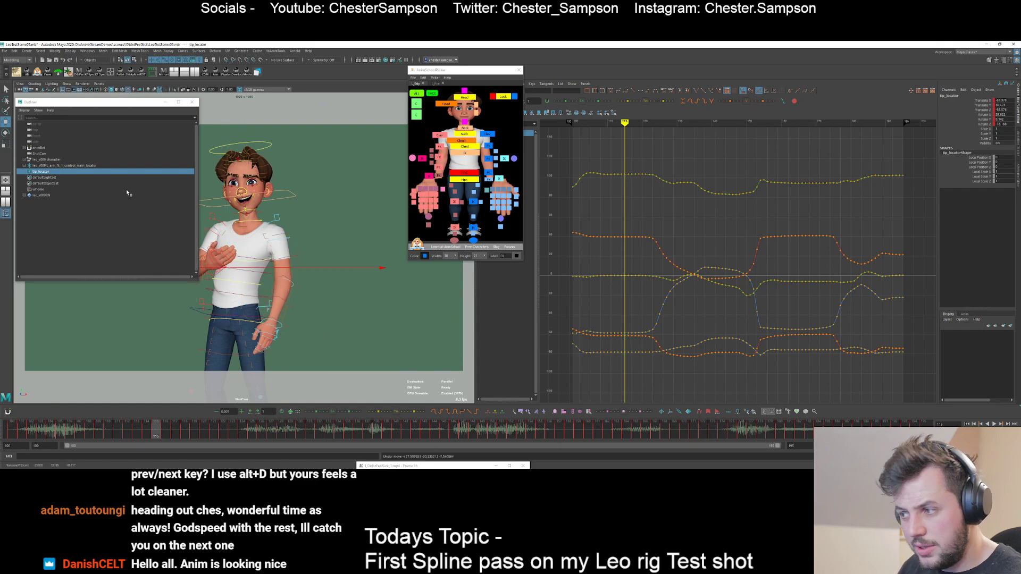
- Undo the left upper arm's aim space conversion so its aim locators are removed from the scene
left_click_drag(86, 102, 516, 132)
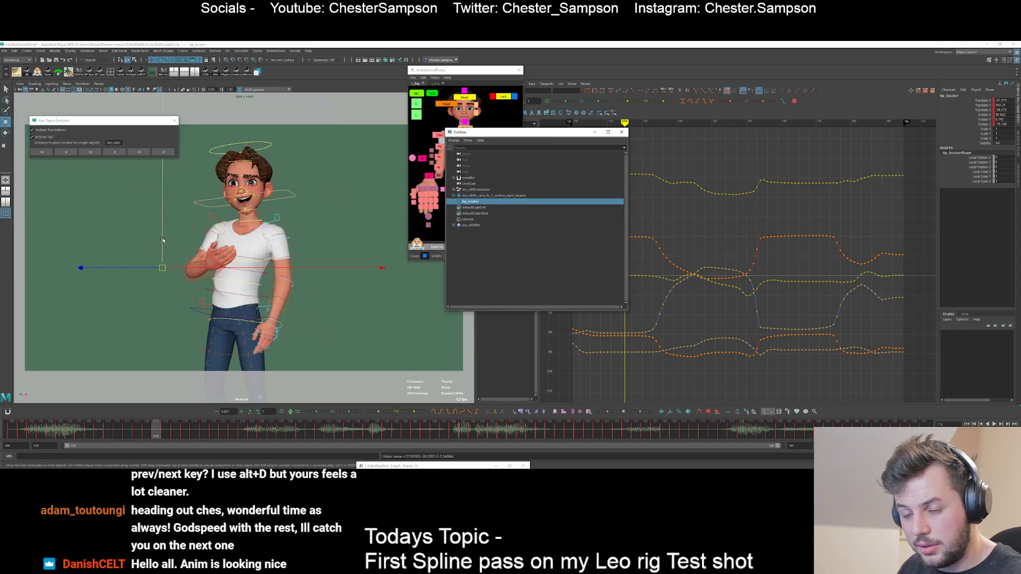
key("ctrl+z")
key("ctrl+z")
key("ctrl+z")
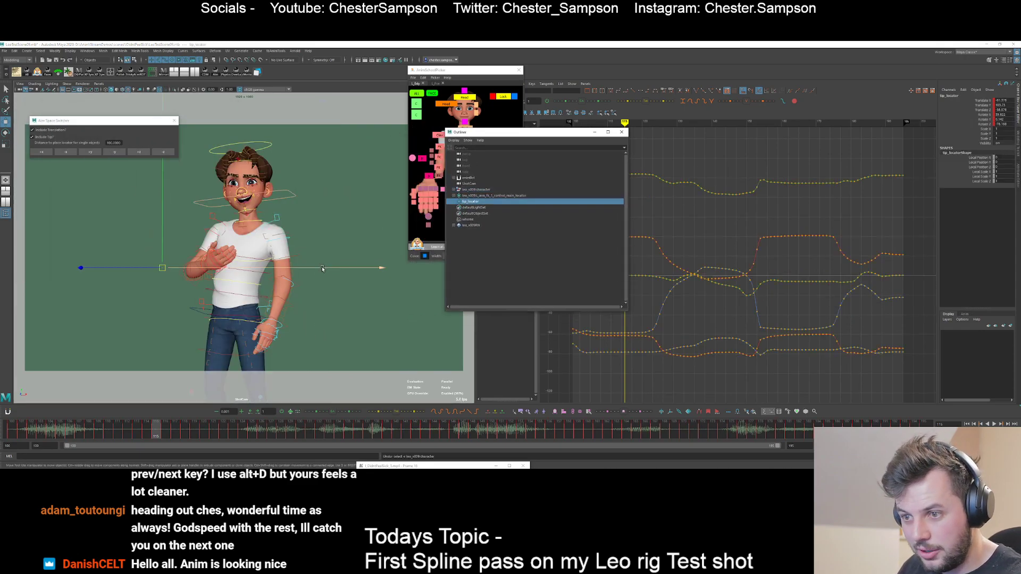
key("ctrl+z")
key("ctrl+z")
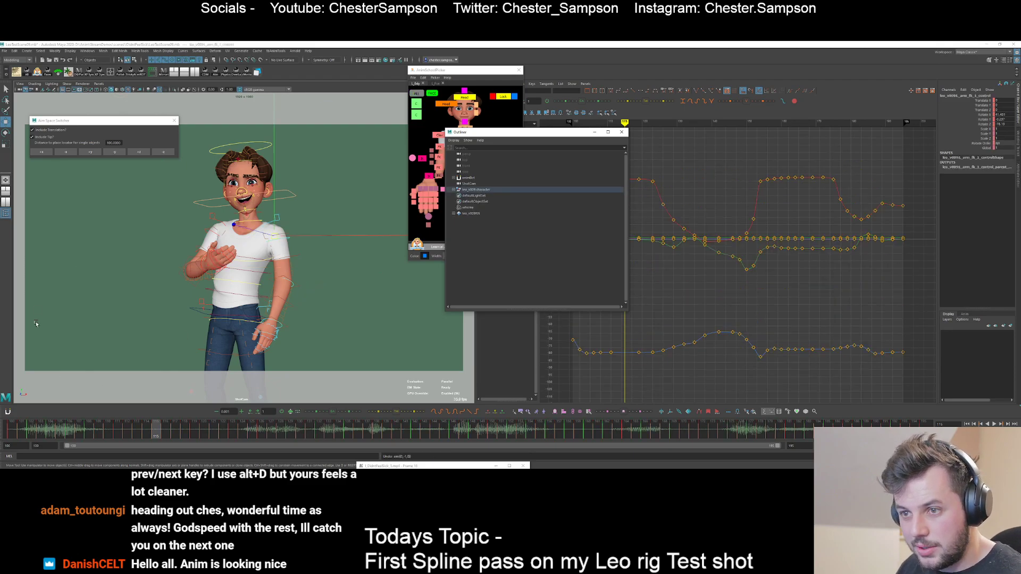
- Bake the left upper arm FK control's animation on twos and play back the shot to check it
left_click(487, 144)
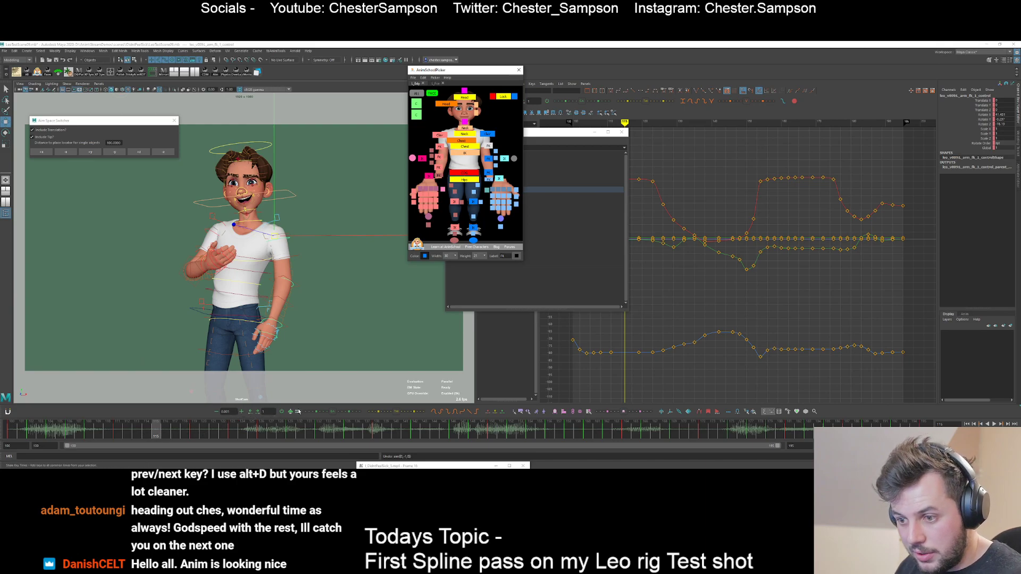
right_click(299, 412)
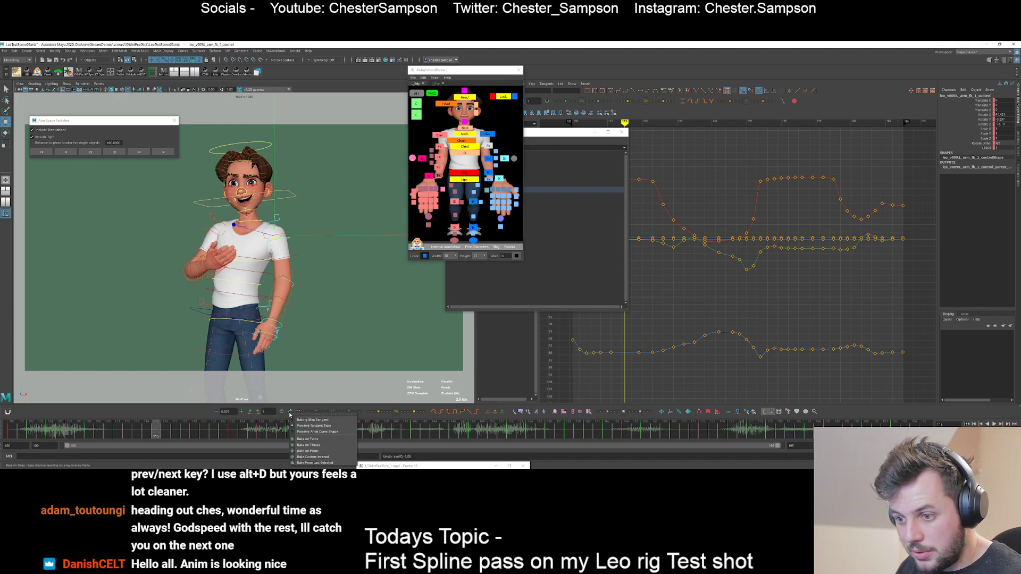
left_click(307, 439)
key("alt+v")
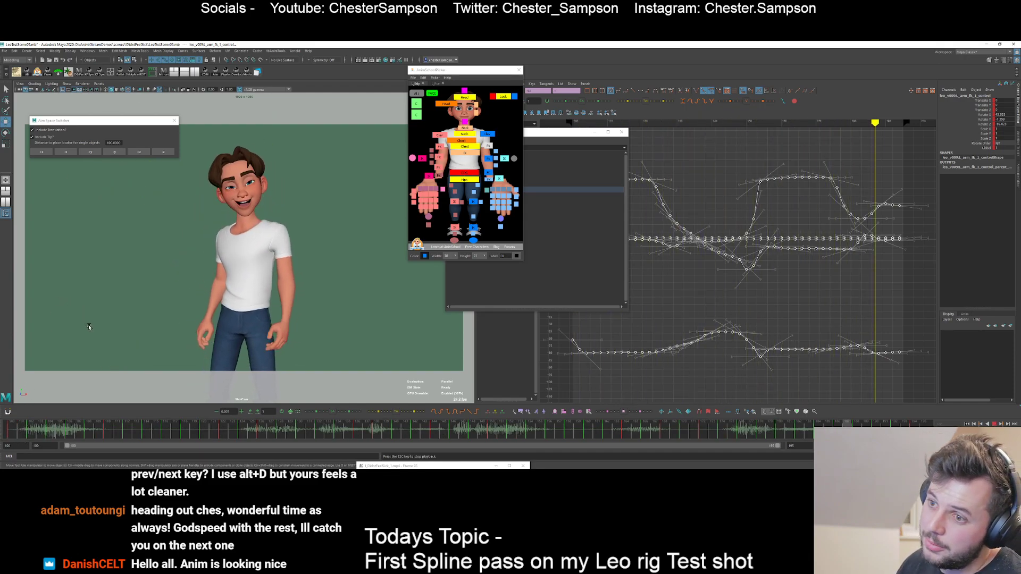
key("alt+v")
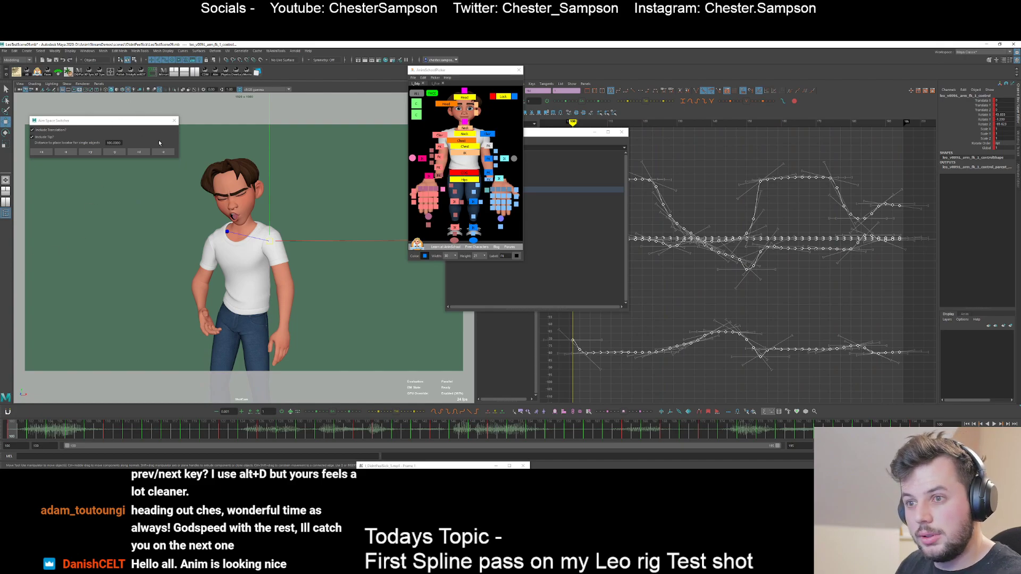
- Try converting the left upper arm control to aim space and moving its tip locator, undoing the move and the conversion
key("w")
left_click_drag(322, 180, 301, 179)
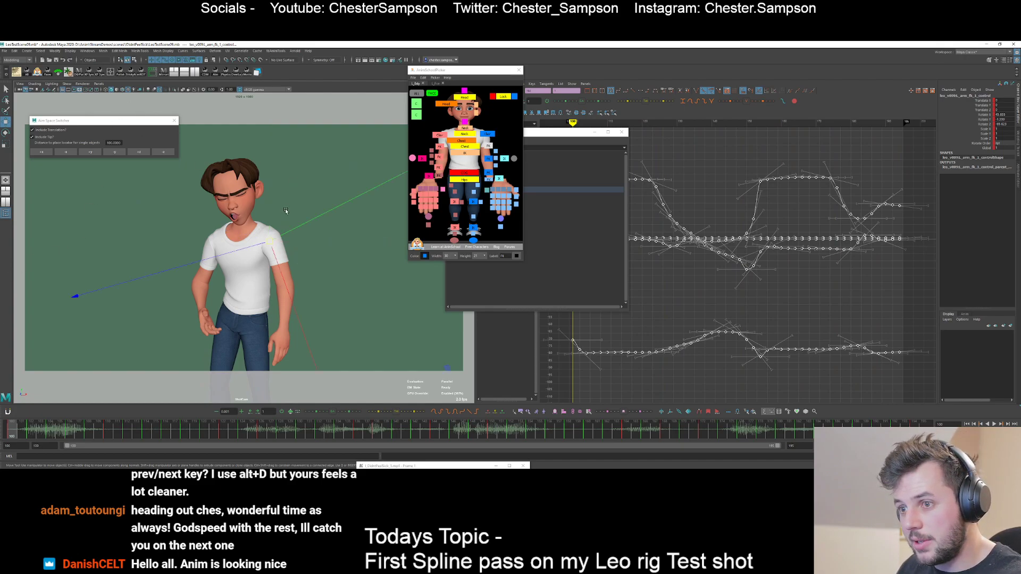
left_click_drag(31, 428, 6, 420)
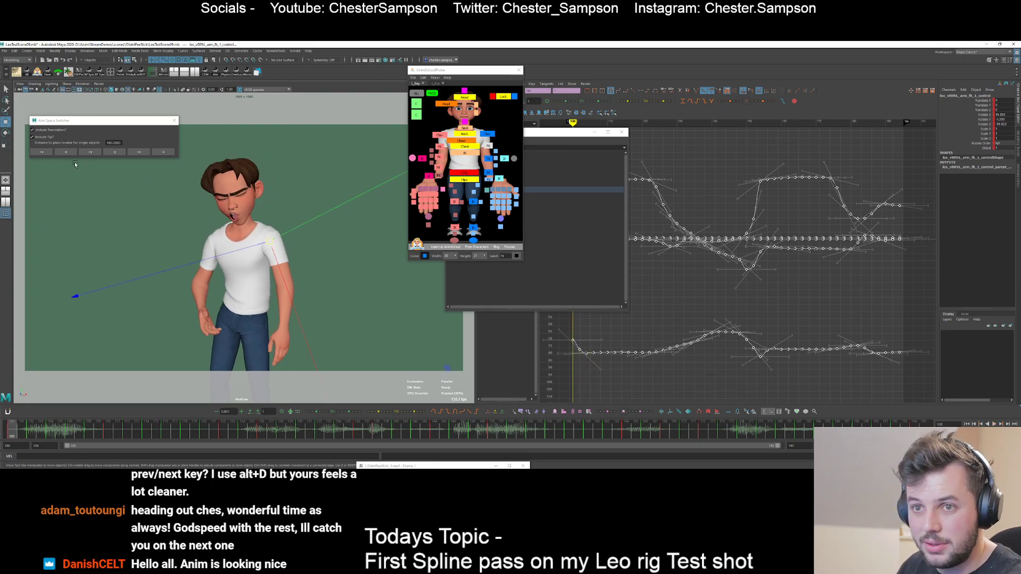
left_click(62, 153)
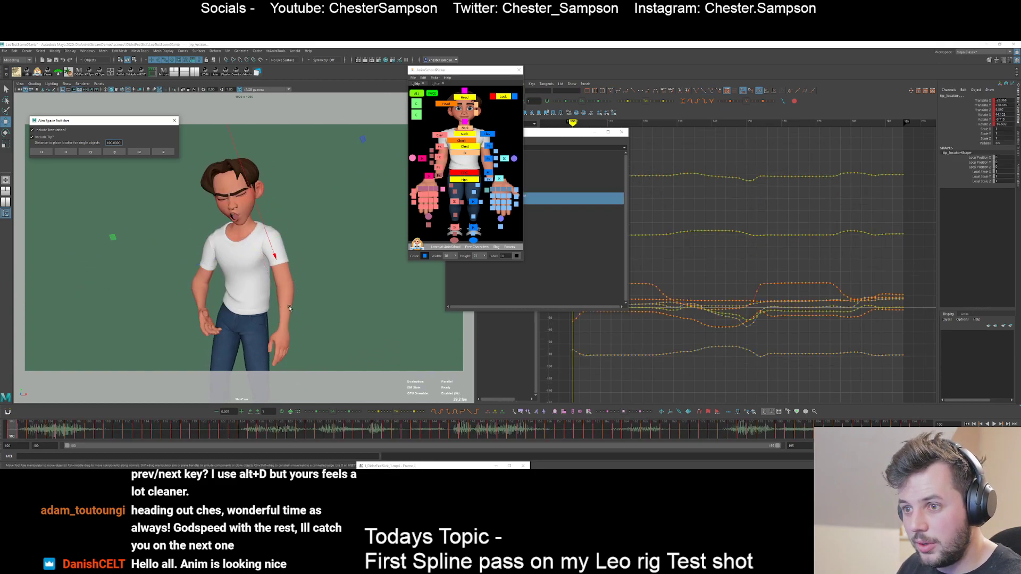
middle_click_drag(289, 281, 312, 290)
key("ctrl+z")
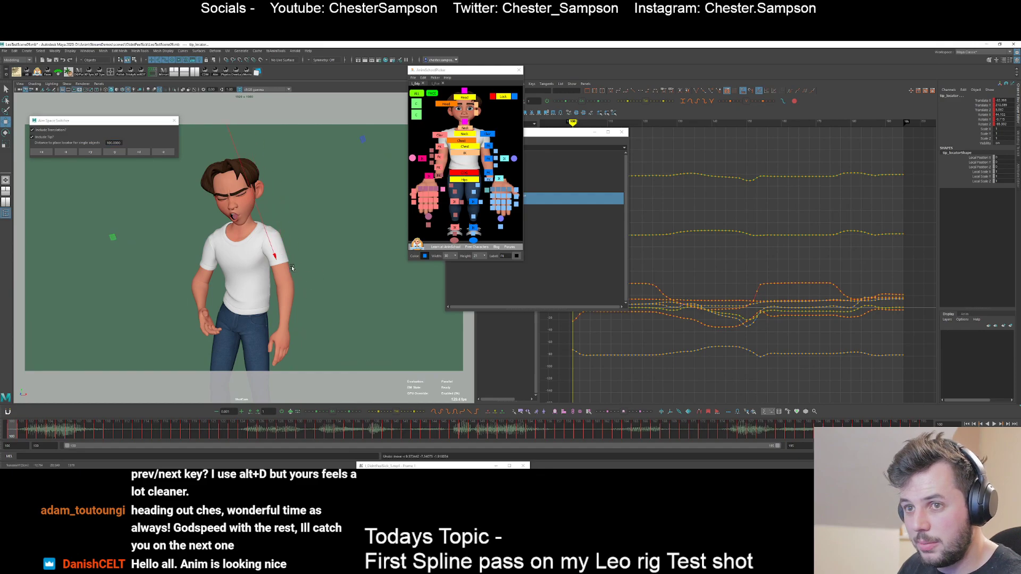
key("ctrl+z")
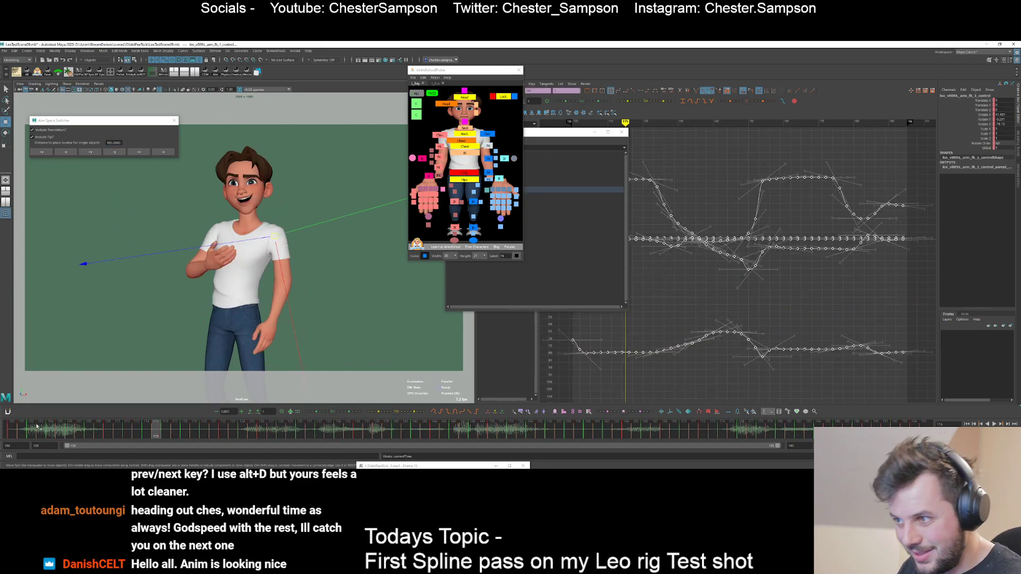
- Convert the left upper arm FK control to aim space from the shot's first frame and select only its tip locator
left_click(13, 431)
left_click(490, 143)
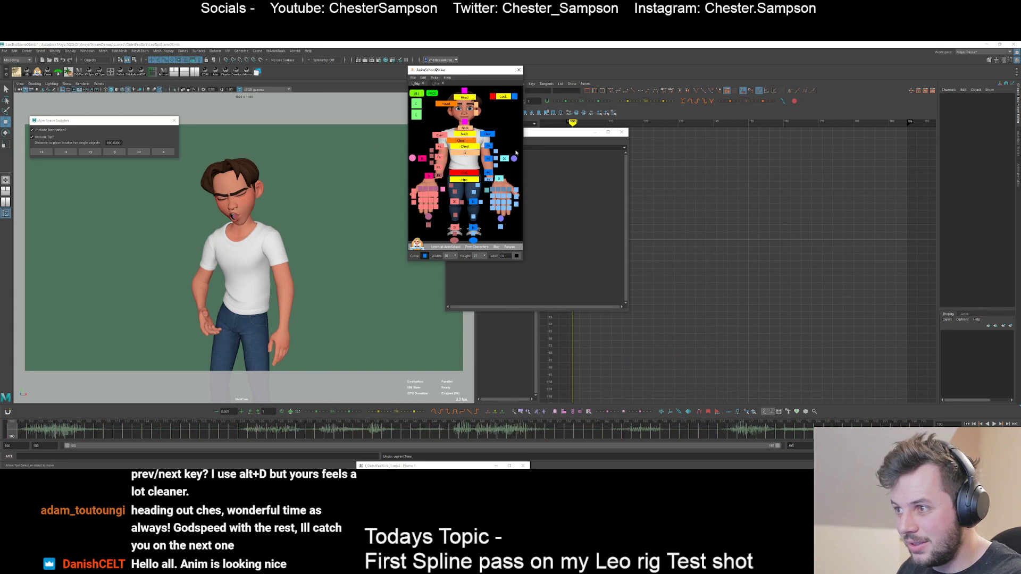
left_click(488, 145)
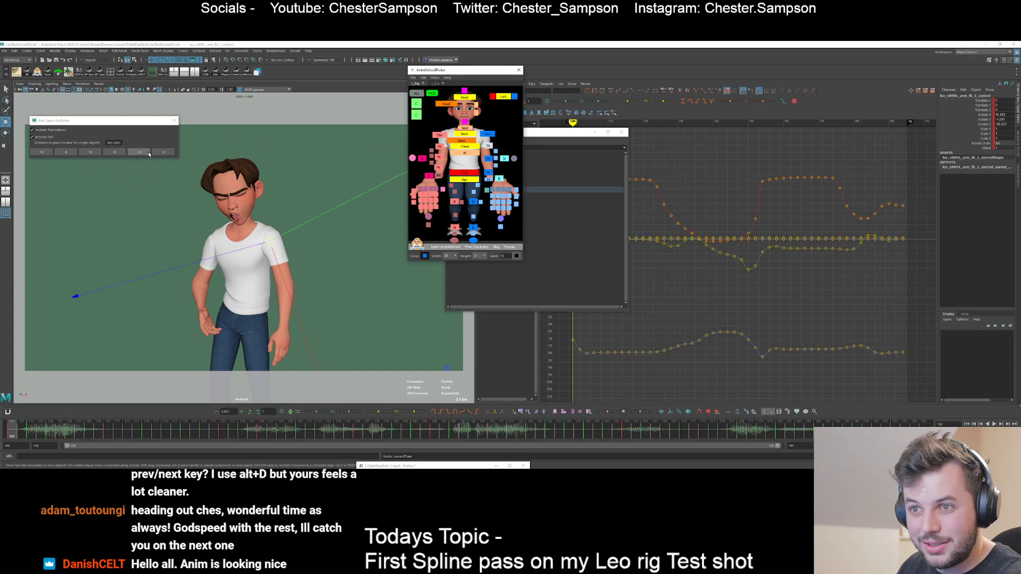
left_click(63, 152)
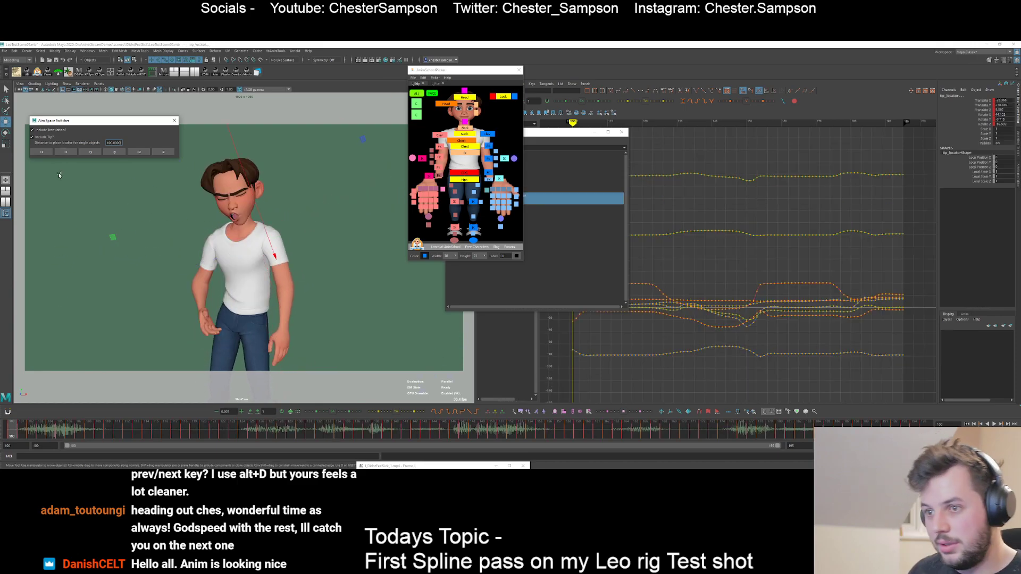
left_click(532, 198)
left_click(483, 201)
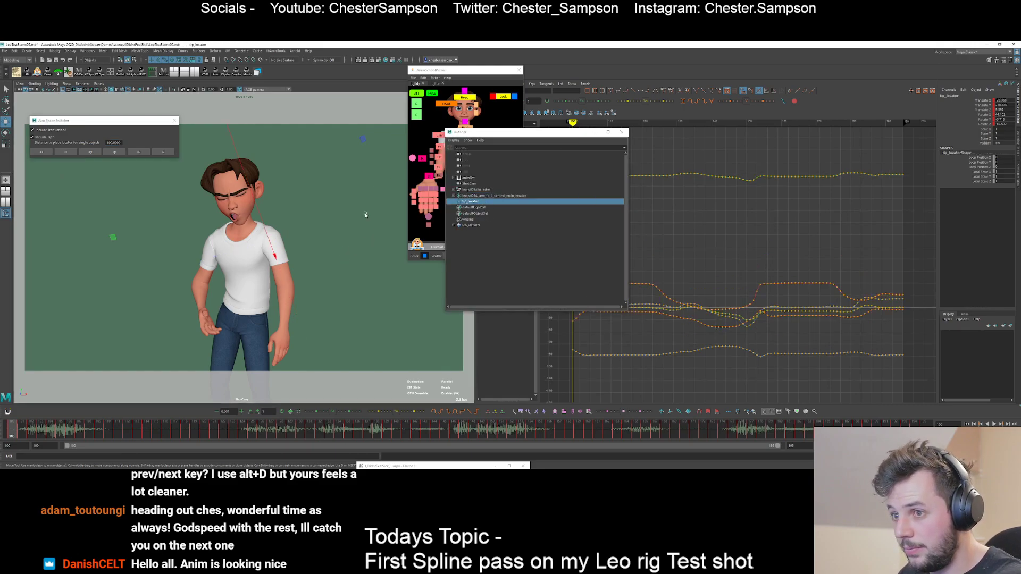
- Undo the recent aim locator changes and the locator setup on the left upper-arm FK control
key("ctrl+z")
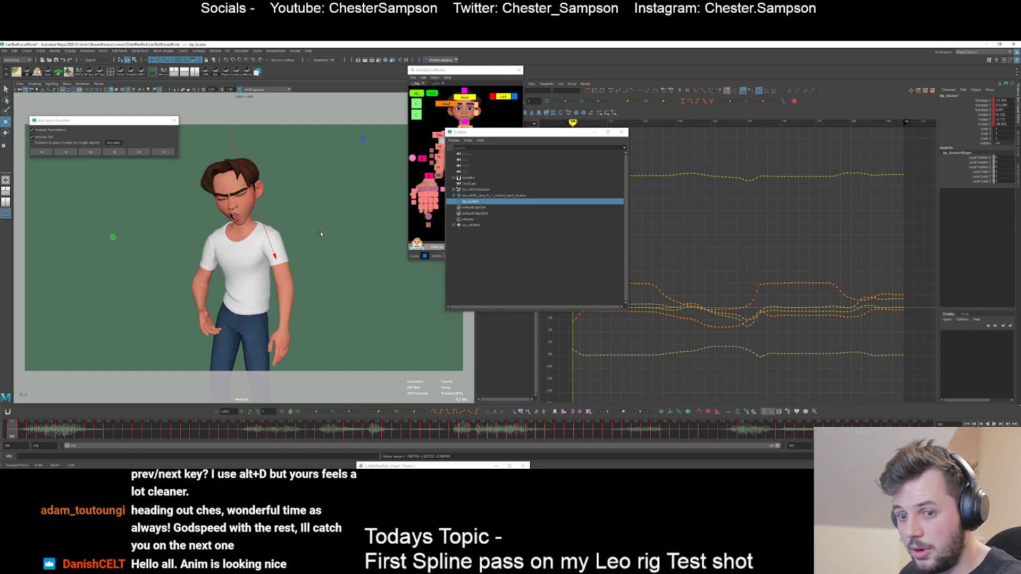
middle_click_drag(321, 232, 340, 239)
key("ctrl+z")
key("ctrl+z")
key("ctrl+z")
key("ctrl+z")
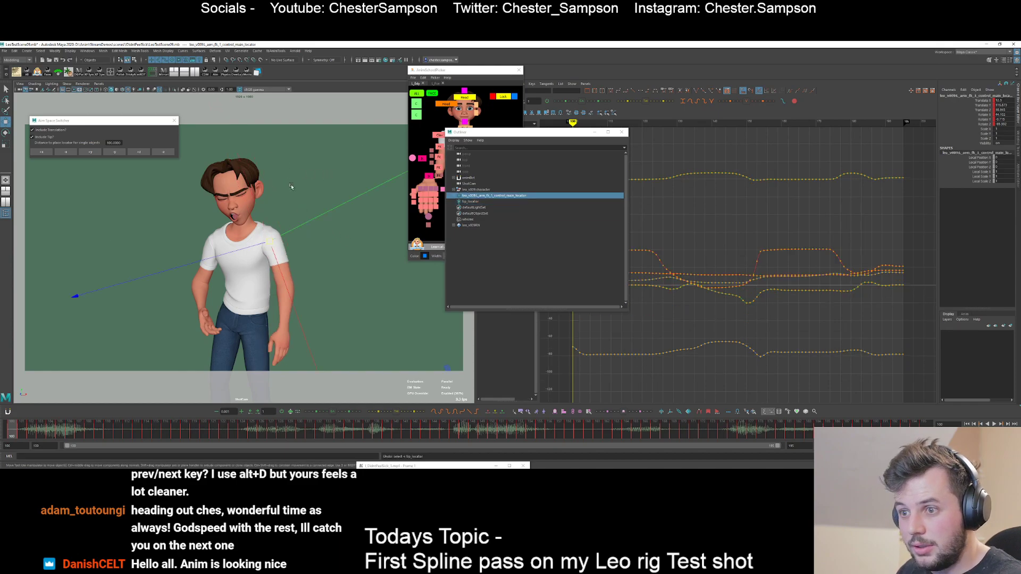
key("ctrl+z")
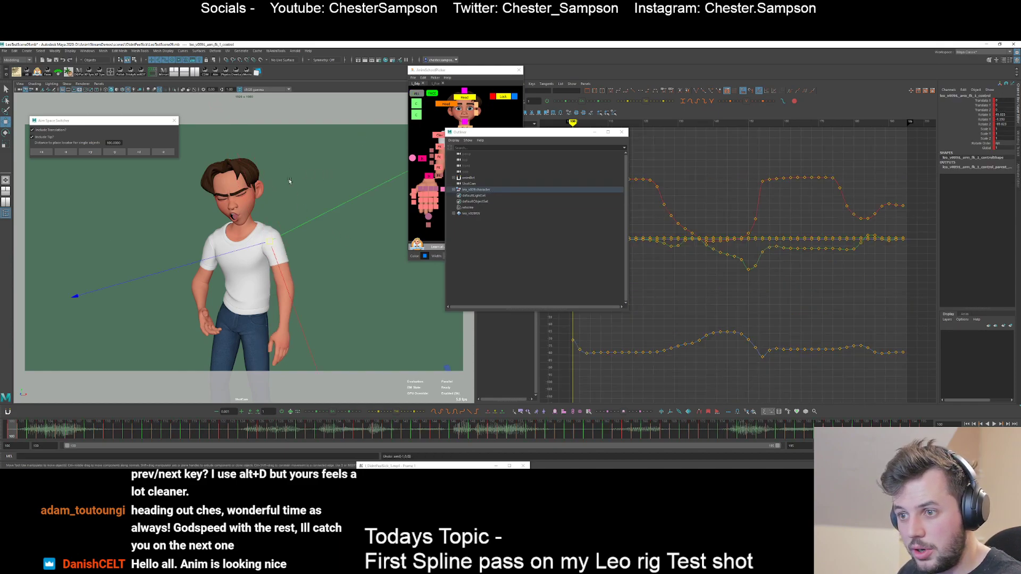
left_click(436, 111)
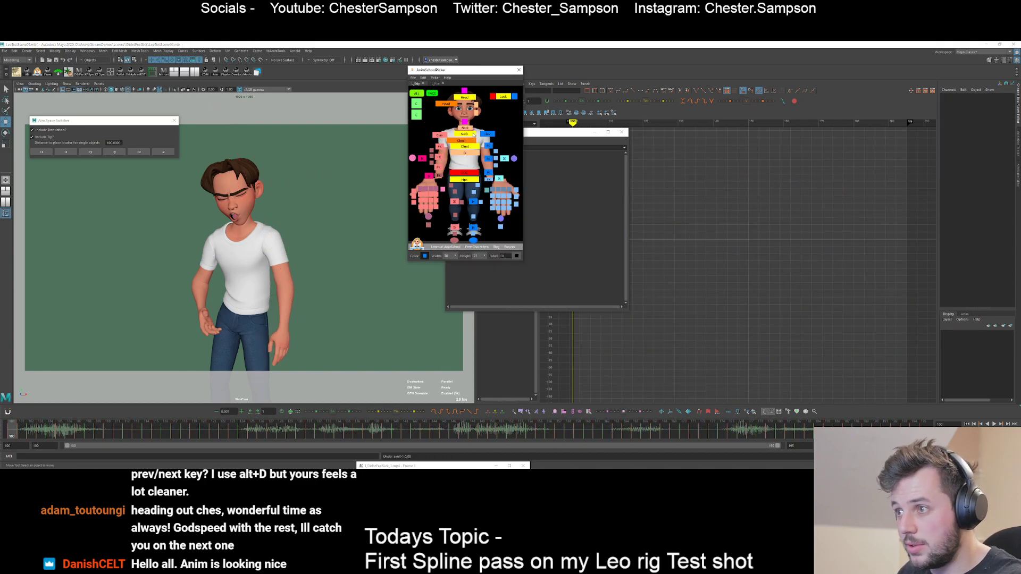
left_click(65, 154)
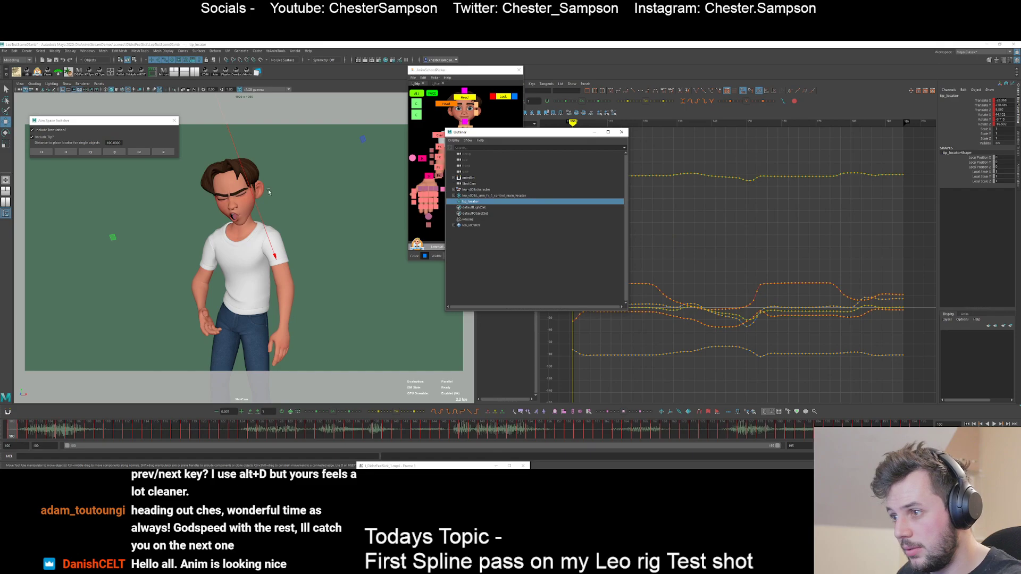
key("ctrl+z")
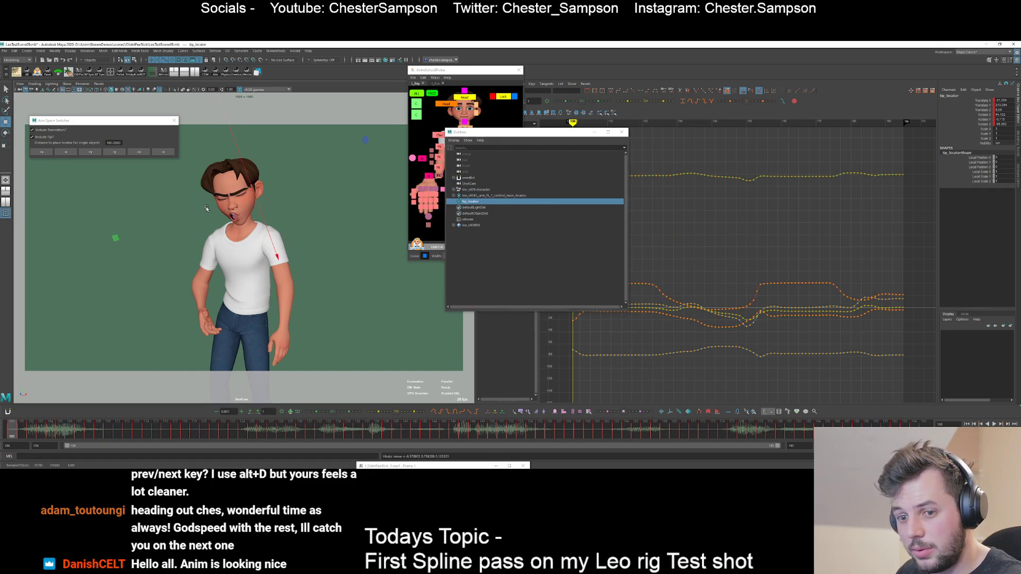
key("ctrl+z")
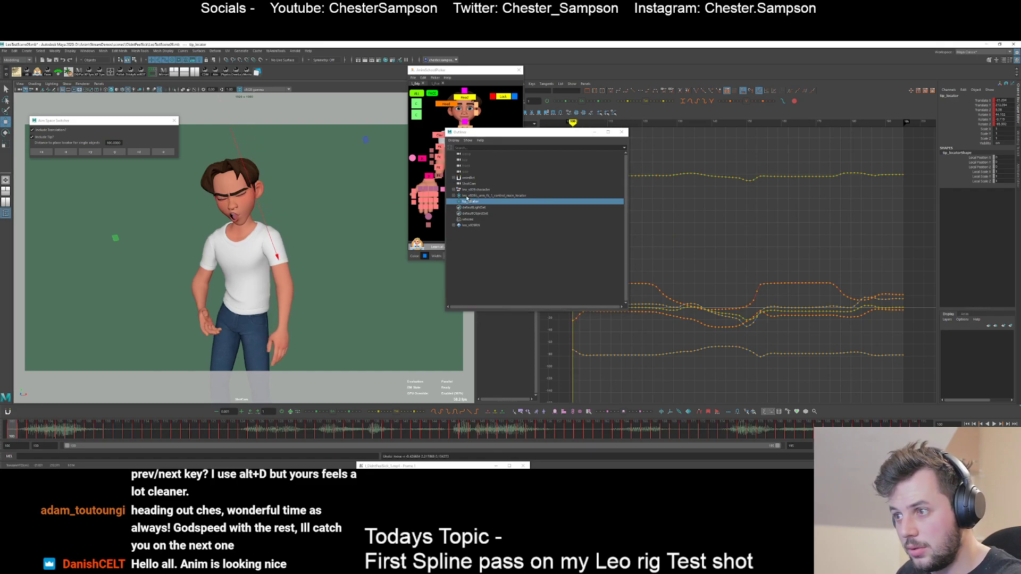
key("ctrl+z")
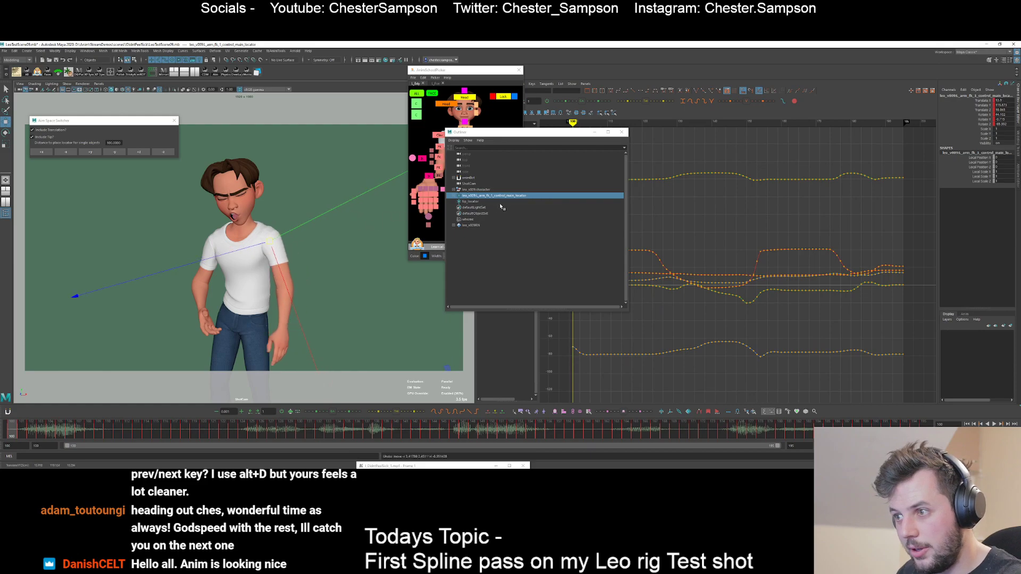
key("ctrl+z")
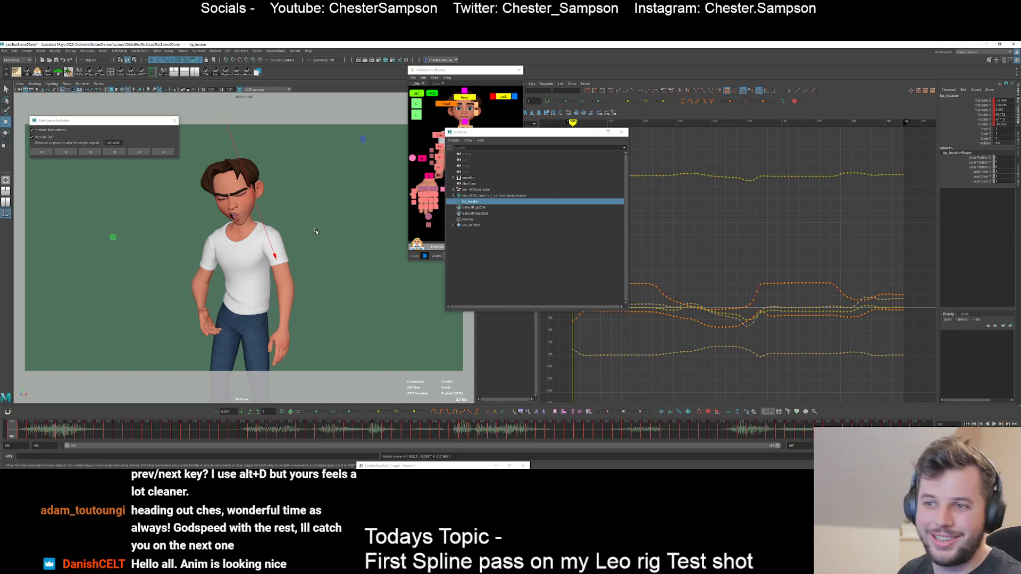
key("ctrl+z")
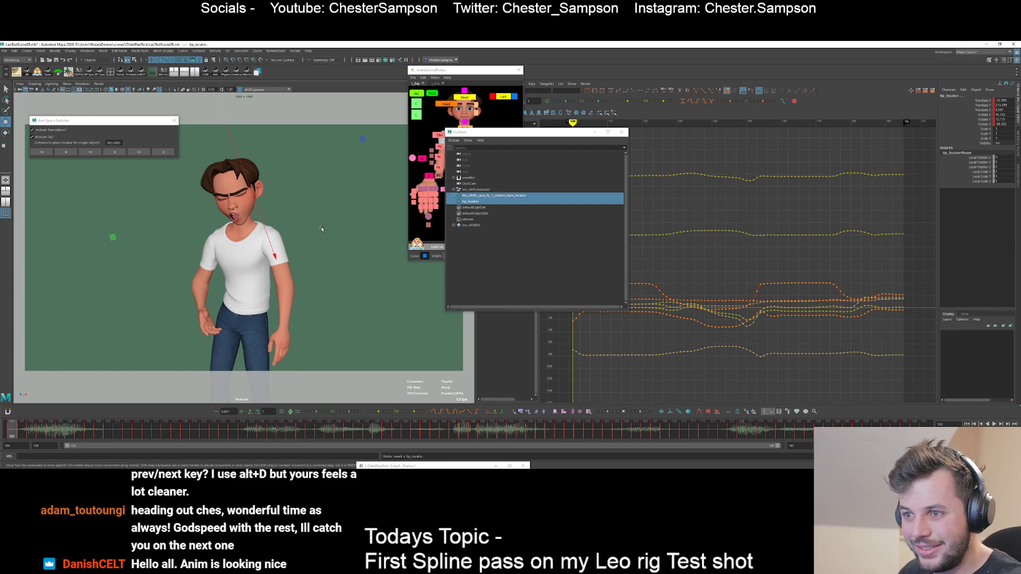
key("ctrl+z")
- Reopen the Aim Space Switcher and create +X aim locators for the left upper-arm FK control
left_click(431, 145)
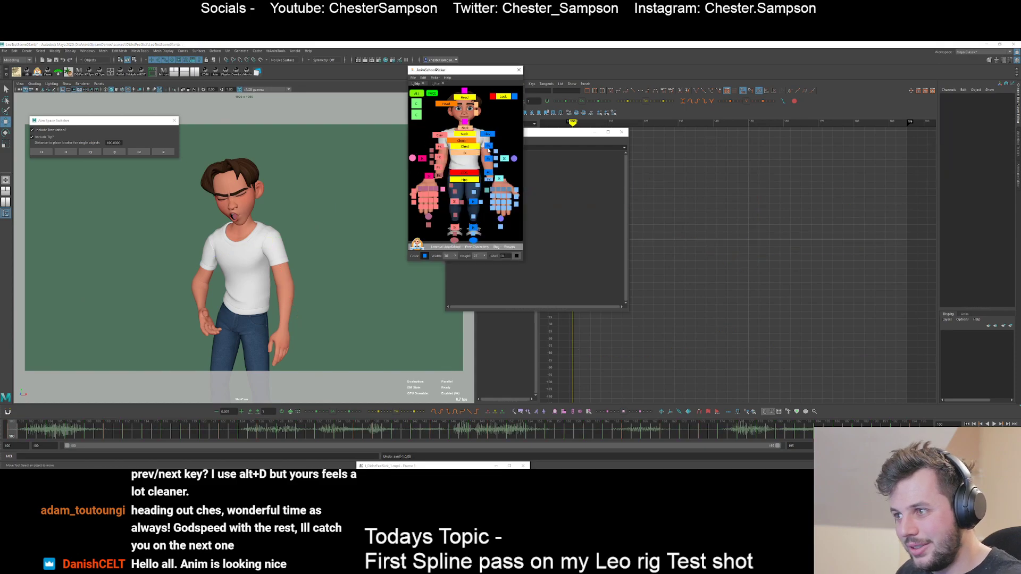
left_click(488, 147)
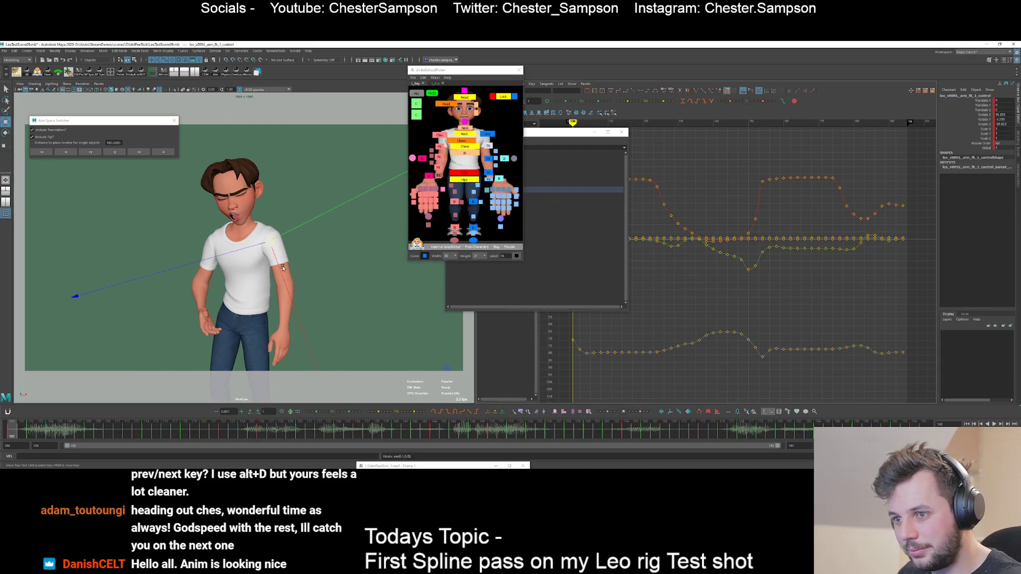
left_click_drag(279, 270, 282, 250)
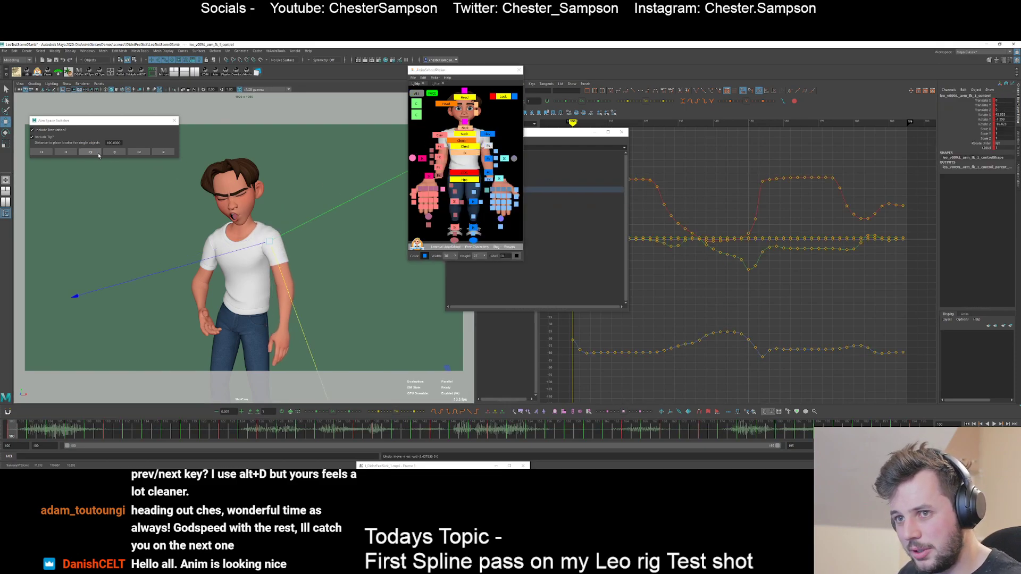
left_click(174, 120)
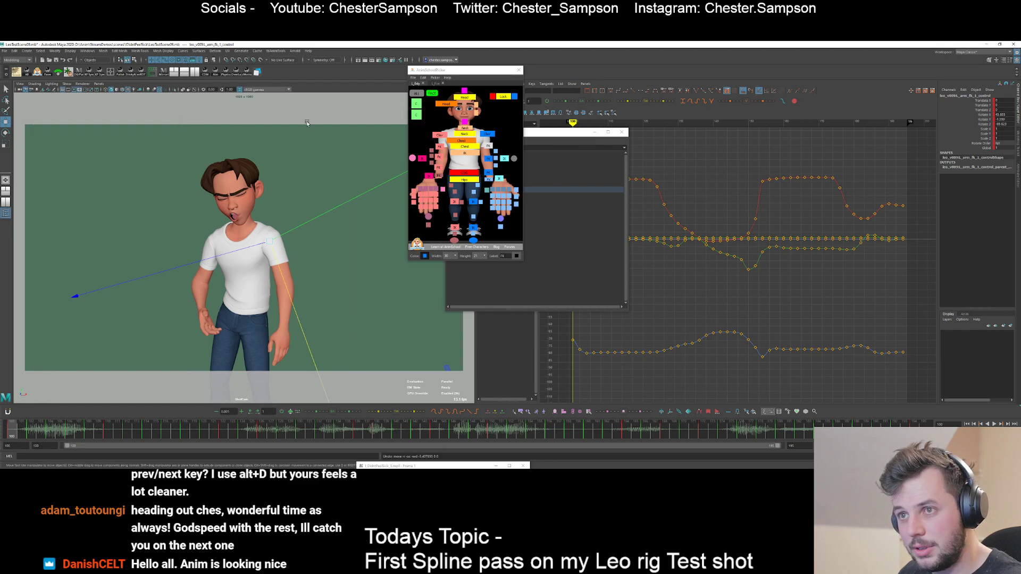
left_click(489, 147)
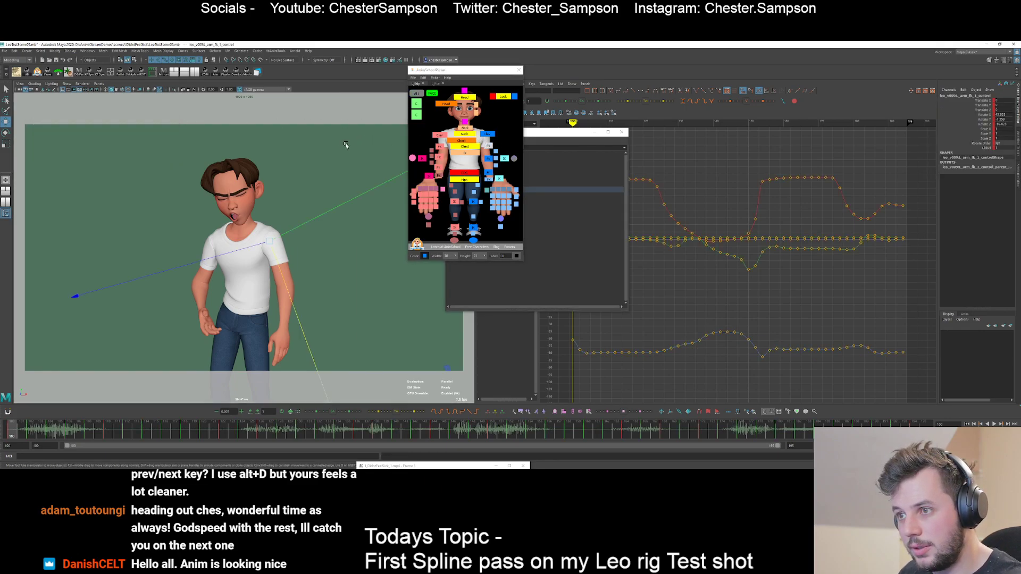
left_click(342, 144)
left_click(488, 146)
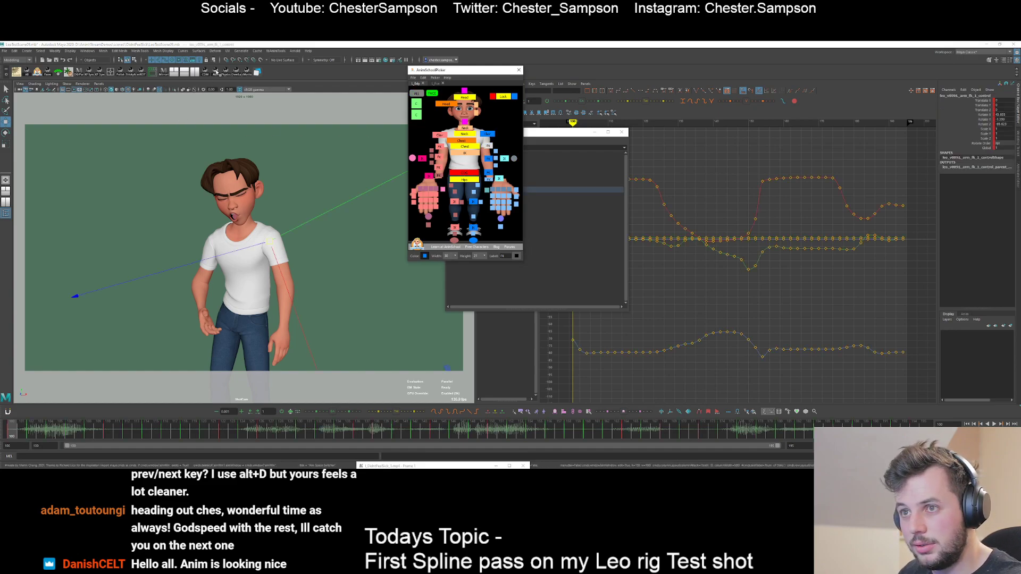
left_click(215, 71)
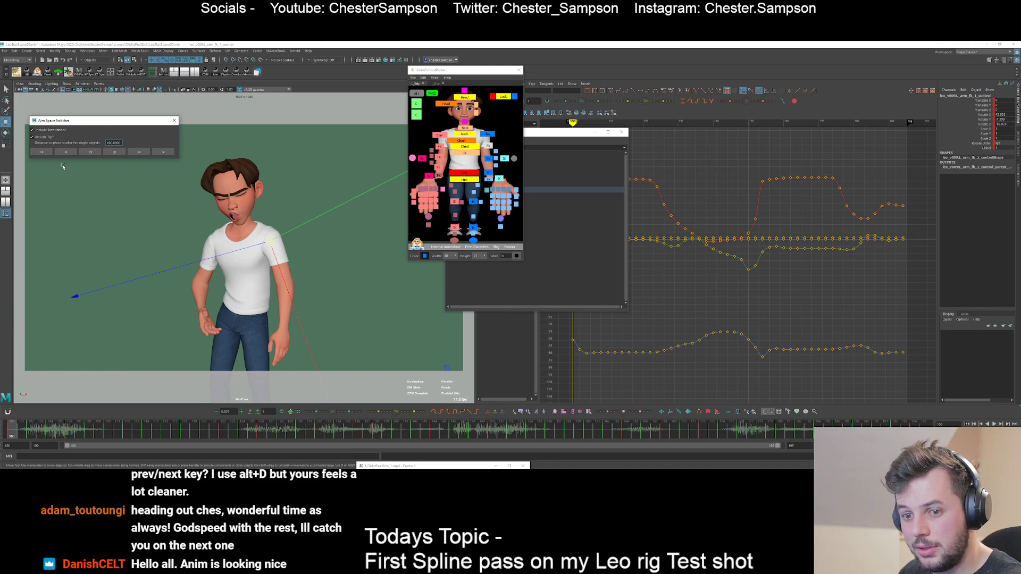
left_click(42, 153)
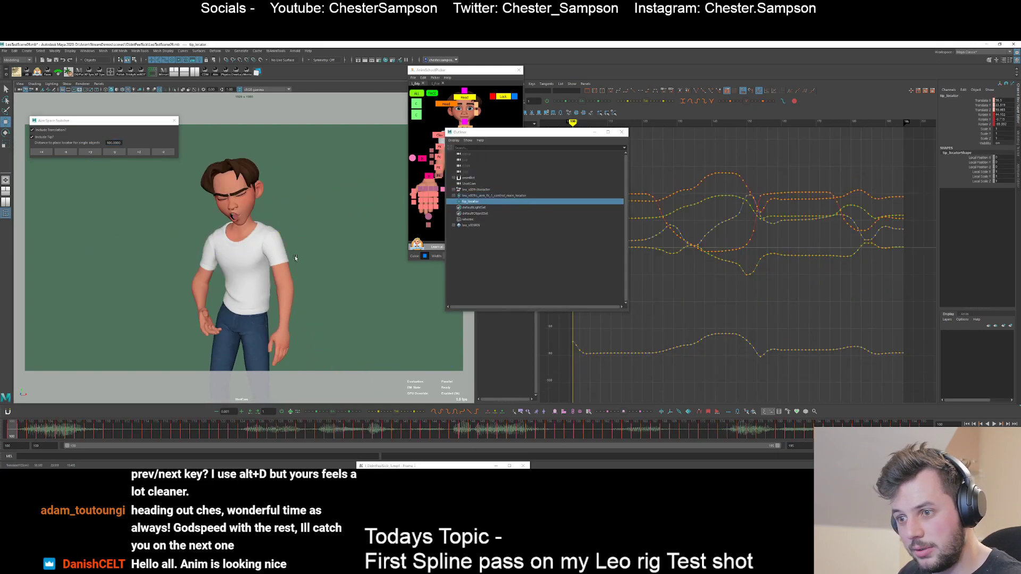
- Show the camera, perspective and Graph Editor panels together, and test how moving the aim locator swings the left arm, undoing the test moves
middle_click_drag(293, 256, 314, 241)
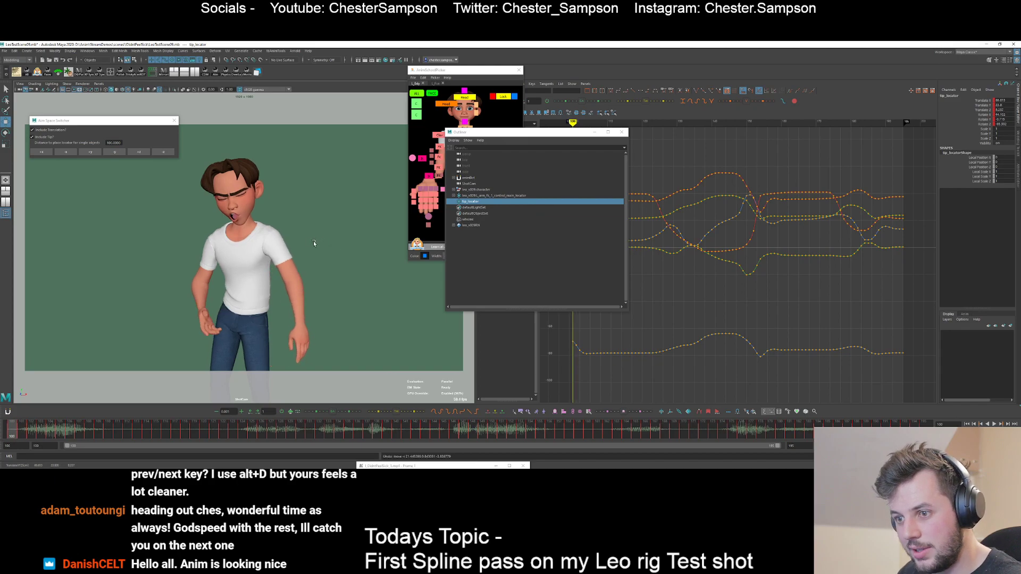
left_click(6, 198)
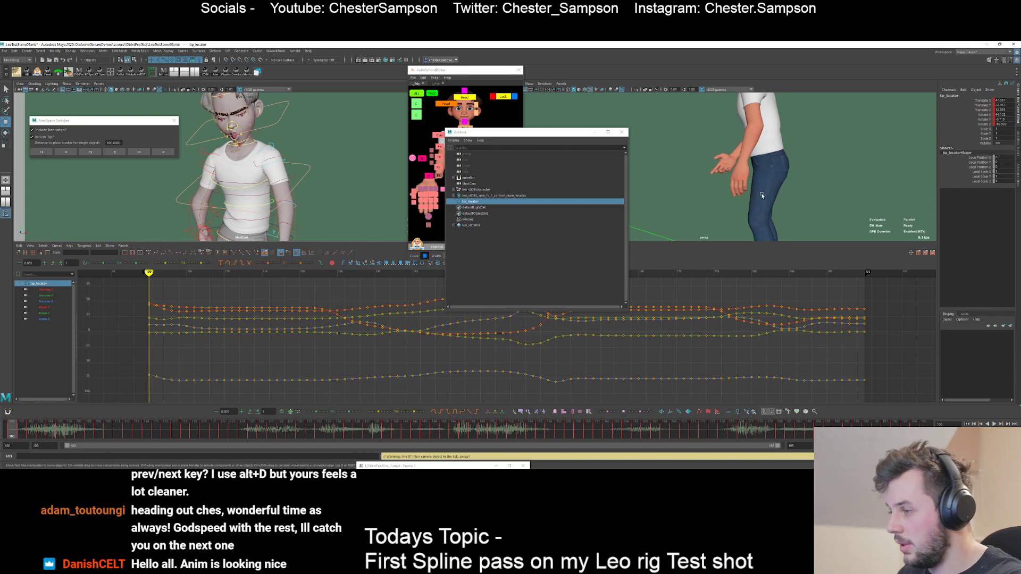
scroll(761, 195, "down", 6)
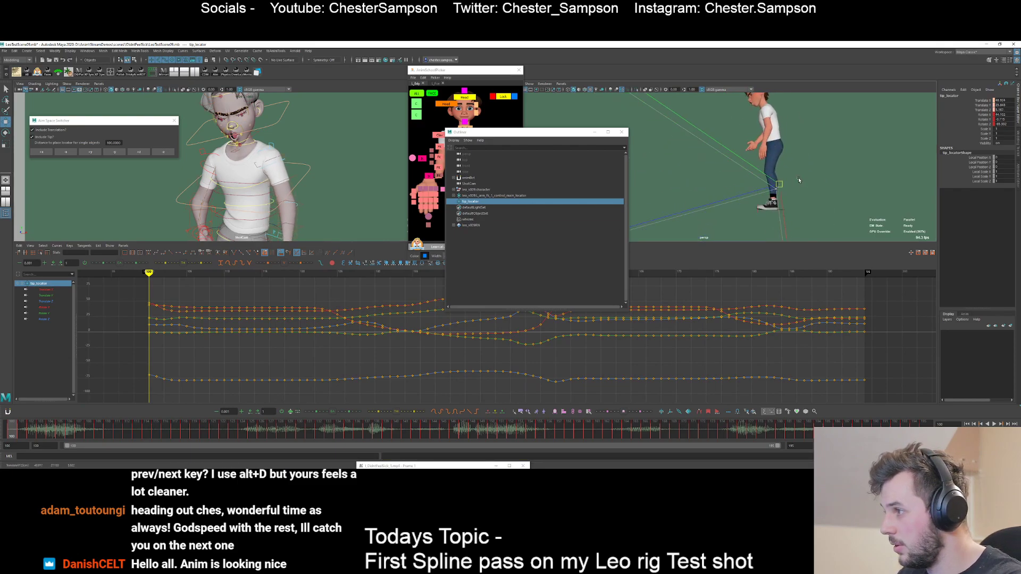
middle_click_drag(799, 180, 819, 191)
key("ctrl+z")
left_click_drag(827, 196, 780, 207, "alt")
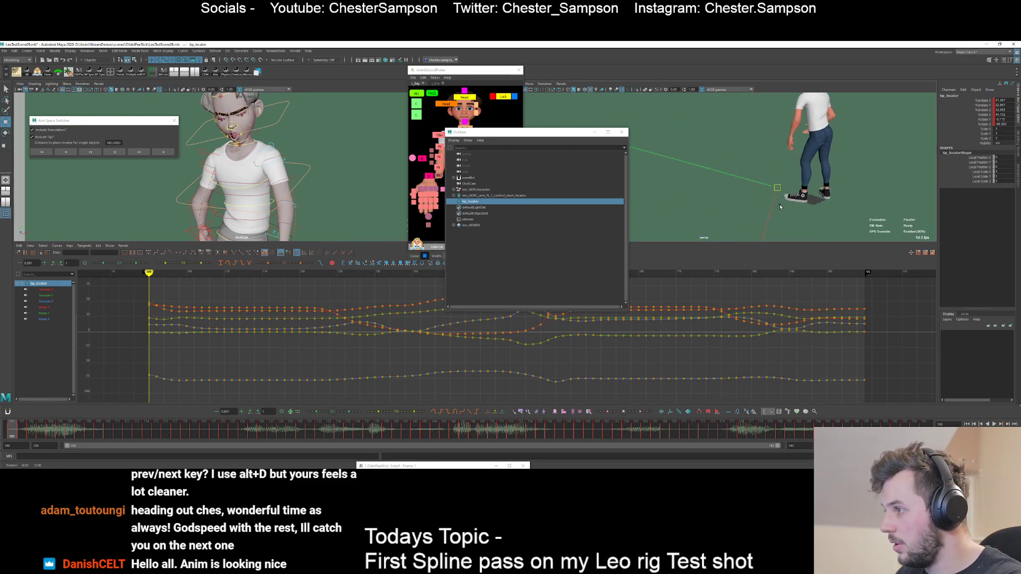
mouse_move(803, 194)
middle_mouse_down()
mouse_move(811, 188)
mouse_move(787, 180)
mouse_move(799, 186)
middle_mouse_up()
key("ctrl+z")
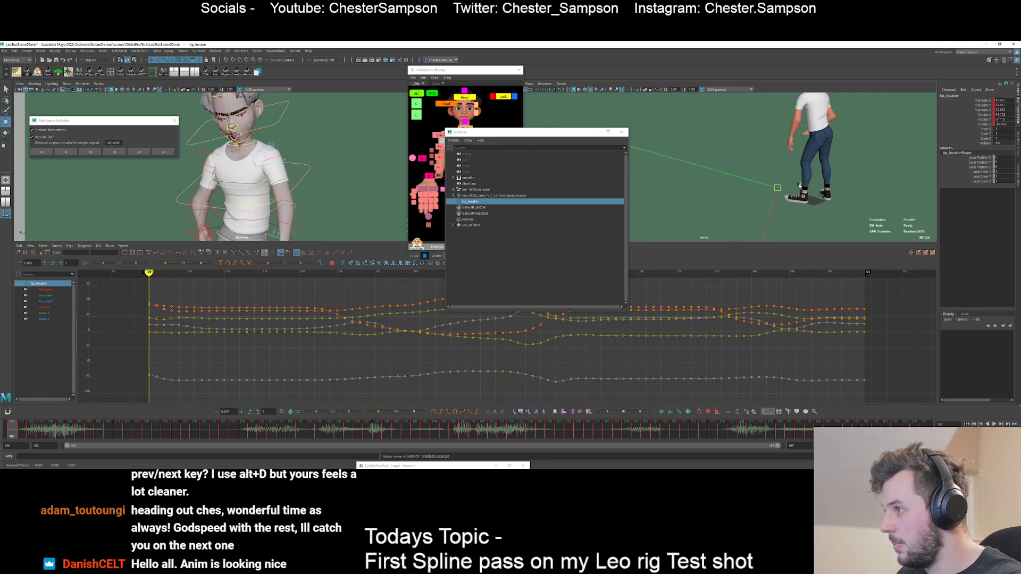
- Add a selection button for the aim locator beside the left shoulder in the character picker, and close the Outliner
left_click(981, 100)
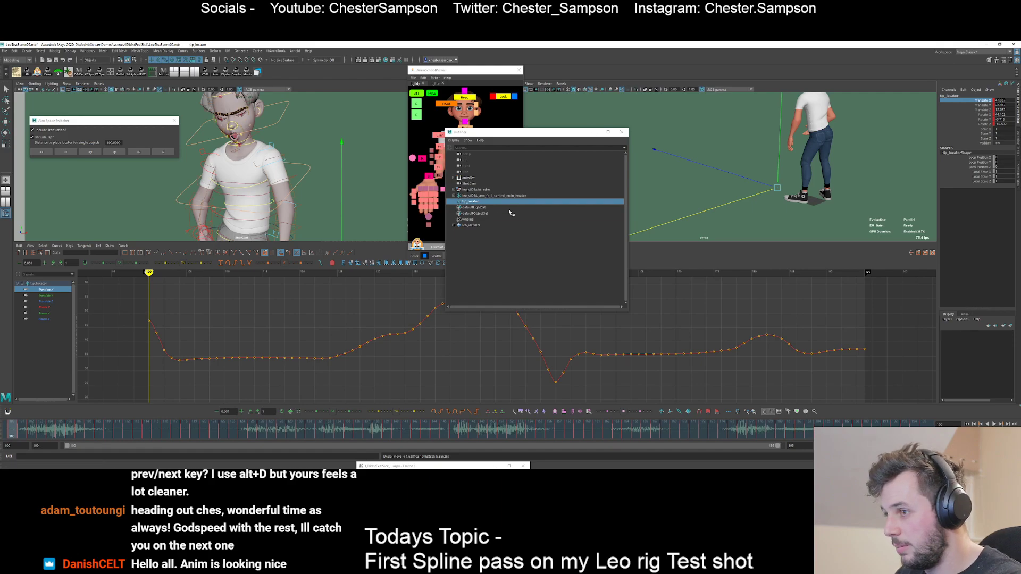
left_click(472, 202)
left_click_drag(480, 132, 534, 143)
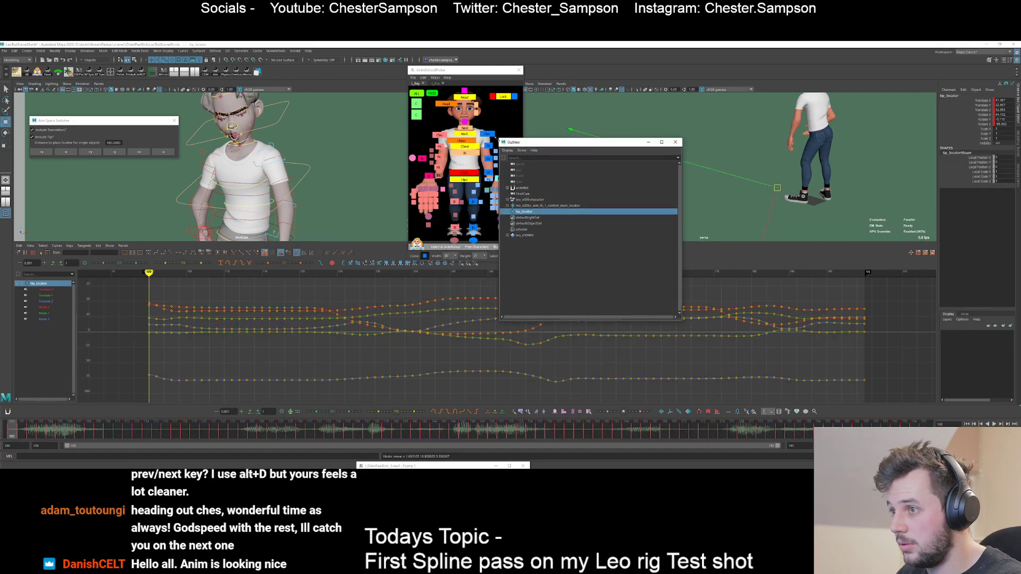
right_click(495, 140)
left_click(510, 141)
left_click(496, 141)
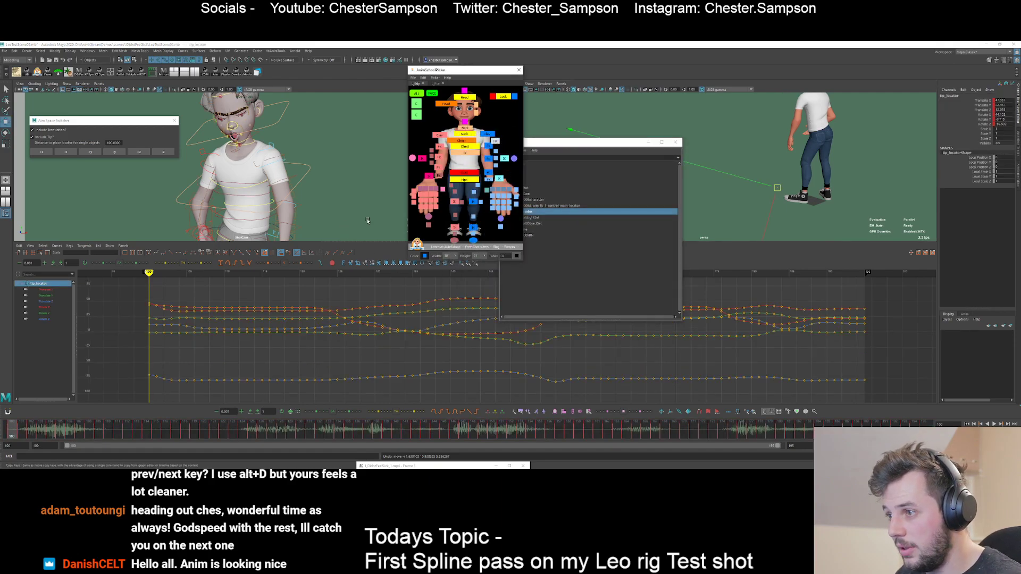
left_click(675, 142)
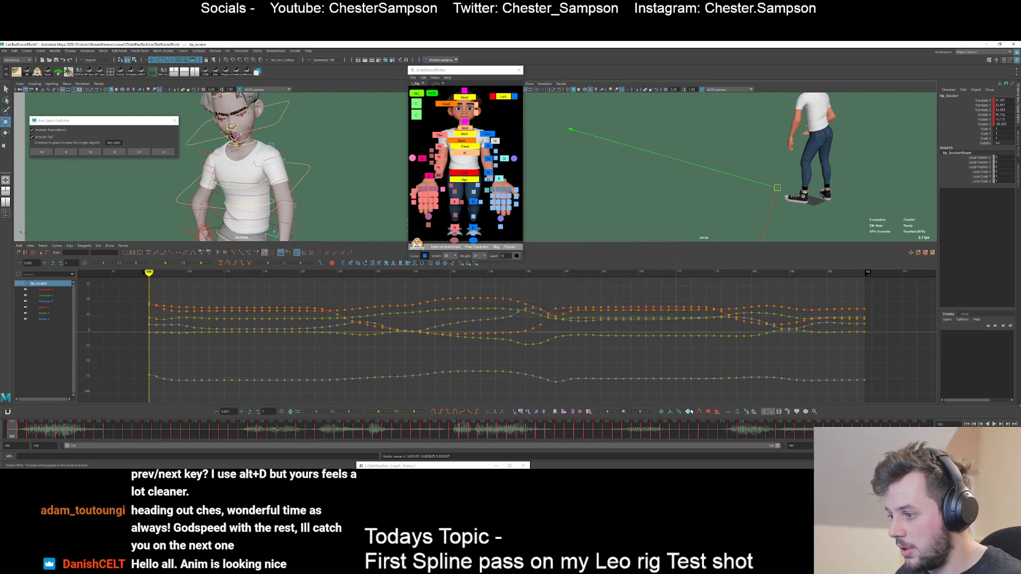
- Keep the aim locator selected and play and step forward through the shot to check its motion
left_click(652, 213)
key("z")
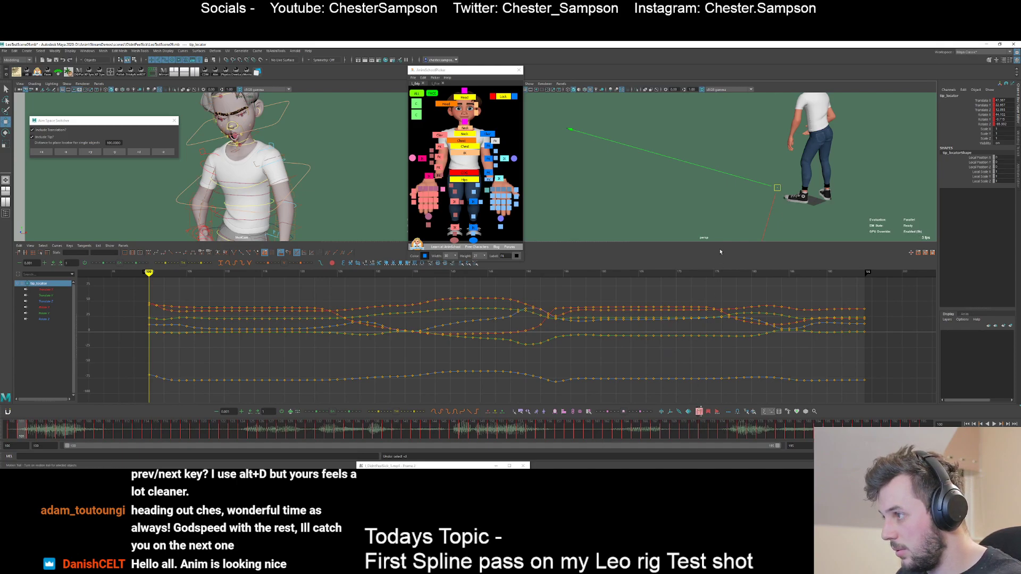
key("alt+v")
key("alt+v")
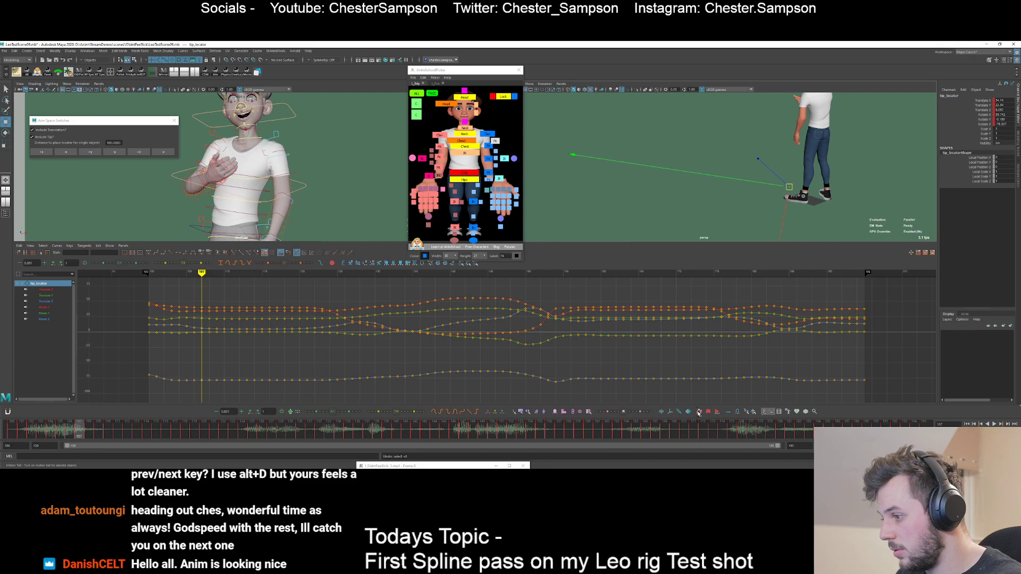
key("period")
key("period")
key("period")
key("period")
key("period")
key("period")
key("period")
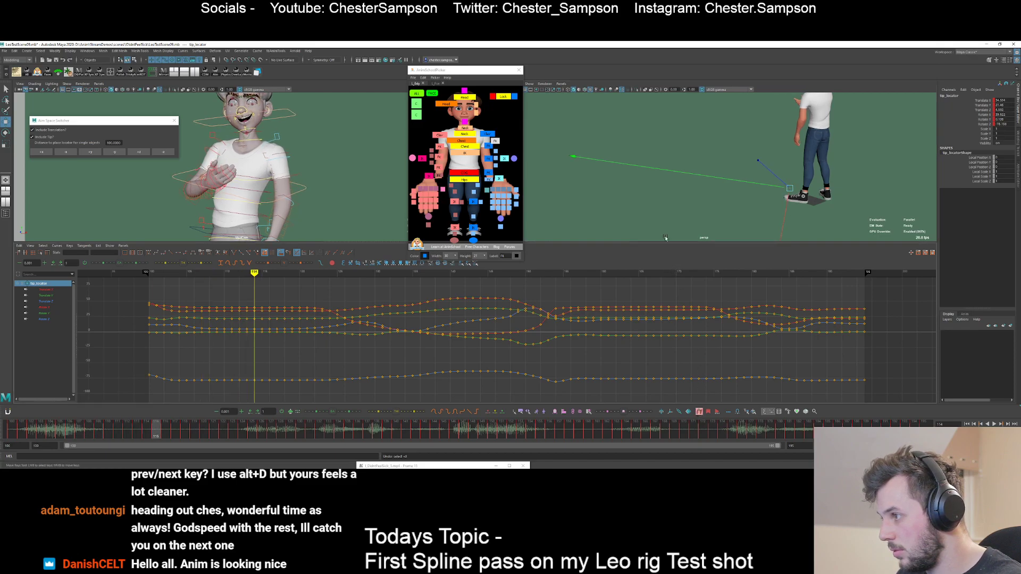
key("period")
- Maximize the perspective view and refresh the aim locator's motion trail with Force Refresh
key("space")
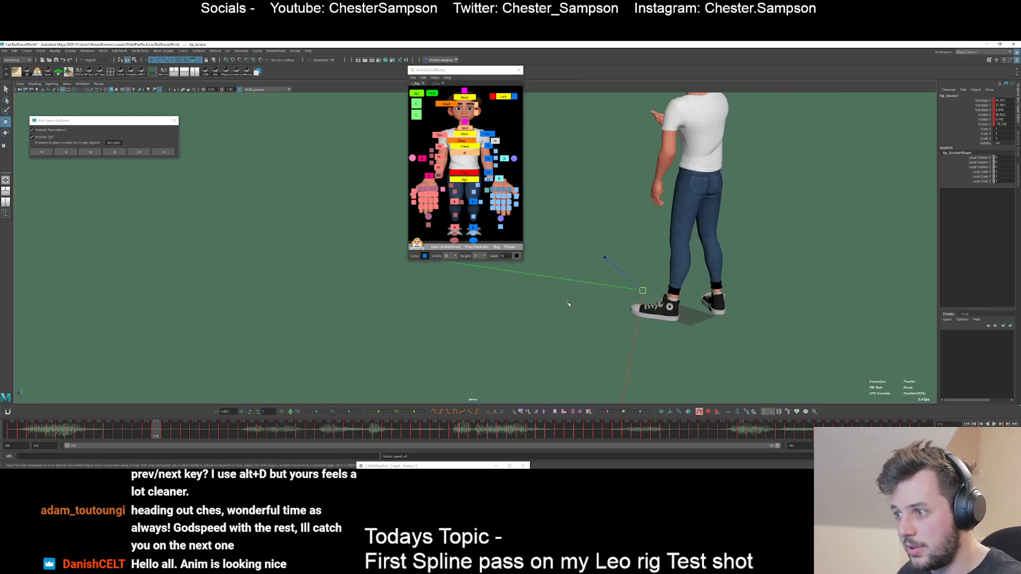
right_click(700, 412)
mouse_move(704, 406)
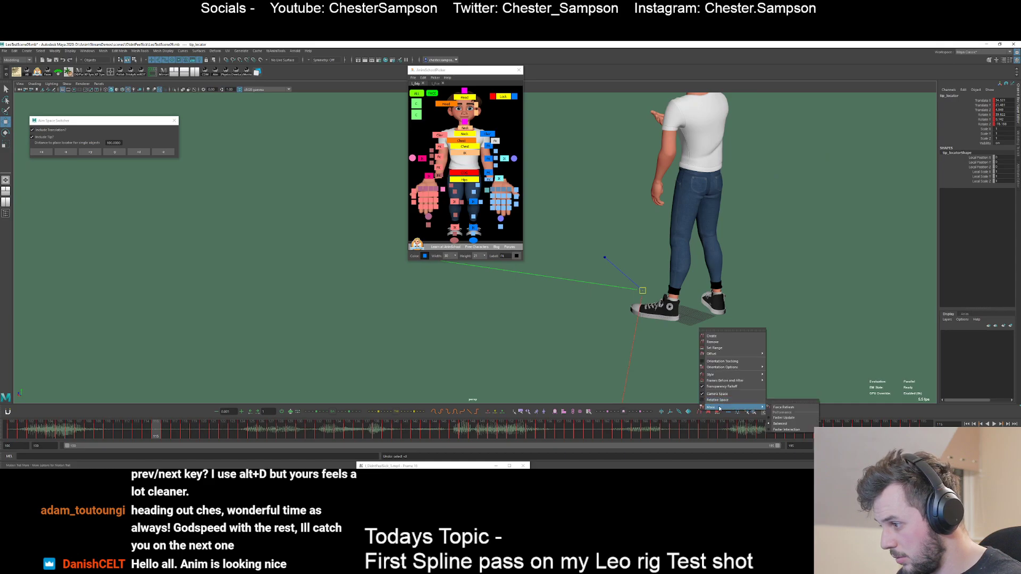
left_click(783, 407)
left_click(698, 412)
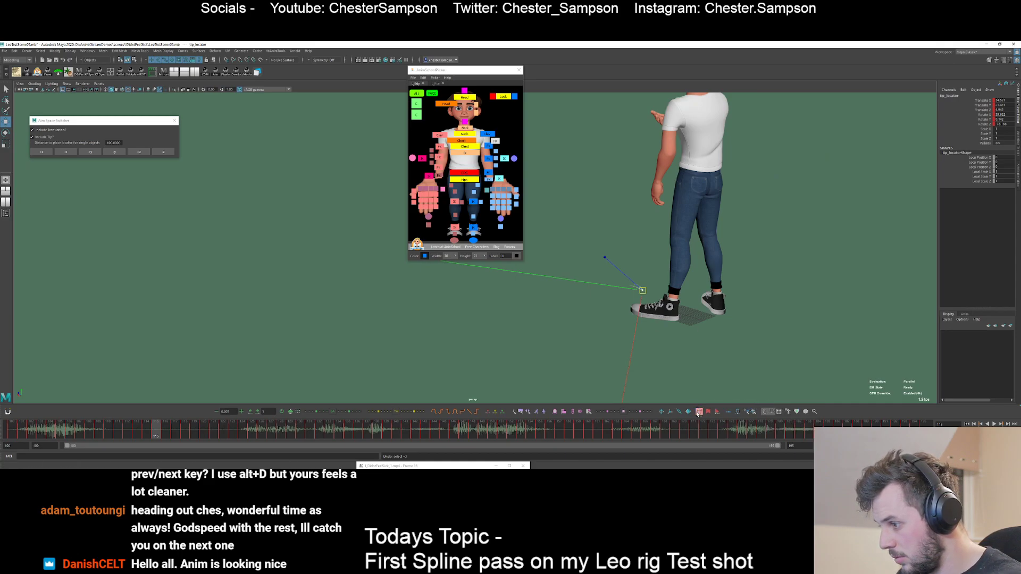
- Step forward and back through the frames from above the character to examine the aim locator's motion trail
key("period")
key("period")
left_click_drag(664, 255, 682, 345, "alt")
key("period")
key("period")
key("period")
key("period")
key("period")
key("period")
key("period")
key("period")
key("period")
key("period")
key("period")
key("period")
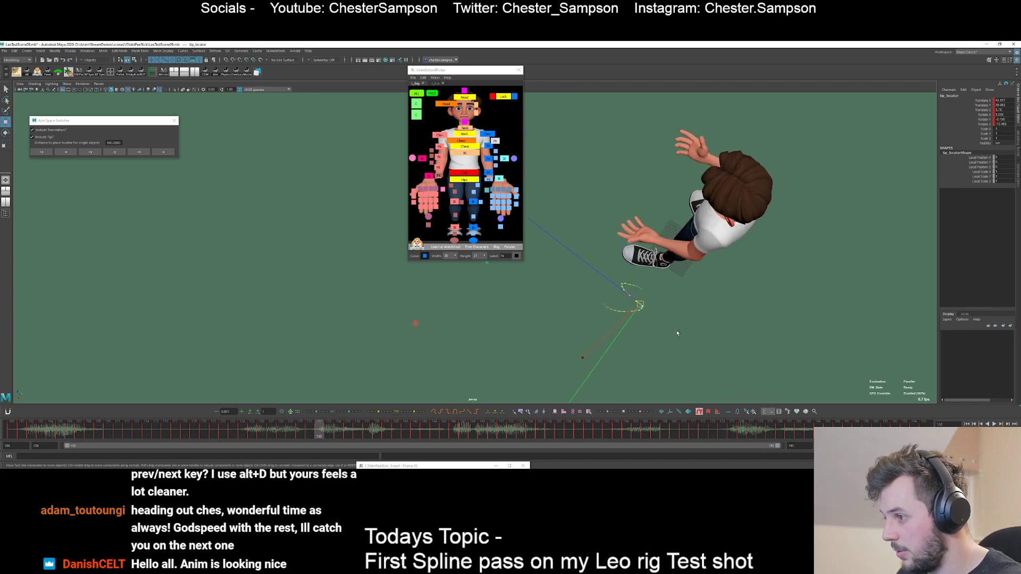
key("comma")
key("comma")
key("comma")
key("comma")
key("comma")
key("comma")
key("comma")
key("comma")
key("comma")
key("comma")
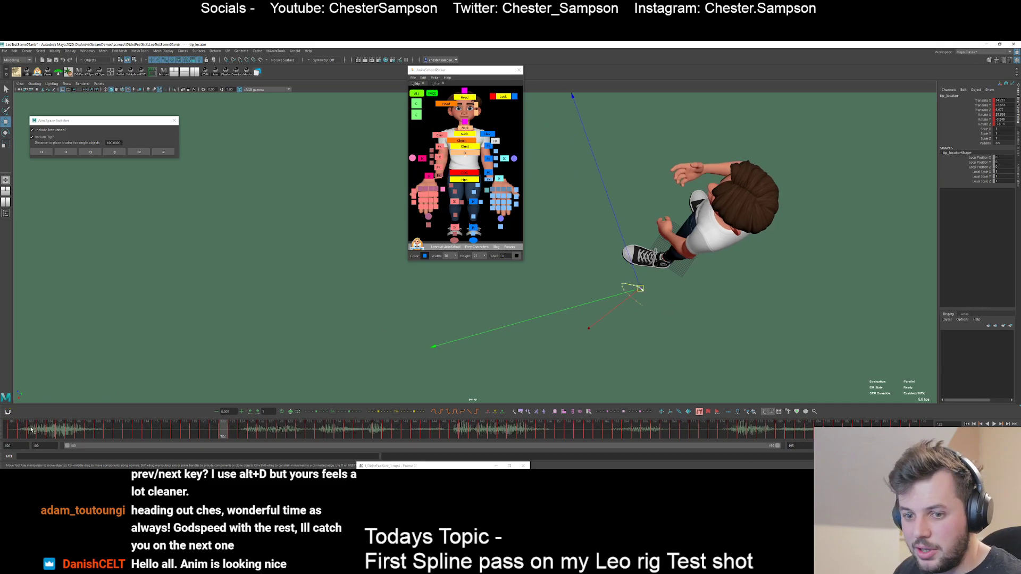
- Return to frame 100 and show the aim locator's animation curves in the Graph Editor below two viewports
left_click(12, 429)
right_click_drag(615, 287, 670, 332, "alt")
middle_click_drag(670, 333, 704, 288, "alt")
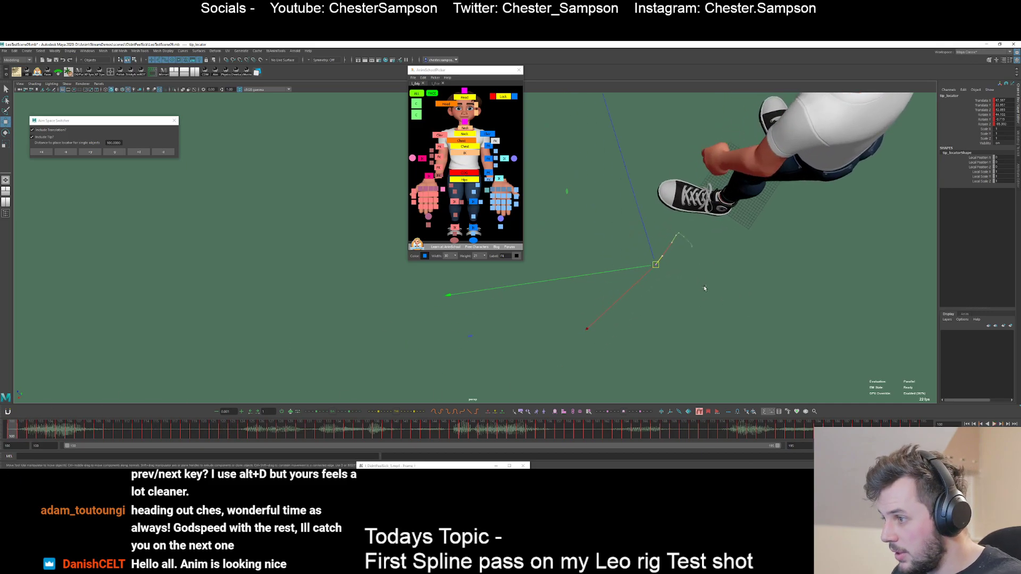
left_click(6, 202)
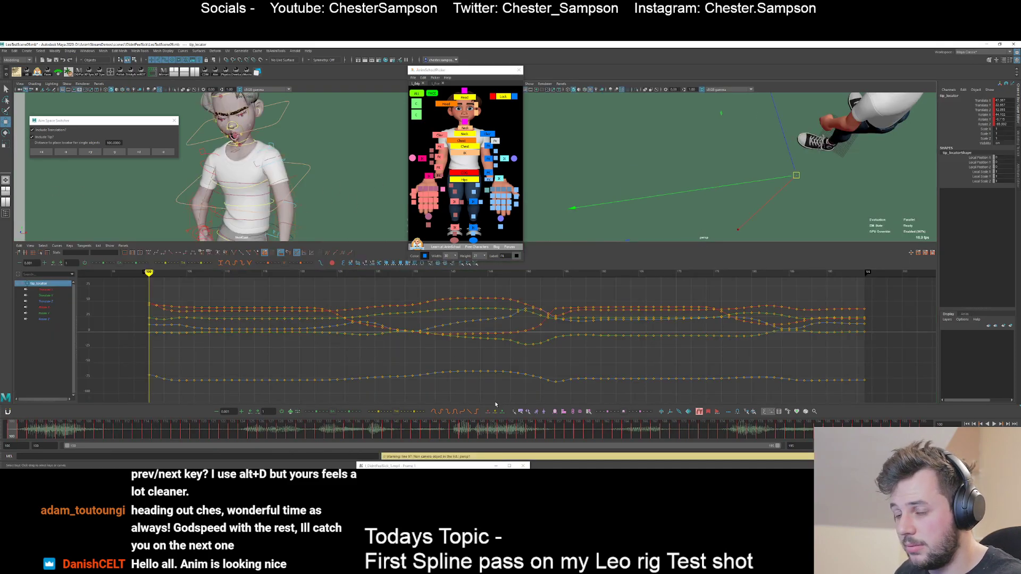
- Enlarge the viewports above the Graph Editor and frame the character and aim locator from behind in the perspective view
left_click(698, 411)
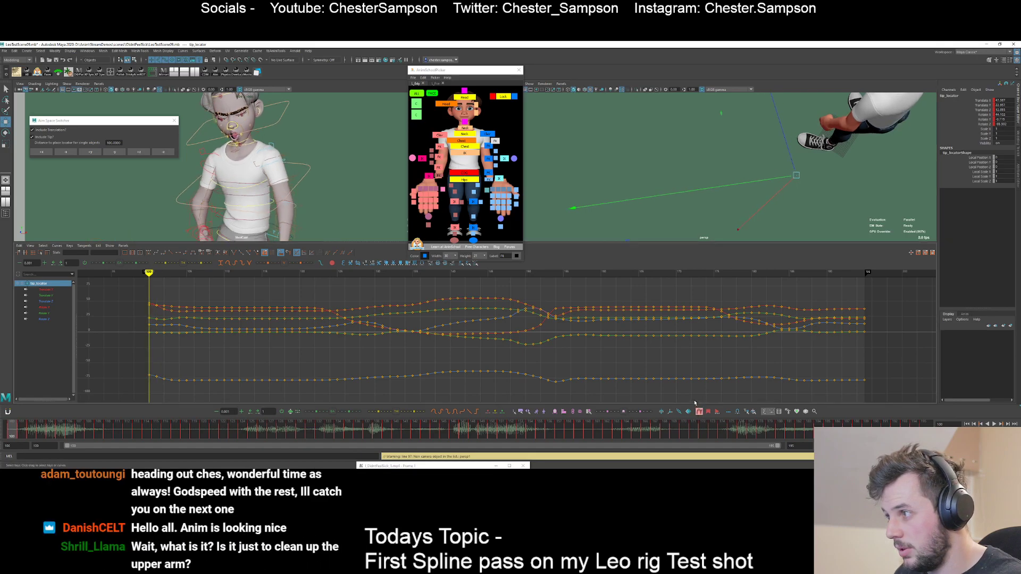
key("period")
left_click_drag(595, 243, 611, 319)
mouse_move(843, 231)
left_mouse_down("alt")
mouse_move(811, 201)
mouse_move(841, 217)
left_mouse_up("alt")
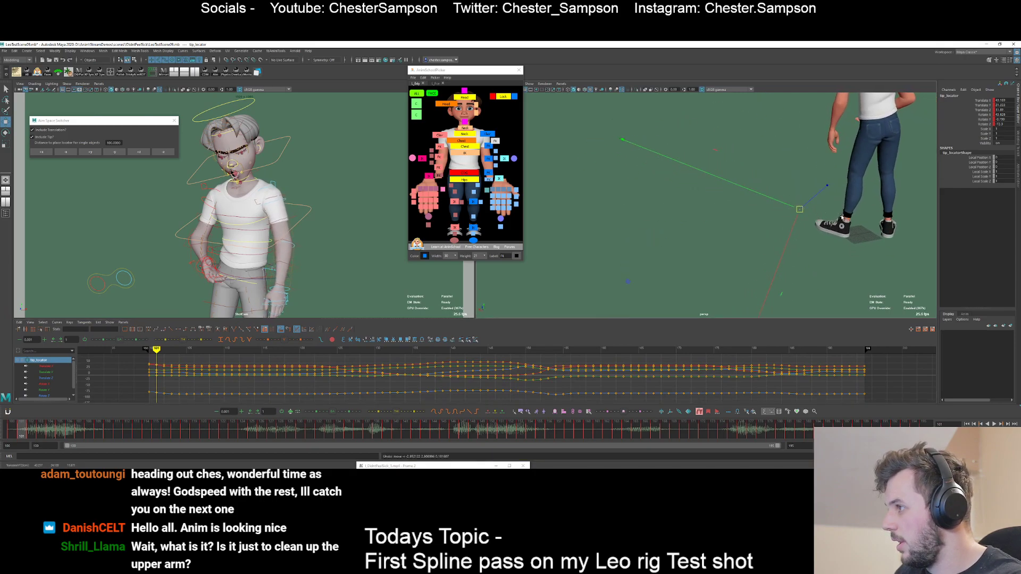
middle_click_drag(835, 147, 809, 202, "alt")
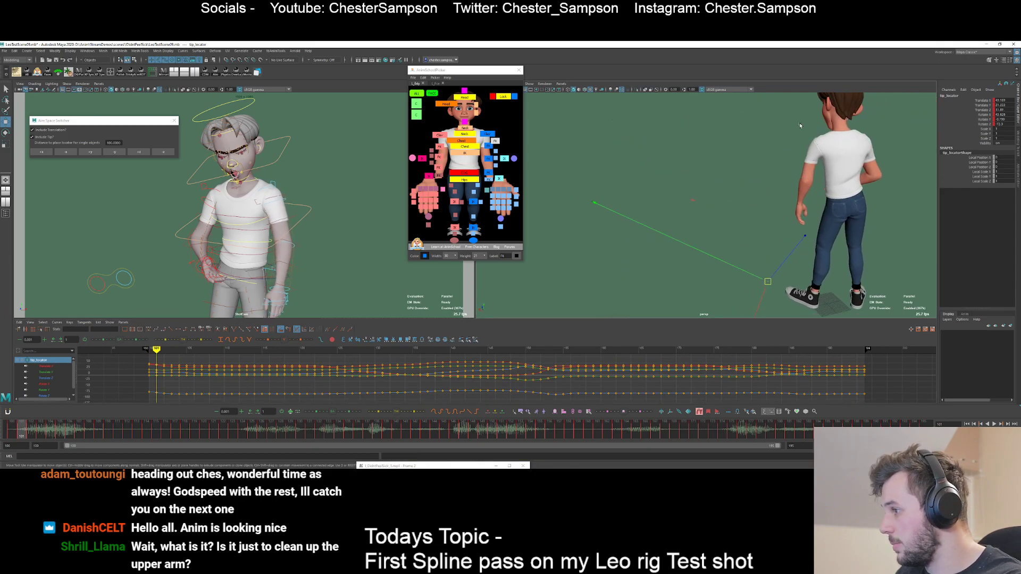
- Try moving the aim locator on frame 101, undo the move, and return to the previous key
middle_click_drag(800, 297, 783, 318)
key("ctrl+z")
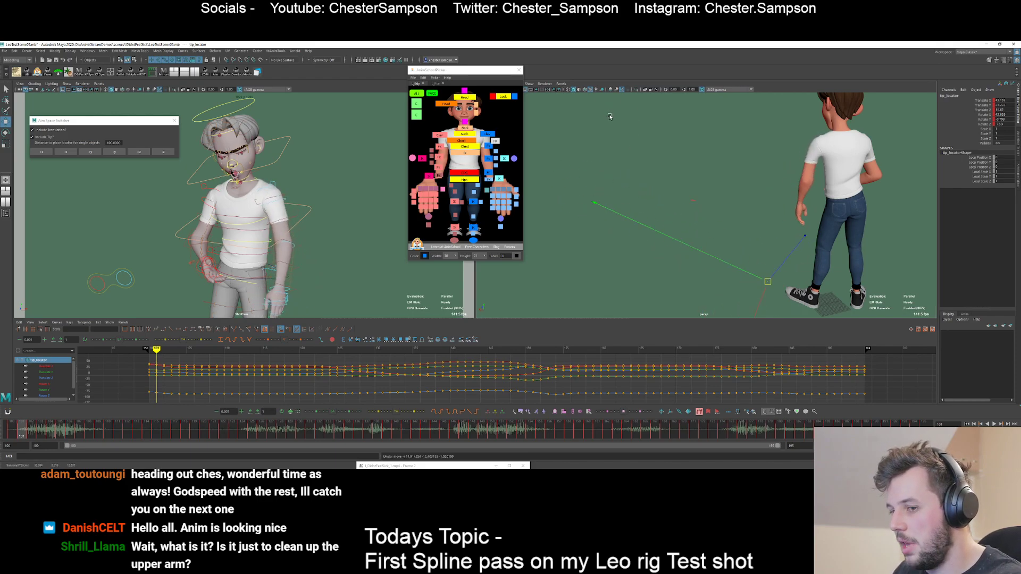
key("alt+comma")
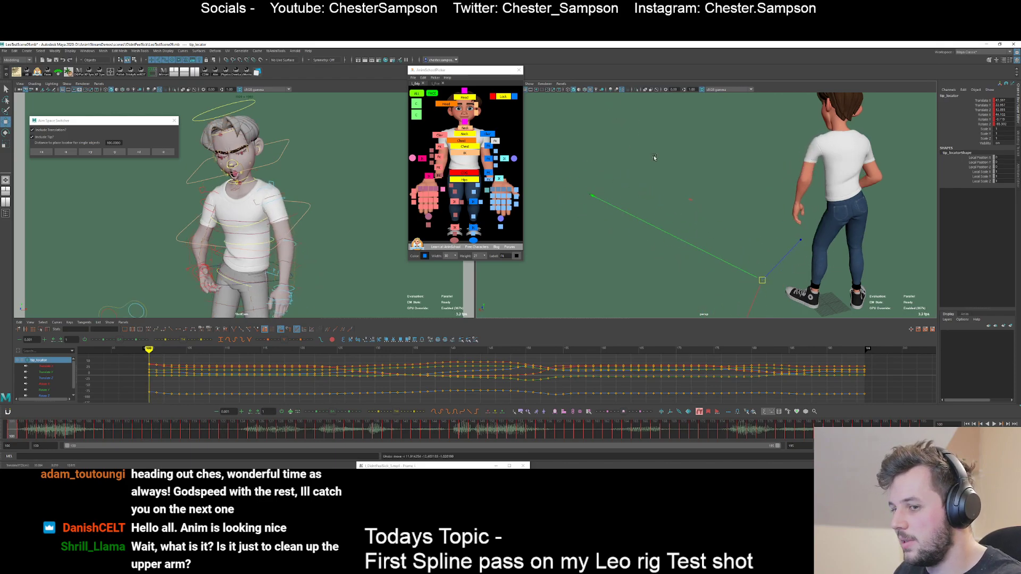
- Select the locator's Translate X channel and redisplay its motion trail in a maximized perspective view from above
left_click(701, 413)
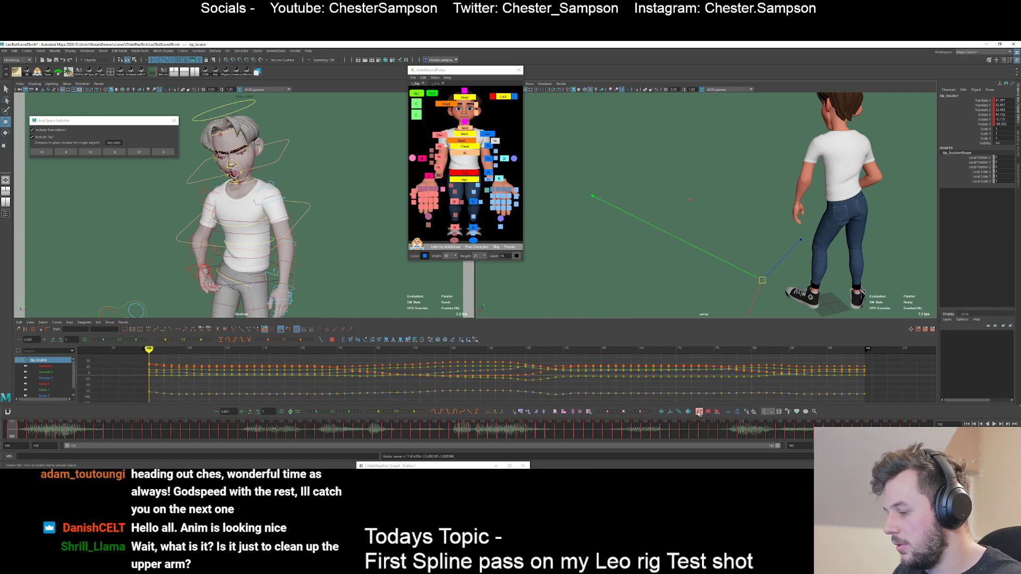
left_click(982, 101)
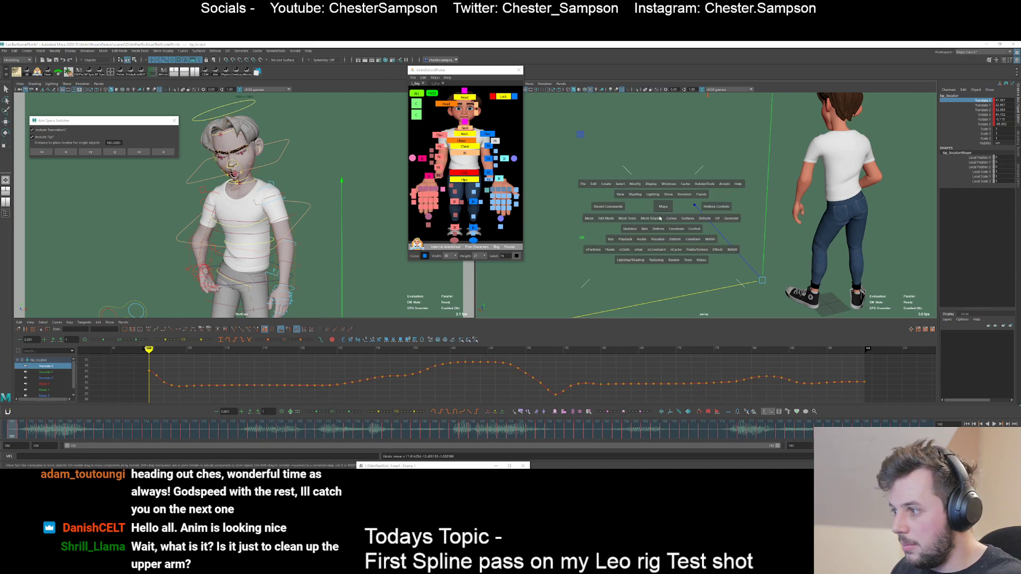
key("space")
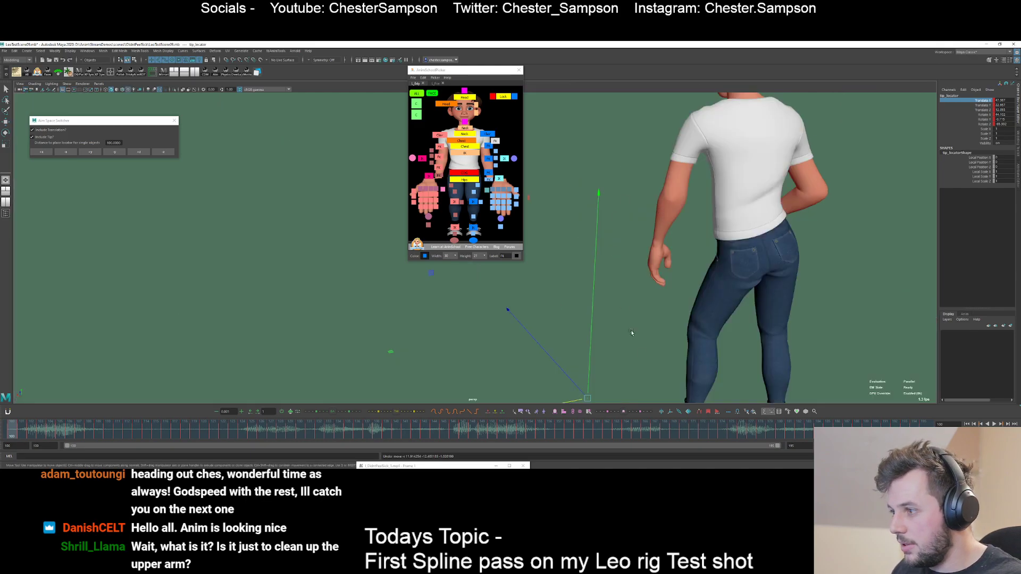
left_click(700, 414)
middle_click_drag(678, 348, 647, 198, "alt")
left_click_drag(643, 253, 684, 296, "alt")
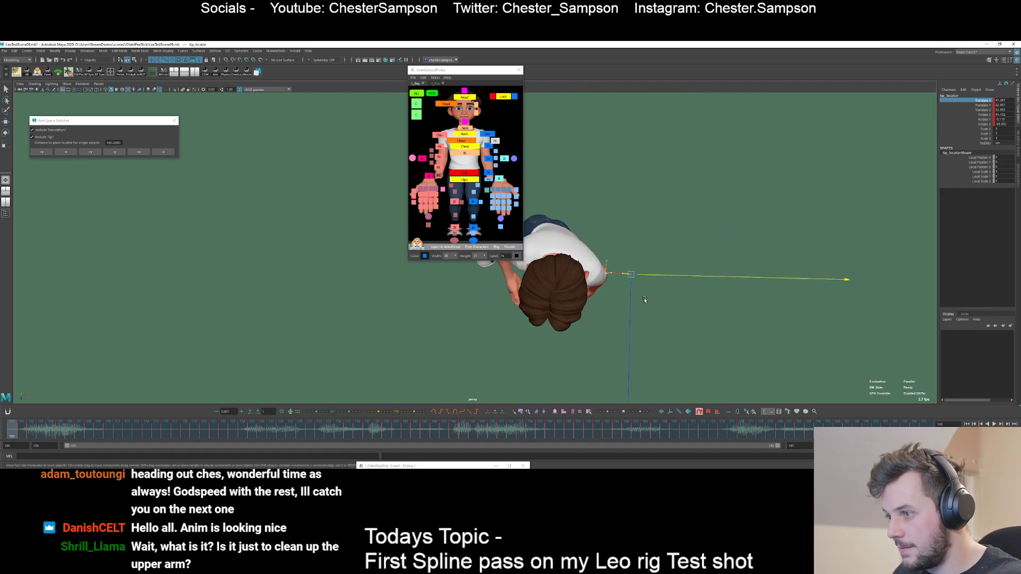
- Nudge the aim locator near the start of its motion trail and flip through the neighbouring keys to check the arc
key("alt+period")
key("alt+period")
middle_click_drag(647, 323, 632, 317)
key("alt+comma")
key("alt+period")
key("alt+period")
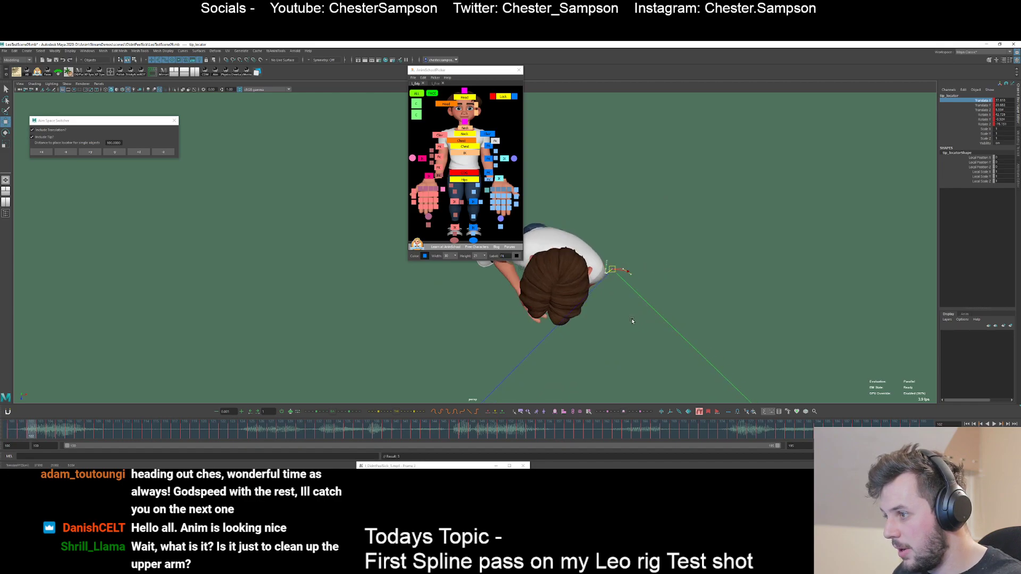
key("alt+period")
key("alt+period")
key("alt+comma")
key("alt+comma")
key("alt+comma")
key("alt+comma")
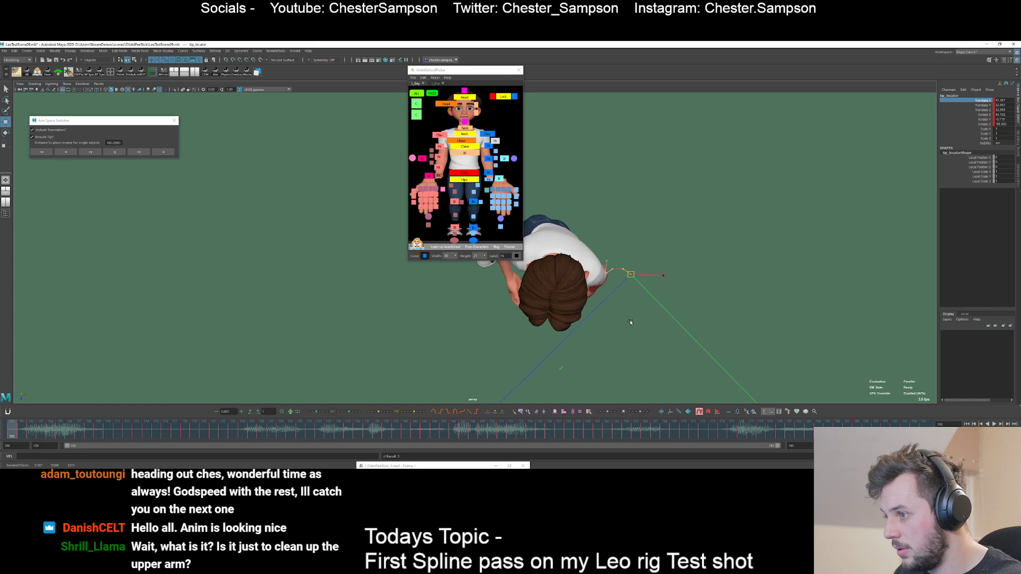
- Zoom in on the start of the trail and nudge the aim locator on frame 102 to round the curve
key("alt+period")
key("alt+period")
key("alt+comma")
key("alt+comma")
key("period")
key("period")
key("period")
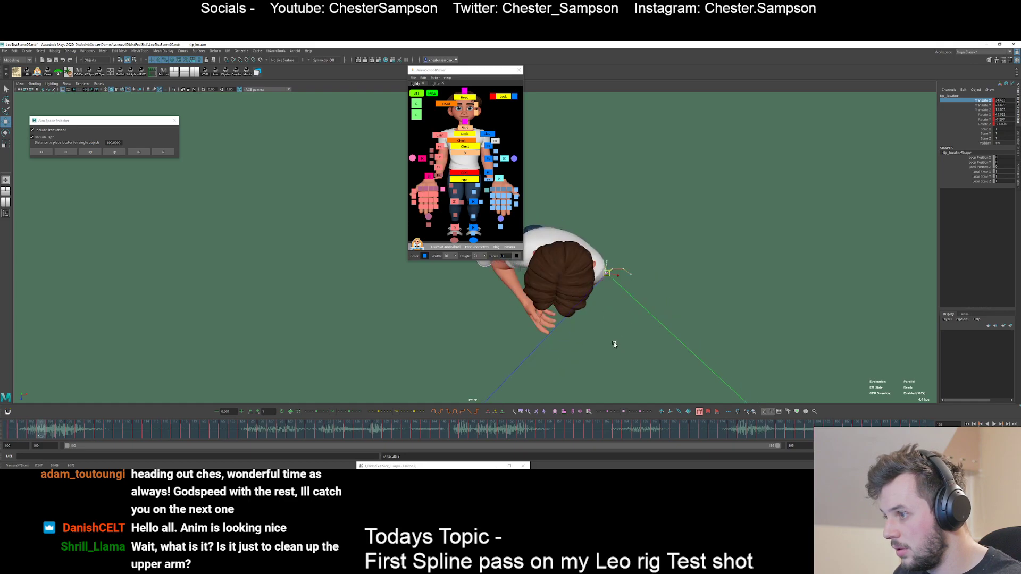
mouse_move(614, 344)
left_mouse_down("alt")
mouse_move(616, 290)
mouse_move(617, 335)
left_mouse_up("alt")
right_click_drag(612, 319, 659, 368, "alt")
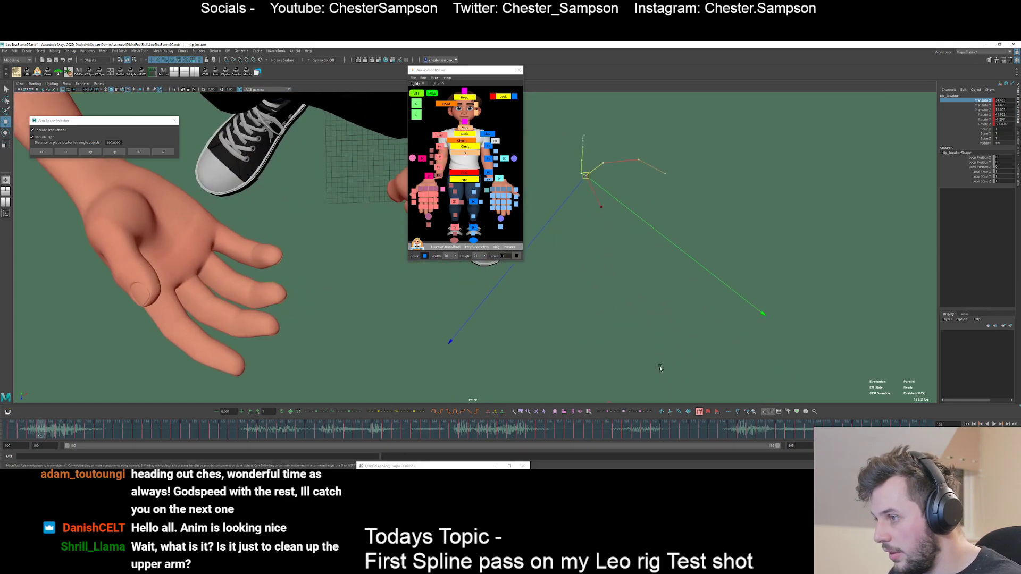
key("comma")
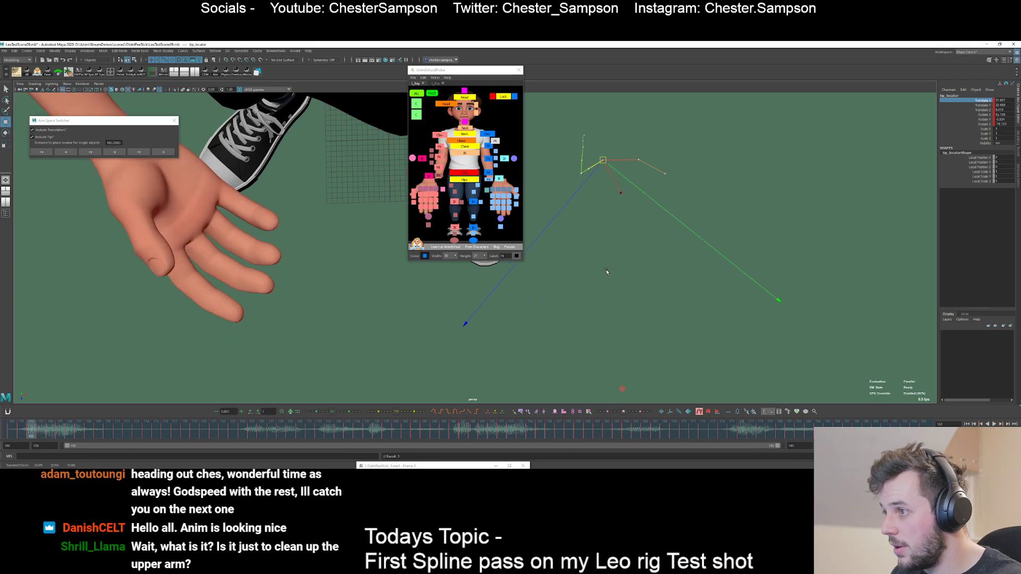
- Advance from frame 103 to frame 108, nudging the aim locator to even out its trail
key("period")
key("period")
key("period")
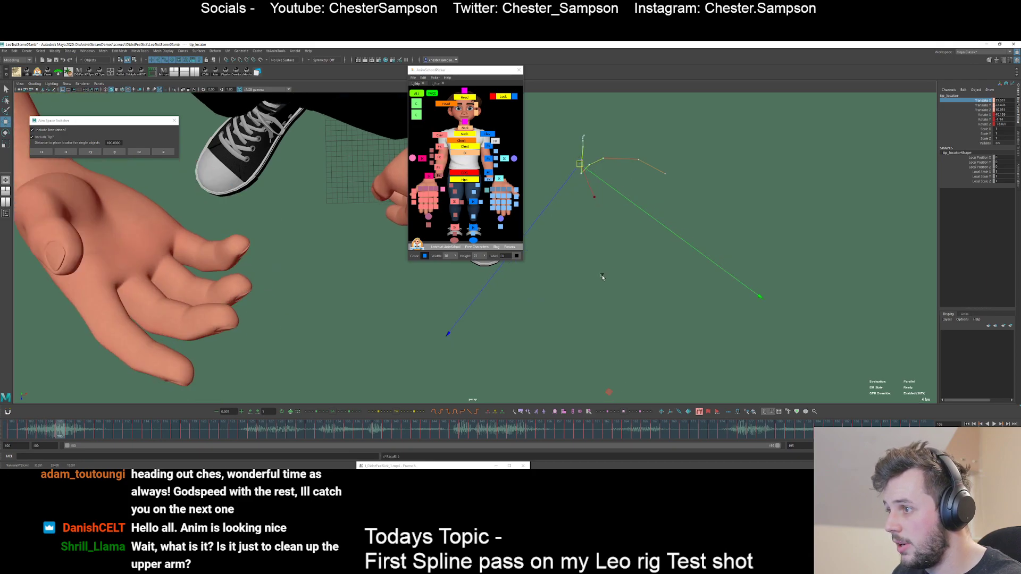
key("period")
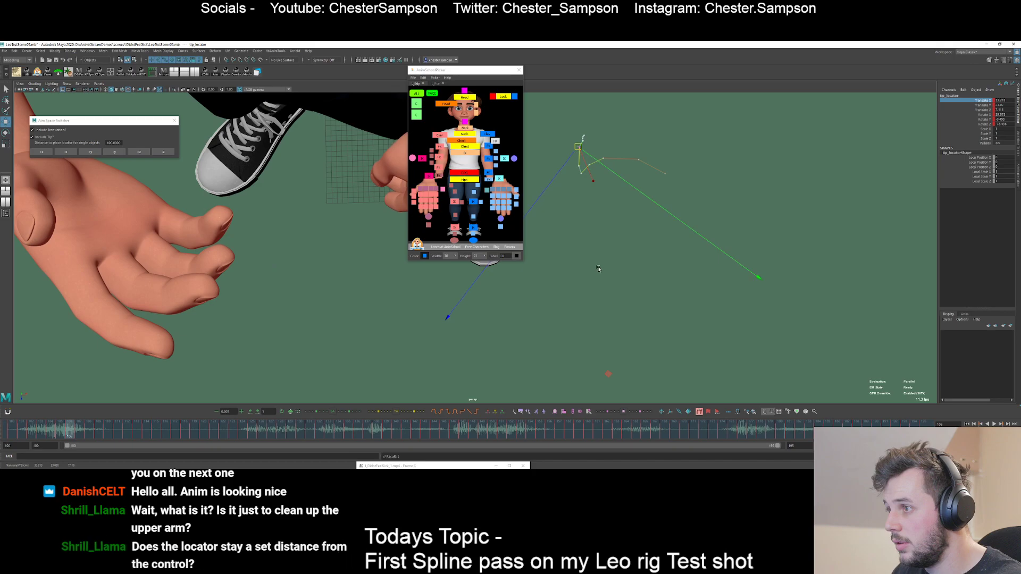
key("period")
key("period")
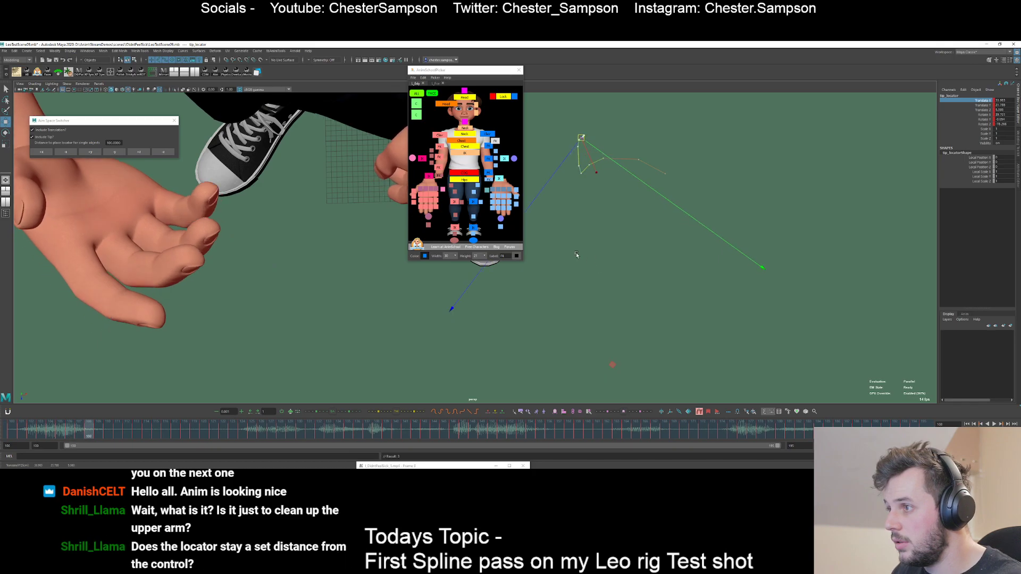
- Zoom in on the trail's turning point and shift the aim locator slightly on frame 109, comparing the adjacent frames
right_click_drag(577, 256, 659, 290, "alt")
middle_click_drag(606, 175, 635, 283, "alt")
mouse_move(635, 282)
left_mouse_down("alt")
mouse_move(657, 315)
mouse_move(629, 273)
left_mouse_up("alt")
key("period")
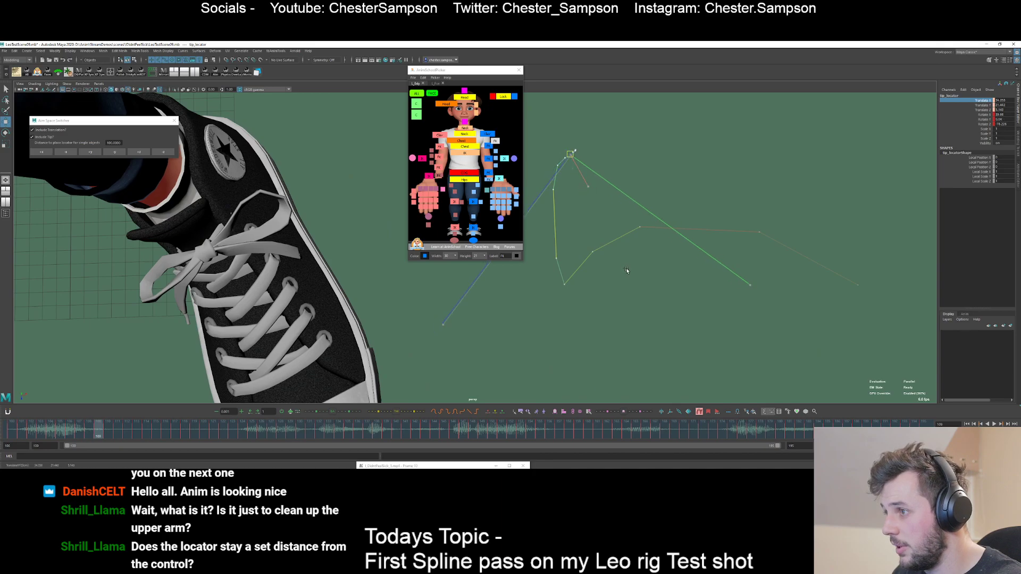
key("period")
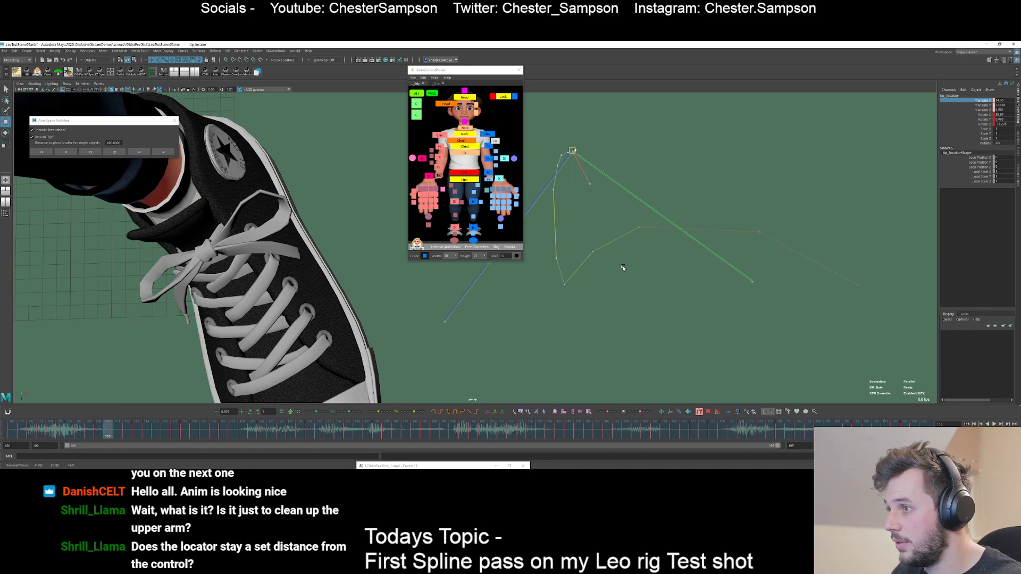
key("comma")
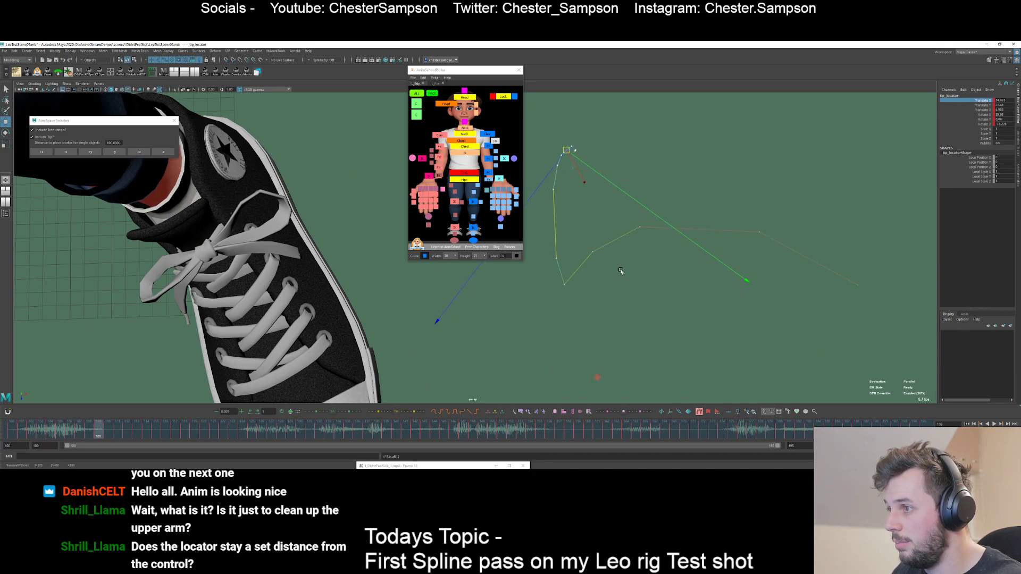
key("period")
key("comma")
key("comma")
key("period")
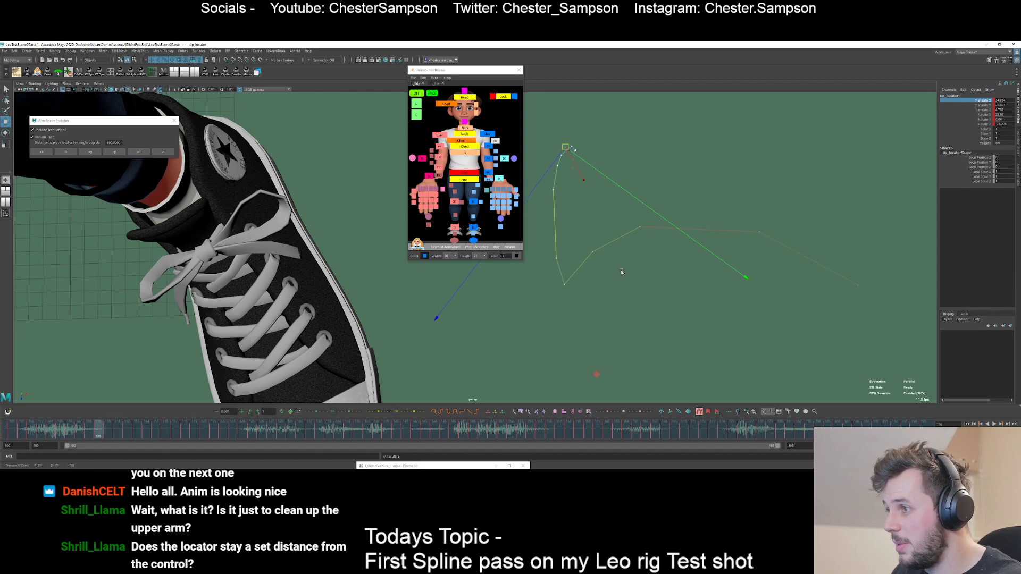
key("comma")
key("comma")
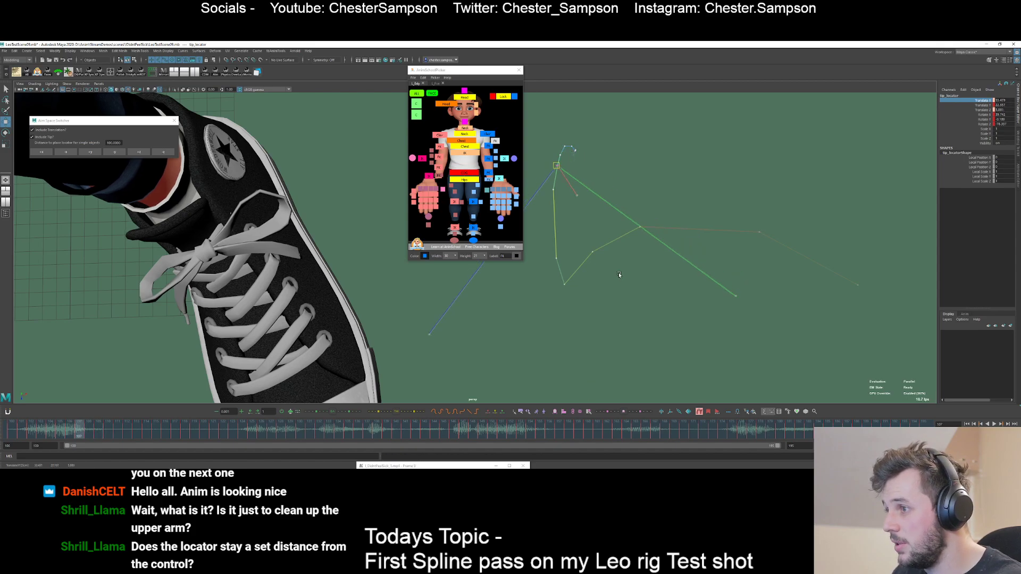
- Adjust the aim locator on frame 110 and check the spacing through frame 112 from closer up
key("period")
key("period")
key("period")
key("period")
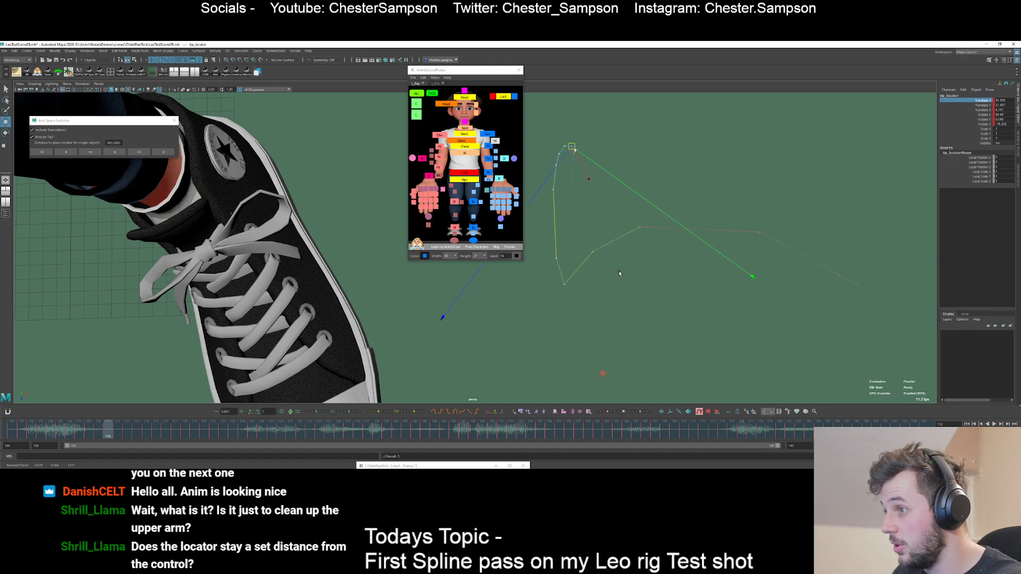
right_click_drag(591, 261, 656, 296, "alt")
left_click_drag(656, 296, 622, 273, "alt")
key("period")
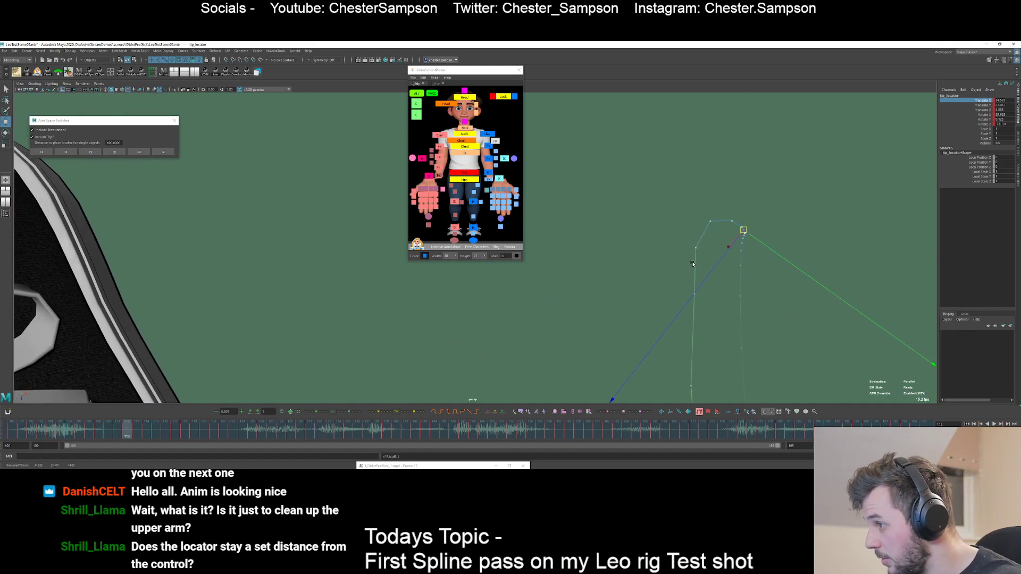
key("period")
key("comma")
key("comma")
key("comma")
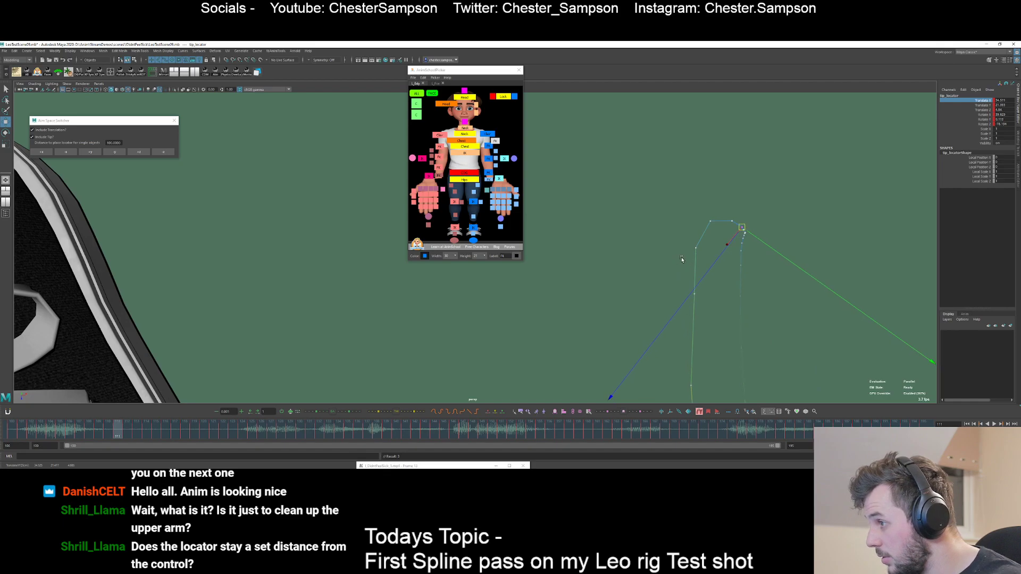
- Nudge the aim locator on frames 110 to 112 to round off the peak of its trail
key("period")
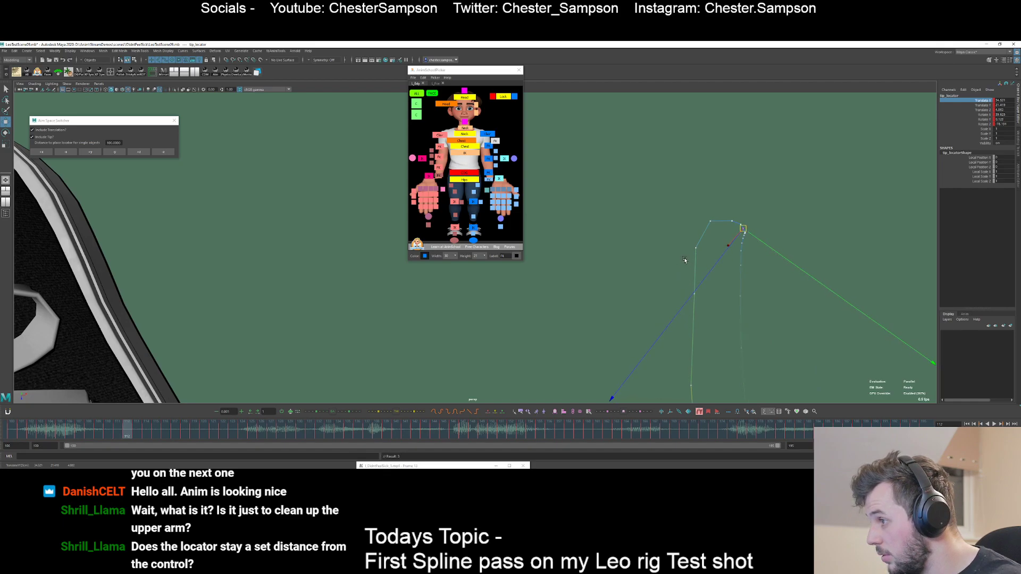
key("comma")
key("comma")
middle_click_drag(681, 256, 680, 256)
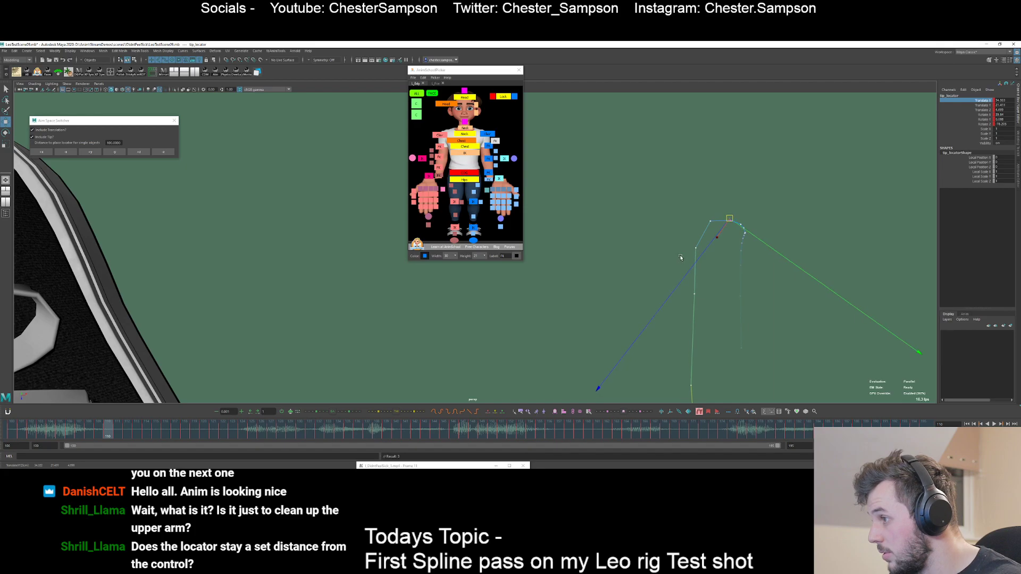
key("comma")
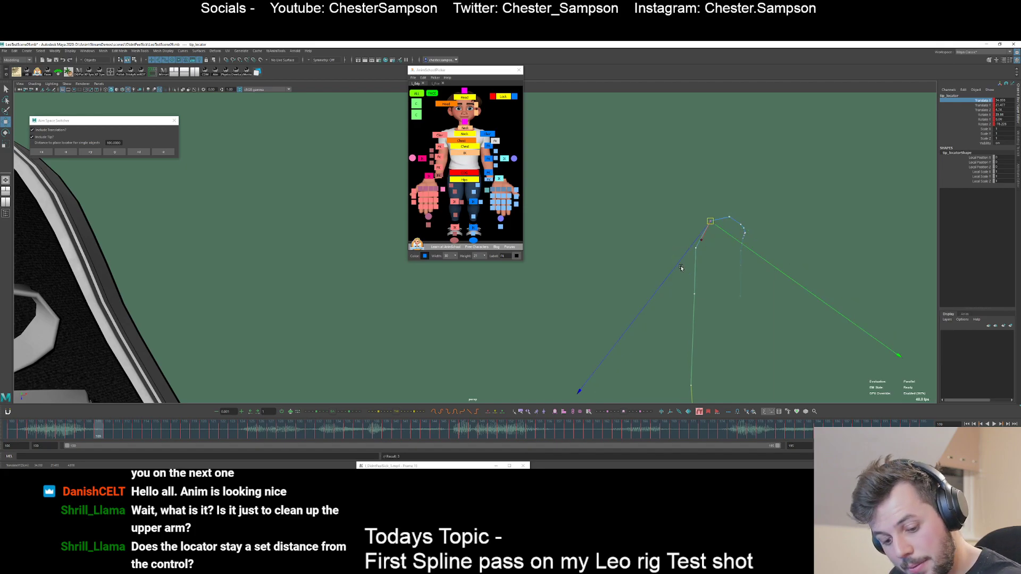
key("period")
key("period")
key("period")
key("period")
key("period")
key("period")
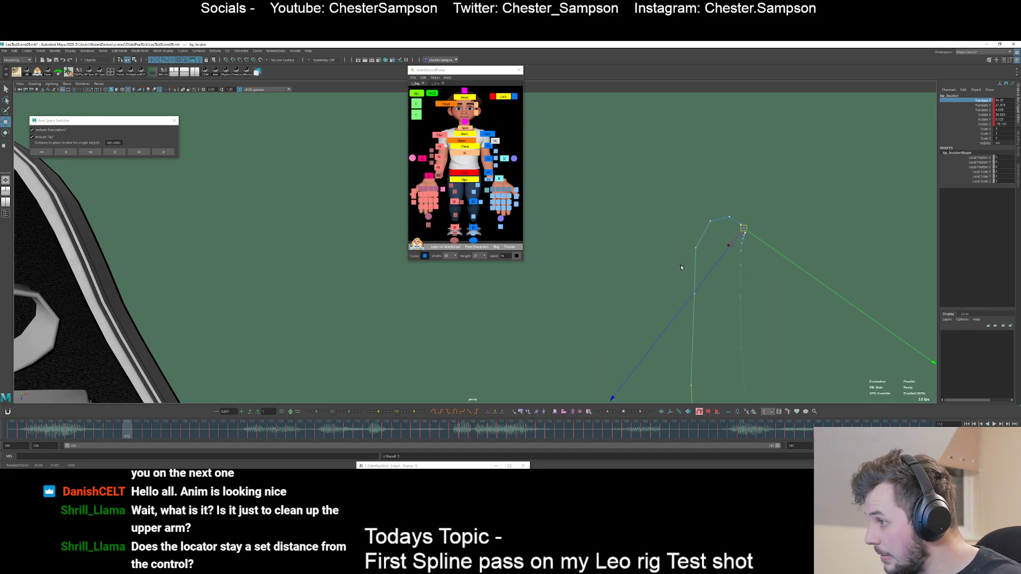
- Check the spacing from frame 112 to frame 115 and nudge the aim locator on frame 115
mouse_move(678, 261)
left_mouse_down("alt")
mouse_move(761, 308)
mouse_move(711, 264)
mouse_move(671, 248)
left_mouse_up("alt")
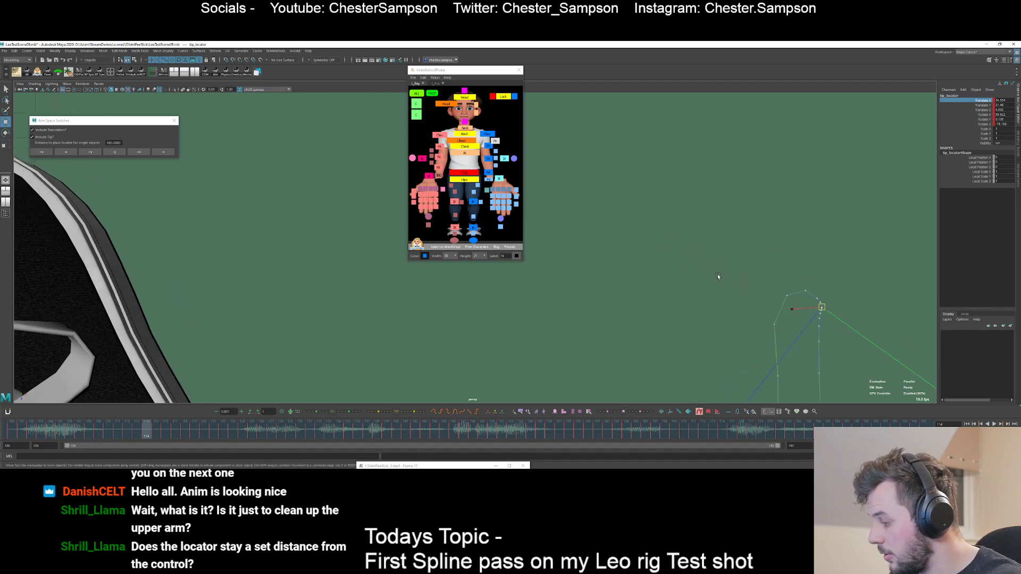
left_click_drag(718, 276, 714, 286, "alt")
key("comma")
key("comma")
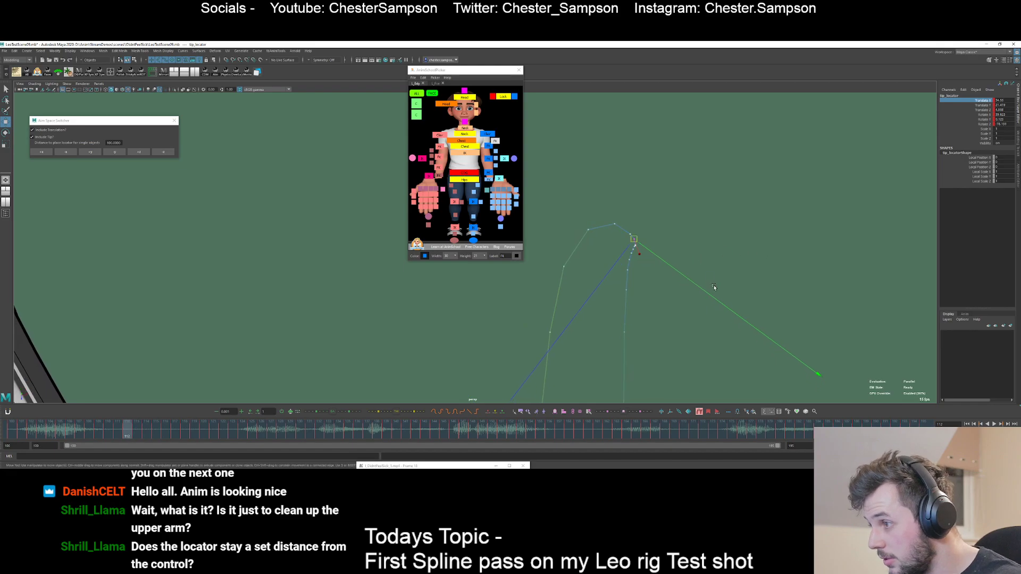
key("period")
key("period")
key("period")
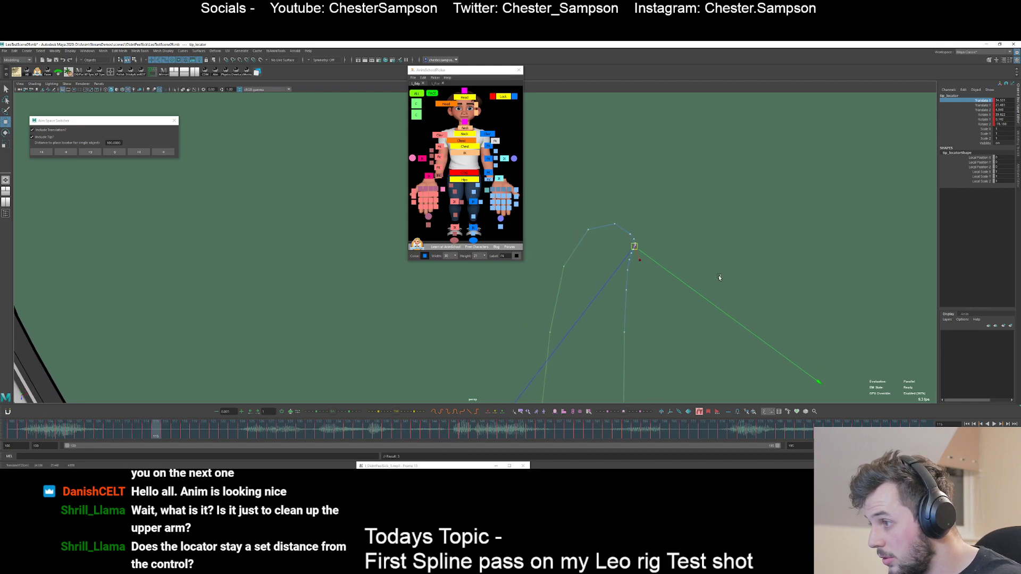
middle_click_drag(719, 277, 722, 280)
- Shift the aim locator slightly on frames 116 to 118 so its trail curves down evenly from the peak
key("period")
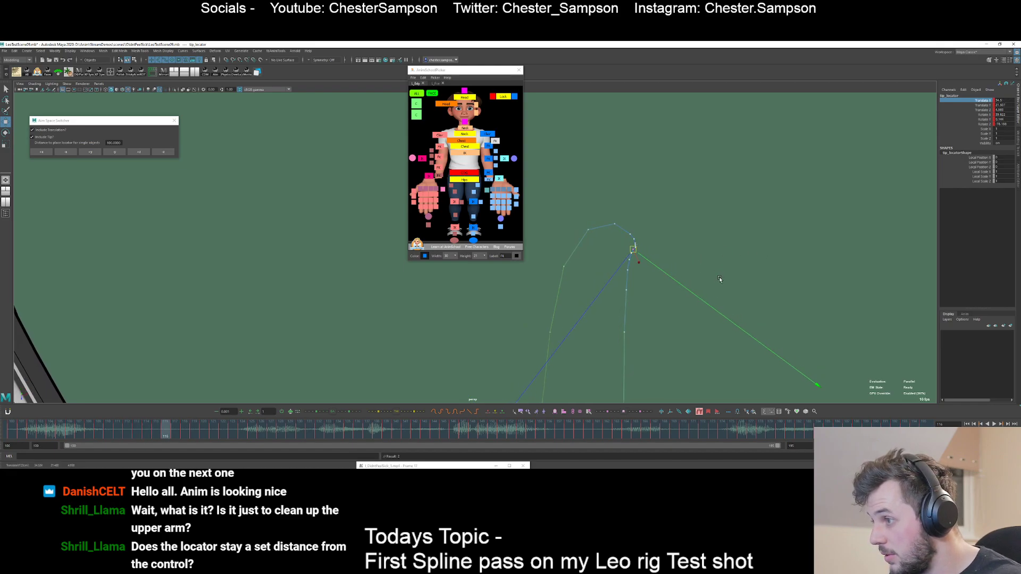
key("period")
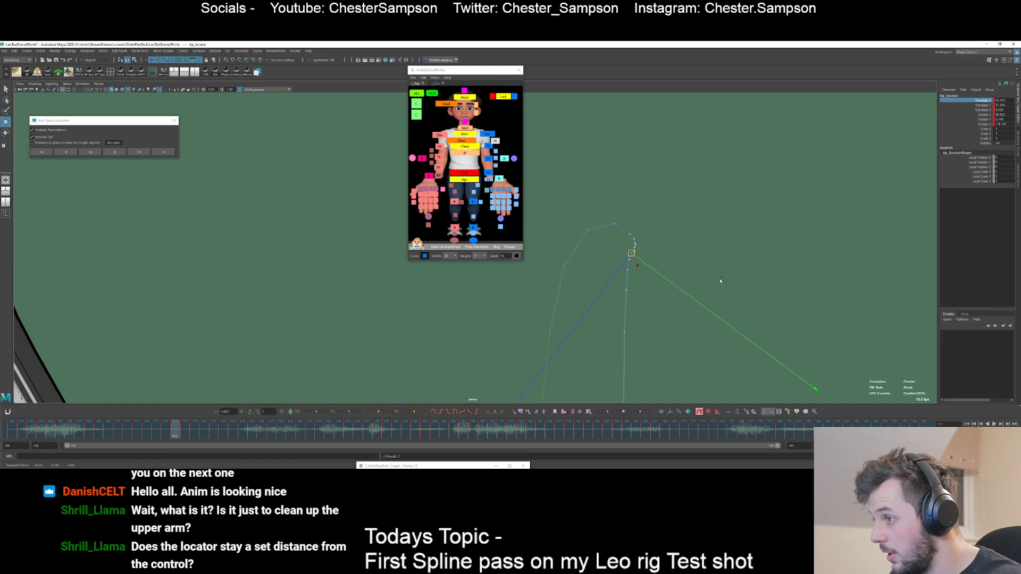
key("period")
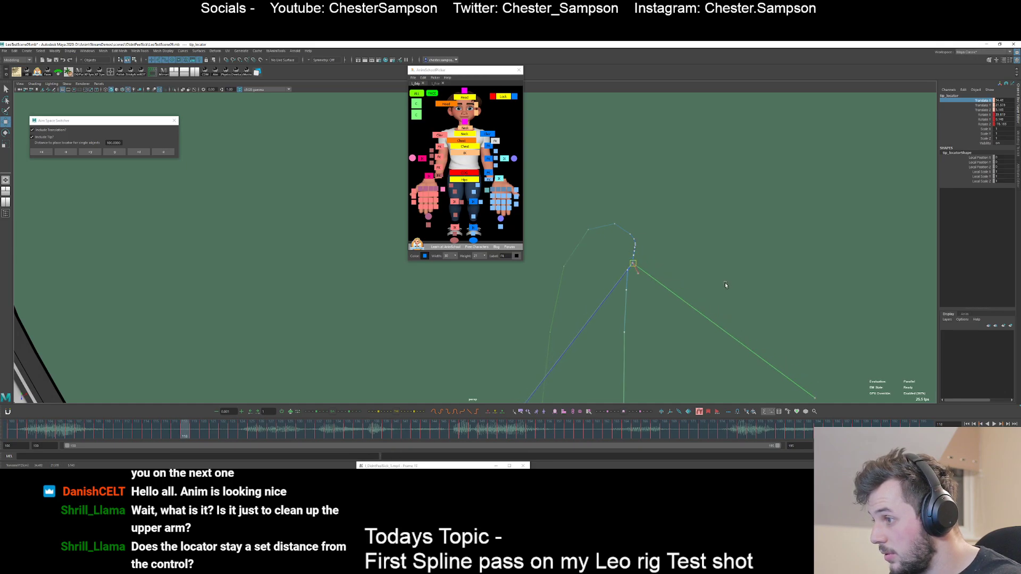
key("period")
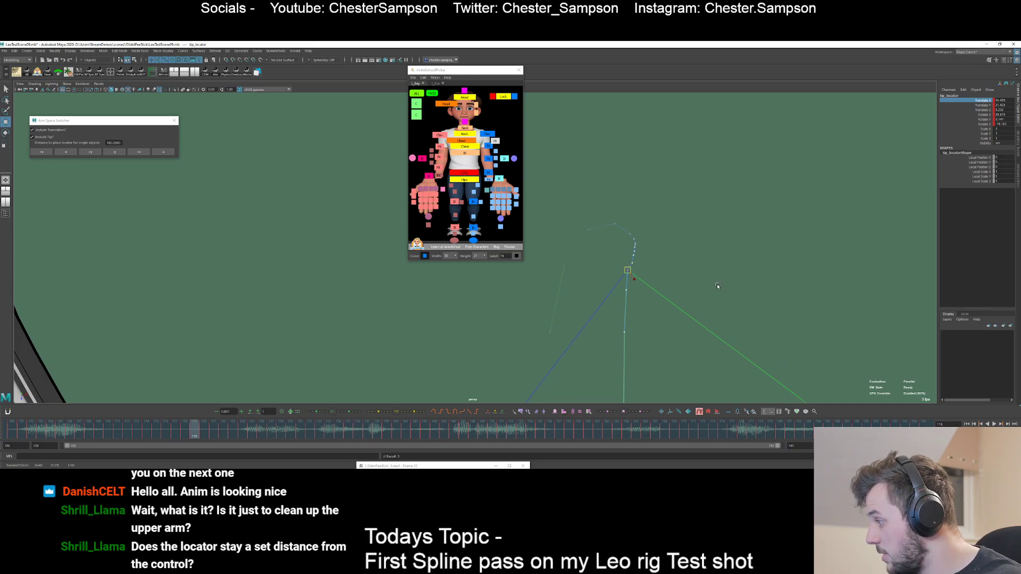
- Move the aim locator on frames 119 and 120 to straighten the descending part of its trail
key("shift+w")
middle_click_drag(709, 277, 715, 279)
key("period")
key("shift+w")
key("comma")
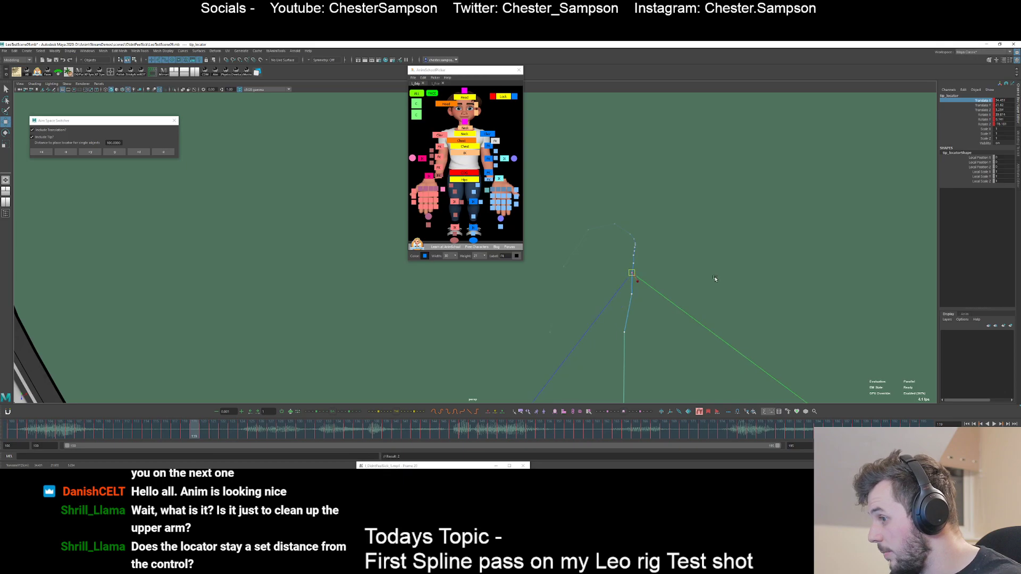
- Go back to frame 115 and refine the locator's position up to frame 118 to align the closely spaced trail points
key("comma")
key("comma")
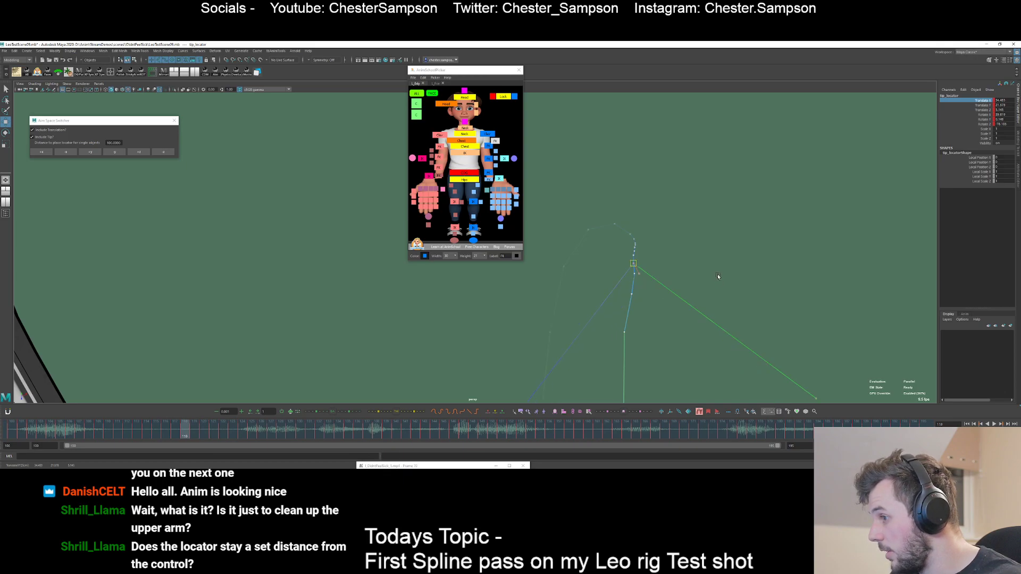
key("comma")
key("comma")
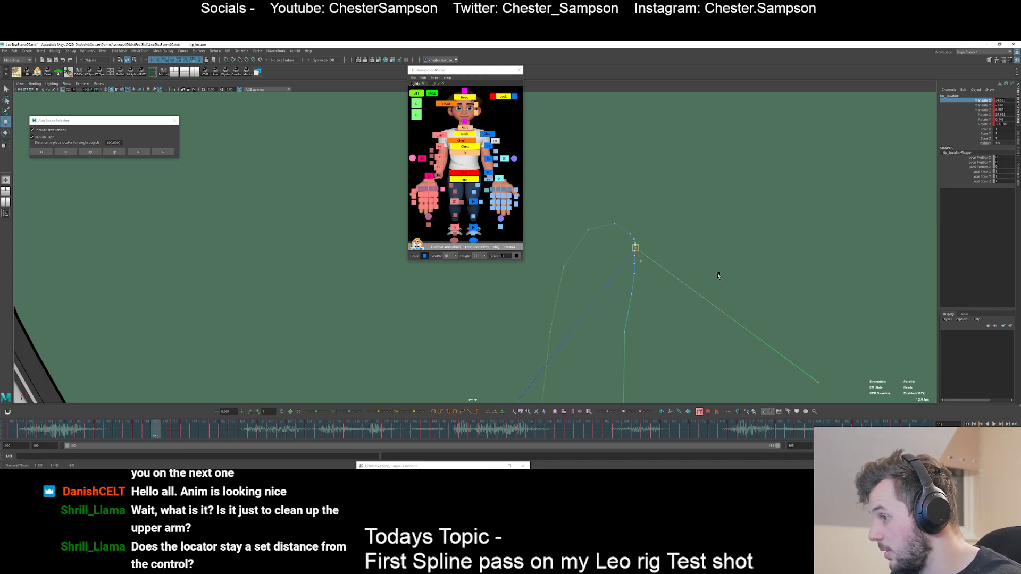
key("period")
key("period")
key("period")
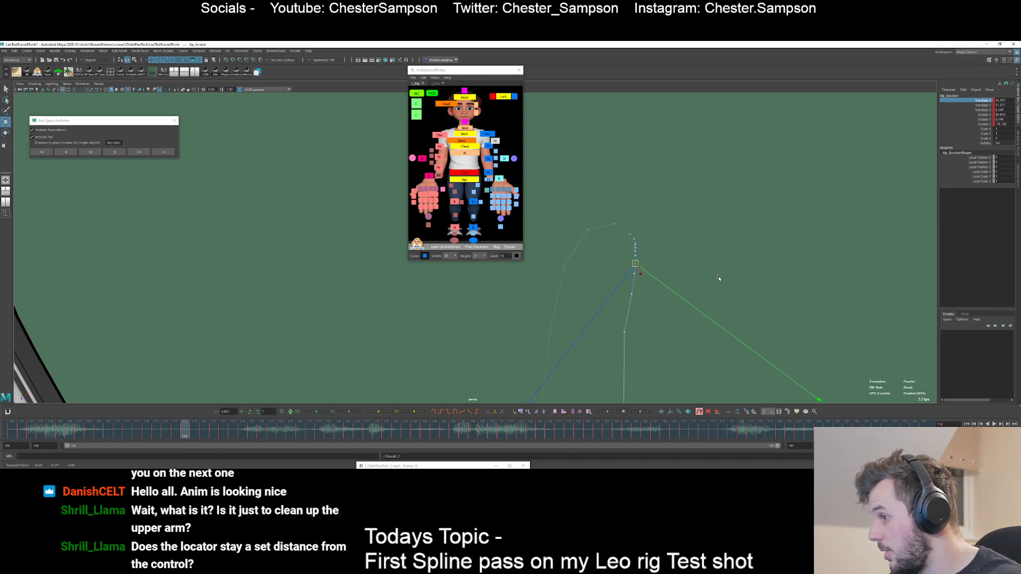
- Advance to frame 121 and shift the aim locator on frames 120 and 121 to continue the smooth line downward
key("period")
key("period")
key("period")
middle_click_drag(716, 284, 718, 276)
key("comma")
key("period")
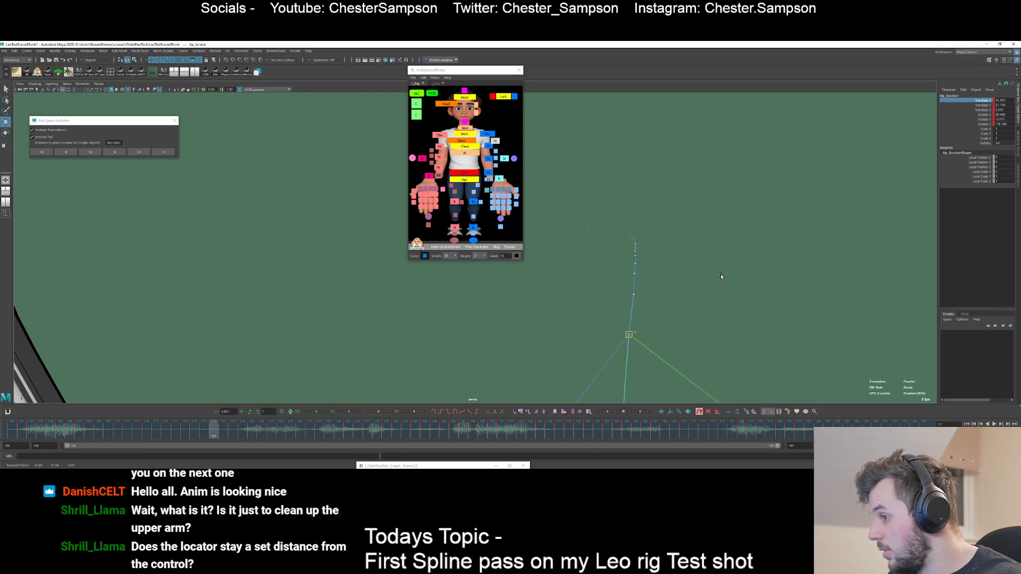
- Retrace the trail back to frame 111 and nudge the locator there, comparing it with frames 112 and 113
key("comma")
key("comma")
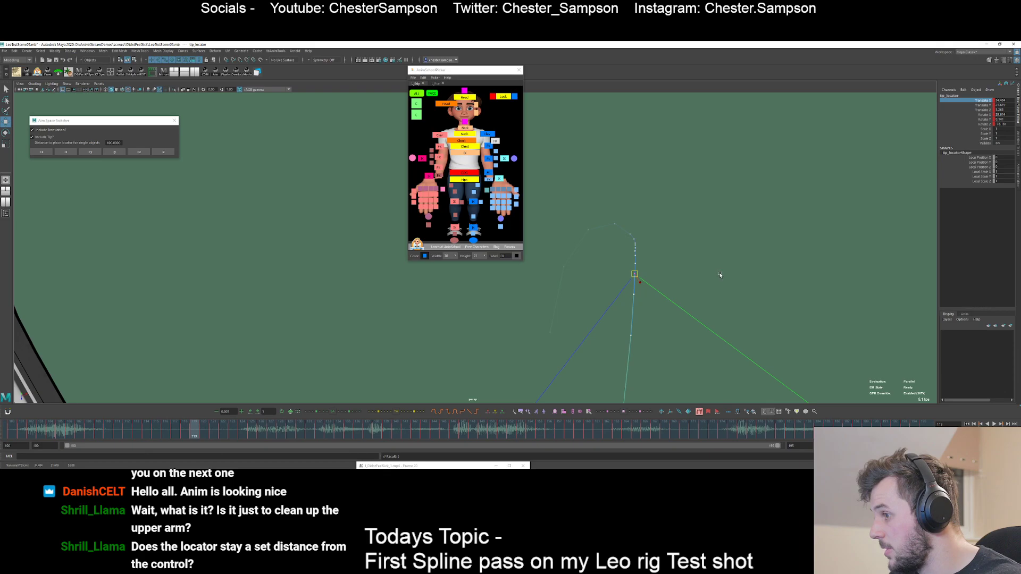
key("comma")
key("comma")
key("comma")
key("comma")
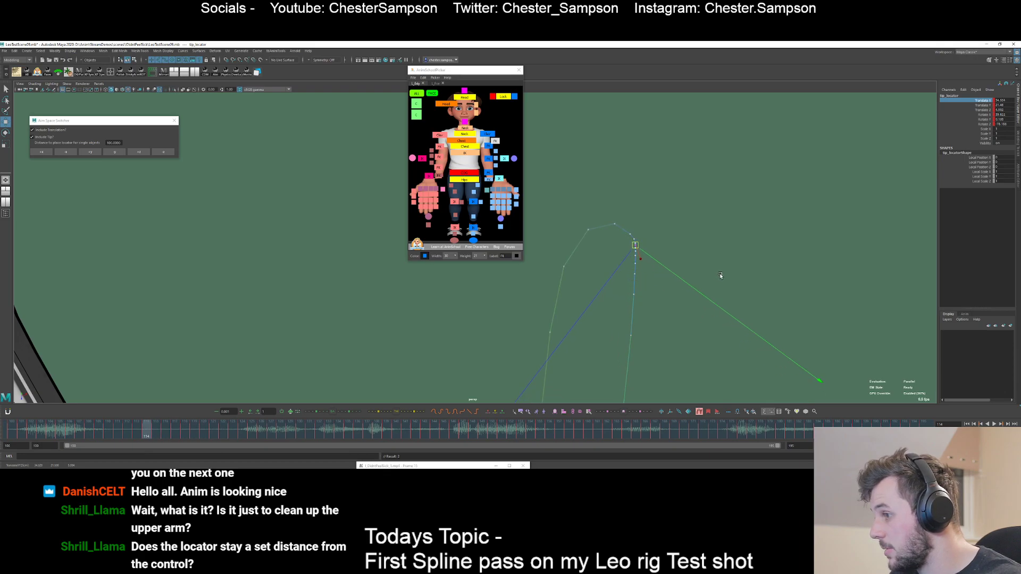
key("comma")
key("comma")
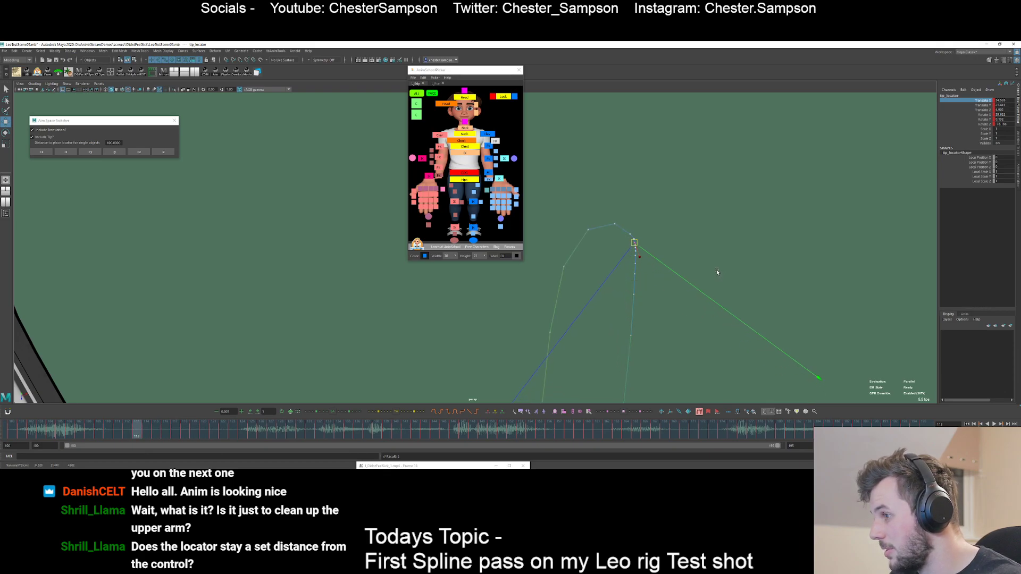
key("comma")
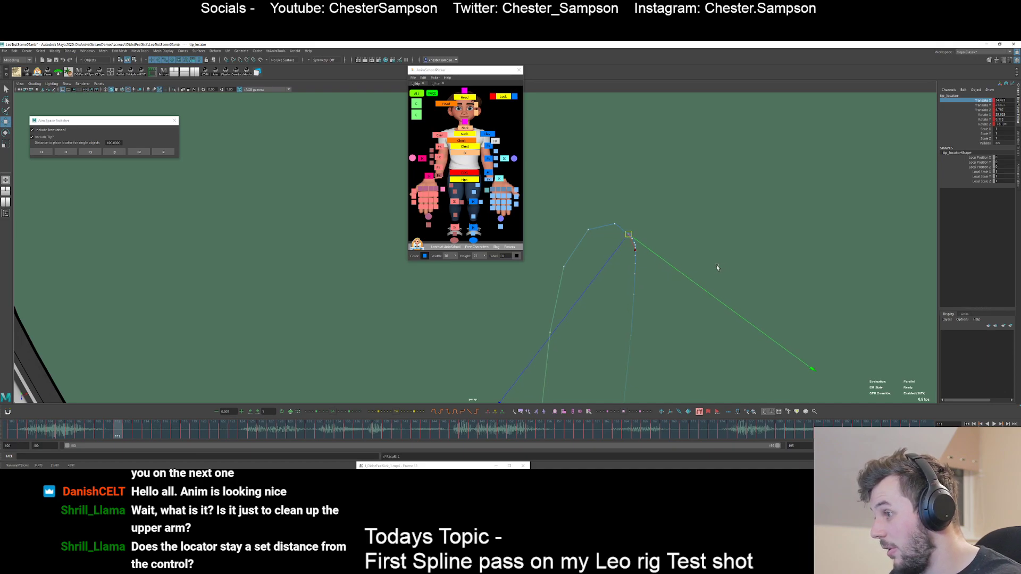
key("comma")
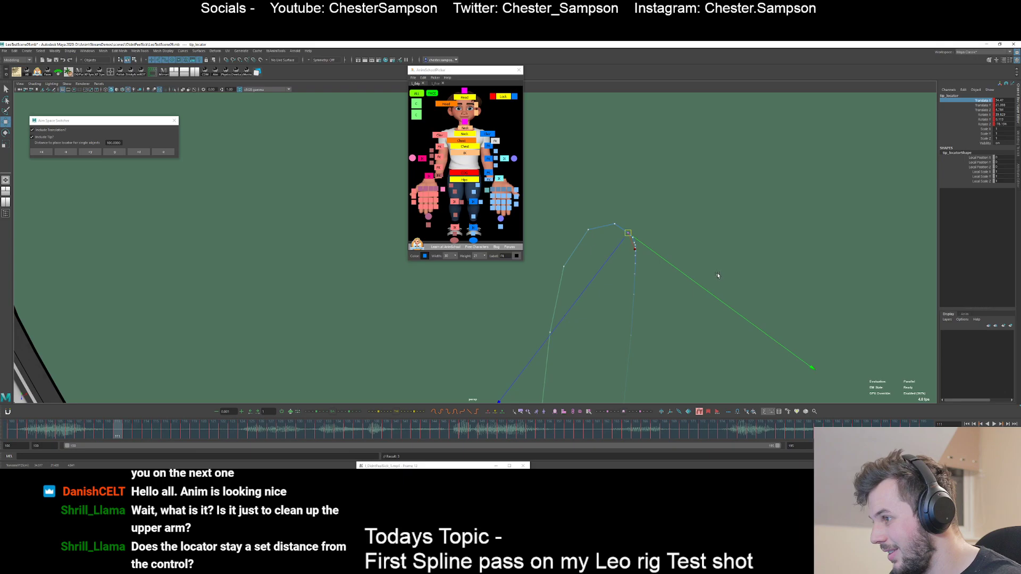
key("period")
key("period")
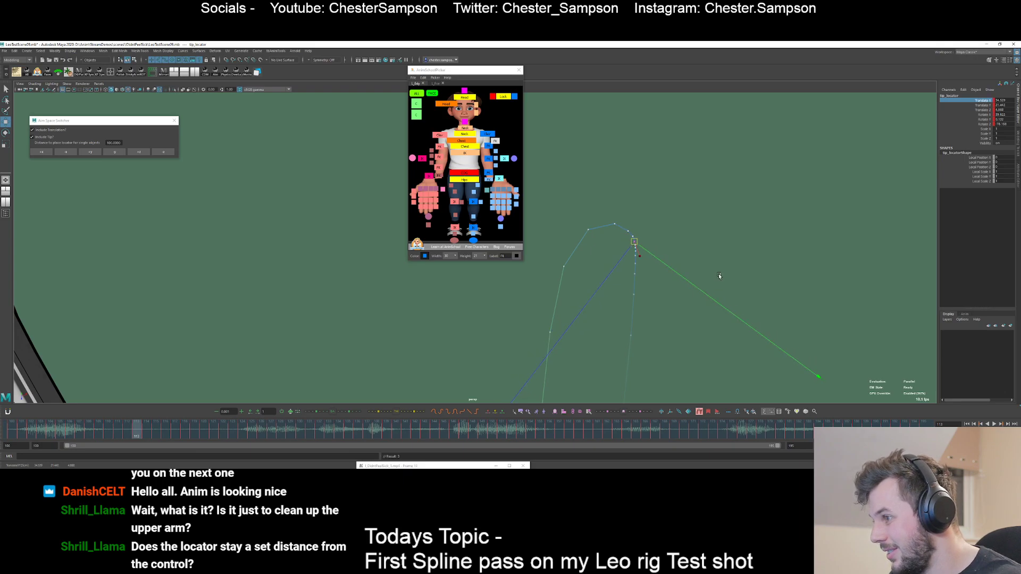
- Step forward from frame 113 to check the arc and spacing of the trail past its peak
key("period")
key("period")
key("period")
key("period")
key("period")
key("period")
key("period")
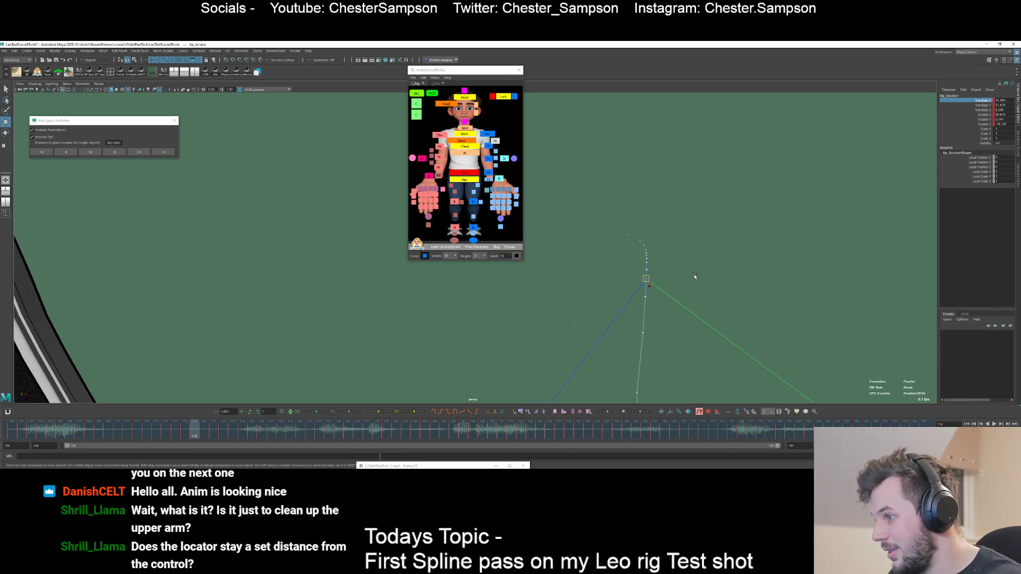
key("period")
key("period")
- Inspect the trail beside the character's shoes from a new angle while advancing from frame 122 to frame 127
left_click_drag(732, 297, 583, 268, "alt")
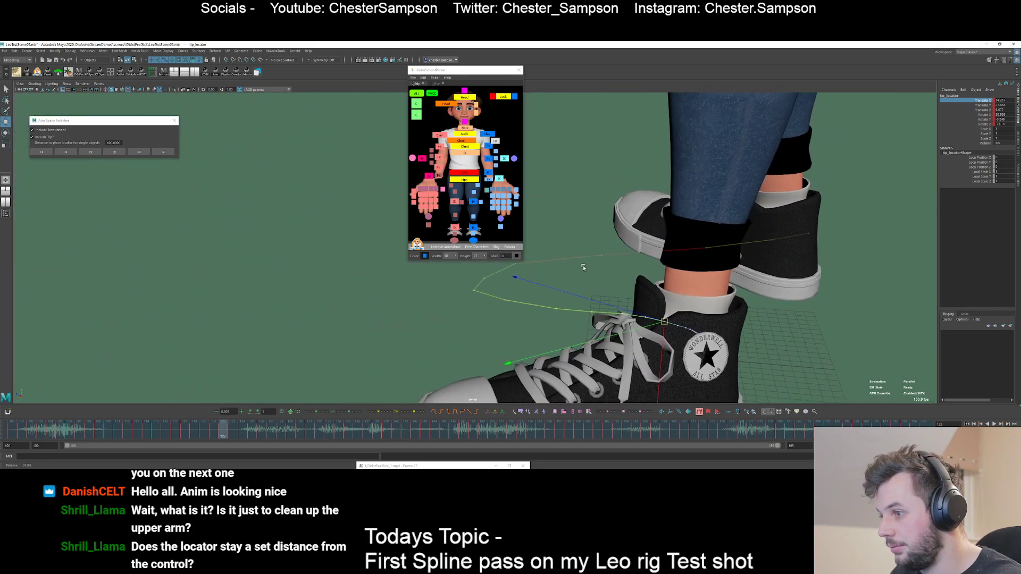
key("period")
key("period")
key("period")
key("period")
key("period")
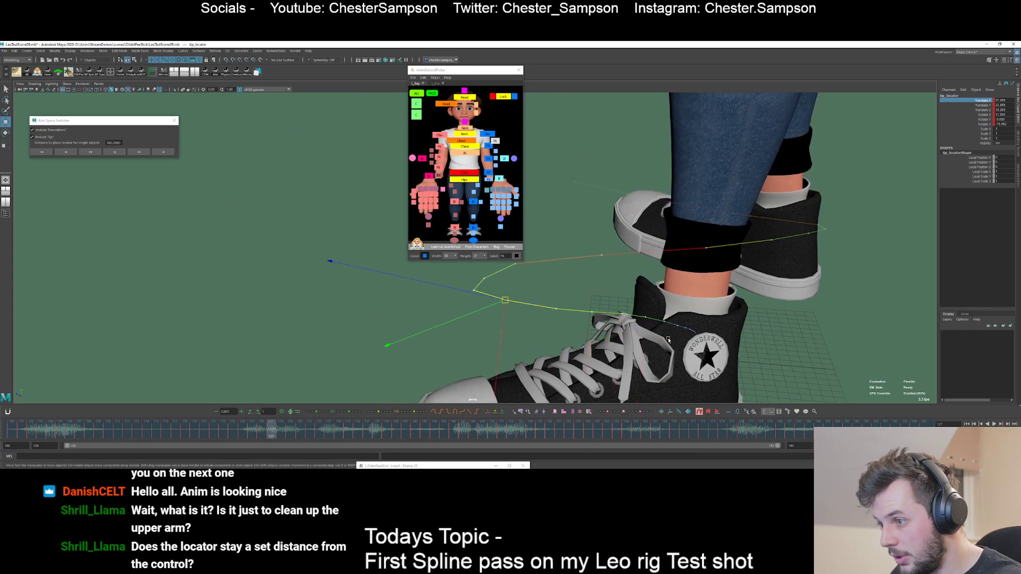
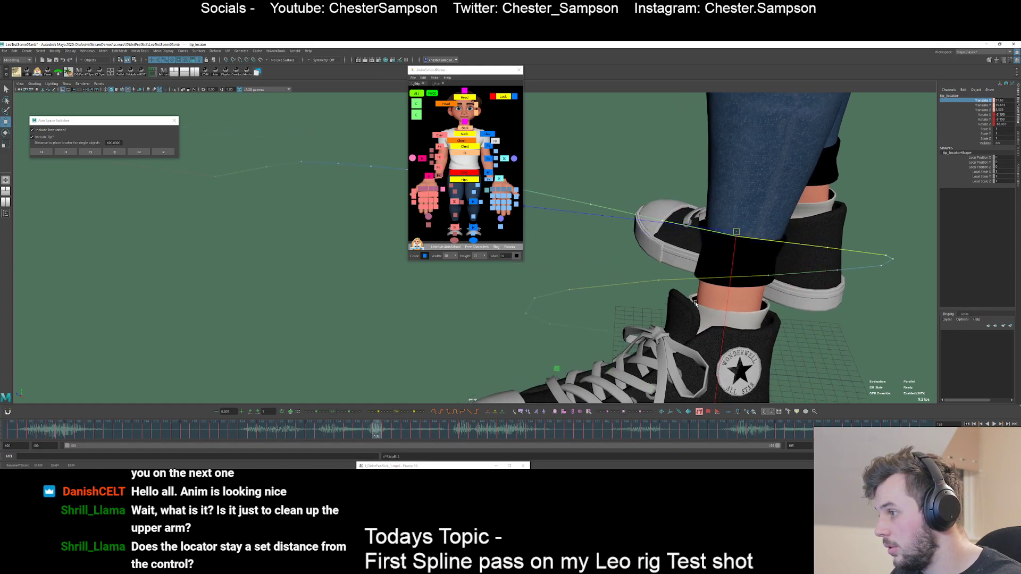
- Adjust the aim locator around frames 138 and 139, comparing the neighbouring frames
middle_click_drag(695, 303, 720, 313)
key("alt+comma")
key("alt+comma")
key("alt+period")
key("alt+period")
key("alt+period")
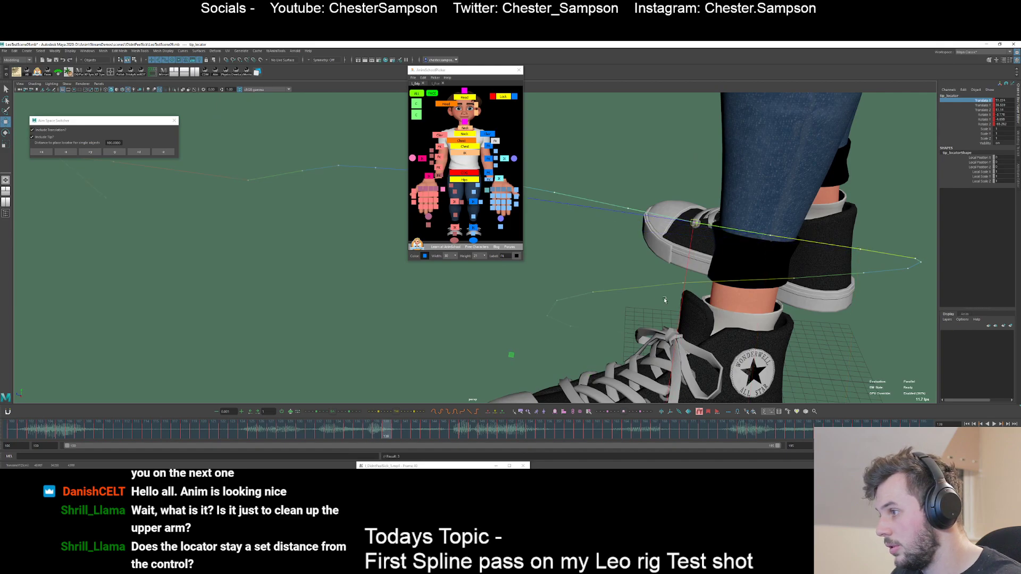
- Advance to frame 148, nudging the aim locator to smooth the bumps in its trail in front of the shoe
key("alt+period")
key("alt+period")
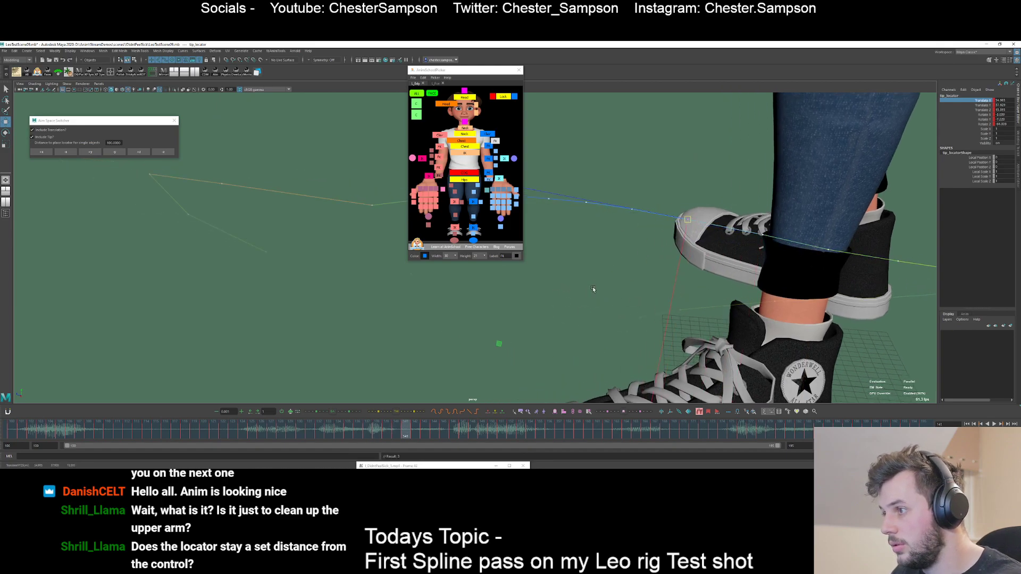
key("alt+period")
key("alt+period")
key("alt+period")
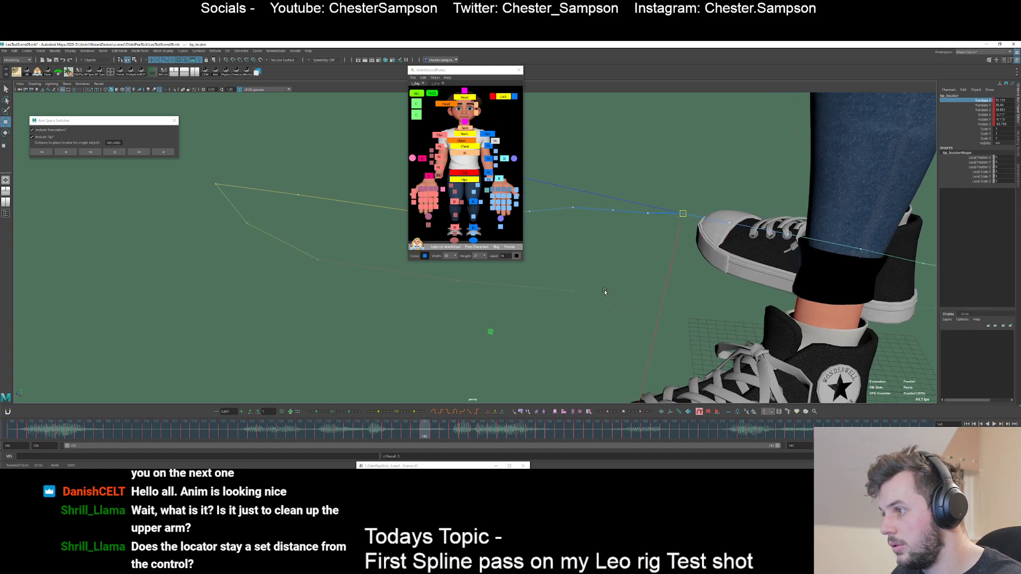
key("alt+period")
key("alt+period")
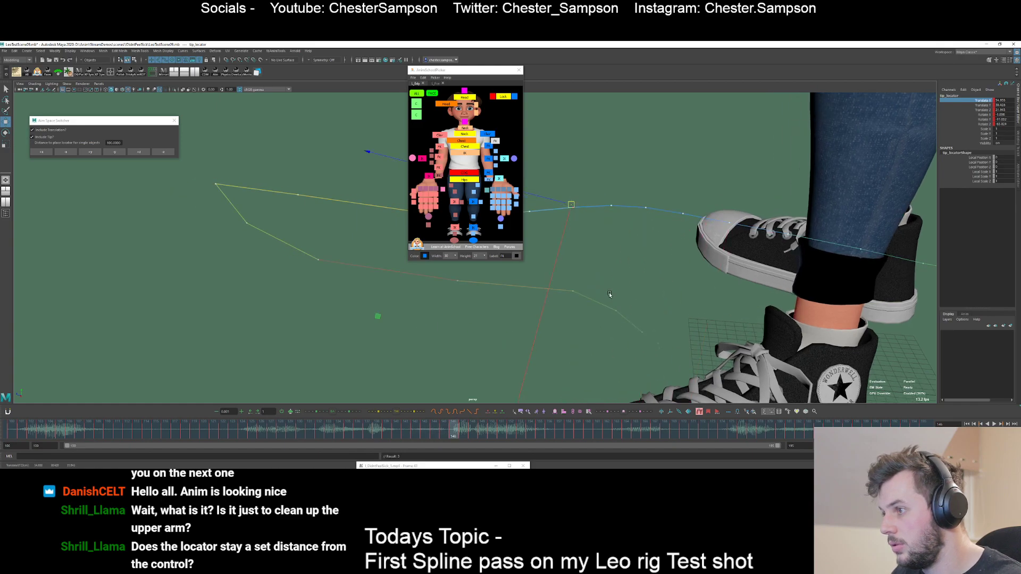
key("alt+period")
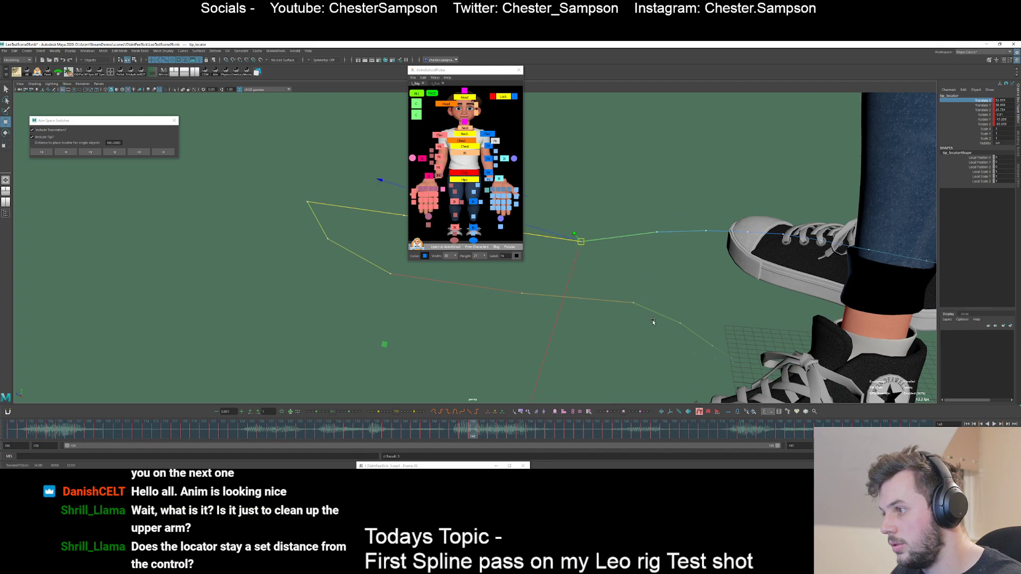
- View the trail's large loop beside the legs and adjust the aim locator from frame 148 to frame 151
right_click_drag(649, 315, 678, 310, "alt")
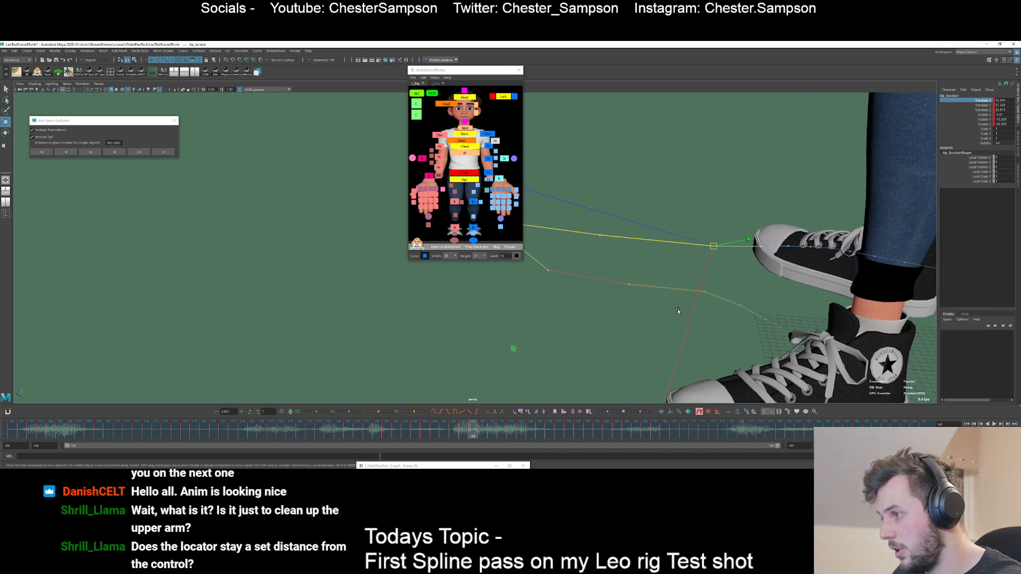
left_click_drag(678, 310, 736, 313, "alt")
middle_click_drag(736, 314, 645, 206, "alt")
left_click_drag(645, 207, 683, 280, "alt")
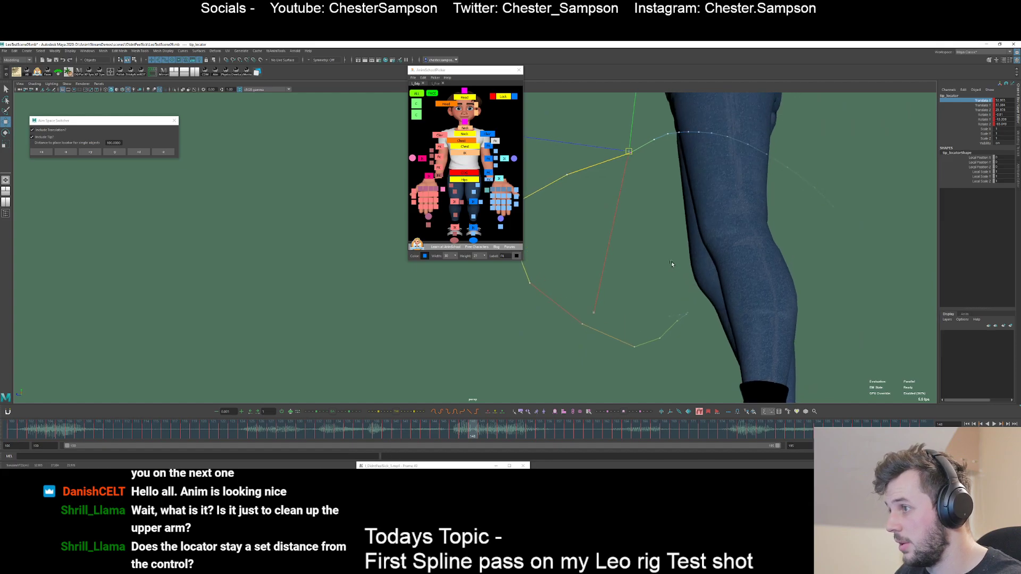
middle_click_drag(671, 262, 701, 303)
key("comma")
key("period")
key("period")
key("period")
key("period")
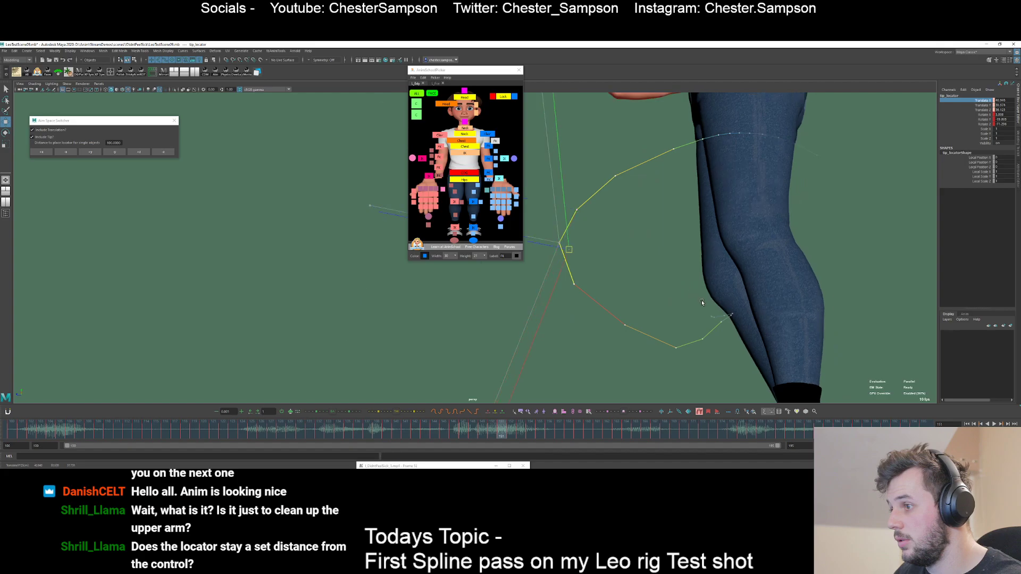
- Round off the lower part of the loop by nudging the aim locator from frame 152 to frame 156
key("alt+period")
key("alt+period")
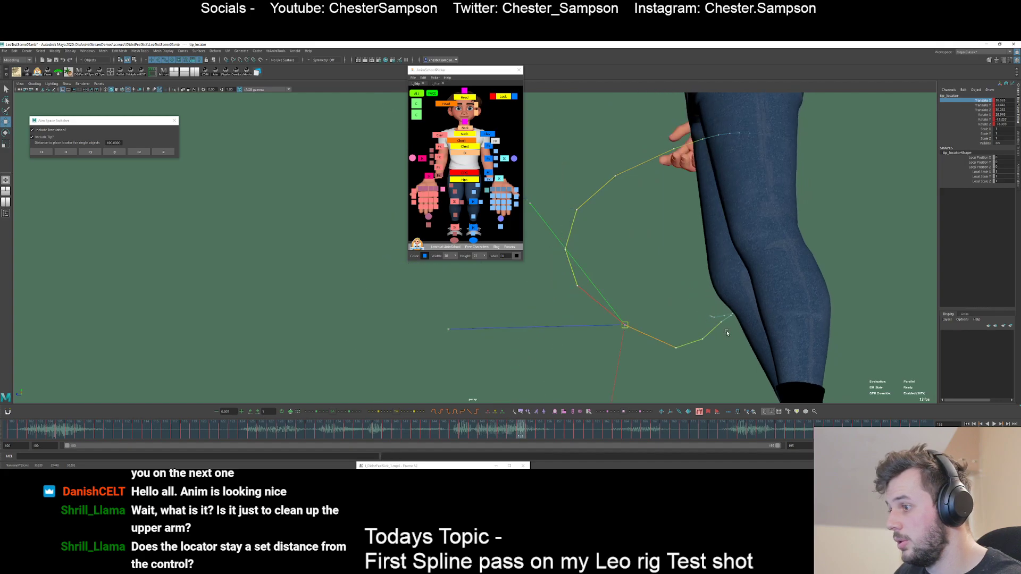
key("alt+period")
key("alt+period")
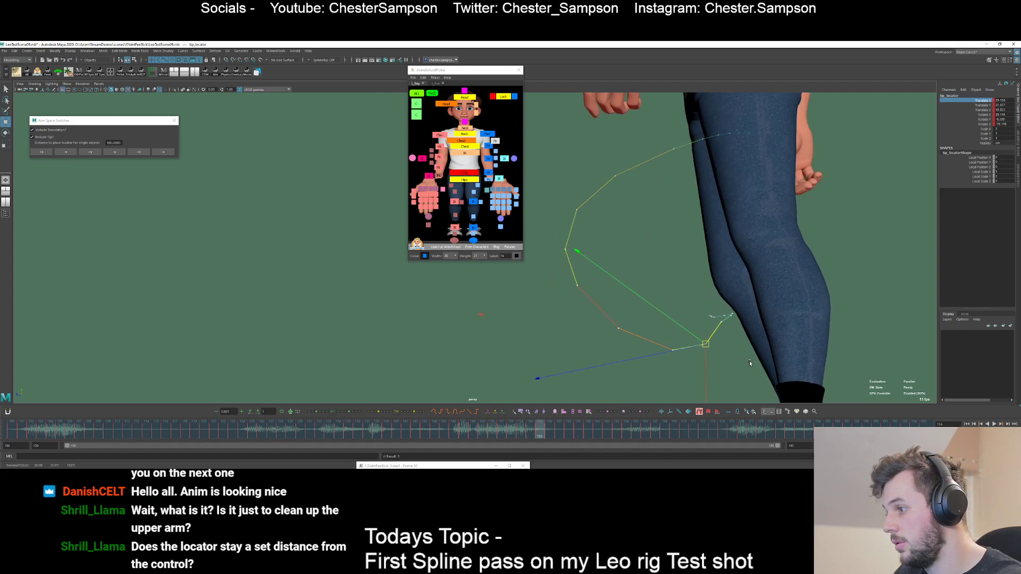
key("alt+period")
key("alt+comma")
key("alt+period")
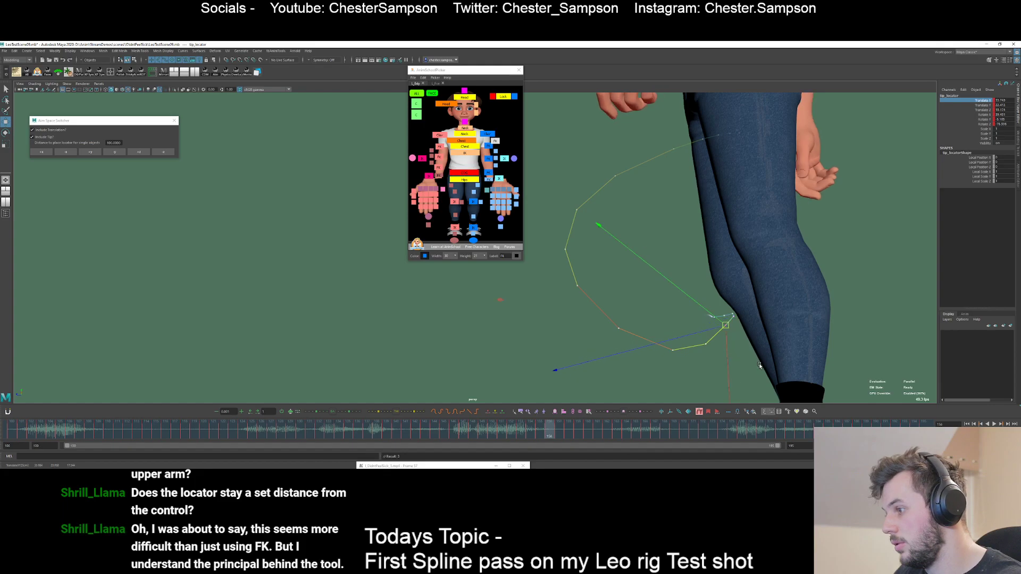
- Refine the aim locator on frames 156 and 157, continuing to frame 159 at the tight end of the loop
key("alt+comma")
key("alt+period")
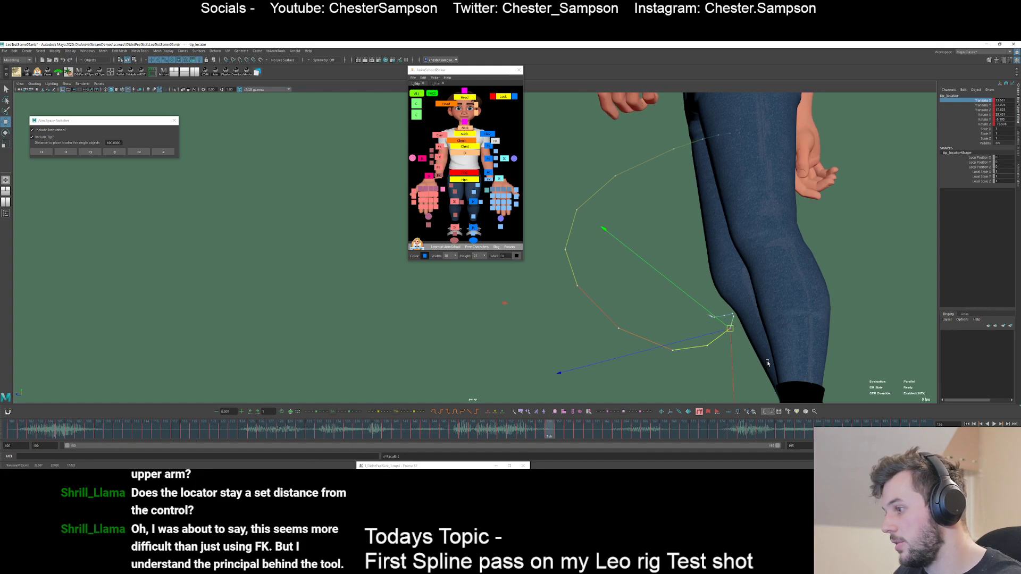
key("alt+period")
key("alt+period")
key("alt+period")
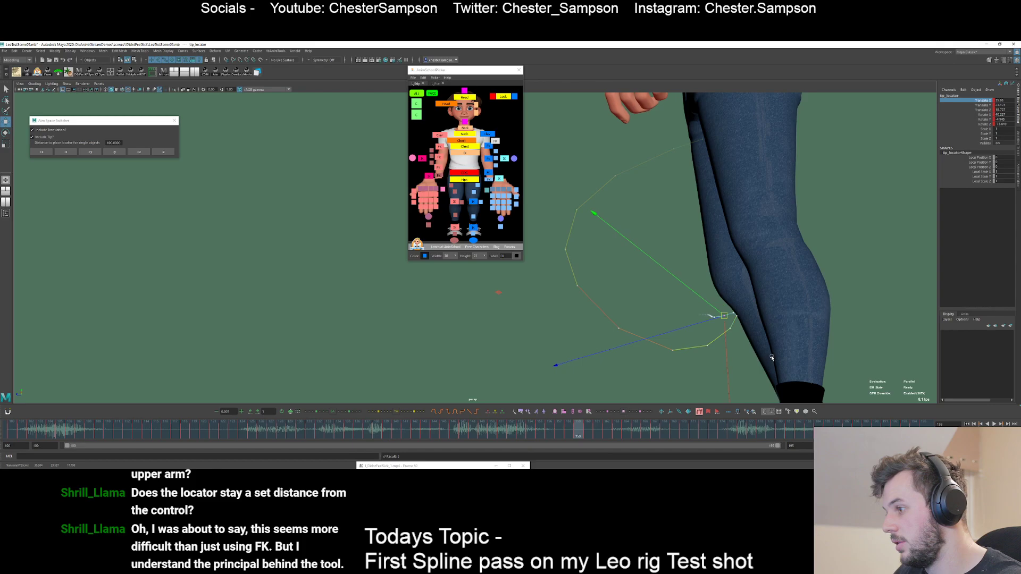
- Nudge the aim locator on frames 160 and 161, checking the tight turn of its trail back through frame 157
key("alt+period")
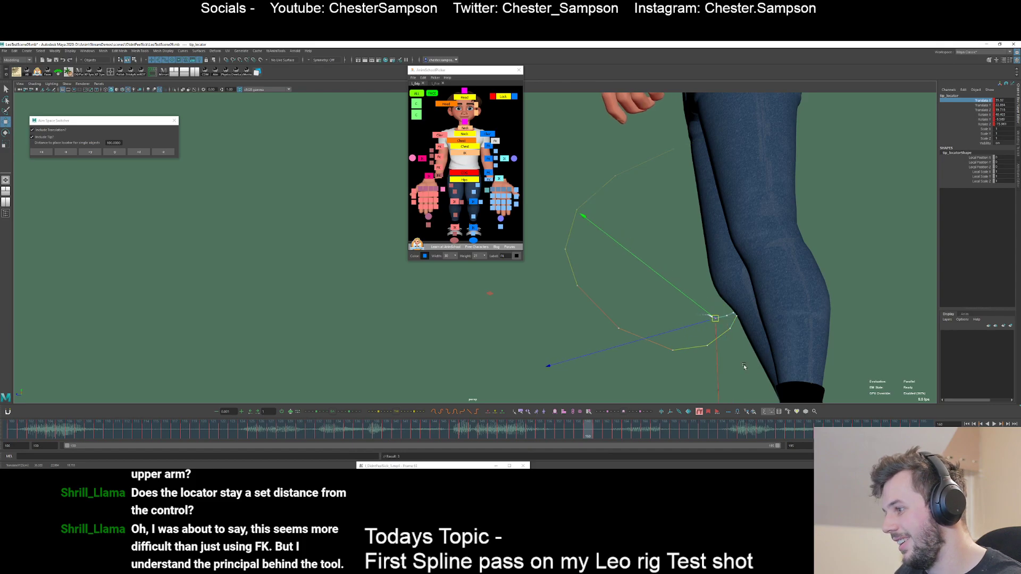
scroll(744, 366, "up", 2)
middle_click_drag(744, 366, 715, 298, "alt")
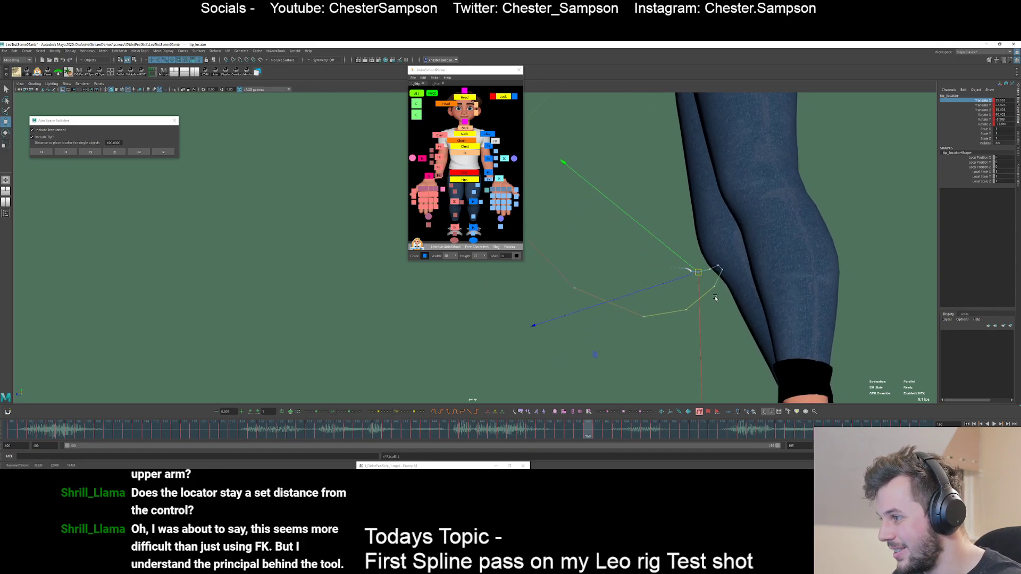
key("alt+period")
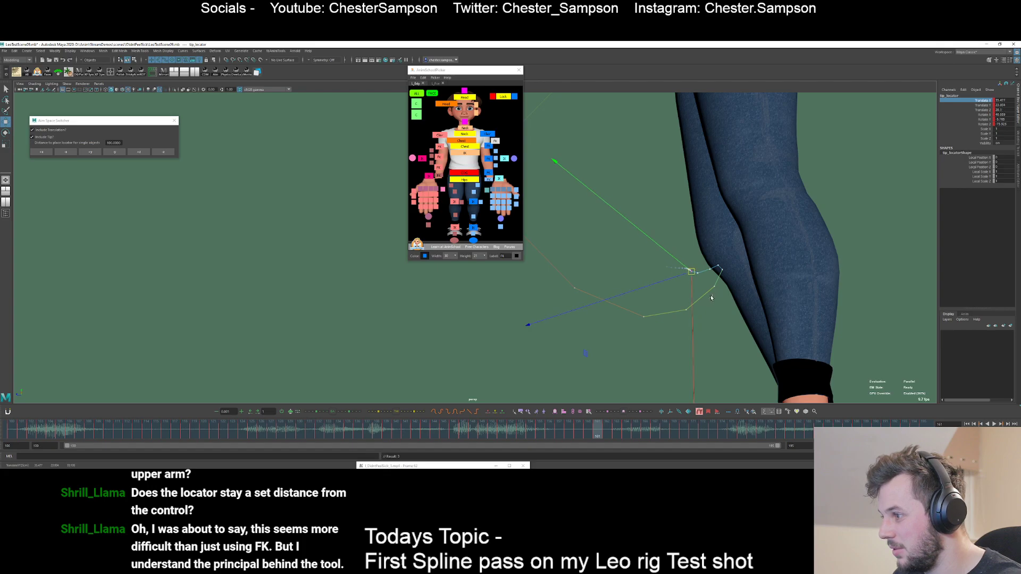
key("alt+comma")
key("alt+comma")
key("alt+comma")
key("alt+comma")
key("alt+comma")
key("alt+period")
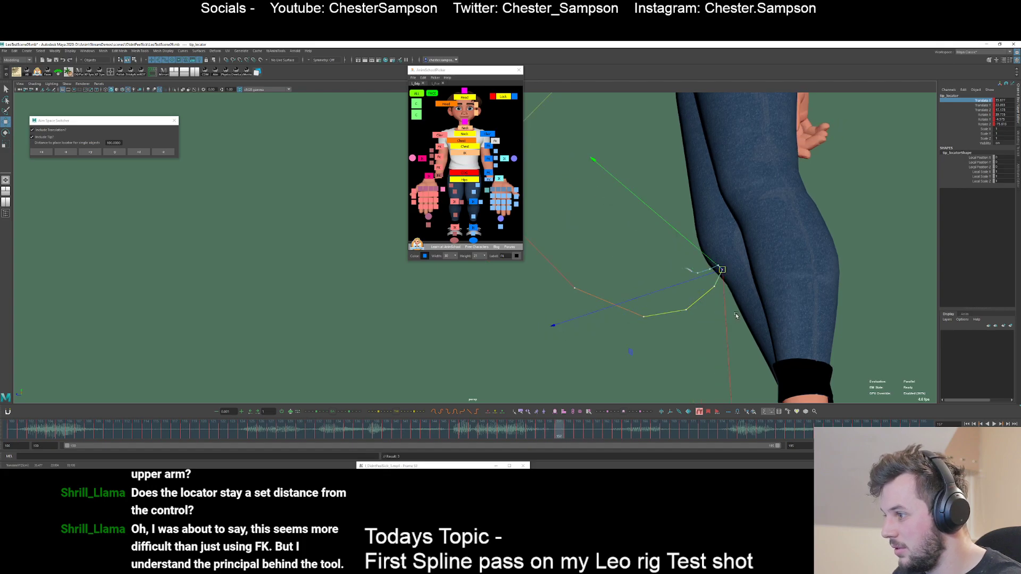
key("alt+period")
key("alt+period")
- Orbit to a nearly edge-on view of the trail and smooth the aim locator's path from frame 150 to frame 155
left_click_drag(632, 296, 613, 237, "alt")
middle_click_drag(613, 237, 674, 303, "alt")
key("alt+comma")
key("alt+comma")
key("alt+comma")
key("alt+comma")
key("alt+comma")
key("alt+comma")
key("alt+comma")
key("alt+comma")
key("alt+comma")
key("alt+comma")
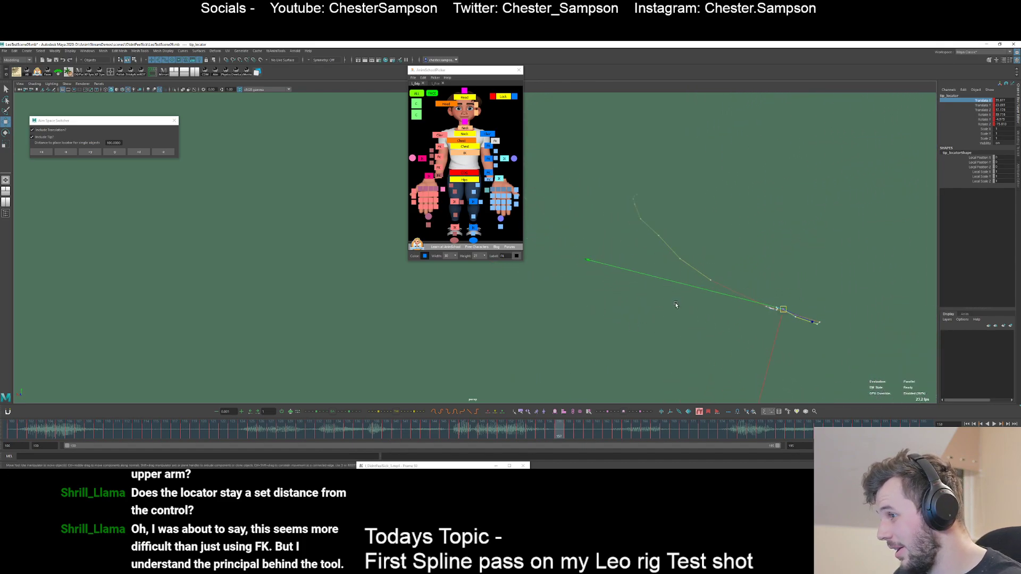
key("alt+period")
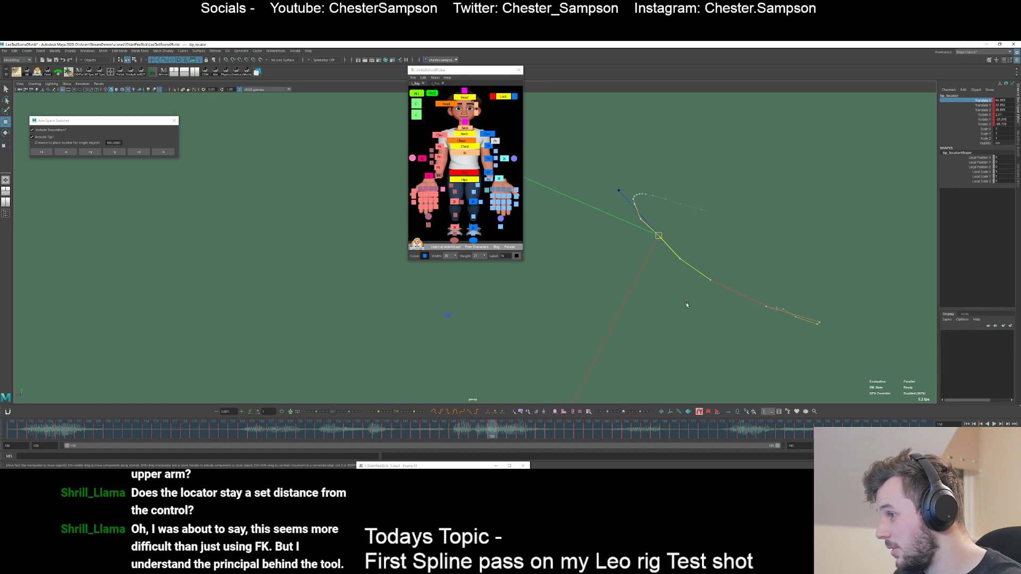
key("alt+period")
key("alt+period")
key("alt+period")
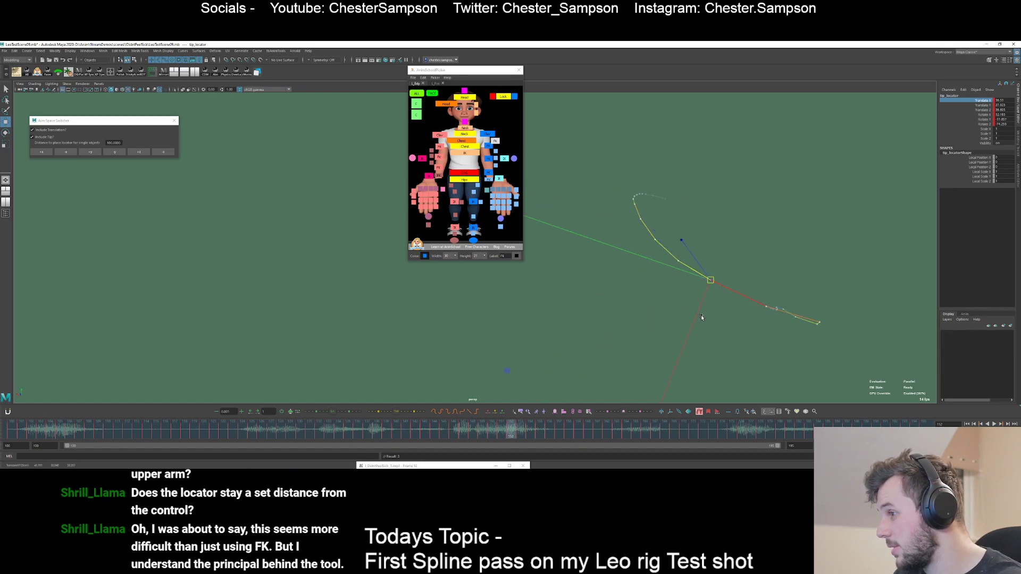
key("alt+period")
key("alt+period")
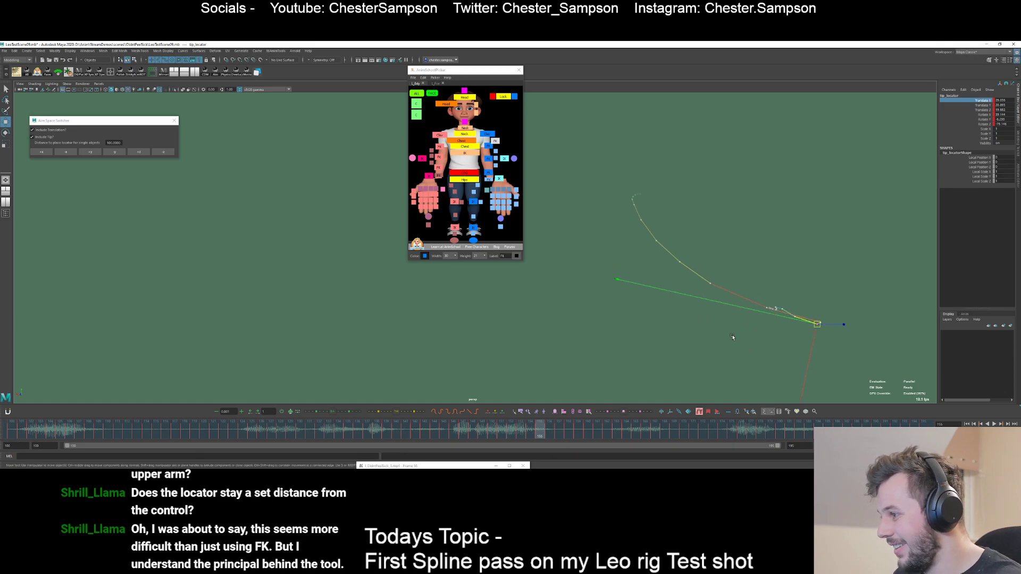
- Deepen the curve leading into frame 155 and refine the aim locator's position on frames 155 and 156
key("alt+comma")
key("alt+comma")
key("alt+period")
key("alt+period")
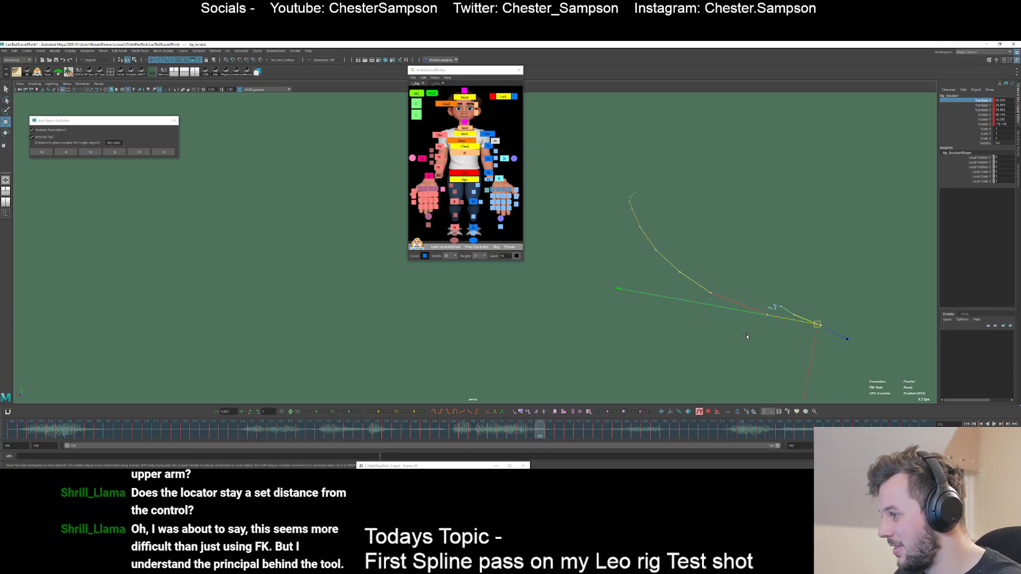
middle_click_drag(745, 337, 754, 333)
key("alt+comma")
key("alt+period")
key("alt+period")
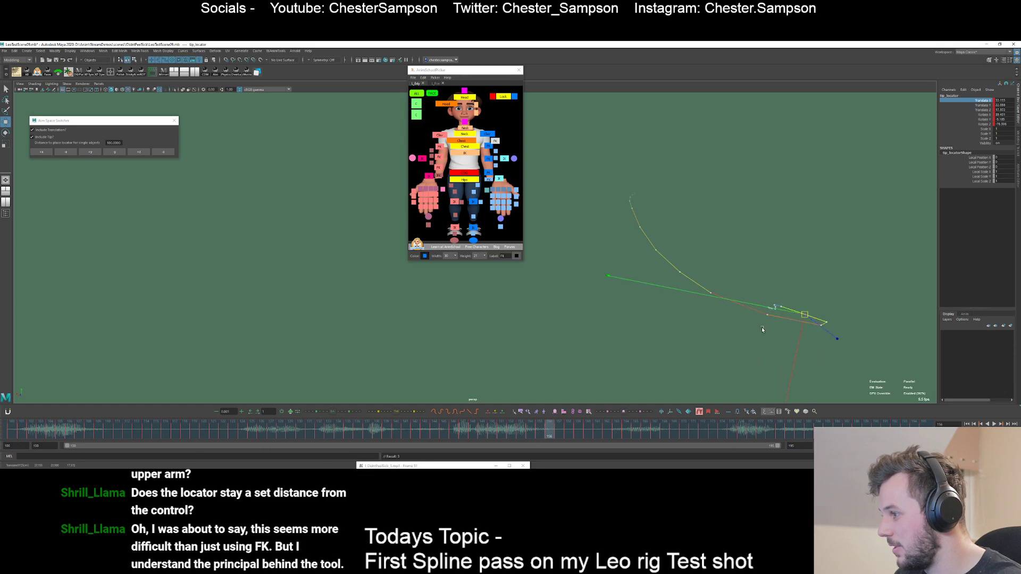
key("alt+comma")
key("alt+period")
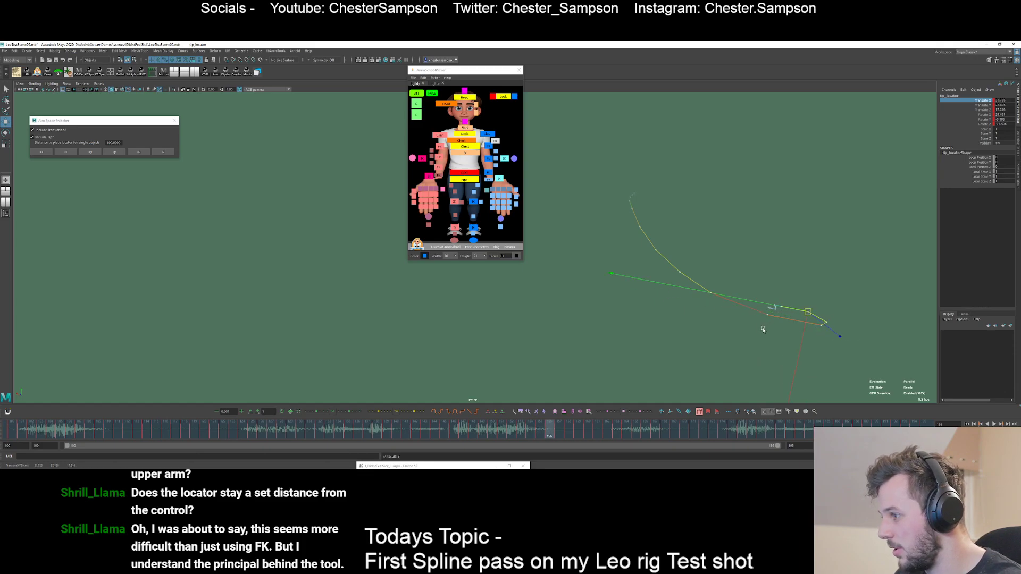
- Even out the spacing after the trail's sharp turn, adjusting the aim locator from frame 157 up to frame 165
key("alt+period")
key("alt+period")
key("alt+comma")
key("alt+period")
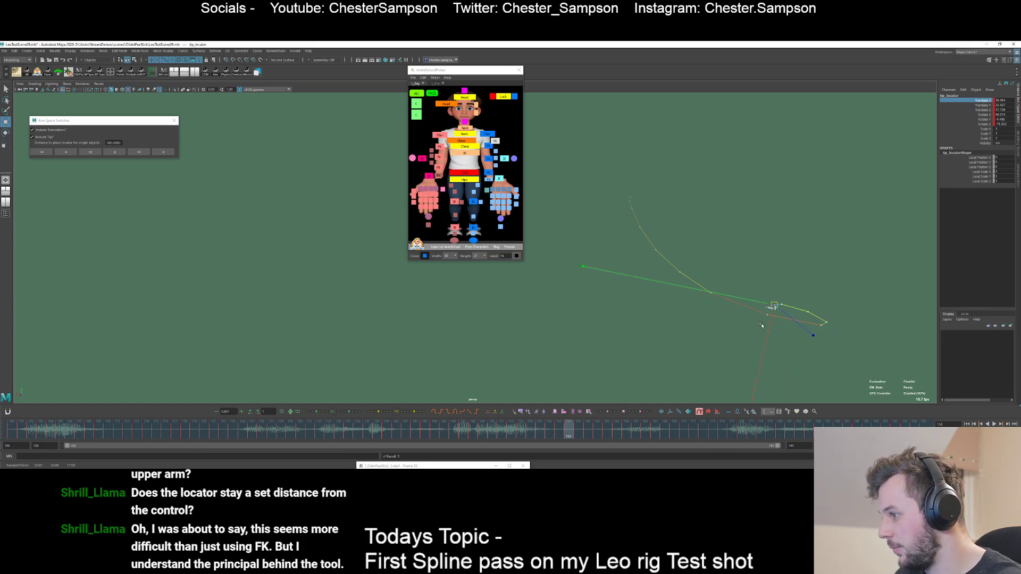
key("alt+period")
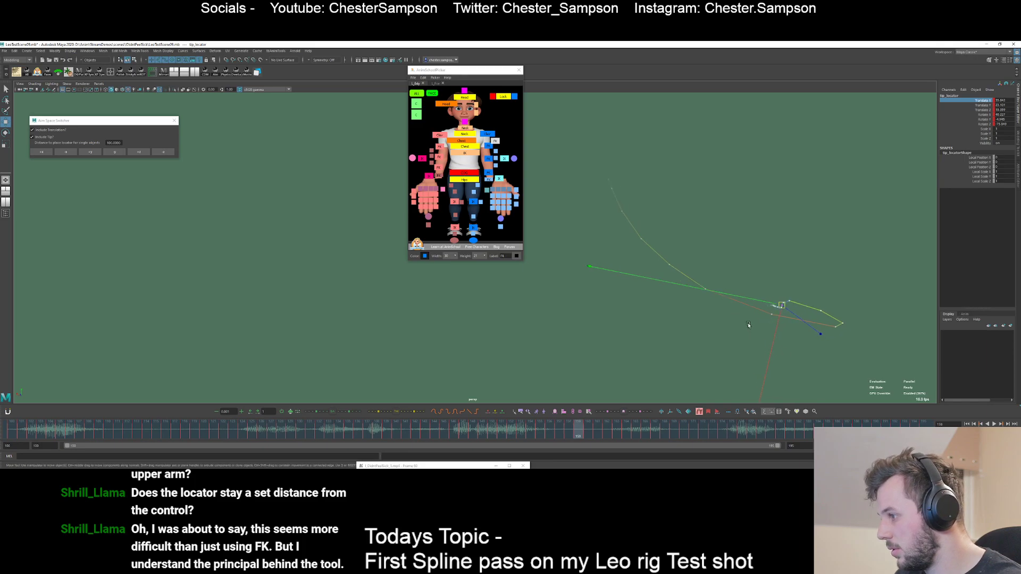
key("alt+period")
key("alt+period")
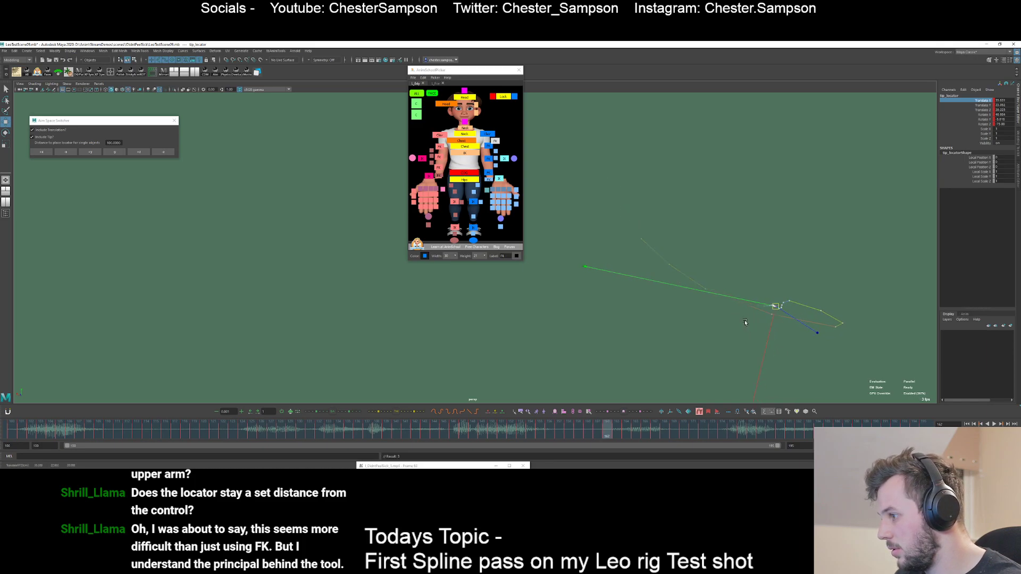
key("alt+period")
key("alt+period")
key("alt+period")
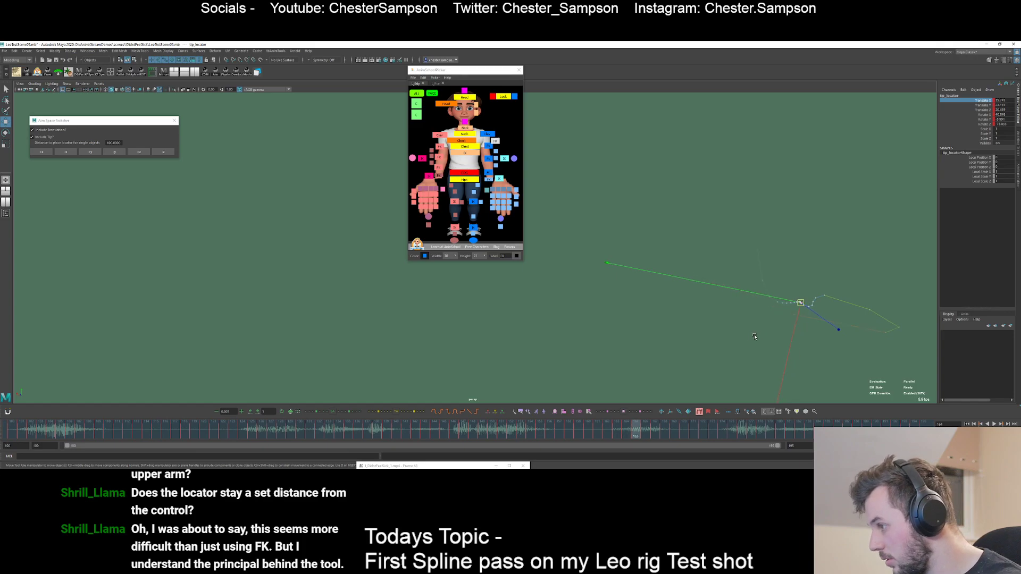
- Go back over the small wiggle around frame 164, nudging the aim locator and continuing to frame 167
key("alt+comma")
key("alt+comma")
key("alt+comma")
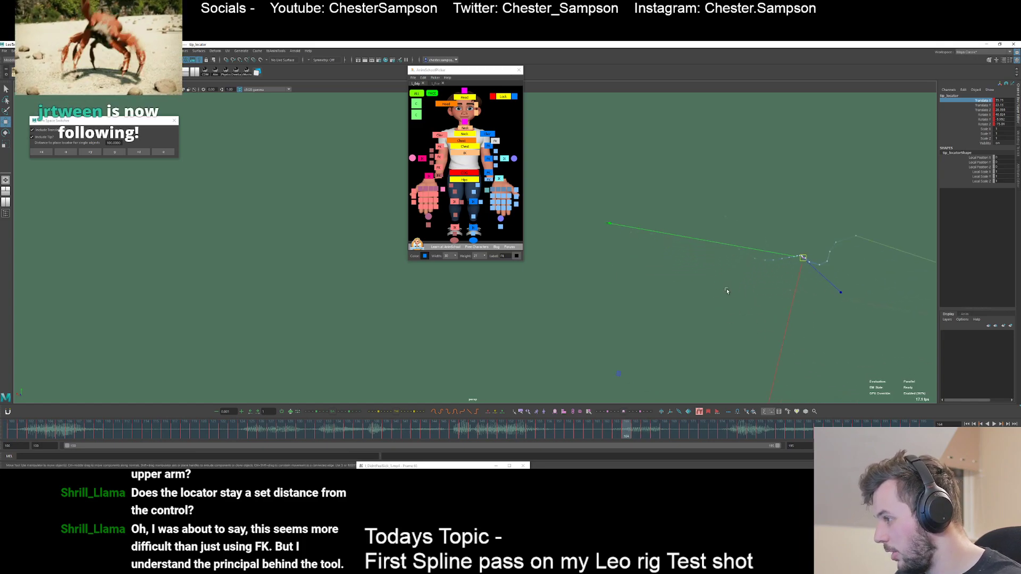
key("alt+period")
middle_click_drag(770, 307, 772, 308)
key("alt+comma")
key("alt+comma")
key("alt+period")
key("alt+period")
key("alt+period")
key("alt+period")
key("alt+period")
key("alt+period")
key("alt+period")
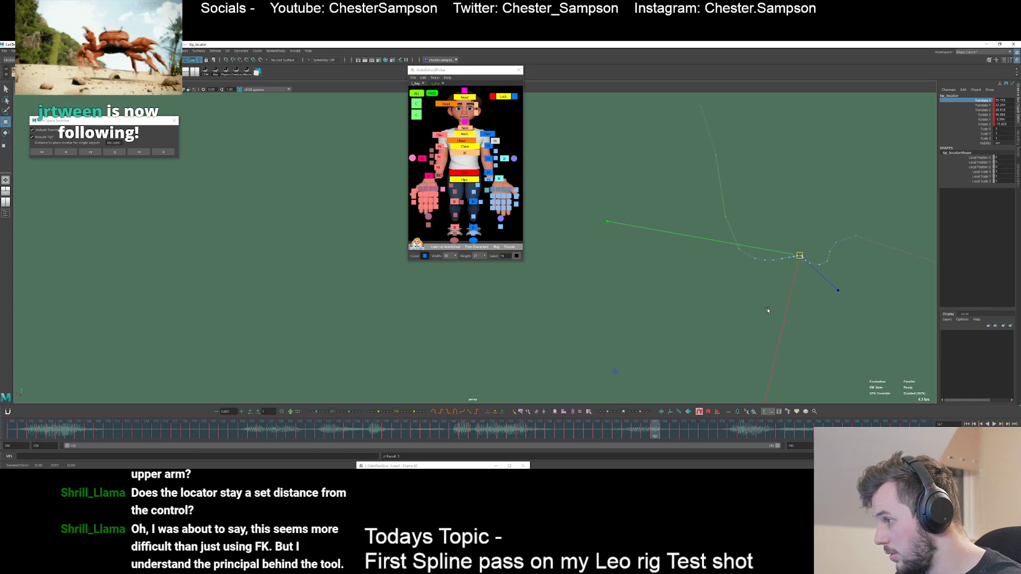
- Smooth the shallow dip and the start of the rise by nudging the aim locator from frame 168 to frame 177
key("alt+period")
key("alt+period")
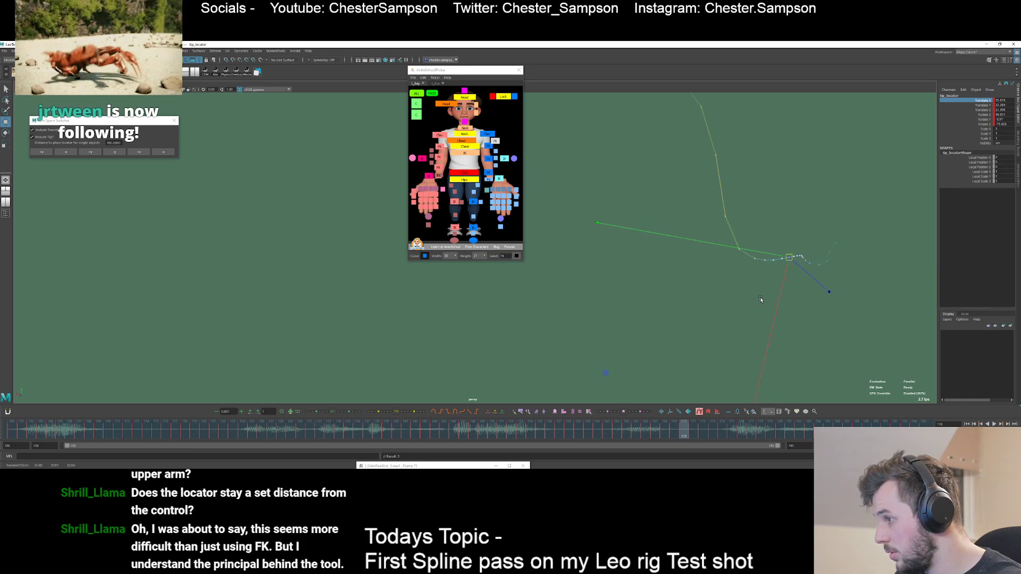
key("alt+period")
key("alt+period")
key("alt+period")
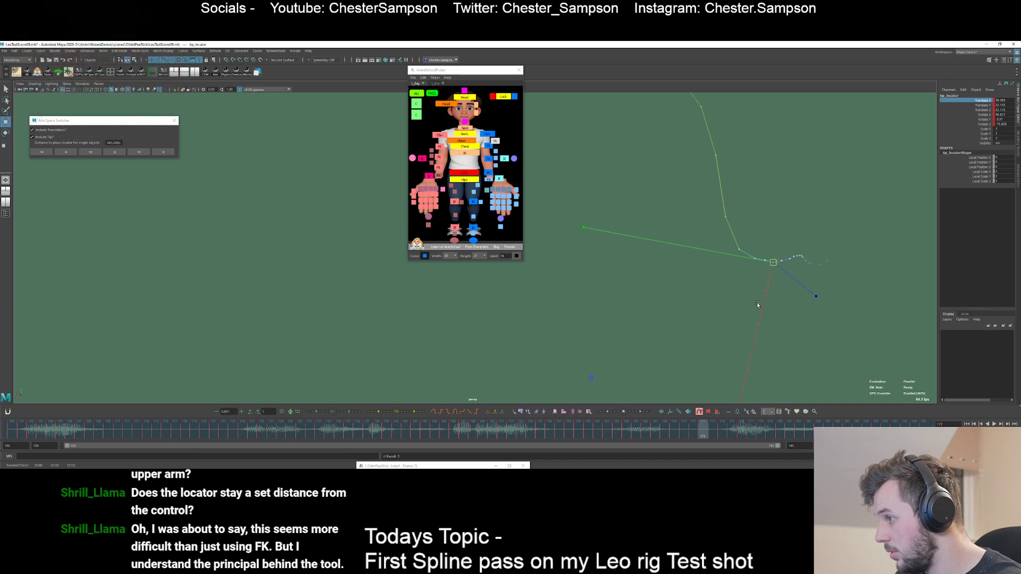
key("alt+period")
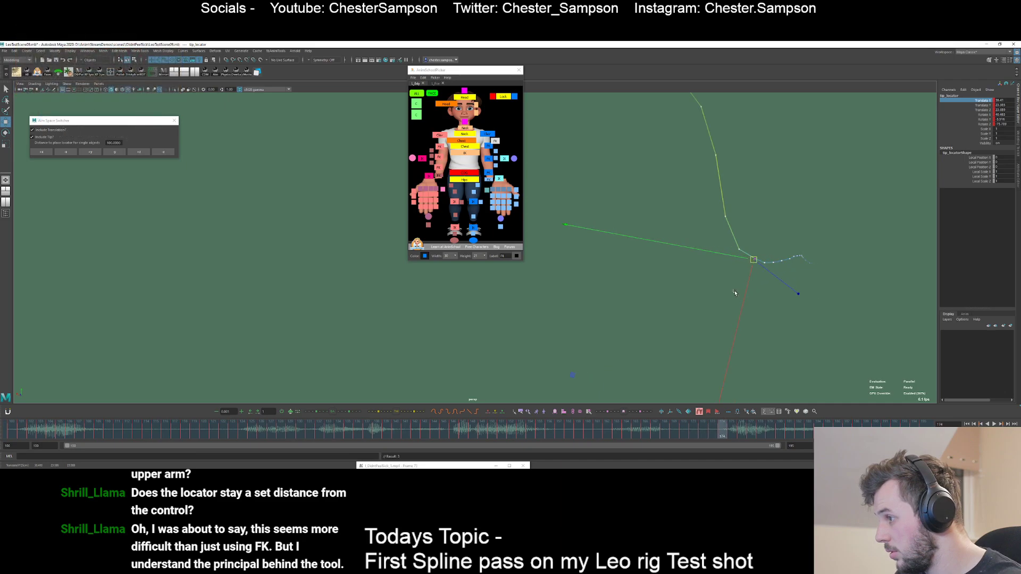
key("alt+period")
key("alt+period")
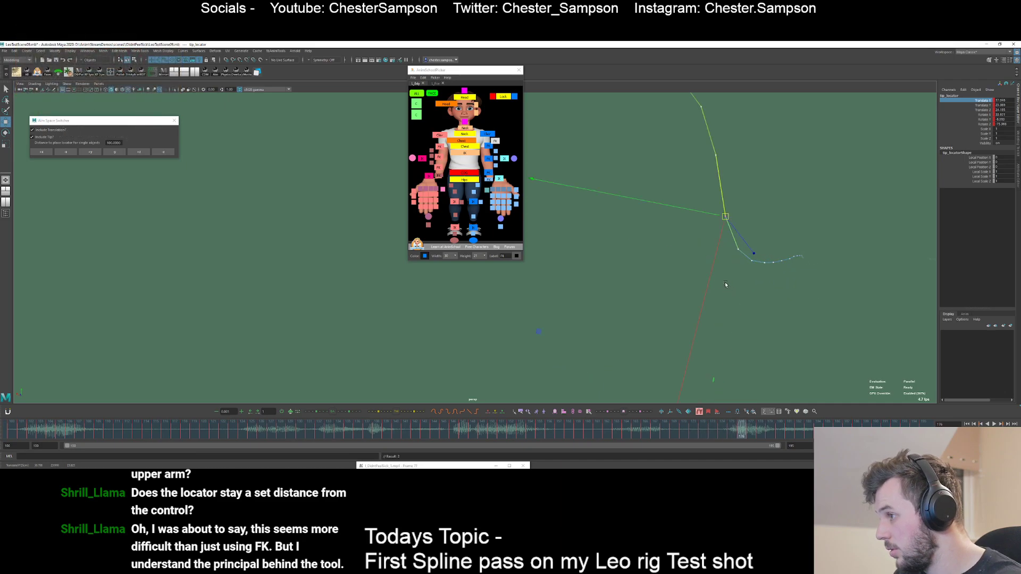
key("alt+period")
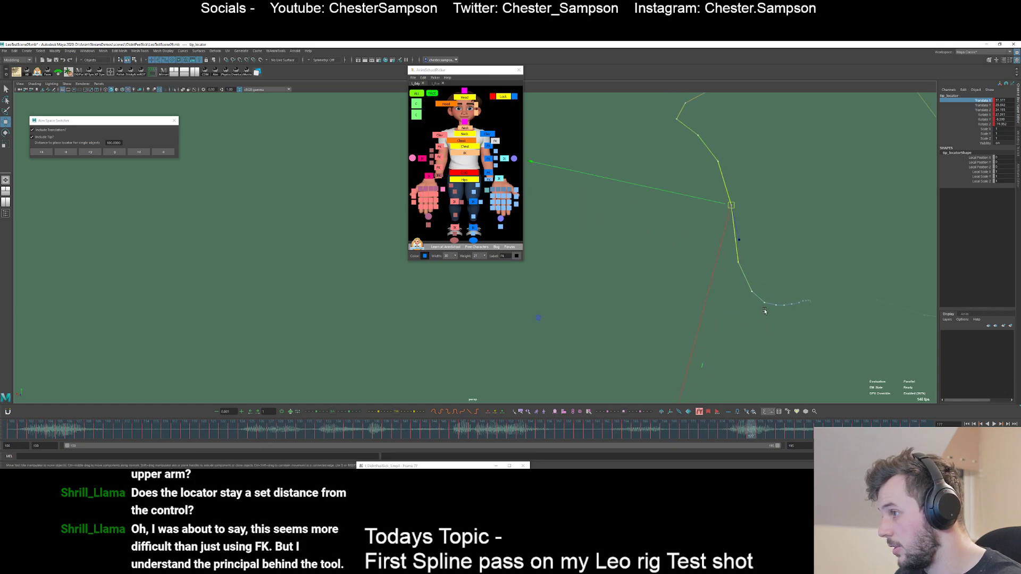
- Bring the whole second loop into view and adjust the aim locator at its upper turn on frame 181
key("comma")
key("comma")
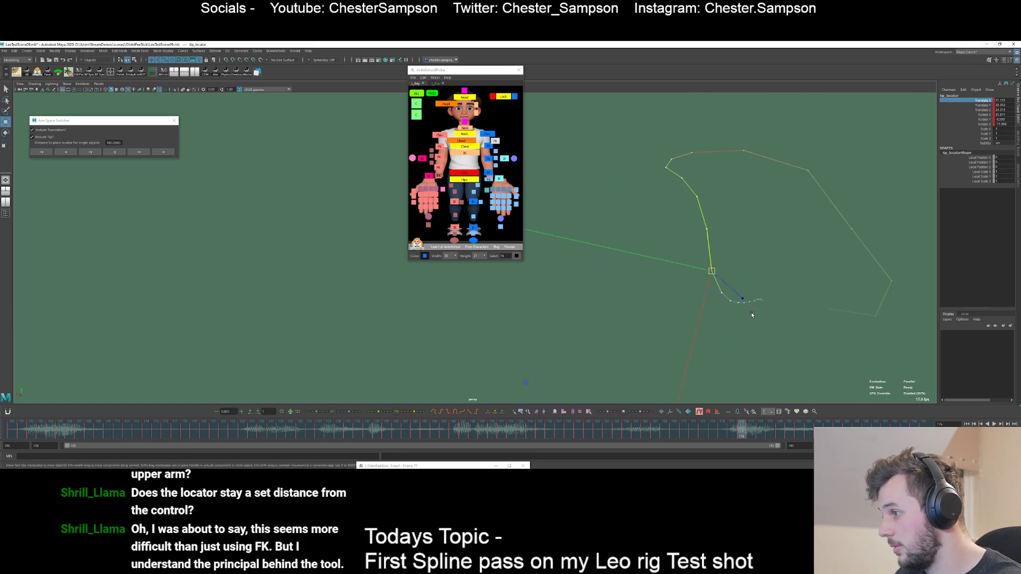
key("period")
key("period")
key("period")
key("period")
key("period")
key("alt+period")
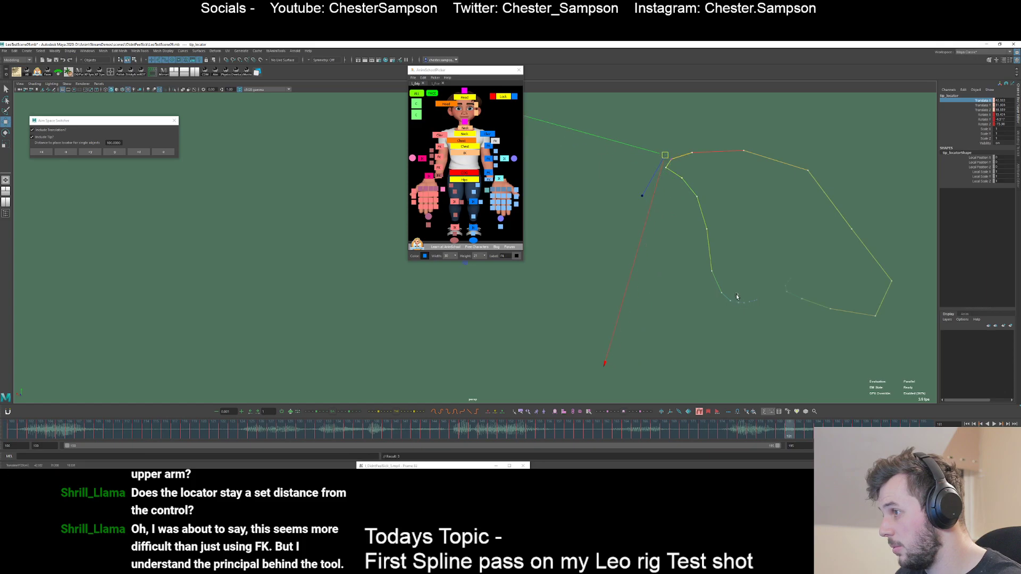
- Straighten the rising side of the loop by nudging the aim locator on frames 176 and 177, continuing to frame 178
key("alt+comma")
key("alt+comma")
key("alt+comma")
key("alt+comma")
key("alt+comma")
key("alt+comma")
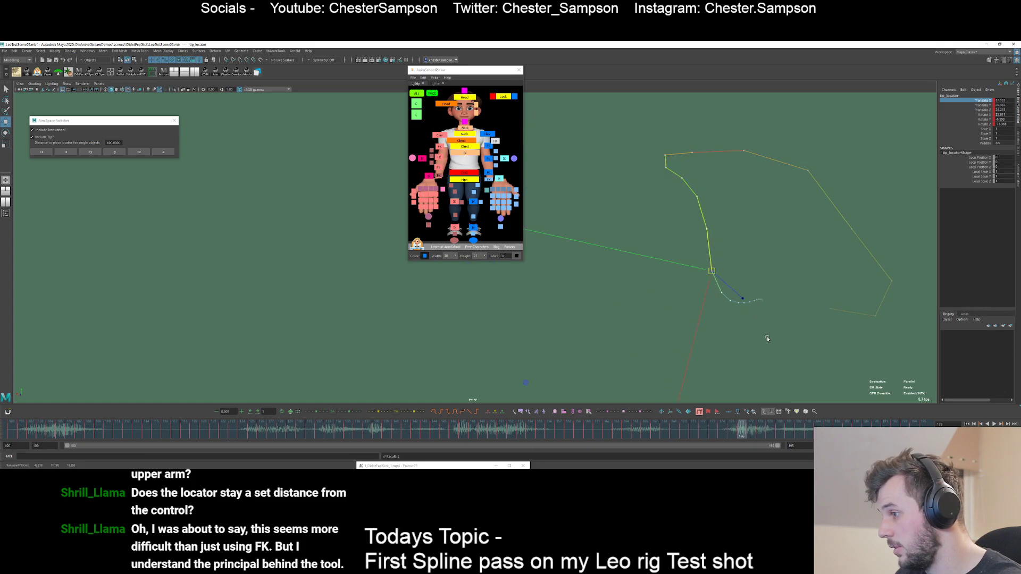
key("alt+period")
key("alt+period")
key("alt+period")
key("alt+period")
key("alt+period")
key("alt+period")
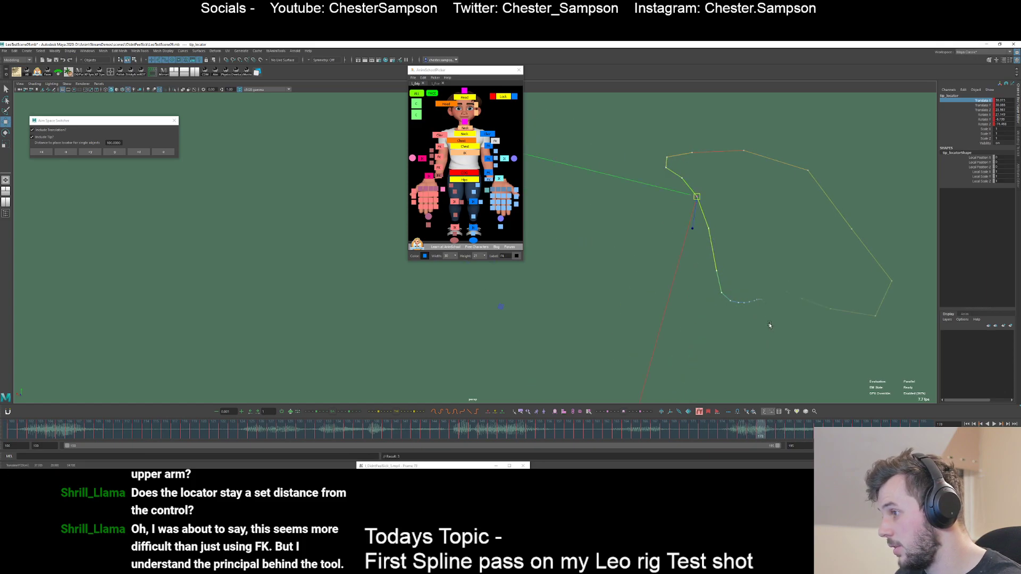
- Round off the top and outer side of the loop by nudging the aim locator from frame 181 to frame 186
key("alt+period")
key("alt+period")
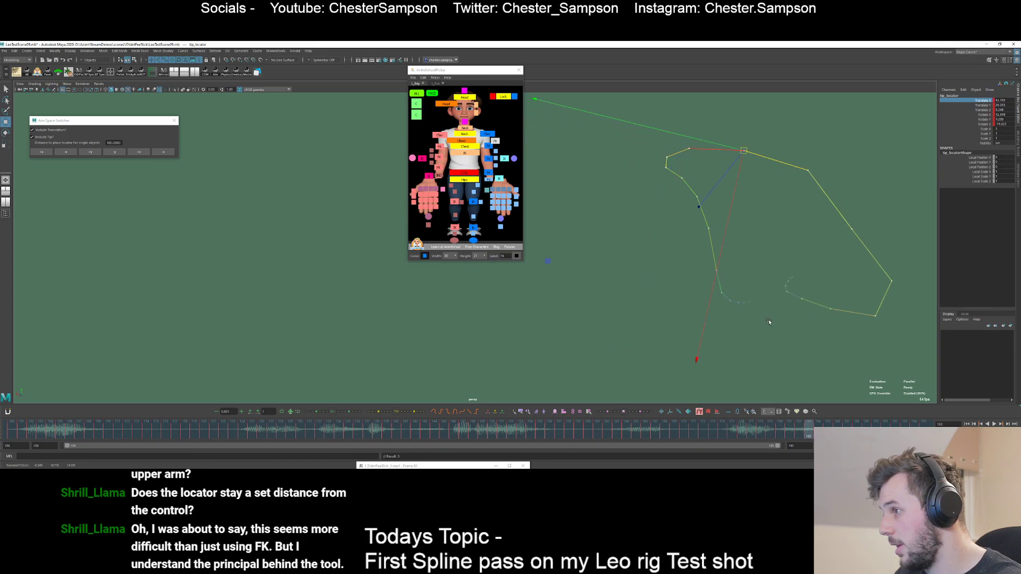
key("alt+period")
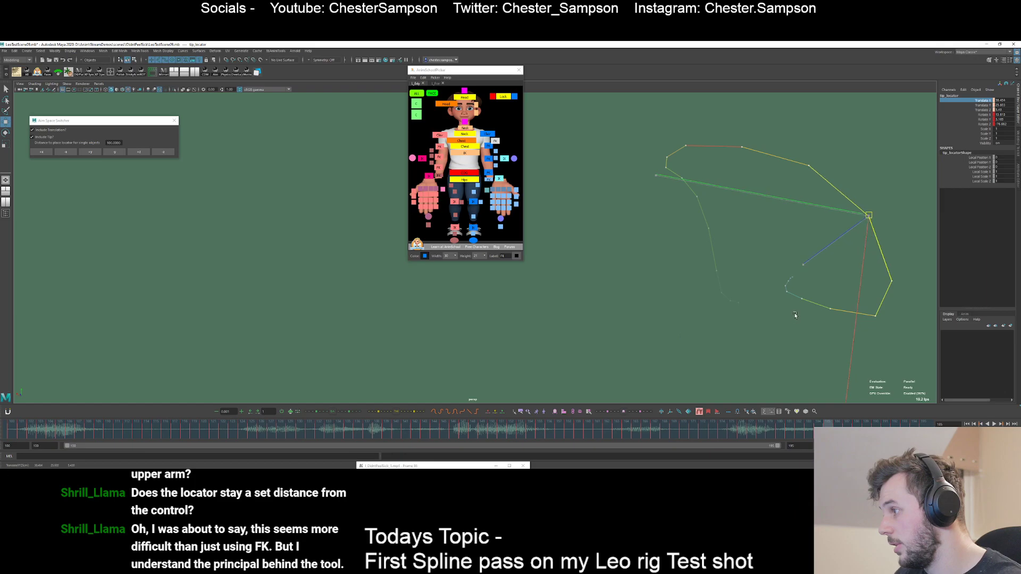
key("alt+period")
key("alt+period")
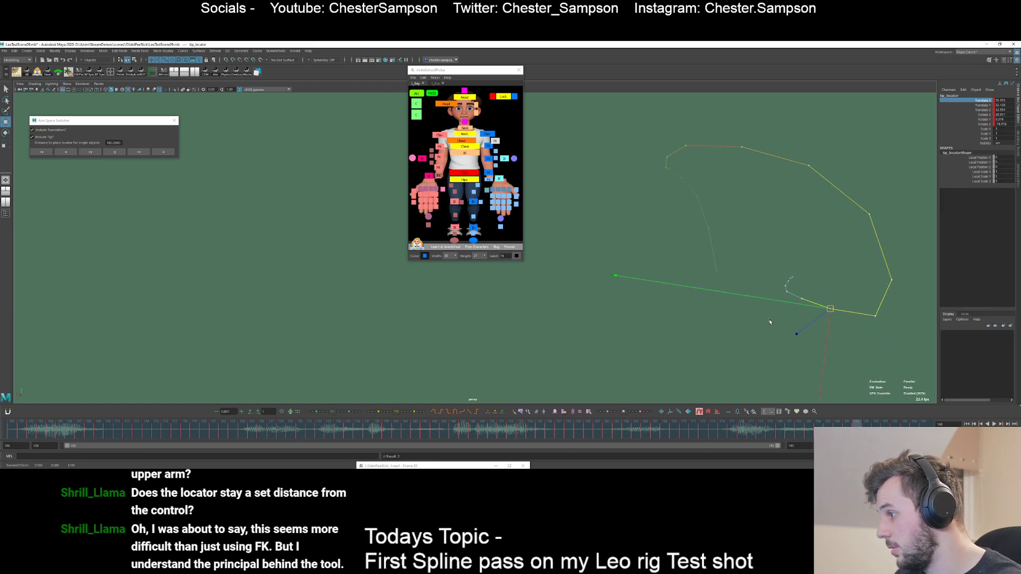
- Round the lower end of the loop by nudging the aim locator on frames 188 to 190, continuing to frame 194
key("alt+period")
key("alt+period")
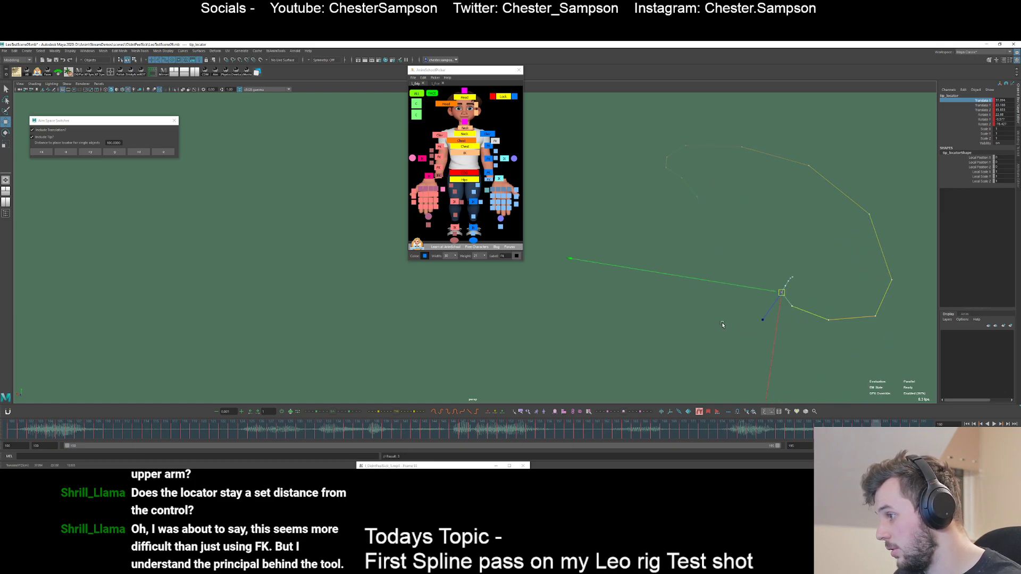
key("alt+period")
key("alt+period")
key("alt+period")
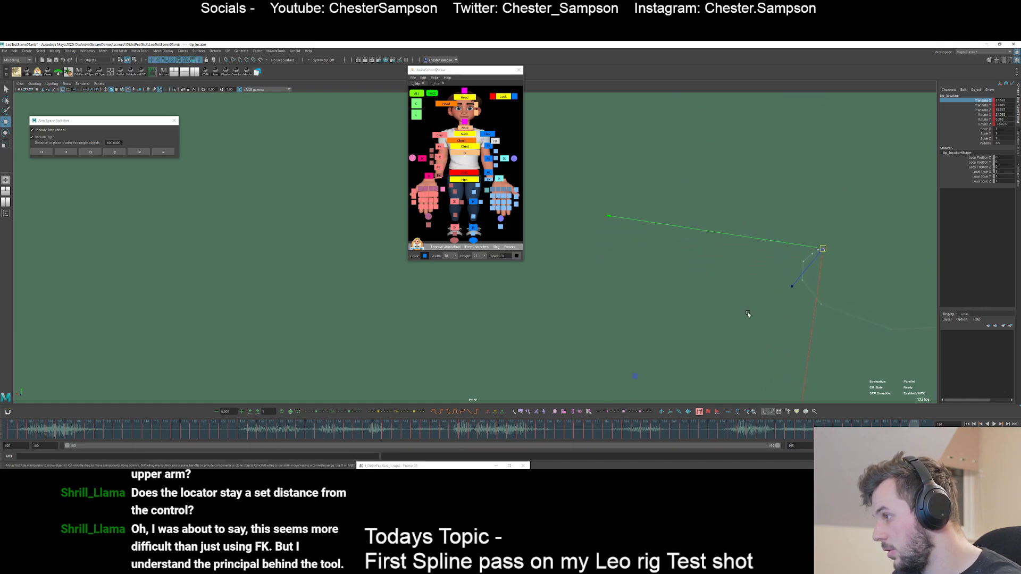
key("alt+period")
- Review the trail's inner end back to frame 190, orbiting to see the loop against the character's legs
key("alt+comma")
key("alt+comma")
key("alt+comma")
key("alt+comma")
key("alt+comma")
key("alt+comma")
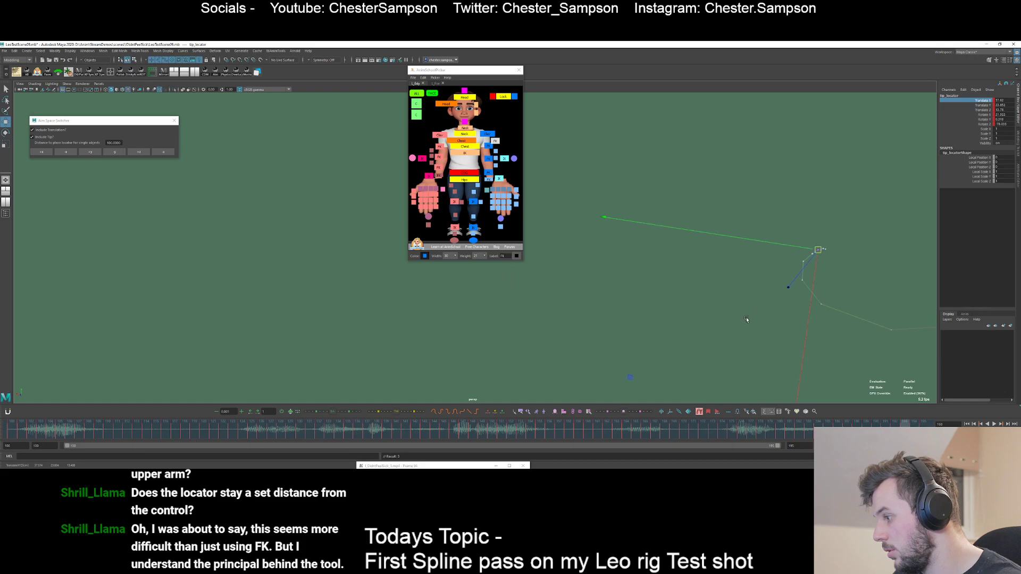
left_click_drag(655, 320, 741, 329, "alt")
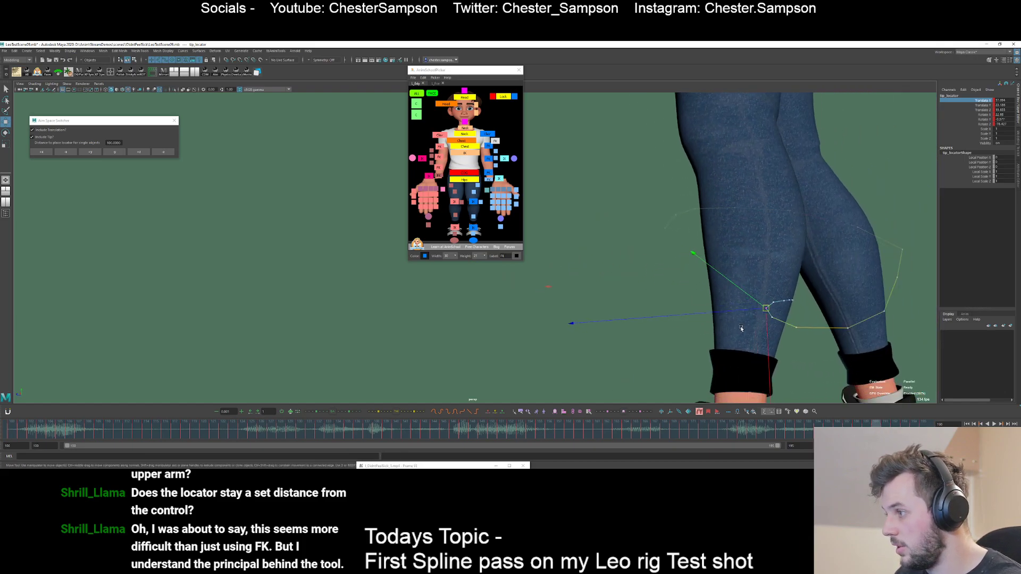
right_click_drag(740, 328, 720, 336, "alt")
- Nudge the aim locator on frames 185 and 186 to round the loop's far bend, working back to frame 182
key("alt+comma")
key("alt+comma")
key("alt+comma")
key("alt+comma")
key("alt+comma")
key("alt+comma")
middle_click_drag(749, 331, 753, 344)
key("alt+period")
key("alt+period")
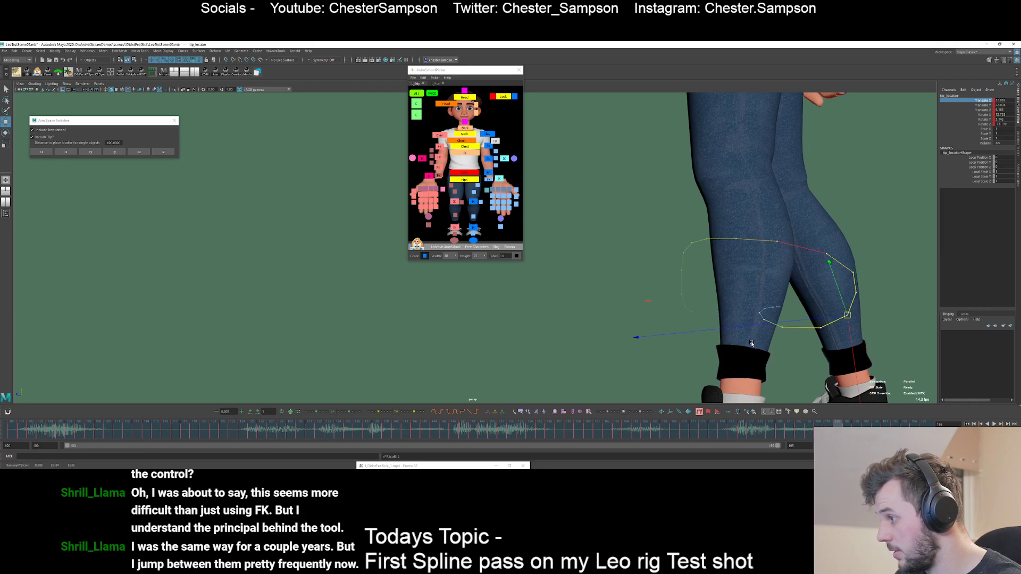
key("alt+comma")
key("alt+comma")
key("alt+comma")
key("alt+comma")
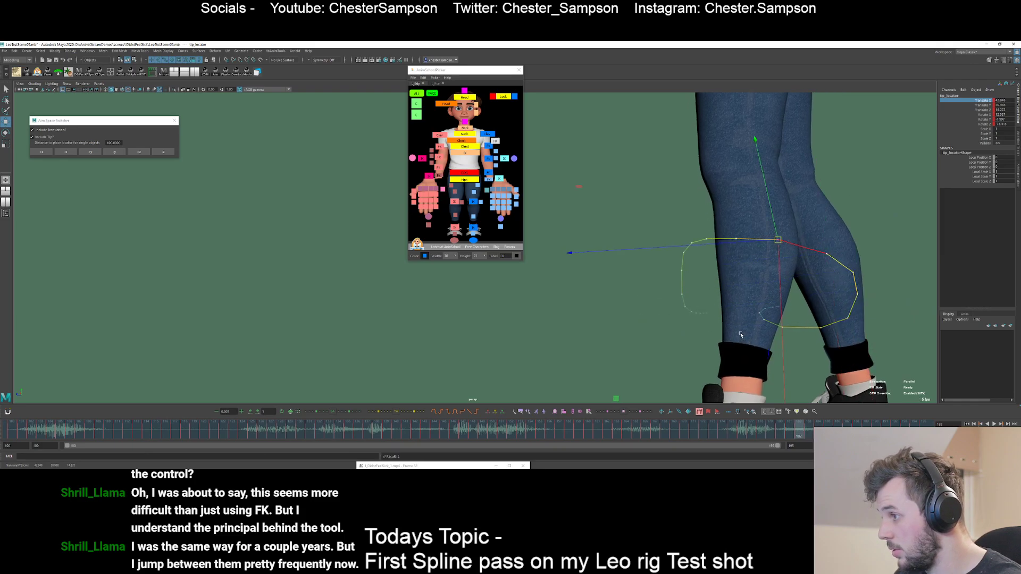
- Nudge the aim locator from frame 182 back to frame 176 to round the loop's near side
key("alt+comma")
key("alt+comma")
key("alt+comma")
key("alt+comma")
key("alt+comma")
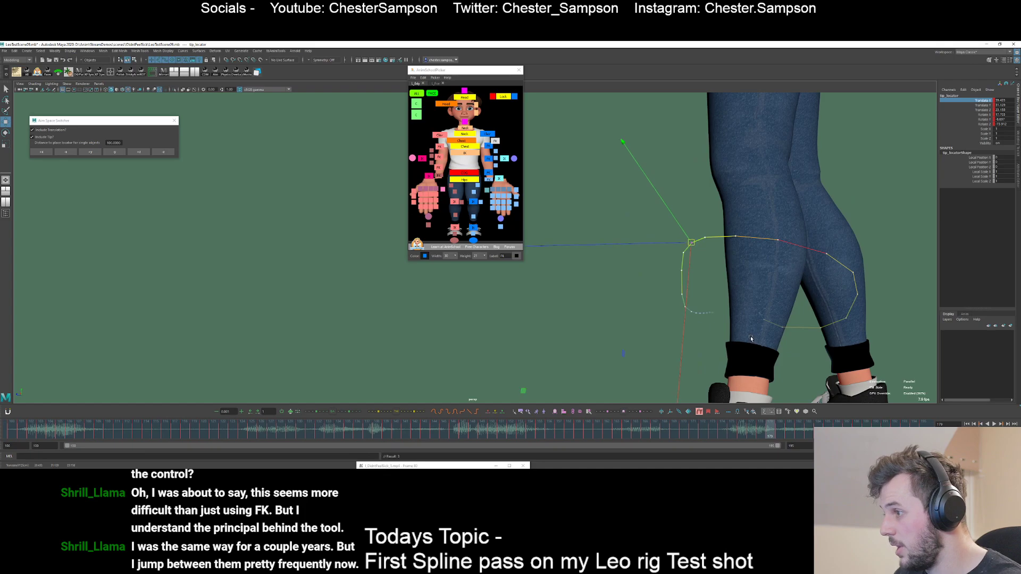
key("alt+comma")
key("alt+comma")
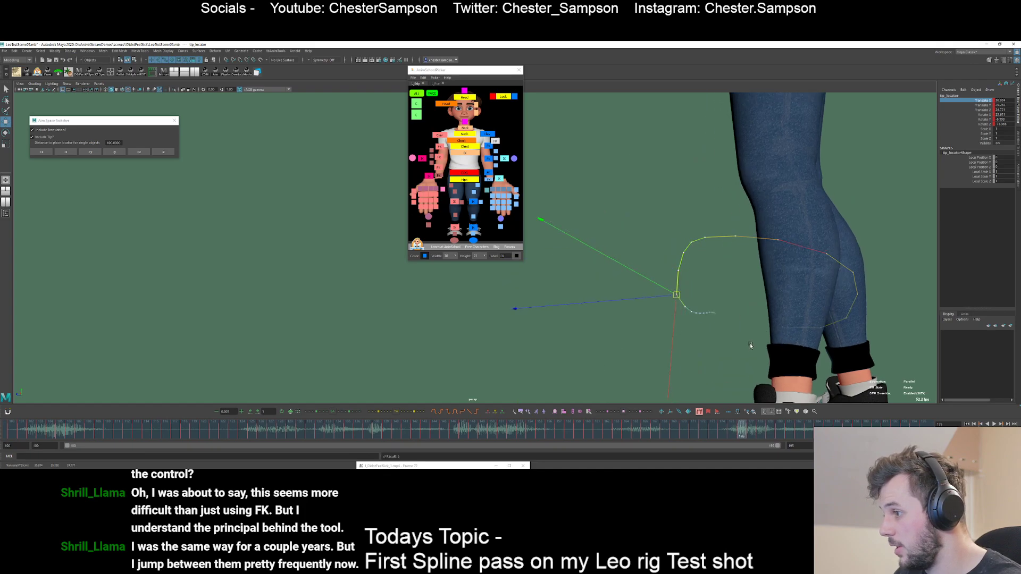
- Review the locator's motion trail frame by frame from frame 176 back to frame 148
key("alt+comma")
key("alt+comma")
key("alt+comma")
key("alt+comma")
key("alt+comma")
key("alt+comma")
key("alt+comma")
key("alt+comma")
key("alt+comma")
key("alt+comma")
key("alt+comma")
key("alt+comma")
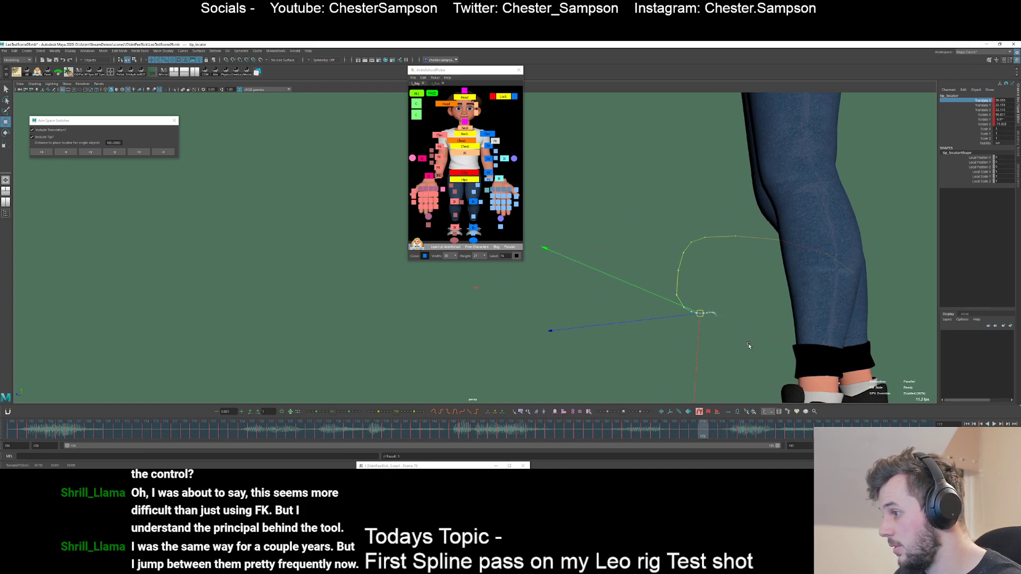
key("alt+comma")
key("alt+comma")
key("alt+comma")
key("alt+comma")
key("alt+comma")
key("alt+comma")
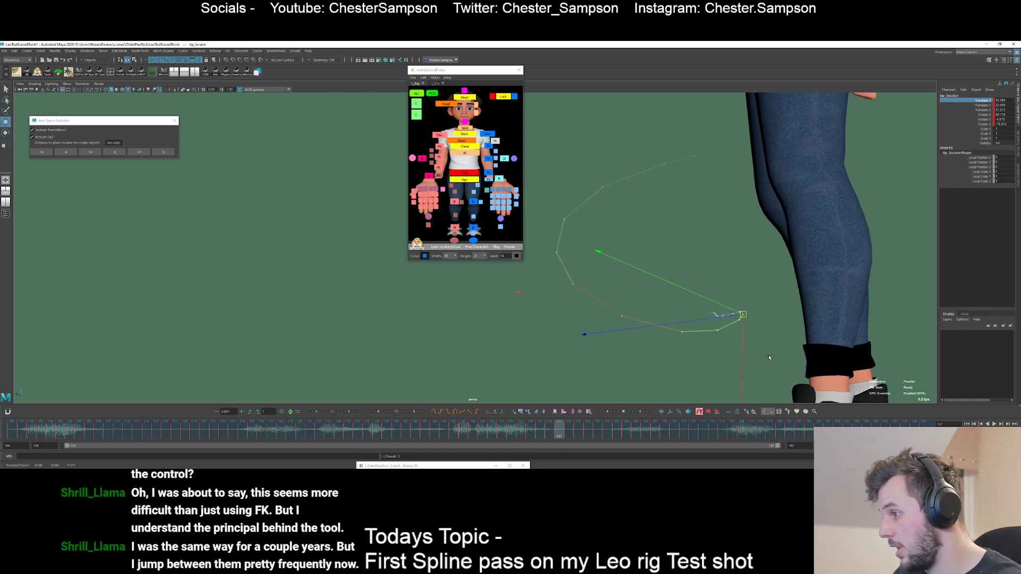
key("alt+comma")
key("alt+comma")
key("alt+comma")
key("alt+comma")
key("alt+comma")
key("alt+comma")
key("alt+comma")
key("alt+comma")
key("alt+comma")
key("alt+comma")
key("alt+comma")
key("alt+comma")
key("alt+comma")
key("alt+comma")
key("alt+comma")
key("alt+comma")
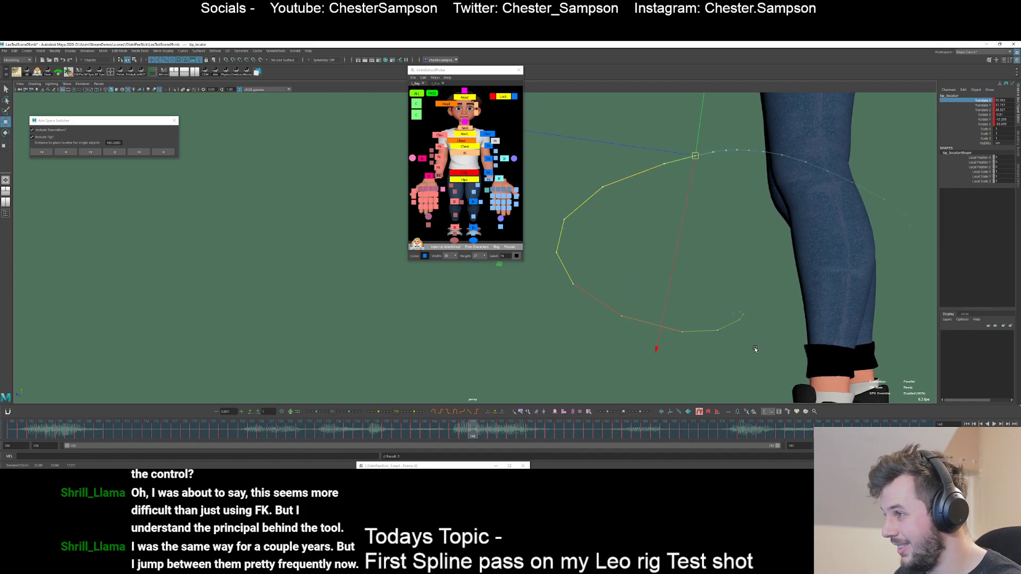
- Play the shot from its start, stop, and step back to frame 126 to examine the opening of the locator's trail
key("alt+shift+v")
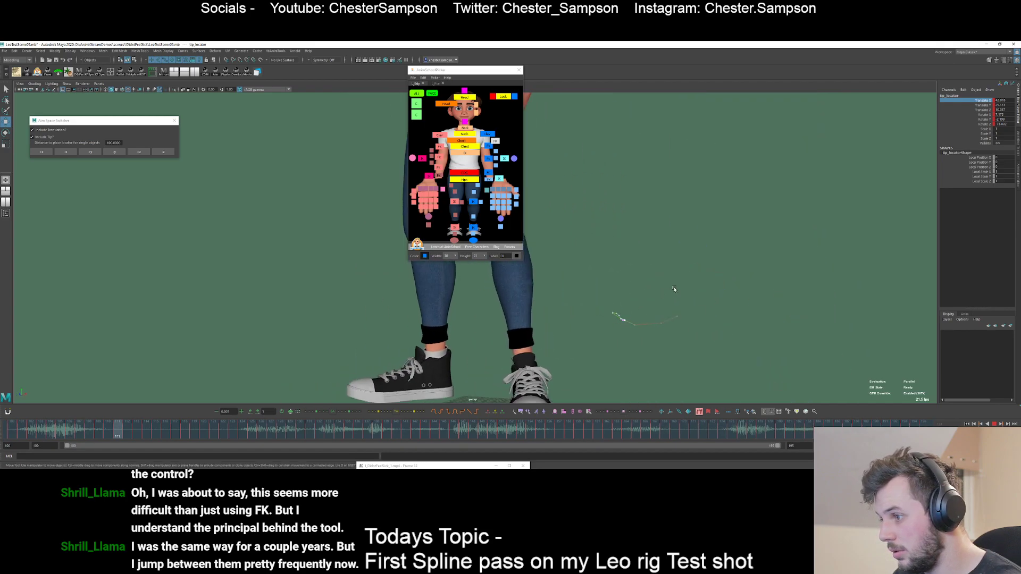
key("alt+v")
key("alt+comma")
key("alt+comma")
key("alt+comma")
key("alt+comma")
key("alt+comma")
key("alt+comma")
key("alt+comma")
key("alt+comma")
key("alt+comma")
key("alt+comma")
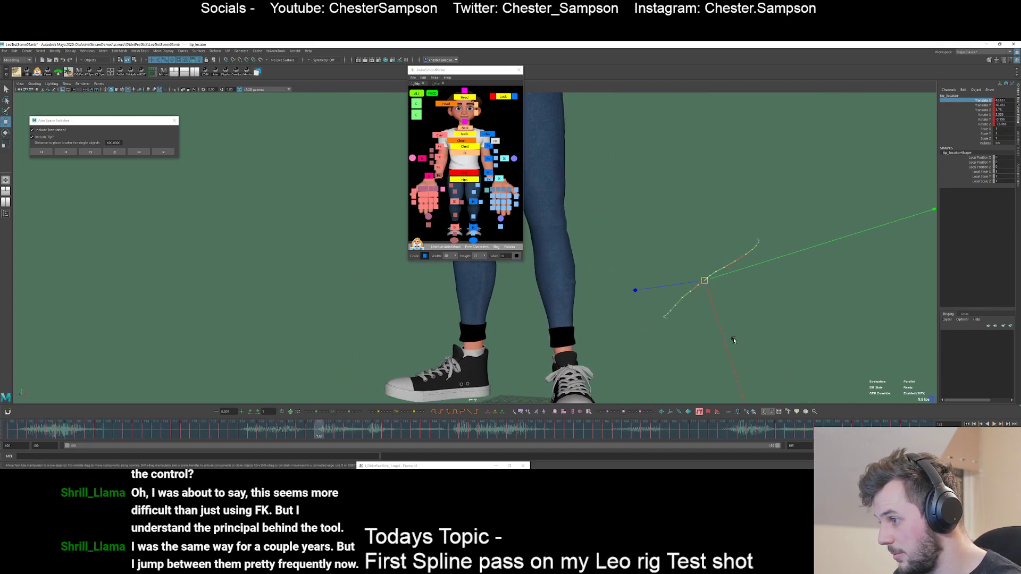
right_click_drag(727, 337, 740, 308, "alt")
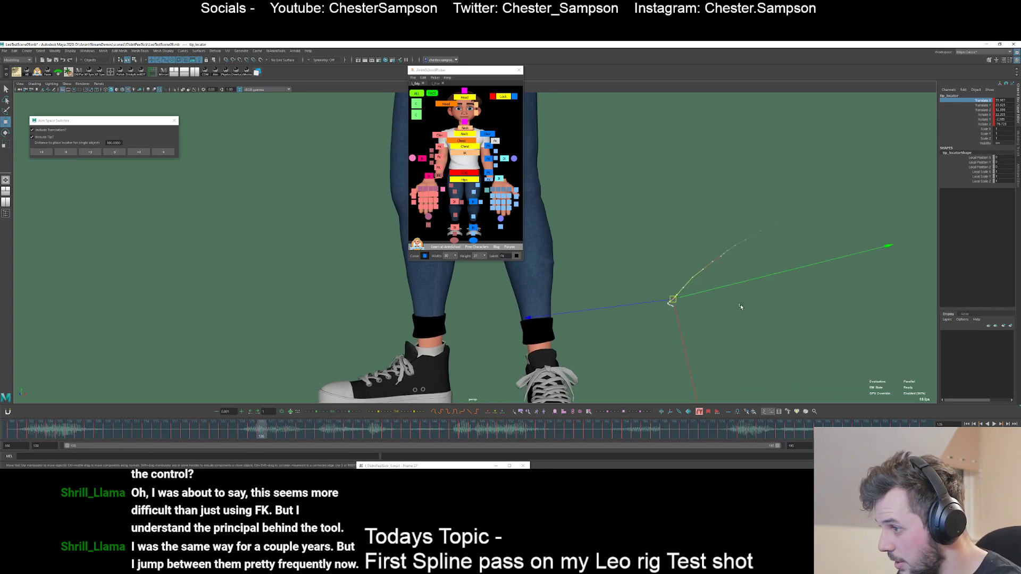
middle_click_drag(740, 308, 728, 335, "alt")
key("alt+comma")
key("alt+period")
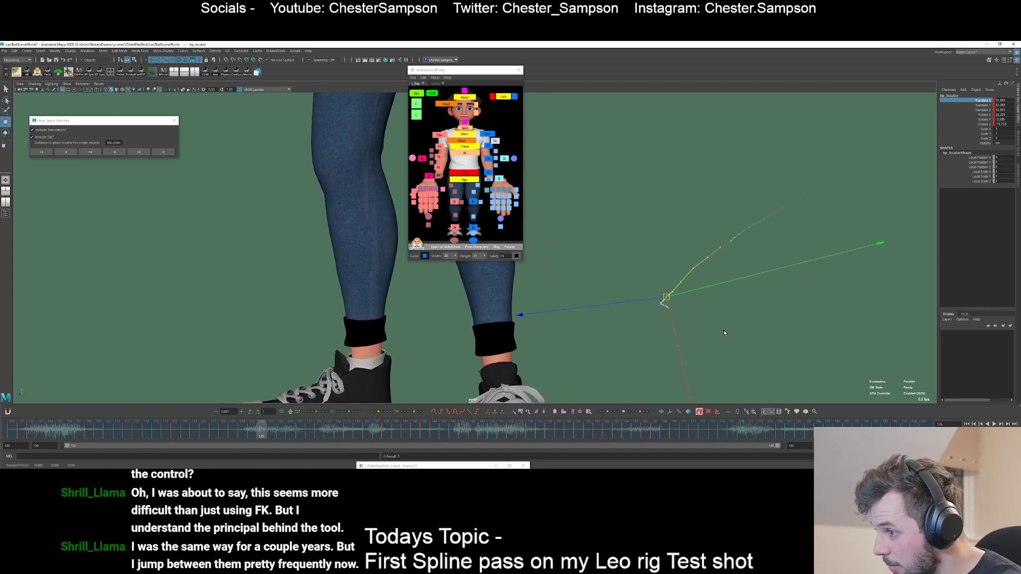
- Nudge the aim locator around frame 132 to take the kink out of the rising stroke between frames 126 and 134
key("alt+comma")
key("alt+period")
key("alt+period")
key("alt+comma")
key("alt+period")
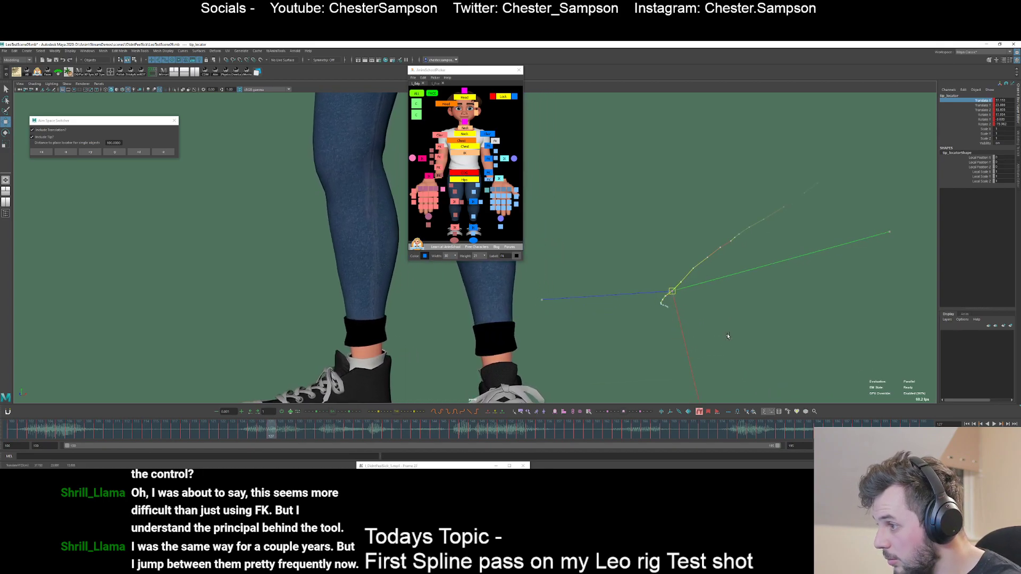
key("alt+period")
key("alt+period")
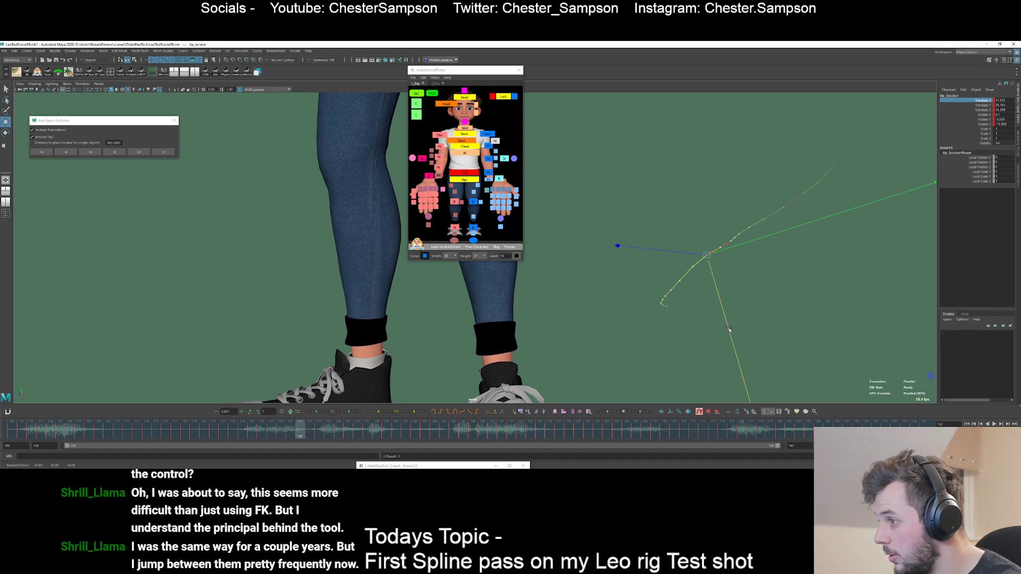
key("alt+period")
key("alt+period")
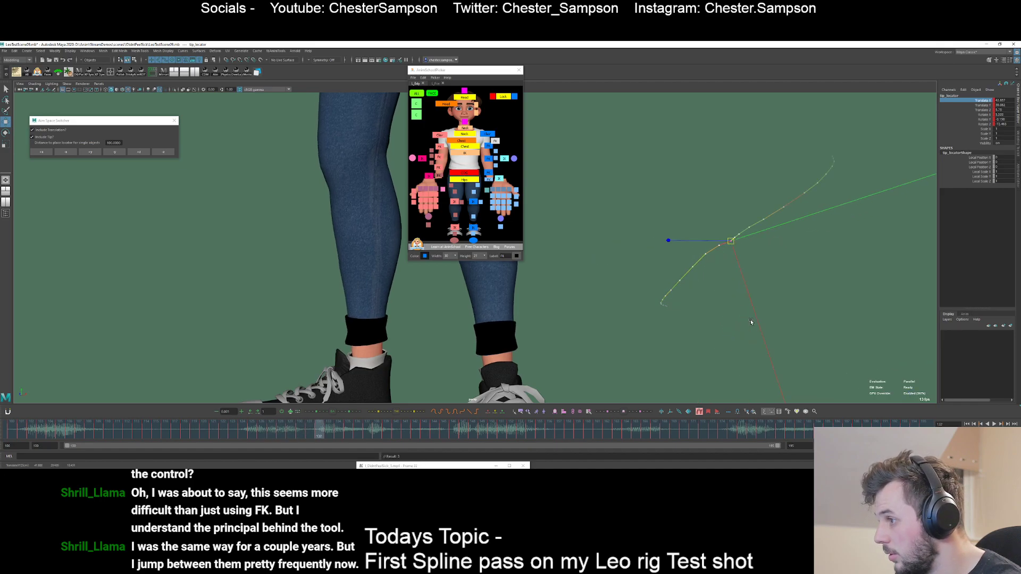
middle_click_drag(768, 312, 765, 297)
key("alt+period")
key("alt+comma")
key("alt+comma")
key("alt+period")
key("alt+period")
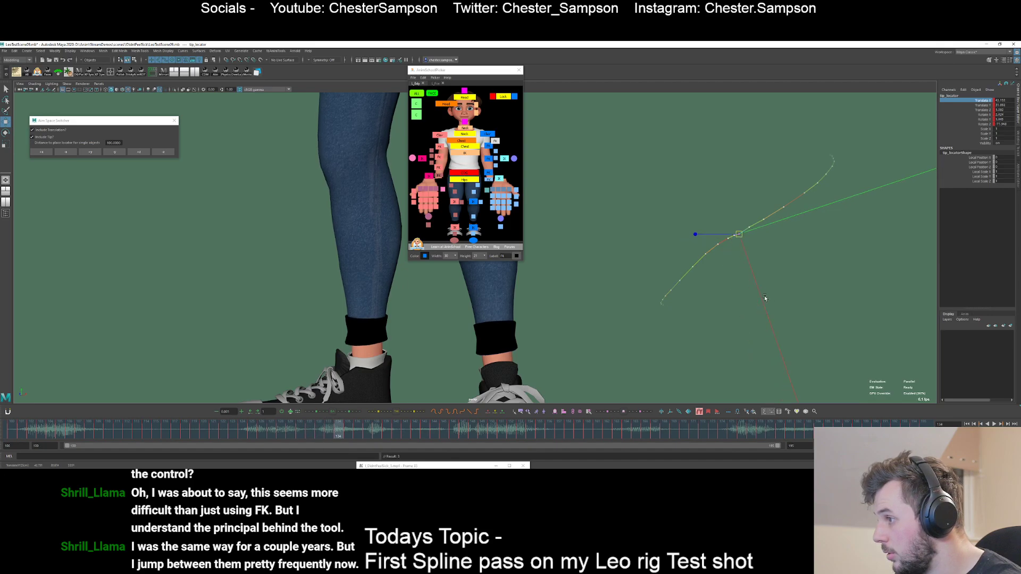
key("alt+comma")
key("alt+comma")
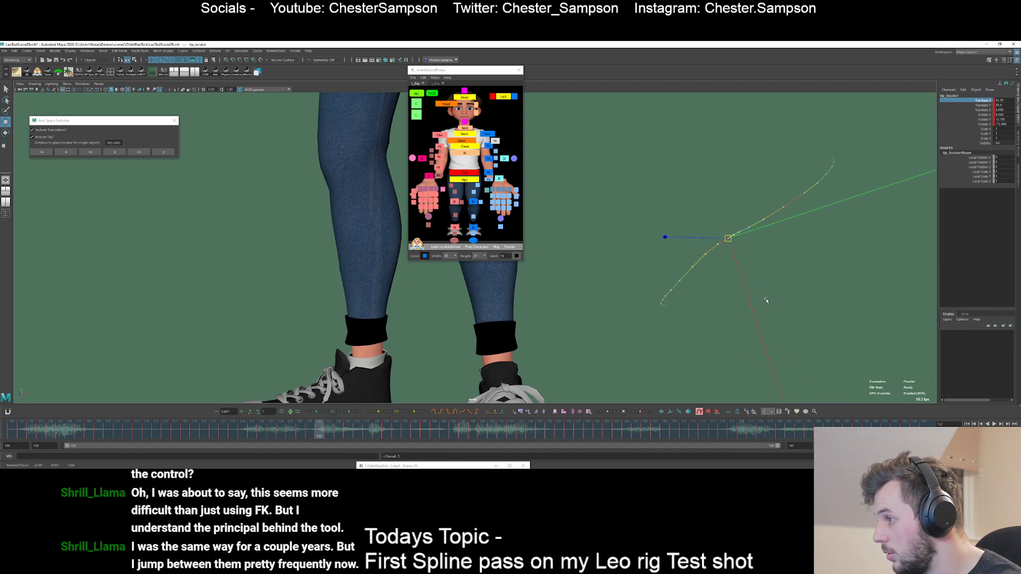
- Nudge the aim locator from frame 149 to frame 157 to smooth the long descending stroke and its lower turn
key("alt+period")
key("alt+period")
key("alt+period")
key("alt+period")
key("alt+period")
key("alt+period")
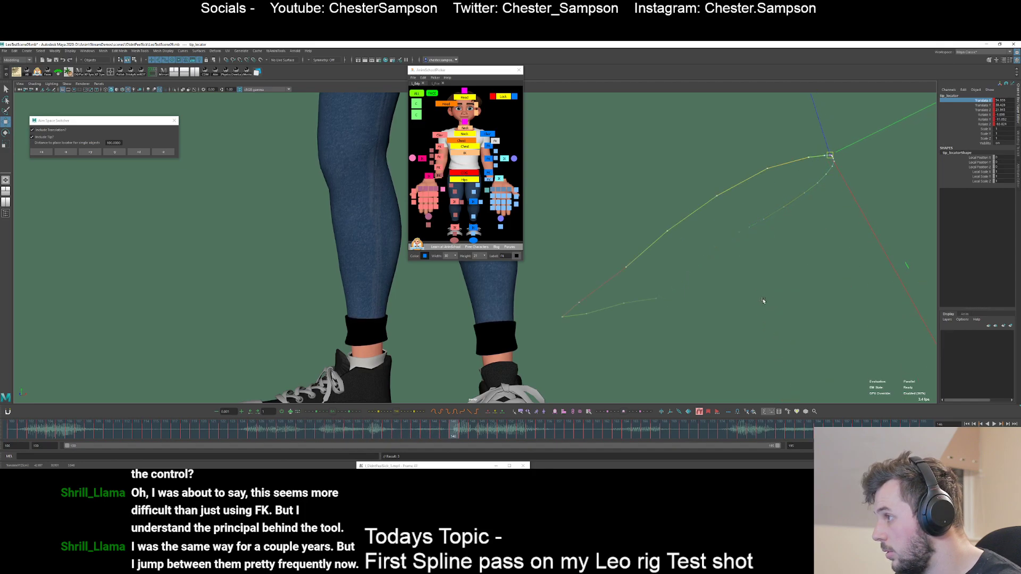
key("alt+comma")
key("alt+comma")
key("alt+period")
key("alt+period")
key("alt+period")
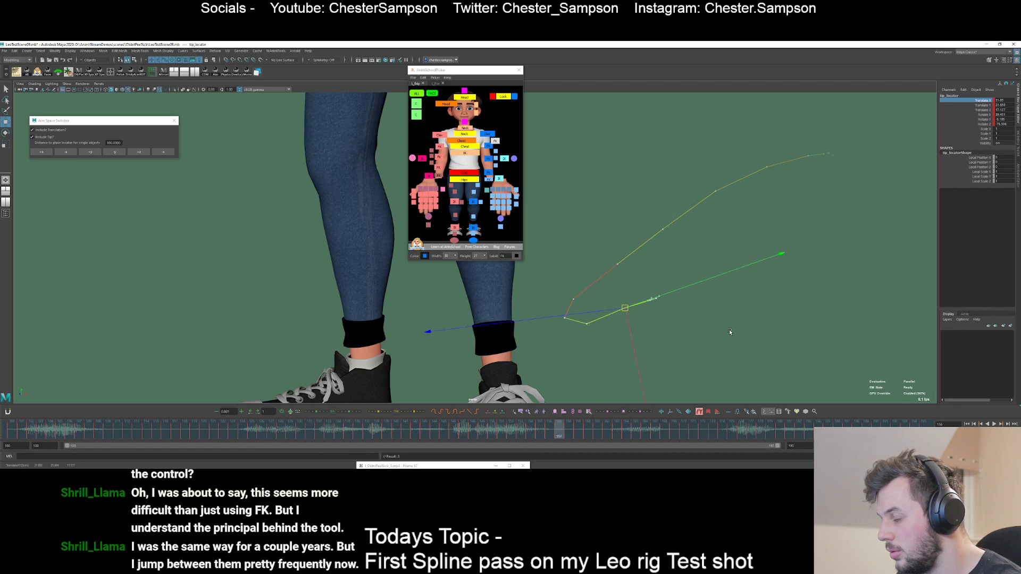
- Refine the lower turn near frame 157, working back to frame 150 to bow the descending stroke with small locator nudges
key("alt+period")
key("alt+comma")
key("alt+comma")
middle_click_drag(728, 332, 736, 336)
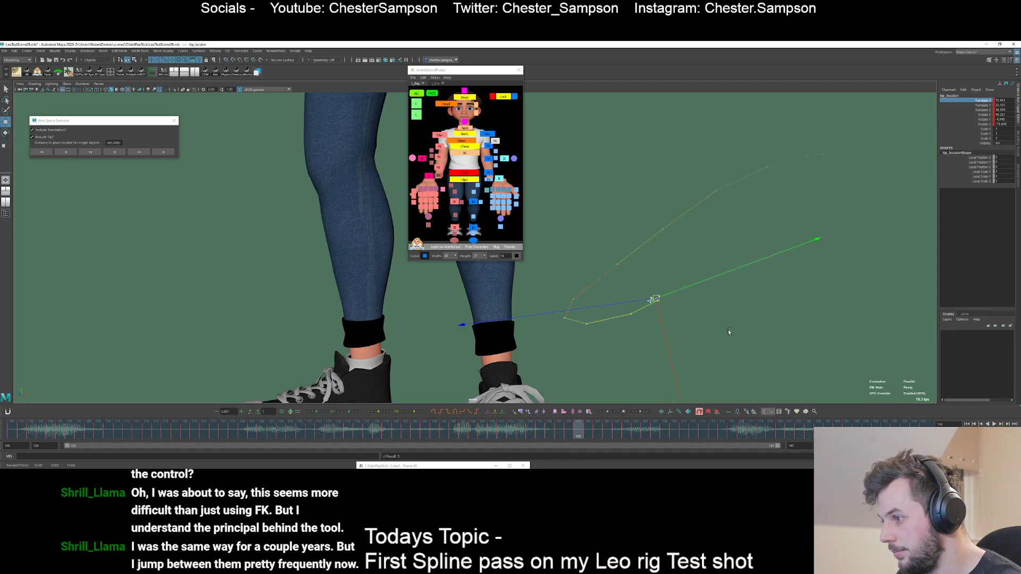
key("alt+comma")
middle_click_drag(716, 327, 711, 308)
key("alt+comma")
key("alt+comma")
key("alt+comma")
key("alt+period")
key("alt+period")
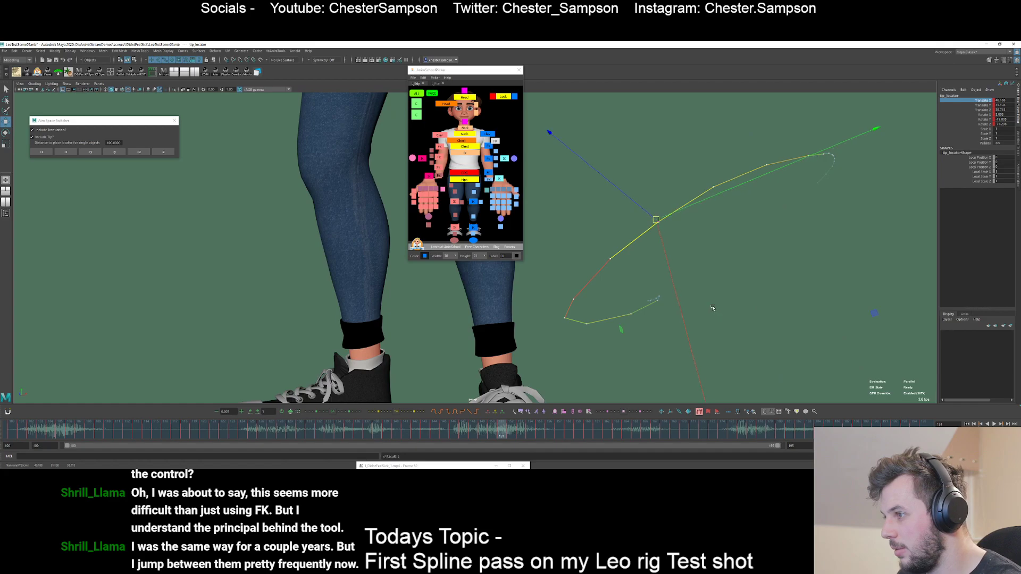
- Nudge the aim locator on frames 159 and 160 to open up the small hook where the stroke settles
key("alt+period")
key("alt+period")
key("alt+period")
key("alt+period")
key("alt+period")
key("alt+period")
key("alt+period")
key("alt+period")
right_click_drag(642, 312, 751, 373, "alt")
middle_click_drag(685, 328, 687, 315)
key("alt+period")
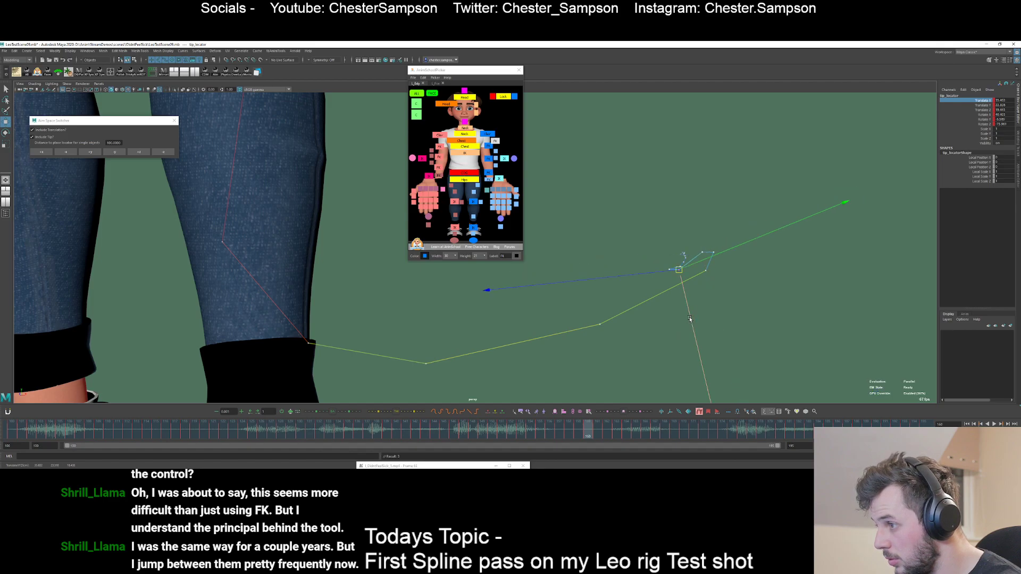
middle_click_drag(716, 313, 736, 309)
key("alt+period")
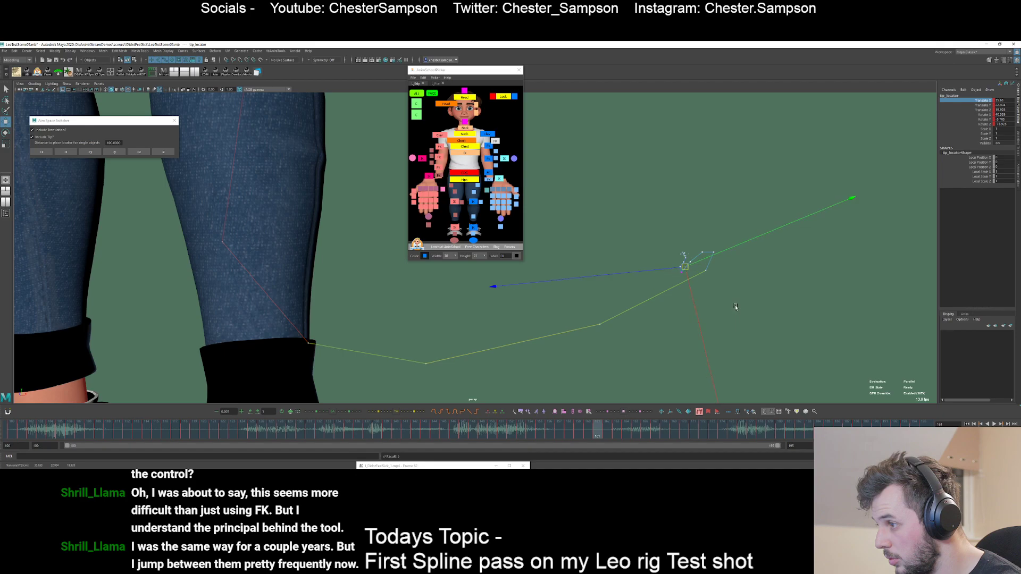
- Even out the spacing of the settling hook by nudging the aim locator from frame 160 to frame 163
key("alt+comma")
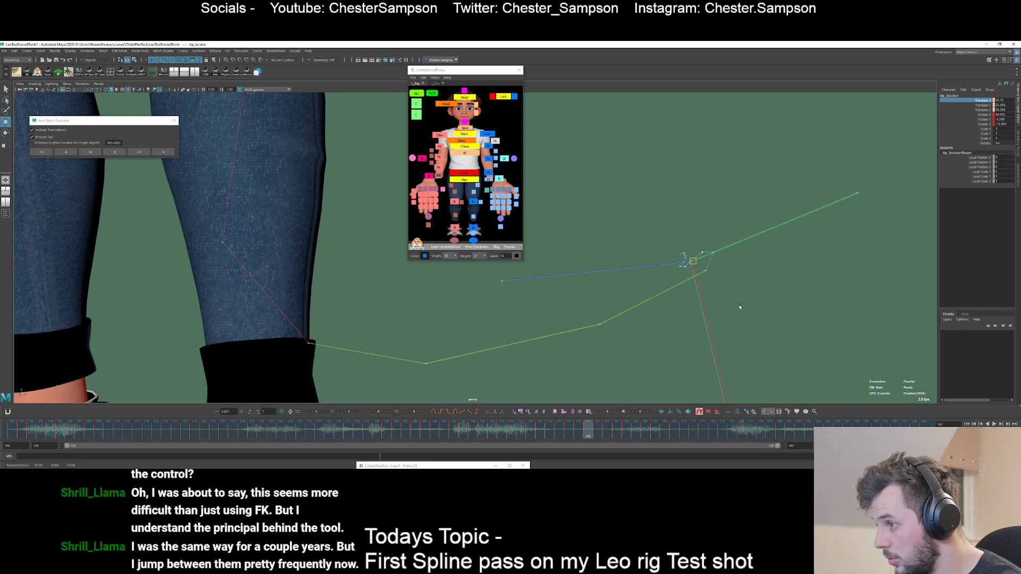
middle_click_drag(742, 306, 741, 308)
key("alt+period")
key("alt+comma")
key("alt+period")
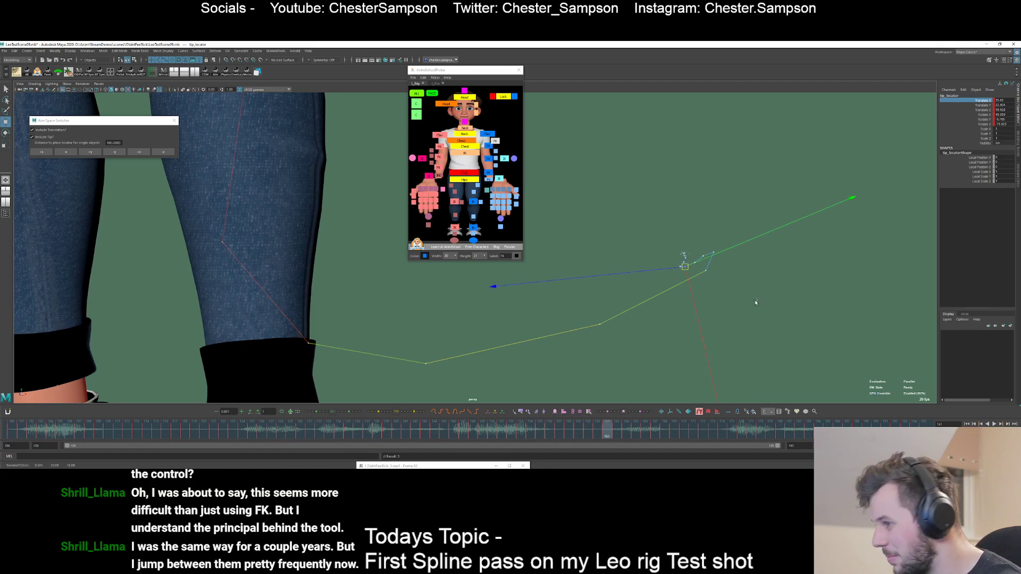
key("alt+period")
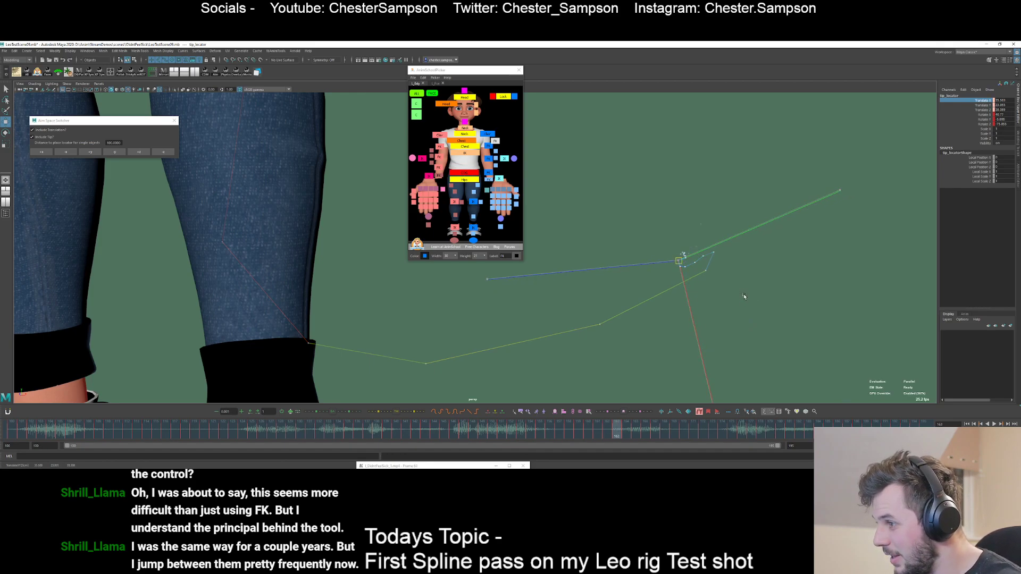
middle_click_drag(743, 296, 739, 292)
- Tidy the tight cluster of trail points from frame 164 to frame 171 with small locator nudges
left_click_drag(738, 292, 692, 266, "alt")
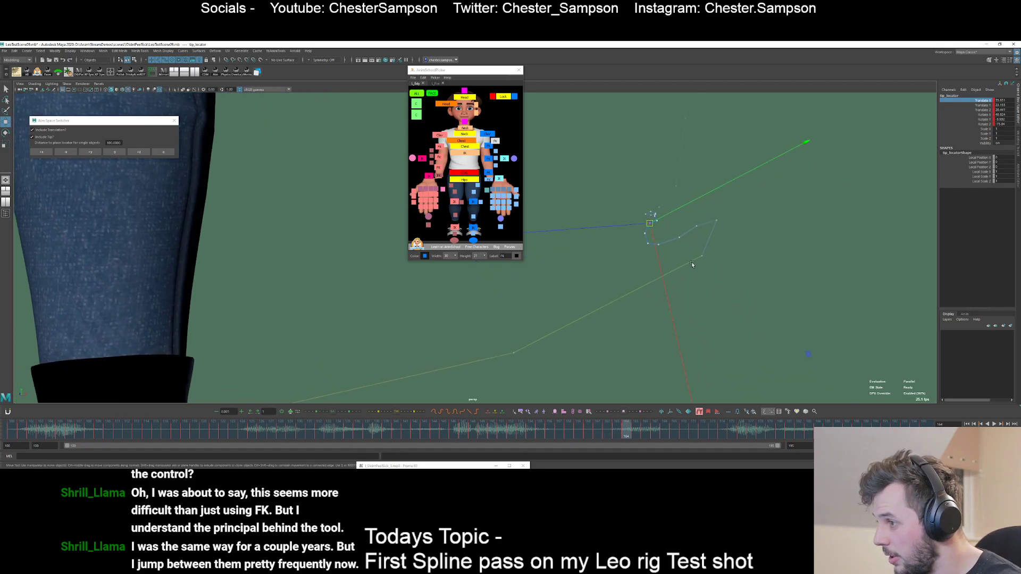
middle_click_drag(685, 245, 726, 314, "alt")
right_click_drag(726, 314, 771, 319, "alt")
middle_click_drag(771, 319, 776, 276, "alt")
key("alt+period")
key("alt+period")
key("alt+period")
key("alt+period")
key("alt+period")
key("alt+period")
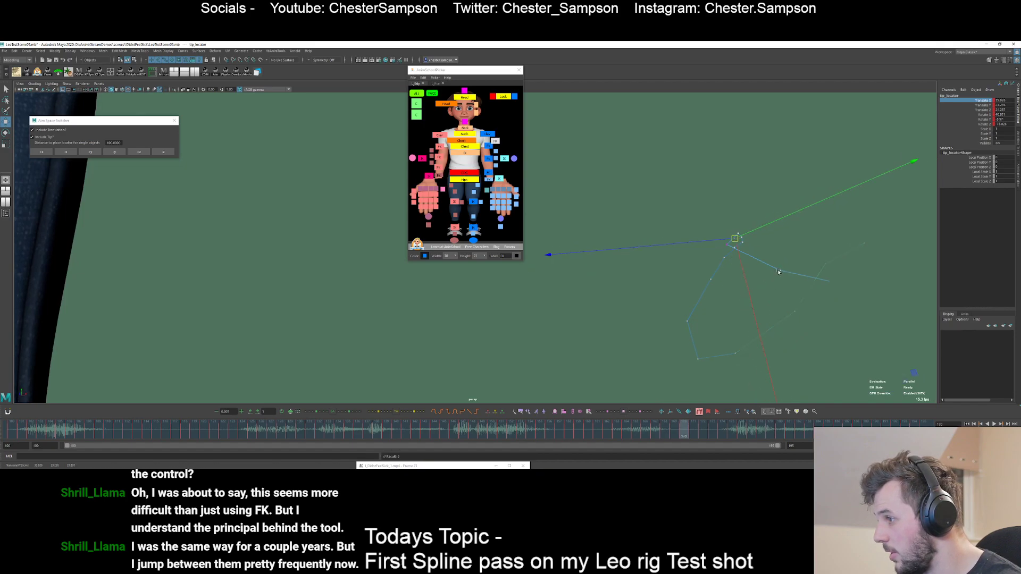
key("alt+comma")
key("alt+comma")
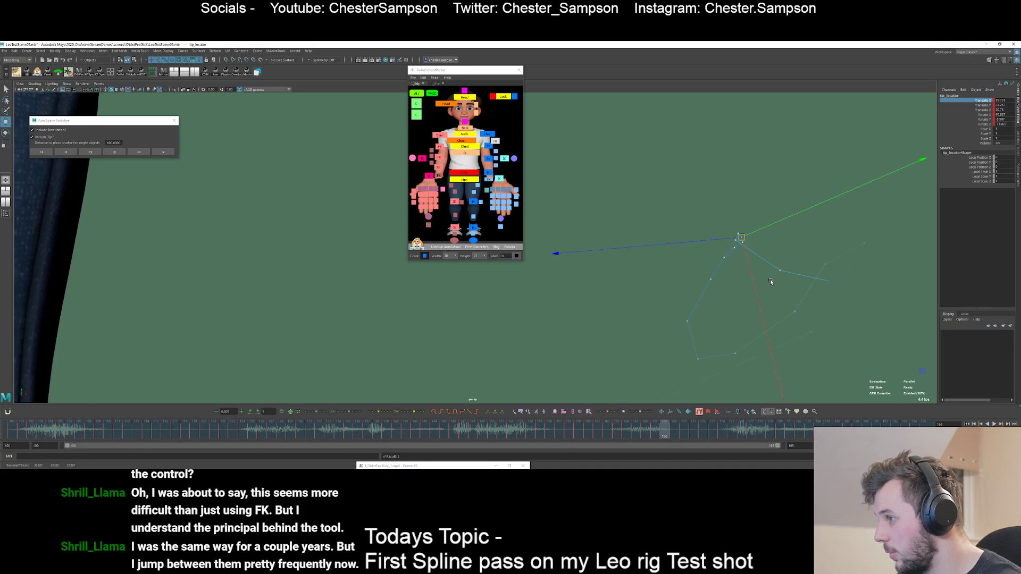
key("alt+period")
key("alt+period")
key("alt+period")
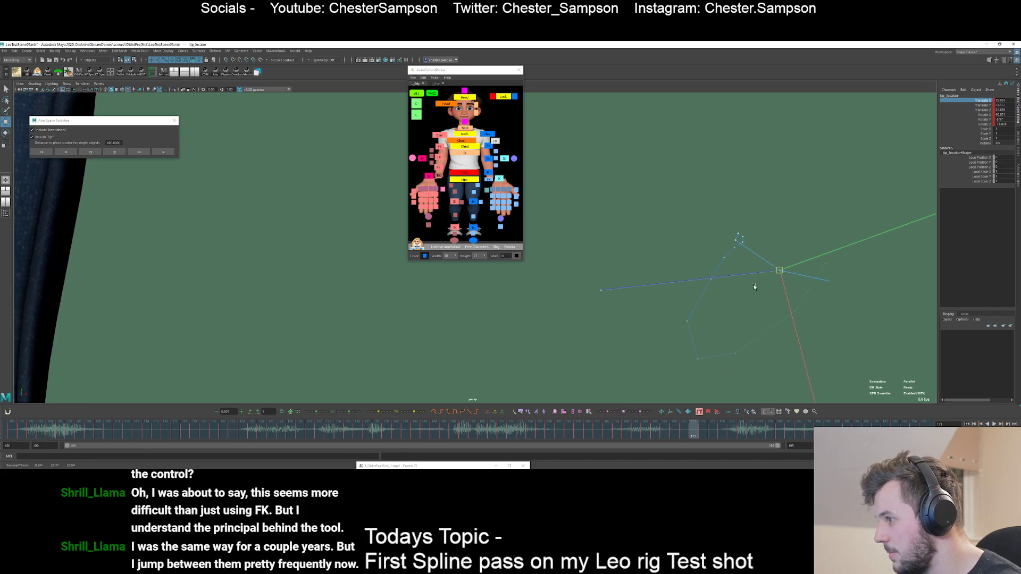
key("alt+period")
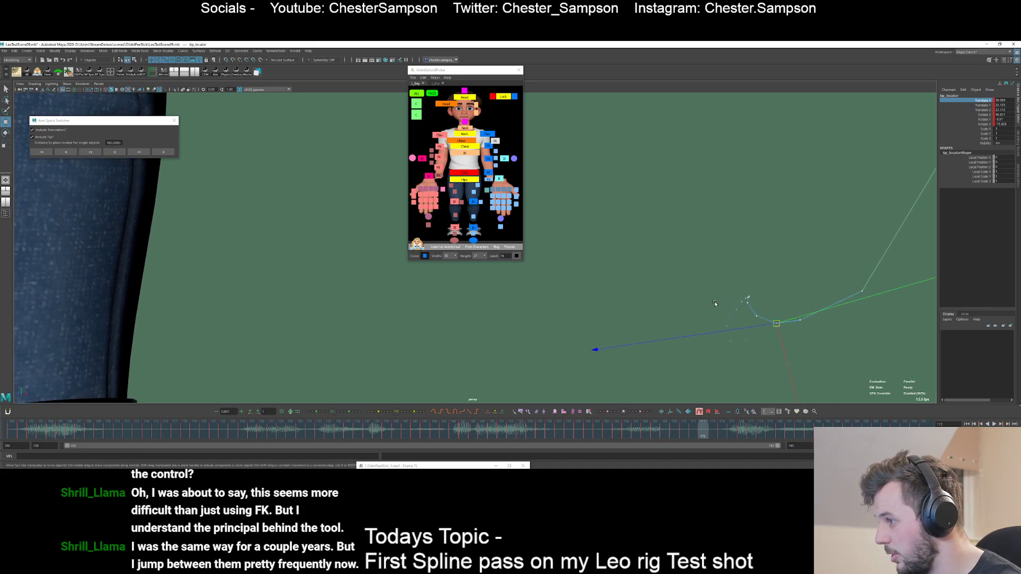
- Round the top of the large loop by nudging the aim locator on frames 179 to 182
right_click_drag(738, 293, 626, 200, "alt")
key("alt+period")
key("alt+period")
left_click_drag(715, 278, 689, 279, "alt")
key("alt+period")
key("alt+period")
key("alt+period")
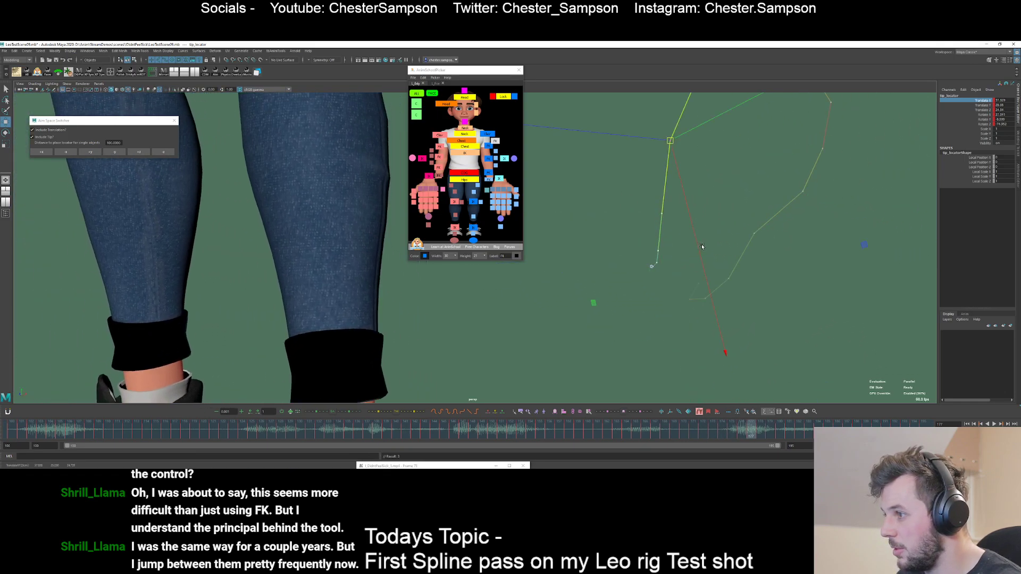
key("alt+period")
key("alt+period")
key("alt+period")
key("alt+period")
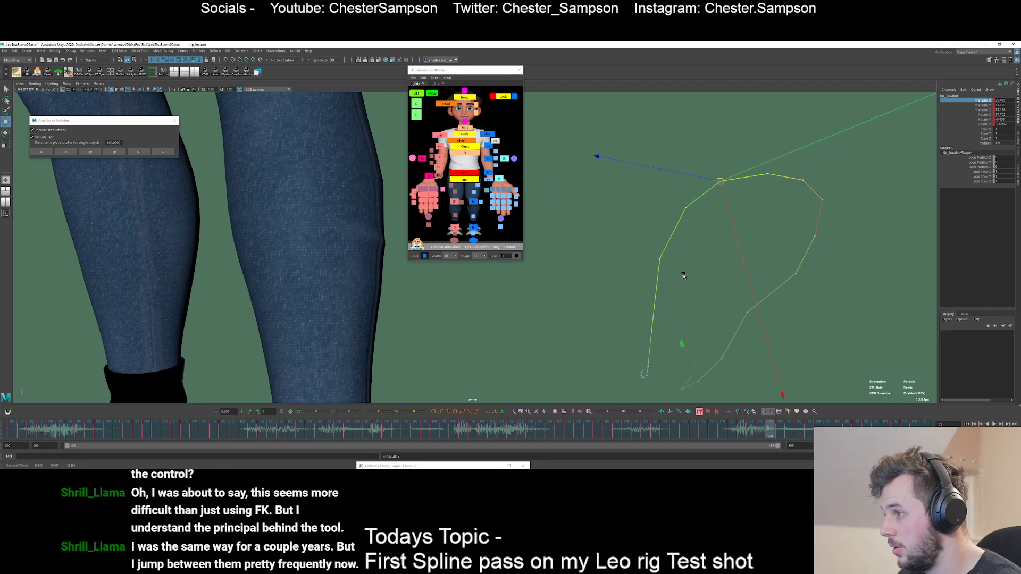
key("alt+period")
key("alt+period")
key("alt+period")
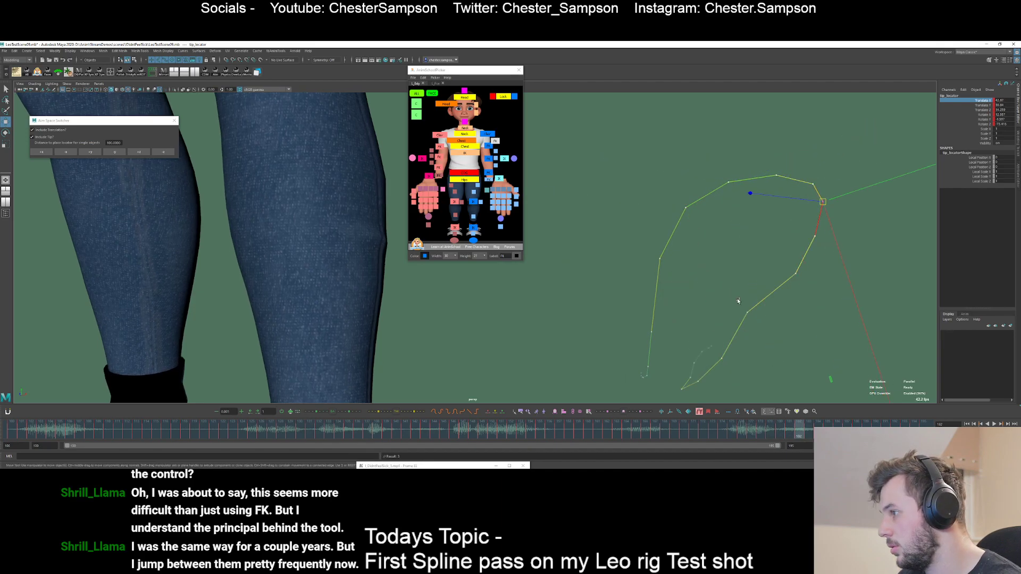
- Smooth the loop's descending outer side by nudging the aim locator from frame 183 to frame 186
key("alt+period")
key("alt+period")
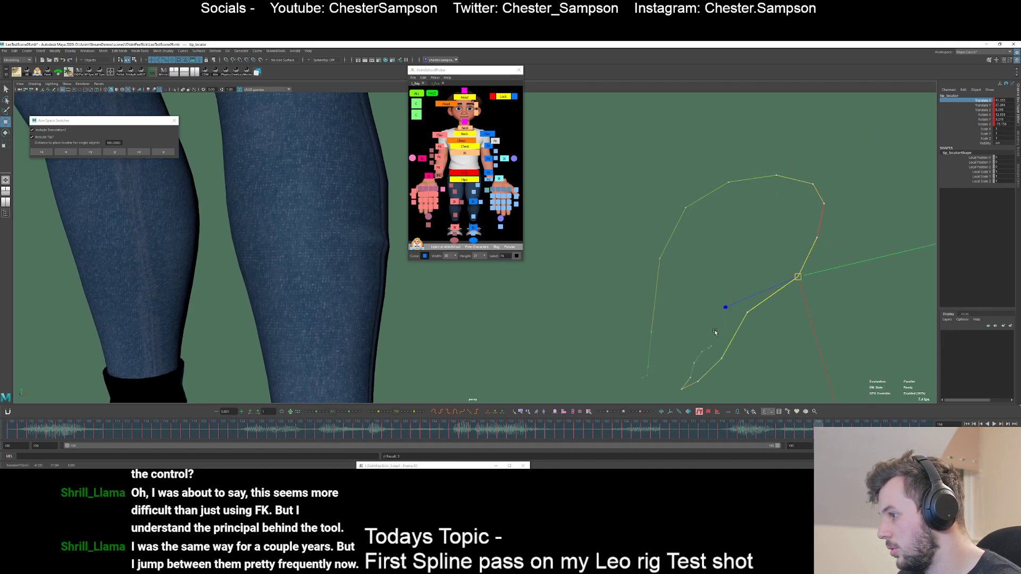
key("alt+period")
key("alt+period")
key("alt+period")
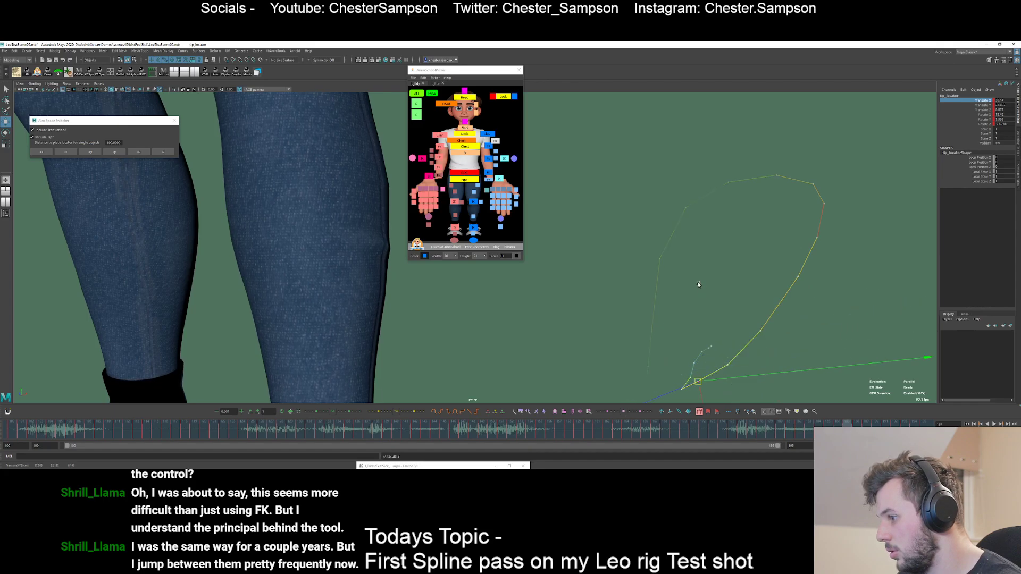
- Round the loop's lower end by nudging the aim locator on the frames after 187, working back to frame 187
key("alt+period")
key("alt+period")
key("alt+period")
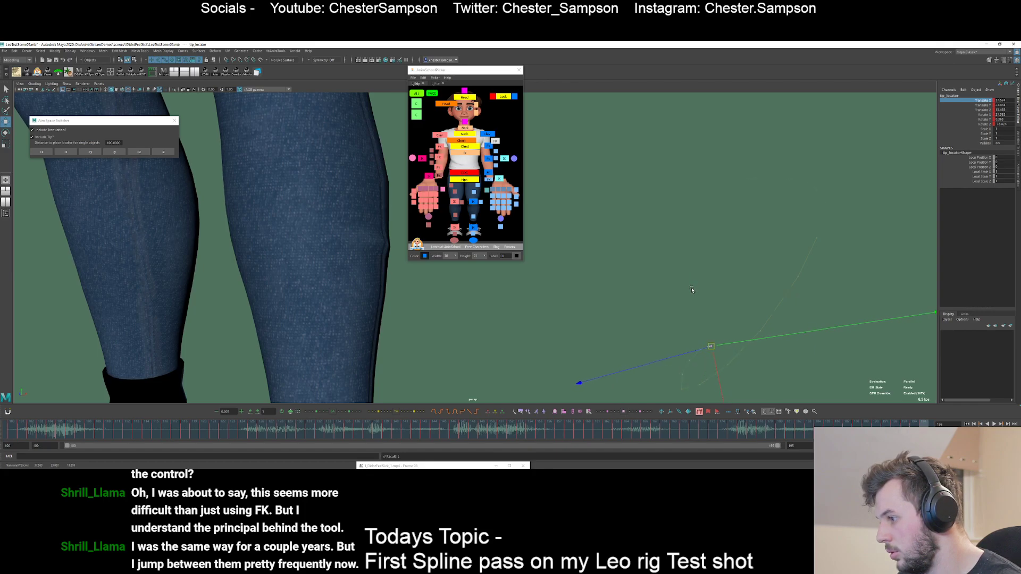
key("alt+comma")
key("alt+comma")
key("alt+comma")
key("alt+comma")
key("alt+comma")
key("alt+comma")
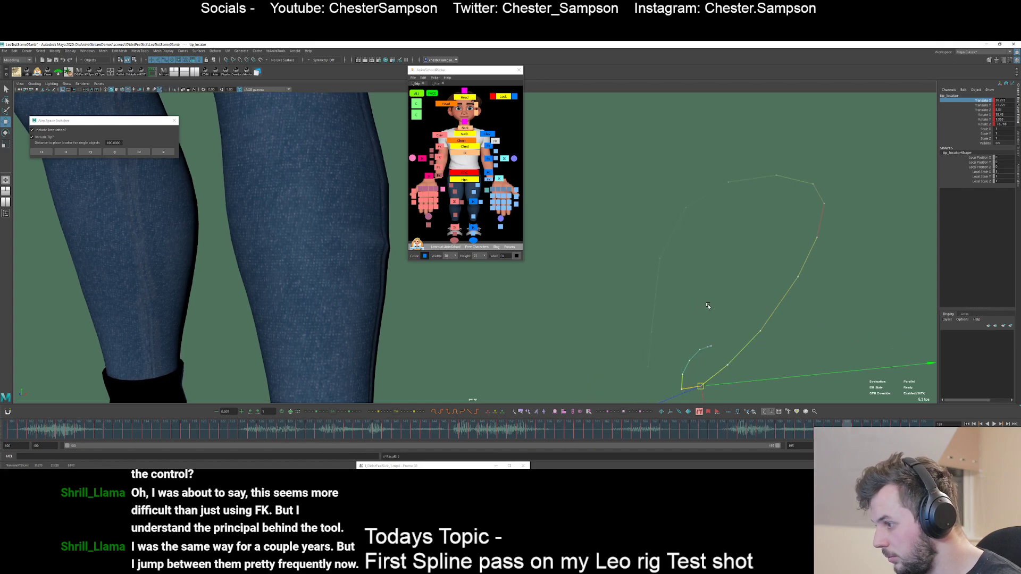
- Nudge the aim locator from frame 186 back to frame 183 to even the loop's outer side, and play the motion
key("alt+comma")
key("alt+comma")
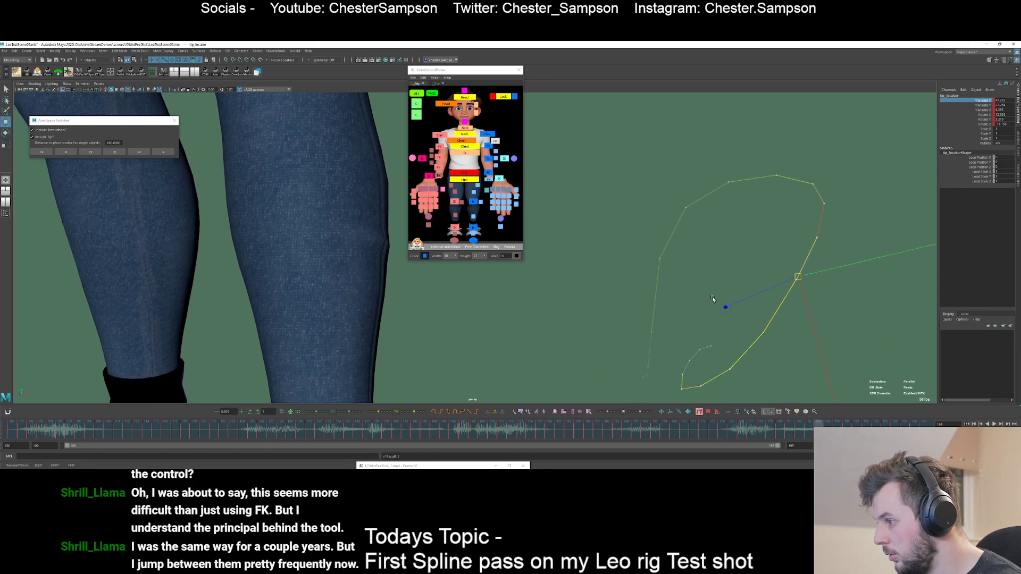
key("alt+comma")
key("alt+v")
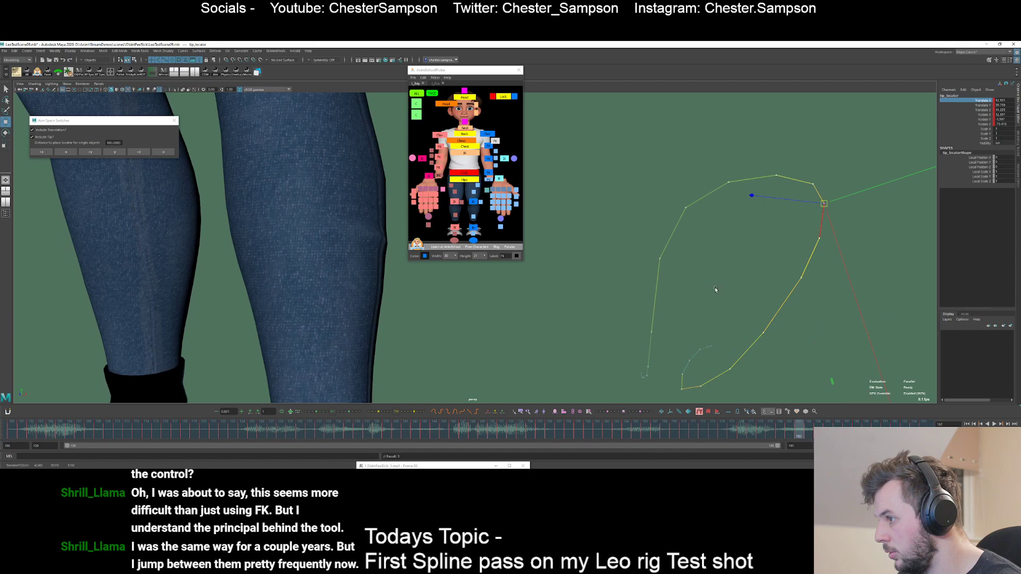
key("alt+v")
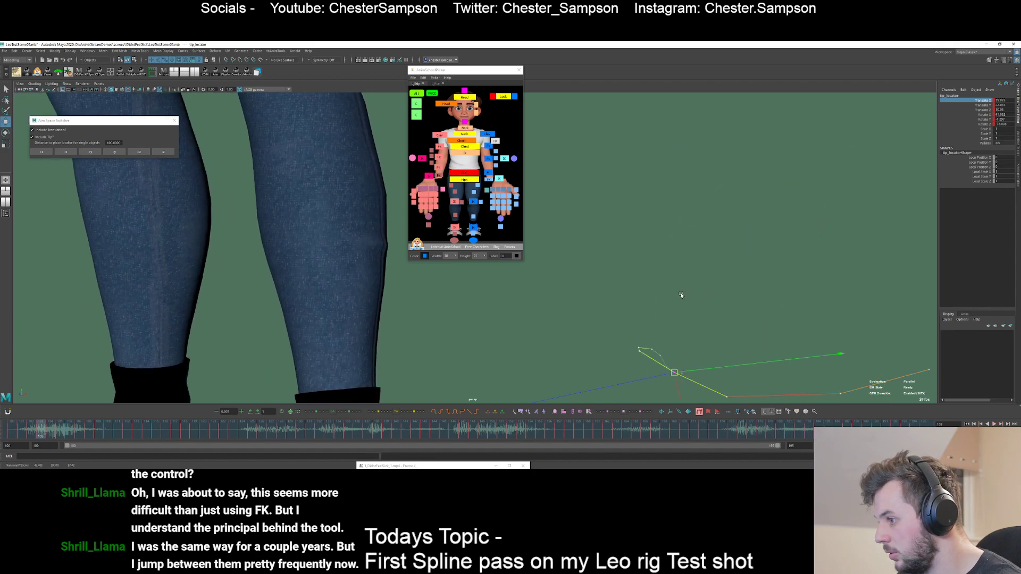
- Show the shot camera view beside the Graph Editor and play the animation to review the arm
right_click_drag(676, 300, 561, 186, "alt")
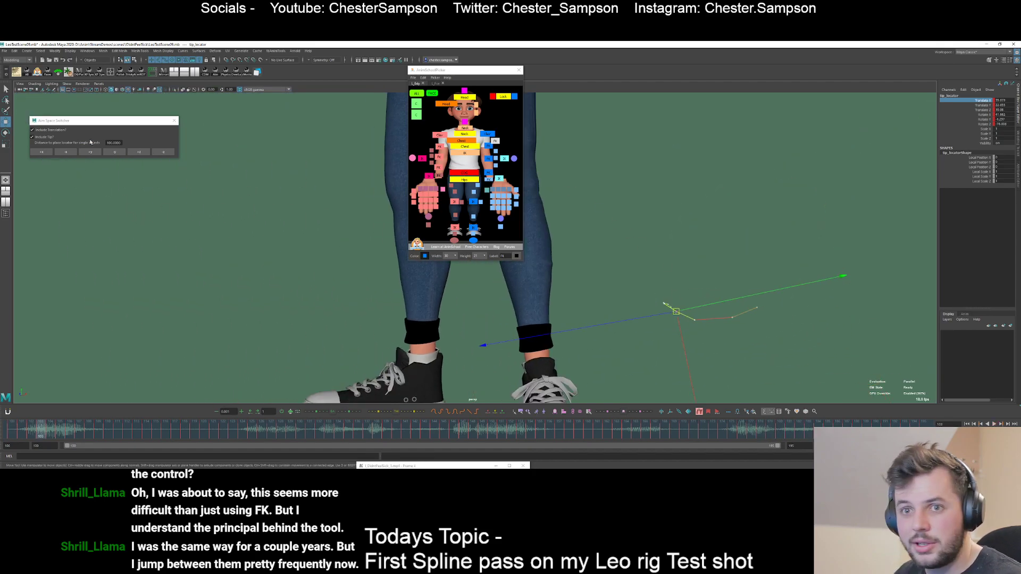
left_click(5, 202)
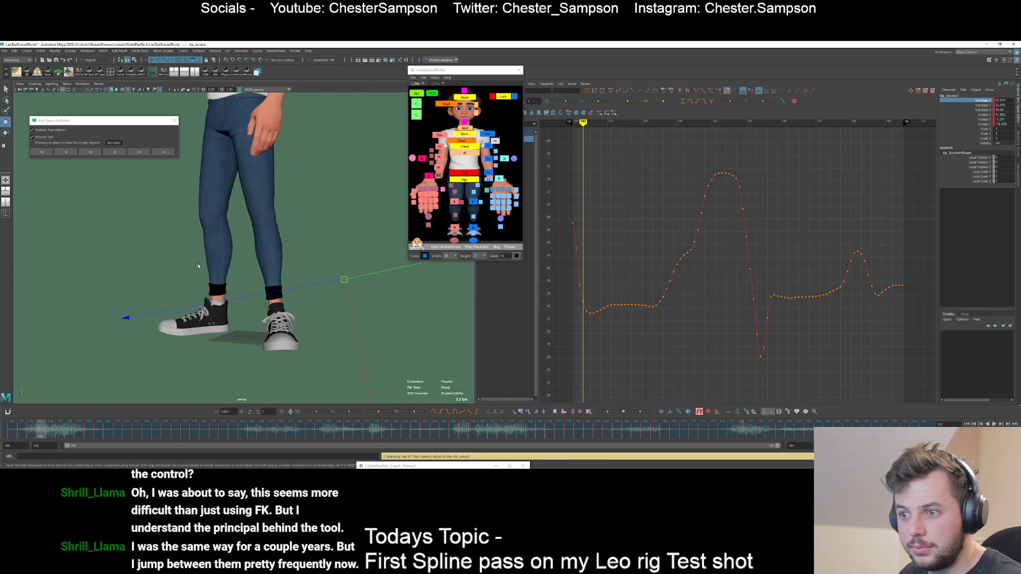
left_click(98, 84)
mouse_move(122, 96)
left_click(188, 109)
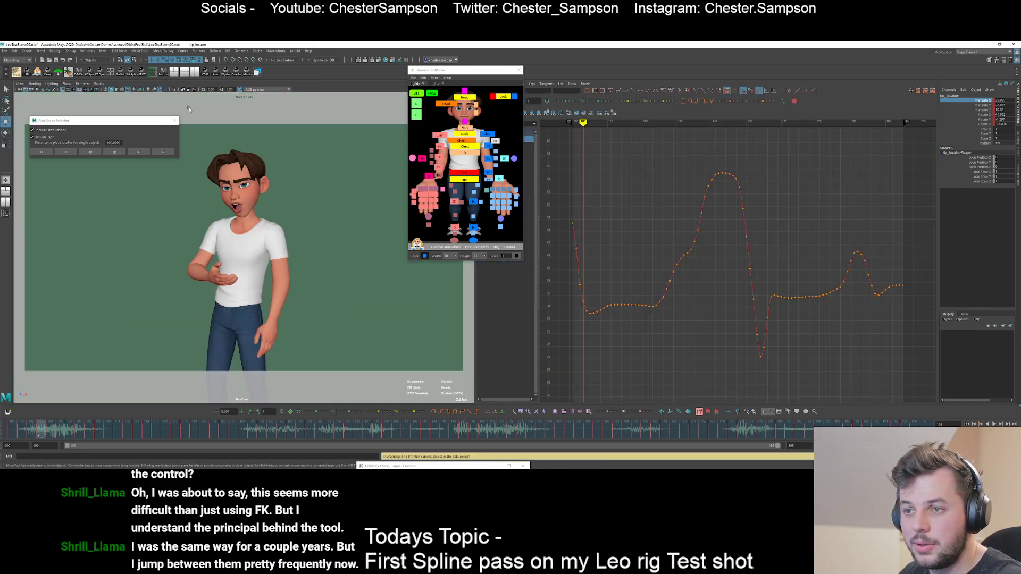
key("alt+v")
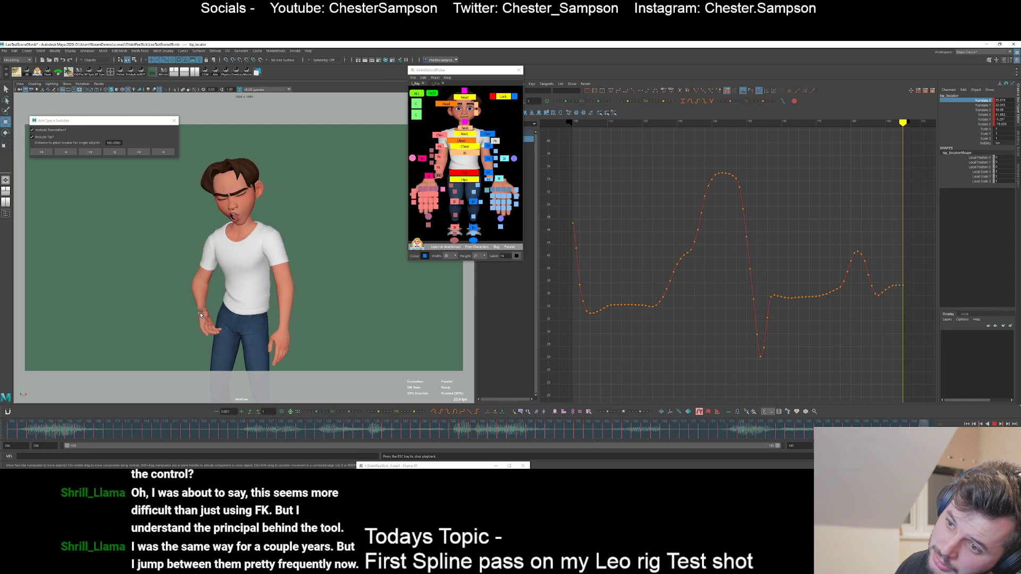
key("alt+v")
- Smooth the aim locator's Translate X keys between about frames 129 and 136
key("alt+period")
key("alt+period")
key("alt+period")
key("alt+period")
key("alt+period")
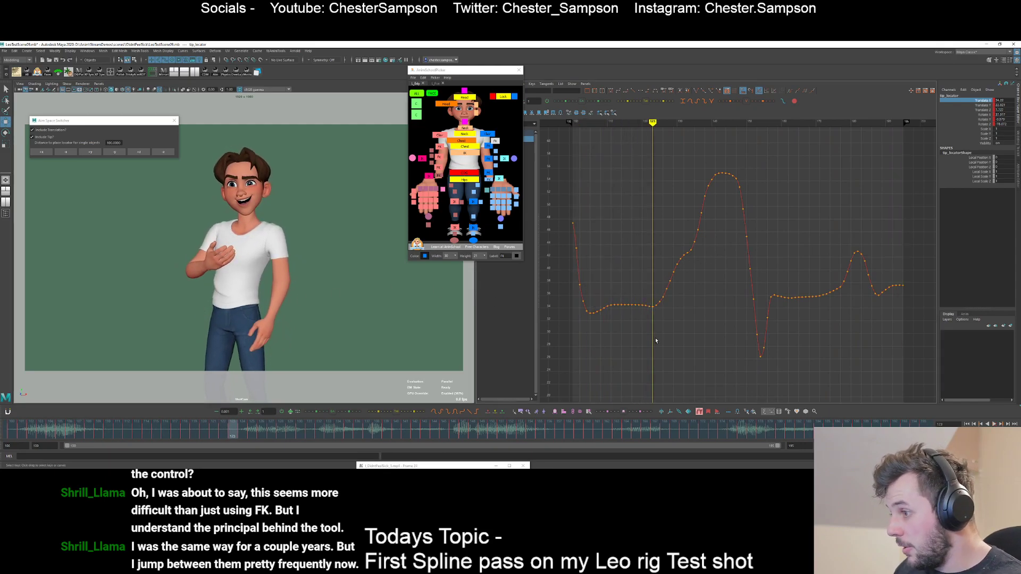
key("alt+period")
key("alt+period")
key("alt+period")
key("alt+period")
key("alt+period")
key("alt+period")
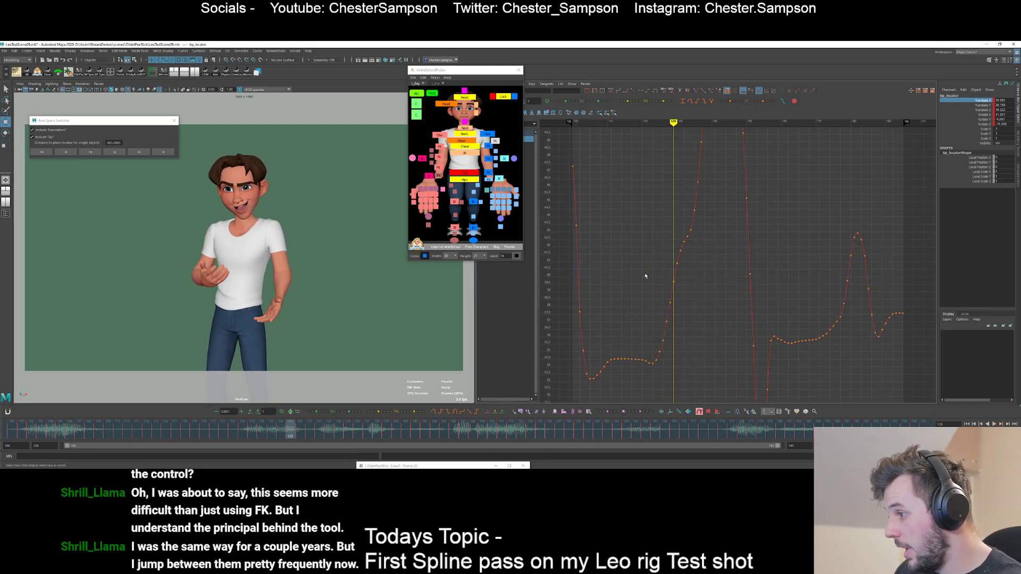
right_click_drag(645, 275, 640, 254, "alt")
middle_click_drag(640, 255, 689, 262, "alt")
key("alt+period")
key("alt+period")
left_click_drag(621, 225, 672, 256)
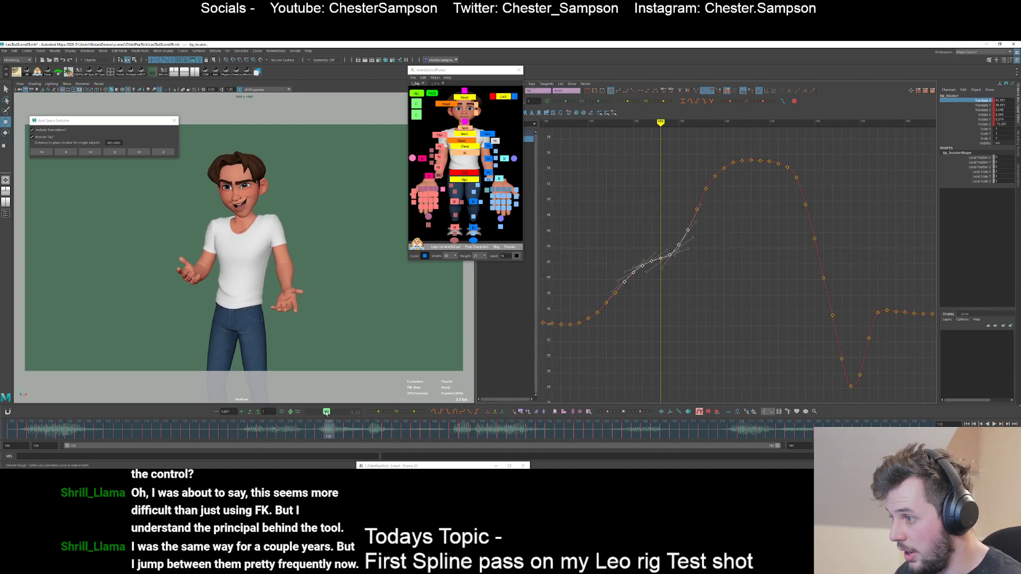
left_click(747, 210)
- Nudge the Translate X keys leading into the curve's peak, around frames 139 and 140, for a rounder approach
key("alt+period")
key("alt+period")
key("alt+period")
key("alt+period")
key("alt+period")
key("alt+period")
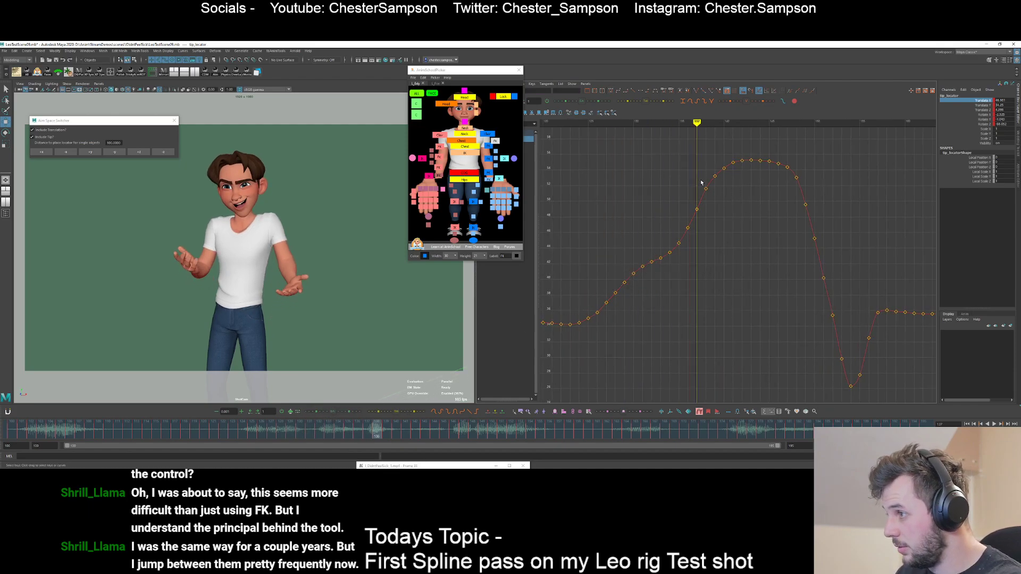
key("alt+period")
left_click_drag(719, 162, 732, 179)
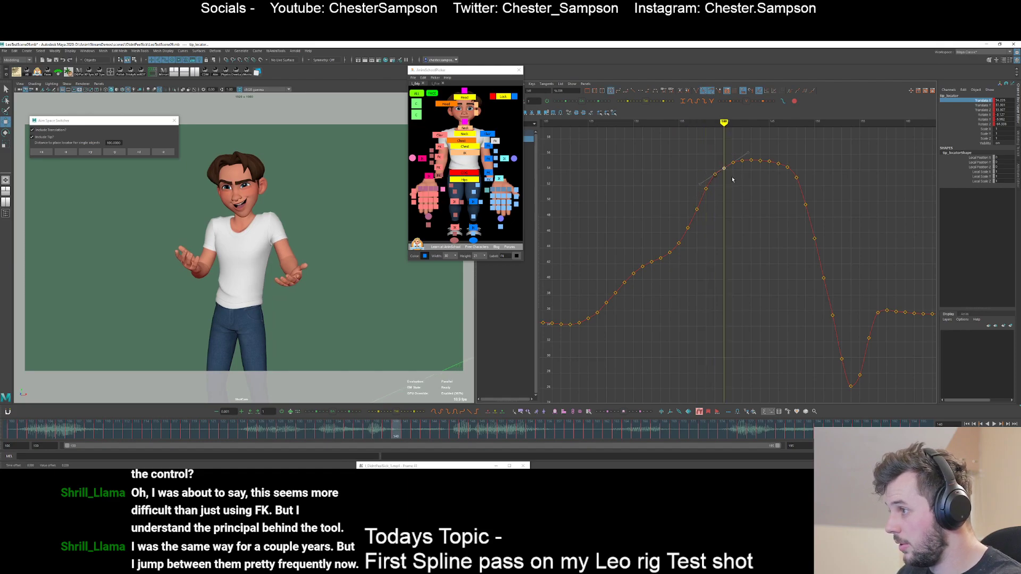
key("period")
key("period")
key("period")
key("period")
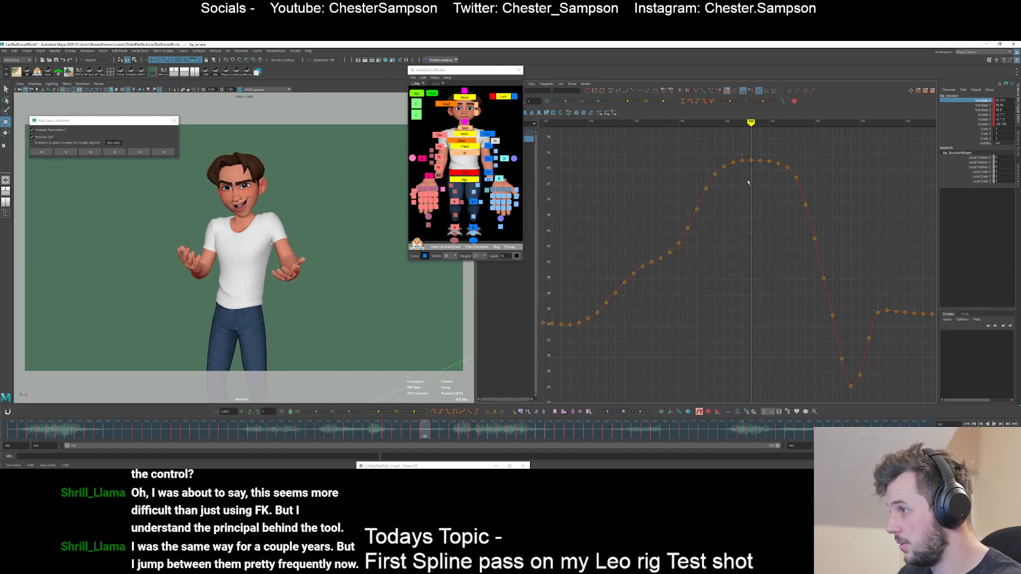
- Even out the steep Translate X drop after the peak by lowering the keys on frames 152 and 153
key("period")
key("period")
key("period")
key("period")
key("period")
key("period")
key("period")
key("period")
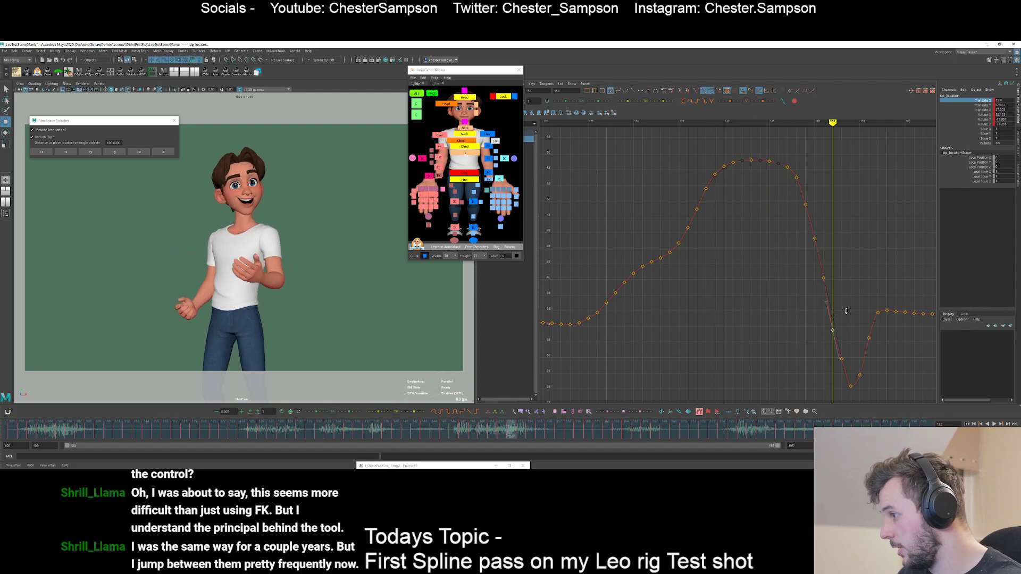
key("period")
key("period")
key("period")
key("period")
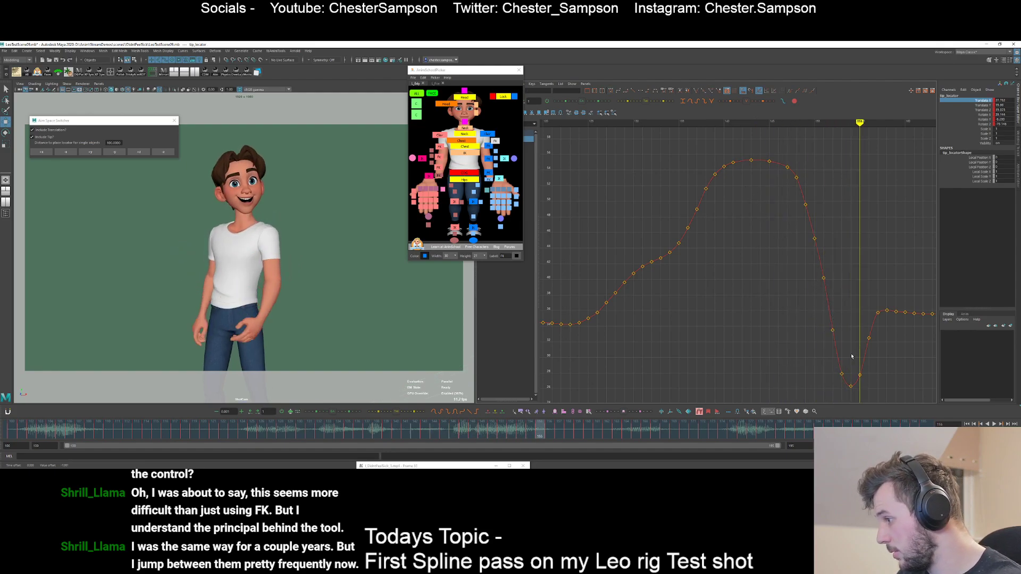
- Lower the Translate X key on frame 157 and smooth the keys after it into a gradual ease onto a plateau
key("period")
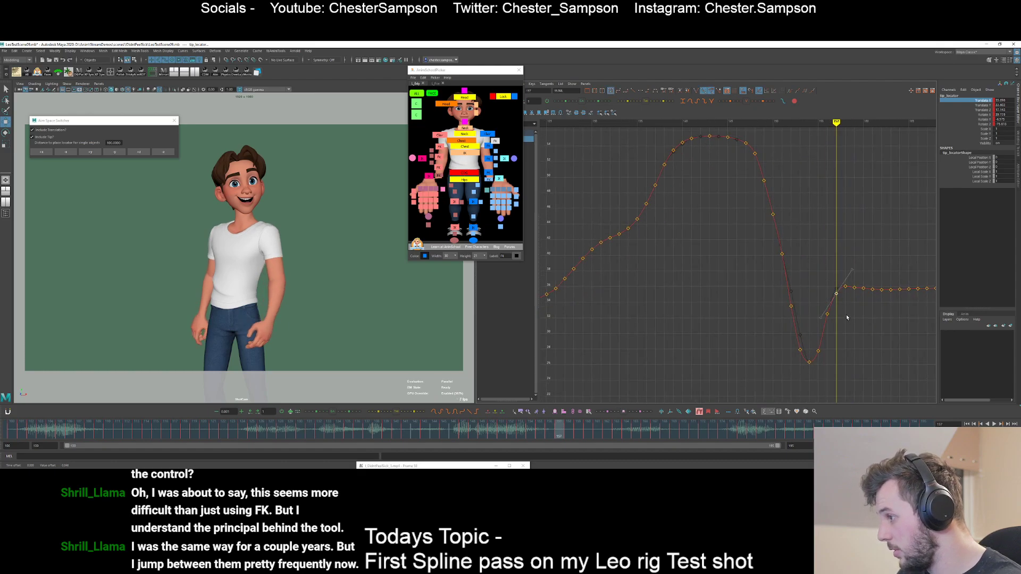
mouse_move(841, 331)
middle_mouse_down("alt")
mouse_move(789, 261)
mouse_move(760, 276)
middle_mouse_up("alt")
key("period")
key("period")
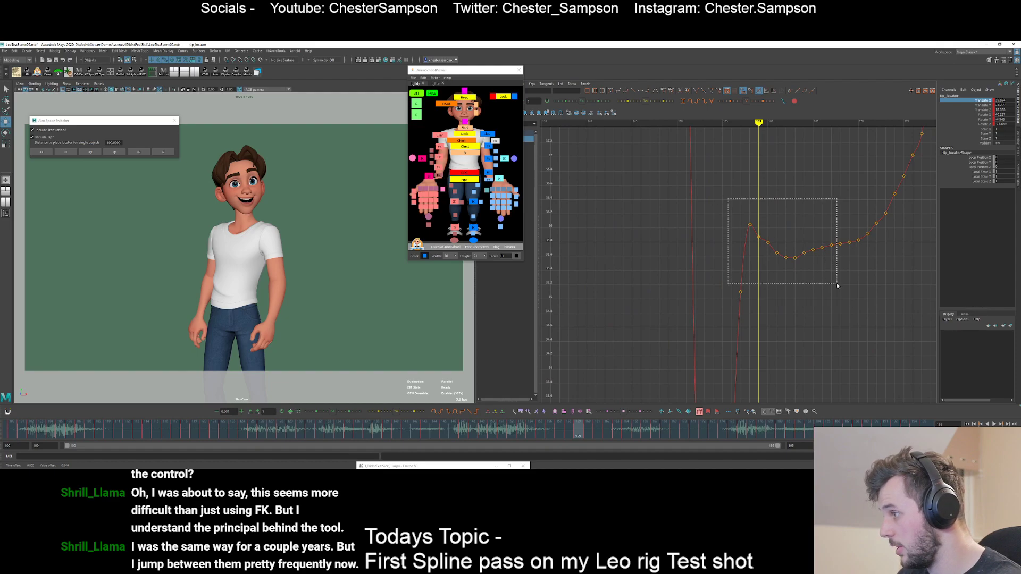
left_click_drag(837, 286, 853, 287)
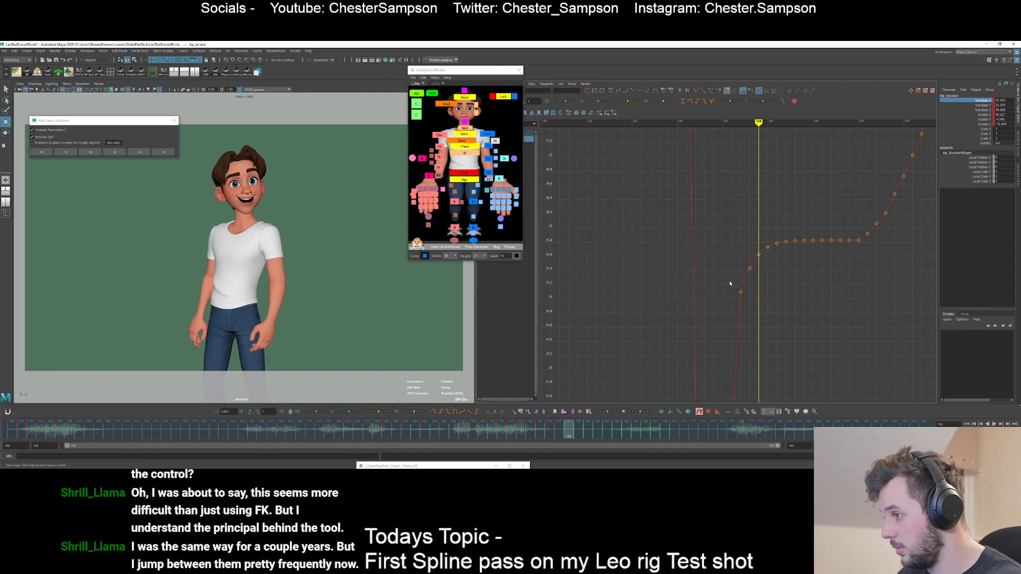
key("comma")
key("comma")
left_click_drag(731, 279, 757, 313)
middle_click_drag(757, 289, 758, 300)
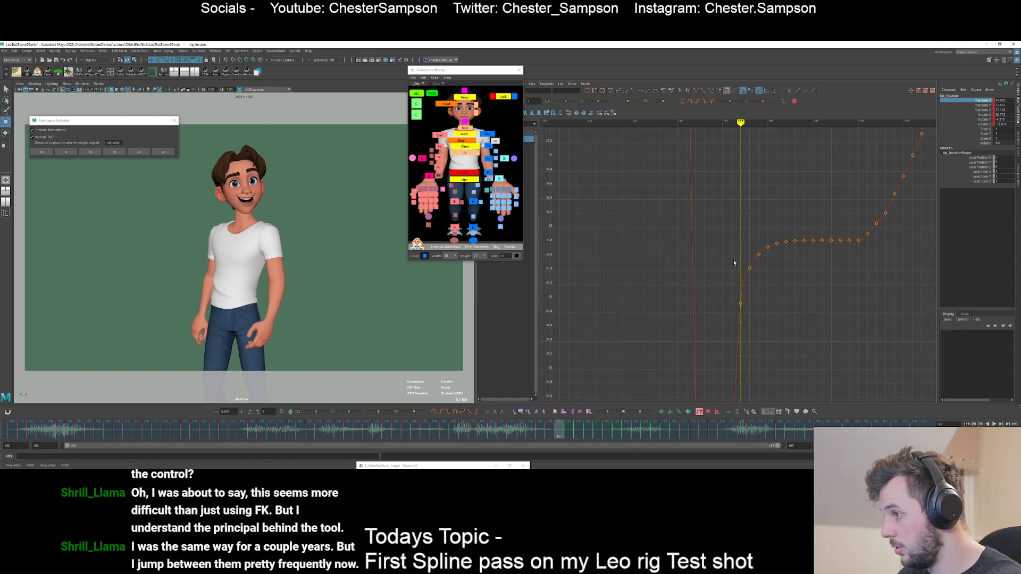
- Delete every second Translate X key along the plateau, from frame 159 to frame 167
key("period")
key("period")
key("period")
key("period")
key("Delete")
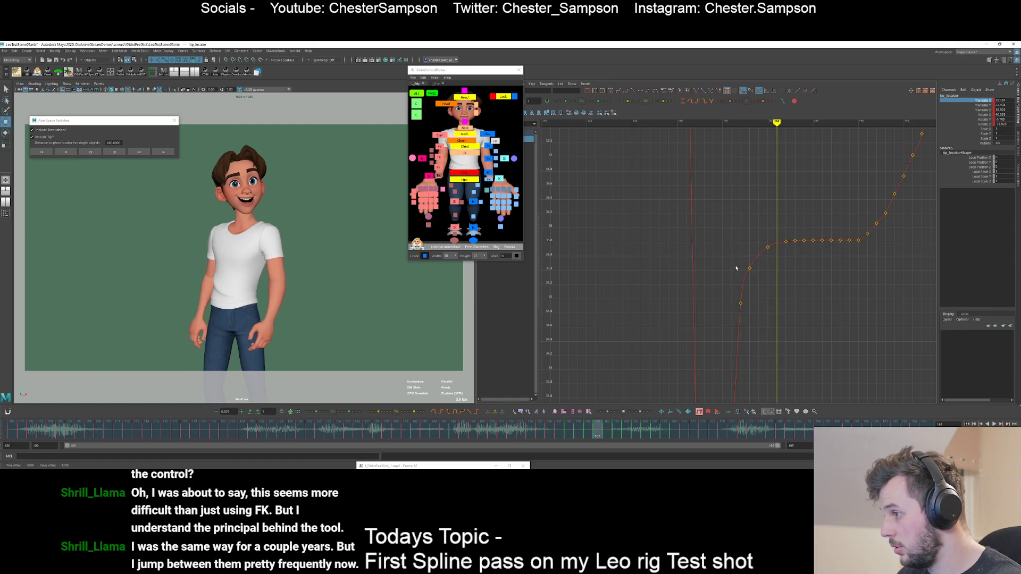
key("period")
key("period")
key("Delete")
key("period")
key("period")
key("Delete")
key("period")
key("period")
key("Delete")
key("period")
key("period")
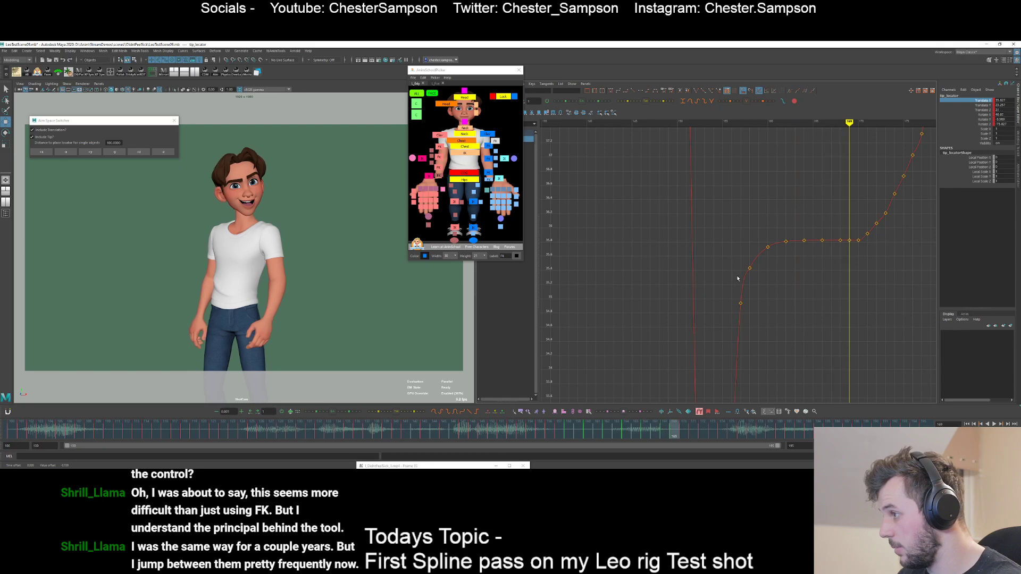
- Ease the Translate X rise by lowering the keys on frames 171, 173 and 175 and removing the alternate keys between them
key("period")
key("period")
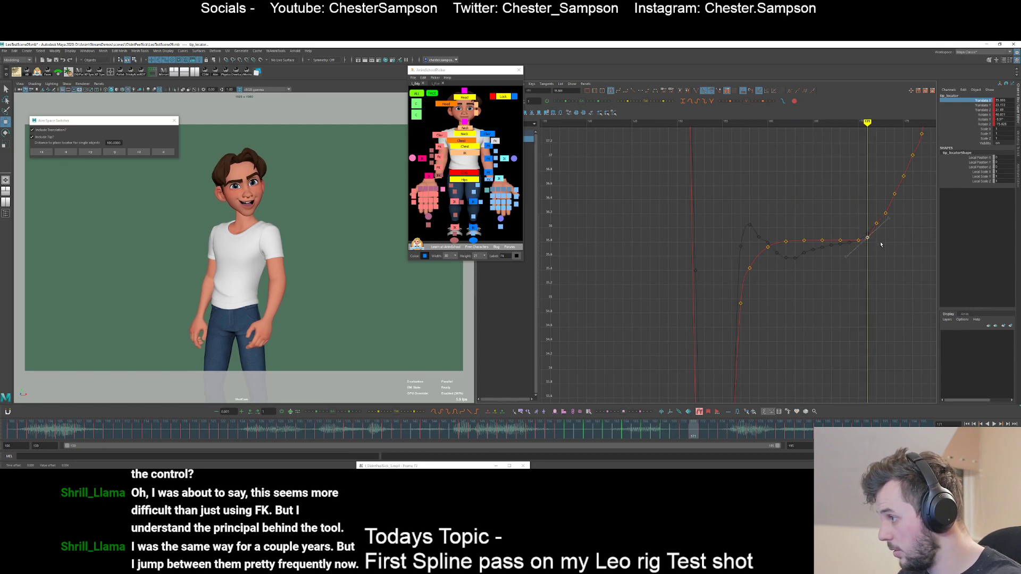
key("period")
left_click(891, 242)
right_click_drag(891, 242, 835, 237, "alt")
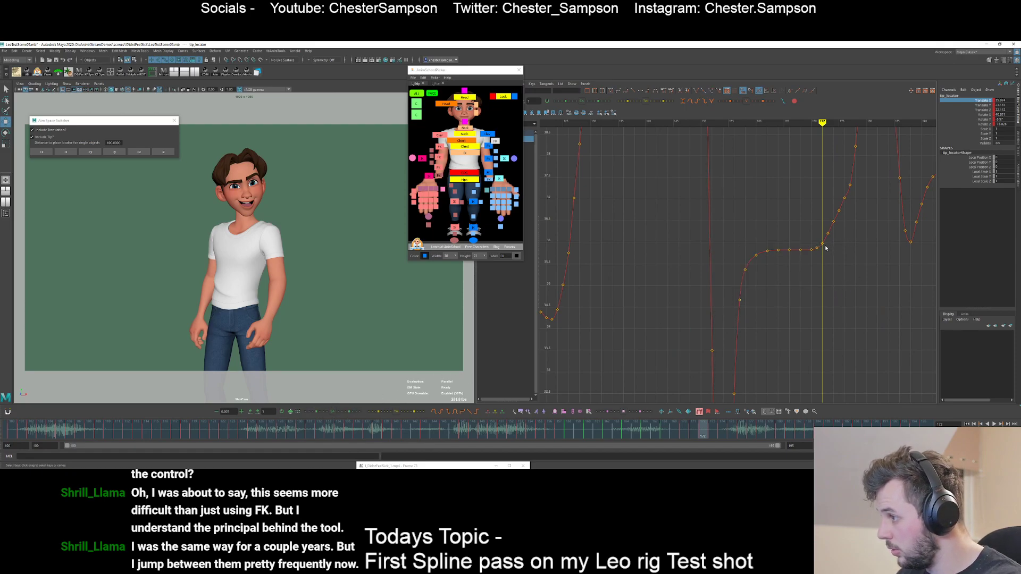
key("period")
key("period")
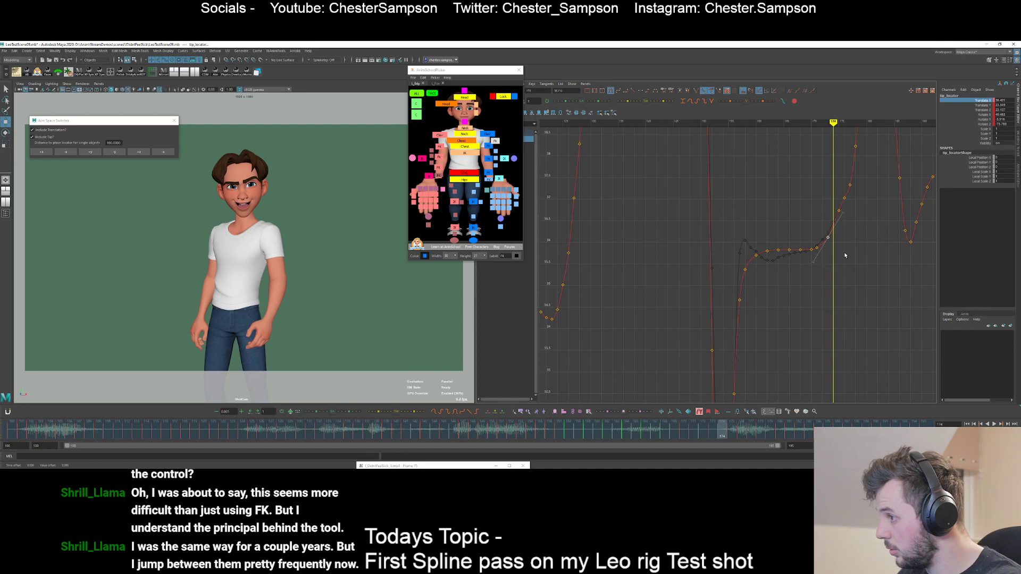
key("period")
key("period")
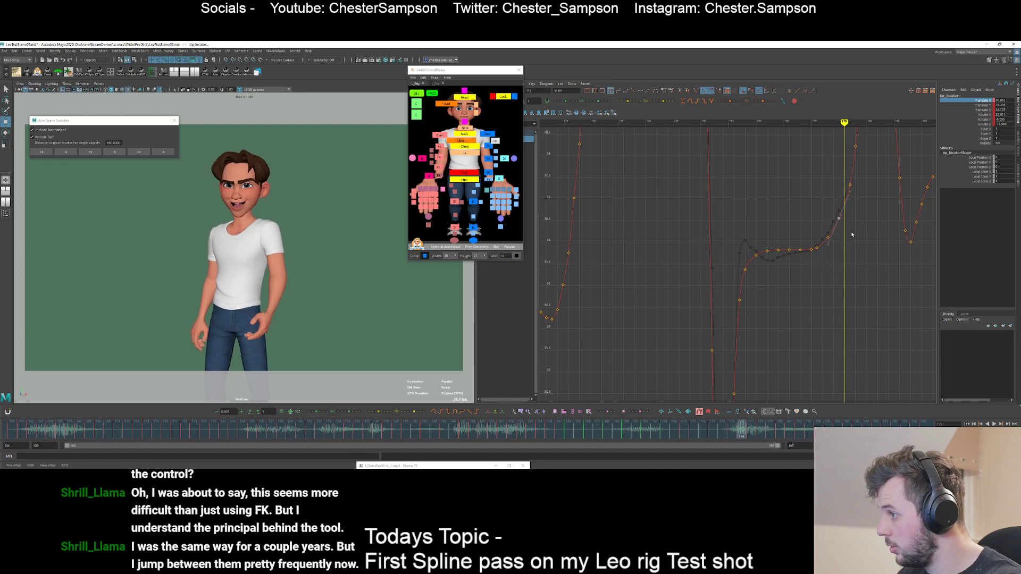
- Examine the Translate X curve frame by frame from frame 176 to frame 184, through its last peak
middle_click_drag(850, 228, 814, 269, "alt")
key("f")
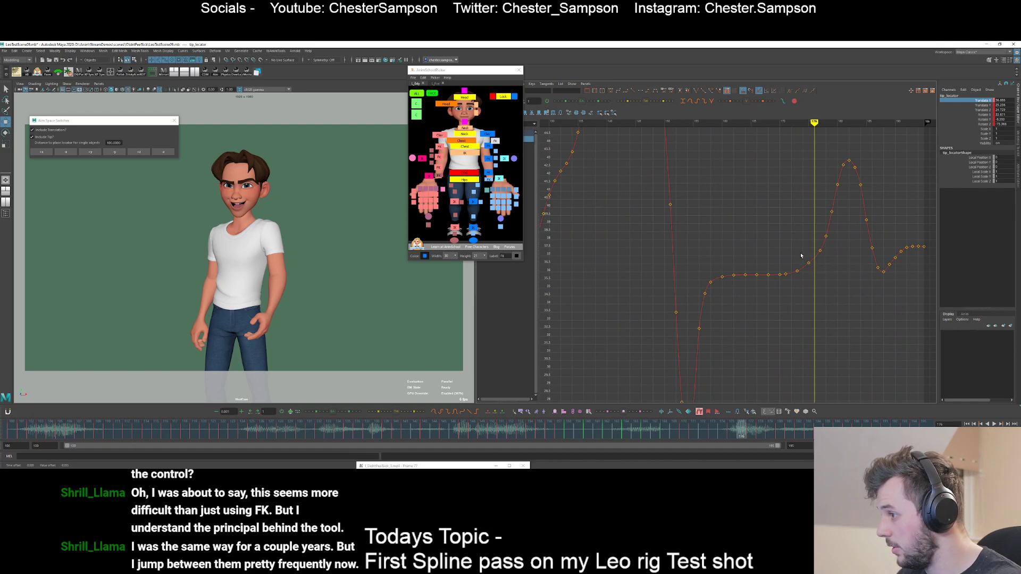
middle_click_drag(818, 258, 769, 307, "alt")
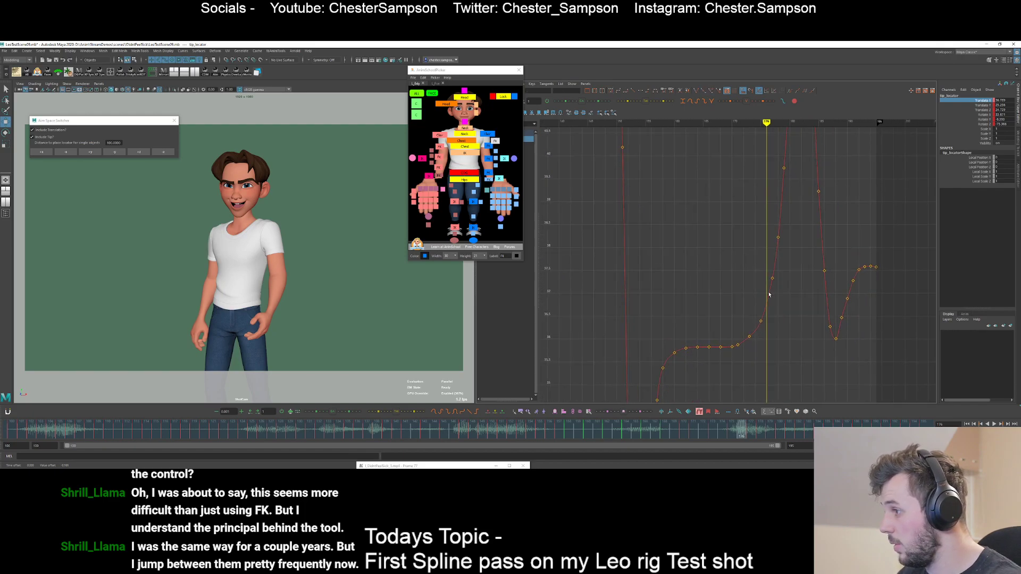
key("period")
key("period")
right_click_drag(761, 260, 732, 224, "alt")
middle_click_drag(731, 223, 722, 230, "alt")
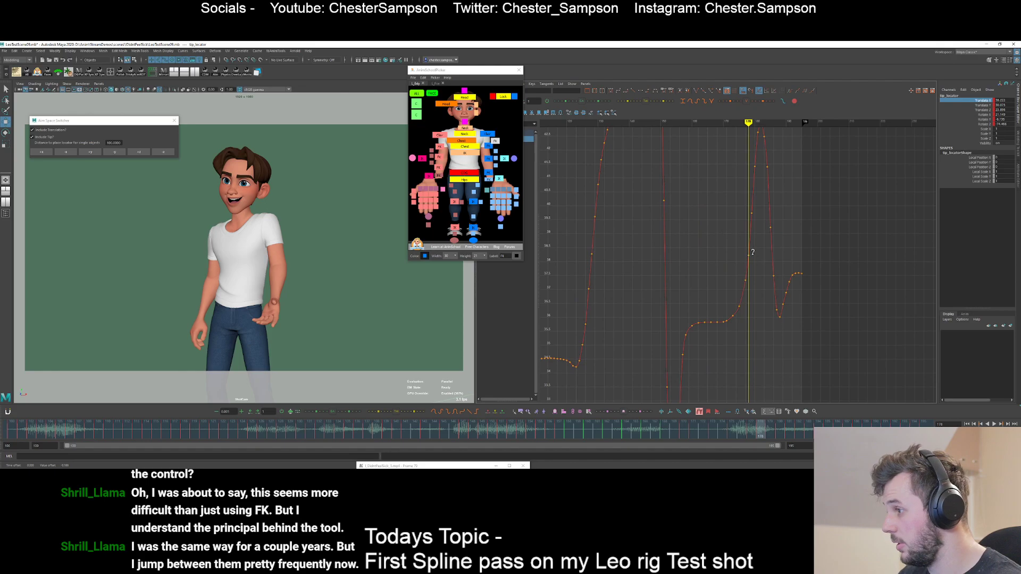
right_click_drag(753, 252, 769, 262, "alt")
key("period")
key("period")
key("period")
key("period")
key("period")
key("period")
key("period")
key("period")
key("period")
key("period")
key("period")
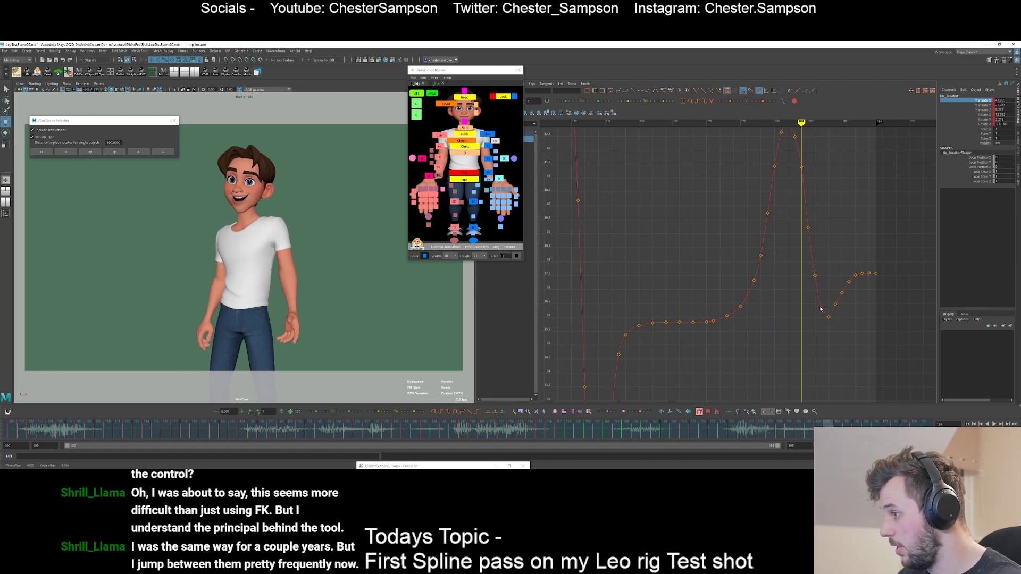
- Refine the final Translate X keys from about frame 188 by smoothing and thinning them, and undo the last key removal
mouse_move(829, 298)
left_mouse_down()
mouse_move(841, 310)
mouse_move(858, 297)
left_mouse_up()
key("period")
key("period")
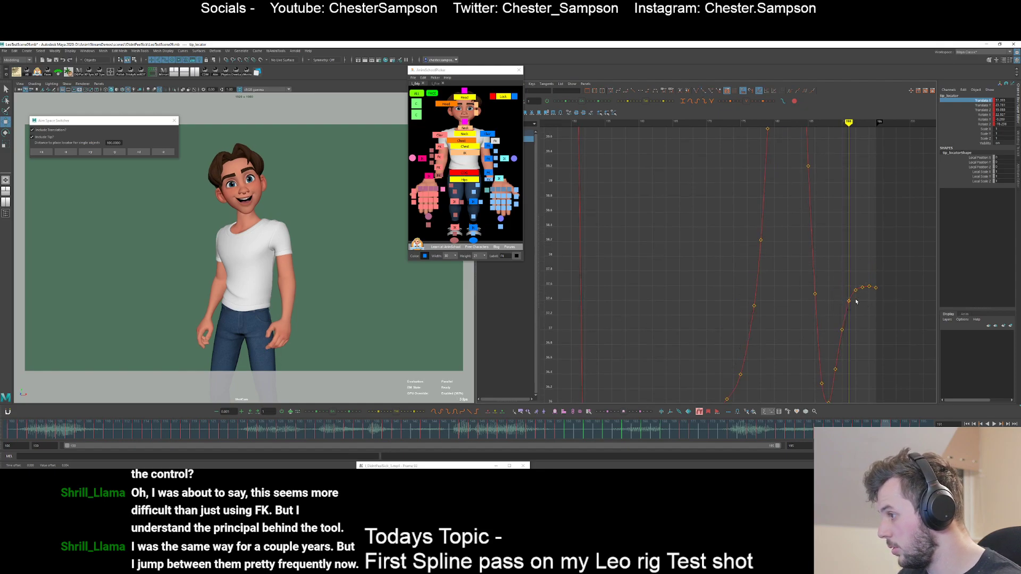
key("period")
key("Delete")
key("period")
key("comma")
key("comma")
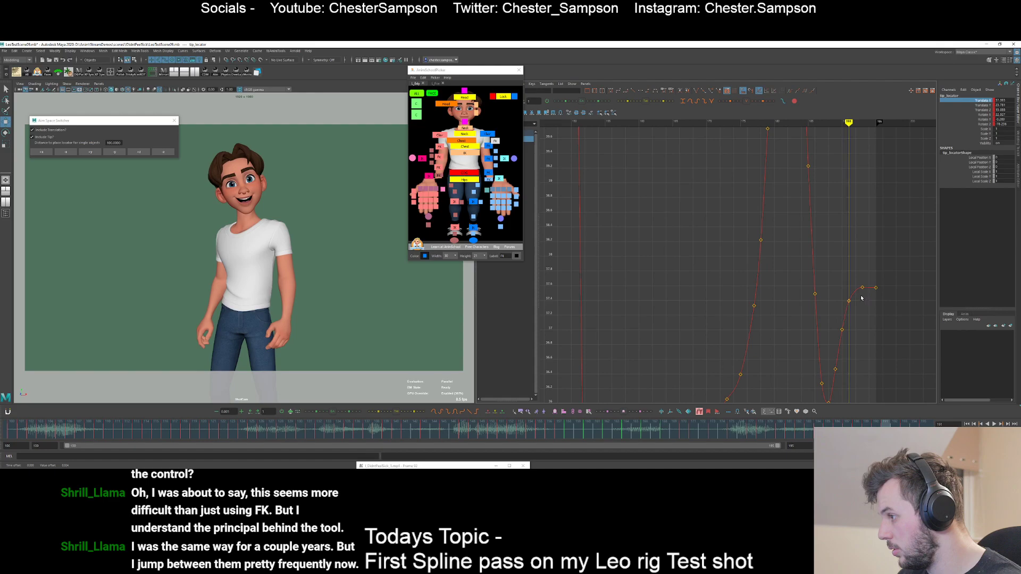
key("ctrl+z")
key("ctrl+z")
- Examine the aim locator's Translate Y and Translate Z curves and play the shot
key("comma")
key("comma")
key("comma")
key("comma")
key("comma")
key("comma")
key("comma")
key("comma")
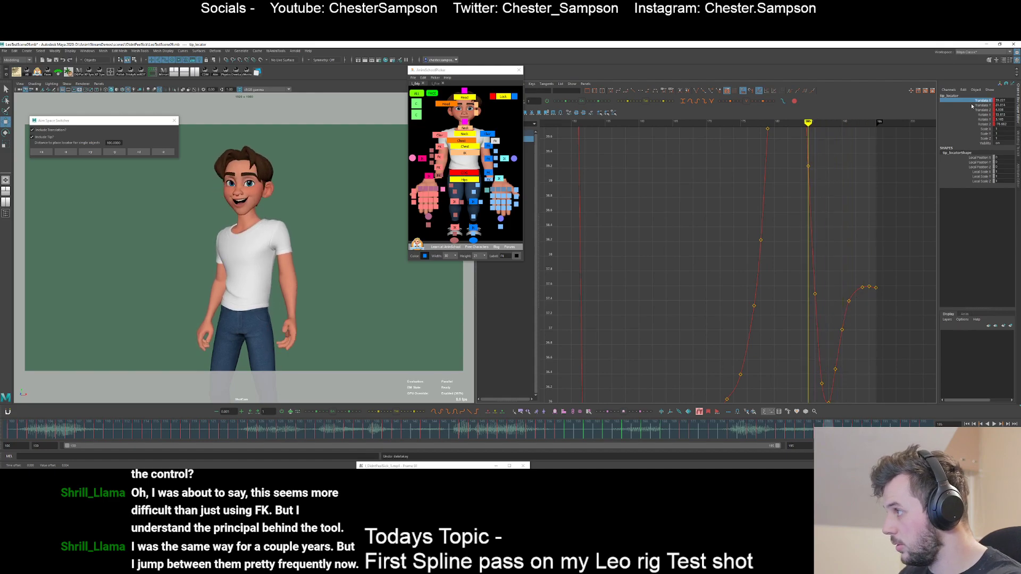
left_click(979, 104)
middle_click_drag(703, 262, 855, 280, "alt")
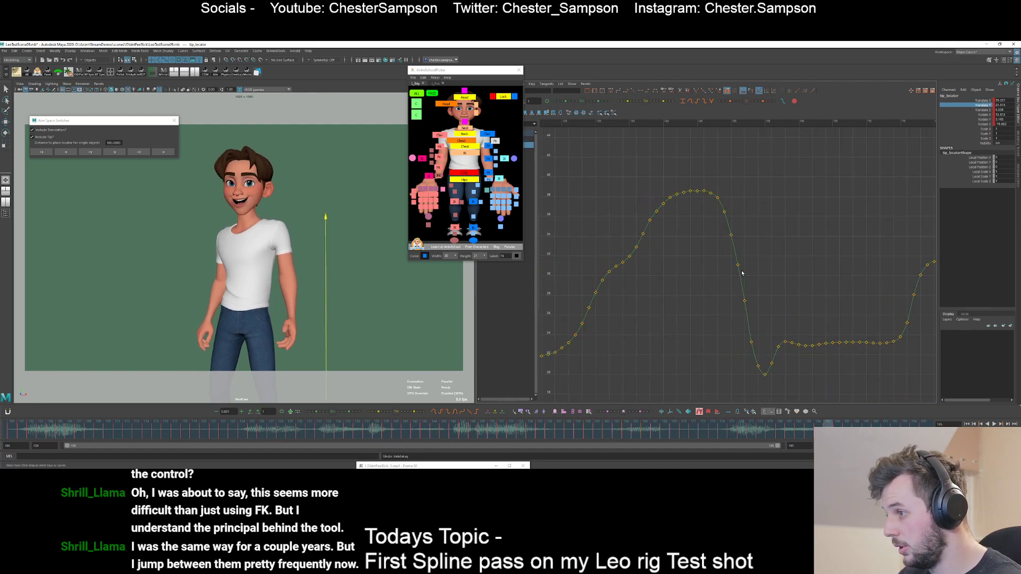
right_click_drag(851, 278, 726, 253, "alt")
left_click(980, 110)
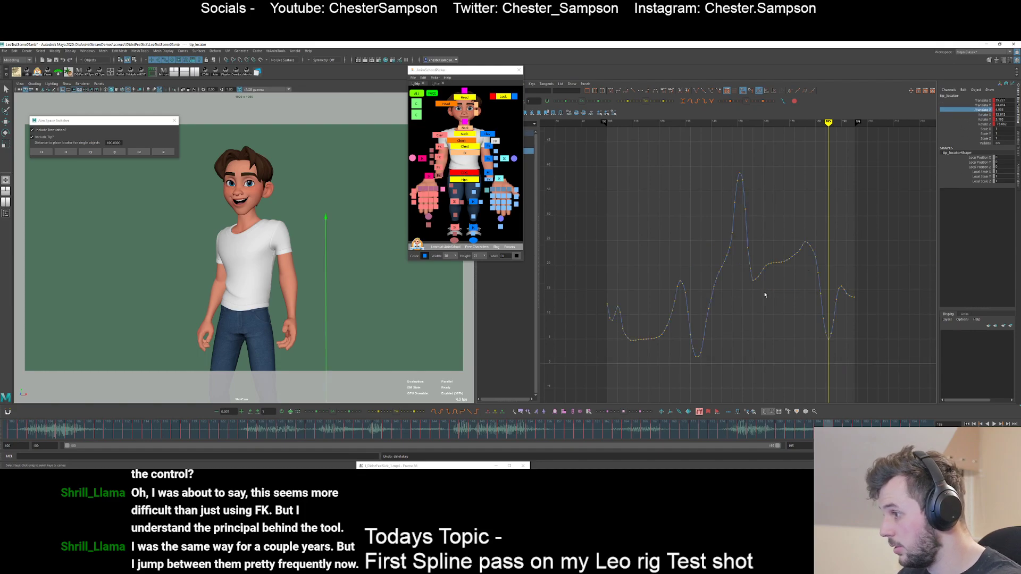
key("alt+v")
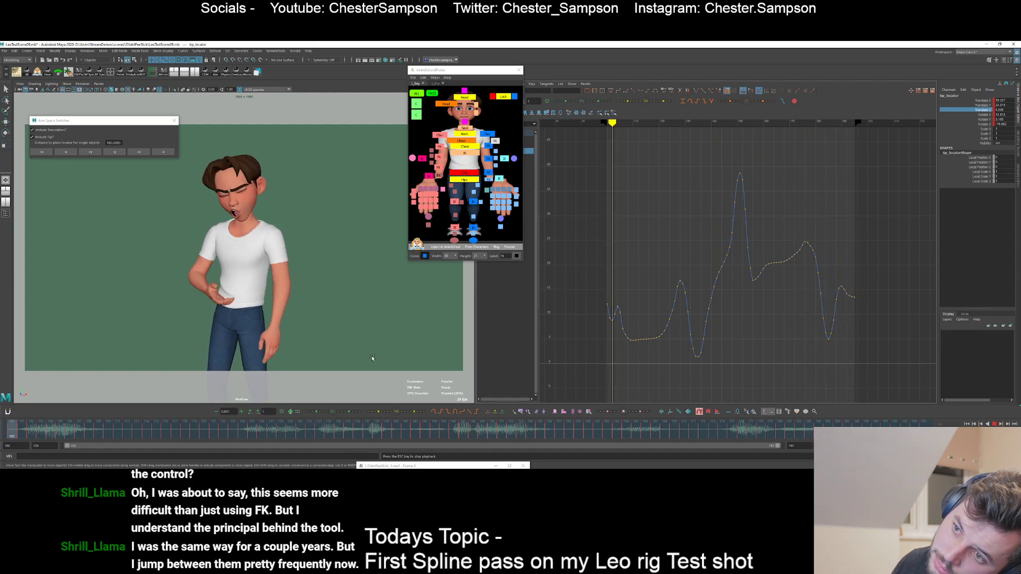
- Compare the curves of the left upper arm's FK control and the aim locator, and save the scene
left_click(369, 316)
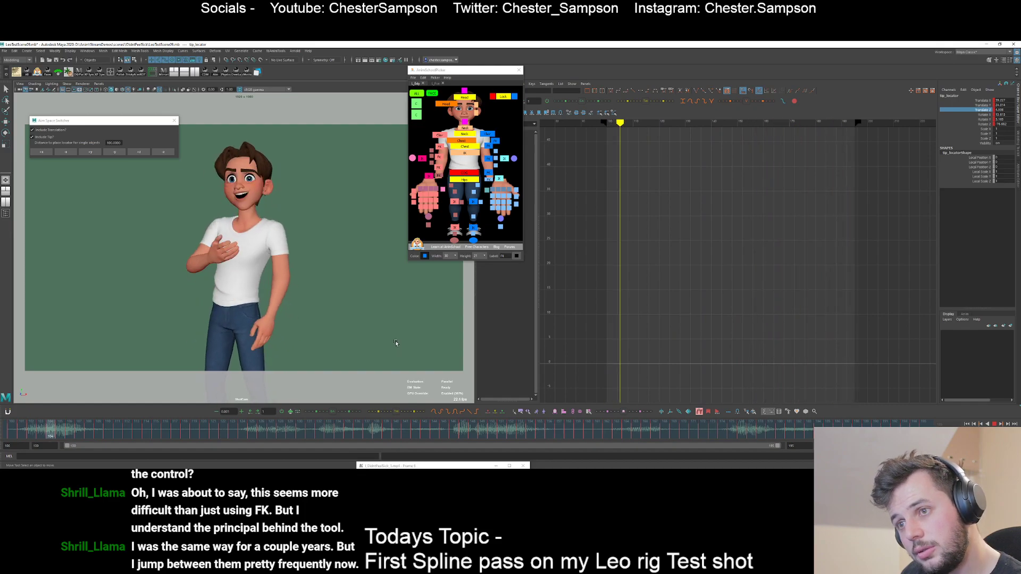
key("alt+v")
left_click(488, 145)
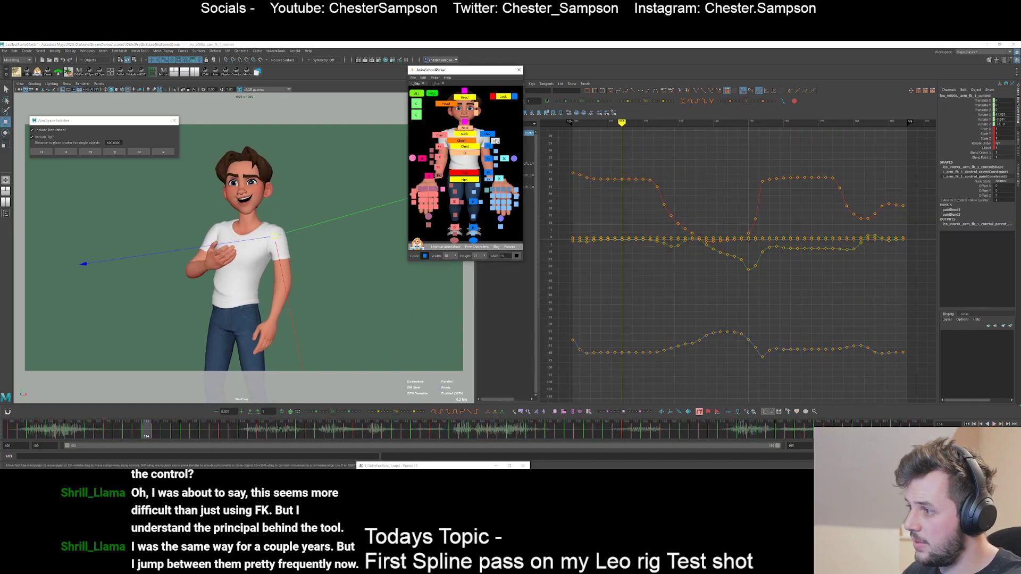
left_click(497, 141)
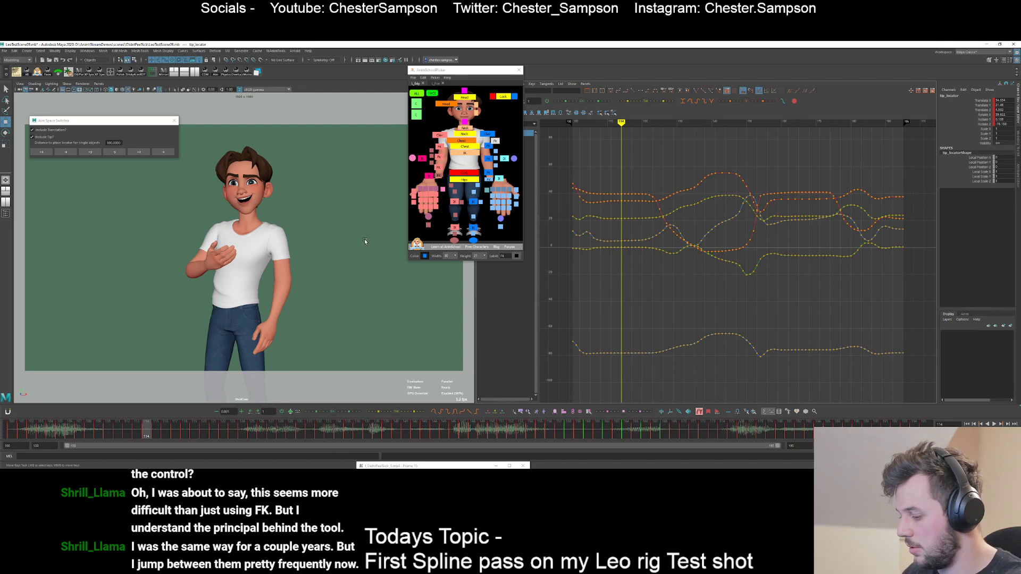
key("ctrl+s")
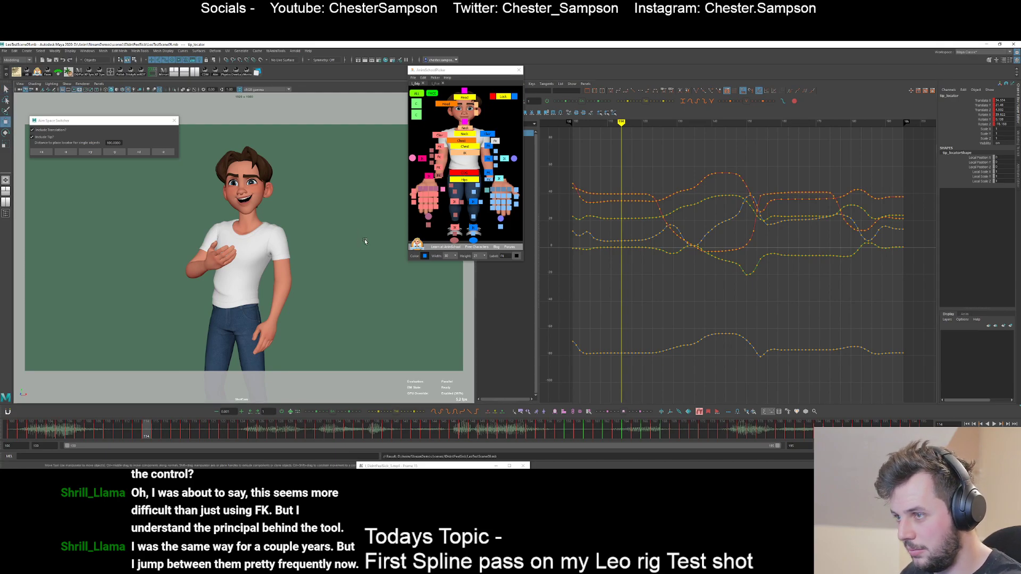
- Examine the left upper arm FK control's curves against the aim locator's curves while playing the shot
key("w")
left_click(390, 185)
left_click(496, 141)
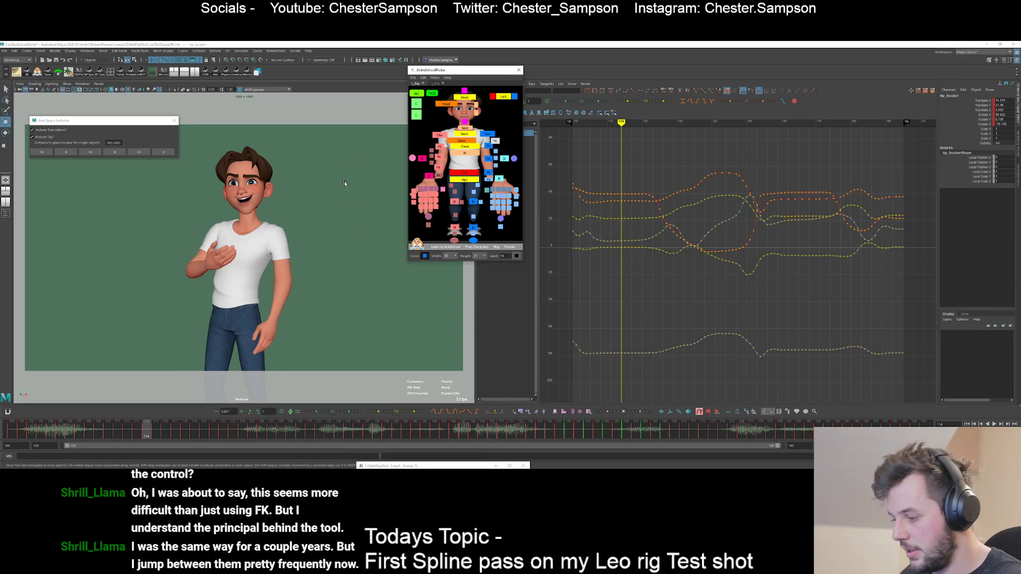
left_click(330, 203)
left_click(486, 146)
key("alt+v")
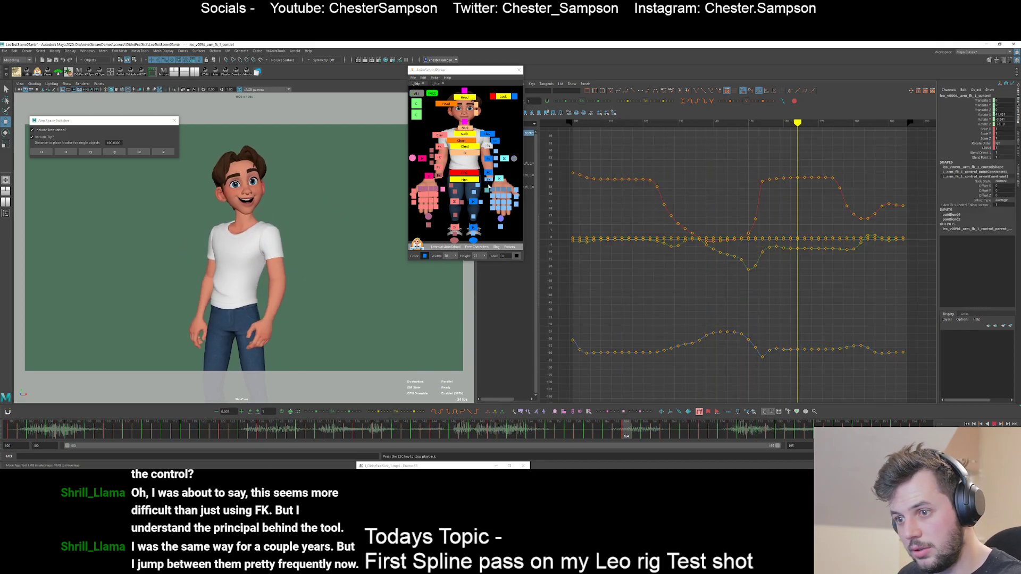
key("alt+v")
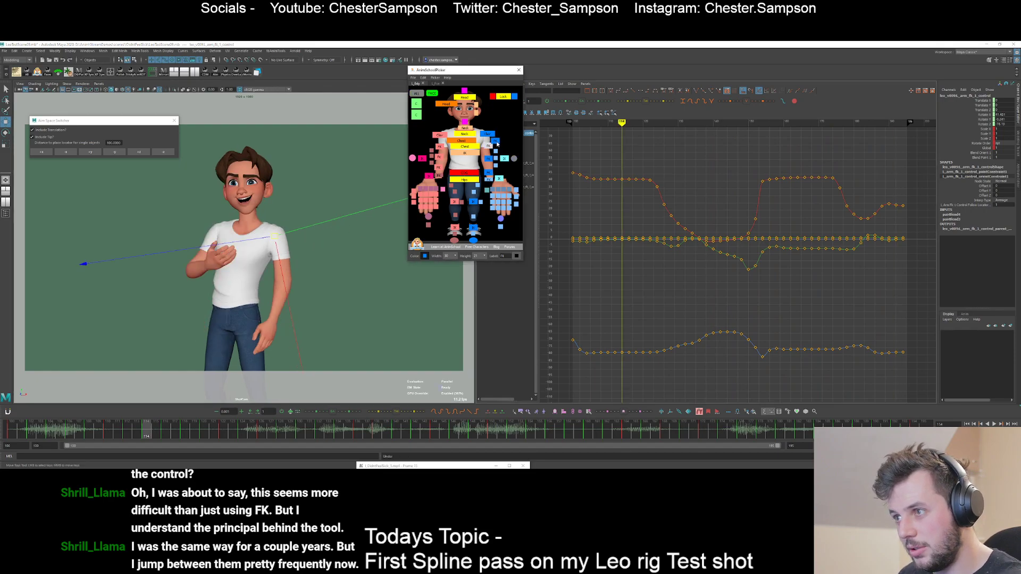
key("alt+v")
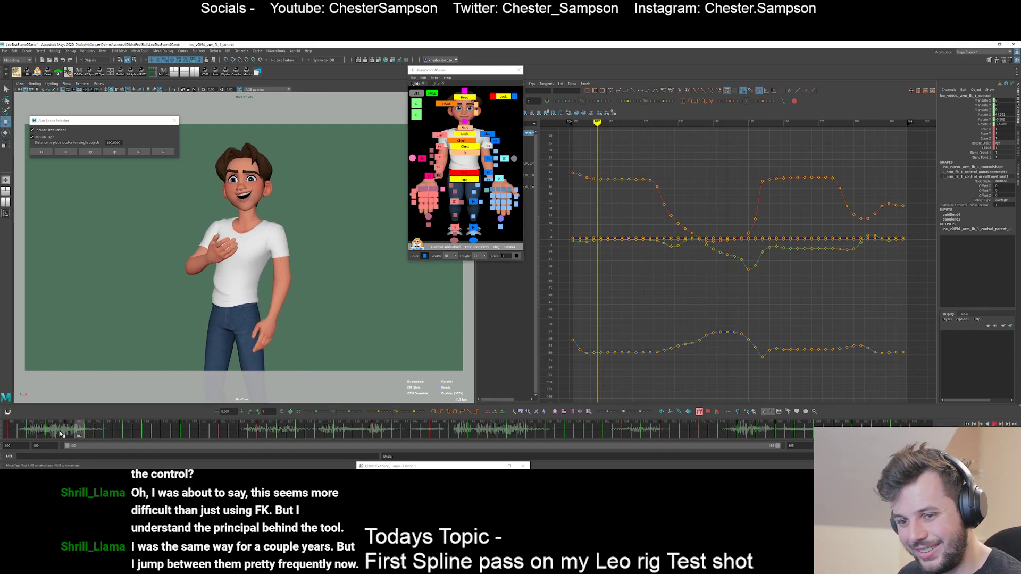
key("alt+v")
- Return to the aim locator and play the shot with its curves shown
key("ctrl+z")
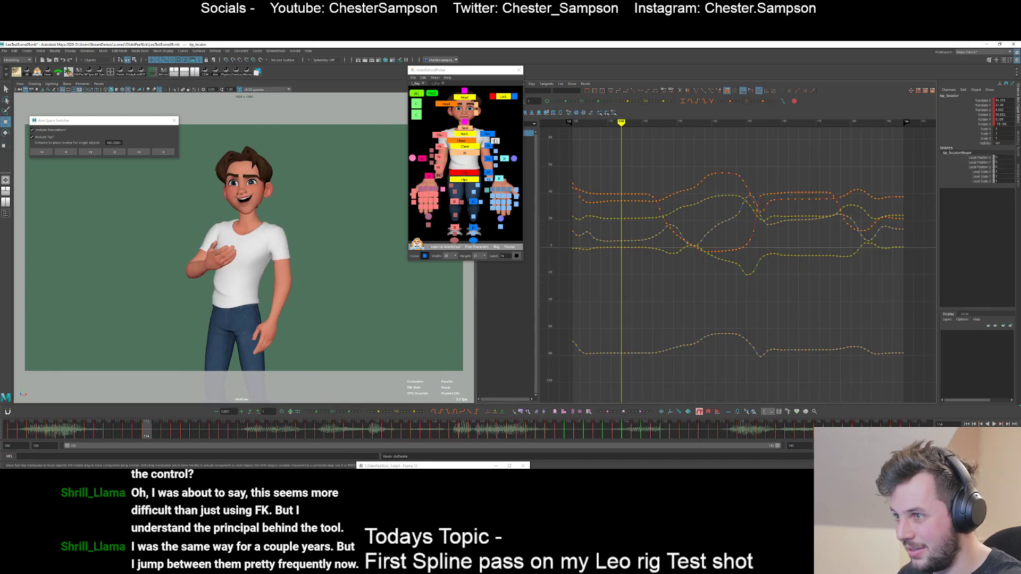
left_click(494, 141)
key("alt+v")
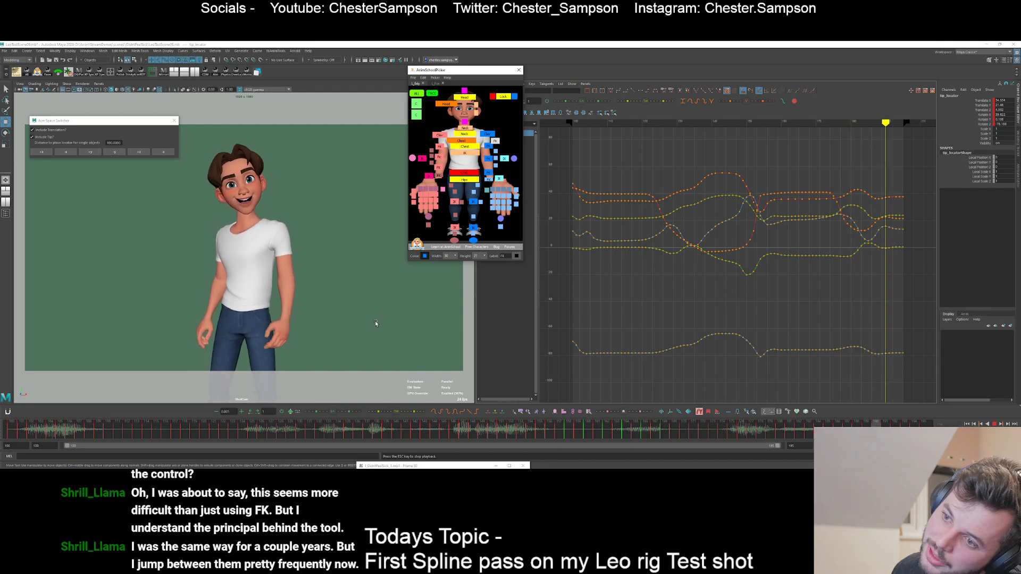
key("alt+v")
- Examine the left forearm FK control's curves during playback and reselect the aim locator
left_click(487, 160)
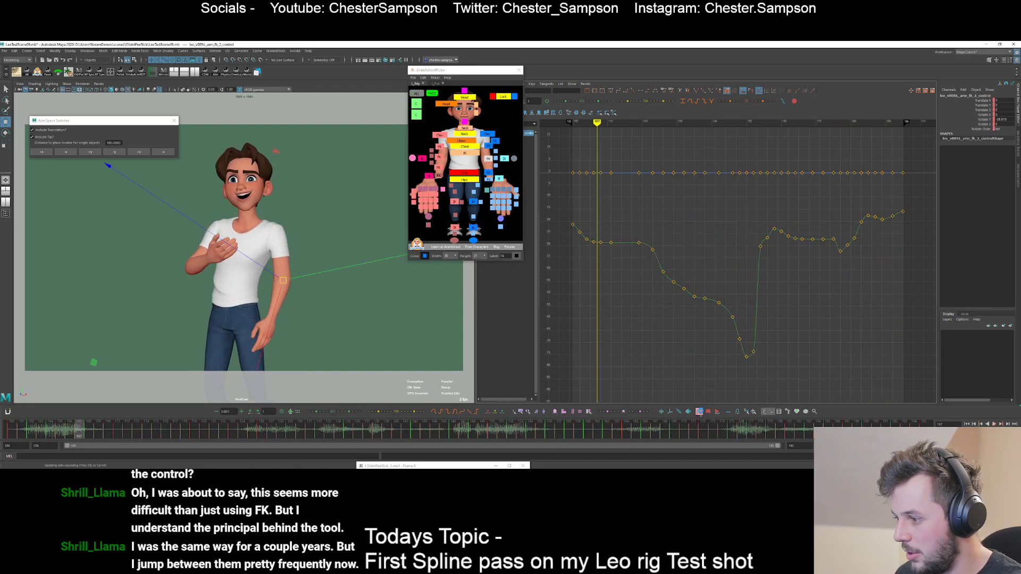
key("alt+v")
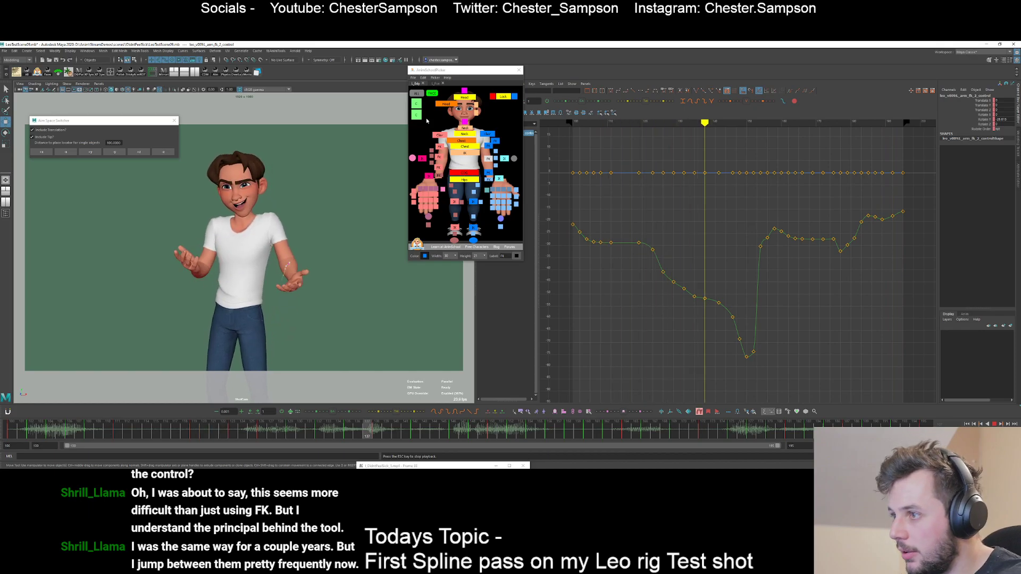
left_click(498, 143)
key("Escape")
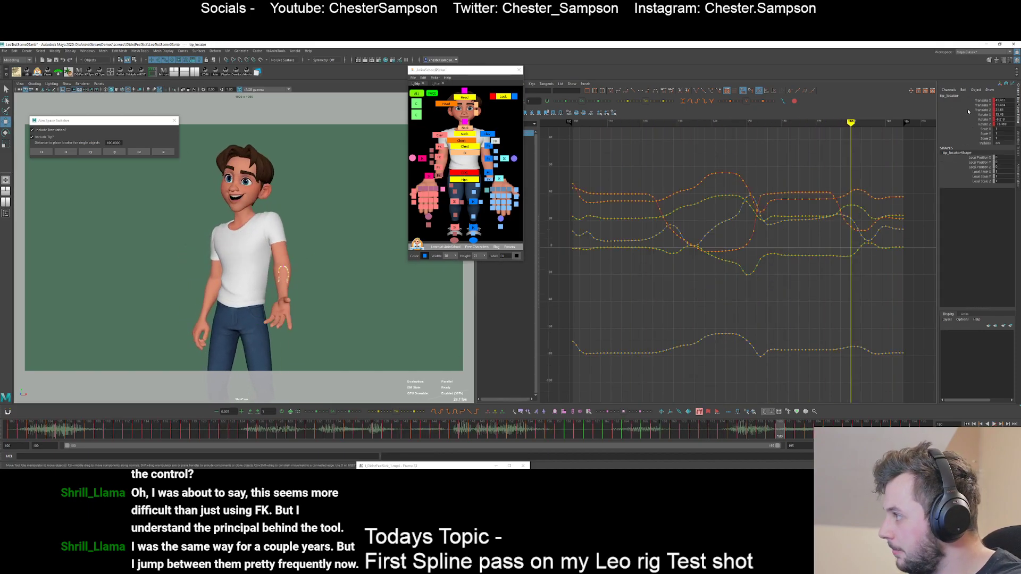
- Isolate the aim locator's Translate X curve and play the shot from its start
left_click(981, 101)
key("alt+comma")
key("alt+comma")
key("alt+comma")
key("alt+comma")
key("alt+comma")
left_click(14, 430)
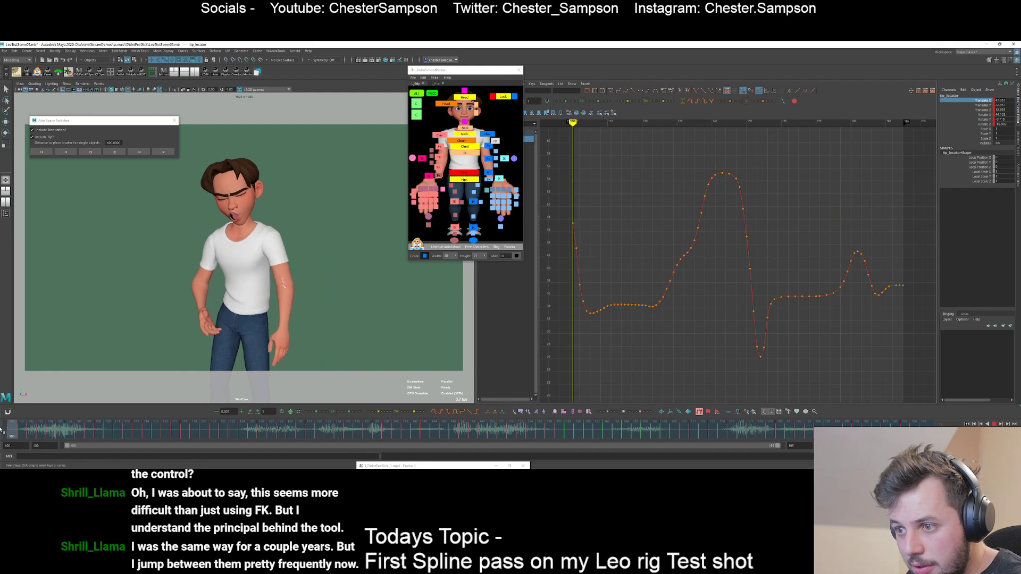
key("alt+v")
key("alt+v")
- Examine the left forearm's motion trail up close against the Translate X rise, frame by frame up to frame 136
key("backslash")
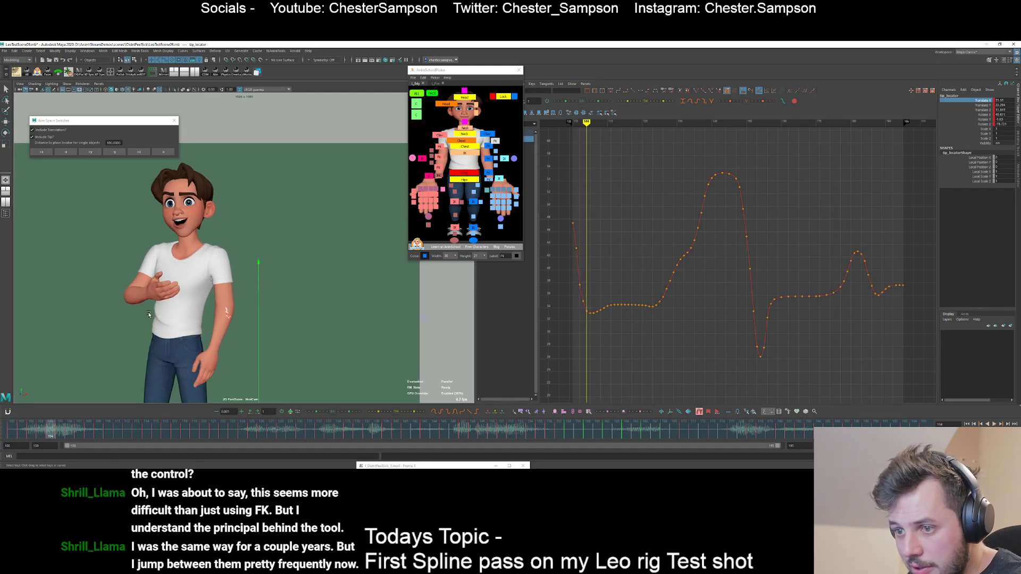
right_click_drag(154, 314, 292, 342)
key("alt+comma")
key("alt+comma")
key("alt+comma")
key("alt+period")
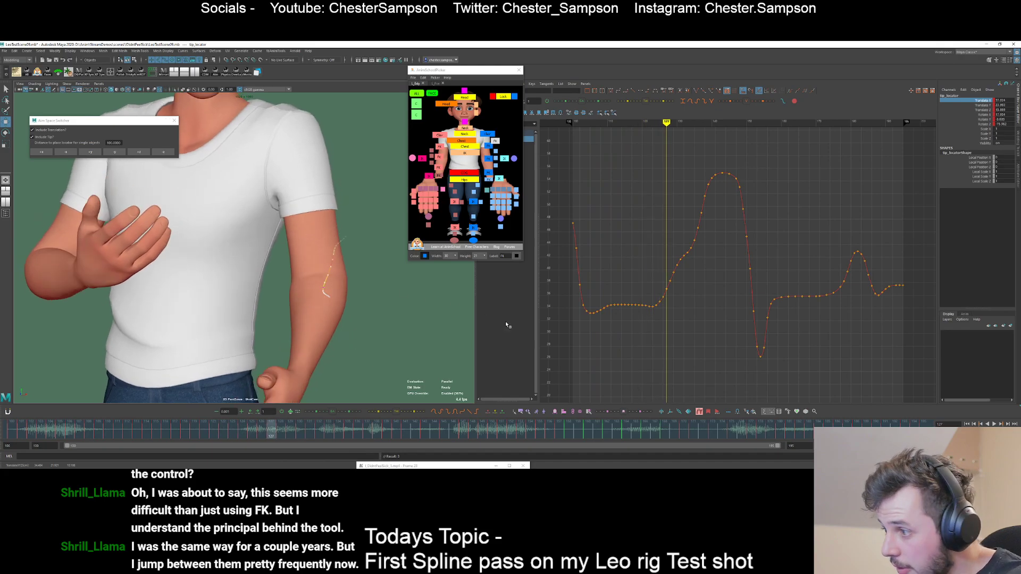
right_click_drag(618, 301, 649, 301, "alt+shift")
key("alt+period")
key("alt+period")
key("alt+period")
key("alt+period")
key("alt+period")
key("alt+period")
key("alt+period")
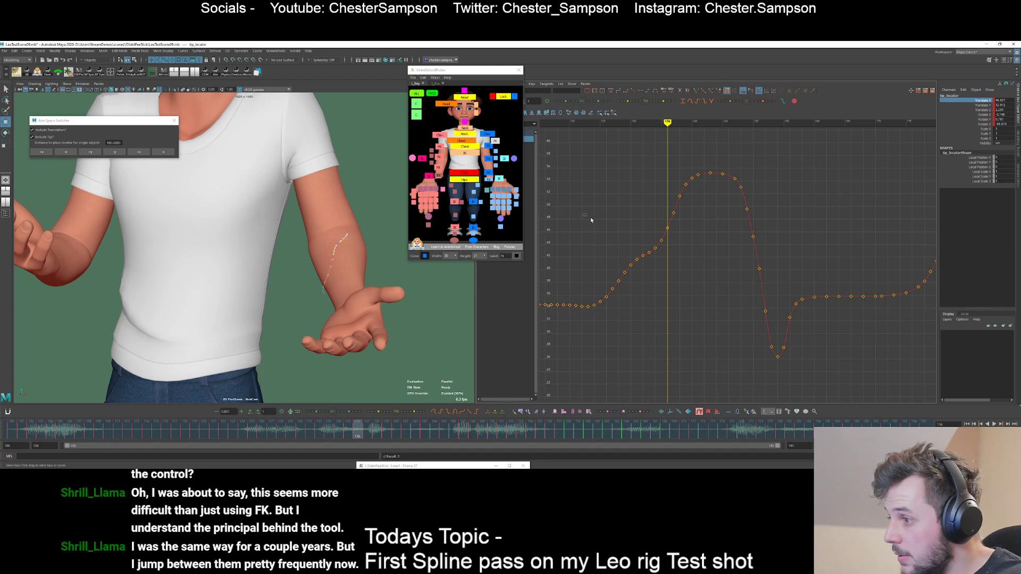
- Smooth the aim locator's Translate X keys from about frame 122 to 136, and those from about frame 135 to 141
left_click_drag(708, 308, 708, 308)
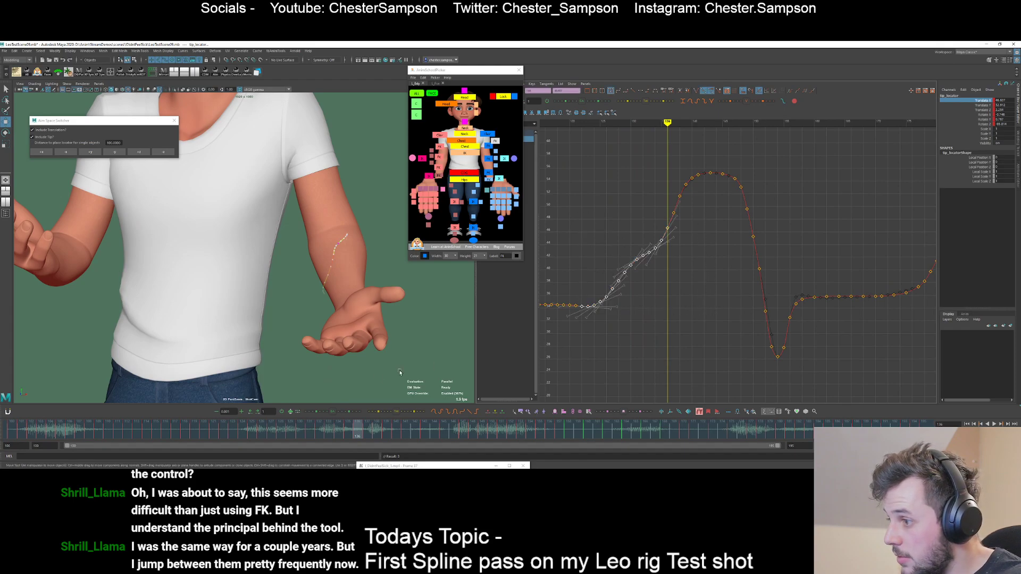
left_click(324, 412)
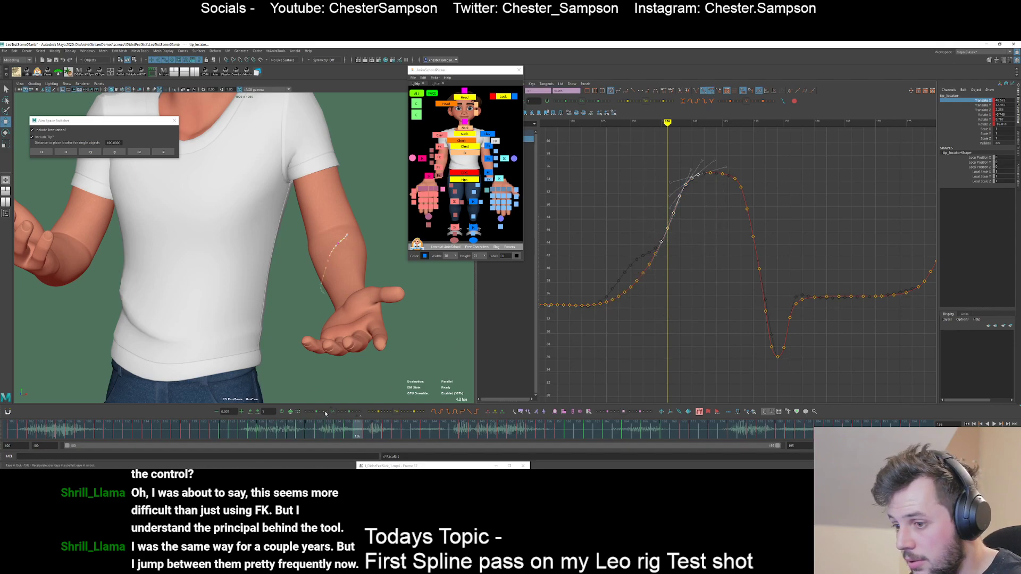
left_click_drag(326, 413, 339, 415)
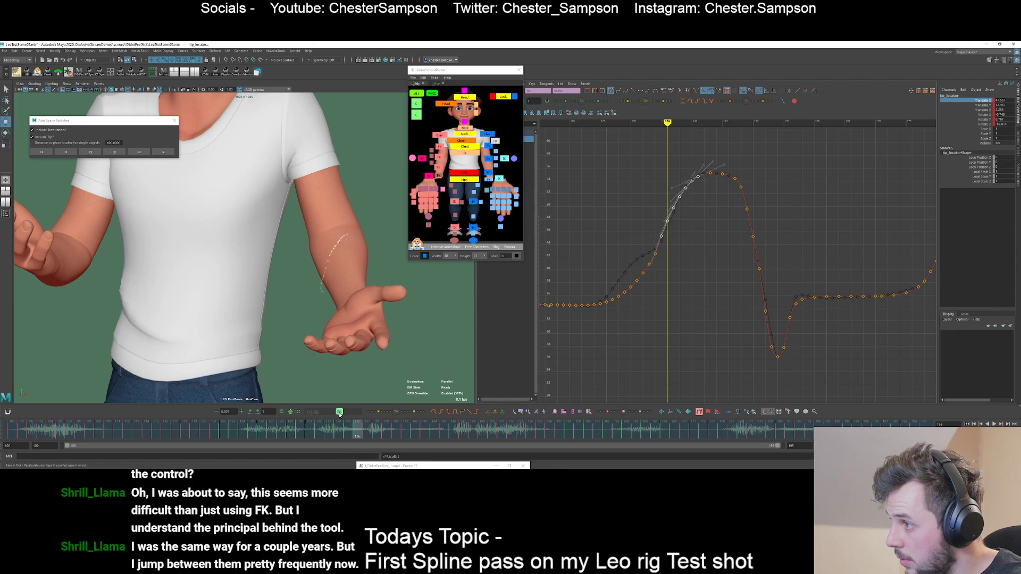
- Examine the smoothed Translate X rise and the arm's motion trail frame by frame
key("alt+comma")
key("alt+comma")
key("alt+comma")
key("alt+comma")
key("alt+comma")
key("alt+comma")
key("alt+comma")
key("alt+comma")
key("alt+comma")
key("alt+comma")
key("alt+comma")
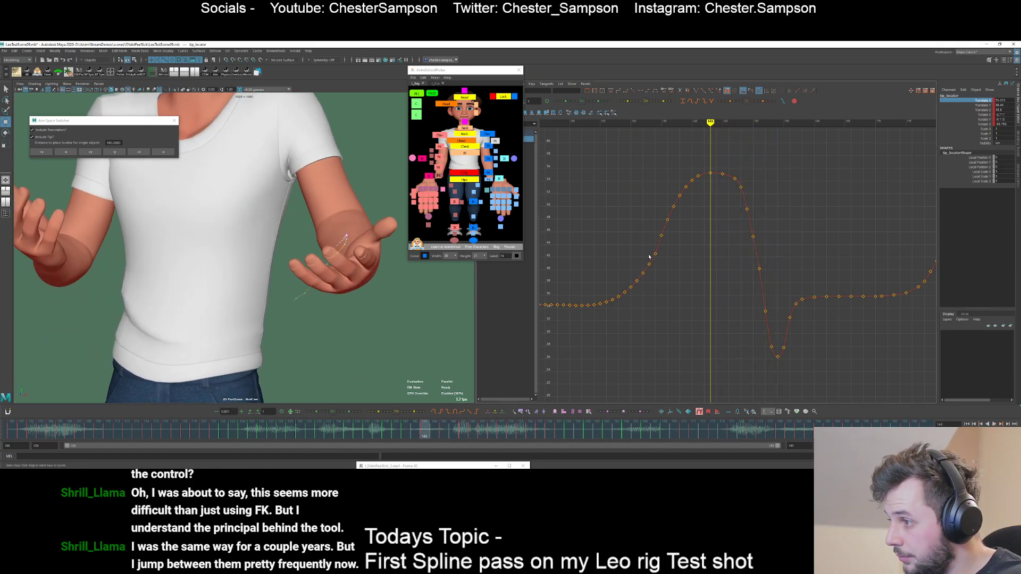
- Examine the aim locator's Translate Z curve and its rise from about frame 139 to 148
left_click(975, 109)
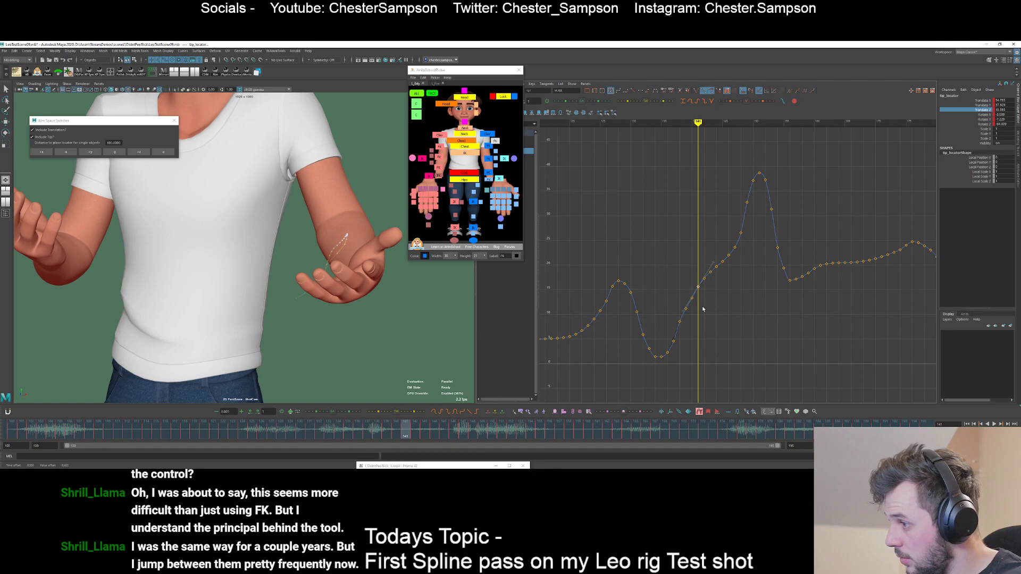
right_click_drag(711, 308, 709, 298, "alt+shift")
left_click_drag(682, 345, 689, 357)
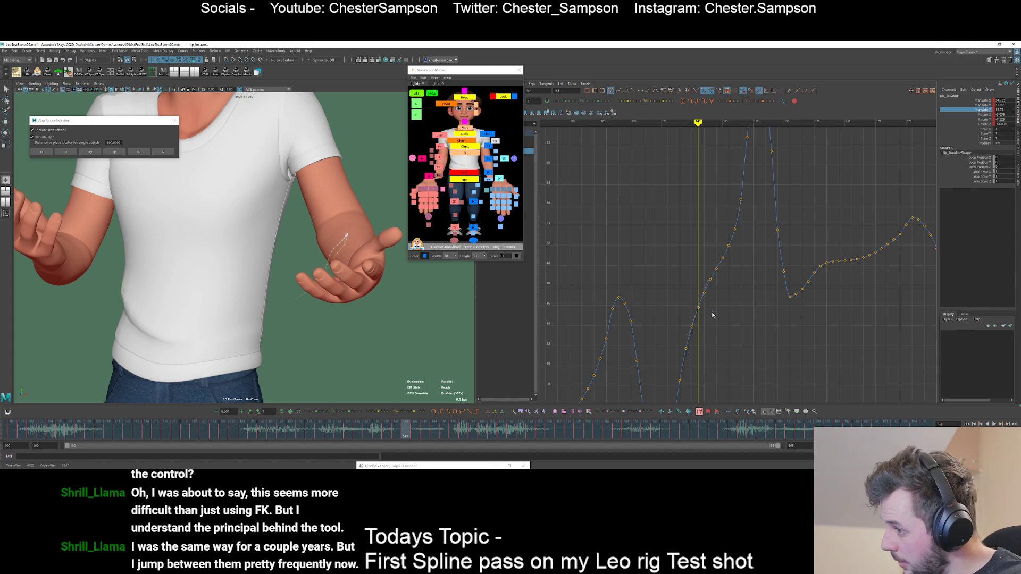
mouse_move(658, 295)
right_mouse_down("alt+shift")
mouse_move(674, 294)
mouse_move(672, 311)
mouse_move(662, 292)
right_mouse_up("alt+shift")
left_click_drag(662, 219, 782, 333)
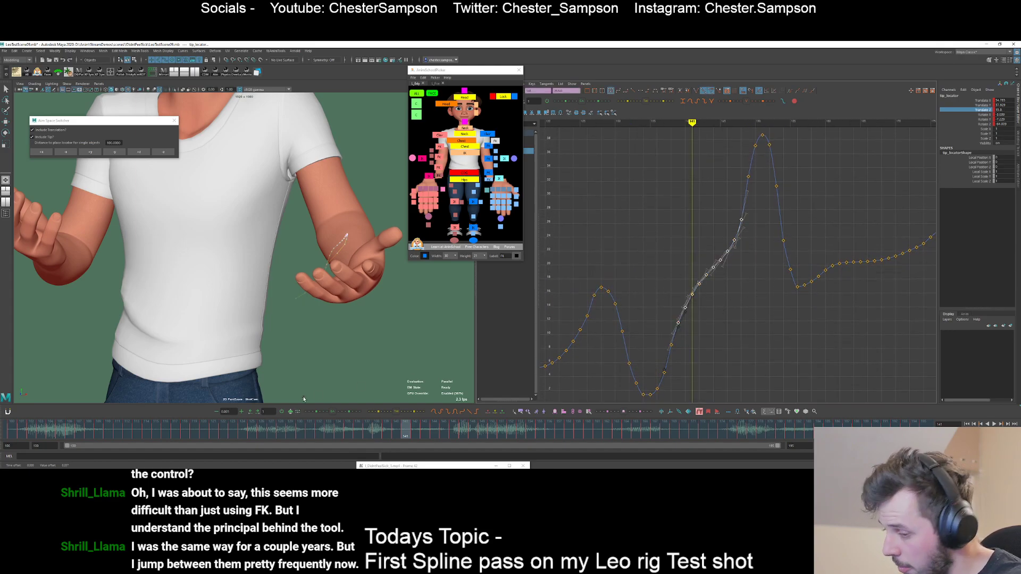
key("alt+comma")
key("alt+comma")
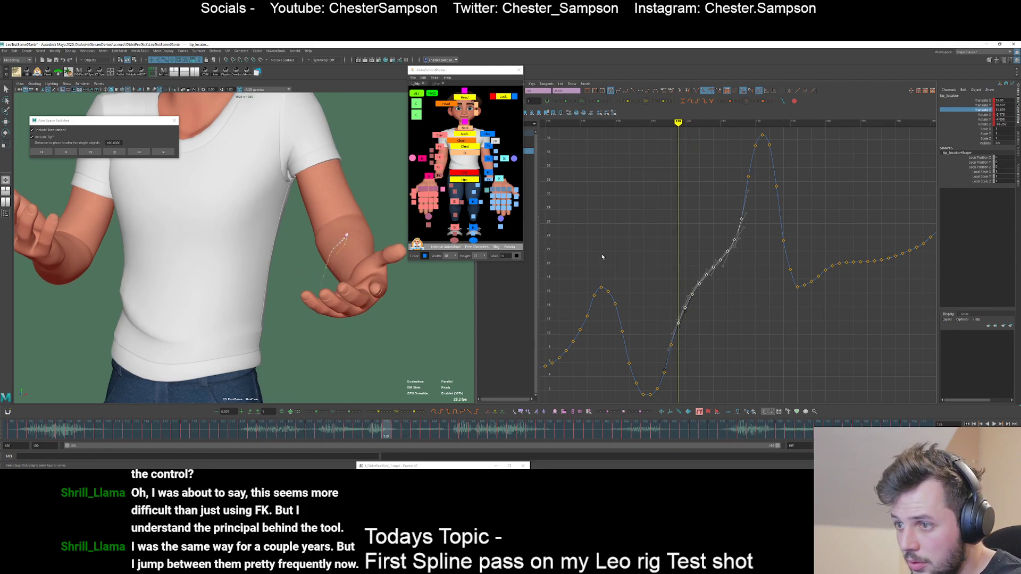
left_click(604, 257)
- Examine the arm's motion trail against the Translate Z curve frame by frame between frames 128 and 131
key("alt+comma")
key("alt+comma")
key("alt+comma")
key("alt+comma")
key("alt+comma")
key("alt+comma")
key("comma")
key("comma")
key("comma")
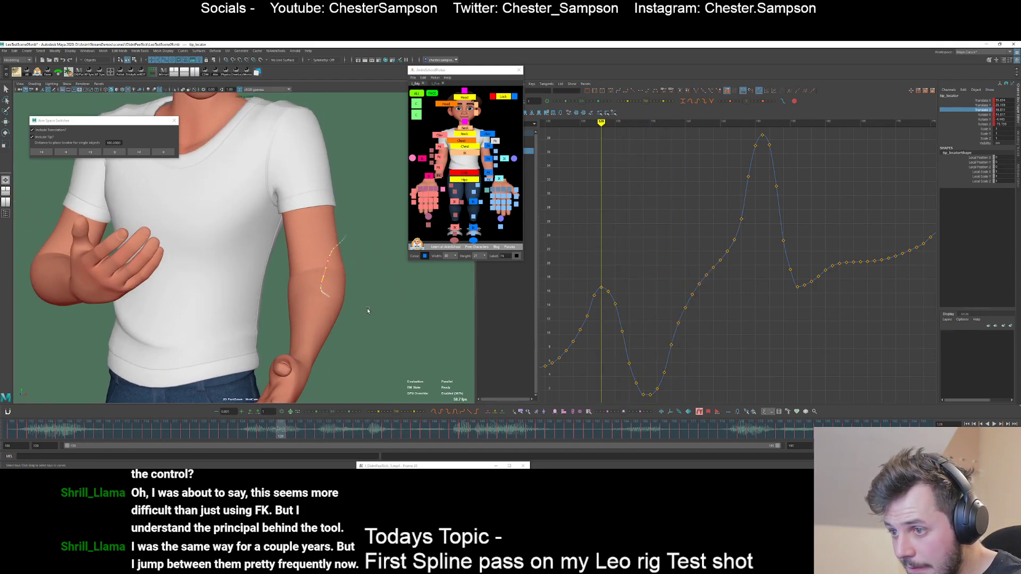
key("alt+period")
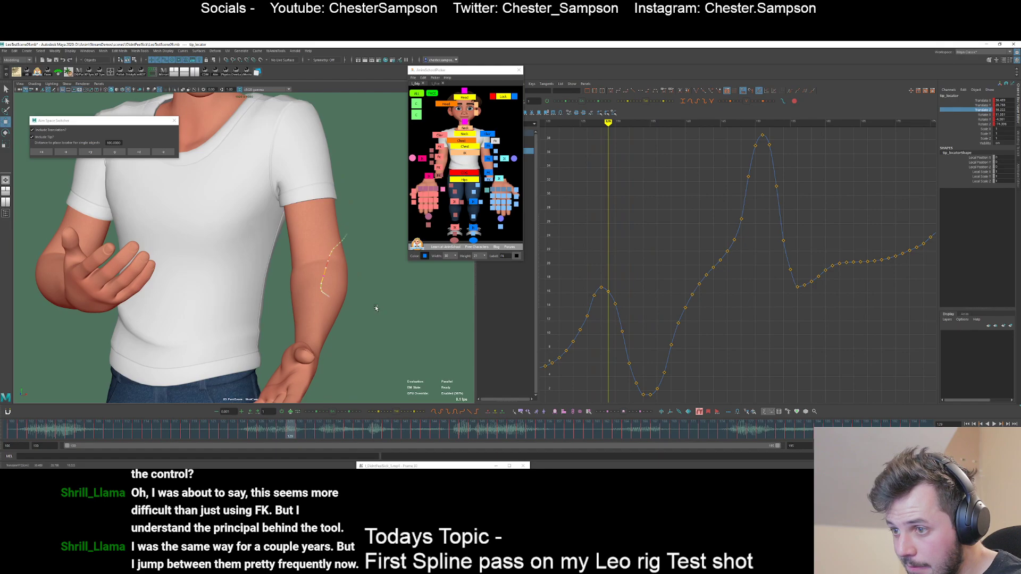
key("alt+period")
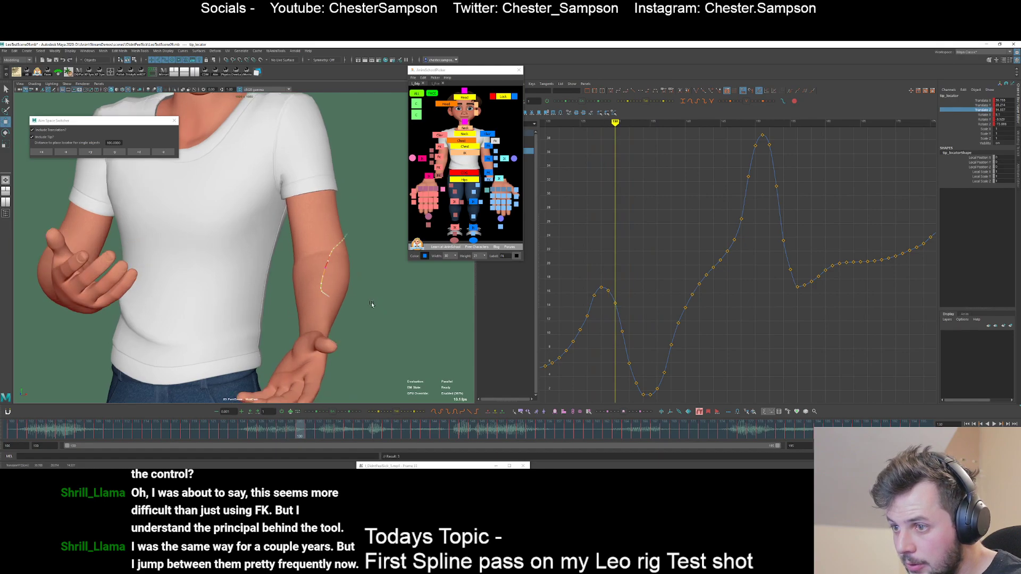
middle_click_drag(369, 304, 371, 303)
key("alt+period")
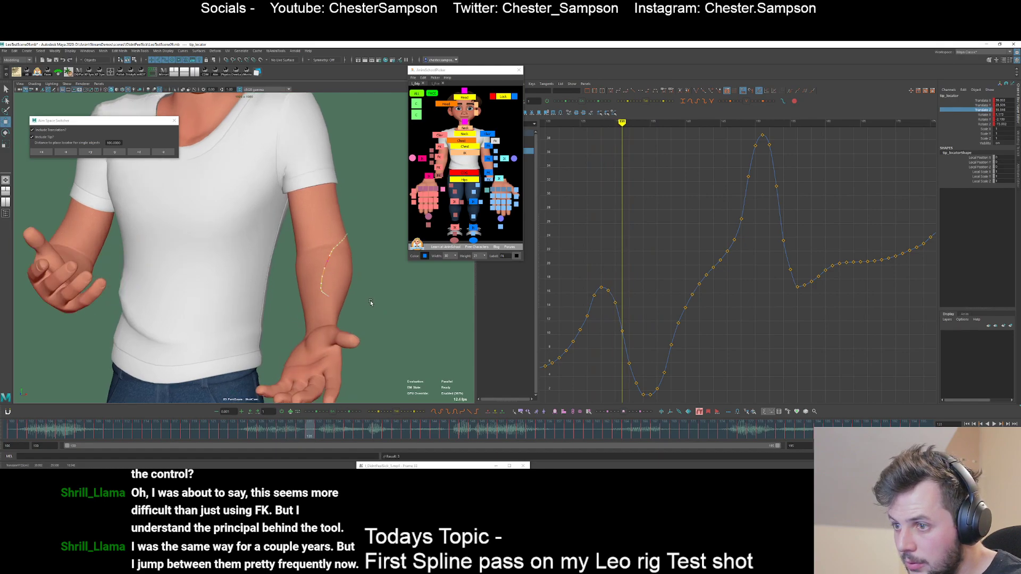
key("alt+comma")
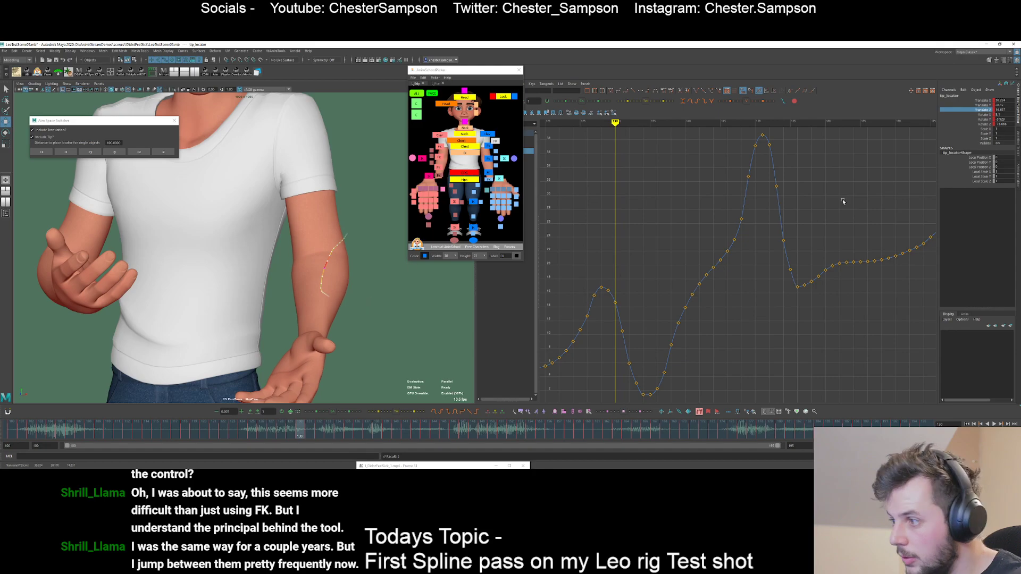
- Examine the Translate X rise and the arm's motion trail frame by frame from frame 130 to frame 143
left_click(981, 100)
key("alt+period")
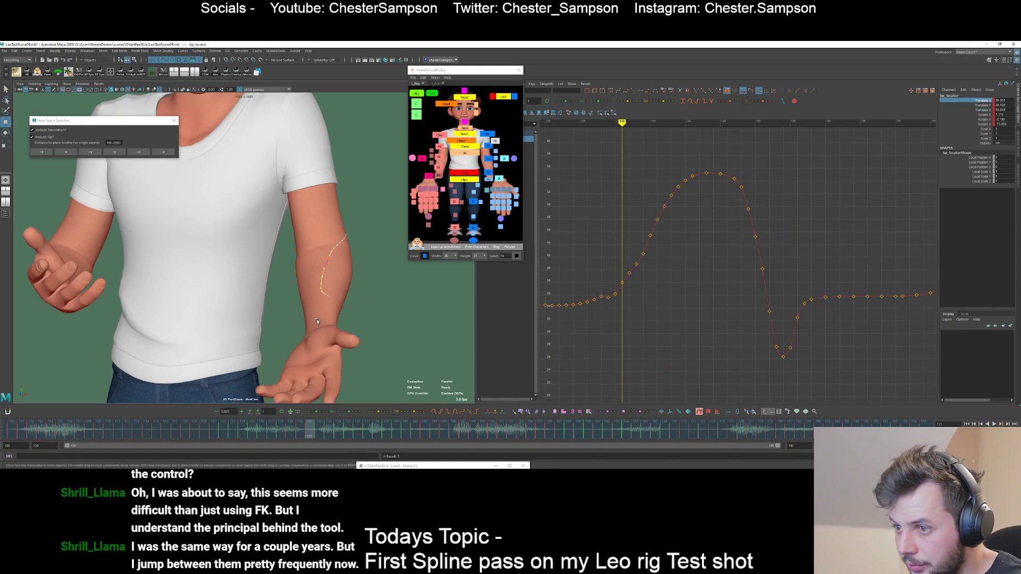
middle_click_drag(317, 321, 312, 319)
key("alt+period")
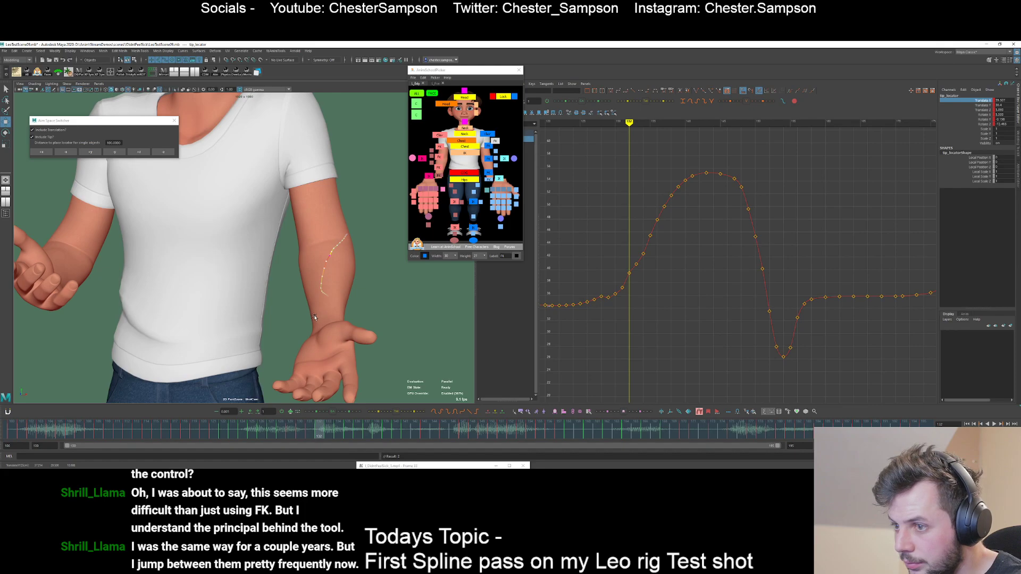
key("alt+period")
key("alt+period")
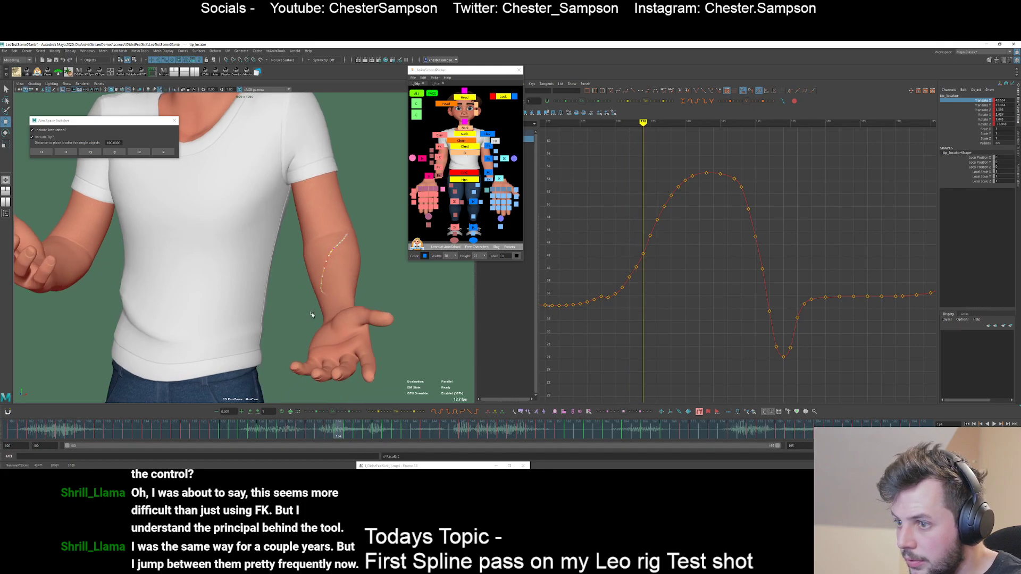
key("alt+period")
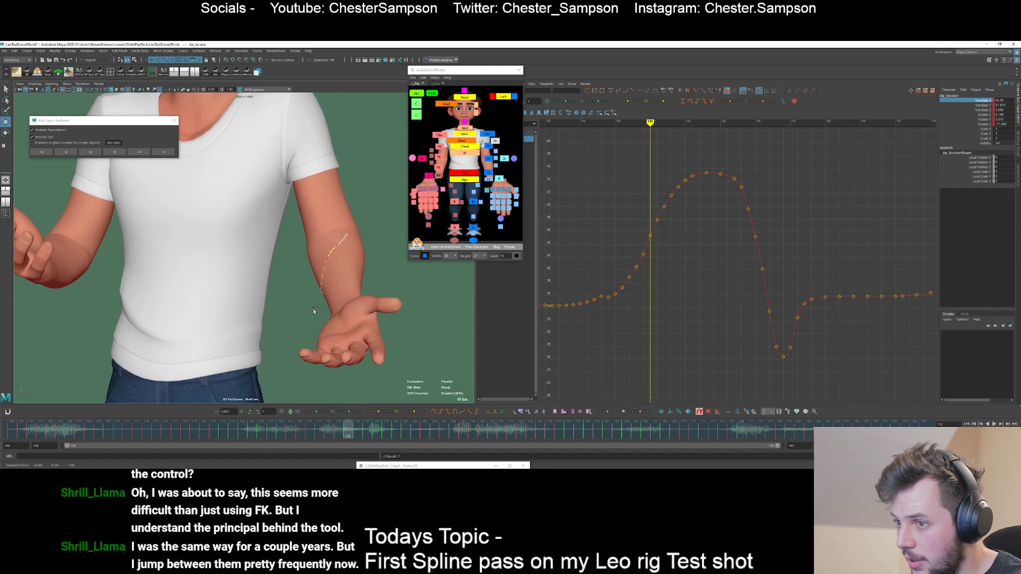
key("period")
key("period")
key("period")
key("period")
key("period")
key("period")
key("period")
key("period")
key("period")
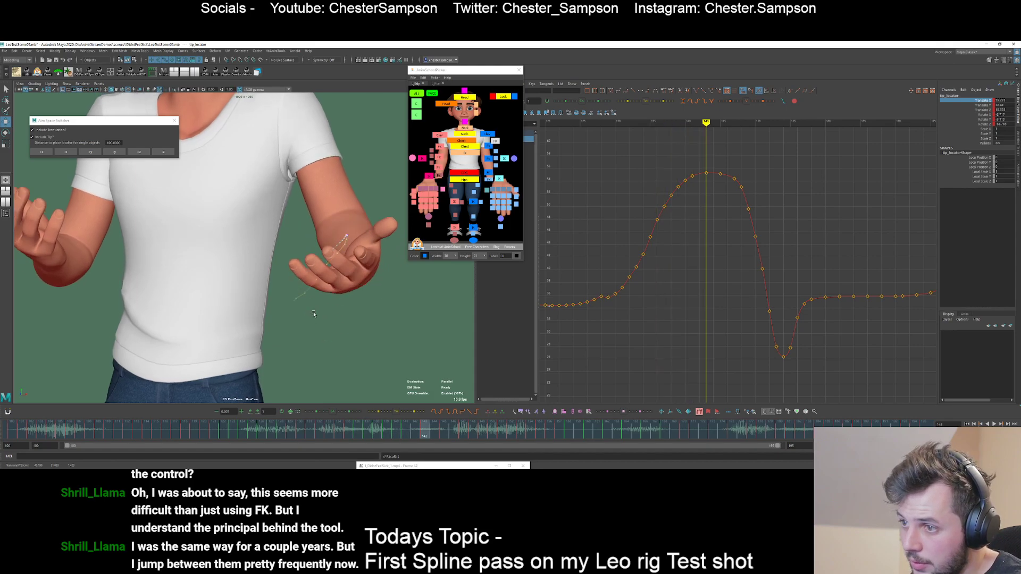
- Nudge the aim locator at about frame 149 to refine the arm's motion trail, and play the shot back in the full camera view
key("alt+period")
key("alt+period")
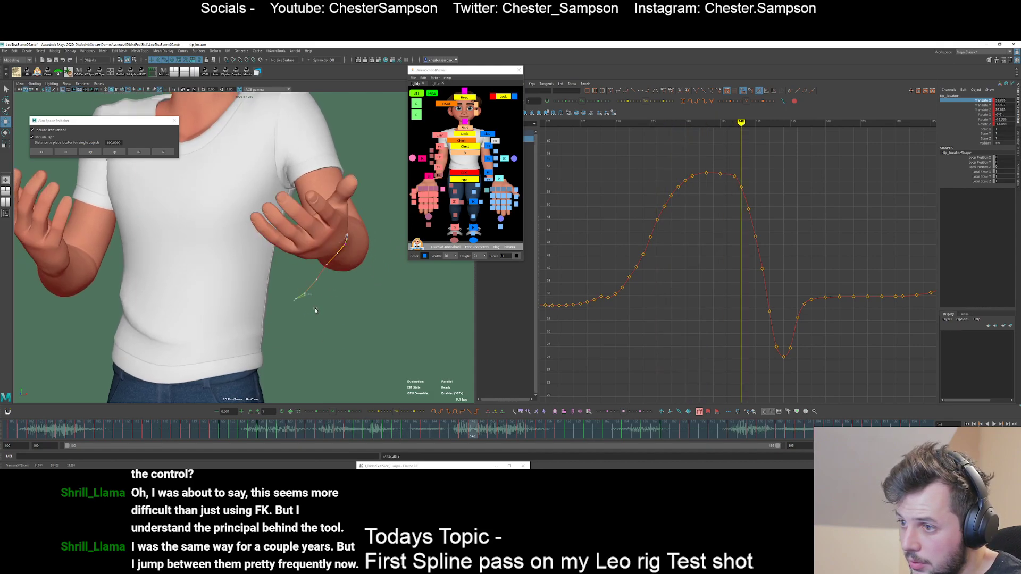
middle_click_drag(318, 308, 325, 309)
key("alt+period")
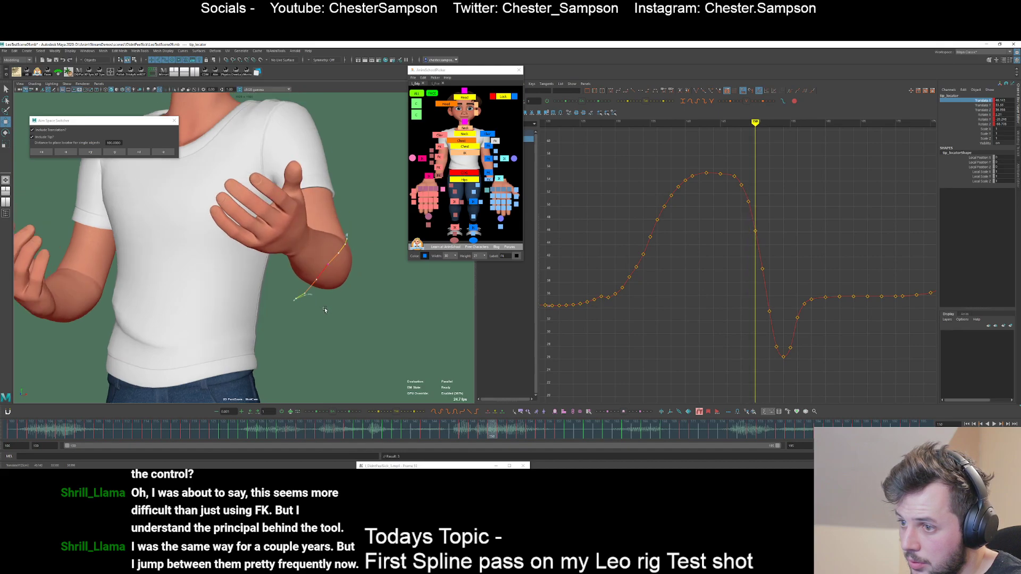
key("alt+period")
key("alt+v")
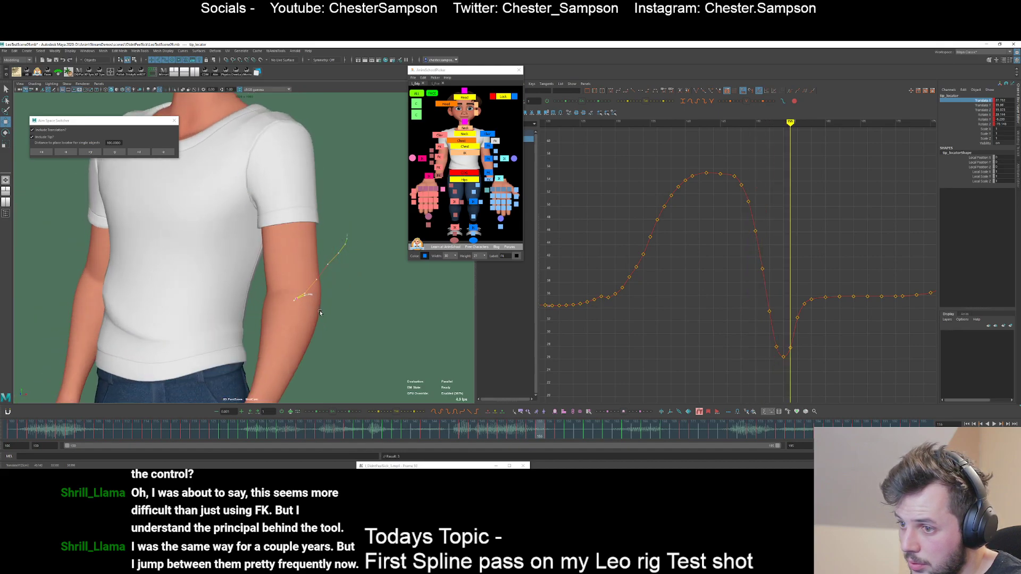
key("backslash")
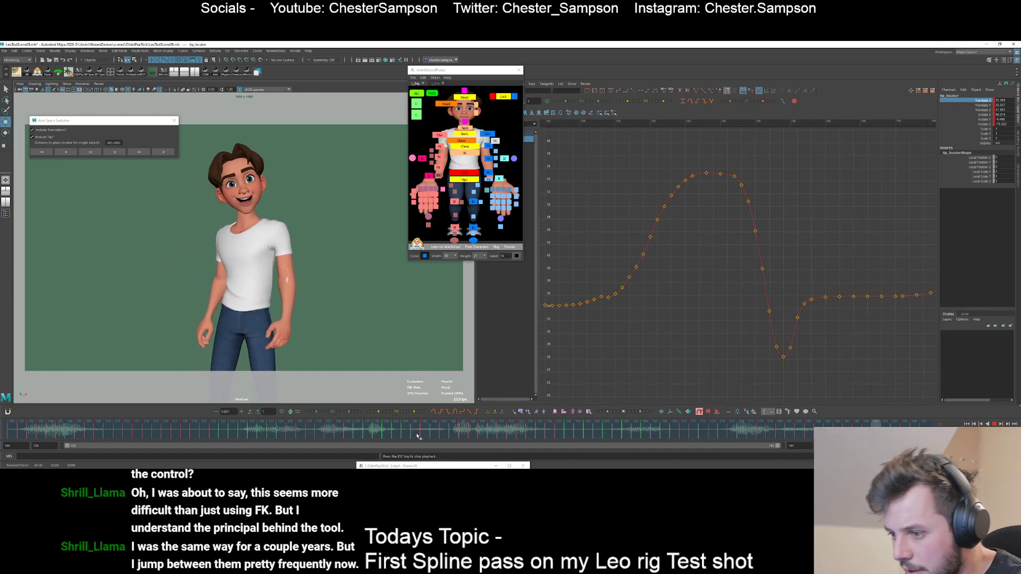
key("Escape")
key("backslash")
- Nudge the aim locator again at about frame 150 to refine the arm's drop along its motion trail
key("alt+period")
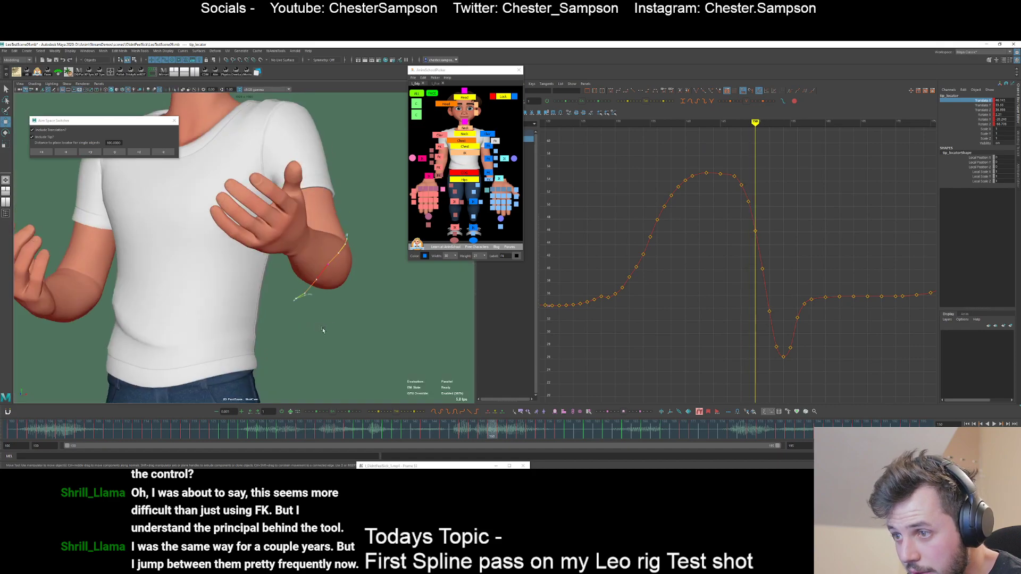
middle_click_drag(333, 316, 331, 312)
key("alt+period")
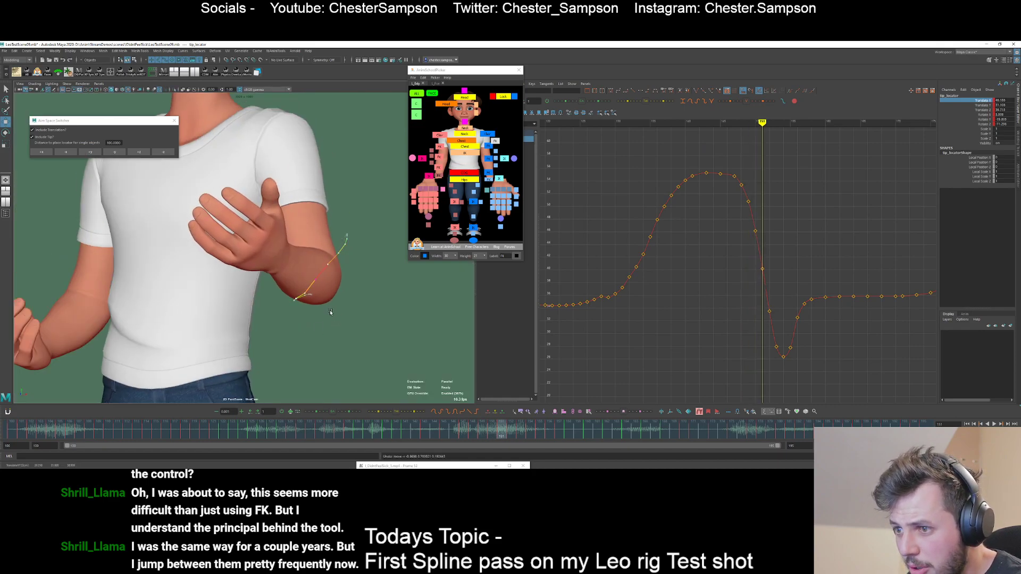
- Show the shot camera, a perspective view and the Graph Editor together, with the aim locator selected and visible from the side
left_click(32, 137)
left_click(6, 192)
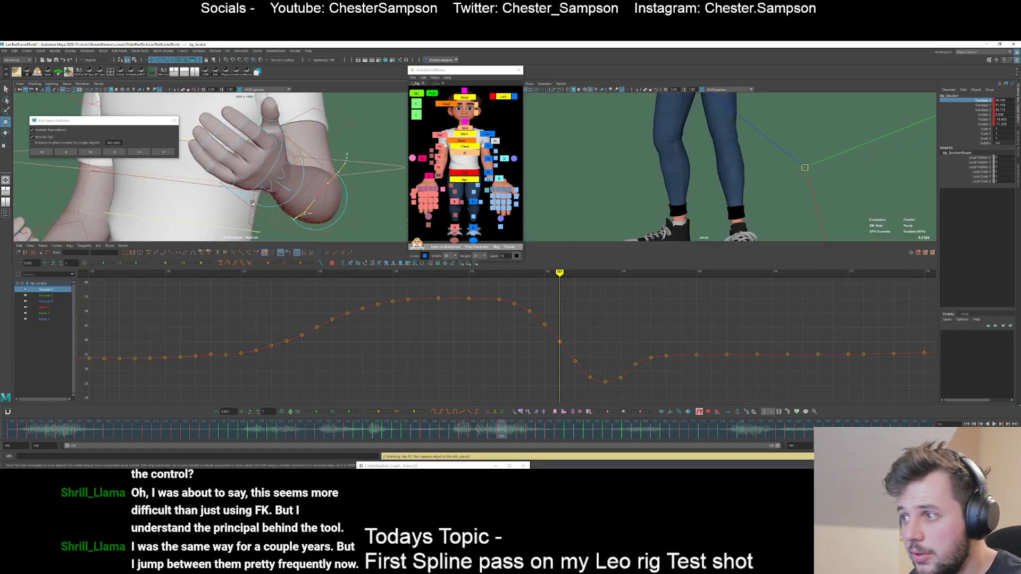
right_click_drag(630, 243, 595, 208, "alt")
left_click_drag(660, 180, 601, 175, "alt")
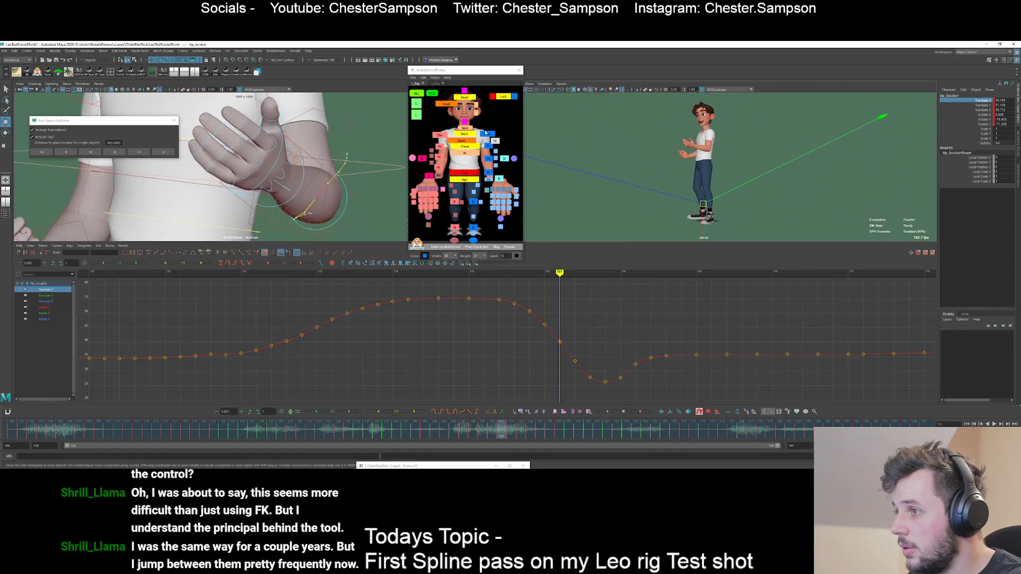
left_click(487, 162)
left_click(487, 160)
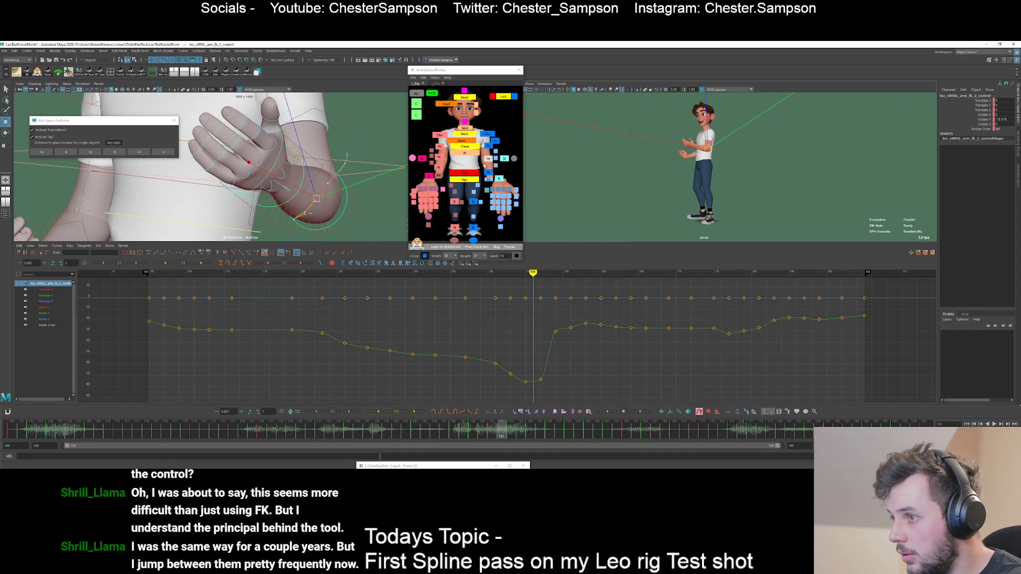
left_click(496, 143)
left_click_drag(612, 176, 654, 183, "alt")
right_click_drag(654, 197, 729, 250, "alt")
- Compare the aim locator's positions around frames 149 to 151 from the side and shift it at frame 149 to even out its path
key("alt+comma")
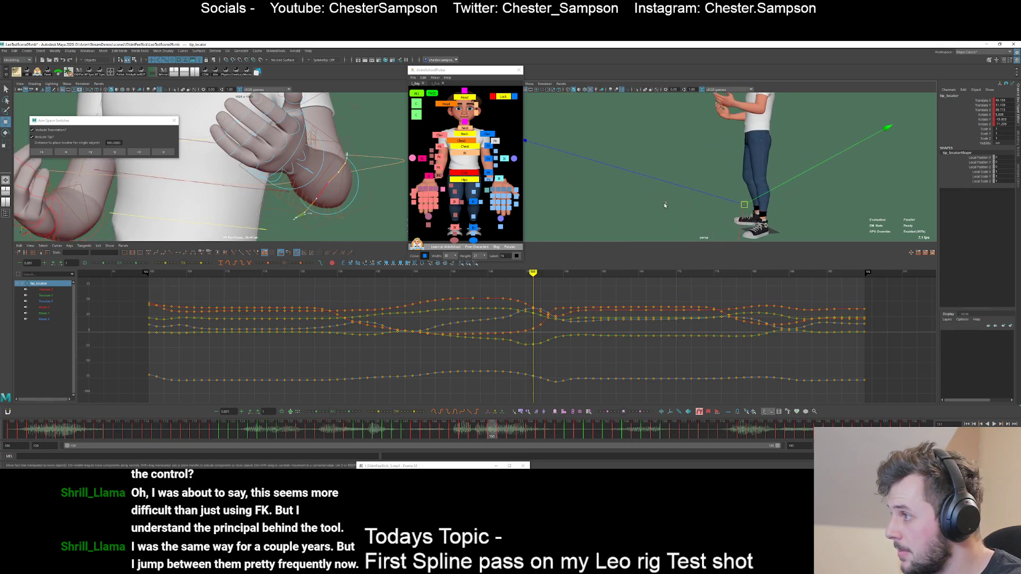
key("alt+comma")
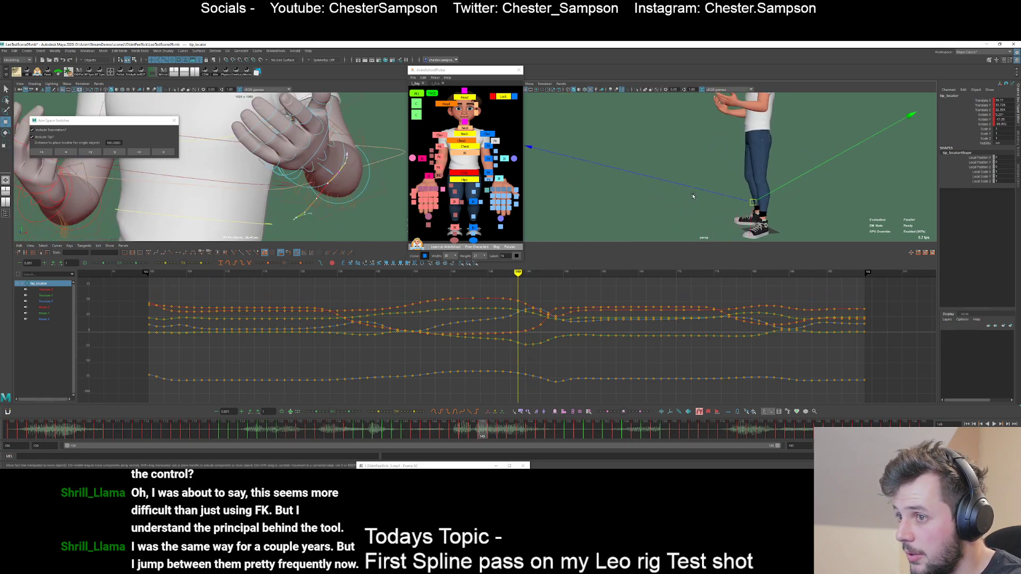
key("alt+period")
middle_click_drag(681, 193, 685, 197)
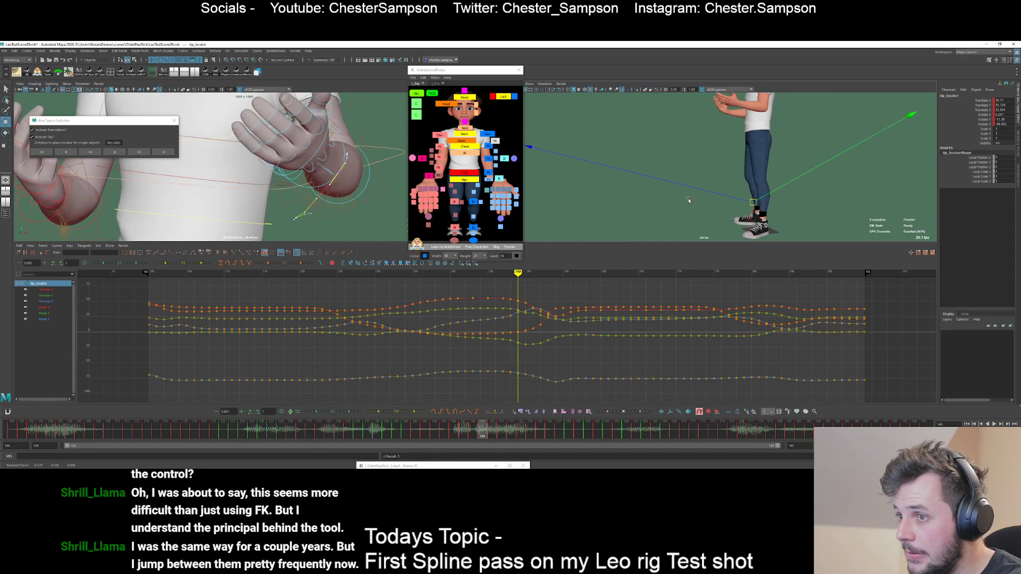
key("alt+comma")
middle_click_drag(689, 198, 691, 199)
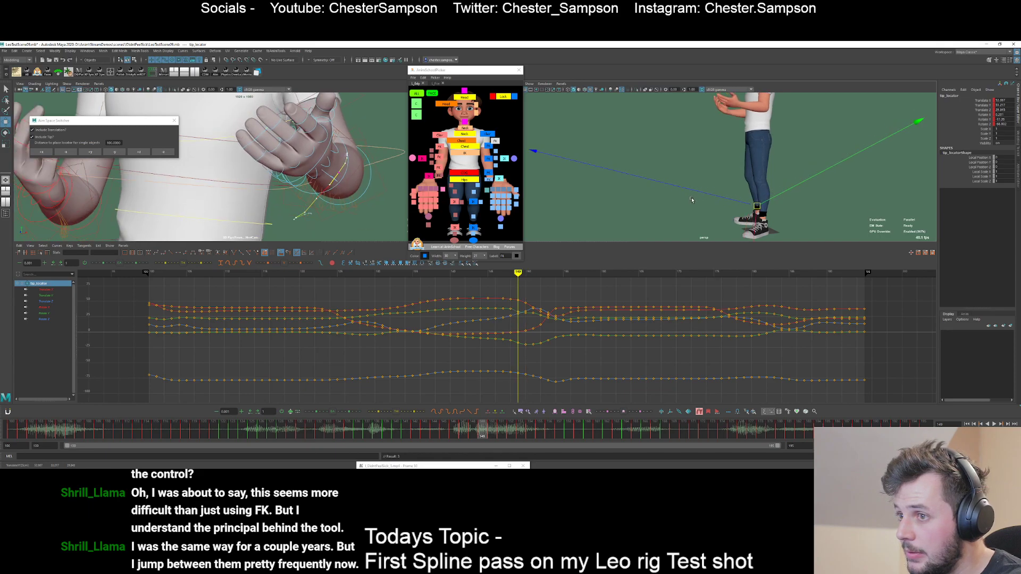
key("alt+period")
key("alt+period")
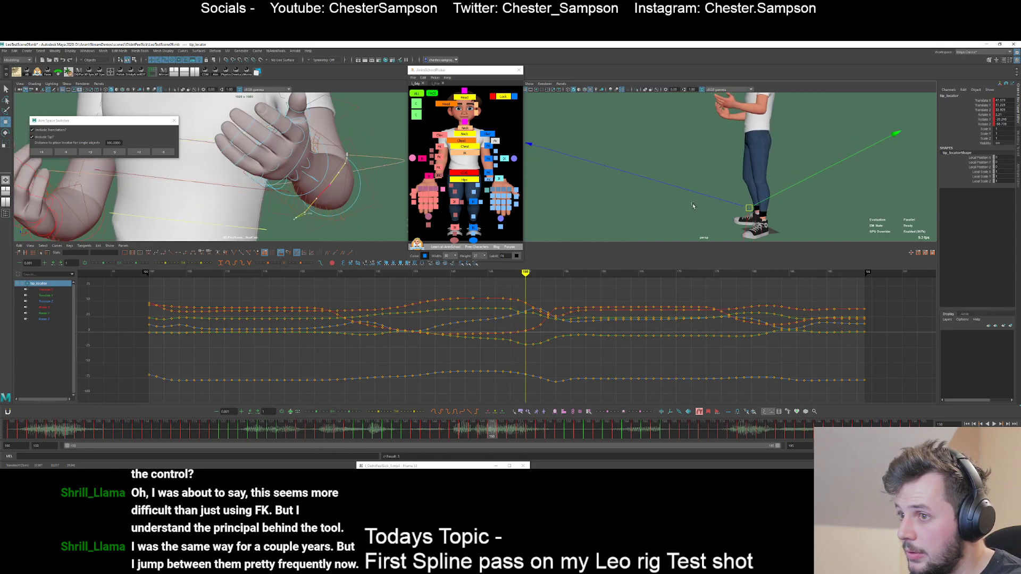
- Move the aim locator slightly in the perspective view between frames 150 and 153 to smooth its path into the arm's drop
key("alt+period")
key("alt+comma")
middle_click_drag(699, 167, 687, 168)
key("alt+period")
key("alt+comma")
key("alt+period")
key("alt+period")
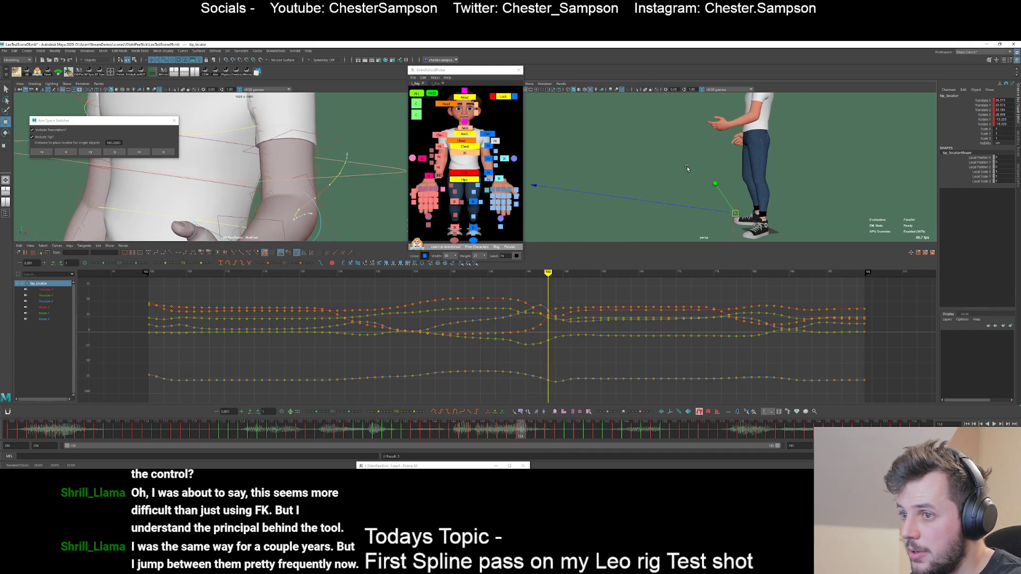
- Step through the end of the arm's drop between about frames 152 and 157, nudging the aim locator at frame 154
key("alt+period")
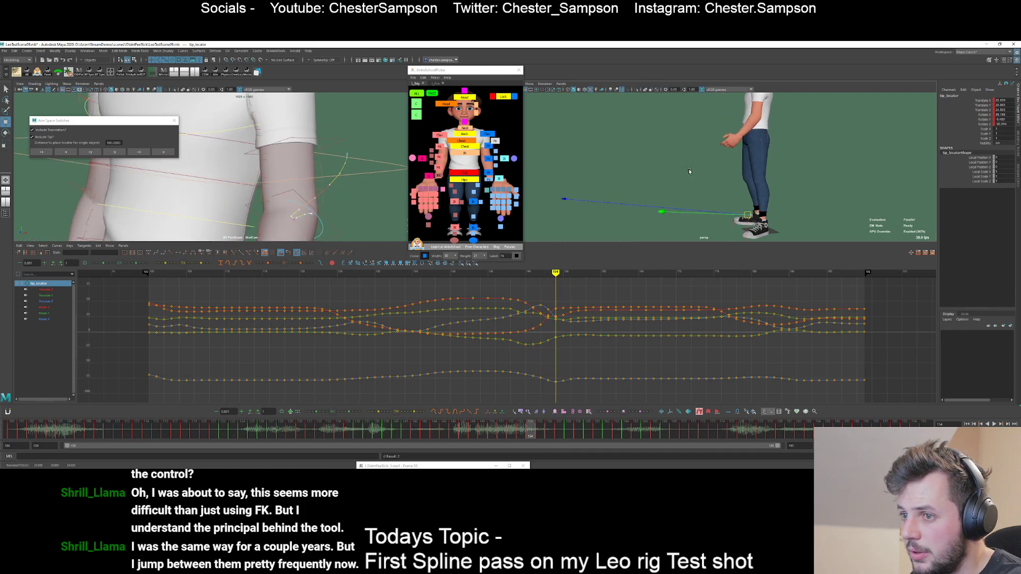
key("alt+period")
key("alt+period")
key("alt+comma")
key("alt+comma")
key("alt+comma")
key("alt+comma")
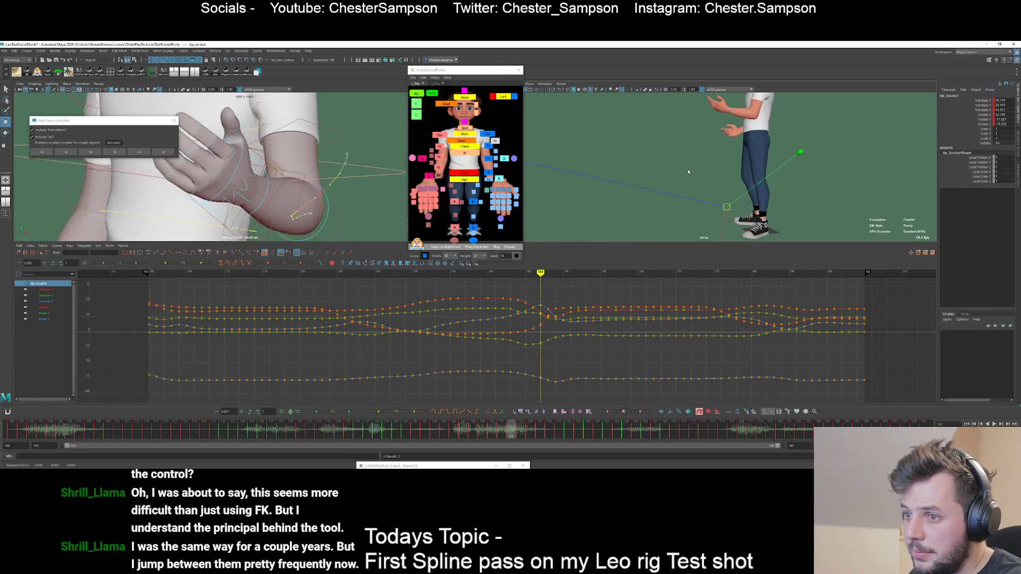
key("alt+period")
key("alt+period")
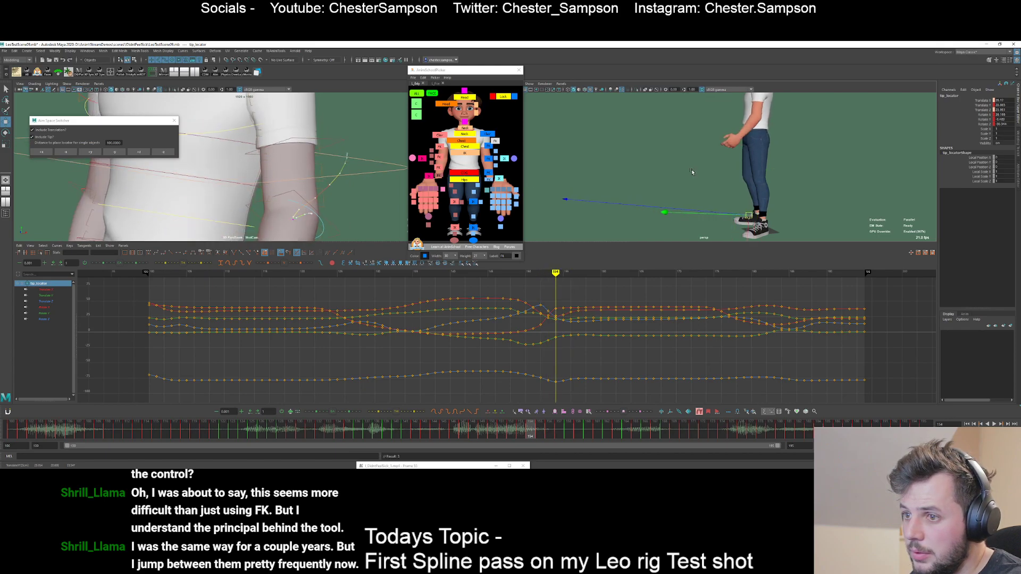
key("alt+period")
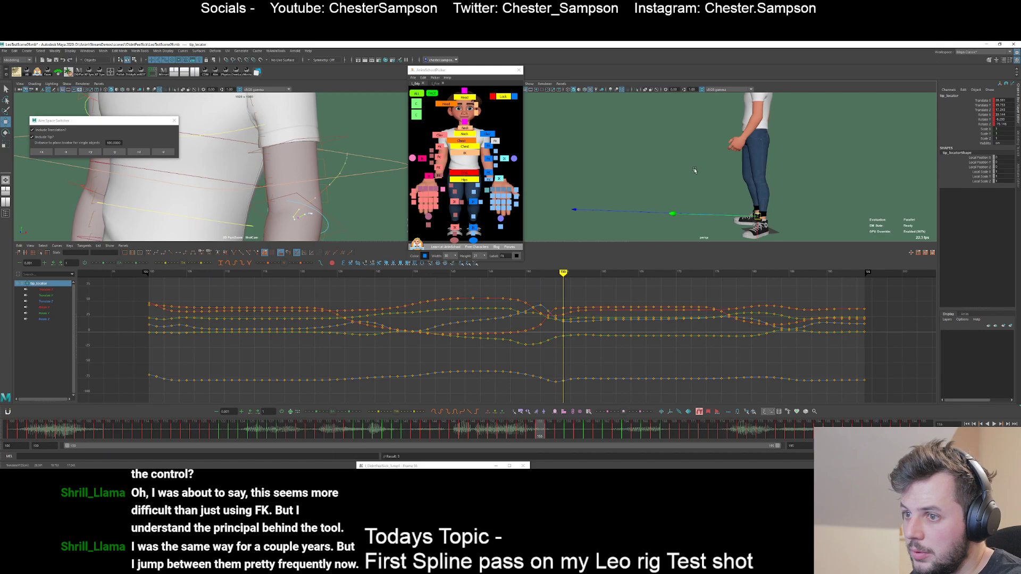
key("alt+period")
key("alt+period")
key("alt+comma")
key("alt+comma")
key("alt+comma")
key("alt+comma")
key("alt+comma")
key("alt+comma")
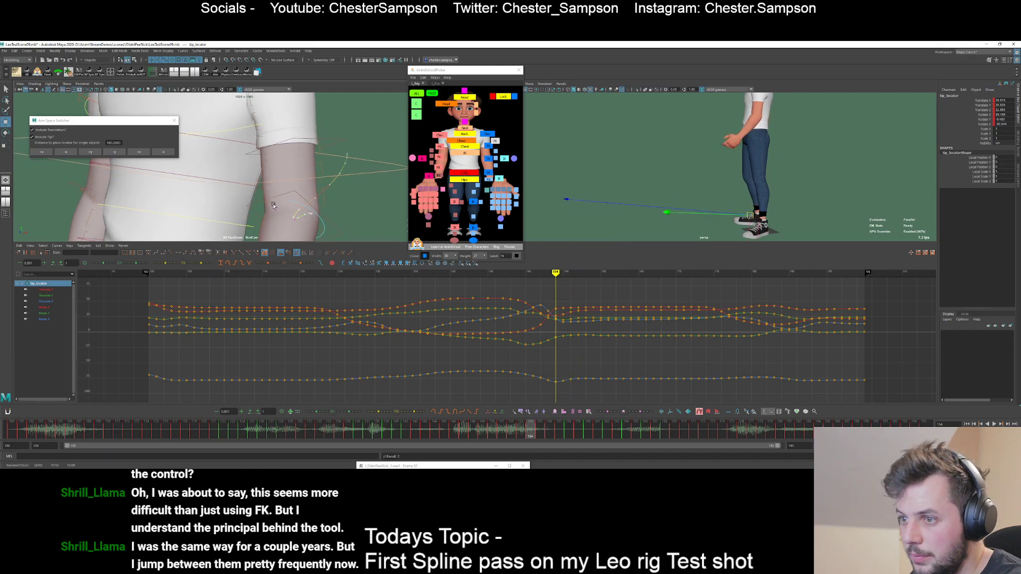
- Return to the shot camera beside the Graph Editor and play the whole shot to review the arm's movement
key("alt+v")
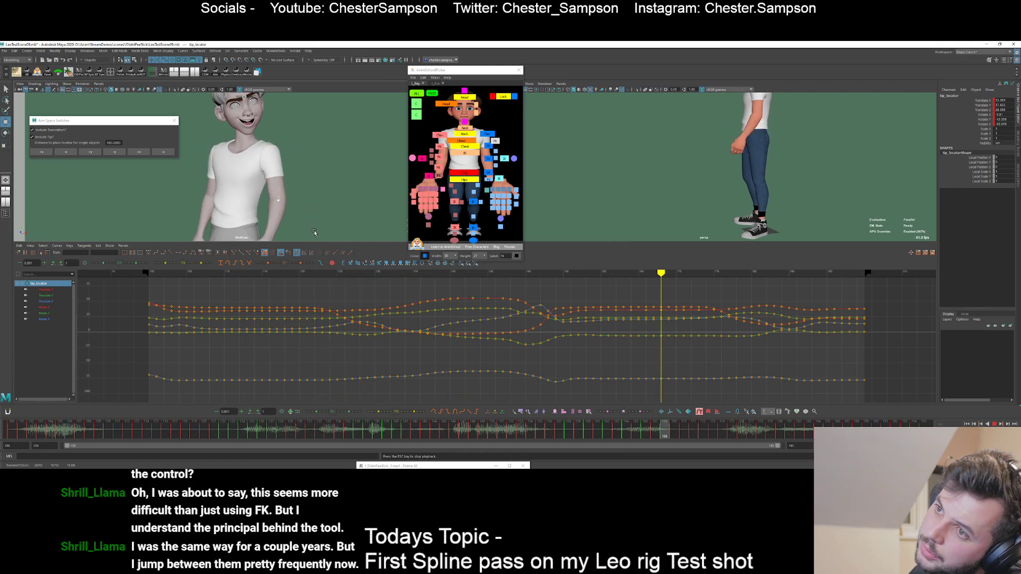
key("Escape")
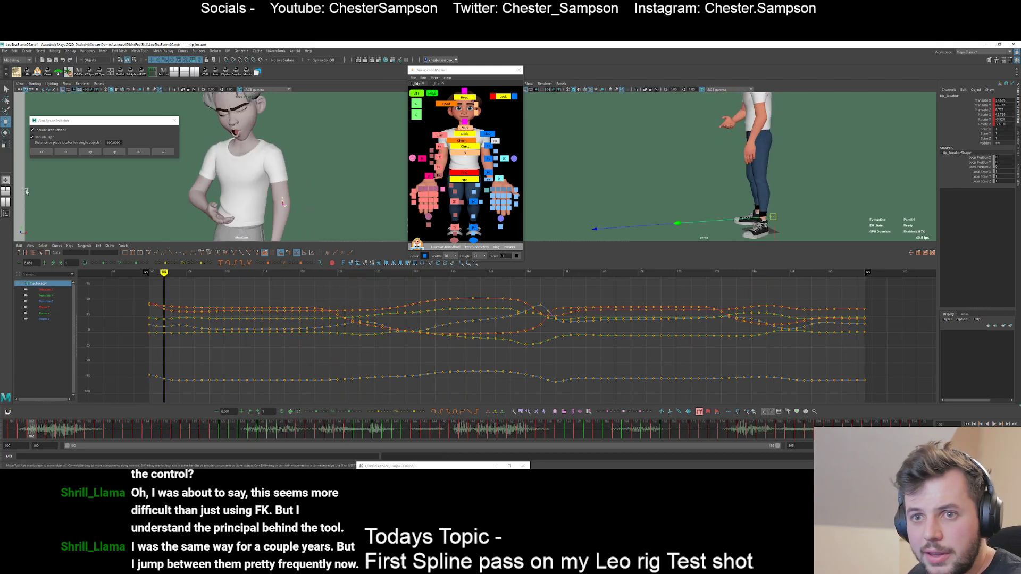
left_click(6, 202)
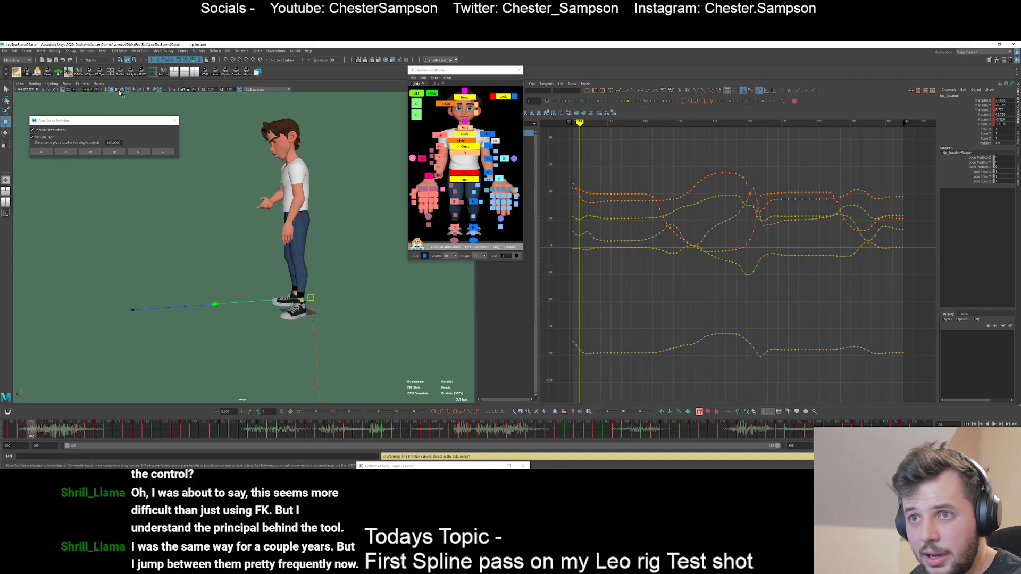
left_click(99, 83)
mouse_move(110, 90)
left_click(167, 90)
key("alt+v")
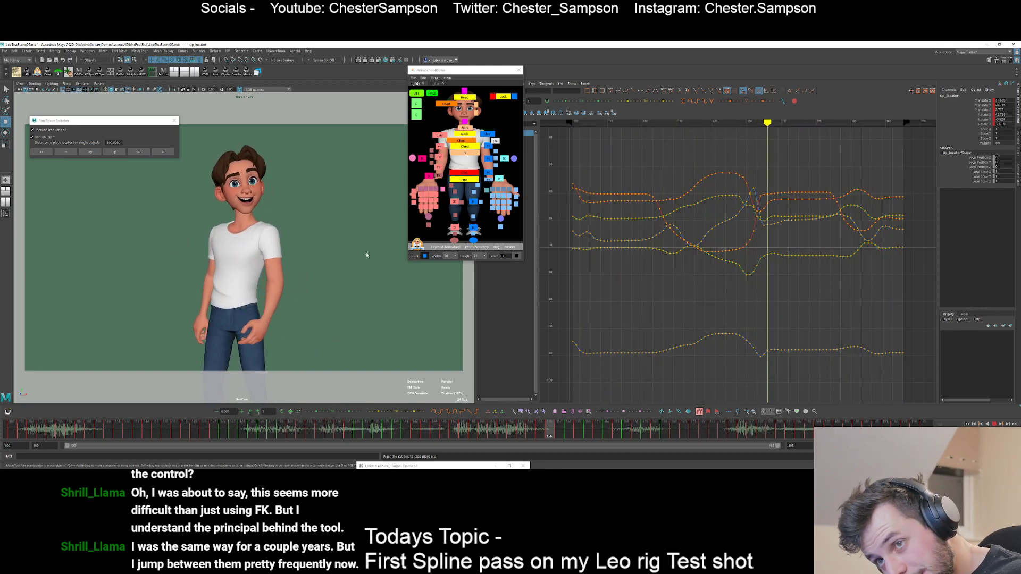
key("Escape")
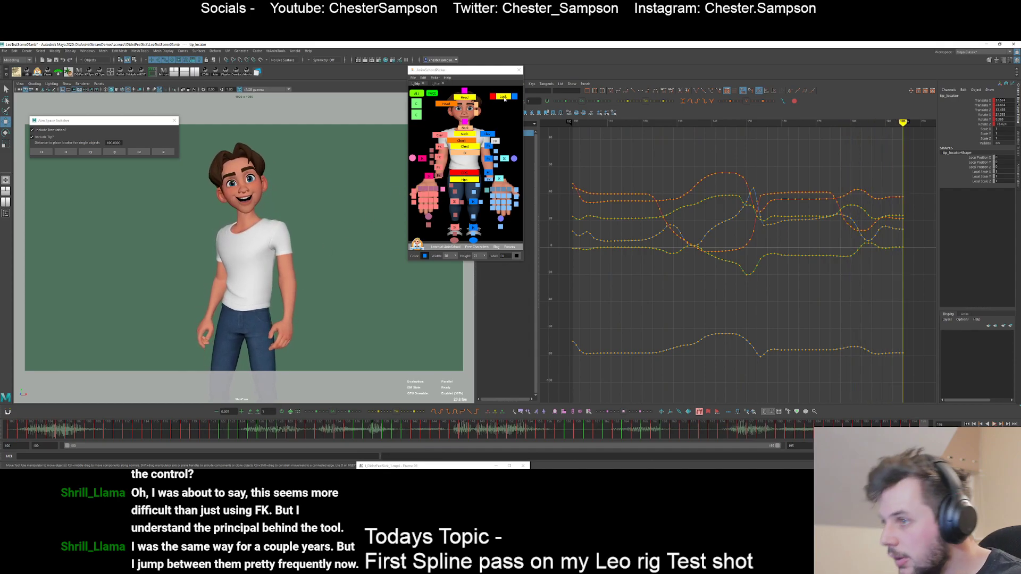
- Select the left arm's second FK control and isolate its Rotate Y curve, with the time at the start of the shot
left_click(483, 148)
left_click(484, 145)
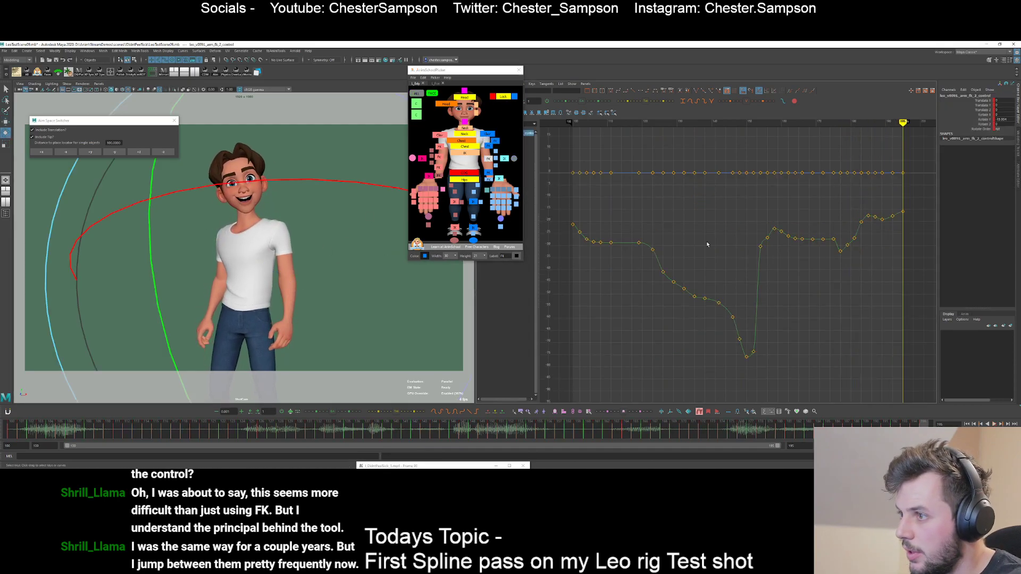
left_click(981, 121)
left_click_drag(837, 182, 564, 202)
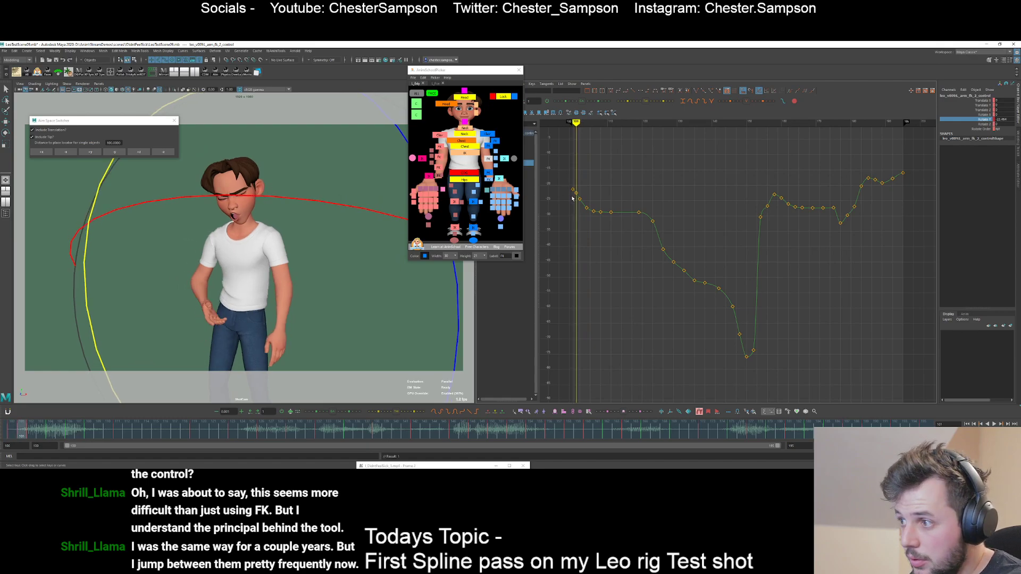
- Raise the Rotate Y keys at about frames 101 and 102 to reshape the start of the curve
left_click(579, 188)
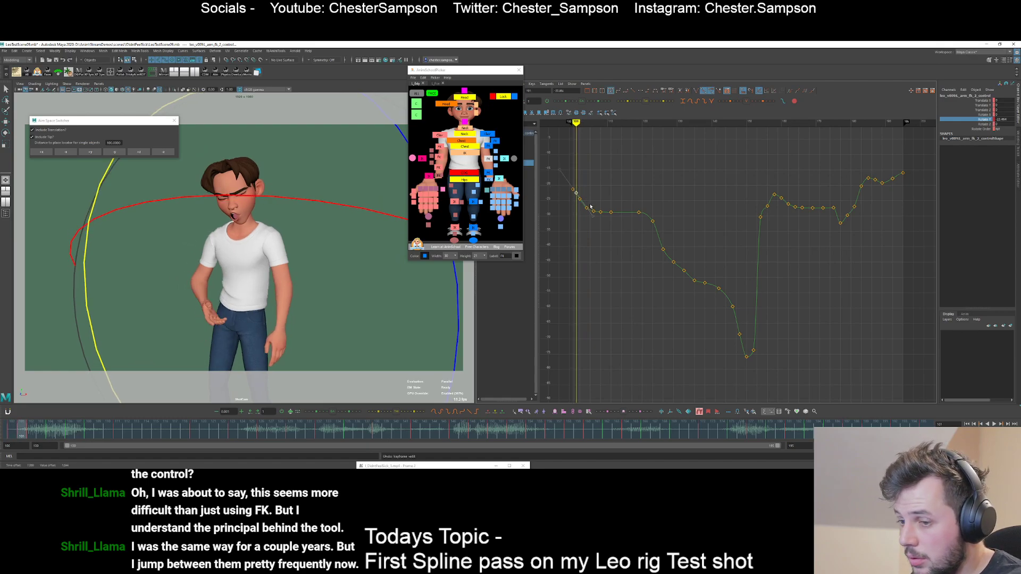
mouse_move(589, 204)
middle_mouse_down()
mouse_move(592, 192)
mouse_move(593, 201)
middle_mouse_up()
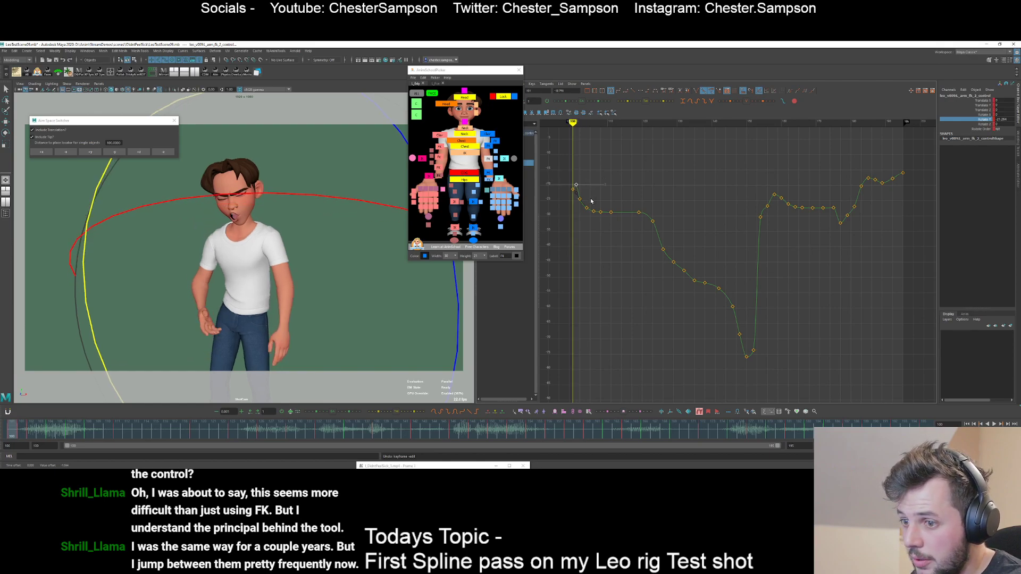
key("period")
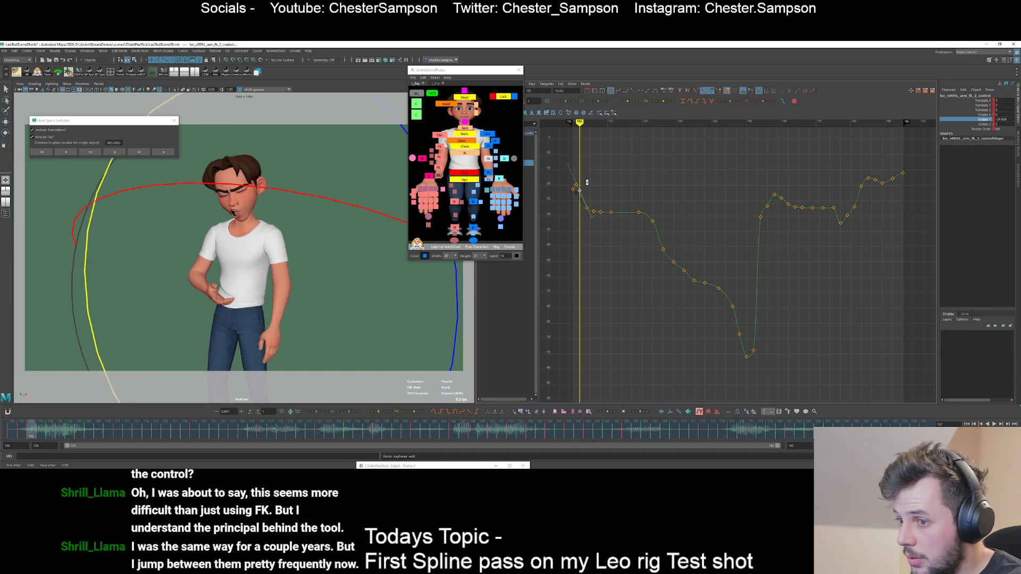
middle_click_drag(587, 183, 588, 180, "shift")
left_click(590, 186)
key("comma")
key("period")
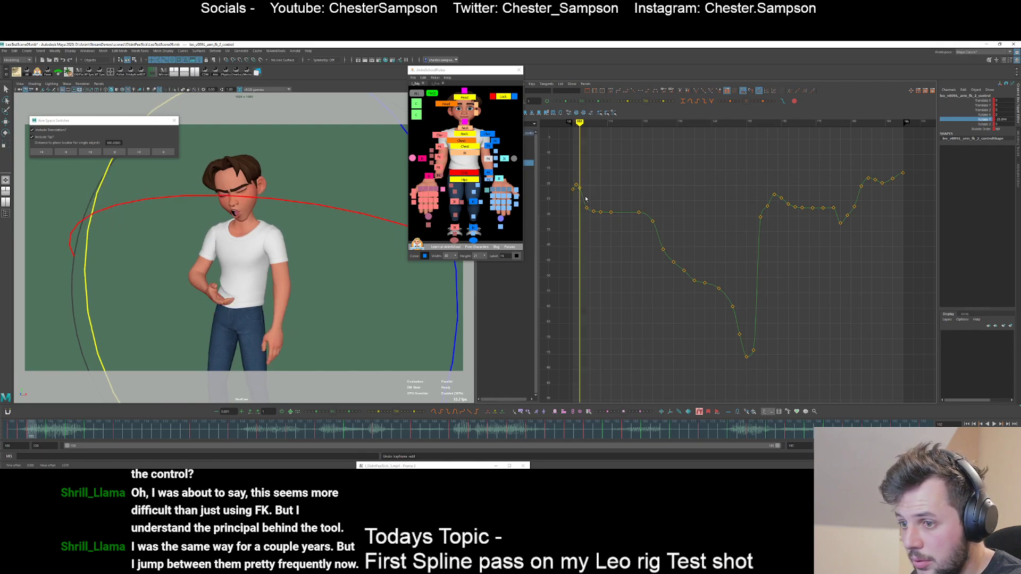
- Raise the Rotate Y keys at about frames 104 and 106 to soften the curve's ease into its flat section
key("period")
key("period")
right_click_drag(588, 234, 585, 192, "alt+shift")
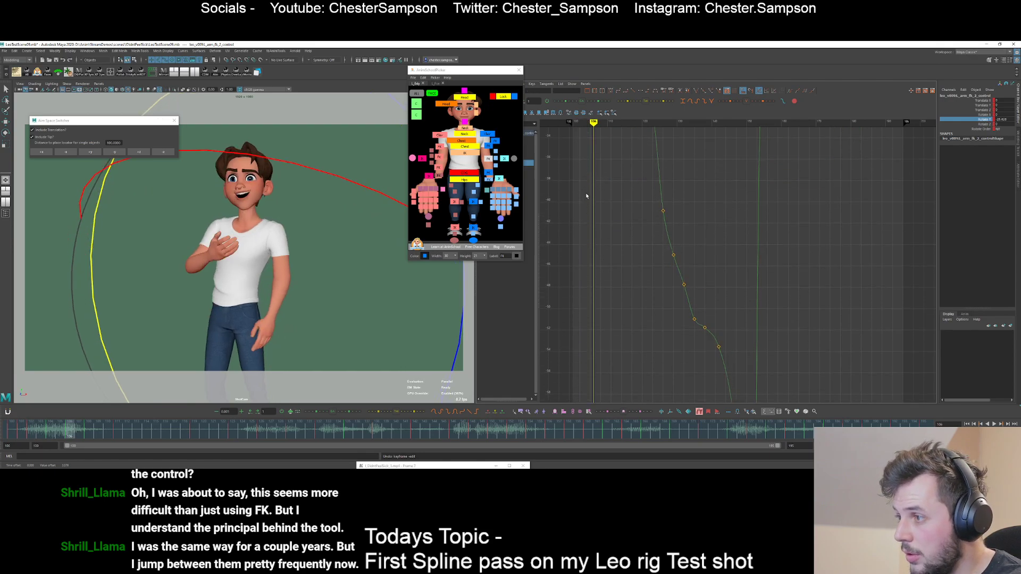
middle_click_drag(586, 192, 657, 282, "alt")
left_click_drag(705, 284, 705, 285)
middle_click_drag(684, 260, 685, 255, "shift")
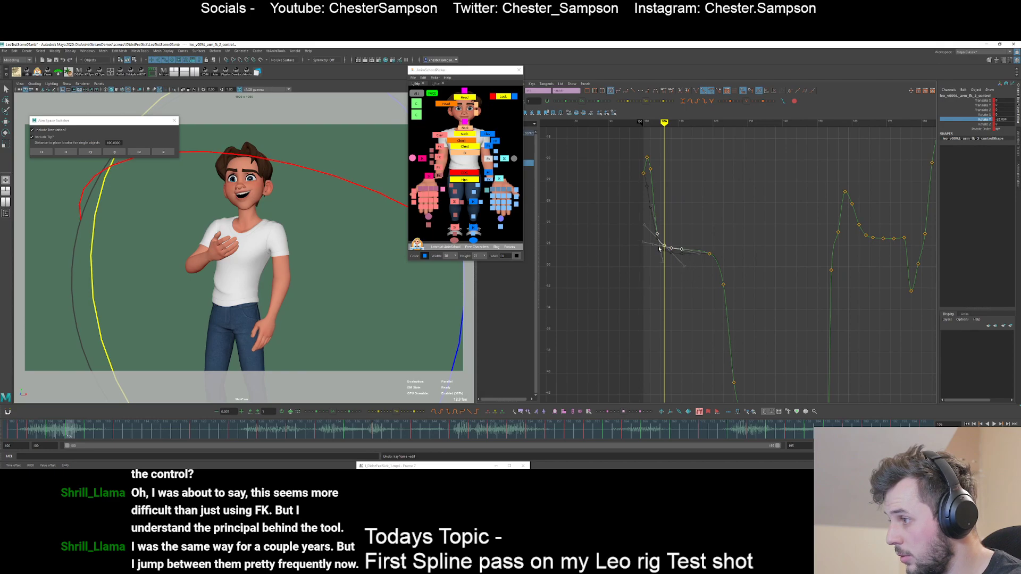
left_click(643, 225)
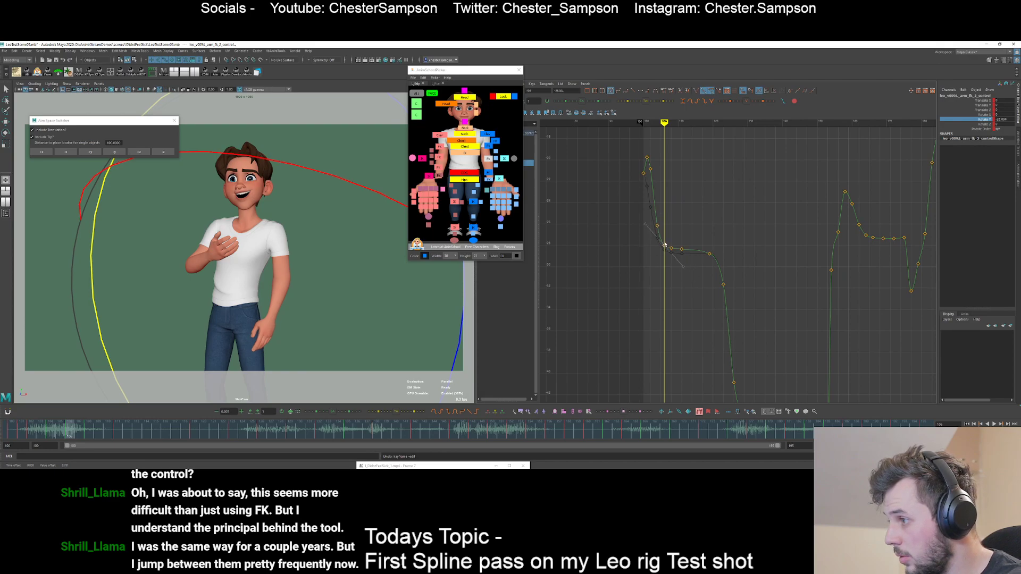
left_click_drag(663, 249, 652, 249)
key("period")
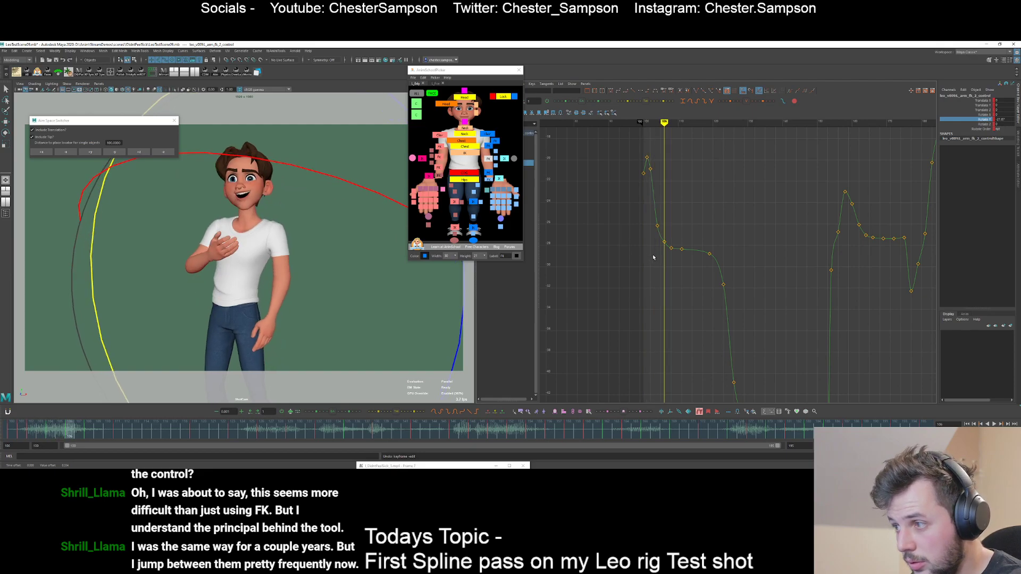
- Lower the Rotate Y key at about frame 106 to form a dip before the curve's flat section
middle_click_drag(669, 248, 669, 271, "shift")
mouse_move(664, 259)
left_mouse_down()
mouse_move(649, 258)
mouse_move(661, 258)
left_mouse_up()
key("period")
key("period")
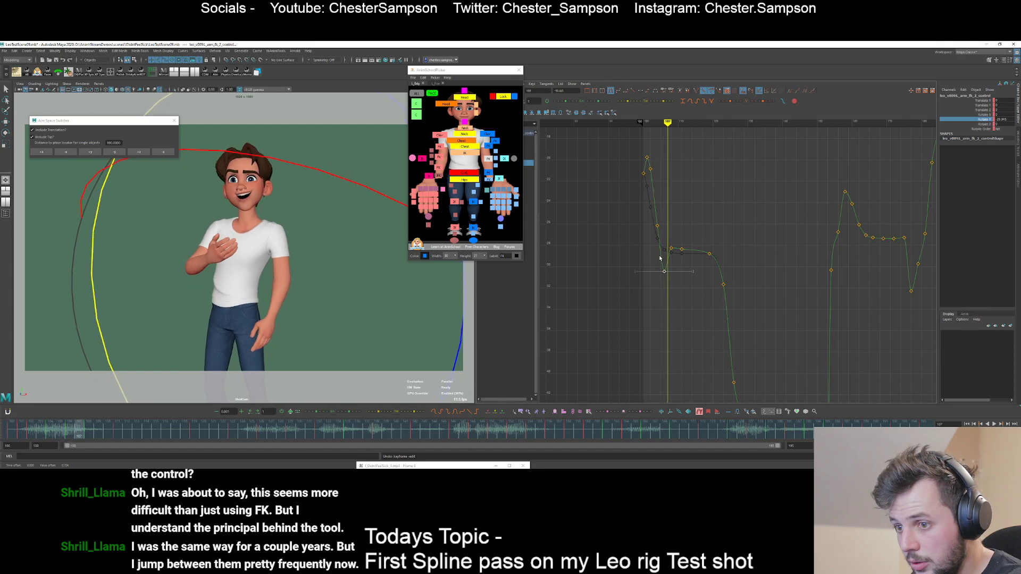
- Move the Rotate Y key at about frame 111 to frame 113, raise it slightly, and nudge up the key at about frame 119
key("period")
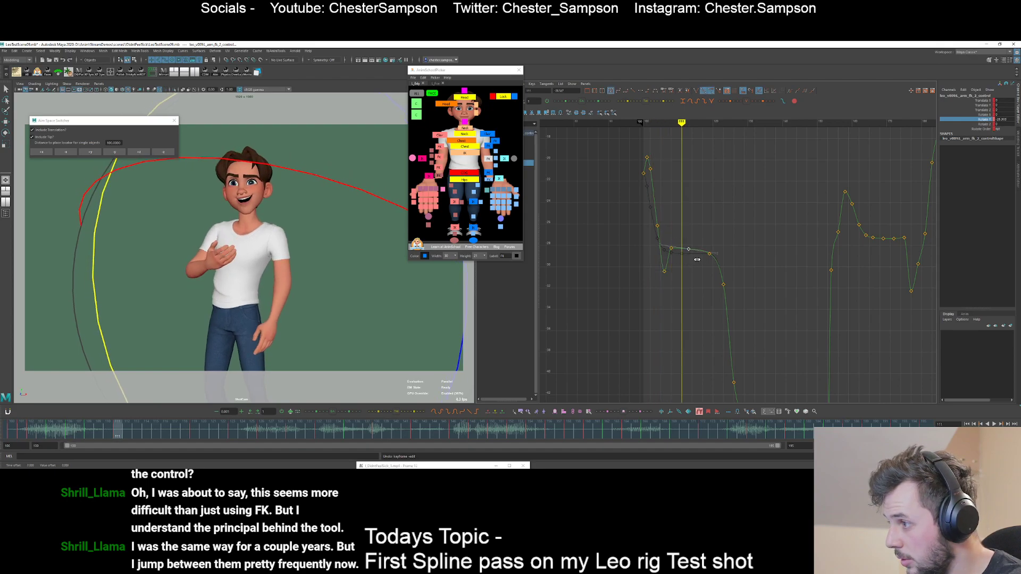
middle_click_drag(697, 259, 691, 262)
left_click_drag(718, 246, 706, 284)
key("alt+period")
key("alt+period")
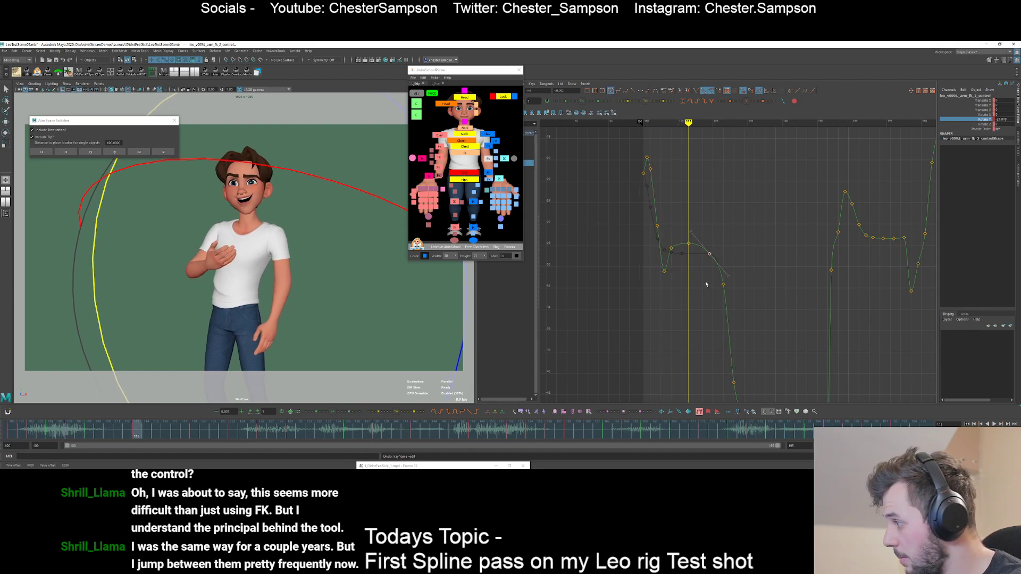
key("period")
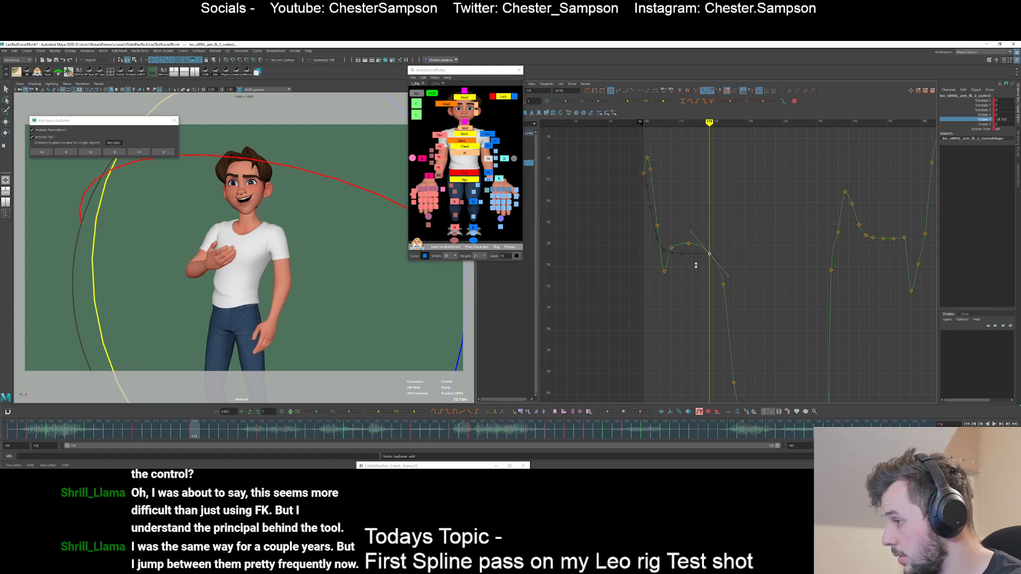
key("period")
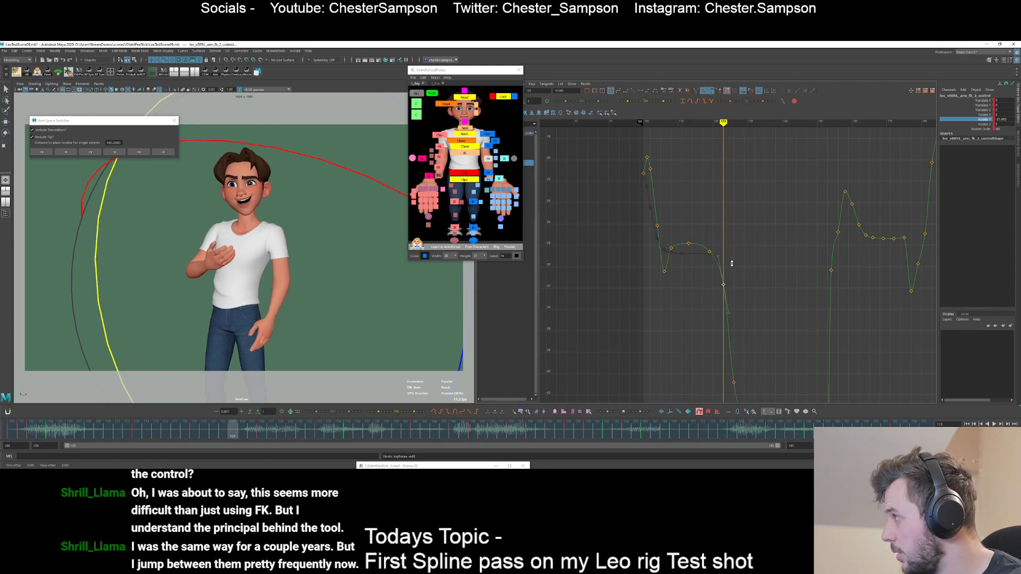
- Lower the Rotate Y key at about frame 126 to steepen the curve's first drop
key("f")
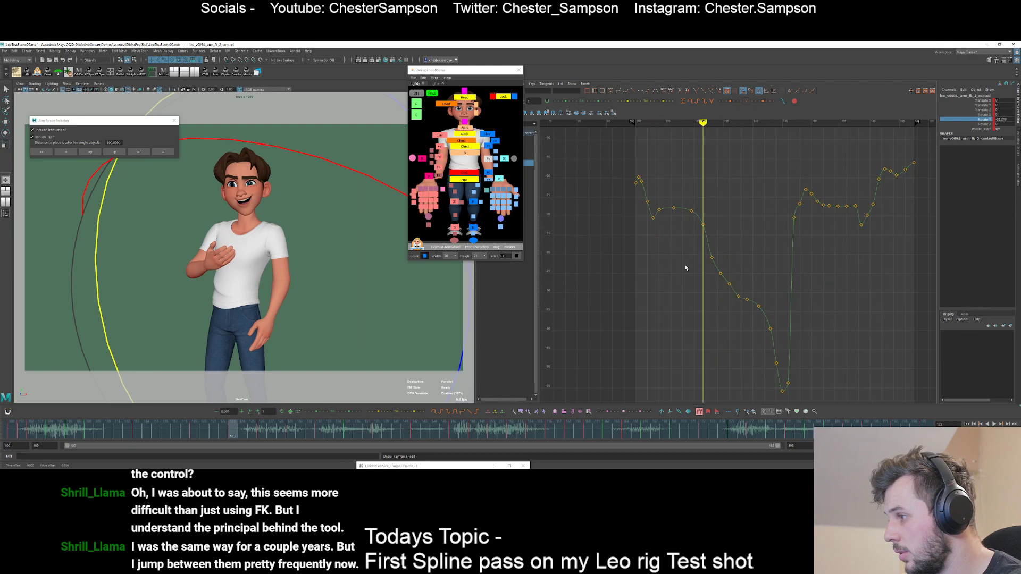
right_click_drag(662, 268, 676, 268, "alt+shift")
key("period")
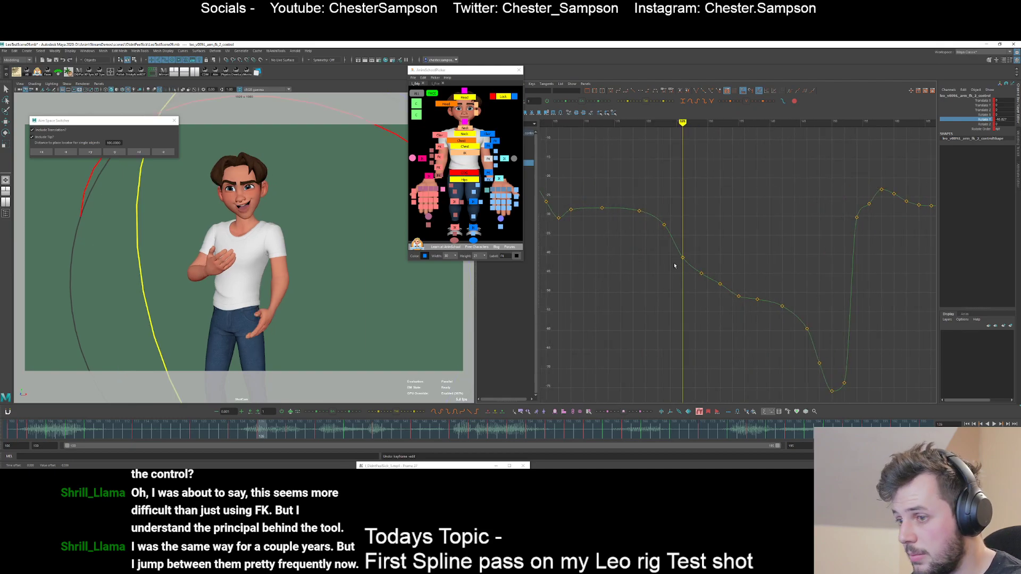
middle_click_drag(691, 259, 691, 255)
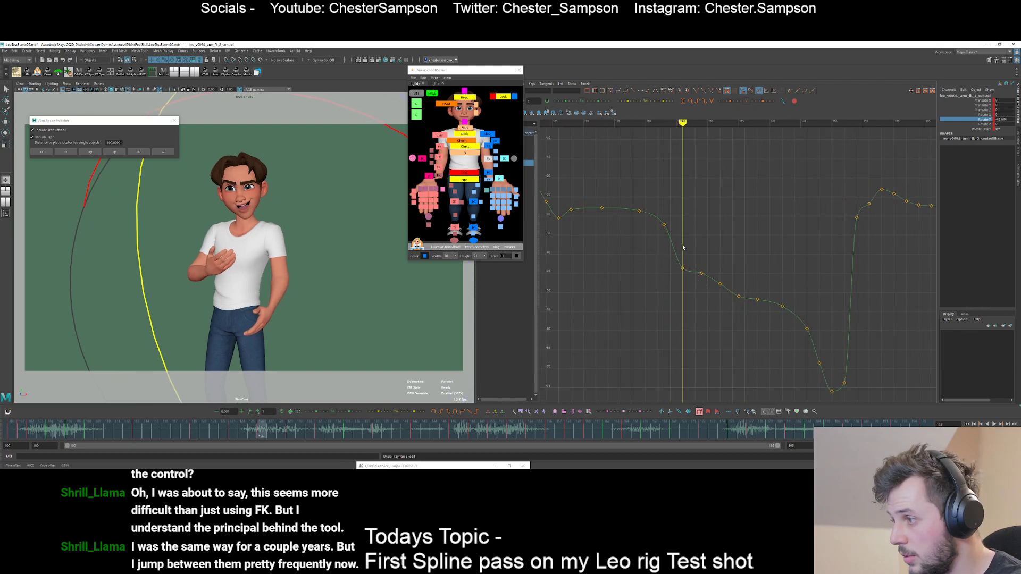
key("period")
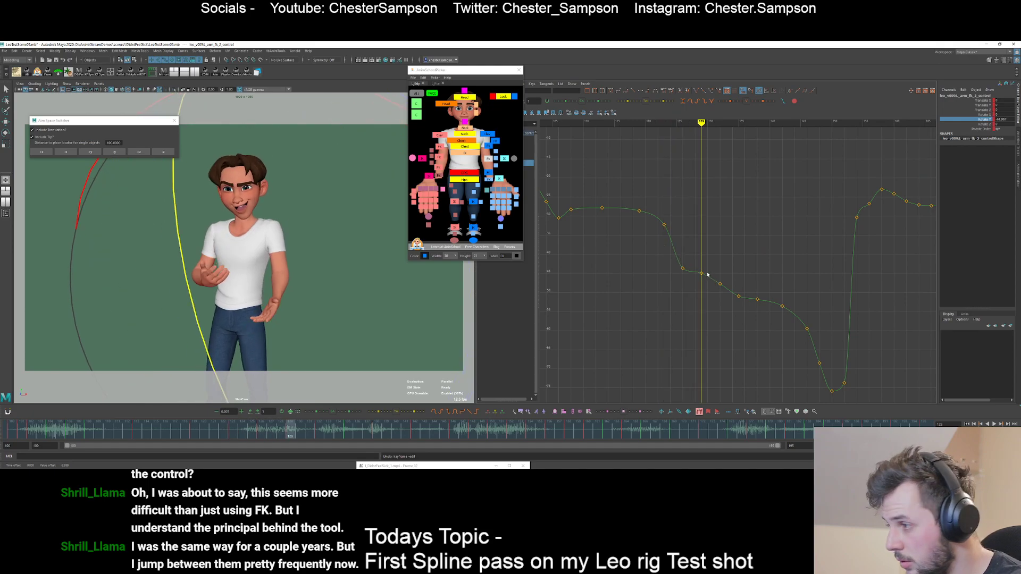
- Smooth the Rotate Y keys from about frame 126 to 135 together with the tween slider
left_click_drag(648, 244, 753, 331)
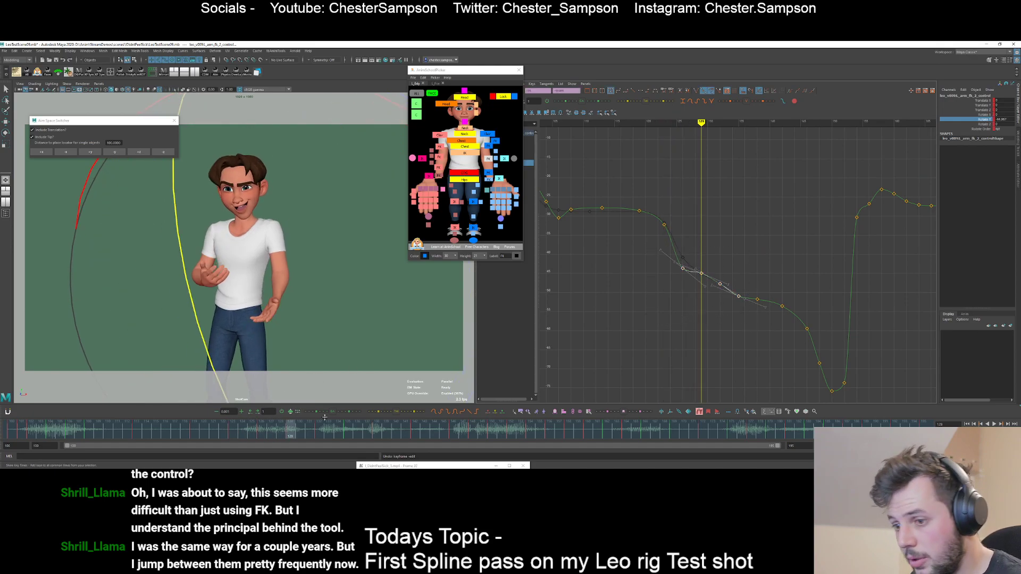
left_click_drag(333, 412, 341, 414)
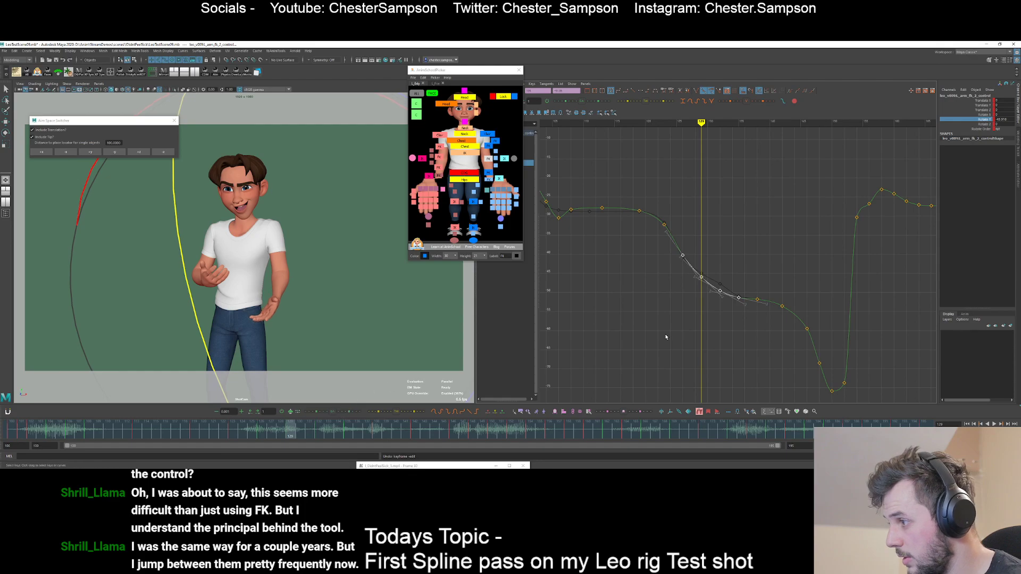
left_click(666, 337)
- Lower the Rotate Y keys at about frames 129 and 132 slightly to round the ease into the next hold
key("period")
key("period")
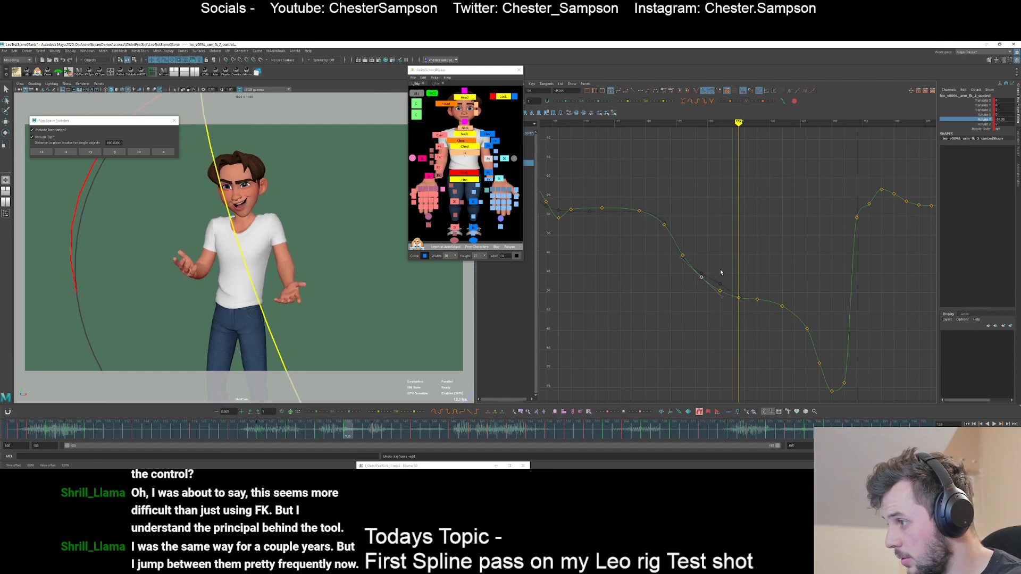
key("comma")
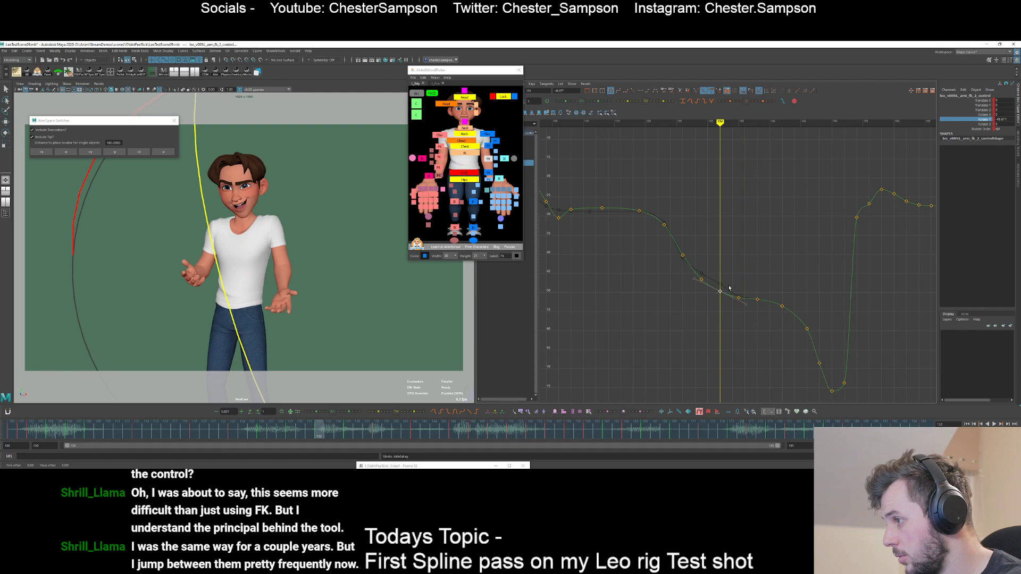
left_click(763, 307)
- Step through the Rotate Y keys up to about frame 148 to check the arm's poses
key("period")
key("period")
key("period")
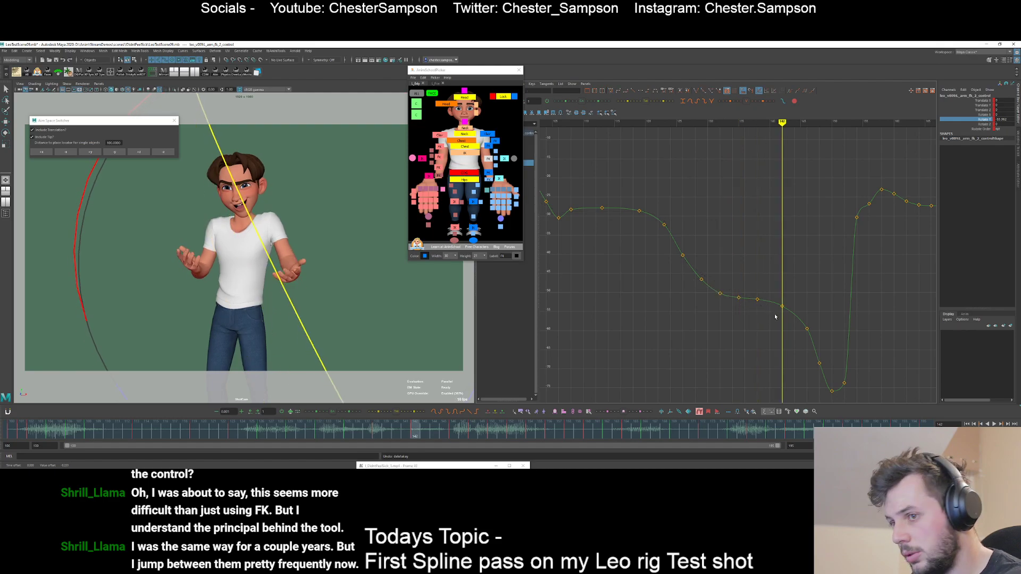
key("period")
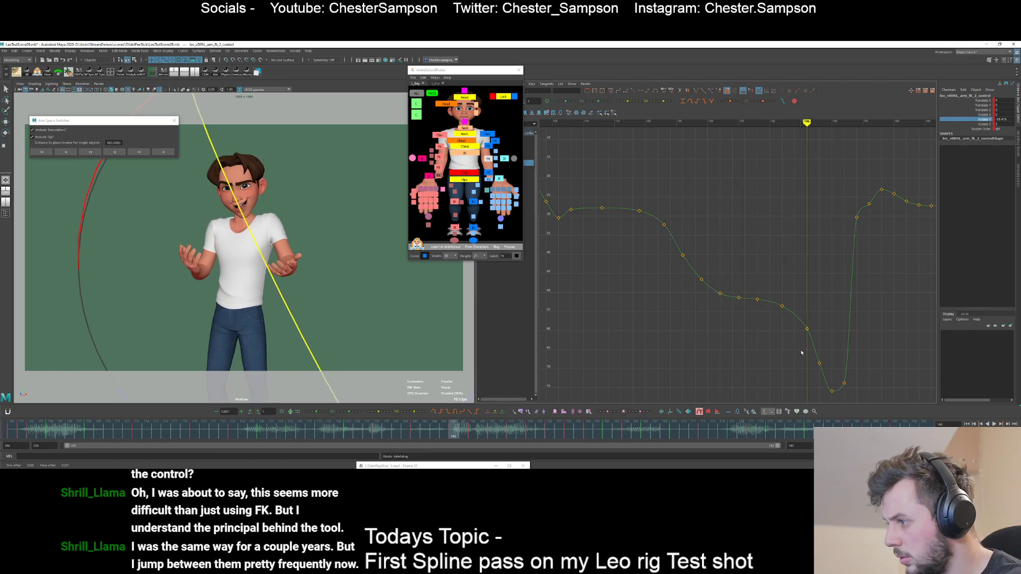
key("period")
left_click_drag(801, 370, 819, 362)
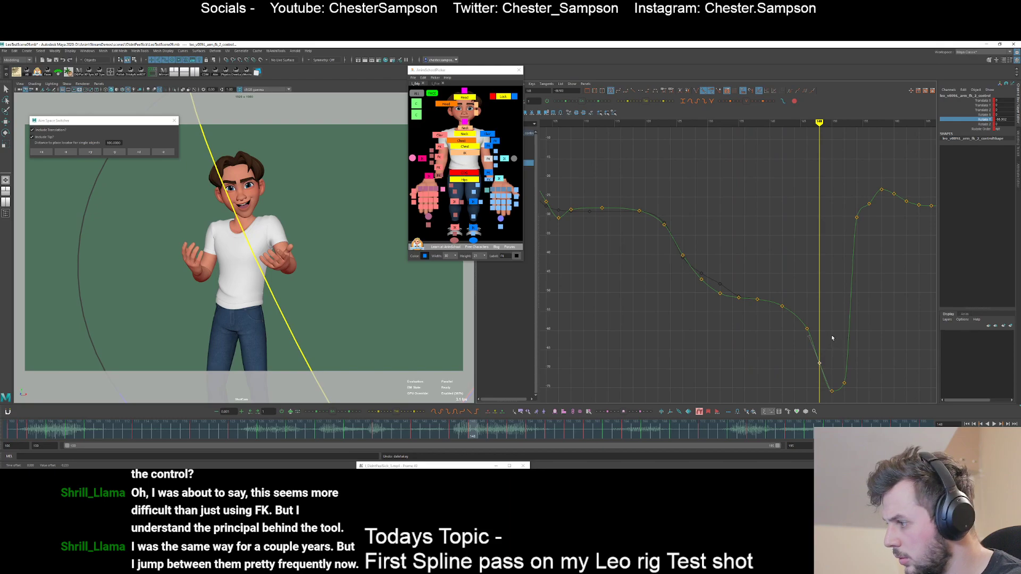
- Insert a Rotate Y key at about frame 149 and lower it slightly into the approach to the curve's lowest point
right_click_drag(740, 336, 784, 335, "alt+shift")
middle_click_drag(783, 335, 658, 282, "alt")
key("alt+period")
key("i")
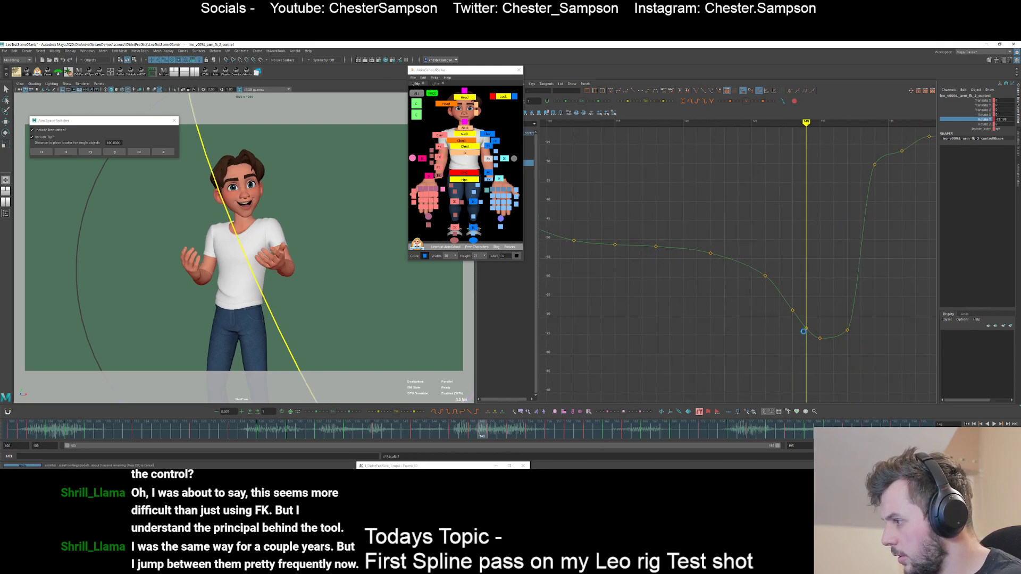
middle_click(805, 334)
- Lower the Rotate Y key at about frame 150 and set a new key at about frame 151 to round the low point
key("alt+period")
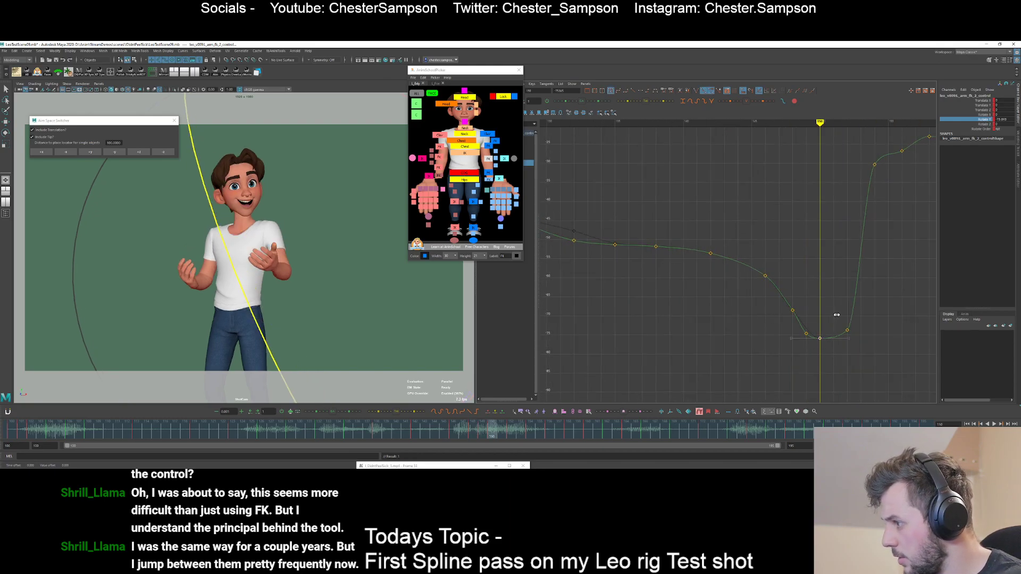
middle_click_drag(829, 310, 827, 314)
key("alt+period")
key("s")
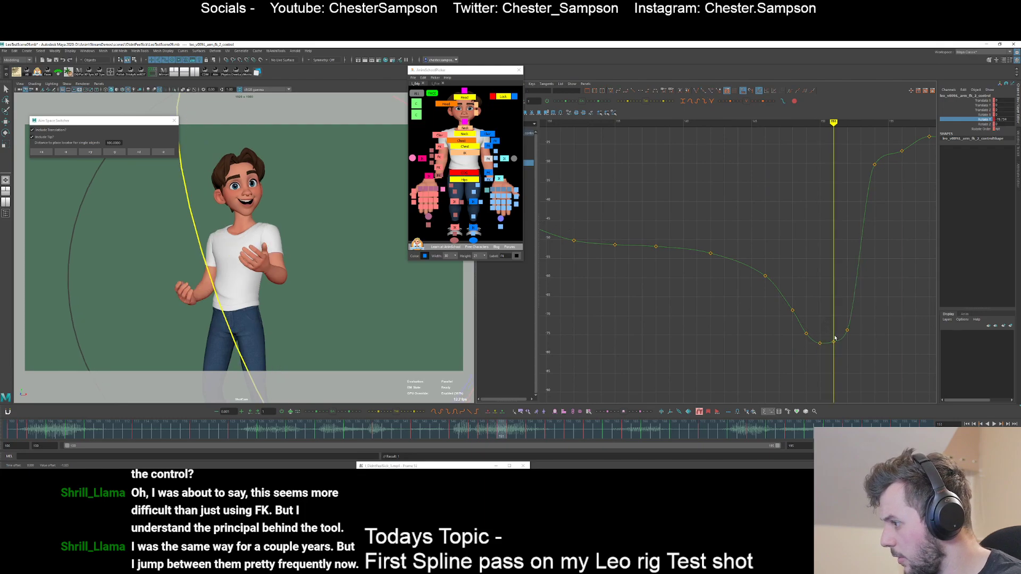
- Raise the Rotate Y key at about frame 152 slightly to shape the curve's rise out of the low point
key("alt+period")
left_click_drag(836, 321, 865, 344)
middle_click_drag(865, 336, 866, 321)
key("alt+comma")
left_click_drag(834, 305, 860, 322)
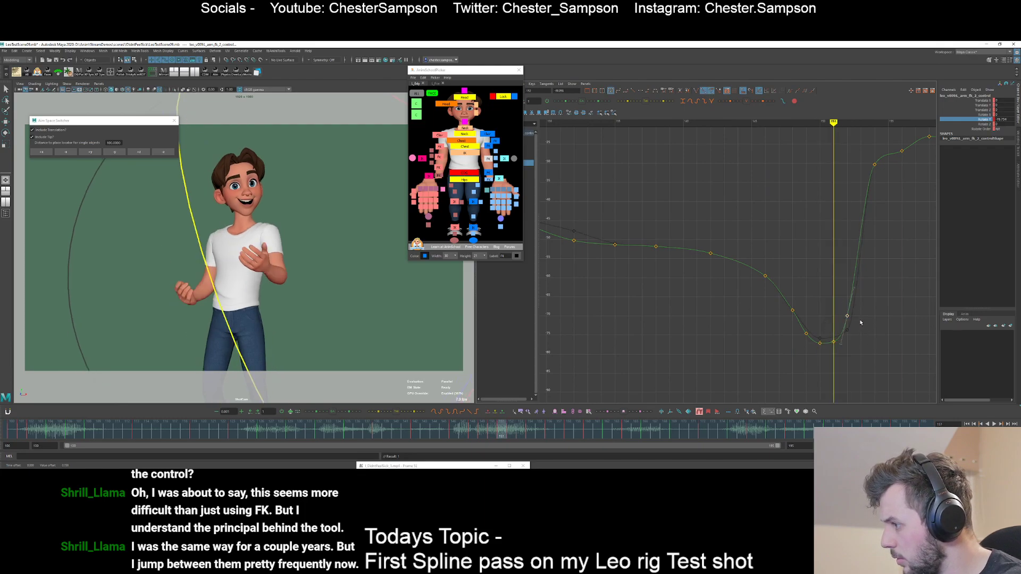
key("alt+period")
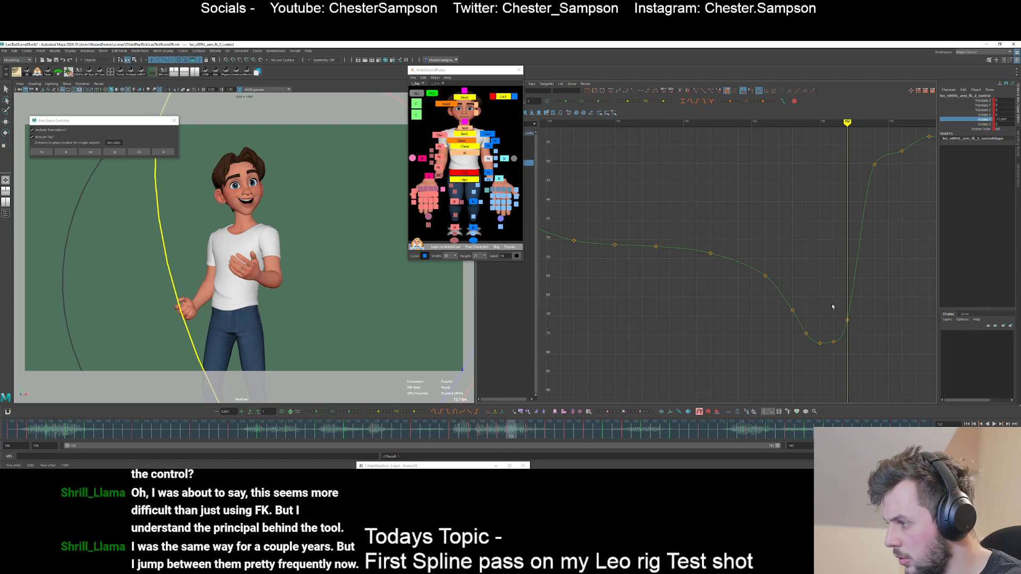
key("alt+period")
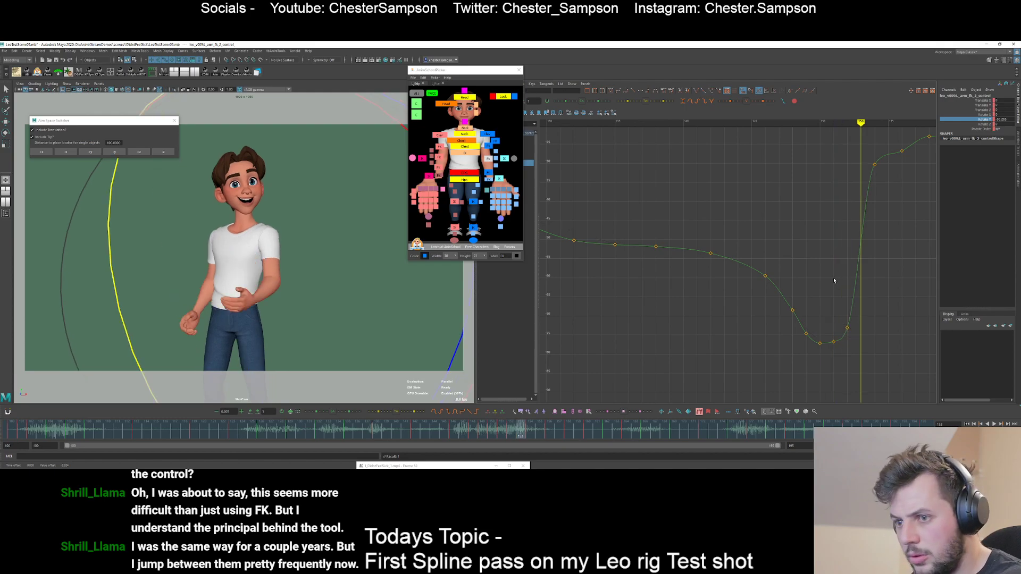
- Set a Rotate Y key at about frame 153 partway up the steep rise
key("s")
scroll(818, 263, "down", 6)
middle_click_drag(808, 258, 768, 277, "alt")
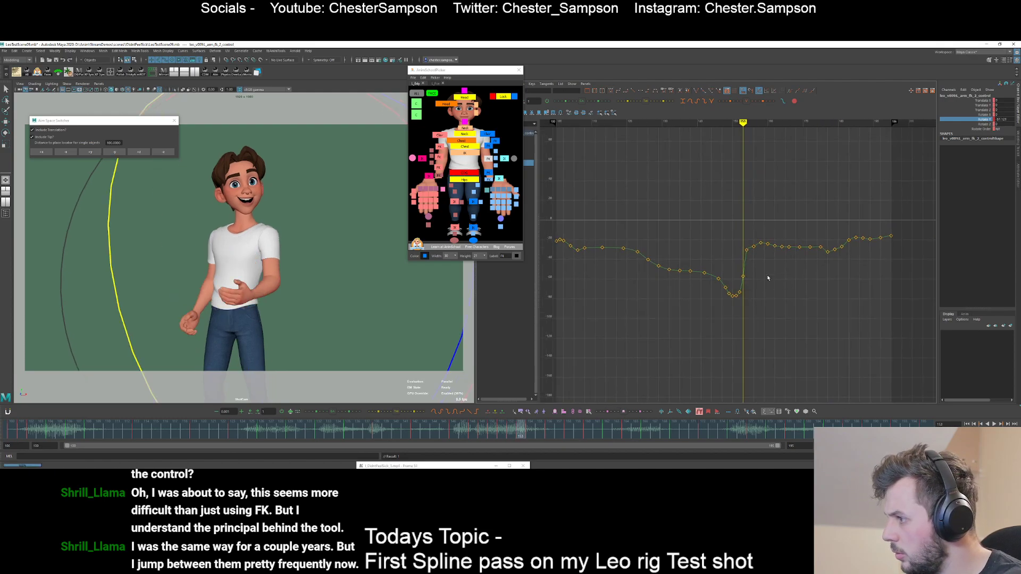
- Raise the Rotate Y key at about frame 156 to form an overshoot peak at the end of the steep rise
right_click_drag(768, 277, 784, 248, "alt+shift")
key("period")
key("period")
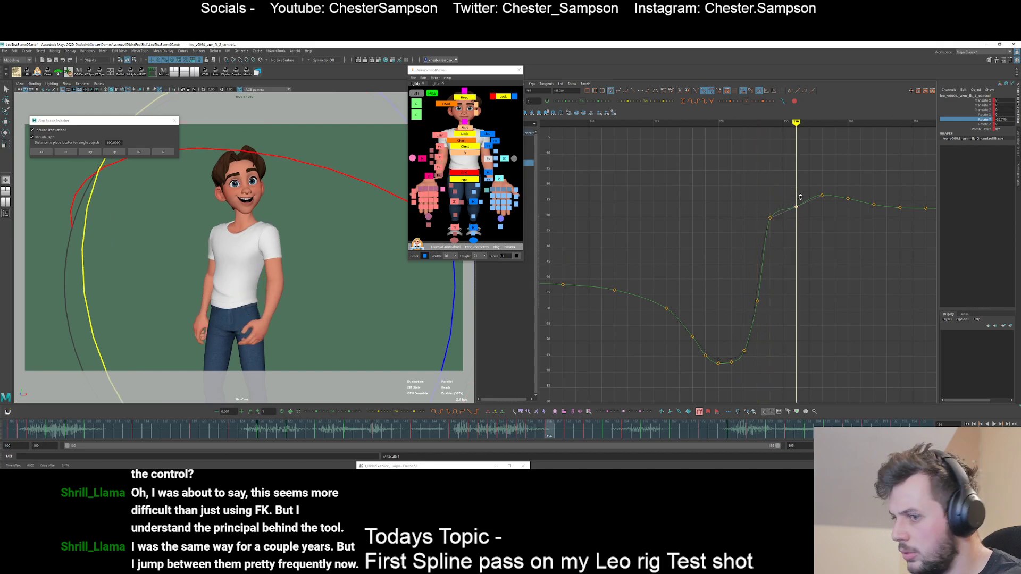
middle_click_drag(800, 197, 800, 170, "shift")
key("comma")
key("comma")
key("period")
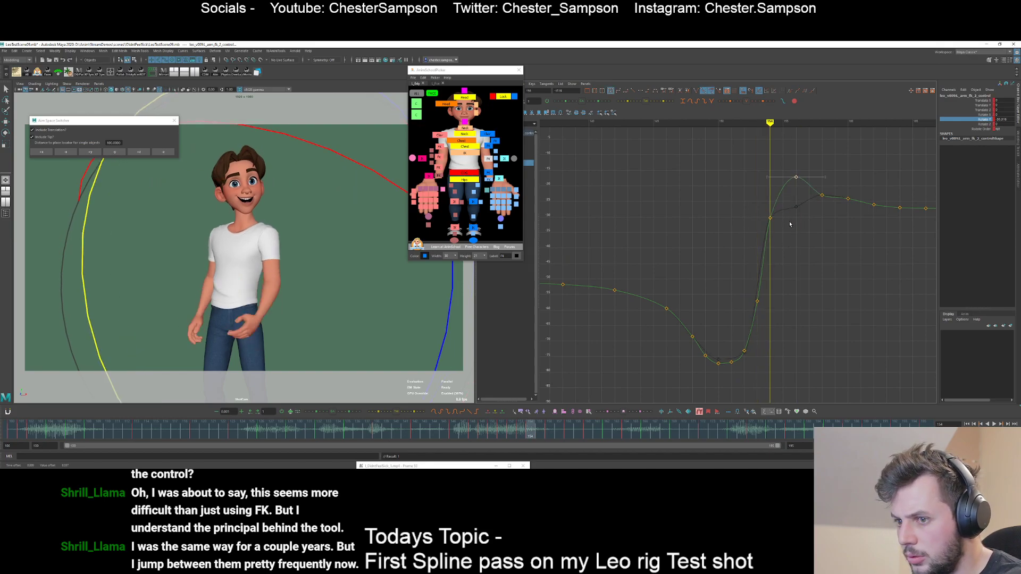
- Step back and forth between about frames 154 and 159 to check the arm's motion through the overshoot
key("alt+period")
key("alt+period")
key("alt+period")
key("alt+period")
key("alt+period")
key("alt+period")
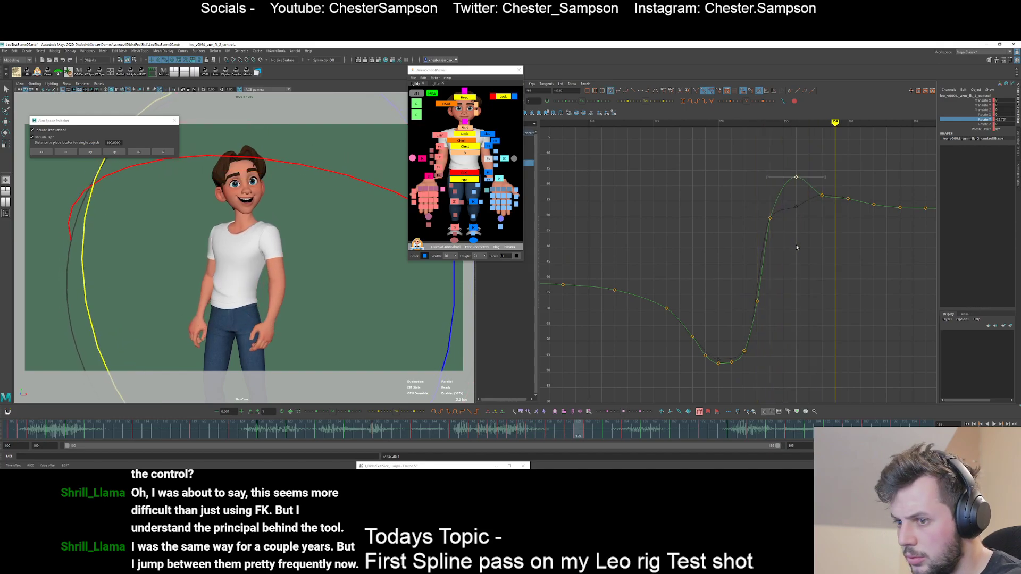
key("alt+comma")
key("alt+comma")
key("comma")
- Add a Rotate Y key at about frame 157 and raise it with the key at frame 156 to round the overshoot peak
key("alt+period")
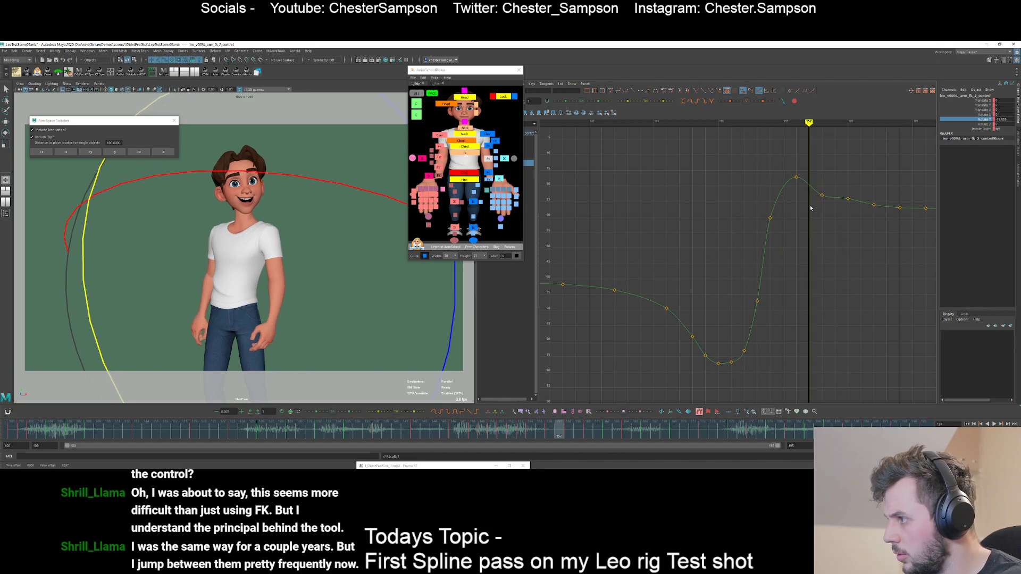
left_click_drag(805, 198, 816, 179)
middle_click_drag(816, 180, 815, 169)
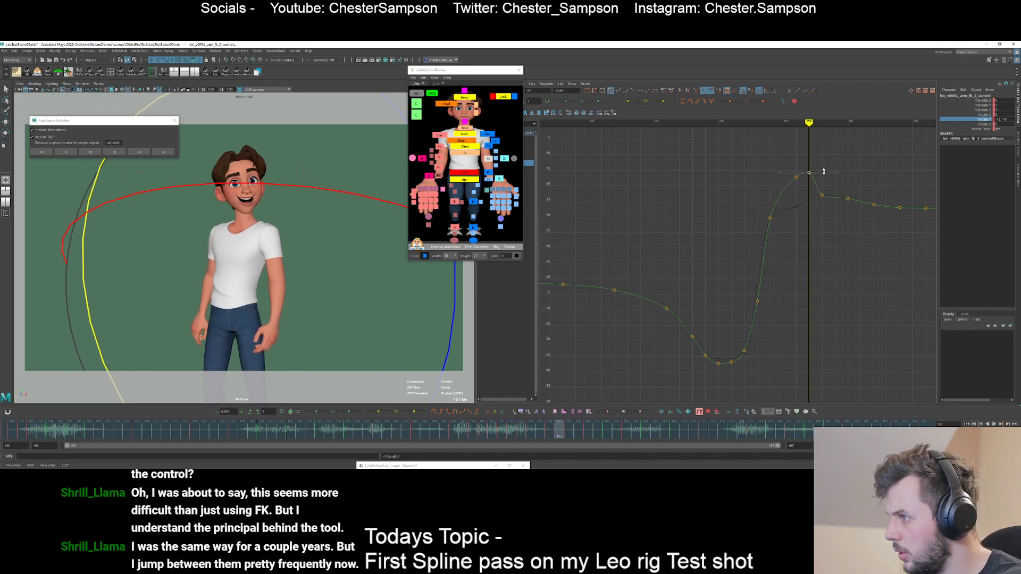
key("alt+comma")
key("alt+comma")
left_click(796, 177)
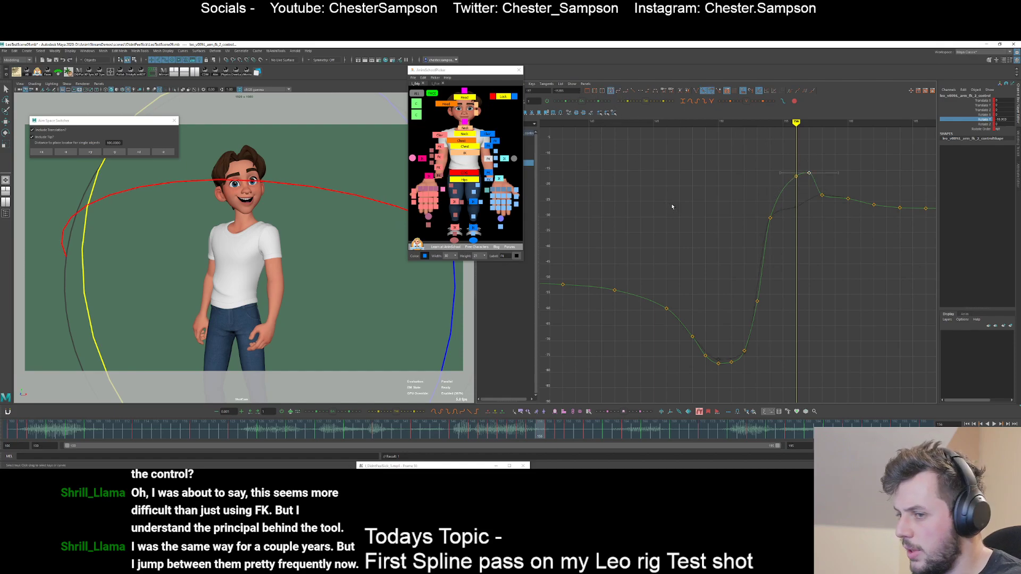
- Remove the Rotate Y key at about frame 158 so the curve falls smoothly from the overshoot peak
key("alt+period")
key("alt+period")
key("alt+period")
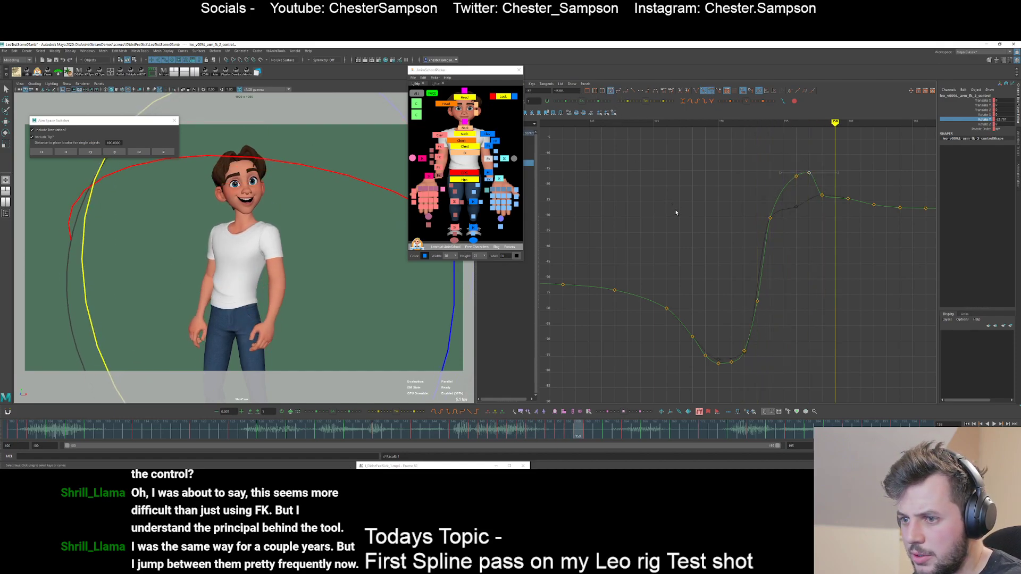
key("alt+comma")
key("alt+comma")
key("alt+comma")
key("alt+comma")
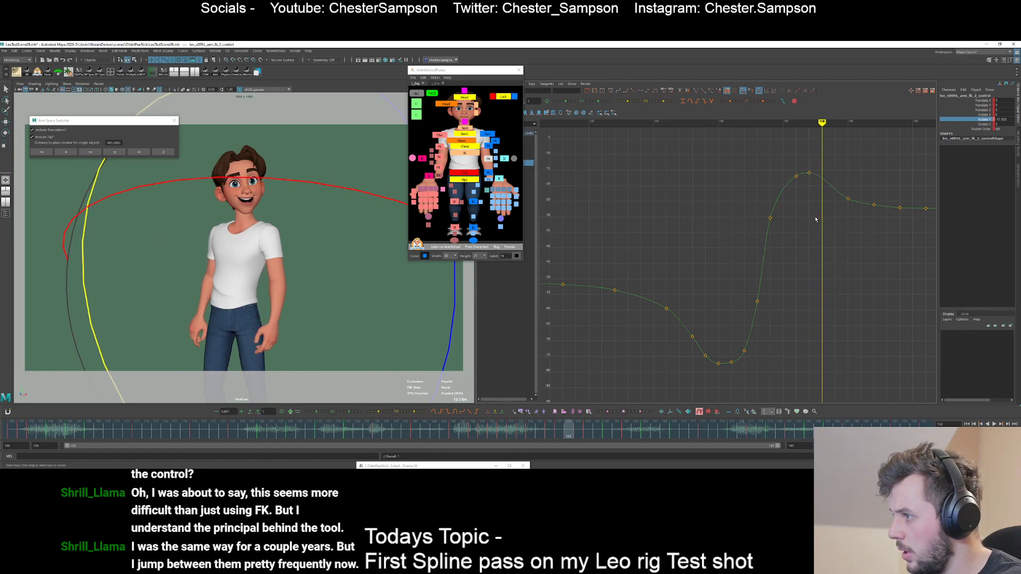
- Step forward to about frame 161 to check how the arm settles after the overshoot
key("alt+period")
key("alt+period")
key("alt+period")
key("alt+period")
key("alt+period")
key("alt+period")
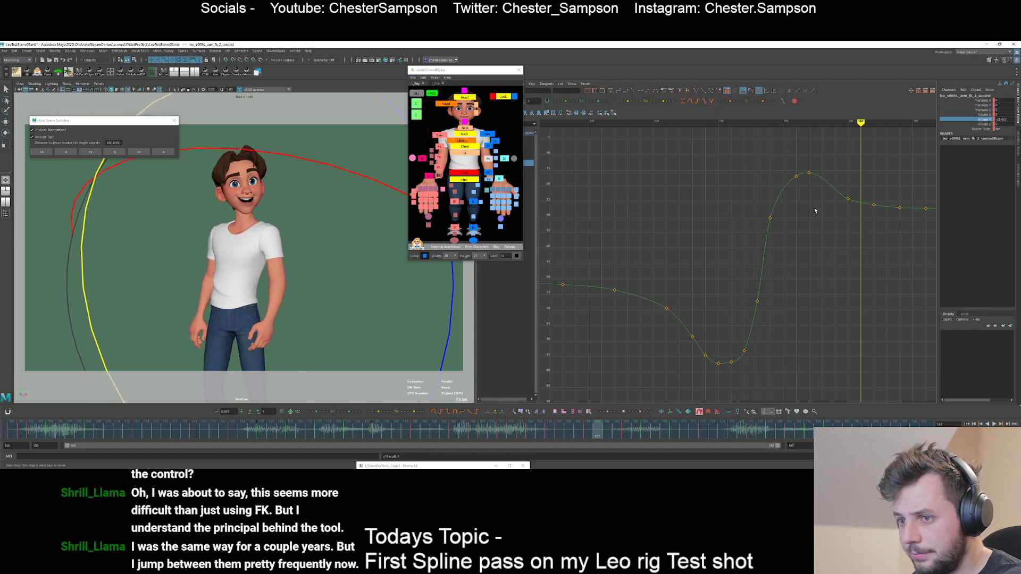
- Smooth the Rotate Y keys between about frames 162 and 175 so the curve eases evenly into the settle
right_click_drag(835, 234, 831, 206, "alt+shift")
middle_click_drag(831, 206, 771, 296, "alt")
scroll(744, 265, "down", 5)
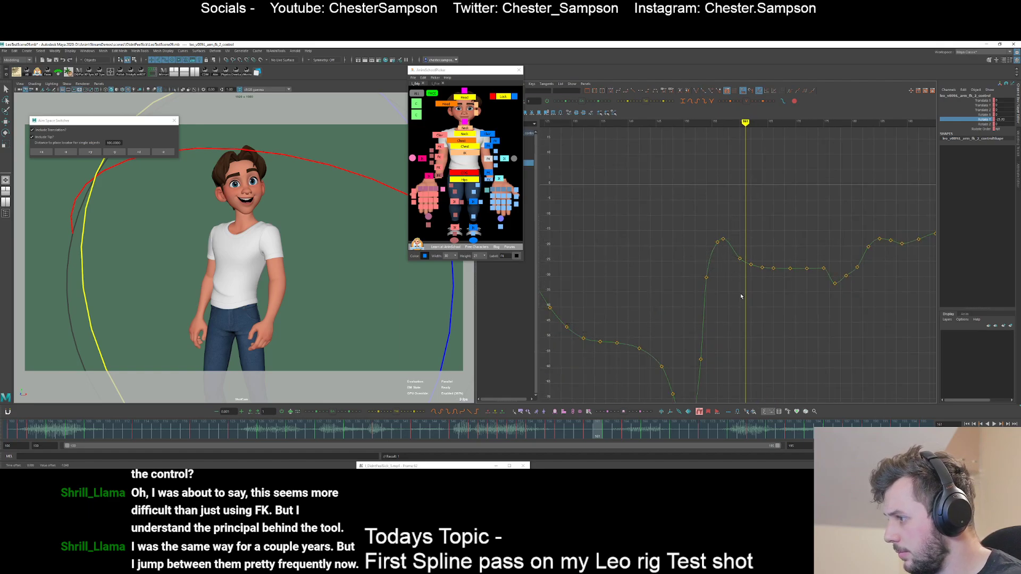
right_click_drag(741, 297, 740, 266, "alt+shift")
left_click(759, 250)
key("period")
key("period")
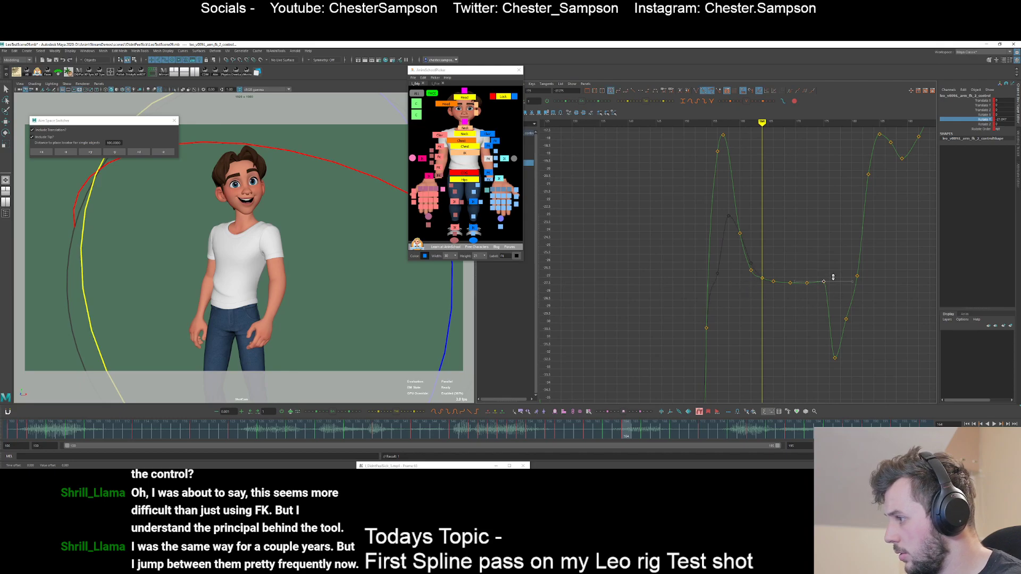
left_click_drag(833, 298, 739, 274)
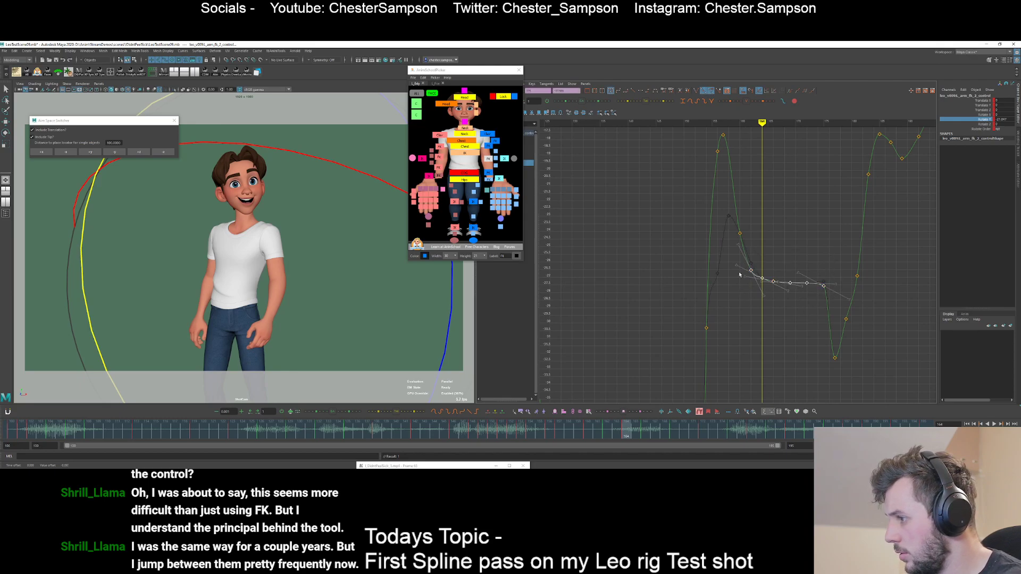
left_click(317, 413)
- Lower the Rotate Y key at about frame 175 so the curve leaves the settle gradually before the dip
left_click(755, 303)
key("period")
key("period")
key("period")
key("period")
left_click_drag(818, 324, 833, 296)
middle_click_drag(833, 296, 833, 291, "shift")
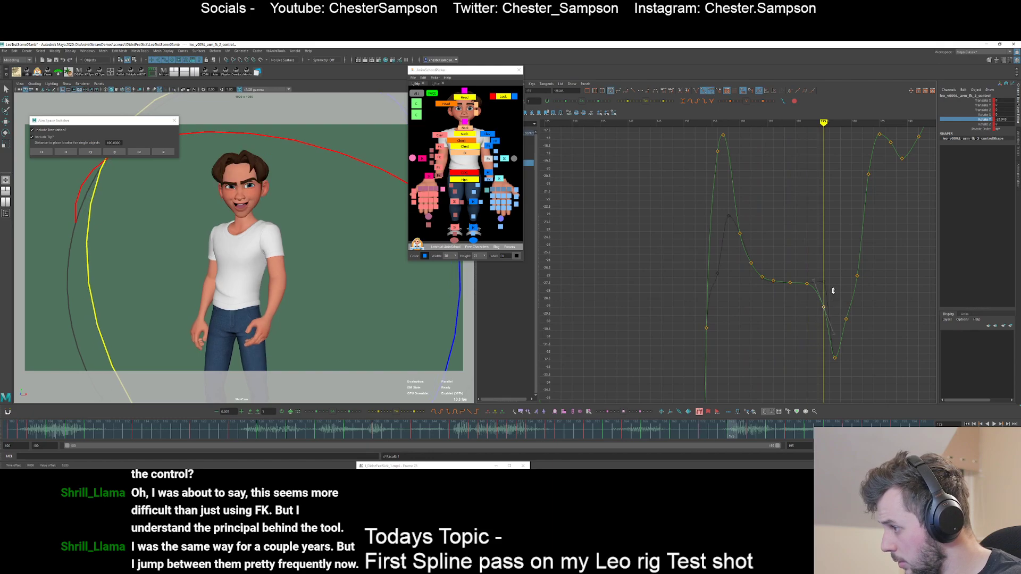
key("comma")
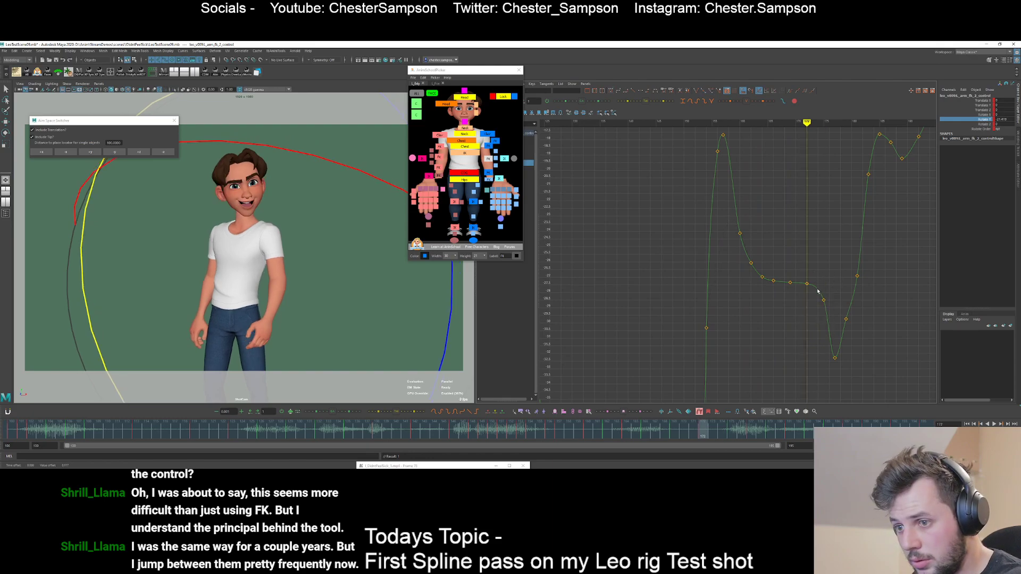
left_click(786, 317)
- Add Rotate Y keys at about frames 176 and 178 around the dip and raise the key at about frame 181
key("period")
key("alt+period")
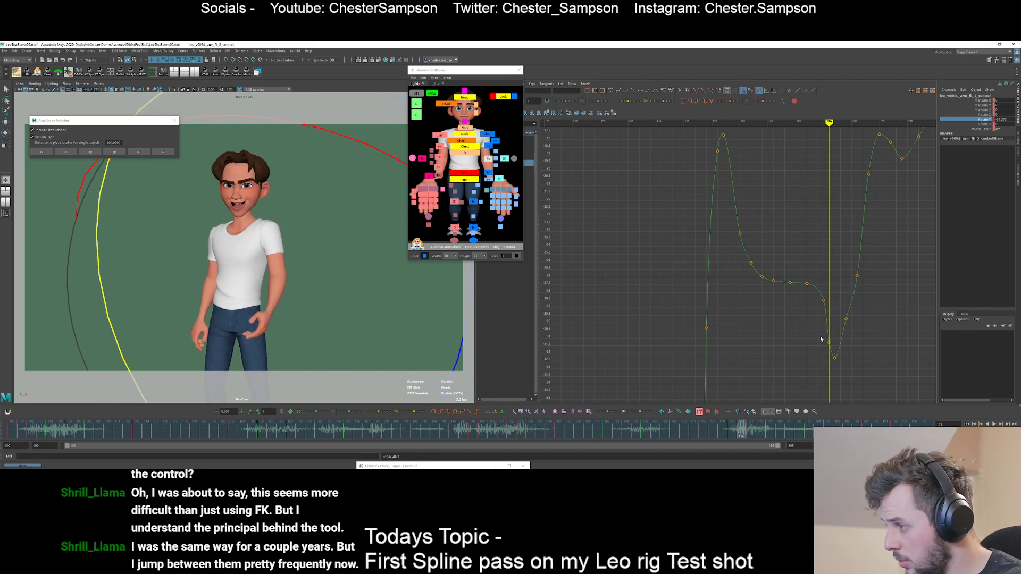
key("alt+period")
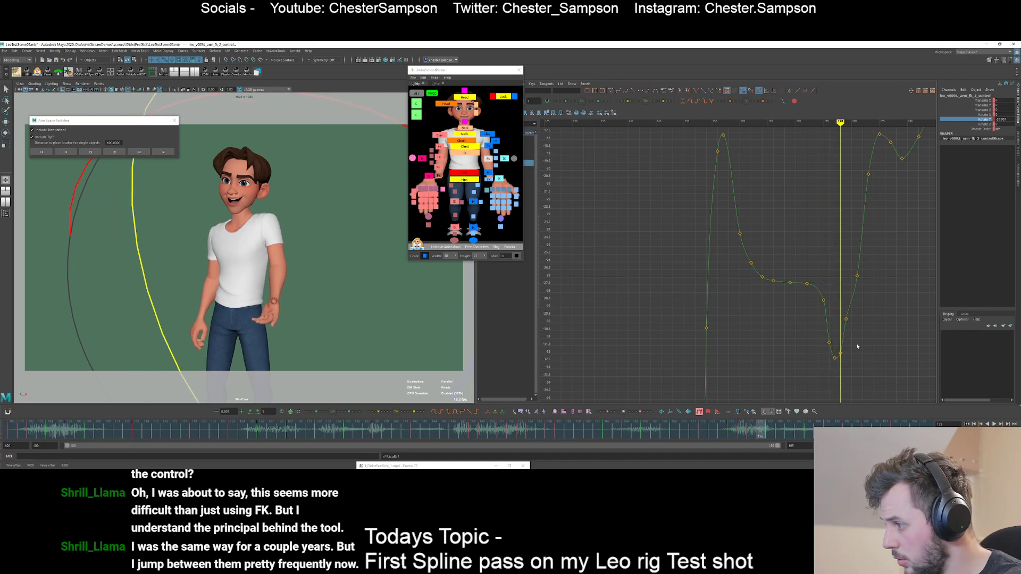
key("alt+period")
key("alt+period")
key("alt+period")
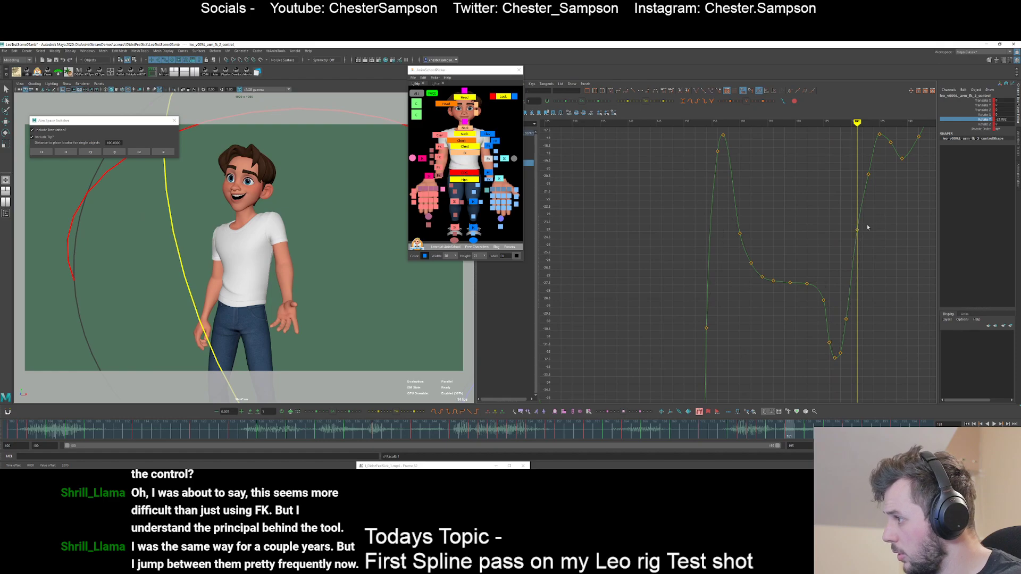
- Raise the Rotate Y key at about frame 183 and add a key at about frame 182 to smooth the rise
middle_click_drag(845, 157, 797, 202, "alt")
key("alt+period")
key("alt+period")
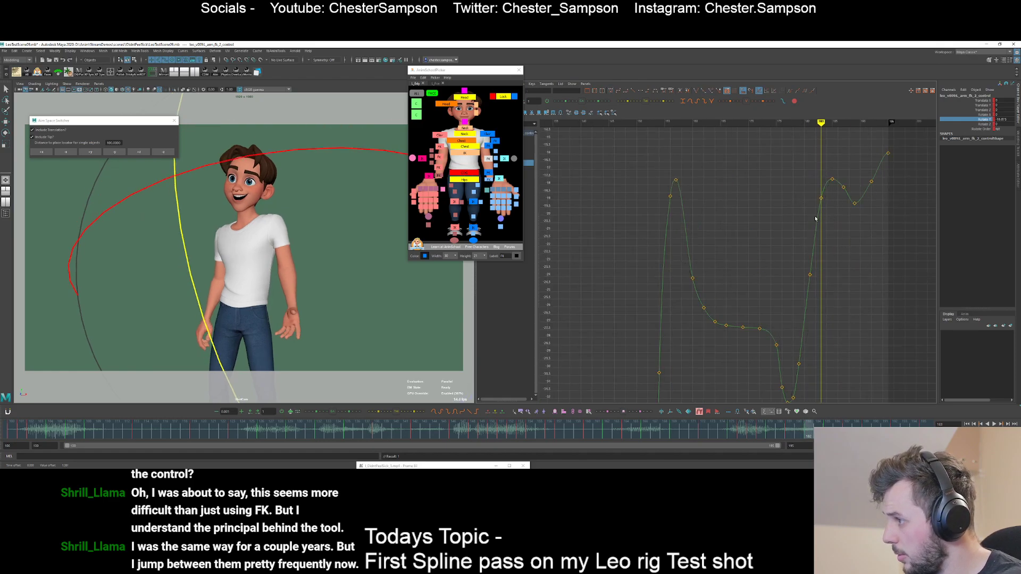
key("alt+comma")
key("s")
key("alt+period")
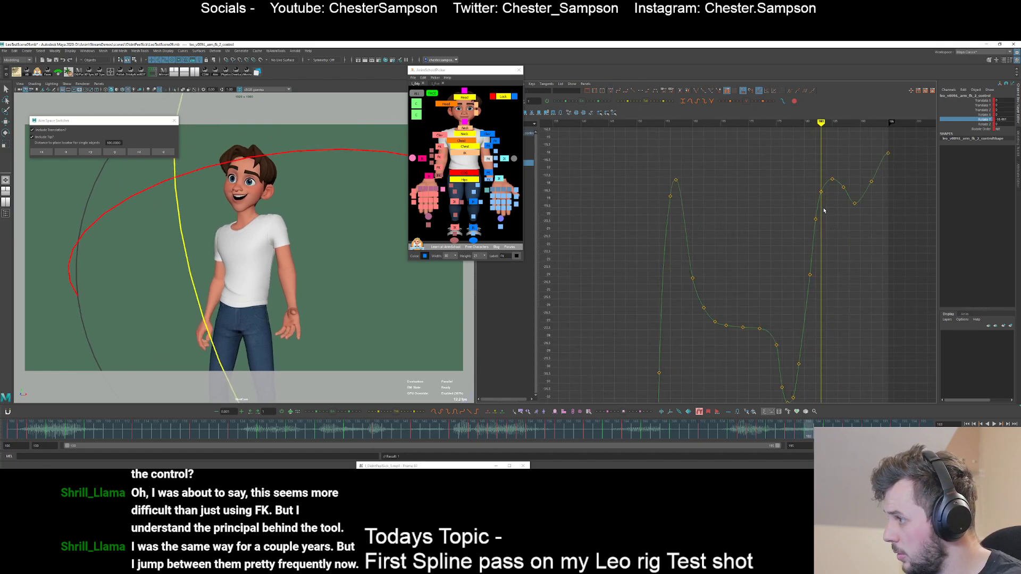
- Check the motion up to about frame 187 and add a Rotate Y key at about frame 184 to round the peak
key("alt+period")
key("alt+period")
key("alt+period")
key("alt+period")
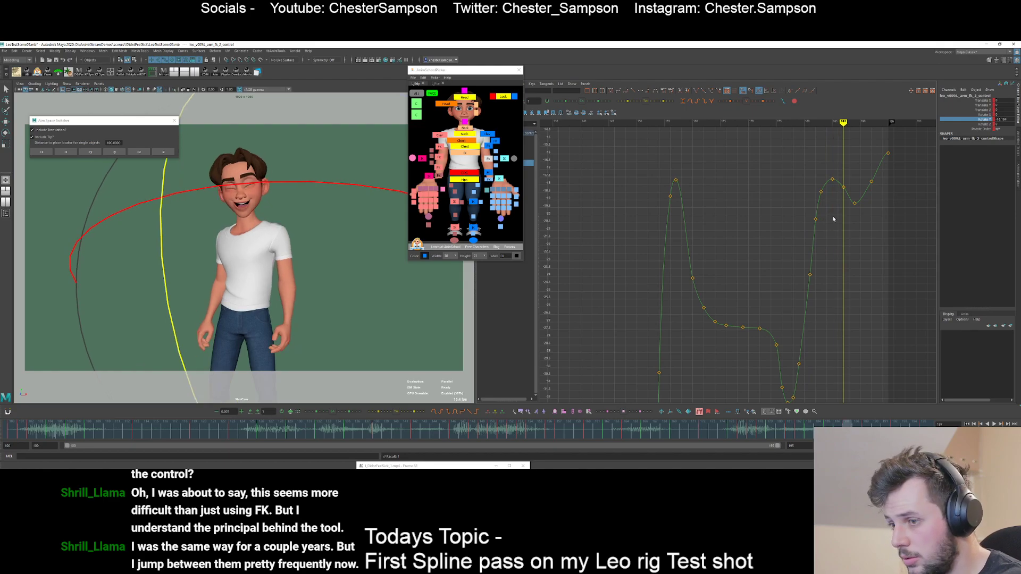
key("alt+comma")
key("alt+comma")
key("alt+period")
key("alt+comma")
key("alt+comma")
key("s")
key("alt+period")
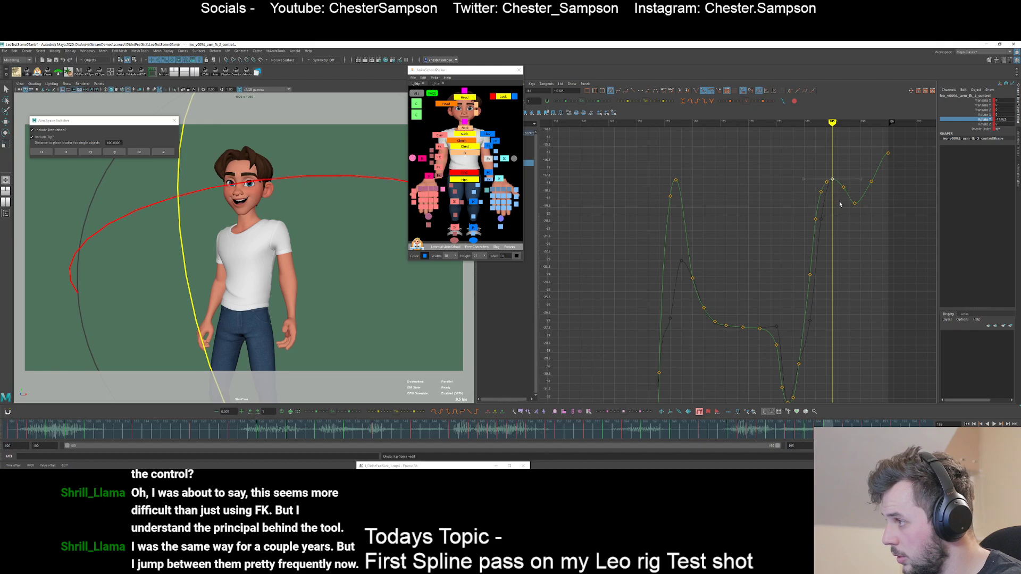
- Raise the Rotate Y key at about frame 187 slightly and add a key at about frame 188 on the fall
key("alt+period")
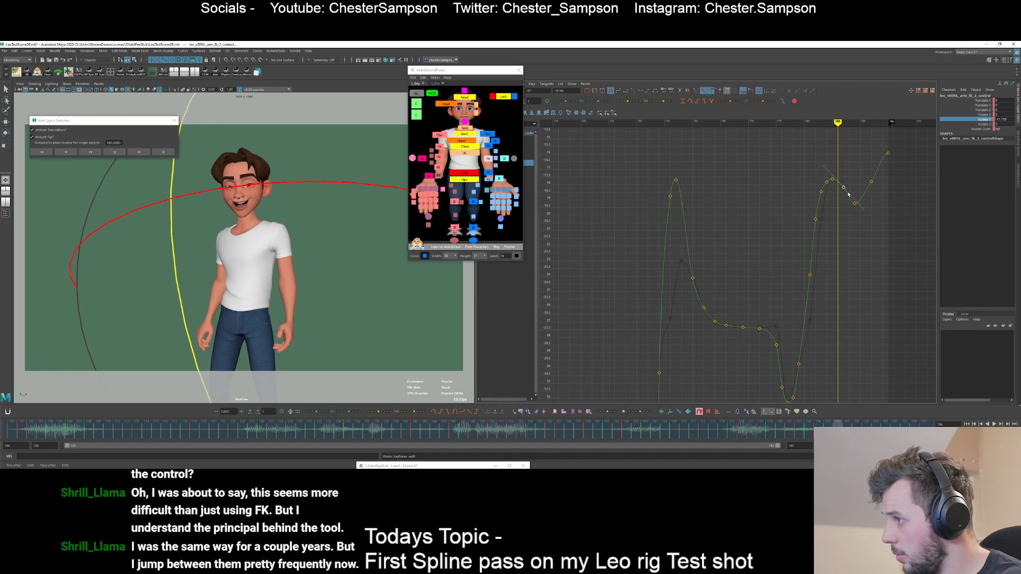
left_click(843, 211)
key("period")
key("period")
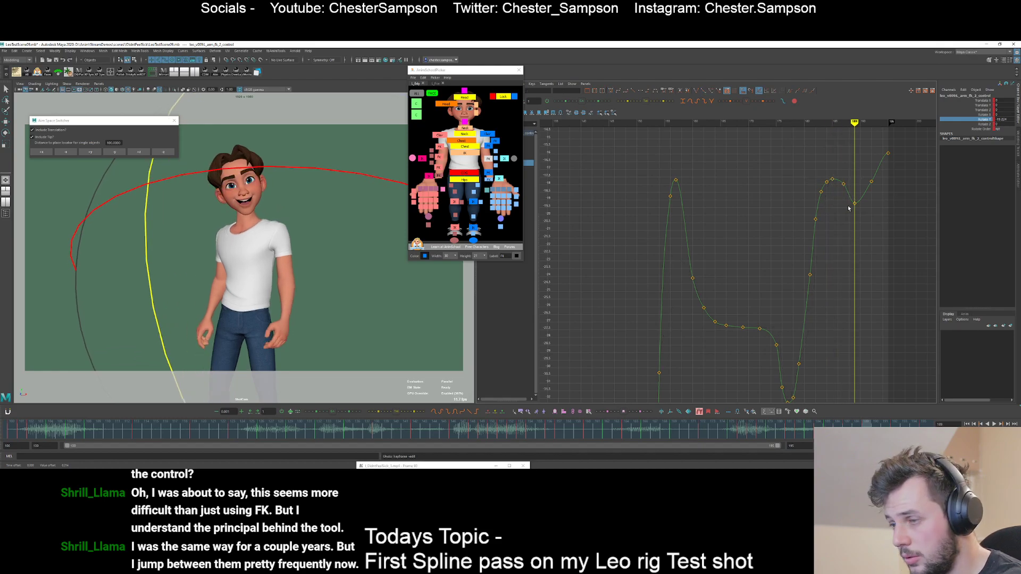
key("alt+comma")
key("s")
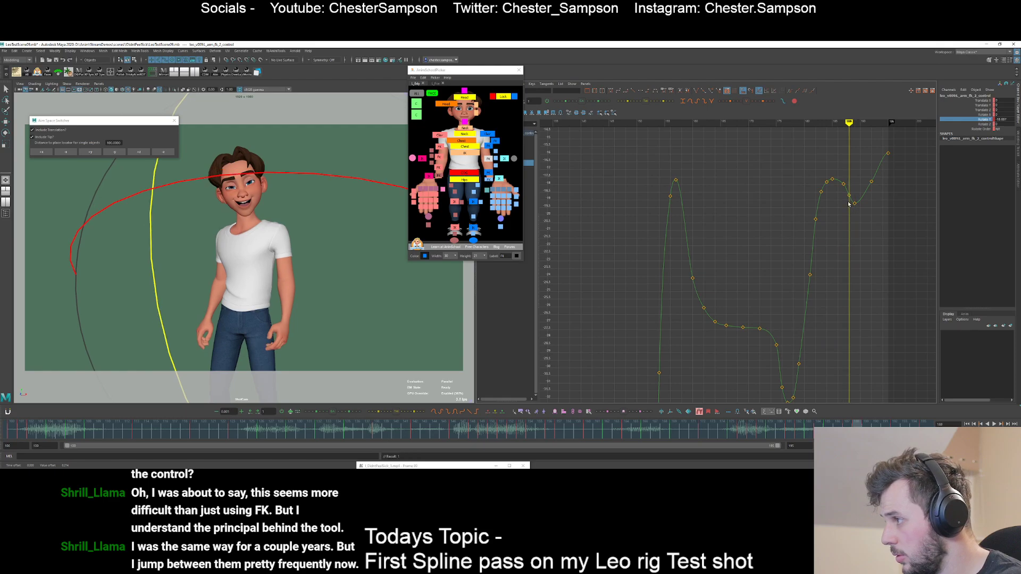
- Add Rotate Y keys at about frames 190, 191 and 193 and raise the key at frame 192 to smooth the final rise
key("alt+period")
key("alt+period")
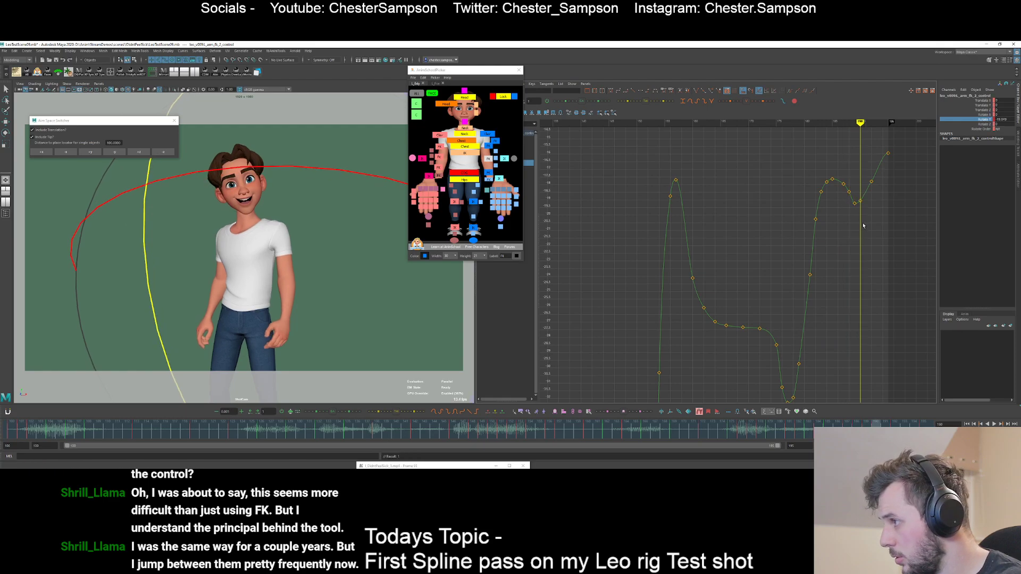
key("alt+period")
key("alt+period")
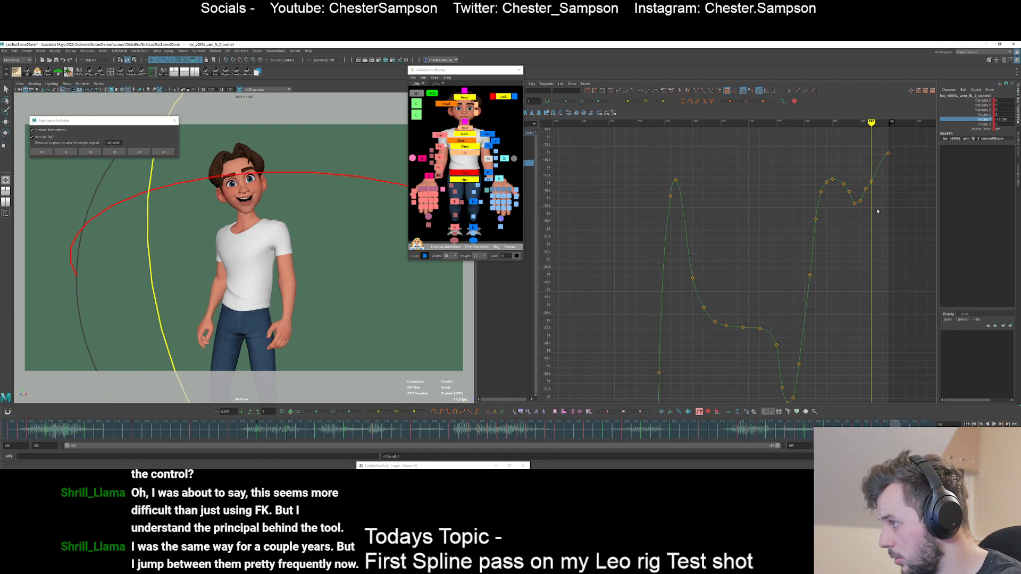
key("w")
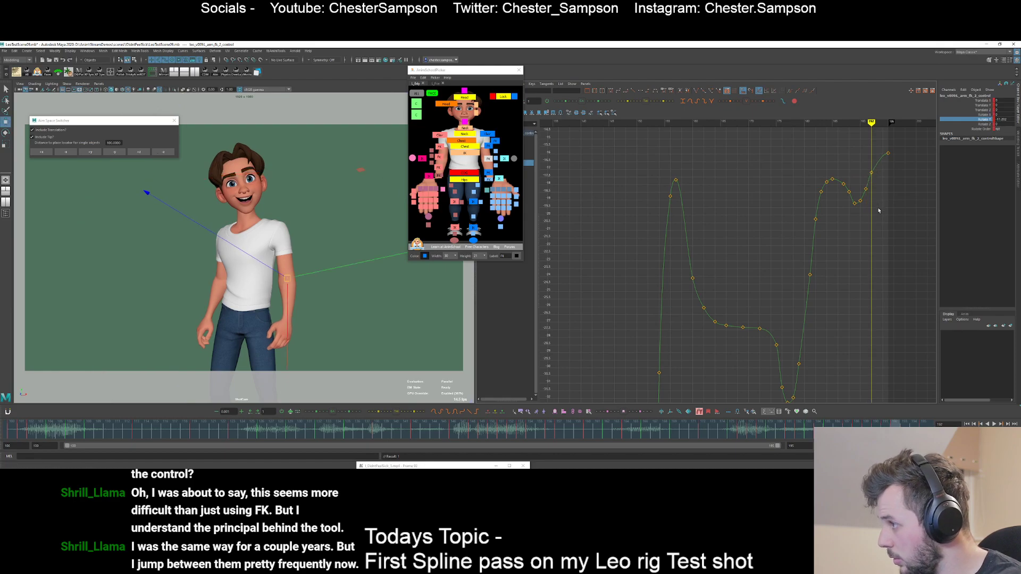
key("alt+period")
- Play the shot back several times to review the smoothed arm motion
key("alt+v")
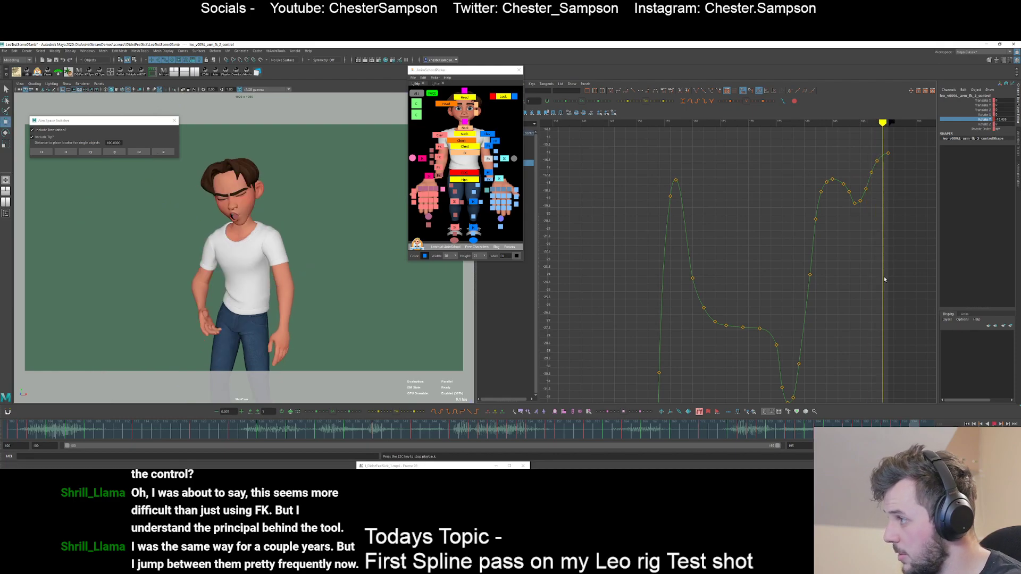
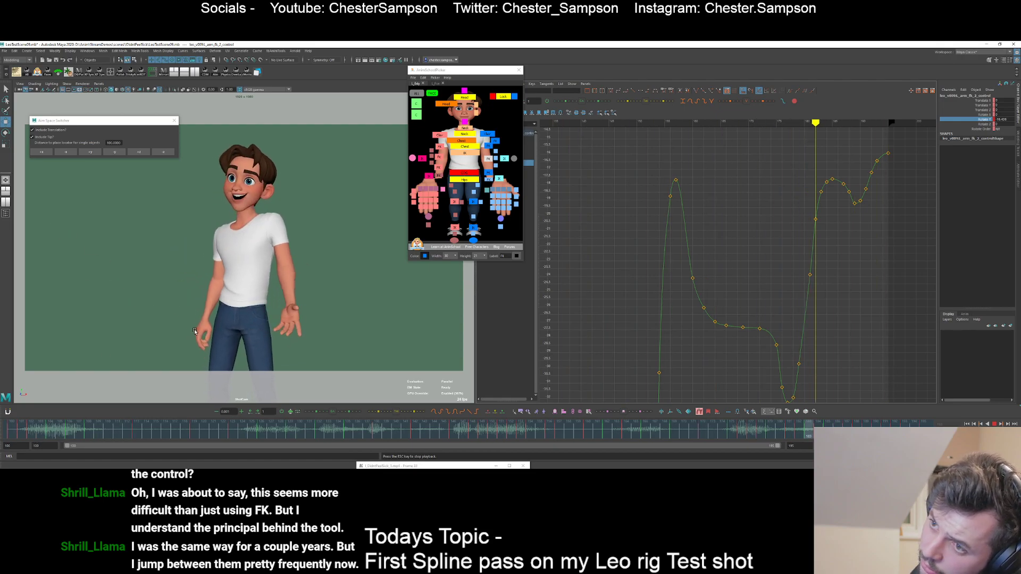
left_click(12, 431)
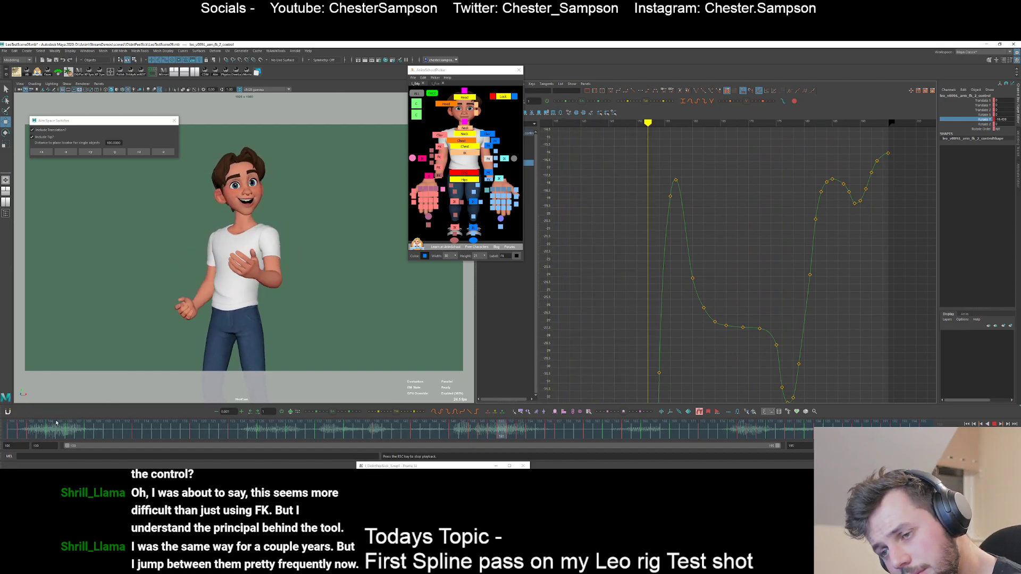
left_click(17, 439)
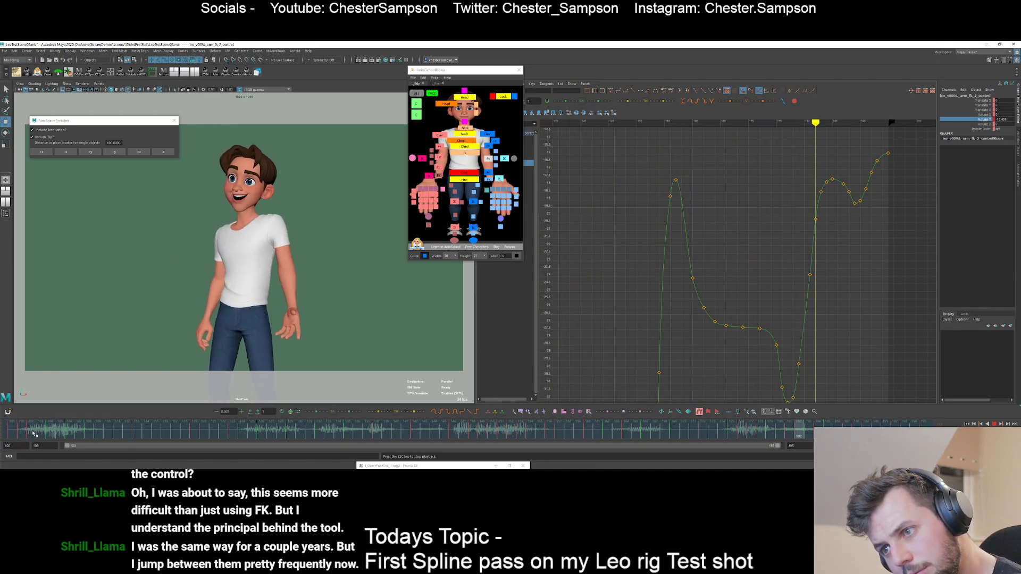
key("Escape")
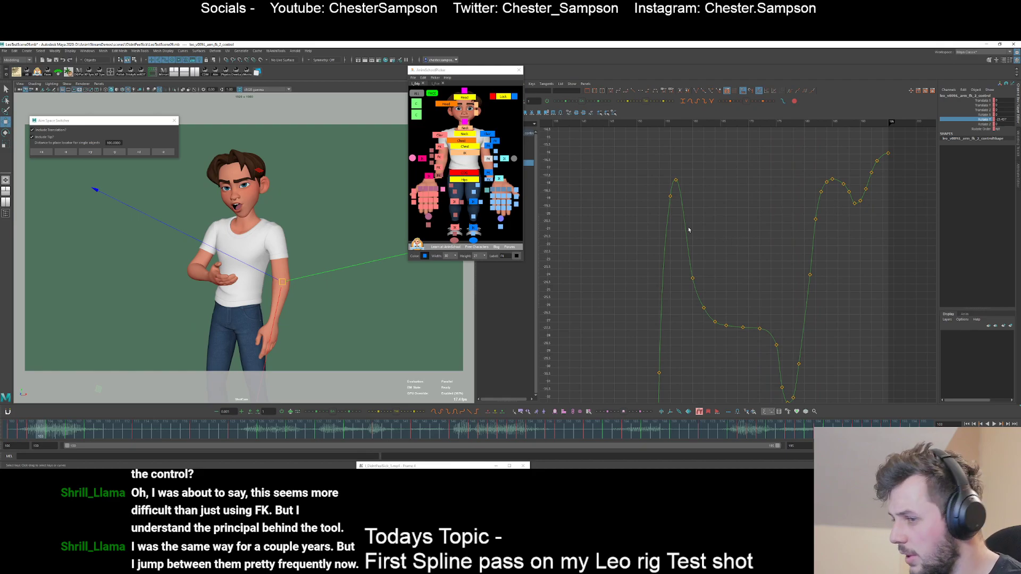
key("alt+v")
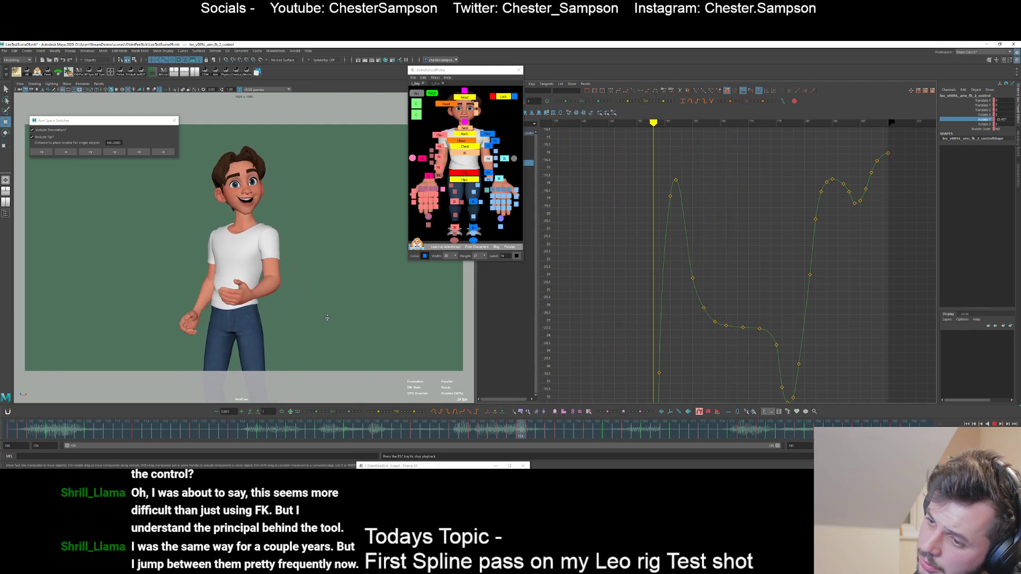
key("Escape")
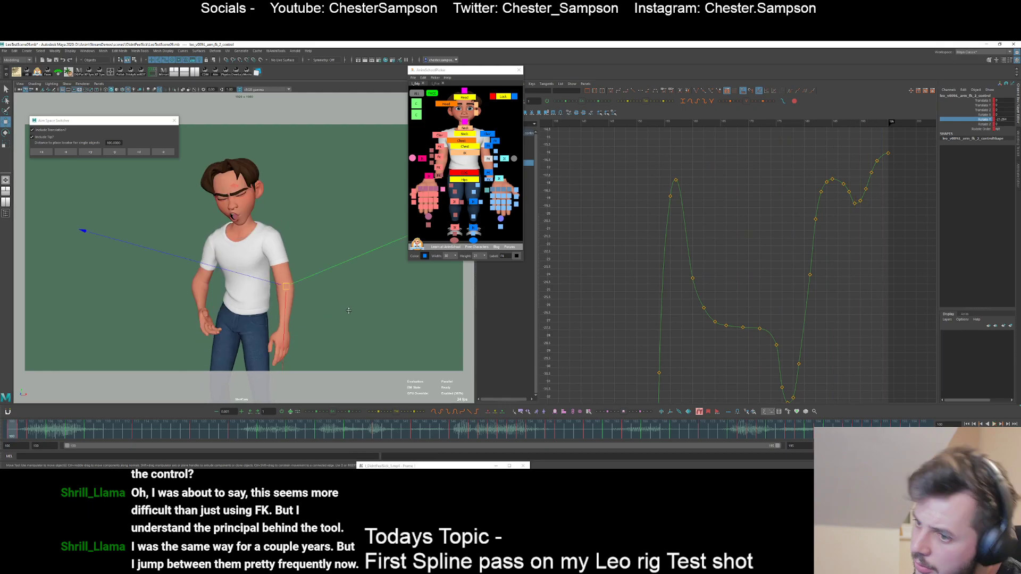
- Select the third FK control of the left arm for rotation and check its pose at several points in the shot
left_click(486, 190)
key("e")
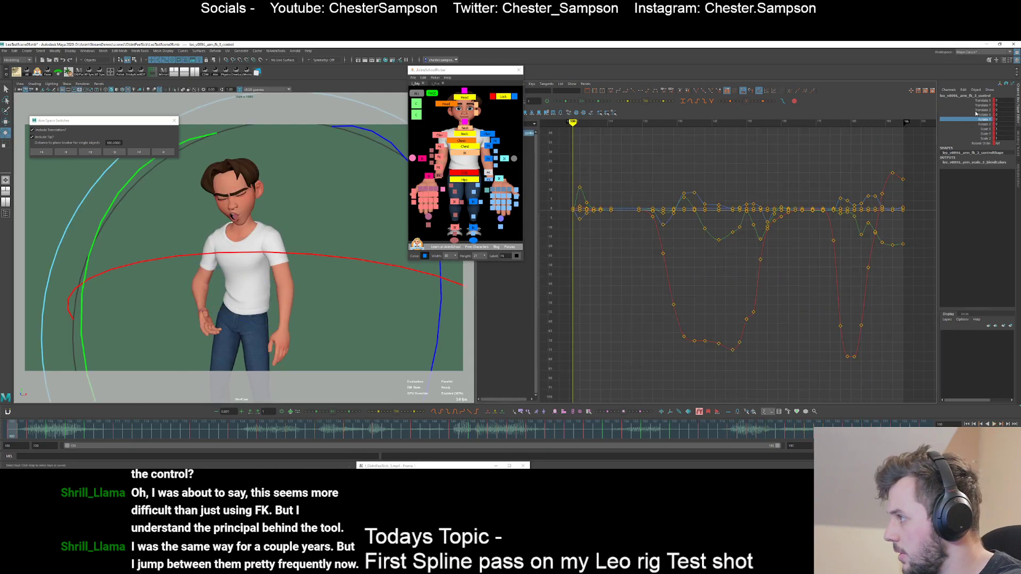
key("e")
left_click_drag(193, 295, 203, 302)
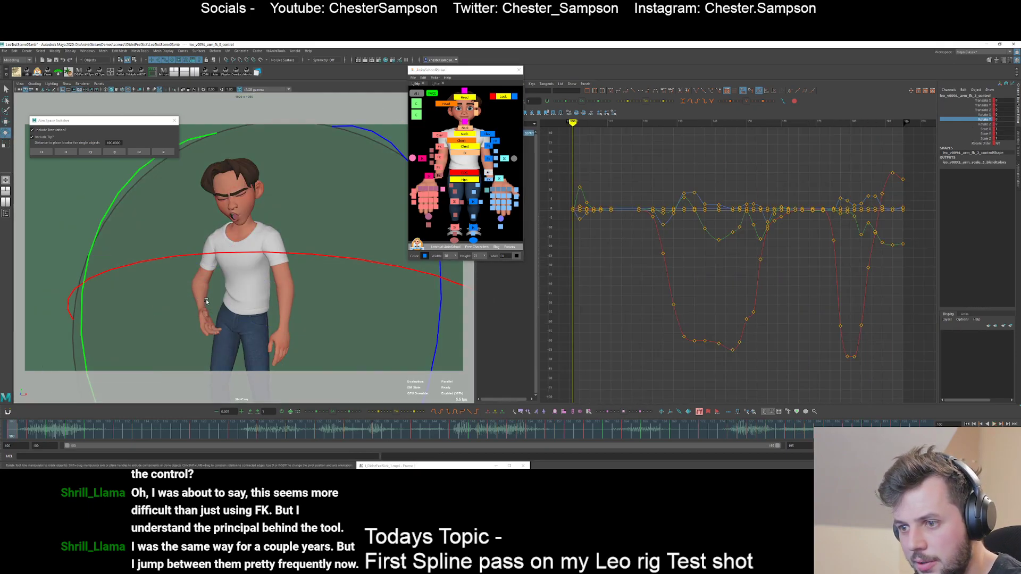
key("alt+v")
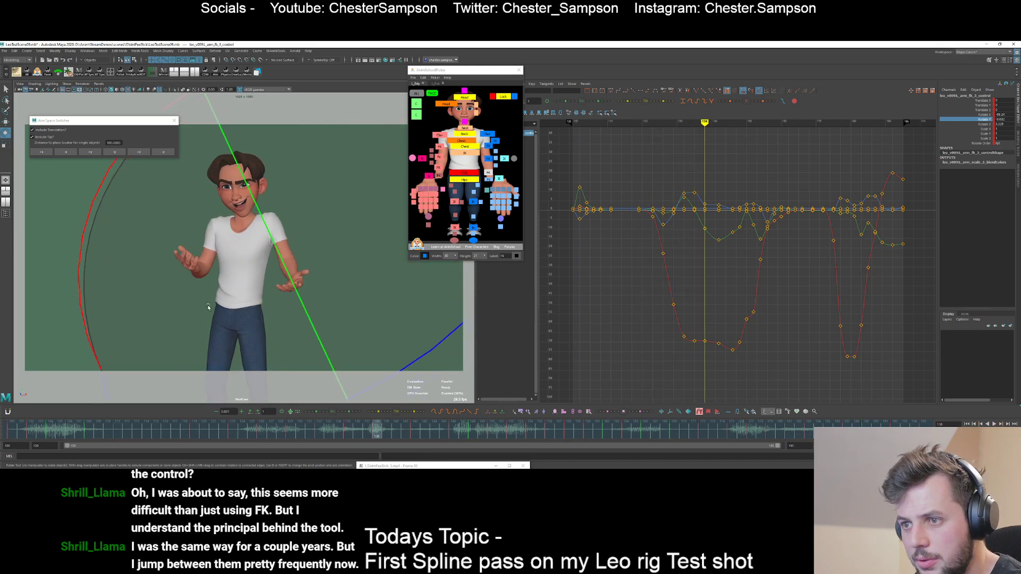
key("alt+v")
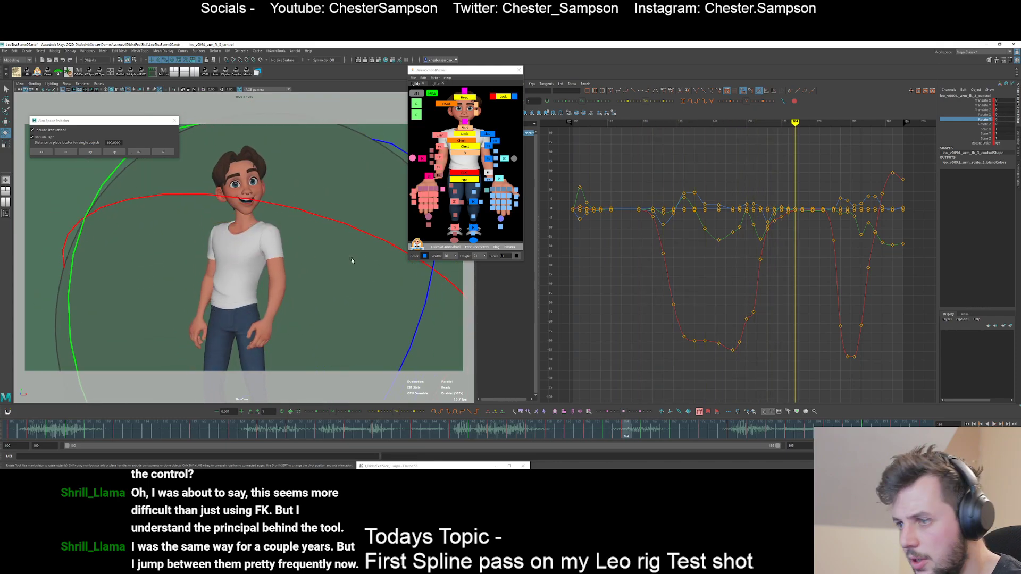
- Try a test rotation of the third arm FK control at about frame 164 and undo it
left_click(979, 114)
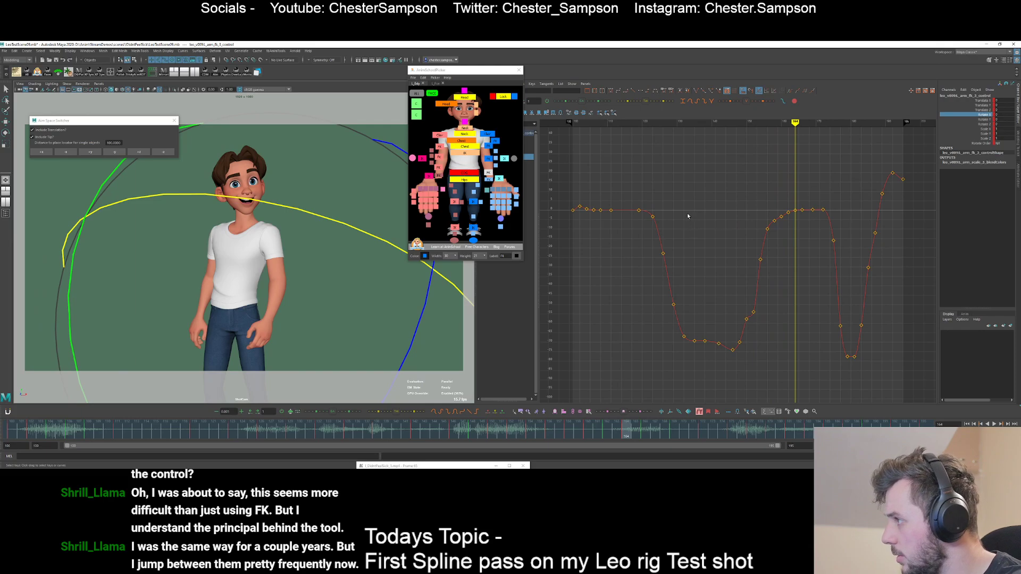
left_click(468, 163)
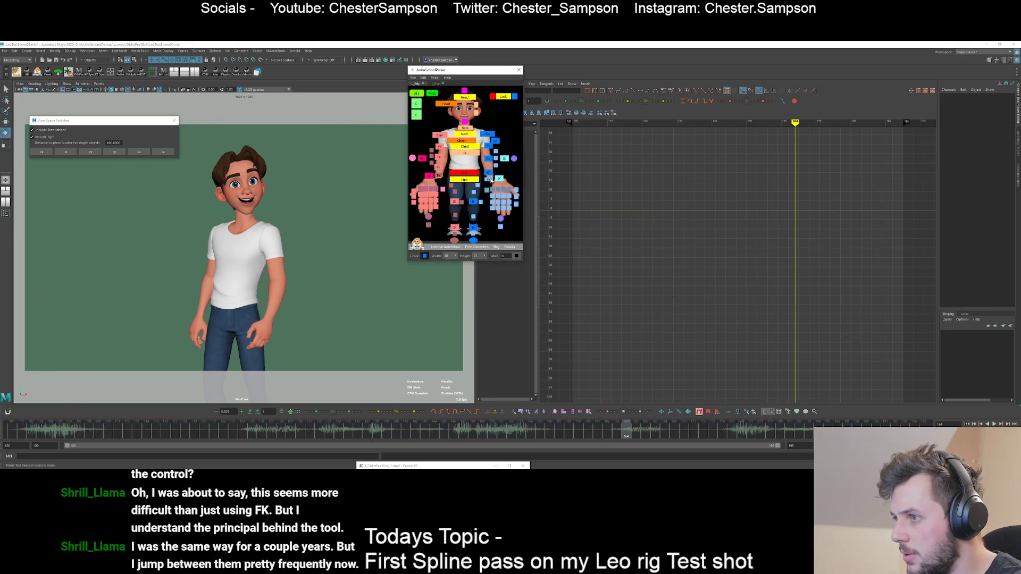
left_click(488, 175)
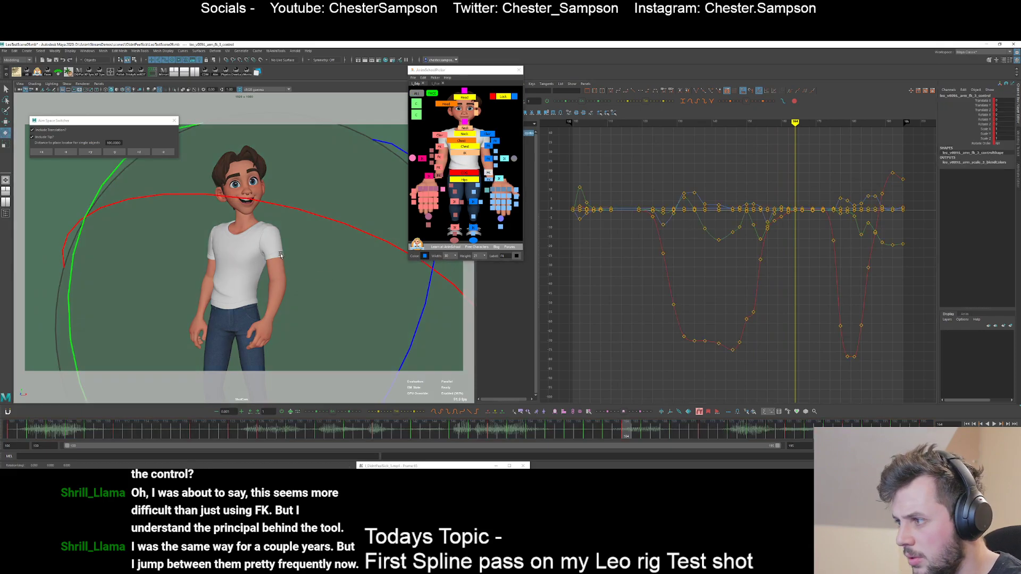
key("e")
mouse_move(281, 256)
left_mouse_down()
mouse_move(253, 254)
mouse_move(277, 252)
left_mouse_up()
key("ctrl+z")
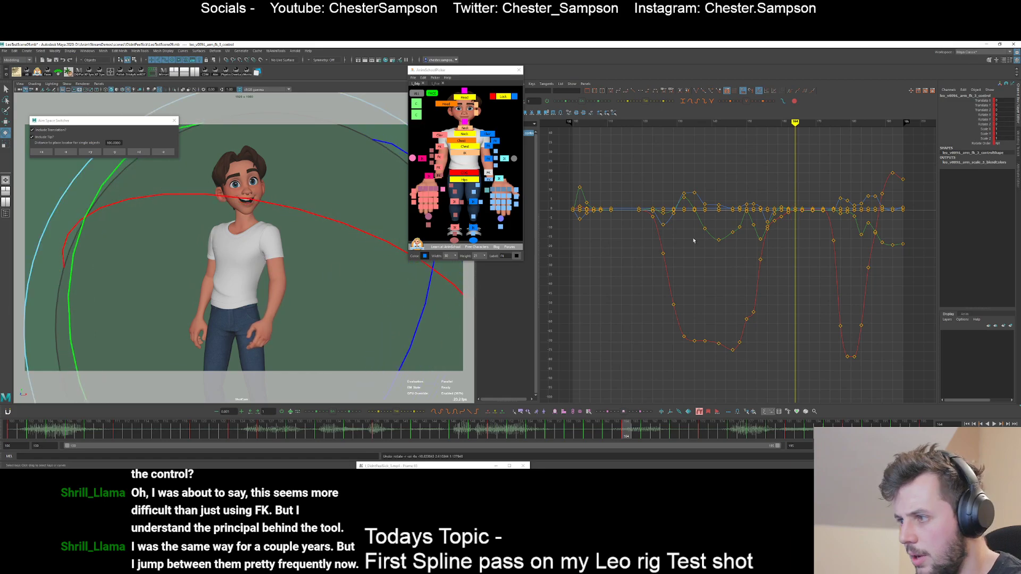
- Isolate the third arm FK control's Rotate X curve and go back to its second key near the start of the shot
left_click(529, 163)
left_click(529, 157)
key("comma")
key("comma")
key("comma")
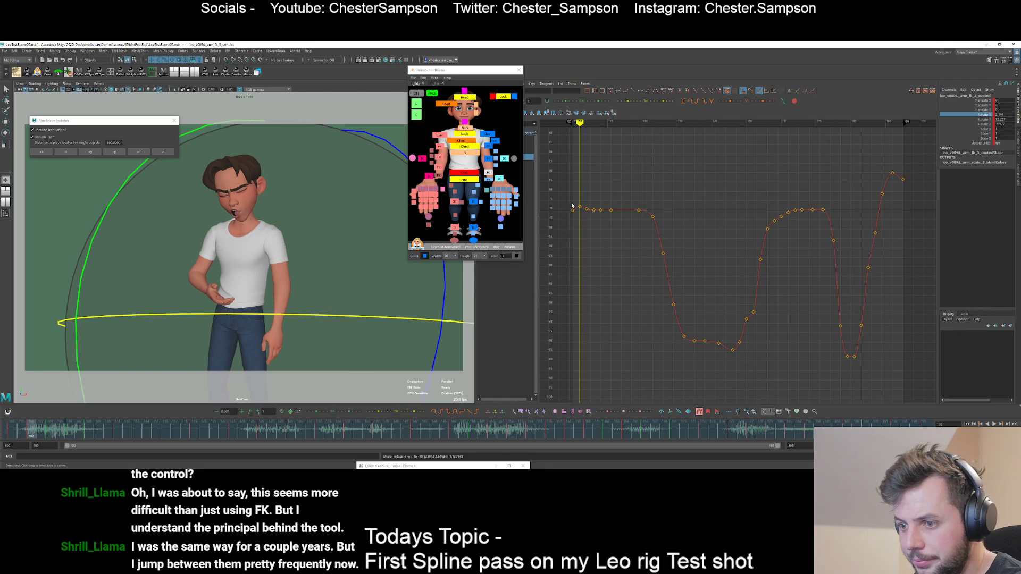
- Raise the second key of the Rotate X curve, at about frame 102
middle_click_drag(572, 206, 638, 233, "alt")
right_click_drag(627, 276, 628, 217, "alt+shift")
middle_click_drag(629, 217, 671, 254, "alt")
right_click_drag(627, 241, 665, 243, "alt+shift")
left_click_drag(646, 262, 671, 287)
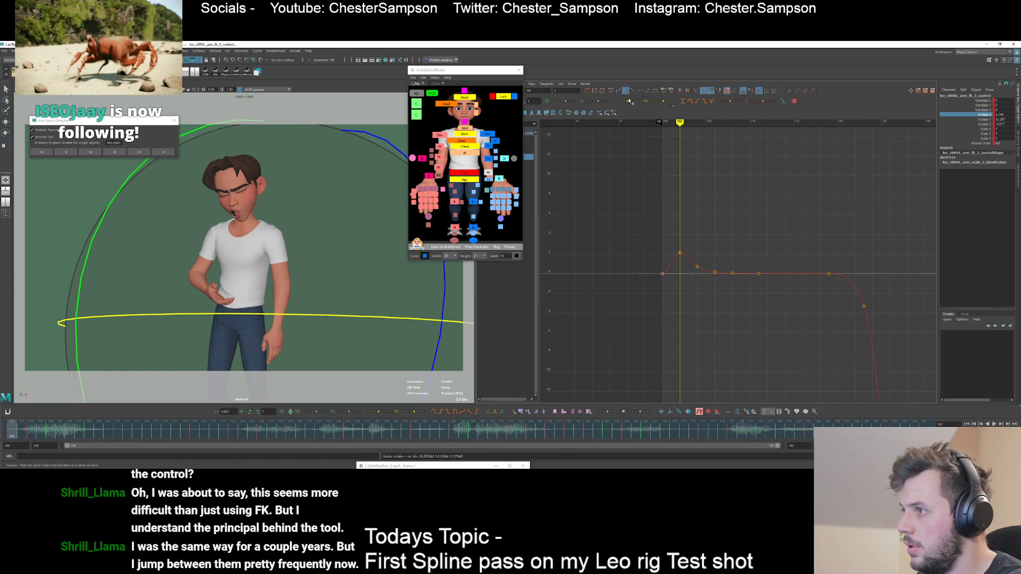
key("comma")
key("period")
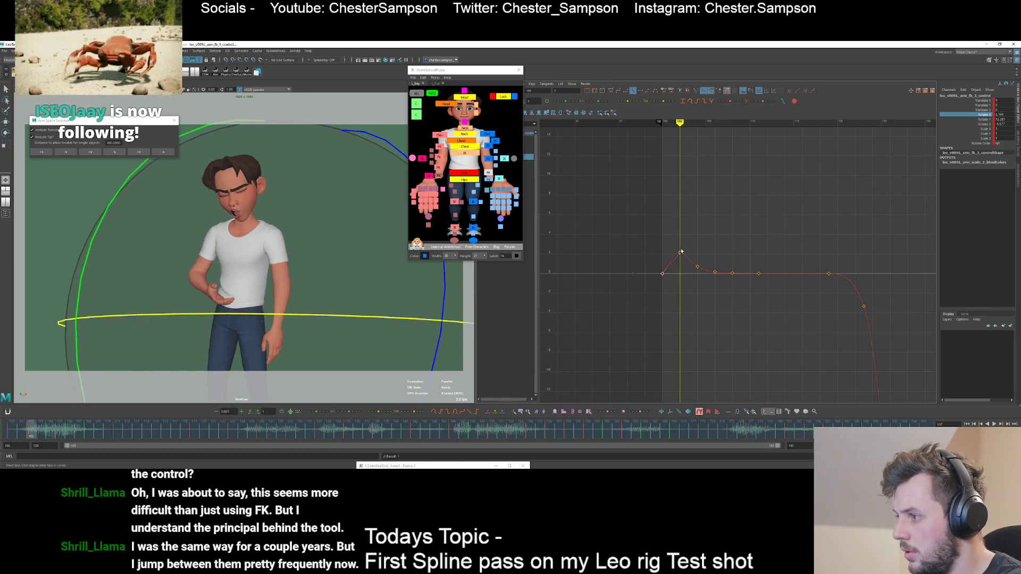
left_click_drag(670, 240, 690, 265)
middle_click_drag(691, 271, 690, 236, "shift")
left_click(685, 281)
- Raise the Rotate X key at about frame 104 close to the level of the frame 102 key
key("comma")
key("period")
key("period")
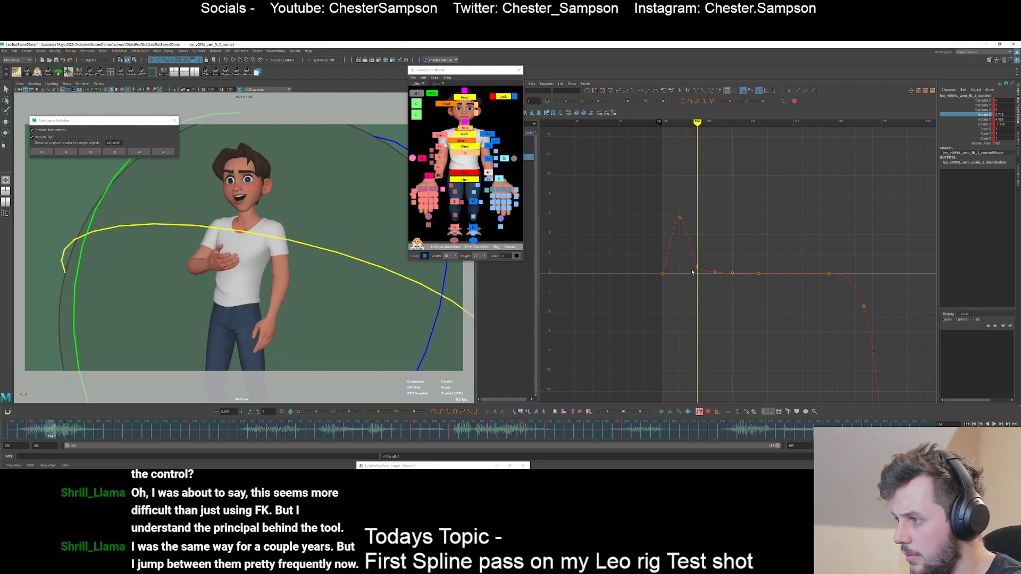
key("comma")
left_click_drag(698, 263, 698, 261)
key("period")
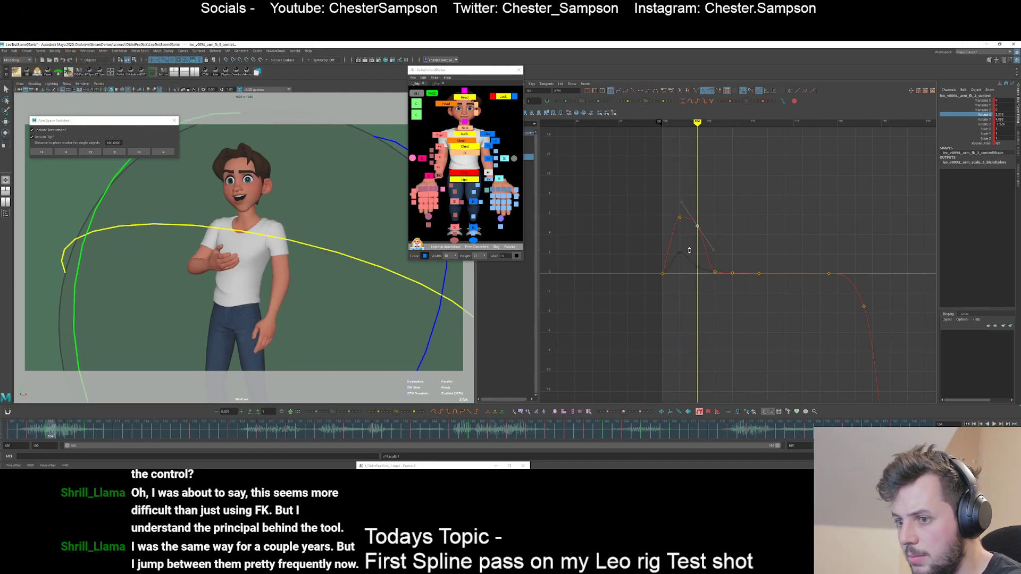
- Add a key at about frame 103 and raise it to form a rounded peak in the Rotate X curve
key("alt+comma")
key("s")
left_click_drag(685, 210, 691, 220)
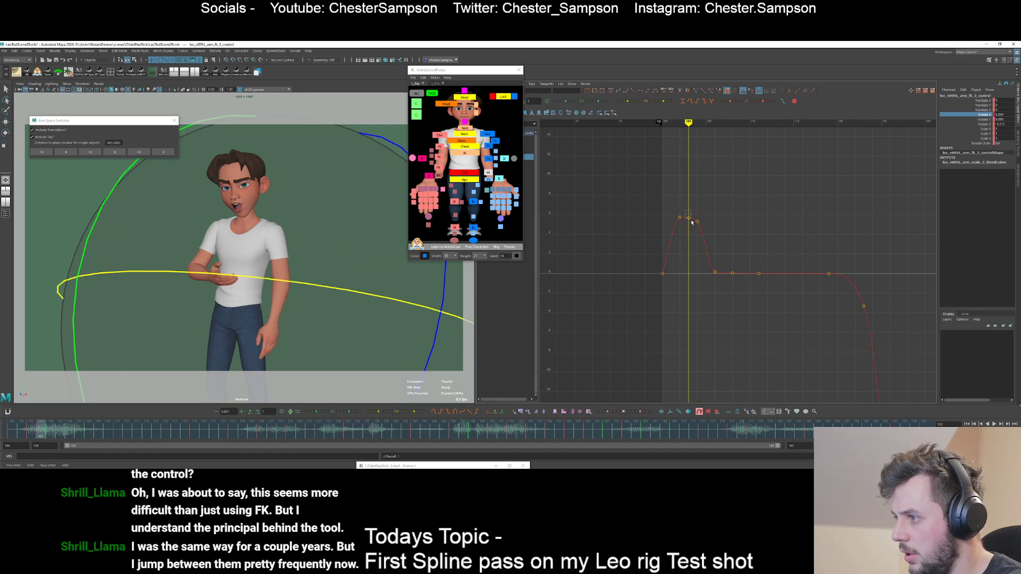
left_click(689, 229)
- Lower the Rotate X keys from about frame 108 to 123 below zero, and bring those from frame 111 onward partway back up
key("period")
key("period")
key("period")
key("period")
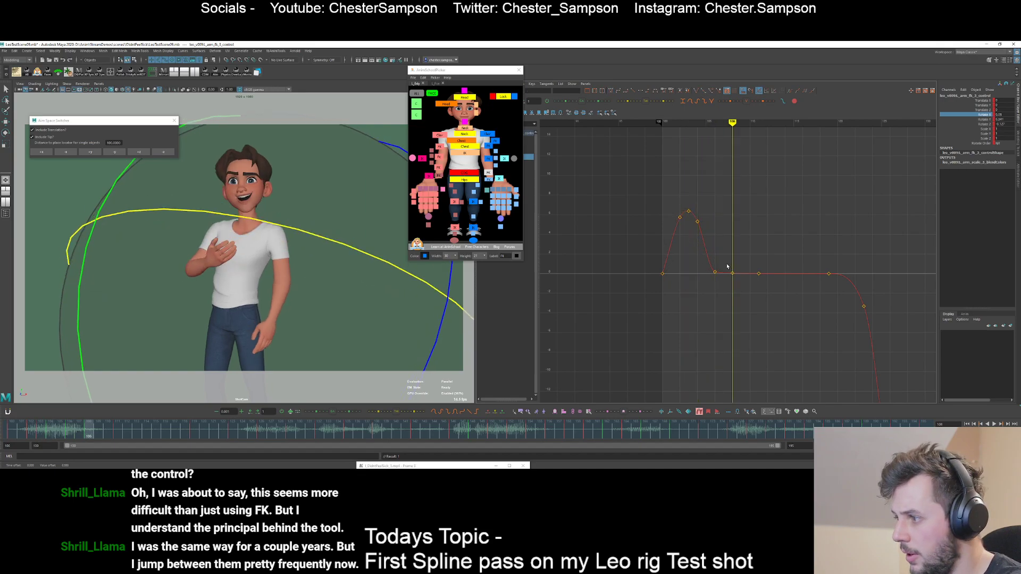
left_click_drag(723, 256, 922, 321)
middle_click_drag(845, 237, 839, 269, "shift")
left_click(835, 262)
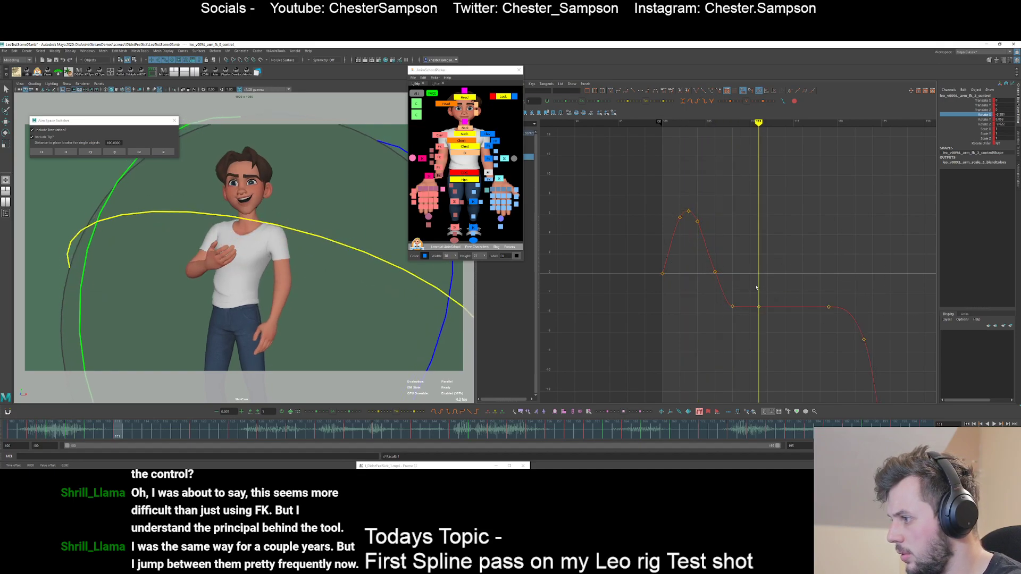
left_click_drag(746, 278, 880, 375)
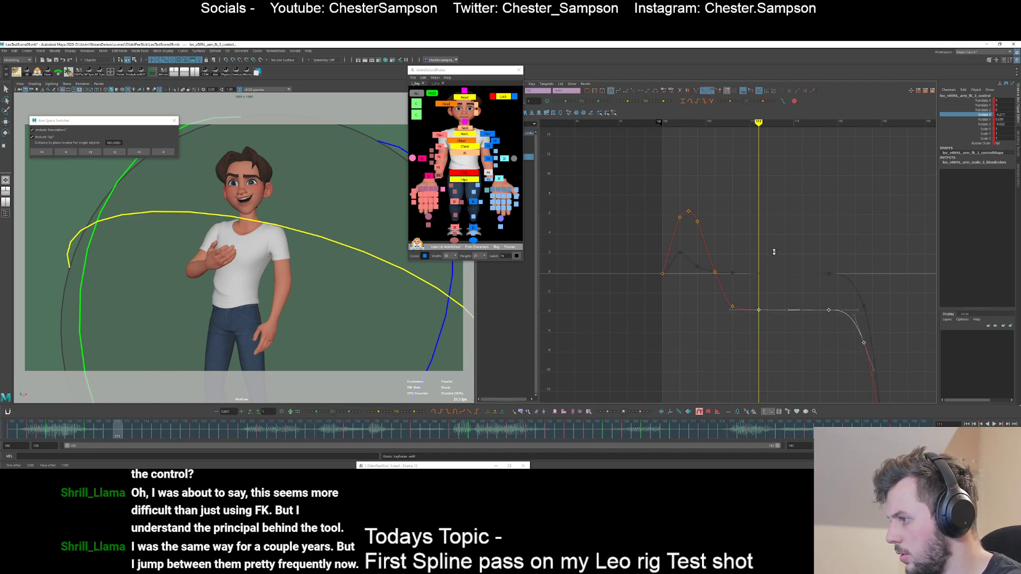
- Add a key at about frame 115 and raise it with the frame 119 key so the curve settles gradually after the dip
key("alt+period")
key("alt+period")
key("alt+period")
key("alt+period")
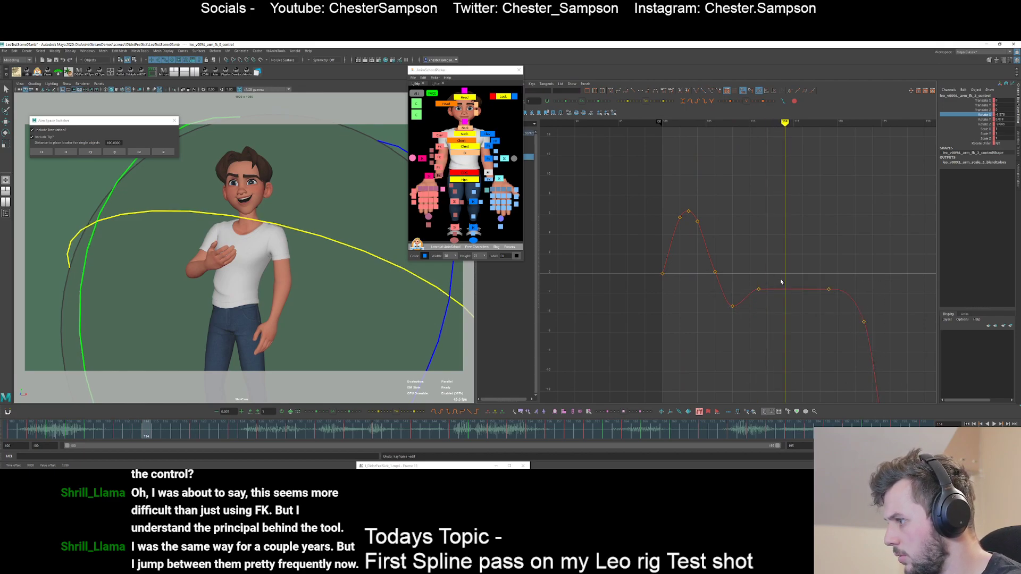
key("s")
left_click_drag(783, 276, 806, 314)
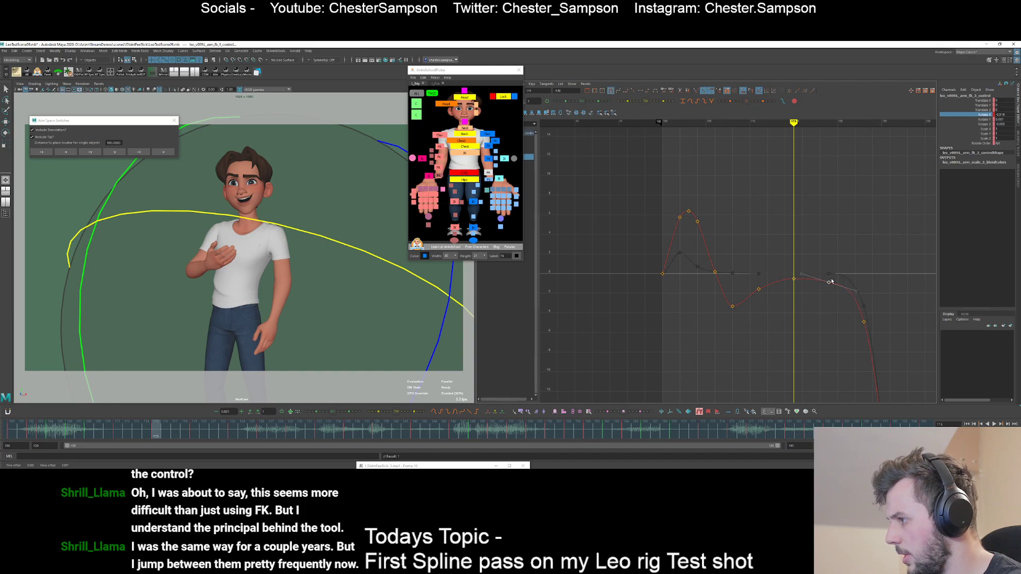
left_click(808, 297)
- Step back frame by frame from about frame 115 to 102 to check the reshaped arm motion
key("alt+comma")
key("alt+comma")
key("alt+comma")
key("alt+comma")
key("alt+comma")
key("alt+comma")
key("alt+comma")
key("alt+comma")
key("alt+comma")
key("alt+comma")
key("alt+comma")
key("alt+comma")
key("alt+comma")
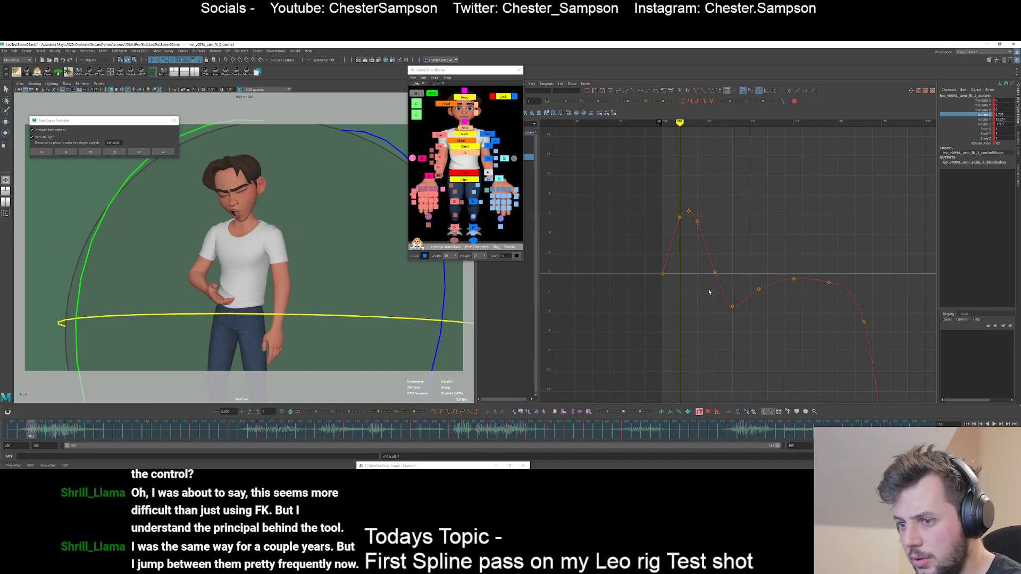
- Add in-between Rotate X keys at about frames 105, 107 and 109 and smooth the drop from the peak into the dip
key("alt+period")
key("alt+period")
key("alt+period")
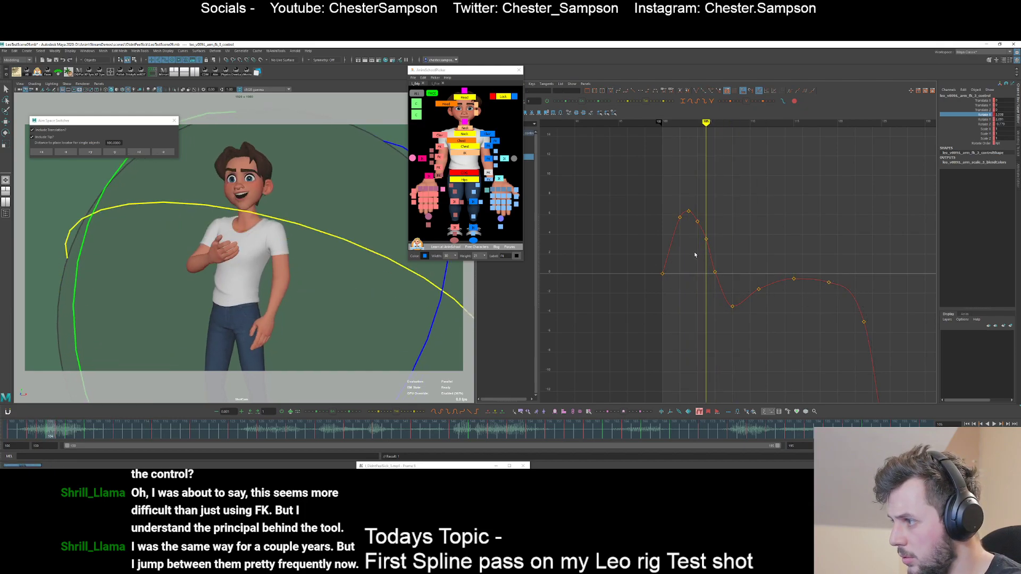
key("alt+period")
key("alt+period")
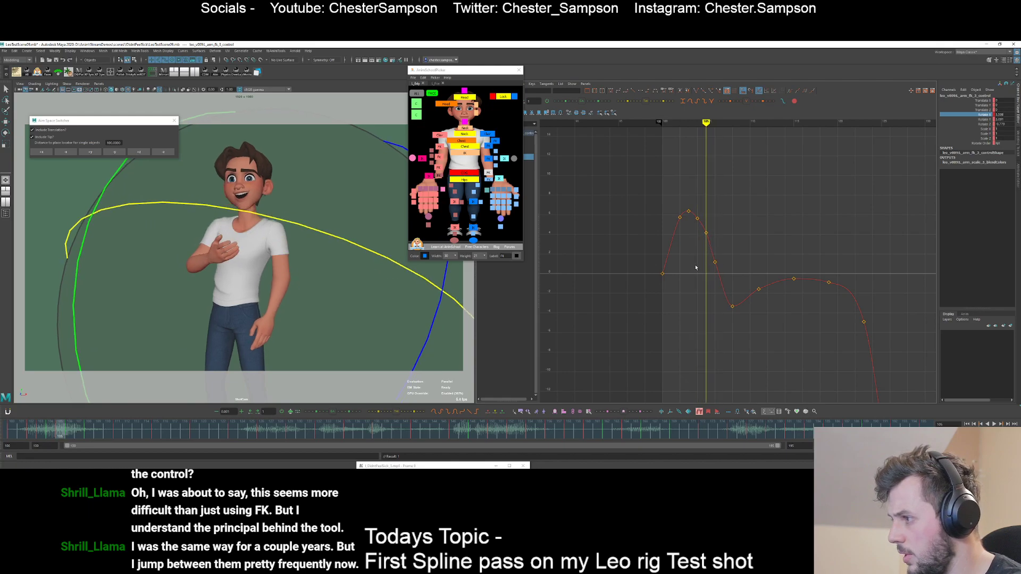
key("alt+period")
key("alt+period")
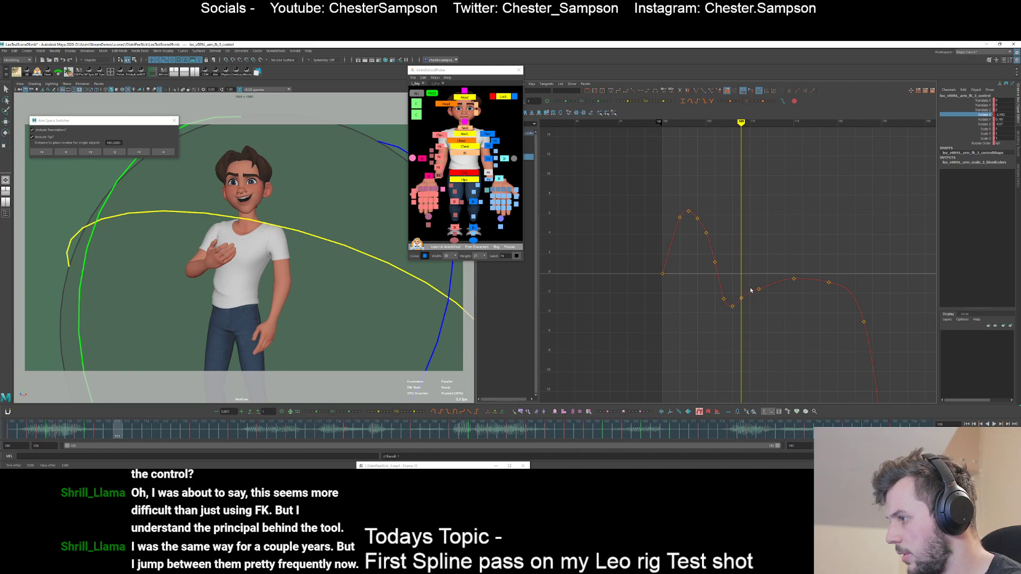
- Raise the Rotate X key at about frame 111 slightly to smooth the settle and play the shot back
key("period")
left_click_drag(751, 285, 767, 301)
key("alt+v")
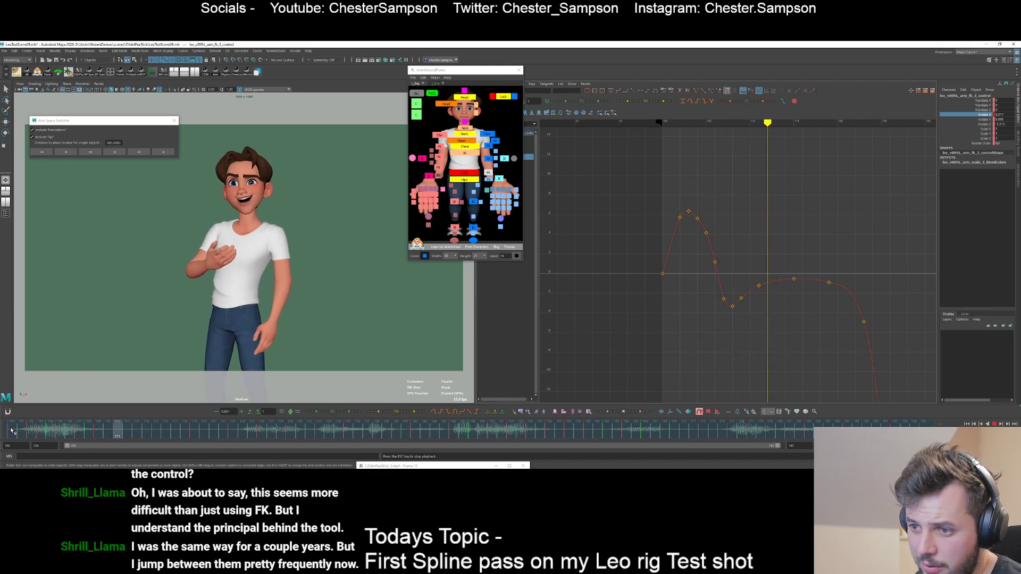
key("Escape")
- Lower the Rotate X key at about frame 123 slightly, where the curve starts its large drop
key("period")
key("period")
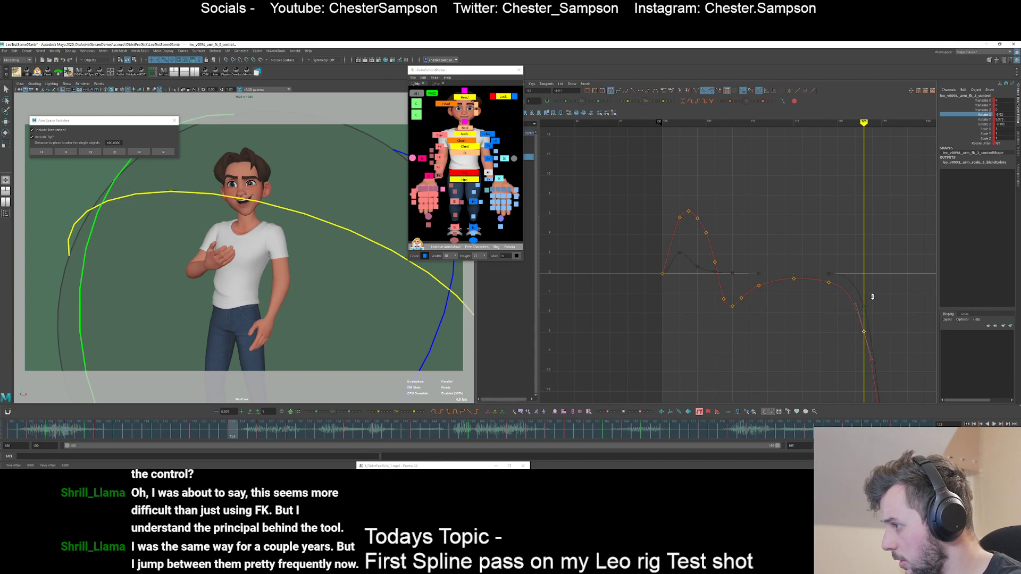
middle_click_drag(873, 296, 872, 298, "shift")
left_click(808, 323)
right_click_drag(803, 324, 792, 318, "alt")
middle_click_drag(792, 318, 771, 312, "alt")
right_click_drag(771, 312, 783, 288, "alt")
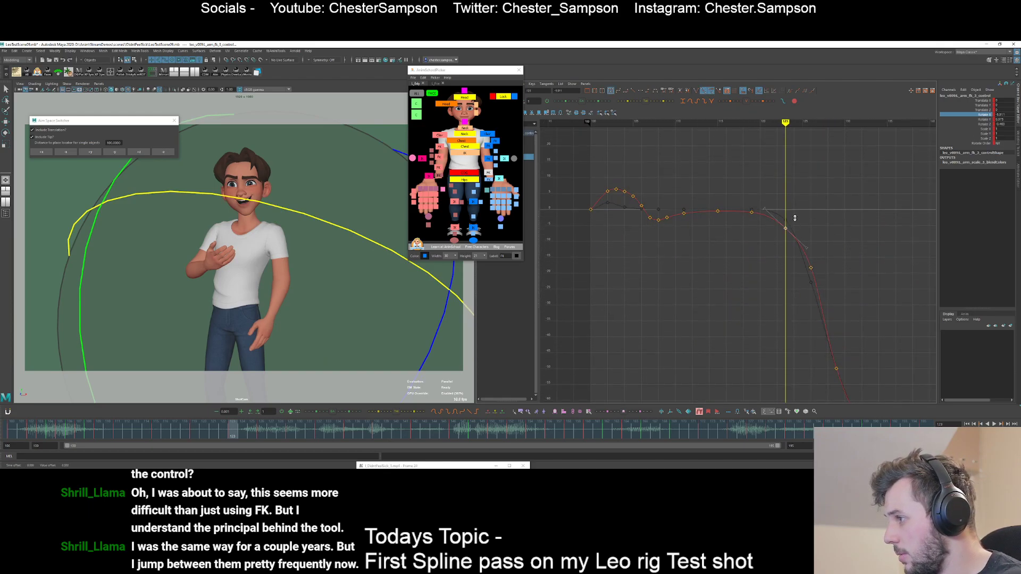
- Compare the arm poses at the keys between about frames 115 and 129 where Rotate X falls
key("period")
key("period")
middle_click_drag(799, 287, 683, 244, "alt")
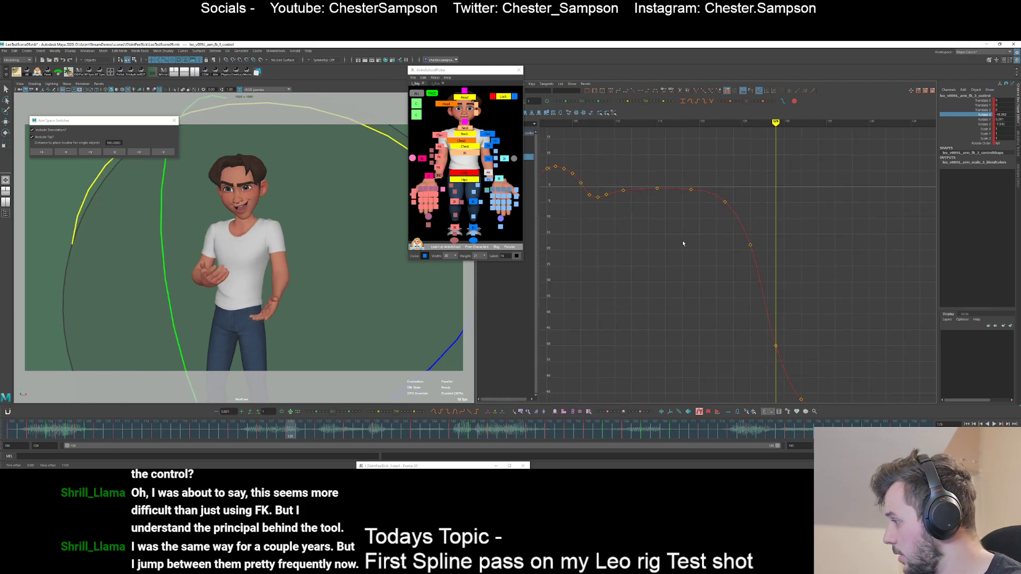
right_click_drag(683, 244, 745, 292, "alt+shift")
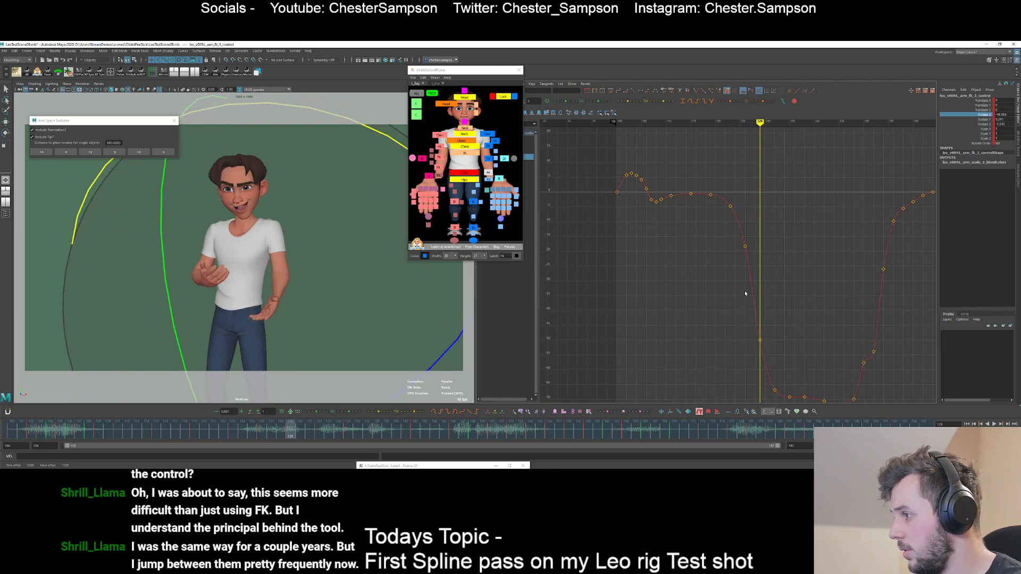
key("comma")
key("period")
key("comma")
key("comma")
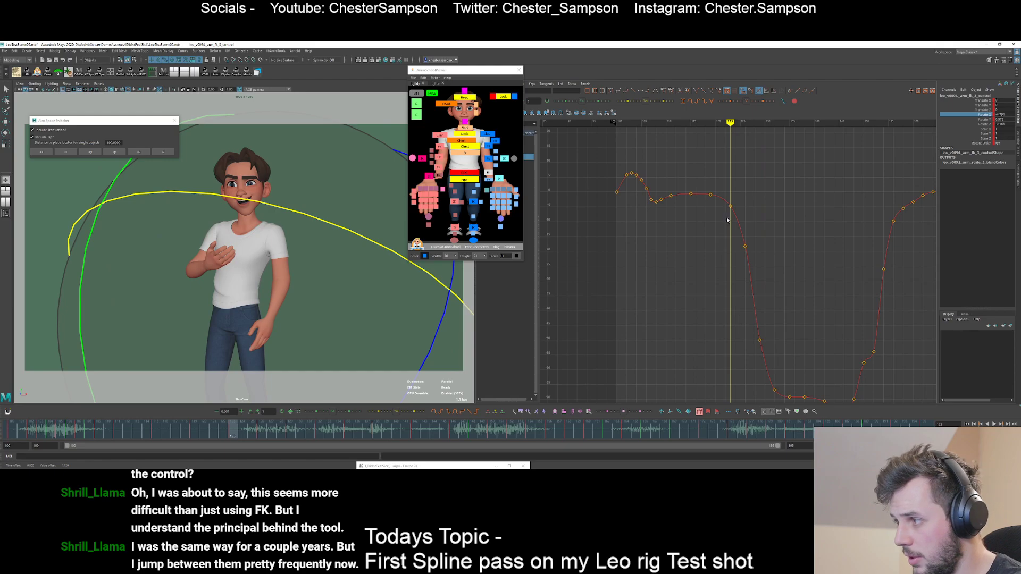
key("comma")
key("period")
key("comma")
key("comma")
key("period")
key("comma")
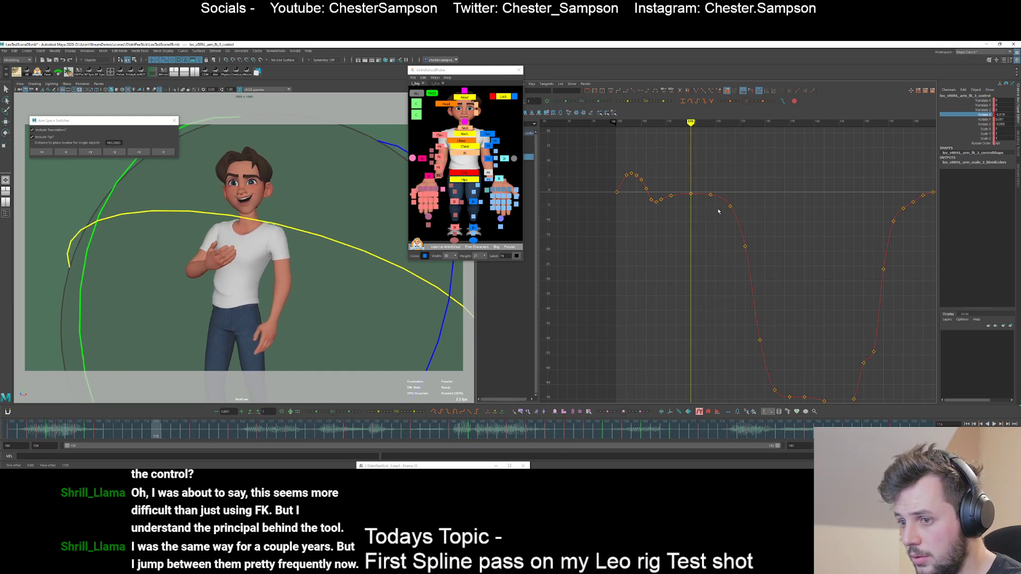
- Lower the Rotate X keys at about frames 119, 123, 126 and 129 to ease the curve into its large drop
key("period")
left_click(739, 206)
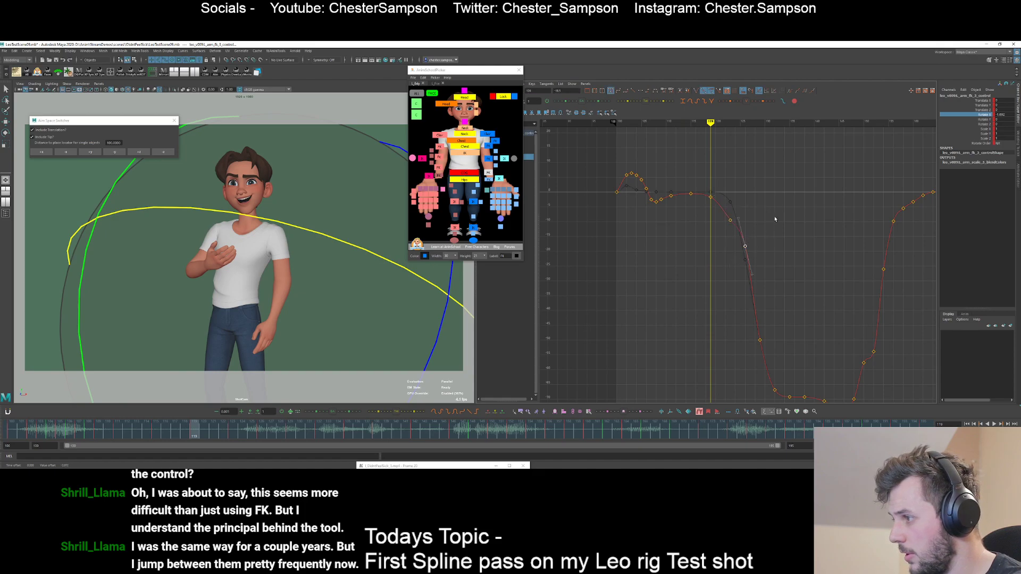
key("period")
key("period")
left_click_drag(736, 361, 778, 292)
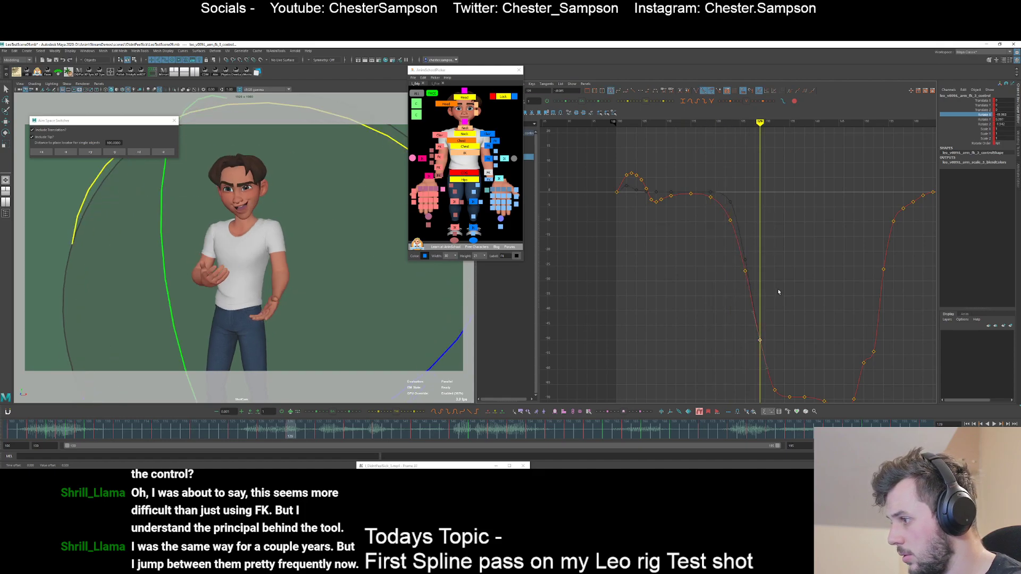
middle_click_drag(778, 319, 757, 284, "alt")
- Lower the Rotate X key at about frame 132, where the drop levels out
key("period")
key("period")
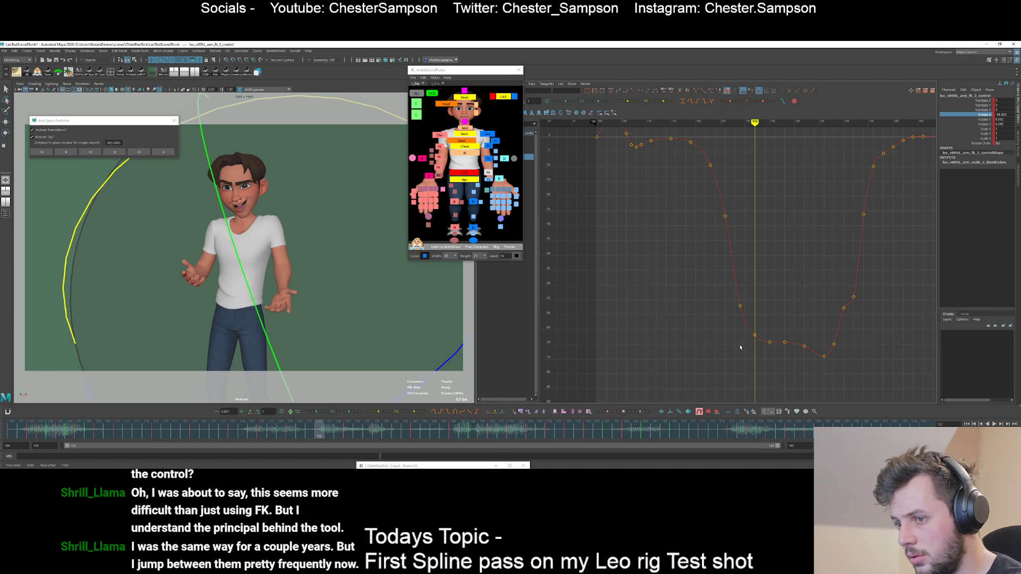
right_click_drag(745, 349, 752, 357, "alt+shift")
middle_click_drag(752, 357, 735, 324, "alt")
key("comma")
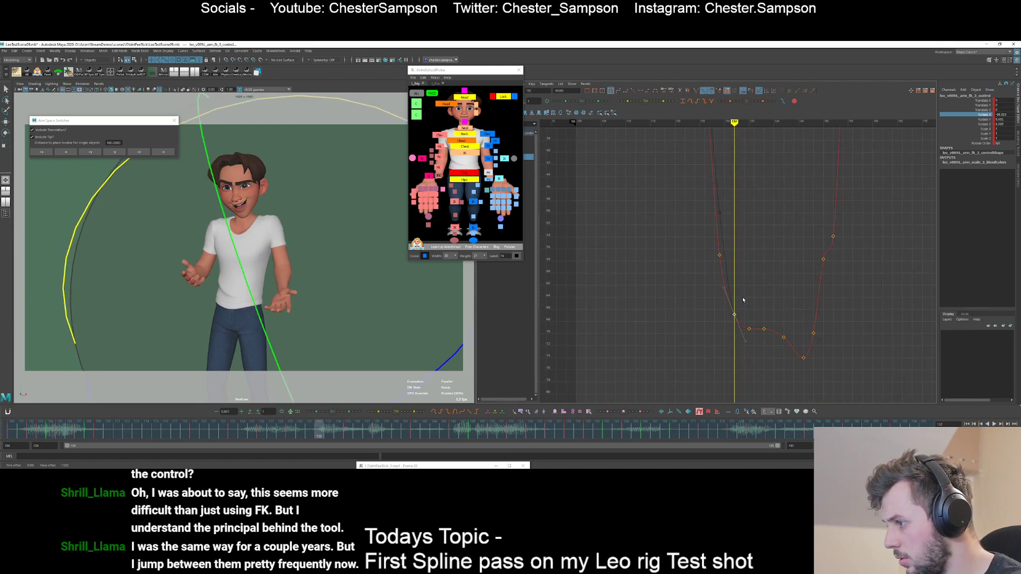
- Lower the Rotate X keys at about frames 138, 142 and 146 to form a continuous descent along the bottom of the curve
key("period")
key("period")
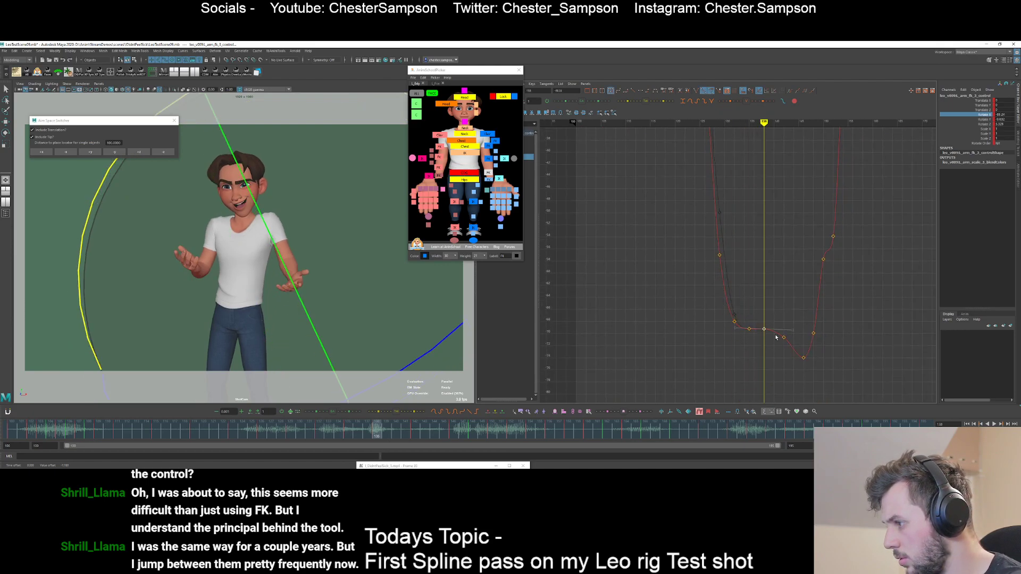
key("period")
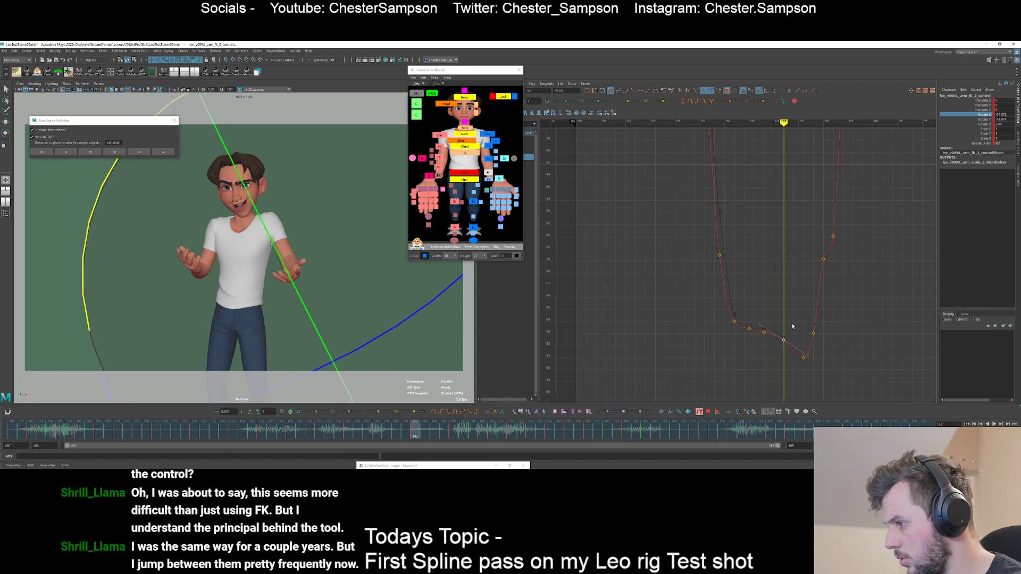
key("period")
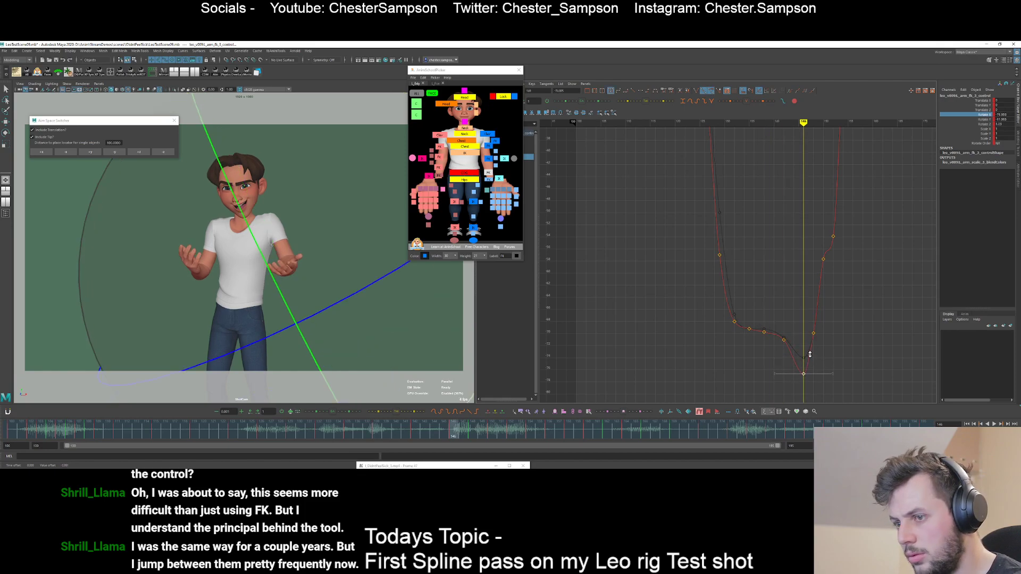
middle_click_drag(809, 355, 809, 352, "shift")
left_click(803, 343)
- Review the arm poses at the keys between about frames 132 and 142
key("comma")
key("comma")
key("comma")
key("comma")
key("period")
key("period")
key("period")
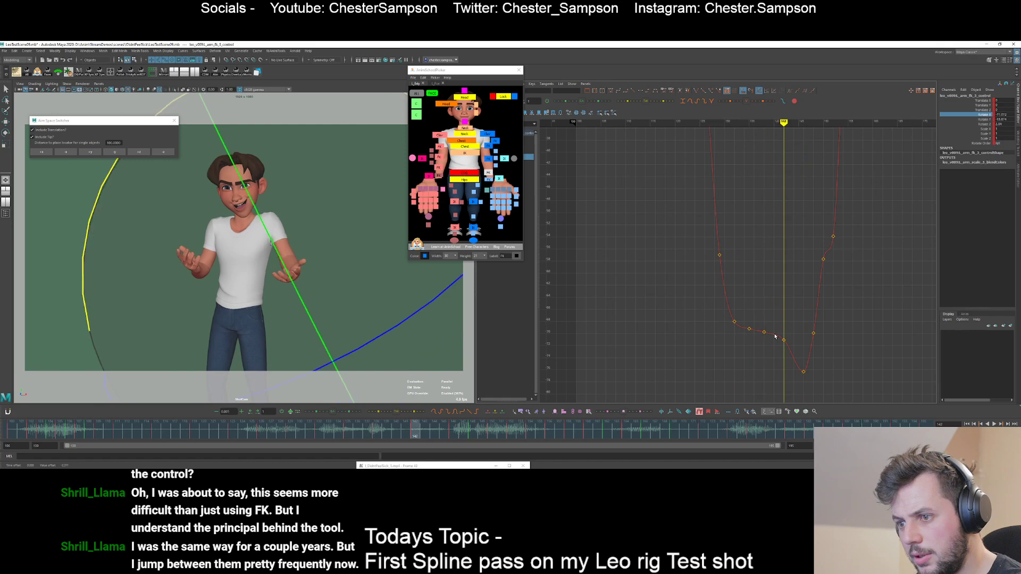
- Try raising the Rotate X key at about frame 146 above its neighbouring keys
key("period")
left_click_drag(795, 381, 809, 364)
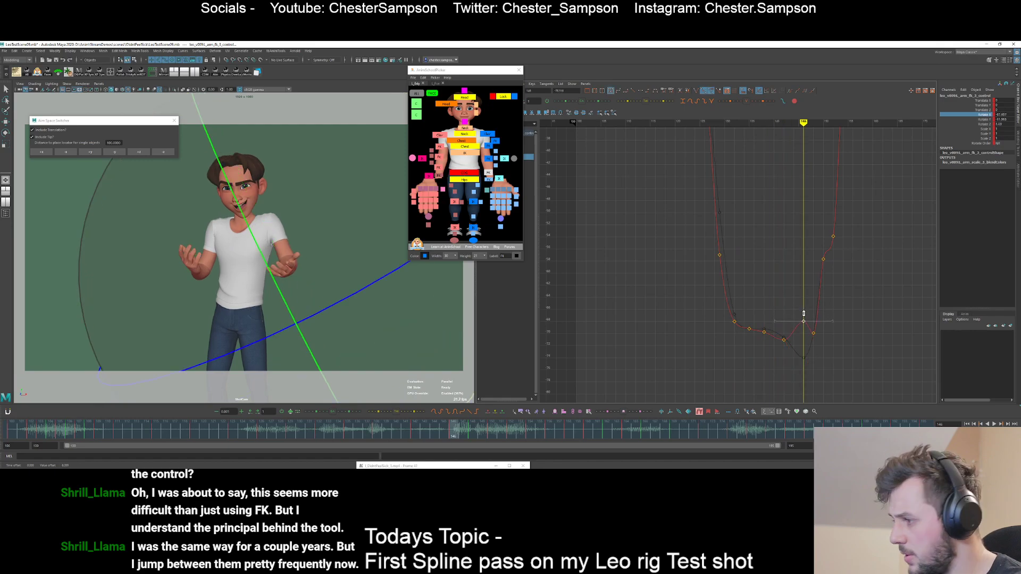
key("comma")
key("period")
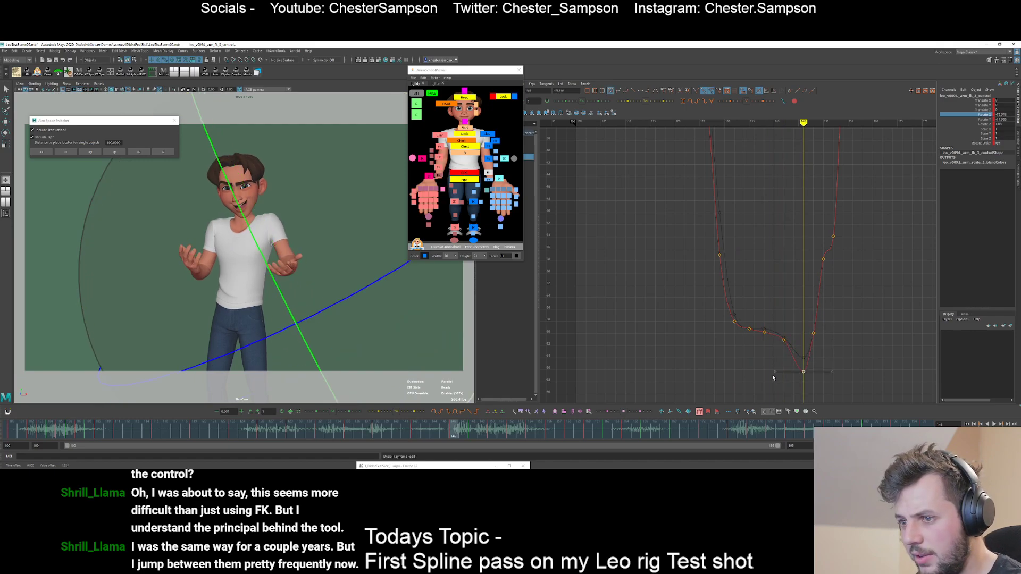
- Step through the keys between about frames 126 and 146 to examine how the arm arrives in the open pose
key("comma")
key("comma")
key("comma")
key("comma")
key("comma")
key("comma")
key("period")
key("period")
key("period")
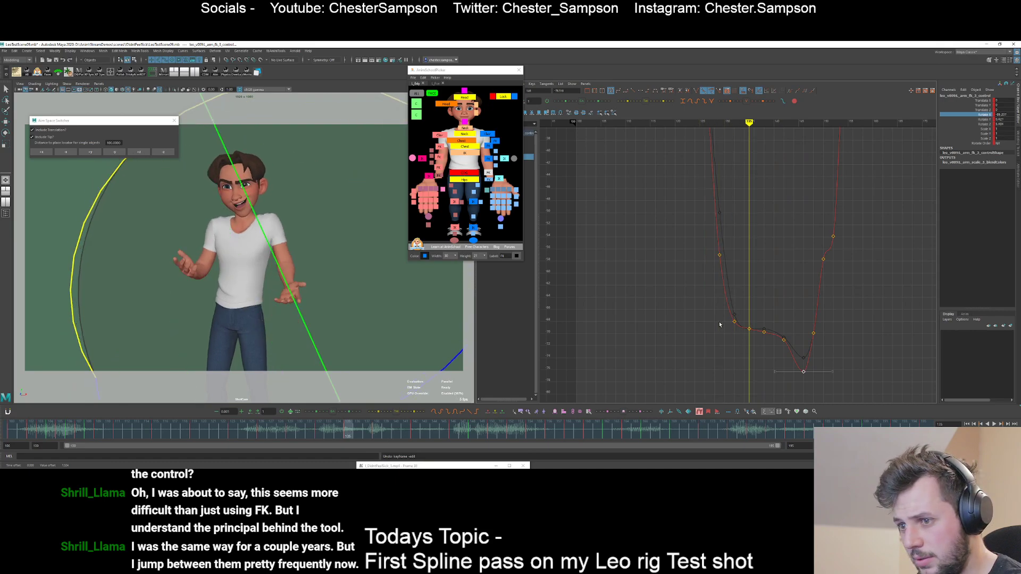
- Lower the Rotate X key at about frame 132 to the frame 146 key's level and drop the keys from frame 135 to 142 below it
key("comma")
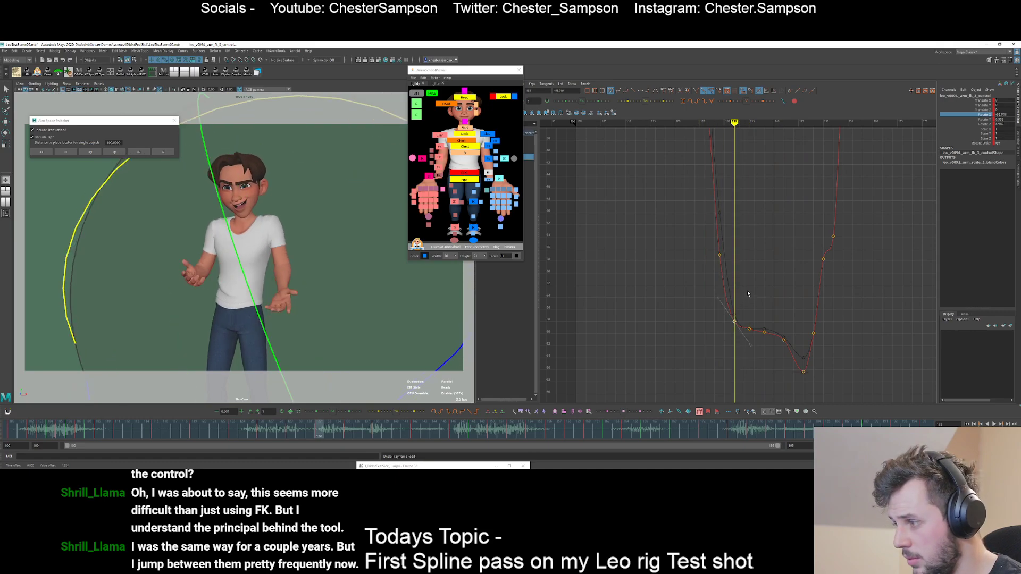
key("comma")
key("period")
key("period")
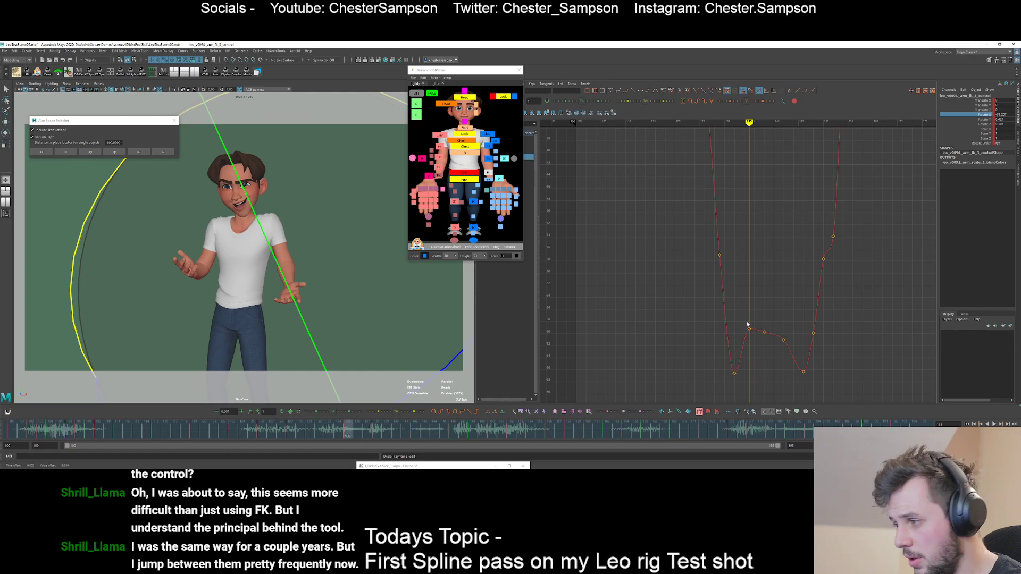
left_click_drag(762, 344, 789, 346)
middle_click_drag(764, 314, 769, 363, "shift")
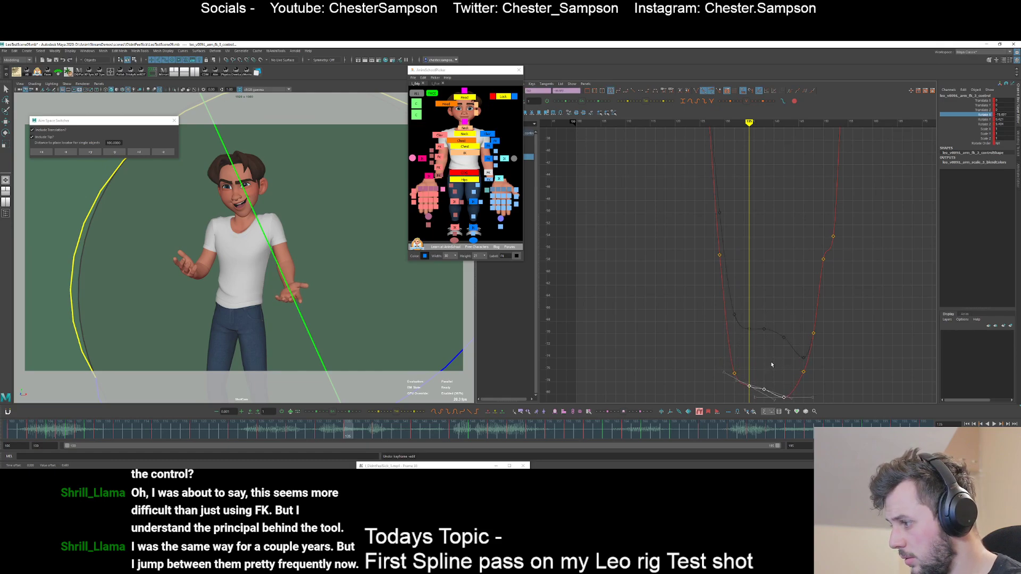
- Delete the Rotate X keys at about frames 135 and 142, and shift the remaining valley key one frame later to about frame 139
left_click(762, 372)
key("period")
key("period")
key("period")
key("Delete")
key("comma")
key("comma")
key("Delete")
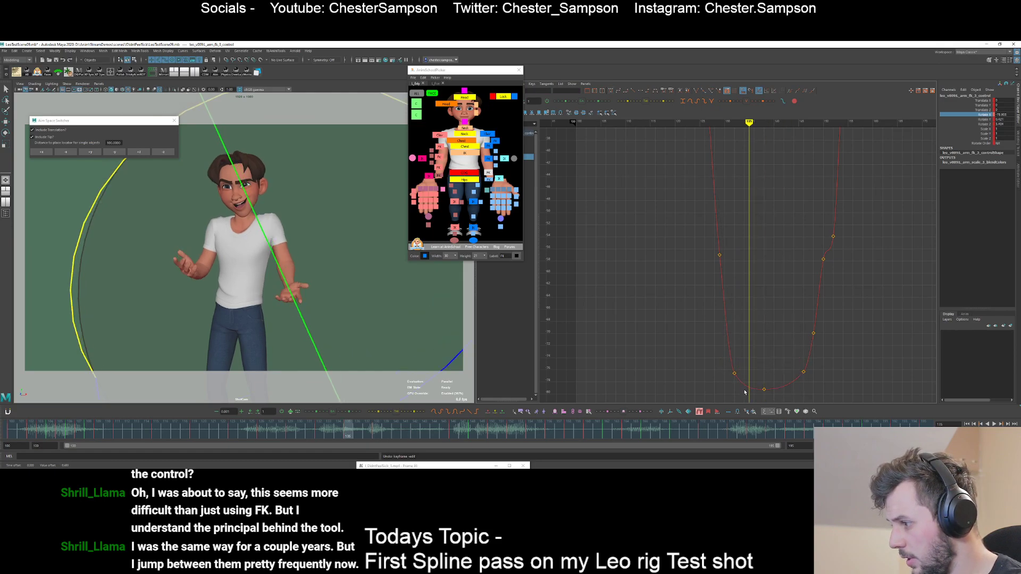
key("period")
left_click_drag(749, 394, 776, 379)
left_click(754, 371)
- Raise the Rotate X key at about frame 152 to steepen the curve's climb out of the valley
key("comma")
key("comma")
key("period")
key("period")
key("period")
key("period")
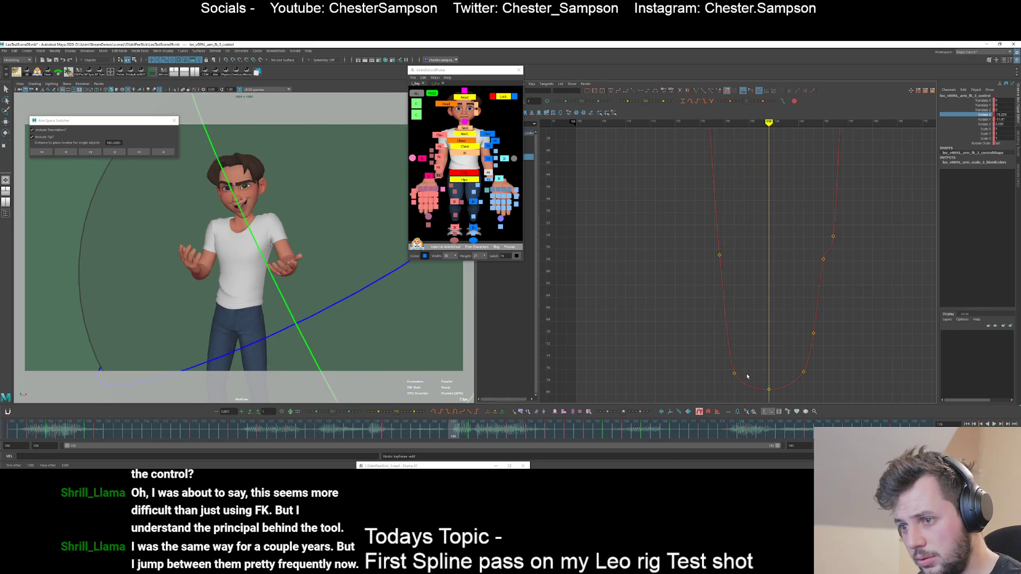
key("period")
key("period")
left_click_drag(819, 220, 847, 253)
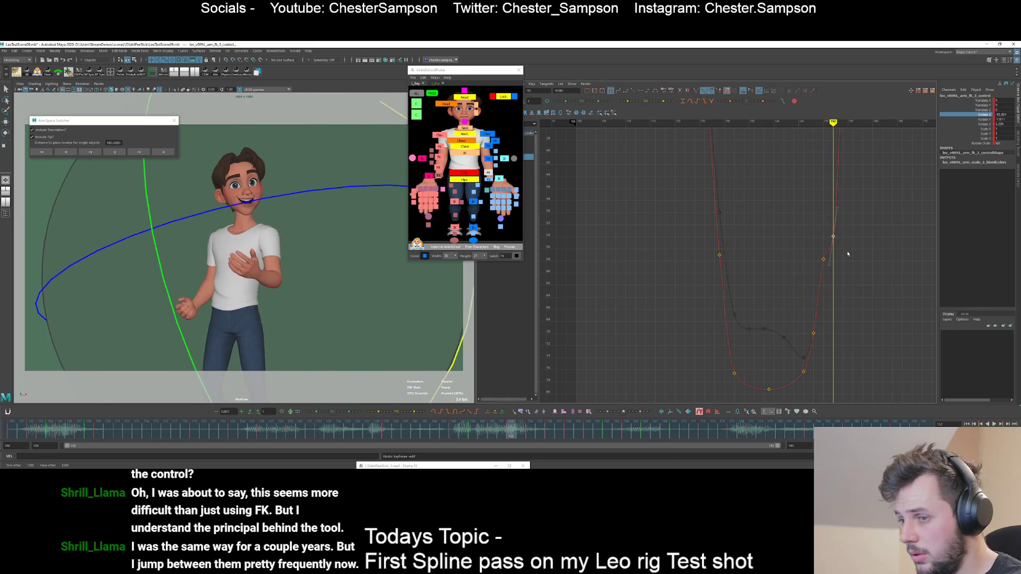
middle_click_drag(844, 256, 840, 221, "shift")
left_click(814, 244)
- Lower the Rotate X key at about frame 150 to space out the start of the climb
key("period")
key("comma")
key("comma")
left_click_drag(812, 248, 841, 276)
middle_click_drag(841, 276, 840, 310, "shift")
left_click(810, 329)
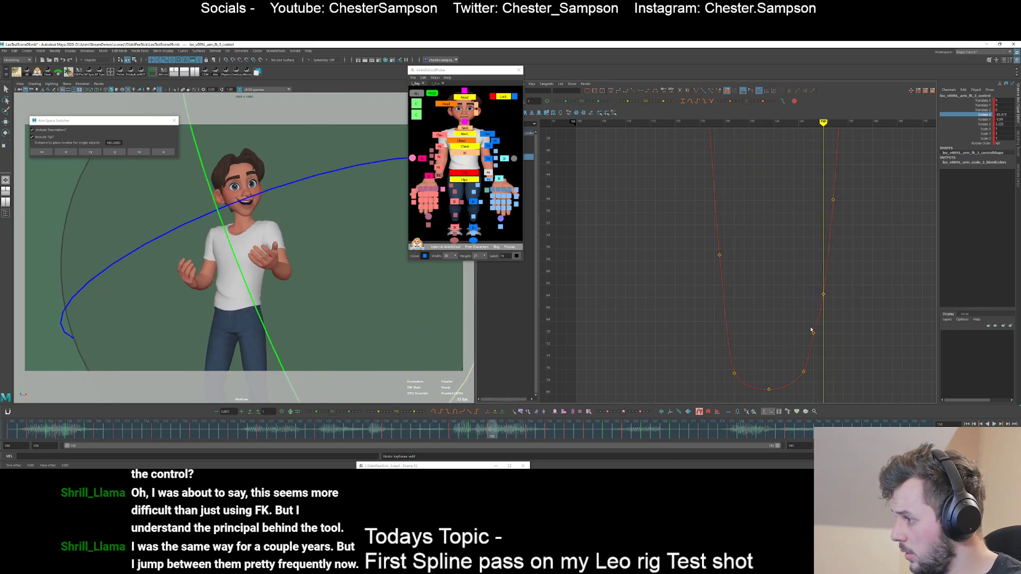
- Blend the Rotate X keys from about frame 146 to 152 downward with the tween slider to ease the curve out of the valley
left_click_drag(790, 174, 847, 384)
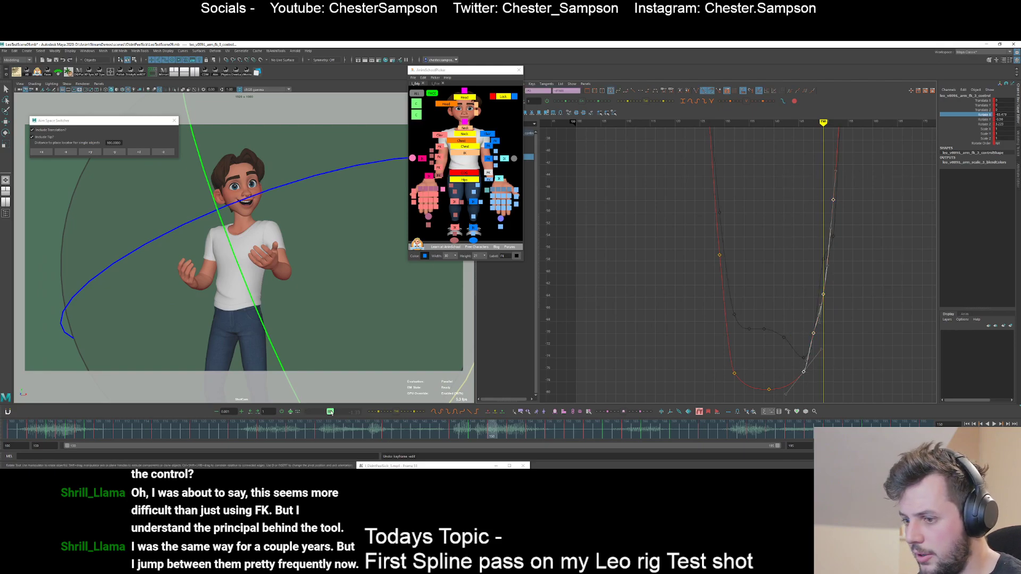
left_click_drag(334, 412, 320, 412)
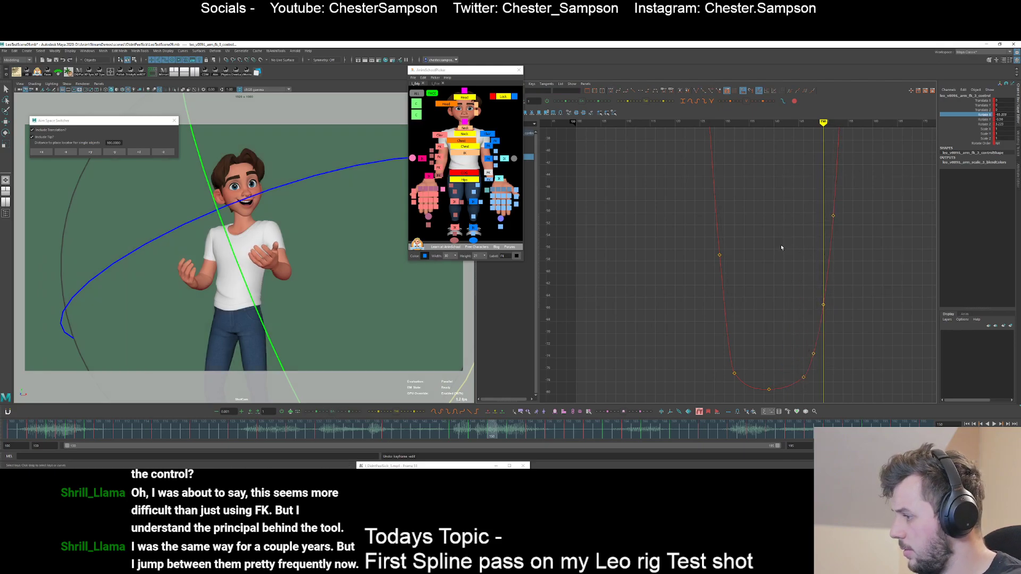
key("a")
scroll(718, 250, "up", 5)
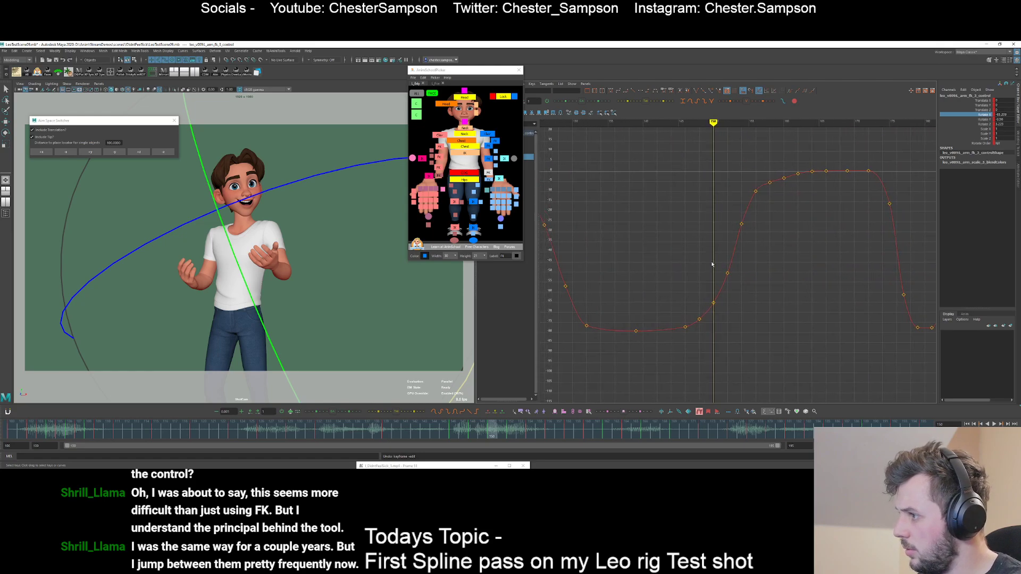
- Delete the Rotate X keys at about frames 158 and 162, and raise the frame 160 key almost to the plateau's level
scroll(707, 253, "down", 5)
middle_click_drag(691, 253, 674, 269, "alt")
key("period")
key("period")
key("period")
key("period")
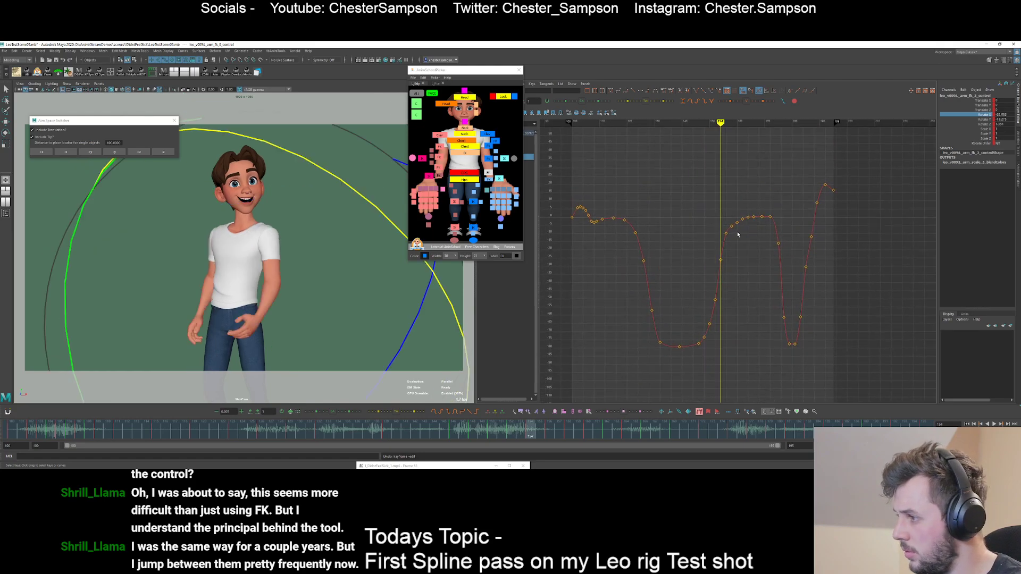
key("period")
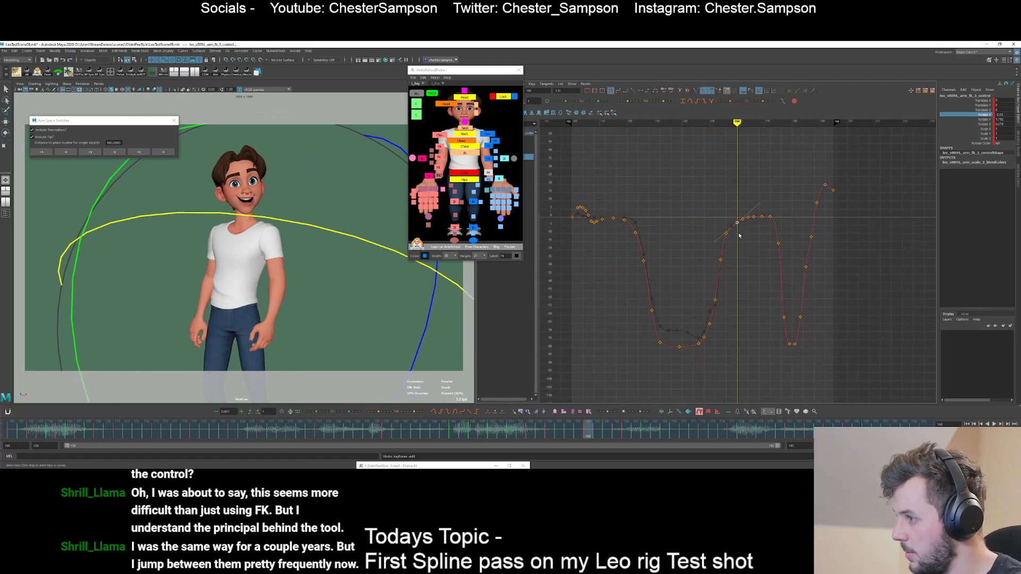
key("period")
key("period")
key("comma")
key("Delete")
key("period")
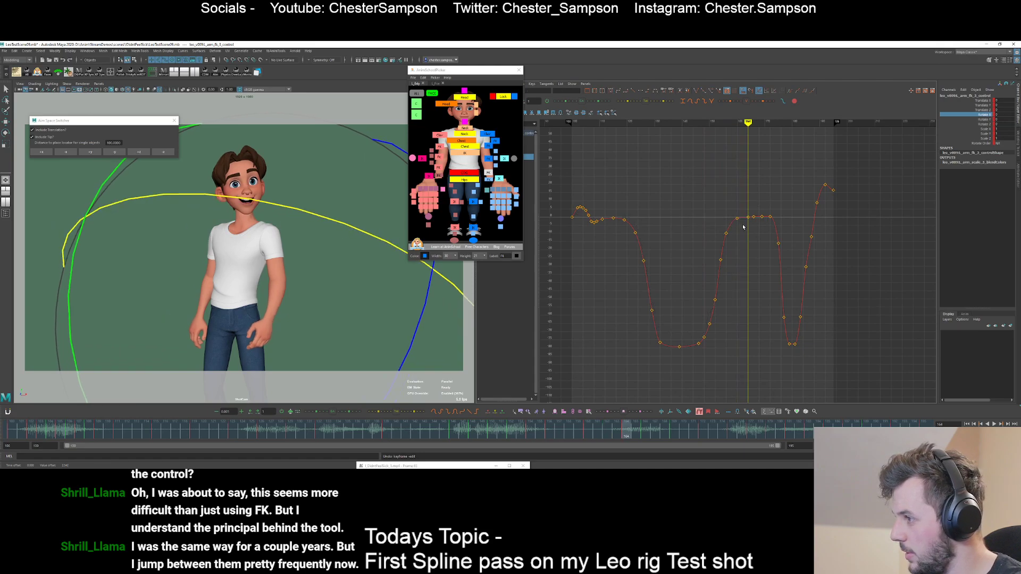
- Delete the Rotate X keys at about frames 164 and 169, and raise the frame 166 key slightly to round the plateau
key("period")
key("Delete")
key("period")
key("Delete")
key("comma")
left_click_drag(745, 209, 760, 225)
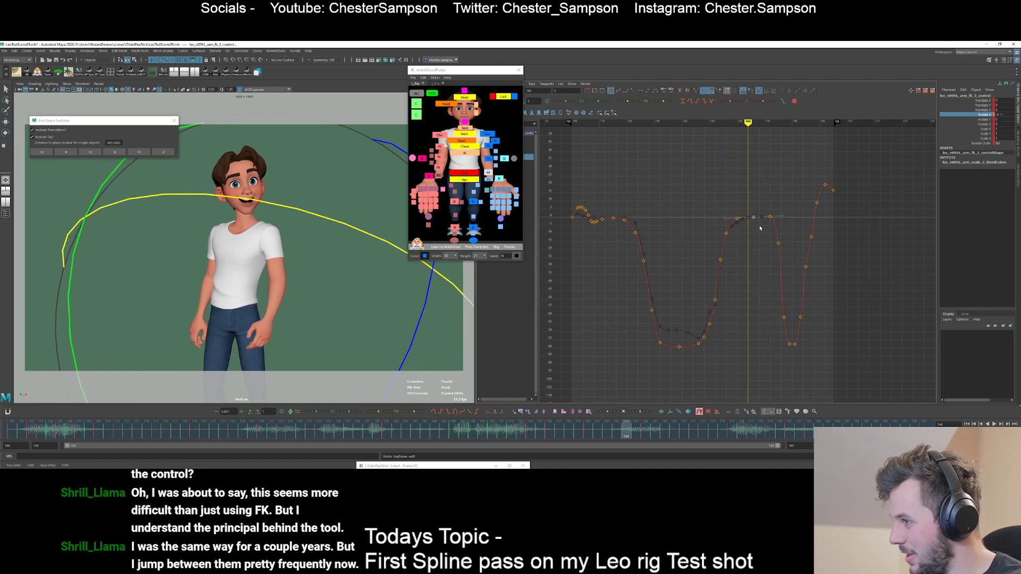
left_click(766, 229)
- Shift the Rotate X keys at about frames 172, 175 and 177 one frame earlier to start the drop off the plateau sooner
key("period")
key("period")
key("period")
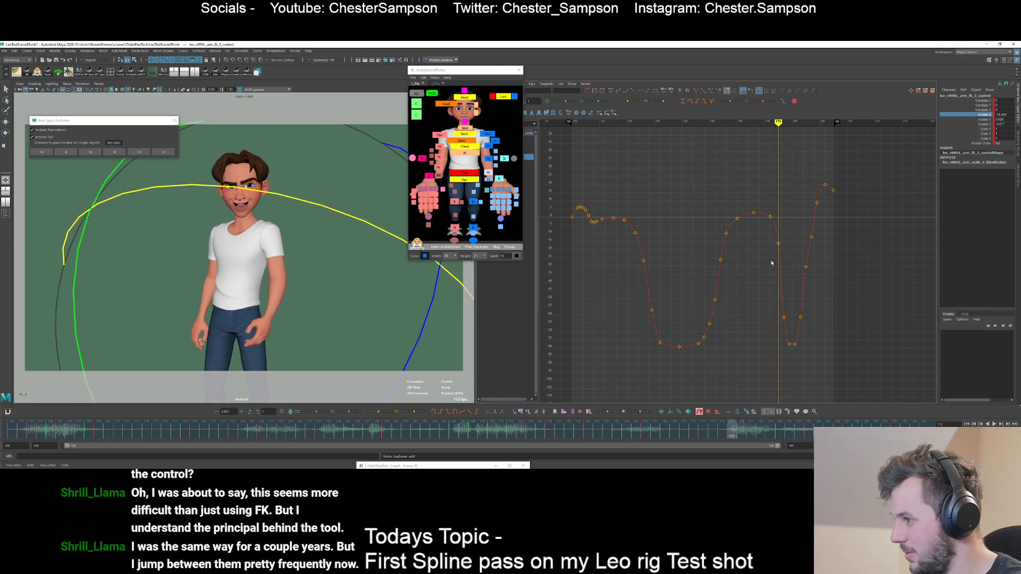
key("comma")
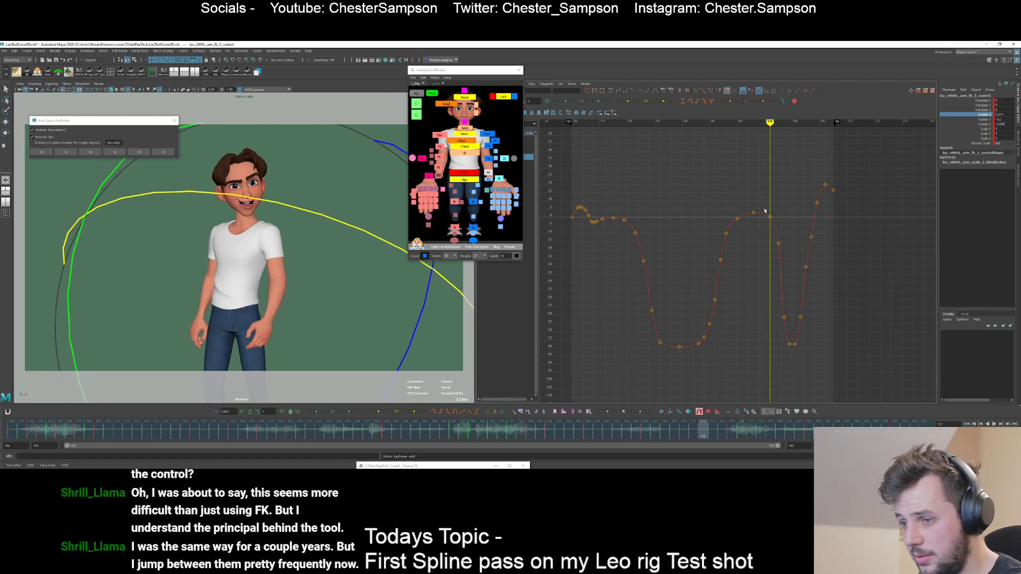
left_click_drag(770, 217, 795, 320)
middle_click_drag(798, 309, 795, 307, "shift")
left_click(767, 233)
key("comma")
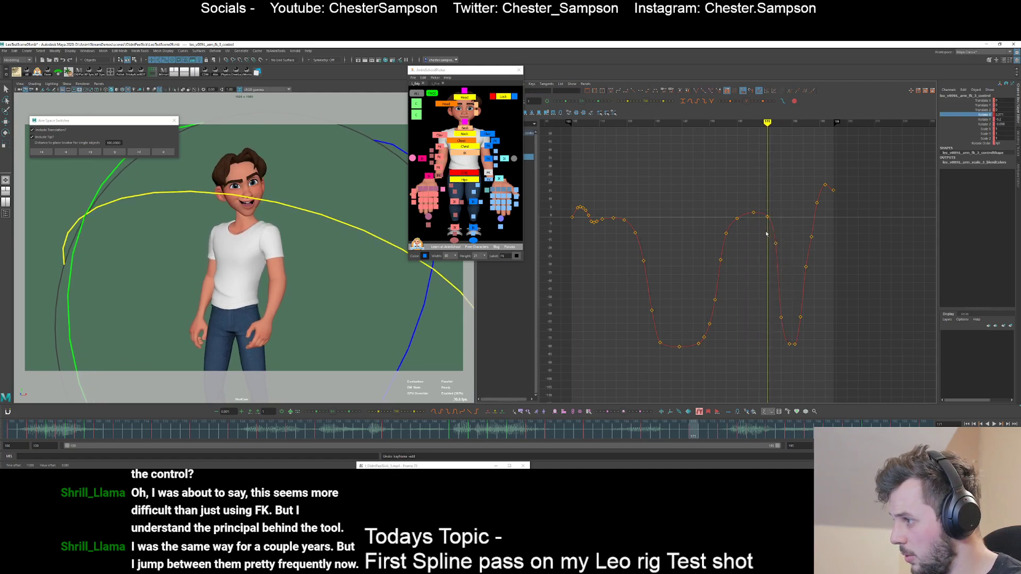
- Review the arm pose along the arm_fk_3 control's Rotate X curve, from its last plateau into the second deep dip
key("period")
key("period")
key("comma")
key("alt+comma")
key("alt+comma")
key("alt+period")
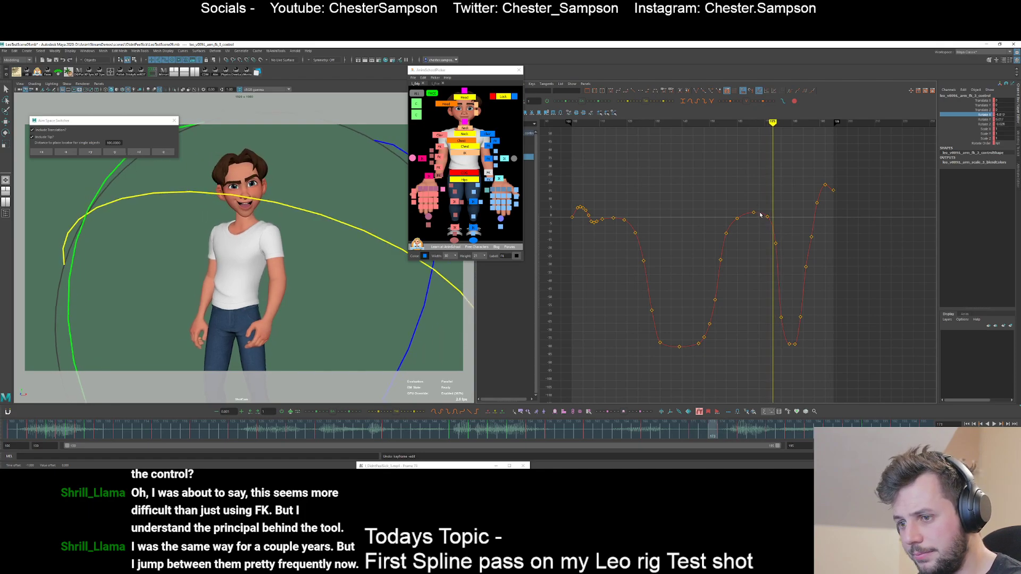
key("alt+period")
key("alt+period")
key("alt+period")
- Add a key with a flat tangent at the bottom of the second deep dip in the Rotate X curve
key("period")
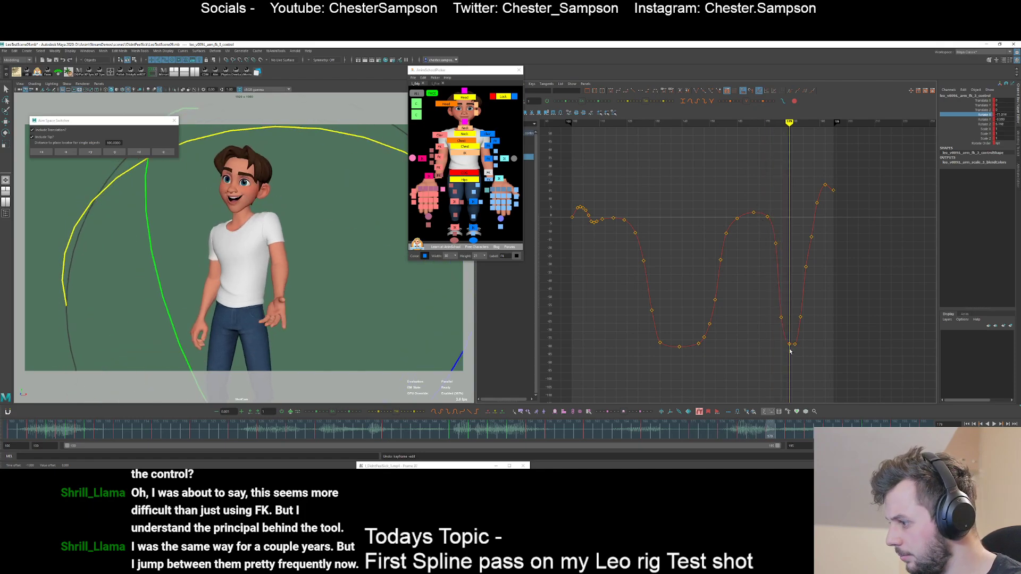
key("period")
left_click(792, 344)
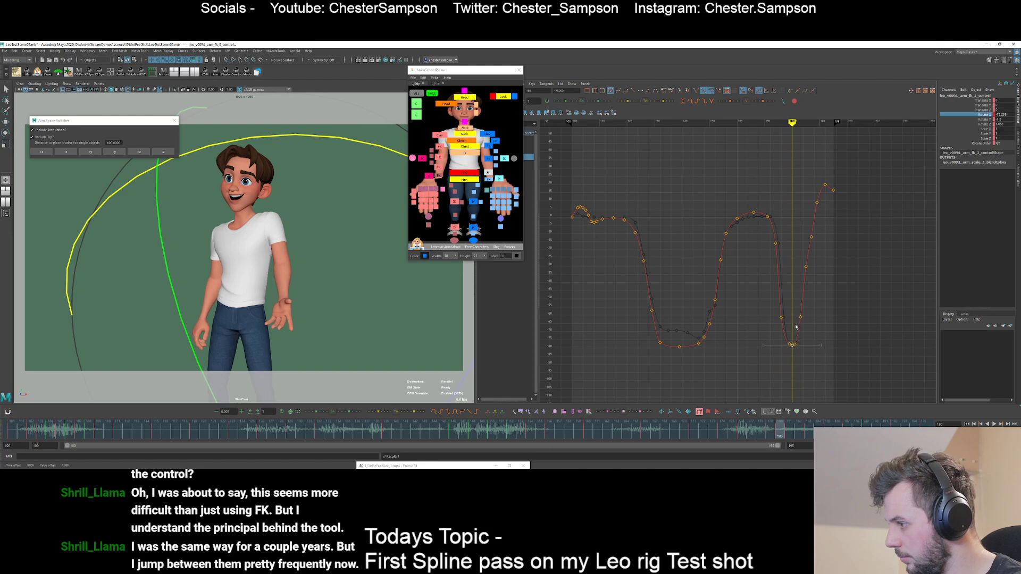
left_click(794, 324)
right_click_drag(760, 329, 805, 333, "alt+shift")
middle_click_drag(804, 333, 771, 353, "alt")
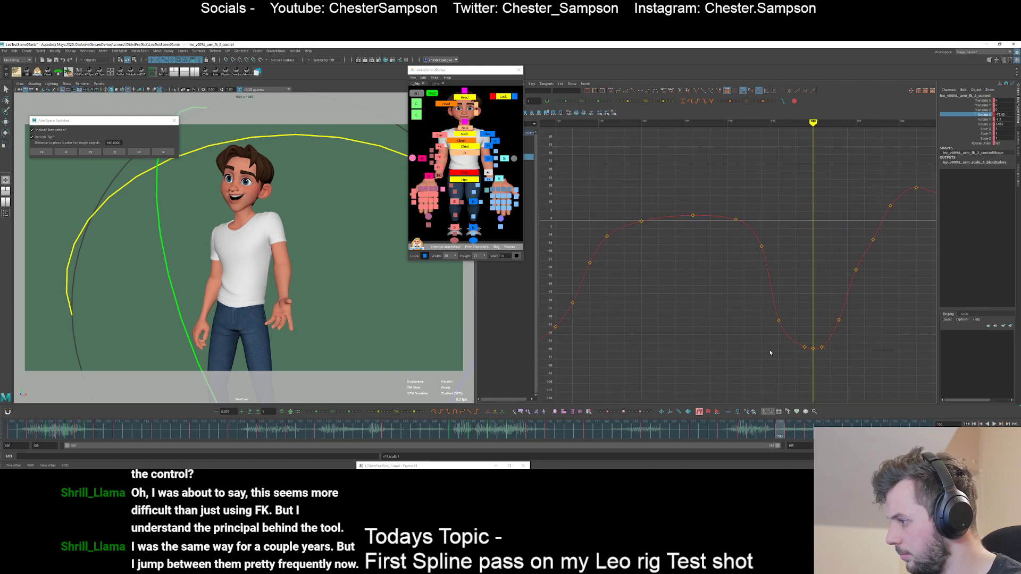
- Lower the first Rotate X key on the climb out of the second deep dip to ease the start of the rise
key("period")
key("period")
middle_click_drag(858, 333, 804, 344, "shift")
left_click(859, 324)
key("comma")
key("period")
- Raise the Rotate X keys on the upper part of the climb so the curve rises faster into the final peak
key("period")
key("period")
left_click_drag(799, 240, 825, 261)
middle_click_drag(827, 265, 837, 211, "shift")
key("period")
key("comma")
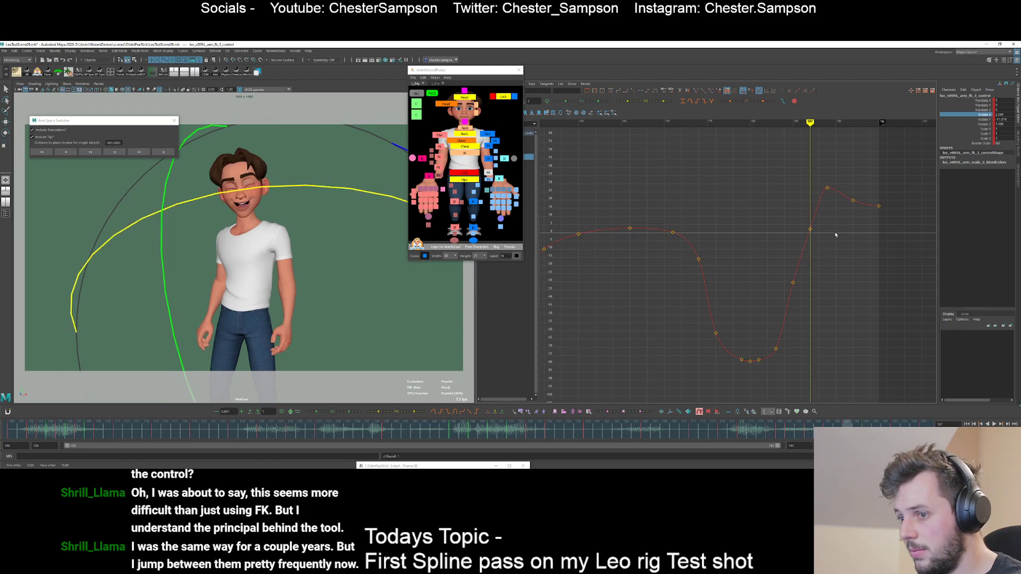
key("comma")
key("period")
left_click_drag(800, 222, 827, 235)
middle_click_drag(828, 224, 831, 210, "shift")
- Step through the frames around the final Rotate X peak and play back the shot to check the arm's settle
key("period")
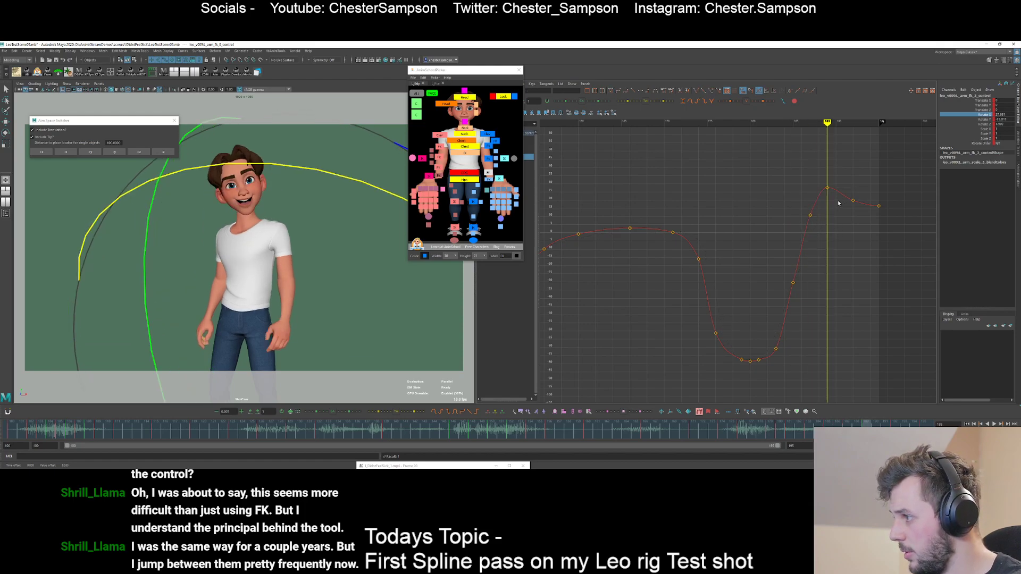
key("period")
key("comma")
key("alt+period")
key("alt+period")
key("alt+period")
key("alt+period")
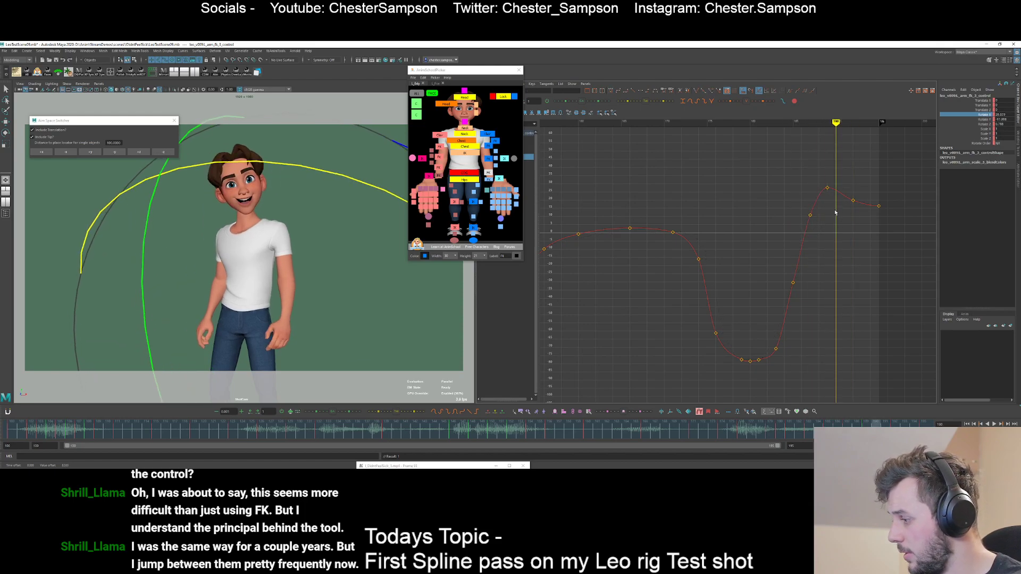
key("alt+v")
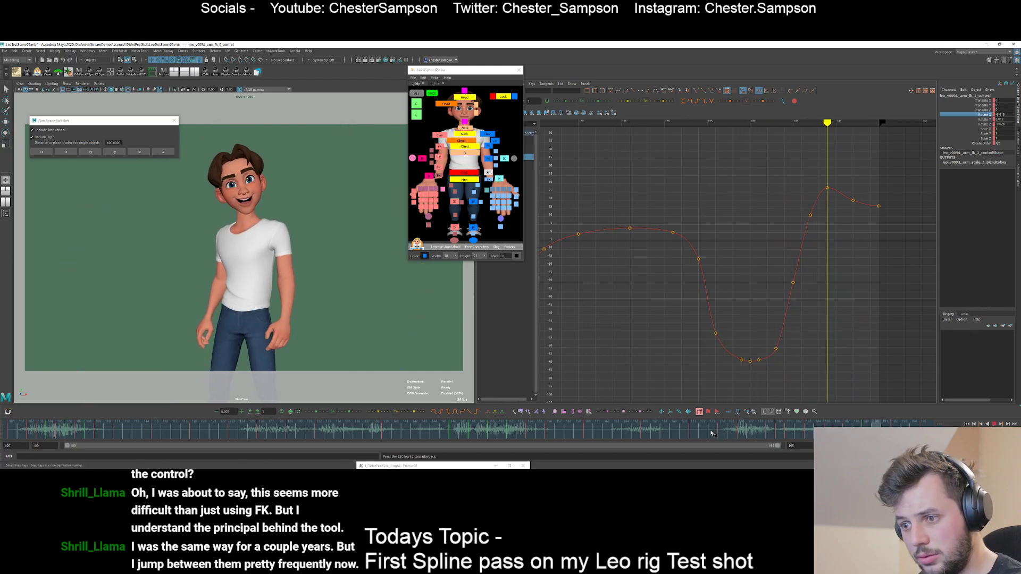
key("alt+v")
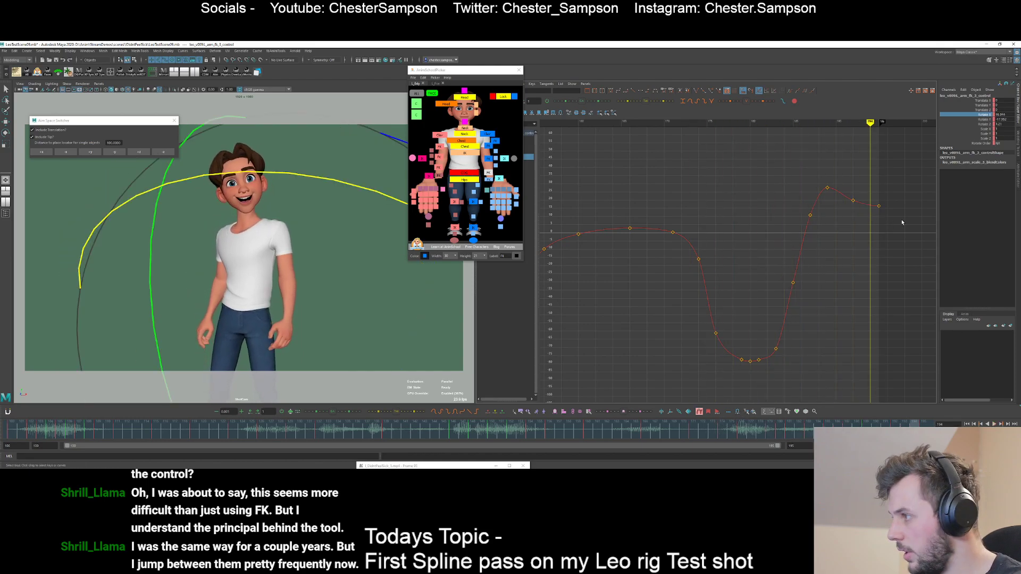
- Scale down the final Rotate X peak and adjust the last two keys for a flatter settle
left_click_drag(902, 221, 818, 179)
key("r")
middle_click_drag(838, 211, 837, 224)
left_click(851, 235)
left_click_drag(871, 248, 844, 197)
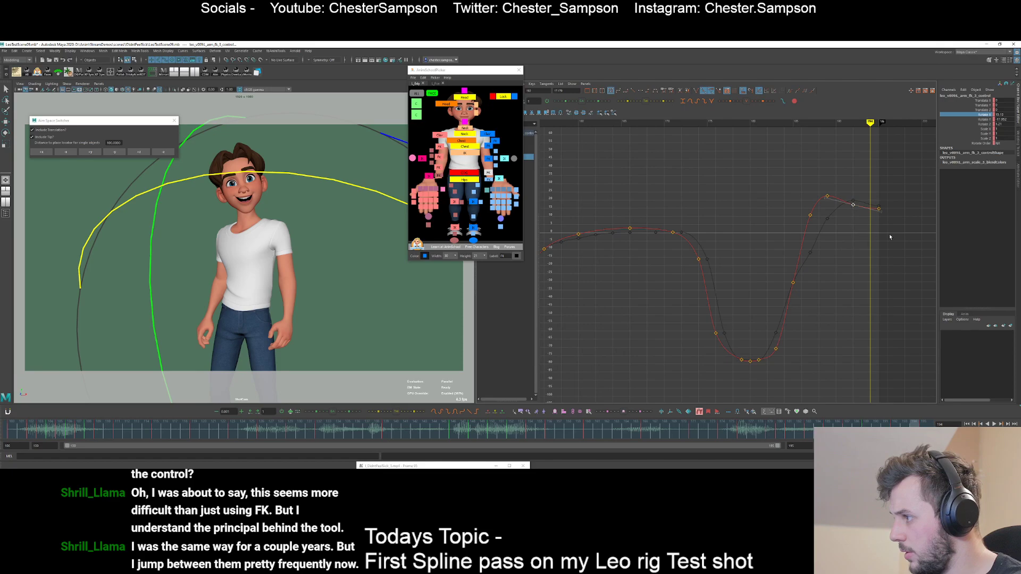
left_click_drag(897, 237, 838, 198)
middle_click_drag(838, 198, 840, 250)
left_click(840, 251)
- Play back the ending of the shot, then isolate the arm control's Rotate Y curve for editing
left_click(707, 435)
key("alt+v")
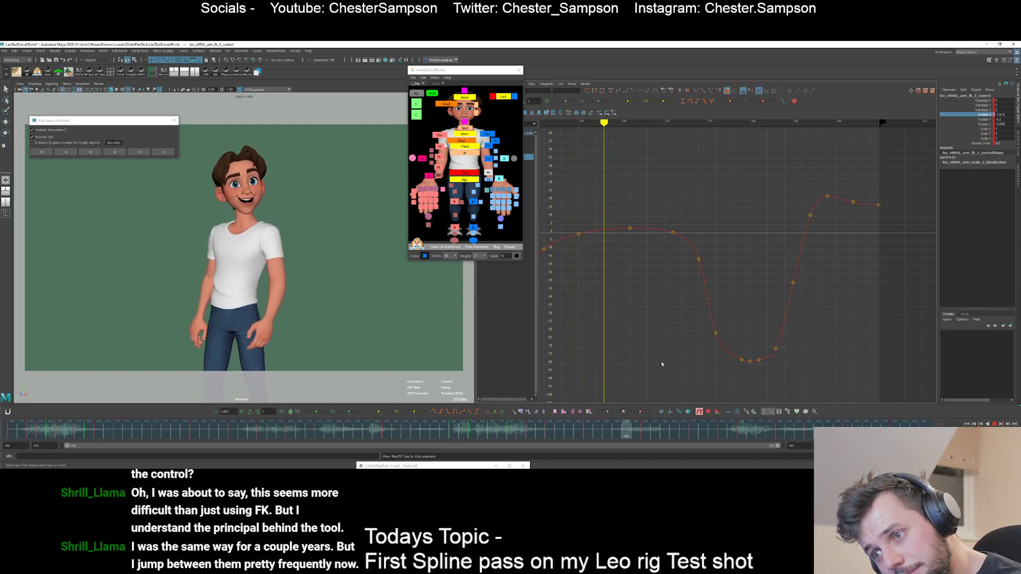
key("Escape")
left_click(983, 119)
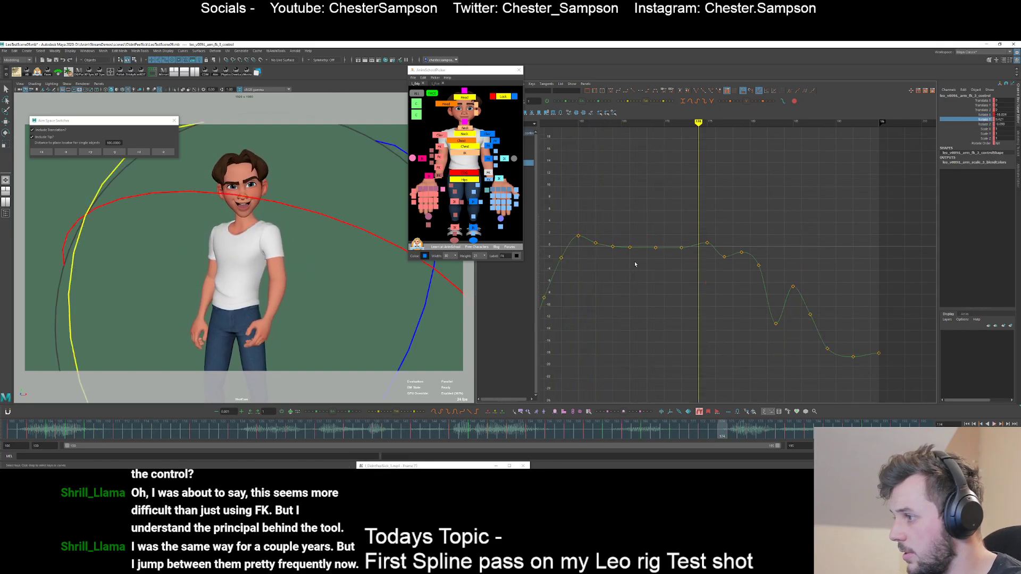
left_click_drag(697, 267, 672, 236)
middle_click_drag(672, 235, 671, 142)
key("ctrl+z")
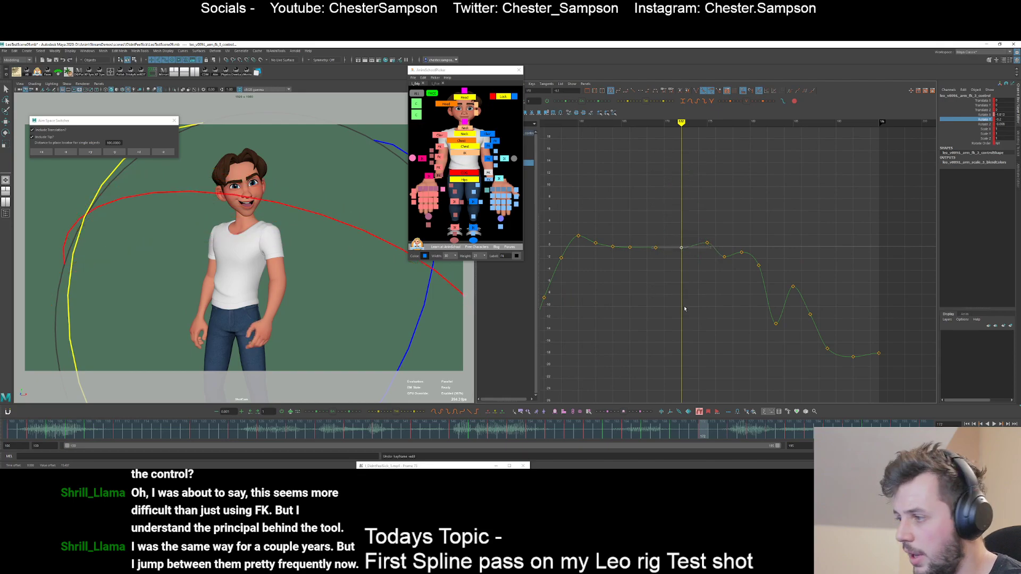
- Adjust the tangents of the Rotate Y curve while focusing on its opening frames
middle_click_drag(683, 263, 769, 205, "alt")
right_click_drag(769, 204, 571, 193, "alt")
middle_click_drag(570, 192, 661, 238, "alt")
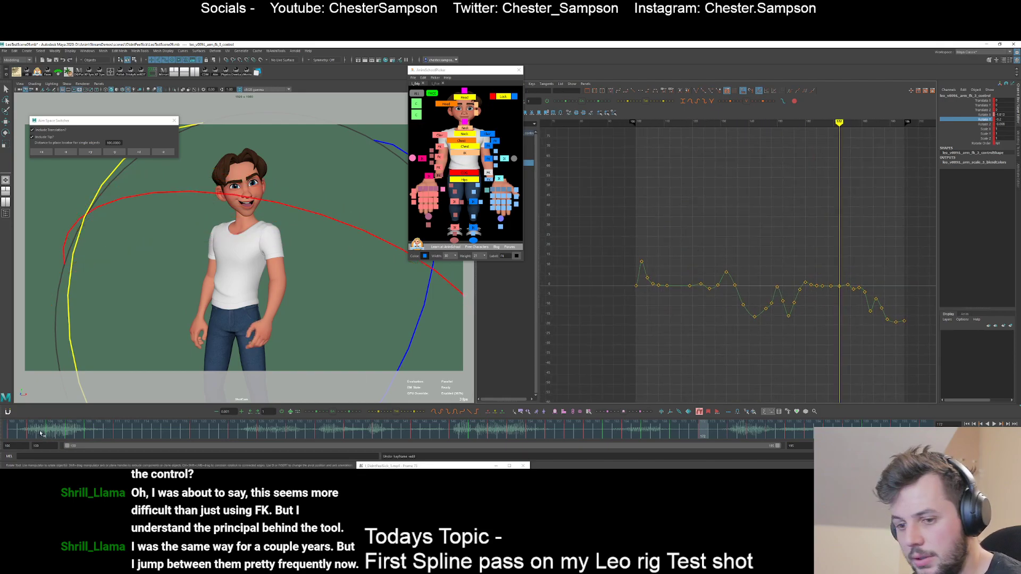
left_click_drag(43, 434, 10, 434)
key("alt+period")
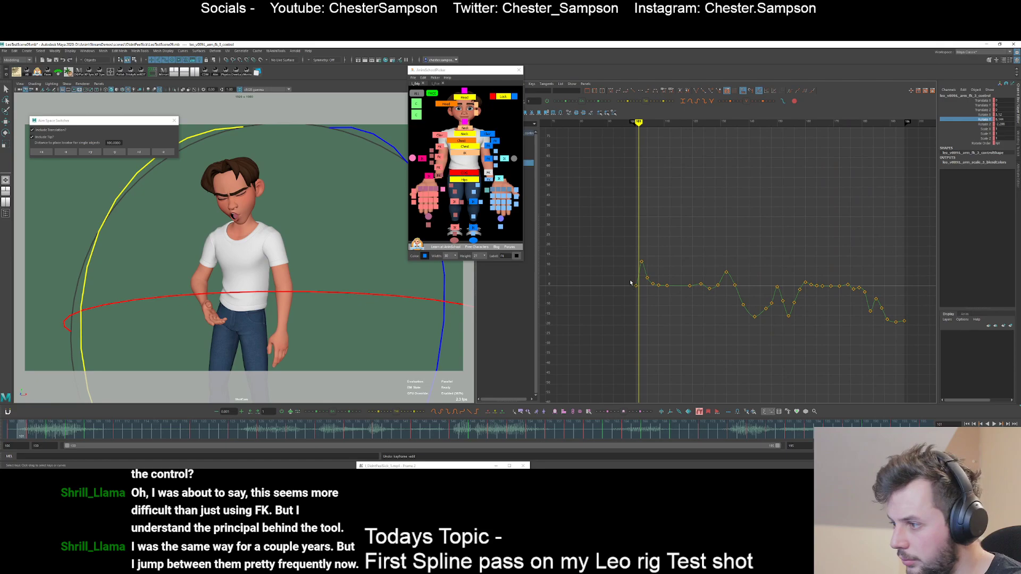
left_click(625, 93)
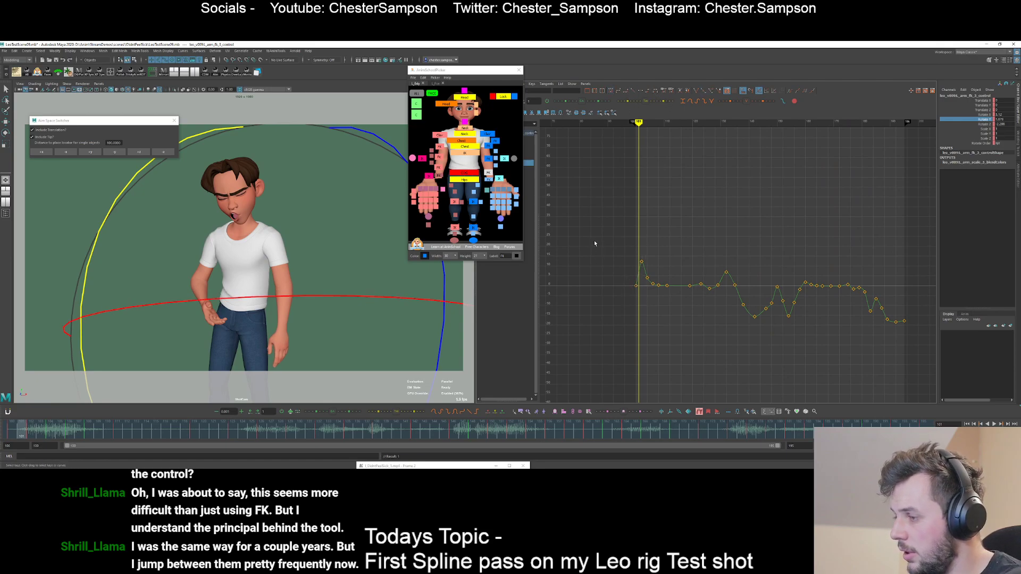
right_click_drag(594, 243, 745, 234, "alt+shift")
middle_click_drag(576, 234, 840, 240, "alt")
key("alt+comma")
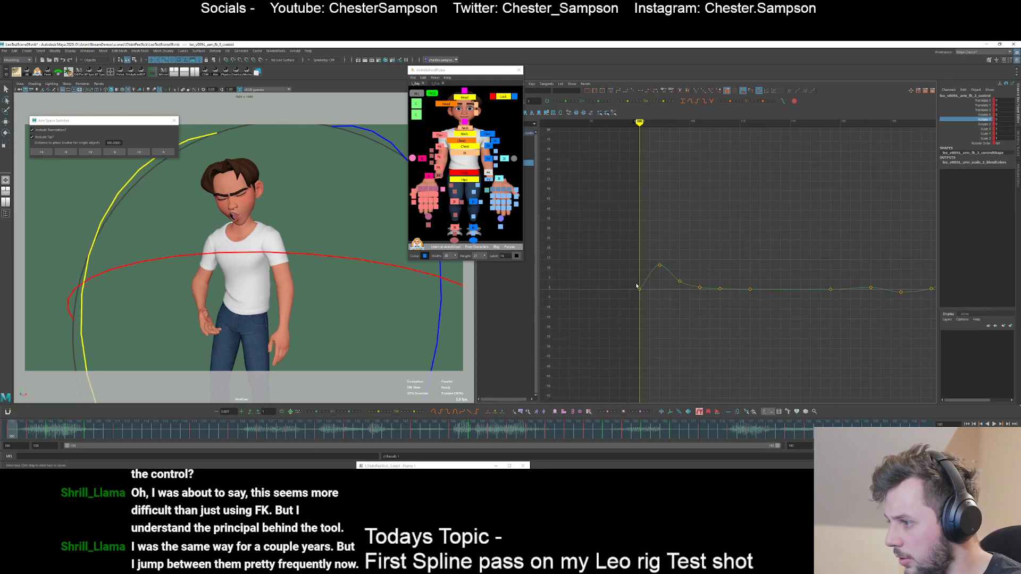
- Add a key on the opening rise of the Rotate Y curve, midway between its first two keys
key("alt+period")
key("alt+period")
key("alt+comma")
key("alt+comma")
key("alt+period")
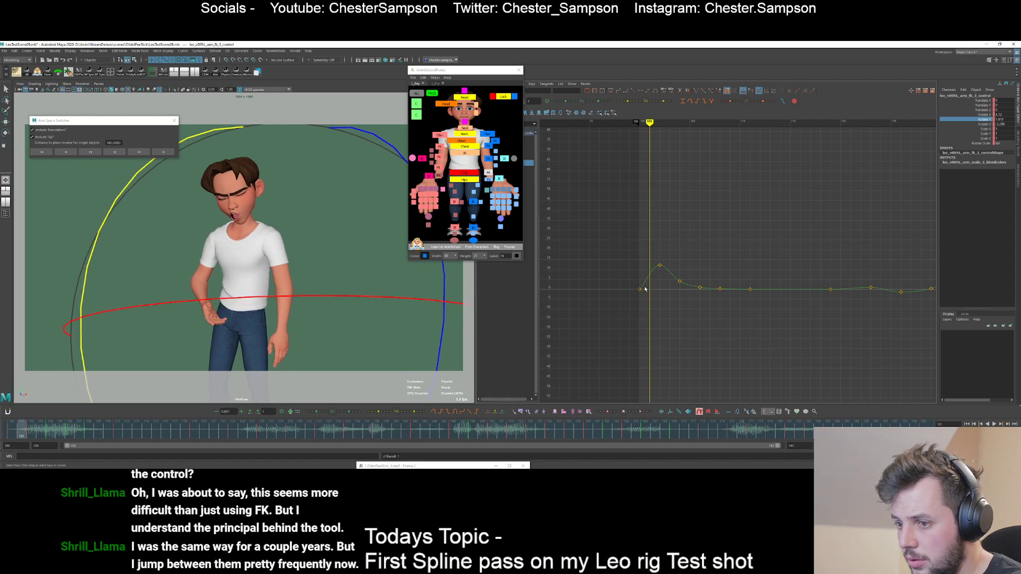
key("s")
key("alt+period")
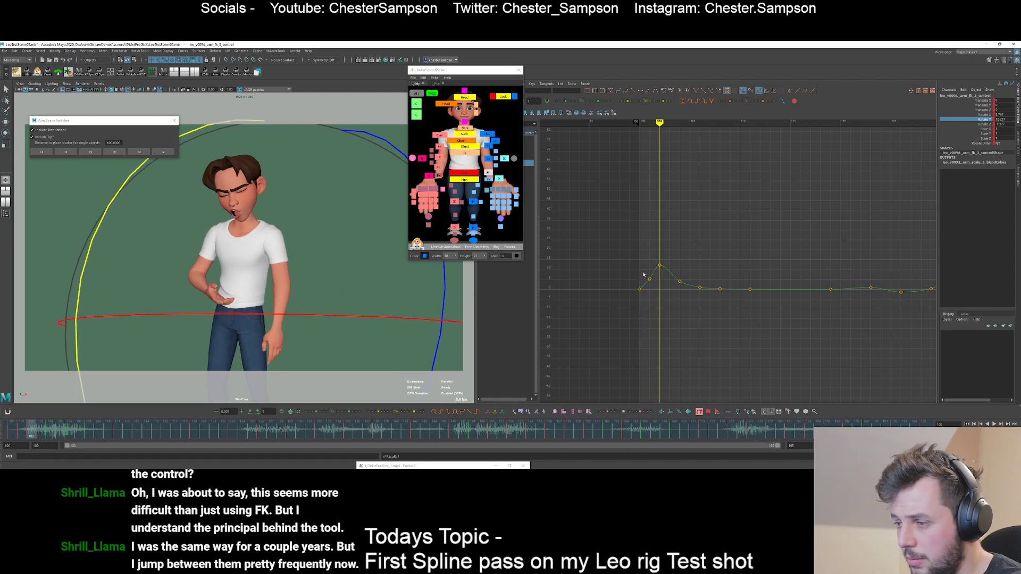
- Round the opening Rotate Y peak by adding a key at its crest and raising the key just after it
key("alt+period")
middle_click_drag(675, 301, 687, 259)
key("alt+comma")
key("alt+period")
left_click(683, 242)
key("alt+period")
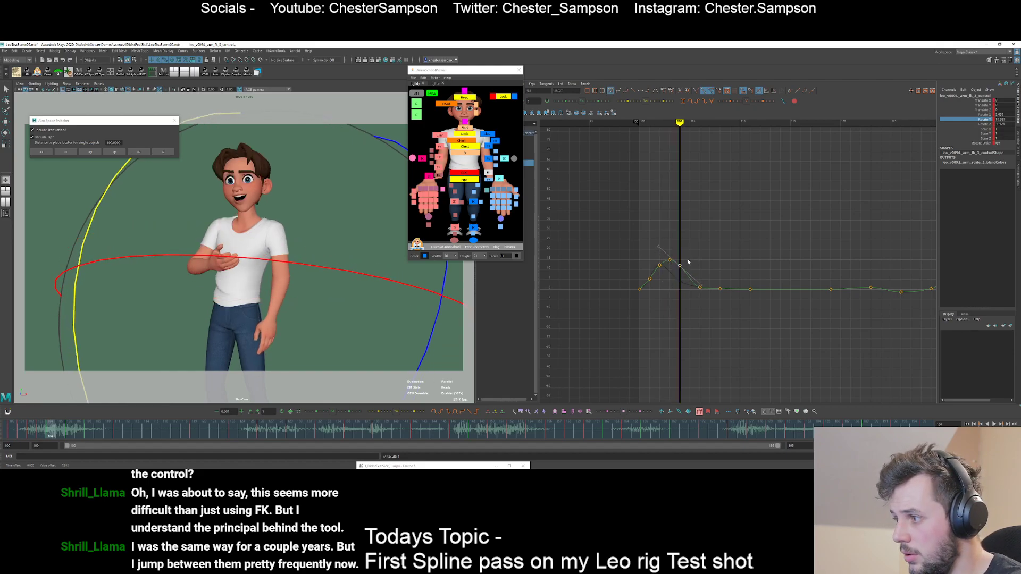
left_click(688, 260)
- Shape a shallow overshoot below zero after the opening Rotate Y peak by repositioning the key that follows the descent
key("alt+comma")
key("alt+period")
key("alt+period")
key("alt+period")
key("alt+period")
key("alt+period")
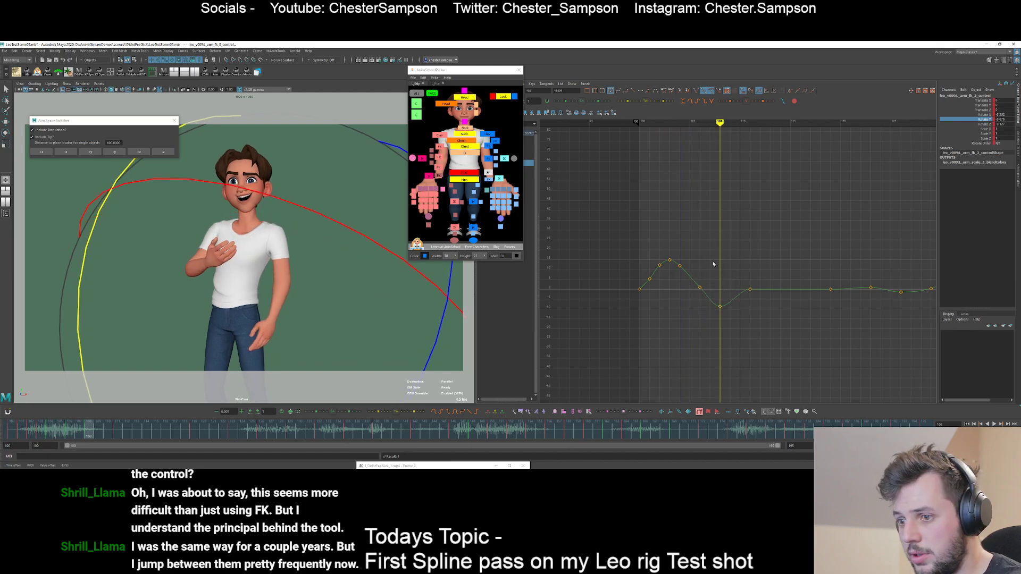
middle_click_drag(720, 272, 707, 285)
middle_click_drag(716, 324, 726, 286)
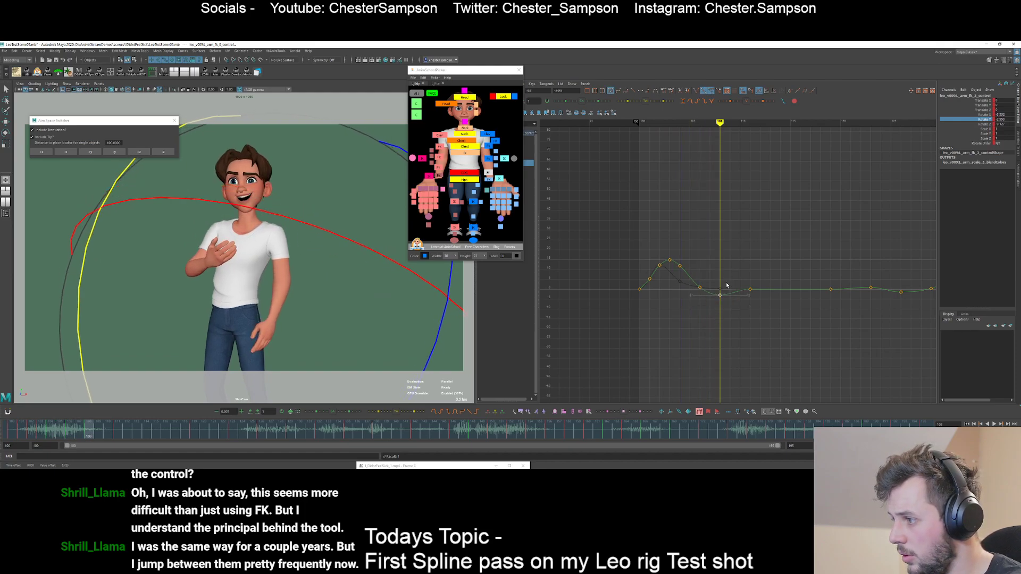
right_click_drag(720, 343, 702, 311, "alt+shift")
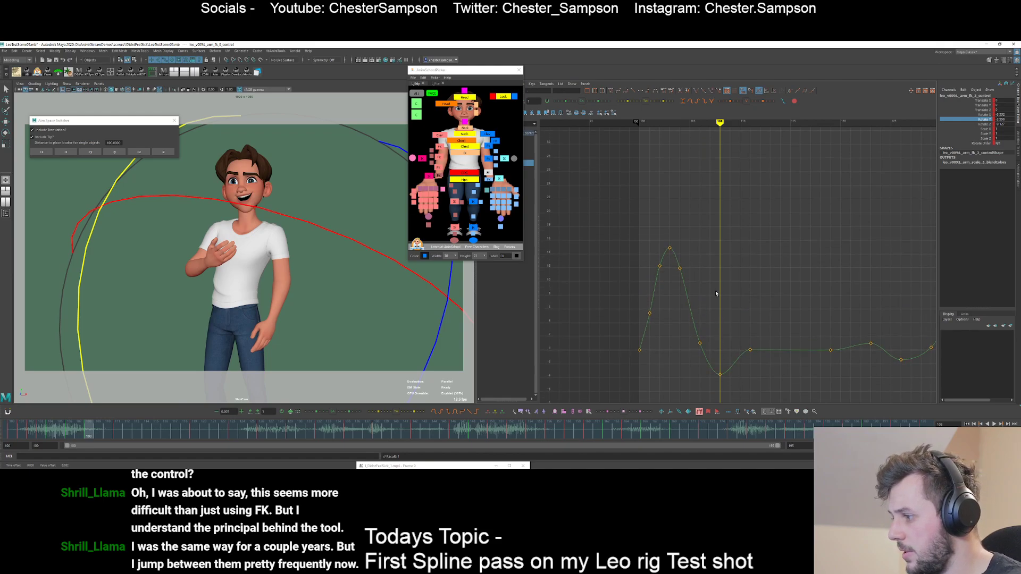
- Lower the key after the overshoot slightly below zero so the Rotate Y curve eases back gradually
key("alt+period")
key("alt+period")
key("alt+period")
key("alt+period")
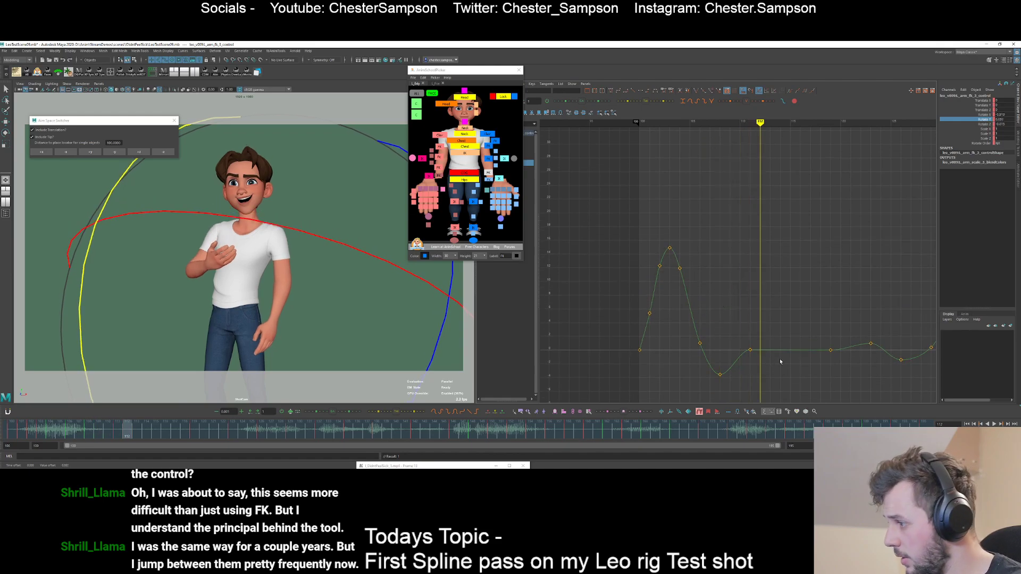
key("period")
left_click_drag(741, 341, 766, 359)
middle_click_drag(768, 360, 738, 330)
left_click(811, 368)
key("period")
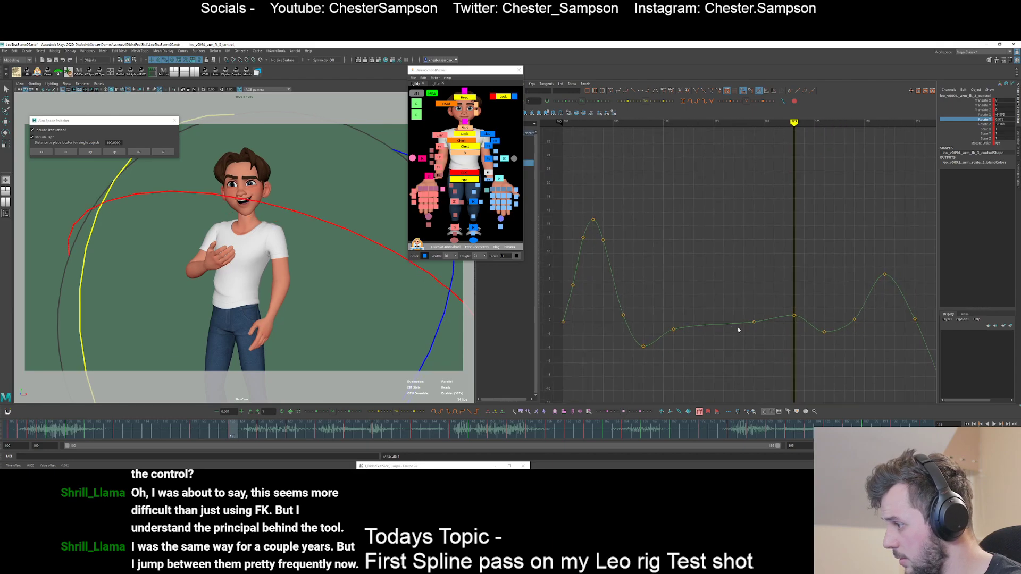
key("comma")
key("period")
left_click_drag(786, 308, 802, 326)
middle_click_drag(801, 326, 800, 311)
key("ctrl+z")
key("comma")
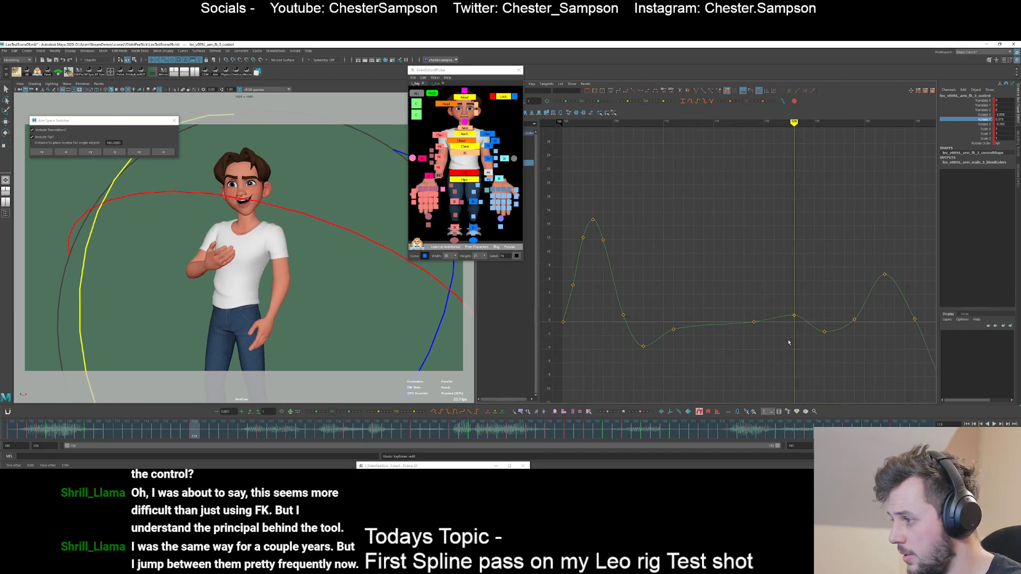
- Lower the small Rotate Y bump before the next dip to below zero so the curve descends smoothly
key("alt+period")
key("alt+period")
key("alt+period")
key("alt+period")
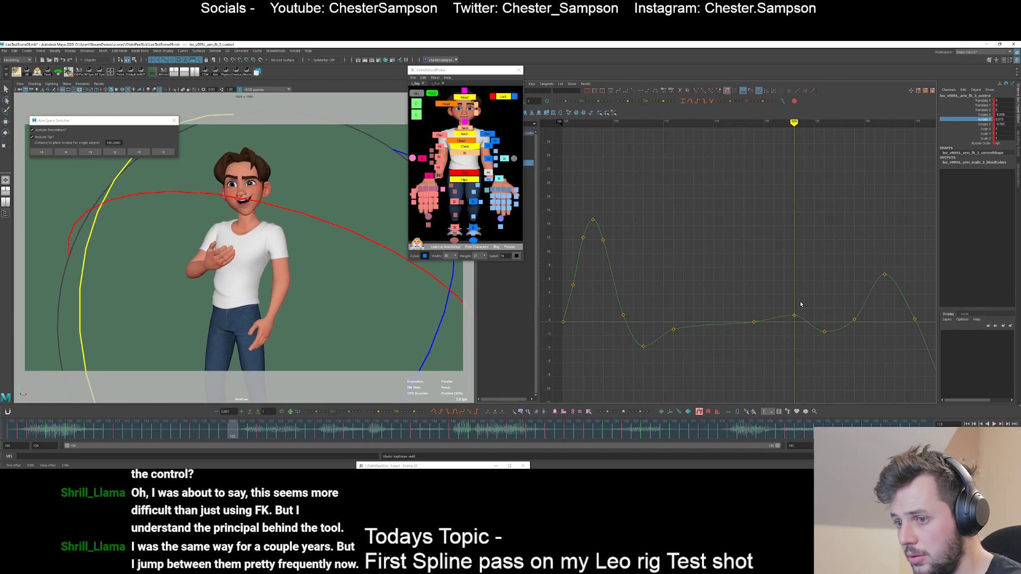
left_click_drag(800, 296, 801, 320)
middle_click_drag(799, 287, 798, 297)
right_click_drag(797, 297, 787, 334, "alt+shift")
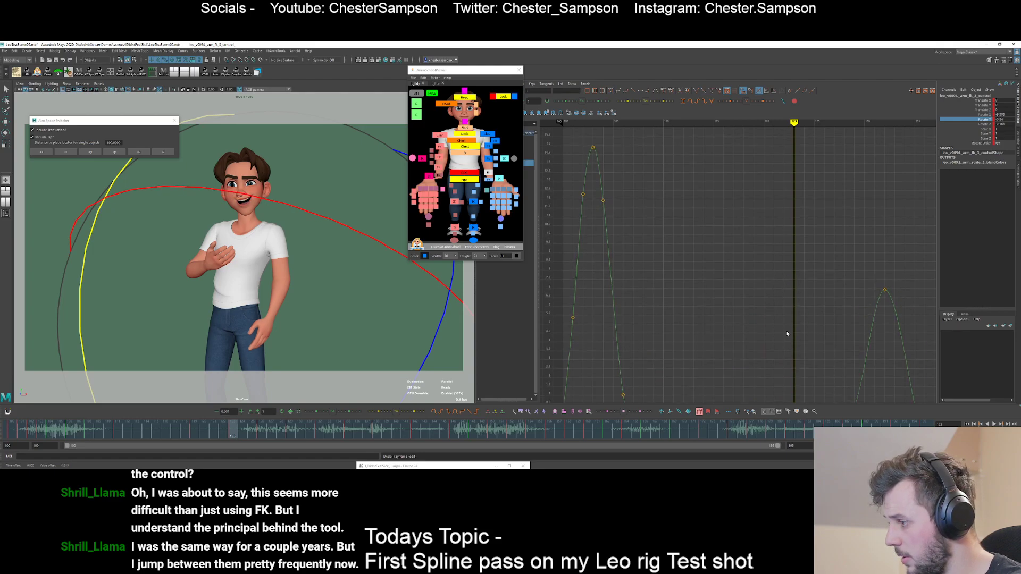
middle_click_drag(786, 334, 746, 229, "alt")
- Lower the key at the bottom of the dip before the tall Rotate Y peak and the key following it
key("period")
left_click_drag(751, 305, 769, 325)
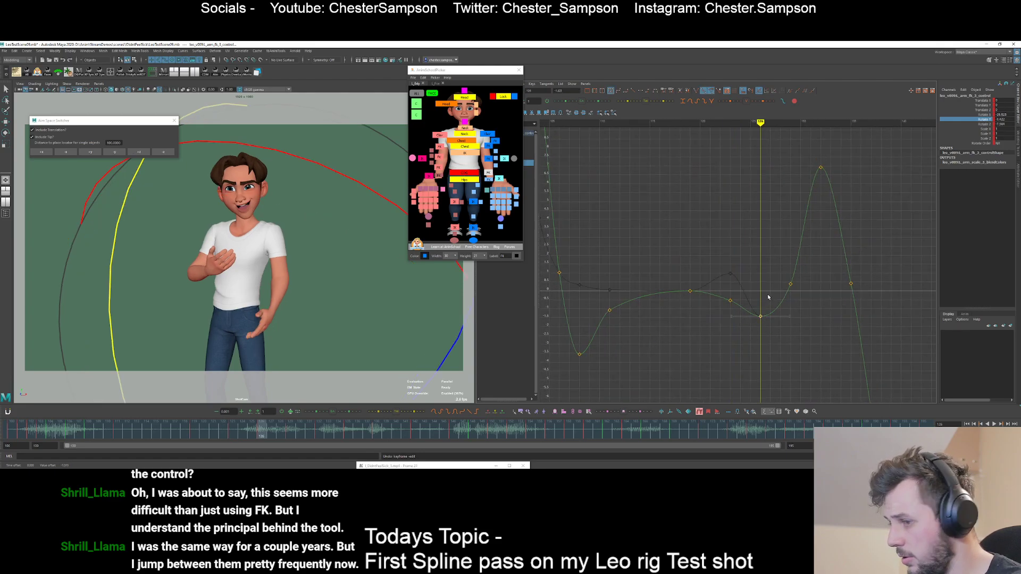
middle_click_drag(768, 296, 768, 306)
left_click(780, 346)
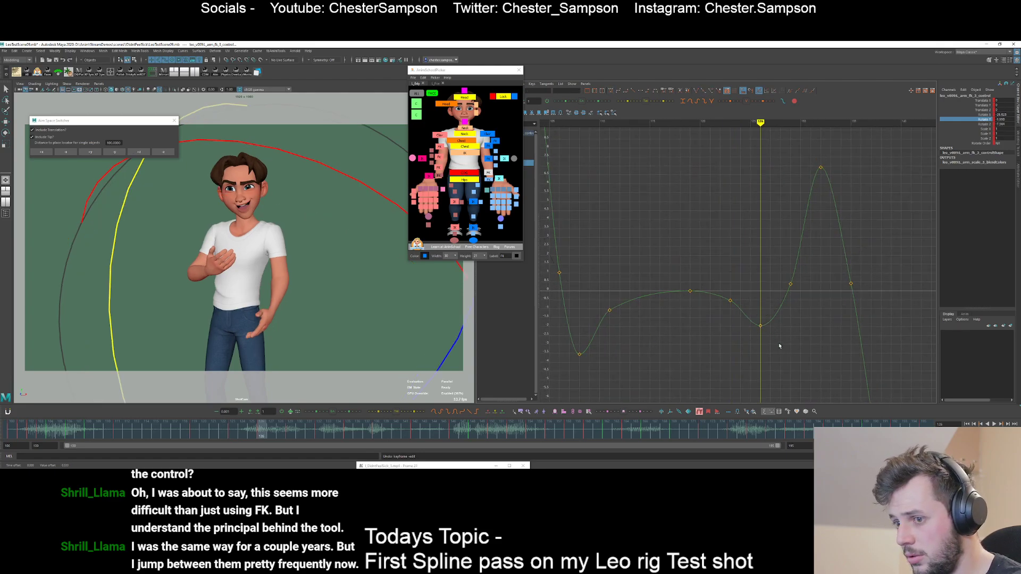
key("period")
key("period")
- Select the tall Rotate Y peak key and step back and forth through the frames leading up to it
left_click(789, 171)
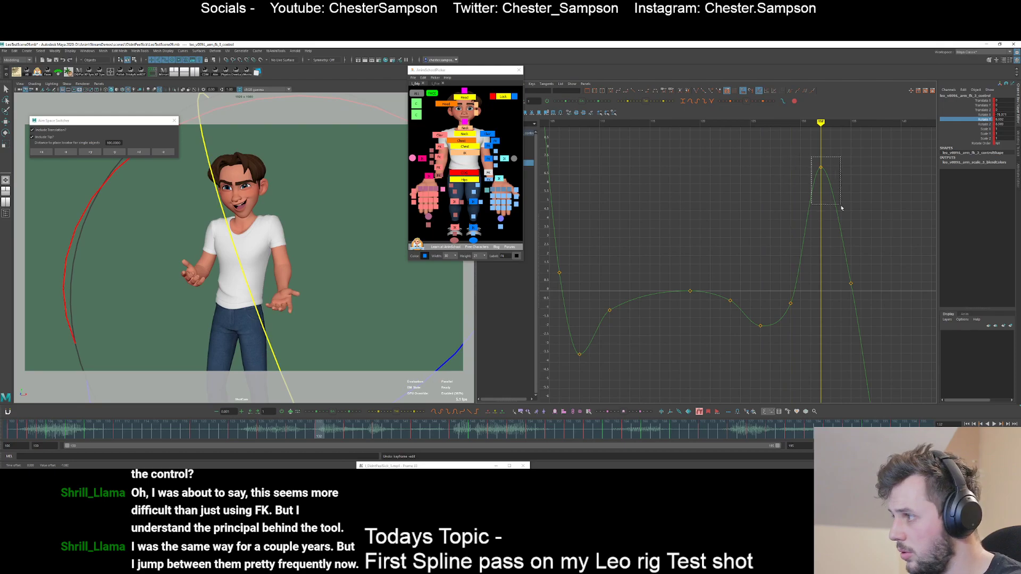
middle_click_drag(821, 152, 821, 192)
key("comma")
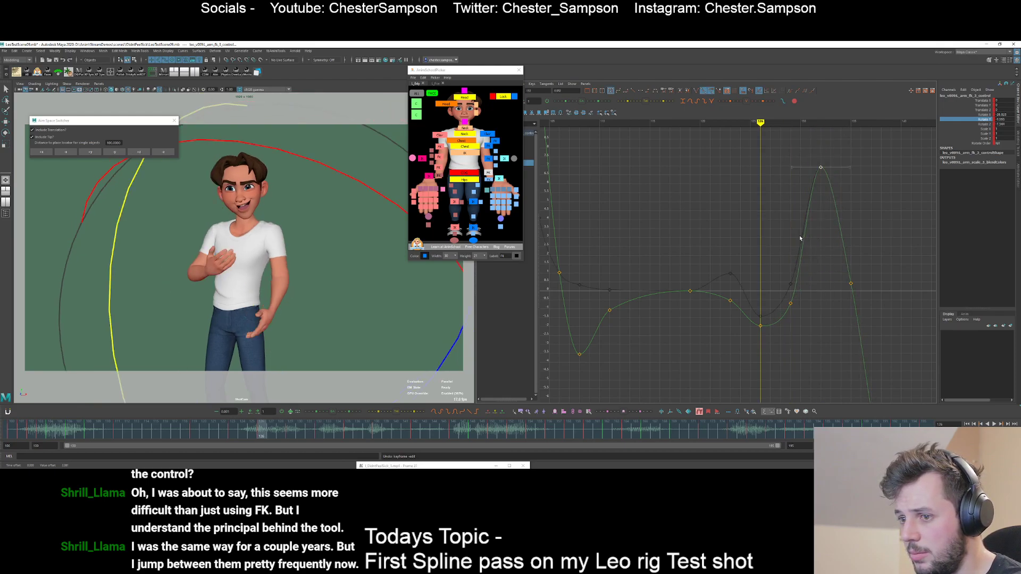
key("period")
key("comma")
key("comma")
key("comma")
key("period")
key("period")
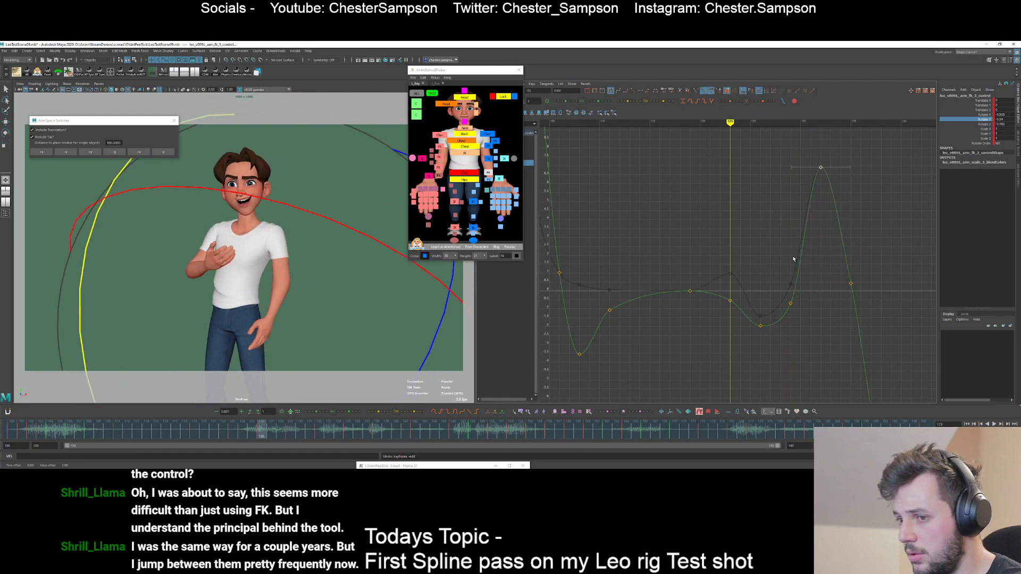
key("alt+period")
key("alt+period")
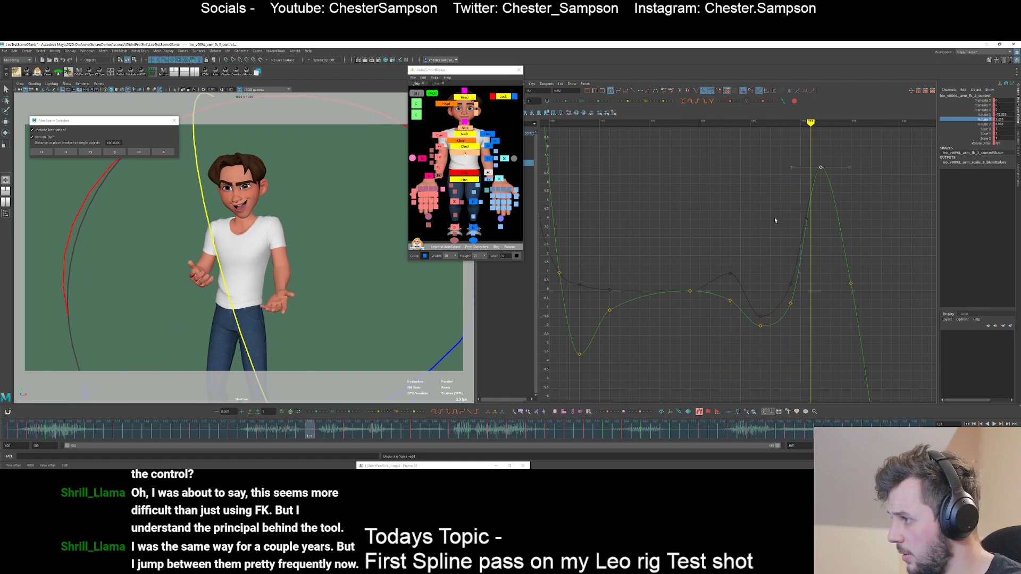
- Add a key just before the tall Rotate Y peak and nudge it to refine the rise
left_click(774, 218)
key("s")
middle_click_drag(821, 224, 821, 249)
key("alt+period")
key("alt+period")
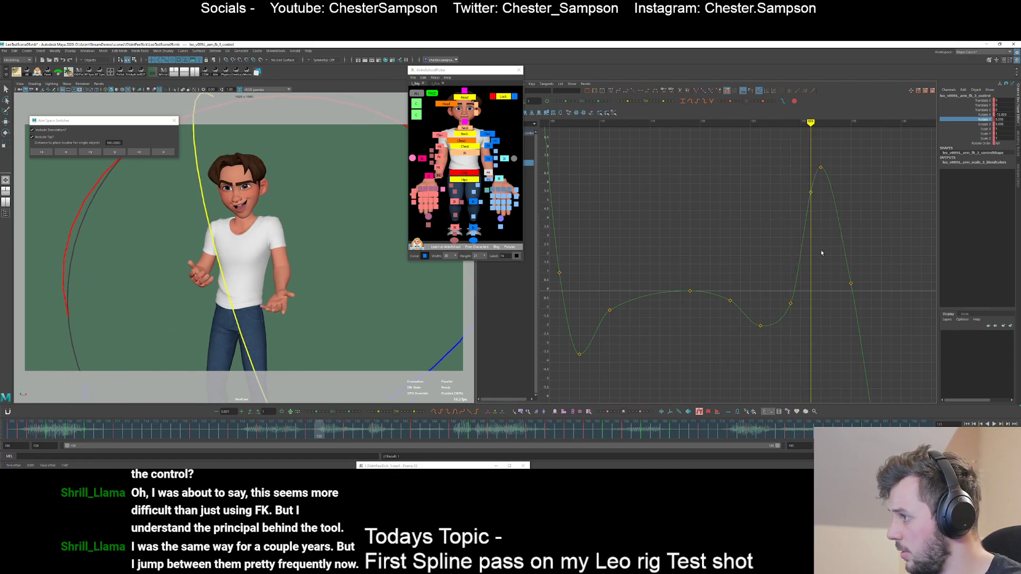
- Add and raise a key just after the tall Rotate Y peak, then raise the following key on the descent
key("alt+period")
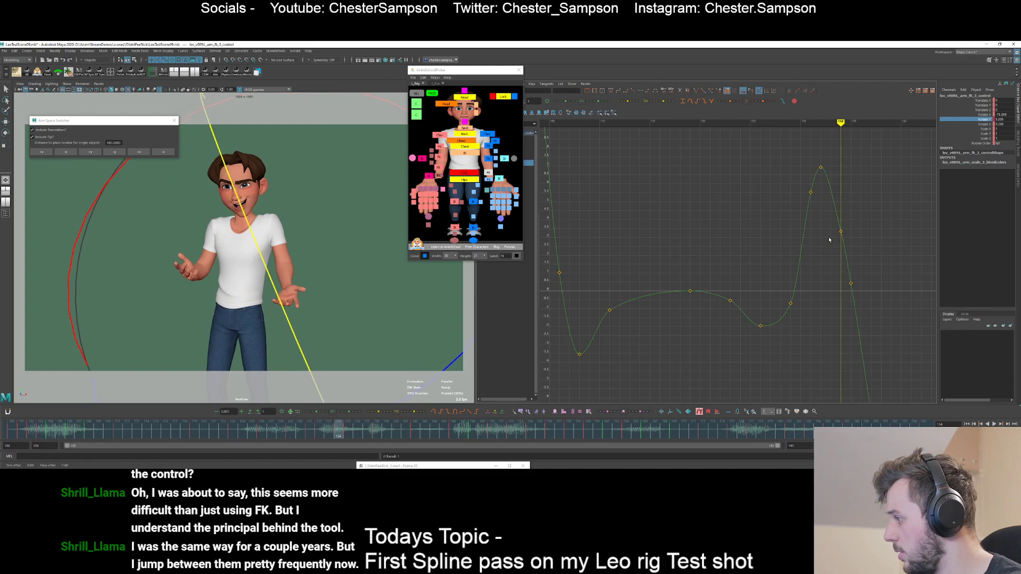
left_click_drag(853, 202, 854, 202)
middle_click_drag(854, 211, 853, 195)
key("alt+period")
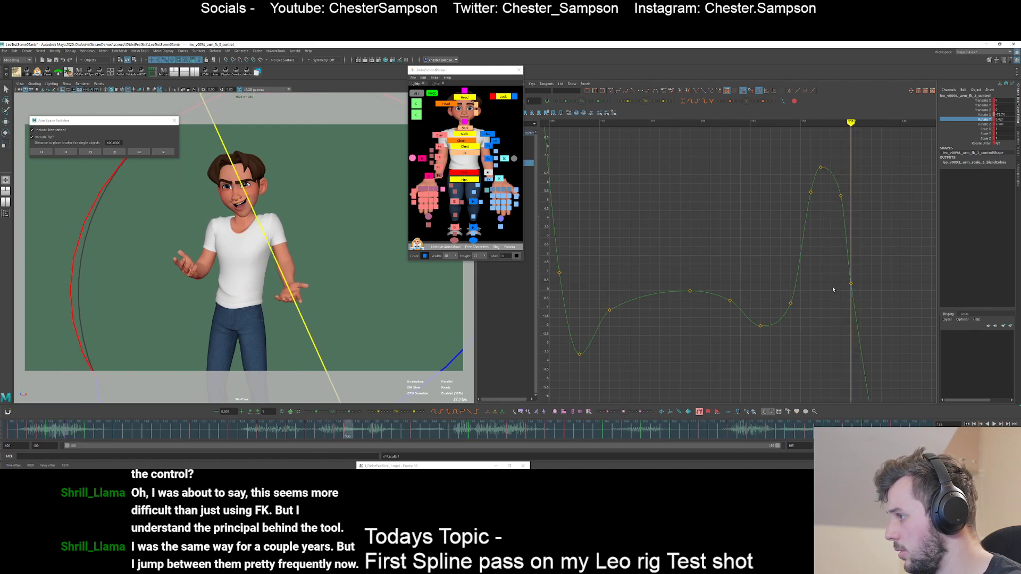
right_click_drag(834, 289, 831, 266, "alt")
left_click_drag(864, 260, 865, 260)
middle_click_drag(864, 262, 863, 253)
- Round the tall Rotate Y crest by adding a key beside the peak and adjusting the two keys after it
left_click(862, 254)
left_click_drag(848, 228, 826, 252)
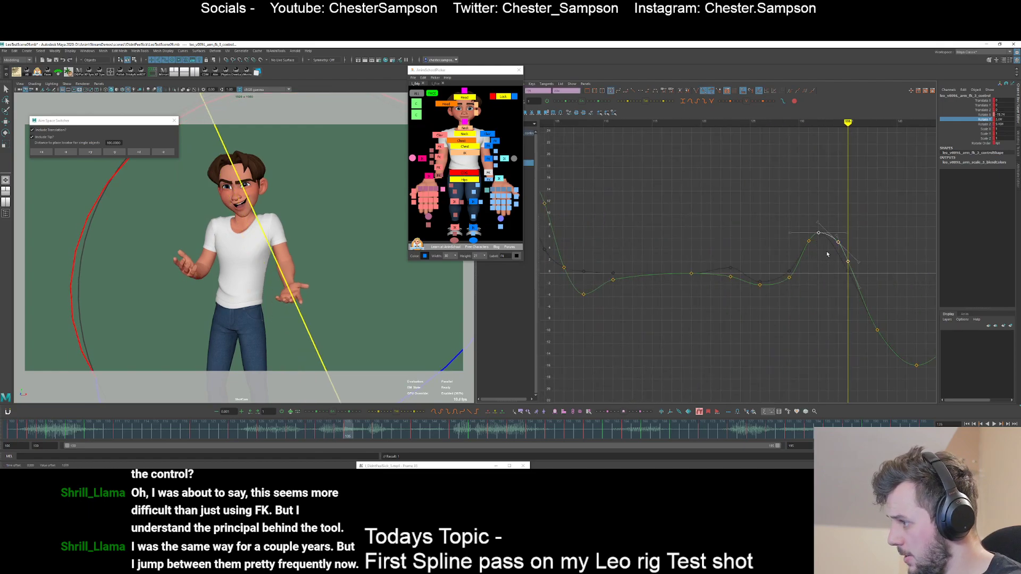
left_click(829, 266)
key("alt+comma")
key("alt+comma")
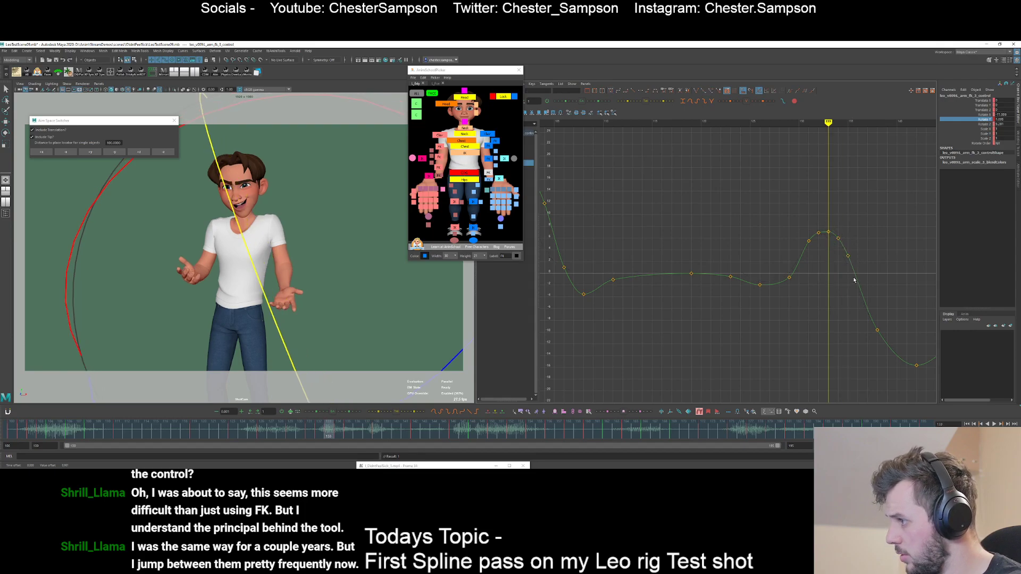
- Add a key on the Rotate Y descent just before the bottom of the deep trough
key("period")
key("period")
key("period")
middle_click_drag(837, 274, 768, 257, "alt")
key("alt+period")
key("s")
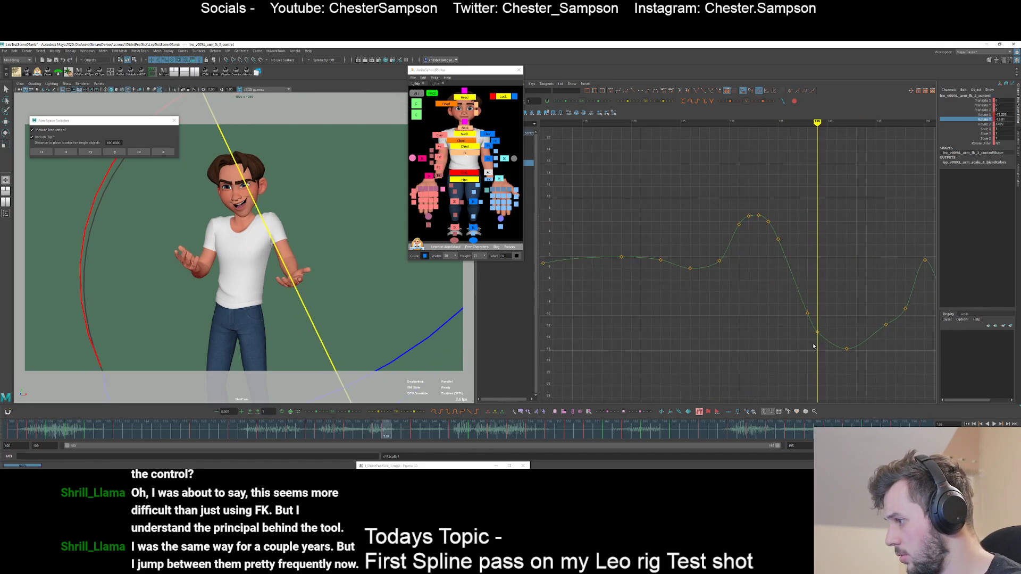
key("alt+period")
key("s")
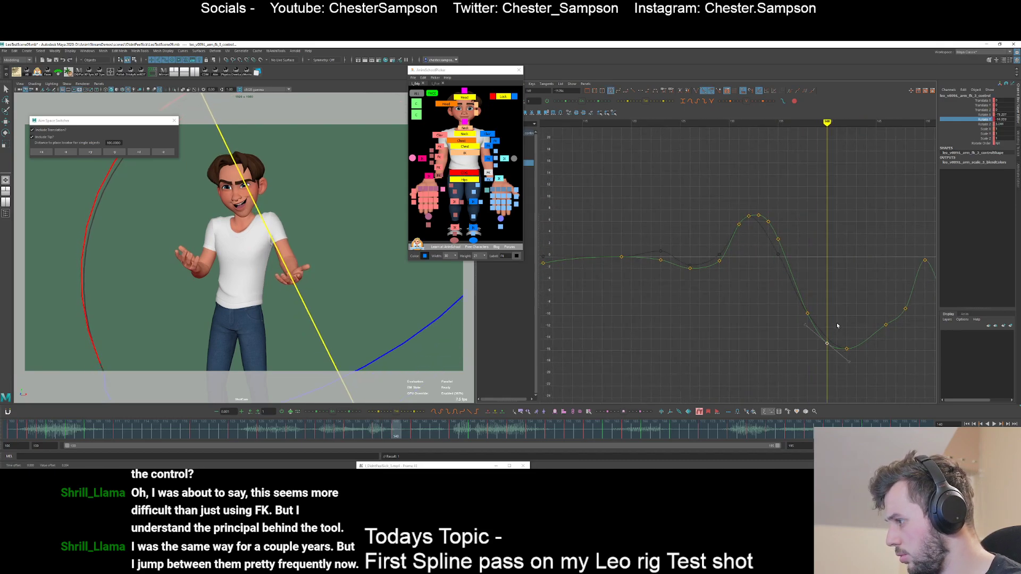
- Lower the first key on the rise out of the deep Rotate Y trough
key("alt+v")
mouse_move(894, 340)
middle_mouse_down("shift")
mouse_move(892, 355)
mouse_move(890, 339)
middle_mouse_up("shift")
left_click(894, 355)
key("comma")
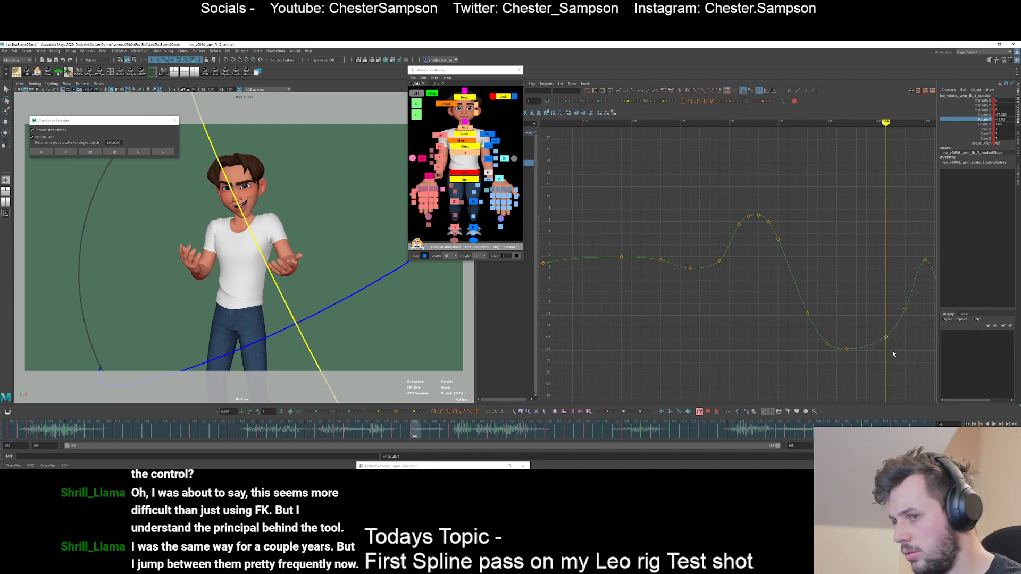
- Add a key just before the narrow Rotate Y peak that follows the deep trough
key("period")
key("period")
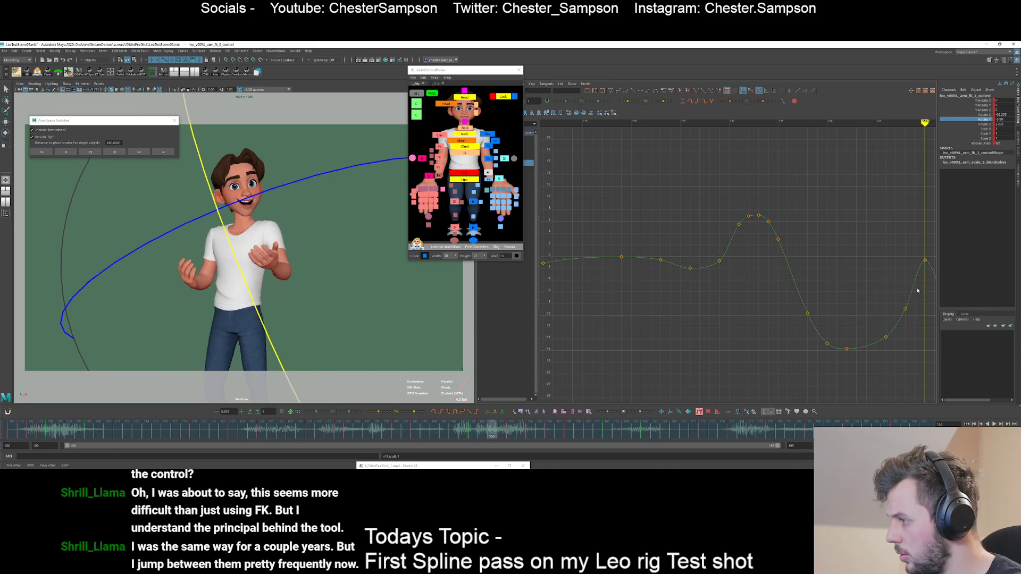
key("alt+comma")
middle_click_drag(923, 323, 855, 336, "alt")
key("alt+period")
key("alt+period")
key("alt+period")
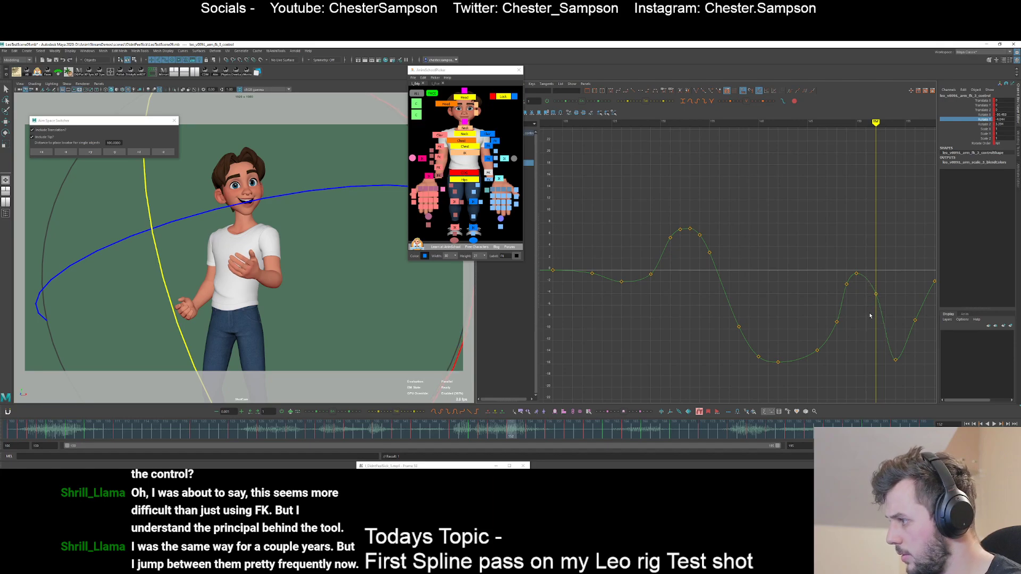
- Shift the key after the narrow Rotate Y peak one frame earlier, close to the crest, and lower a key on the descent
key("period")
key("comma")
key("comma")
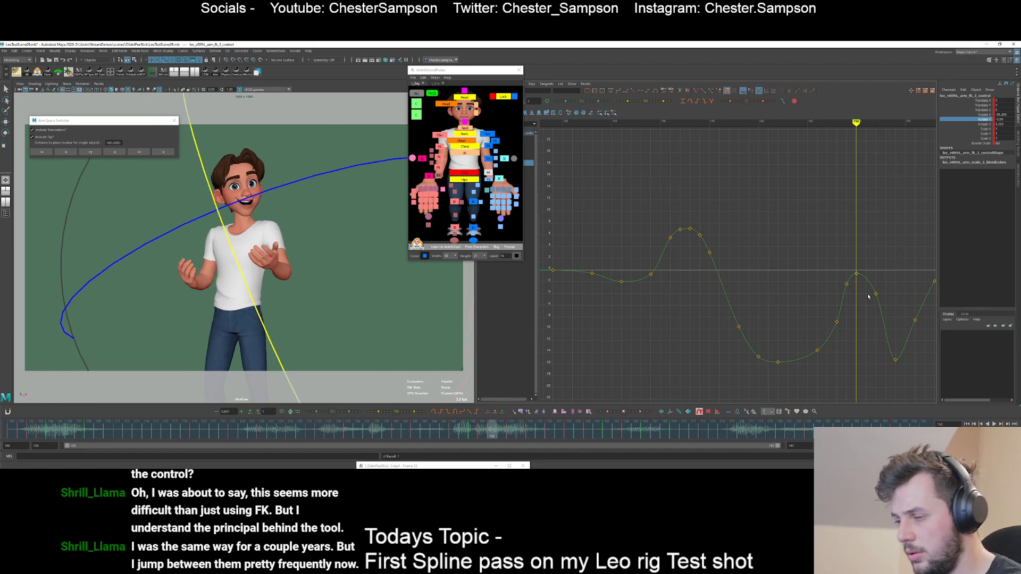
key("period")
left_click_drag(868, 299, 886, 290)
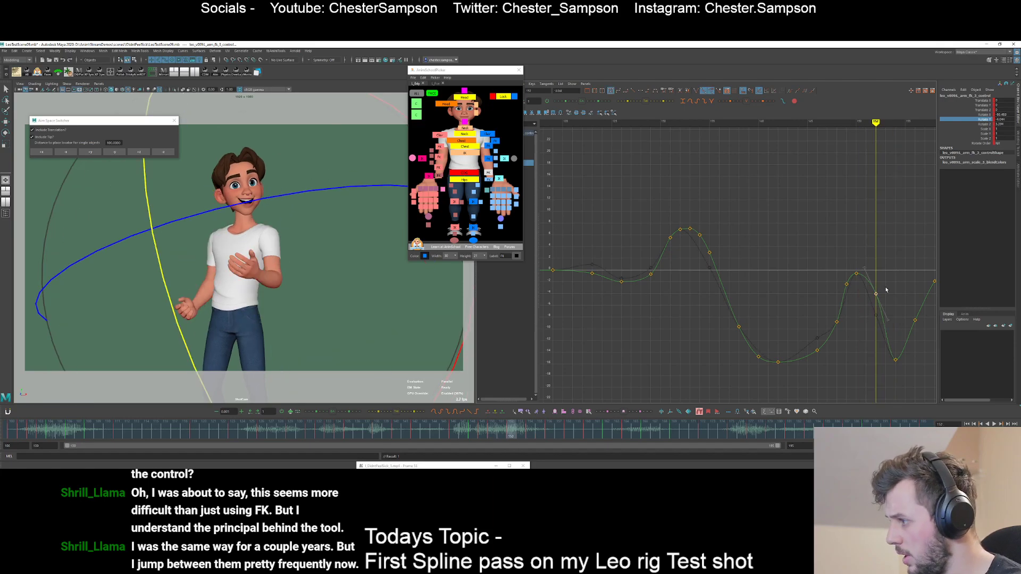
middle_click_drag(886, 289, 876, 291, "shift")
middle_click_drag(860, 327, 859, 313, "shift")
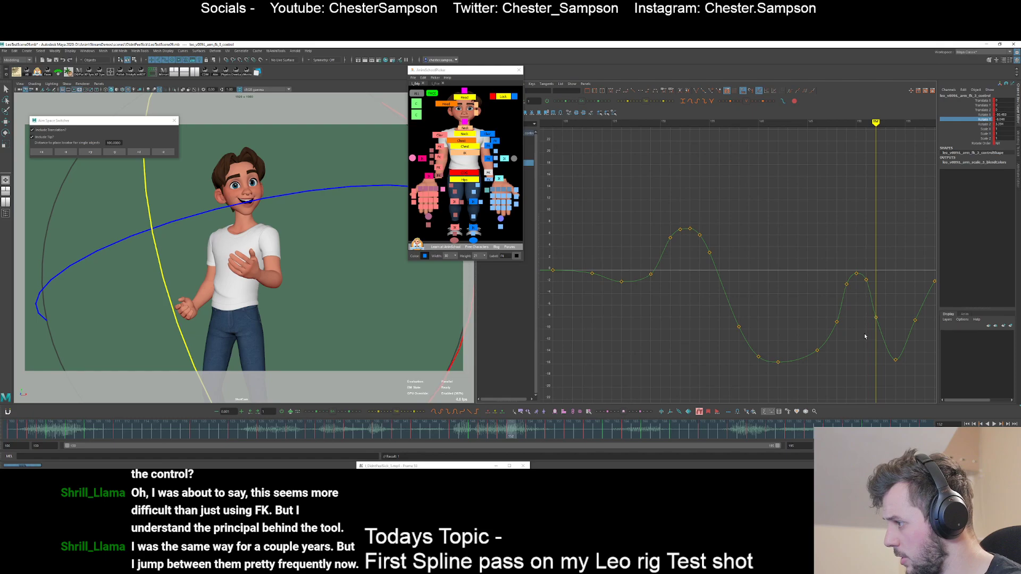
- Add a key just before the bottom of the second Rotate Y trough and lower the key just after it
key("alt+period")
key("s")
key("period")
key("period")
key("period")
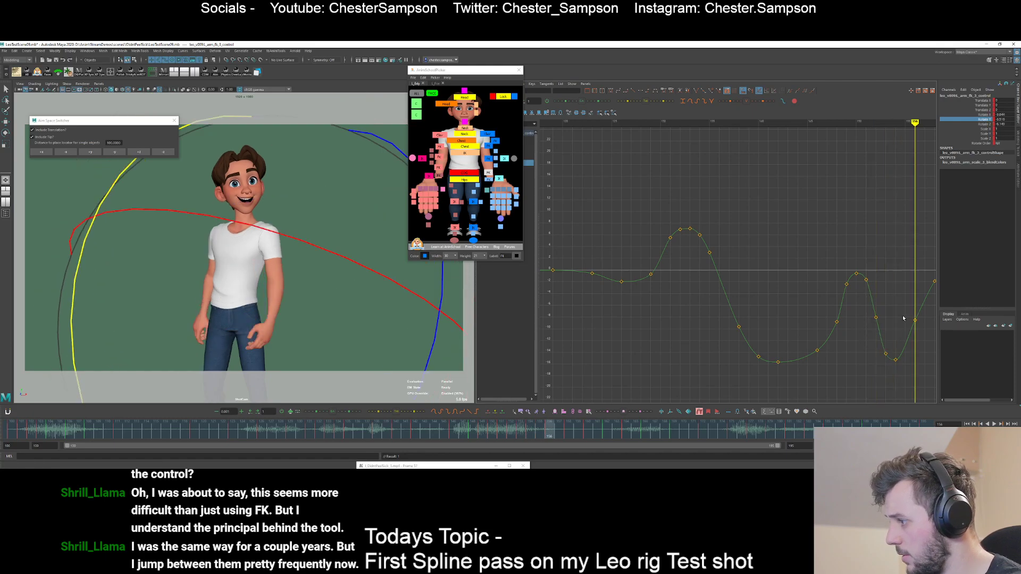
middle_click_drag(920, 327, 824, 327)
key("period")
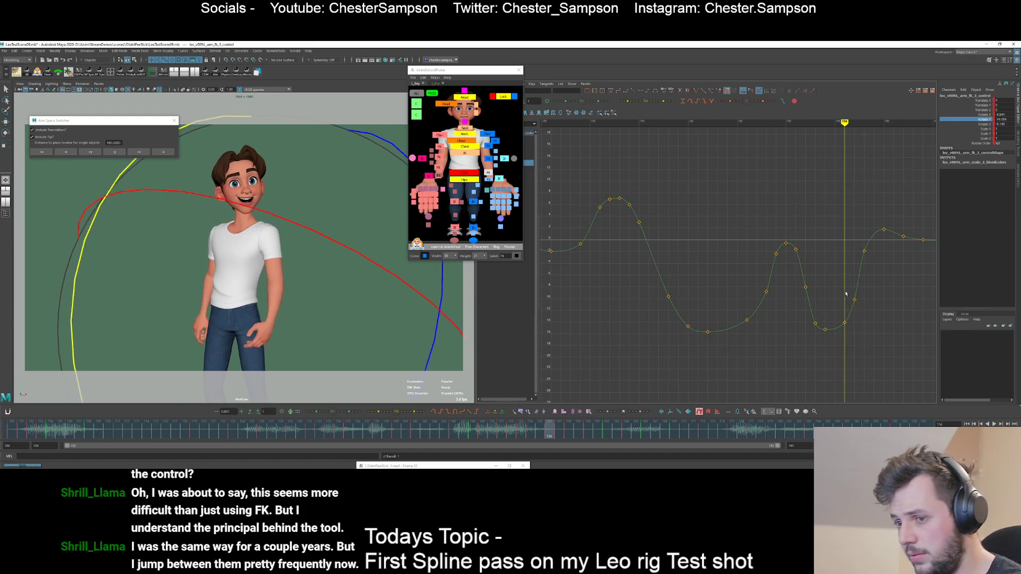
- Raise the upper key on the rise out of the second trough and shift both rise keys one frame earlier
middle_click_drag(869, 301, 869, 280, "shift")
left_click_drag(829, 270, 860, 331)
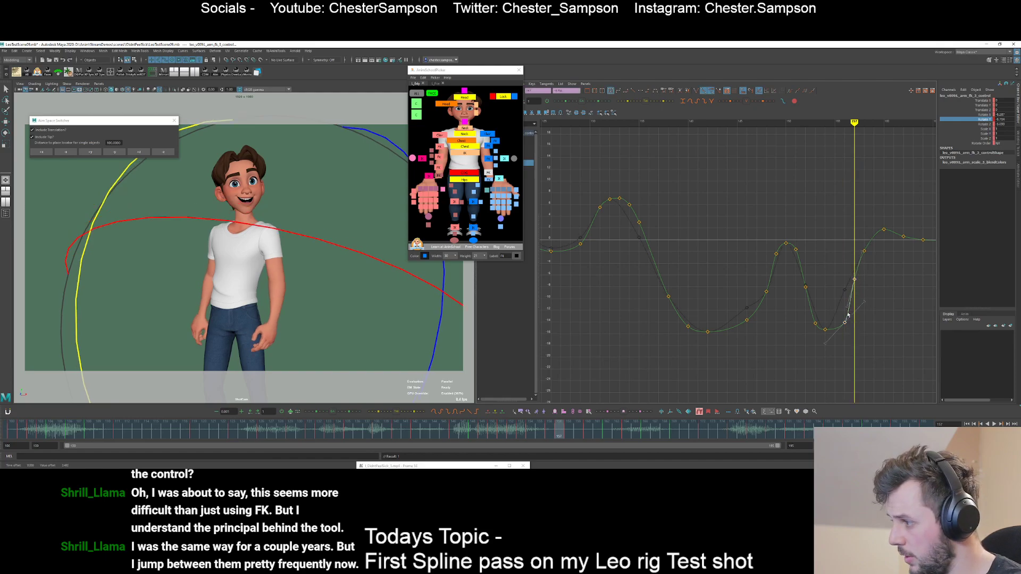
middle_click_drag(866, 305, 856, 305, "shift")
left_click(840, 287)
key("comma")
key("comma")
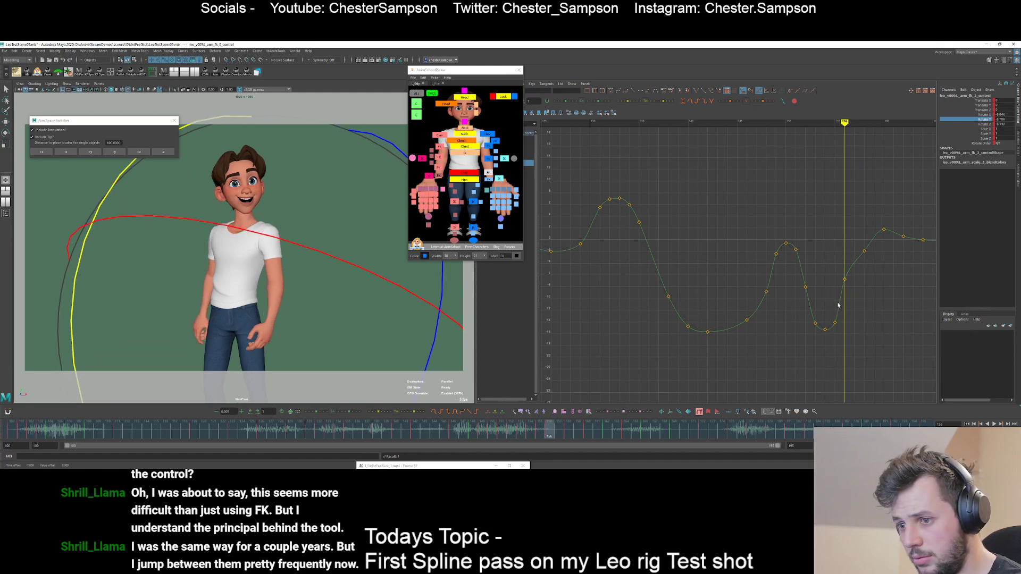
- Add a key higher on the Rotate Y rise and raise the following key above zero to ease into the small peak
key("alt+period")
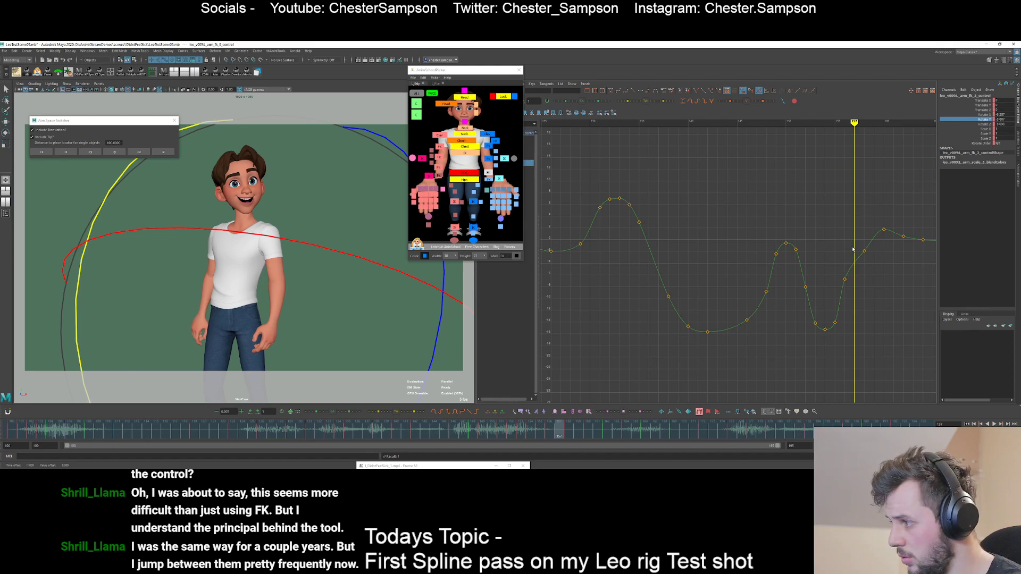
middle_click_drag(861, 278, 862, 265, "shift")
key("period")
left_click_drag(858, 240, 877, 269)
middle_click_drag(877, 265, 875, 248, "shift")
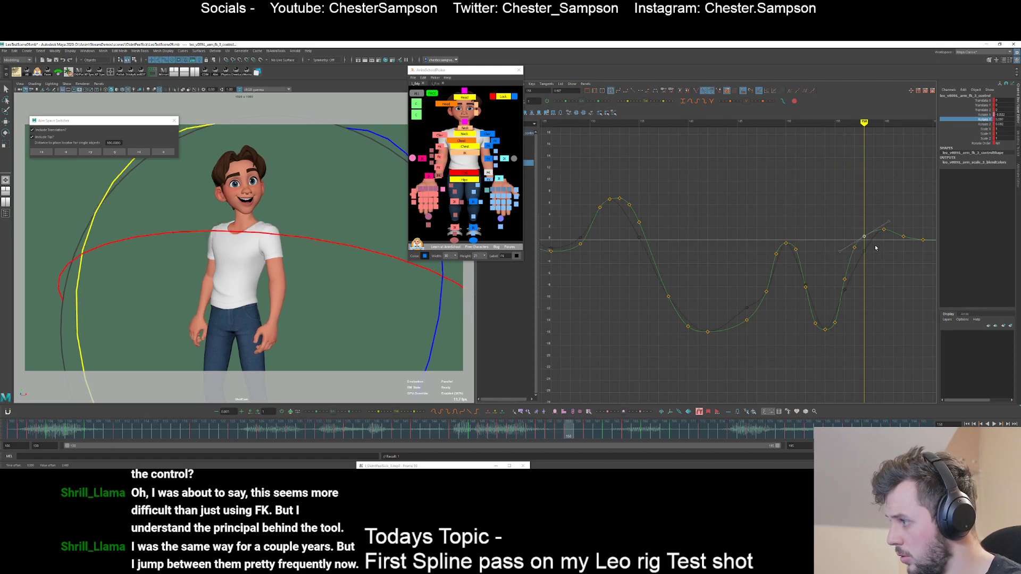
- Step back and forth through the frames of the rise into the small Rotate Y peak to check the arm motion
right_click_drag(870, 281, 871, 252, "alt+shift")
middle_click_drag(872, 253, 821, 268, "alt")
left_click_drag(802, 203, 826, 231)
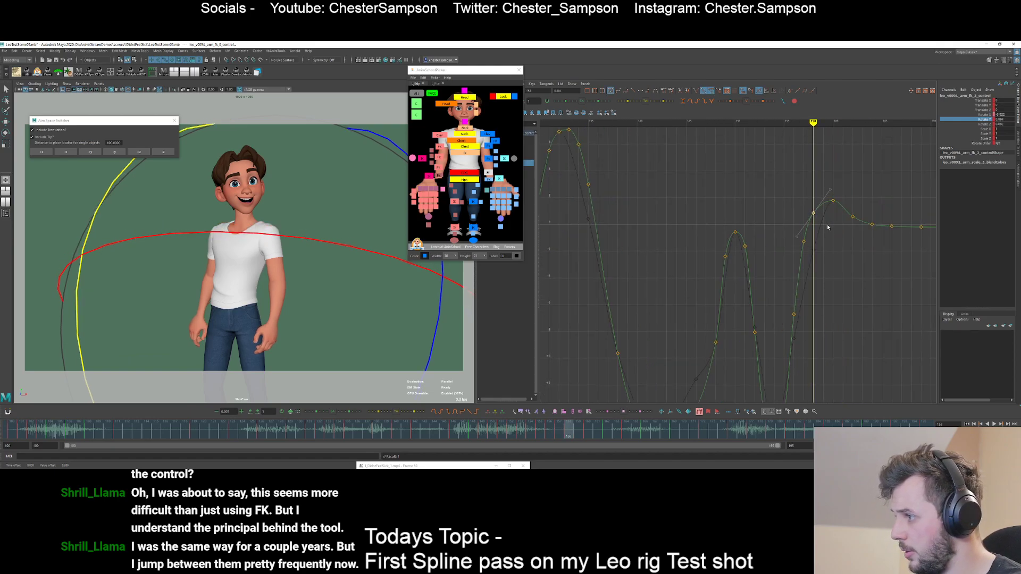
left_click(827, 227)
key("period")
key("comma")
key("comma")
key("comma")
key("period")
key("period")
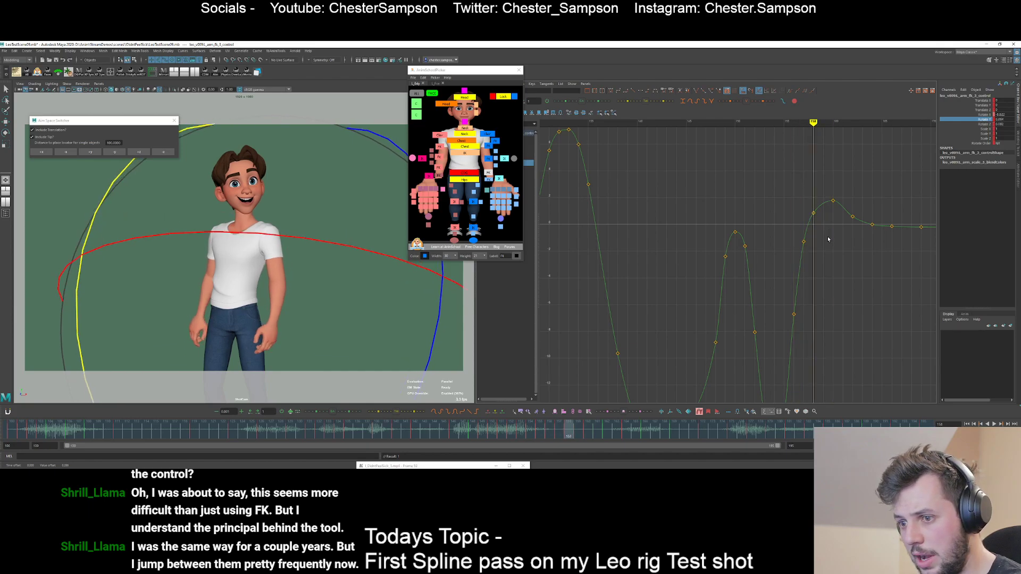
key("comma")
key("period")
key("comma")
key("comma")
key("period")
key("period")
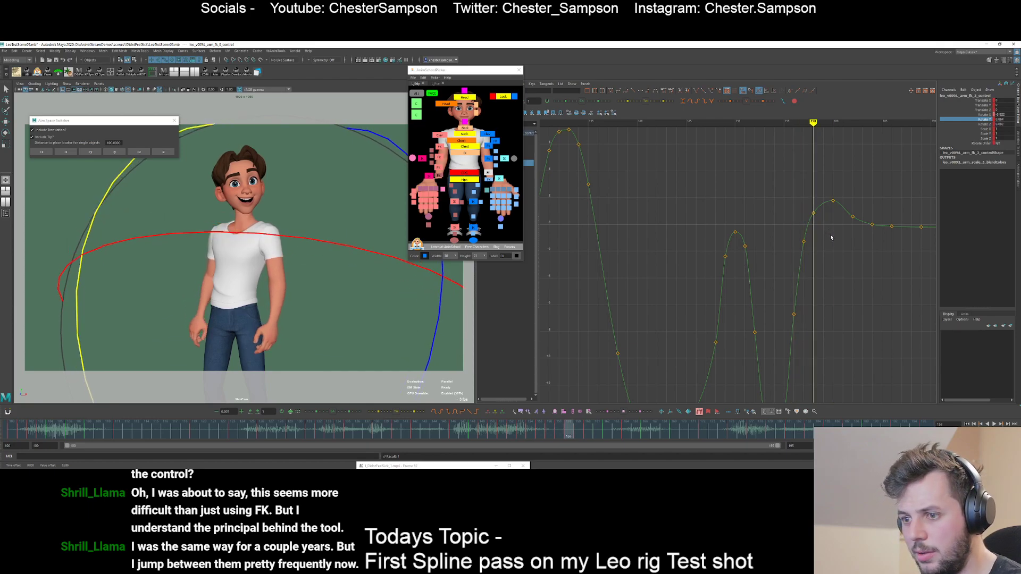
- Step through the frames around the small Rotate Y peak and its settle to check how the arm comes to rest
key("alt+period")
key("alt+period")
key("alt+period")
key("alt+period")
key("alt+period")
key("alt+period")
key("alt+comma")
key("alt+comma")
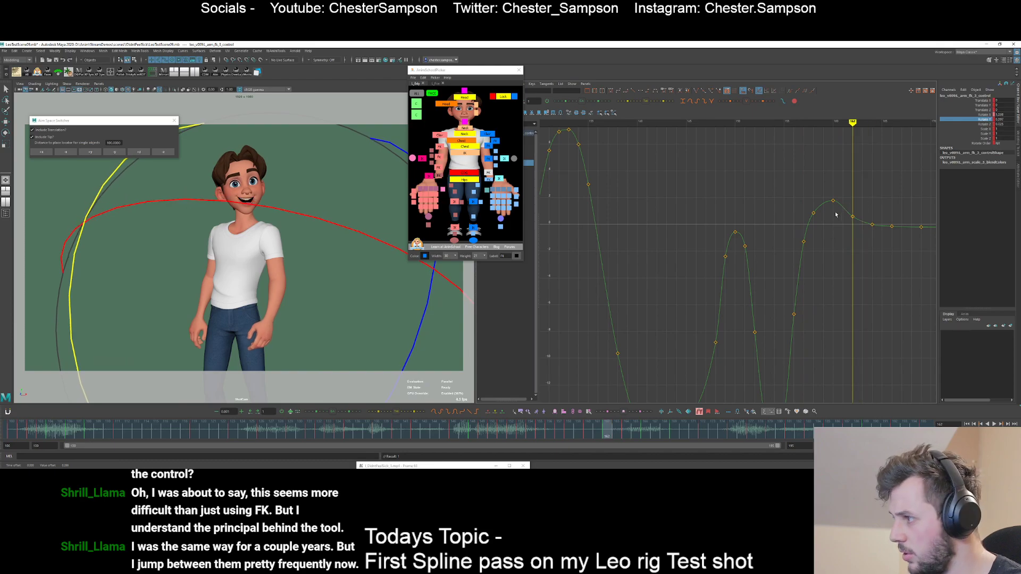
key("alt+comma")
key("alt+comma")
key("alt+comma")
key("alt+comma")
key("alt+period")
key("alt+period")
key("alt+period")
key("alt+period")
key("alt+period")
key("alt+period")
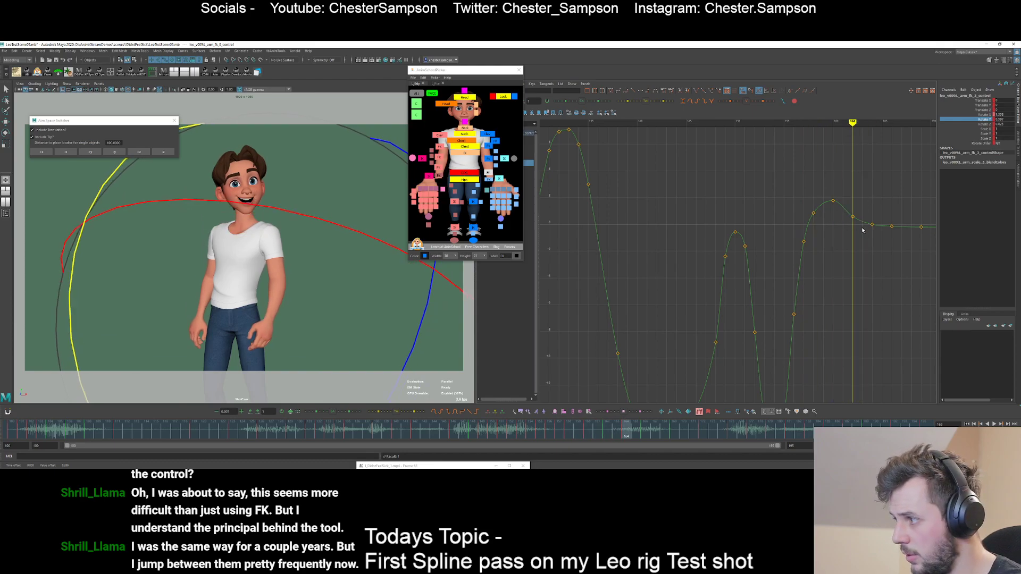
- Lower the second key after the small Rotate Y peak into a dip below zero and shape the descent with an added key
left_click(873, 225)
middle_click_drag(875, 223, 872, 229)
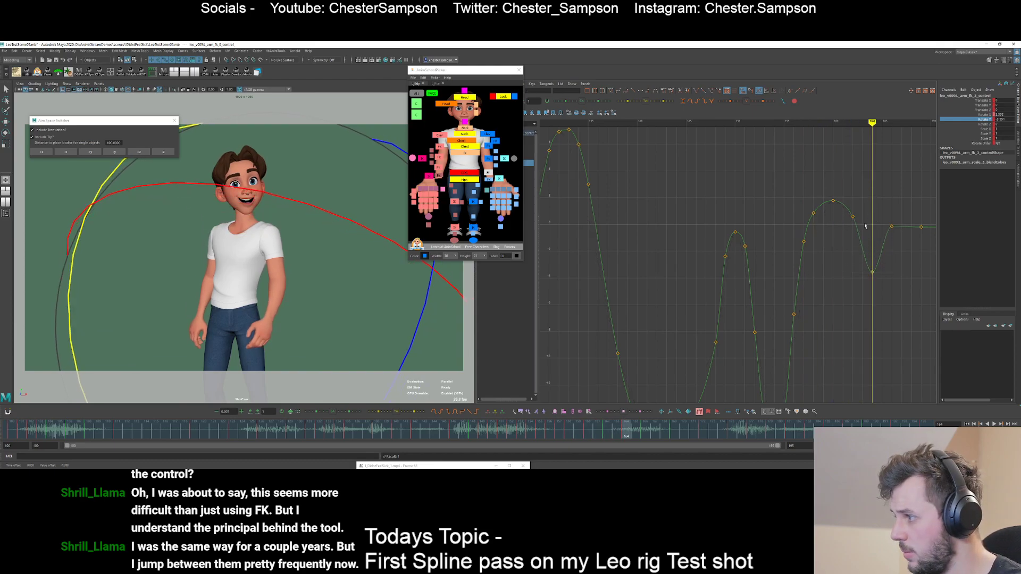
key("alt+comma")
key("alt+comma")
key("alt+comma")
key("alt+comma")
key("alt+period")
key("alt+period")
left_click_drag(844, 237, 862, 211)
middle_click_drag(862, 214, 857, 215)
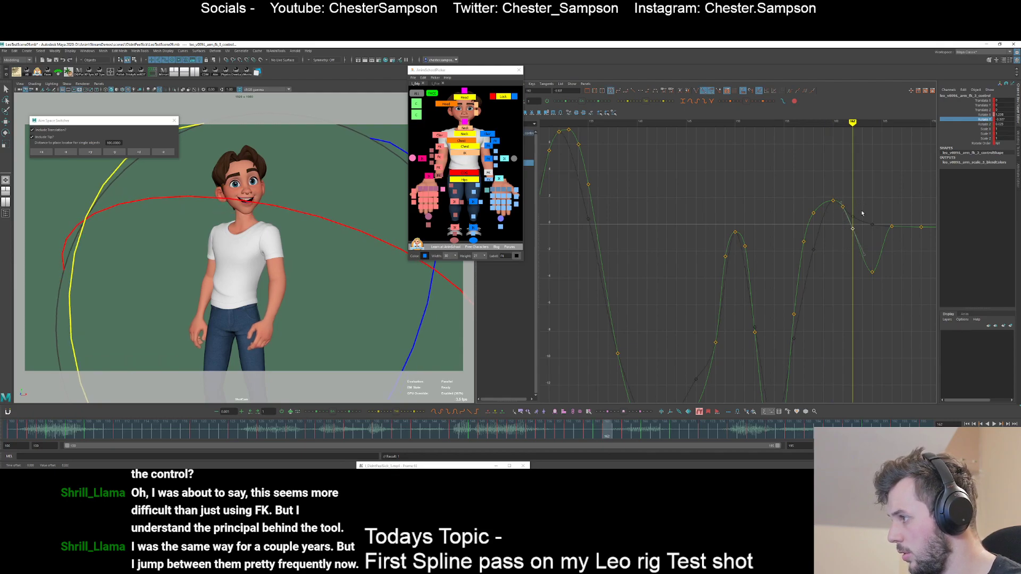
- Add Rotate Y keys one frame before and one frame after the bottom of the new dip to round it
left_click(857, 258)
key("alt+period")
key("alt+period")
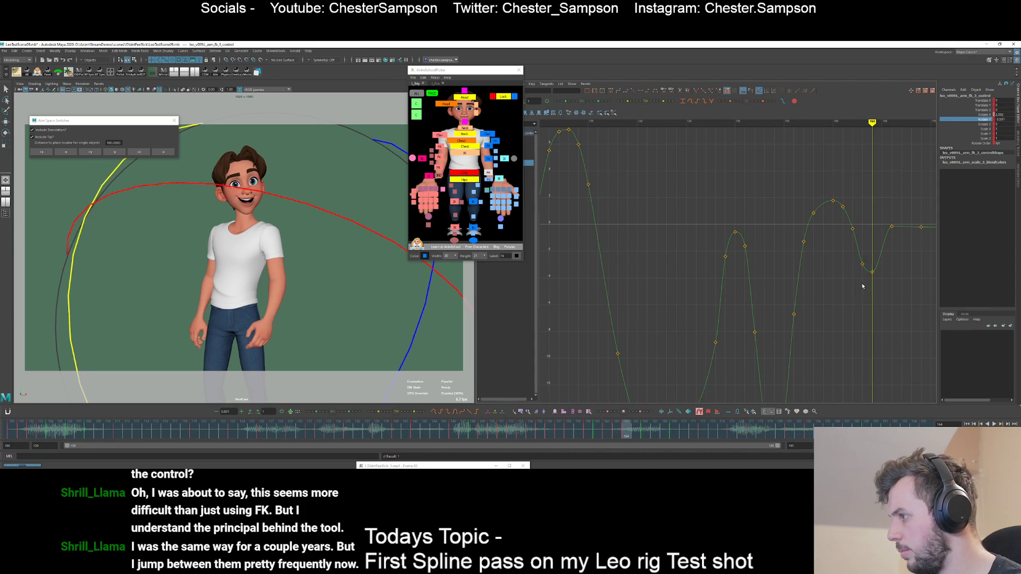
key("alt+period")
key("alt+comma")
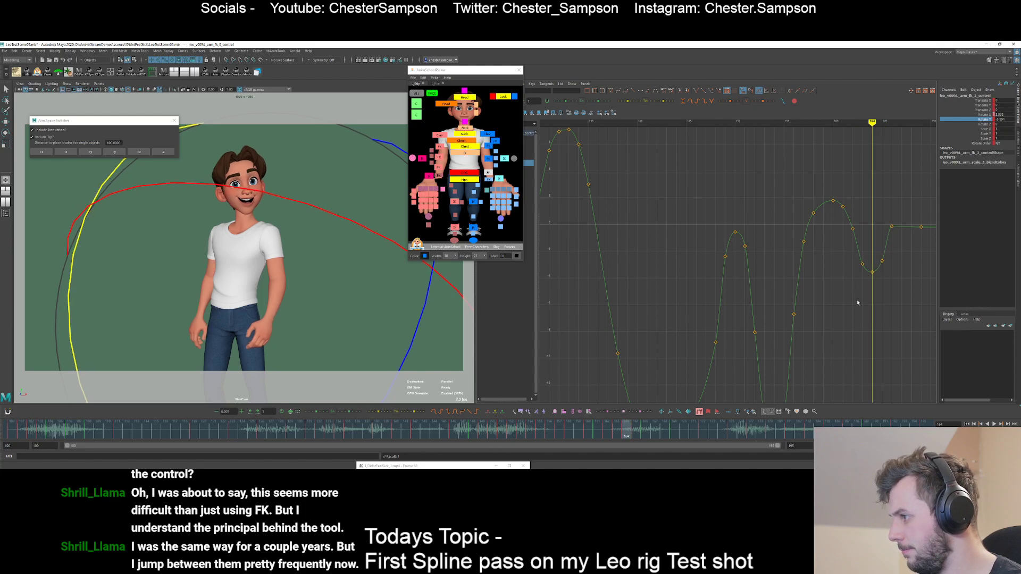
- Lower the next key on the rise out of the new Rotate Y dip so the curve climbs more gradually
key("alt+period")
key("alt+period")
middle_click_drag(871, 282, 802, 299, "alt")
right_click_drag(803, 300, 808, 255, "alt+shift")
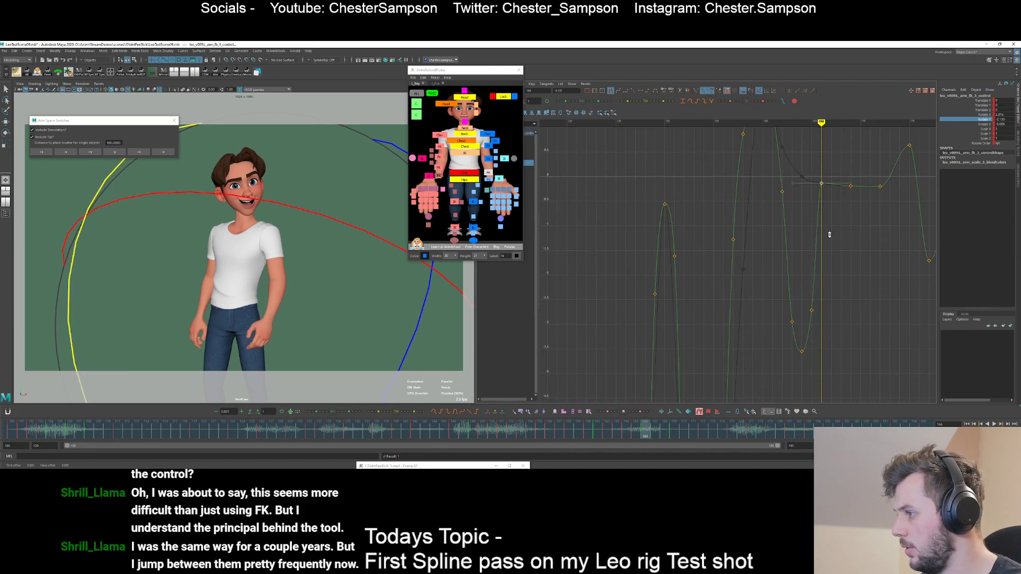
middle_click_drag(830, 235, 837, 260, "shift")
- Raise the second key of the flat Rotate Y section slightly so the curve keeps climbing toward the next peak
key("alt+period")
key("alt+period")
key("alt+period")
key("alt+period")
key("alt+period")
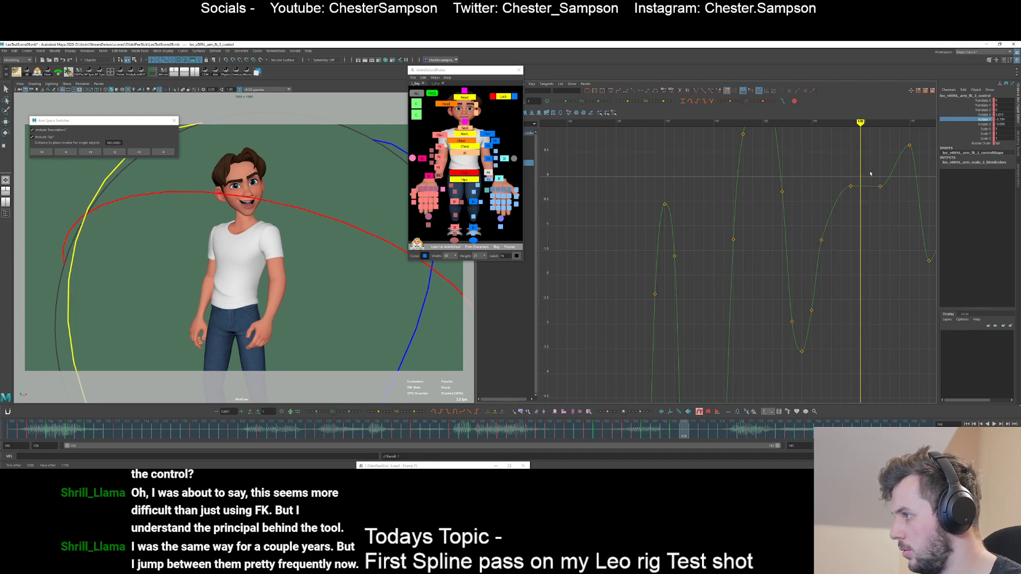
left_click_drag(891, 199, 867, 175)
middle_click_drag(881, 187, 881, 177, "shift")
left_click(884, 198)
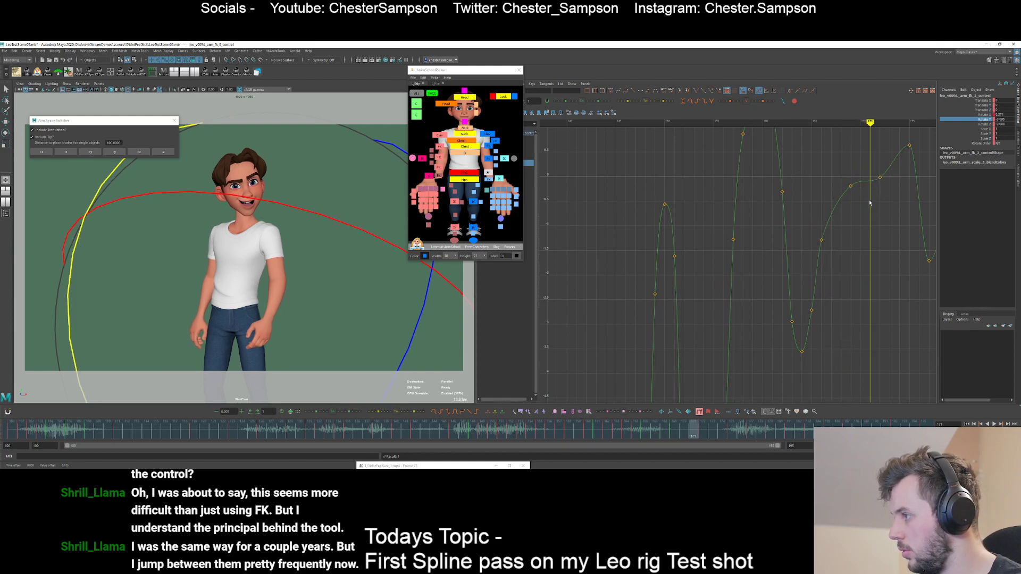
- Step back through the edited frames and play the shot to review the arm swing and settle
key("alt+comma")
key("alt+comma")
key("alt+comma")
key("alt+comma")
key("alt+comma")
key("alt+comma")
key("alt+comma")
key("alt+comma")
key("alt+comma")
key("alt+v")
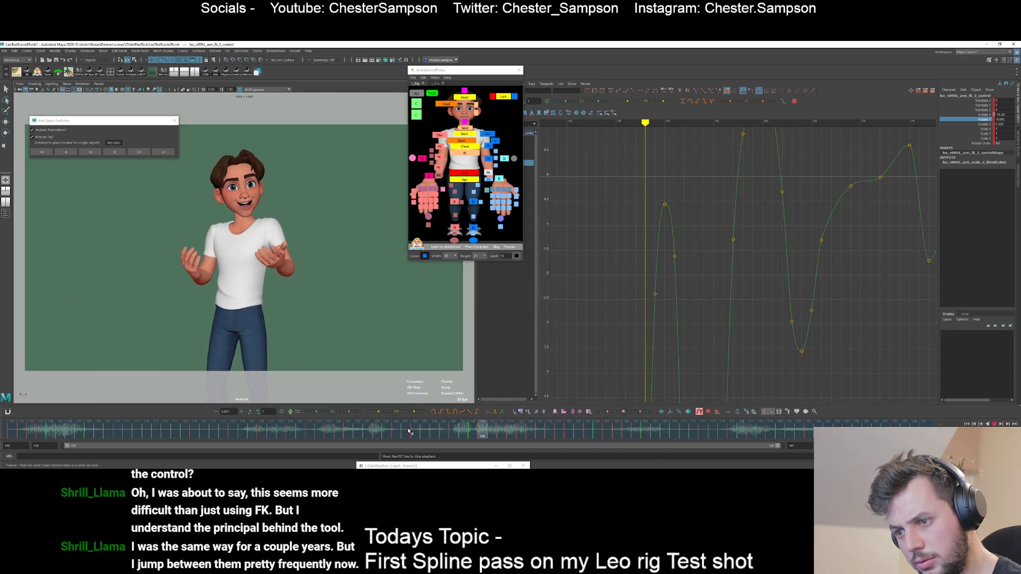
key("alt+v")
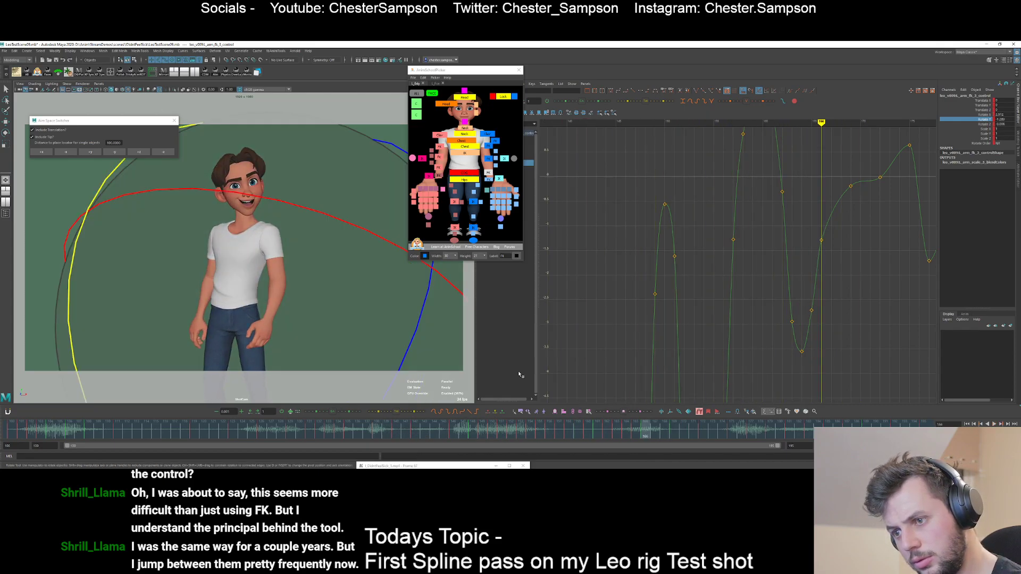
- Step back through the frames around the Rotate Y peak and dip to examine the arm's swing
right_click_drag(777, 264, 766, 258, "alt")
key("alt+comma")
key("alt+comma")
key("alt+comma")
key("alt+comma")
key("alt+comma")
key("alt+comma")
key("alt+comma")
key("alt+comma")
key("alt+comma")
key("alt+comma")
key("alt+comma")
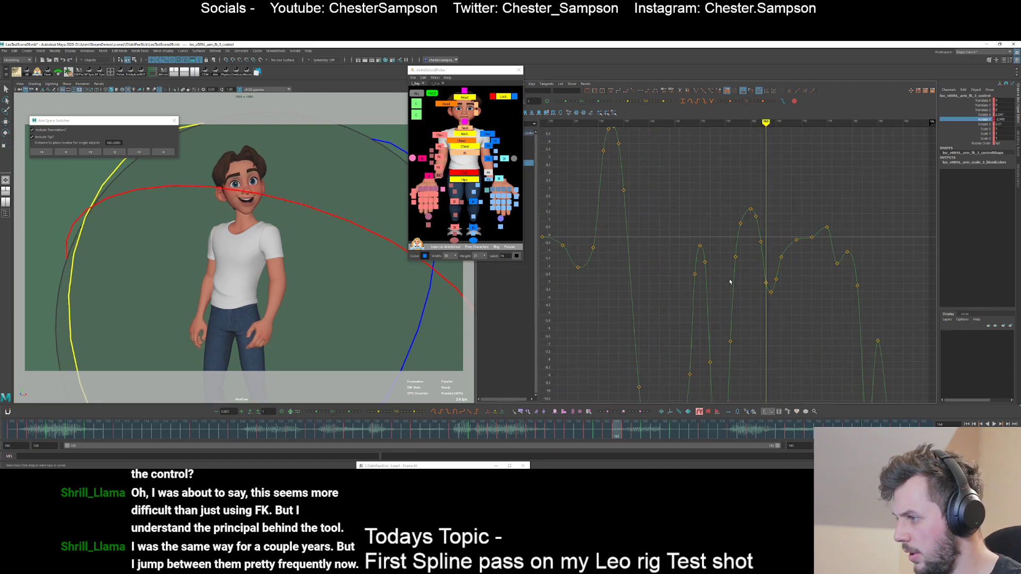
key("alt+period")
key("alt+period")
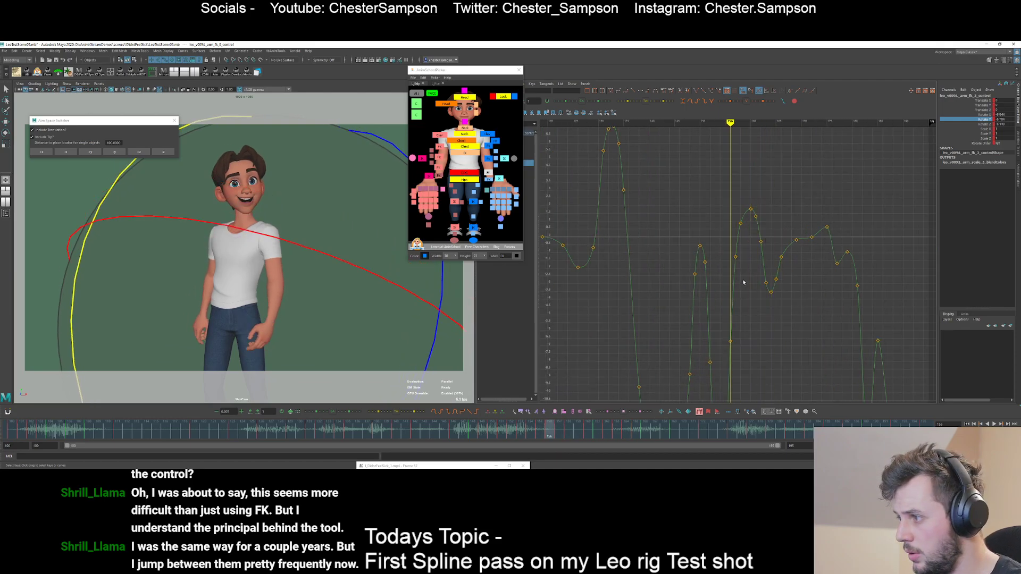
- Soften the Rotate Y peak and the dip after it by reducing their height, and play the shot to check the motion
left_click_drag(720, 189, 789, 298)
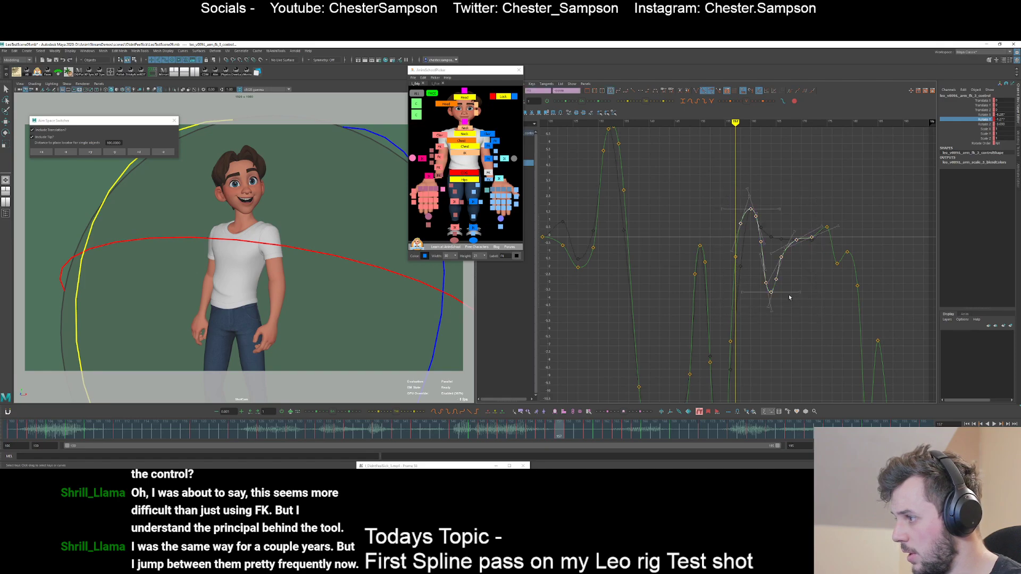
left_click(760, 320)
key("alt+v")
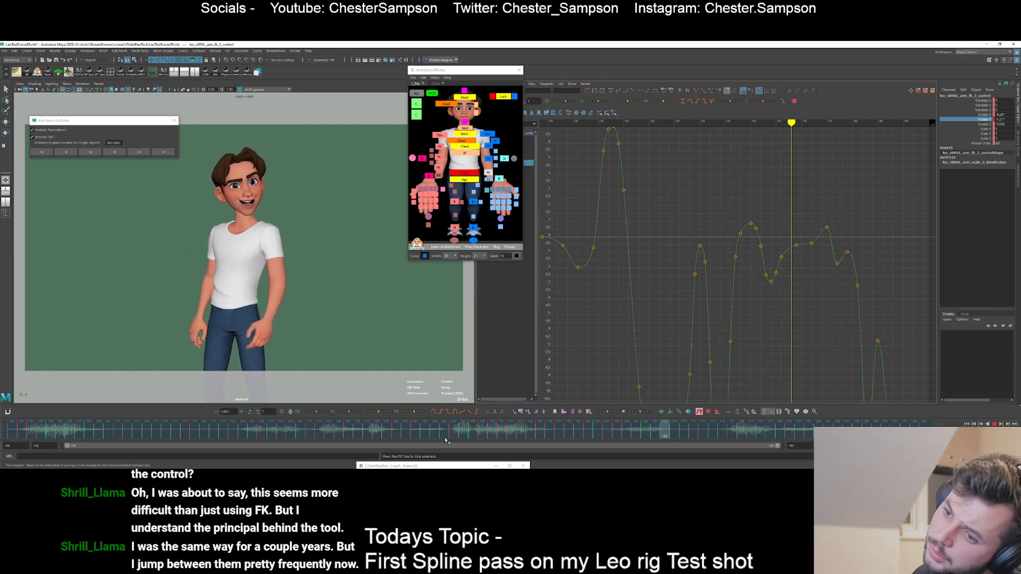
key("alt+v")
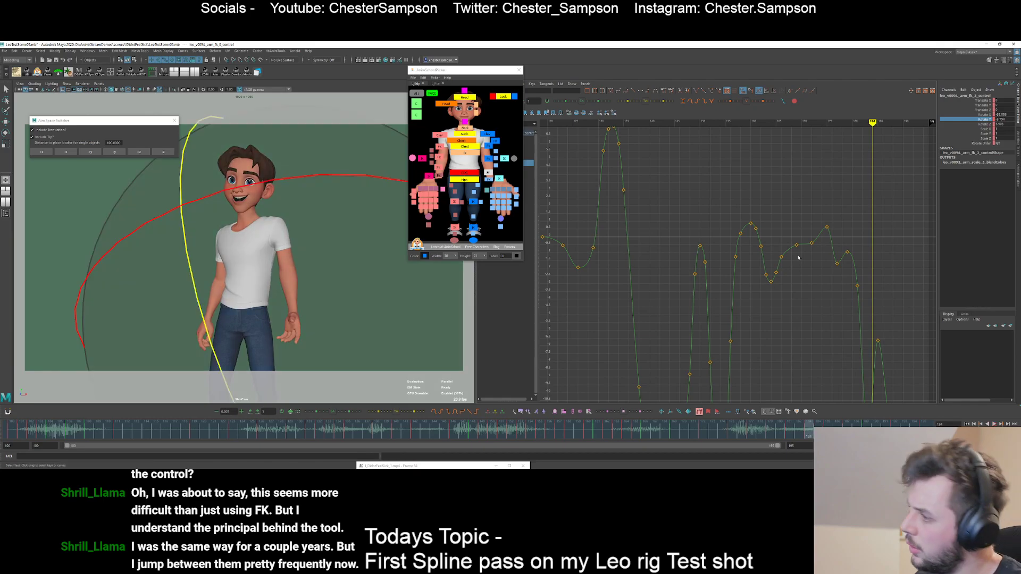
key("comma")
key("comma")
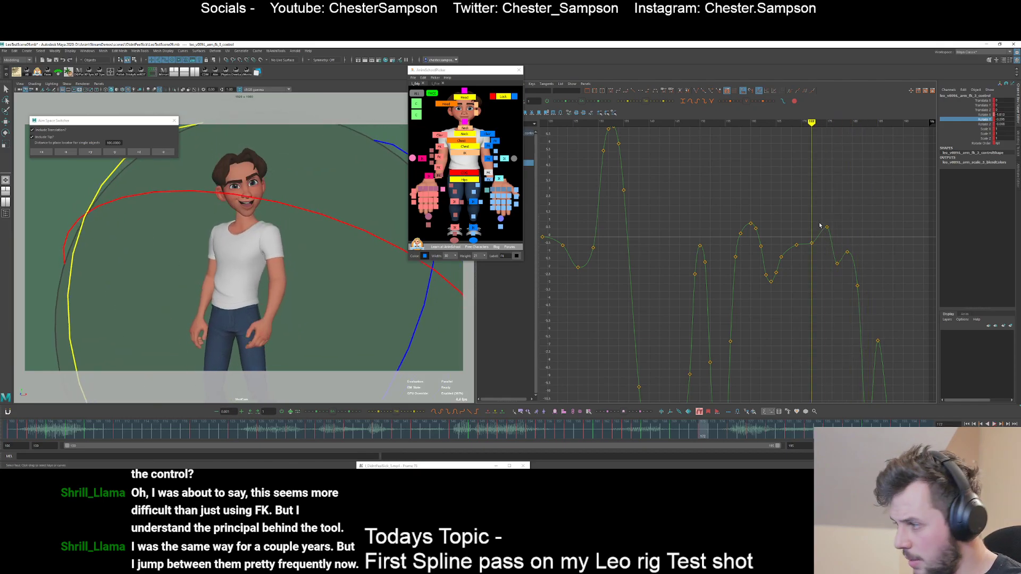
- Try lowering the small Rotate Y peak key and the key after the next dip to flatten the curve
left_click_drag(821, 218, 839, 239)
middle_click_drag(839, 239, 841, 211)
key("ctrl+z")
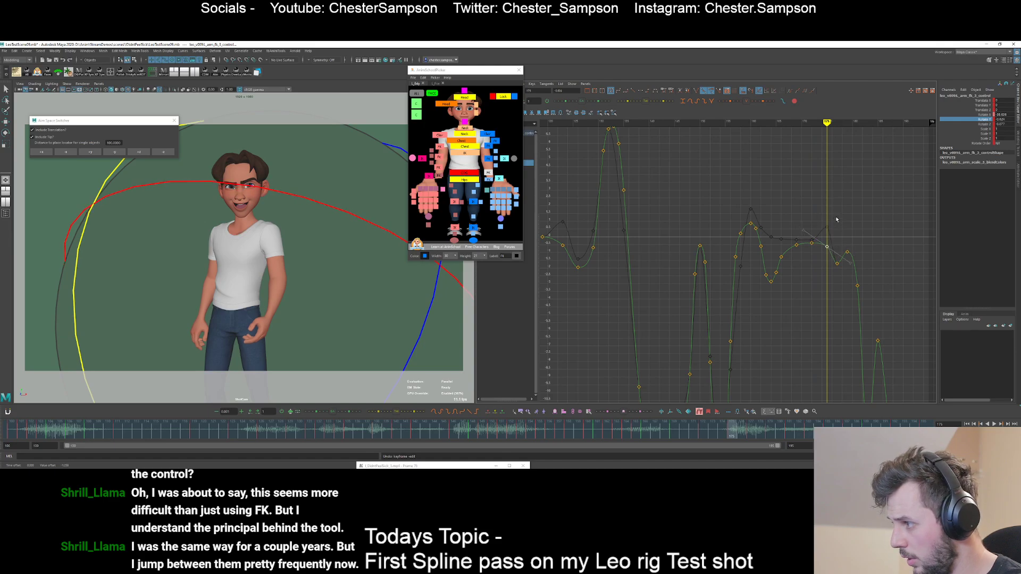
left_click_drag(836, 219, 855, 245)
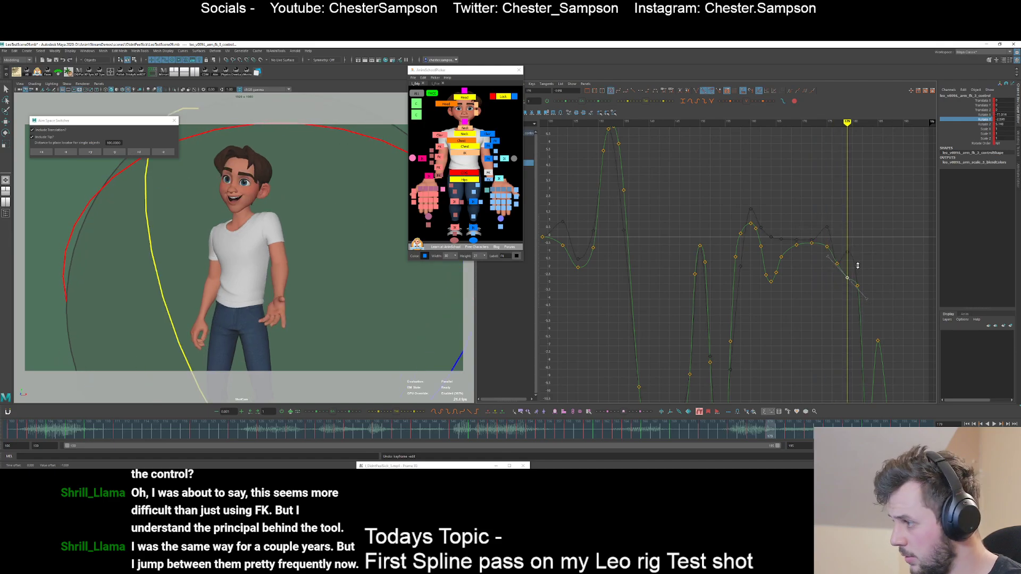
middle_click_drag(853, 303, 852, 312)
key("ctrl+z")
key("ctrl+z")
key("ctrl+z")
key("ctrl+z")
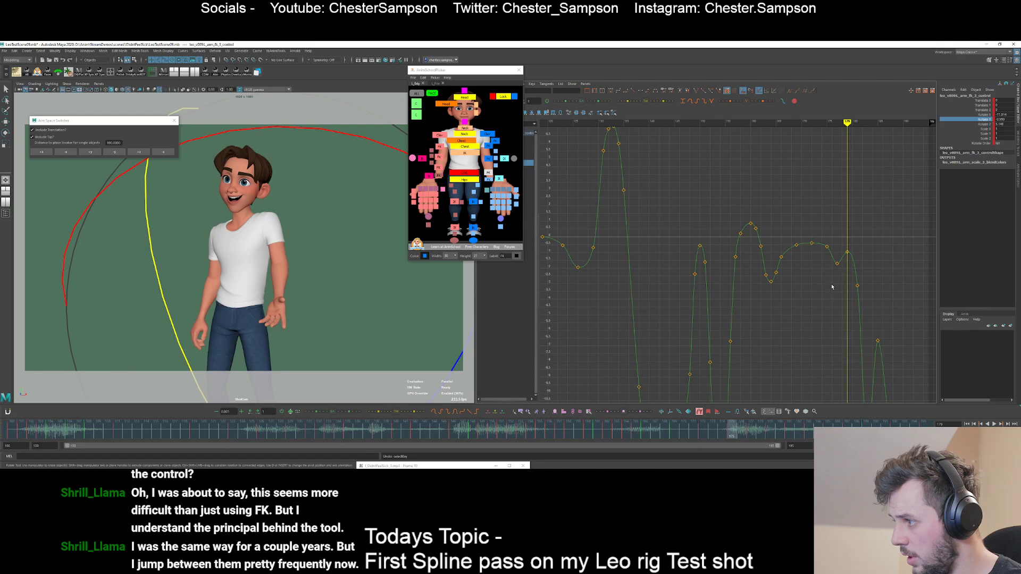
- Raise the last key before the small Rotate Y peak slightly so the curve climbs steadily toward it
left_click(813, 244)
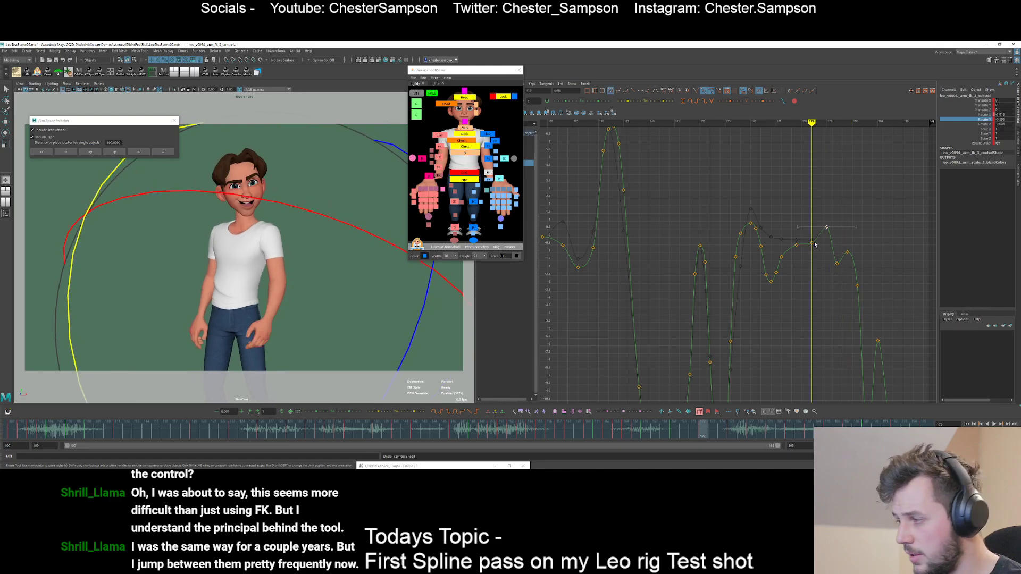
middle_click_drag(814, 254, 814, 251)
left_click_drag(827, 245, 822, 244)
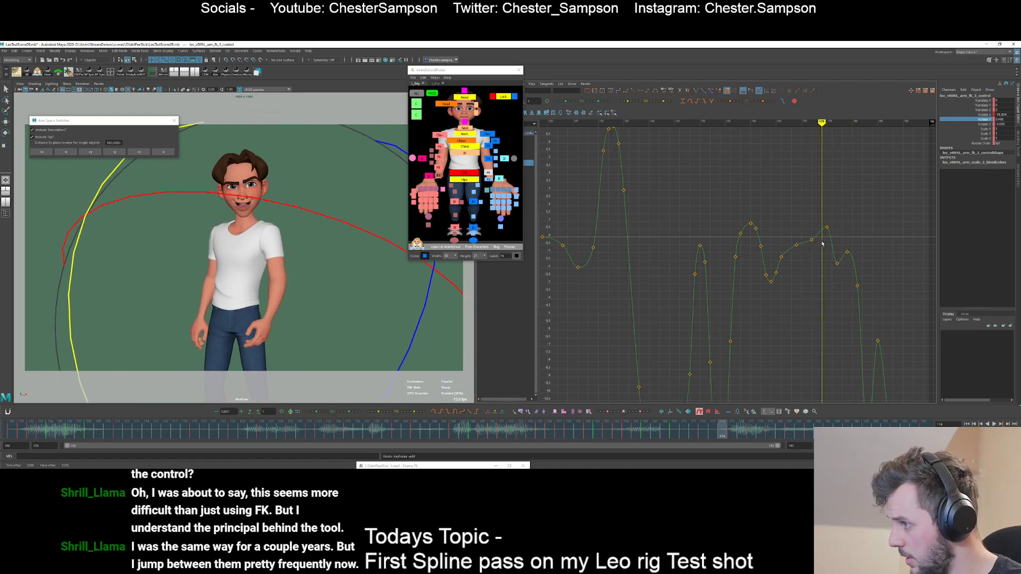
left_click(820, 242)
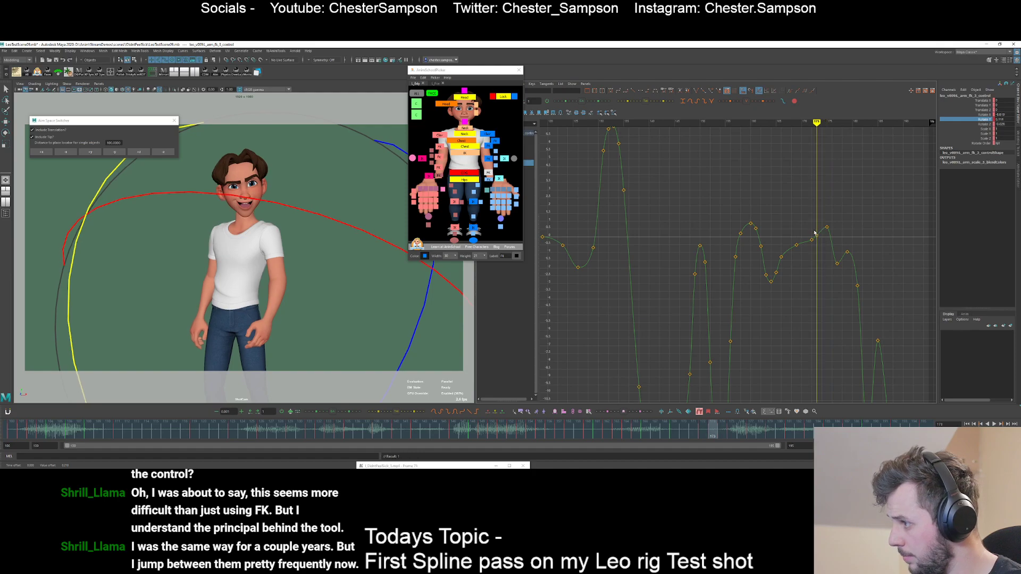
- Add Rotate Y keys on the frames on both sides of the small peak to round it
left_click(821, 242)
key("s")
key("comma")
key("comma")
key("period")
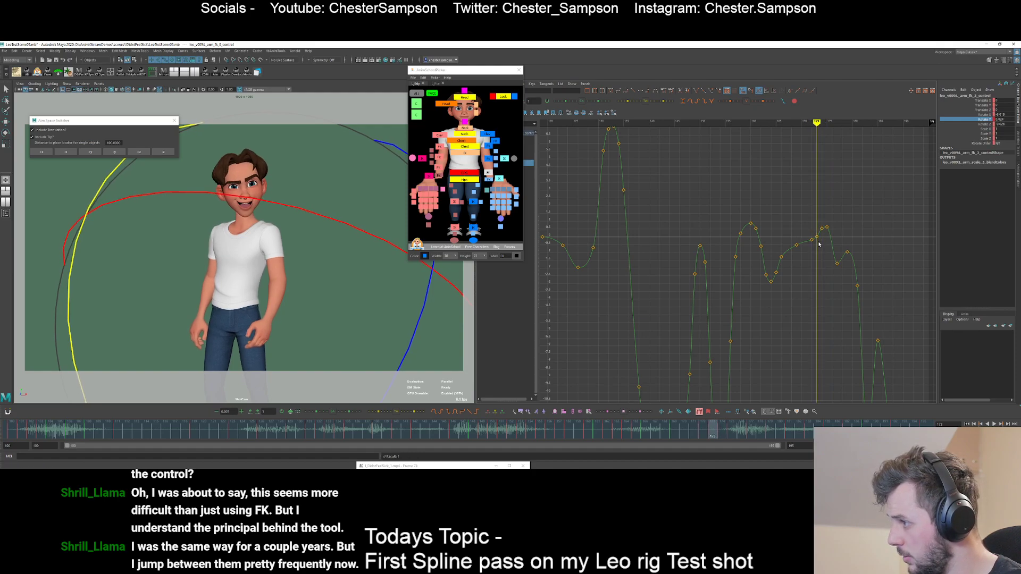
key("period")
key("period")
key("alt+period")
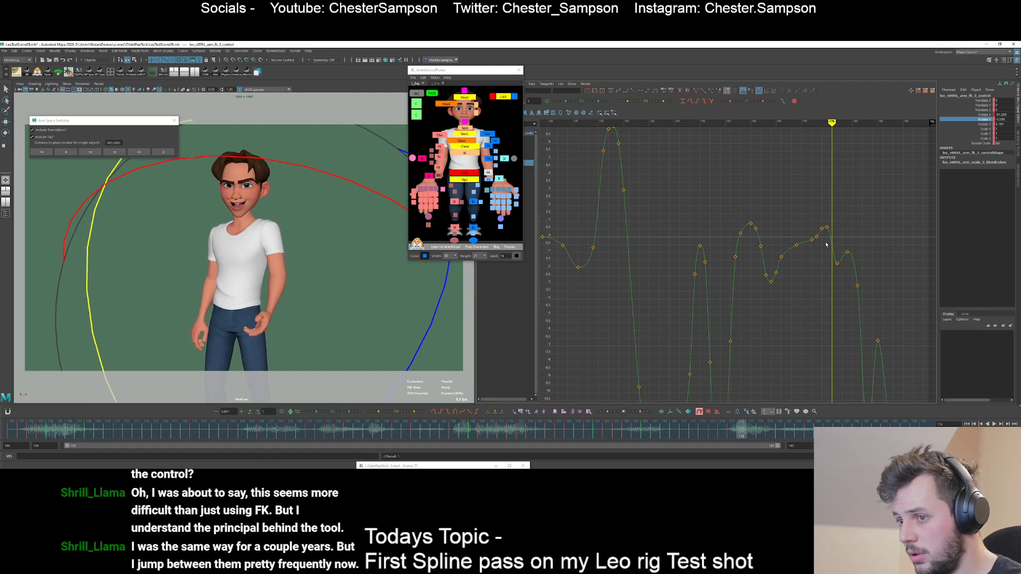
key("alt+period")
key("alt+period")
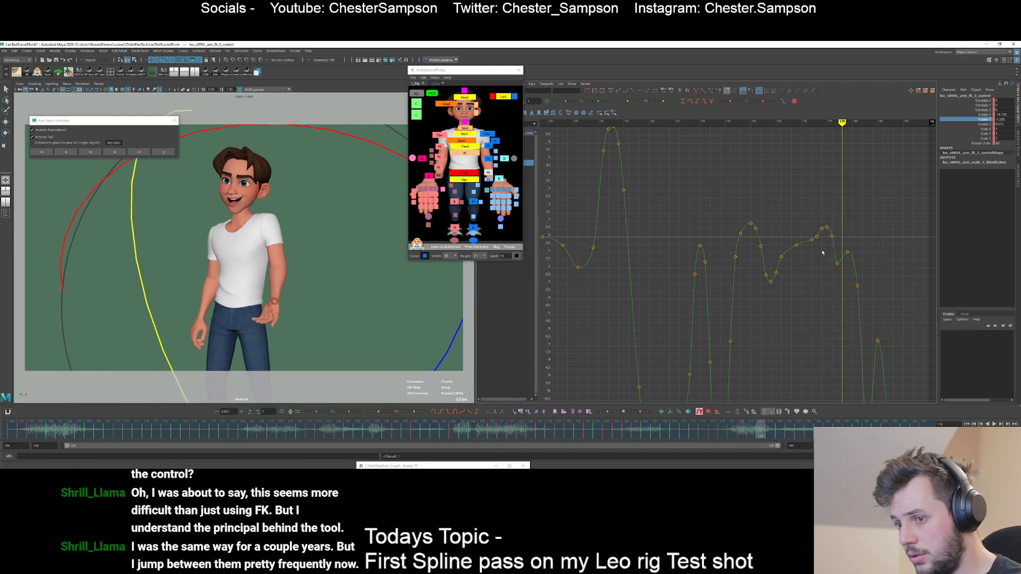
- Add a Rotate Y key just after the small dip and try lowering it together with the following key
left_click(846, 253)
mouse_move(846, 256)
middle_mouse_down()
mouse_move(850, 287)
mouse_move(844, 238)
middle_mouse_up()
key("ctrl+z")
left_click(835, 295)
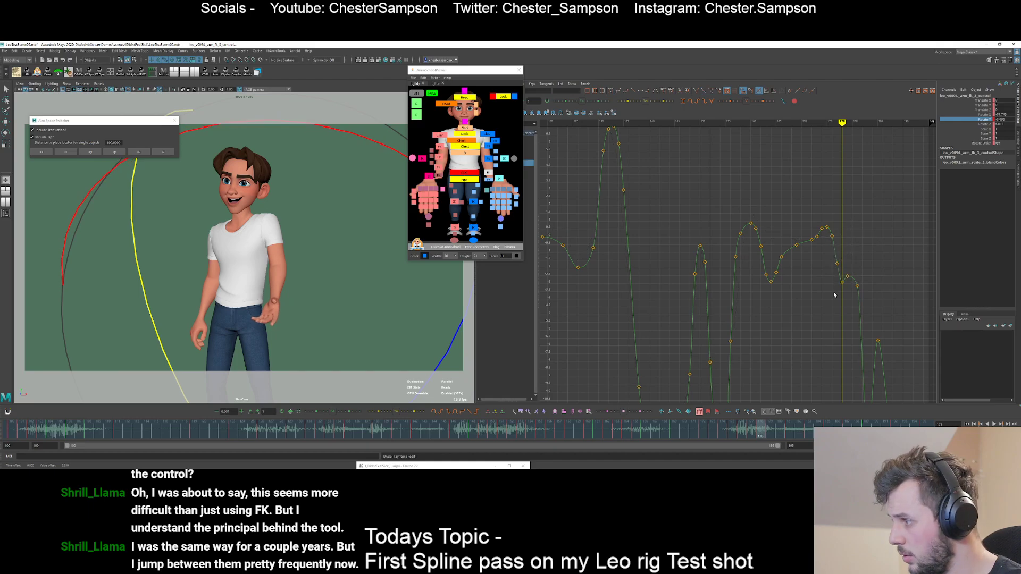
key("ctrl+z")
key("ctrl+z")
- Flatten the four Rotate Y keys around the small peak so the curve slopes gently down into the small dip
key("alt+comma")
key("alt+comma")
key("alt+comma")
key("alt+comma")
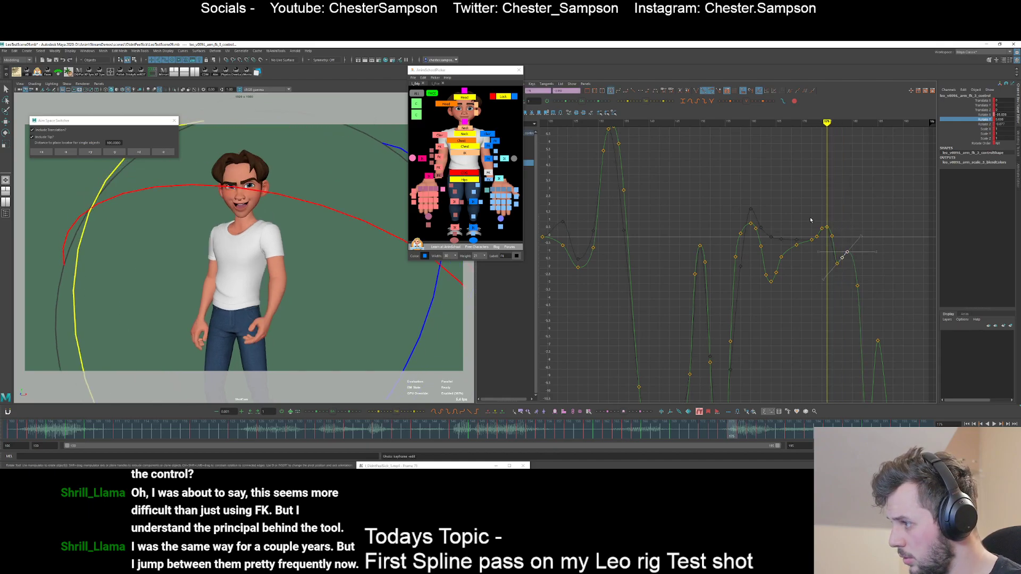
left_click_drag(814, 216, 843, 245)
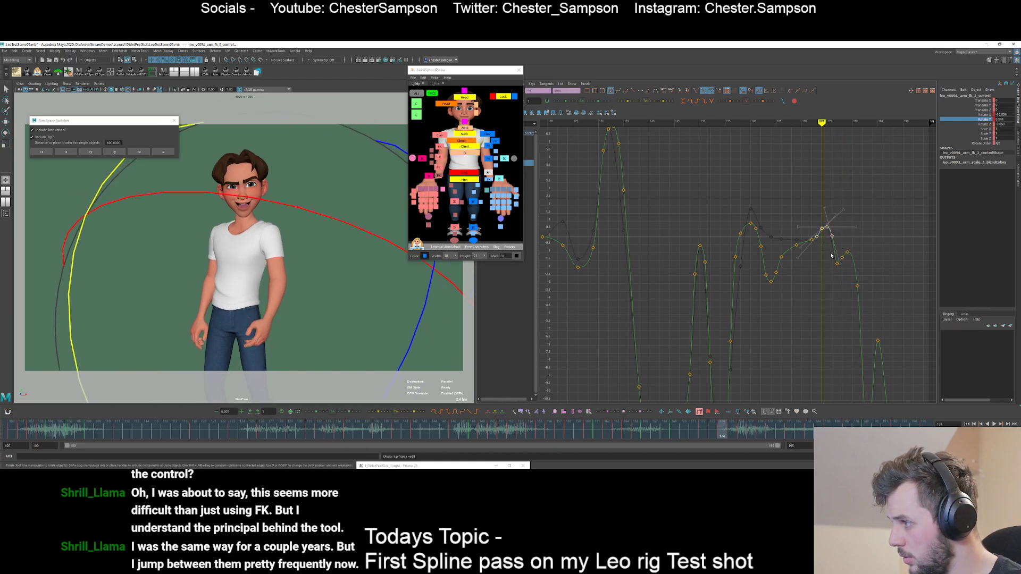
left_click_drag(334, 411, 331, 412)
left_click(728, 312)
- Raise the two Rotate Y keys right after the small dip so the curve rises steeply above its earlier level
key("alt+period")
key("alt+period")
key("alt+period")
key("alt+period")
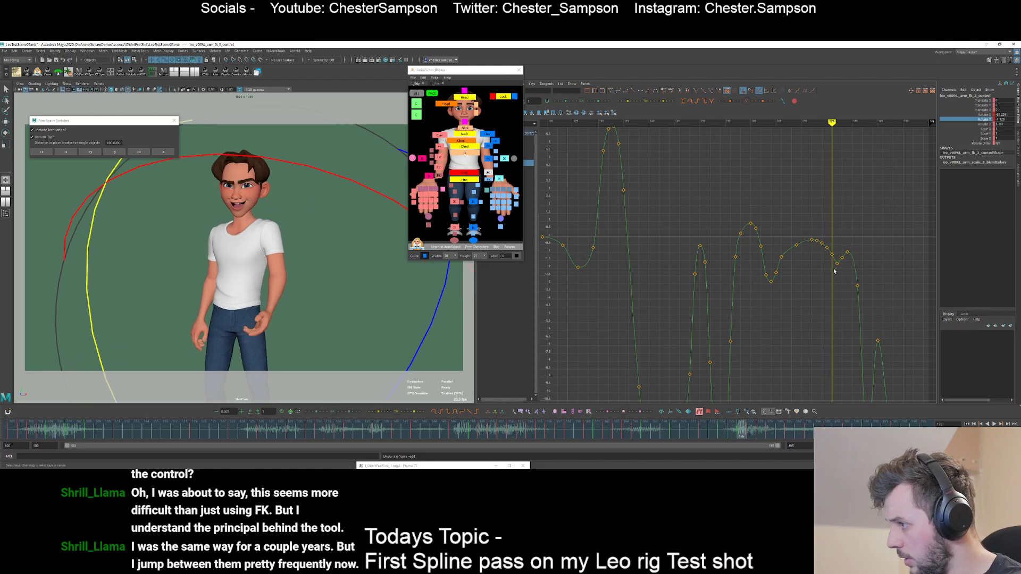
left_click_drag(841, 248, 851, 263)
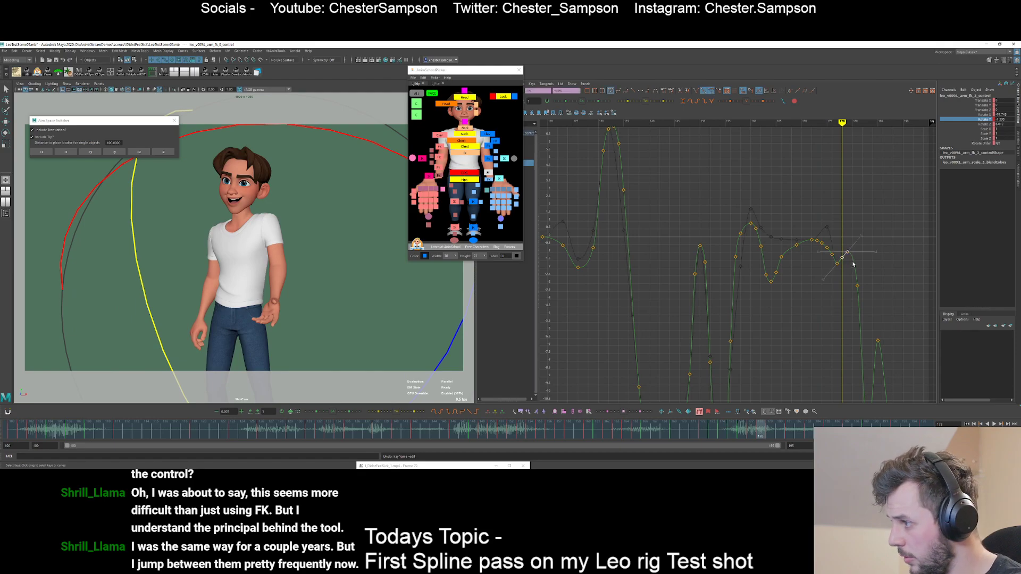
middle_click_drag(851, 264, 851, 217)
key("period")
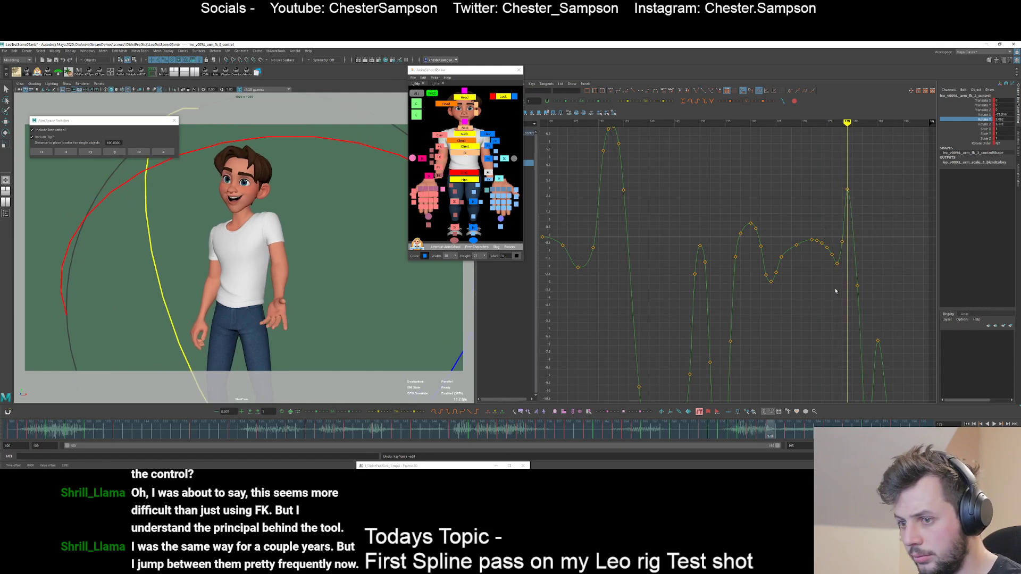
- Add a Rotate Y key one frame after the raised keys and lift it to top the new peak
key("period")
middle_click_drag(862, 219, 861, 174)
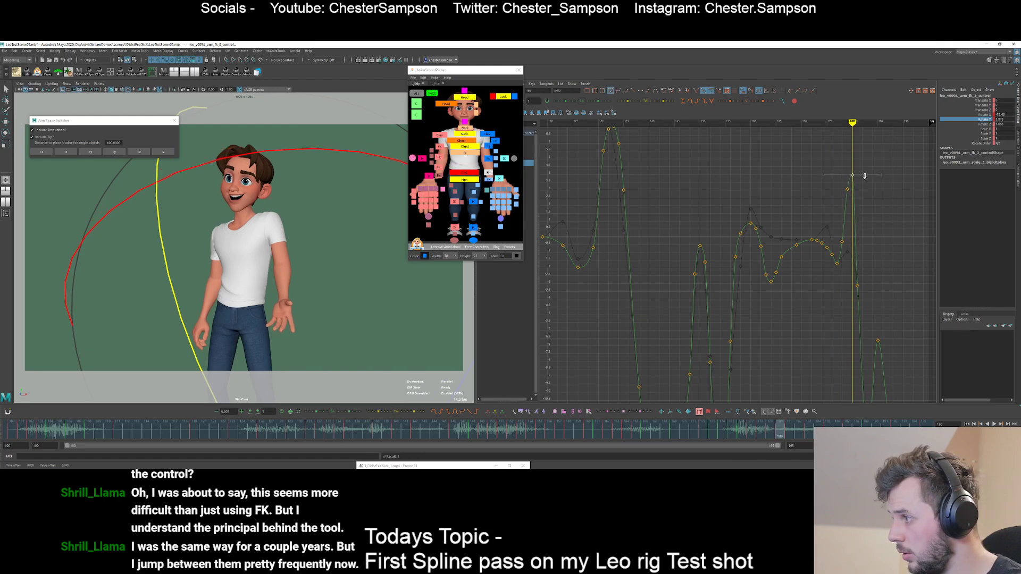
key("period")
- Raise the low Rotate Y key after the new peak so the curve falls in one continuous slope
right_click_drag(813, 240, 780, 297, "alt")
middle_click_drag(780, 298, 743, 293, "alt")
key("period")
key("period")
key("period")
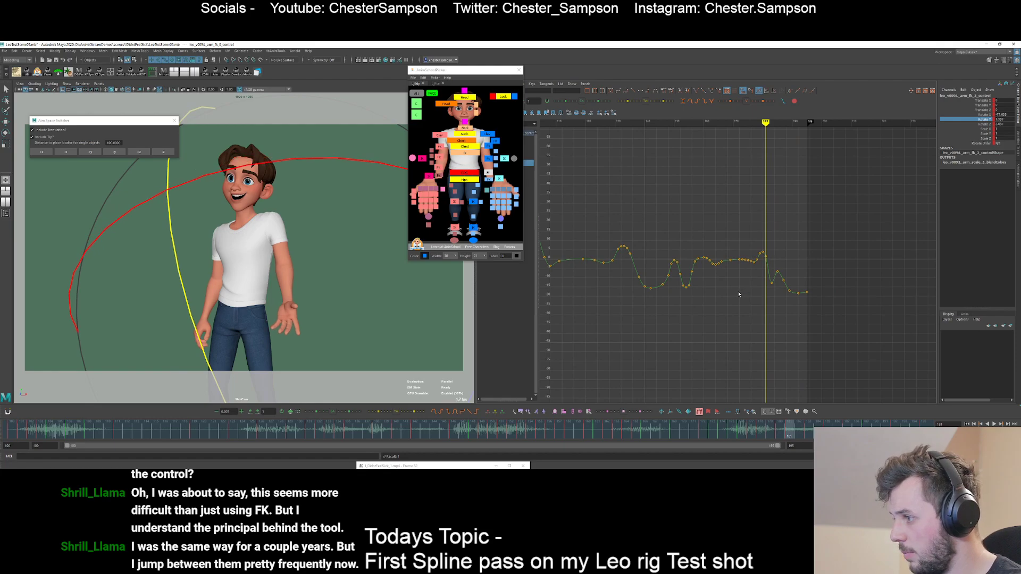
key("f")
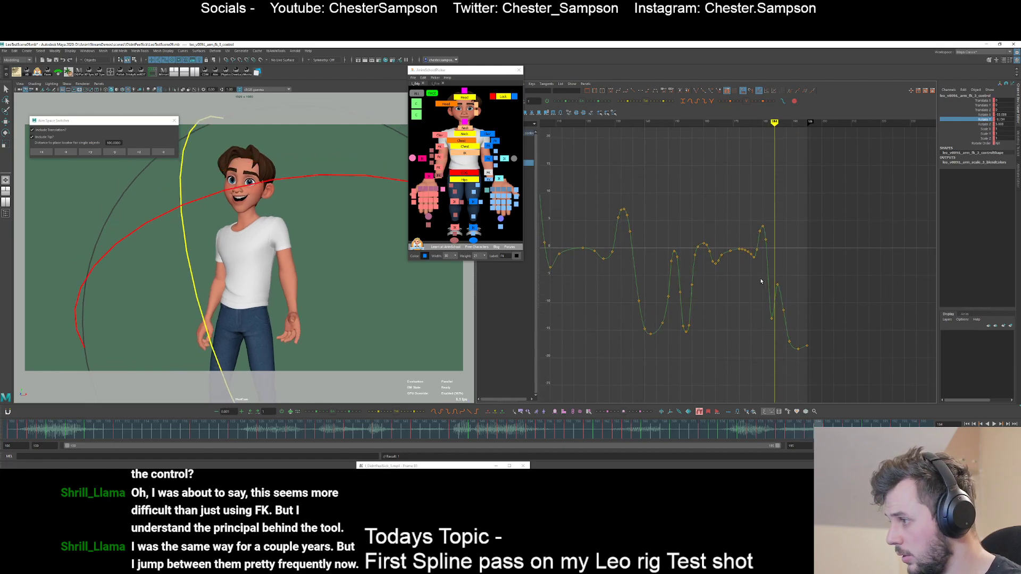
key("period")
middle_click_drag(835, 308, 832, 238, "shift")
left_click(816, 268)
- Raise the keys at the start of the fall from the new Rotate Y peak slightly to ease the descent
key("comma")
key("comma")
key("comma")
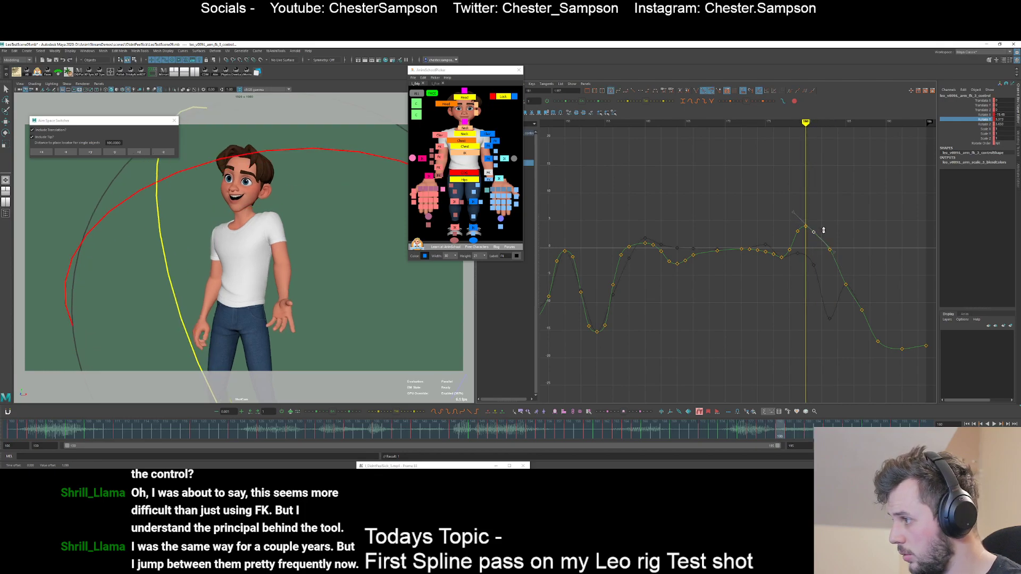
middle_click_drag(836, 241, 836, 235, "shift")
left_click(845, 285)
key("period")
key("period")
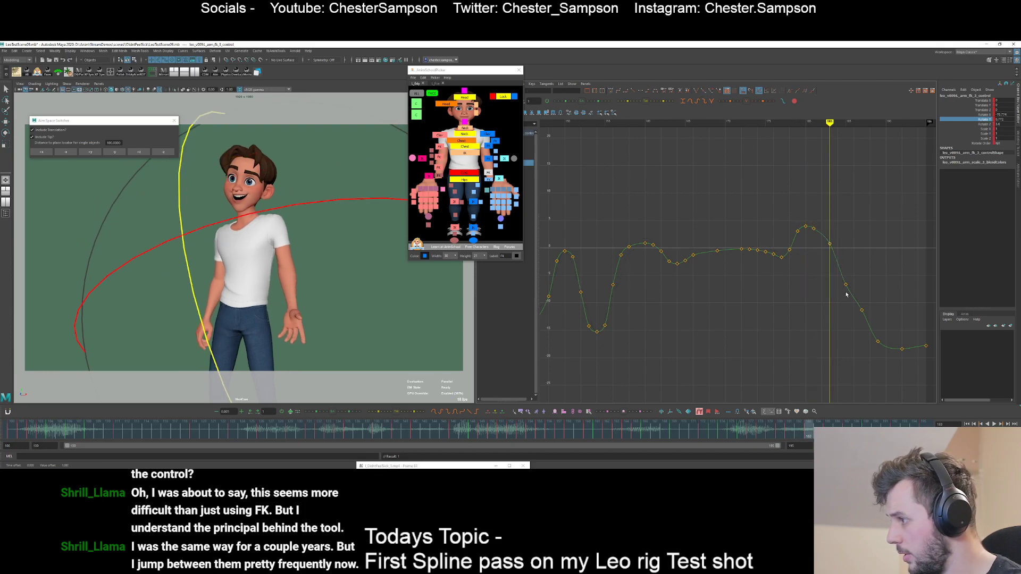
- Lower the key partway down the final Rotate Y fall and raise the last key so the curve curls up at its end
key("period")
key("period")
left_click_drag(857, 328, 875, 283)
middle_click_drag(875, 283, 804, 275, "shift")
key("comma")
key("period")
key("period")
key("period")
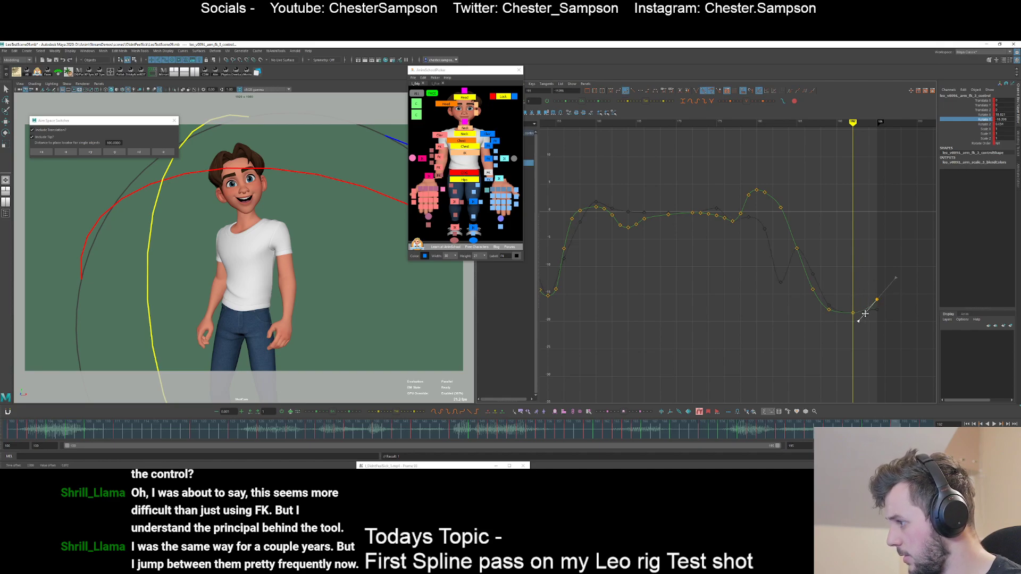
middle_click_drag(865, 314, 866, 323)
left_click_drag(856, 320, 799, 310)
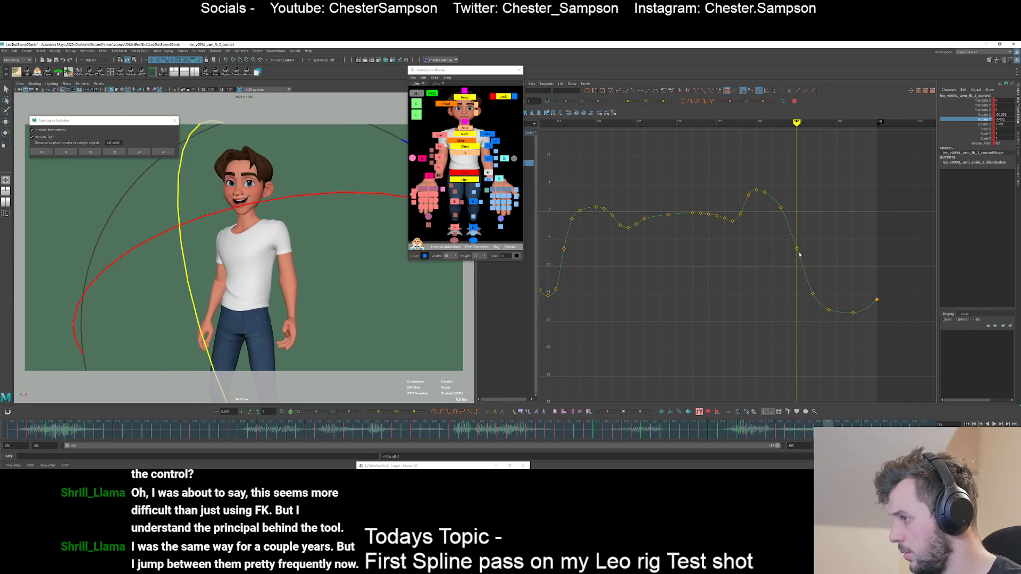
- Play the shot to review the arm swing with the reshaped Rotate Y curve
left_click_drag(799, 255, 758, 205)
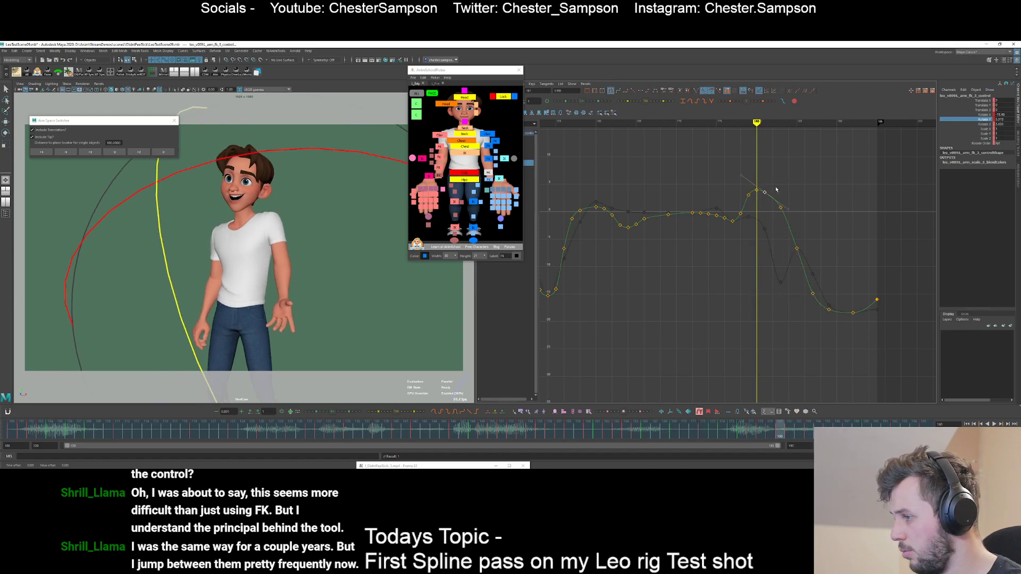
key("alt+v")
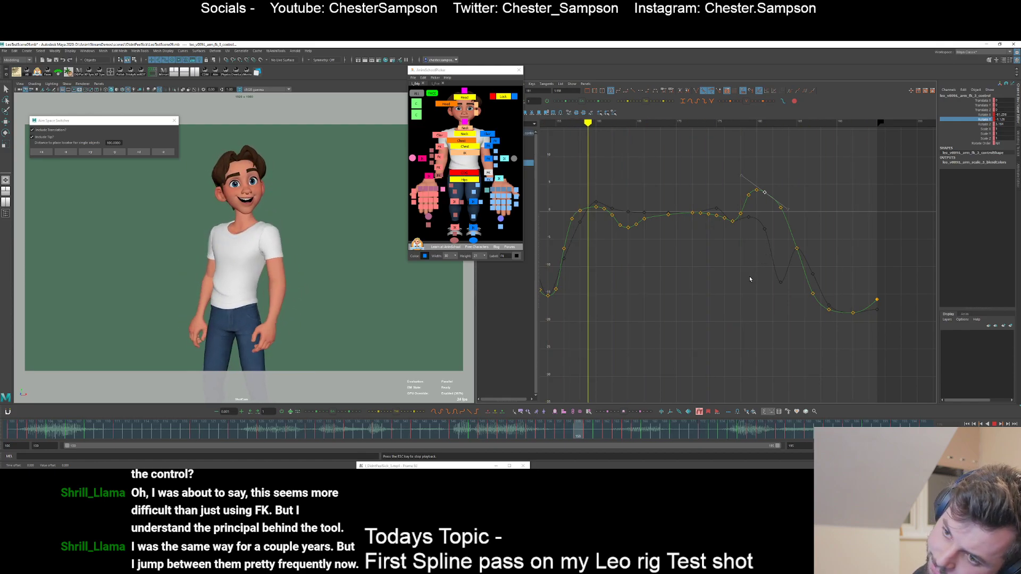
key("Escape")
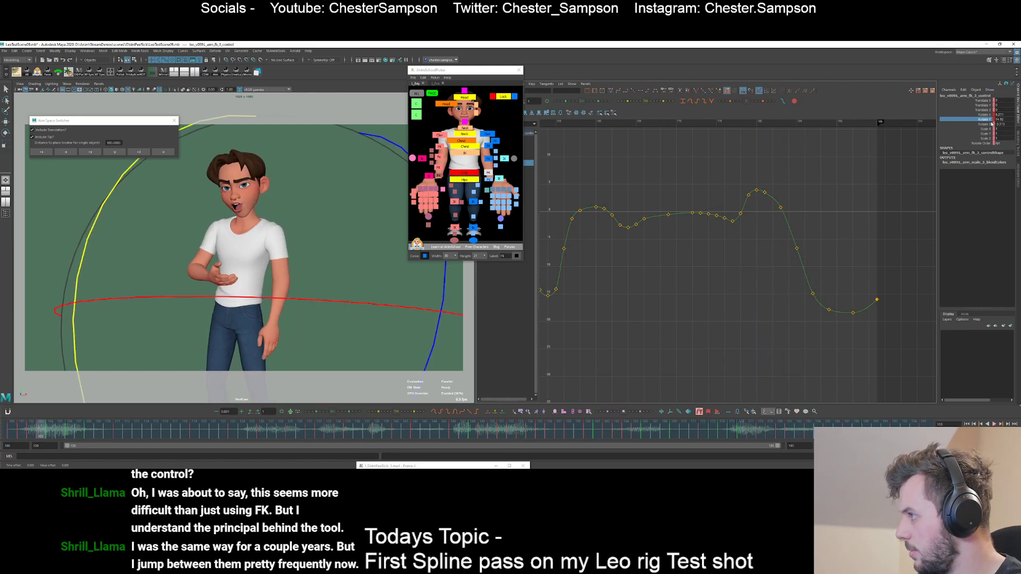
- Lower the second key of the arm control's Rotate Z curve to about -16 to deepen the dip at the shot's start
left_click(992, 123)
right_click_drag(664, 256, 610, 266, "alt")
middle_click_drag(609, 266, 638, 354, "alt")
key("comma")
left_click(636, 280)
key("ctrl+z")
key("comma")
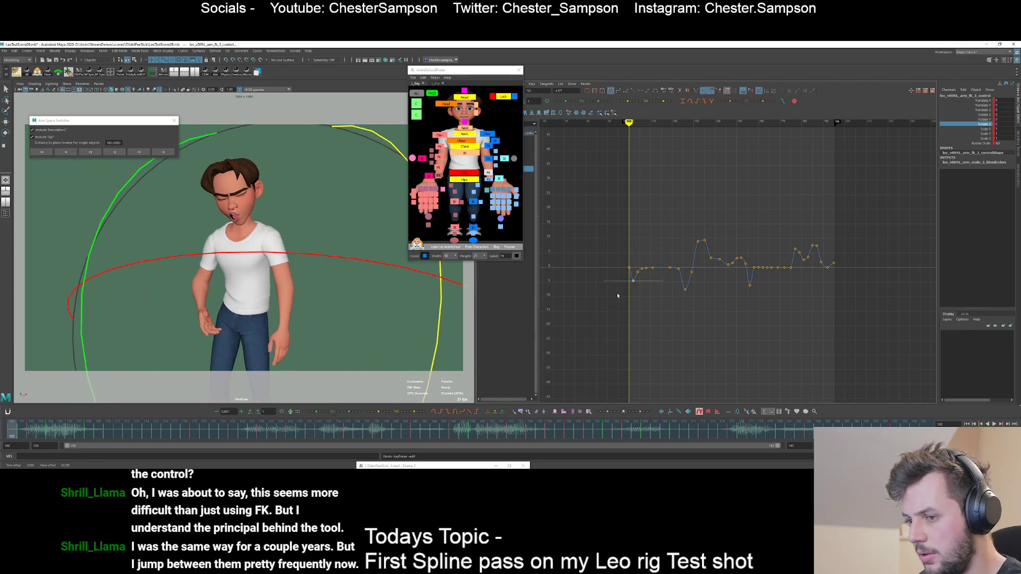
key("period")
key("comma")
key("period")
key("comma")
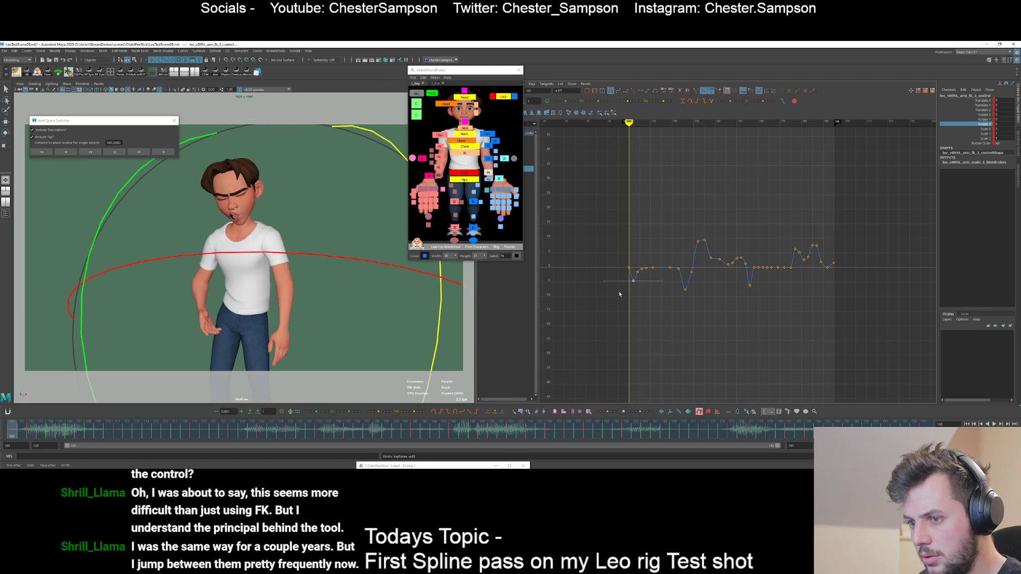
key("period")
middle_click_drag(636, 284, 636, 317, "shift")
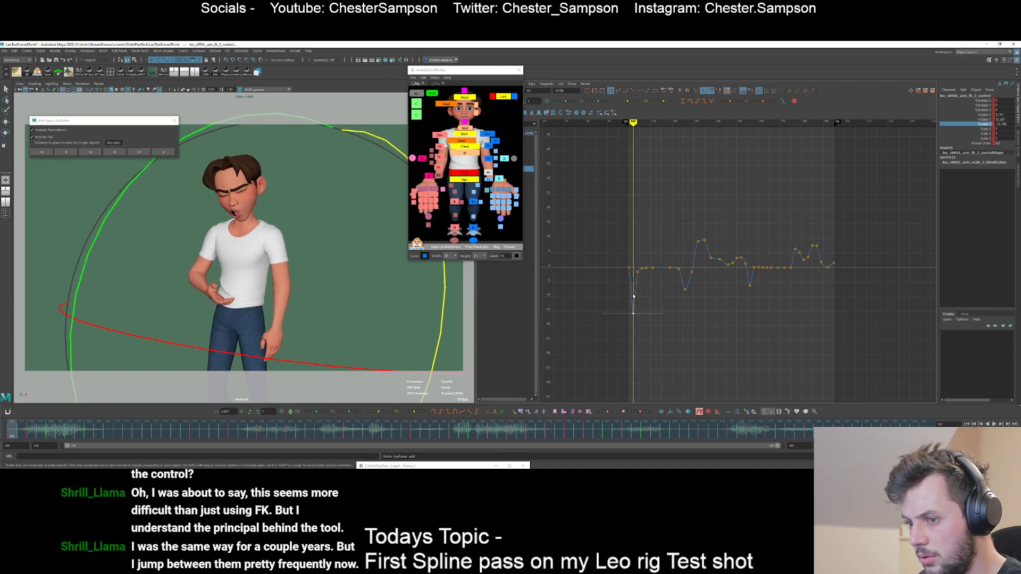
key("comma")
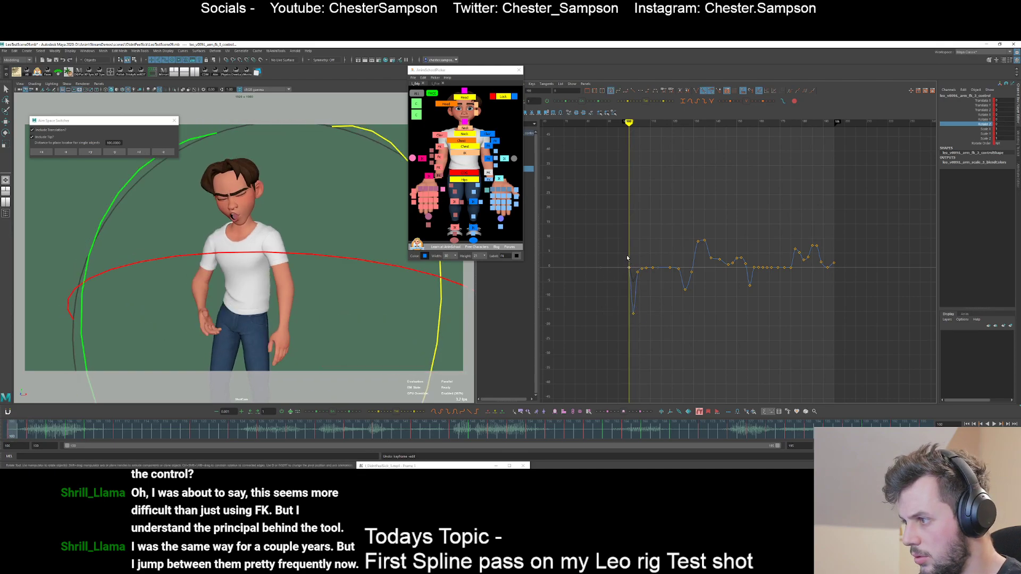
- Lower the first key of the arm control's Rotate Z curve to about -7
middle_click_drag(628, 282, 633, 297, "shift")
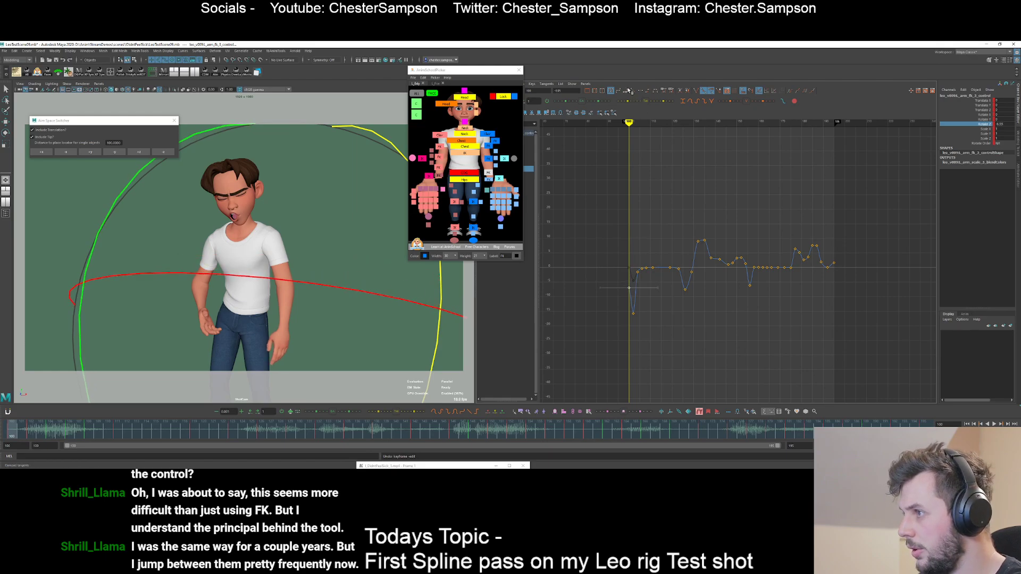
key("period")
key("comma")
key("period")
key("period")
left_click(635, 279)
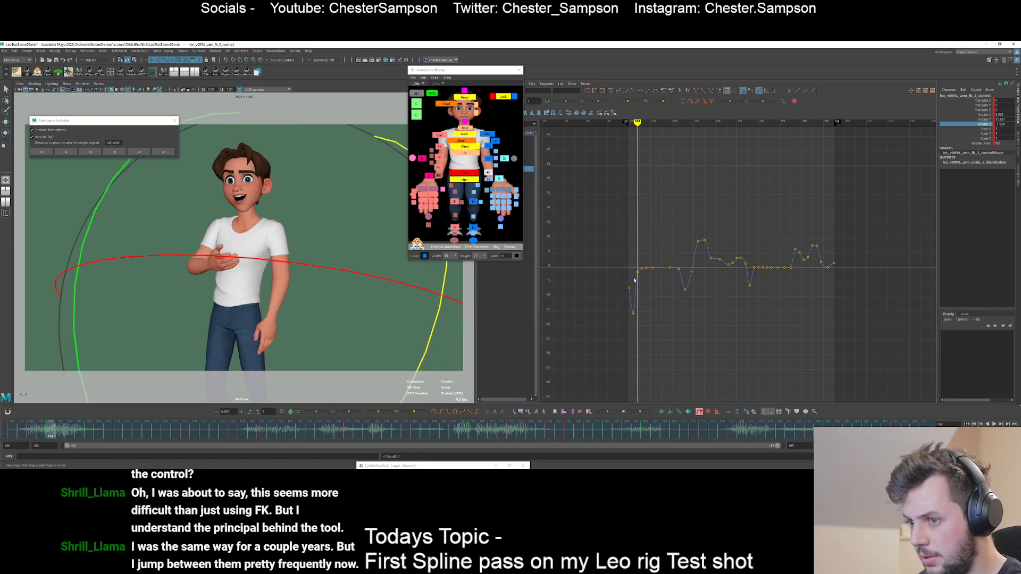
- Lower the third and fourth Rotate Z keys to about -6 and -2 to ease the curve out of the first dip
middle_click_drag(619, 288, 647, 285, "alt")
mouse_move(647, 286)
right_mouse_down("alt+shift")
mouse_move(658, 296)
mouse_move(636, 285)
right_mouse_up("alt+shift")
middle_click_drag(662, 300, 707, 280, "alt")
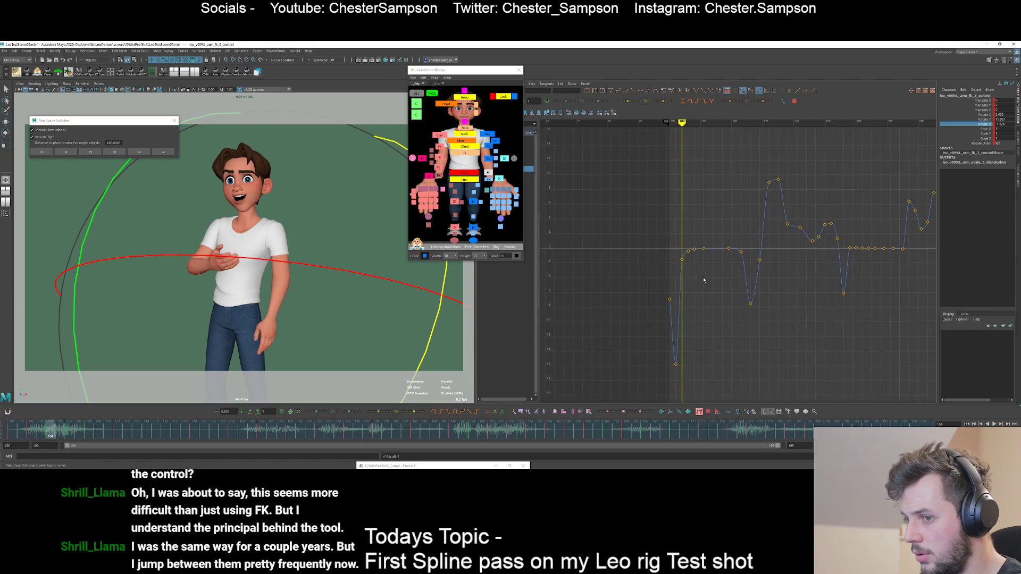
key("comma")
key("comma")
key("period")
key("period")
left_click_drag(669, 248, 692, 265)
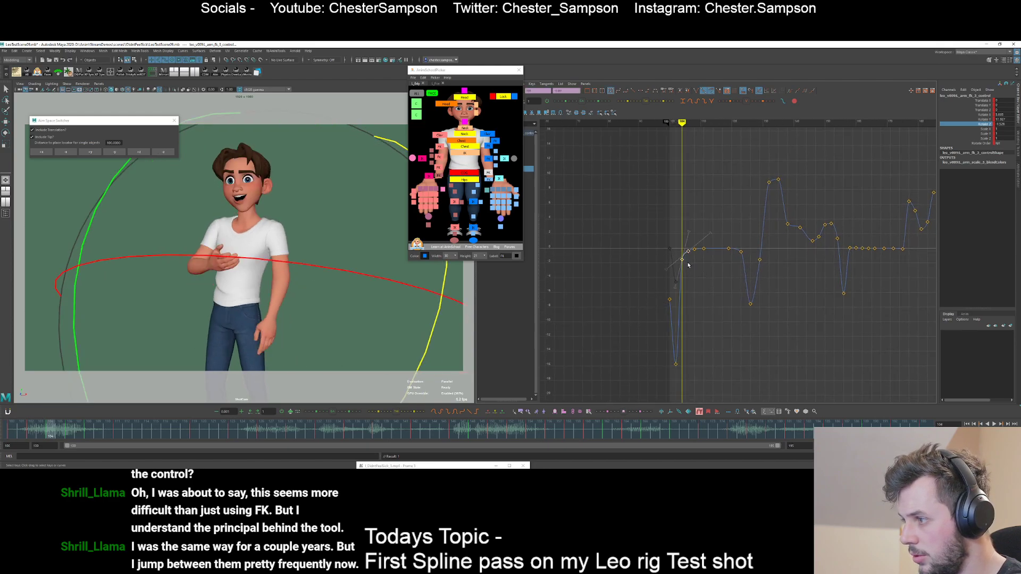
middle_click_drag(691, 265, 692, 298, "shift")
left_click_drag(684, 278, 695, 298)
key("period")
middle_click_drag(703, 296, 700, 279, "shift")
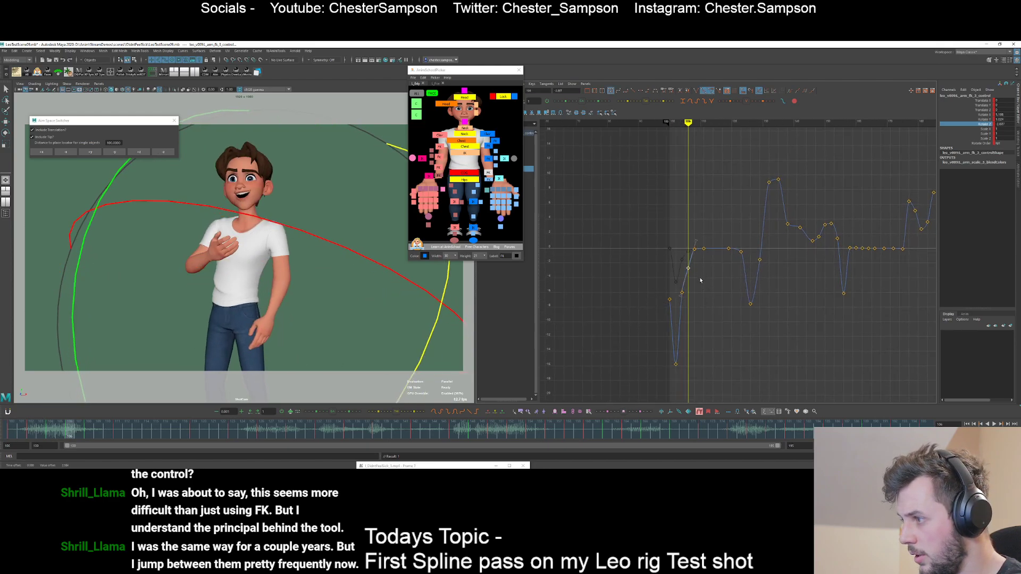
- Thin out the flat keys after the first Rotate Z dip and raise the remaining middle key to about 0.9 for a gentle arc
left_click_drag(684, 264, 737, 256)
key("period")
key("period")
key("period")
key("Delete")
key("period")
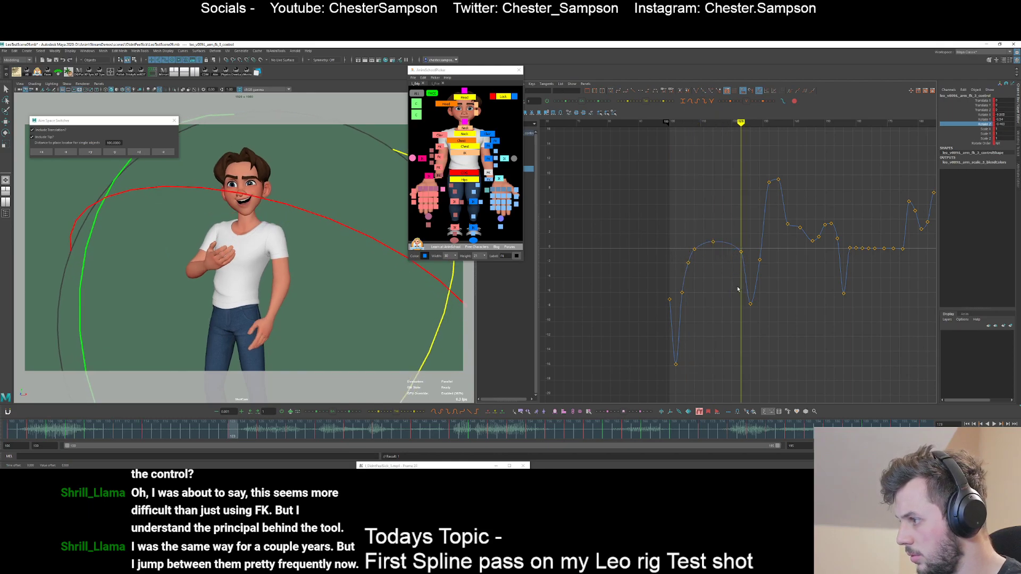
- Lower the bottom key of the second Rotate Z dip to about -11 to deepen the drag before the gesture
key("period")
left_click_drag(741, 314, 755, 284)
middle_click_drag(755, 283, 755, 310)
key("period")
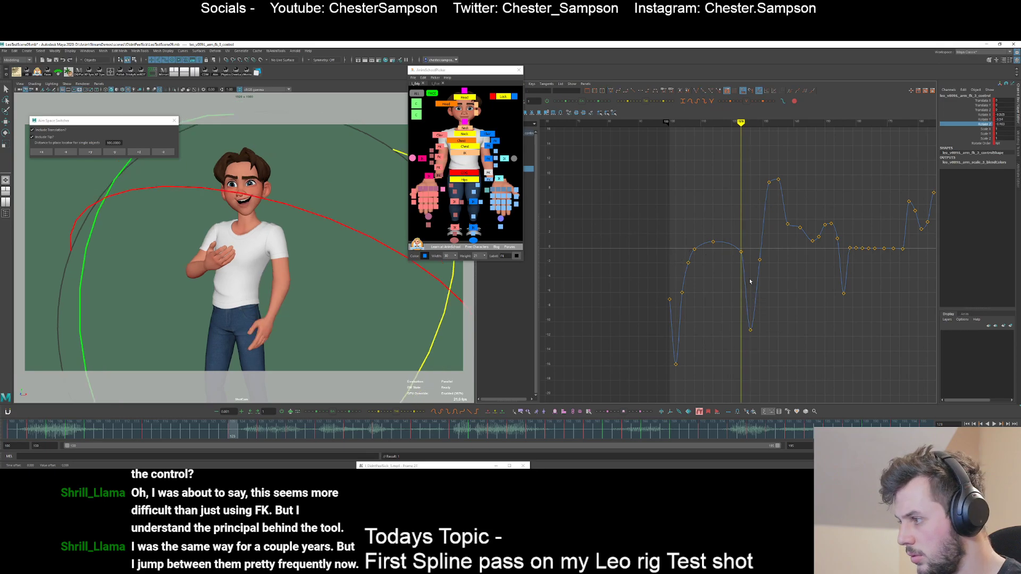
- Try to lower the first key of the main Rotate Z peak to about 6
key("period")
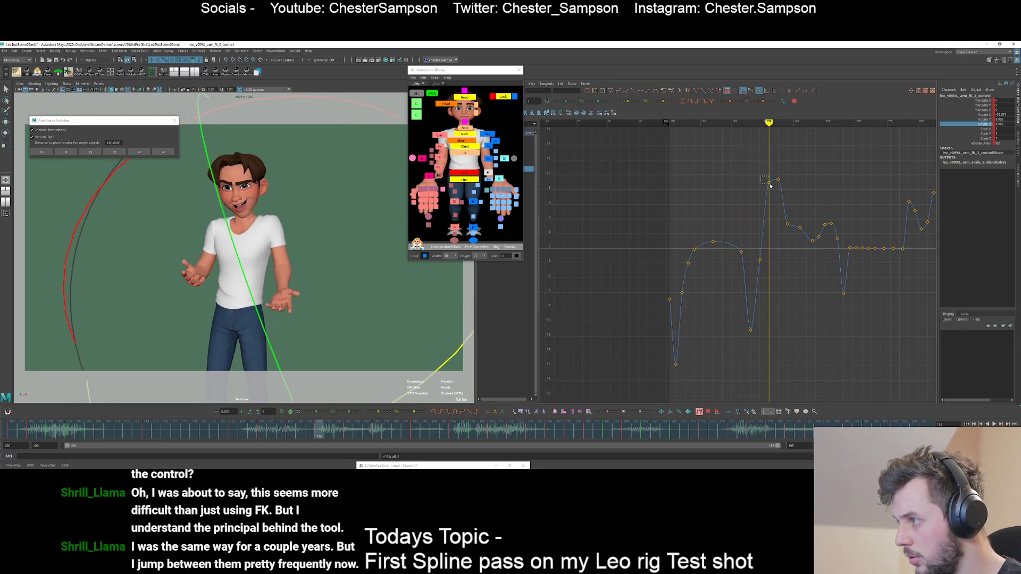
left_click_drag(771, 186, 770, 186)
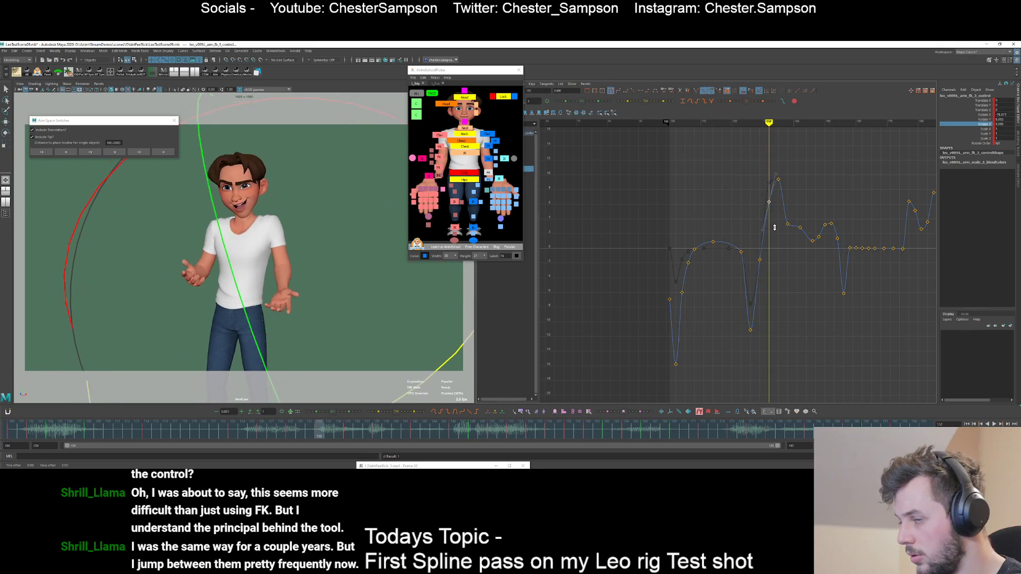
key("comma")
left_click(747, 255)
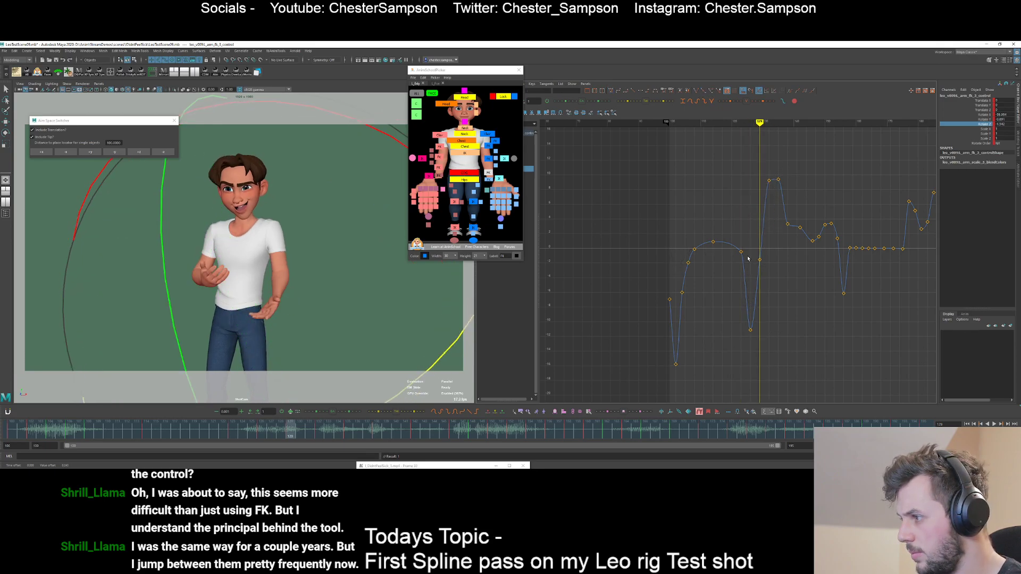
- Key the arm control just after the second dip at frame 127 and on the steep rise at frames 130 and 131
key("comma")
key("alt+period")
key("s")
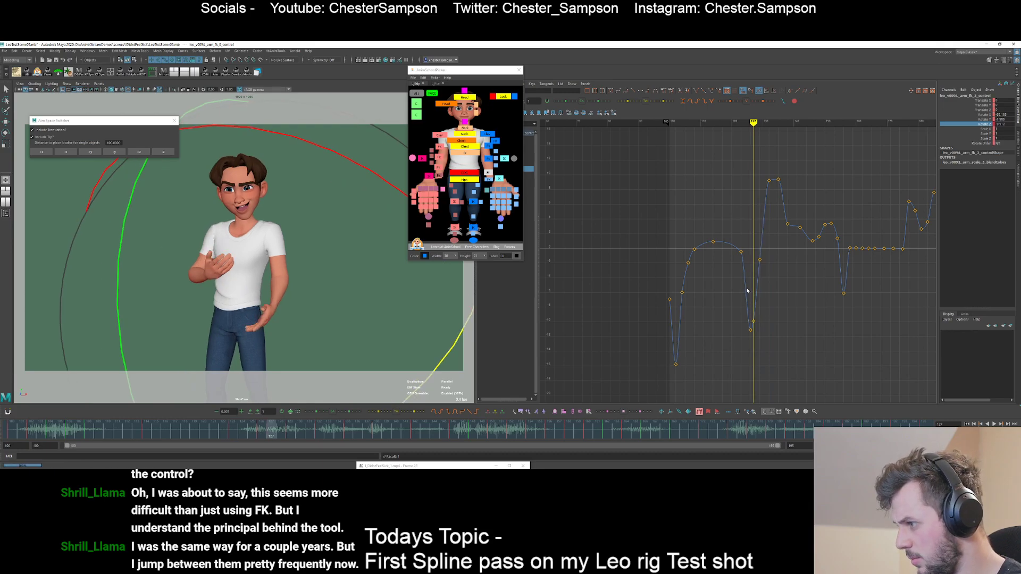
key("alt+period")
key("alt+period")
key("alt+period")
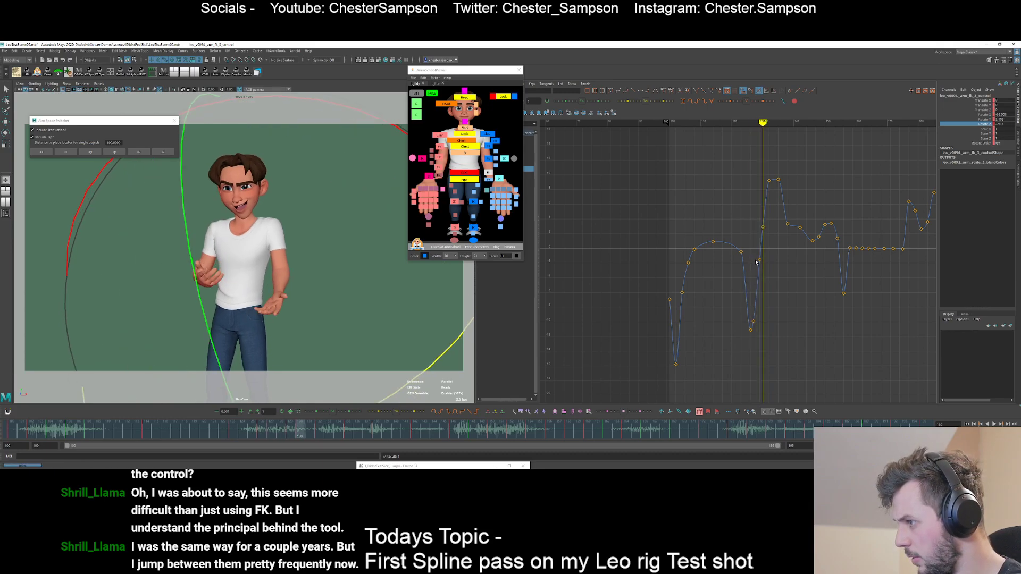
key("s")
key("alt+period")
key("alt+period")
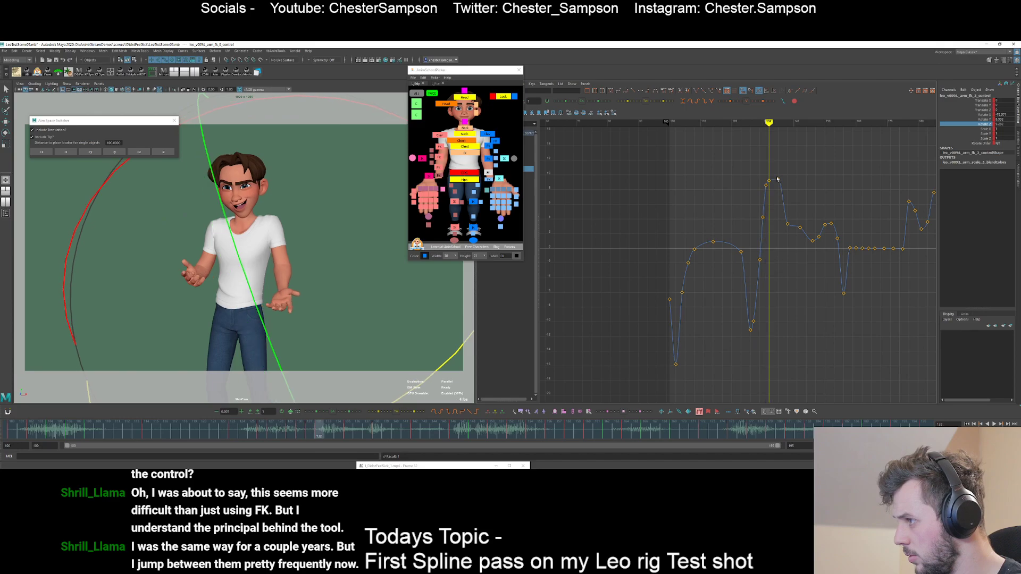
- Shift the first peak key of Rotate Z one frame later and slightly up, and raise the first key of the fall to about 8
middle_click_drag(773, 181, 777, 180, "shift")
left_click(776, 192)
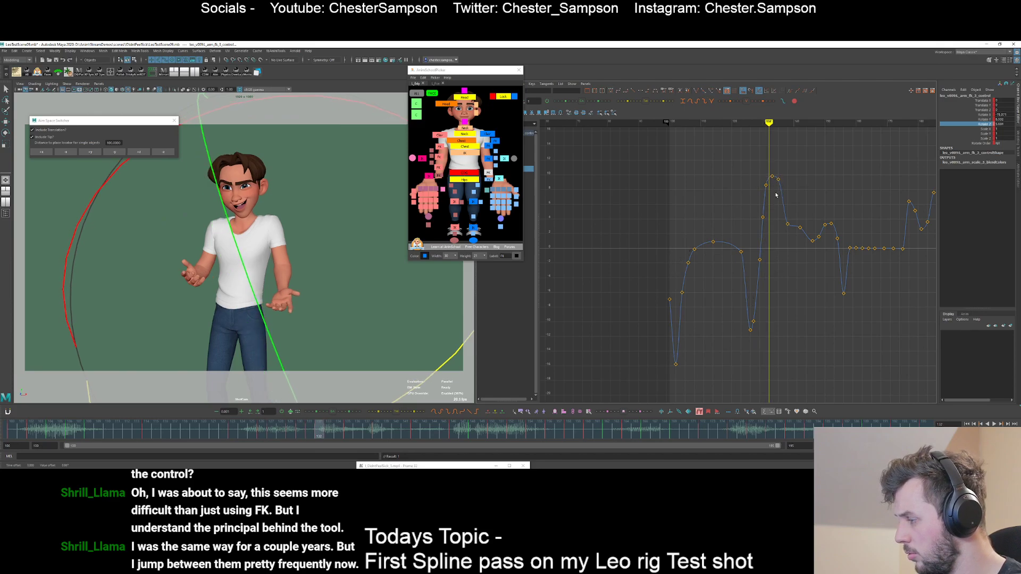
key("period")
key("period")
key("period")
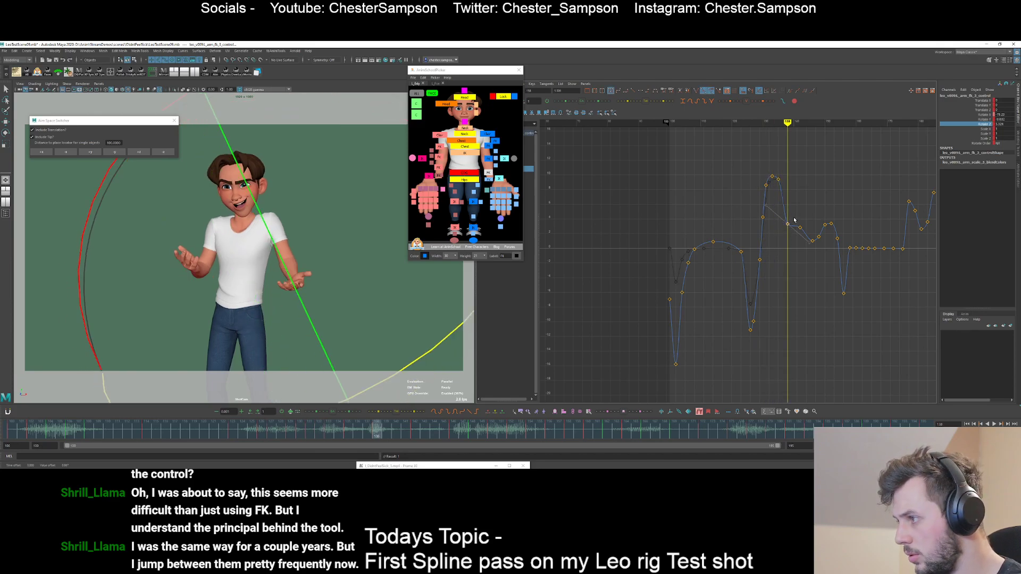
middle_click_drag(794, 220, 776, 192)
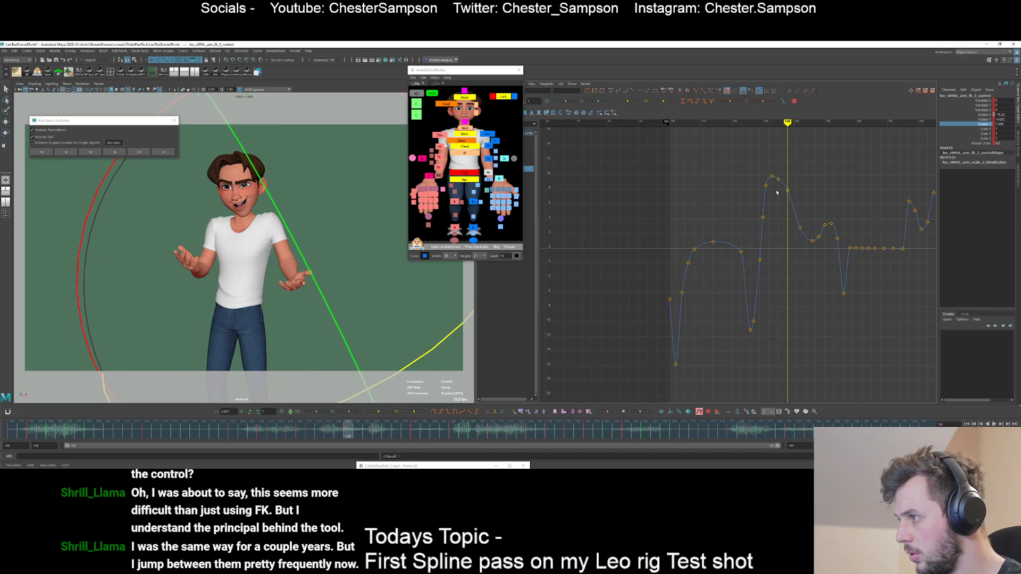
- Raise the second key of the main Rotate Z peak slightly, level with the first, to round the peak
key("comma")
left_click_drag(777, 192, 787, 175)
middle_click_drag(787, 179, 788, 176)
key("period")
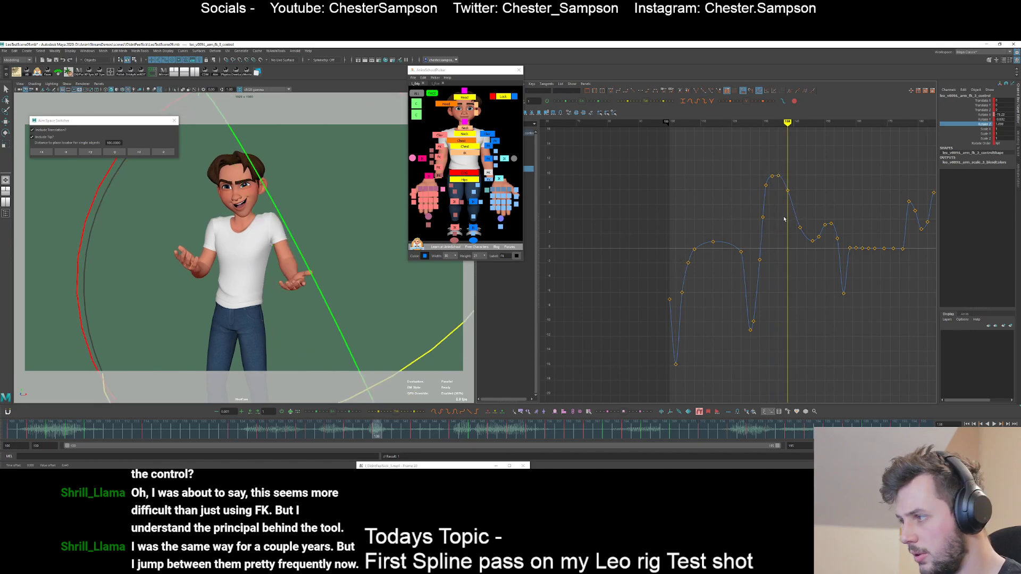
- Lower the two keys on the fall from the main Rotate Z peak to about 7 and 2 to smooth the descent
key("period")
middle_click_drag(813, 209, 814, 213)
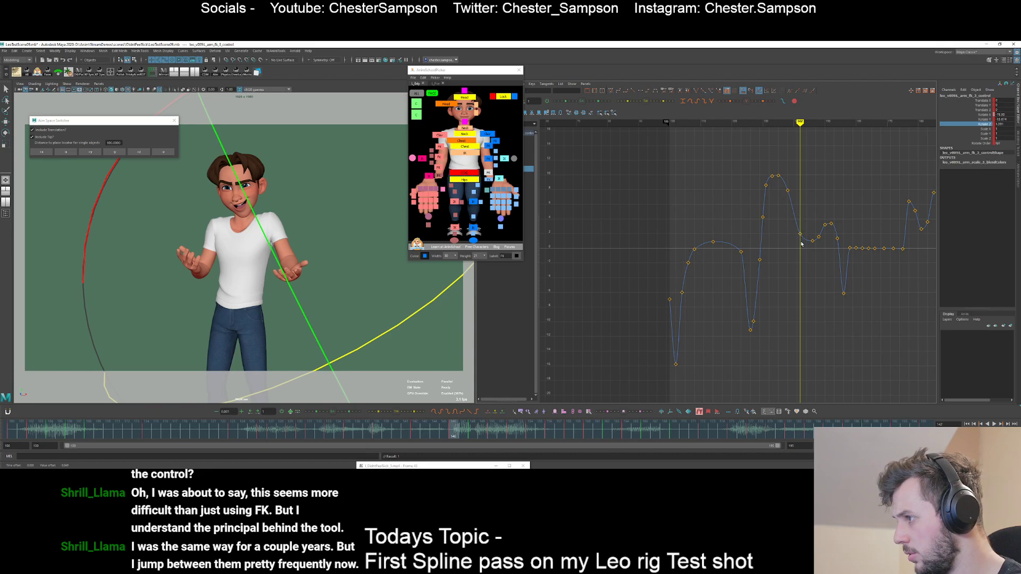
key("period")
left_click_drag(792, 194, 792, 195)
middle_click_drag(792, 195, 787, 203)
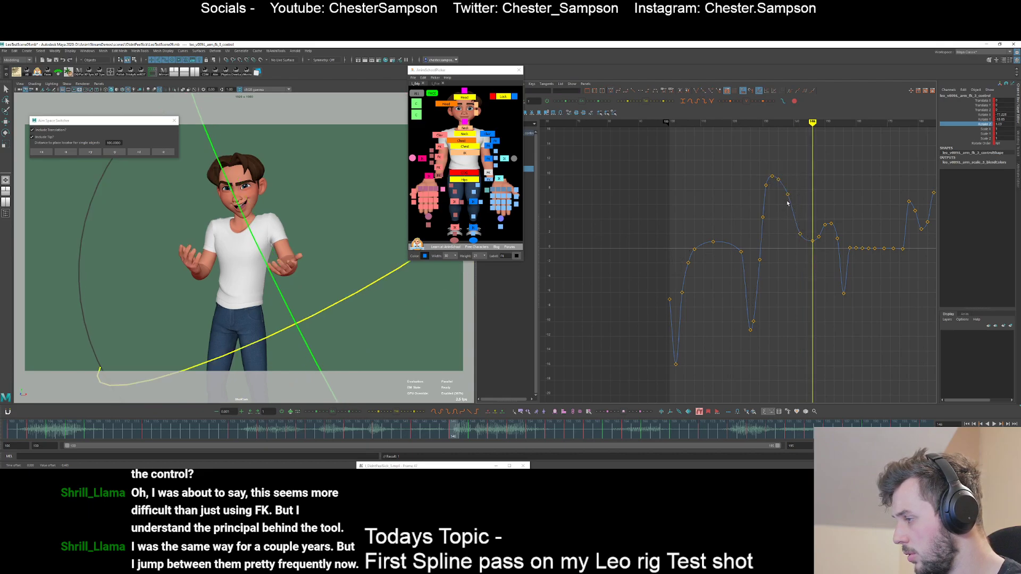
left_click(801, 190)
- Try to lower the first key of the small Rotate Z bump after the main peak
key("comma")
key("comma")
key("period")
key("period")
key("period")
key("period")
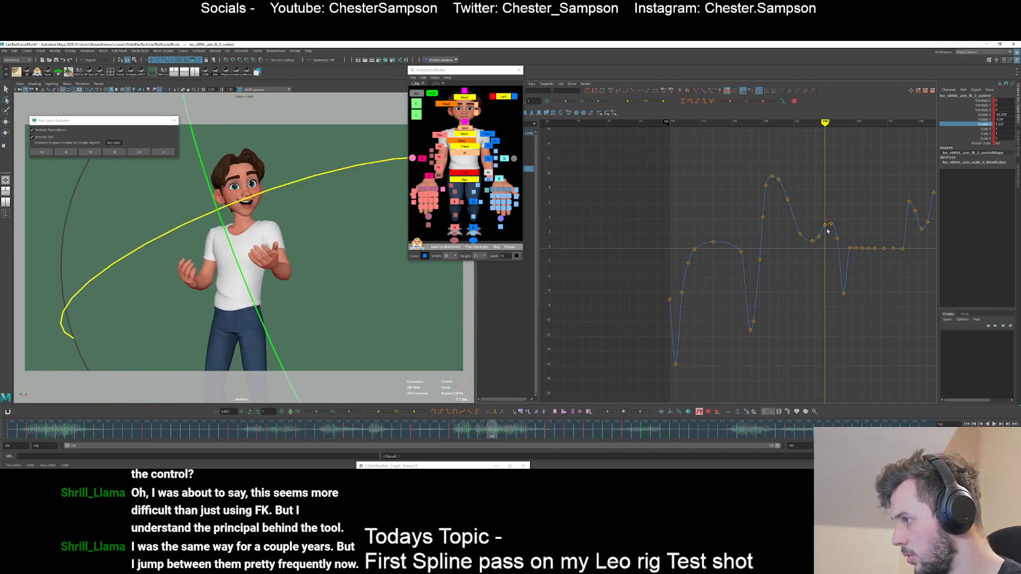
middle_click_drag(829, 230, 827, 238)
key("ctrl+z")
key("comma")
key("comma")
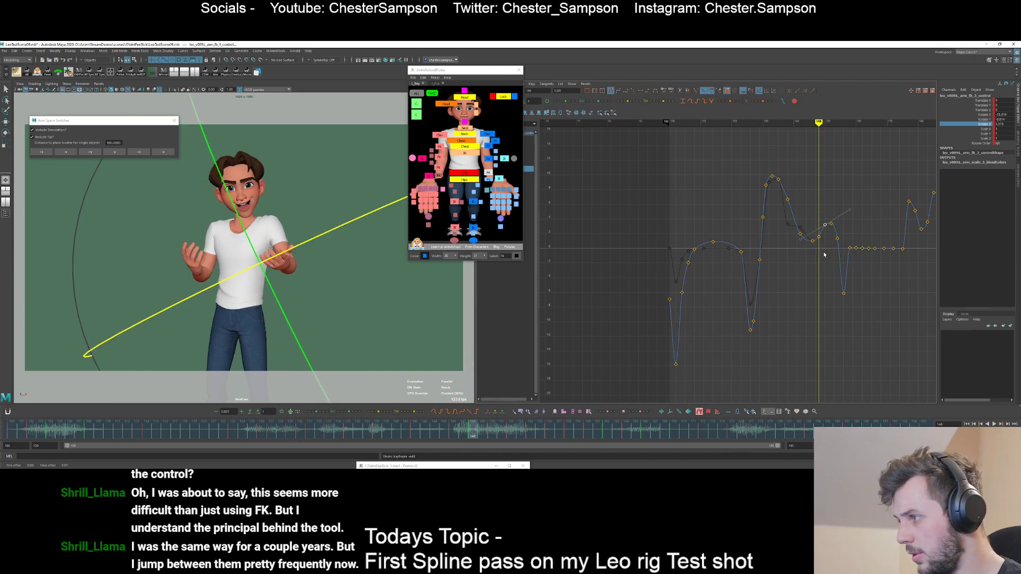
- Try to raise both top keys of the small Rotate Z bump together
key("period")
key("period")
key("period")
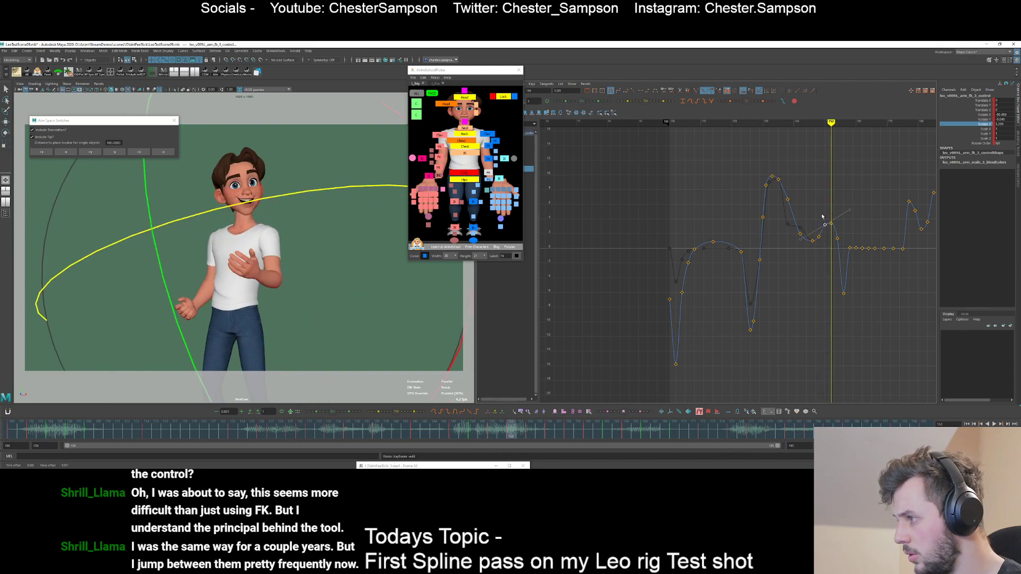
left_click_drag(820, 215, 836, 230)
middle_click_drag(837, 230, 827, 197)
key("ctrl+z")
left_click(820, 256)
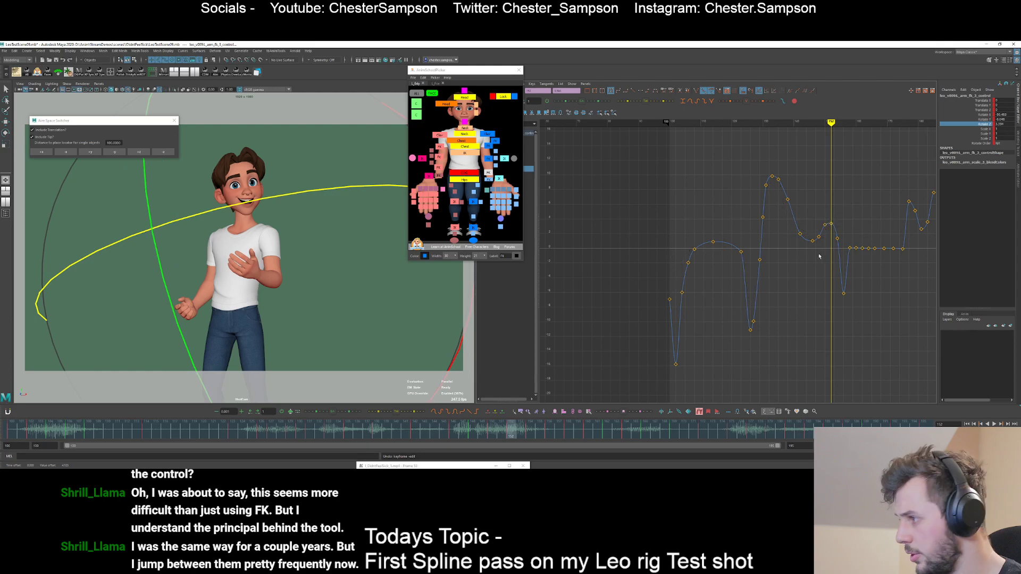
- Raise the key just after the small Rotate Z bump to about 2 to soften the start of the drop
key("comma")
key("period")
key("period")
left_click_drag(829, 216, 845, 242)
left_click(830, 251)
middle_click_drag(845, 240, 845, 230)
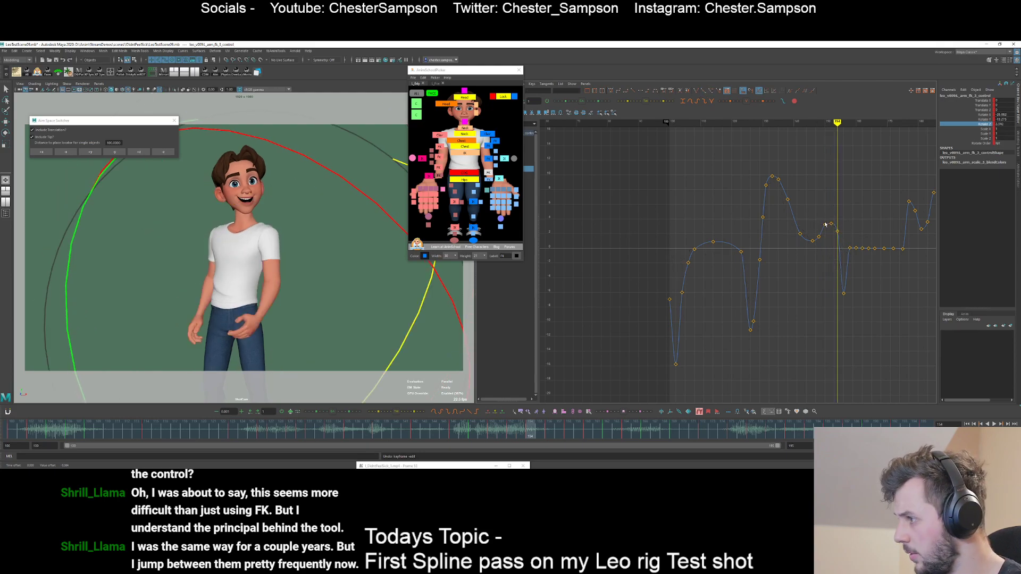
- Lower the first key of the small Rotate Z bump slightly and deepen the third dip to about -8.5
key("period")
left_click(844, 293)
mouse_move(854, 276)
middle_mouse_down()
mouse_move(855, 372)
mouse_move(844, 283)
mouse_move(852, 293)
middle_mouse_up()
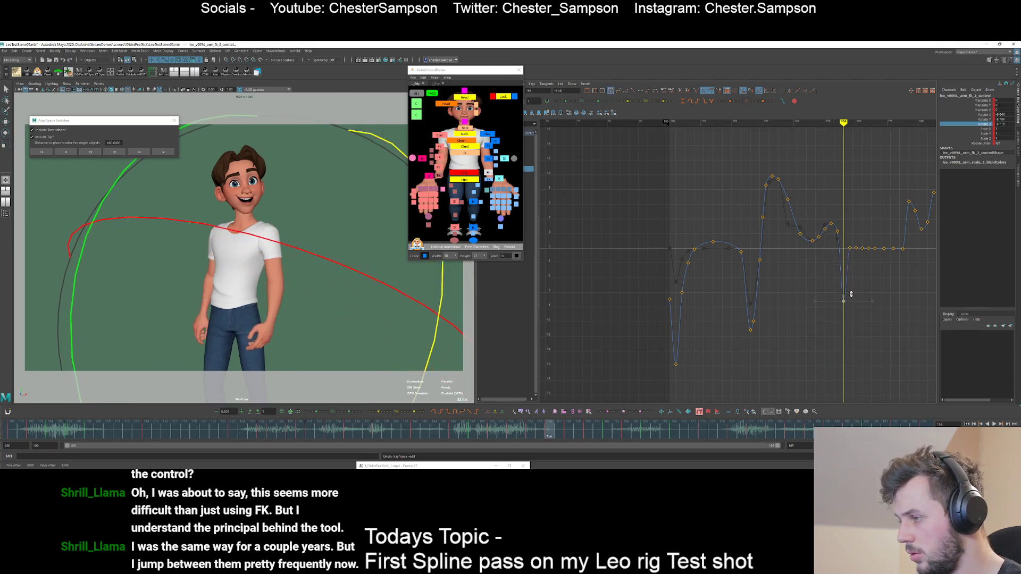
key("comma")
- Raise the second key after the third Rotate Z dip to about 1.6 to add an overshoot
key("period")
key("period")
key("period")
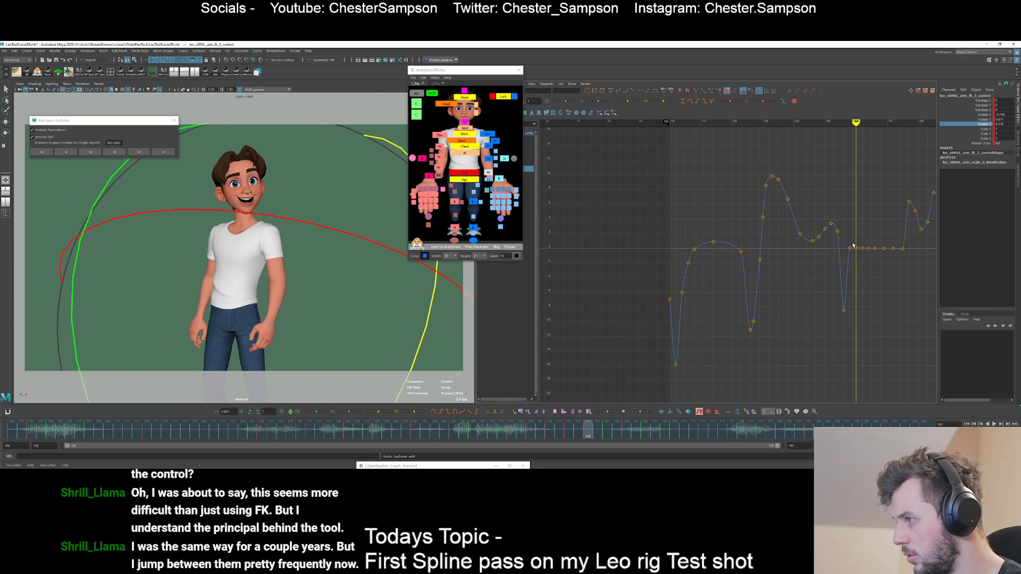
right_click_drag(839, 302, 823, 271, "alt+shift")
middle_click_drag(824, 271, 779, 288, "alt")
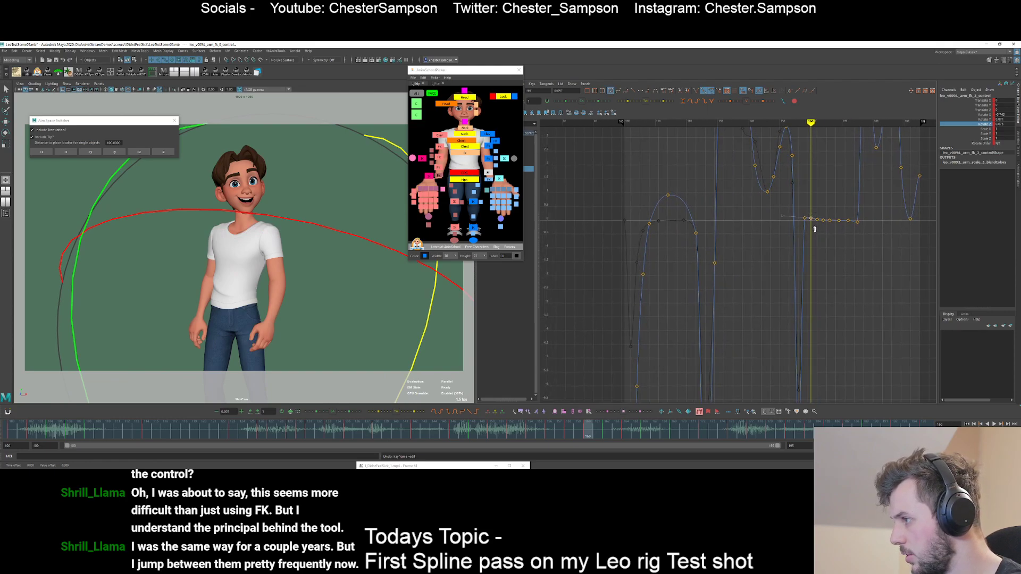
middle_click_drag(814, 230, 813, 187, "shift")
left_click(812, 221)
key("comma")
key("period")
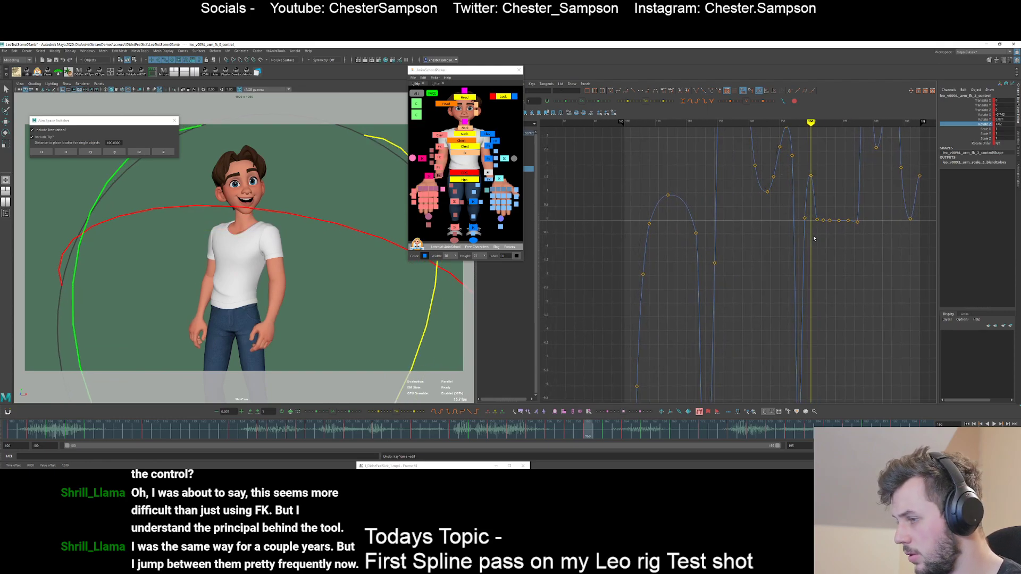
key("period")
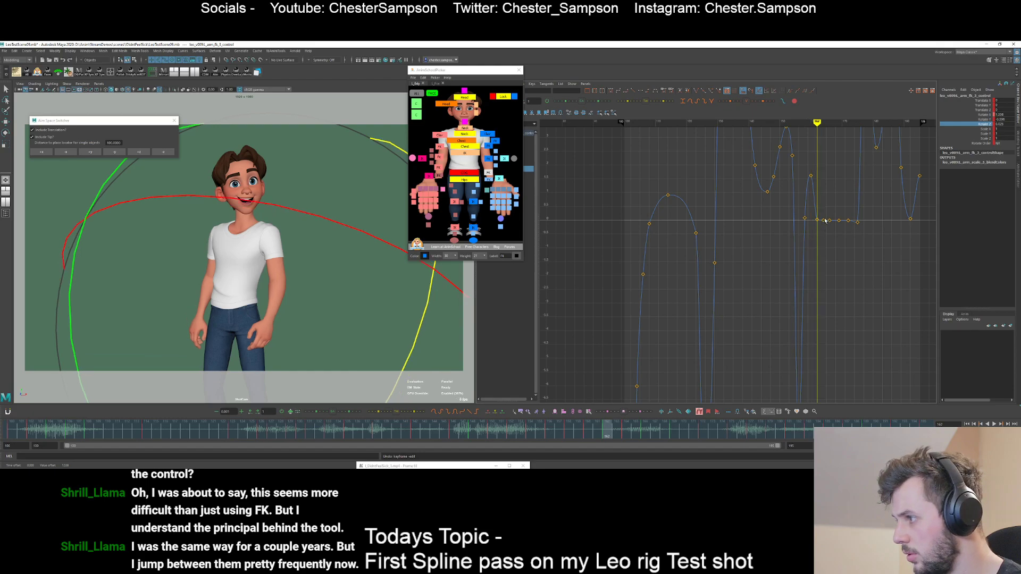
- Lower the flat Rotate Z keys following the overshoot to about -0.5 to form a shallow valley
key("period")
left_click_drag(821, 214, 853, 232)
middle_click_drag(847, 228, 846, 239, "shift")
left_click(837, 253)
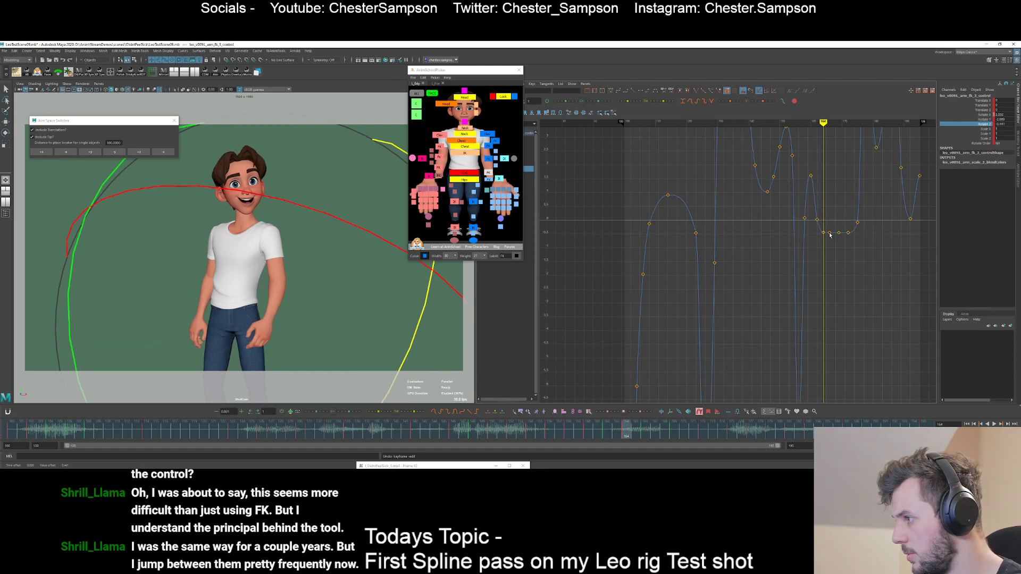
- Remove the second key of the shallow Rotate Z valley and drop its middle key to about -0.6 to round the bottom
left_click(830, 250)
key("comma")
key("period")
key("period")
key("period")
key("period")
key("period")
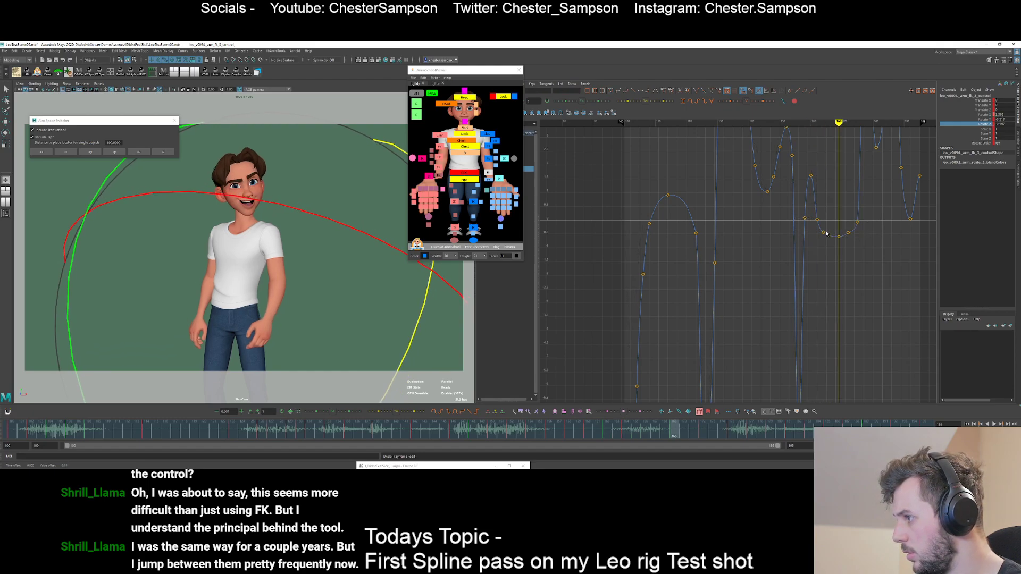
- Lower the first key of the last Rotate Z rise to about 1.5 to ease into the move
key("f")
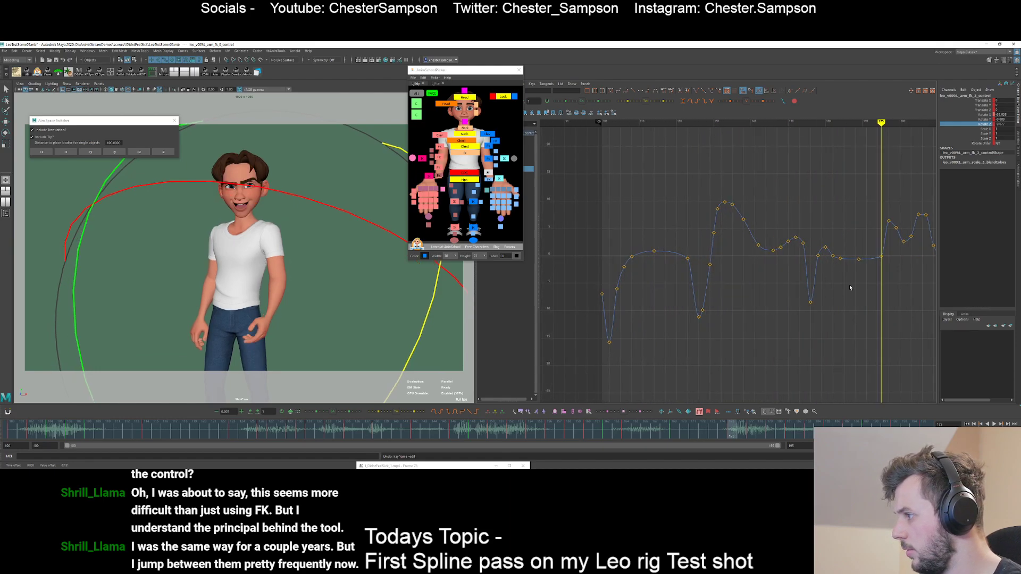
key("period")
left_click(838, 238)
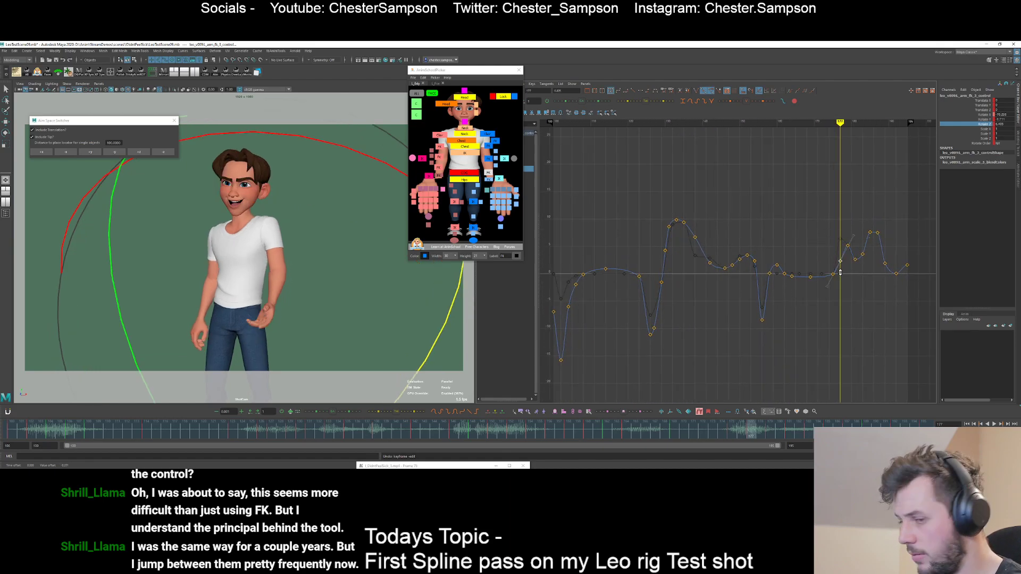
middle_click_drag(839, 237, 843, 278)
left_click(842, 279)
key("comma")
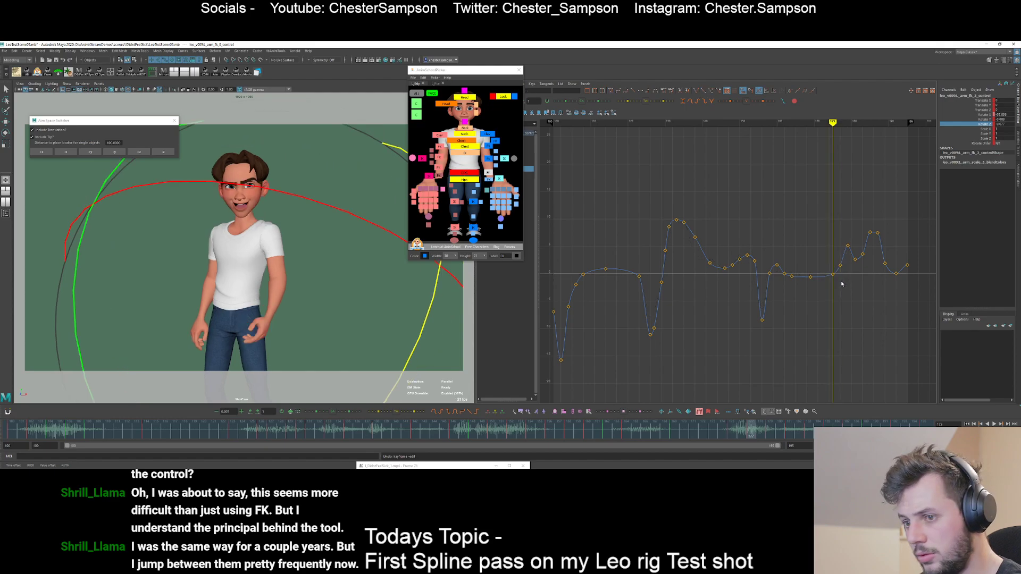
key("period")
key("period")
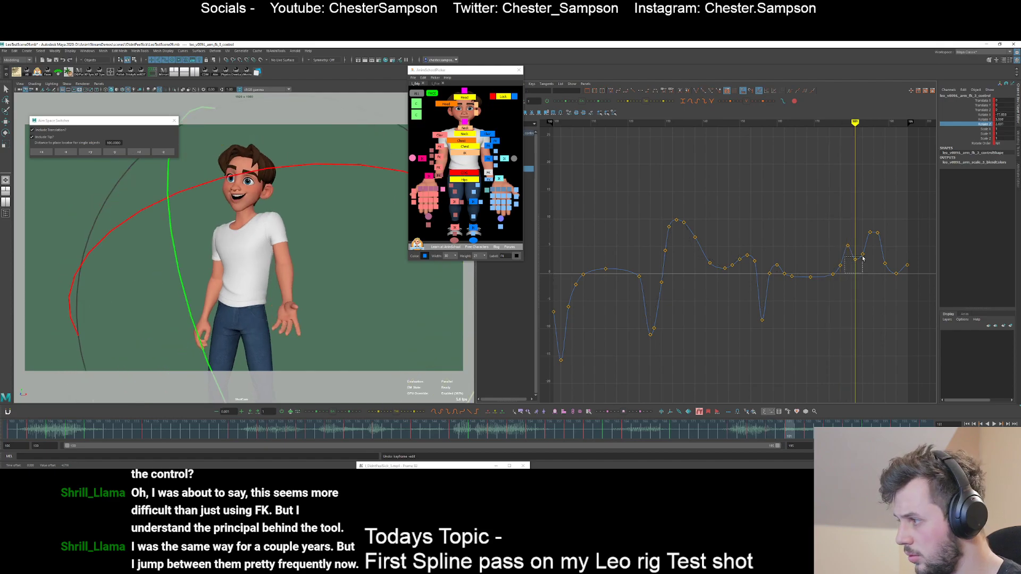
- Raise the sagging keys in the last Rotate Z hump and adjust the neighbouring keys to form a single rounded peak
middle_click_drag(866, 264, 862, 239, "shift")
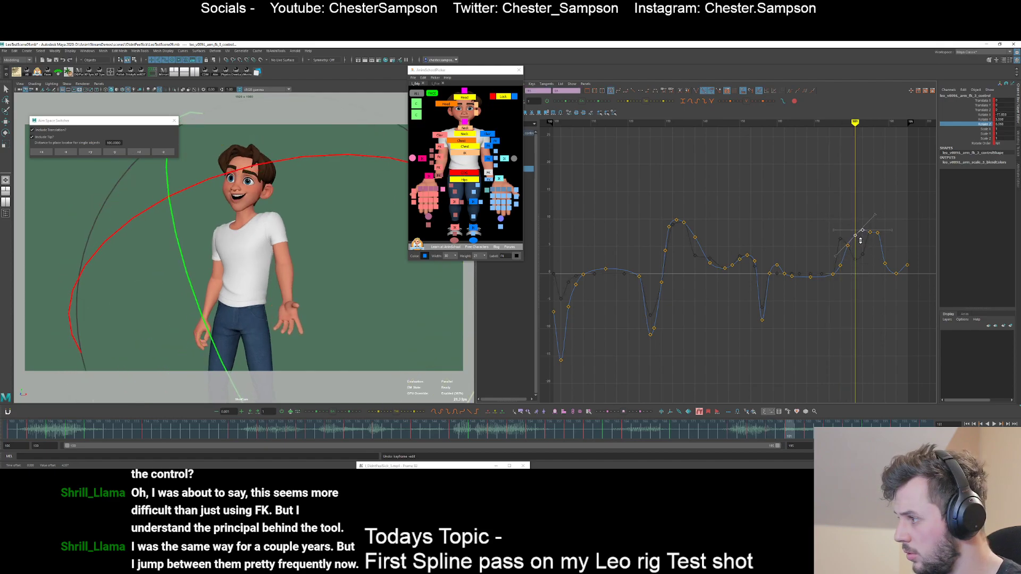
key("period")
key("period")
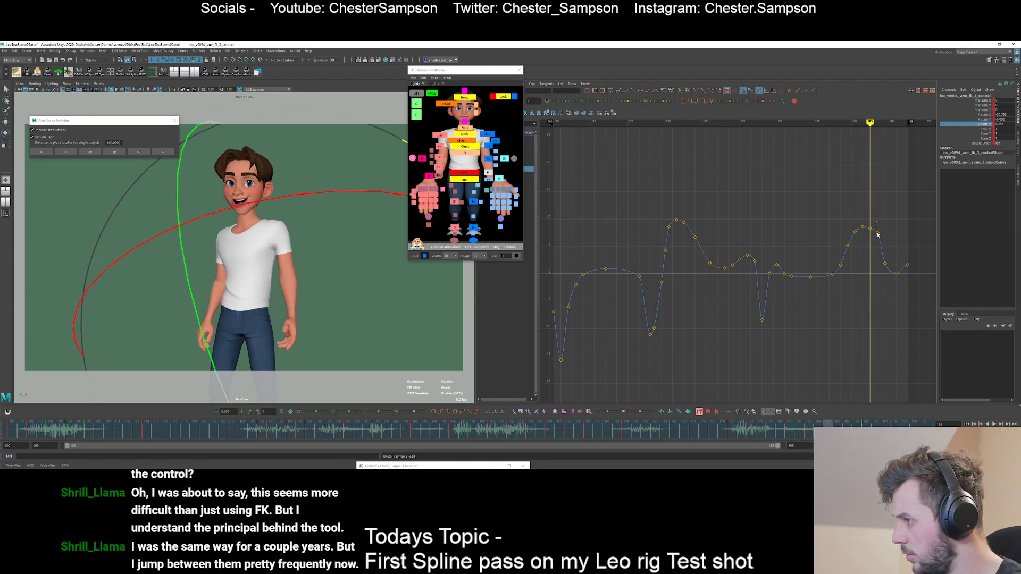
left_click_drag(863, 237, 900, 254)
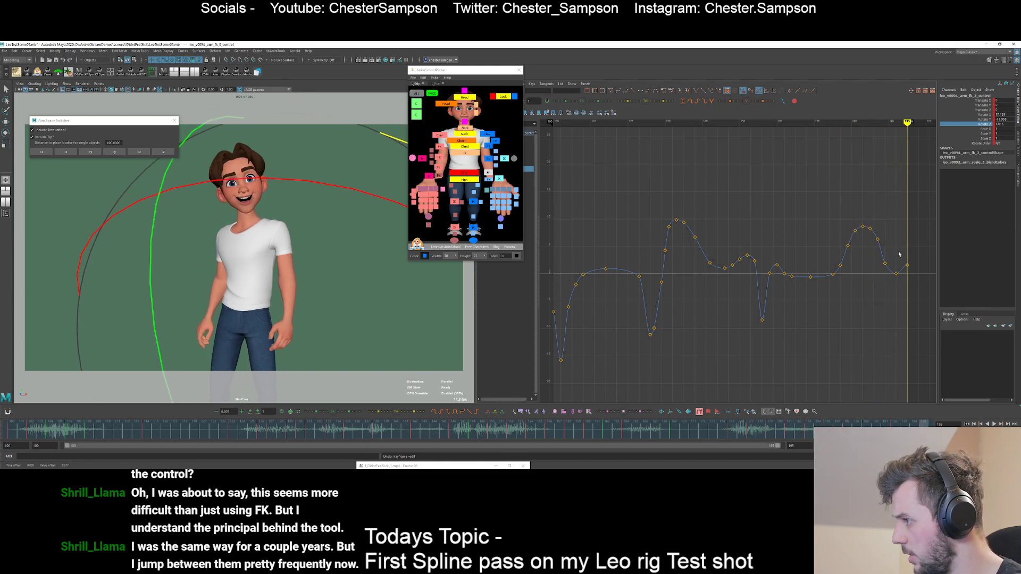
- Play the shot from the start, with nothing selected, to check the smoothed arm motion
left_click(851, 328)
key("comma")
key("period")
key("comma")
key("comma")
key("comma")
key("comma")
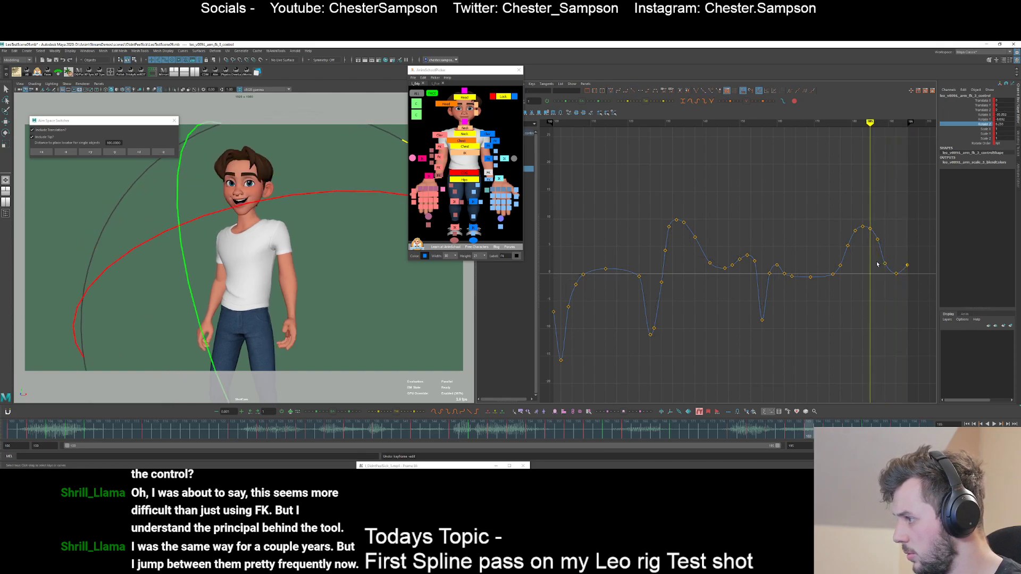
key("alt+v")
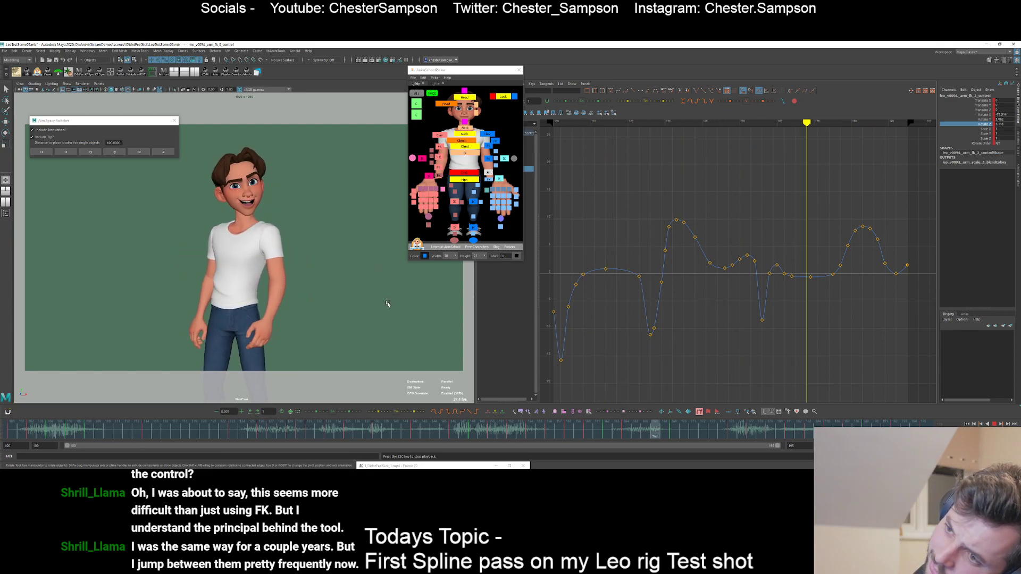
left_click(338, 275)
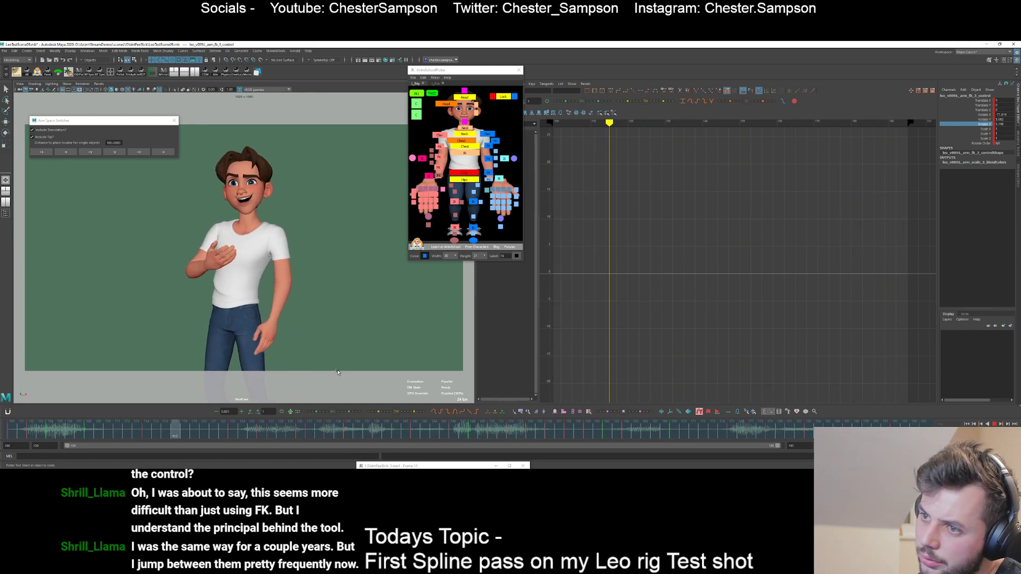
left_click_drag(91, 430, 16, 434)
key("alt+v")
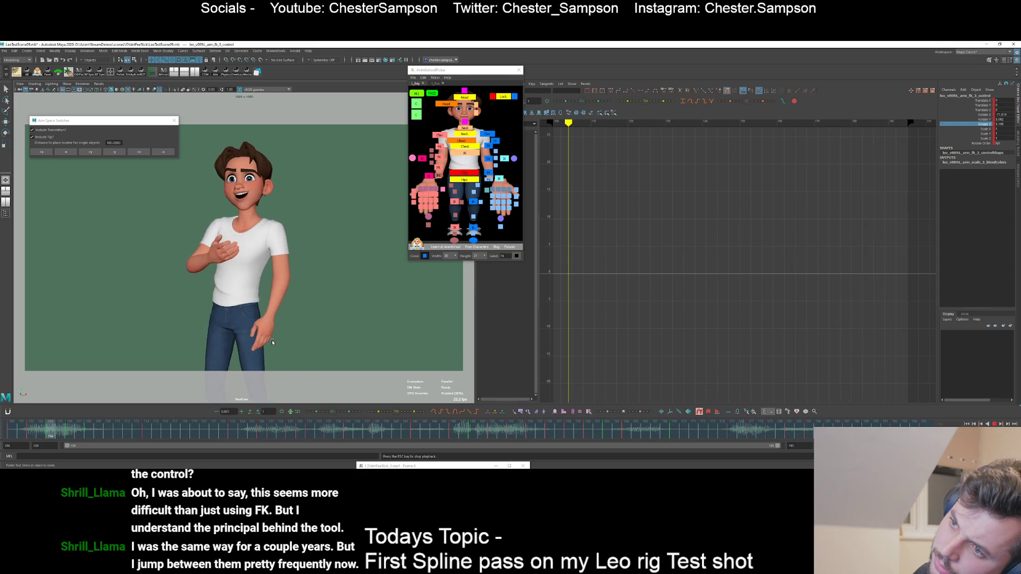
left_click(240, 286)
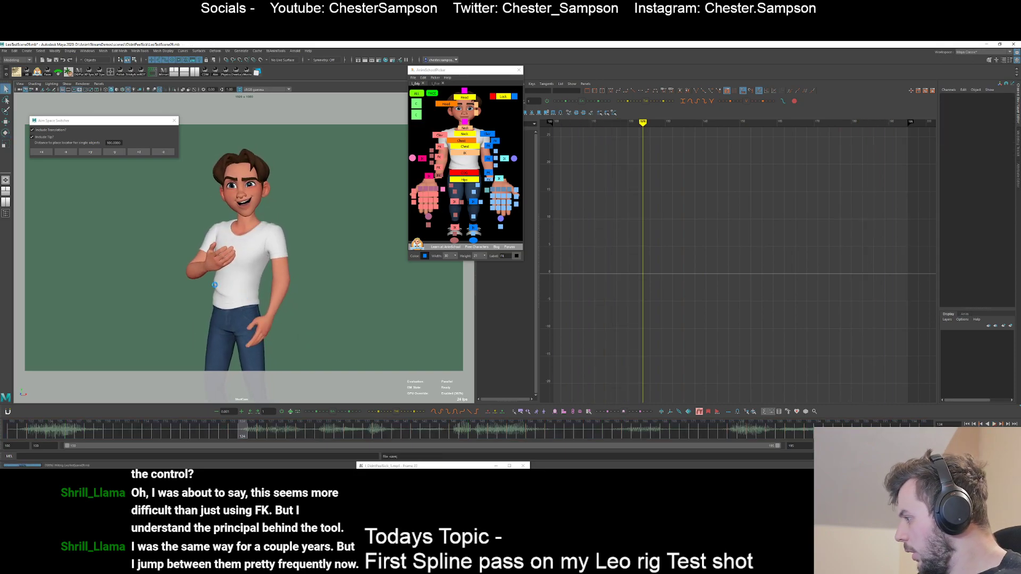
- Select the character's right upper-arm FK control and step back through its keys to examine the arm poses
left_click(439, 147)
key("comma")
key("comma")
key("comma")
key("comma")
key("comma")
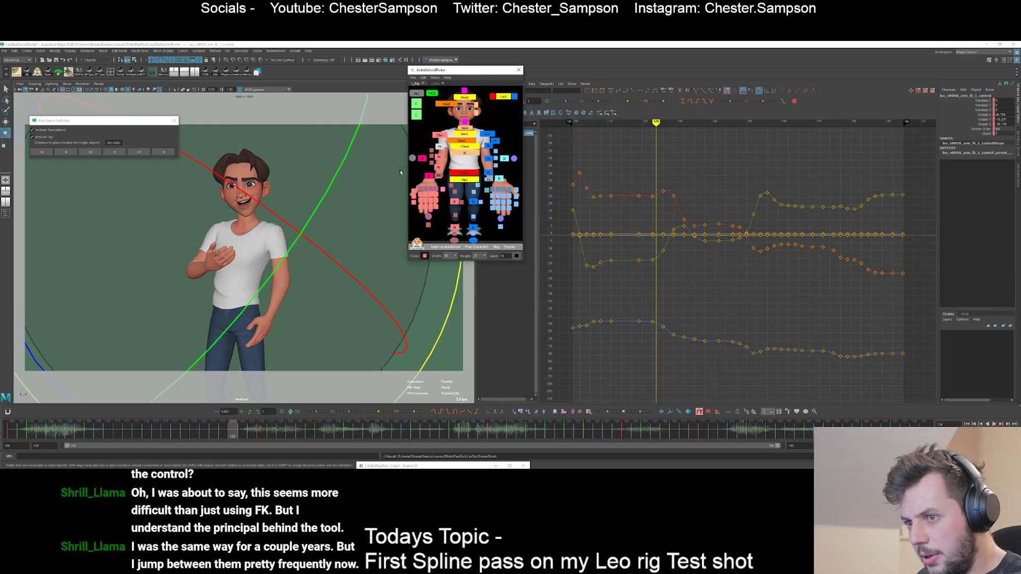
key("comma")
key("comma")
key("comma")
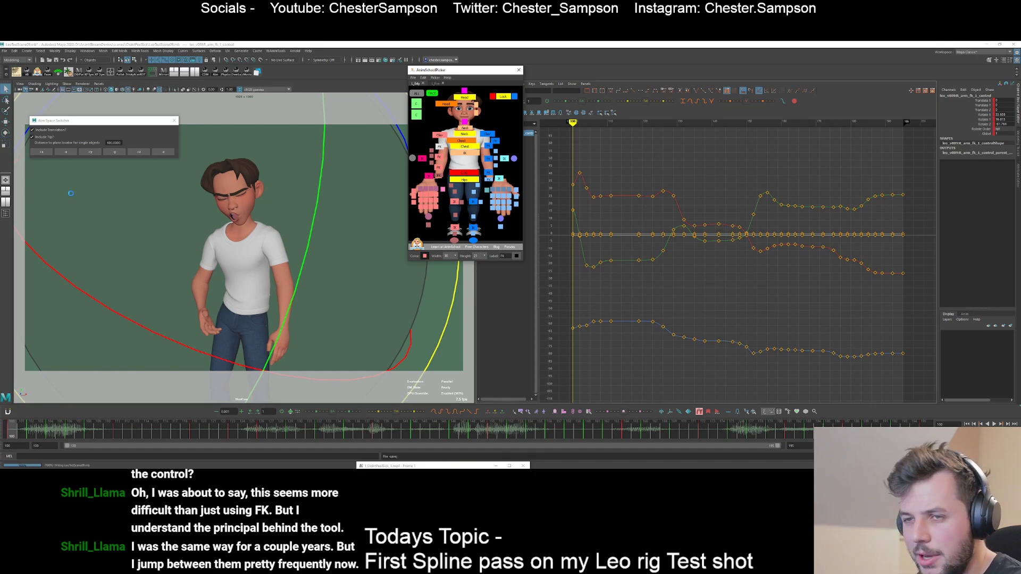
- Deselect the control, play back the whole shot and return to its first frame
key("alt+v")
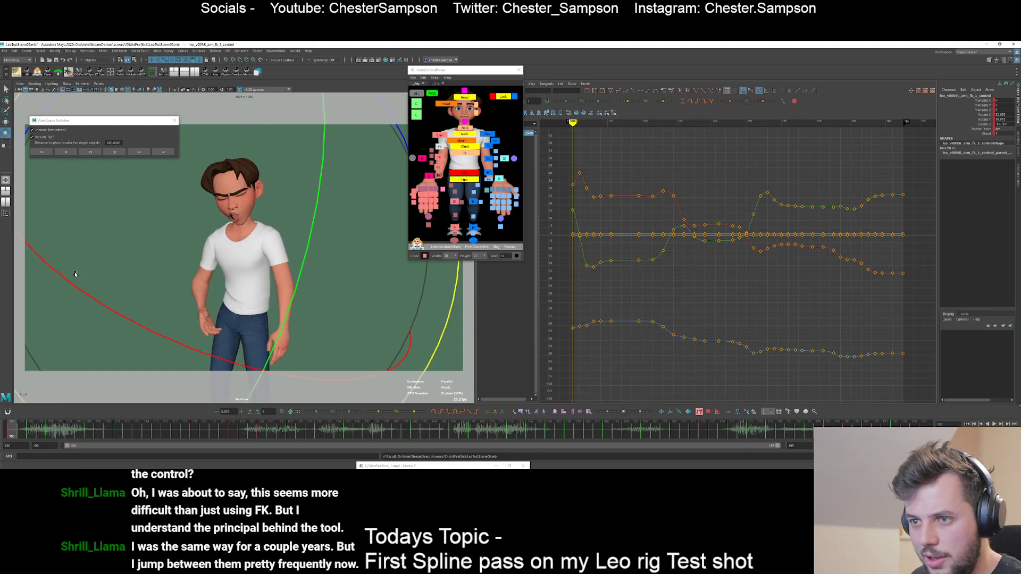
key("q")
left_click(448, 383)
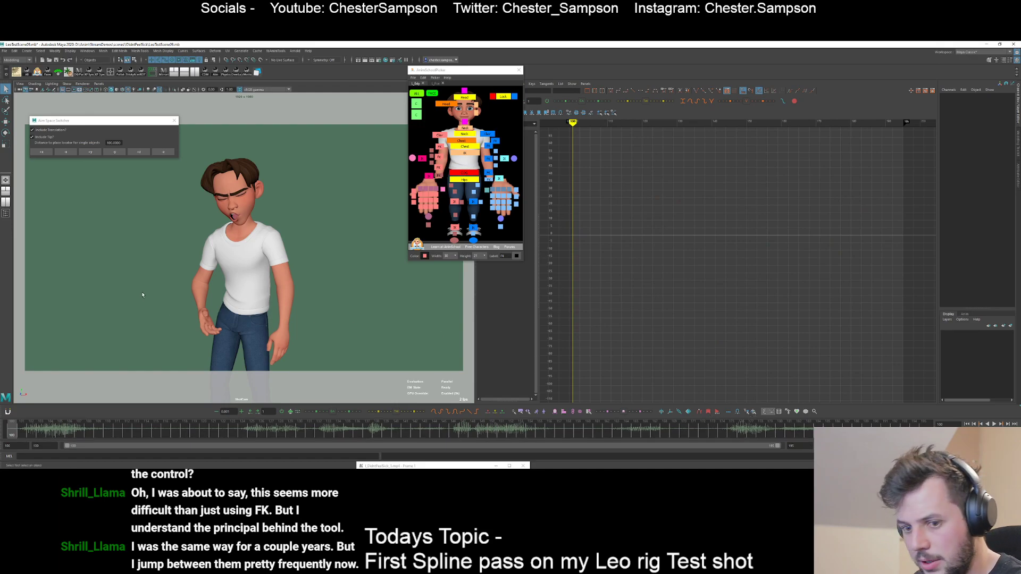
key("alt+v")
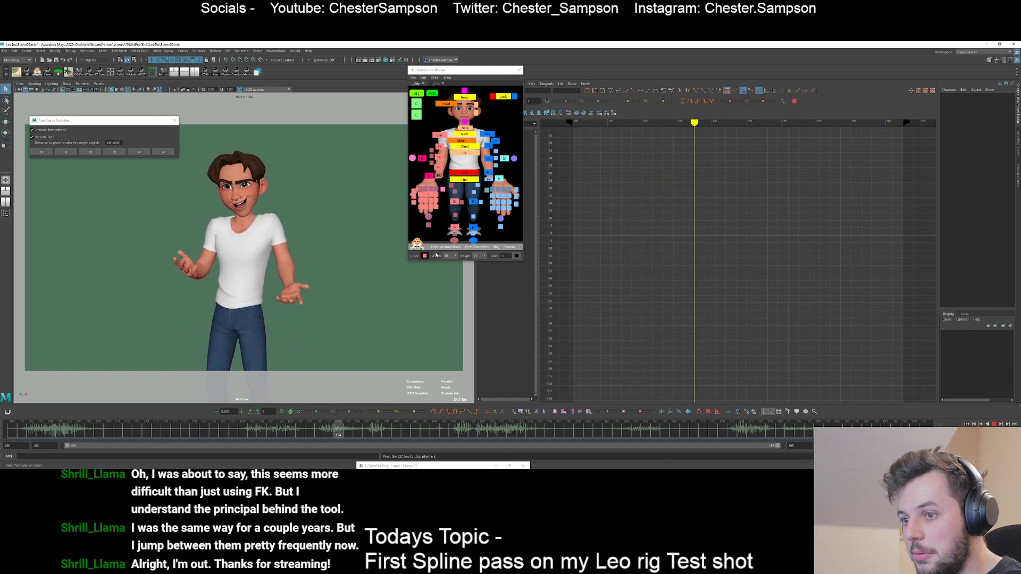
left_click(658, 437)
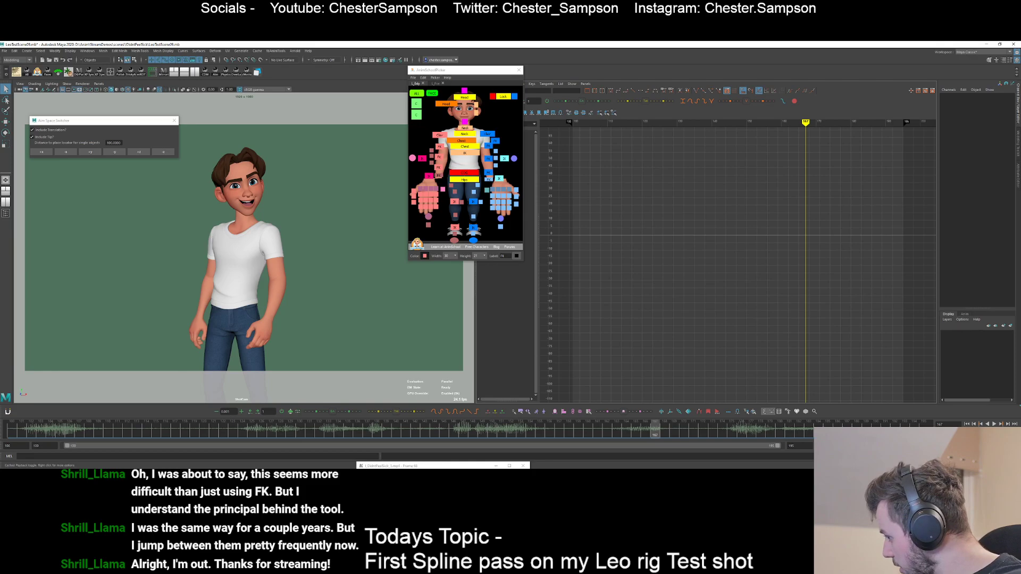
left_click(16, 434)
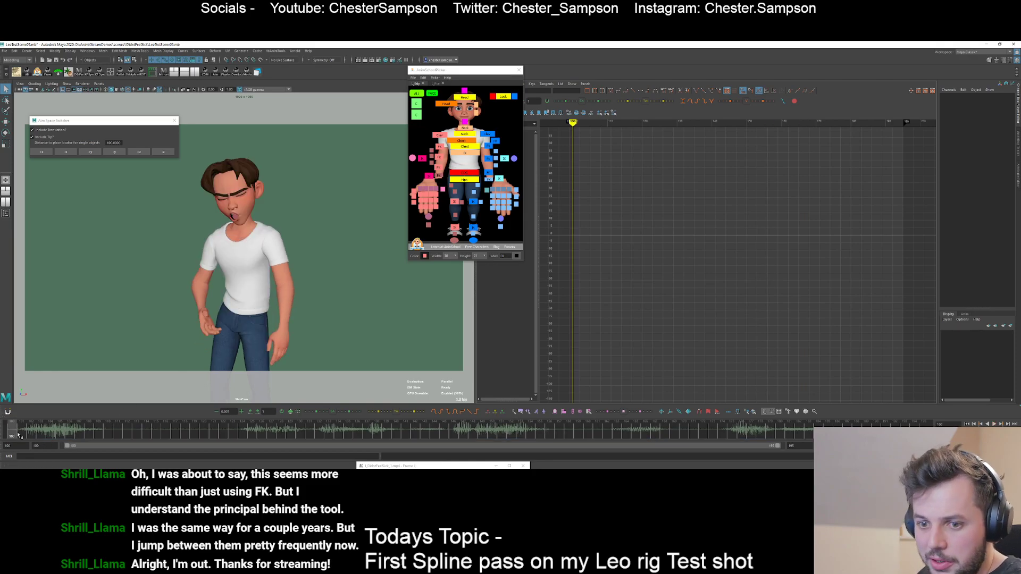
- Select the right upper-arm FK control and isolate its Rotate Z curve after viewing Rotate X and Rotate Y
left_click(439, 148)
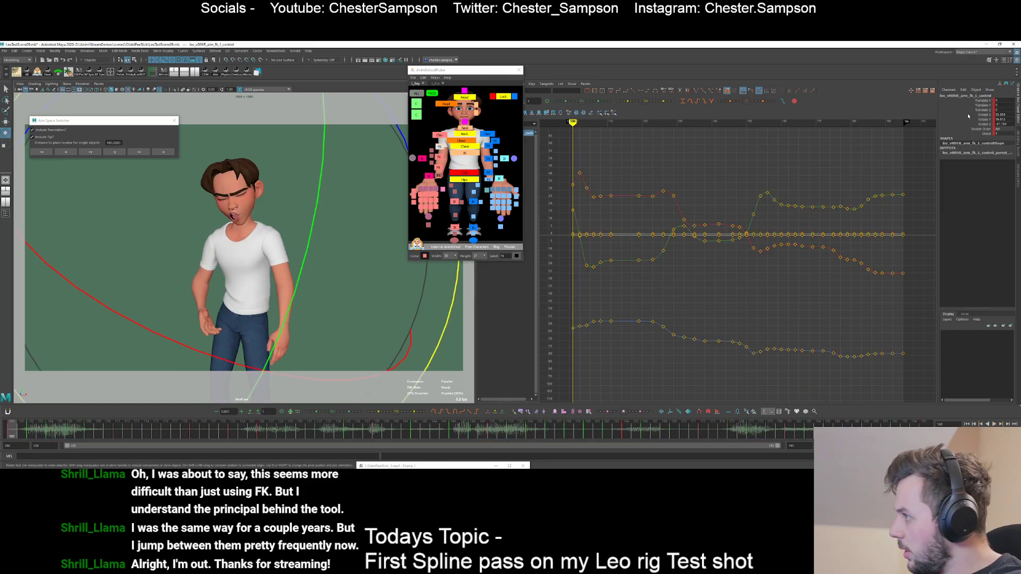
left_click(968, 115)
left_click_drag(563, 186, 575, 200)
key("e")
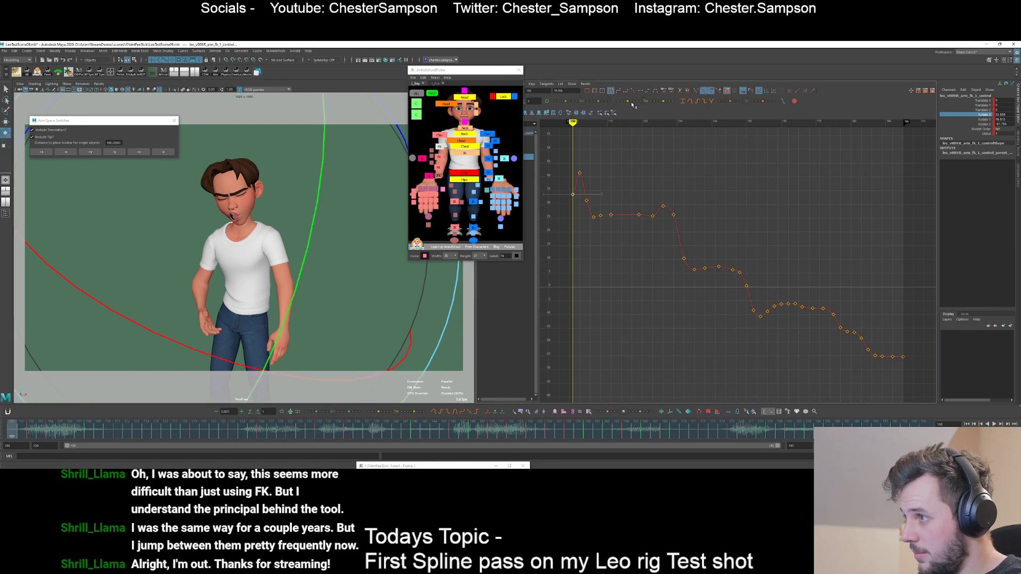
left_click(976, 120)
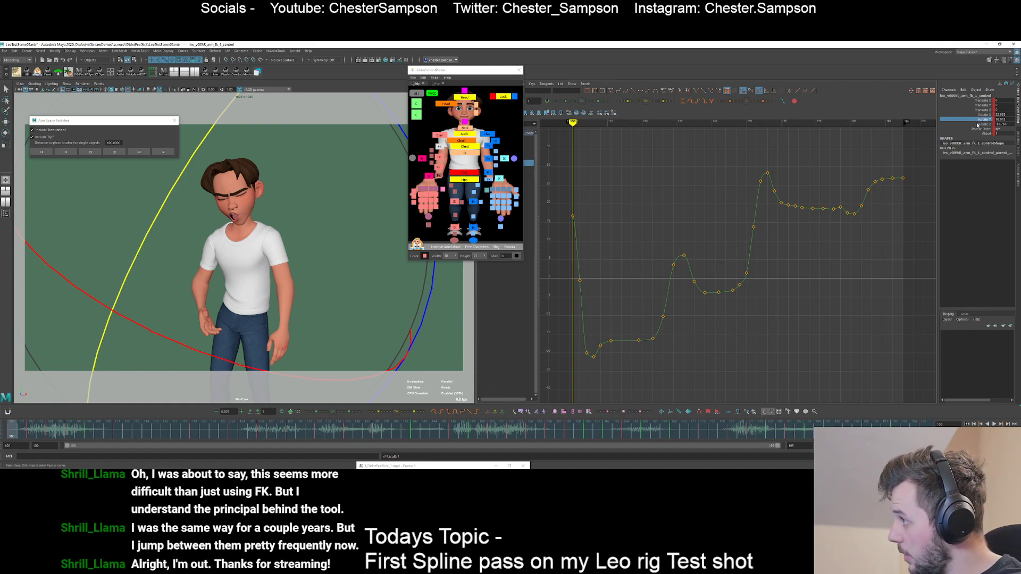
left_click(975, 124)
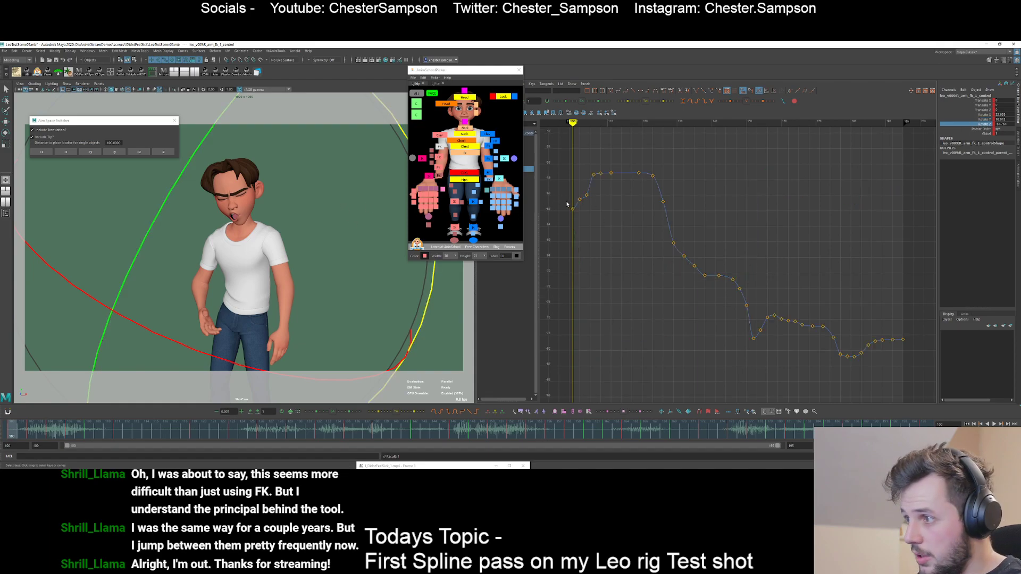
left_click(603, 233)
key("period")
middle_click_drag(585, 193, 608, 212, "alt")
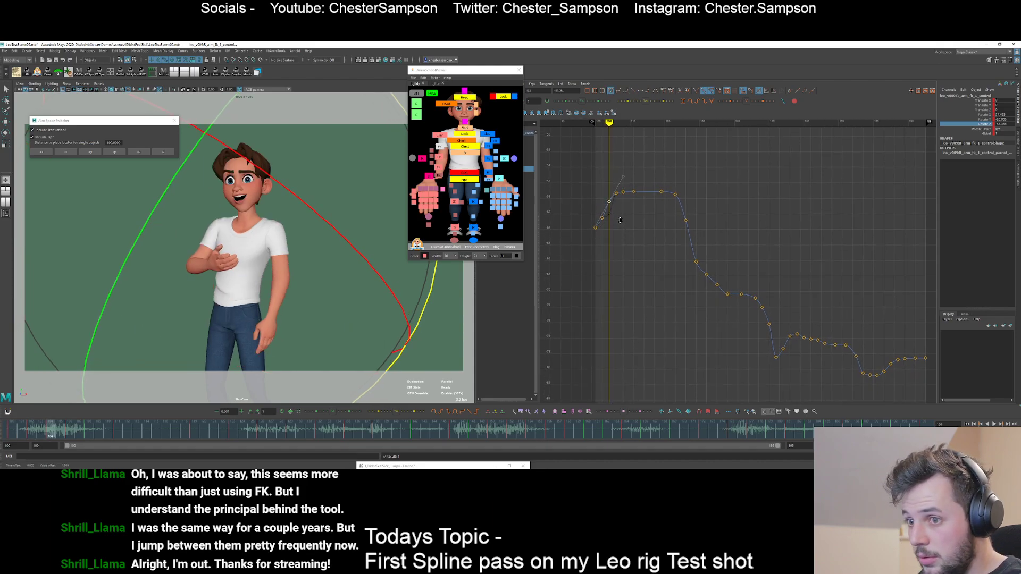
key("ctrl+z")
- Lower the second and third Rotate Z keys to about -64 to form a dip before the first rise
key("period")
key("period")
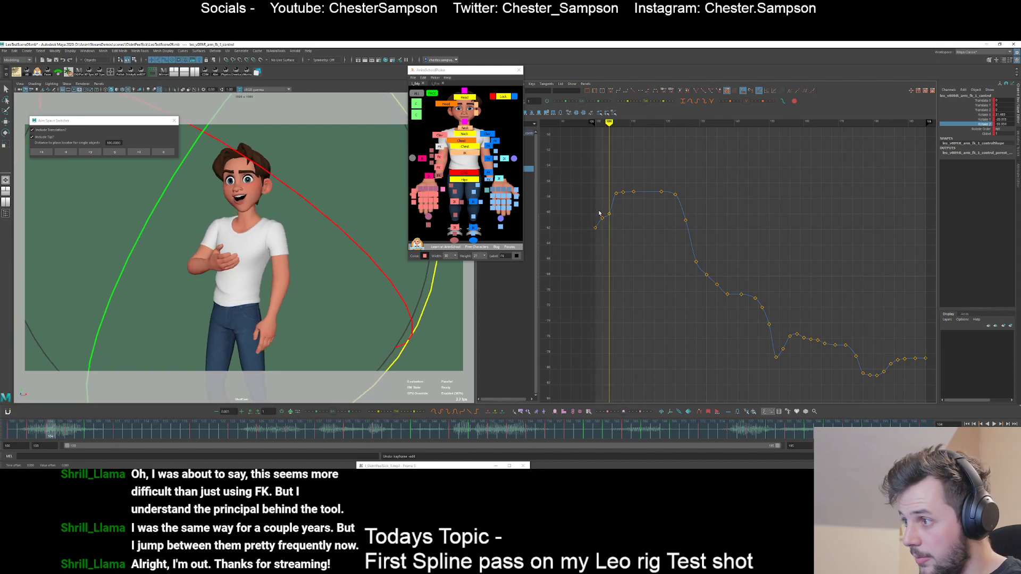
middle_click_drag(621, 219, 628, 246, "shift")
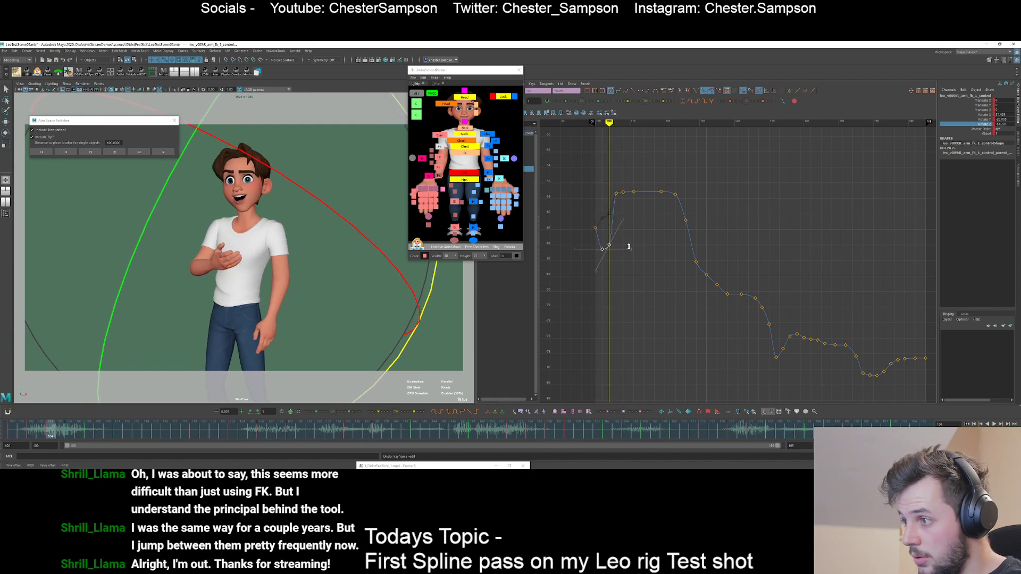
left_click(627, 245)
key("comma")
key("comma")
key("period")
key("period")
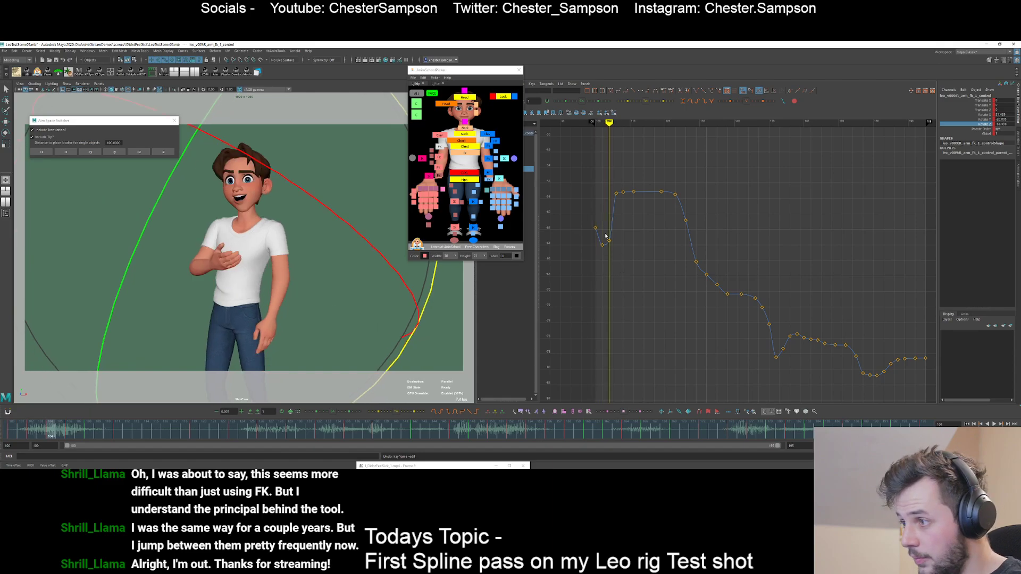
- Lower the first key of the Rotate Z plateau to about -59 and raise its middle keys to about -56 to round it
key("period")
key("period")
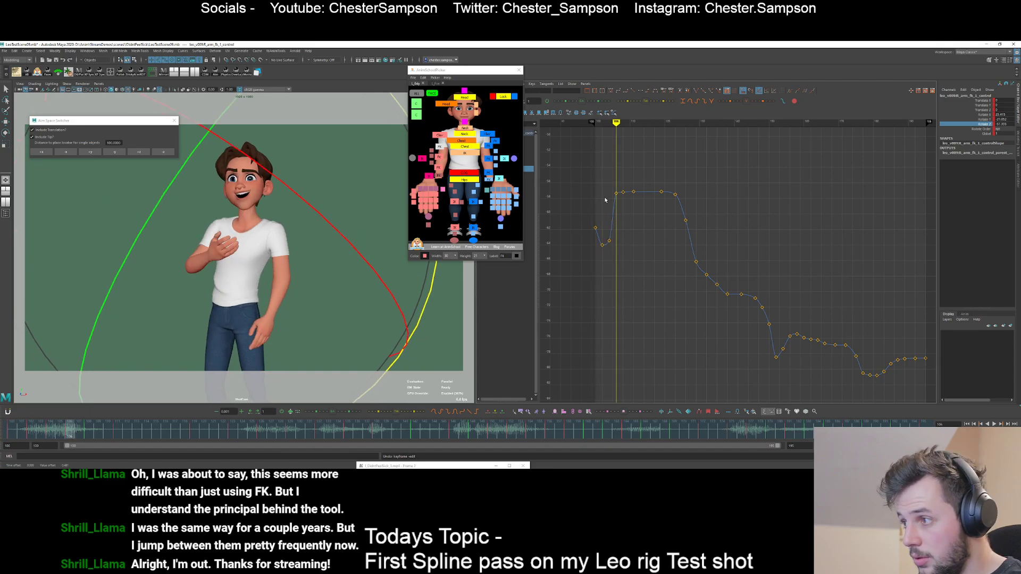
mouse_move(620, 203)
middle_mouse_down("shift")
mouse_move(620, 221)
mouse_move(621, 197)
middle_mouse_up("shift")
left_click(628, 186)
key("period")
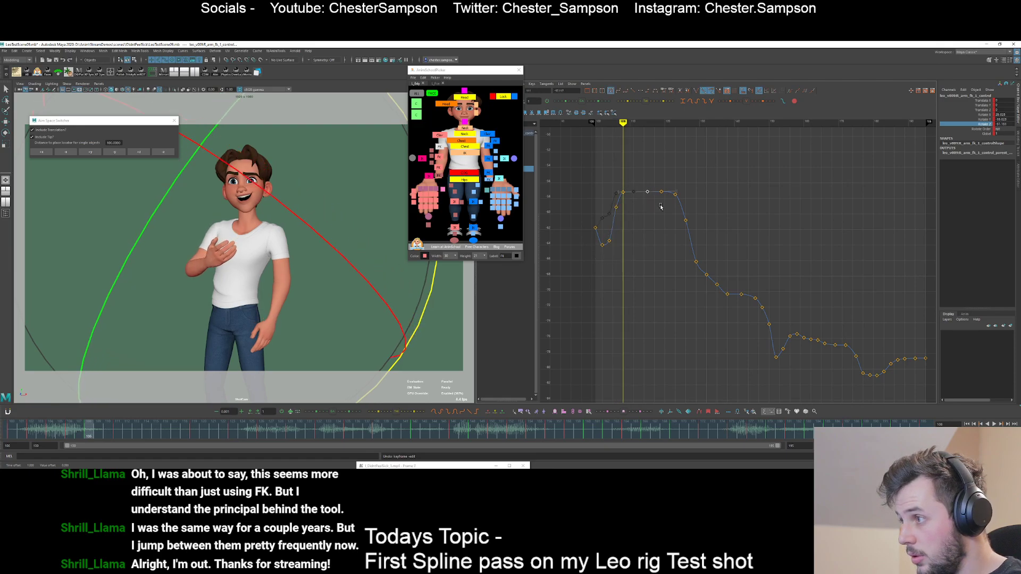
key("period")
key("period")
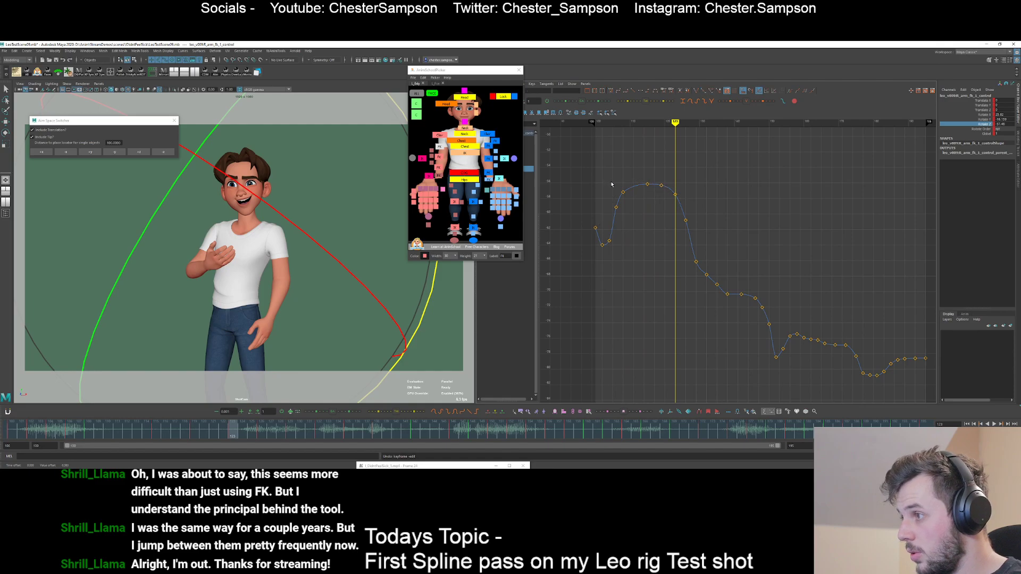
left_click(646, 203)
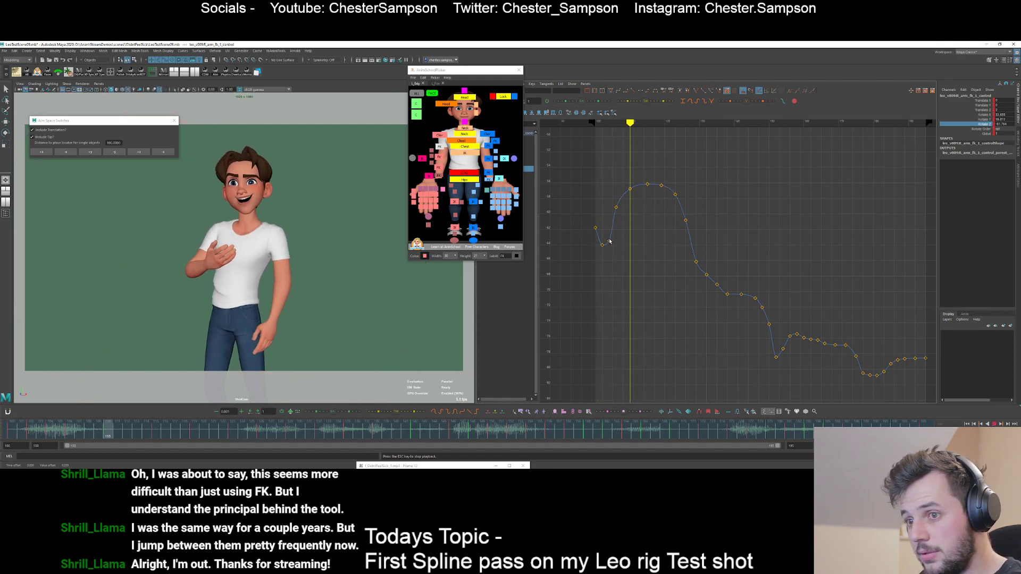
- Lower the two keys at the foot of the Rotate Z fall to about -69 and -70 to smooth the ease-out
key("alt+v")
key("period")
key("period")
key("period")
key("period")
key("period")
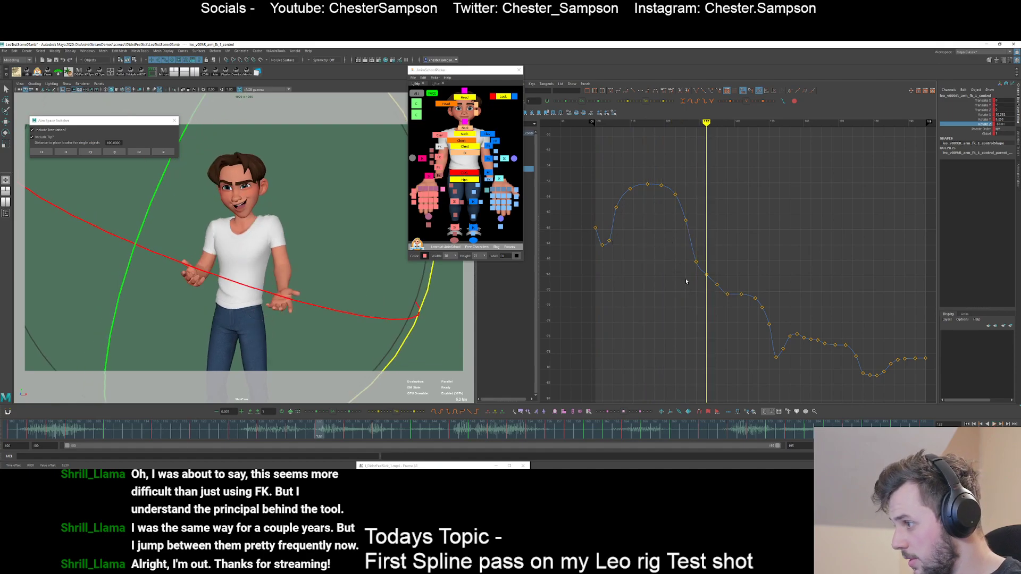
middle_click_drag(723, 265, 722, 272, "shift")
left_click(718, 280)
key("period")
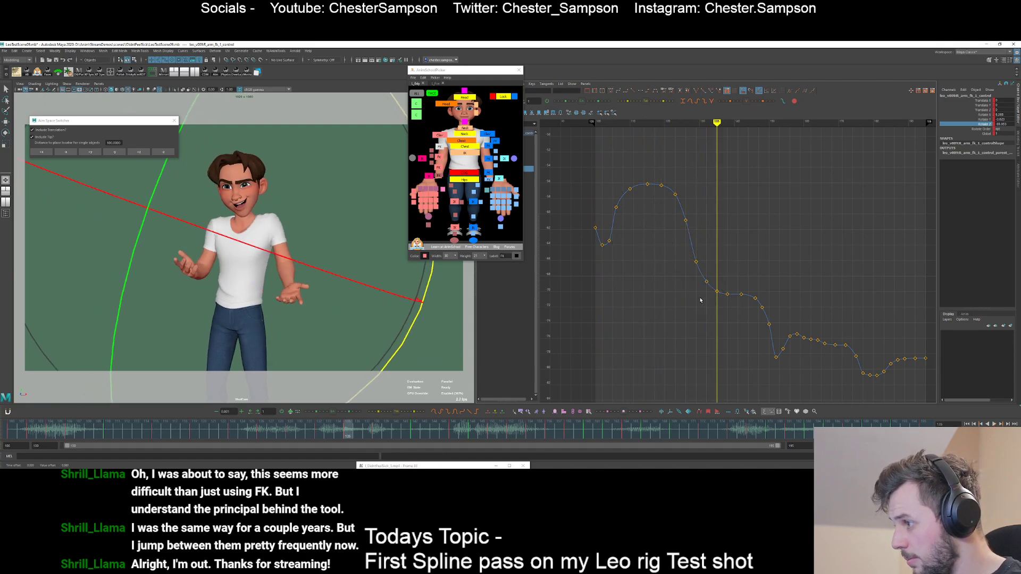
- Reshape the flat Rotate Z keys after the fall into a gentle downward slope that eases into the second drop
right_click_drag(705, 324, 734, 336, "alt+shift")
middle_click_drag(734, 336, 694, 286, "alt")
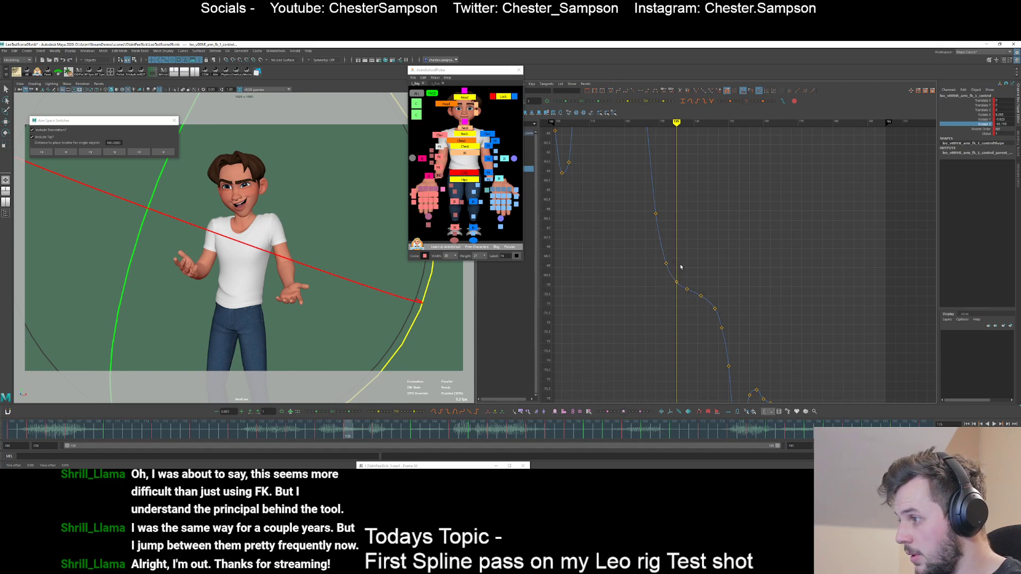
right_click_drag(676, 321, 693, 293, "alt")
key("period")
key("period")
key("period")
key("period")
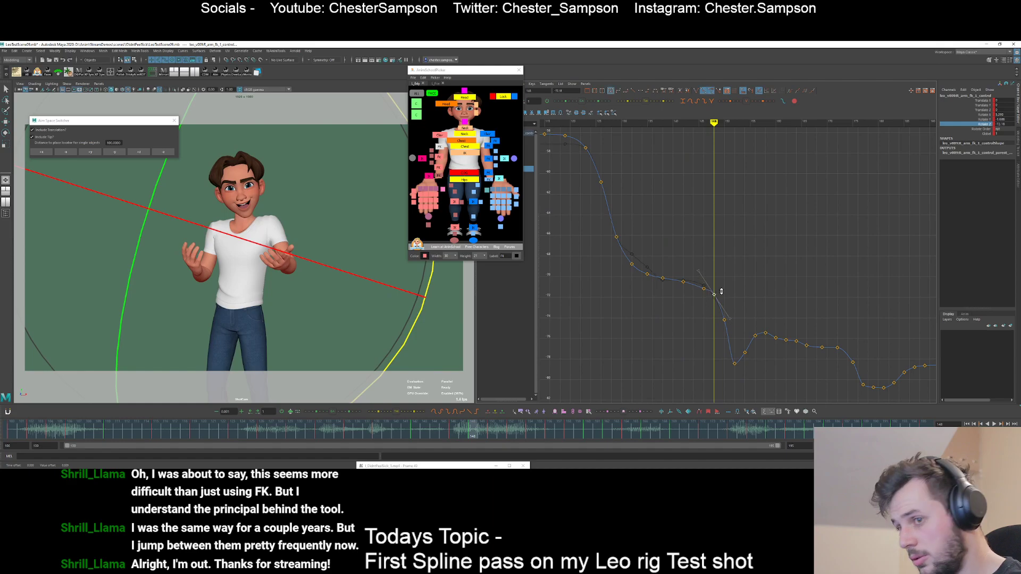
middle_click_drag(722, 294, 722, 293, "shift")
left_click(723, 296)
key("period")
key("period")
key("comma")
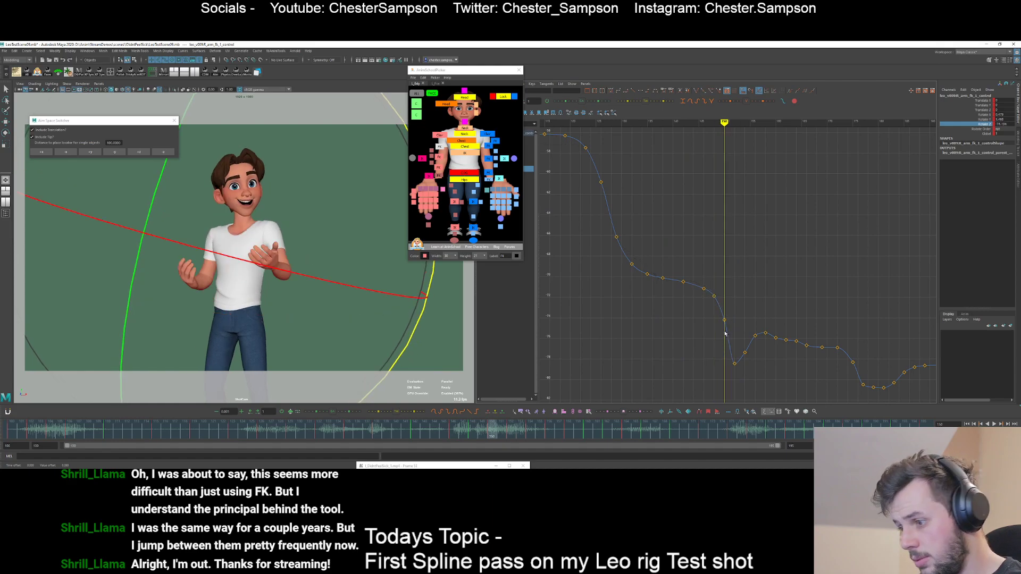
- Add a Rotate Z key on each side of the second drop's lowest key and lower the following one to about -79
key("alt+period")
left_click_drag(719, 360, 741, 350)
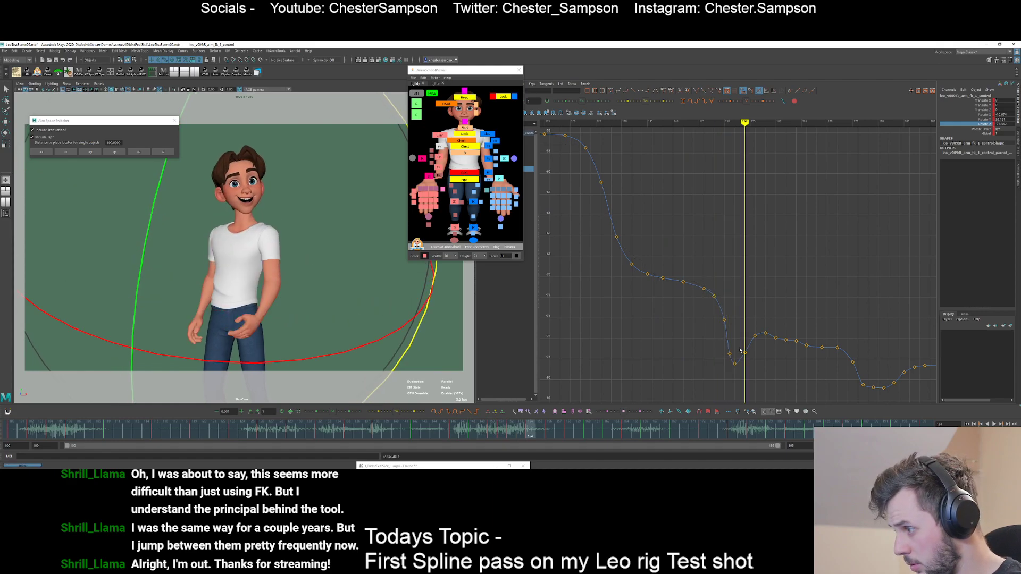
key("alt+comma")
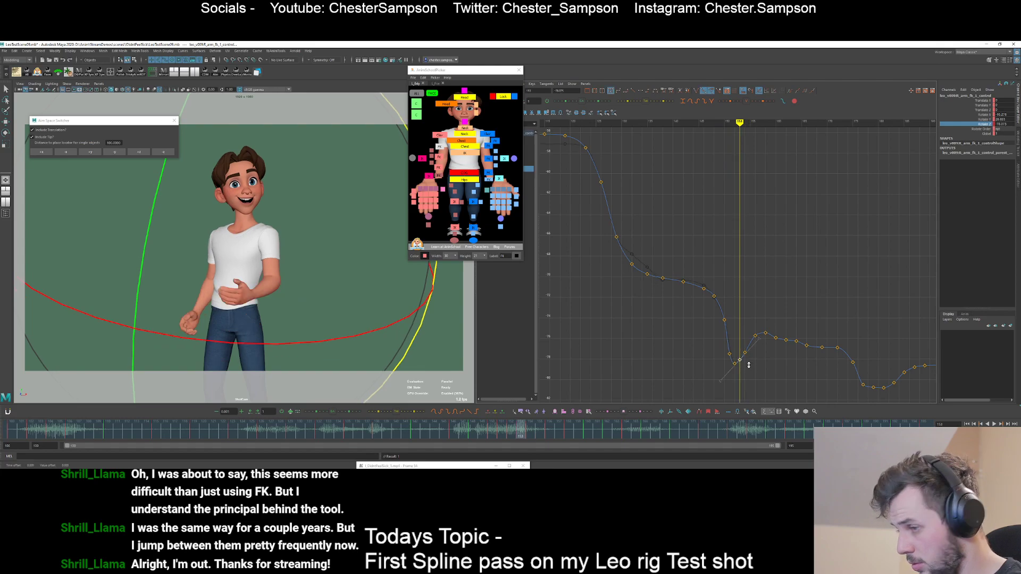
middle_click_drag(749, 364, 748, 370, "shift")
left_click(751, 370)
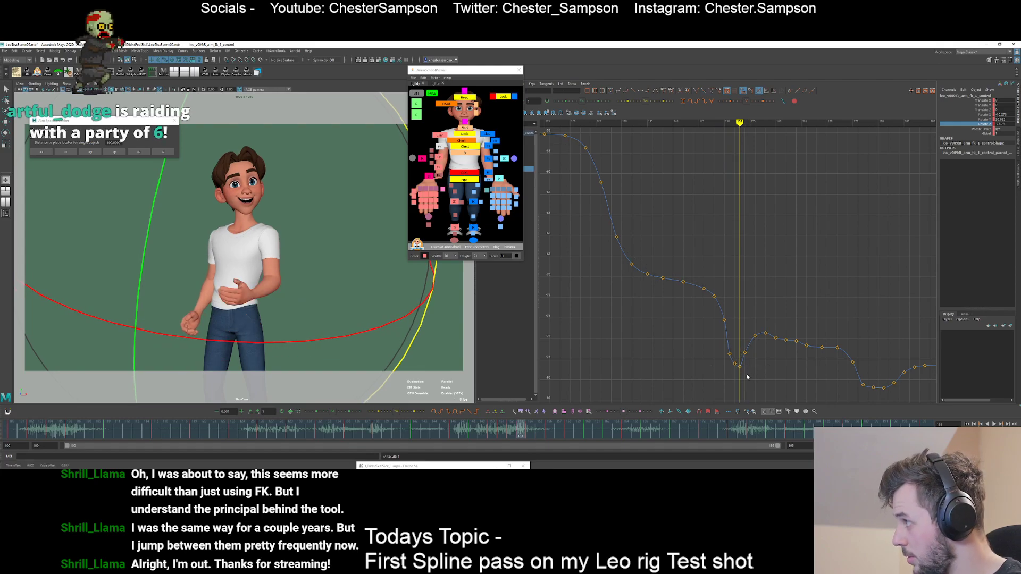
- Lower the Rotate Z key just after the second drop's lowest point to about -78 and add a key on the following rise
key("alt+comma")
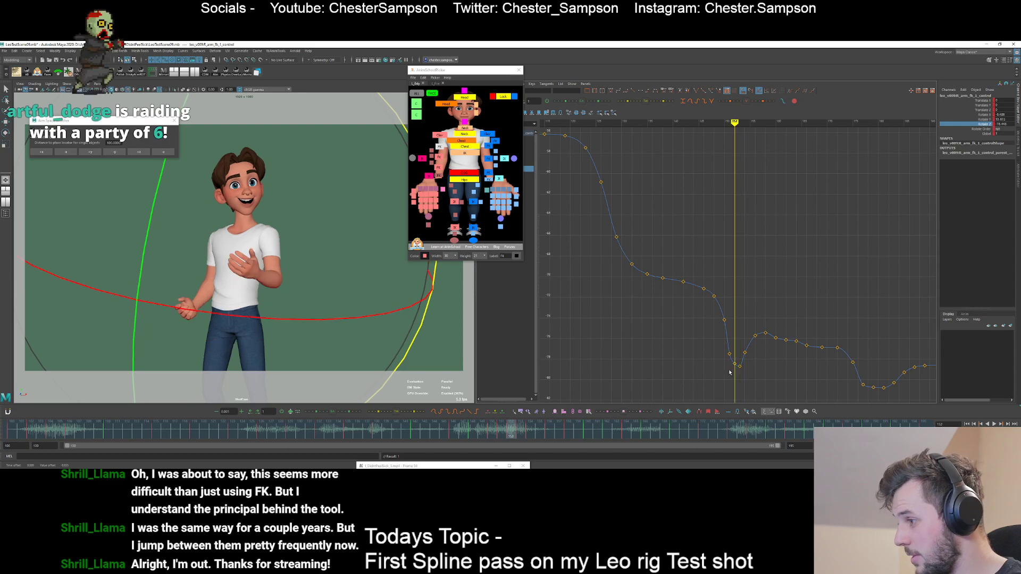
left_click_drag(730, 372, 737, 360)
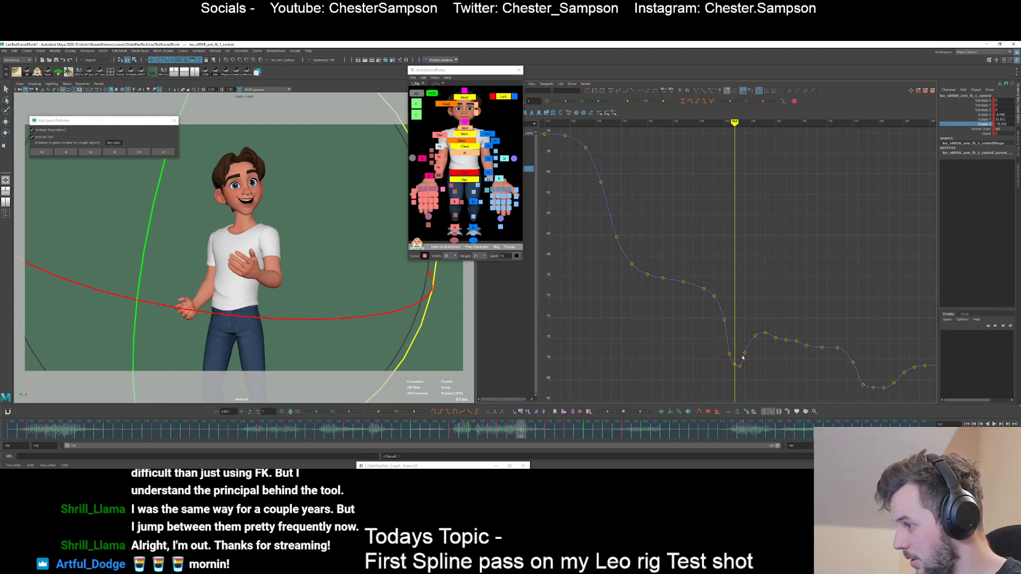
left_click(744, 353)
middle_click_drag(751, 365, 751, 359)
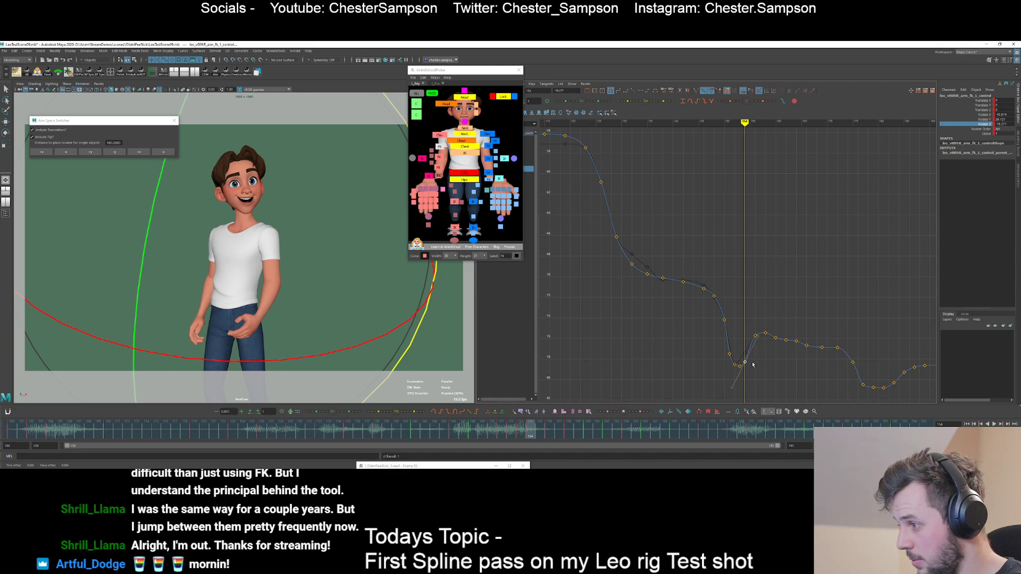
key("alt+period")
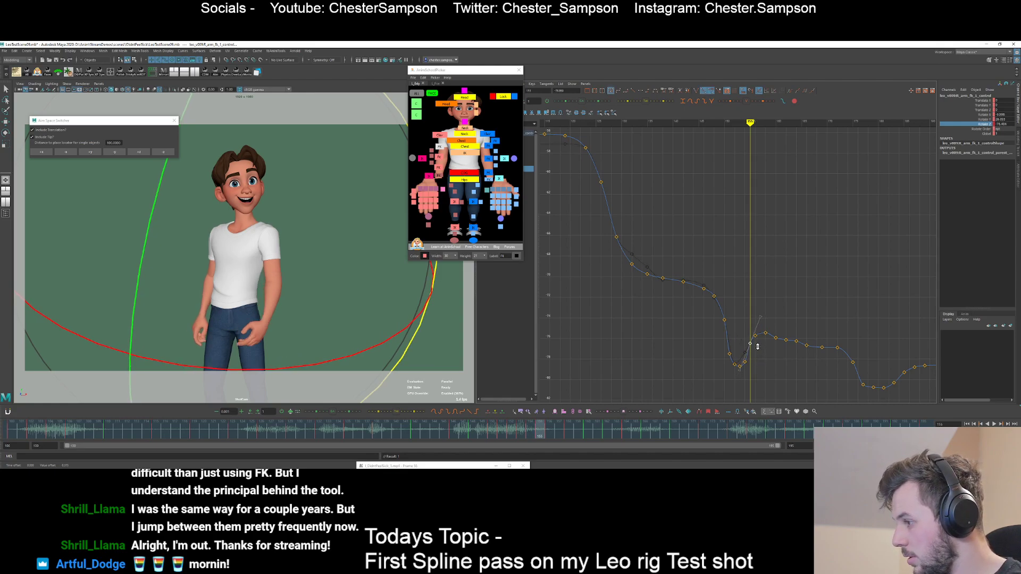
key("alt+period")
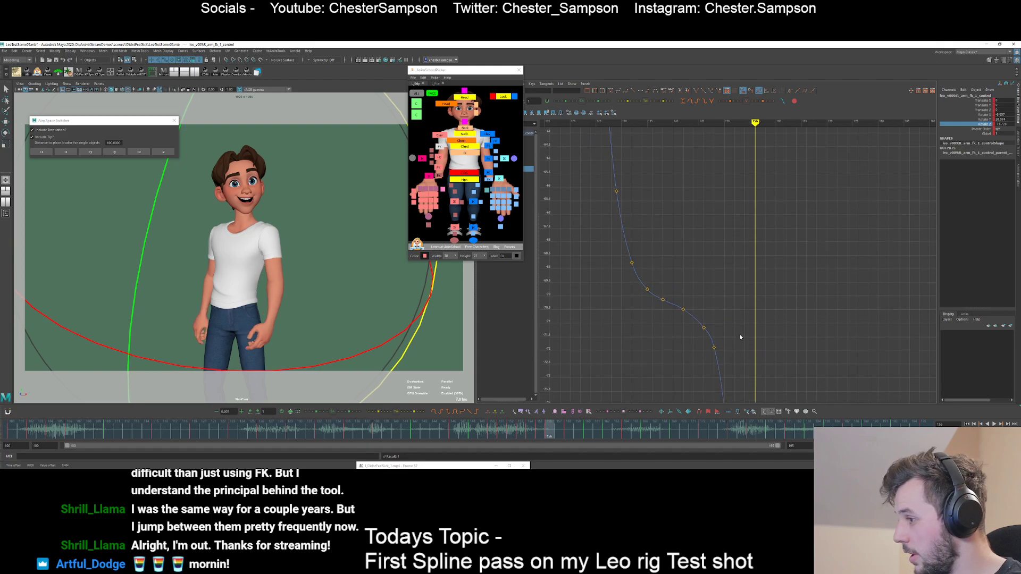
- Play back the shot to check the arm's motion with the reshaped Rotate Z drop
middle_click_drag(741, 337, 725, 232, "alt")
key("alt+v")
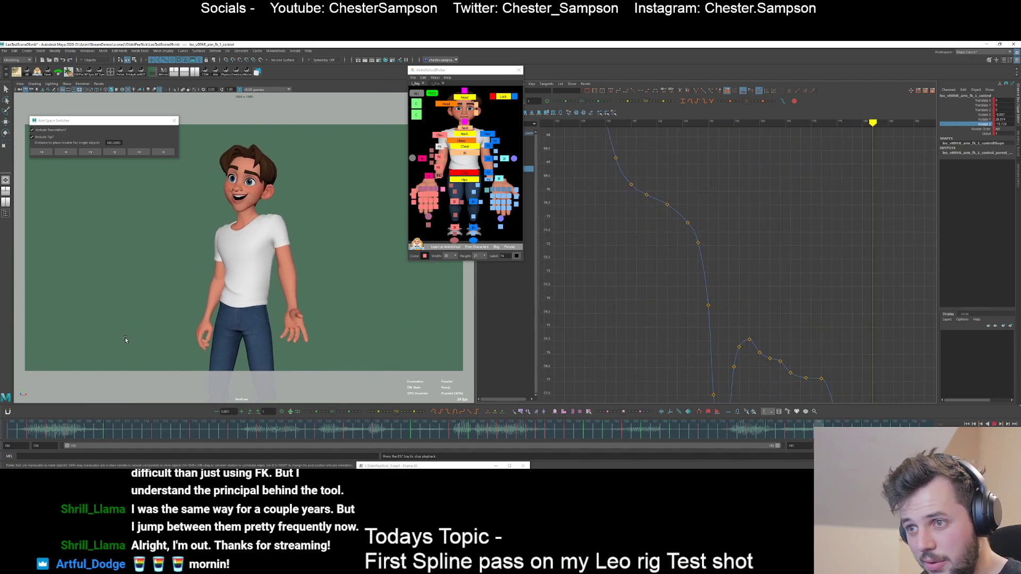
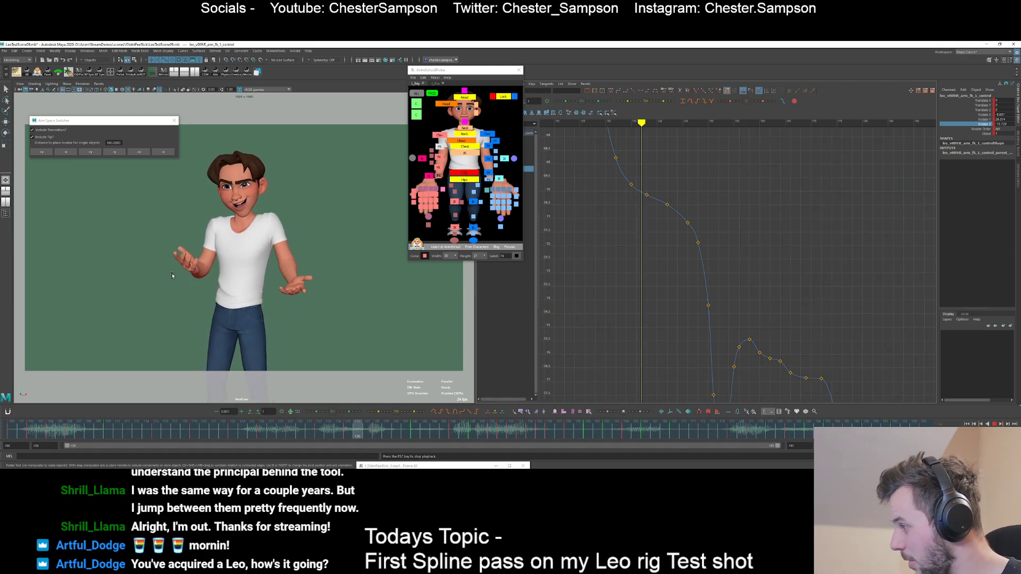
key("Escape")
- Raise the first Rotate Z key after the rebound peak slightly to round the top
key("comma")
key("comma")
key("comma")
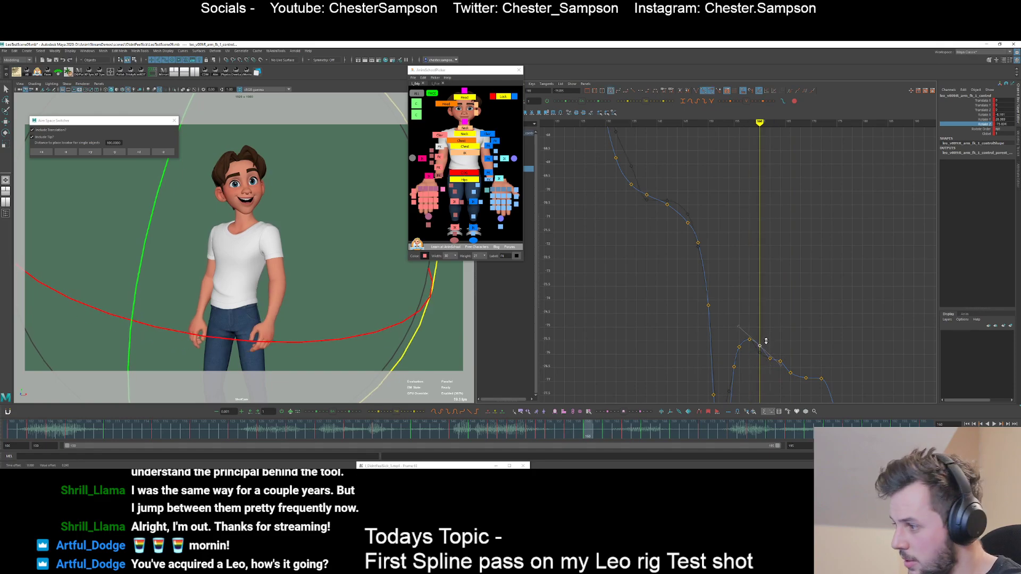
mouse_move(740, 323)
right_mouse_down("alt")
mouse_move(699, 319)
mouse_move(722, 339)
mouse_move(722, 324)
right_mouse_up("alt")
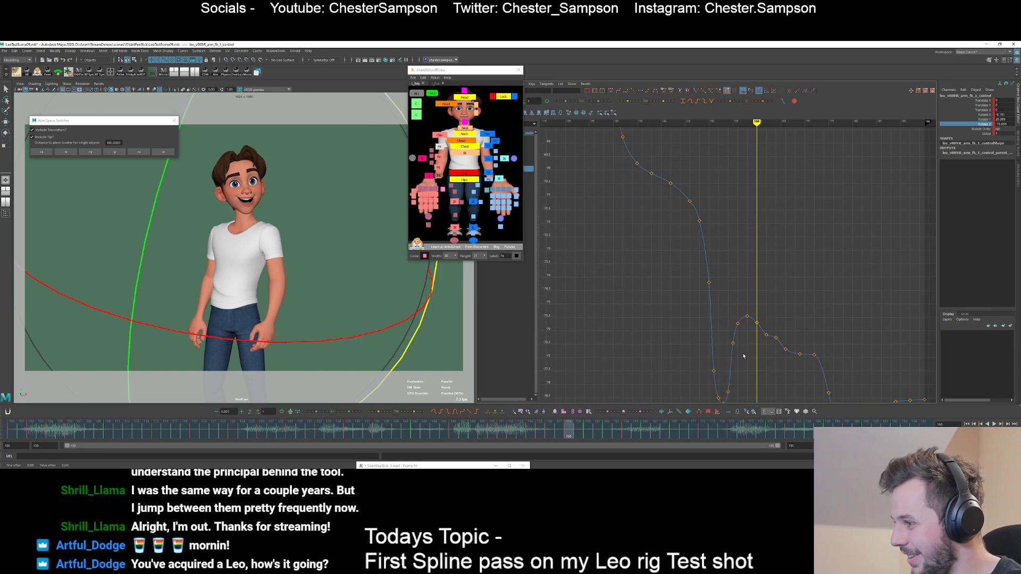
key("comma")
- Lower the Rotate Z keys after the rebound, including the last one before the final drop, into a continuous descent
key("period")
key("period")
key("period")
key("period")
left_click_drag(771, 347, 780, 327)
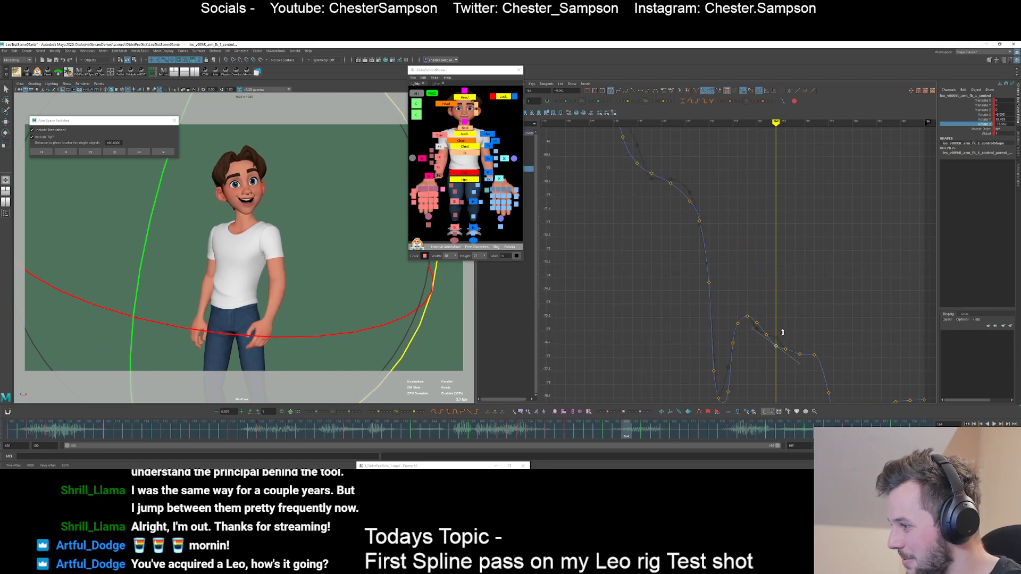
middle_click_drag(783, 332, 782, 330, "shift")
left_click(796, 348)
key("period")
key("period")
key("period")
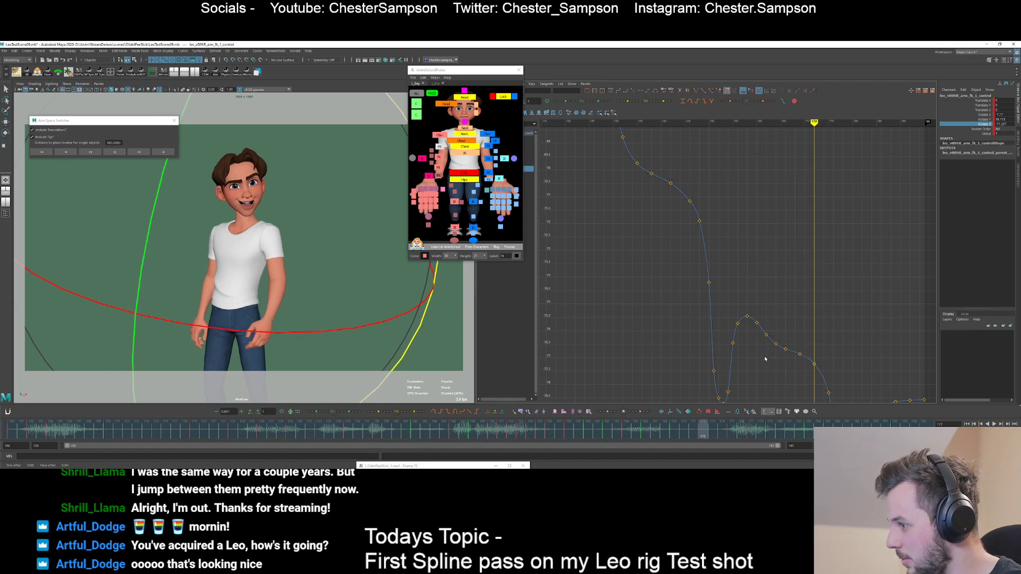
- Examine the arm's motion frame by frame around the second Rotate Z drop and its rebound
mouse_move(717, 330)
right_mouse_down("alt")
mouse_move(691, 298)
mouse_move(709, 300)
right_mouse_up("alt")
middle_click_drag(709, 299, 697, 256, "alt")
key("comma")
key("comma")
key("comma")
key("comma")
left_click(755, 290)
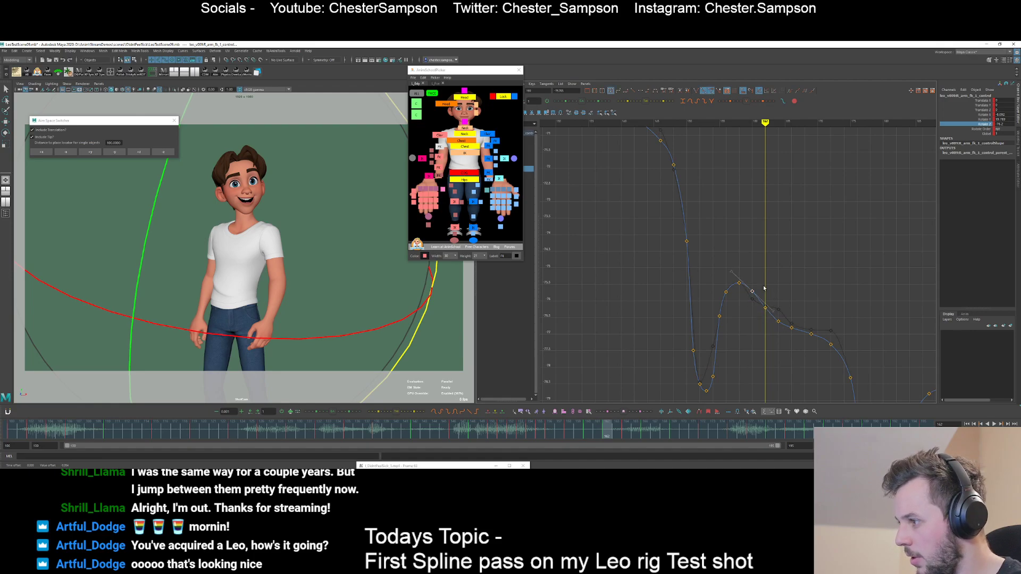
key("comma")
key("comma")
key("comma")
key("comma")
key("comma")
key("comma")
key("period")
key("period")
key("period")
key("period")
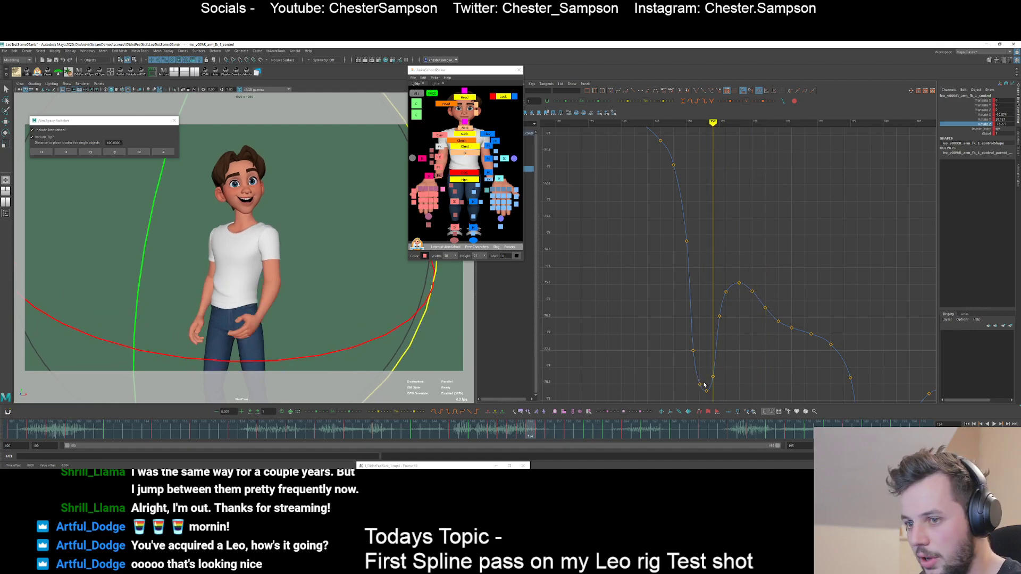
left_click_drag(706, 384, 711, 345)
- Step back before the second drop and play the shot to review the arm's movement
key("comma")
key("comma")
key("comma")
key("comma")
key("comma")
key("alt+v")
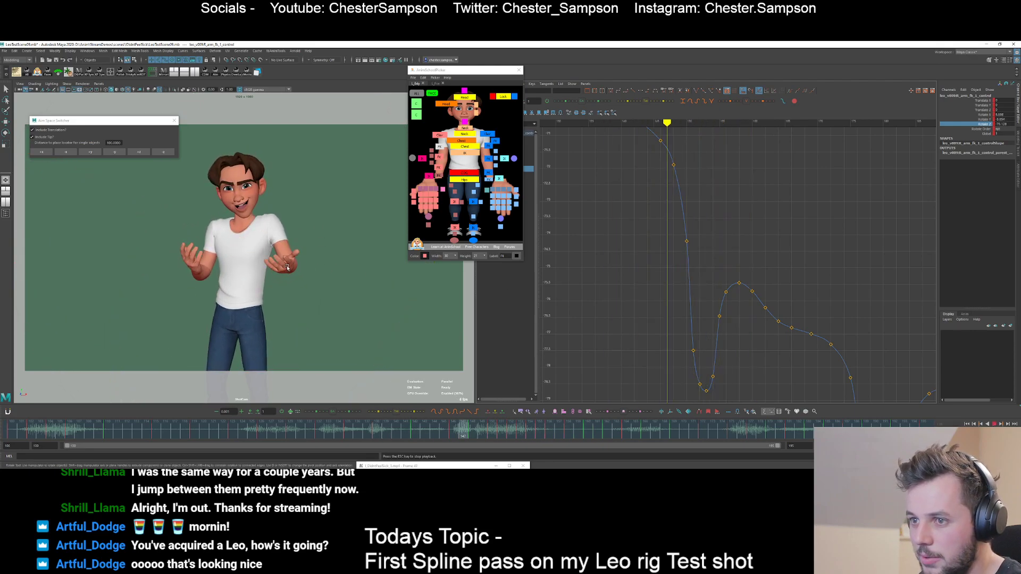
key("alt+v")
- Raise the keys in the final Rotate Z valley, the first to about -80, to round the bottom of the drop
right_click_drag(829, 340, 779, 326, "alt")
middle_click_drag(779, 326, 768, 314, "alt")
key("period")
key("period")
key("period")
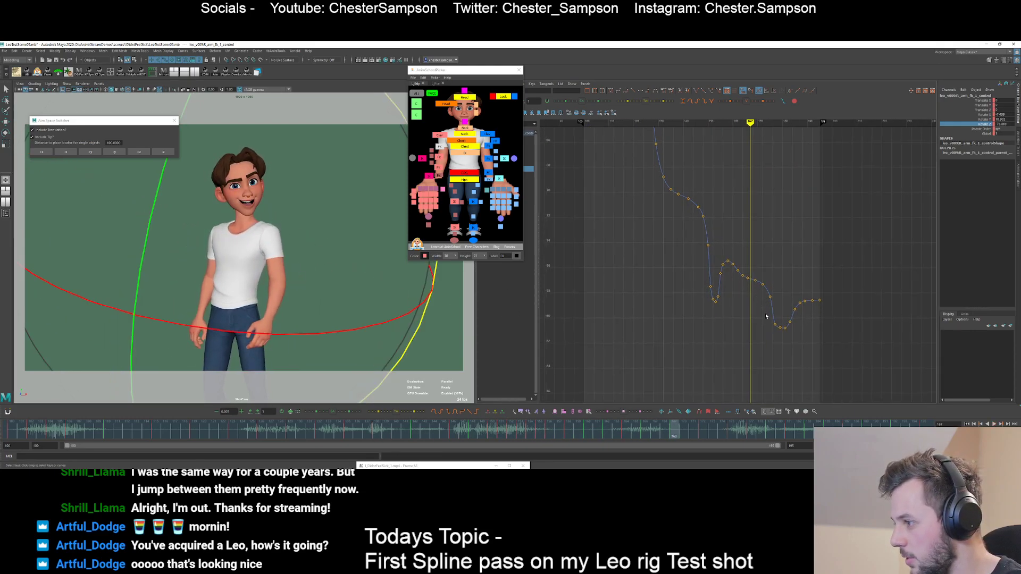
scroll(761, 312, "up", 5)
key(".")
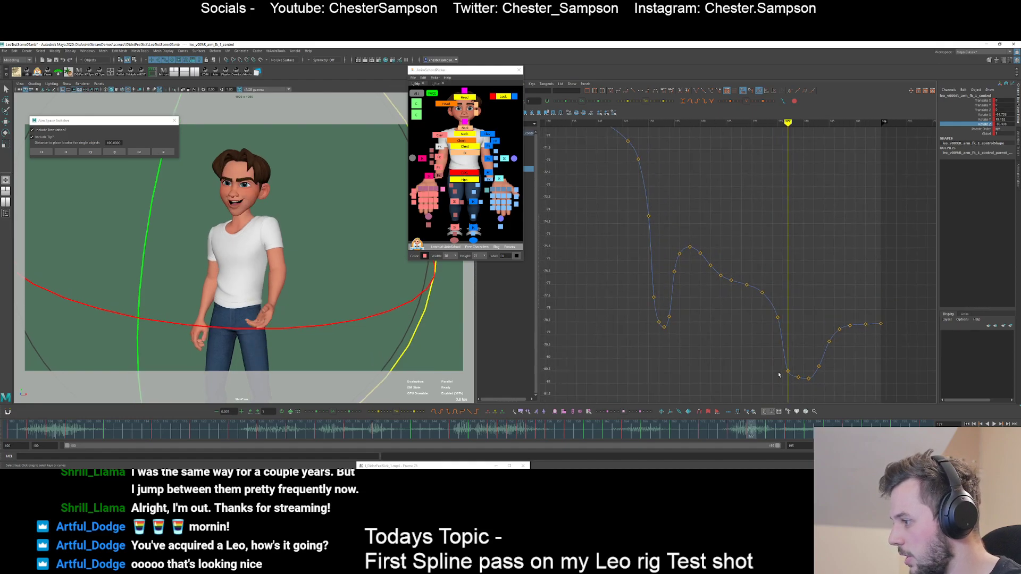
middle_click_drag(796, 349, 796, 345, "shift")
key("period")
key("period")
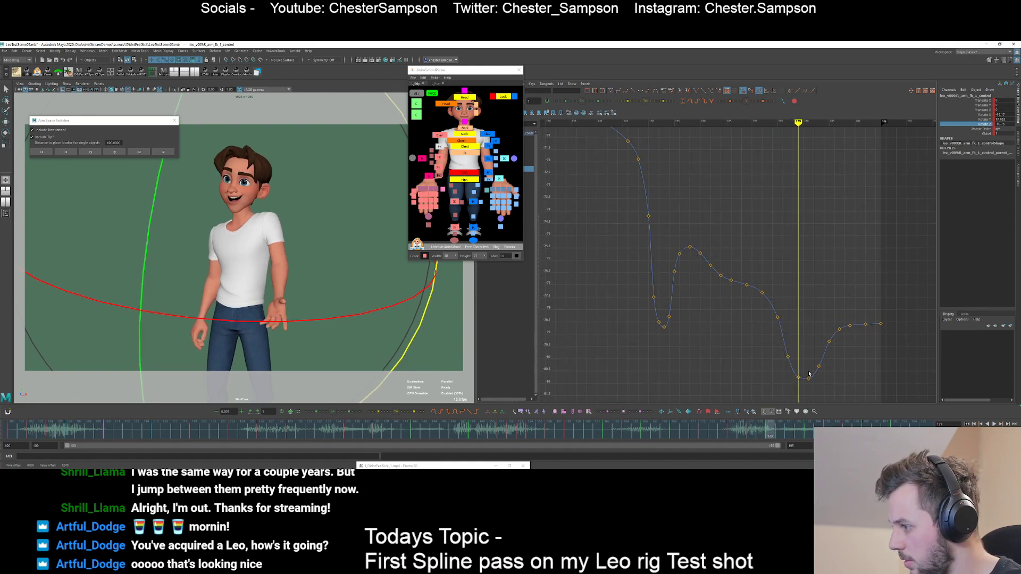
middle_click_drag(821, 381, 821, 382, "shift")
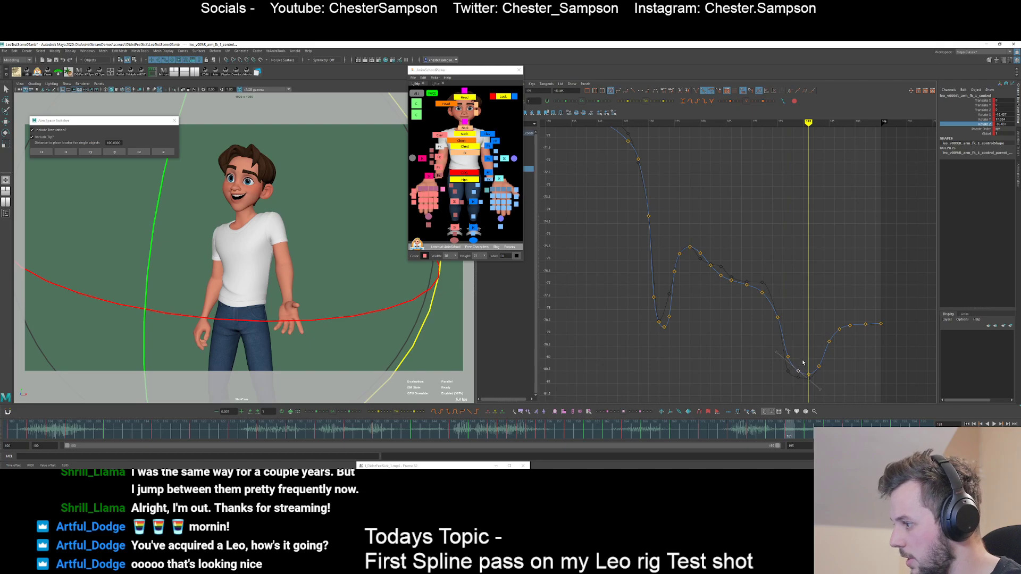
left_click(805, 362)
- Reshape the Rotate Z keys after the final valley so the rise eases gradually into the last key
key("period")
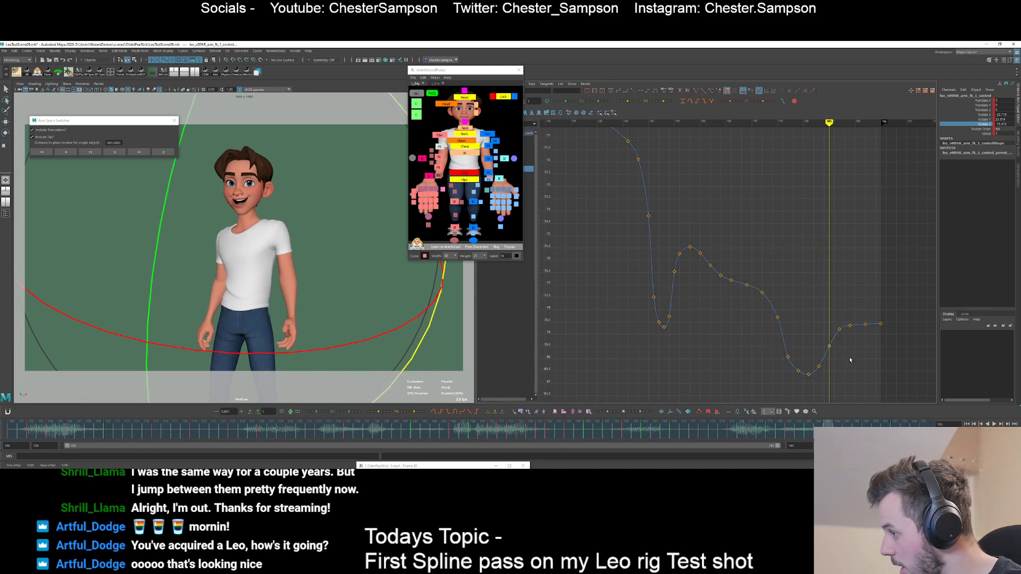
right_click_drag(850, 358, 843, 355, "alt+shift")
middle_click_drag(836, 362, 814, 312, "alt")
middle_click_drag(827, 381, 834, 383)
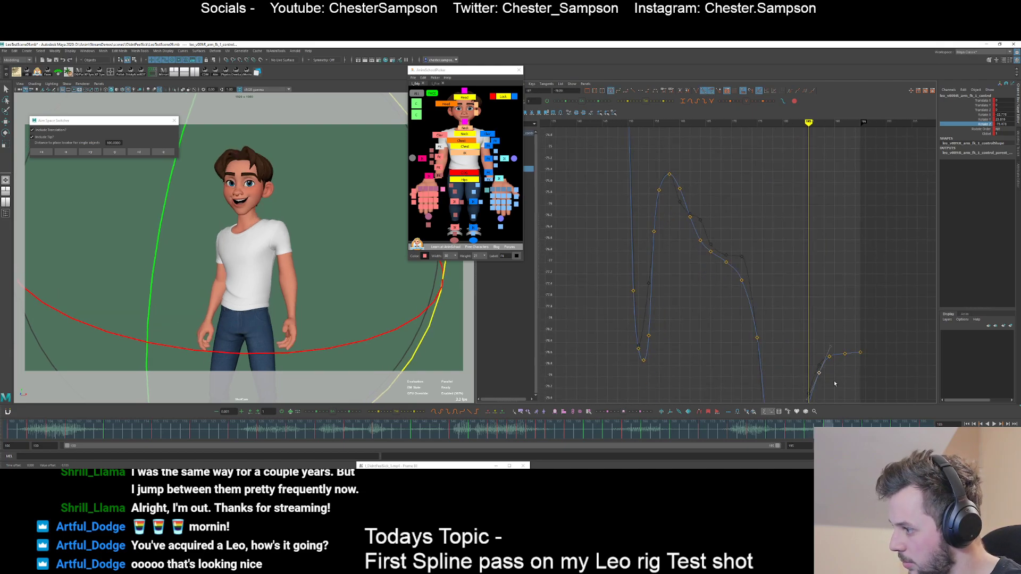
left_click_drag(835, 368, 836, 369)
middle_click_drag(836, 367, 836, 371)
left_click_drag(837, 344, 879, 385)
middle_click_drag(872, 365, 872, 364)
left_click_drag(850, 345, 850, 345)
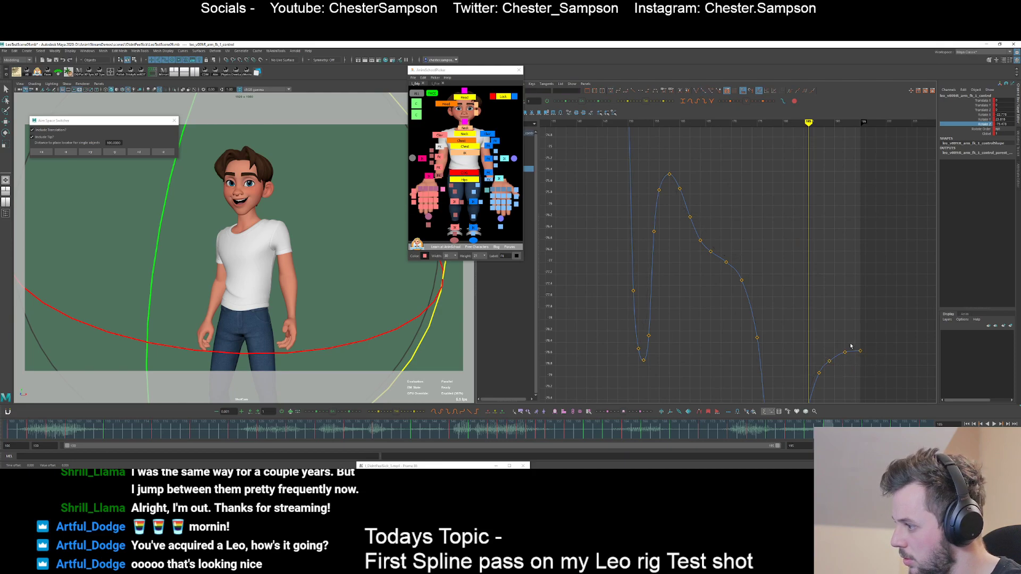
left_click(847, 366)
right_click_drag(831, 344, 816, 319, "alt")
middle_click_drag(819, 315, 821, 289, "alt")
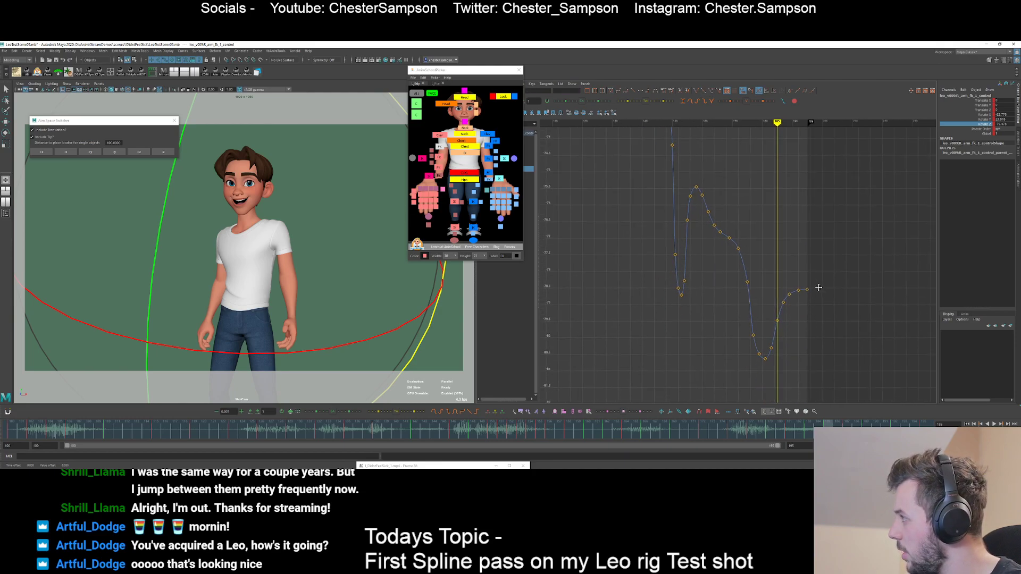
right_click_drag(821, 290, 778, 286, "alt+shift")
left_click(790, 310)
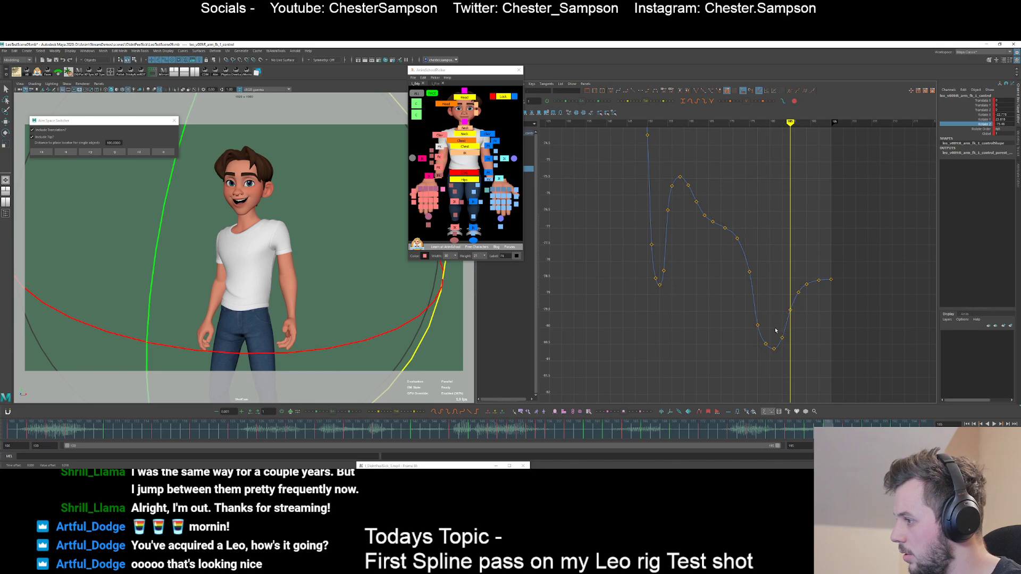
- Frame the whole Rotate Z curve and play back the shot to review it
key("f")
key("alt+v")
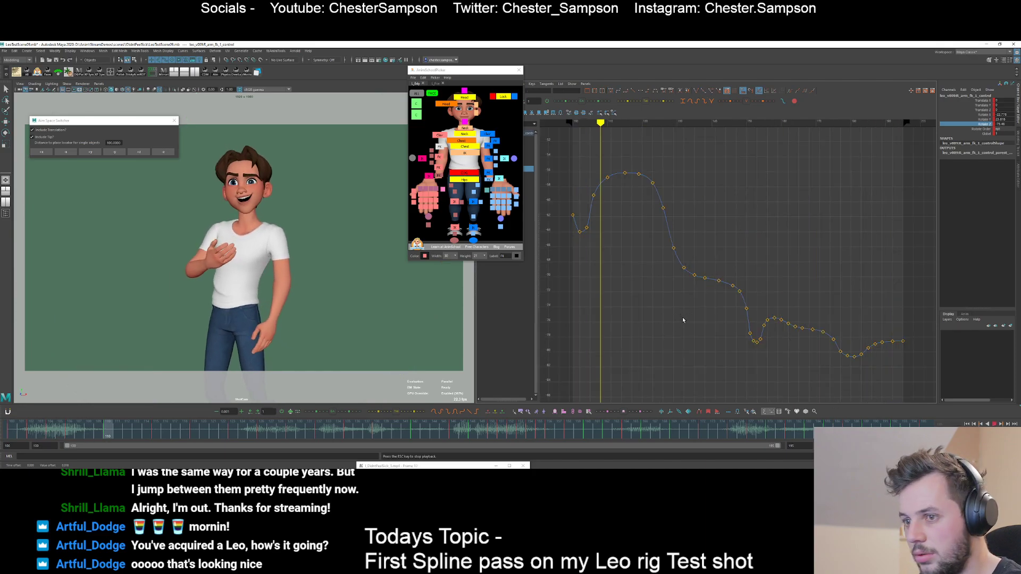
key("Escape")
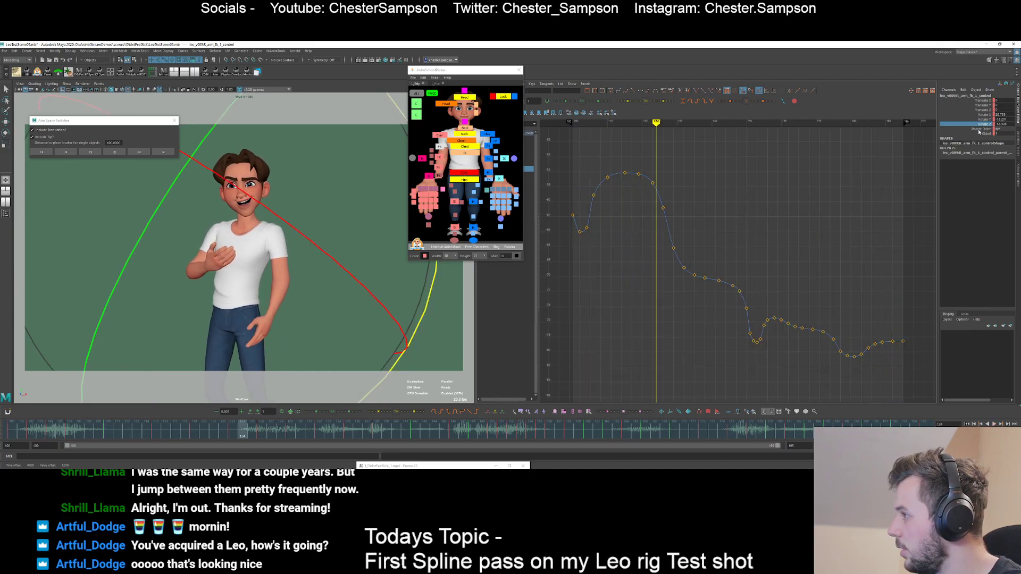
- Show the arm control's Rotate Y curve and change the tangent type of its first key
left_click(982, 120)
key("comma")
key("comma")
key("comma")
key("comma")
key("comma")
key("comma")
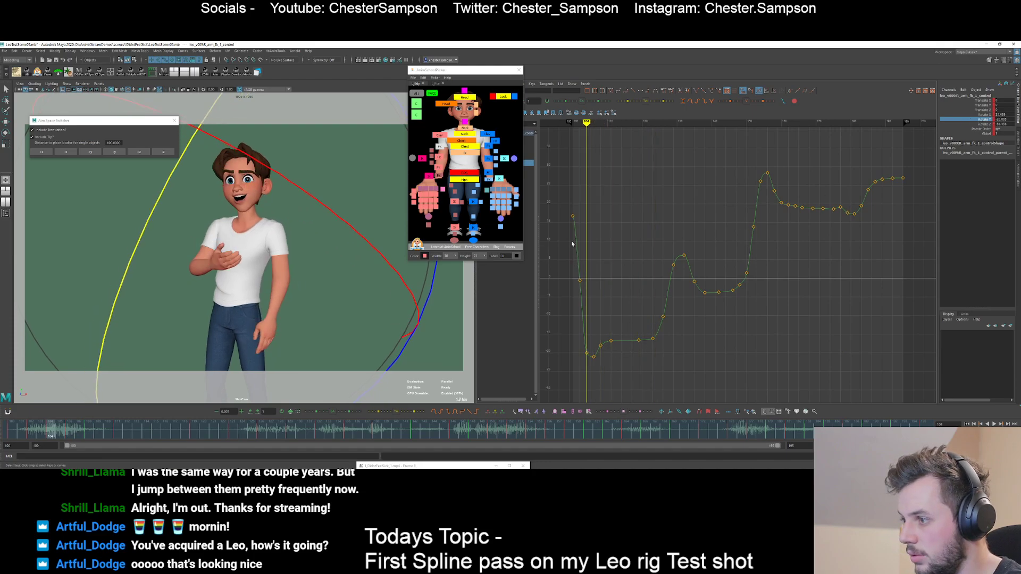
key("comma")
left_click_drag(566, 235, 581, 201)
key("comma")
left_click(633, 91)
key("period")
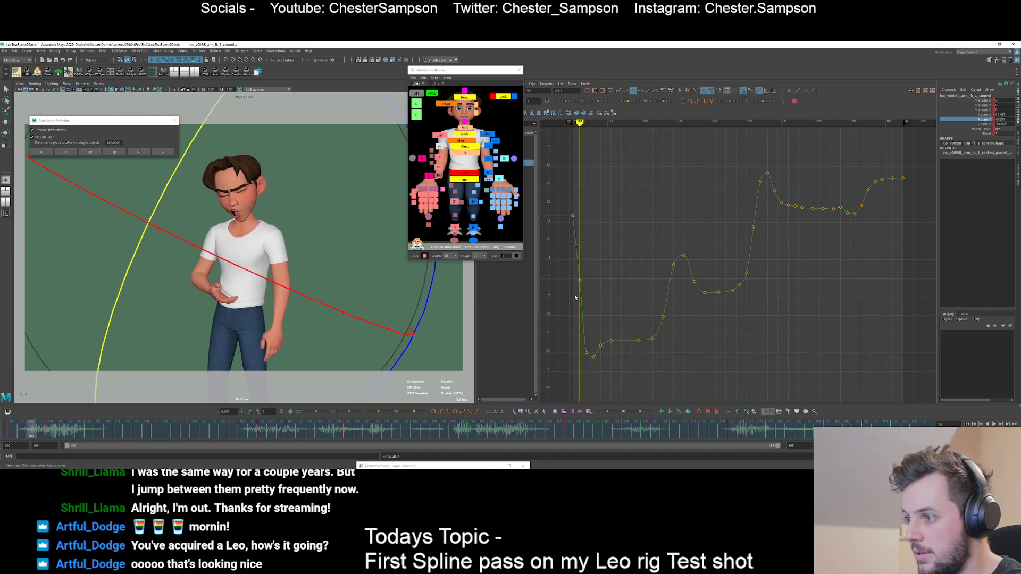
- Lower the second Rotate Y key to about -13 so the opening fall slows before its lowest point
left_click_drag(575, 298, 592, 261)
middle_click_drag(598, 252, 604, 297, "shift")
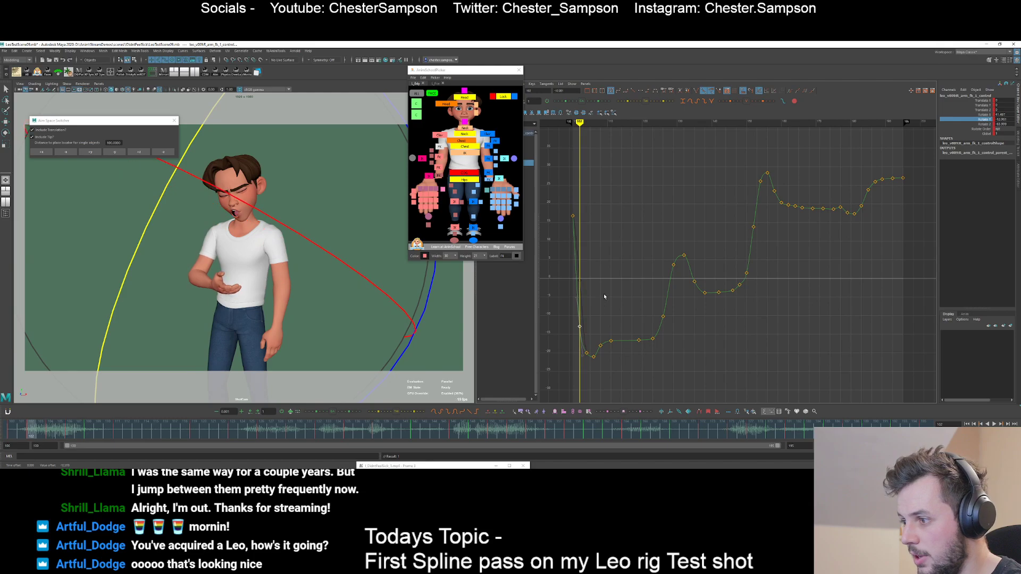
key("comma")
left_click(588, 281)
key("alt+period")
key("alt+comma")
key("alt+period")
key("alt+period")
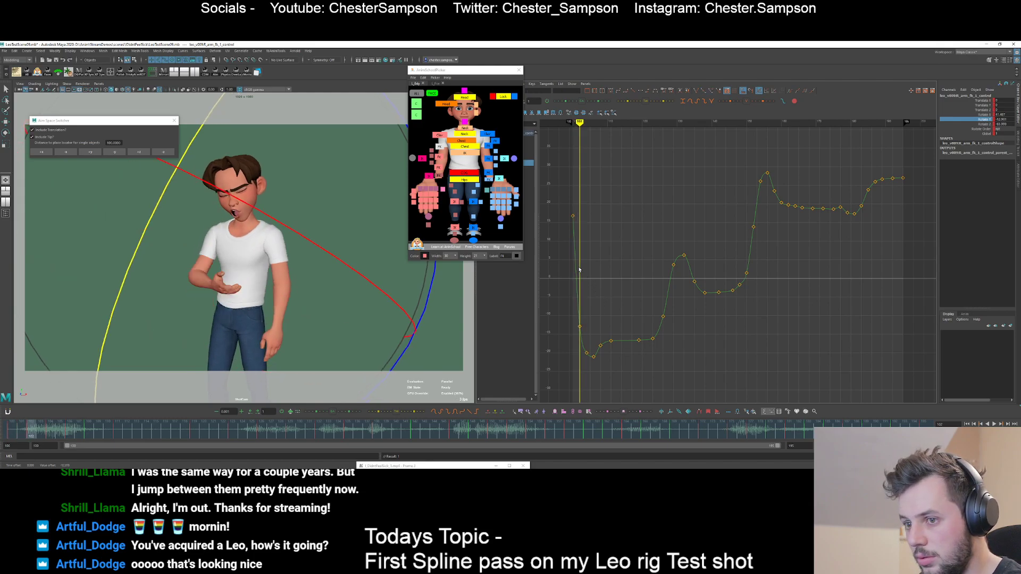
- Raise the later keys of the first Rotate Y plateau to turn it into a gentle upward slope
key("alt+period")
key("alt+period")
key("alt+period")
key("alt+period")
key("alt+period")
key("alt+period")
key("alt+period")
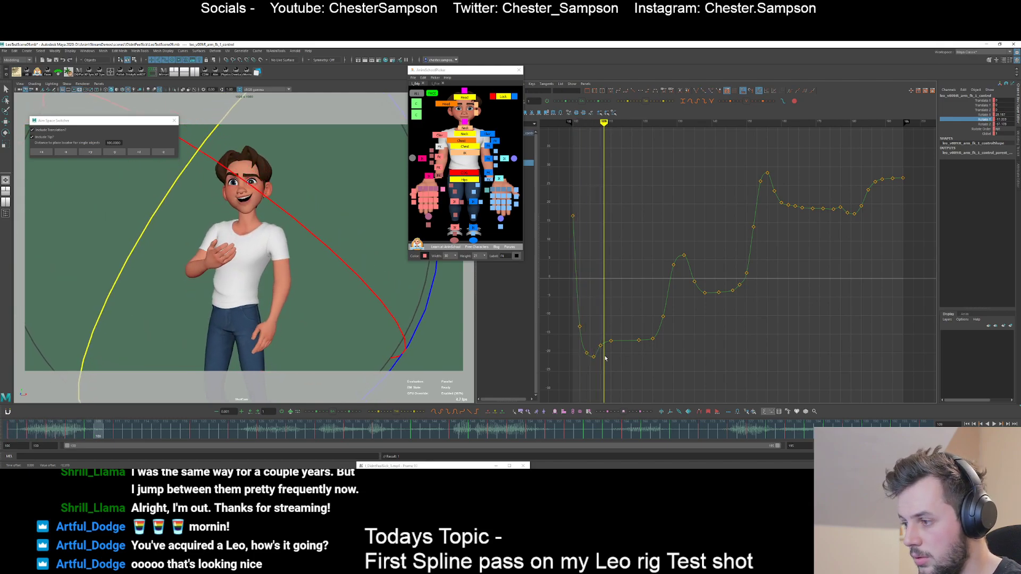
key("alt+period")
key("alt+period")
right_click_drag(623, 351, 627, 351, "alt+shift")
middle_click_drag(627, 351, 619, 263, "alt")
left_click_drag(622, 314, 659, 346)
middle_click_drag(660, 332, 664, 321, "shift")
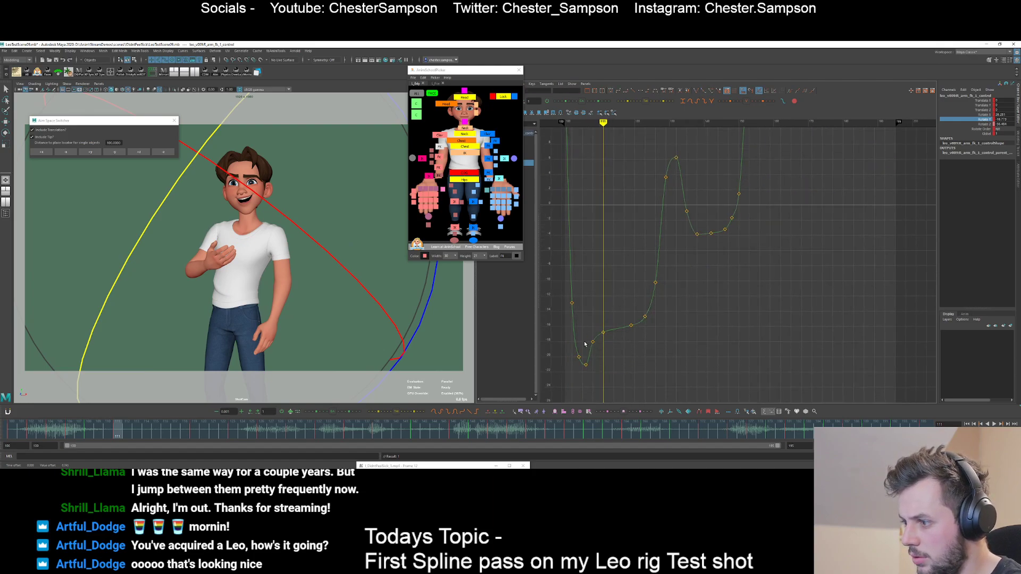
- Add a Rotate Y key at about -20 after the first lowest point and lower the next two keys slightly
left_click_drag(585, 344, 589, 364)
middle_click_drag(603, 361, 607, 366)
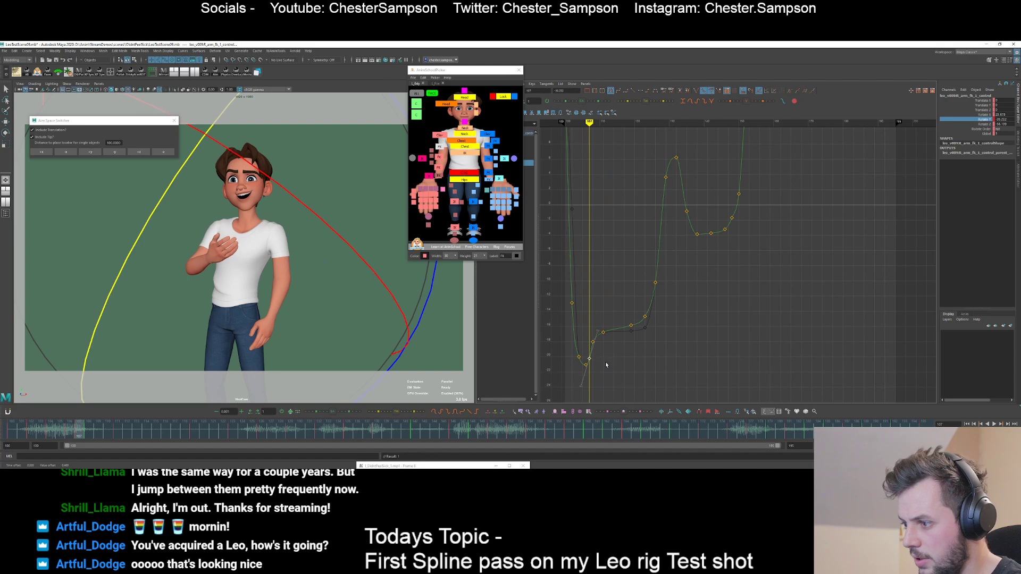
left_click_drag(587, 337, 600, 345)
middle_click_drag(601, 345, 601, 349)
left_click_drag(597, 325, 613, 348)
middle_click_drag(613, 343, 614, 346)
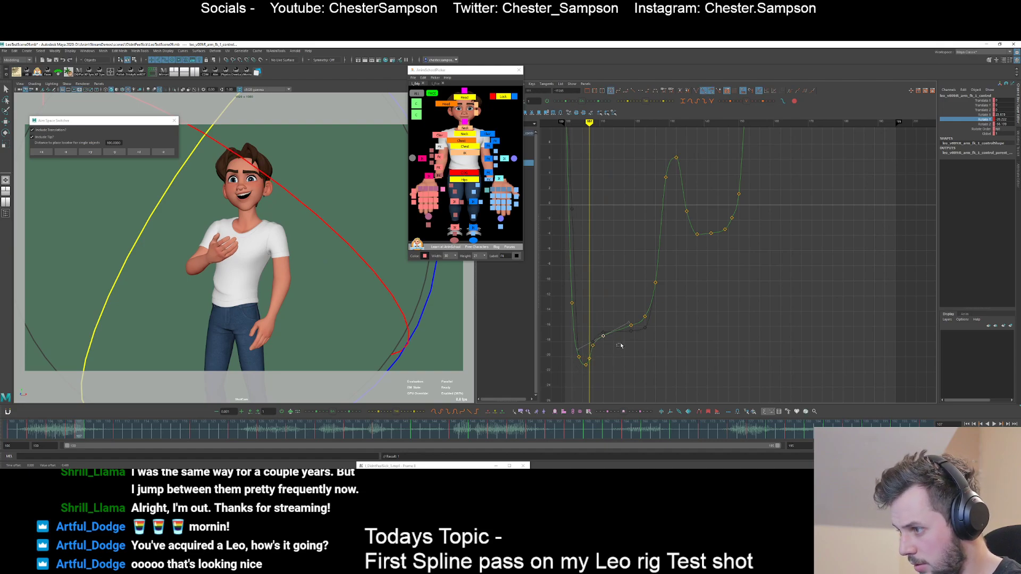
- Raise the last key of the Rotate Y slope slightly to ease into the steep rise, and advance to that rise
left_click(621, 344)
key("period")
key("period")
key("period")
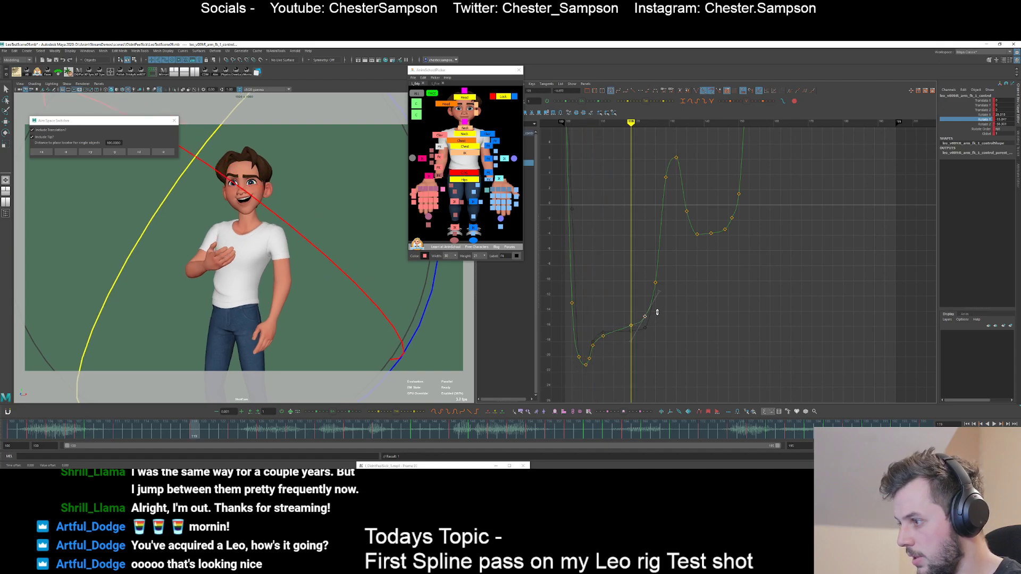
middle_click_drag(657, 313, 657, 309)
left_click(678, 286)
key("period")
key("period")
key("period")
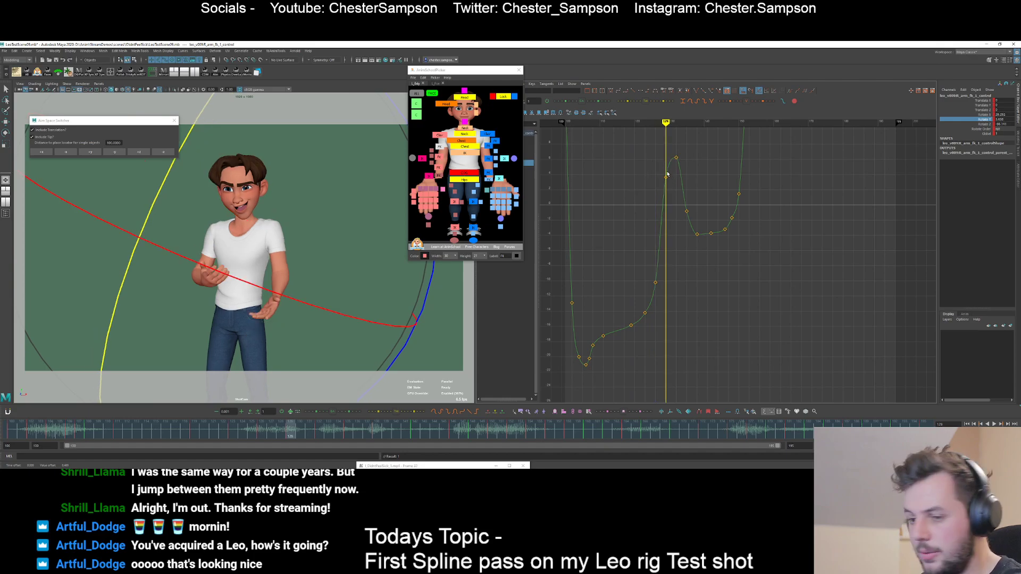
- Add a Rotate Y key just before the first positive peak and advance past the peak
key("alt+period")
key("alt+period")
key("s")
key("alt+period")
key("alt+period")
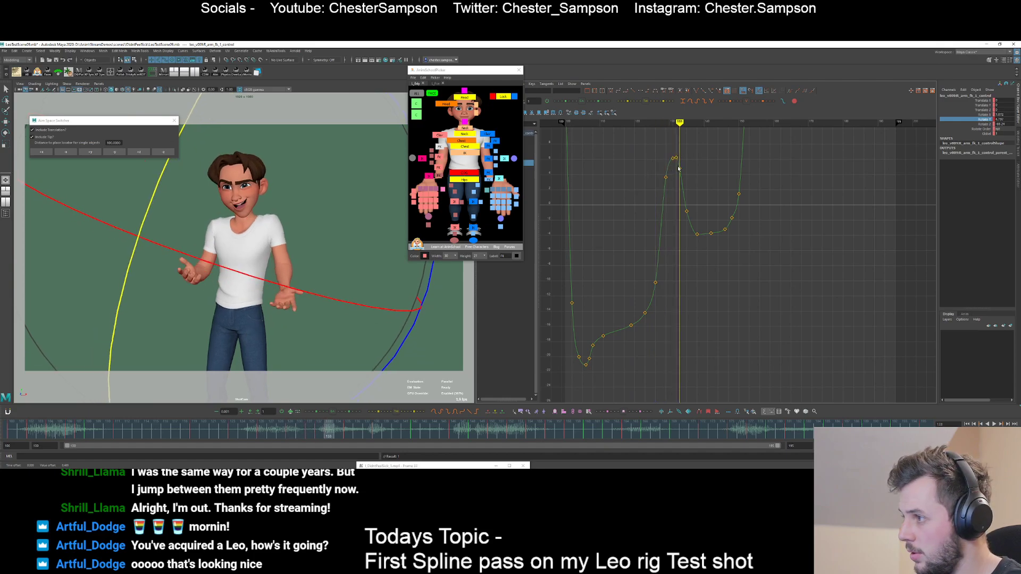
- Lower the Rotate Y keys through the dip after the first positive peak and at the start of the rise, rounding the valley
mouse_move(679, 169)
left_mouse_down()
mouse_move(669, 179)
mouse_move(734, 234)
mouse_move(720, 214)
left_mouse_up()
key("period")
left_click(728, 219)
mouse_move(739, 234)
middle_mouse_down()
mouse_move(739, 246)
mouse_move(746, 236)
middle_mouse_up()
key("period")
left_click_drag(726, 187, 753, 203)
left_click(727, 223)
middle_click_drag(753, 202, 687, 265)
key("comma")
key("comma")
key("comma")
key("comma")
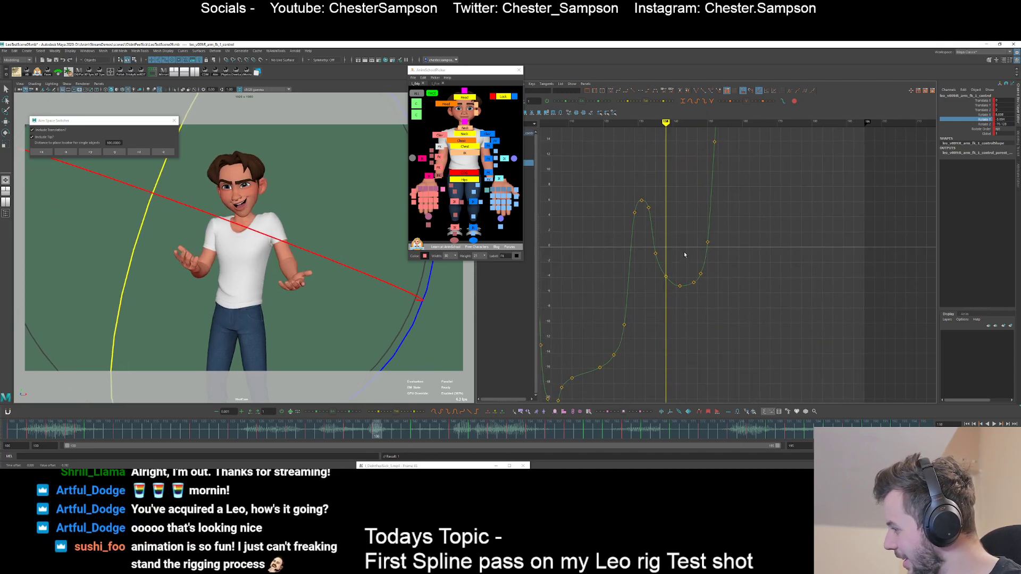
- Step through the frames across the rounded dip and into the steep rise to examine the arm's spacing
right_click_drag(689, 234, 670, 212, "alt")
right_click_drag(670, 213, 698, 231, "alt+shift")
key("period")
key("period")
key("period")
key("period")
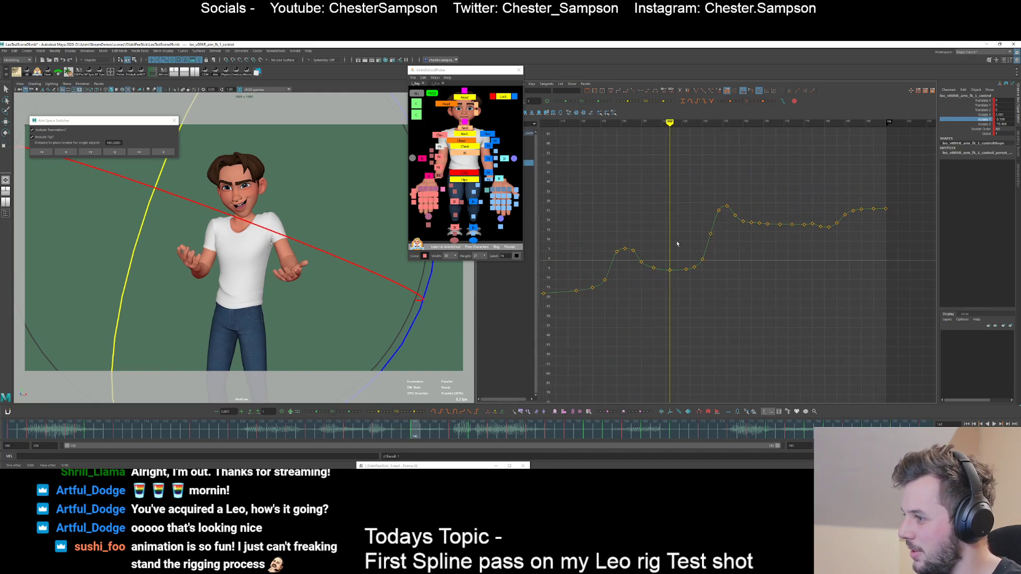
right_click_drag(654, 297, 658, 262, "alt+shift")
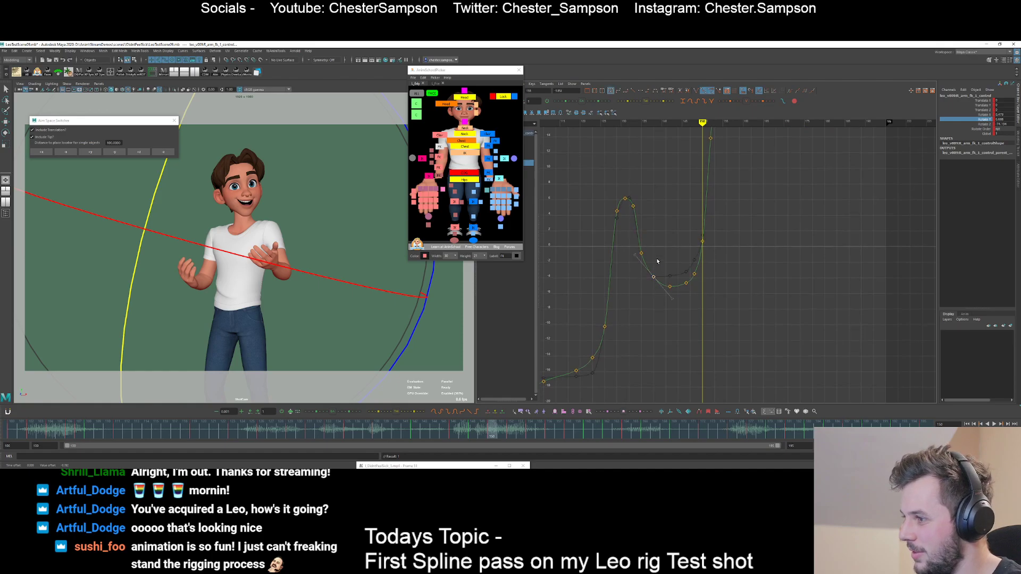
left_click(662, 278)
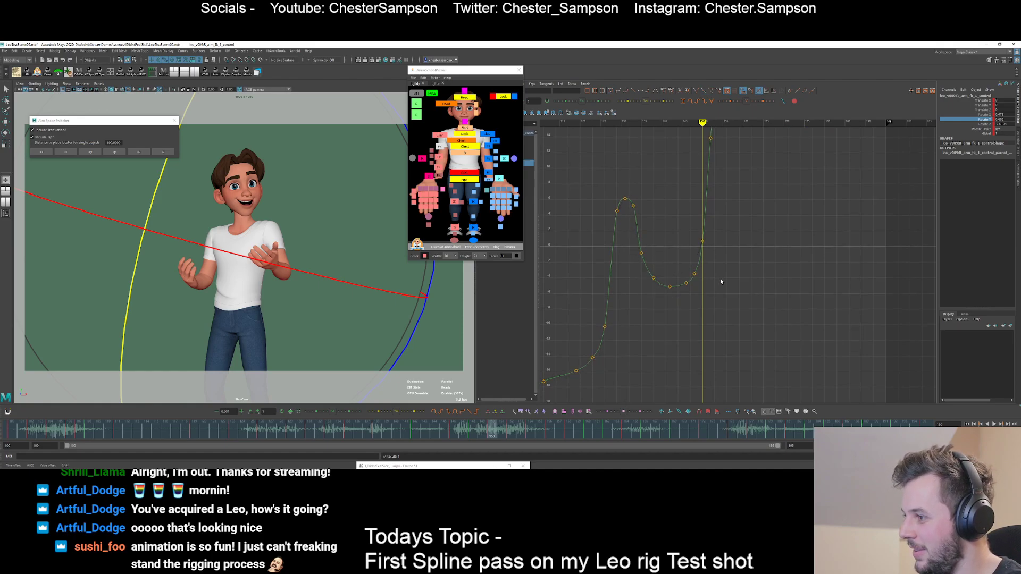
key("comma")
key("comma")
key("period")
key("period")
key("period")
- Lower the Rotate Y key in the middle of the steep rise to about 7 so the move accelerates later
middle_click_drag(706, 169, 681, 282, "alt")
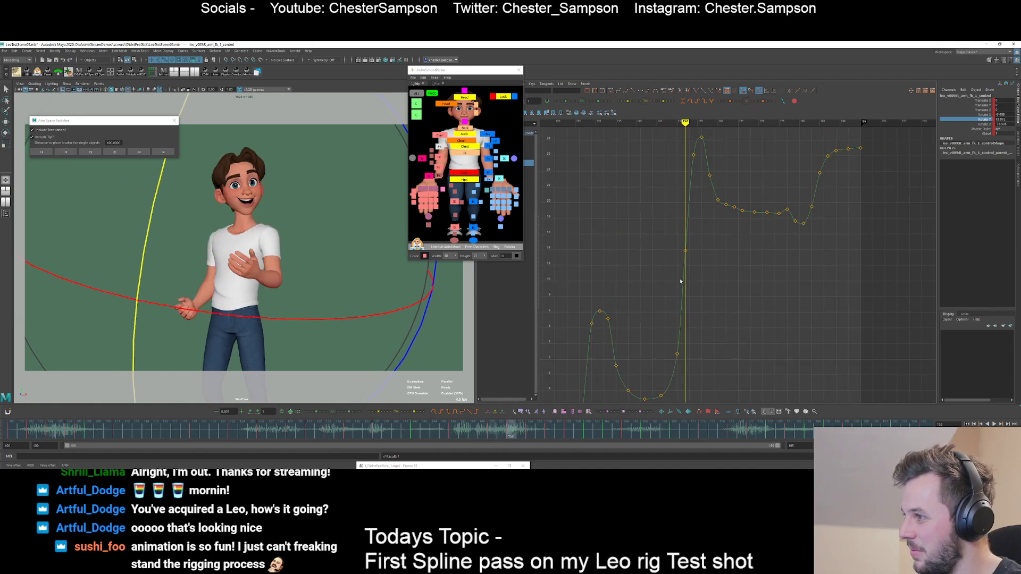
right_click_drag(680, 282, 677, 236, "alt")
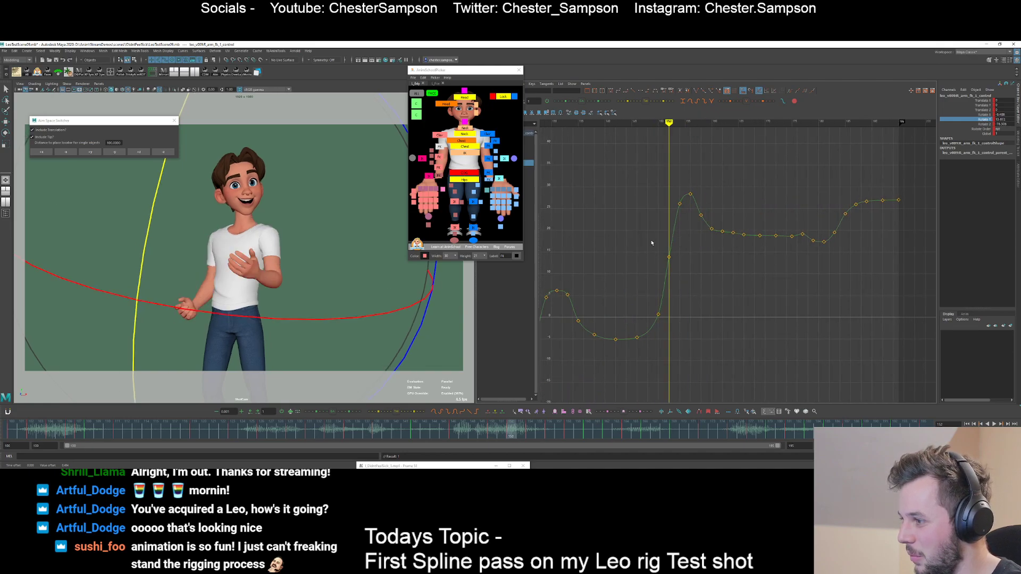
left_click(669, 256)
middle_click_drag(690, 255, 691, 279)
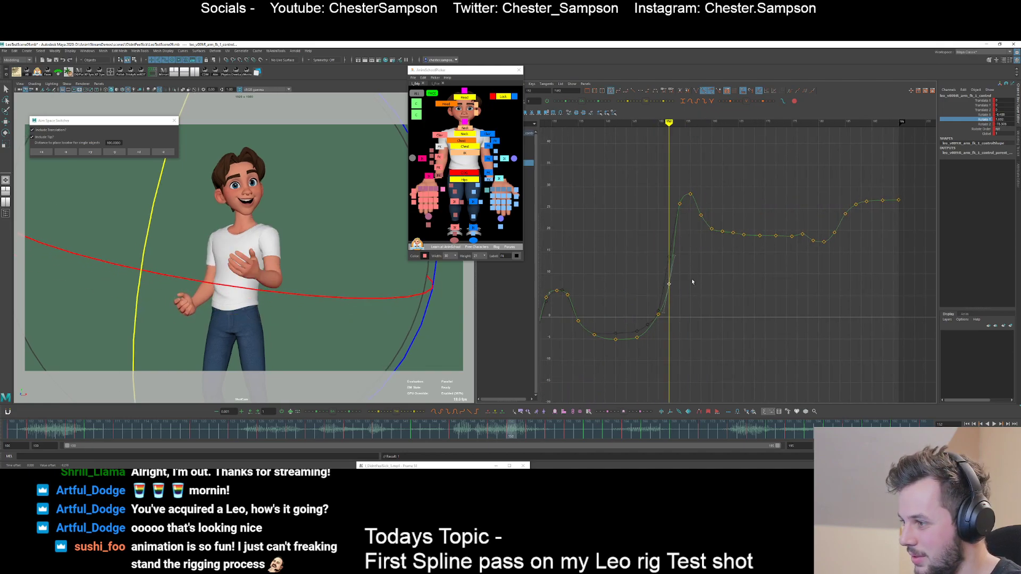
left_click(682, 292)
key(".")
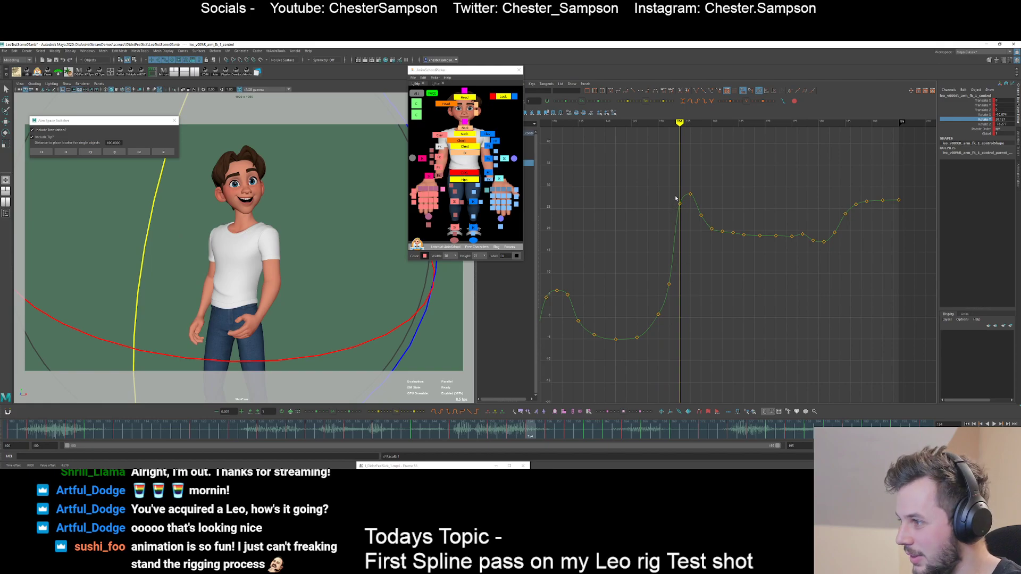
- Add a Rotate Y key between the two keys at the top of the steep rise and lower the key after it slightly
key(".")
key(".")
key("alt+.")
key(".")
key(".")
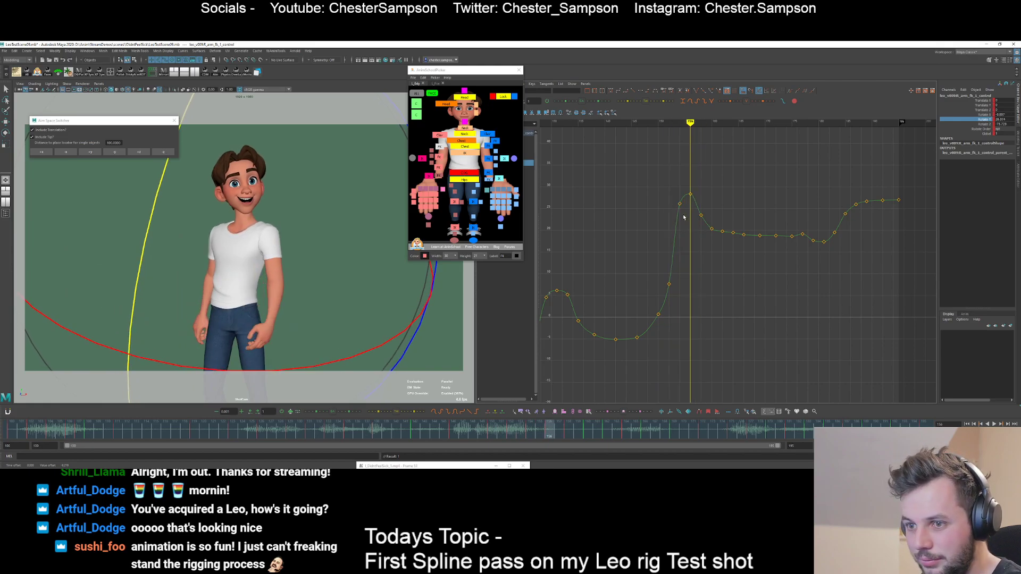
mouse_move(684, 217)
left_mouse_down()
mouse_move(699, 225)
mouse_move(687, 207)
left_mouse_up()
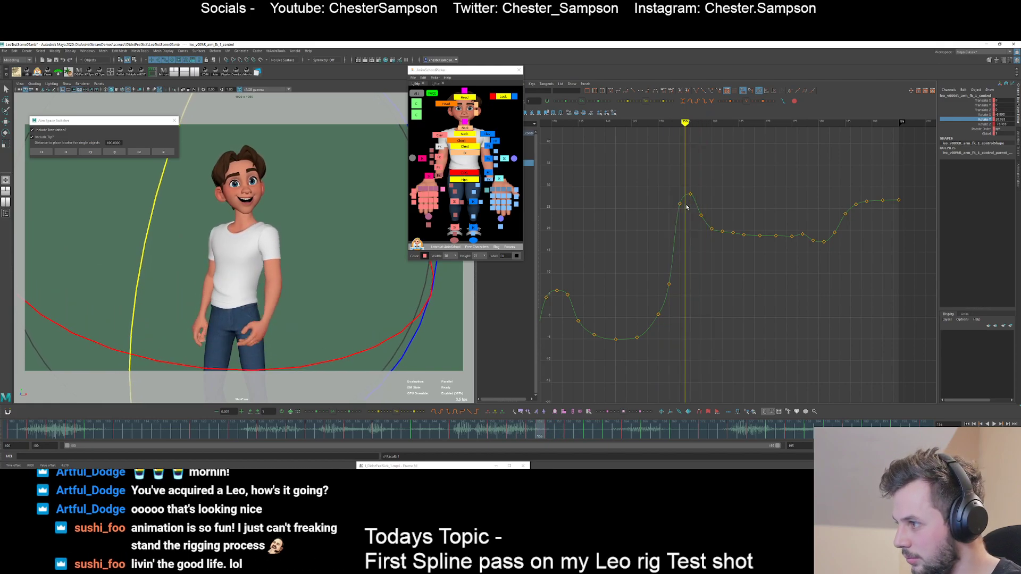
left_click(690, 194)
key(".")
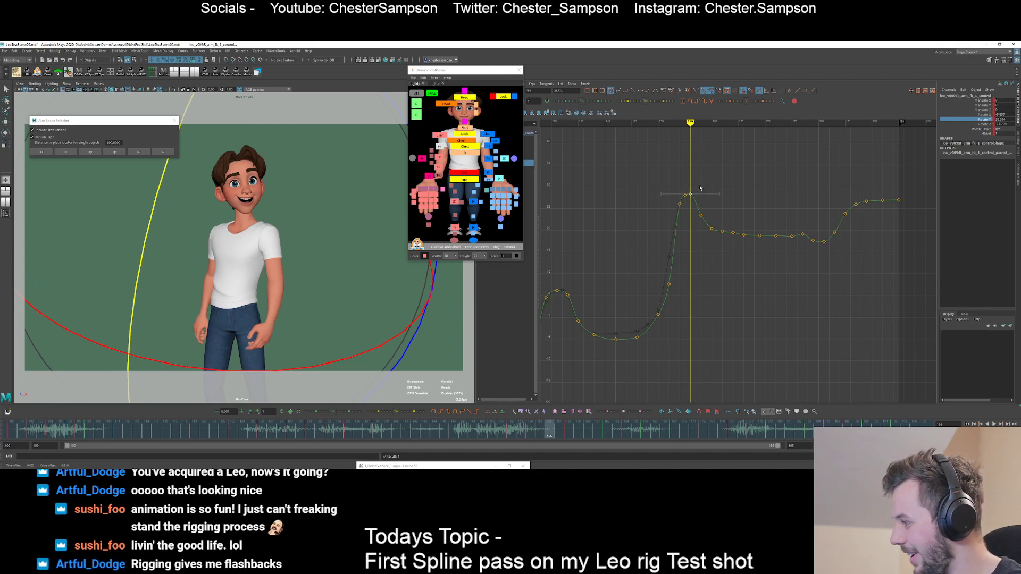
middle_click_drag(701, 179, 711, 212)
- Lower the Rotate Y keys after the high peak and add one between them to form a small undershoot dip
key(".")
left_click(700, 216)
left_click(712, 211)
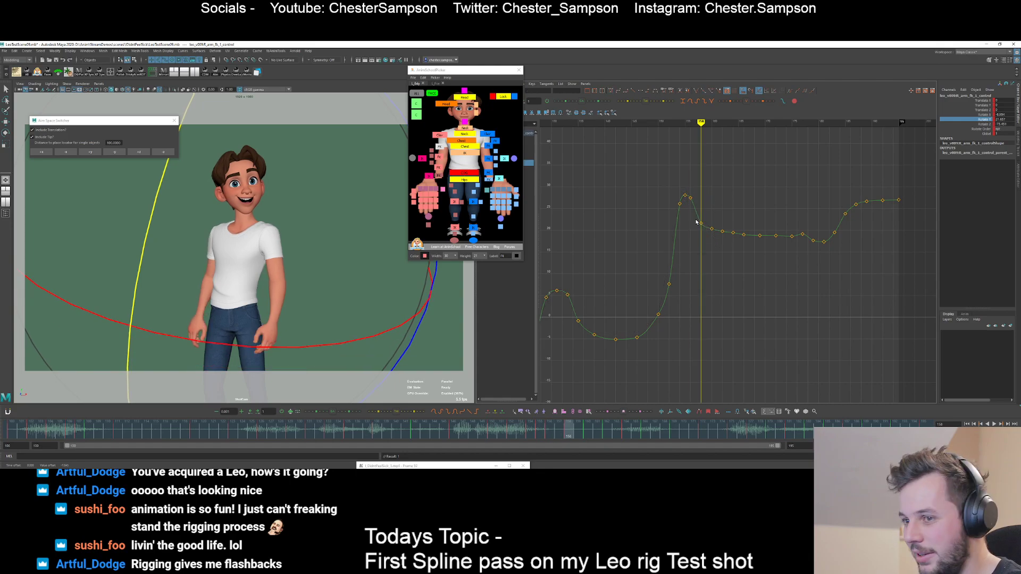
key(".")
middle_click_drag(711, 204, 714, 201)
left_click(714, 207)
left_click_drag(696, 235, 713, 211)
middle_click_drag(713, 210, 716, 244)
left_click(715, 226)
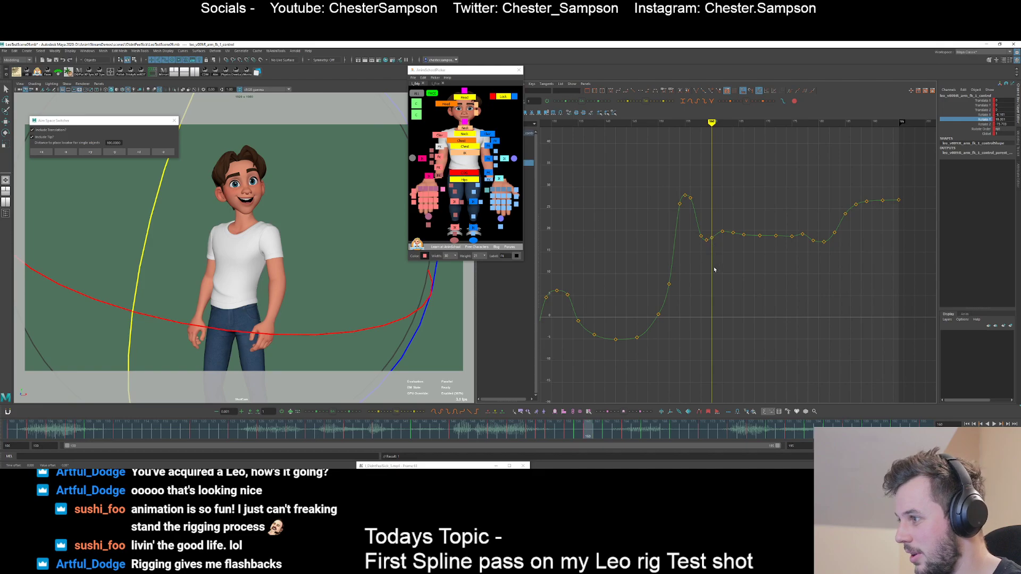
- Raise the Rotate Y keys following the undershoot dip to form a plateau at about 20
right_click_drag(714, 270, 707, 236, "alt")
middle_click_drag(727, 246, 728, 252, "shift")
left_click(729, 252)
key("alt+period")
key("alt+period")
key("alt+period")
key("alt+period")
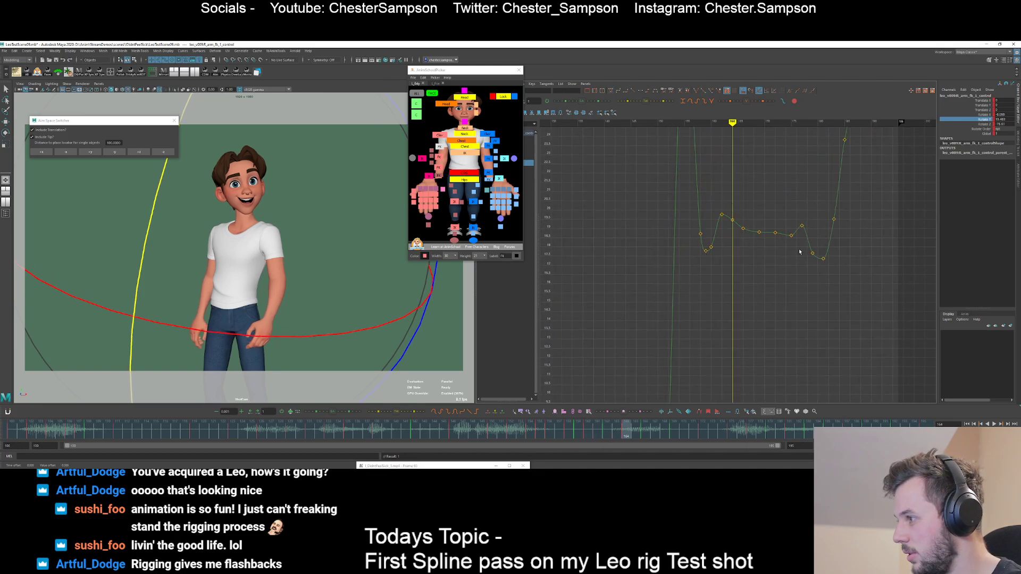
left_click_drag(799, 252, 737, 215)
middle_click_drag(786, 240, 781, 219)
left_click(750, 211)
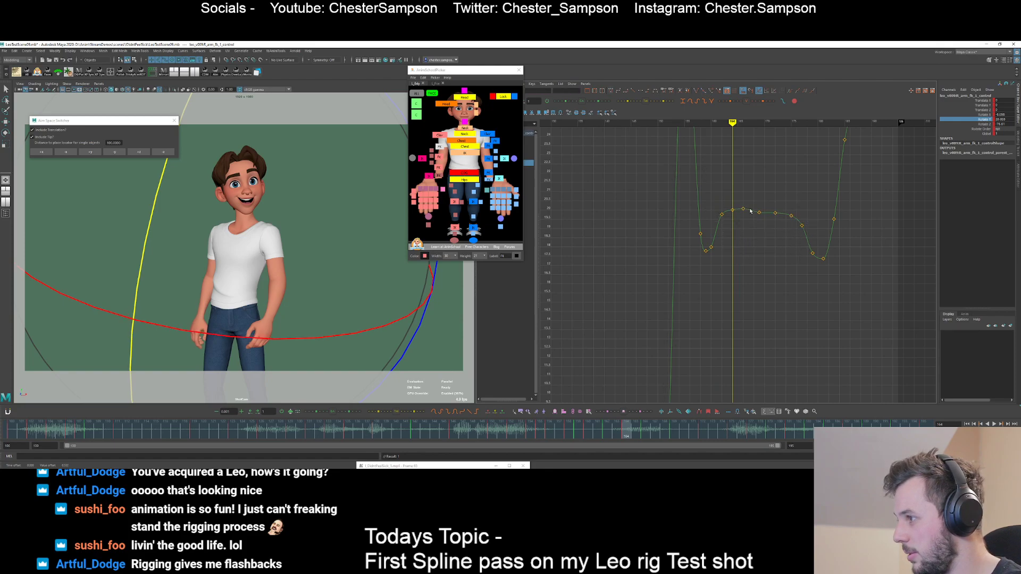
left_click_drag(763, 201, 820, 250)
middle_click_drag(792, 232, 791, 226)
key("ctrl+z")
left_click(771, 239)
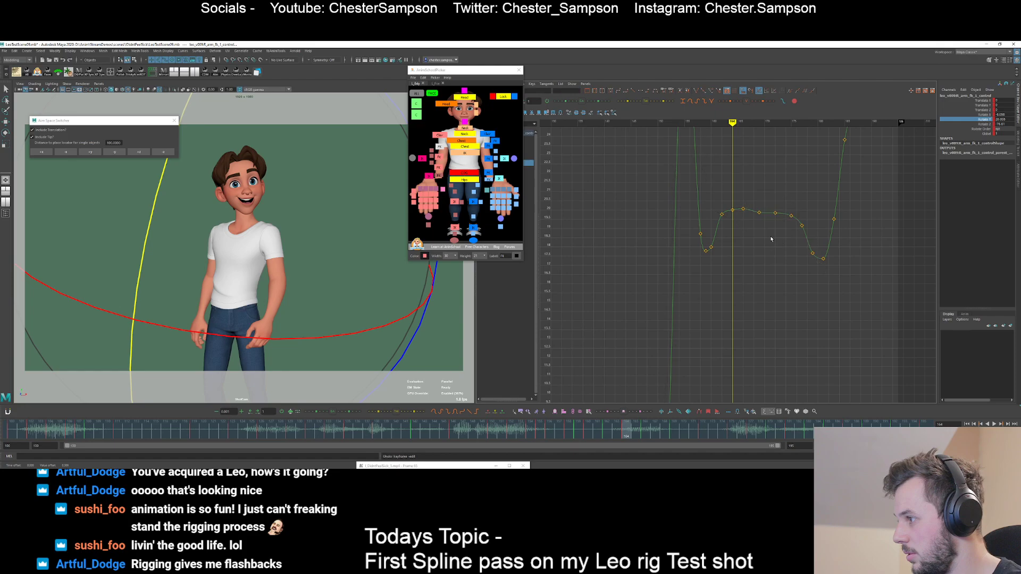
- Raise the middle and later keys of the Rotate Y plateau slightly to form a soft arch
left_click_drag(752, 202, 810, 234)
middle_click_drag(784, 228, 777, 221)
left_click(762, 237)
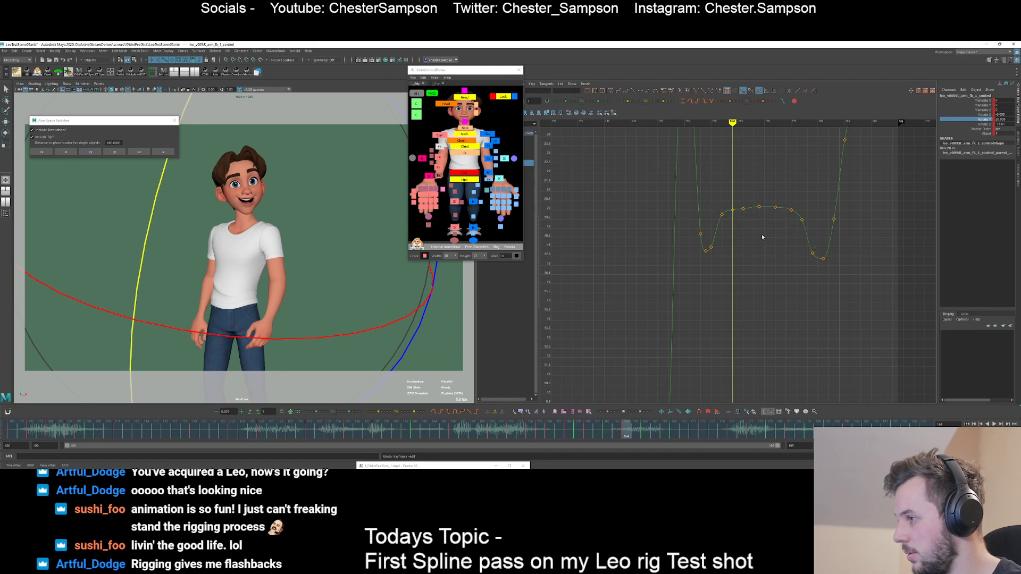
- Delete the in-between Rotate Y keys along the arched plateau, leaving only its two ends and the crest key
key("Delete")
key("period")
key("Delete")
key("period")
key("period")
key("Delete")
key("period")
key("Delete")
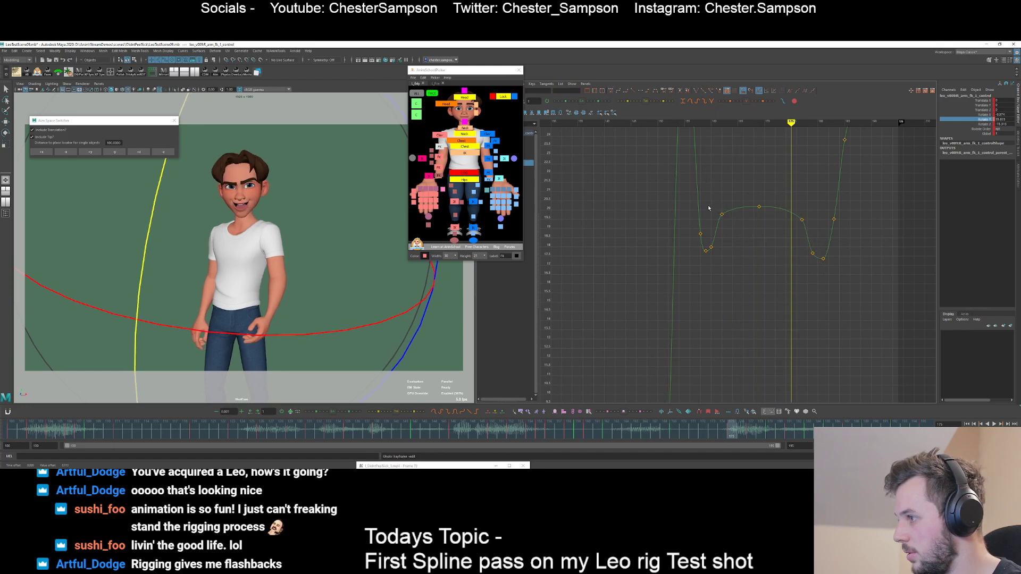
- Lower the first Rotate Y key after the second dip to about 18 to ease into the final rise
left_click(764, 237)
key("period")
key("period")
key("period")
key("period")
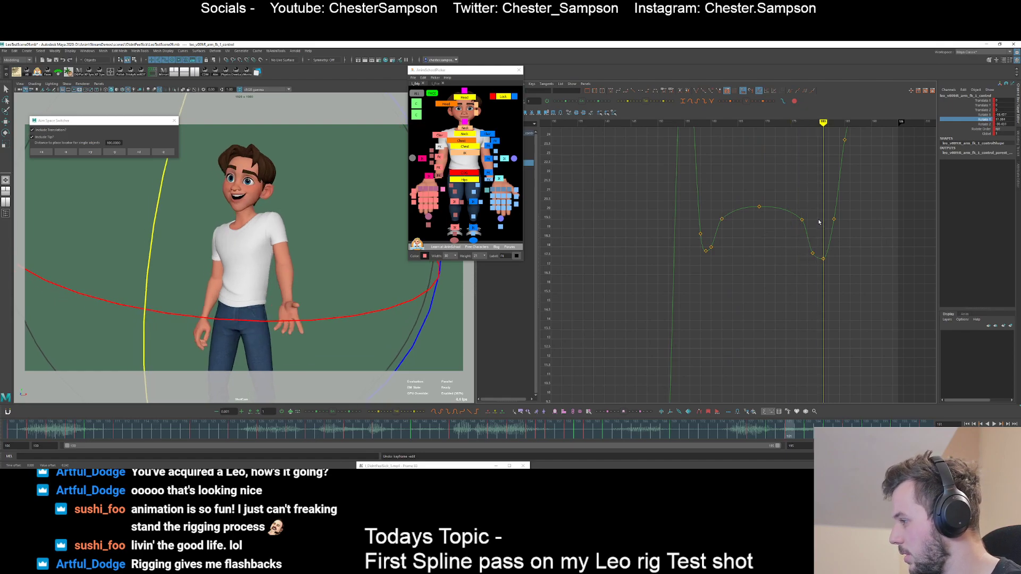
left_click_drag(823, 209, 852, 231)
middle_click_drag(853, 230, 796, 306)
- Lower the following keys on the final Rotate Y rise slightly to smooth its approach to the last hold
right_click_drag(796, 305, 791, 278, "alt")
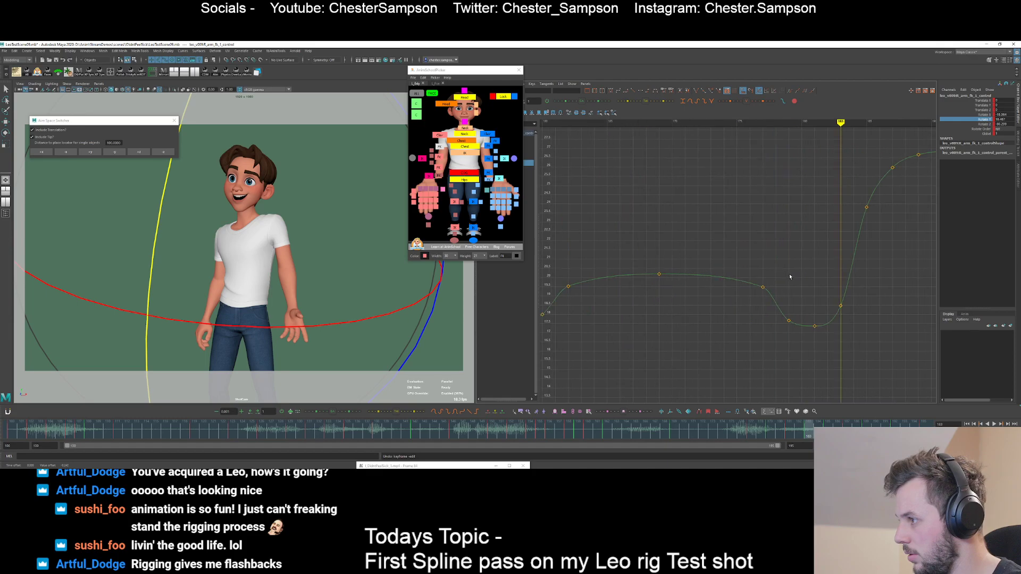
middle_click_drag(833, 238, 757, 284, "alt")
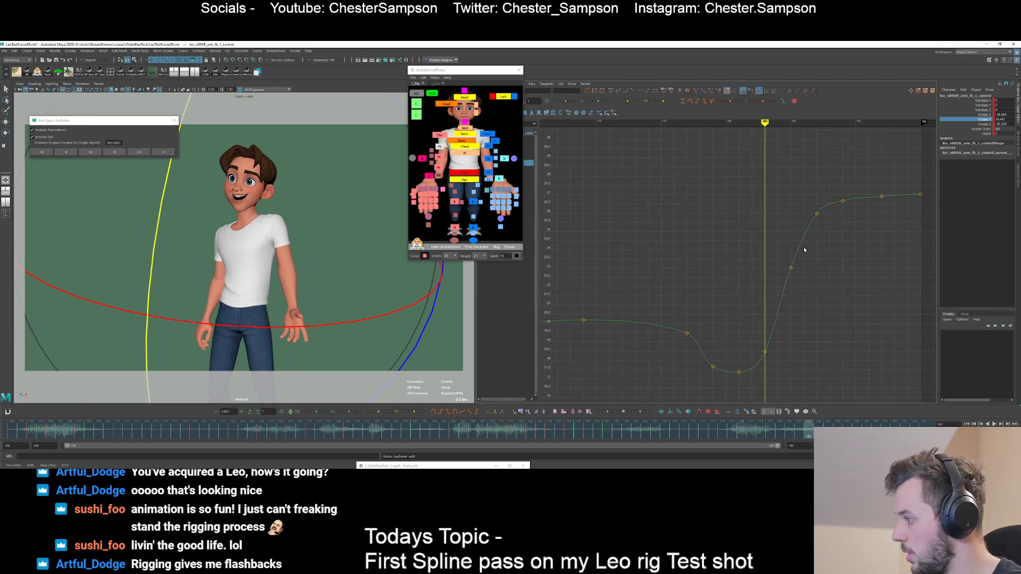
key(".")
key(".")
left_click_drag(779, 194, 821, 235)
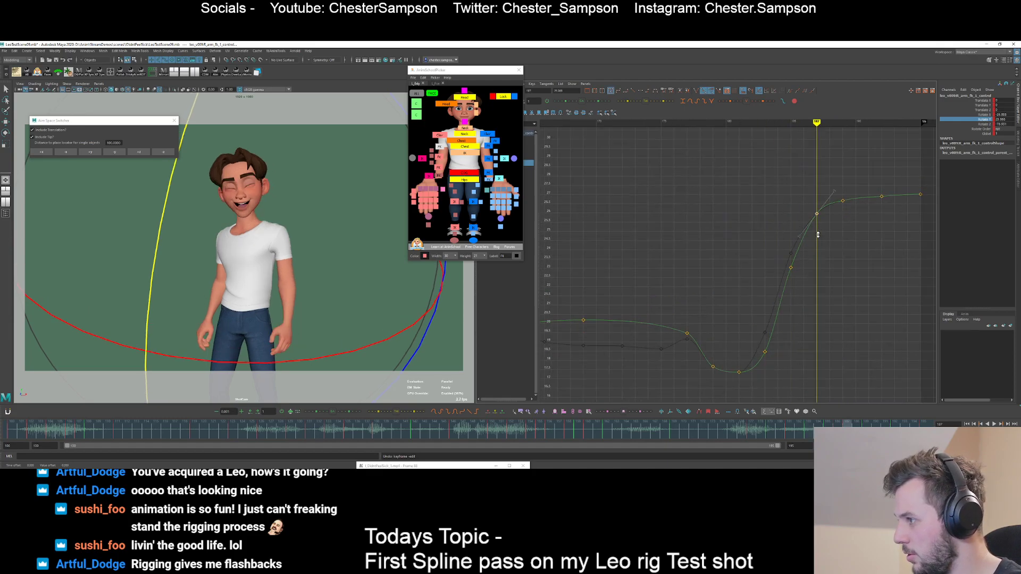
middle_click_drag(819, 234, 820, 241)
left_click(837, 243)
key(".")
key(".")
key(".")
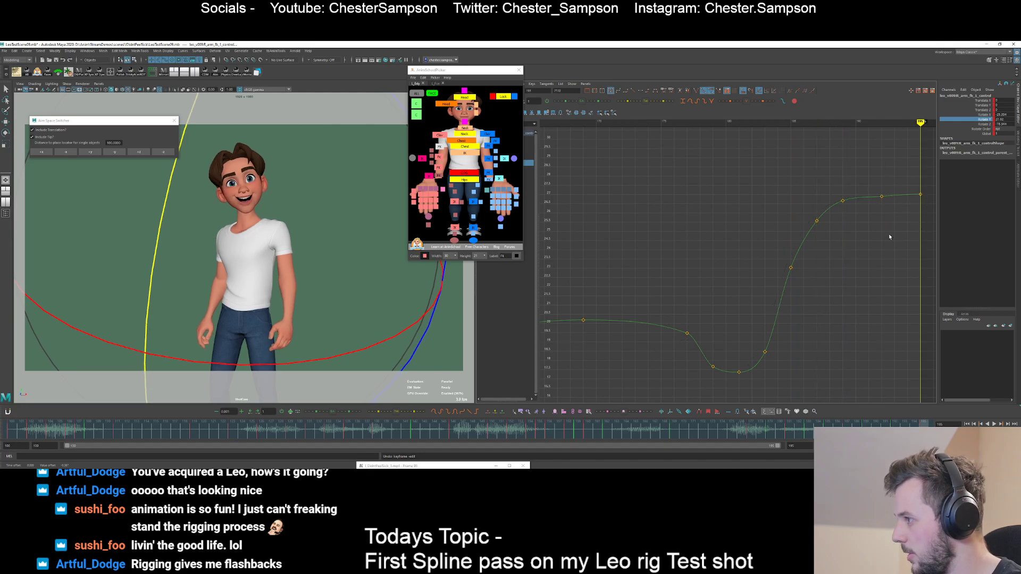
- Frame the full Rotate Y curve and play back the shot to check the arm motion
key(".")
key("a")
key("alt+v")
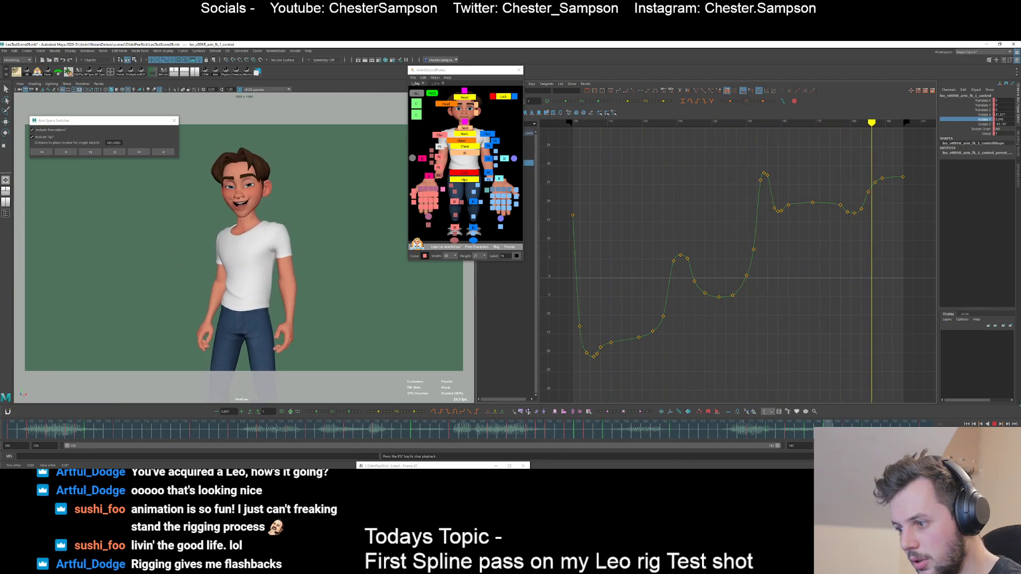
key("alt+v")
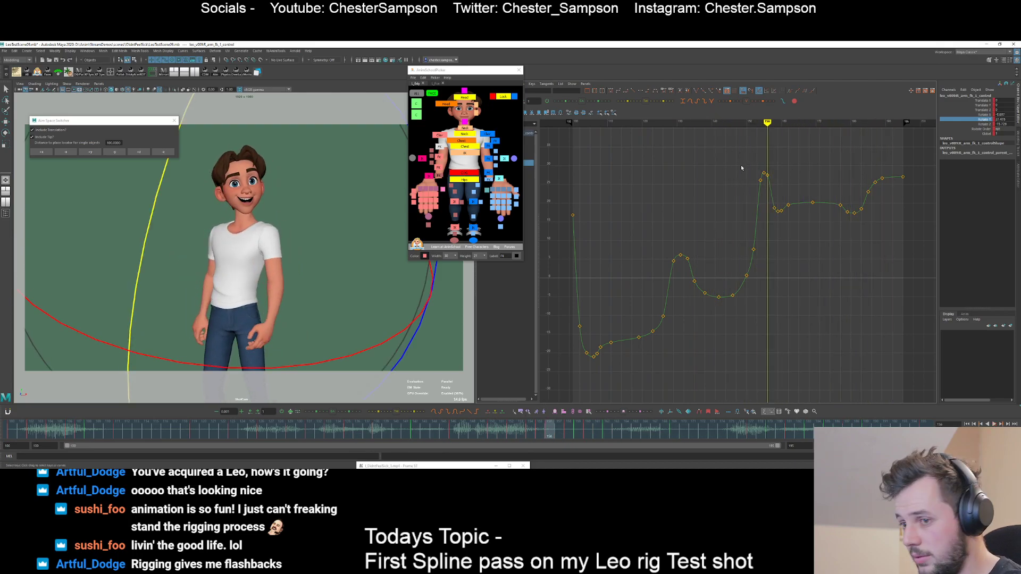
- Reduce the high Rotate Y overshoot by blending its peak keys toward their neighbours
key("period")
key("period")
key("period")
key("comma")
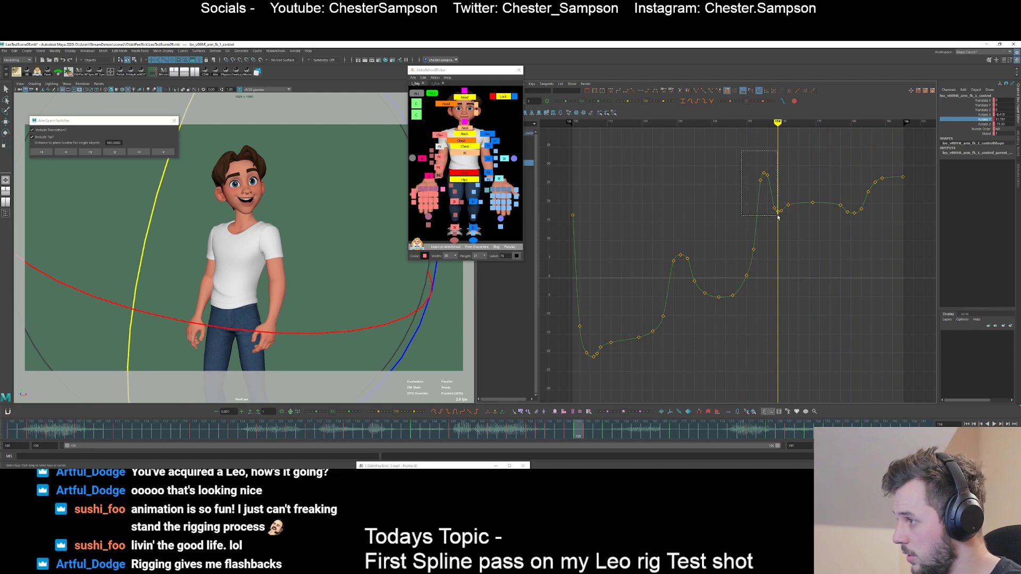
left_click_drag(782, 222, 782, 222)
key("alt+comma")
key("alt+comma")
key("alt+comma")
key("alt+comma")
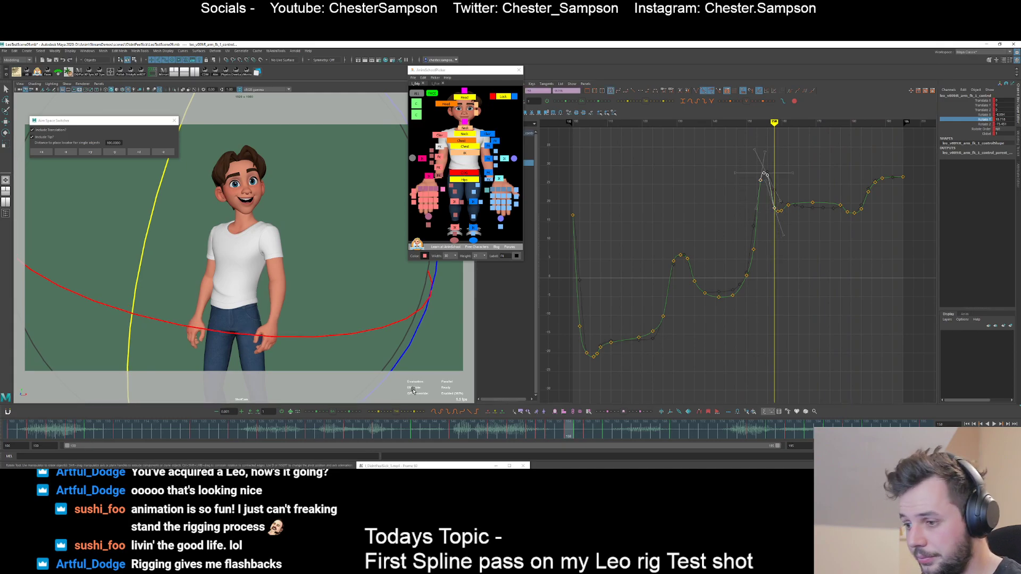
left_click_drag(397, 411, 399, 412, "ctrl")
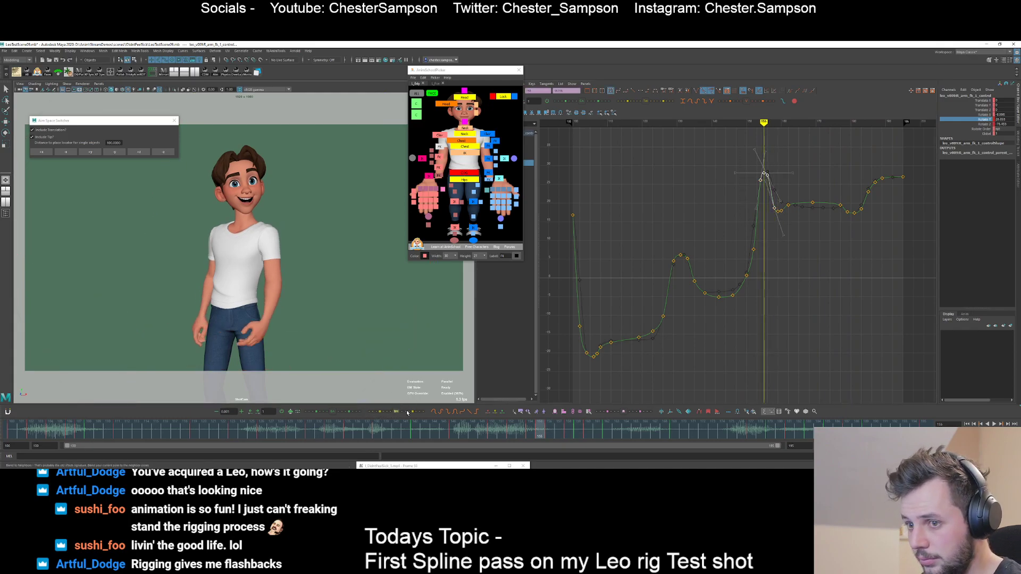
left_click(409, 412)
left_click(408, 412)
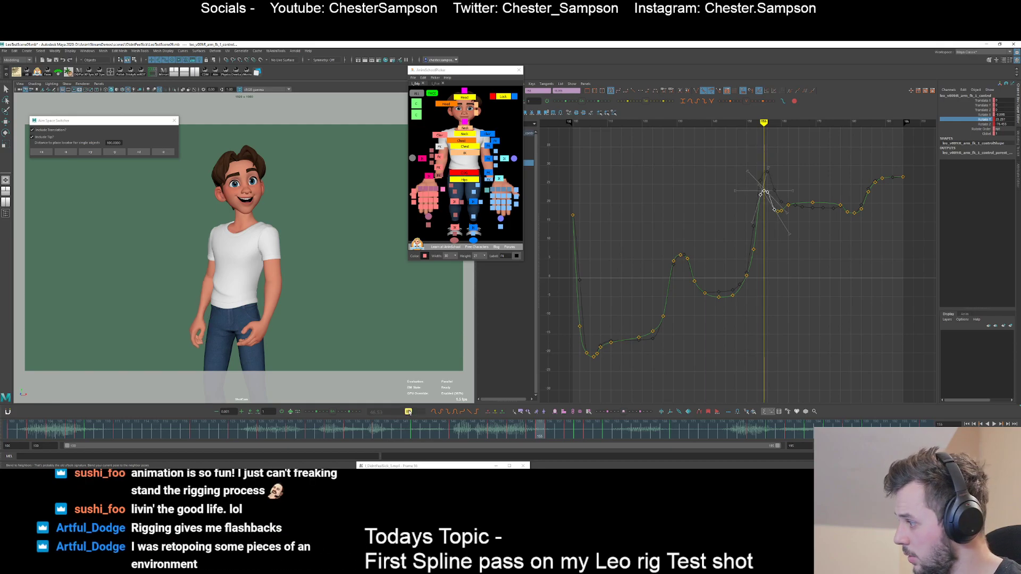
left_click(781, 267)
- Smooth the Rotate Y keys from the overshoot peak through the small dip that follows it
right_click_drag(710, 232, 754, 230, "alt+shift")
left_click_drag(787, 203, 802, 186)
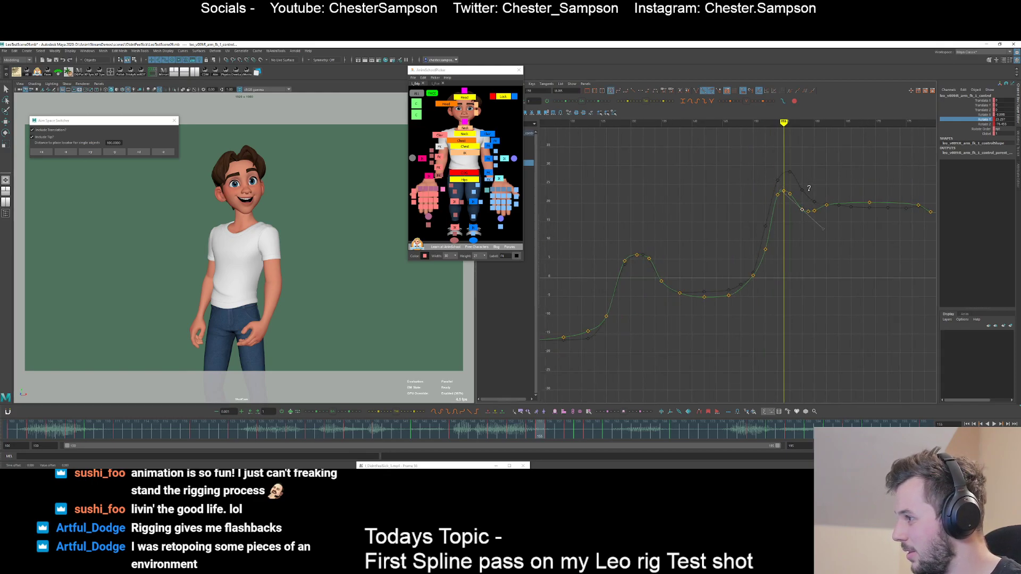
left_click(805, 199)
left_click_drag(767, 183, 833, 215)
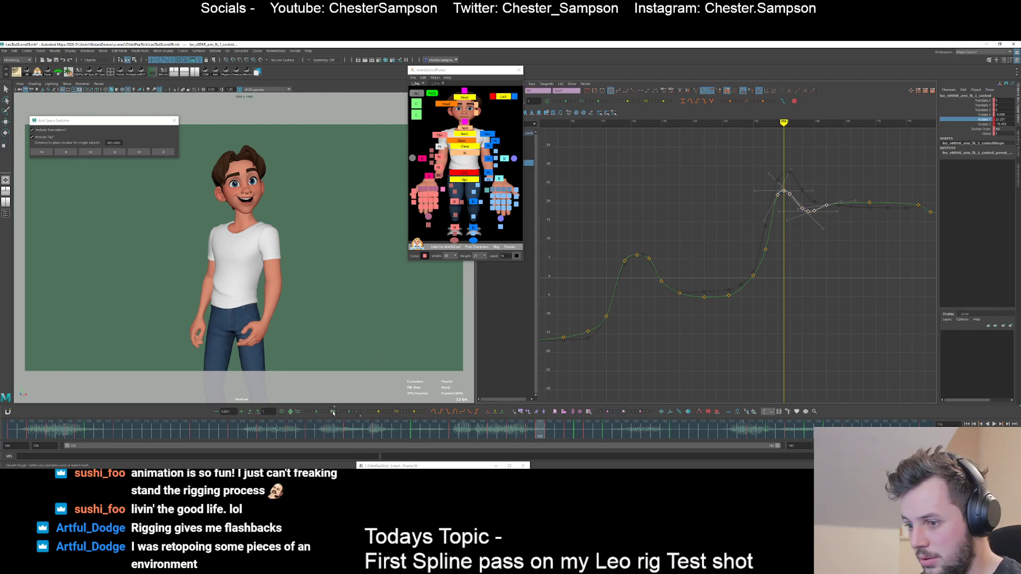
left_click_drag(325, 414, 321, 414)
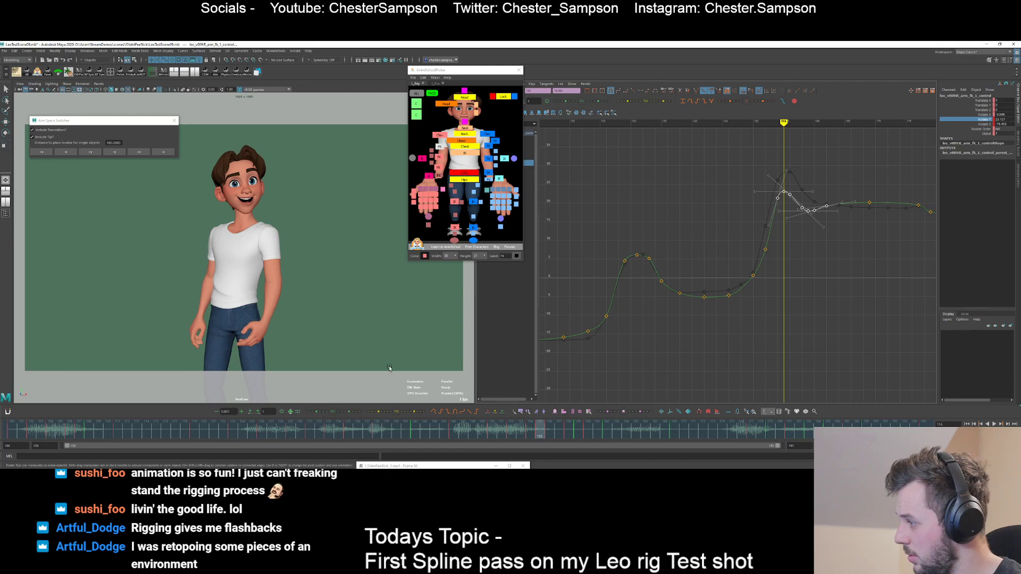
left_click(768, 295)
- Replay the shot to check the reduced overshoot, and frame the full curve again
key("alt+v")
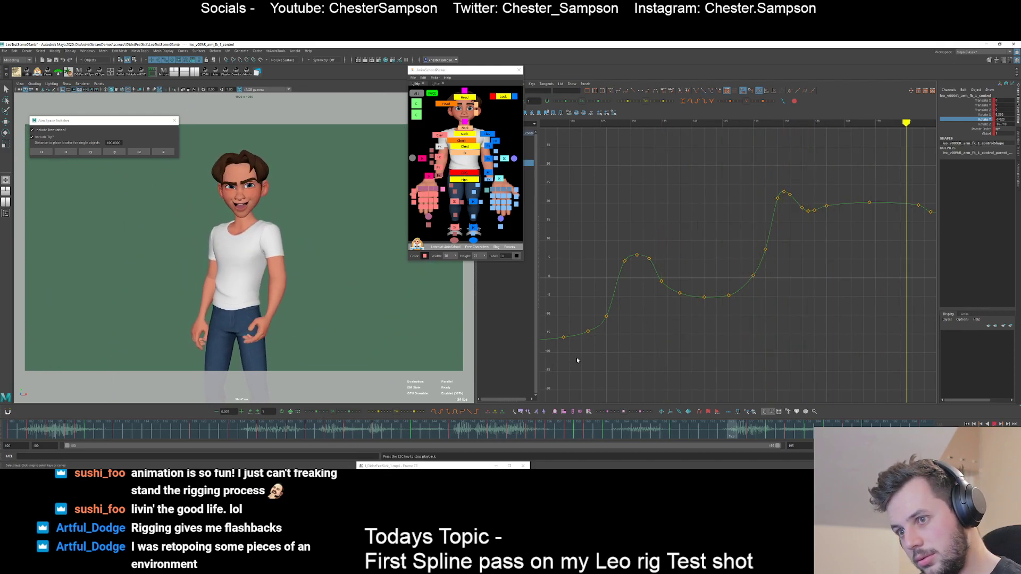
key("Escape")
key("a")
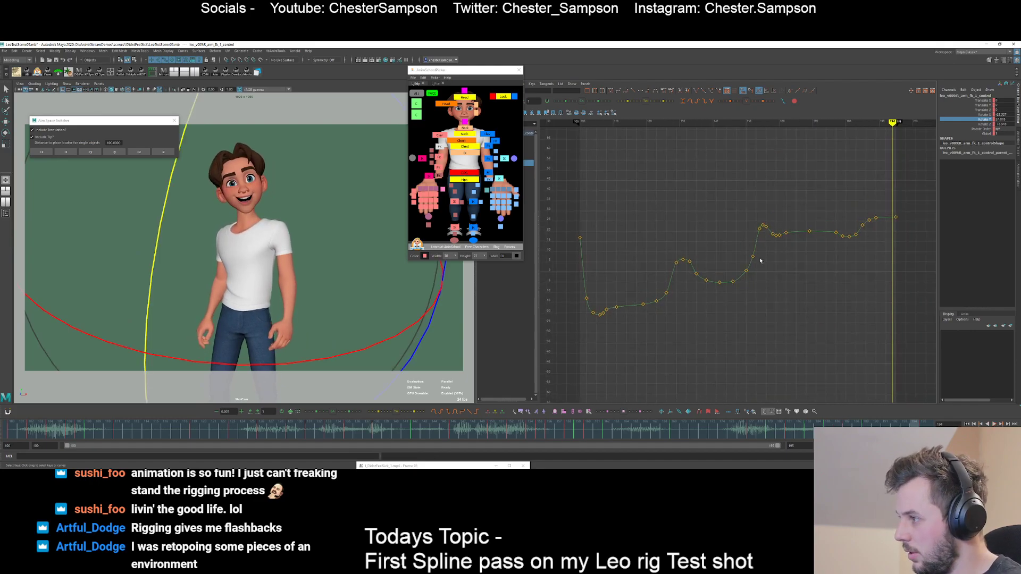
- Play back the shot, and examine the opening keys of the arm control's Rotate Z curve
key("alt+v")
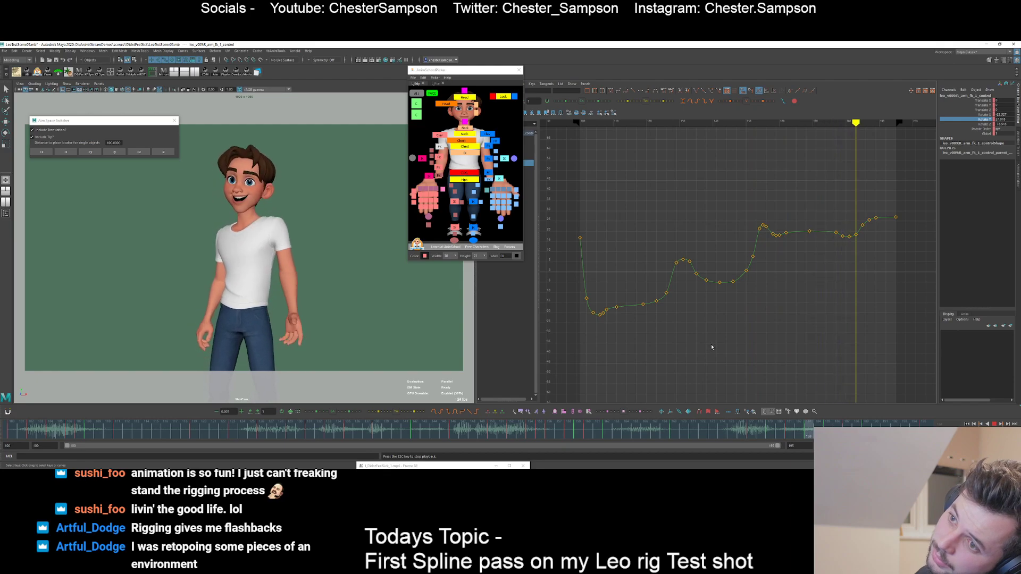
key("Escape")
left_click(980, 124)
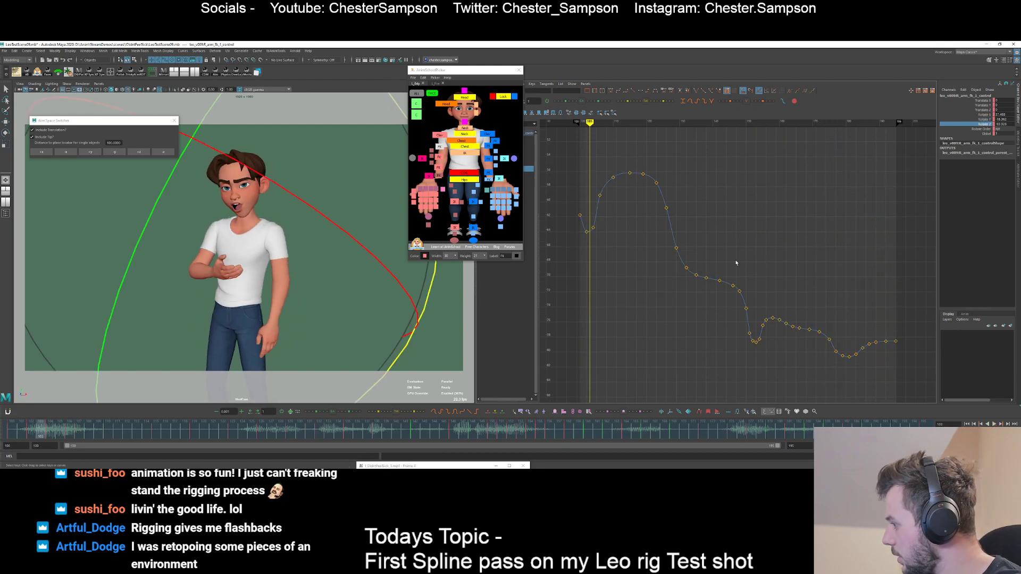
key("comma")
key("comma")
left_click_drag(573, 207, 588, 220)
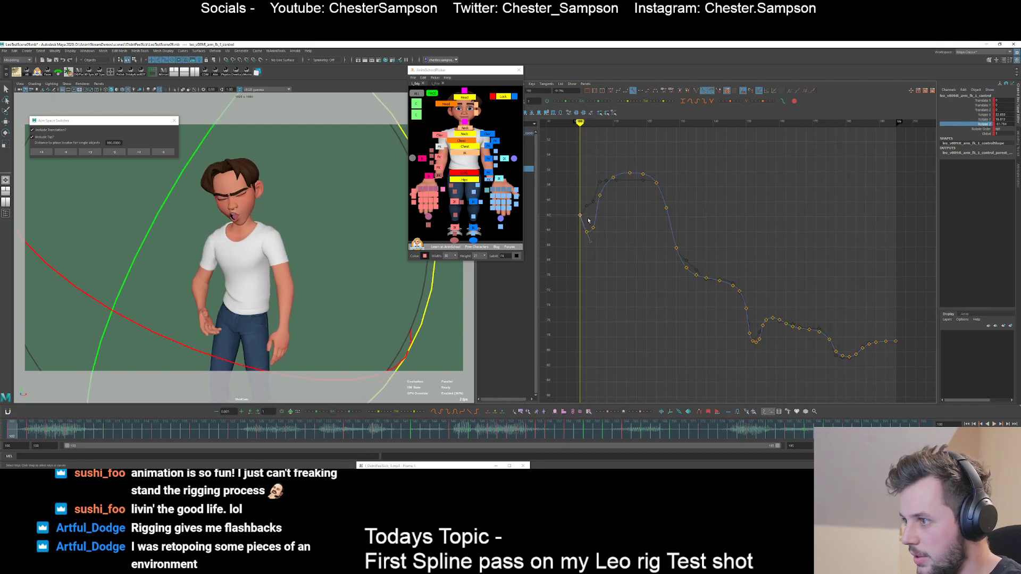
left_click(699, 215)
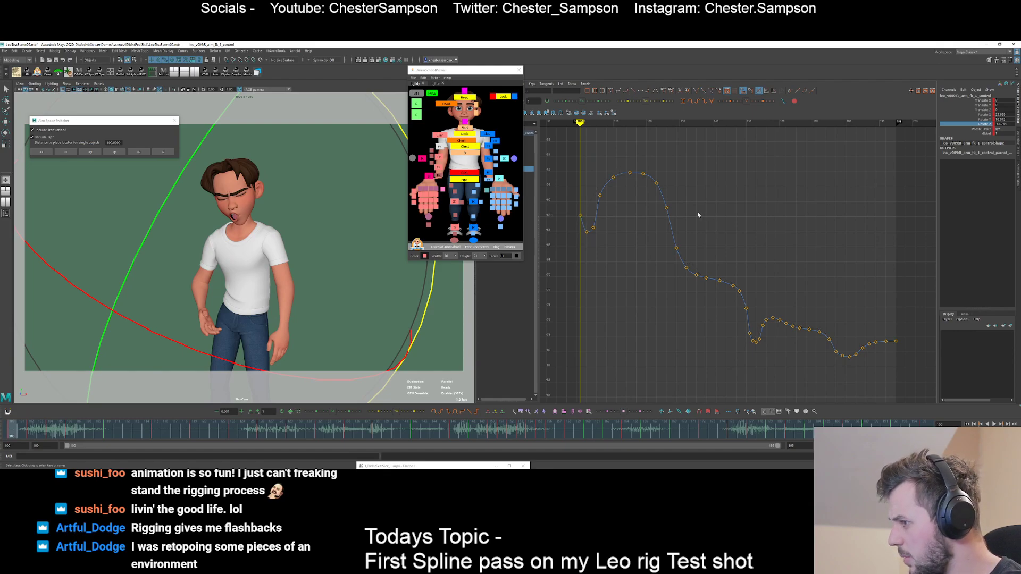
- Display the Rotate X curve and add a raised key just before its first peak to round the rise
left_click(983, 116)
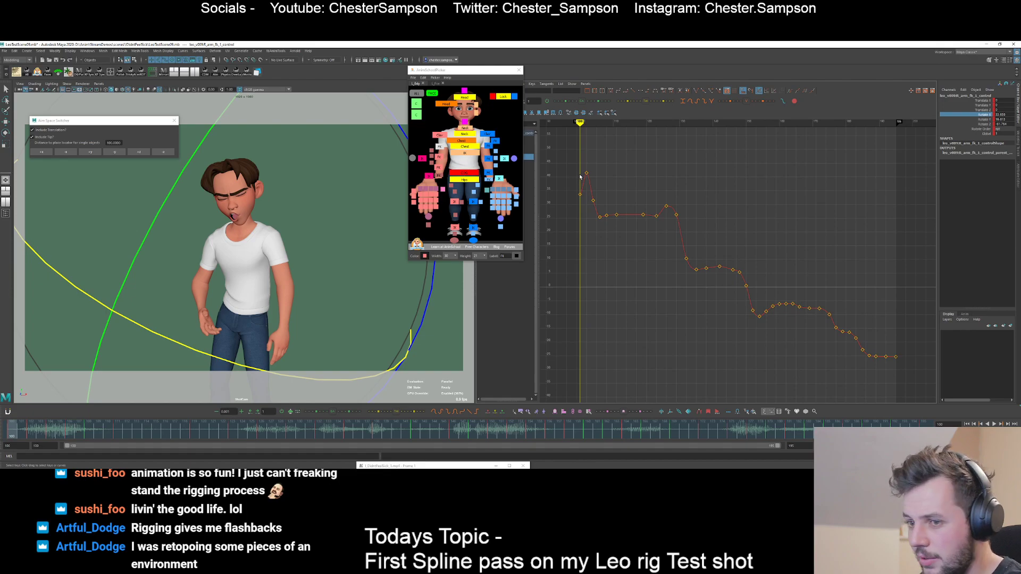
key("alt+period")
key("s")
left_click_drag(579, 180, 591, 190)
mouse_move(592, 186)
middle_mouse_down("shift")
mouse_move(591, 164)
mouse_move(590, 200)
mouse_move(585, 168)
middle_mouse_up("shift")
key("alt+comma")
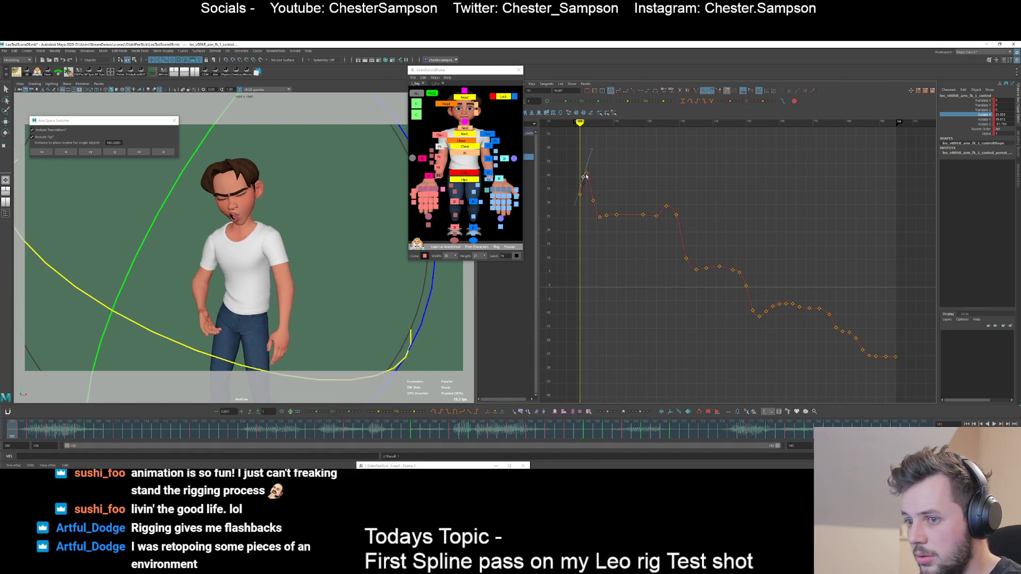
- Add in-between Rotate X keys on the steep drop just after the first peak to smooth the descent
key("alt+period")
key("alt+period")
left_click_drag(581, 212, 587, 198)
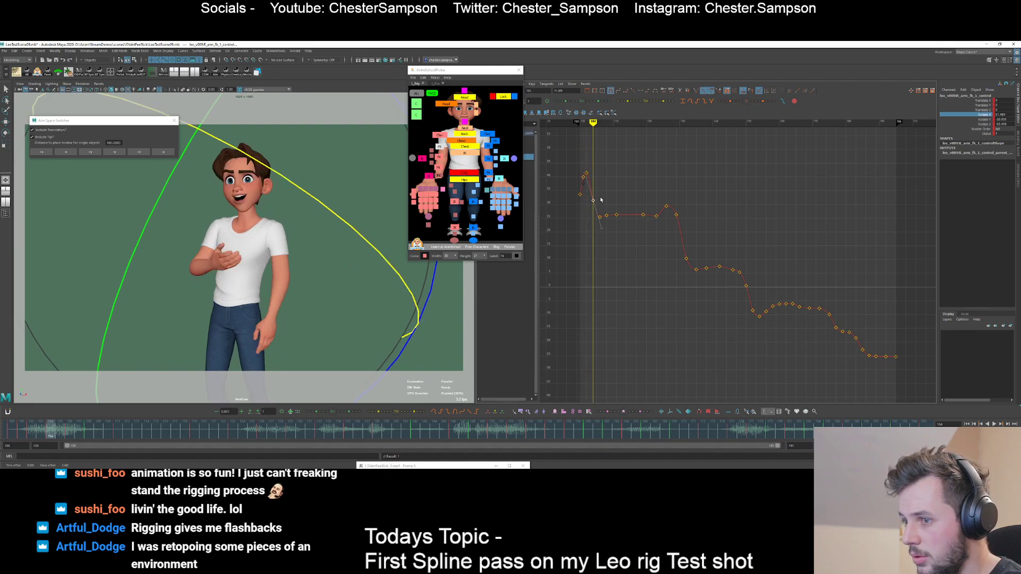
mouse_move(601, 199)
middle_mouse_down()
mouse_move(598, 177)
mouse_move(600, 187)
middle_mouse_up()
key("ctrl+z")
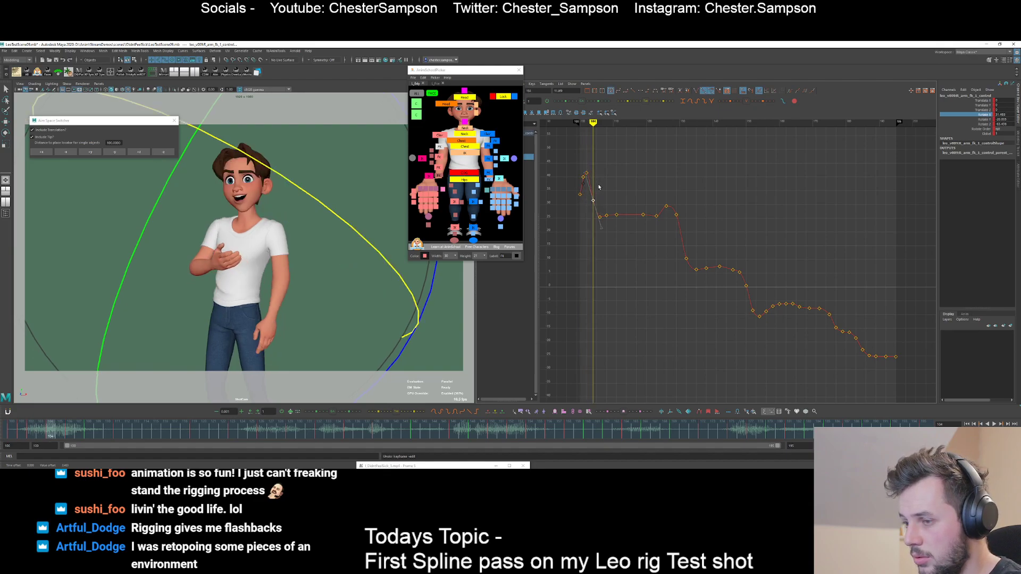
key("alt+comma")
key("s")
key("alt+period")
key("alt+period")
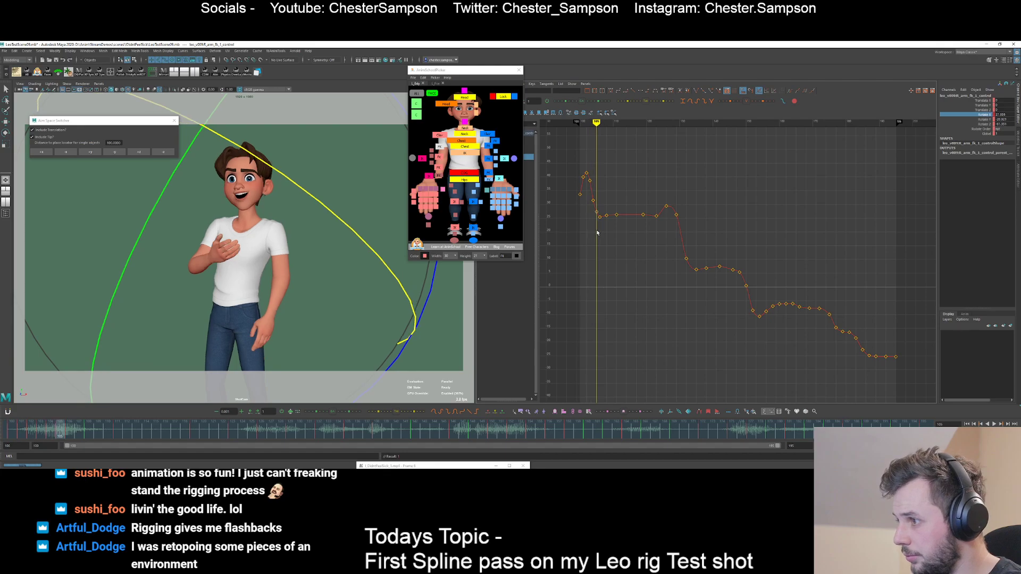
- Raise the two Rotate X keys leading into the second peak slightly so the climb eases in smoothly
key("alt+period")
right_click_drag(611, 227, 611, 216, "alt+shift")
middle_click_drag(611, 216, 695, 287, "alt")
key("period")
key("period")
key("period")
key("period")
left_click_drag(719, 258, 729, 274)
middle_click_drag(729, 270, 729, 283, "shift")
key("ctrl+z")
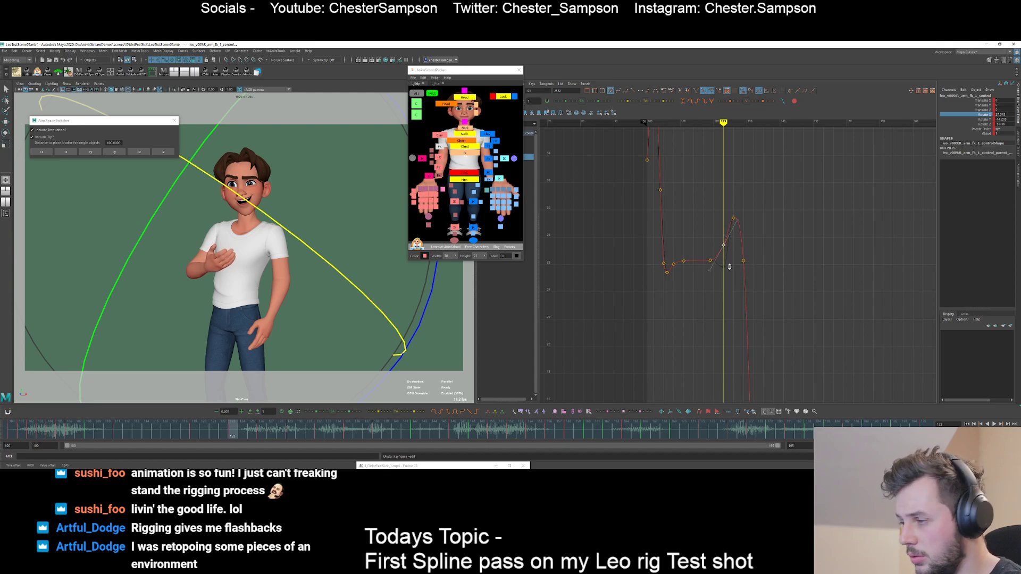
left_click(729, 270)
key("comma")
key("comma")
left_click_drag(702, 239, 731, 272)
middle_click_drag(731, 272, 731, 269, "shift")
left_click(701, 263)
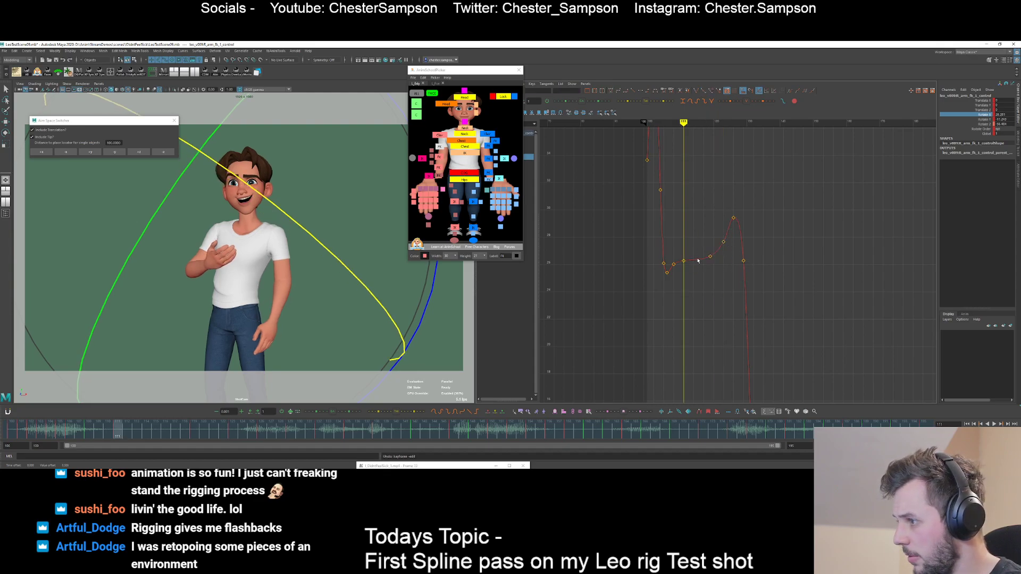
- Raise the Rotate X key just after the second peak and add an in-between key early in the drop that follows
key("period")
key("period")
key("period")
key("period")
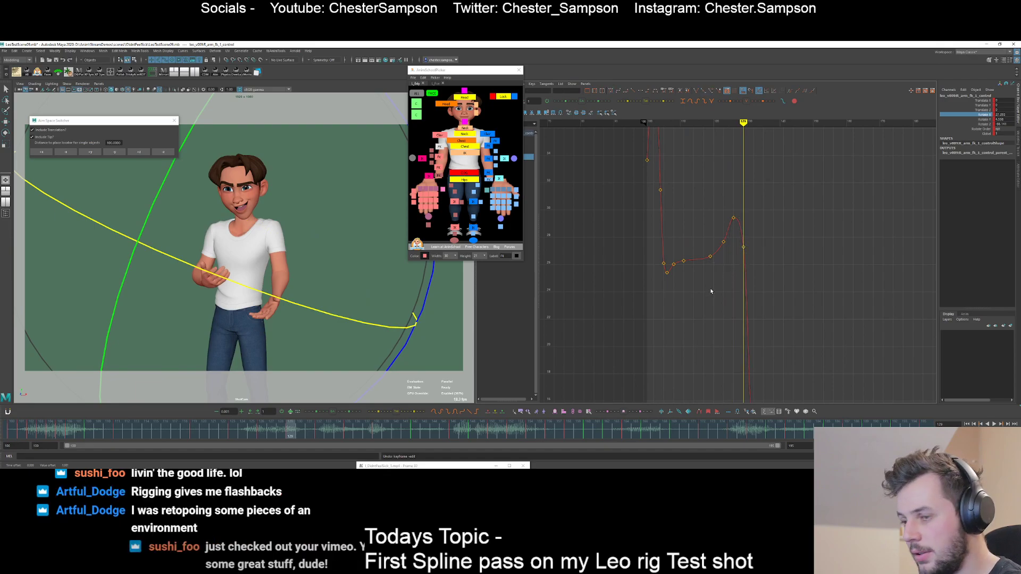
key("f")
key("period")
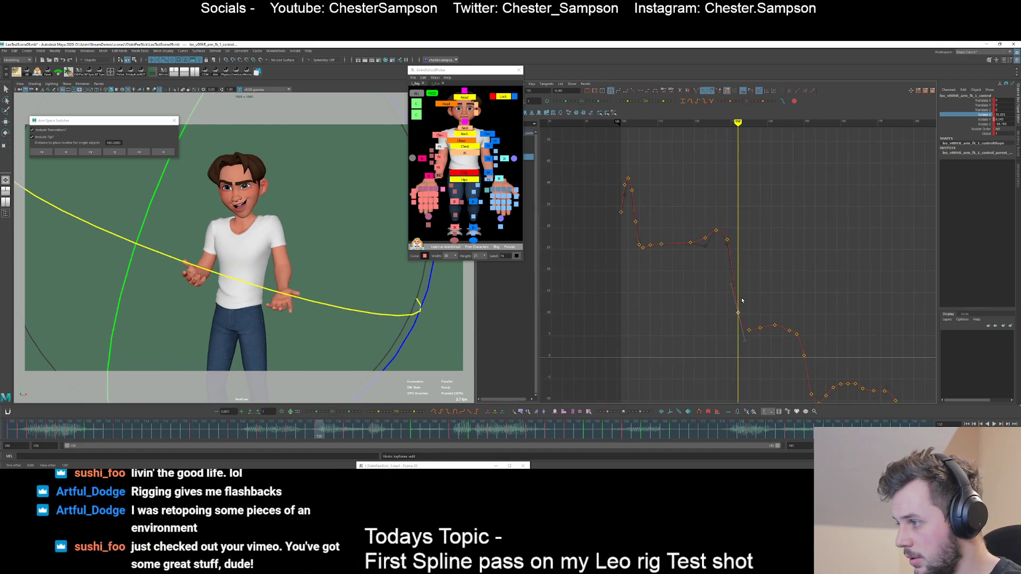
middle_click_drag(741, 300, 739, 272)
key("ctrl+z")
left_click(716, 276)
key("comma")
key("alt+period")
key("s")
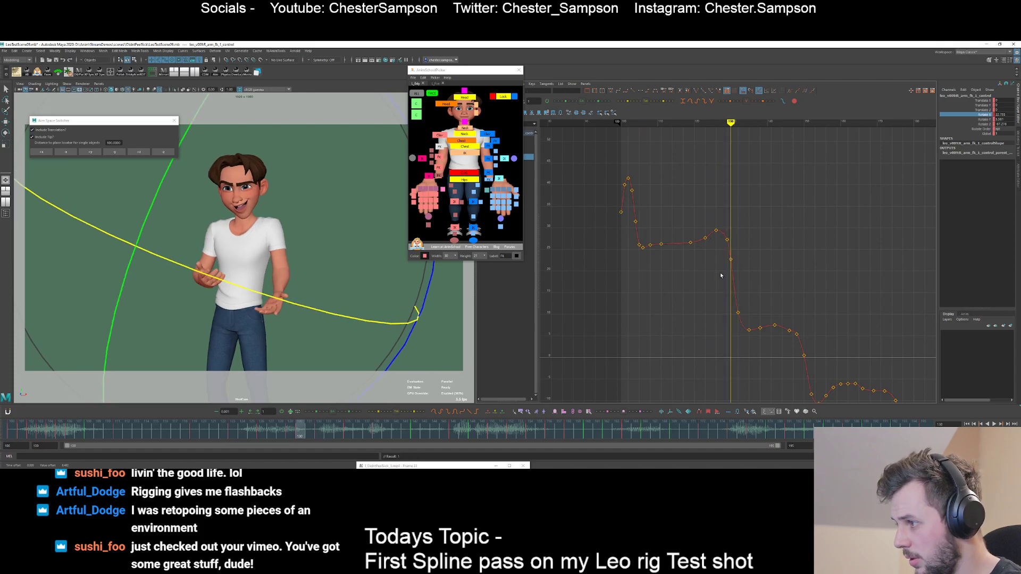
- Raise the new in-between key, and add another Rotate X key low in the drop to soften its landing
key("alt+comma")
key("alt+comma")
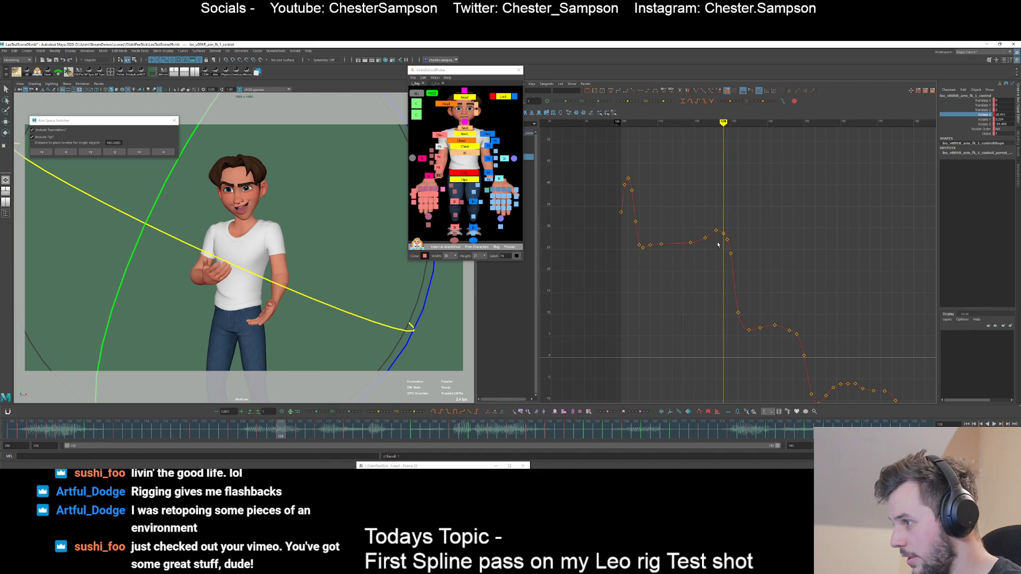
key("alt+period")
key("alt+period")
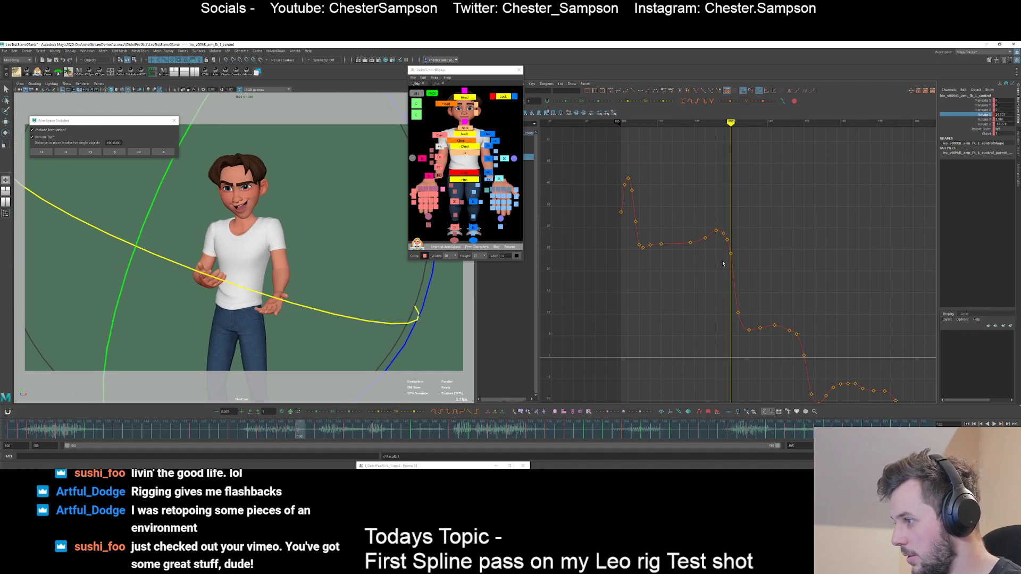
key("alt+period")
key("alt+period")
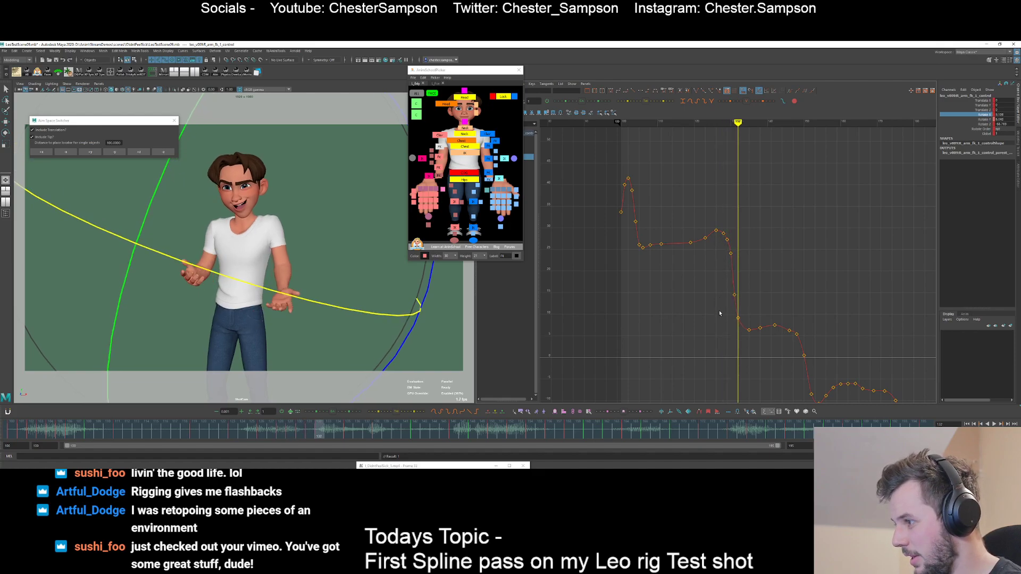
- Step through the frames after the drop and examine the small Rotate X bump up close
key("alt+period")
key("alt+period")
key("alt+period")
key("alt+period")
key("alt+period")
key("alt+period")
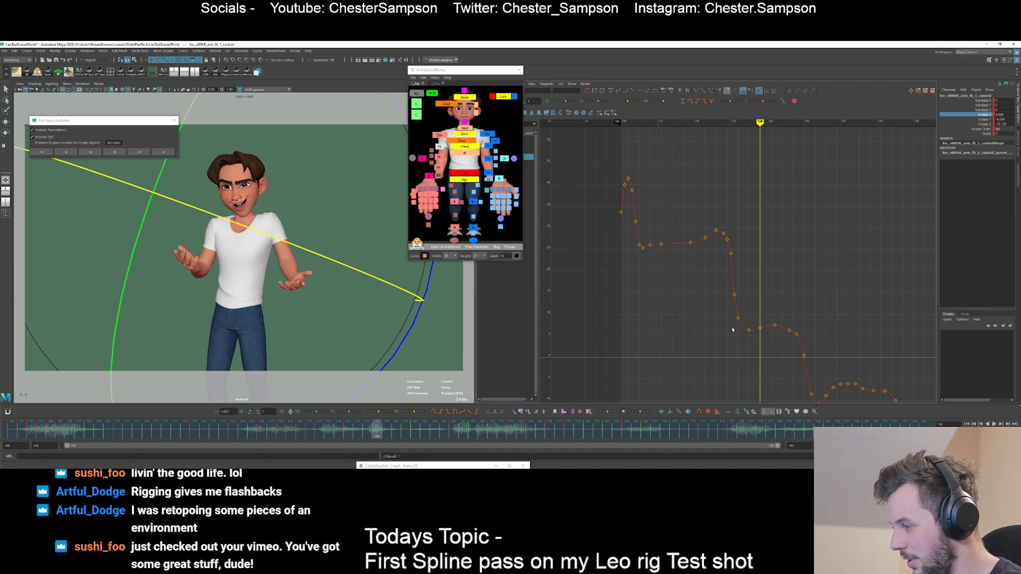
right_click_drag(731, 330, 739, 369, "alt+shift")
middle_click_drag(740, 371, 718, 153, "alt")
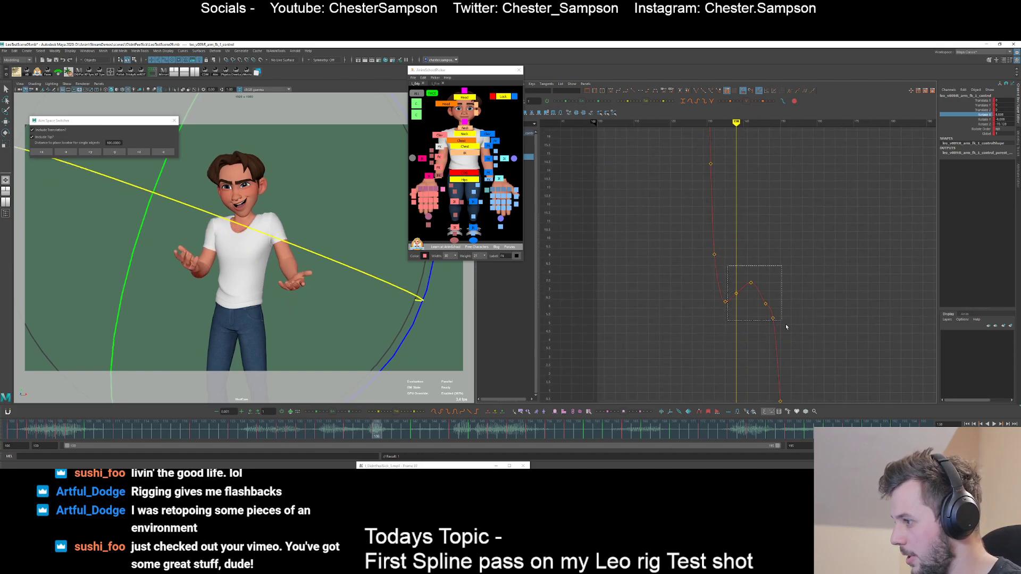
left_click_drag(786, 327, 785, 325)
middle_click_drag(779, 287, 780, 282, "shift")
middle_click_drag(776, 288, 777, 283, "shift")
key("ctrl+z")
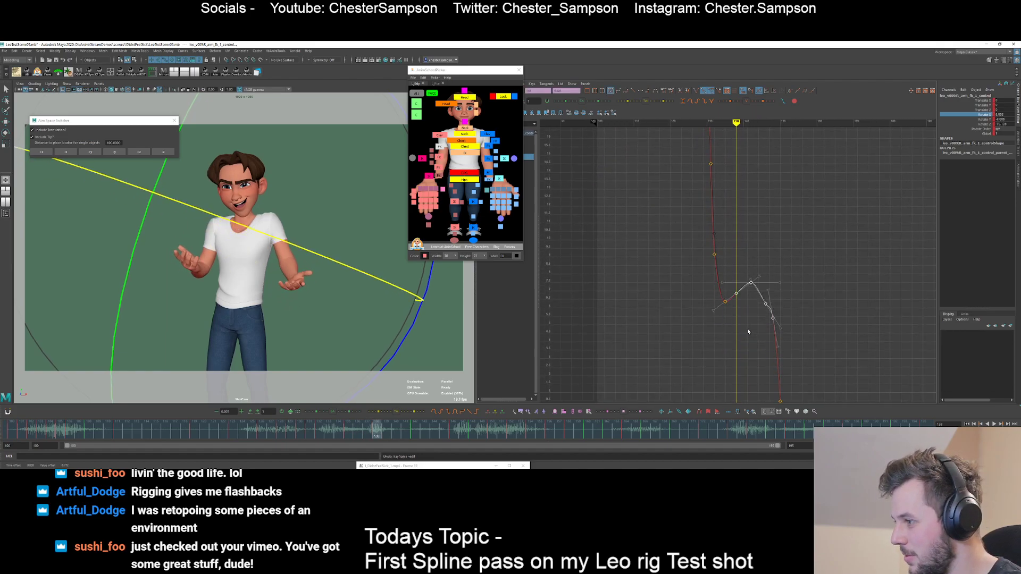
- Reshape the small Rotate X bump into a rounded arc by raising its trailing keys and the key before its top
left_click(747, 330)
left_click_drag(755, 324, 779, 298)
middle_click_drag(772, 299, 772, 285, "shift")
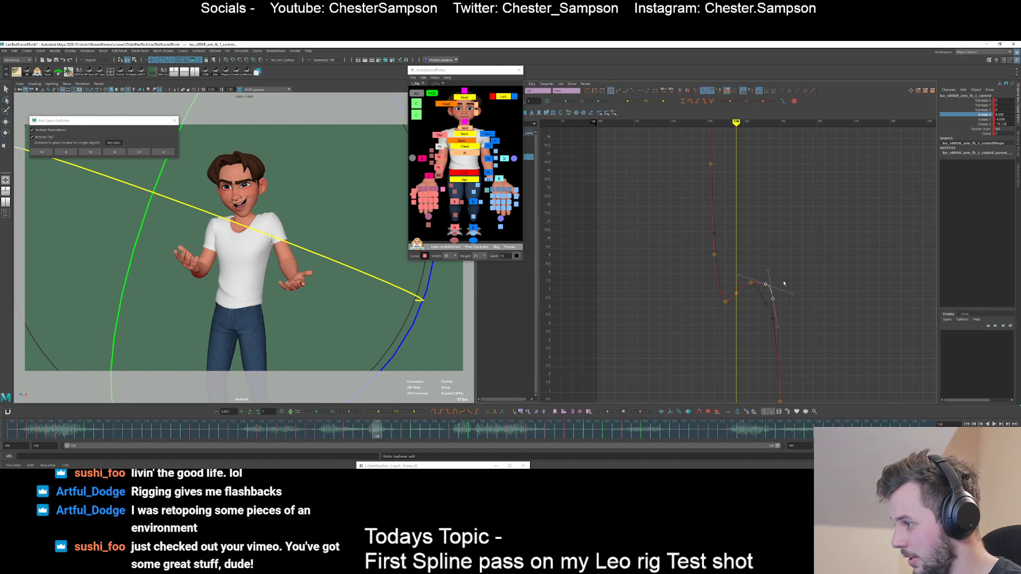
left_click(784, 282)
left_click_drag(760, 274, 788, 326)
middle_click_drag(787, 283, 787, 287, "shift")
left_click(786, 288)
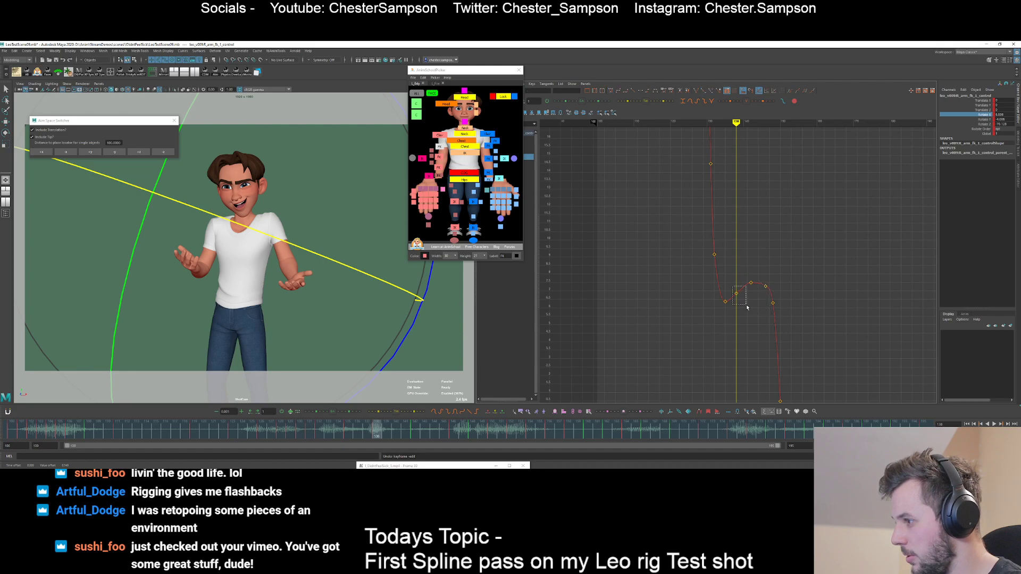
left_click_drag(746, 307, 720, 312)
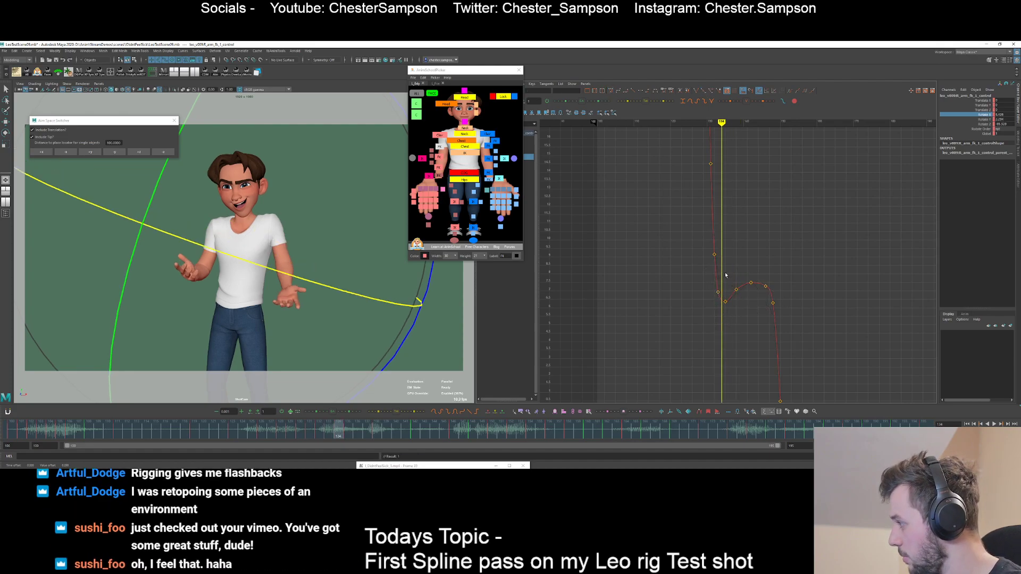
- Step frame by frame across the rounded Rotate X bump to examine the arm motion into the next drop
scroll(689, 274, "down", 5)
right_click_drag(688, 272, 708, 277, "alt+shift")
right_click_drag(744, 319, 747, 309, "alt+shift")
middle_click_drag(748, 309, 739, 259, "alt")
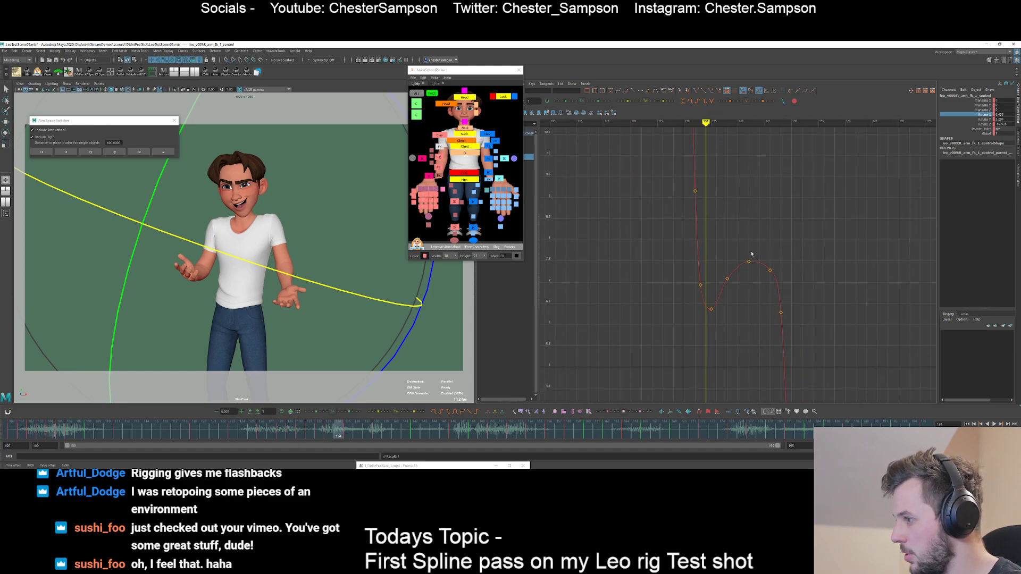
left_click(752, 261)
left_click(758, 291)
key("period")
key("period")
key("period")
key("period")
key("period")
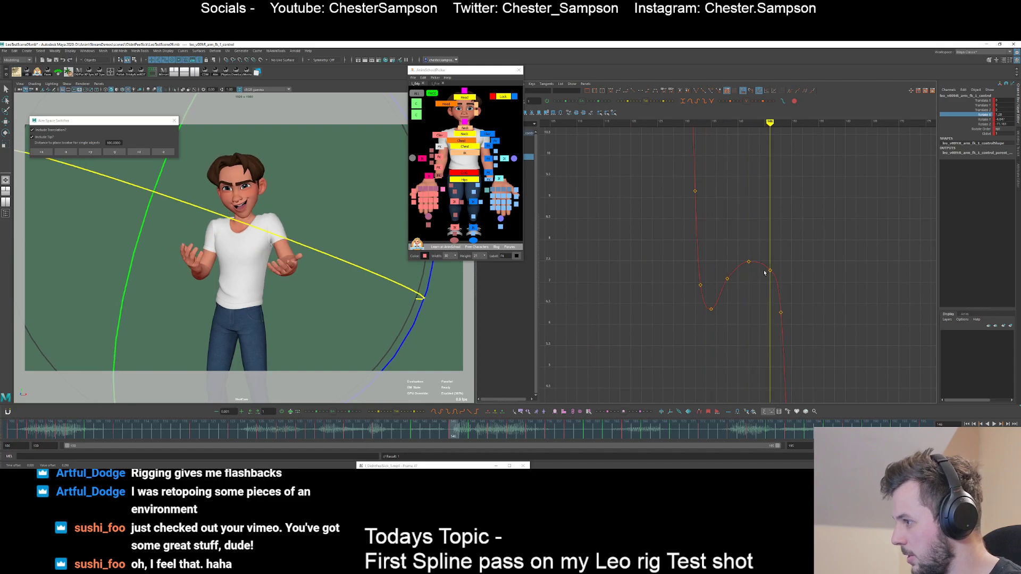
key("period")
key("f")
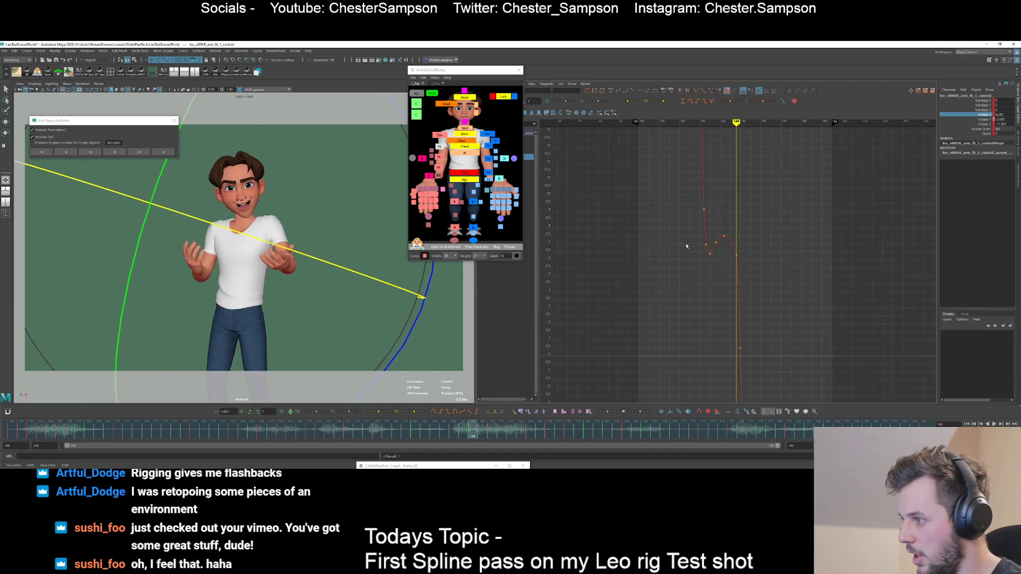
right_click_drag(710, 275, 736, 308, "alt")
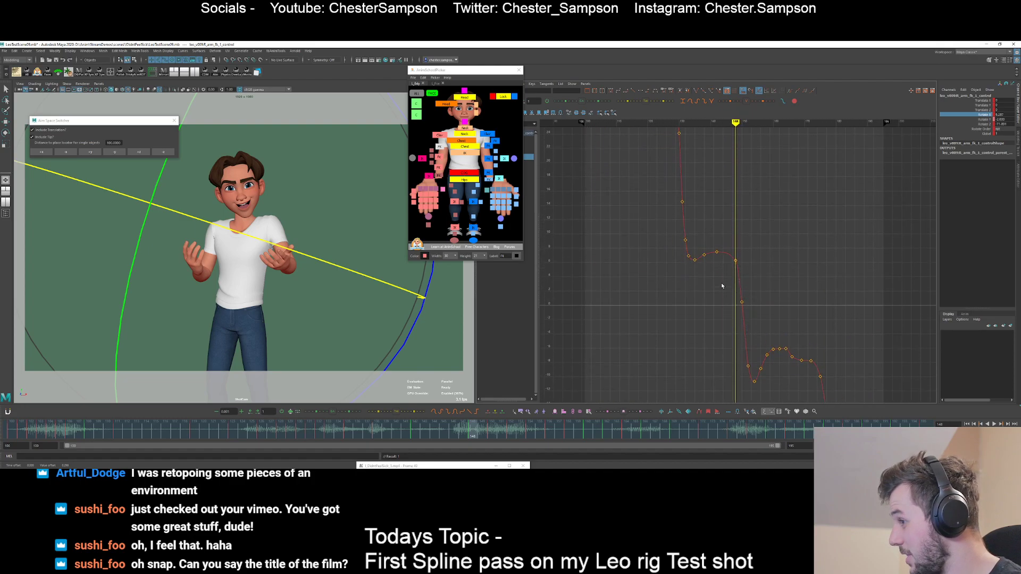
- Raise the first Rotate X key of the next drop and add an in-between key halfway down
key("period")
left_click_drag(735, 309, 751, 295)
middle_click_drag(754, 294, 719, 249, "shift")
right_click_drag(719, 249, 735, 238, "alt")
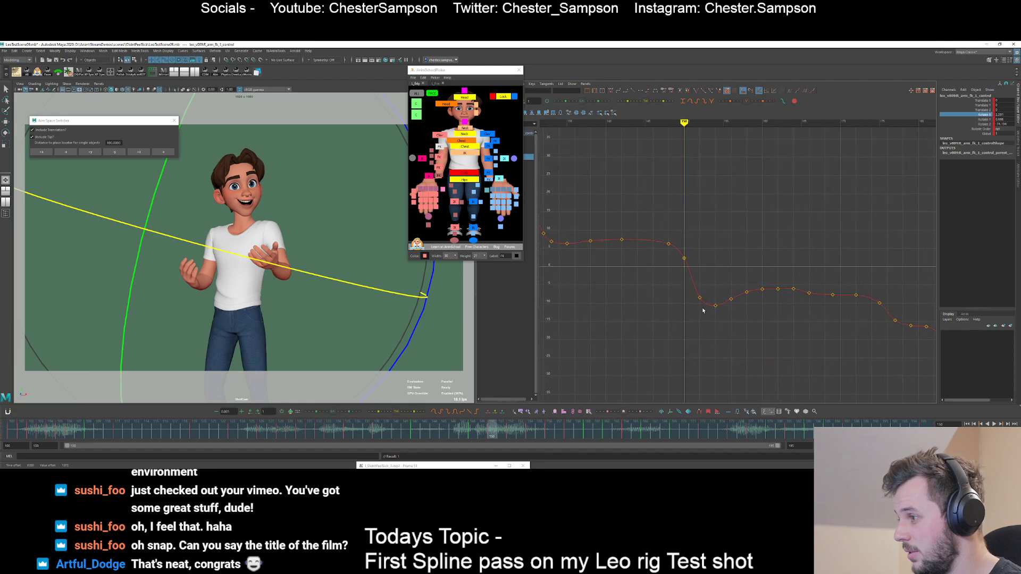
key("alt+period")
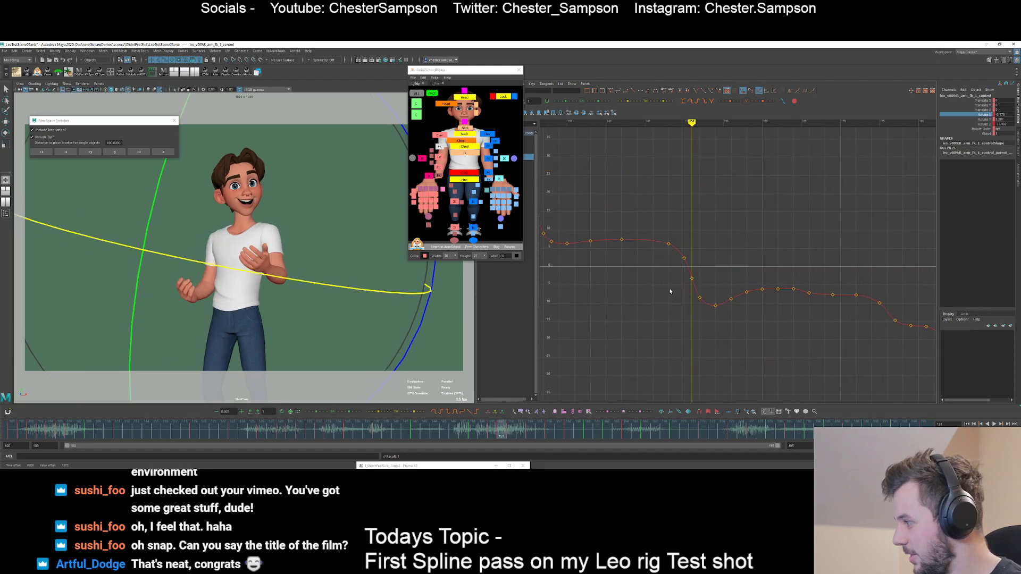
- Raise the upper, middle and lower Rotate X keys of this drop slightly to smooth its slope into the trough
right_click_drag(670, 291, 710, 314, "alt")
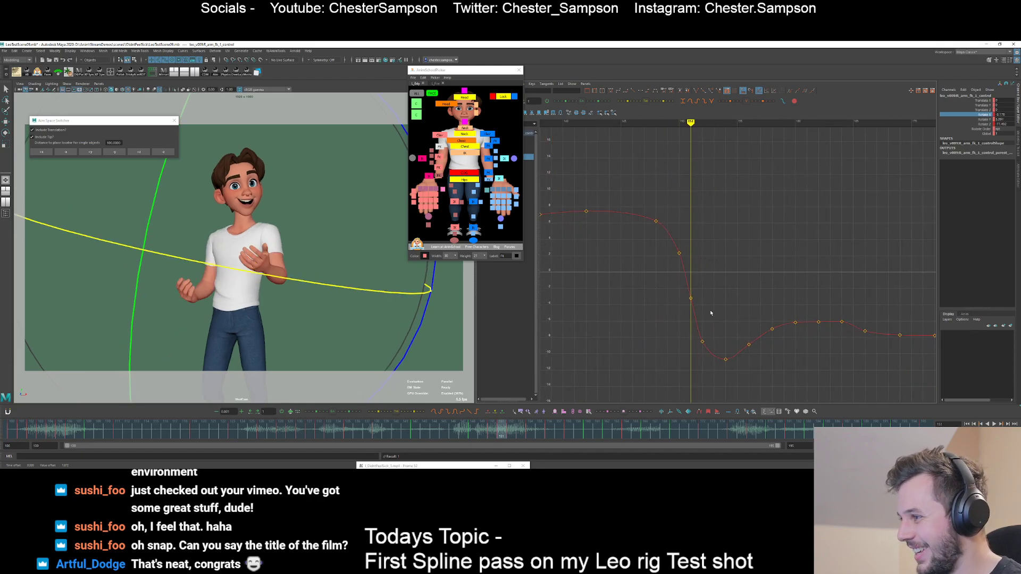
left_click_drag(711, 313, 666, 275)
left_click(665, 263)
key("alt+period")
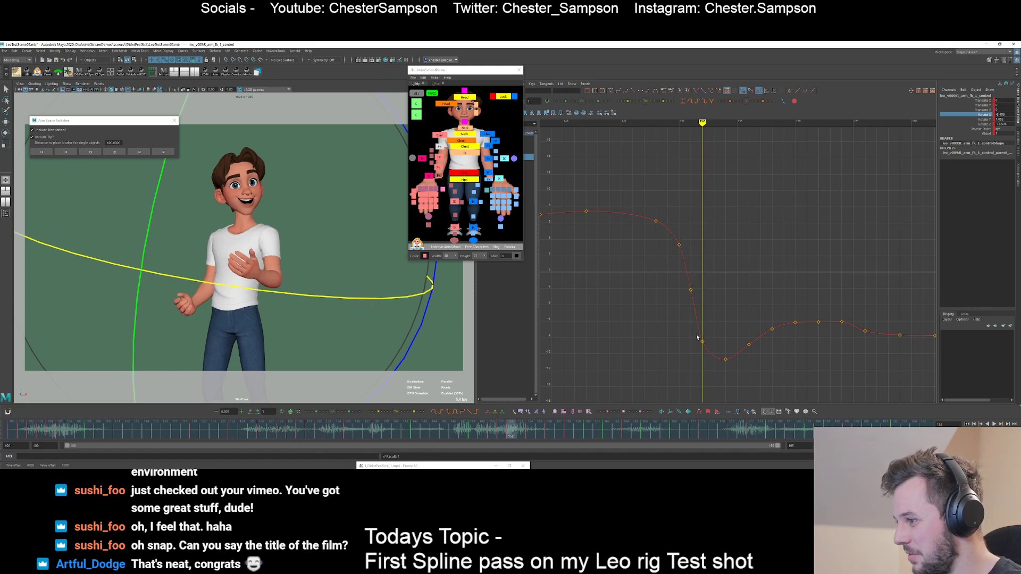
key("alt+comma")
key("alt+period")
key("alt+comma")
key("alt+period")
left_click_drag(697, 348, 707, 336)
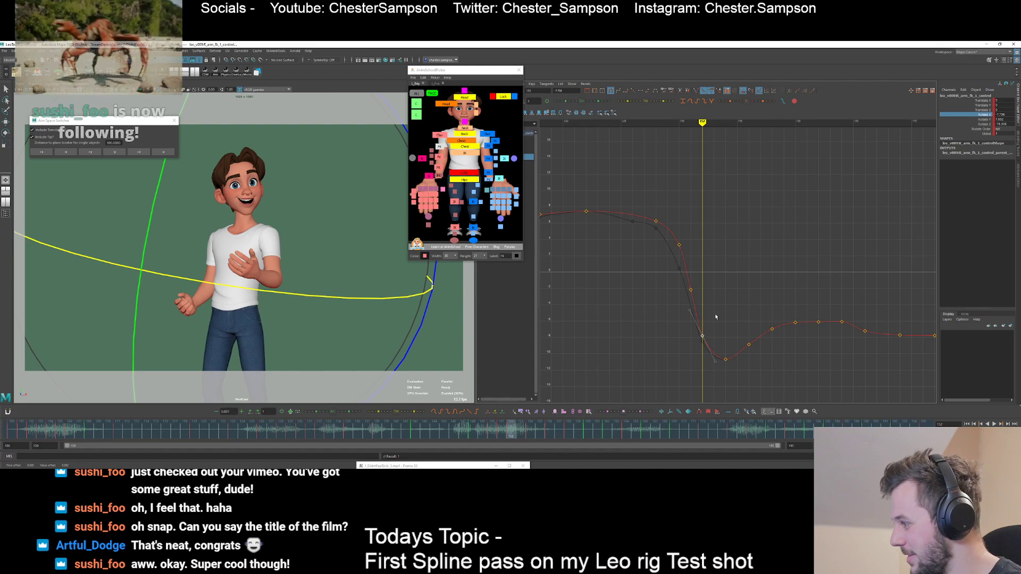
left_click(715, 314)
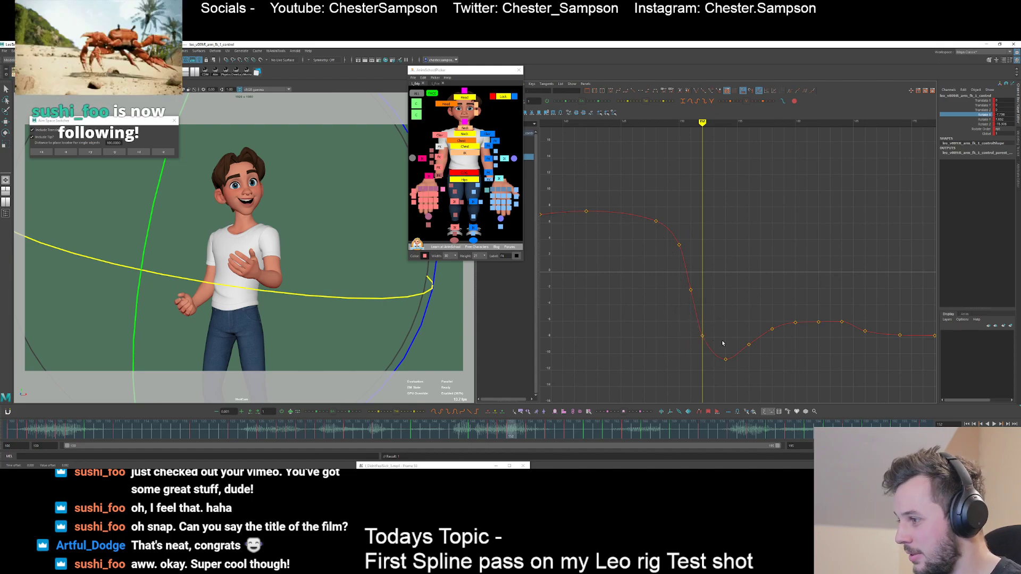
- Raise this drop's Rotate X keys further and add a key just before the trough to ease the landing
left_click_drag(722, 341, 661, 238)
key("alt+Left")
left_click(655, 272)
middle_click_drag(701, 316, 696, 337)
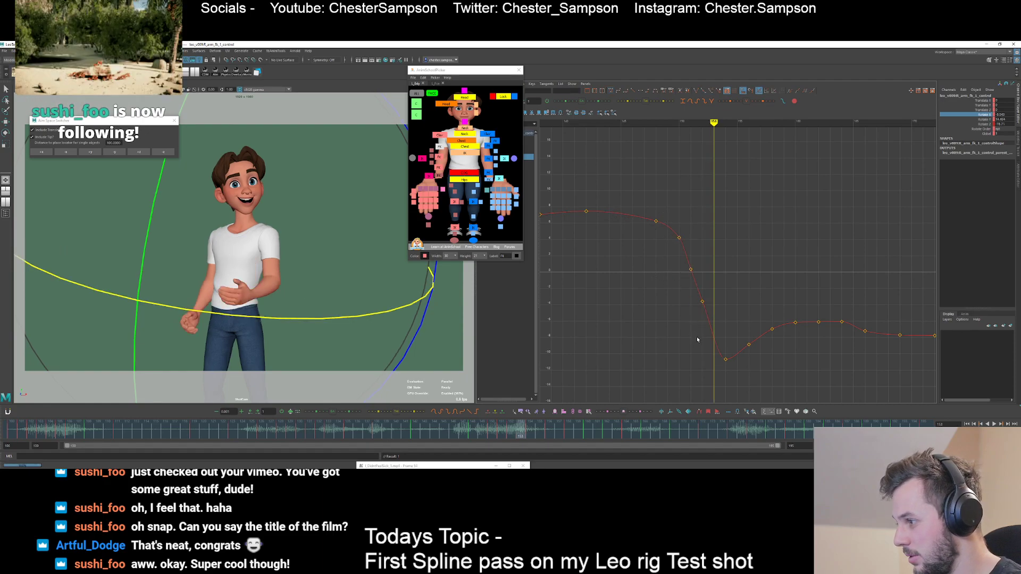
left_click_drag(722, 340, 708, 367)
key("period")
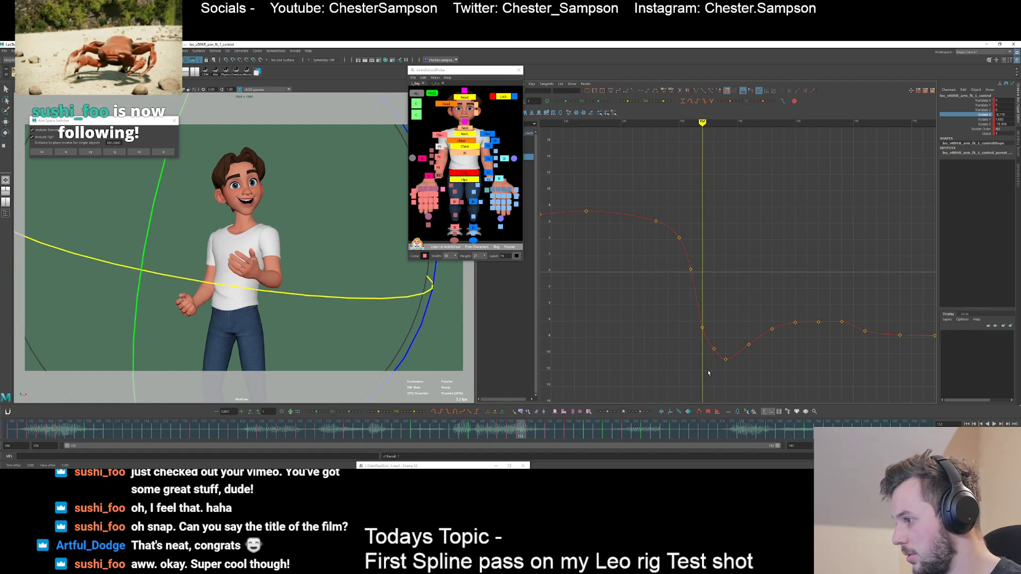
- Add in-between Rotate X keys on the rise out of the trough after the steep drop
middle_click_drag(708, 366, 709, 371, "shift")
left_click(729, 330)
key("period")
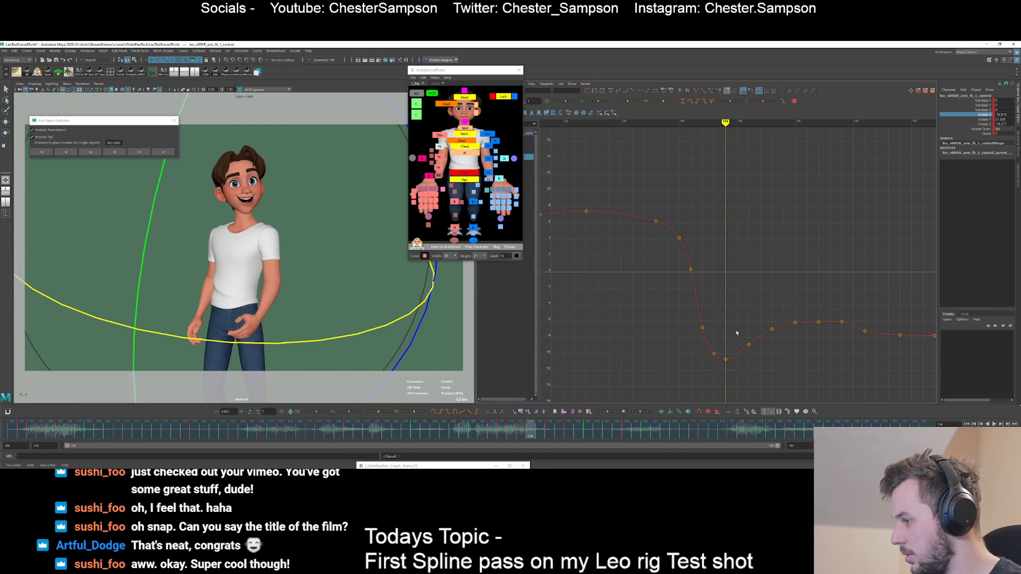
key("period")
right_click_drag(732, 347, 737, 311, "alt+shift")
middle_click_drag(736, 311, 723, 208, "alt")
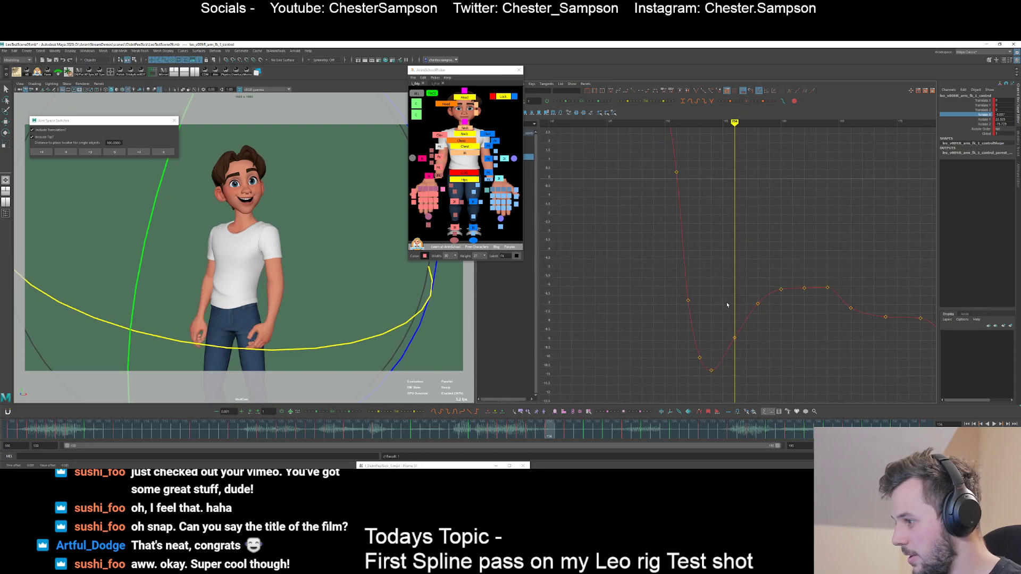
key("comma")
key("alt+period")
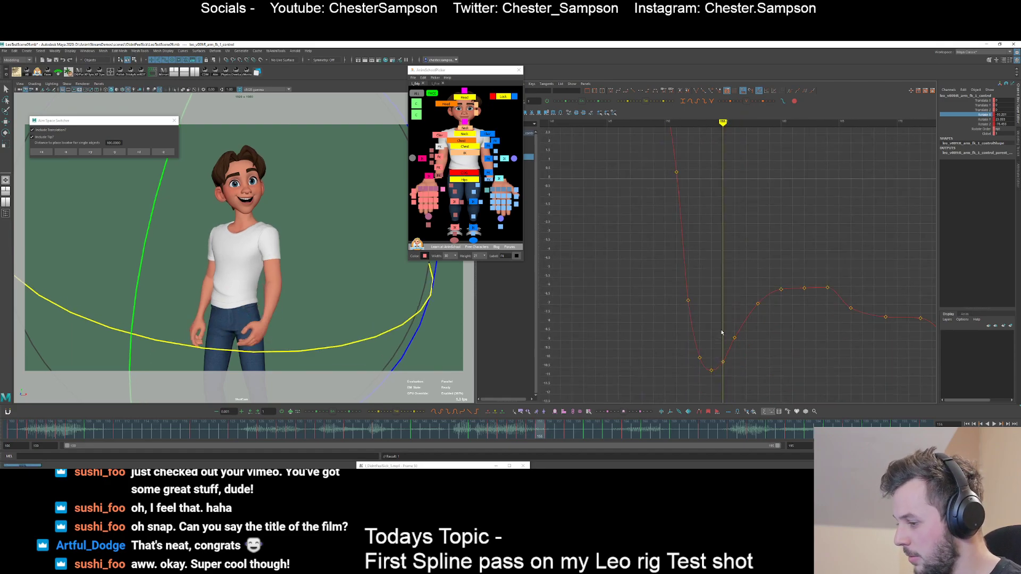
key("alt+period")
key("alt+period")
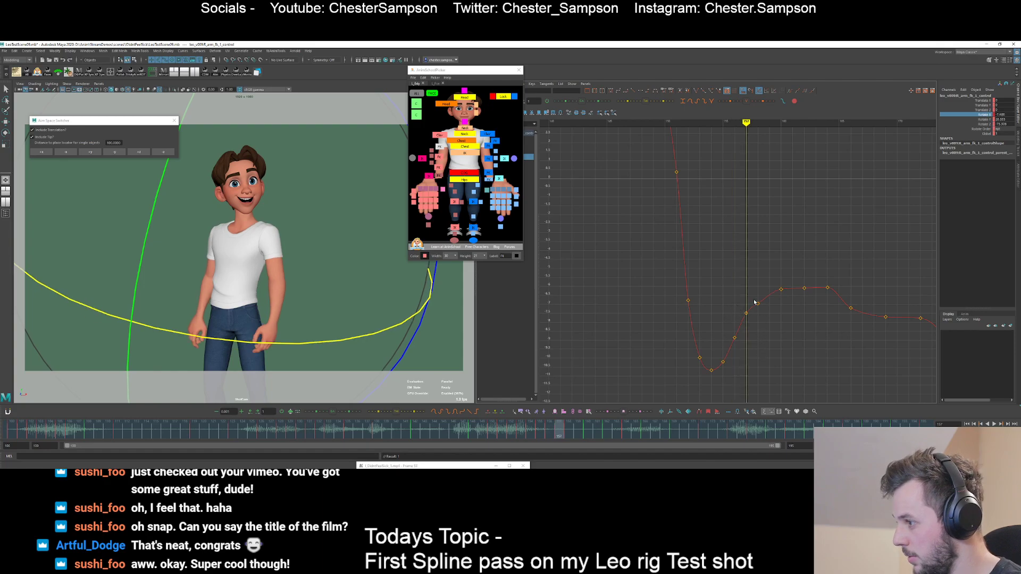
- Raise the upper Rotate X keys of this rise slightly to round its transition into the crest
key("alt+period")
key("alt+period")
key("alt+period")
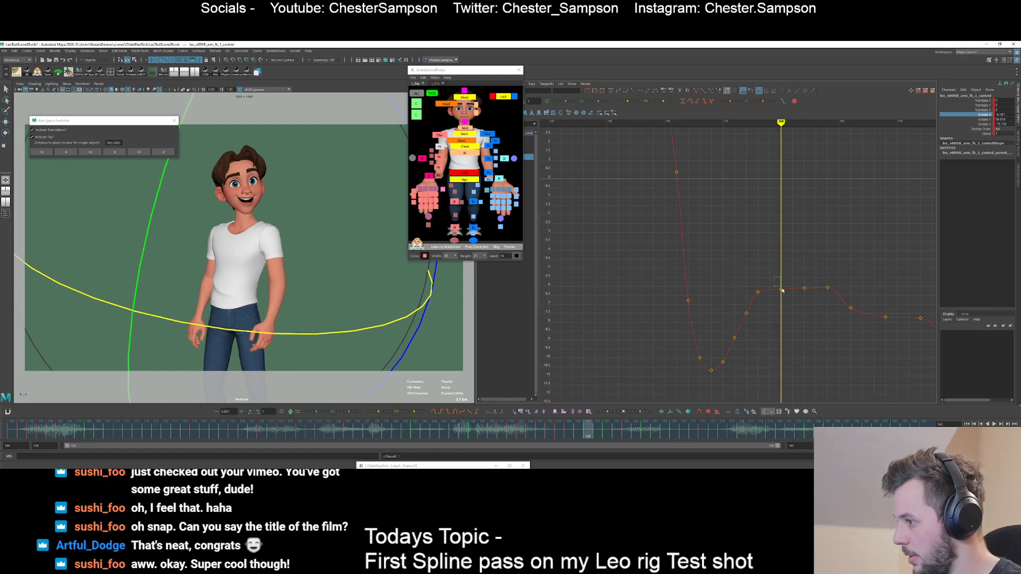
left_click_drag(774, 276, 809, 310)
left_click(753, 283)
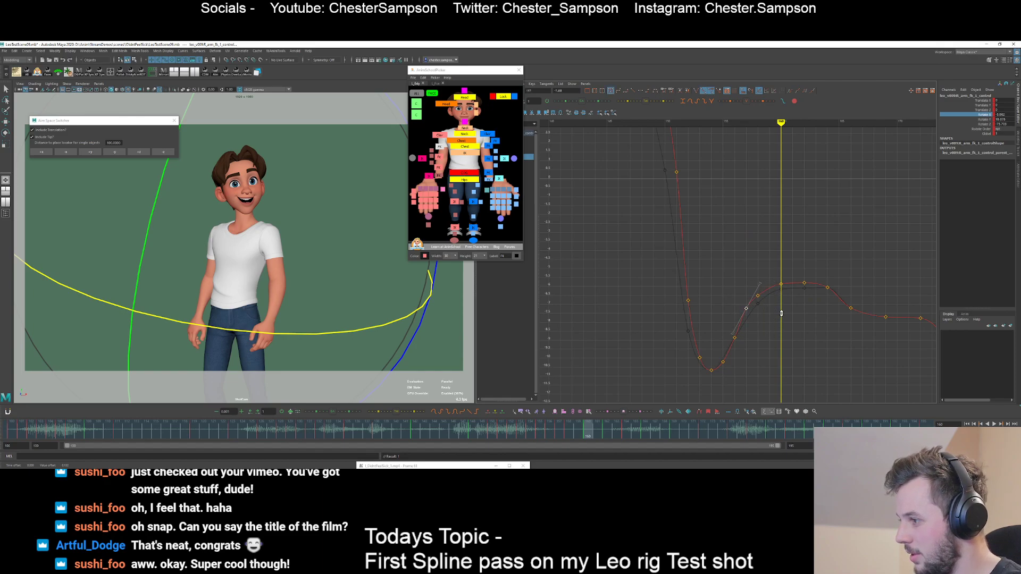
- Lower the Rotate X key at the end of the shelf so the curve slopes gradually into the final drop
right_click_drag(780, 315, 775, 282, "alt")
key("period")
middle_click_drag(775, 282, 793, 246, "alt")
key("period")
left_click(794, 248)
key("period")
key("period")
key("period")
left_click_drag(830, 286, 853, 318)
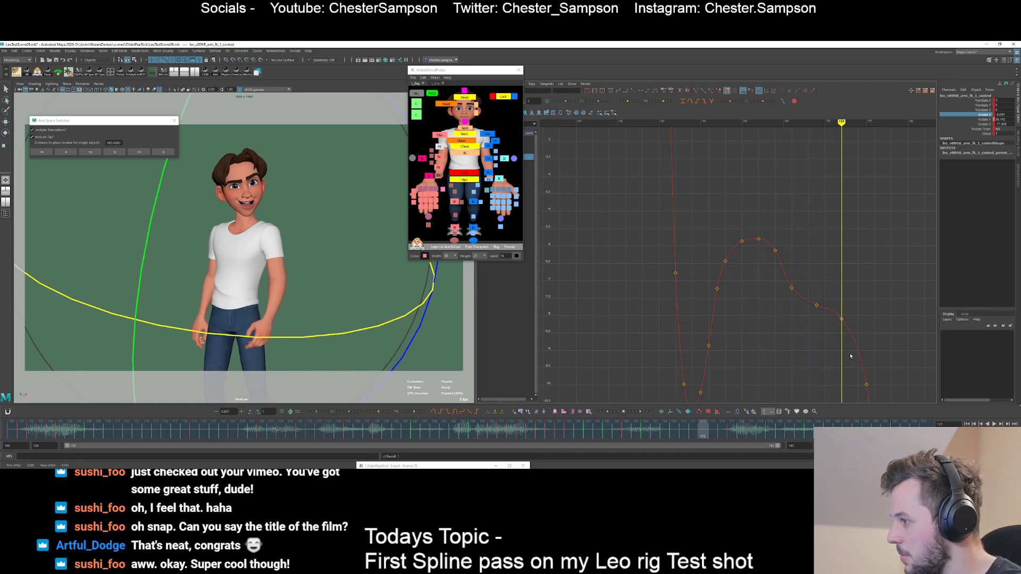
key("period")
left_click_drag(850, 356, 883, 345)
left_click(863, 337)
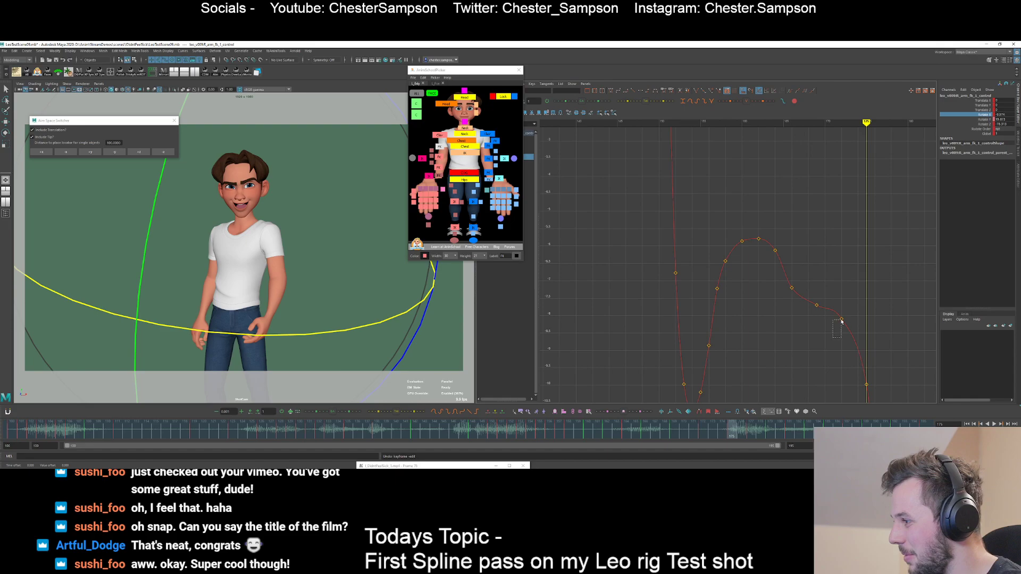
- Step frame by frame from the shelf into the final Rotate X drop to examine the arm motion
right_click_drag(807, 342, 819, 325, "alt")
middle_click_drag(819, 324, 752, 266, "alt")
key("comma")
key("comma")
key("comma")
key("comma")
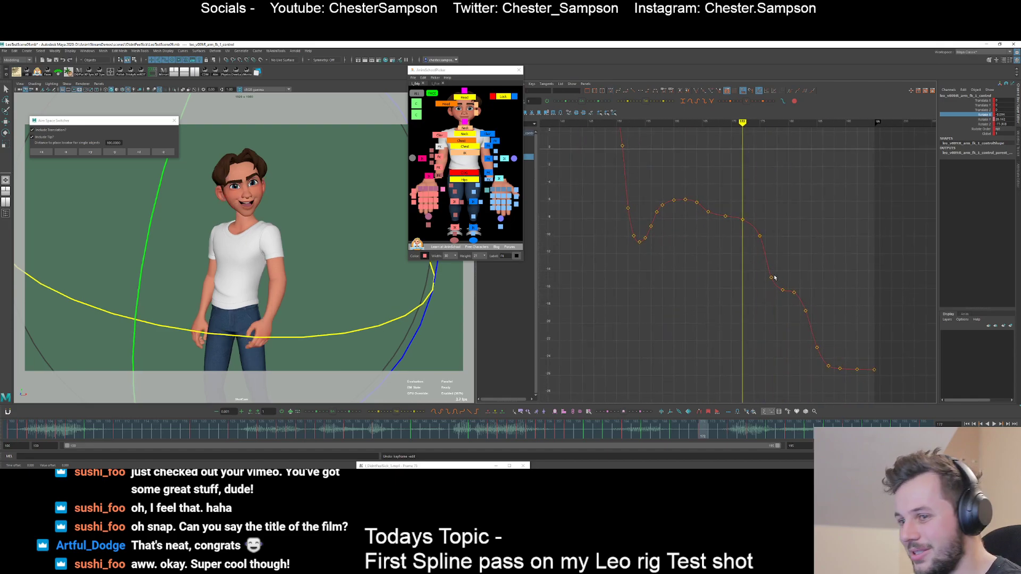
key("period")
key("period")
key("period")
key("period")
key("period")
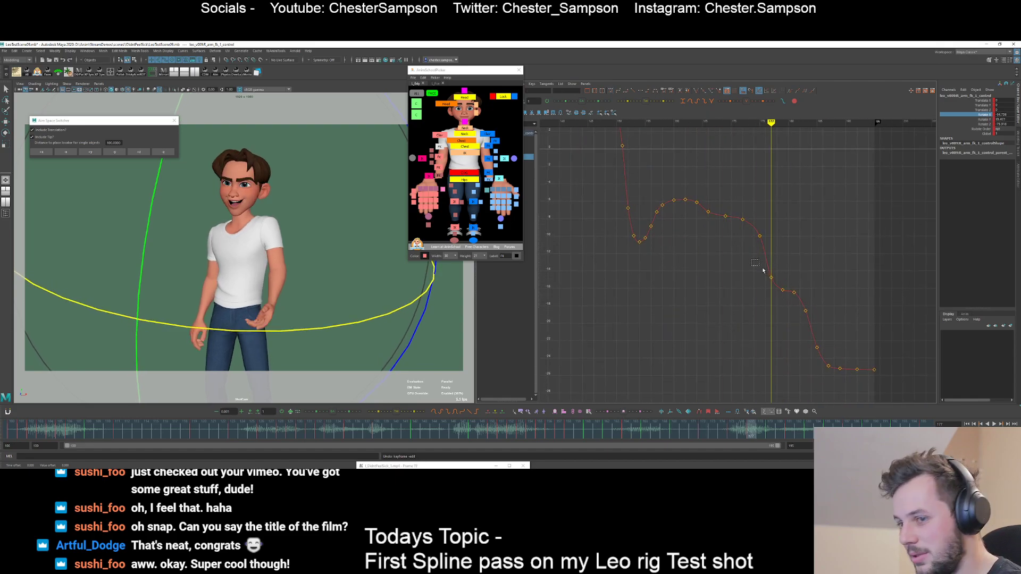
left_click_drag(763, 270, 814, 320)
middle_click_drag(795, 248, 738, 169, "shift")
key("ctrl+z")
left_click(762, 320)
- Smooth the four Rotate X keys in the middle of the final drop to remove the step in the slope
key("period")
key("period")
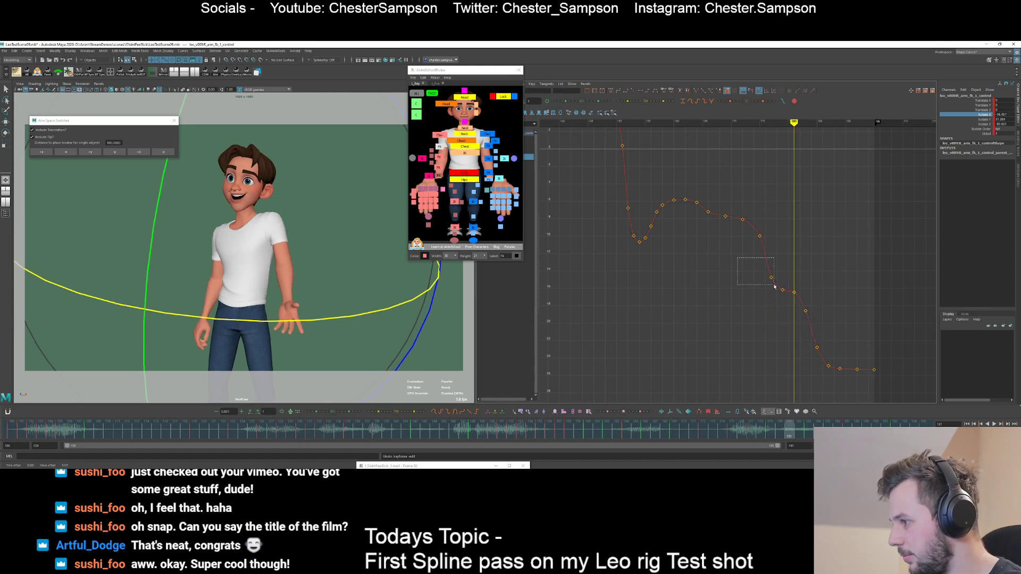
left_click_drag(774, 286, 816, 319)
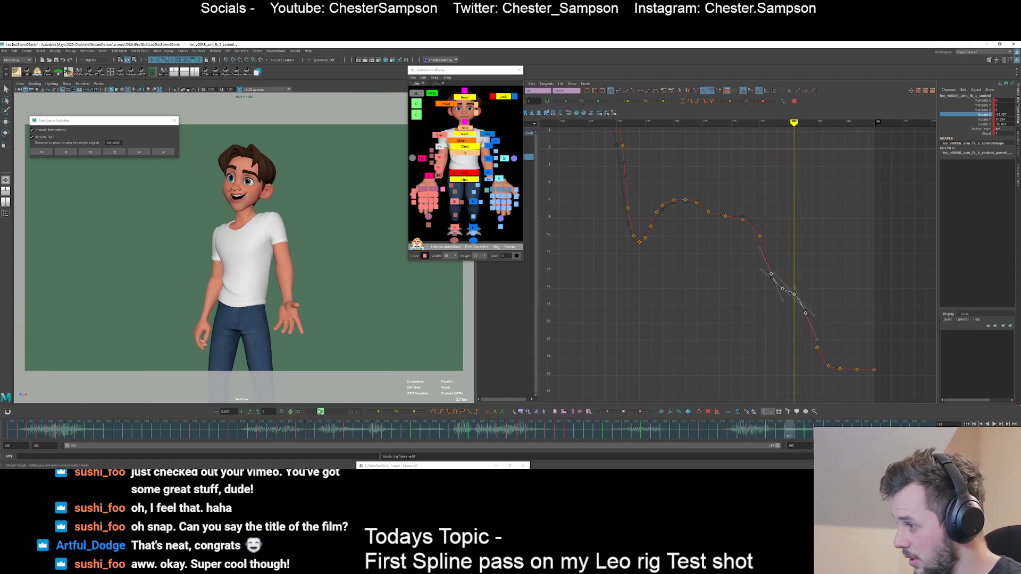
left_click(725, 301)
- Smooth the Rotate X keys at the bottom of the final drop to ease the curve into its flat end
key("period")
key("period")
key("period")
left_click_drag(768, 323, 842, 398)
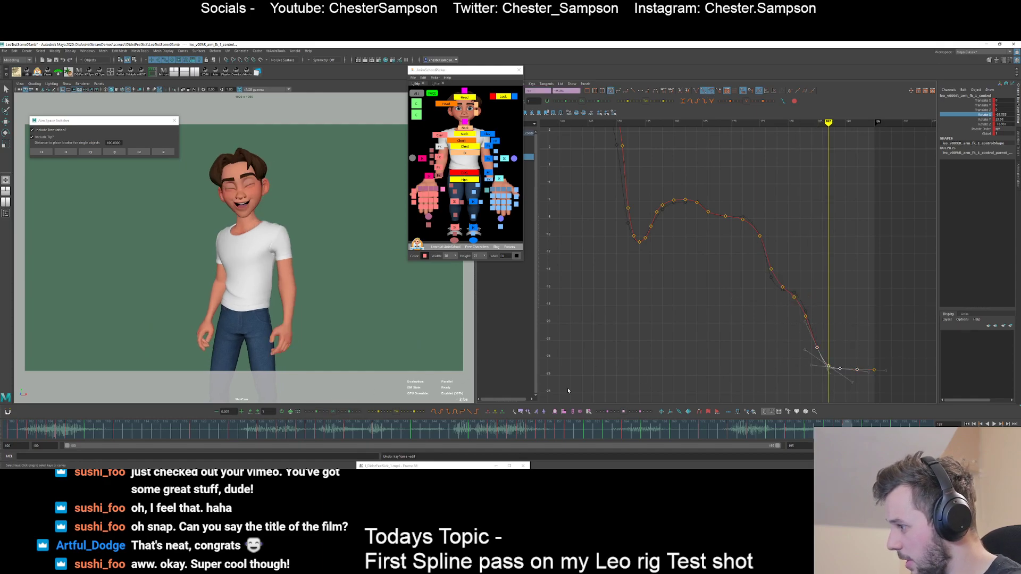
left_click_drag(331, 415, 312, 412)
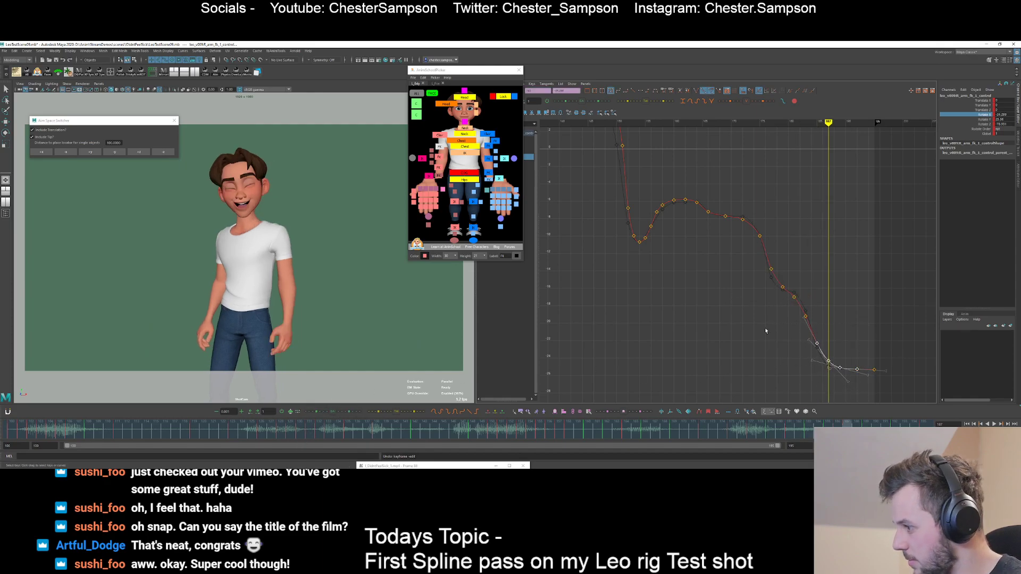
left_click(766, 331)
- Play back the shot and step back and forth through the Rotate X trough and crest to check the arm's settling motion
key("alt+v")
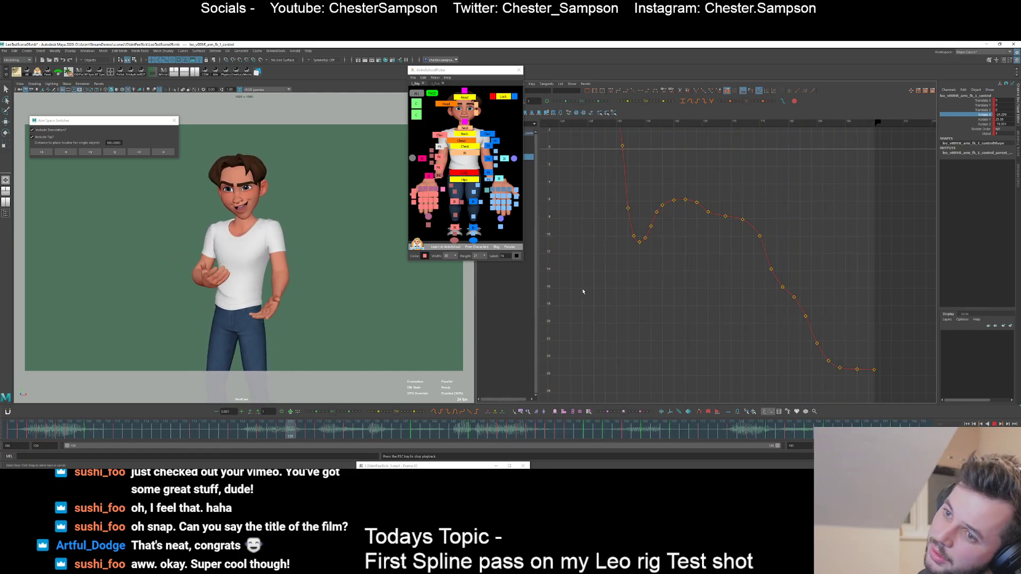
key("Escape")
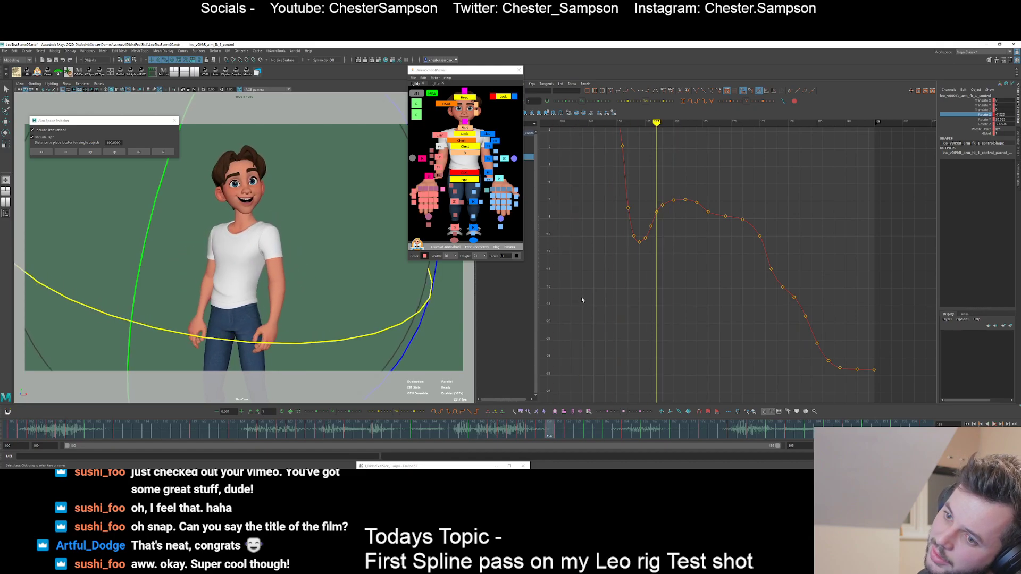
key("comma")
key("comma")
key("comma")
key("comma")
key("comma")
key("period")
key("period")
key("period")
key("period")
key("period")
key("period")
key("period")
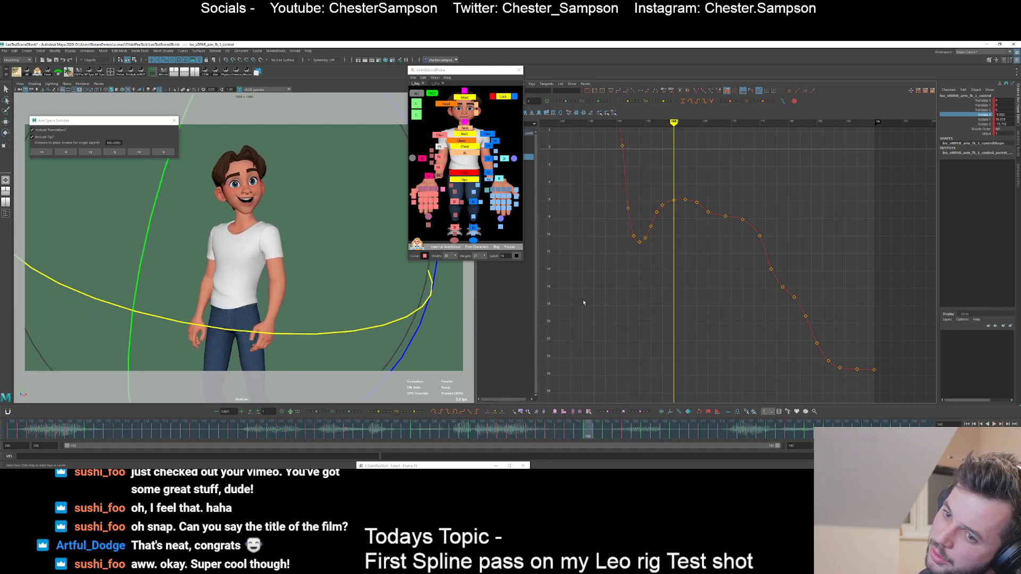
key("alt+comma")
key("alt+comma")
key("alt+comma")
key("alt+comma")
key("alt+comma")
key("alt+comma")
key("alt+comma")
key("alt+comma")
key("alt+comma")
key("alt+period")
key("alt+period")
key("alt+period")
key("alt+period")
key("alt+period")
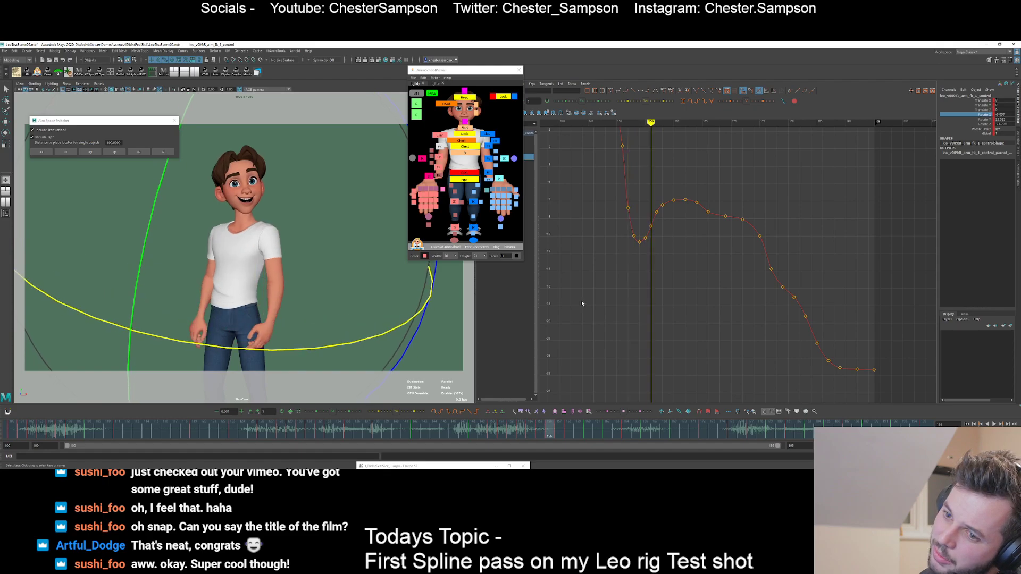
key("alt+period")
key("alt+period")
key("alt+period")
key("alt+period")
key("alt+period")
key("alt+period")
key("alt+period")
key("alt+period")
key("alt+period")
key("alt+period")
key("alt+period")
key("alt+period")
key("alt+period")
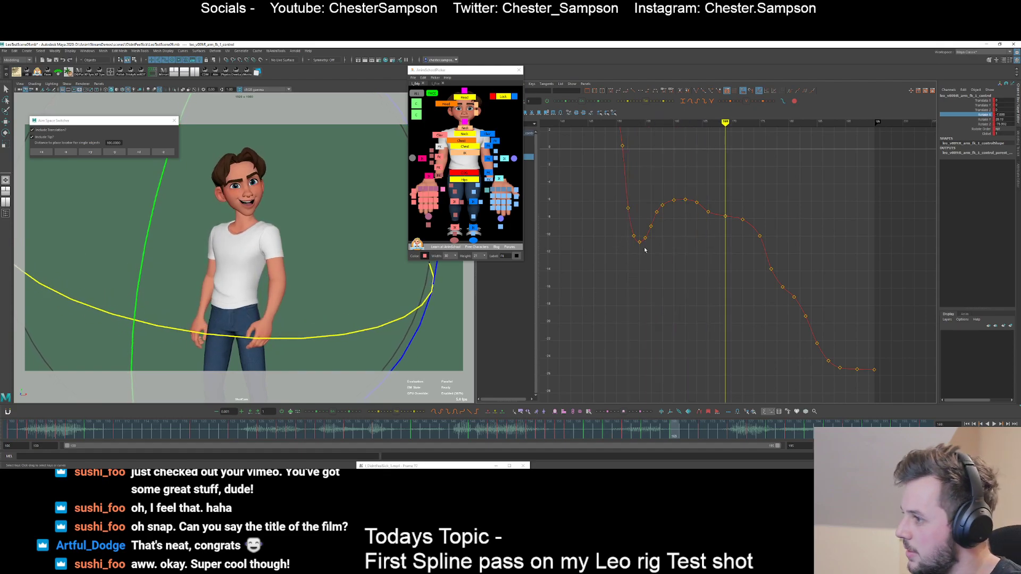
- Switch to the Rotate Y curve and step through its overshoot and following dip to examine the arm motion
left_click(981, 120)
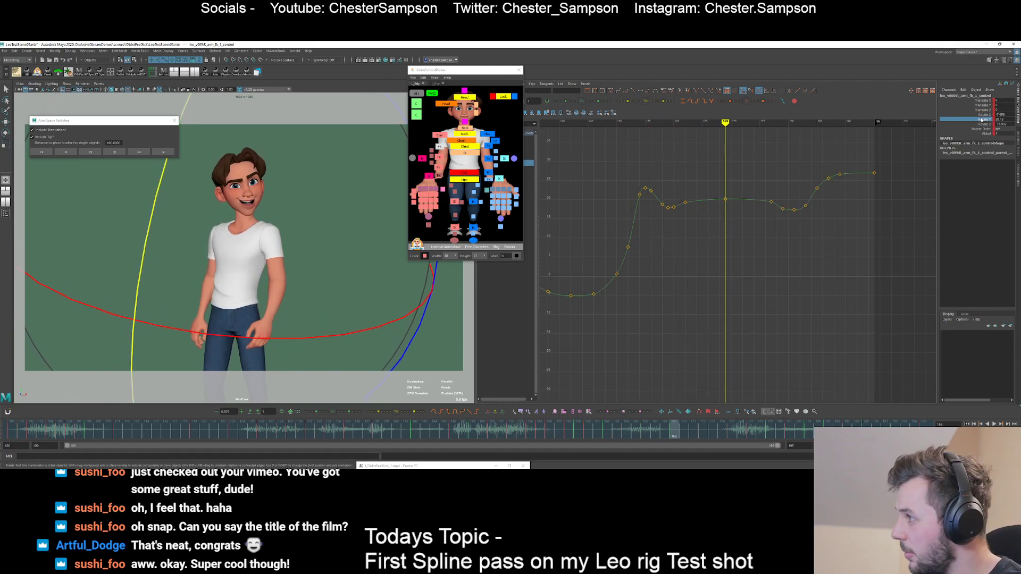
key("alt+comma")
key("alt+comma")
key("alt+comma")
key("alt+comma")
key("alt+comma")
key("alt+comma")
key("alt+comma")
key("alt+comma")
key("alt+comma")
key("alt+comma")
key("alt+comma")
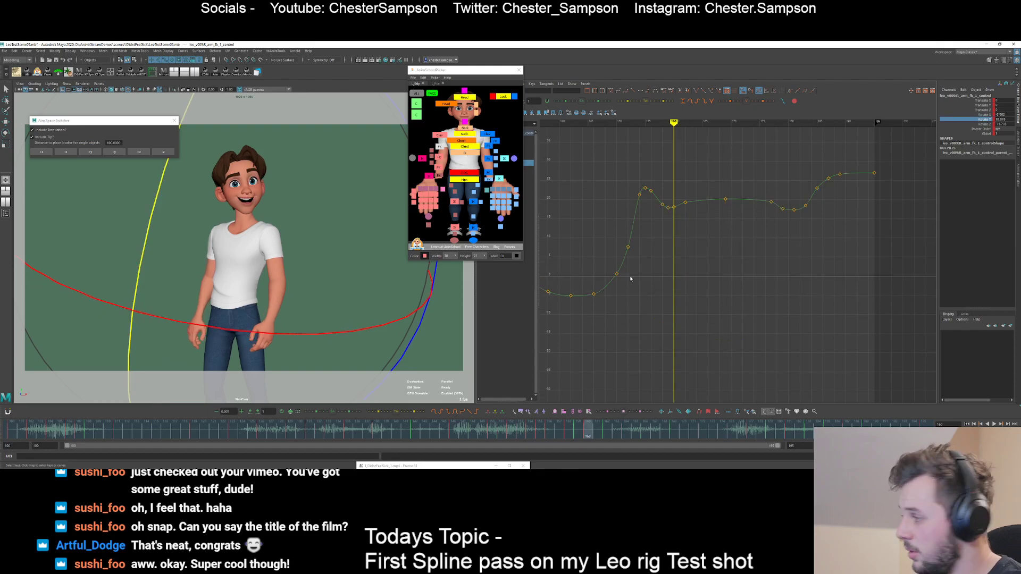
key("alt+comma")
key("alt+comma")
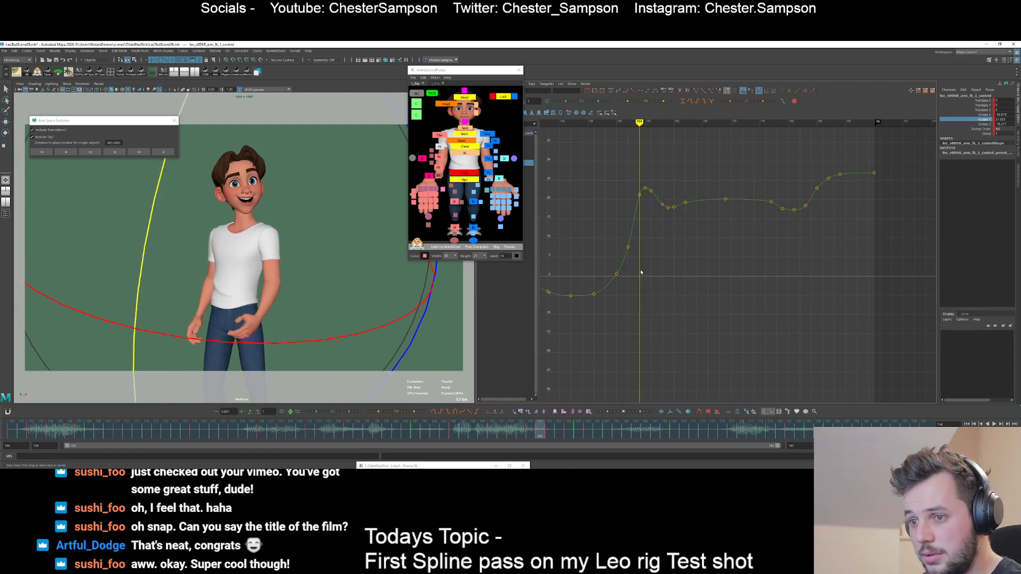
key("alt+period")
key("alt+period")
key("alt+period")
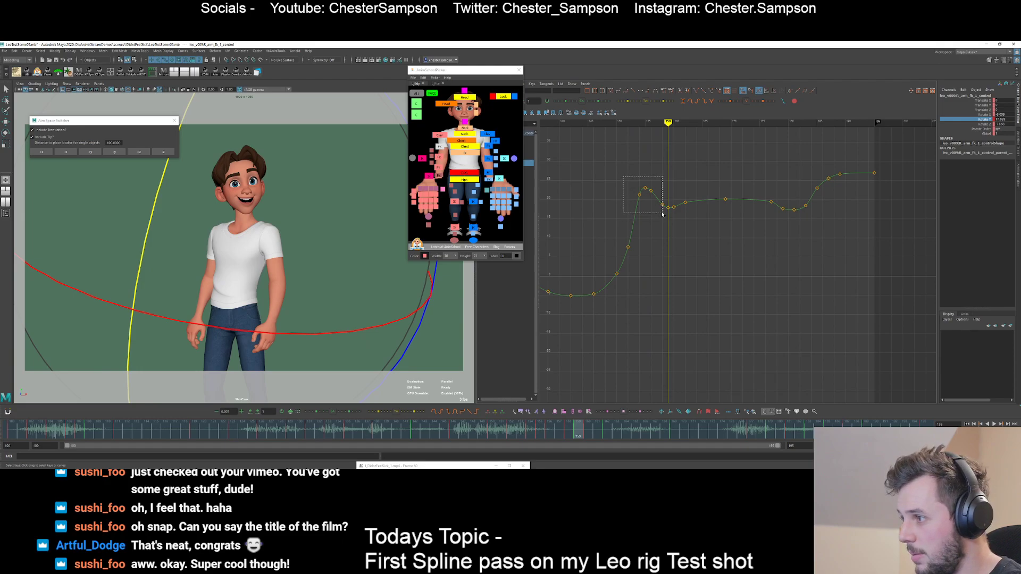
- Lower the Rotate Y keys at the overshoot peak to soften the overshoot before the dip
left_click_drag(662, 215, 664, 216)
right_click_drag(658, 248, 664, 165, "alt+shift")
middle_click_drag(665, 164, 699, 265, "alt")
left_click(700, 266)
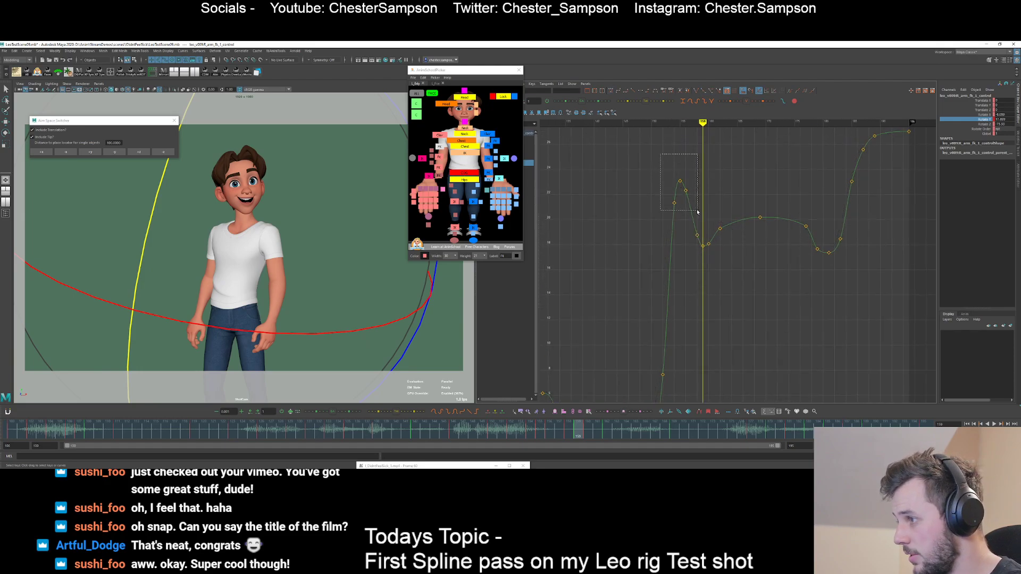
middle_click_drag(697, 211, 680, 226)
left_click_drag(673, 198, 693, 232)
left_click(663, 195)
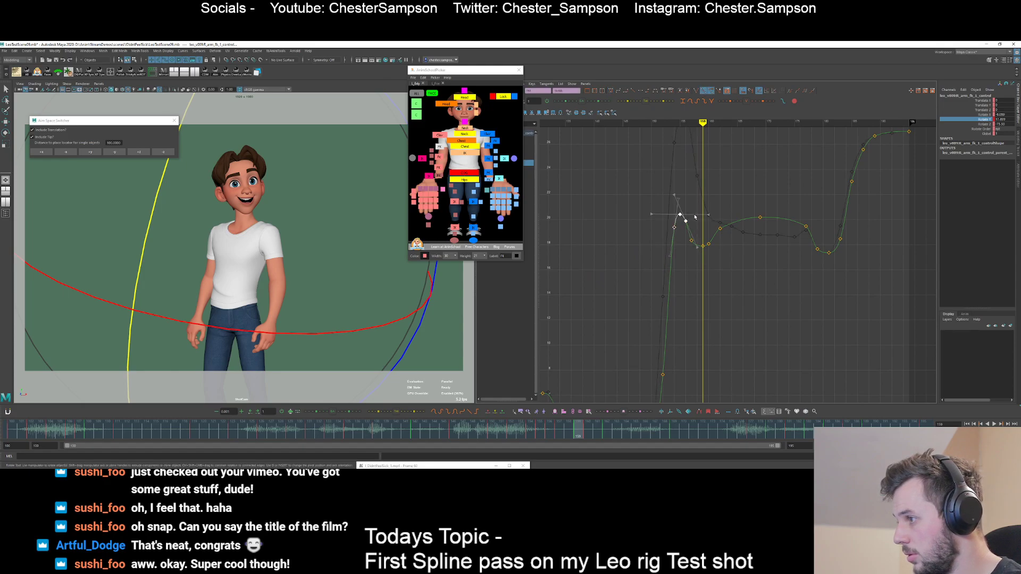
middle_click_drag(693, 232, 692, 237)
left_click(687, 247)
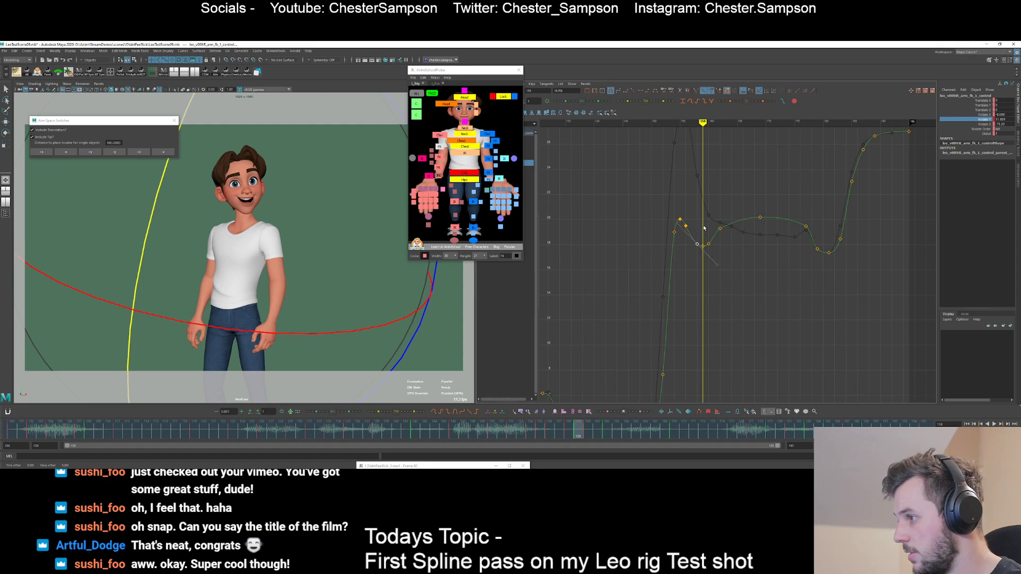
- Reset the tangents of the Rotate Y keys across the overshoot and dip for smoother interpolation
left_click_drag(669, 213, 730, 266)
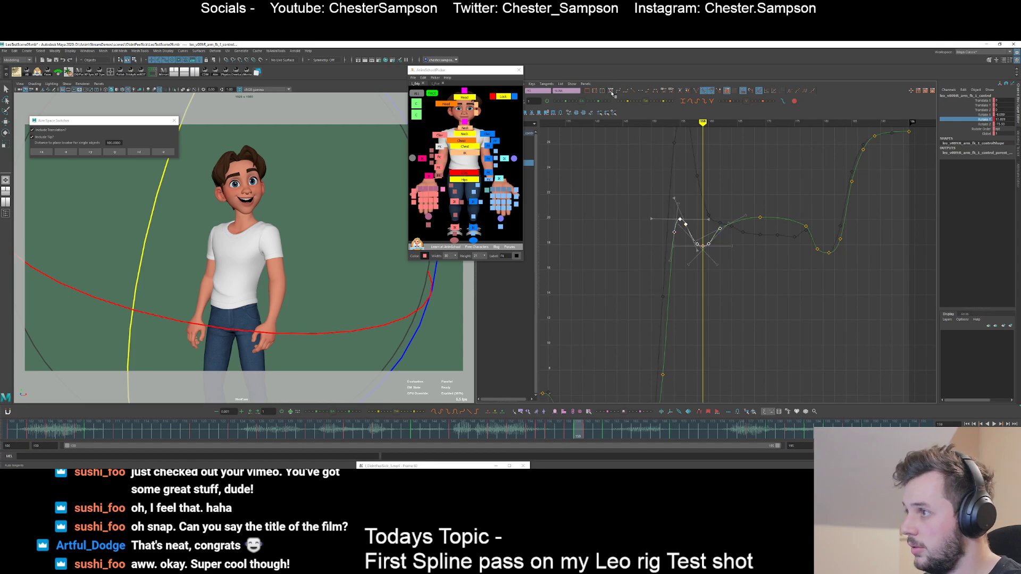
left_click(611, 92)
left_click(627, 239)
- Play back the shot and step frame by frame around the softened Rotate Y overshoot to check the arm motion
key("comma")
key("comma")
key("comma")
key("comma")
key("comma")
key("alt+v")
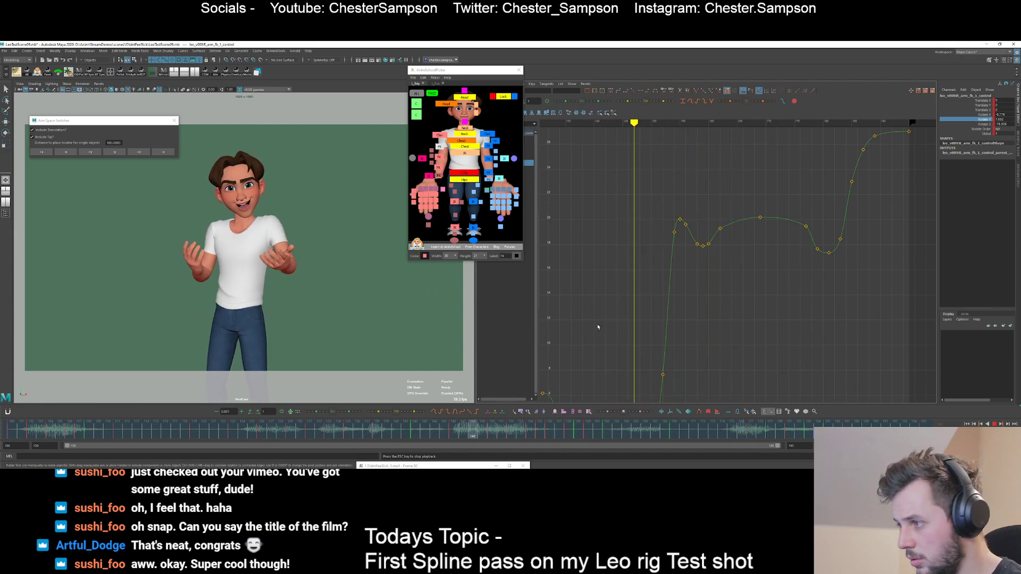
key("alt+v")
key("period")
key("period")
key("period")
key("period")
key("comma")
key("comma")
key("comma")
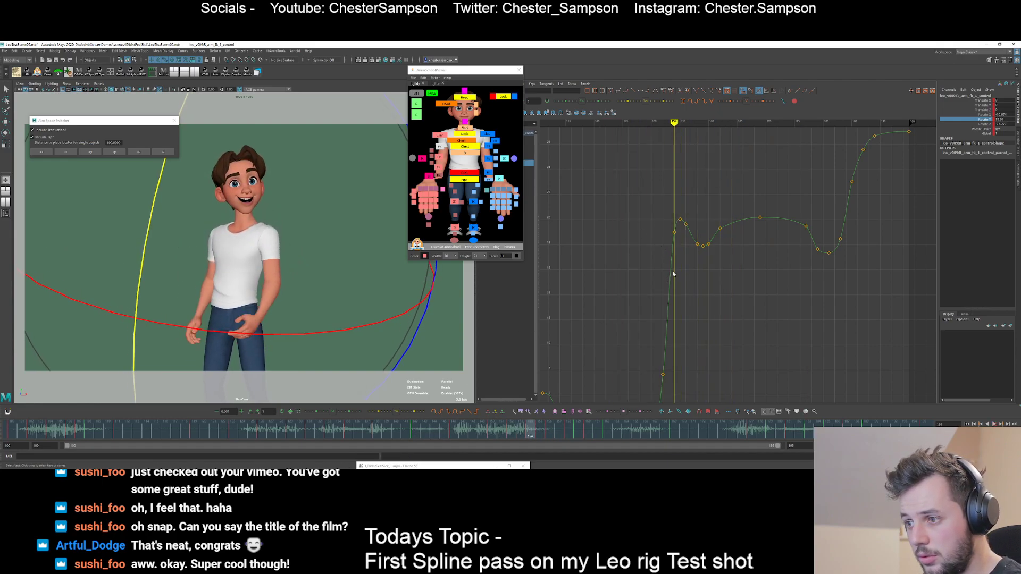
- On the Rotate Z curve, raise the two keys just after the sharp trough to ease the way out of it
left_click_drag(673, 274, 628, 274)
left_click(973, 125)
key("period")
key("period")
key("period")
key("period")
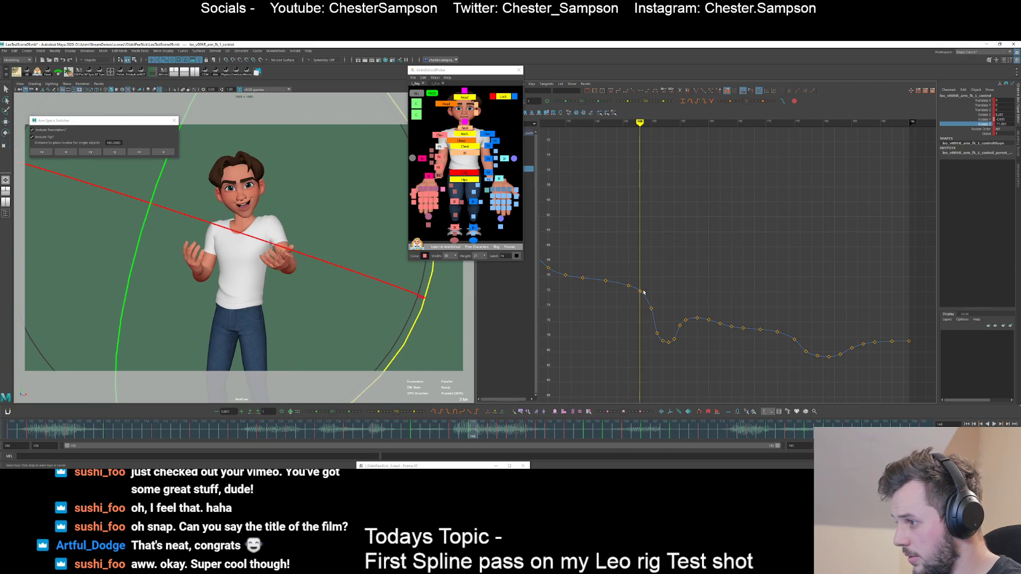
left_click(662, 341)
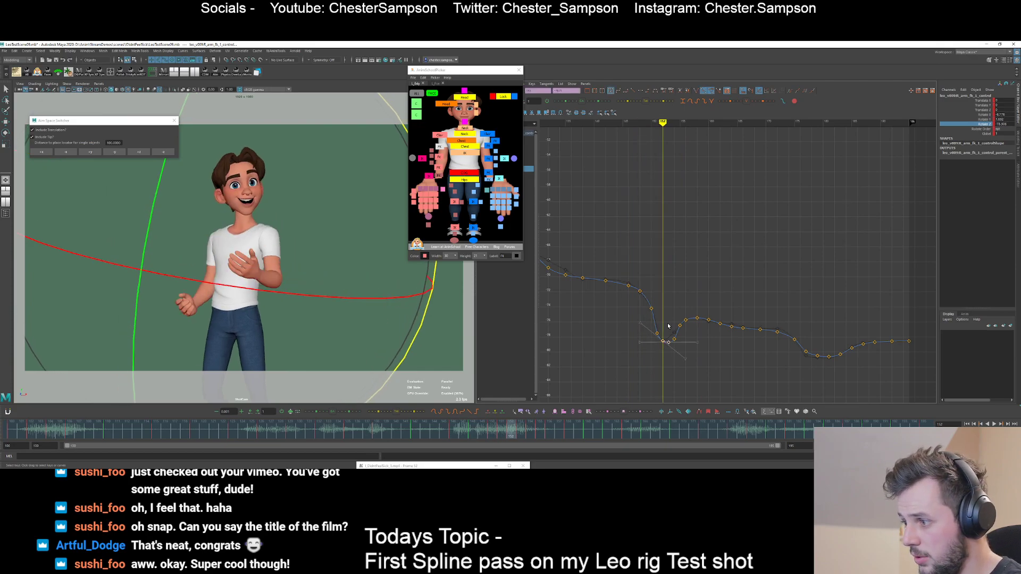
key("period")
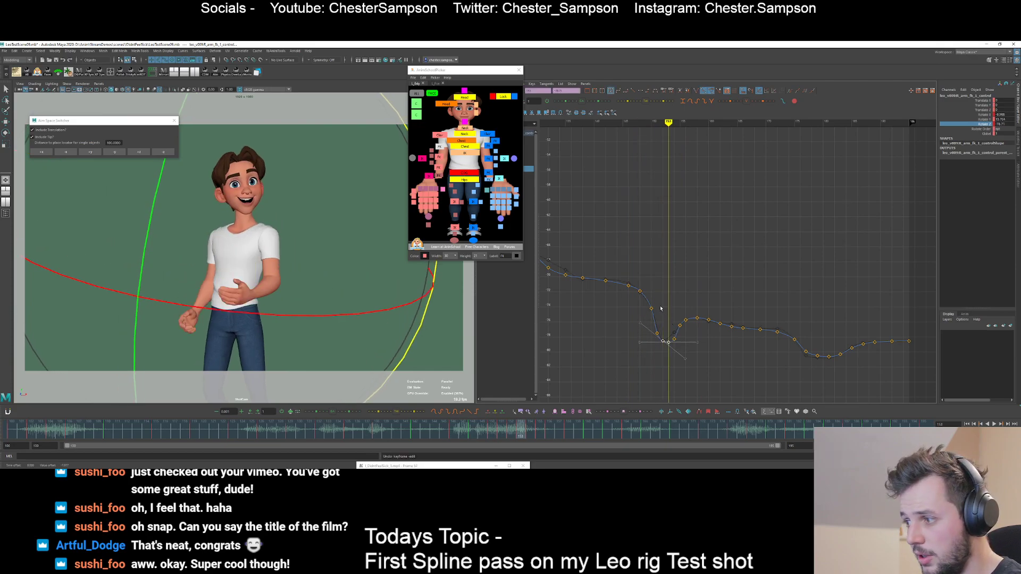
left_click(661, 309)
left_click_drag(666, 349, 684, 333)
middle_click_drag(685, 340, 685, 334)
left_click(671, 328)
key("period")
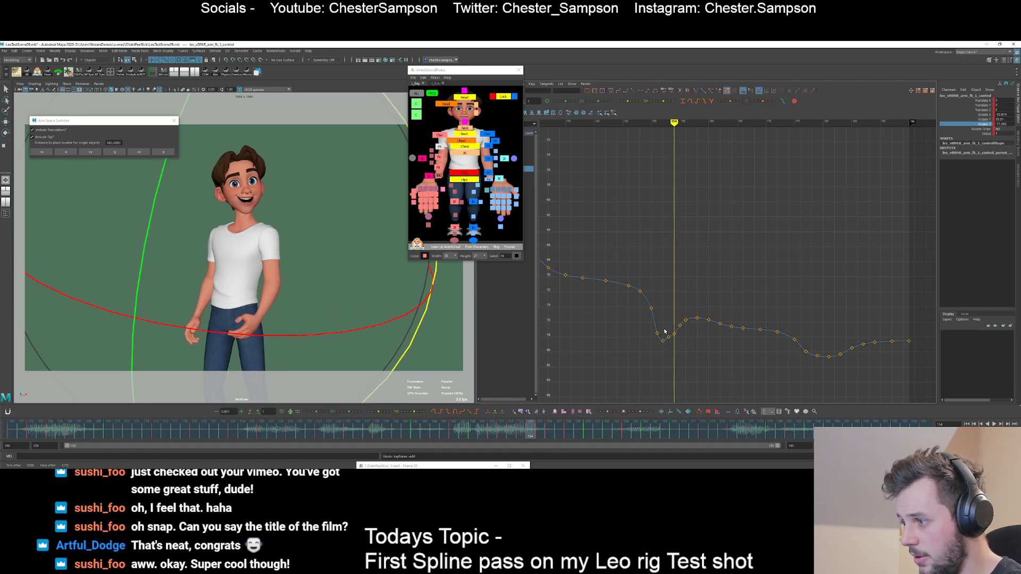
- Raise the Rotate Z key partway up the rise out of the trough slightly to even the slope
right_click_drag(681, 350, 682, 310, "alt+shift")
middle_click_drag(683, 389, 665, 279, "alt")
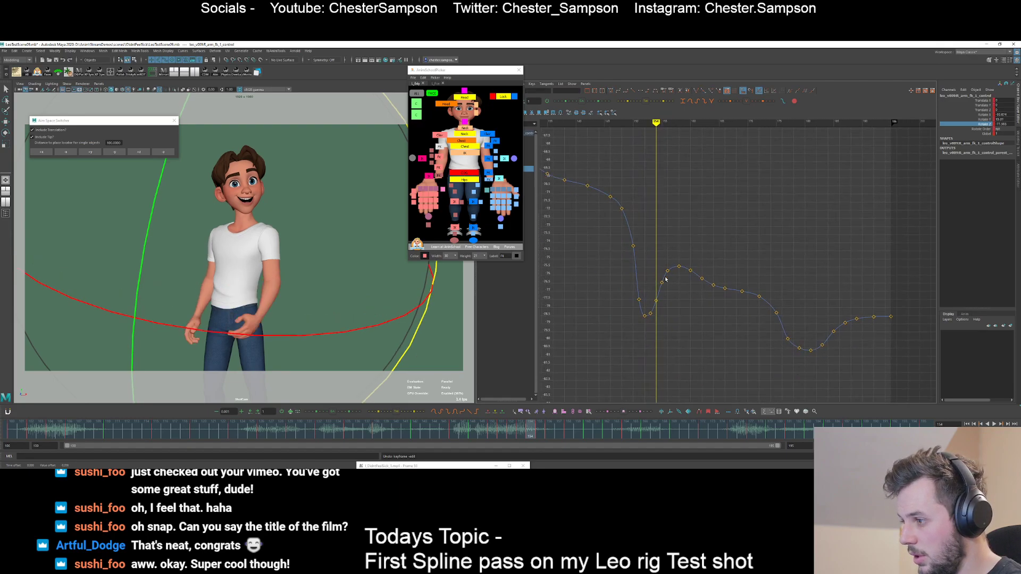
middle_click_drag(675, 315, 676, 307)
left_click(673, 291)
key("period")
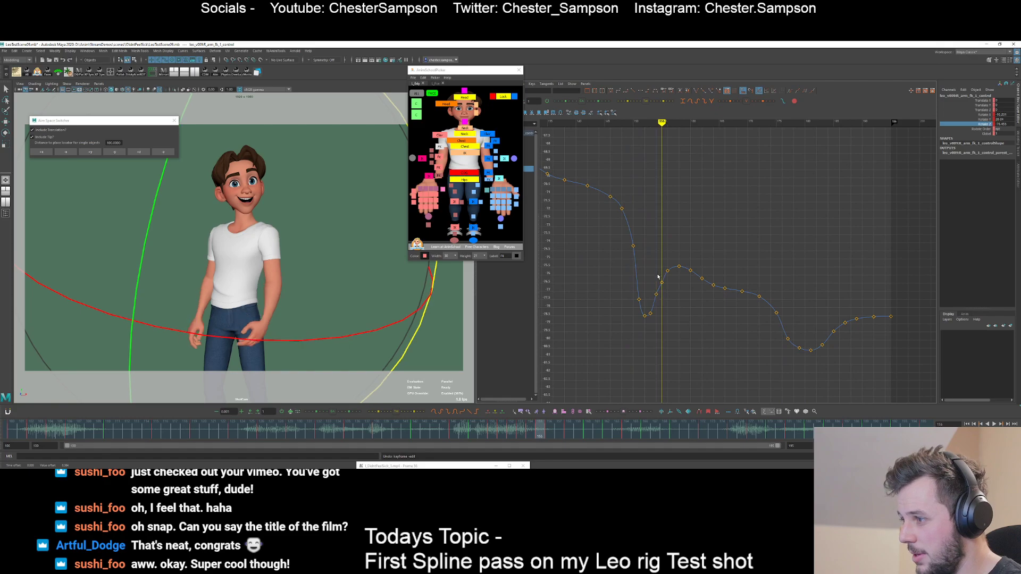
- On the Rotate Z curve, raise the keys forming the rebound crest just after the sharp trough
key("period")
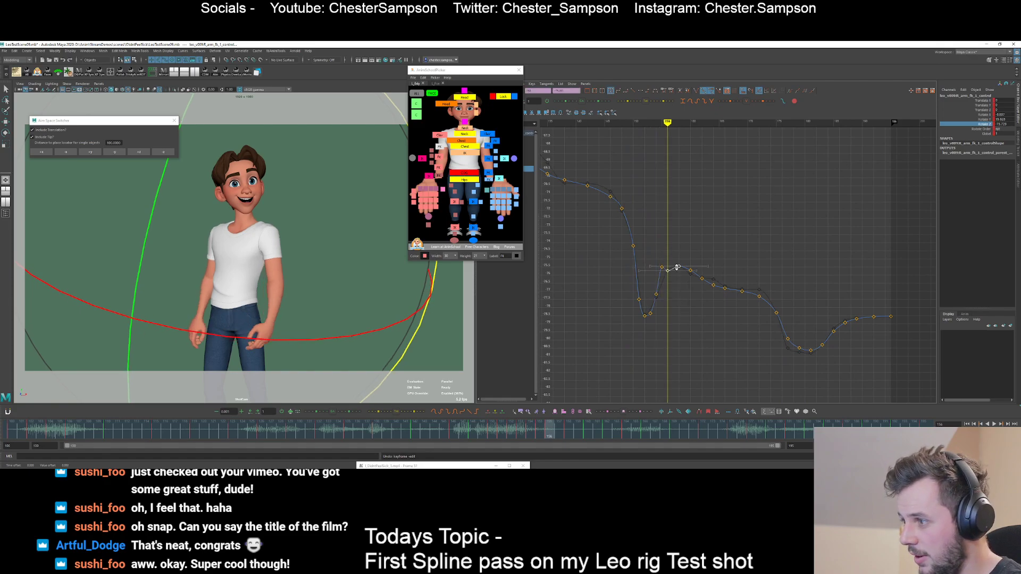
middle_click_drag(671, 318, 698, 258)
left_click(672, 294)
key("period")
key("period")
left_click(690, 271)
left_click(698, 246)
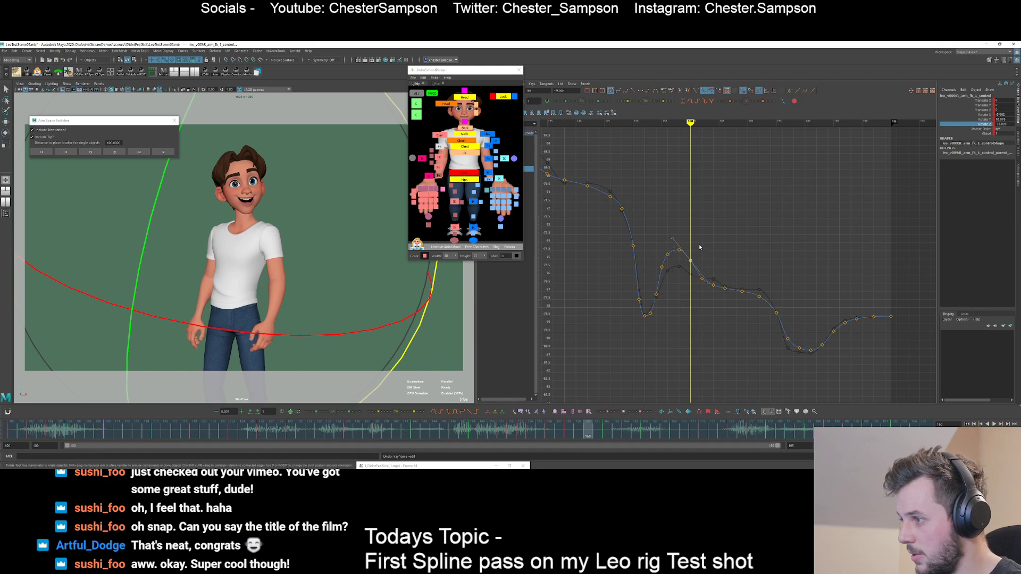
- Shift the Rotate Z crest keys slightly earlier and add a key on the descent to round off the peak
left_click_drag(700, 266, 674, 242)
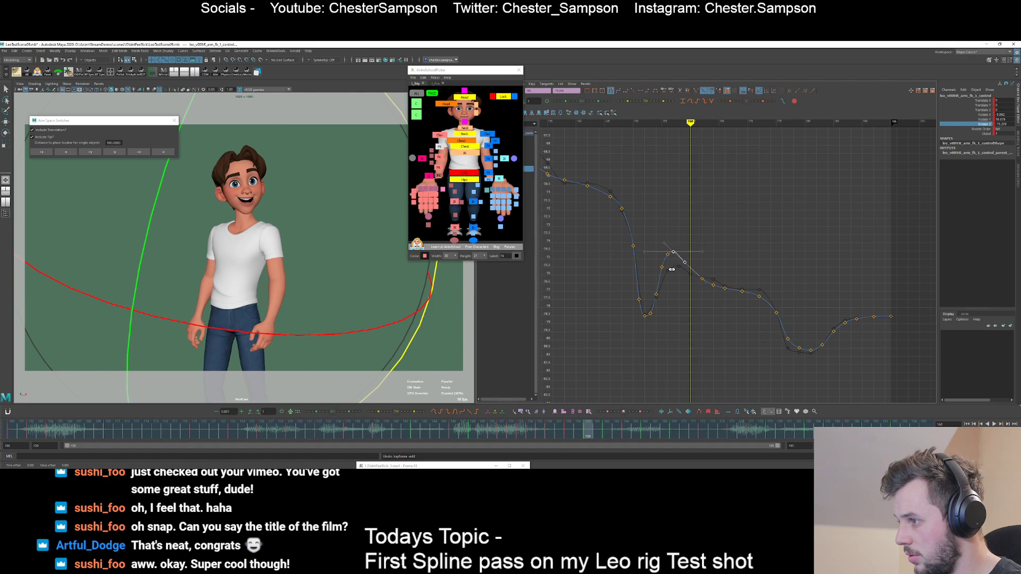
left_click(679, 273)
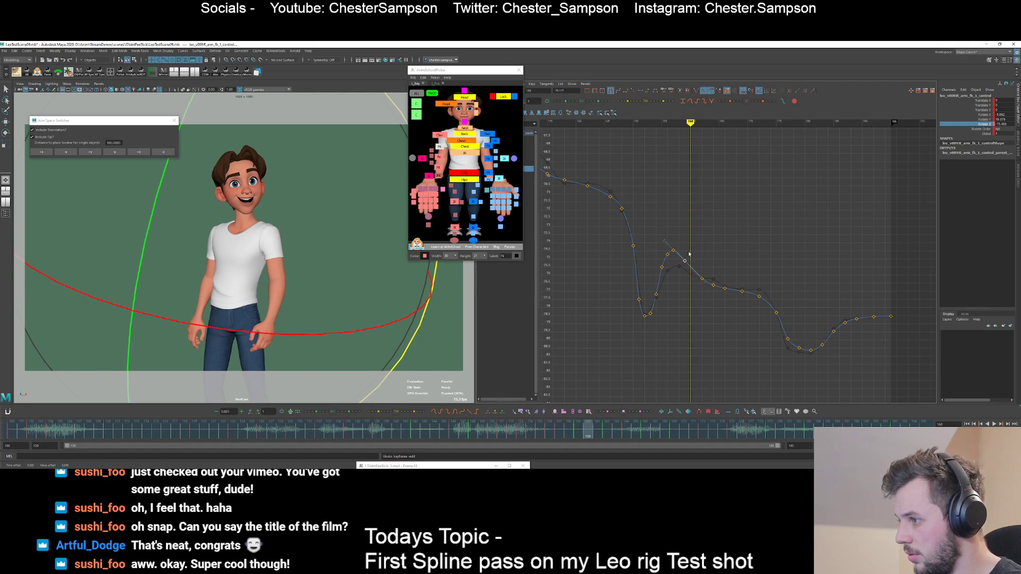
middle_click_drag(690, 246, 699, 255)
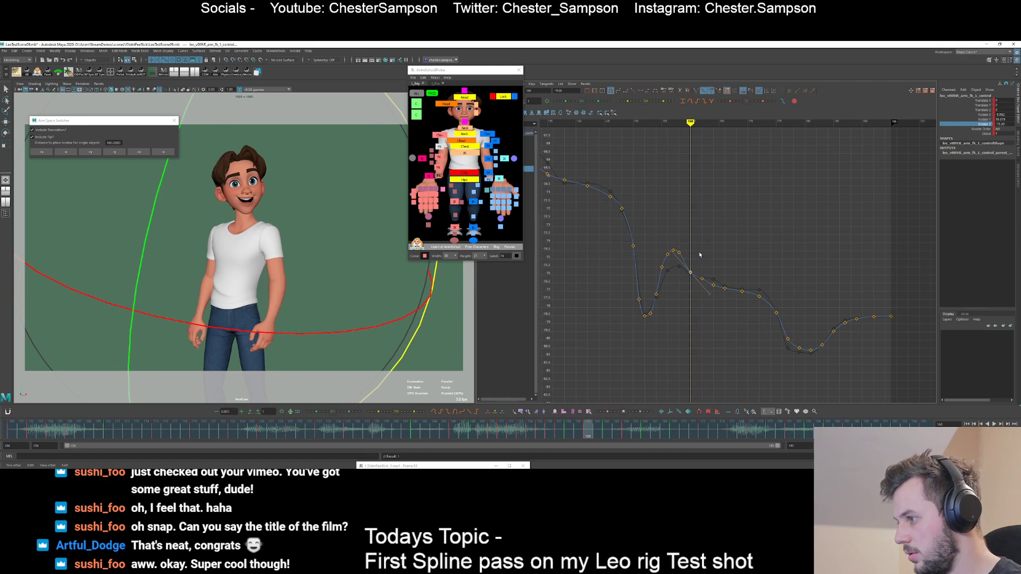
left_click(697, 287)
key("period")
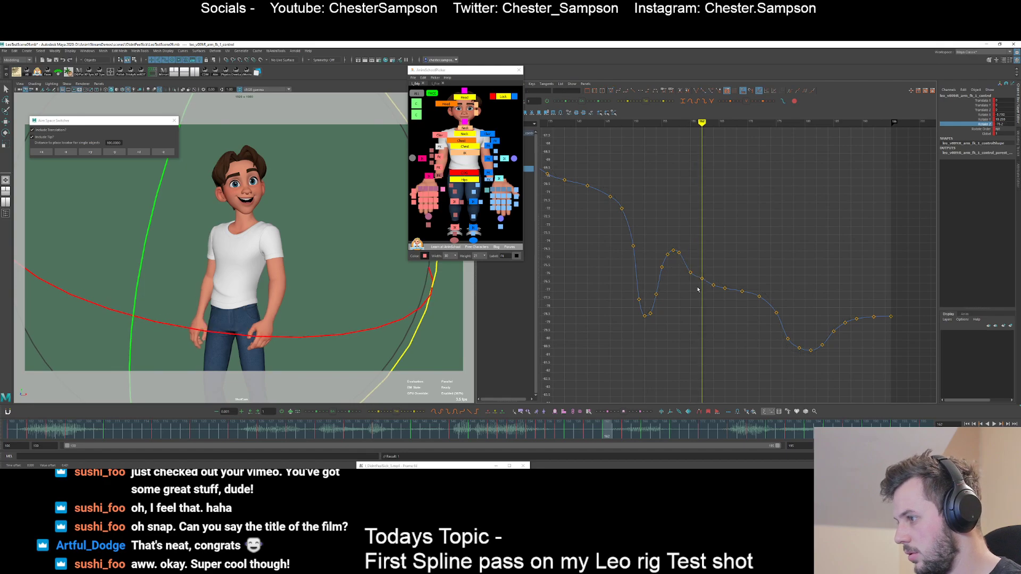
key("period")
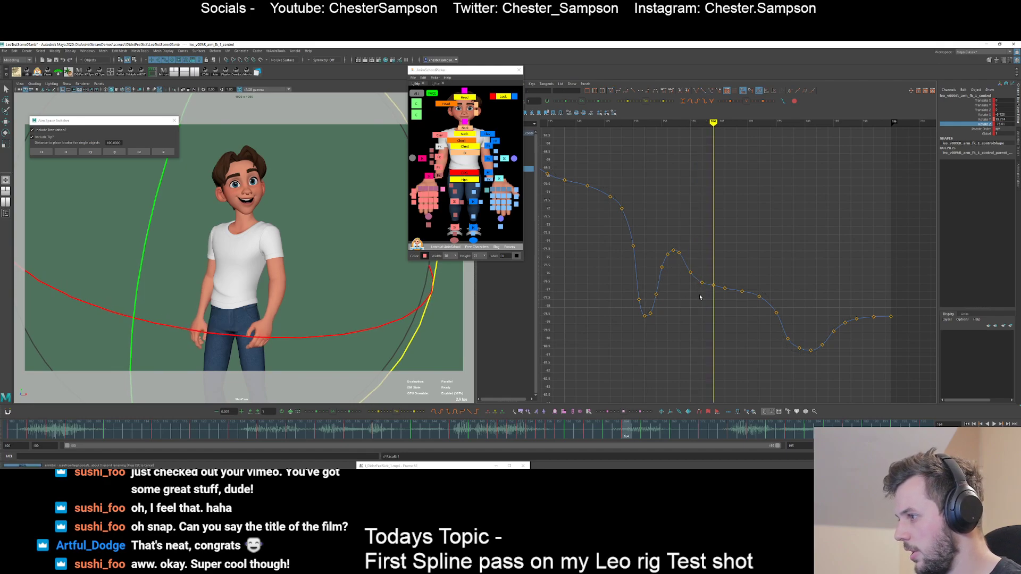
- Soften the group of Rotate Z keys along the slope after the crest by blending them with the tween slider
mouse_move(675, 263)
left_mouse_down()
mouse_move(794, 323)
mouse_move(685, 268)
left_mouse_up()
left_click(711, 304)
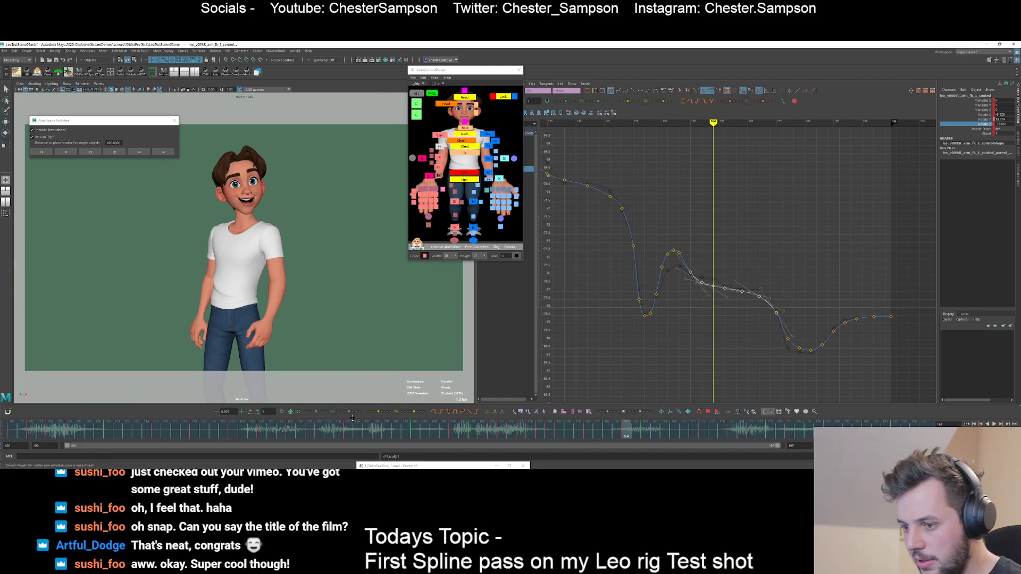
left_click_drag(332, 412, 313, 412)
left_click(697, 341)
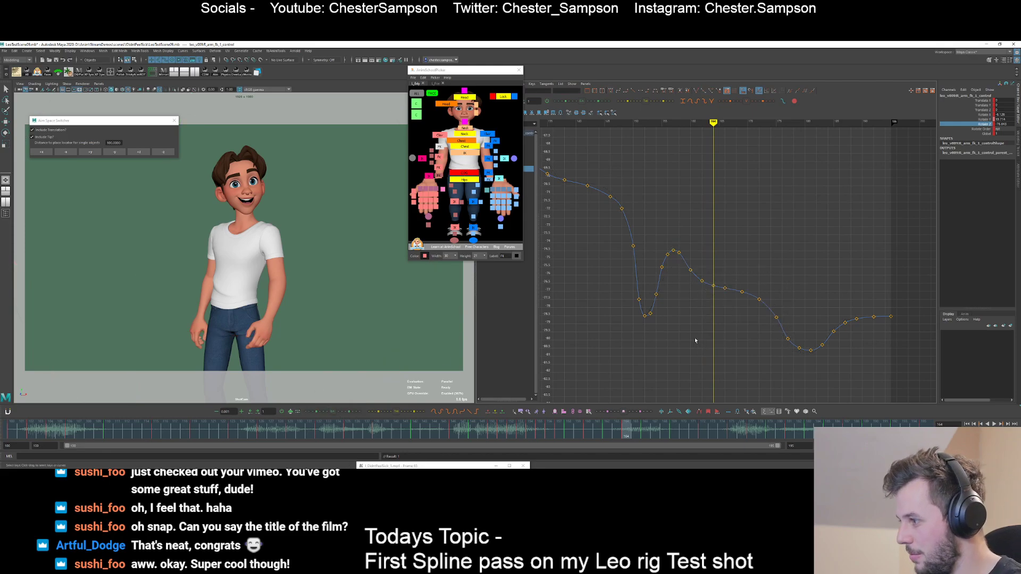
- Step back through the Rotate Z crest keys and play back the shot to check the arm motion
key("comma")
key("comma")
key("comma")
key("period")
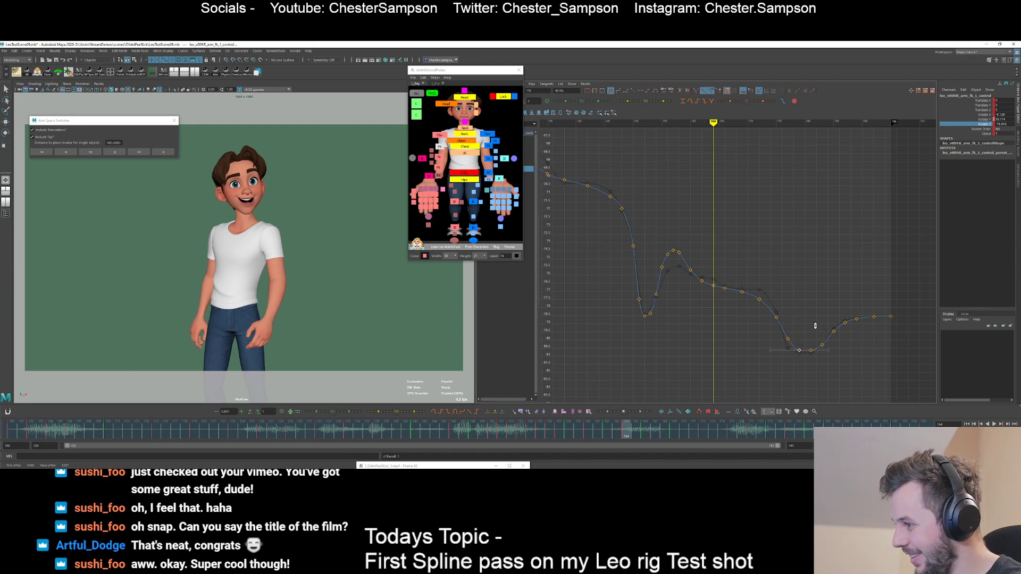
key("alt+v")
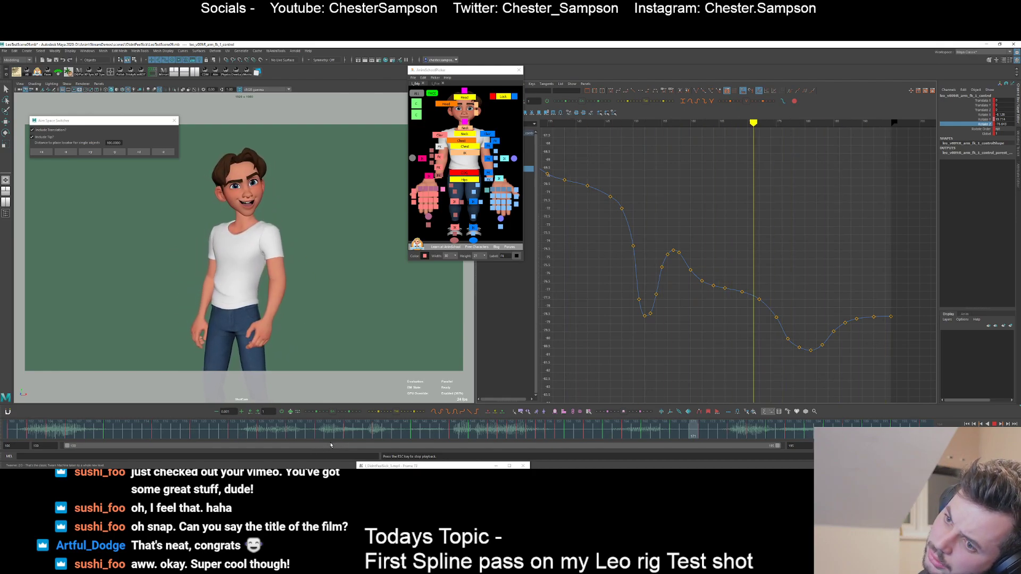
key("Escape")
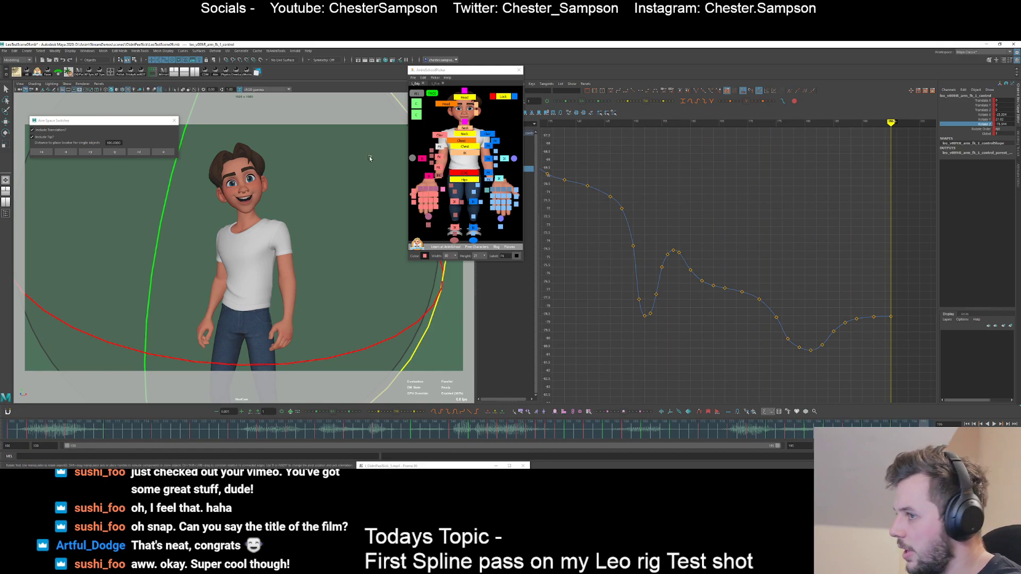
- Select the second arm FK control and isolate its Rotate Y curve, going to the start of the shot
left_click(443, 158)
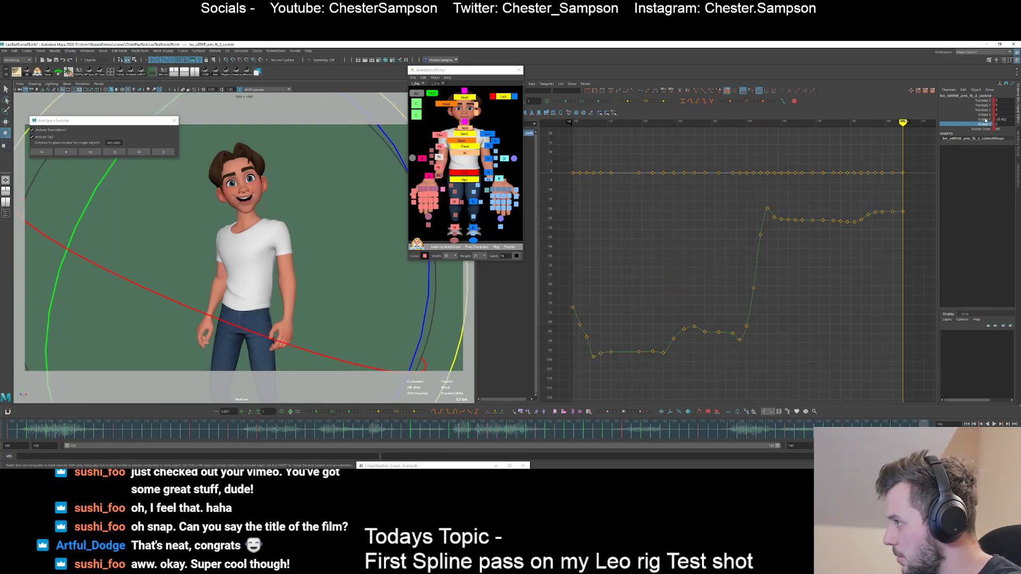
left_click(961, 120)
key("period")
key("period")
key("period")
key("comma")
key("comma")
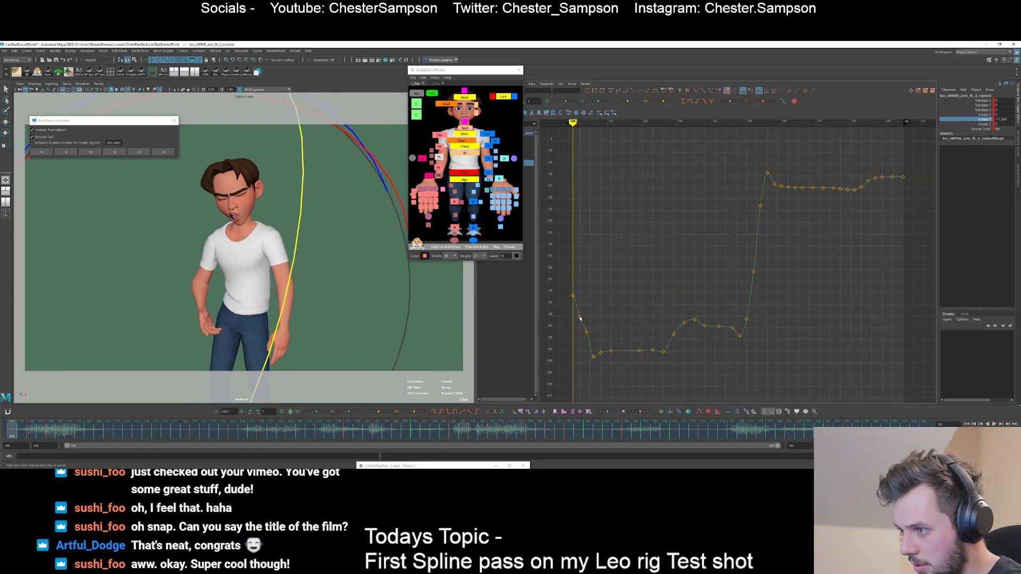
- Raise the second Rotate Y key of the second arm control to ease the start of the initial drop
key("period")
left_click(579, 318)
middle_click_drag(590, 313, 652, 290, "shift")
left_click(593, 302)
key("period")
key("comma")
right_click_drag(652, 289, 675, 260, "alt+shift")
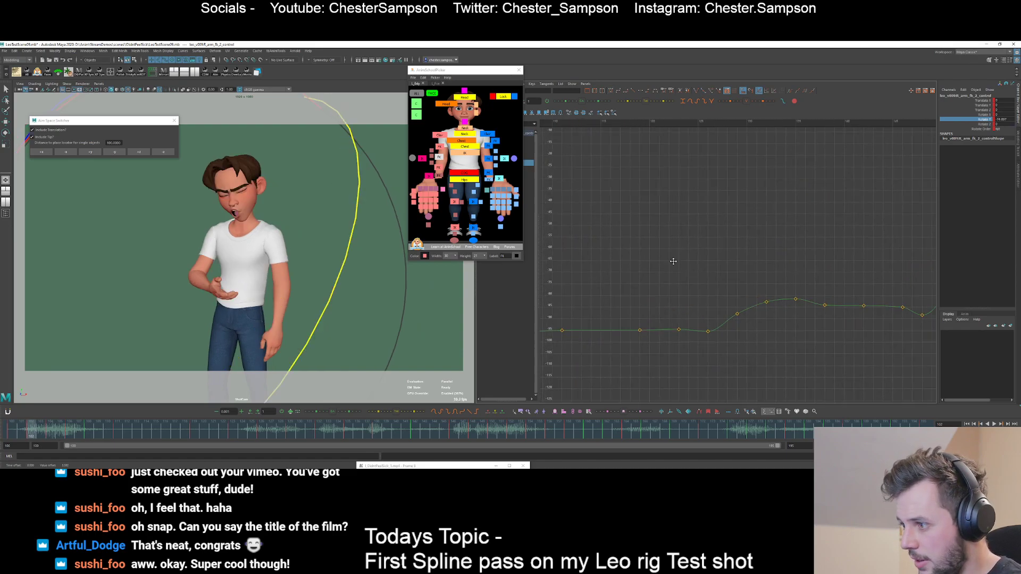
middle_click_drag(564, 278, 736, 249, "alt")
right_click_drag(691, 309, 696, 294, "alt+shift")
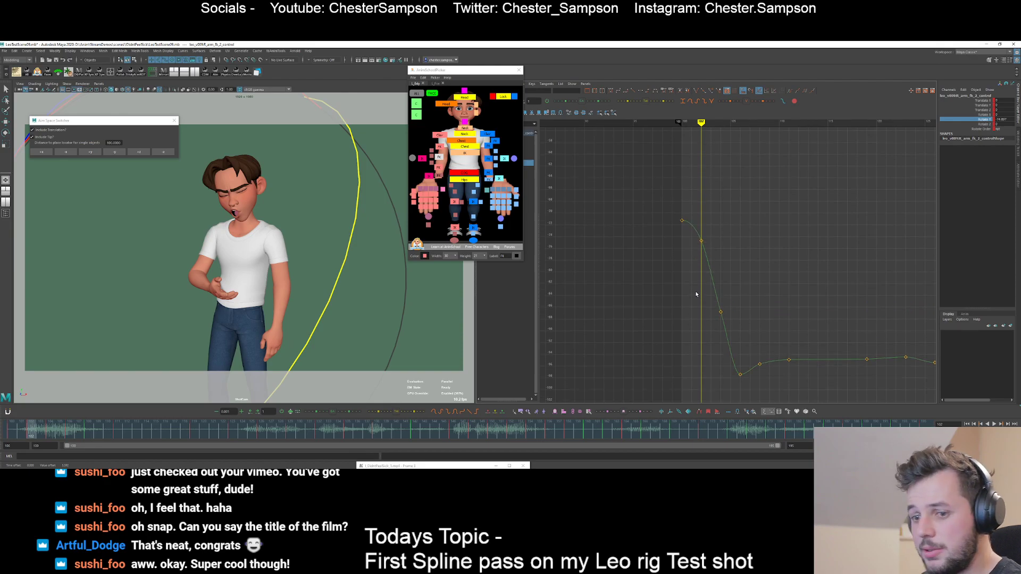
- Add a Rotate Y key between the second and third keys to shape the ease into the drop
key("alt+period")
key("s")
middle_click_drag(709, 284, 700, 277, "shift")
key("comma")
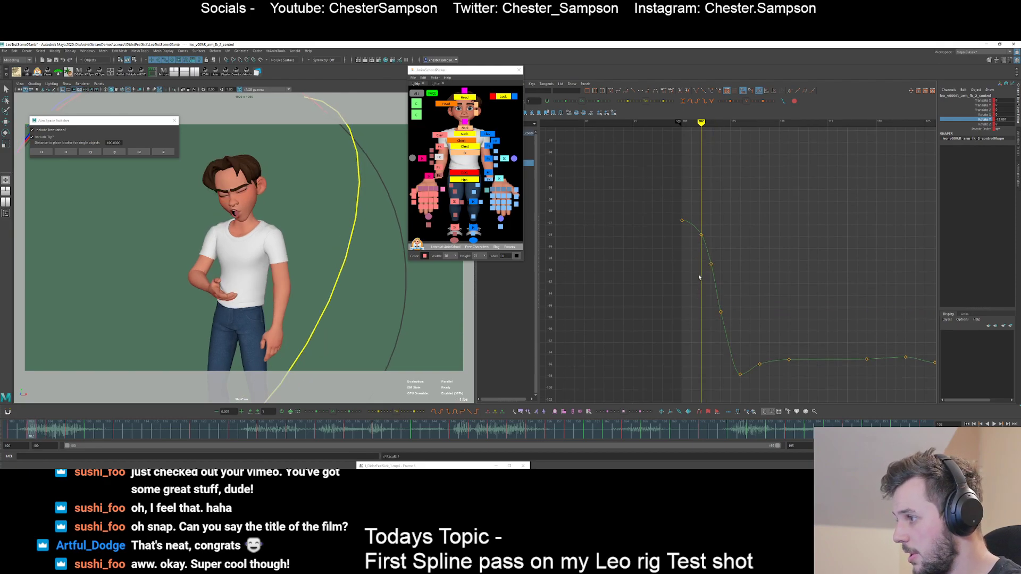
key("period")
- Add Rotate Y keys on the frames around the bottom of the initial drop to round the trough
key("alt+period")
key("alt+period")
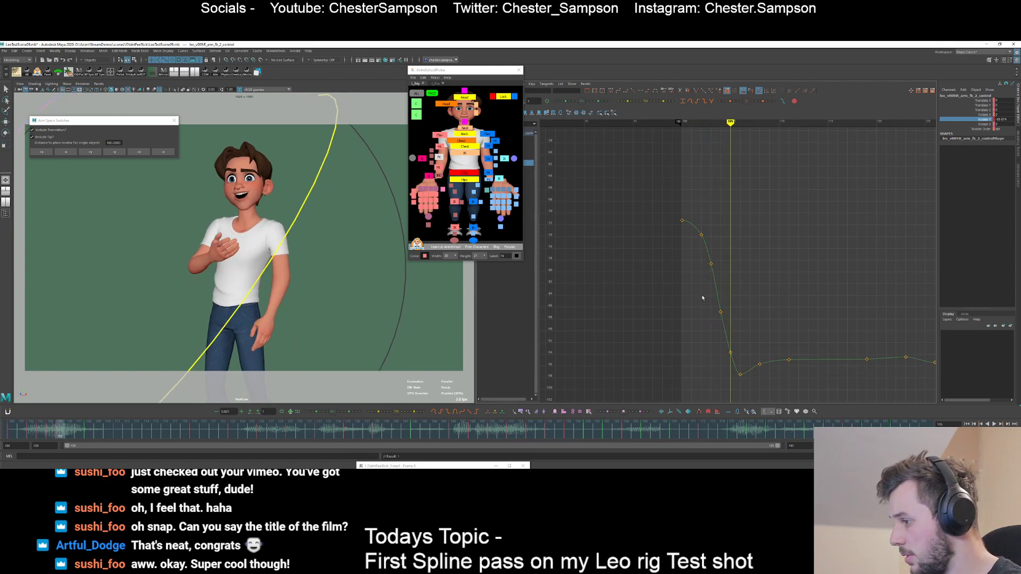
key("s")
key("alt+period")
key("alt+period")
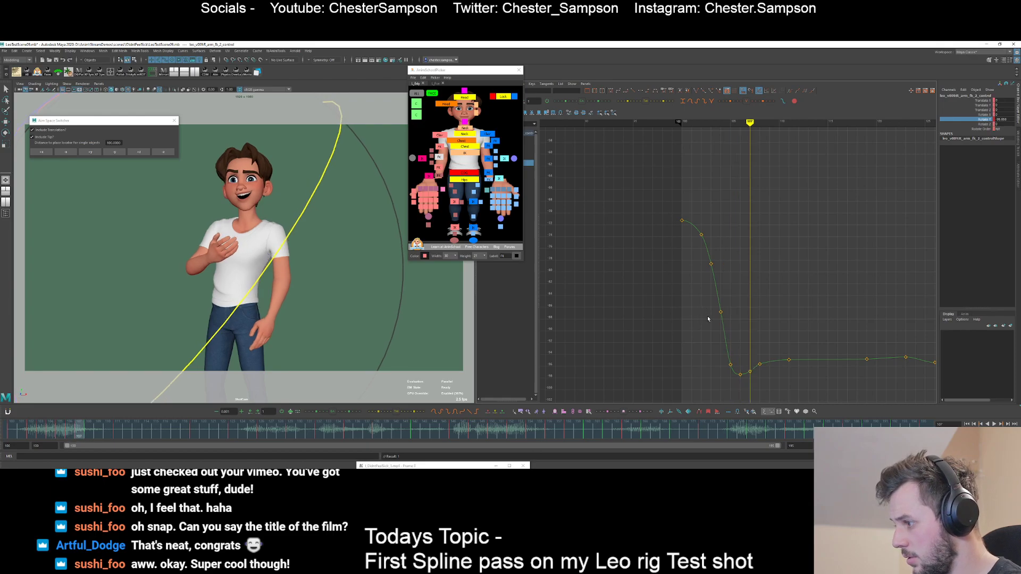
middle_click_drag(722, 317, 696, 260, "alt")
right_click_drag(697, 261, 713, 306, "alt+shift")
middle_click_drag(728, 318, 713, 242, "alt")
- Raise the Rotate Y keys along the hold after the first trough into a gentle arc
key("period")
key("period")
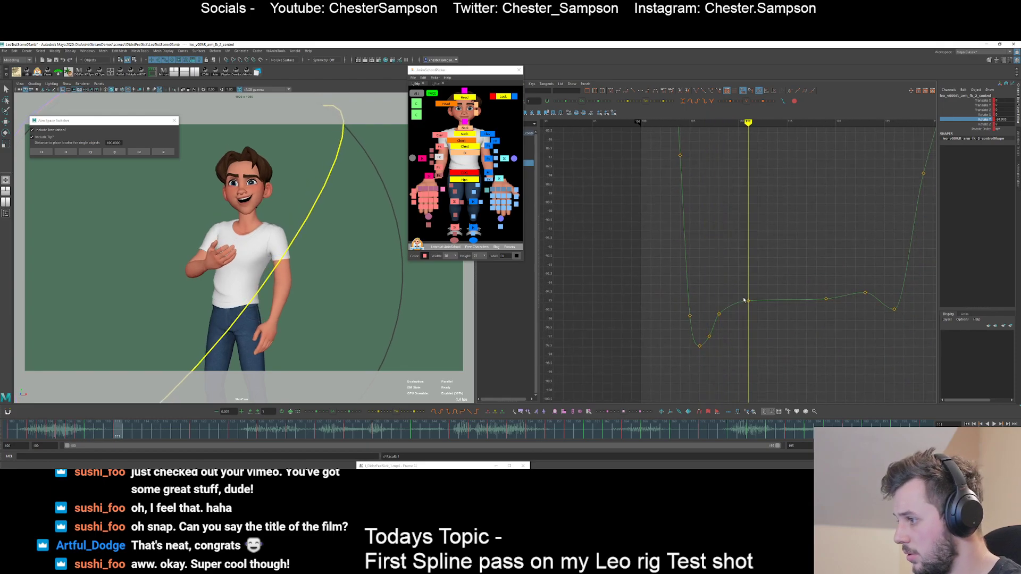
key("period")
middle_click_drag(827, 305, 827, 297)
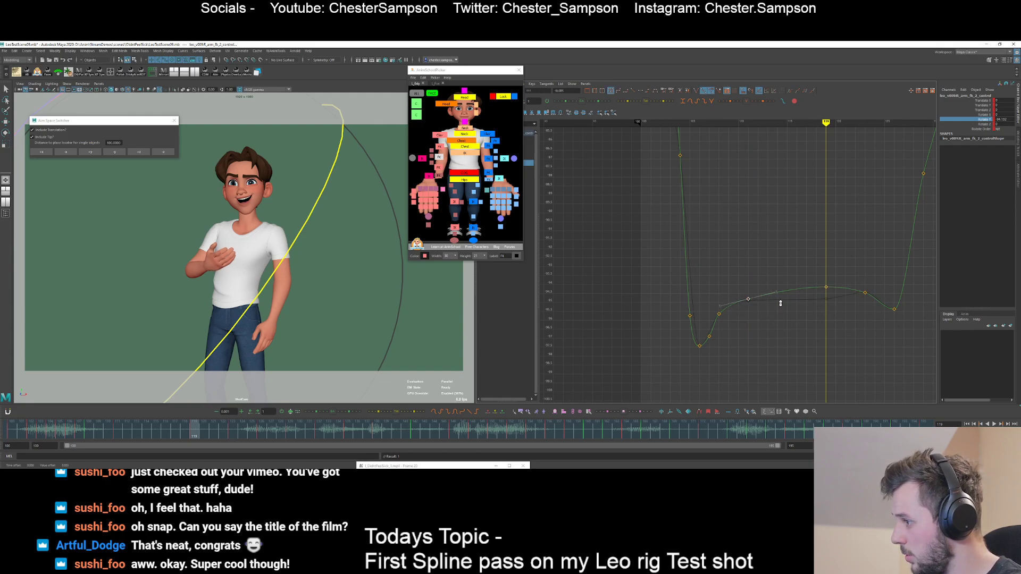
left_click(765, 324)
key("comma")
key("period")
key("period")
key("period")
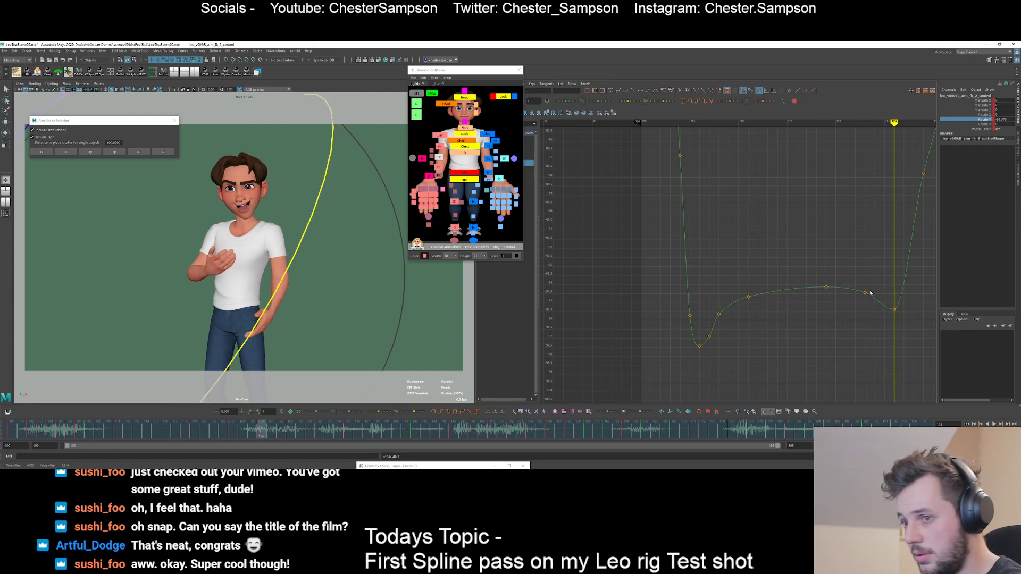
key("ctrl+z")
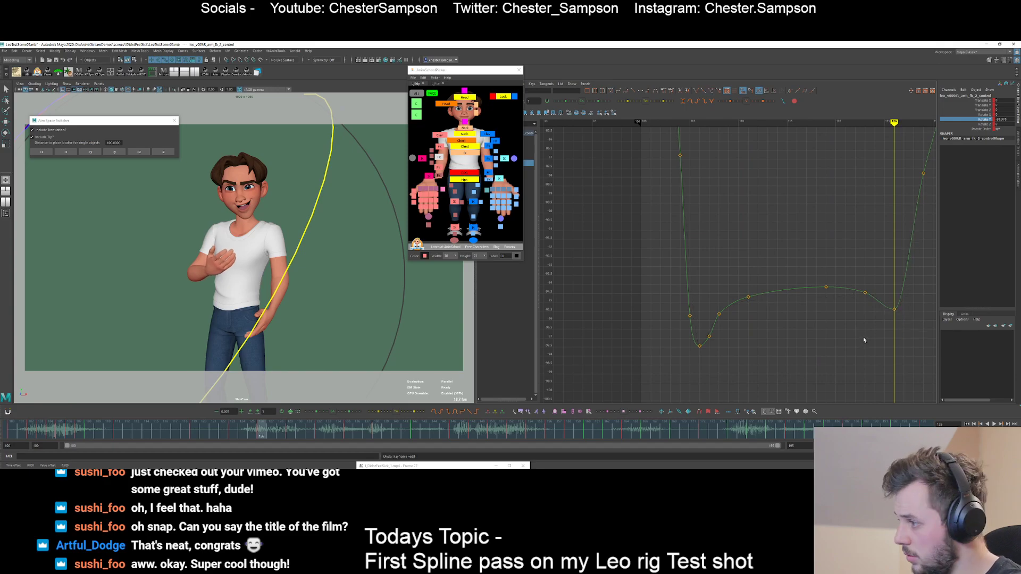
- Deepen the Rotate Y dip at the end of the hold and add a key on each side of it
left_click_drag(863, 336, 905, 320)
key("alt+period")
key("s")
key("alt+period")
middle_click_drag(904, 320, 909, 335)
left_click(909, 335)
key("period")
key("alt+comma")
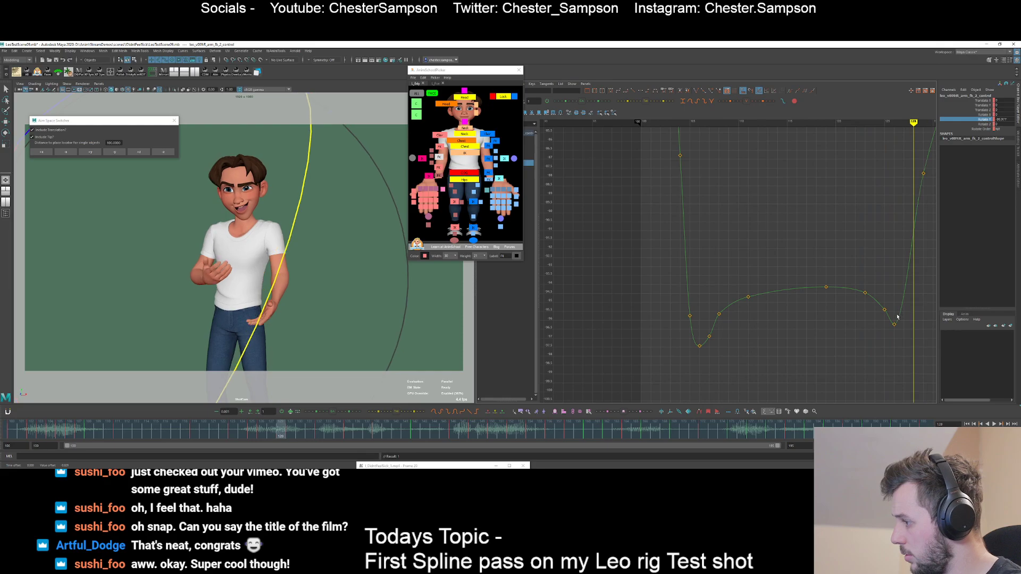
left_click_drag(898, 309, 895, 308)
key("s")
- Lower the Rotate Y keys leading into the dip and move the hold's top key earlier and slightly down
key("comma")
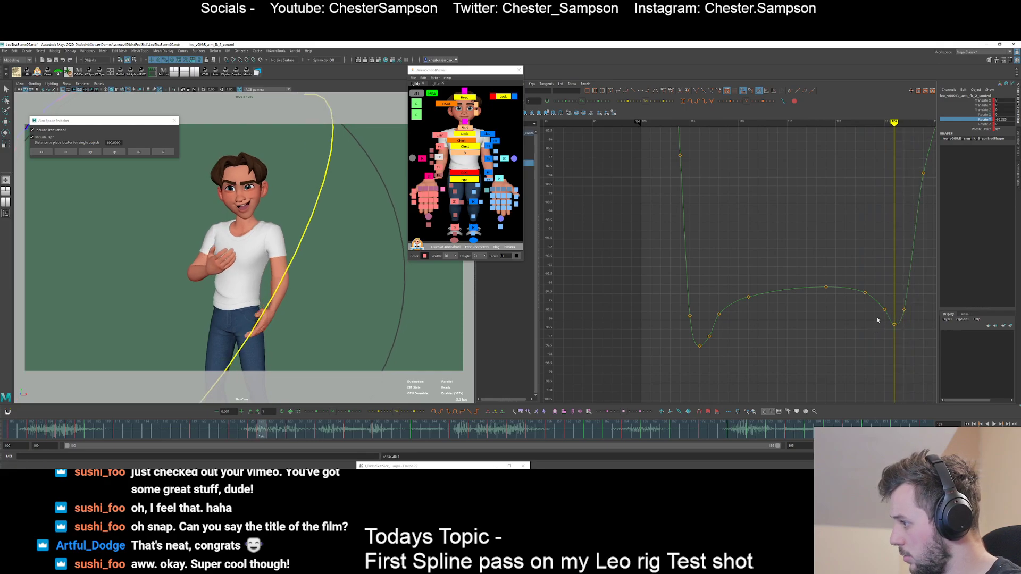
key("comma")
key("comma")
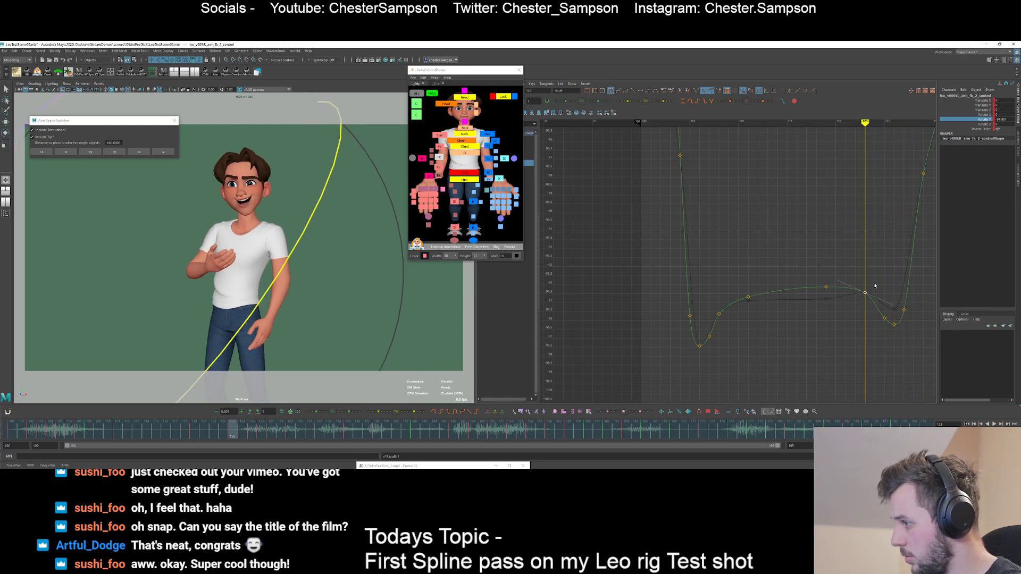
middle_click_drag(876, 288, 864, 289)
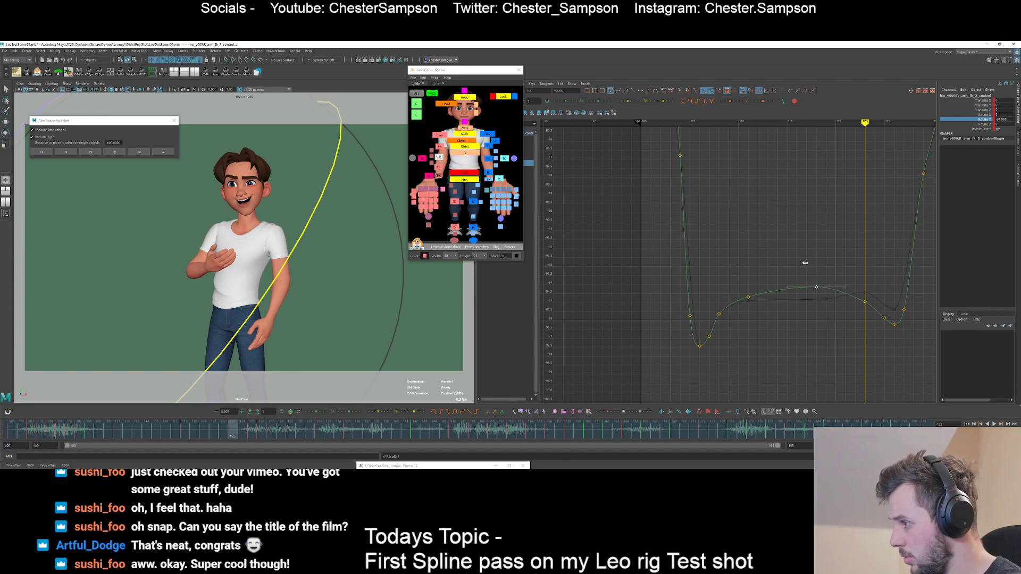
middle_click_drag(805, 259, 806, 261)
key("period")
key("period")
key("period")
key("period")
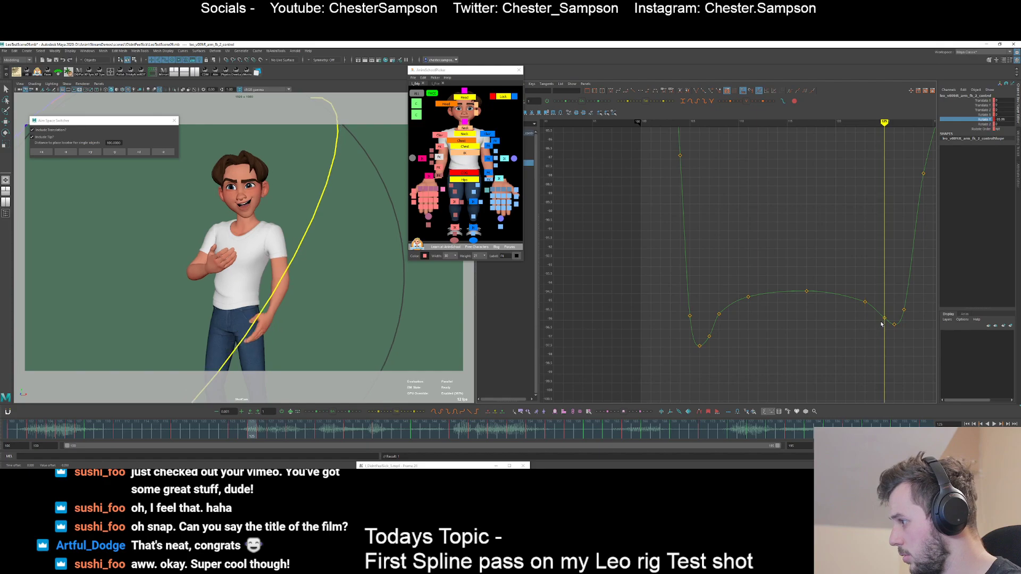
- Add Rotate Y keys along the rise out of the dip to smooth its acceleration
middle_click_drag(859, 256, 796, 263, "alt")
right_click_drag(728, 248, 779, 279, "alt+shift")
middle_click_drag(760, 268, 736, 271, "alt")
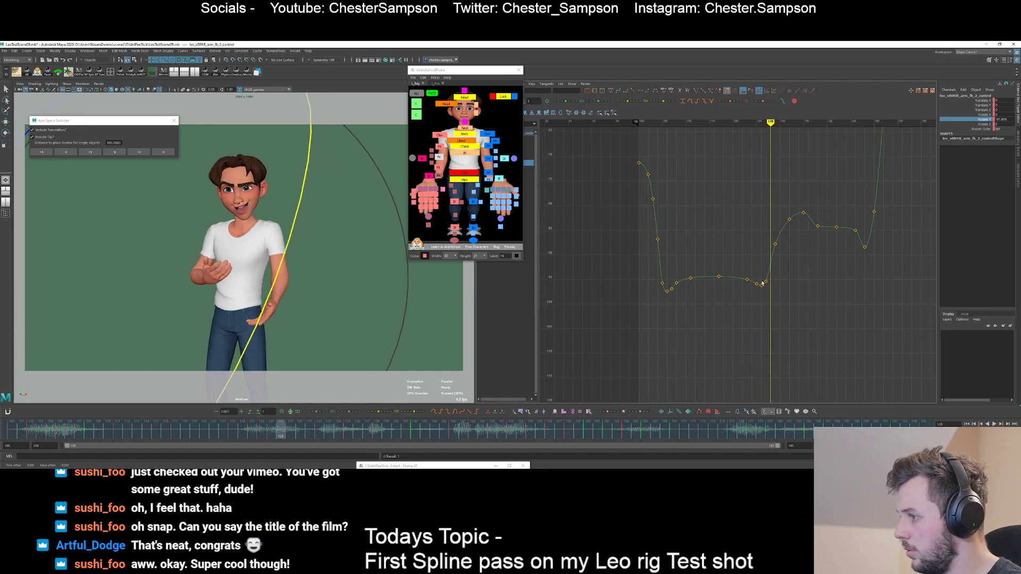
key("s")
key("alt+period")
key("alt+period")
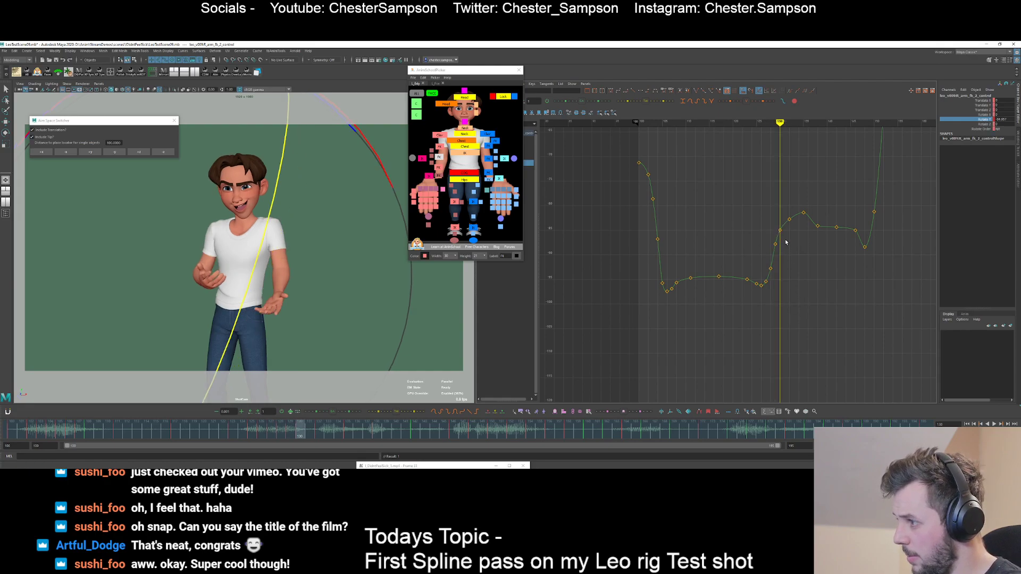
- Raise the Rotate Y key near the top of the rise and add a slightly higher peak key to round the crest
key("alt+period")
key("alt+period")
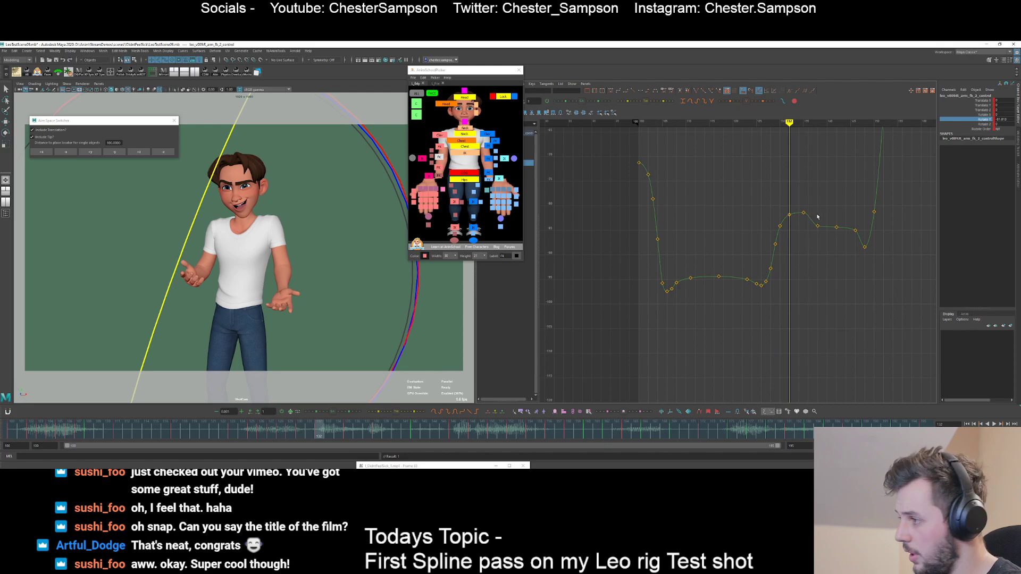
key("alt+period")
key("alt+period")
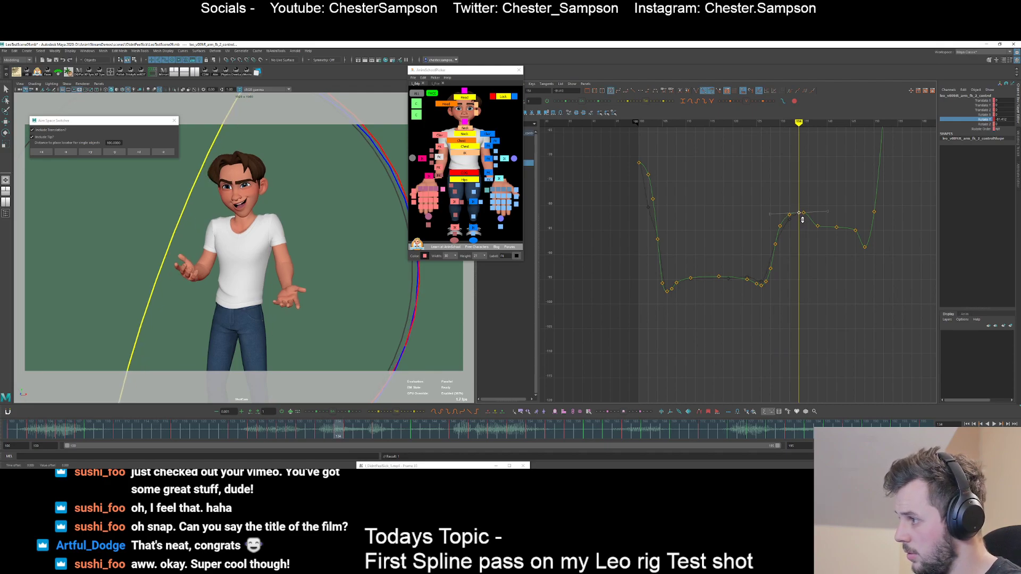
middle_click_drag(802, 219, 802, 215, "shift")
key("comma")
left_click(788, 247)
key("comma")
key("comma")
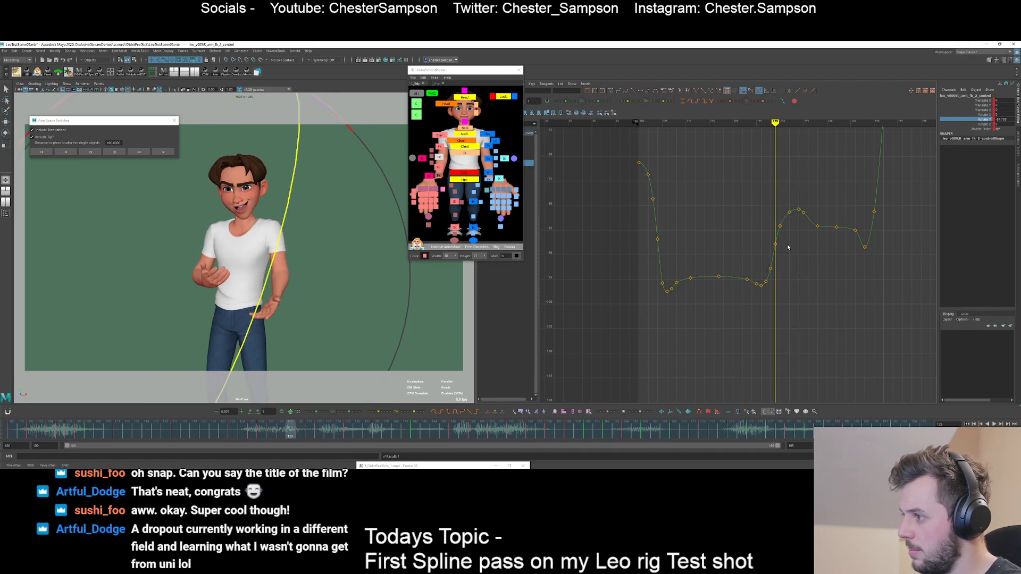
- Step back and forth through the frames around the Rotate Y hold, dip and rise to check the arm motion
right_click_drag(737, 225, 757, 216, "alt+shift")
middle_click_drag(757, 216, 733, 233, "alt")
key("comma")
key("comma")
key("comma")
key("comma")
key("comma")
key("comma")
key("comma")
key("comma")
key("comma")
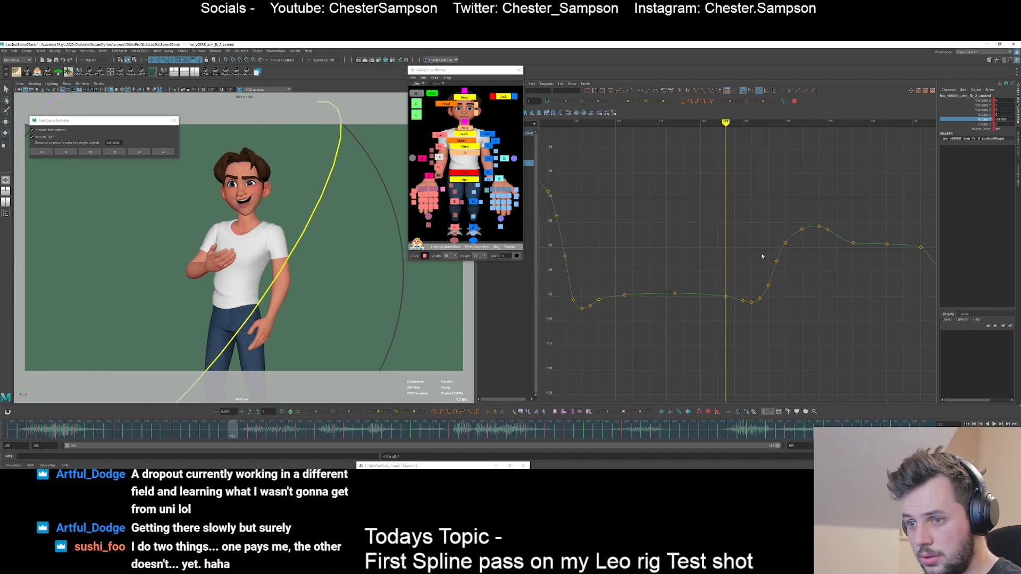
key("period")
key("period")
key("period")
key("alt+period")
key("alt+period")
key("alt+period")
key("alt+period")
key("alt+period")
key("alt+period")
key("alt+period")
key("alt+period")
key("alt+period")
key("alt+period")
key("alt+period")
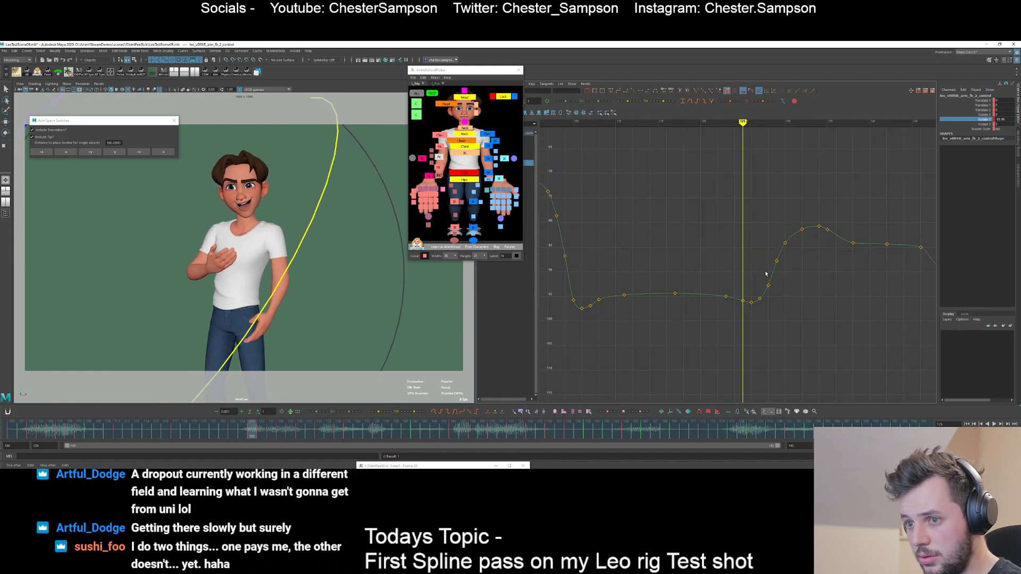
- Raise the Rotate Y crest key and the key just before it to heighten the top of the rise
key("alt+period")
key("alt+period")
key("alt+period")
key("alt+period")
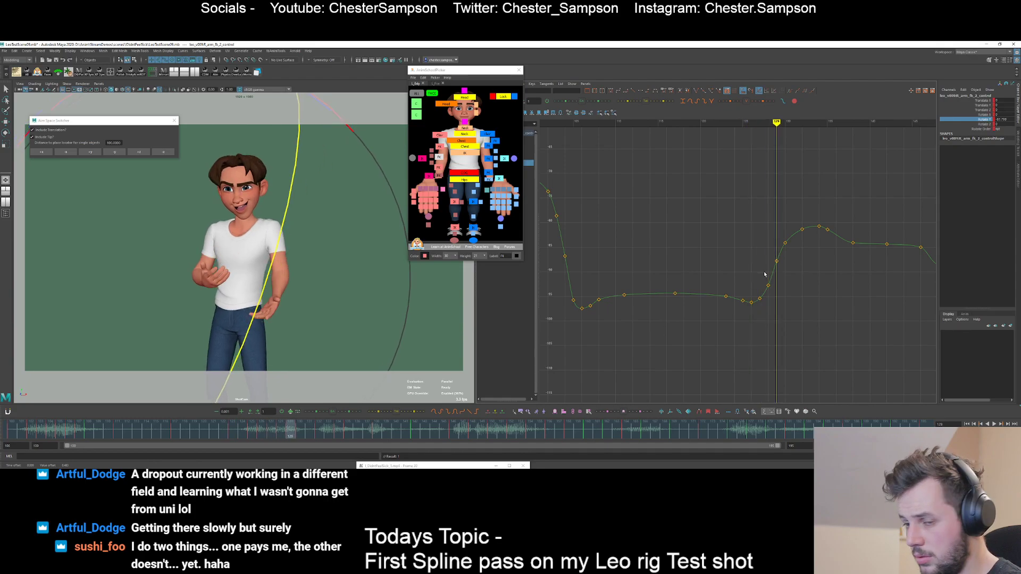
key("period")
key("comma")
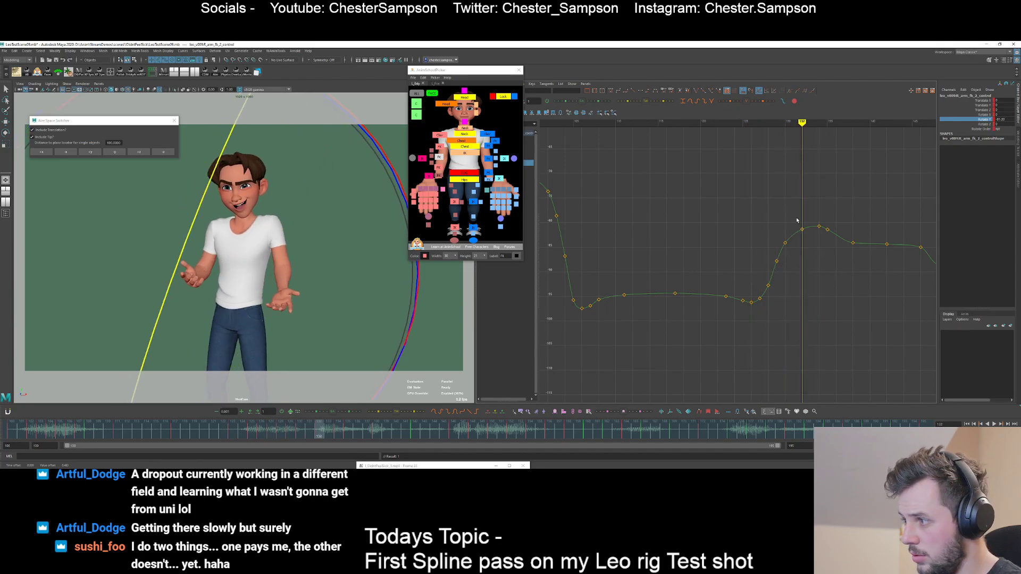
middle_click_drag(808, 233, 806, 217, "shift")
key("comma")
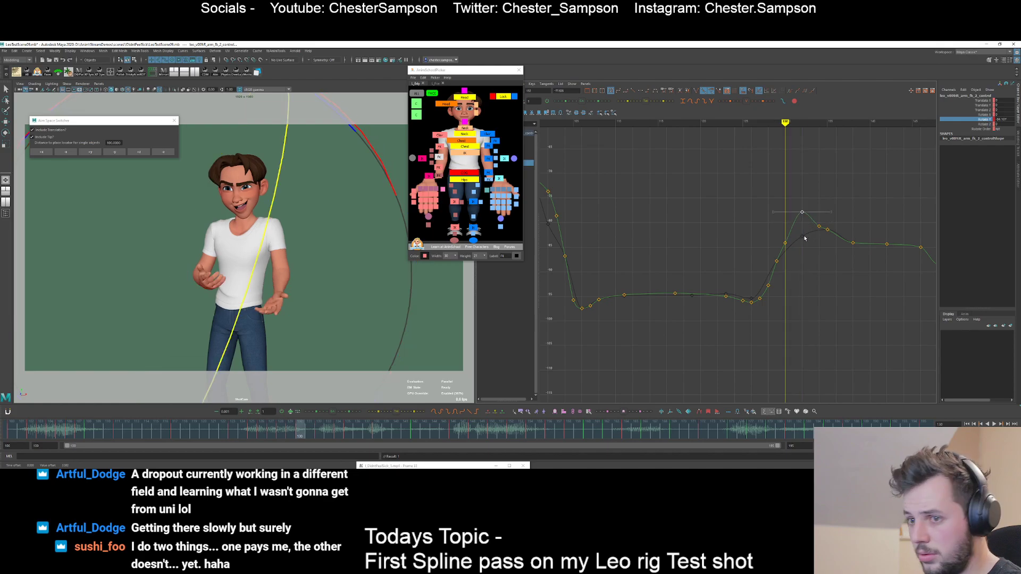
key("comma")
key("period")
left_click_drag(779, 238, 793, 250)
middle_click_drag(797, 250, 802, 235, "shift")
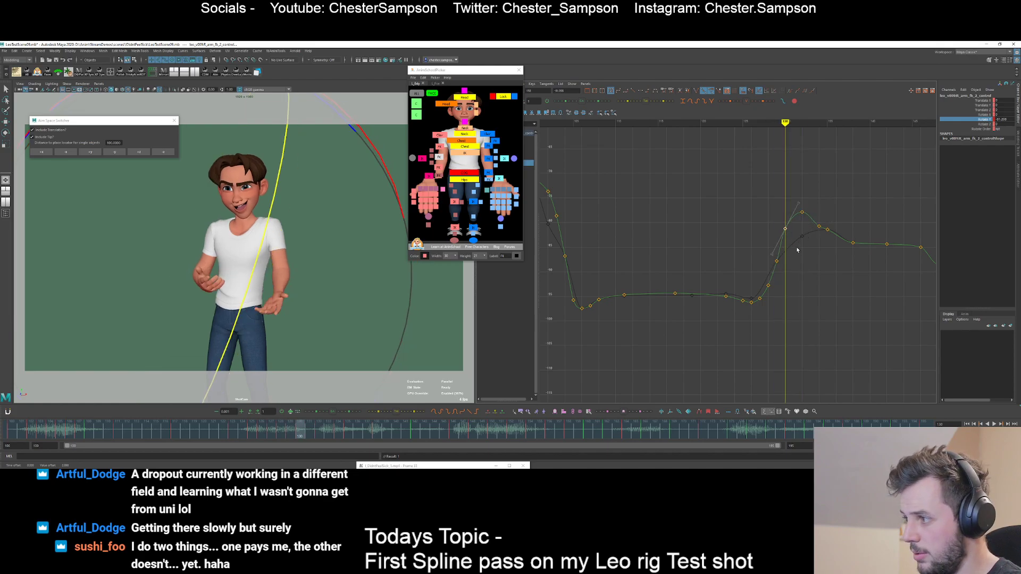
- Move the second Rotate Y key after the crest later and lower to ease the fall into the settle
key("alt+period")
key("alt+period")
key("alt+period")
key("alt+period")
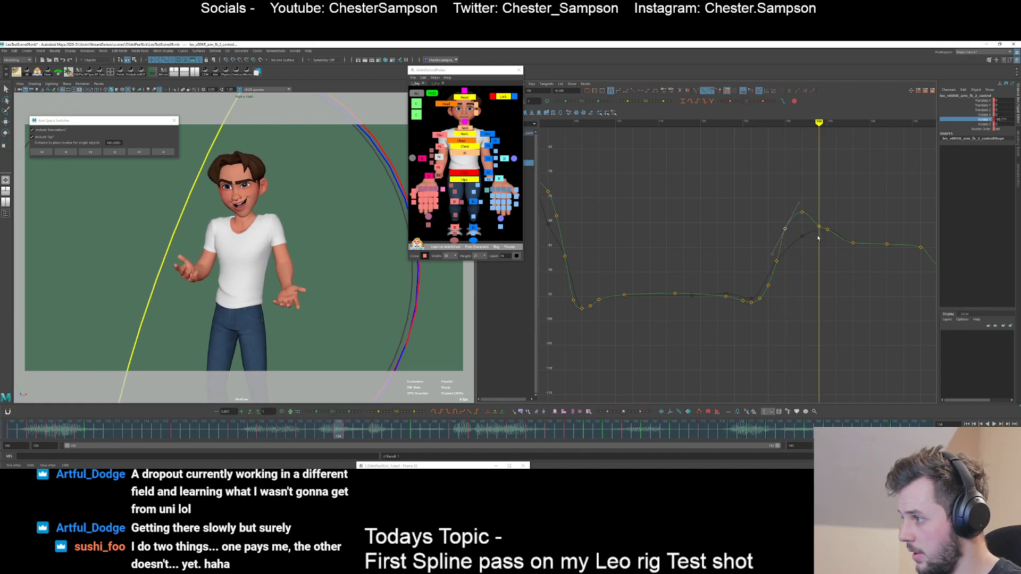
key("alt+period")
left_click(827, 230)
middle_click_drag(836, 223, 839, 226)
left_click(828, 236)
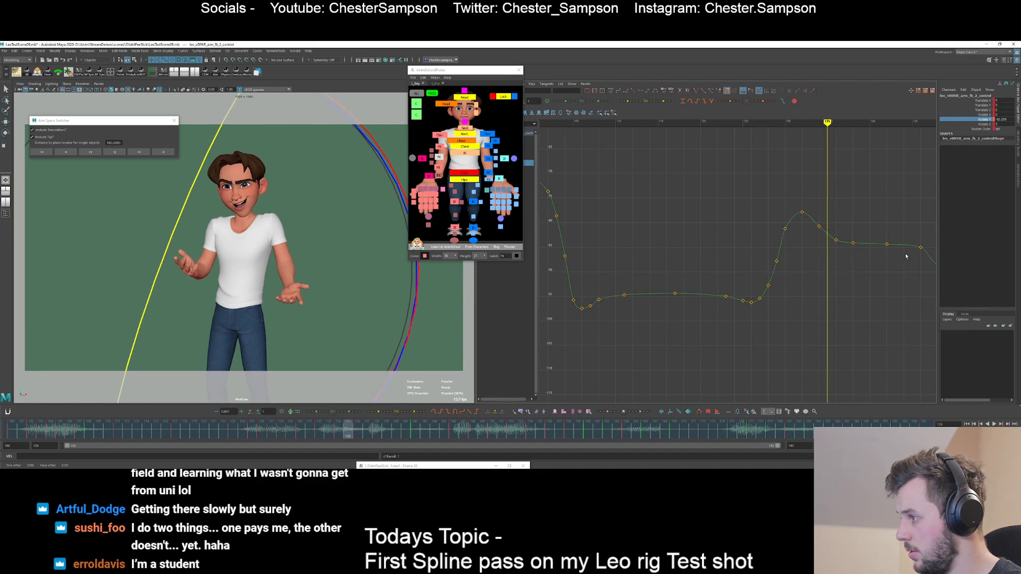
- Retime the Rotate Y keys after the crest and smooth the keys running into the following dip
key("alt+comma")
middle_click_drag(827, 224, 767, 228)
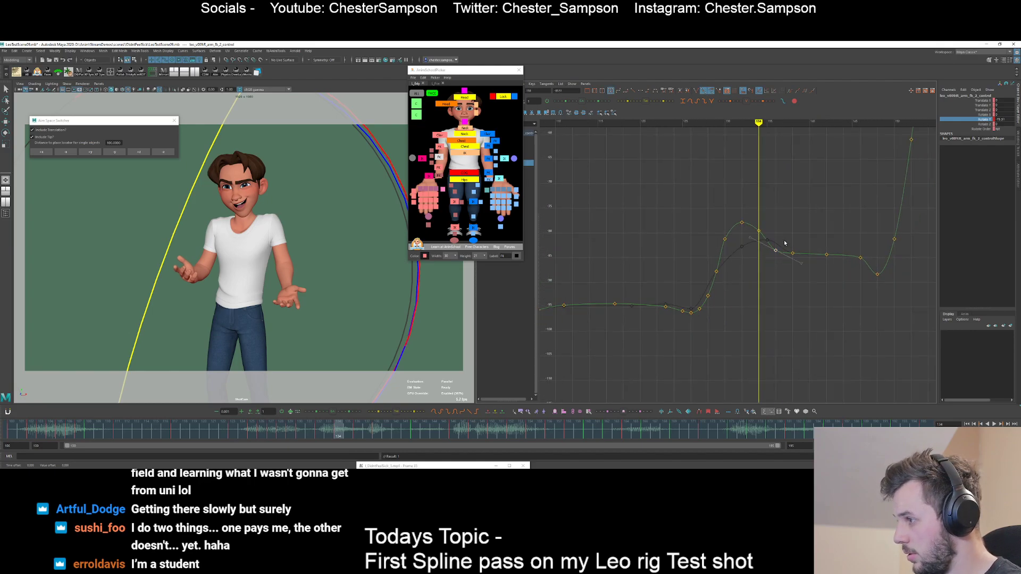
left_click_drag(770, 242, 808, 269)
middle_click_drag(778, 266, 786, 267)
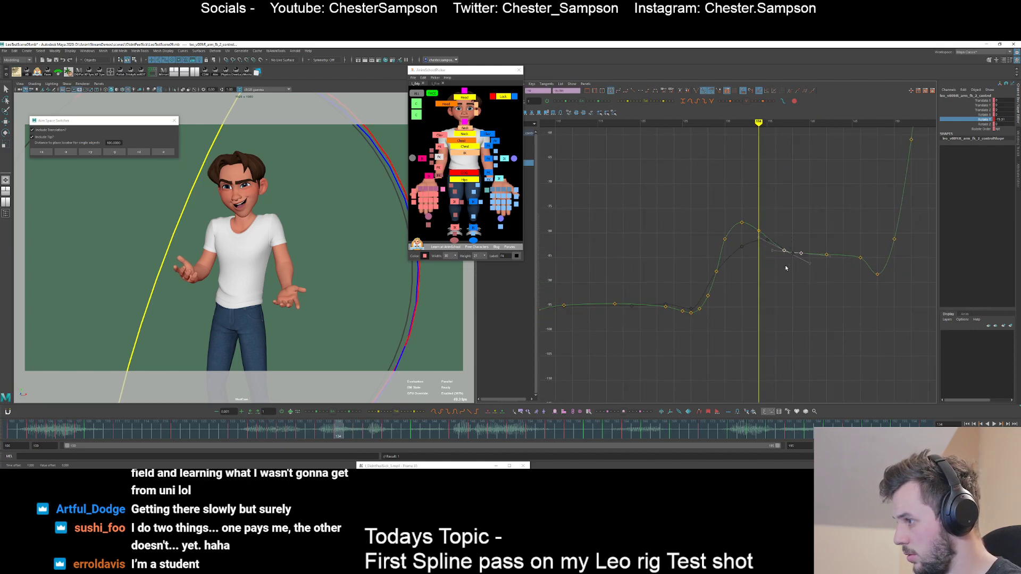
left_click_drag(779, 260, 866, 266)
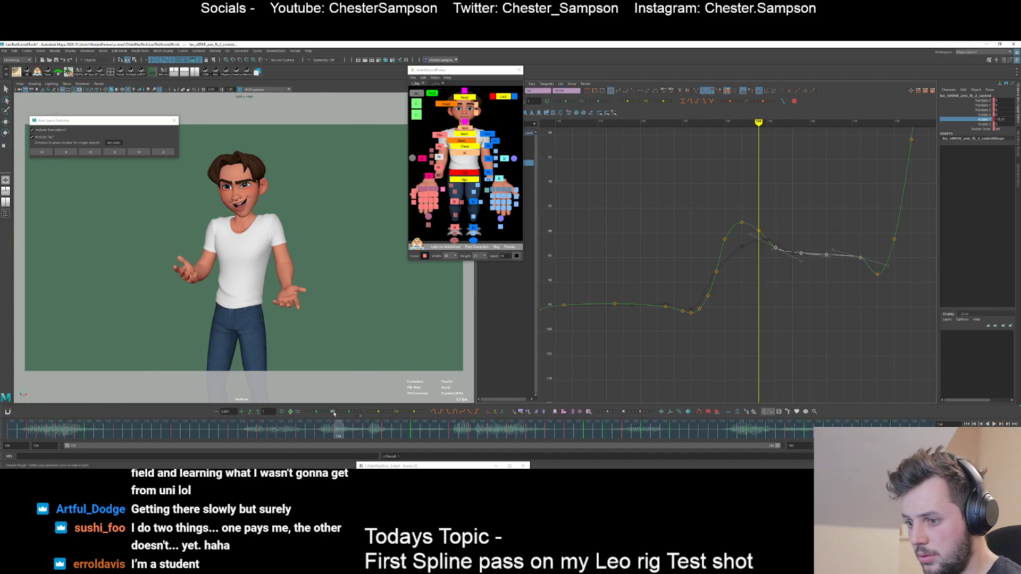
left_click_drag(334, 414, 325, 414)
left_click(807, 301)
- Lower the Rotate Y key right after the dip so the large rise starts with a softer ease
key("period")
key("period")
key("period")
key("period")
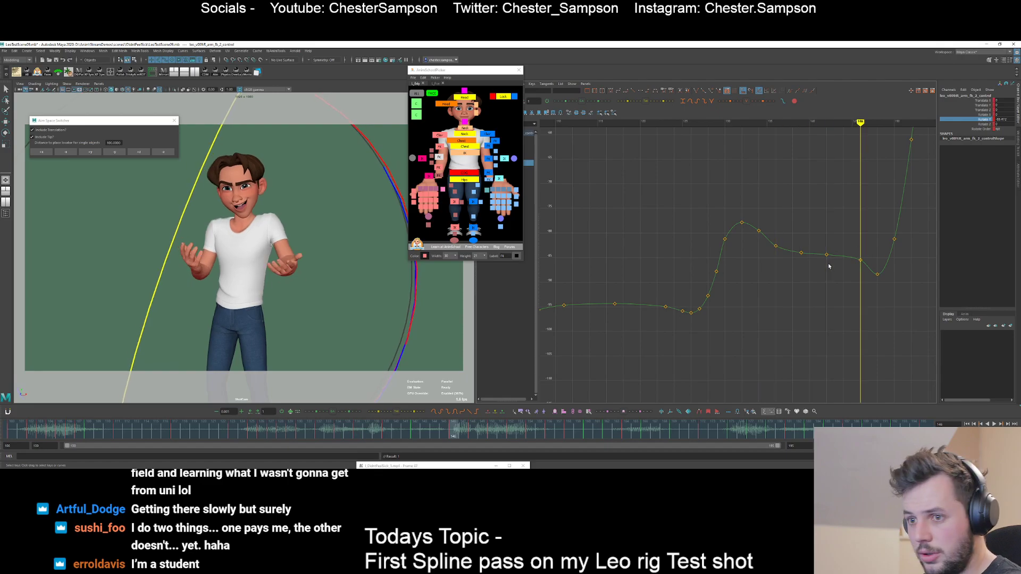
key("period")
mouse_move(888, 264)
middle_mouse_down()
mouse_move(888, 279)
mouse_move(868, 255)
mouse_move(906, 263)
middle_mouse_up()
key("ctrl+z")
key("comma")
left_click(880, 278)
key("period")
key("period")
left_click(907, 262)
key("period")
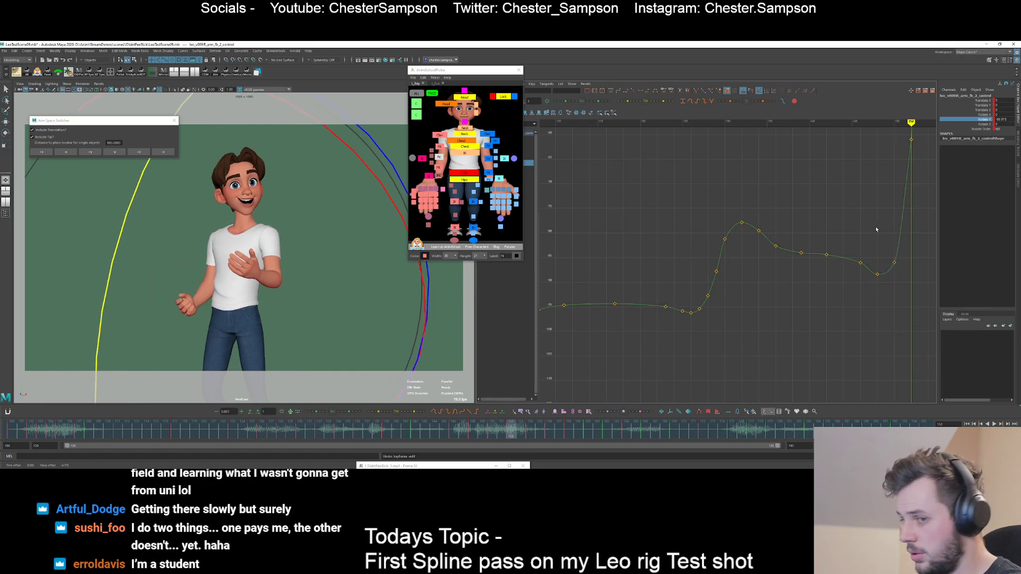
- Lower the first key on the steep Rotate Y rise and add a key just before its peak
middle_click_drag(842, 228, 770, 263, "alt")
right_click_drag(770, 263, 754, 222, "alt")
key("comma")
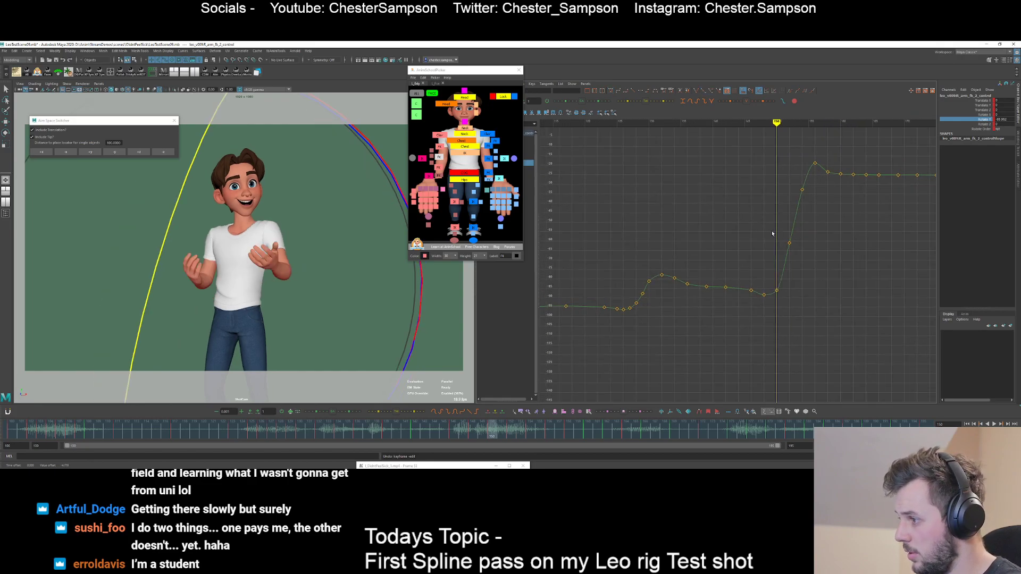
key("period")
left_click_drag(774, 231, 808, 246)
middle_click_drag(807, 246, 813, 262, "shift")
left_click(814, 261)
key("period")
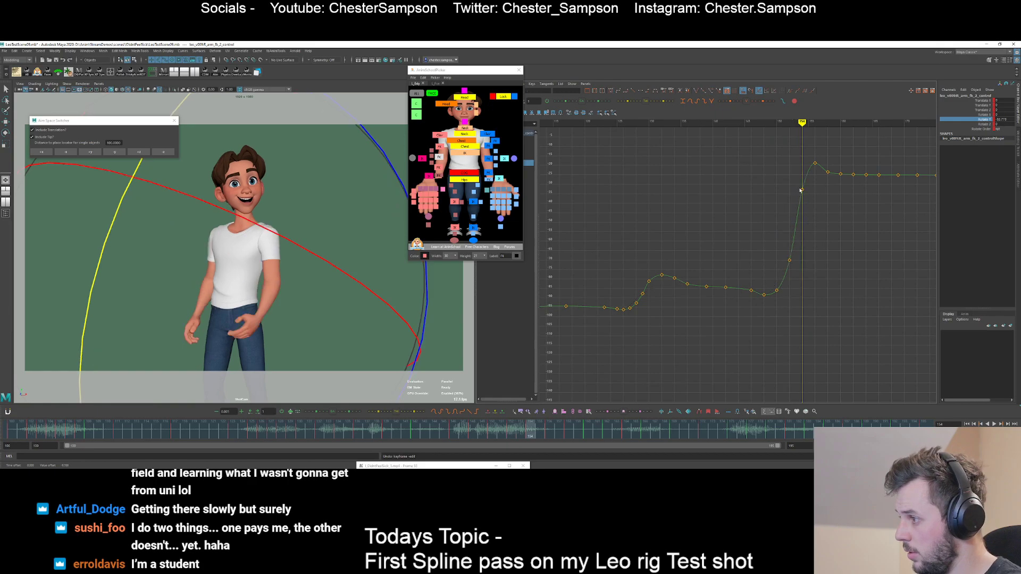
key("alt+period")
key("s")
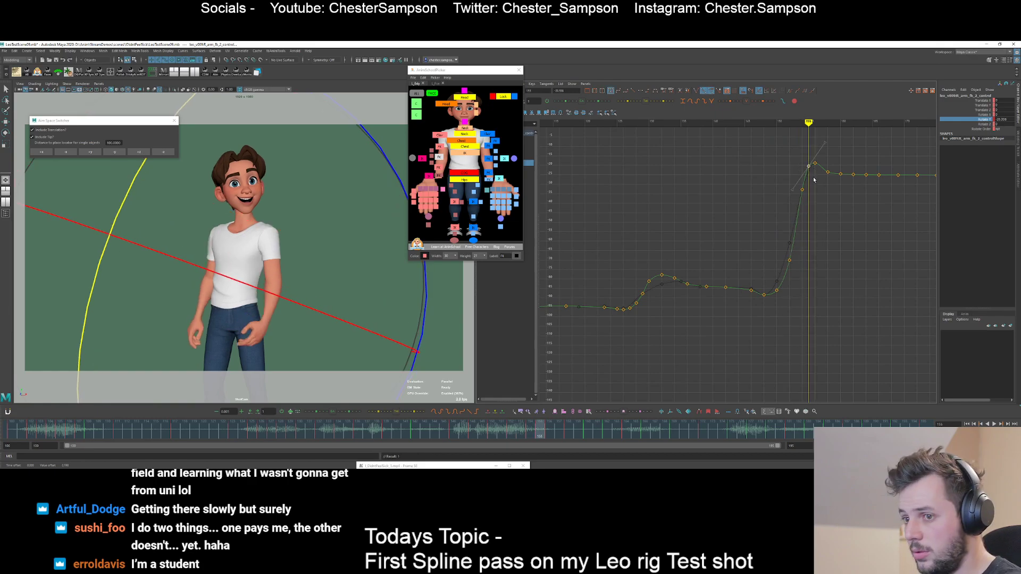
- Move the Rotate Y key after the steep rise's peak slightly earlier on the falling curve
key("period")
key("period")
key("period")
middle_click_drag(818, 174, 802, 204, "alt")
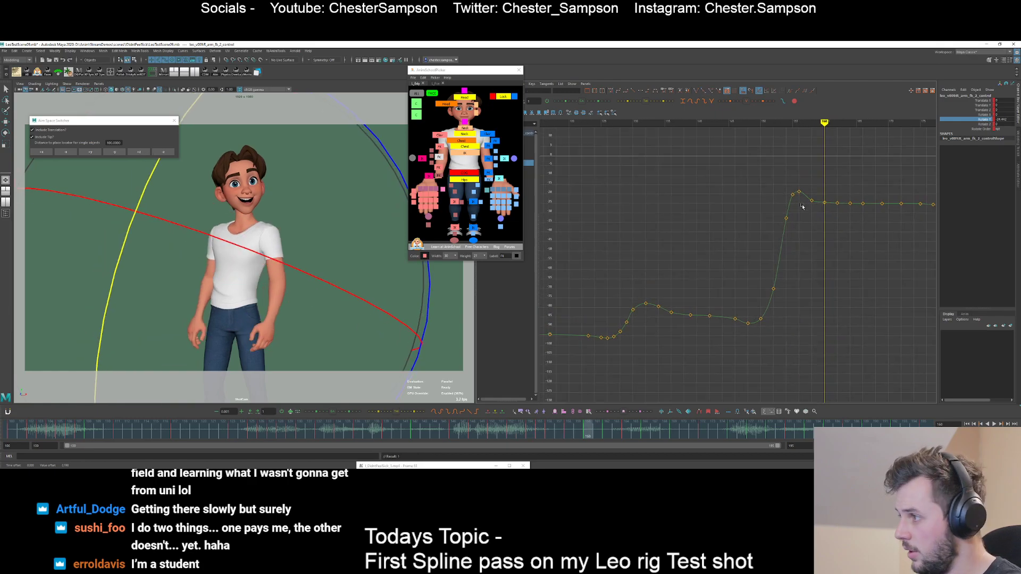
right_click_drag(802, 205, 804, 155, "alt+shift")
middle_click_drag(807, 154, 777, 250, "alt")
key("comma")
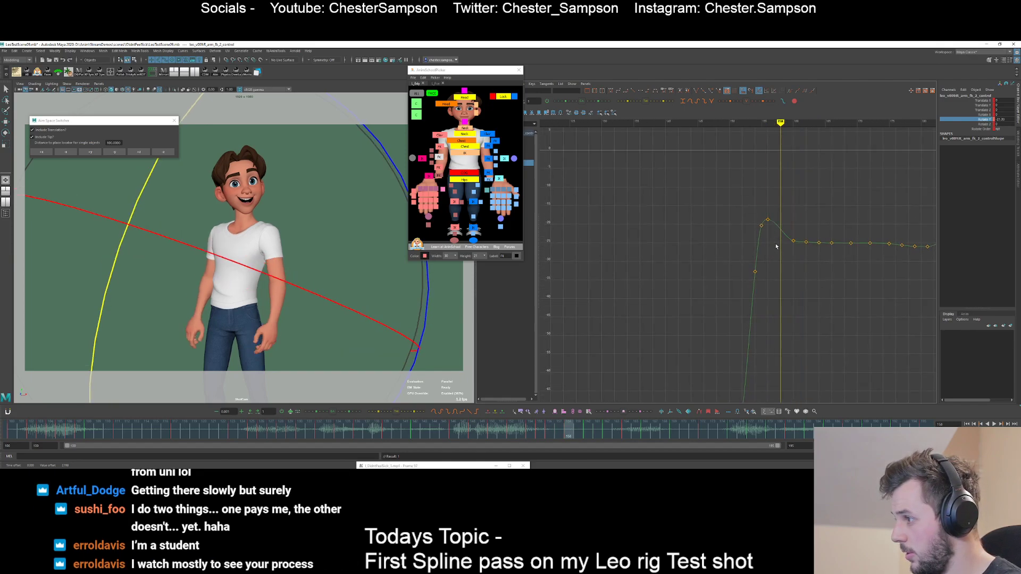
key("period")
left_click(794, 241)
middle_click_drag(794, 252, 787, 248)
left_click(793, 252)
key("period")
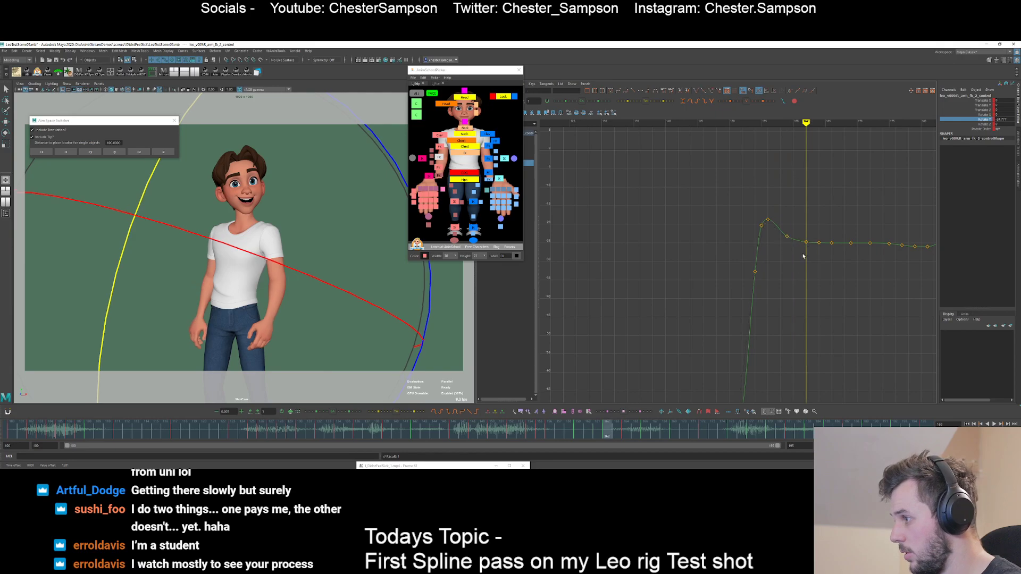
- Delete surplus Rotate Y keys along the hold that follows the peak
key("Delete")
key("period")
key("period")
key("Delete")
key("period")
key("period")
key("Delete")
key("period")
- Raise the two Rotate Y keys between the peak and the hold to soften the settle
right_click_drag(813, 287, 812, 225, "alt+shift")
middle_click_drag(812, 224, 792, 271, "alt")
left_click_drag(761, 264, 818, 221)
middle_click_drag(794, 258, 794, 254, "shift")
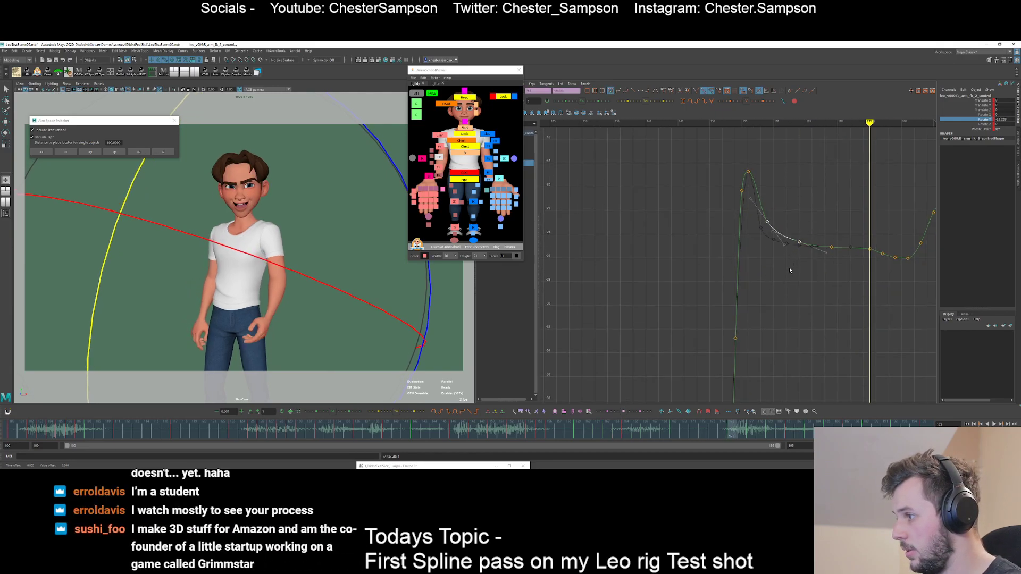
left_click(791, 270)
- Try lowering the Rotate Y key at the start of the final dip, undo it, and step through the surrounding frames
key("comma")
key("comma")
key("comma")
key("period")
key("period")
key("period")
key("period")
left_click(882, 255)
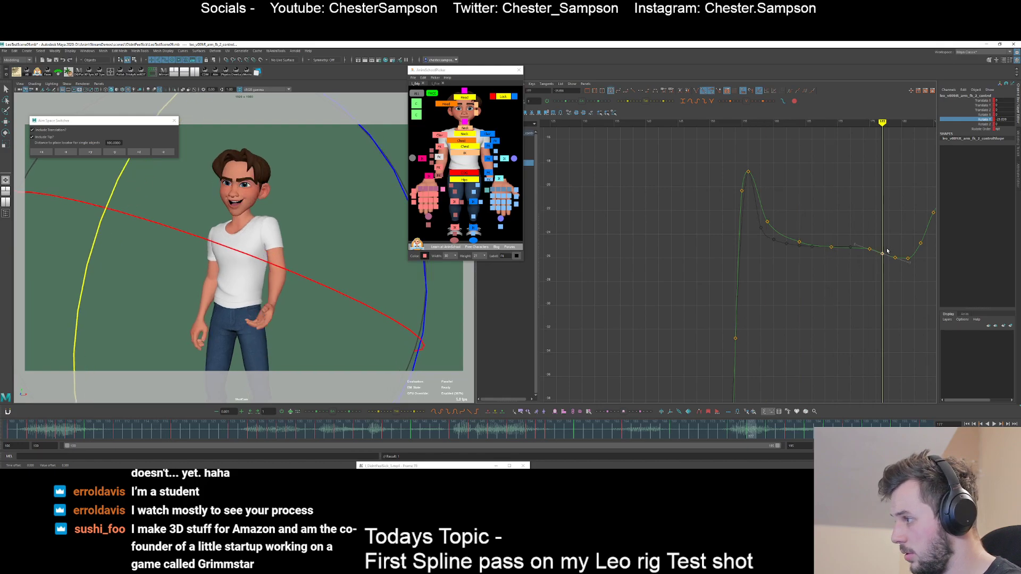
middle_click_drag(883, 256, 883, 278, "shift")
key("ctrl+z")
left_click(876, 270)
key("comma")
key("comma")
key("period")
key("period")
key("period")
key("period")
key("period")
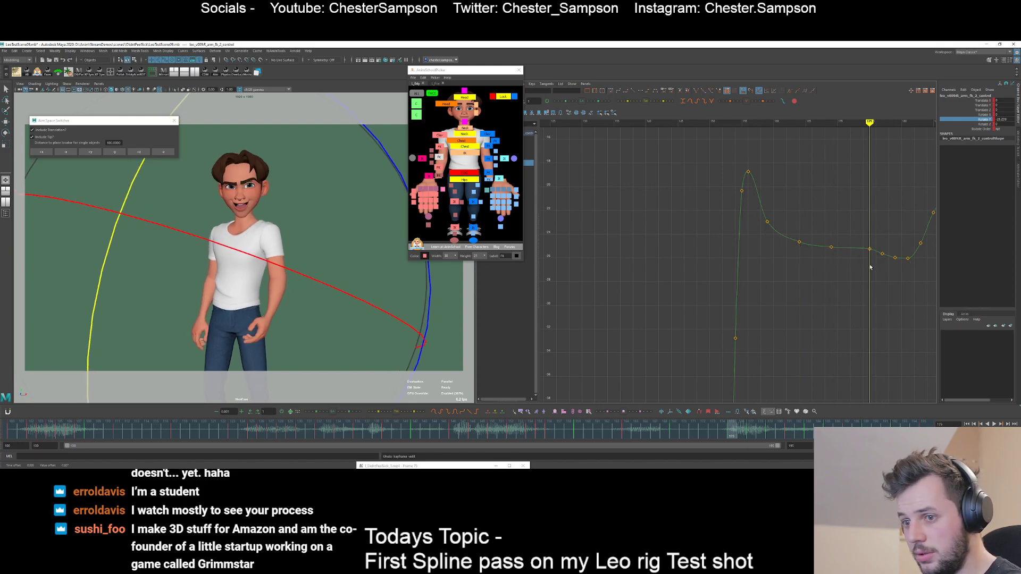
- Lower the Rotate Y keys through the final dip to deepen it with a gradual descent
key("comma")
key("comma")
left_click_drag(889, 267, 901, 246)
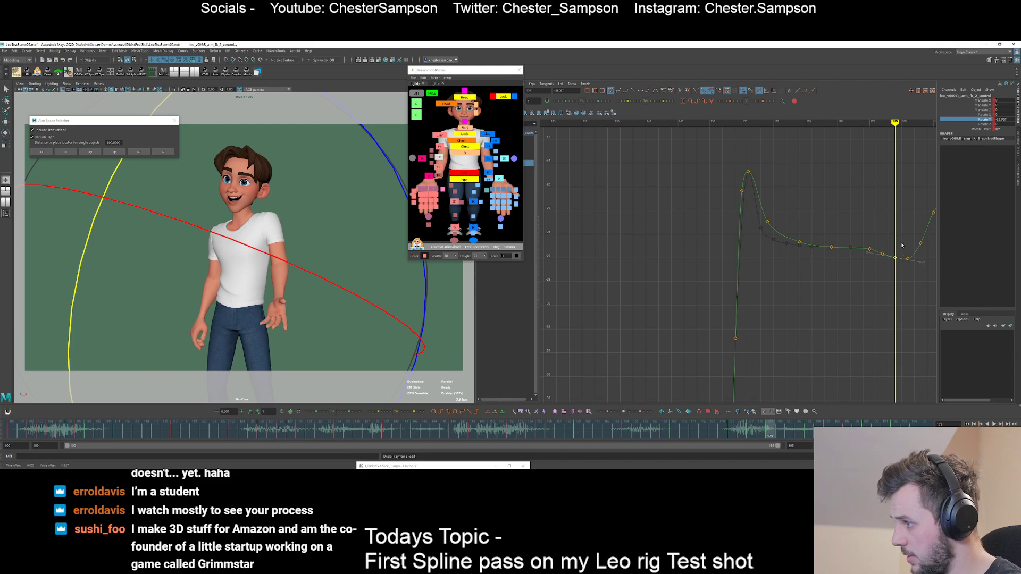
middle_click_drag(901, 246, 902, 255, "shift")
left_click(903, 245)
key("comma")
left_click_drag(881, 260, 890, 249)
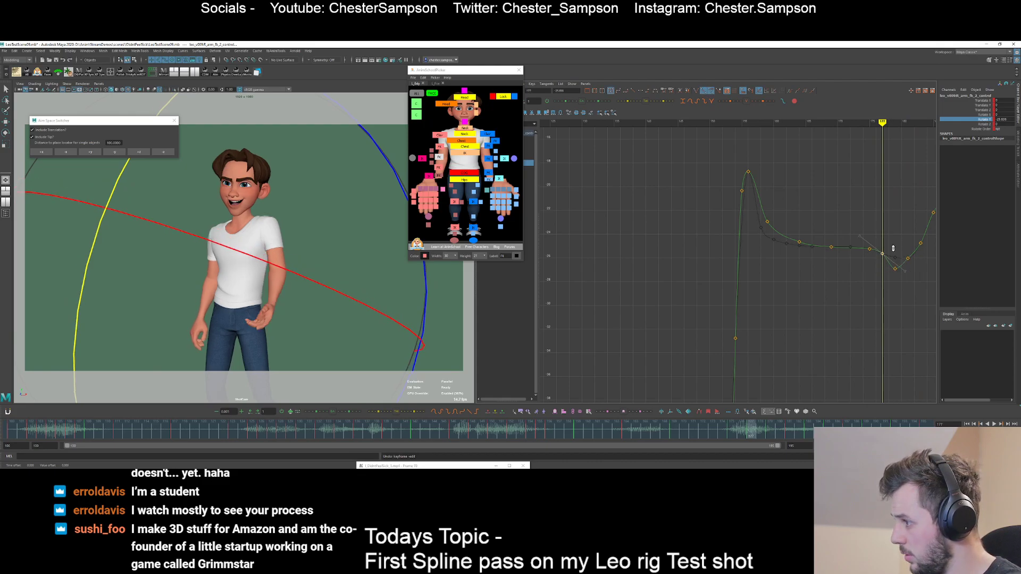
middle_click_drag(893, 246, 894, 248, "shift")
left_click(897, 247)
key("period")
key("period")
left_click_drag(902, 250, 914, 269)
middle_click_drag(914, 270, 918, 289, "shift")
- Lower the first Rotate Y keys on the final rise and smooth the keys leading into its plateau
key("period")
left_click_drag(914, 234, 930, 256)
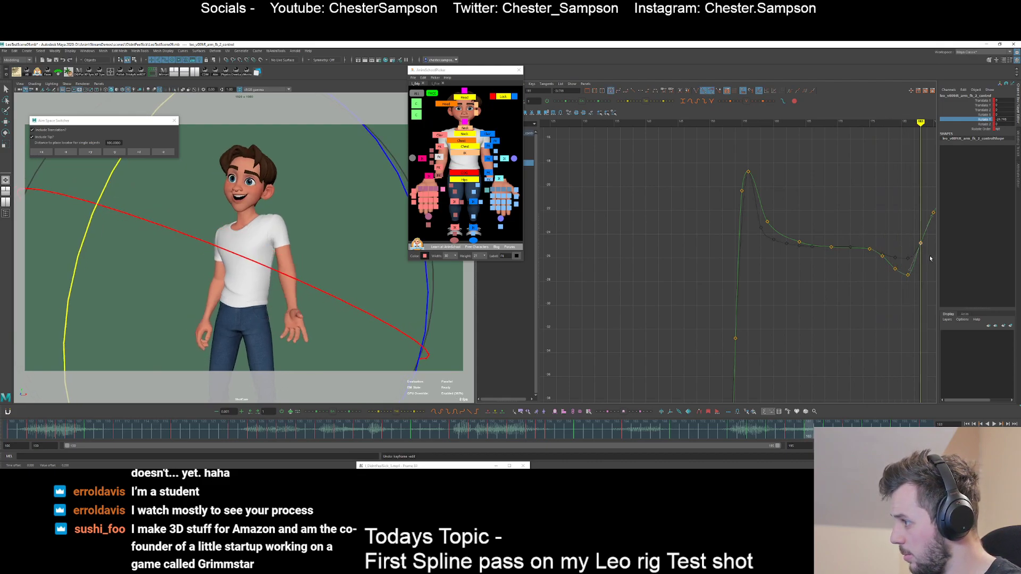
middle_click_drag(929, 260, 870, 294, "shift")
left_click(871, 254)
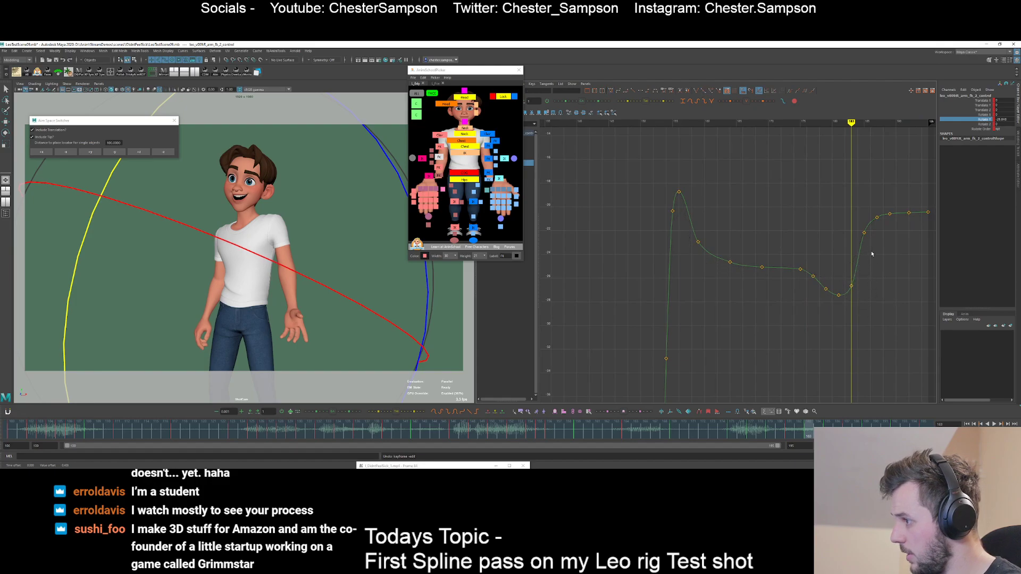
left_click_drag(853, 225, 872, 250)
left_click(886, 239)
left_click_drag(850, 205, 914, 250)
left_click_drag(332, 413, 317, 417)
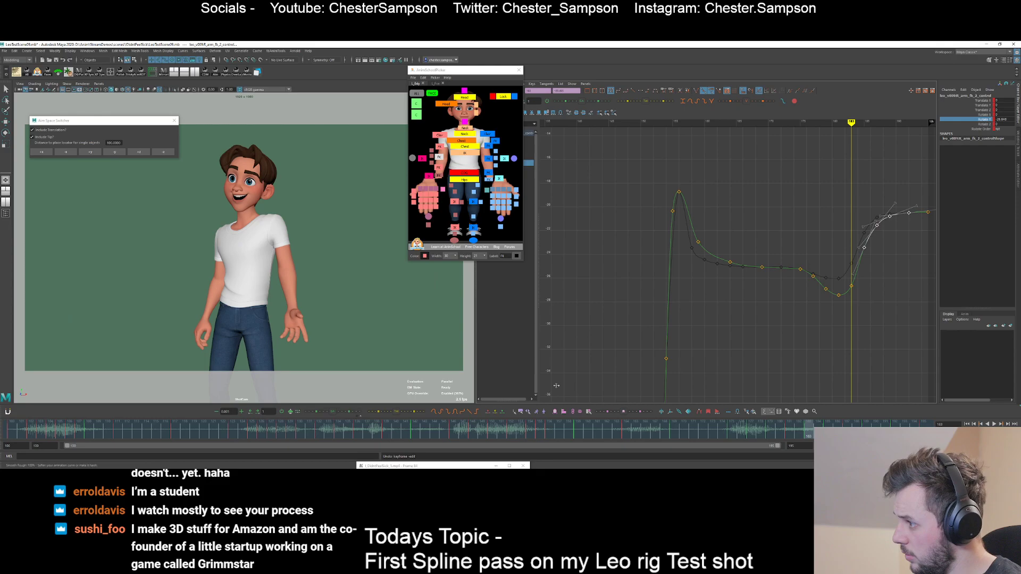
- Play back the shot to review the arm motion, and step back through the frames to the final dip
key("alt+v")
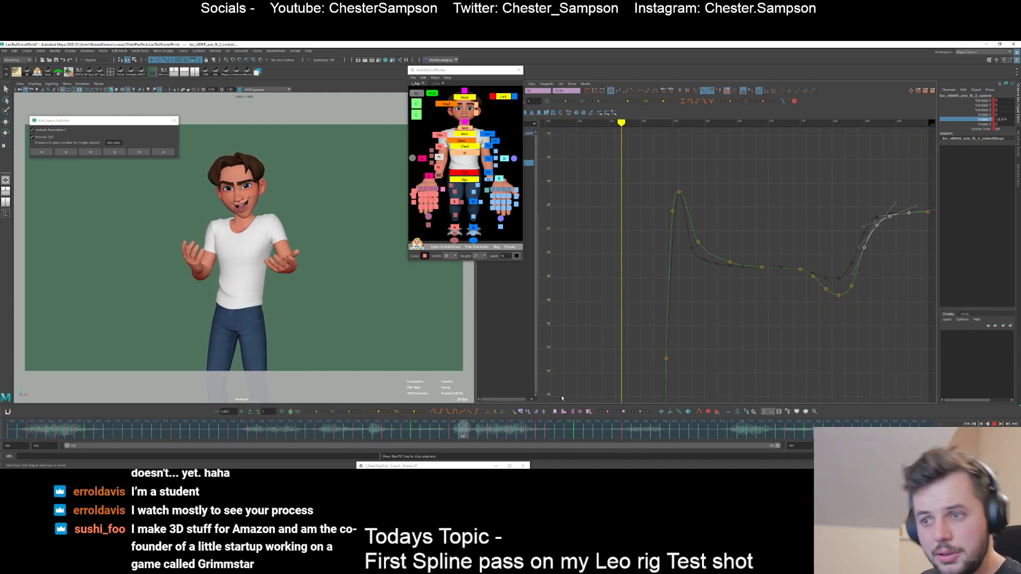
key("Escape")
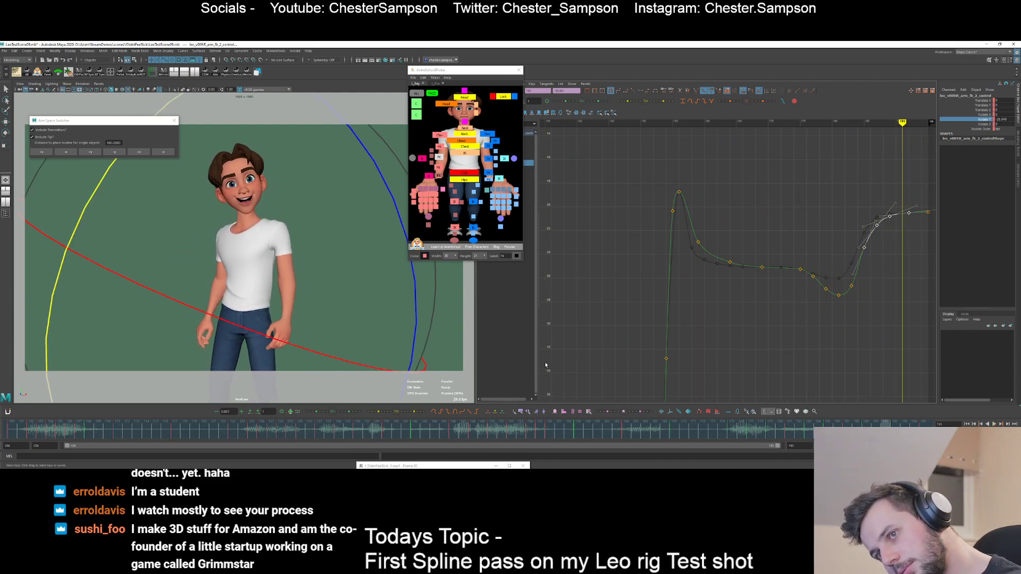
key("q")
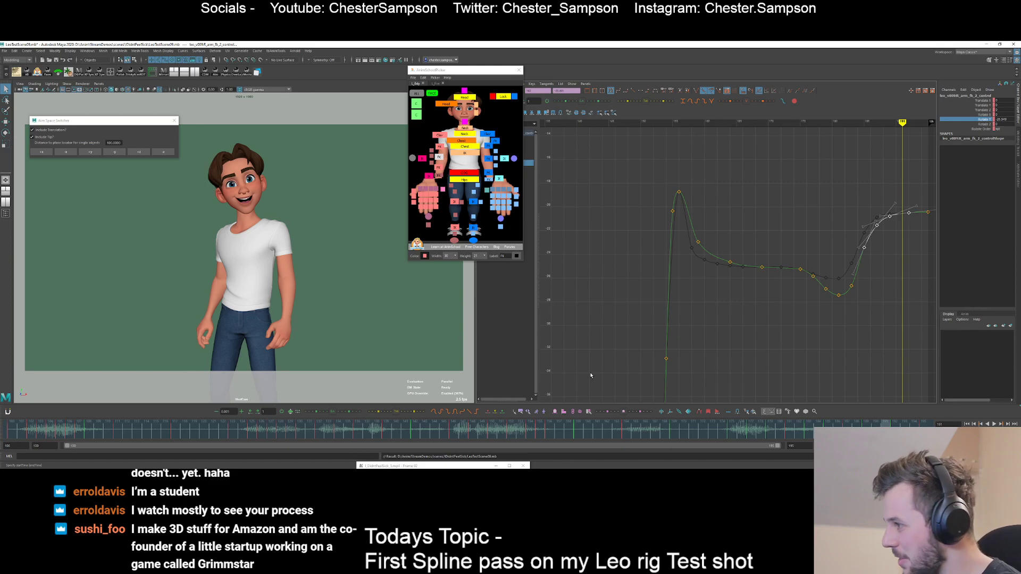
key("comma")
key("comma")
left_click(800, 307)
key("comma")
key("comma")
key("comma")
key("comma")
key("comma")
key("comma")
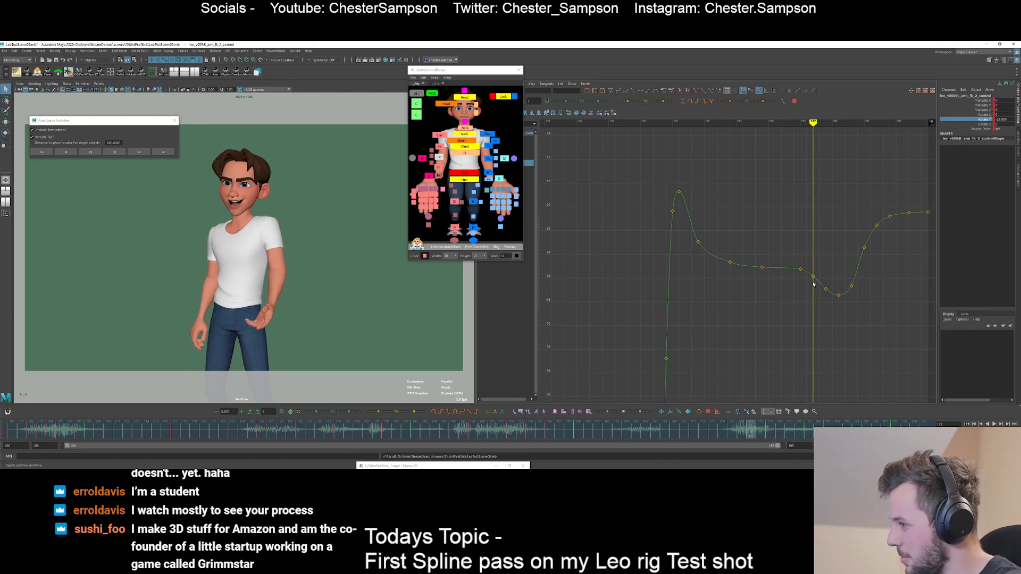
- Slightly lower the Rotate Y key before the final dip and the keys along the rise out of it
left_click(799, 266)
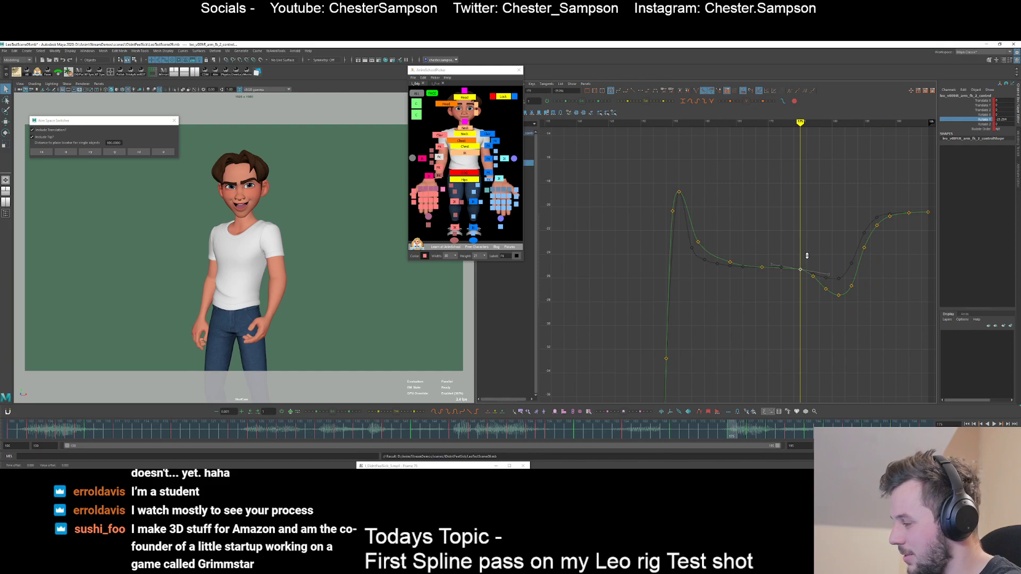
left_click(807, 252)
key("period")
key("period")
key("period")
key("period")
key("period")
key("period")
key("period")
key("period")
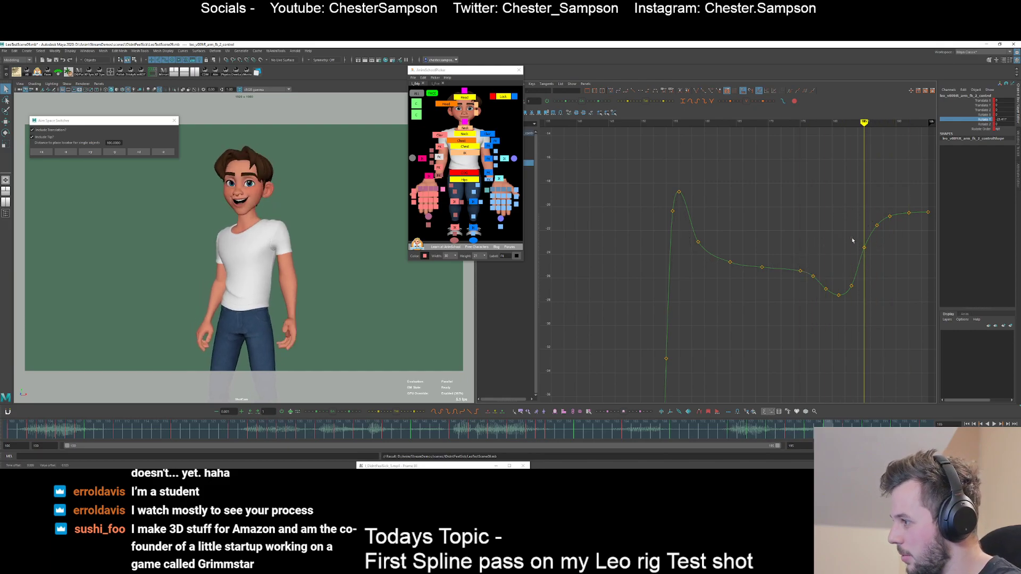
left_click(864, 247)
left_click(877, 227)
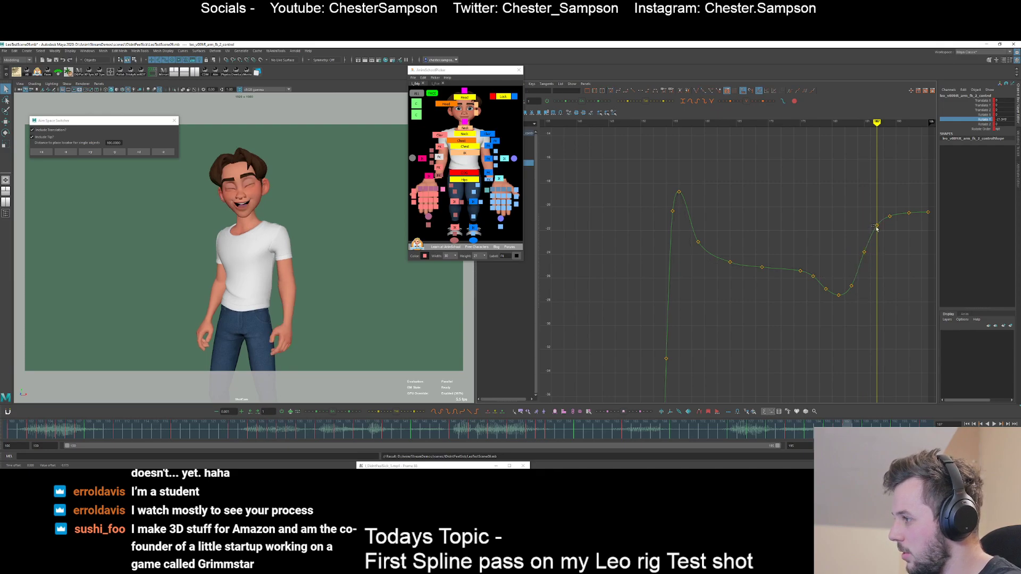
key("period")
left_click(891, 217)
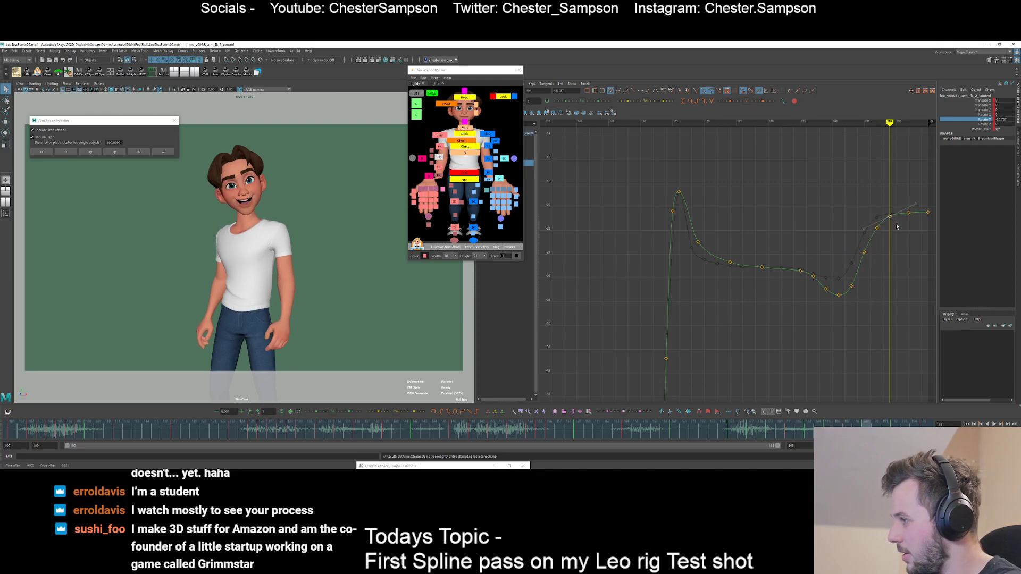
- Step back and forth through the frames of the final Rotate Y dip and rise to check the arm poses
key("comma")
key("comma")
key("comma")
key("comma")
key("comma")
key("comma")
key("comma")
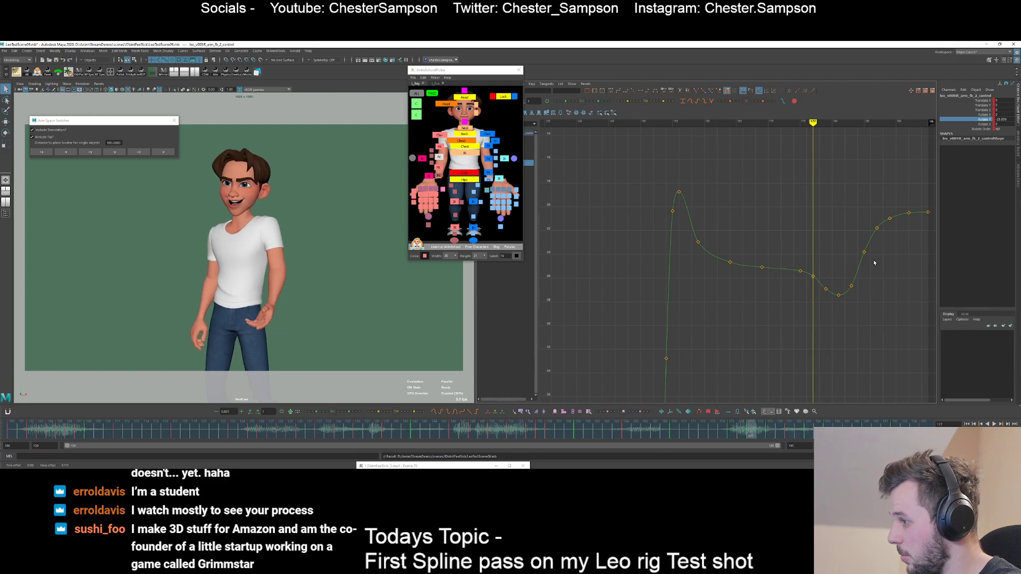
left_click_drag(808, 284, 822, 271)
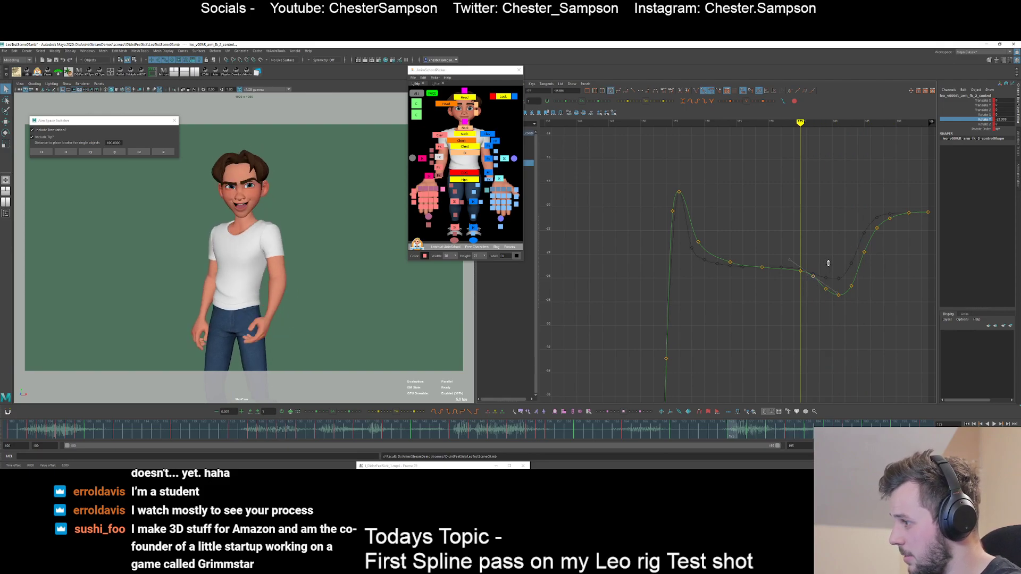
left_click(823, 285)
key("period")
key("period")
key("period")
key("period")
key("period")
key("period")
key("period")
key("period")
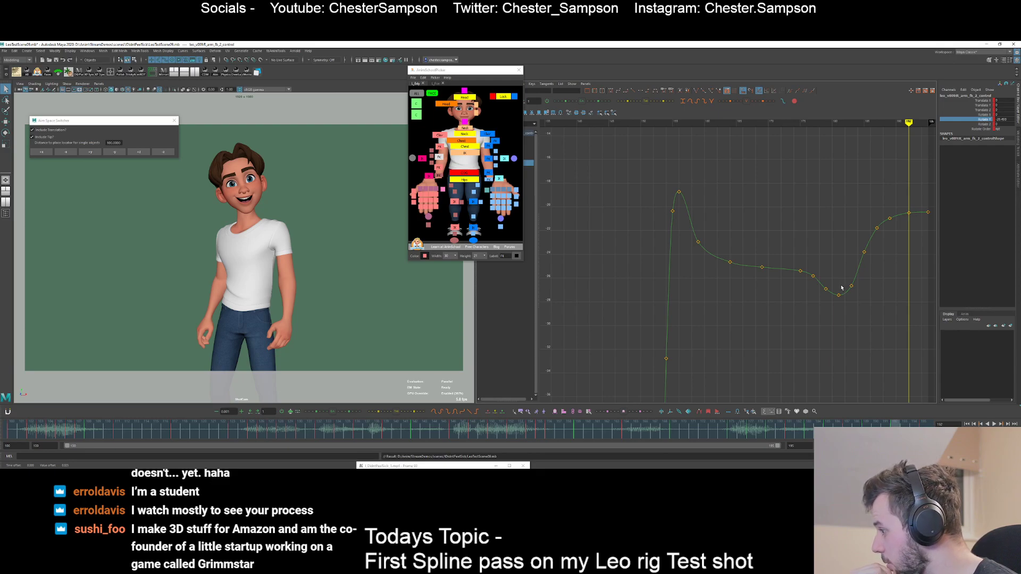
left_click_drag(857, 206, 934, 266)
key("comma")
key("comma")
key("comma")
key("comma")
key("comma")
key("comma")
key("comma")
key("comma")
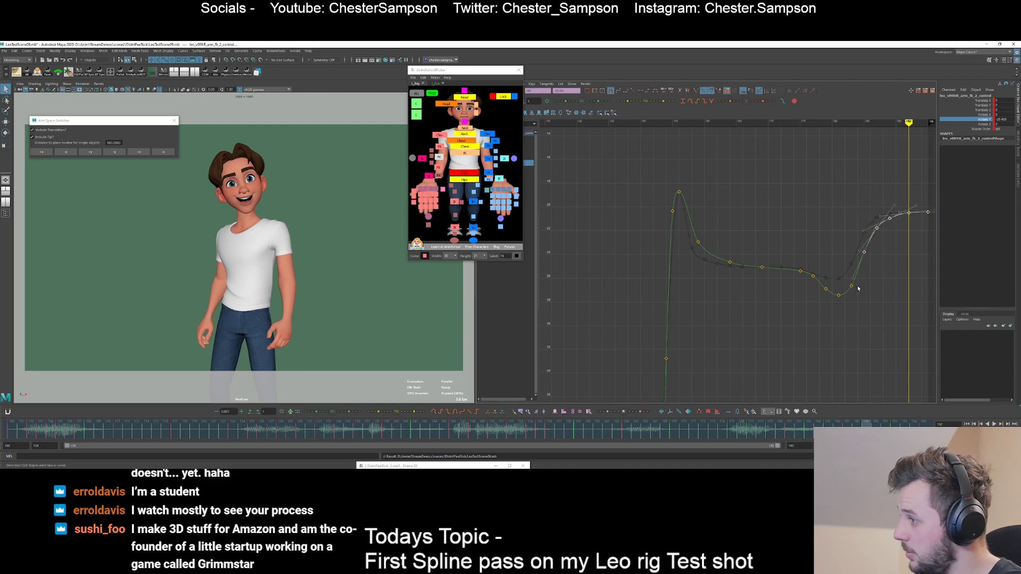
- Play back the shot to review the arm motion with the deepened Rotate Y dip
key("alt+v")
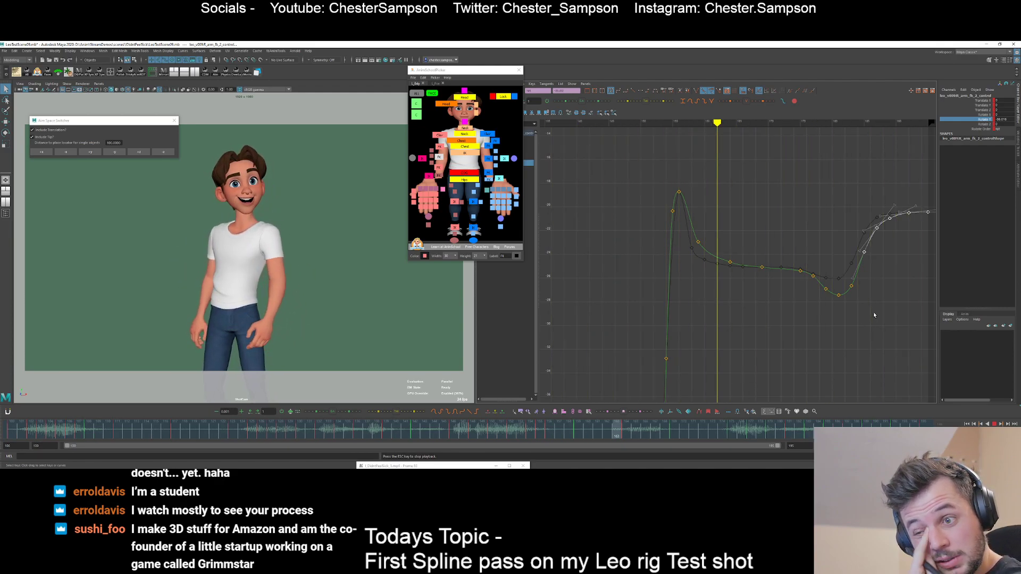
key("Escape")
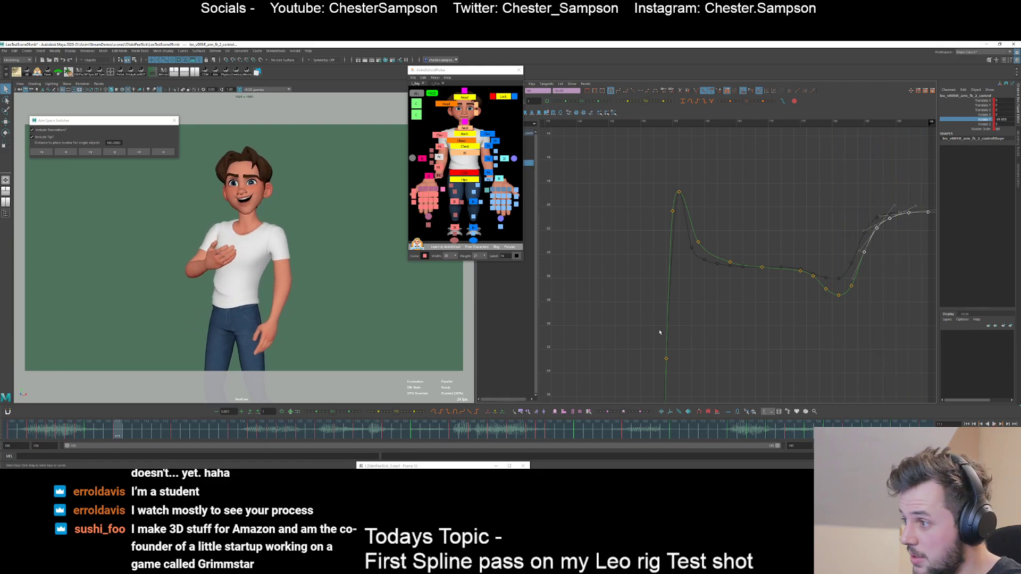
key("alt+v")
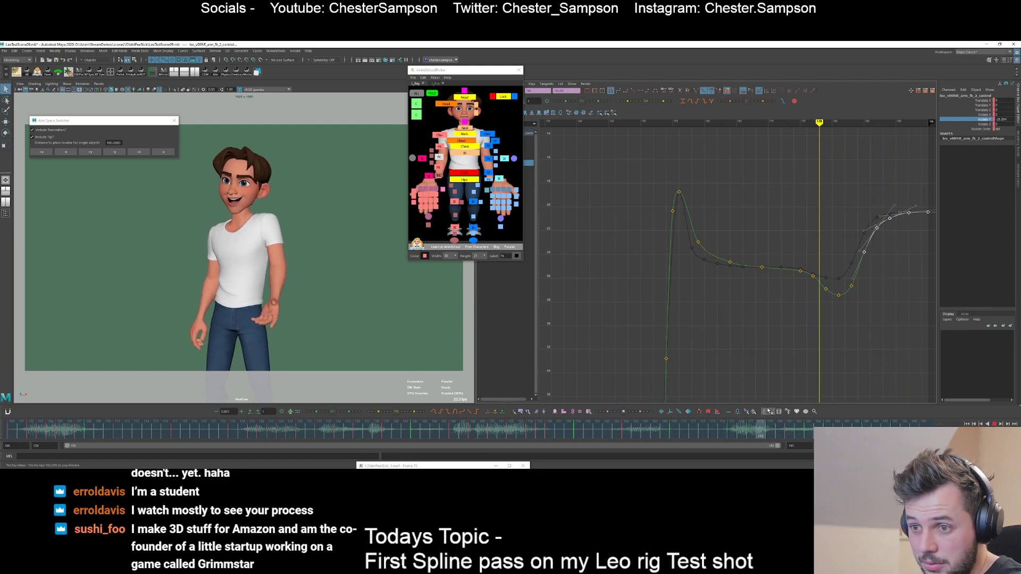
- Isolate the Rotate X curve of the third arm FK control and raise its first key at the start of the shot
left_click(439, 168)
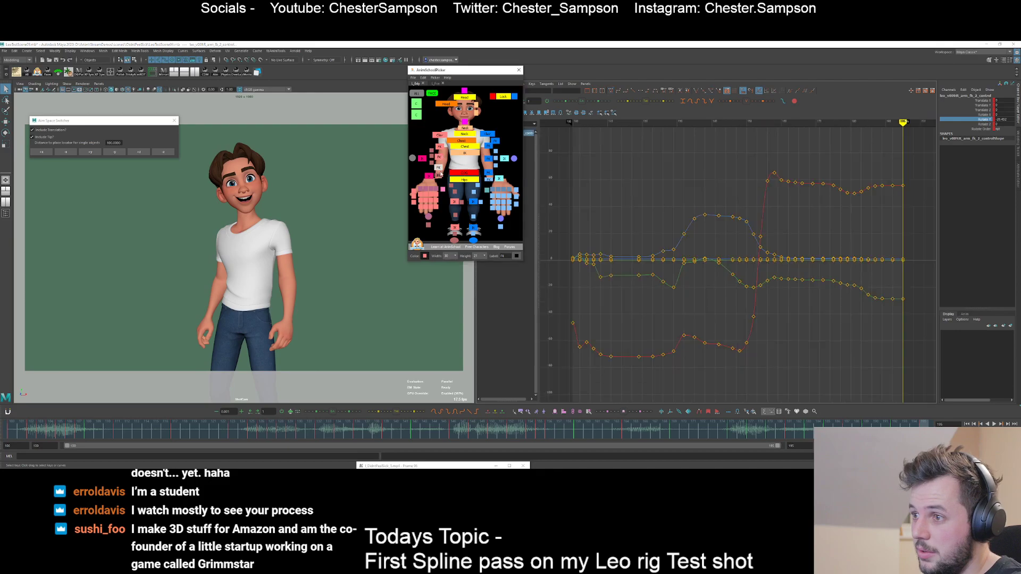
key("e")
left_click(981, 115)
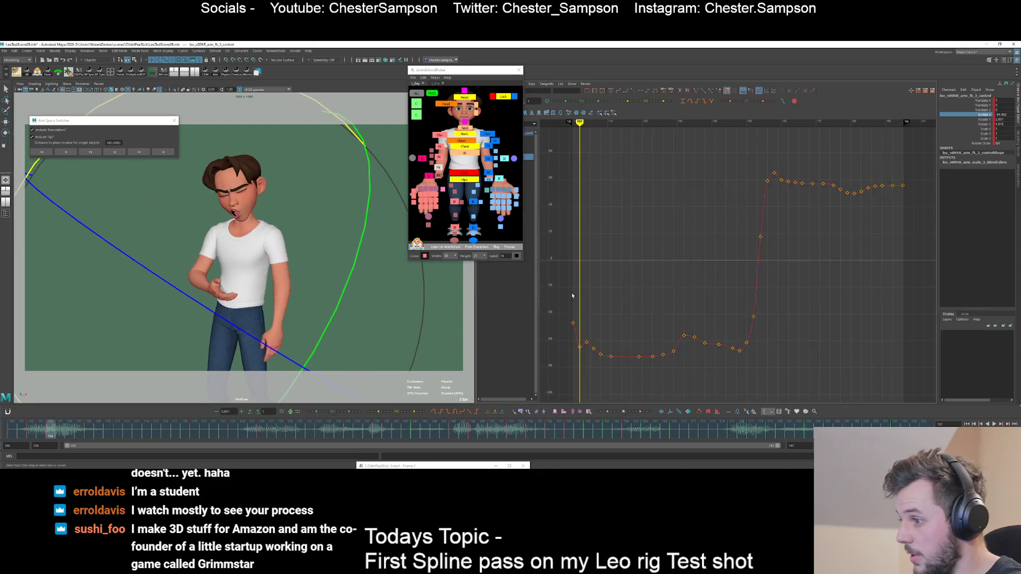
left_click(573, 323)
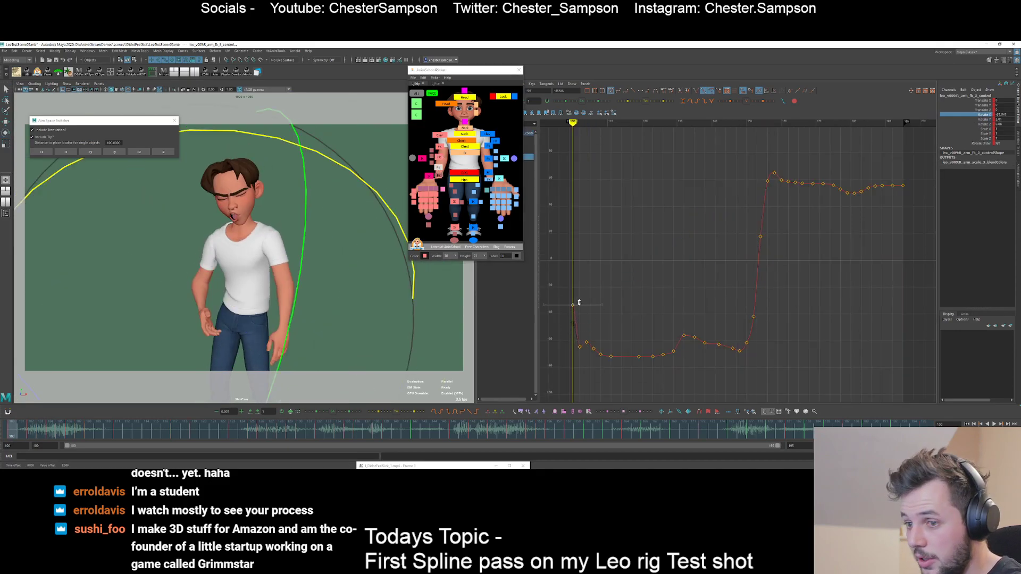
left_click_drag(573, 323, 578, 303)
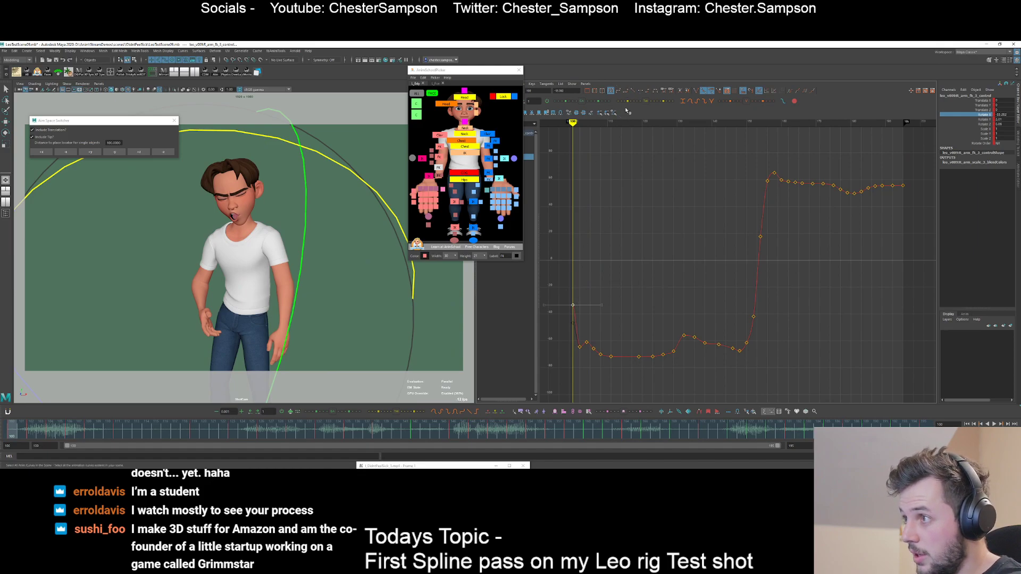
- Lower the third Rotate X key of the arm FK control to deepen the opening drop of its curve
left_click(633, 90)
left_click(617, 144)
key("period")
key("period")
middle_click_drag(588, 310, 589, 284, "alt")
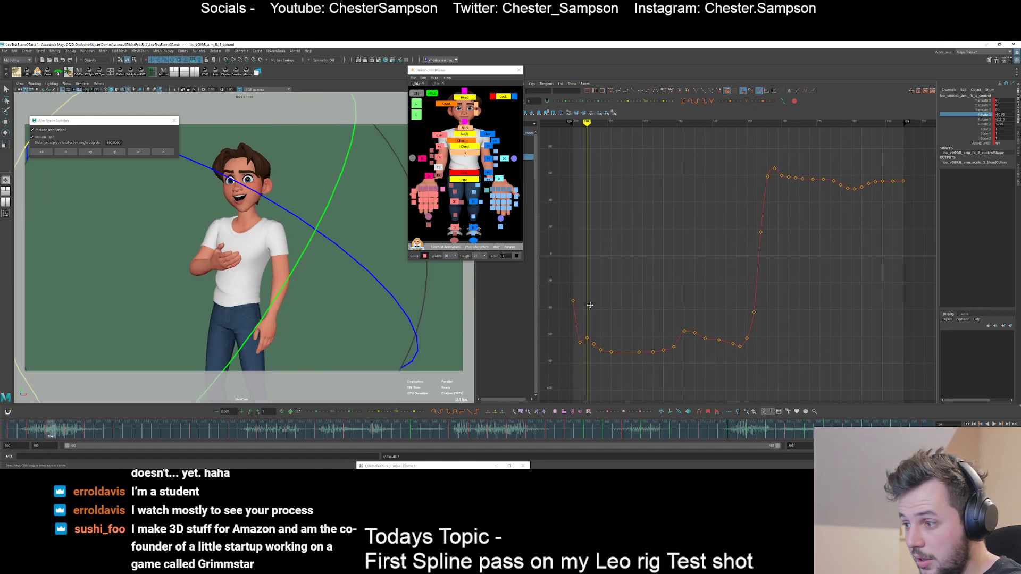
left_click_drag(584, 313, 592, 321)
middle_click_drag(591, 319, 591, 328, "shift")
key("comma")
key("period")
key("period")
left_click(597, 347)
- Lower the fourth and fifth Rotate X keys so the curve comes out of the opening dip more gradually
left_click_drag(590, 318, 599, 325)
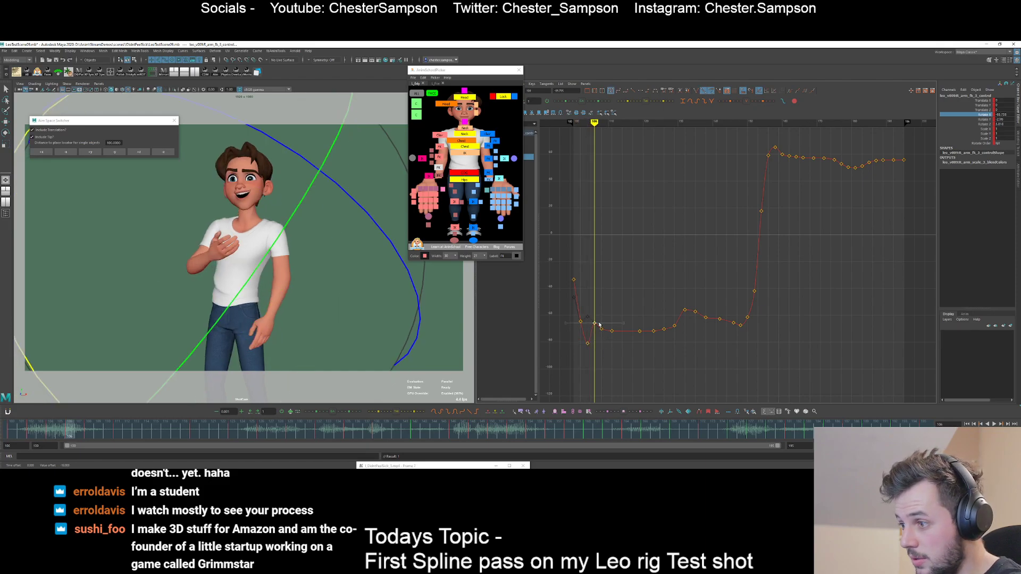
middle_click_drag(600, 325, 600, 336, "shift")
left_click(603, 340)
left_click_drag(590, 330, 605, 336)
middle_click_drag(605, 335, 604, 339, "shift")
left_click(605, 341)
- Slightly lower the two Rotate X keys at the start of the first hold, and delete the first of them
right_click_drag(606, 342, 608, 354, "alt+shift")
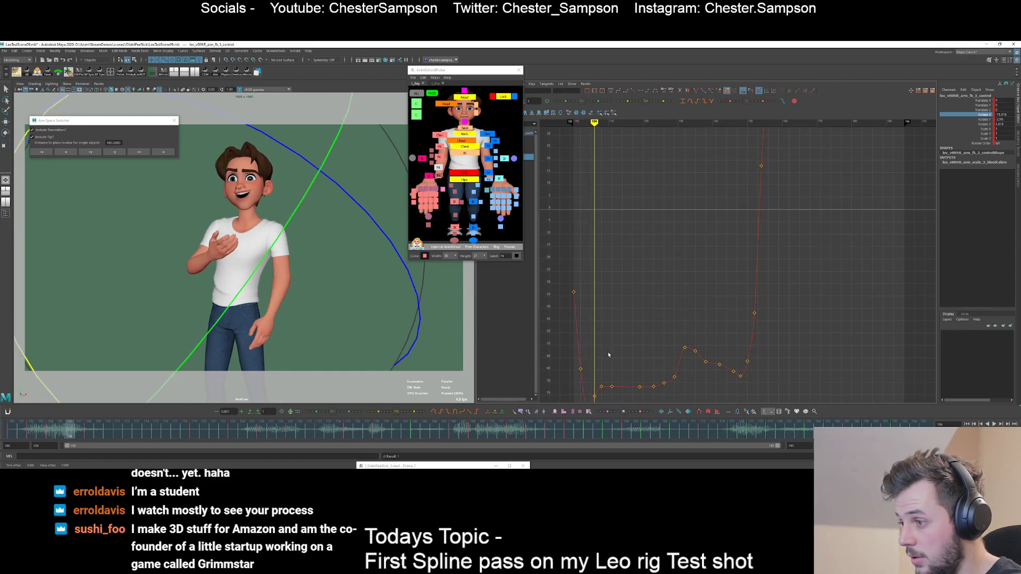
middle_click_drag(609, 355, 615, 268, "alt")
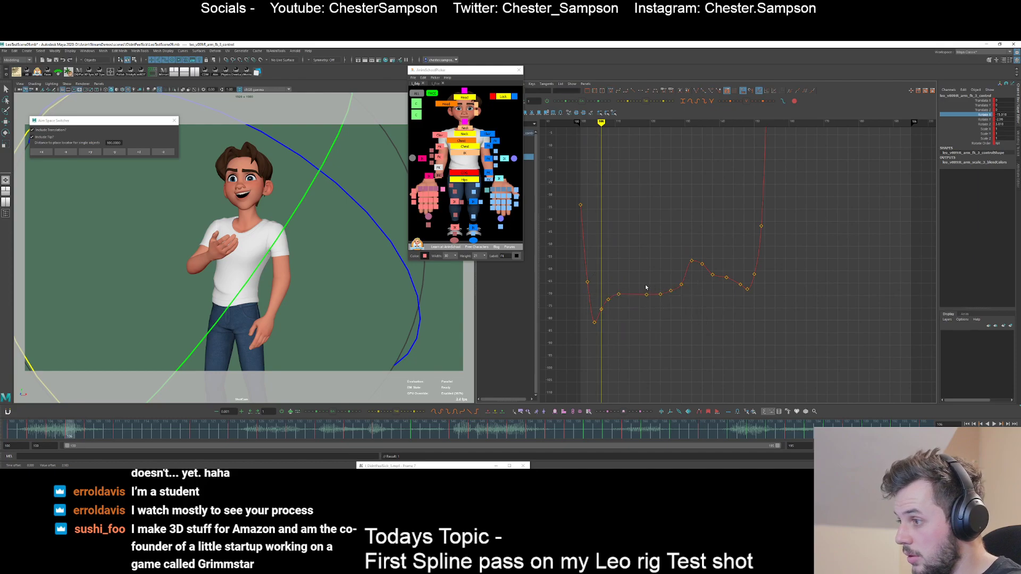
left_click_drag(676, 277, 691, 297, "shift")
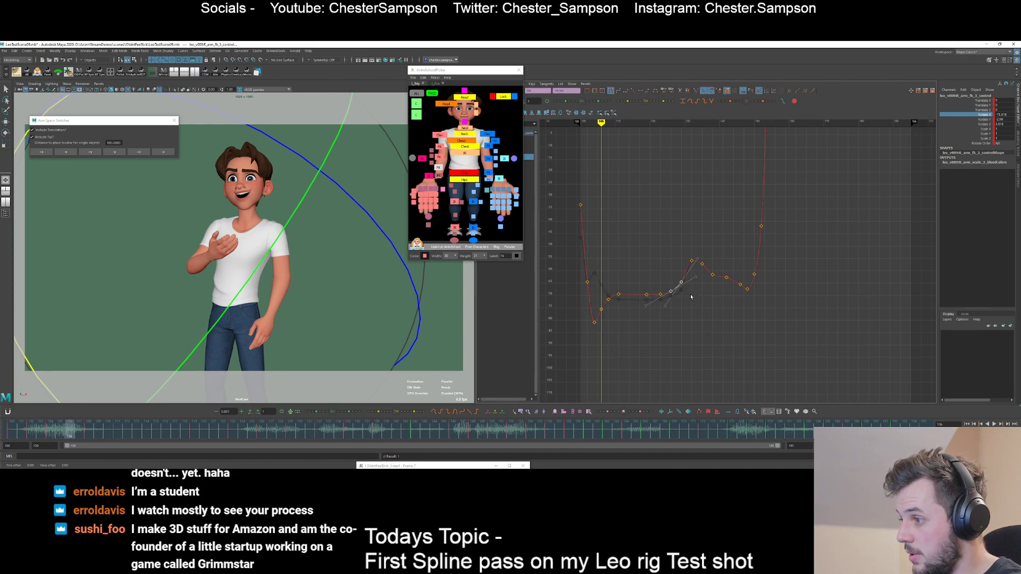
left_click(691, 296)
left_click_drag(601, 288, 627, 302)
middle_click_drag(629, 299, 629, 303)
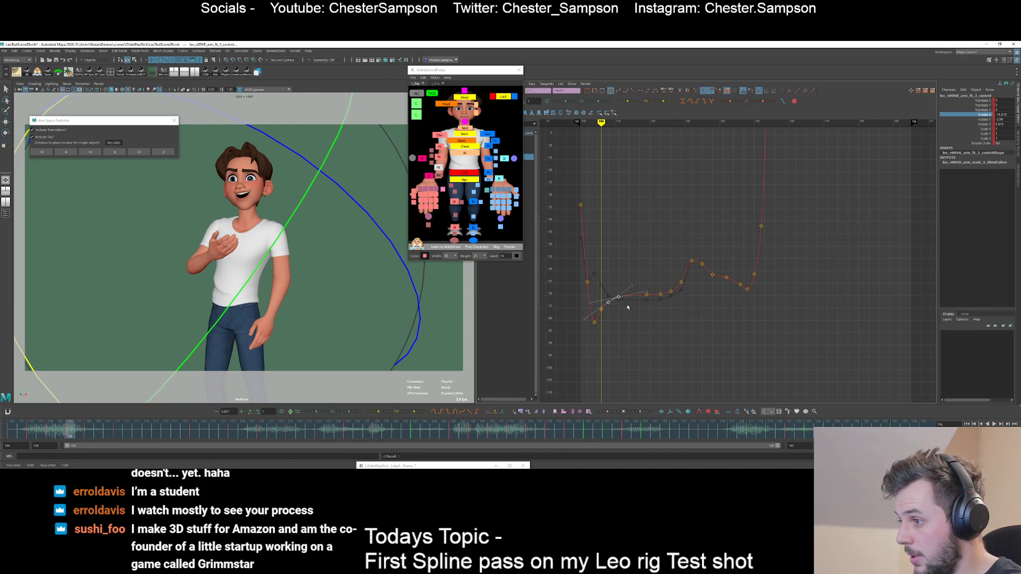
left_click(629, 305)
- Raise the Rotate X key at the small mid-curve peak and compare the pose with its neighbouring keys
key("period")
key("period")
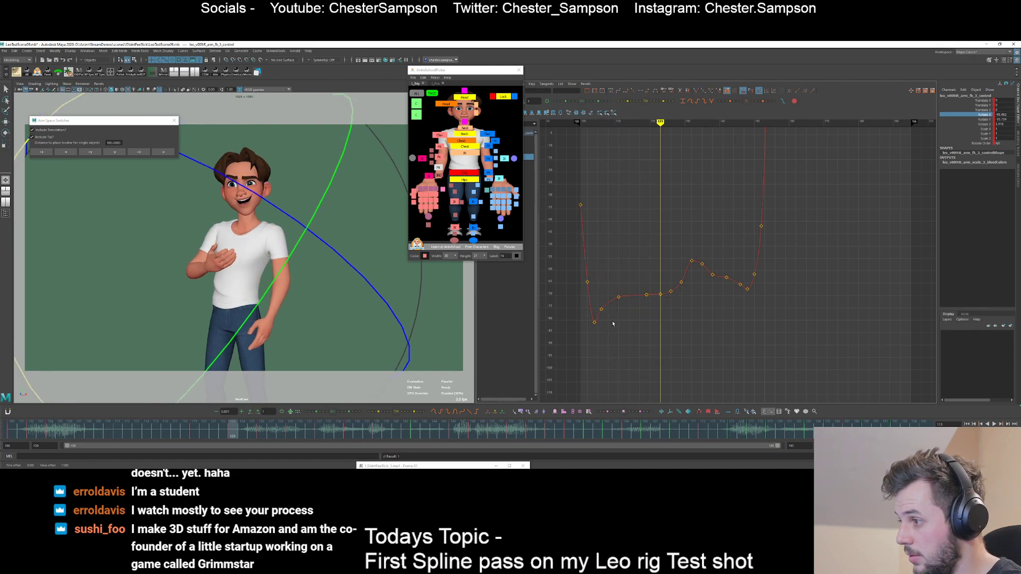
key("period")
left_click_drag(684, 254, 697, 266)
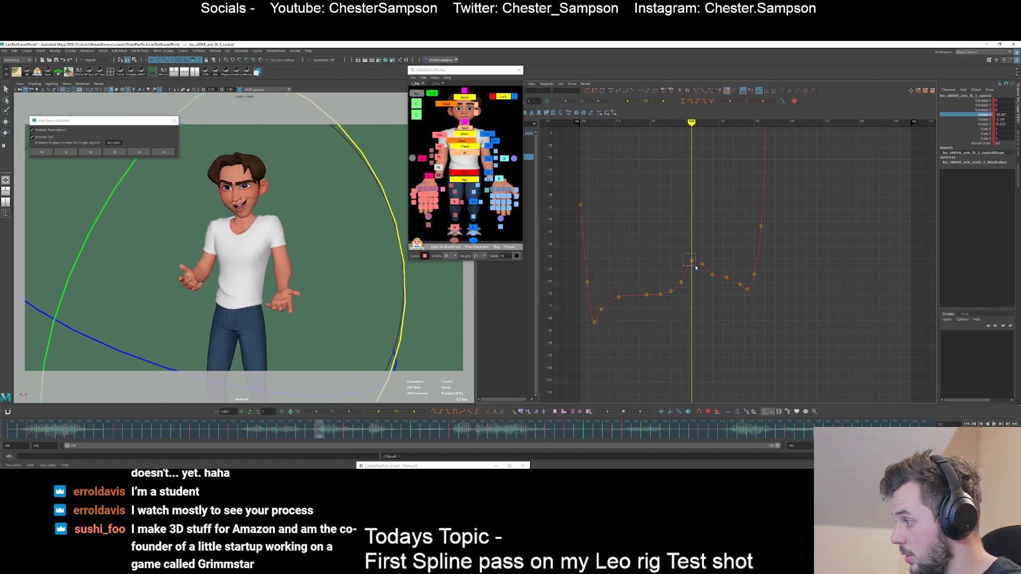
middle_click_drag(693, 282, 692, 275)
key("comma")
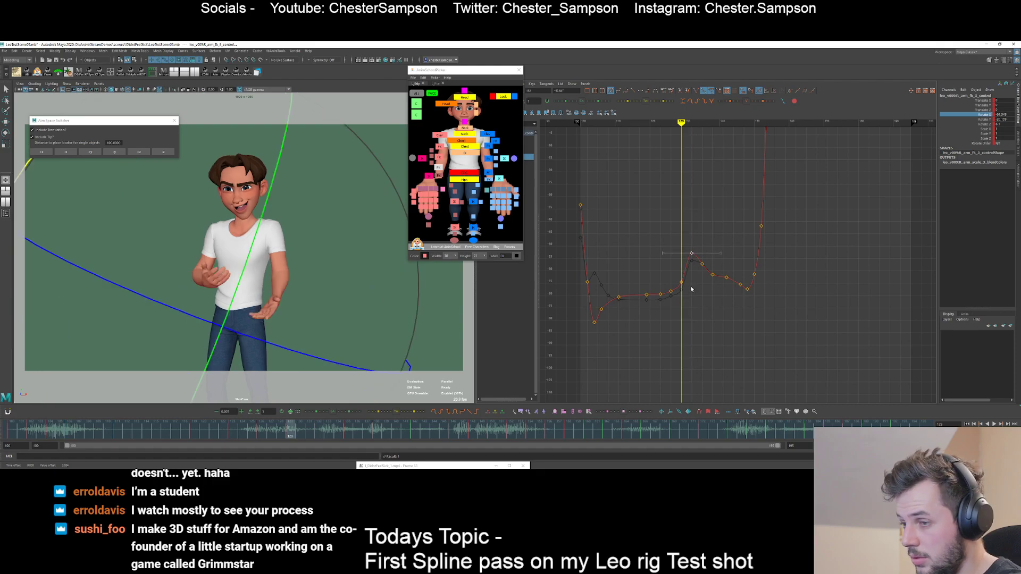
key("period")
key("comma")
key("period")
left_click(698, 297)
- Raise the Rotate X key after the small peak, and add a key one frame after the peak
key("period")
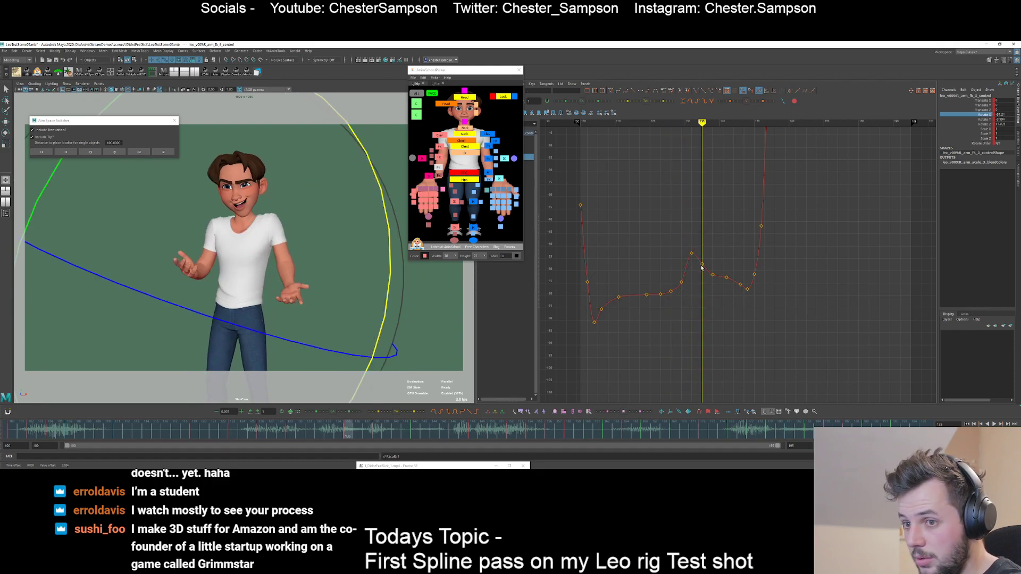
left_click_drag(699, 271, 708, 261)
mouse_move(706, 266)
middle_mouse_down()
mouse_move(703, 240)
mouse_move(713, 249)
middle_mouse_up()
key("period")
left_click(699, 289)
key("comma")
key("comma")
left_click(703, 258)
key("alt+period")
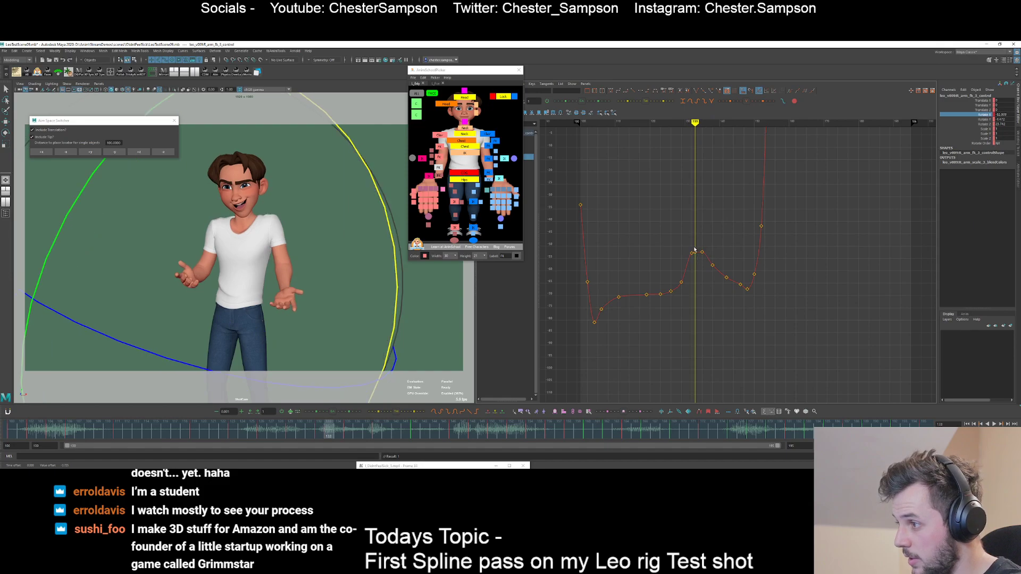
- Lower the Rotate X key where the curve descends from the small peak into the trough
left_click(702, 262)
key("period")
key("period")
key("period")
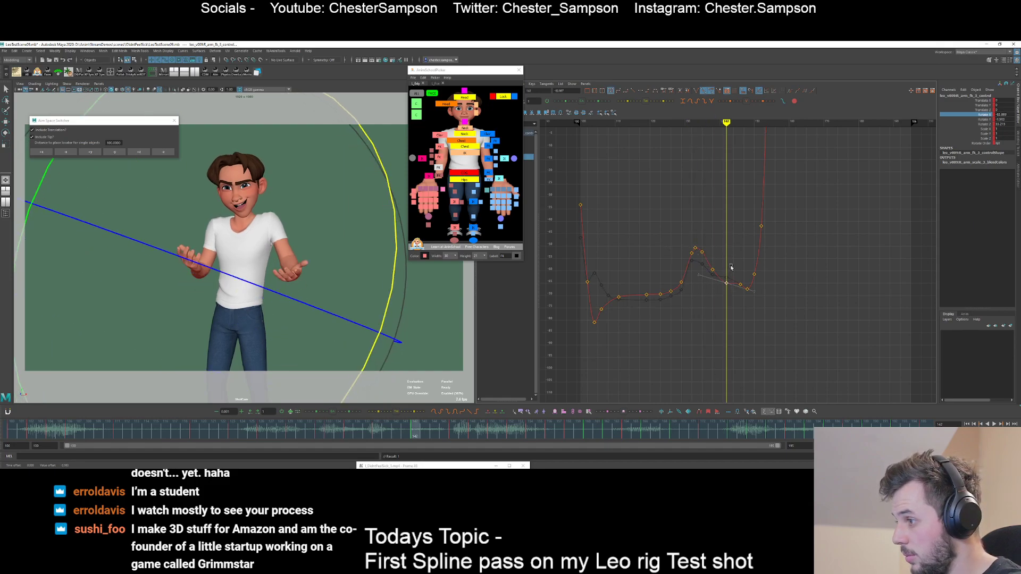
- Raise the two Rotate X keys at the end of the trough, just before the steep rise
key("period")
key("period")
left_click_drag(740, 292, 762, 274)
key("period")
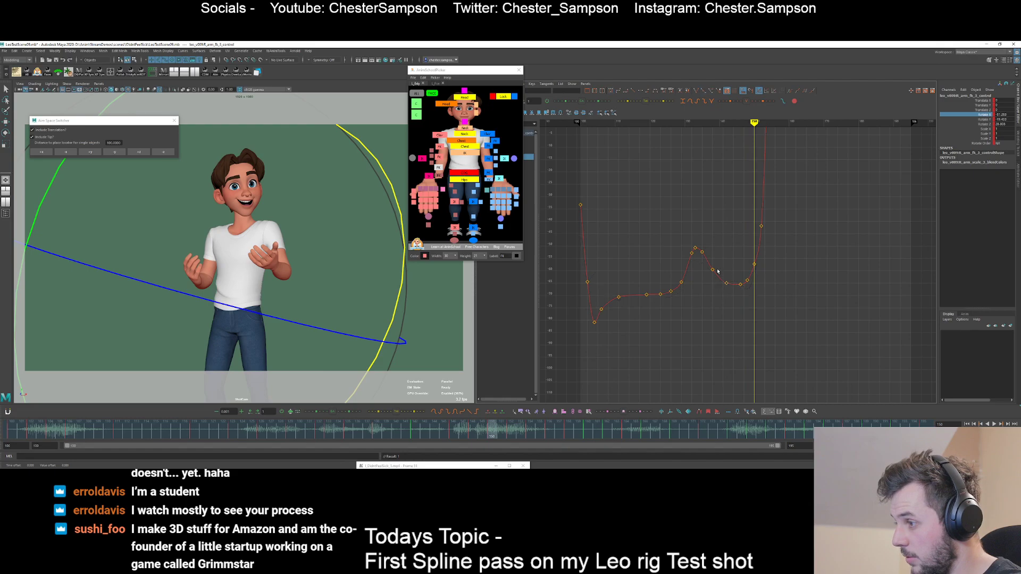
- Lower the Rotate X key at the foot of the steep rise so the arm's swing starts slower
middle_click_drag(724, 239, 690, 266, "alt")
right_click_drag(690, 267, 665, 247, "alt")
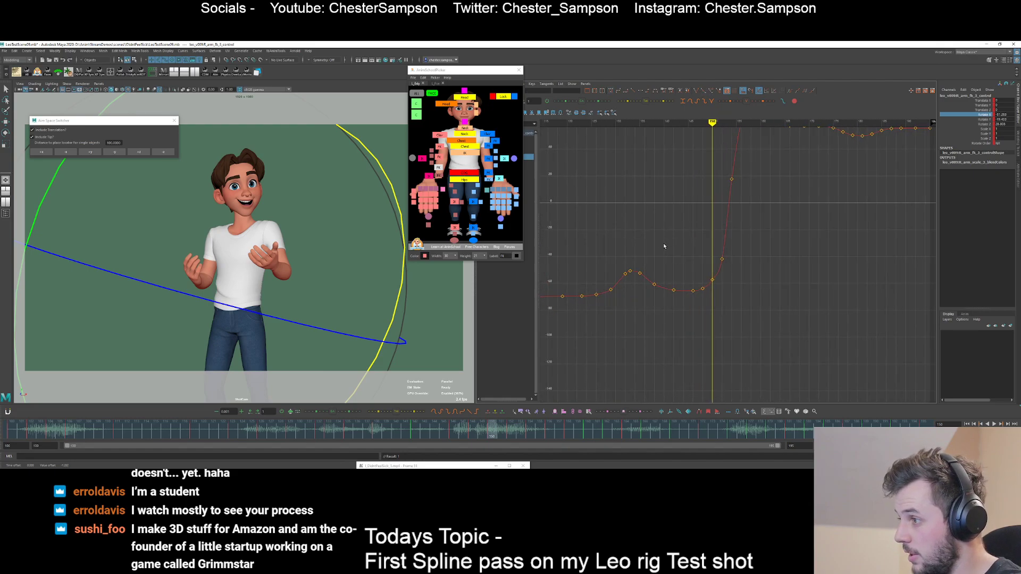
key("period")
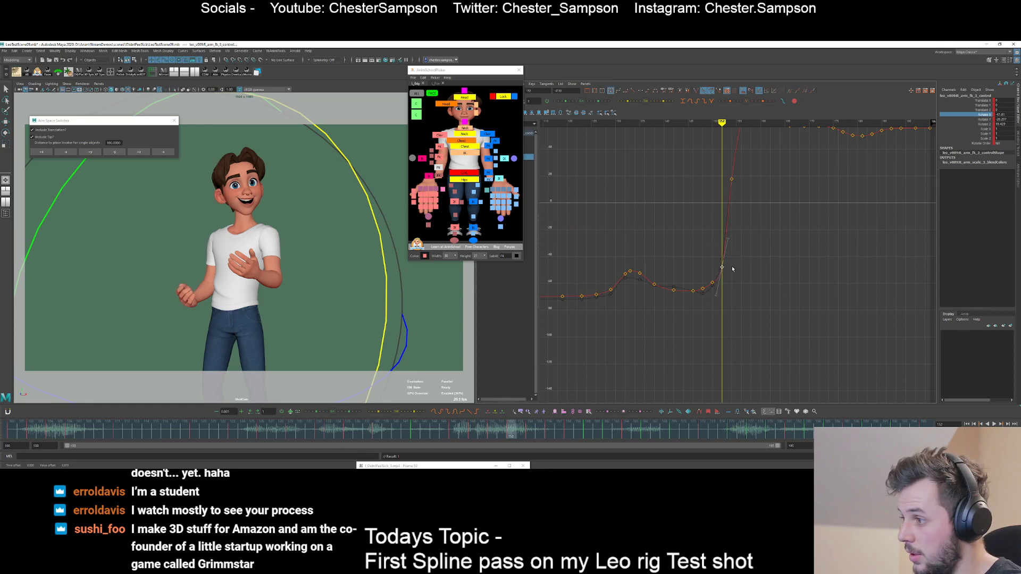
key("period")
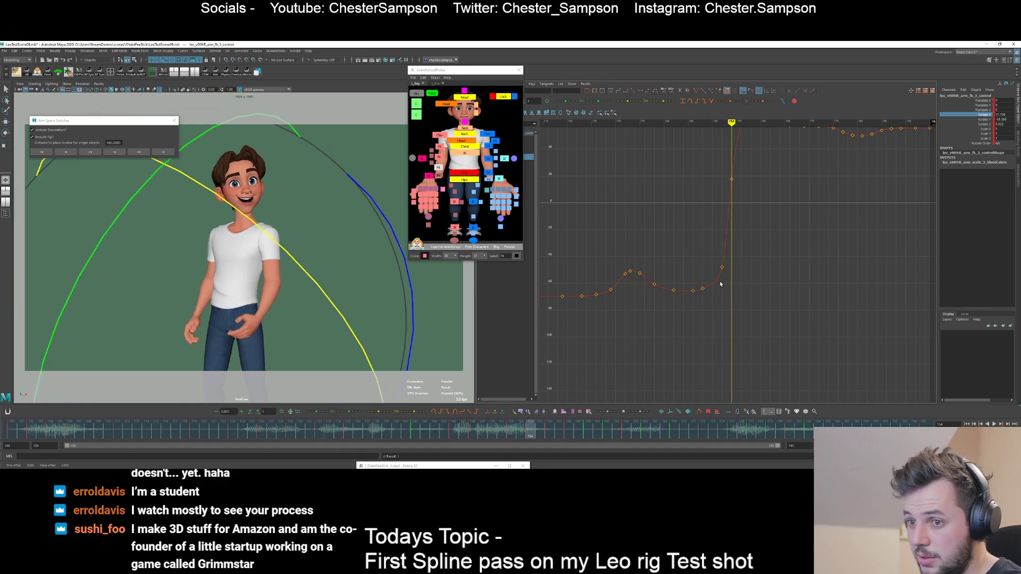
- Adjust the height of the Rotate X key at the top of the steep rise
key("f")
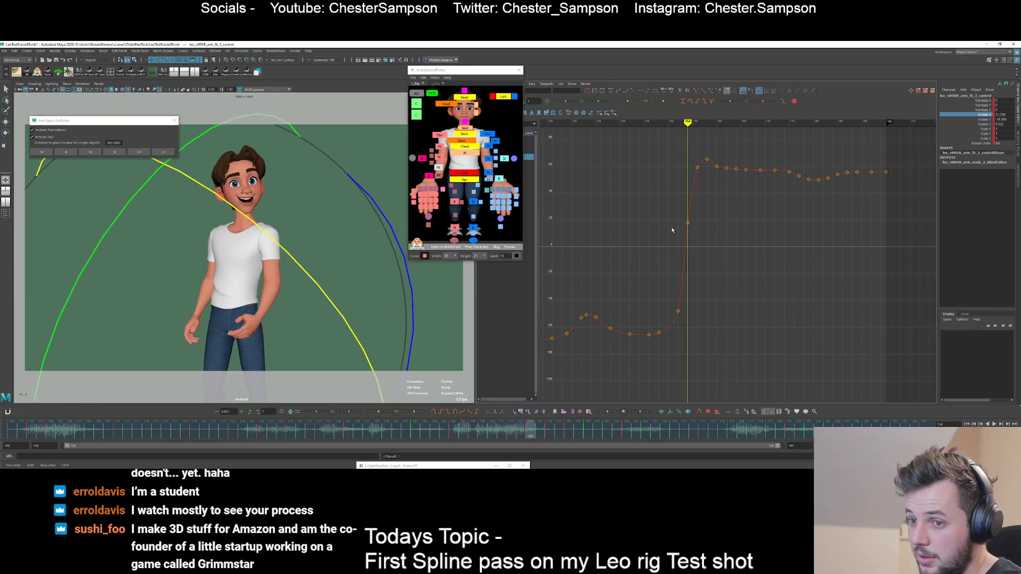
key("period")
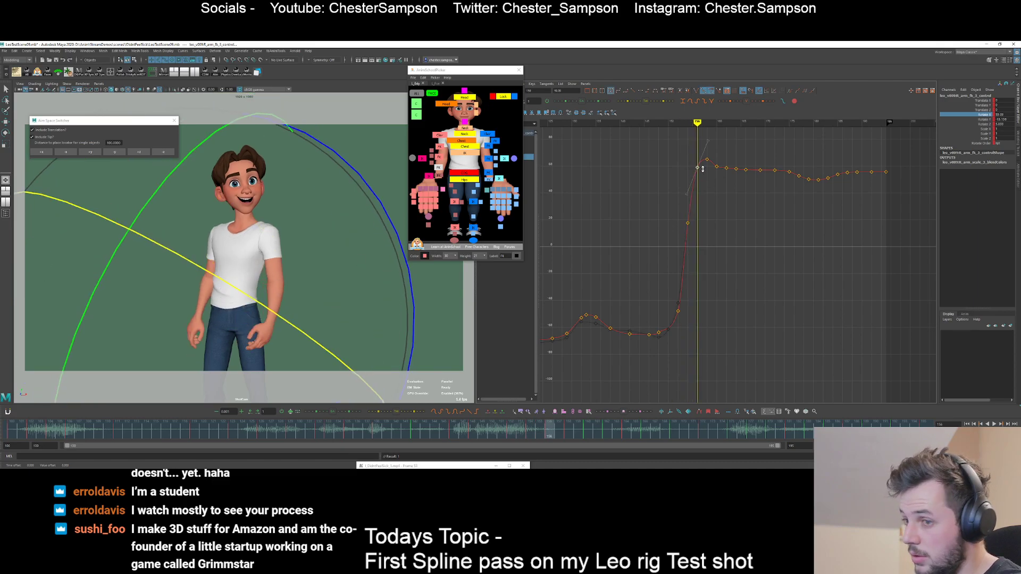
middle_click_drag(702, 169, 703, 147)
key("period")
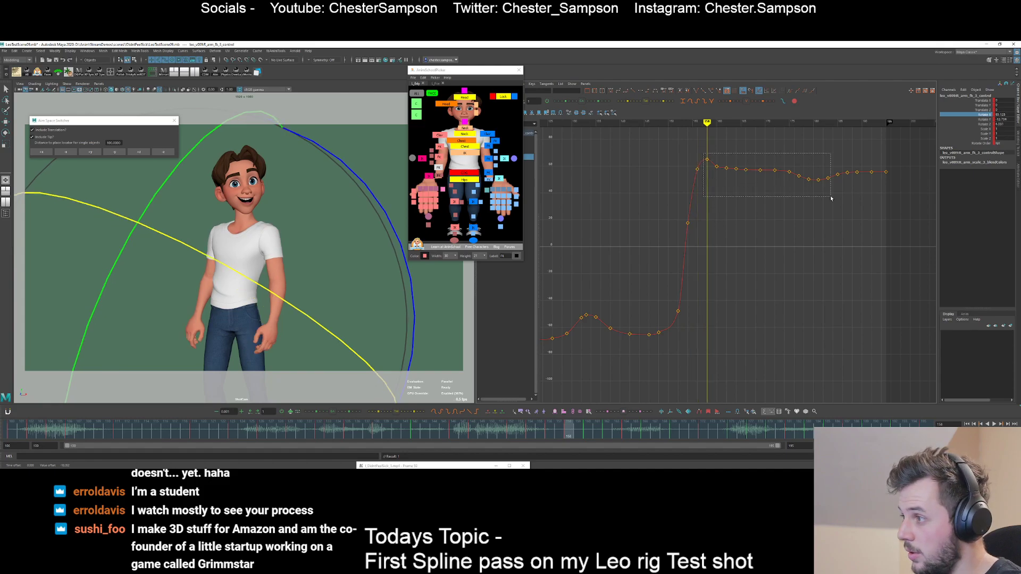
- Lower all Rotate X keys after the top of the steep rise as one block, and check the neighbouring poses
left_click_drag(831, 196, 831, 196)
middle_click_drag(769, 192, 763, 231)
left_click(757, 237)
key("comma")
key("comma")
key("comma")
key("period")
key("period")
key("period")
key("period")
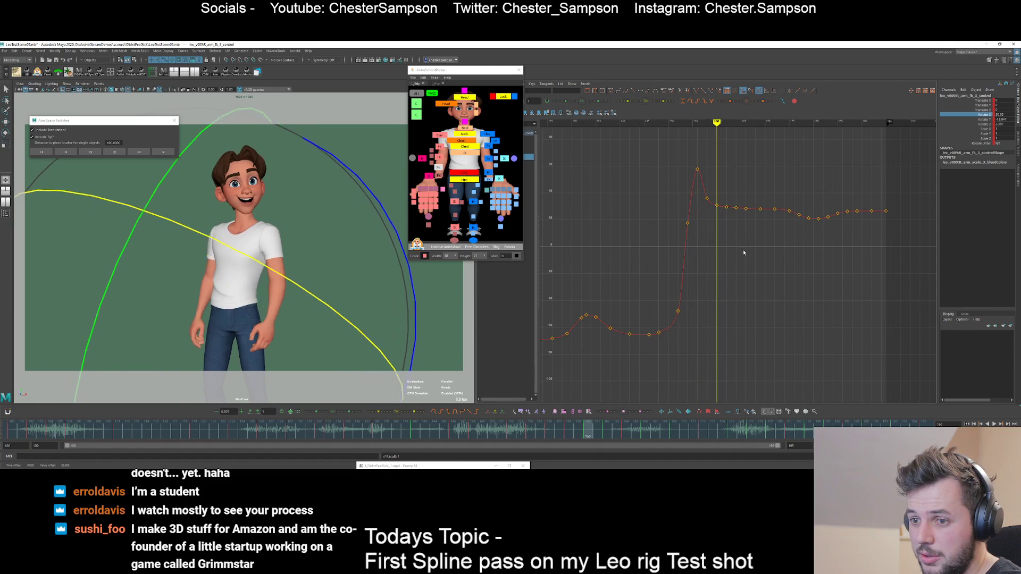
key("comma")
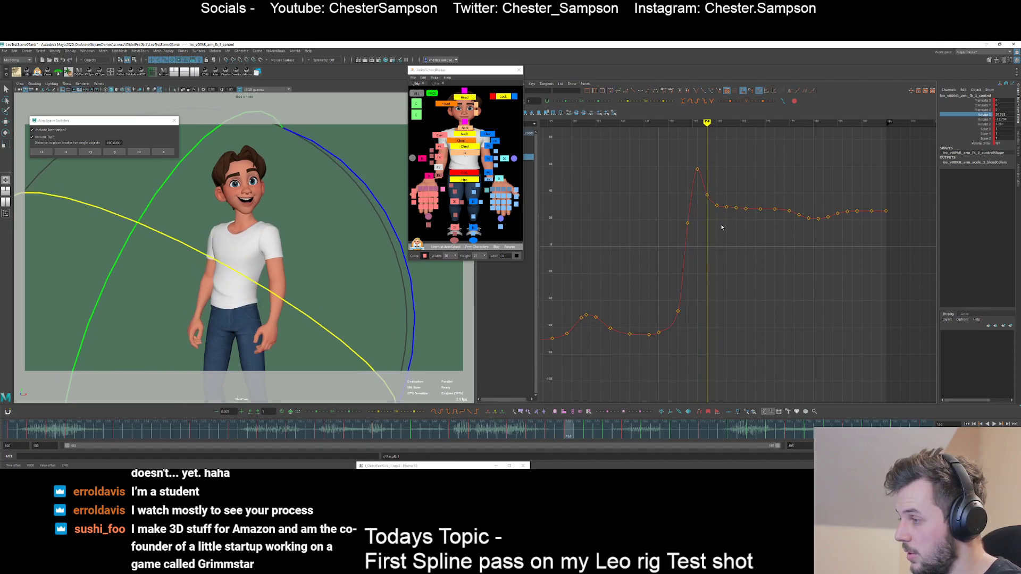
- Reposition the two Rotate X keys right after the overshoot peak so the curve settles smoothly into the hold
right_click_drag(721, 226, 724, 196, "alt+shift")
middle_click_drag(723, 196, 710, 303, "alt")
left_click_drag(708, 243, 708, 243)
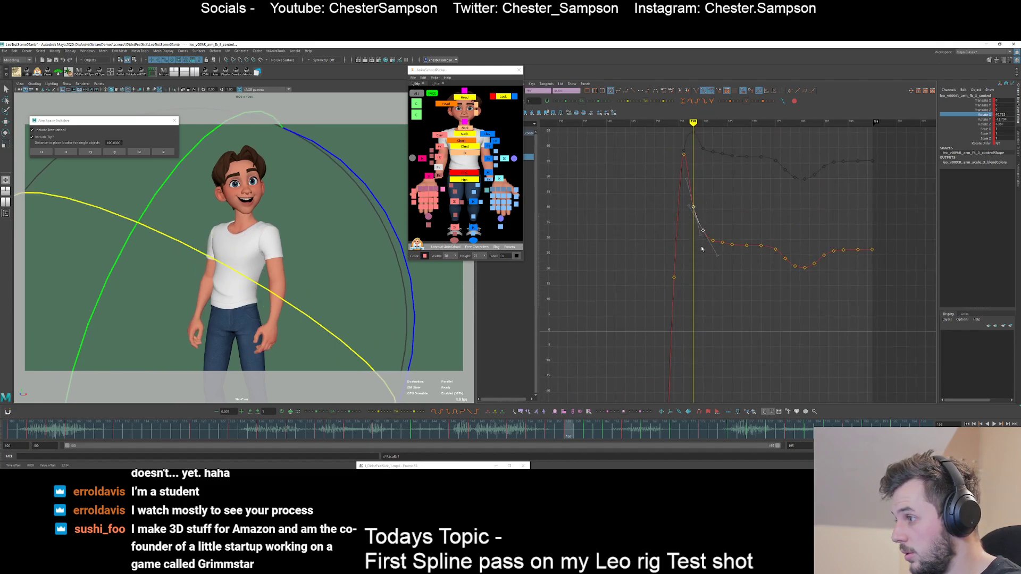
middle_click_drag(701, 245, 700, 229)
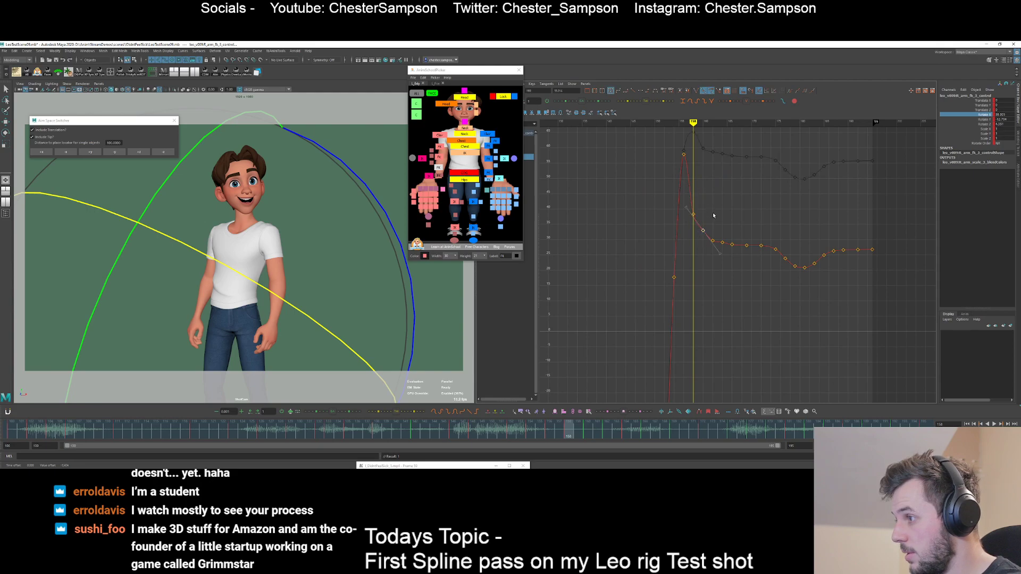
key("period")
key("period")
key("period")
key("comma")
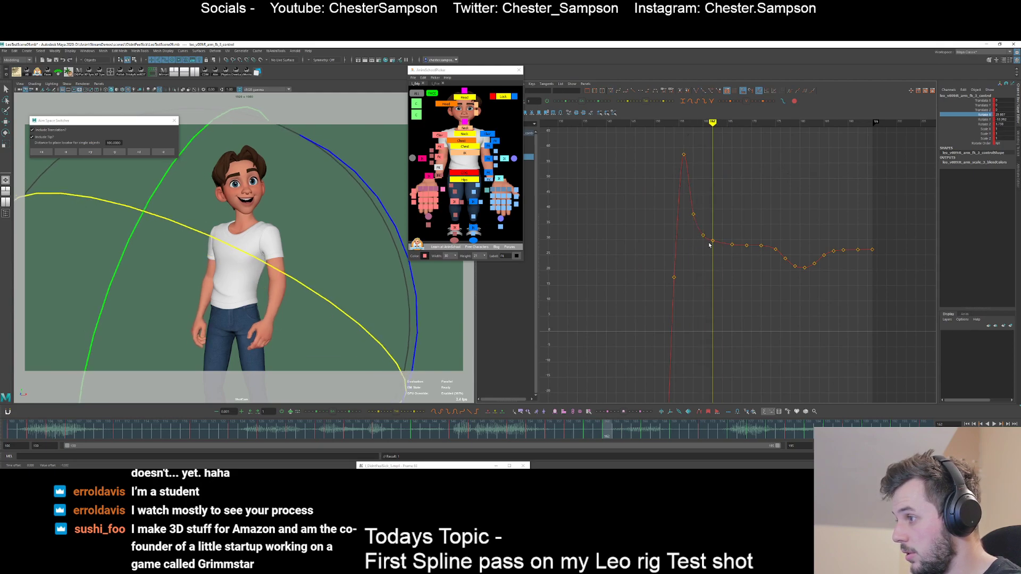
- Delete the two Rotate X keys at the start of the hold that follows the overshoot
key("period")
key("period")
left_click_drag(705, 237, 728, 255)
key("Delete")
key("period")
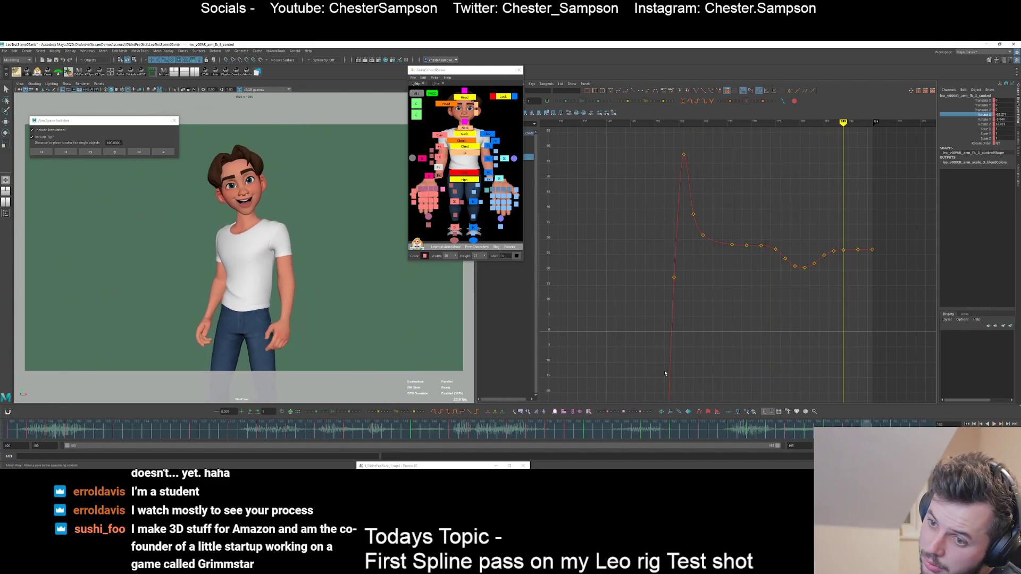
- Stop playback and review the keyed arm poses from the hold through the shallow dip near the shot's end
key("alt+v")
key("comma")
key("comma")
key("comma")
key("comma")
key("comma")
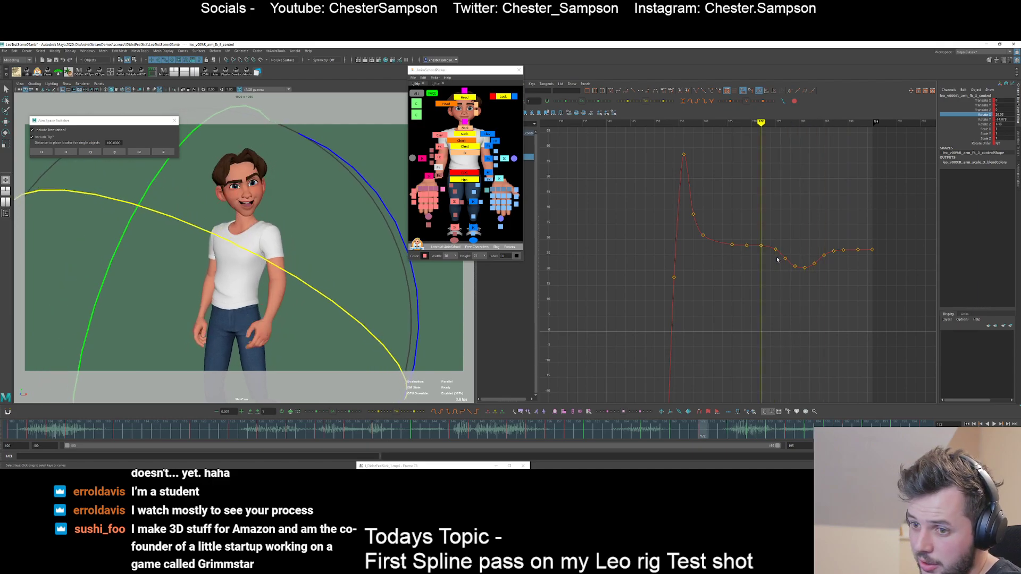
key("period")
key("period")
key("period")
key("period")
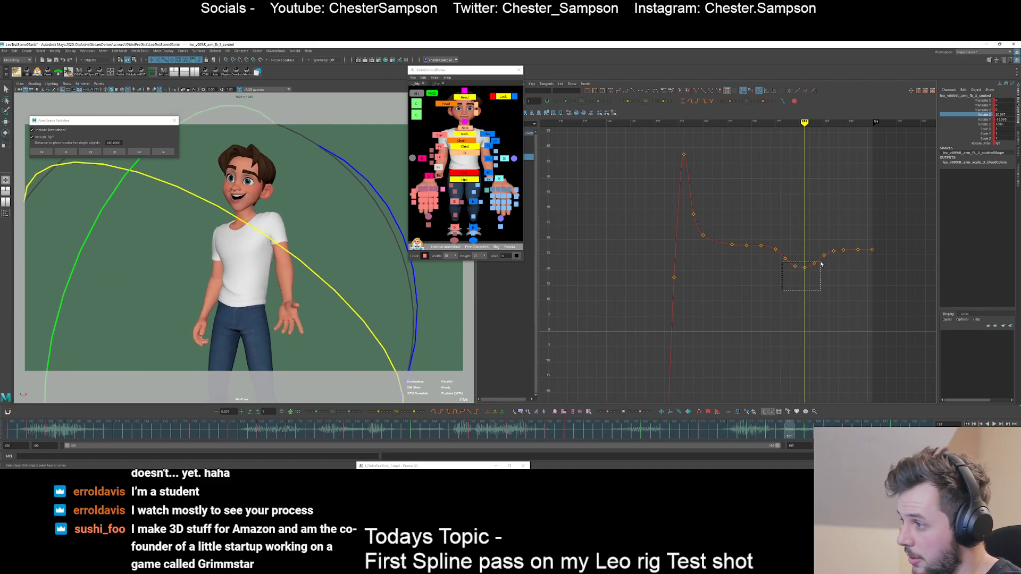
- Lower the five Rotate X keys of the dip near the shot's end as a block, and compare the poses
left_click_drag(820, 262, 827, 252)
middle_click_drag(824, 254, 819, 279, "shift")
key("comma")
key("comma")
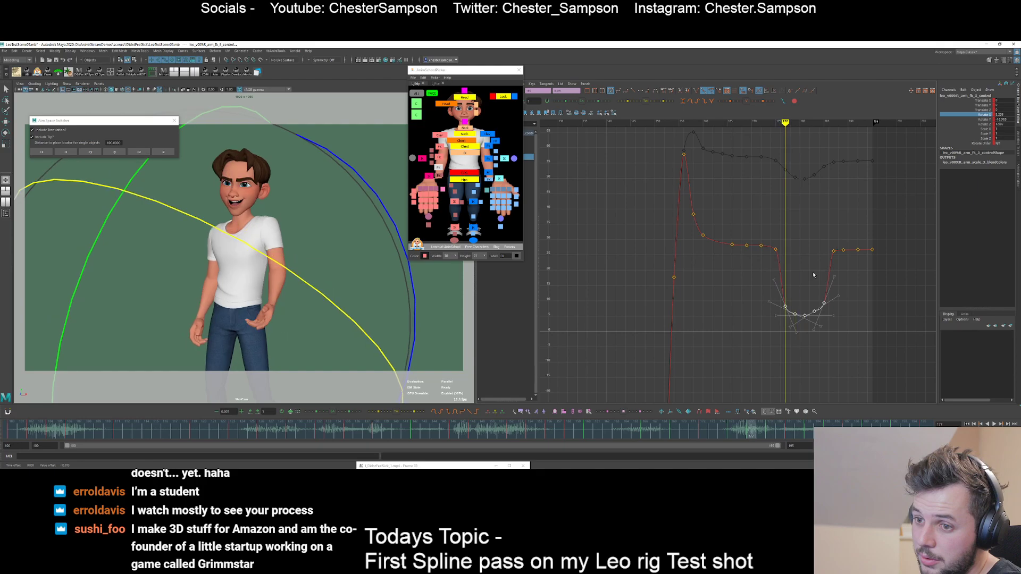
key("comma")
key("comma")
key("period")
key("period")
key("period")
key("period")
left_click(811, 274)
key("comma")
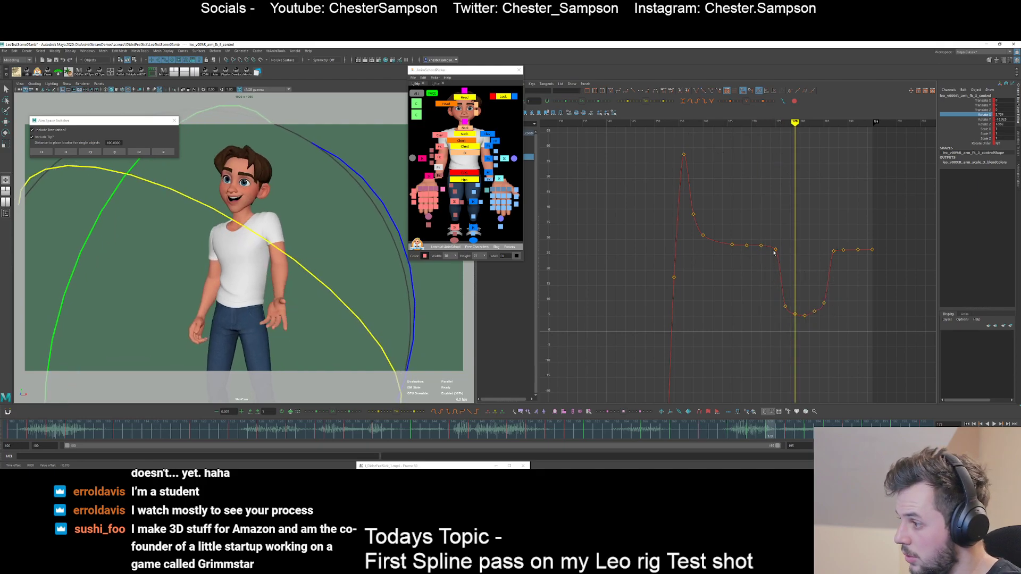
- Slightly lower the Rotate X key just before the late dip so the curve anticipates the drop
left_click(775, 250)
key("period")
key("period")
key("period")
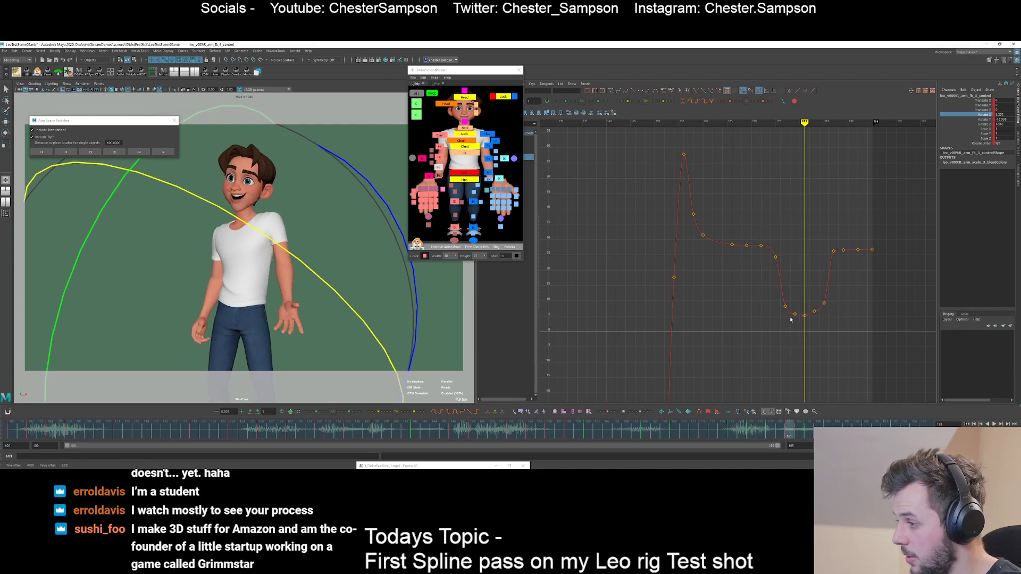
- Delete the Rotate X keys on either side of the late dip's lowest key
left_click_drag(791, 319, 798, 309)
key("Delete")
key("period")
left_click(814, 312)
key("Delete")
- Lower the two Rotate X keys leading into the late dip, and delete the hold key just before them
key("comma")
key("comma")
key("comma")
key("comma")
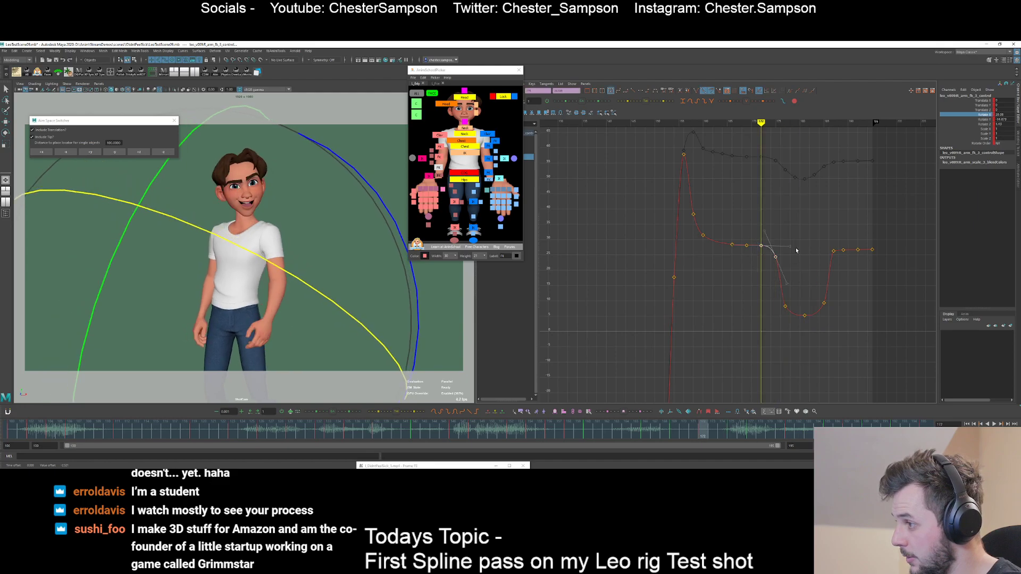
key("period")
left_click(747, 246)
key("Delete")
- Lower the last four Rotate X keys of the curve as one block
key("period")
key("period")
key("period")
key("period")
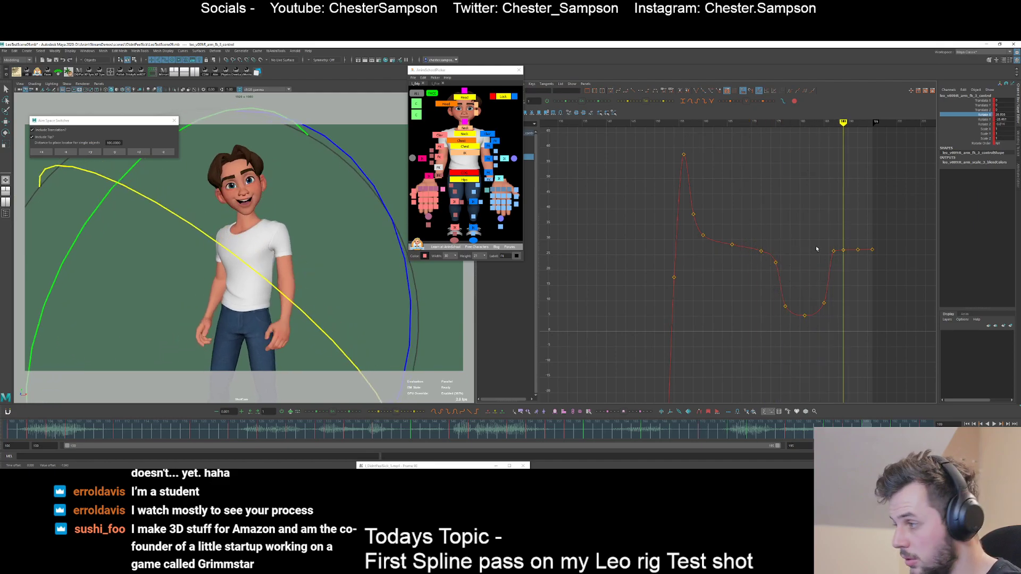
left_click_drag(893, 272, 894, 272)
middle_click_drag(851, 281, 850, 302)
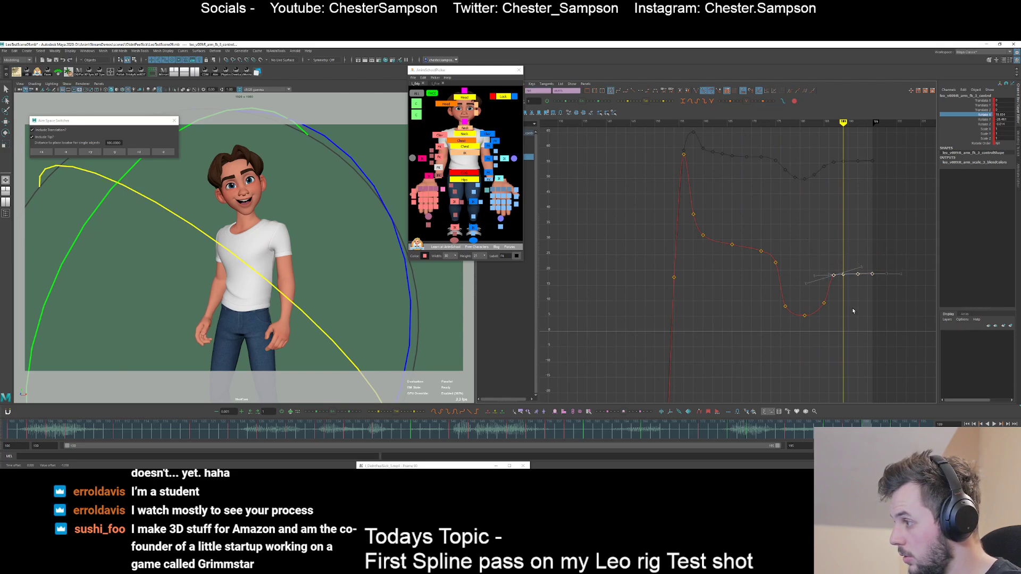
- Raise the final Rotate X keys in small increments to ease the curve out, and delete the second of the last four
left_click_drag(837, 265, 876, 288)
middle_click_drag(867, 286, 867, 281)
left_click_drag(853, 261, 888, 285)
middle_click_drag(880, 278, 878, 276)
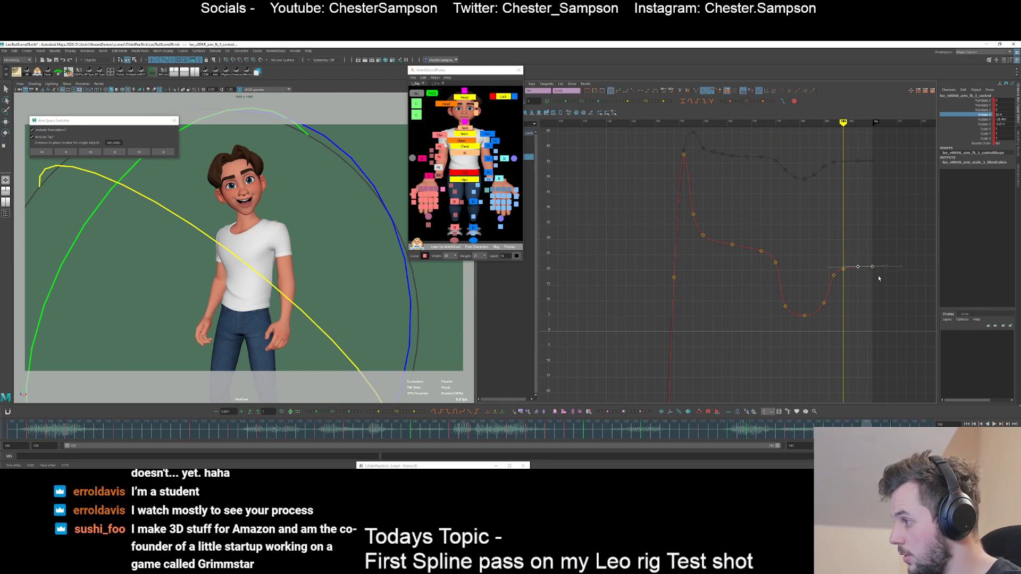
left_click(879, 278)
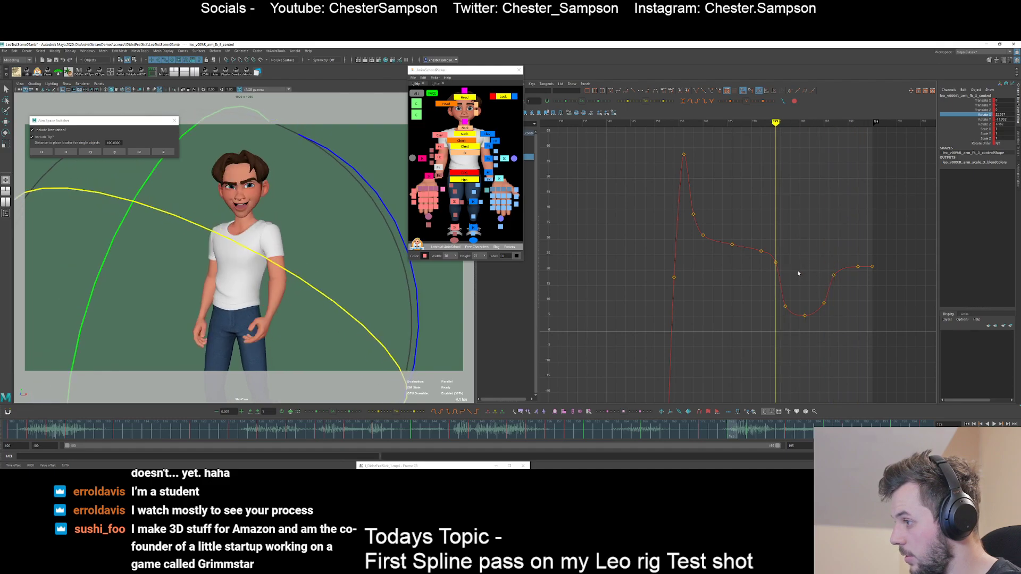
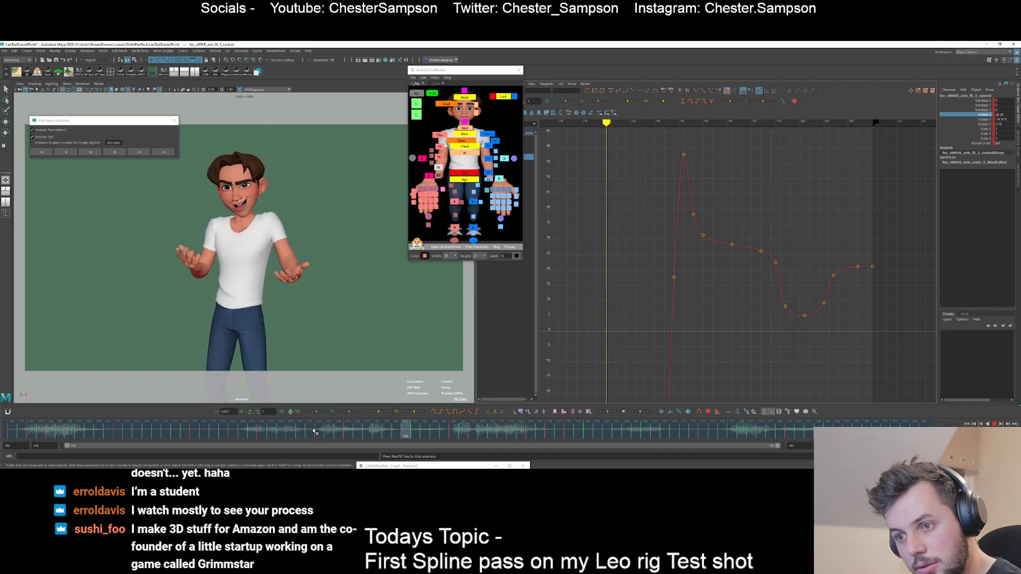
- Lower the Rotate X peak key slightly and play back the shot to check the change
left_click_drag(348, 431, 568, 437)
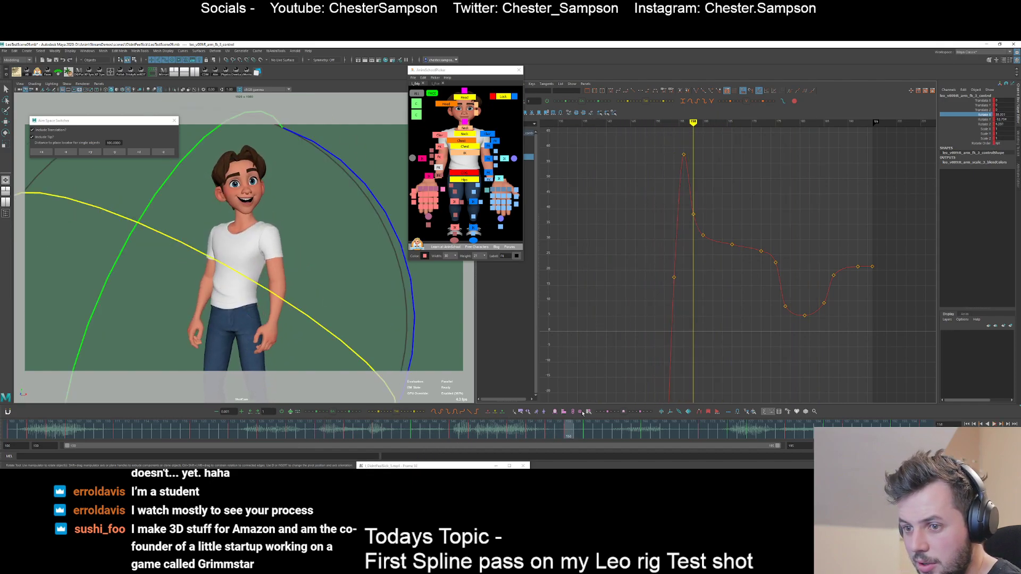
key("f")
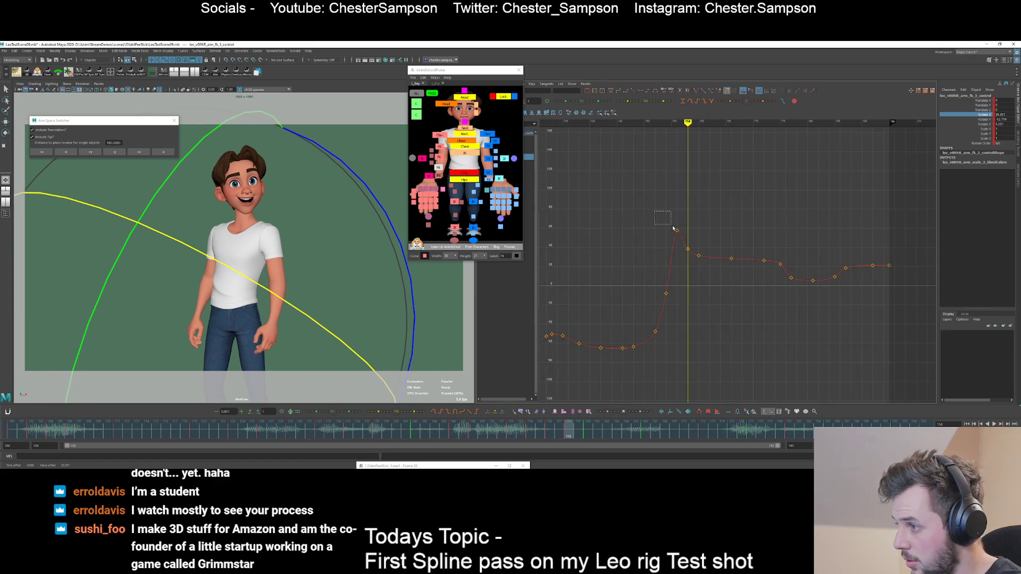
left_click_drag(673, 228, 682, 236)
middle_click_drag(681, 236, 681, 243)
key("comma")
key("comma")
key("comma")
key("comma")
key("alt+v")
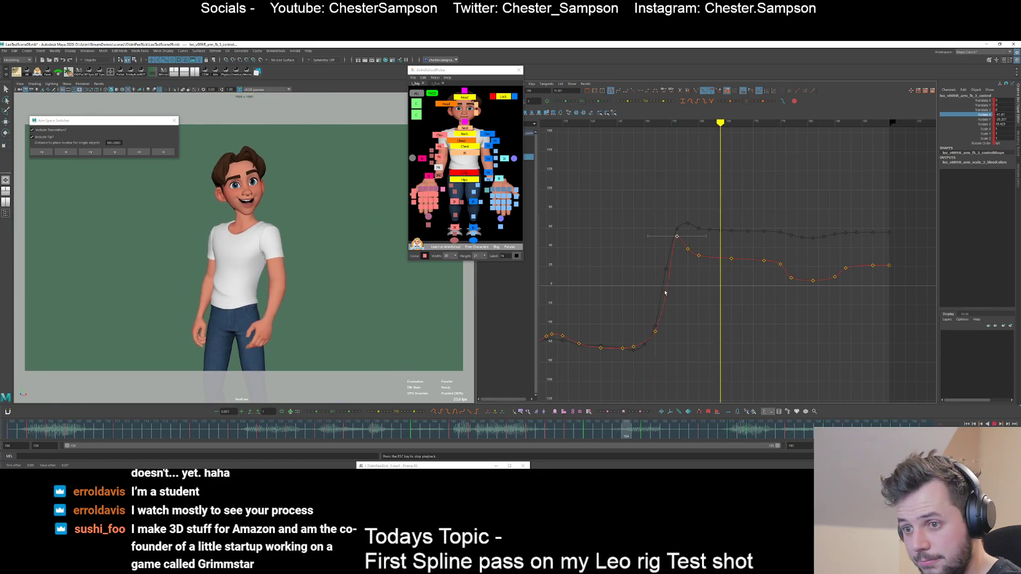
left_click(385, 432)
left_click(385, 433)
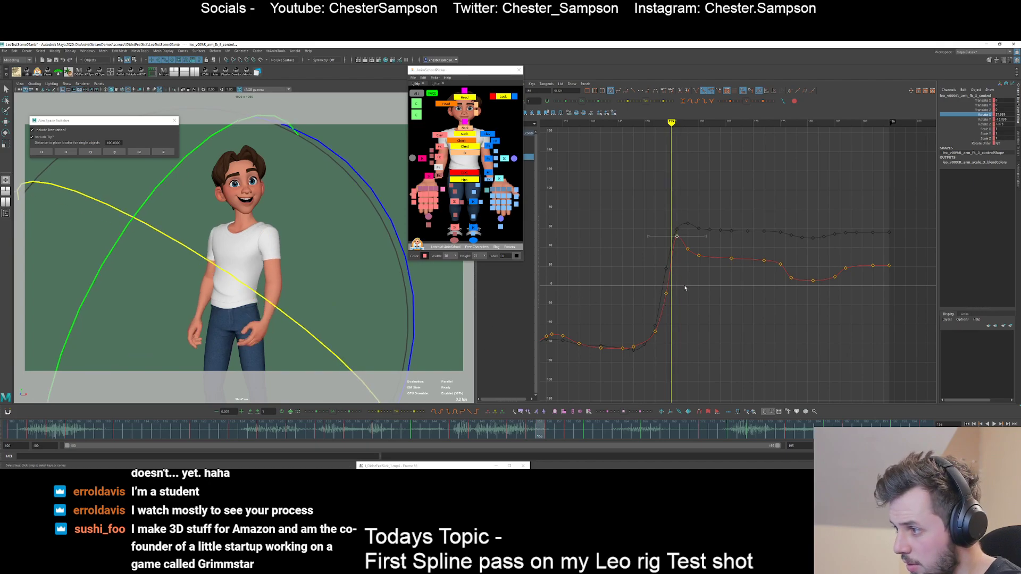
- Add a Rotate X key one frame before the peak, and lower the peak and all following keys as one block
key("alt+period")
key("alt+comma")
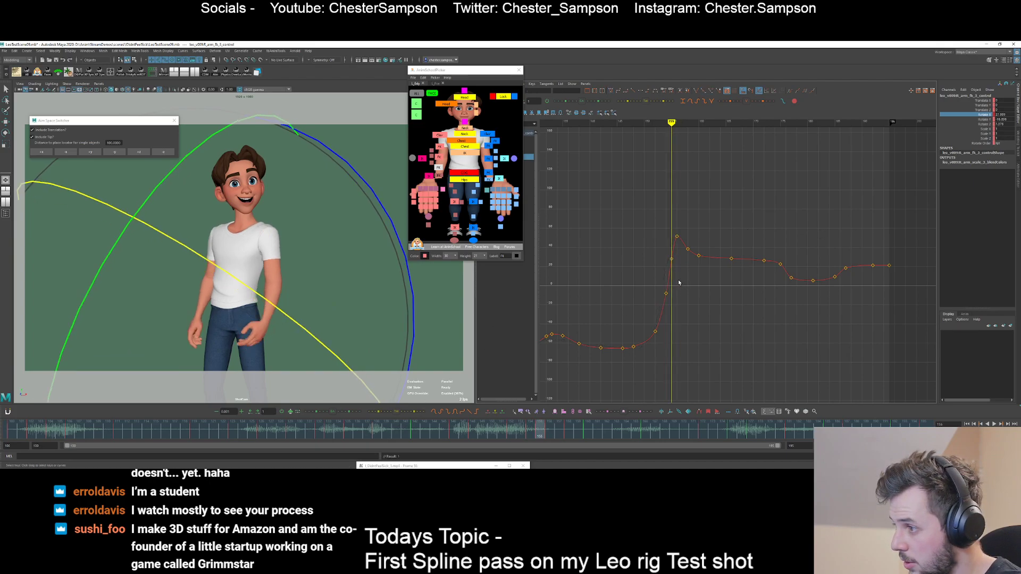
key("period")
left_click_drag(755, 247, 667, 194)
left_click(797, 302)
left_click_drag(672, 271, 676, 273, "shift")
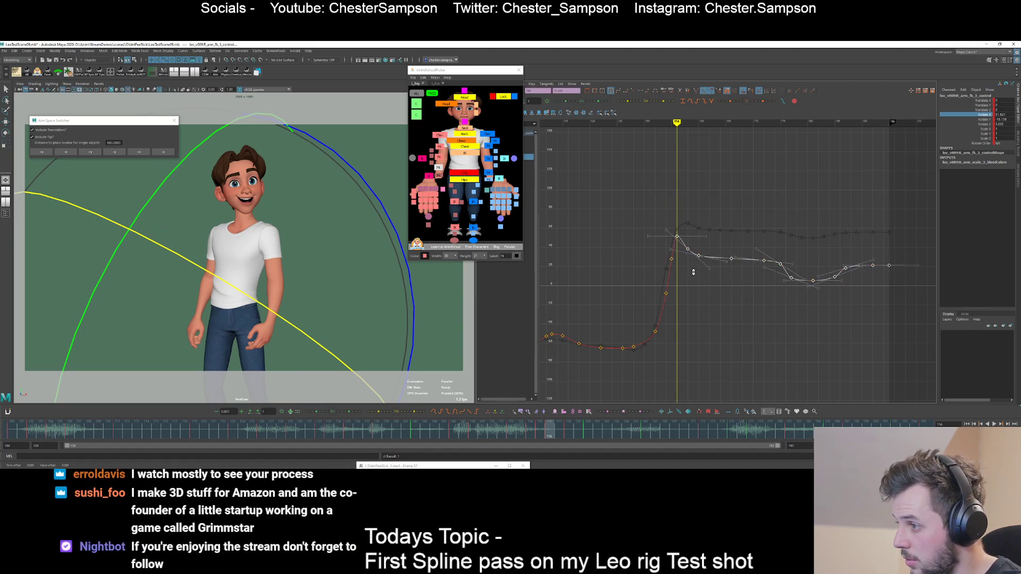
middle_click_drag(695, 270, 694, 280, "shift")
left_click(692, 288)
- Play back and scrub through the shot to review the arm motion with the lowered Rotate X keys
key("comma")
key("comma")
key("comma")
key("alt+v")
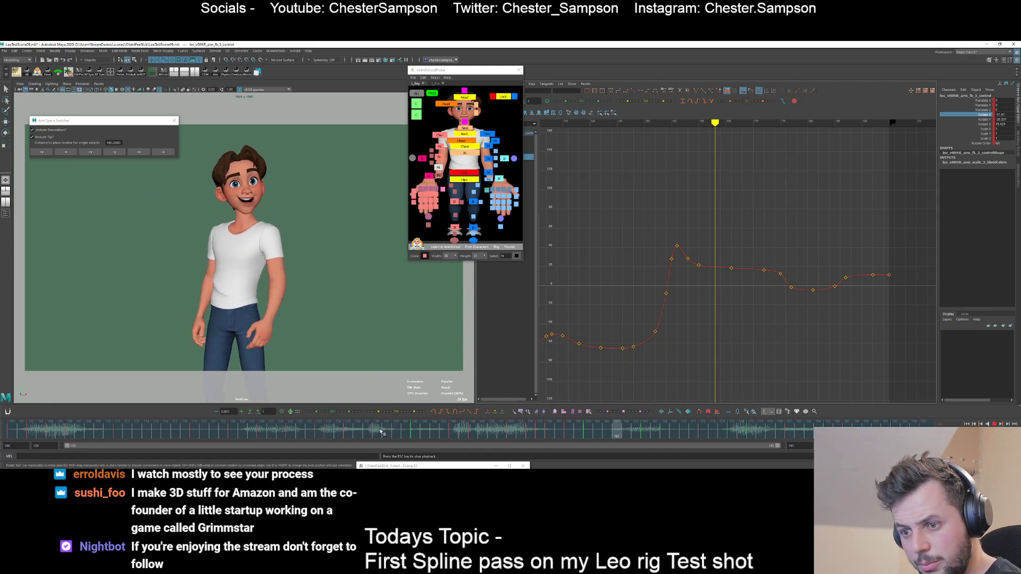
left_click(549, 437)
left_click_drag(550, 437, 358, 426)
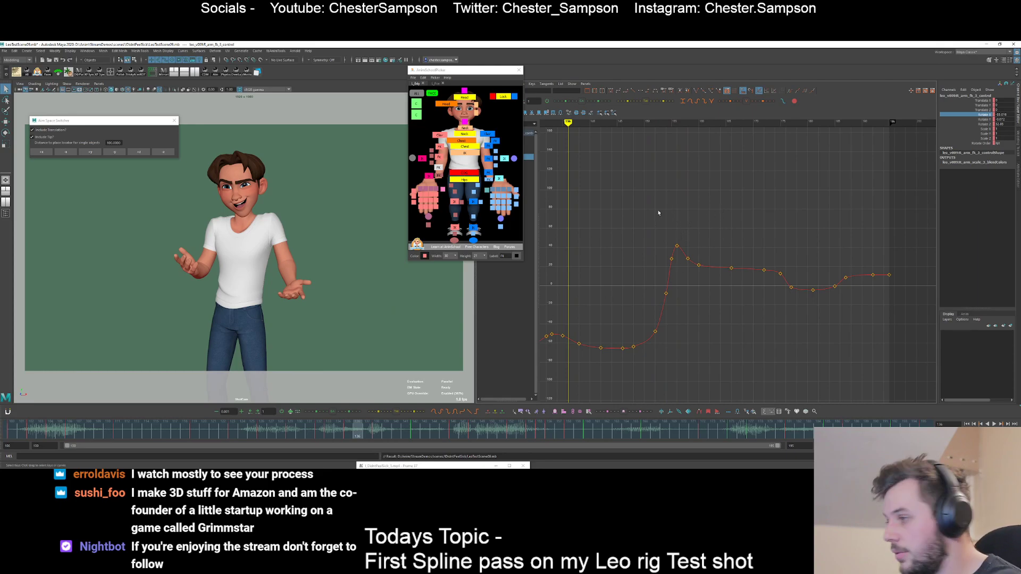
key("alt+v")
key("alt+v")
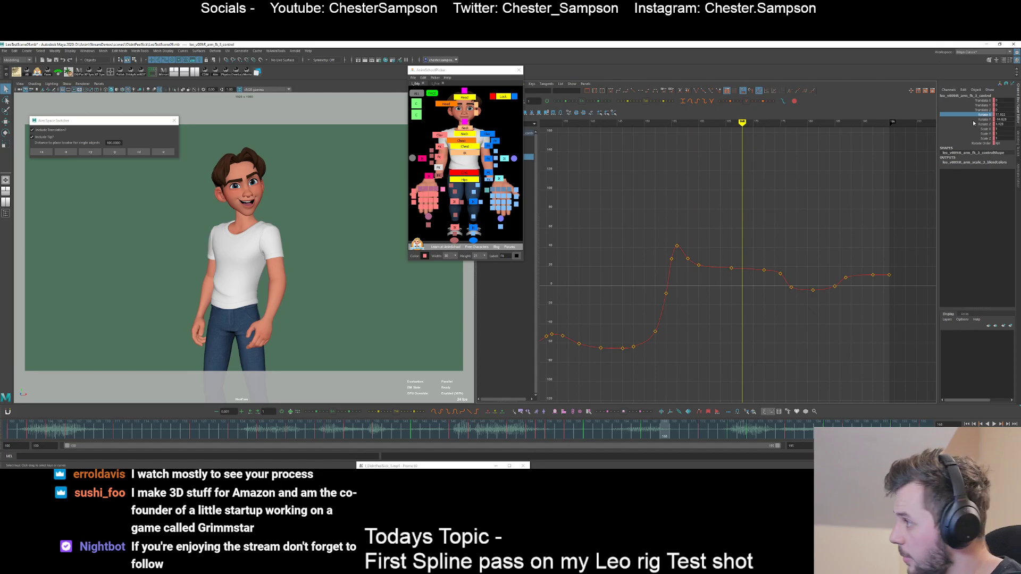
- Display the Rotate Y curve of the FK arm control, go to its start and select the first key
left_click(982, 119)
key("comma")
key("comma")
key("comma")
key("comma")
key("comma")
key("comma")
key("comma")
key("comma")
key("comma")
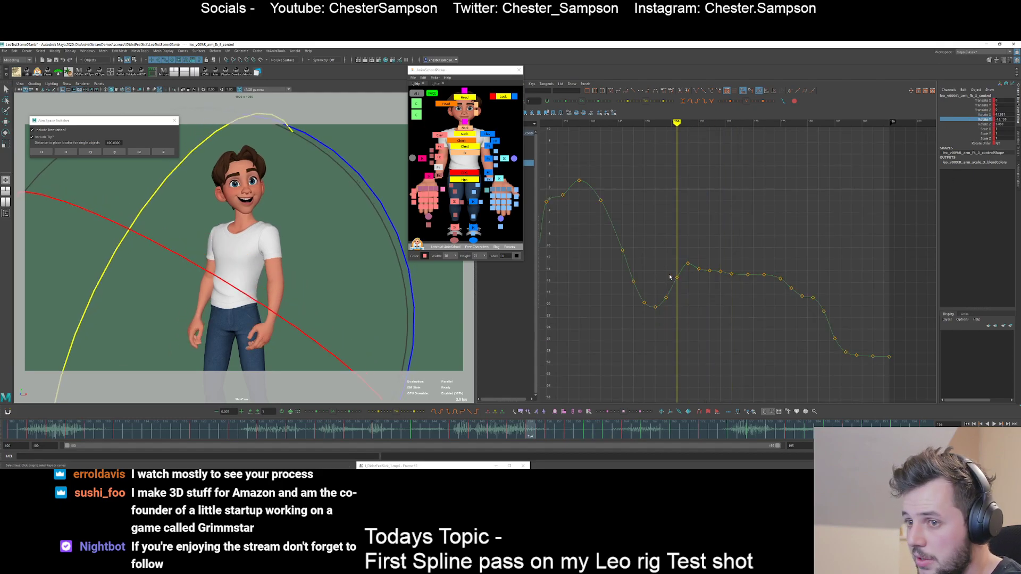
middle_click_drag(591, 235, 710, 240, "alt")
left_click_drag(80, 433, 10, 431)
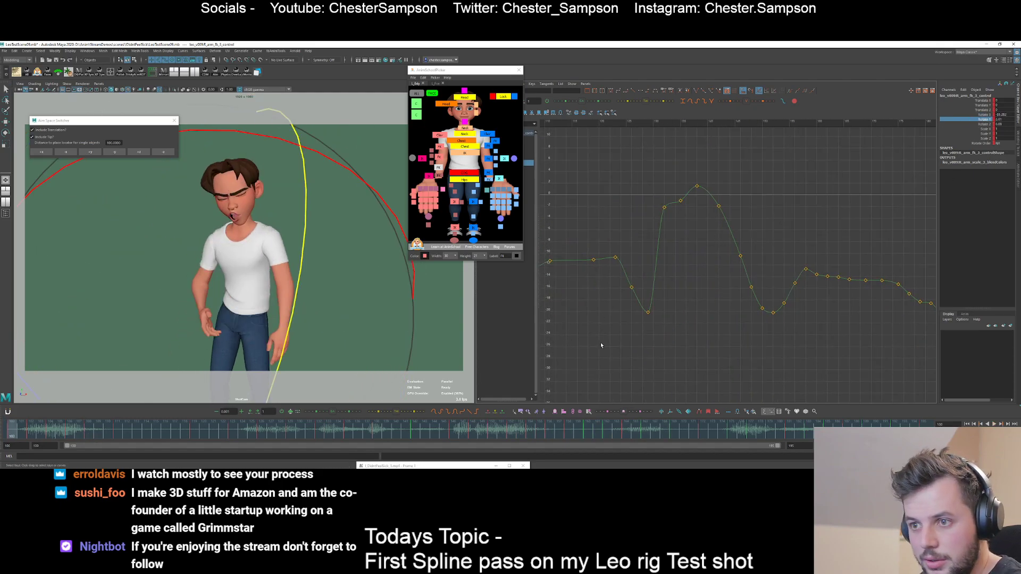
middle_click_drag(659, 274, 821, 286, "alt")
left_click_drag(646, 188, 658, 204)
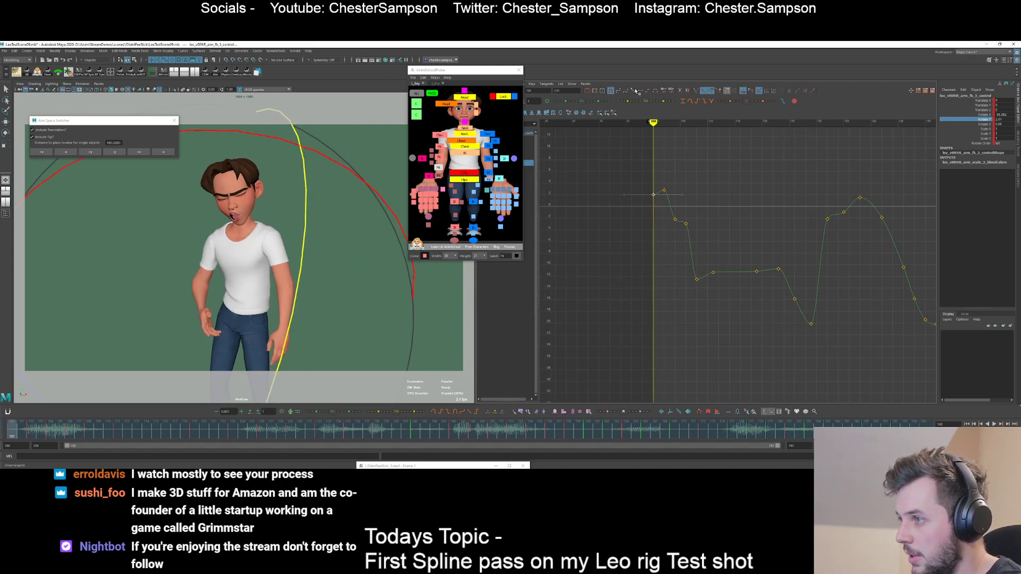
left_click(671, 269)
- Raise the second and third Rotate Y keys to round off the opening peak
key("period")
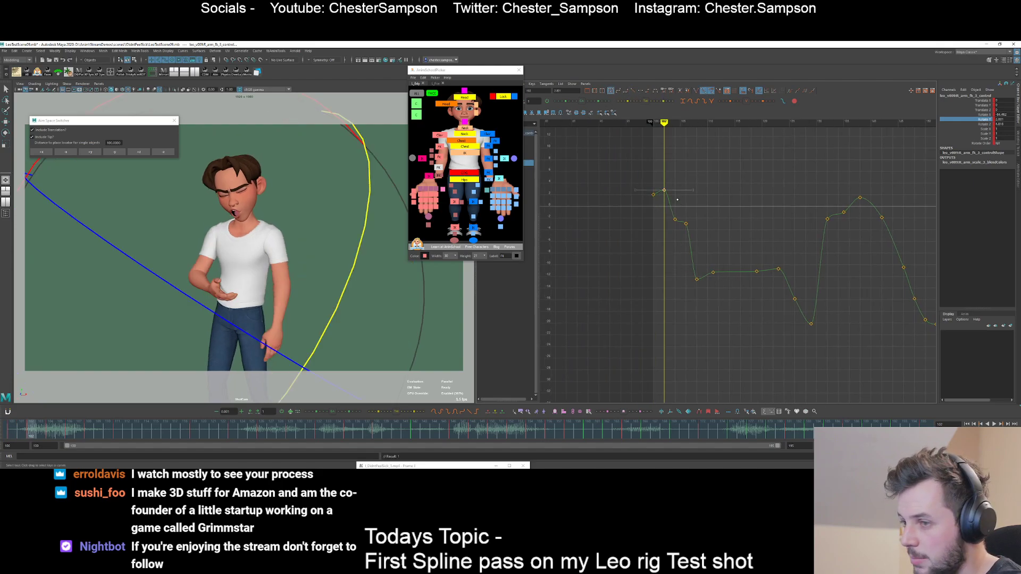
middle_click_drag(677, 199, 680, 175)
key(".")
left_click(674, 219)
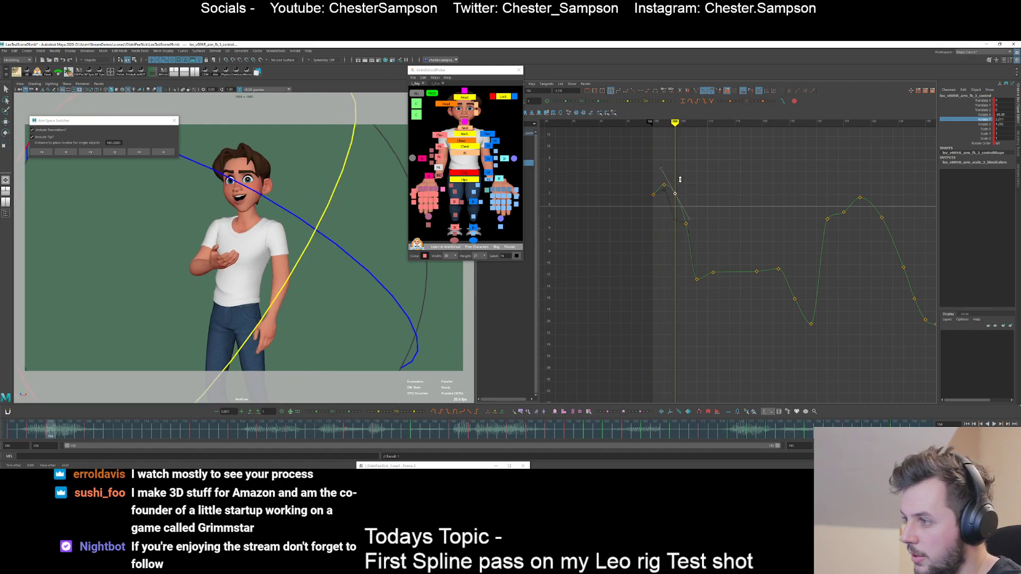
key("period")
key("period")
key("period")
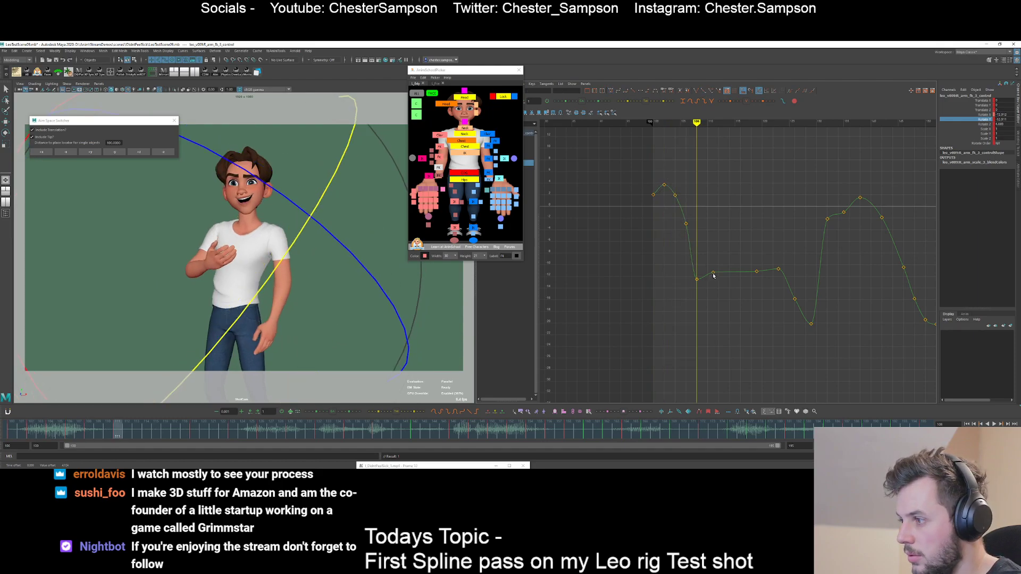
- Add a Rotate Y key one frame before the first drop's low point, and move the fourth key up and one frame earlier
left_click(713, 273)
key("comma")
key("comma")
left_click(667, 281)
key("alt+period")
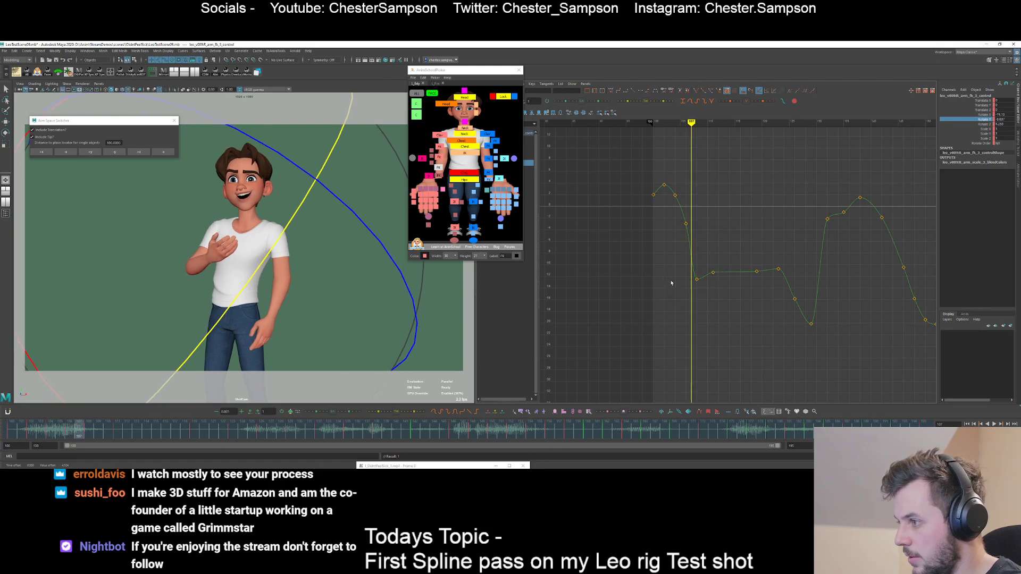
right_click_drag(640, 230, 670, 229, "alt+shift")
middle_click_drag(670, 229, 718, 249, "alt")
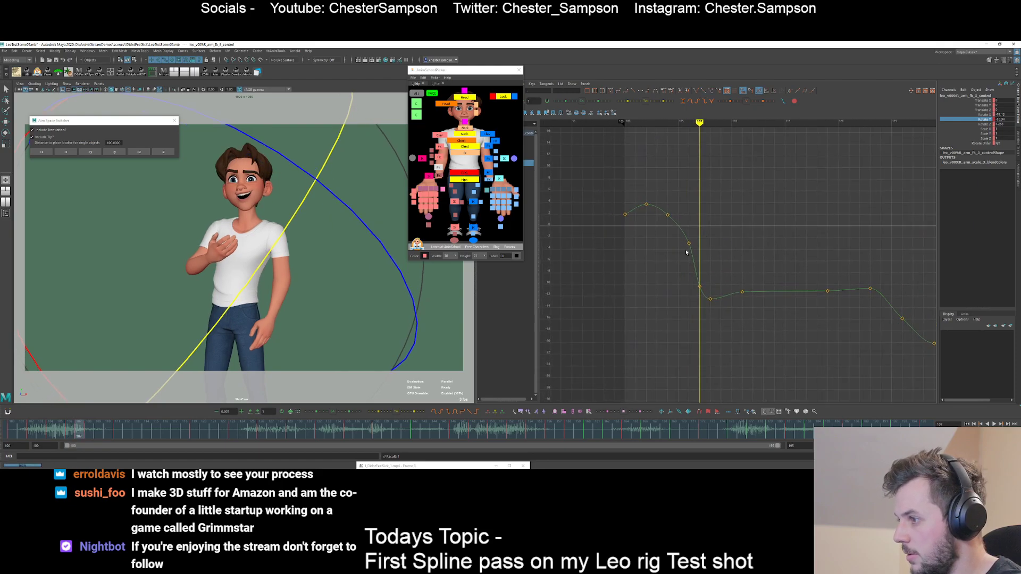
key("comma")
left_click_drag(680, 261, 698, 236)
middle_click_drag(702, 239, 693, 240, "shift")
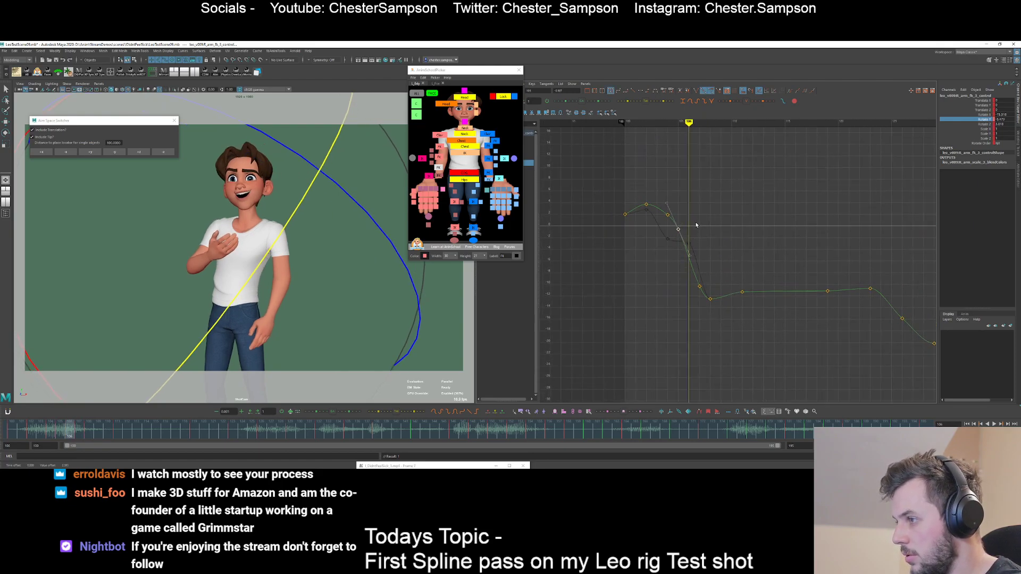
- Add Rotate Y keys in the middle of the first drop and one frame after its lowest key
left_click(680, 272)
key("period")
key("comma")
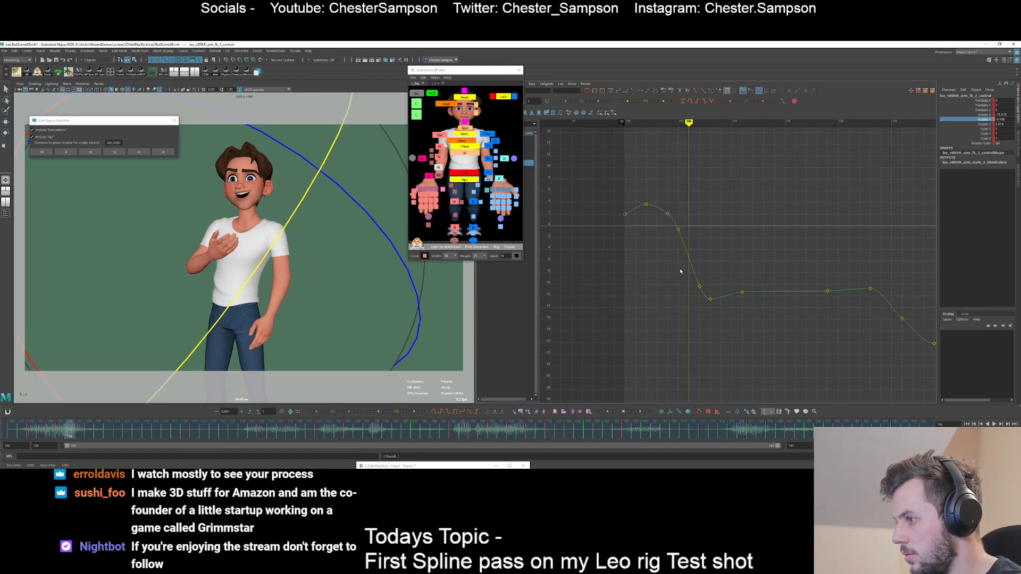
key("alt+period")
key("alt+period")
key("alt+period")
key("s")
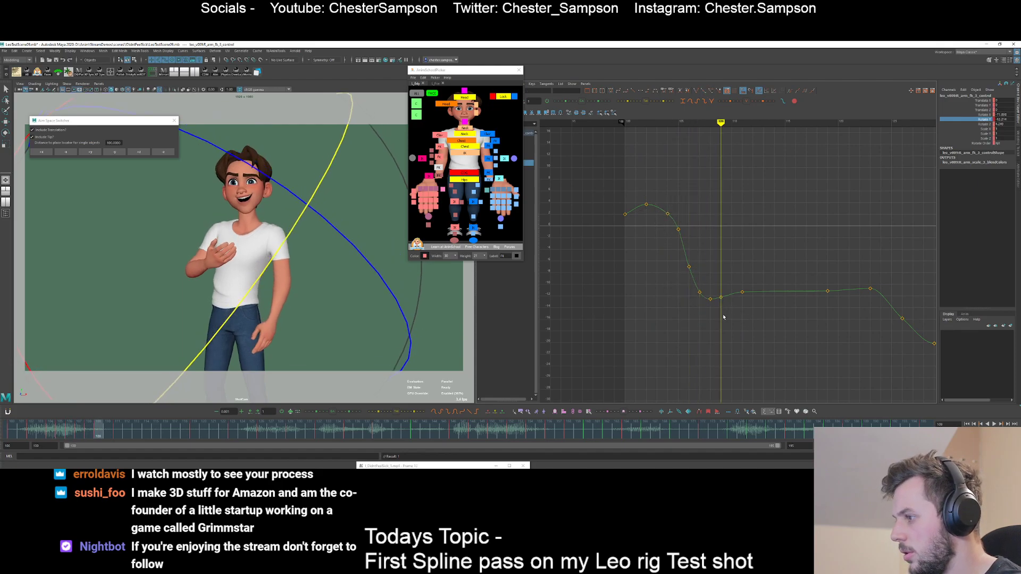
- Lower the Rotate Y keys at the start and end of the hold following the first drop
right_click_drag(726, 338, 725, 298, "alt+shift")
middle_click_drag(724, 298, 723, 190, "alt")
key("period")
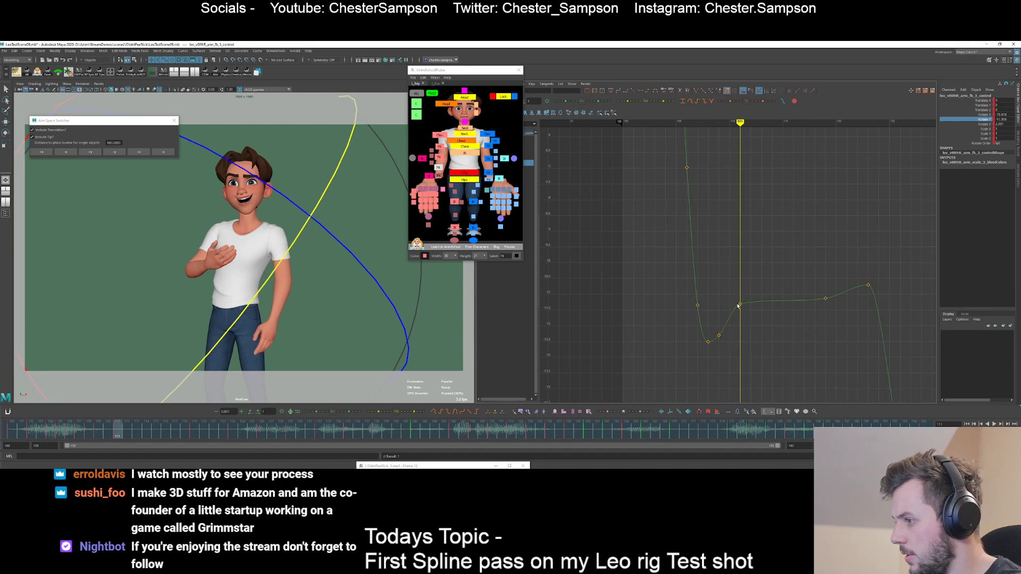
left_click_drag(736, 308, 747, 296)
middle_click_drag(759, 299, 753, 314)
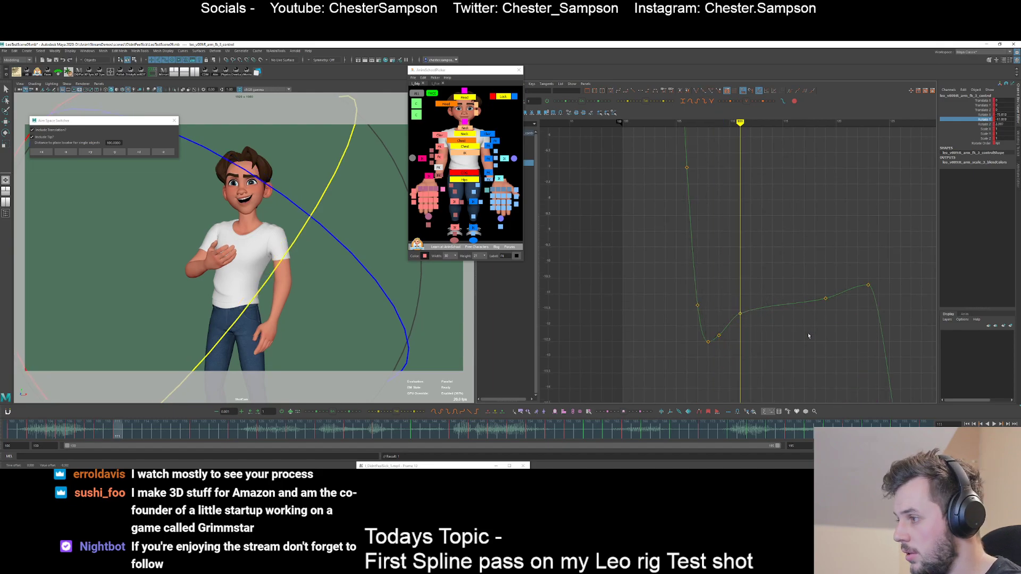
key("period")
key("period")
left_click_drag(847, 274, 879, 312)
middle_click_drag(876, 324, 853, 362, "shift")
key("a")
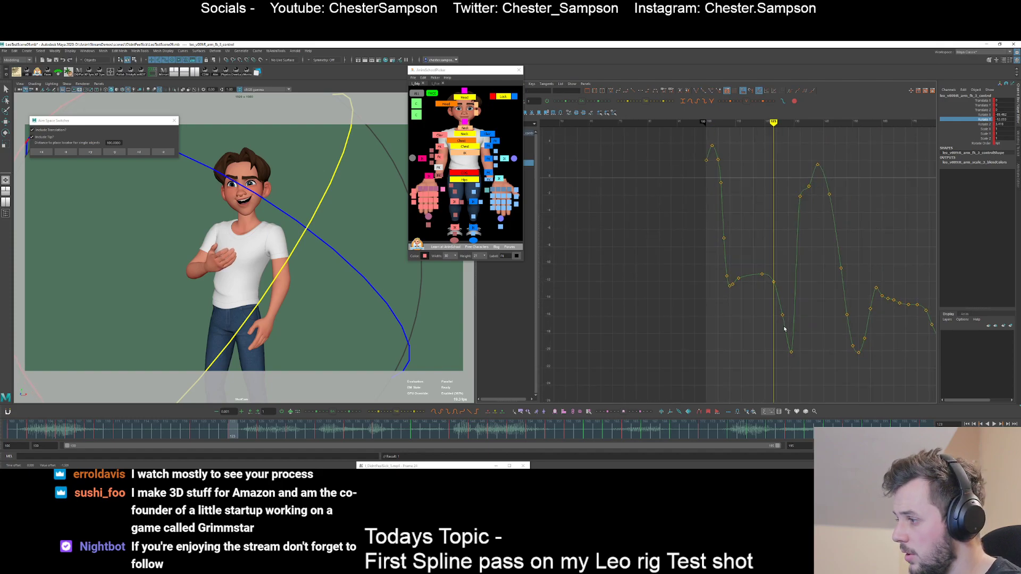
- Add Rotate Y keys on both sides of the lowest key in the dip after the hold
middle_click_drag(784, 329, 767, 292, "alt")
key("period")
key("comma")
mouse_move(750, 233)
left_mouse_down()
mouse_move(773, 283)
mouse_move(753, 255)
mouse_move(765, 294)
left_mouse_up()
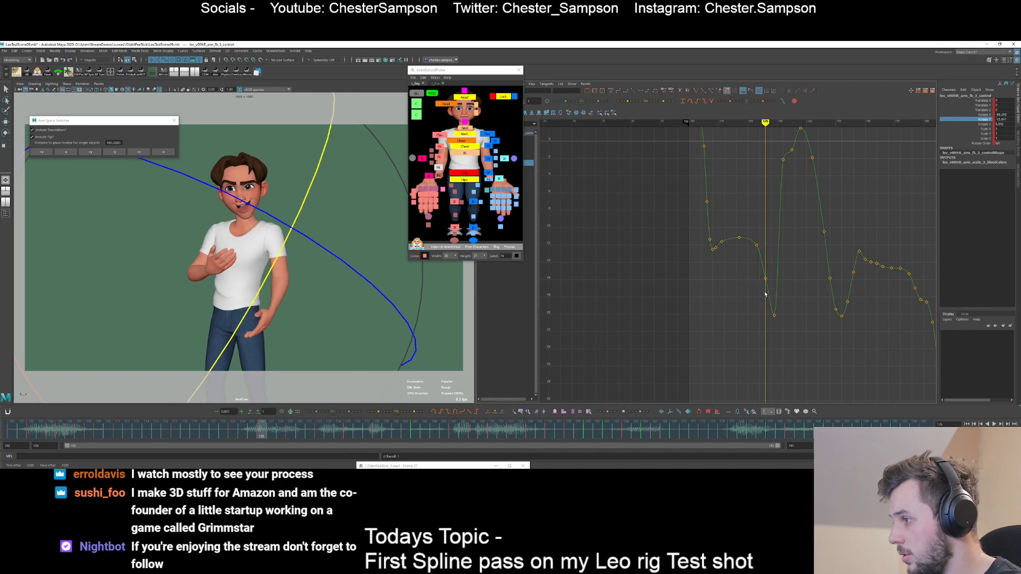
key("alt+period")
key("alt+period")
key("alt+period")
key("alt+period")
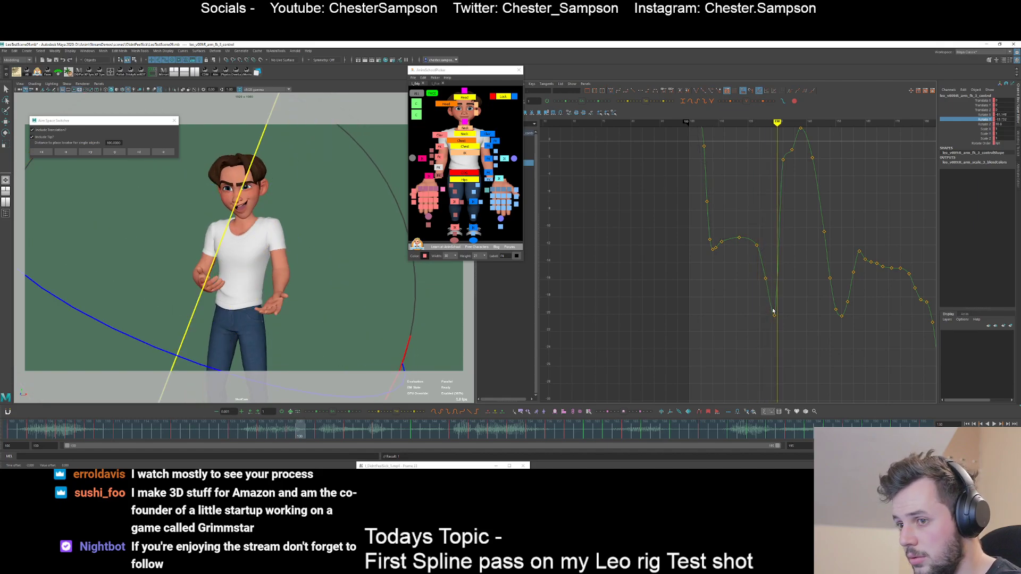
key("alt+comma")
key("alt+comma")
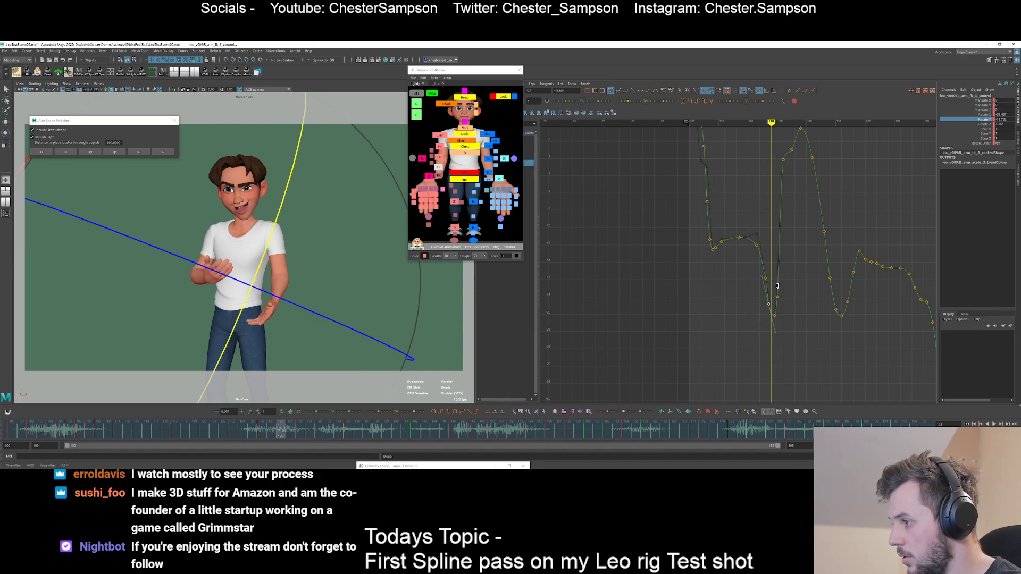
- Lower the Rotate Y keys on both sides of the dip's lowest key to round out its bottom
right_click_drag(737, 285, 754, 290, "alt+shift")
middle_click_drag(754, 290, 727, 300, "alt")
key("alt+period")
key("alt+period")
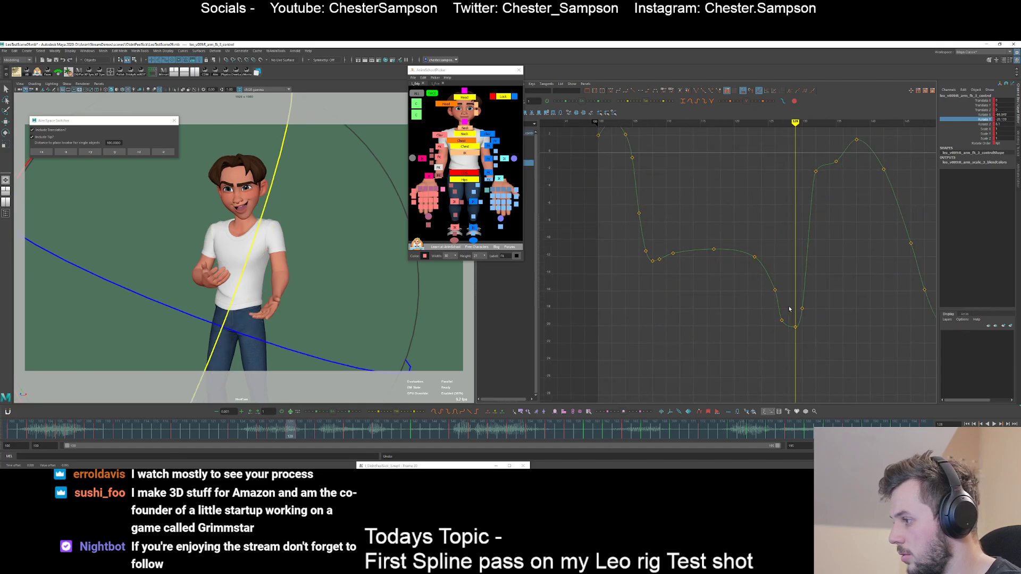
key("alt+comma")
key("alt+comma")
key("alt+comma")
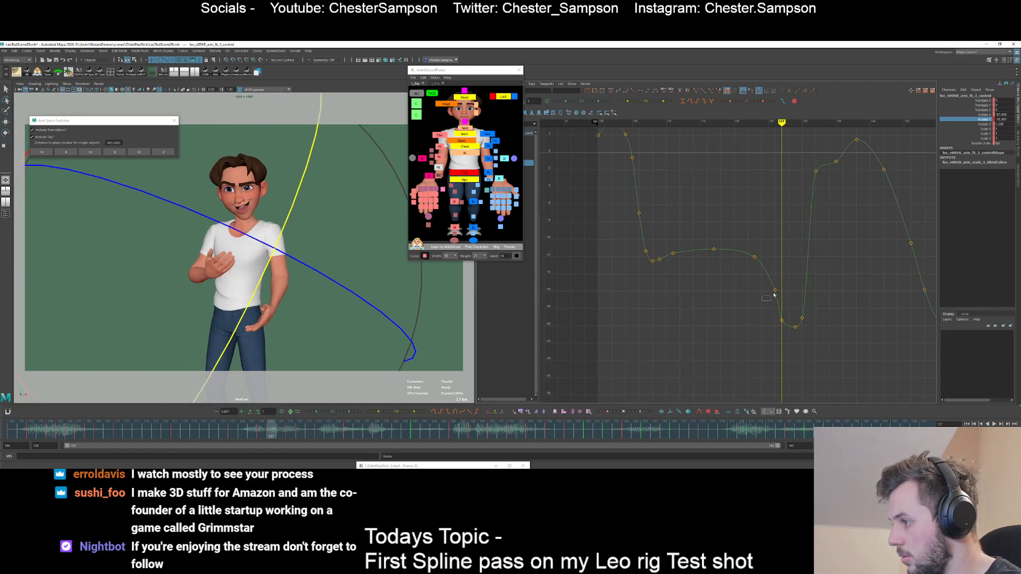
- Move the Rotate Y key leading into the dip one frame earlier and higher, and add a key on the steep rise out of it
key("alt+period")
key("alt+period")
key("alt+period")
key("alt+period")
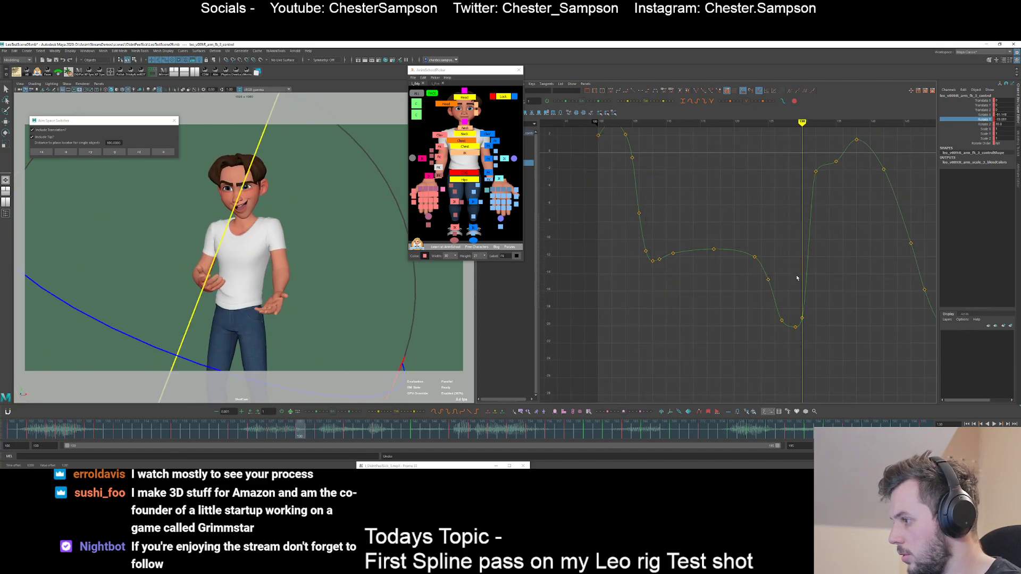
key("ctrl+z")
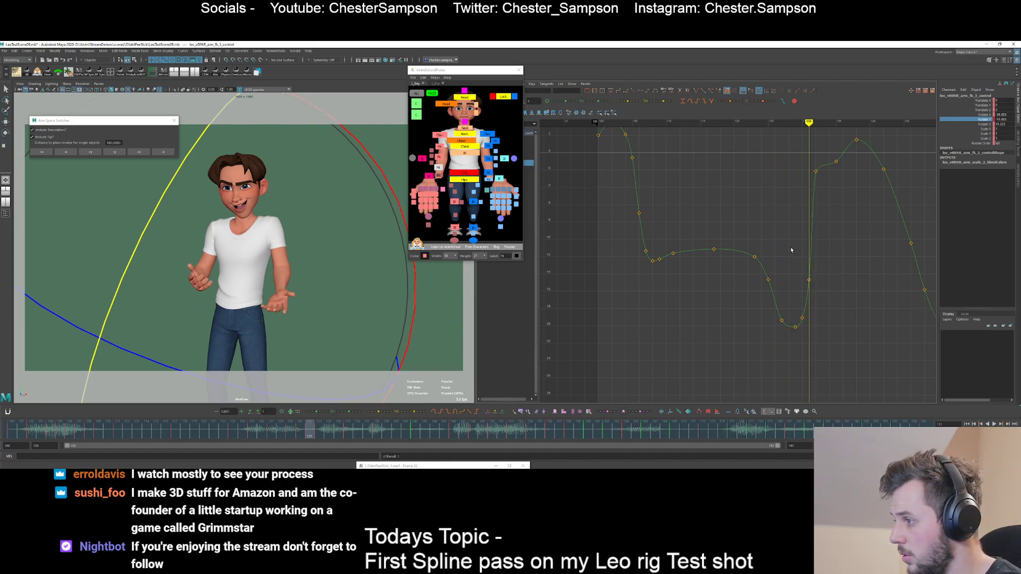
key("period")
key("period")
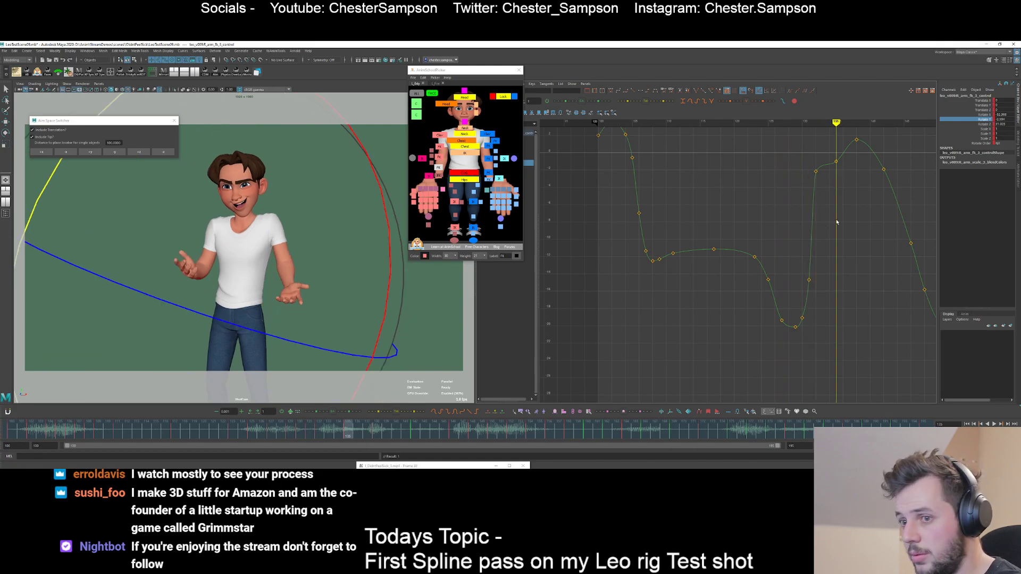
- Raise the two Rotate Y keys forming the peak after the dip, and lower the key following them slightly
middle_click_drag(822, 165, 808, 181, "alt")
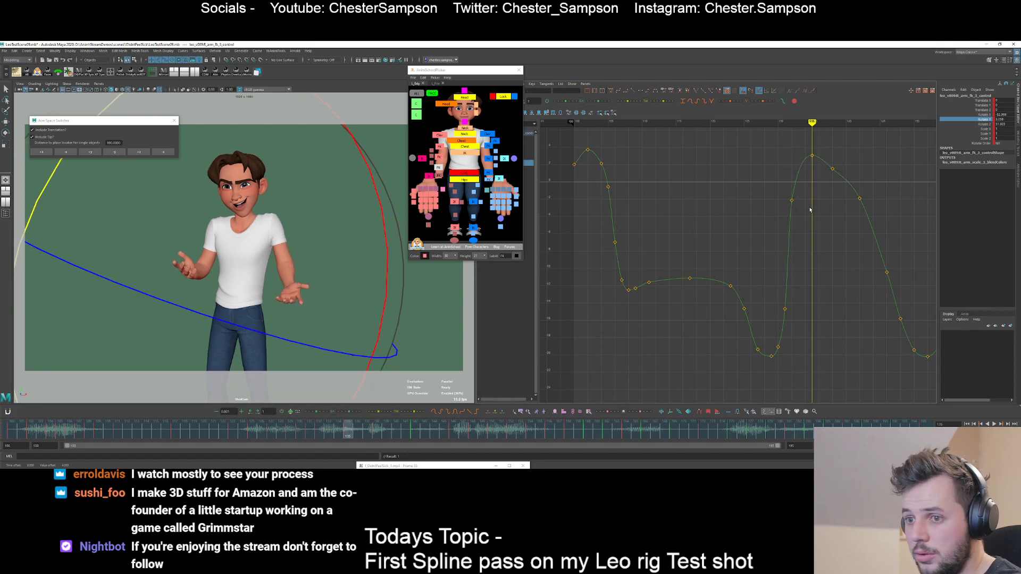
key("period")
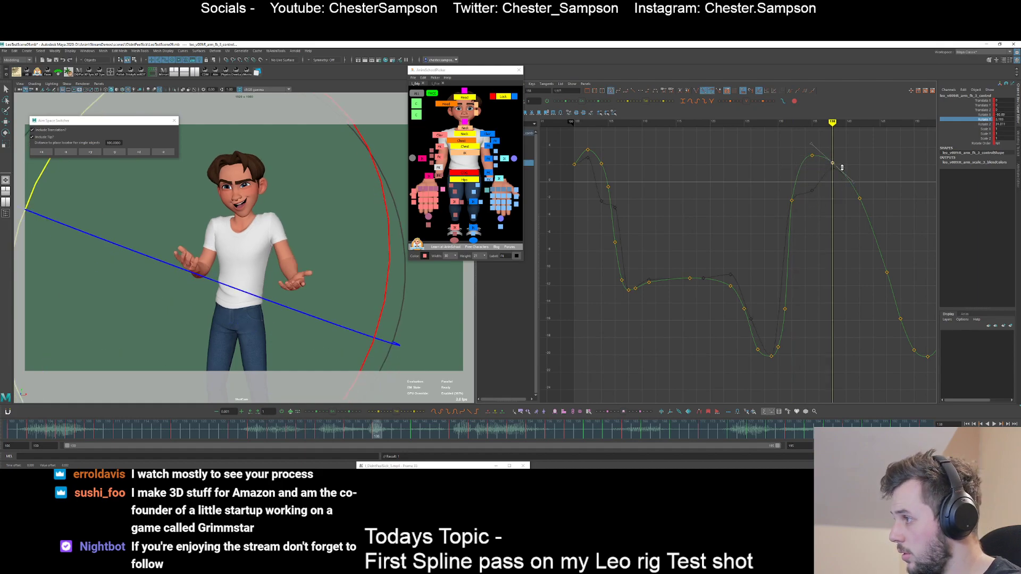
key("period")
middle_click_drag(873, 176, 872, 178)
middle_click_drag(858, 202, 764, 203, "alt")
key("period")
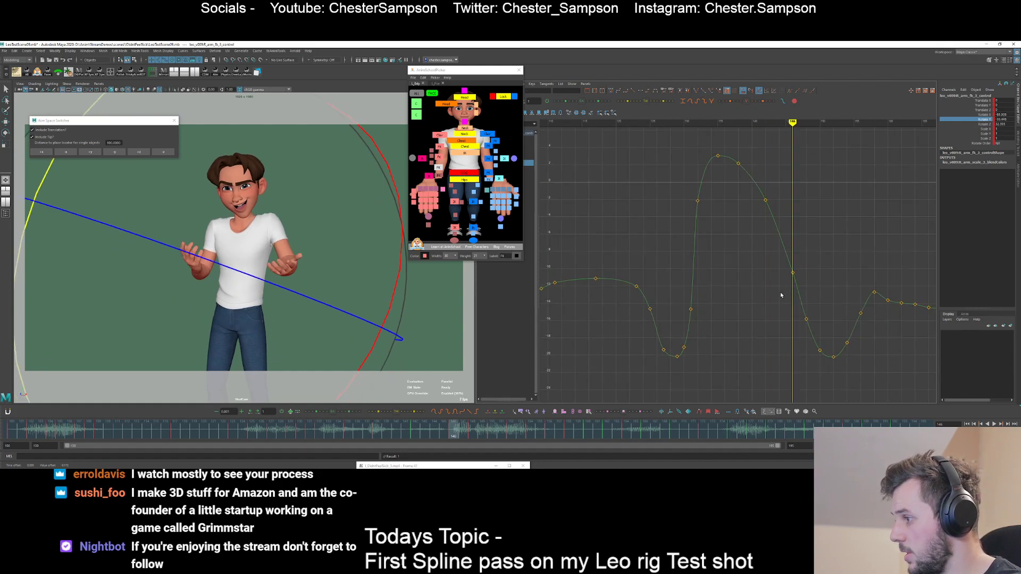
- Lower the two Rotate Y keys midway down the long fall after the peak slightly and check the arm's pose around those frames
left_click_drag(797, 267, 797, 266)
middle_click_drag(797, 266, 799, 273)
key("period")
left_click_drag(797, 332, 822, 296)
middle_click_drag(823, 296, 823, 302)
key("period")
key("period")
key("period")
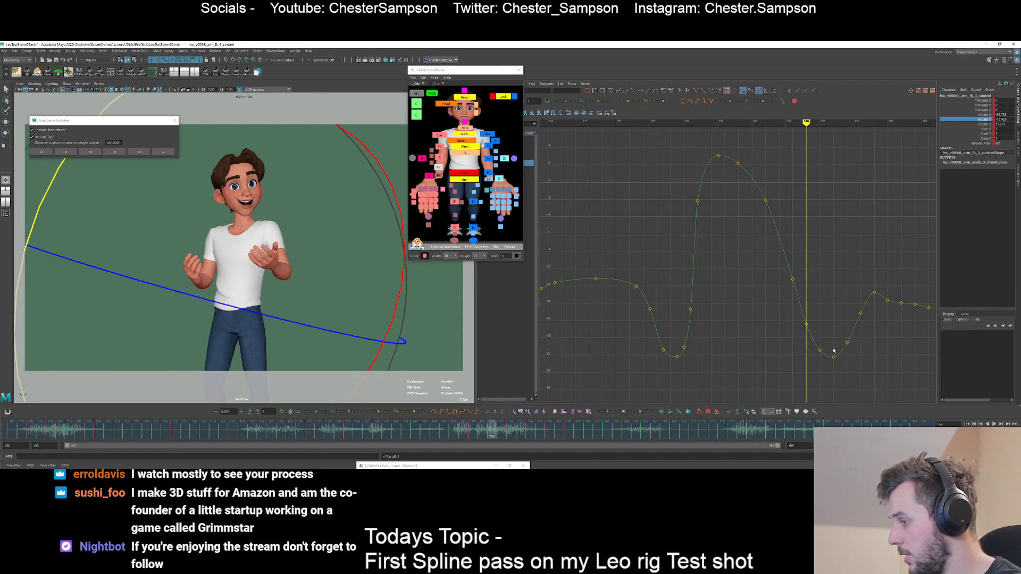
key("comma")
key("comma")
key("comma")
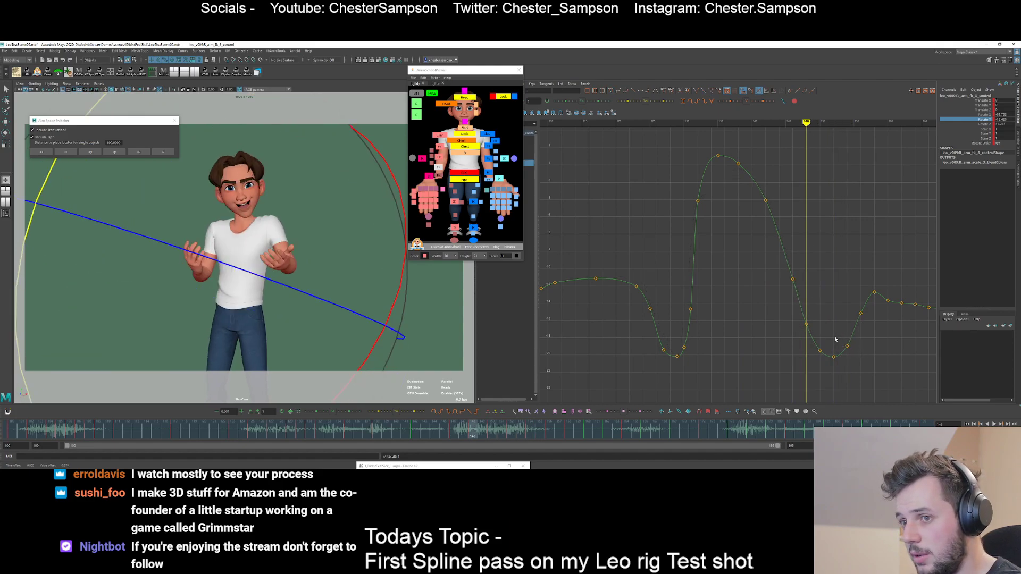
- Lower the Rotate Y key at the foot of the long fall well below the following key to deepen the second dip
key("period")
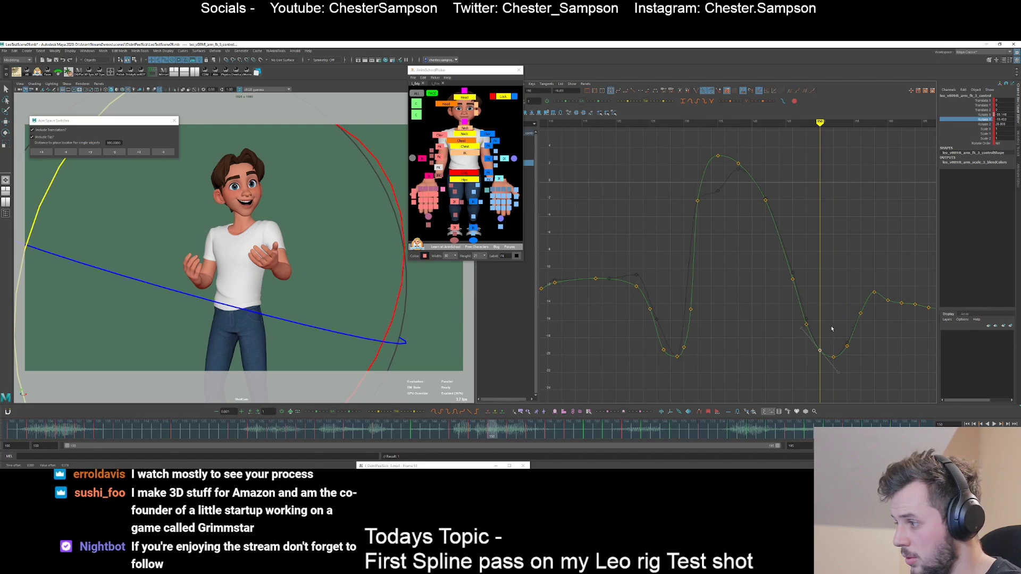
middle_click_drag(832, 329, 826, 373)
key("comma")
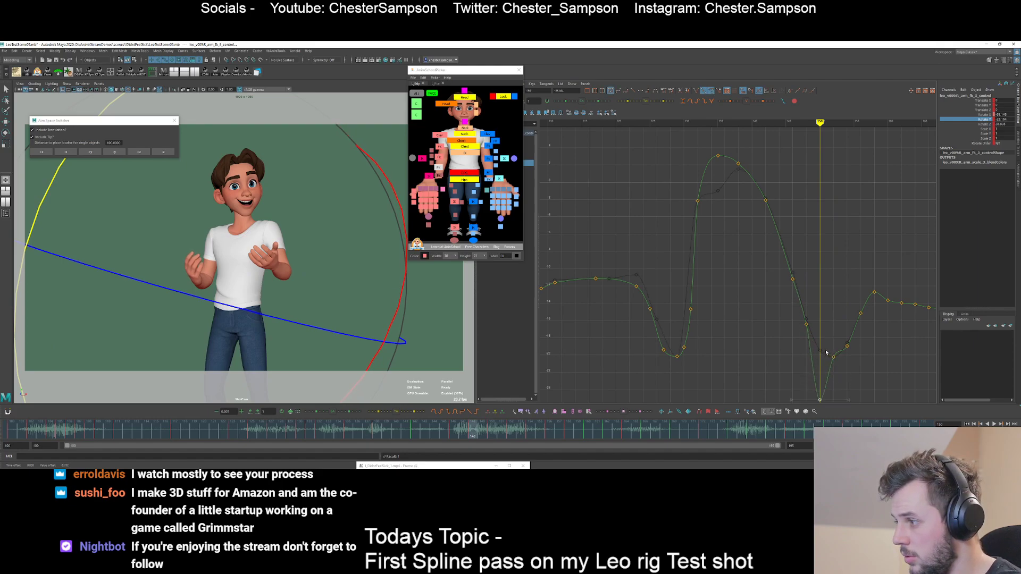
key("period")
middle_click_drag(798, 313, 771, 244, "alt")
left_click(772, 266)
key("comma")
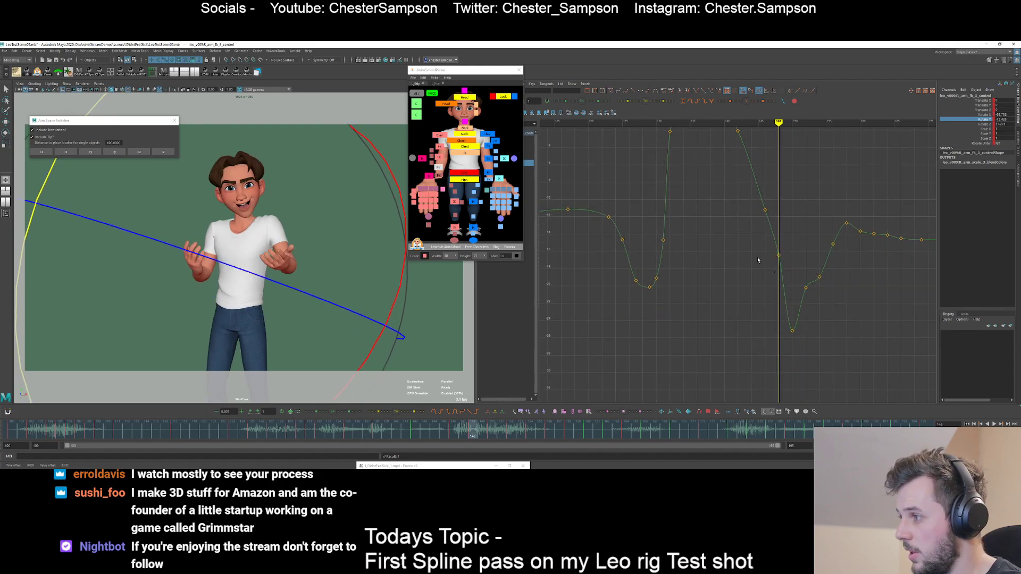
- Lower the Rotate Y key after the deepened low point and add a key between the two to round the dip's bottom
right_click_drag(758, 260, 734, 240, "alt")
left_click_drag(734, 239, 747, 232)
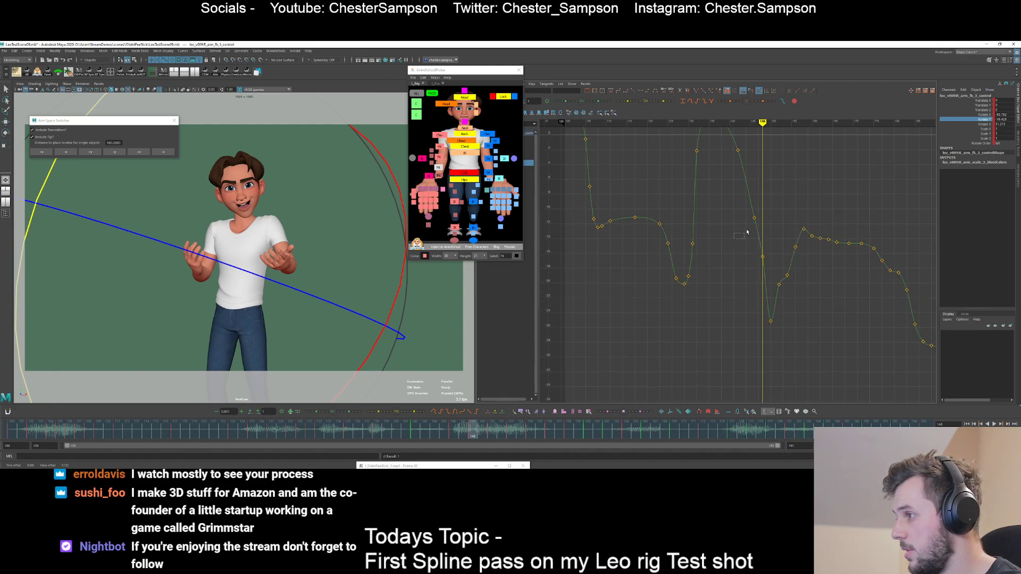
left_click(767, 199)
key("f")
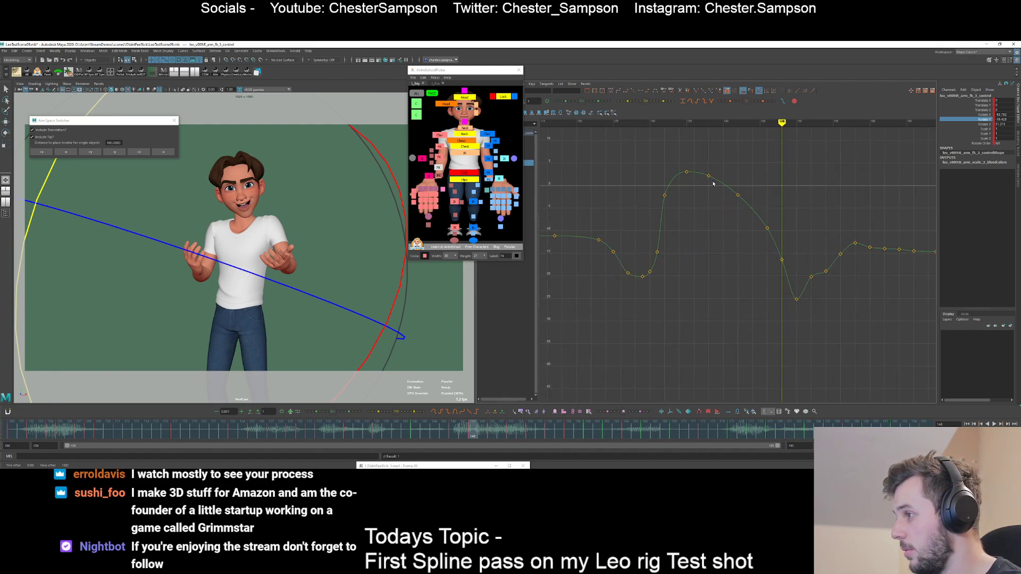
key("period")
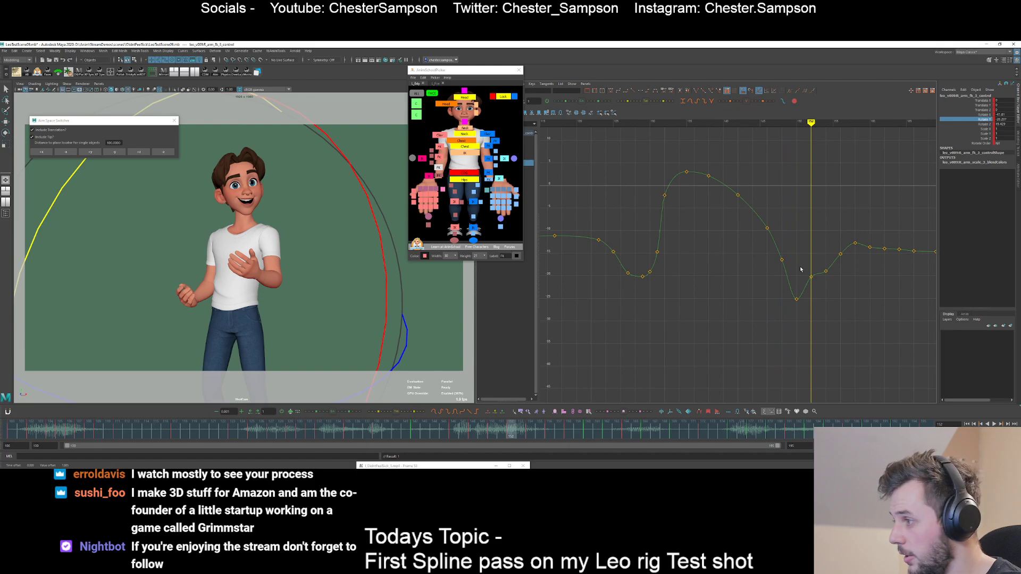
middle_click_drag(819, 298, 820, 300)
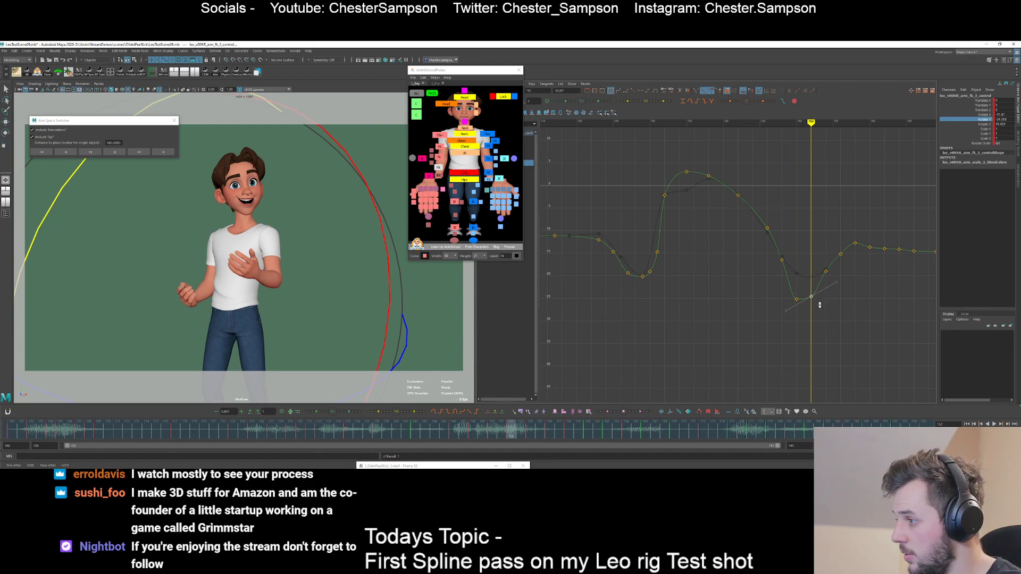
left_click(811, 321)
key("alt+comma")
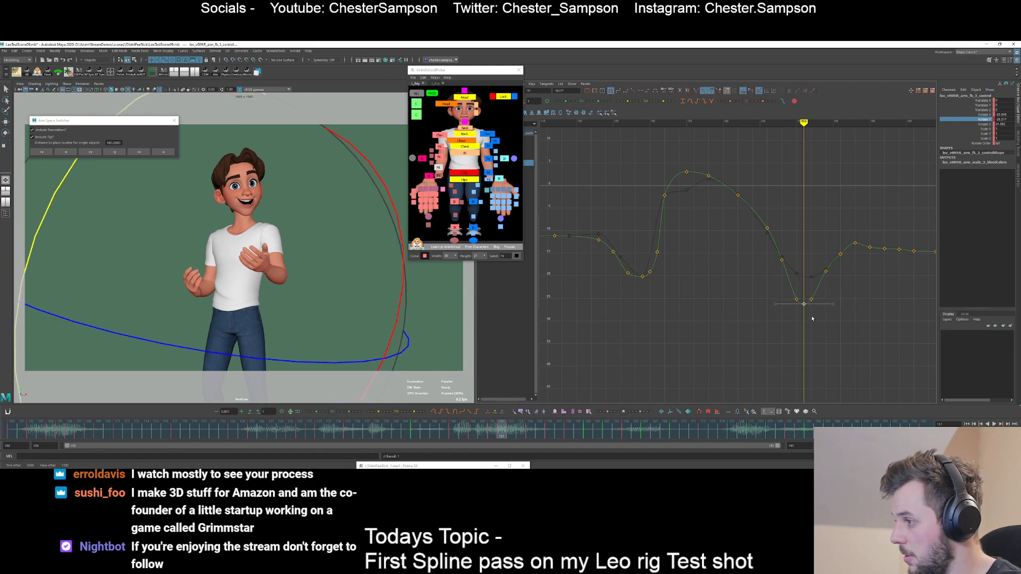
left_click(811, 319)
key("alt+period")
- Raise the Rotate Y key just before the small peak that follows the second dip
key("period")
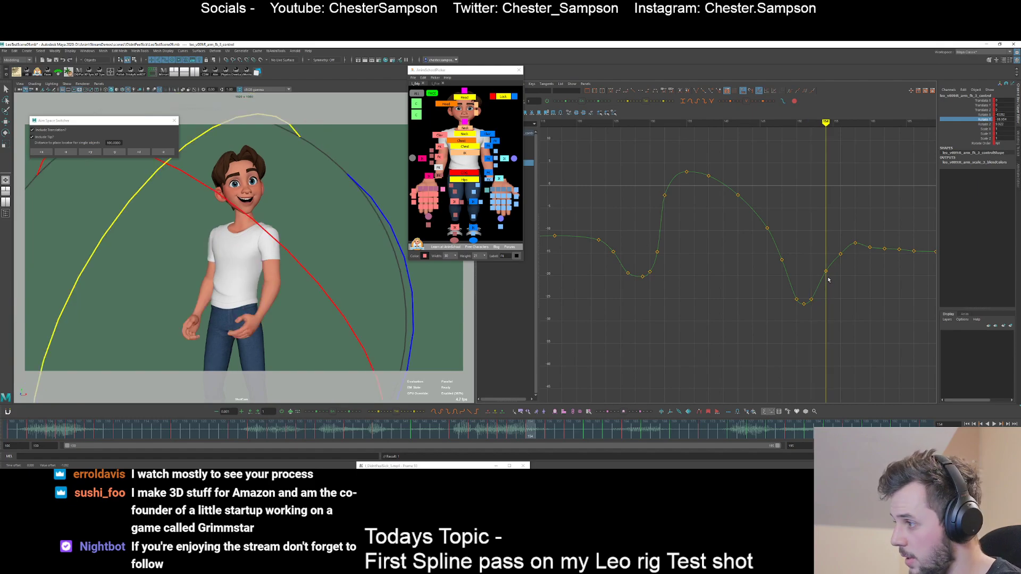
key("period")
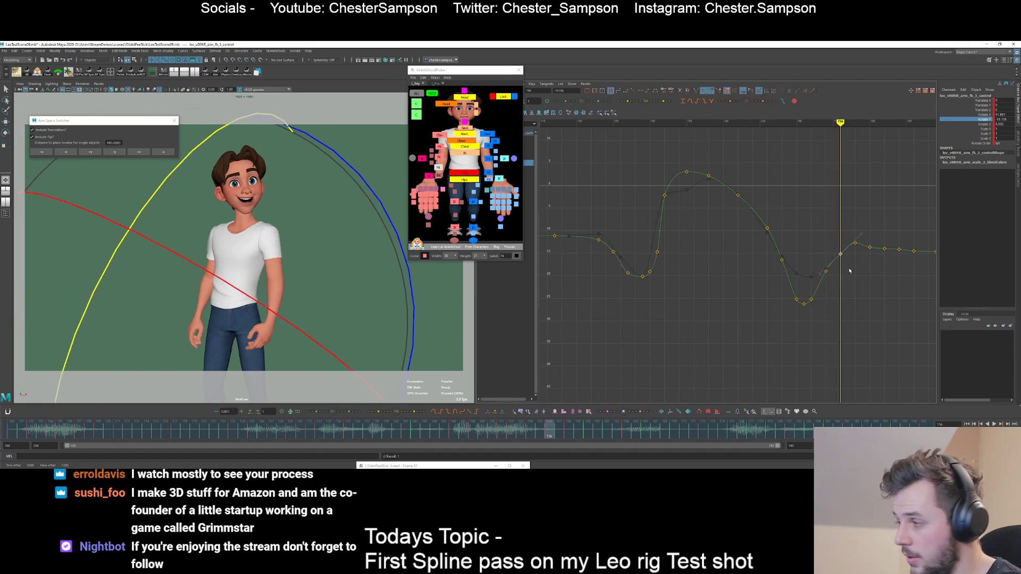
middle_click_drag(849, 270, 849, 269, "shift")
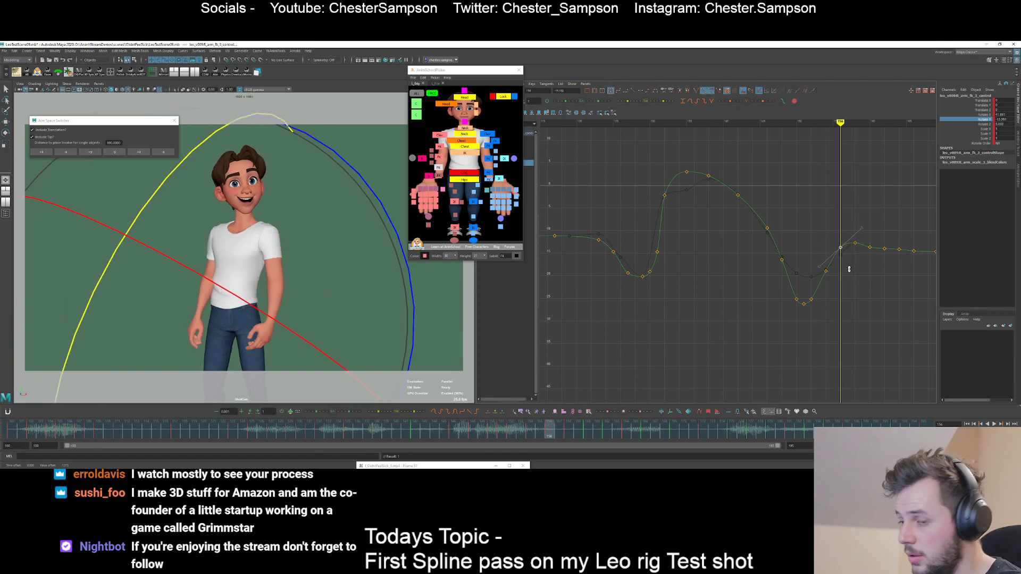
left_click(847, 275)
- Lower the Rotate Y keys on the gradual decline after the small peak to even out its slope
right_click_drag(847, 275, 856, 262, "alt+shift")
middle_click_drag(855, 262, 800, 292, "alt")
key("period")
key("period")
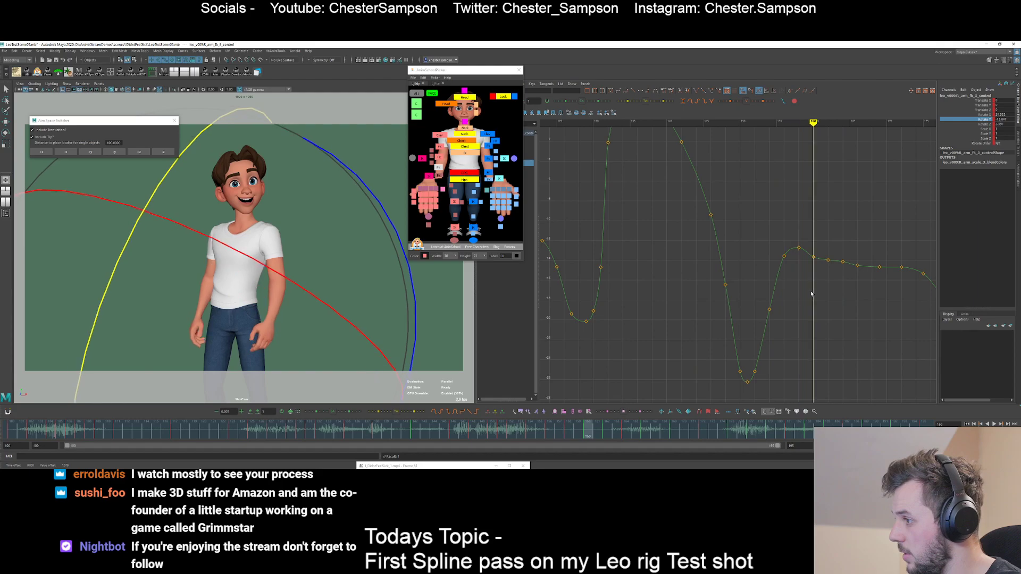
right_click_drag(811, 294, 819, 259, "alt+shift")
middle_click_drag(819, 259, 775, 264, "alt")
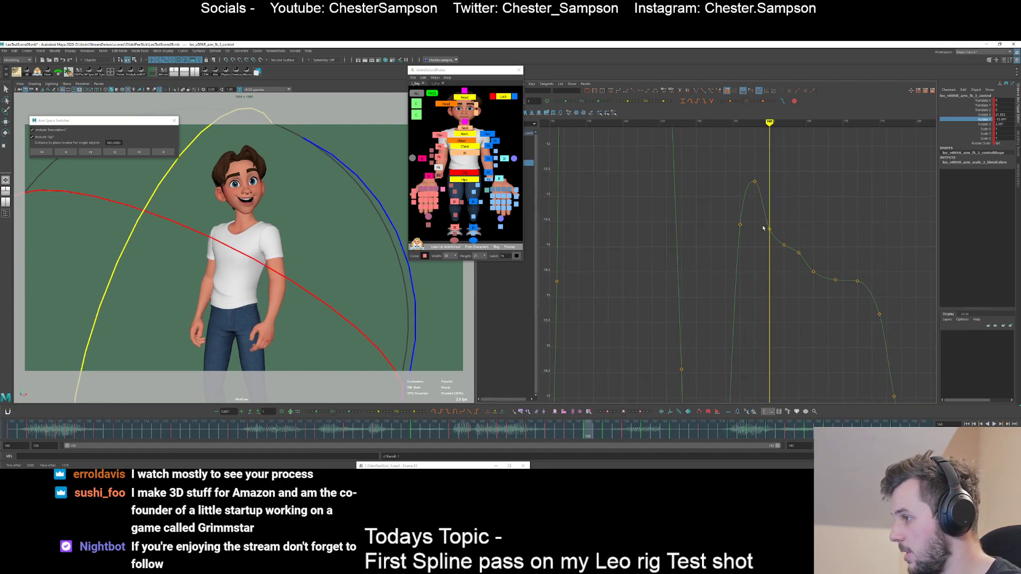
left_click_drag(805, 269, 799, 257)
key(".")
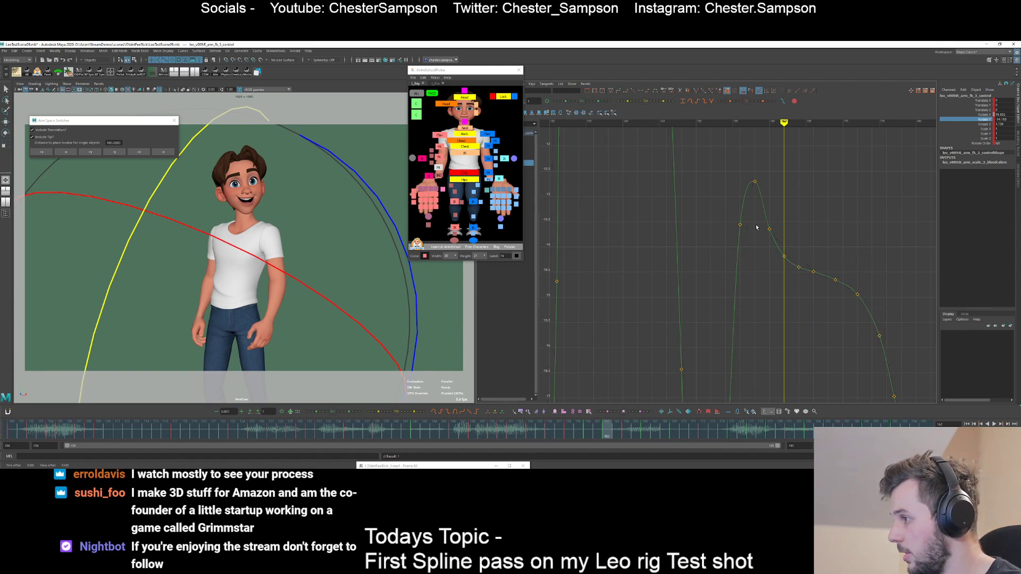
- Smooth the Rotate Y keys between the small peak and the steeper late drop
left_click_drag(756, 226, 866, 309)
left_click_drag(321, 414, 313, 413)
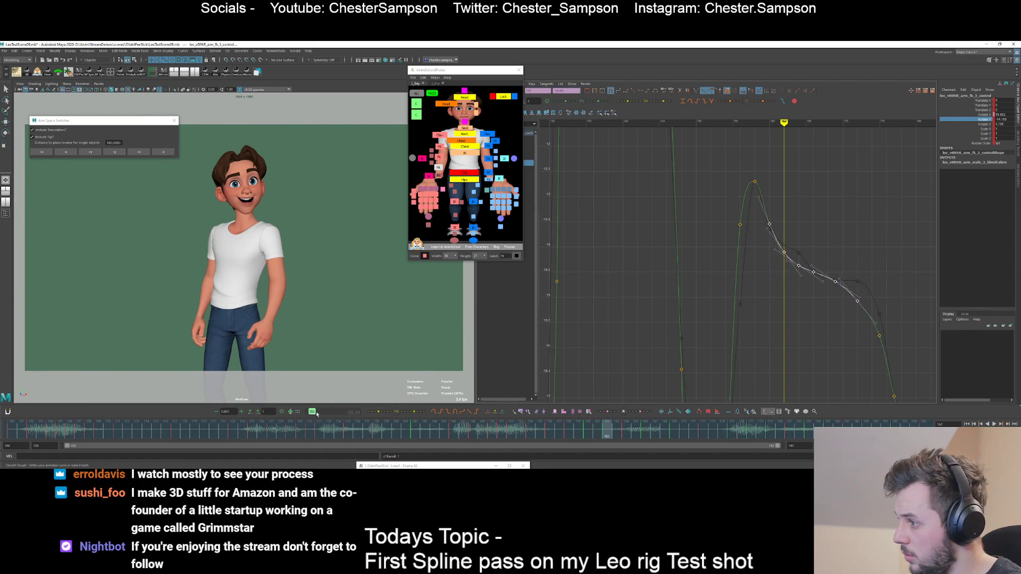
left_click(770, 289)
key(".")
key(".")
key(".")
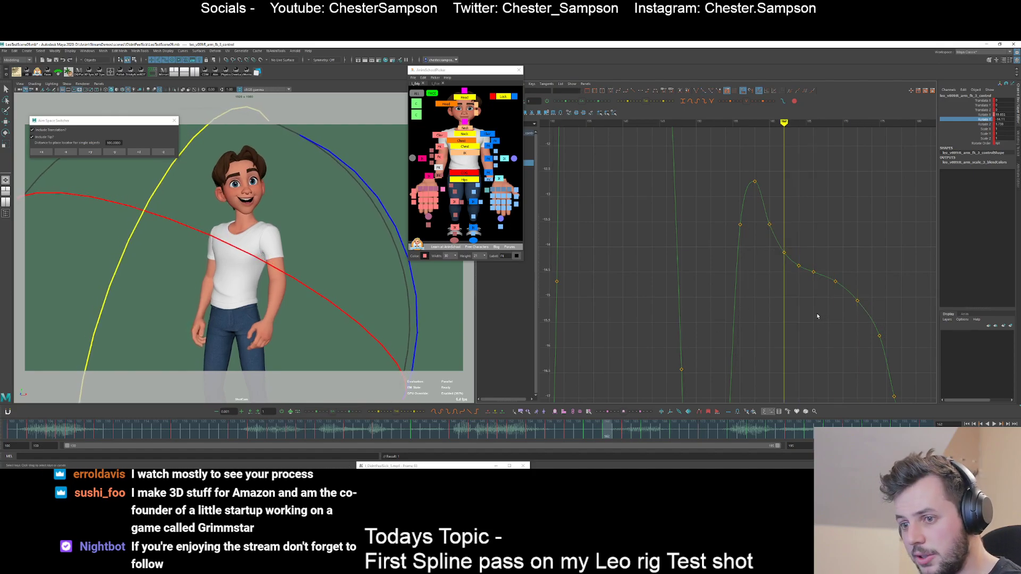
- Shift the small peak's Rotate Y key and the smoothed keys after it one frame earlier, and play back the shot
middle_click_drag(790, 290, 742, 261, "alt")
key(".")
key(".")
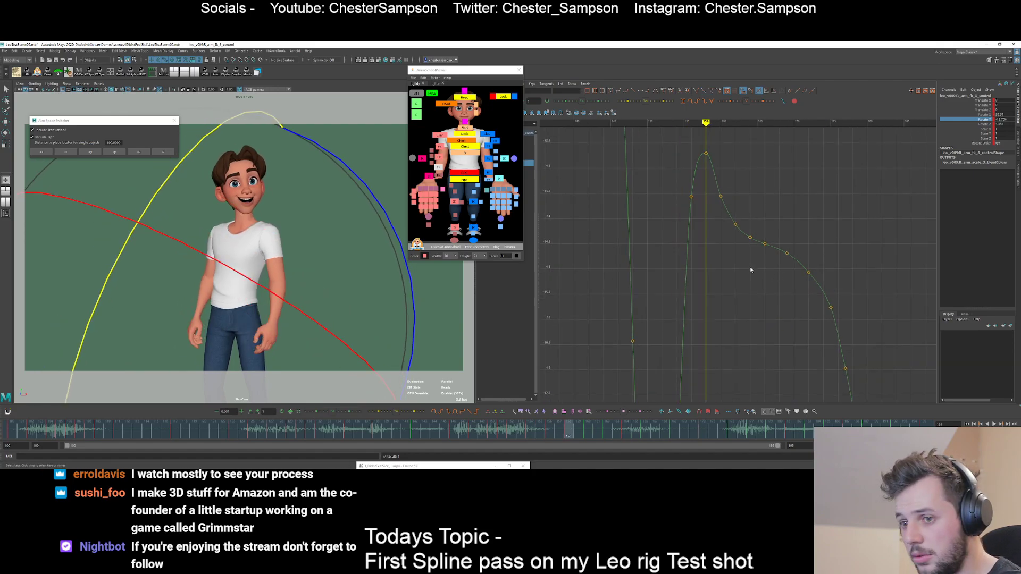
key(".")
key("alt+period")
key("alt+period")
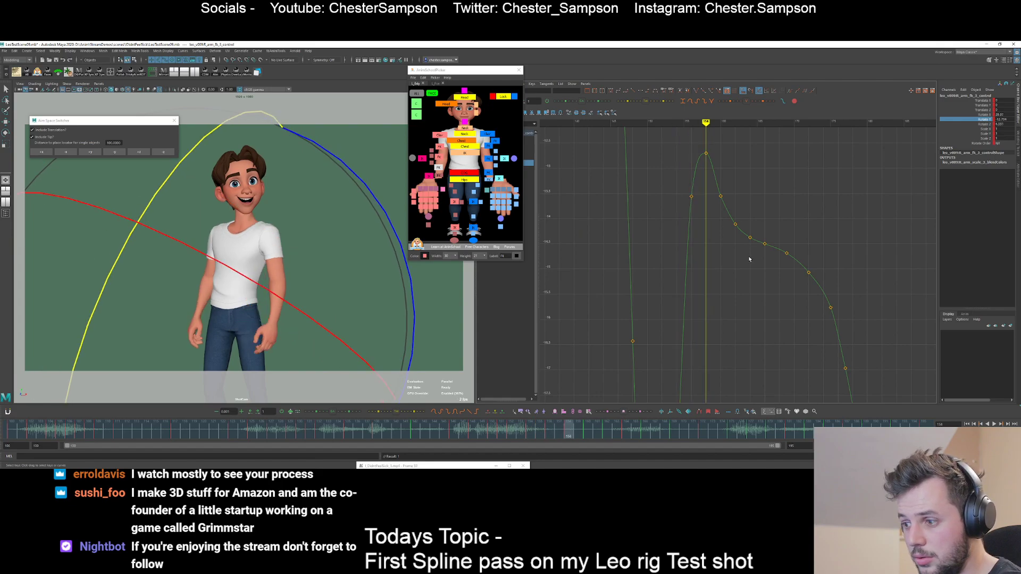
key("alt+comma")
key("alt+comma")
key("alt+period")
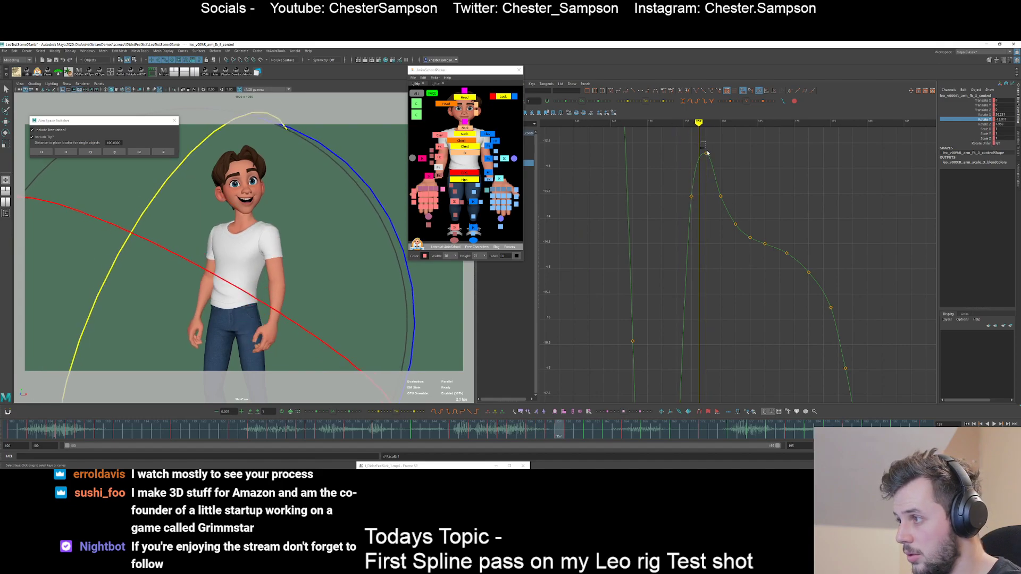
left_click_drag(707, 153, 825, 317)
middle_click_drag(813, 292, 805, 293, "shift")
left_click(757, 293)
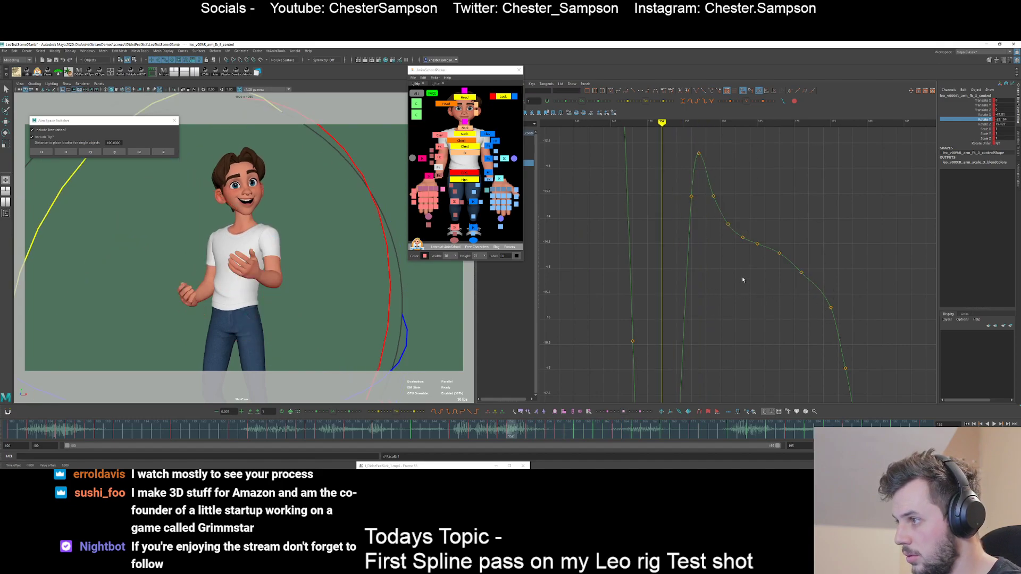
key("alt+v")
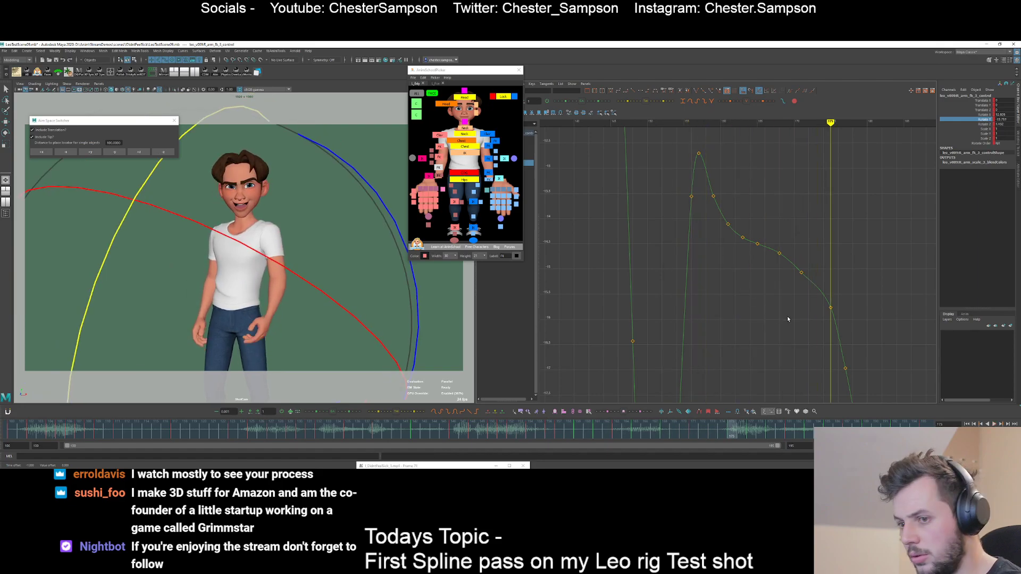
- Lower the Rotate Y key at the step partway down the late drop, and raise the key at the start of the drop slightly
middle_click_drag(787, 318, 739, 215, "alt")
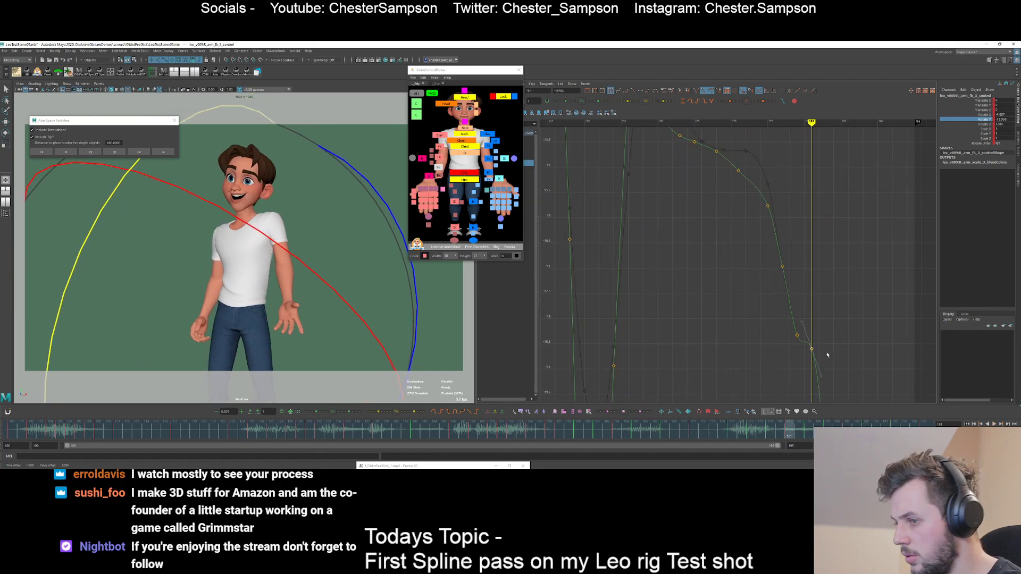
middle_click_drag(823, 328, 809, 278, "alt")
key("a")
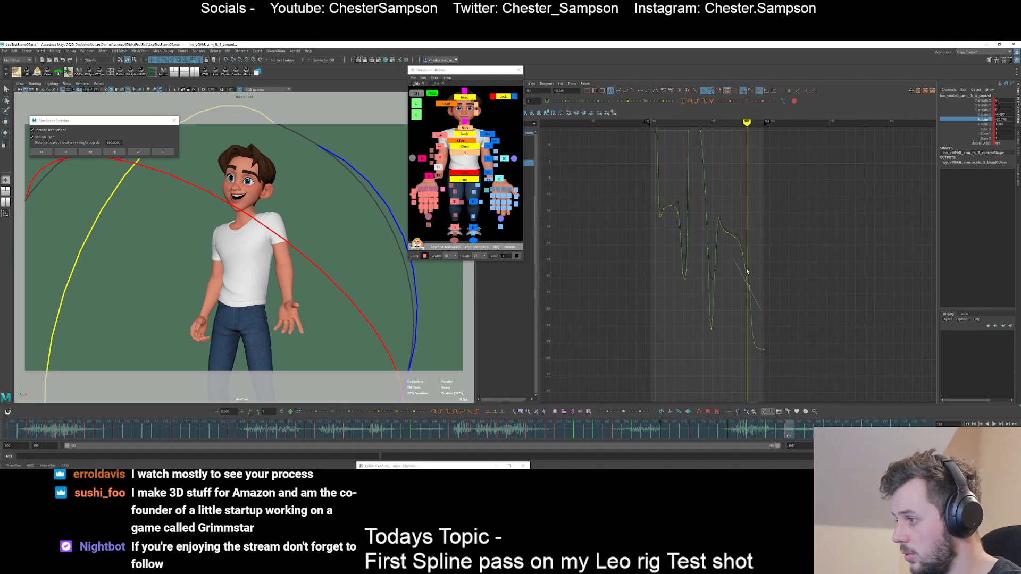
left_click(765, 253)
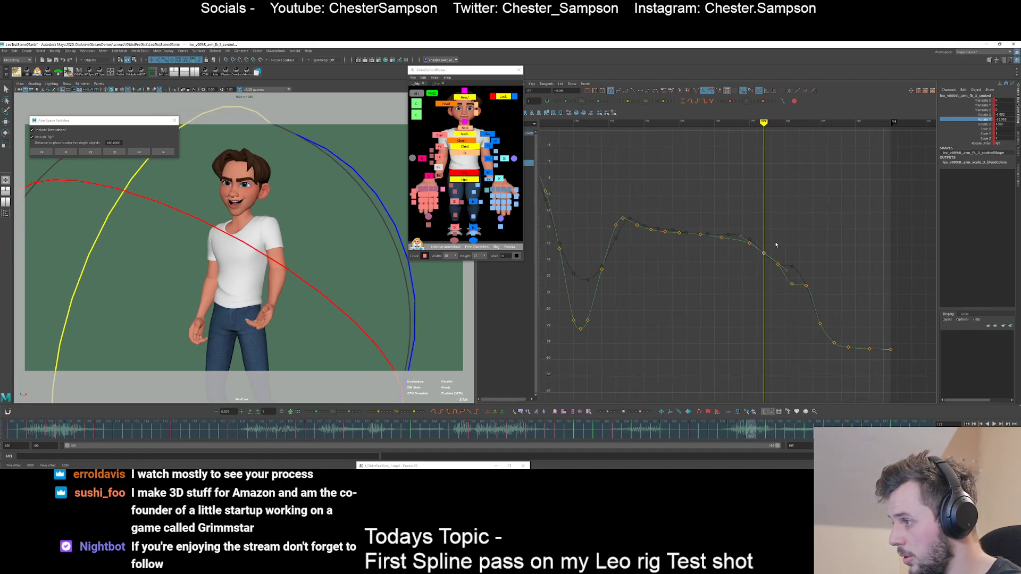
left_click(791, 285)
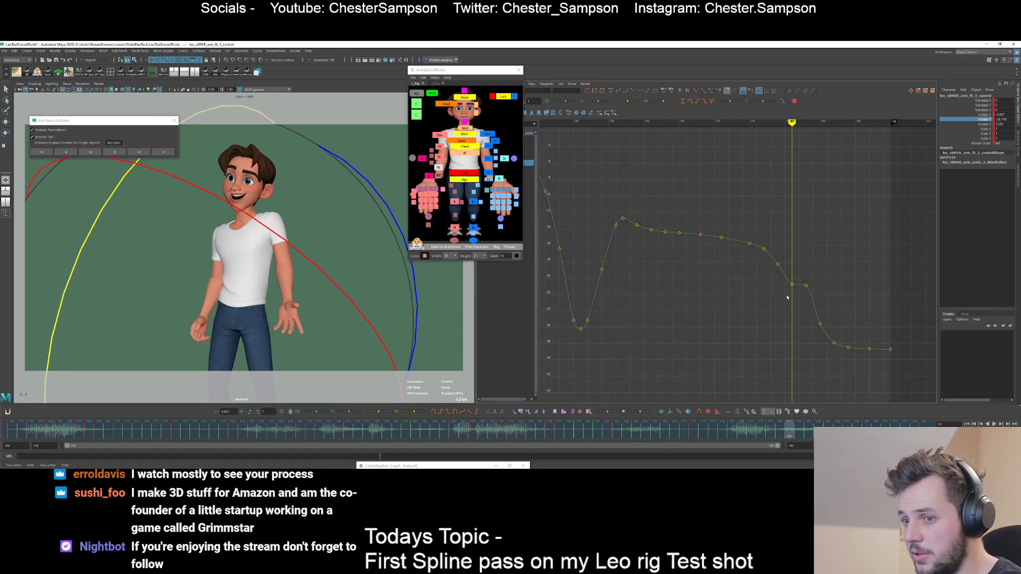
- Pull the Rotate Y key at the step in the late drop down to about the level of the final keys
middle_click_drag(798, 269, 805, 322)
key("comma")
key("period")
left_click(764, 330)
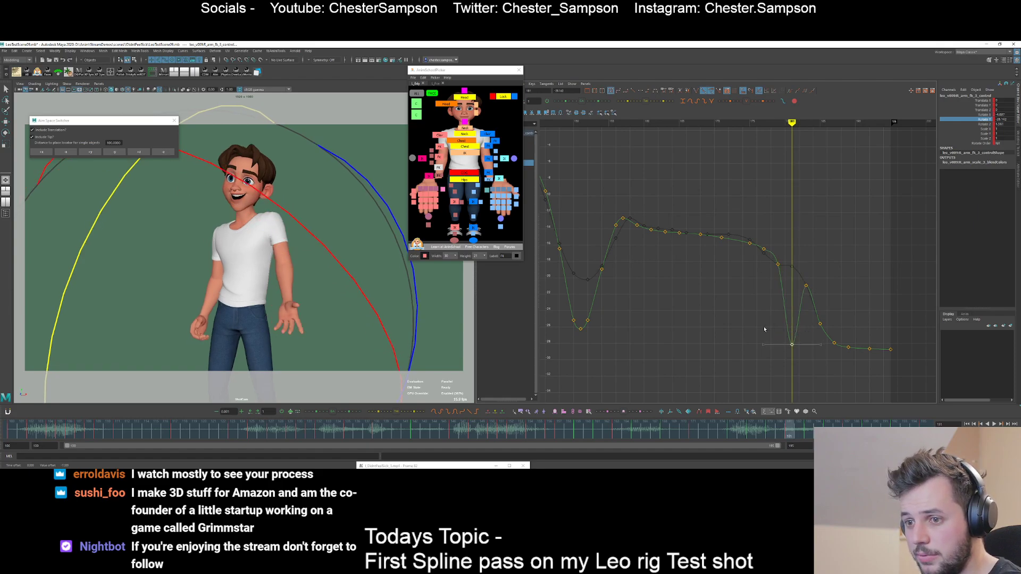
key("comma")
key("comma")
key("period")
- Lower the two Rotate Y keys leading into the lowered key to ease the curve into the late drop
left_click_drag(772, 280, 788, 252)
middle_click_drag(792, 251, 793, 264)
left_click(761, 258)
key("comma")
key("period")
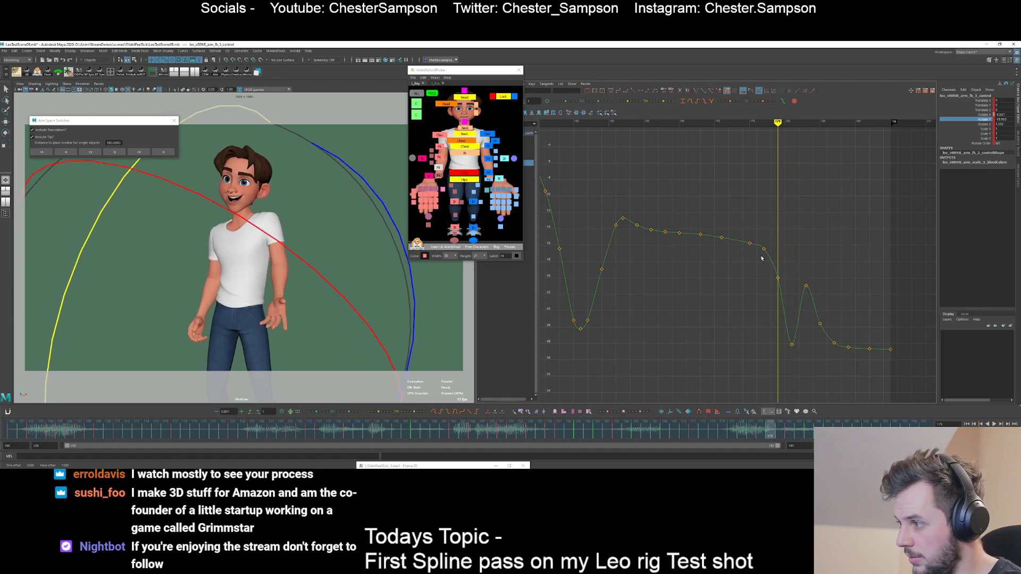
key("comma")
key("period")
key("period")
key("period")
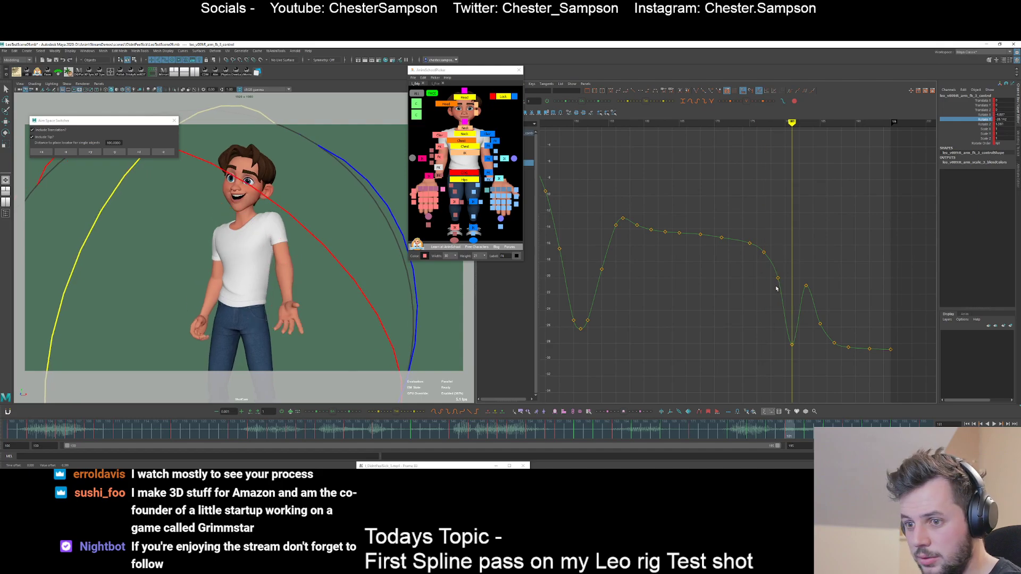
- Lower the Rotate Y key after the late drop's low key and raise the low key slightly to form a rounded bottom
middle_click_drag(813, 292, 784, 349)
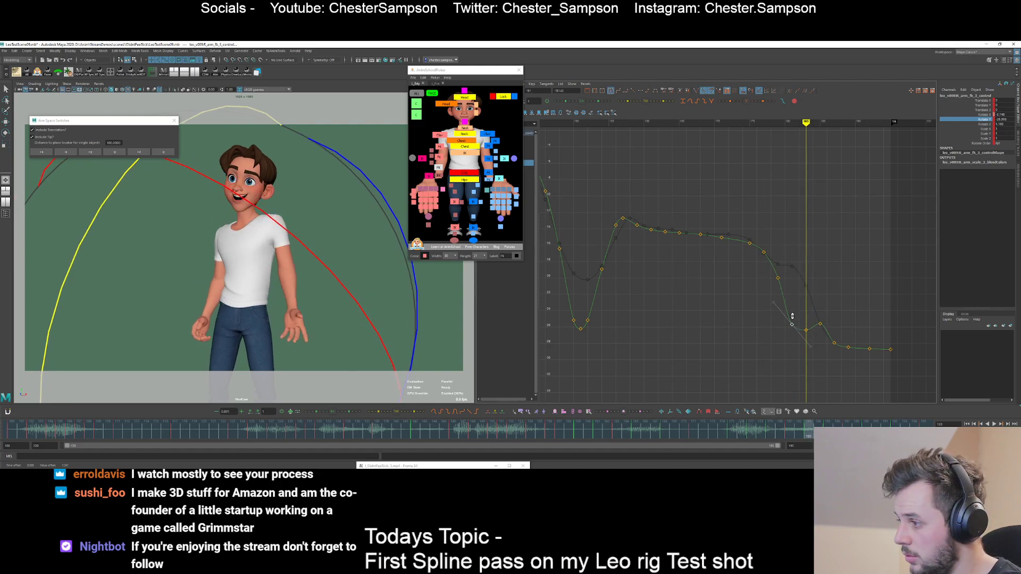
left_click(820, 324)
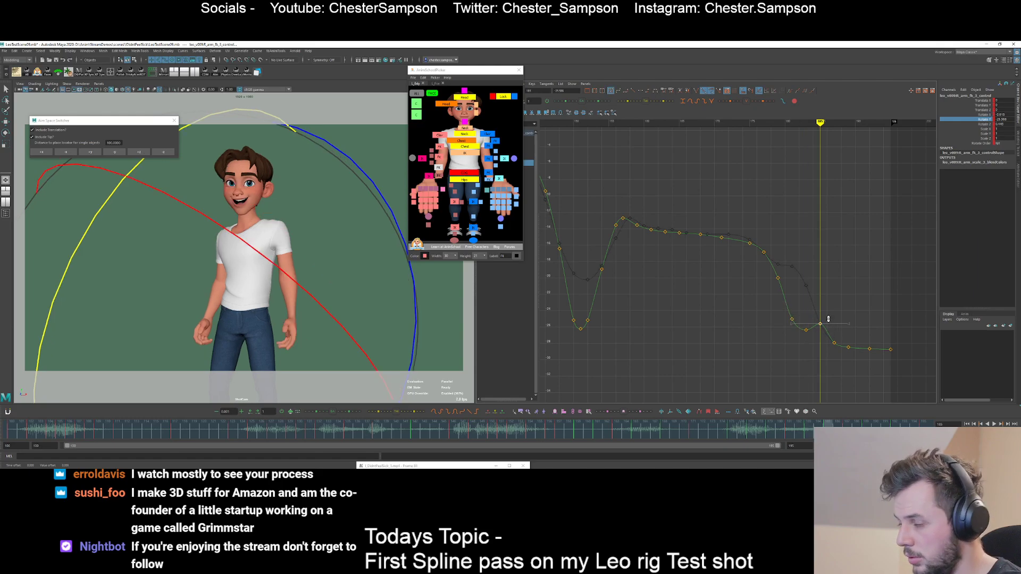
middle_click_drag(825, 338, 821, 314)
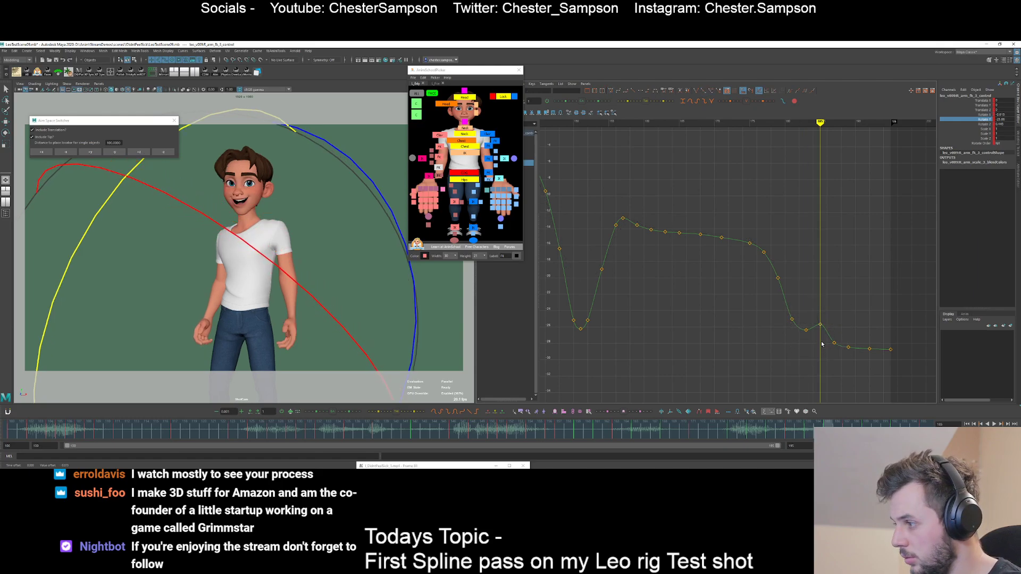
- Raise the last four Rotate Y keys above the rounded low so the curve settles upward, and play back the shot
key("period")
left_click_drag(827, 362, 899, 338)
key("ctrl+m")
left_click(833, 315)
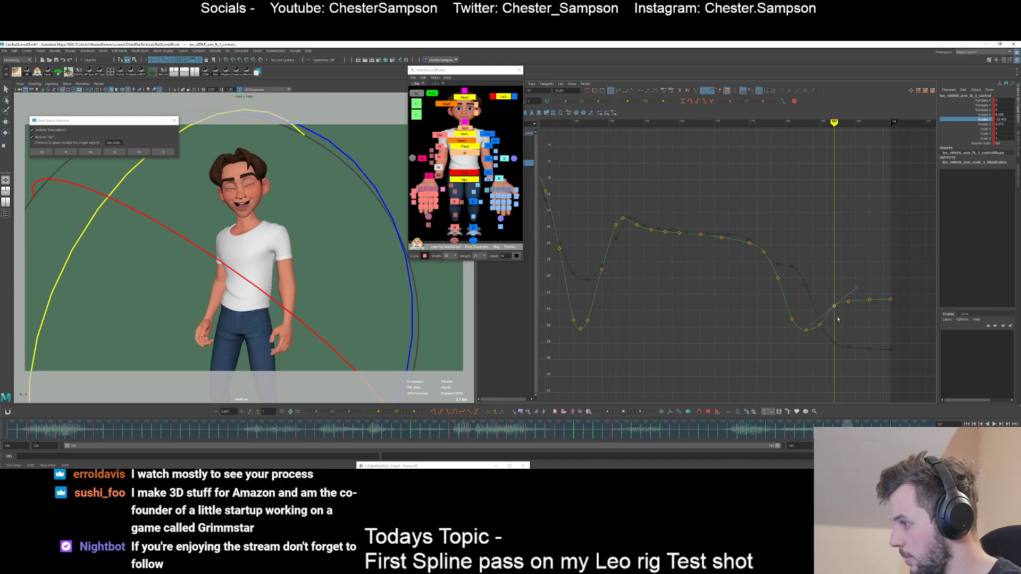
key("alt+v")
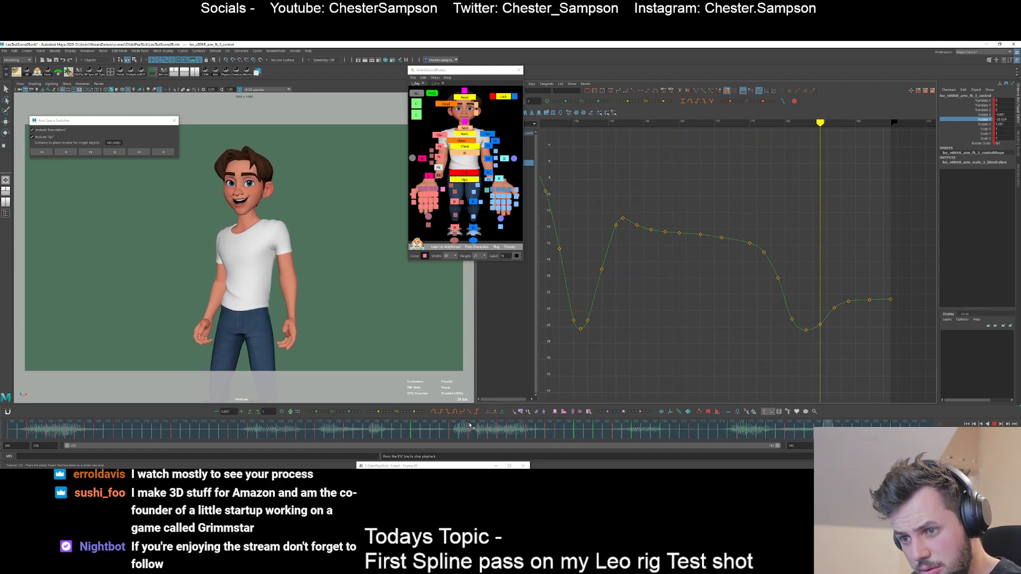
- Shift the Rotate Y keys at the start of the late drop slightly earlier and play back the shot
key("Escape")
left_click_drag(797, 309, 798, 333)
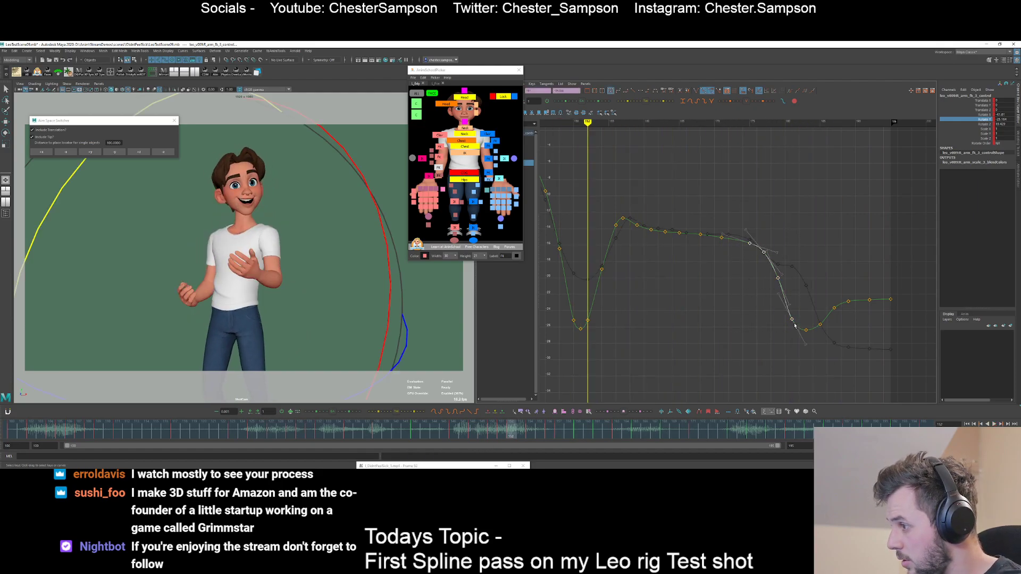
middle_click_drag(763, 325, 754, 325, "shift")
left_click(744, 302)
key("alt+v")
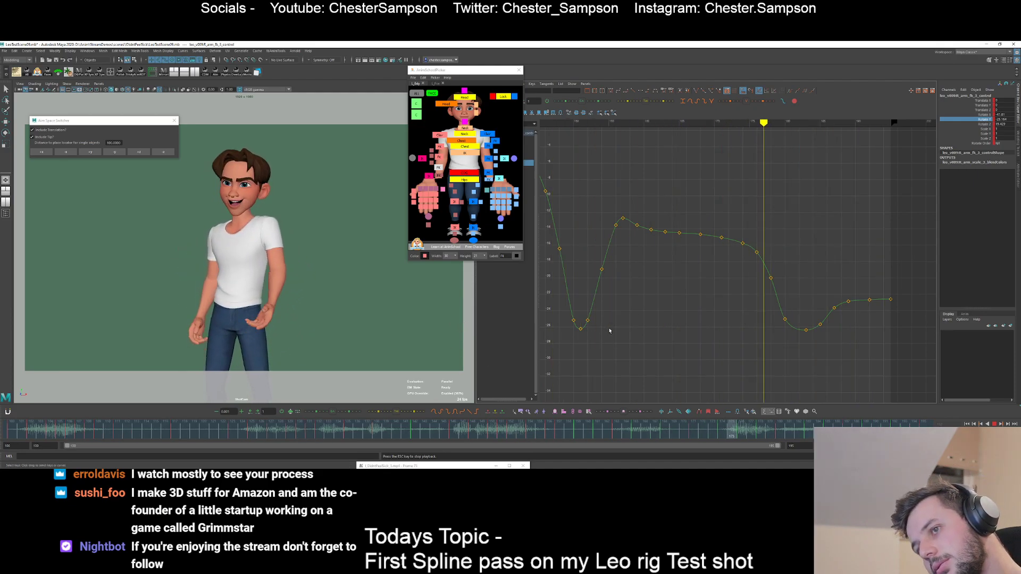
key("alt+v")
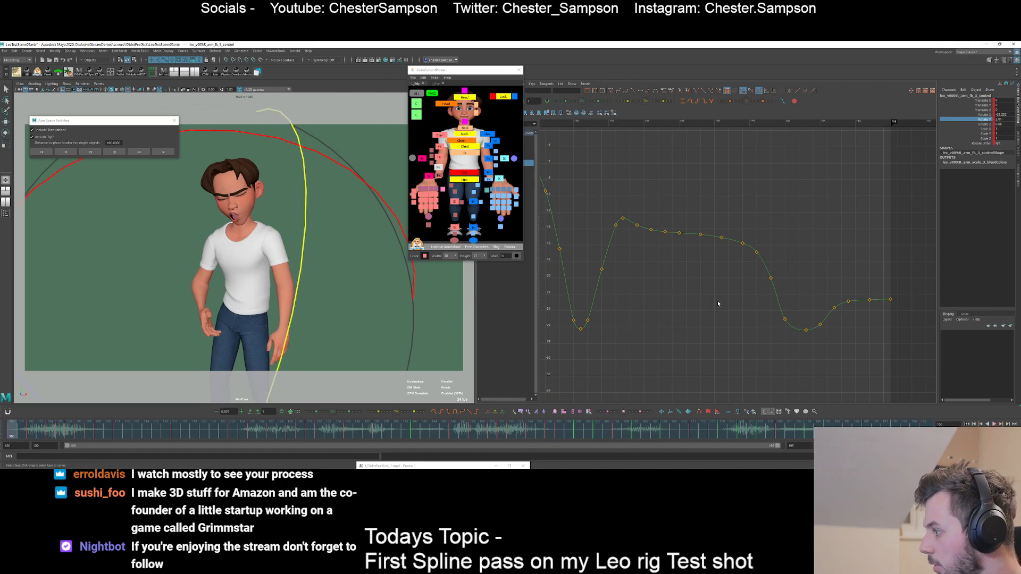
key("alt+v")
key("Escape")
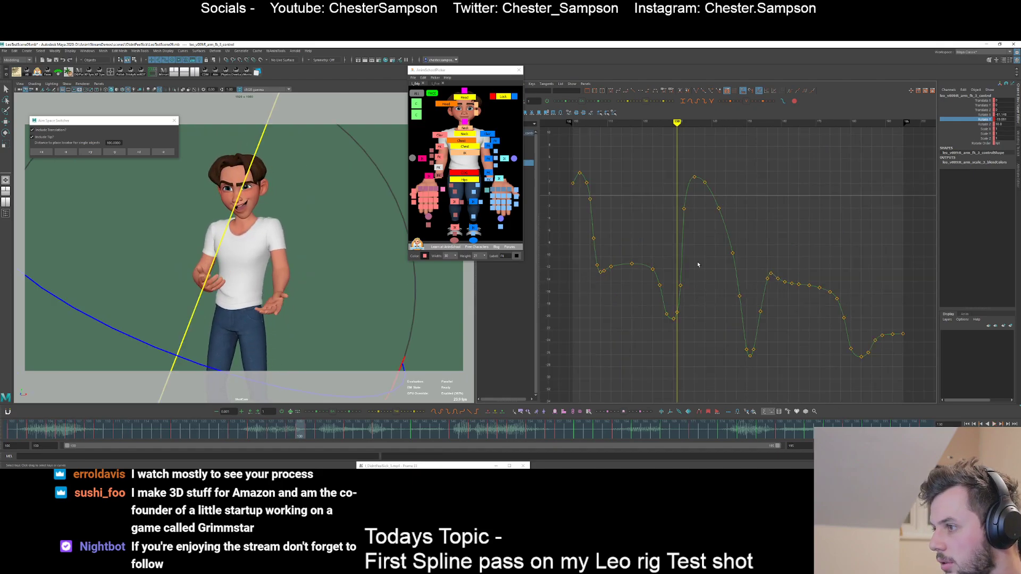
- Add a key on the arm control just before the second Rotate Y peak, near the peak's level
key("alt+period")
key("alt+period")
key("alt+period")
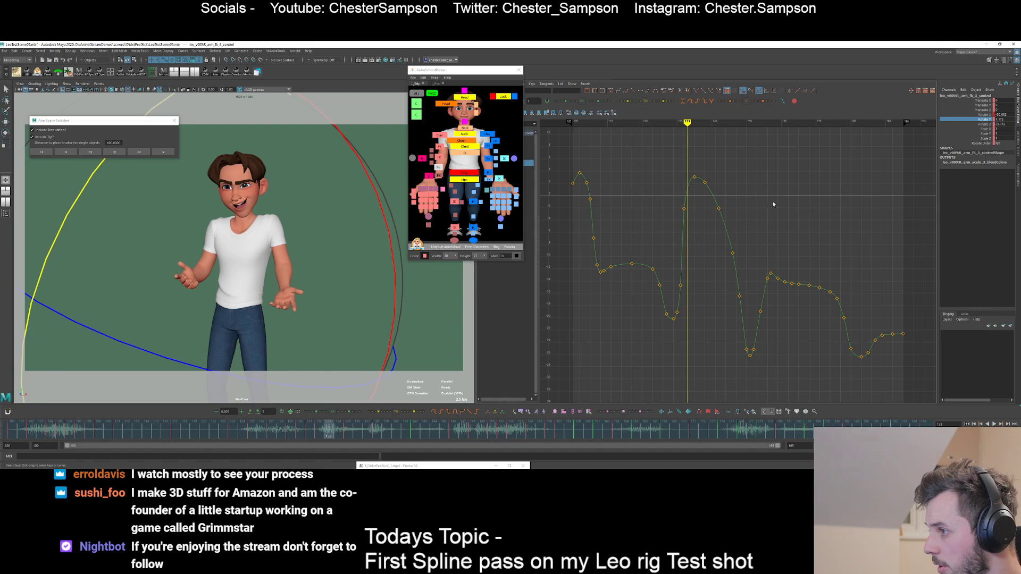
key("s")
key("alt+period")
key("alt+period")
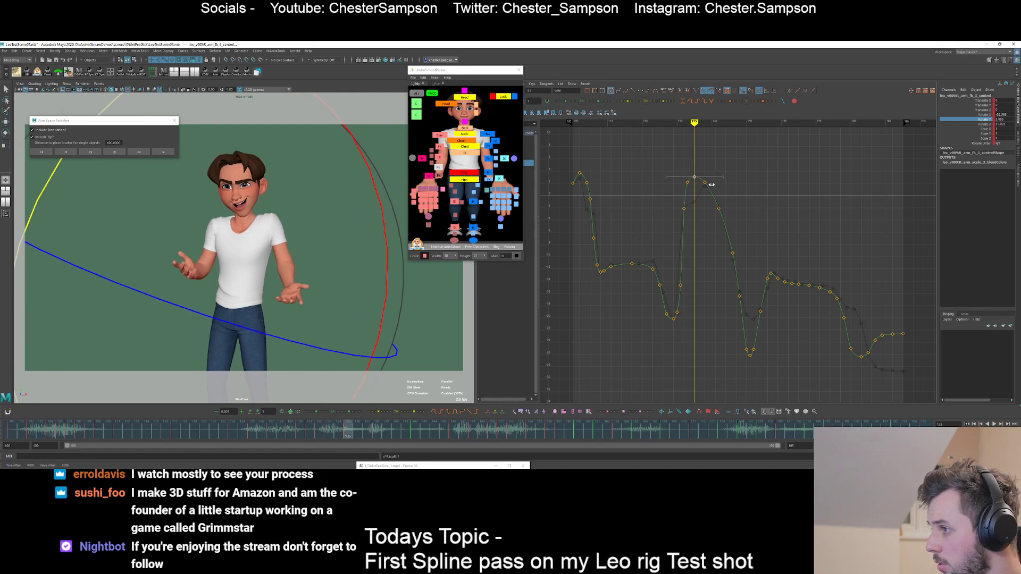
- Shift the second Rotate Y peak keys slightly later and raise the key at the start of the descent to round the peak
middle_click_drag(708, 189, 708, 189, "shift")
key("alt+period")
left_click(705, 183, "shift")
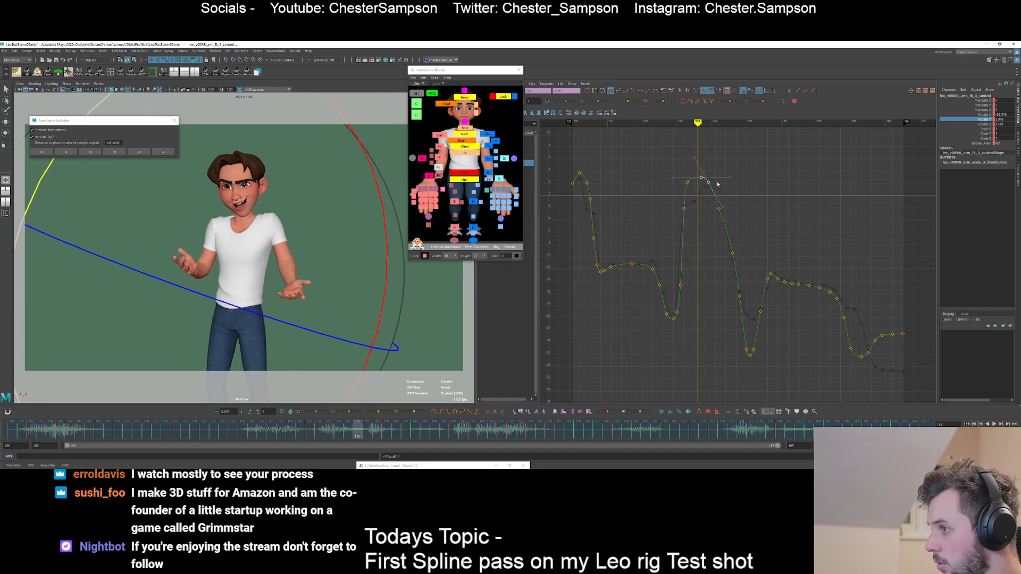
key("ctrl+z")
left_click_drag(728, 194, 712, 213)
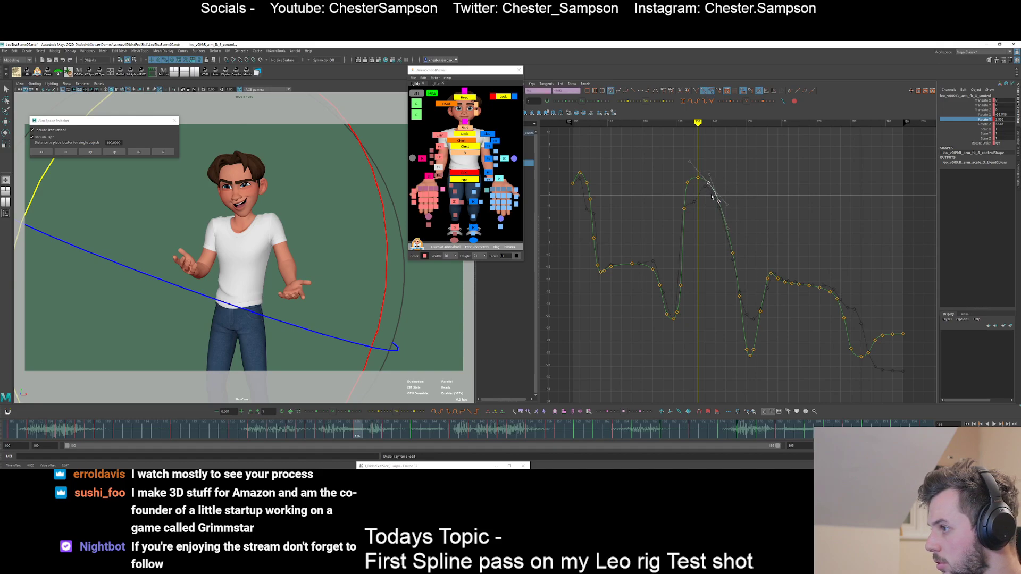
left_click(738, 221)
key("period")
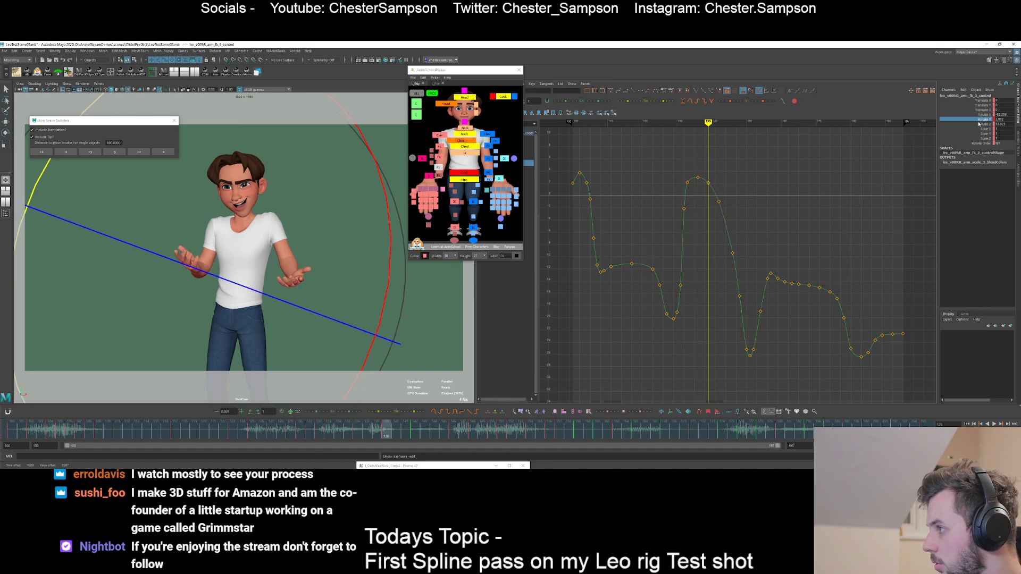
- Switch to the arm control's Rotate Z curve and lower its first key below zero
left_click(980, 123)
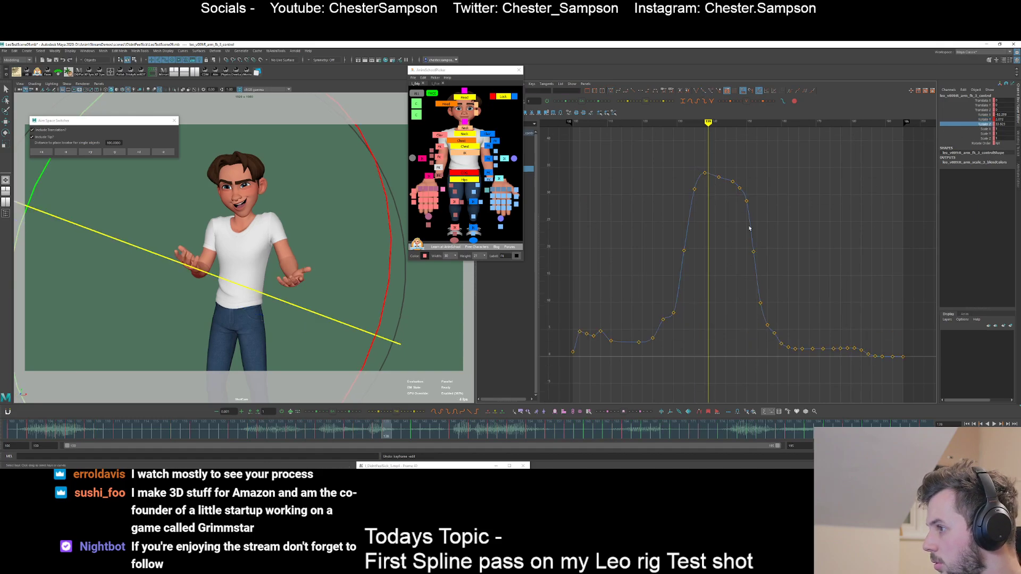
key("comma")
key("comma")
key("comma")
key("comma")
key("comma")
key("comma")
key("alt+comma")
key("alt+comma")
key("alt+comma")
key("alt+comma")
key("alt+comma")
key("alt+comma")
key("alt+comma")
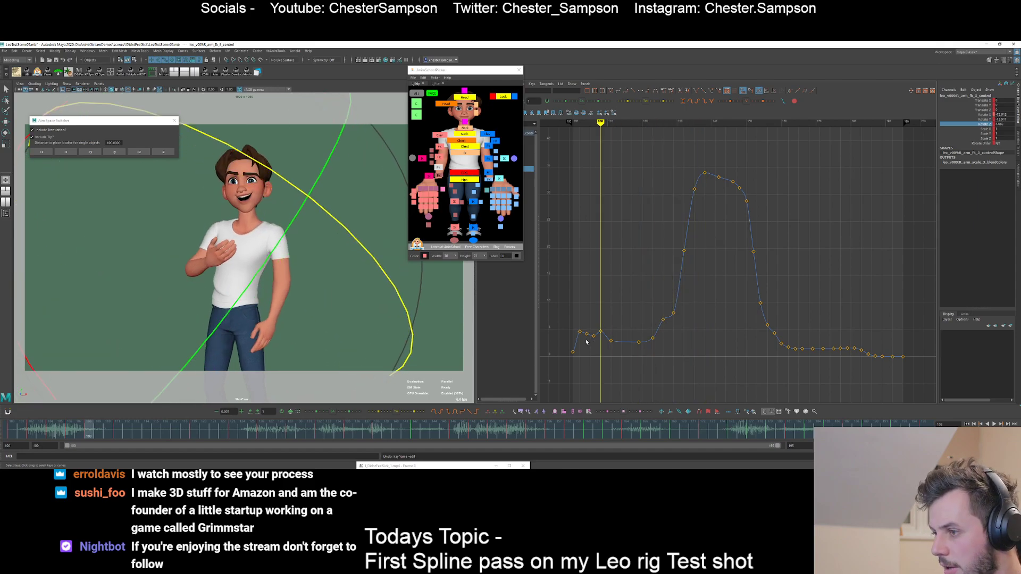
middle_click_drag(585, 375, 585, 405, "shift")
middle_click_drag(564, 322, 578, 295, "alt")
left_click(575, 325)
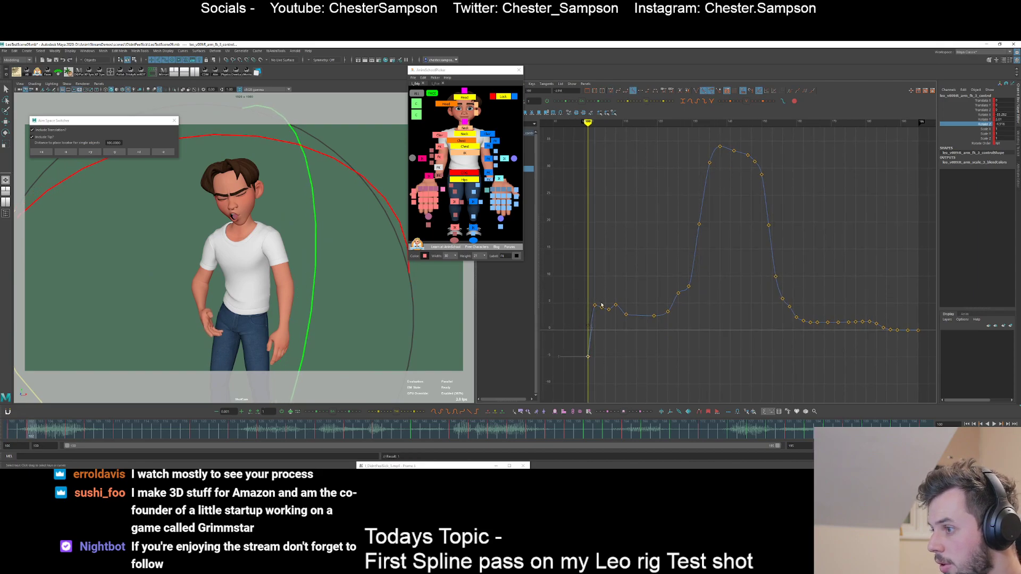
- Raise the two Rotate Z keys after the opening rise and lower the following key to form one smooth bump
key("period")
key("period")
left_click_drag(600, 300, 612, 323)
mouse_move(612, 321)
middle_mouse_down("shift")
mouse_move(614, 299)
mouse_move(614, 318)
mouse_move(623, 307)
middle_mouse_up("shift")
left_click(613, 292)
key("period")
key("period")
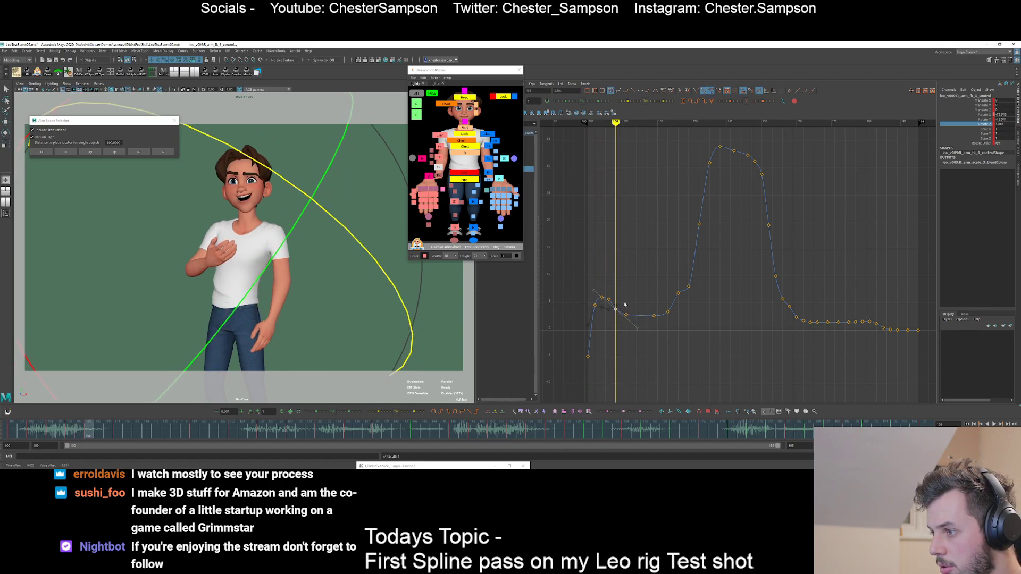
left_click(624, 307)
key("comma")
key("comma")
key("comma")
key("comma")
key("period")
key("period")
key("period")
key("period")
- Lower the Rotate Z key where the main rise begins and the key partway up it to ease into the climb
left_click_drag(608, 312, 677, 288)
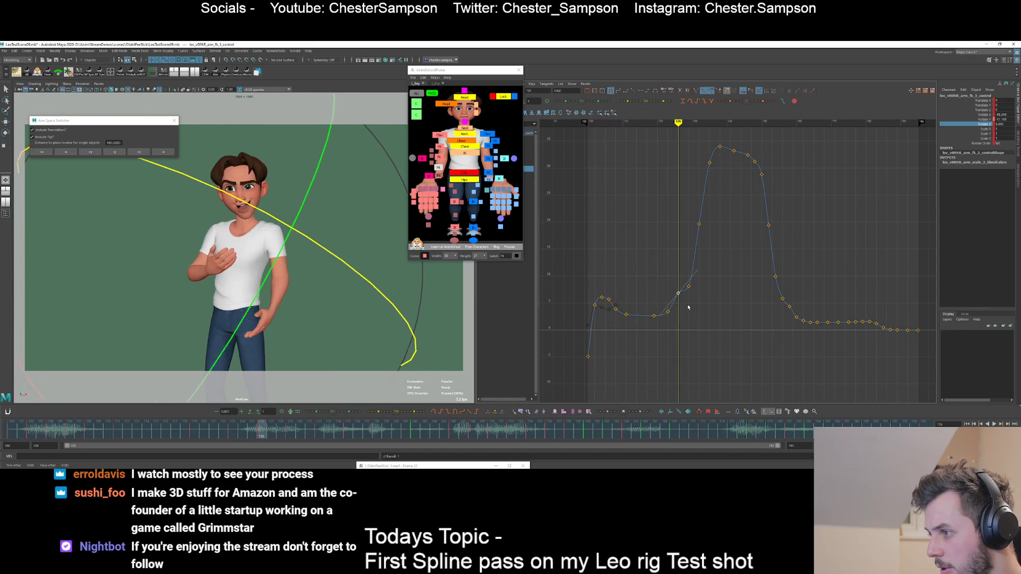
middle_click_drag(688, 308, 691, 319)
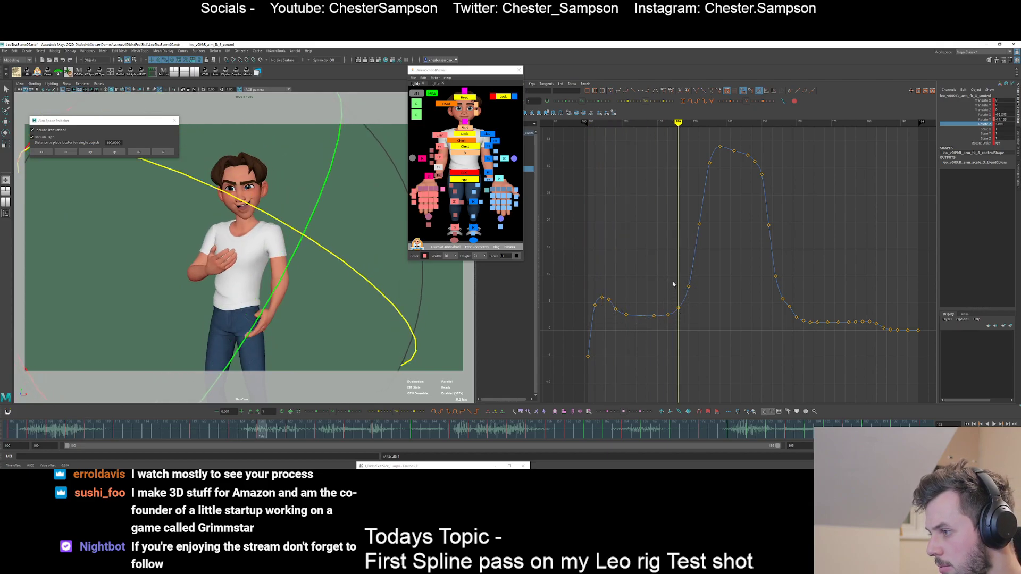
left_click_drag(673, 285, 697, 216)
middle_click_drag(725, 259, 731, 288)
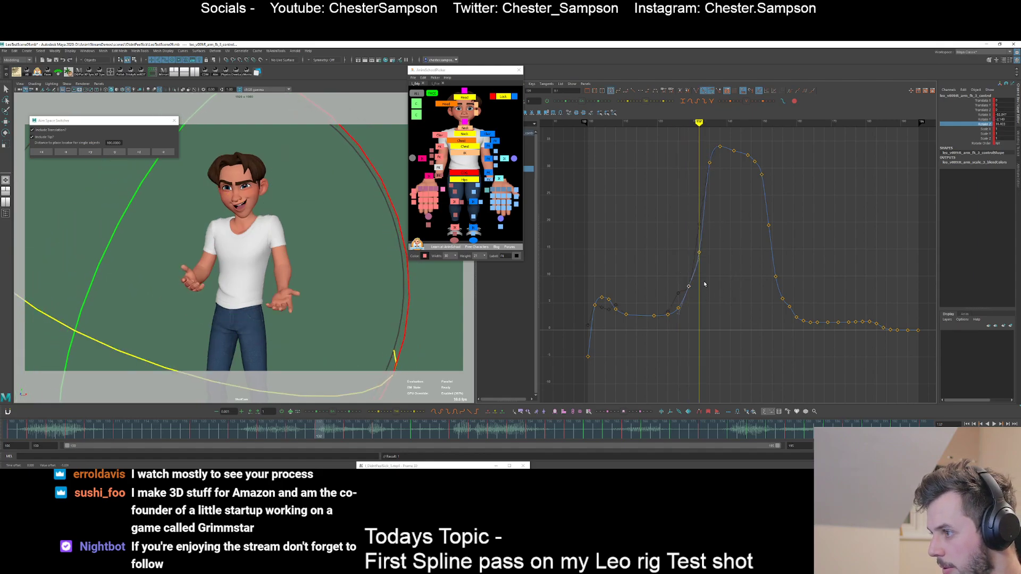
- Lower the Rotate Z keys leading into the main peak and delete the first key after the peak
right_click_drag(634, 297, 631, 295, "alt+shift")
middle_click_drag(698, 218, 666, 278, "alt")
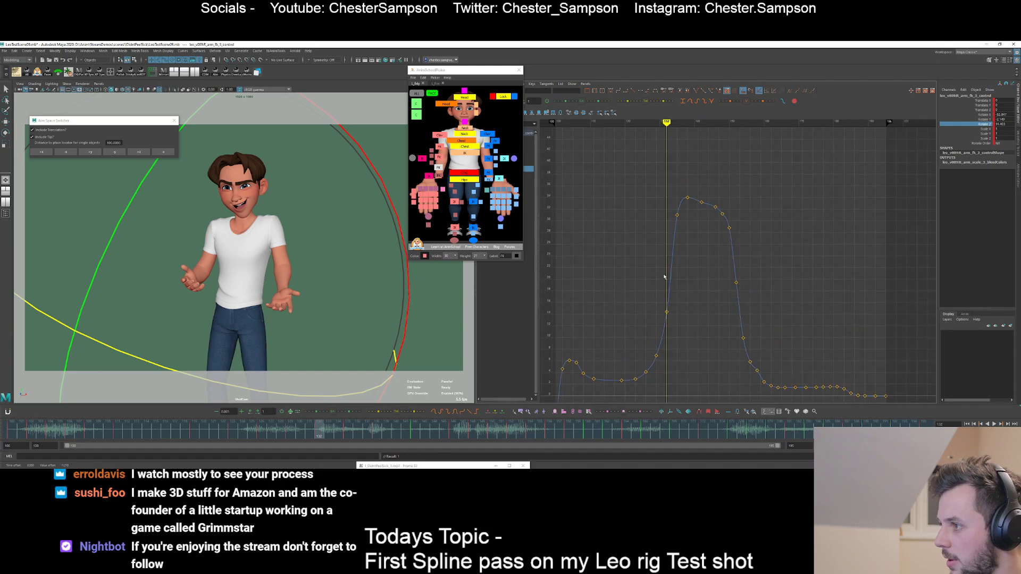
key("period")
left_click_drag(666, 207, 697, 230)
middle_click_drag(696, 228, 692, 245)
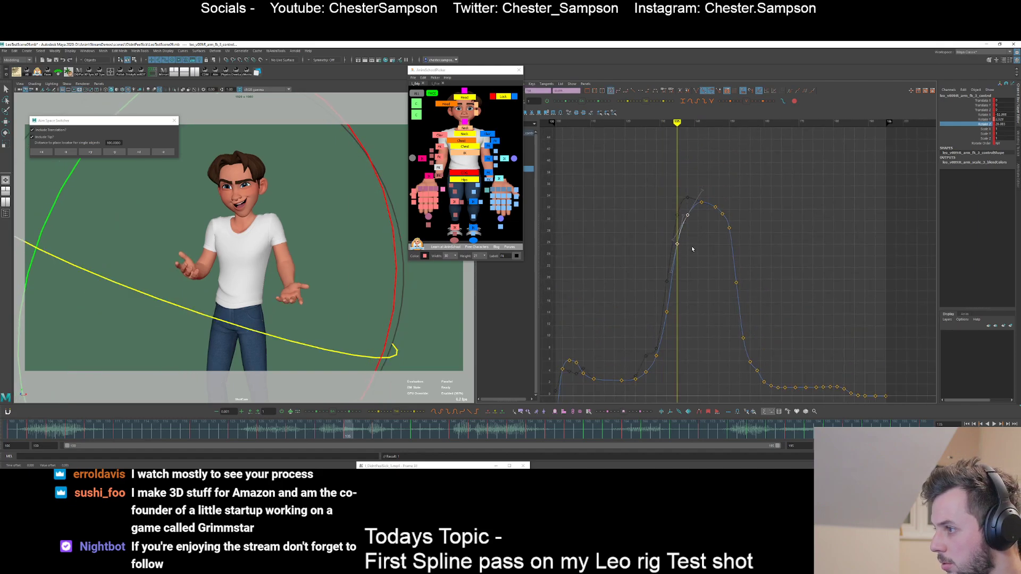
left_click_drag(683, 206, 718, 219)
key("period")
key("period")
key("period")
key("Delete")
- Raise the next Rotate Z key after the peak and shift it slightly earlier to round the crest
key("period")
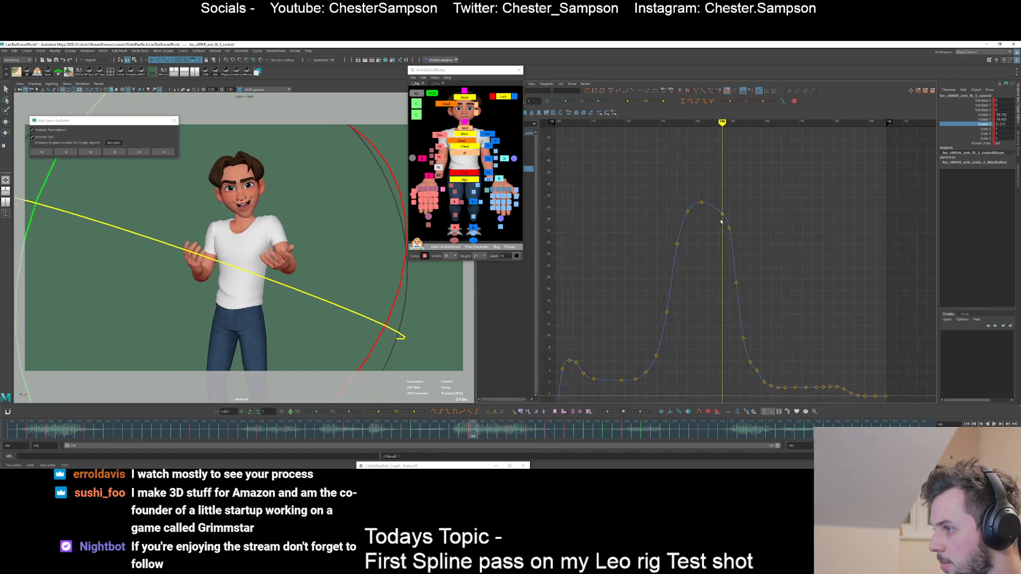
middle_click_drag(729, 214, 675, 210)
left_click(723, 244)
- Lower the two Rotate Z keys at the foot of the main fall to smooth the ease-out
key("period")
key("period")
key("period")
key("period")
key("period")
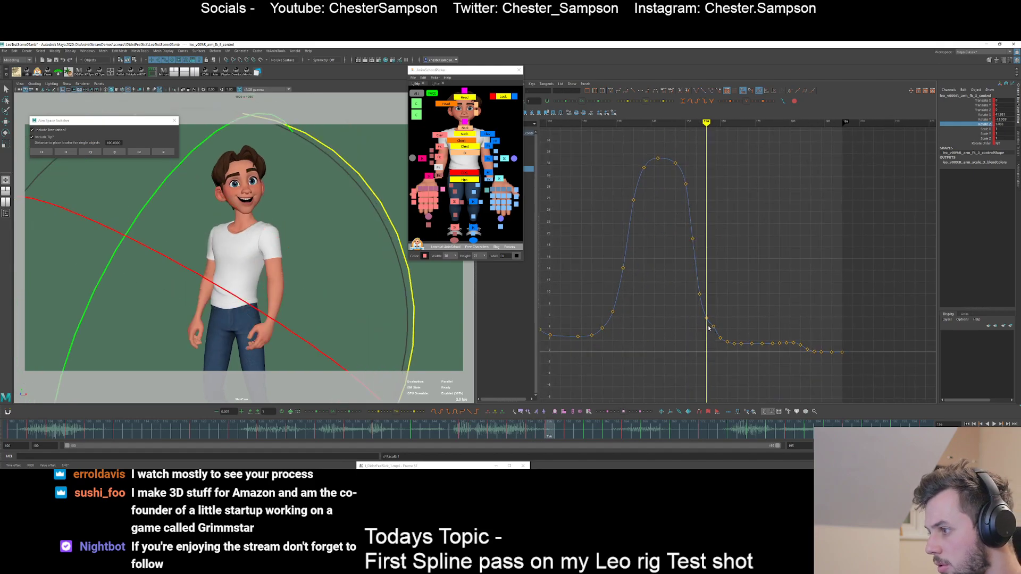
left_click_drag(709, 331, 728, 305)
middle_click_drag(729, 307, 730, 317)
right_click_drag(715, 315, 727, 316, "alt+shift")
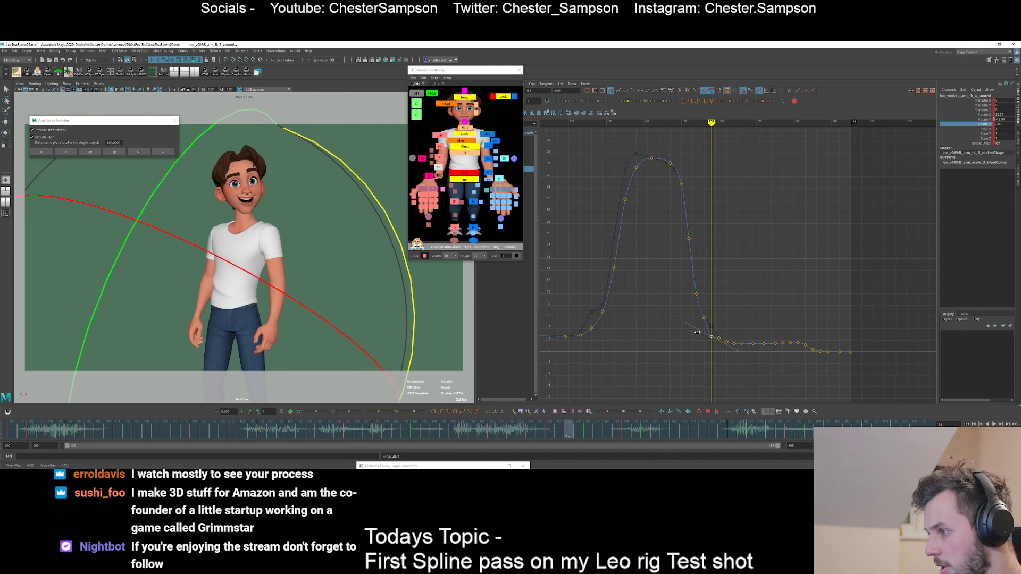
middle_click_drag(715, 307, 715, 313)
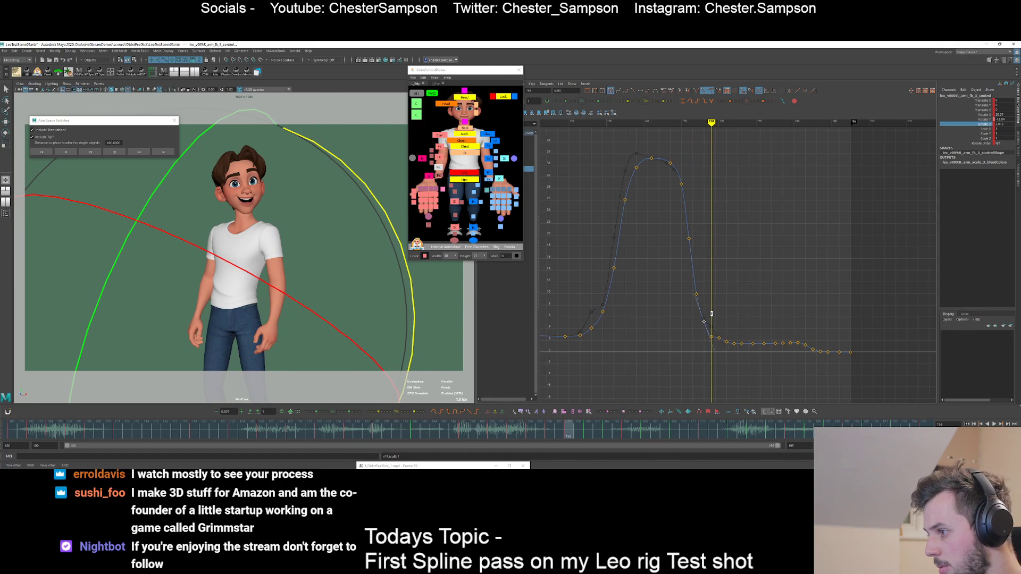
- Try to raise the Rotate Z key at the foot of the main fall and undo the change
key("comma")
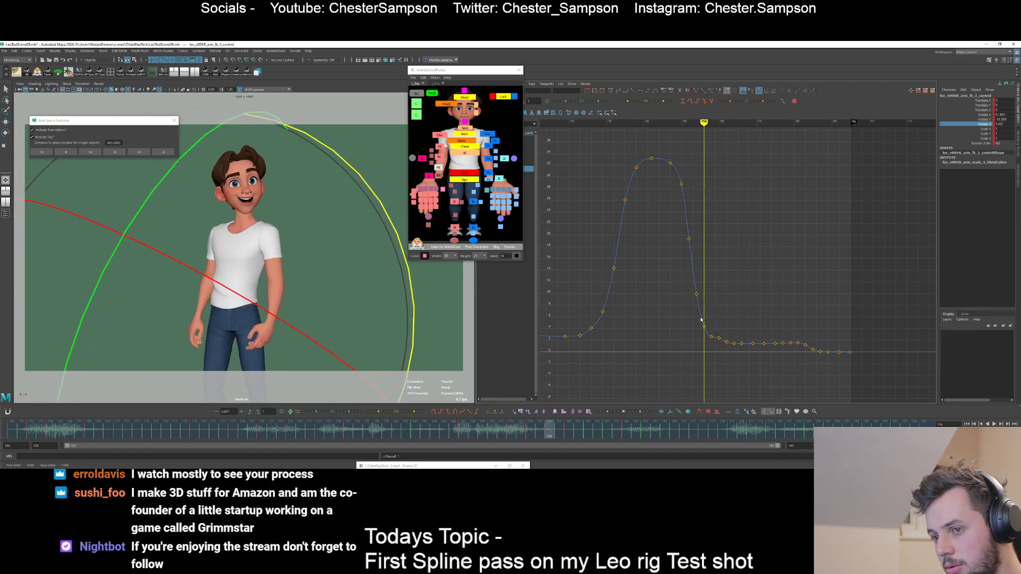
key("period")
key("comma")
key("comma")
key("period")
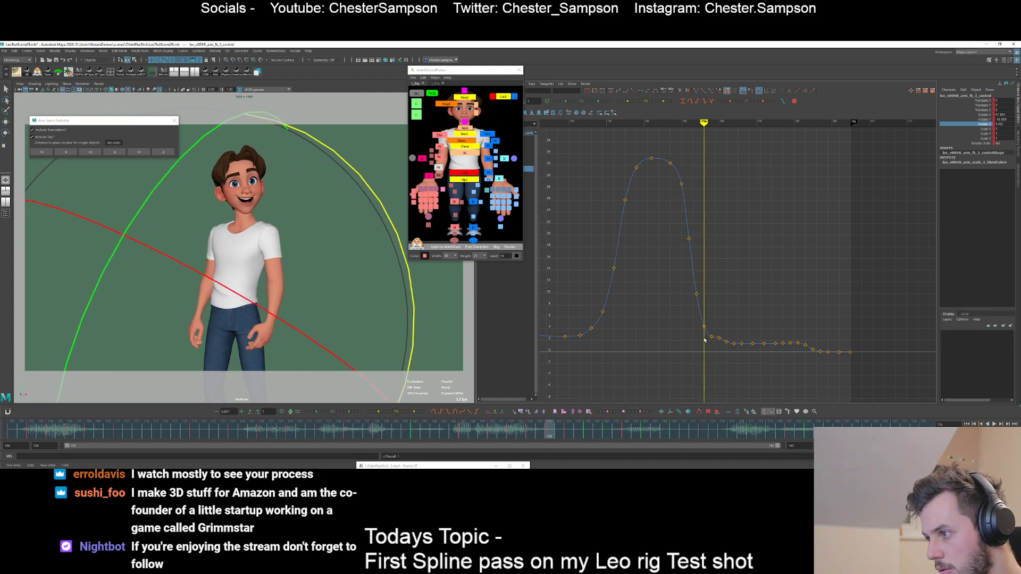
middle_click_drag(715, 312, 716, 274, "shift")
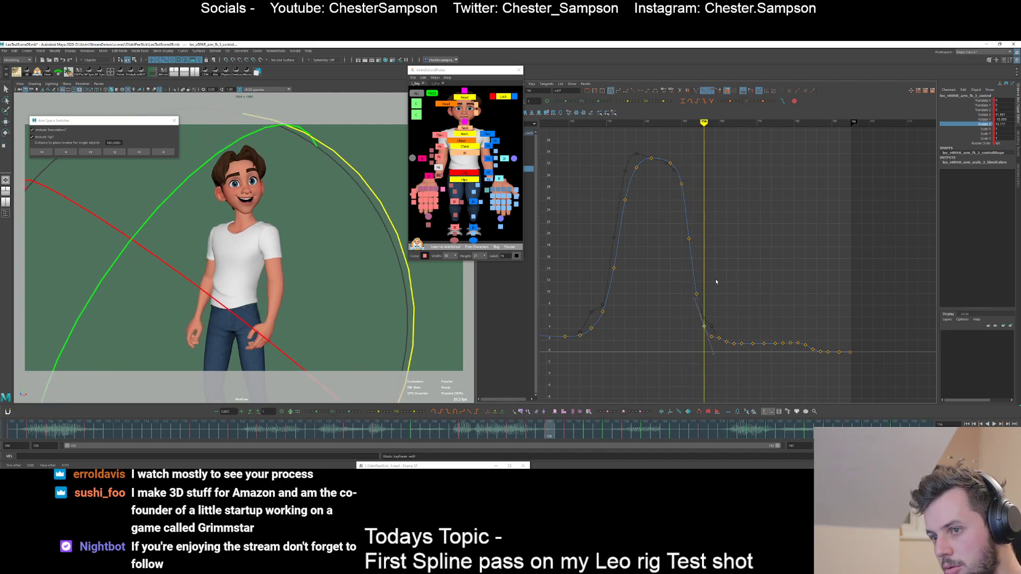
key("ctrl+z")
- Step through the frames around the foot of the Rotate Z fall to examine how the arm settles
key("comma")
key("comma")
key("alt+period")
key("alt+period")
key("alt+period")
key("alt+period")
key("alt+period")
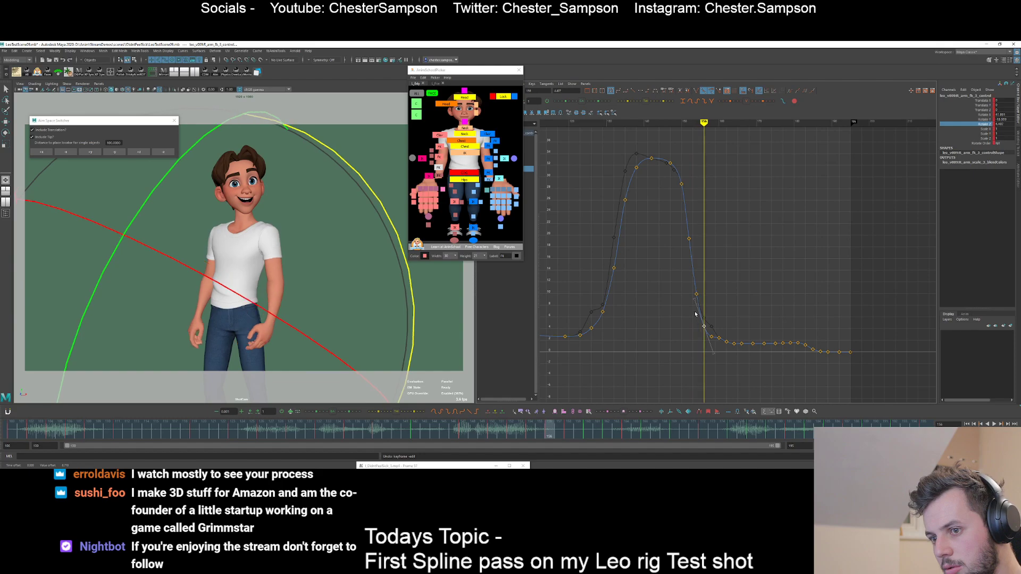
key("alt+comma")
key("alt+comma")
key("alt+comma")
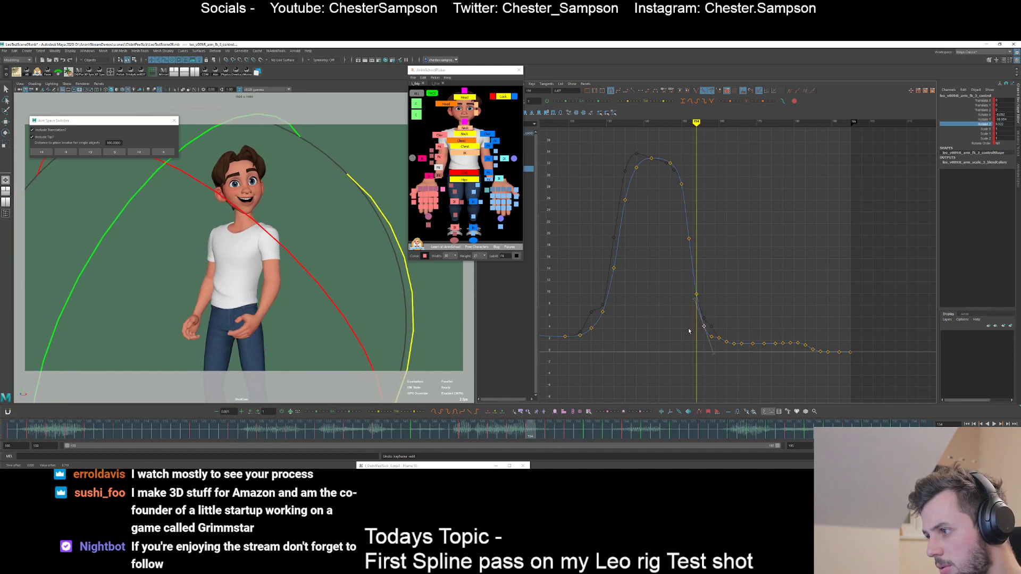
key("alt+comma")
key("alt+period")
key("alt+period")
left_click(667, 331)
key("alt+comma")
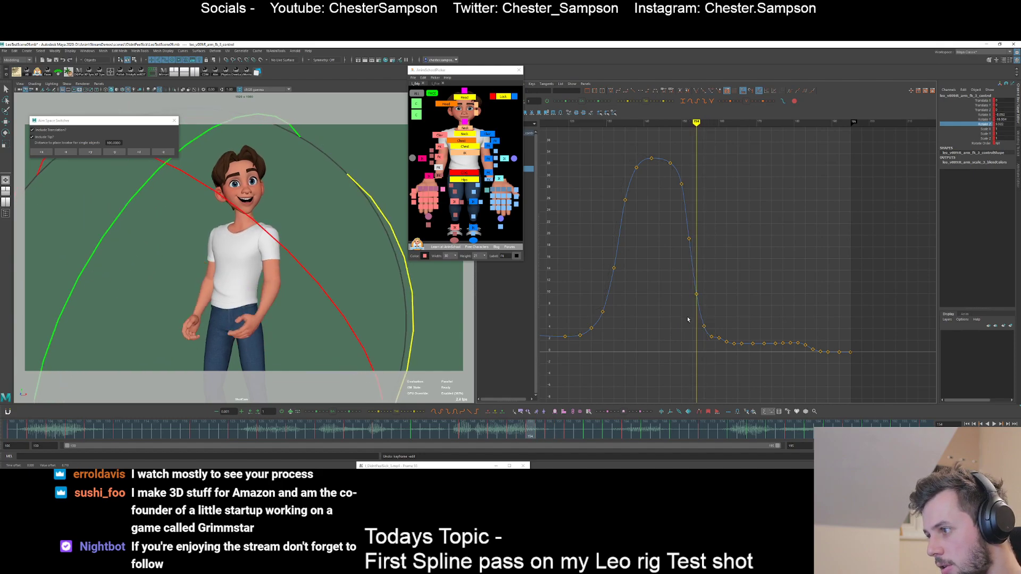
- Add an in-between key near the foot of the Rotate Z fall and raise the existing key right after it
key("alt+period")
key("s")
key("alt+period")
middle_click_drag(714, 326, 721, 307, "shift")
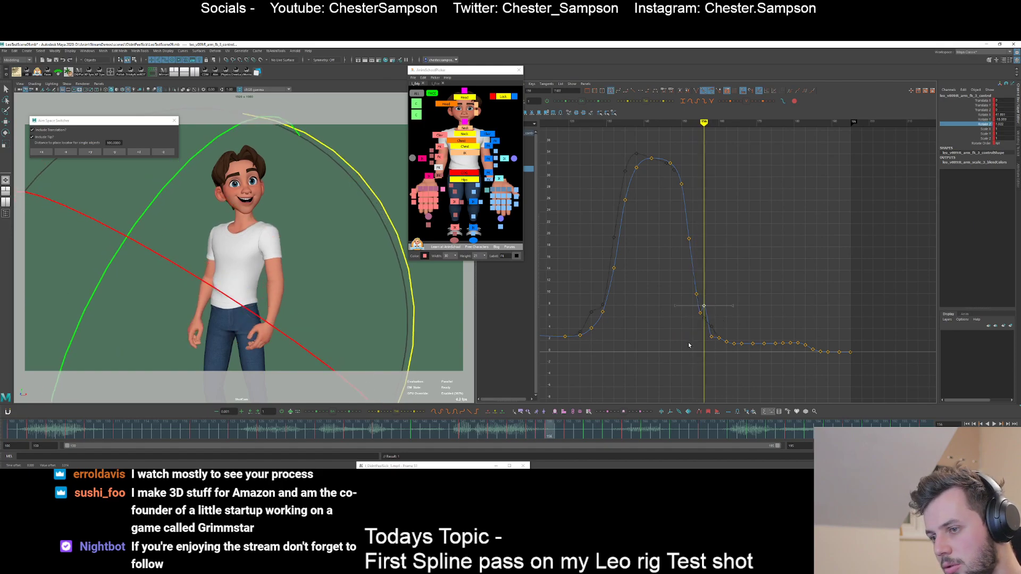
key("period")
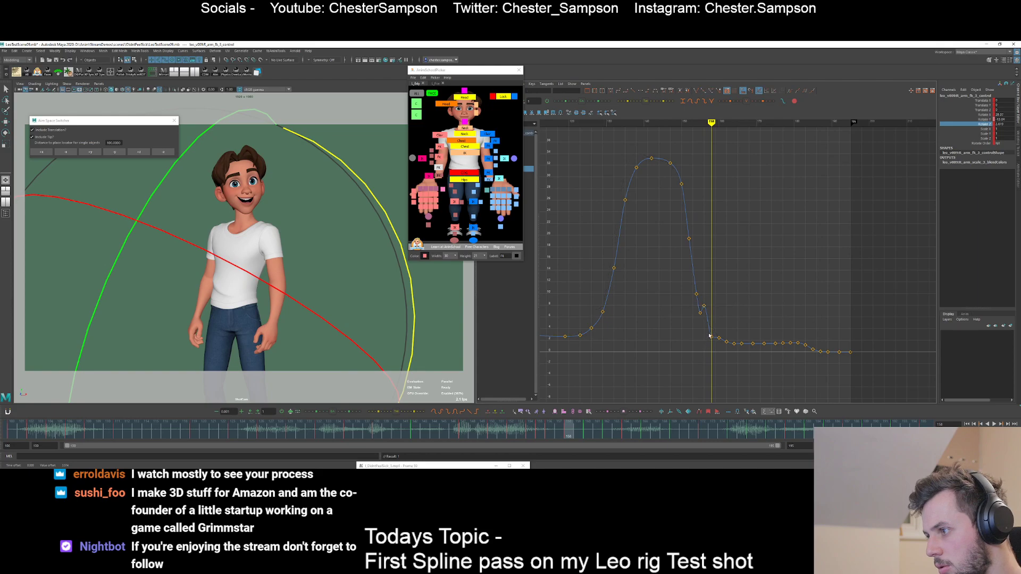
- Add another in-between Rotate Z key after the raised one and lift it above that key
key("alt+comma")
key("s")
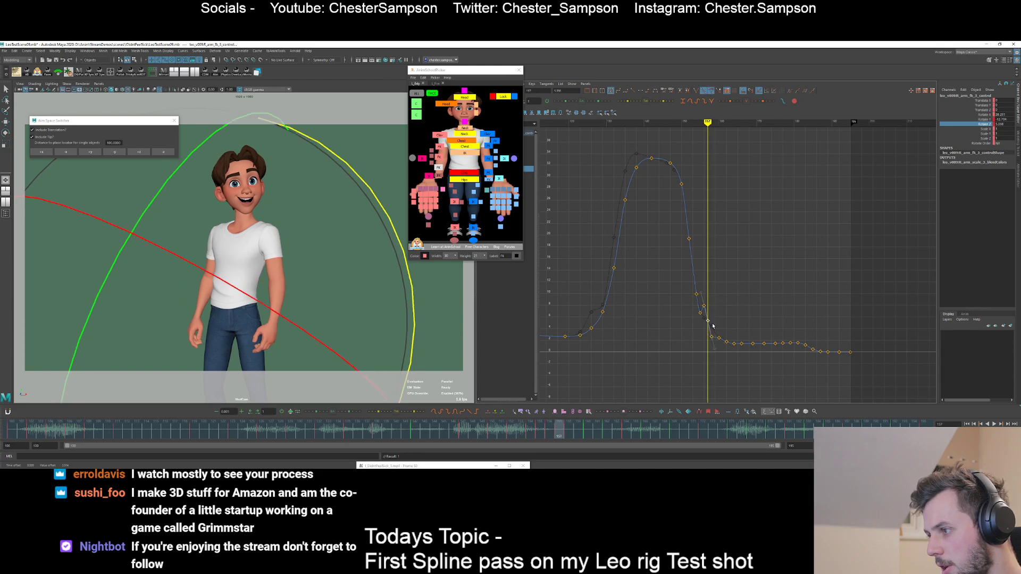
middle_click_drag(712, 326, 713, 305)
left_click(704, 325)
- Raise the Rotate Z key following the new bump and settle the next key back near the flat section
key("alt+comma")
key("alt+comma")
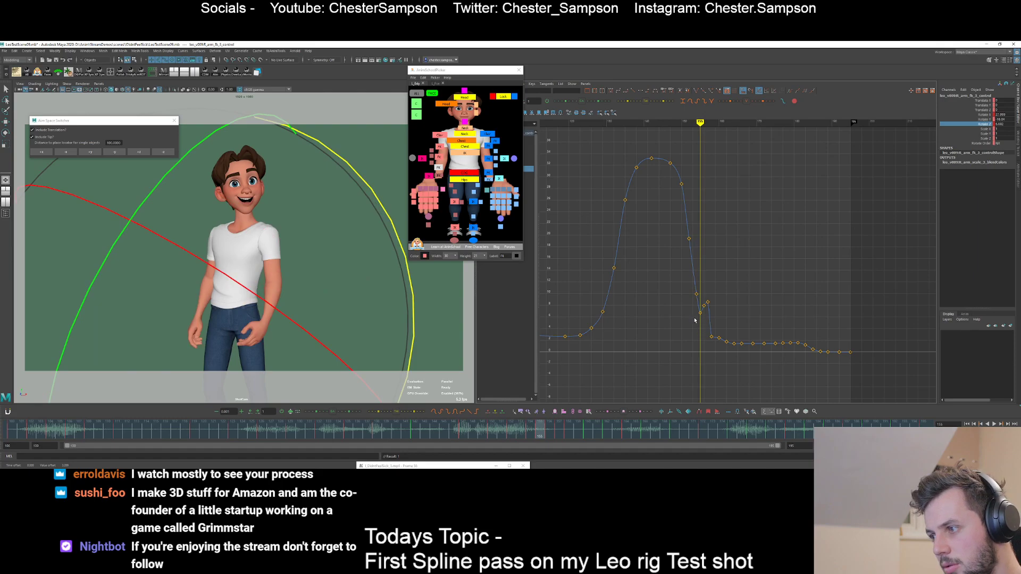
key("alt+period")
key("alt+period")
key("alt+period")
key("alt+period")
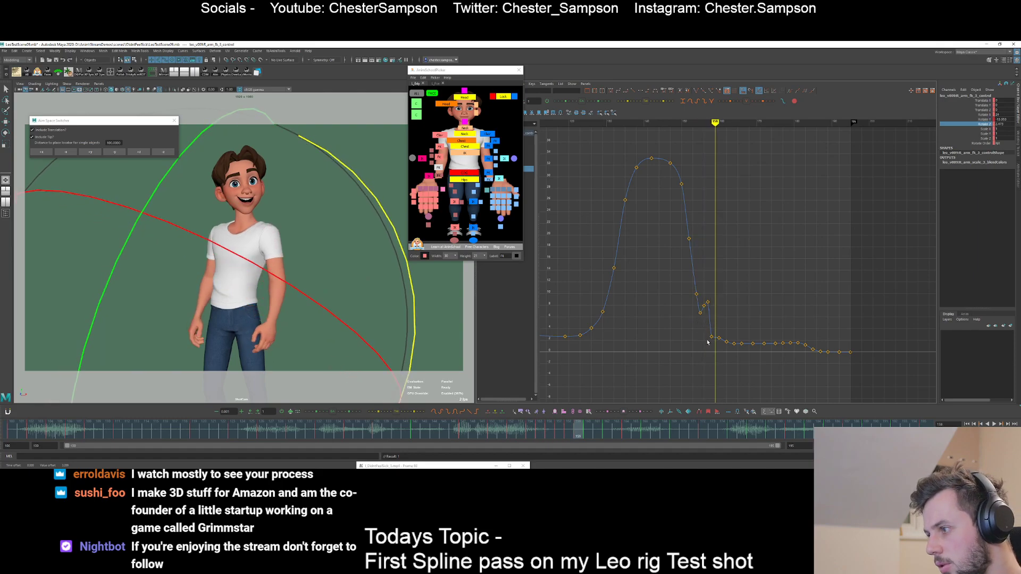
left_click_drag(707, 342, 722, 326)
middle_click_drag(720, 319, 718, 306, "shift")
left_click_drag(715, 329, 727, 319)
middle_click_drag(727, 319, 729, 334, "shift")
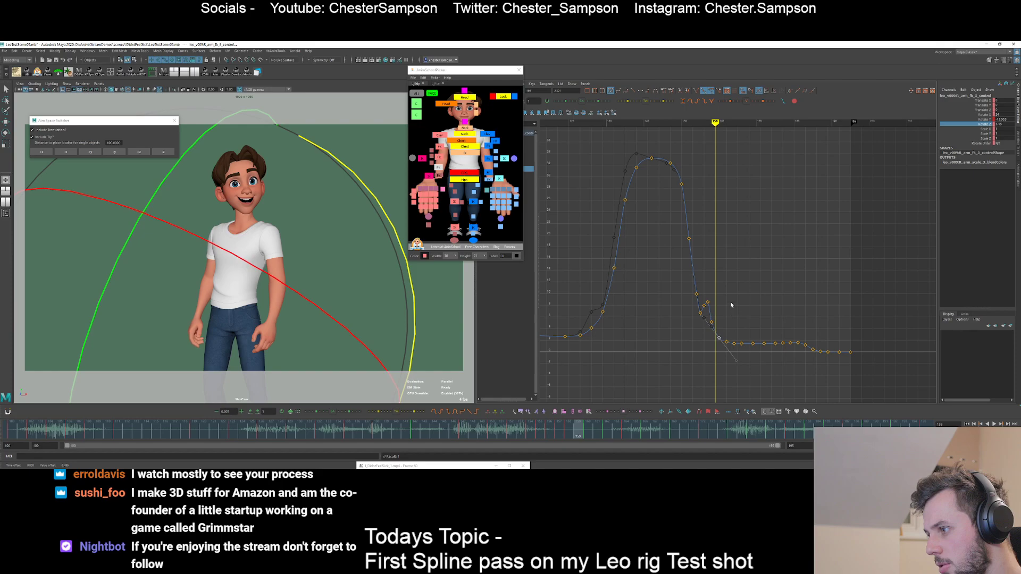
- Smooth the Rotate Z keys from the foot of the fall through the flat section
right_click_drag(687, 328, 699, 319, "alt+shift")
right_click_drag(656, 364, 676, 365, "alt")
middle_click_drag(677, 365, 658, 315, "alt")
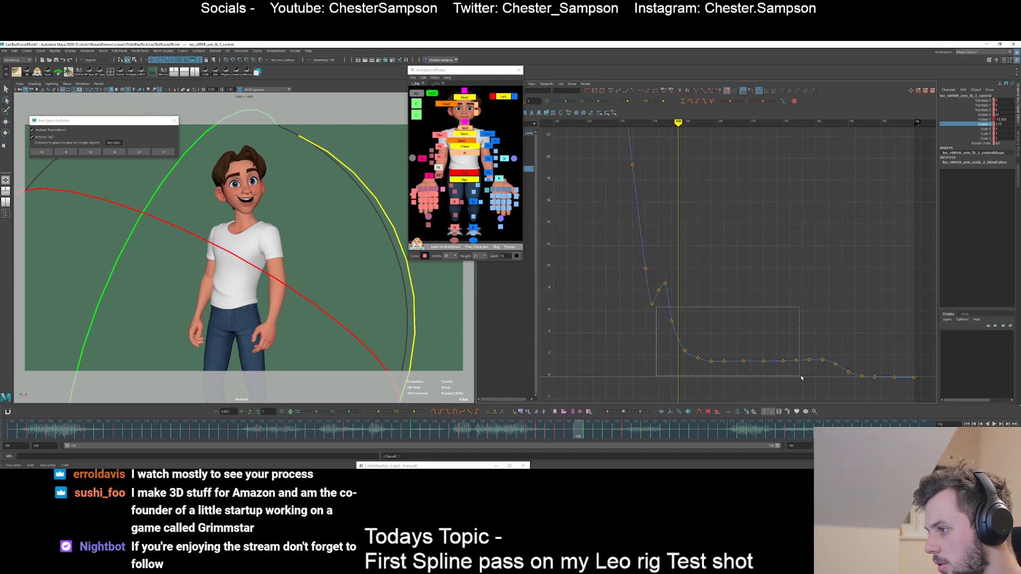
left_click_drag(801, 377, 800, 377)
left_click_drag(326, 413, 312, 413)
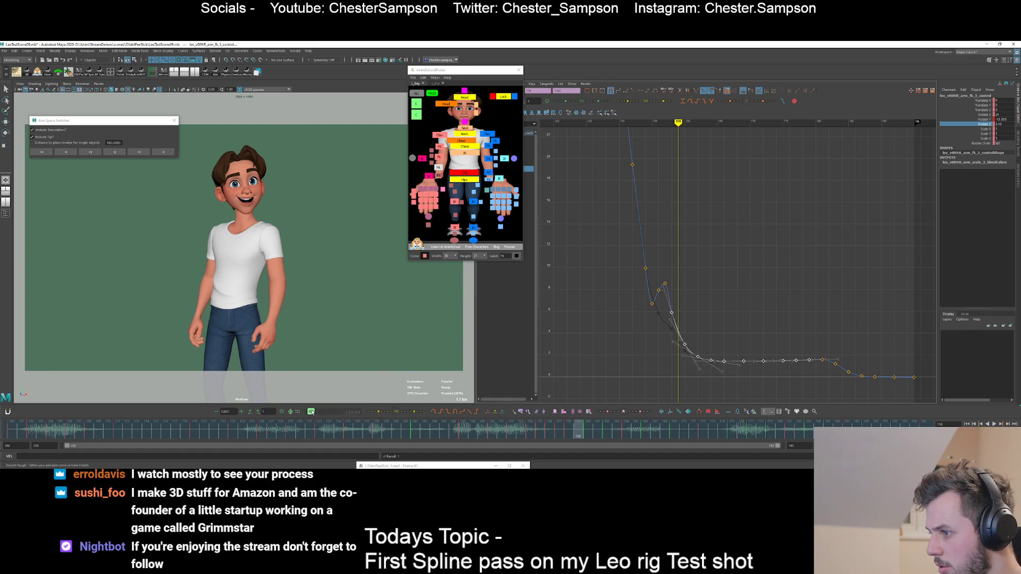
left_click(704, 357)
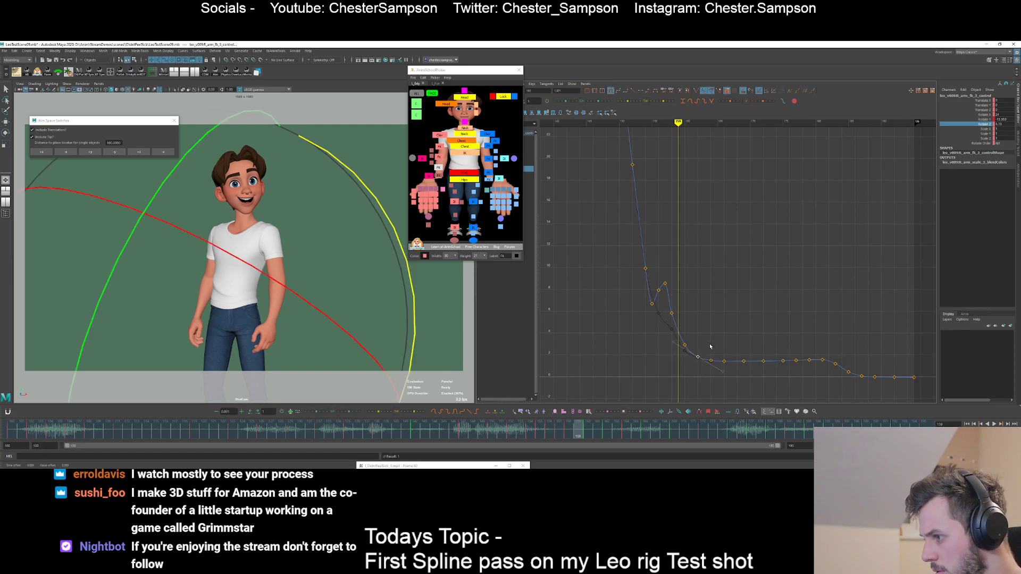
left_click(709, 346)
- Lower the Rotate Z bump keys at the foot of the fall so they slope down toward the flat section
key("comma")
key("comma")
key("comma")
key("comma")
key("period")
key("period")
left_click_drag(660, 275, 676, 293)
middle_click_drag(684, 295, 693, 306, "shift")
left_click_drag(655, 280, 673, 301)
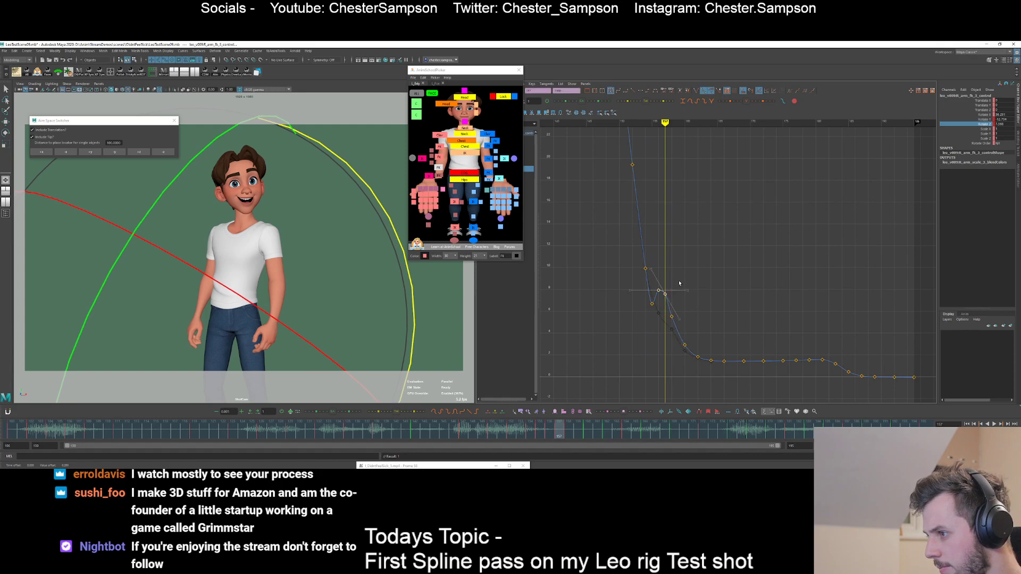
middle_click_drag(679, 282, 679, 285, "shift")
left_click_drag(661, 282, 674, 302)
middle_click_drag(680, 287, 681, 293, "shift")
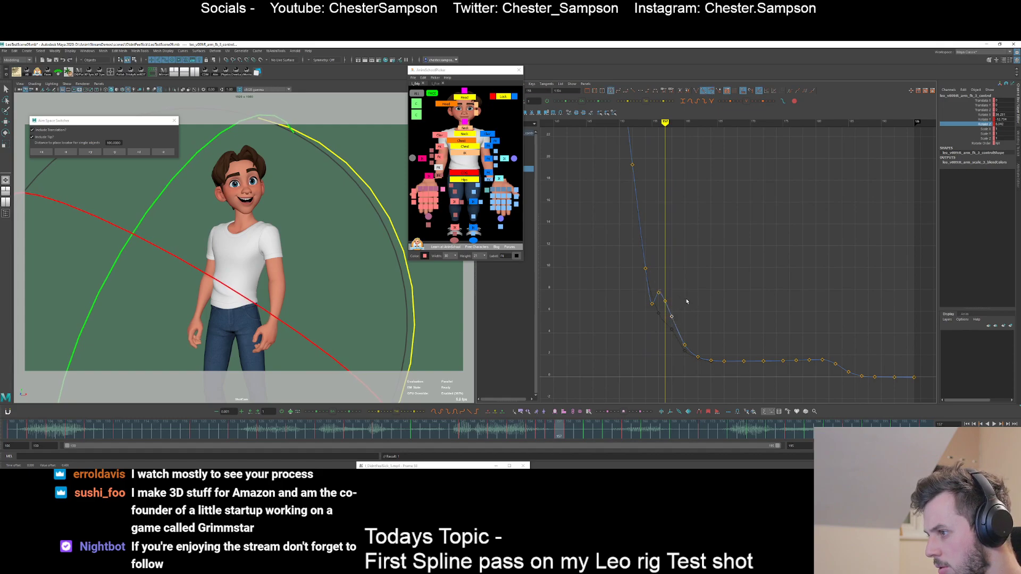
- Play back the shot to check how the arm settles with the reduced Rotate Z bump
key("alt+v")
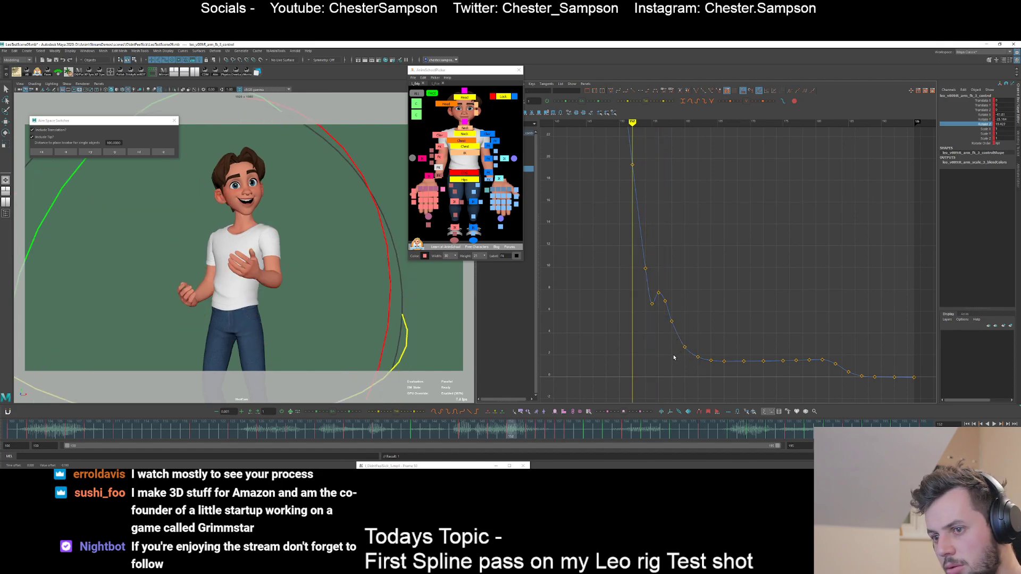
key("Escape")
key("alt+v")
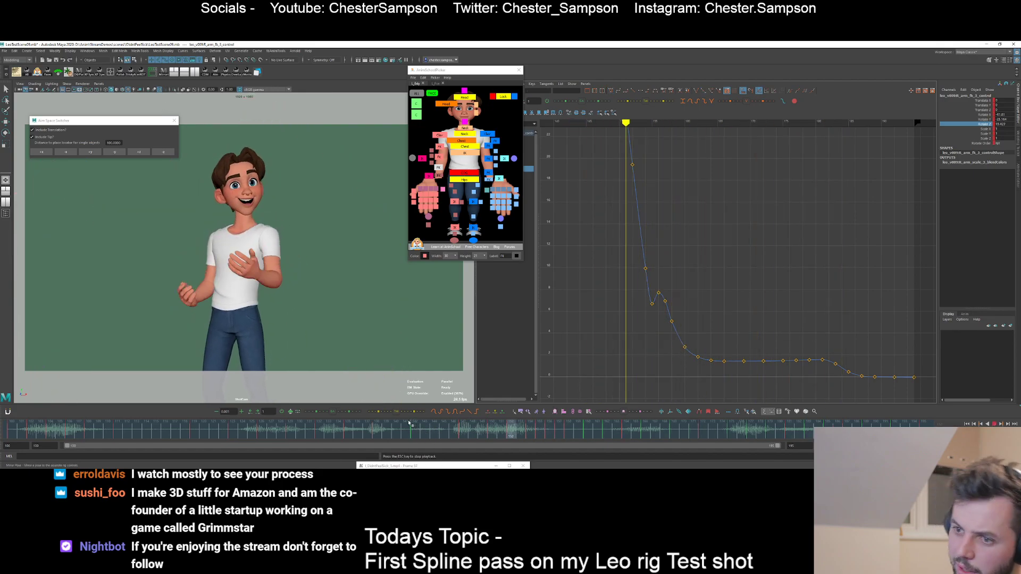
key("Escape")
- Reselect the FK arm control with all channels shown and smooth its keys just after the Rotate X spike
left_click_drag(457, 431, 535, 442)
left_click(442, 179)
left_click(438, 168)
key("q")
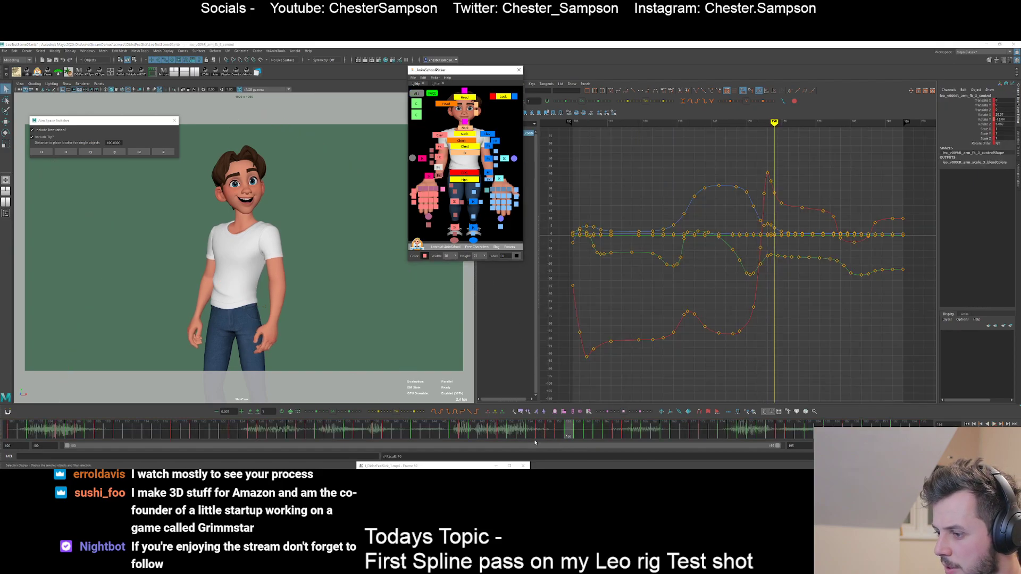
key("alt+comma")
left_click(318, 414)
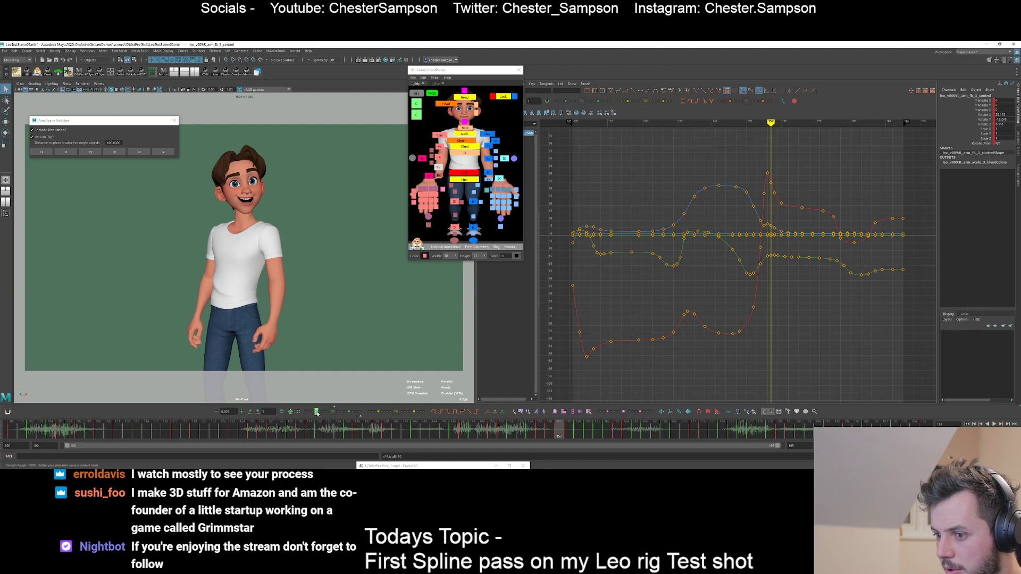
key("alt+comma")
key("alt+comma")
key("alt+period")
key("alt+period")
key("alt+period")
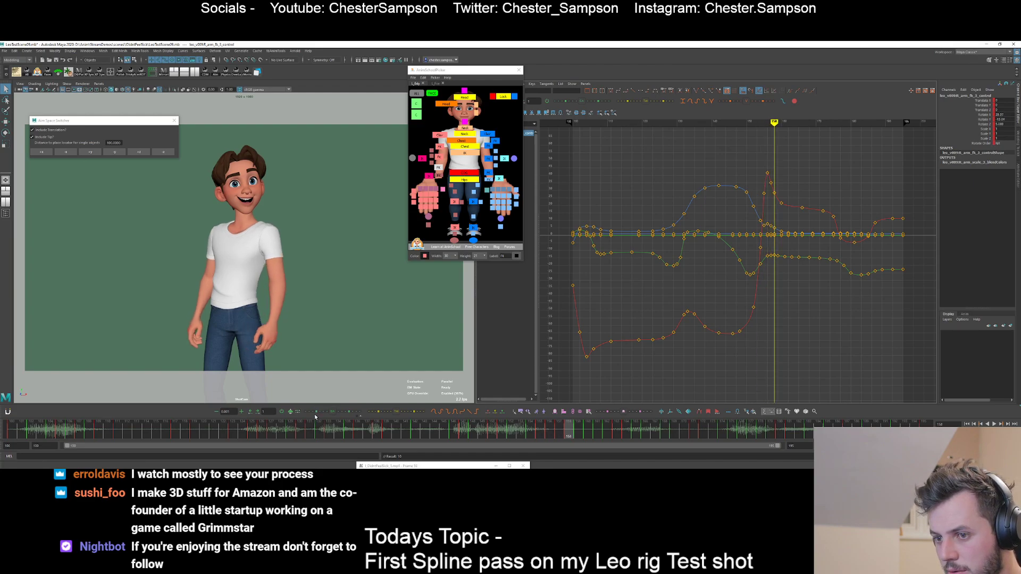
- Smooth the arm control's keys across the Rotate X spike to lower its peak
key("alt+comma")
key("alt+comma")
key("alt+comma")
key("alt+period")
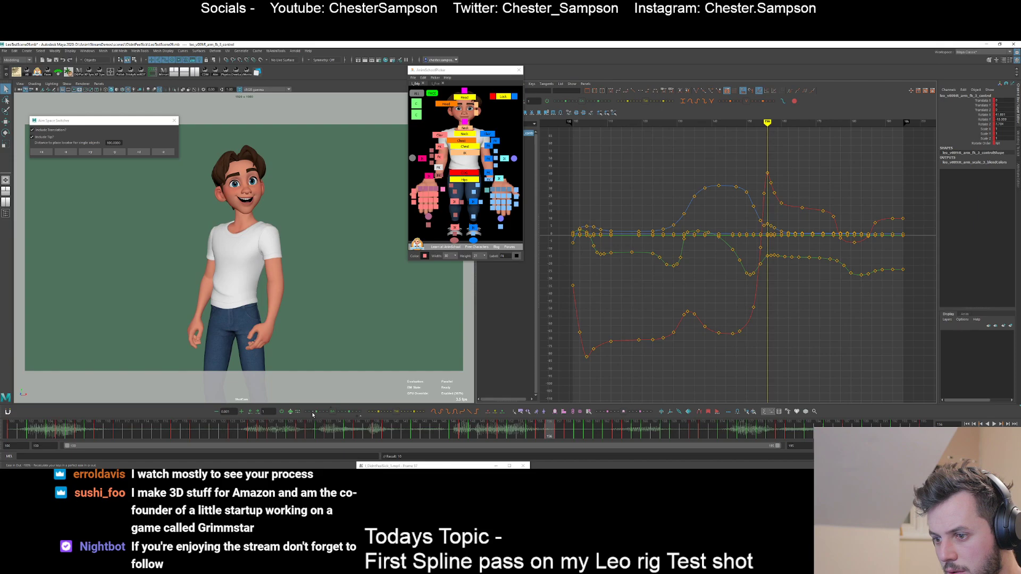
key("alt+period")
key("alt+comma")
key("alt+comma")
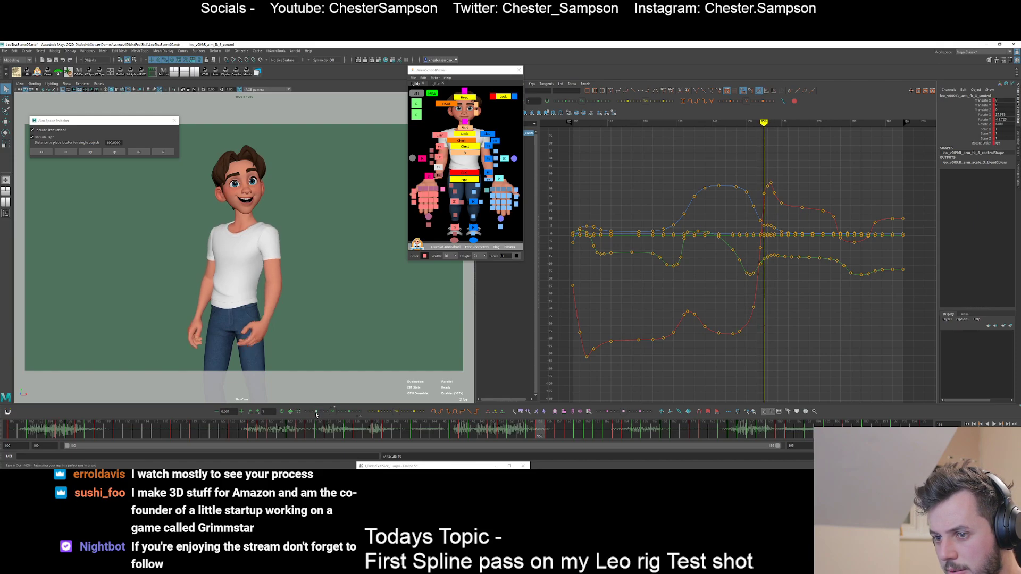
key("alt+period")
key("alt+period")
key("alt+period")
key("alt+comma")
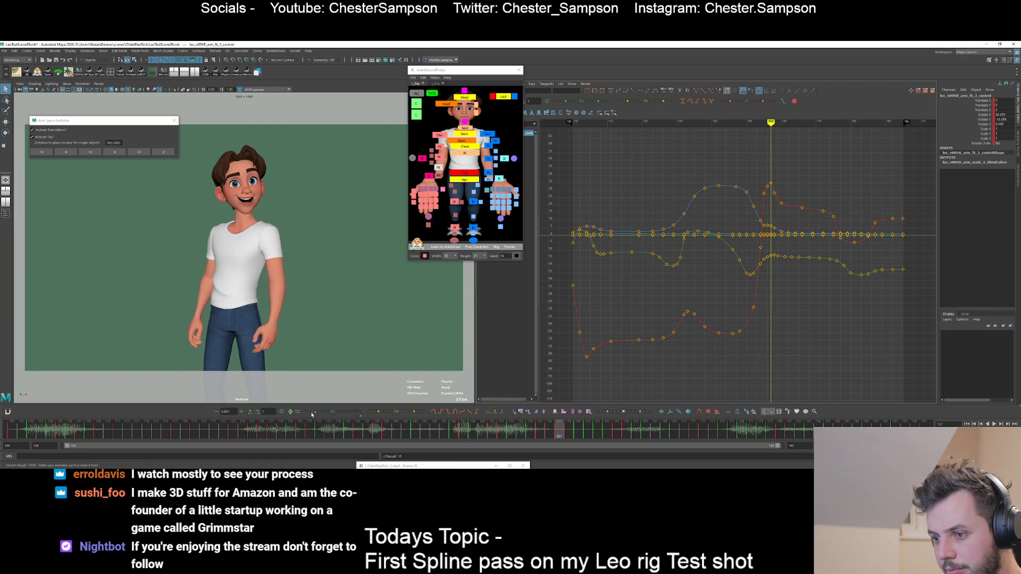
- Smooth the keys around the lowered Rotate X peak once more to round it off
key("alt+comma")
key("alt+comma")
key("alt+period")
key("alt+period")
key("alt+period")
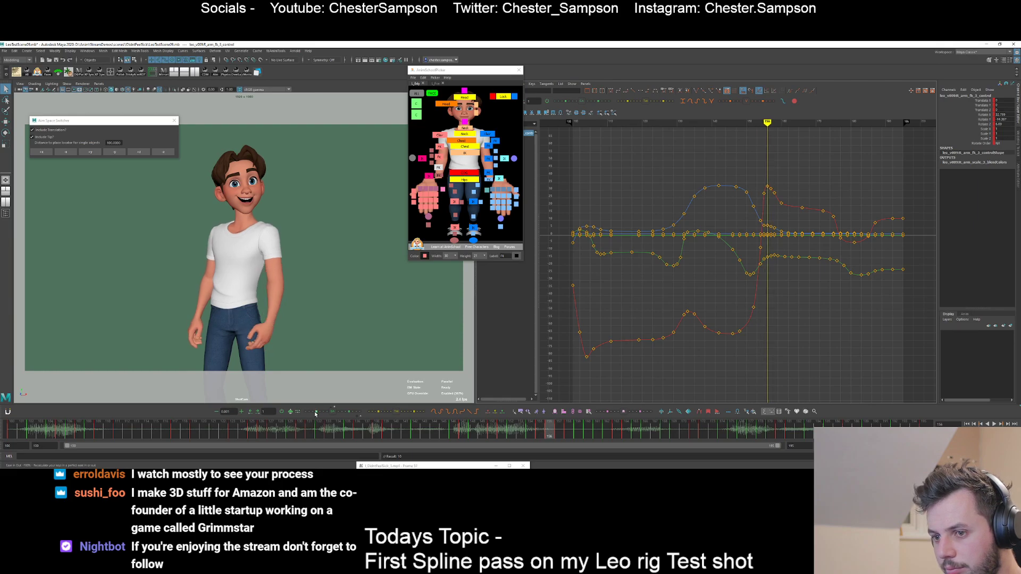
key("alt+comma")
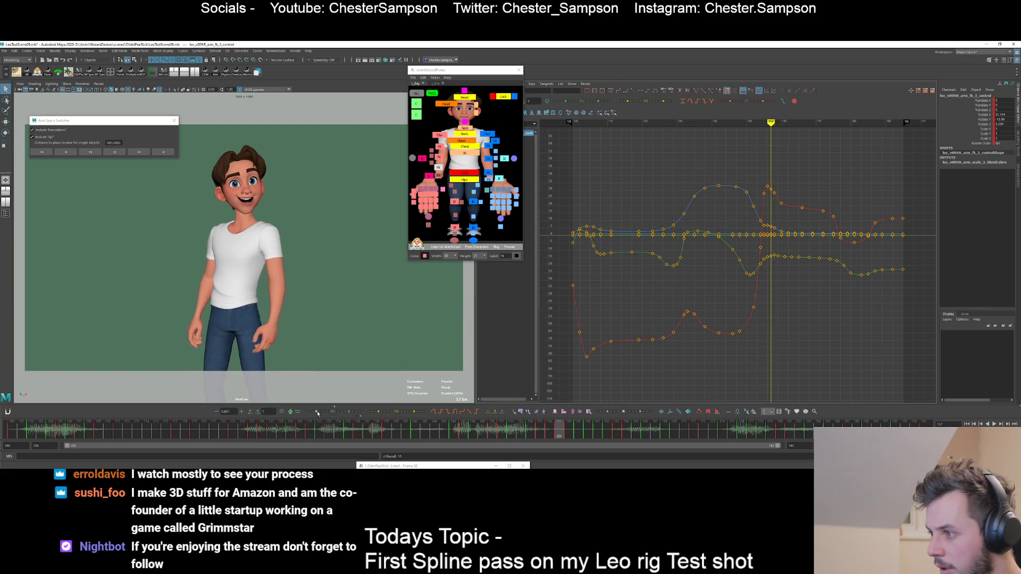
- Play back the shot, isolate the Rotate X curve and step through its keys over the final arm move
key("alt+v")
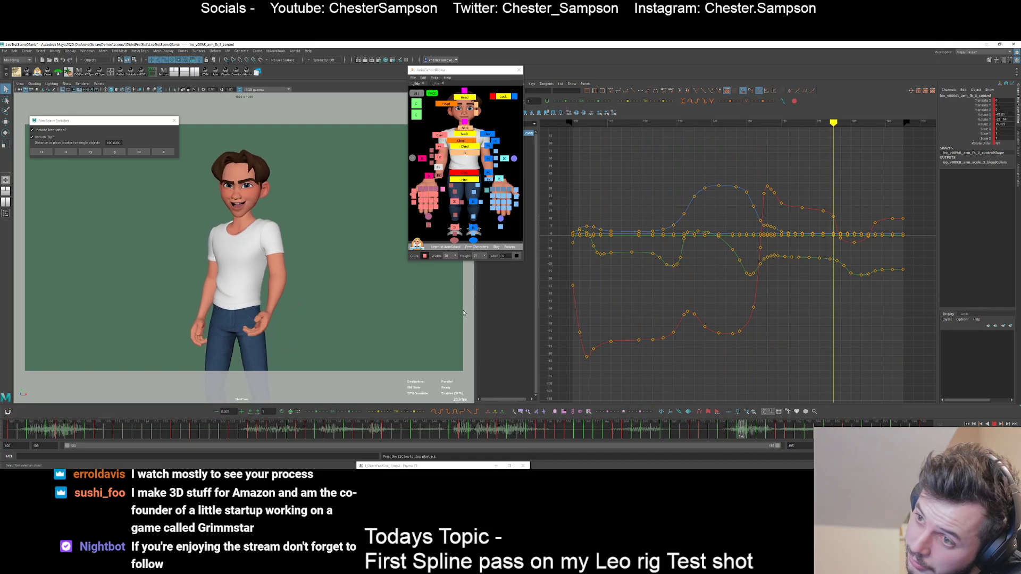
key("Escape")
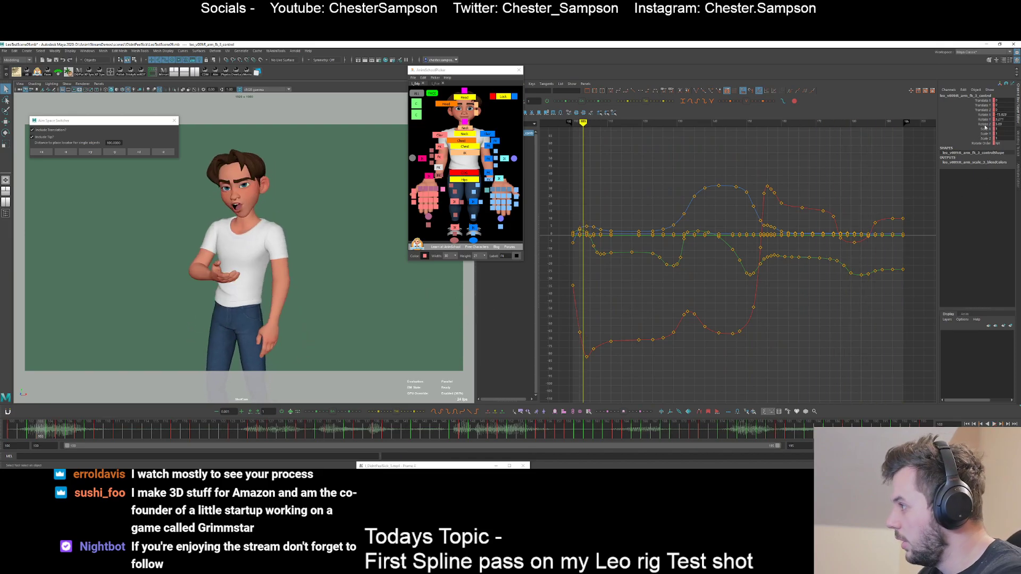
left_click(984, 114)
key("e")
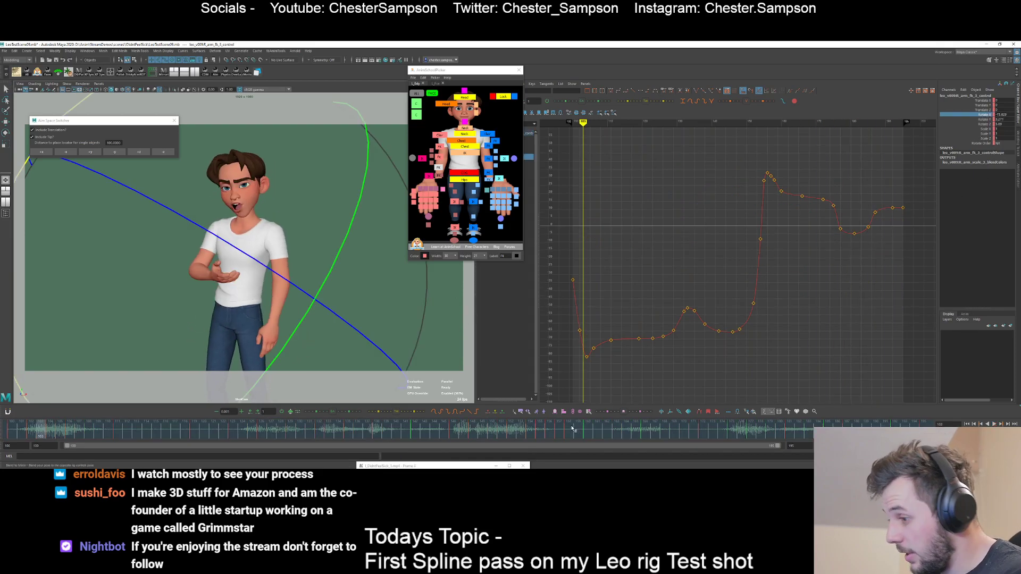
left_click_drag(572, 428, 684, 427)
key("period")
key("period")
key("period")
key("period")
key("period")
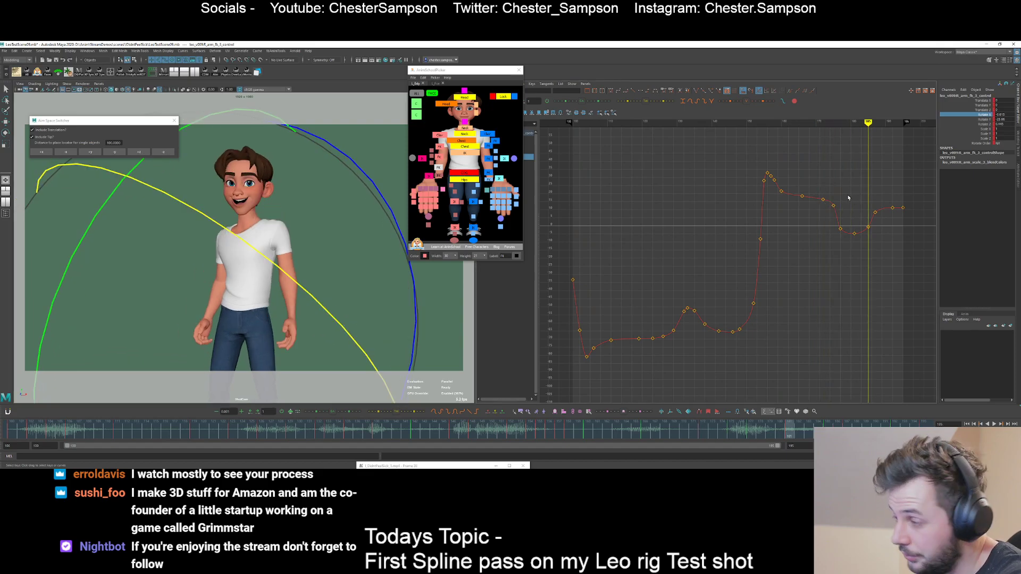
- Isolate the Rotate Z curve and raise the key near the end of the flat section into a new peak
left_click(983, 119)
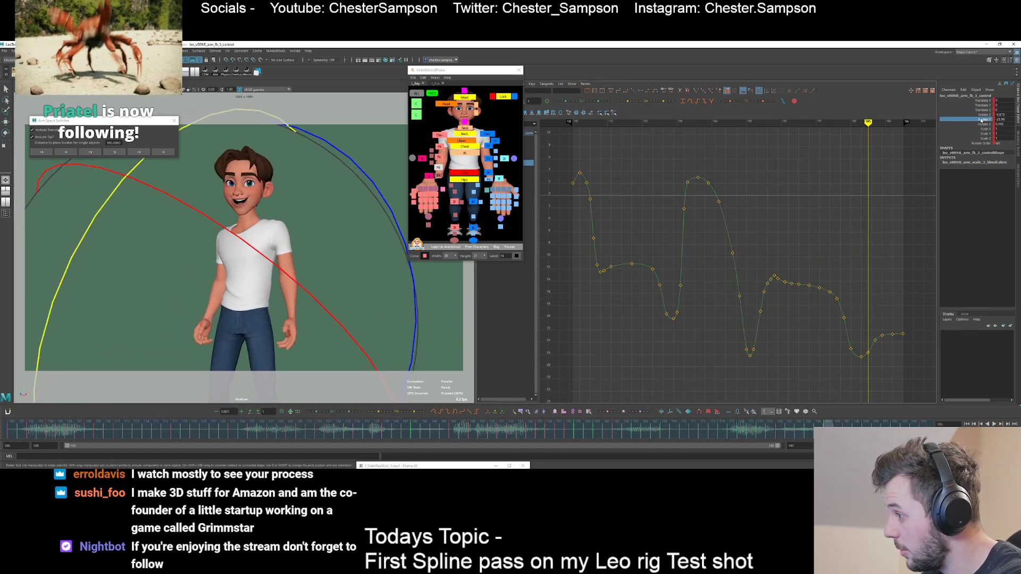
left_click(983, 124)
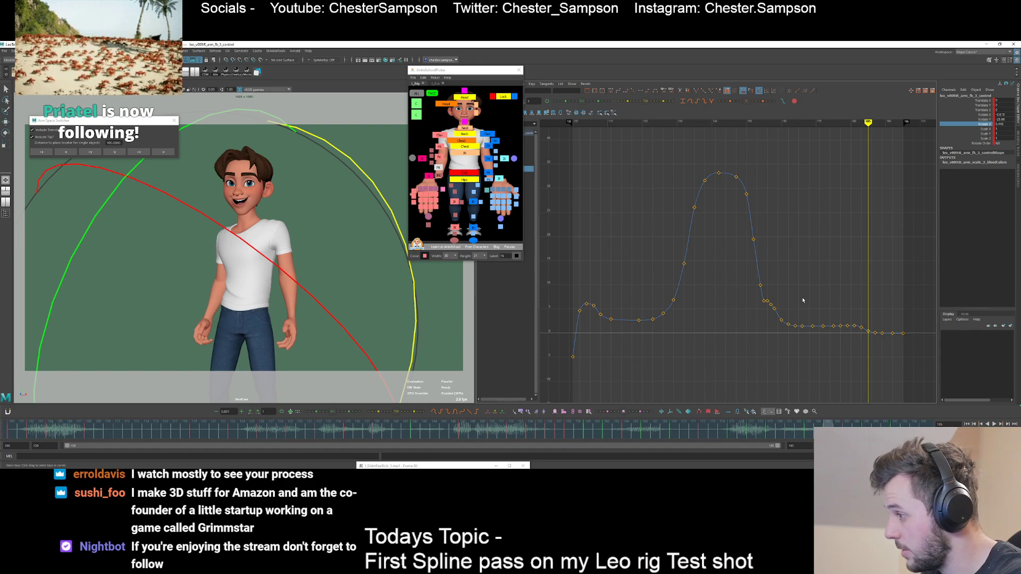
right_click_drag(797, 346, 805, 309, "alt+shift")
middle_click_drag(805, 309, 775, 127, "alt")
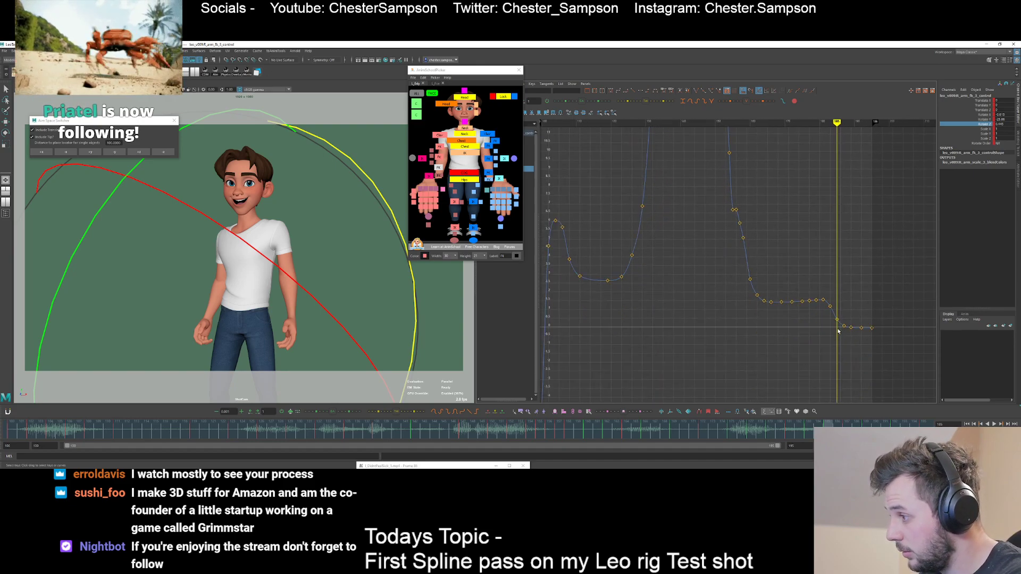
key("comma")
key("comma")
key("comma")
key("comma")
key("comma")
key("comma")
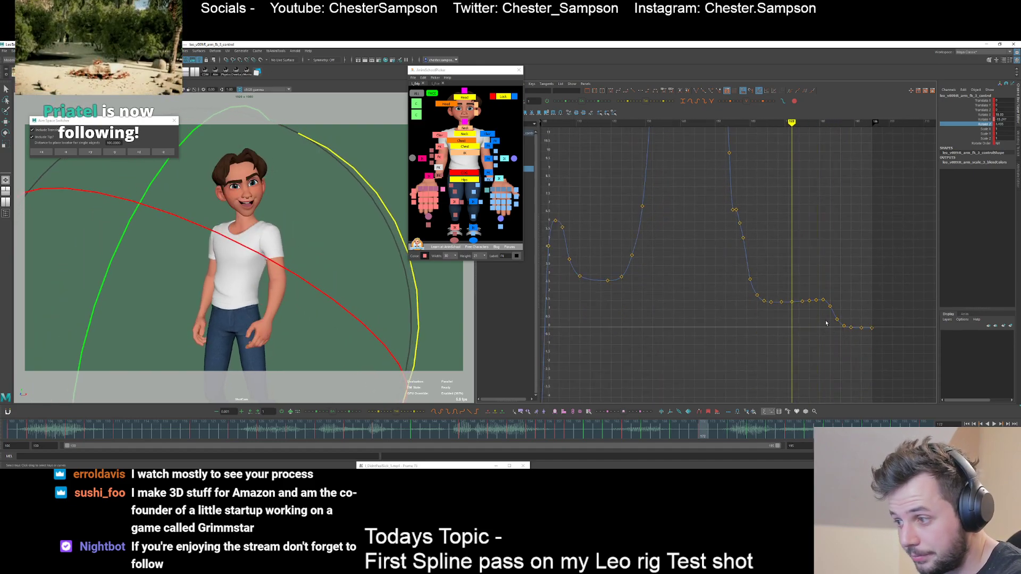
left_click_drag(826, 323, 815, 298)
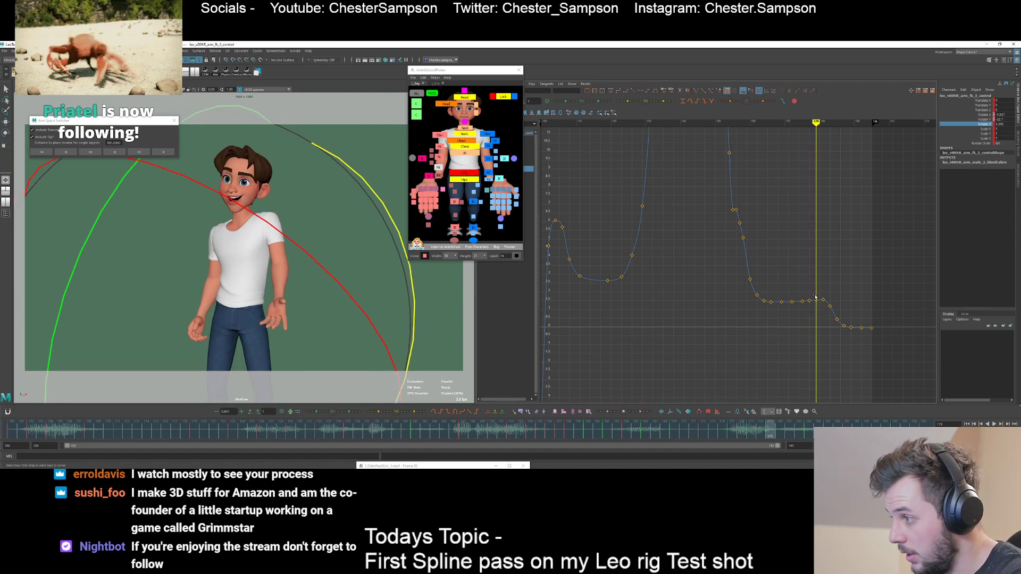
middle_click_drag(815, 297, 792, 214)
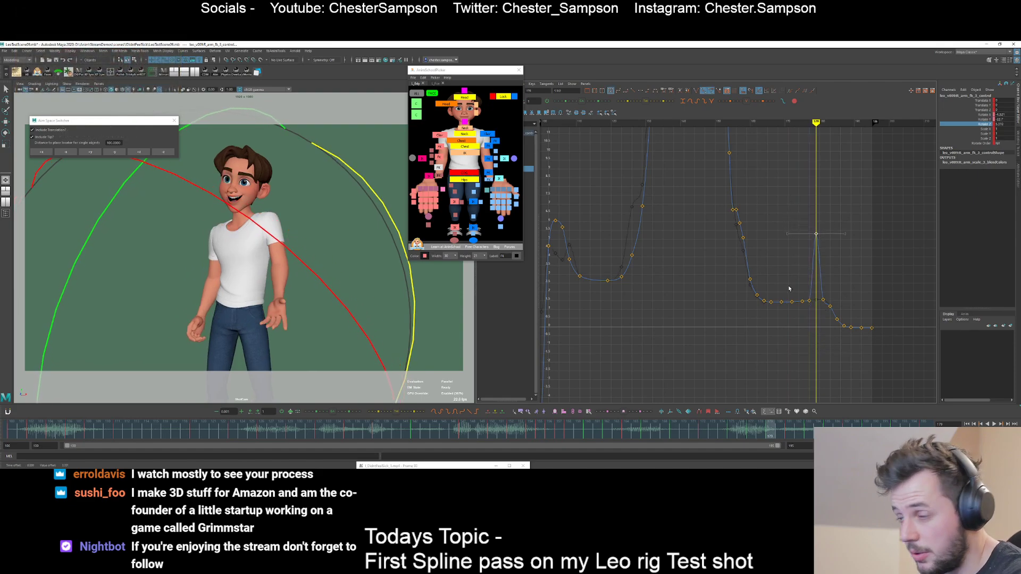
- Raise the Rotate Z keys leading up to the new peak and add a raised in-between key just before it
left_click_drag(789, 288, 806, 298)
middle_click_drag(818, 299, 817, 291, "shift")
key("comma")
key("comma")
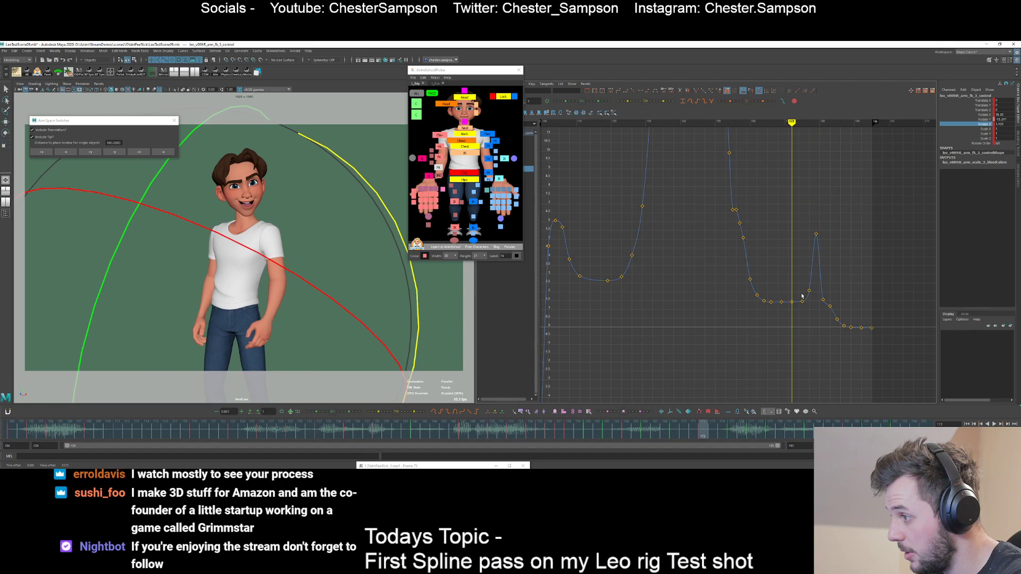
key("period")
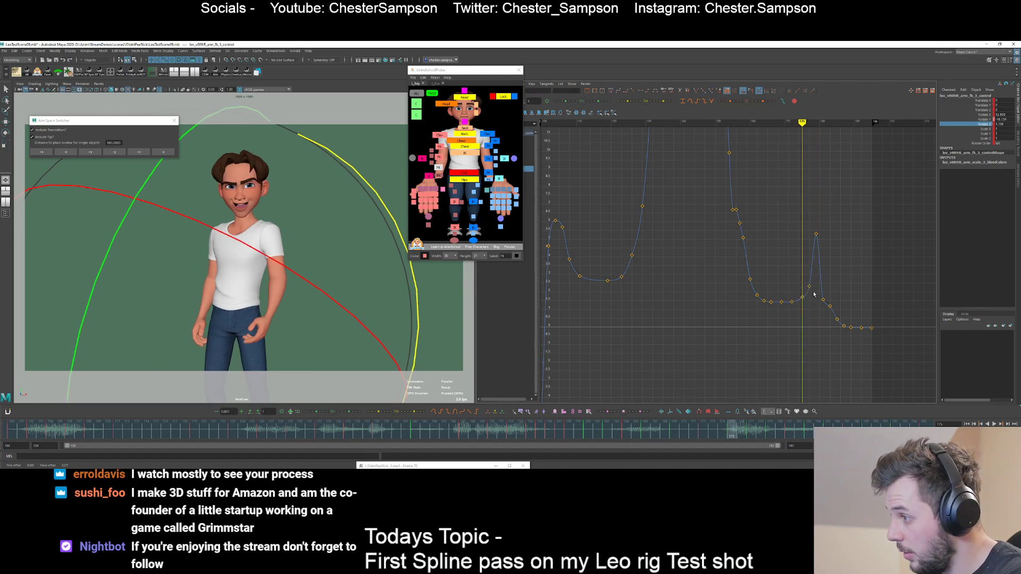
key("period")
left_click_drag(814, 295, 806, 282)
middle_click_drag(815, 312, 813, 285, "shift")
key("alt+period")
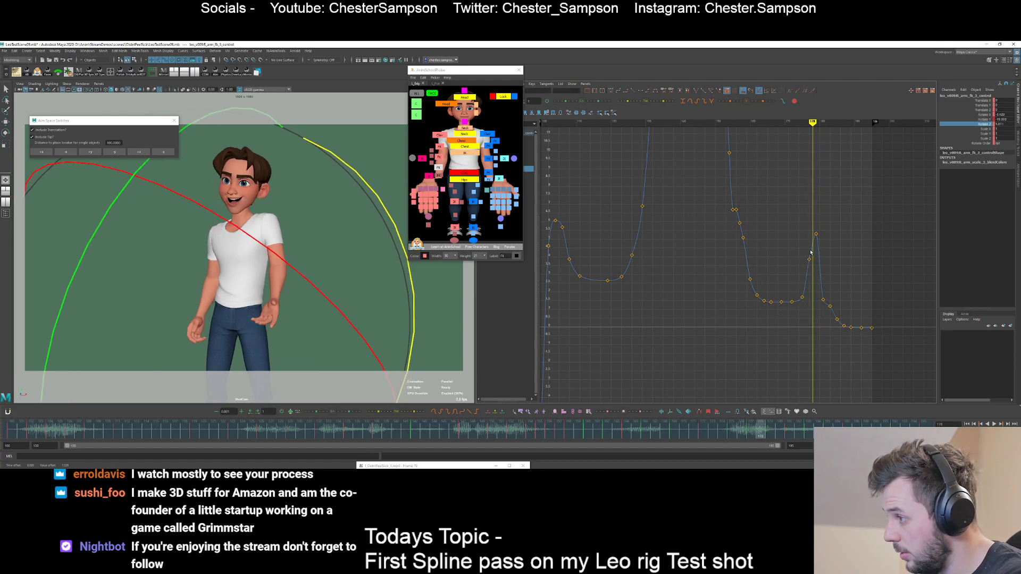
- Raise the Rotate Z keys following the new peak to form a rounded hump that starts falling toward the end
key("alt+period")
key("alt+period")
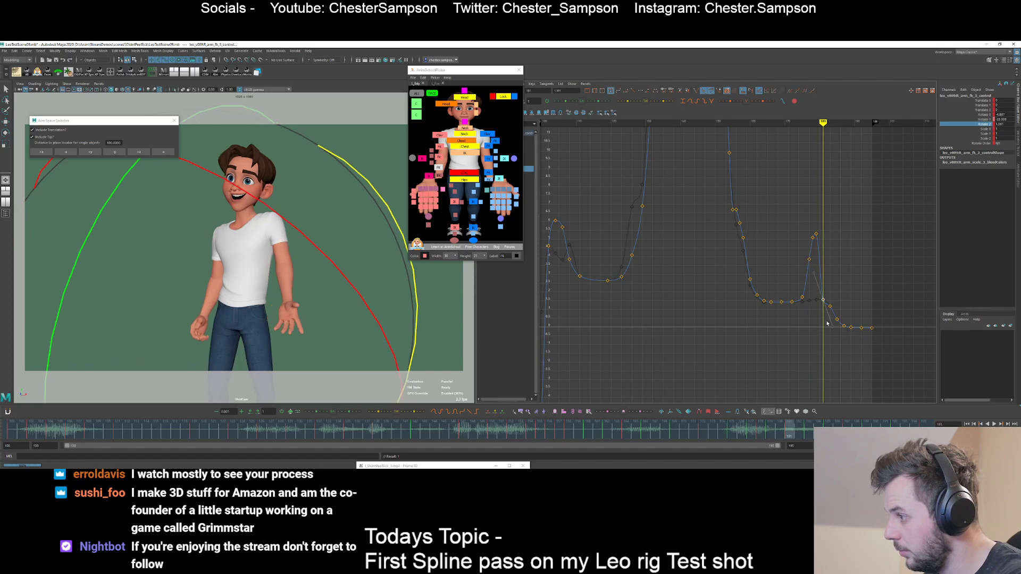
left_click_drag(827, 313, 820, 290)
middle_click_drag(824, 324, 821, 252, "shift")
left_click(822, 252)
key("comma")
key("period")
key("period")
key("period")
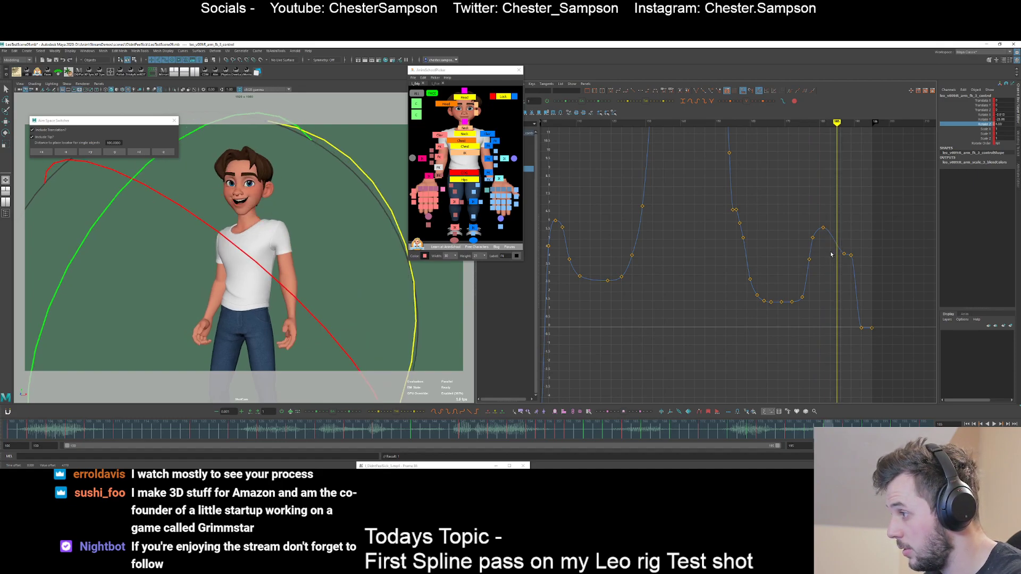
- Undo the last two changes to the Rotate Z keys on the rounded hump
key("alt+period")
key("alt+period")
key("ctrl+z")
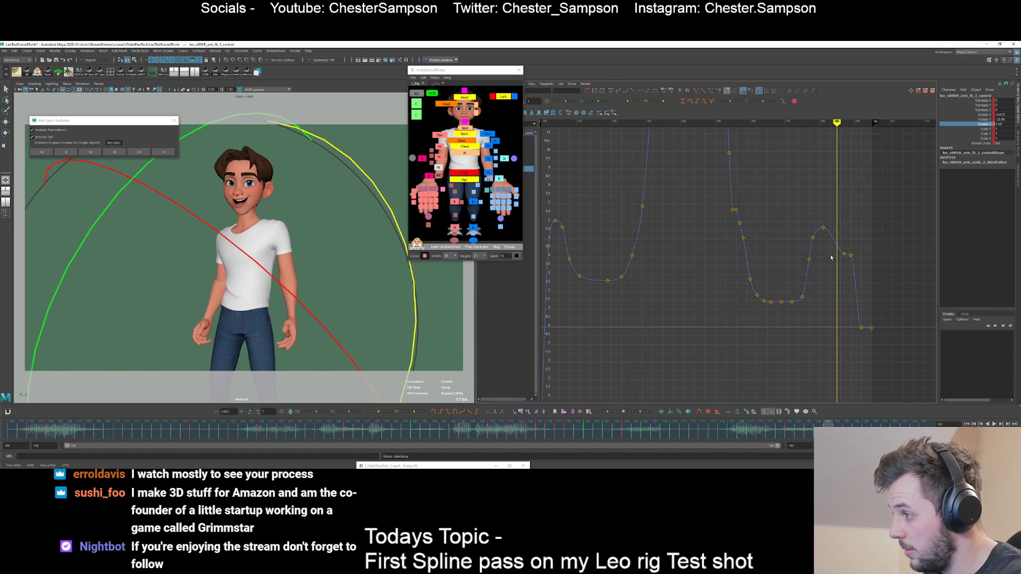
key("ctrl+z")
- Delete the two uneven Rotate Z keys on the final fall and set a new key near its end
key("period")
key("period")
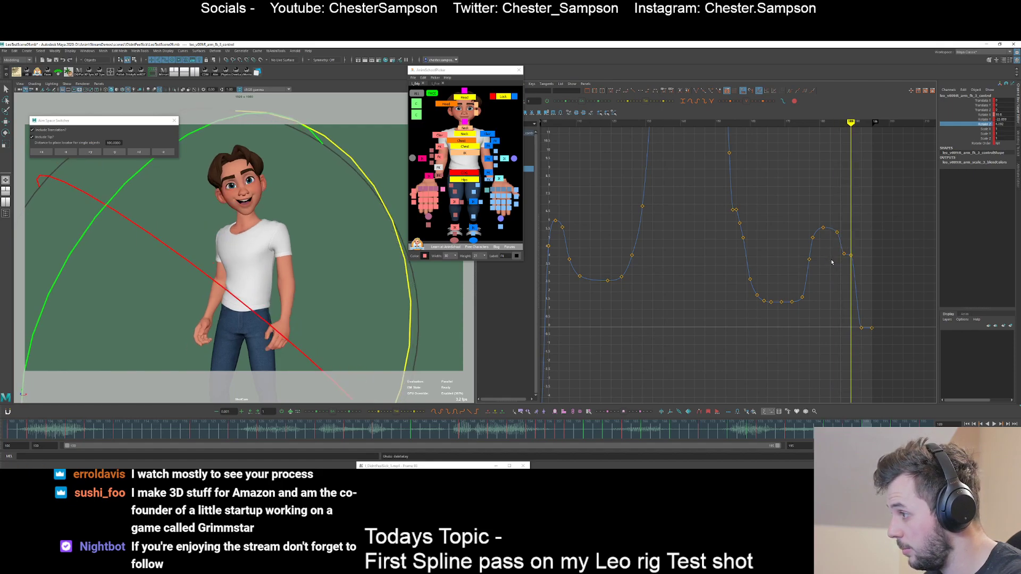
key("Delete")
key("period")
key("Delete")
key("s")
- Raise the last Rotate Z keys so the final fall eases out gently above the zero line
middle_click_drag(870, 295, 870, 299, "shift")
left_click_drag(886, 343, 860, 325, "shift")
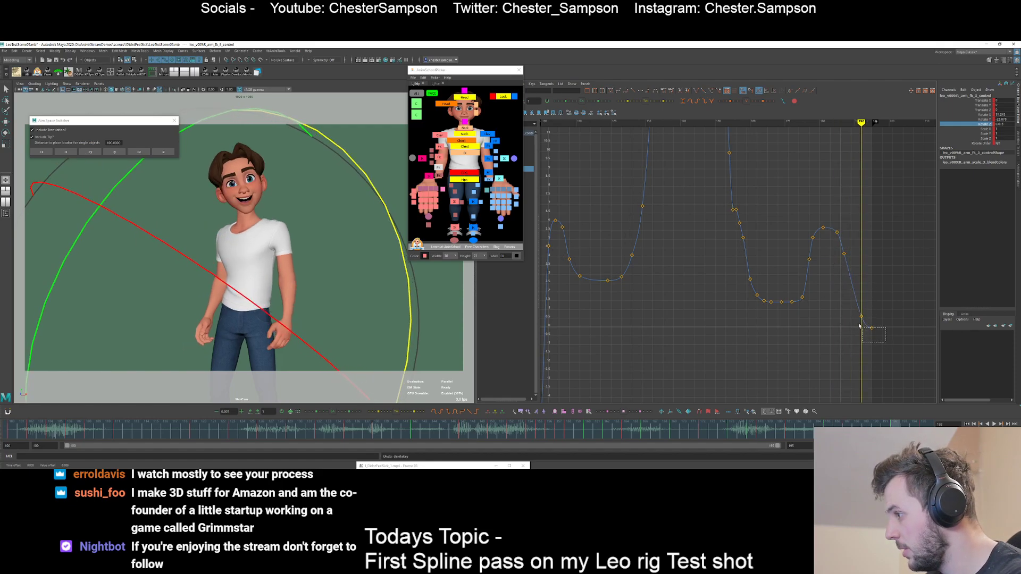
middle_click_drag(855, 327, 847, 295, "shift")
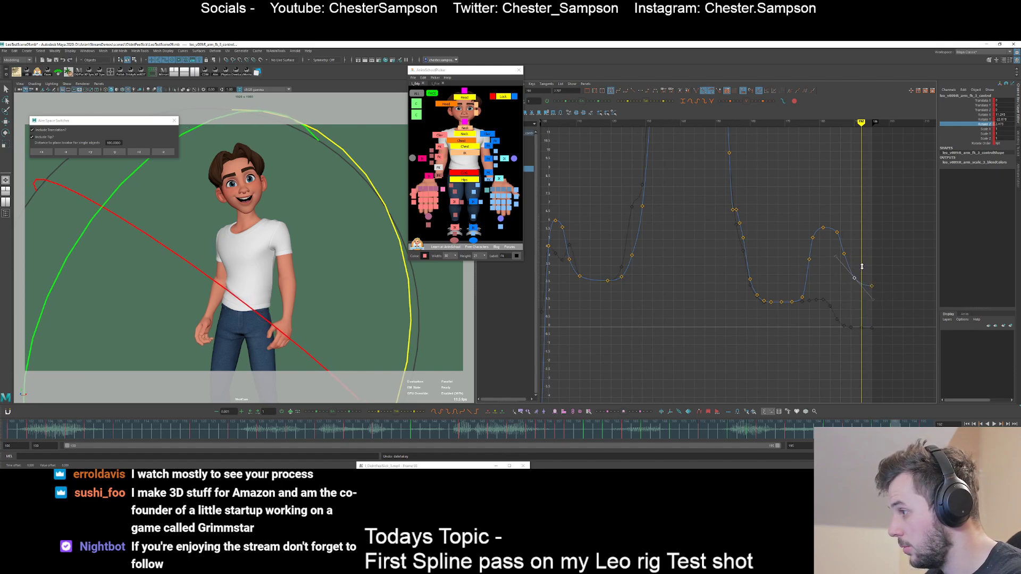
- Step back through the reshaped Rotate Z keys and play the shot to check the final arm move
key("comma")
key("comma")
key("comma")
key("comma")
key("comma")
key("comma")
key("comma")
key("alt+v")
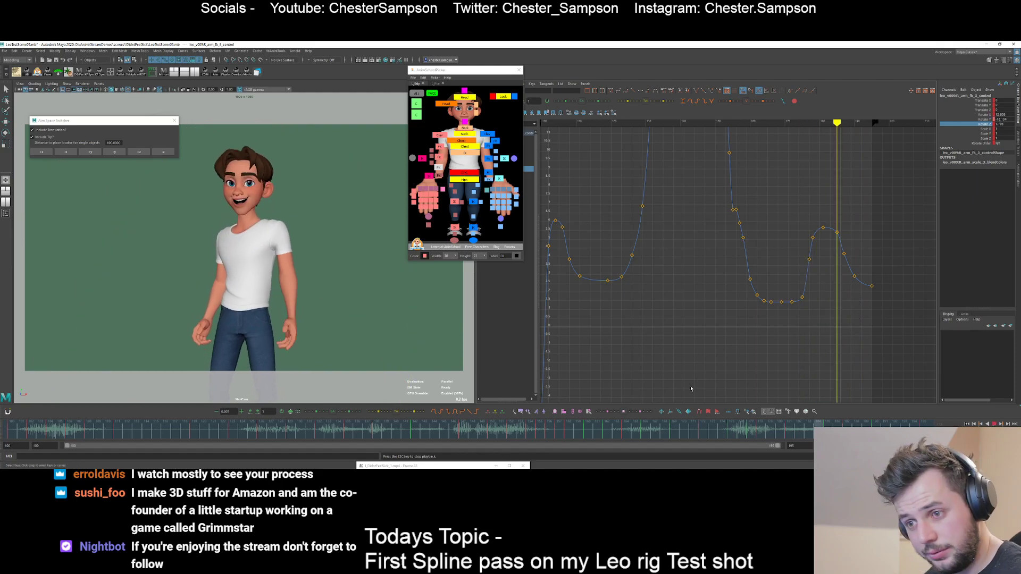
- Raise a key near the end of the Rotate Z trough slightly and thin out the keys along its bottom
key("alt+v")
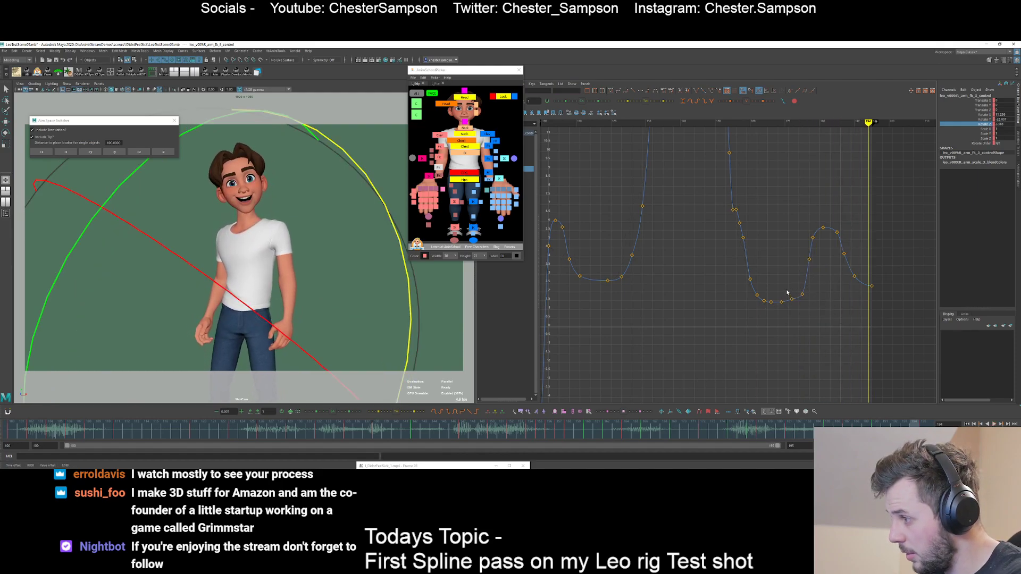
middle_click_drag(798, 302, 798, 300, "shift")
left_click(796, 307)
key("comma")
key("comma")
key("comma")
key("comma")
key("comma")
key("comma")
key("comma")
key("comma")
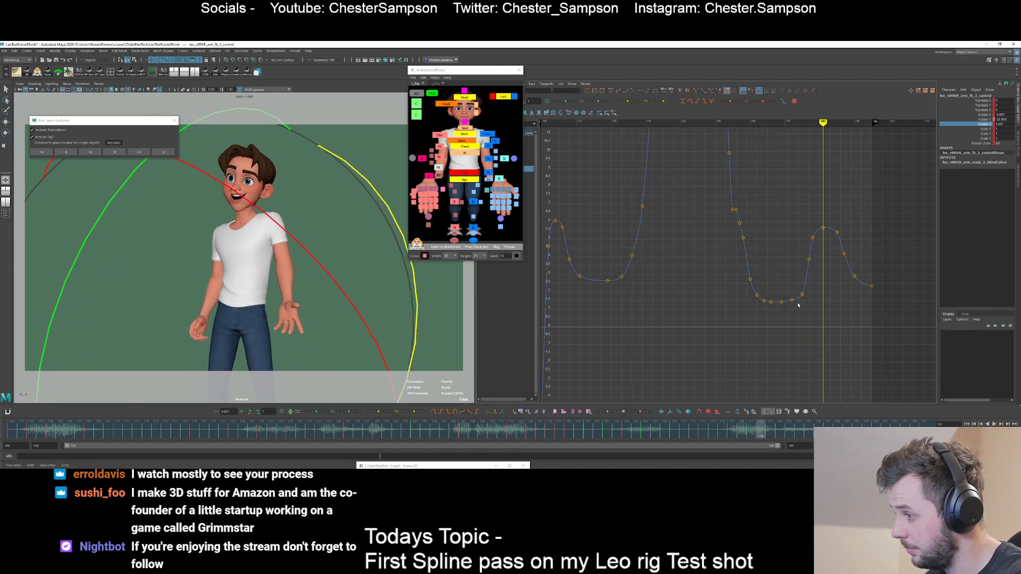
key("alt+comma")
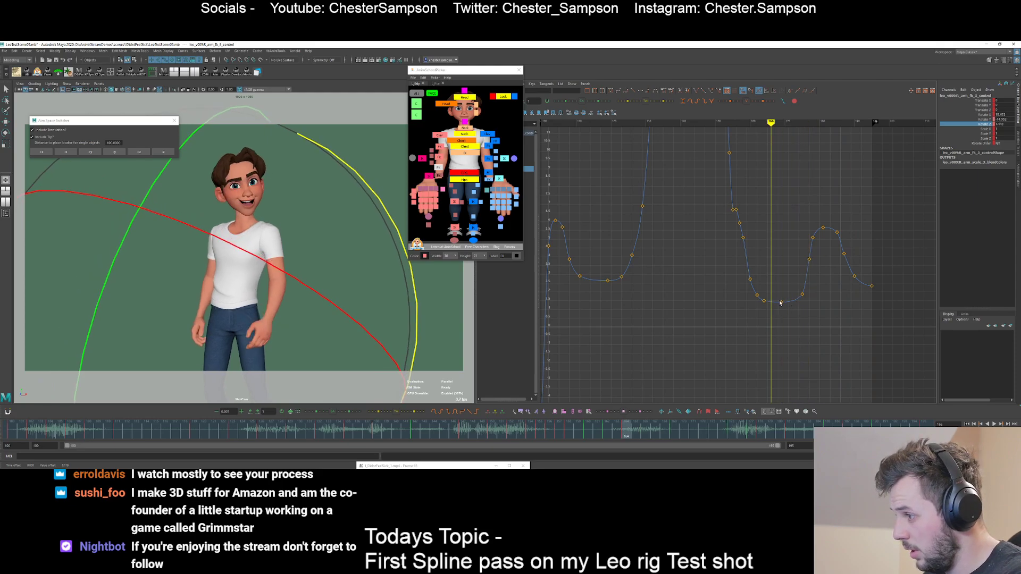
- Scale down the Rotate Z keys of the last hump and final fall, and play the shot to check the softer move
key("period")
key("period")
key("period")
key("period")
key("period")
left_click_drag(790, 210, 878, 312)
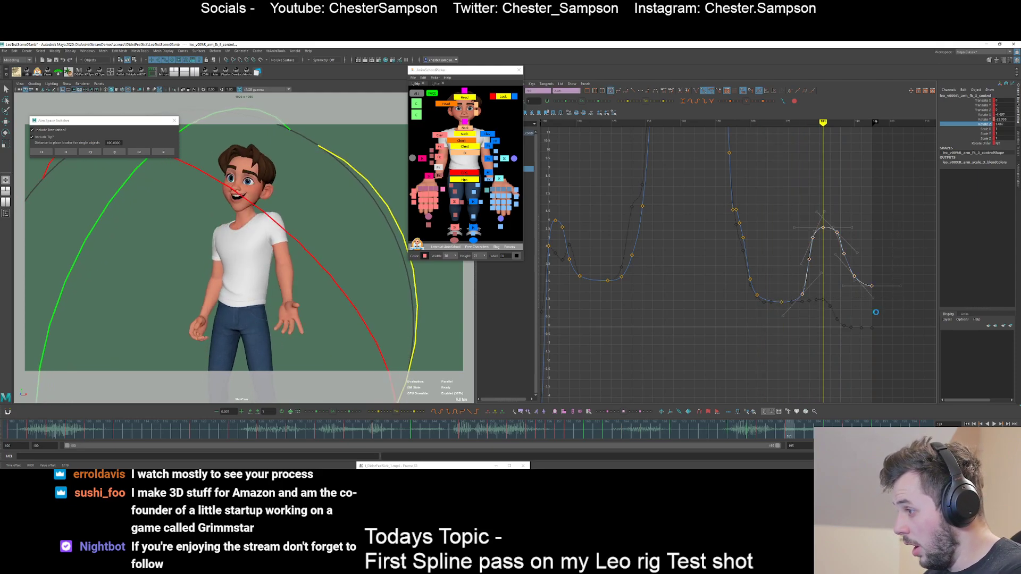
middle_click_drag(876, 313, 834, 331)
key("alt+v")
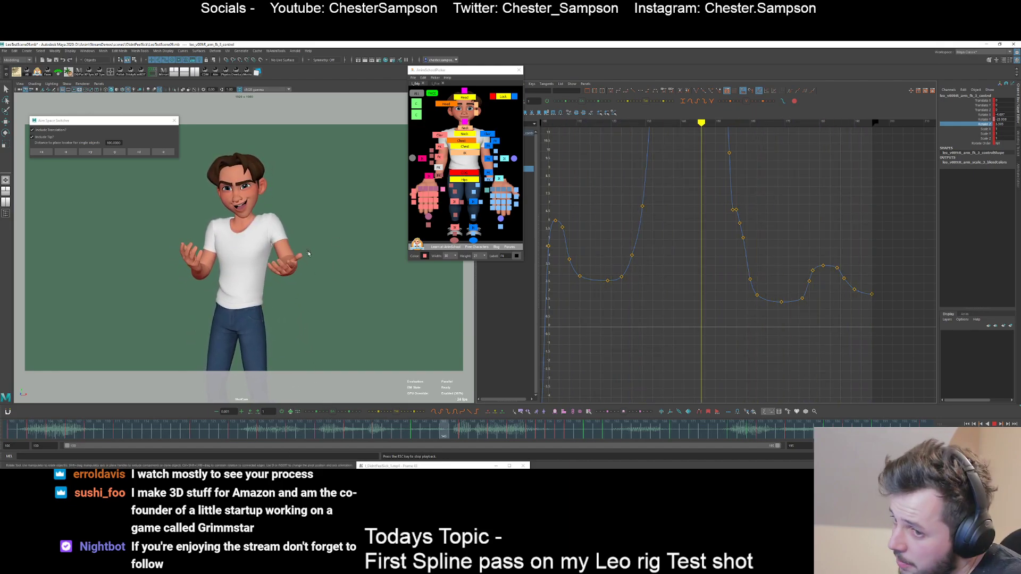
key("Escape")
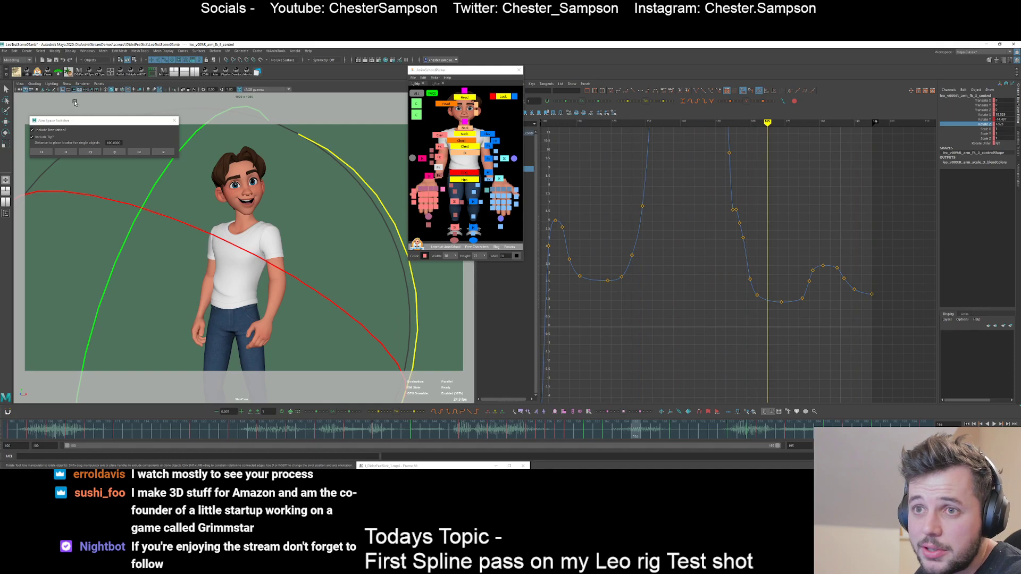
- Switch to the layout with two views above the graph editor and select the character's upper-arm FK control
key("q")
left_click(39, 184)
left_click(159, 150)
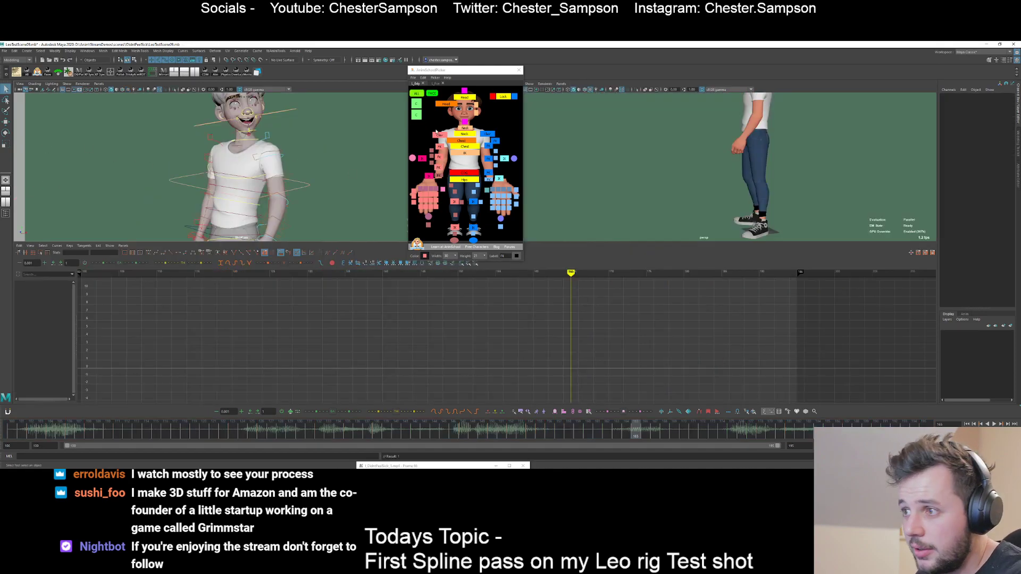
left_click(439, 146)
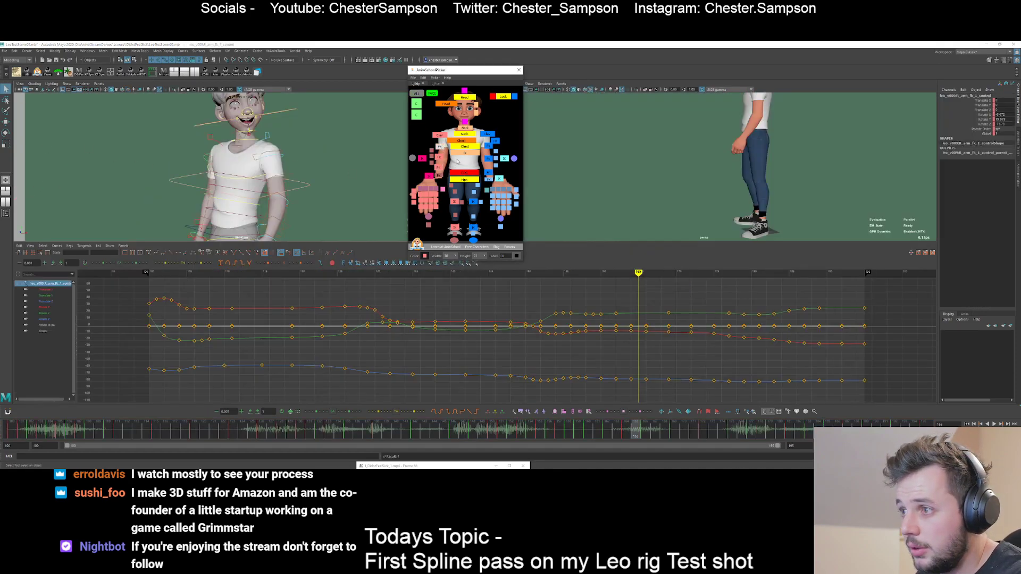
- View the character from the side in the perspective view and play and scrub the shot to examine the arm's drop
key("f")
scroll(699, 181, "down", 5)
scroll(699, 182, "down", 5)
left_click_drag(698, 181, 728, 208, "alt")
middle_click_drag(728, 209, 697, 151, "alt")
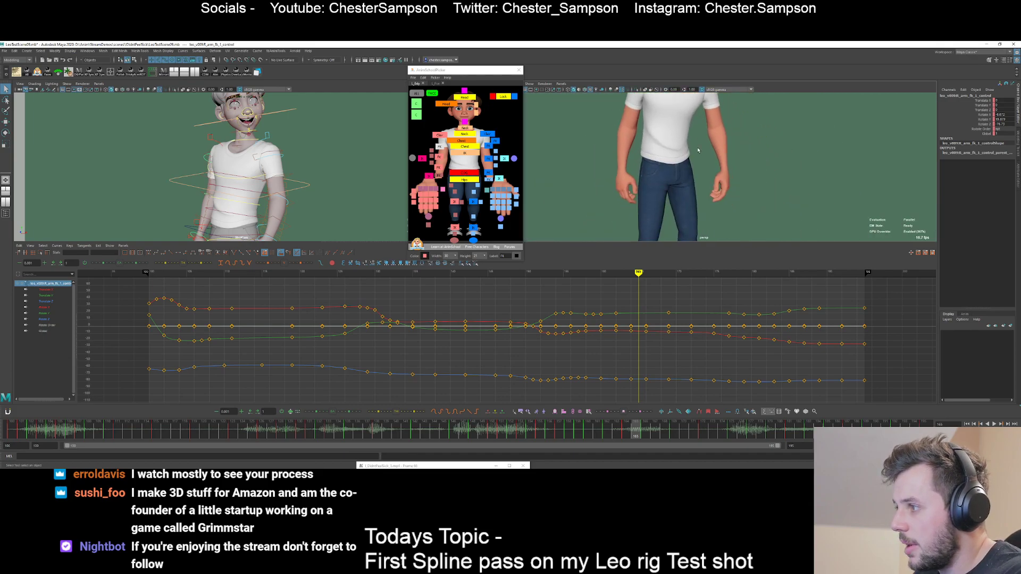
left_click_drag(671, 204, 691, 208, "alt")
scroll(683, 205, "down", 3)
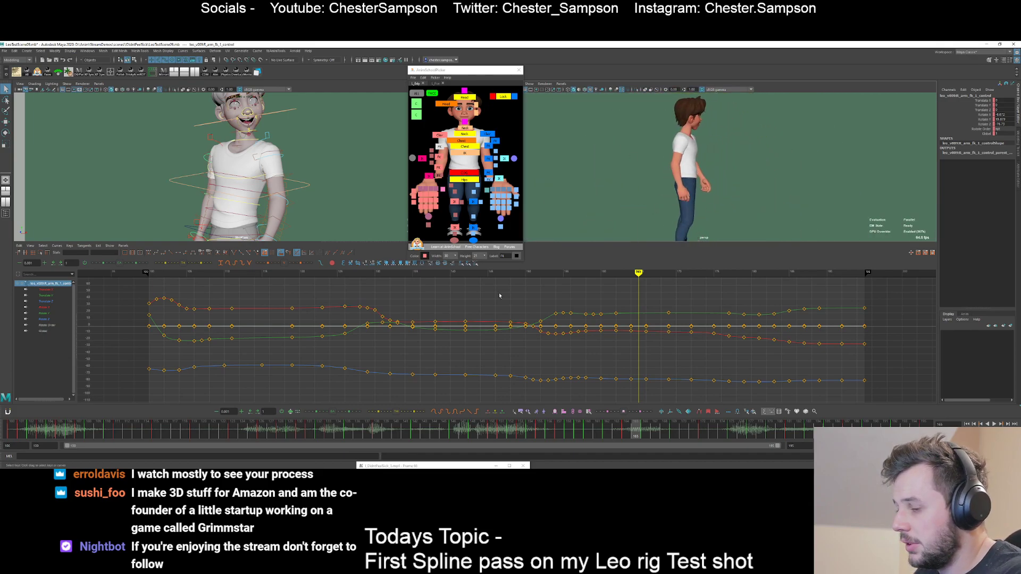
left_click(356, 432)
key("alt+v")
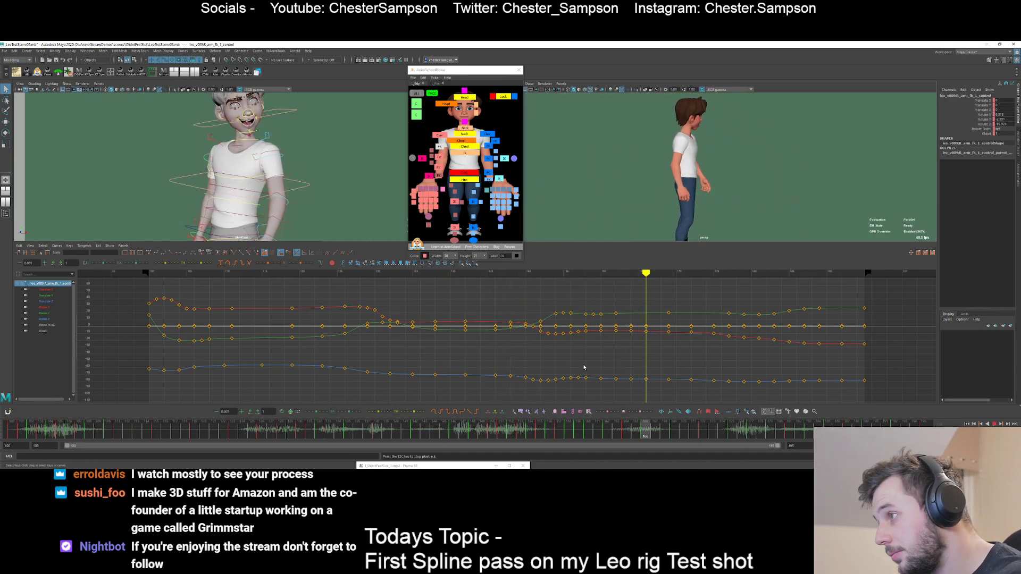
key("alt+v")
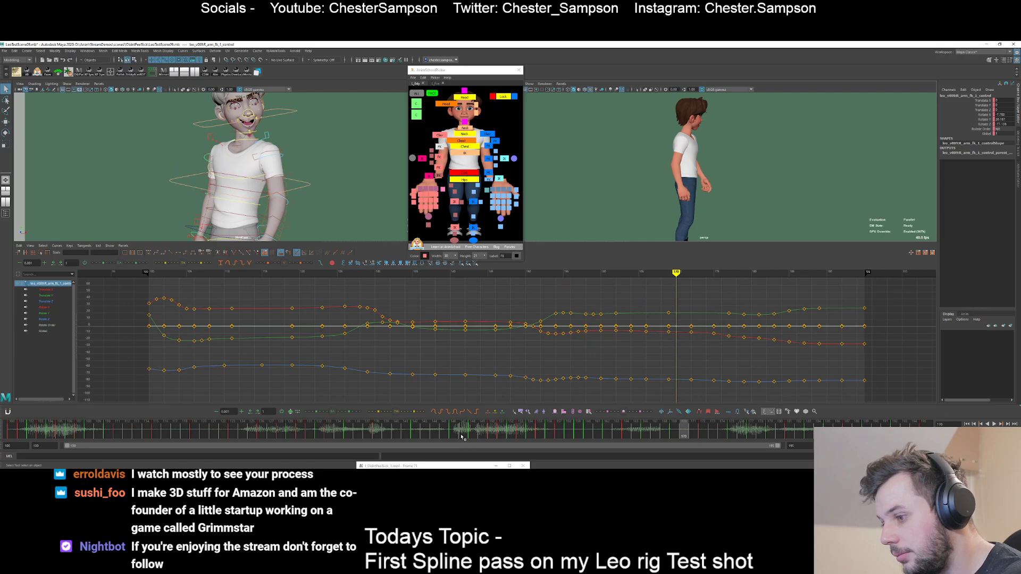
left_click_drag(462, 437, 544, 428)
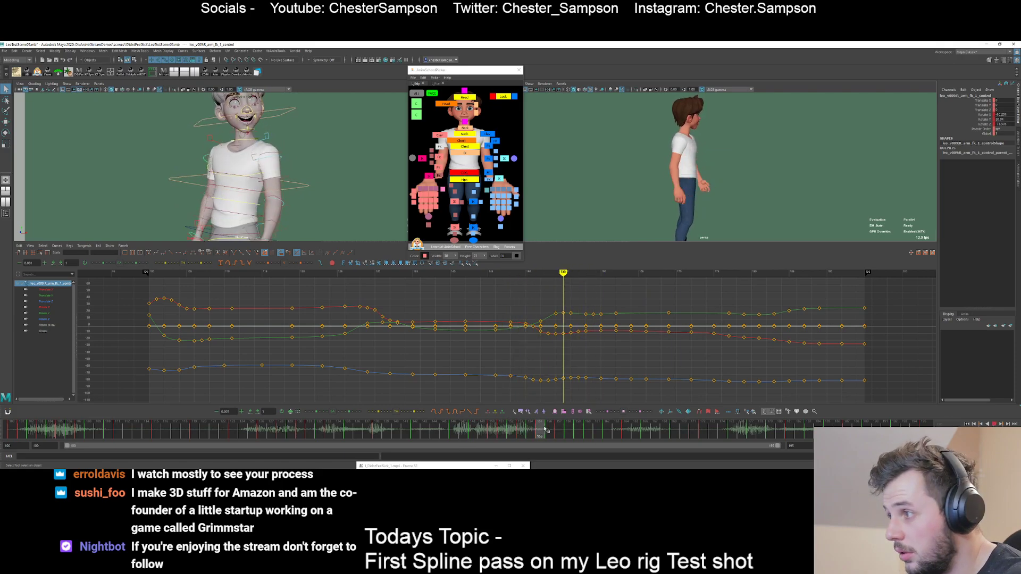
key("alt+v")
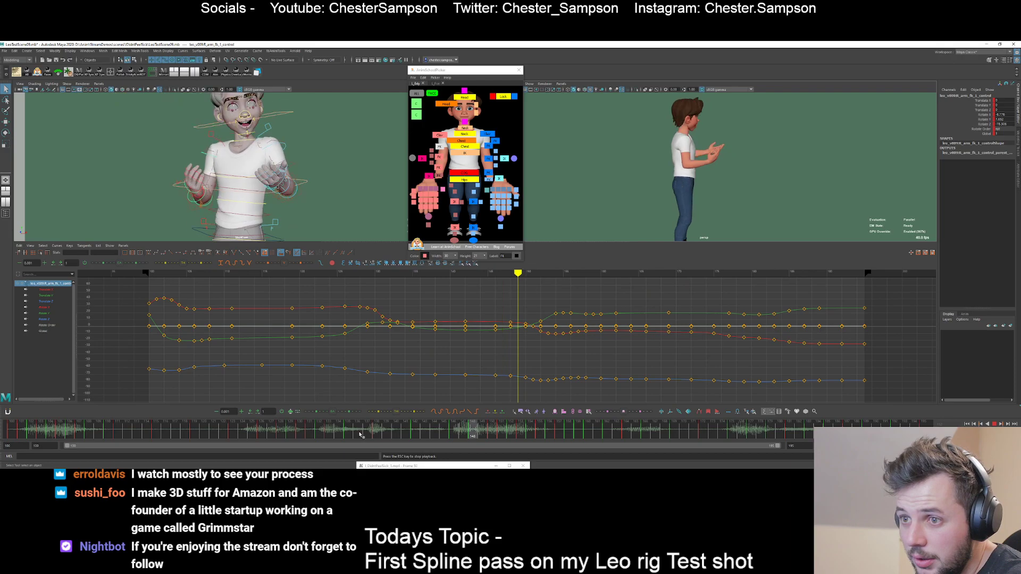
- Hide the rig controls in the camera view, enlarge both views over the graph editor, and scrub to the lowered-arm pose with Rotate active
key("alt+1")
left_click_drag(298, 242, 287, 312)
key("alt+1")
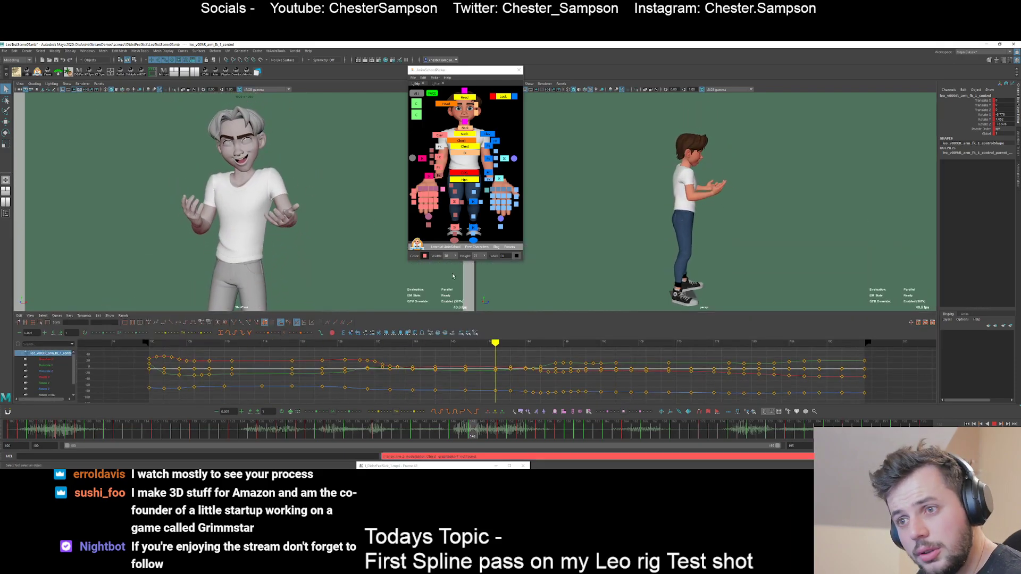
left_click_drag(416, 437, 618, 418)
key("e")
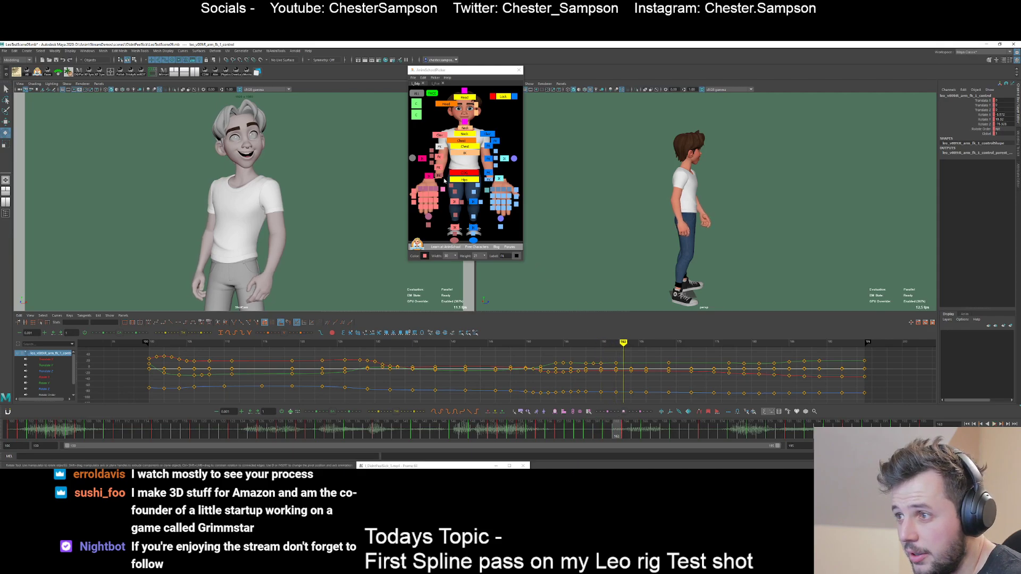
- Isolate the upper-arm control's Rotate Z curve and step back through the frames where the arm drops
key("comma")
key("comma")
key("comma")
key("comma")
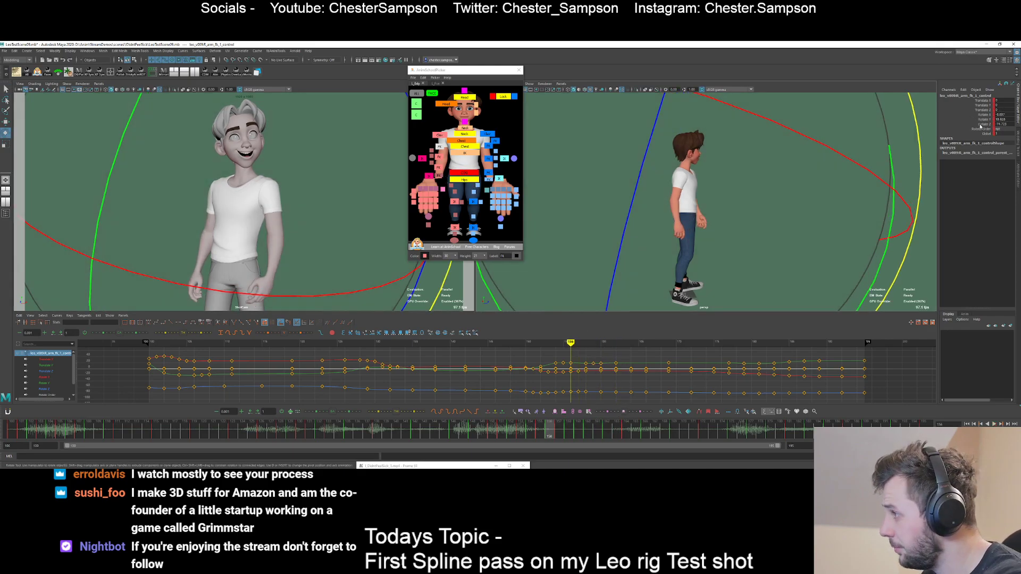
left_click(983, 124)
key("comma")
right_click_drag(560, 391, 566, 410, "alt+shift")
middle_click_drag(565, 410, 580, 379, "alt")
key("comma")
key("comma")
key("comma")
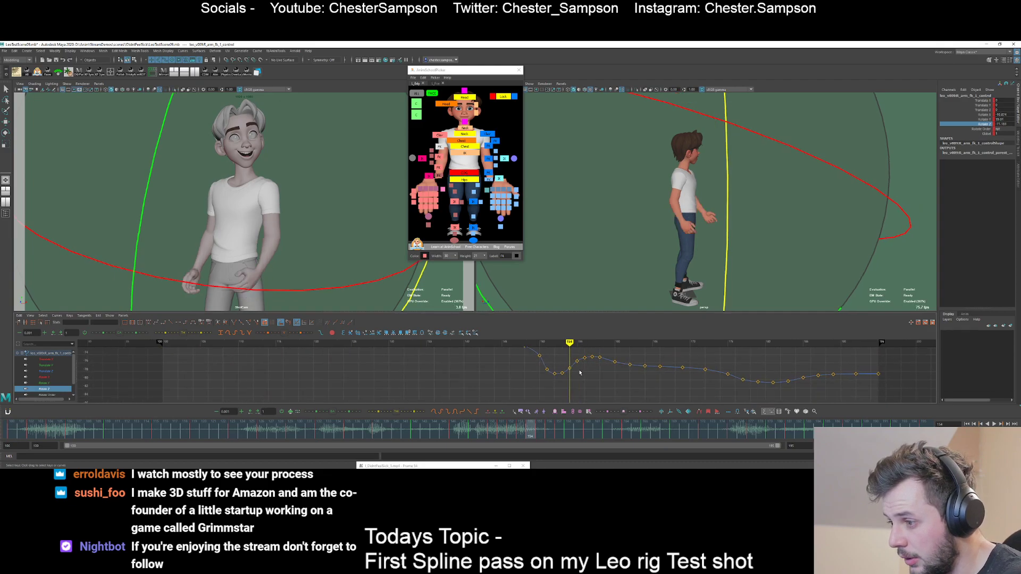
- Flatten the Rotate Z keys of the small hump after the arm drop into a smooth rise and plateau
key("period")
key("period")
key("period")
key("period")
key("period")
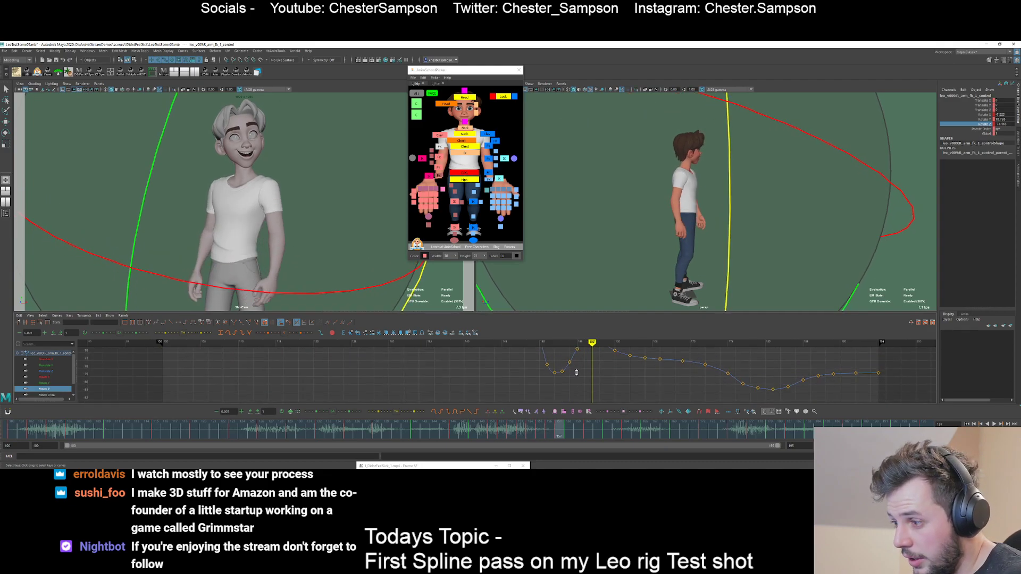
middle_click_drag(582, 394, 583, 415, "alt")
key("period")
key("period")
key("period")
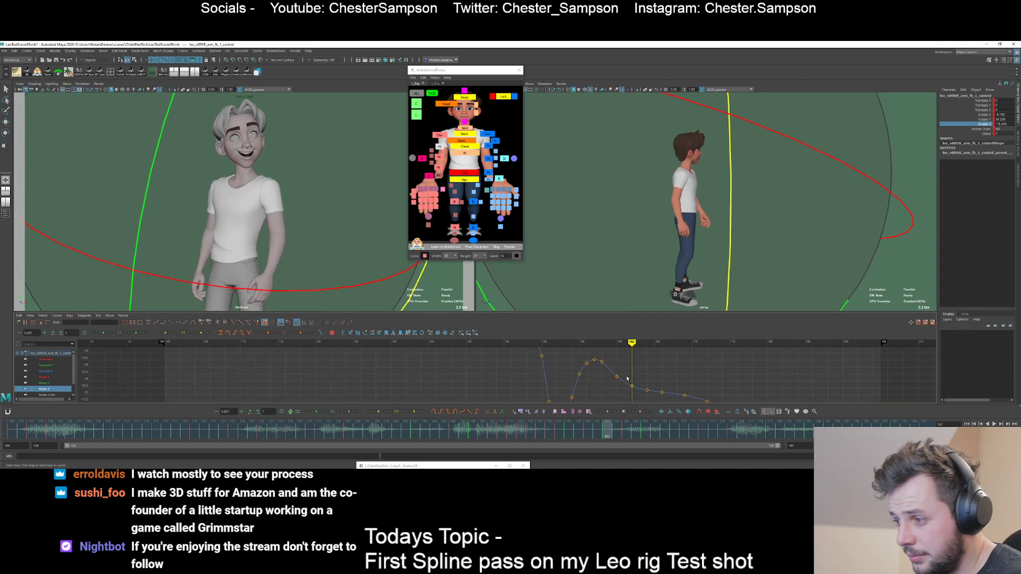
right_click_drag(628, 381, 582, 368, "alt")
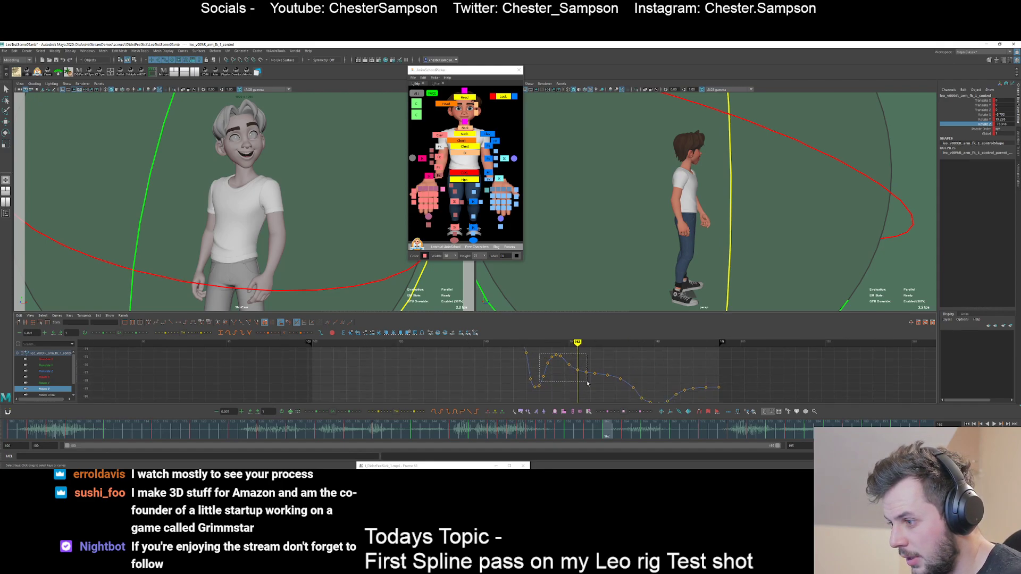
left_click_drag(596, 383, 596, 382)
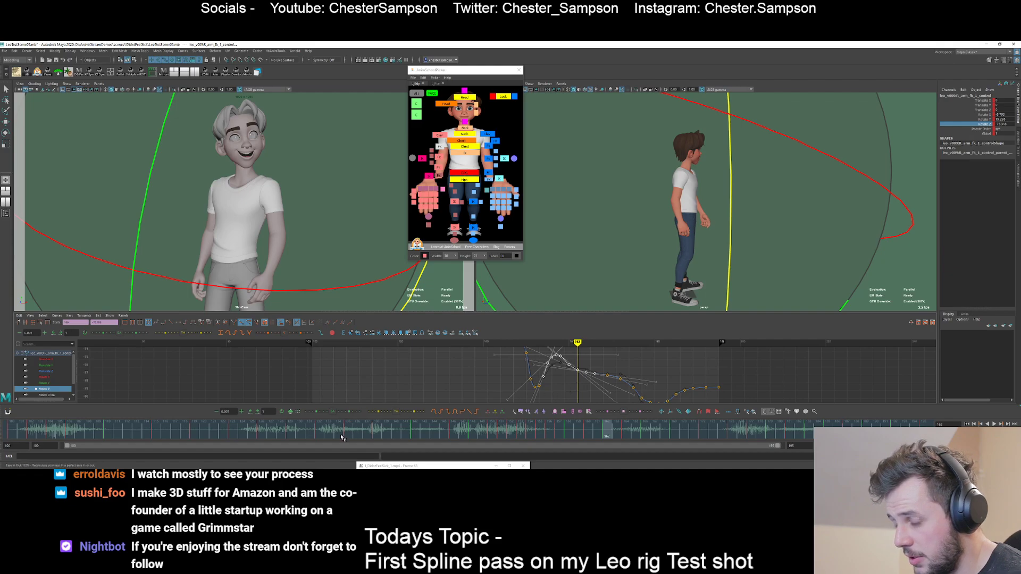
left_click_drag(333, 412, 348, 412)
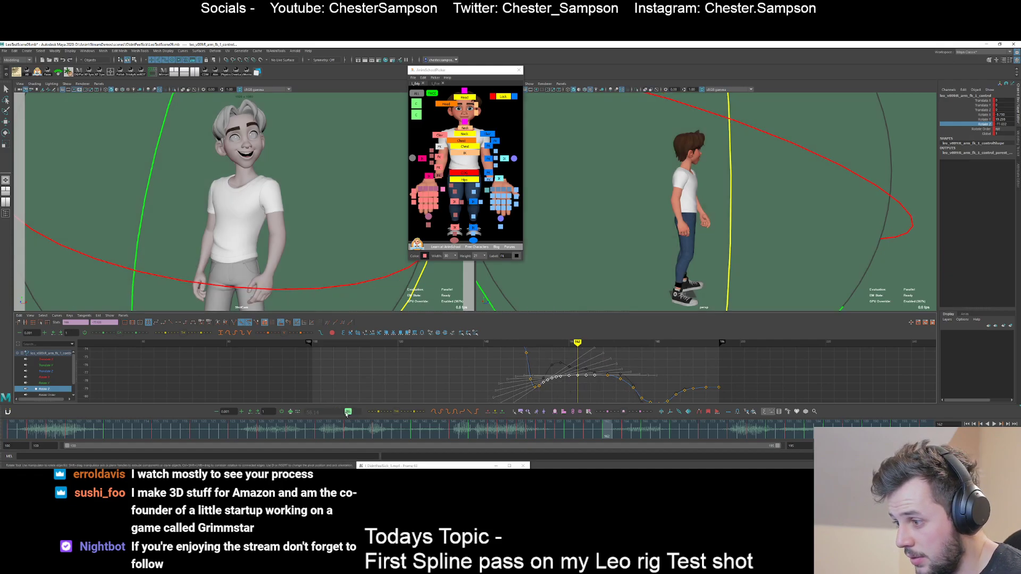
left_click(555, 398)
- Replay the shot around the arm drop to check the flattened Rotate Z curve
key("alt+v")
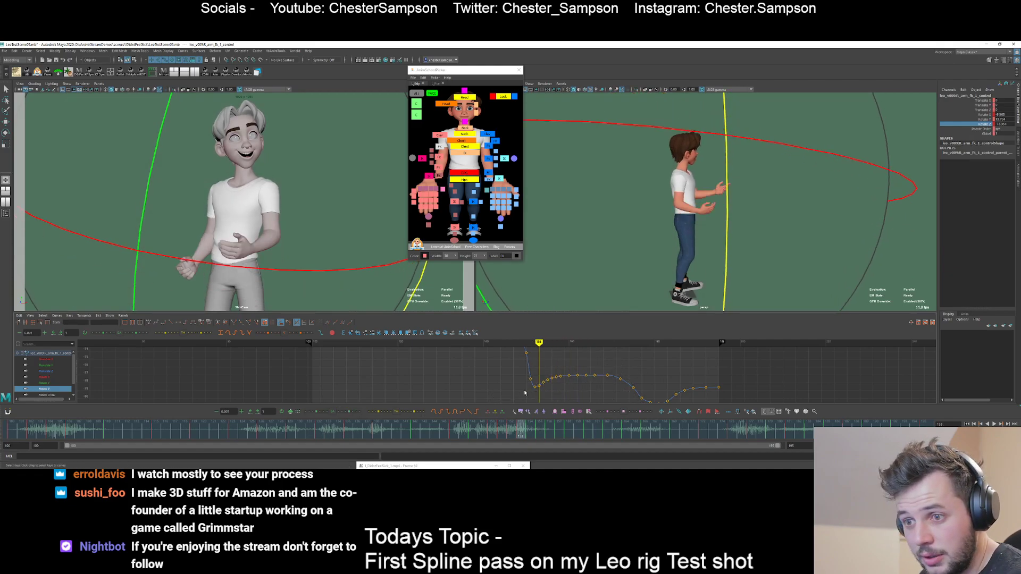
left_click(437, 433)
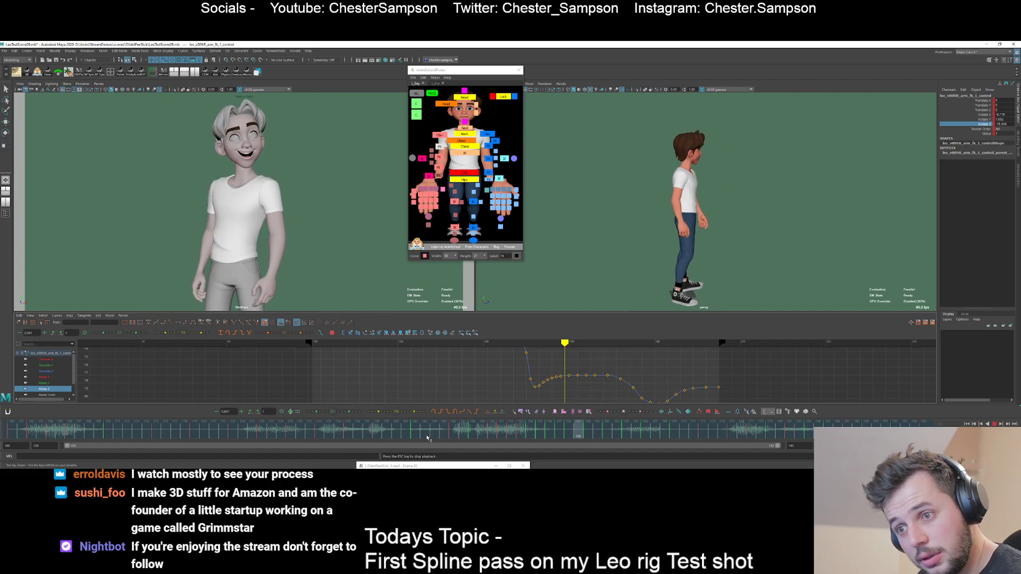
left_click(430, 438)
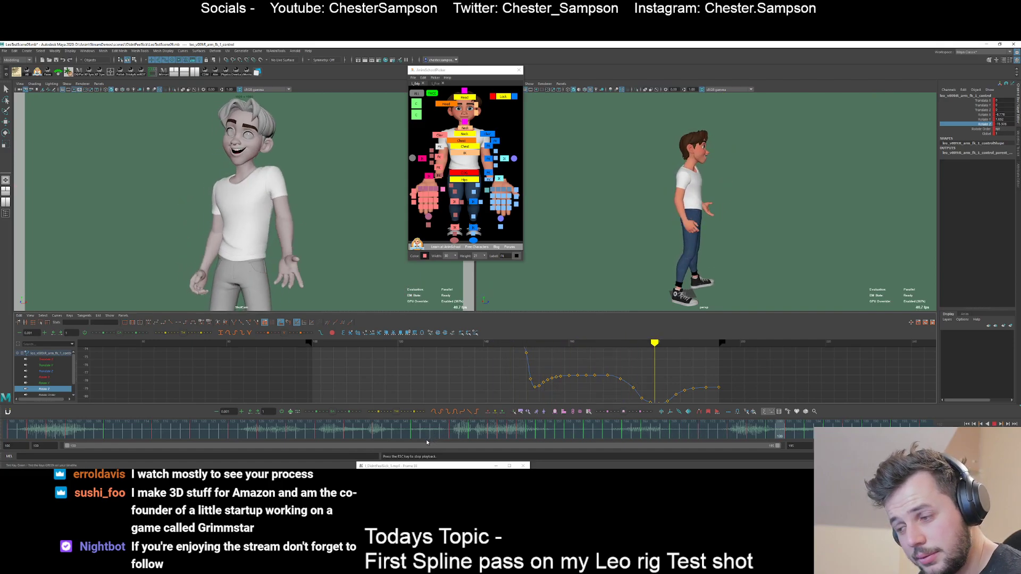
left_click(425, 439)
left_click(424, 439)
key("alt+v")
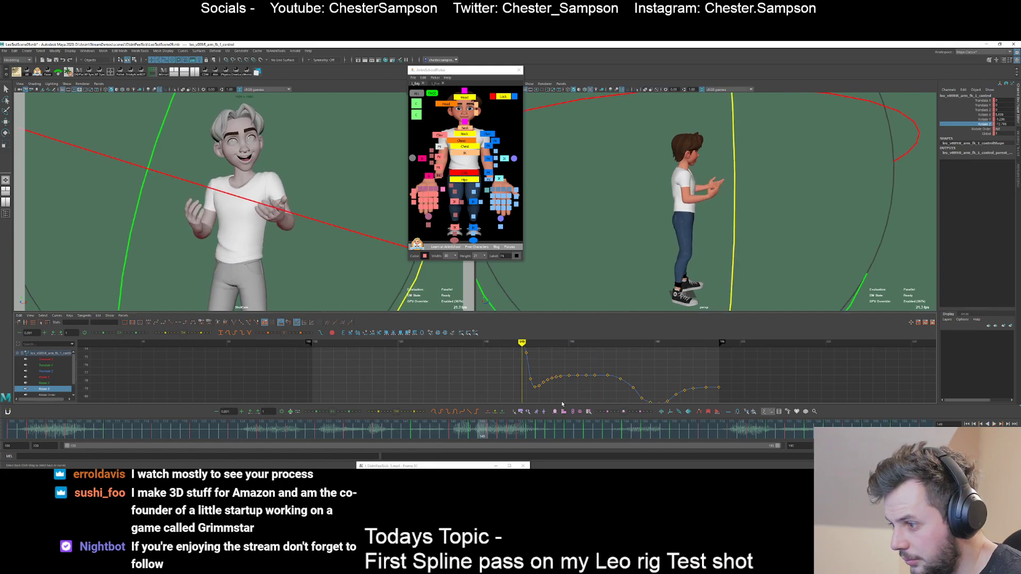
- Raise the middle key of the Rotate Z plateau slightly and step through the arm drop to check it
key("alt+period")
key("alt+period")
left_click_drag(580, 370, 589, 385)
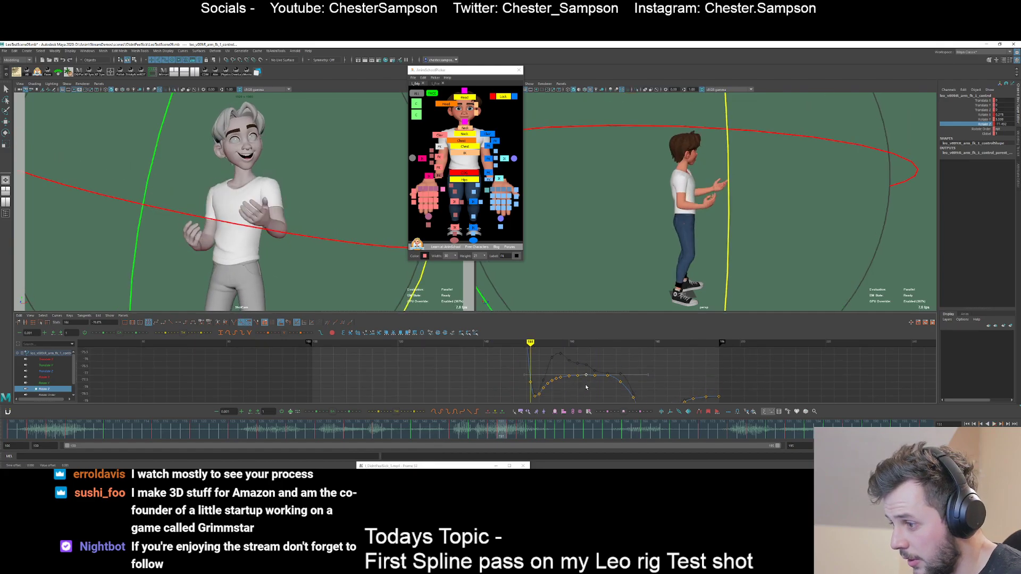
left_click(586, 387)
key("alt+period")
key("alt+period")
key("alt+period")
key("alt+period")
key("alt+period")
key("alt+period")
key("alt+period")
key("alt+period")
key("alt+period")
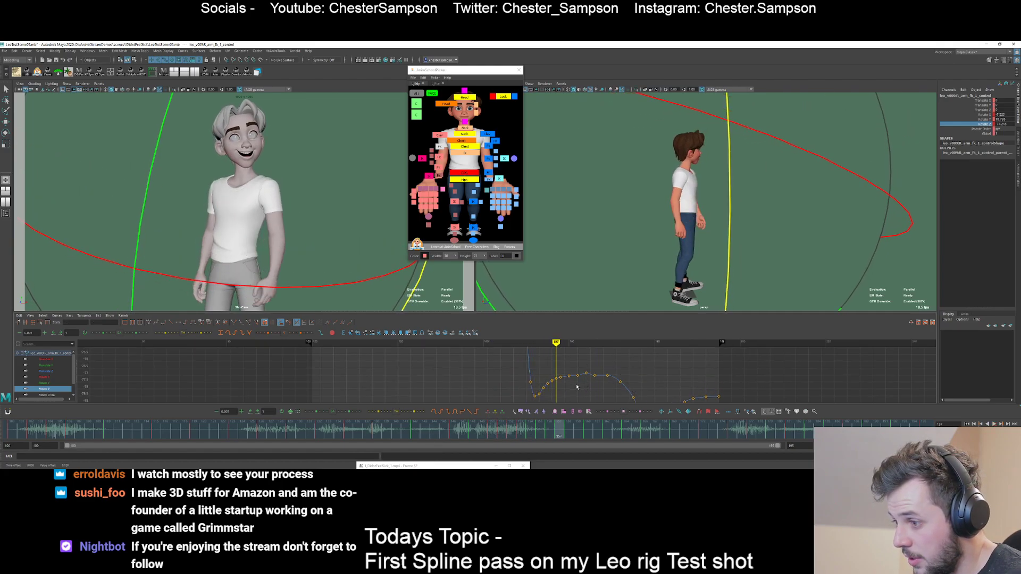
- Delete the surplus Rotate Z keys around the plateau's middle key and play the shot to check the arm move
key("period")
key("period")
key("Delete")
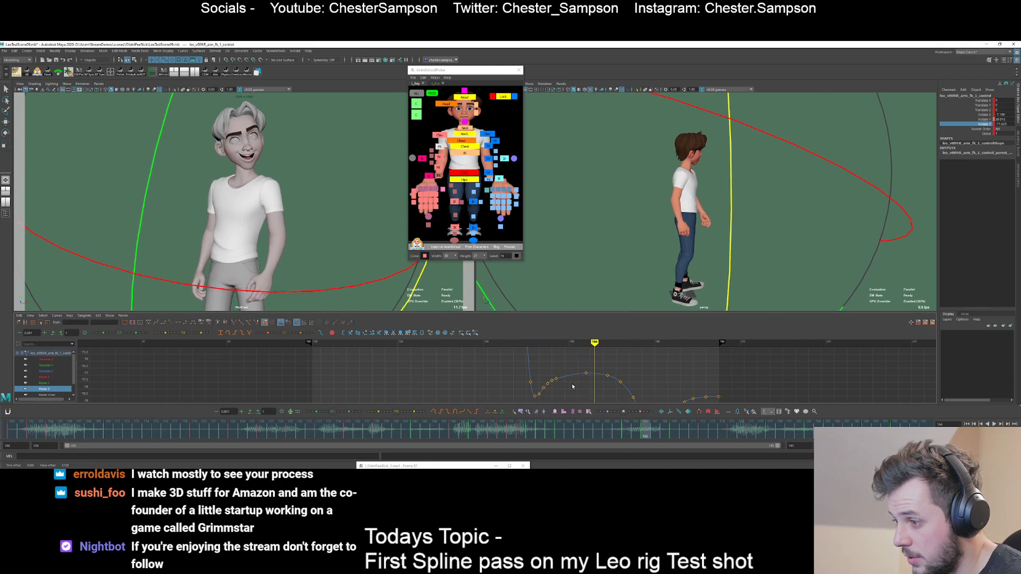
key("period")
key("comma")
key("comma")
key("comma")
key("period")
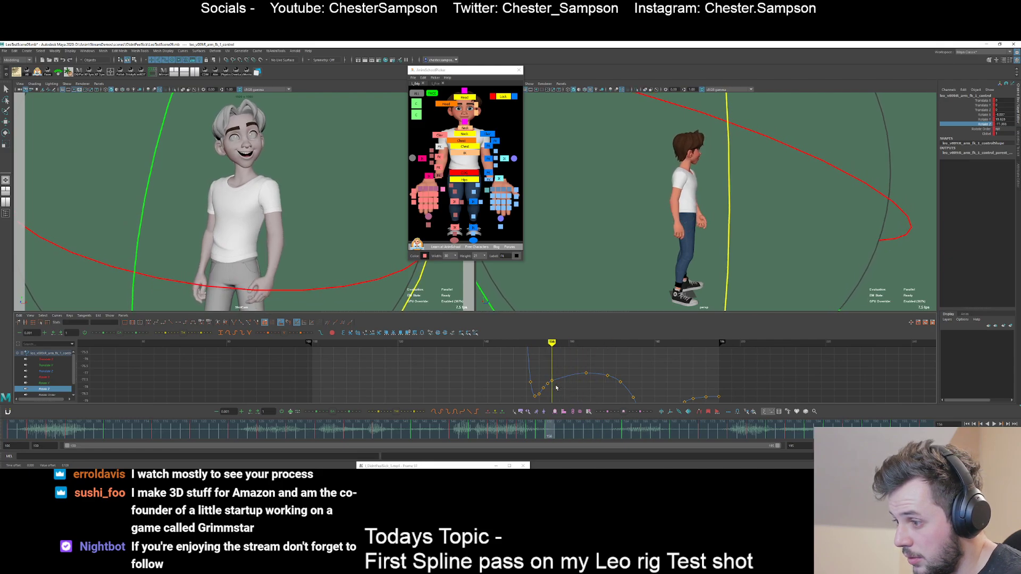
key("alt+v")
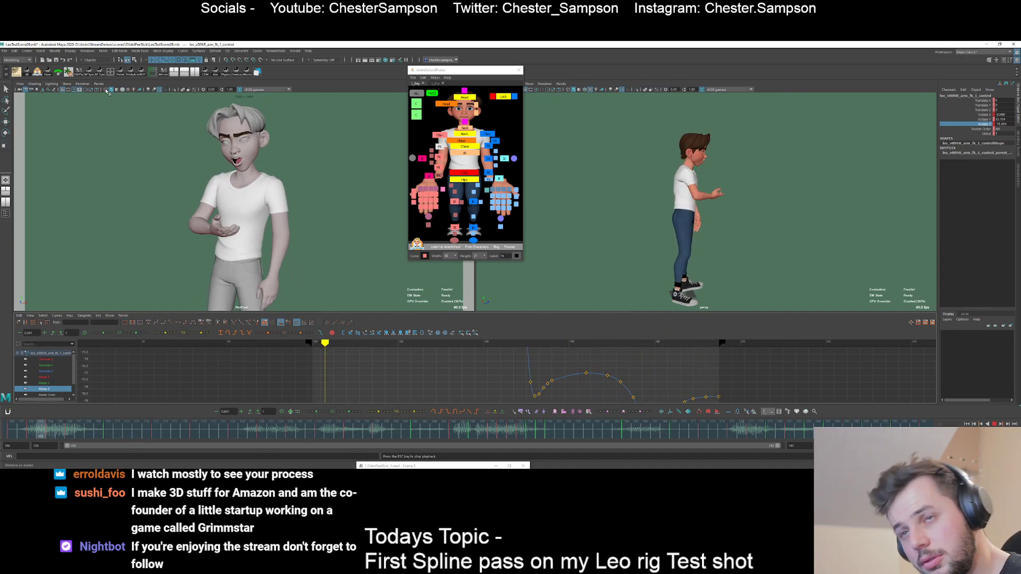
key("Escape")
left_click(83, 83)
left_click(116, 95)
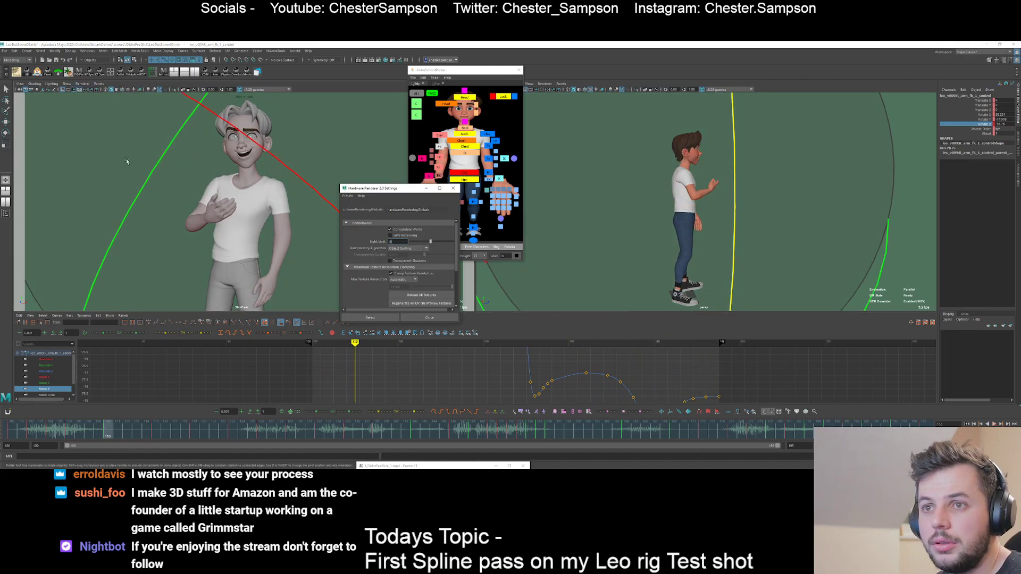
left_click(453, 188)
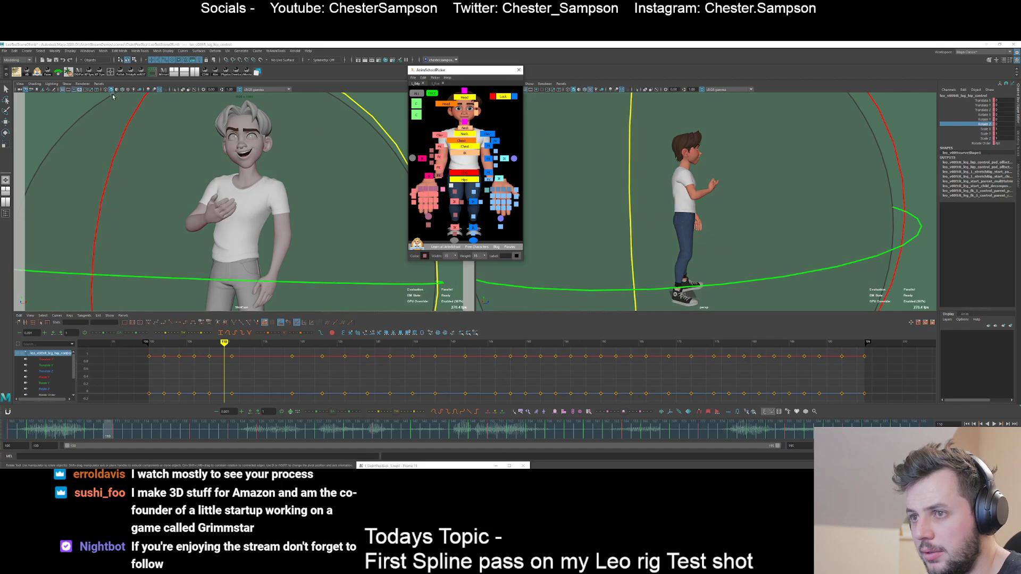
left_click(82, 83)
left_click(115, 95)
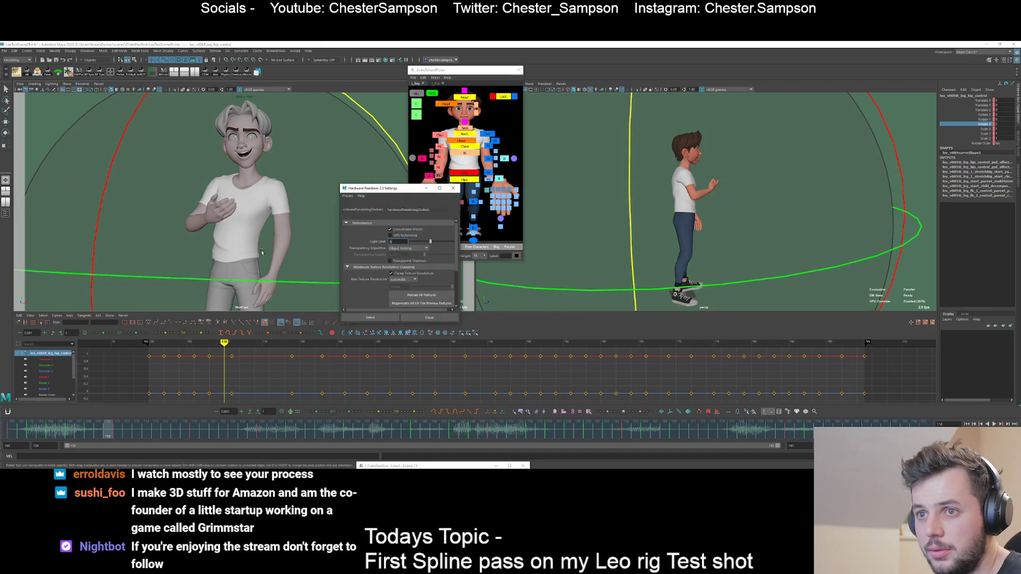
left_click(453, 188)
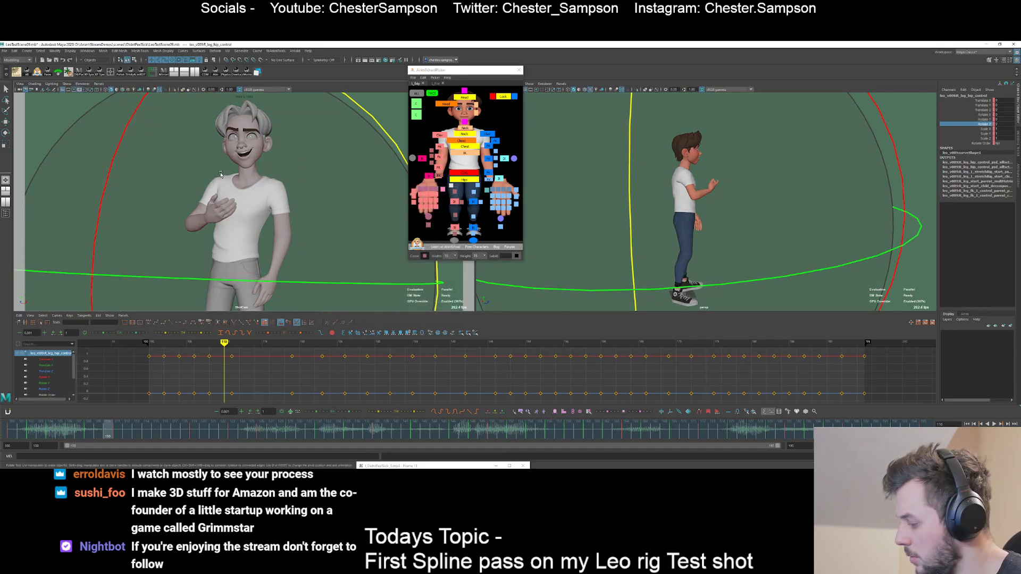
- Switch the camera view to textured display and play the shot
key("6")
key("alt+v")
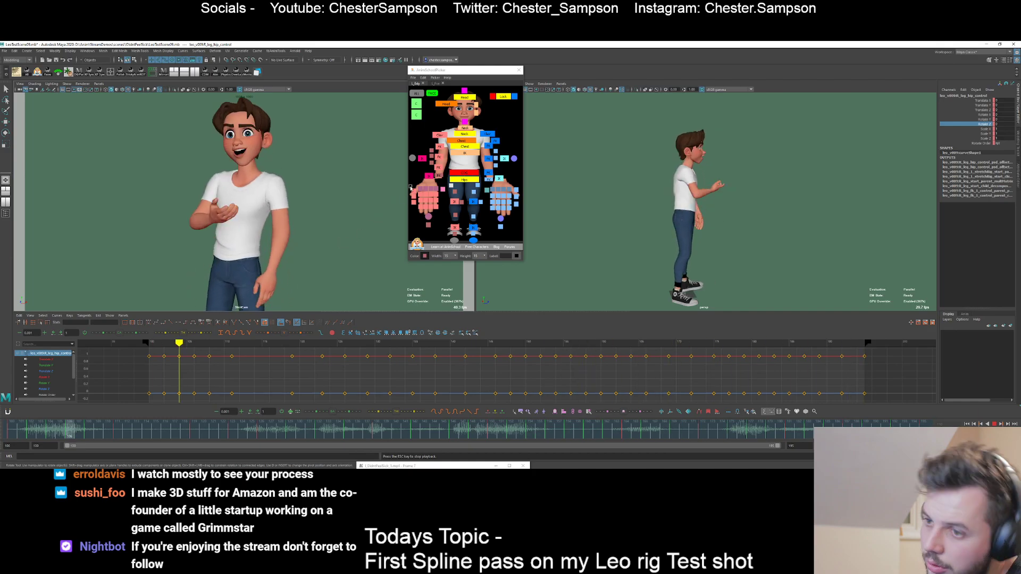
- Select the right hand's finger controls and rotate the finger joints open on the open-arms pose near the shot's end
left_click_drag(443, 189, 400, 241)
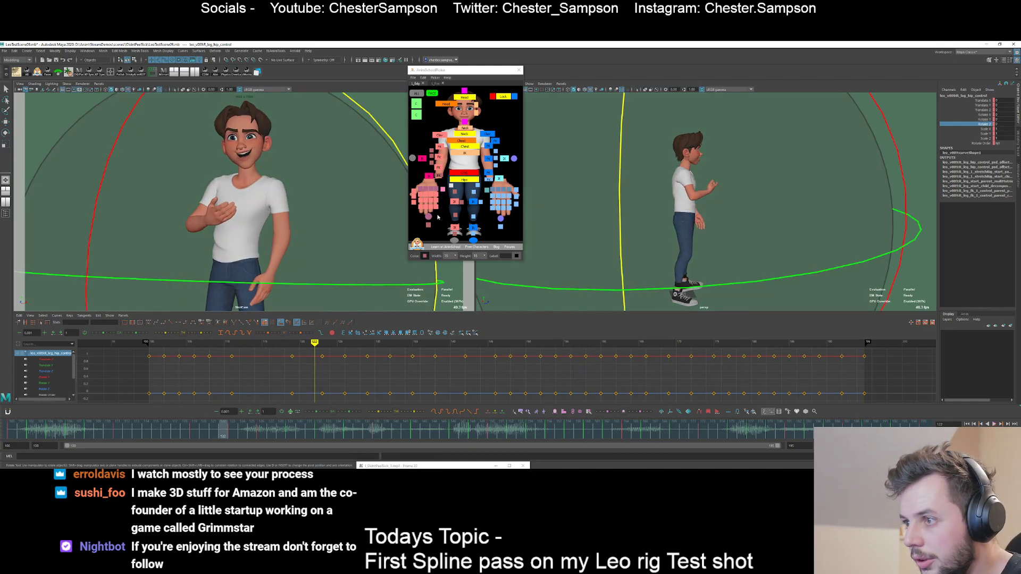
left_click(479, 434)
key("alt+v")
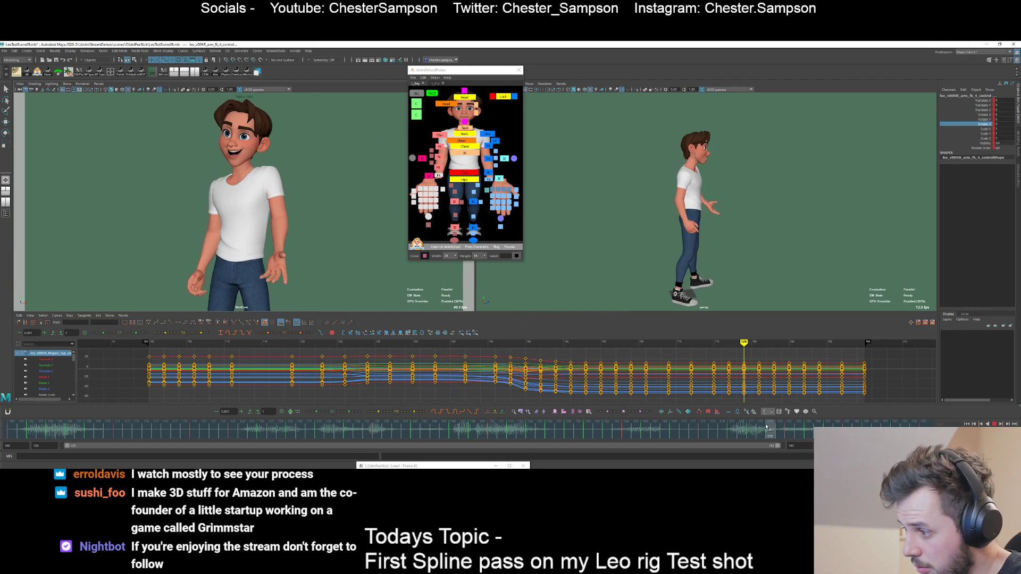
key("alt+v")
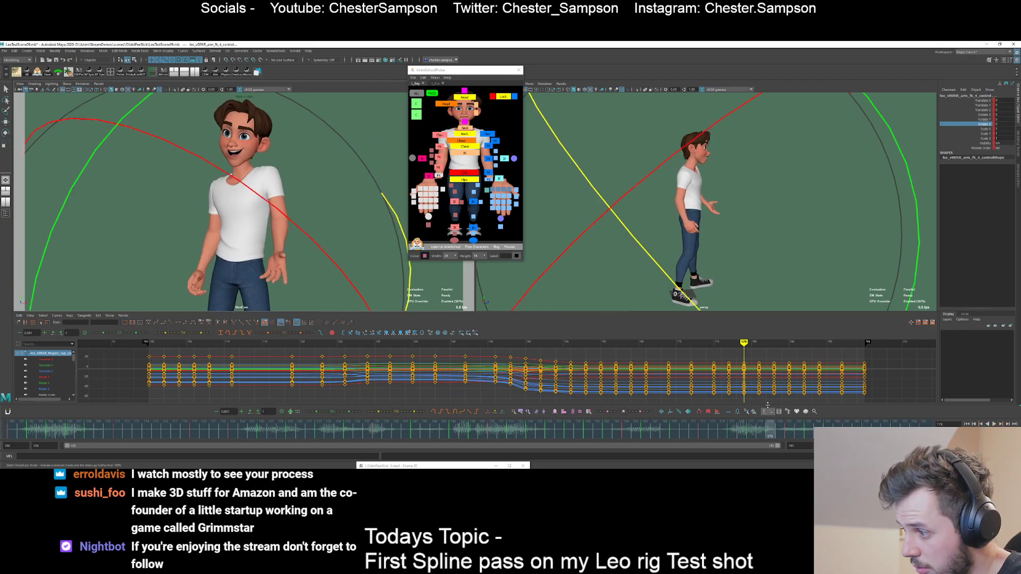
left_click_drag(410, 272, 417, 241)
left_click_drag(441, 197, 417, 211)
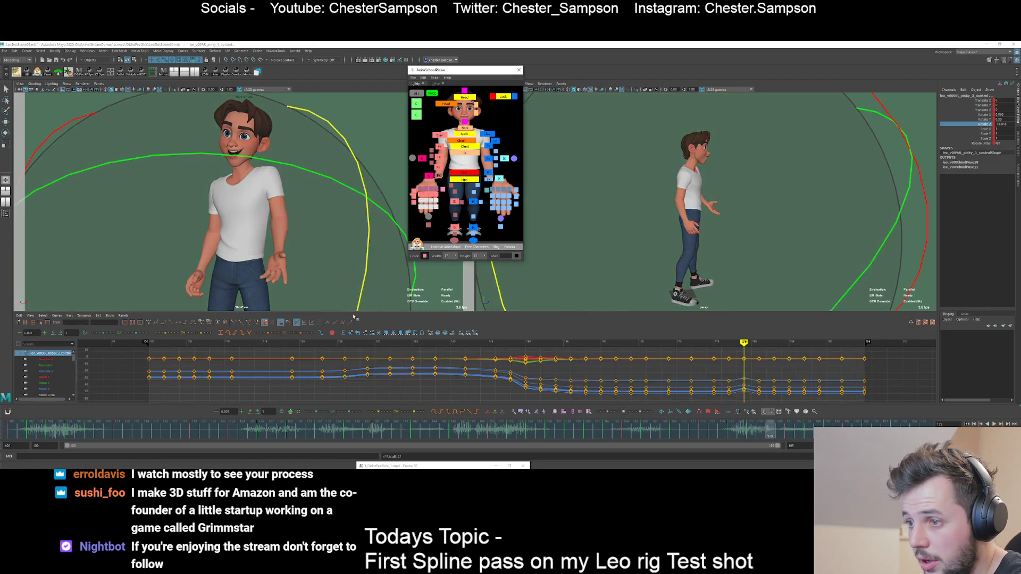
left_click_drag(365, 279, 351, 316)
left_click_drag(342, 331, 334, 353)
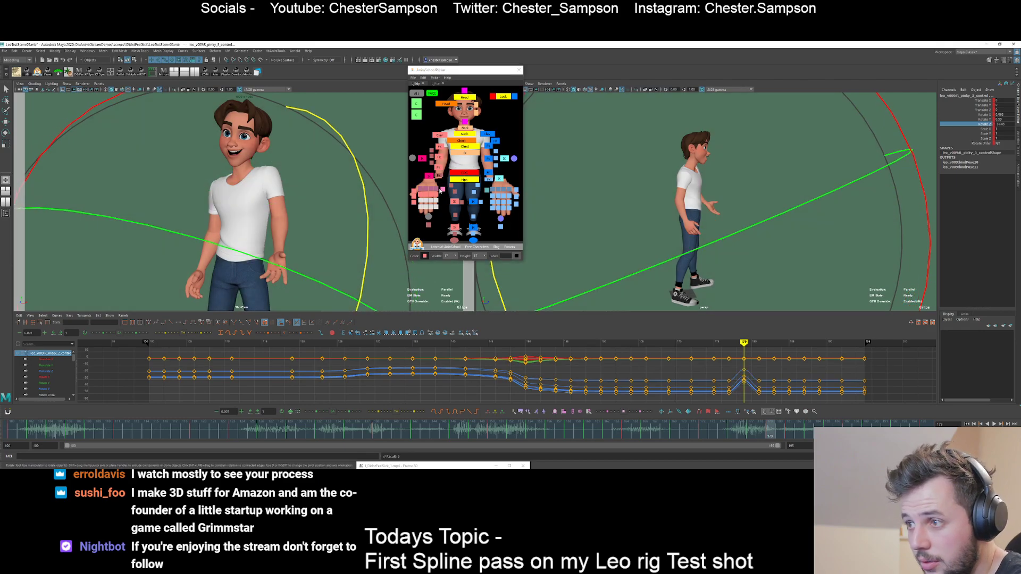
- Rotate all right-hand finger controls slightly together on the open-arms pose and compare it with the neighbouring keys
left_click(429, 225)
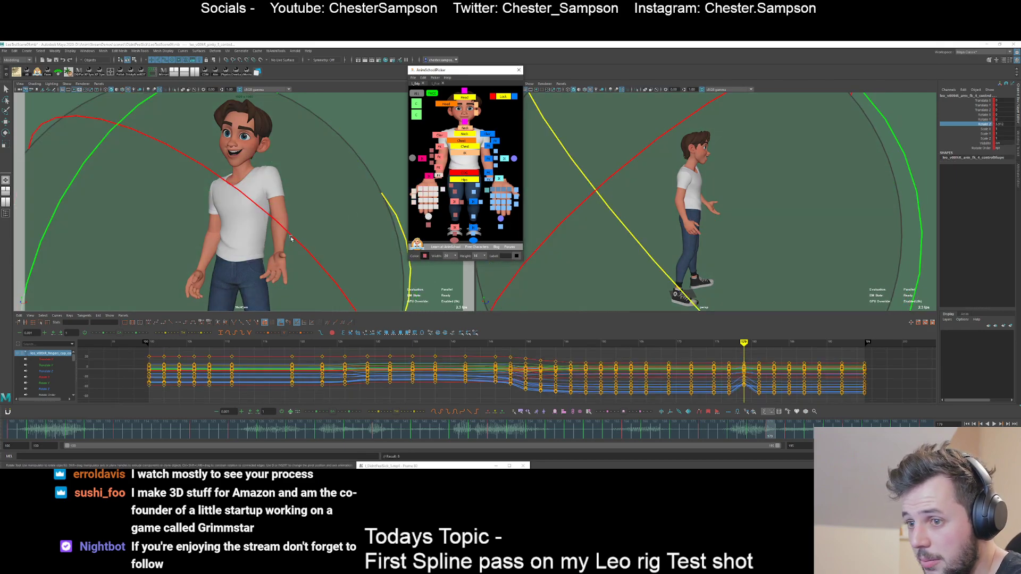
left_click_drag(410, 282, 399, 296)
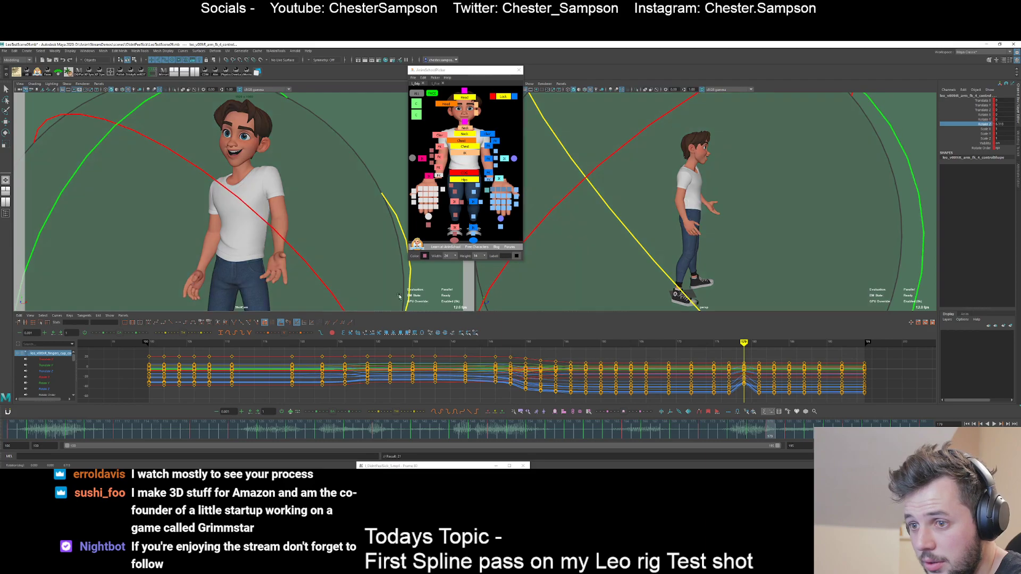
key("comma")
key("comma")
key("period")
key("period")
key("comma")
key("comma")
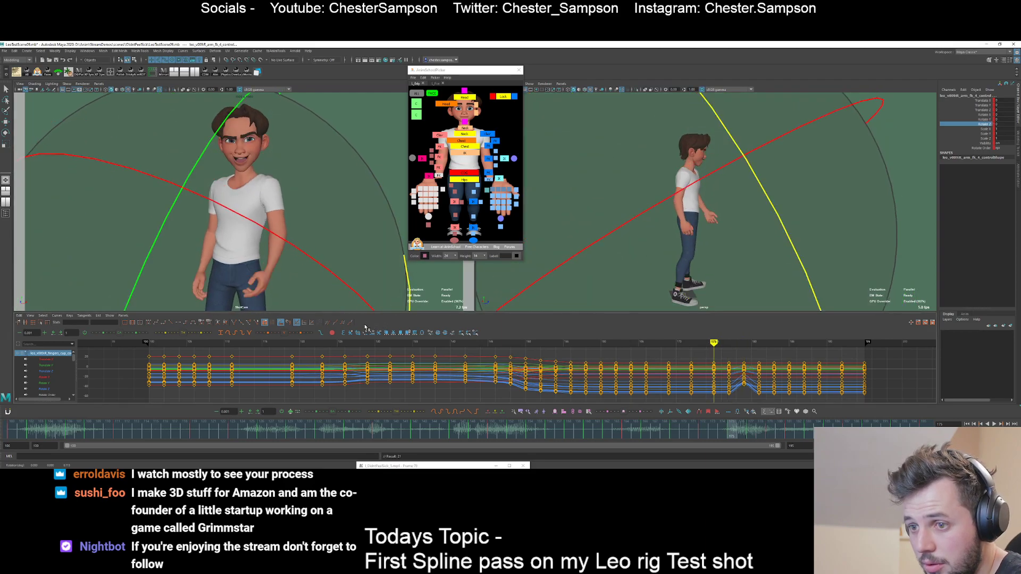
key("period")
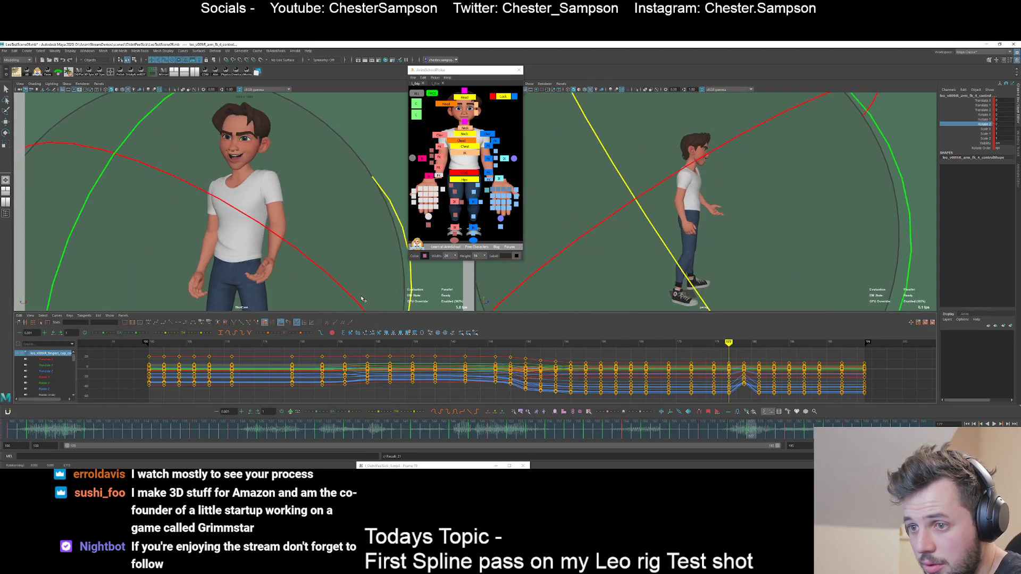
- Blend the finger keys just before and just after the opened hand pose toward it with the tween slider
left_click(323, 411)
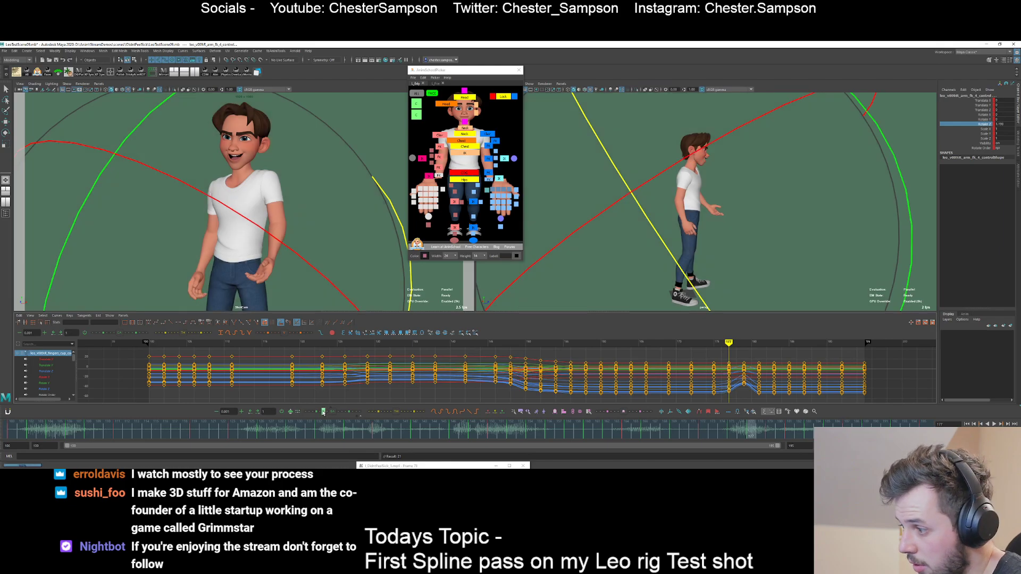
key("period")
key("period")
left_click(317, 413)
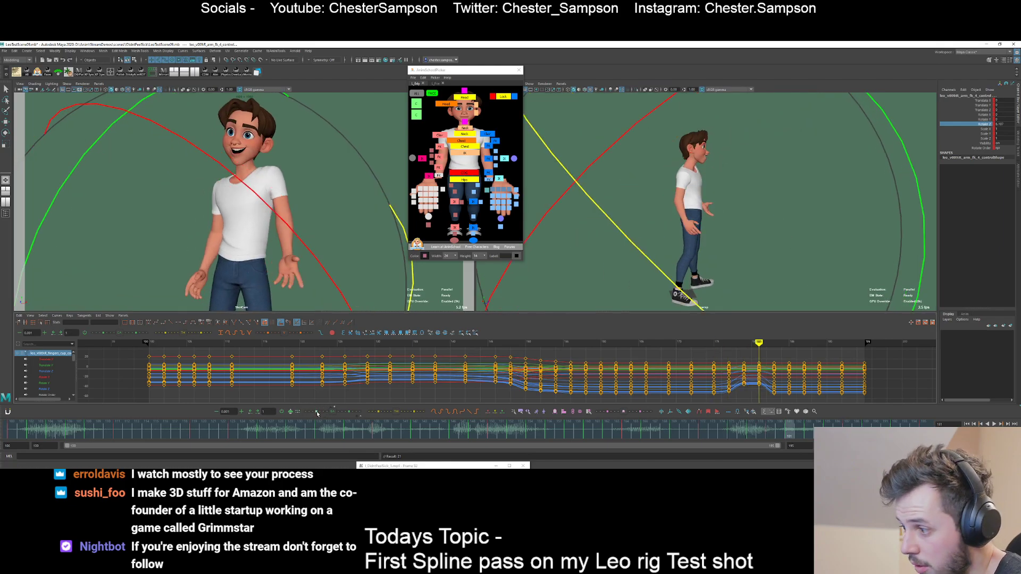
key("comma")
key("comma")
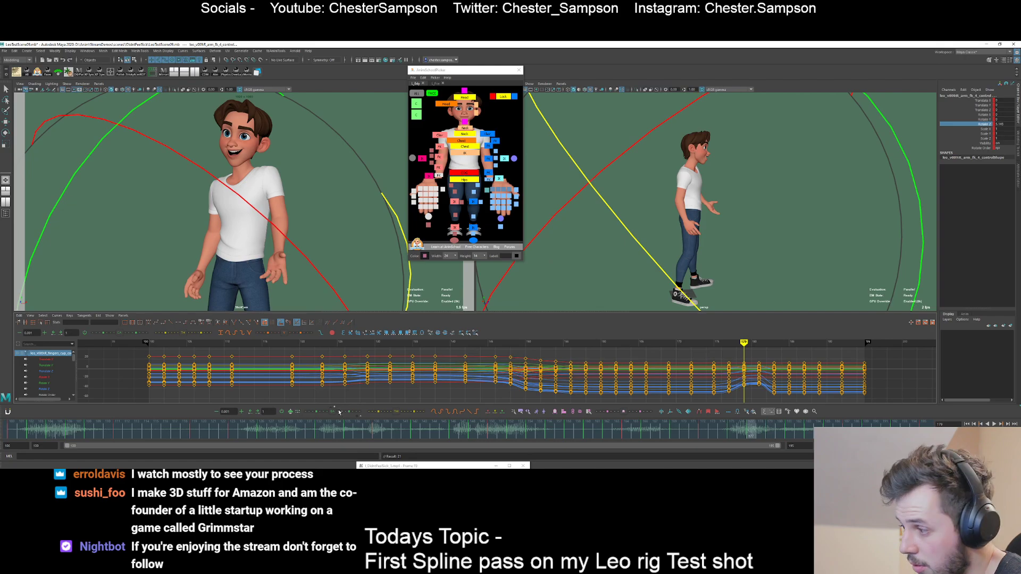
- Blend the next finger keys toward the opened hand pose with the tween slider so the fingers close gradually
key("period")
key("period")
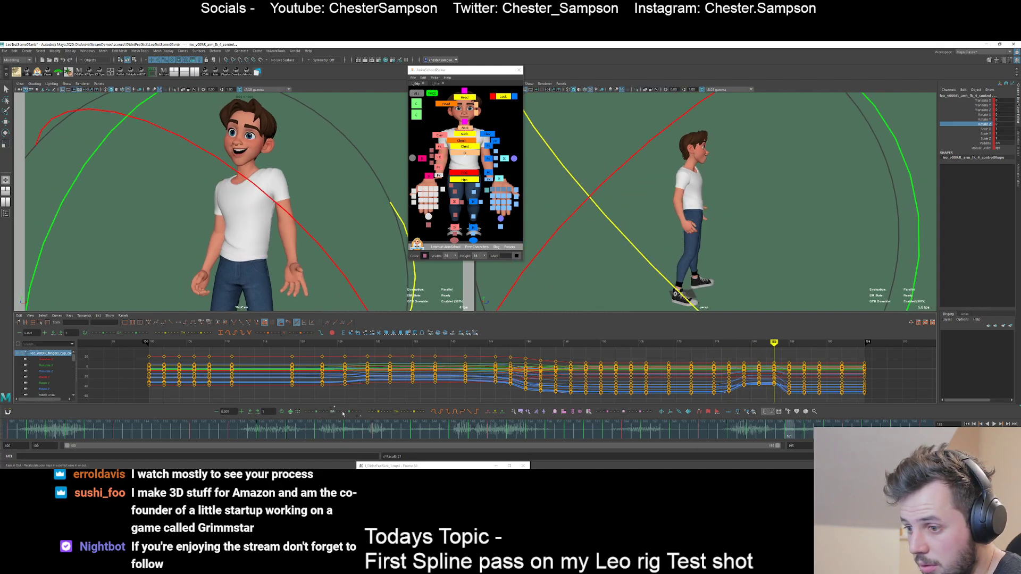
key("period")
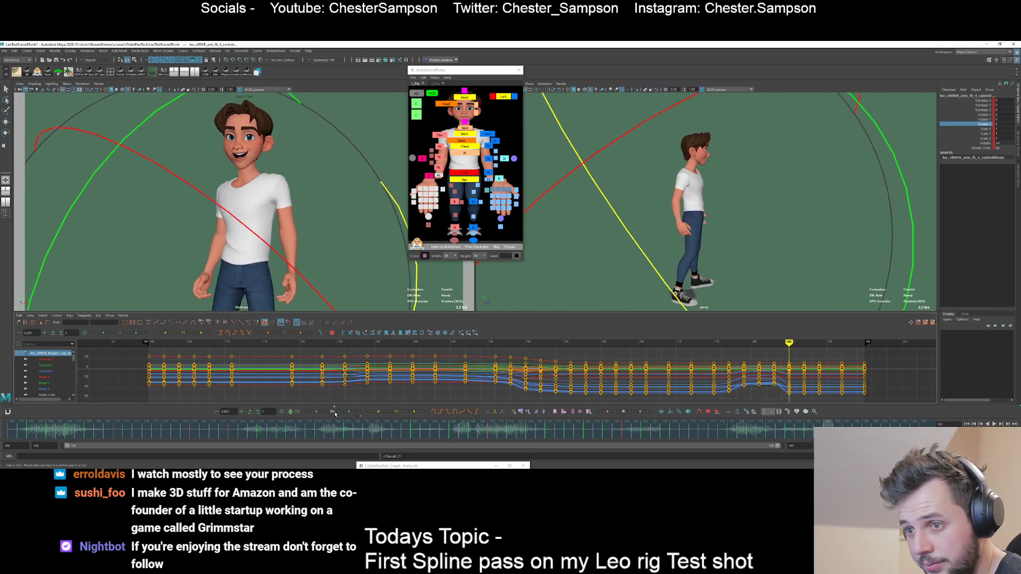
key("comma")
key("period")
left_click_drag(334, 412, 317, 412)
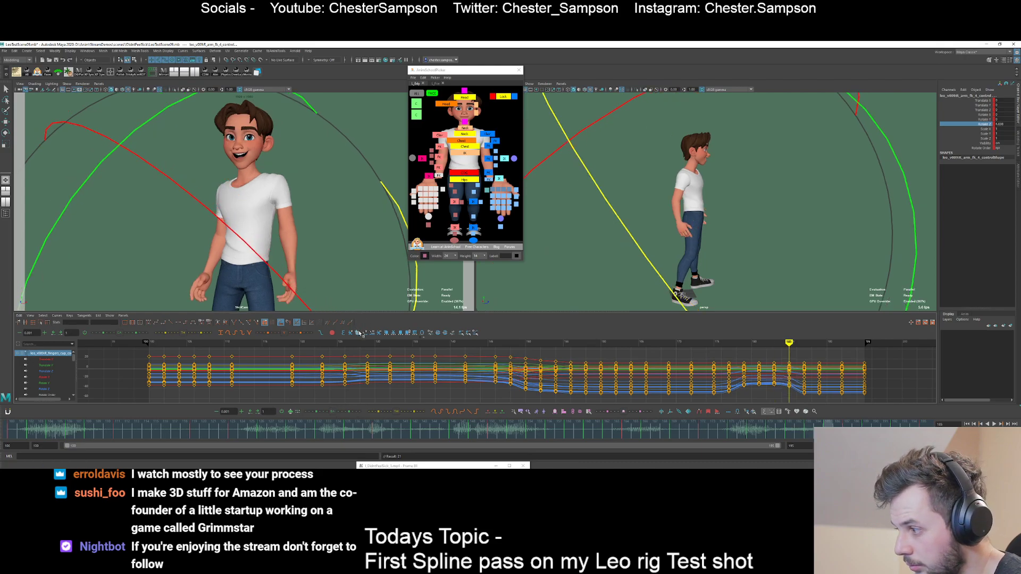
- Ease the right-hand finger keys on the shot's last poses with the tween sliders so the fingers settle gradually
key("period")
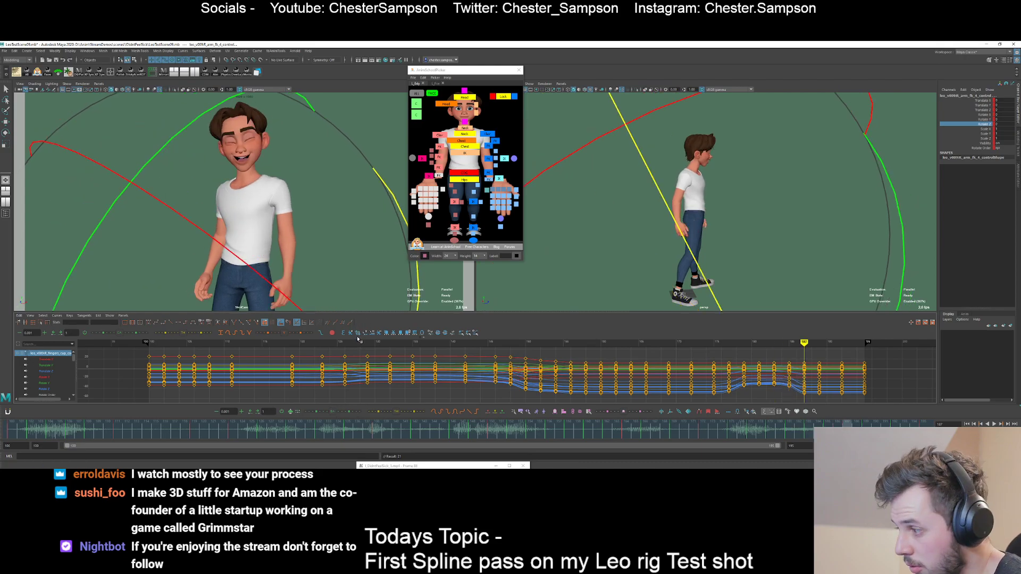
key("bracketleft")
key("period")
key("period")
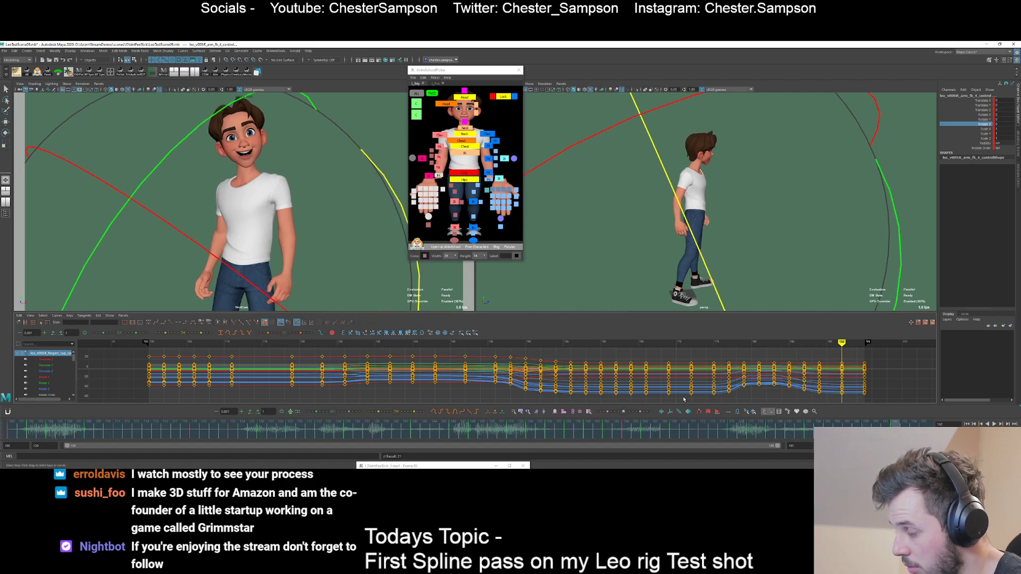
key("comma")
key("comma")
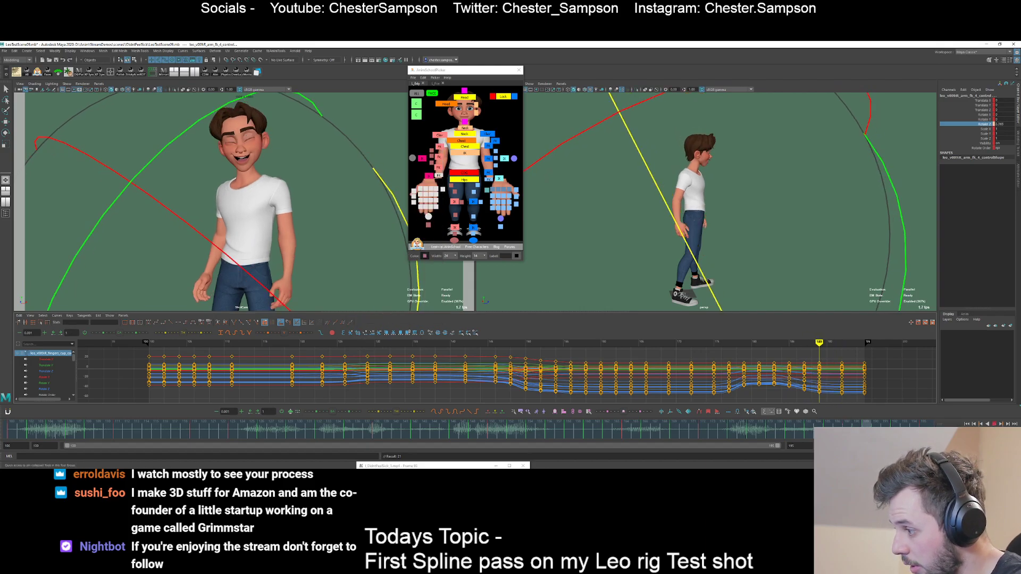
key("comma")
key("period")
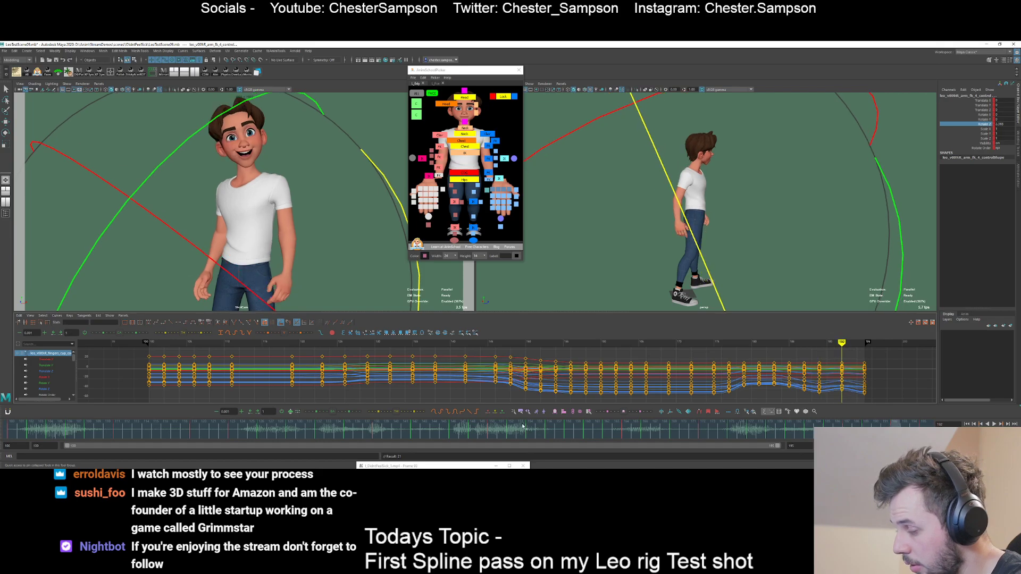
left_click_drag(382, 413, 380, 413)
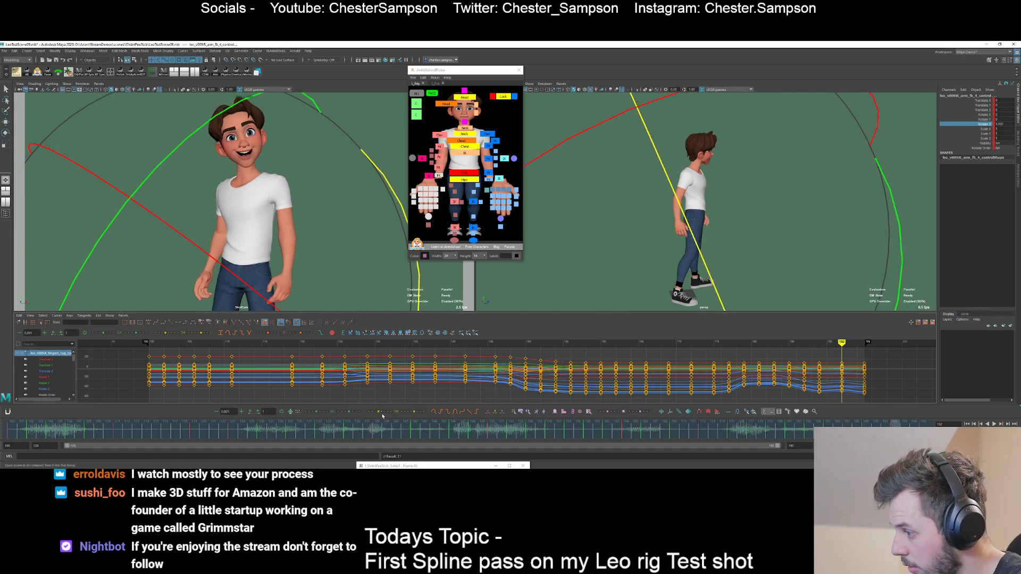
key("period")
left_click(379, 412)
key("comma")
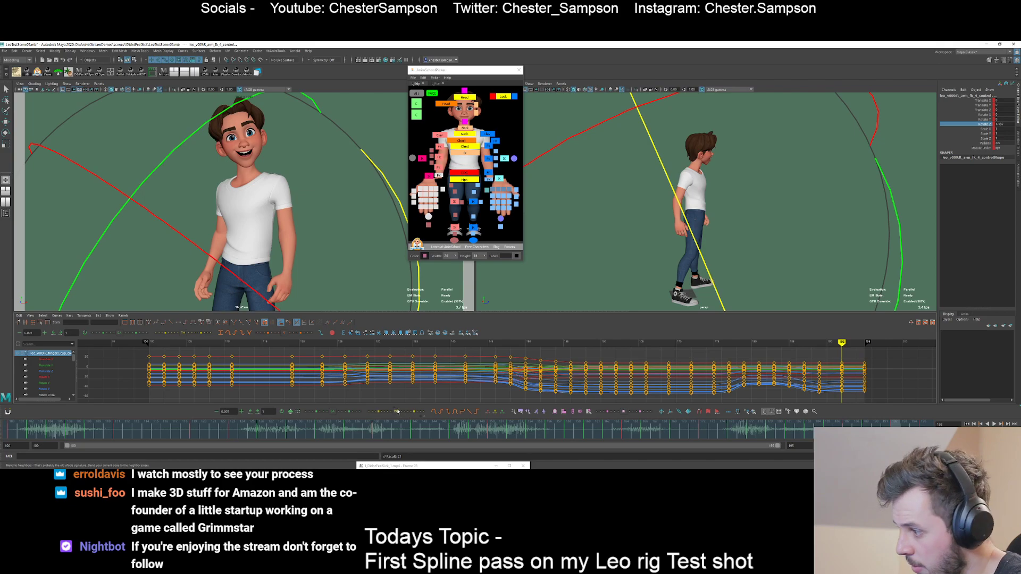
- Play the shot repeatedly to check the right hand's finger motion, and clear the control selection
key("alt+v")
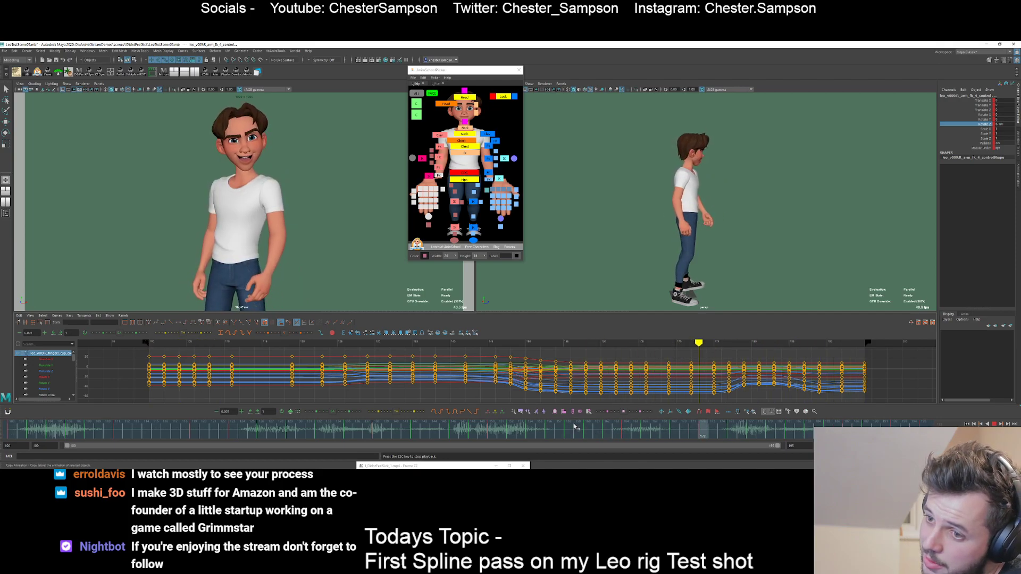
key("Escape")
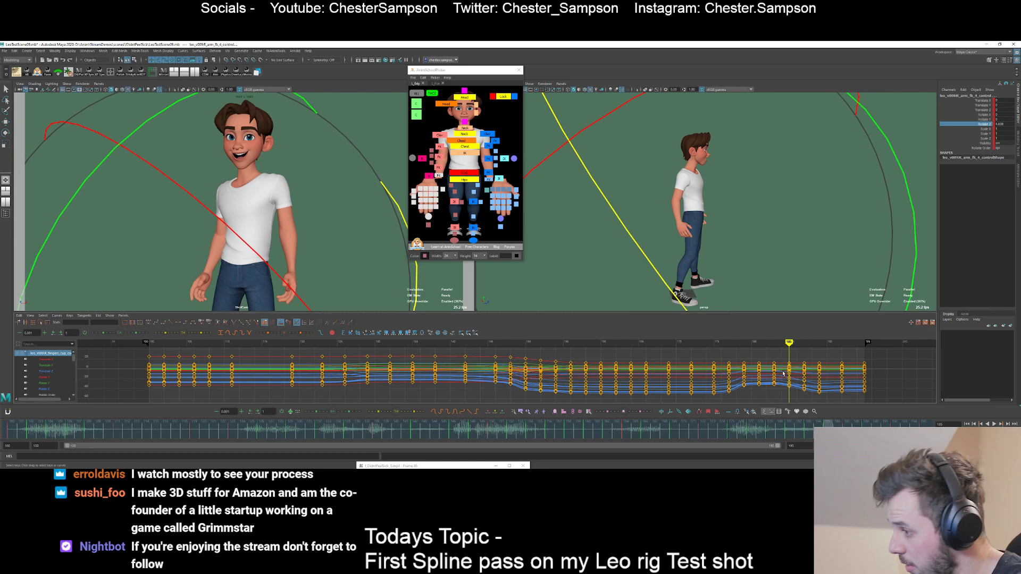
key("comma")
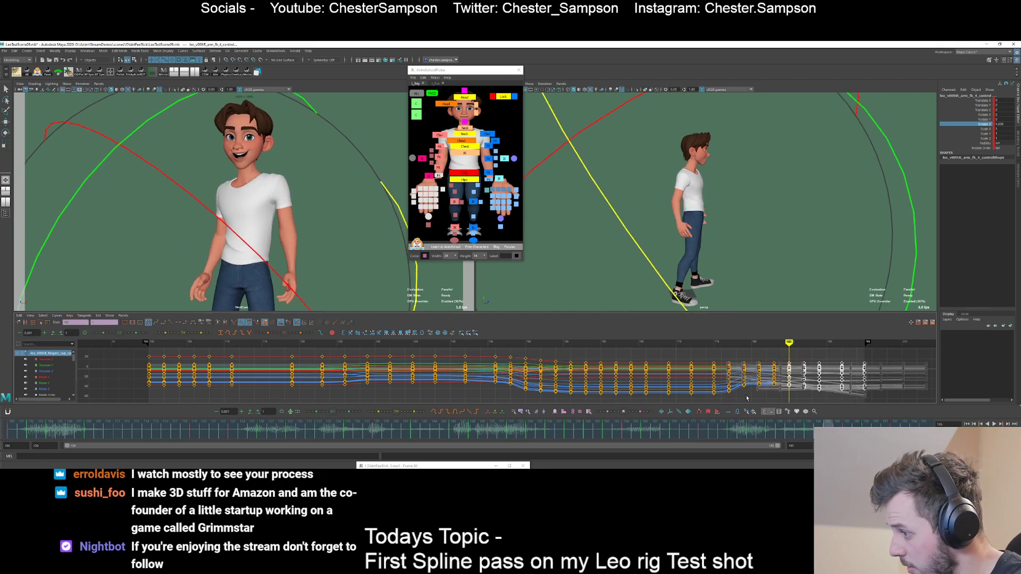
key("alt+v")
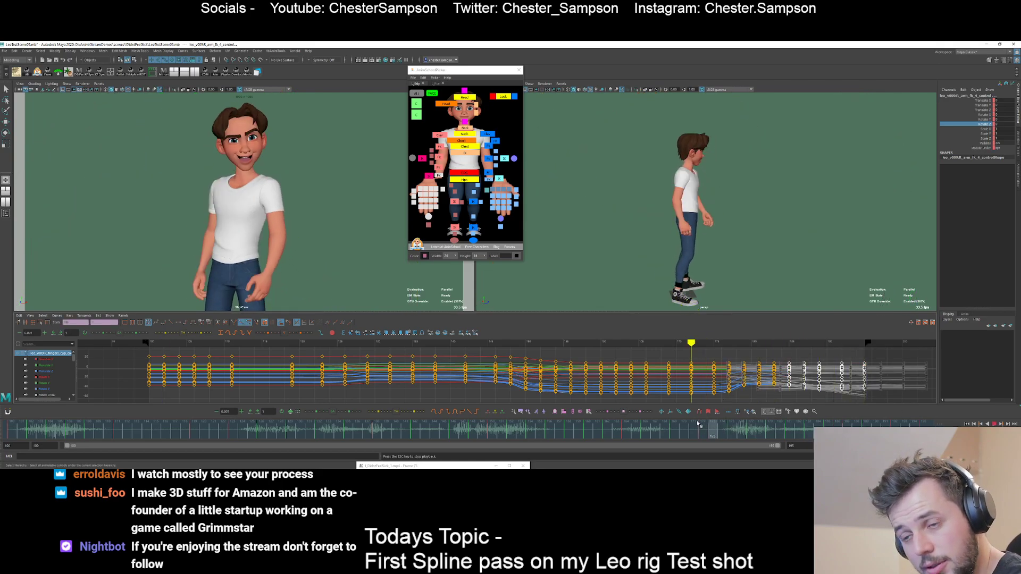
left_click(253, 272)
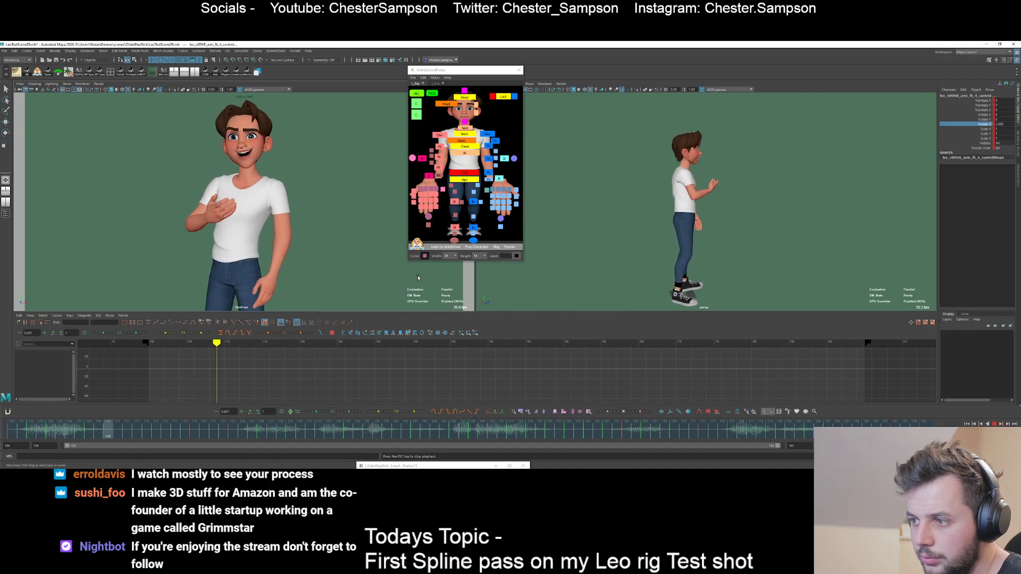
- Select the right wrist FK control, review its keys and playback through the shot, and isolate its Rotate Z curve
key("Escape")
left_click(438, 168)
key("alt+period")
key("alt+period")
key("alt+period")
key("alt+period")
key("alt+period")
key("alt+period")
key("alt+period")
key("alt+period")
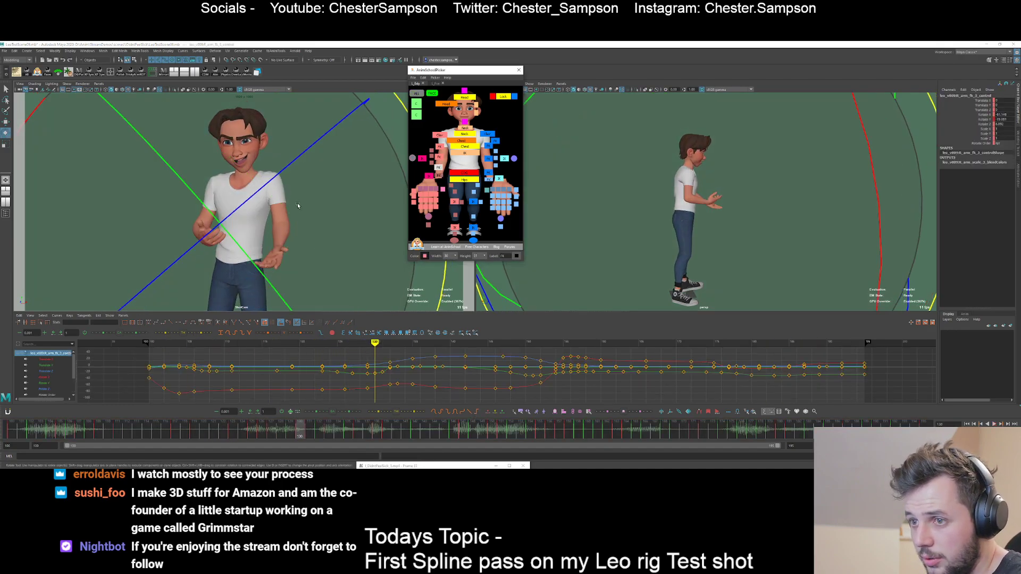
key("alt+v")
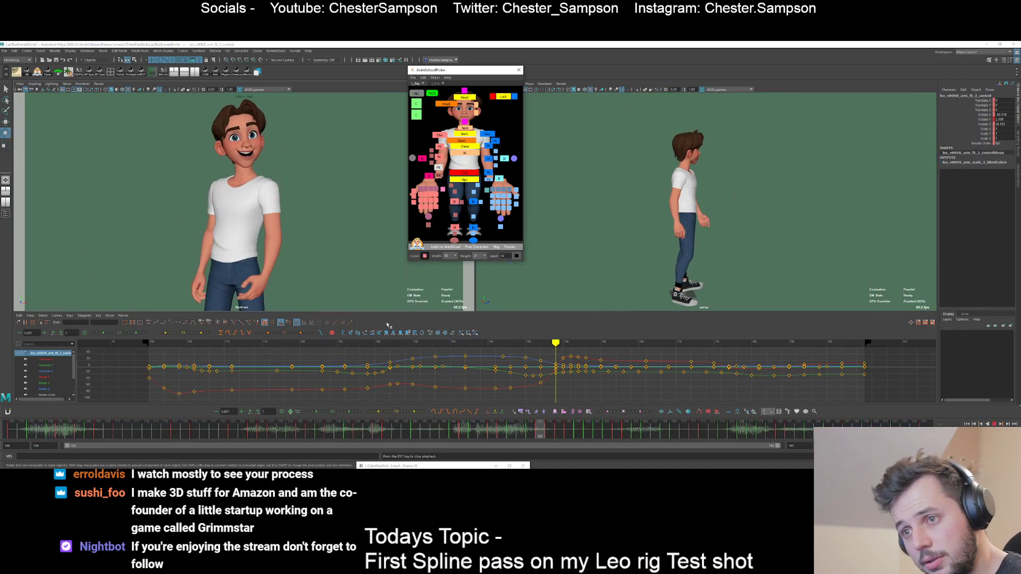
key("Escape")
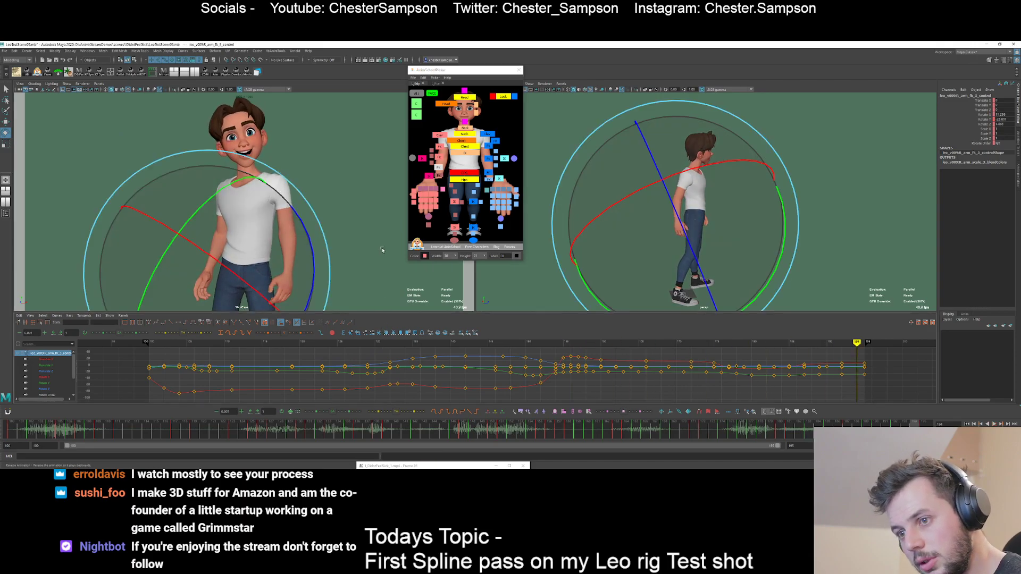
mouse_move(383, 250)
left_mouse_down()
mouse_move(271, 241)
mouse_move(378, 267)
left_mouse_up()
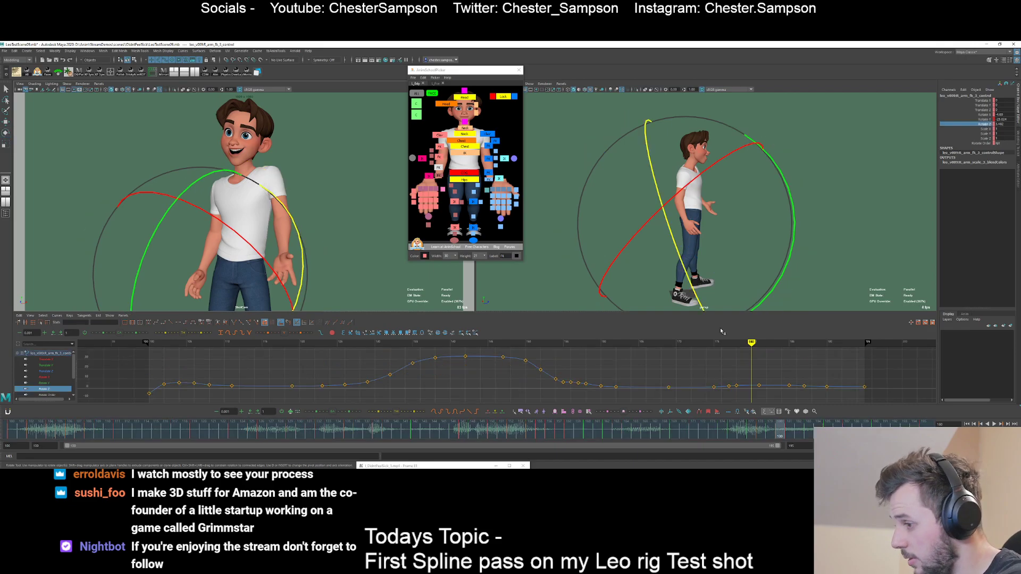
- Lower the final hump of keys on the wrist FK control's Rotate Z curve and check it in playback
left_click(984, 124)
key("f")
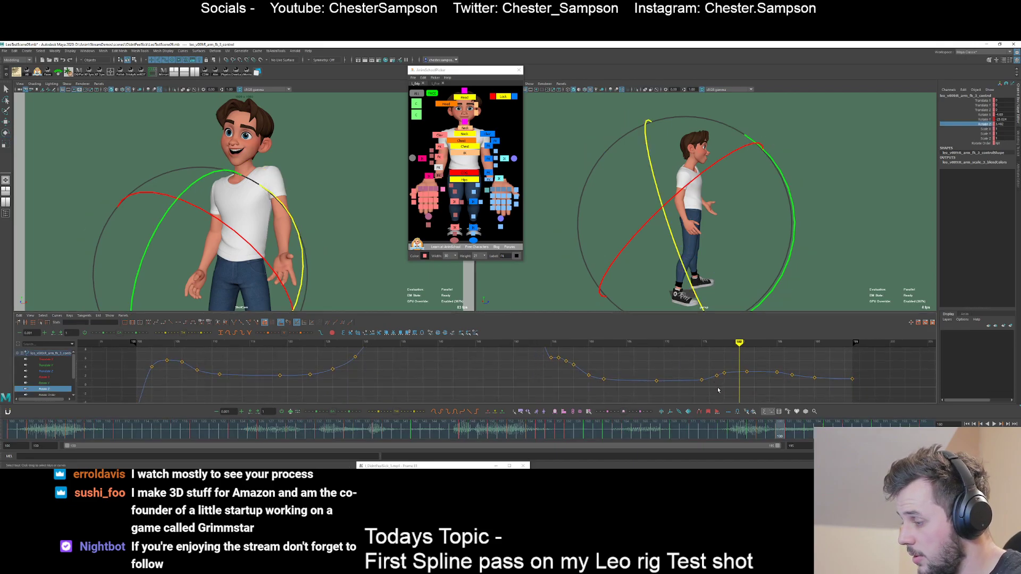
right_click_drag(718, 391, 714, 371, "alt")
left_click_drag(877, 404, 875, 403)
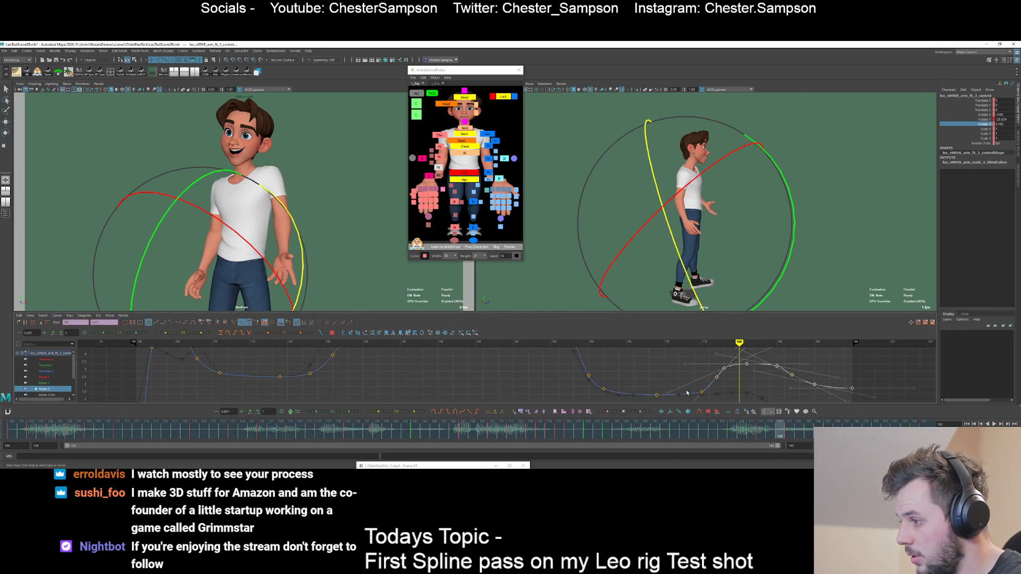
middle_click_drag(705, 404, 700, 404)
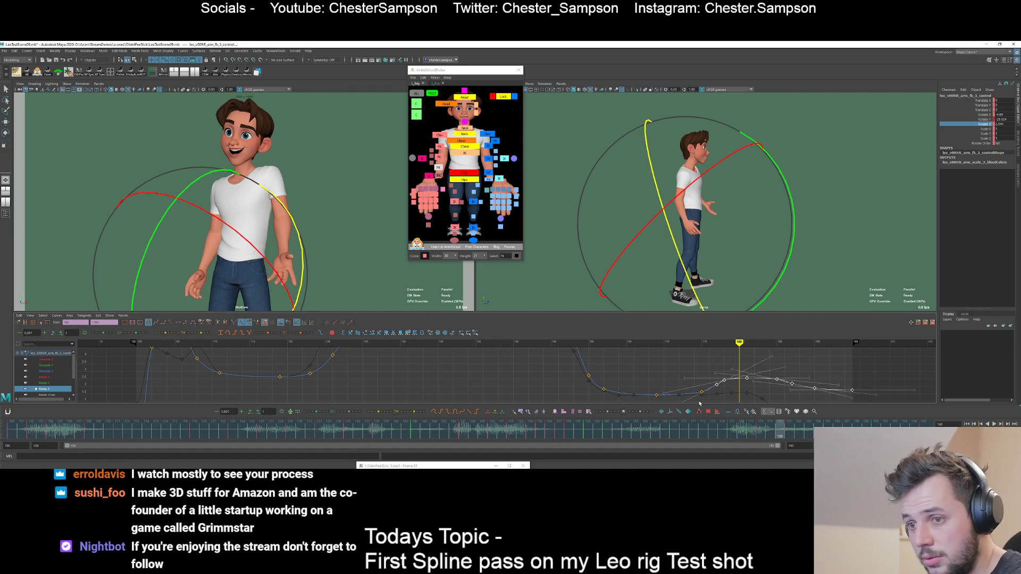
left_click(679, 377)
key("alt+v")
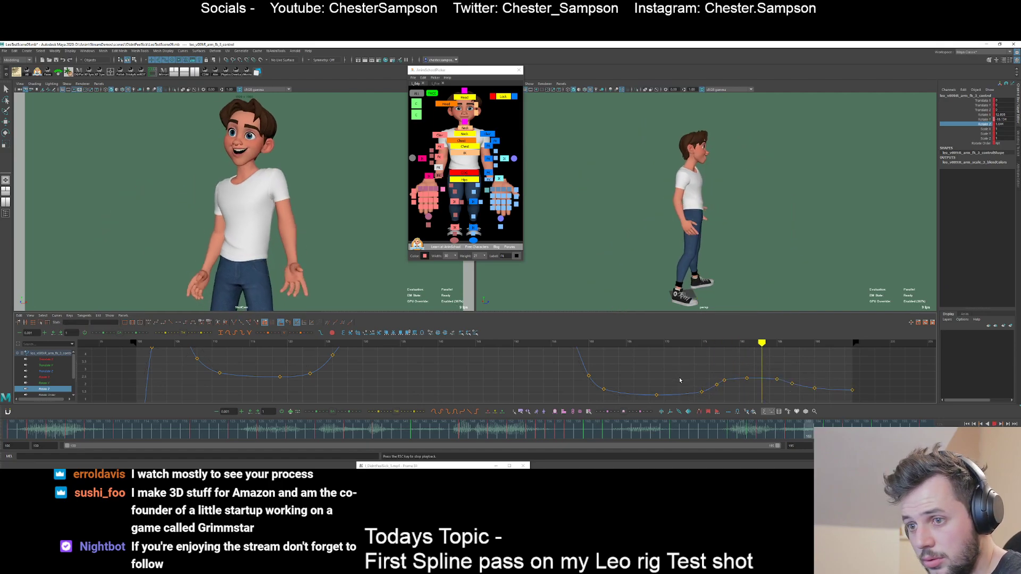
left_click(726, 425)
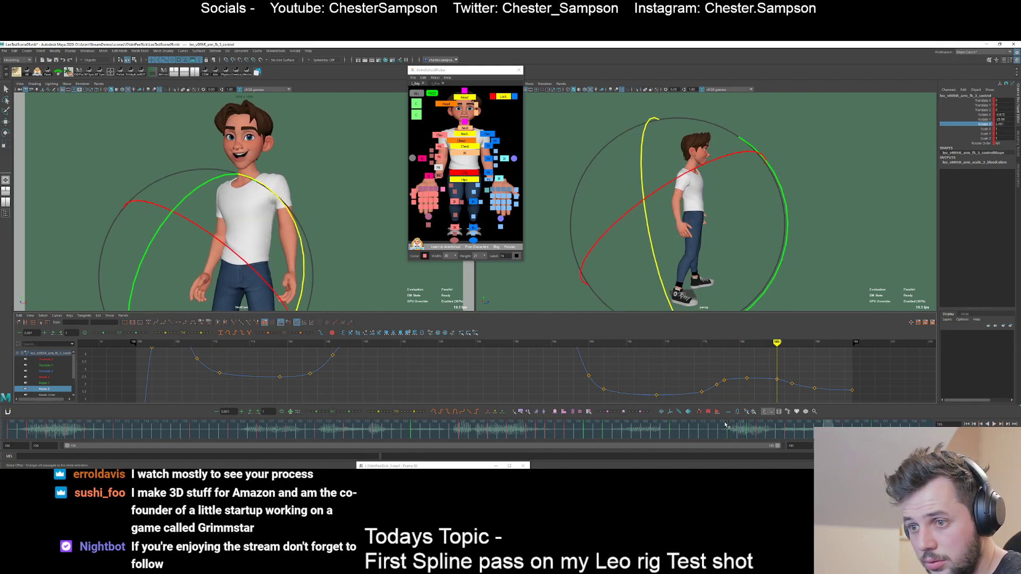
- Isolate the wrist's Rotate X curve and lower its keys at the end of the shot below the preceding plateau
left_click(982, 114)
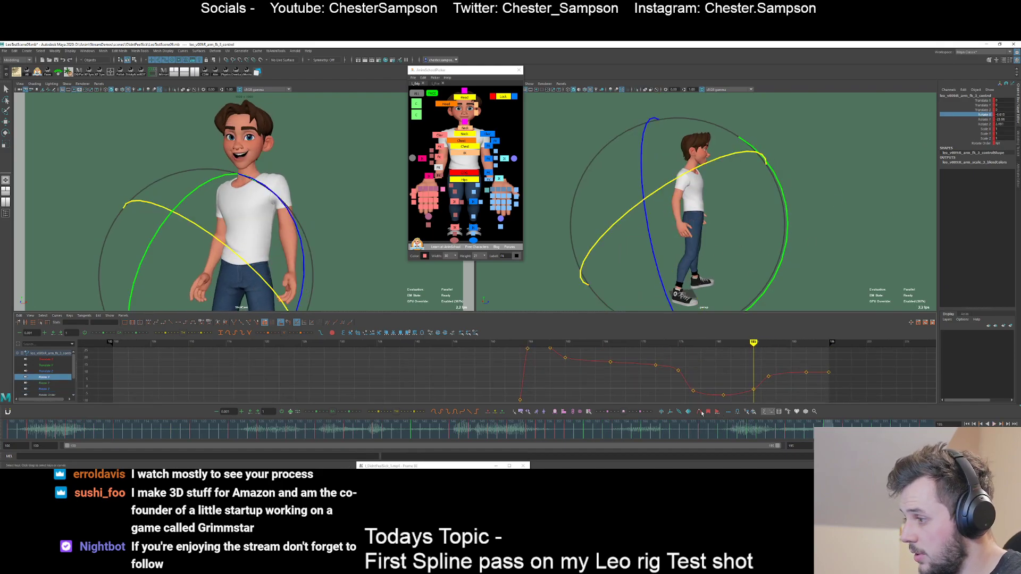
left_click_drag(680, 347, 841, 396)
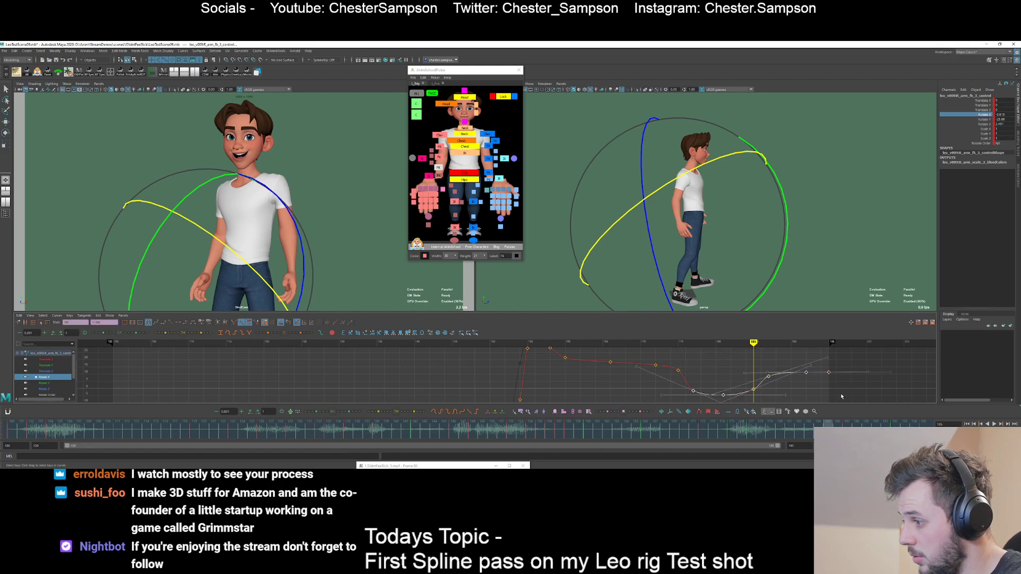
middle_click_drag(692, 356, 691, 358)
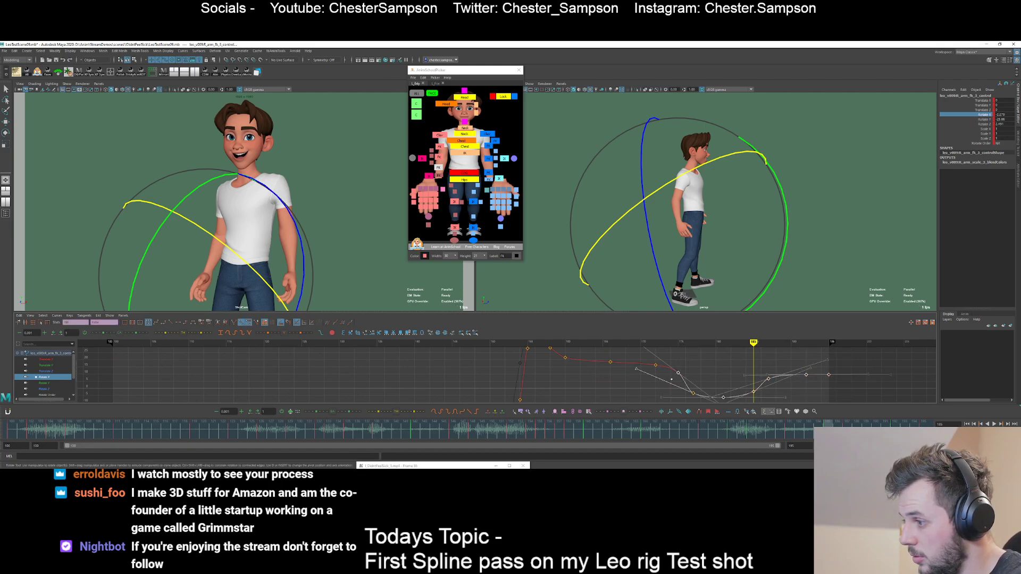
left_click(686, 360)
left_click_drag(684, 354, 841, 400)
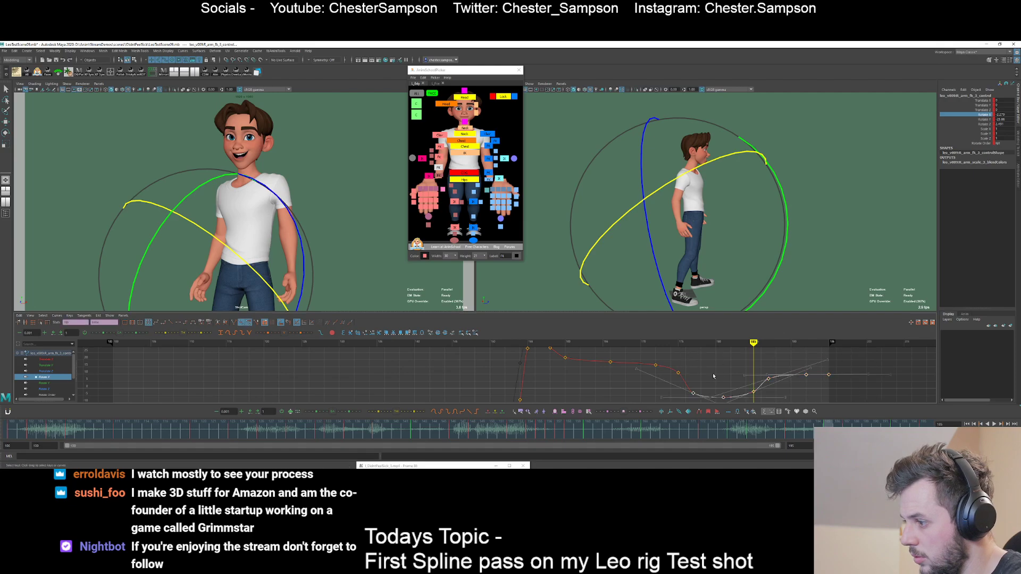
middle_click_drag(718, 365, 714, 377)
left_click(676, 387)
key("comma")
key("comma")
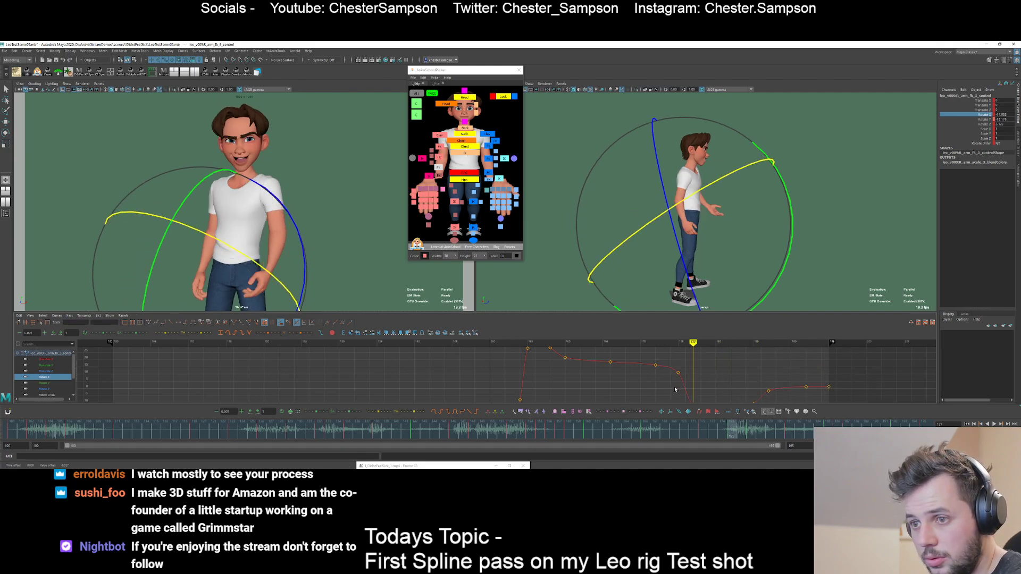
key("alt+v")
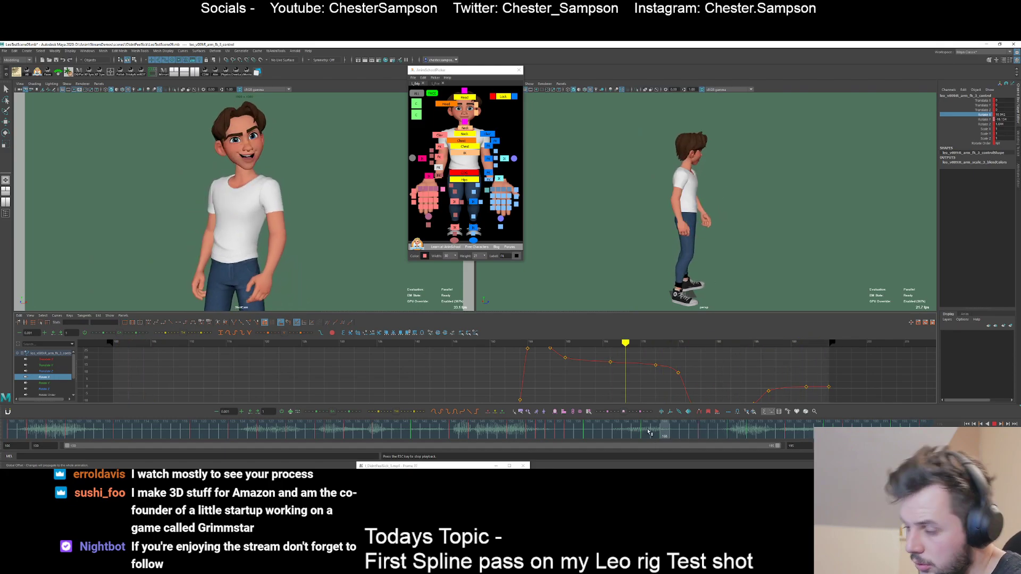
- Replay the end of the shot and try rotating the wrist directly on the open-hand pose
left_click(654, 435)
key("alt+v")
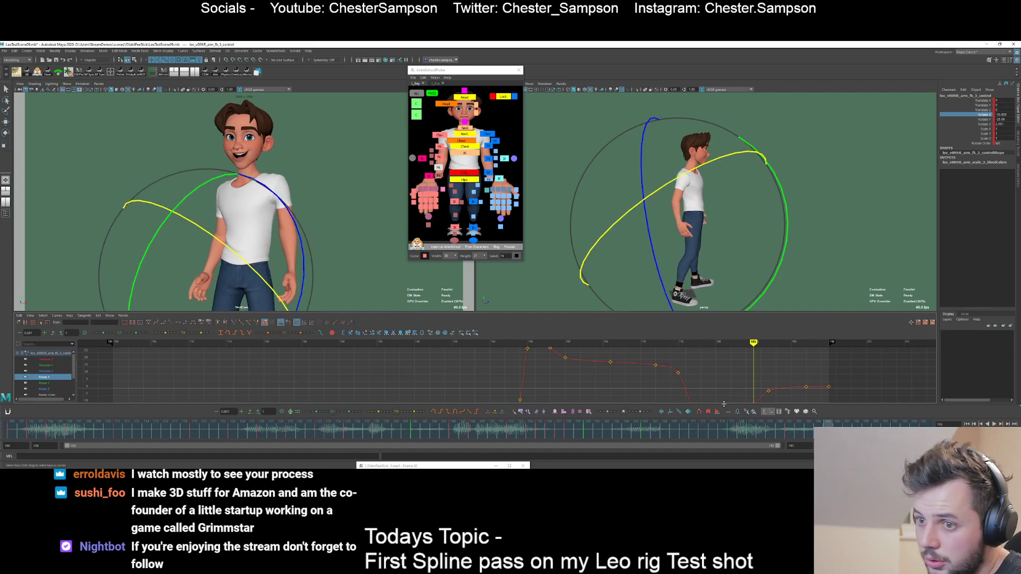
left_click(731, 430)
key("period")
key("period")
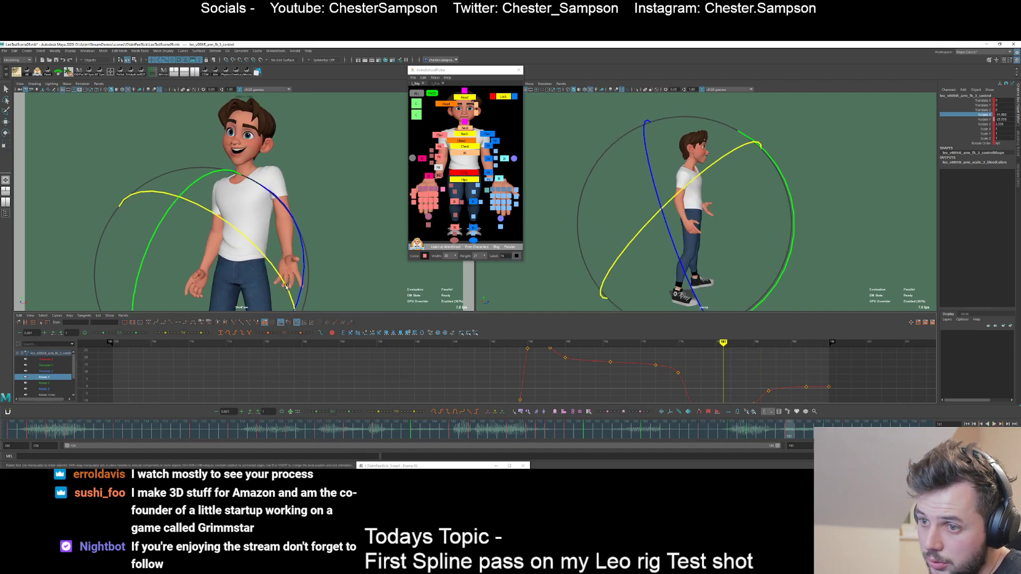
mouse_move(304, 280)
left_mouse_down()
mouse_move(304, 264)
mouse_move(309, 293)
left_mouse_up()
key("ctrl+z")
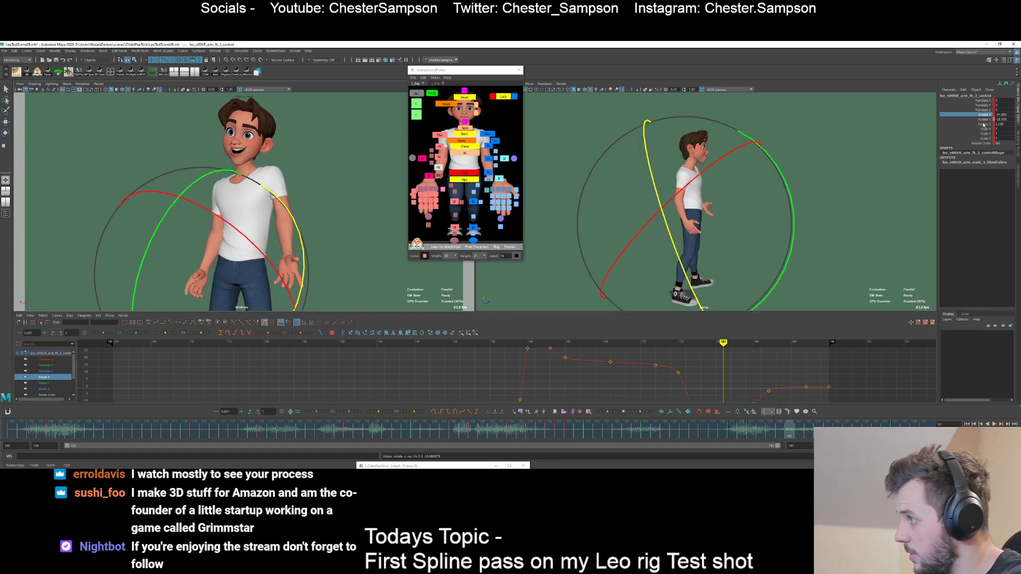
- Isolate the wrist's Rotate Z curve and try lowering its final keys into a shallow dip, checking the motion
left_click(984, 124)
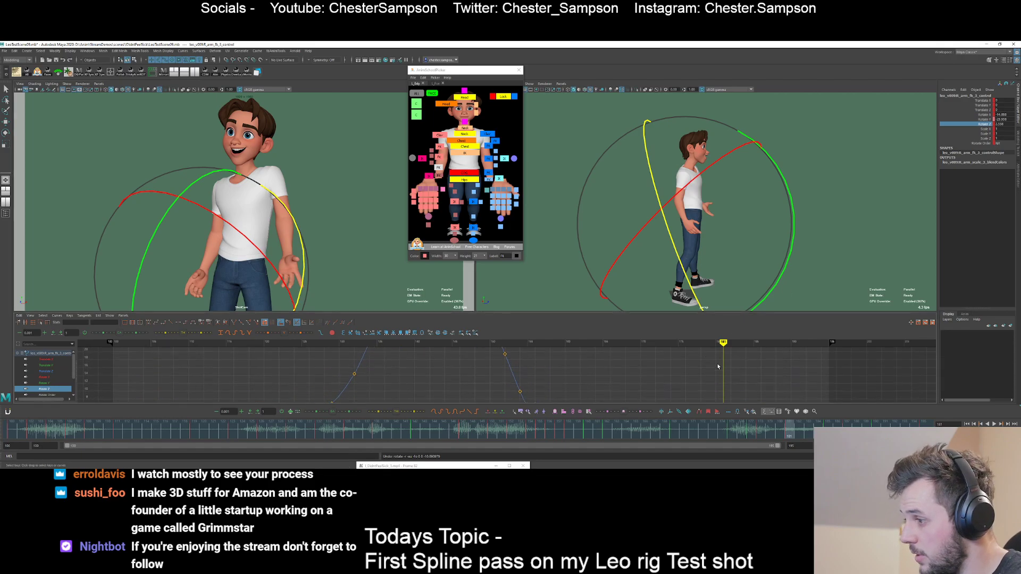
middle_click_drag(711, 370, 694, 367, "alt")
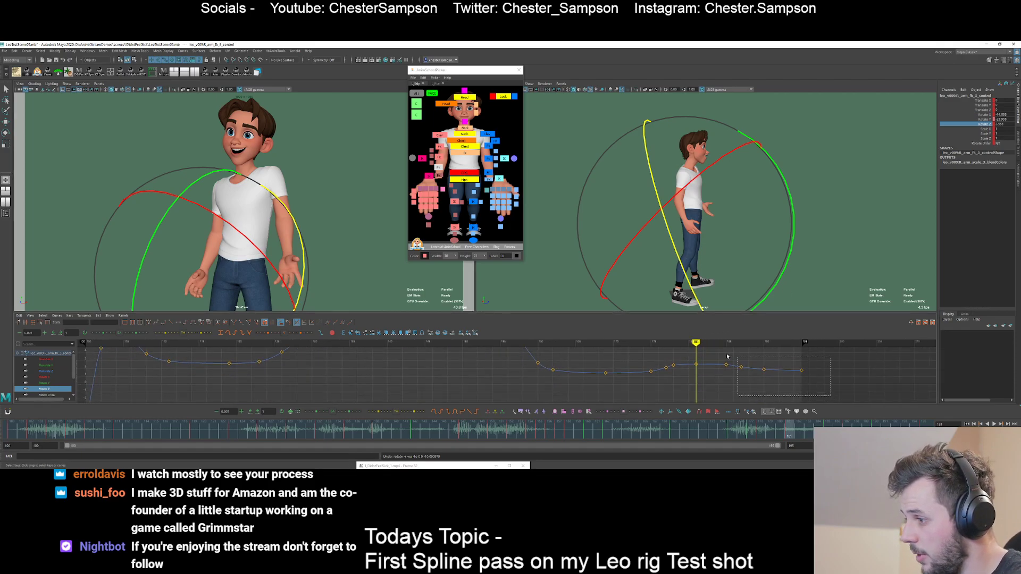
left_click_drag(727, 356, 669, 346)
middle_click_drag(672, 379, 685, 397, "shift")
key("comma")
key("comma")
key("comma")
key("alt+v")
key("alt+v")
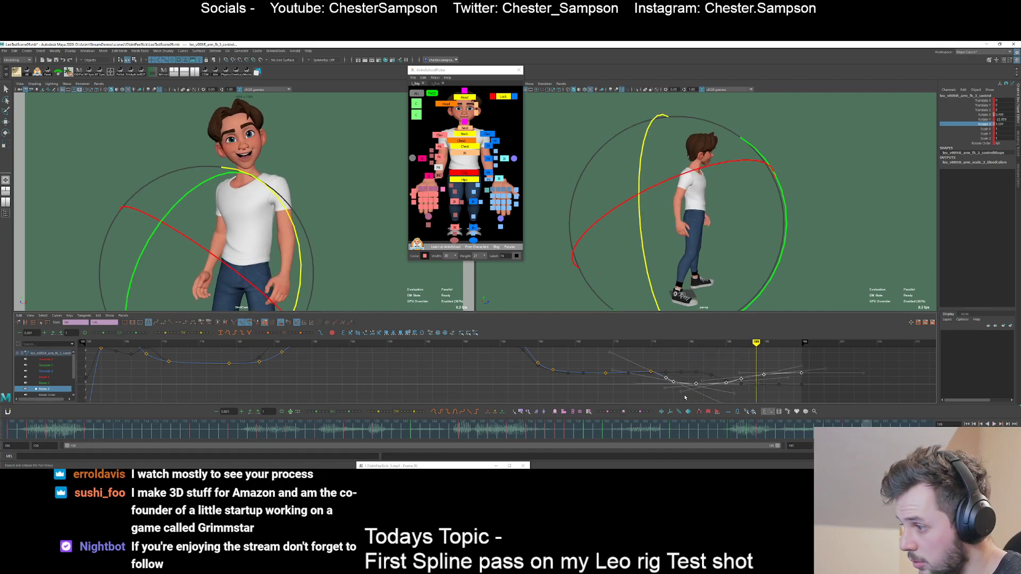
- Undo the last downward moves of the wrist's final Rotate Z keys
left_click(575, 425)
key("ctrl+z")
key("ctrl+z")
key("ctrl+z")
key("ctrl+z")
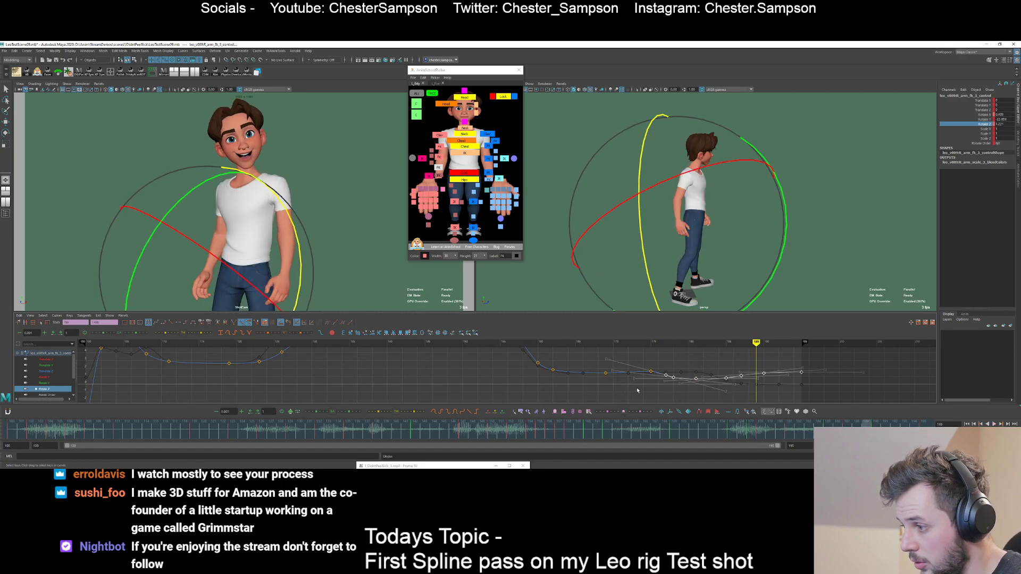
key("ctrl+z")
- Lower the wrist's final Rotate Z keys together well below the earlier part of the curve, and review in playback
left_click_drag(637, 398, 814, 355)
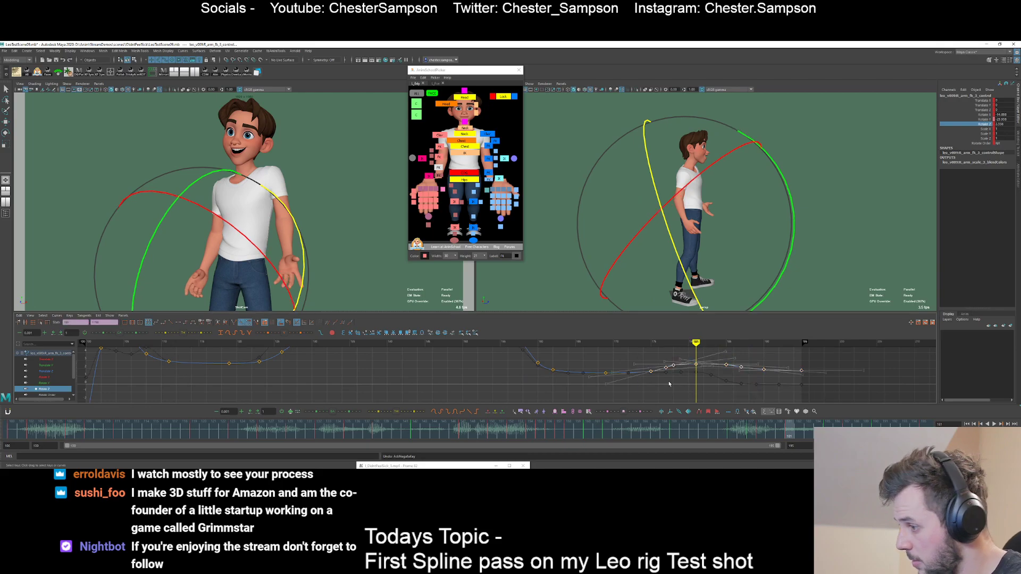
key("n")
middle_click_drag(664, 403, 660, 409)
key("comma")
key("comma")
key("comma")
key("comma")
key("alt+v")
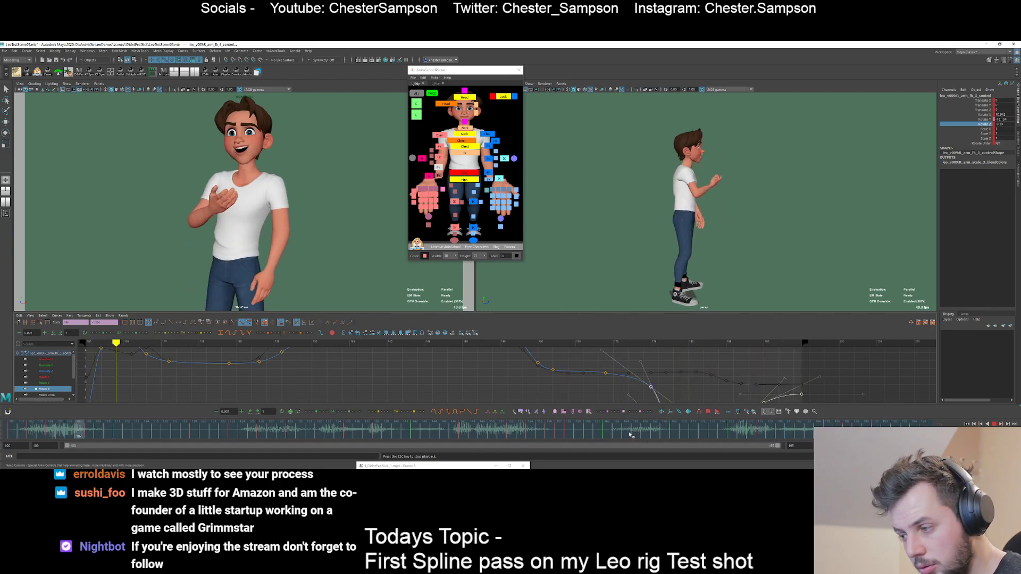
key("Escape")
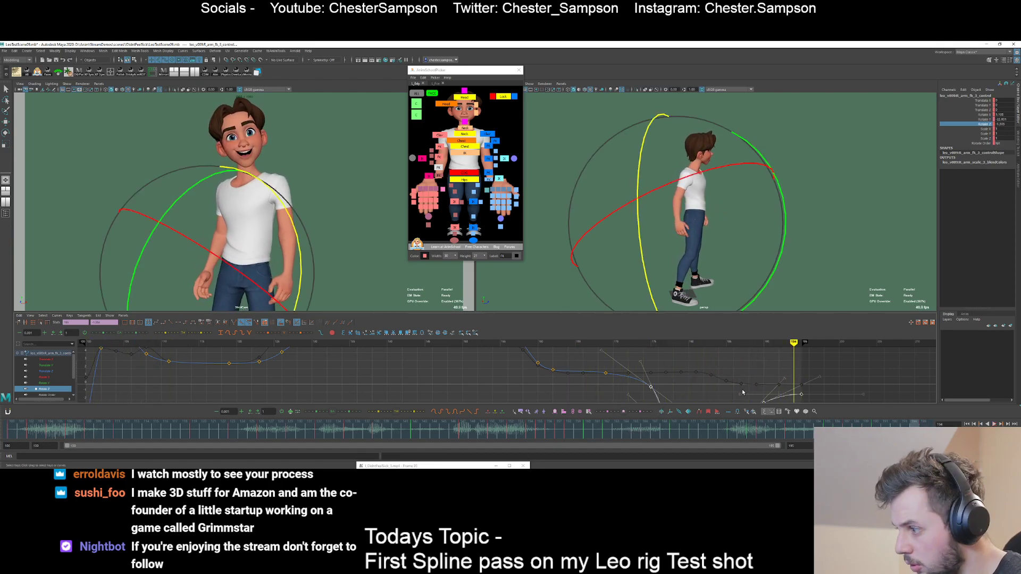
- Reshape the wrist's Rotate Z ending by lowering its last keys so the curve keeps descending to the final frame
key("f")
middle_click_drag(723, 370, 730, 390, "alt")
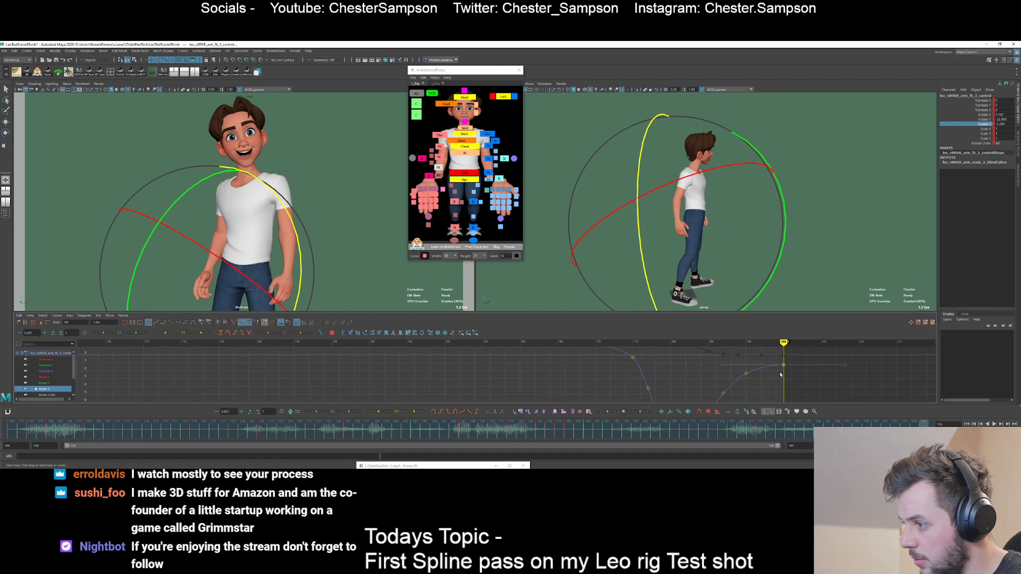
key("ctrl+z")
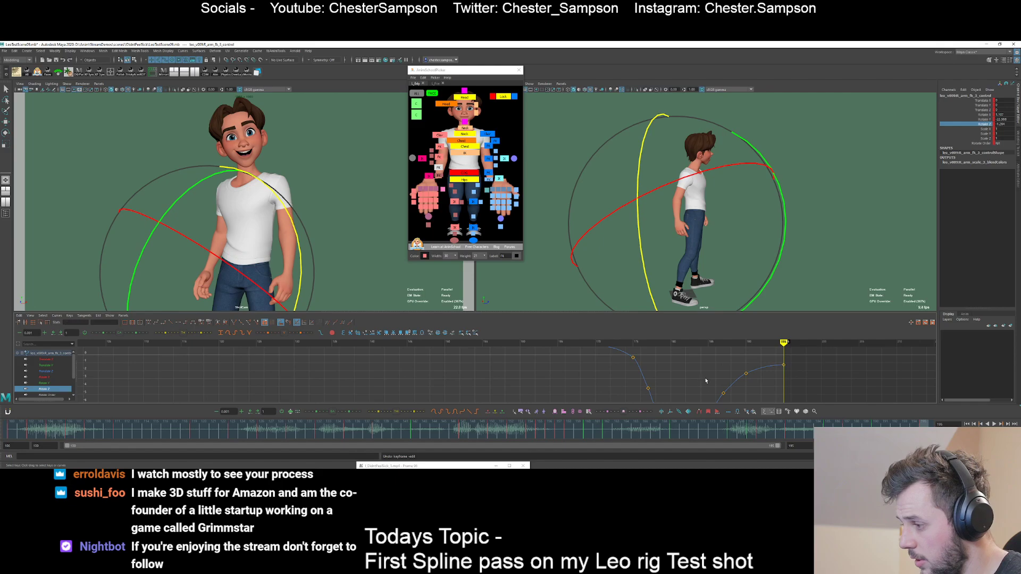
right_click_drag(706, 381, 693, 386, "alt")
middle_click_drag(693, 386, 684, 378, "alt")
left_click_drag(601, 357, 600, 357)
middle_click_drag(644, 371, 621, 372)
key("alt+v")
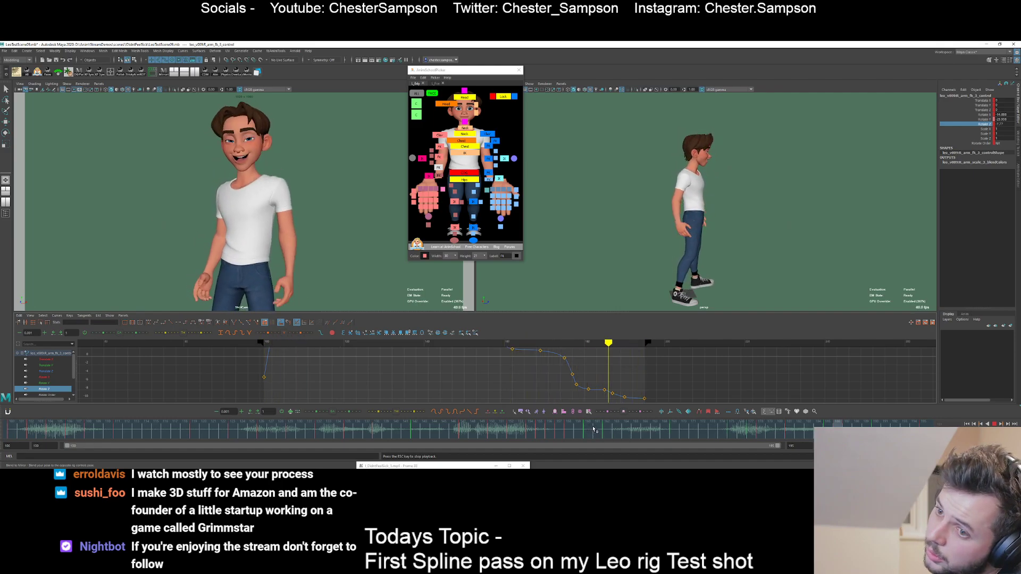
- Raise the last few Rotate Z keys so the wrist curve climbs slightly after its dip, and replay the shot
key("Escape")
left_click_drag(603, 381, 603, 382)
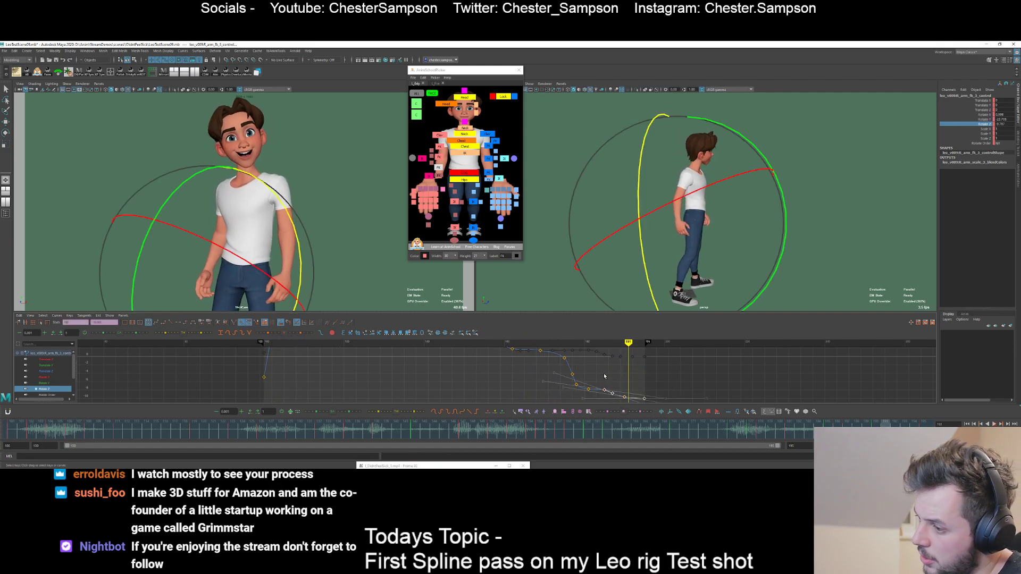
middle_click_drag(637, 404, 634, 387)
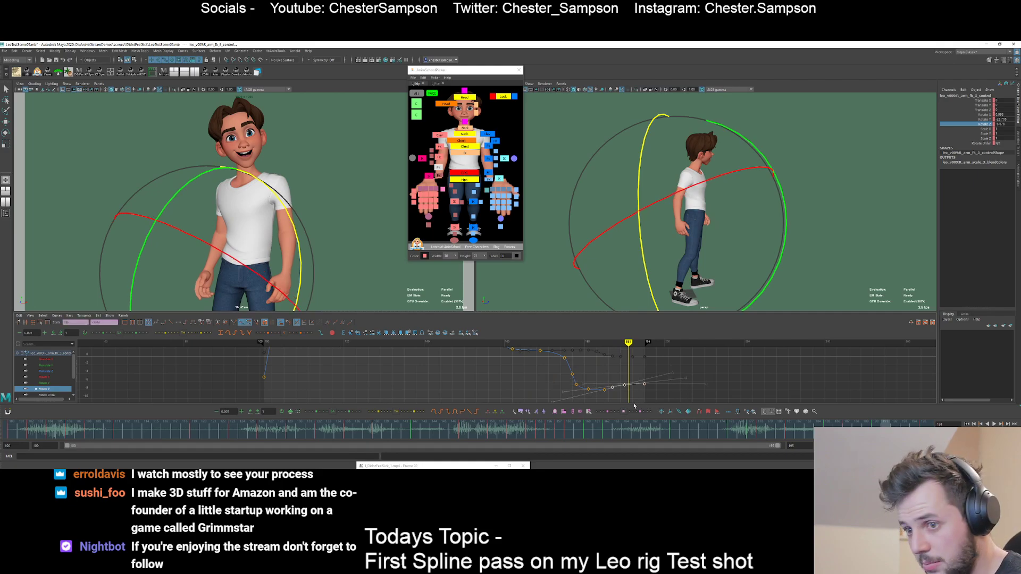
key("alt+v")
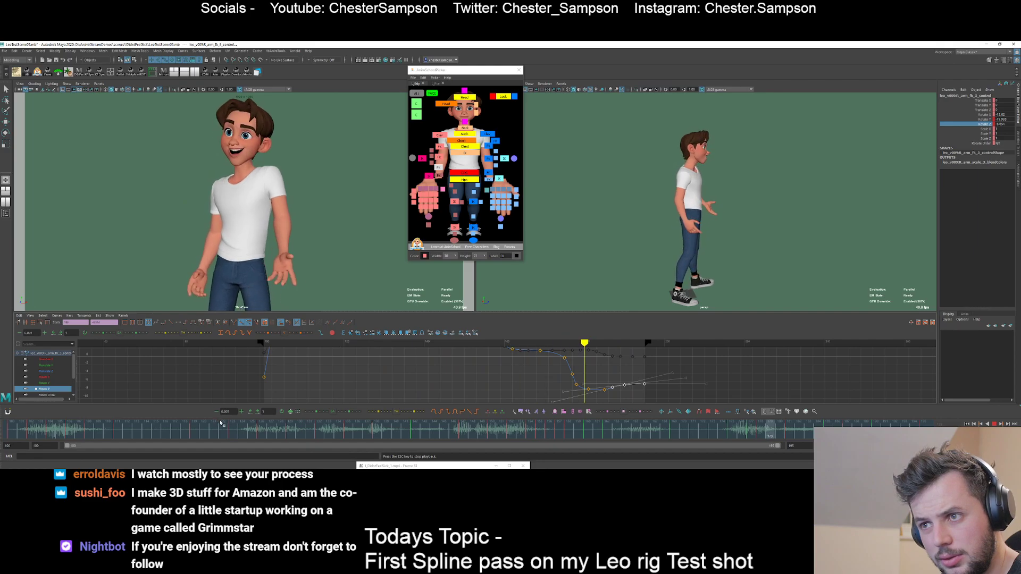
key("Escape")
- Select the eye aim controls, play the shot, and move to the gesture with both hands raised
left_click(495, 108)
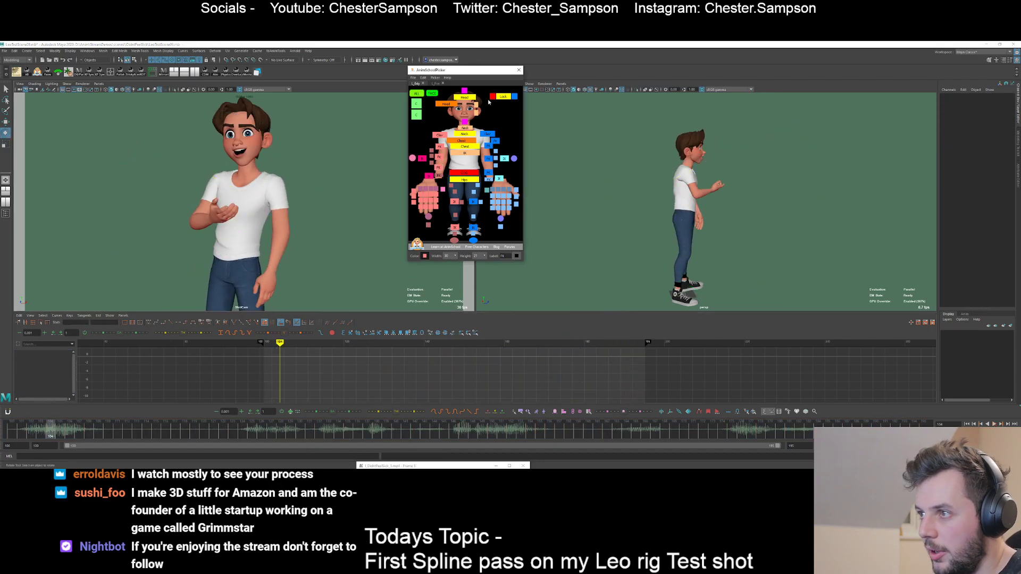
left_click(502, 97)
key("alt+v")
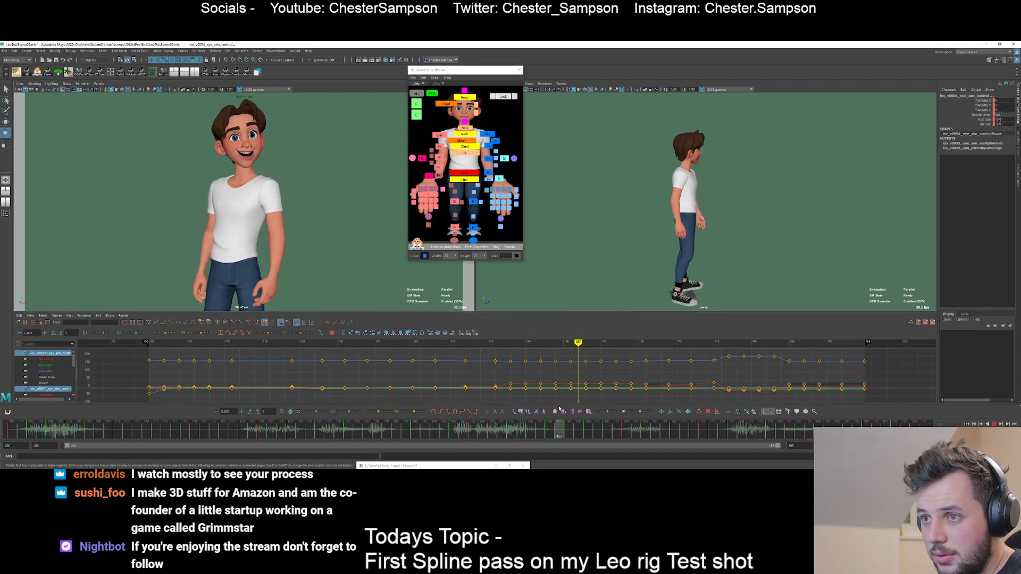
mouse_move(558, 426)
left_mouse_down()
mouse_move(413, 423)
mouse_move(457, 425)
mouse_move(426, 426)
left_mouse_up()
key("e")
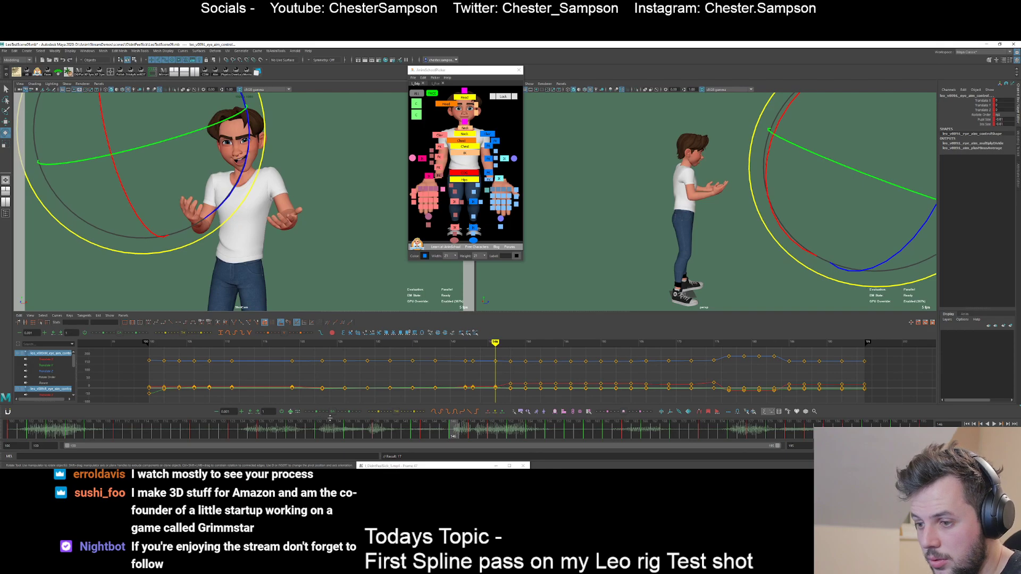
- Blend the eye aim key at the start of the gaze shift toward the following pose, comparing the neighbouring keys
left_click(414, 413)
key("comma")
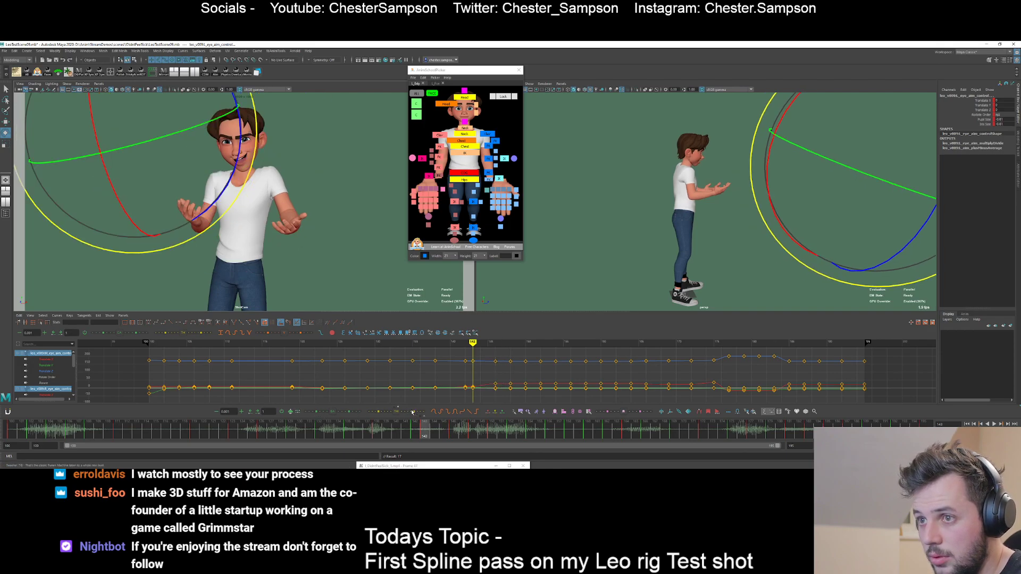
key("period")
key("period")
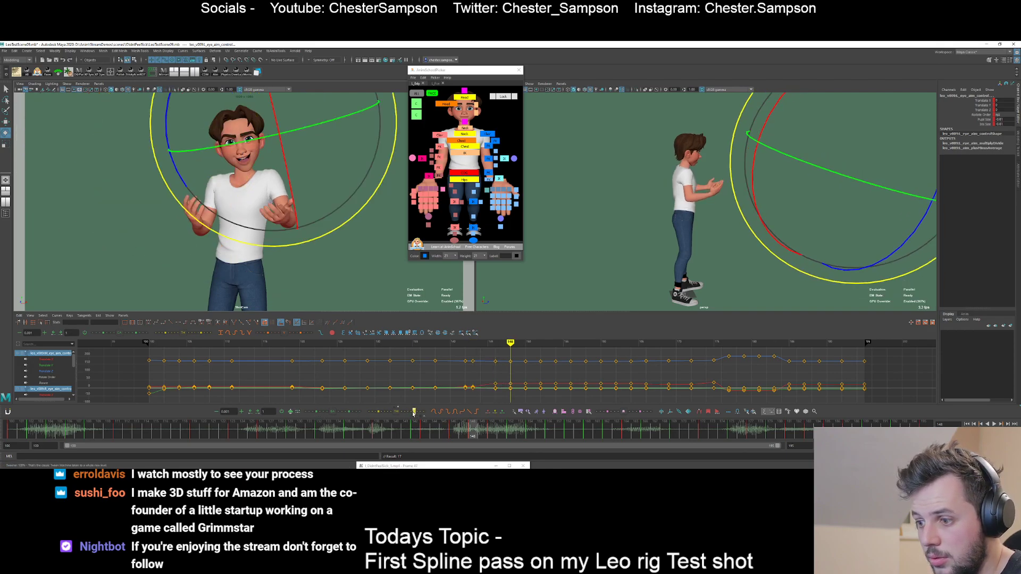
key("comma")
key("comma")
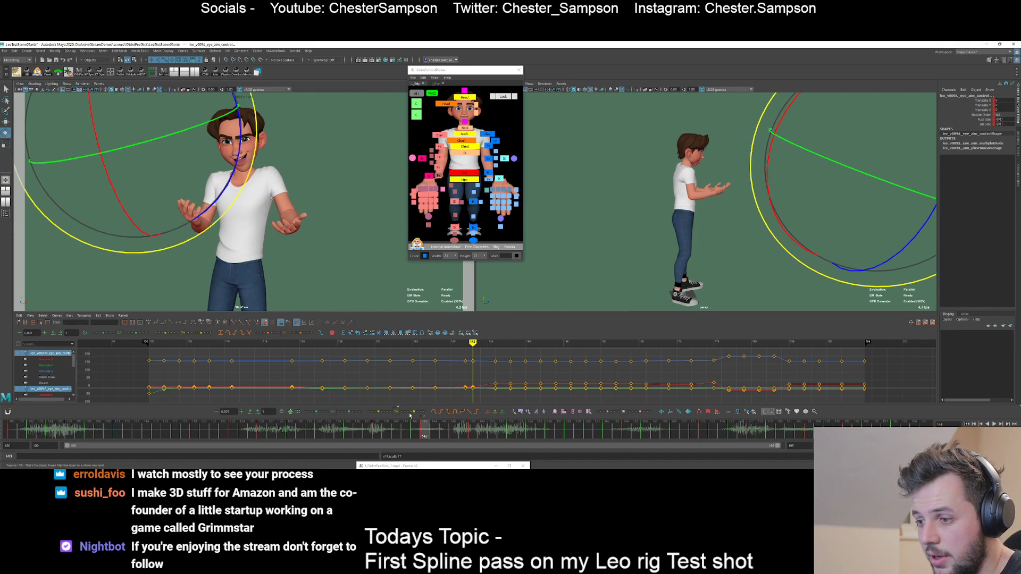
key("period")
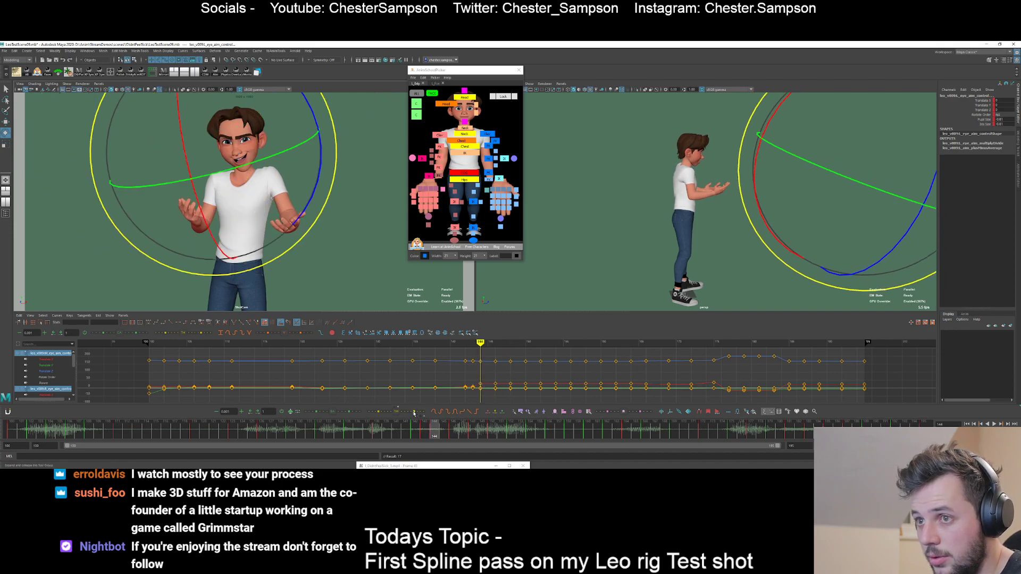
- Blend the preceding eye aim key back toward the earlier pose and set an extra key just after the gaze shift starts
key("comma")
left_click(382, 412)
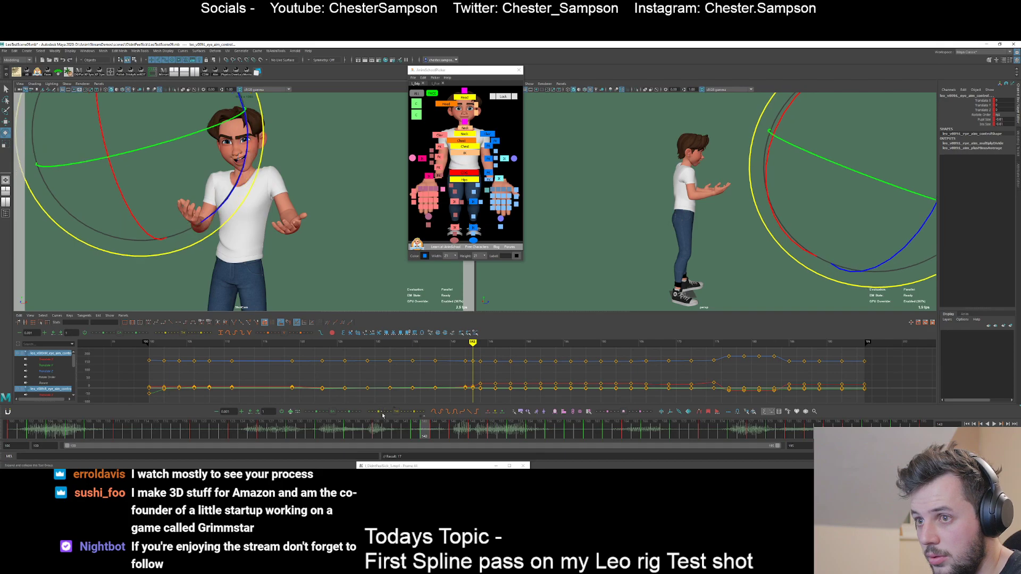
key("comma")
key("period")
left_click(388, 412)
key("alt+period")
key("alt+period")
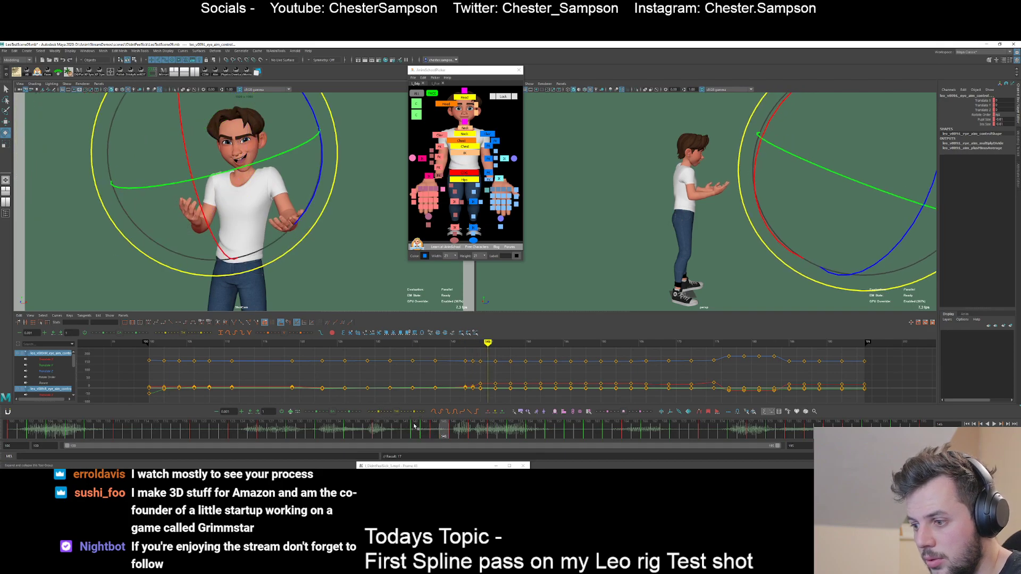
key("s")
- Rebalance the in-between eye aim key between its neighbouring poses and review the gaze shift in playback
key("alt+comma")
left_click(387, 411)
key("alt+comma")
key("period")
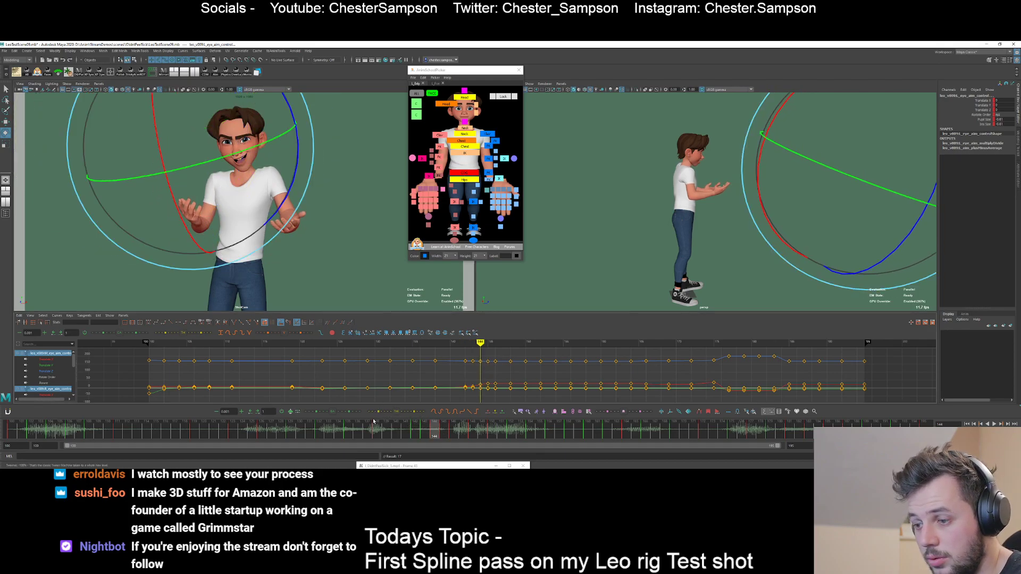
left_click_drag(408, 412, 408, 414)
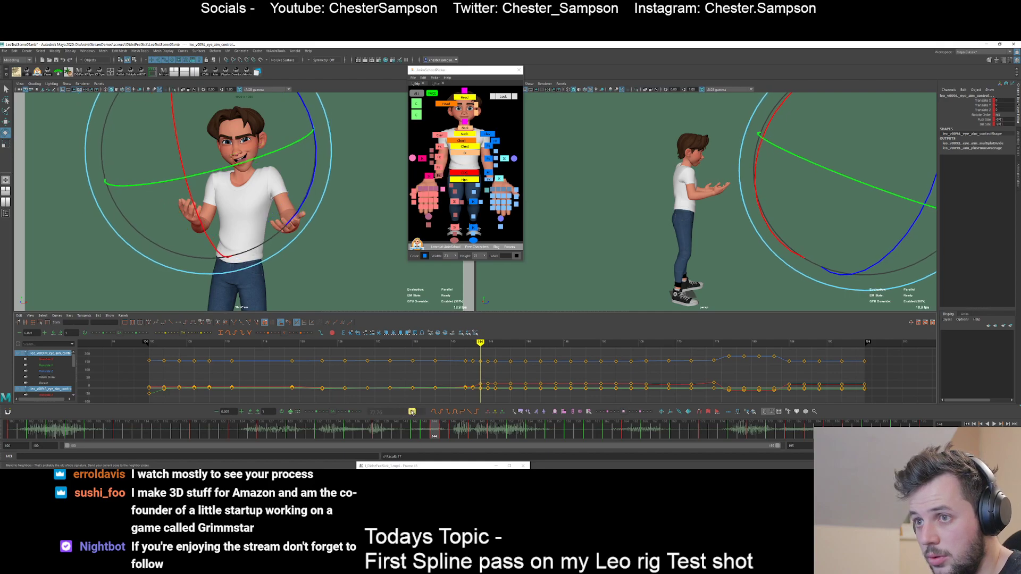
key("comma")
key("comma")
key("period")
key("period")
key("alt+v")
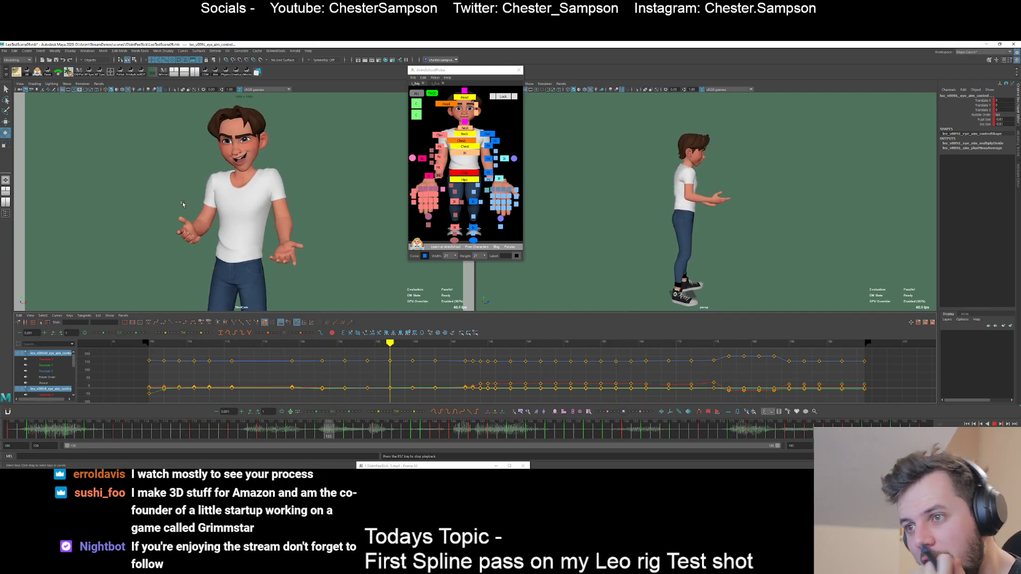
- Isolate the arm FK control's Rotate X curve, raise its last four keys together, and replay the shot
key("alt+v")
left_click(514, 225)
left_click(438, 168)
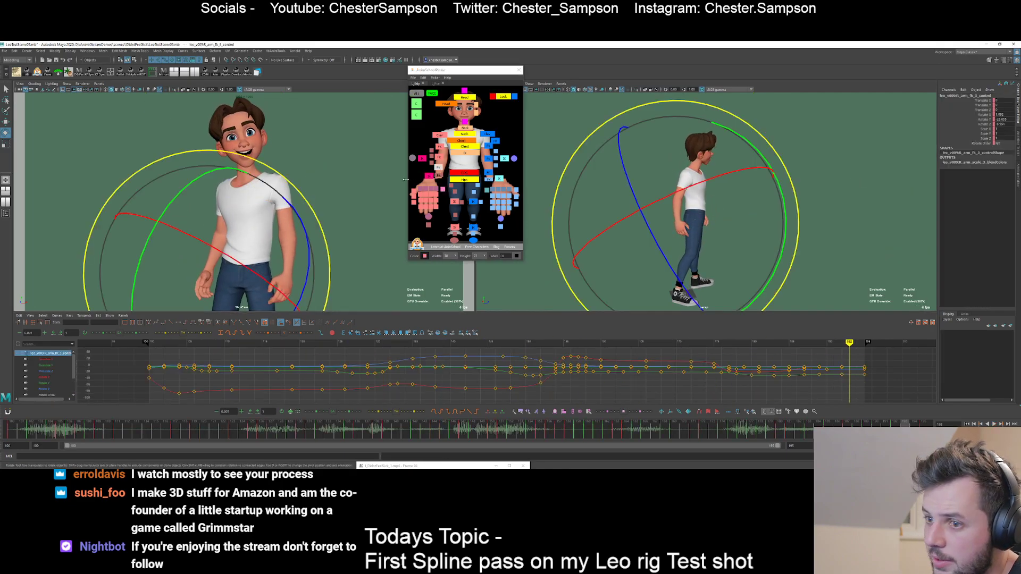
left_click(982, 114)
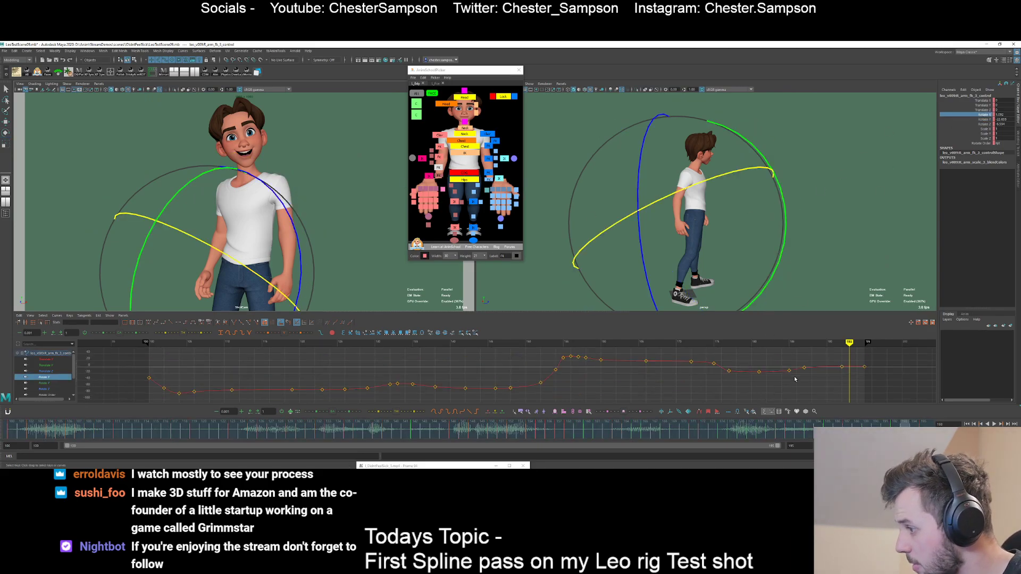
right_click_drag(795, 379, 798, 371, "alt+shift")
middle_click_drag(798, 372, 784, 385, "alt")
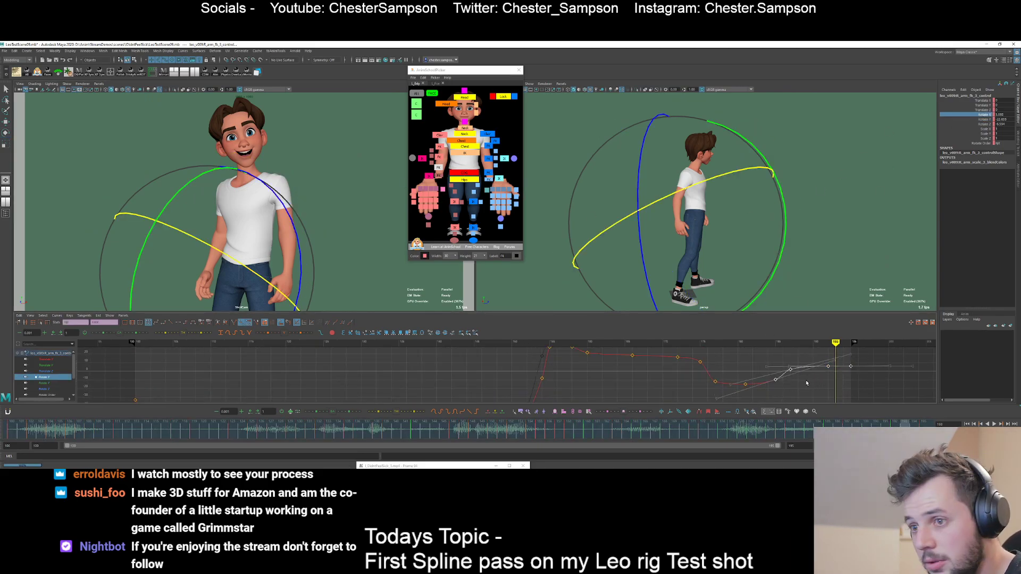
key("alt+v")
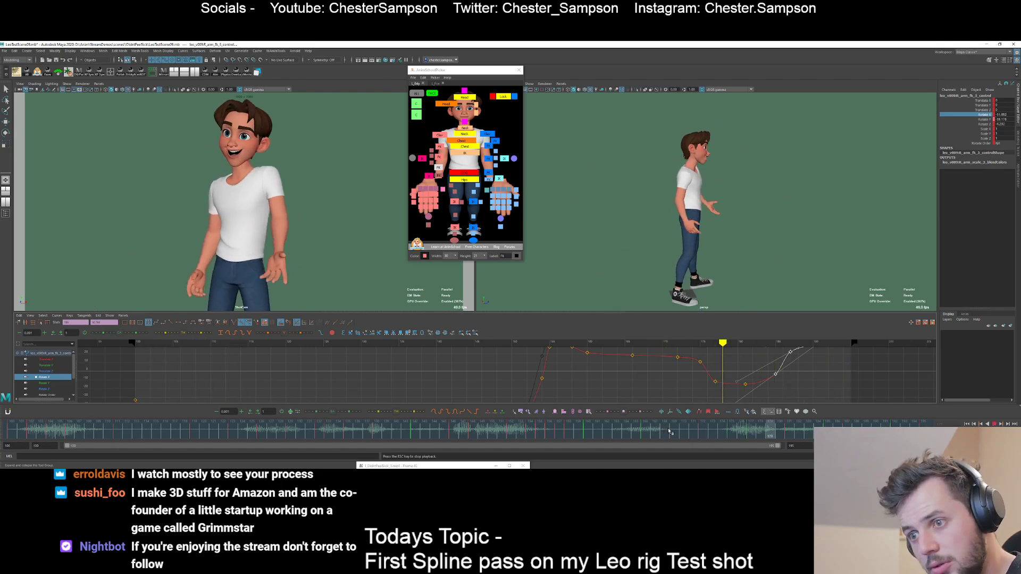
key("alt+v")
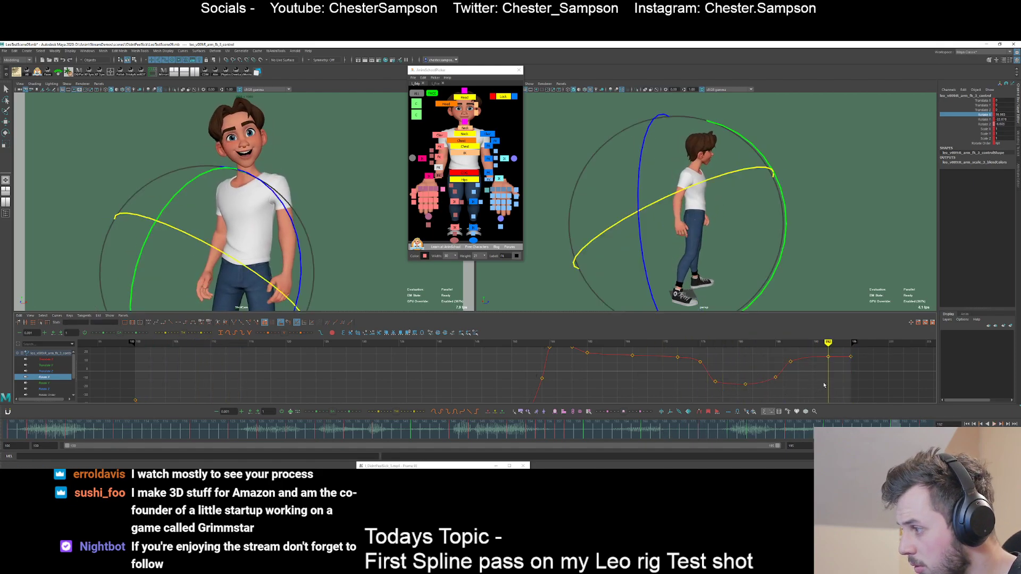
- Lower the Rotate X key near the end of the final climb and add a key after it to soften the arm's settle
right_click_drag(824, 386, 830, 368, "alt+shift")
middle_click_drag(830, 368, 825, 382, "alt")
key("comma")
key("comma")
key("period")
key("alt+period")
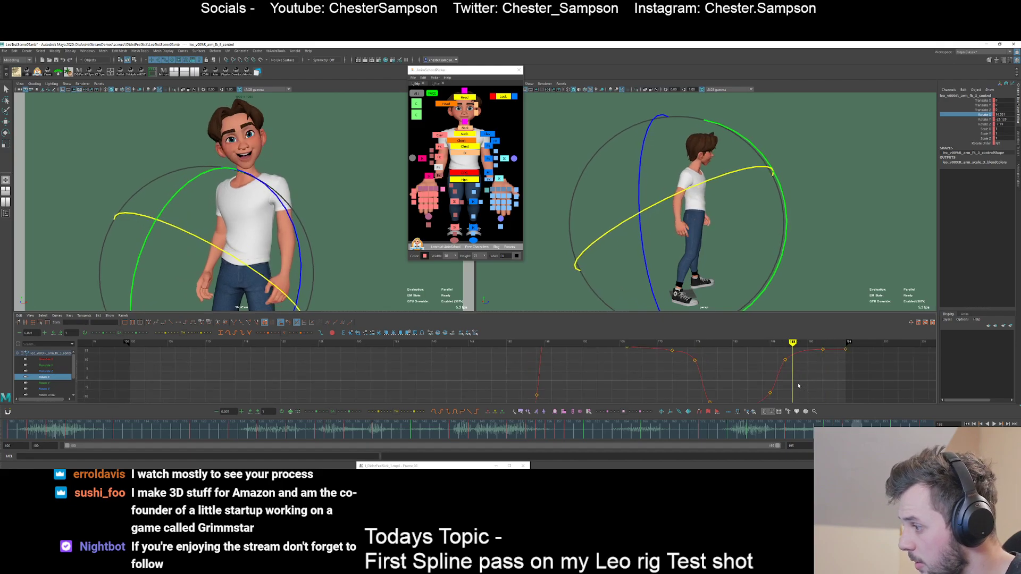
left_click_drag(798, 385, 785, 375)
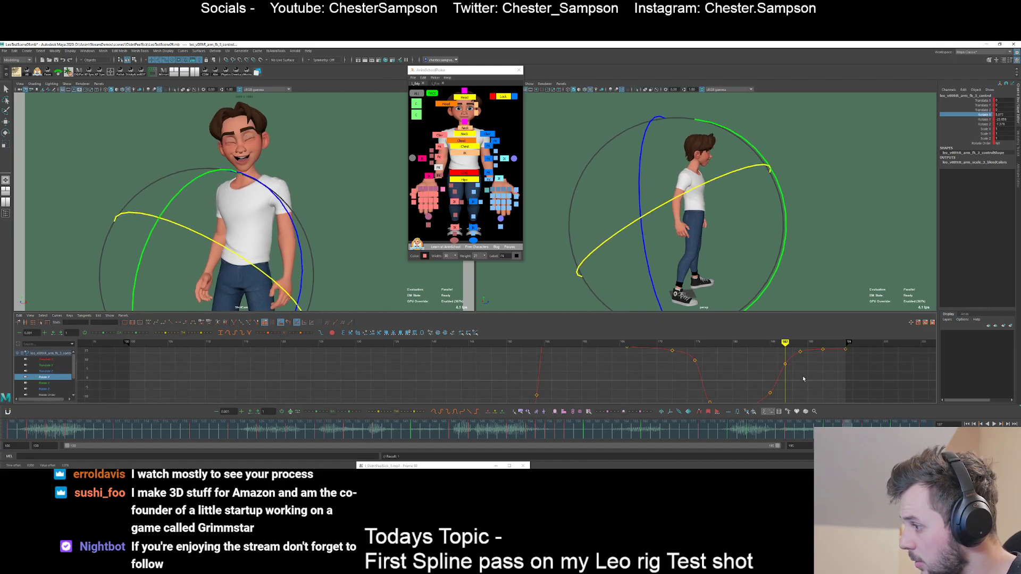
key("period")
key("period")
key("comma")
key("comma")
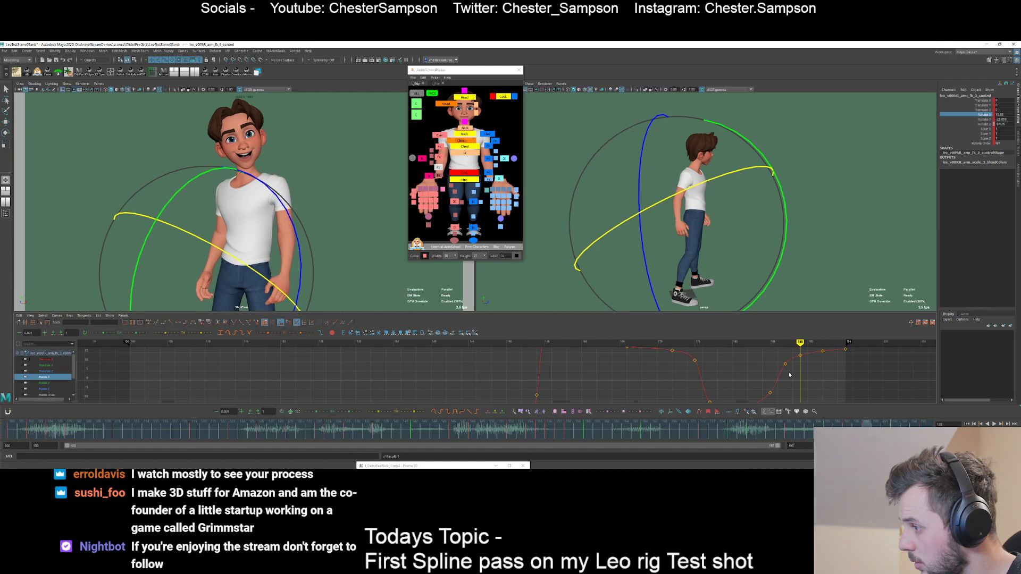
- Delete the second-to-last Rotate X key so the arm curve eases straight into its final key, and replay the shot
left_click_drag(829, 347, 817, 358)
key("Delete")
key("period")
key("period")
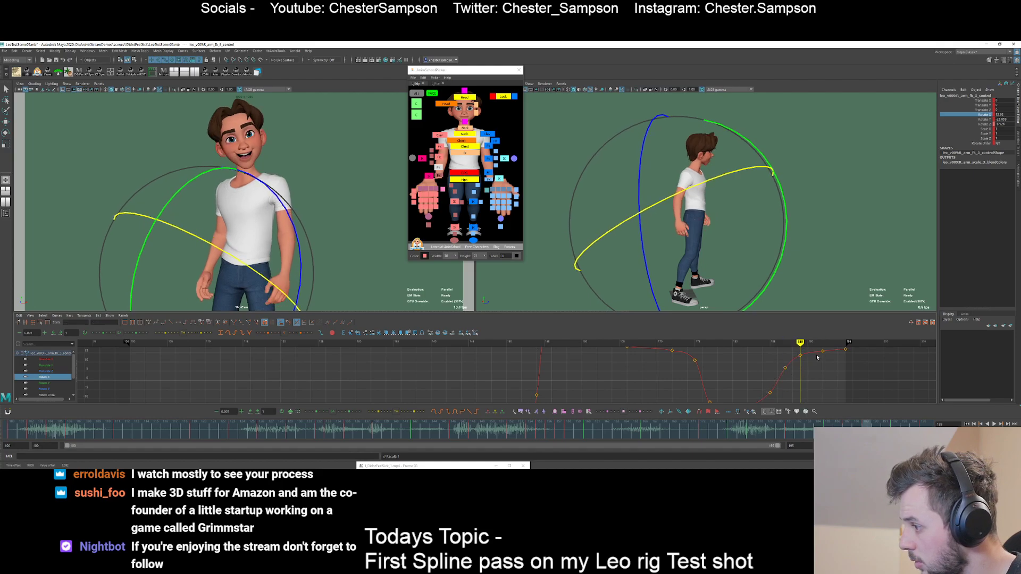
key("comma")
key("comma")
key("comma")
key("comma")
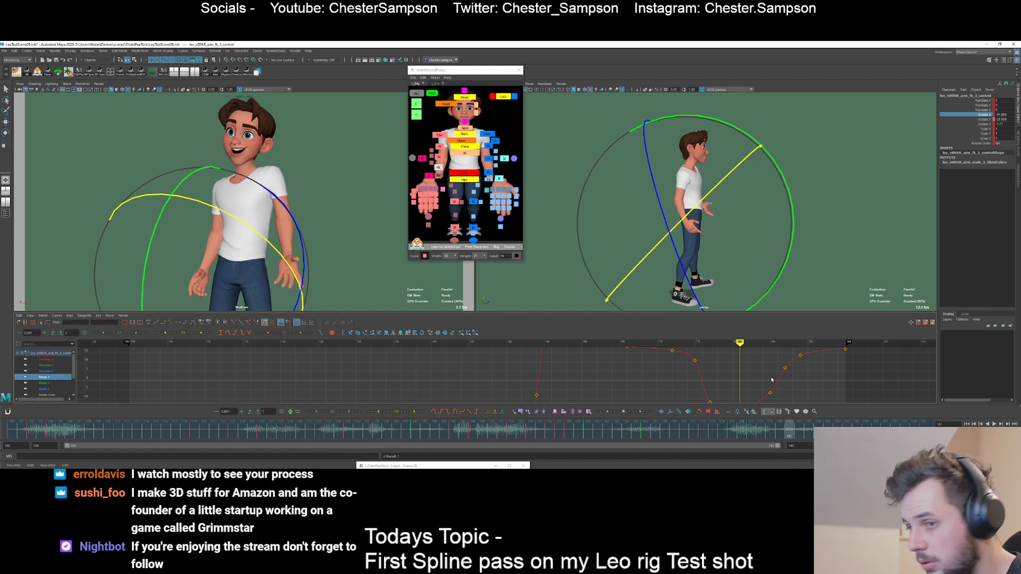
key("alt+v")
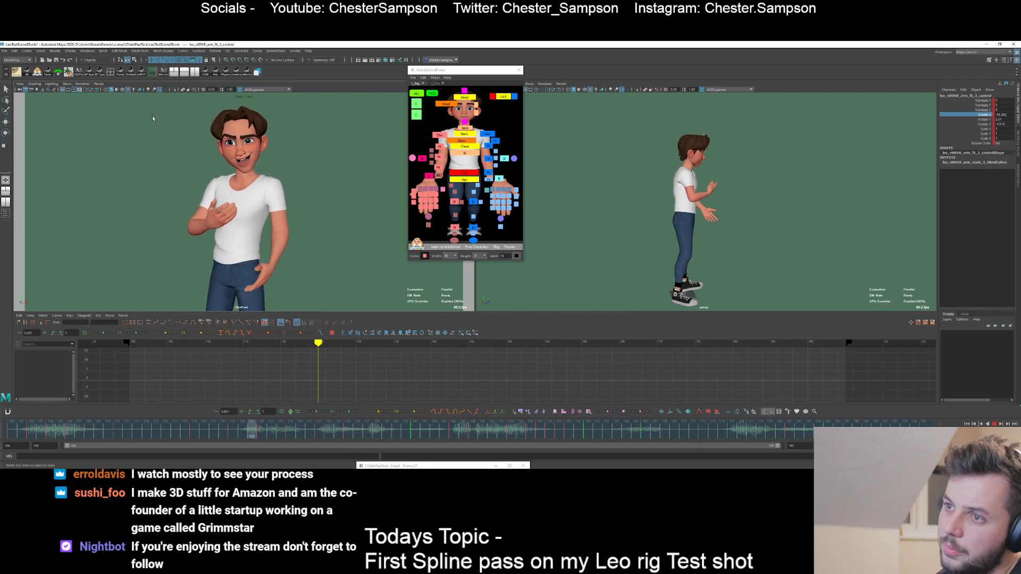
- Switch to the layout pairing the perspective view with the Graph Editor and watch the feet from above
left_click(4, 202)
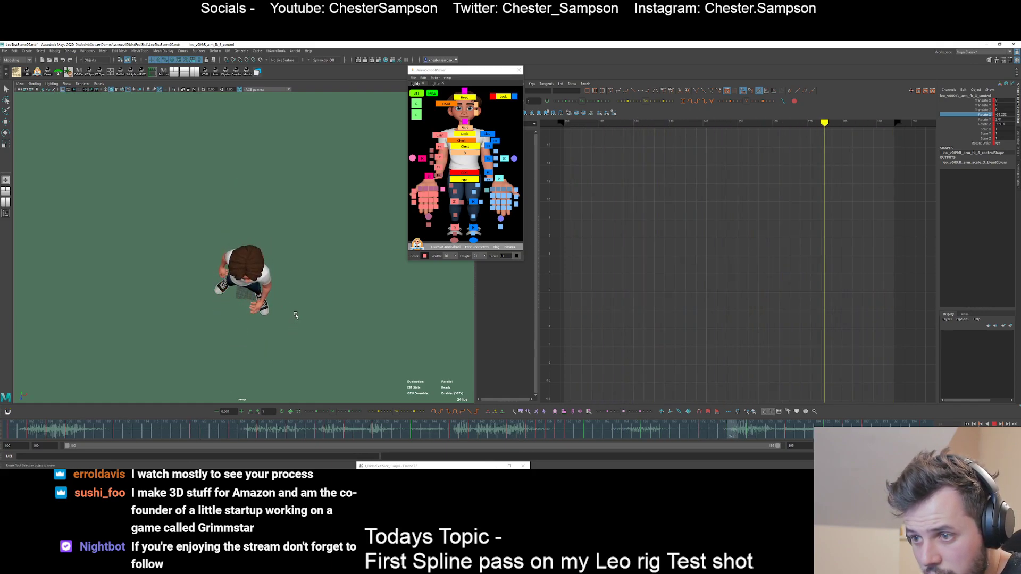
key("alt+v")
left_click(305, 292)
- Select the stepping leg's controls and reshape their keys from the start of the step to rise early and ease out
left_click(474, 240)
key("comma")
key("comma")
key("comma")
key("comma")
key("comma")
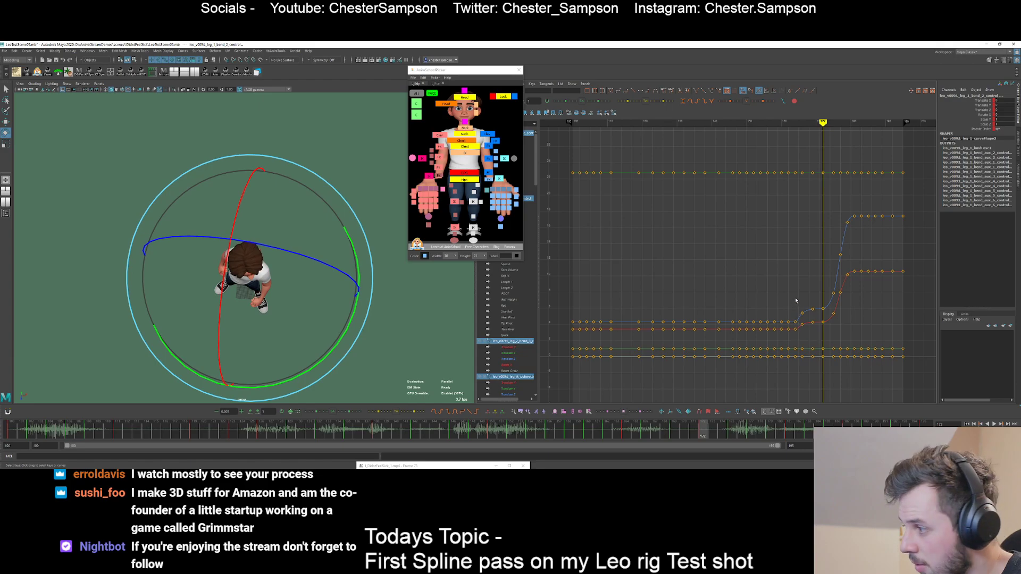
key("comma")
key("comma")
key("comma")
key("period")
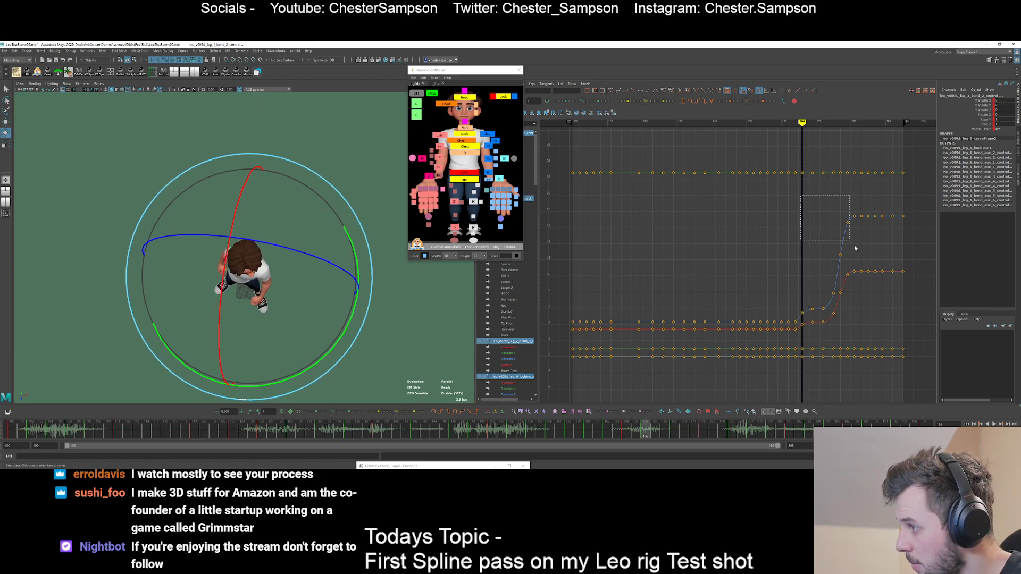
left_click_drag(884, 337, 884, 338)
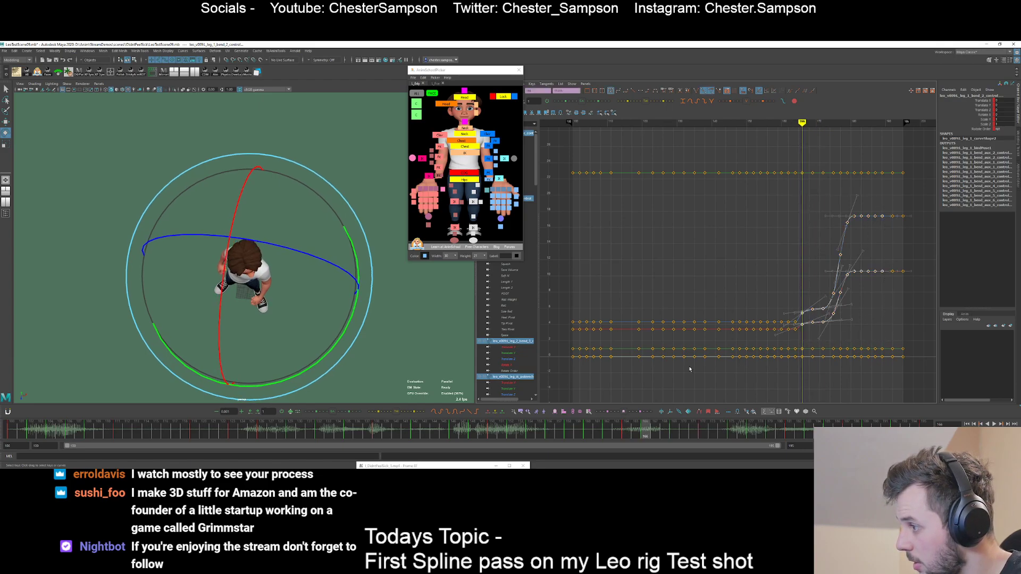
left_click(345, 413)
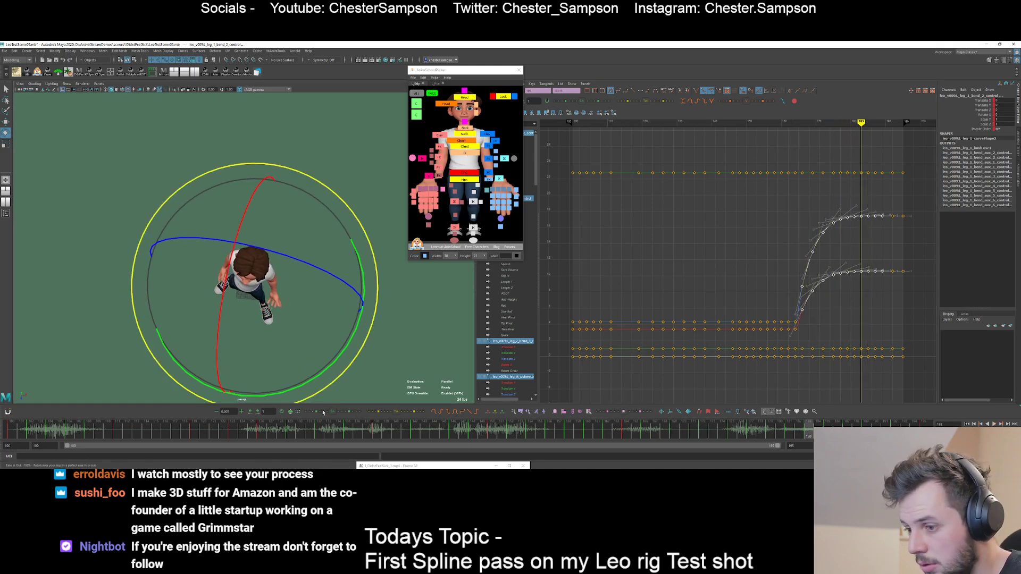
- Ease the same leg keys more strongly so the step curves climb faster and settle sooner, returning to the step's start
left_click(349, 412)
key("comma")
key("comma")
key("comma")
key("comma")
key("comma")
key("comma")
key("comma")
key("comma")
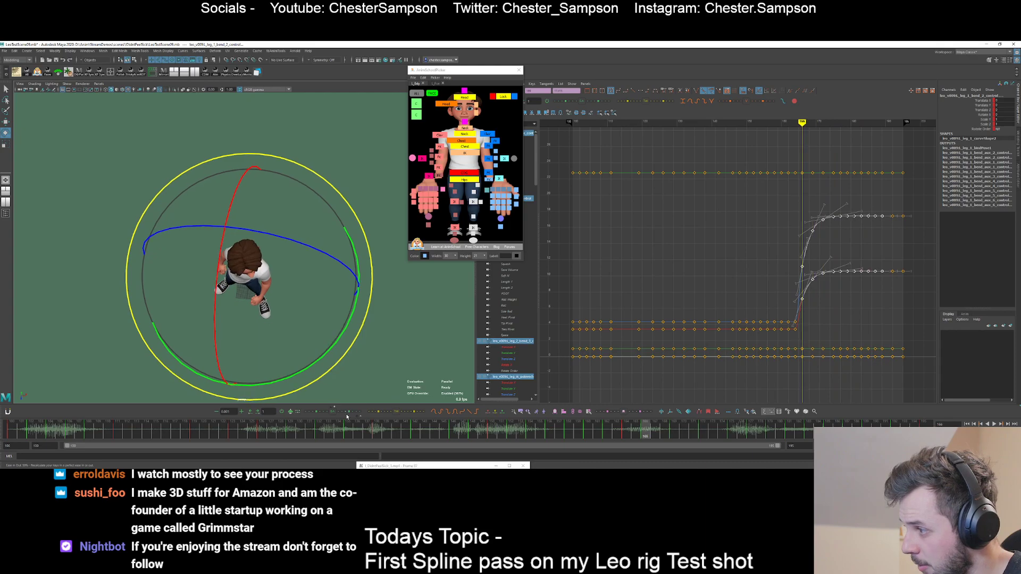
- Ease the leg controls' pose at the key just before the step and replay the foot movement from above
key("period")
key("comma")
left_click(827, 323)
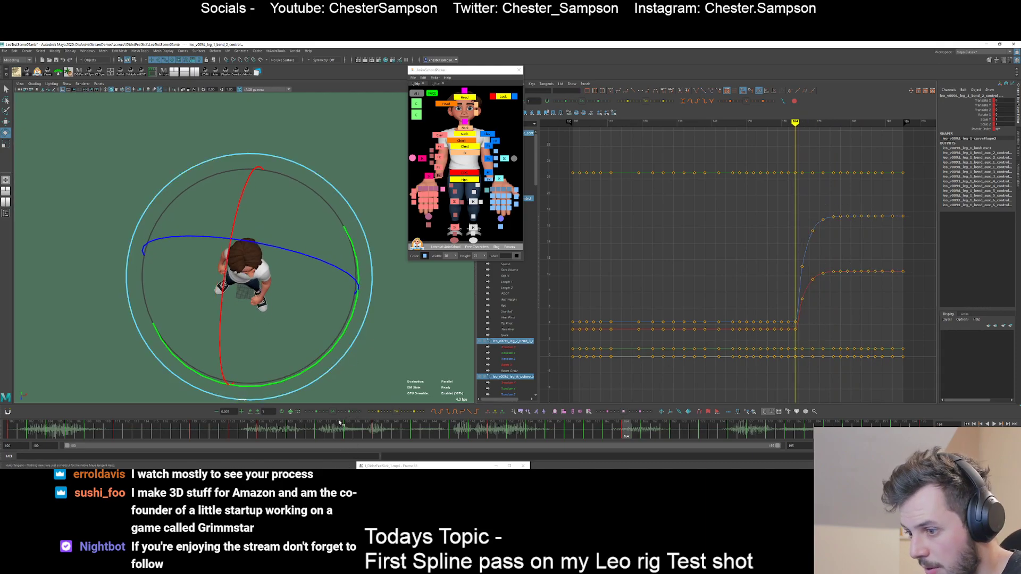
left_click(319, 414)
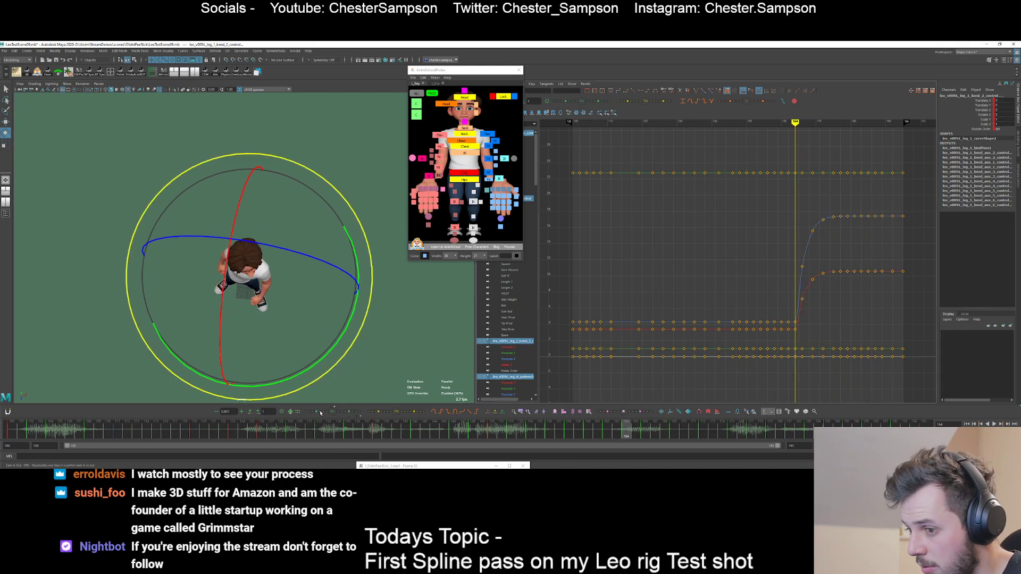
key("alt+v")
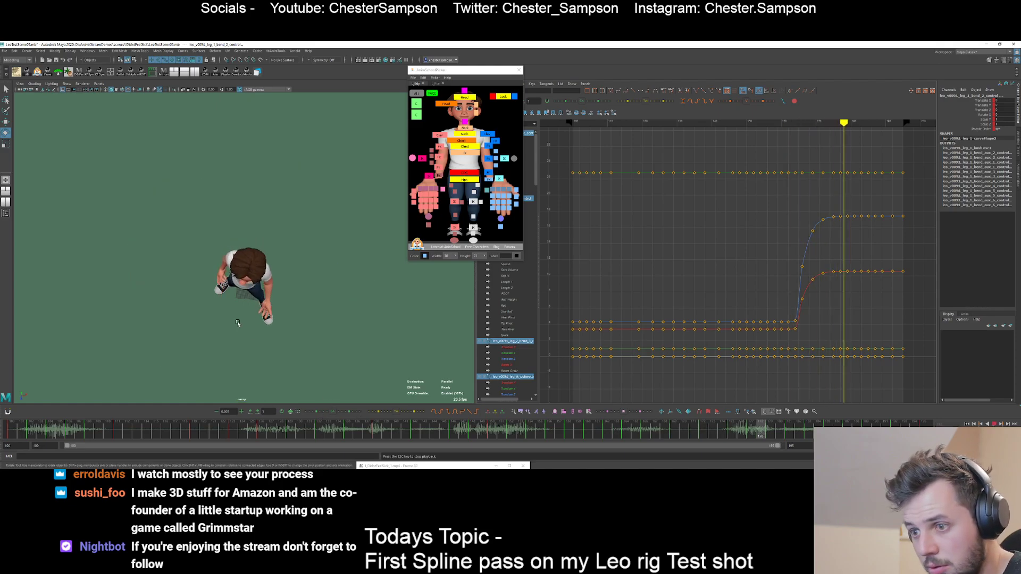
left_click(119, 259)
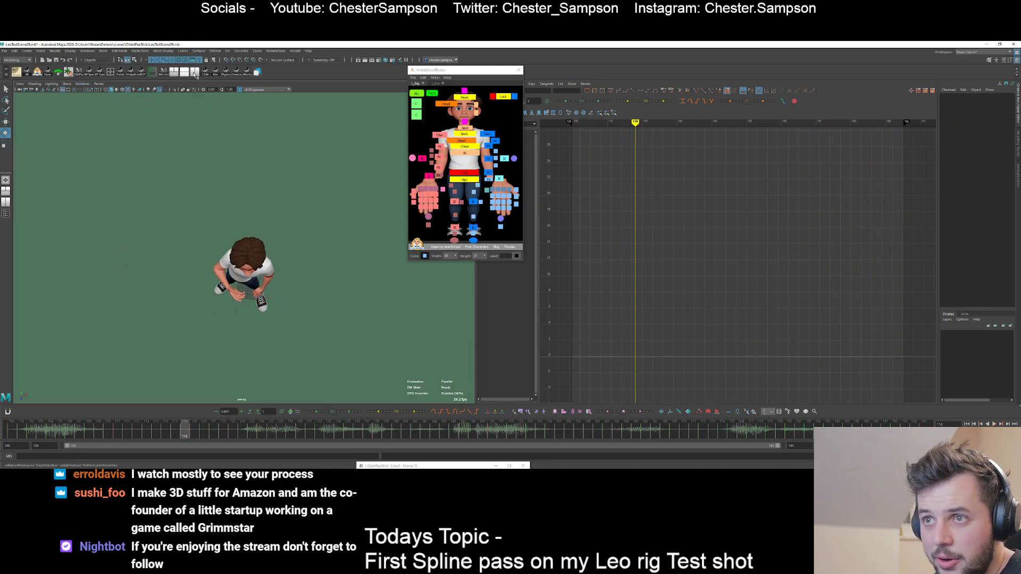
- Look through the shot camera in the viewport and play the shot to check the leg's step
left_click(9, 203)
left_click(99, 84)
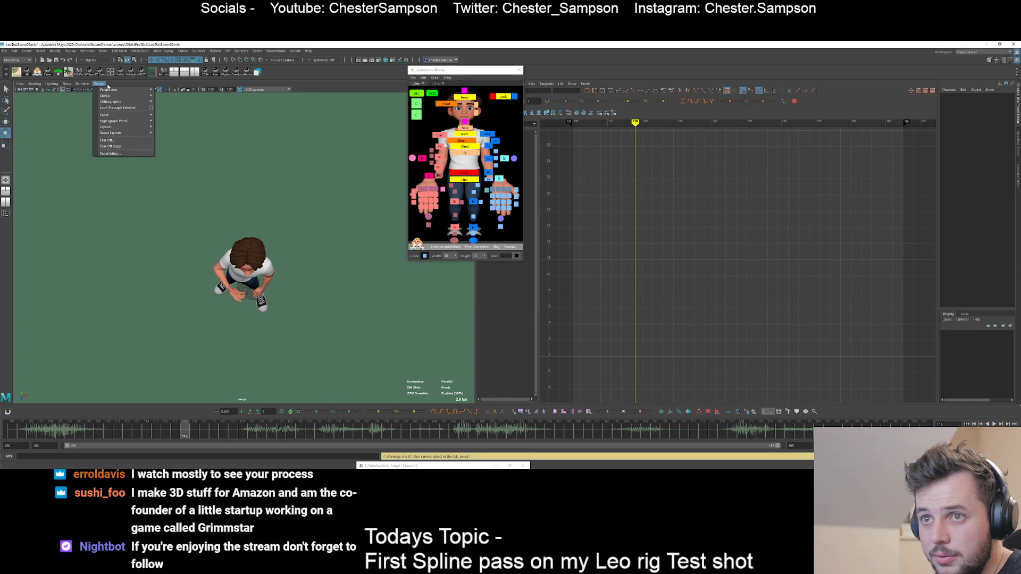
left_click(168, 90)
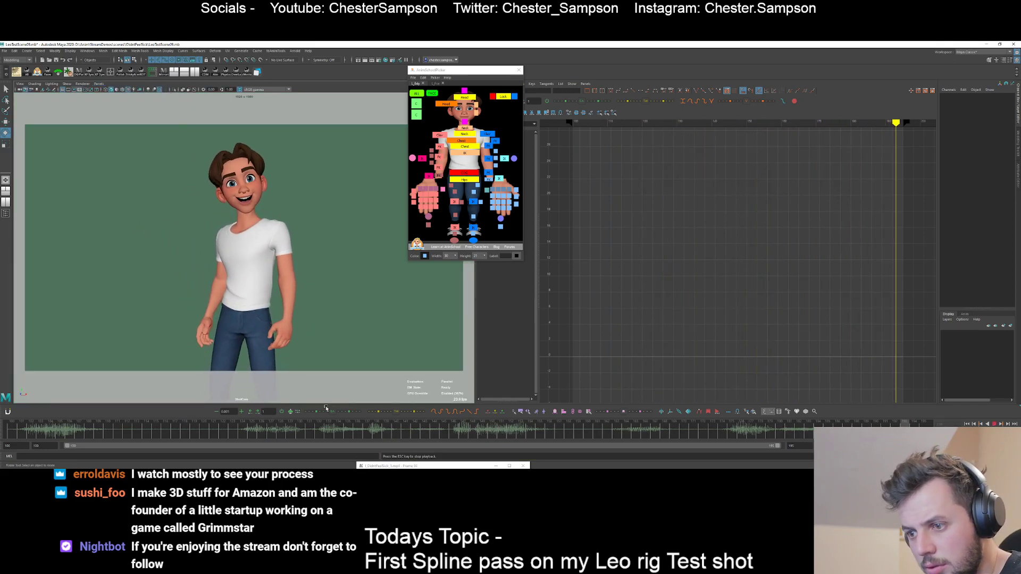
left_click(423, 426)
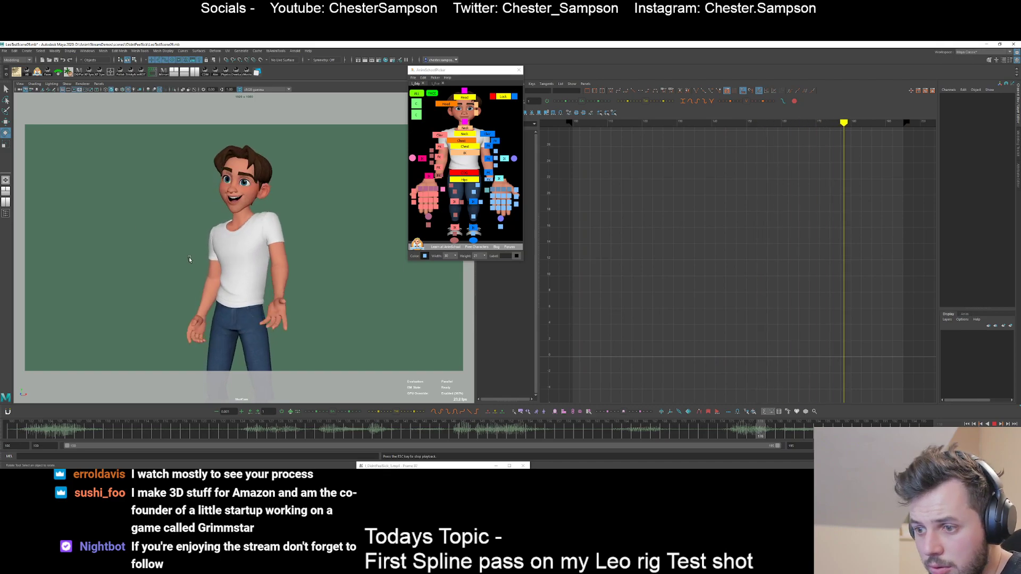
- Shift all of the leg controls' keys from the start of the step onward about two frames later, and replay the shot
key("Escape")
left_click_drag(483, 184, 473, 252)
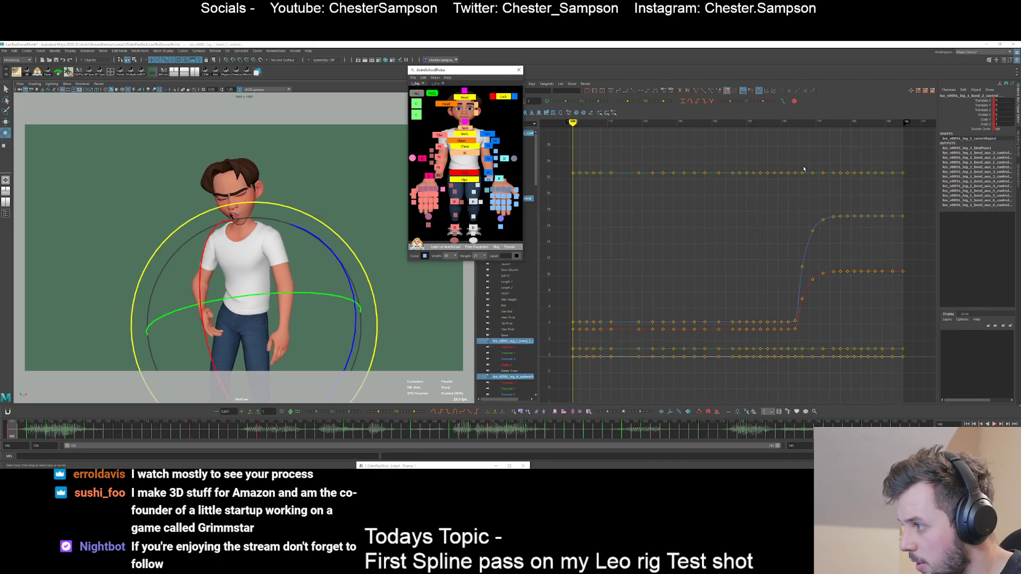
left_click_drag(743, 151, 772, 176)
left_click_drag(950, 385, 950, 385)
middle_click_drag(847, 308, 855, 310, "shift")
left_click(856, 310)
key("alt+v")
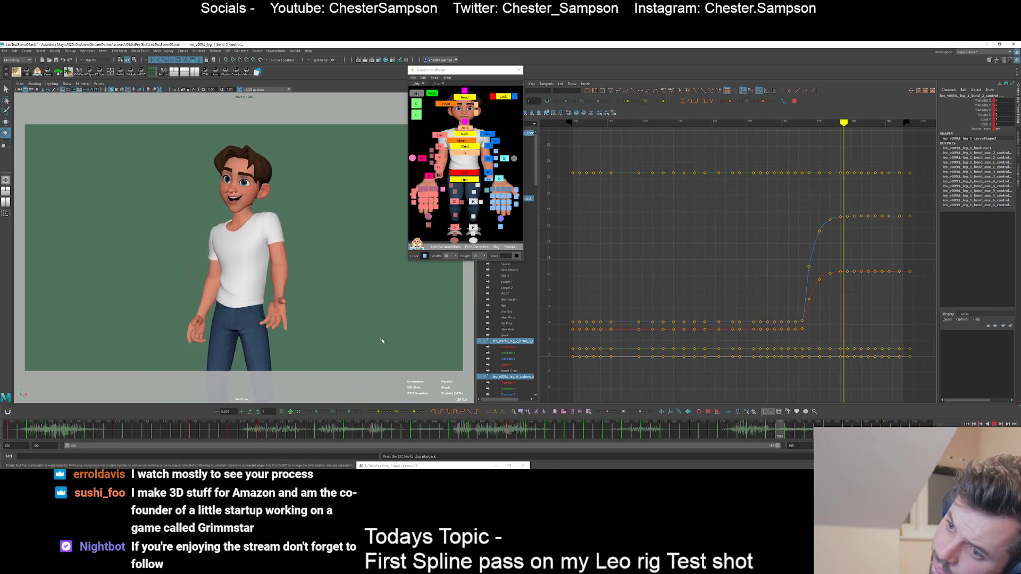
- Shift all leg control keys from just before the step onward about two frames later again and replay the shot
key("alt+v")
mouse_move(444, 433)
left_mouse_down()
mouse_move(688, 427)
mouse_move(626, 427)
mouse_move(636, 426)
left_mouse_up()
left_click_drag(747, 154, 922, 372)
middle_click_drag(787, 302, 795, 301, "shift")
key("alt+v")
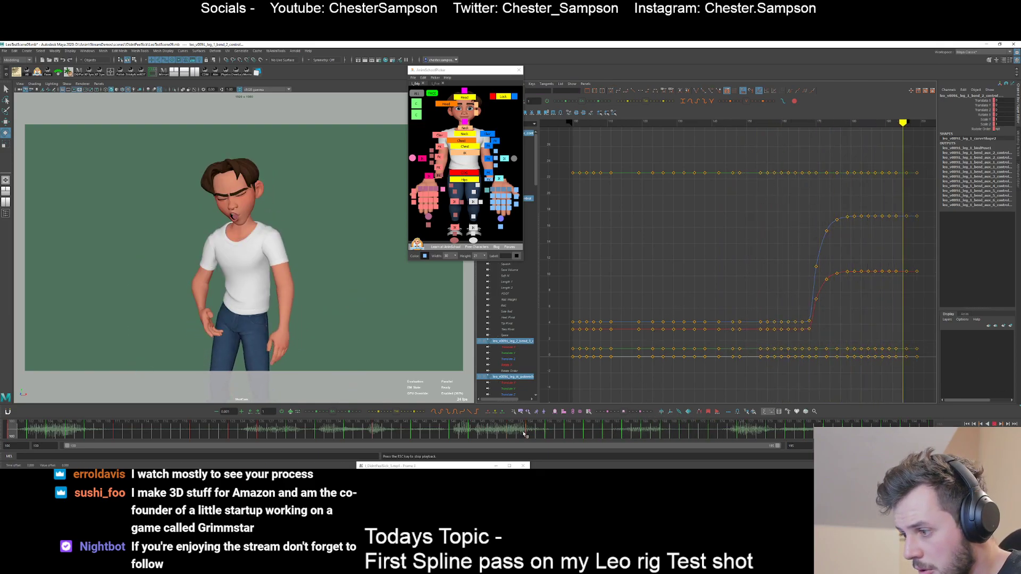
- Shift the same leg keys about one more frame later and play the shot to check the step's timing
key("alt+v")
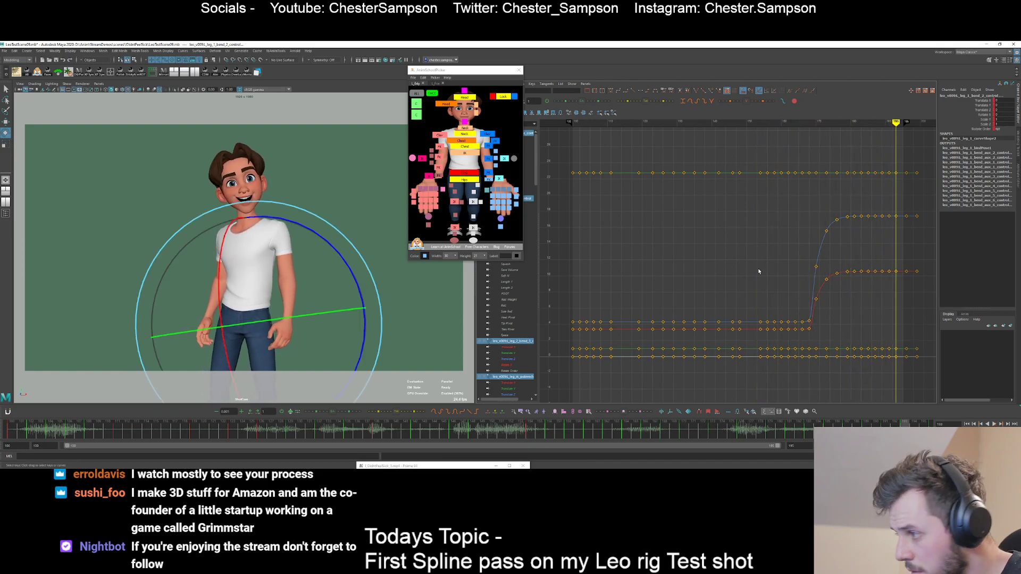
left_click_drag(982, 350, 983, 373)
middle_click_drag(779, 298, 783, 299, "shift")
left_click(529, 436)
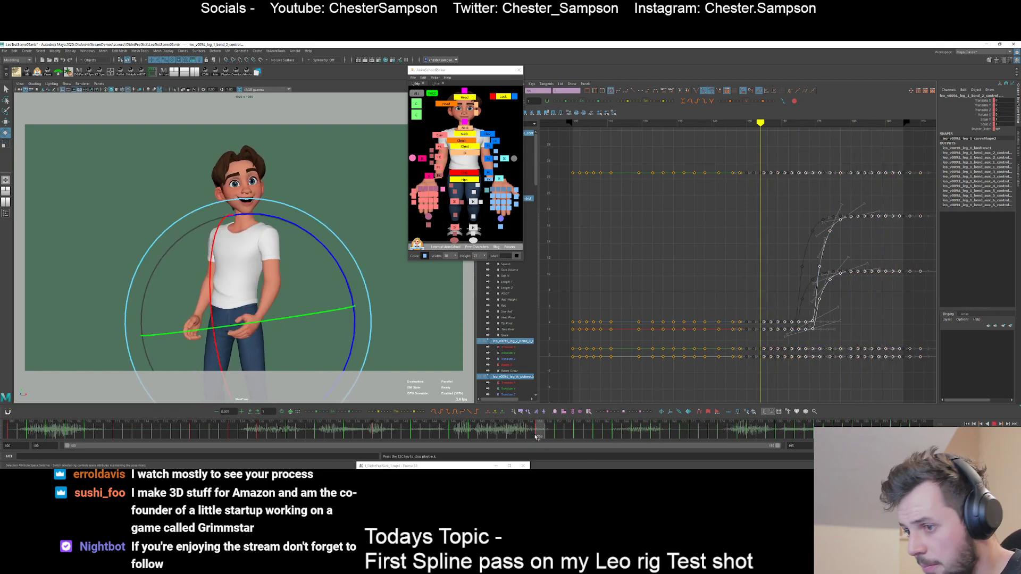
key("alt+v")
key("alt+v")
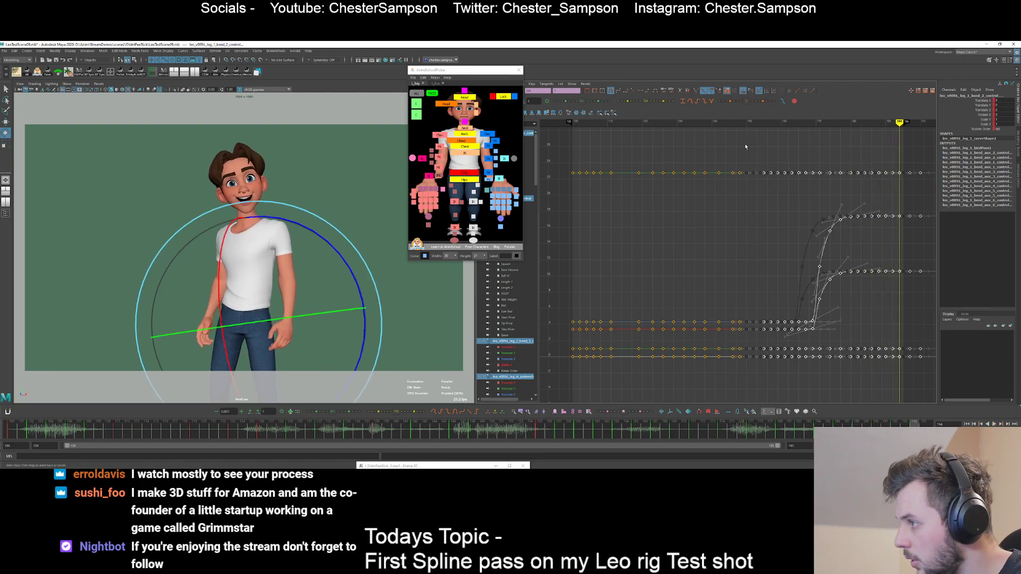
- Reduce the height of the leg curves' step, replay the shot and clear the control selection
key("ctrl+z")
left_click(467, 433)
key("alt+v")
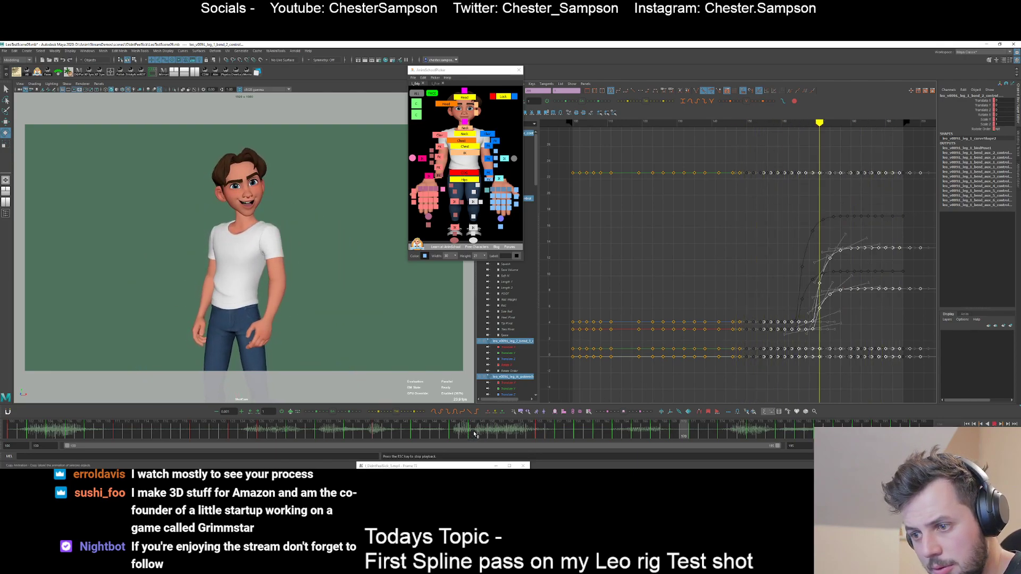
left_click(151, 271)
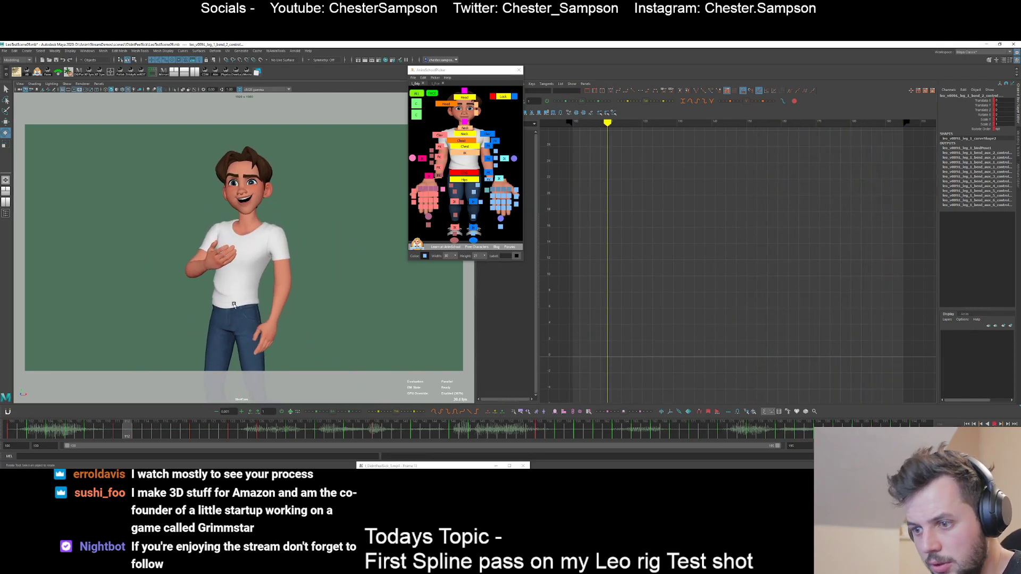
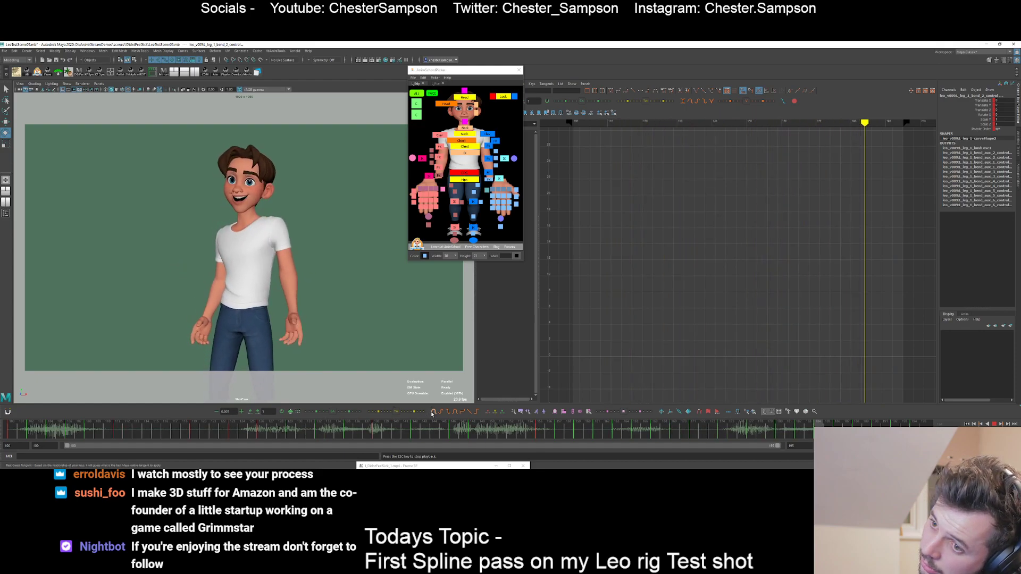
- Select the mid-spine control, isolate its Translate X curve and play the shot
key("Escape")
left_click(465, 153)
key("w")
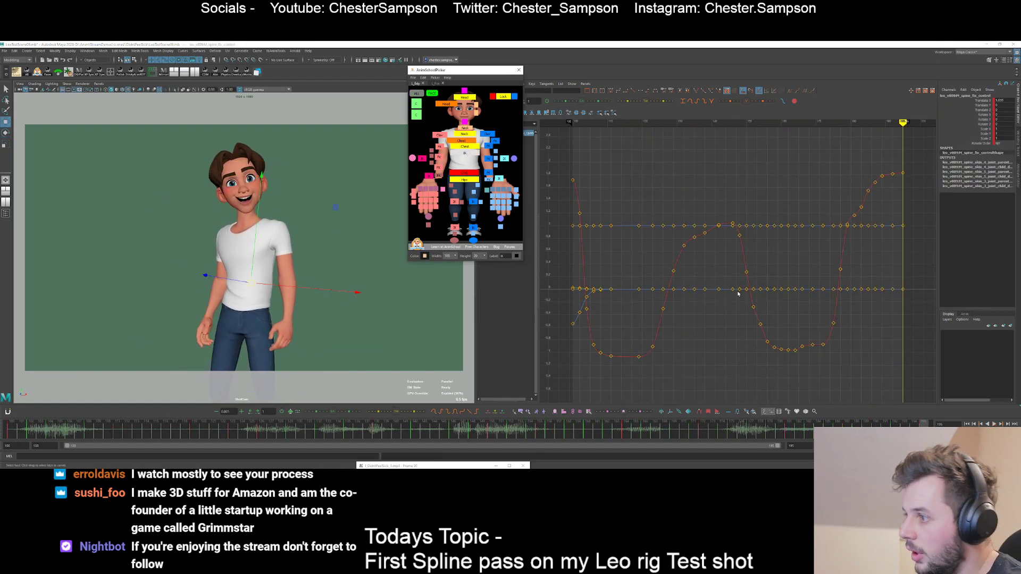
left_click(983, 100)
key("alt+v")
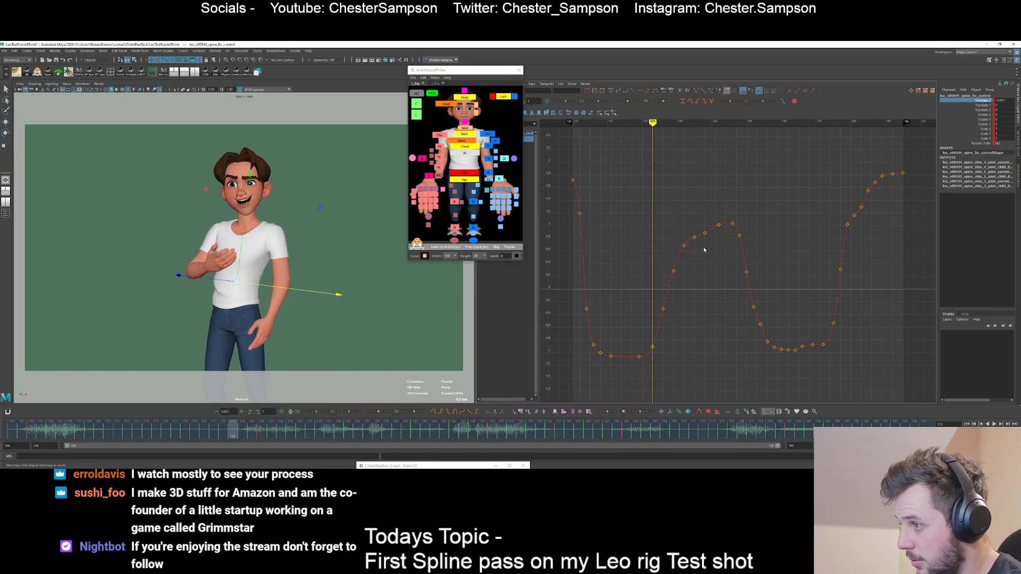
- Reshape the middle hump of the spine's Translate X curve with higher keys and a single, slightly earlier peak
left_click(718, 224)
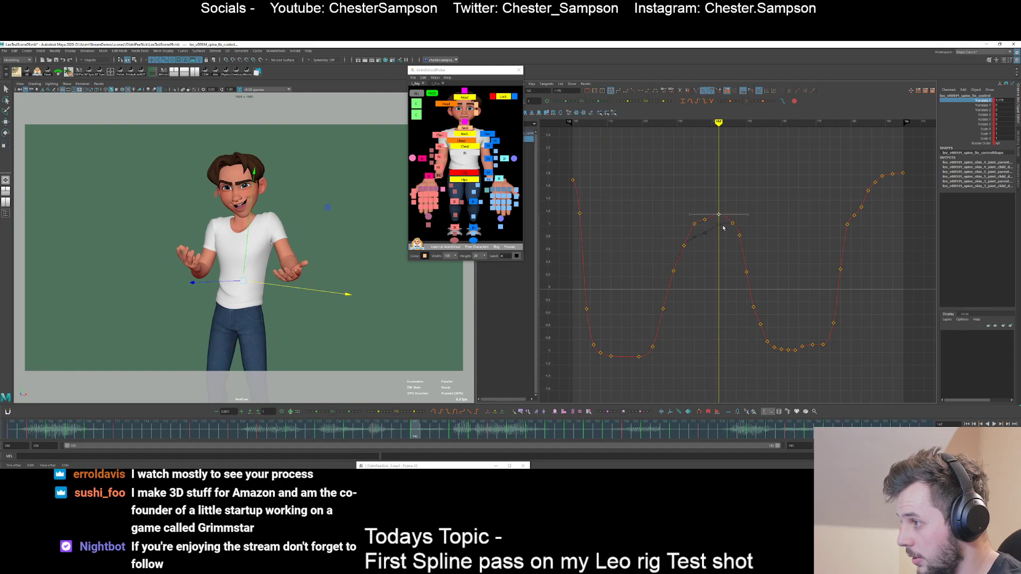
left_click_drag(675, 237, 696, 255)
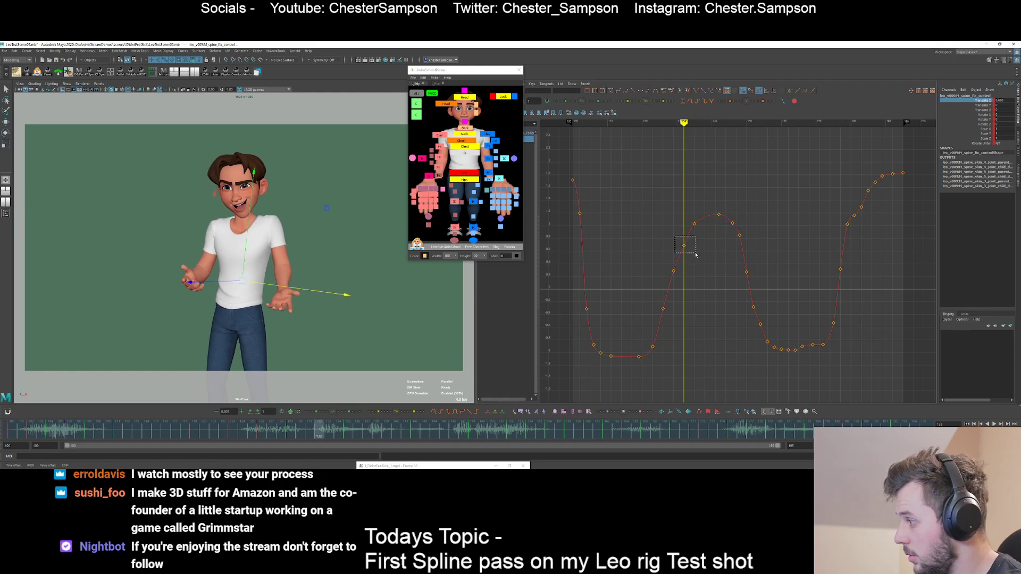
left_click_drag(689, 216, 701, 230)
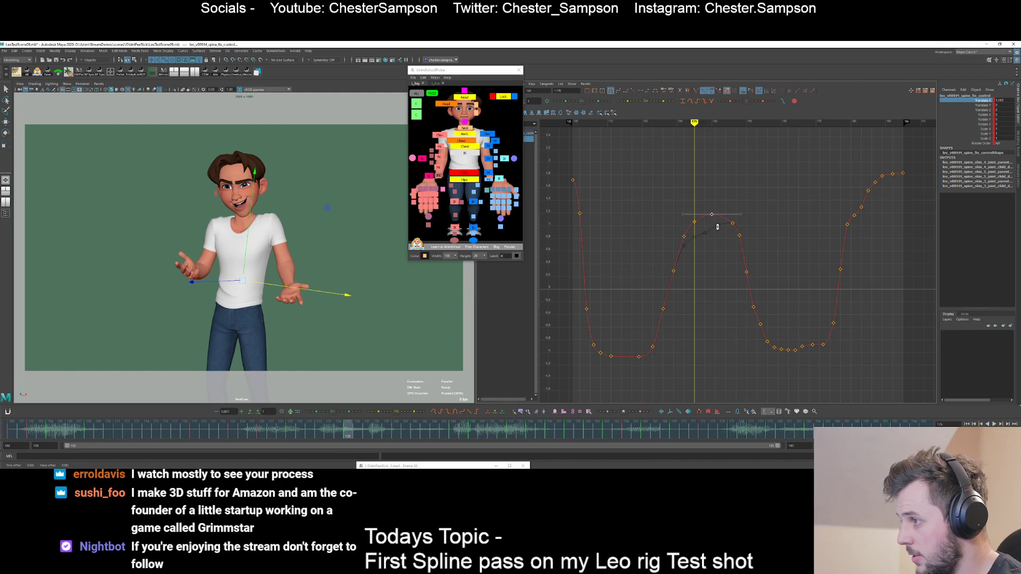
- Delete the surplus keys in the second dip of the spine's Translate X curve so it forms one smooth valley
left_click(754, 342)
right_click_drag(772, 371, 766, 310, "alt")
key("period")
key("comma")
key("Delete")
key("period")
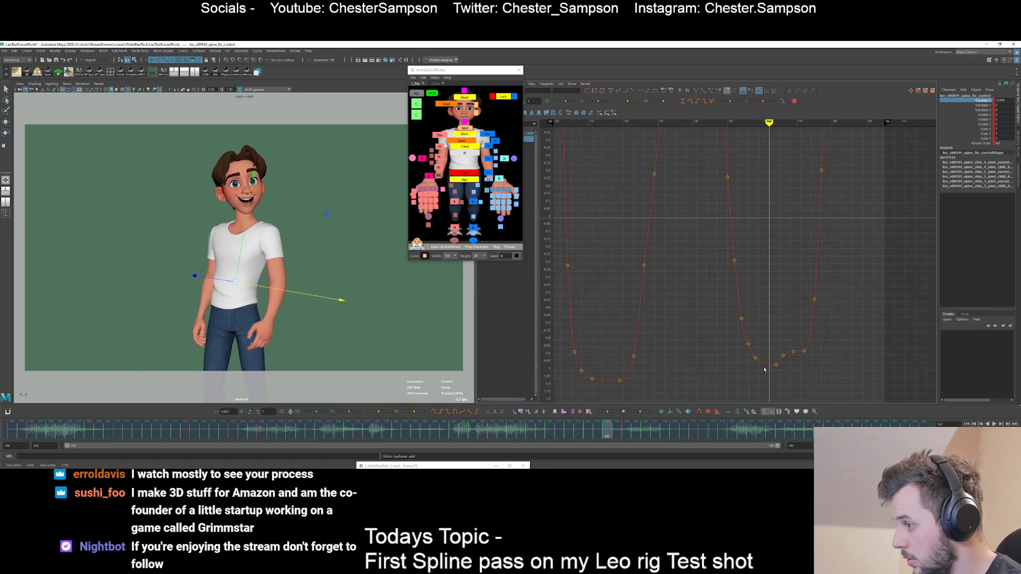
key("Delete")
key("period")
key("period")
key("Delete")
key("period")
key("Delete")
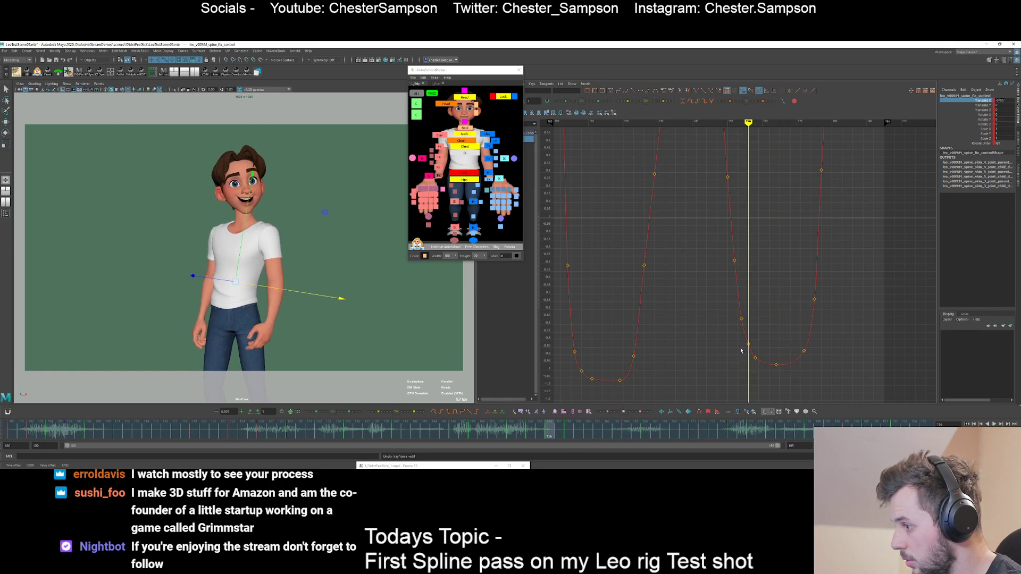
- Clean up the first dip of the spine's Translate X curve by removing the surplus keys around one low key
key("f")
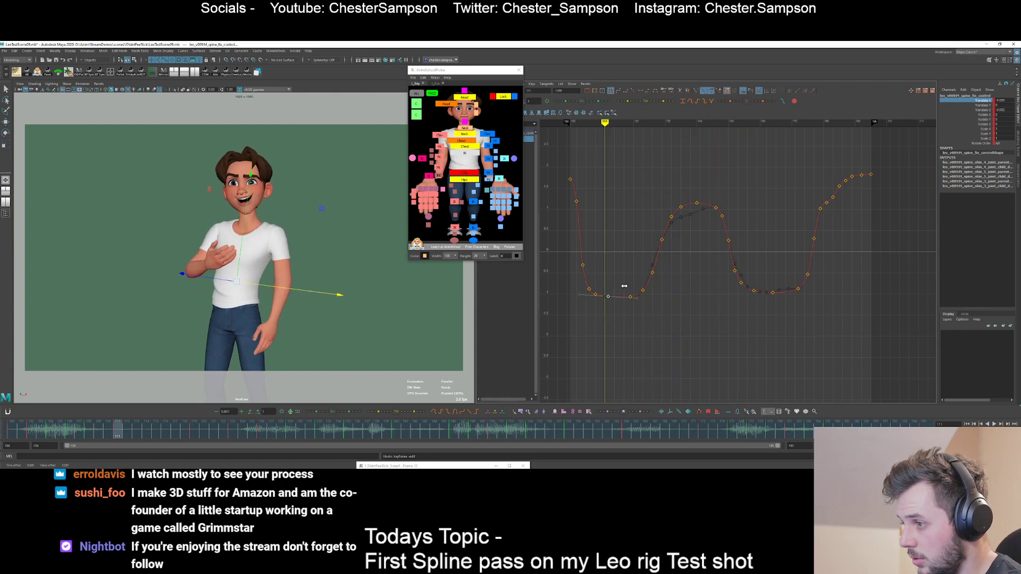
key("Delete")
key("period")
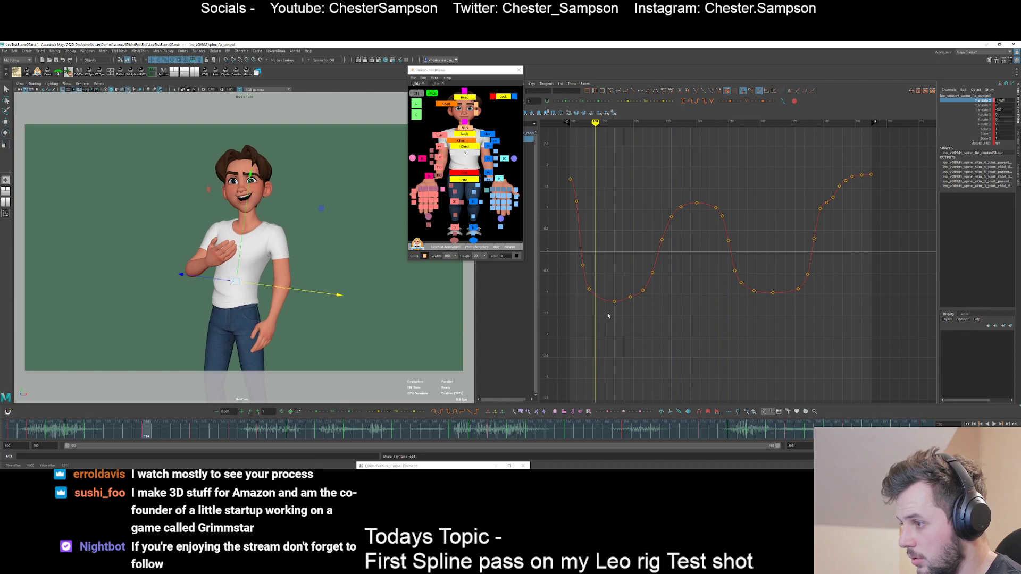
left_click_drag(608, 314, 620, 291)
key("period")
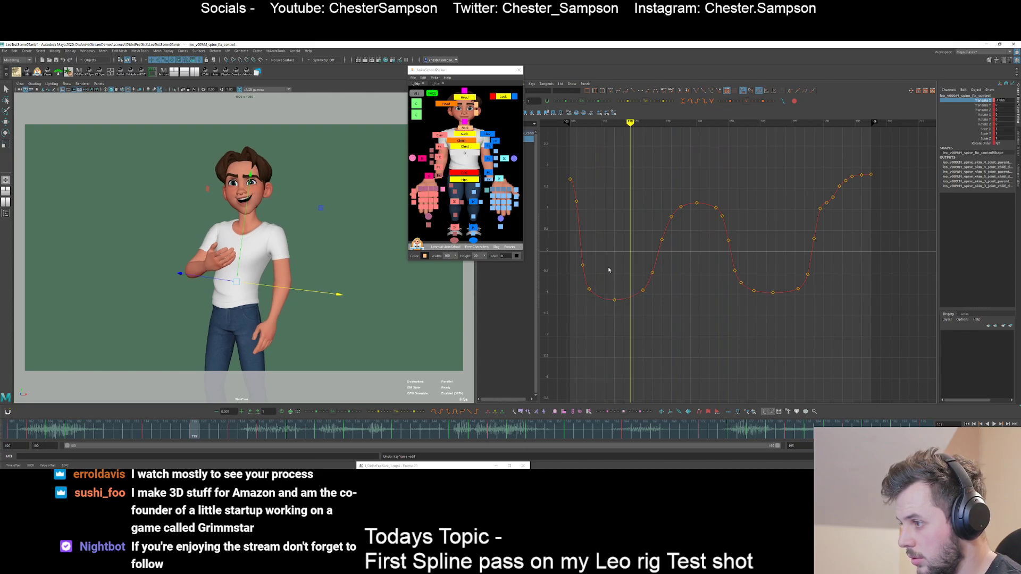
- Smooth the keys at the upper end of the final rise in the Translate X curve so they settle evenly
key("comma")
key("period")
key("period")
key("period")
key("period")
key("period")
key("period")
key("period")
key("period")
key("period")
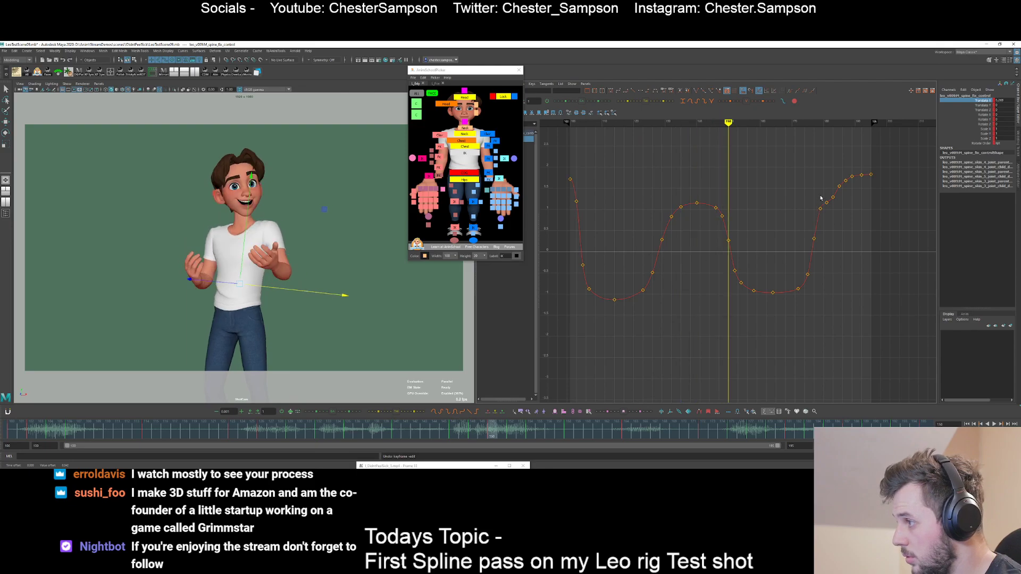
left_click_drag(810, 166, 865, 217)
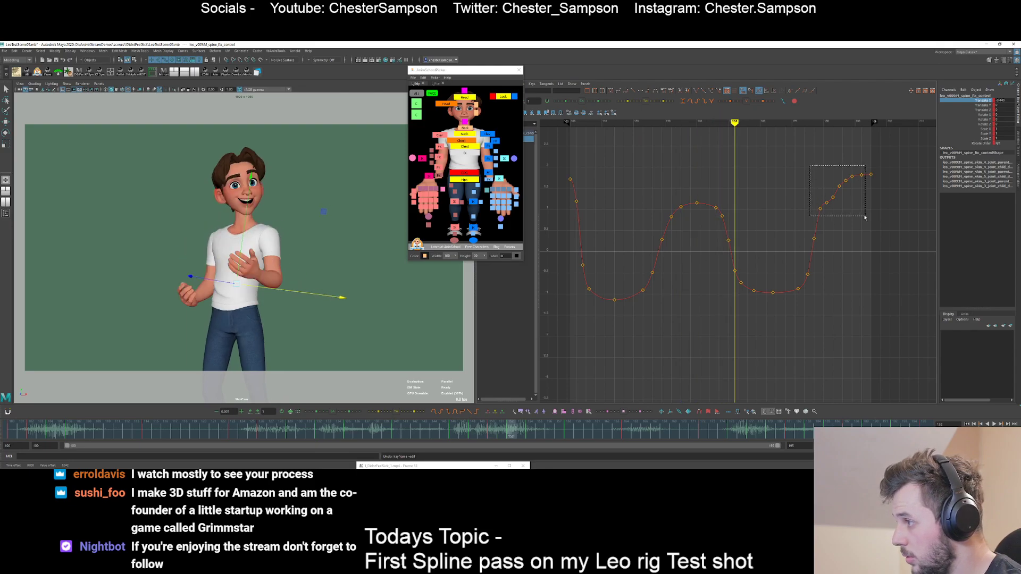
left_click(344, 413)
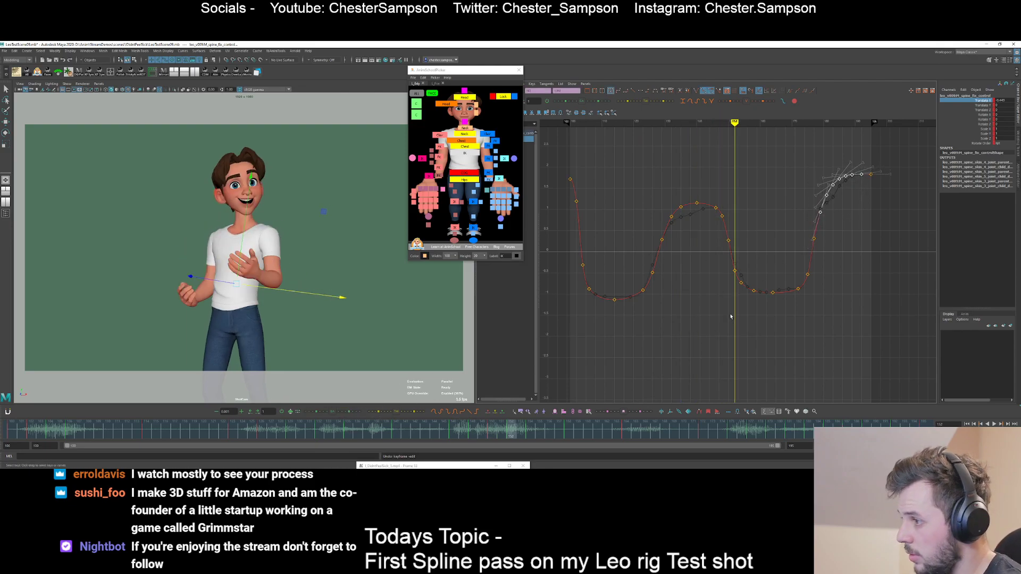
- Play the shot and scrub to the final rise to review the spine's side-to-side movement
left_click(984, 105)
left_click(982, 100)
key("alt+v")
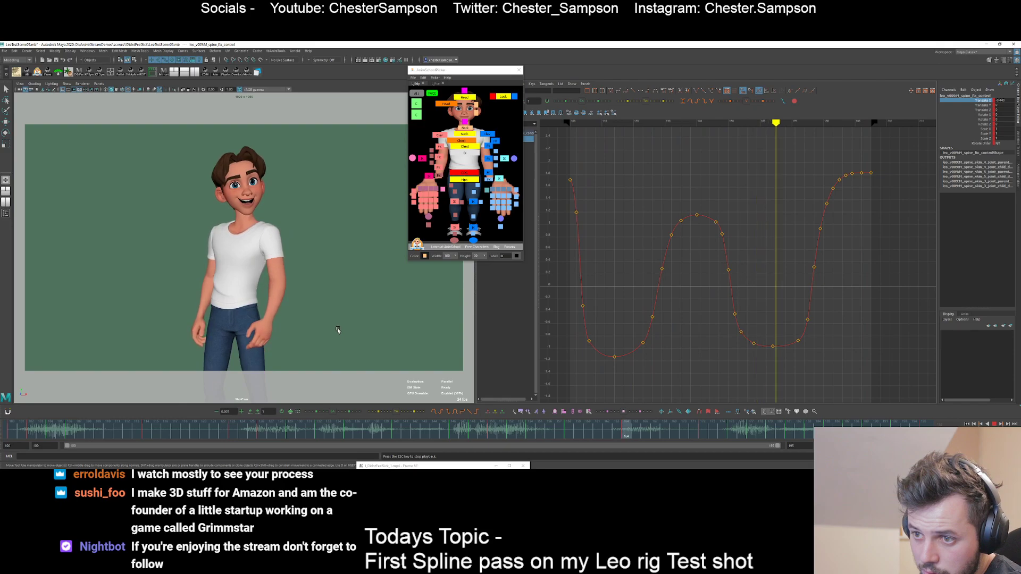
key("alt+v")
left_click_drag(458, 434, 676, 428)
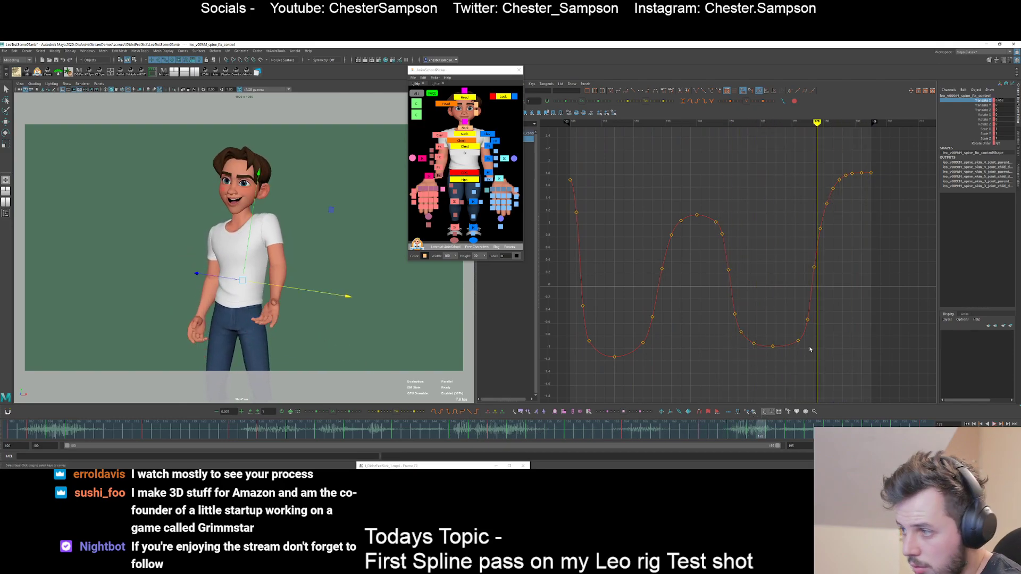
- Delete two surplus keys where the spine's final Translate X rise eases into the end pose
key("comma")
key("comma")
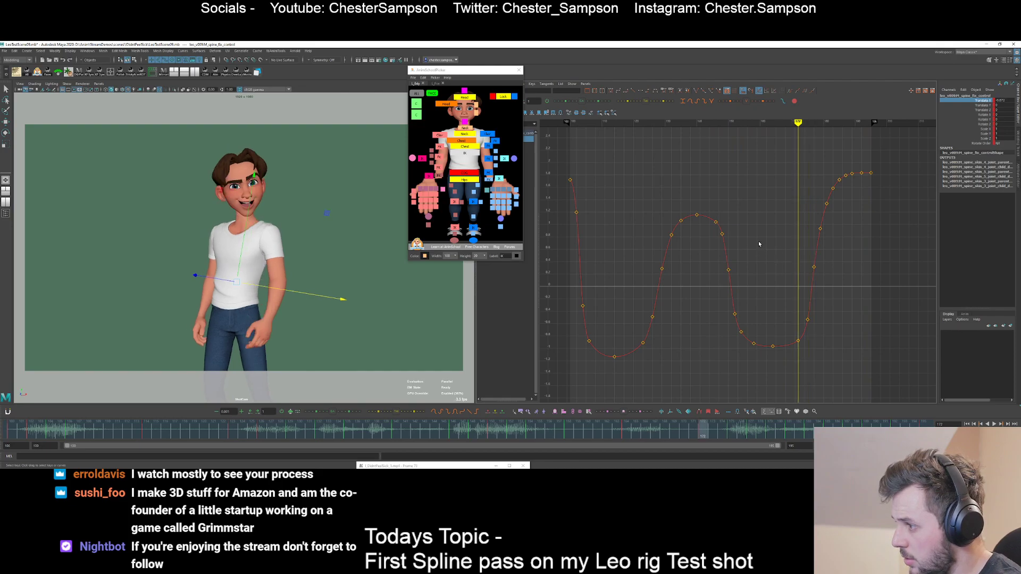
right_click_drag(759, 244, 768, 231, "alt+shift")
middle_click_drag(768, 231, 671, 244, "alt")
left_click_drag(844, 342, 766, 258)
key("period")
key("period")
key("period")
key("period")
key("period")
key("period")
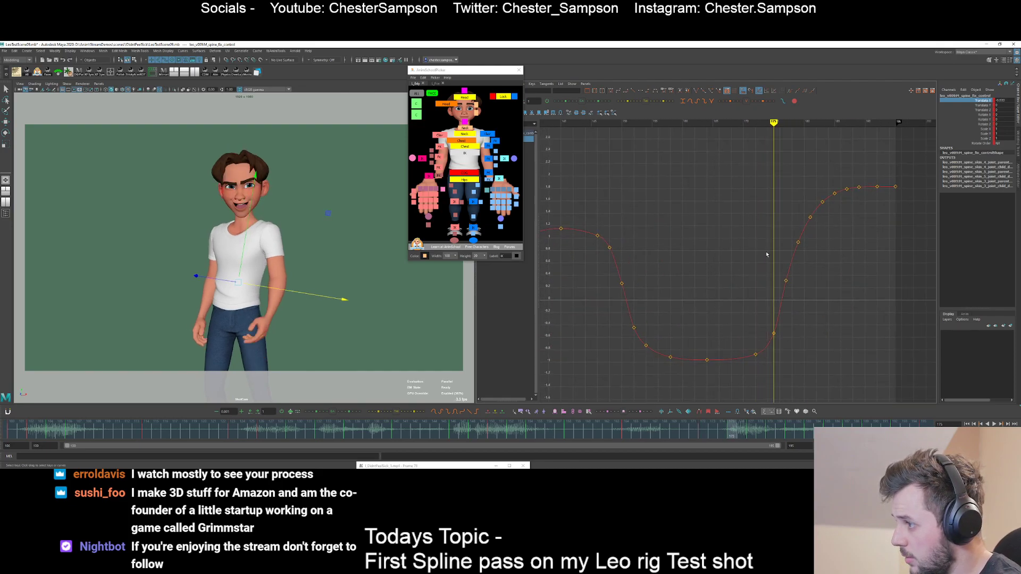
key("Delete")
key("comma")
key("period")
key("period")
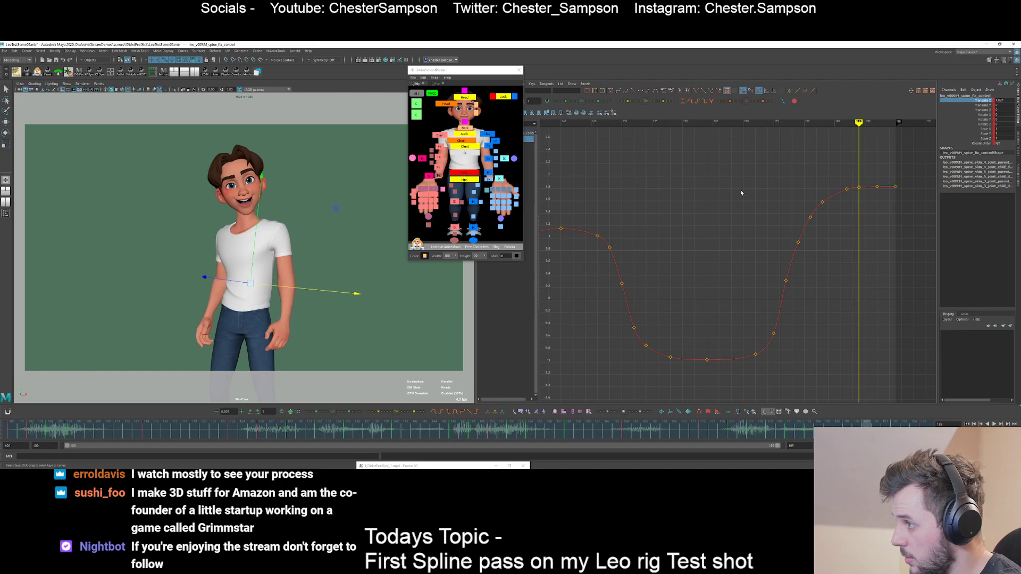
key("comma")
key("Delete")
key("period")
- Shift the keys of the spine's final Translate X rise about one frame later, replay the shot and clear the selection
left_click_drag(724, 174, 845, 364)
middle_click_drag(839, 339, 842, 339, "shift")
left_click(828, 342)
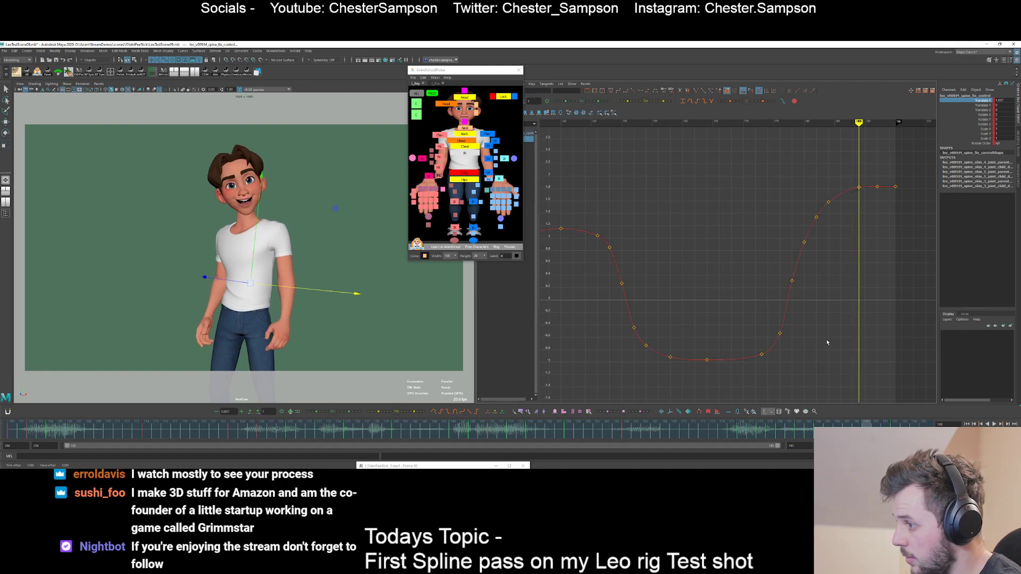
key("comma")
key("comma")
key("comma")
key("comma")
key("comma")
key("comma")
key("comma")
key("comma")
key("alt+v")
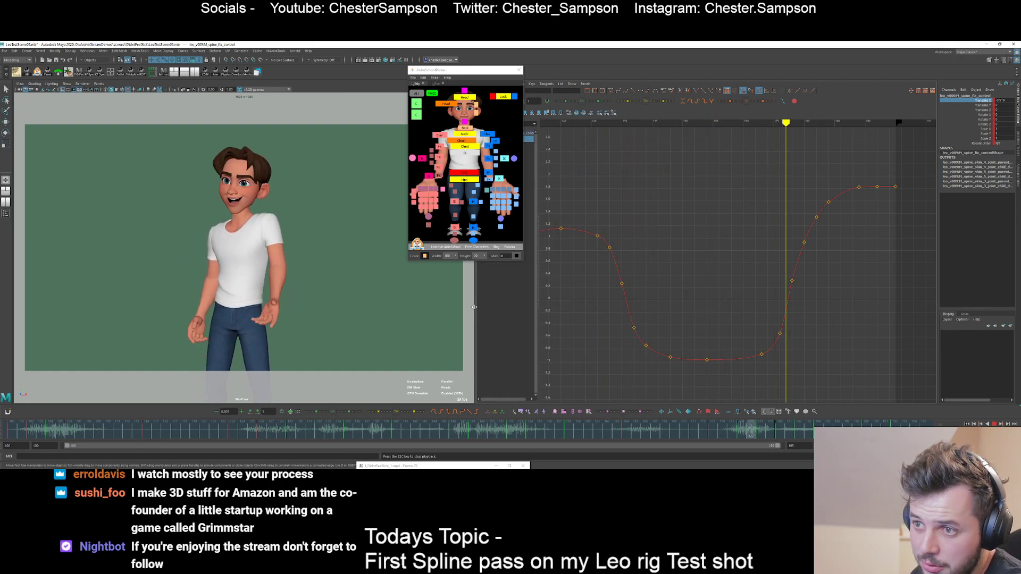
left_click(73, 232)
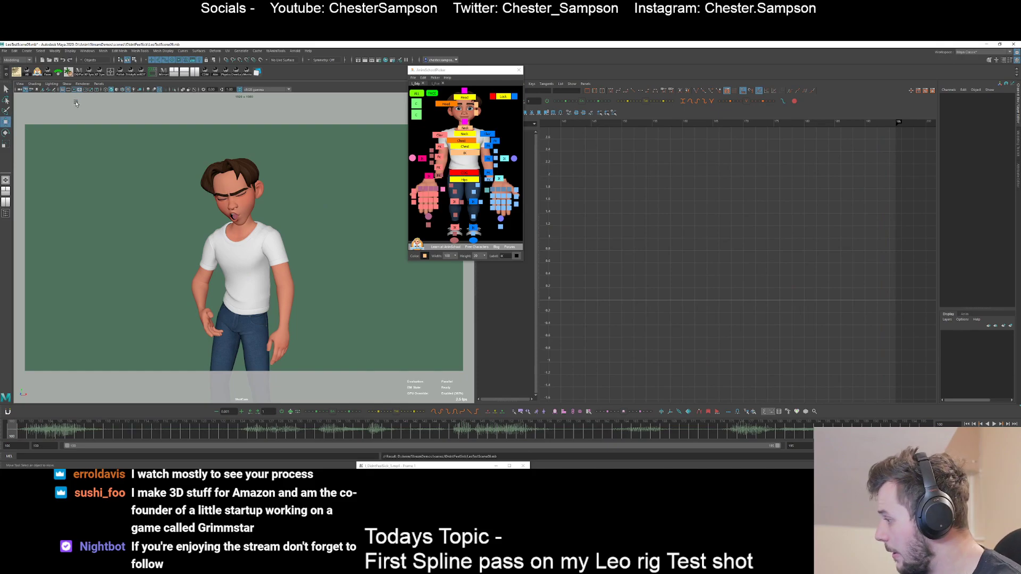
- Save the scene as a new version named LeoTestScene10
left_click(4, 51)
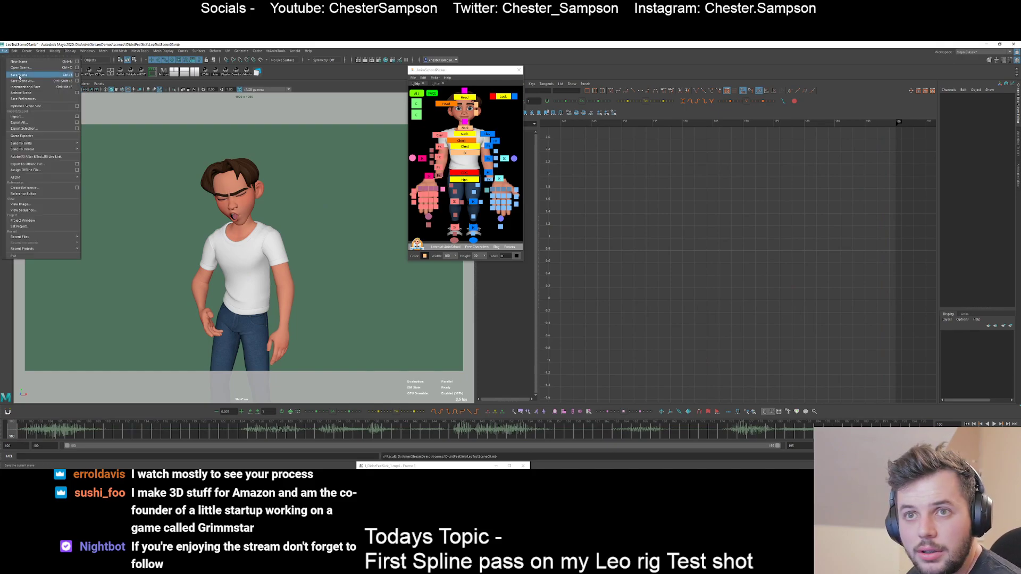
left_click(24, 78)
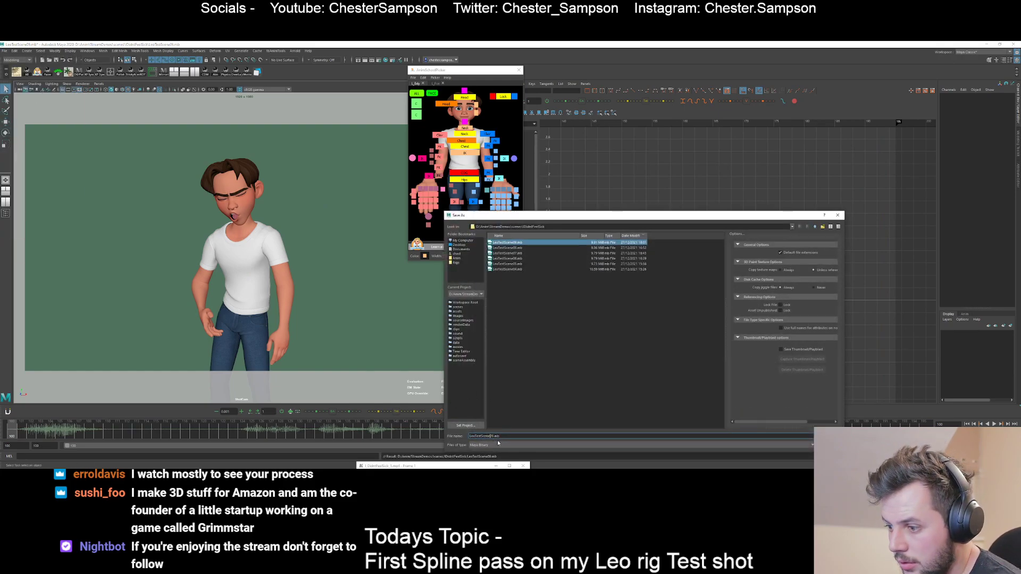
key("BackSpace")
key("BackSpace")
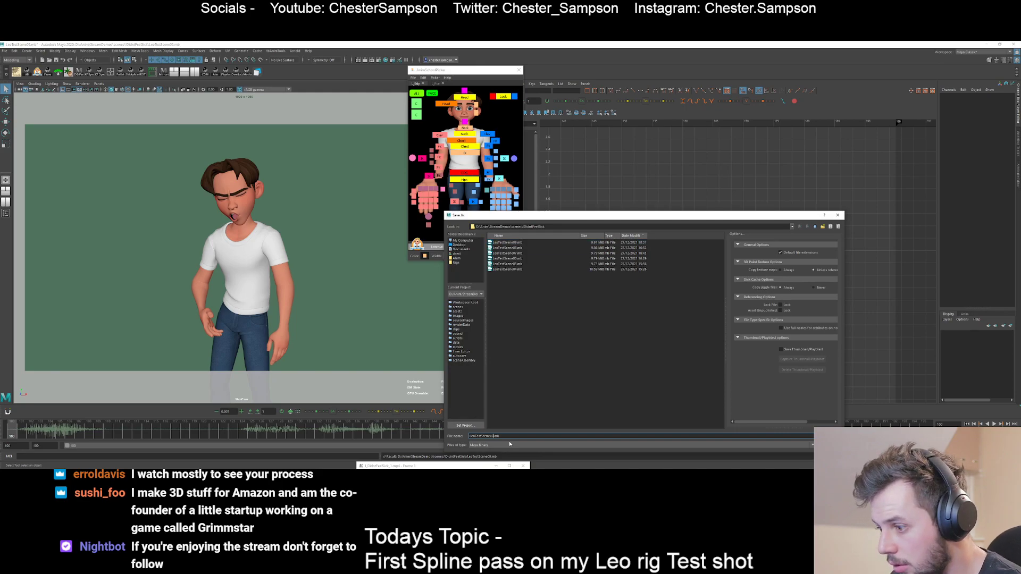
type("10")
key("Return")
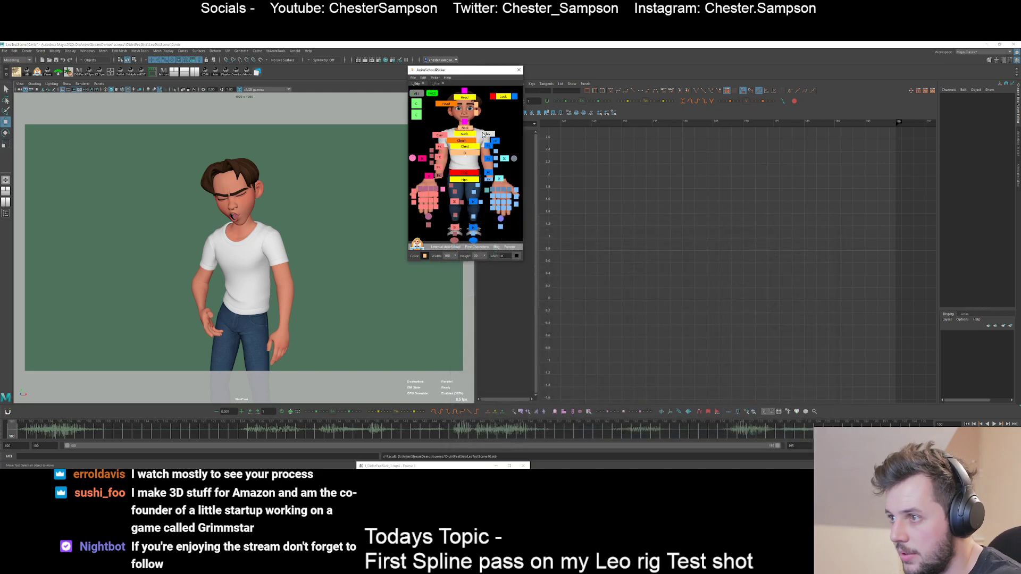
- Bake spring physics for both clavicle controls onto a new animation layer with the Spring Physics Tool, starting from the first frame
left_click(485, 134)
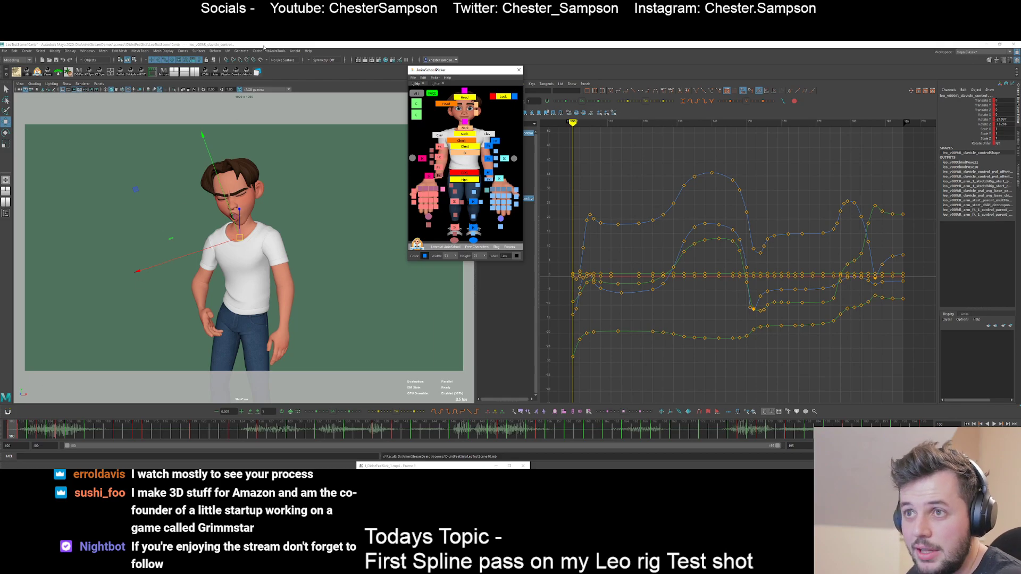
left_click(227, 75)
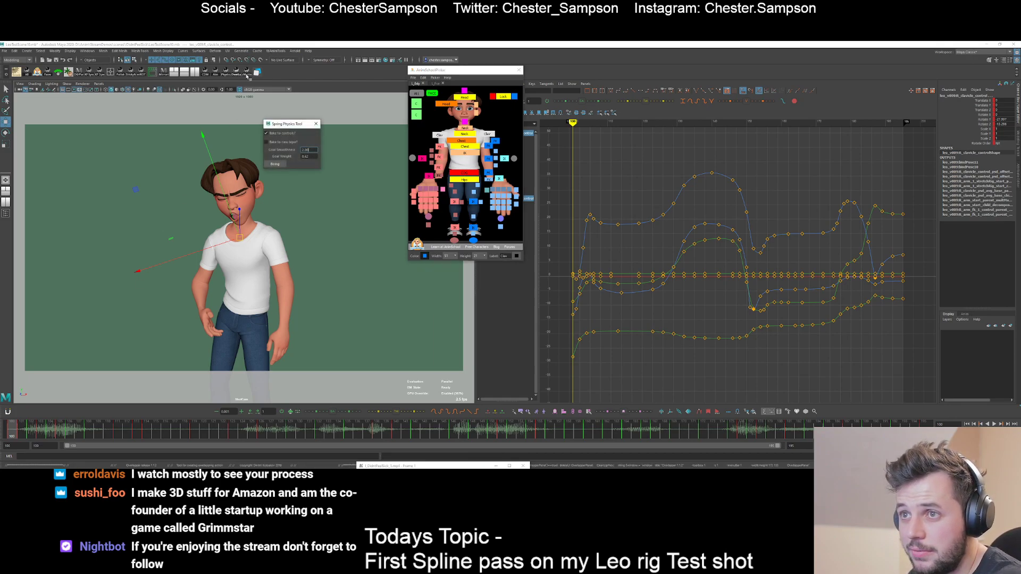
left_click_drag(290, 125, 38, 102)
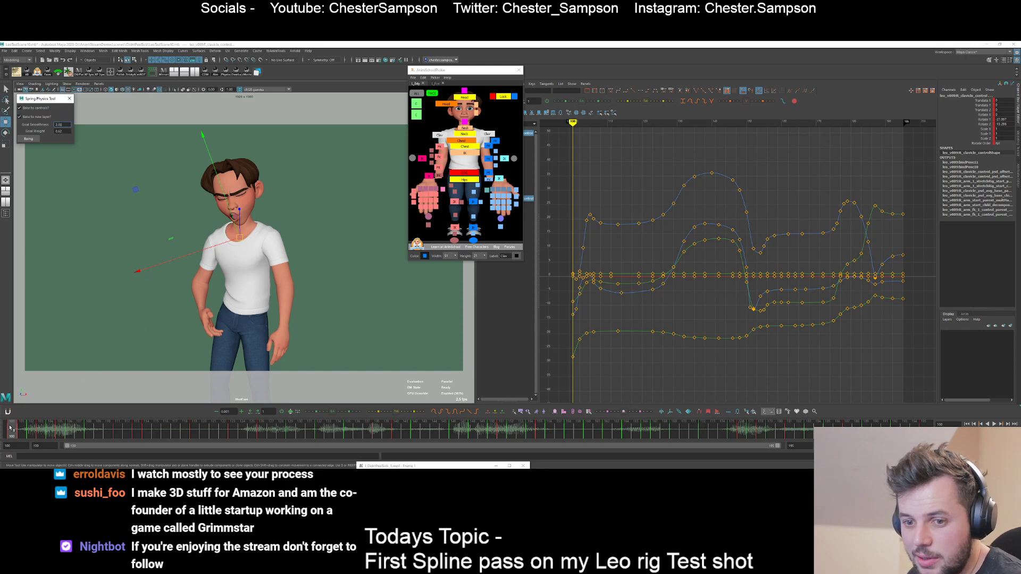
key("alt+v")
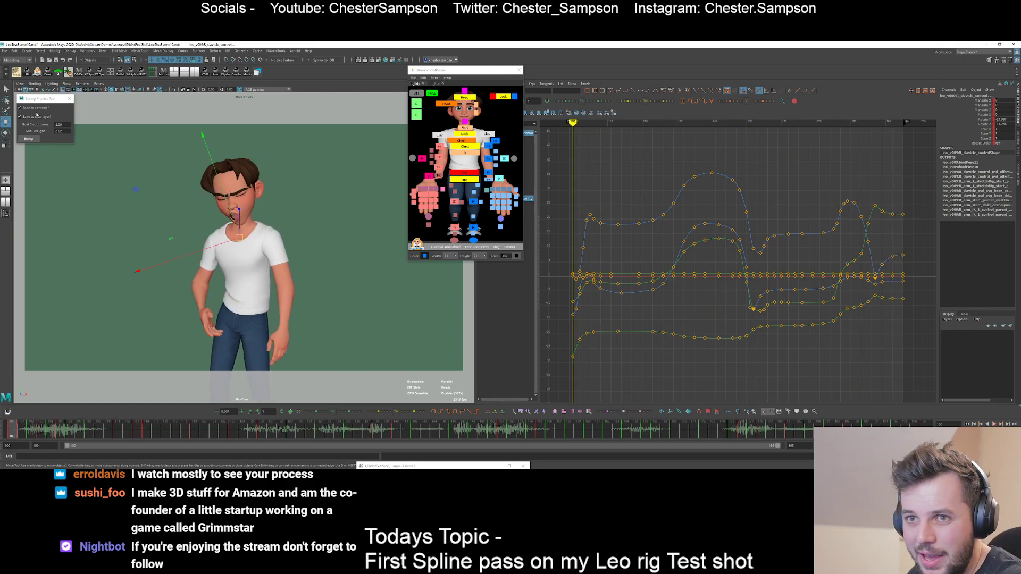
left_click(29, 139)
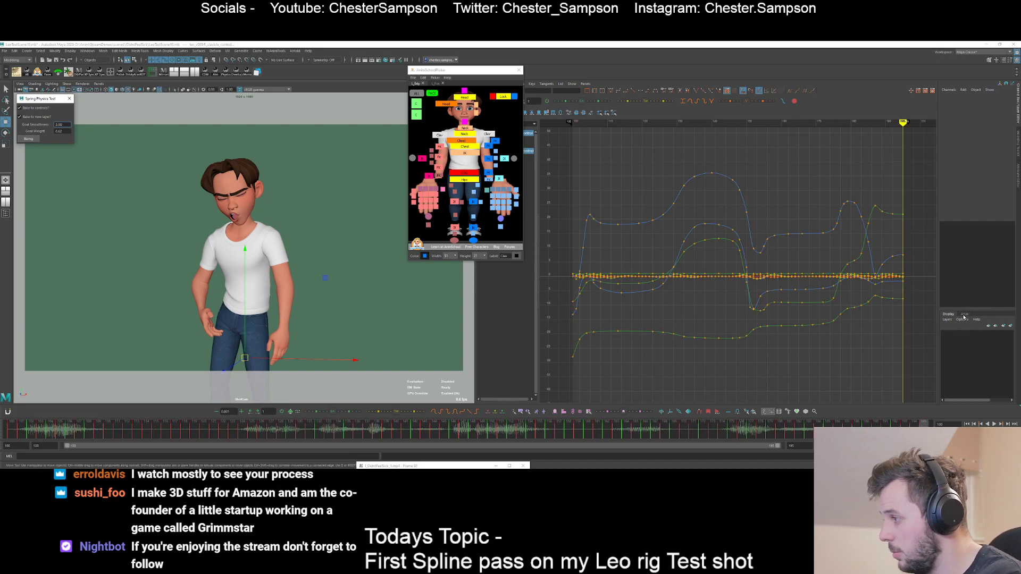
- Rename the clavicles' new spring layer ShoulderspringLayer, set its weight to 0.2 and replay the shot
left_click(984, 334)
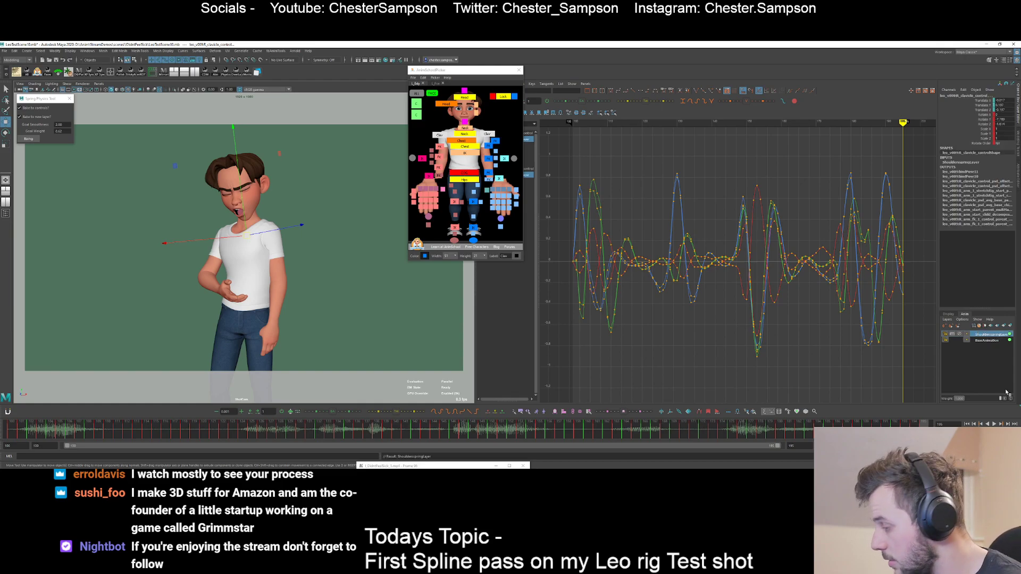
key("alt+v")
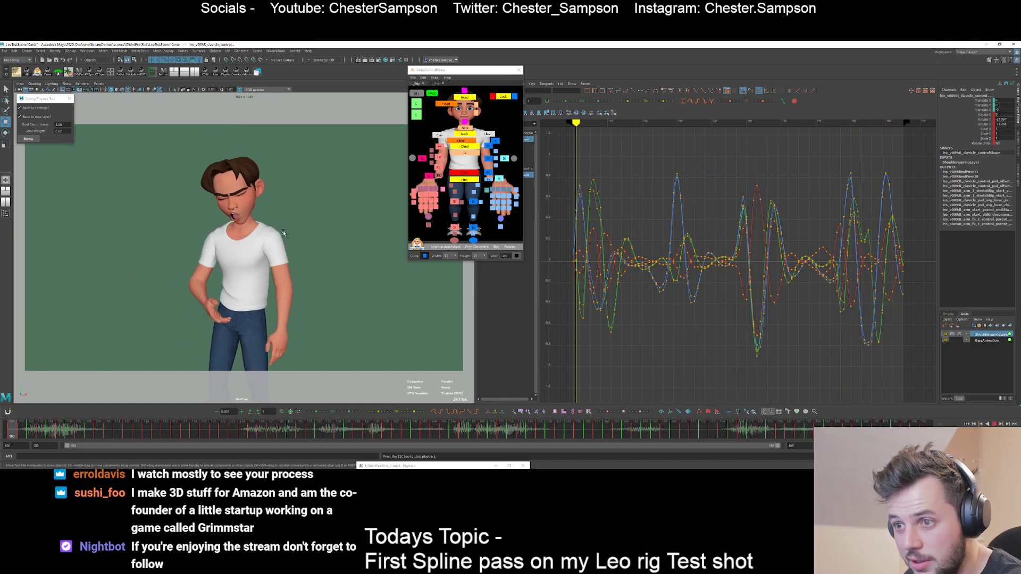
key("alt+v")
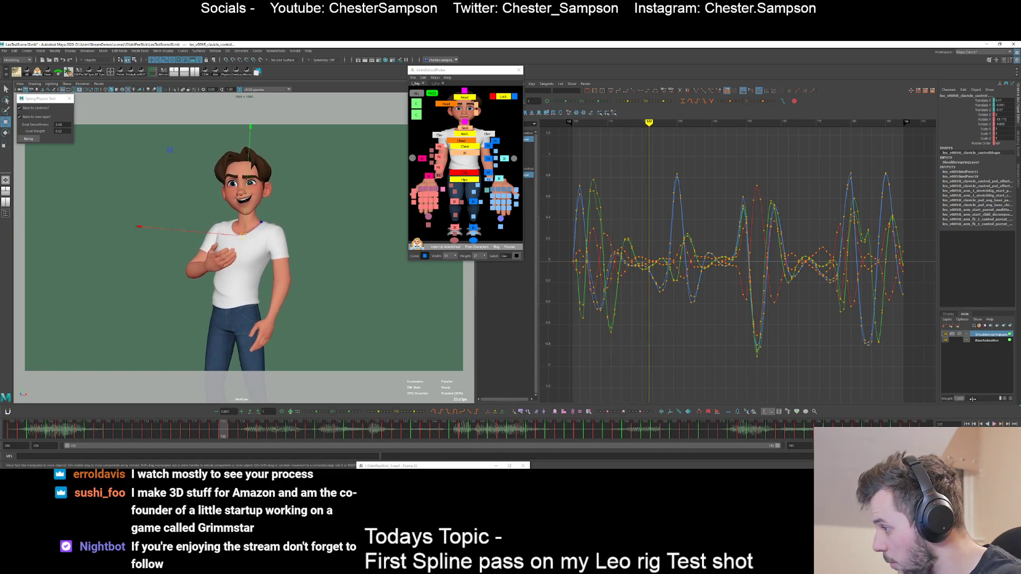
key("alt+v")
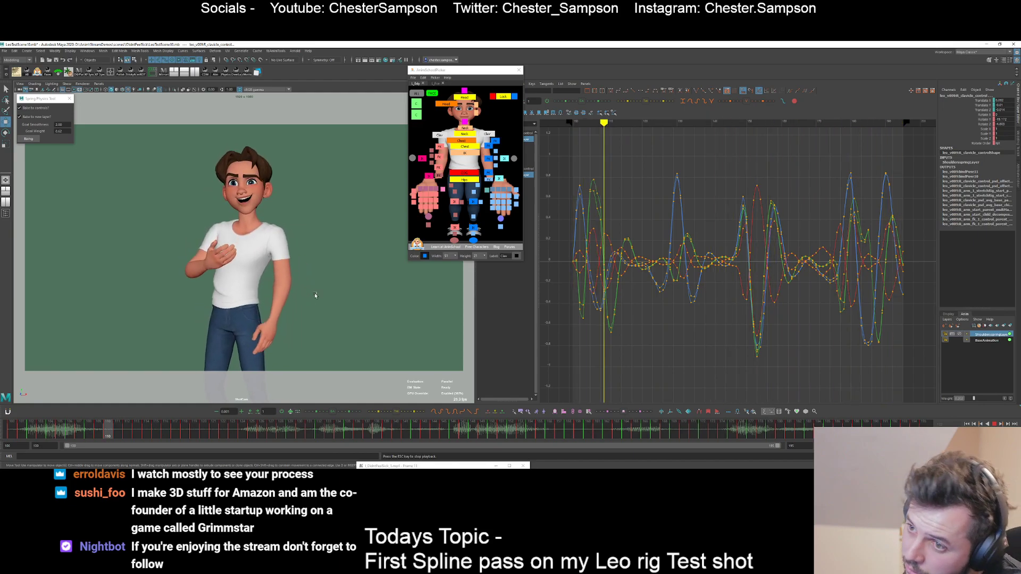
key("Escape")
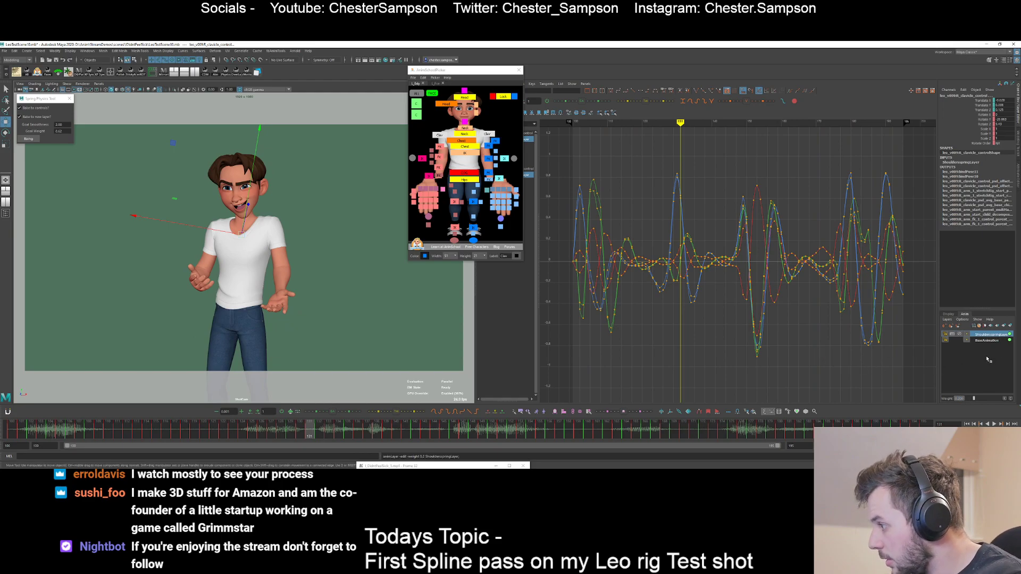
- With BaseAnimation active, bake spring physics for the mid-spine belly control onto a new layer from the first frame
left_click(988, 359)
left_click(464, 154)
left_click_drag(61, 426, 1, 422)
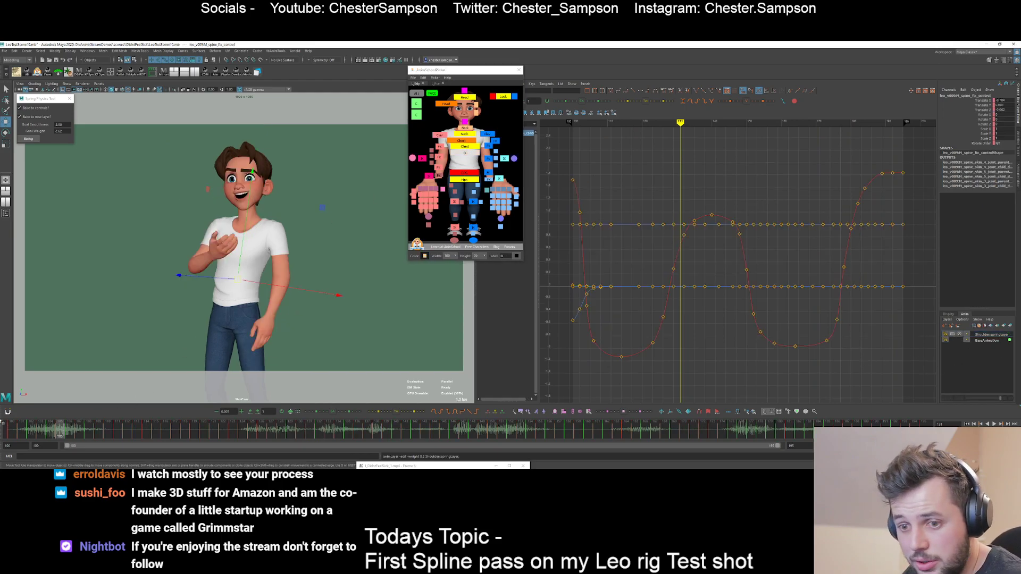
left_click(2, 422)
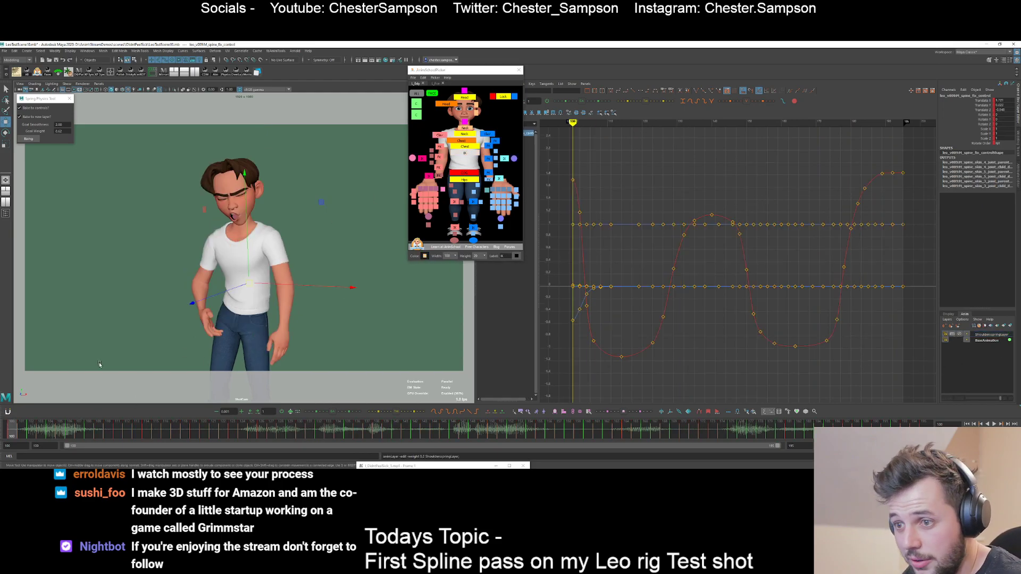
left_click(29, 138)
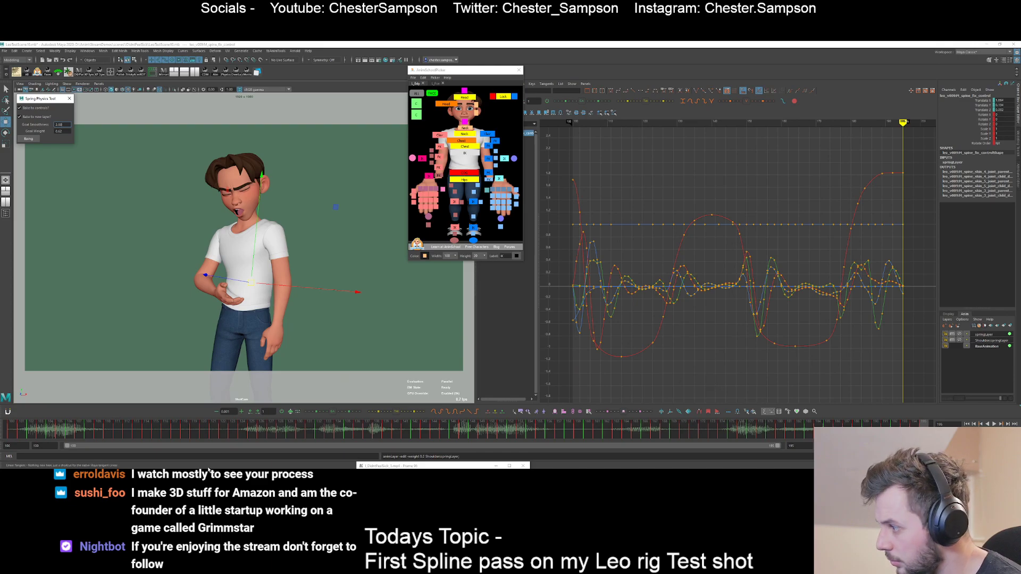
- Rename the belly control's new spring layer BellyspringLayer, lower its weight and replay the shot
left_click(12, 437)
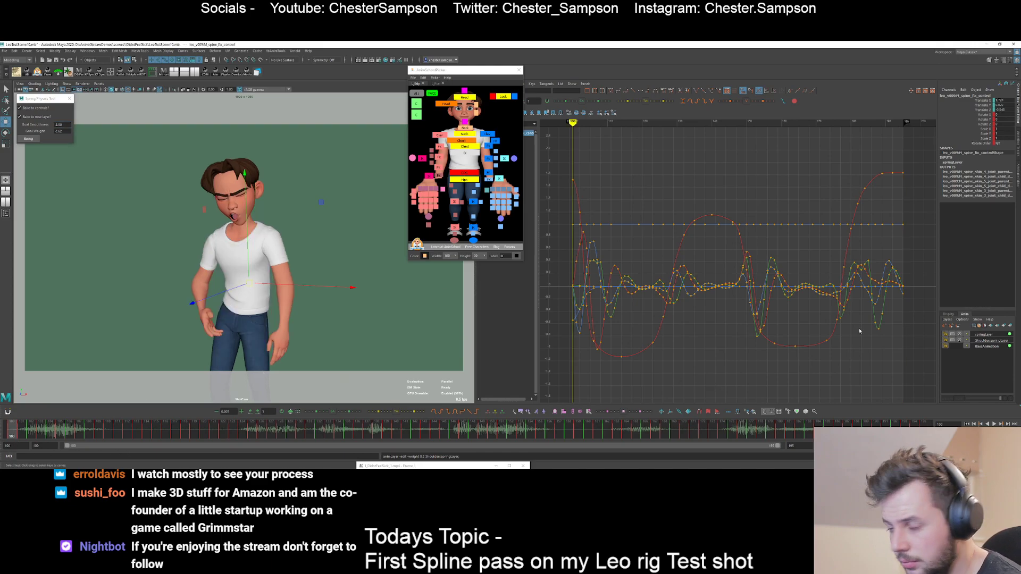
left_click(983, 335)
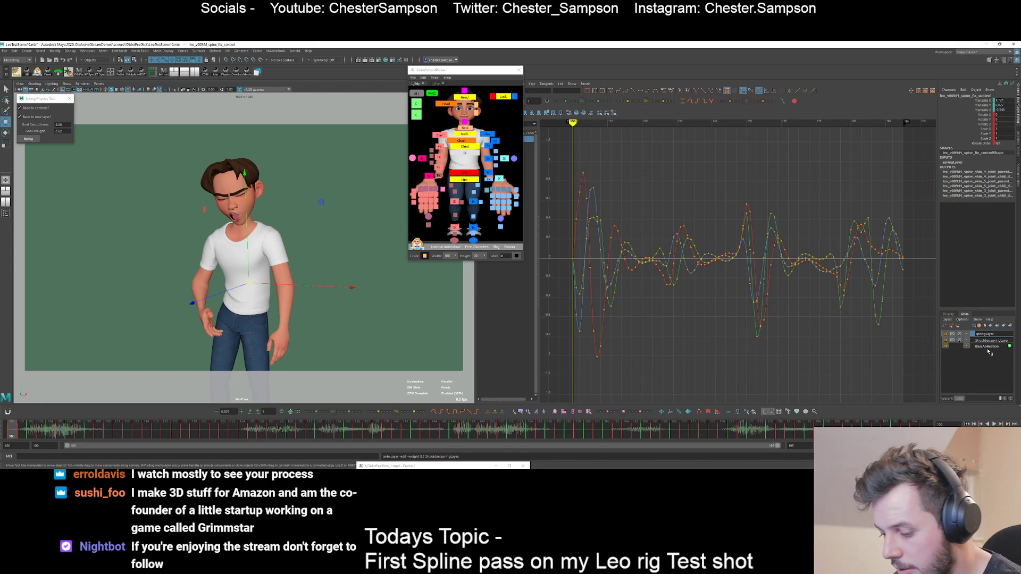
key("Return")
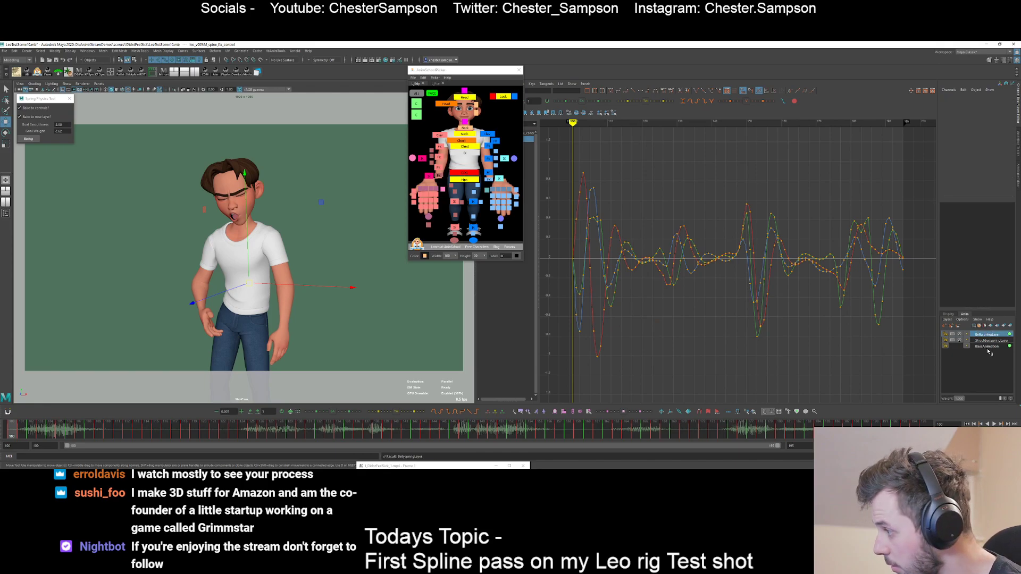
key("alt+v")
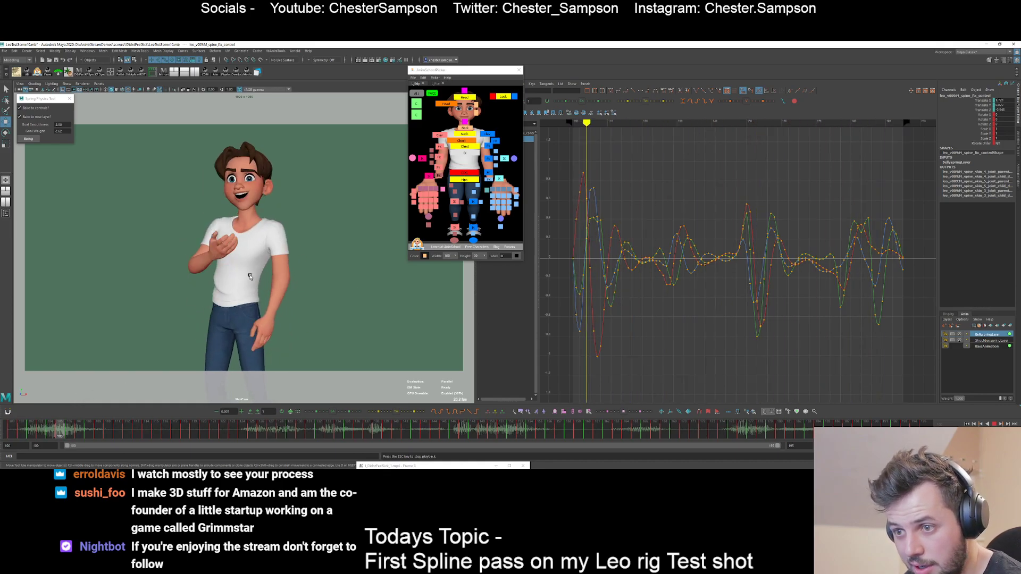
key("Escape")
left_click_drag(37, 422, 28, 424)
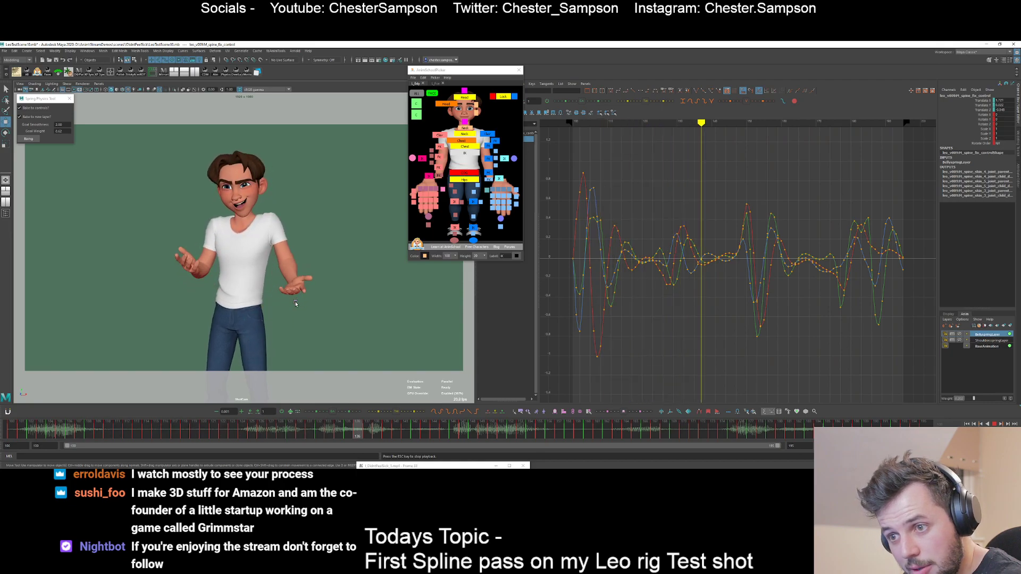
- Clear the selection and review the combined spring overlap by replaying the shot from its middle section
left_click(355, 310)
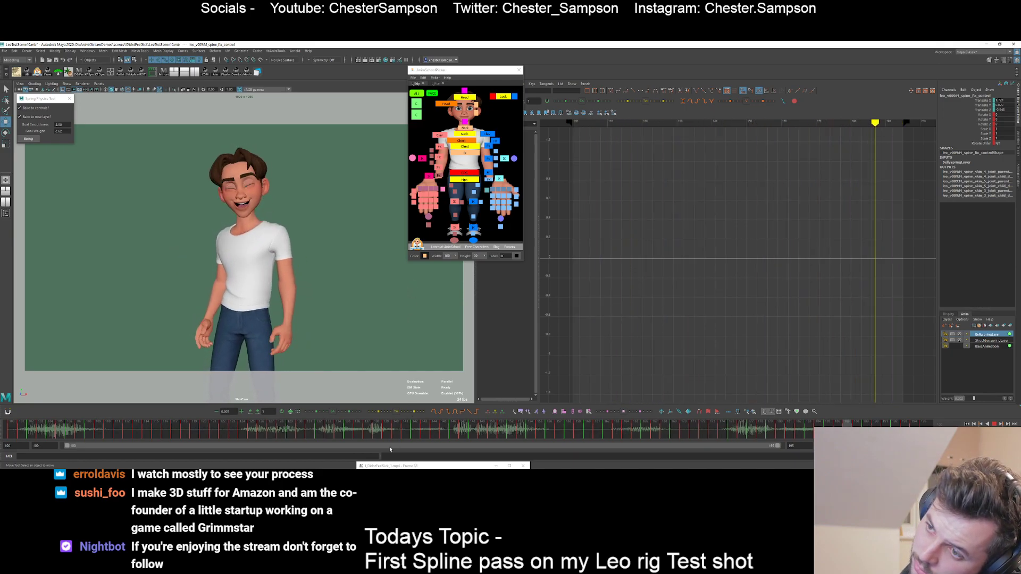
left_click(322, 434)
left_click(321, 434)
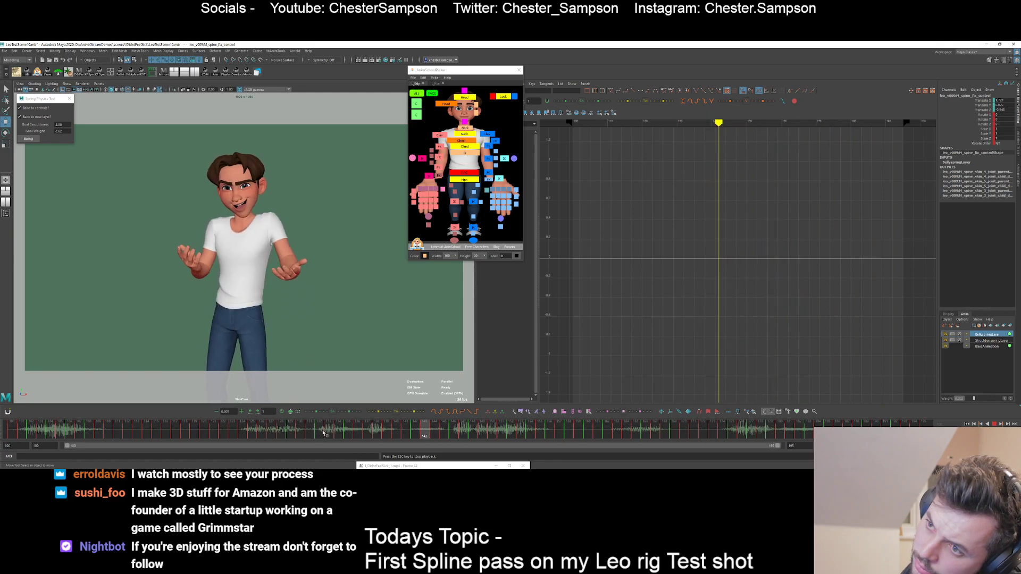
left_click(327, 433)
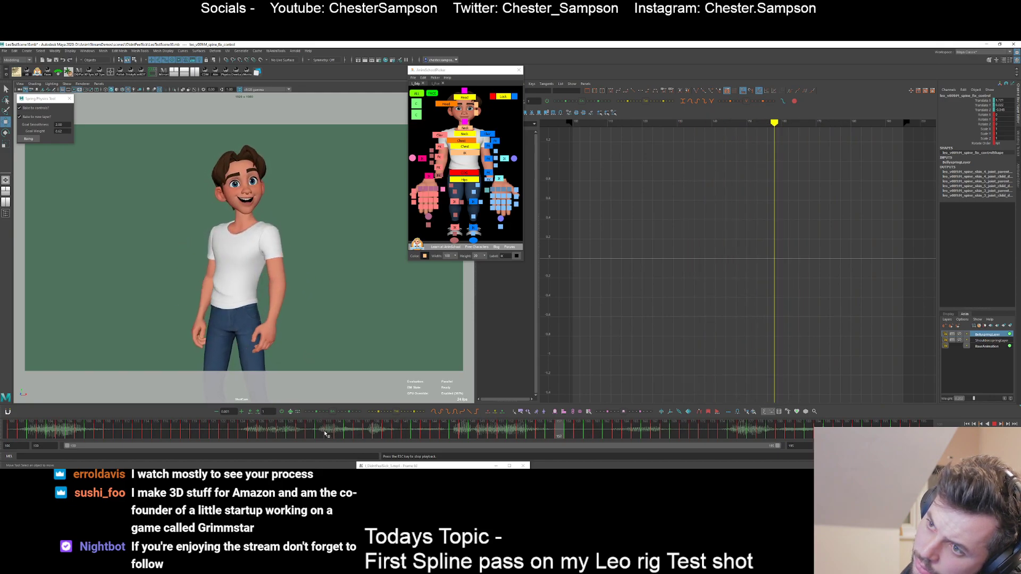
left_click(322, 434)
- Snap the head control's keys to whole frames around the mid-shot head turn, and replay that section
key("Escape")
left_click_drag(387, 439, 498, 436)
left_click(465, 106)
right_click(481, 436)
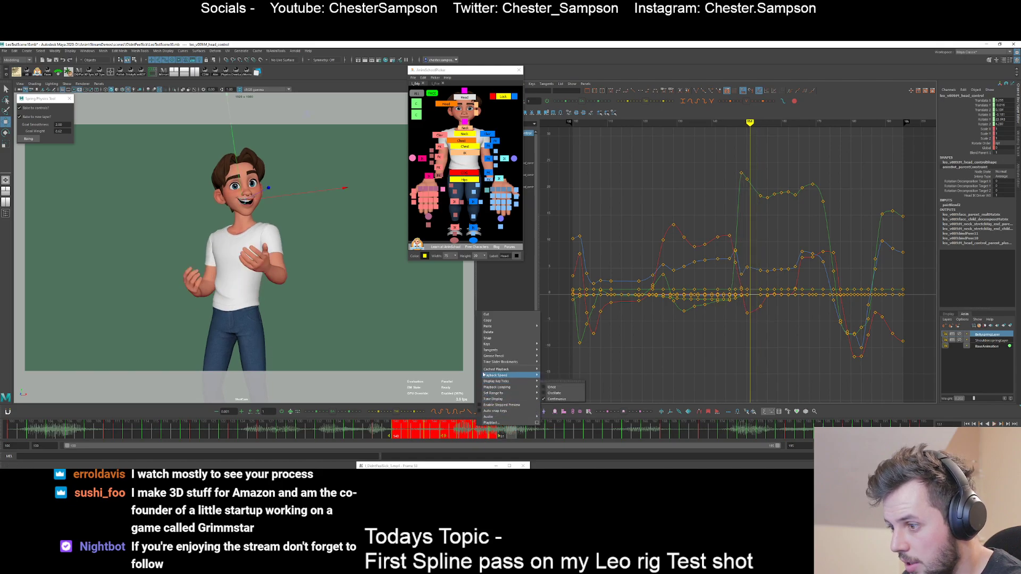
left_click(487, 338)
left_click(377, 433)
key("alt+v")
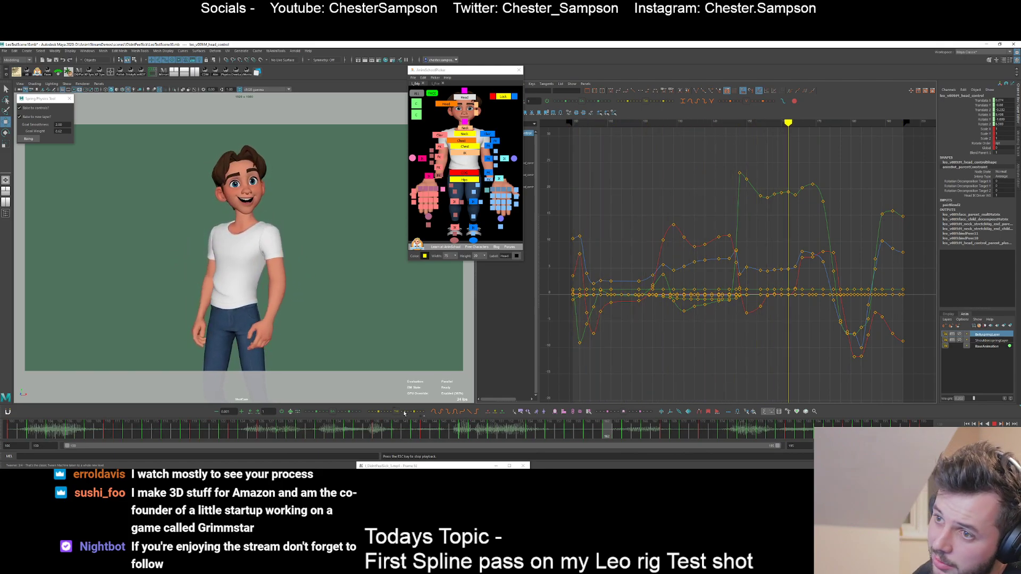
key("Escape")
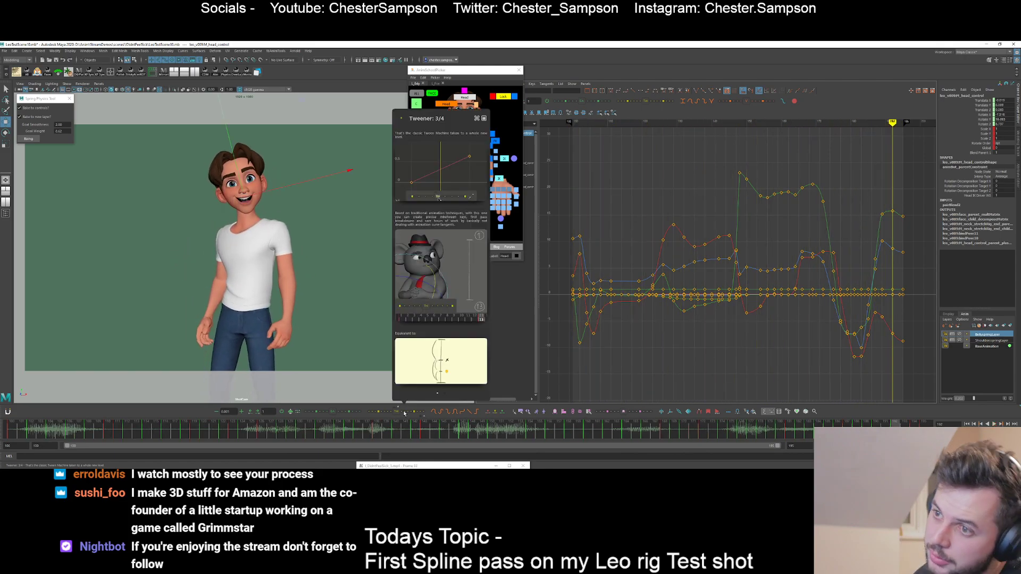
- Save the scene with nothing selected and playblast the shot to a movie file named LeoTestScene10
left_click(102, 280)
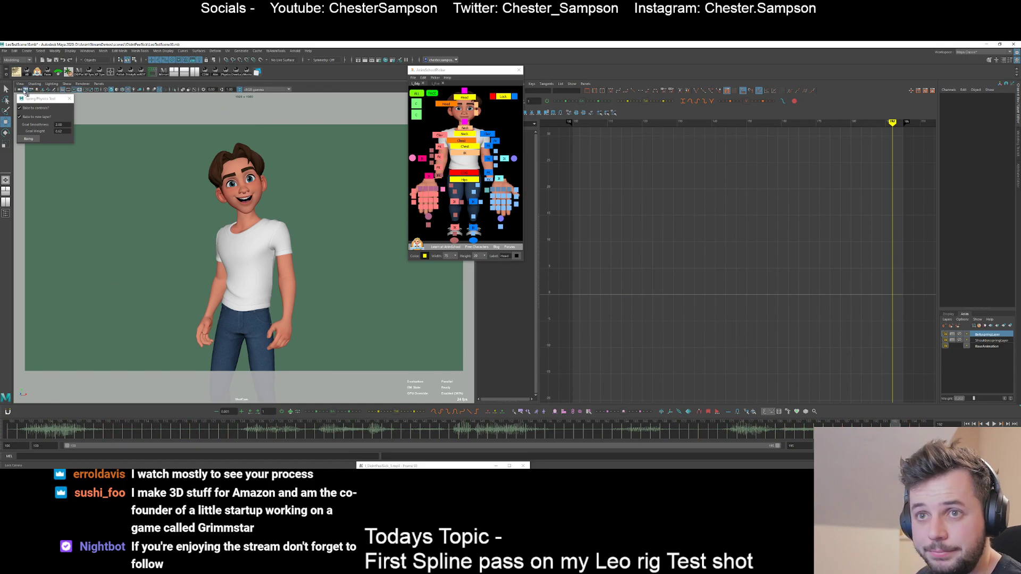
key("ctrl+s")
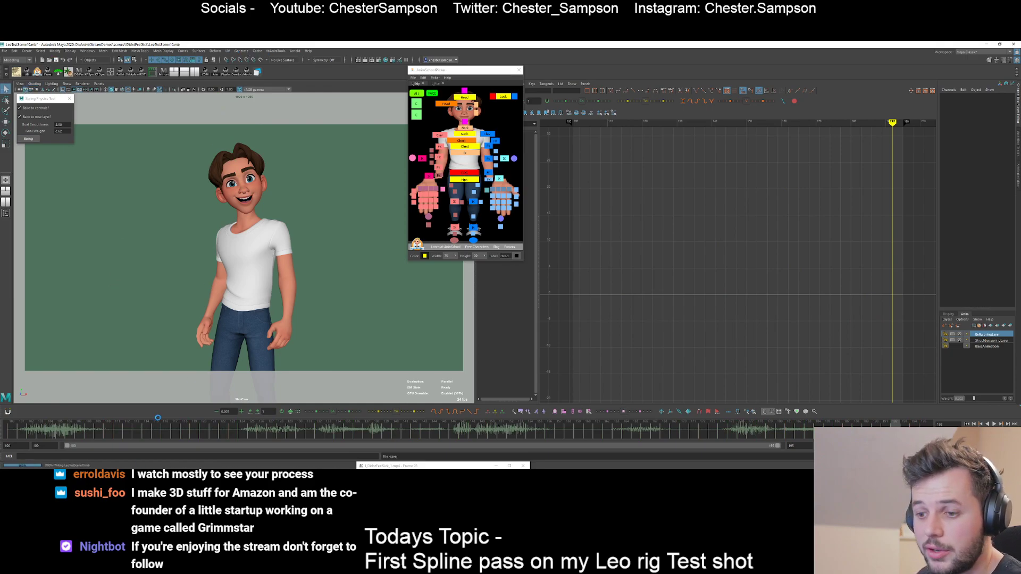
right_click(243, 432)
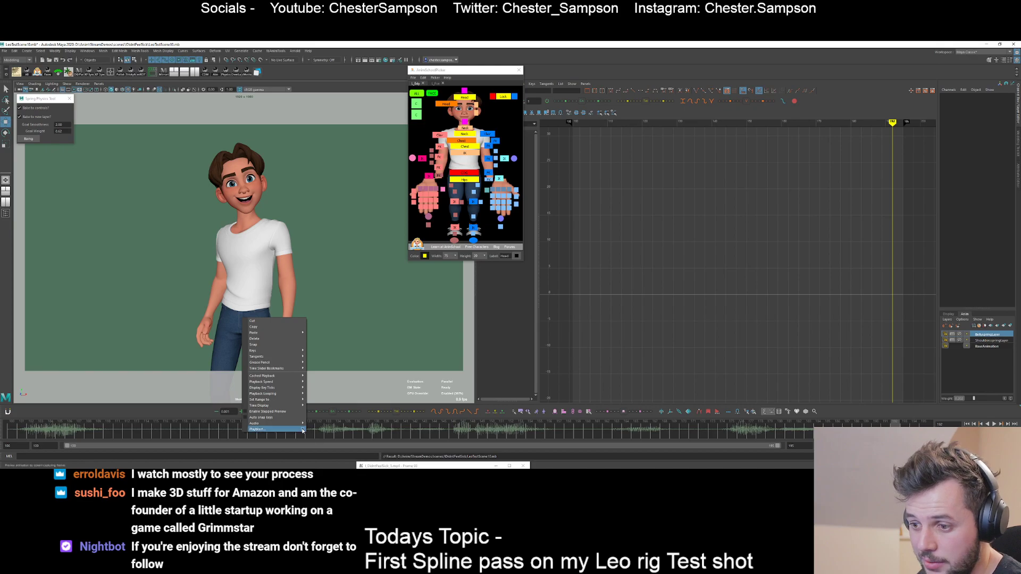
left_click(303, 431)
scroll(424, 275, "down", 1)
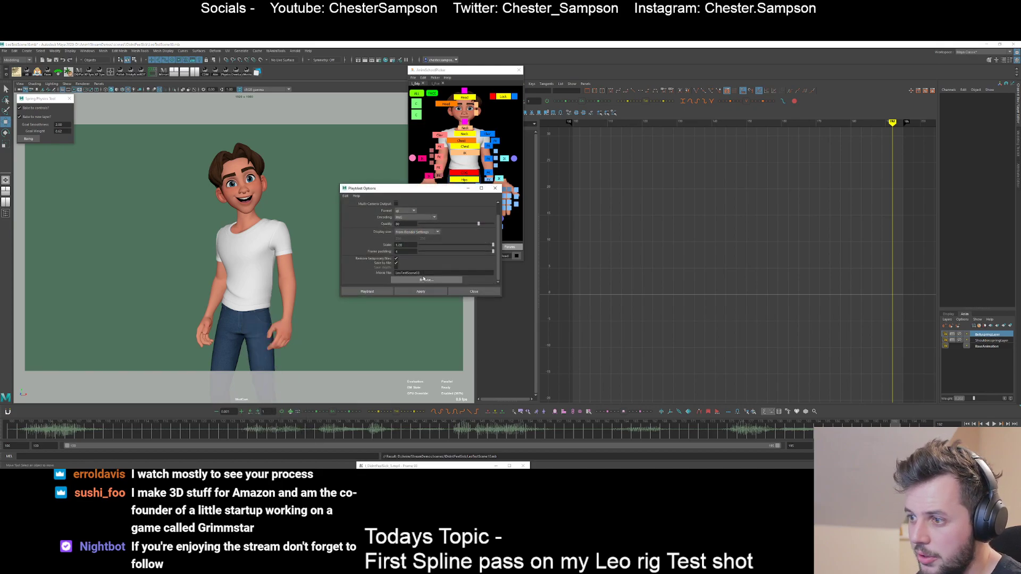
left_click(418, 273)
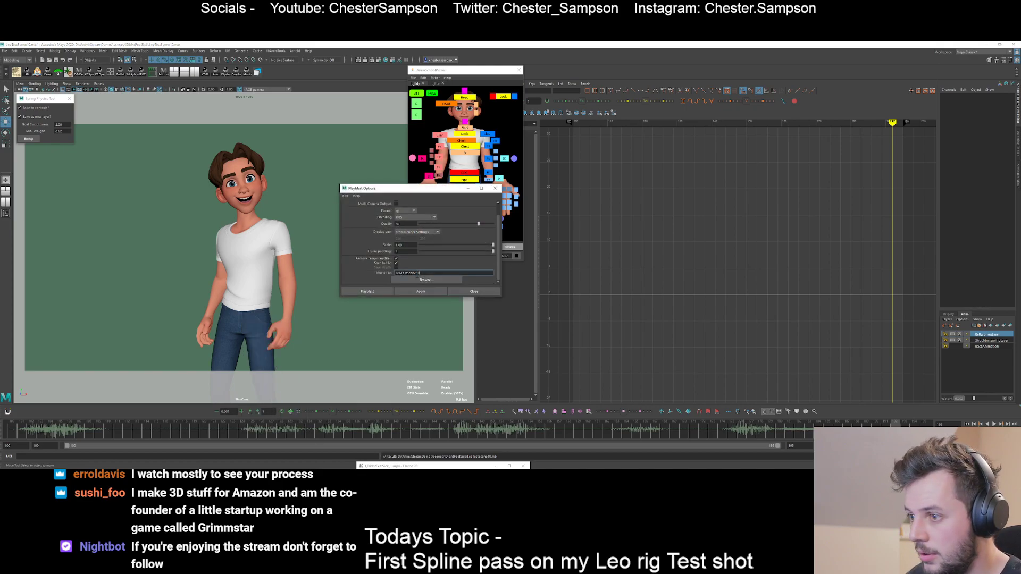
left_click(336, 240)
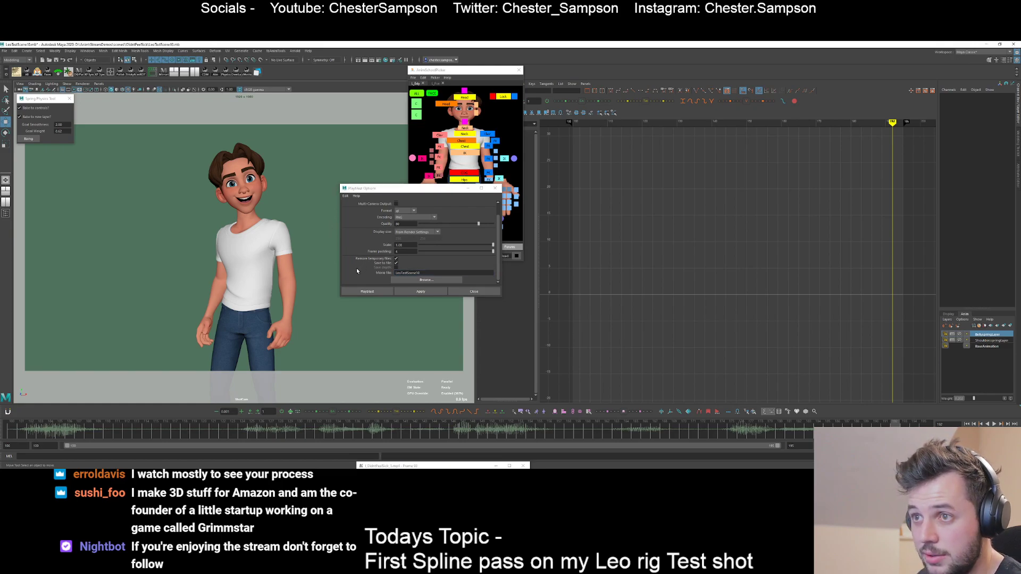
left_click(364, 292)
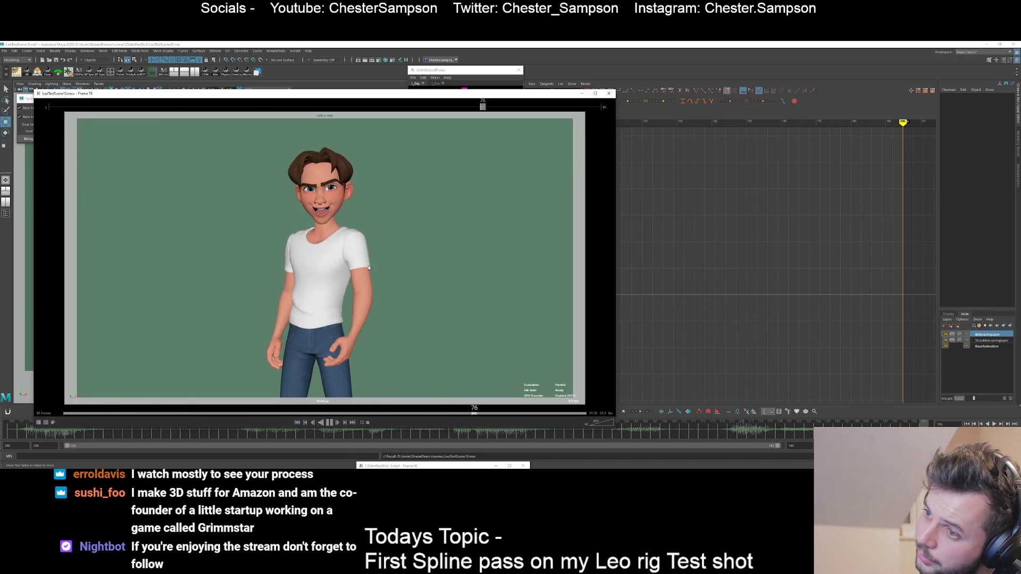
- Review the playblast full screen, play it mirrored from its start, and close the player
double_click(295, 94)
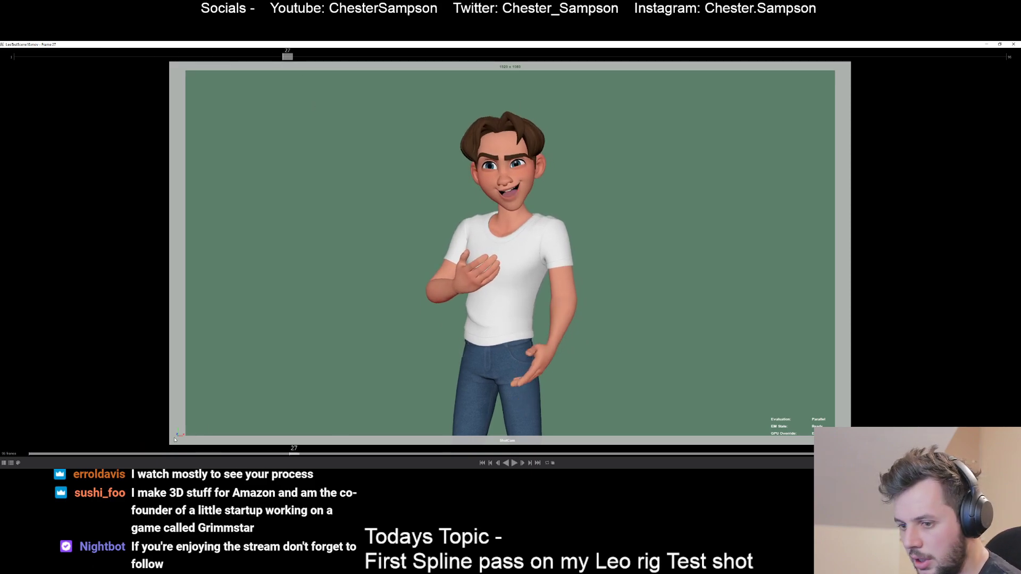
left_click_drag(140, 455, 0, 440)
key("shift+x")
key("space")
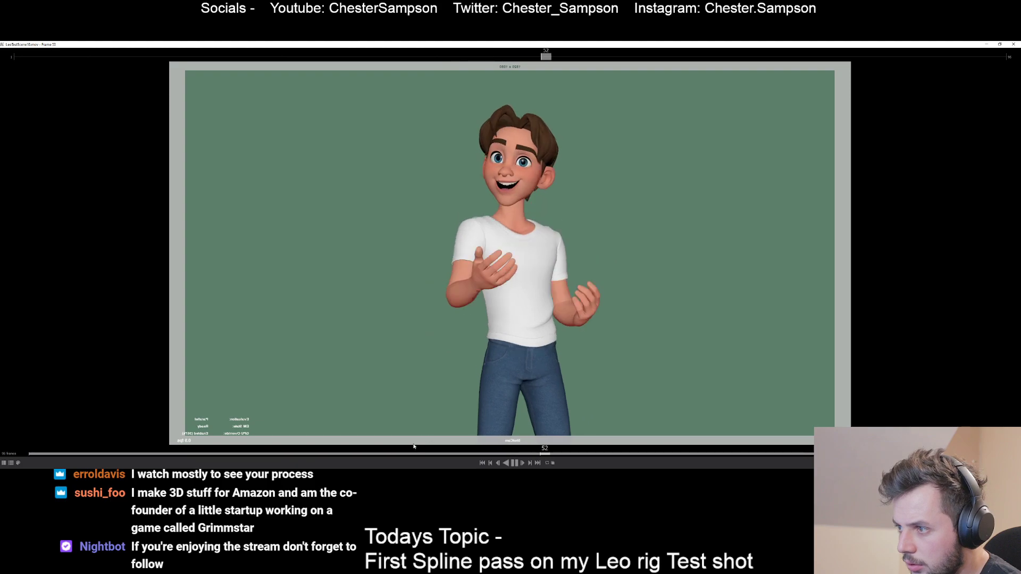
left_click(173, 455)
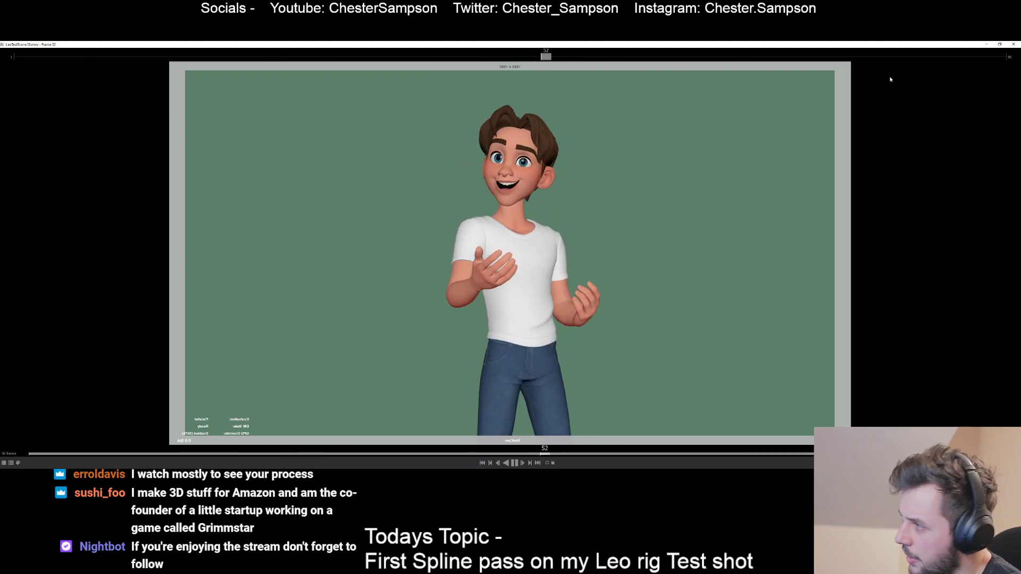
left_click(1013, 45)
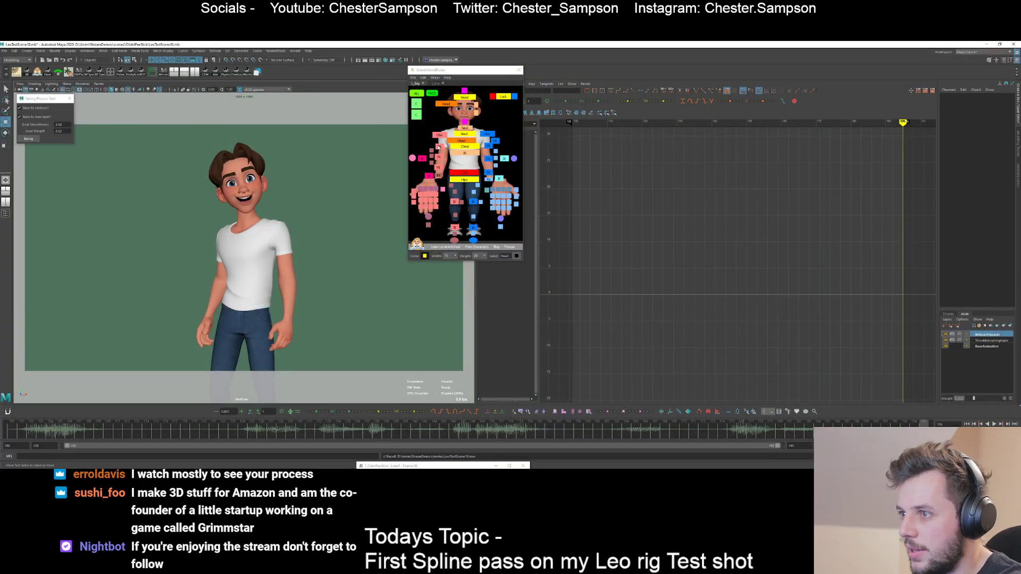
- Select the right upper-arm FK control for rotation, play the shot, and isolate the control's Rotate X curve
left_click(438, 147)
key("e")
key("alt+v")
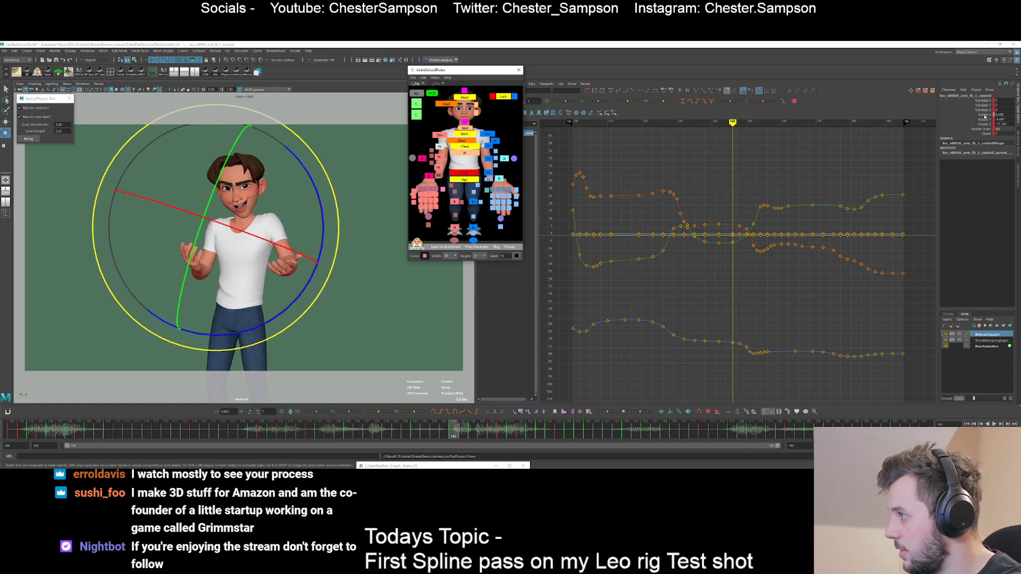
left_click(985, 116)
left_click_drag(663, 246, 775, 296)
middle_click_drag(747, 250, 747, 260, "shift")
key("ctrl+z")
left_click(738, 259)
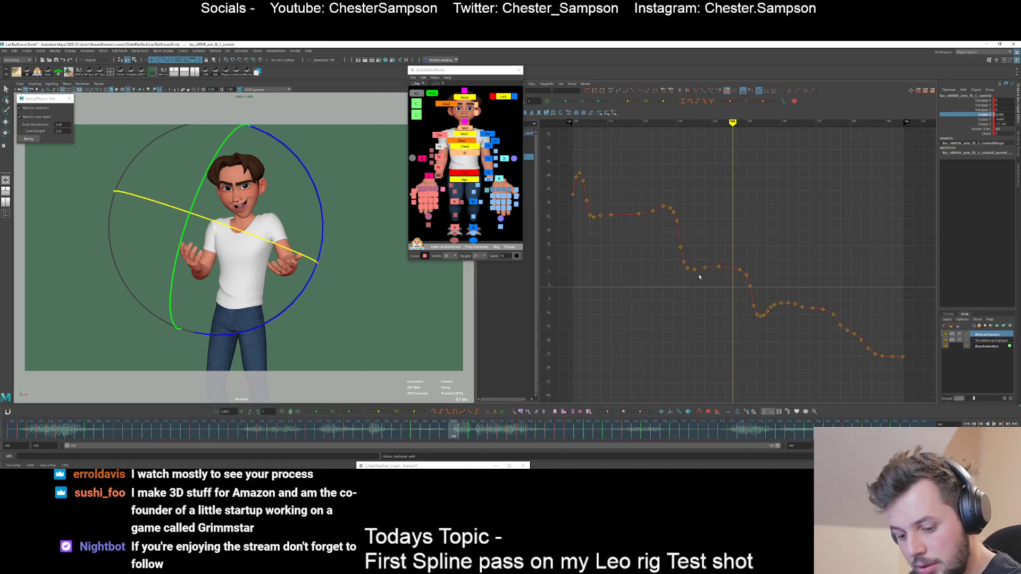
- Lower the arm's Rotate X keys across the mid-shot plateau in two passes, and replay the shot to check the arm
right_click_drag(700, 277, 666, 234, "alt+shift")
left_click_drag(656, 208, 765, 293)
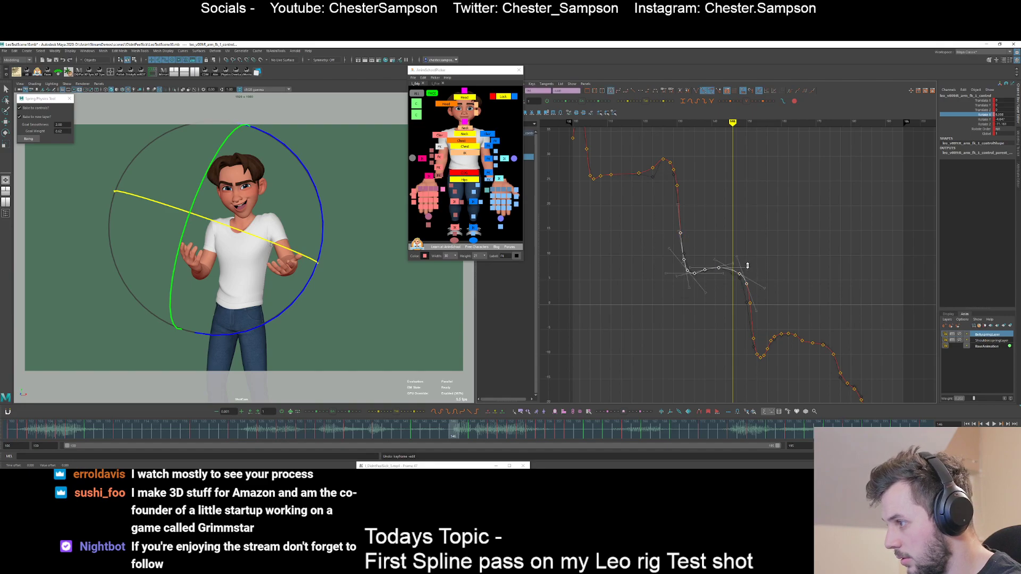
middle_click_drag(747, 265, 749, 271)
left_click(767, 313)
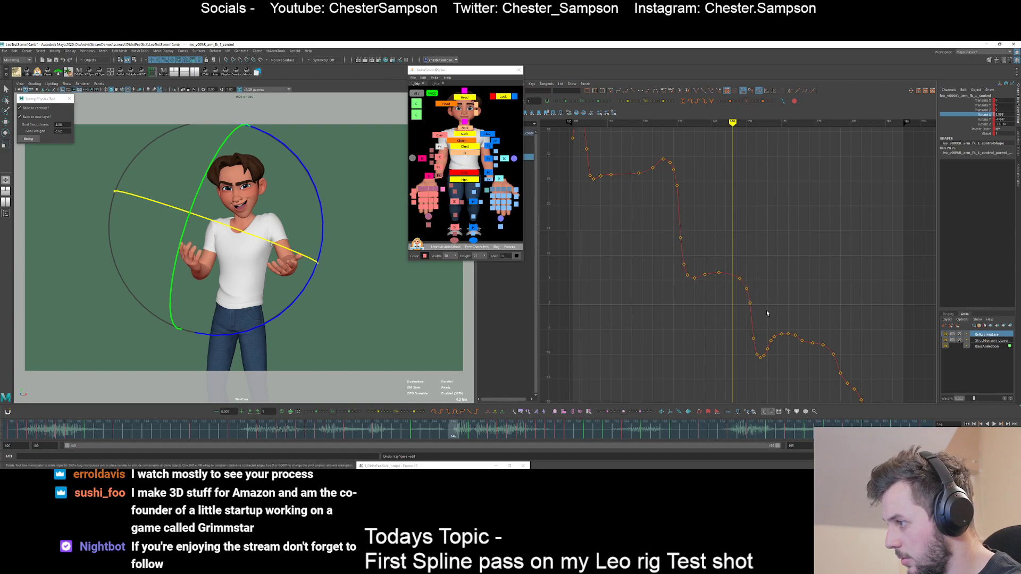
left_click_drag(660, 229, 659, 229)
middle_click_drag(675, 216, 676, 228)
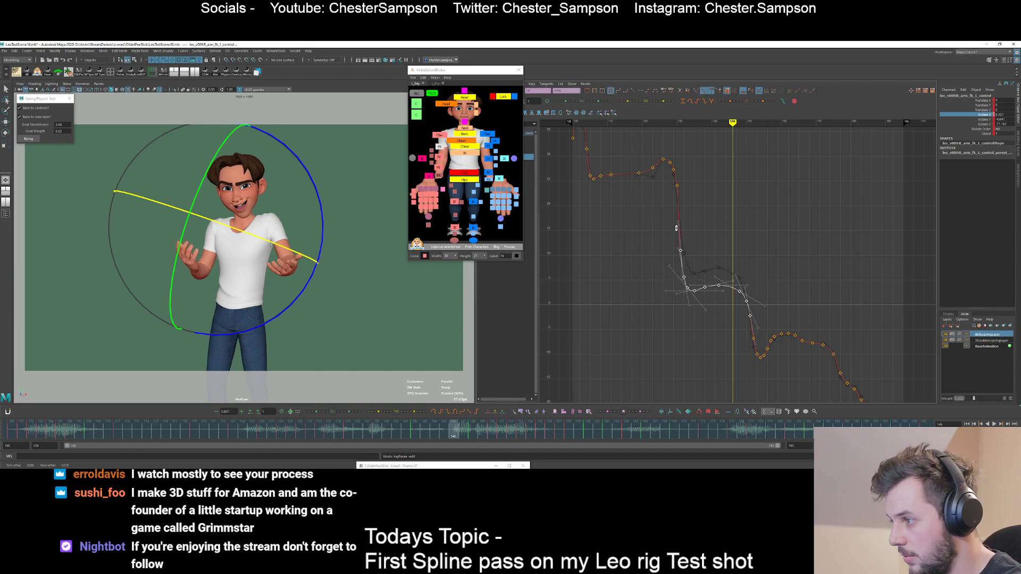
left_click(717, 275)
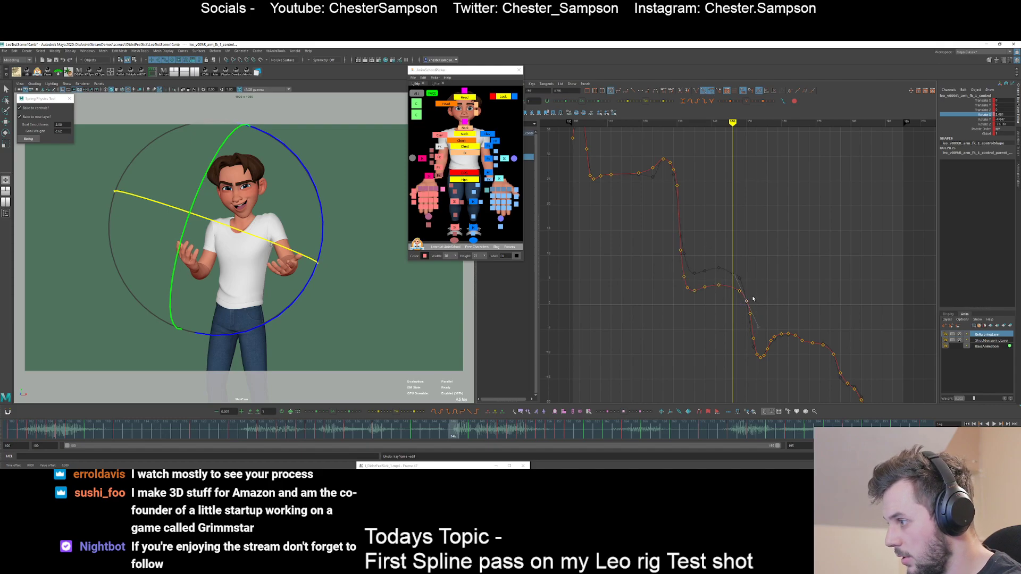
key("alt+v")
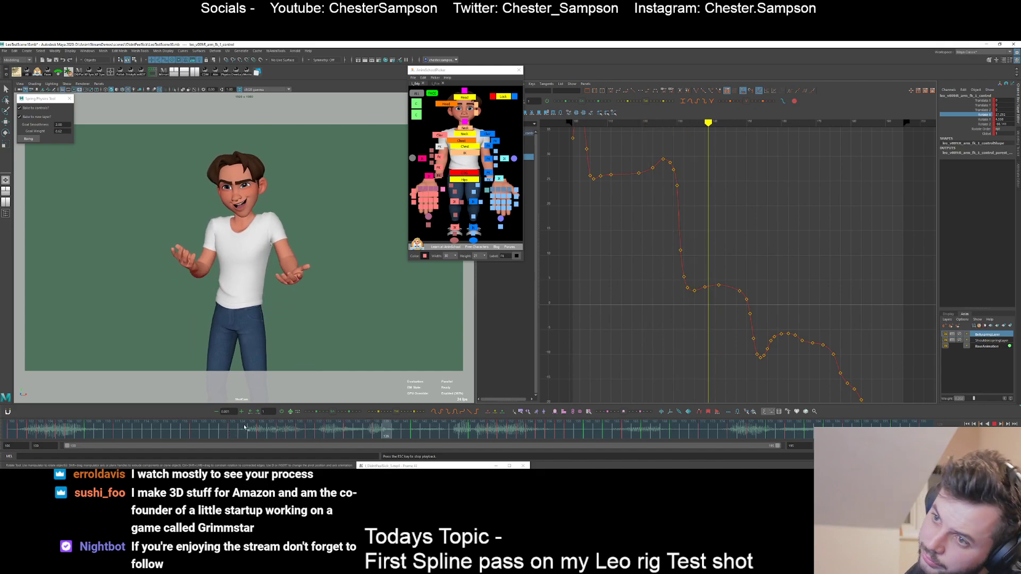
key("Escape")
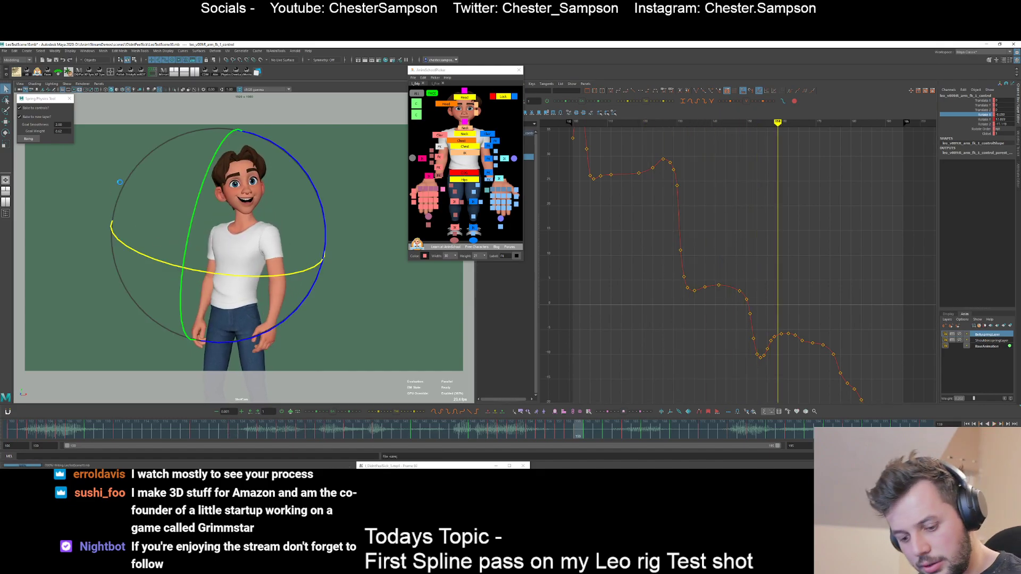
- Clear the selection, save the scene, and playblast the shot, overwriting the existing movie file
left_click(120, 183)
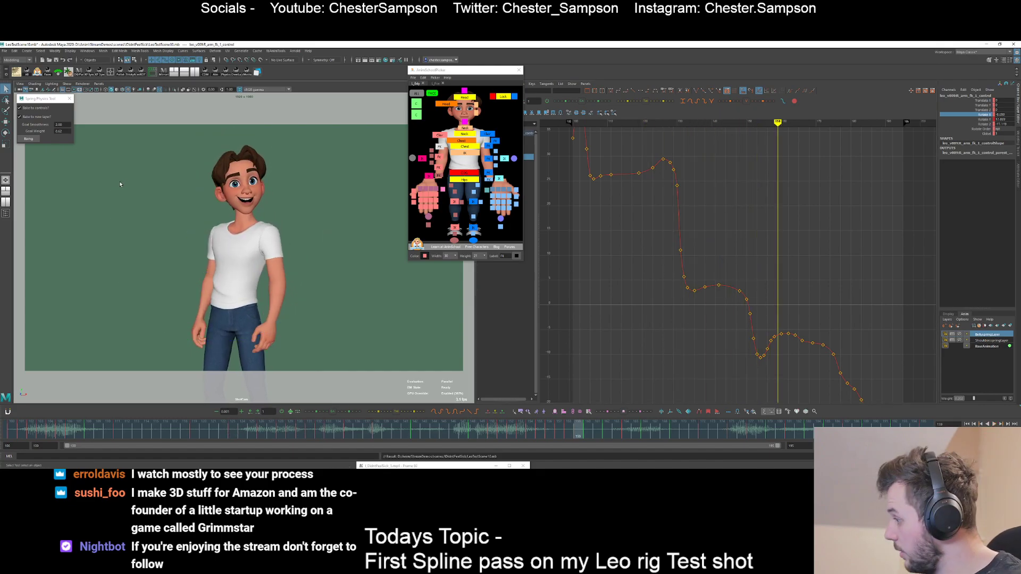
left_click(122, 201)
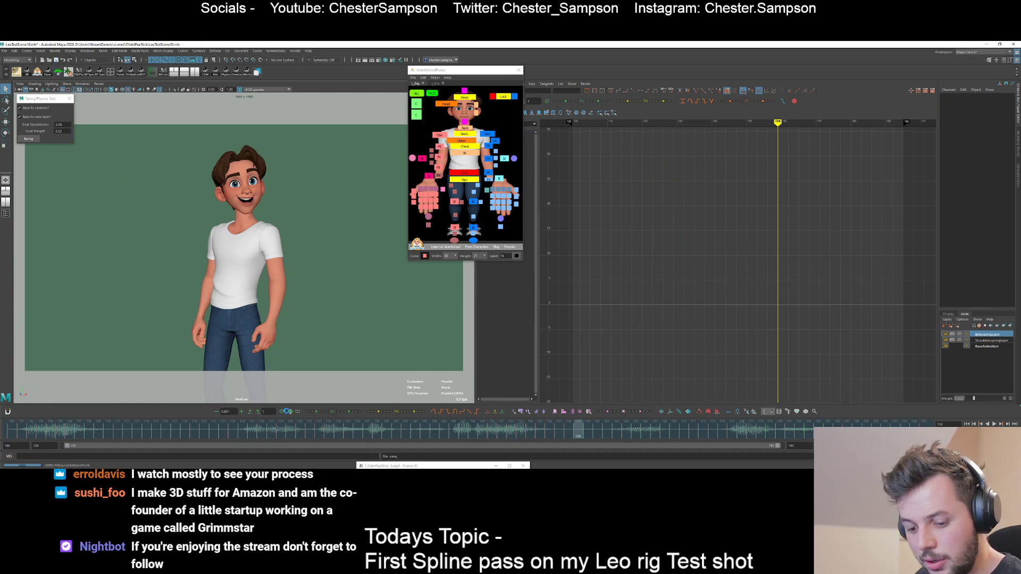
right_click_drag(284, 441, 288, 435)
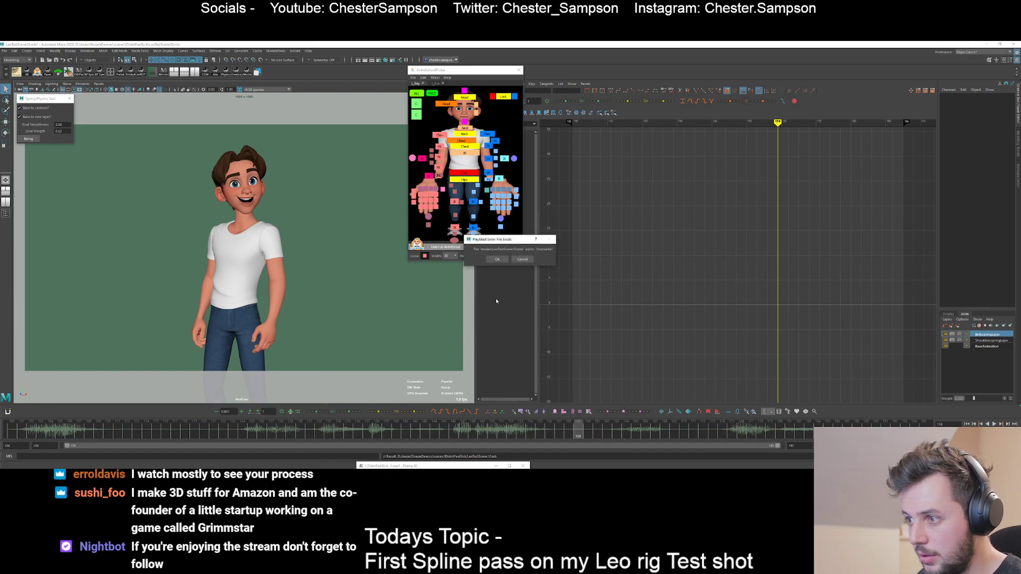
left_click(496, 259)
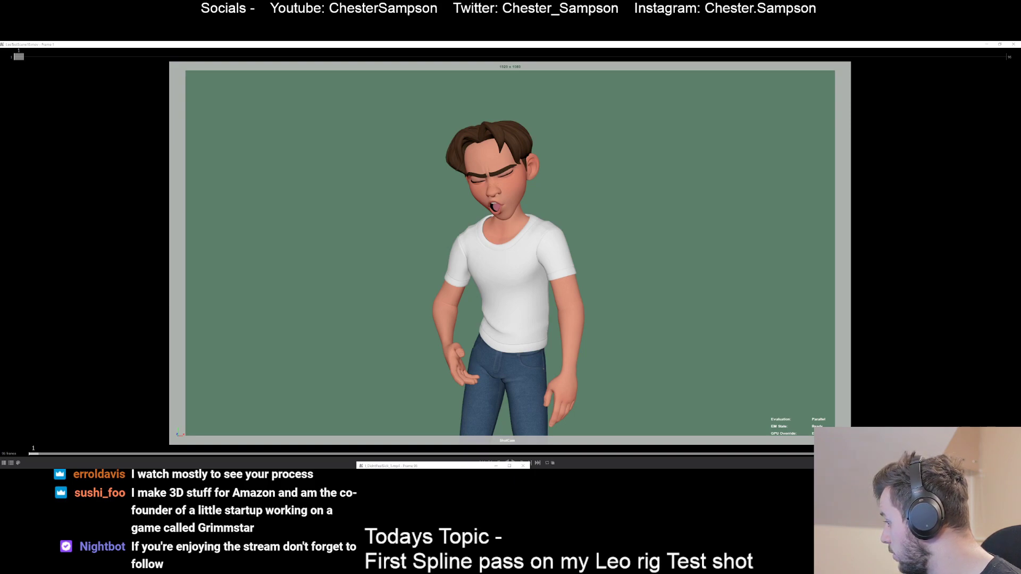
- Play the new playblast full screen, mirror the image, and replay it from the first third of the shot
left_click(554, 235)
key("space")
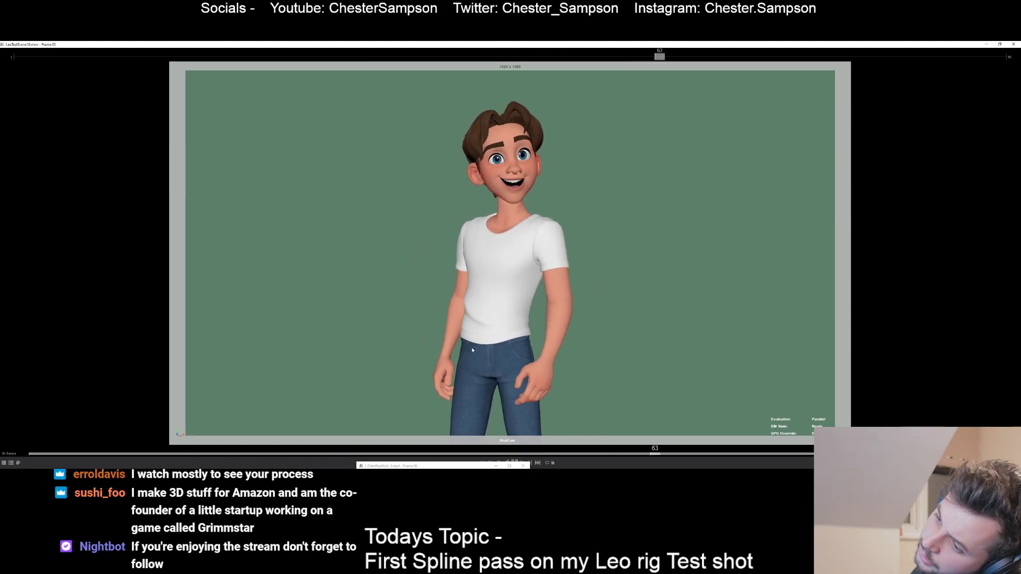
key("h")
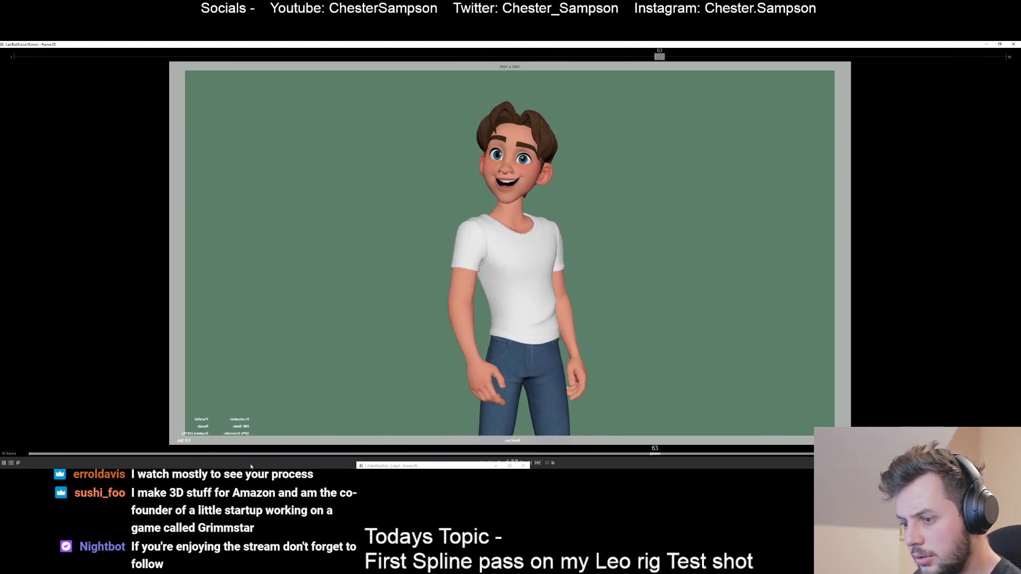
left_click(264, 454)
left_click(265, 455)
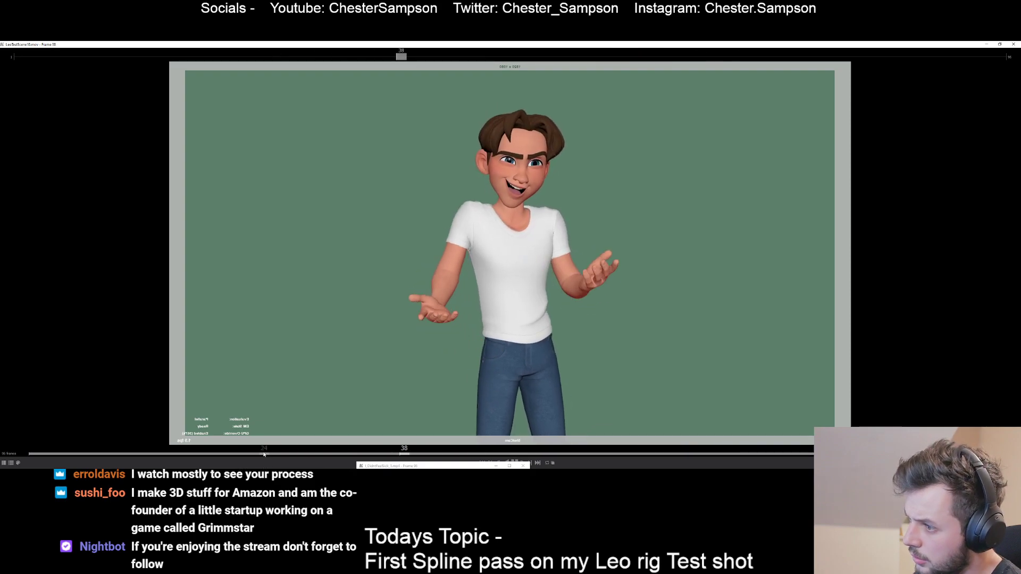
left_click(265, 455)
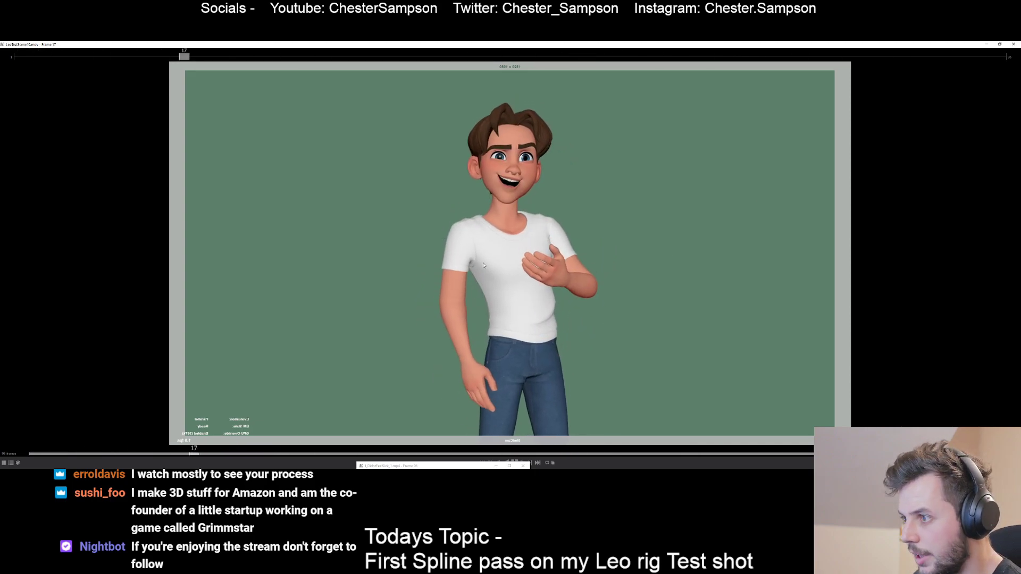
- Pause the mirrored playblast on the open-arms gesture, step back four frames, and scrub through the arm motion
key("space")
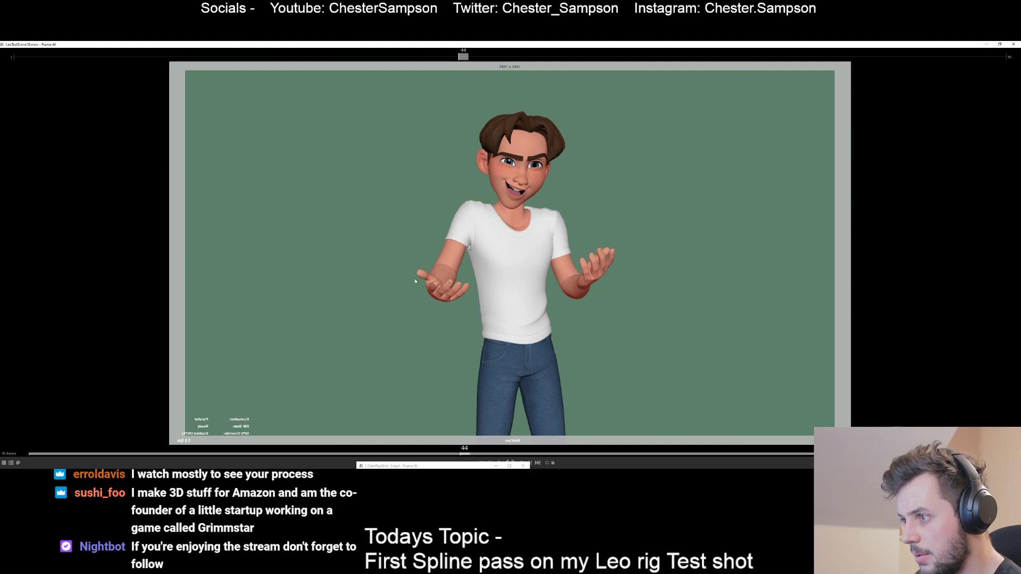
key("Left")
key("Left")
key("Left")
key("Left")
left_click_drag(536, 288, 568, 288)
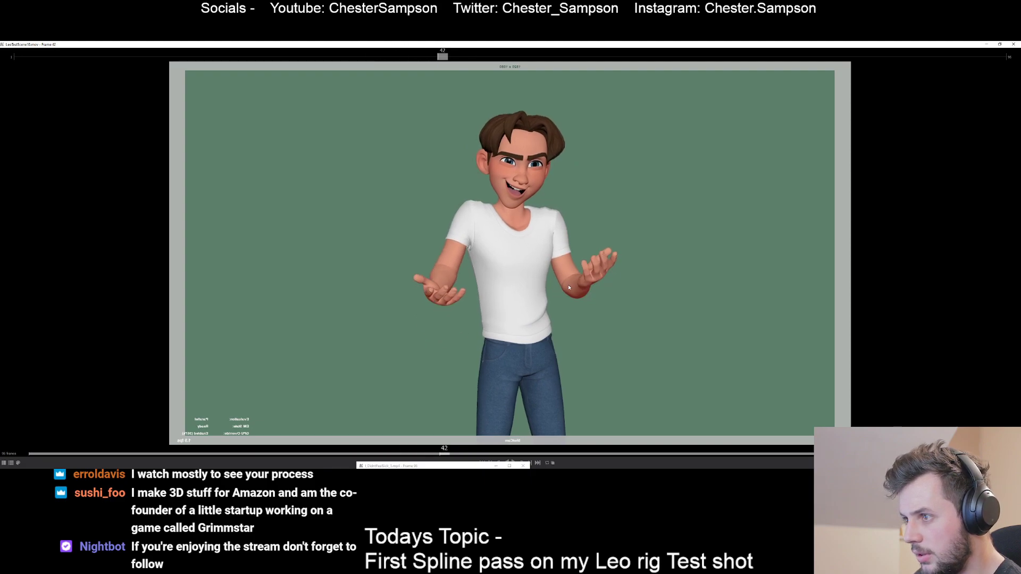
left_click_drag(436, 273, 806, 294)
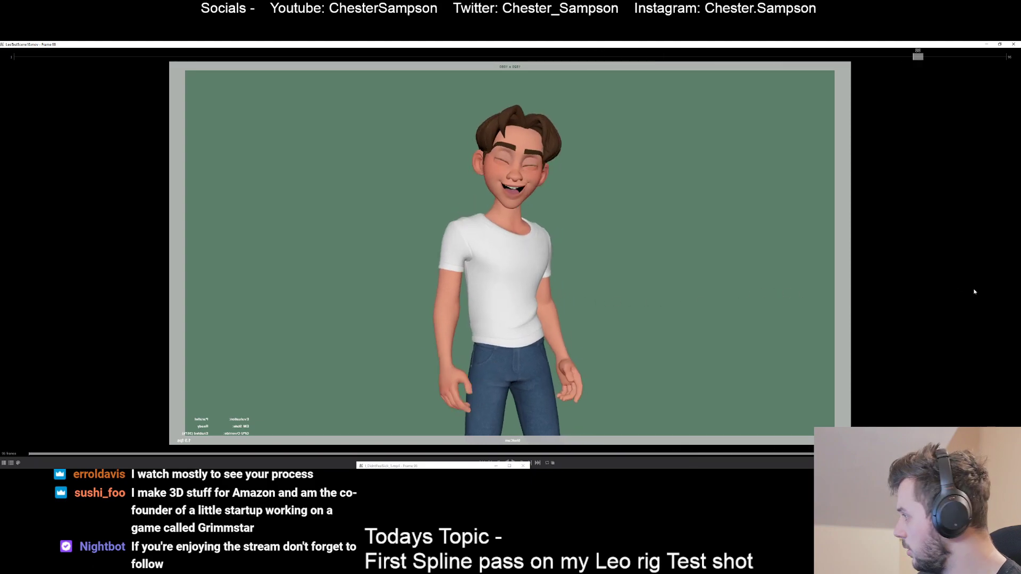